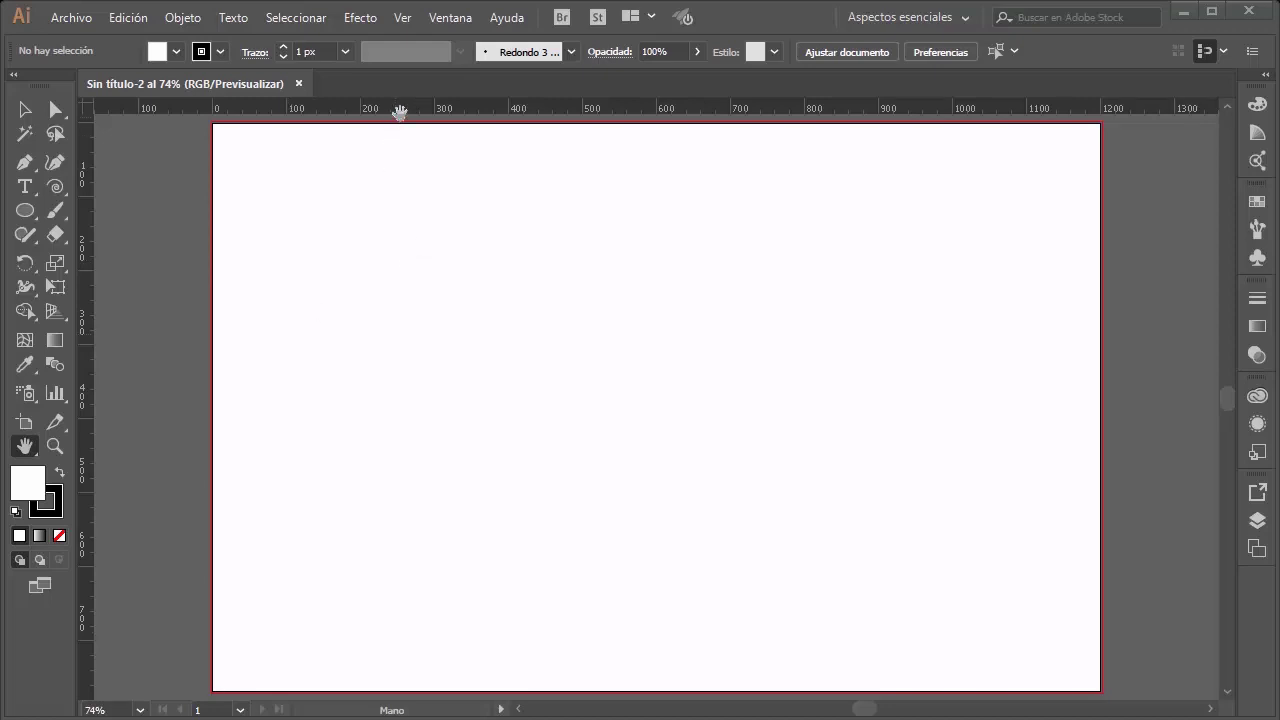
Step: Turn on Mostrar cuadrícula from the Ver menu to display the grid over the blank artboard
{"action": "left_click", "coordinate": [403, 18]}
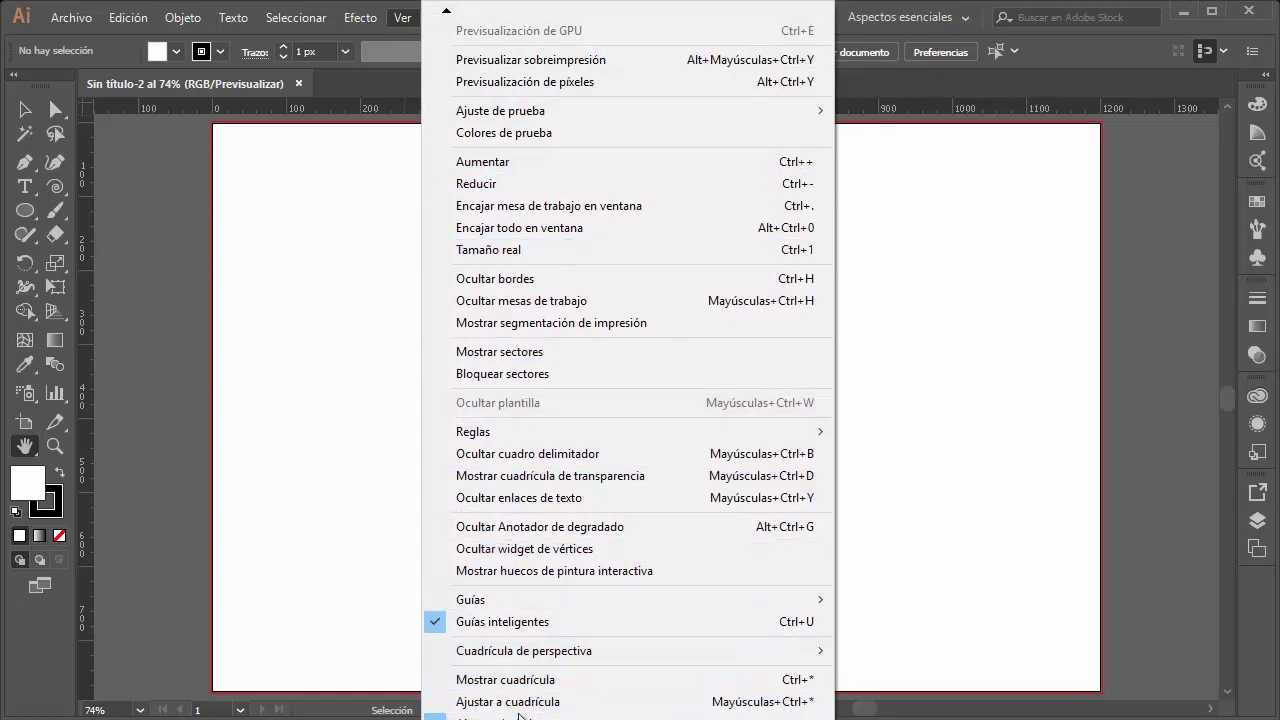
{"action": "left_click", "coordinate": [527, 681]}
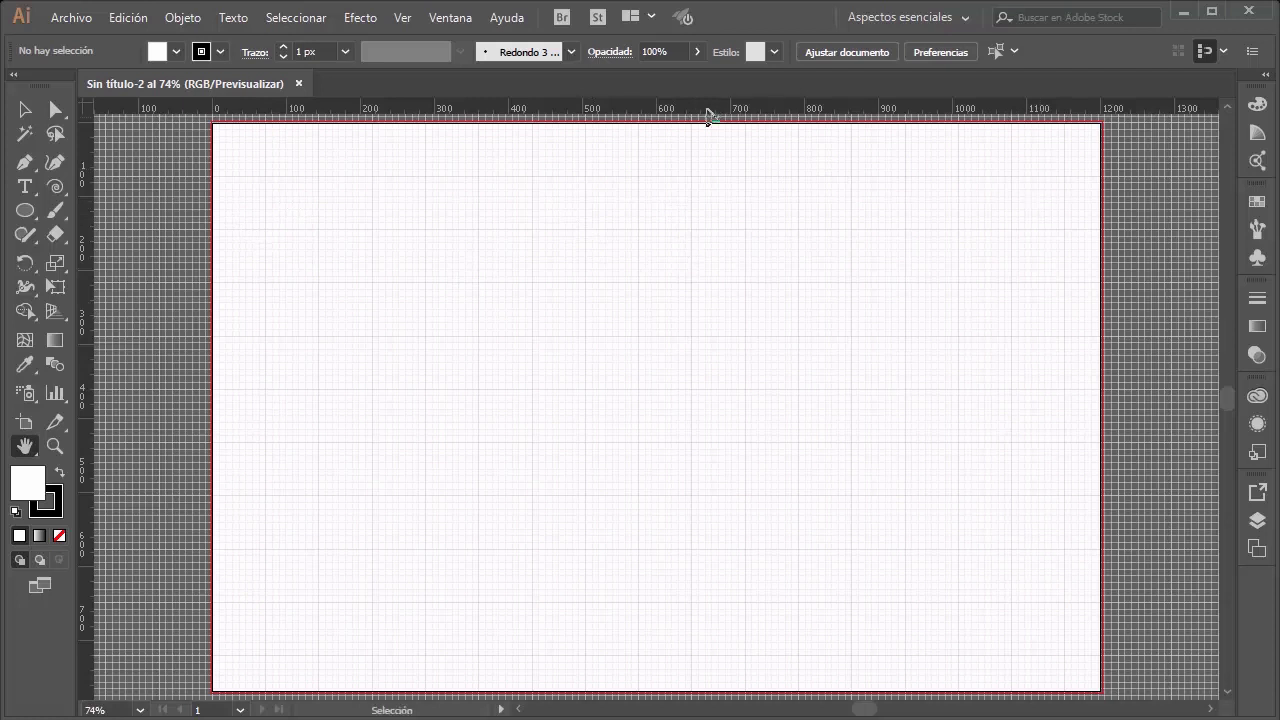
{"action": "left_click", "coordinate": [861, 58]}
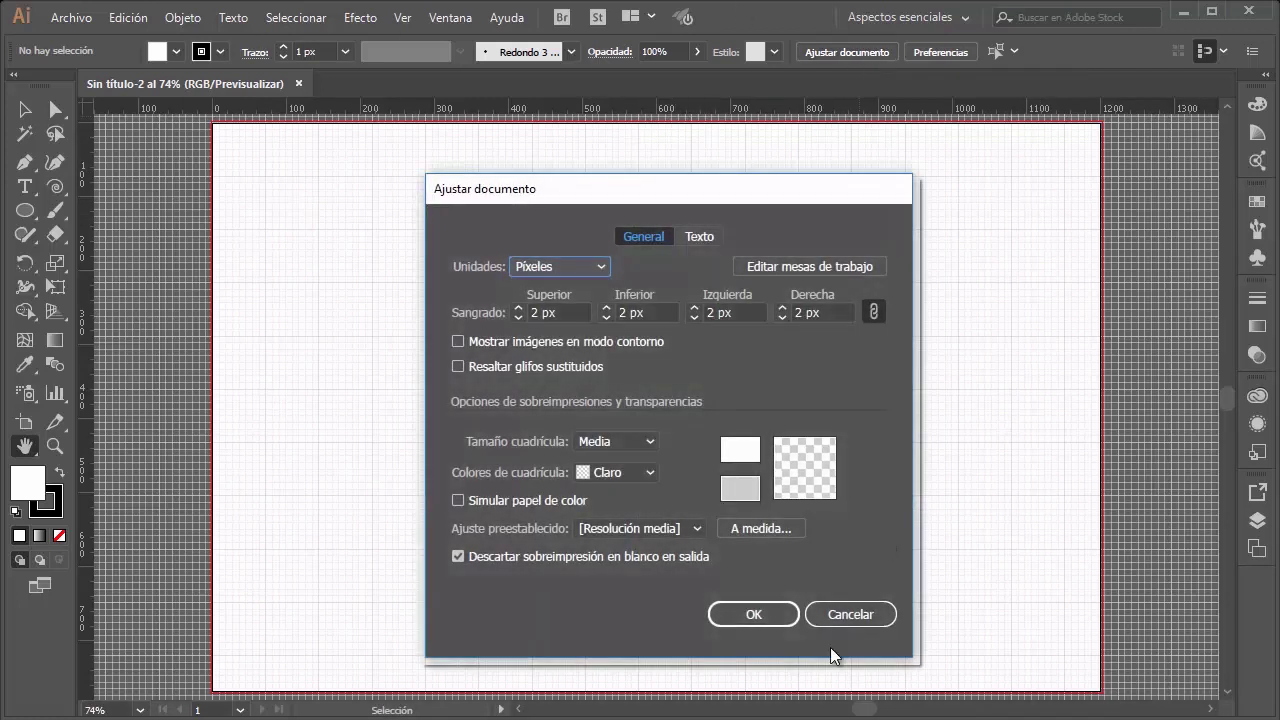
{"action": "left_click", "coordinate": [849, 614]}
{"action": "left_click", "coordinate": [958, 55]}
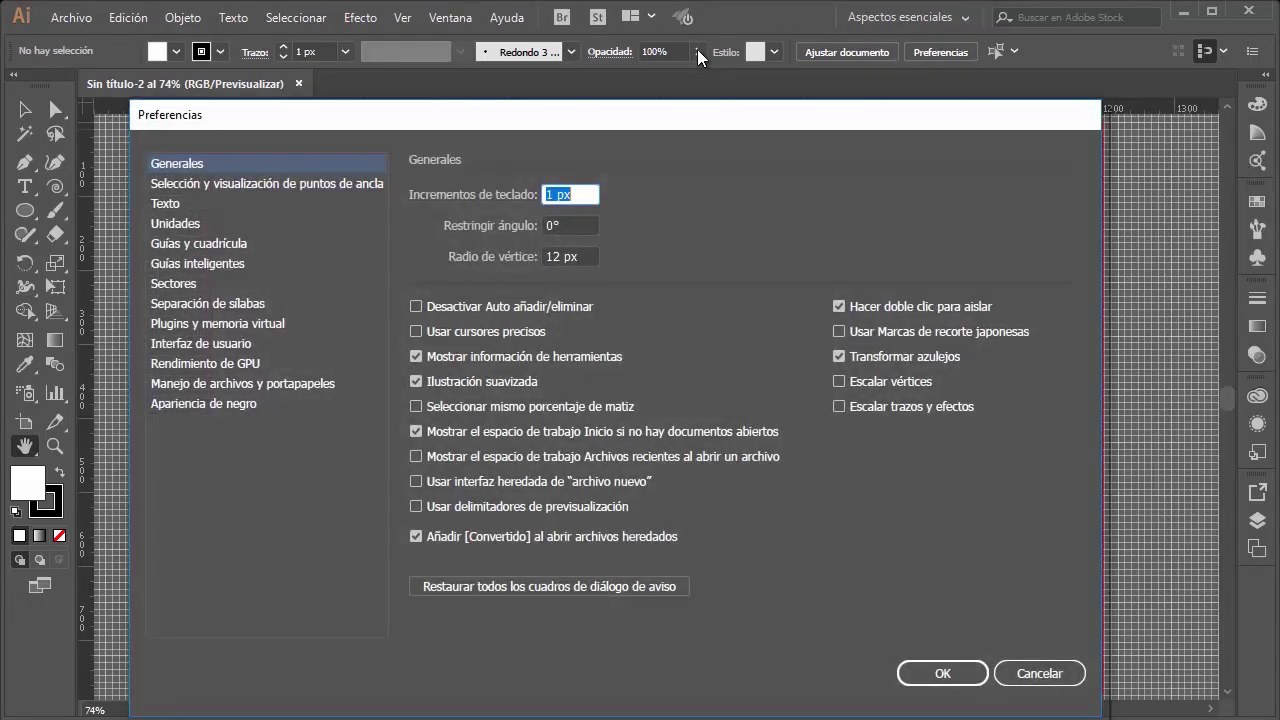
{"action": "left_click", "coordinate": [190, 244]}
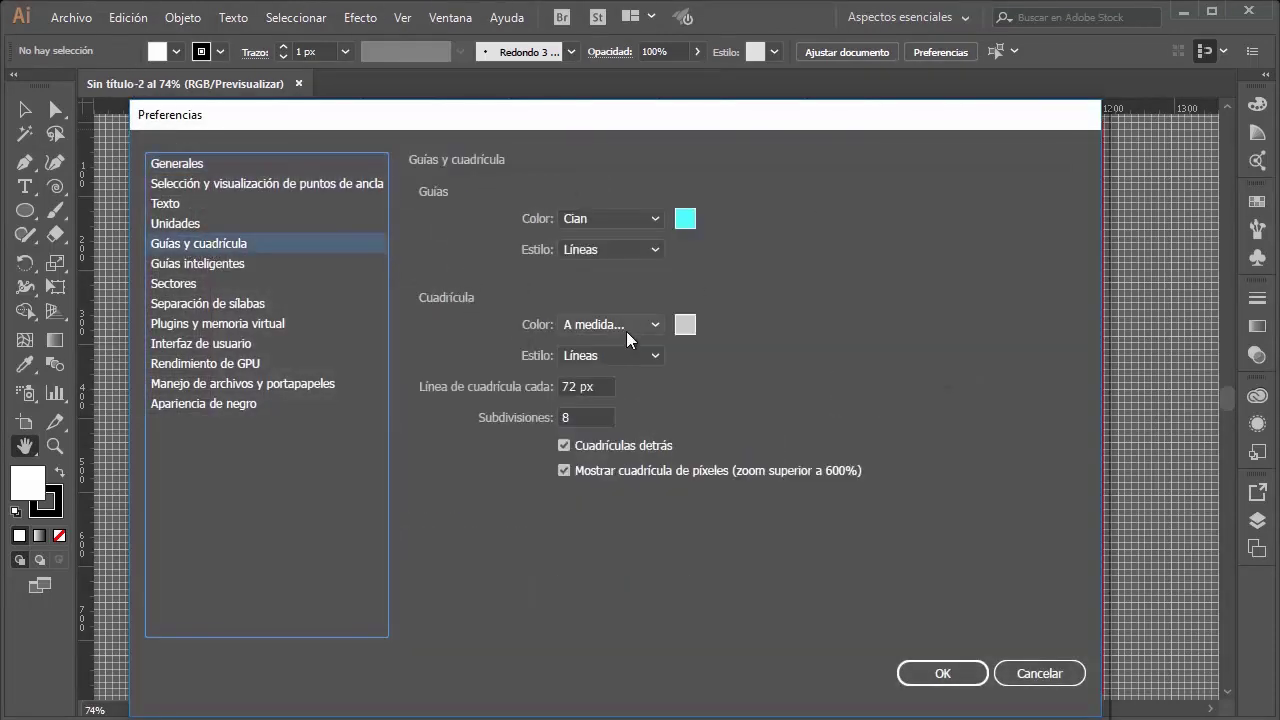
{"action": "left_click", "coordinate": [682, 324]}
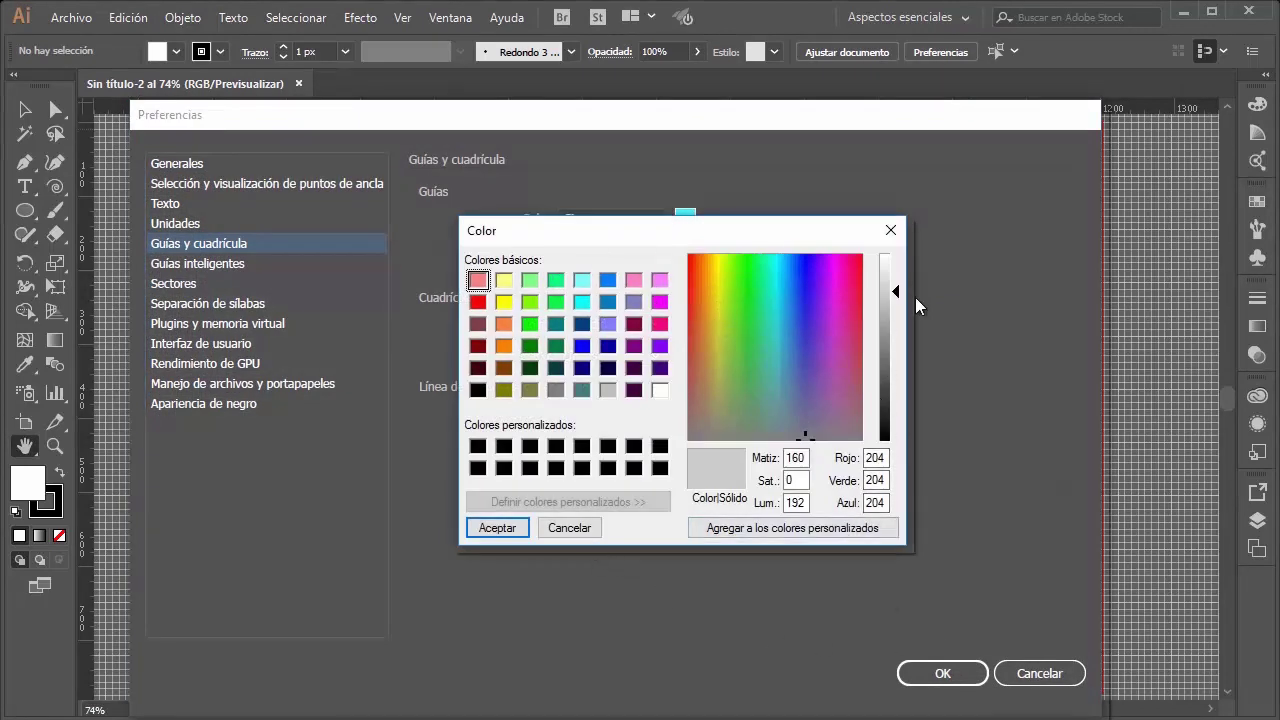
{"action": "left_click", "coordinate": [568, 528]}
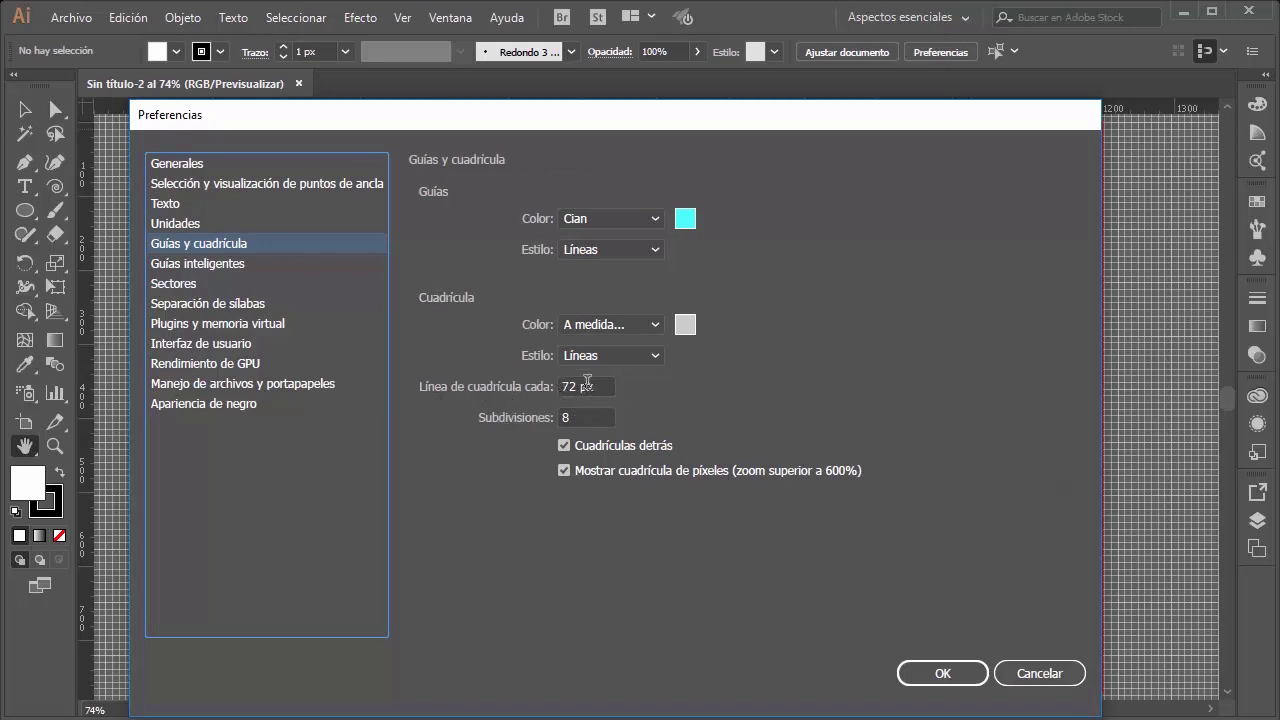
{"action": "left_click", "coordinate": [1040, 673]}
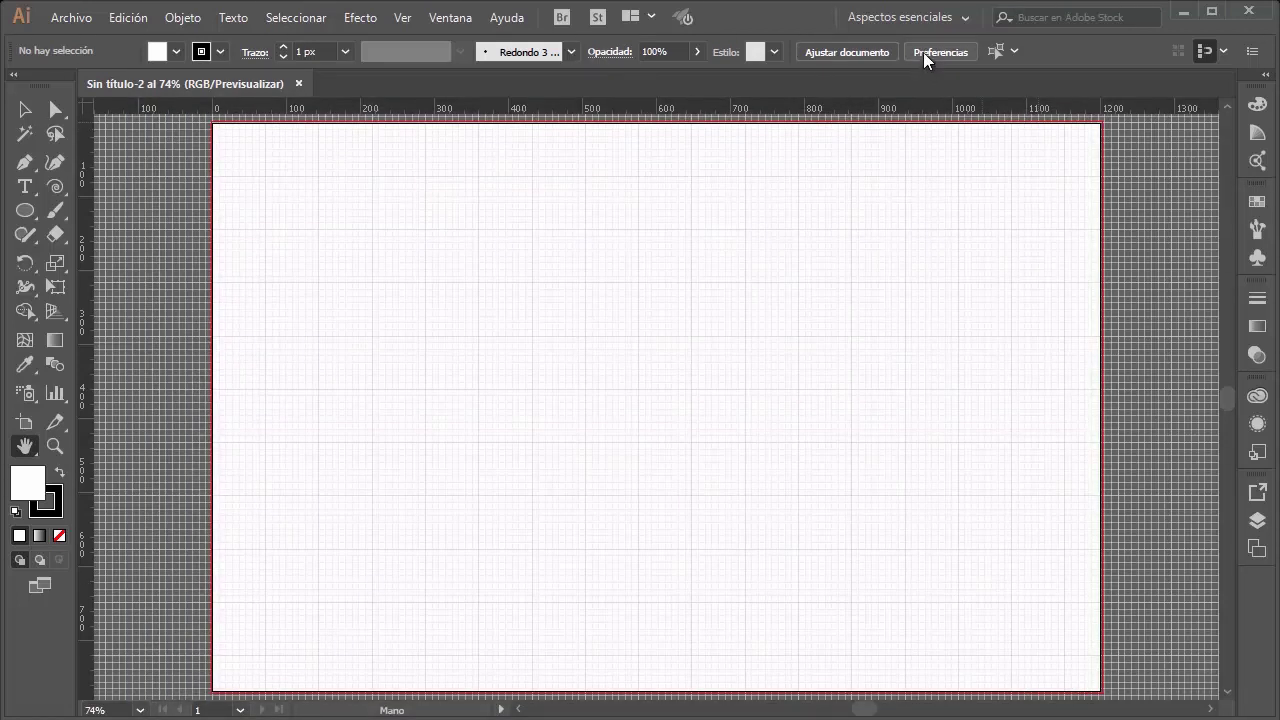
Step: Set the document units to Centímetros in Ajustar documento
{"action": "left_click", "coordinate": [846, 52]}
{"action": "left_click", "coordinate": [568, 266]}
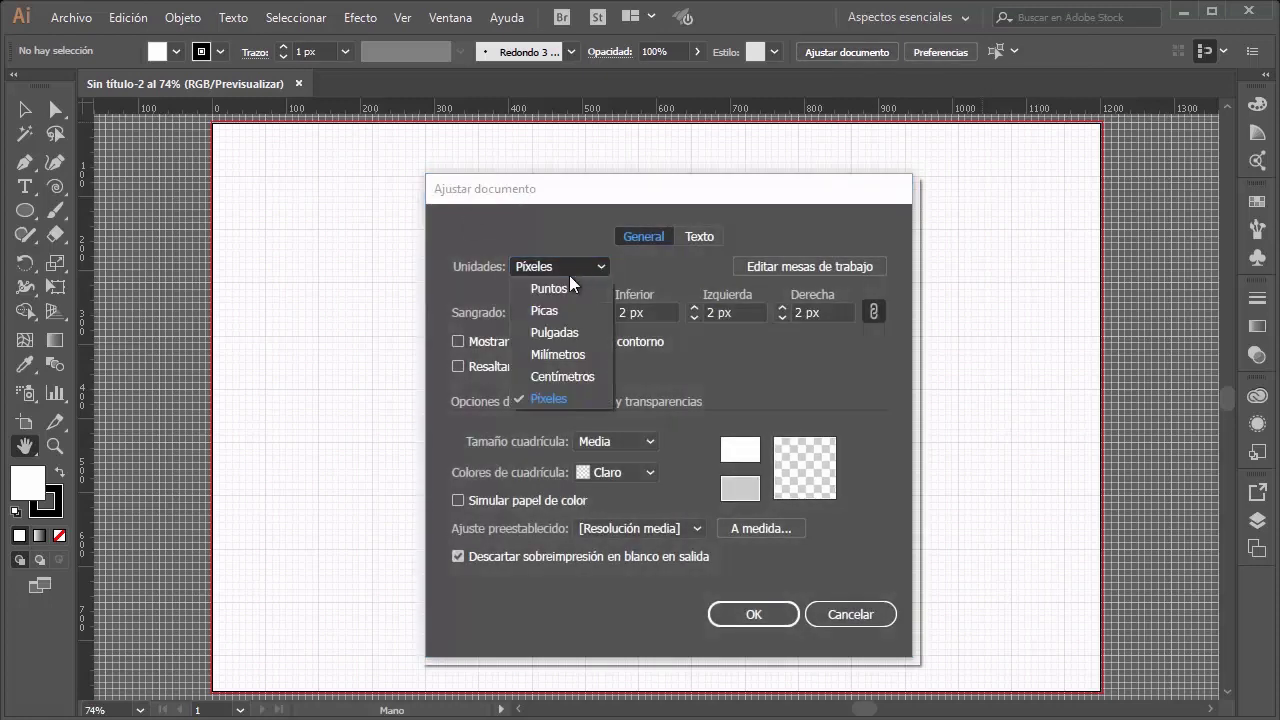
{"action": "left_click", "coordinate": [568, 376]}
{"action": "left_click", "coordinate": [752, 613]}
Step: Set Línea de cuadrícula cada to 2 cm in Guías y cuadrícula preferences
{"action": "left_click", "coordinate": [919, 52]}
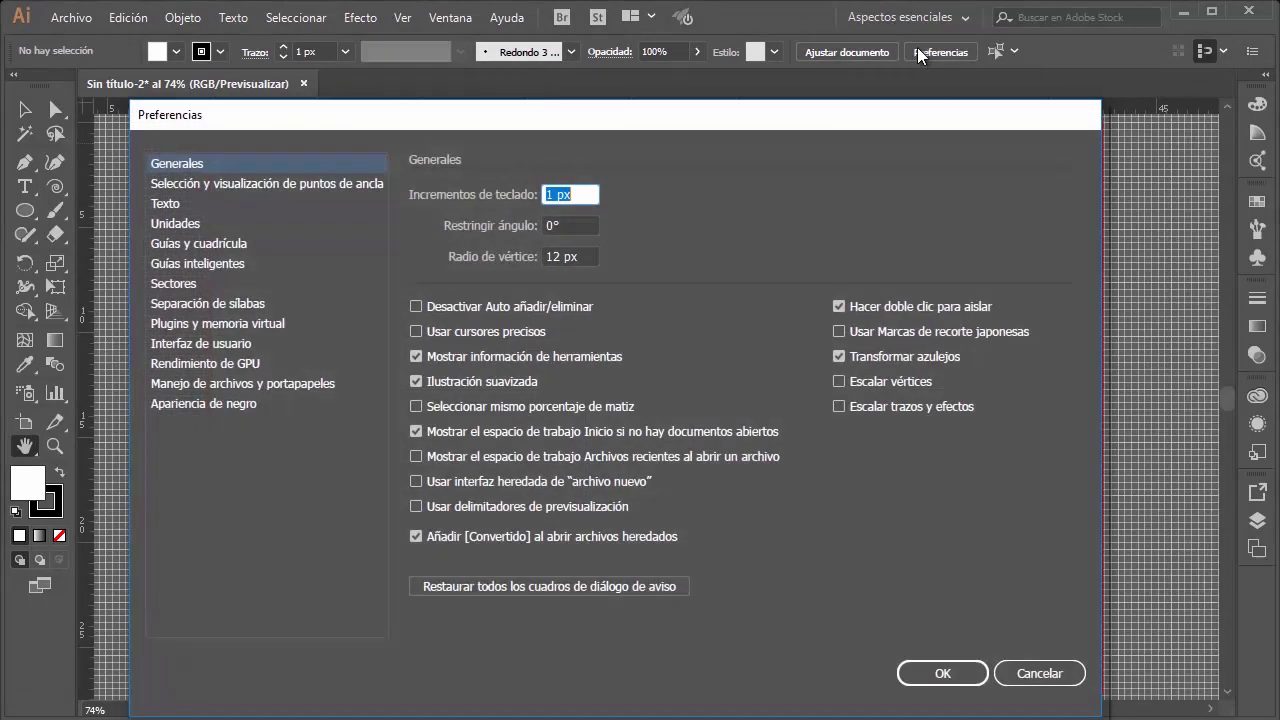
{"action": "left_click", "coordinate": [213, 244]}
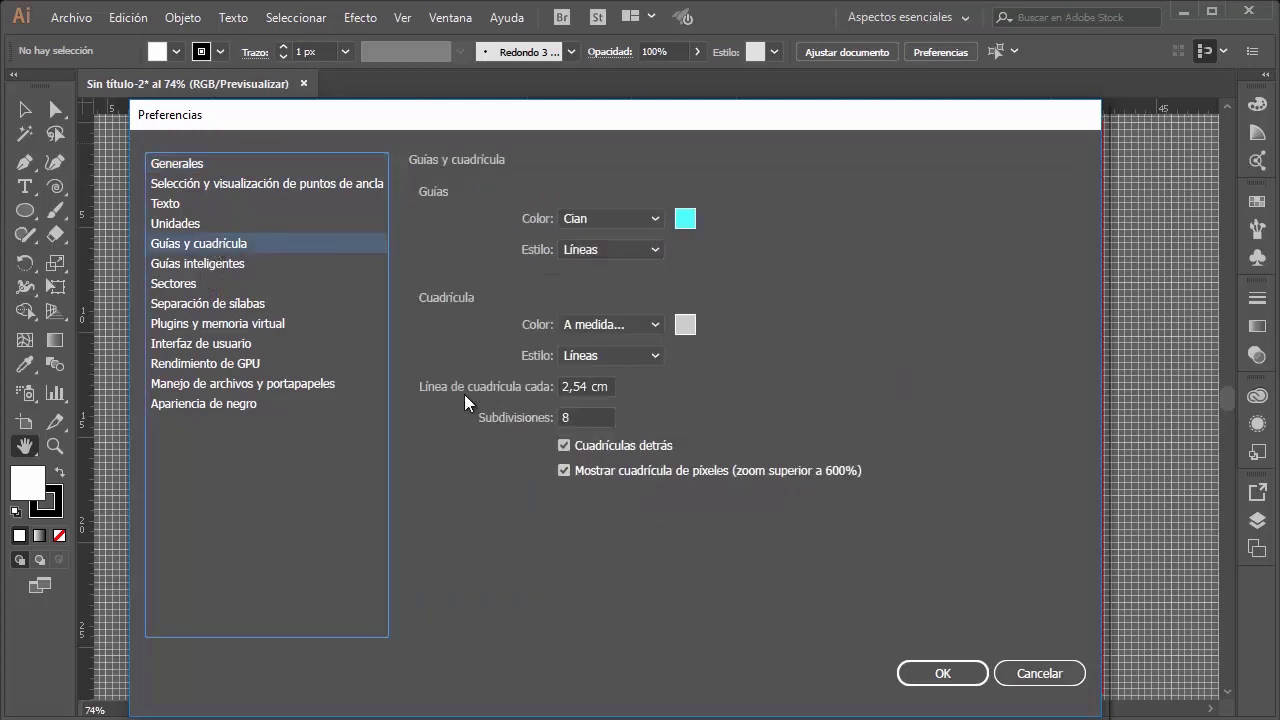
{"action": "mouse_move", "coordinate": [635, 122]}
{"action": "left_mouse_down"}
{"action": "mouse_move", "coordinate": [708, 408]}
{"action": "mouse_move", "coordinate": [728, 297]}
{"action": "left_mouse_up"}
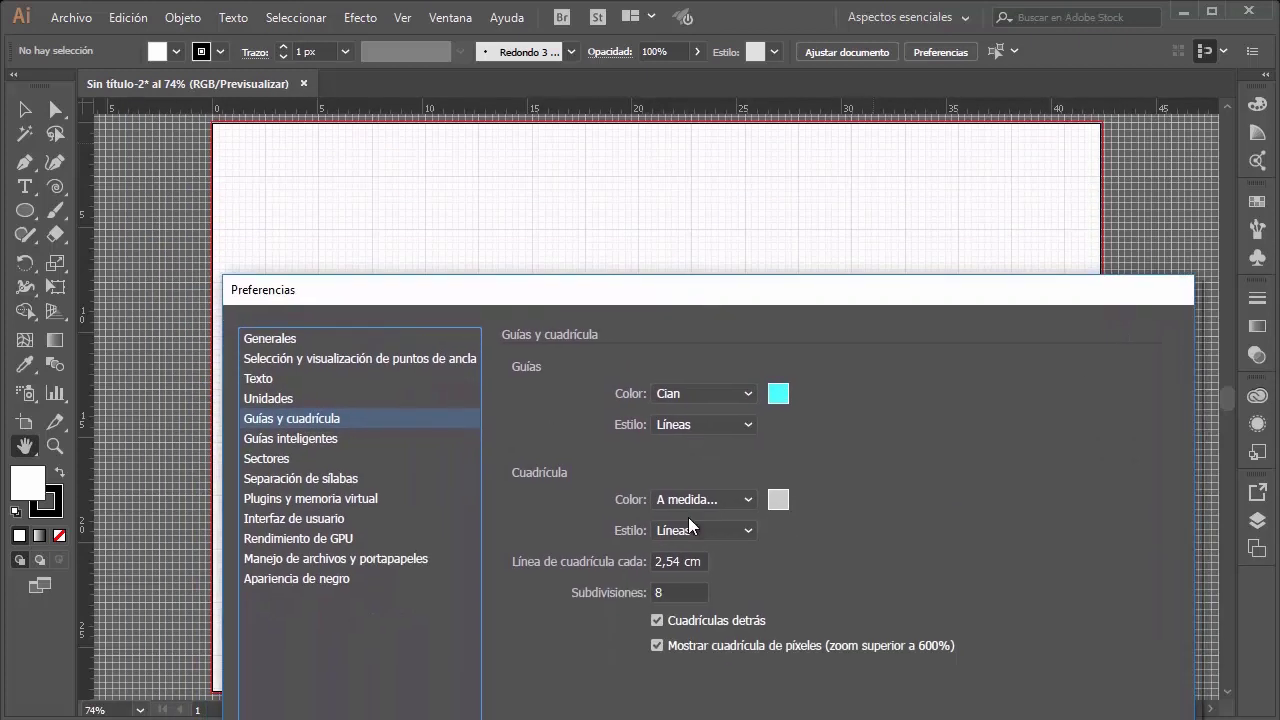
{"action": "left_click_drag", "start_coordinate": [702, 561], "coordinate": [624, 561]}
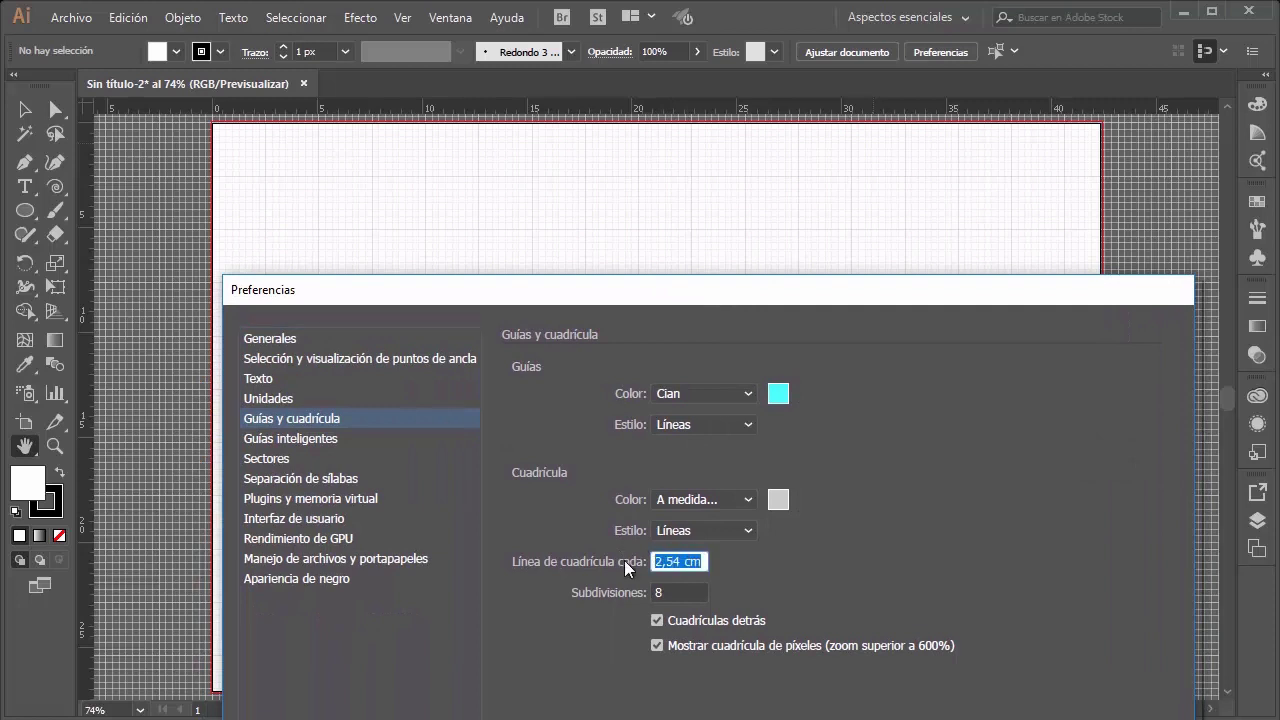
{"action": "type", "text": "2"}
{"action": "left_click_drag", "start_coordinate": [781, 290], "coordinate": [542, 80]}
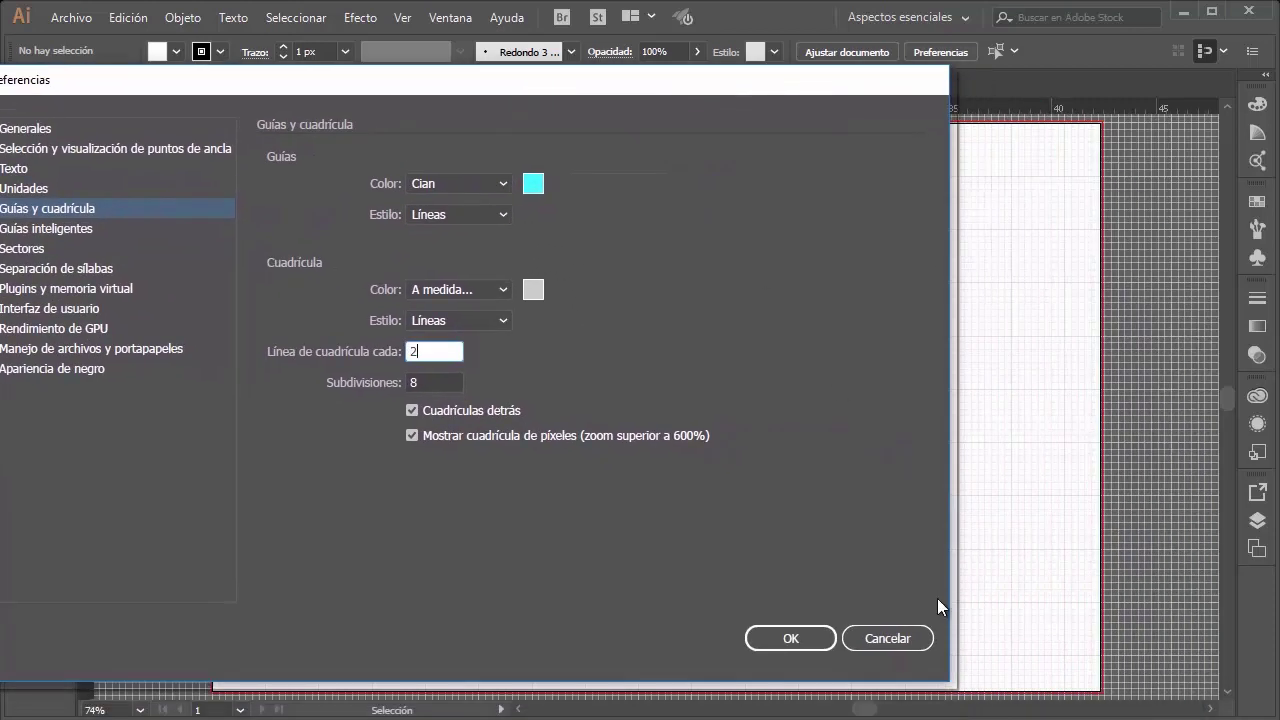
{"action": "left_click", "coordinate": [815, 632]}
{"action": "key", "text": "h"}
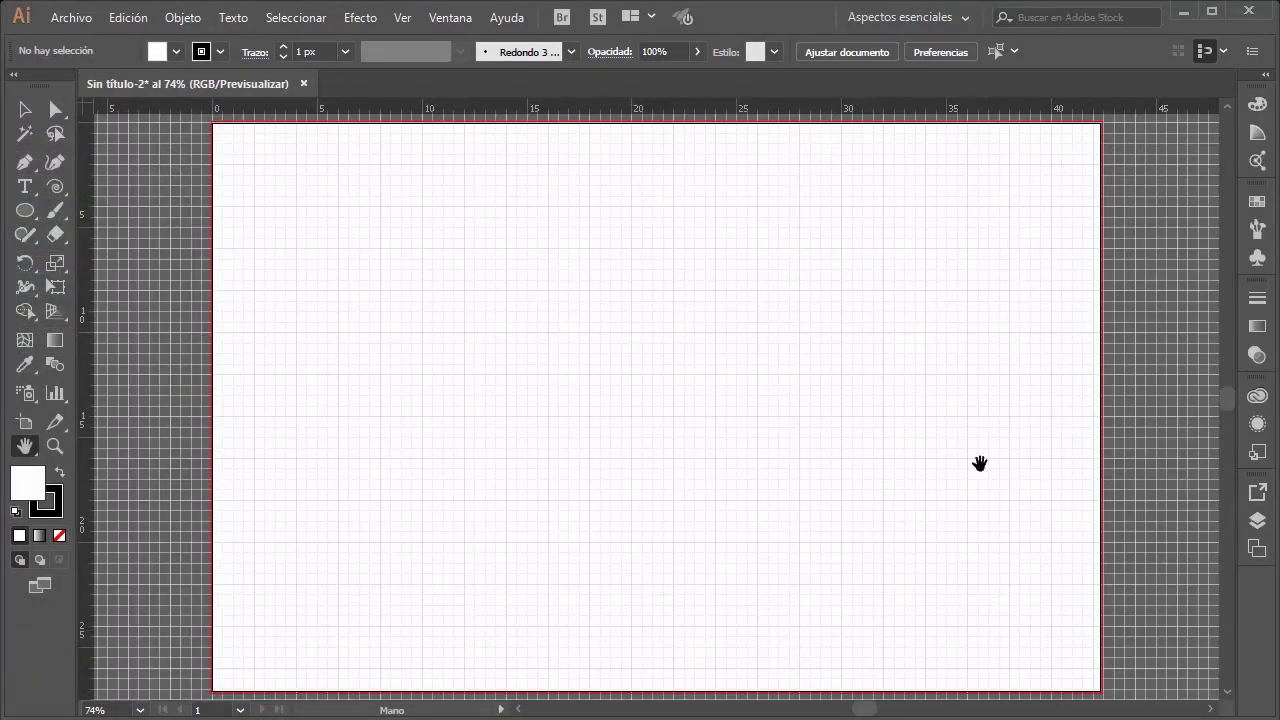
Step: Set Subdivisiones to 4 in the Guías y cuadrícula preferences
{"action": "left_click", "coordinate": [857, 52]}
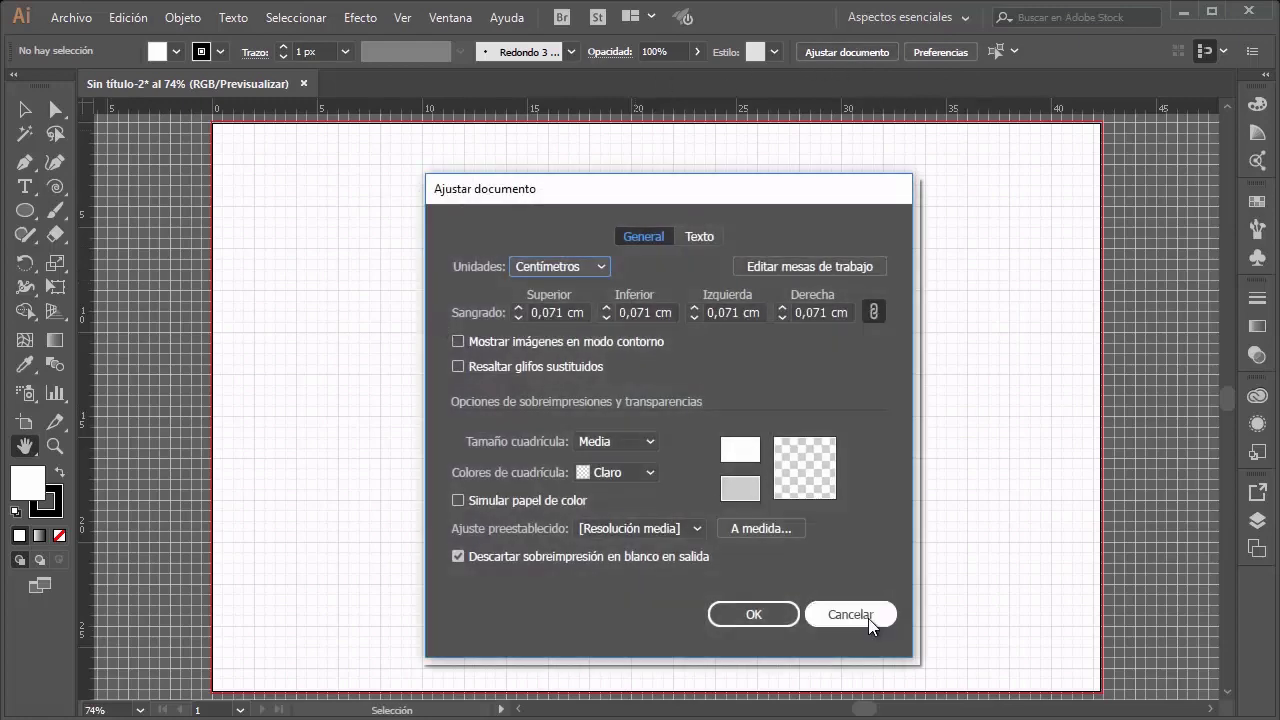
{"action": "left_click", "coordinate": [868, 618]}
{"action": "left_click", "coordinate": [945, 51]}
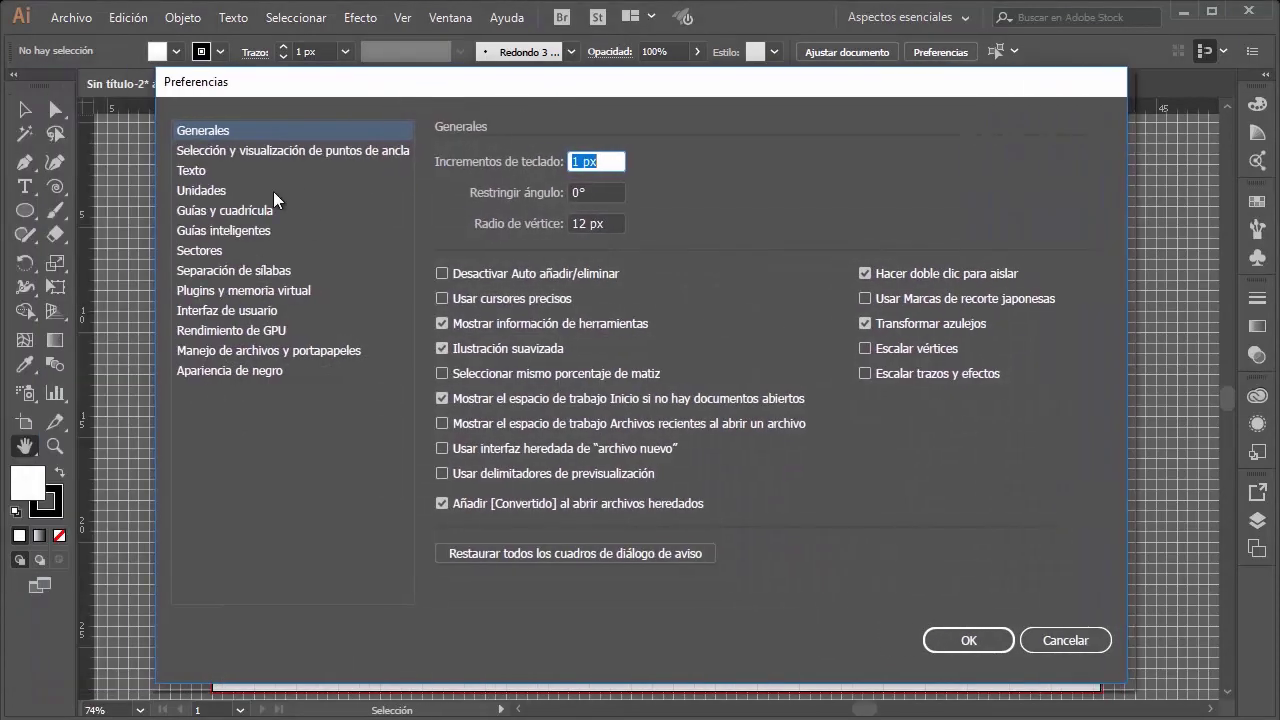
{"action": "left_click", "coordinate": [381, 211]}
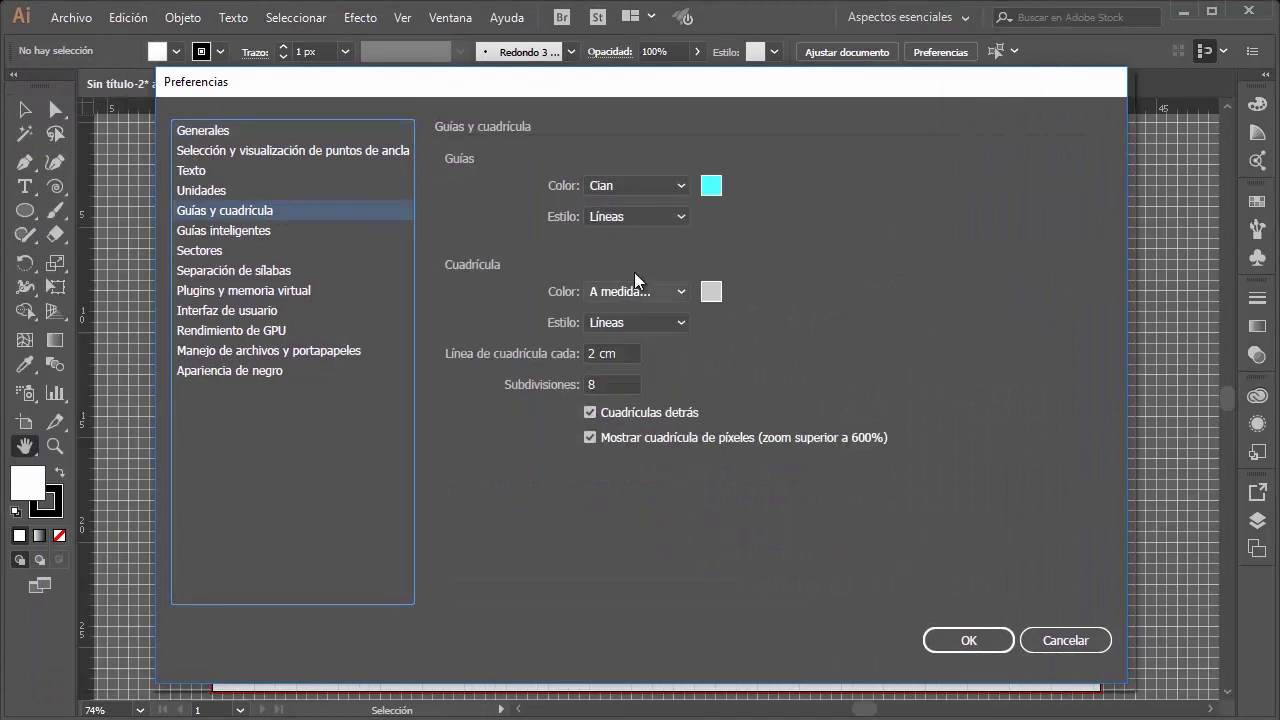
{"action": "mouse_move", "coordinate": [677, 83]}
{"action": "left_mouse_down"}
{"action": "mouse_move", "coordinate": [729, 293]}
{"action": "mouse_move", "coordinate": [697, 212]}
{"action": "left_mouse_up"}
{"action": "left_click", "coordinate": [659, 538]}
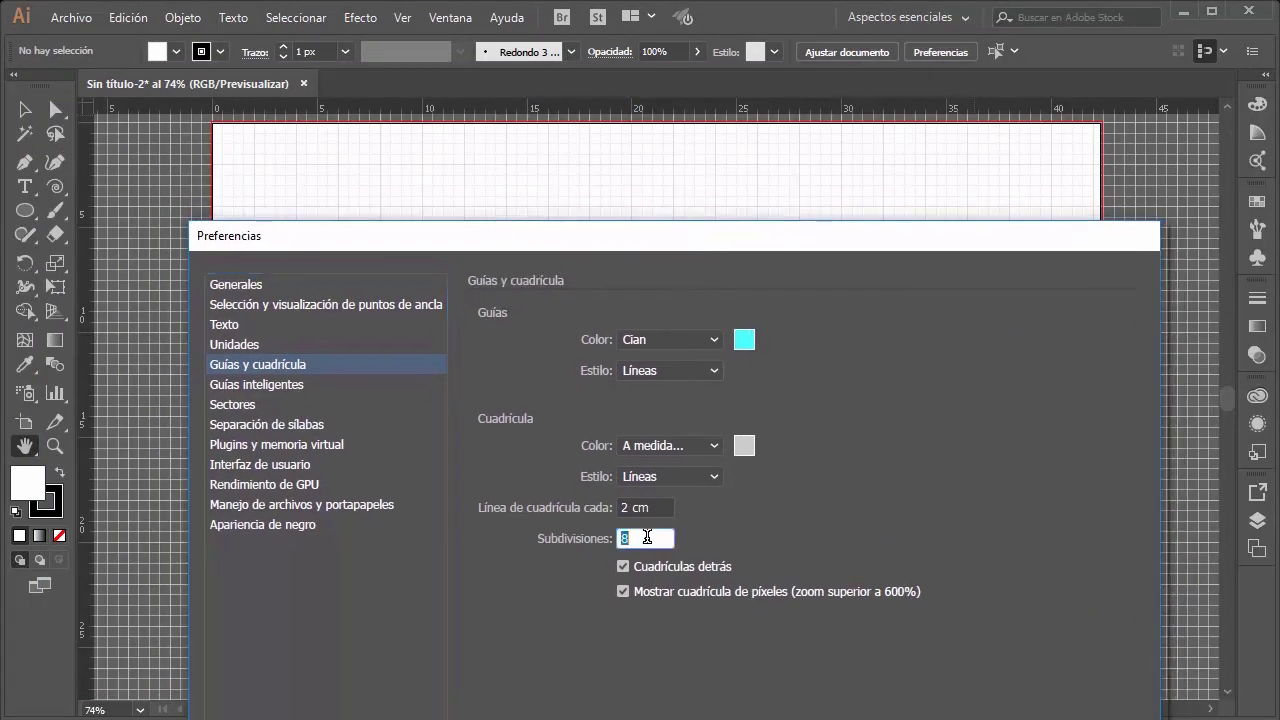
{"action": "type", "text": "4"}
{"action": "mouse_move", "coordinate": [728, 236]}
{"action": "left_mouse_down"}
{"action": "mouse_move", "coordinate": [323, 23]}
{"action": "mouse_move", "coordinate": [331, 45]}
{"action": "left_mouse_up"}
{"action": "left_click", "coordinate": [569, 582]}
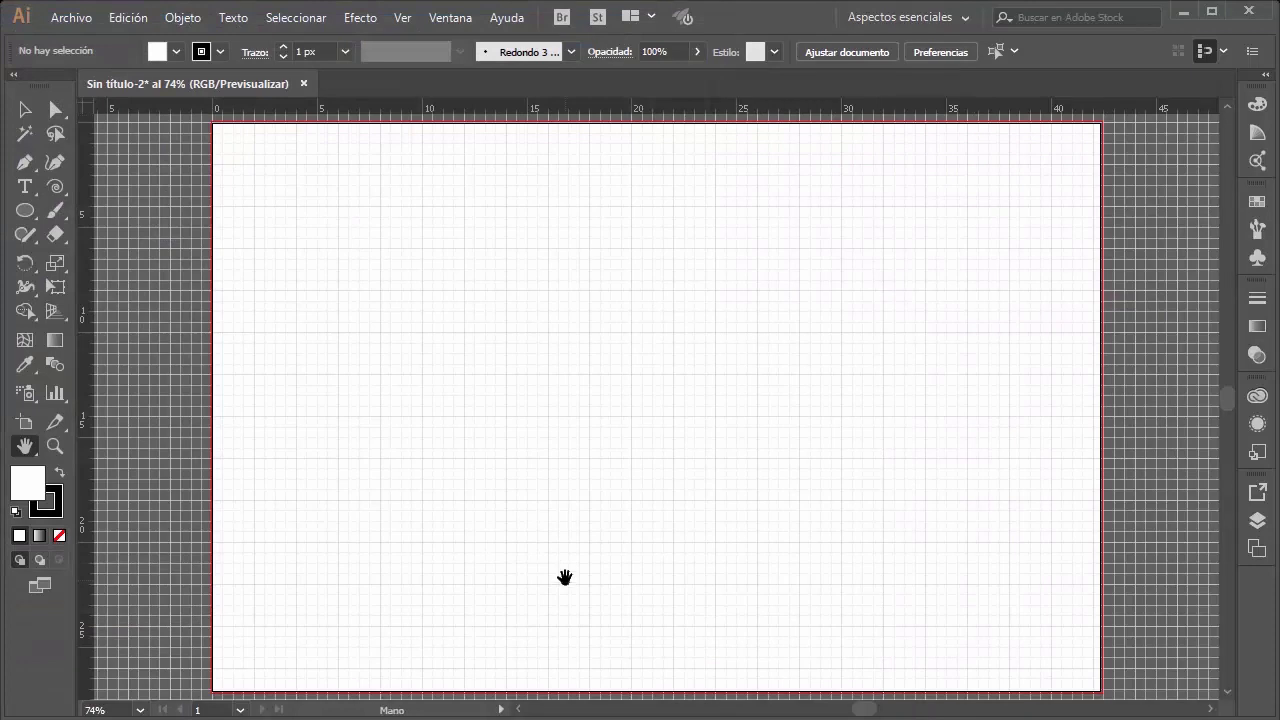
Step: Undo the centimetre units change so the document is back in pixels
{"action": "scroll", "coordinate": [788, 360], "scroll_direction": "down", "scroll_amount": 1}
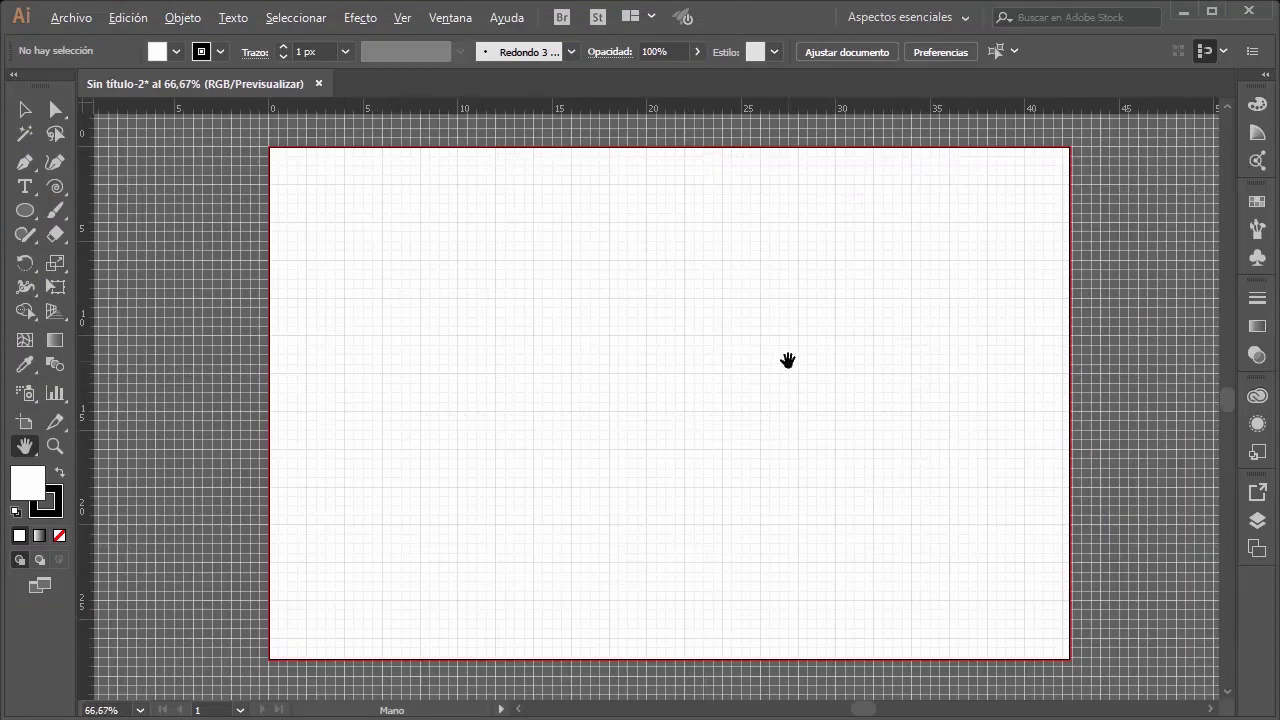
{"action": "scroll", "coordinate": [788, 360], "scroll_direction": "up", "scroll_amount": 1}
{"action": "scroll", "coordinate": [788, 360], "scroll_direction": "down", "scroll_amount": 1}
{"action": "key", "text": "ctrl+alt+shift+u"}
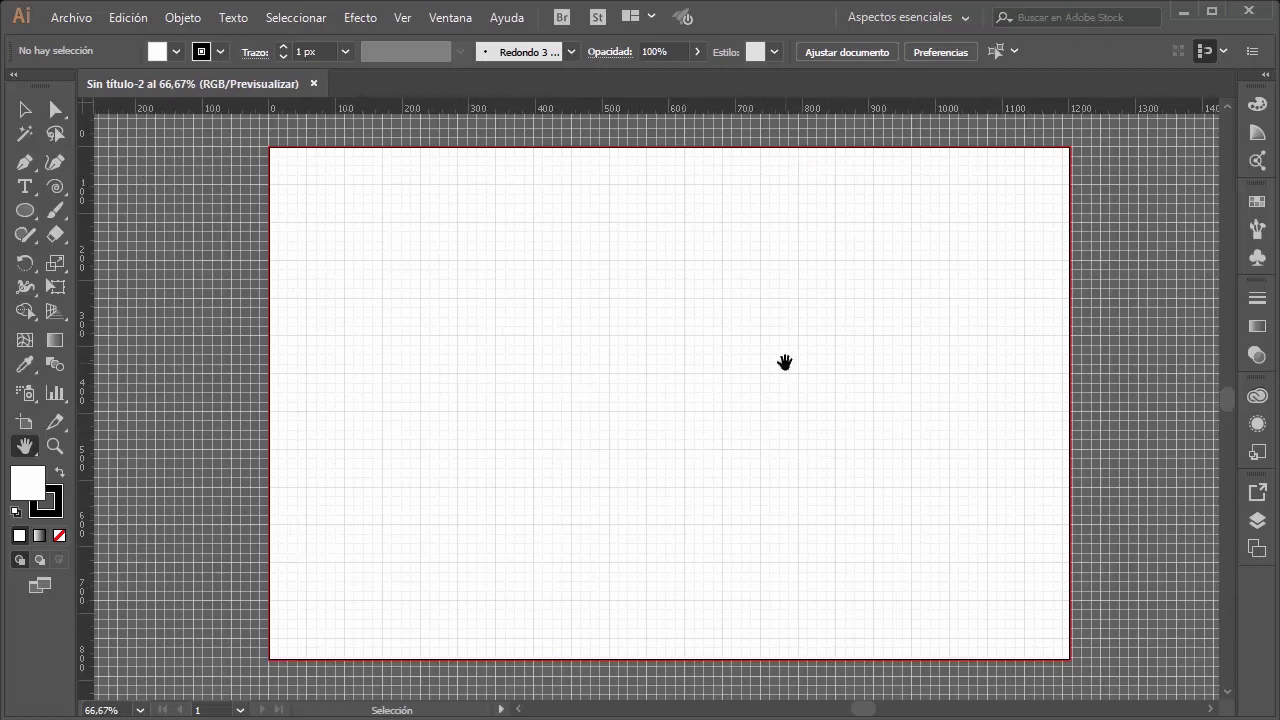
{"action": "scroll", "coordinate": [784, 362], "scroll_direction": "up", "scroll_amount": 1}
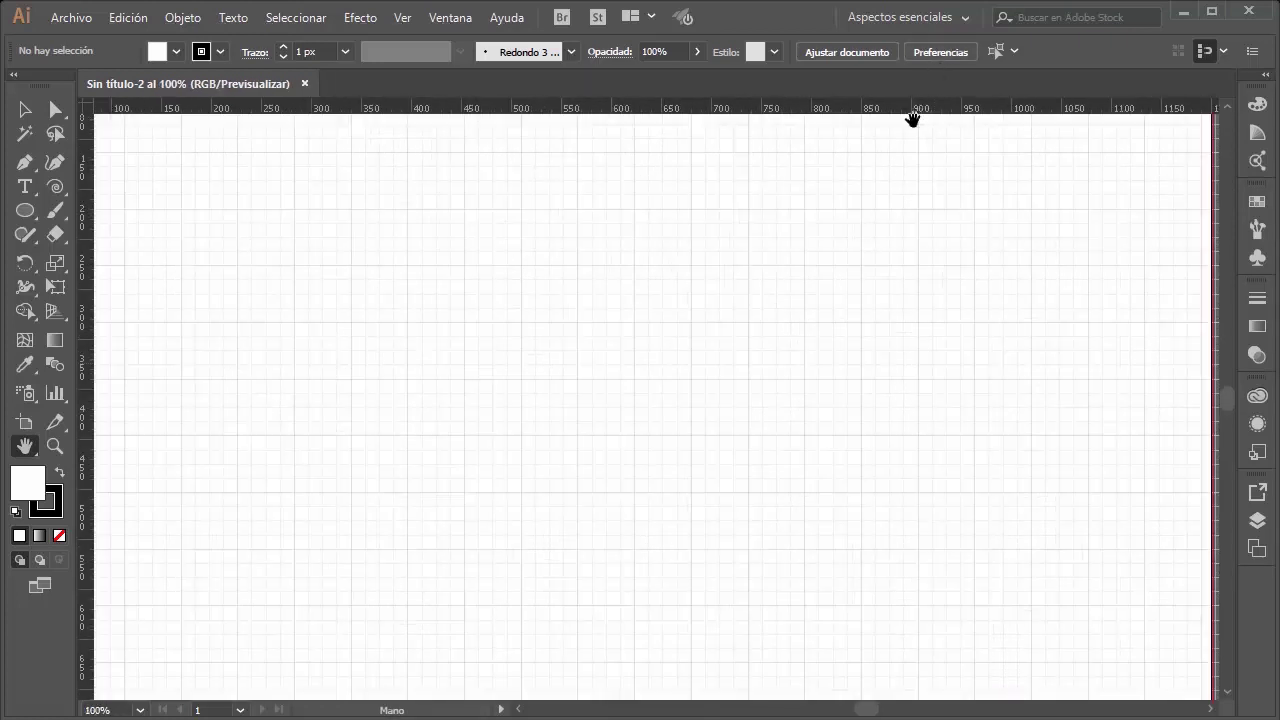
Step: Check the Guías y cuadrícula preferences and close them unchanged
{"action": "left_click", "coordinate": [944, 57]}
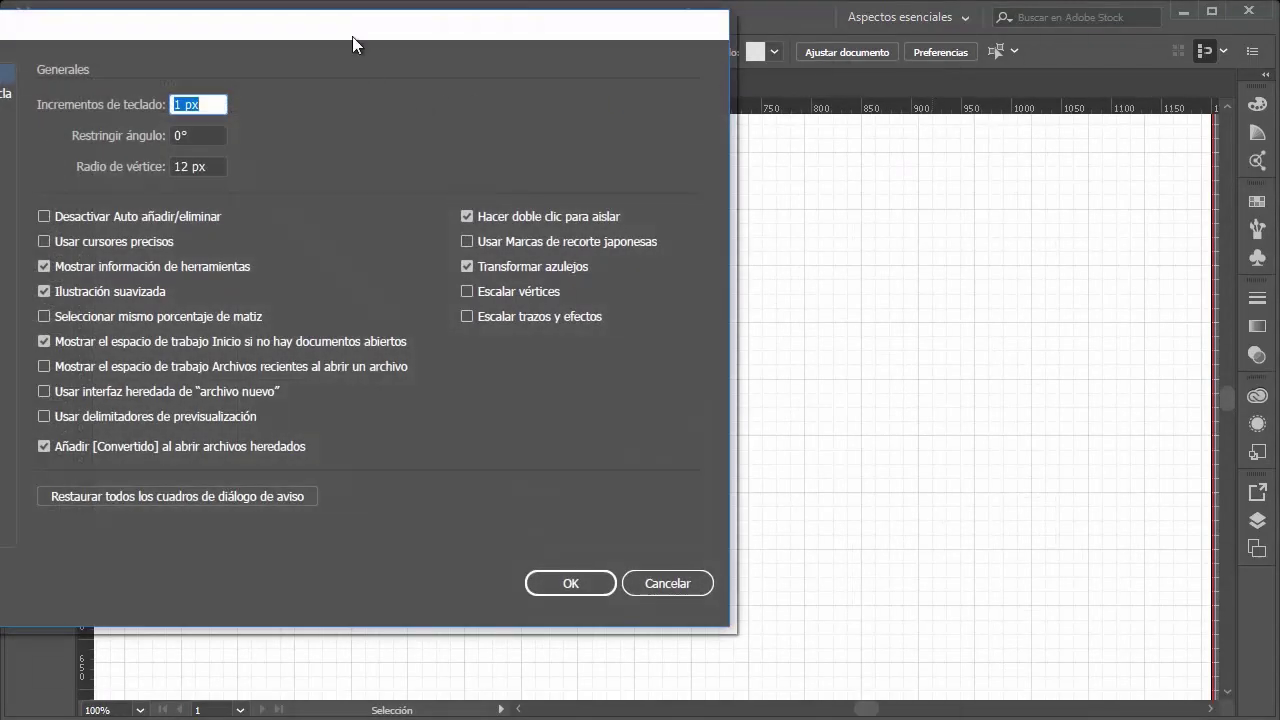
{"action": "left_click_drag", "start_coordinate": [352, 36], "coordinate": [884, 143]}
{"action": "left_click", "coordinate": [337, 261]}
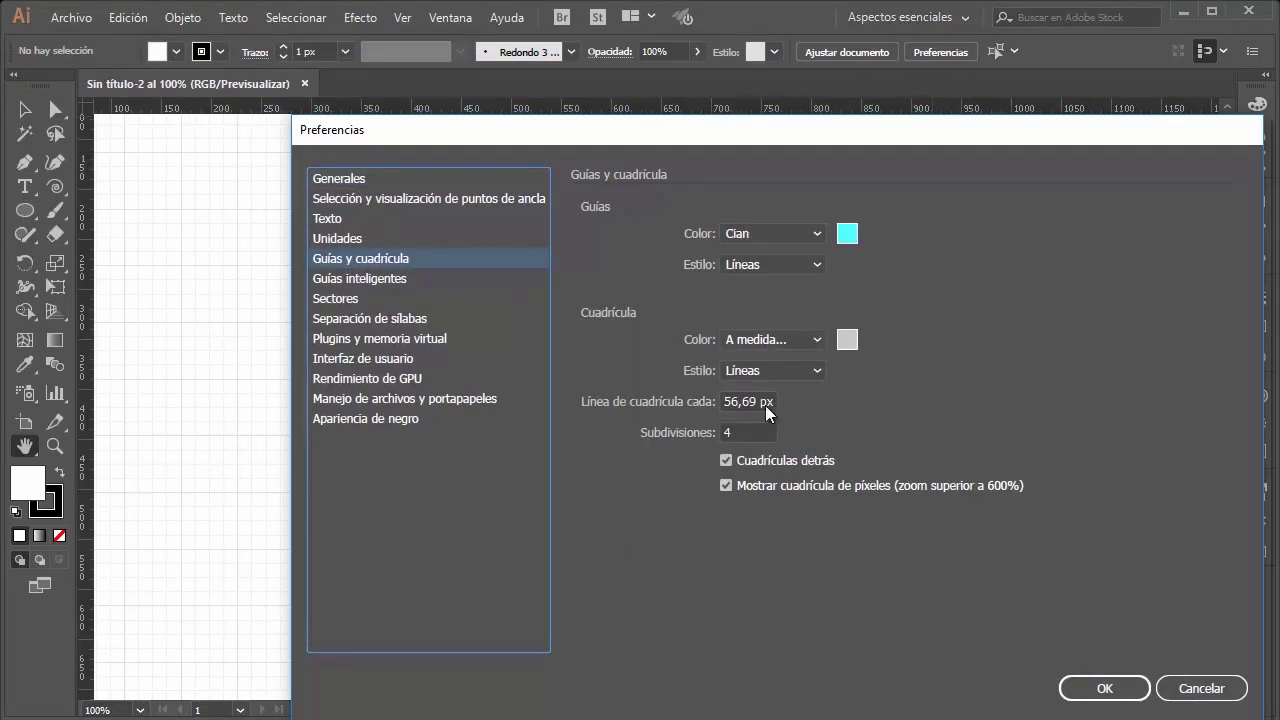
{"action": "left_click", "coordinate": [1201, 688]}
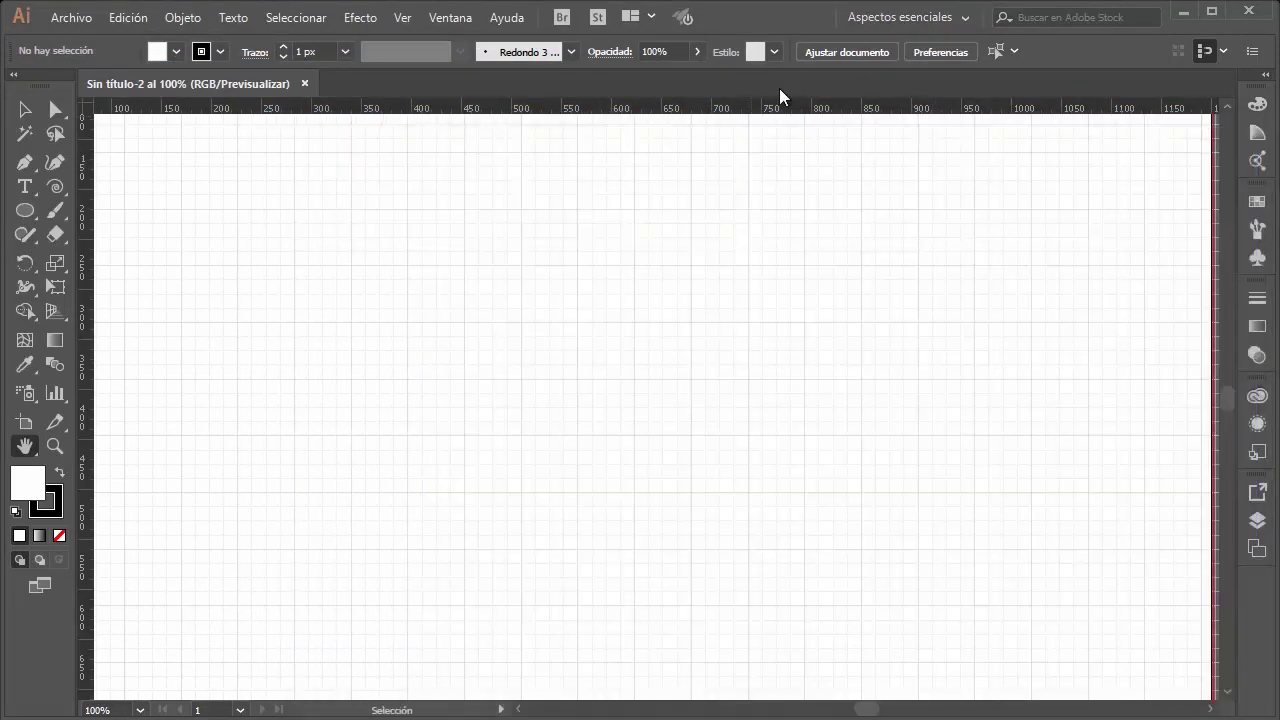
Step: Set the document units back to Centímetros in Ajustar documento
{"action": "left_click", "coordinate": [838, 53]}
{"action": "left_click", "coordinate": [556, 262]}
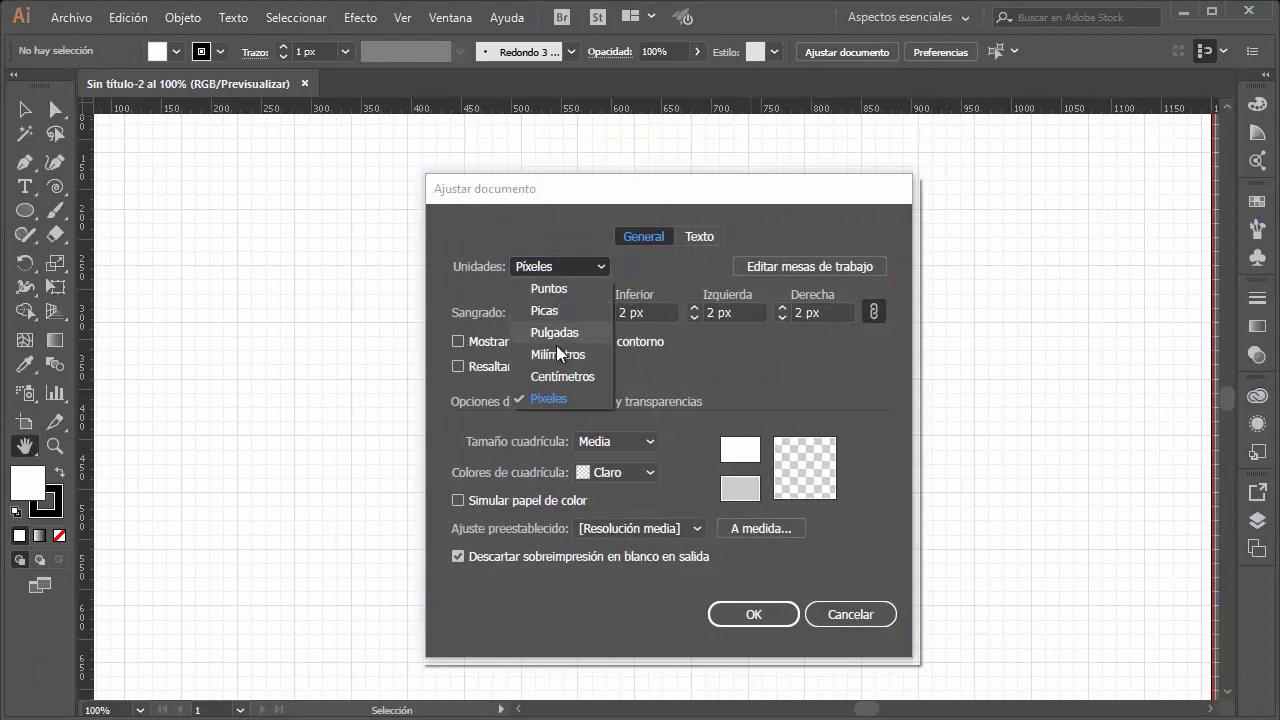
{"action": "left_click", "coordinate": [564, 376]}
{"action": "left_click", "coordinate": [754, 614]}
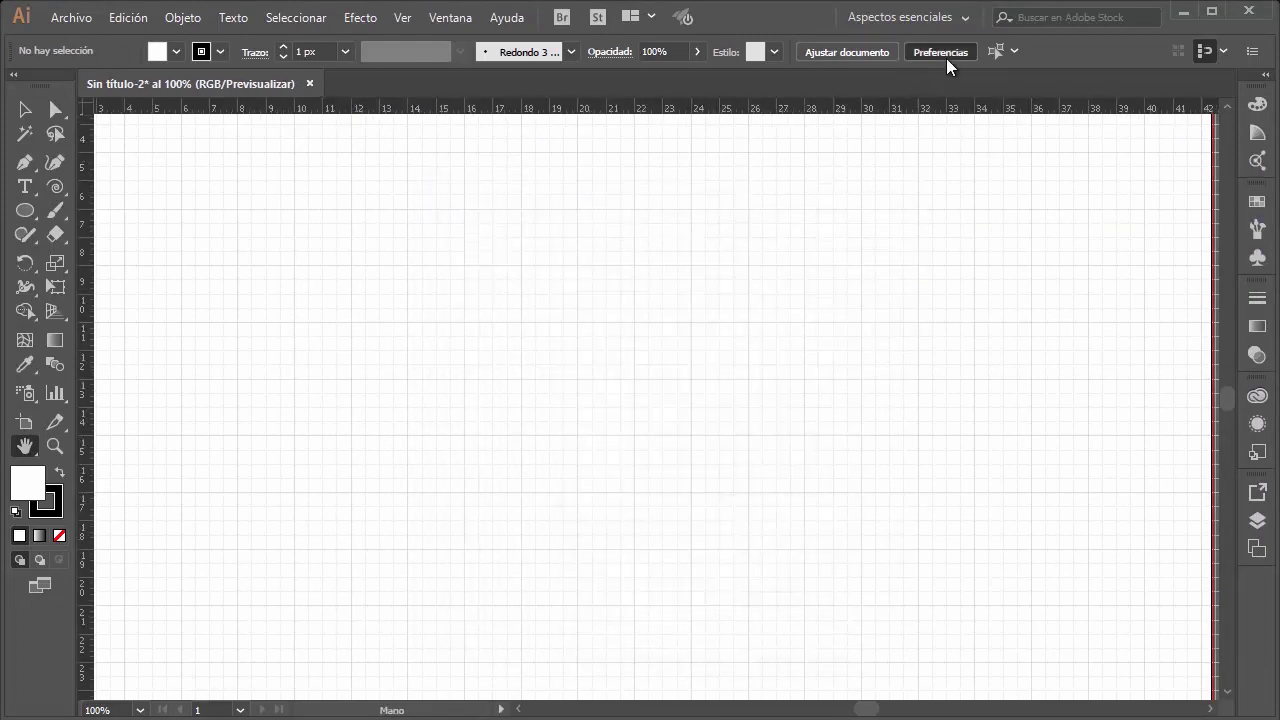
Step: Apply Guías y cuadrícula settings of a line every 2 cm with 16 subdivisions
{"action": "left_click", "coordinate": [946, 56]}
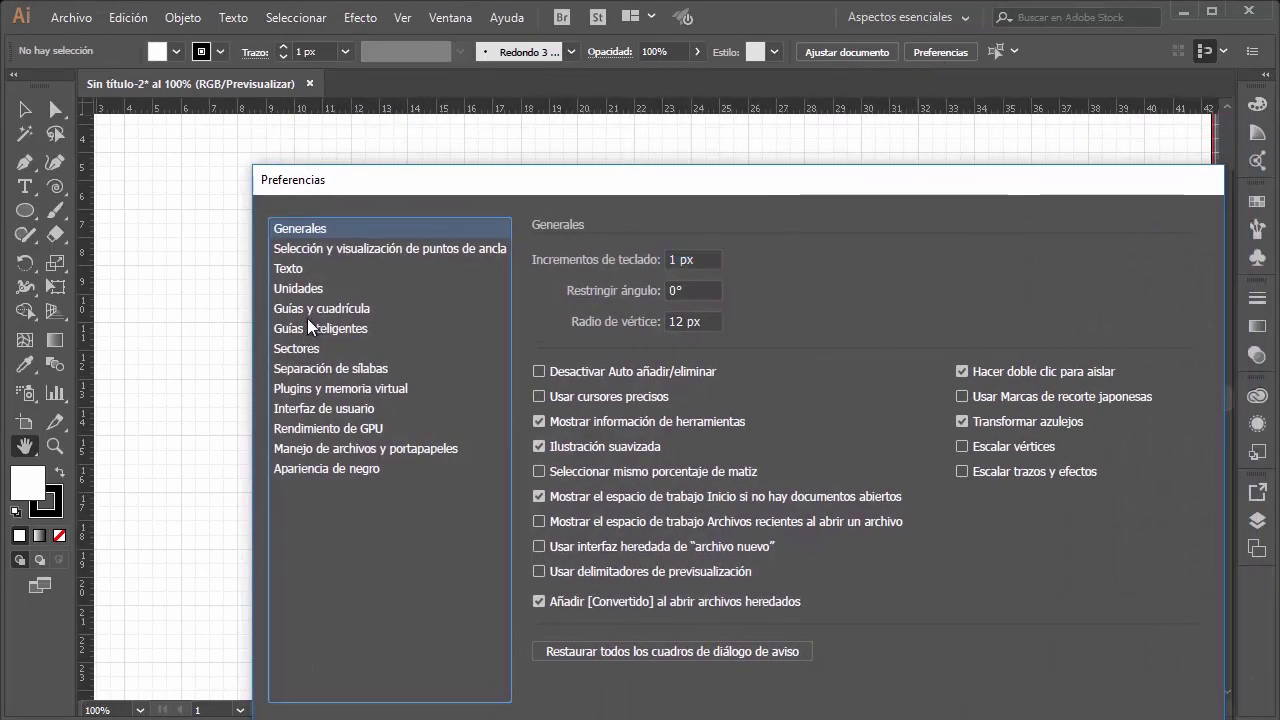
{"action": "left_click", "coordinate": [307, 322]}
{"action": "left_click", "coordinate": [715, 482]}
{"action": "type", "text": "16"}
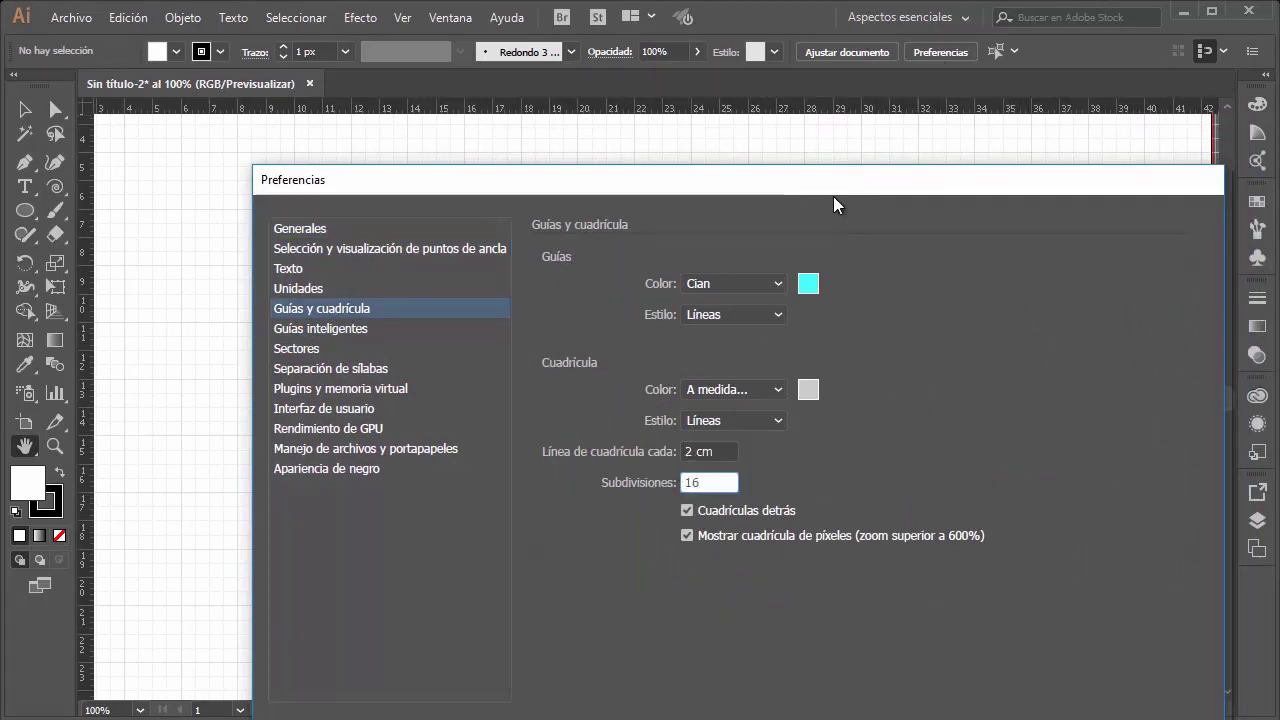
{"action": "left_click_drag", "start_coordinate": [833, 185], "coordinate": [733, 141]}
{"action": "left_click", "coordinate": [965, 694]}
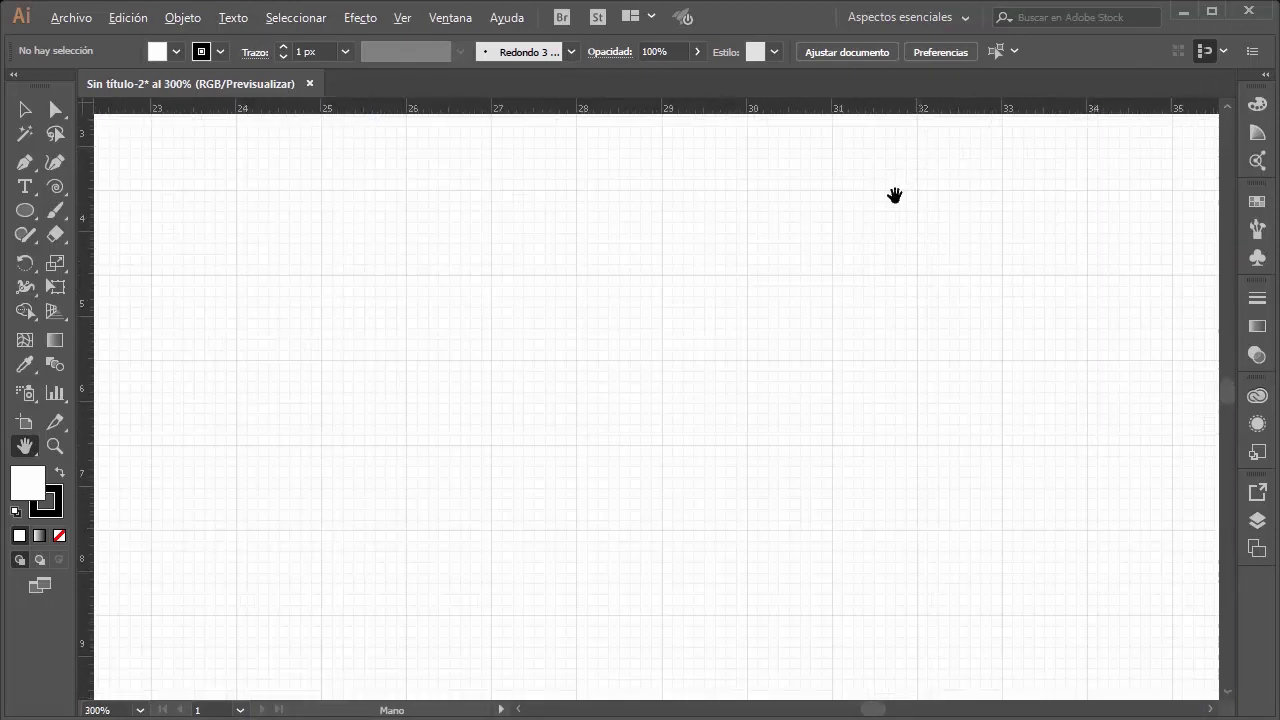
Step: Enter 4 for Subdivisiones in Guías y cuadrícula and scroll over the resulting grid
{"action": "scroll", "coordinate": [890, 200], "scroll_direction": "up", "scroll_amount": 5}
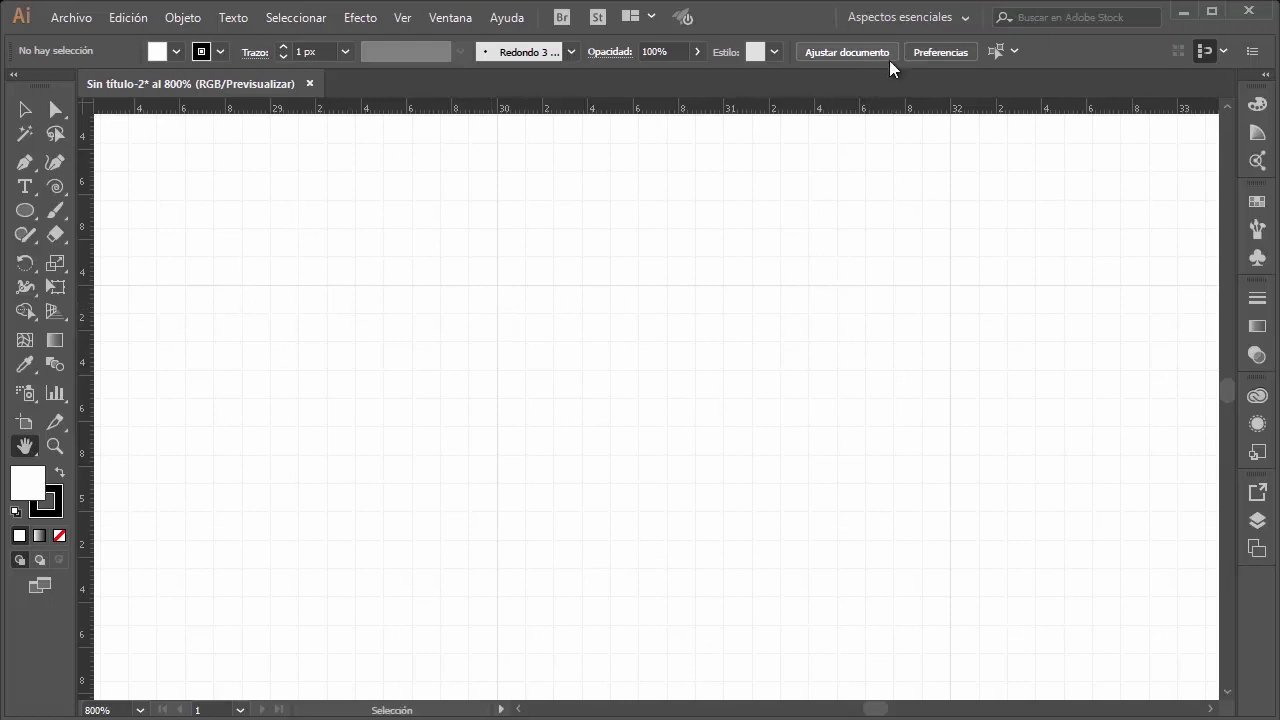
{"action": "left_click", "coordinate": [920, 51]}
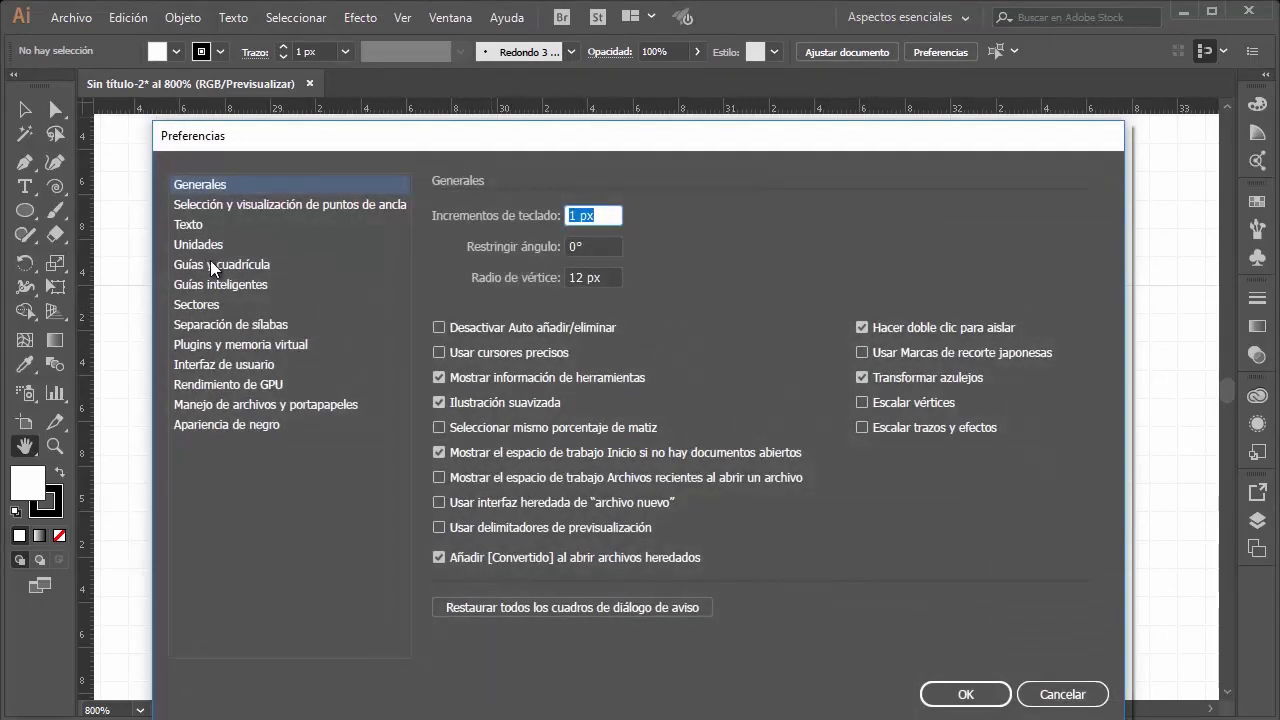
{"action": "left_click", "coordinate": [212, 265]}
{"action": "left_click_drag", "start_coordinate": [624, 437], "coordinate": [522, 437]}
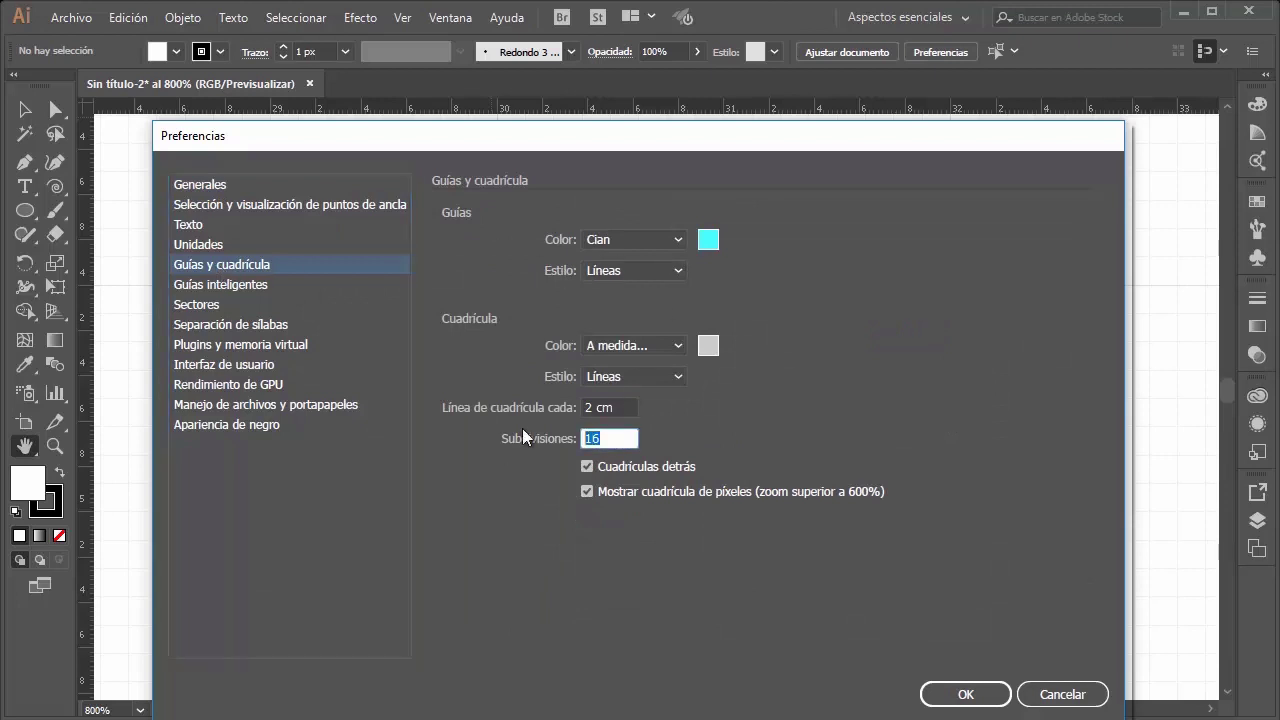
{"action": "type", "text": "4"}
{"action": "key", "text": "Return"}
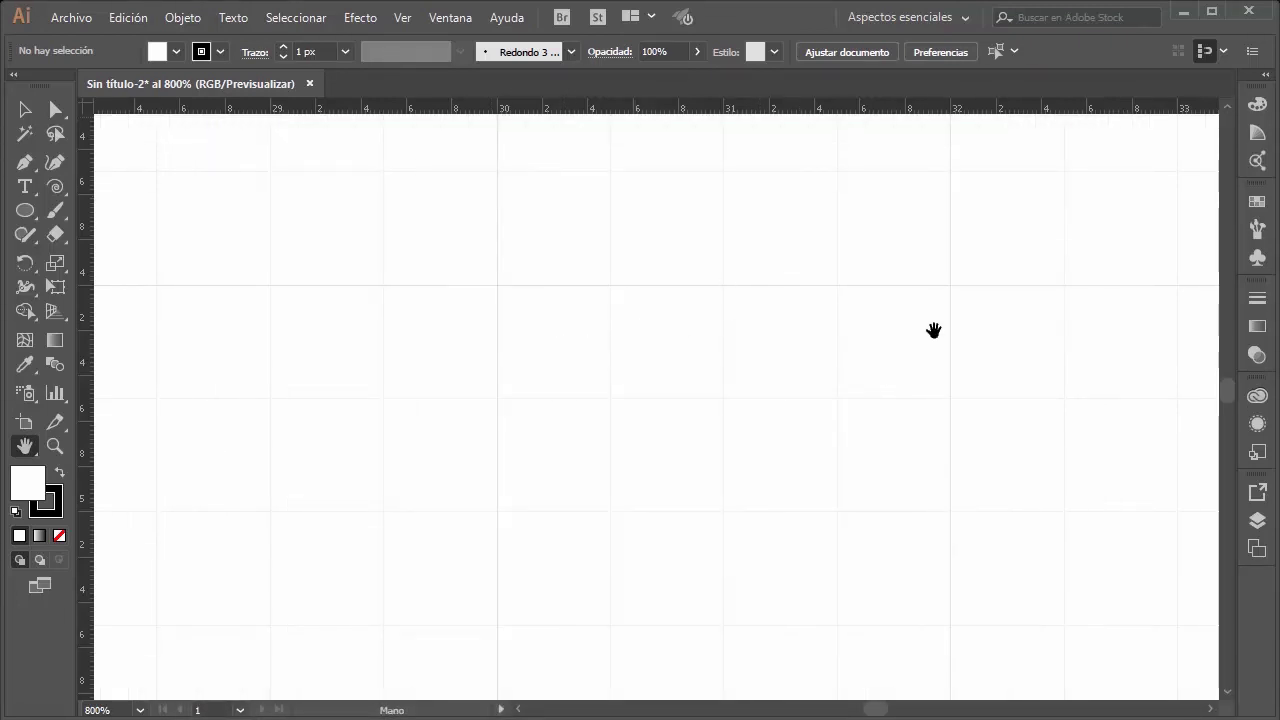
{"action": "scroll", "coordinate": [827, 344], "scroll_direction": "down", "scroll_amount": 2}
{"action": "scroll", "coordinate": [827, 344], "scroll_direction": "down", "scroll_amount": 2}
{"action": "scroll", "coordinate": [826, 343], "scroll_direction": "down", "scroll_amount": 3}
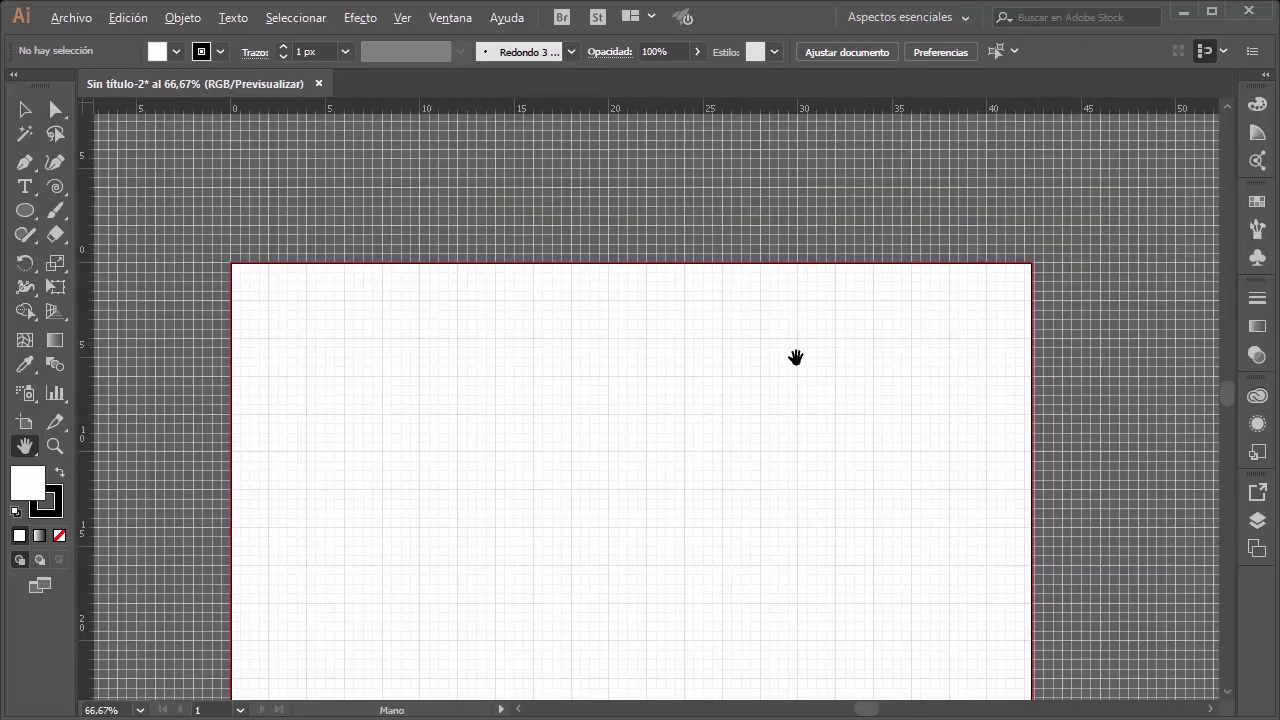
{"action": "scroll", "coordinate": [717, 389], "scroll_direction": "down", "scroll_amount": 3}
{"action": "scroll", "coordinate": [524, 302], "scroll_direction": "up", "scroll_amount": 1}
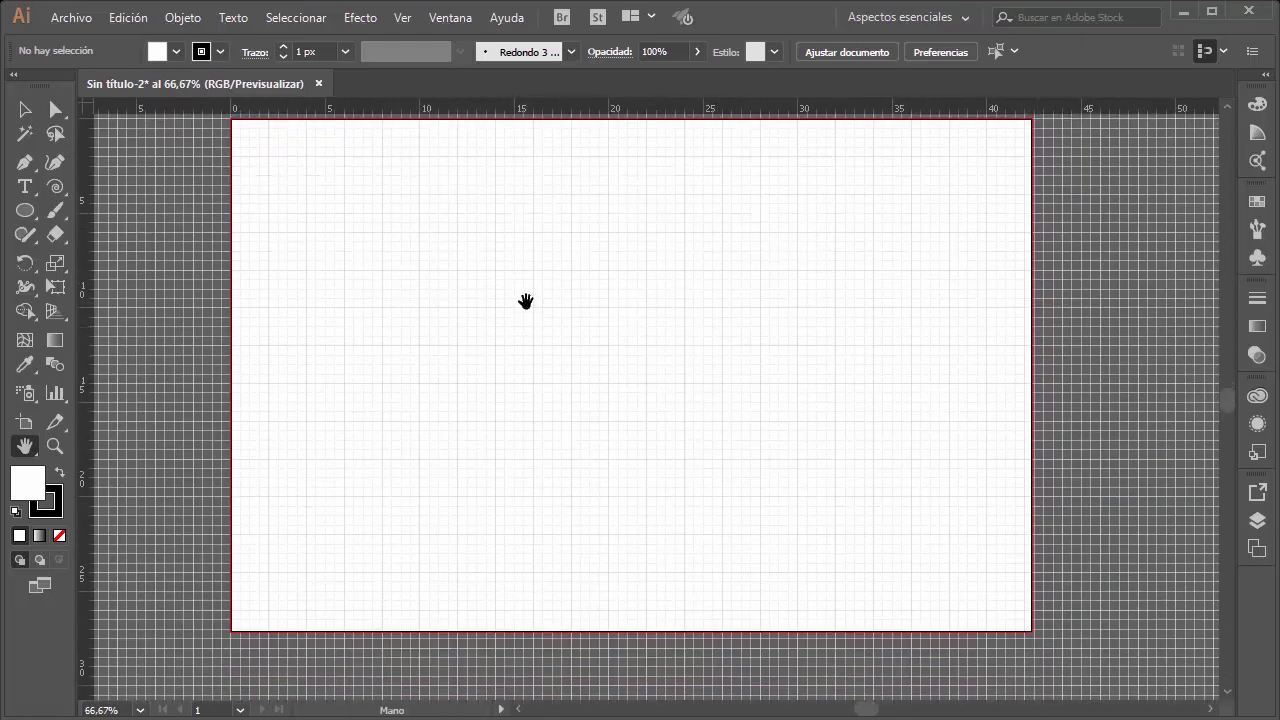
{"action": "scroll", "coordinate": [512, 297], "scroll_direction": "up", "scroll_amount": 1}
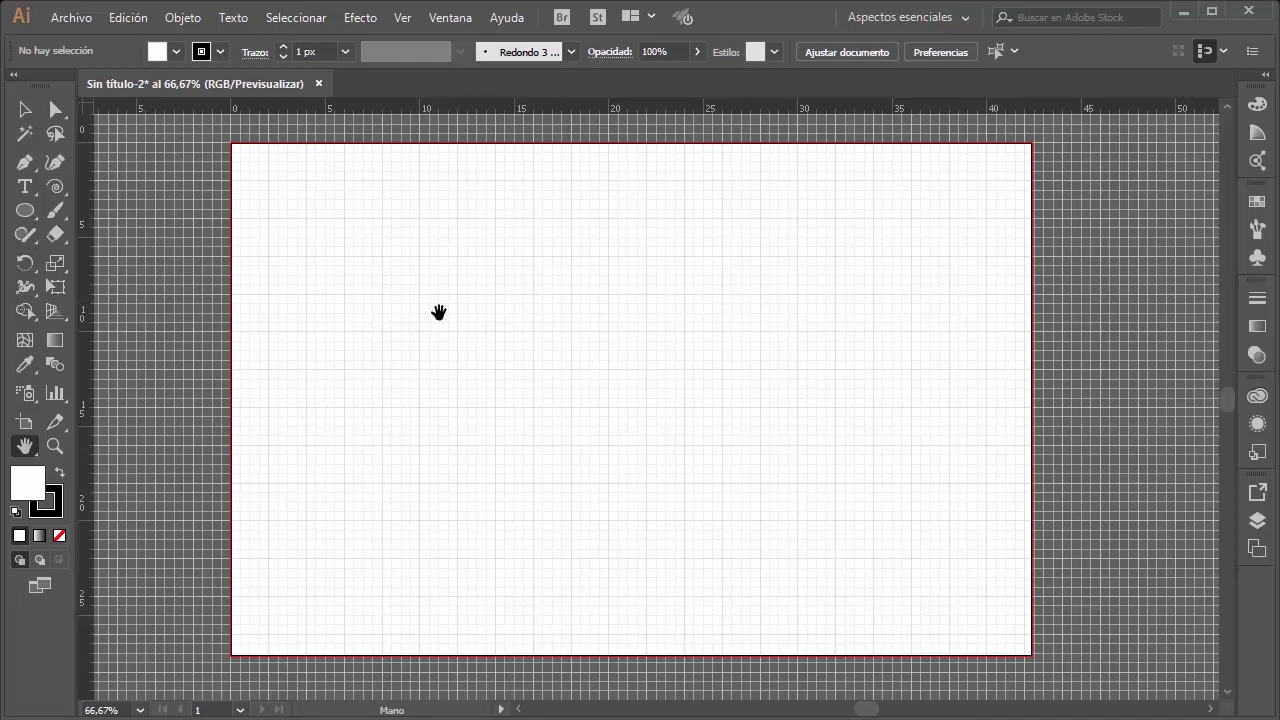
Step: Switch to the Rectangle tool, drag a trial rectangle, and undo it
{"action": "left_click_drag", "start_coordinate": [24, 211], "coordinate": [150, 209]}
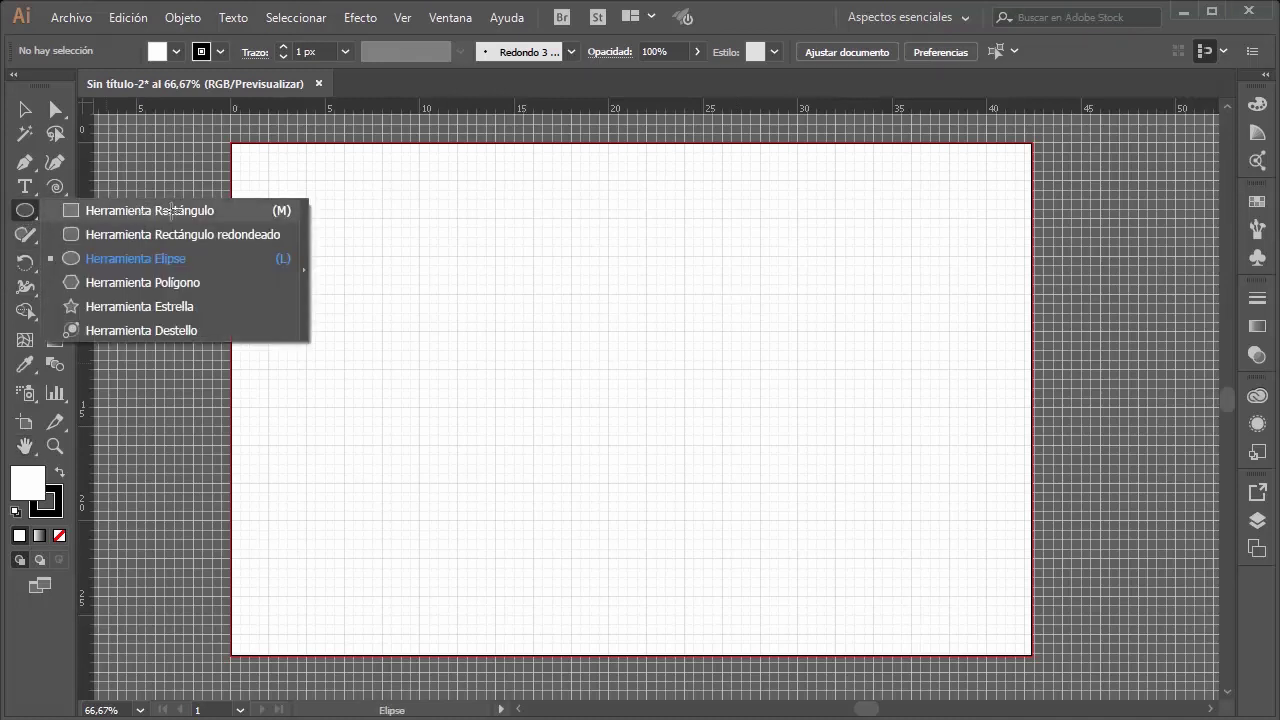
{"action": "scroll", "coordinate": [711, 240], "scroll_direction": "up", "scroll_amount": 2}
{"action": "scroll", "coordinate": [711, 240], "scroll_direction": "up", "scroll_amount": 1}
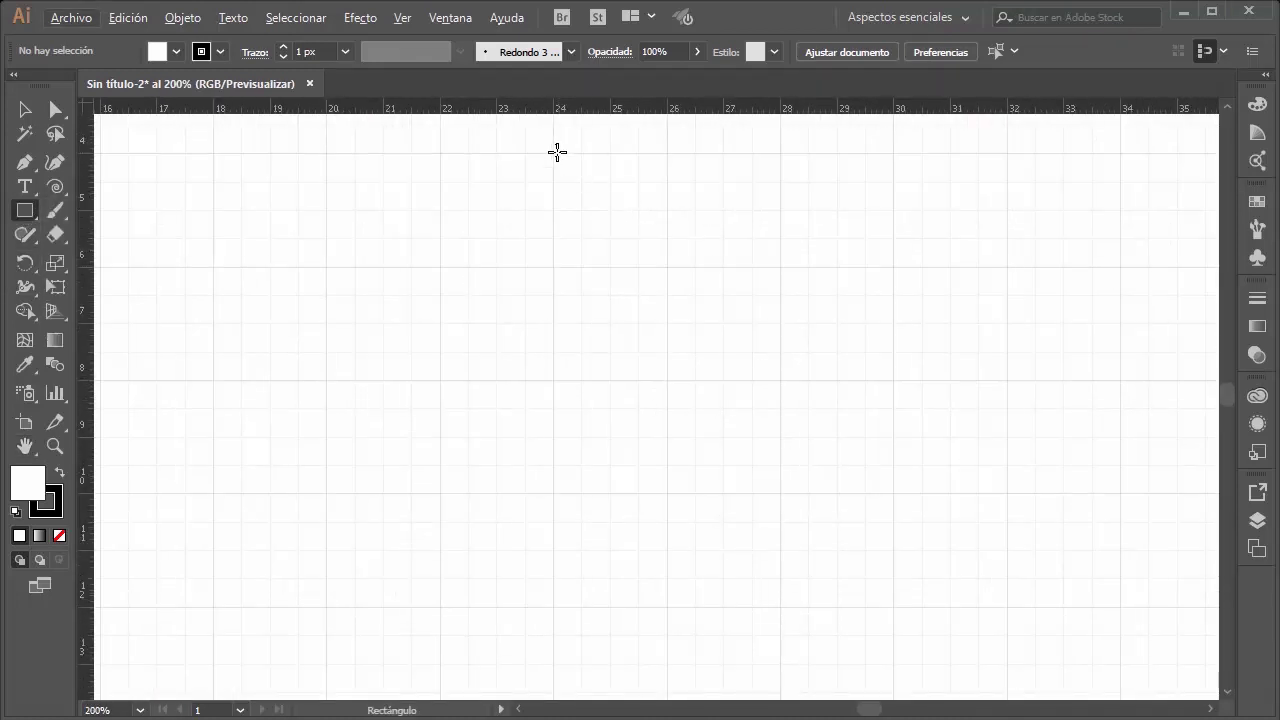
{"action": "mouse_move", "coordinate": [553, 153]}
{"action": "left_mouse_down"}
{"action": "mouse_move", "coordinate": [795, 375]}
{"action": "mouse_move", "coordinate": [877, 420]}
{"action": "mouse_move", "coordinate": [966, 506]}
{"action": "mouse_move", "coordinate": [983, 597]}
{"action": "mouse_move", "coordinate": [1003, 600]}
{"action": "mouse_move", "coordinate": [1003, 586]}
{"action": "mouse_move", "coordinate": [770, 462]}
{"action": "mouse_move", "coordinate": [737, 377]}
{"action": "mouse_move", "coordinate": [794, 497]}
{"action": "mouse_move", "coordinate": [494, 423]}
{"action": "mouse_move", "coordinate": [352, 452]}
{"action": "mouse_move", "coordinate": [594, 511]}
{"action": "mouse_move", "coordinate": [934, 500]}
{"action": "mouse_move", "coordinate": [477, 391]}
{"action": "mouse_move", "coordinate": [929, 510]}
{"action": "mouse_move", "coordinate": [831, 510]}
{"action": "left_mouse_up"}
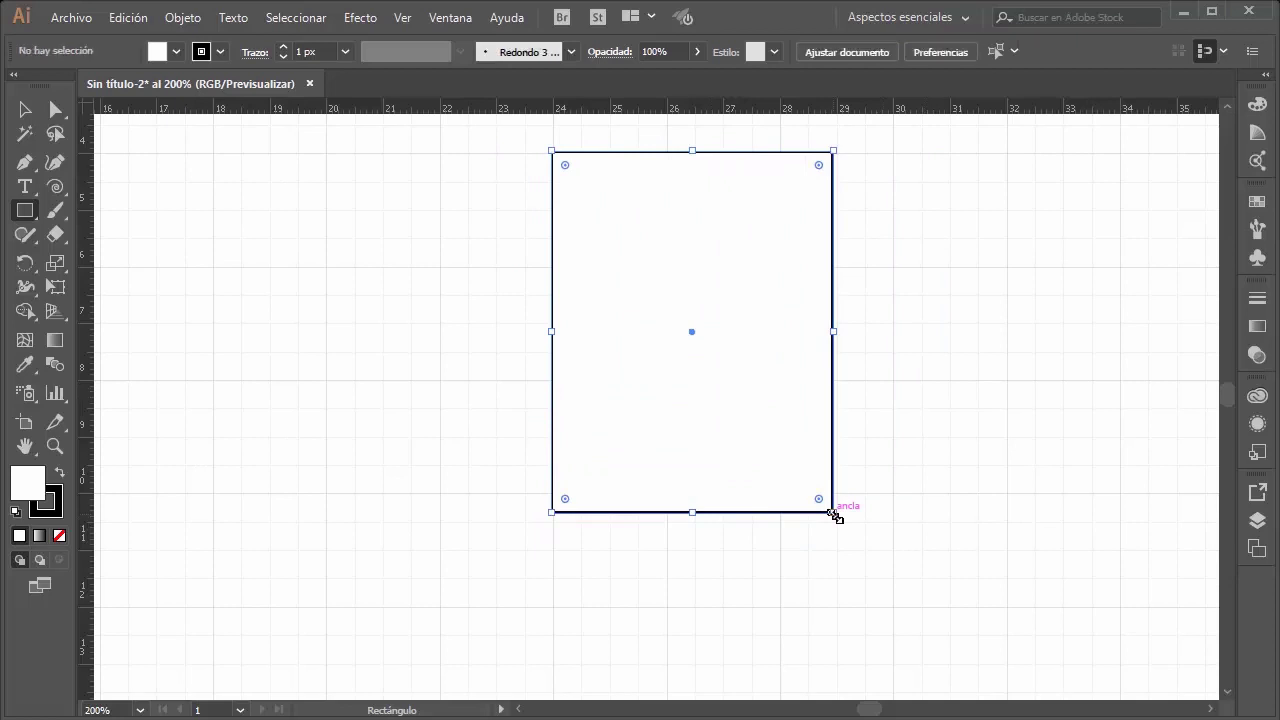
{"action": "key", "text": "ctrl+z"}
{"action": "left_click", "coordinate": [402, 17]}
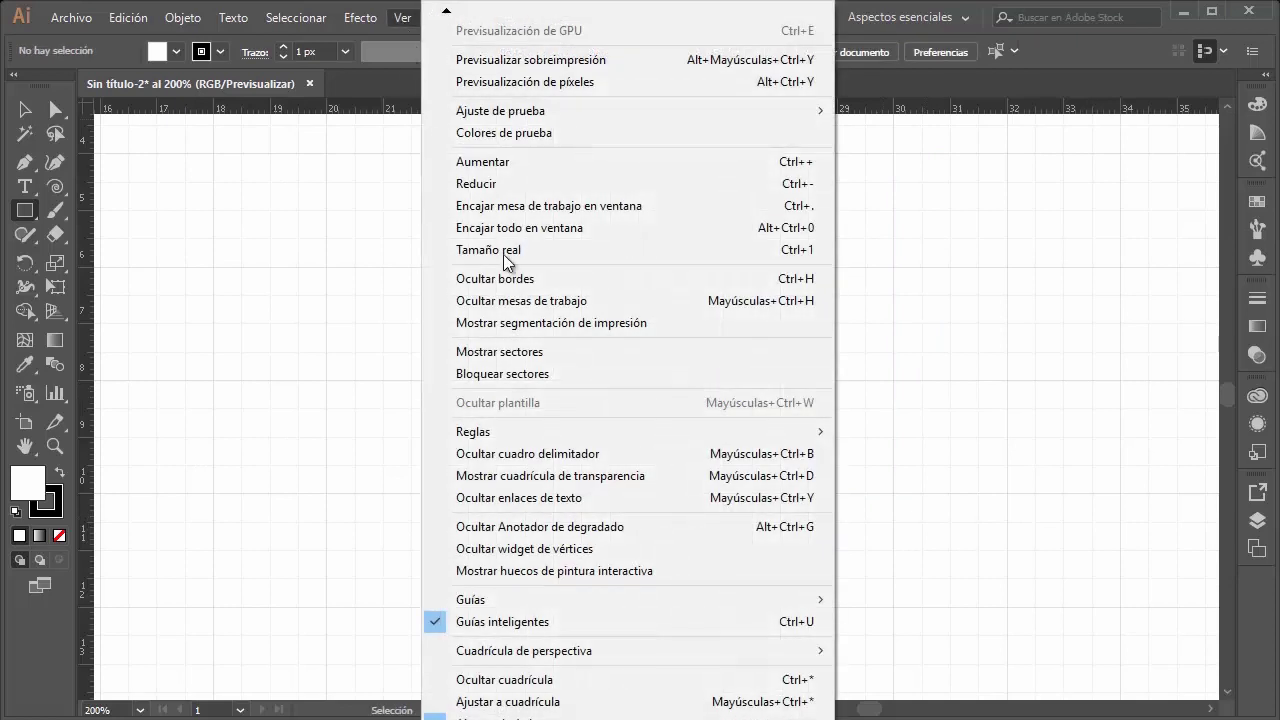
Step: Enable Ajustar a cuadrícula and drag a square snapped to the grid lines
{"action": "left_click", "coordinate": [481, 700]}
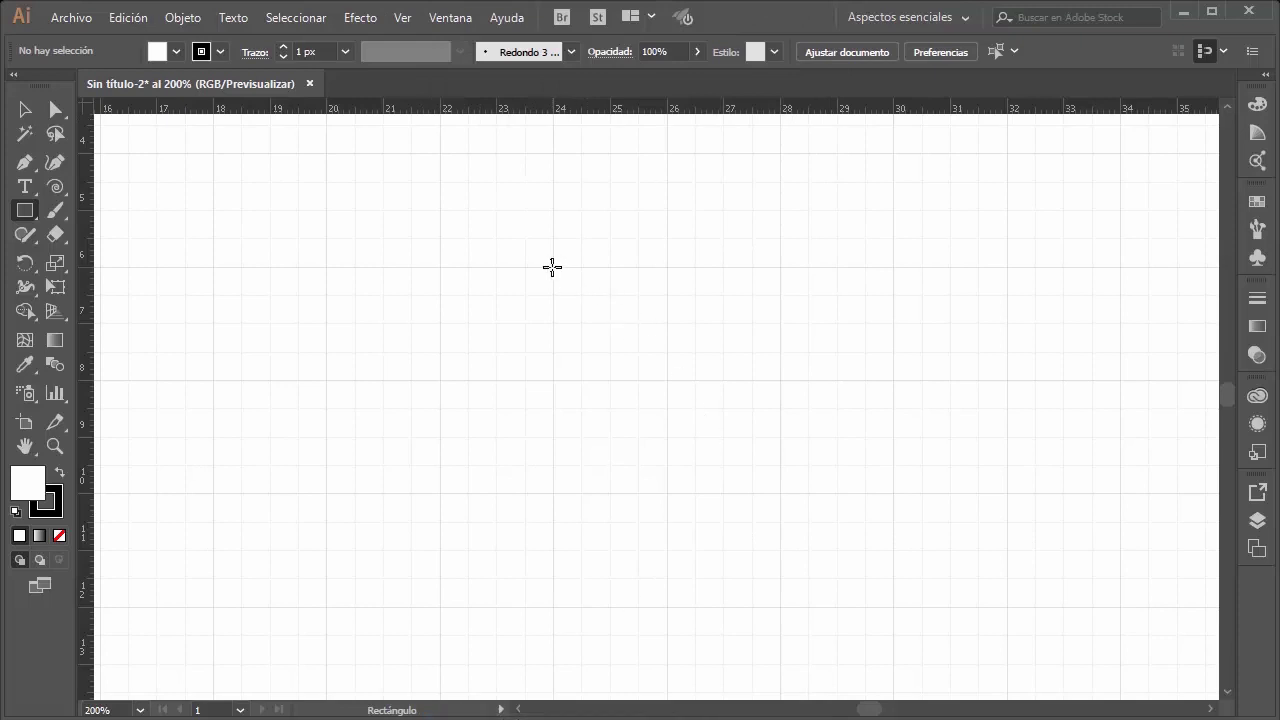
{"action": "mouse_move", "coordinate": [566, 273]}
{"action": "left_mouse_down"}
{"action": "mouse_move", "coordinate": [714, 457]}
{"action": "mouse_move", "coordinate": [700, 480]}
{"action": "mouse_move", "coordinate": [810, 500]}
{"action": "mouse_move", "coordinate": [891, 606]}
{"action": "mouse_move", "coordinate": [735, 407]}
{"action": "mouse_move", "coordinate": [651, 426]}
{"action": "mouse_move", "coordinate": [680, 389]}
{"action": "mouse_move", "coordinate": [909, 574]}
{"action": "mouse_move", "coordinate": [887, 604]}
{"action": "left_mouse_up"}
{"action": "left_click_drag", "start_coordinate": [540, 379], "coordinate": [523, 340]}
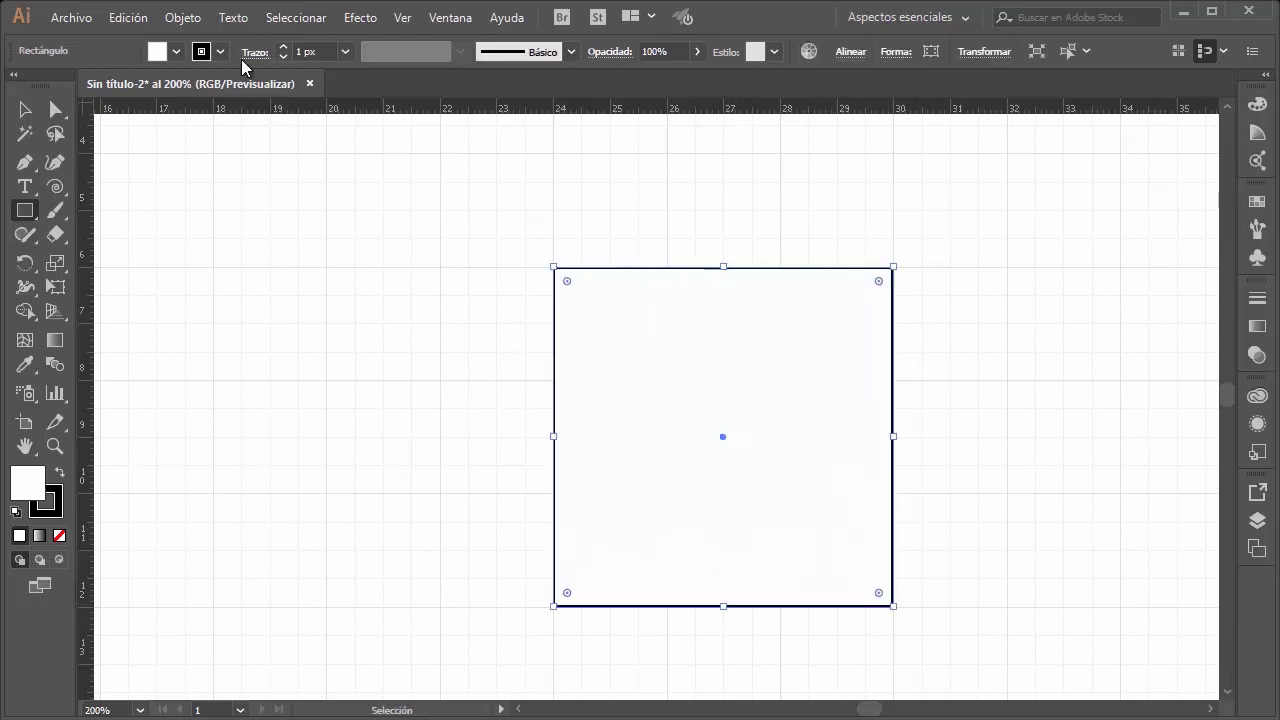
{"action": "left_click", "coordinate": [175, 51]}
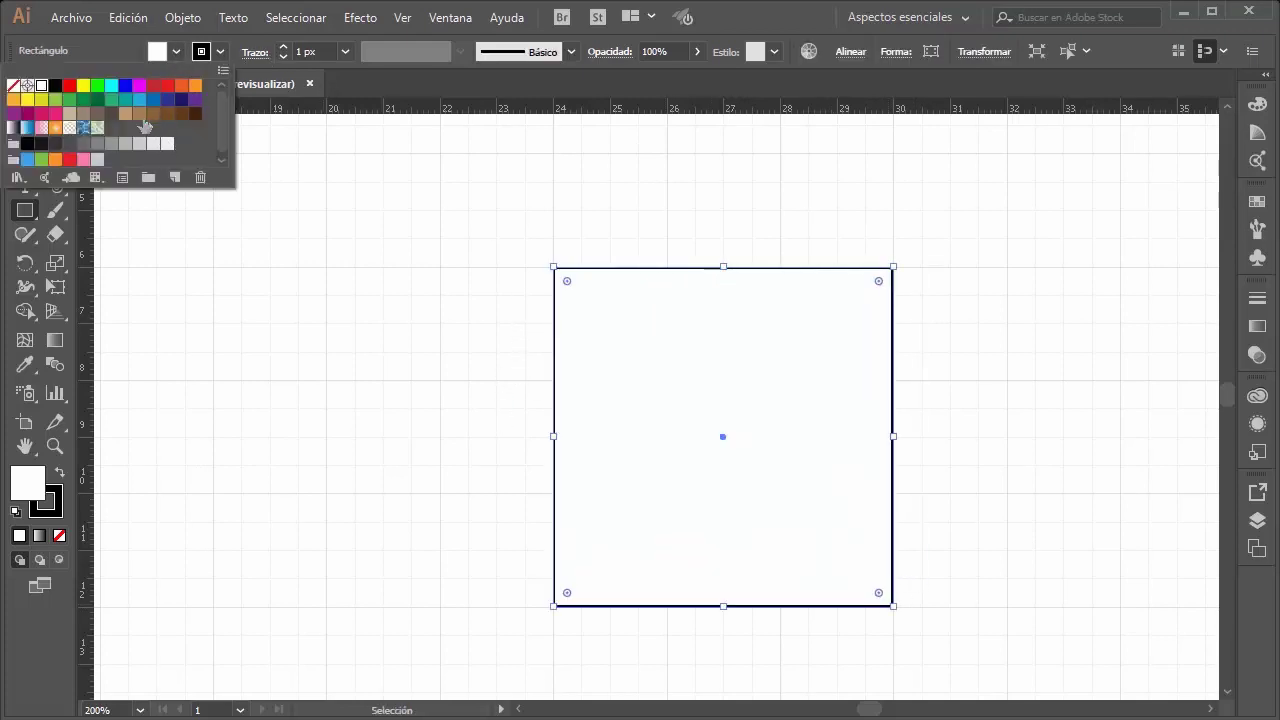
Step: Give the square a brown fill from the fill swatches
{"action": "left_click", "coordinate": [140, 115]}
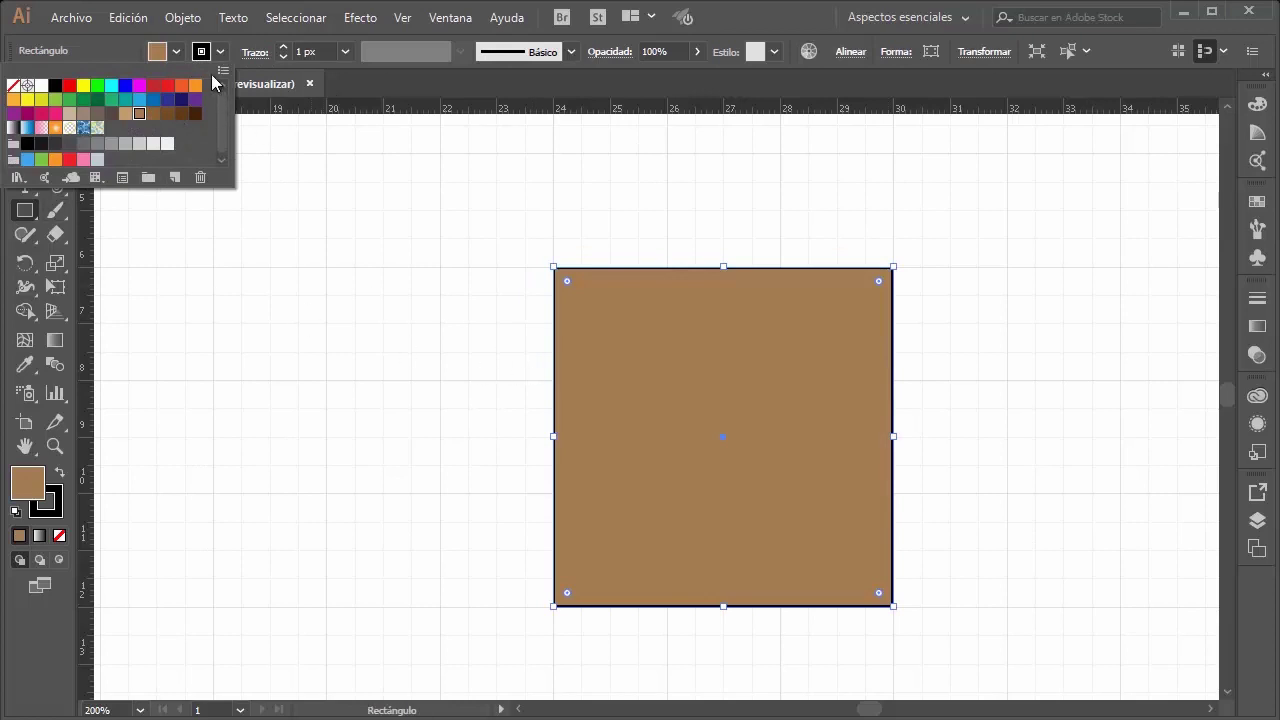
{"action": "left_click", "coordinate": [176, 51]}
{"action": "scroll", "coordinate": [540, 350], "scroll_direction": "down", "scroll_amount": 3, "text": "alt"}
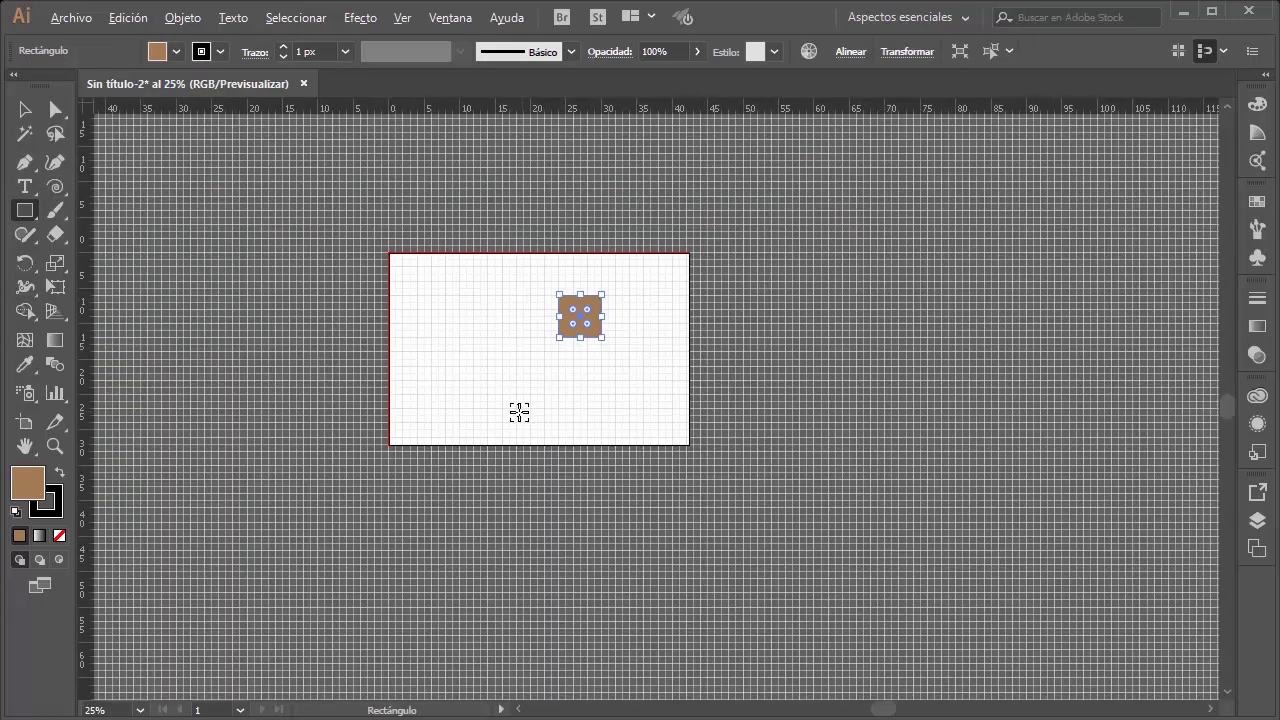
{"action": "scroll", "coordinate": [490, 412], "scroll_direction": "up", "scroll_amount": 2, "text": "alt"}
{"action": "scroll", "coordinate": [500, 385], "scroll_direction": "up", "scroll_amount": 1, "text": "alt"}
{"action": "scroll", "coordinate": [490, 358], "scroll_direction": "up", "scroll_amount": 2}
{"action": "scroll", "coordinate": [450, 359], "scroll_direction": "up", "scroll_amount": 1}
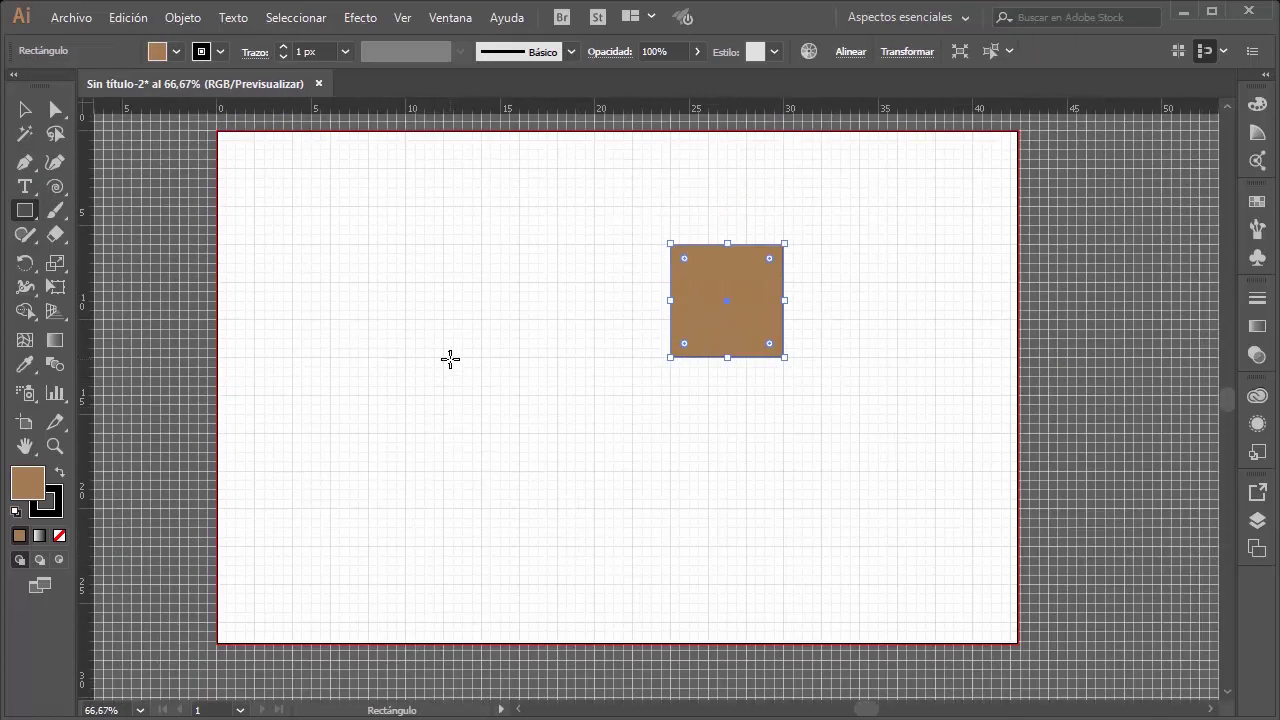
{"action": "scroll", "coordinate": [448, 362], "scroll_direction": "up", "scroll_amount": 1}
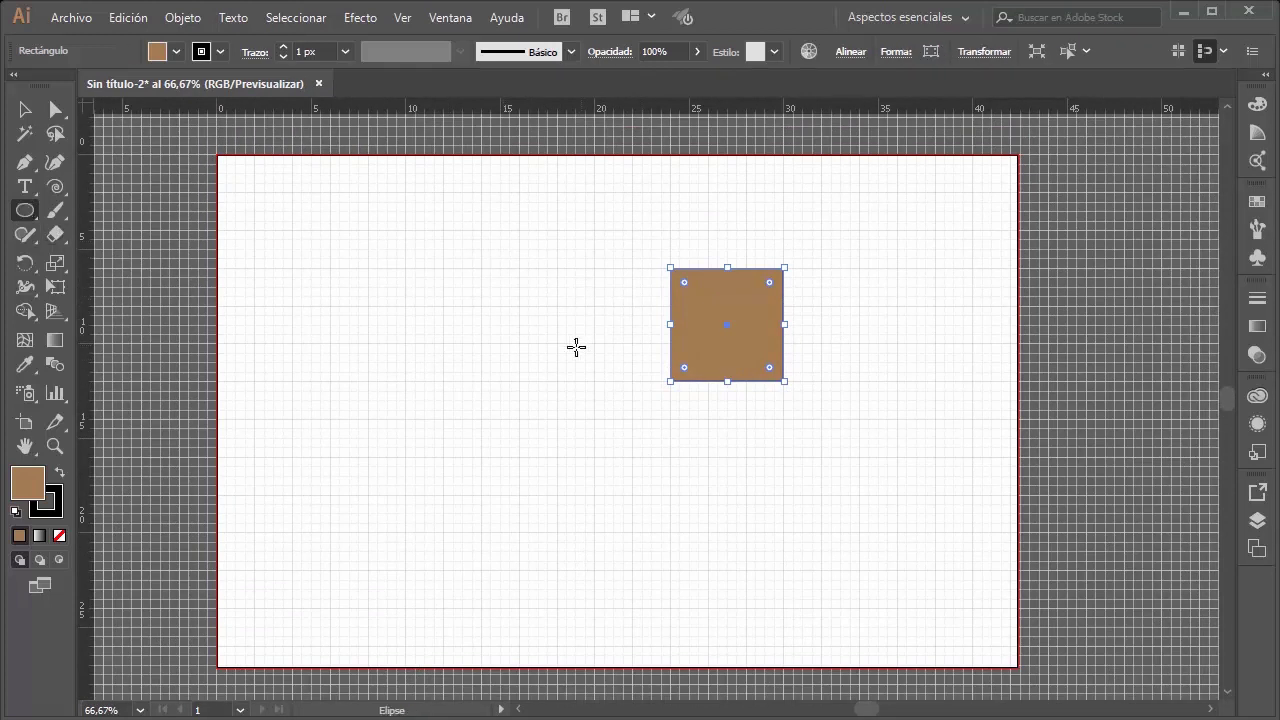
{"action": "scroll", "coordinate": [486, 334], "scroll_direction": "up", "scroll_amount": 1}
{"action": "scroll", "coordinate": [488, 339], "scroll_direction": "up", "scroll_amount": 1}
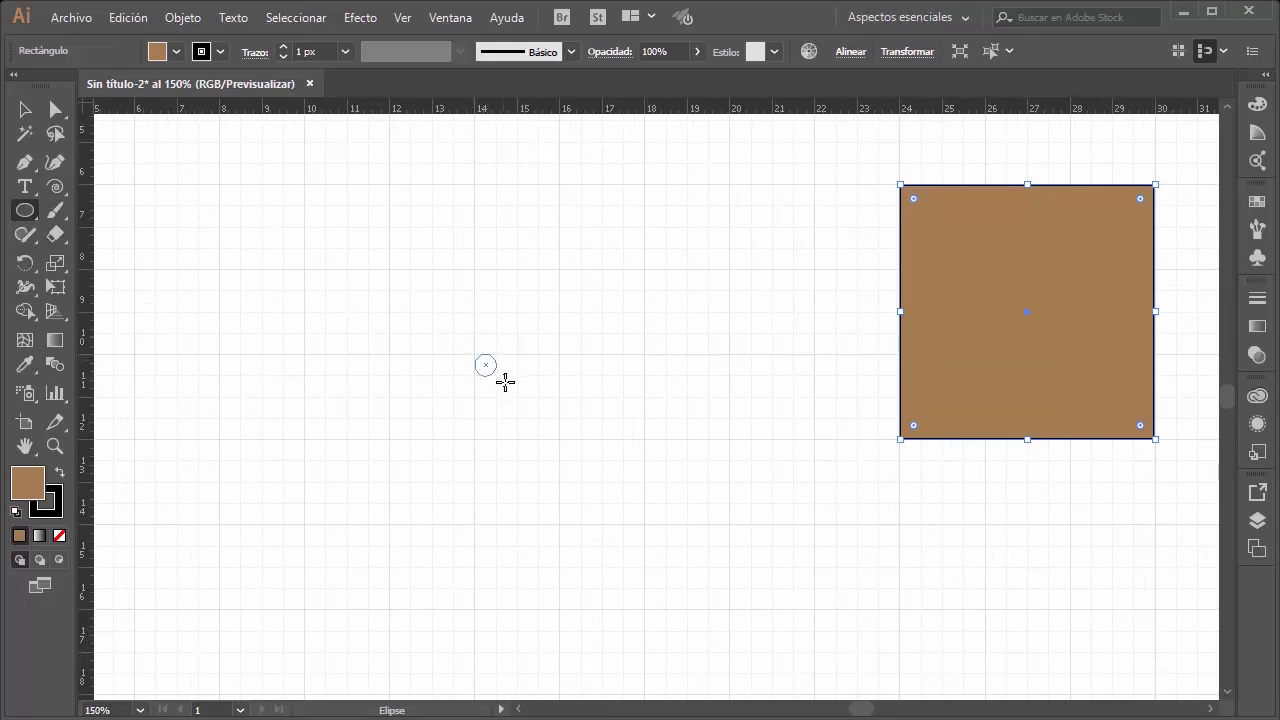
Step: Draw a circle to the left of the square with the Ellipse tool
{"action": "mouse_move", "coordinate": [505, 381]}
{"action": "left_mouse_down"}
{"action": "mouse_move", "coordinate": [527, 421]}
{"action": "mouse_move", "coordinate": [514, 385]}
{"action": "left_mouse_up"}
{"action": "left_click_drag", "start_coordinate": [514, 385], "coordinate": [642, 436]}
{"action": "left_click", "coordinate": [25, 110]}
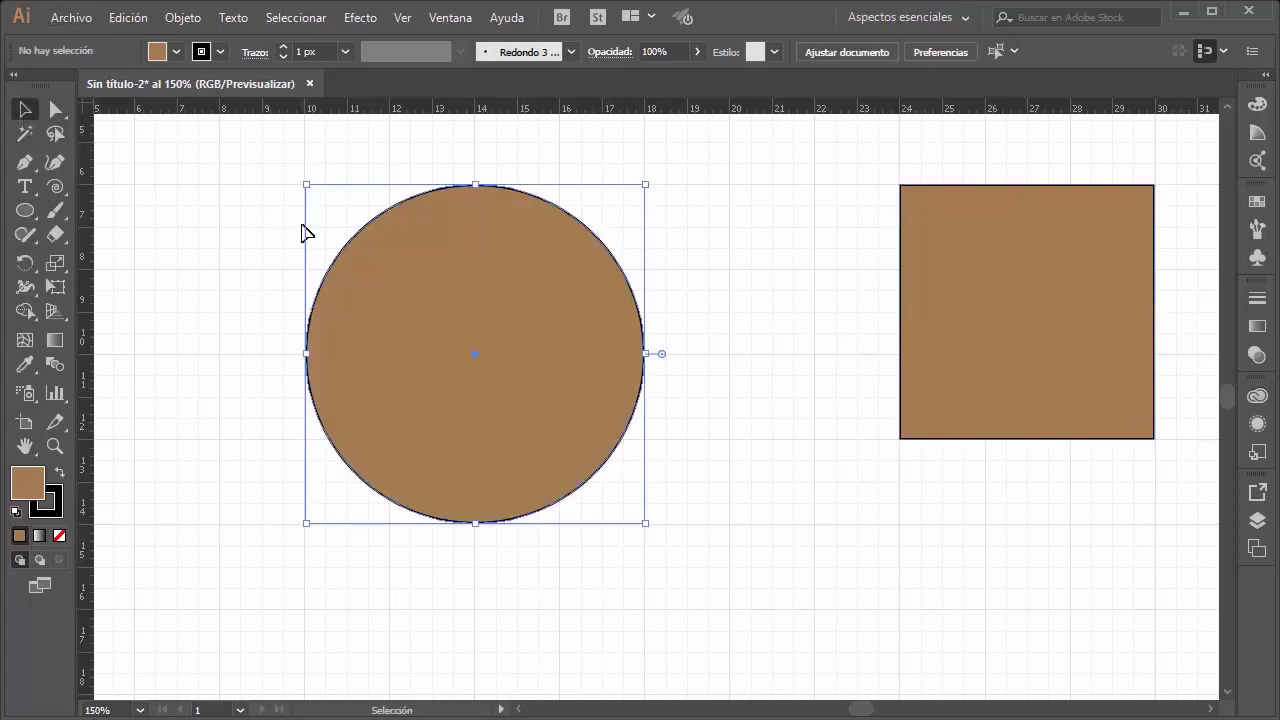
{"action": "left_click", "coordinate": [295, 232]}
Step: Marquee-select the circle and square together and delete them
{"action": "scroll", "coordinate": [268, 231], "scroll_direction": "down", "scroll_amount": 1}
{"action": "scroll", "coordinate": [268, 231], "scroll_direction": "down", "scroll_amount": 3}
{"action": "scroll", "coordinate": [270, 231], "scroll_direction": "up", "scroll_amount": 1}
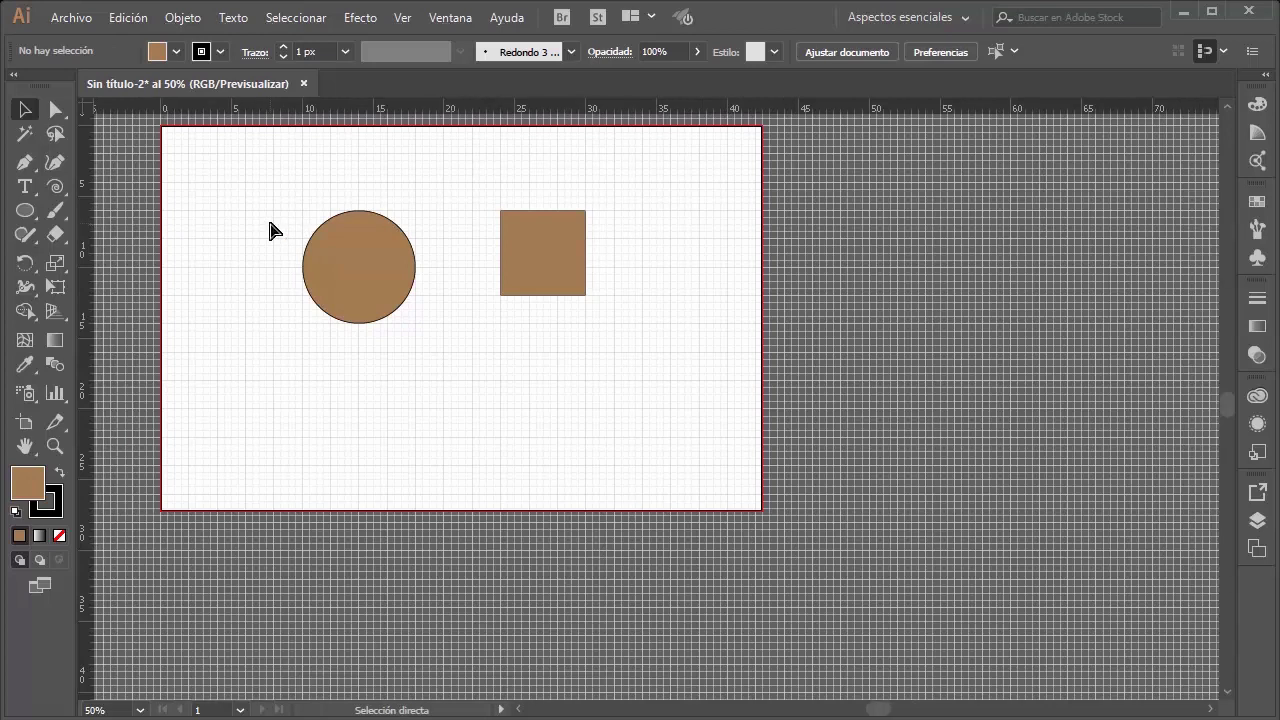
{"action": "scroll", "coordinate": [280, 232], "scroll_direction": "left", "scroll_amount": 2}
{"action": "scroll", "coordinate": [295, 232], "scroll_direction": "up", "scroll_amount": 2}
{"action": "scroll", "coordinate": [890, 230], "scroll_direction": "down", "scroll_amount": 1}
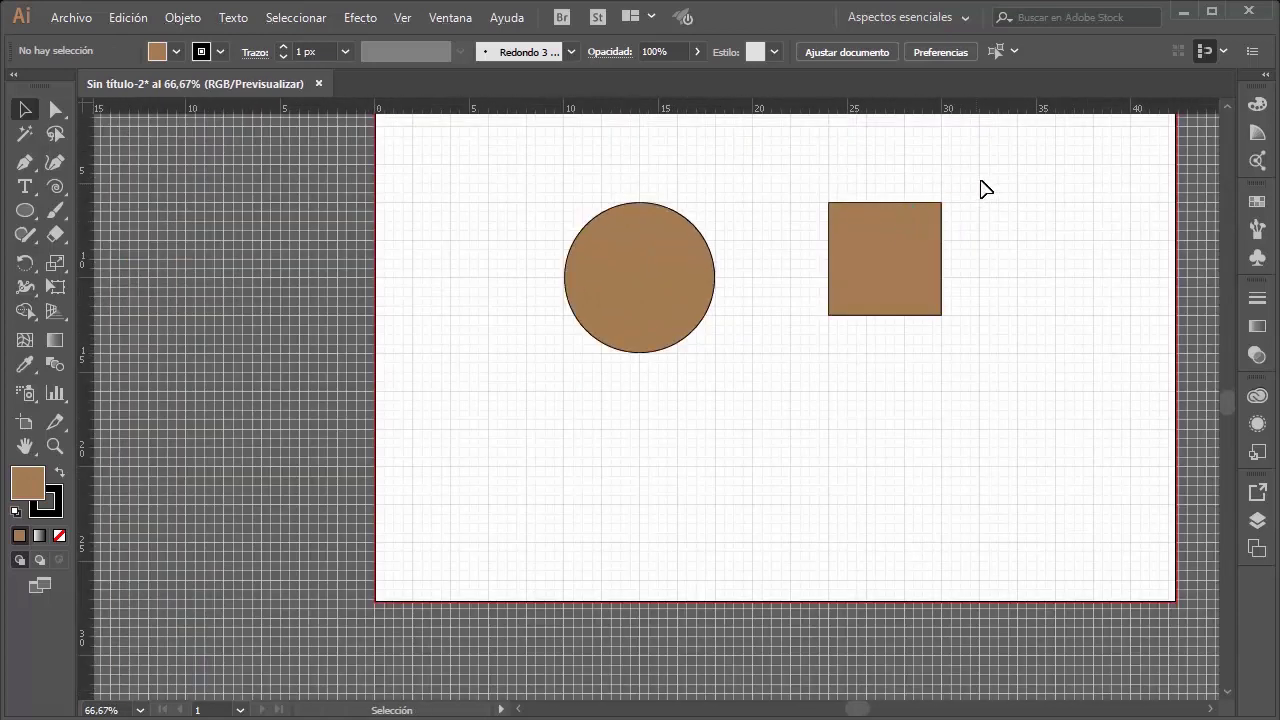
{"action": "left_click_drag", "start_coordinate": [980, 182], "coordinate": [443, 463]}
{"action": "key", "text": "Delete"}
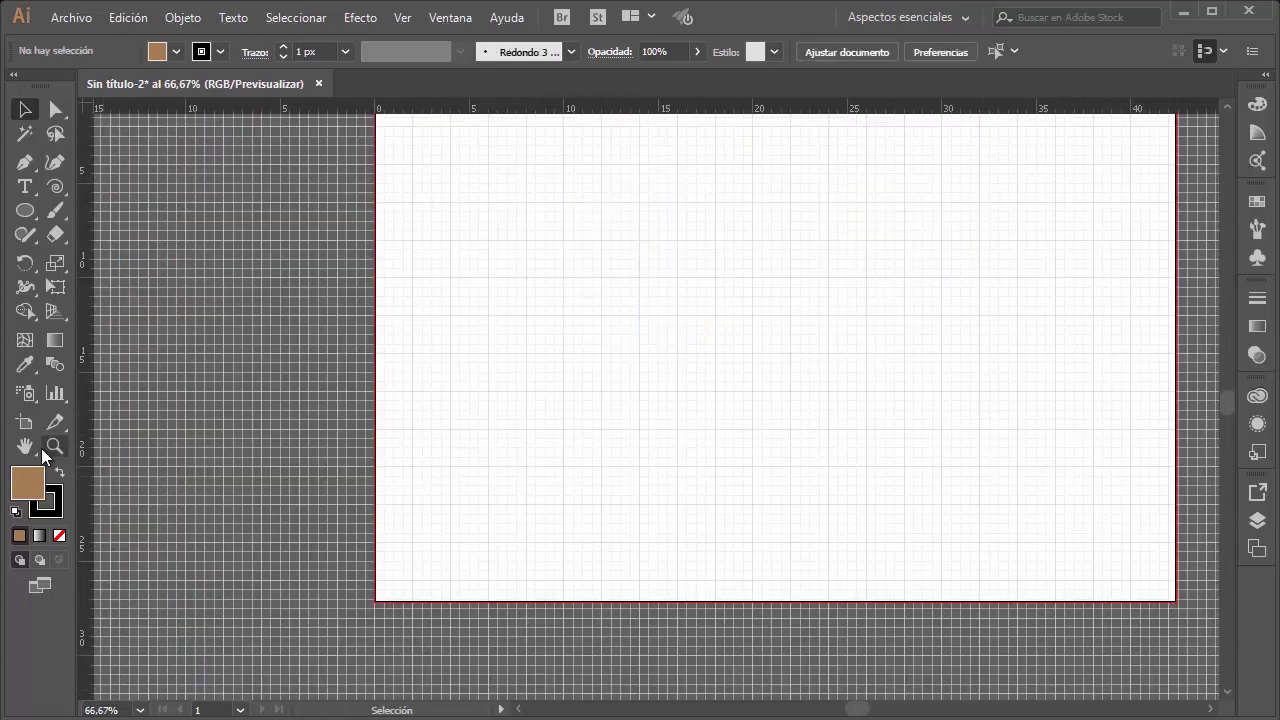
Step: Fit the artboard in the window and hide the grid with Ocultar cuadrícula
{"action": "double_click", "coordinate": [25, 446]}
{"action": "left_click", "coordinate": [401, 17]}
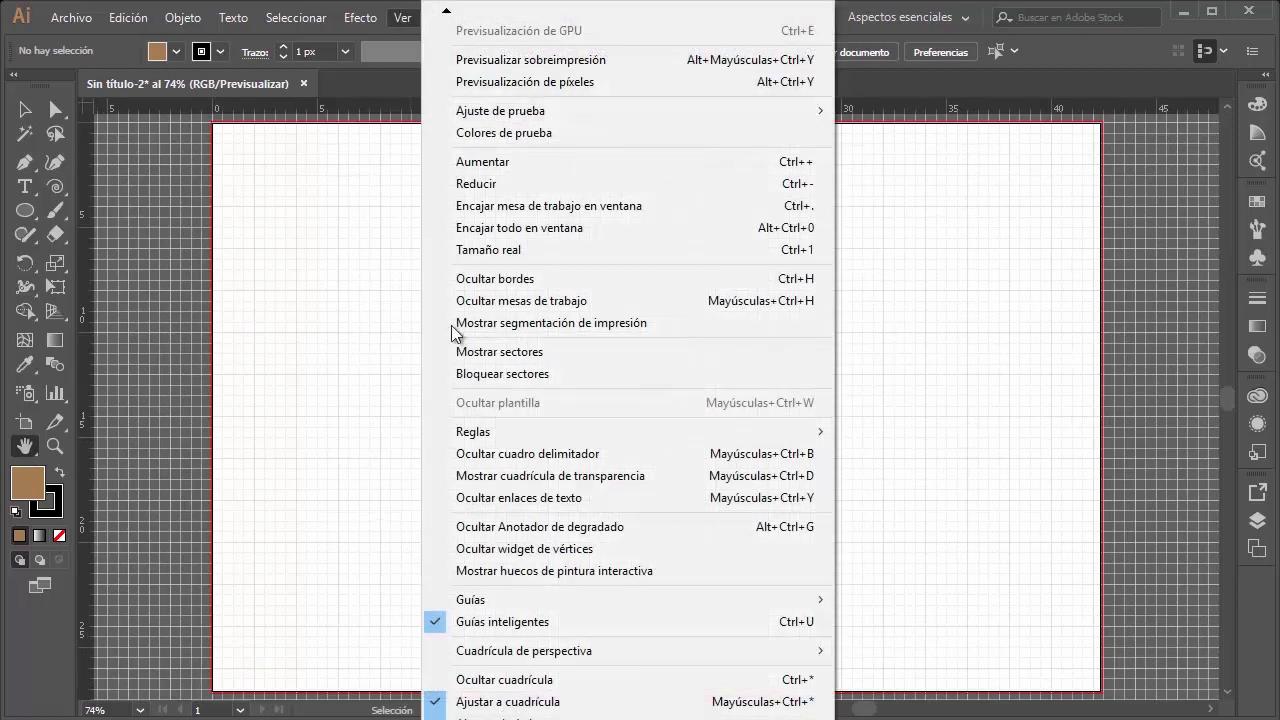
{"action": "left_click", "coordinate": [506, 680]}
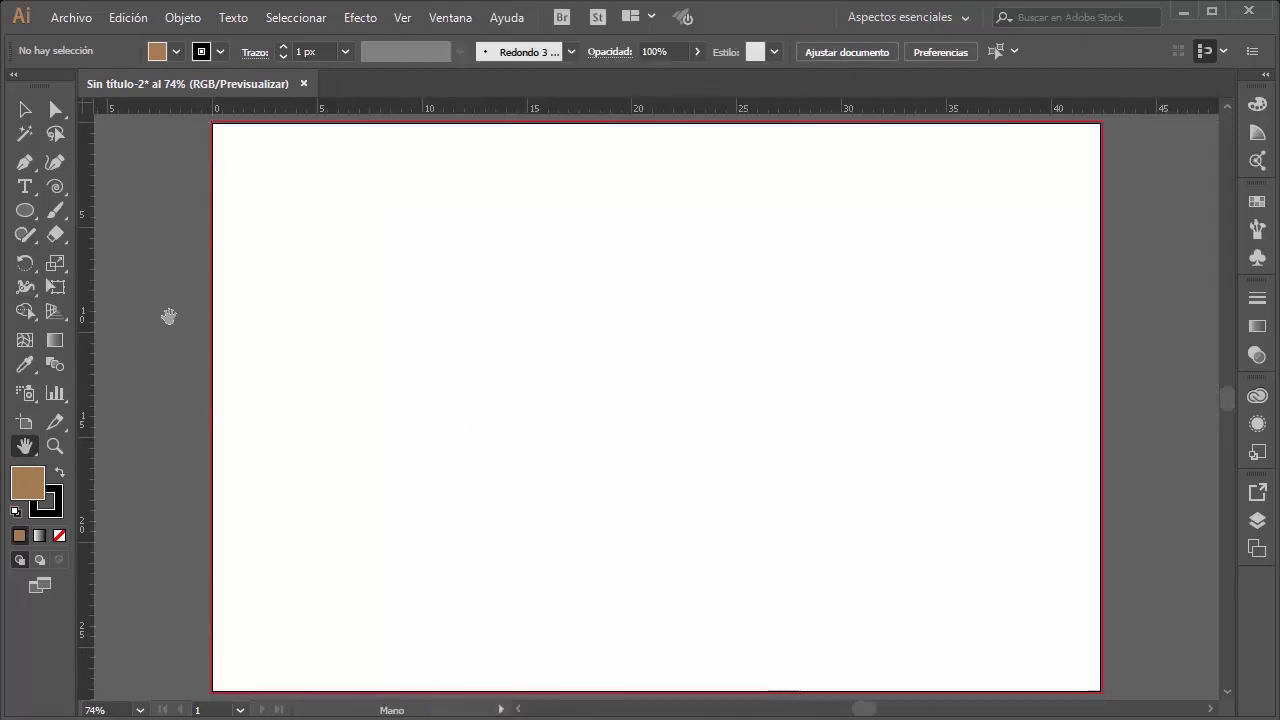
Step: Draw a circle near the top centre, then a square below-left of it
{"action": "left_click", "coordinate": [25, 210]}
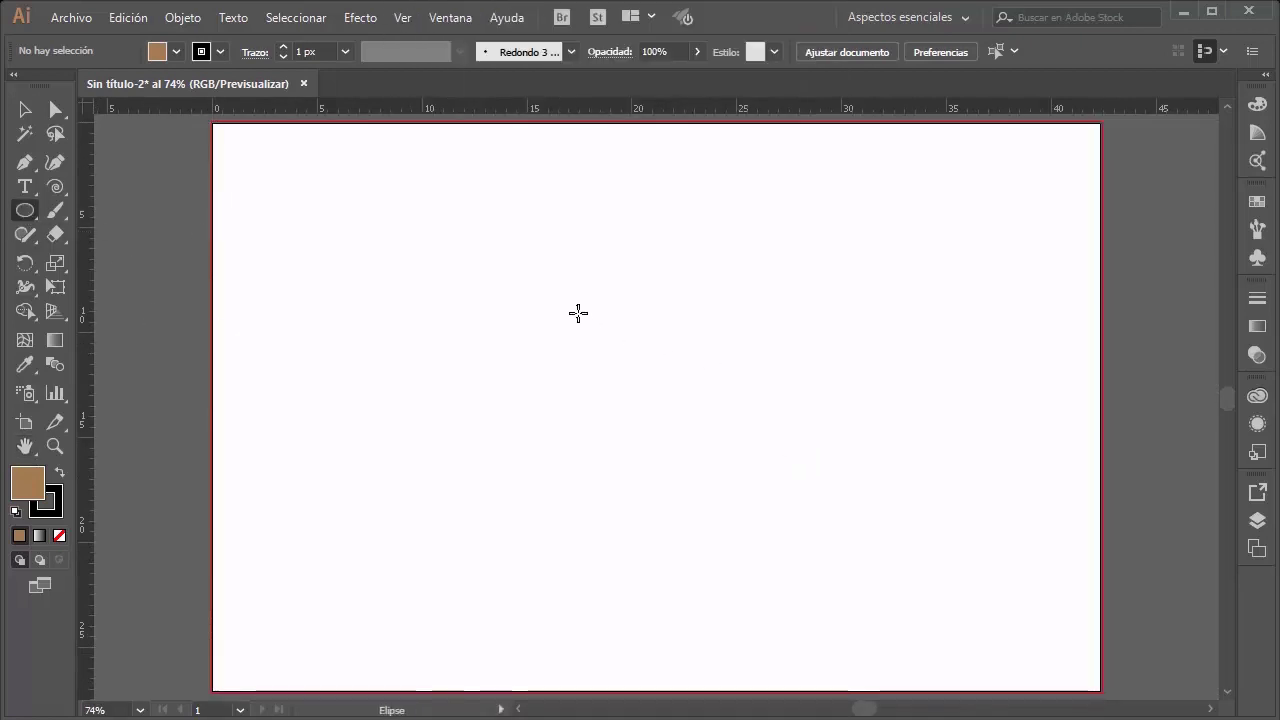
{"action": "mouse_move", "coordinate": [578, 313]}
{"action": "left_mouse_down"}
{"action": "mouse_move", "coordinate": [651, 367]}
{"action": "mouse_move", "coordinate": [655, 263]}
{"action": "mouse_move", "coordinate": [699, 248]}
{"action": "left_mouse_up"}
{"action": "key", "text": "m"}
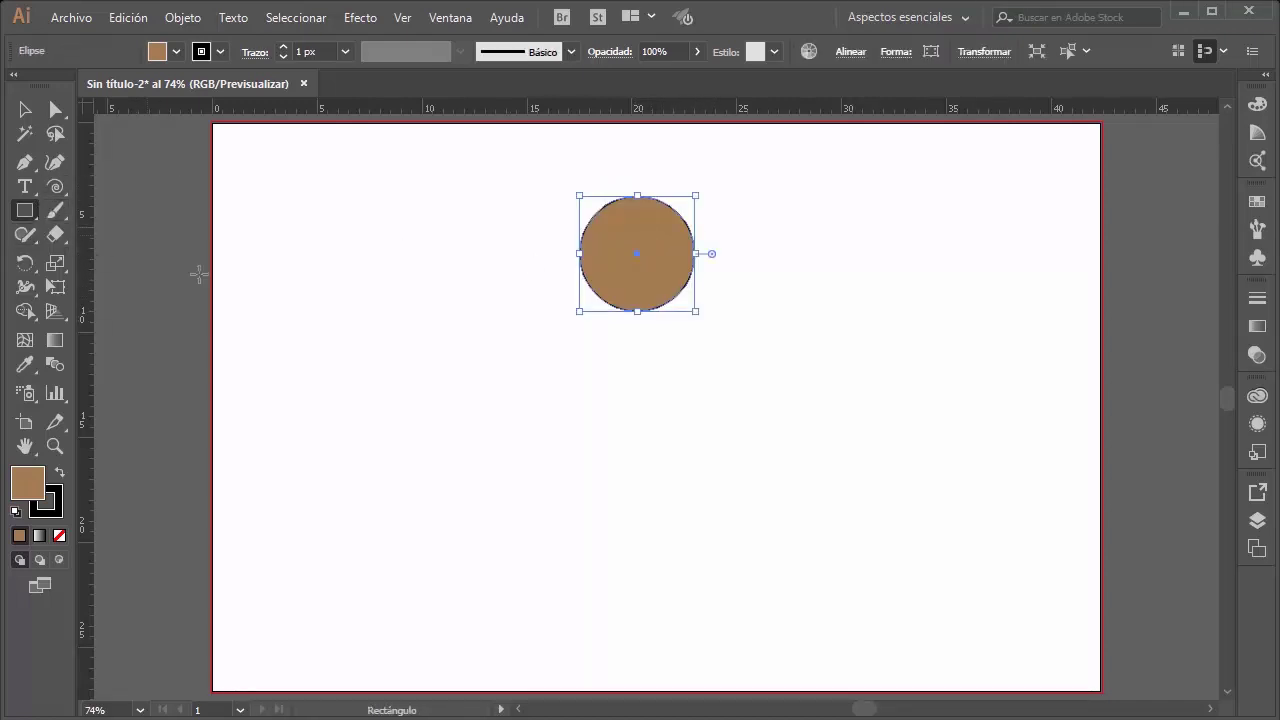
{"action": "left_click_drag", "start_coordinate": [390, 321], "coordinate": [512, 427]}
{"action": "left_click_drag", "start_coordinate": [512, 427], "coordinate": [528, 458]}
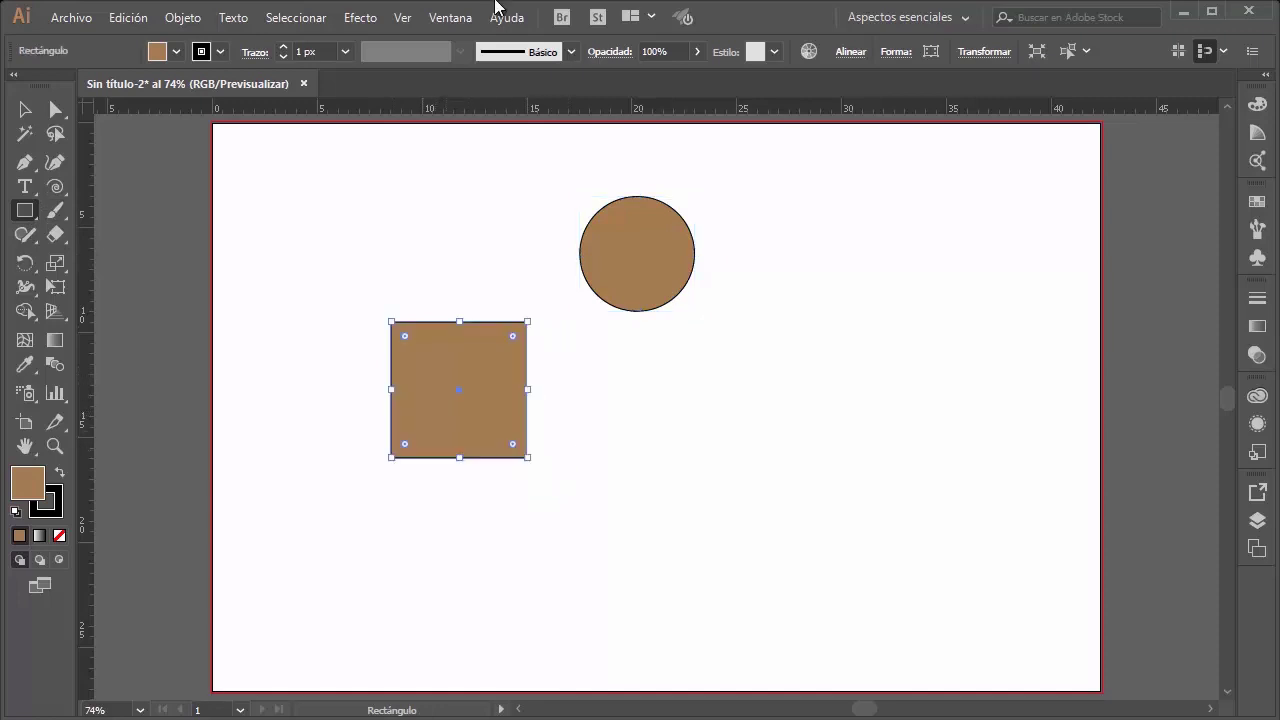
{"action": "left_click", "coordinate": [405, 18]}
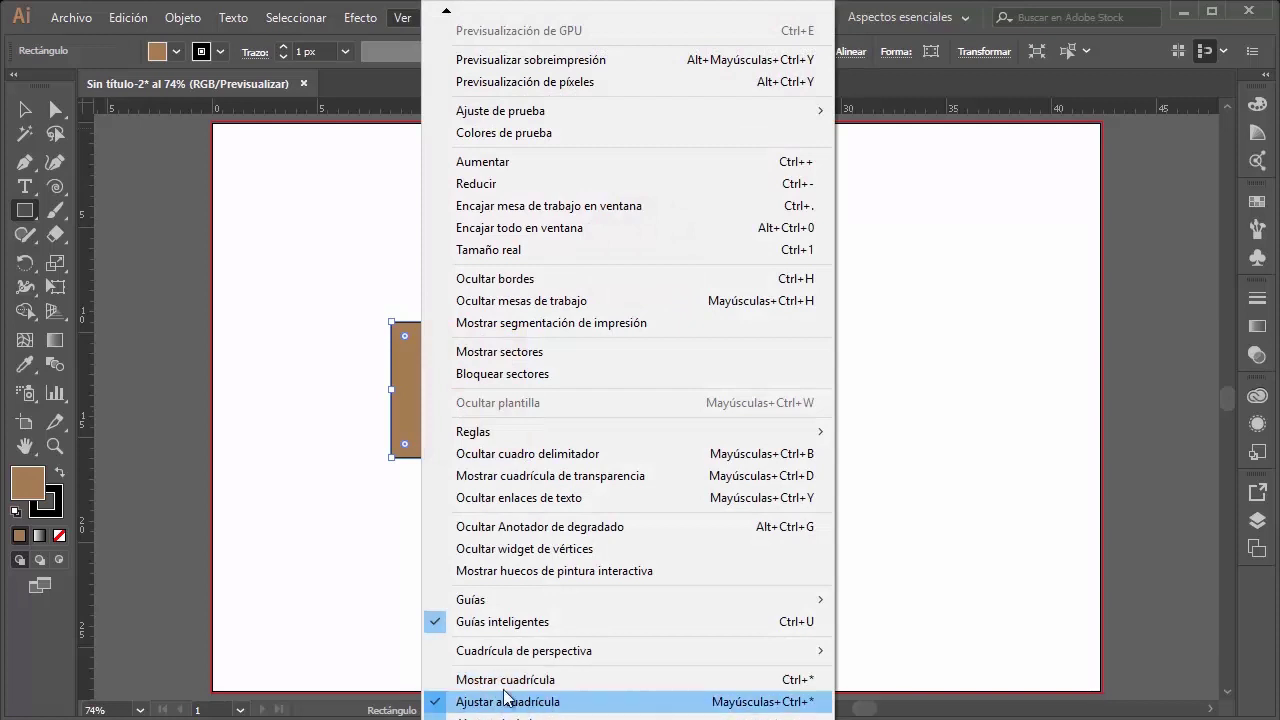
Step: Turn off Snap to Grid, then delete the brown square and circle together
{"action": "left_click", "coordinate": [531, 701]}
{"action": "key", "text": "v"}
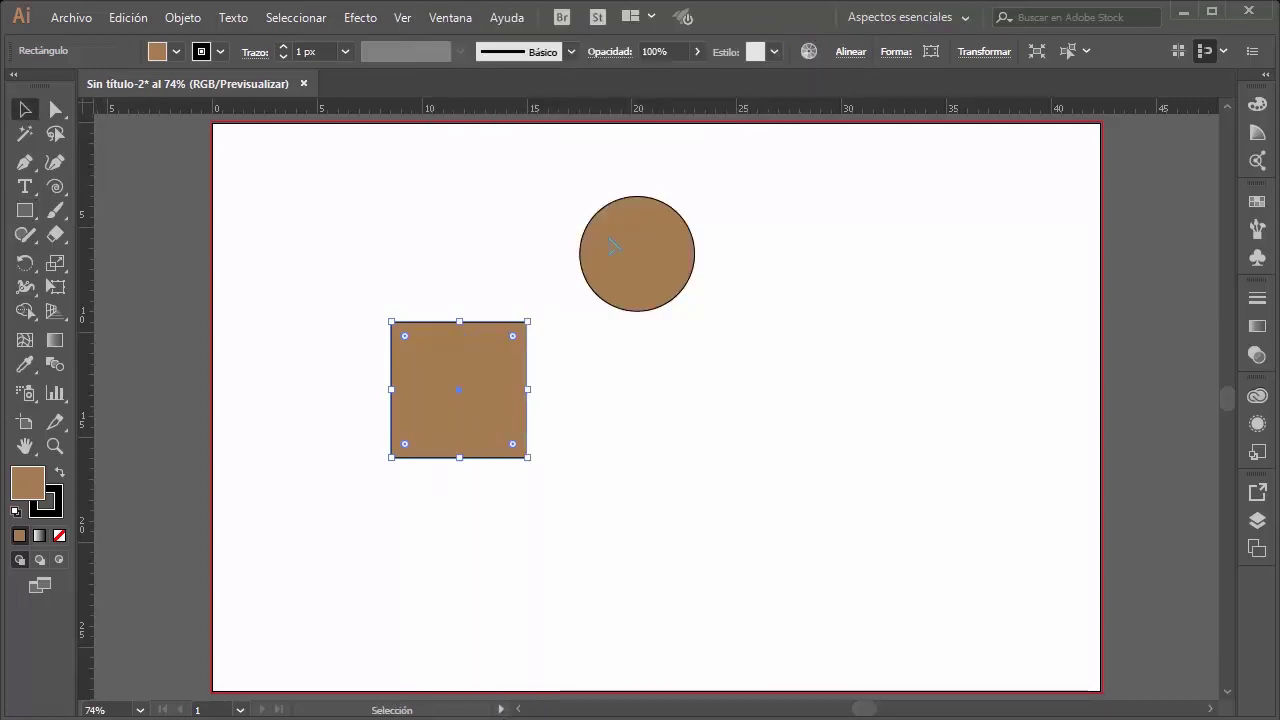
{"action": "left_click_drag", "start_coordinate": [829, 207], "coordinate": [349, 445]}
{"action": "key", "text": "Delete"}
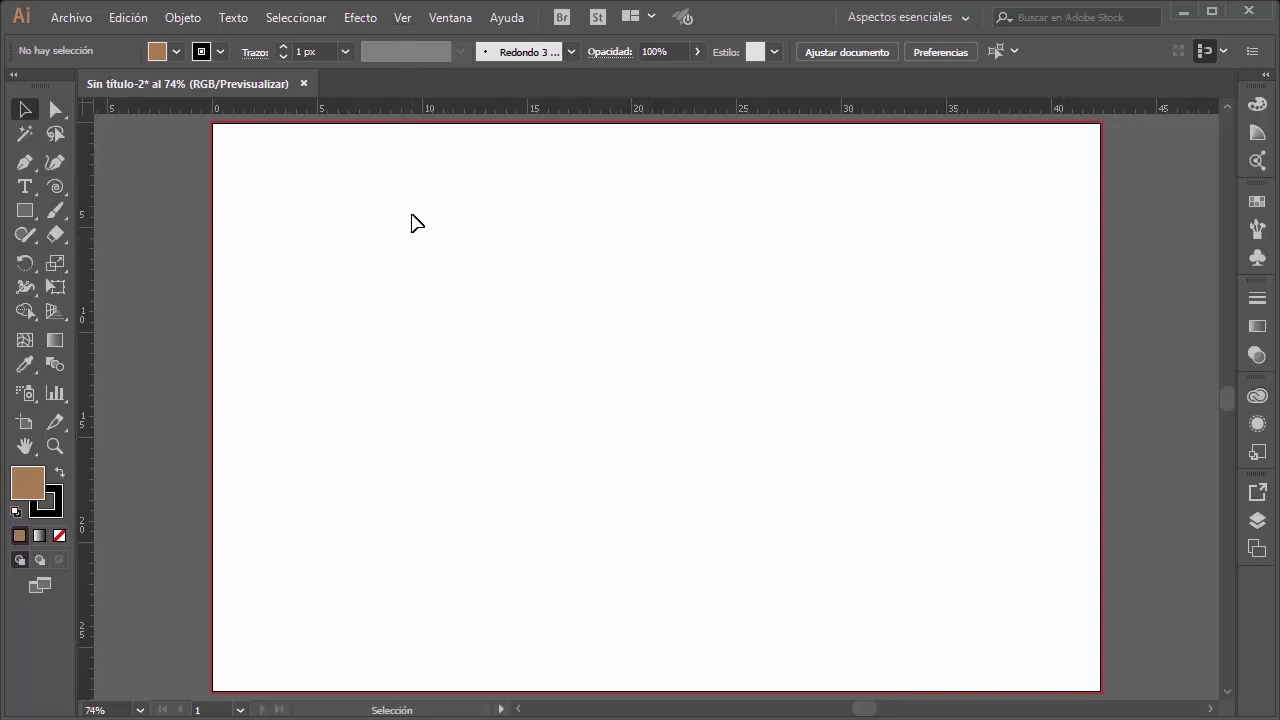
Step: Draw brown rectangles in the middle, top right and bottom right of the artboard
{"action": "left_click", "coordinate": [25, 213]}
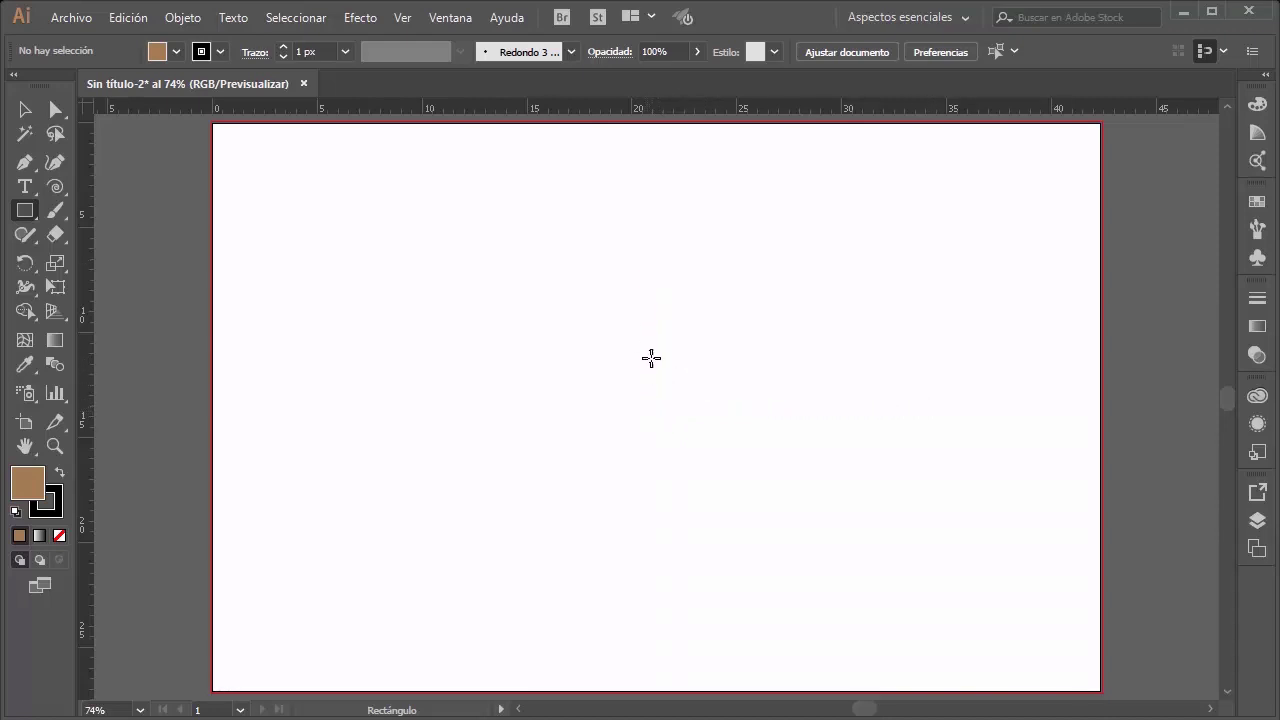
{"action": "left_click_drag", "start_coordinate": [658, 408], "coordinate": [763, 466]}
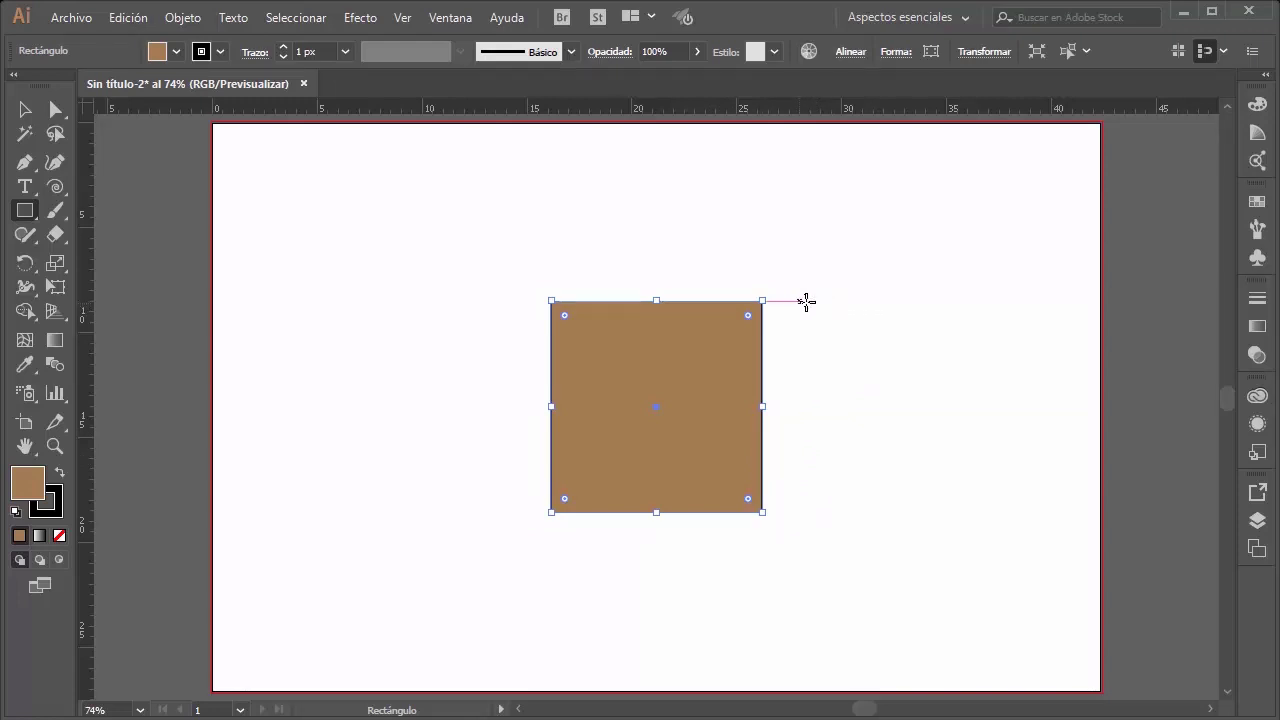
{"action": "left_click_drag", "start_coordinate": [828, 300], "coordinate": [976, 258]}
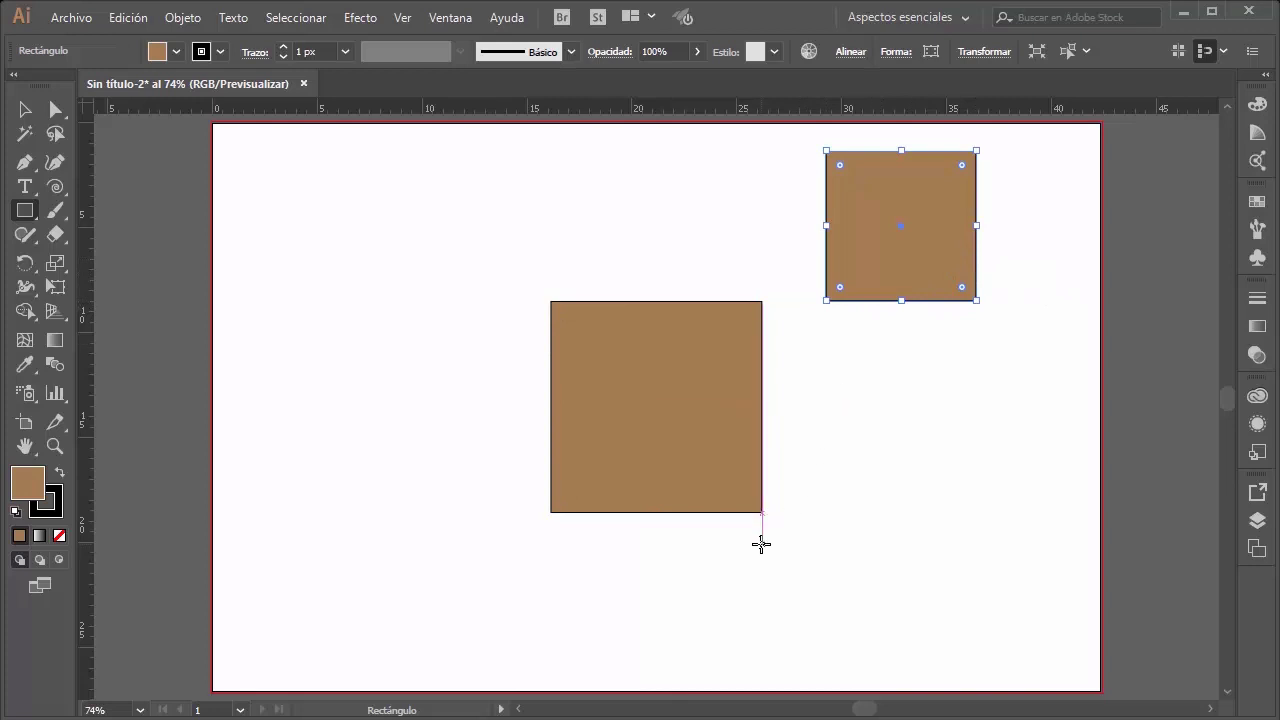
{"action": "left_click_drag", "start_coordinate": [762, 544], "coordinate": [927, 610]}
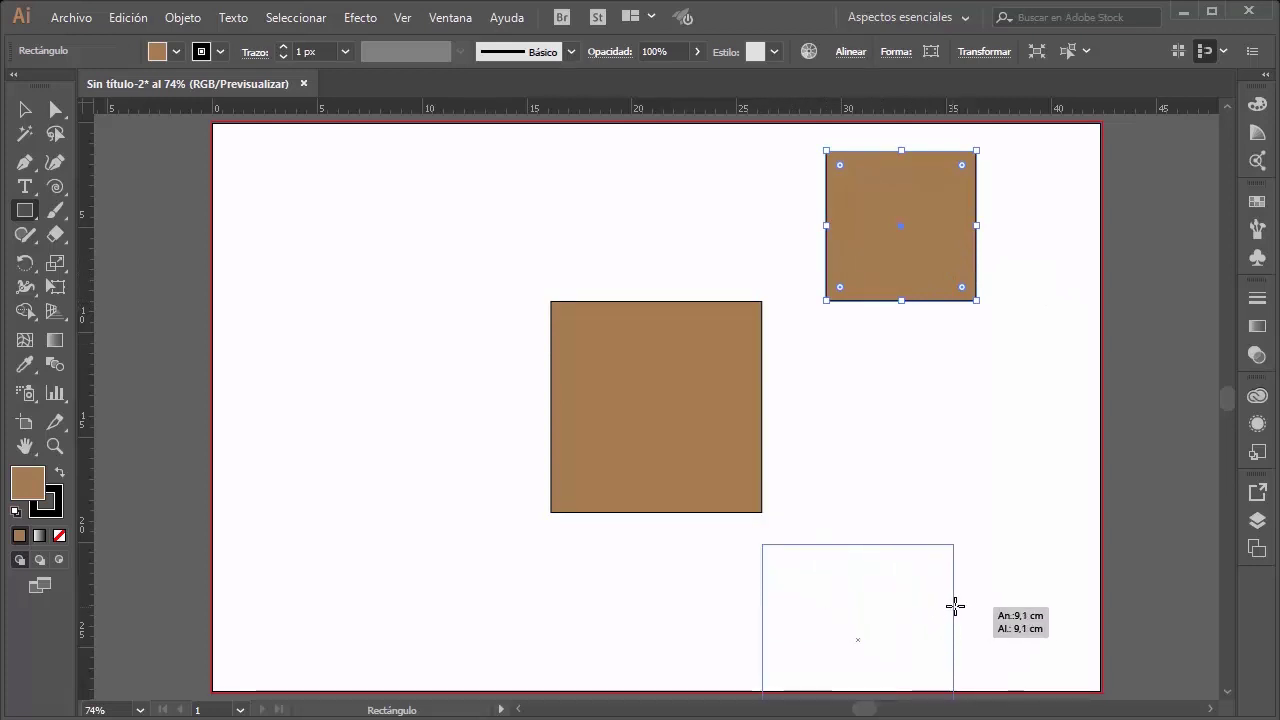
{"action": "left_click_drag", "start_coordinate": [927, 610], "coordinate": [976, 605]}
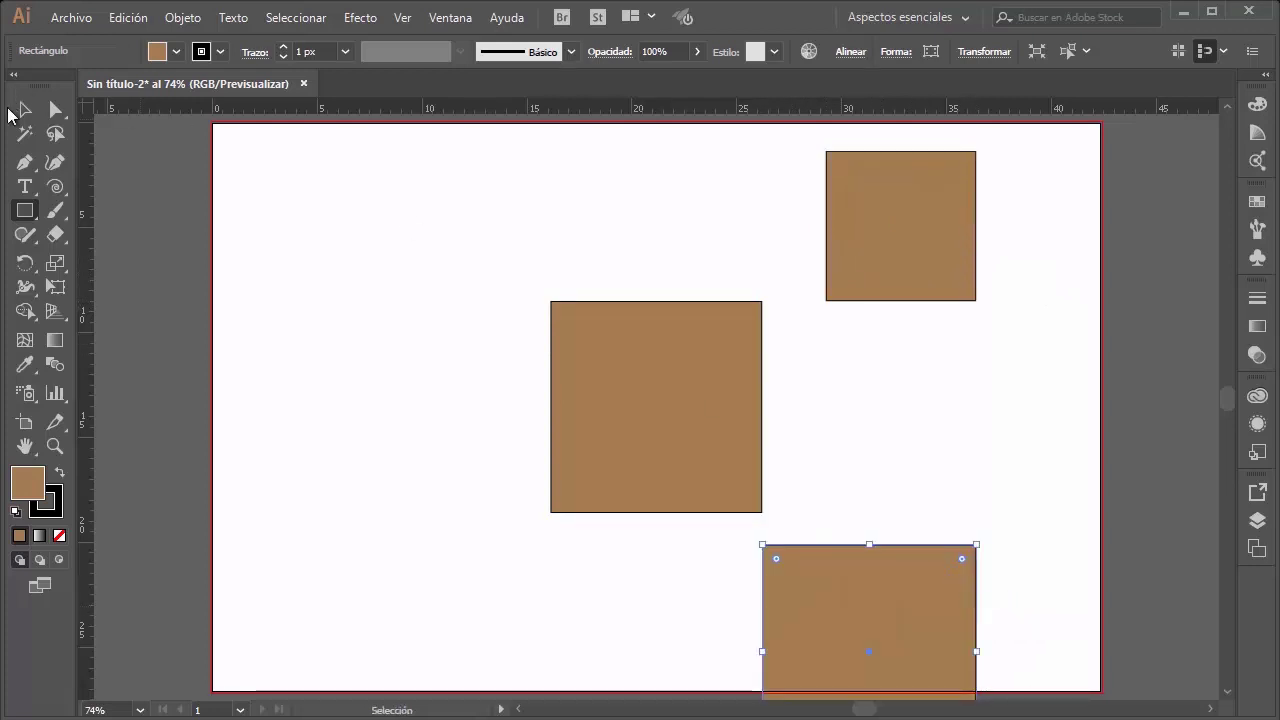
{"action": "scroll", "coordinate": [850, 425], "scroll_direction": "down", "scroll_amount": 3}
{"action": "scroll", "coordinate": [853, 402], "scroll_direction": "up", "scroll_amount": 2}
{"action": "scroll", "coordinate": [853, 402], "scroll_direction": "up", "scroll_amount": 2}
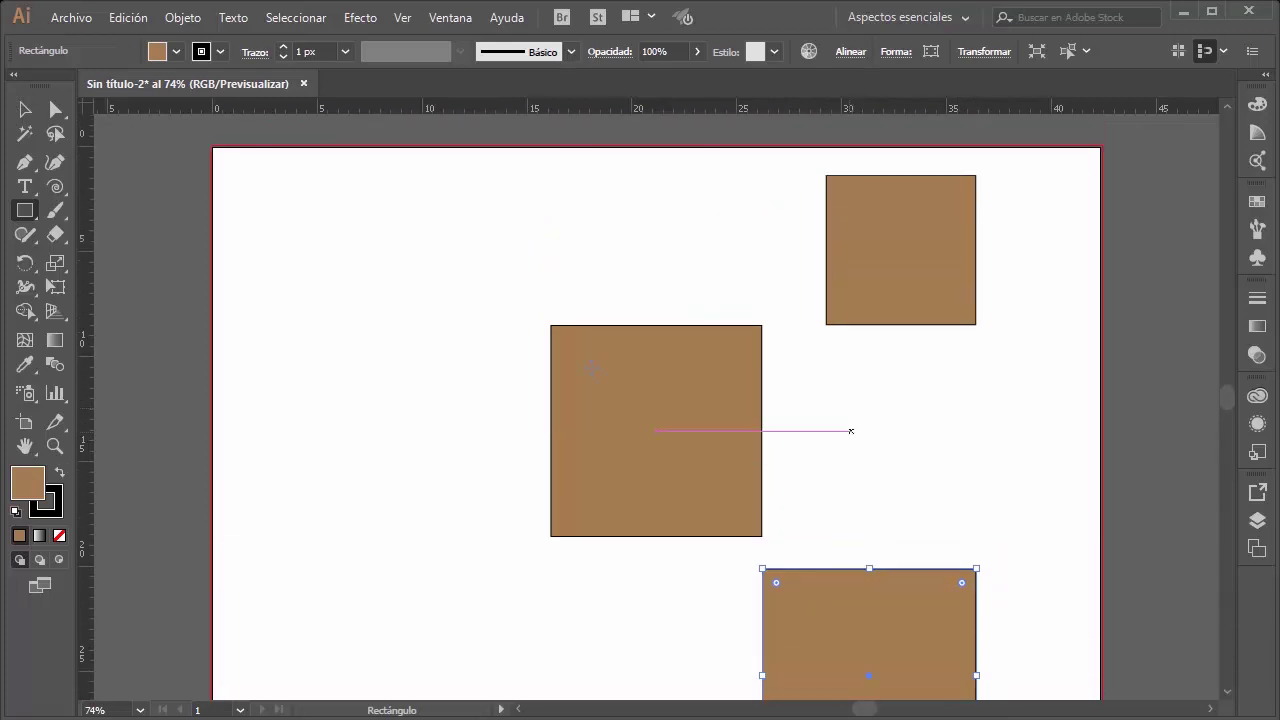
Step: Draw a fourth rectangle at the artboard's upper left and deselect it
{"action": "mouse_move", "coordinate": [494, 324]}
{"action": "left_mouse_down"}
{"action": "mouse_move", "coordinate": [312, 187]}
{"action": "mouse_move", "coordinate": [322, 195]}
{"action": "left_mouse_up"}
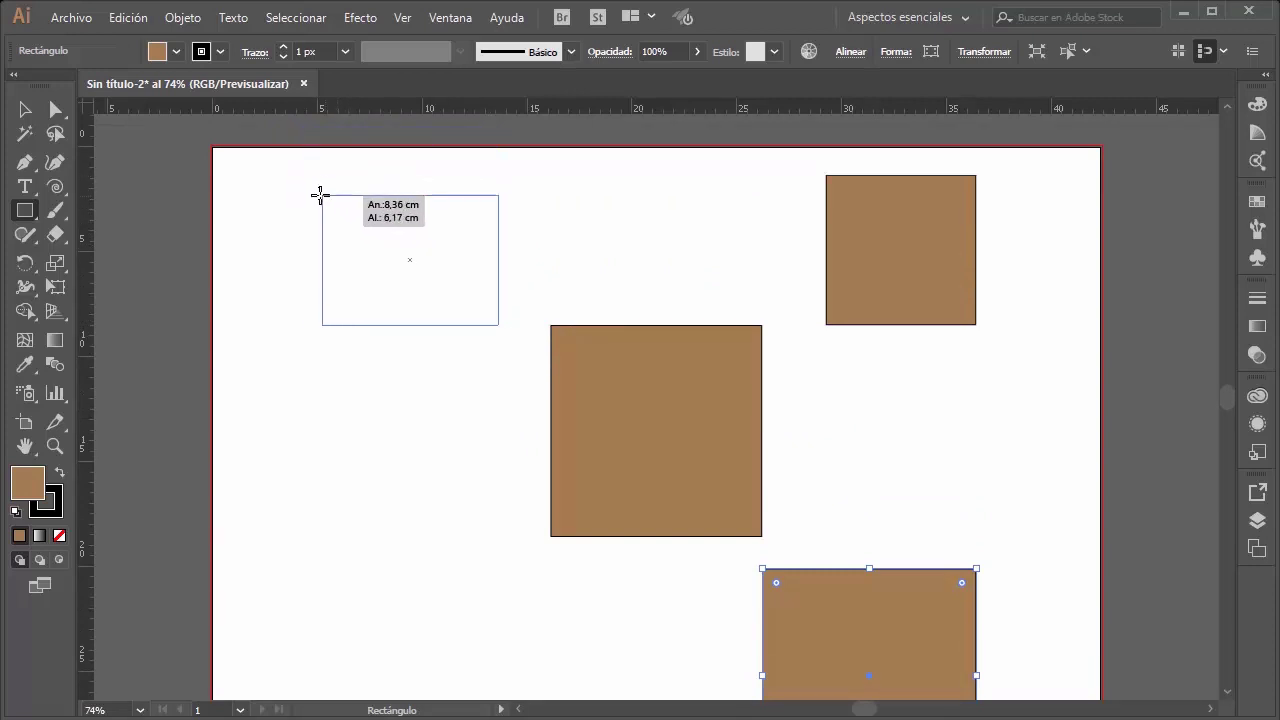
{"action": "left_click_drag", "start_coordinate": [322, 195], "coordinate": [297, 176]}
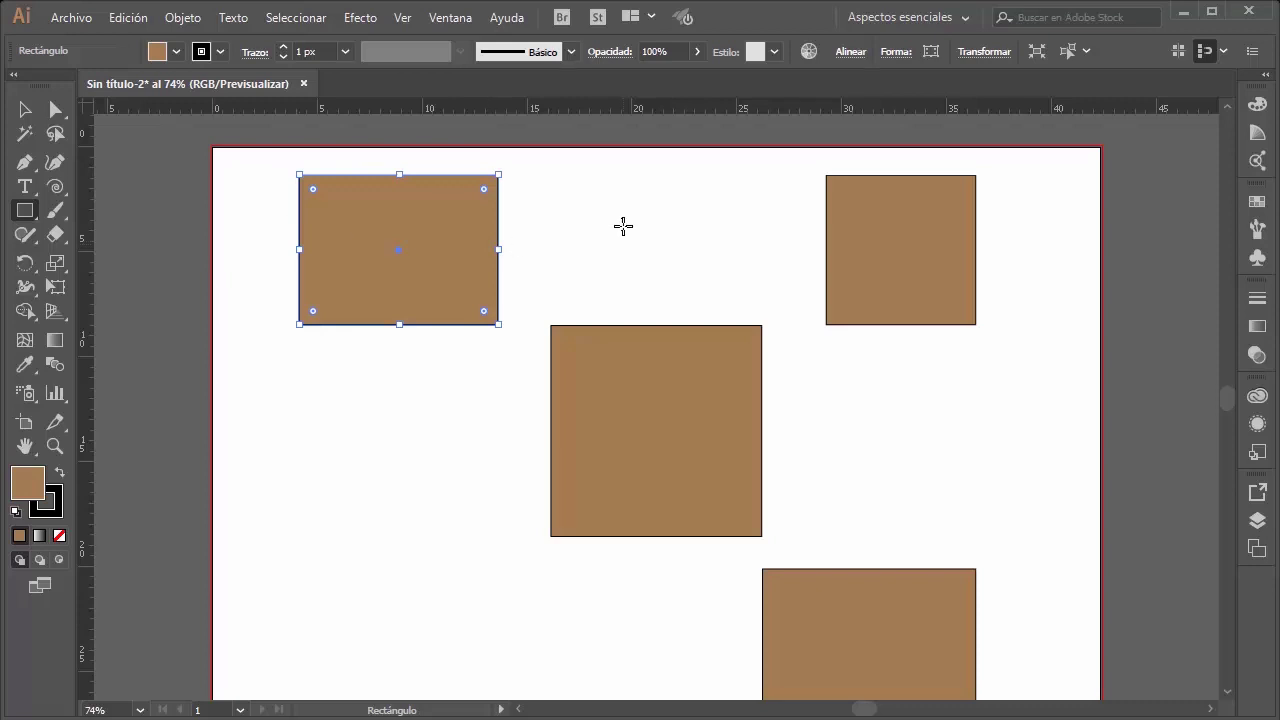
{"action": "scroll", "coordinate": [623, 226], "scroll_direction": "down", "scroll_amount": 4}
{"action": "scroll", "coordinate": [623, 224], "scroll_direction": "up", "scroll_amount": 2}
{"action": "left_click", "coordinate": [24, 111]}
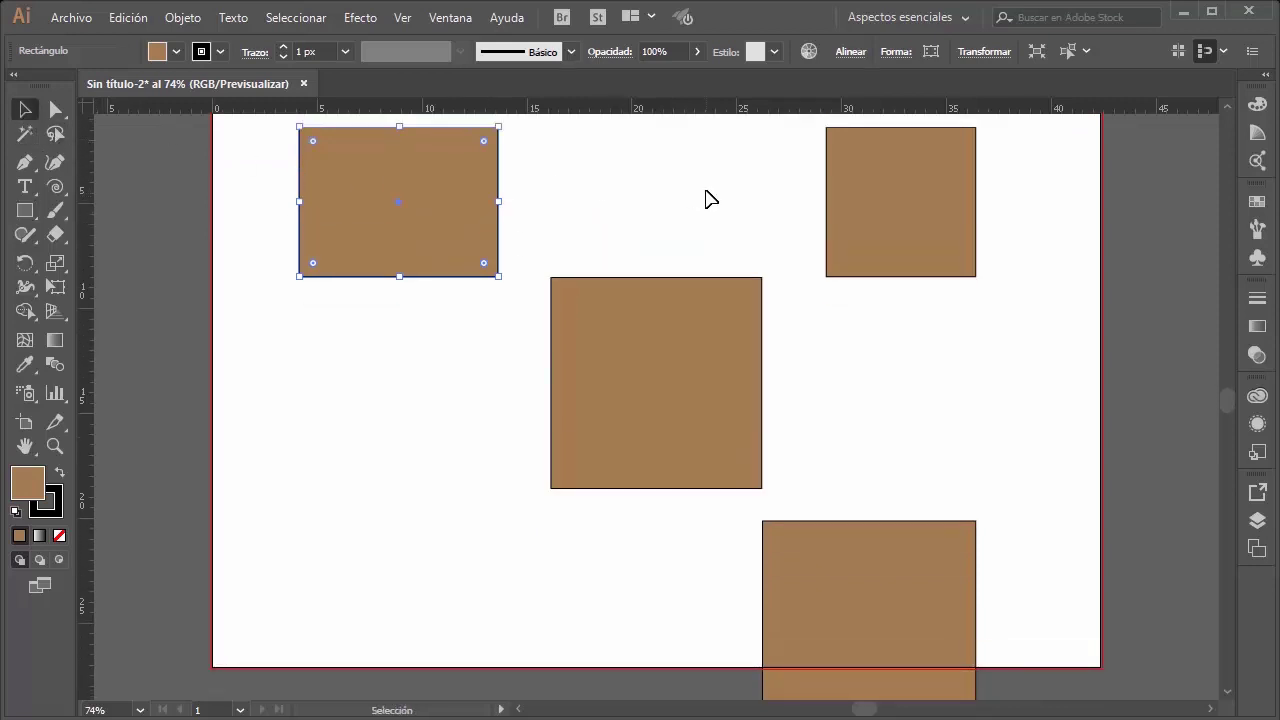
{"action": "left_click", "coordinate": [705, 198]}
{"action": "scroll", "coordinate": [470, 170], "scroll_direction": "up", "scroll_amount": 2}
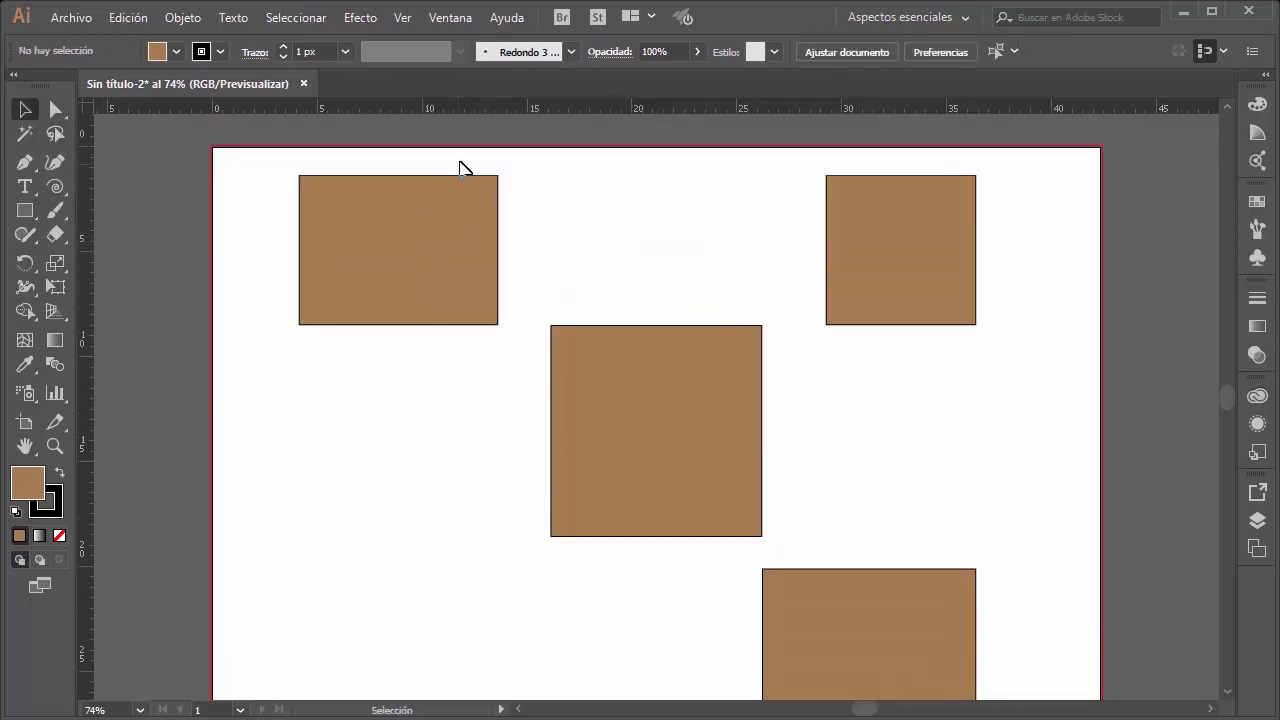
Step: Add a small rectangle bridging the top-left and central rectangles, then select all five
{"action": "left_click", "coordinate": [24, 211]}
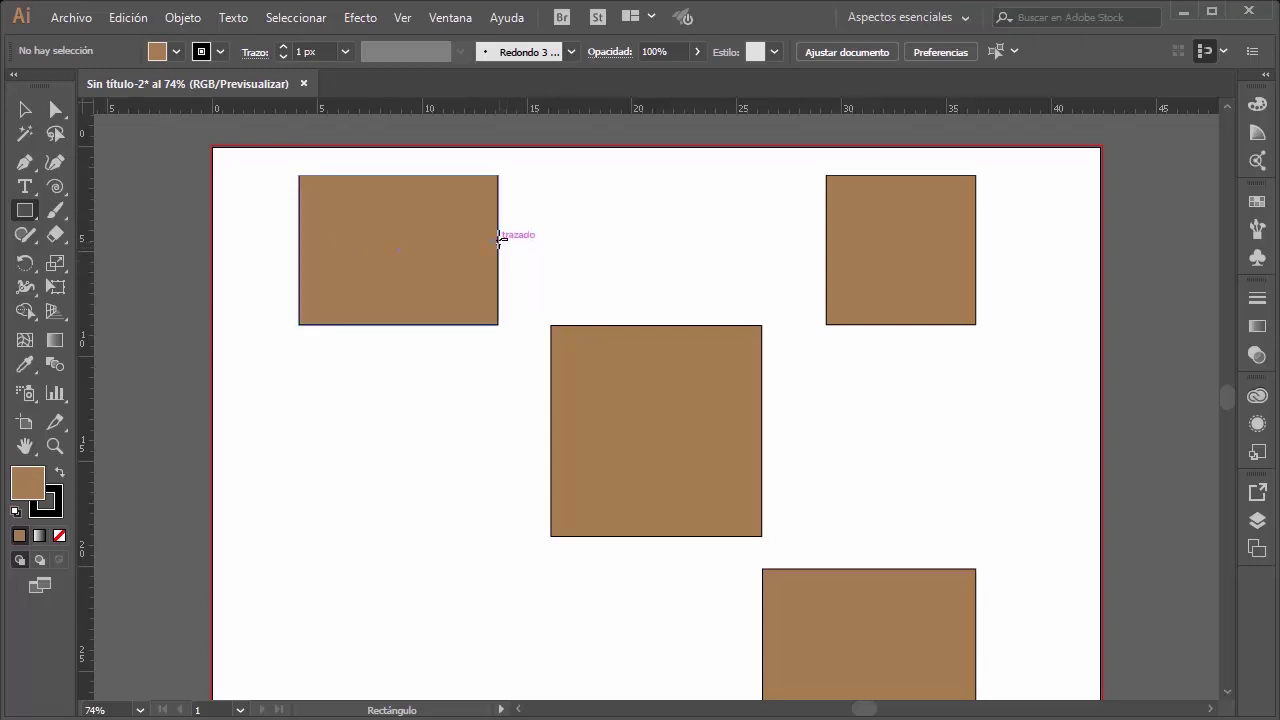
{"action": "left_click_drag", "start_coordinate": [499, 248], "coordinate": [551, 325]}
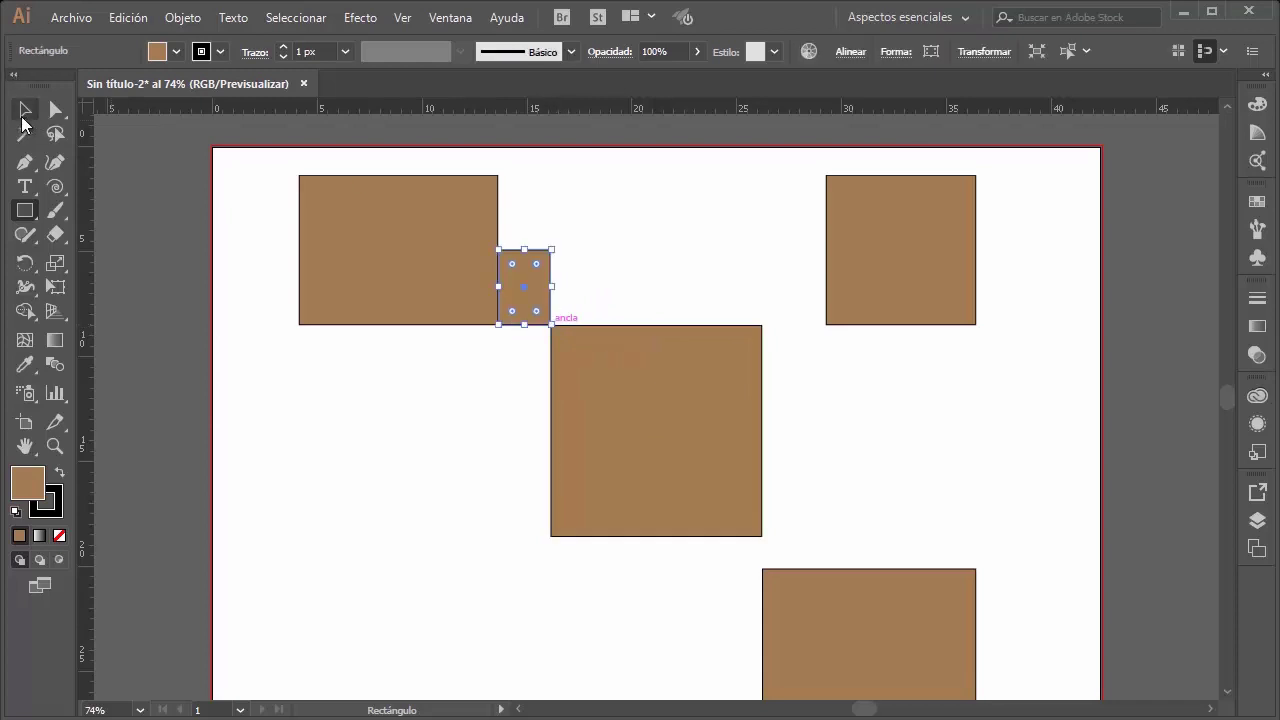
{"action": "left_click", "coordinate": [25, 109]}
{"action": "left_click", "coordinate": [252, 219]}
{"action": "scroll", "coordinate": [257, 190], "scroll_direction": "down", "scroll_amount": 1}
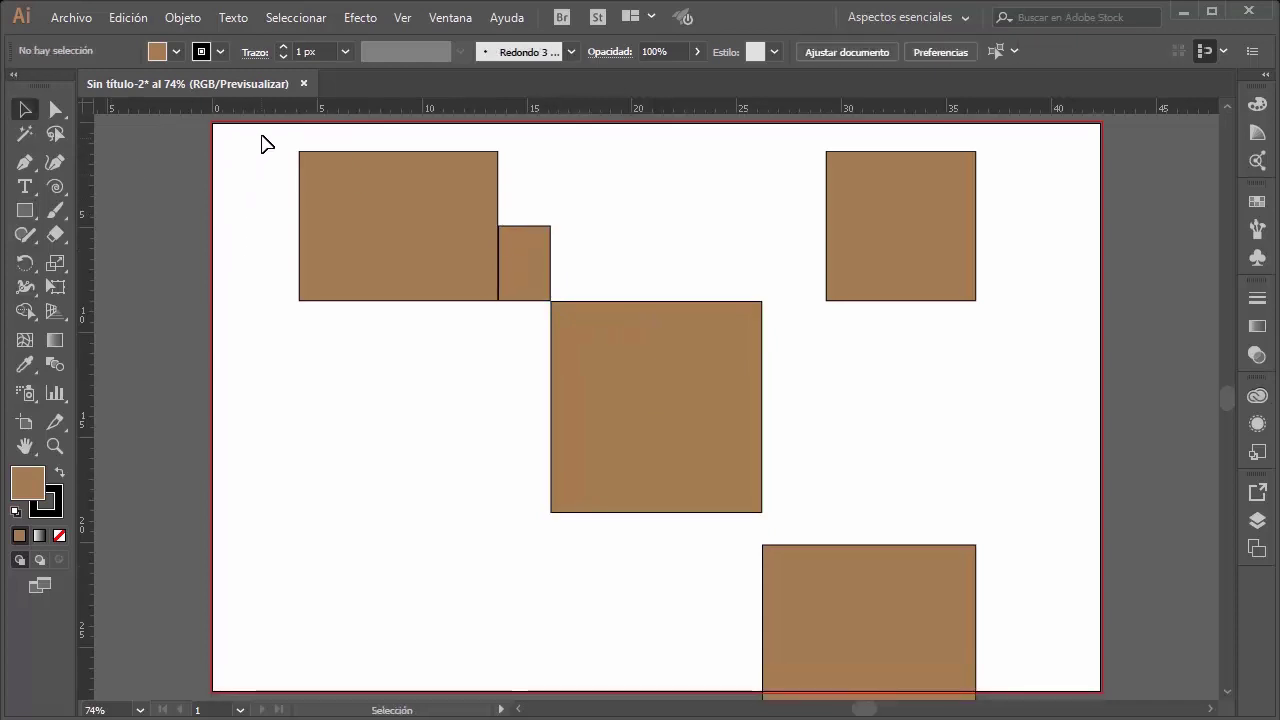
{"action": "left_click_drag", "start_coordinate": [266, 130], "coordinate": [1050, 668]}
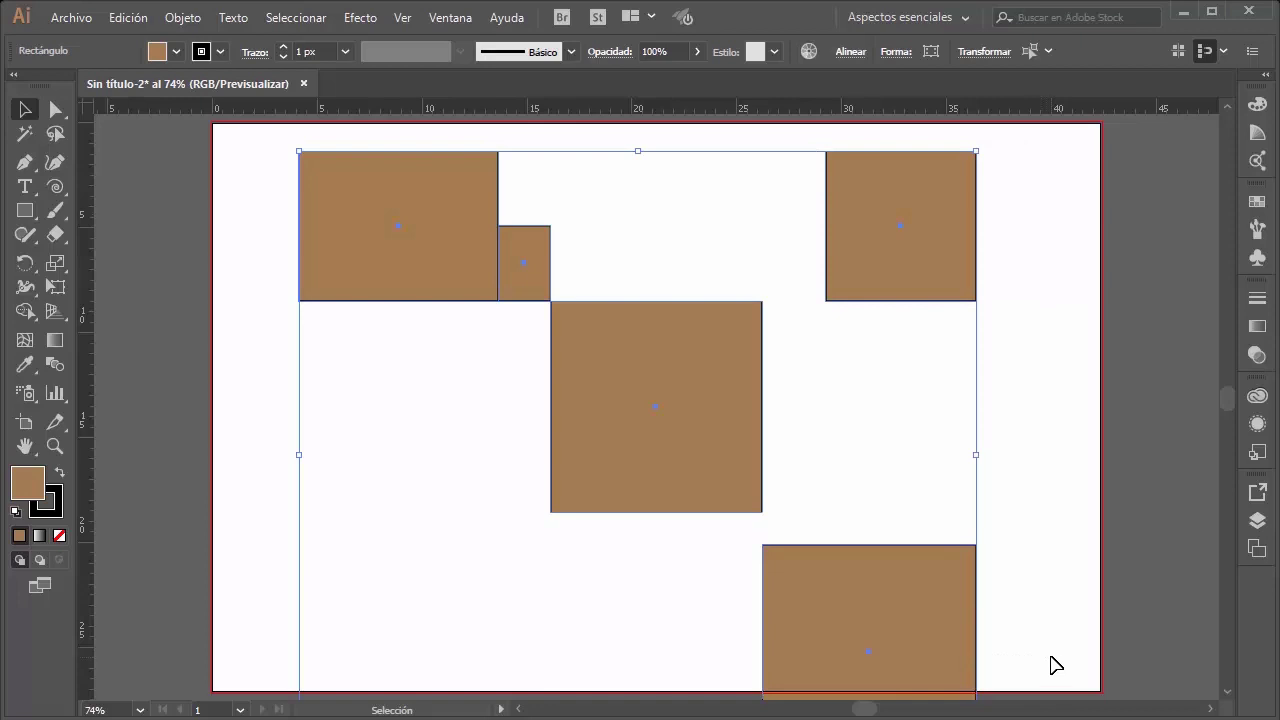
Step: Delete the five rectangles and turn Smart Guides off
{"action": "key", "text": "Delete"}
{"action": "left_click", "coordinate": [405, 17]}
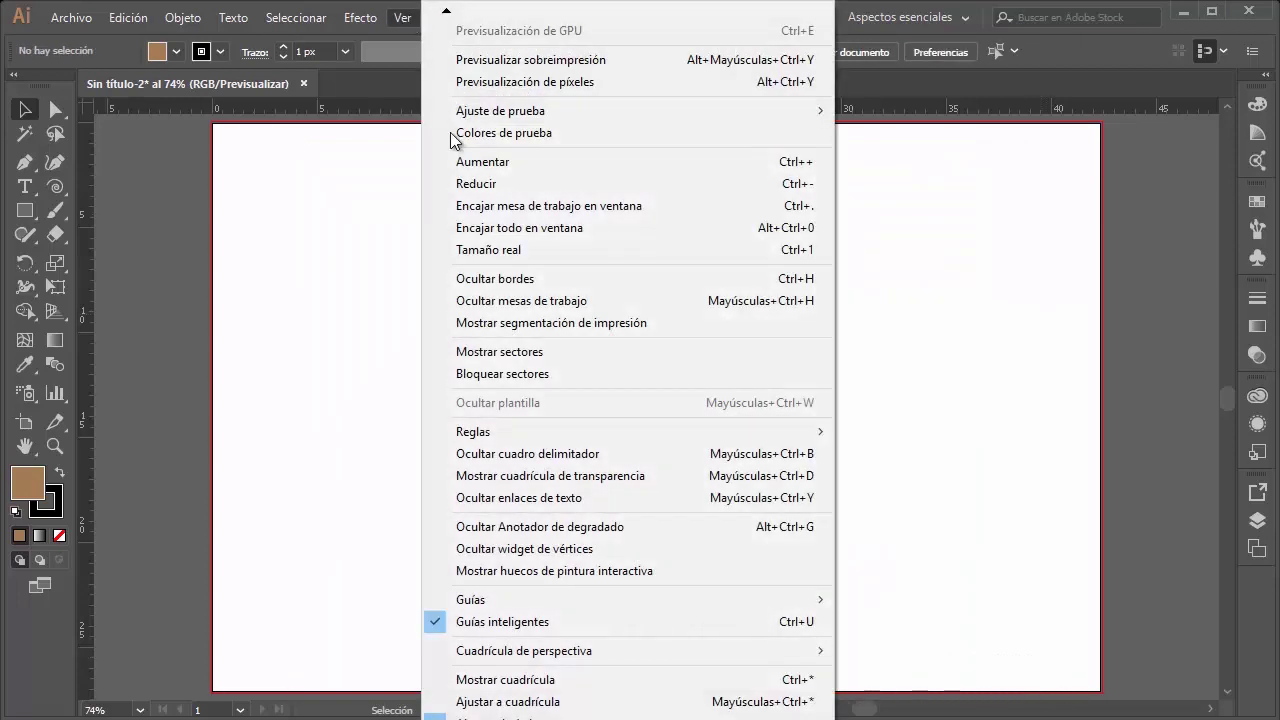
{"action": "left_click", "coordinate": [490, 622]}
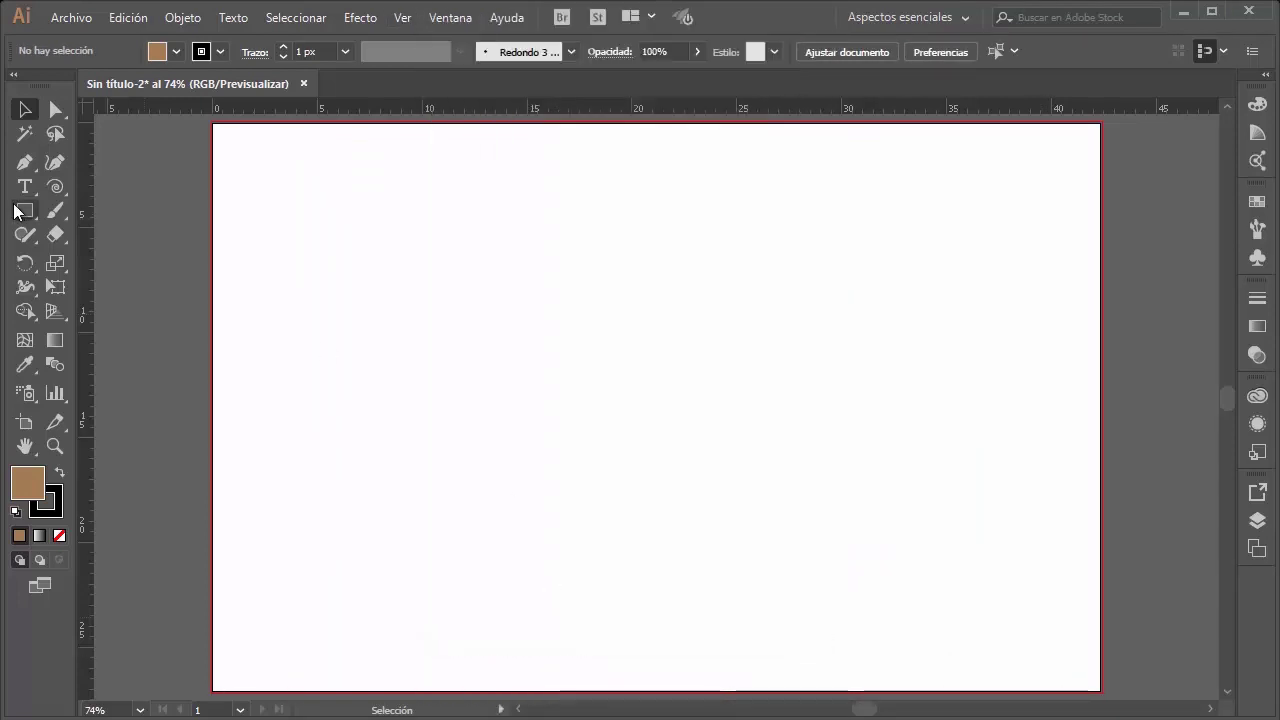
Step: Draw and delete two test rectangles, then turn Smart Guides back on
{"action": "left_click", "coordinate": [25, 210]}
{"action": "left_click_drag", "start_coordinate": [312, 246], "coordinate": [488, 430]}
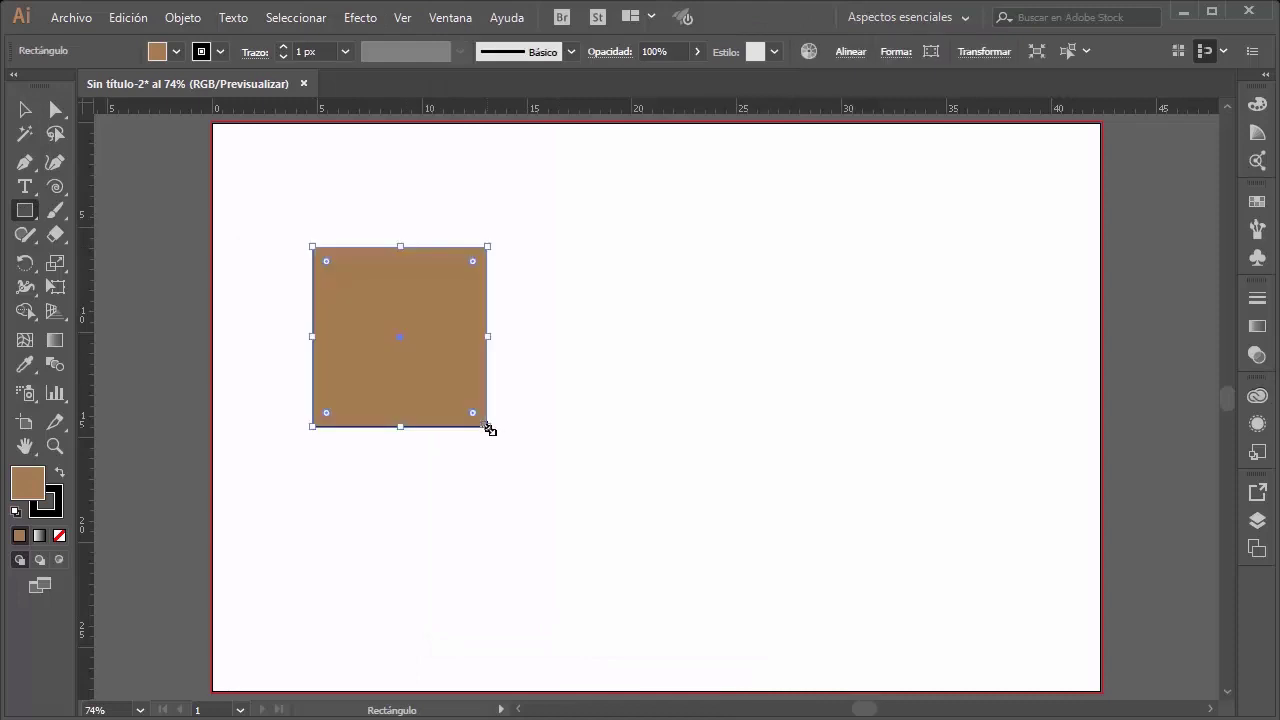
{"action": "key", "text": "Delete"}
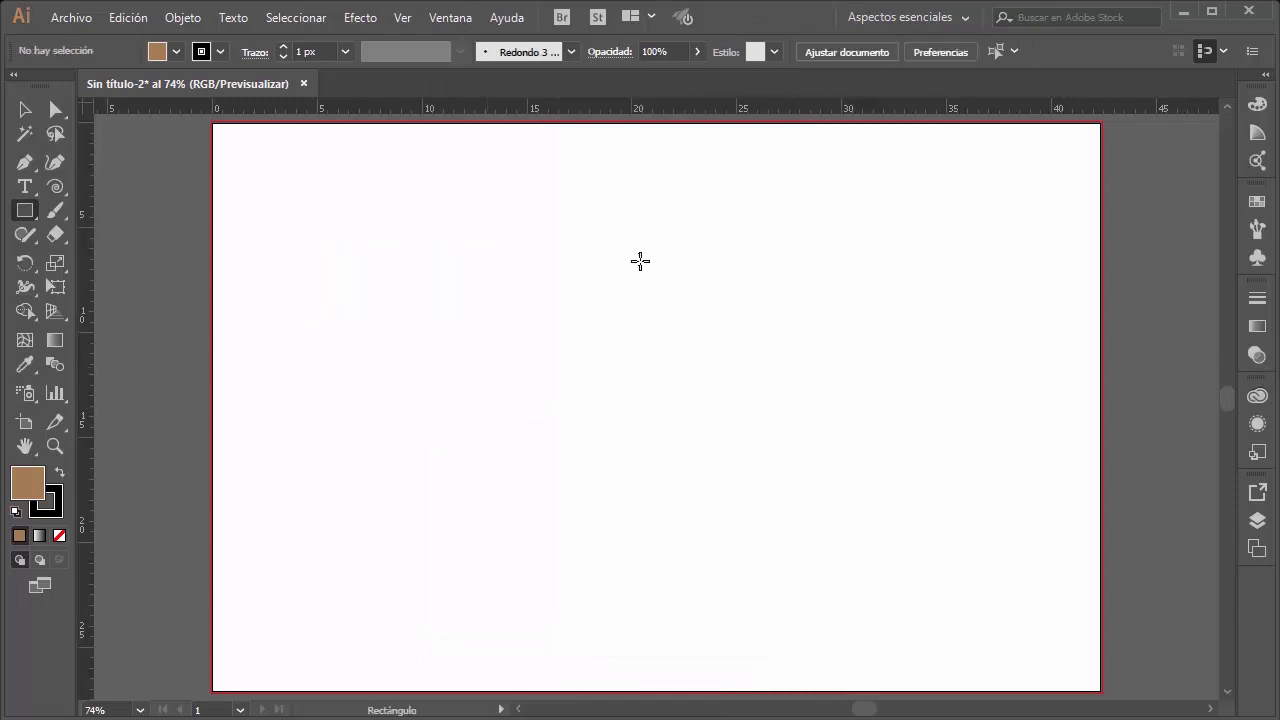
{"action": "mouse_move", "coordinate": [361, 222]}
{"action": "left_mouse_down"}
{"action": "mouse_move", "coordinate": [543, 455]}
{"action": "mouse_move", "coordinate": [569, 446]}
{"action": "left_mouse_up"}
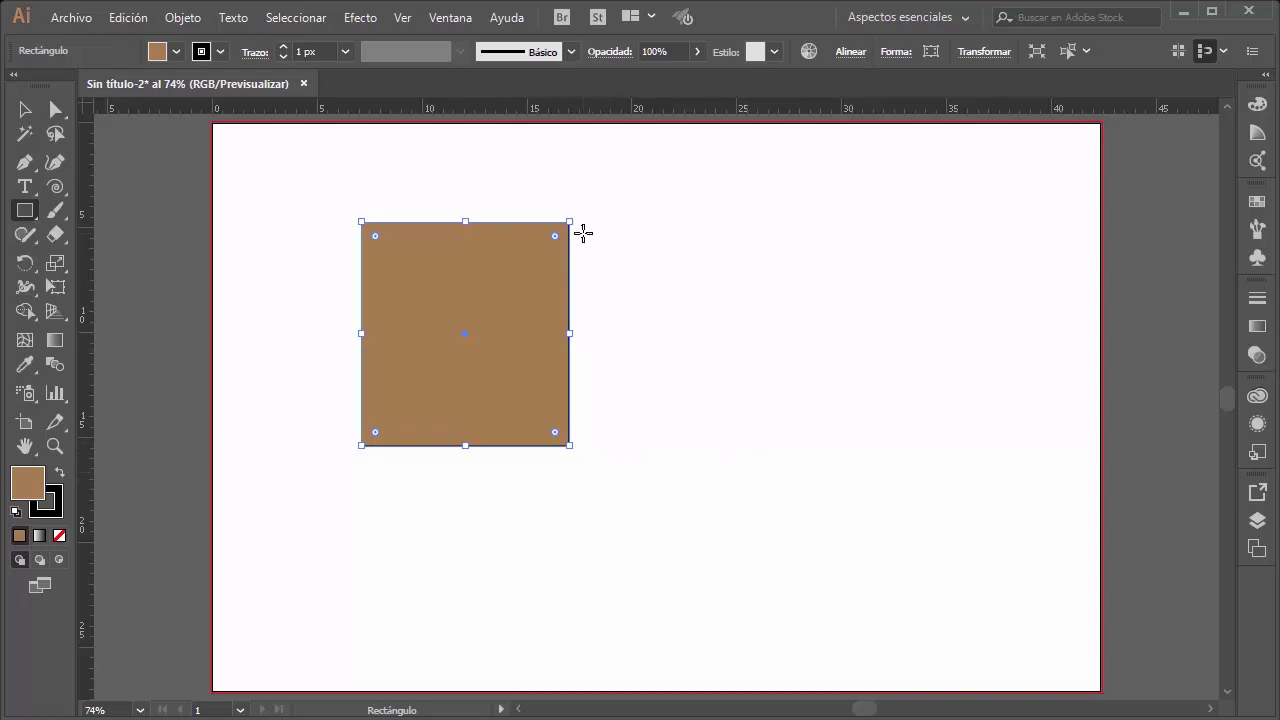
{"action": "key", "text": "Delete"}
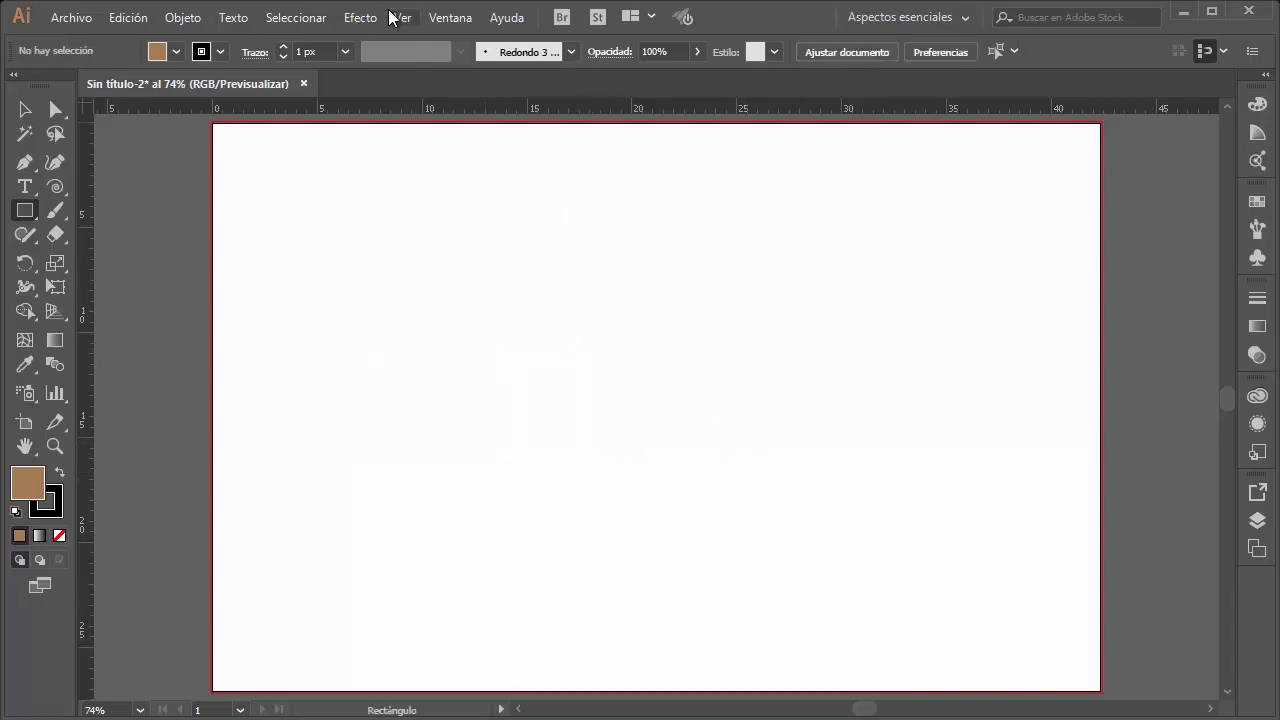
{"action": "left_click", "coordinate": [401, 18]}
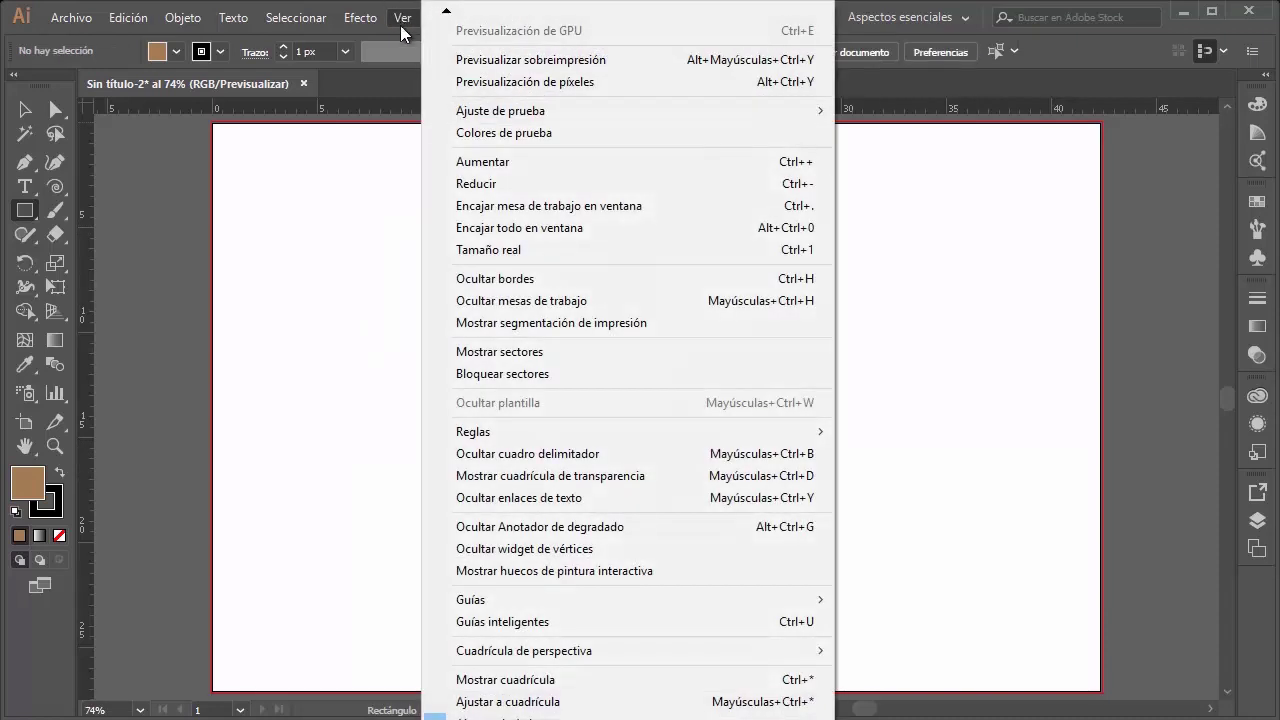
{"action": "left_click", "coordinate": [569, 622]}
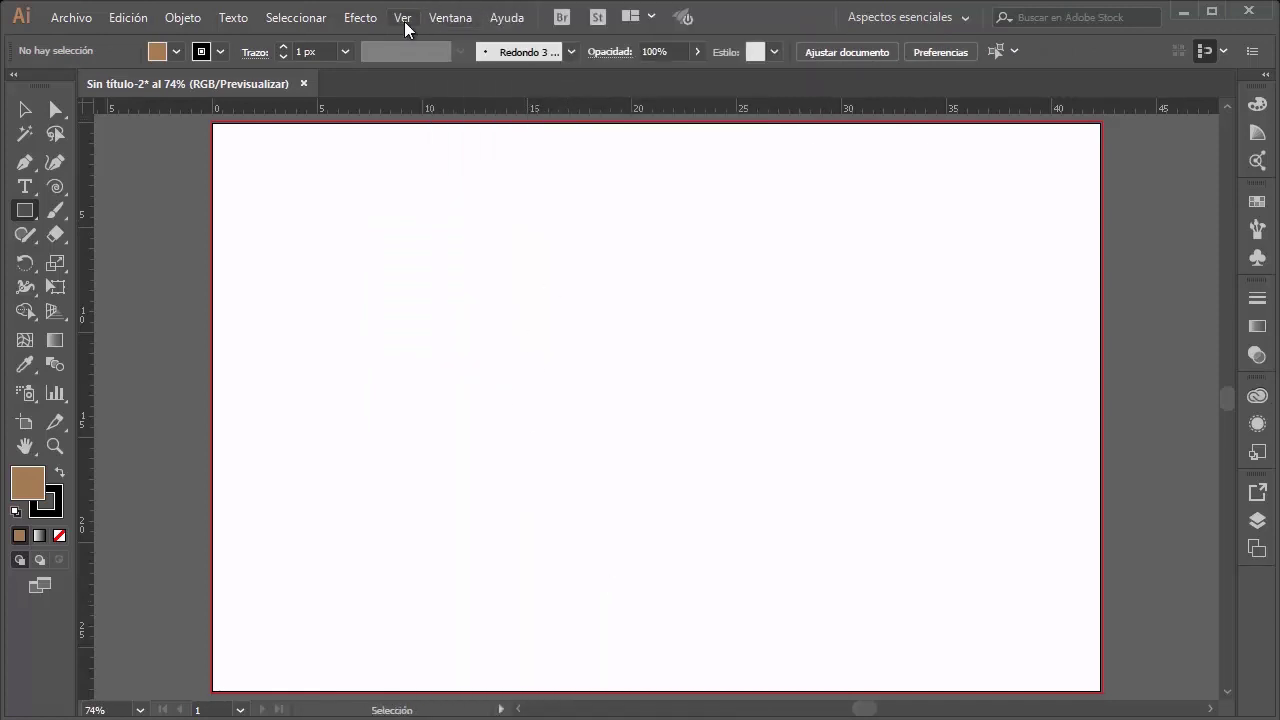
{"action": "left_click", "coordinate": [25, 109]}
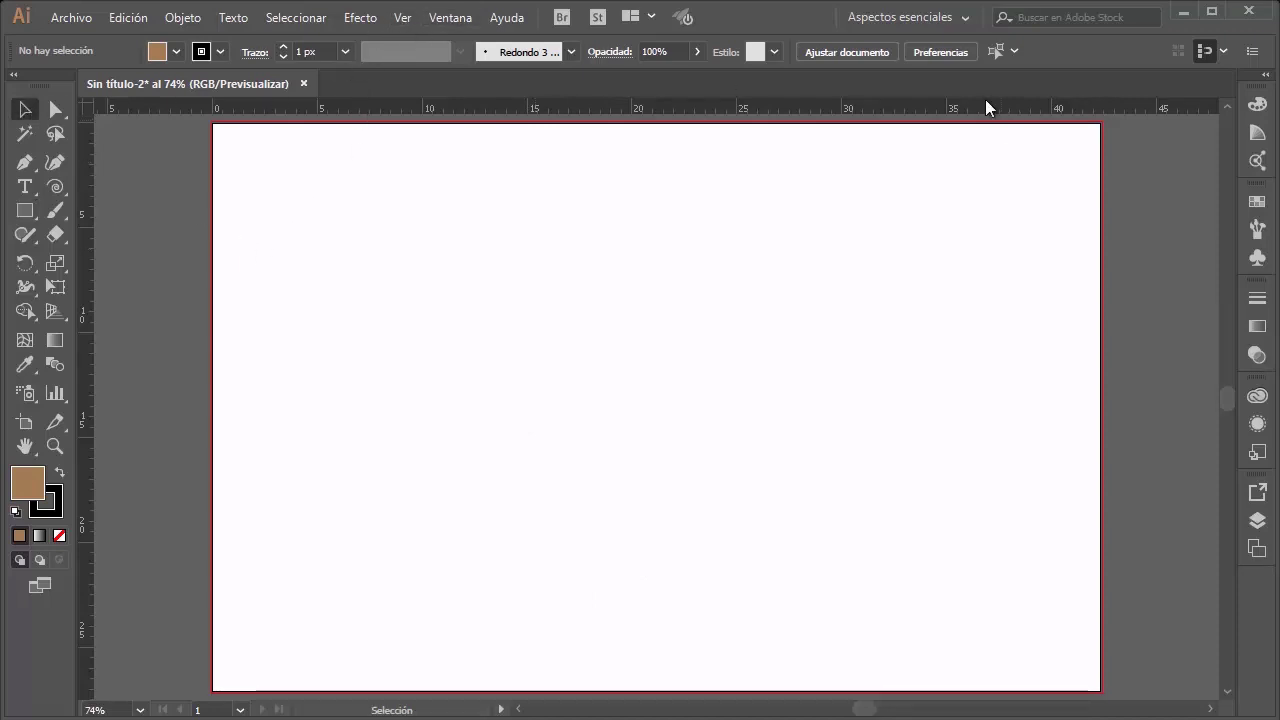
Step: Set the smart guide colour to yellow in the Preferences
{"action": "left_click", "coordinate": [918, 51]}
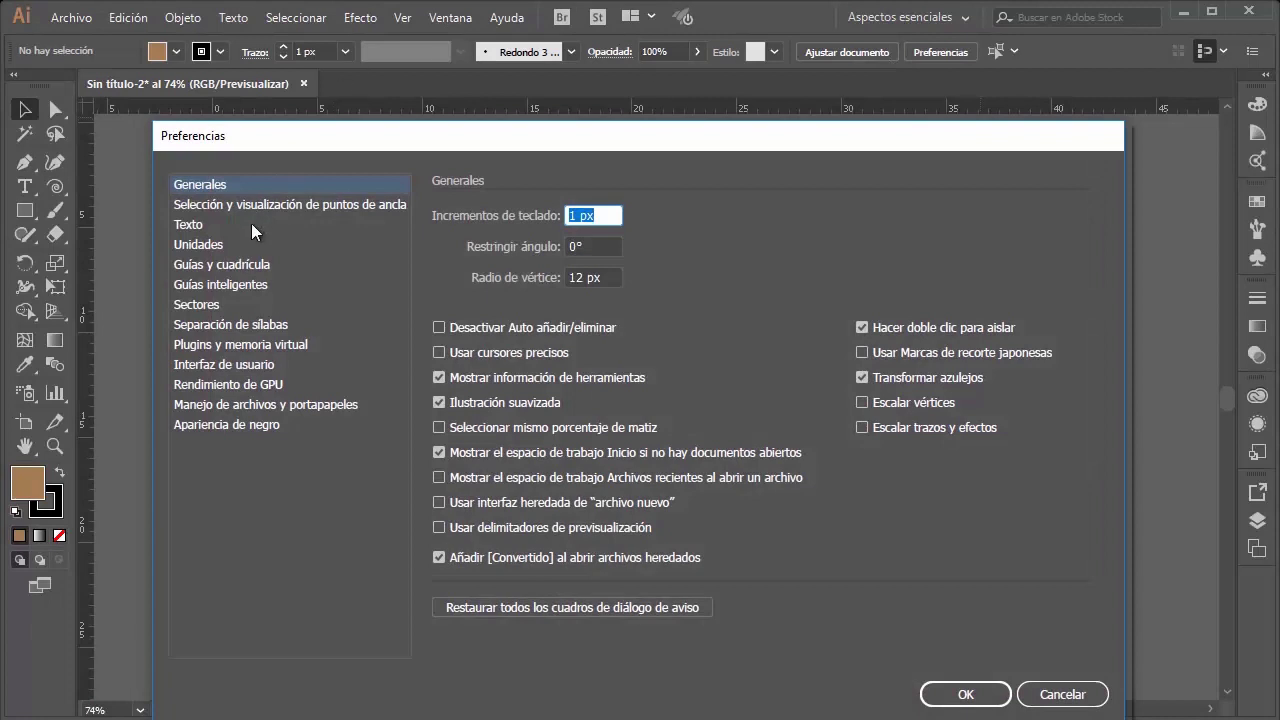
{"action": "left_click", "coordinate": [242, 264]}
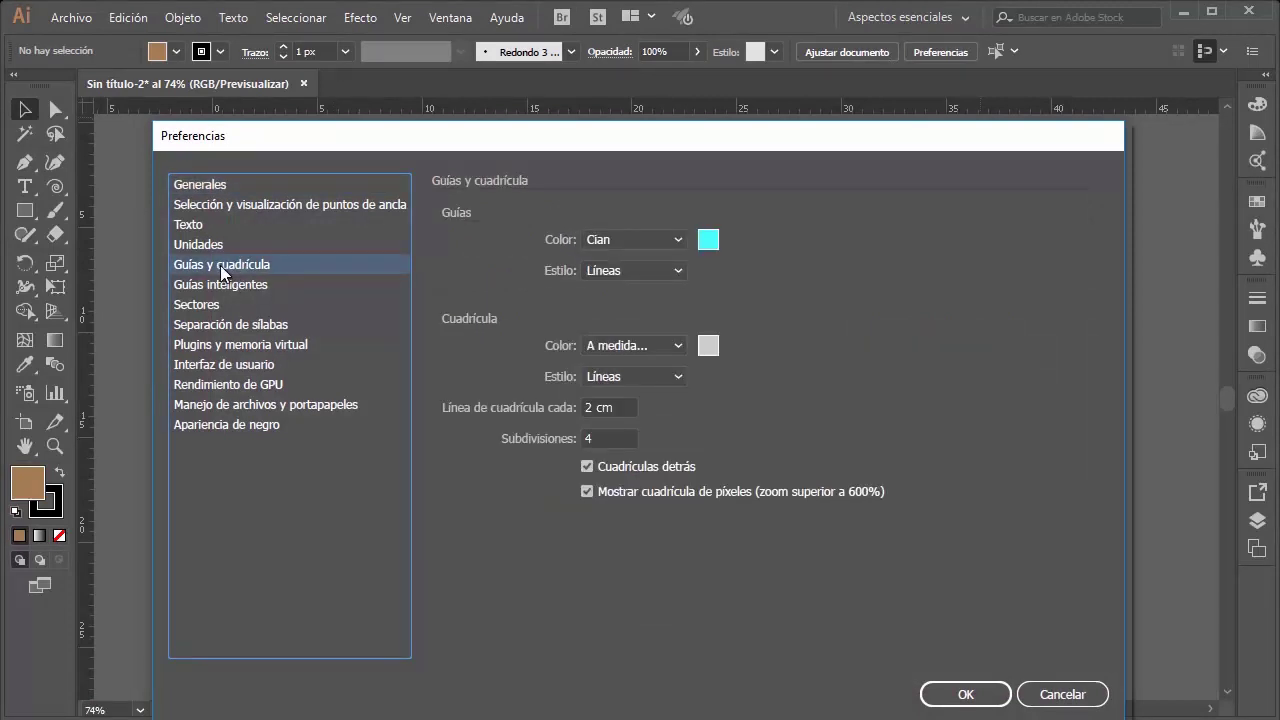
{"action": "left_click", "coordinate": [273, 285]}
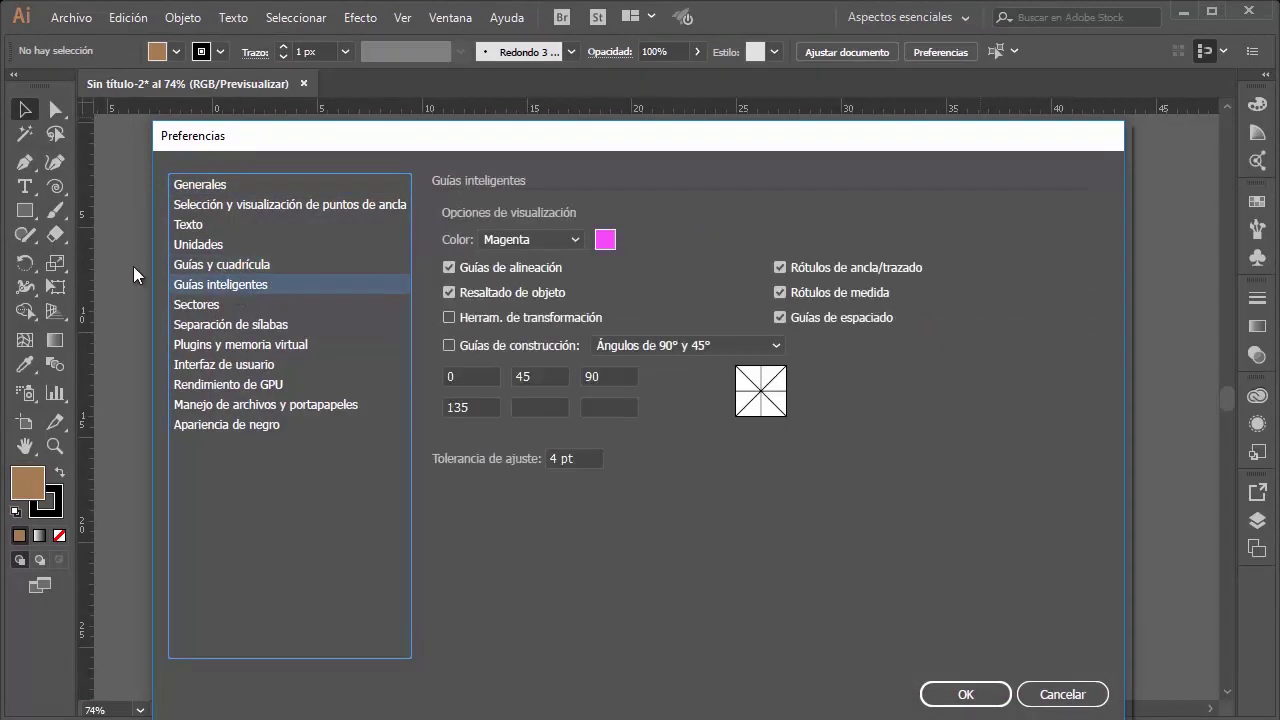
{"action": "left_click", "coordinate": [541, 240]}
{"action": "left_click", "coordinate": [549, 424]}
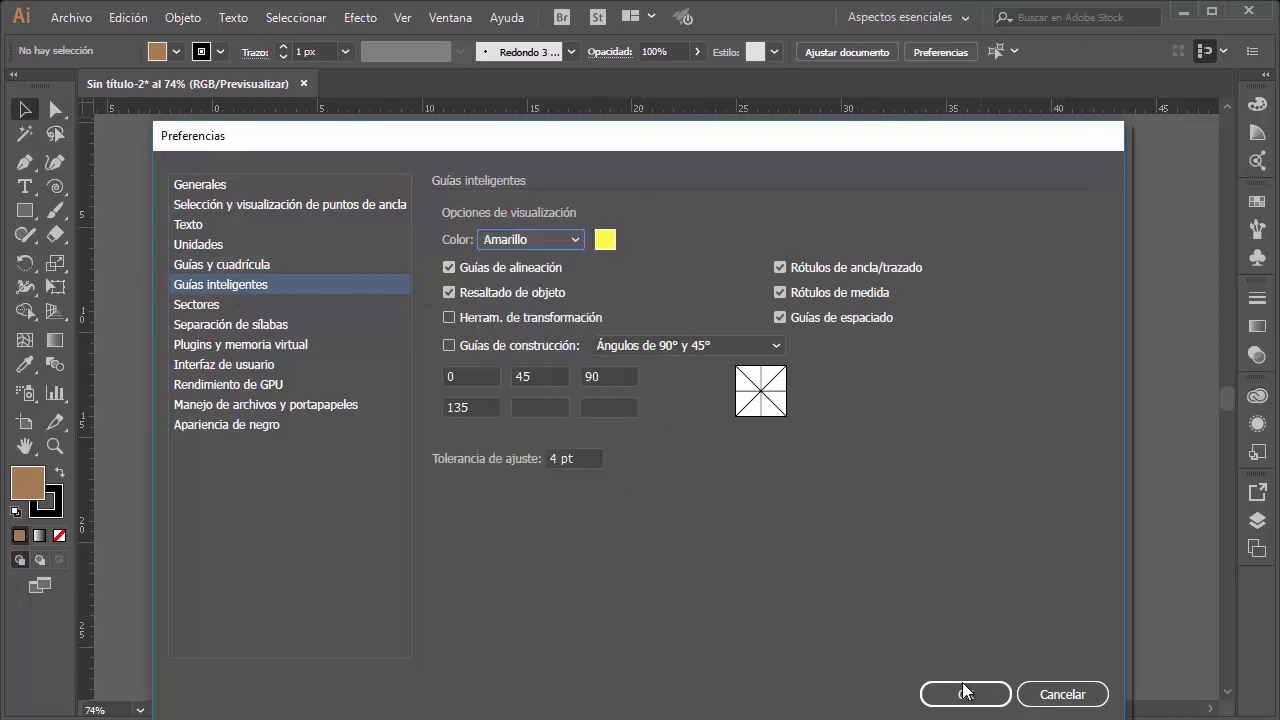
{"action": "left_click", "coordinate": [965, 692]}
Step: Draw two test rectangles, then undo them to clear the artboard
{"action": "left_click", "coordinate": [25, 210]}
{"action": "left_click_drag", "start_coordinate": [557, 258], "coordinate": [772, 486]}
{"action": "left_click_drag", "start_coordinate": [824, 257], "coordinate": [1027, 169]}
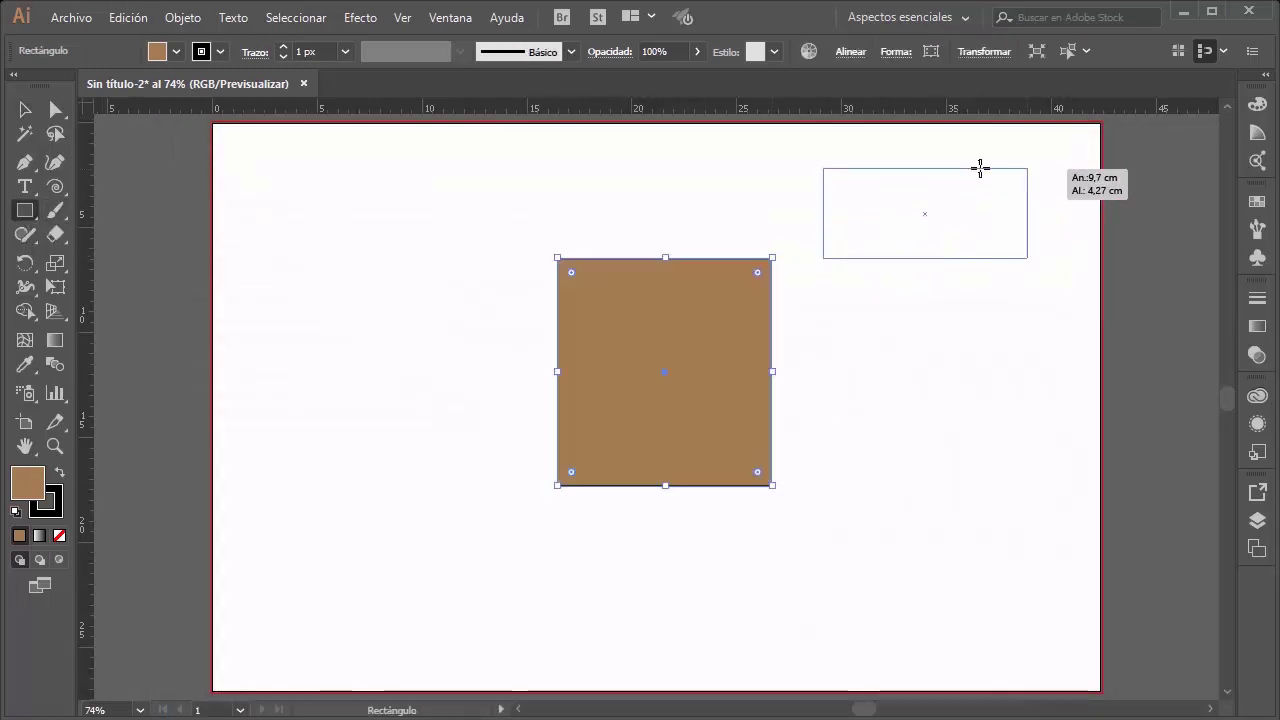
{"action": "left_click_drag", "start_coordinate": [677, 144], "coordinate": [555, 131]}
{"action": "key", "text": "ctrl+z"}
{"action": "key", "text": "ctrl+z"}
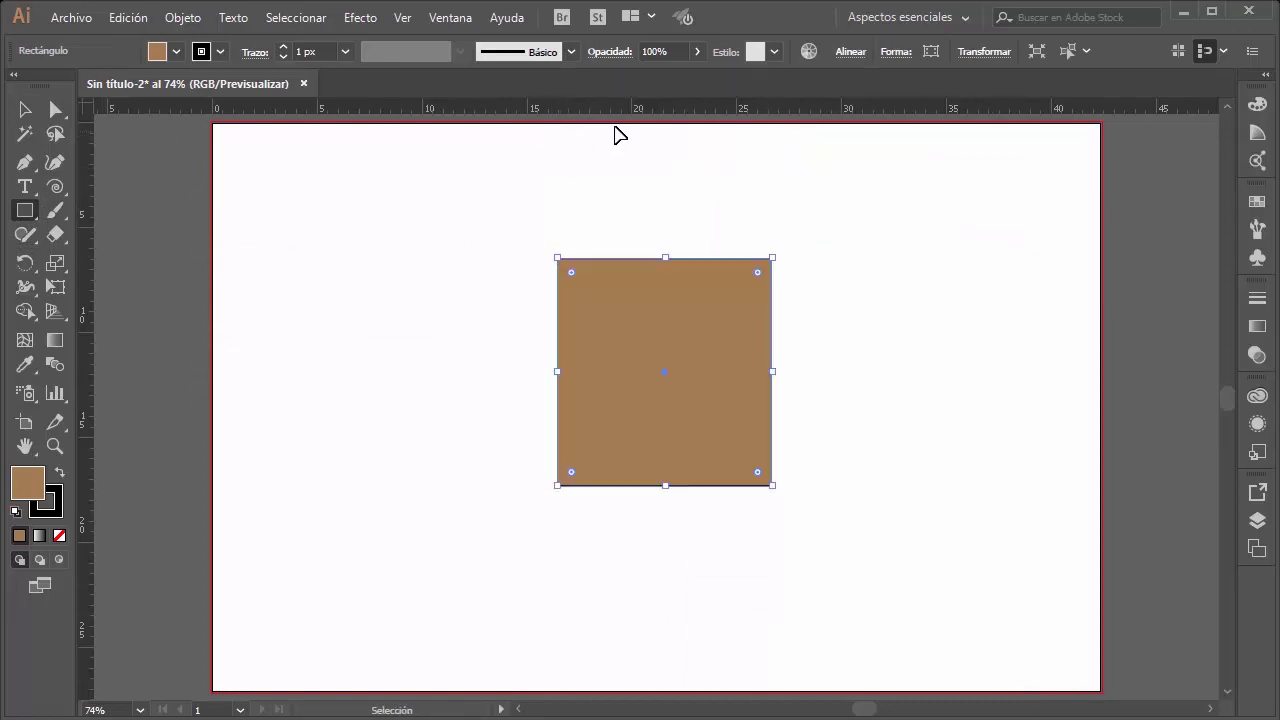
{"action": "key", "text": "ctrl+z"}
Step: Change the smart guide colour to Magenta in Preferences, leaving ordinary guides cyan
{"action": "left_click", "coordinate": [932, 52]}
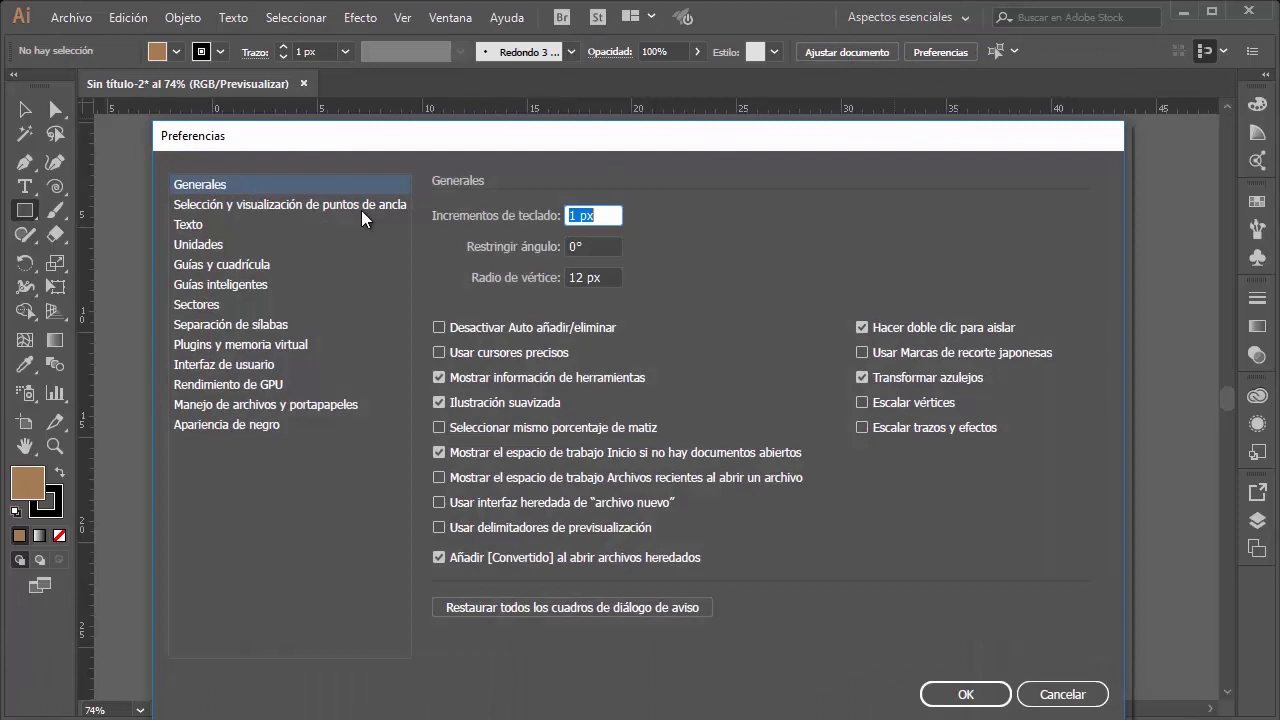
{"action": "left_click", "coordinate": [267, 245]}
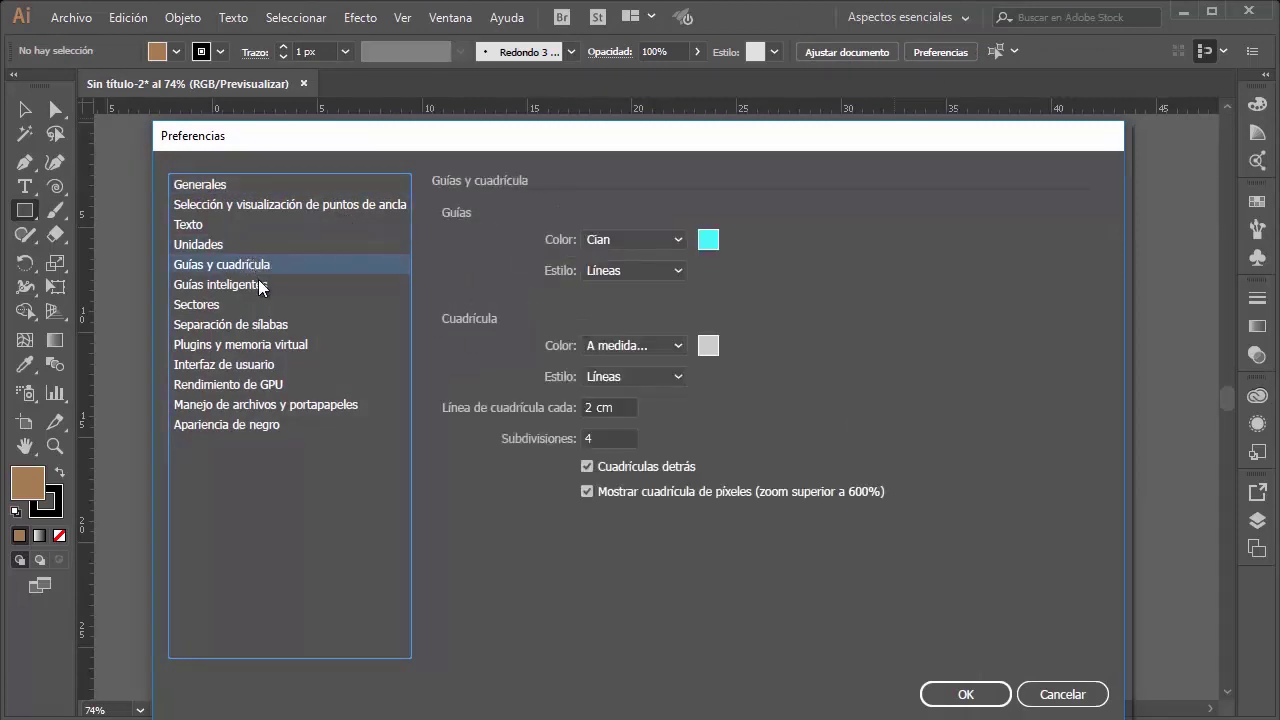
{"action": "left_click", "coordinate": [261, 285]}
{"action": "left_click", "coordinate": [563, 243]}
{"action": "left_click", "coordinate": [547, 354]}
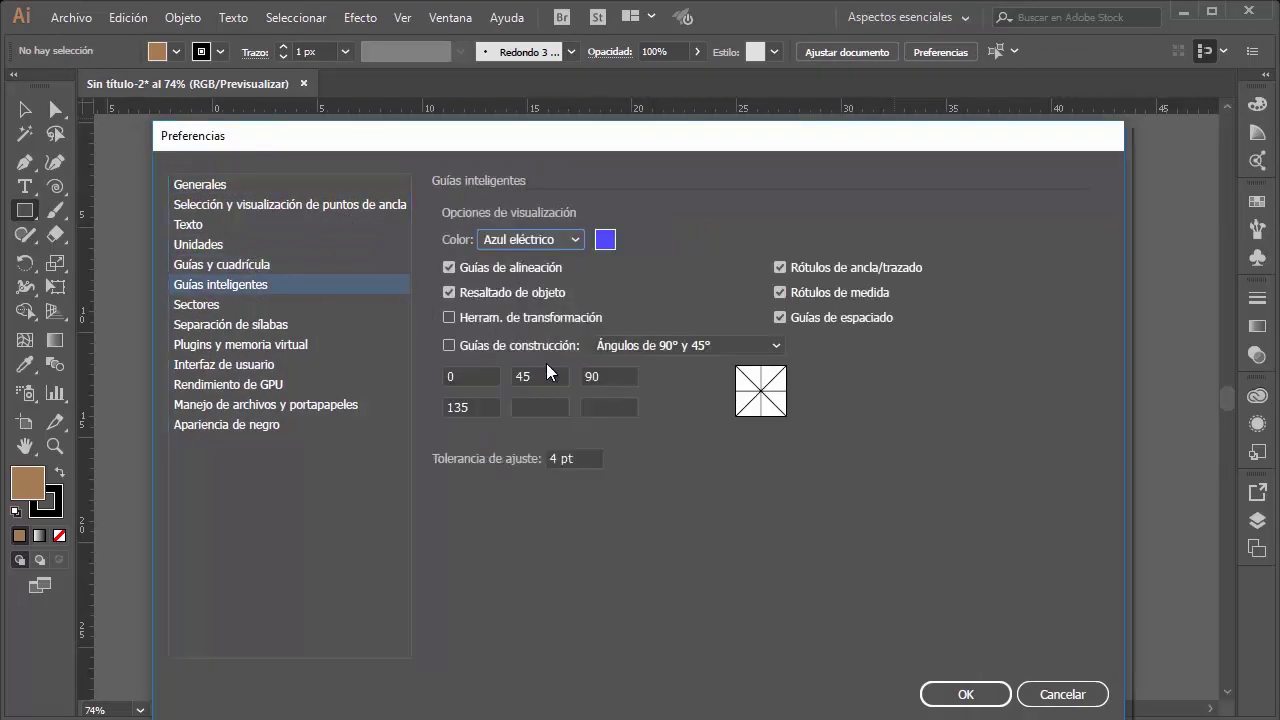
{"action": "left_click", "coordinate": [541, 245]}
{"action": "left_click", "coordinate": [543, 376]}
{"action": "left_click", "coordinate": [211, 264]}
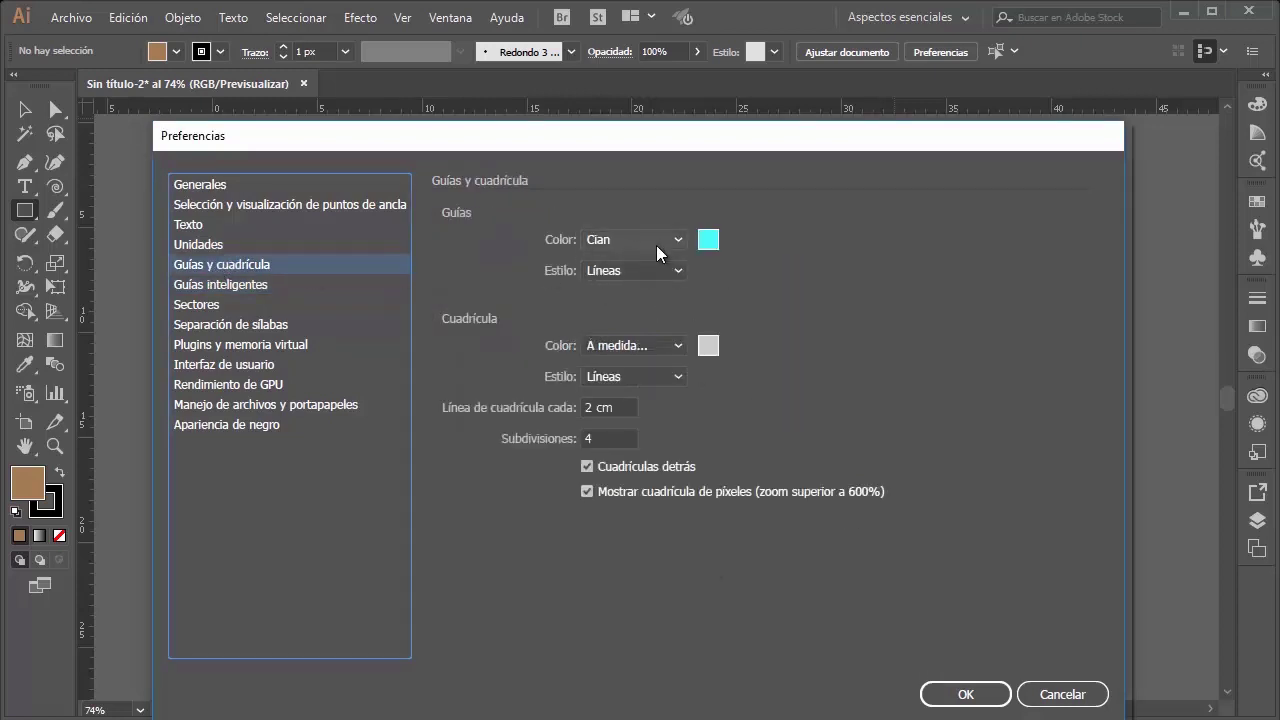
{"action": "left_click", "coordinate": [966, 694]}
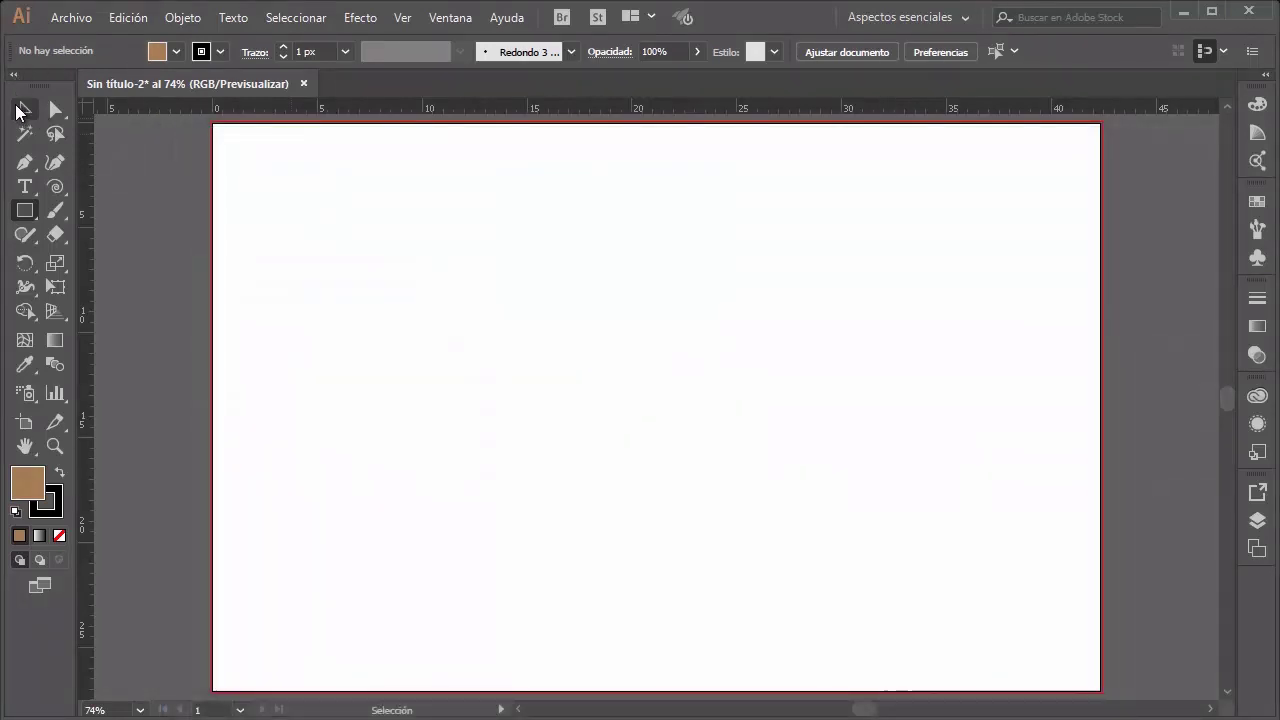
{"action": "left_click", "coordinate": [22, 110]}
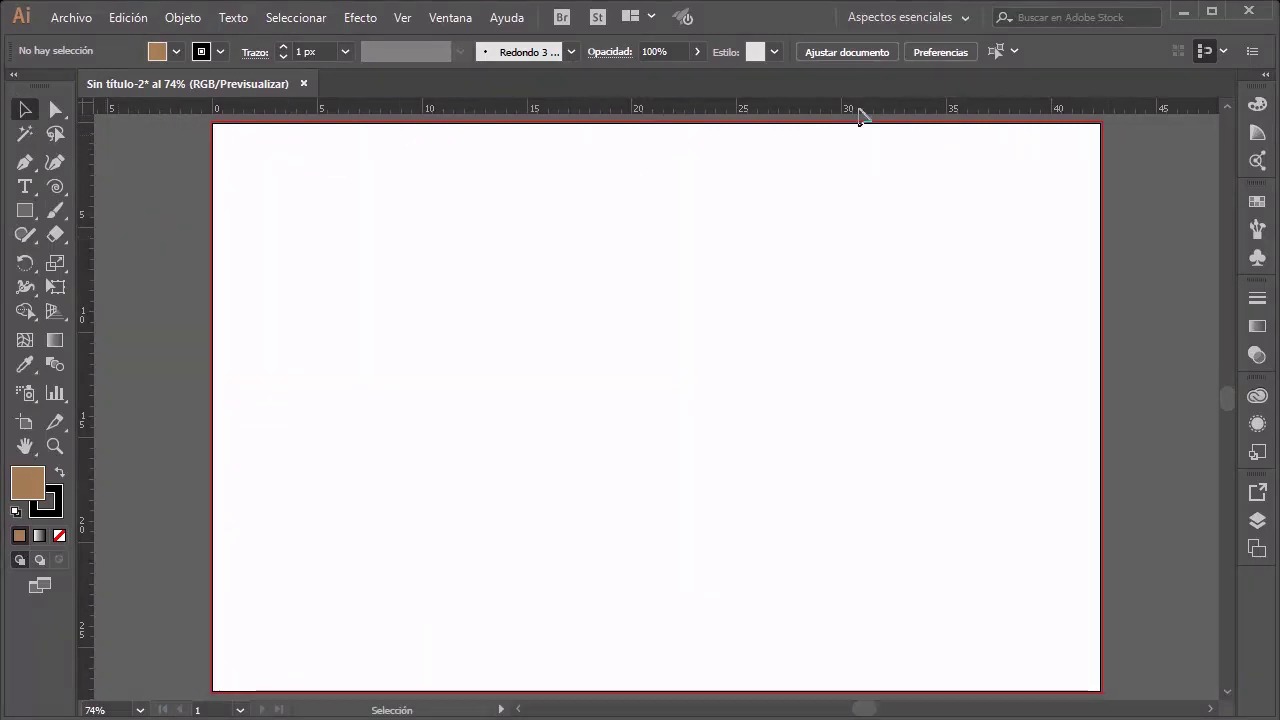
{"action": "left_click", "coordinate": [409, 23]}
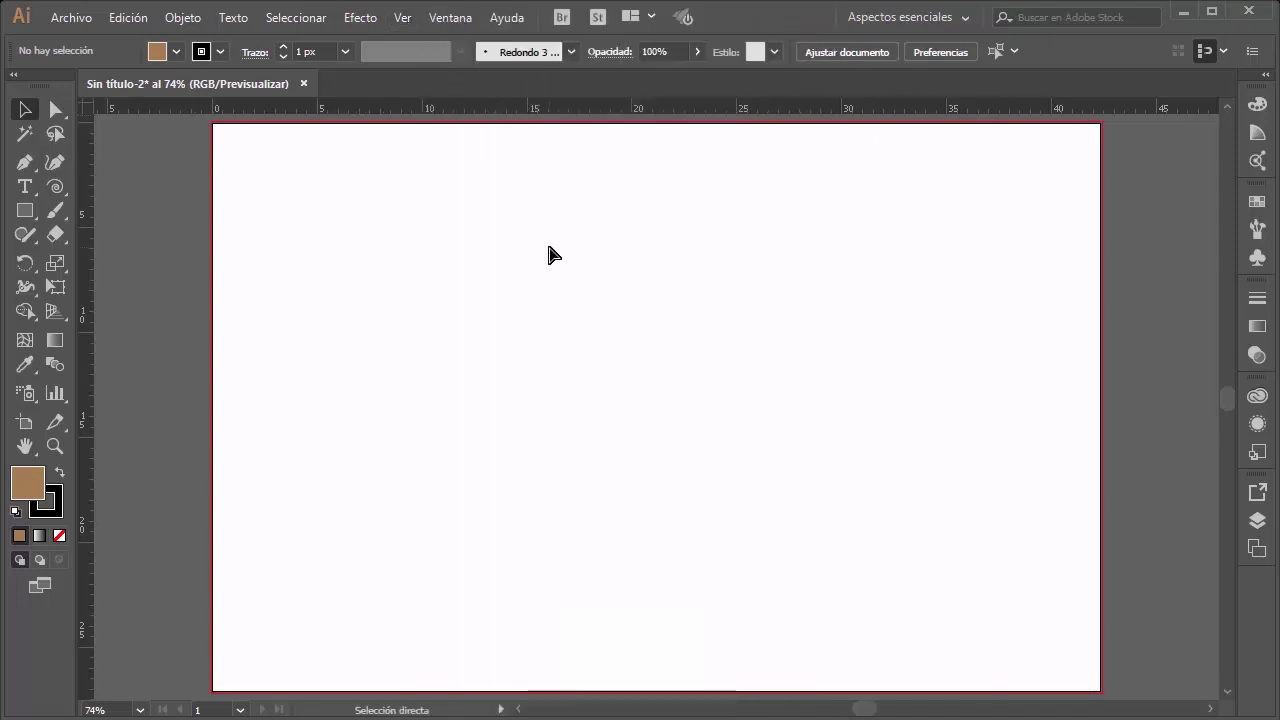
{"action": "key", "text": "ctrl+r"}
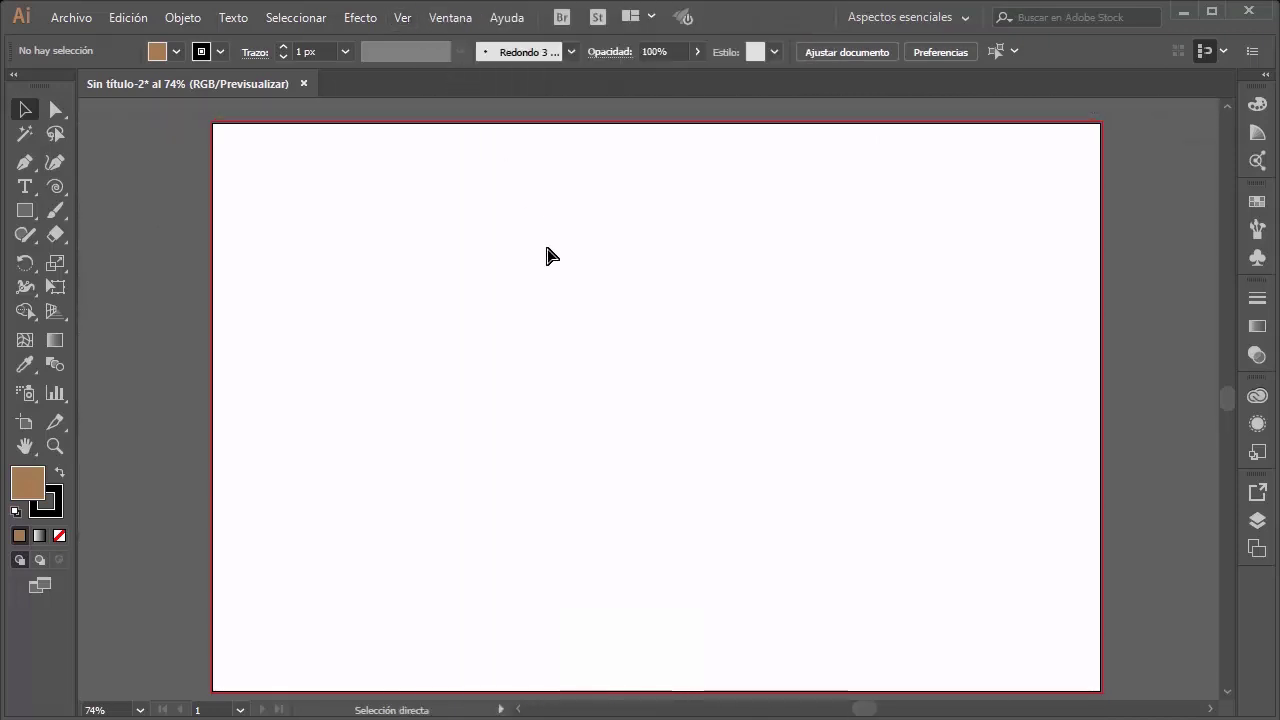
{"action": "key", "text": "ctrl+r"}
{"action": "left_click", "coordinate": [400, 18]}
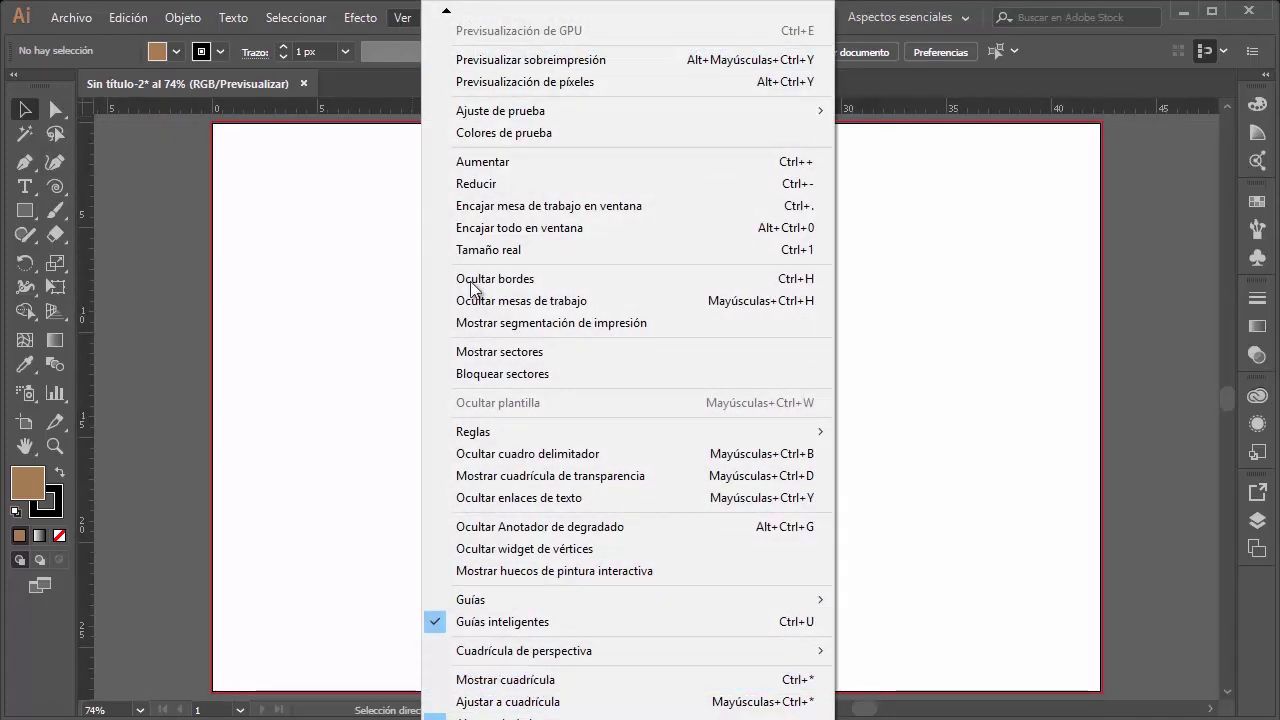
{"action": "left_click", "coordinate": [410, 18]}
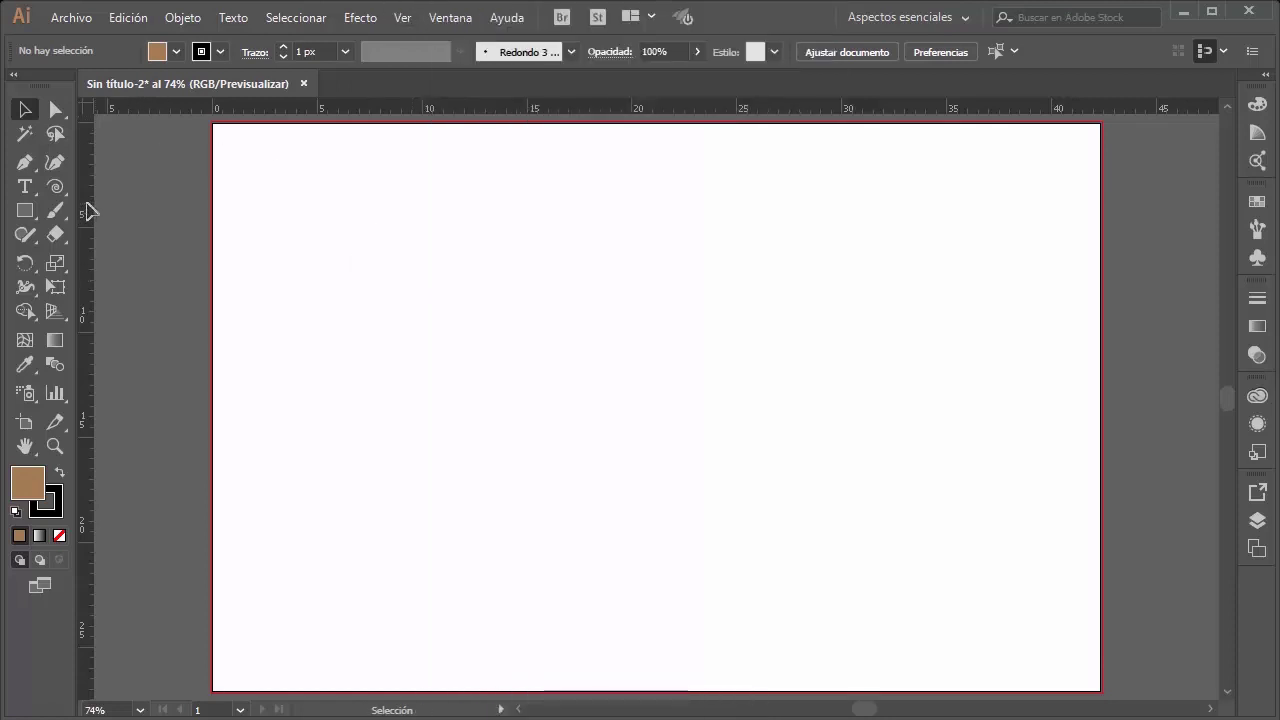
Step: Drag a vertical guide near the artboard's left edge and a horizontal guide near the top
{"action": "left_click_drag", "start_coordinate": [88, 210], "coordinate": [118, 211]}
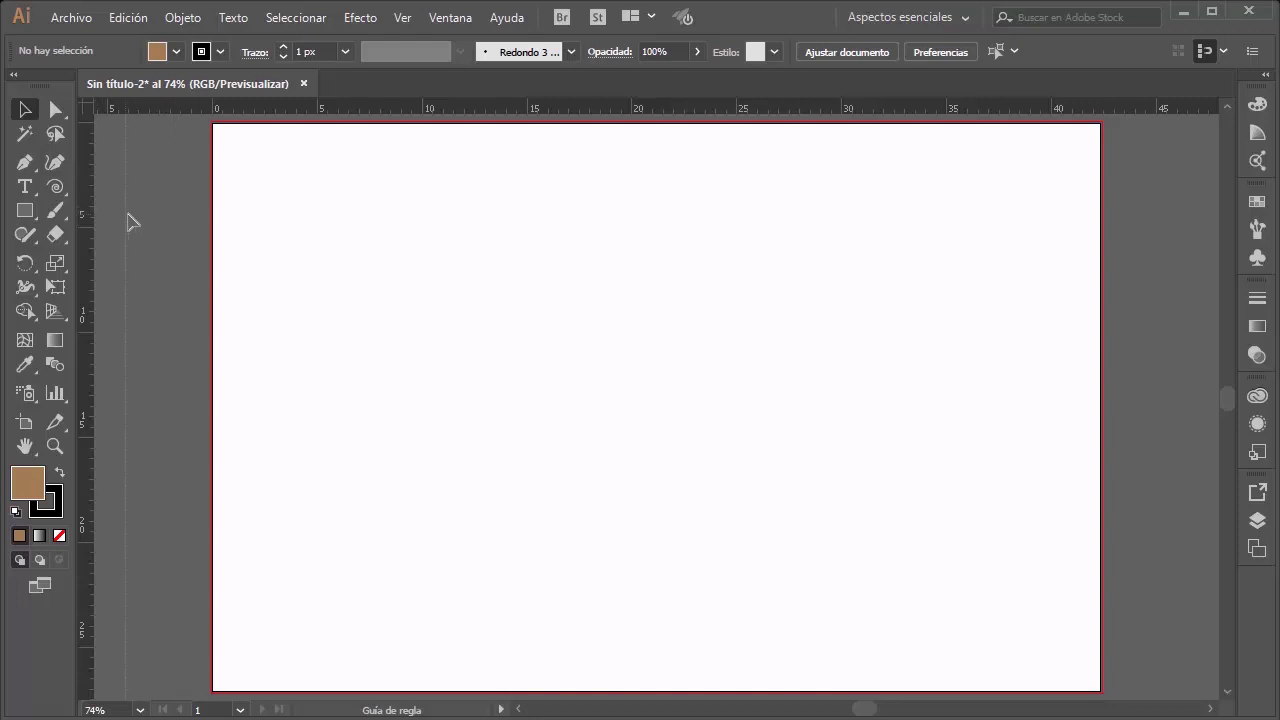
{"action": "mouse_move", "coordinate": [88, 224]}
{"action": "left_mouse_down"}
{"action": "mouse_move", "coordinate": [250, 245]}
{"action": "mouse_move", "coordinate": [237, 245]}
{"action": "left_mouse_up"}
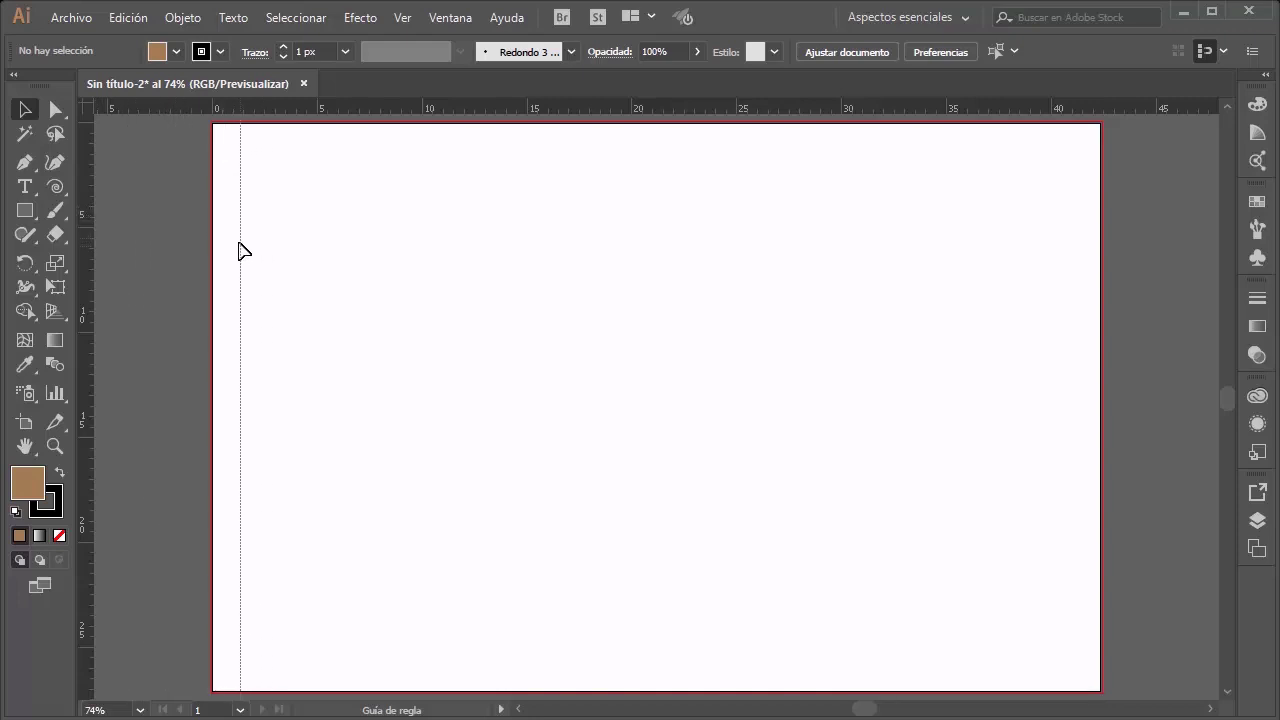
{"action": "left_click_drag", "start_coordinate": [377, 131], "coordinate": [390, 174]}
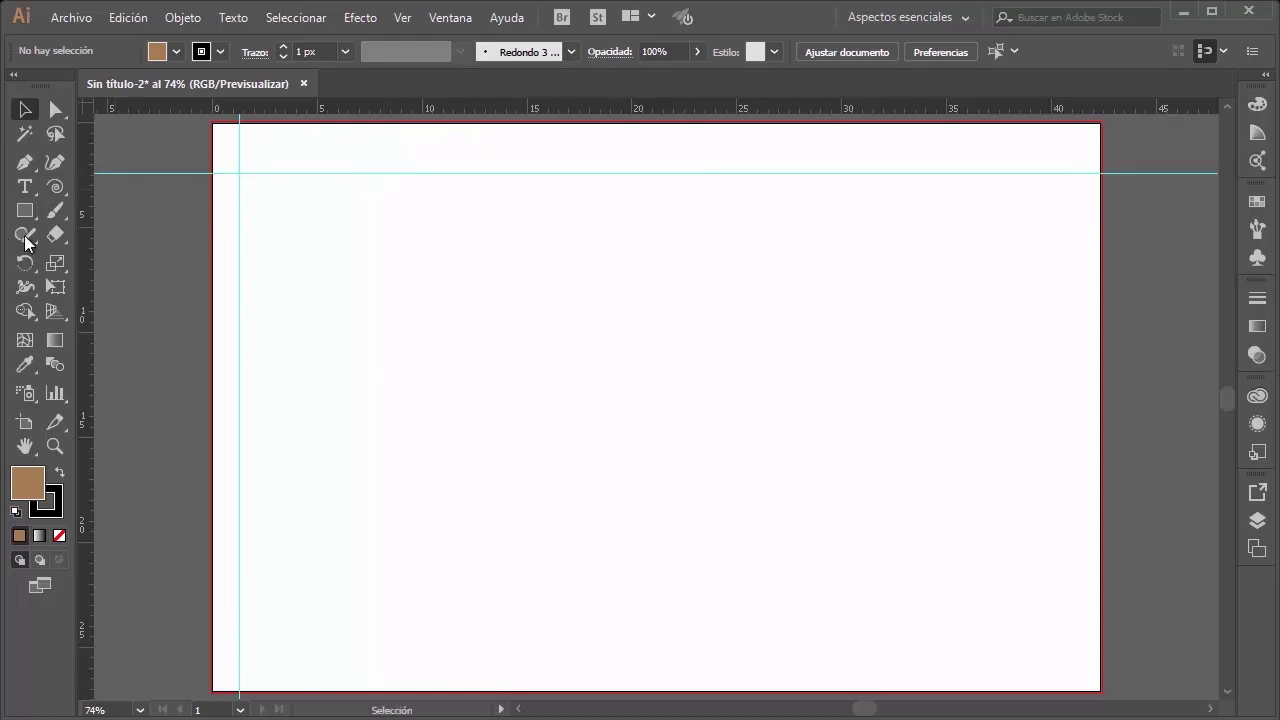
Step: Draw a wide top bar and a tall right rectangle, with a guide on its right edge
{"action": "left_click", "coordinate": [25, 210]}
{"action": "left_click_drag", "start_coordinate": [241, 131], "coordinate": [704, 173]}
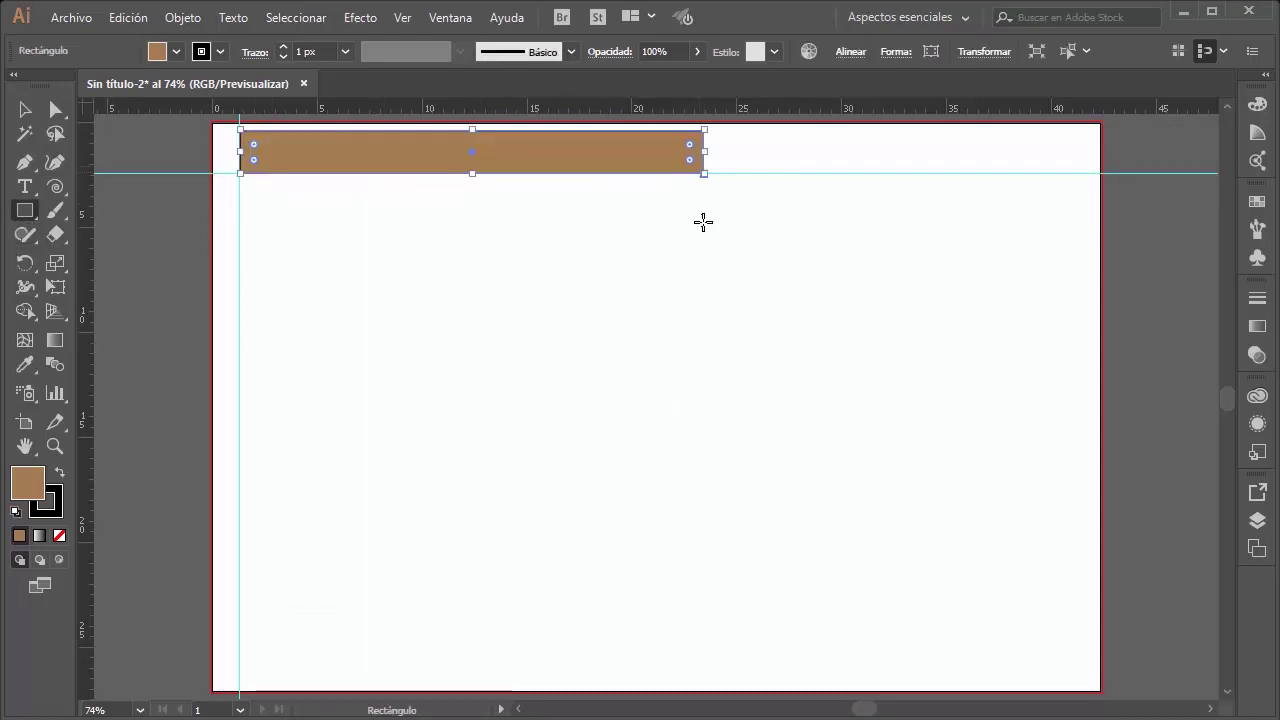
{"action": "left_click_drag", "start_coordinate": [808, 174], "coordinate": [925, 474]}
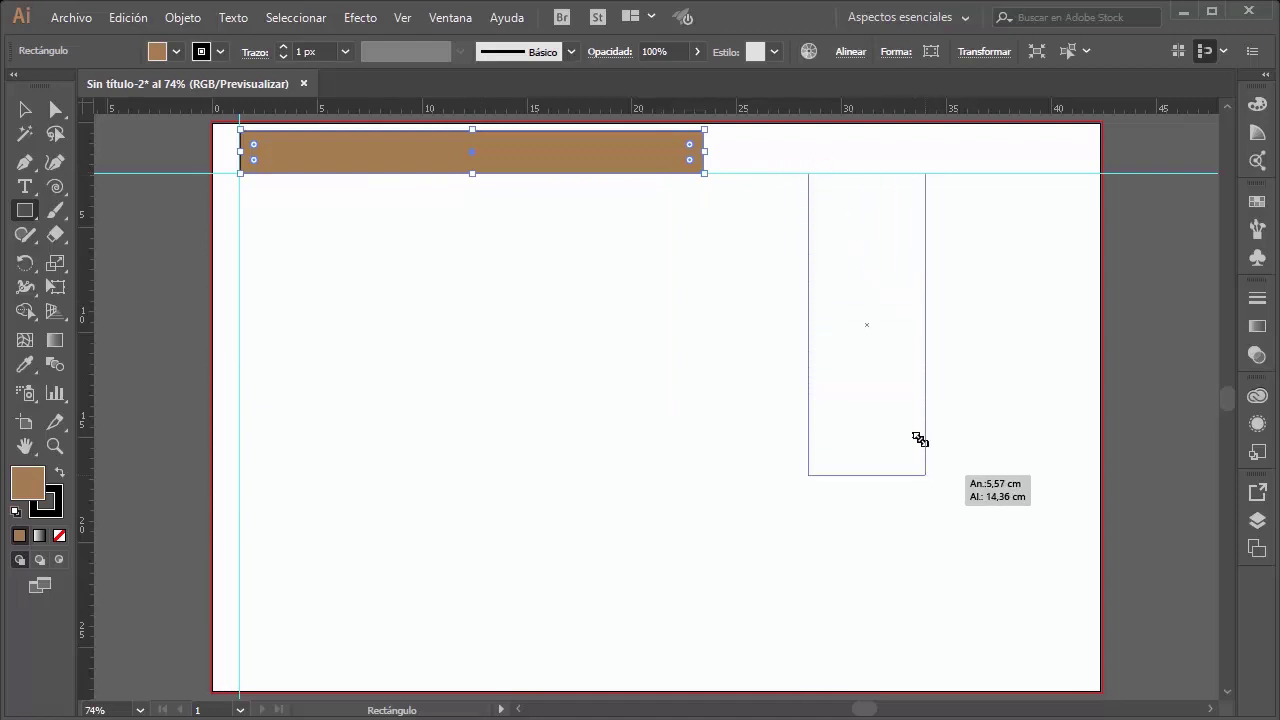
{"action": "left_click_drag", "start_coordinate": [88, 180], "coordinate": [925, 338]}
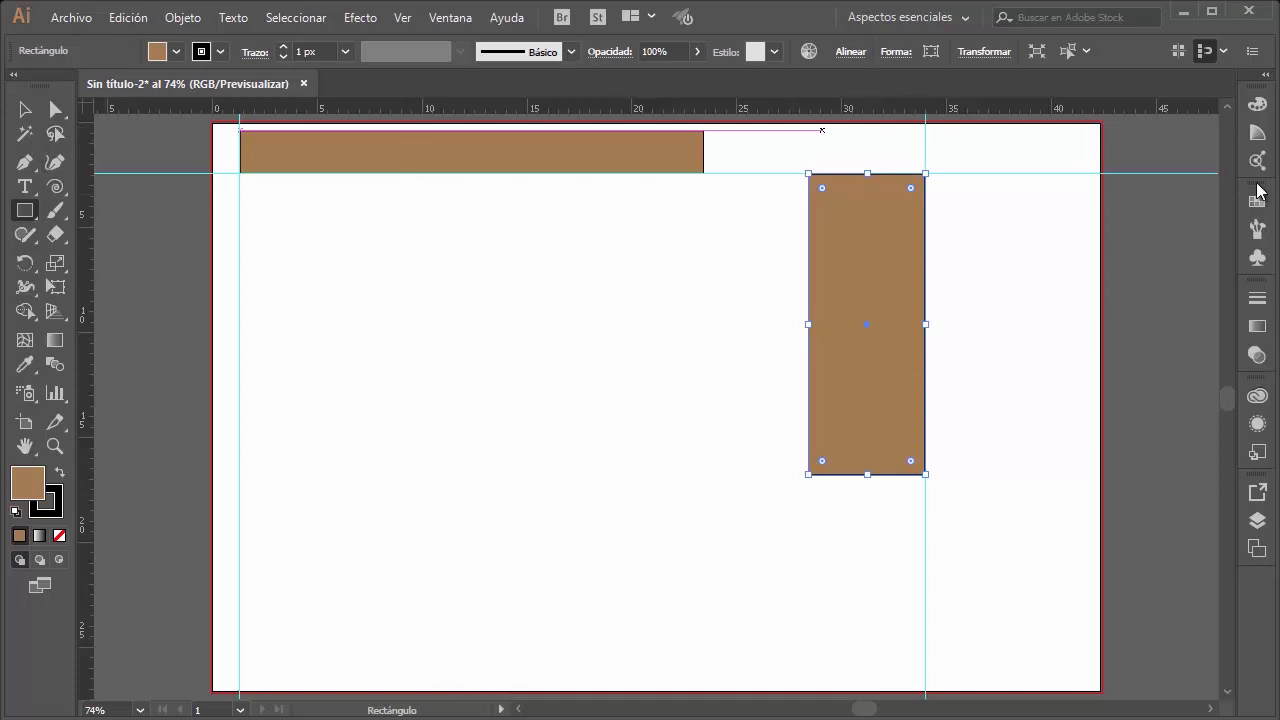
{"action": "left_click", "coordinate": [24, 112]}
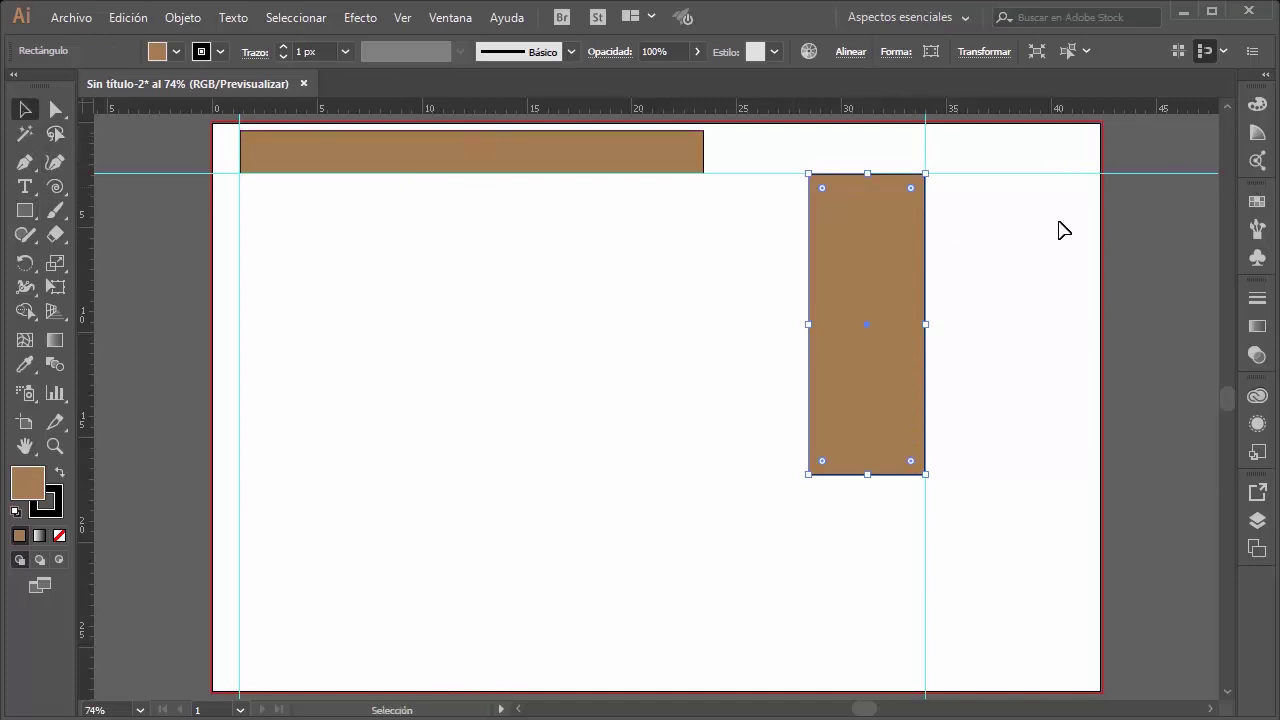
{"action": "left_click", "coordinate": [980, 56]}
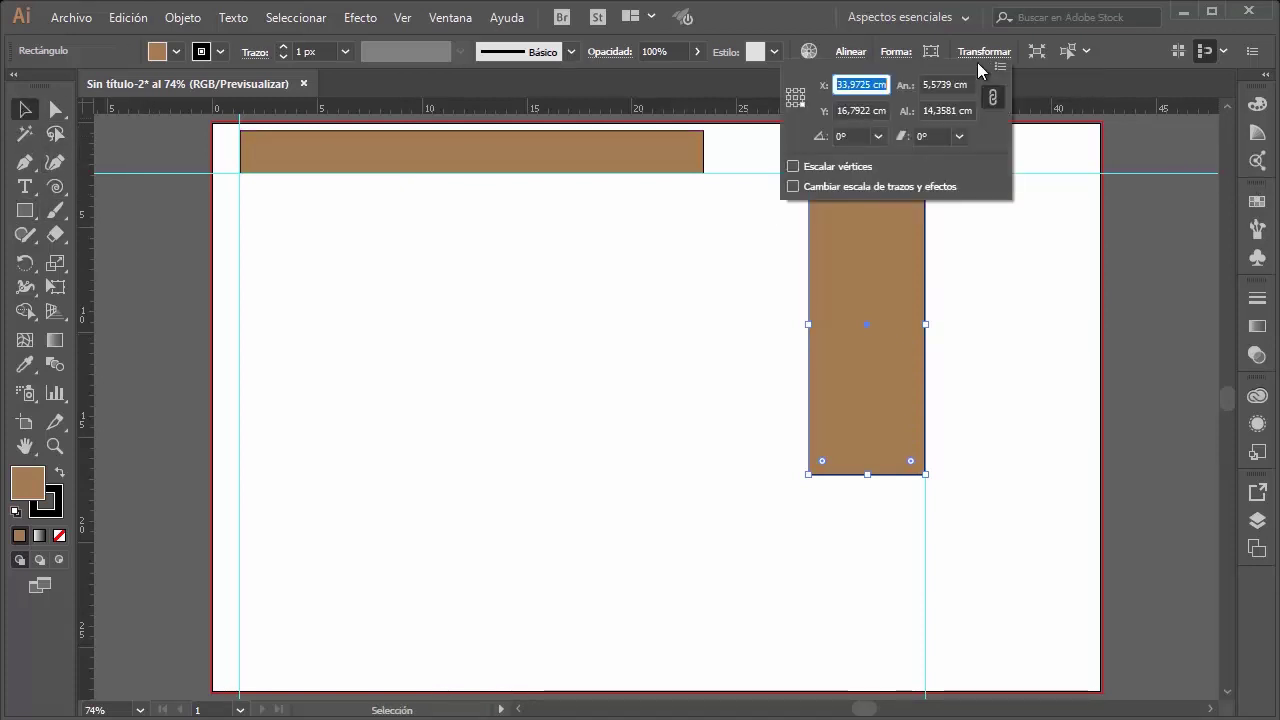
{"action": "left_click", "coordinate": [879, 137]}
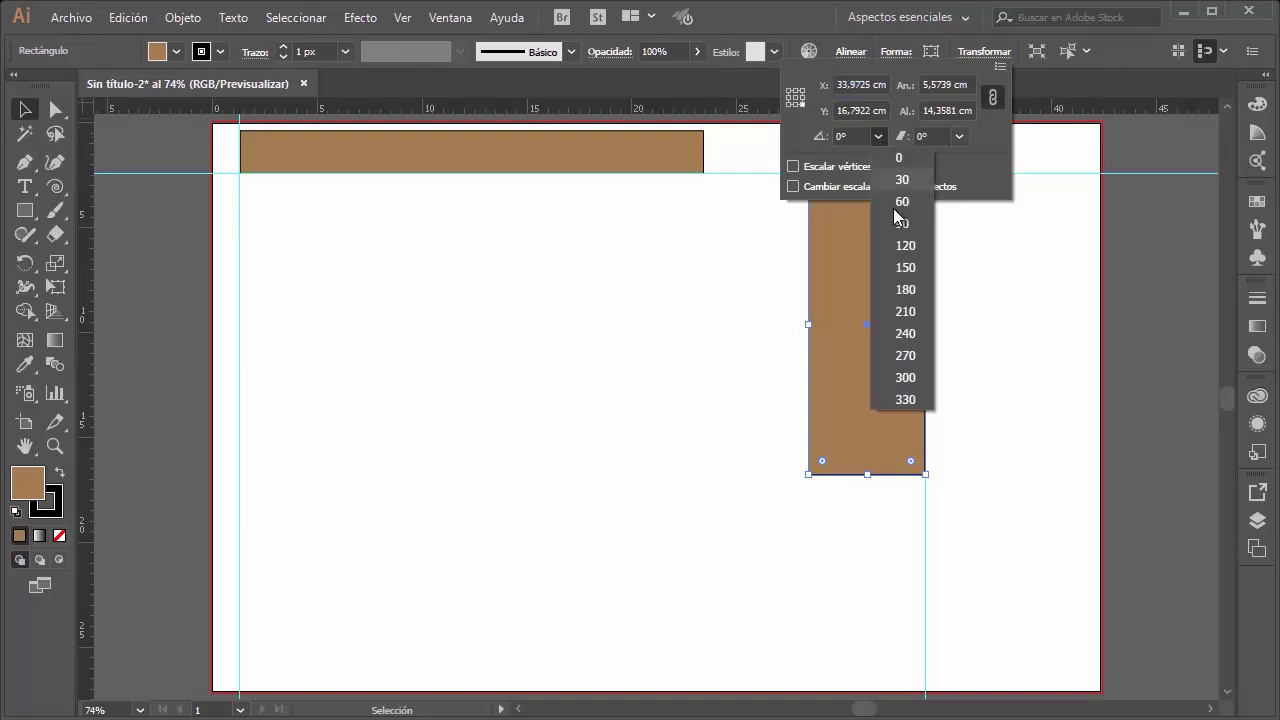
{"action": "left_click", "coordinate": [918, 306]}
{"action": "left_click", "coordinate": [613, 291]}
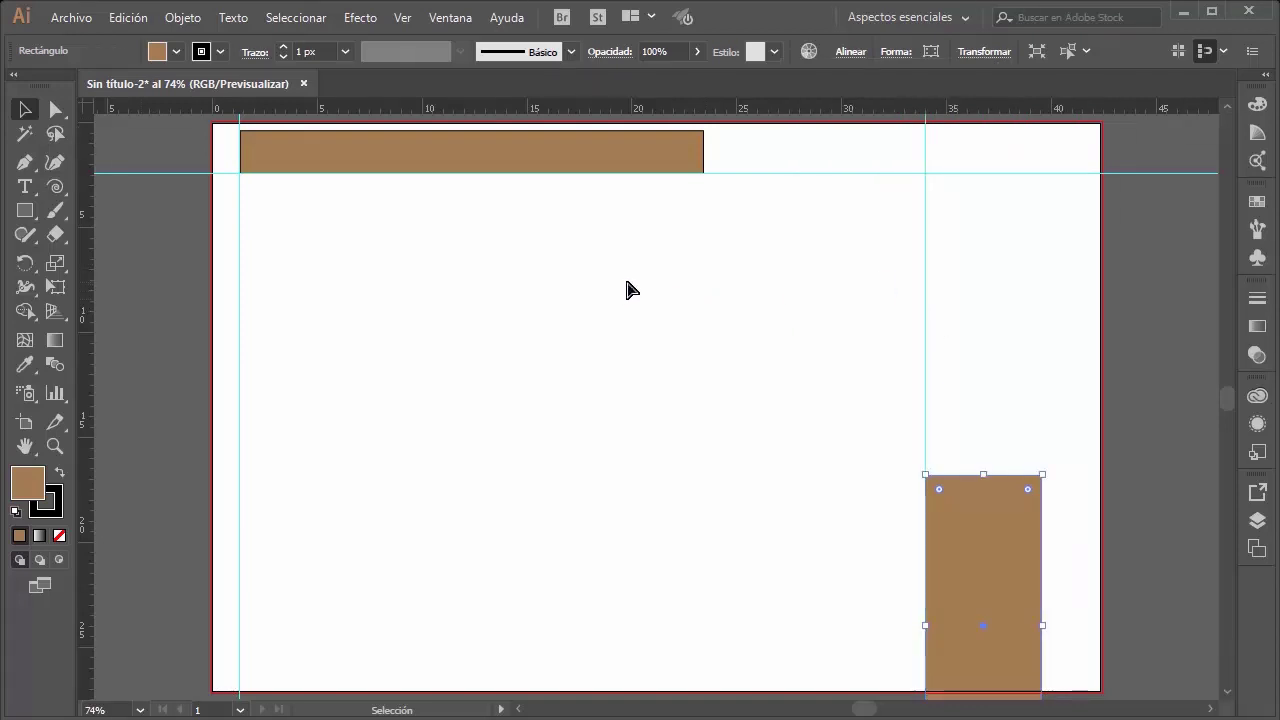
{"action": "key", "text": "ctrl+z"}
{"action": "left_click", "coordinate": [924, 142]}
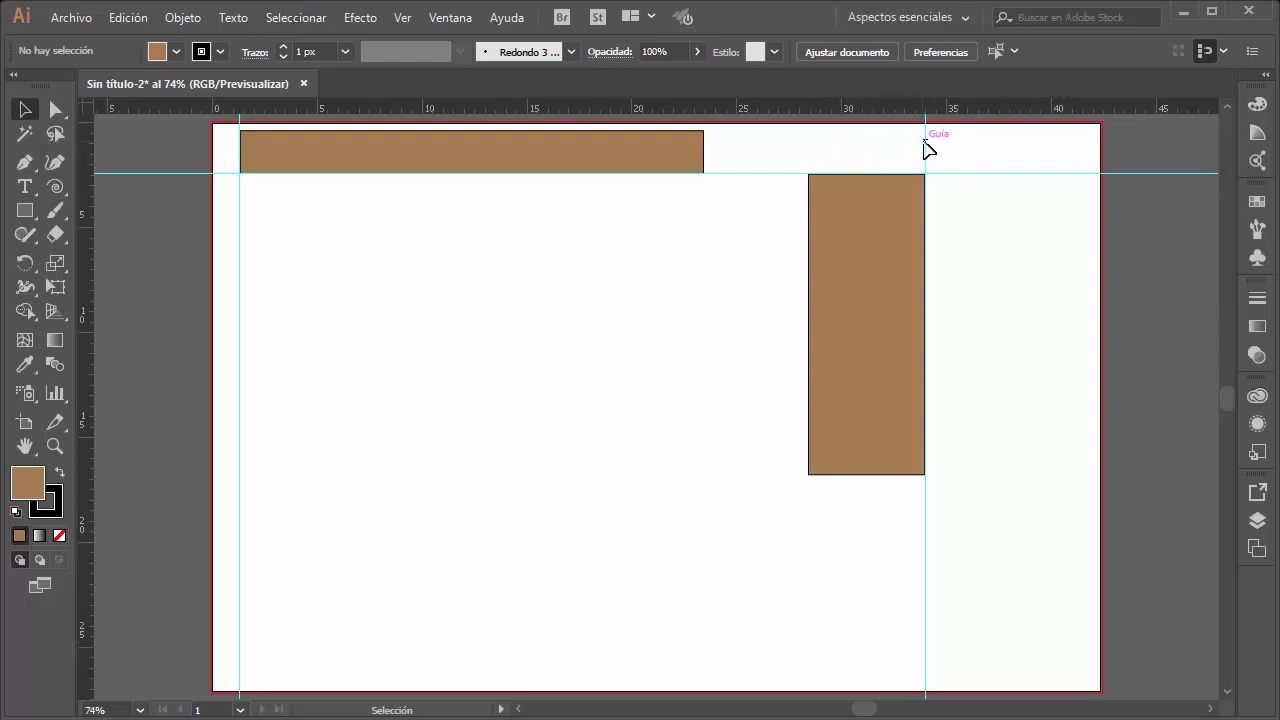
Step: Unlock the guides and try rotating the right vertical guide 60°, then undo
{"action": "left_click", "coordinate": [404, 18]}
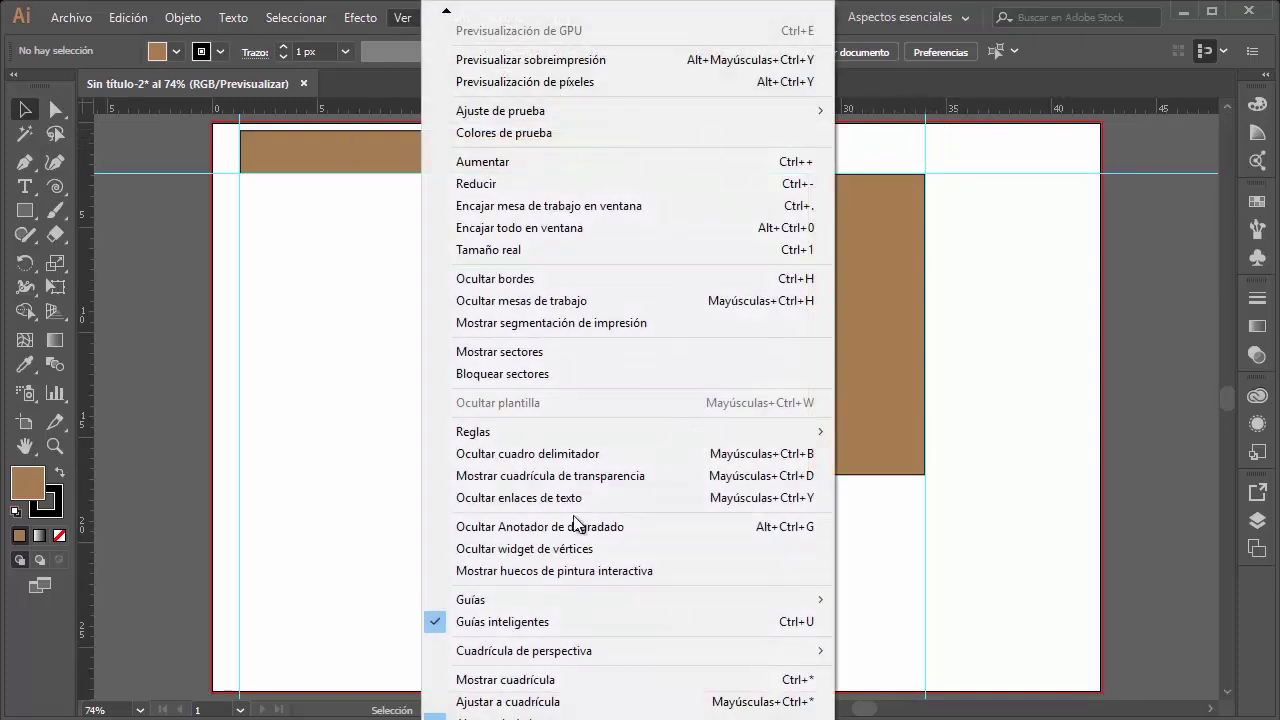
{"action": "mouse_move", "coordinate": [540, 599]}
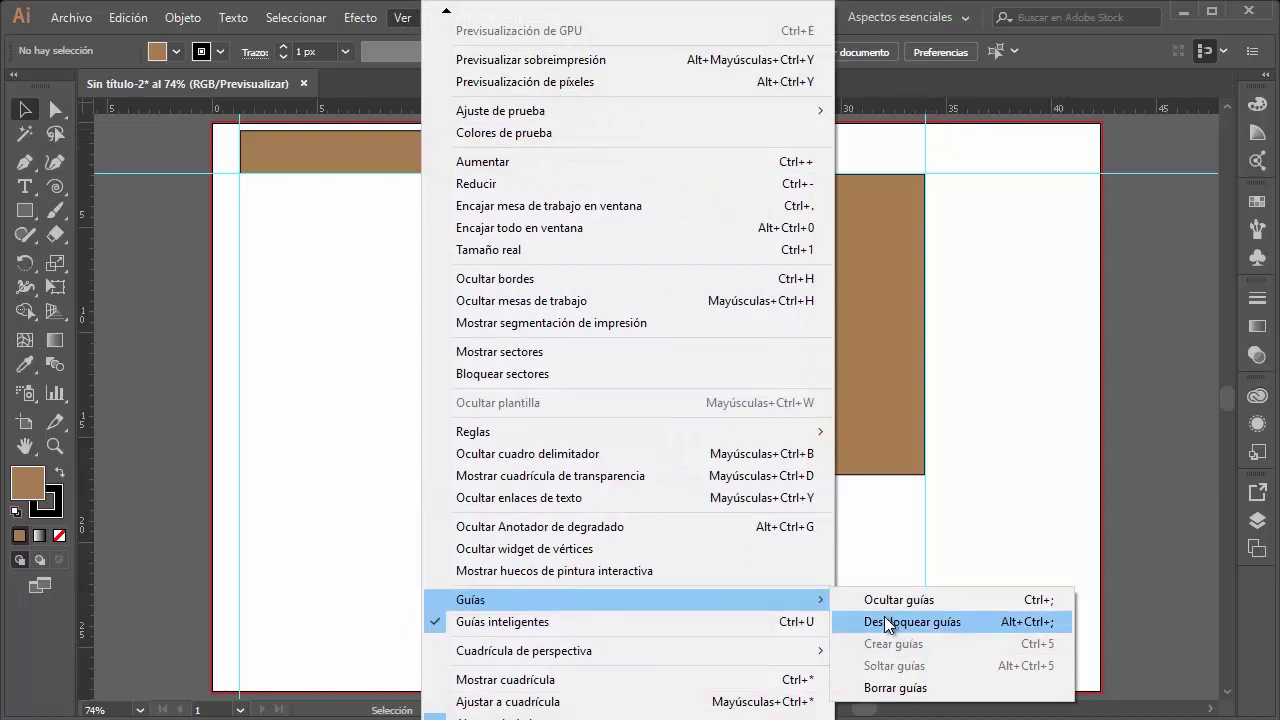
{"action": "left_click", "coordinate": [943, 626]}
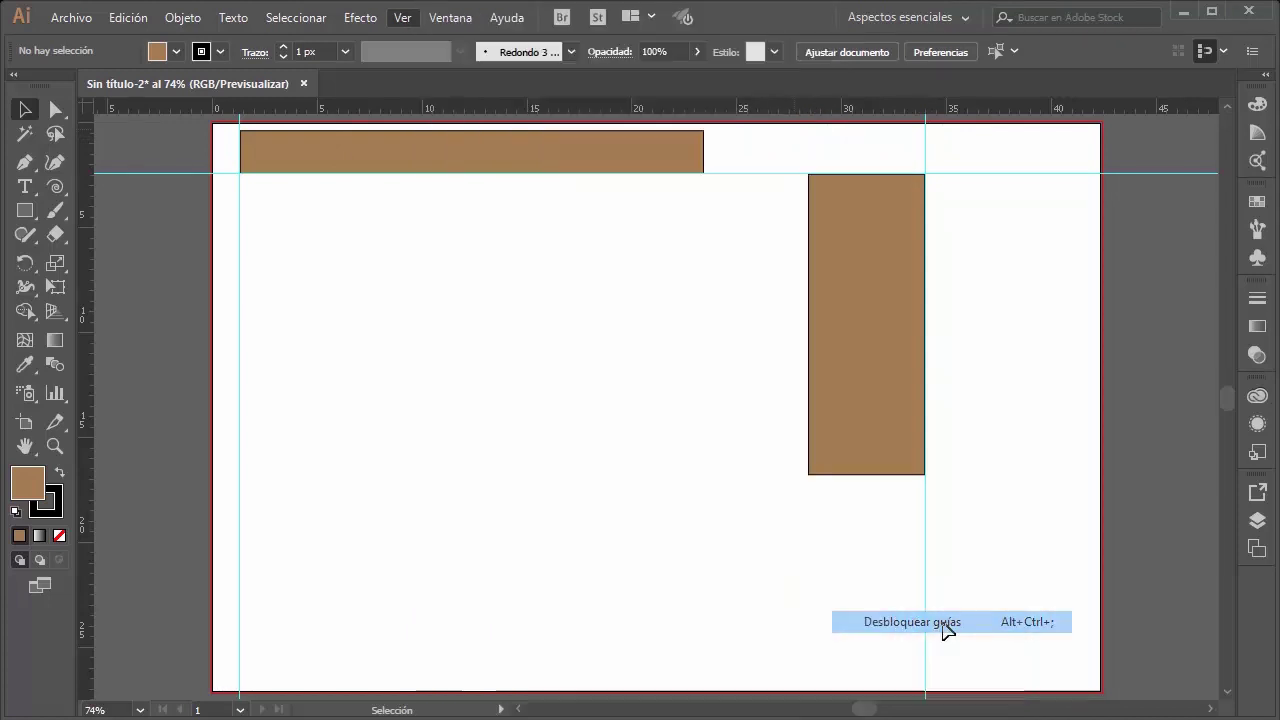
{"action": "left_click", "coordinate": [924, 142]}
{"action": "left_click", "coordinate": [899, 55]}
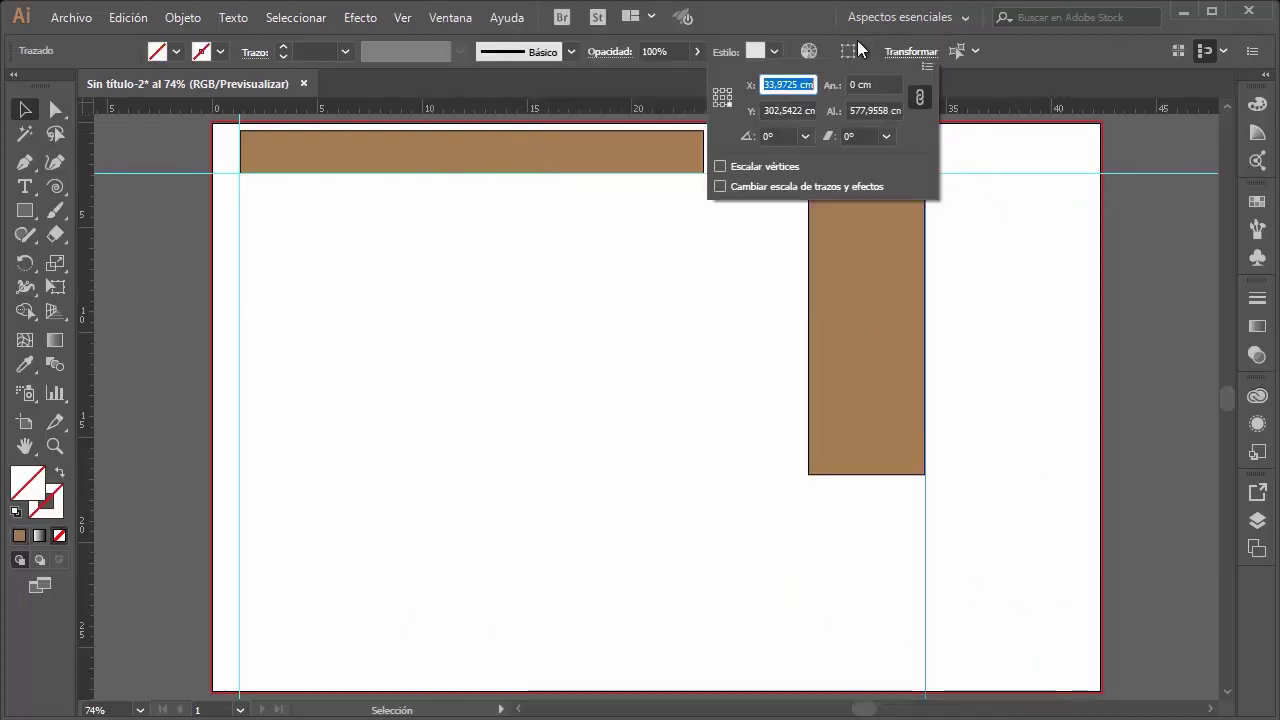
{"action": "left_click", "coordinate": [805, 137]}
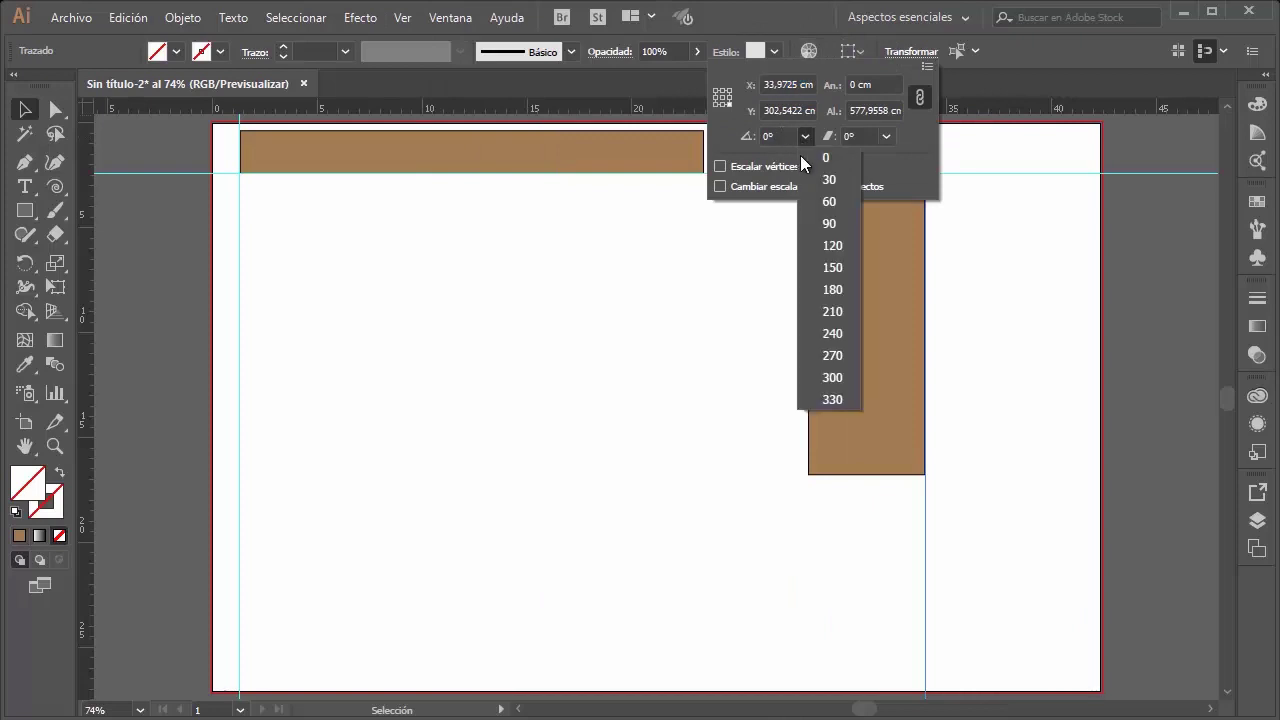
{"action": "left_click", "coordinate": [837, 203]}
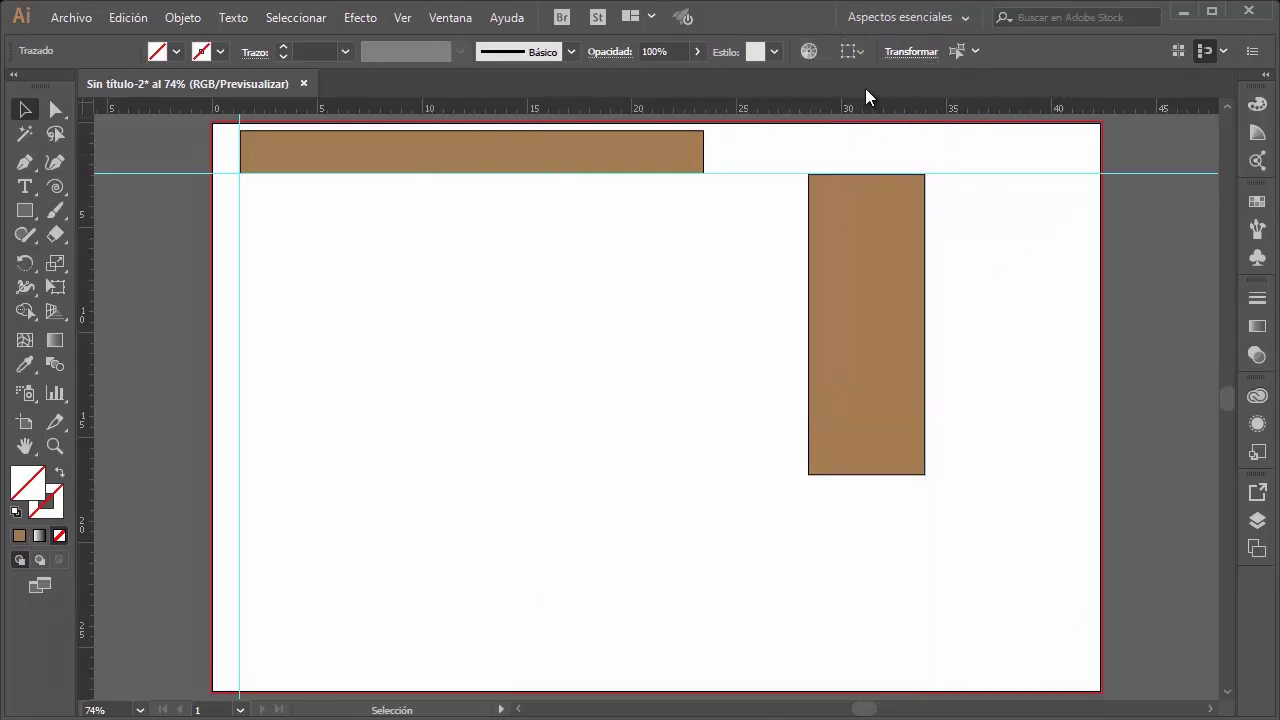
{"action": "key", "text": "ctrl+z"}
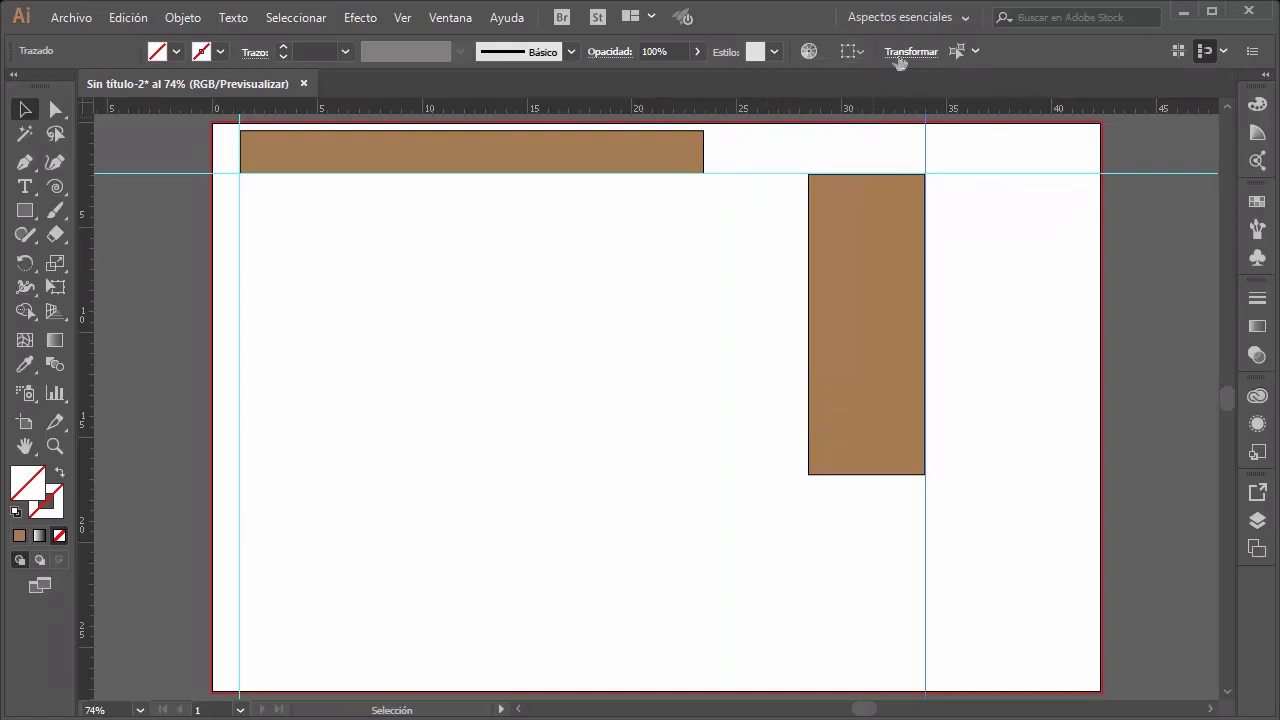
Step: Set the guide's rotation to 30° in the Transform settings, then reselect the guide
{"action": "left_click", "coordinate": [899, 55]}
{"action": "left_click", "coordinate": [806, 135]}
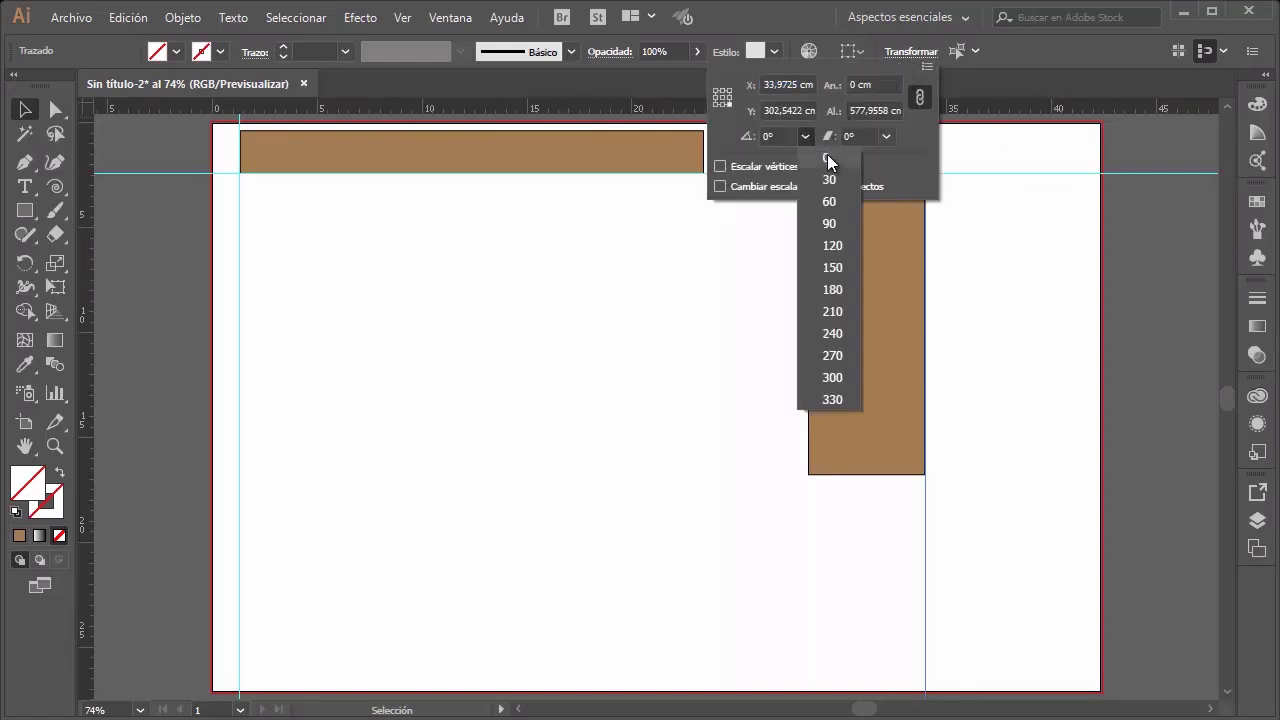
{"action": "left_click", "coordinate": [830, 177]}
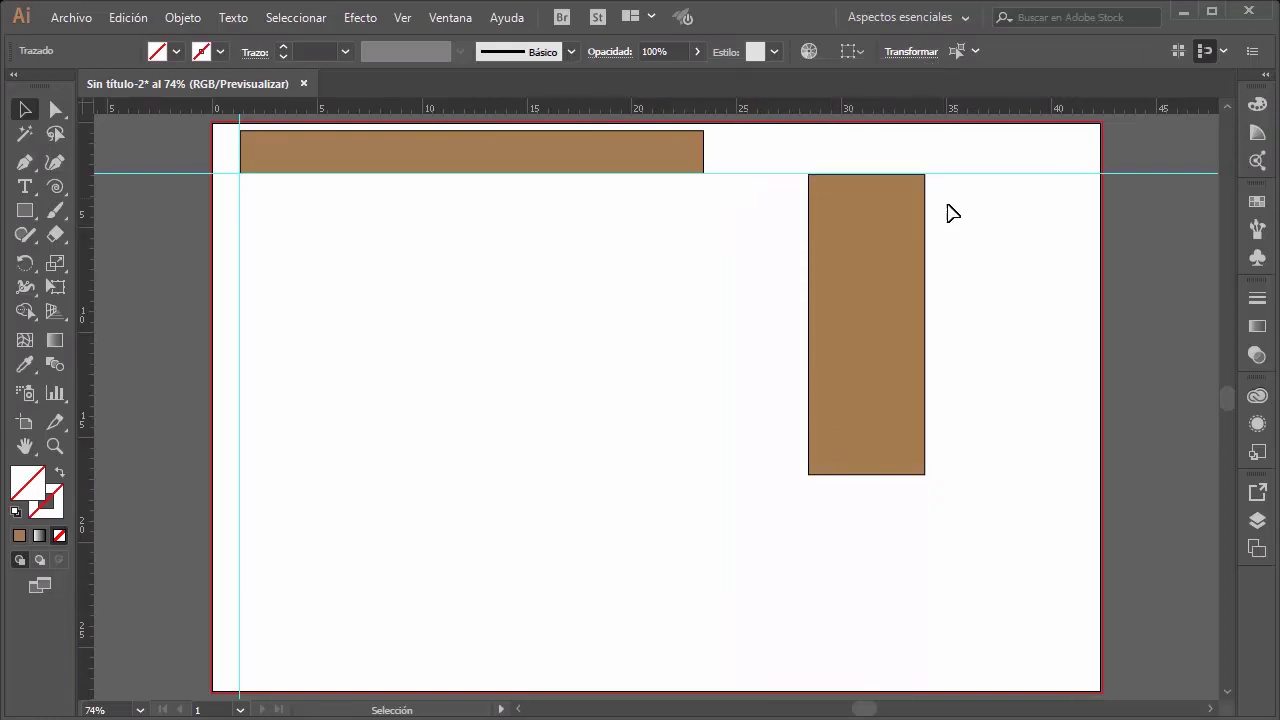
{"action": "scroll", "coordinate": [945, 220], "scroll_direction": "down", "scroll_amount": 1, "text": "alt"}
{"action": "scroll", "coordinate": [945, 222], "scroll_direction": "down", "scroll_amount": 3, "text": "alt"}
{"action": "scroll", "coordinate": [945, 222], "scroll_direction": "up", "scroll_amount": 2, "text": "alt"}
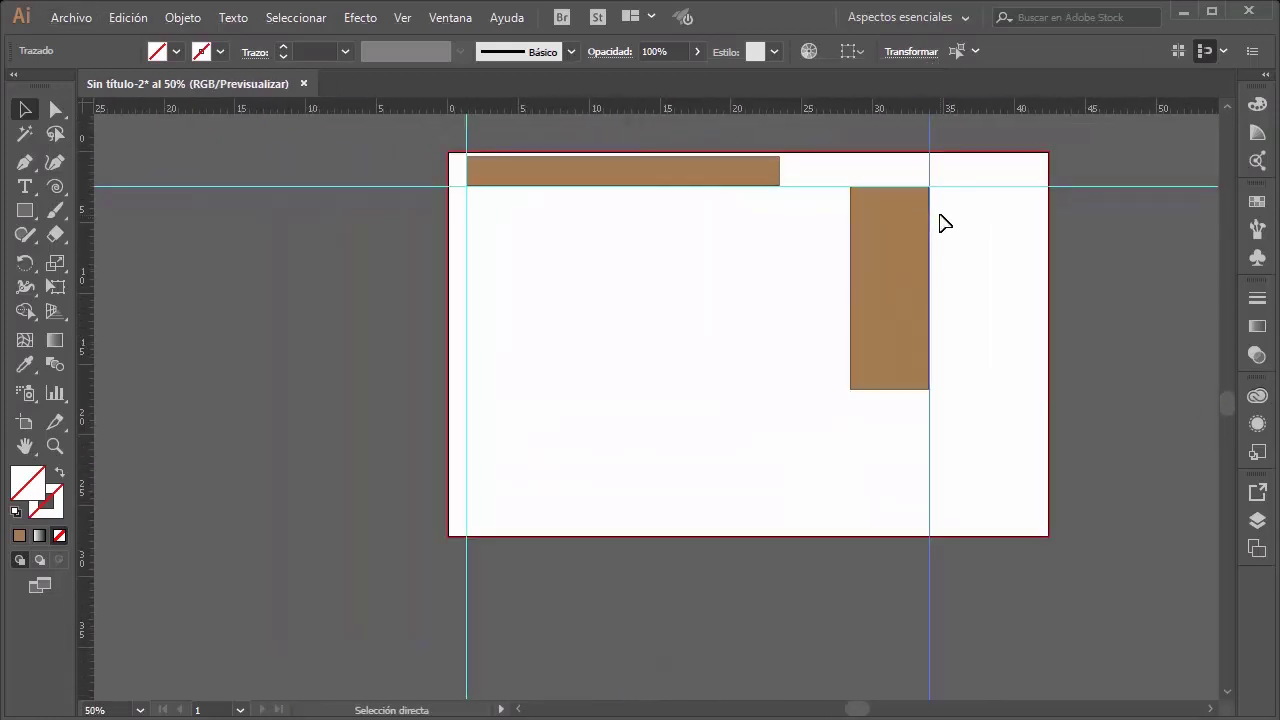
{"action": "left_click", "coordinate": [988, 271]}
{"action": "left_click", "coordinate": [929, 280]}
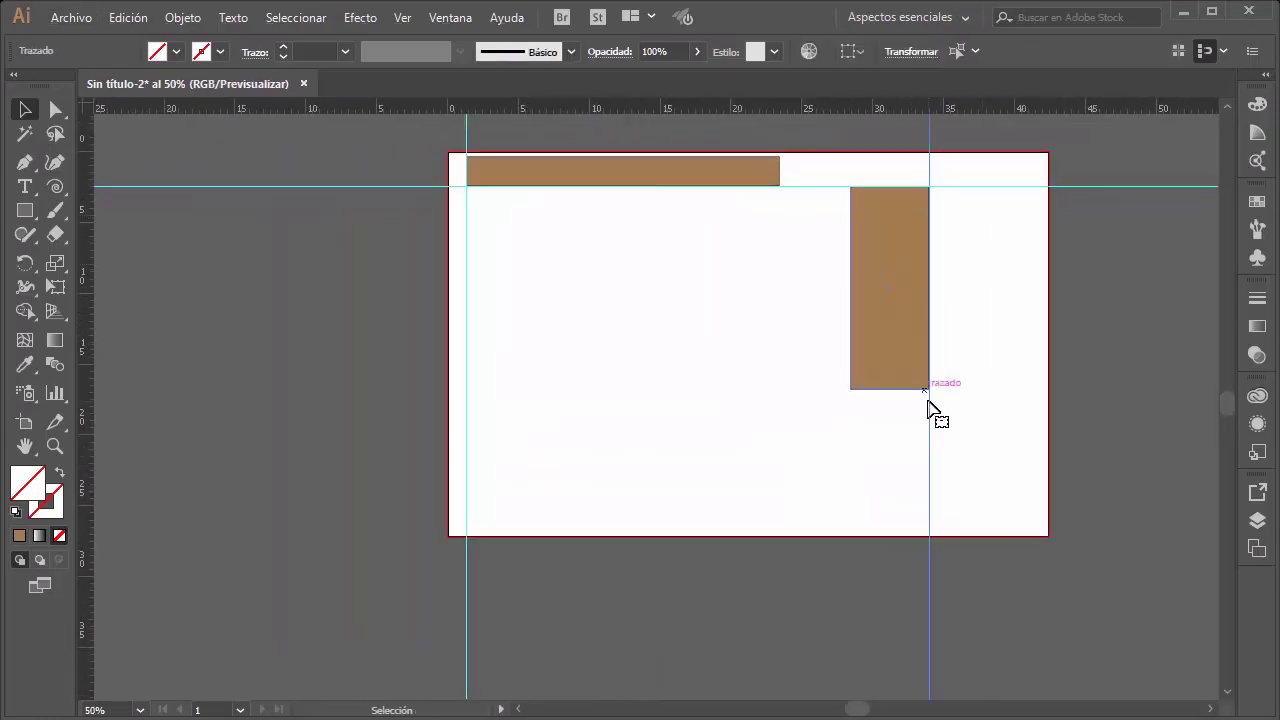
Step: Rotate the guide 90° through the Transform angle field, then undo it
{"action": "left_click", "coordinate": [911, 51]}
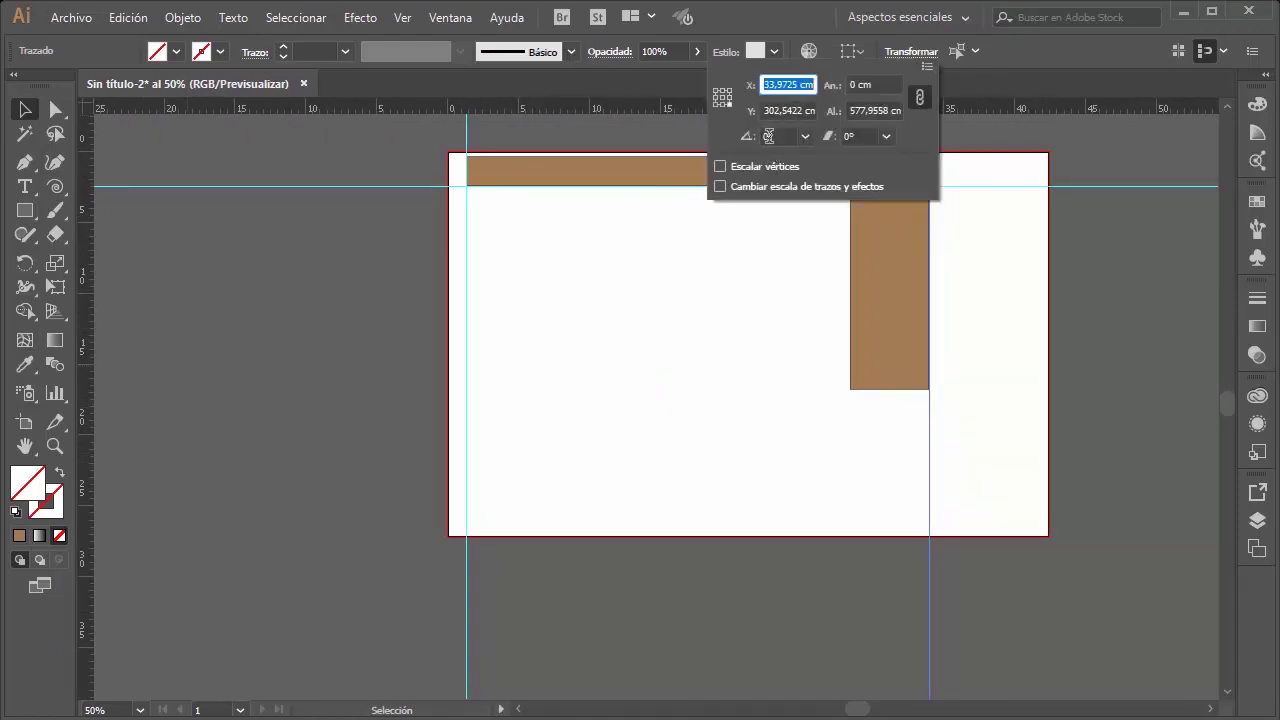
{"action": "left_click", "coordinate": [777, 135]}
{"action": "type", "text": "90"}
{"action": "key", "text": "Return"}
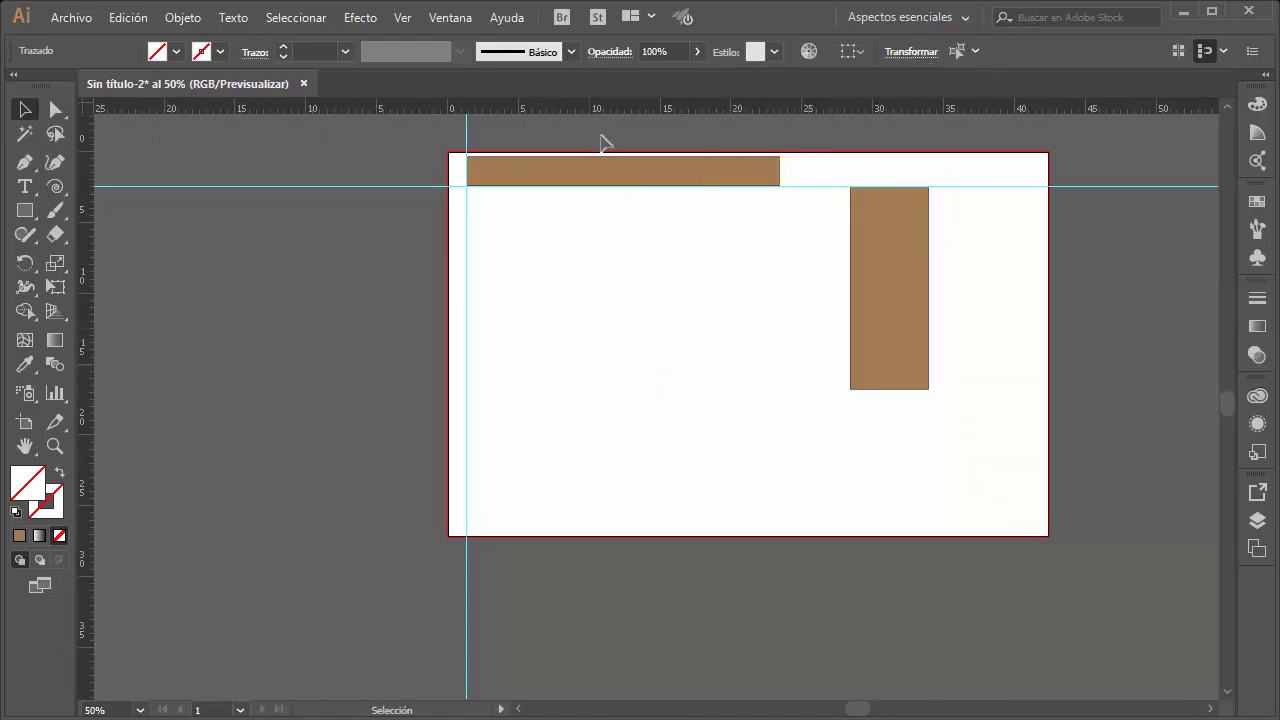
{"action": "left_click", "coordinate": [857, 357]}
{"action": "left_click", "coordinate": [812, 327]}
{"action": "key", "text": "ctrl+z"}
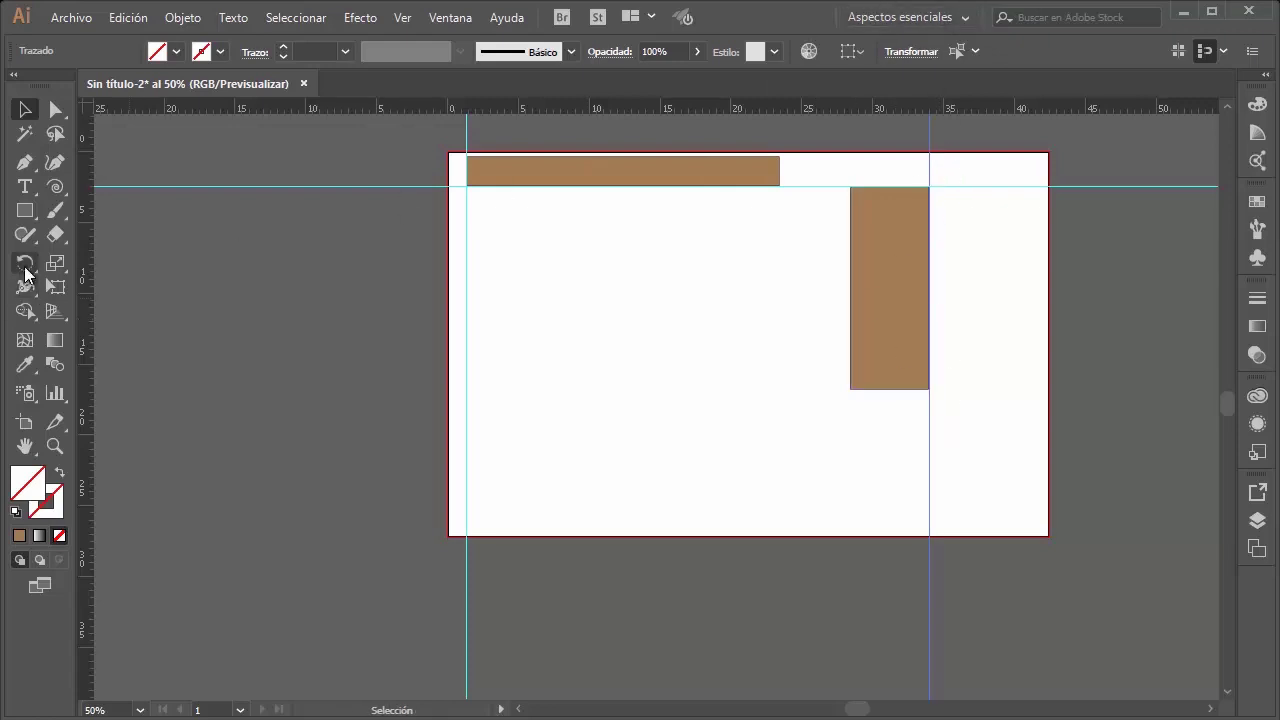
Step: Rotate the vertical guide into a diagonal with the Rotate tool
{"action": "left_click", "coordinate": [25, 262]}
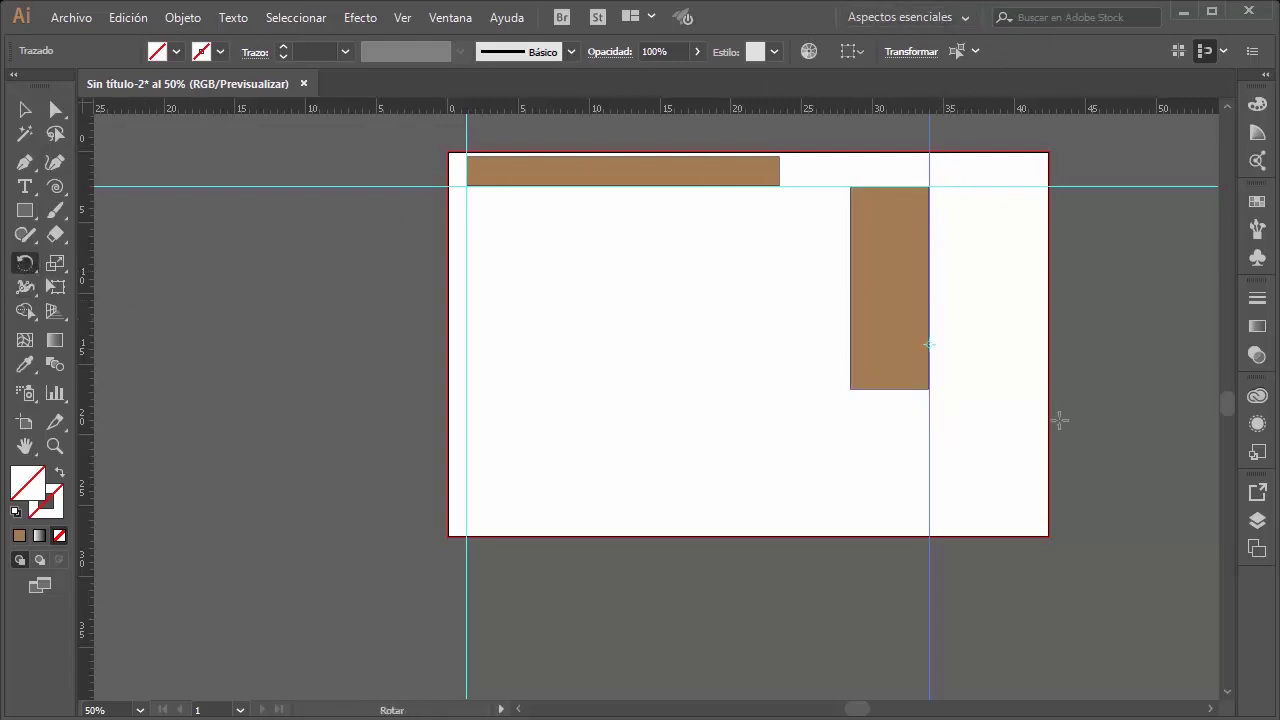
{"action": "left_click_drag", "start_coordinate": [932, 406], "coordinate": [981, 402]}
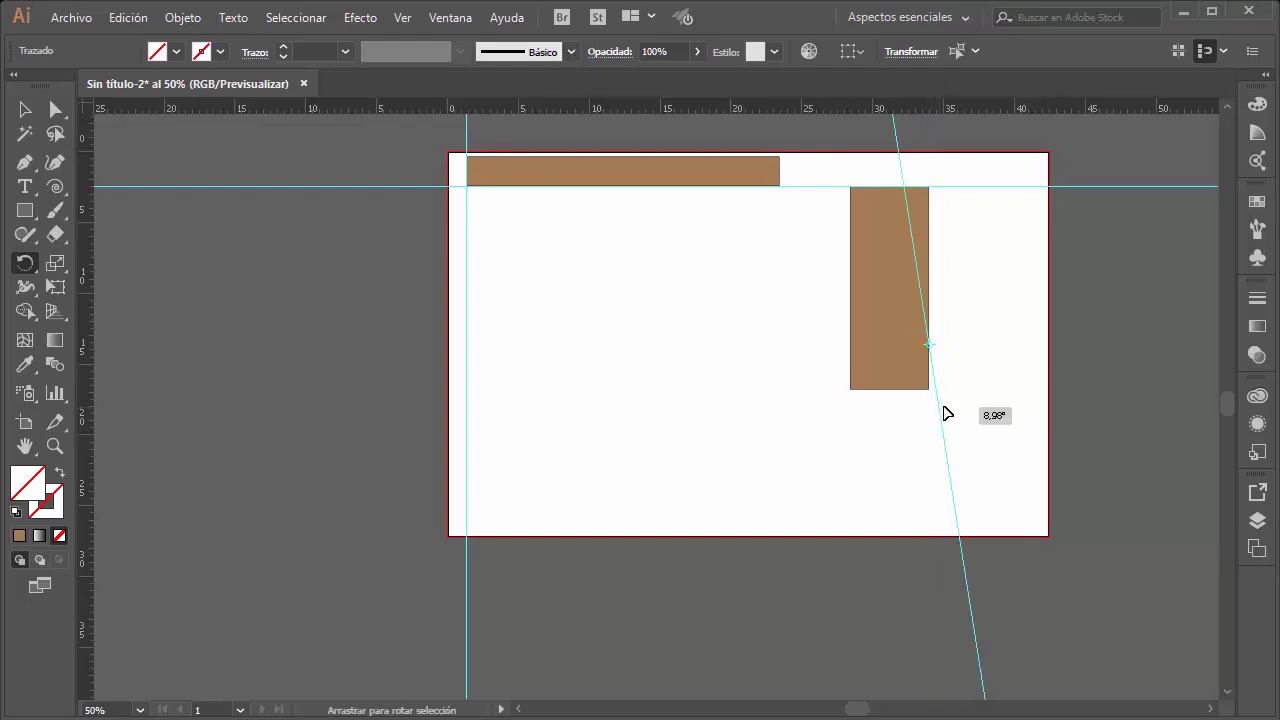
{"action": "left_click", "coordinate": [912, 51]}
{"action": "left_click", "coordinate": [780, 136]}
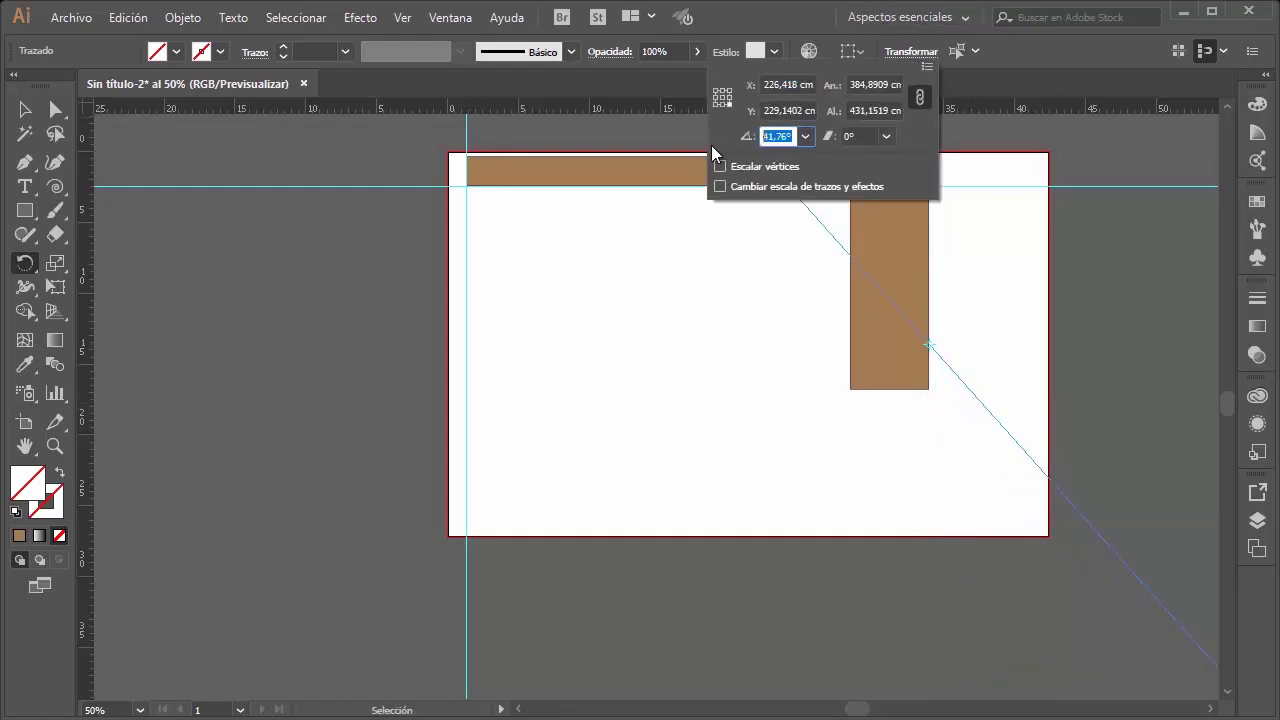
{"action": "key", "text": "Delete"}
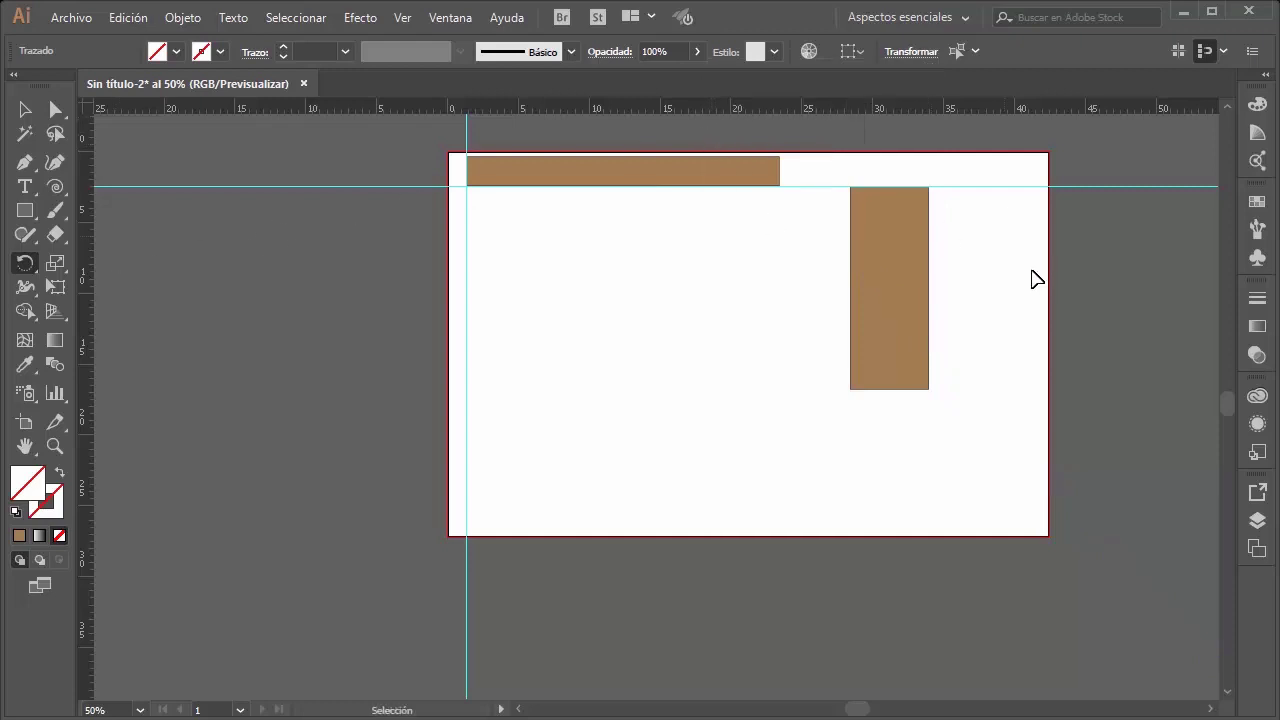
{"action": "key", "text": "ctrl+z"}
{"action": "mouse_move", "coordinate": [938, 349]}
{"action": "left_mouse_down"}
{"action": "mouse_move", "coordinate": [977, 403]}
{"action": "mouse_move", "coordinate": [929, 403]}
{"action": "mouse_move", "coordinate": [943, 410]}
{"action": "left_mouse_up"}
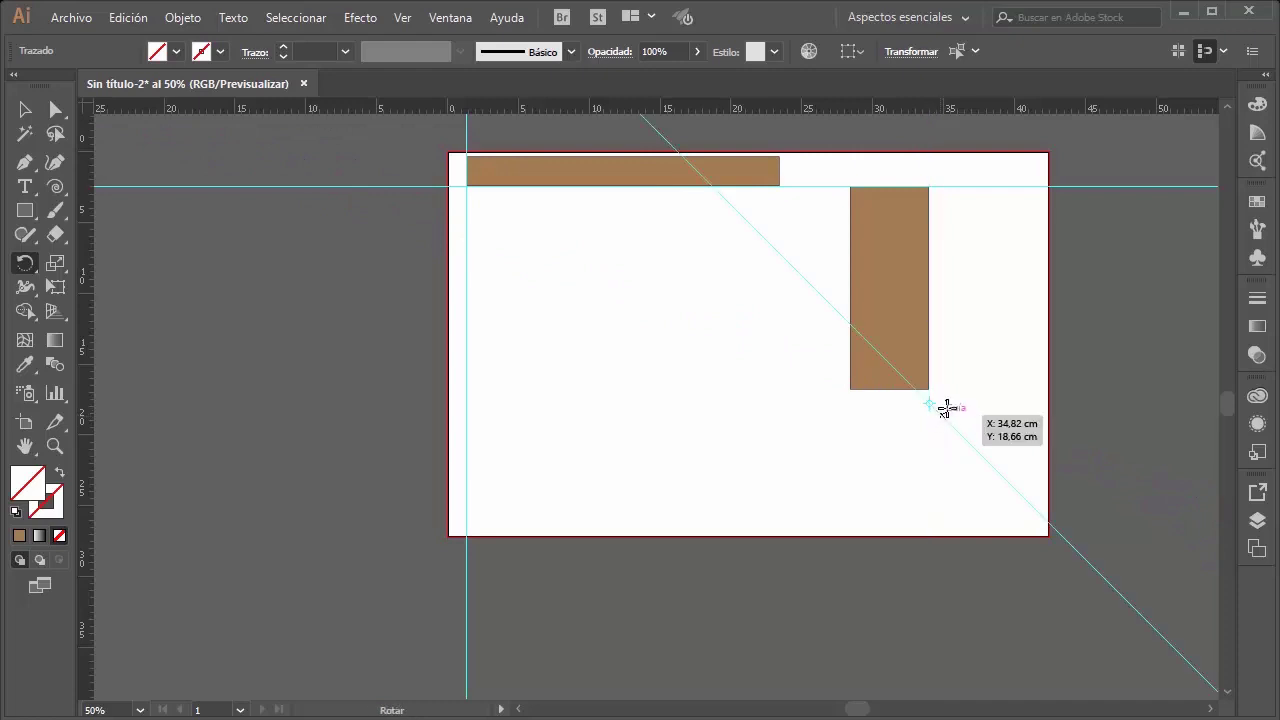
Step: Reselect the diagonal guide with the Selection tool and check its Transform settings
{"action": "left_click", "coordinate": [25, 109]}
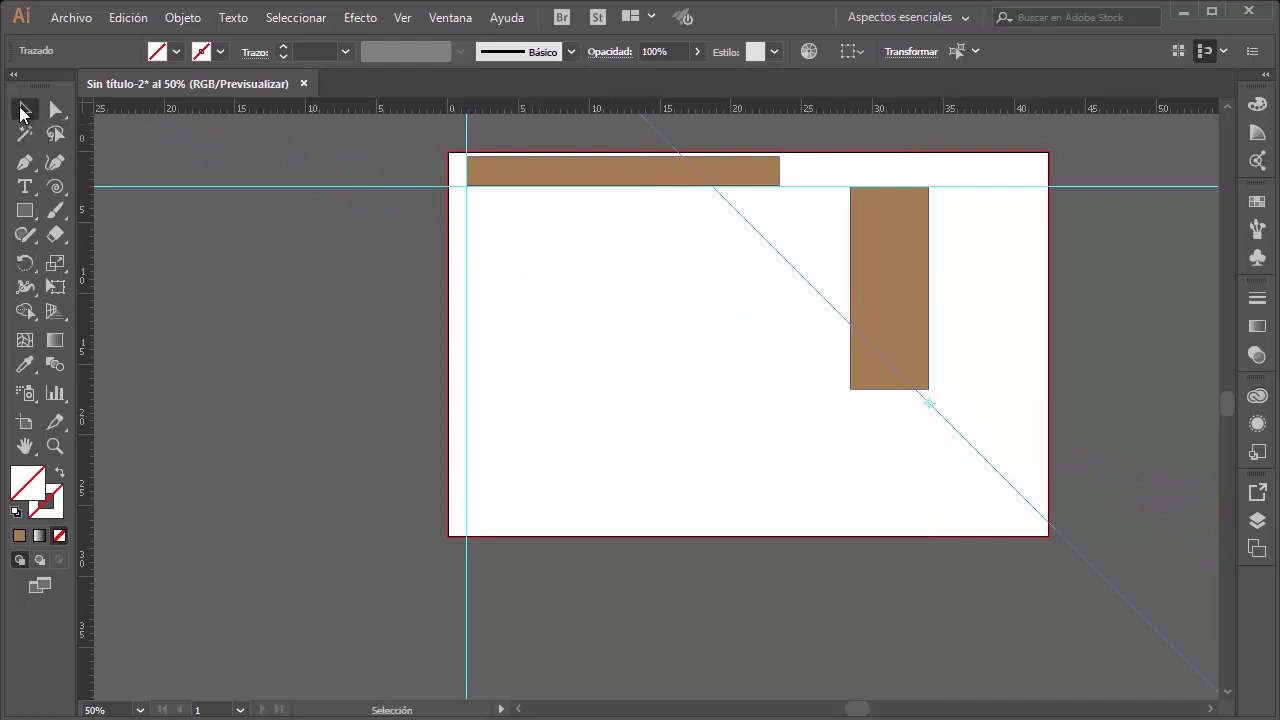
{"action": "left_click", "coordinate": [671, 289]}
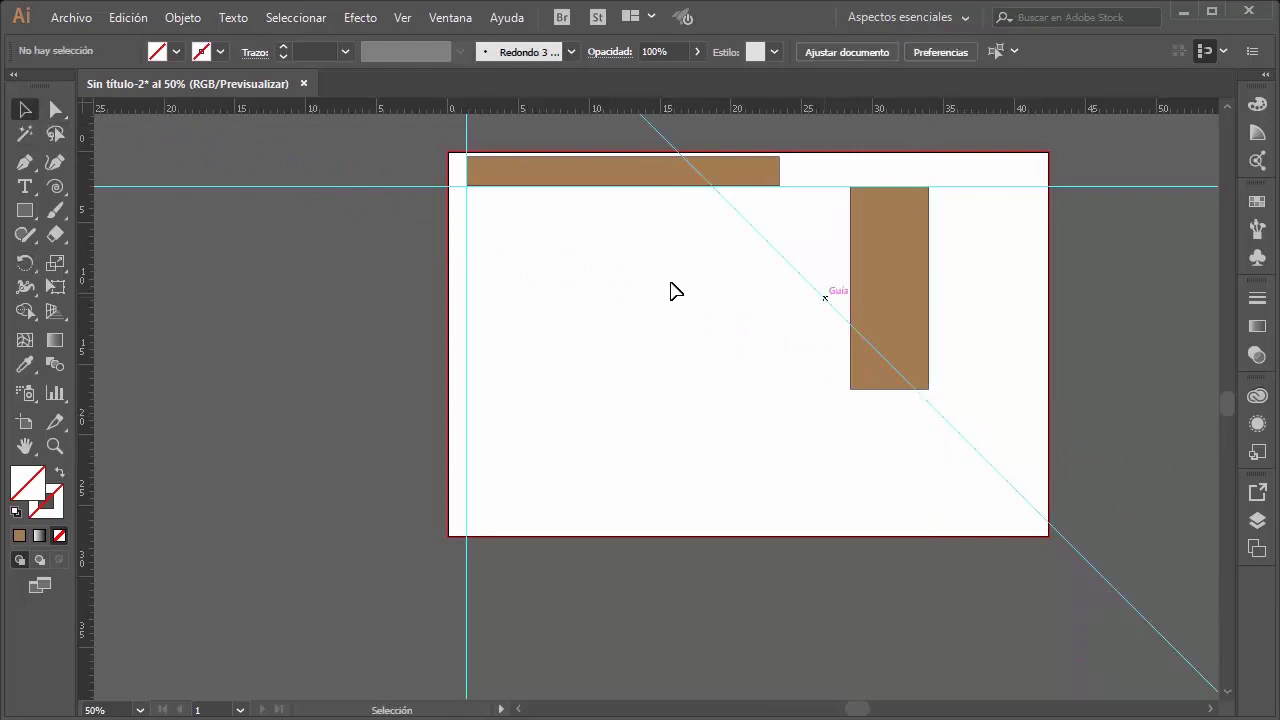
{"action": "left_click", "coordinate": [768, 246]}
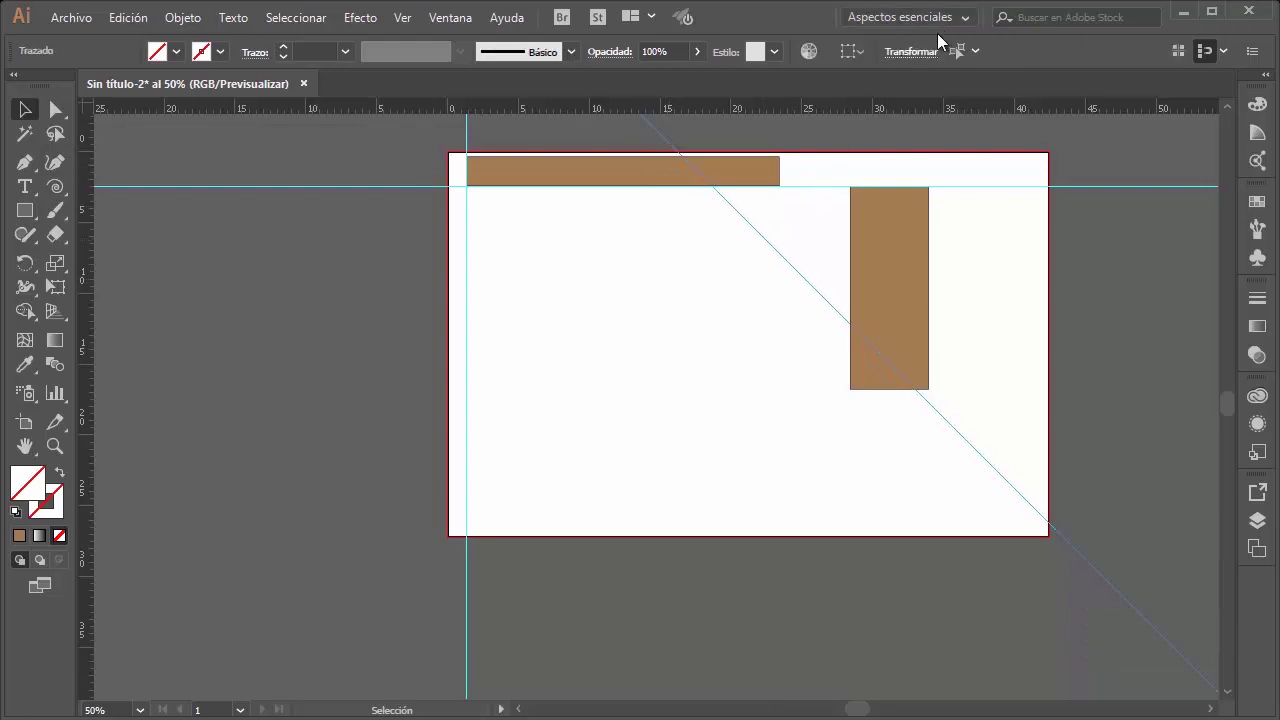
{"action": "left_click", "coordinate": [911, 51]}
{"action": "left_click", "coordinate": [995, 210]}
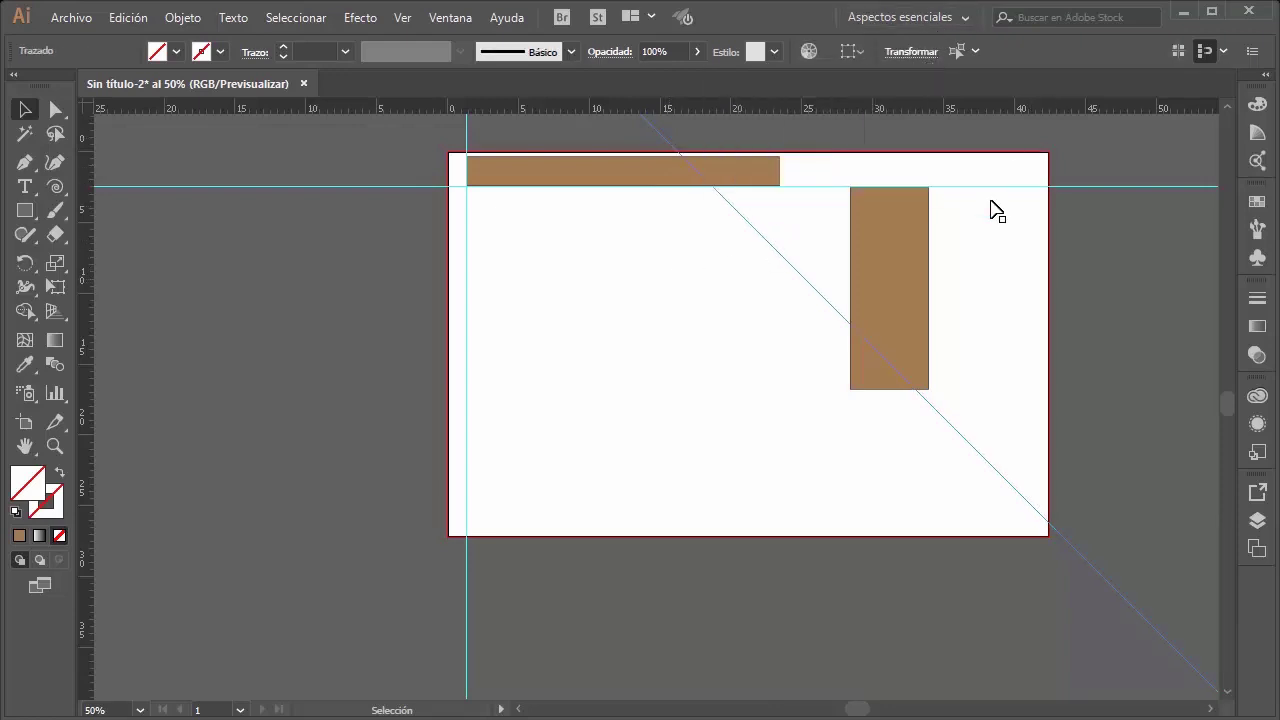
Step: Set a Transform reference point and a 240° preset angle, then select everything
{"action": "left_click", "coordinate": [911, 51]}
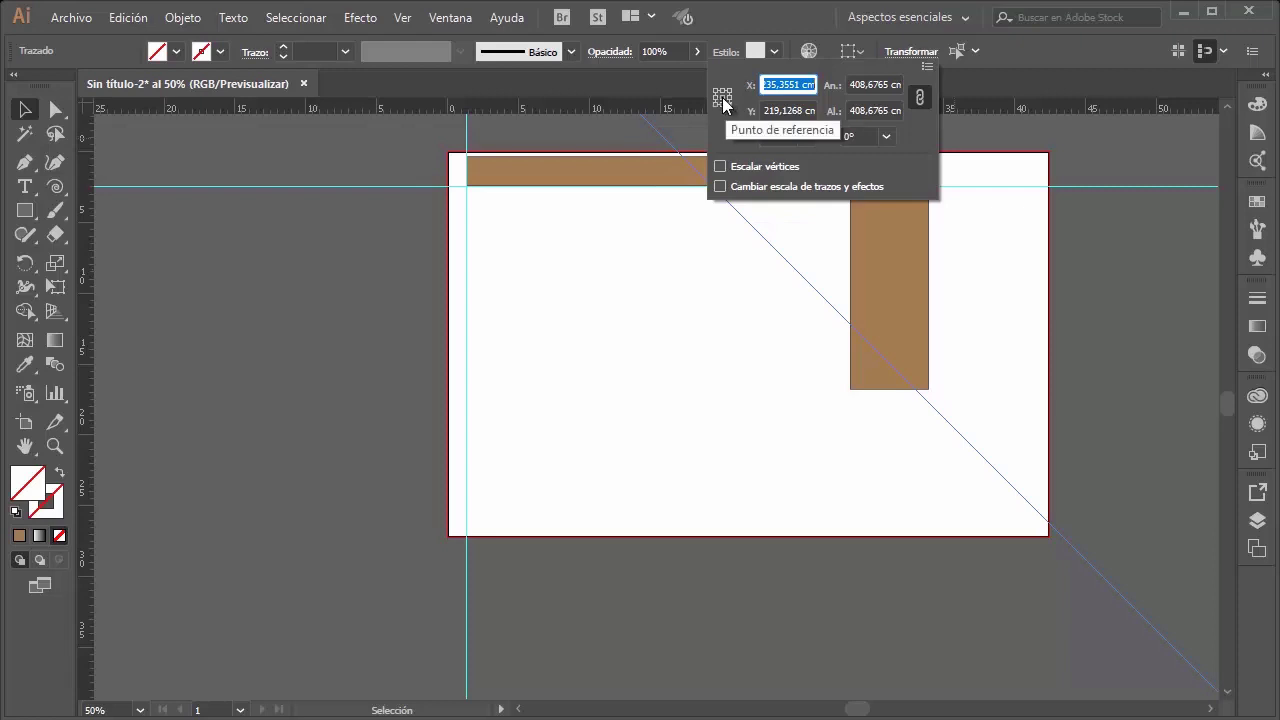
{"action": "left_click", "coordinate": [723, 104]}
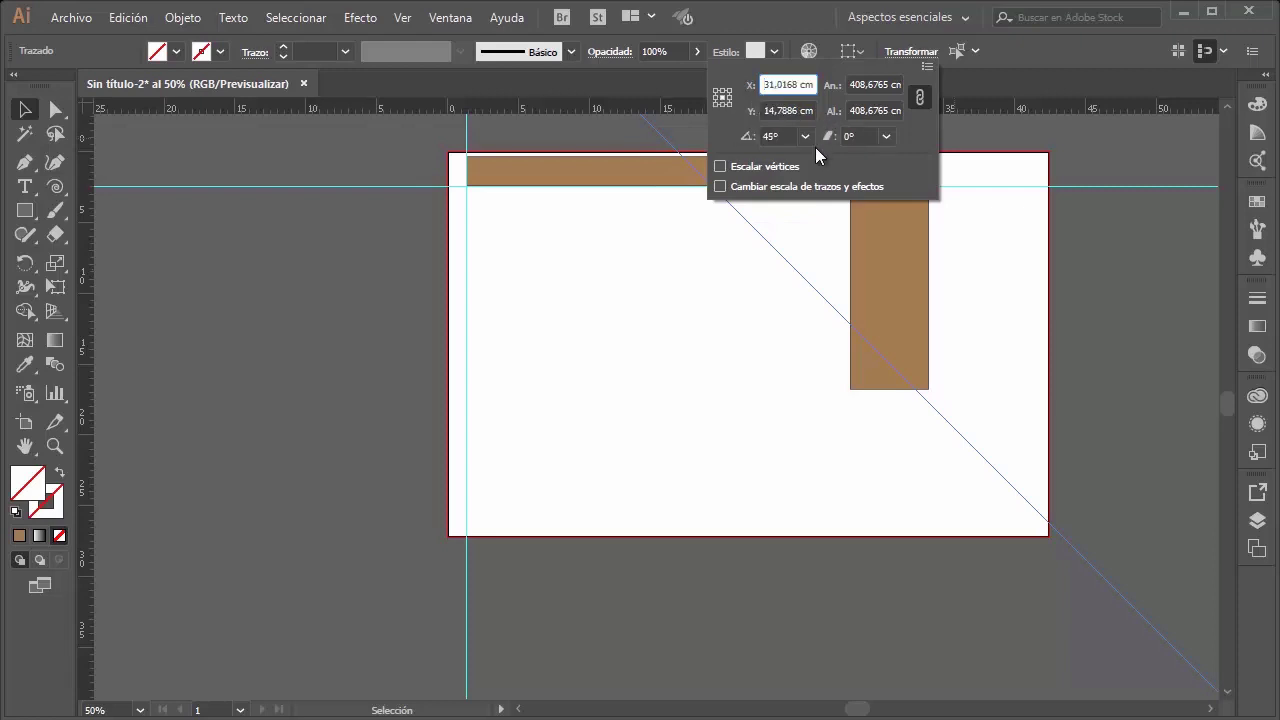
{"action": "left_click", "coordinate": [806, 137]}
{"action": "left_click", "coordinate": [838, 330]}
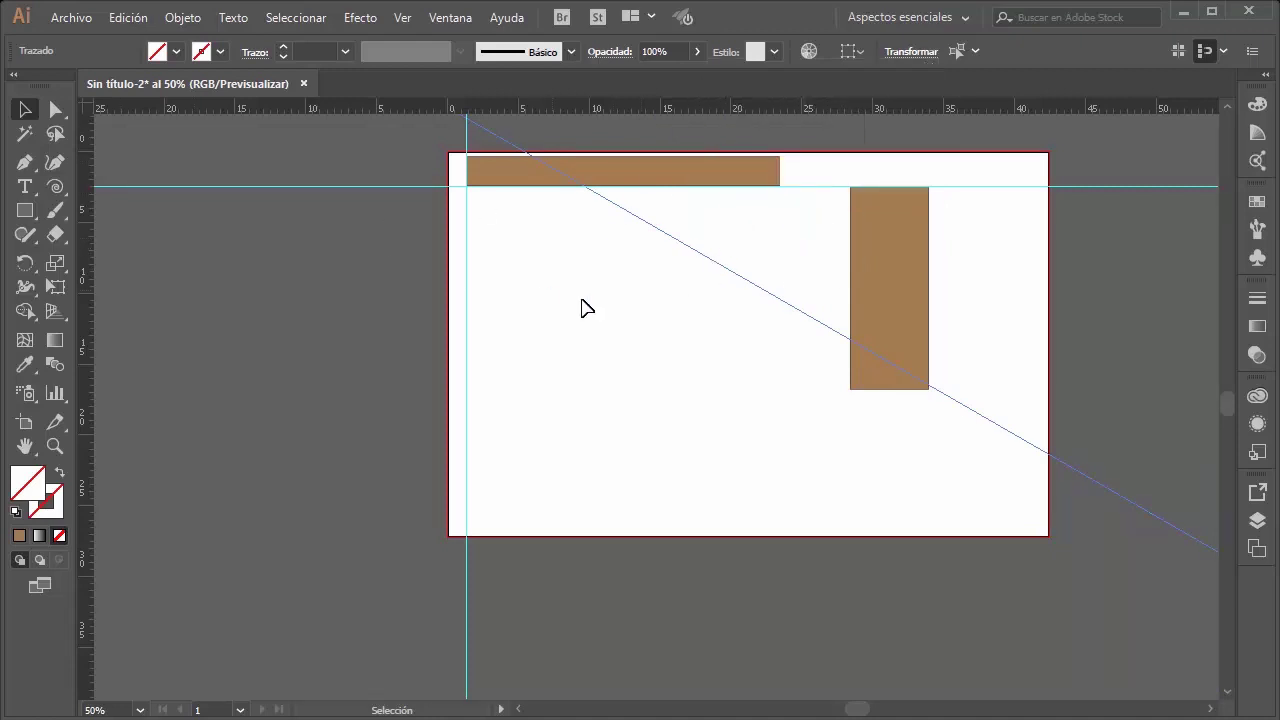
{"action": "key", "text": "ctrl+5"}
{"action": "left_click_drag", "start_coordinate": [1040, 139], "coordinate": [425, 522]}
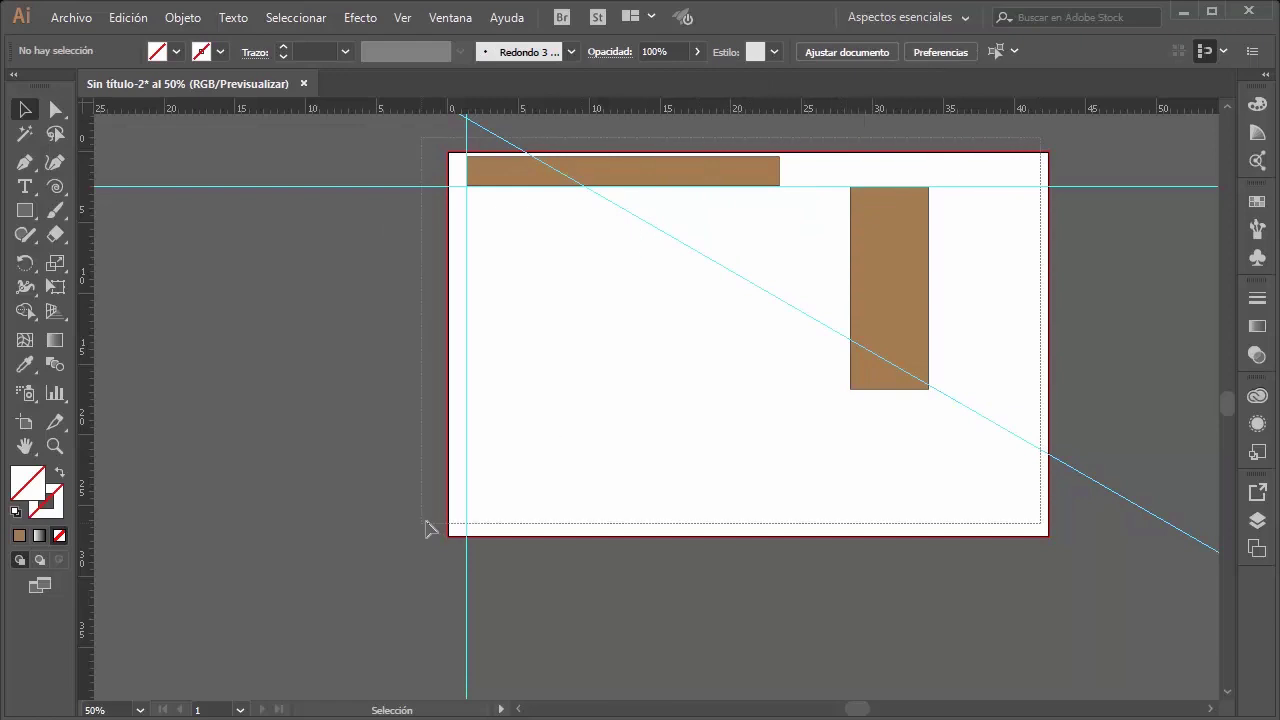
Step: Undo an accidental delete of everything and reselect the two brown rectangles
{"action": "key", "text": "Delete"}
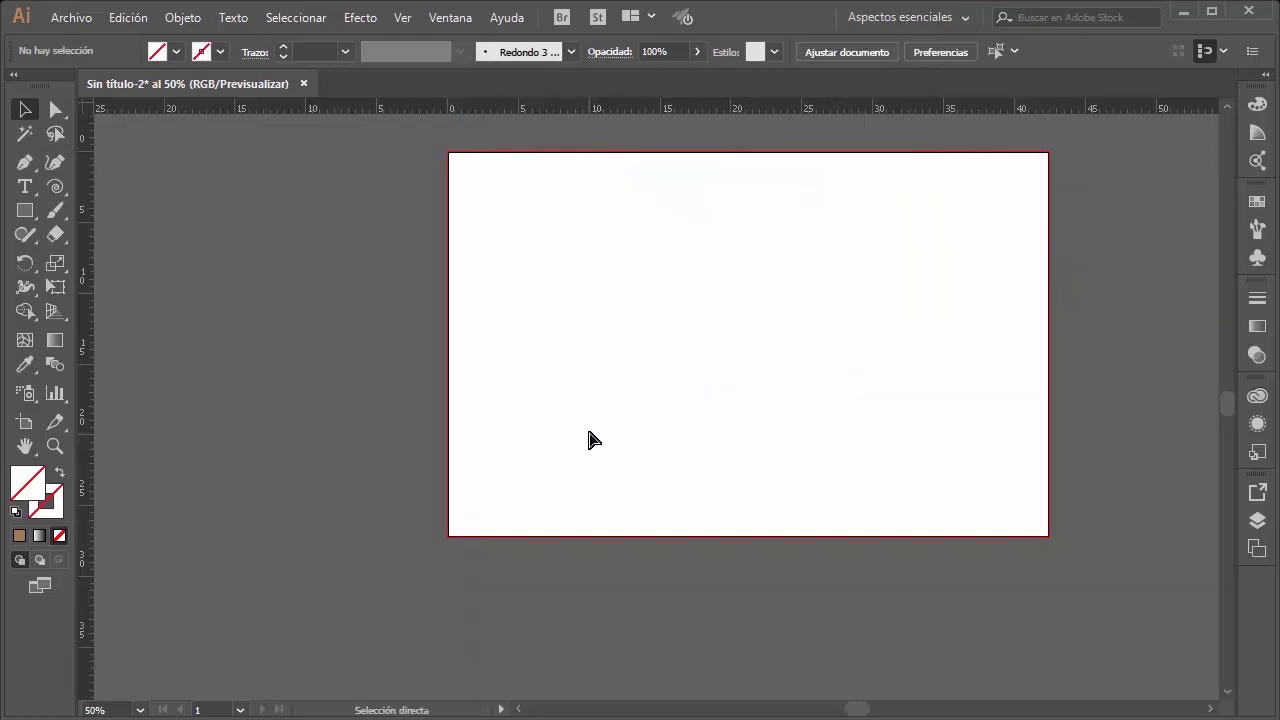
{"action": "key", "text": "ctrl+z"}
{"action": "left_click", "coordinate": [920, 266]}
{"action": "left_click", "coordinate": [760, 177], "text": "shift"}
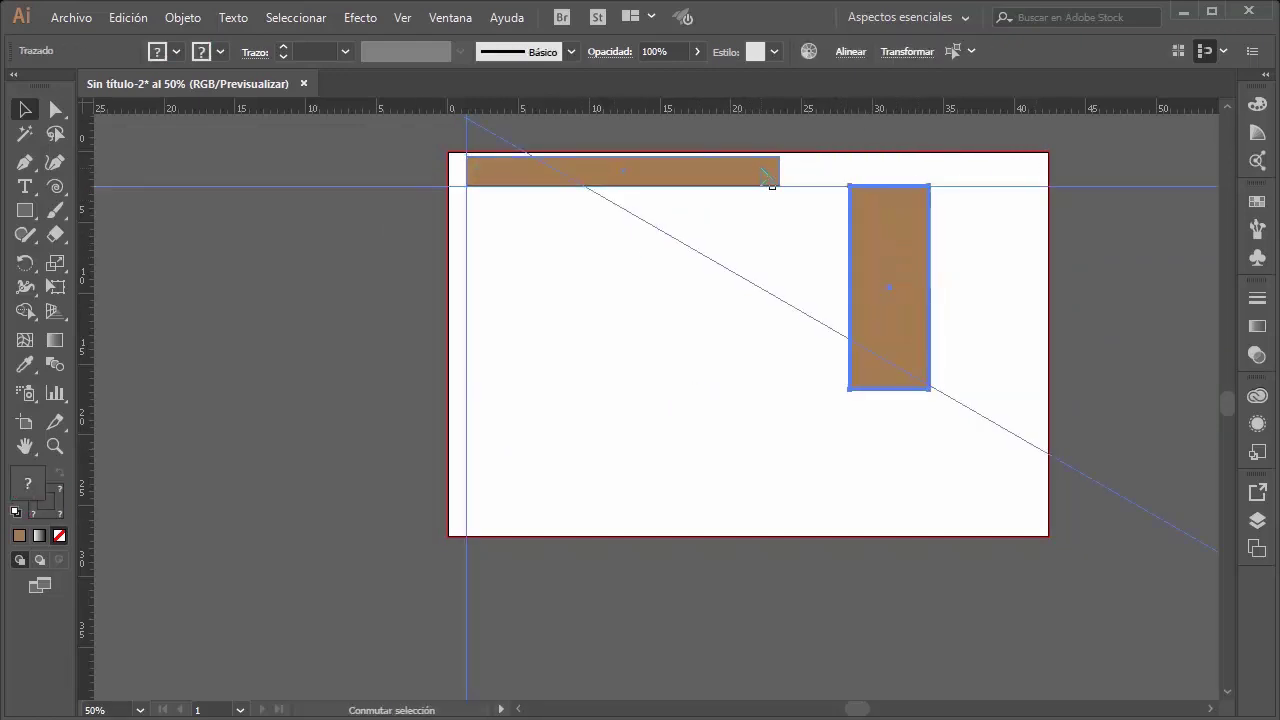
{"action": "left_click", "coordinate": [994, 277]}
{"action": "left_click", "coordinate": [918, 250]}
{"action": "left_click", "coordinate": [703, 160], "text": "shift"}
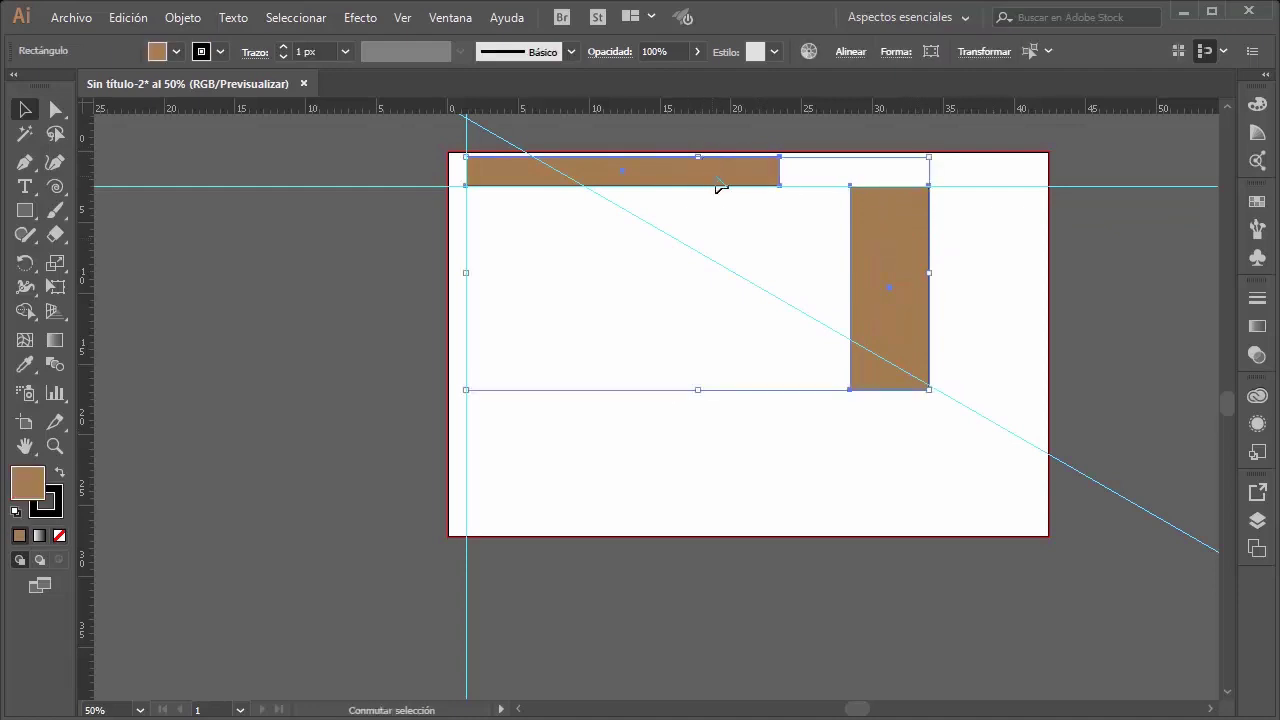
Step: Delete both brown rectangles, then delete the horizontal guide
{"action": "left_click", "coordinate": [971, 165]}
{"action": "left_click", "coordinate": [714, 178]}
{"action": "left_click", "coordinate": [912, 255], "text": "shift"}
{"action": "key", "text": "Delete"}
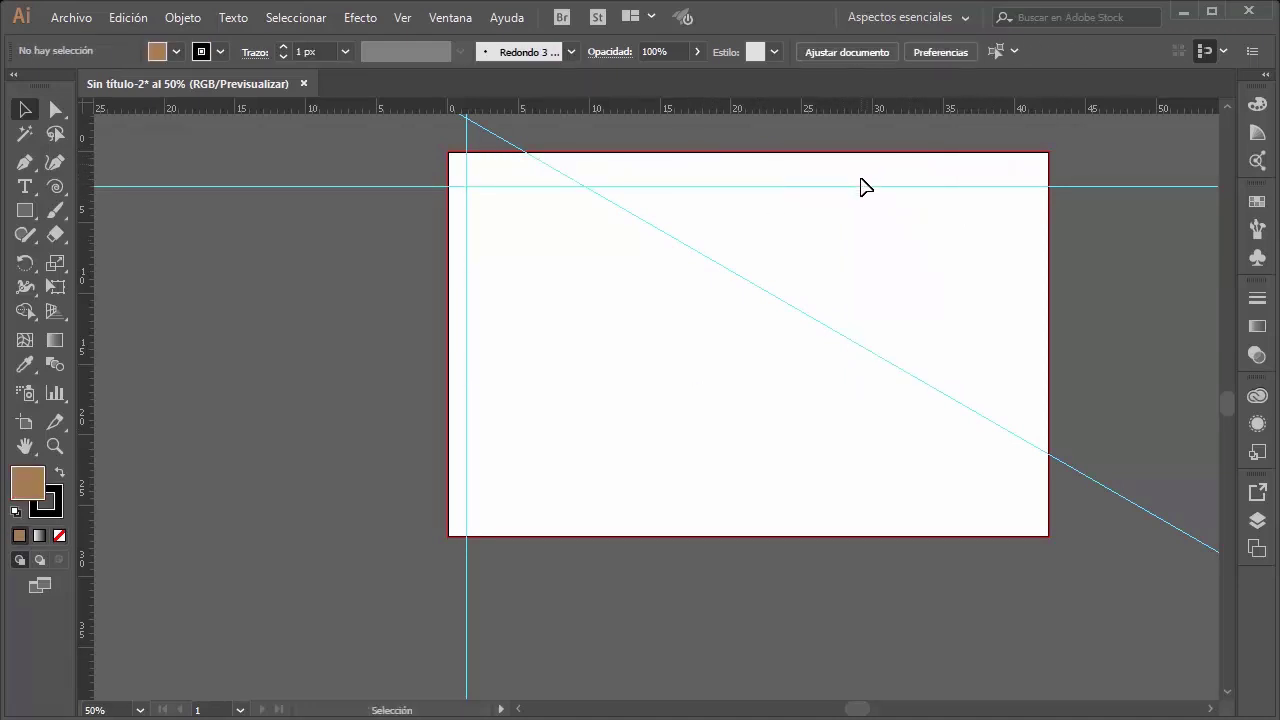
{"action": "left_click", "coordinate": [866, 186]}
{"action": "key", "text": "Delete"}
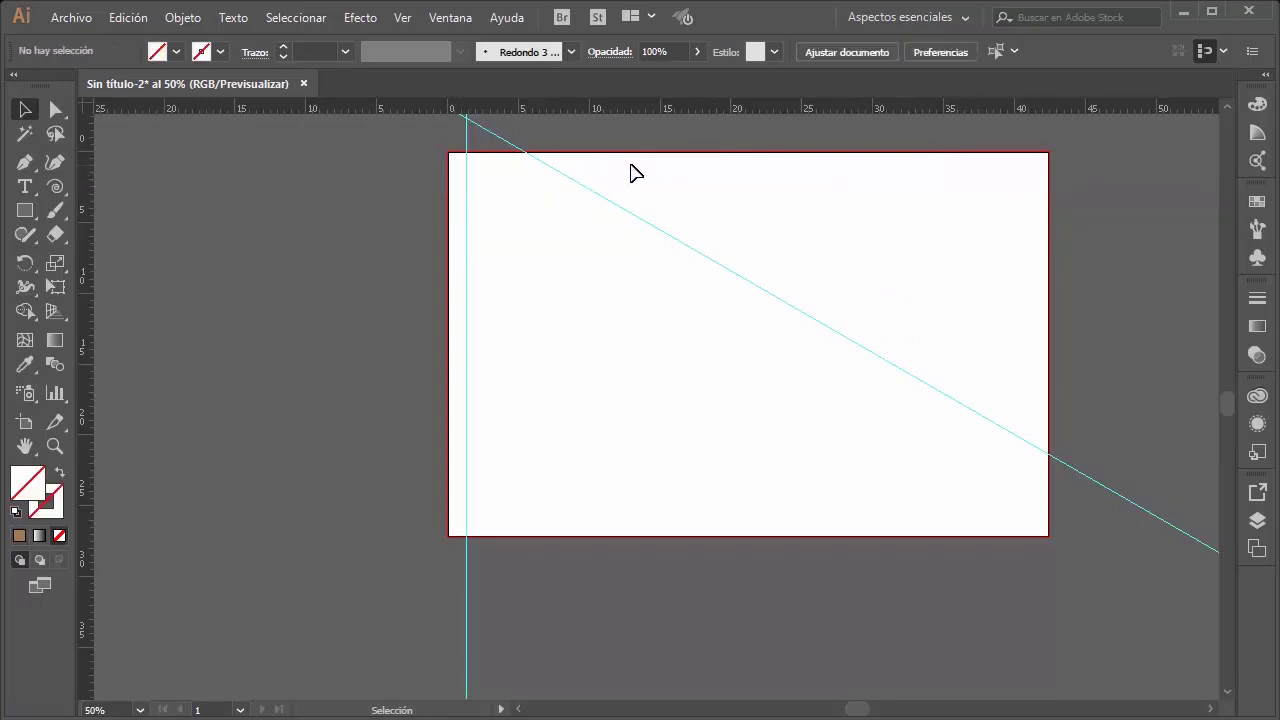
Step: Select the remaining guides and release them with View > Guides > Release Guides
{"action": "left_click_drag", "start_coordinate": [663, 174], "coordinate": [424, 316]}
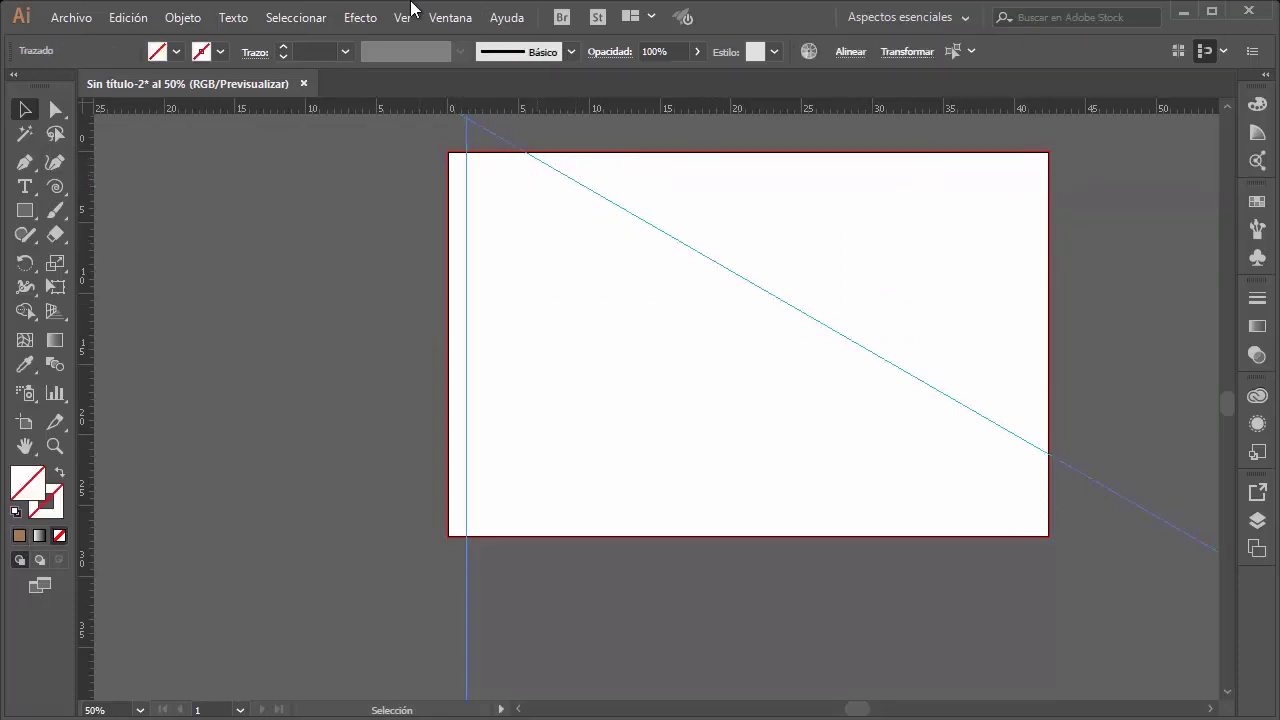
{"action": "left_click", "coordinate": [401, 18]}
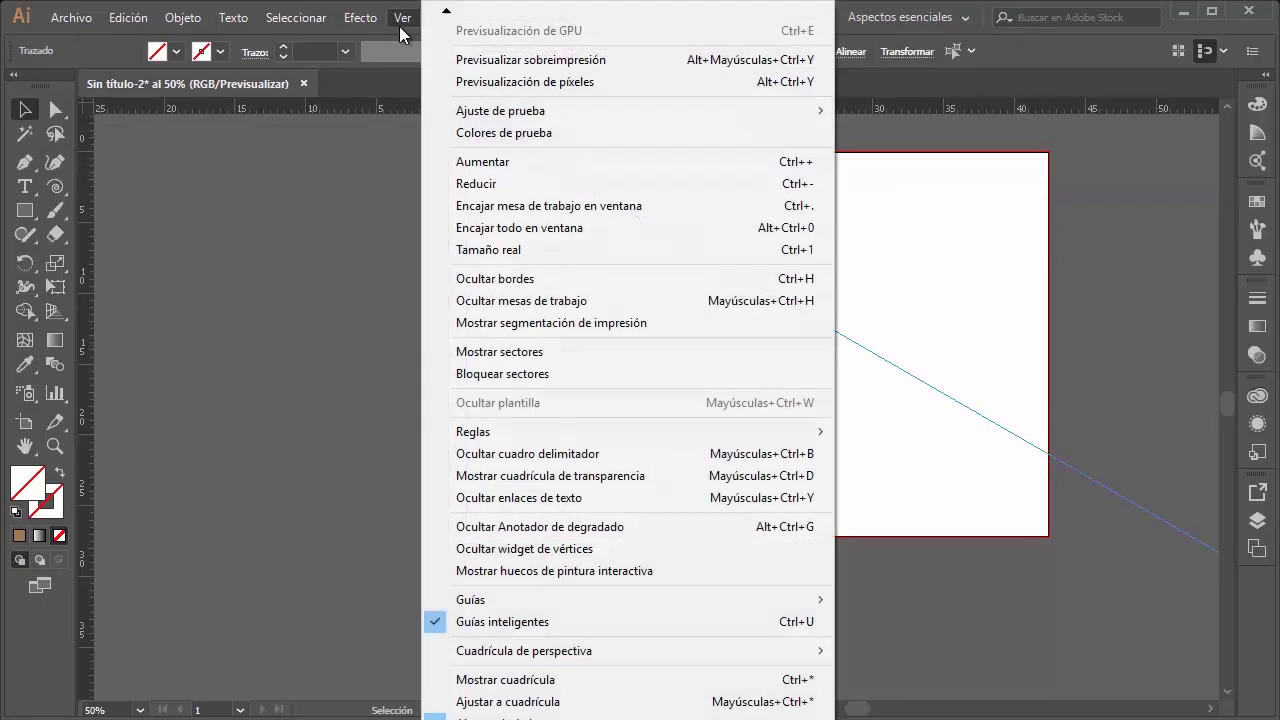
{"action": "left_click", "coordinate": [562, 622]}
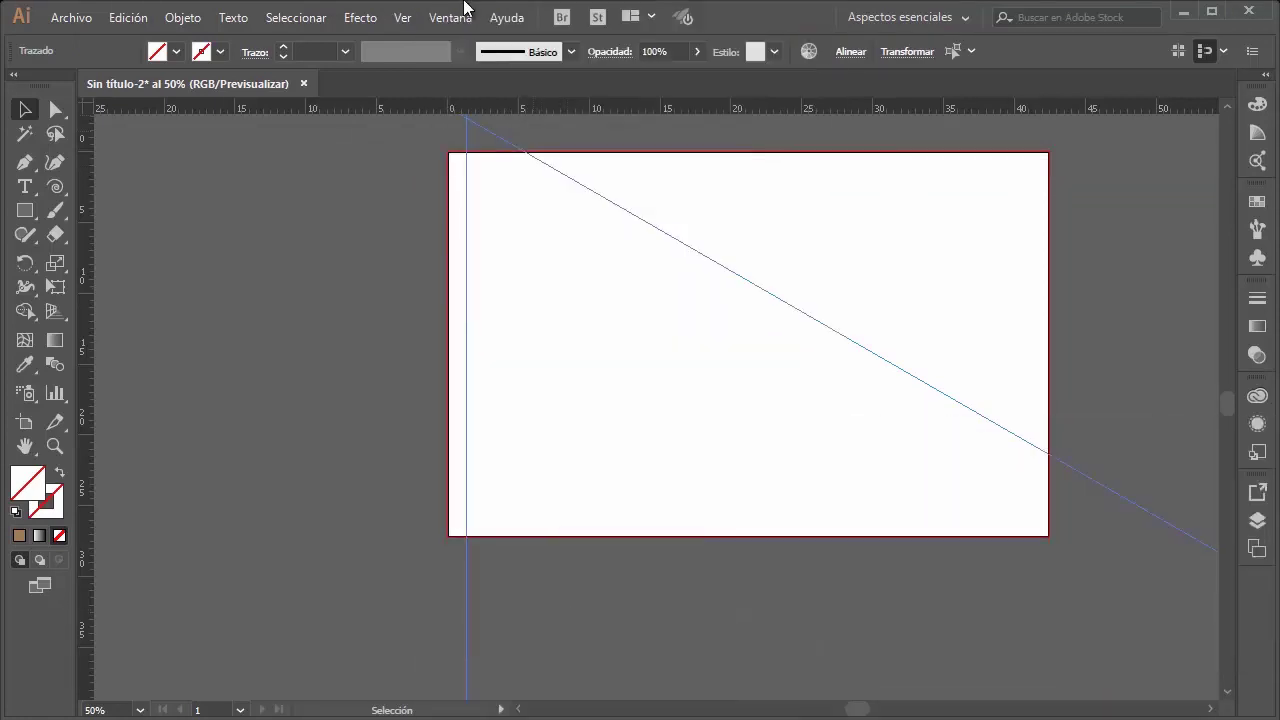
{"action": "left_click", "coordinate": [401, 18]}
{"action": "left_click", "coordinate": [426, 650]}
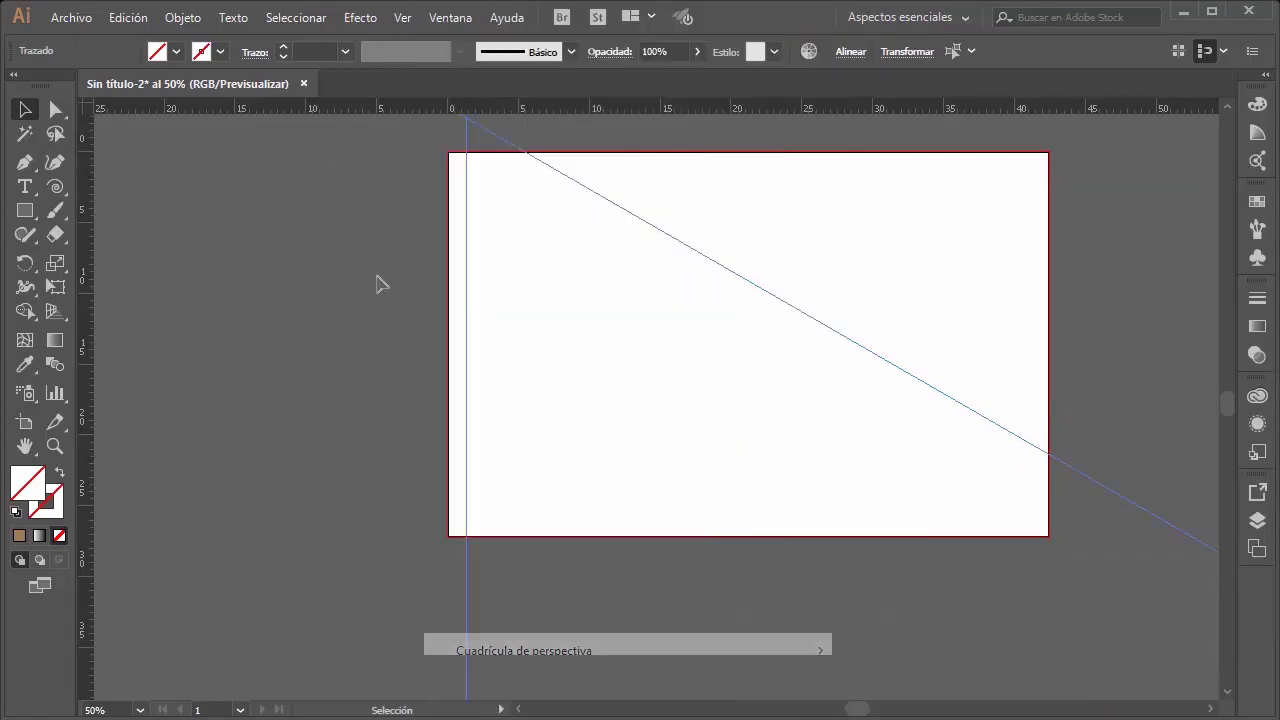
{"action": "left_click", "coordinate": [398, 16]}
{"action": "mouse_move", "coordinate": [474, 599]}
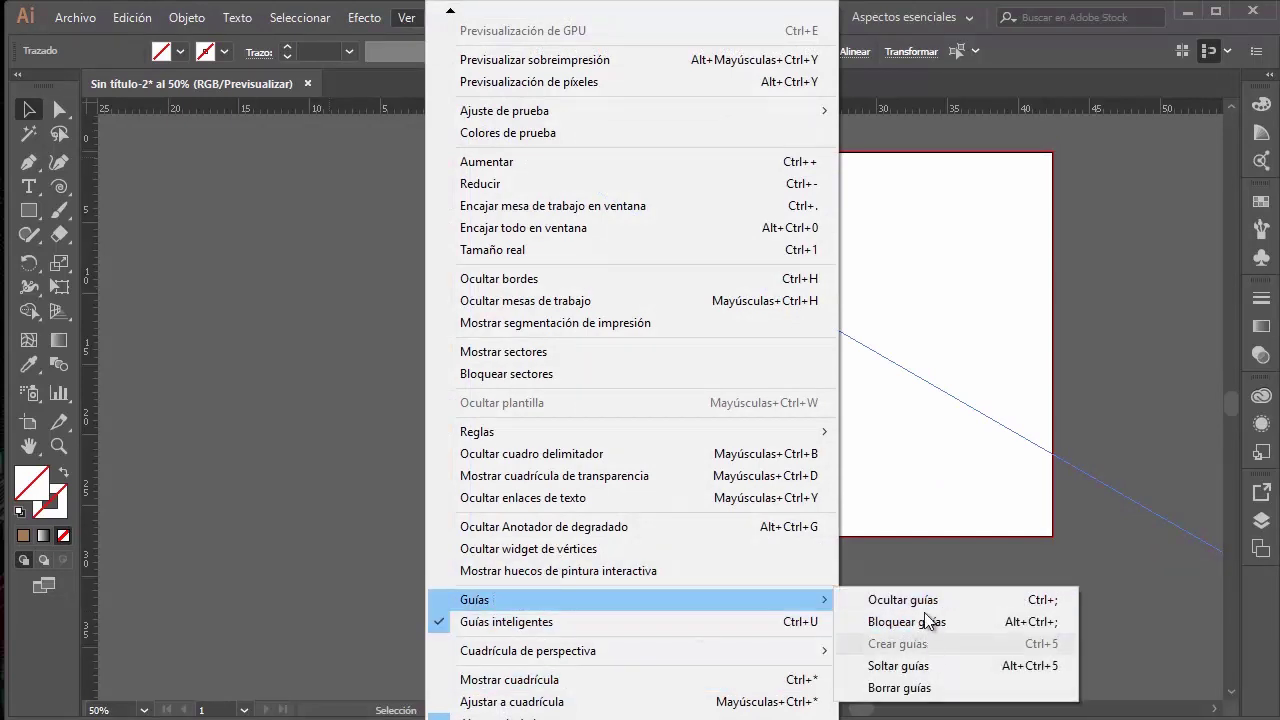
{"action": "left_click", "coordinate": [912, 688]}
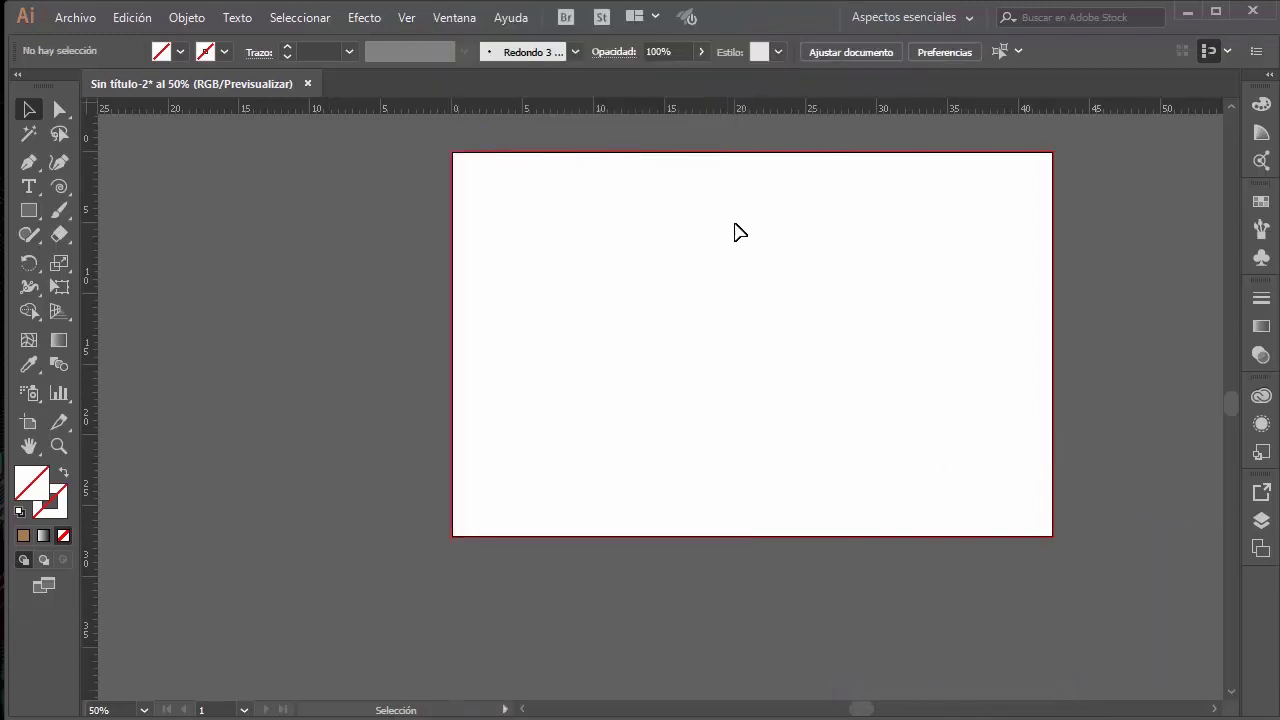
Step: Draw a rectangle just inside the artboard edges
{"action": "scroll", "coordinate": [740, 234], "scroll_direction": "up", "scroll_amount": 1}
{"action": "scroll", "coordinate": [740, 234], "scroll_direction": "right", "scroll_amount": 2}
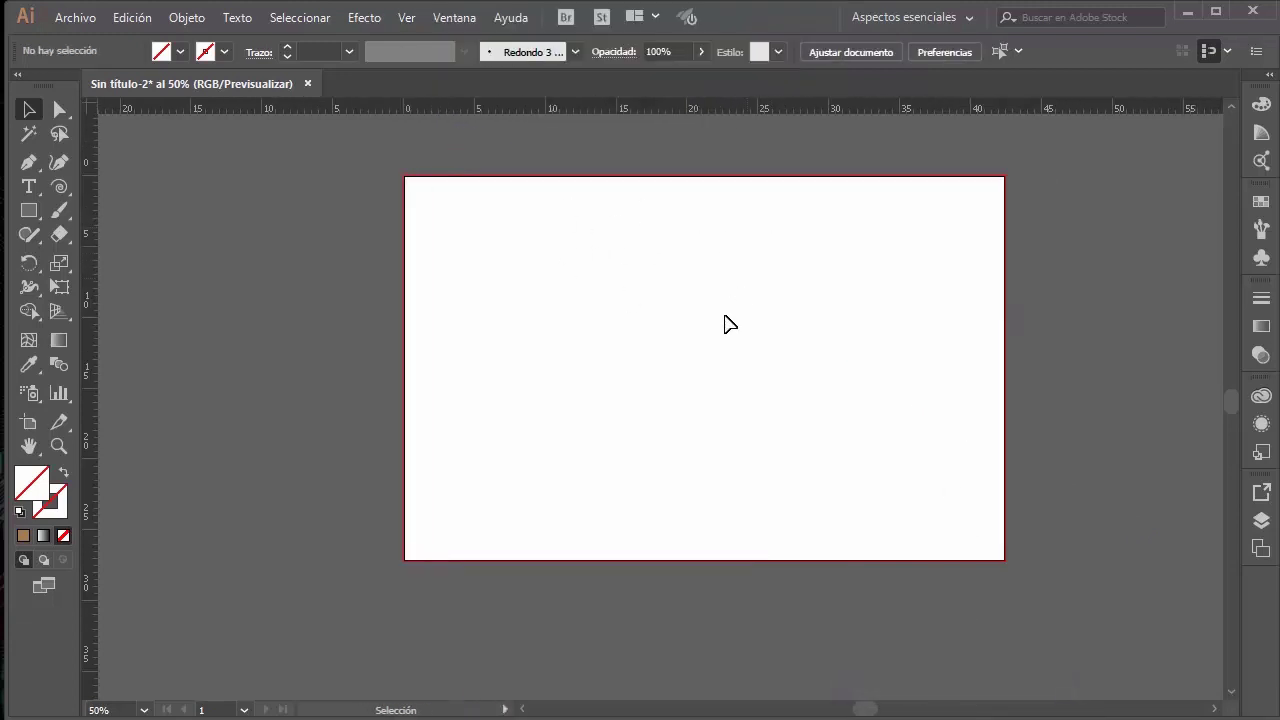
{"action": "scroll", "coordinate": [648, 442], "scroll_direction": "up", "scroll_amount": 1}
{"action": "scroll", "coordinate": [669, 397], "scroll_direction": "up", "scroll_amount": 2}
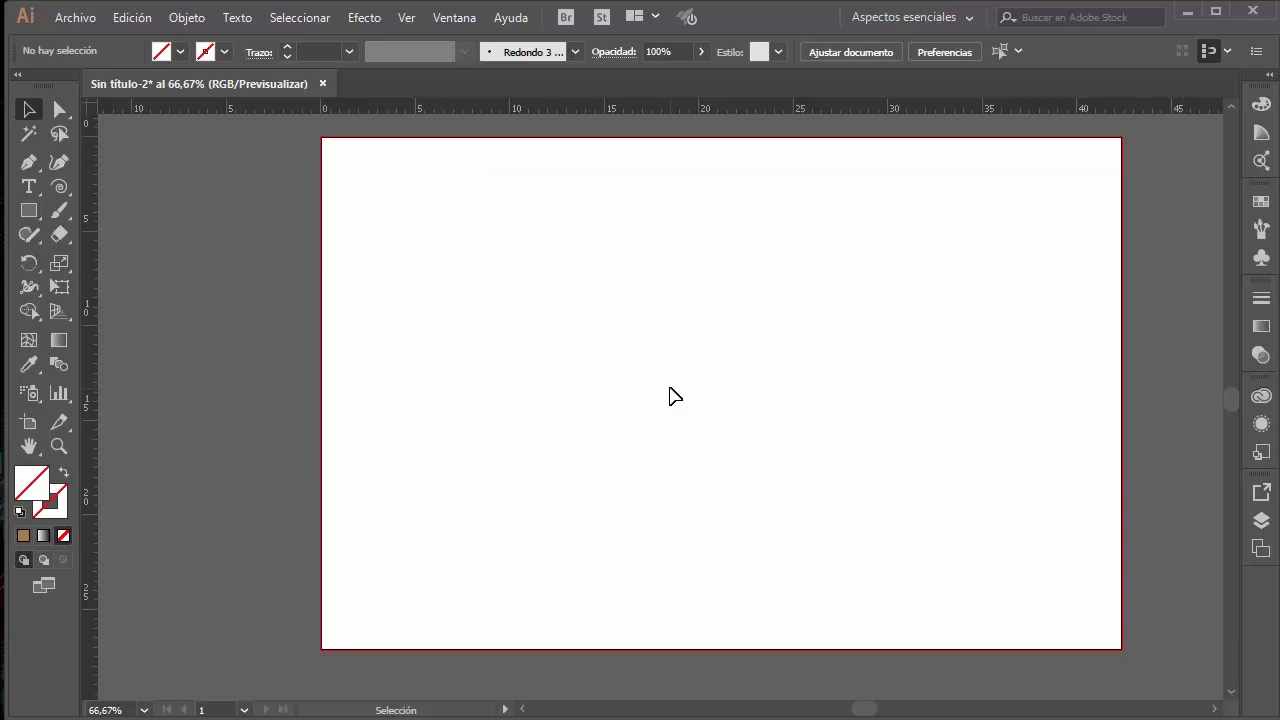
{"action": "left_click", "coordinate": [29, 210]}
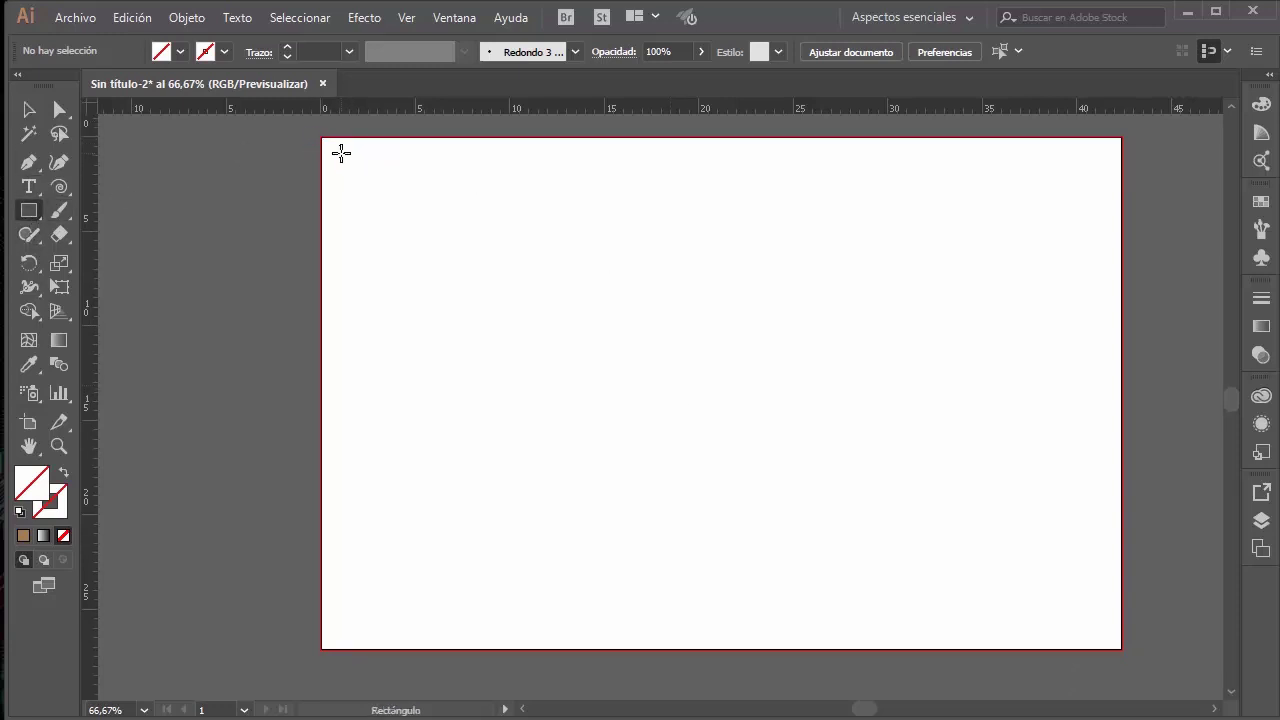
{"action": "mouse_move", "coordinate": [340, 152]}
{"action": "left_mouse_down"}
{"action": "mouse_move", "coordinate": [542, 249]}
{"action": "mouse_move", "coordinate": [1099, 626]}
{"action": "left_mouse_up"}
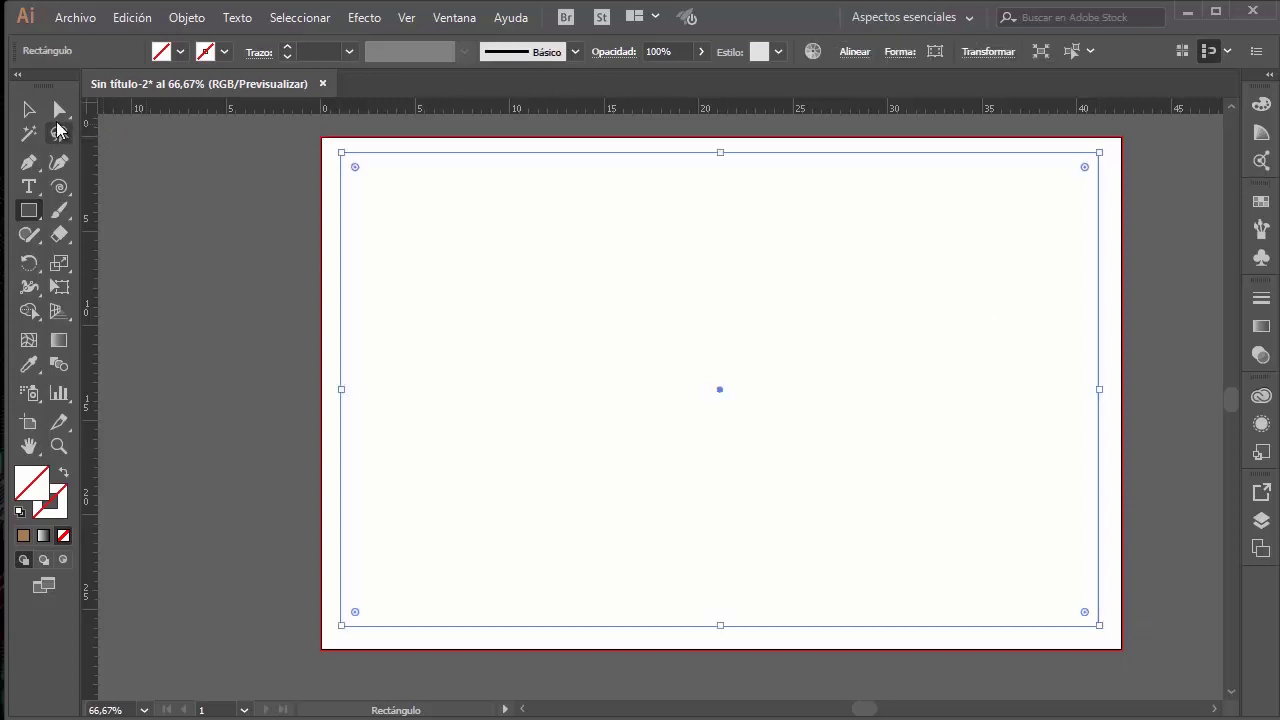
Step: Give the rectangle a black outline, convert it into a guide and deselect
{"action": "left_click", "coordinate": [29, 110]}
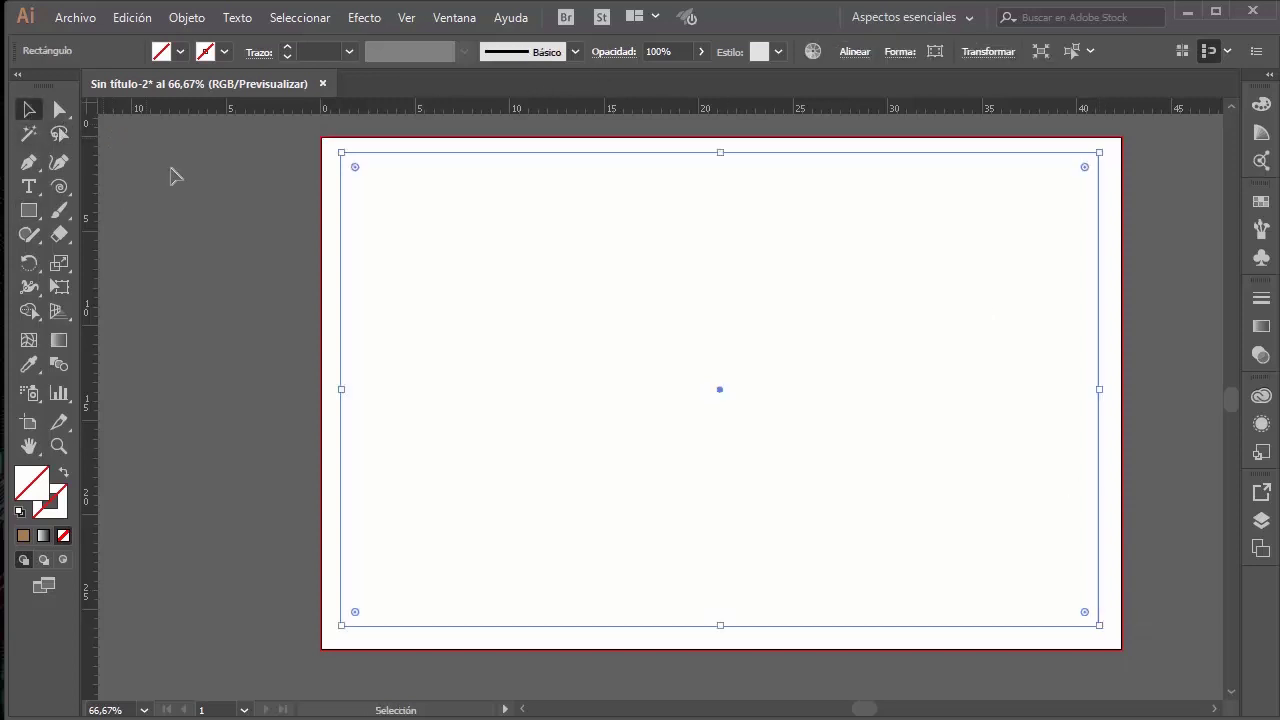
{"action": "left_click", "coordinate": [329, 215]}
{"action": "left_click", "coordinate": [345, 209]}
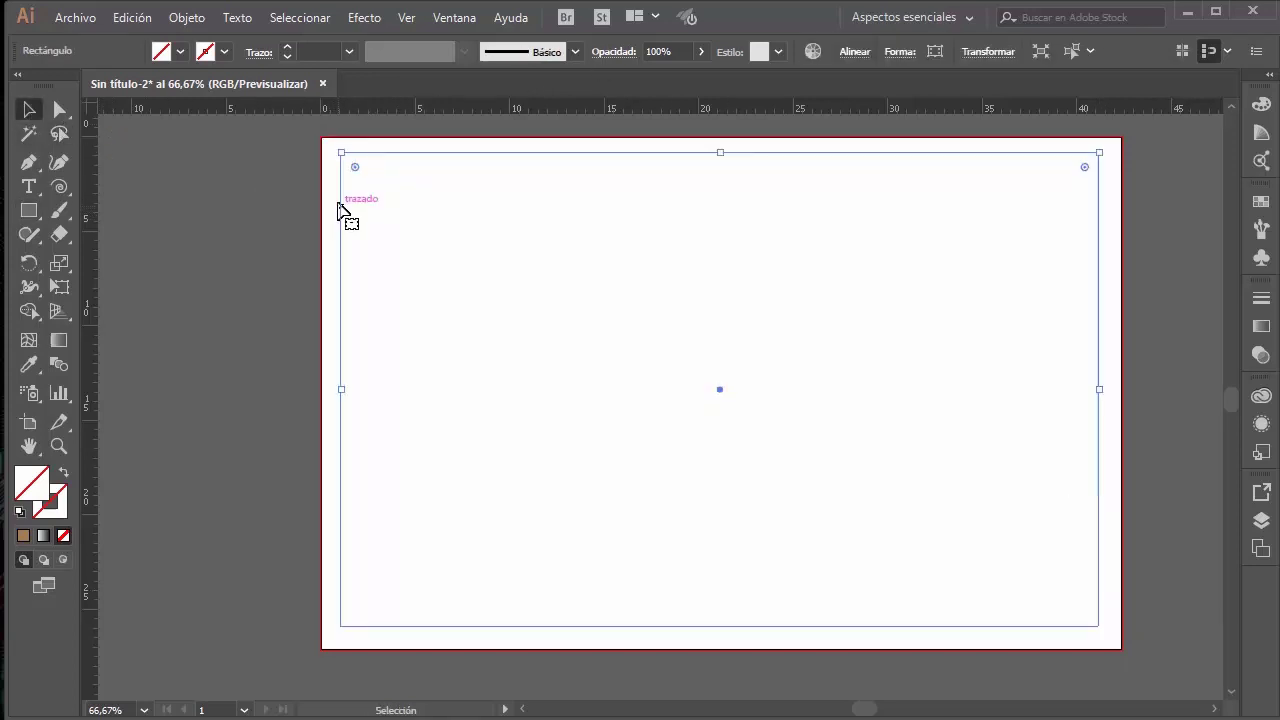
{"action": "left_click", "coordinate": [287, 47]}
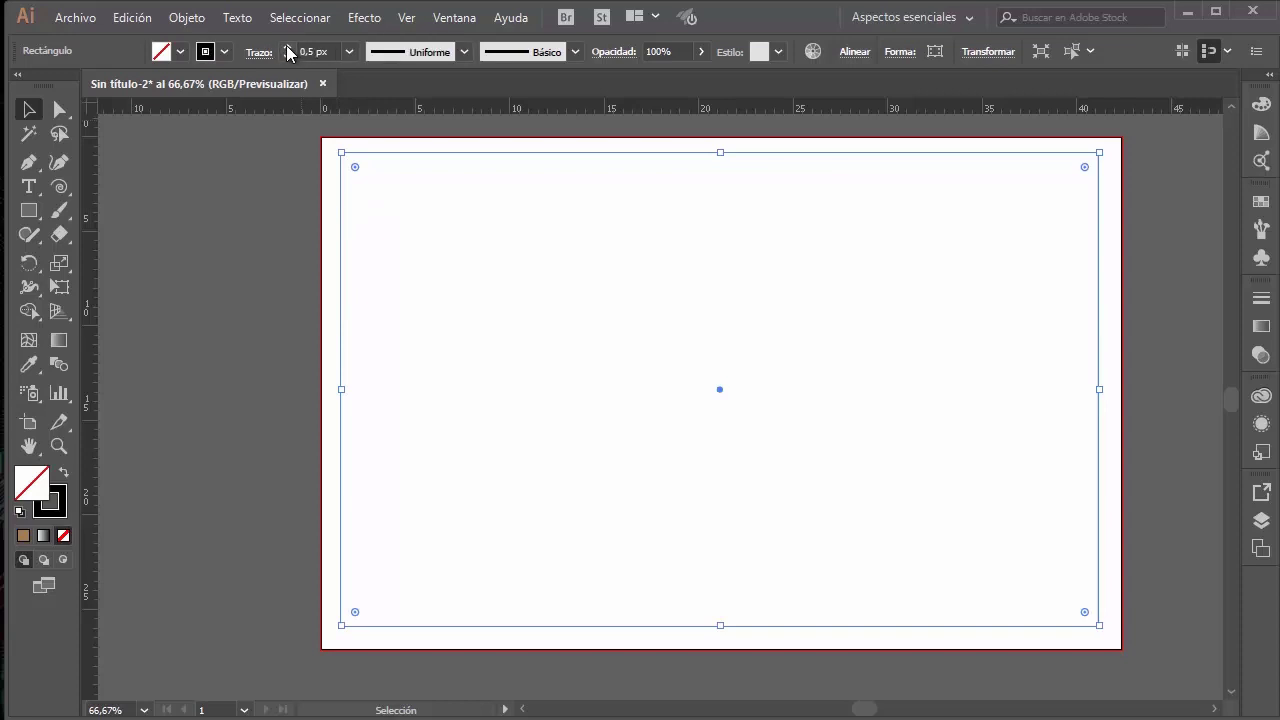
{"action": "left_click", "coordinate": [310, 200]}
{"action": "left_click", "coordinate": [443, 153]}
{"action": "left_click", "coordinate": [406, 17]}
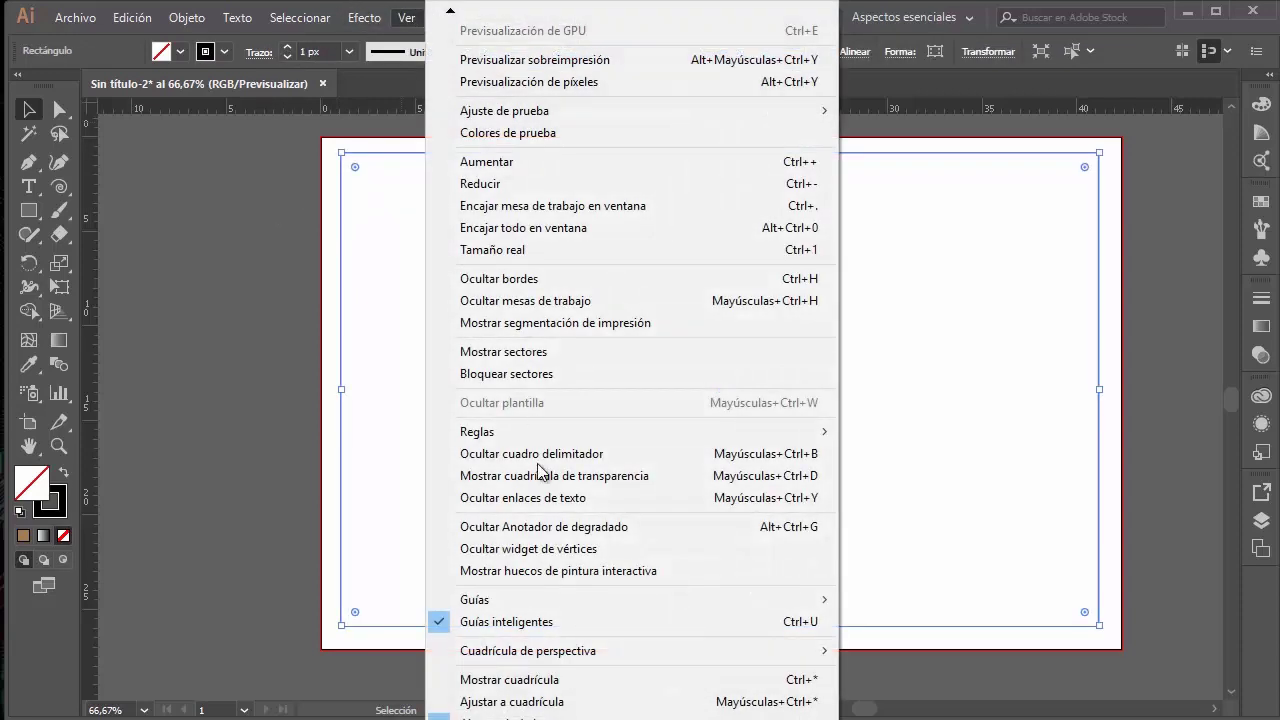
{"action": "left_click", "coordinate": [915, 645]}
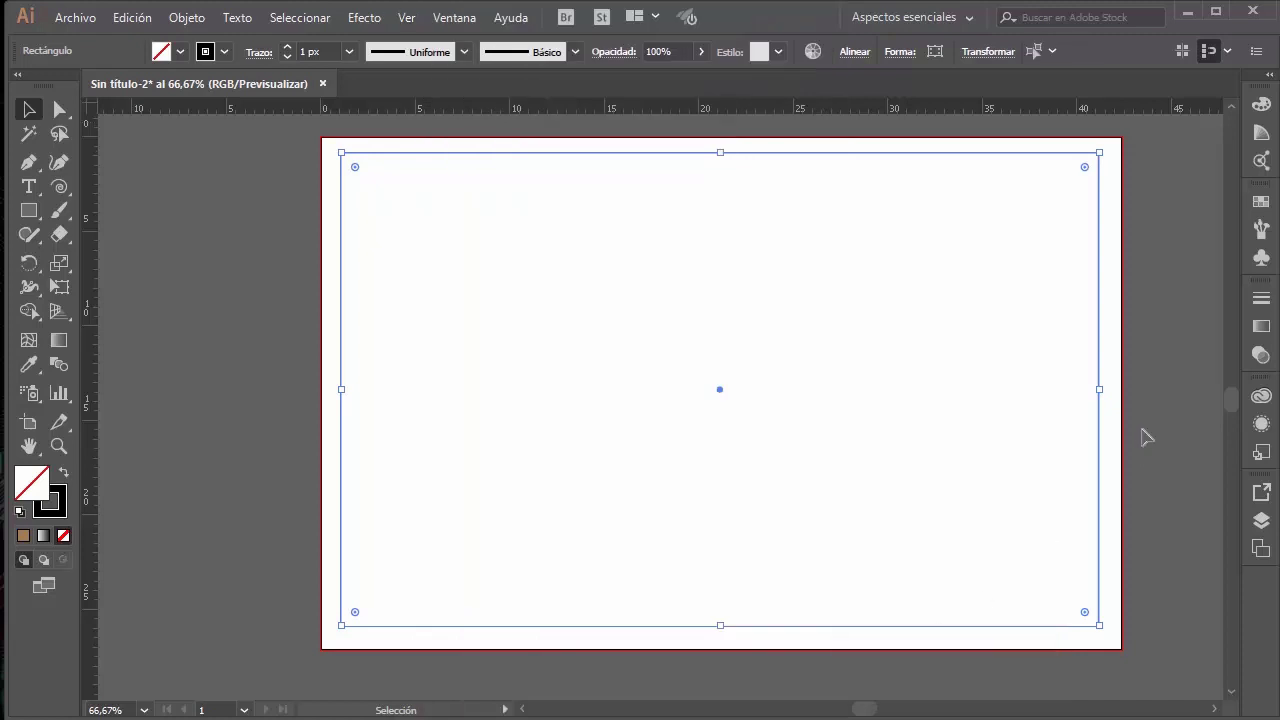
{"action": "left_click", "coordinate": [1147, 437]}
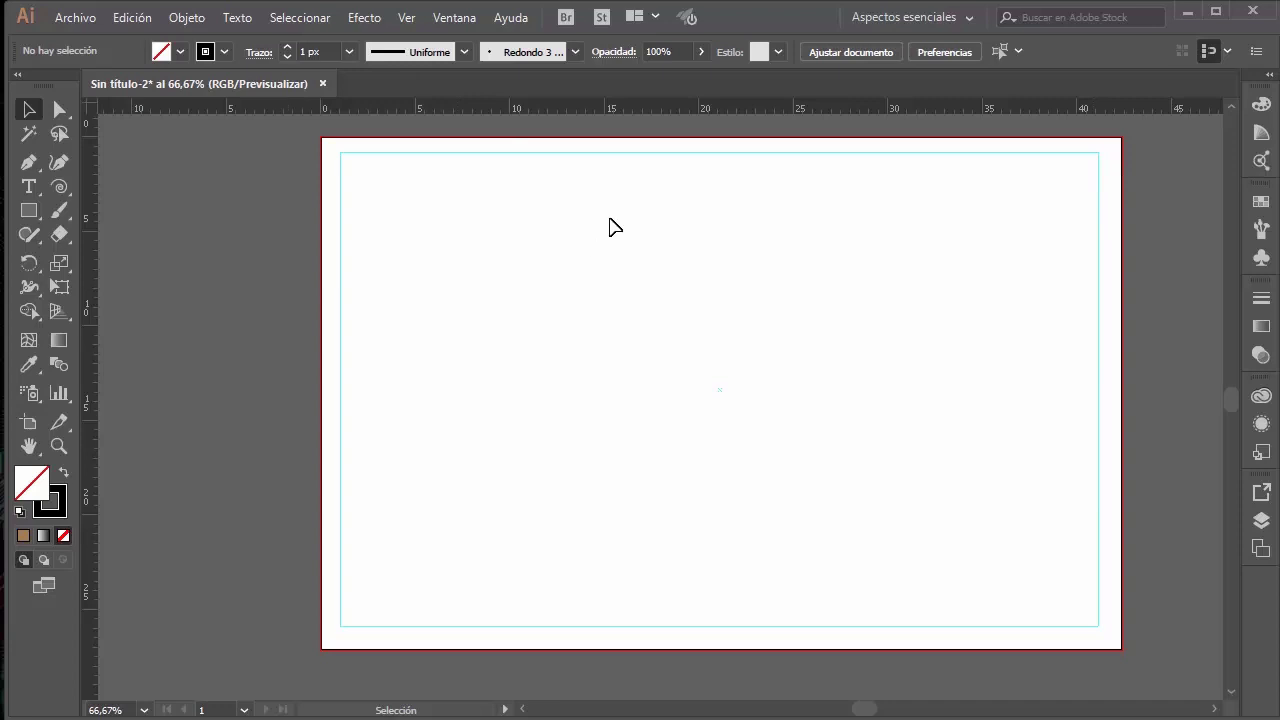
{"action": "left_click", "coordinate": [926, 52]}
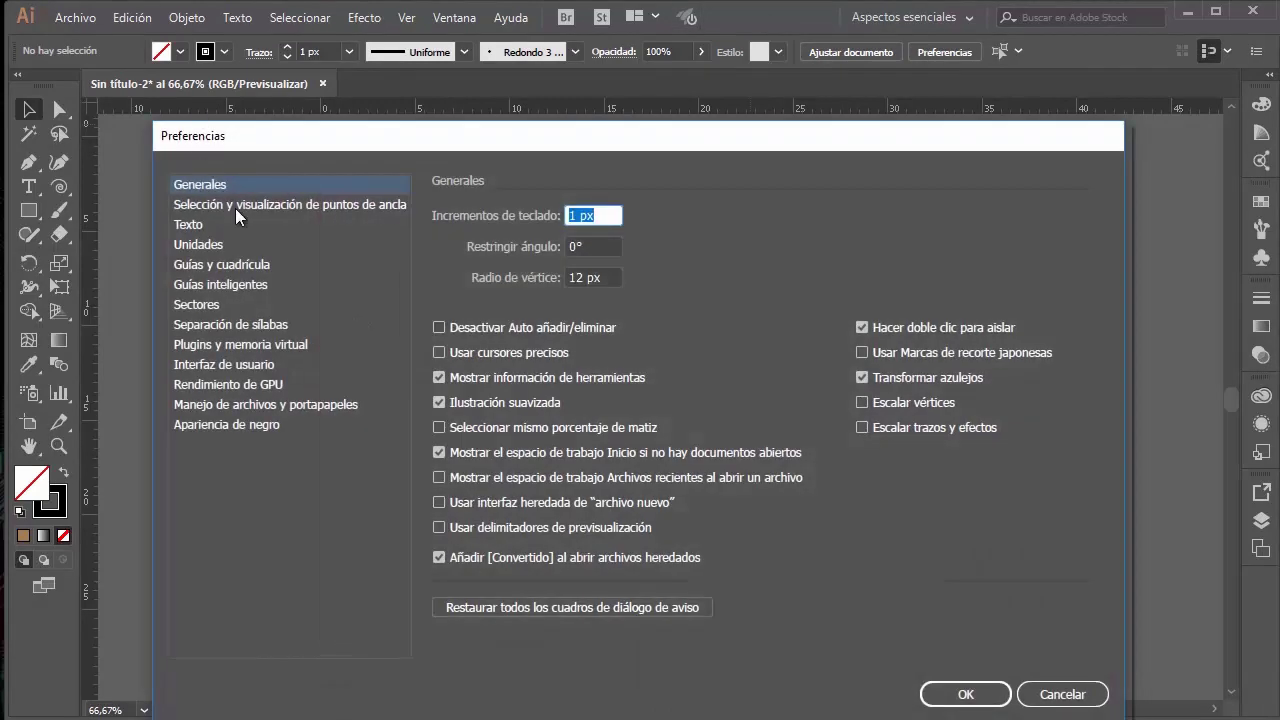
{"action": "left_click", "coordinate": [249, 264]}
{"action": "left_click", "coordinate": [631, 239]}
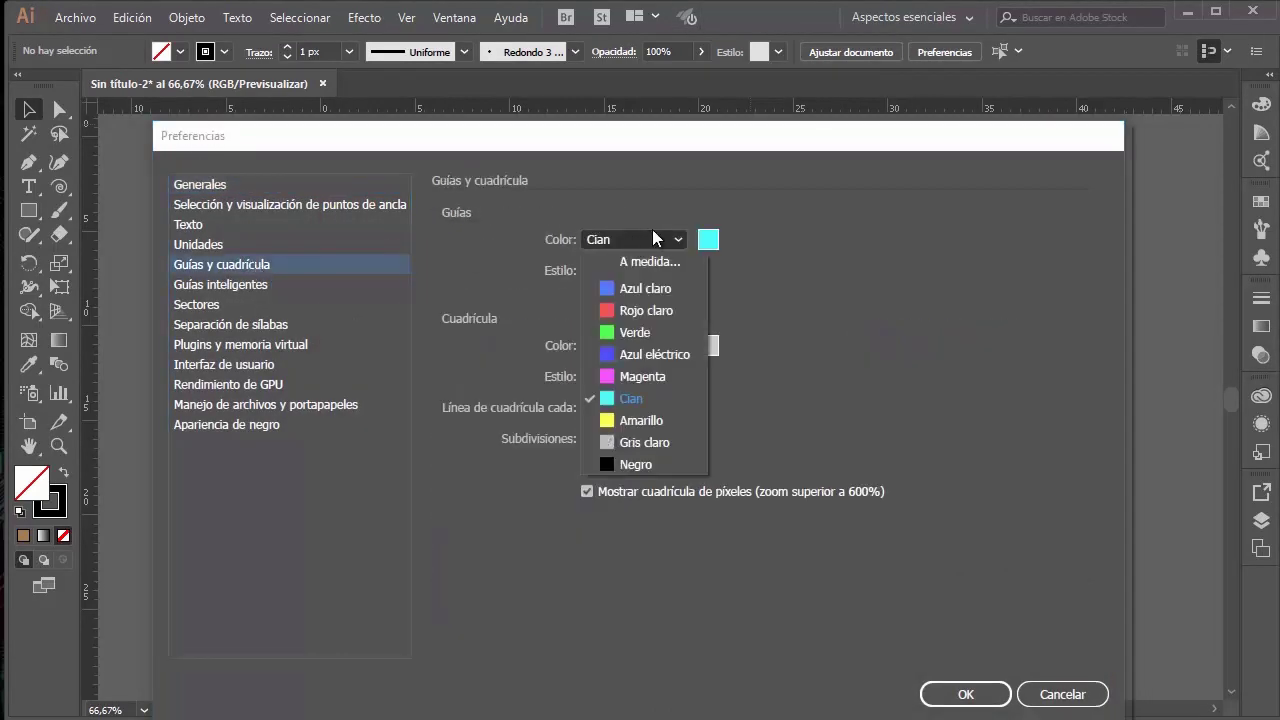
{"action": "key", "text": "Escape"}
{"action": "key", "text": "Down"}
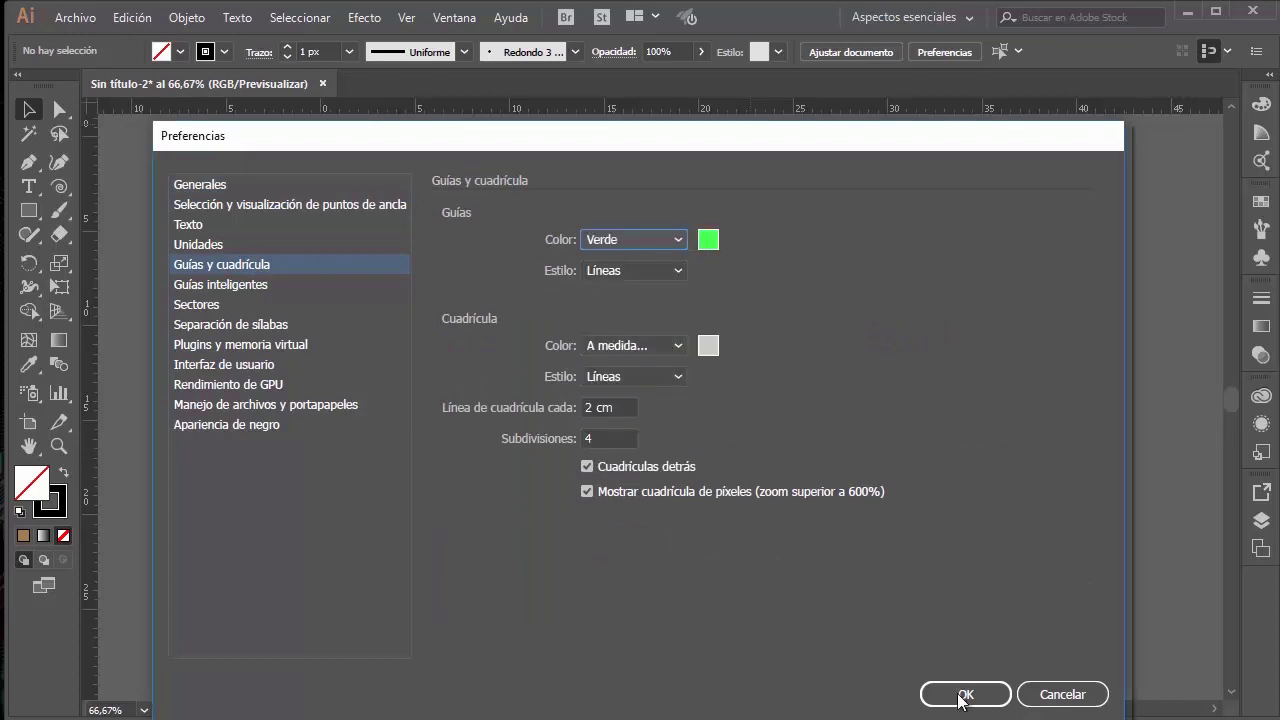
{"action": "left_click", "coordinate": [965, 694]}
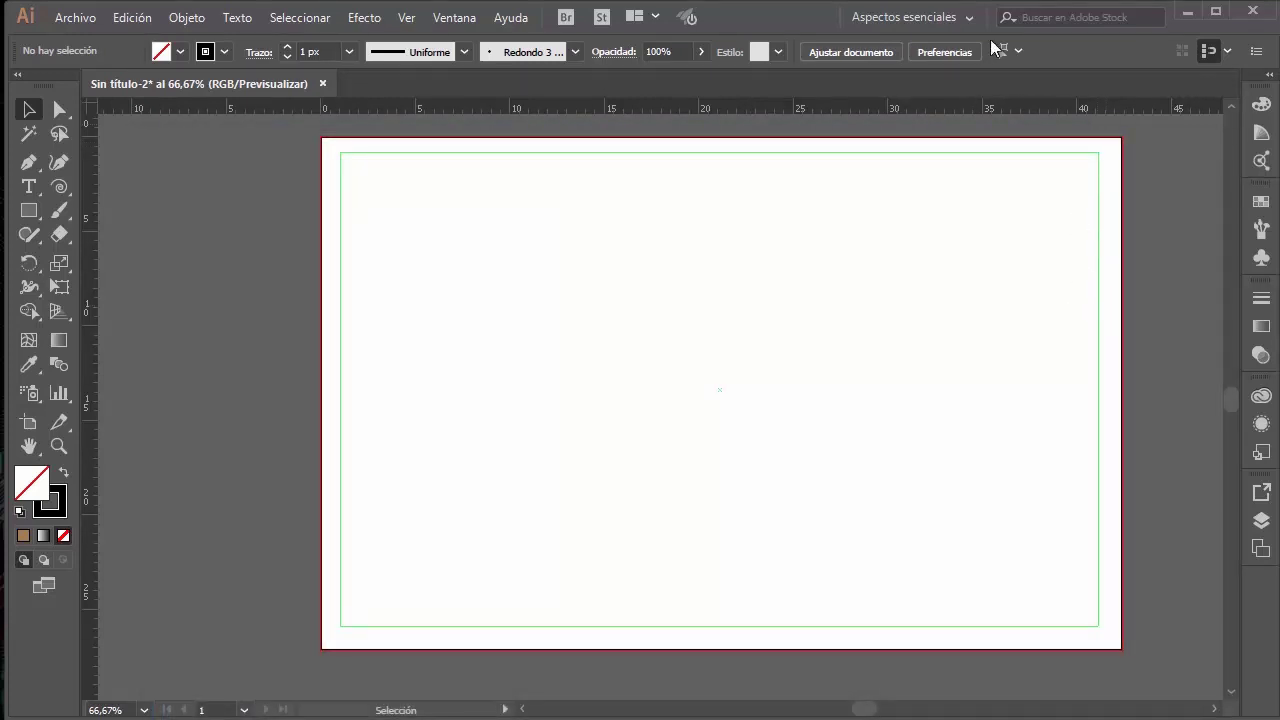
{"action": "left_click", "coordinate": [944, 51]}
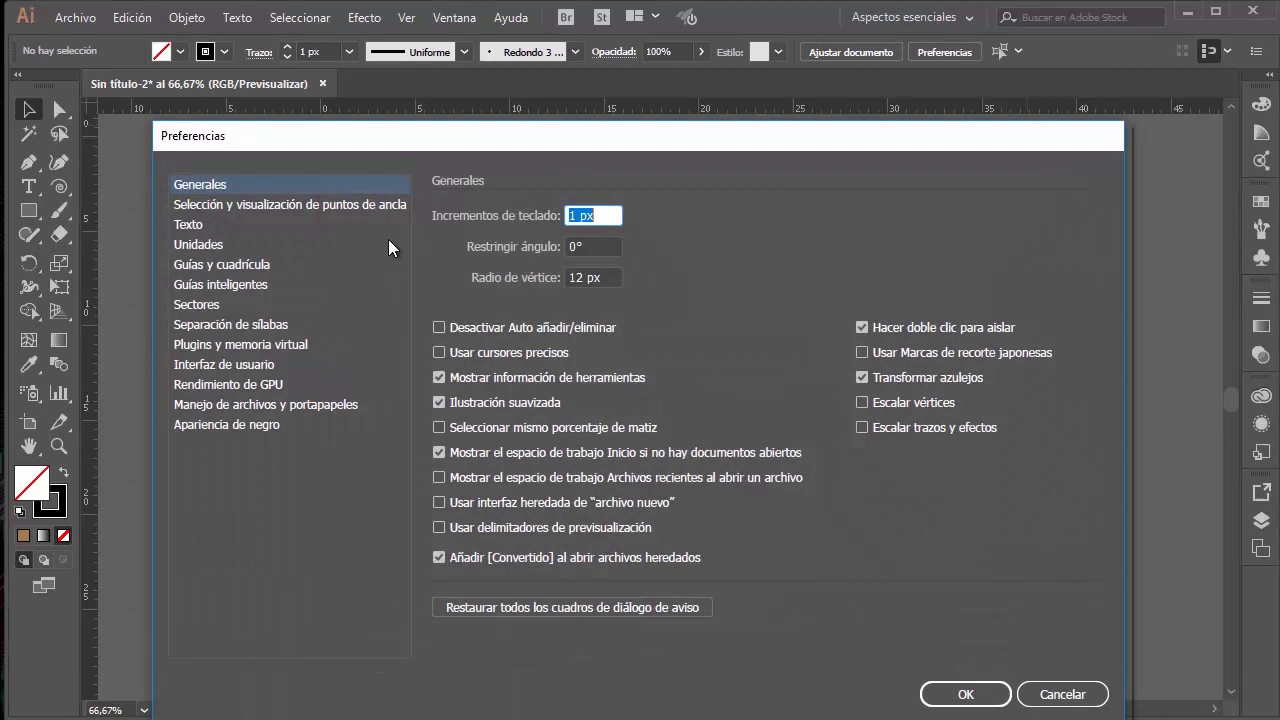
{"action": "left_click", "coordinate": [253, 262]}
{"action": "left_click", "coordinate": [640, 239]}
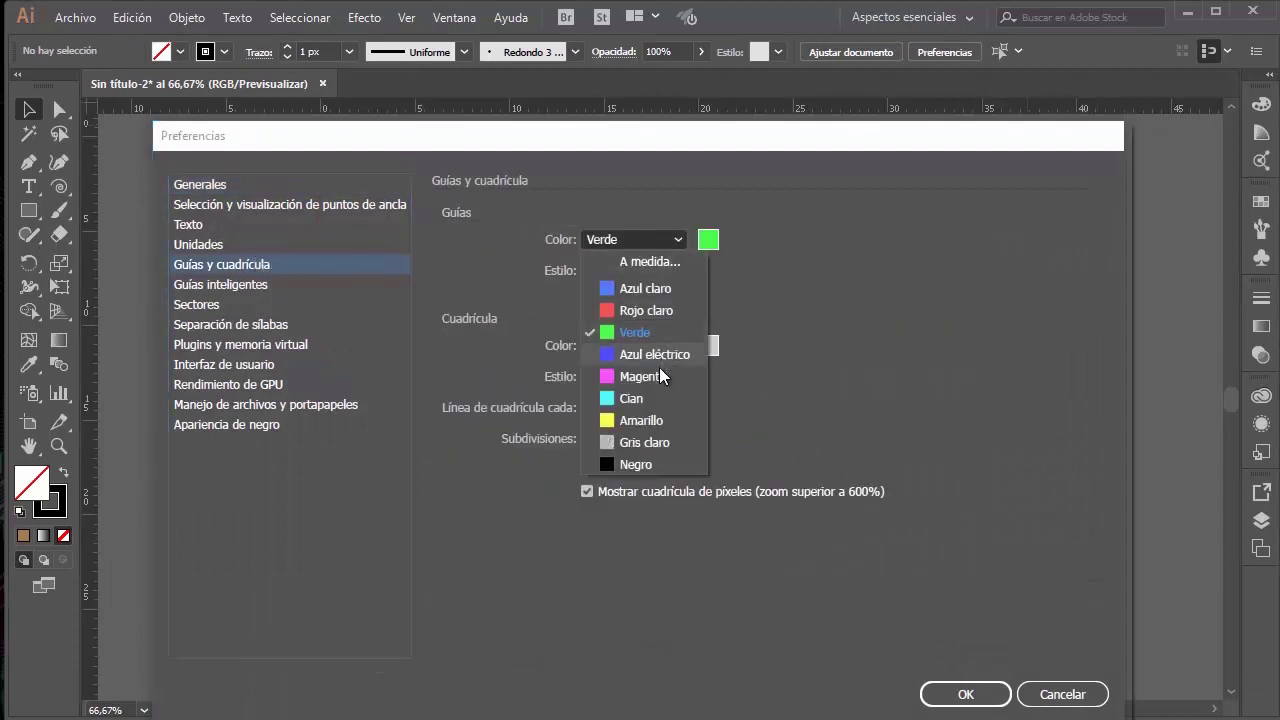
{"action": "left_click", "coordinate": [653, 392]}
{"action": "left_click", "coordinate": [1005, 699]}
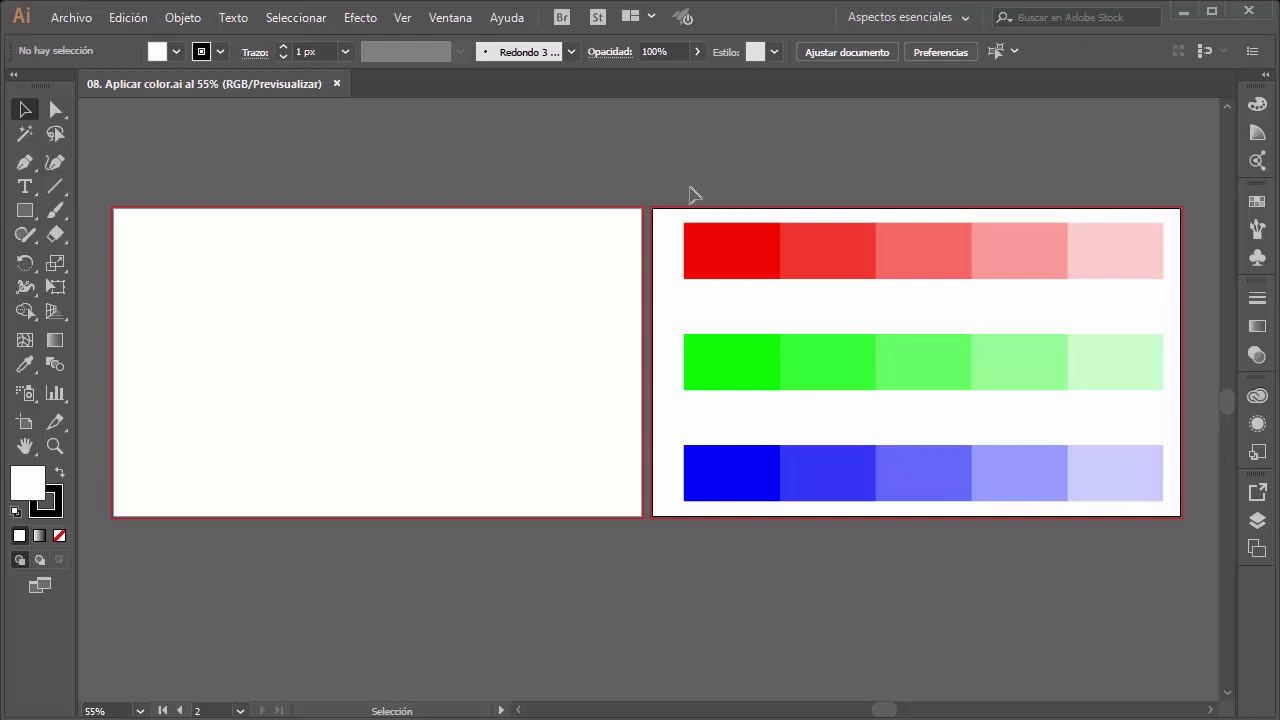
Step: Toggle between the Direct Selection and Selection tools, then bring up Nuevo Documento
{"action": "key", "text": "a"}
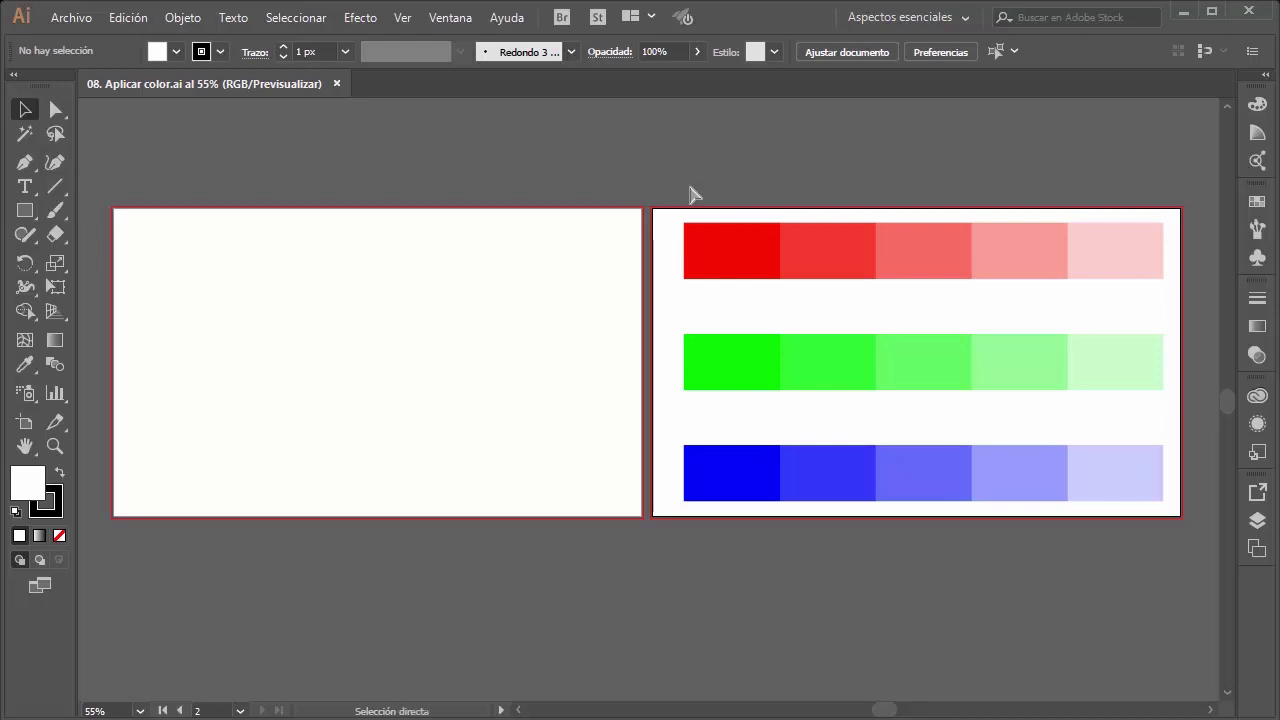
{"action": "key", "text": "v"}
{"action": "key", "text": "ctrl+n"}
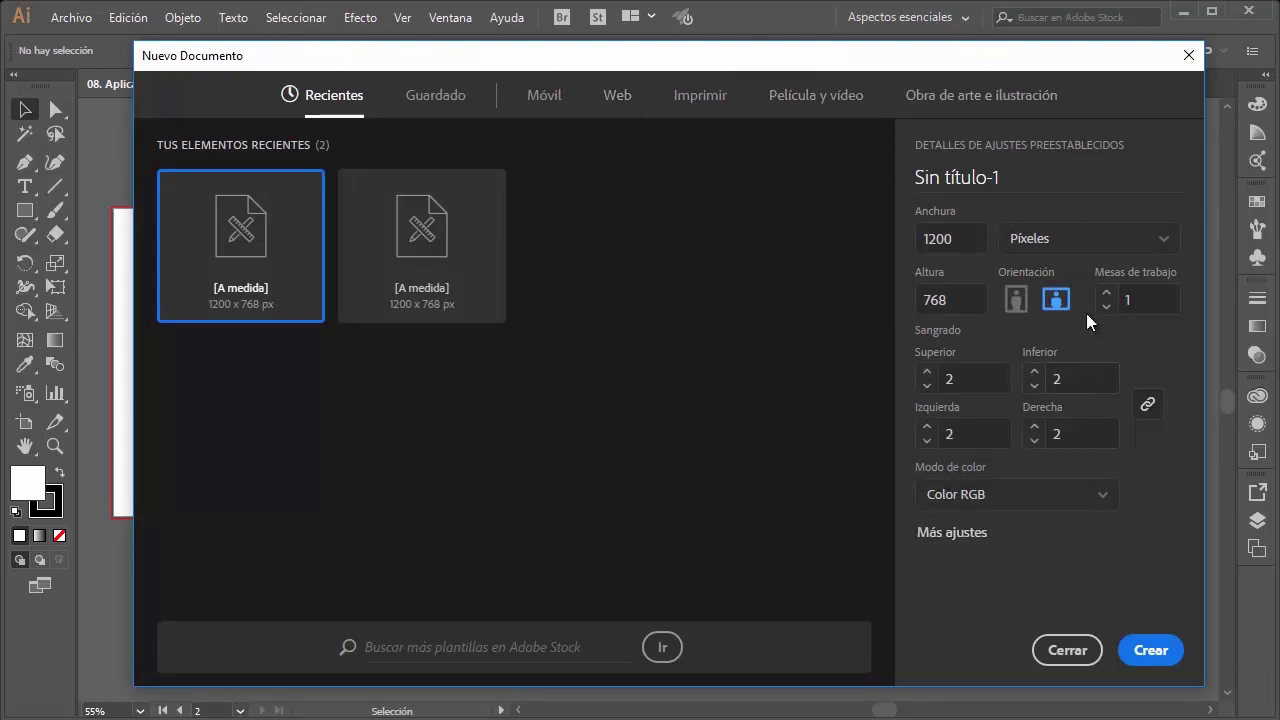
Step: Try switching the Nuevo Documento colour mode from Color RGB to Color CMYK
{"action": "left_click", "coordinate": [1022, 512]}
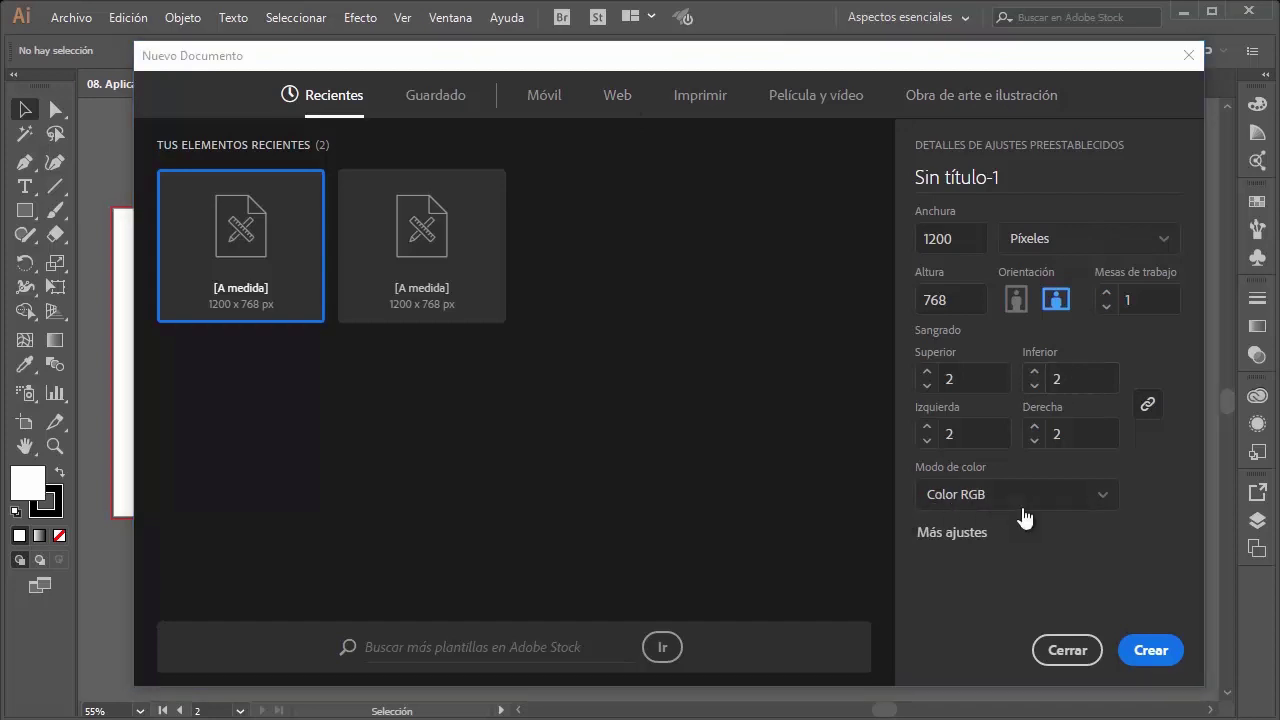
{"action": "left_click", "coordinate": [1025, 497]}
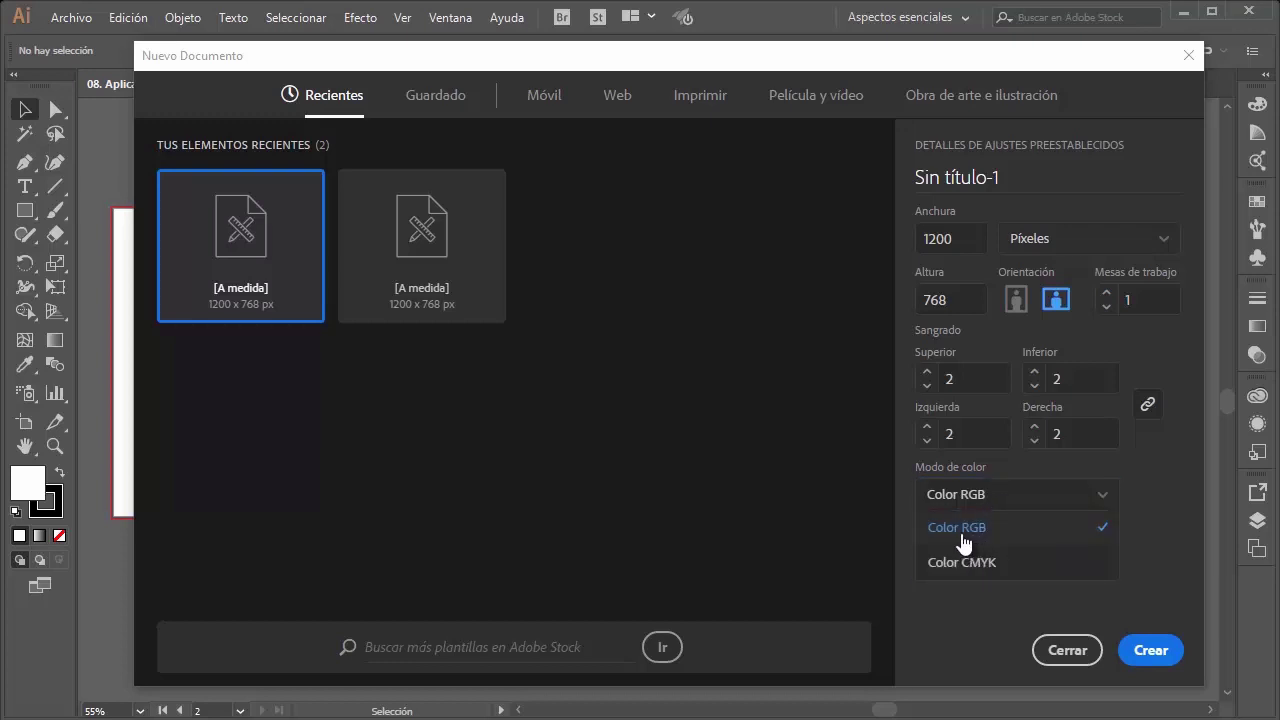
{"action": "left_click", "coordinate": [965, 532]}
{"action": "left_click", "coordinate": [995, 497]}
{"action": "left_click", "coordinate": [988, 506]}
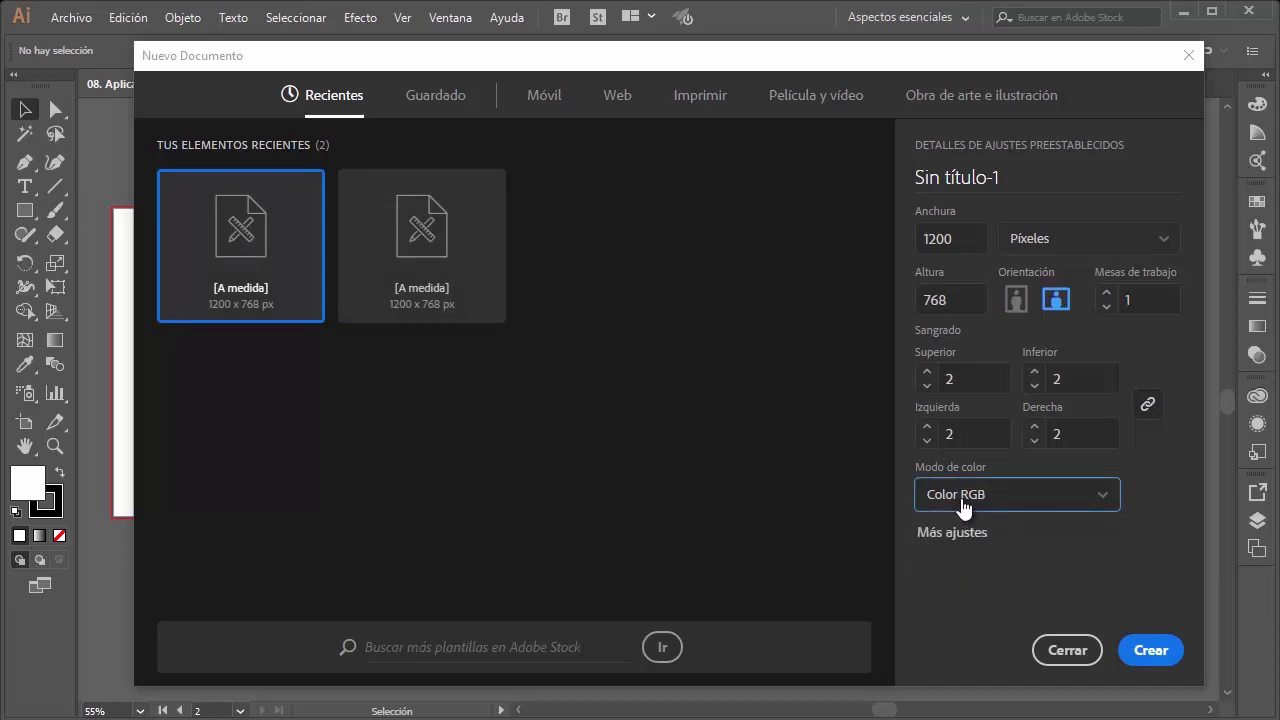
{"action": "left_click", "coordinate": [985, 505]}
{"action": "left_click", "coordinate": [966, 562]}
{"action": "left_click", "coordinate": [987, 594]}
{"action": "left_click", "coordinate": [1058, 502]}
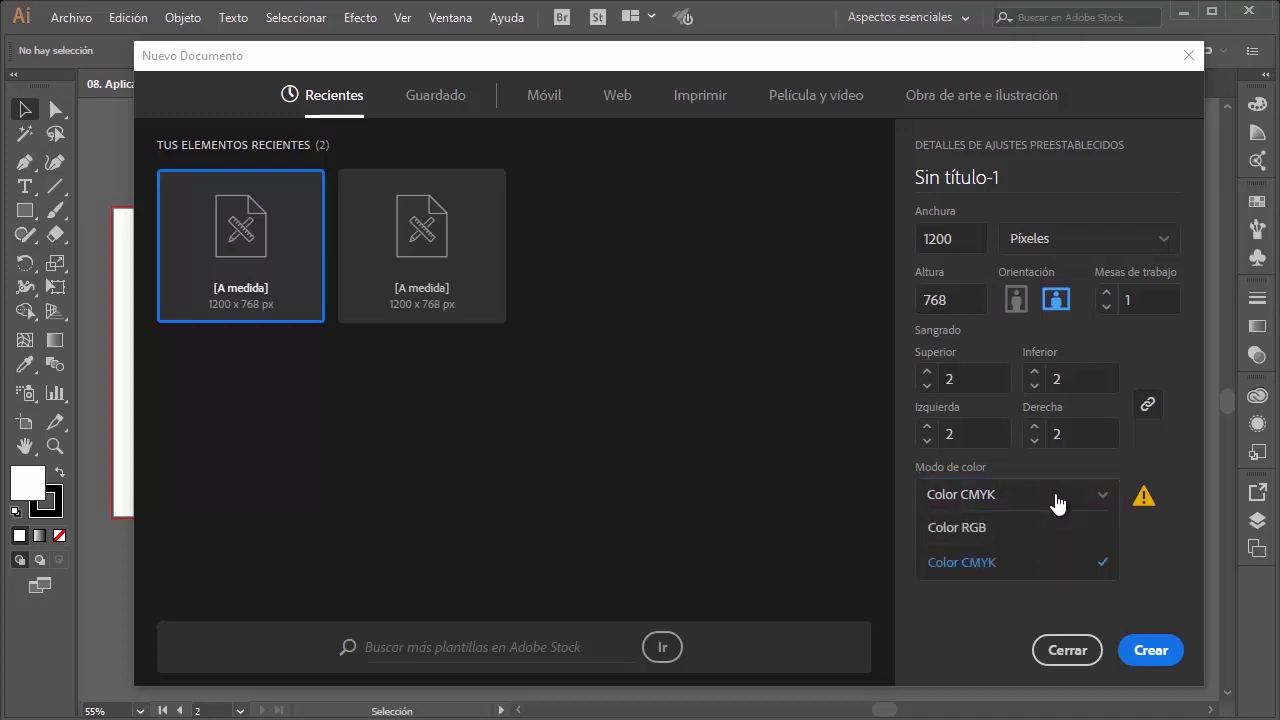
{"action": "left_click", "coordinate": [1030, 500]}
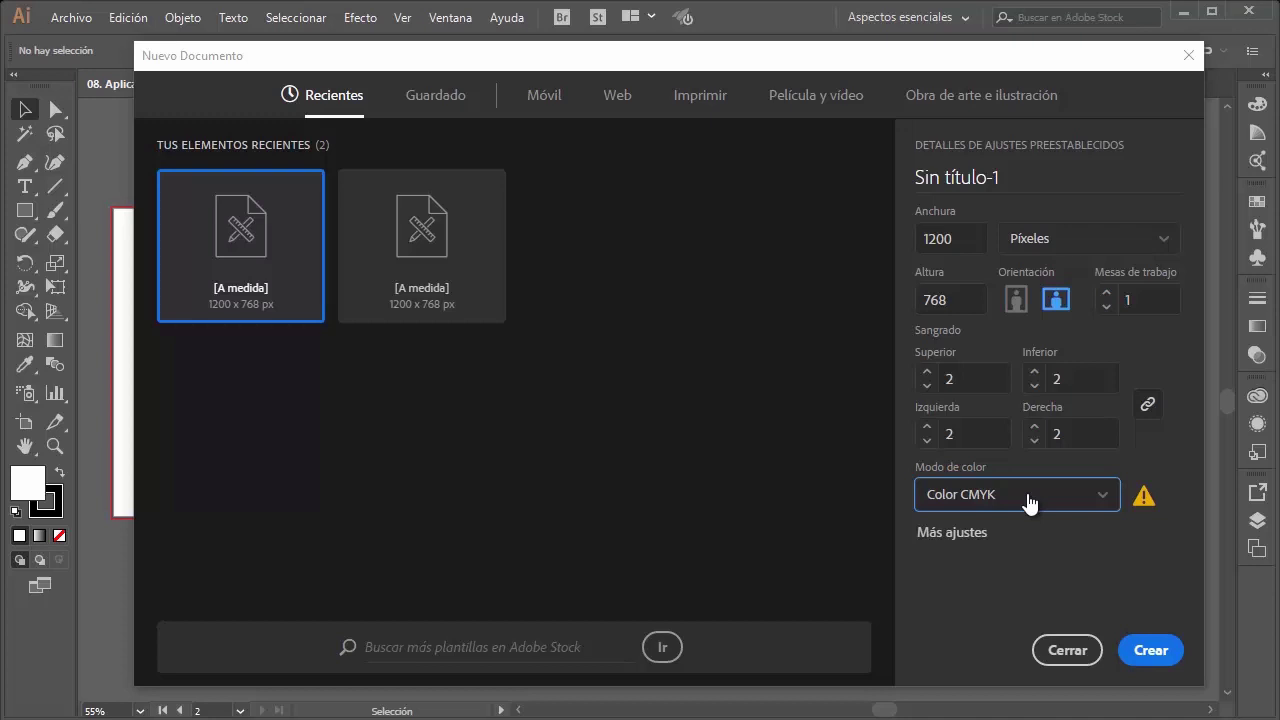
Step: Toggle the colour mode between RGB and CMYK, finishing on Color RGB
{"action": "left_click", "coordinate": [1030, 500]}
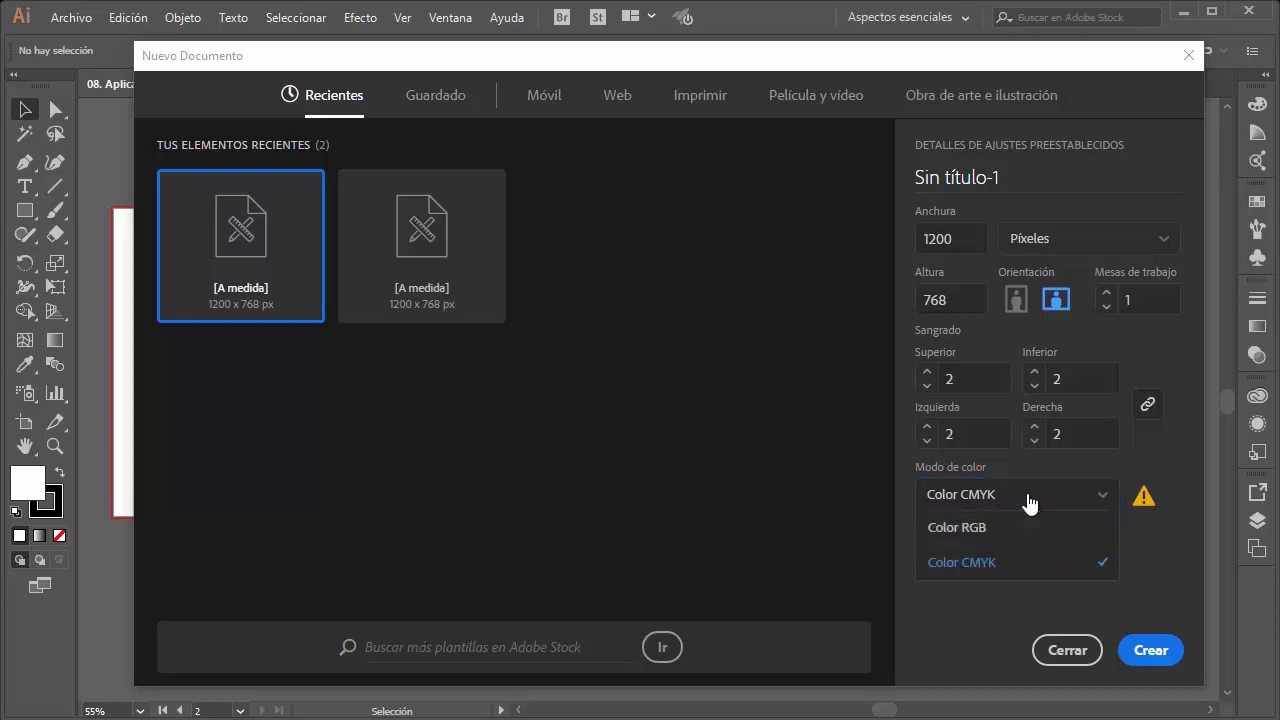
{"action": "left_click", "coordinate": [1022, 526]}
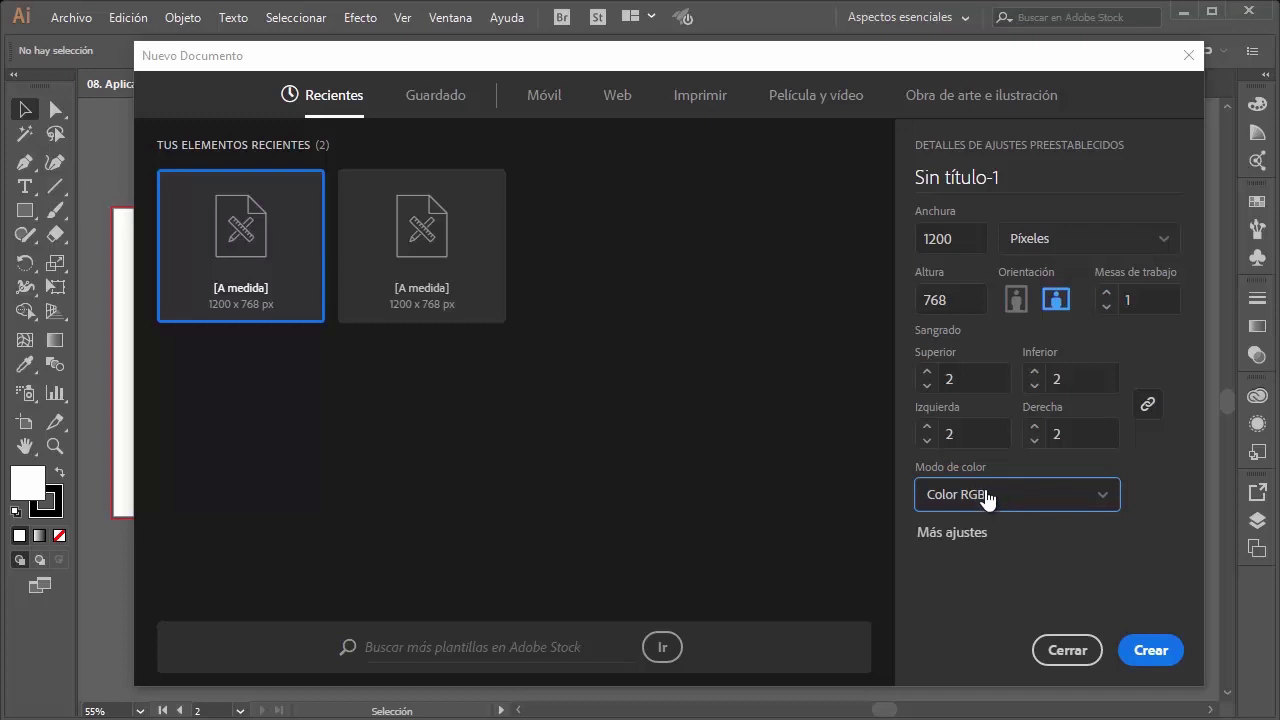
{"action": "left_click", "coordinate": [987, 497]}
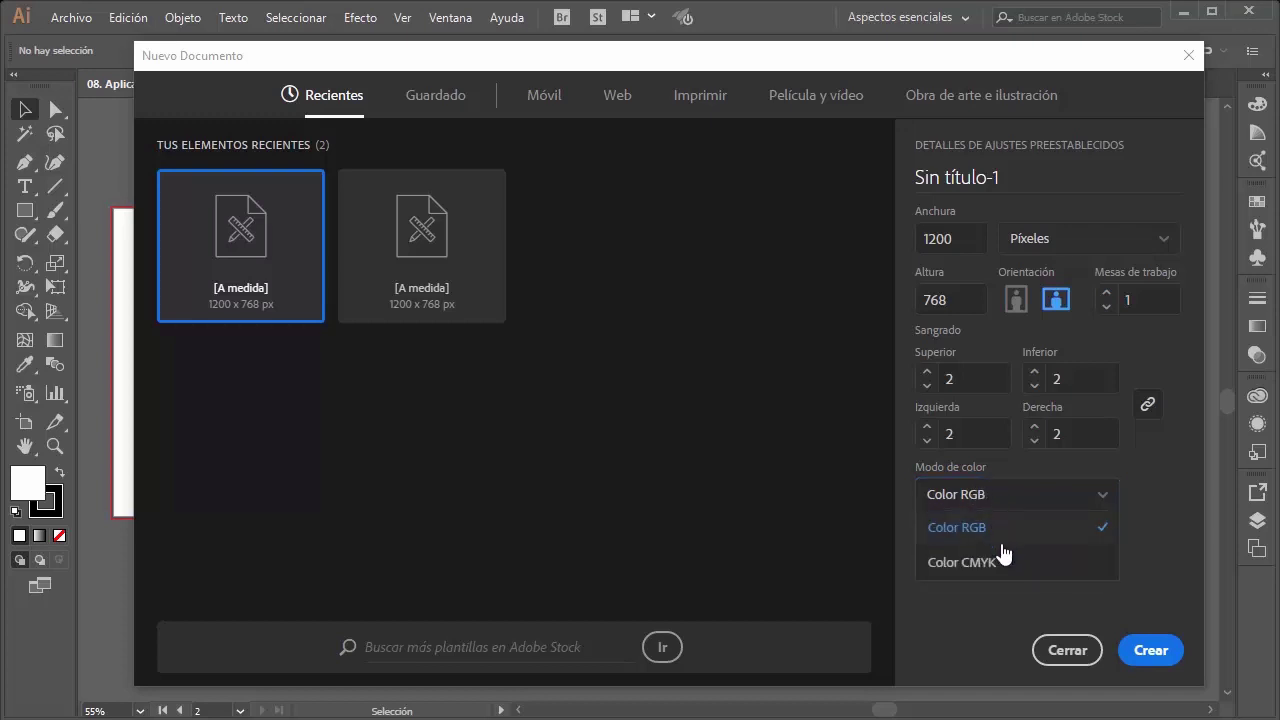
{"action": "left_click", "coordinate": [1010, 560]}
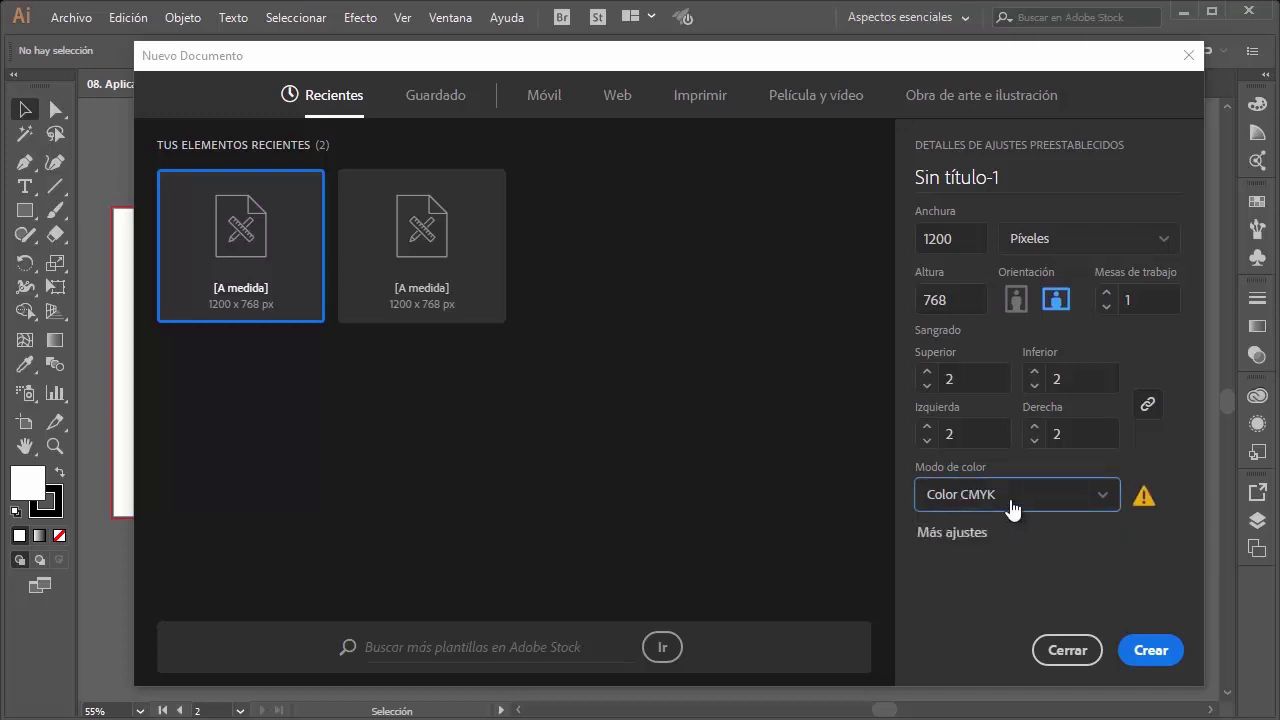
{"action": "left_click", "coordinate": [1008, 505]}
{"action": "left_click", "coordinate": [1015, 528]}
{"action": "left_click", "coordinate": [972, 502]}
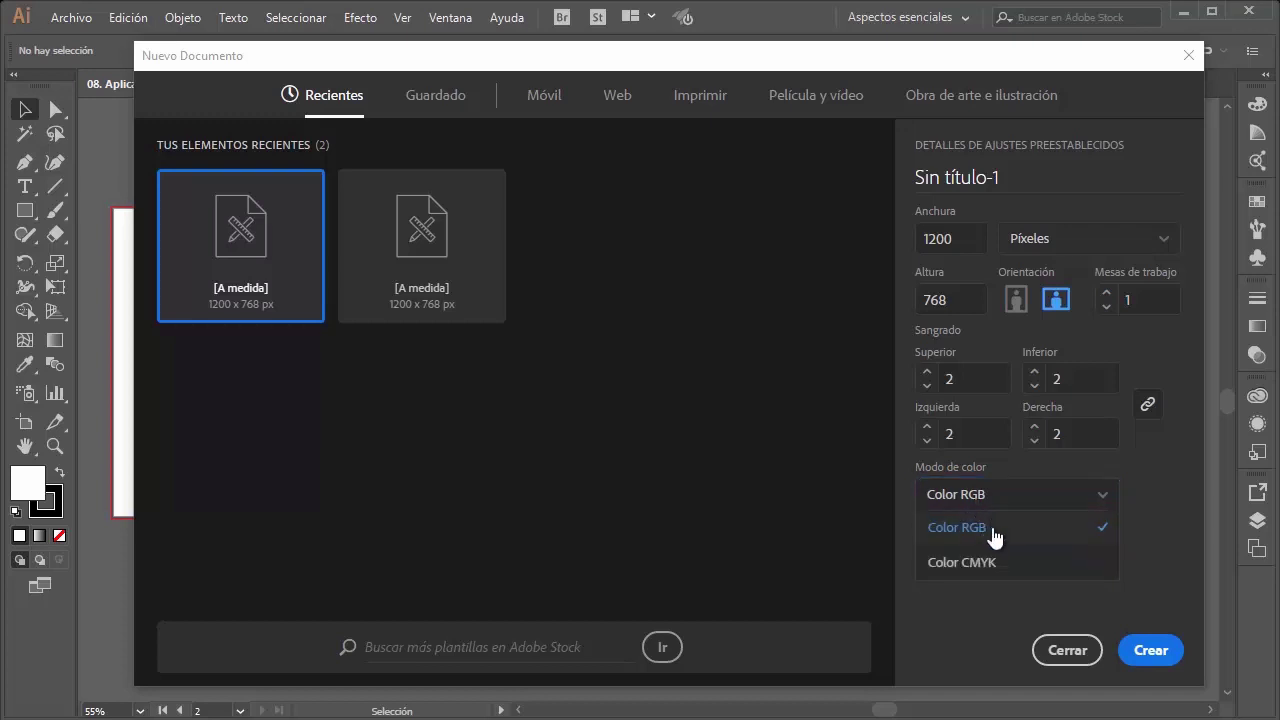
{"action": "left_click", "coordinate": [1012, 566]}
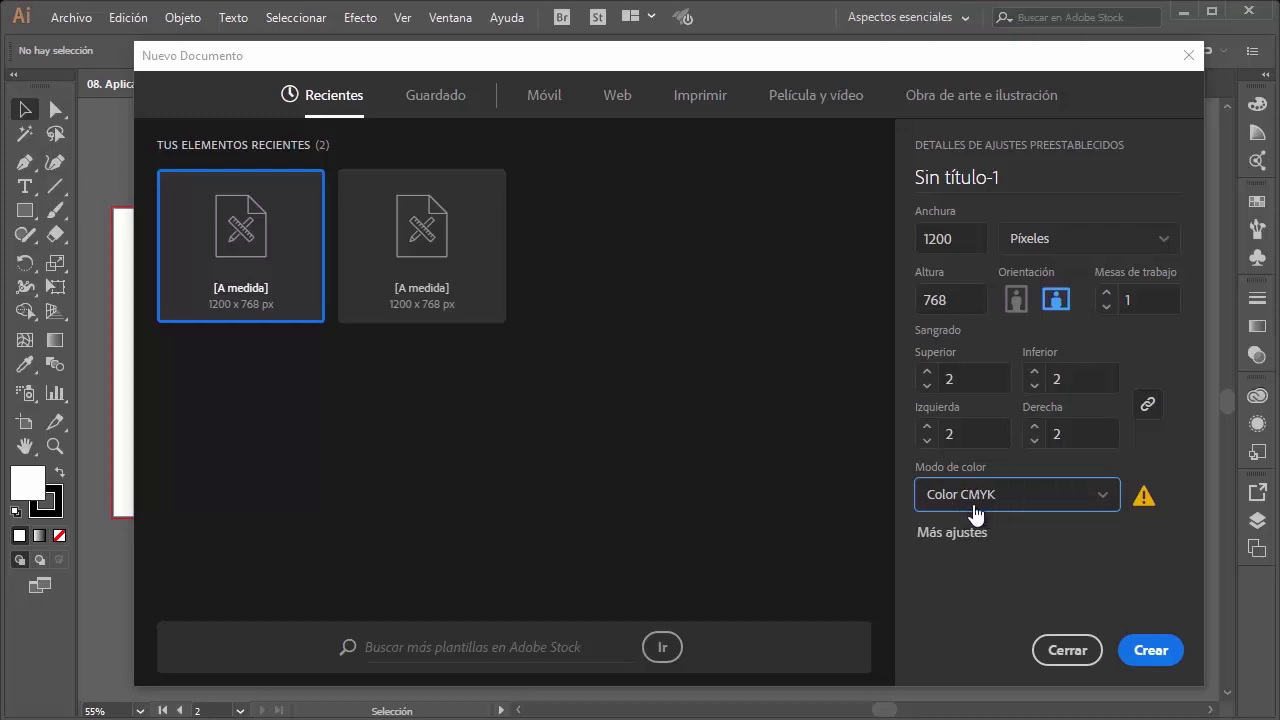
{"action": "left_click", "coordinate": [976, 510]}
{"action": "left_click", "coordinate": [935, 524]}
Step: Create the blank RGB document, then close its tab to return to 08. Aplicar color.ai
{"action": "left_click", "coordinate": [1163, 660]}
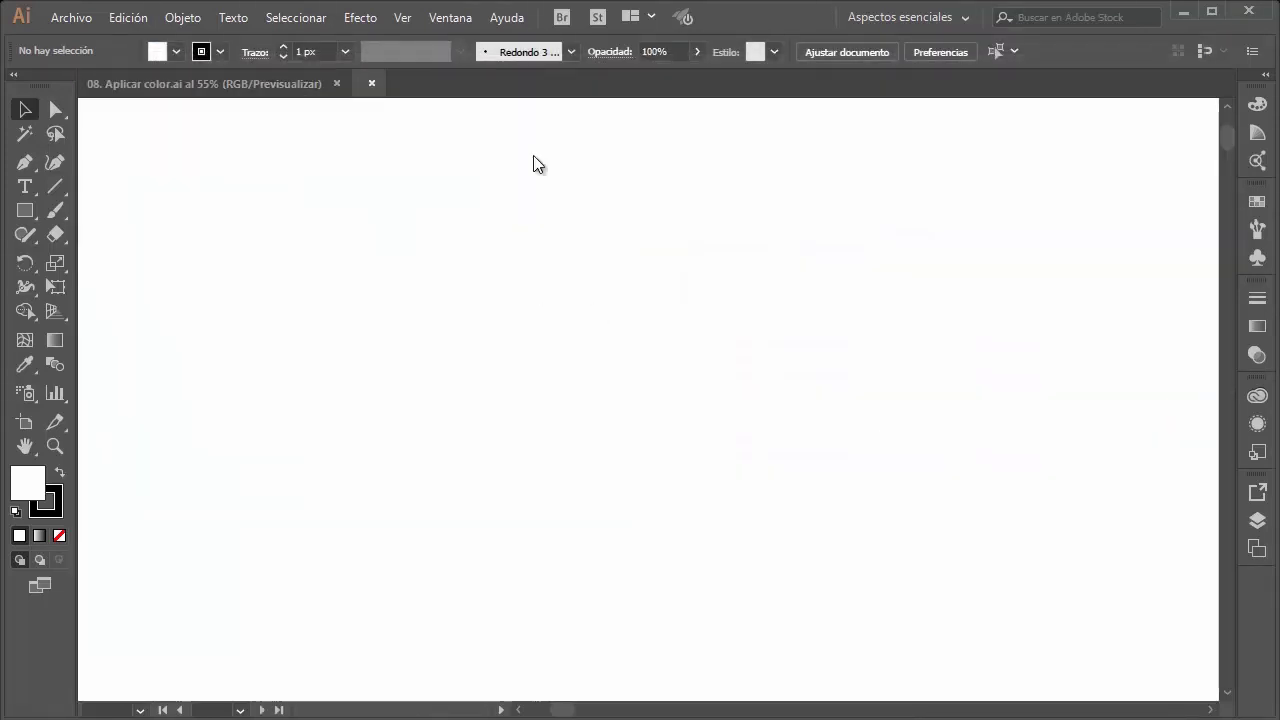
{"action": "left_click", "coordinate": [573, 83]}
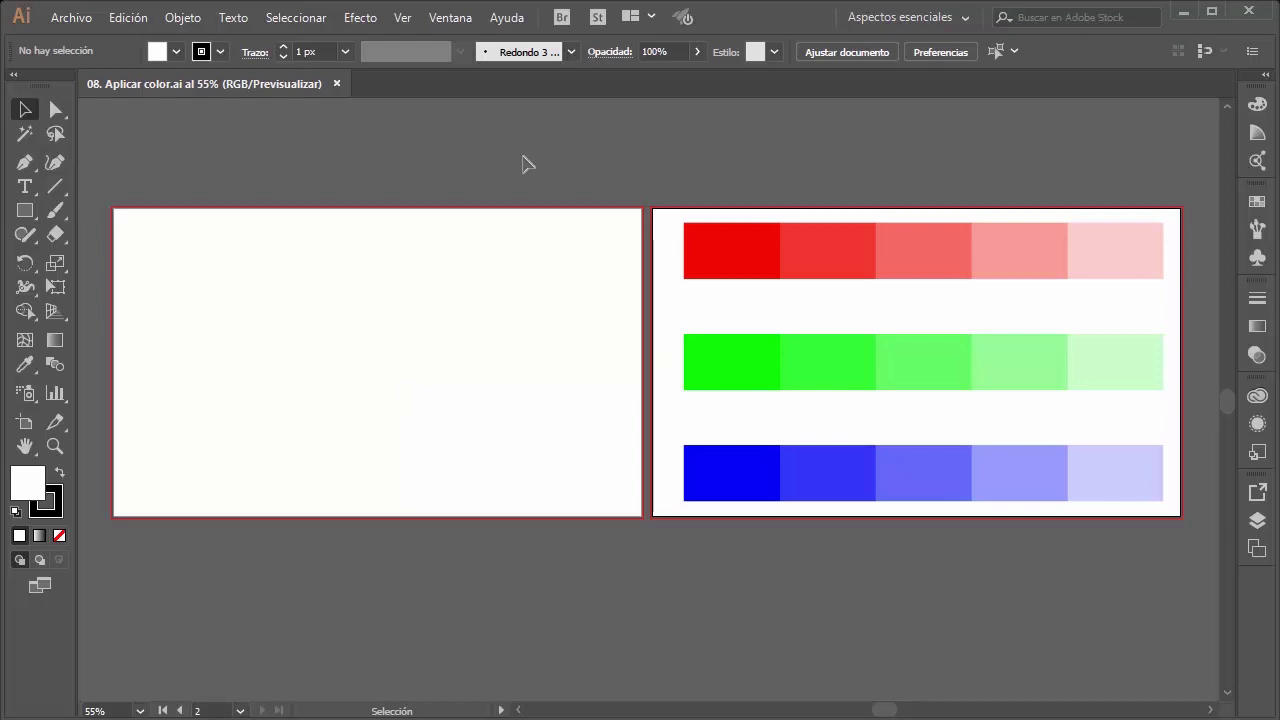
{"action": "key", "text": "a"}
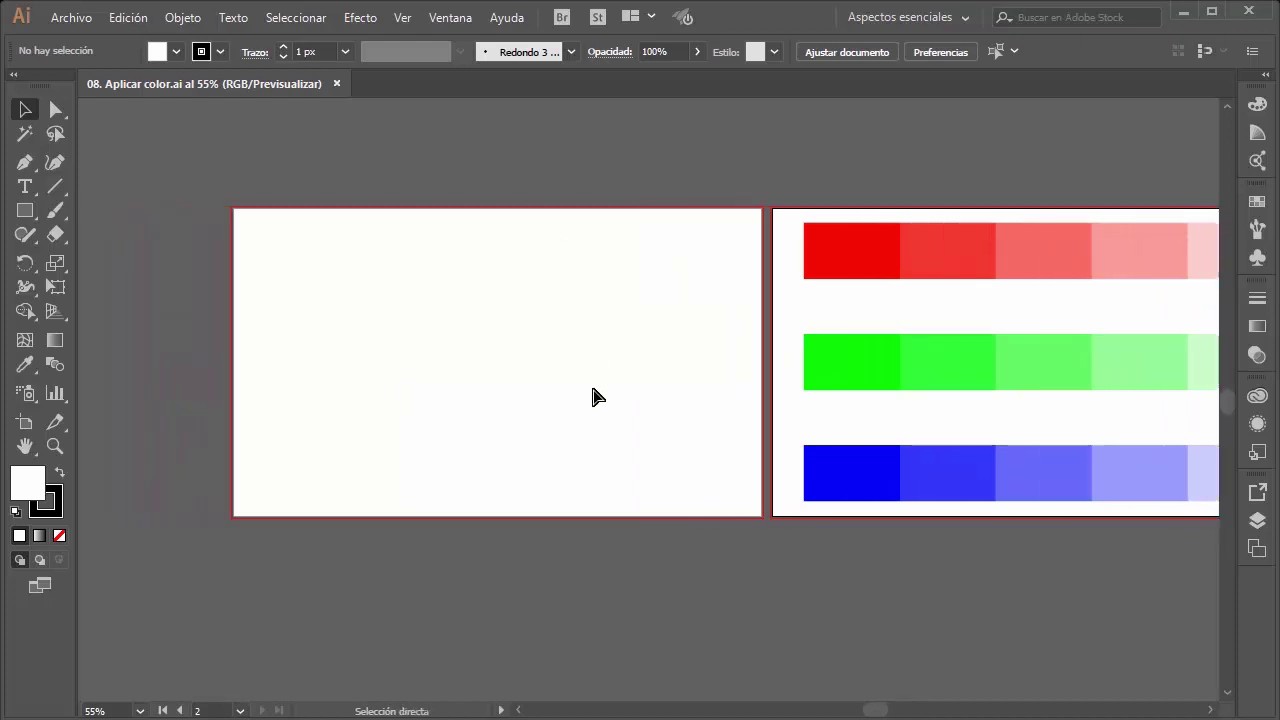
Step: At 100% zoom, draw a 400 × 368 px rectangle on the left artboard and deselect it
{"action": "key", "text": "v"}
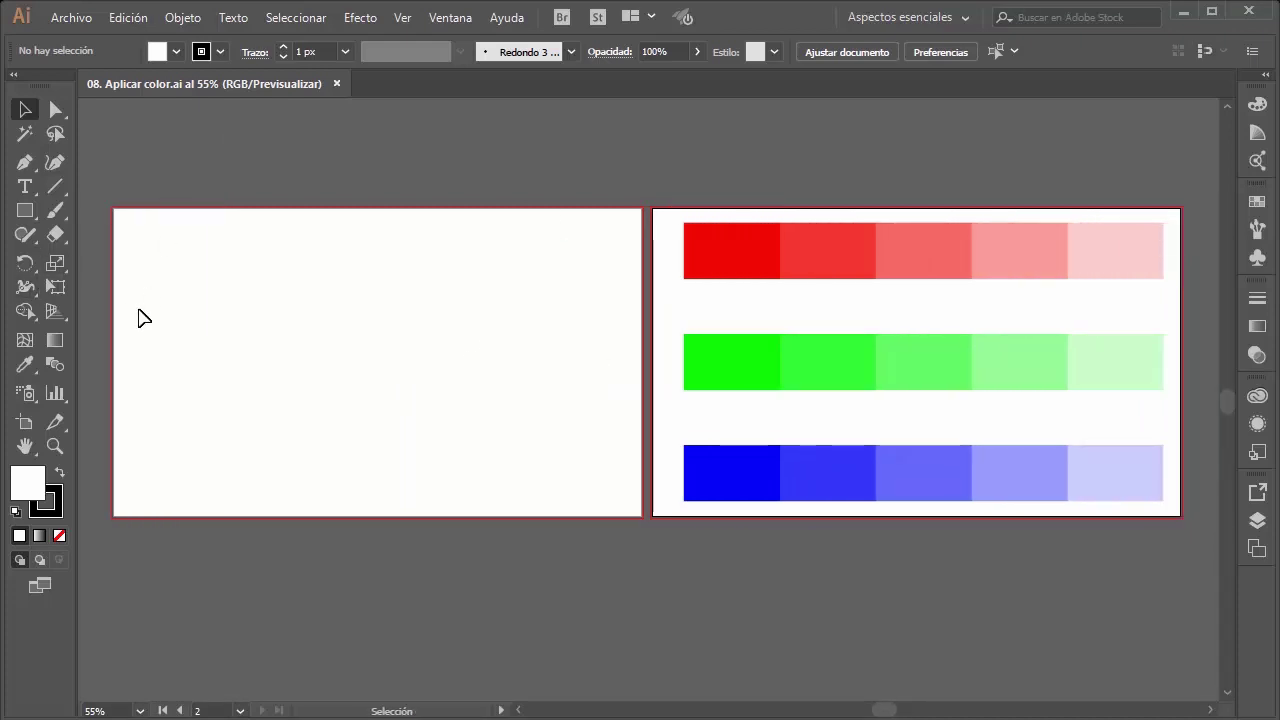
{"action": "key", "text": "ctrl+plus"}
{"action": "key", "text": "ctrl+plus"}
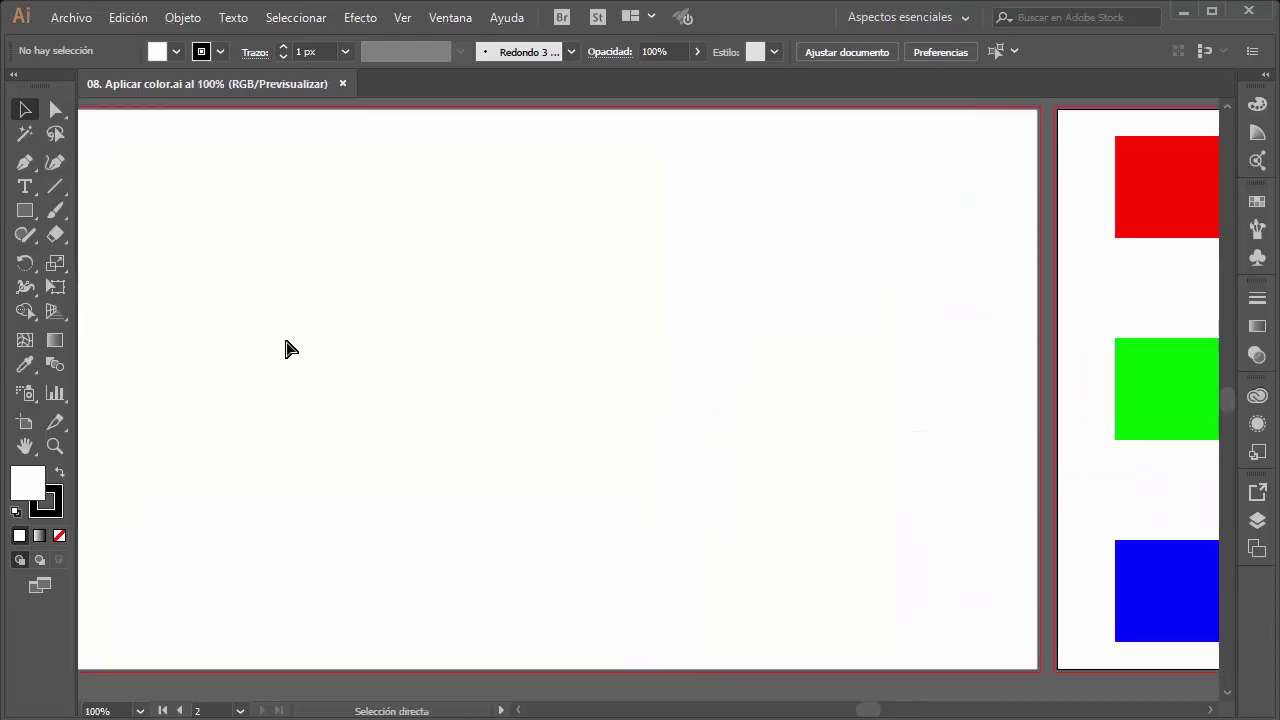
{"action": "scroll", "coordinate": [285, 348], "scroll_direction": "left", "scroll_amount": 1}
{"action": "scroll", "coordinate": [285, 348], "scroll_direction": "left", "scroll_amount": 1}
{"action": "left_click", "coordinate": [30, 211]}
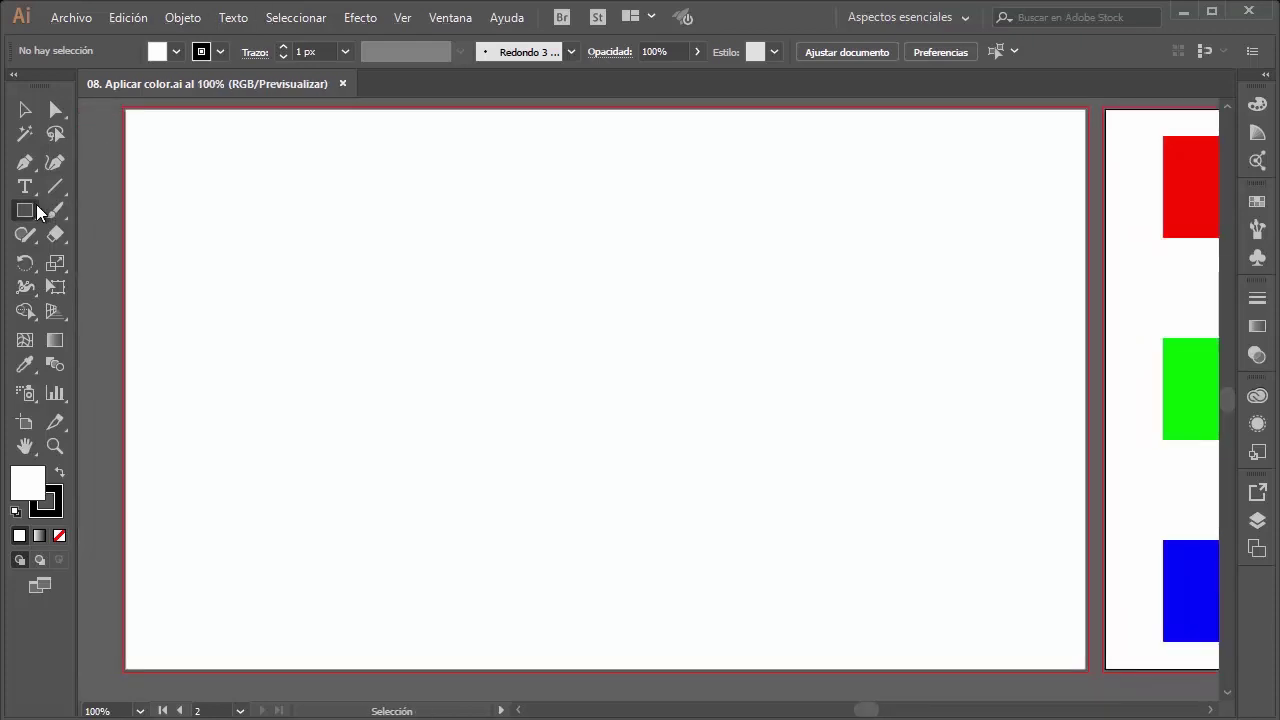
{"action": "left_click_drag", "start_coordinate": [305, 160], "coordinate": [705, 528]}
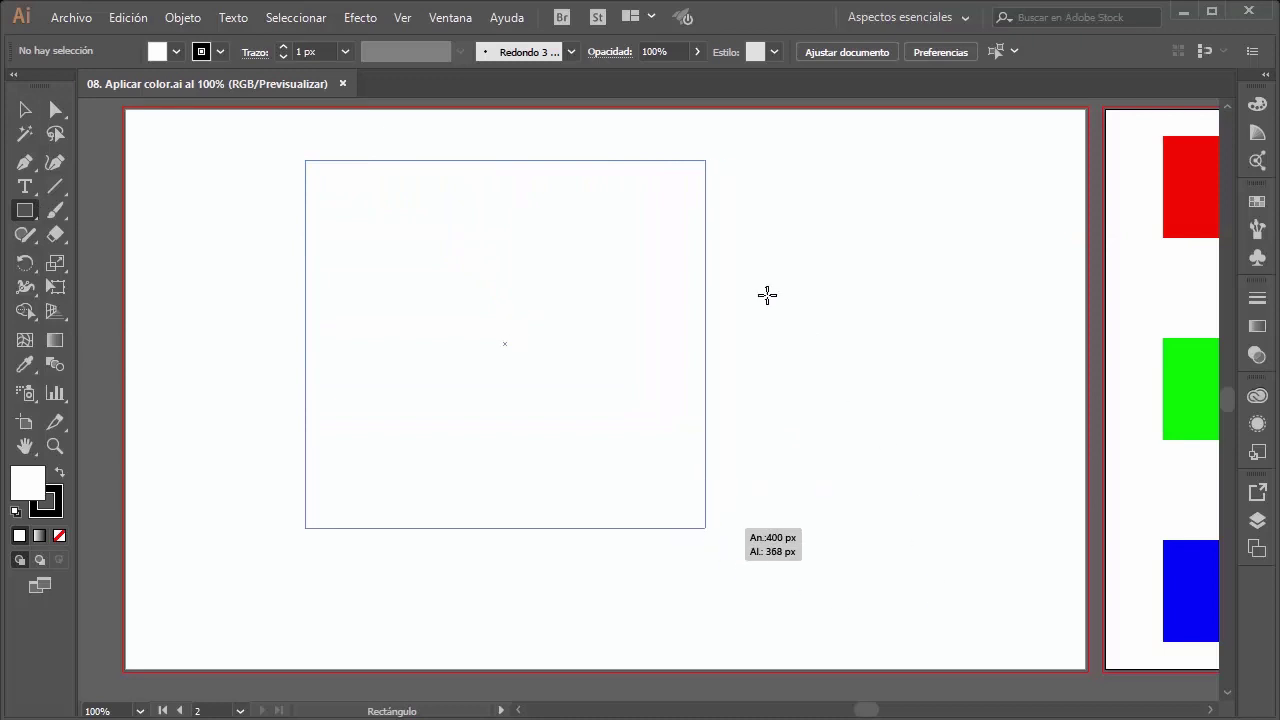
{"action": "left_click", "coordinate": [25, 109]}
{"action": "left_click", "coordinate": [285, 262]}
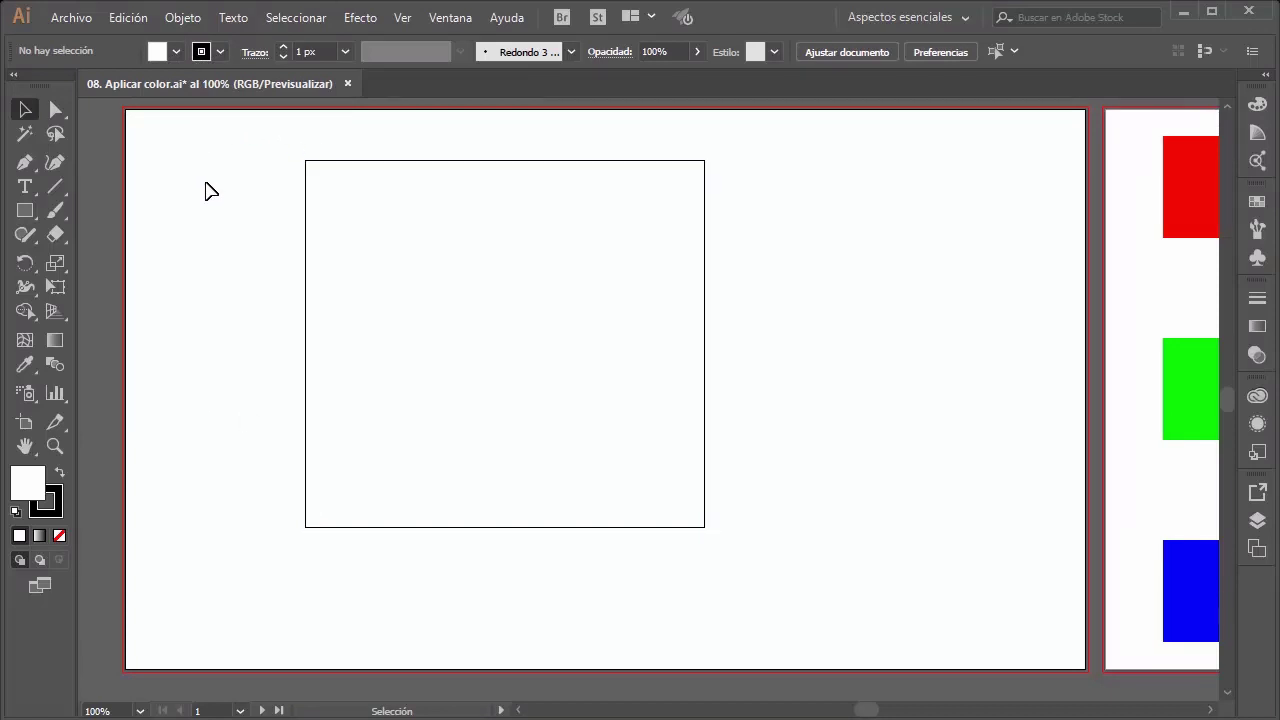
Step: Preview several Fill swatches (yellow-green, pink, magenta, tan, navy, yellow) with nothing selected
{"action": "left_click", "coordinate": [176, 51]}
{"action": "left_click", "coordinate": [41, 99]}
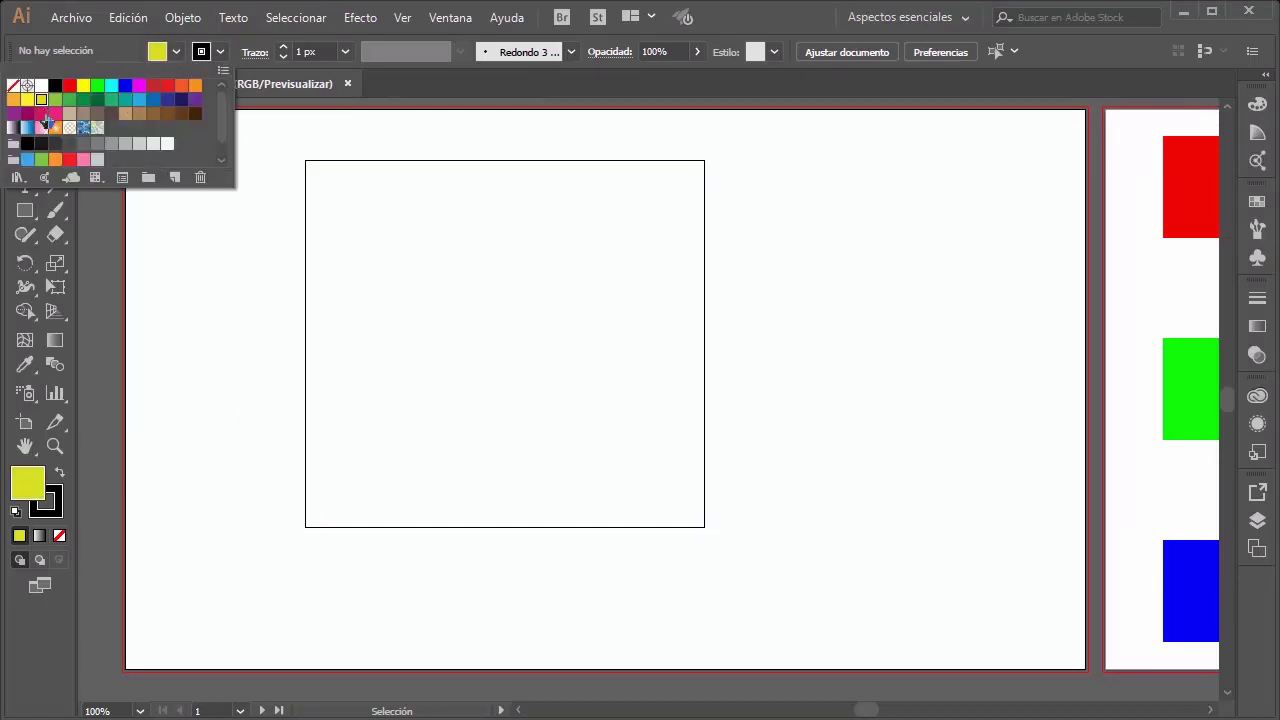
{"action": "left_click", "coordinate": [41, 128]}
{"action": "left_click", "coordinate": [97, 128]}
{"action": "left_click", "coordinate": [139, 85]}
{"action": "left_click", "coordinate": [125, 113]}
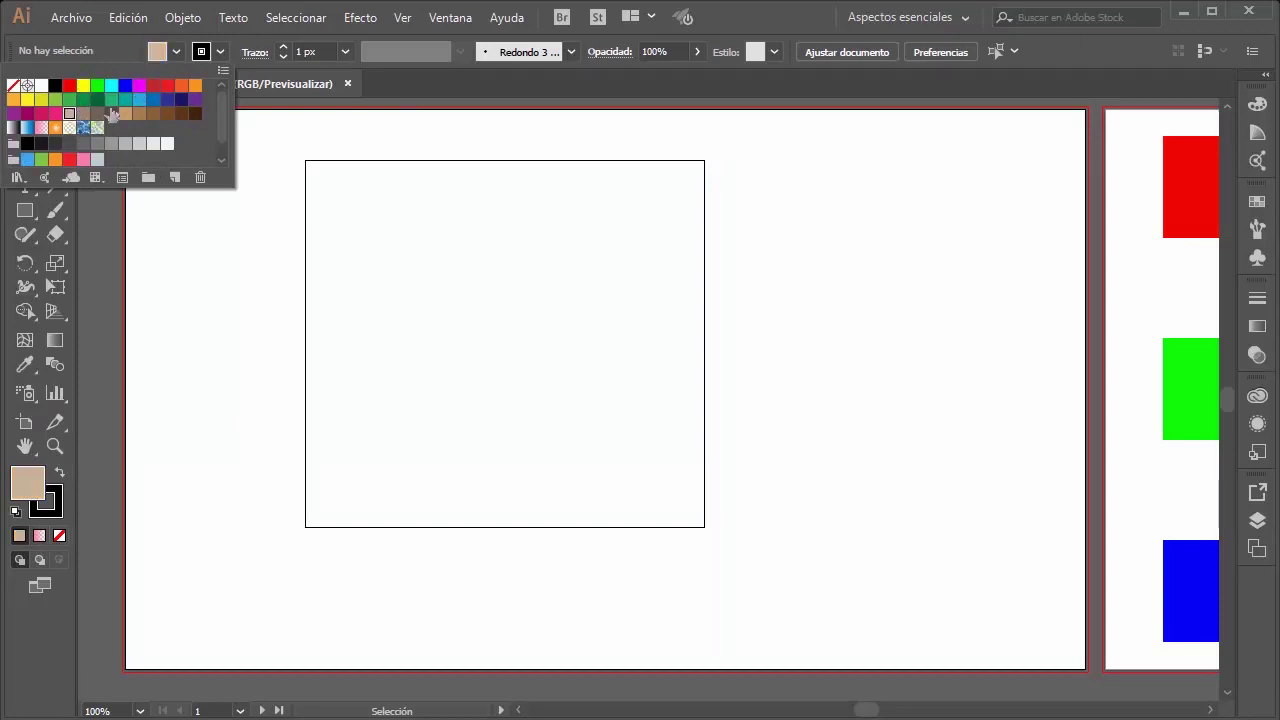
{"action": "left_click", "coordinate": [181, 99]}
{"action": "left_click", "coordinate": [69, 99]}
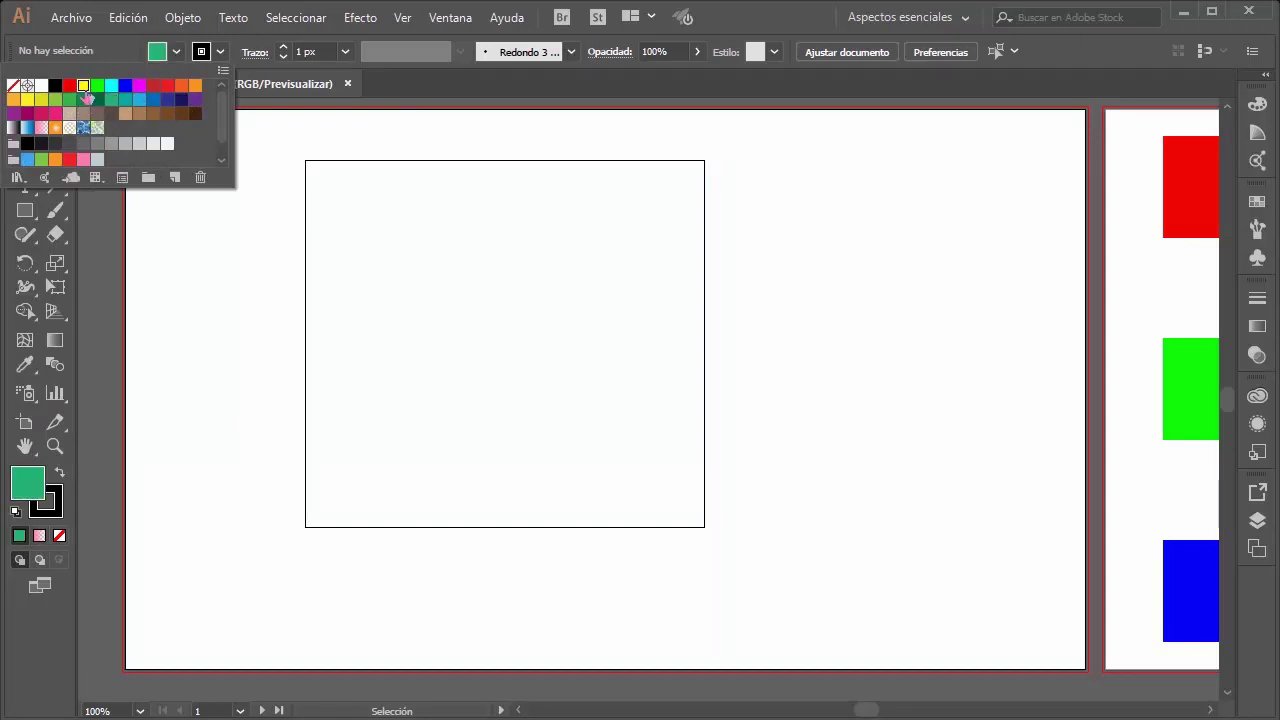
{"action": "left_click", "coordinate": [83, 85]}
{"action": "left_click", "coordinate": [533, 238]}
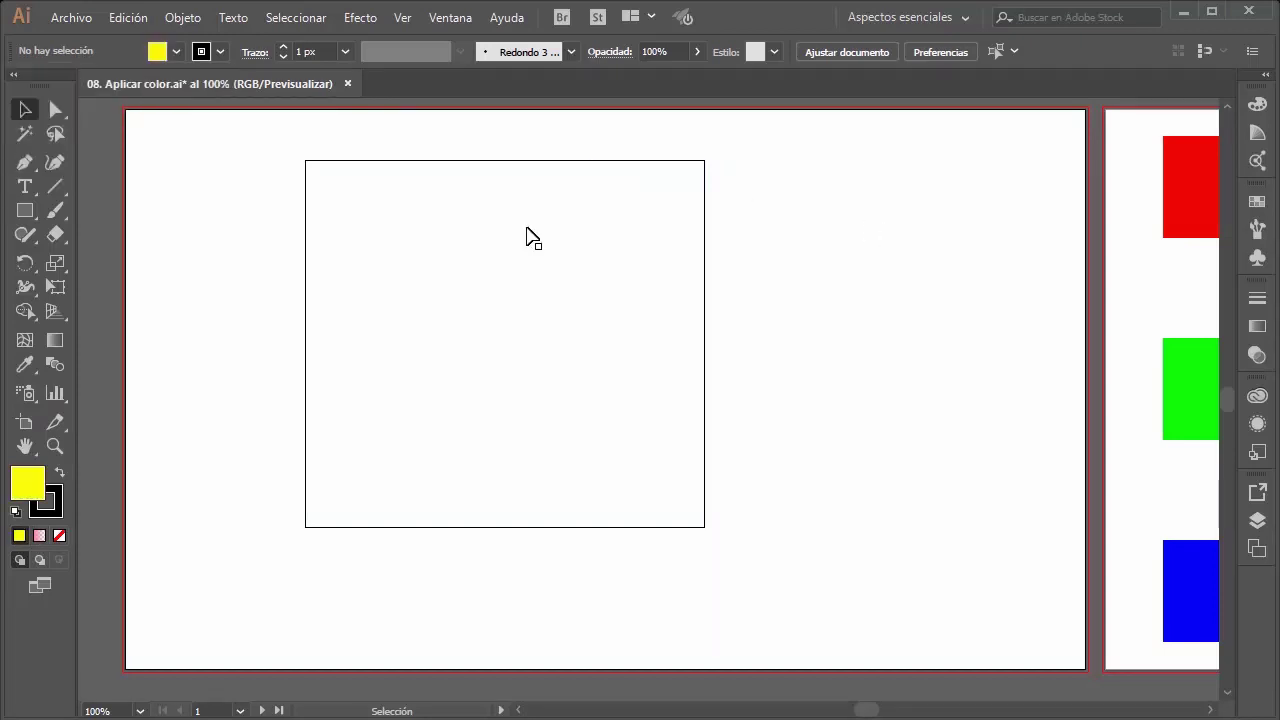
Step: Try orange, blue, brown and green fills on the rectangle, settling on greyish brown
{"action": "left_click", "coordinate": [178, 55]}
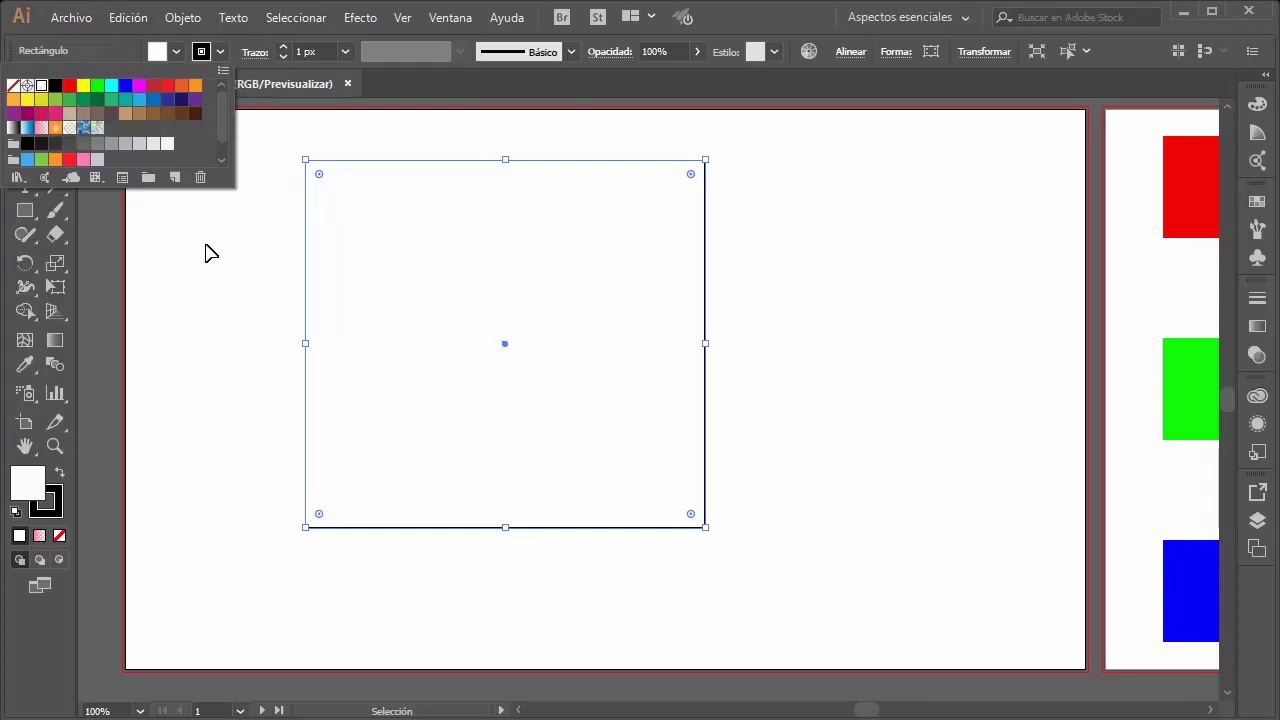
{"action": "left_click", "coordinate": [14, 100]}
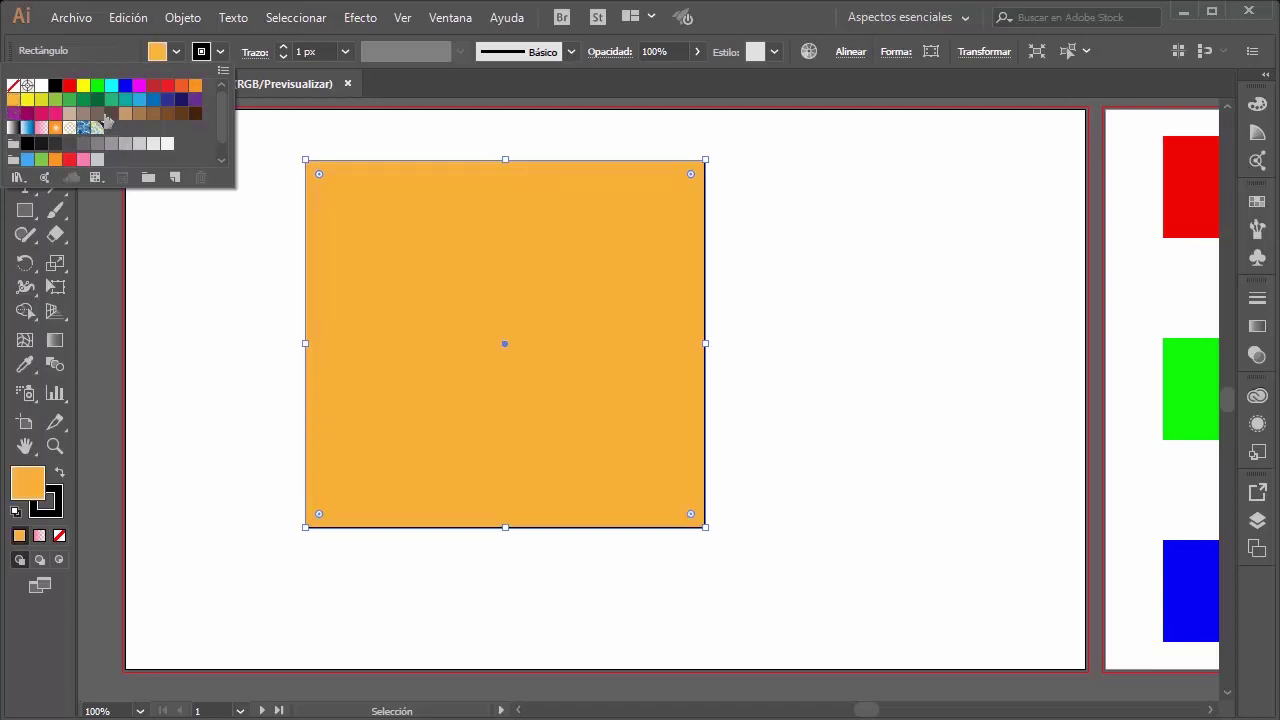
{"action": "left_click", "coordinate": [125, 113]}
{"action": "left_click", "coordinate": [167, 99]}
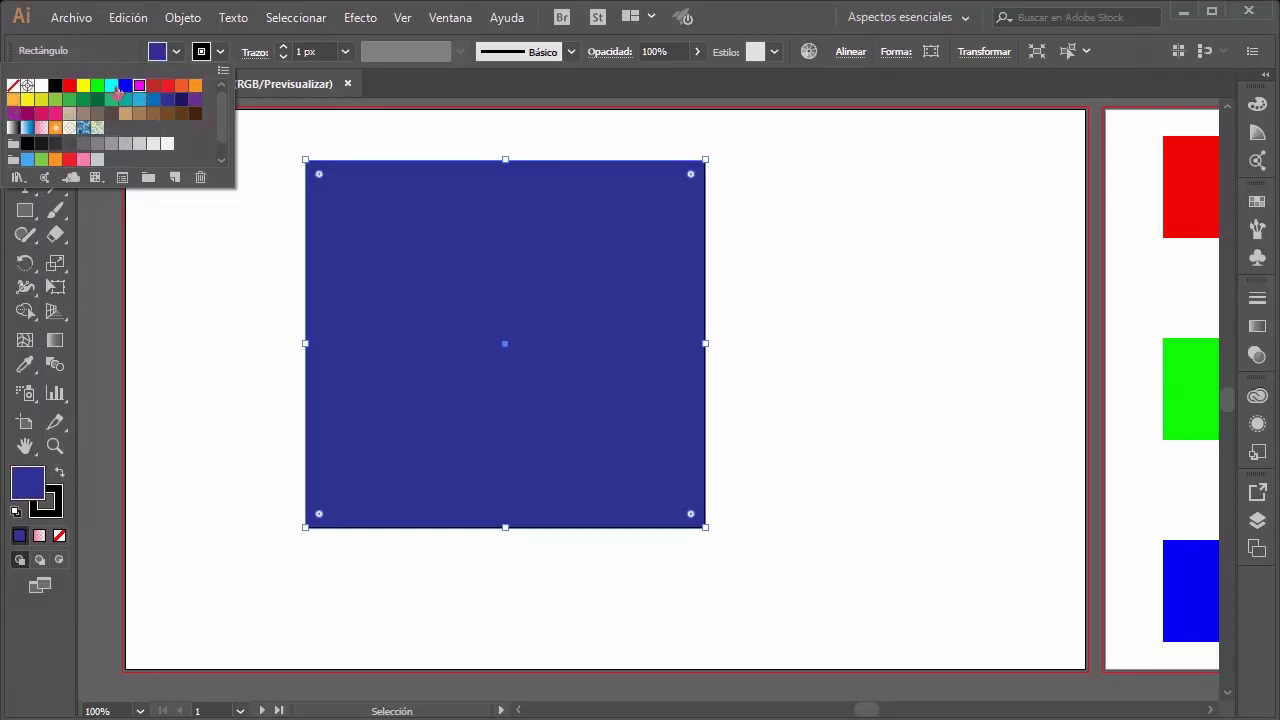
{"action": "left_click", "coordinate": [139, 113]}
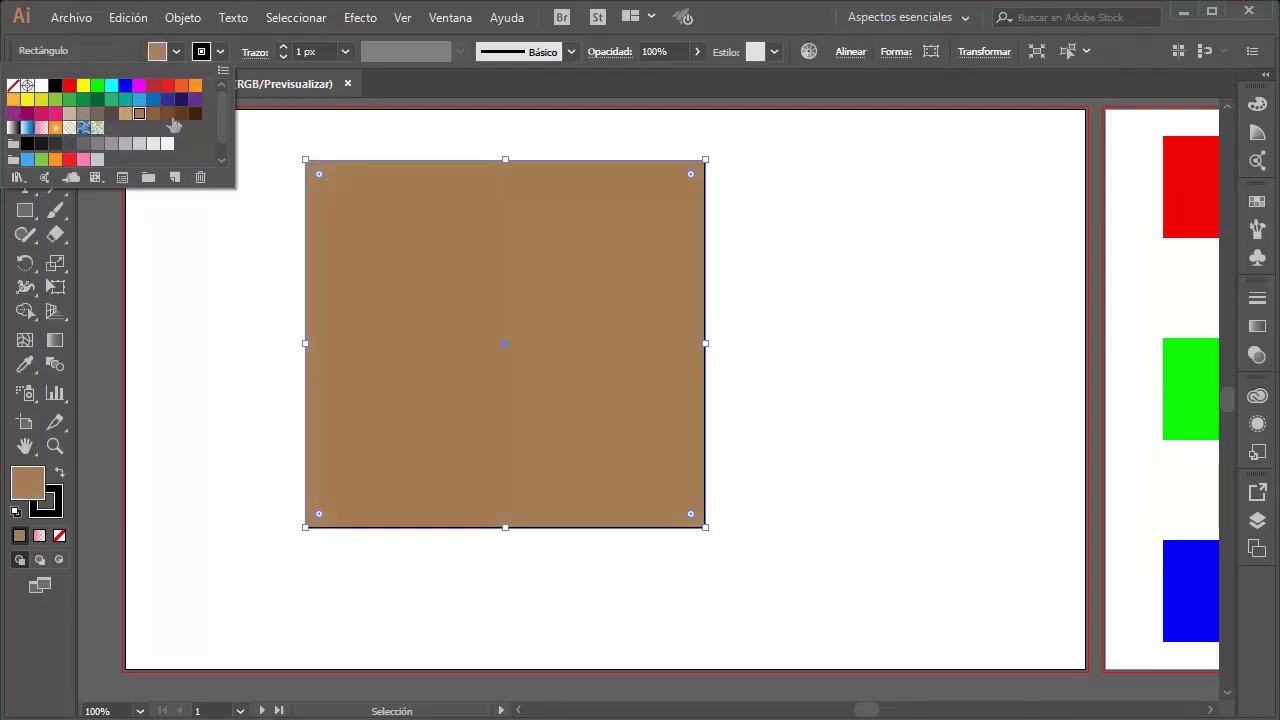
{"action": "left_click", "coordinate": [181, 113]}
{"action": "left_click", "coordinate": [118, 100]}
{"action": "left_click", "coordinate": [77, 99]}
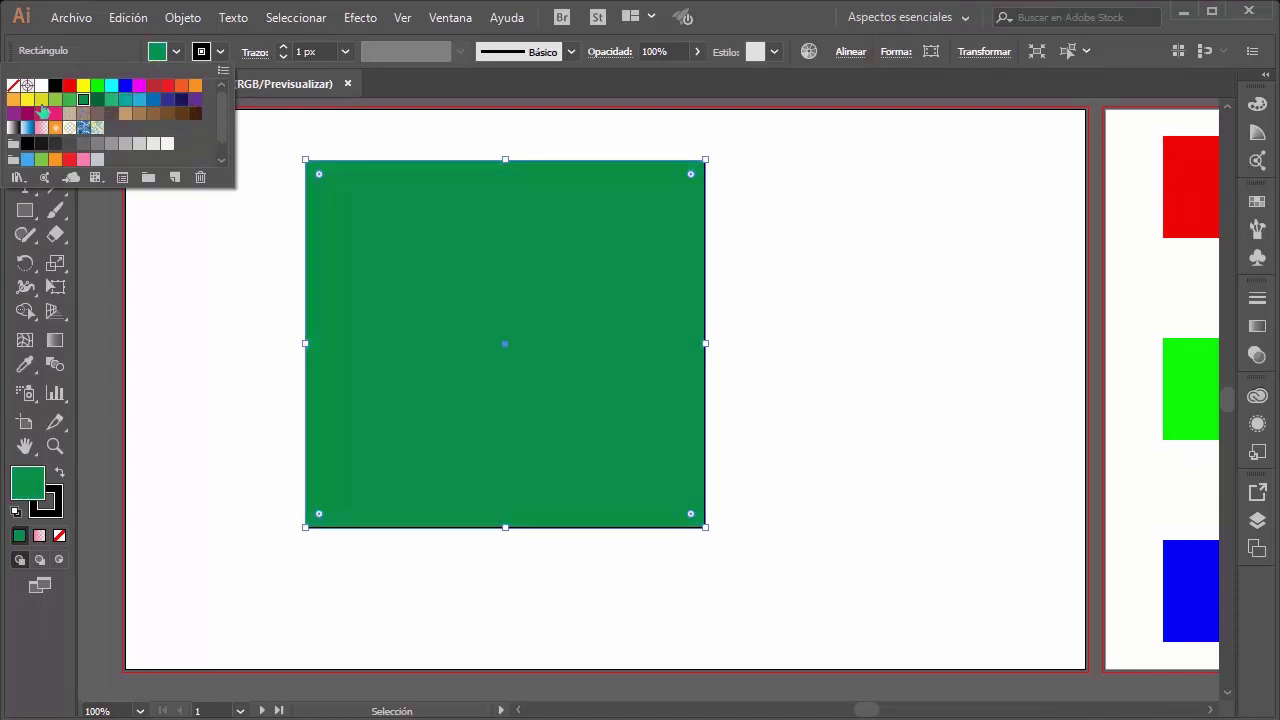
{"action": "left_click", "coordinate": [84, 114]}
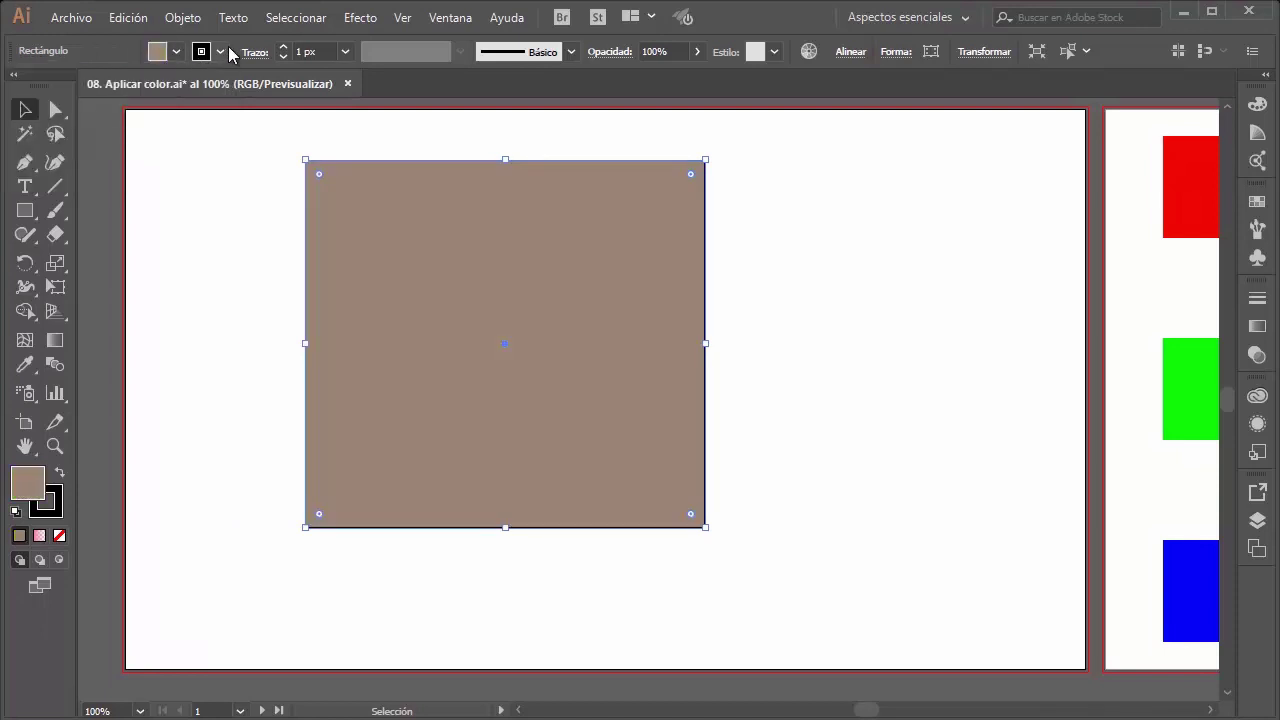
{"action": "left_click", "coordinate": [297, 188]}
{"action": "left_click", "coordinate": [221, 52]}
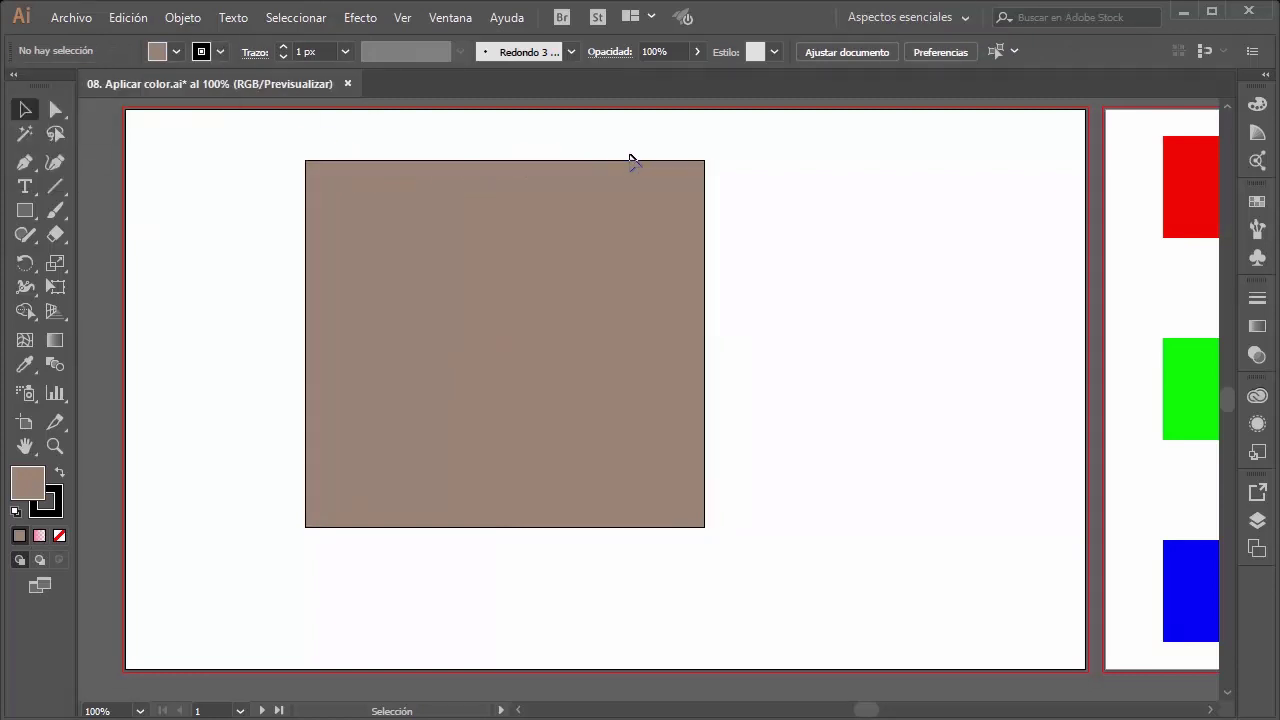
Step: Give the greyish brown rectangle a red outline from the Stroke swatches
{"action": "left_click", "coordinate": [220, 52]}
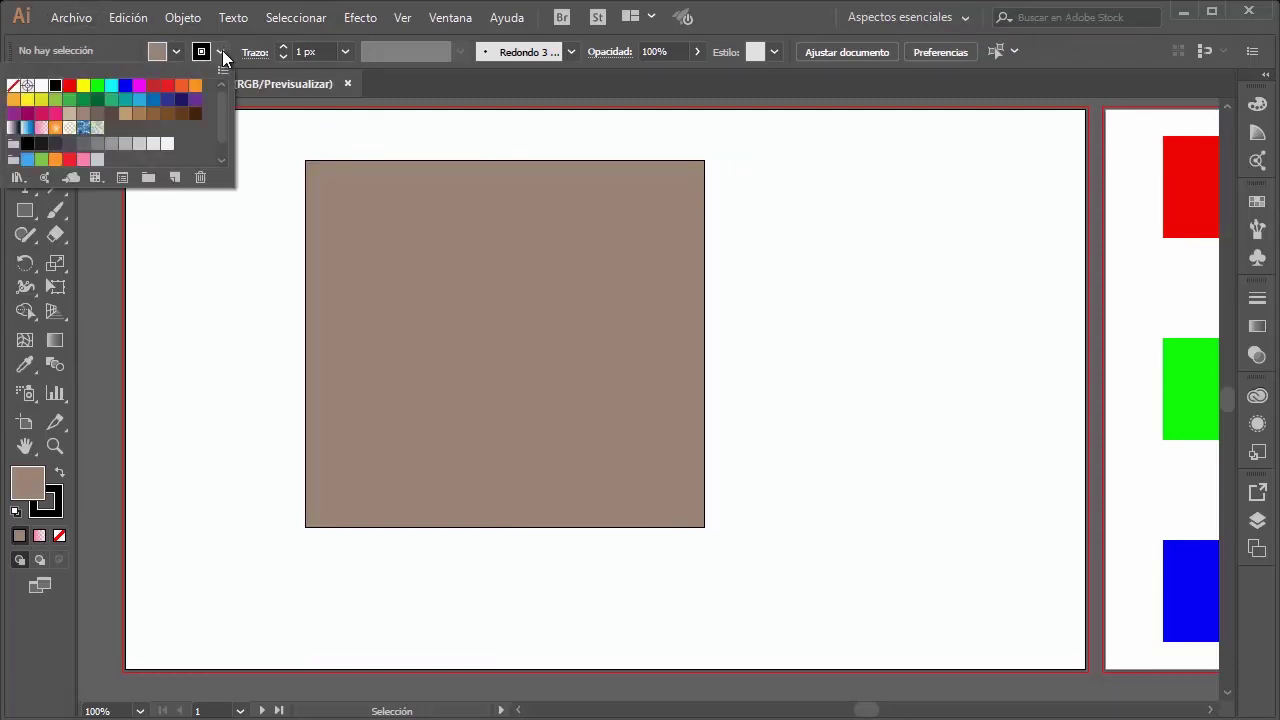
{"action": "left_click", "coordinate": [69, 86]}
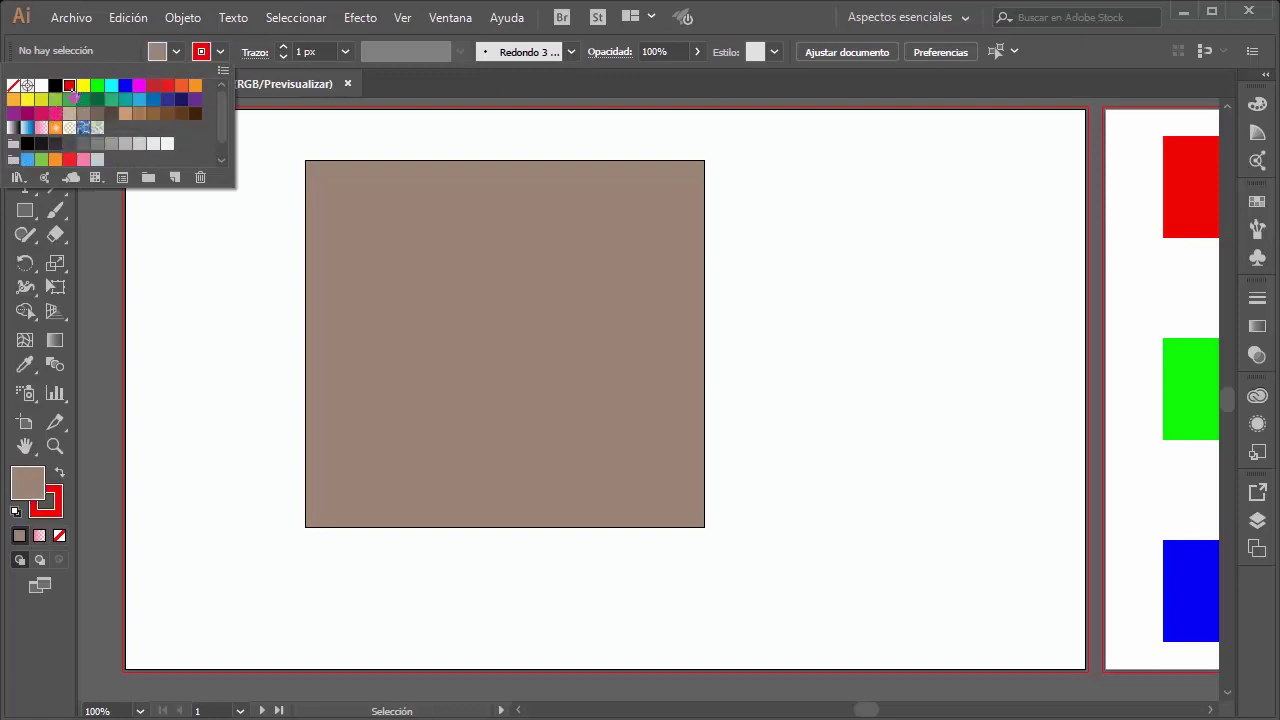
{"action": "left_click", "coordinate": [222, 53]}
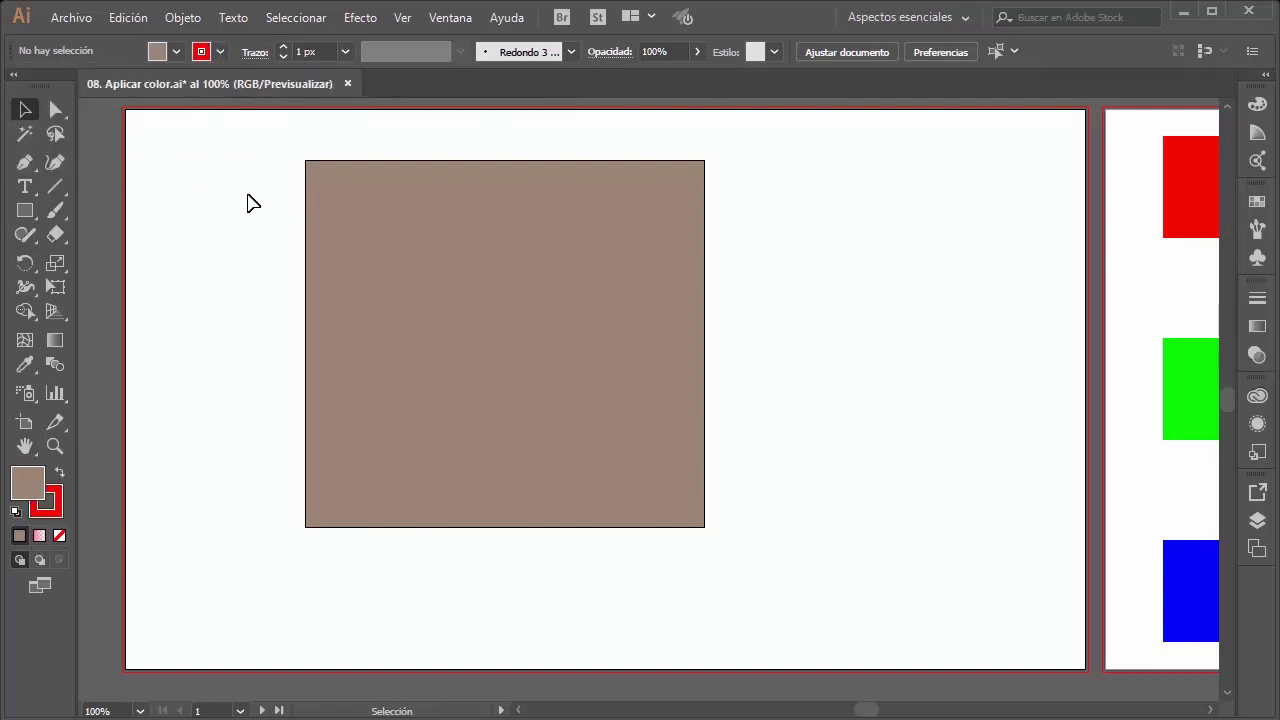
{"action": "left_click", "coordinate": [350, 172]}
{"action": "left_click", "coordinate": [220, 52]}
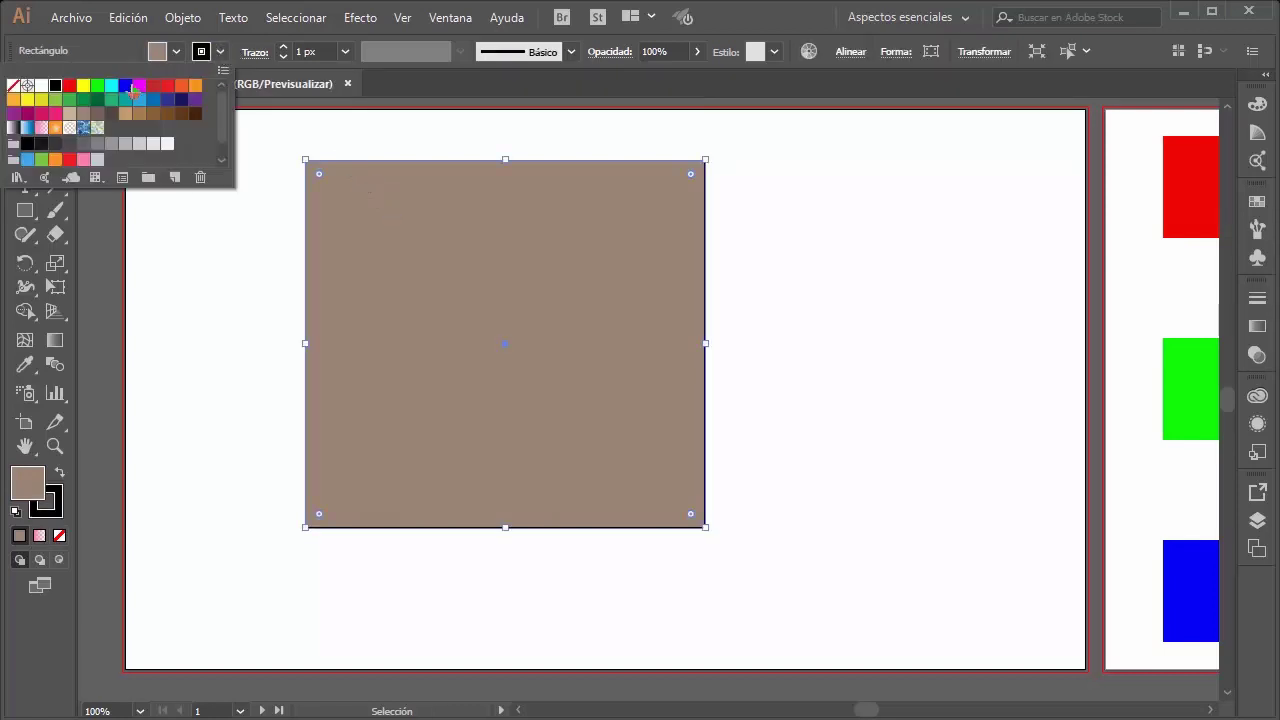
{"action": "left_click", "coordinate": [70, 87]}
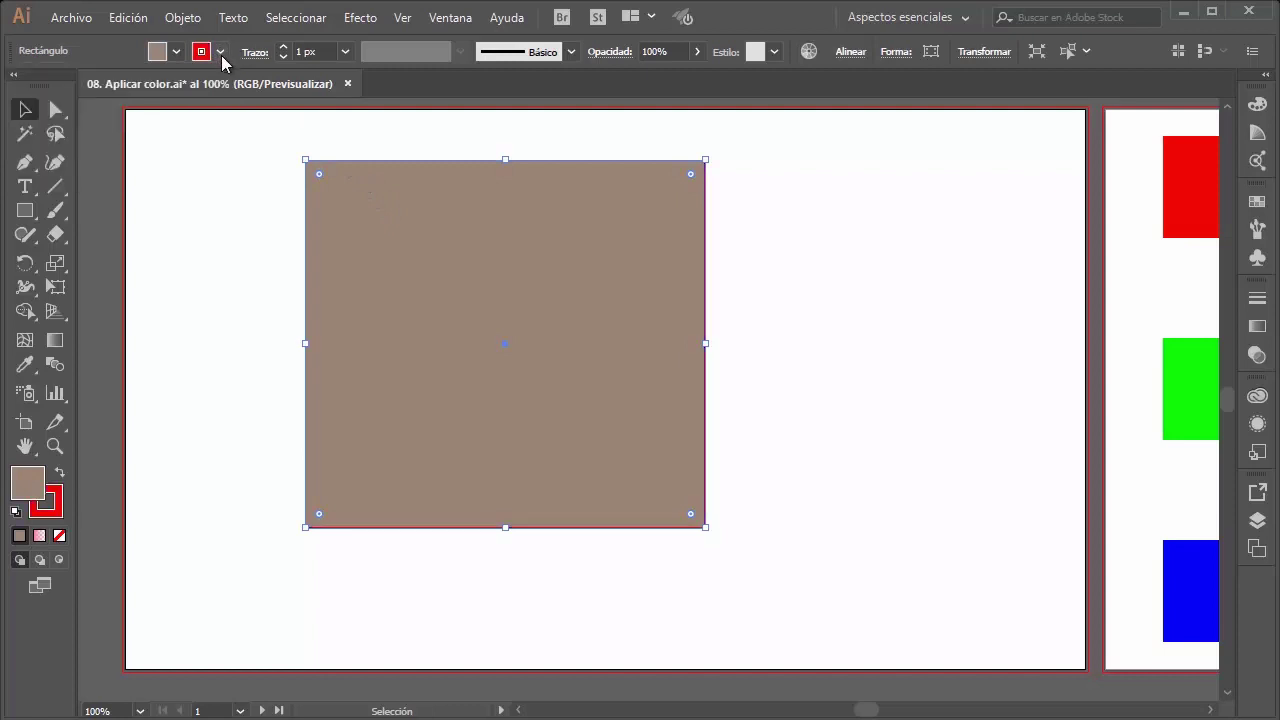
{"action": "left_click", "coordinate": [409, 150]}
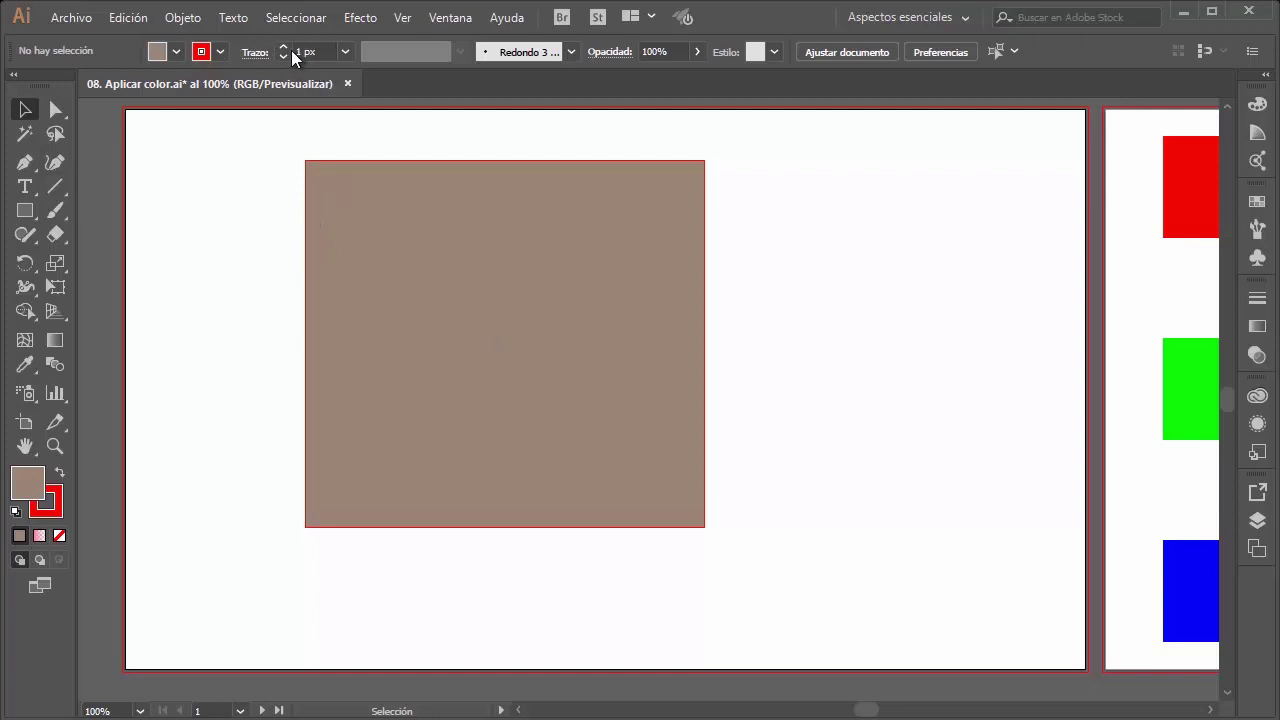
{"action": "key", "text": "ctrl+z"}
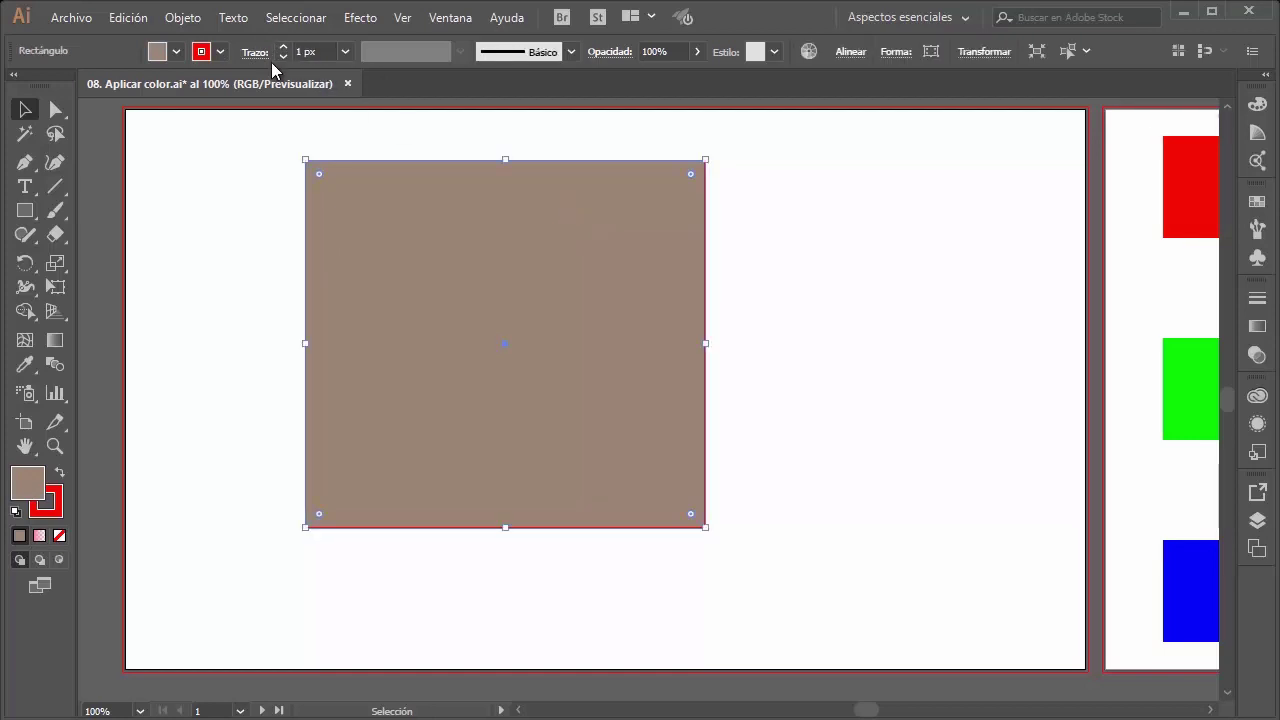
Step: Raise the red outline's stroke weight to 10 px
{"action": "left_click", "coordinate": [283, 47]}
{"action": "left_click", "coordinate": [283, 47]}
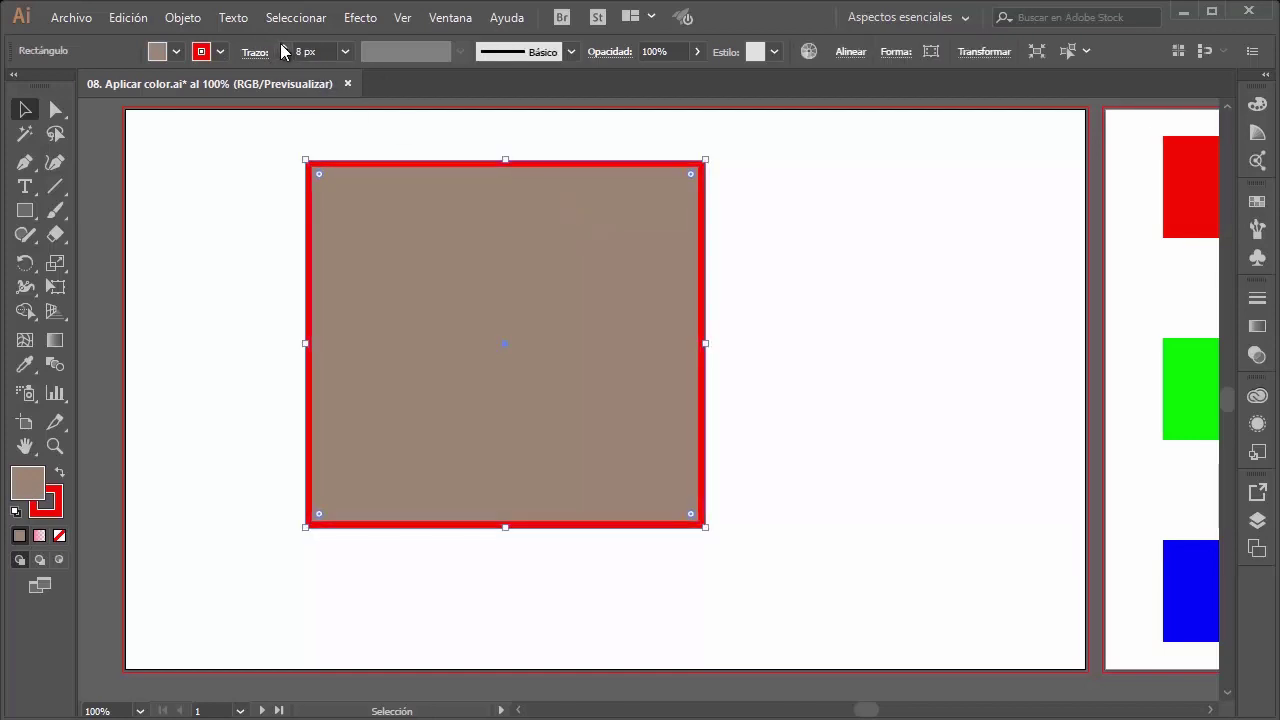
{"action": "left_click", "coordinate": [872, 262]}
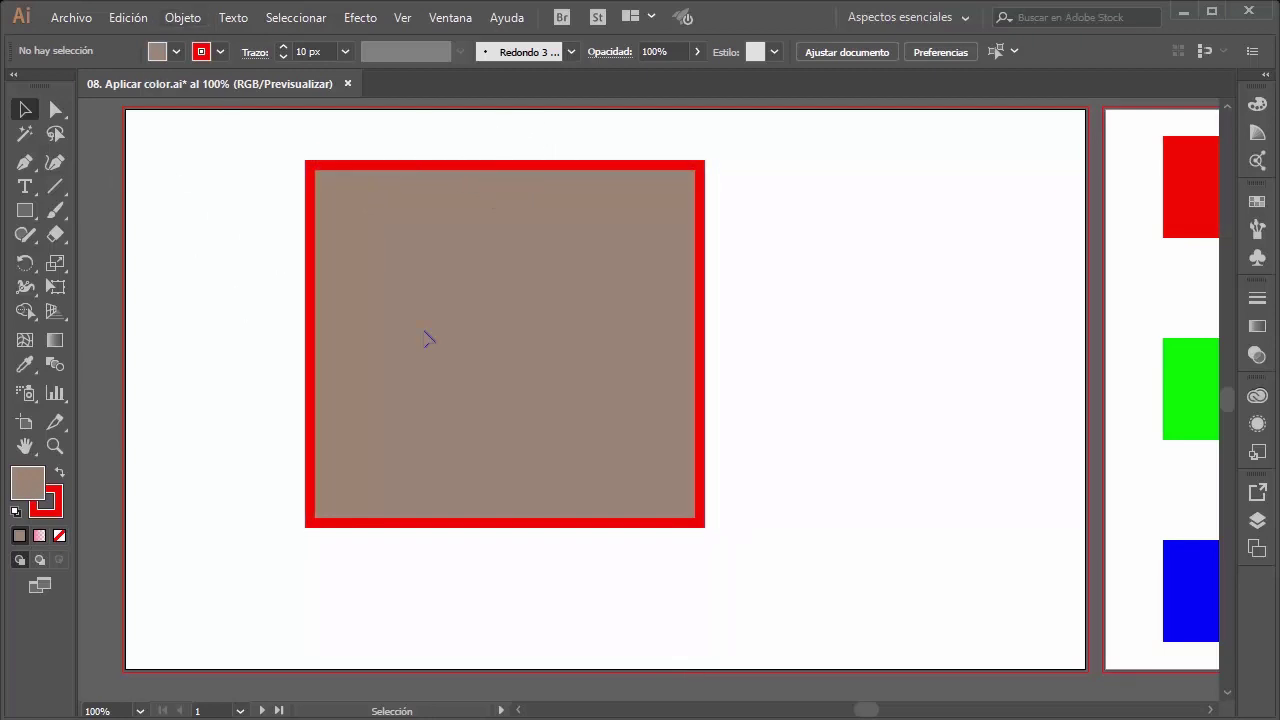
{"action": "key", "text": "ctrl+a"}
Step: Try green and cyan fills on the rectangle, returning to brown
{"action": "left_click", "coordinate": [176, 51]}
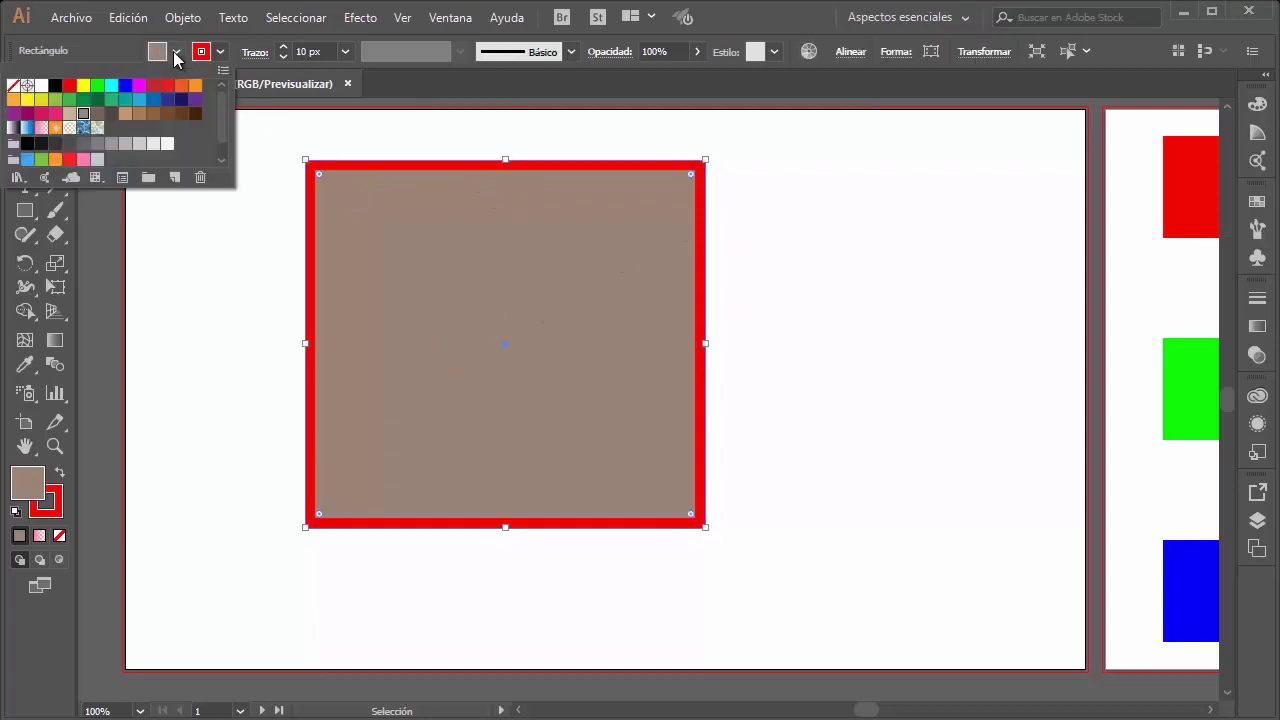
{"action": "left_click", "coordinate": [111, 99]}
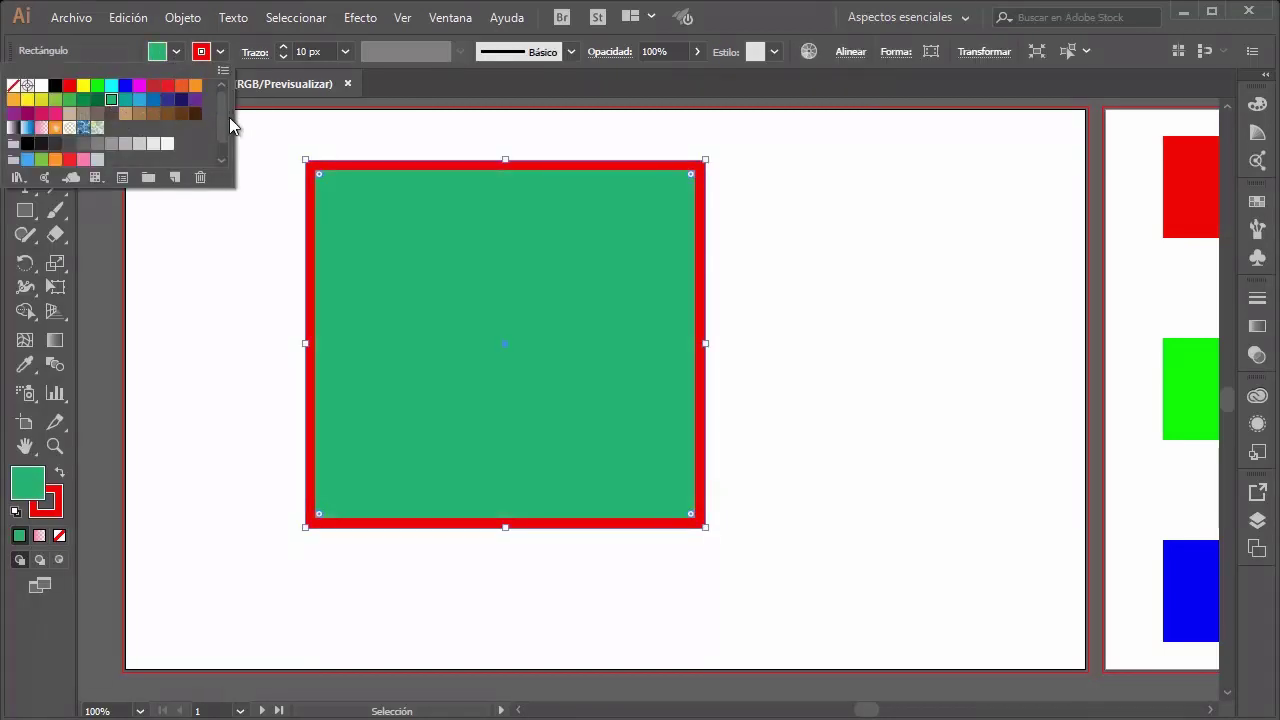
{"action": "left_click", "coordinate": [92, 100]}
{"action": "left_click", "coordinate": [167, 113]}
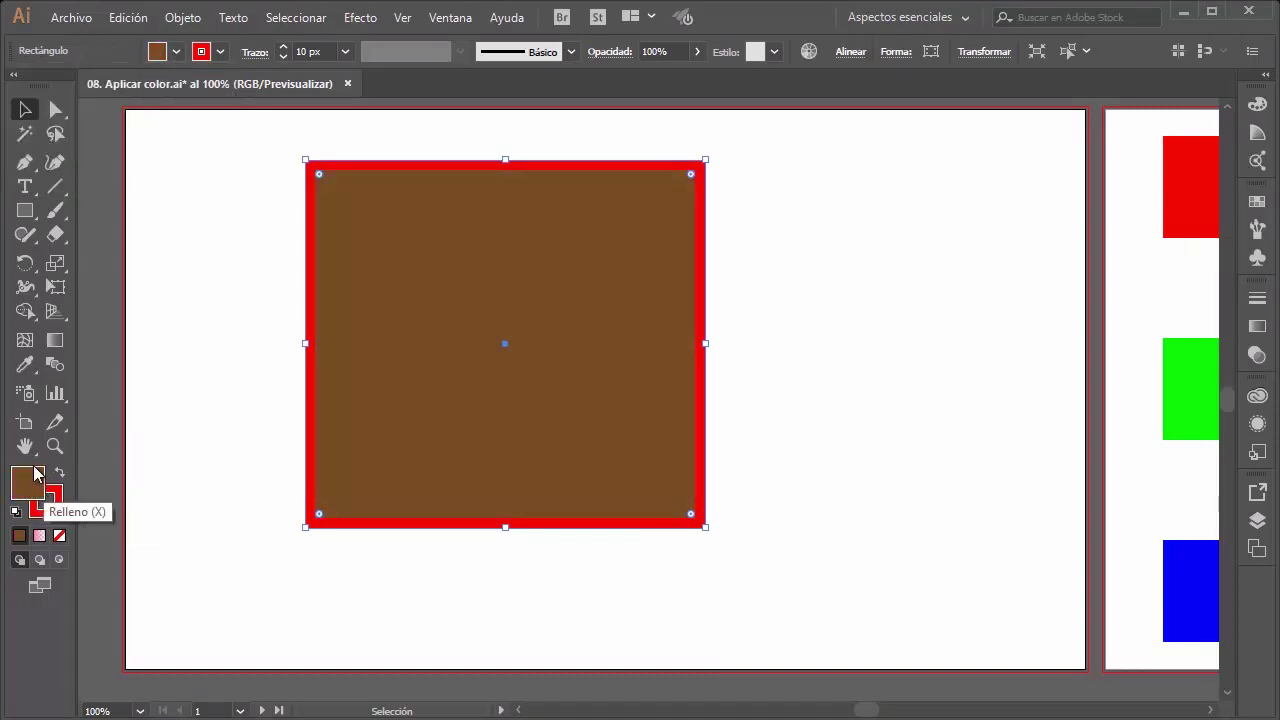
Step: Change the square's outline to the orange stroke swatch, then reselect the square
{"action": "left_click", "coordinate": [176, 51]}
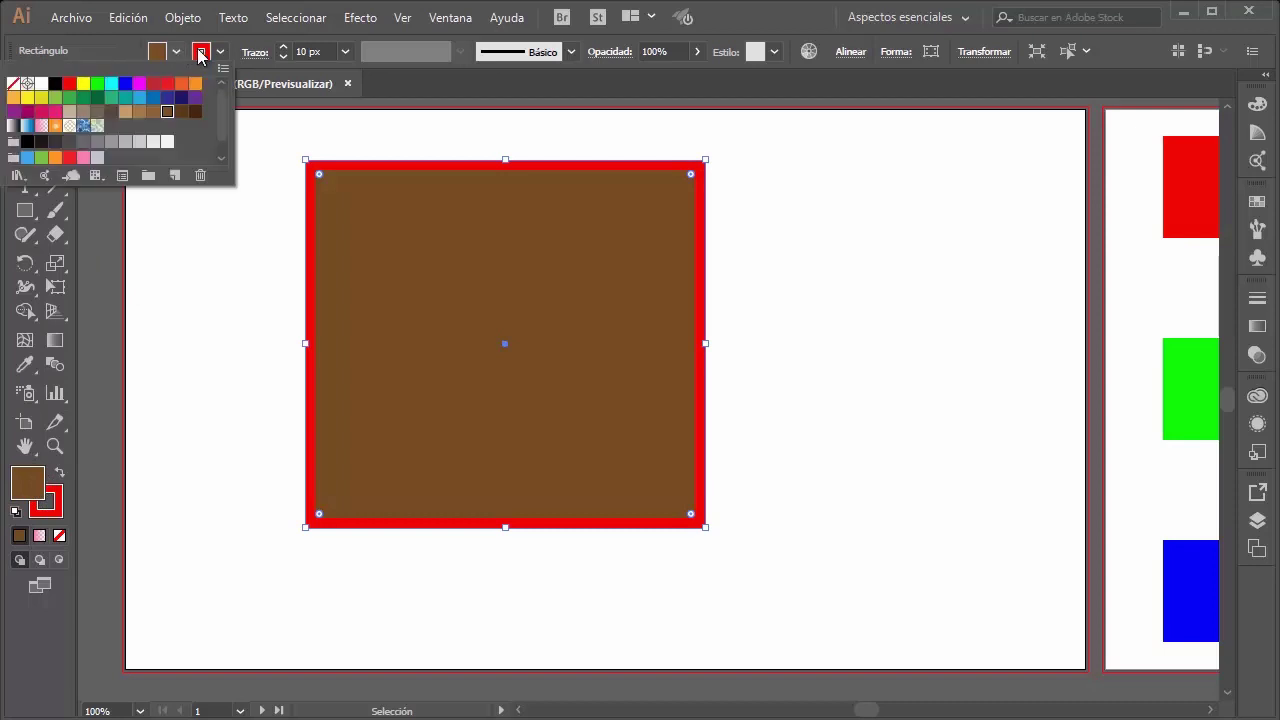
{"action": "left_click", "coordinate": [220, 51]}
{"action": "left_click", "coordinate": [195, 86]}
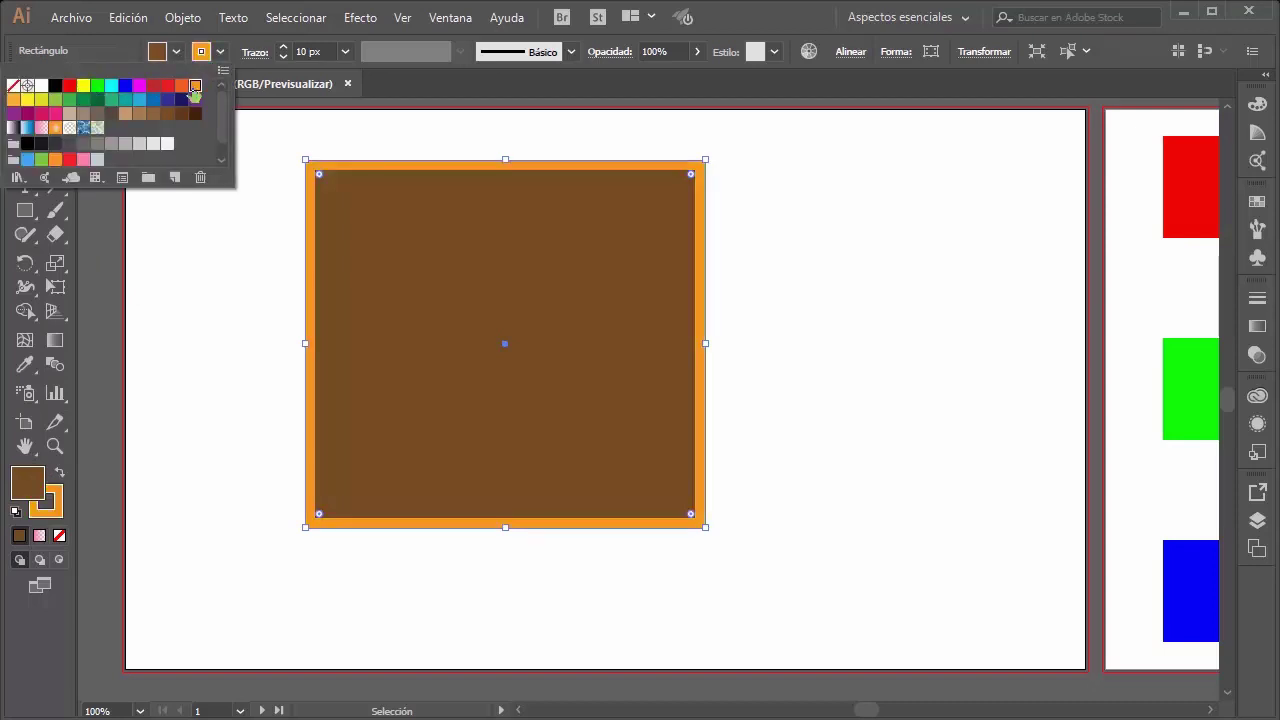
{"action": "left_click", "coordinate": [212, 475]}
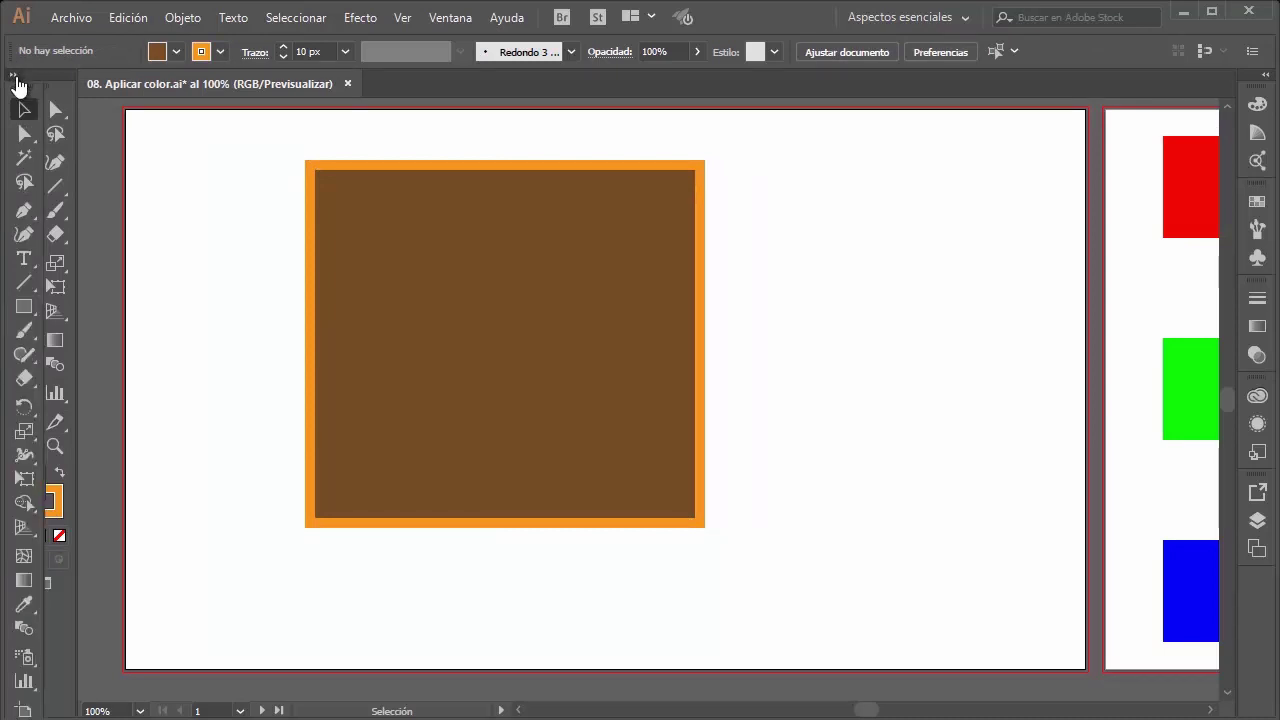
{"action": "left_click", "coordinate": [14, 75]}
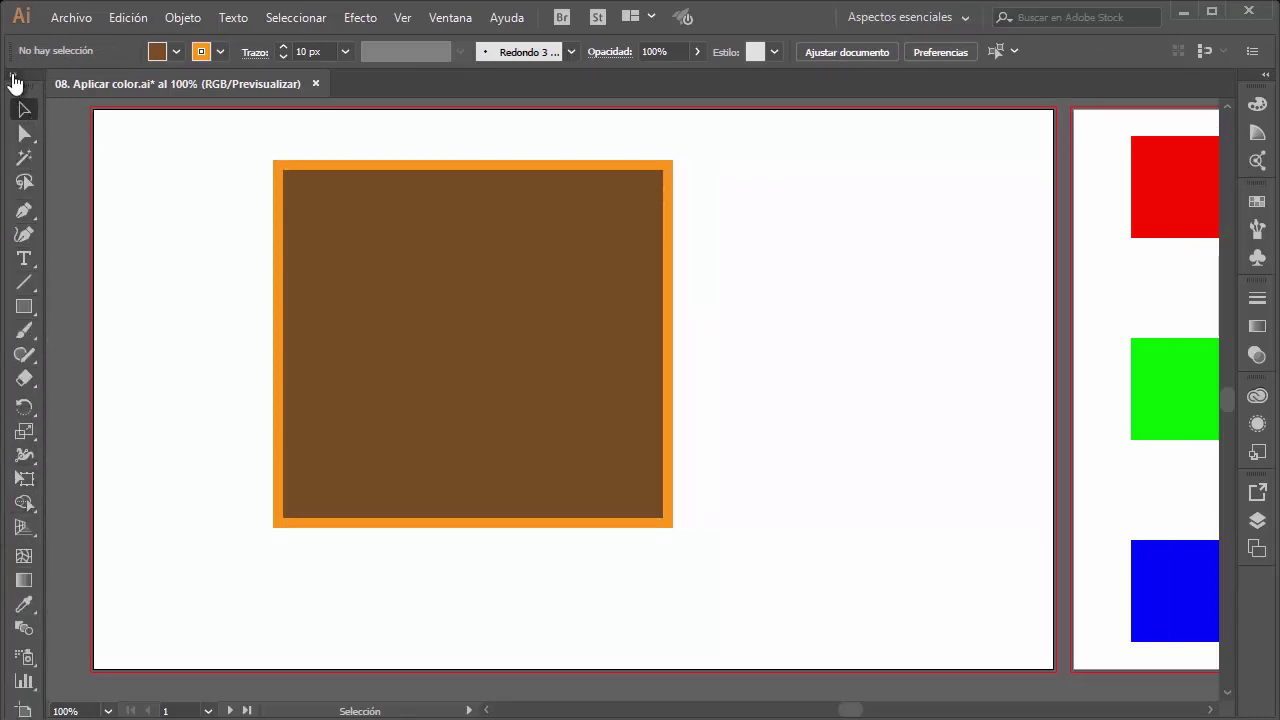
{"action": "left_click", "coordinate": [14, 80]}
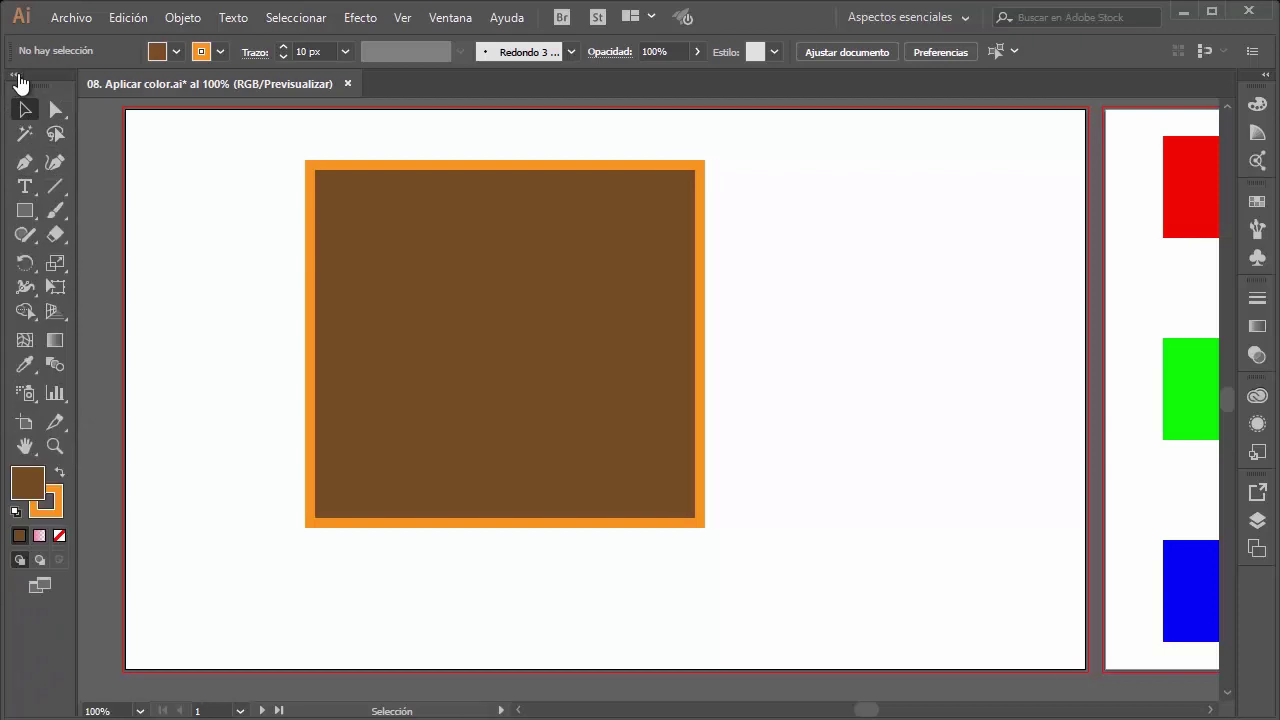
{"action": "left_click", "coordinate": [365, 265]}
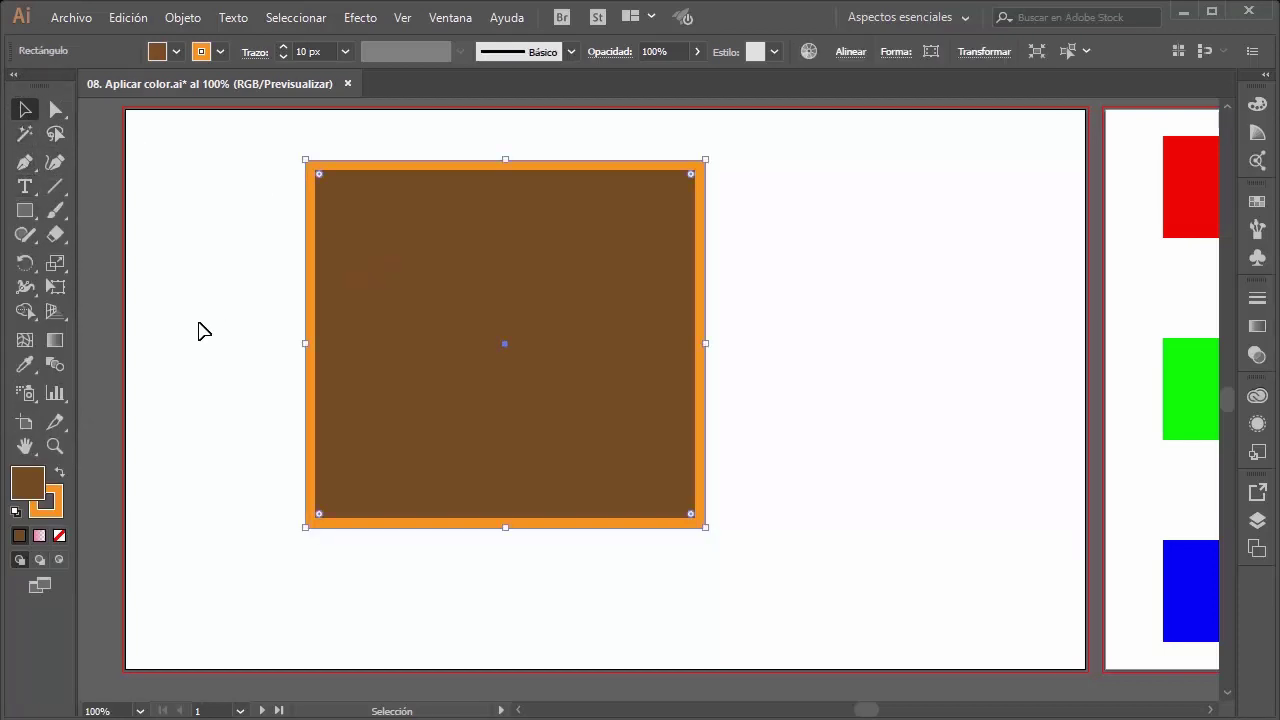
Step: Set the square's fill to green through the Color Picker
{"action": "left_click", "coordinate": [48, 512]}
{"action": "left_click", "coordinate": [37, 487]}
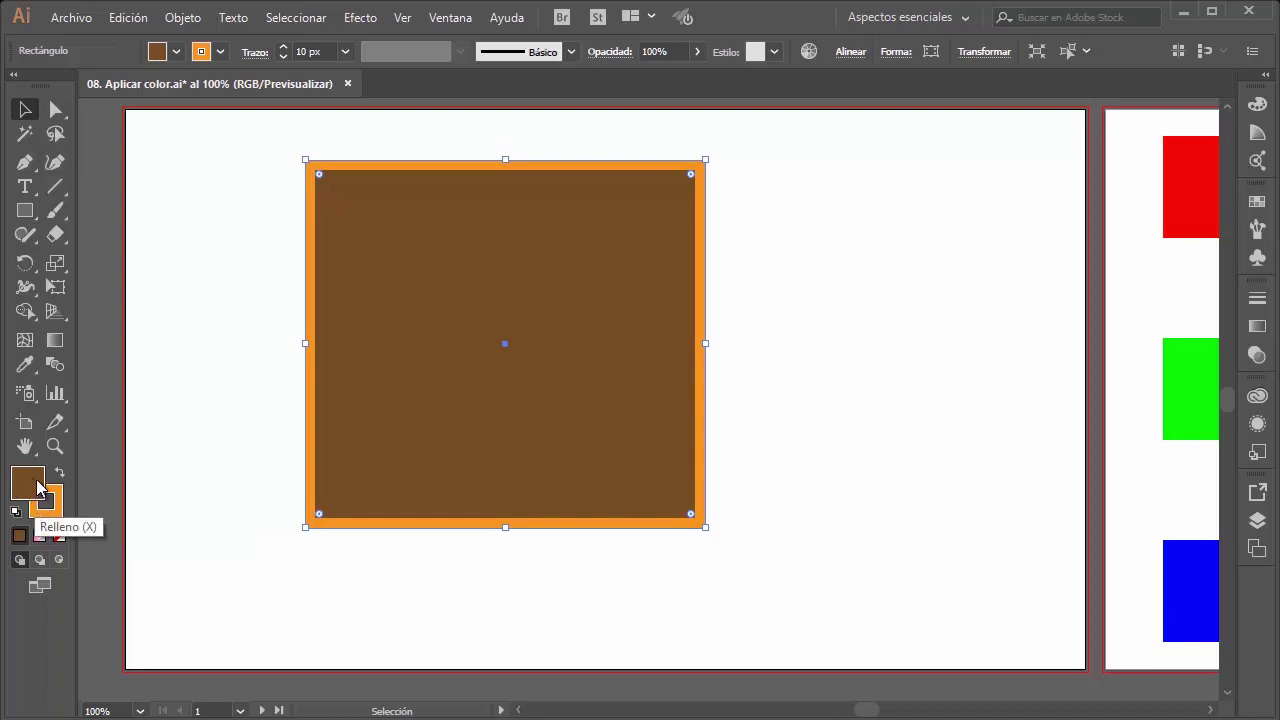
{"action": "double_click", "coordinate": [35, 493]}
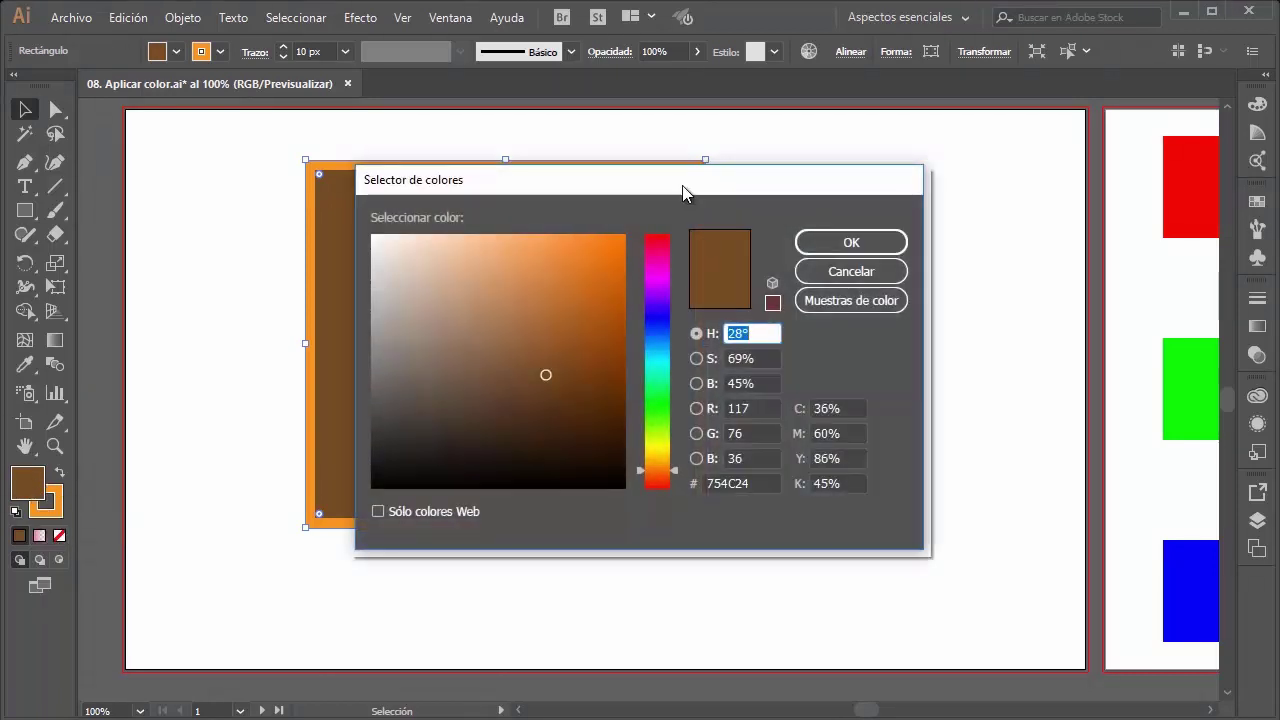
{"action": "left_click_drag", "start_coordinate": [679, 180], "coordinate": [733, 173]}
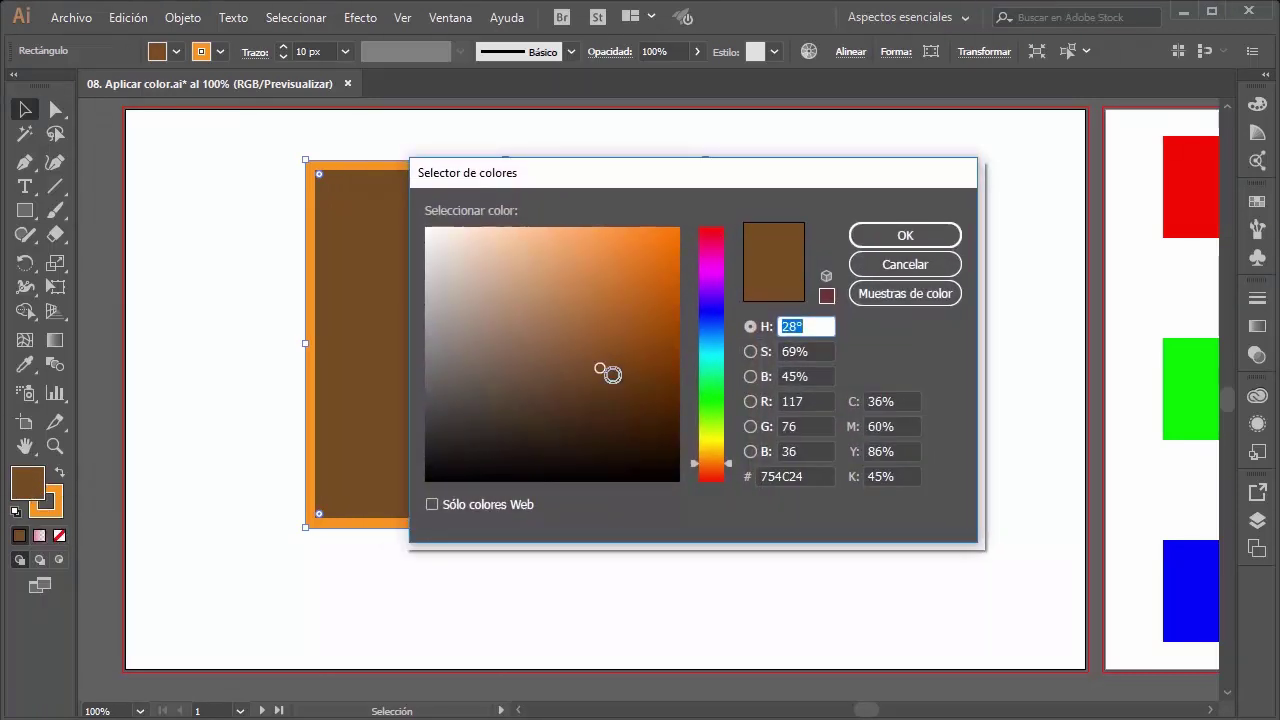
{"action": "mouse_move", "coordinate": [610, 364]}
{"action": "left_mouse_down"}
{"action": "mouse_move", "coordinate": [562, 262]}
{"action": "mouse_move", "coordinate": [460, 373]}
{"action": "mouse_move", "coordinate": [463, 329]}
{"action": "mouse_move", "coordinate": [526, 297]}
{"action": "mouse_move", "coordinate": [557, 403]}
{"action": "mouse_move", "coordinate": [621, 420]}
{"action": "mouse_move", "coordinate": [649, 320]}
{"action": "left_mouse_up"}
{"action": "mouse_move", "coordinate": [700, 371]}
{"action": "left_mouse_down"}
{"action": "mouse_move", "coordinate": [700, 414]}
{"action": "mouse_move", "coordinate": [700, 400]}
{"action": "left_mouse_up"}
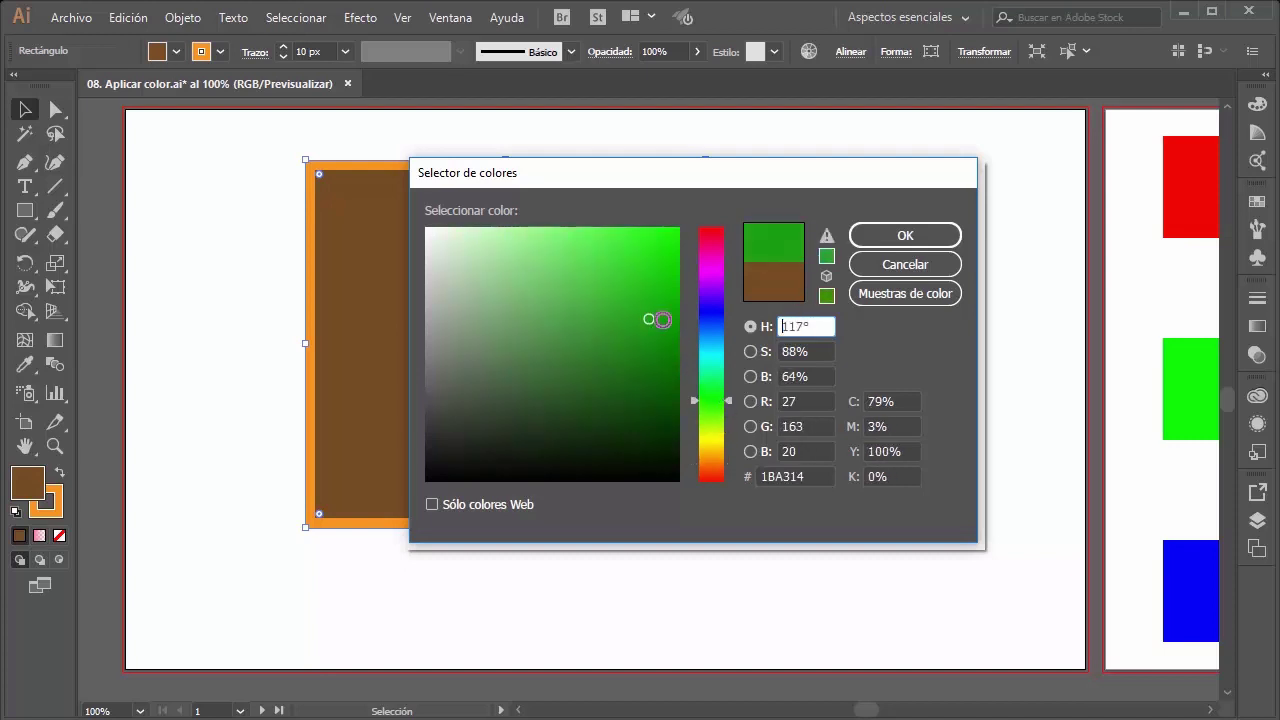
{"action": "left_click", "coordinate": [896, 234]}
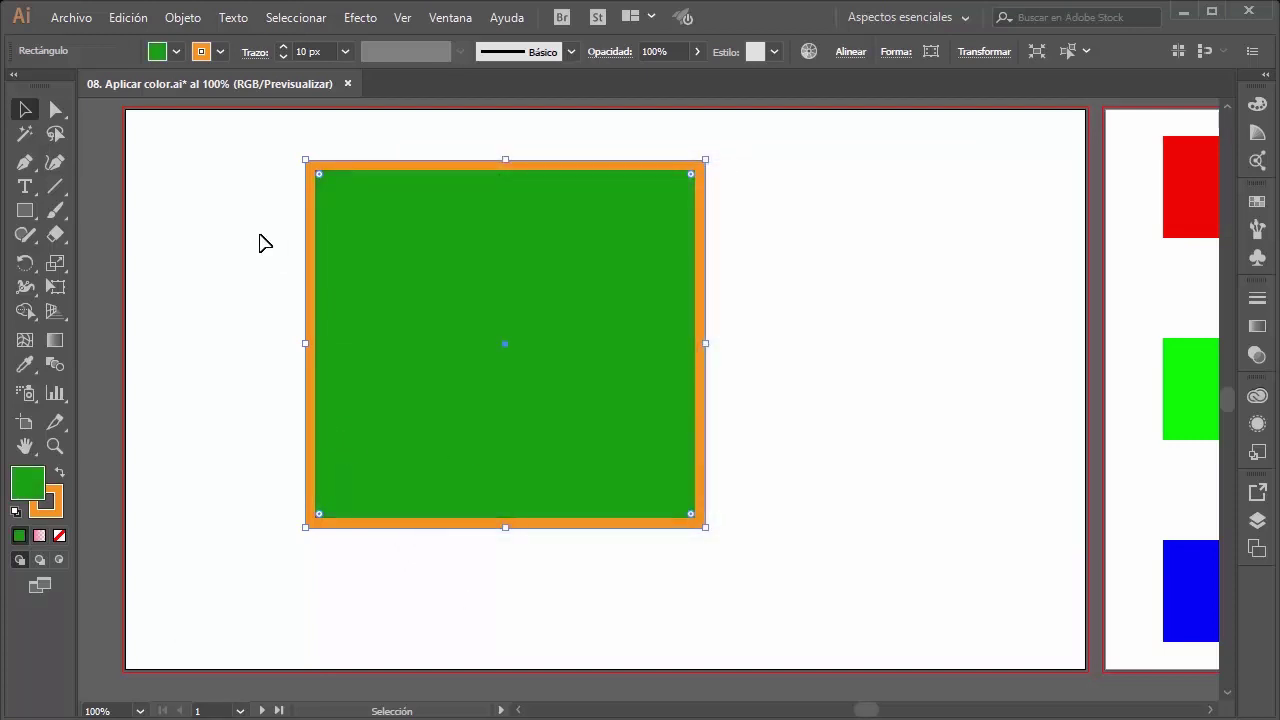
Step: Make the outline purple in the Color Picker, then experiment with the Color panel spectrum
{"action": "double_click", "coordinate": [46, 505]}
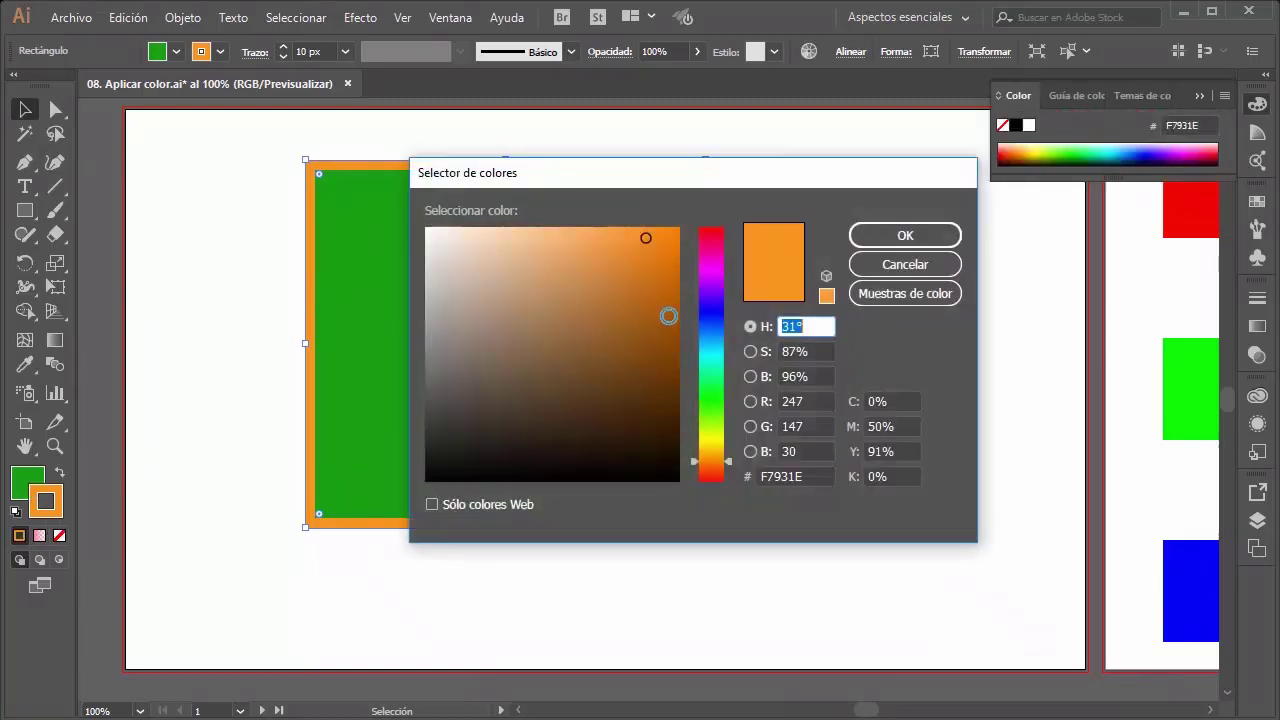
{"action": "left_click_drag", "start_coordinate": [594, 283], "coordinate": [538, 370]}
{"action": "left_click_drag", "start_coordinate": [712, 334], "coordinate": [670, 288]}
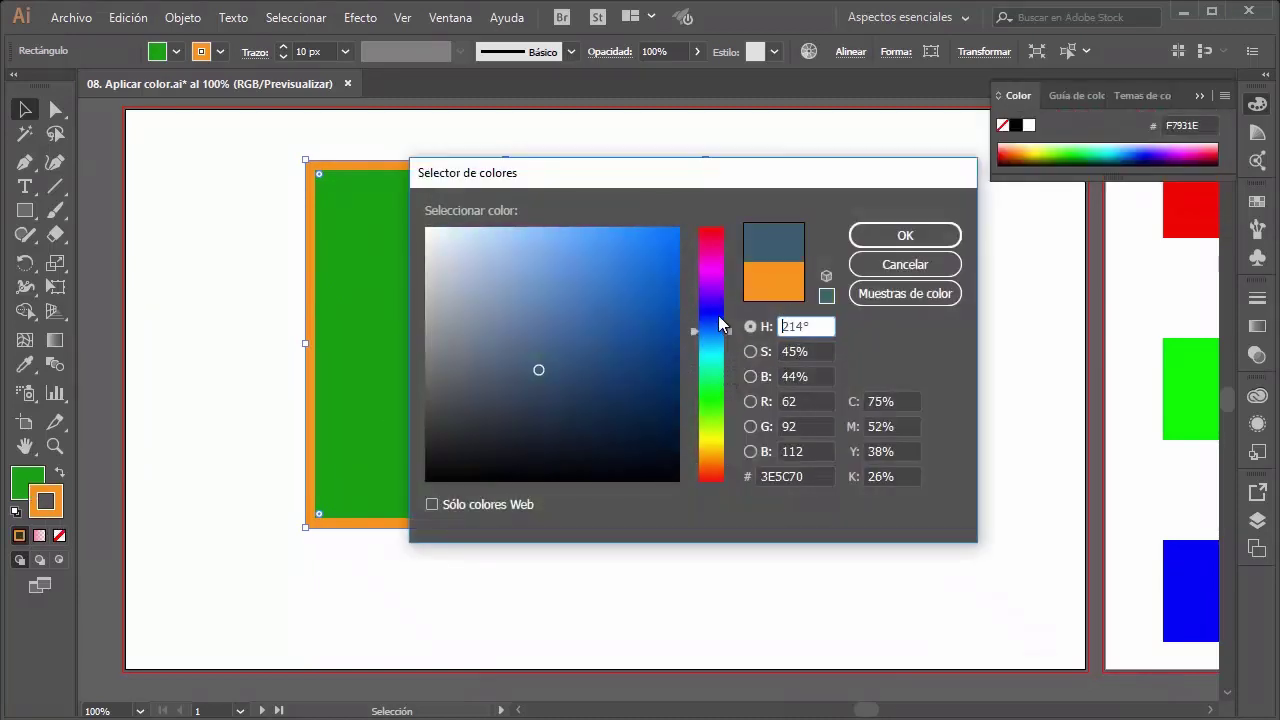
{"action": "left_click", "coordinate": [565, 307]}
{"action": "left_click", "coordinate": [869, 240]}
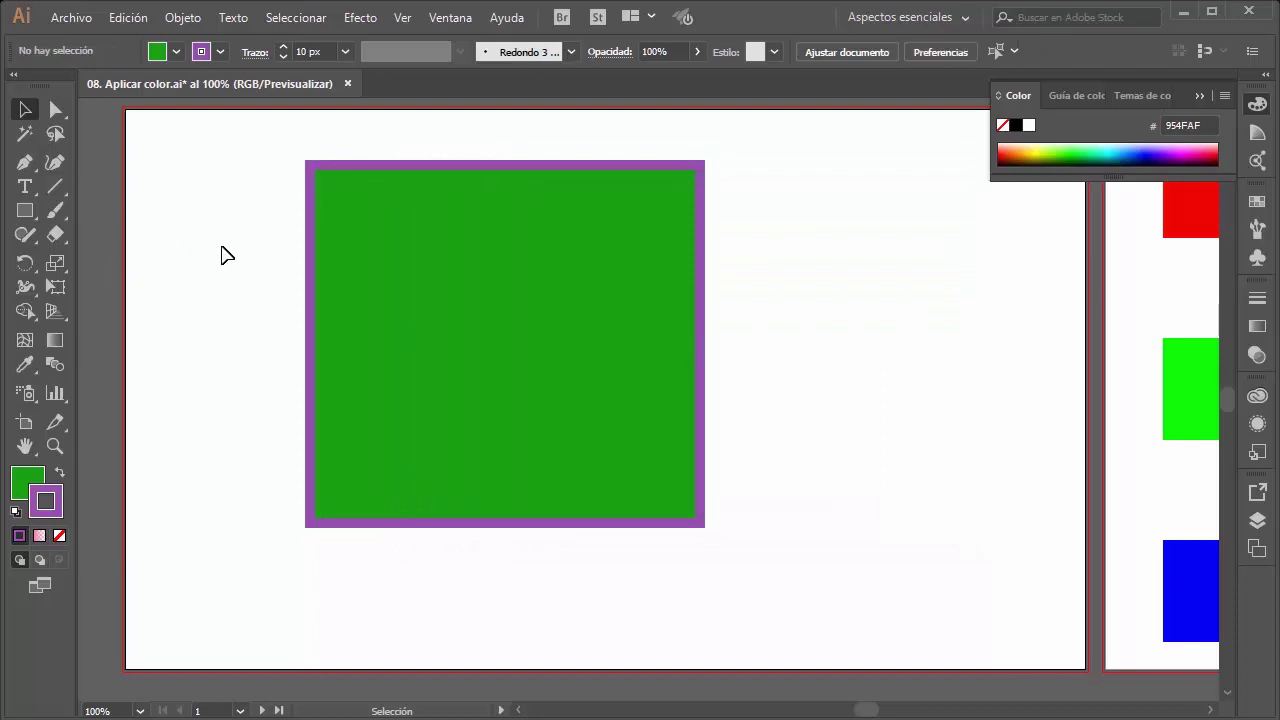
{"action": "left_click_drag", "start_coordinate": [1032, 179], "coordinate": [1037, 283]}
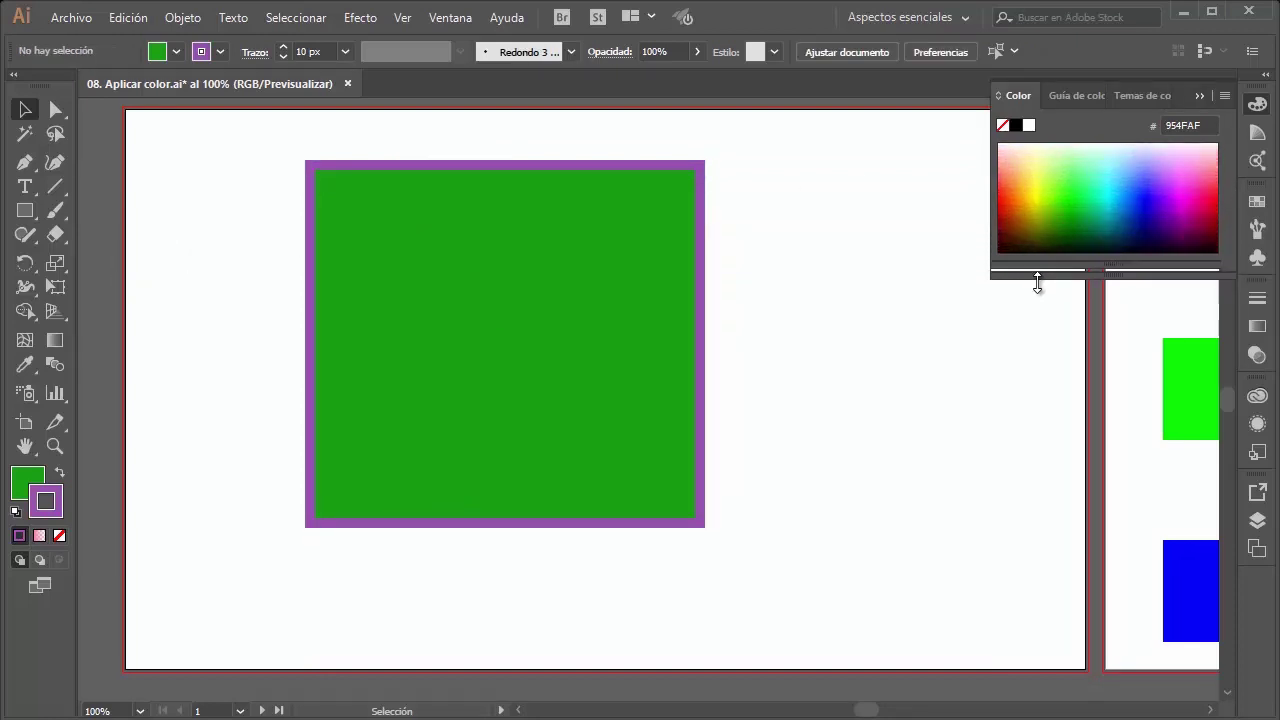
{"action": "left_click", "coordinate": [400, 292]}
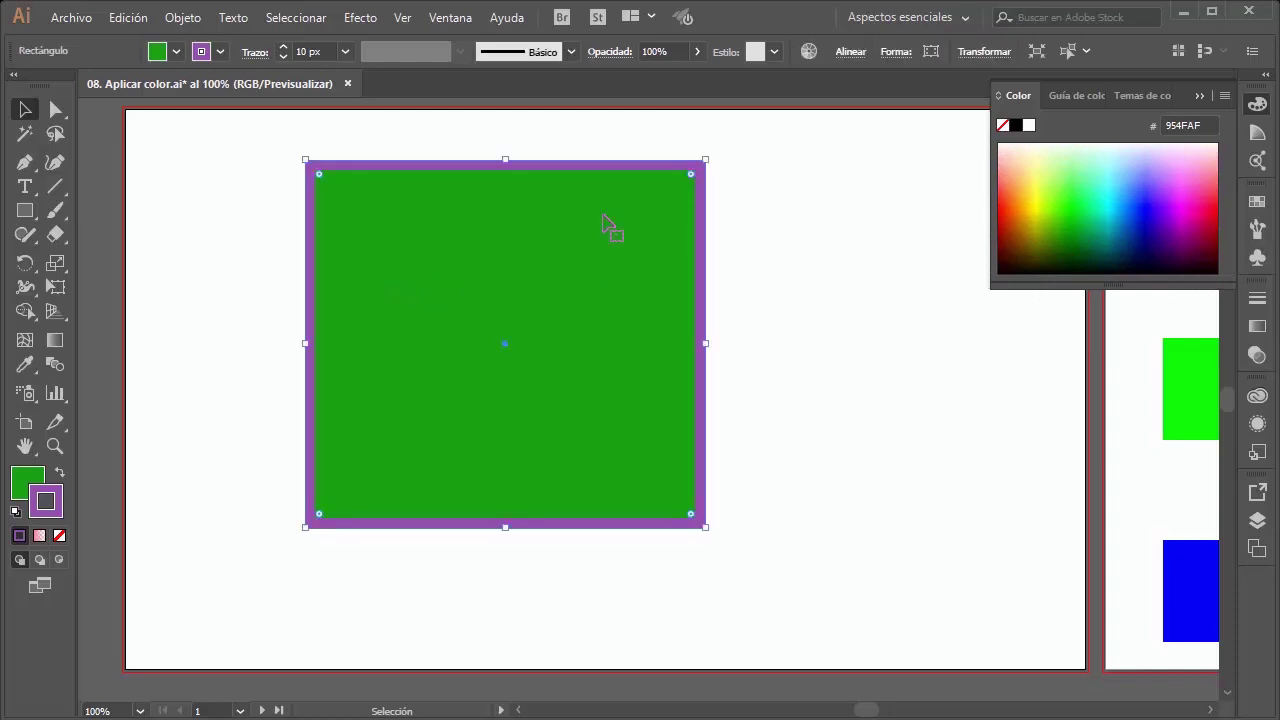
{"action": "left_click", "coordinate": [1057, 169]}
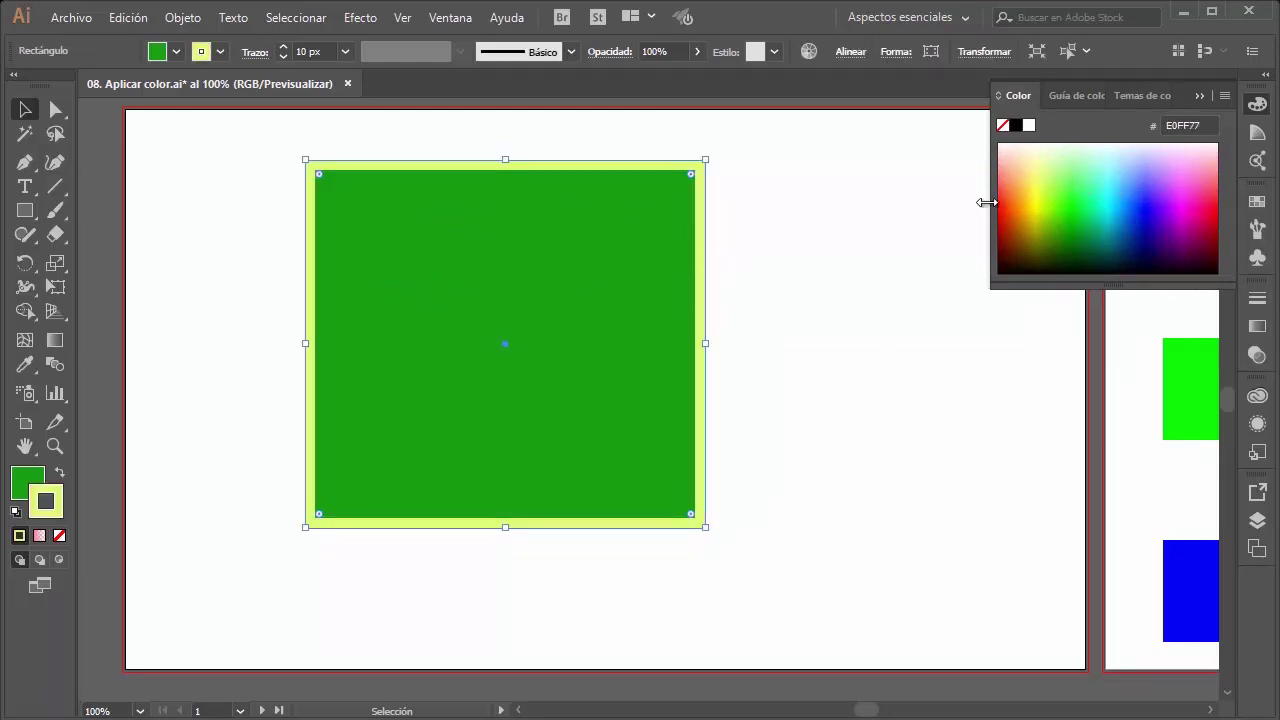
{"action": "mouse_move", "coordinate": [1066, 165]}
{"action": "left_mouse_down"}
{"action": "mouse_move", "coordinate": [1080, 200]}
{"action": "mouse_move", "coordinate": [1068, 205]}
{"action": "mouse_move", "coordinate": [1168, 217]}
{"action": "mouse_move", "coordinate": [1146, 200]}
{"action": "mouse_move", "coordinate": [1143, 177]}
{"action": "mouse_move", "coordinate": [1160, 165]}
{"action": "mouse_move", "coordinate": [1168, 218]}
{"action": "left_mouse_up"}
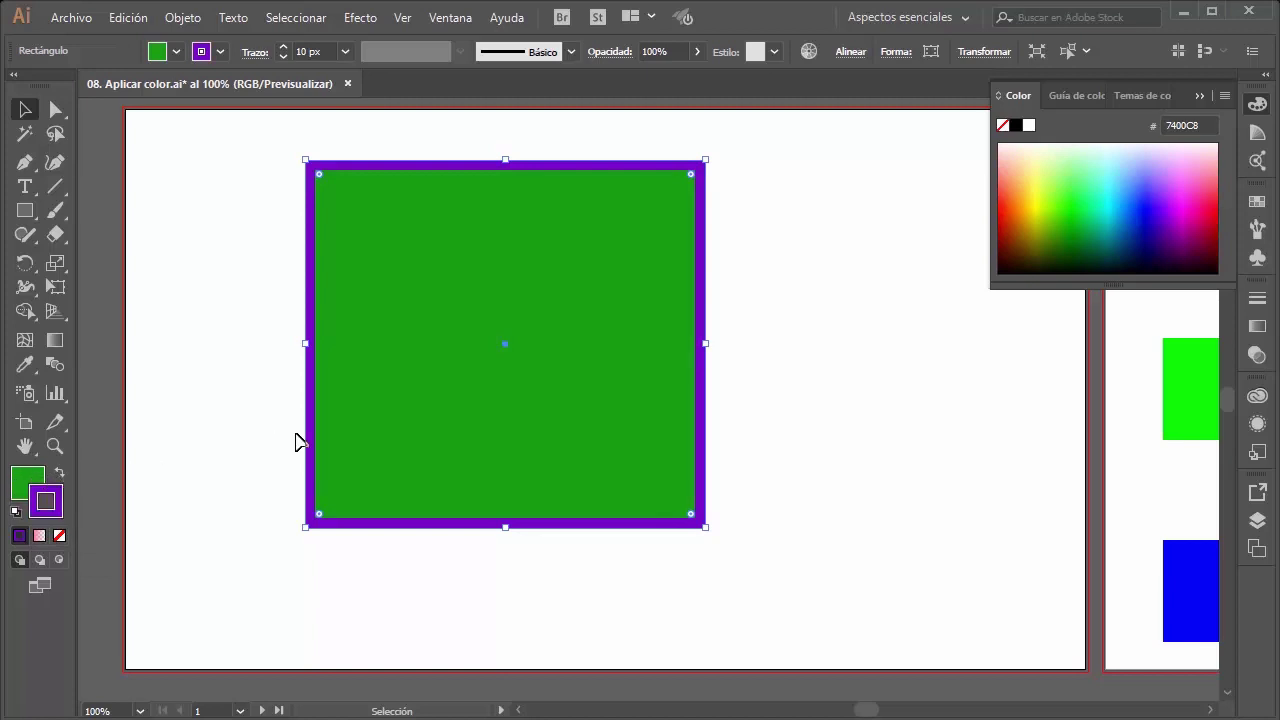
Step: Switch to editing the fill and turn the square red from the spectrum
{"action": "key", "text": "x"}
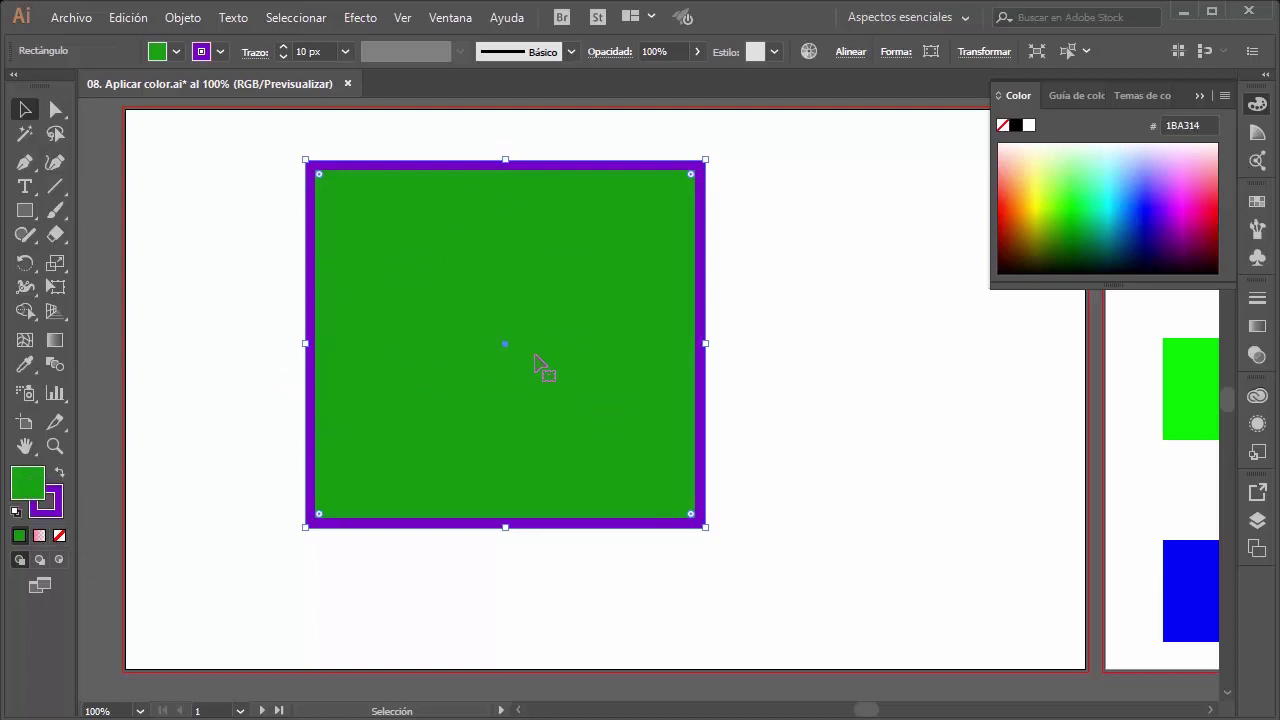
{"action": "key", "text": "x"}
{"action": "left_click", "coordinate": [27, 477]}
{"action": "key", "text": "x"}
{"action": "key", "text": "x"}
{"action": "key", "text": "x"}
{"action": "key", "text": "x"}
{"action": "key", "text": "x"}
{"action": "key", "text": "x"}
{"action": "left_click", "coordinate": [1008, 199]}
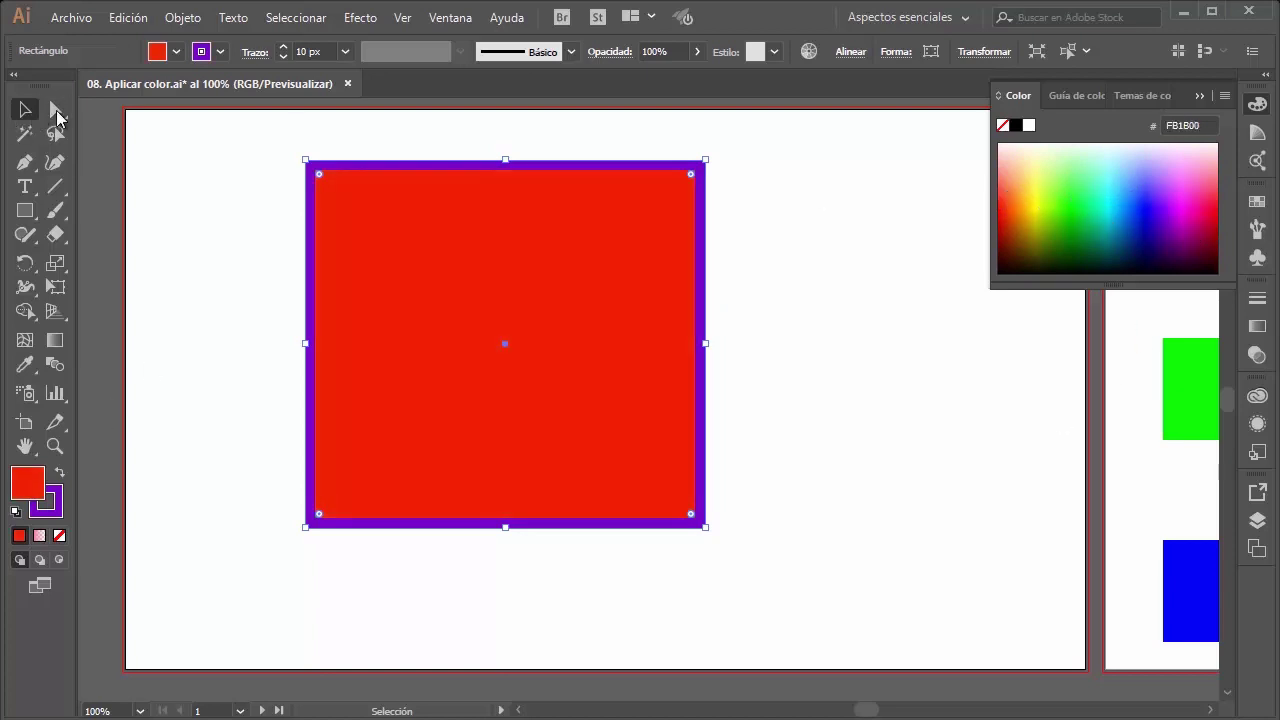
{"action": "left_click", "coordinate": [750, 196]}
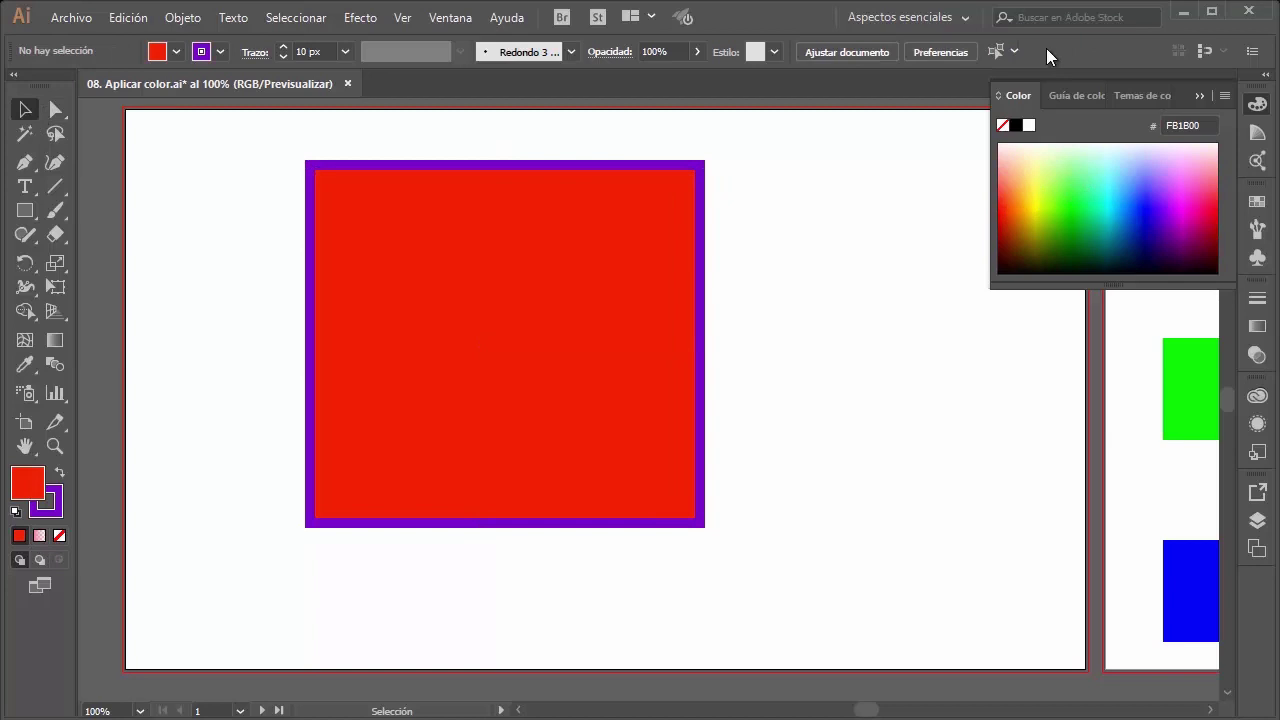
{"action": "left_click", "coordinate": [604, 281]}
Step: Set the stroke weight to 0 to remove the square's outline
{"action": "left_click", "coordinate": [284, 56]}
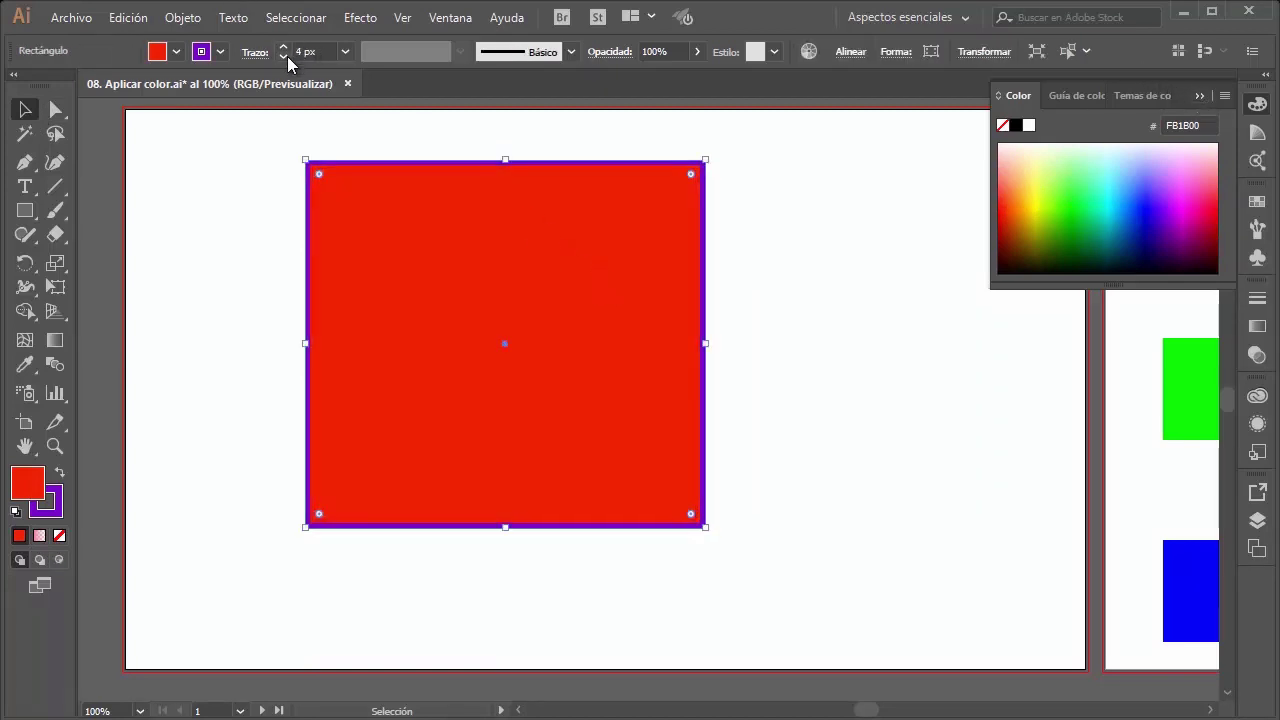
{"action": "left_click", "coordinate": [284, 56]}
{"action": "left_click", "coordinate": [343, 52]}
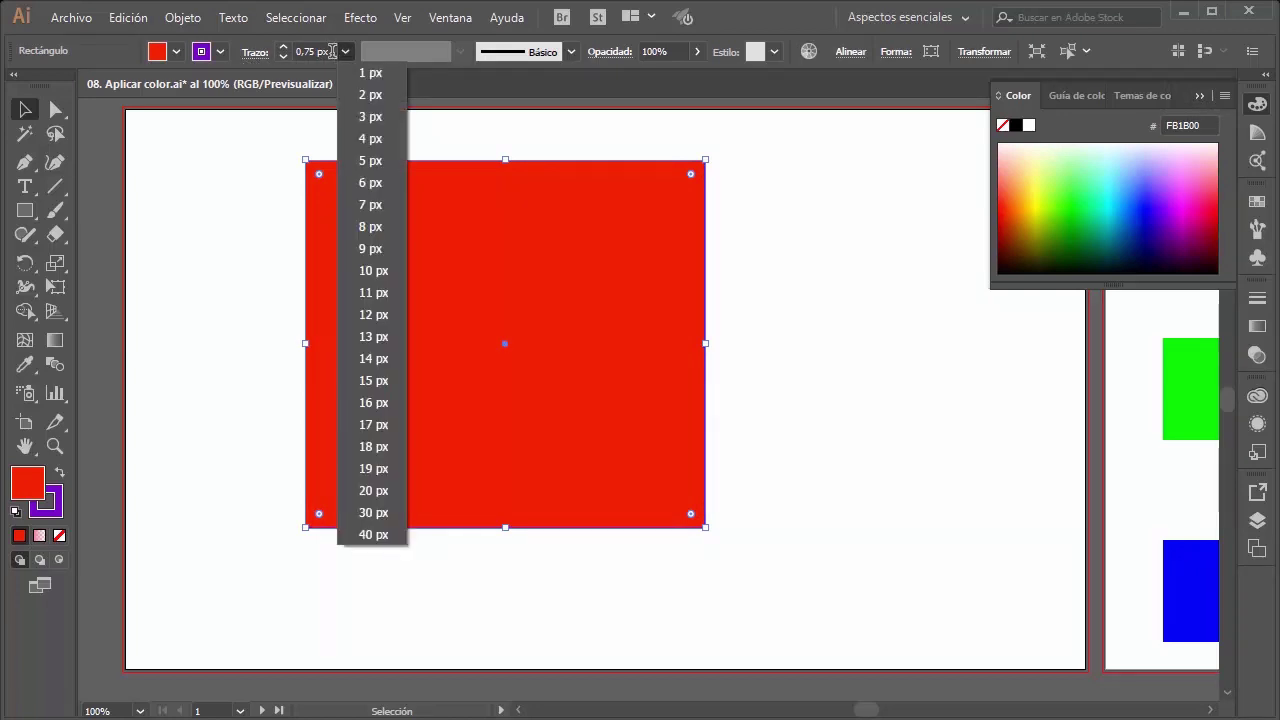
{"action": "type", "text": "0"}
{"action": "key", "text": "Return"}
Step: Fill the square greyish brown, shrink it to about 217 × 200 px, and Alt-drag a copy
{"action": "left_click", "coordinate": [220, 51]}
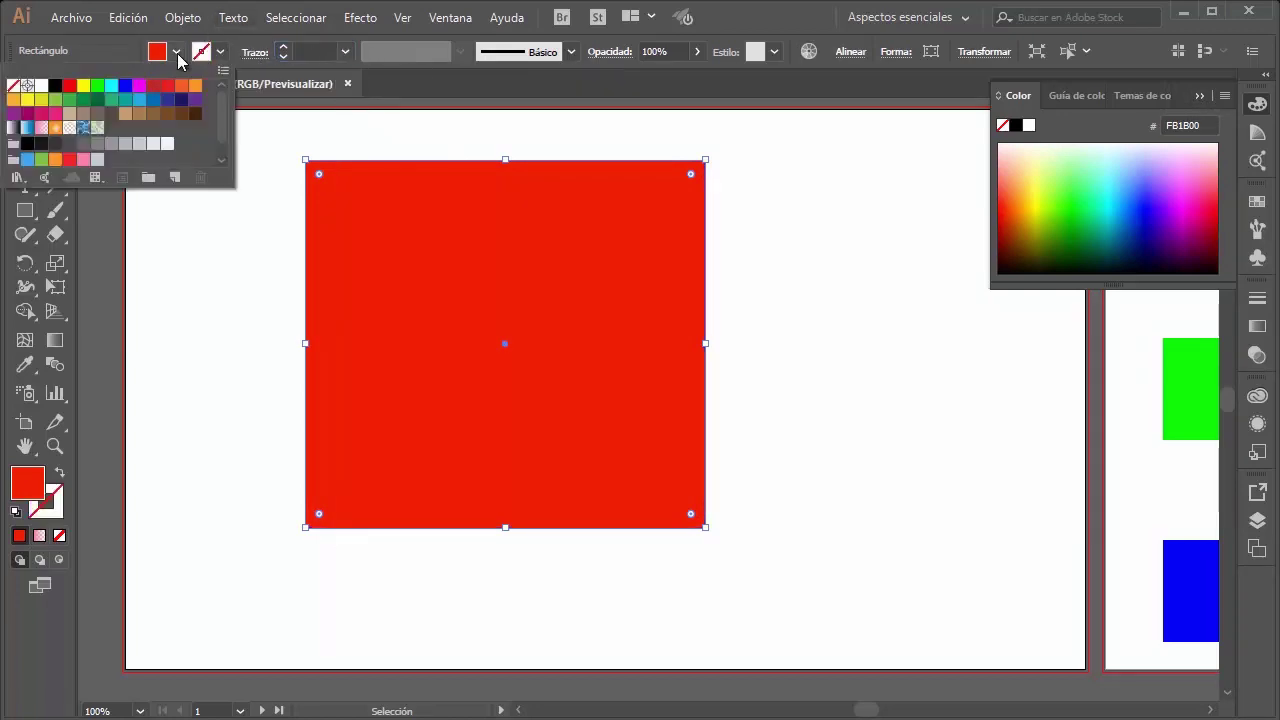
{"action": "left_click", "coordinate": [111, 129]}
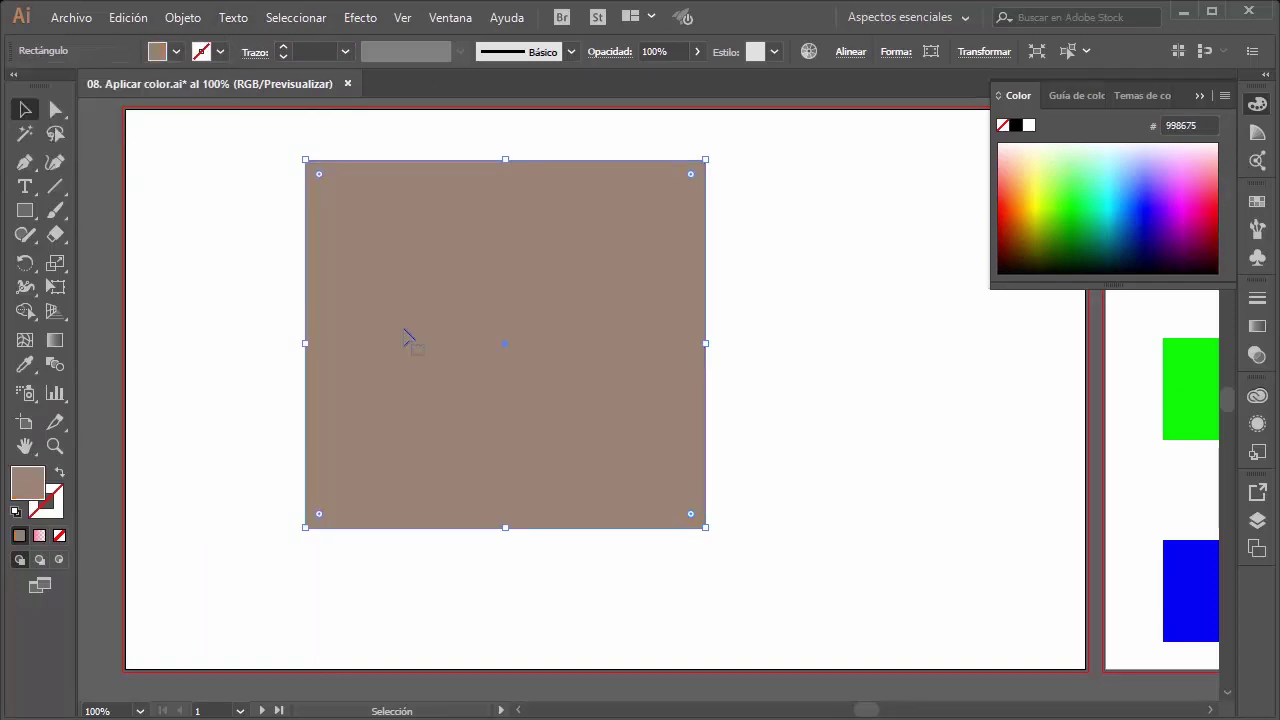
{"action": "left_click_drag", "start_coordinate": [705, 527], "coordinate": [522, 362]}
{"action": "mouse_move", "coordinate": [443, 218]}
{"action": "left_mouse_down"}
{"action": "mouse_move", "coordinate": [294, 206]}
{"action": "mouse_move", "coordinate": [891, 211]}
{"action": "left_mouse_up"}
Step: Place the third square, then fill the left square bright red via the Color Picker
{"action": "left_click", "coordinate": [1102, 364]}
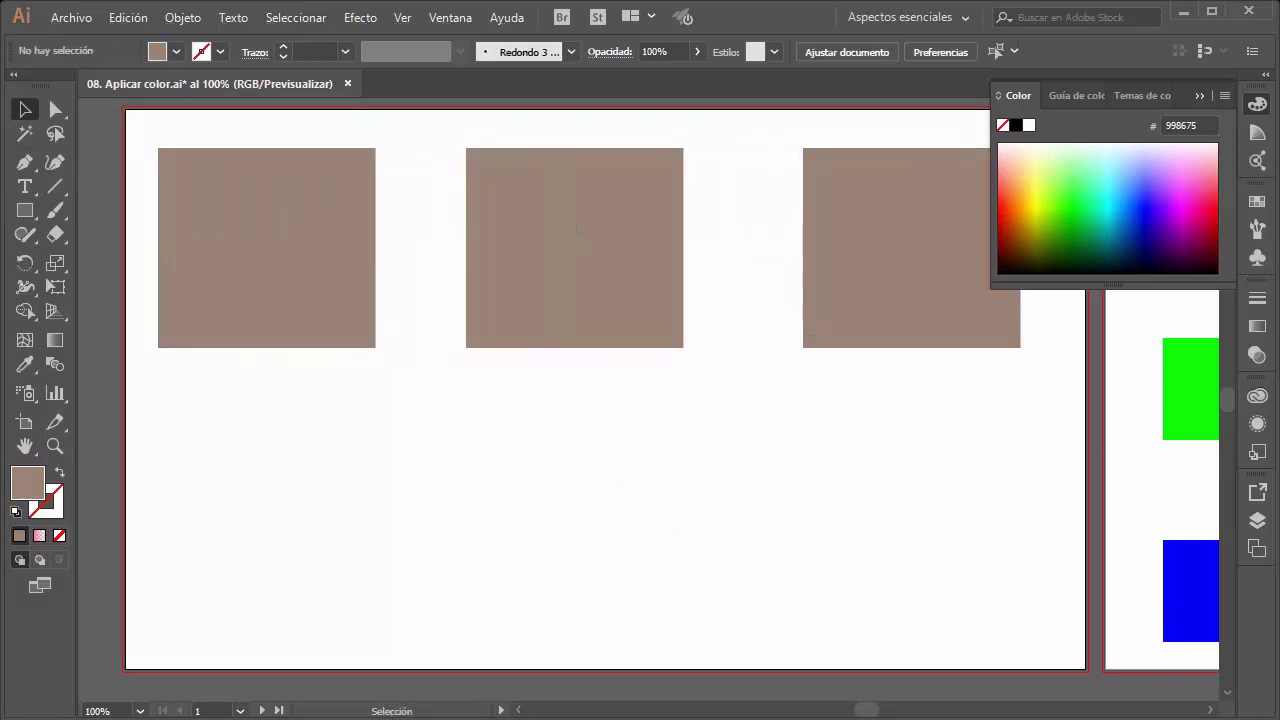
{"action": "left_click", "coordinate": [1199, 94]}
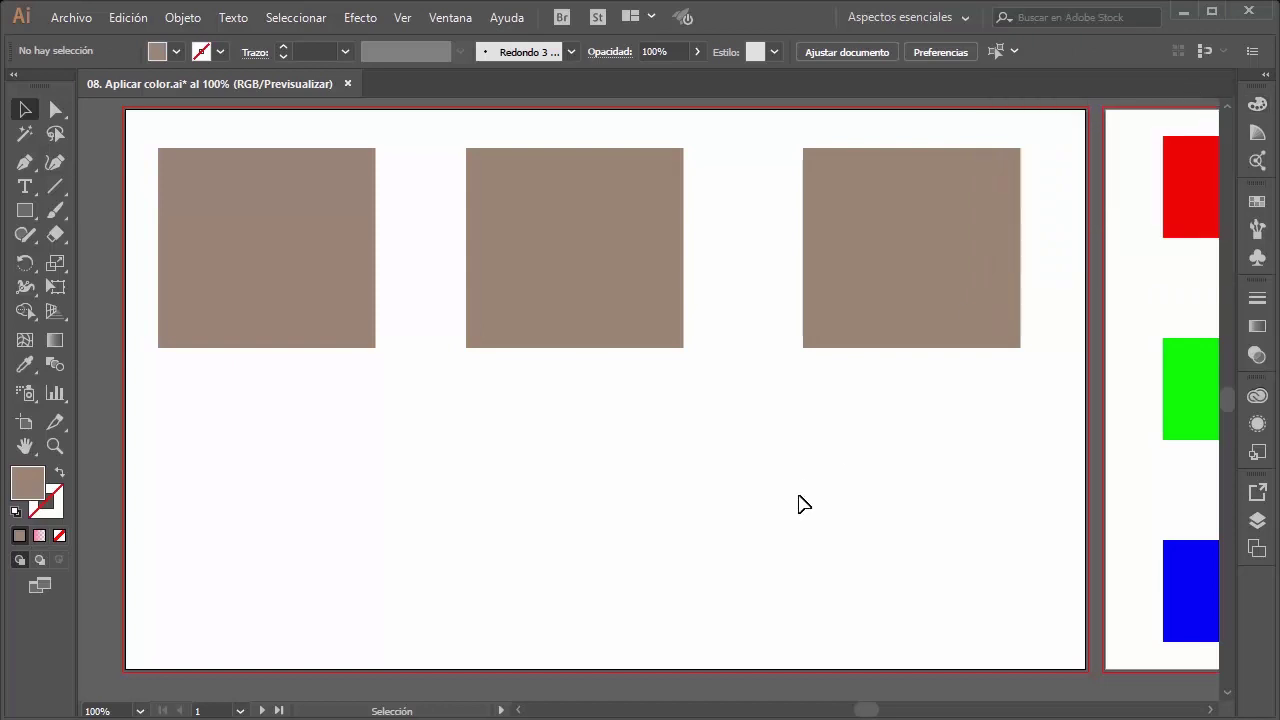
{"action": "left_click", "coordinate": [360, 286]}
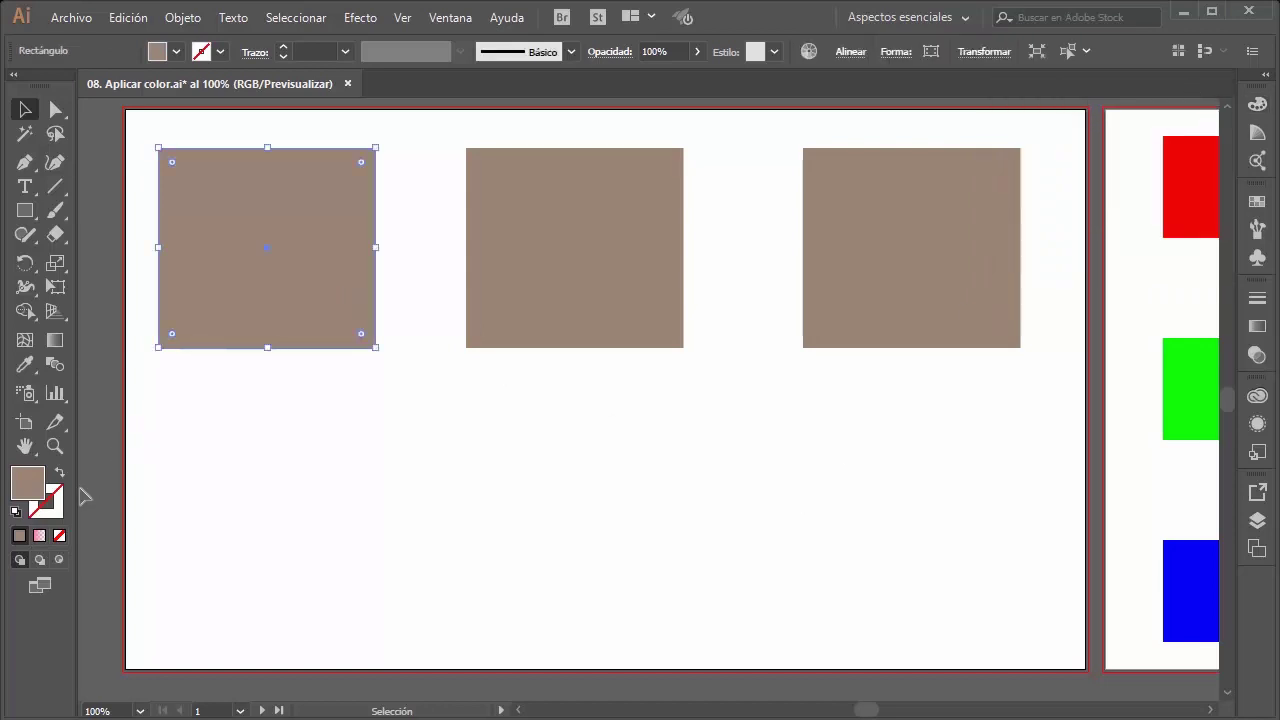
{"action": "double_click", "coordinate": [28, 484]}
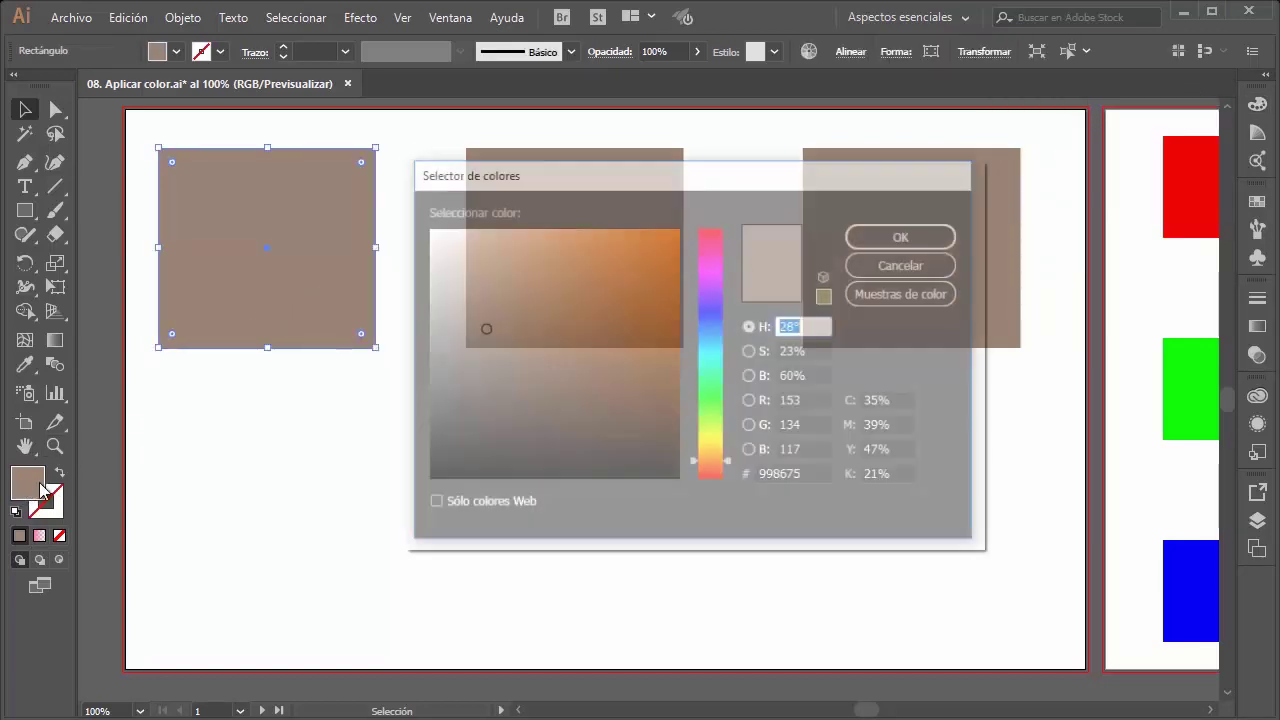
{"action": "left_click_drag", "start_coordinate": [697, 256], "coordinate": [686, 234]}
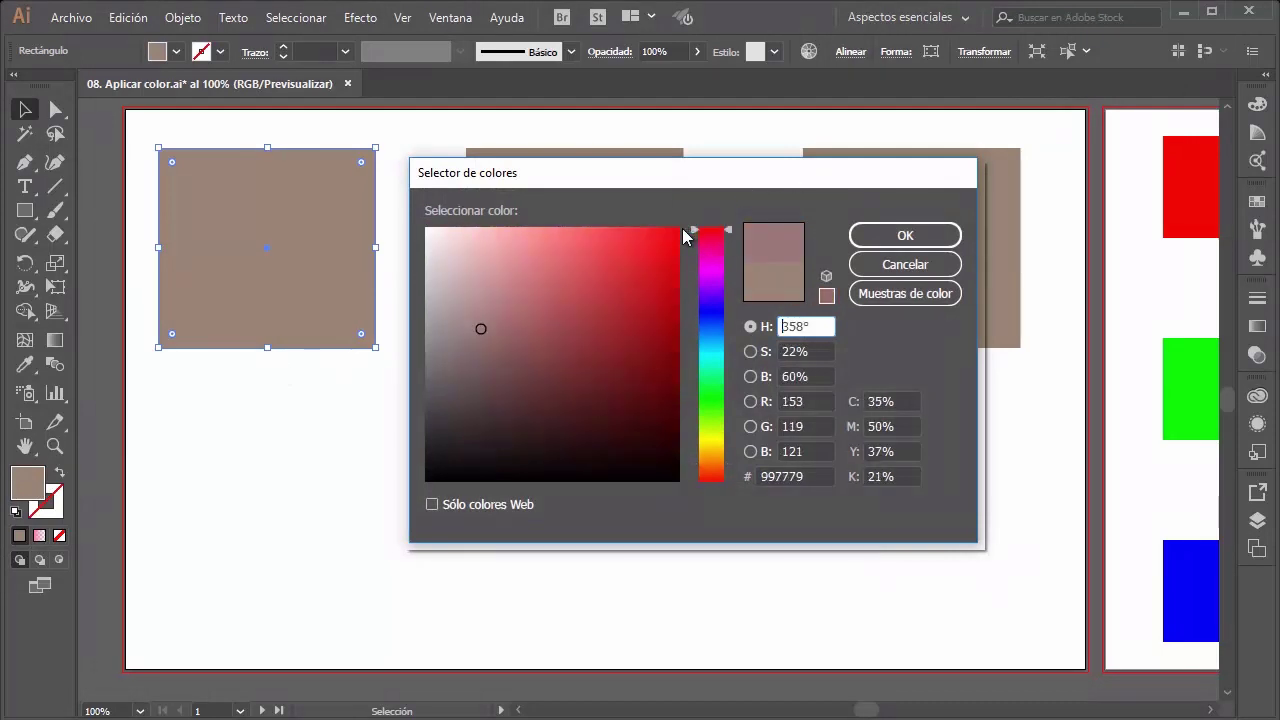
{"action": "left_click", "coordinate": [676, 229]}
{"action": "left_click_drag", "start_coordinate": [686, 183], "coordinate": [660, 149]}
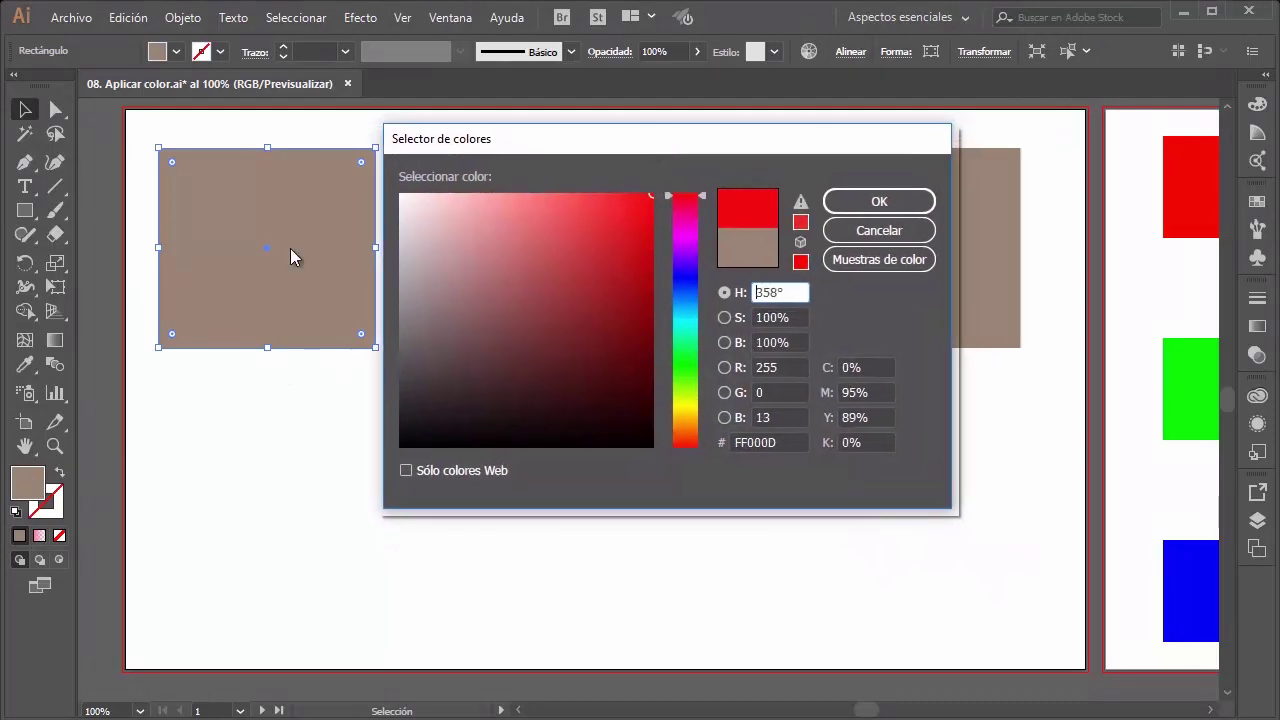
{"action": "left_click", "coordinate": [464, 277]}
{"action": "mouse_move", "coordinate": [485, 298]}
{"action": "left_mouse_down"}
{"action": "mouse_move", "coordinate": [626, 254]}
{"action": "mouse_move", "coordinate": [631, 220]}
{"action": "mouse_move", "coordinate": [609, 206]}
{"action": "mouse_move", "coordinate": [624, 203]}
{"action": "left_mouse_up"}
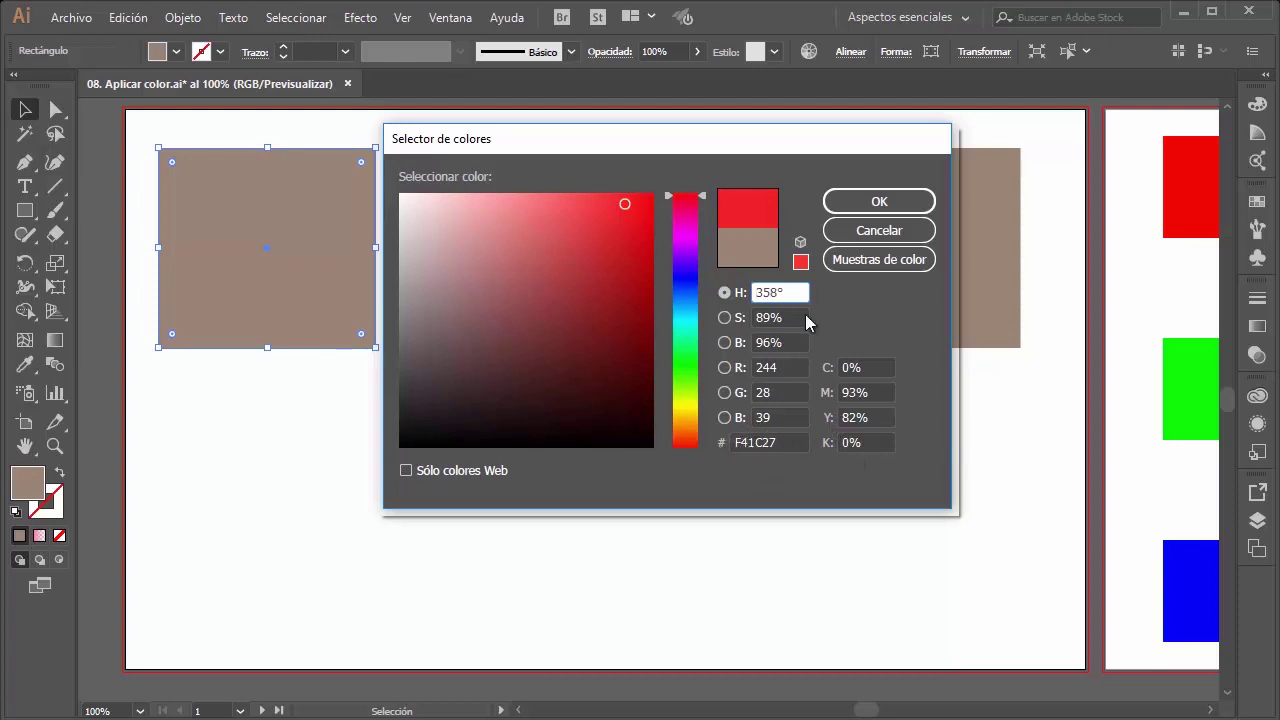
{"action": "left_click", "coordinate": [874, 203]}
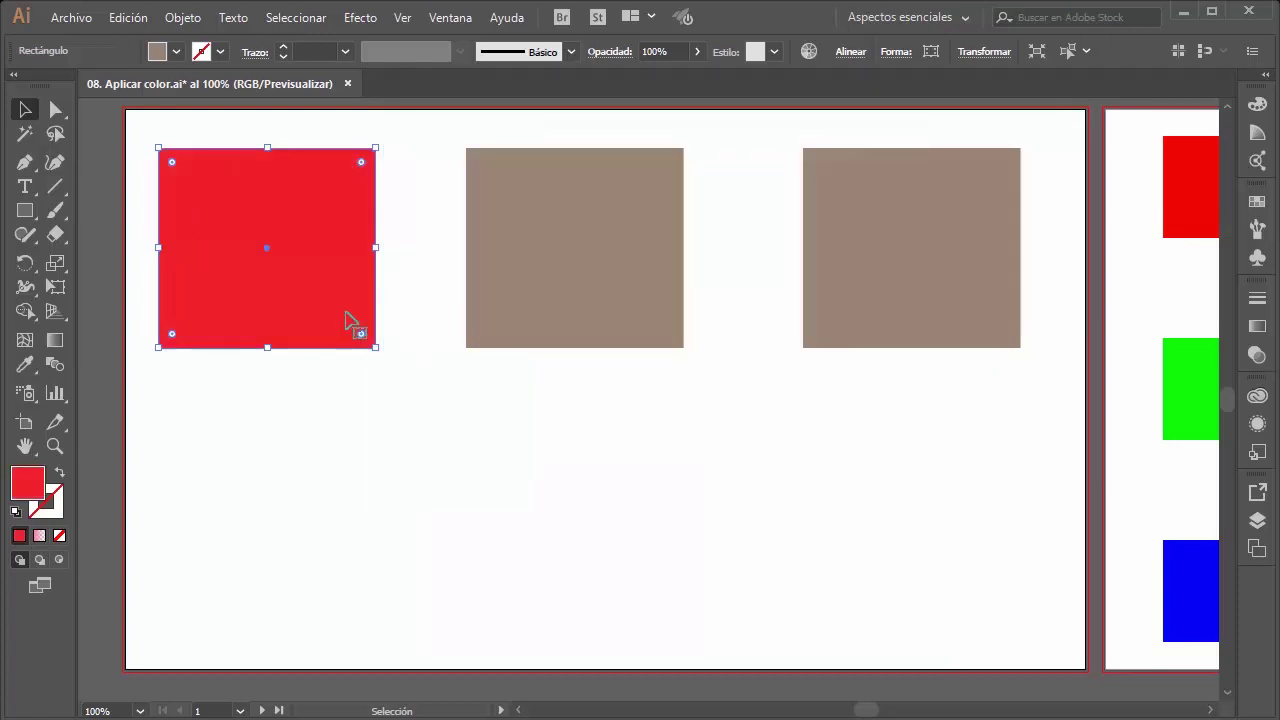
Step: Give the red square a 7 px purple outline and deselect it
{"action": "left_click", "coordinate": [283, 48]}
{"action": "left_click", "coordinate": [283, 48]}
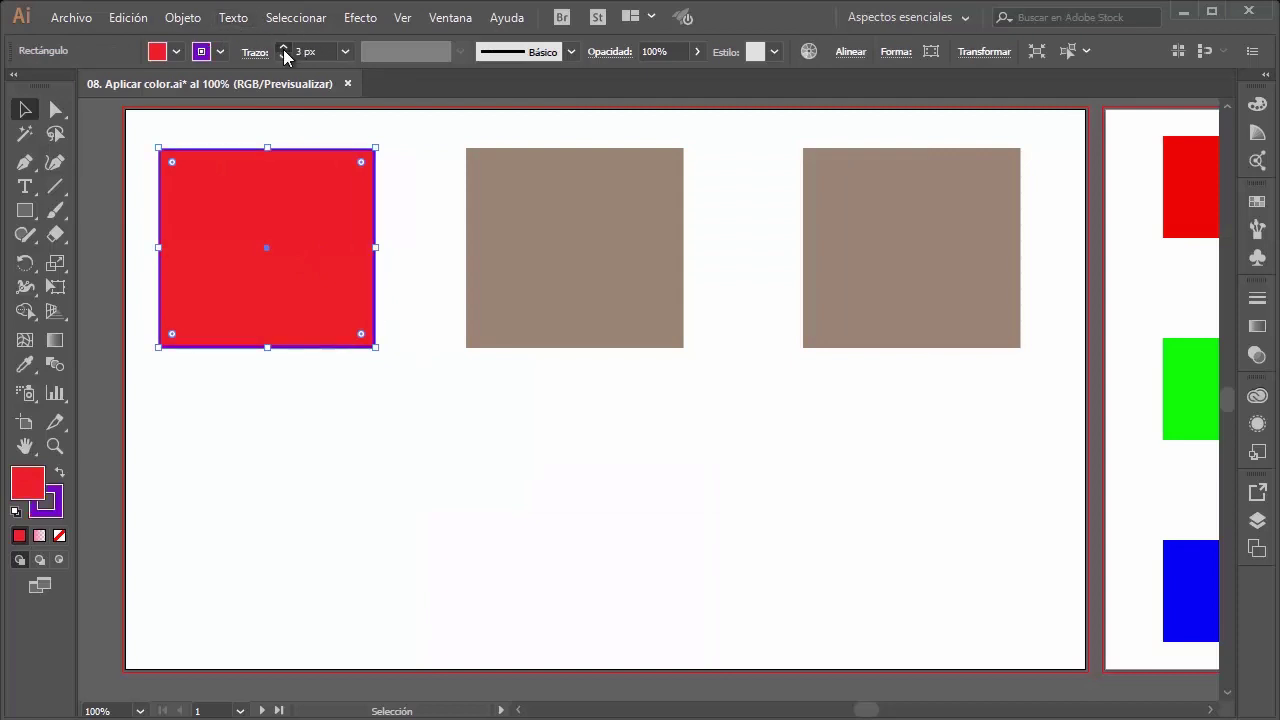
{"action": "left_click", "coordinate": [283, 48]}
{"action": "left_click", "coordinate": [283, 48]}
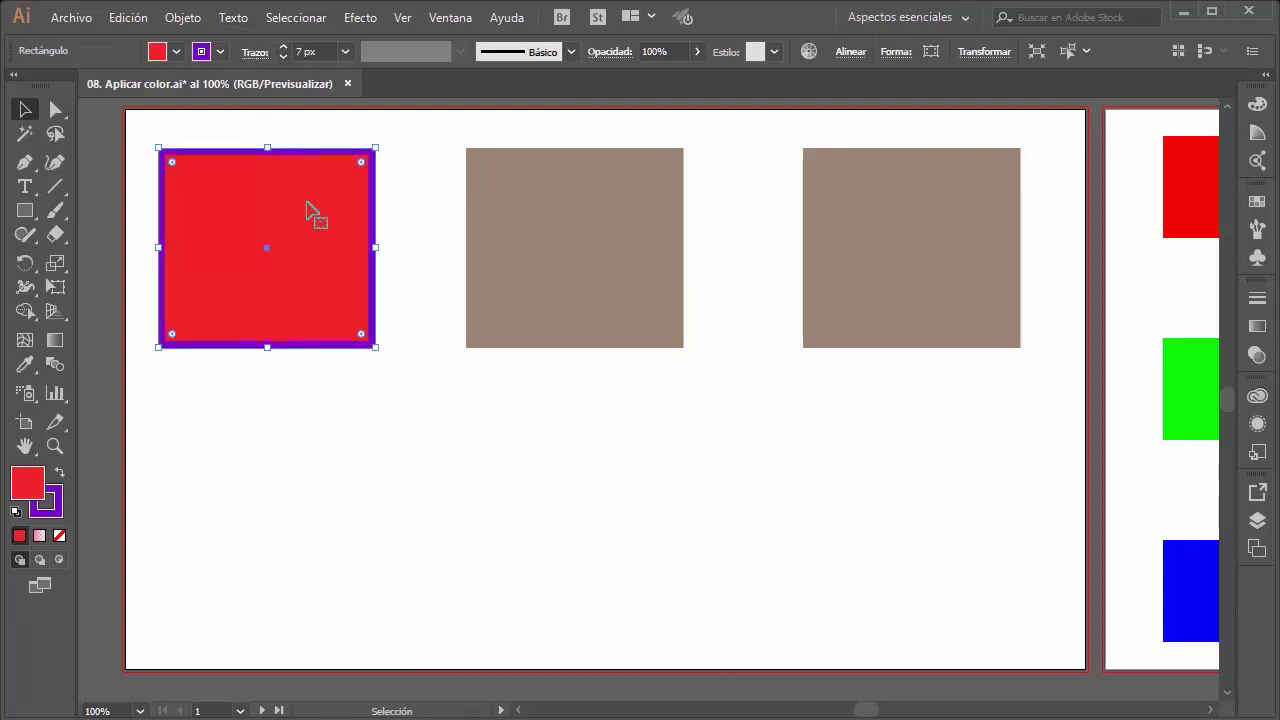
{"action": "left_click", "coordinate": [398, 370]}
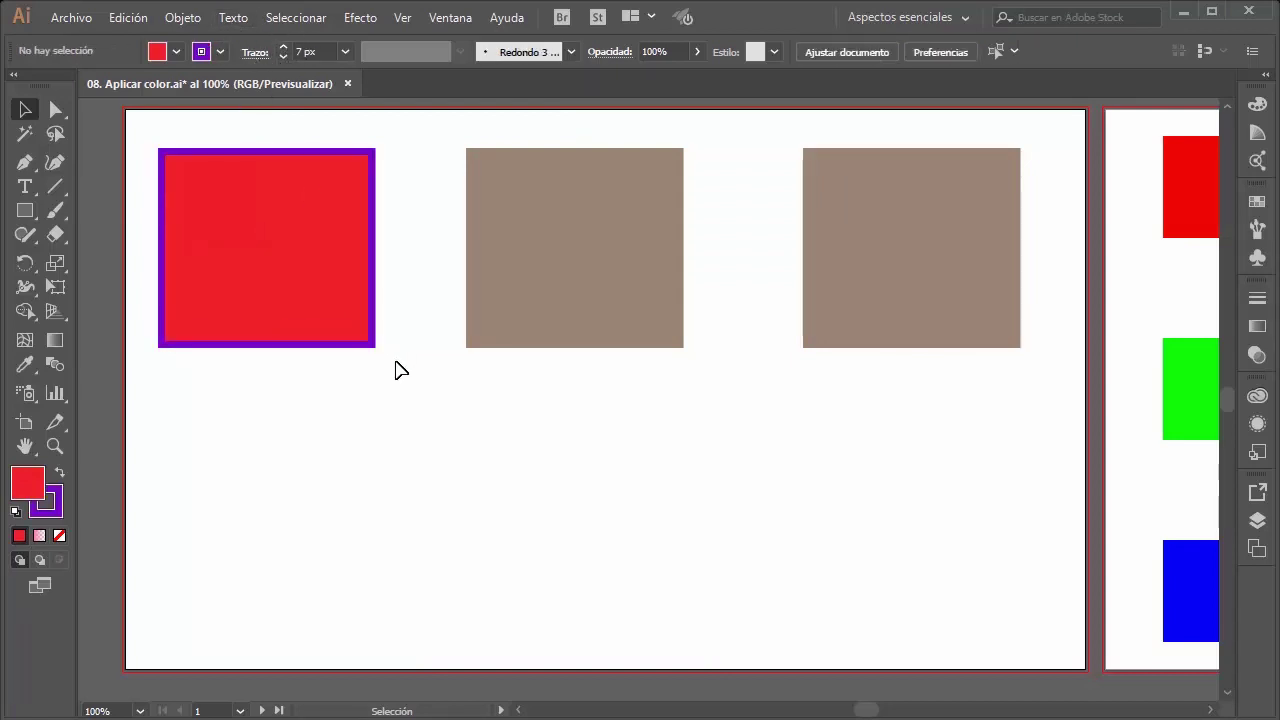
{"action": "left_click", "coordinate": [25, 368]}
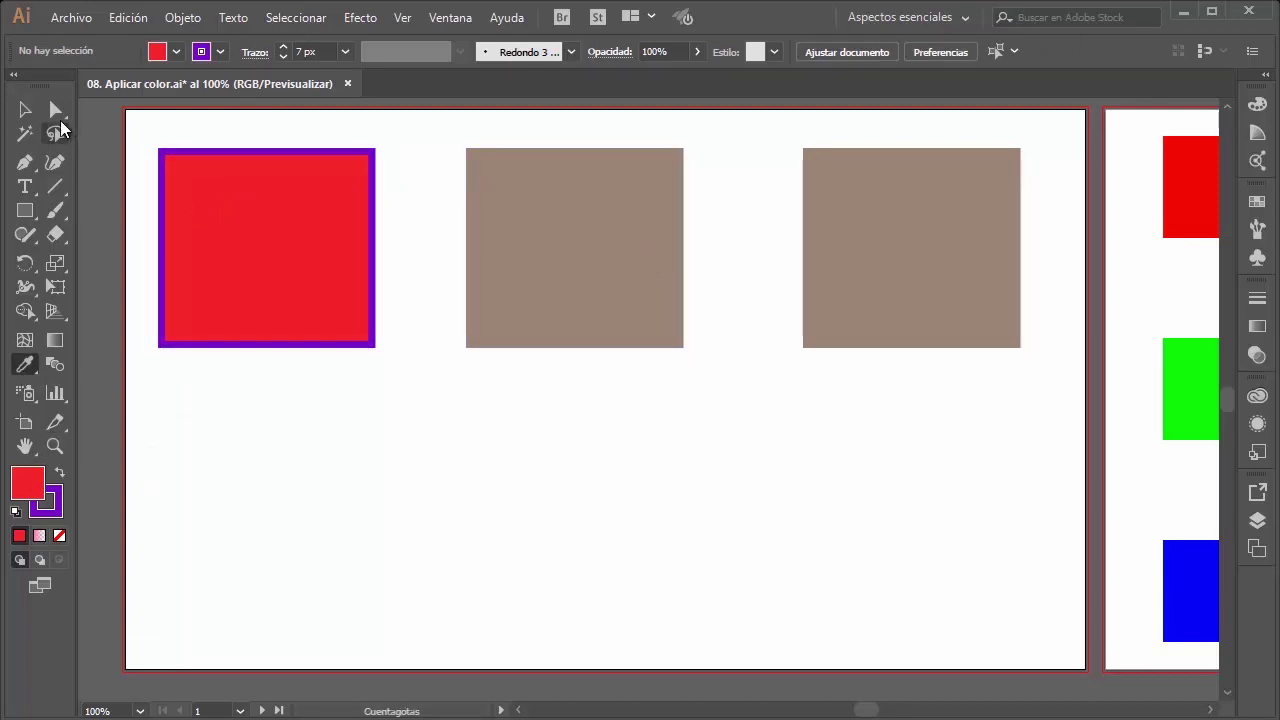
Step: Eyedropper the red fill and 7 px purple outline onto the middle and right squares
{"action": "key", "text": "v"}
{"action": "left_click", "coordinate": [520, 240]}
{"action": "left_click", "coordinate": [25, 364]}
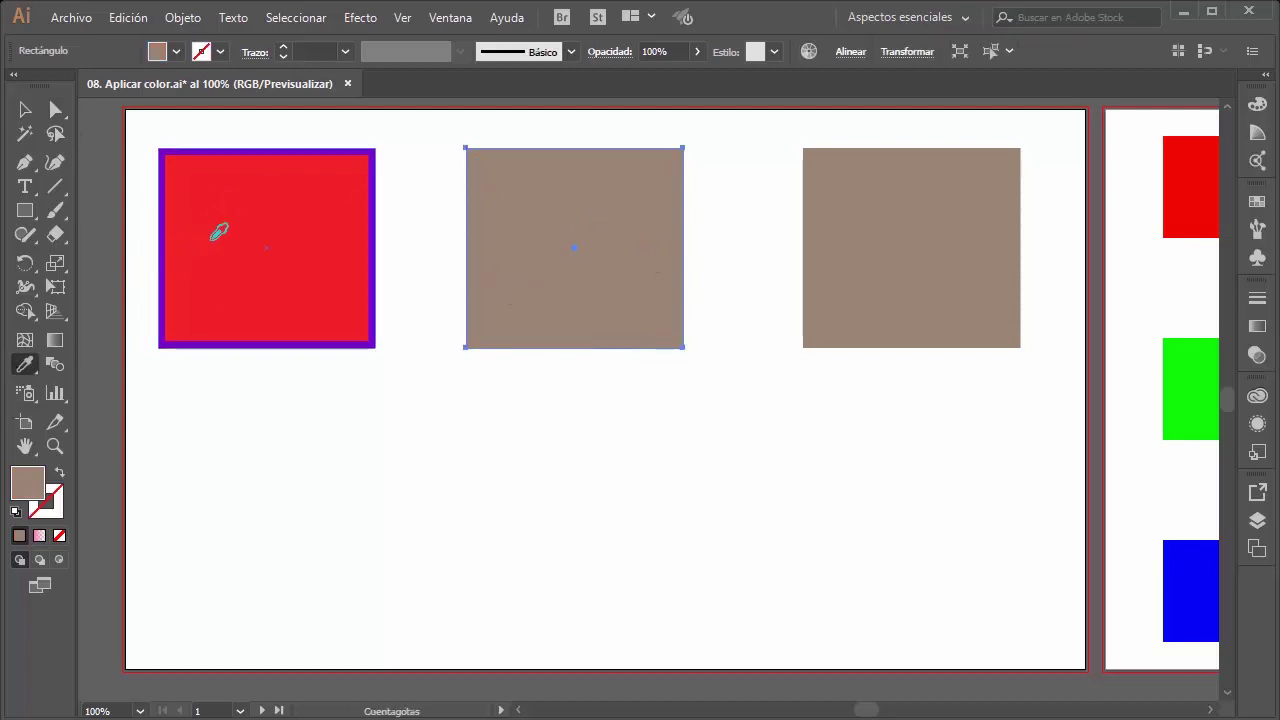
{"action": "left_click", "coordinate": [283, 227]}
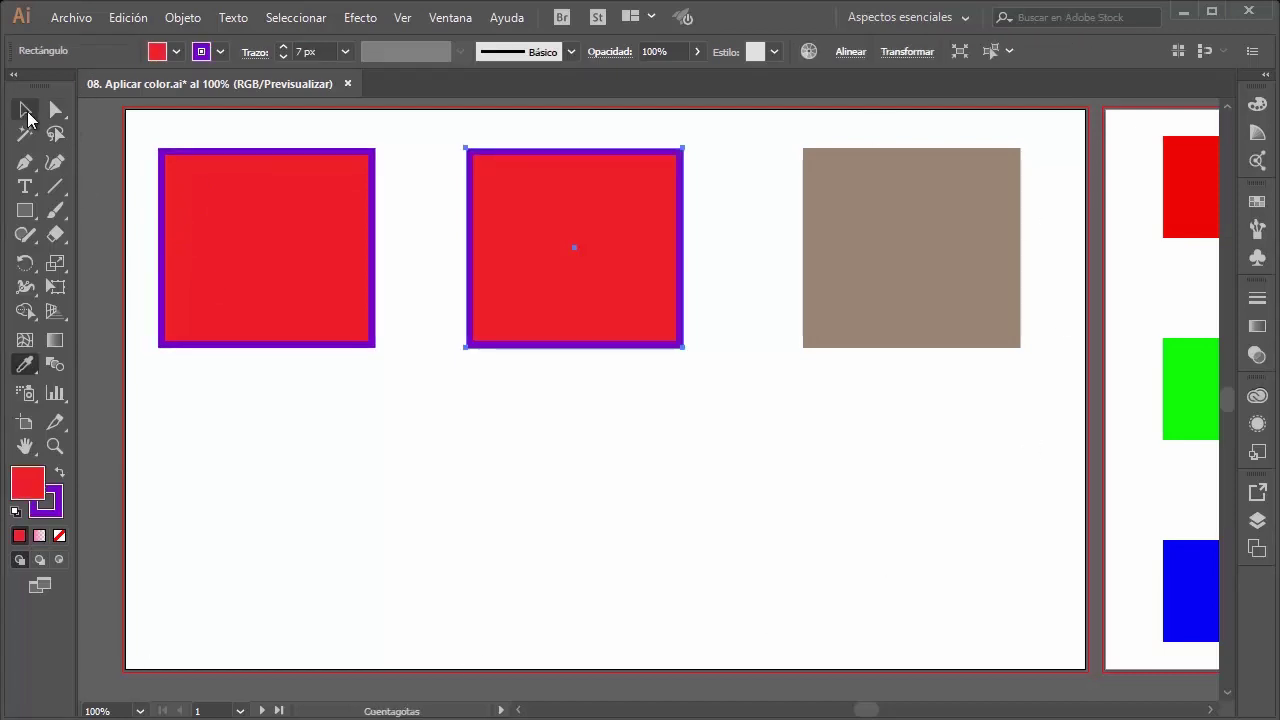
{"action": "key", "text": "v"}
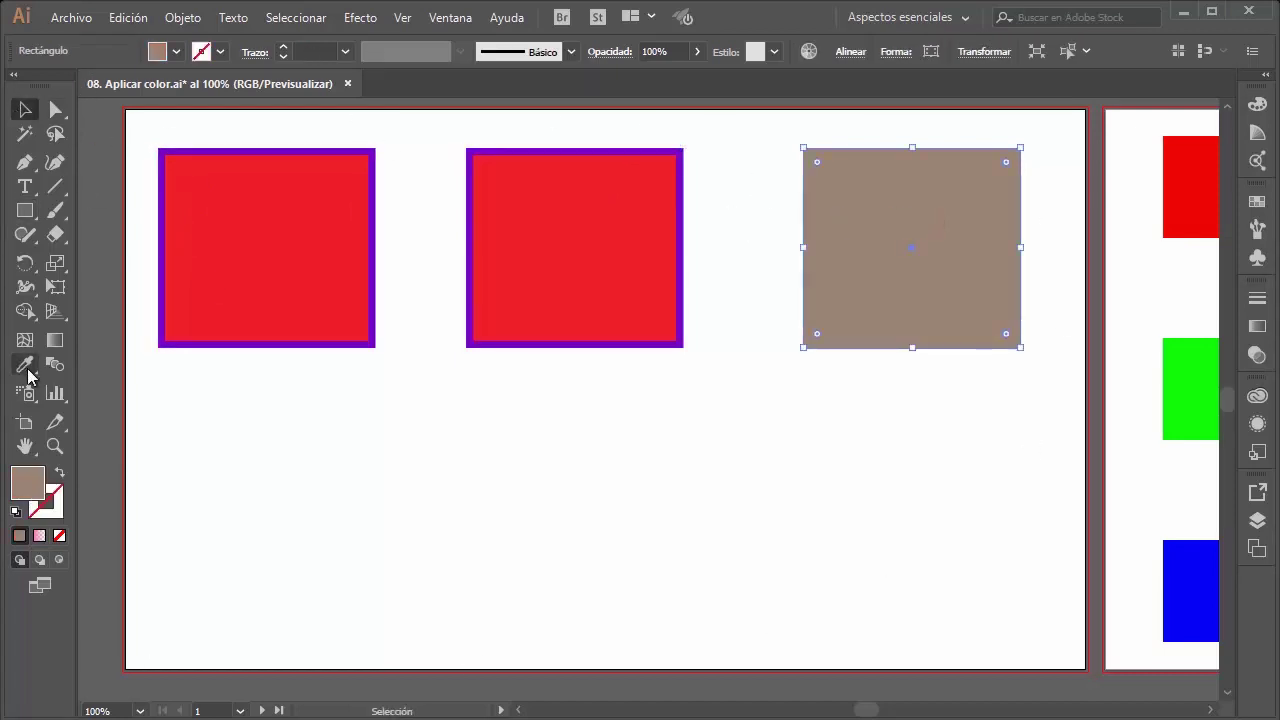
{"action": "left_click", "coordinate": [25, 364]}
{"action": "left_click", "coordinate": [556, 200]}
{"action": "left_click", "coordinate": [27, 112]}
{"action": "left_click", "coordinate": [510, 512]}
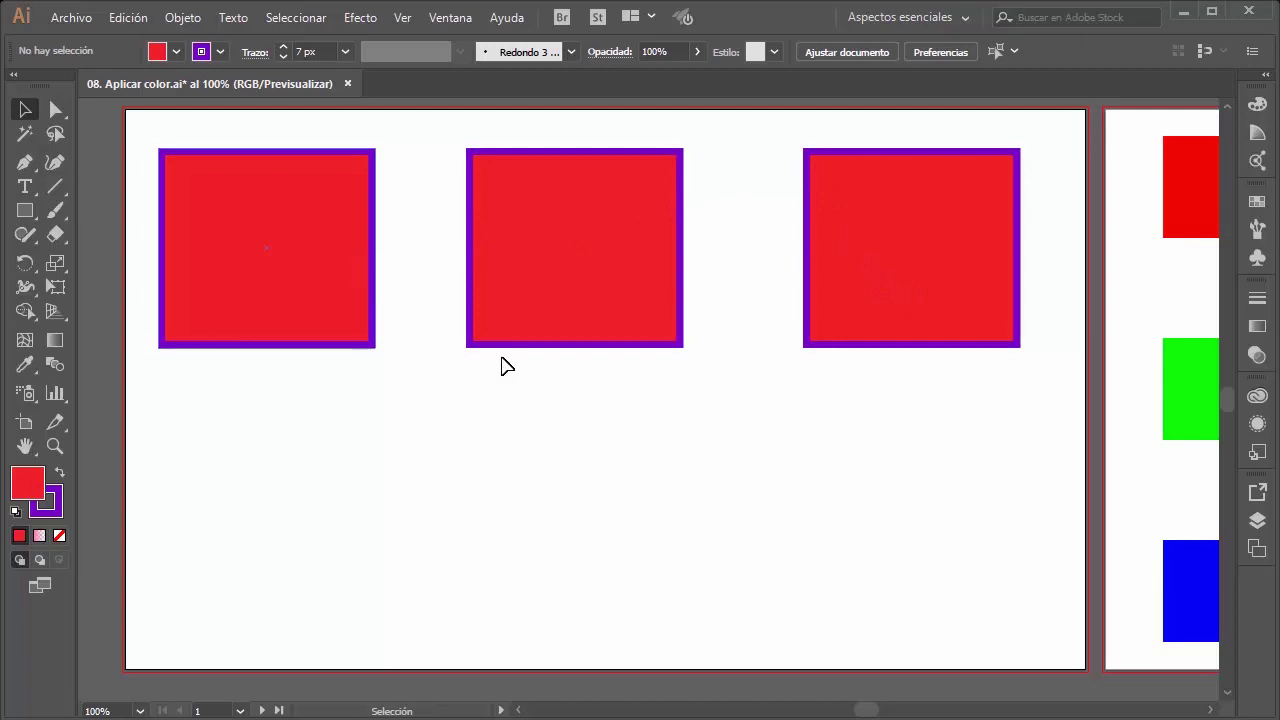
{"action": "left_click", "coordinate": [1257, 424]}
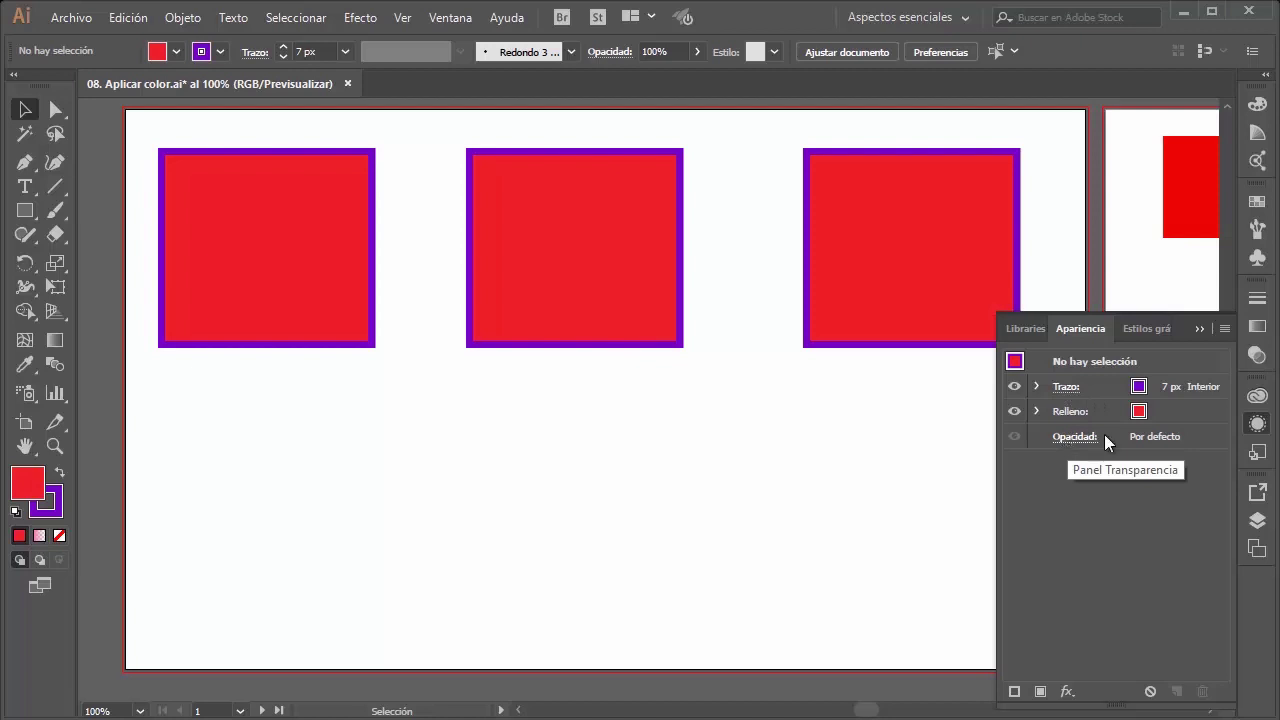
{"action": "left_click", "coordinate": [606, 280]}
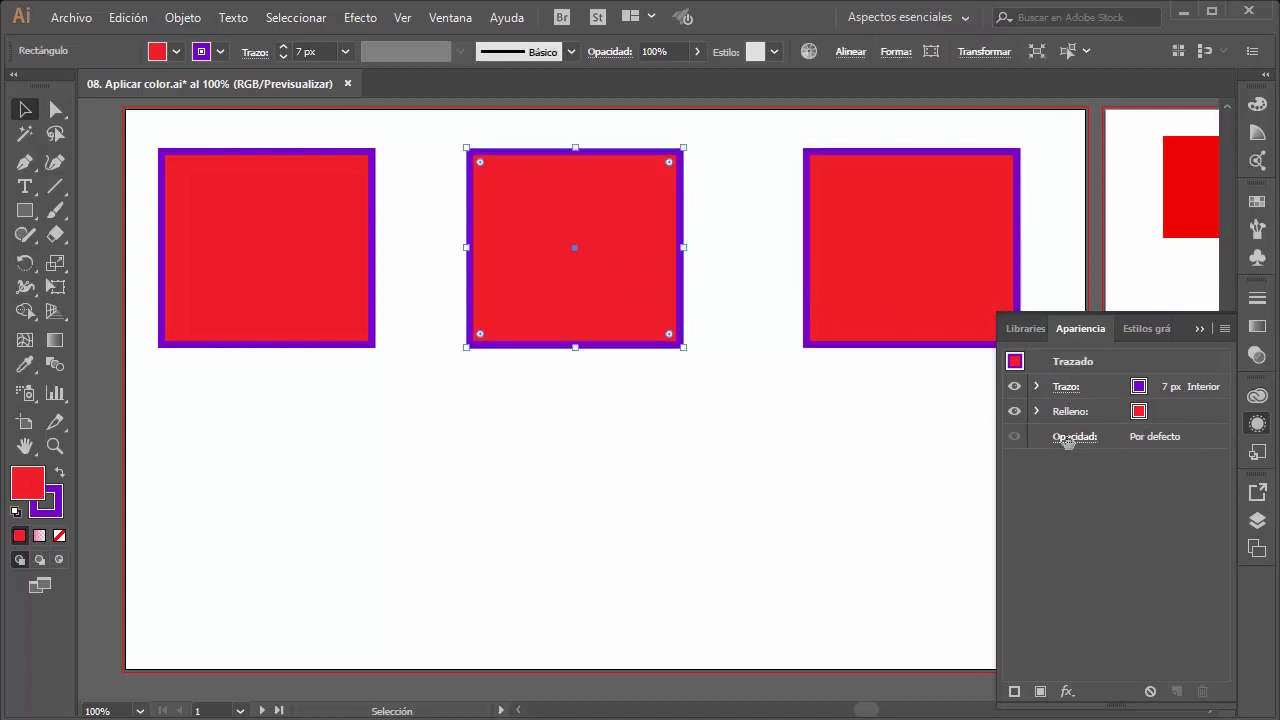
{"action": "left_click", "coordinate": [1139, 441]}
{"action": "left_click", "coordinate": [1075, 437]}
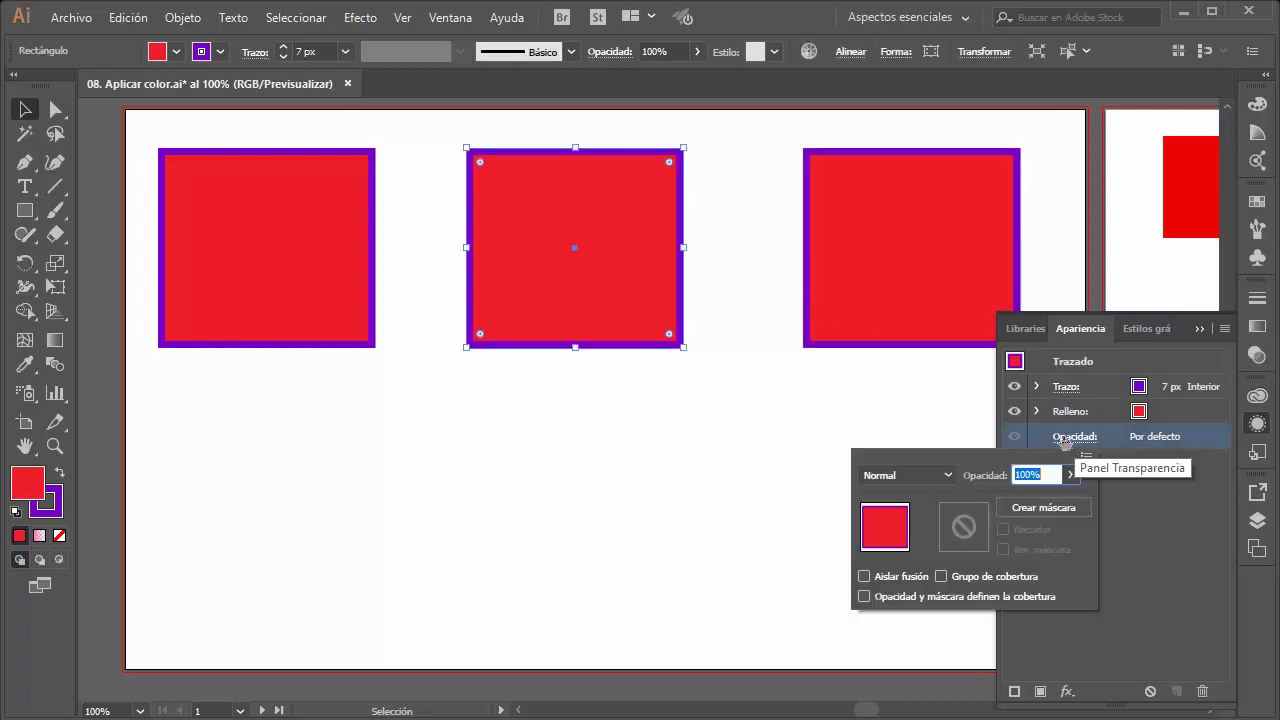
{"action": "left_click", "coordinate": [1070, 475]}
{"action": "left_click_drag", "start_coordinate": [1066, 499], "coordinate": [1016, 499]}
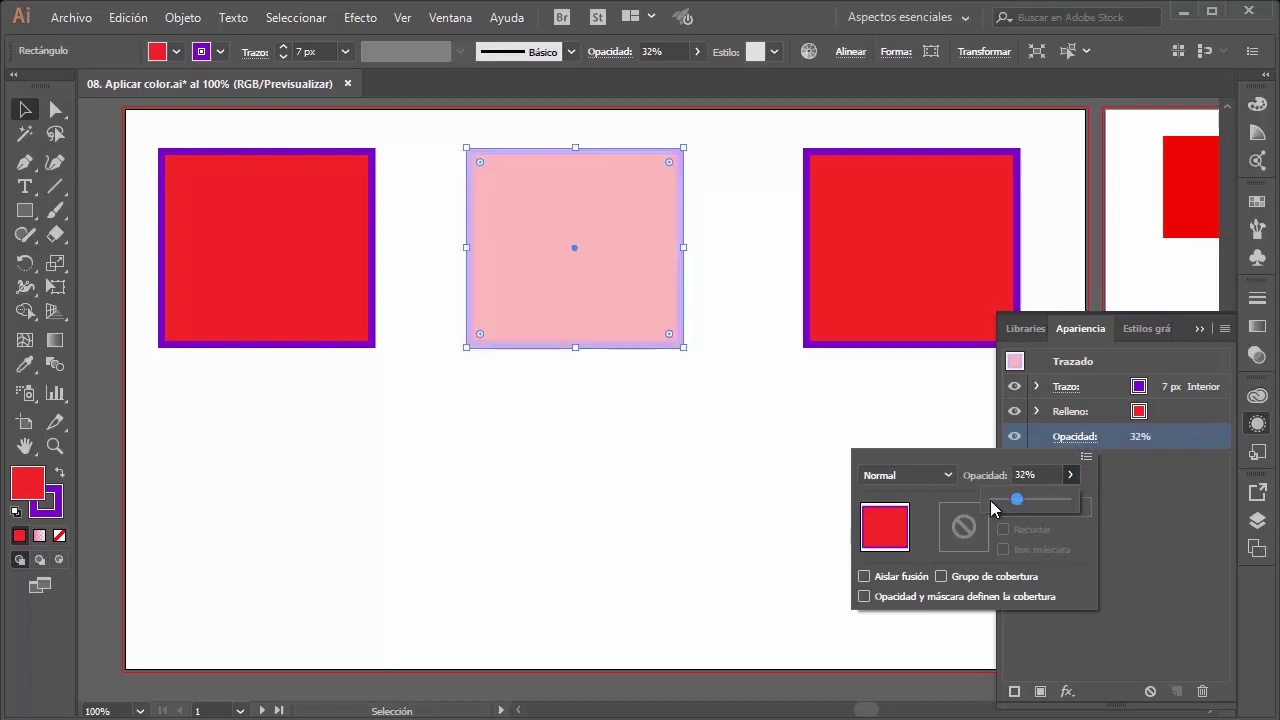
{"action": "left_click", "coordinate": [1180, 528]}
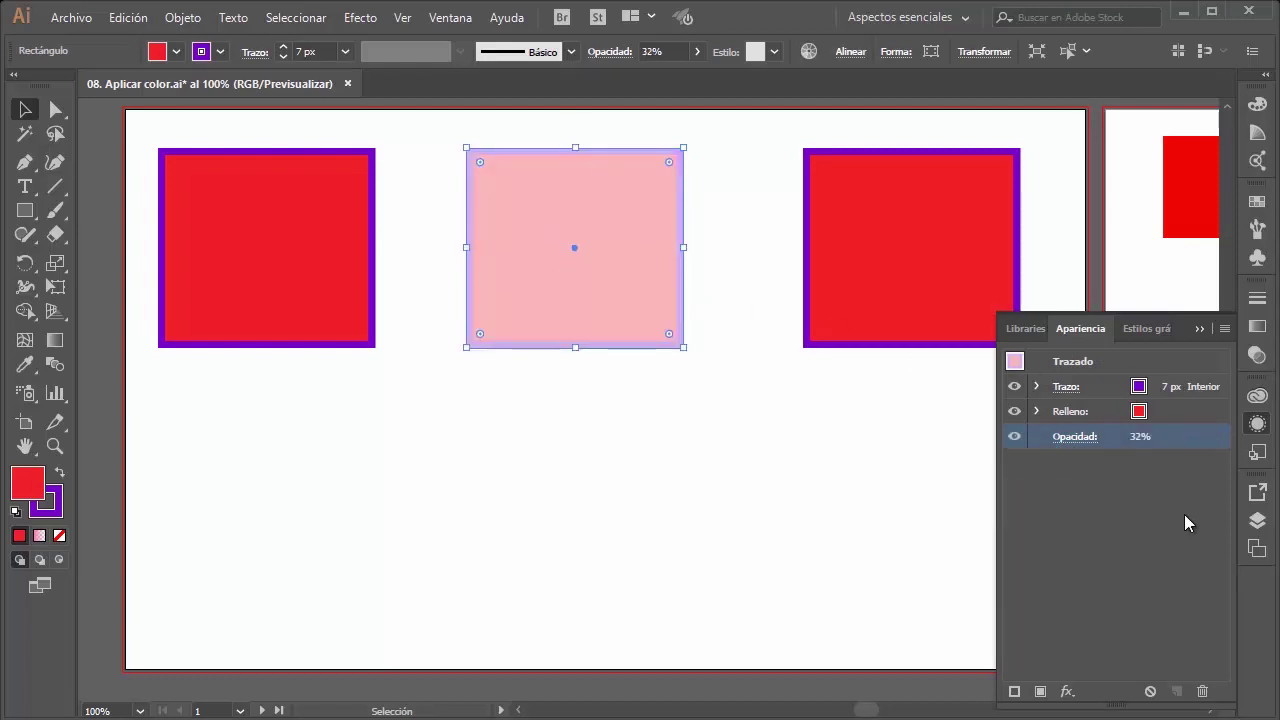
{"action": "left_click", "coordinate": [1070, 442]}
{"action": "left_click", "coordinate": [1054, 475]}
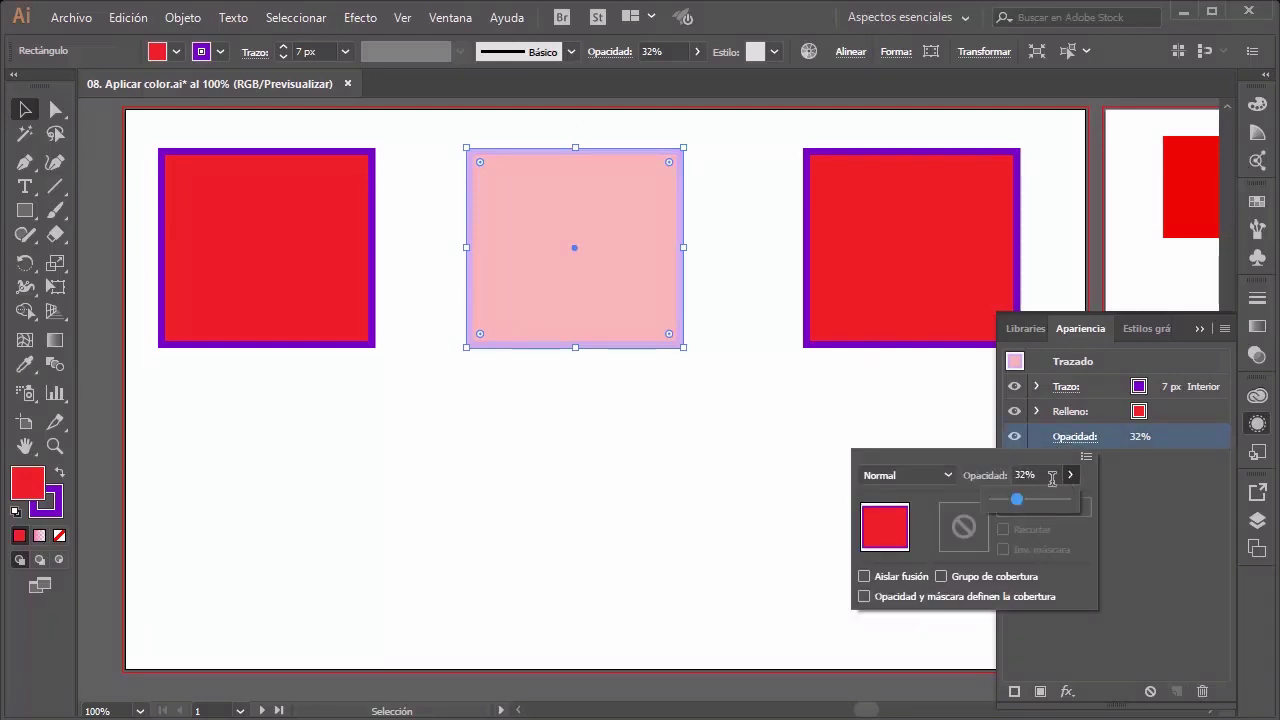
{"action": "left_click", "coordinate": [1100, 497]}
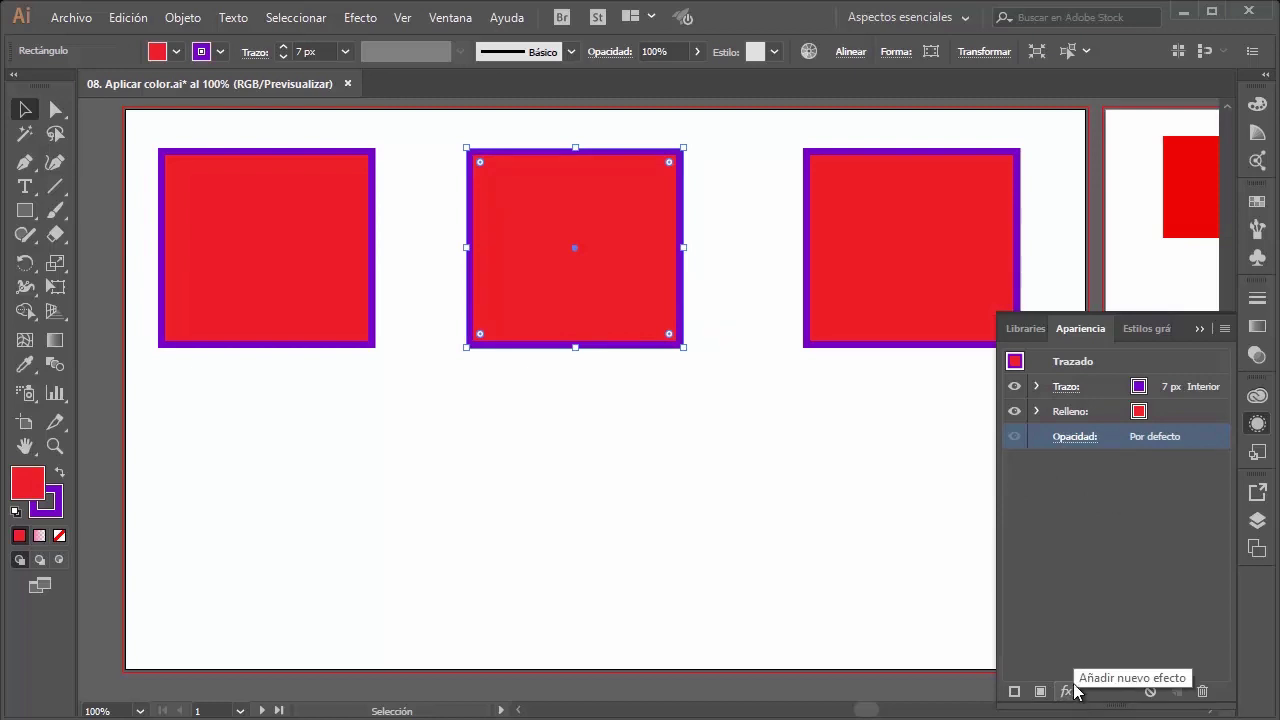
{"action": "left_click", "coordinate": [888, 376]}
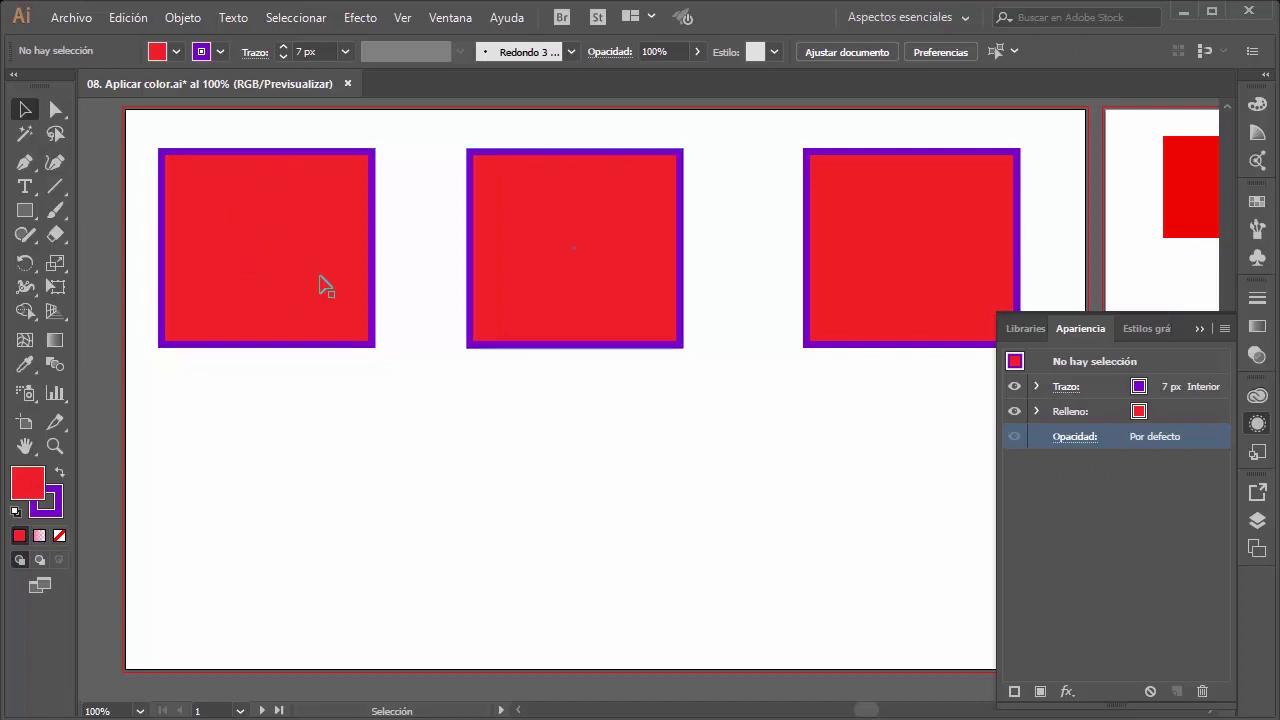
{"action": "left_click", "coordinate": [1199, 330]}
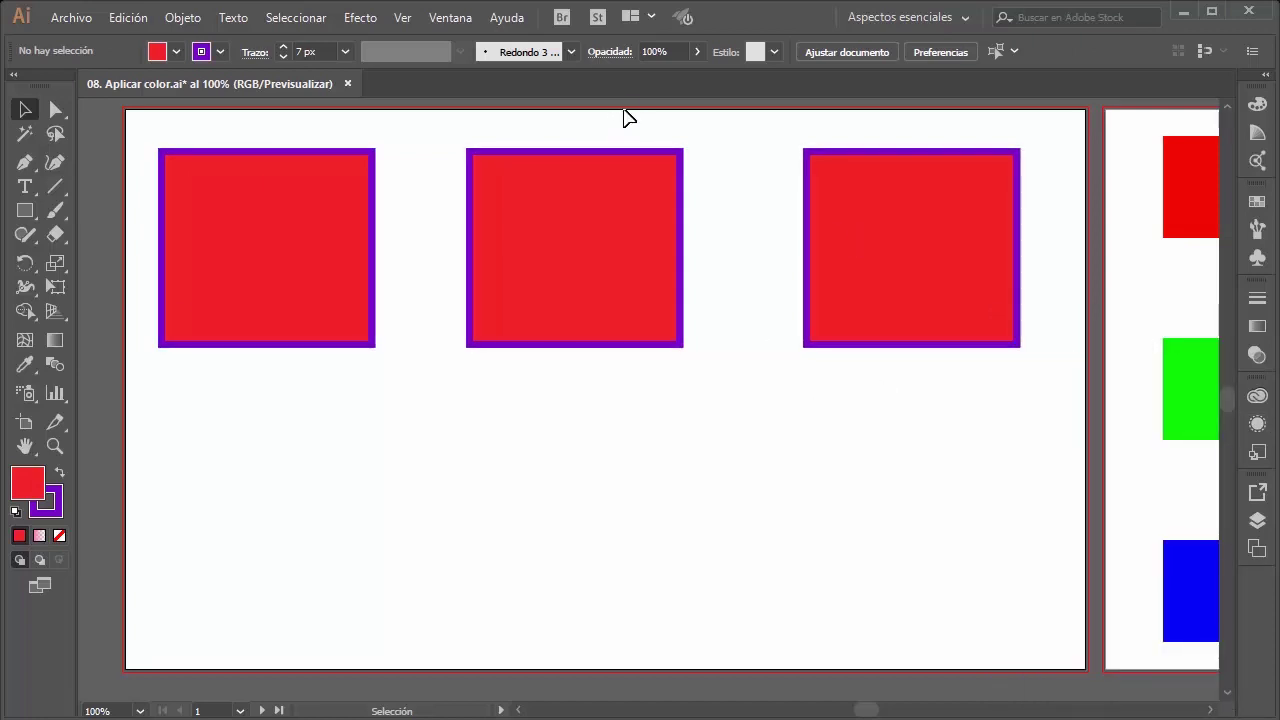
Step: Set the stroke weight of all three squares to 0 to remove their outlines
{"action": "mouse_move", "coordinate": [1054, 127]}
{"action": "left_mouse_down"}
{"action": "mouse_move", "coordinate": [139, 473]}
{"action": "mouse_move", "coordinate": [154, 474]}
{"action": "left_mouse_up"}
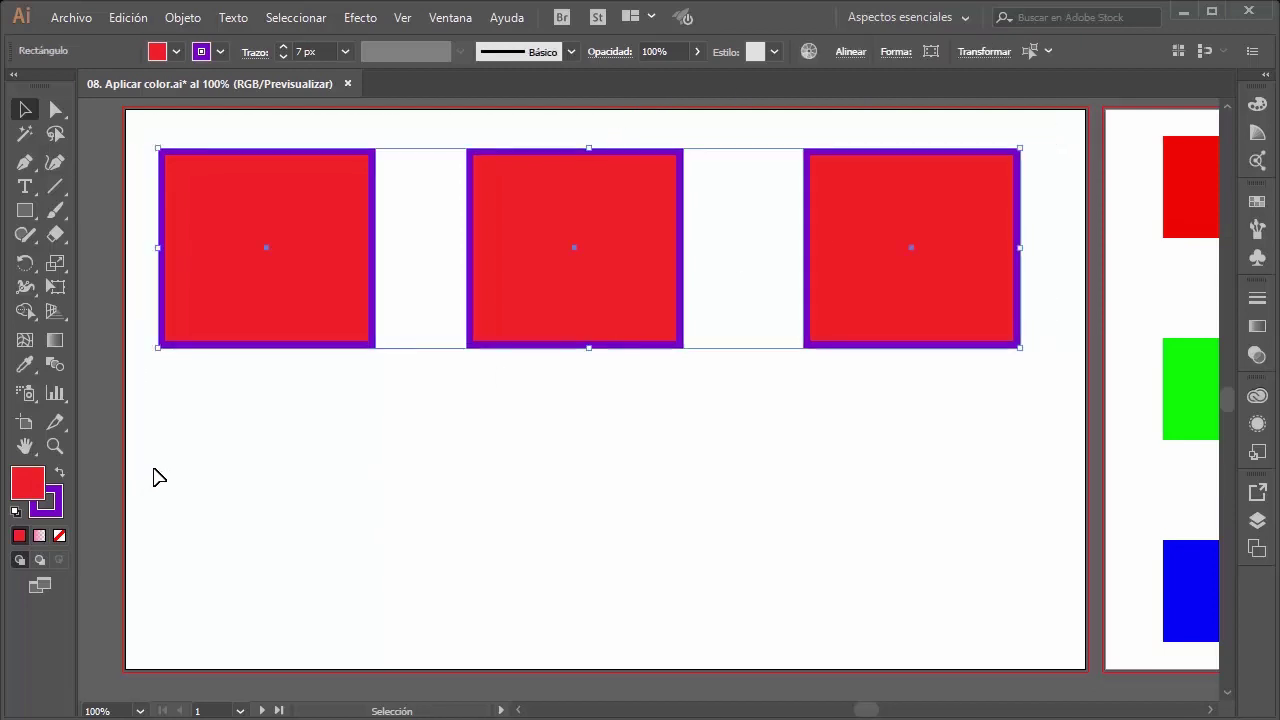
{"action": "left_click", "coordinate": [176, 52]}
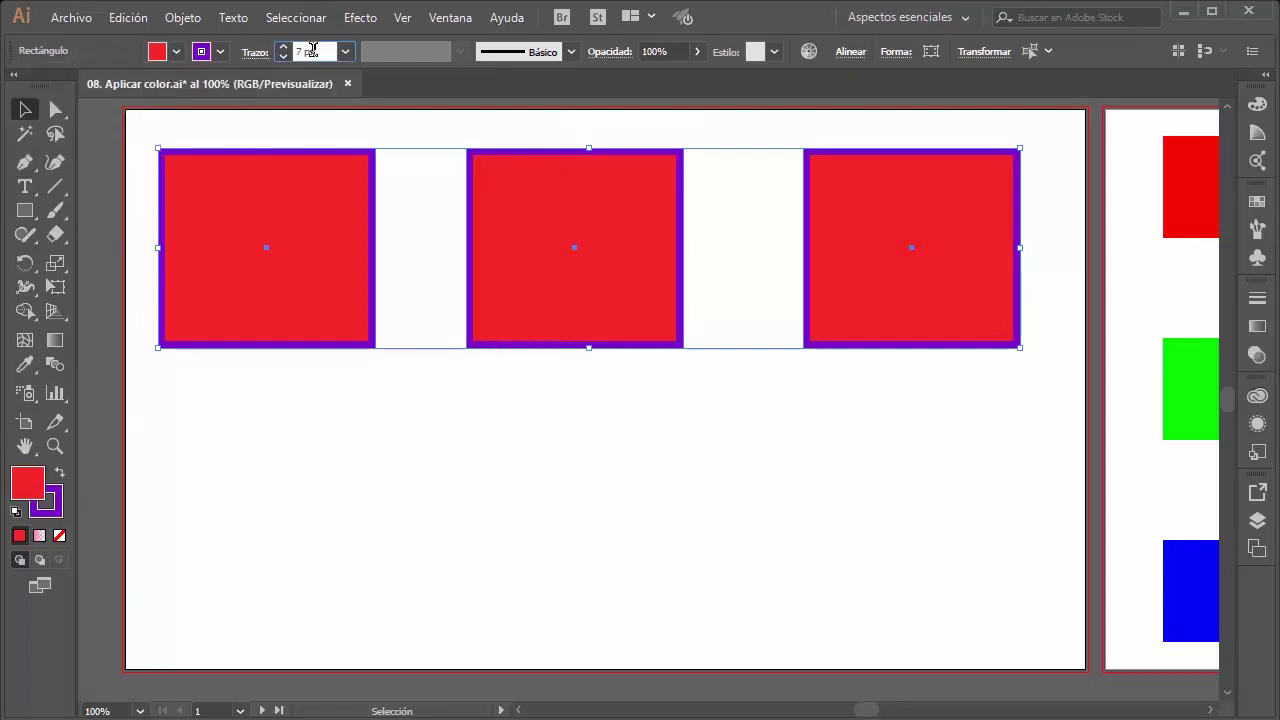
{"action": "left_click", "coordinate": [281, 48]}
{"action": "type", "text": "0"}
{"action": "key", "text": "Return"}
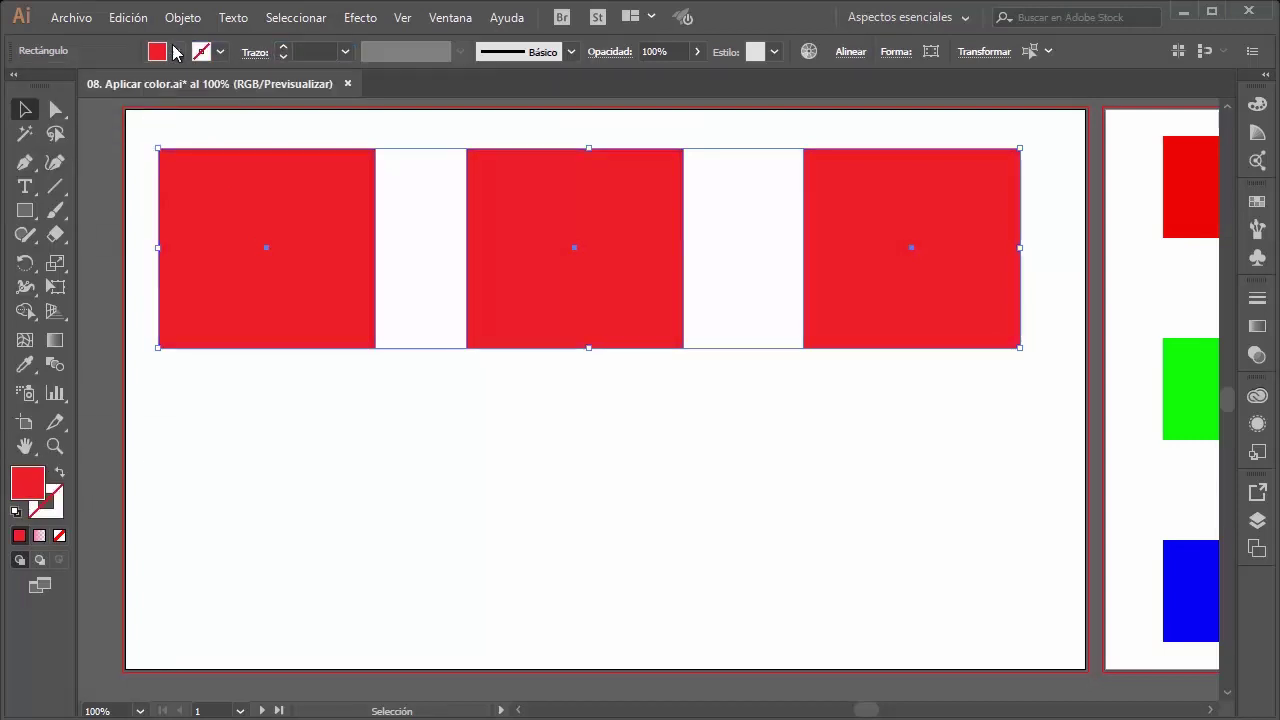
{"action": "left_click", "coordinate": [437, 509]}
Step: Fill the middle square cyan using the Color Picker
{"action": "left_click", "coordinate": [540, 293]}
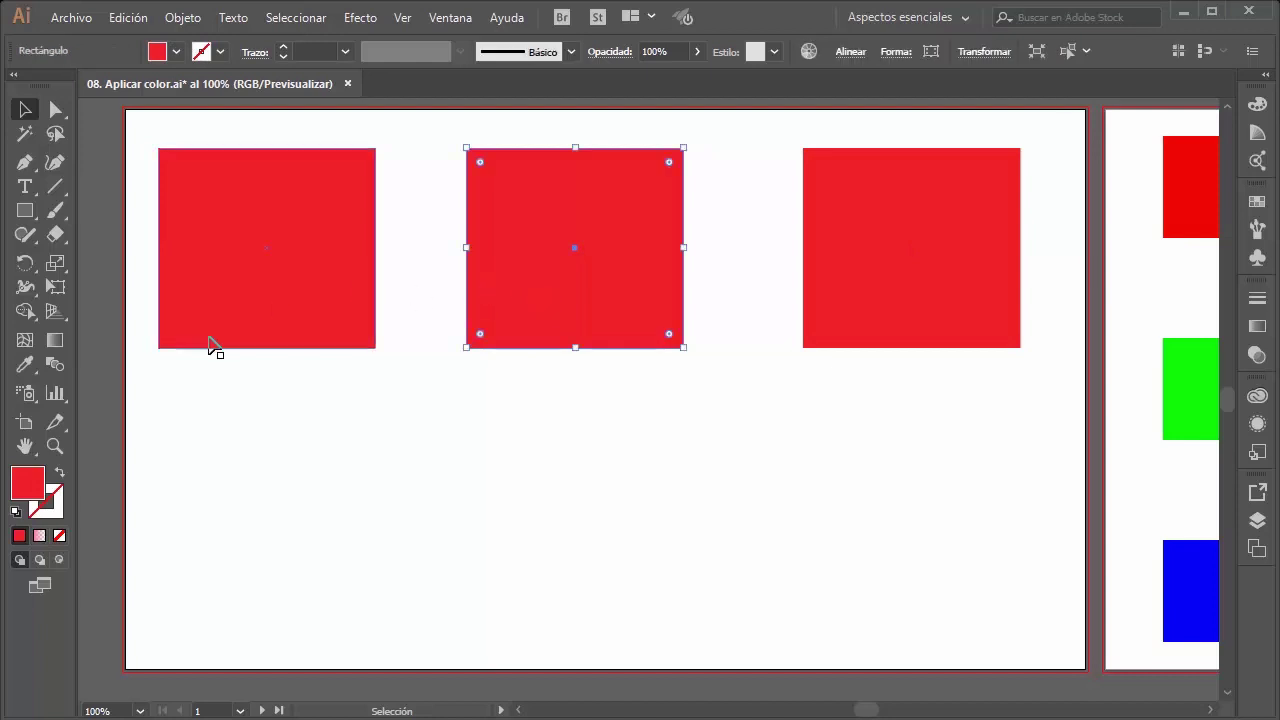
{"action": "double_click", "coordinate": [27, 483]}
{"action": "left_click", "coordinate": [692, 316]}
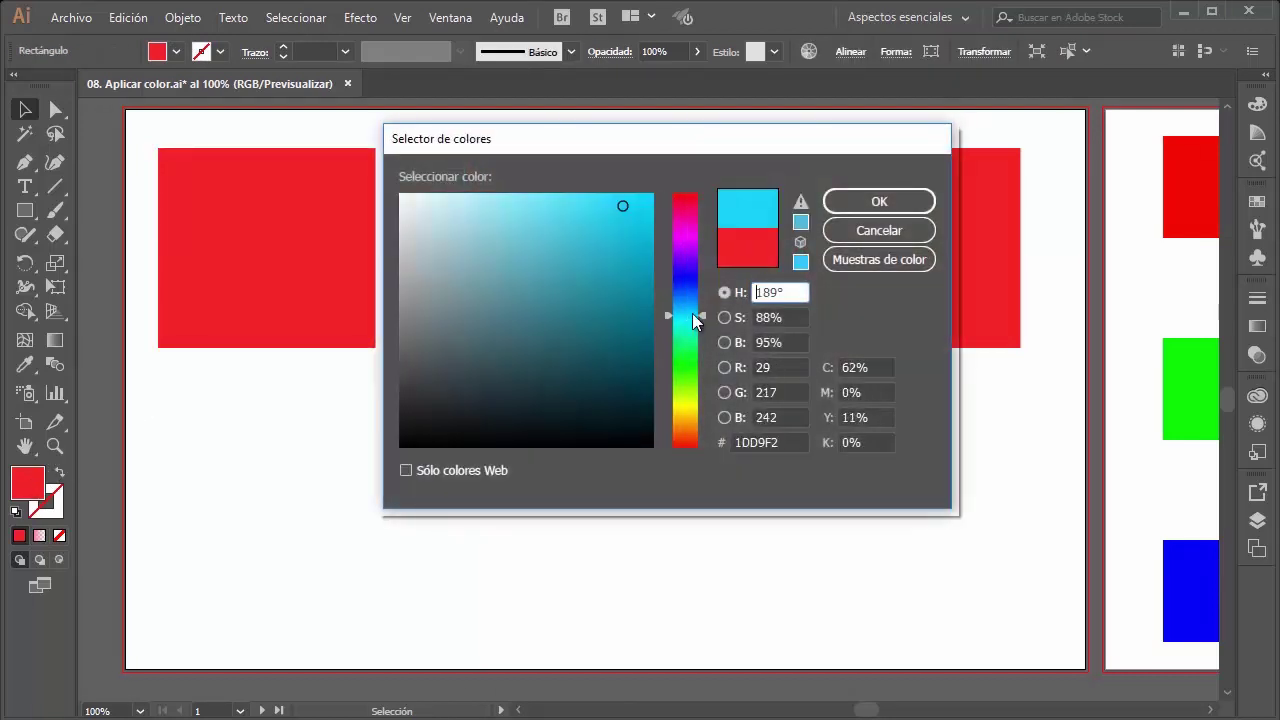
{"action": "left_click", "coordinate": [879, 201]}
Step: Fill the right square green using the Color Picker
{"action": "left_click", "coordinate": [880, 337]}
{"action": "double_click", "coordinate": [37, 490]}
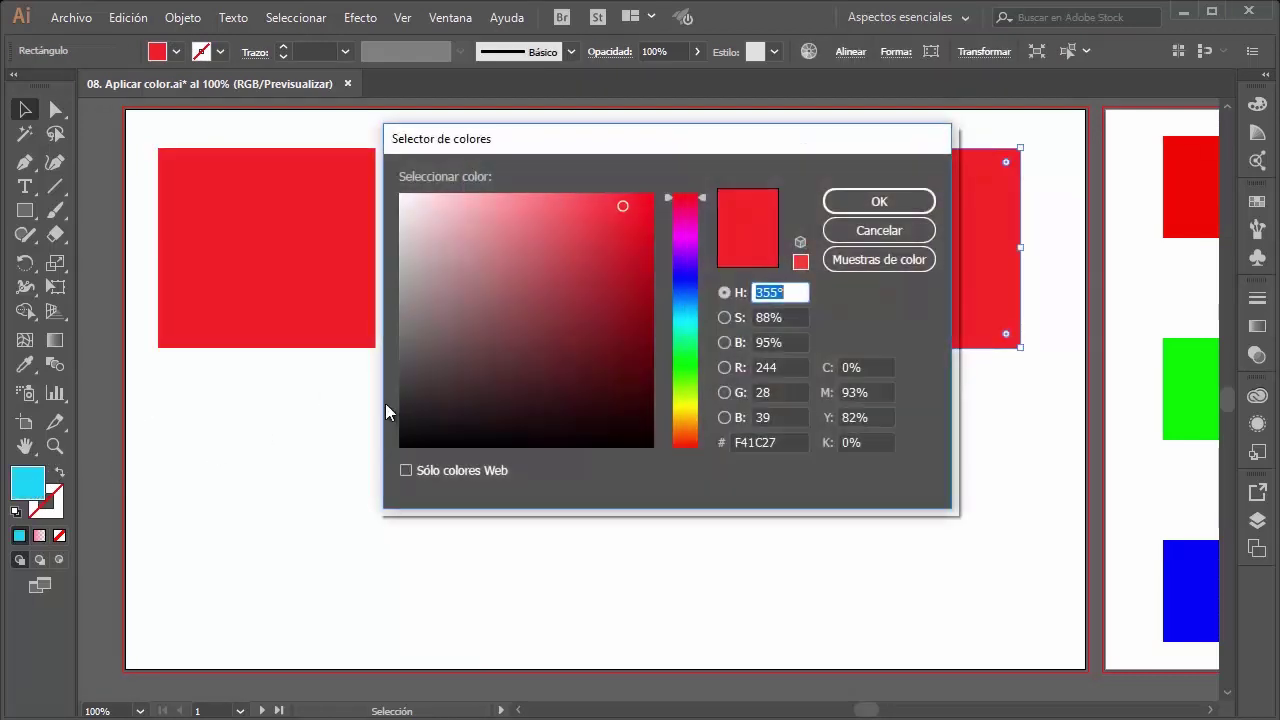
{"action": "left_click", "coordinate": [697, 360]}
{"action": "key", "text": "Return"}
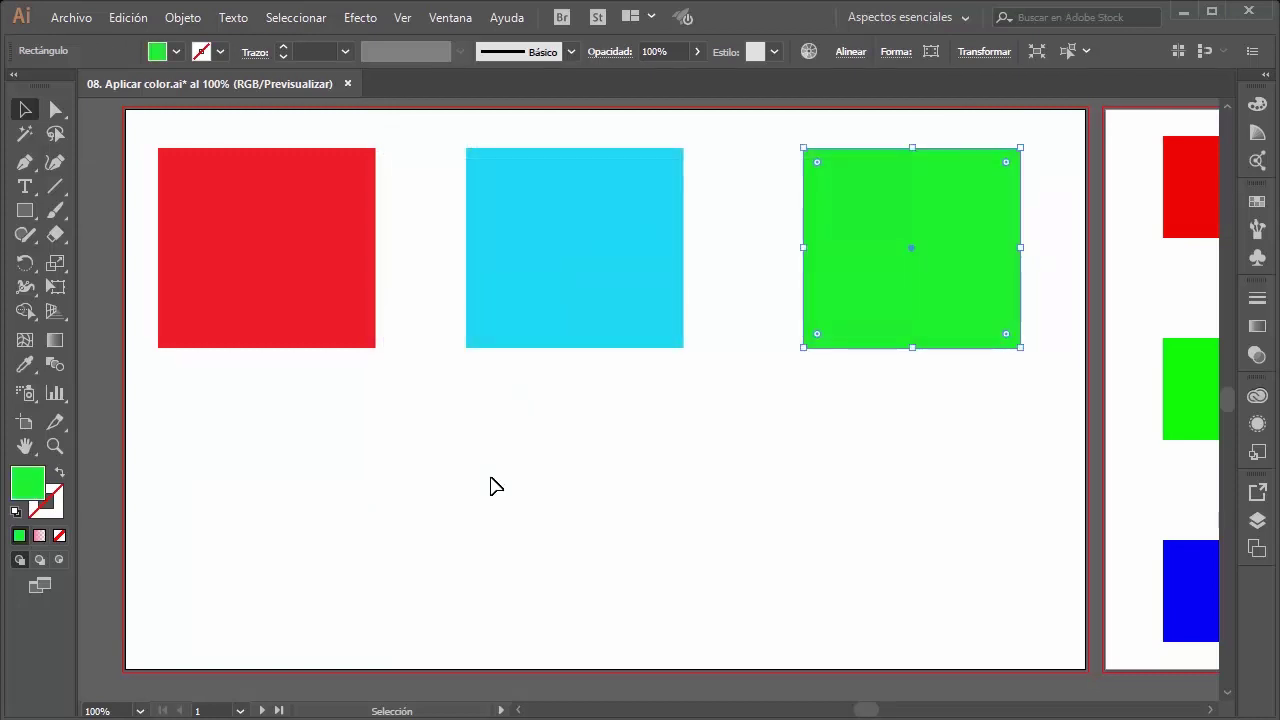
{"action": "left_click", "coordinate": [489, 486]}
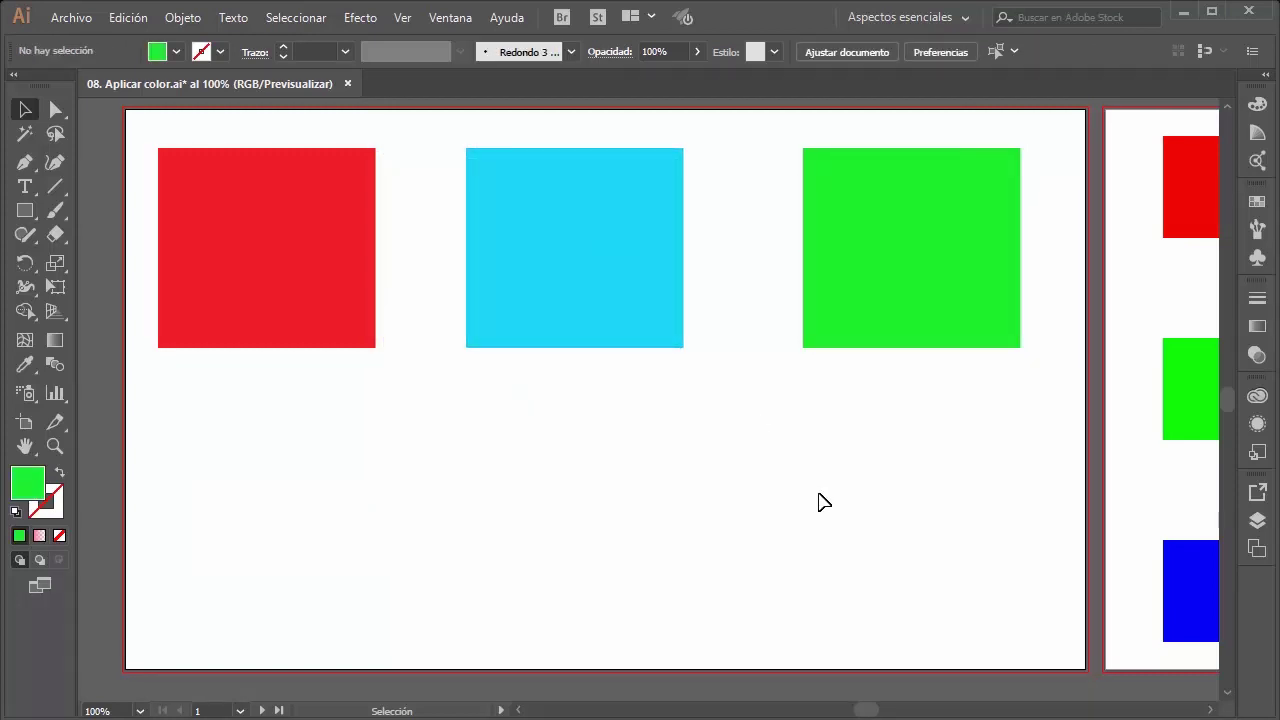
Step: Show the Swatches panel and enlarge the fill swatch list to reveal more swatches
{"action": "left_click", "coordinate": [1257, 201]}
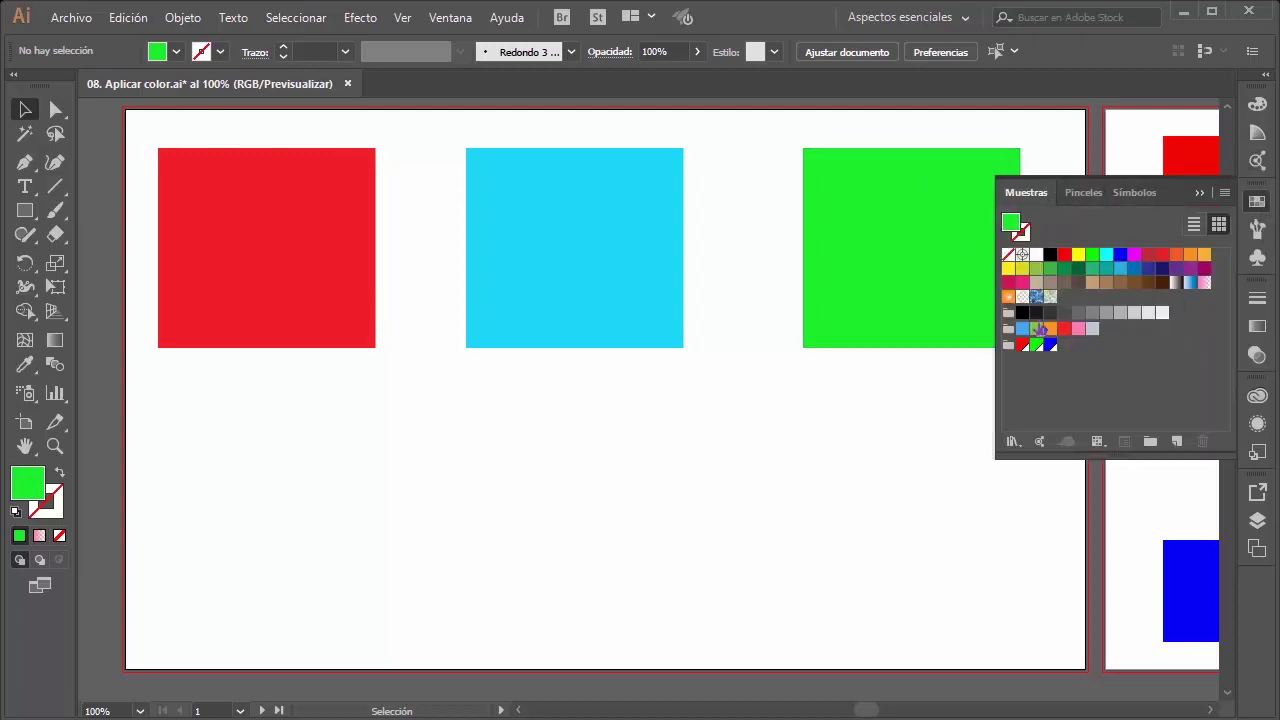
{"action": "left_click", "coordinate": [176, 51]}
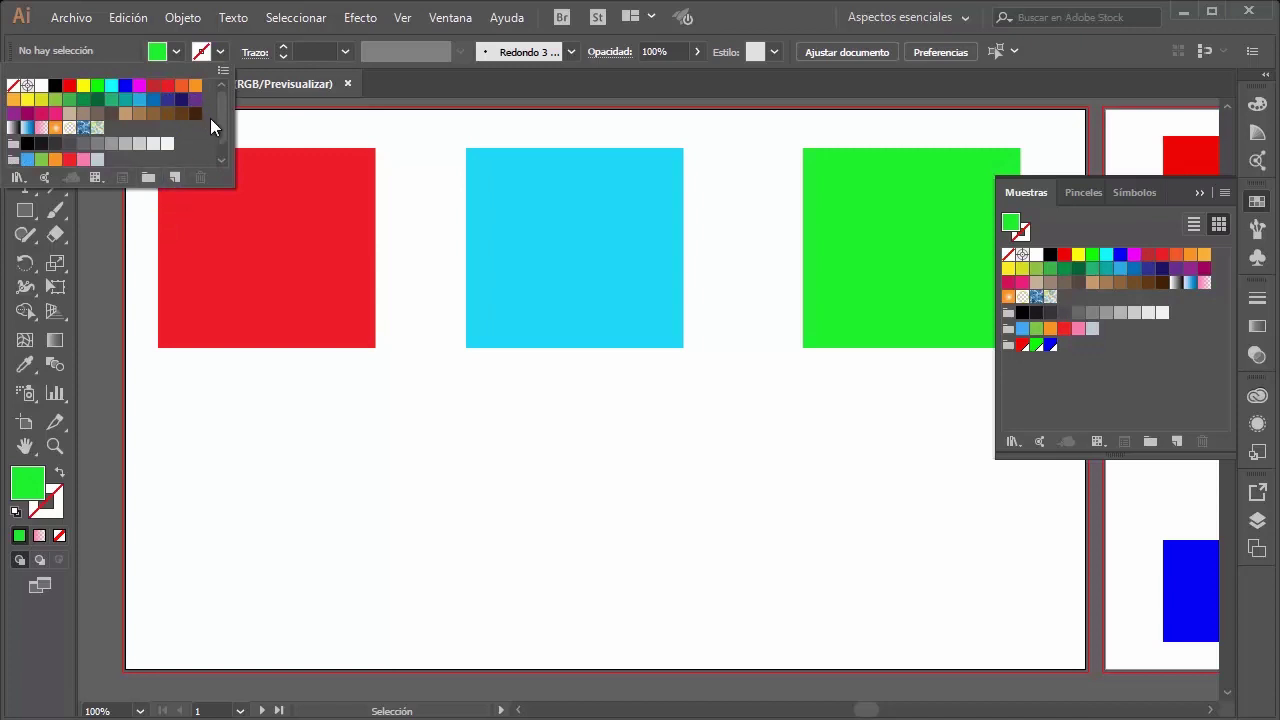
{"action": "left_click_drag", "start_coordinate": [224, 187], "coordinate": [220, 238]}
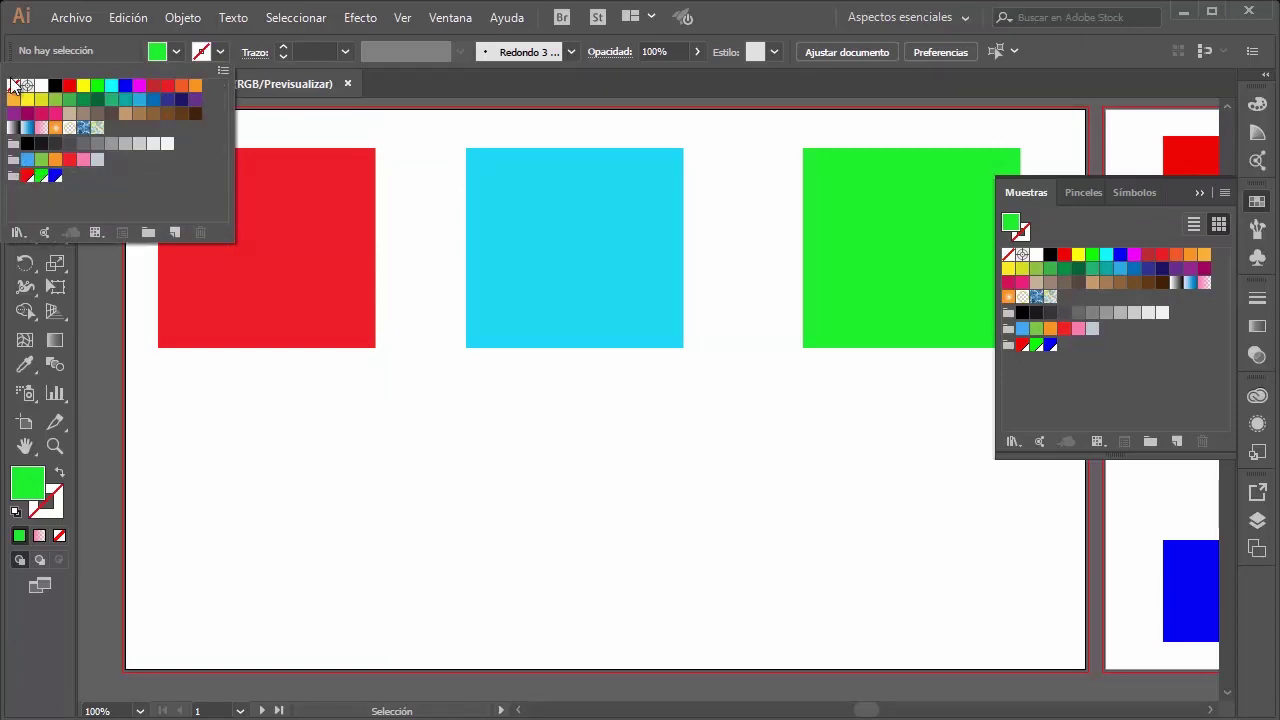
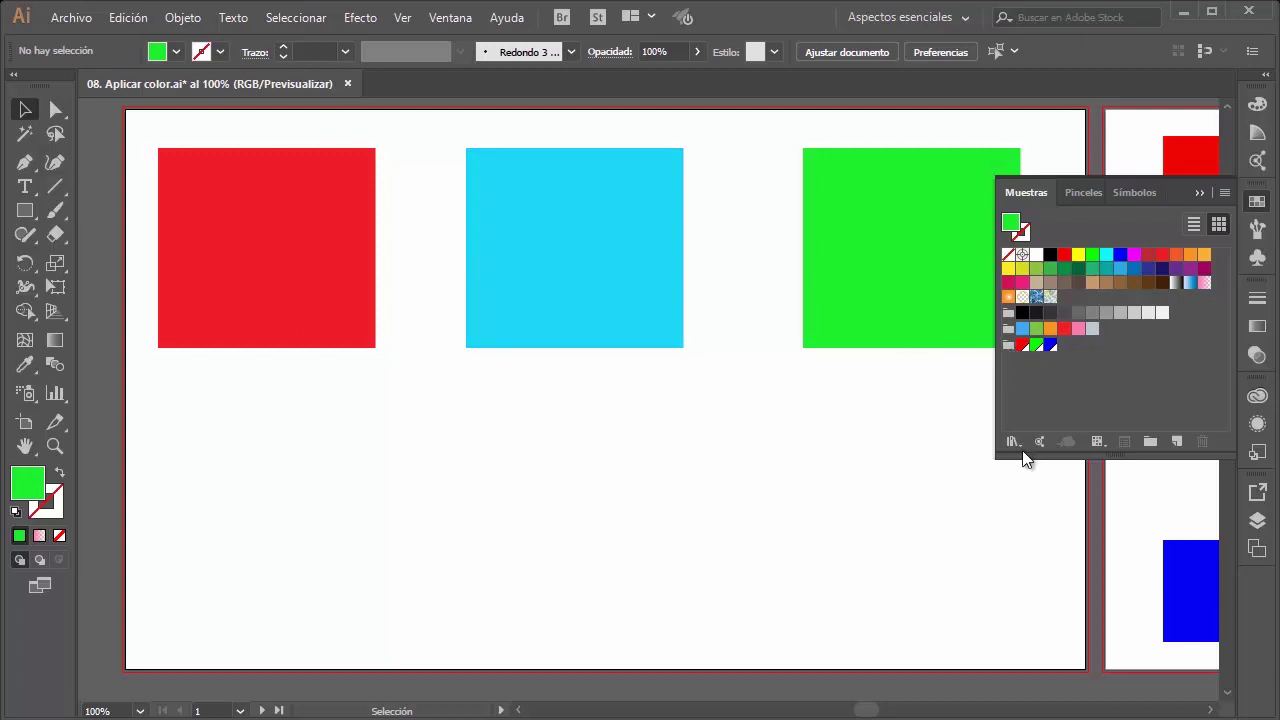
Step: Nudge the cyan square about 30 px right, then compare it with the red and green squares
{"action": "left_click_drag", "start_coordinate": [603, 252], "coordinate": [635, 228]}
{"action": "left_click", "coordinate": [777, 457]}
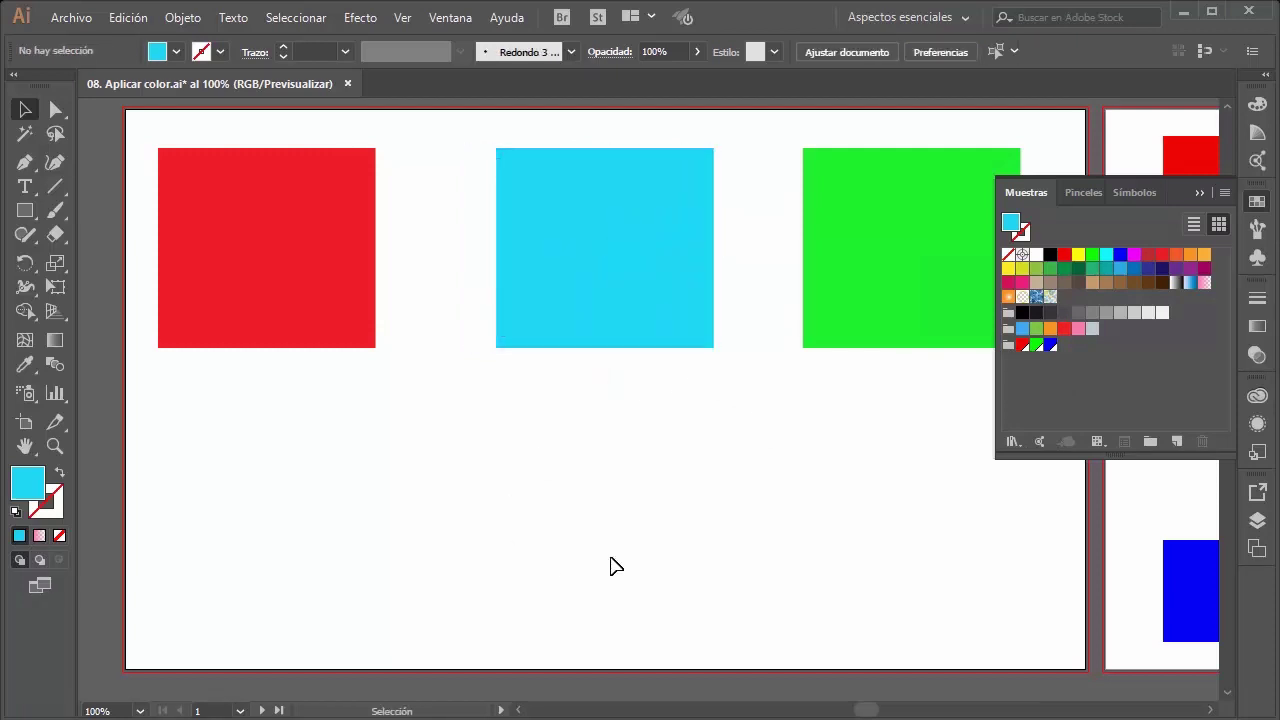
{"action": "left_click", "coordinate": [324, 229]}
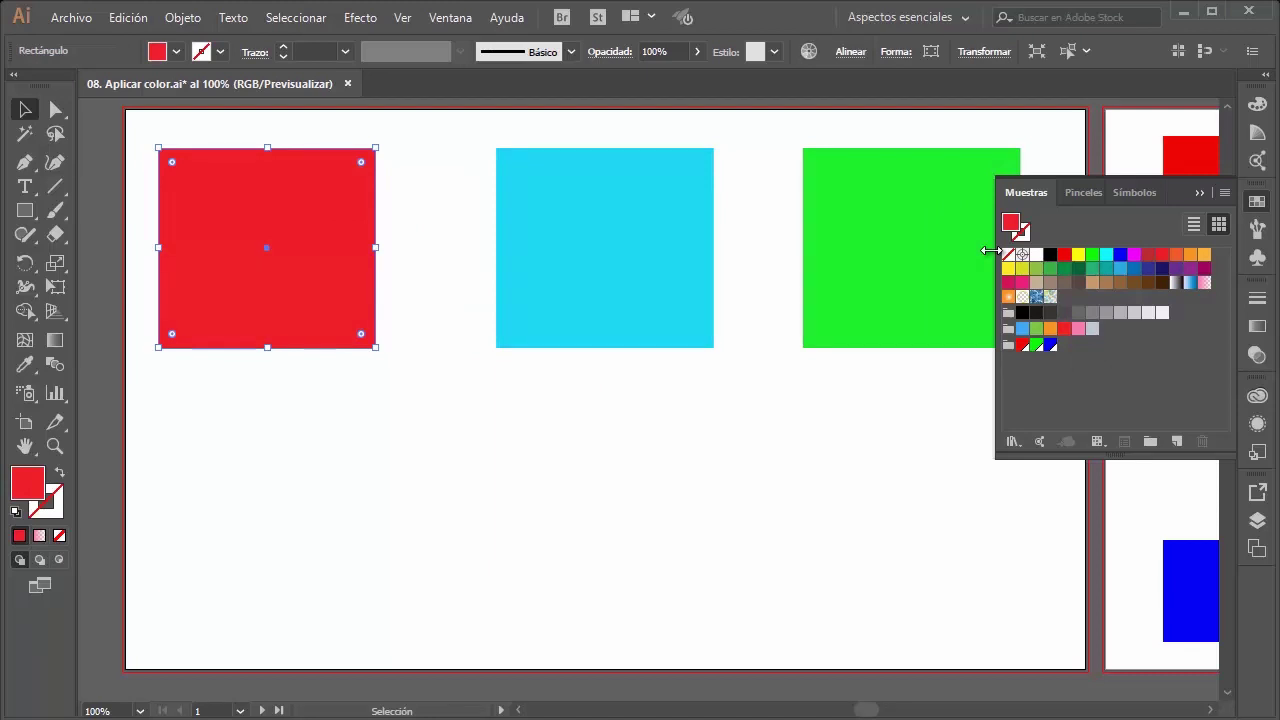
{"action": "left_click", "coordinate": [846, 234]}
{"action": "left_click_drag", "start_coordinate": [1040, 134], "coordinate": [153, 504]}
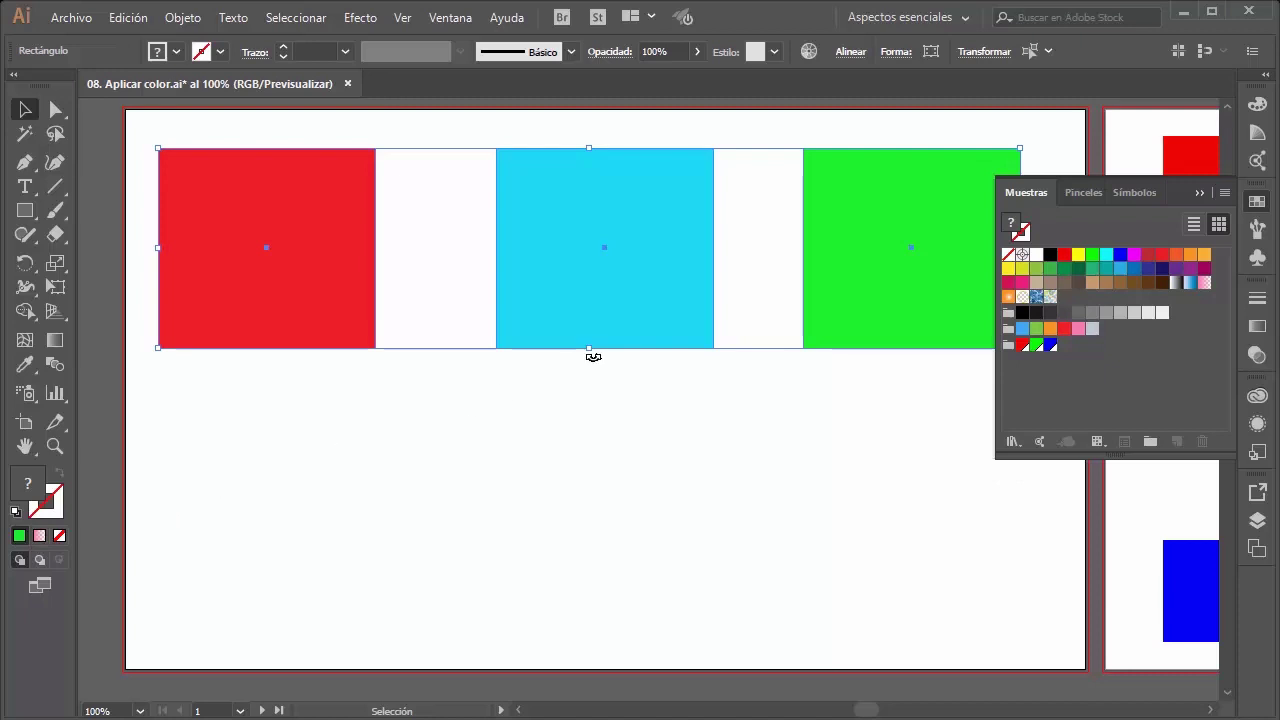
Step: Reselect the three squares together to check their spacing, leaving the red square selected
{"action": "left_click", "coordinate": [733, 420]}
{"action": "left_click", "coordinate": [261, 183]}
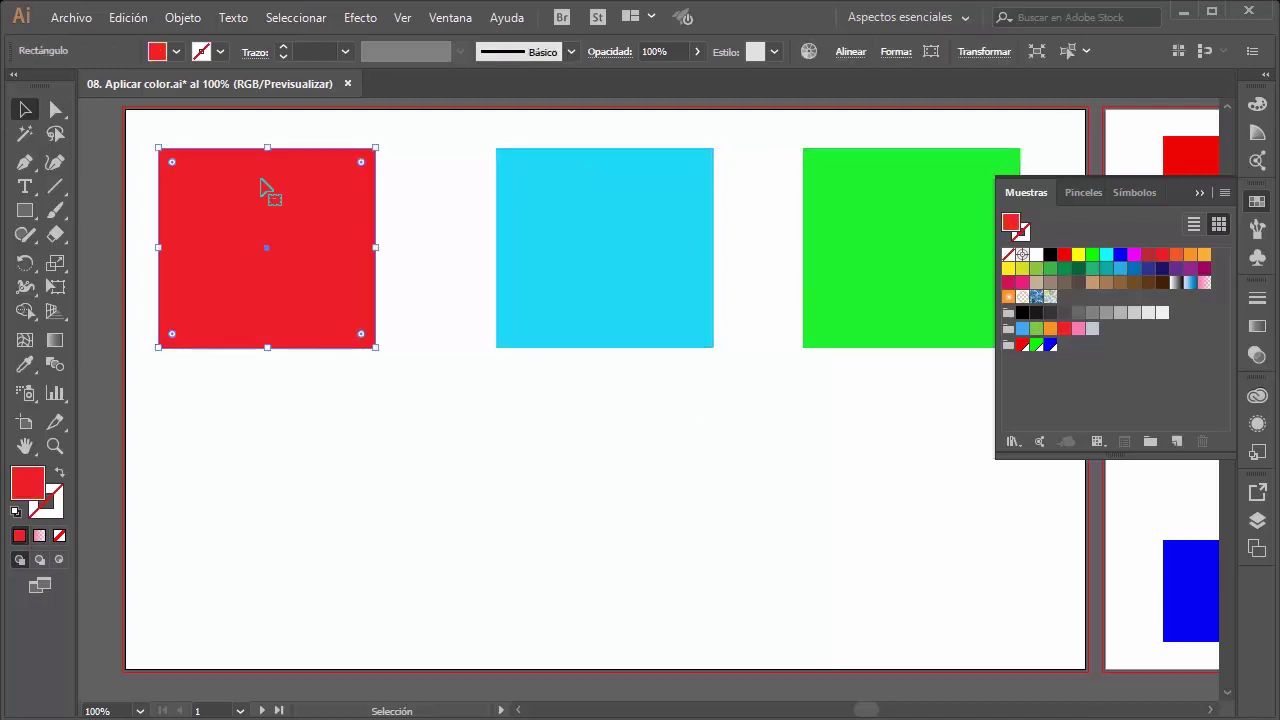
{"action": "left_click", "coordinate": [420, 230]}
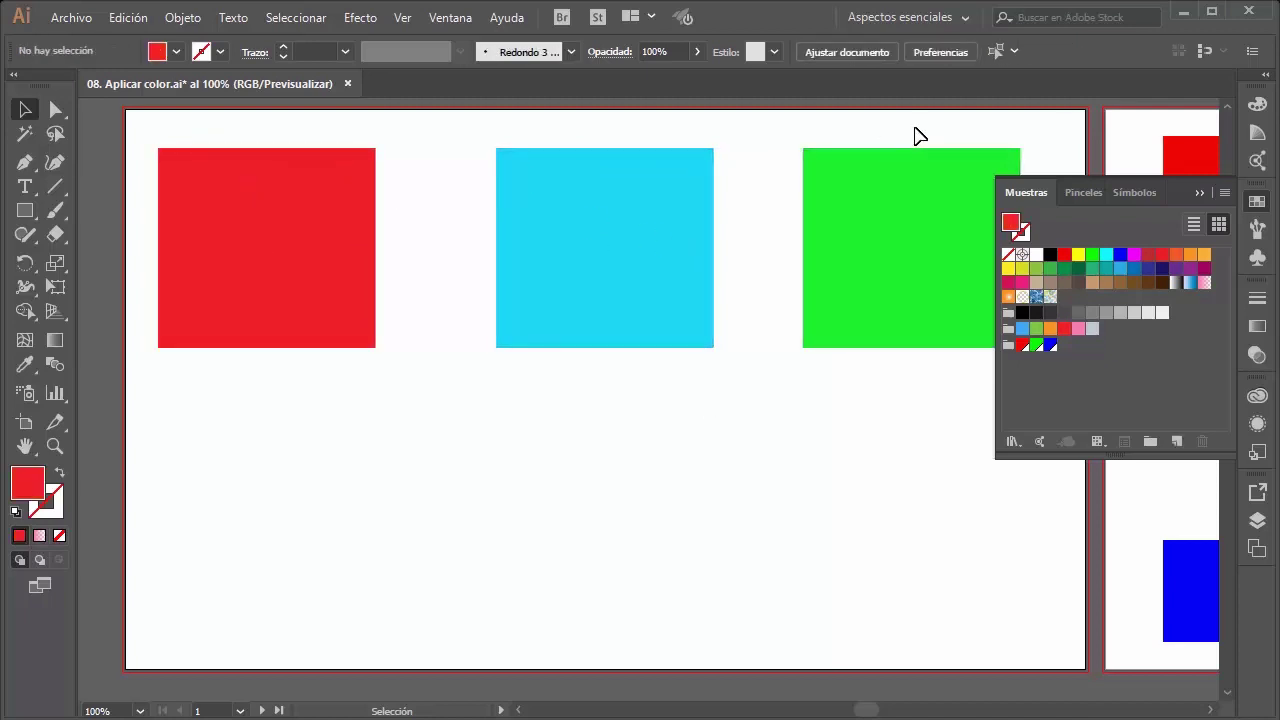
{"action": "mouse_move", "coordinate": [914, 130]}
{"action": "left_mouse_down"}
{"action": "mouse_move", "coordinate": [386, 486]}
{"action": "mouse_move", "coordinate": [346, 491]}
{"action": "left_mouse_up"}
{"action": "left_click", "coordinate": [553, 461]}
{"action": "left_click", "coordinate": [352, 222]}
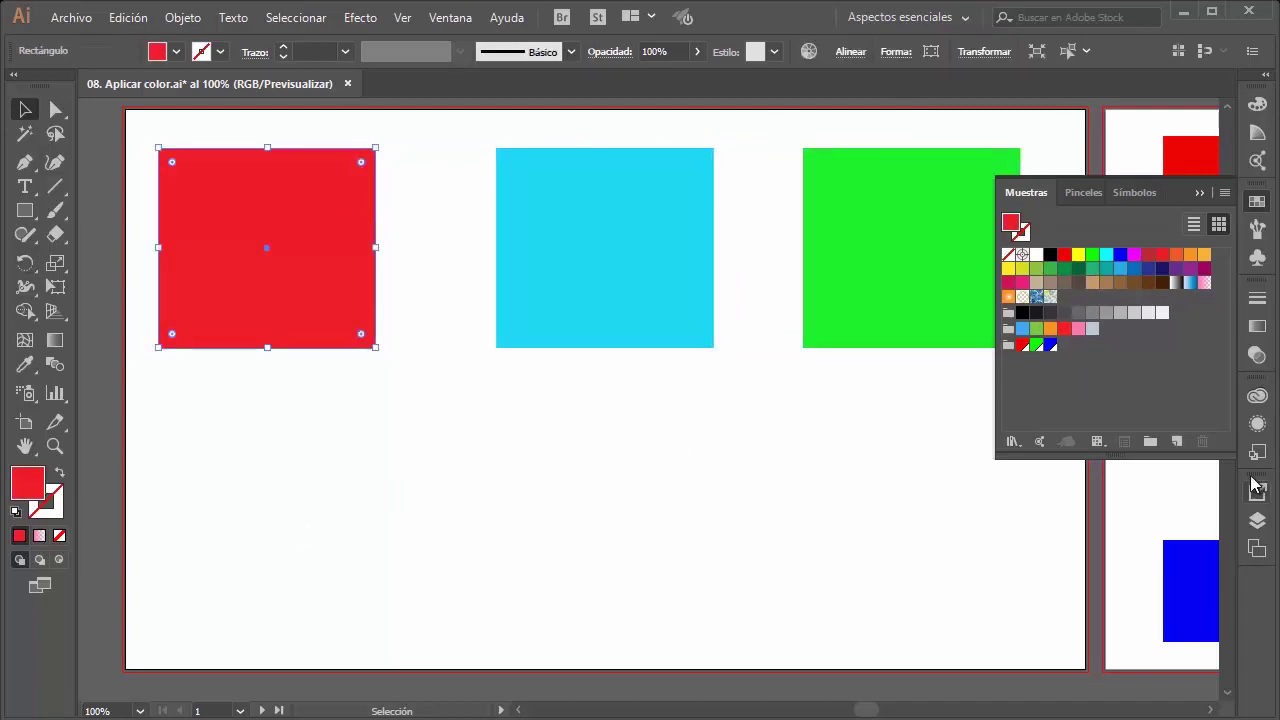
Step: Save the red square's fill R 244, G 28, B 39 as a swatch named 'Nuevo rojo'
{"action": "left_click", "coordinate": [1176, 441]}
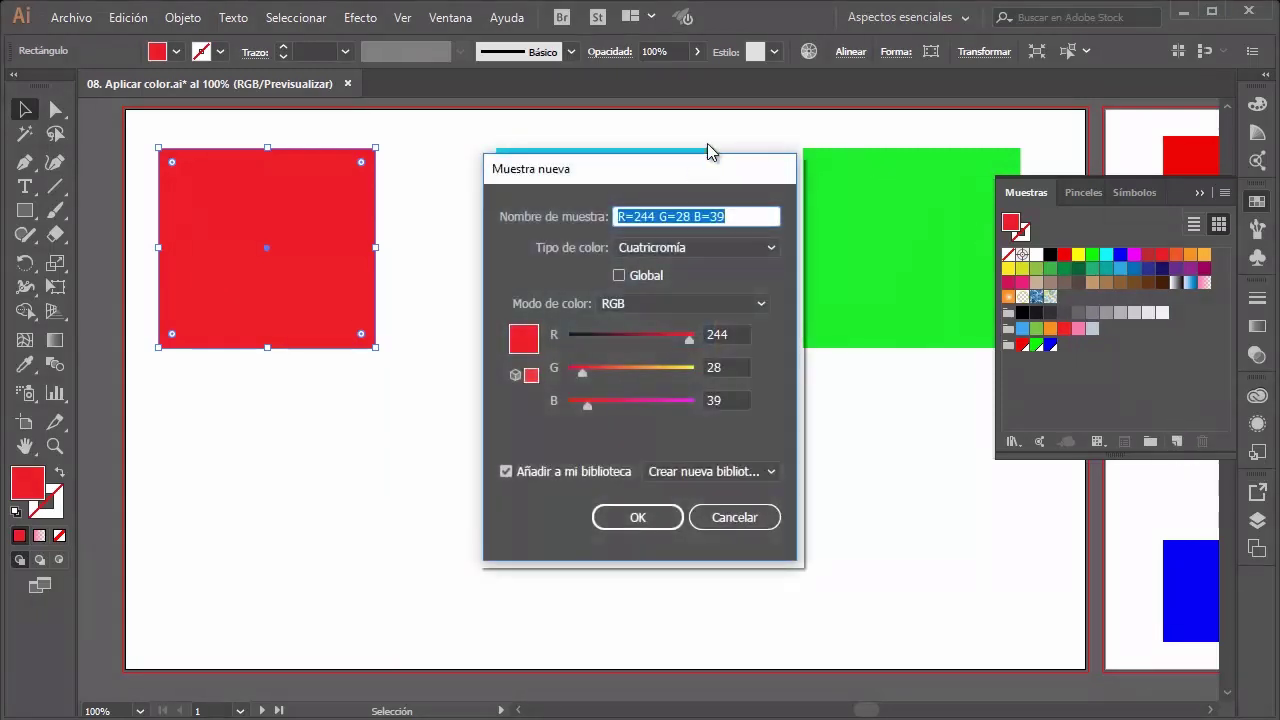
{"action": "left_click_drag", "start_coordinate": [704, 174], "coordinate": [716, 170]}
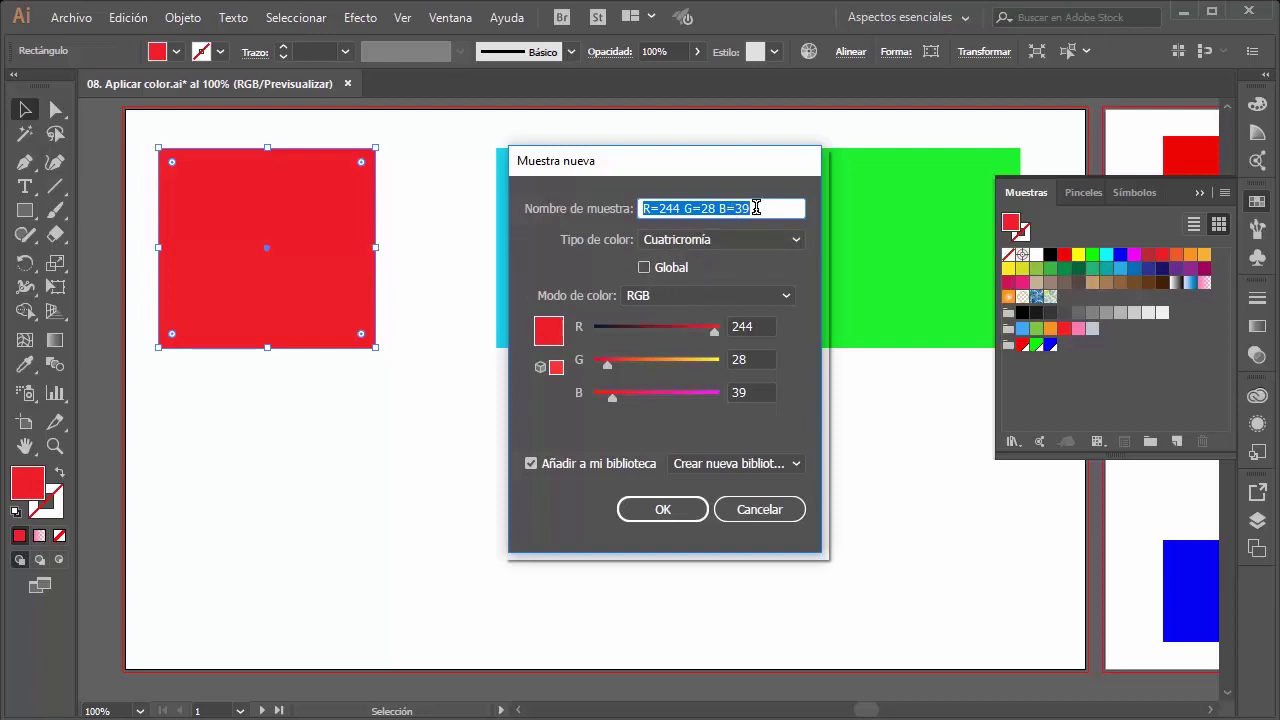
{"action": "type", "text": "Nuevo rojo"}
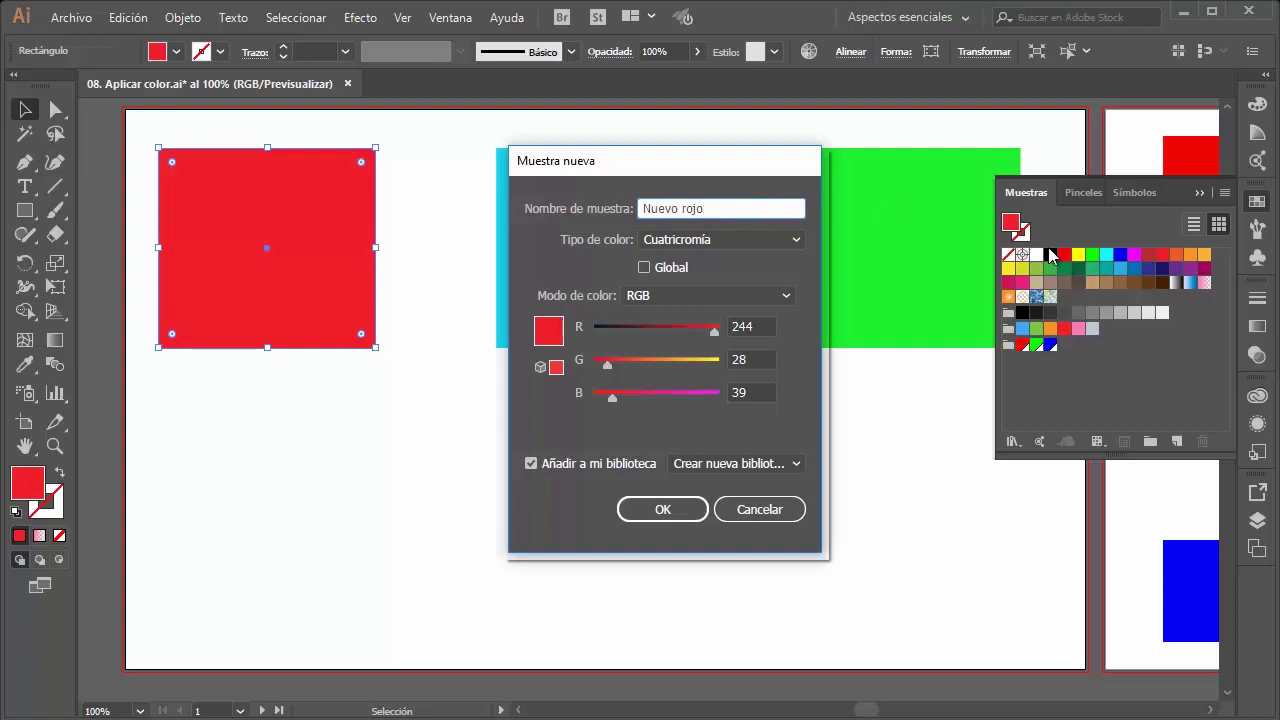
{"action": "left_click", "coordinate": [664, 512]}
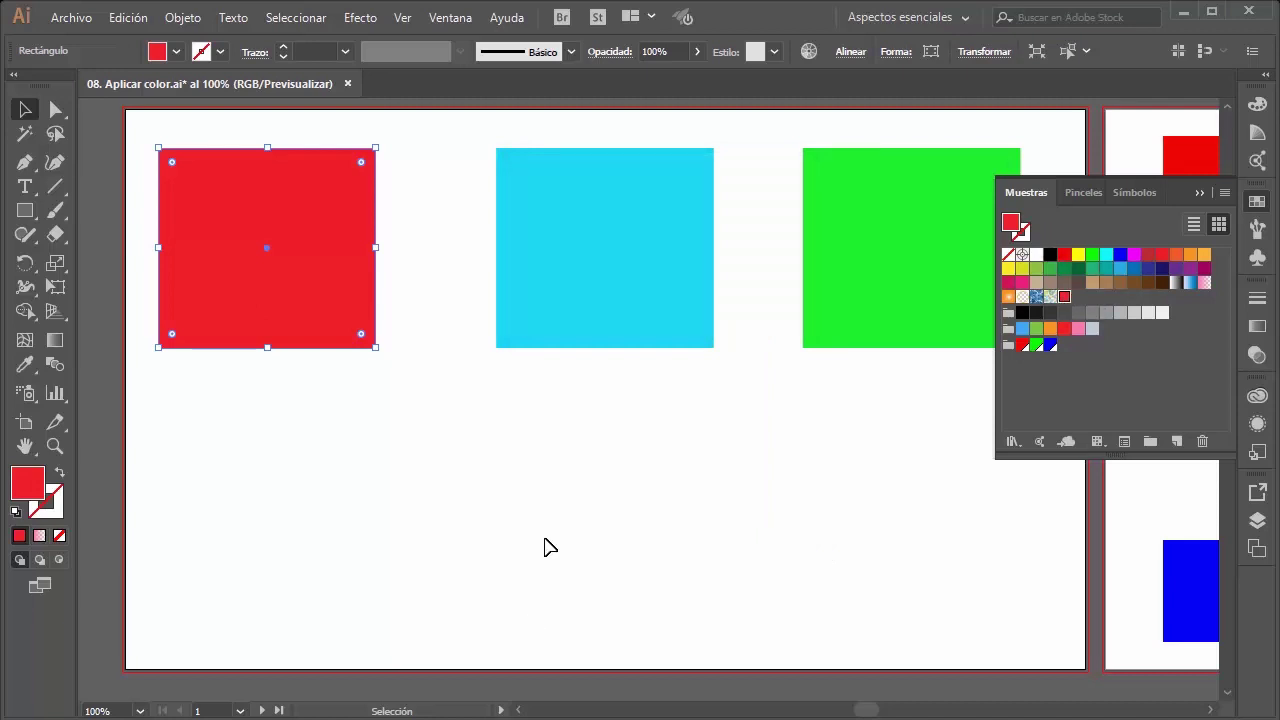
{"action": "left_click", "coordinate": [531, 492]}
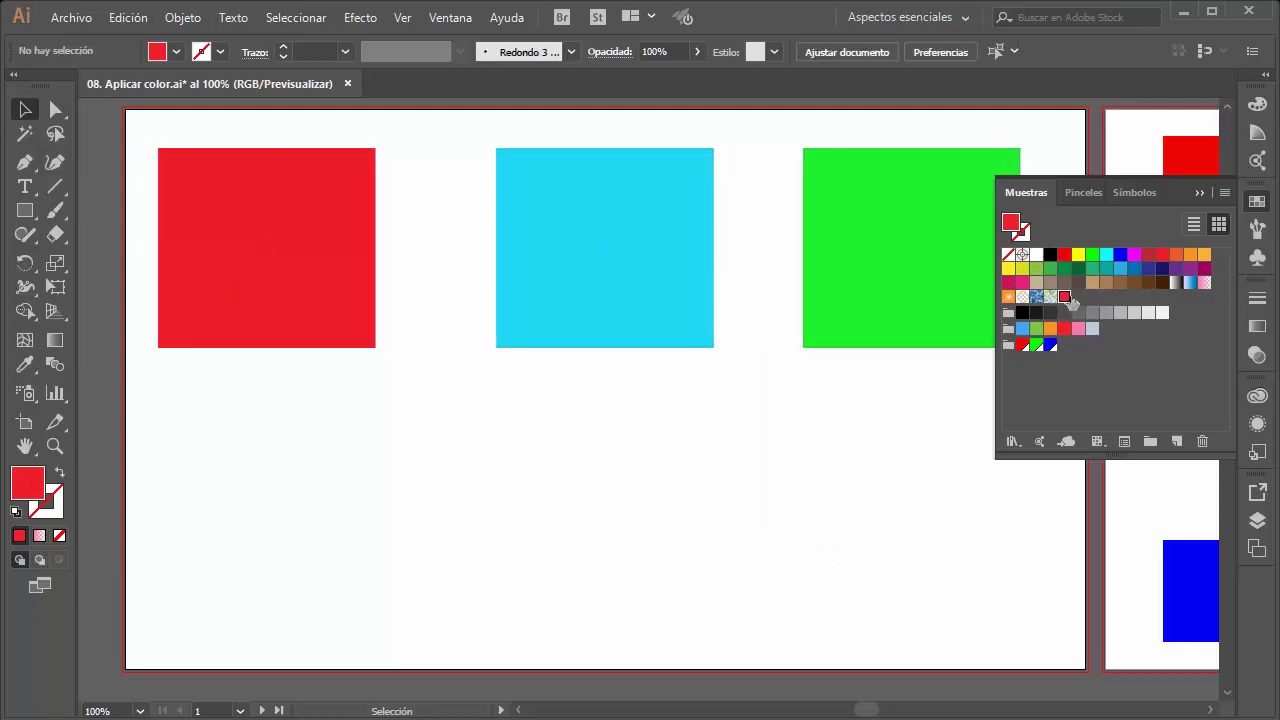
Step: Save the cyan square's colour (R 29, G 217, B 242) as swatch 'Cian', added to the library
{"action": "left_click", "coordinate": [1063, 261]}
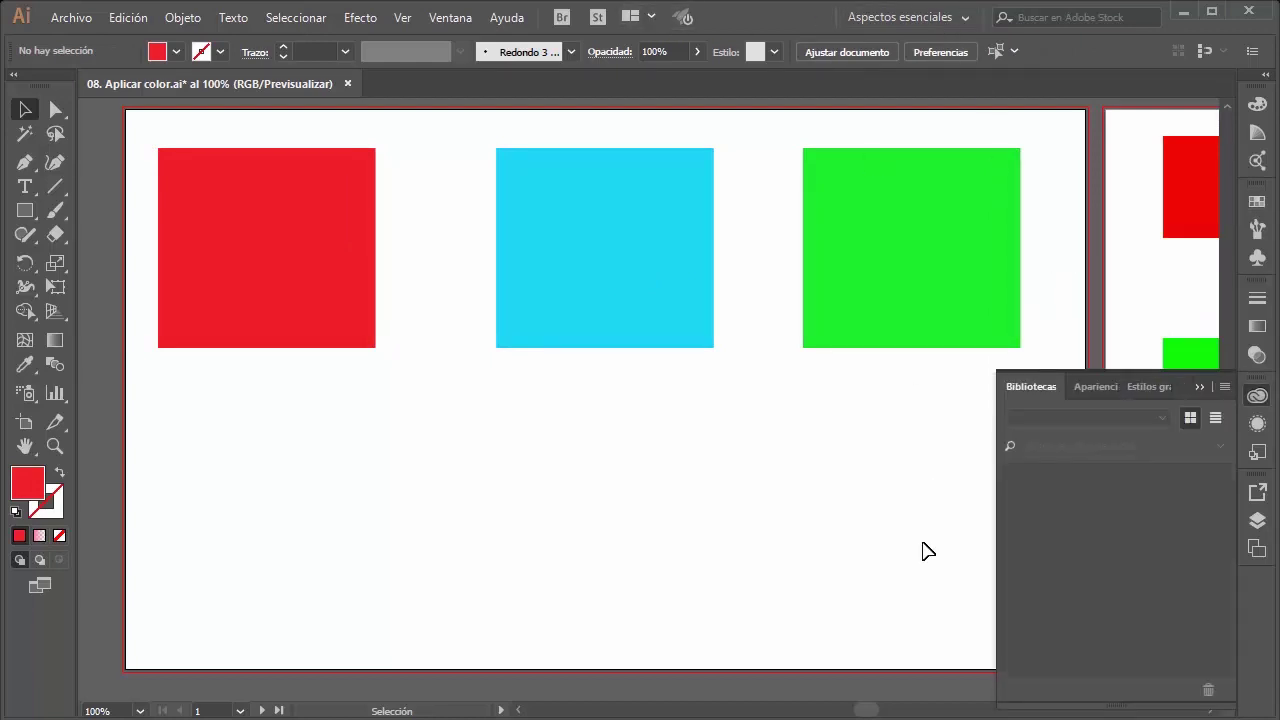
{"action": "left_click", "coordinate": [1198, 386]}
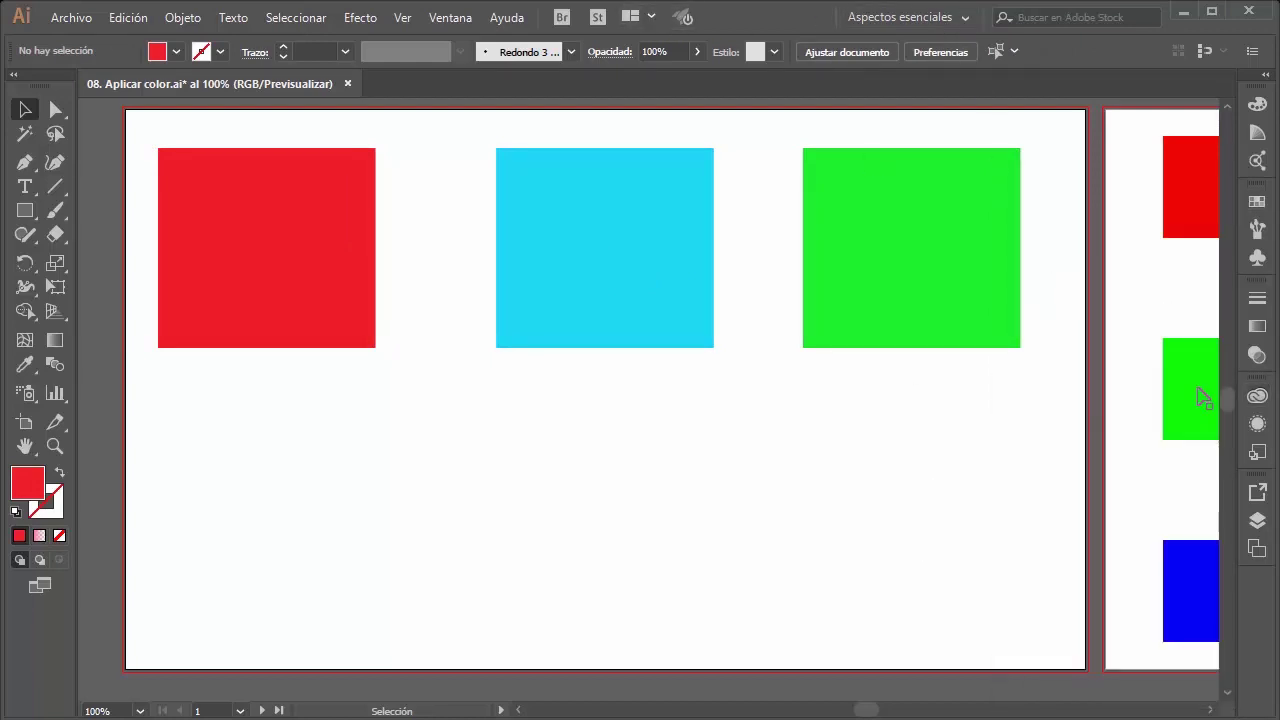
{"action": "left_click", "coordinate": [1257, 202]}
{"action": "left_click", "coordinate": [610, 234]}
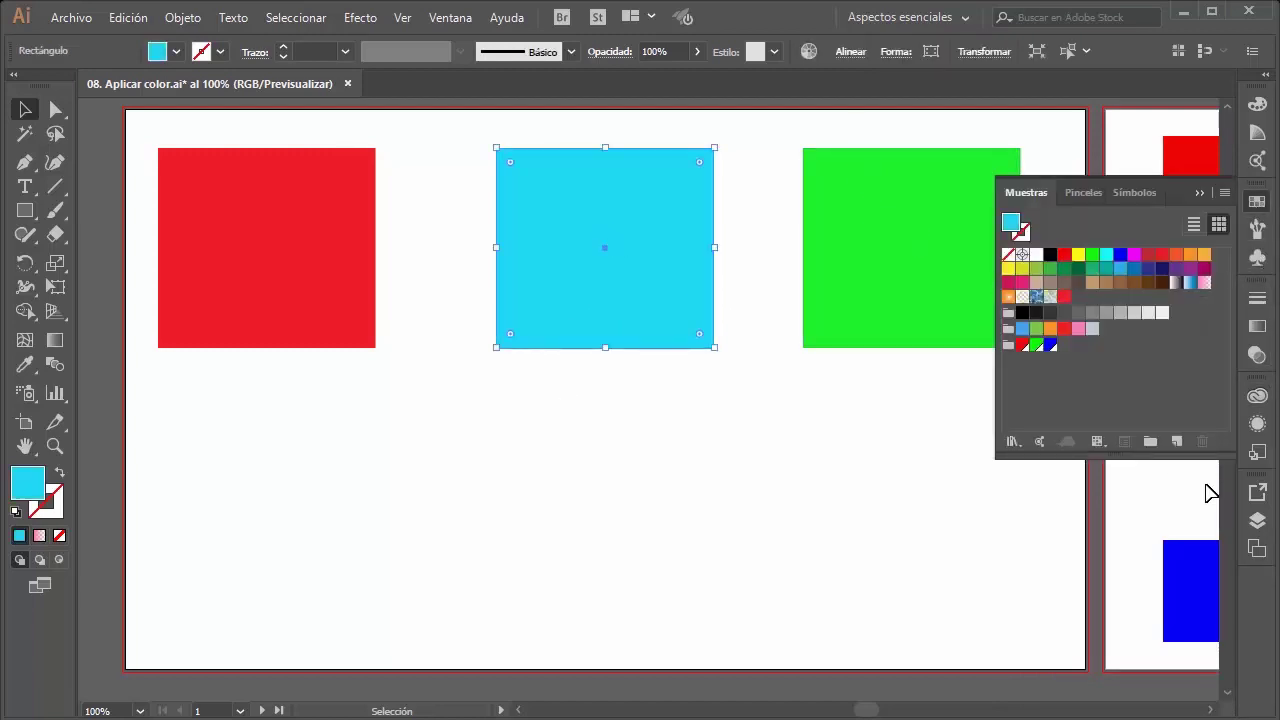
{"action": "left_click", "coordinate": [1176, 441]}
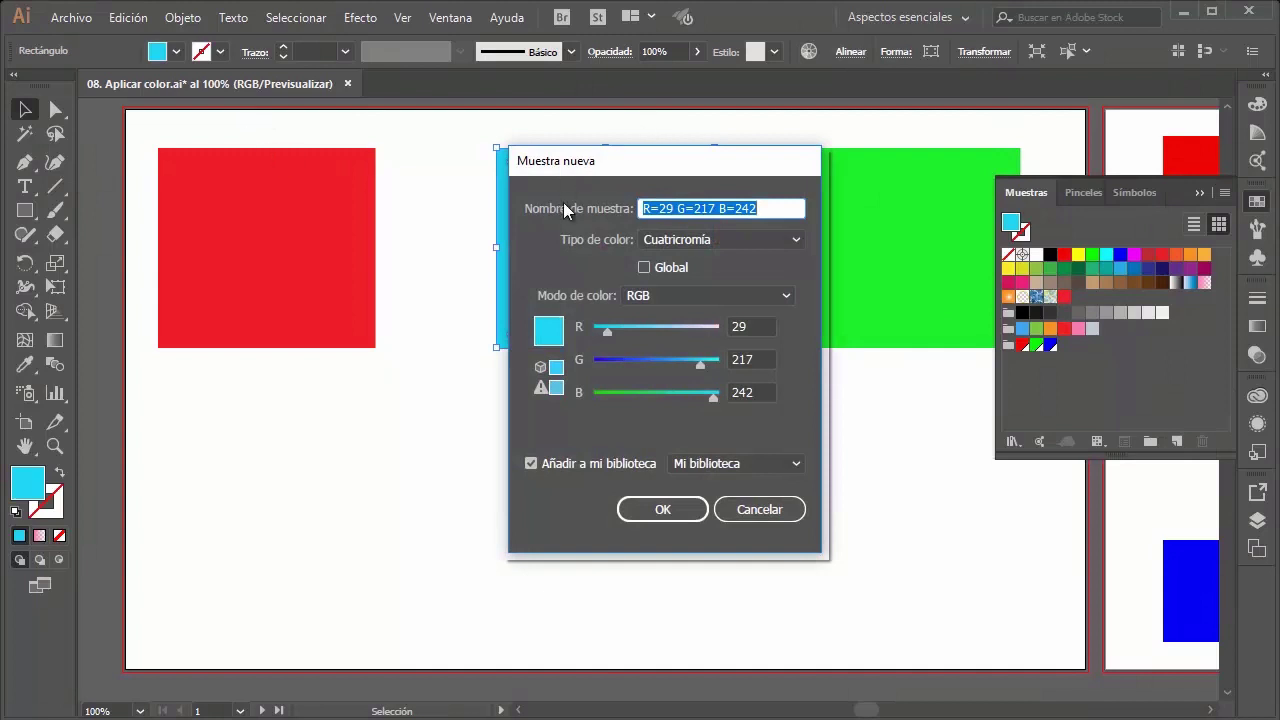
{"action": "type", "text": "Azy"}
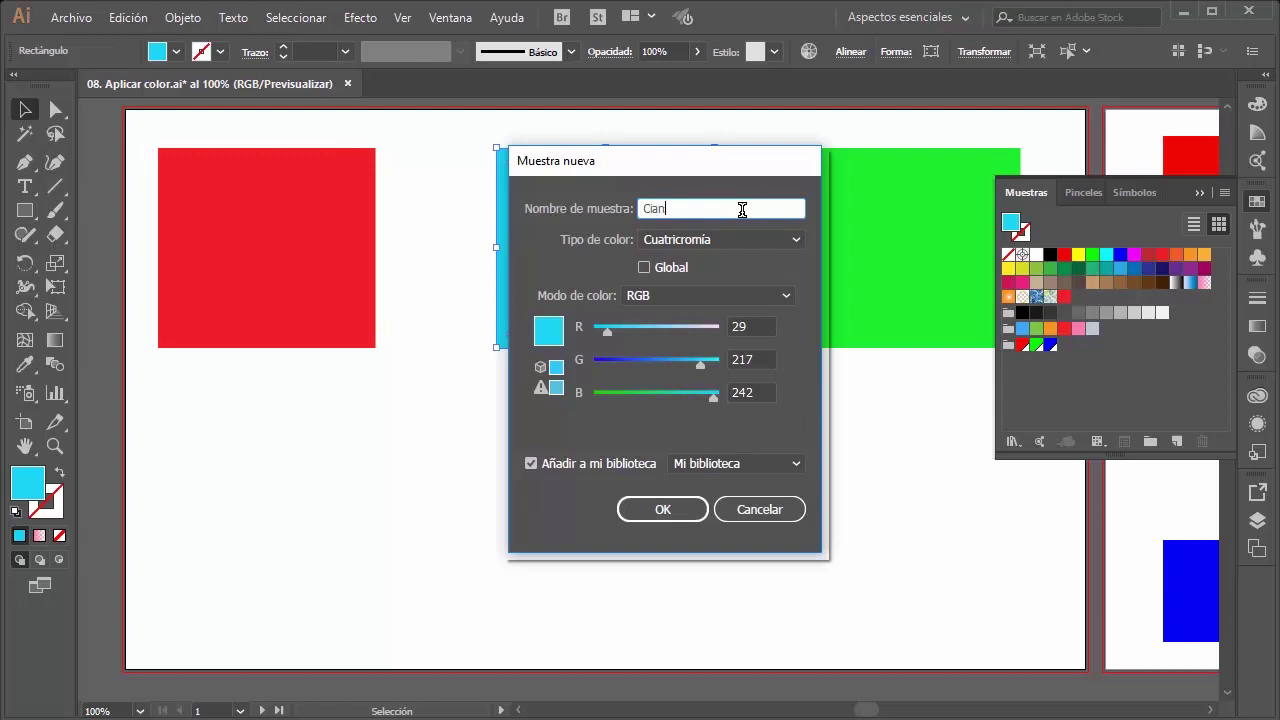
{"action": "left_click", "coordinate": [676, 513]}
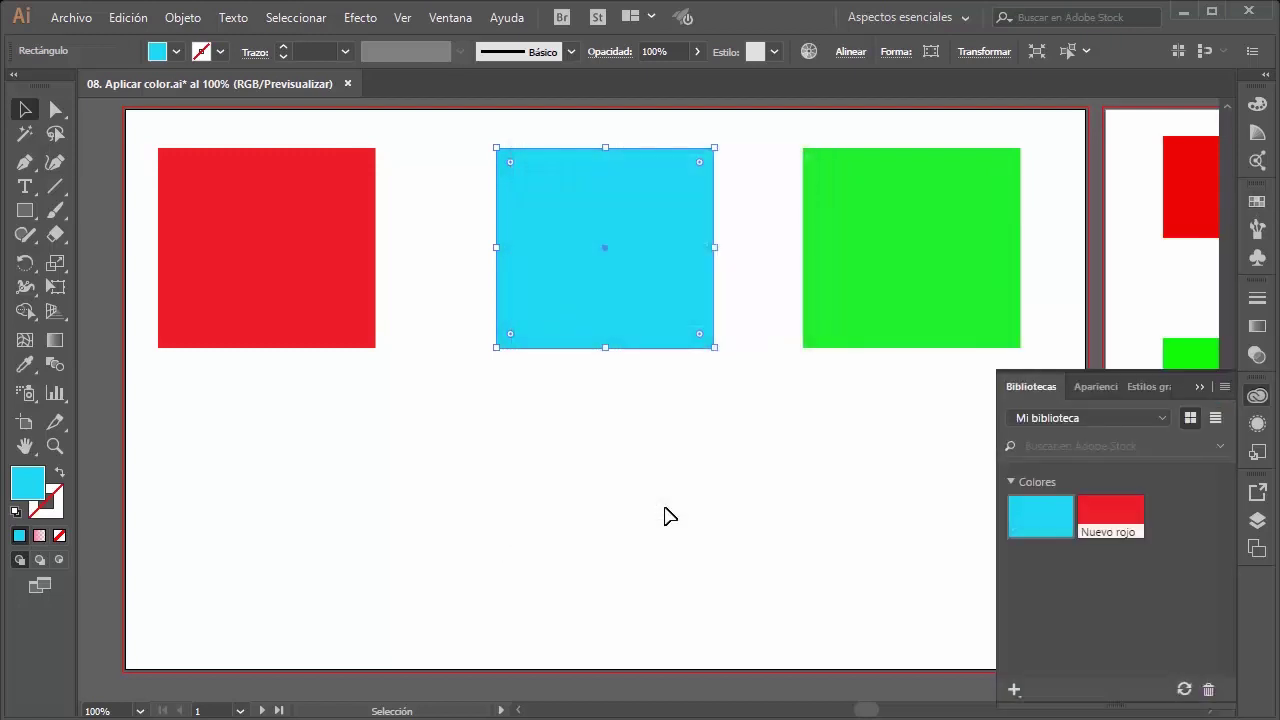
Step: Save the green square's colour (R 29, G 242, B 45) as swatch 'Verde' in the library
{"action": "left_click", "coordinate": [1259, 203]}
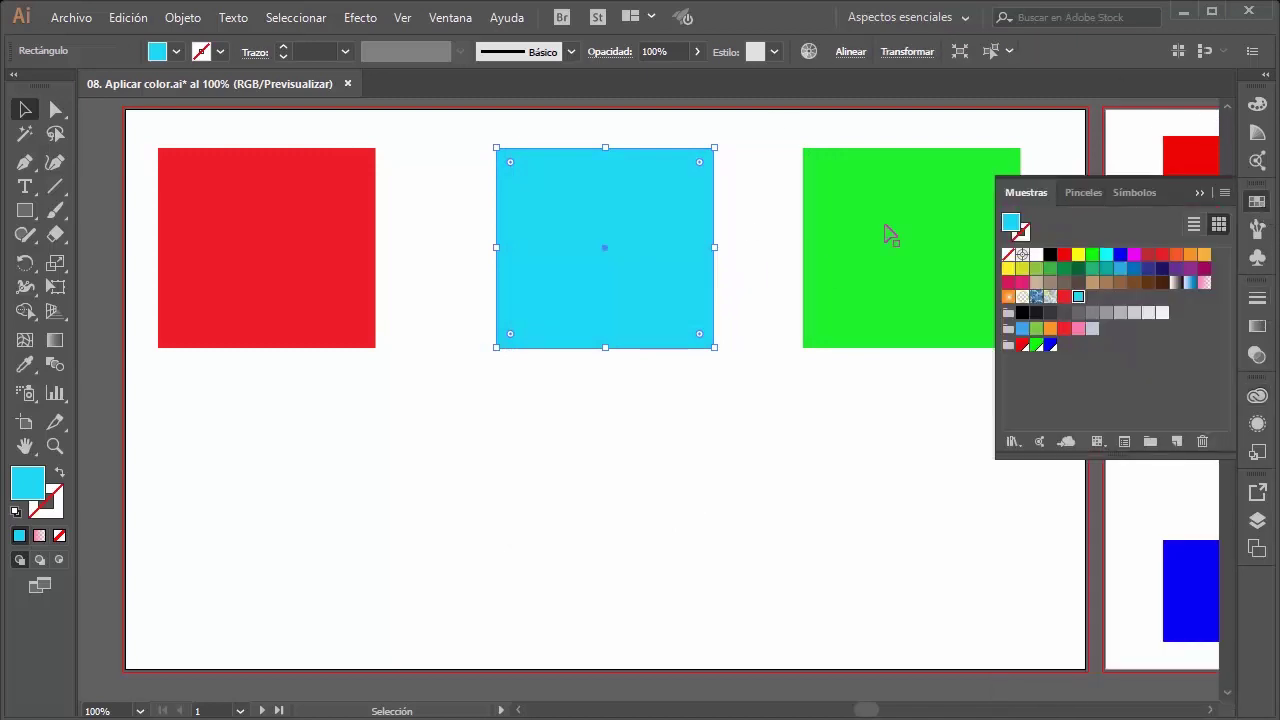
{"action": "left_click", "coordinate": [888, 229]}
{"action": "left_click", "coordinate": [1176, 441]}
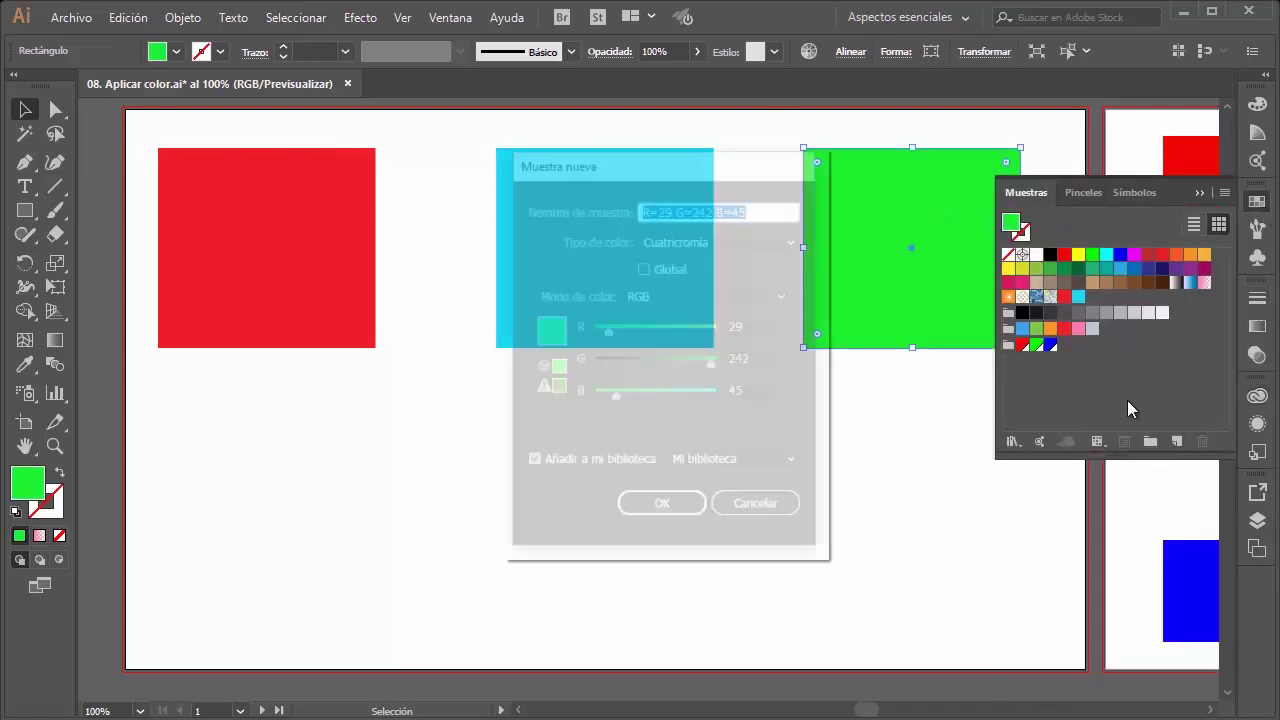
{"action": "type", "text": "Verde"}
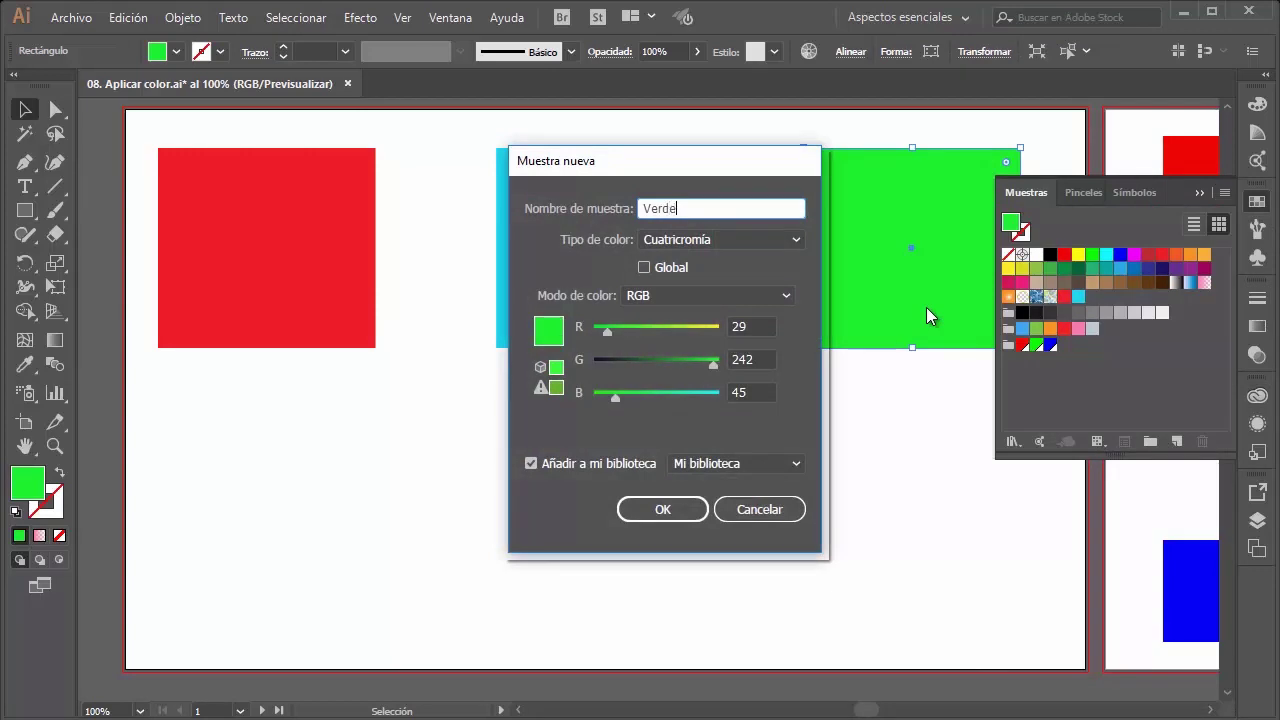
{"action": "key", "text": "Return"}
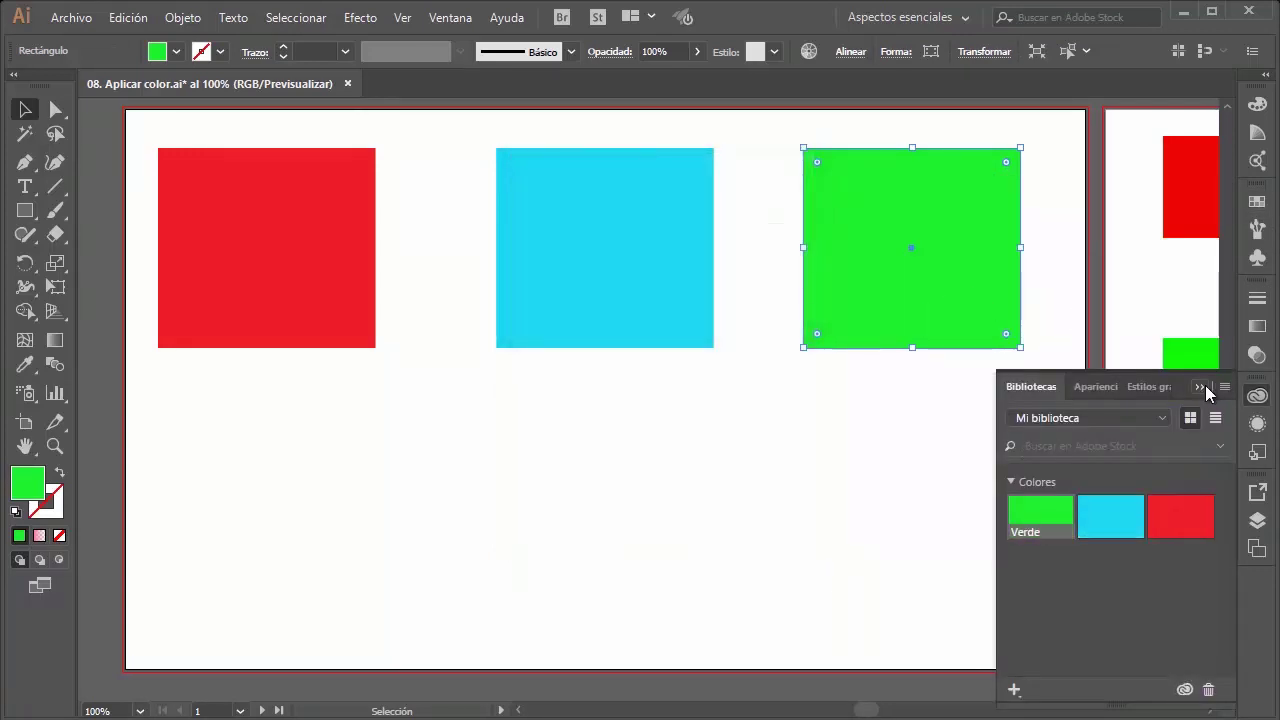
{"action": "left_click", "coordinate": [1201, 386]}
{"action": "left_click", "coordinate": [1034, 417]}
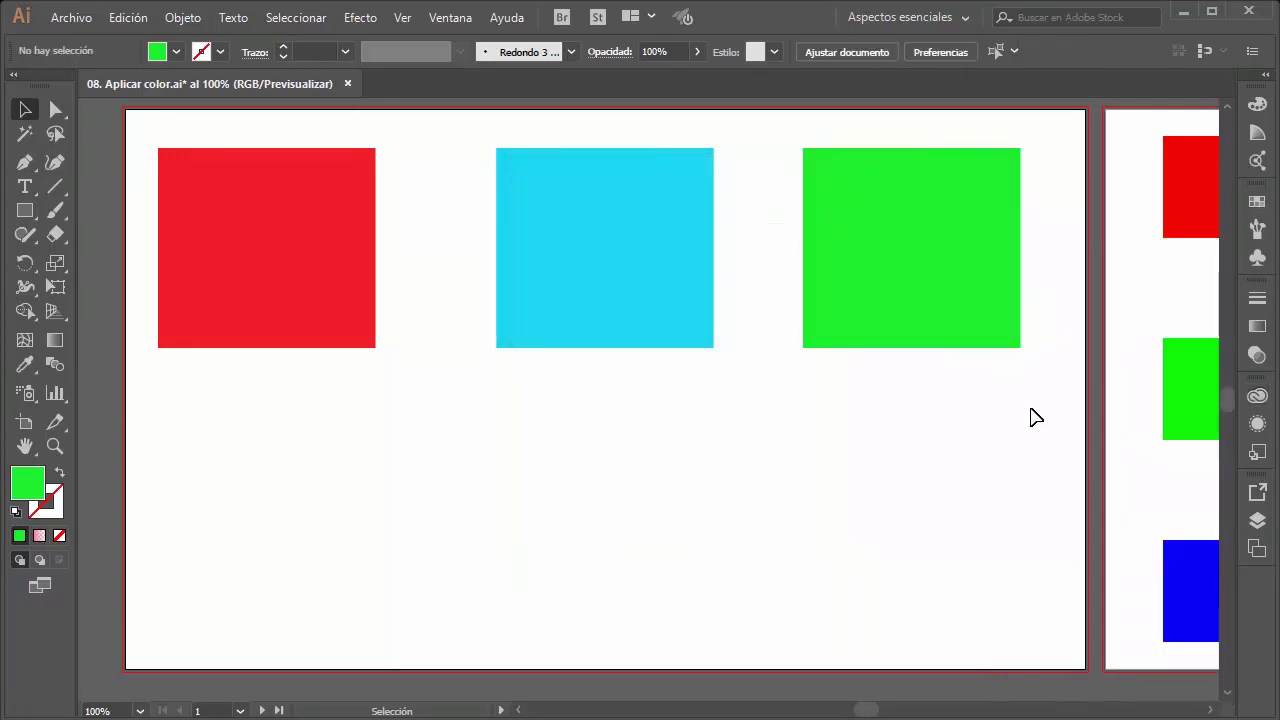
{"action": "left_click", "coordinate": [1257, 201]}
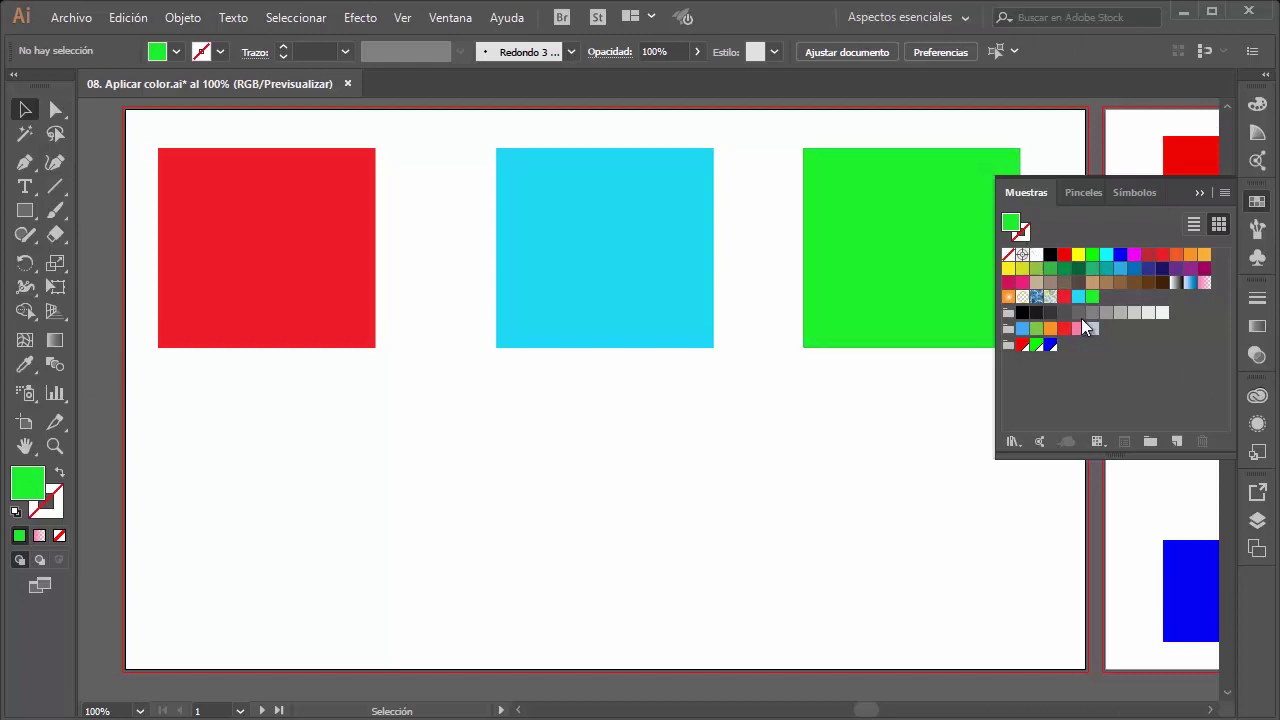
Step: Create a new colour group and move the Nuevo rojo, Cian and Verde swatches into it
{"action": "left_click", "coordinate": [1151, 445]}
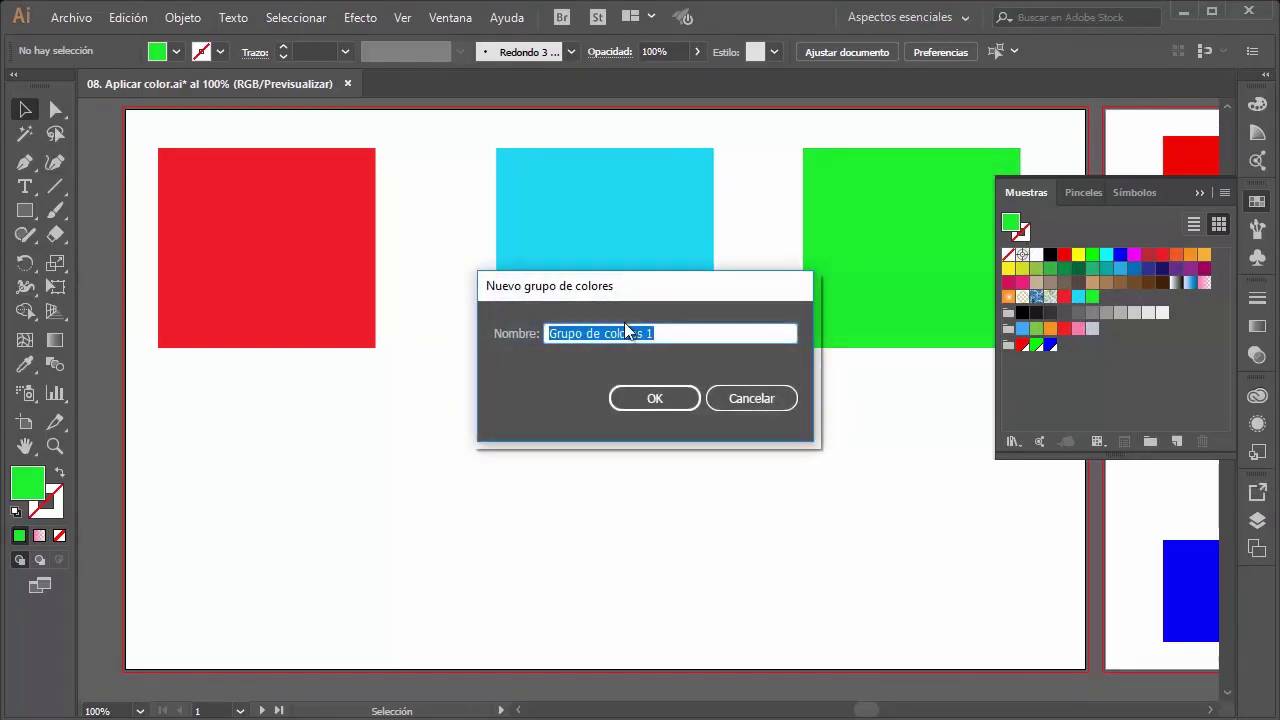
{"action": "type", "text": "Nuevo"}
{"action": "key", "text": "Return"}
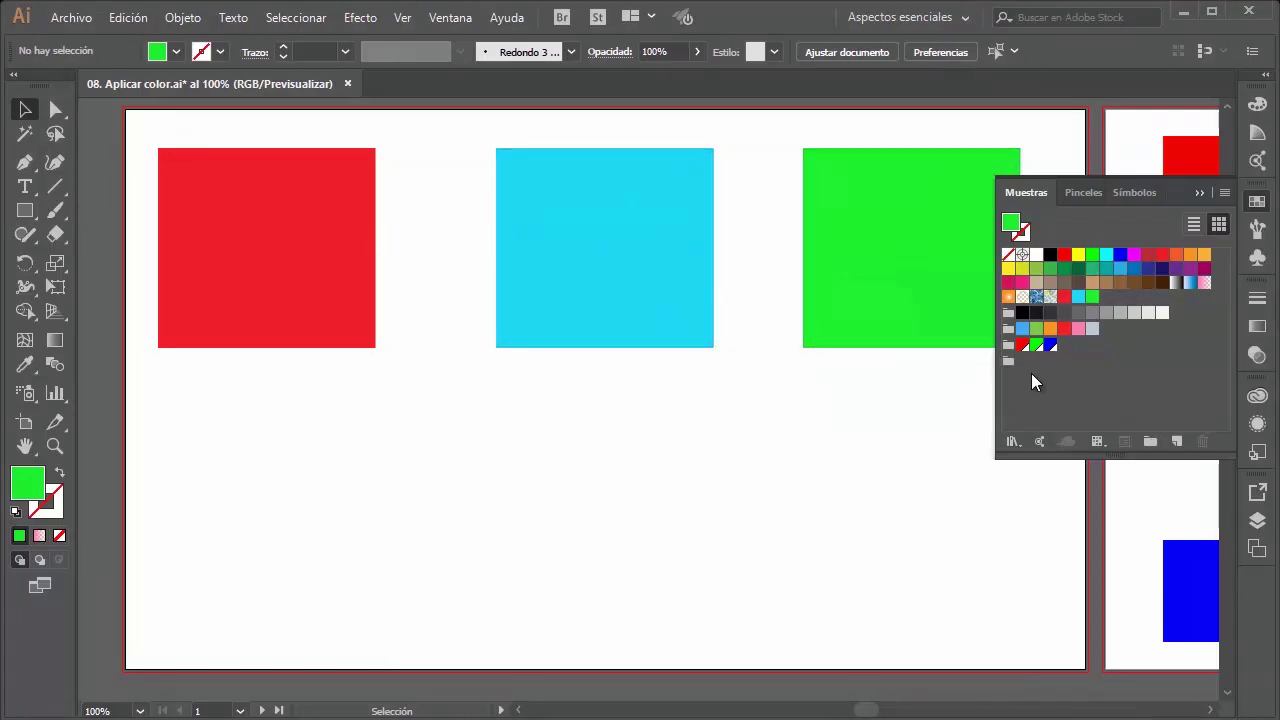
{"action": "left_click", "coordinate": [1008, 361]}
{"action": "left_click", "coordinate": [1064, 296]}
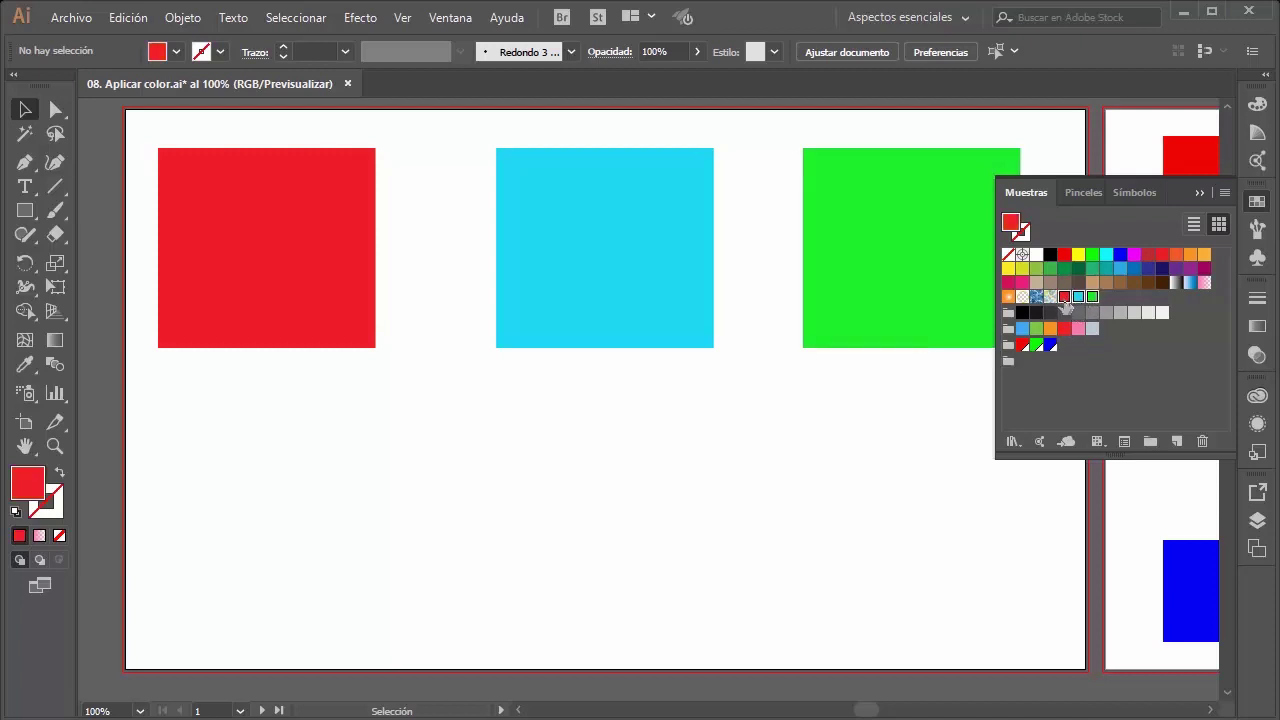
{"action": "left_click_drag", "start_coordinate": [1066, 297], "coordinate": [1014, 368]}
Step: Draw a rectangle below the squares and fill it with mauve 997E80 (R 153, G 126, B 128)
{"action": "left_click", "coordinate": [25, 210]}
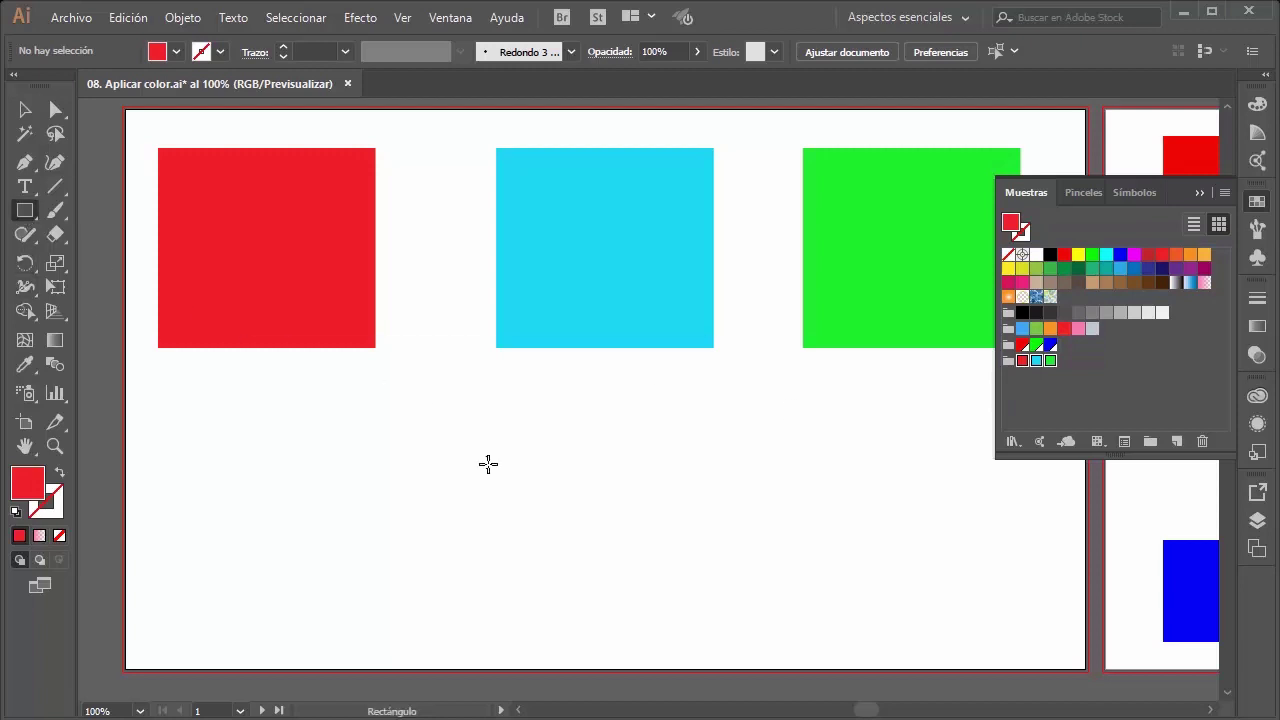
{"action": "left_click_drag", "start_coordinate": [422, 405], "coordinate": [690, 606]}
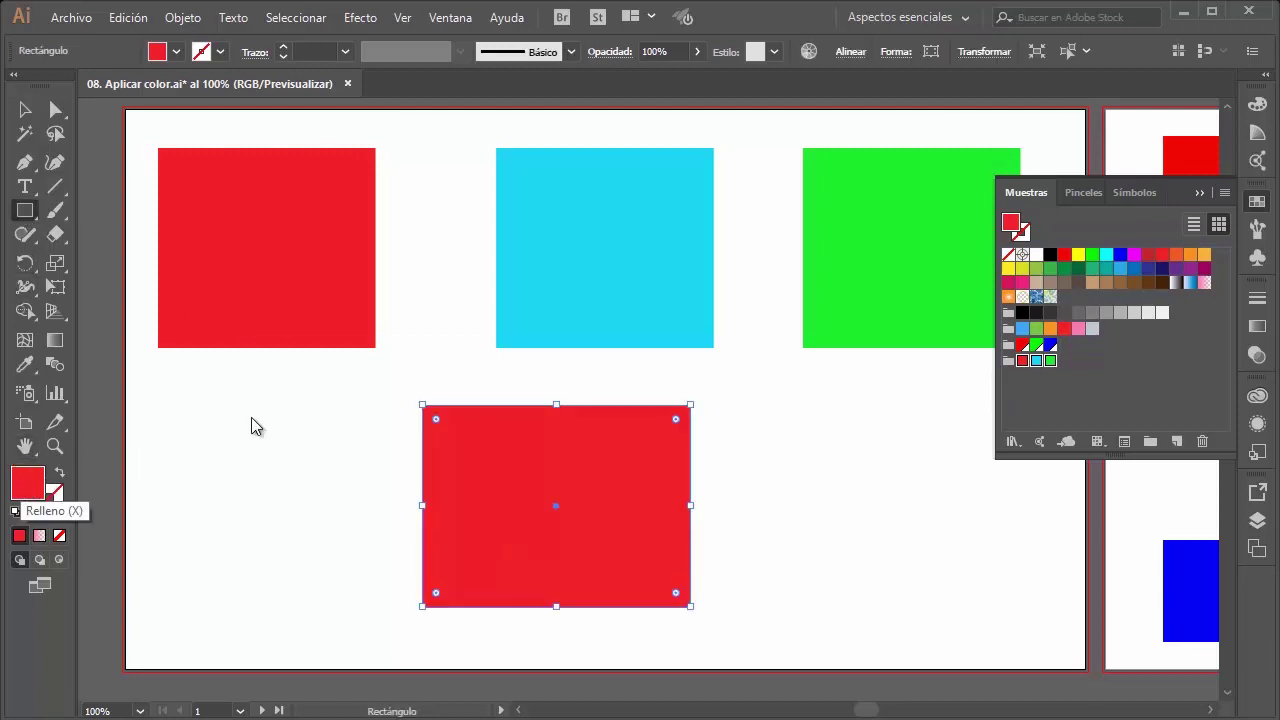
{"action": "double_click", "coordinate": [25, 490]}
{"action": "left_click_drag", "start_coordinate": [477, 251], "coordinate": [444, 294]}
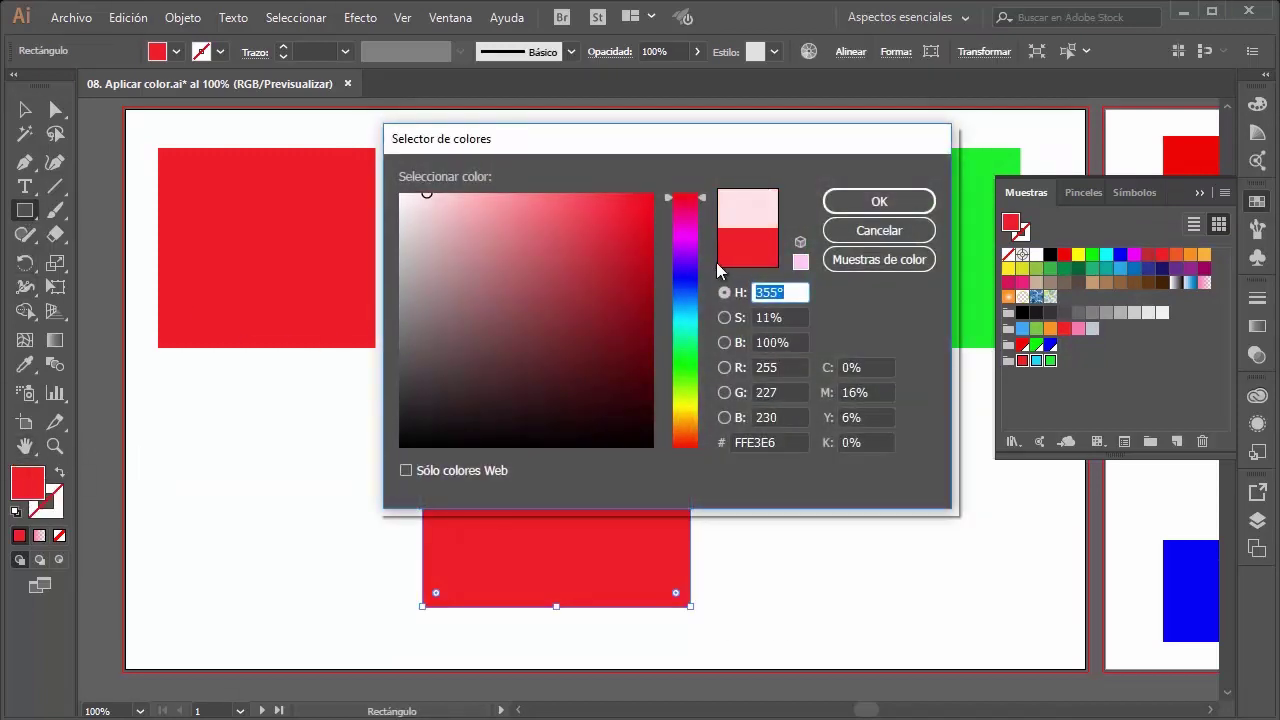
{"action": "left_click", "coordinate": [879, 201]}
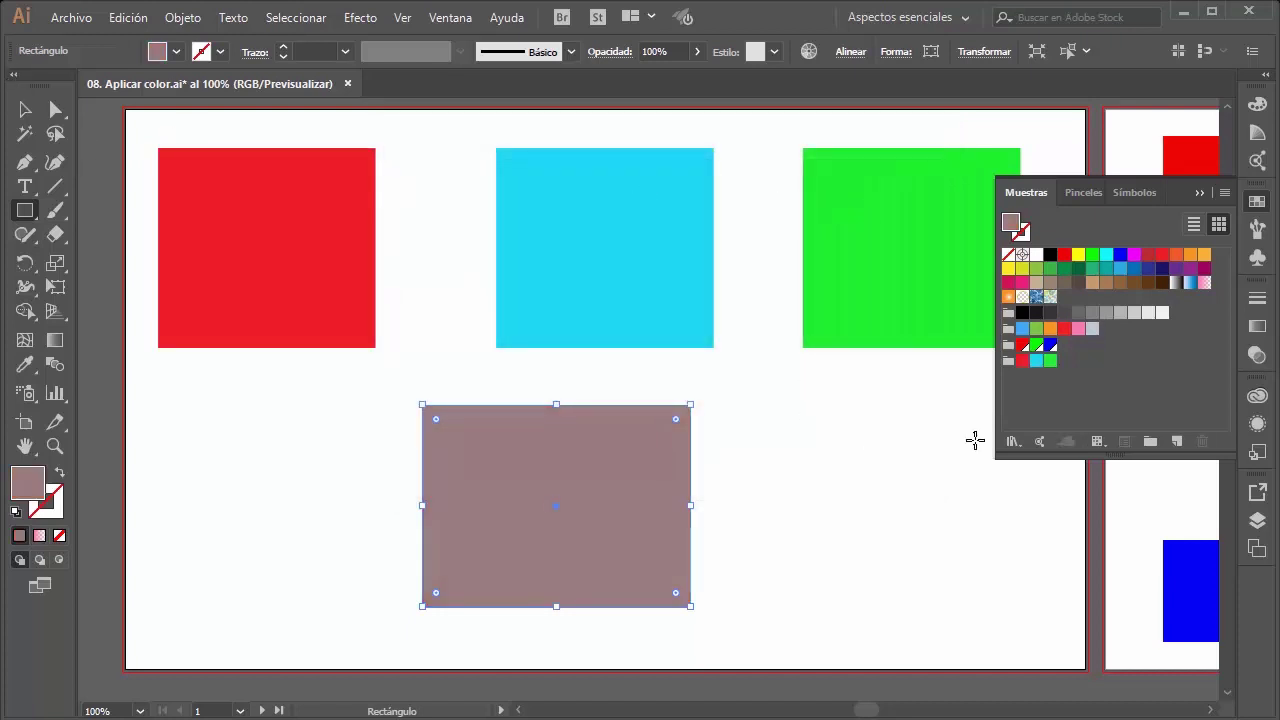
{"action": "key", "text": "v"}
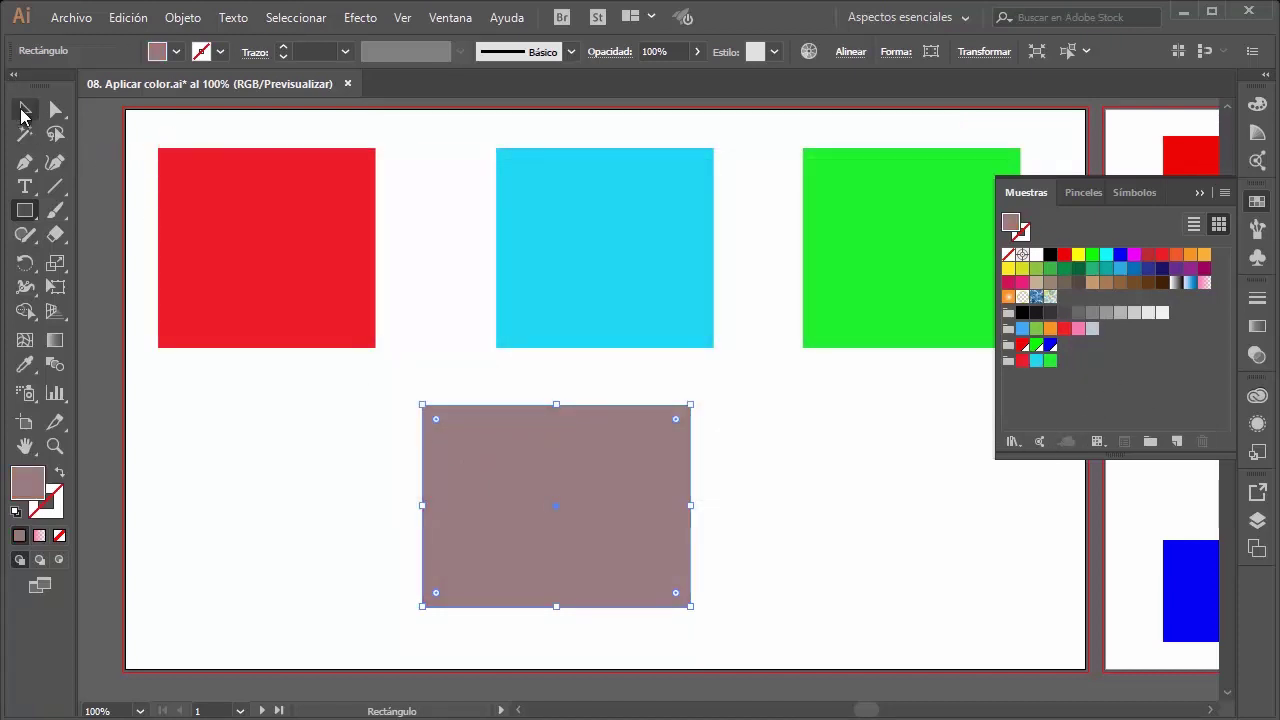
Step: Save the mauve as a new swatch in the red-cyan-green group, then delete the rectangle
{"action": "left_click", "coordinate": [1008, 366]}
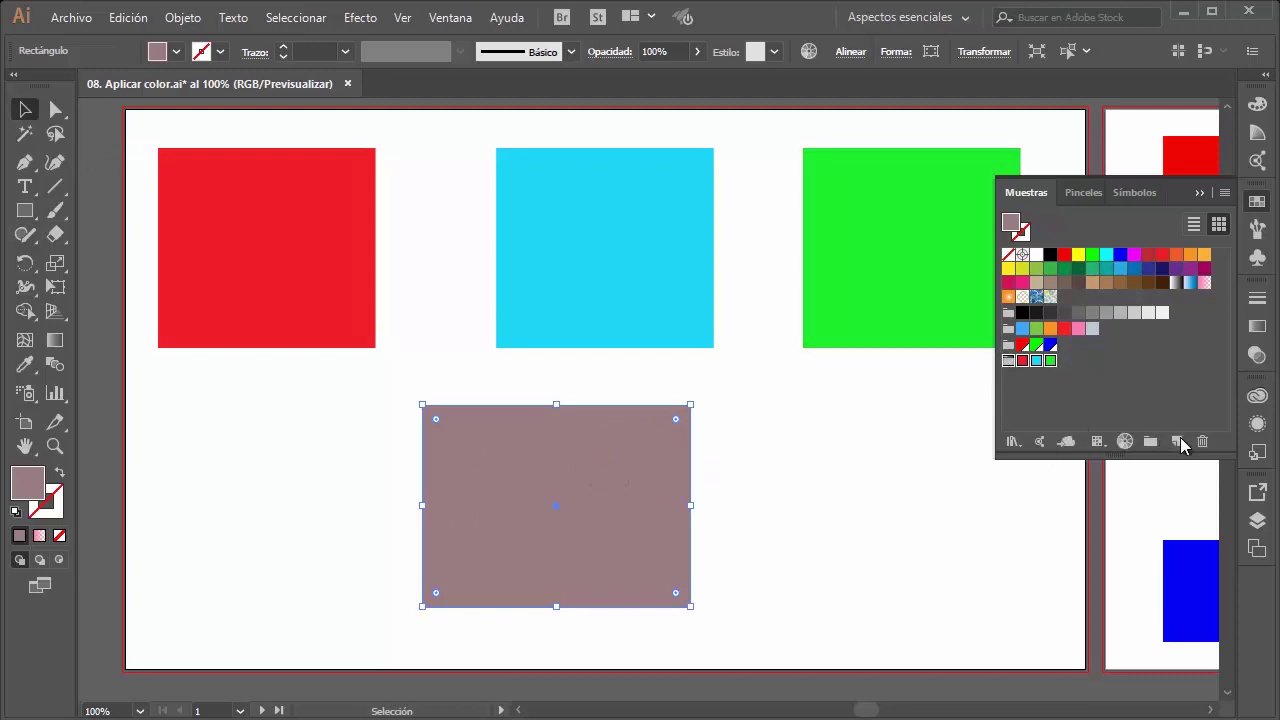
{"action": "left_click", "coordinate": [1178, 440]}
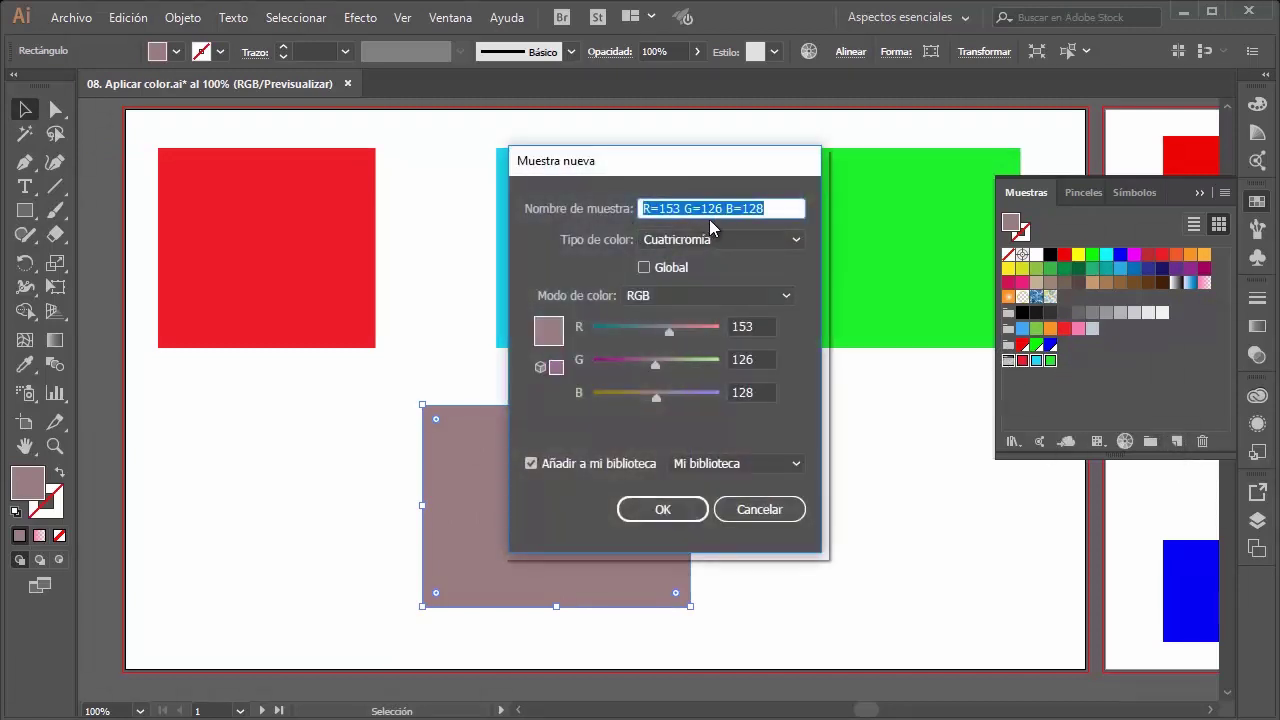
{"action": "left_click", "coordinate": [662, 509]}
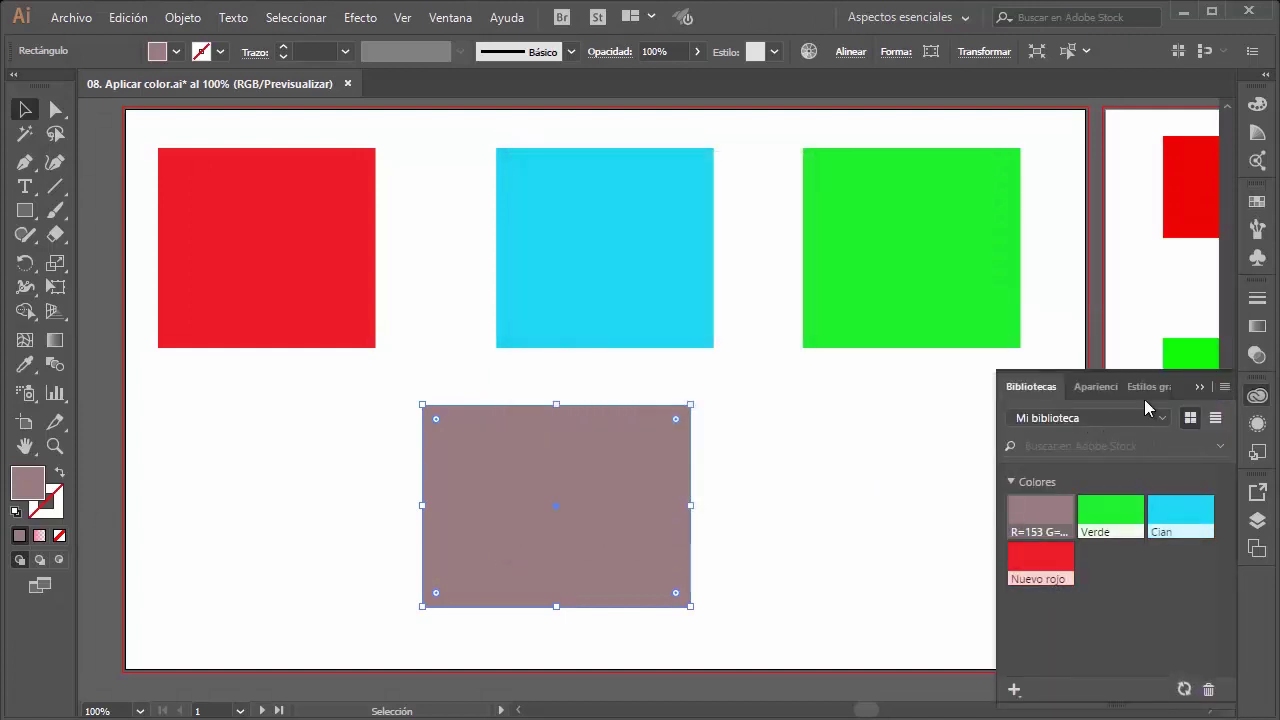
{"action": "left_click", "coordinate": [1263, 202]}
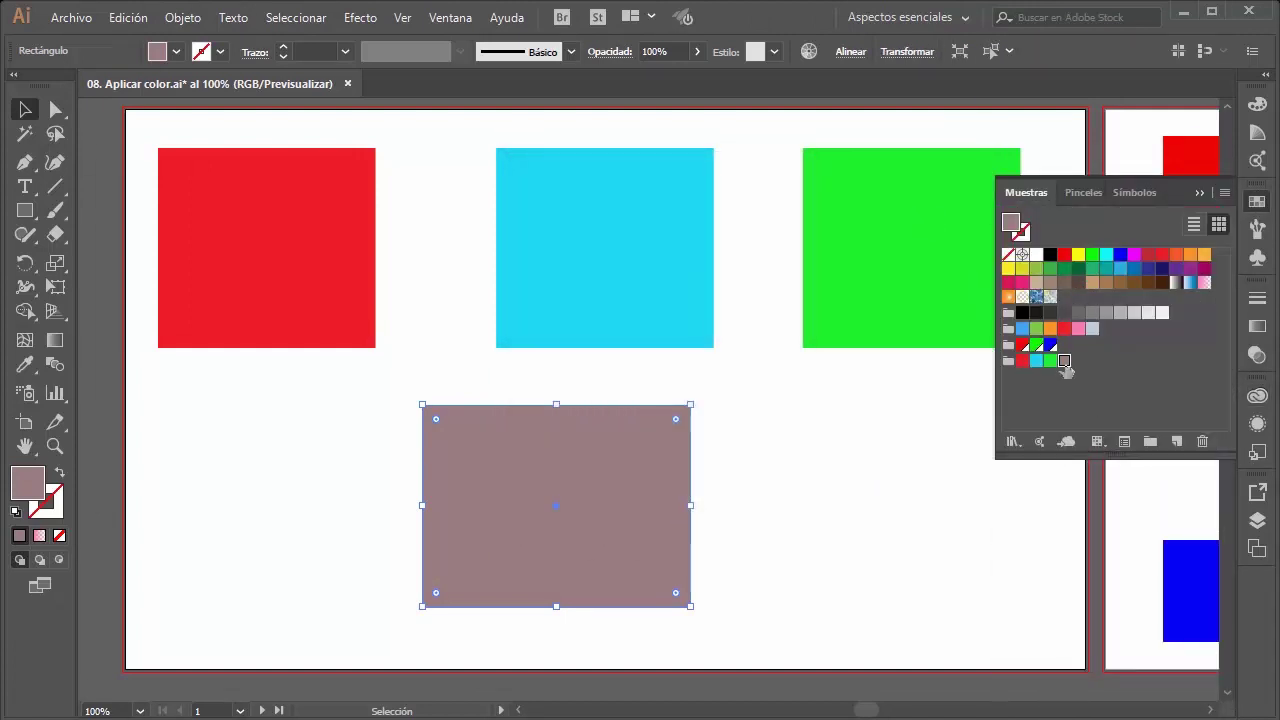
{"action": "left_click", "coordinate": [895, 440]}
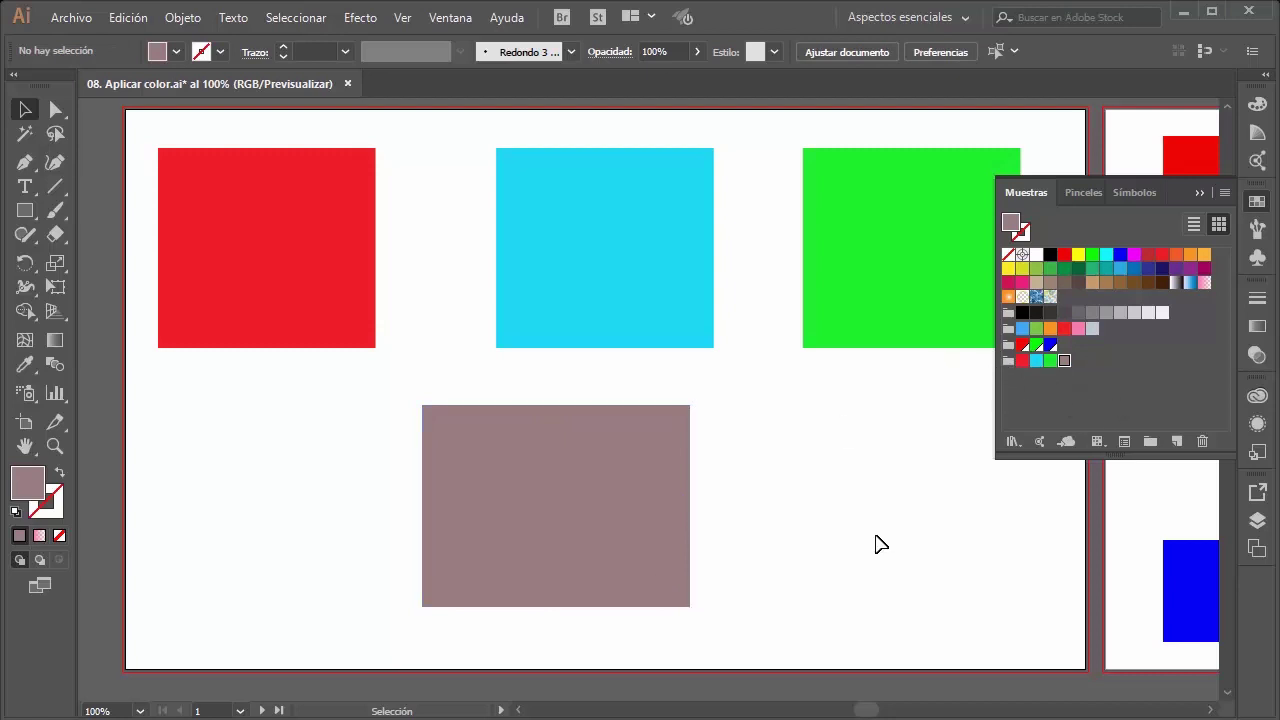
{"action": "left_click", "coordinate": [426, 564]}
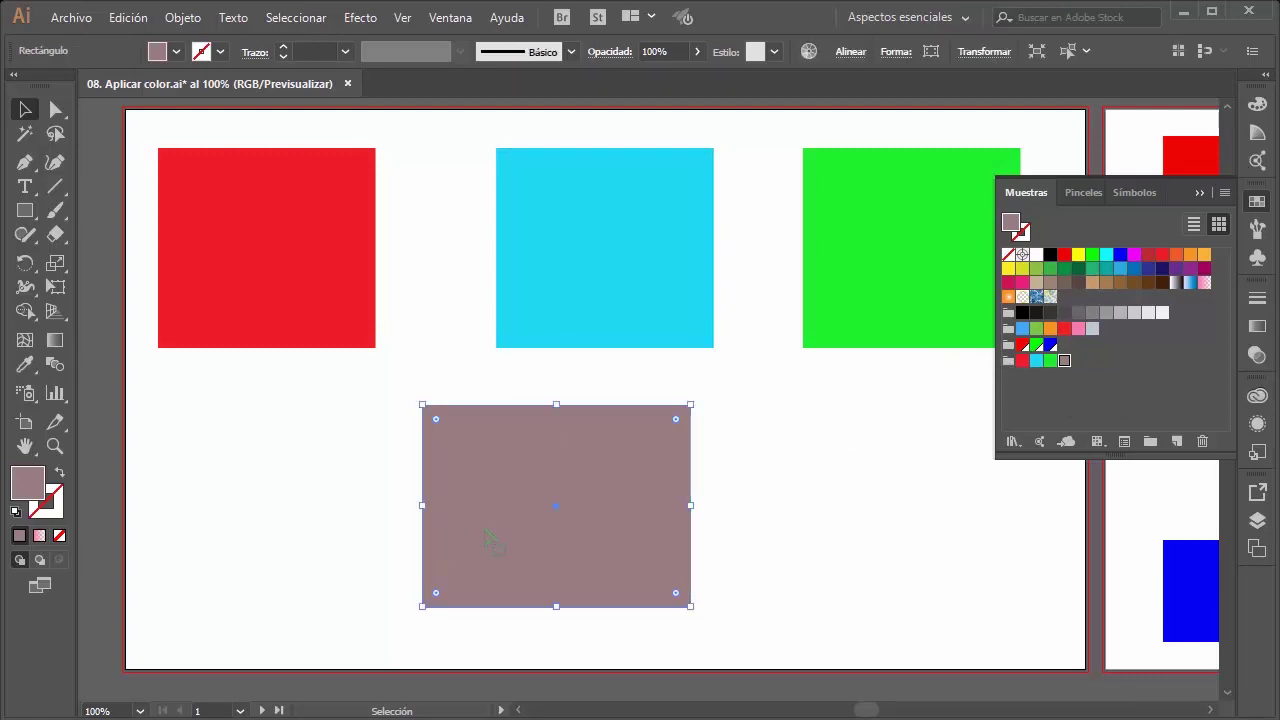
{"action": "key", "text": "Delete"}
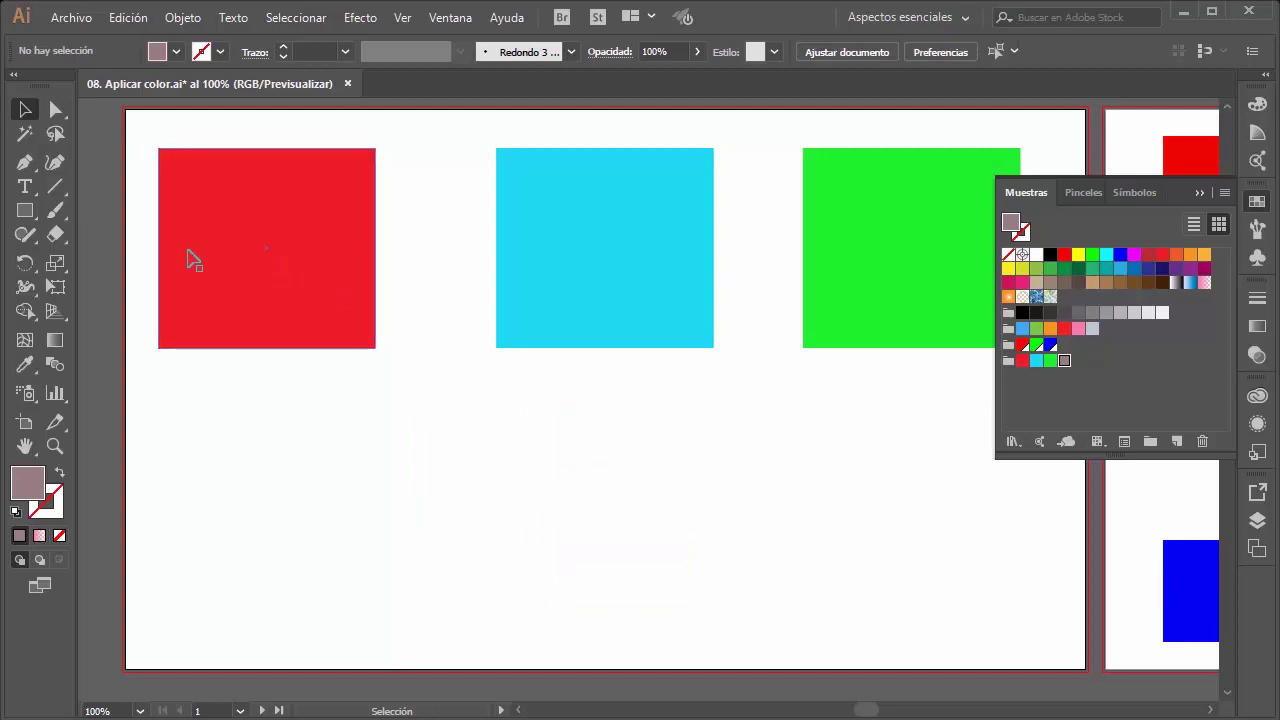
Step: Draw six ellipses of varying sizes across the empty area below the squares
{"action": "key", "text": "l"}
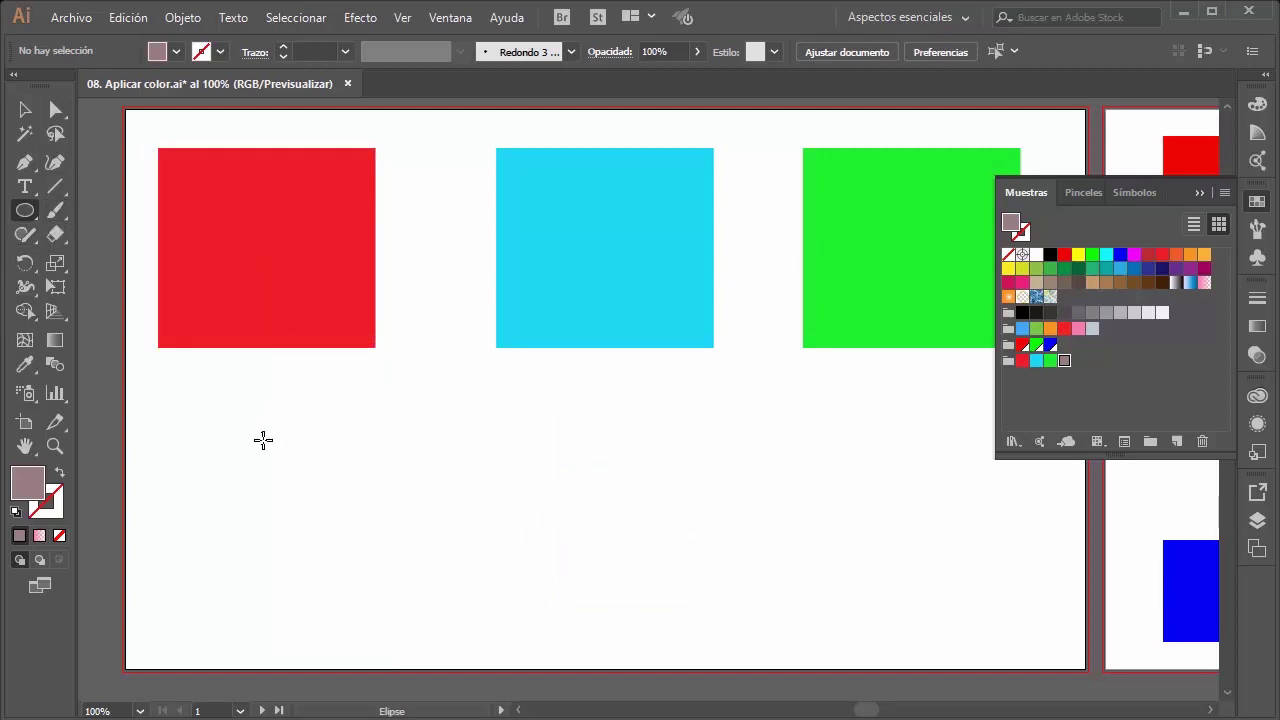
{"action": "left_click_drag", "start_coordinate": [244, 420], "coordinate": [283, 451]}
{"action": "left_click_drag", "start_coordinate": [360, 503], "coordinate": [403, 546]}
{"action": "left_click_drag", "start_coordinate": [487, 517], "coordinate": [593, 583]}
{"action": "left_click_drag", "start_coordinate": [694, 472], "coordinate": [764, 524]}
{"action": "left_click_drag", "start_coordinate": [855, 420], "coordinate": [949, 498]}
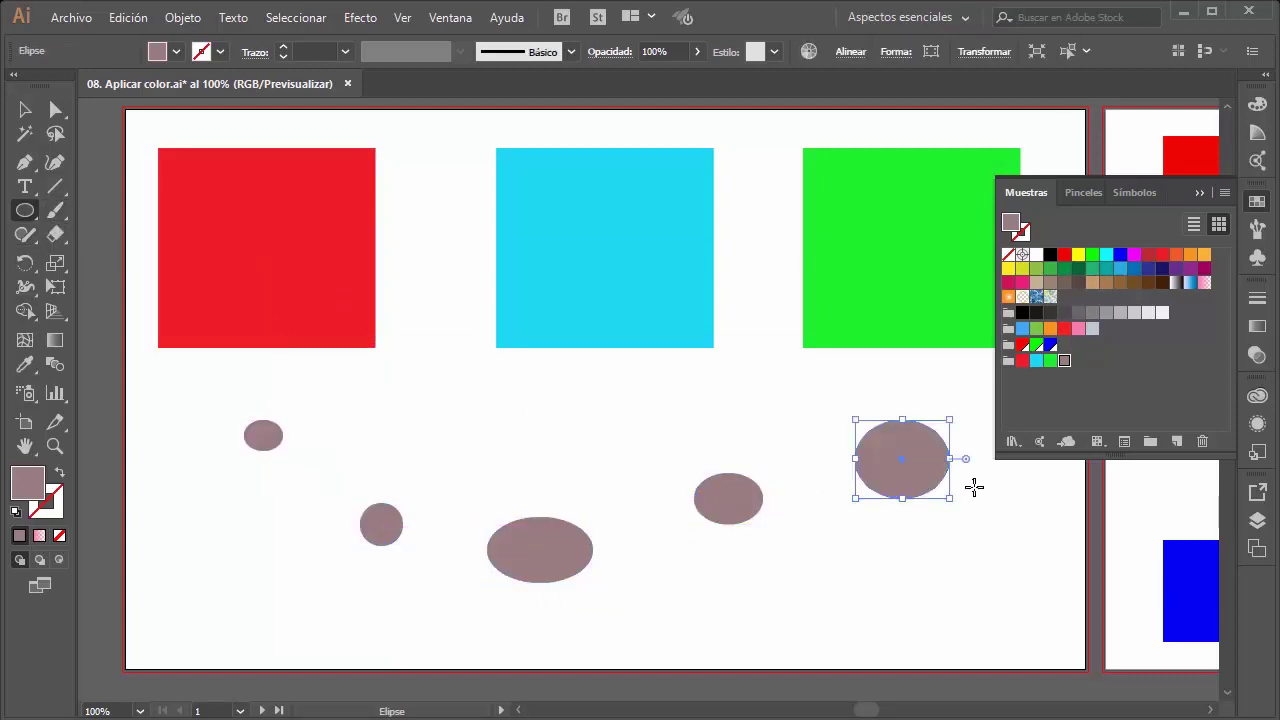
{"action": "left_click_drag", "start_coordinate": [962, 396], "coordinate": [986, 420]}
Step: Fill all six ellipses with the red Nuevo rojo swatch
{"action": "key", "text": "v"}
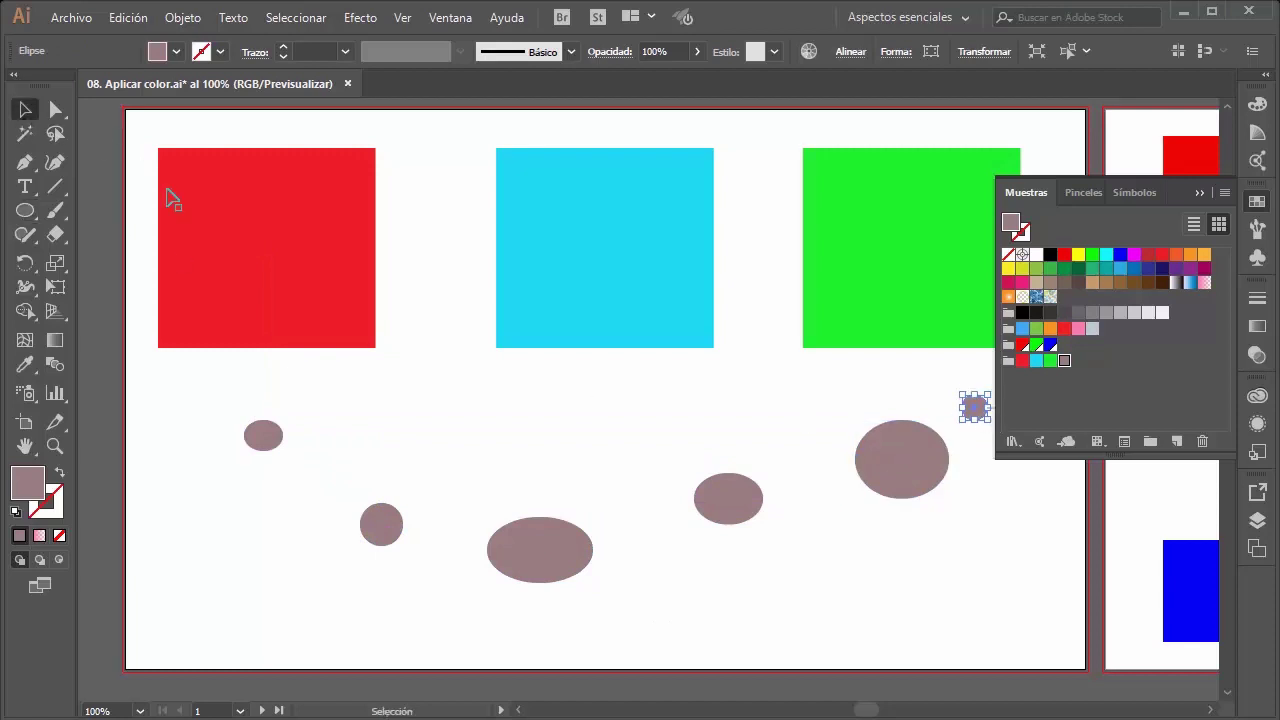
{"action": "left_click", "coordinate": [250, 272]}
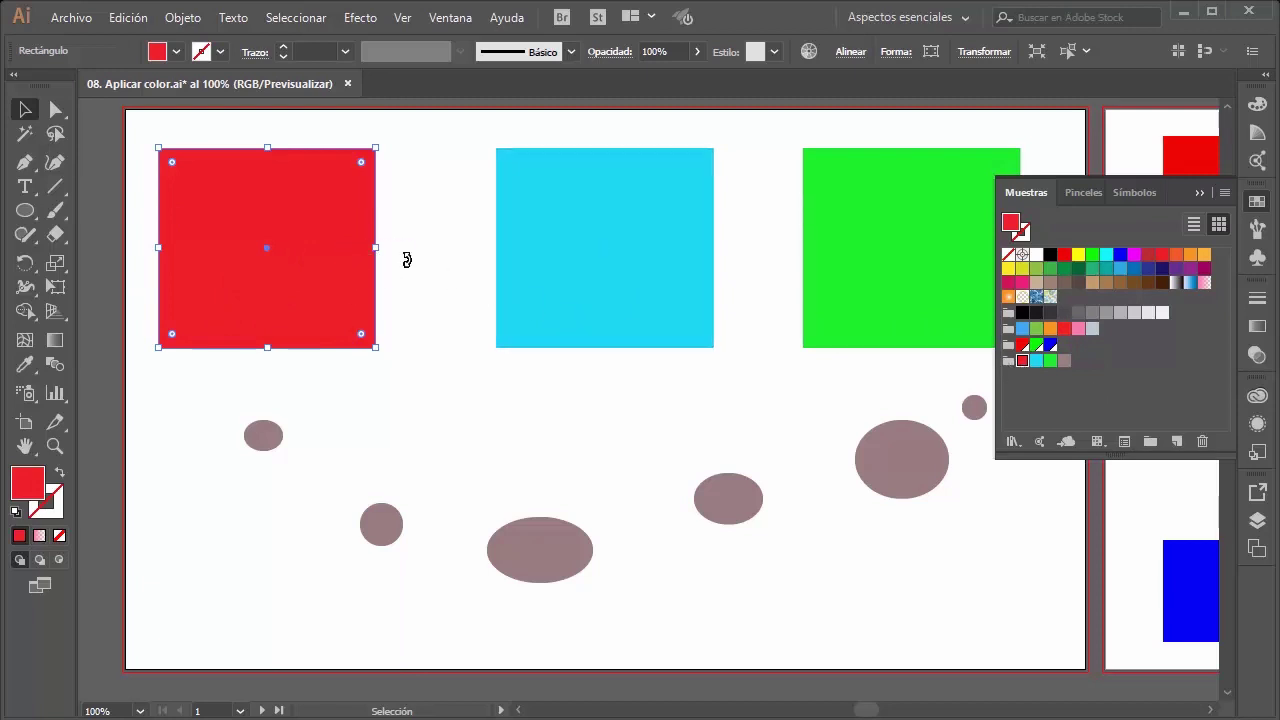
{"action": "left_click_drag", "start_coordinate": [980, 375], "coordinate": [170, 638]}
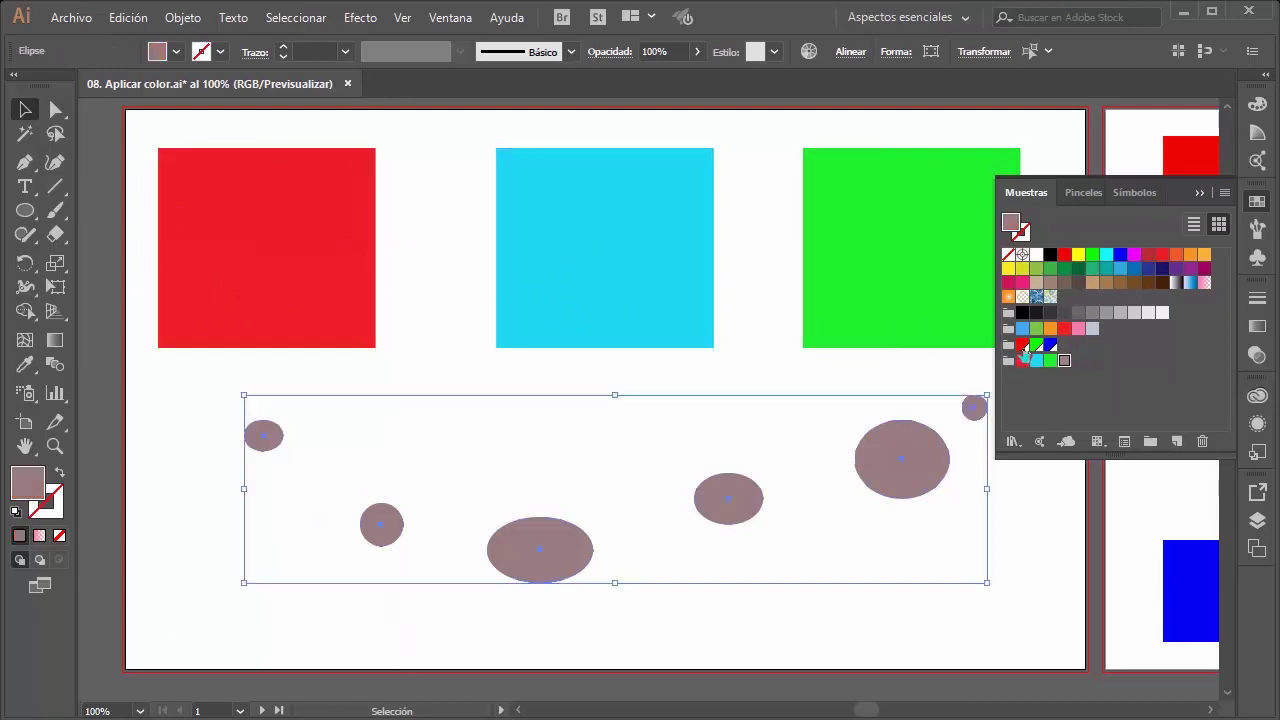
{"action": "left_click", "coordinate": [1022, 360]}
{"action": "left_click", "coordinate": [922, 376]}
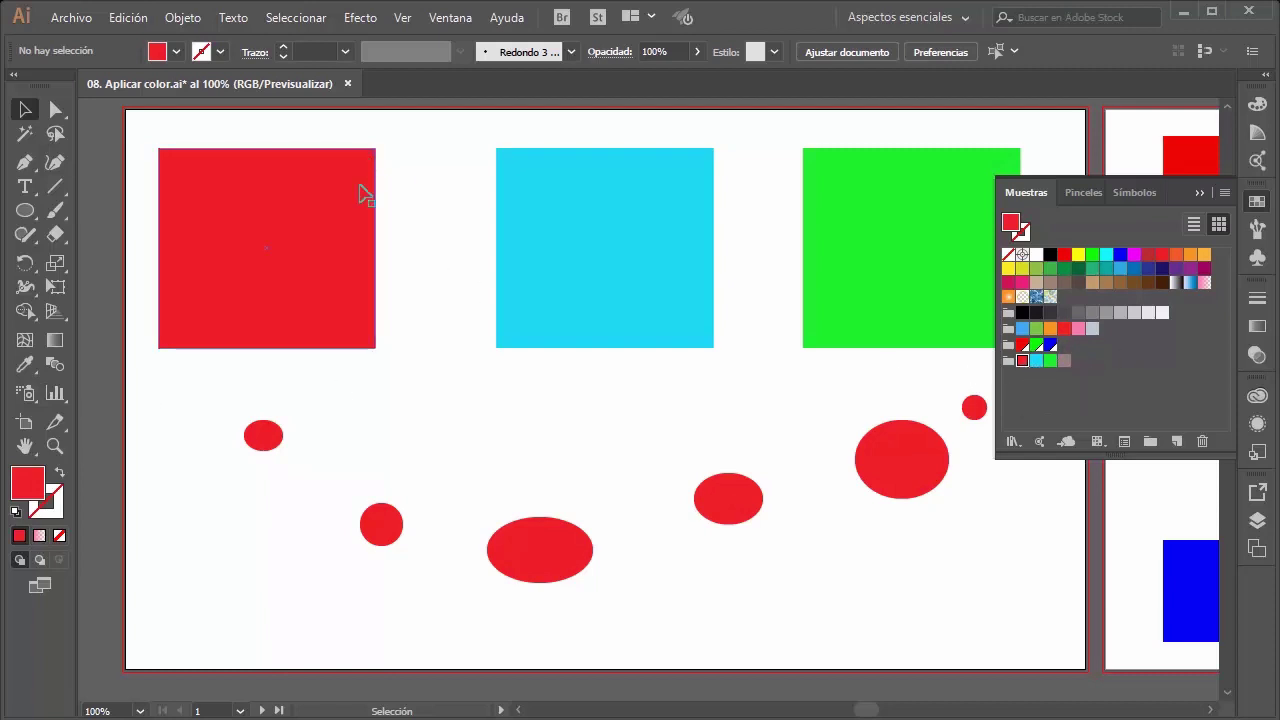
{"action": "double_click", "coordinate": [1022, 360]}
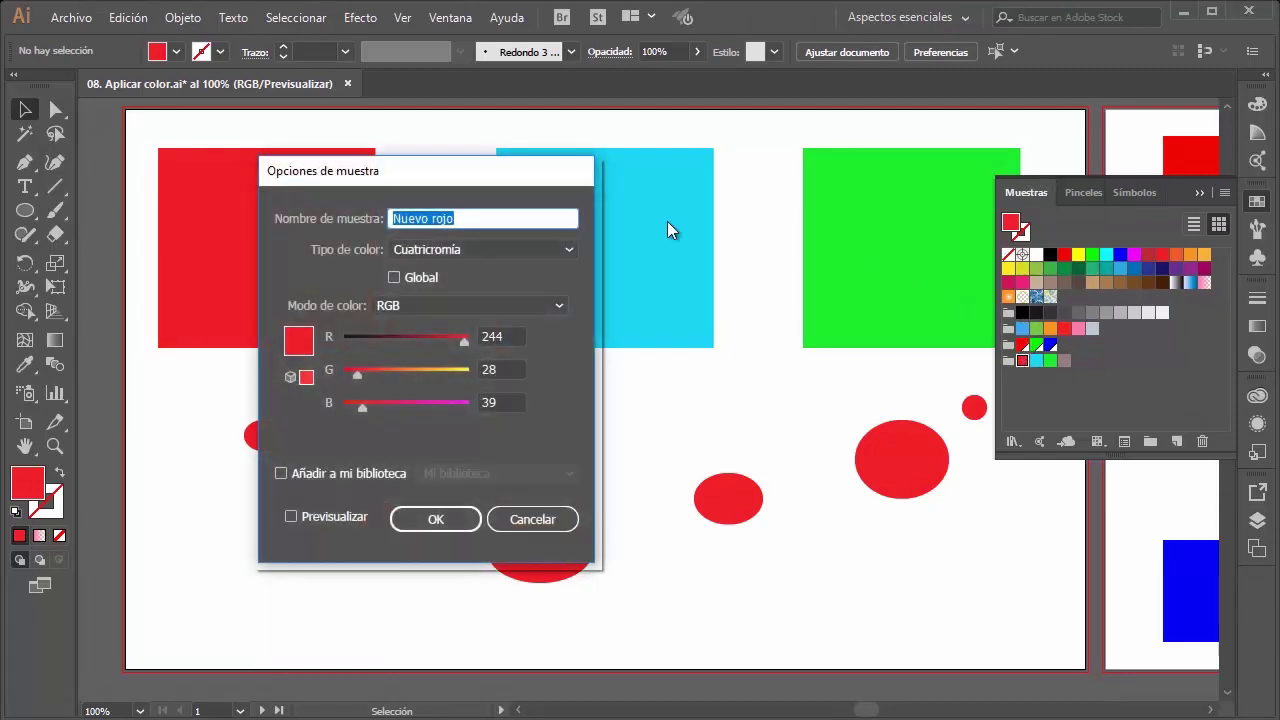
{"action": "left_click_drag", "start_coordinate": [541, 171], "coordinate": [845, 138]}
{"action": "left_click_drag", "start_coordinate": [737, 311], "coordinate": [718, 310]}
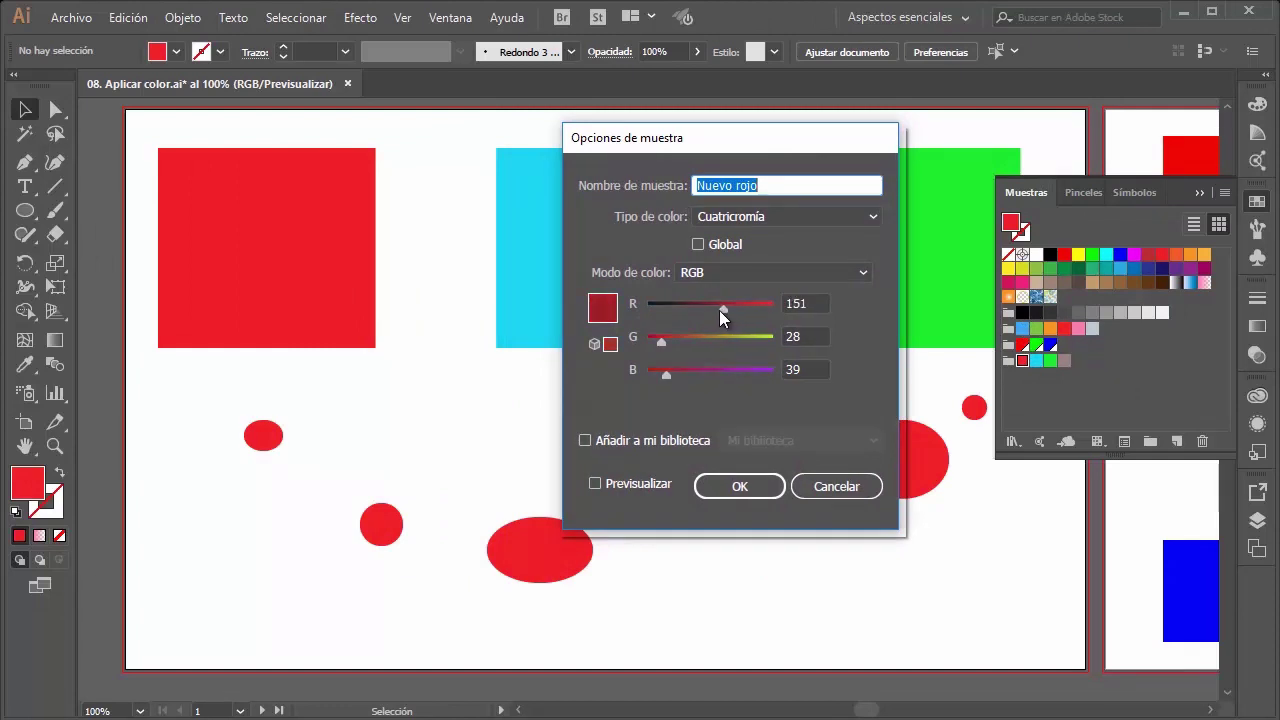
{"action": "mouse_move", "coordinate": [661, 341]}
{"action": "left_mouse_down"}
{"action": "mouse_move", "coordinate": [705, 342]}
{"action": "mouse_move", "coordinate": [718, 373]}
{"action": "mouse_move", "coordinate": [667, 340]}
{"action": "left_mouse_up"}
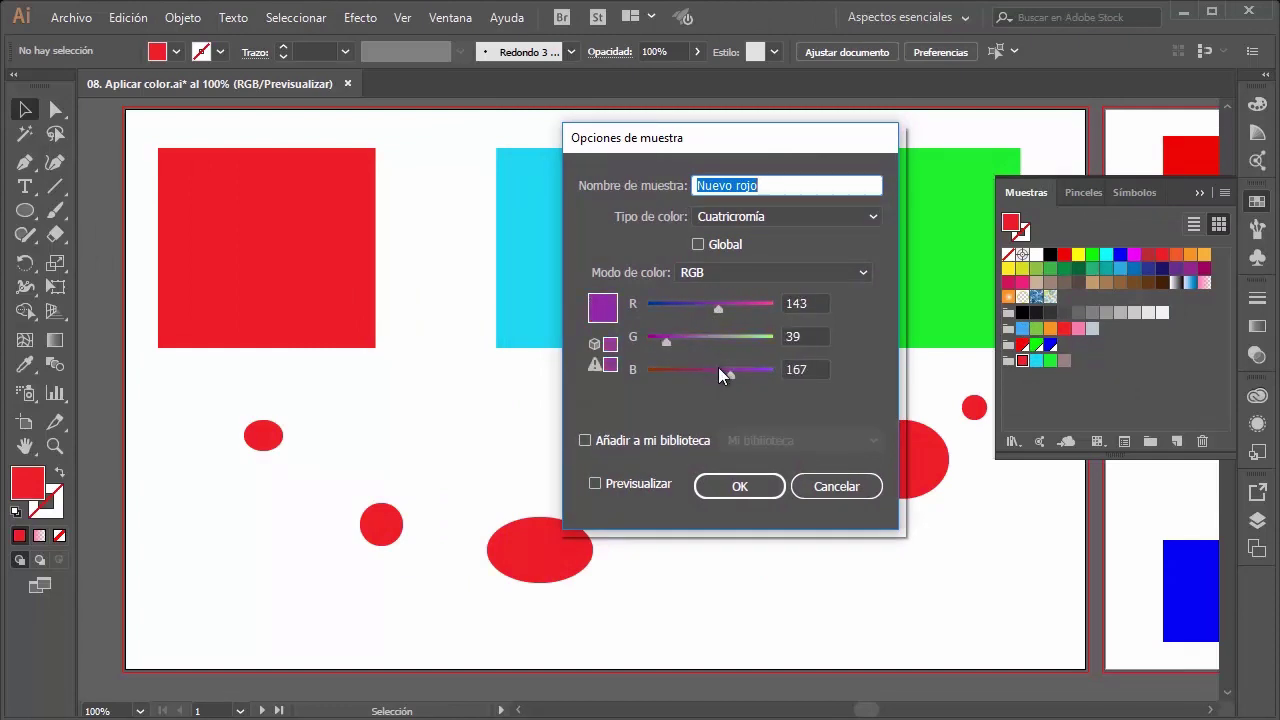
{"action": "mouse_move", "coordinate": [722, 372]}
{"action": "left_mouse_down"}
{"action": "mouse_move", "coordinate": [660, 371]}
{"action": "mouse_move", "coordinate": [711, 374]}
{"action": "left_mouse_up"}
{"action": "left_click", "coordinate": [740, 486]}
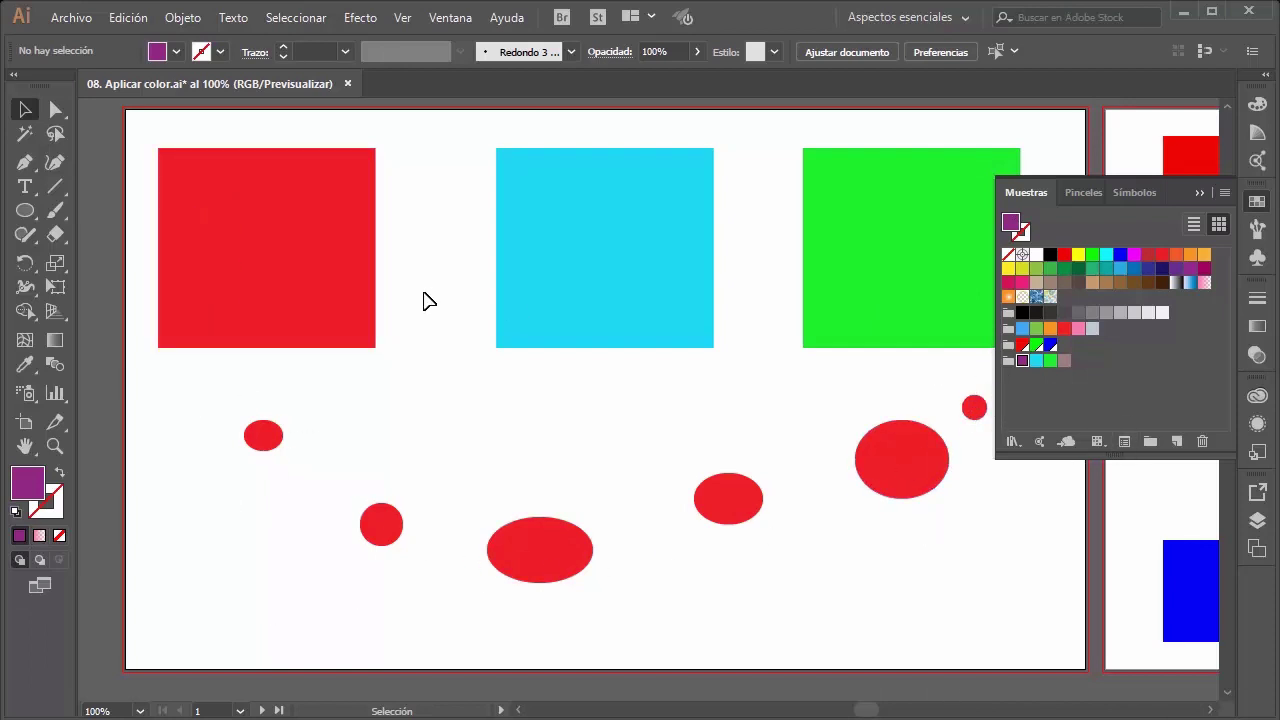
{"action": "key", "text": "a"}
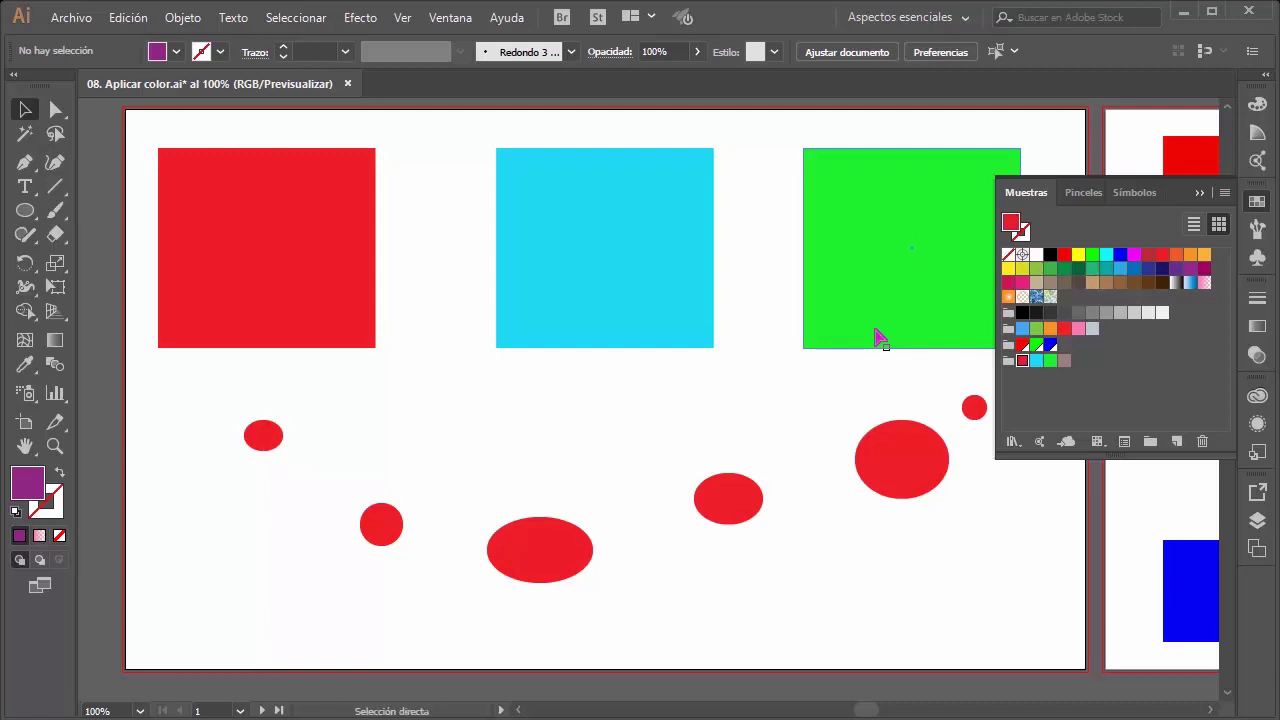
{"action": "key", "text": "v"}
{"action": "left_click_drag", "start_coordinate": [980, 374], "coordinate": [246, 600]}
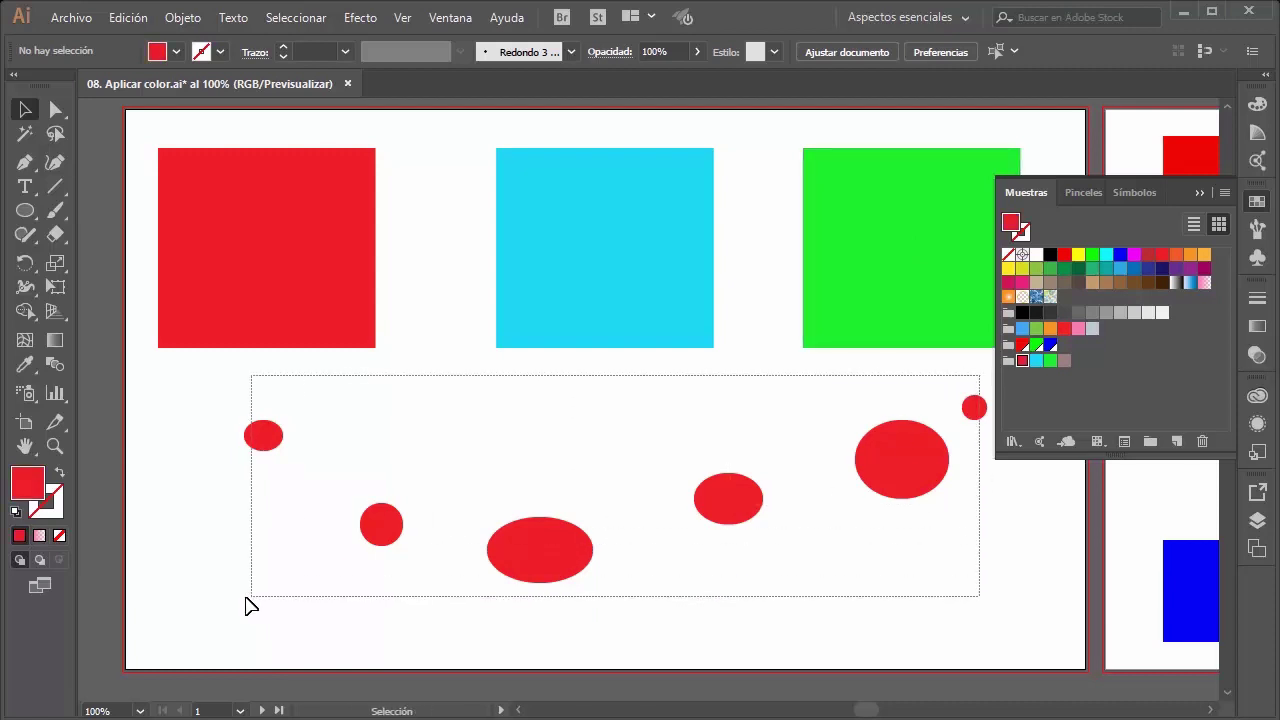
{"action": "left_click", "coordinate": [255, 335], "text": "shift"}
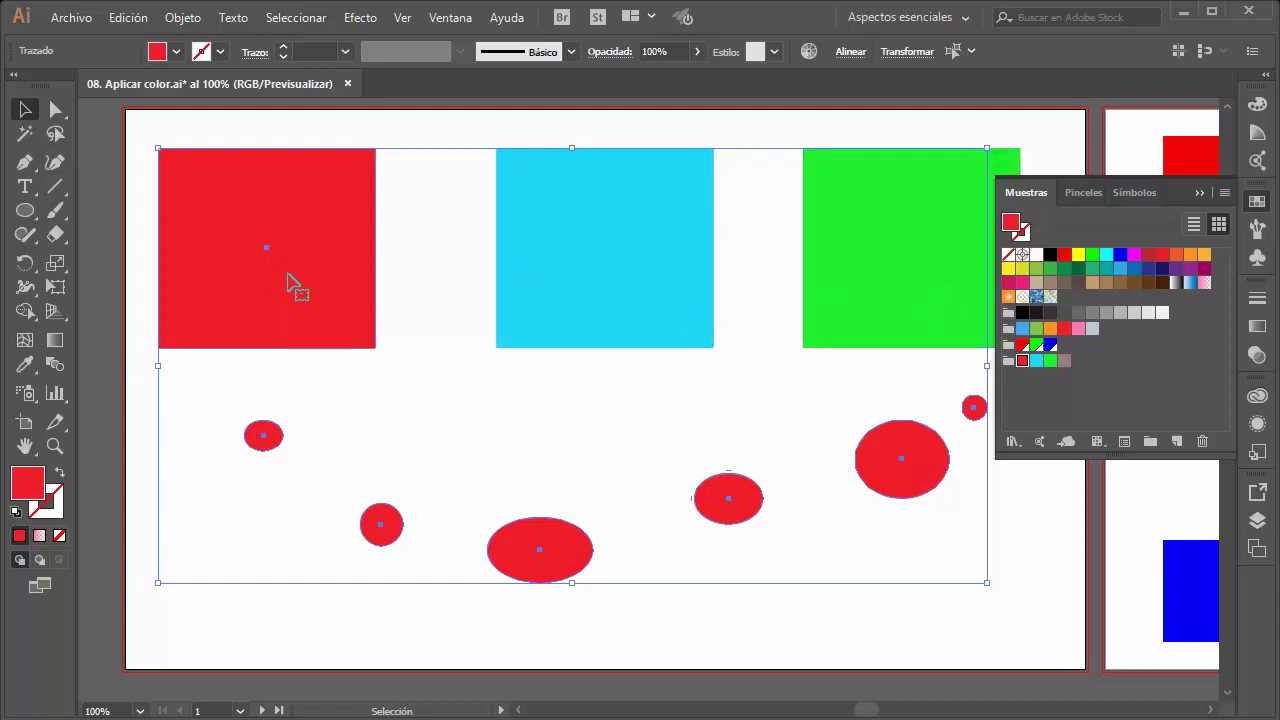
{"action": "double_click", "coordinate": [1022, 361]}
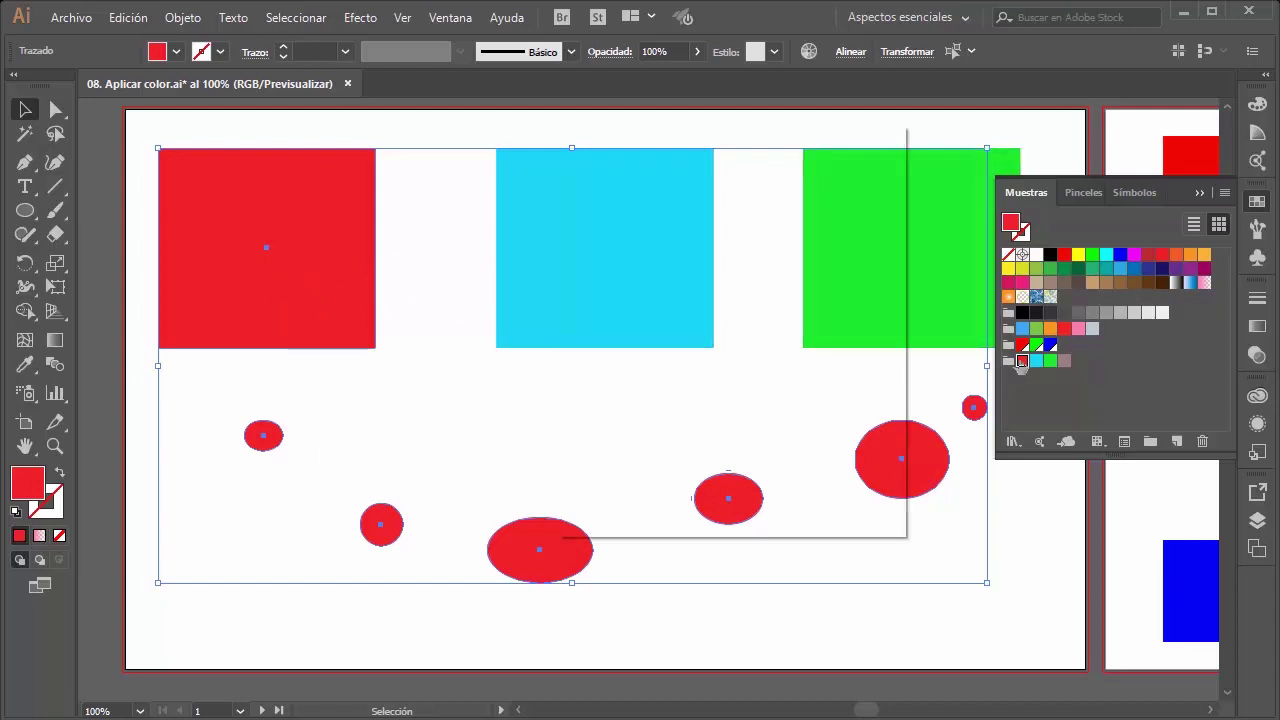
{"action": "left_click_drag", "start_coordinate": [667, 371], "coordinate": [717, 375]}
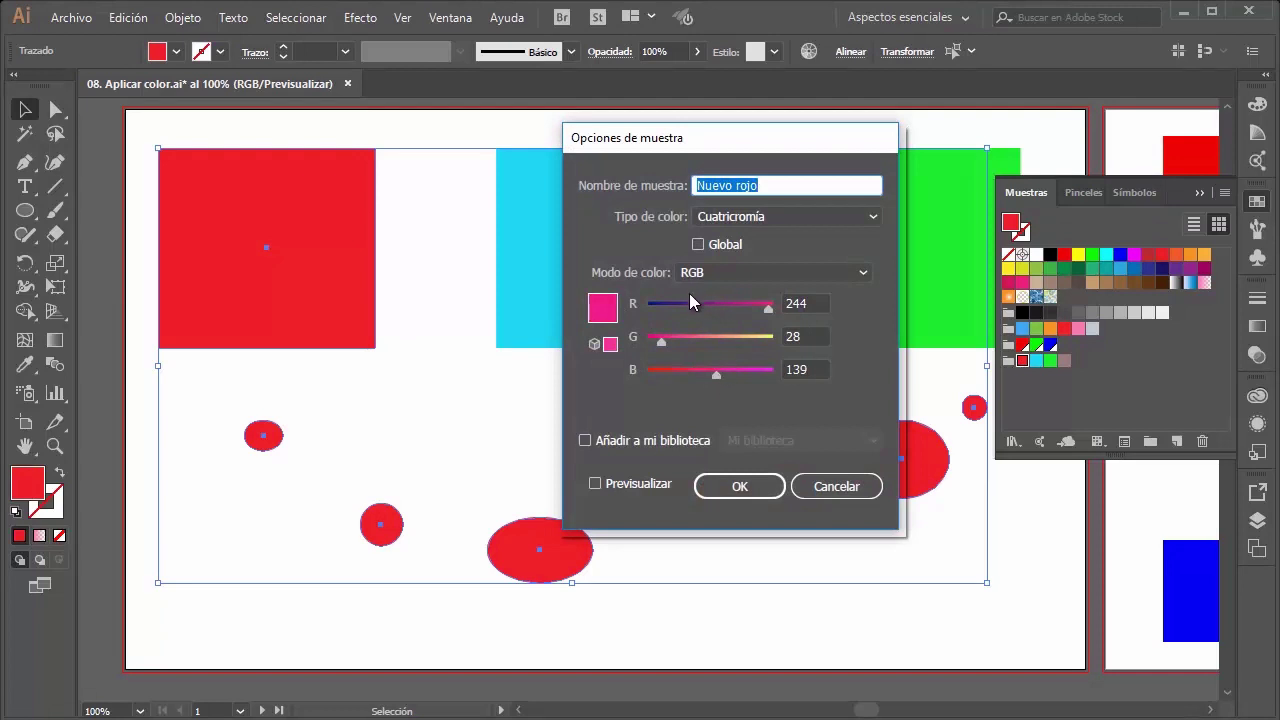
{"action": "left_click_drag", "start_coordinate": [689, 300], "coordinate": [662, 303]}
{"action": "left_click", "coordinate": [758, 485]}
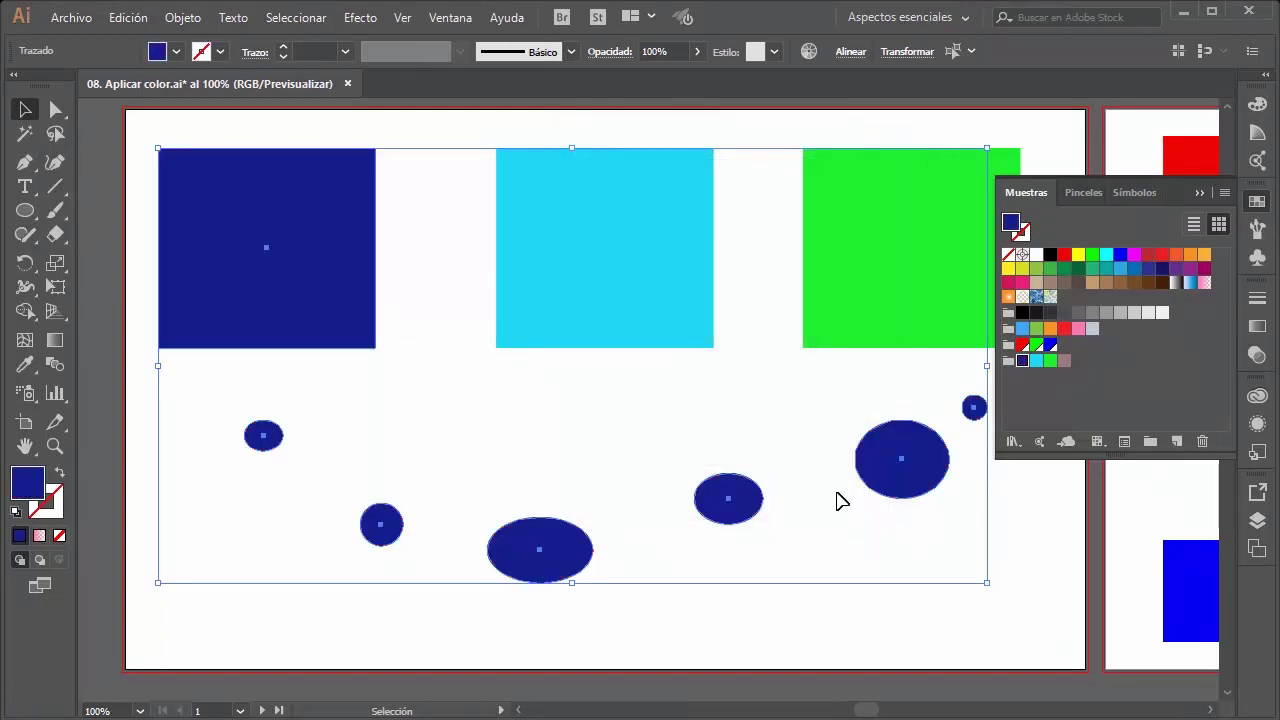
{"action": "key", "text": "ctrl+z"}
{"action": "left_click", "coordinate": [634, 408]}
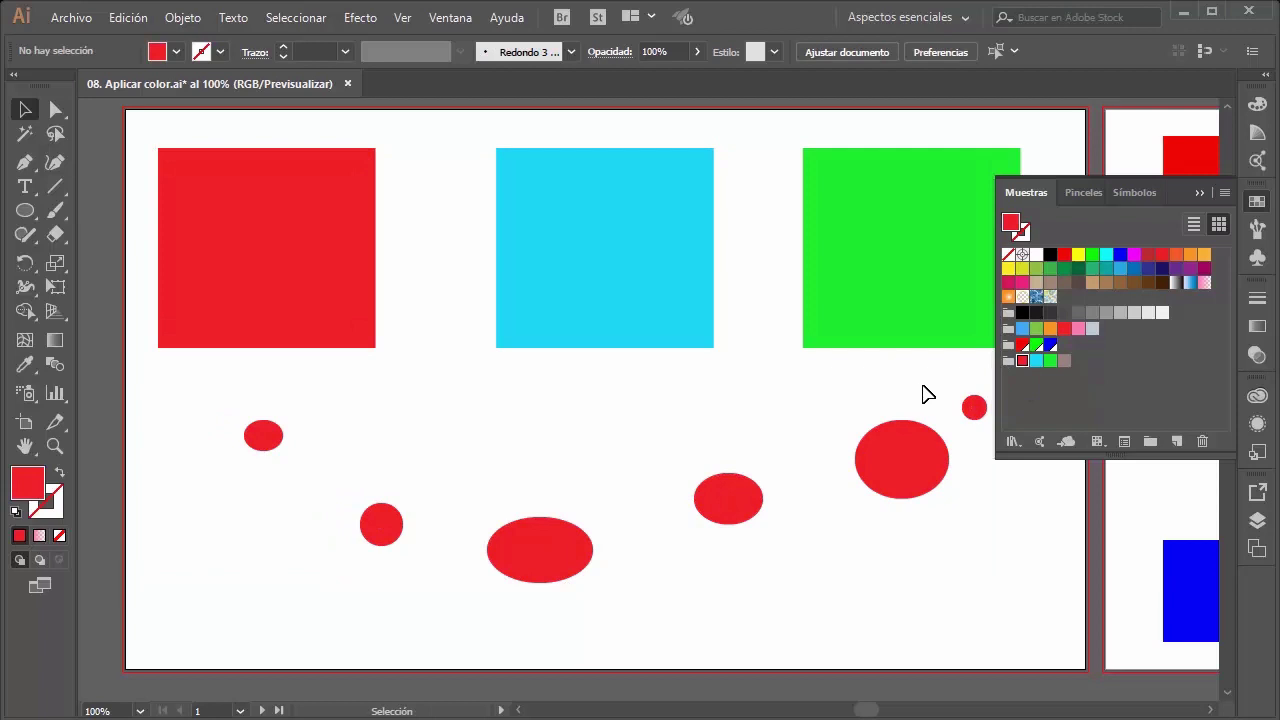
{"action": "double_click", "coordinate": [1022, 360]}
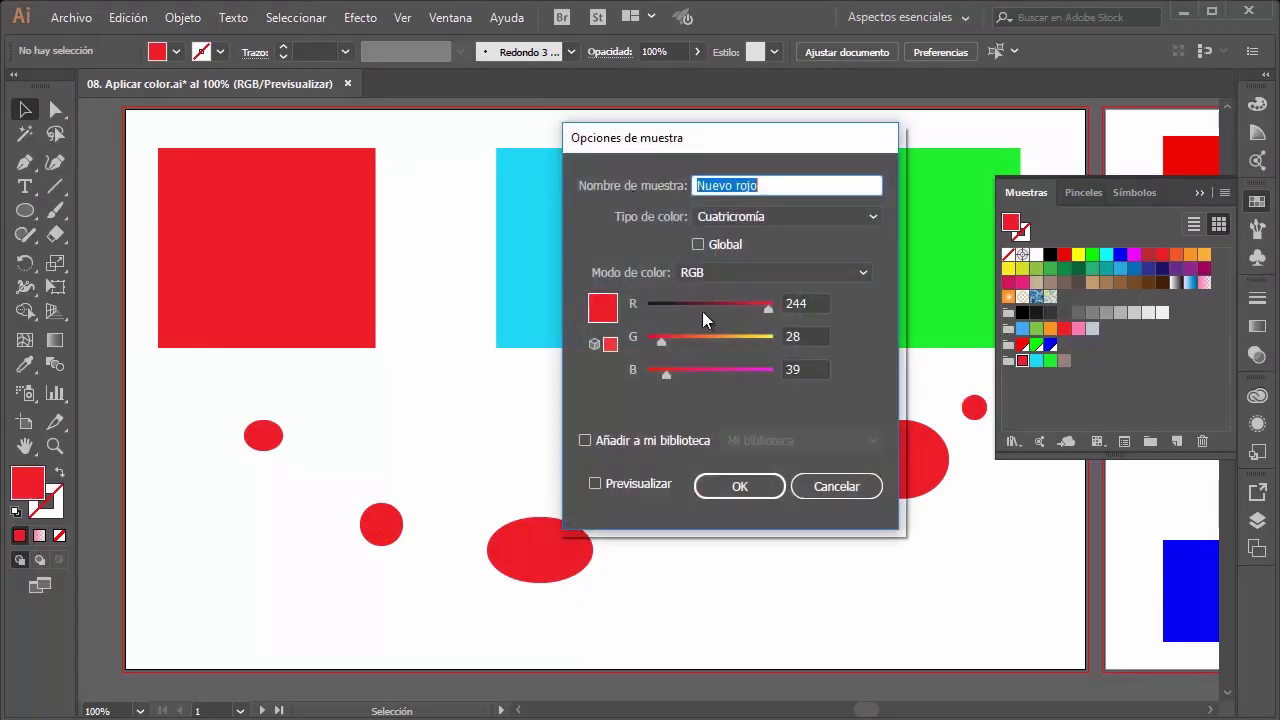
{"action": "left_click_drag", "start_coordinate": [756, 307], "coordinate": [707, 307]}
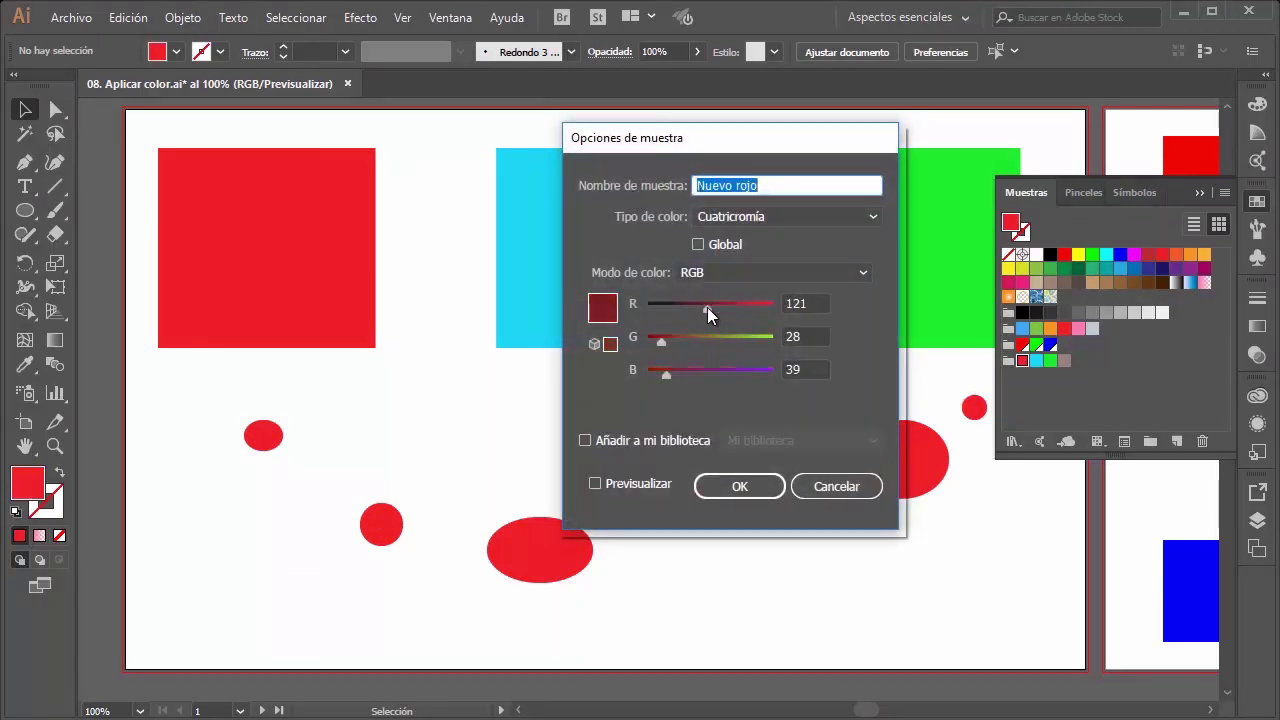
{"action": "left_click", "coordinate": [740, 487]}
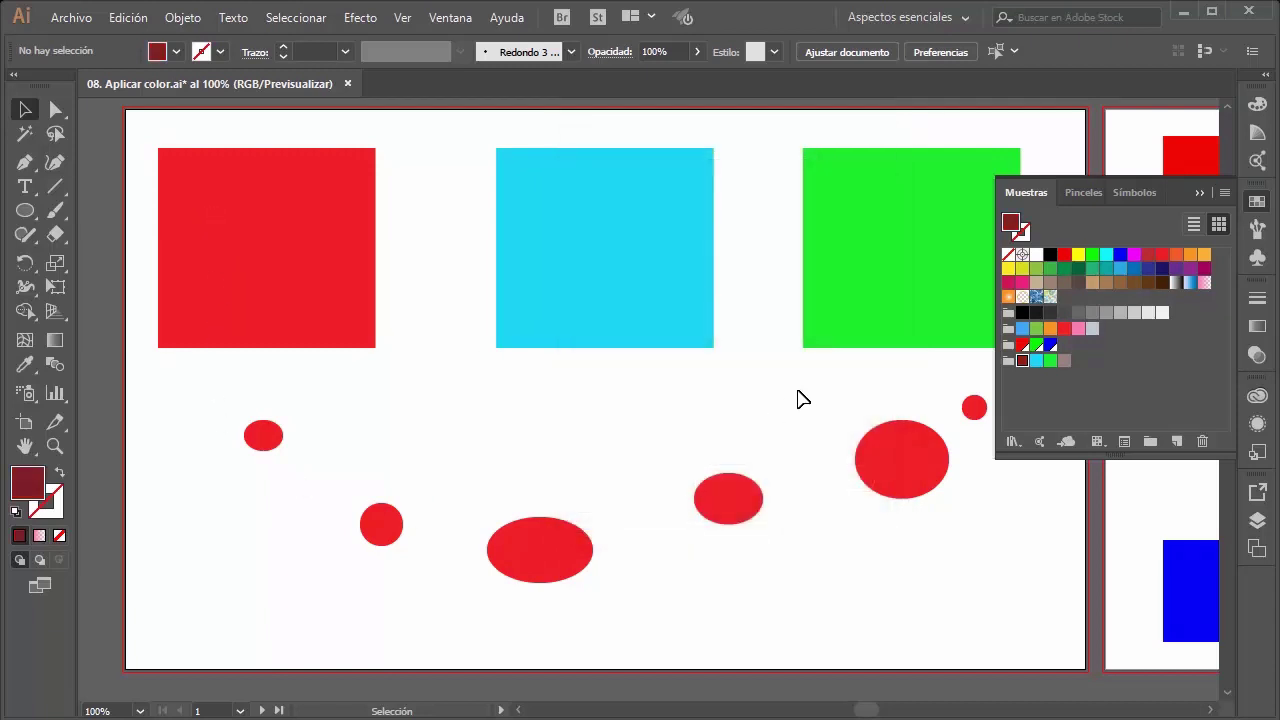
{"action": "key", "text": "ctrl+z"}
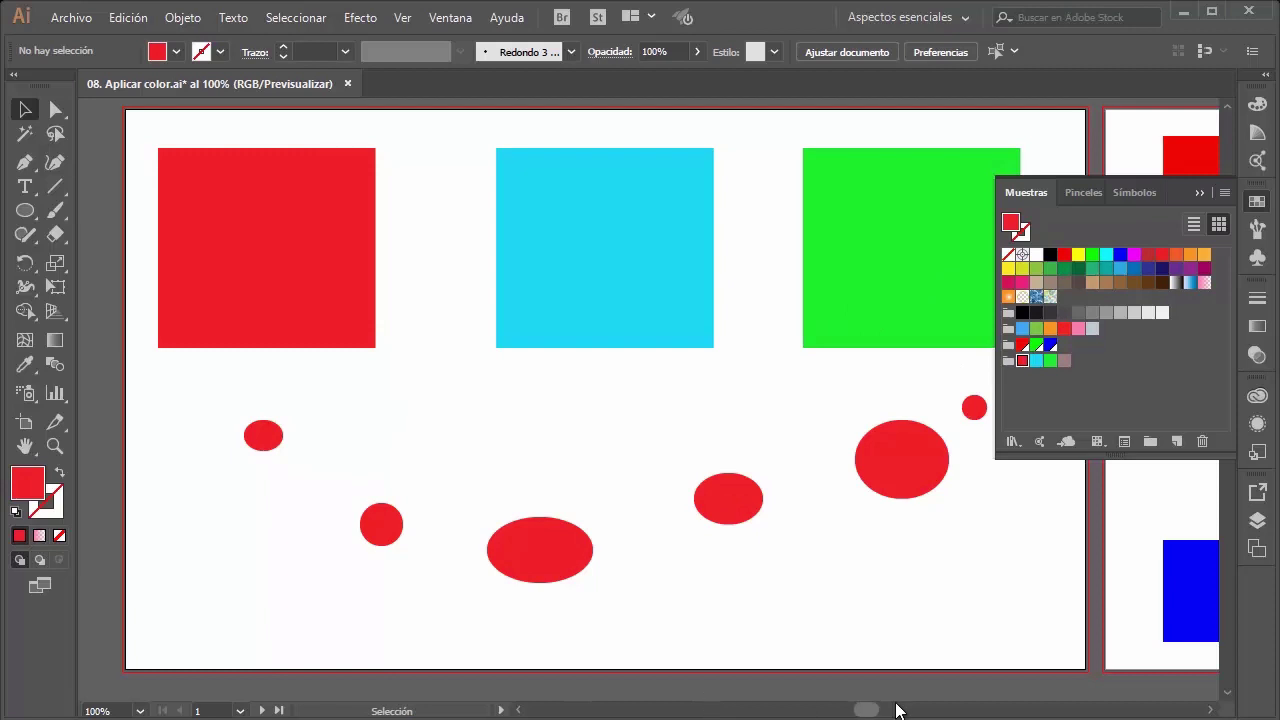
Step: Bring the second artboard with the red, green and blue tint rows into view and show Appearance
{"action": "left_click_drag", "start_coordinate": [876, 712], "coordinate": [912, 710]}
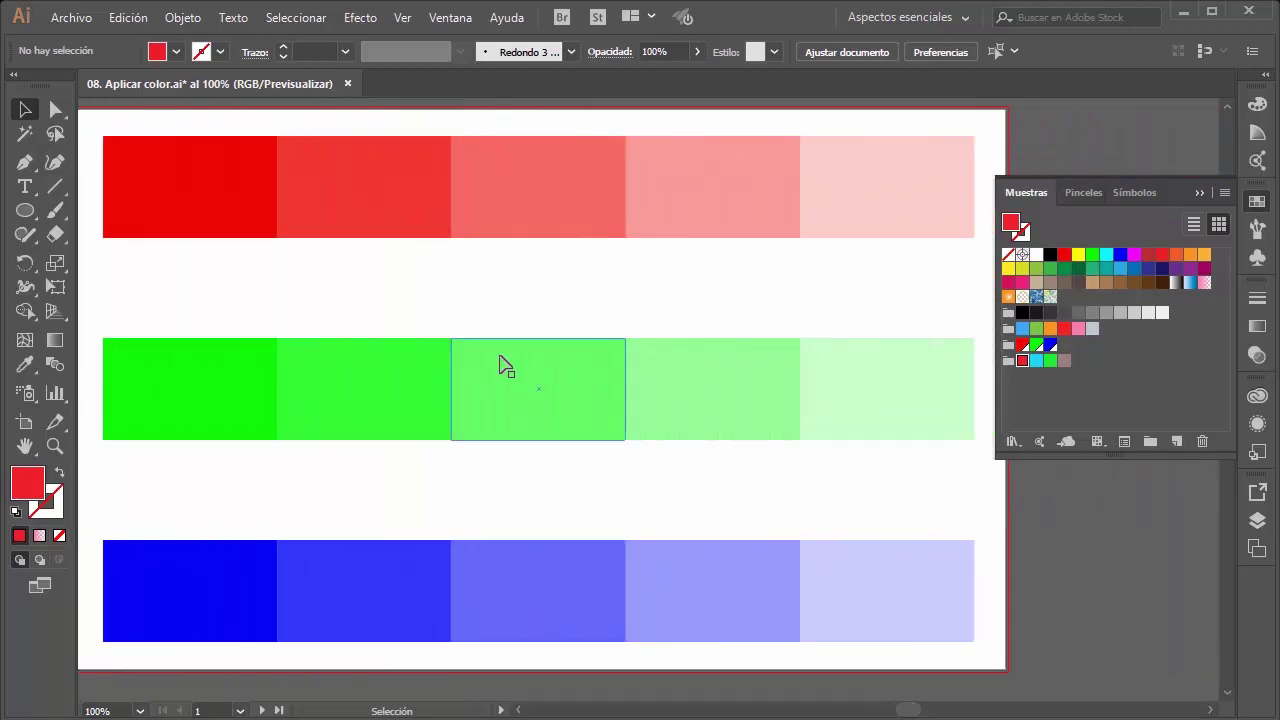
{"action": "left_click", "coordinate": [231, 236]}
{"action": "left_click", "coordinate": [1199, 192]}
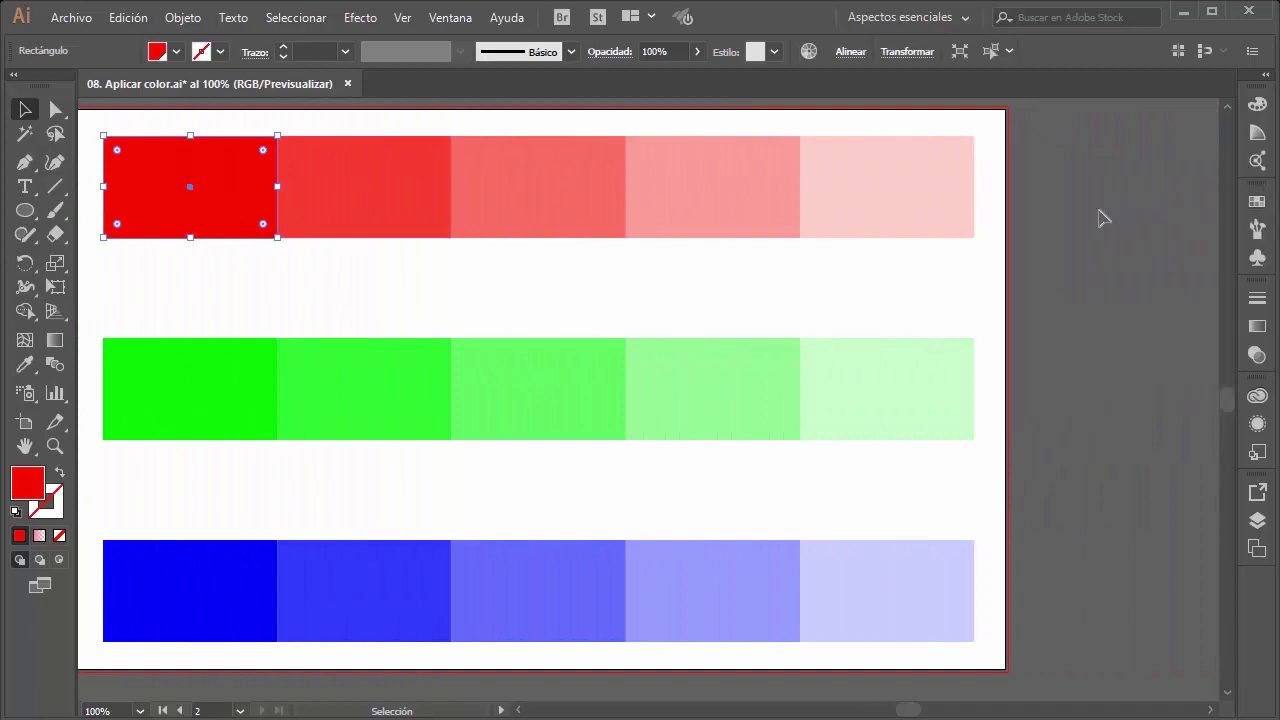
{"action": "left_click", "coordinate": [694, 280]}
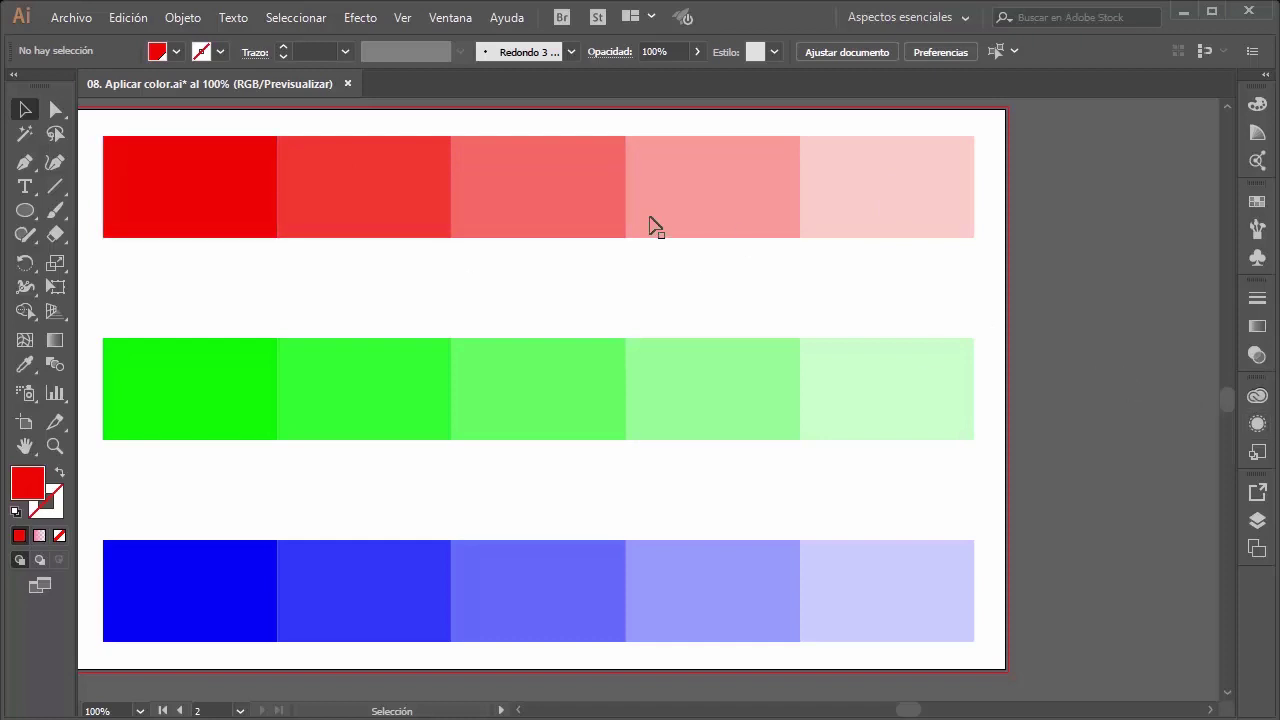
{"action": "left_click", "coordinate": [274, 208]}
{"action": "left_click", "coordinate": [1257, 424]}
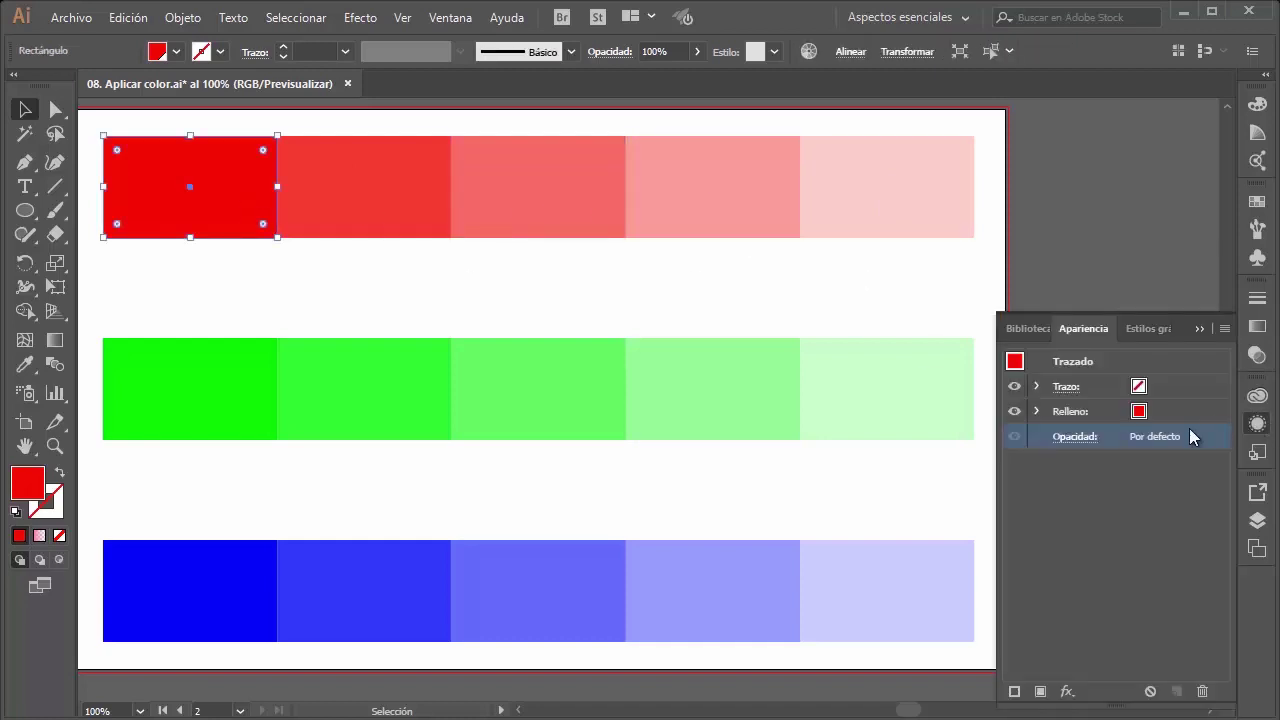
Step: Check each red tint's opacity, stepping from 100% down to 20%, then return to Swatches
{"action": "left_click", "coordinate": [320, 183]}
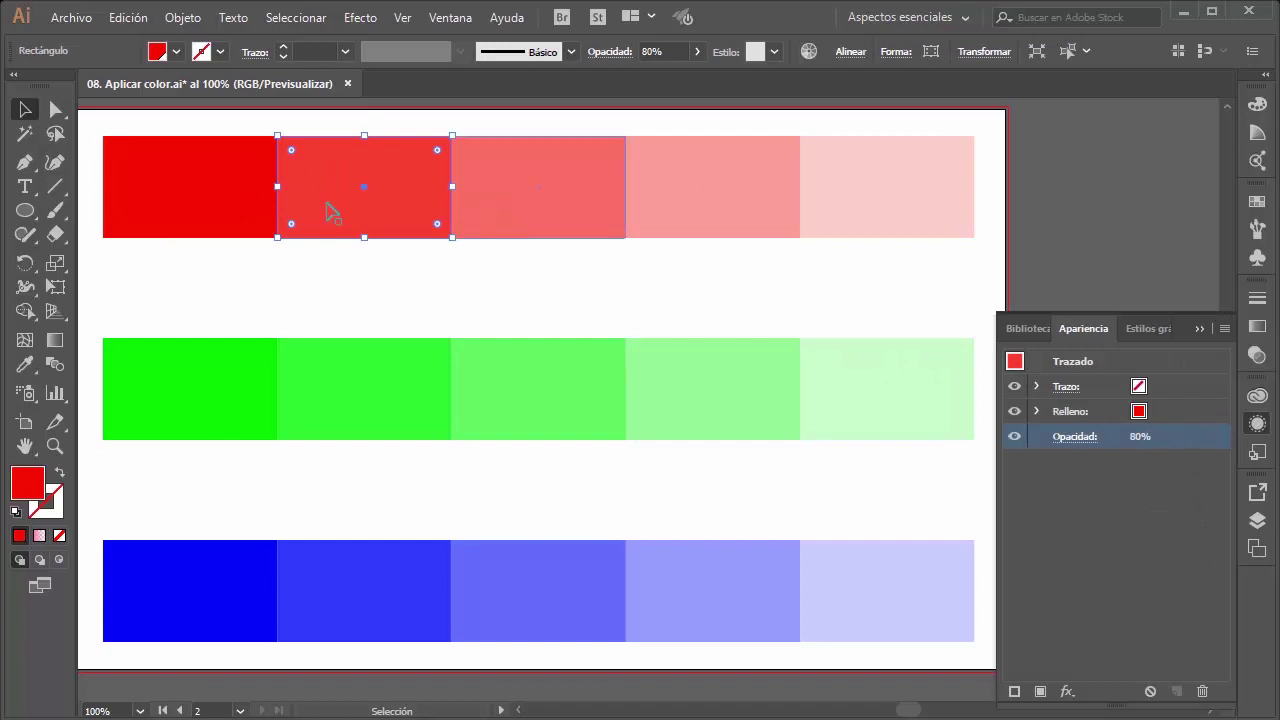
{"action": "left_click", "coordinate": [212, 192]}
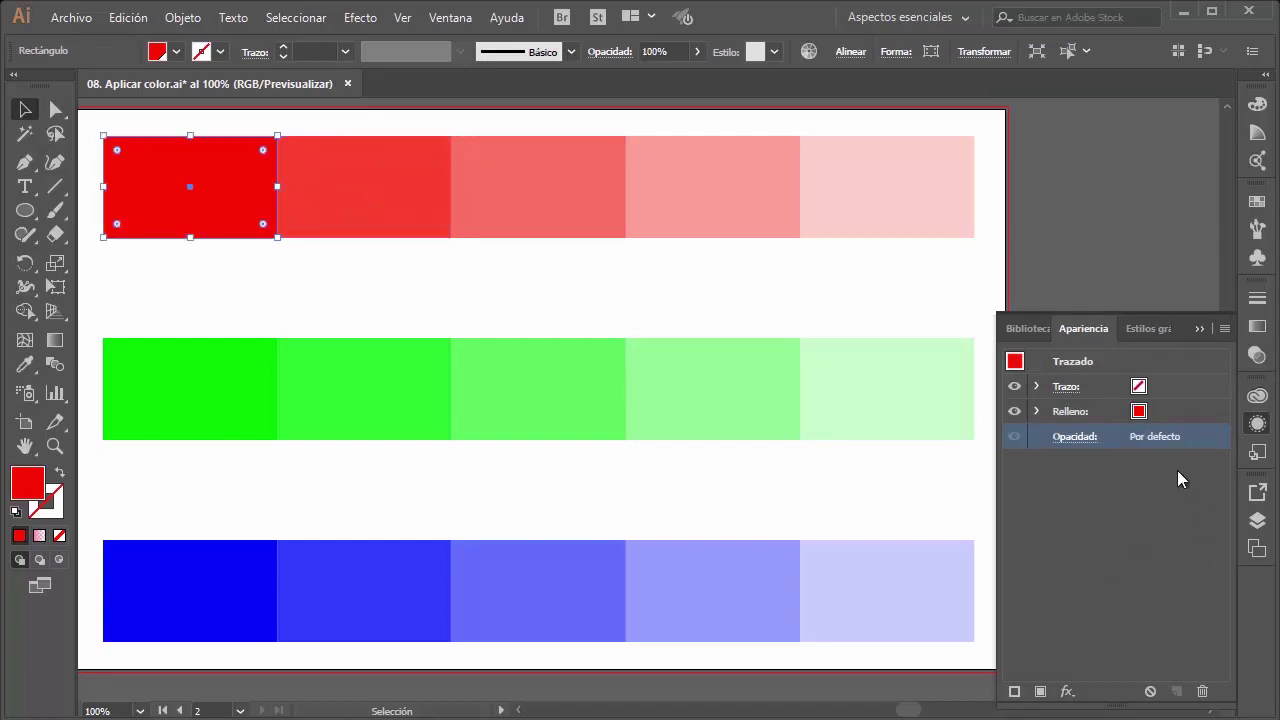
{"action": "left_click", "coordinate": [404, 200]}
{"action": "left_click", "coordinate": [600, 210]}
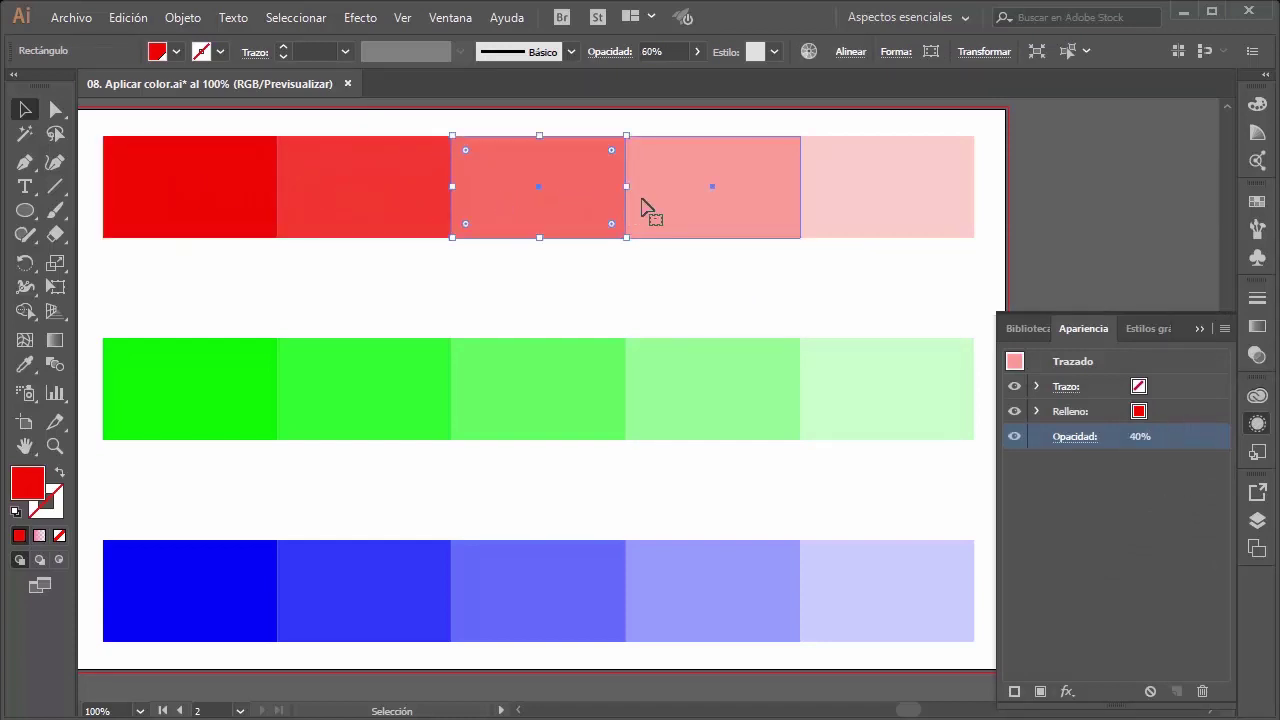
{"action": "left_click", "coordinate": [785, 198]}
{"action": "left_click", "coordinate": [850, 196]}
{"action": "left_click", "coordinate": [900, 300]}
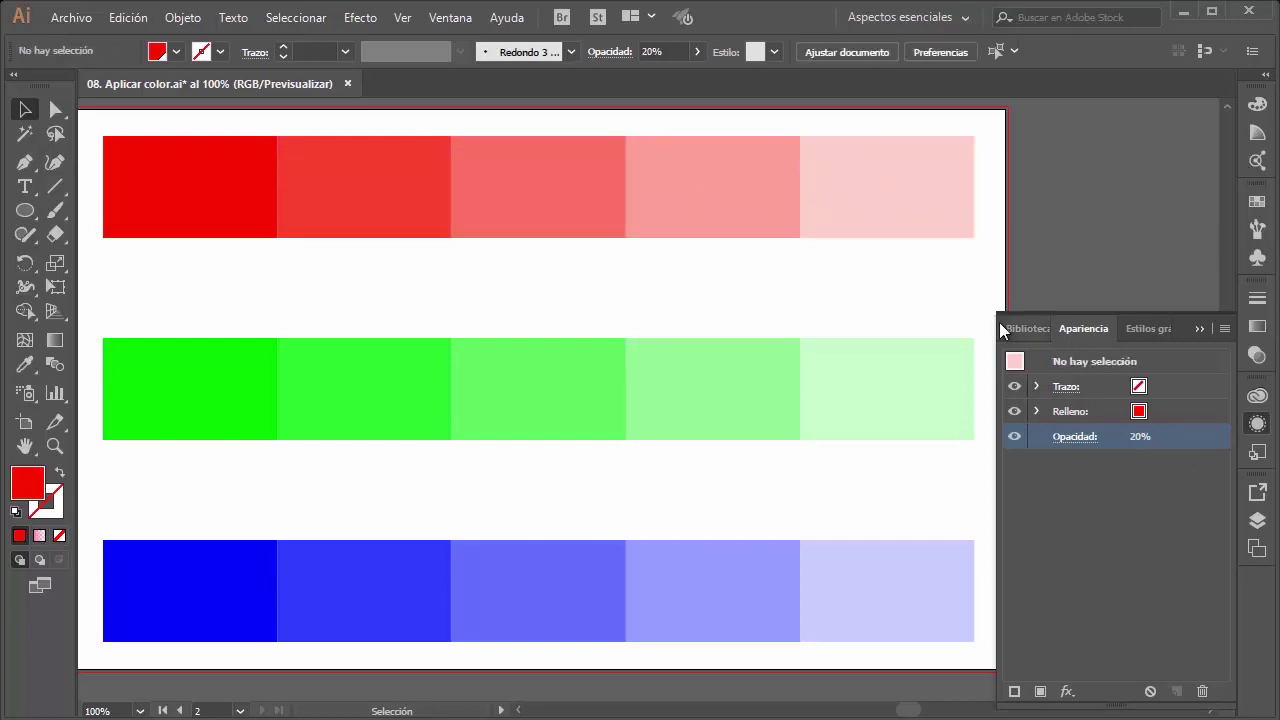
{"action": "left_click", "coordinate": [1195, 329]}
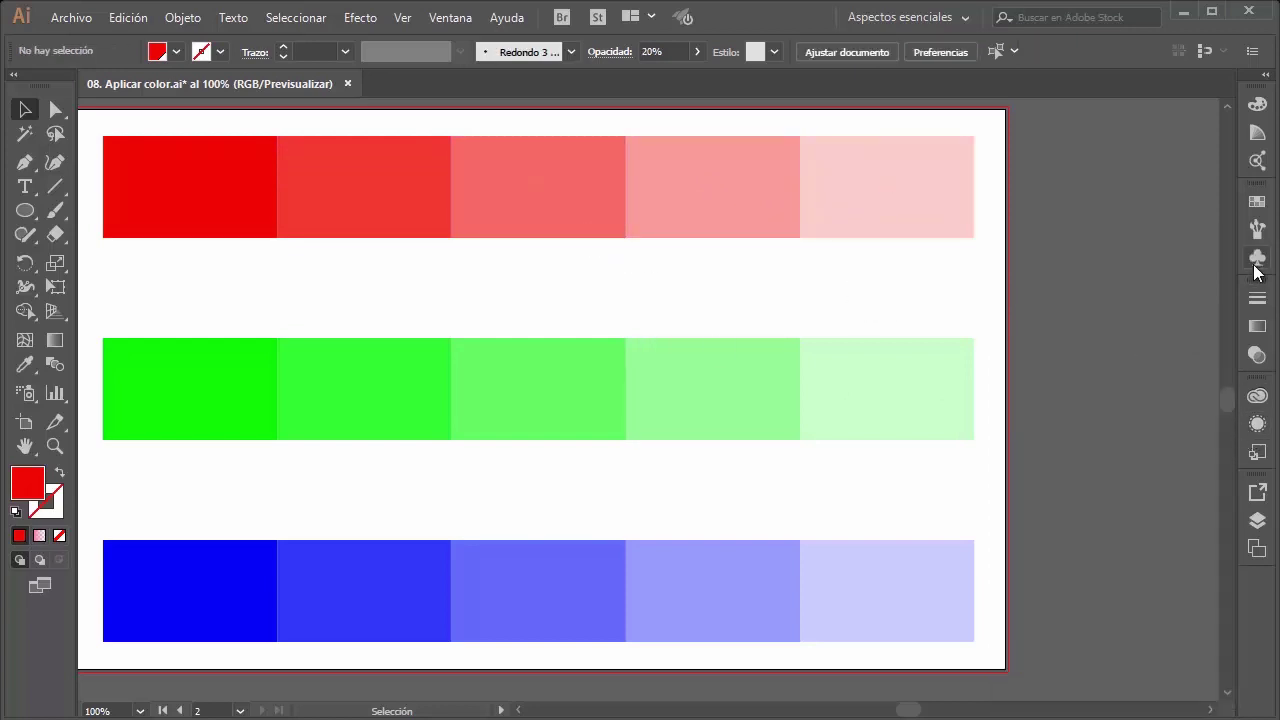
{"action": "left_click", "coordinate": [1257, 201]}
{"action": "left_click", "coordinate": [262, 228]}
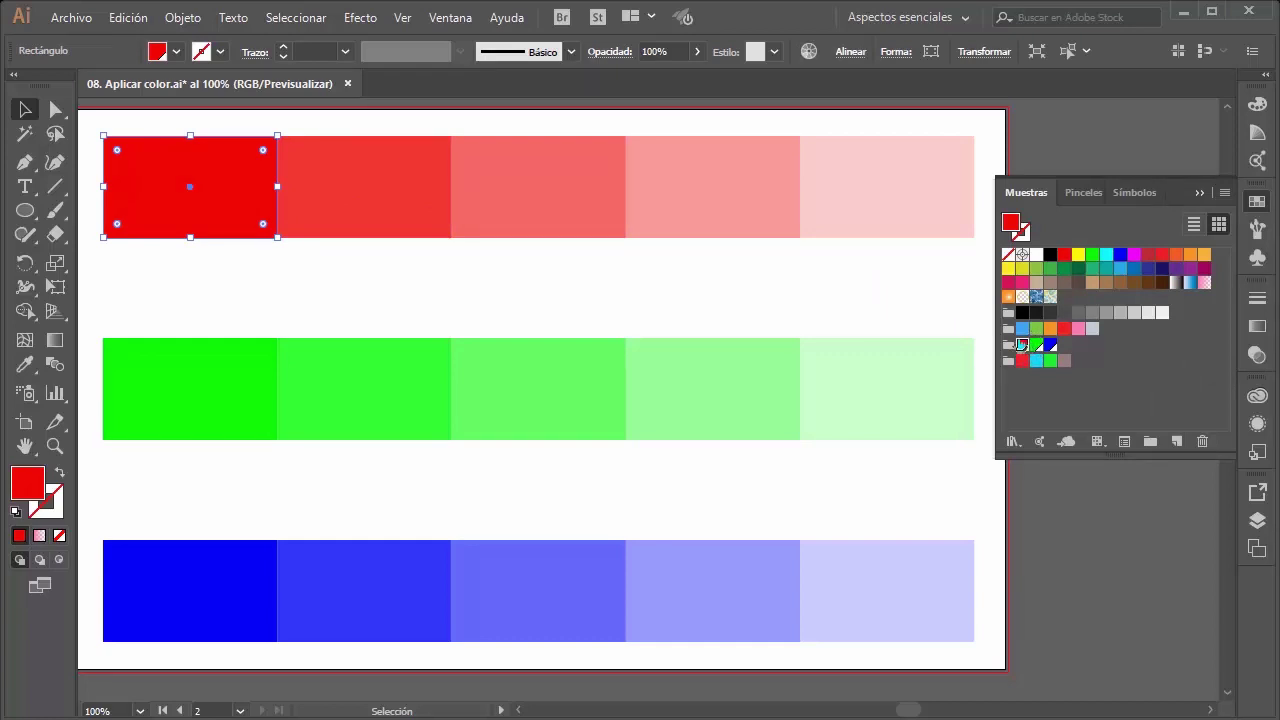
Step: Apply the red swatch to the rectangle, then edit the Rojo global swatch to R 44, G 0, B 197
{"action": "left_click_drag", "start_coordinate": [1021, 344], "coordinate": [243, 192]}
{"action": "left_click", "coordinate": [337, 283]}
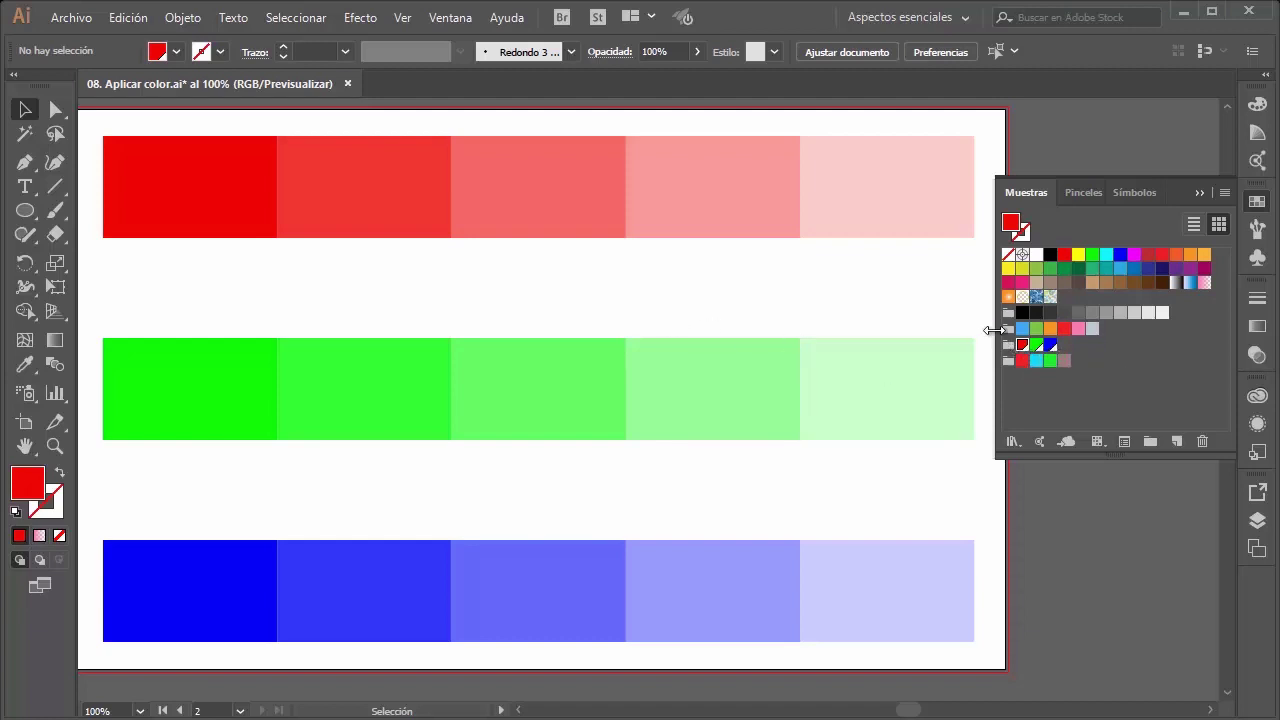
{"action": "double_click", "coordinate": [1022, 346]}
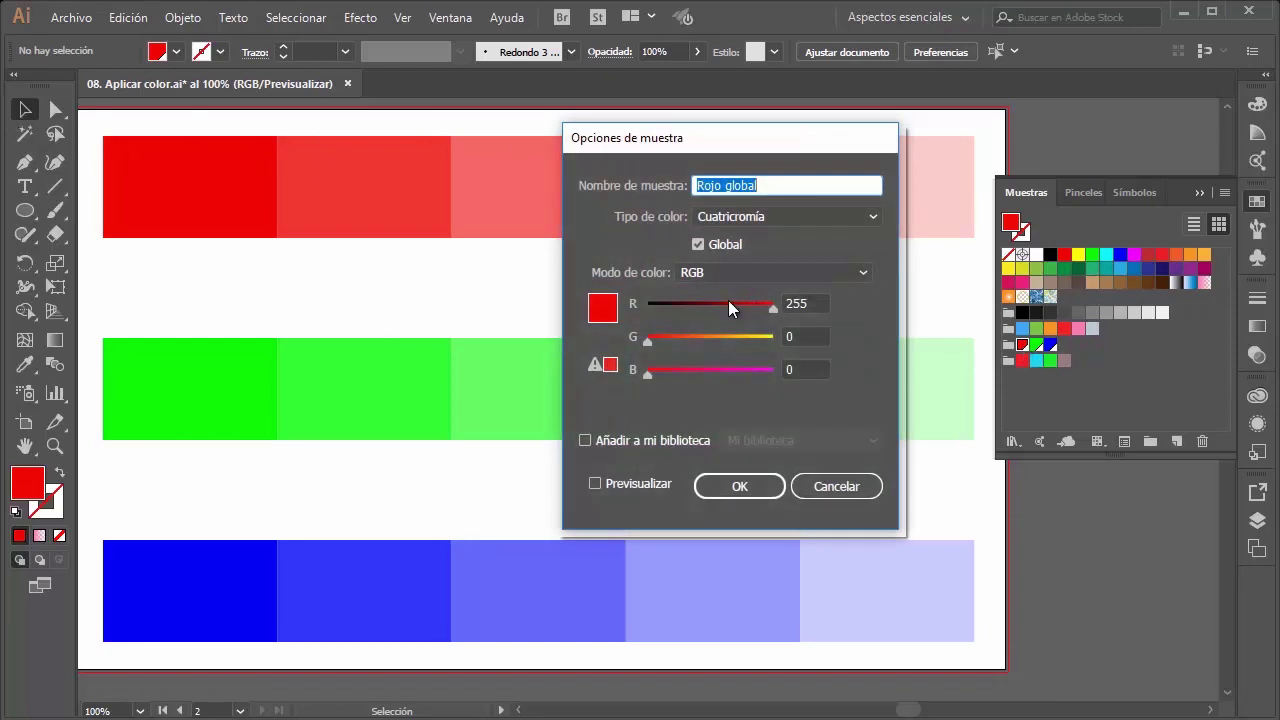
{"action": "left_click", "coordinate": [669, 306]}
{"action": "left_click", "coordinate": [728, 370]}
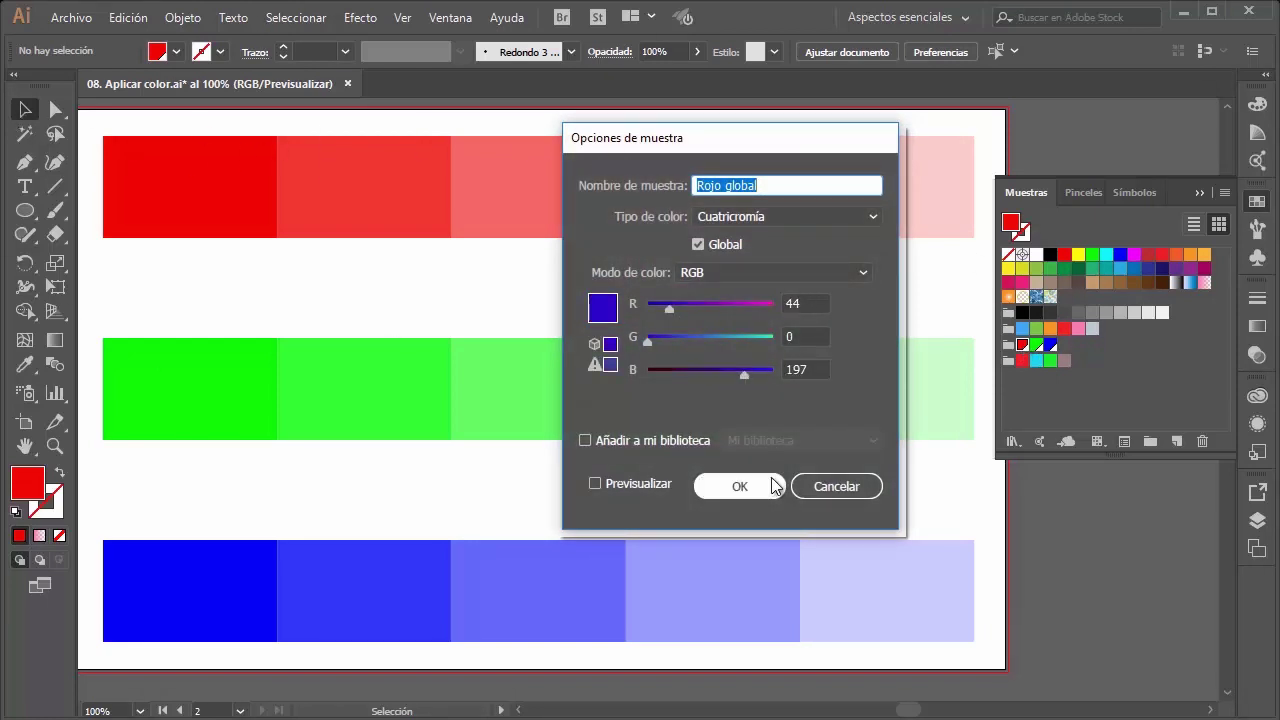
{"action": "left_click", "coordinate": [739, 486]}
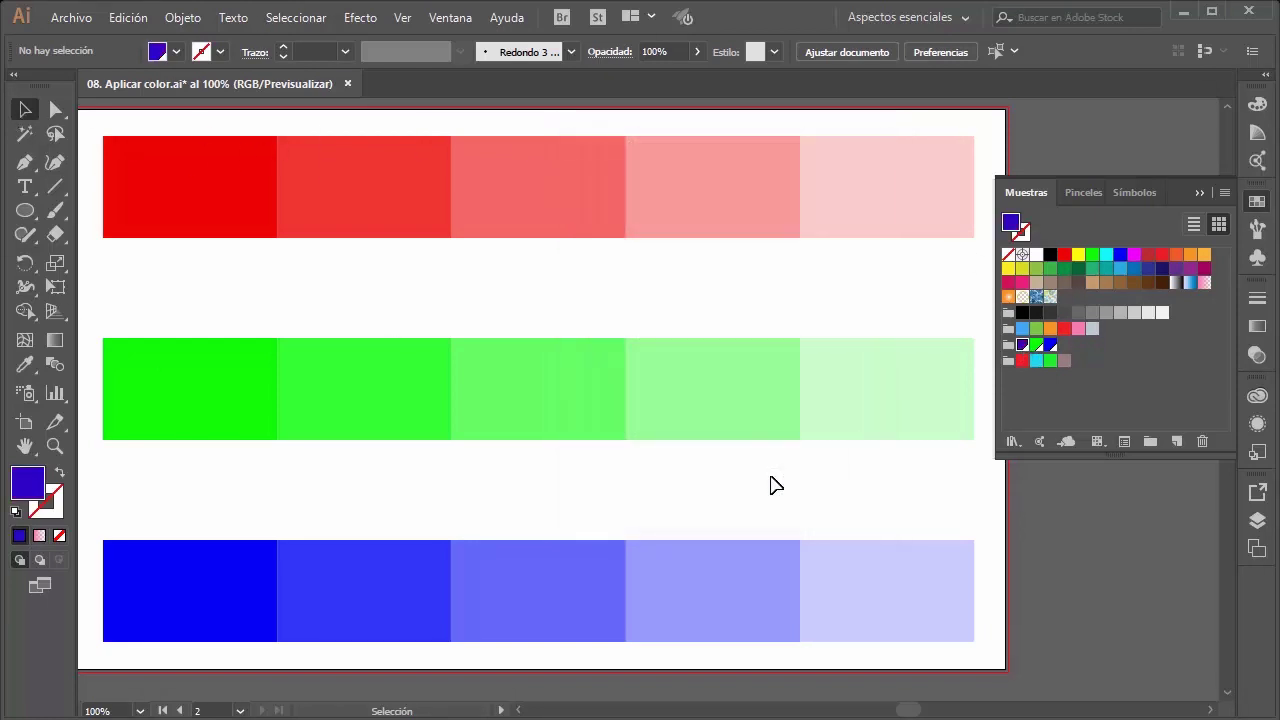
Step: Restore the original red, then darken the Rojo global swatch to R 157
{"action": "double_click", "coordinate": [1037, 346]}
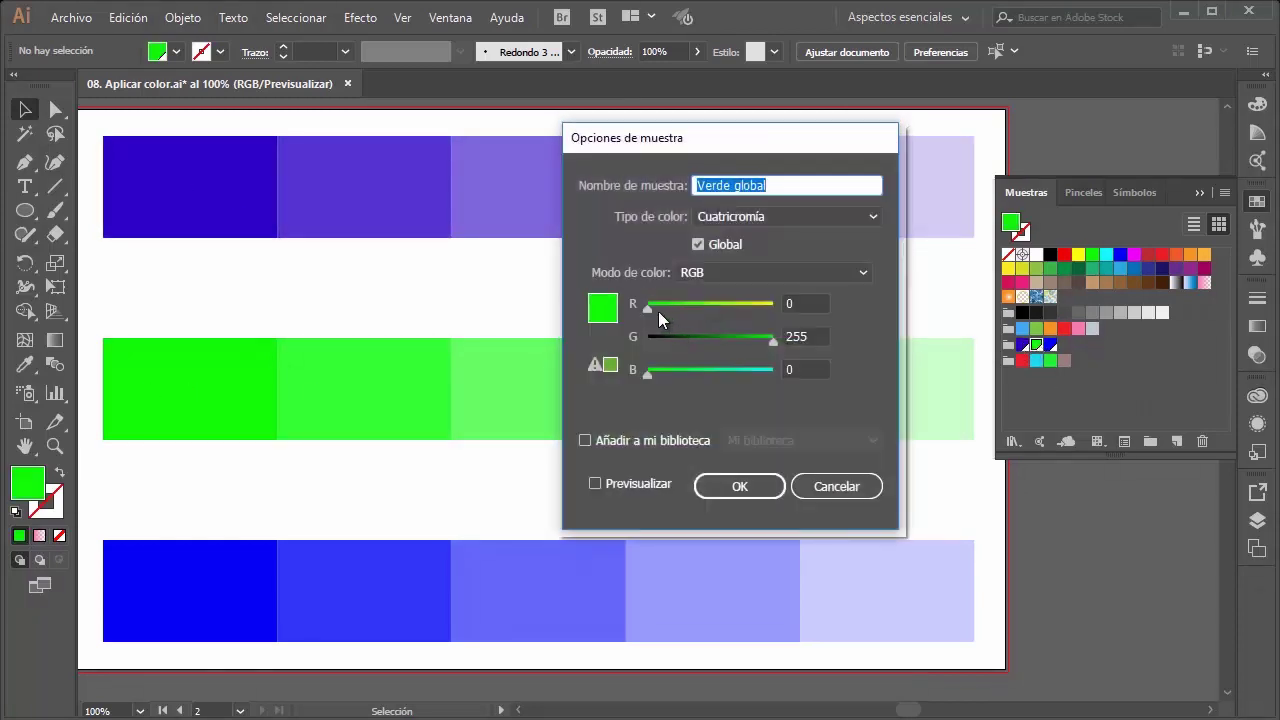
{"action": "left_click", "coordinate": [836, 486]}
{"action": "left_click", "coordinate": [1021, 346]}
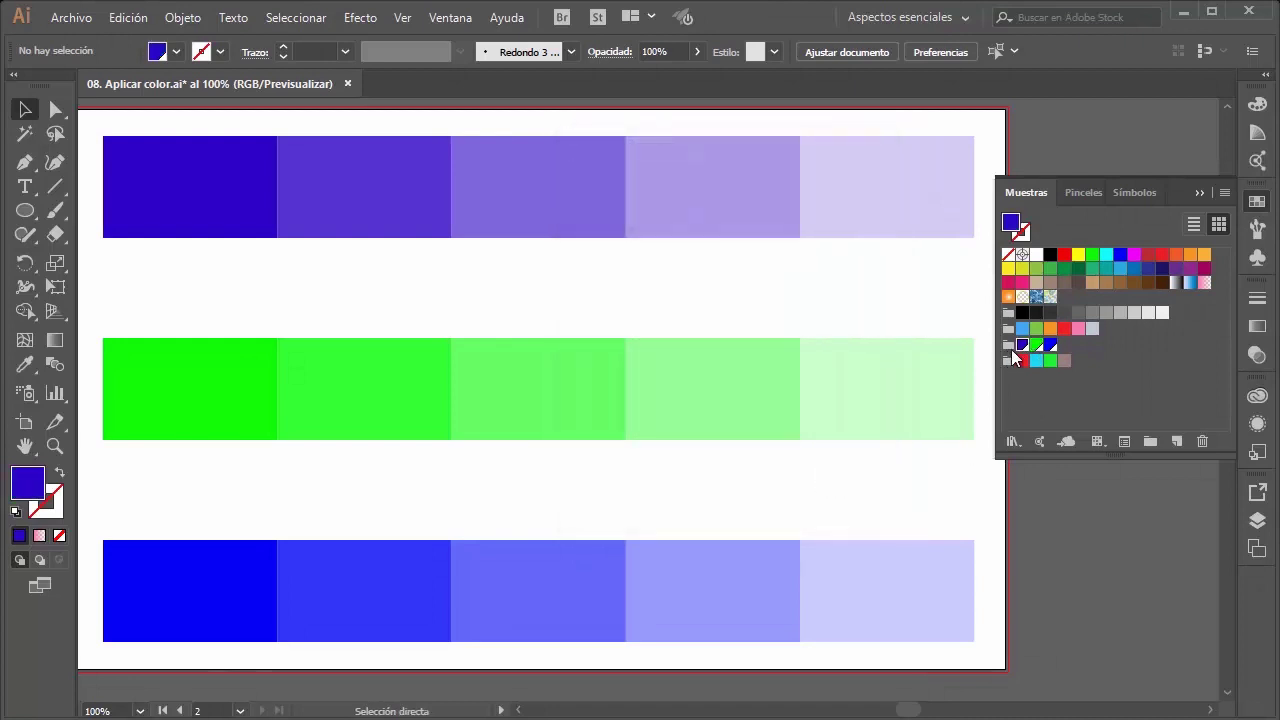
{"action": "left_click_drag", "start_coordinate": [1030, 358], "coordinate": [1022, 346]}
{"action": "double_click", "coordinate": [1022, 346]}
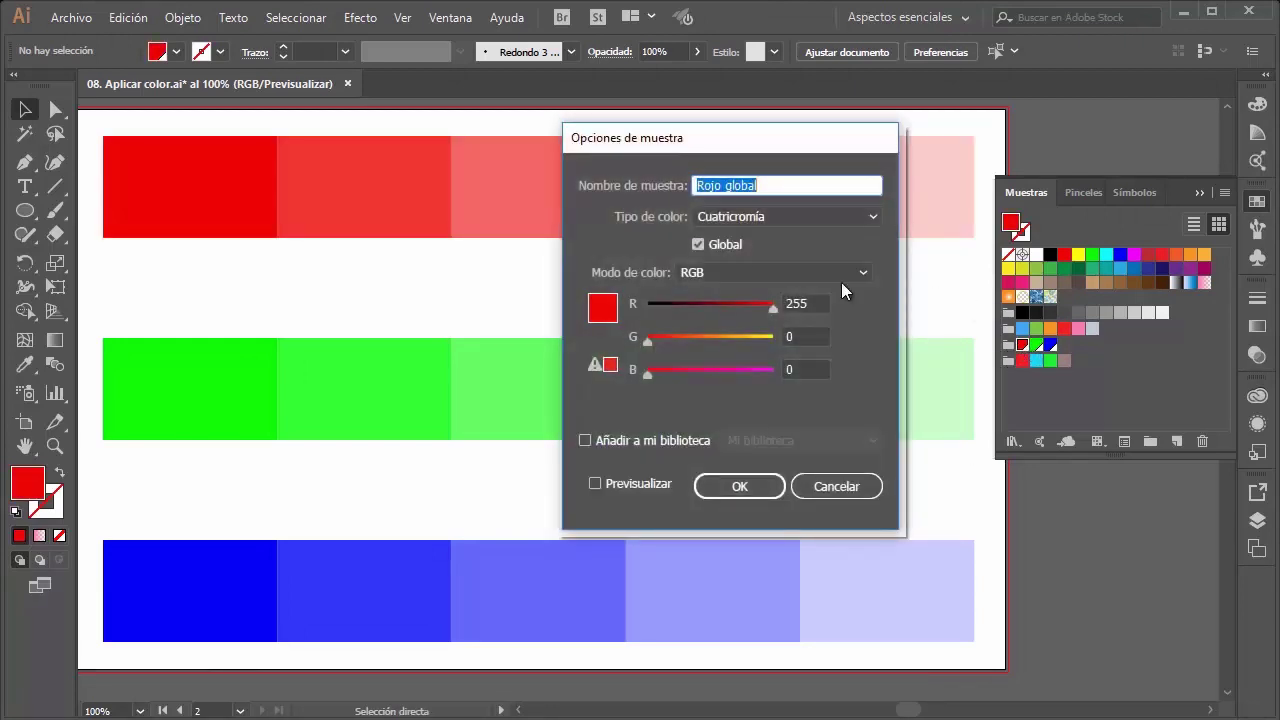
{"action": "left_click_drag", "start_coordinate": [749, 306], "coordinate": [728, 306]}
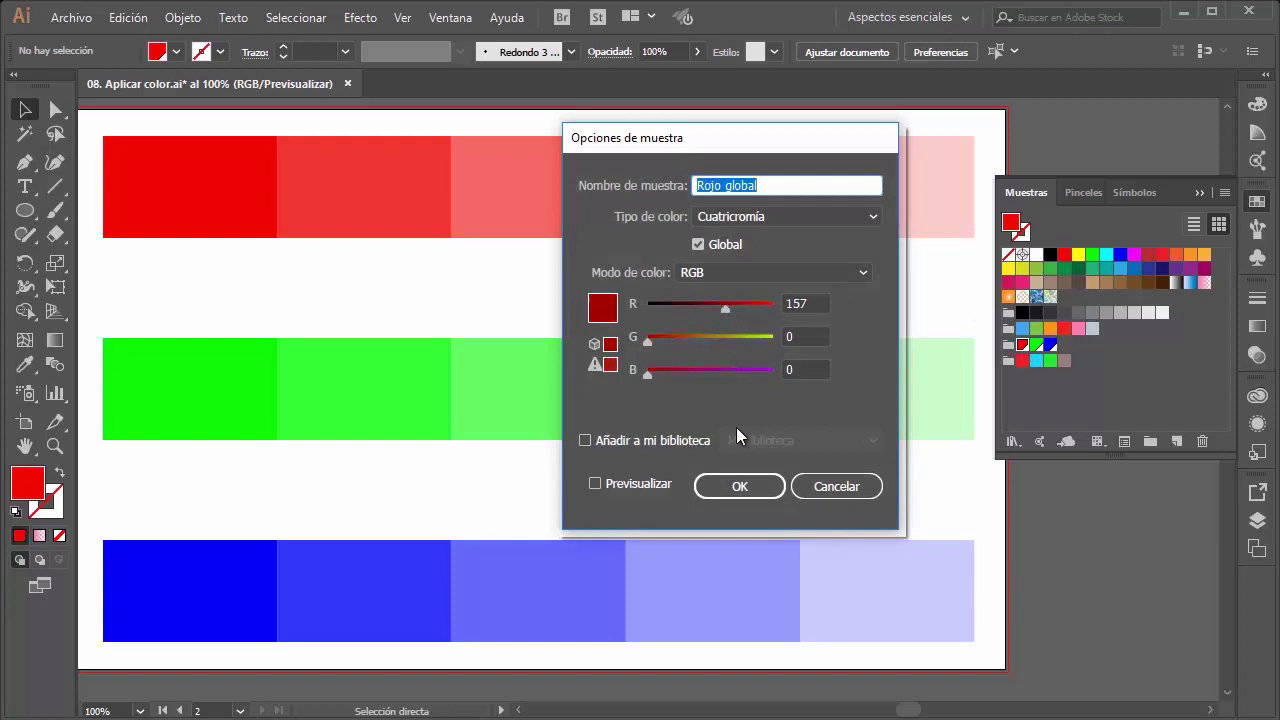
{"action": "left_click", "coordinate": [748, 485]}
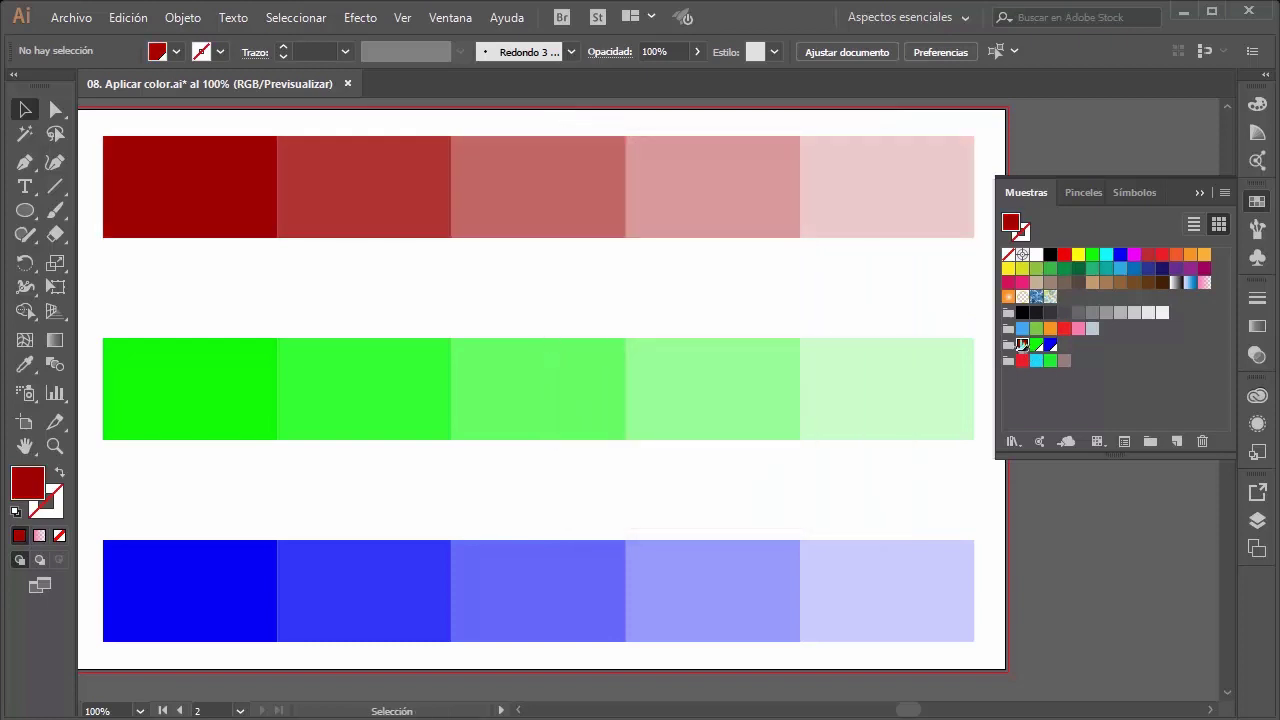
Step: Darken the Verde global swatch to G 163 and lighten Azul global with G 143
{"action": "double_click", "coordinate": [1037, 344]}
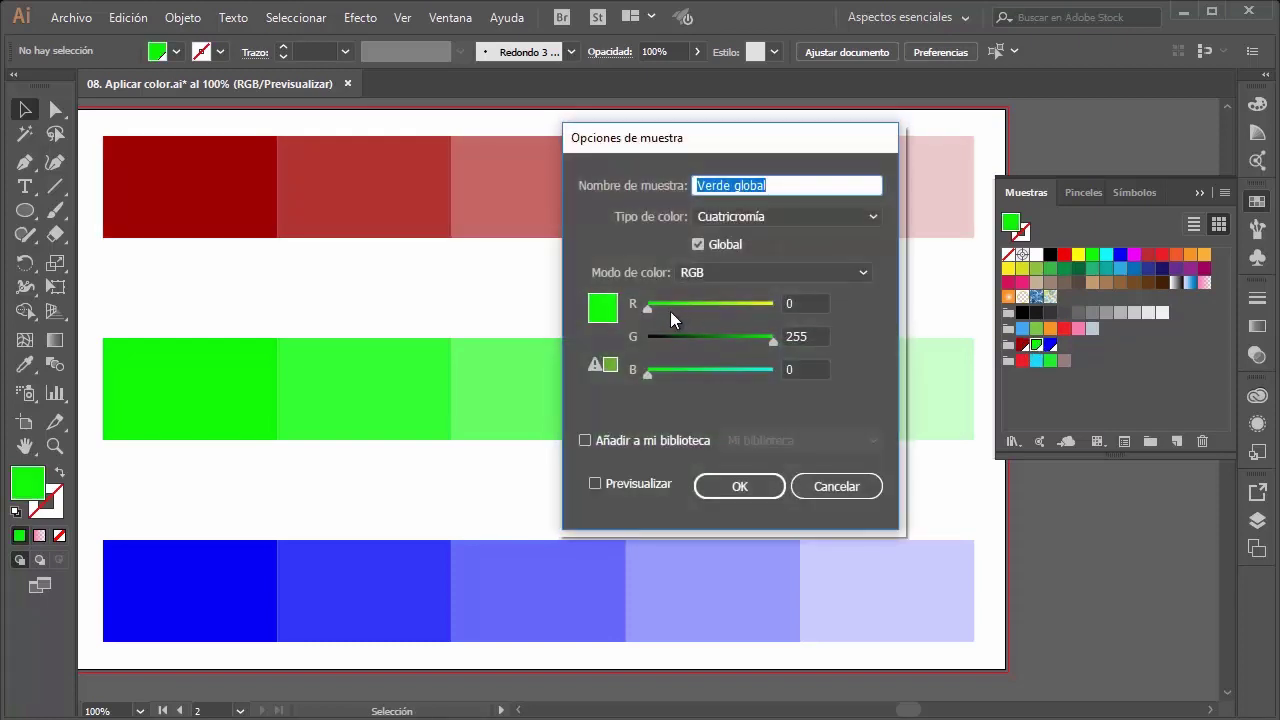
{"action": "left_click_drag", "start_coordinate": [738, 345], "coordinate": [728, 341]}
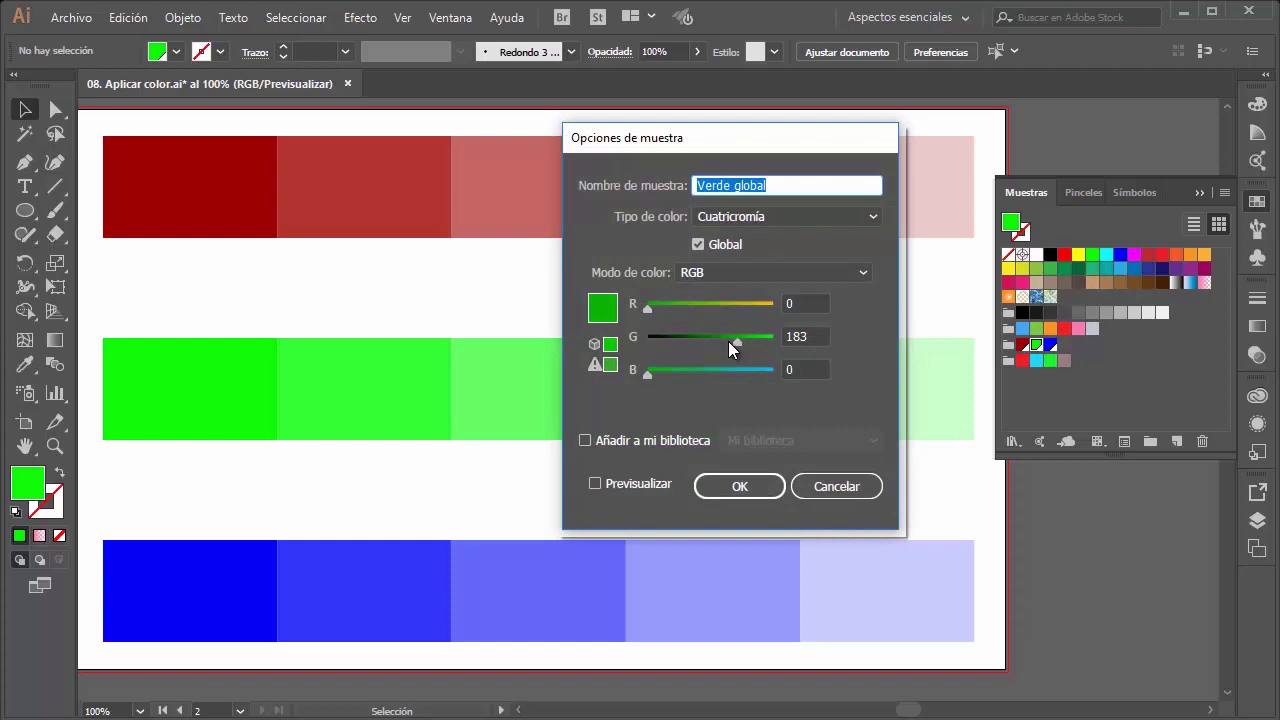
{"action": "left_click", "coordinate": [761, 487]}
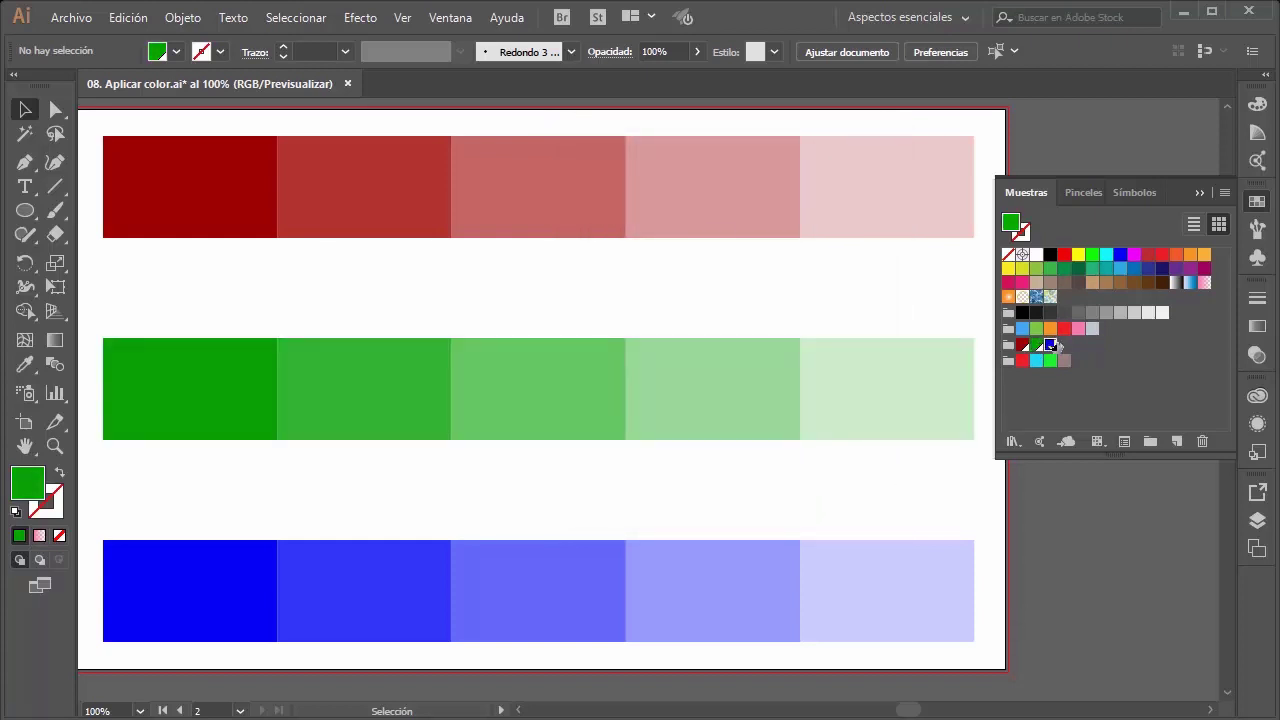
{"action": "double_click", "coordinate": [1050, 344]}
{"action": "left_click_drag", "start_coordinate": [706, 336], "coordinate": [727, 342]}
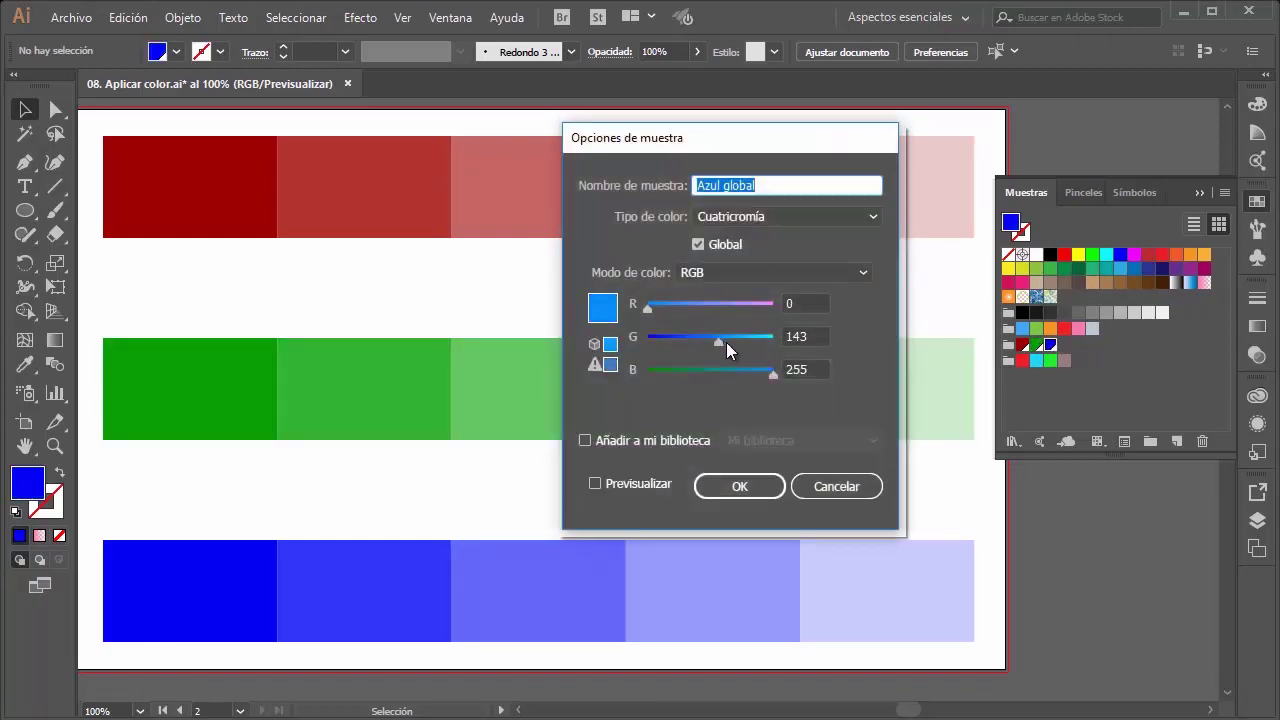
{"action": "left_click", "coordinate": [767, 488]}
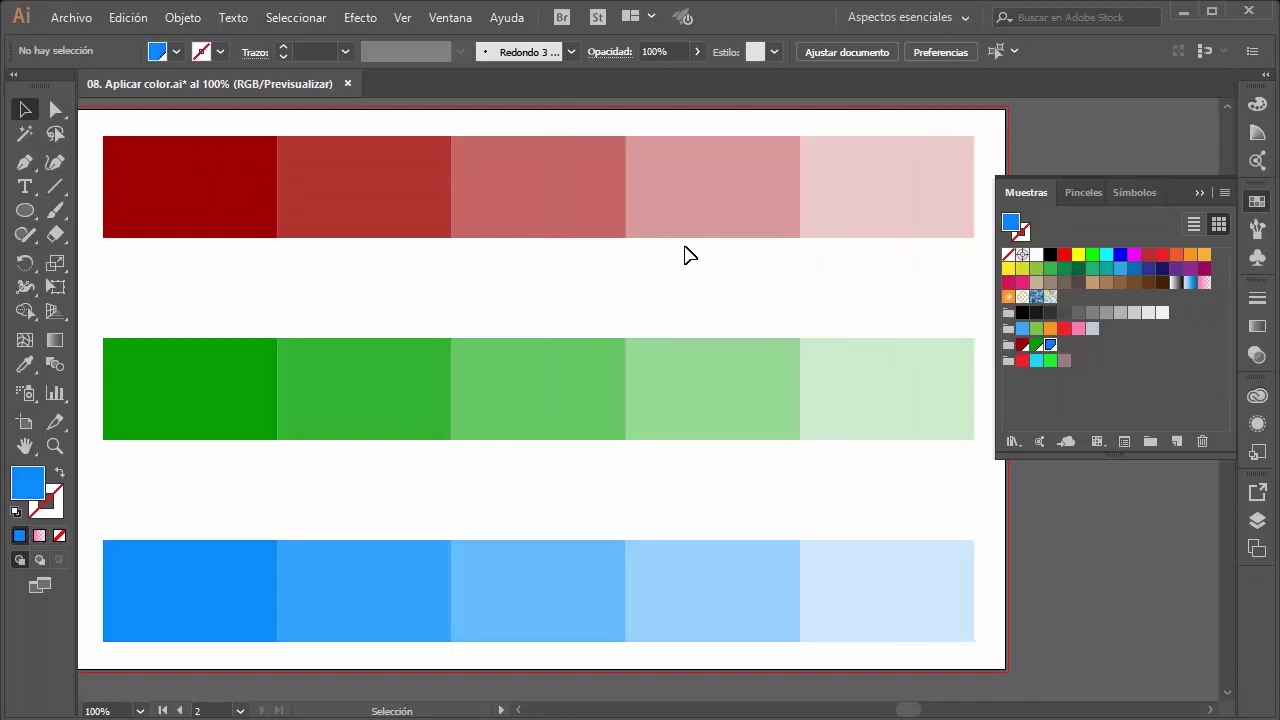
{"action": "scroll", "coordinate": [686, 255], "scroll_direction": "down", "scroll_amount": 2}
{"action": "scroll", "coordinate": [686, 255], "scroll_direction": "left", "scroll_amount": 3}
{"action": "scroll", "coordinate": [686, 255], "scroll_direction": "left", "scroll_amount": 3}
{"action": "scroll", "coordinate": [686, 255], "scroll_direction": "left", "scroll_amount": 2}
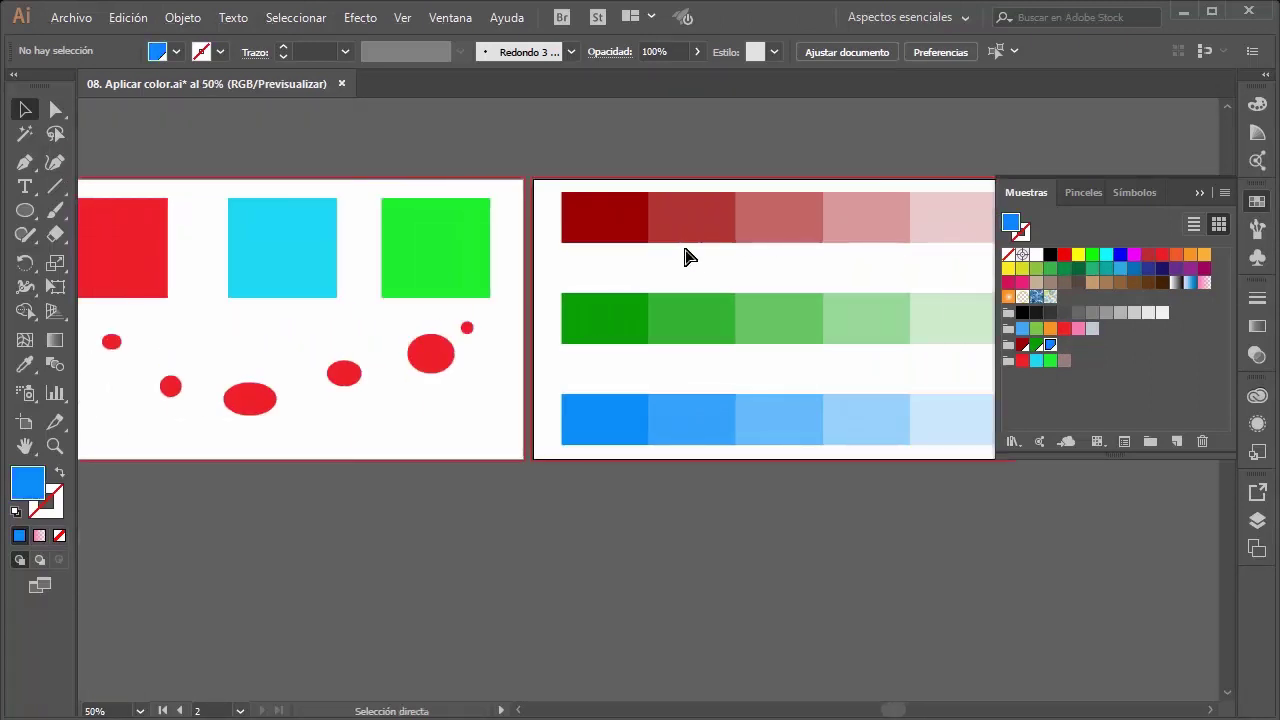
{"action": "left_click", "coordinate": [1200, 192]}
{"action": "scroll", "coordinate": [877, 229], "scroll_direction": "left", "scroll_amount": 1}
{"action": "scroll", "coordinate": [877, 229], "scroll_direction": "left", "scroll_amount": 2}
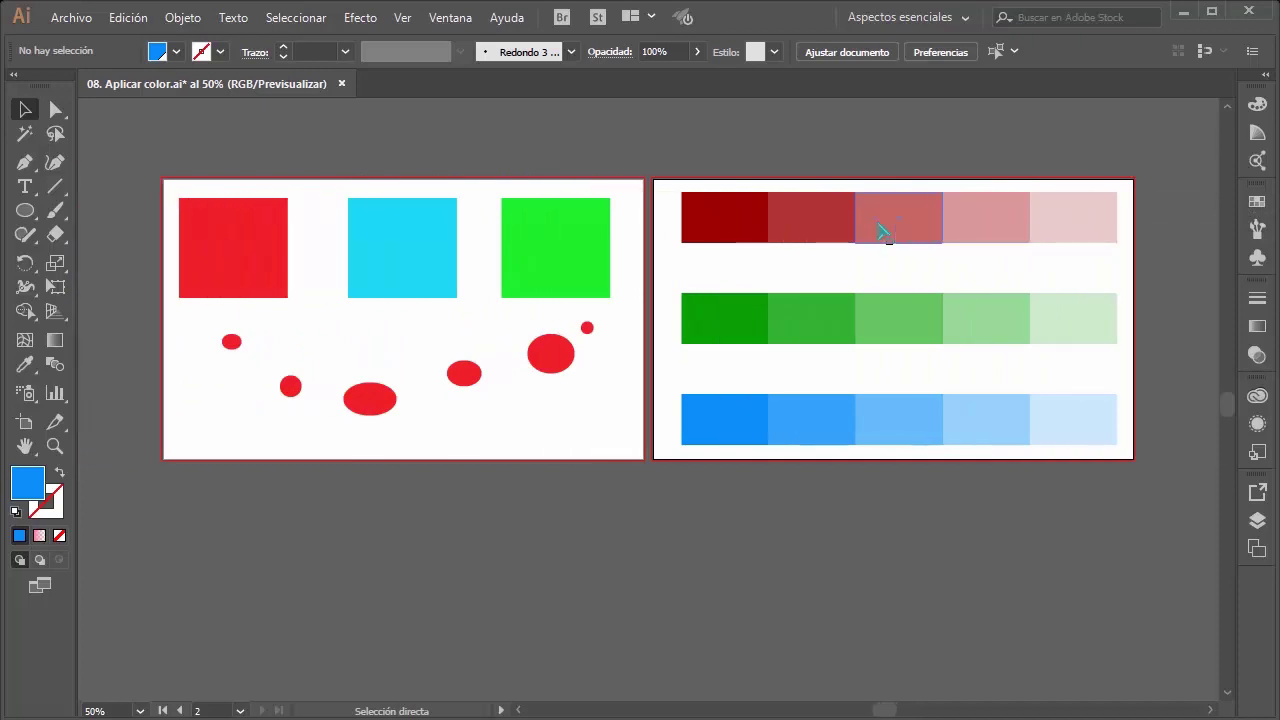
{"action": "scroll", "coordinate": [850, 240], "scroll_direction": "up", "scroll_amount": 1}
{"action": "scroll", "coordinate": [850, 243], "scroll_direction": "left", "scroll_amount": 1}
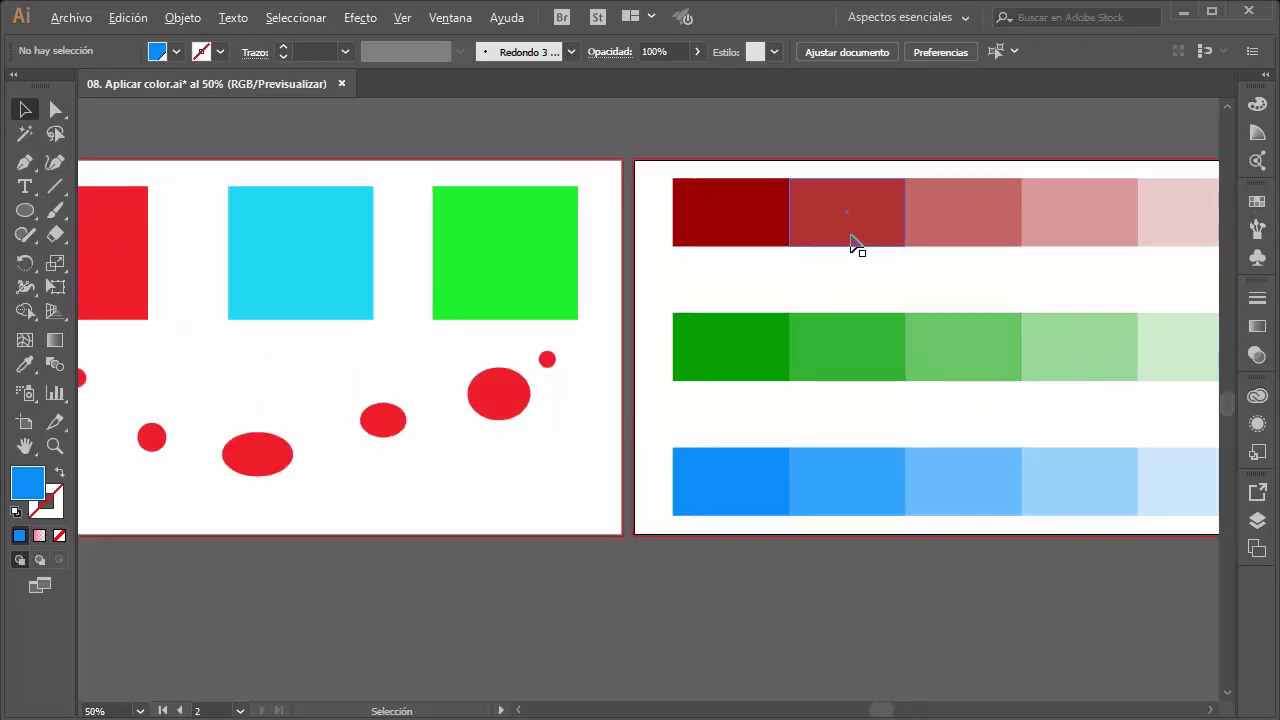
{"action": "scroll", "coordinate": [850, 243], "scroll_direction": "down", "scroll_amount": 1}
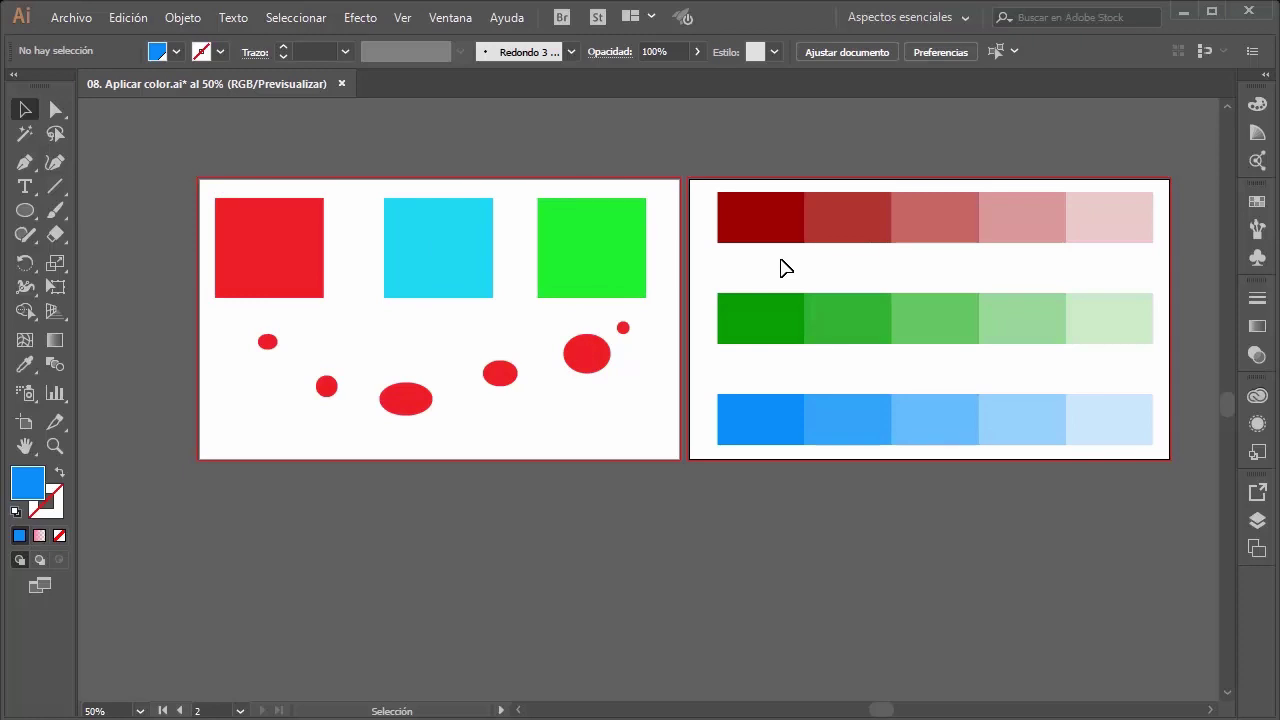
Step: Recolour all six red ellipses dark blue at hue 231°
{"action": "left_click_drag", "start_coordinate": [660, 330], "coordinate": [258, 452]}
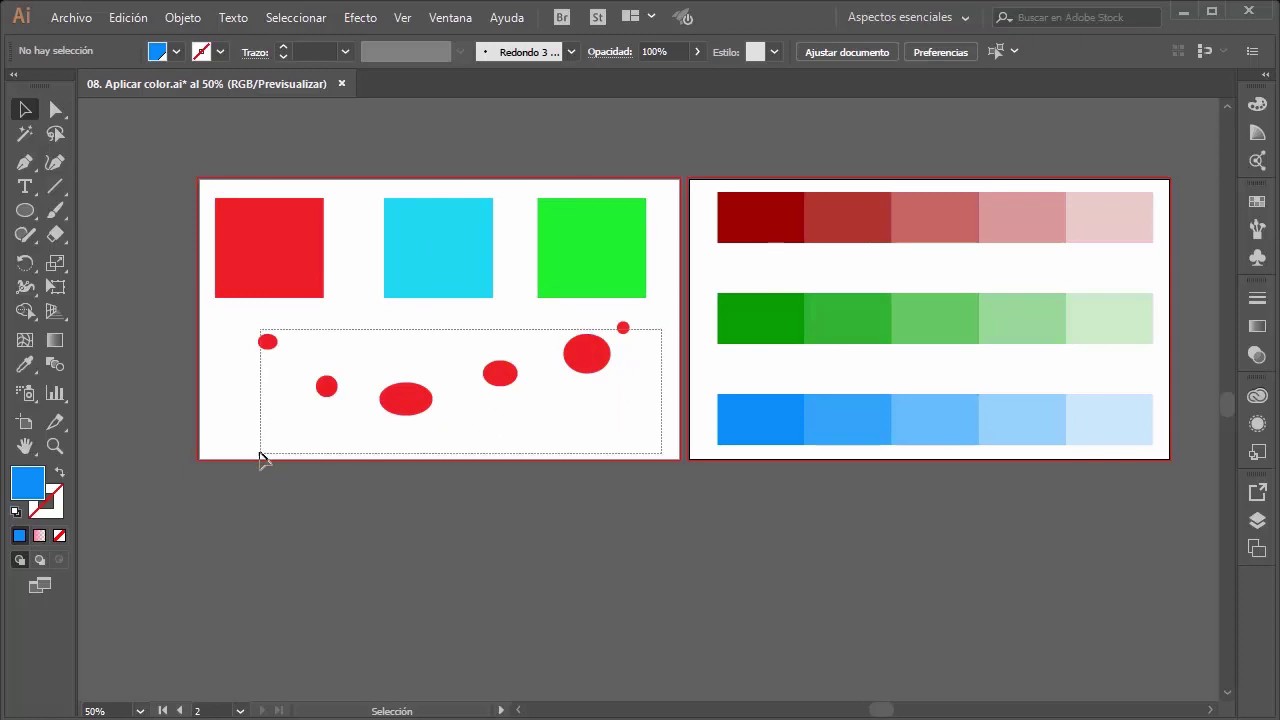
{"action": "double_click", "coordinate": [40, 483]}
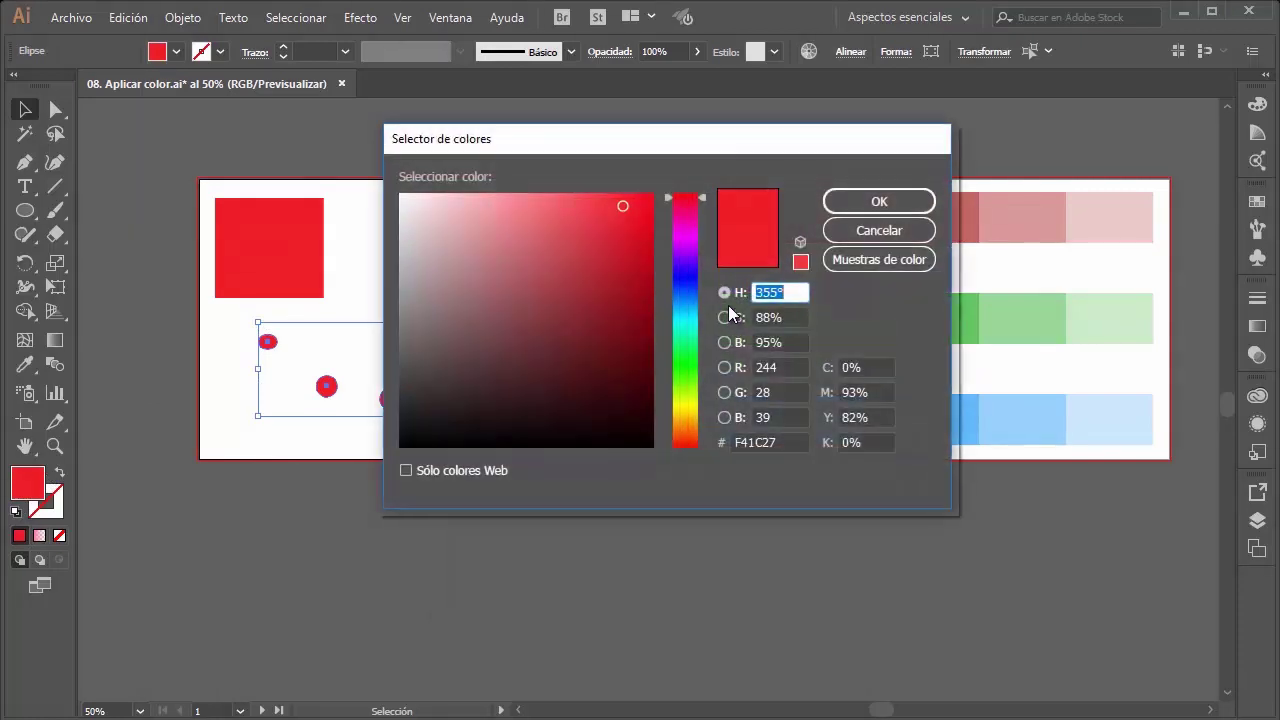
{"action": "left_click", "coordinate": [632, 302]}
{"action": "left_click_drag", "start_coordinate": [711, 264], "coordinate": [711, 271]}
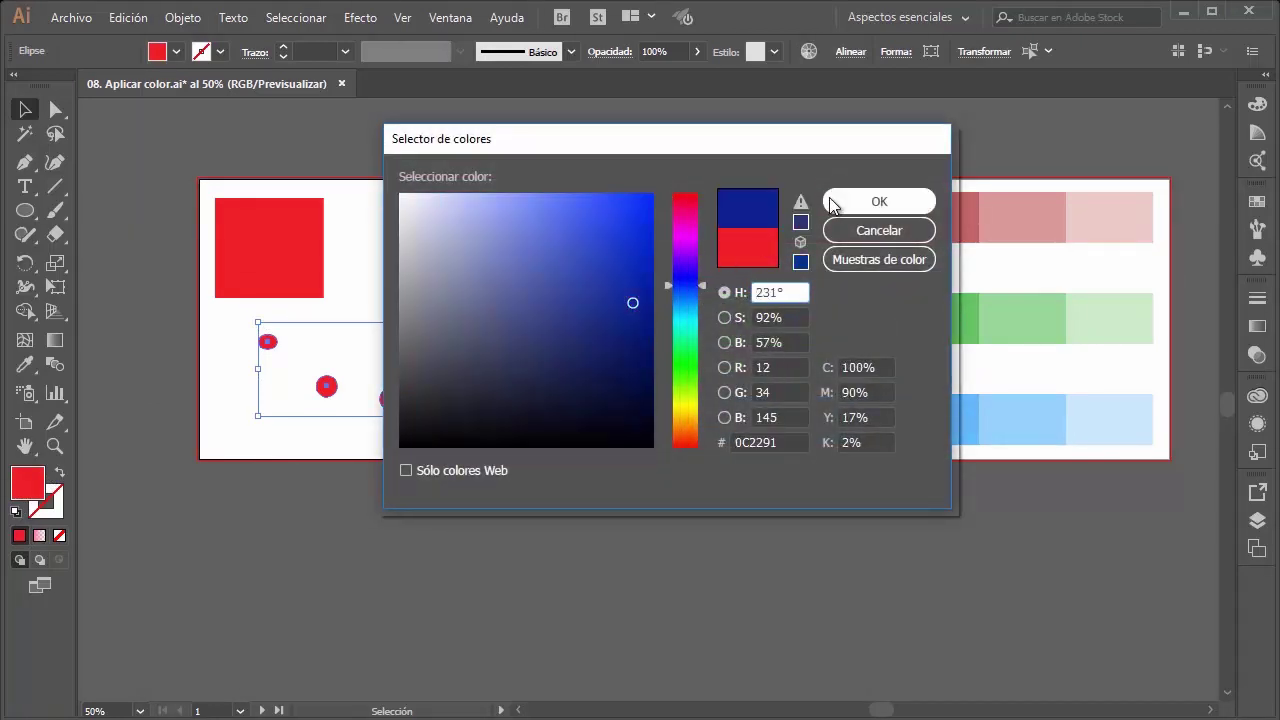
{"action": "left_click", "coordinate": [879, 201]}
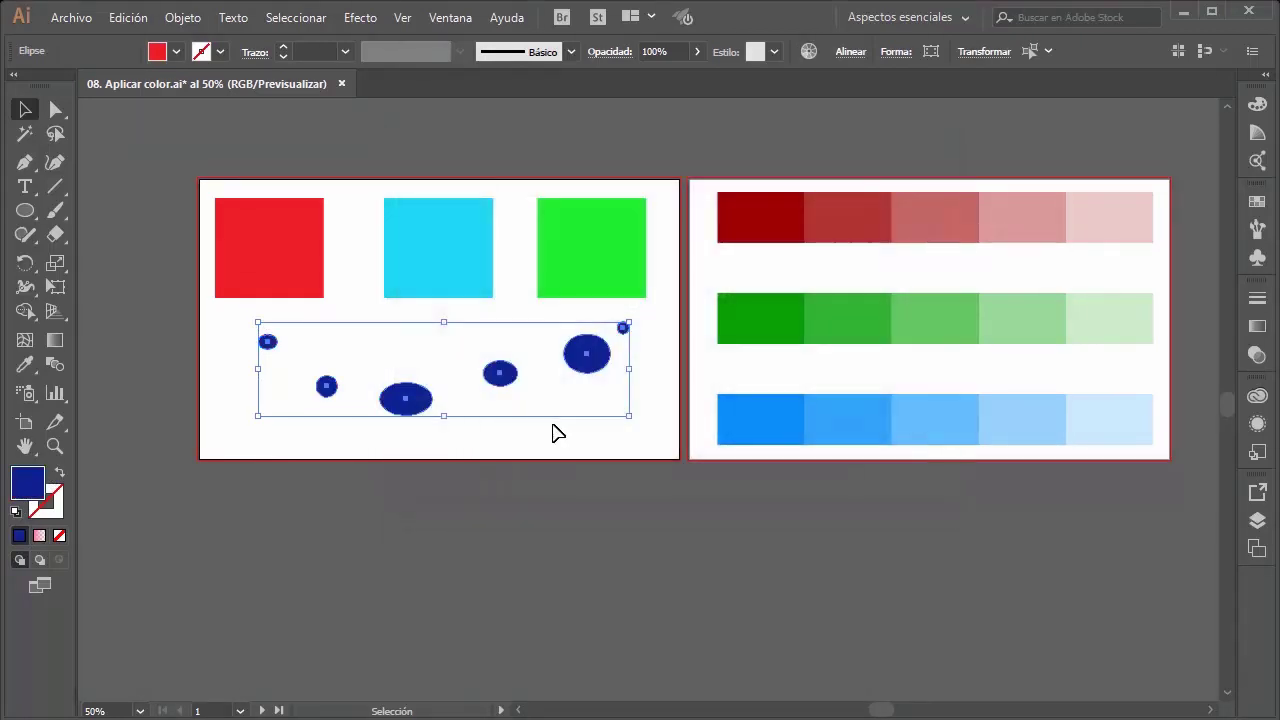
Step: Save the dark blue R 12, G 34, B 145 as a new global swatch in the colour group
{"action": "left_click", "coordinate": [1258, 201]}
{"action": "left_click", "coordinate": [1008, 344]}
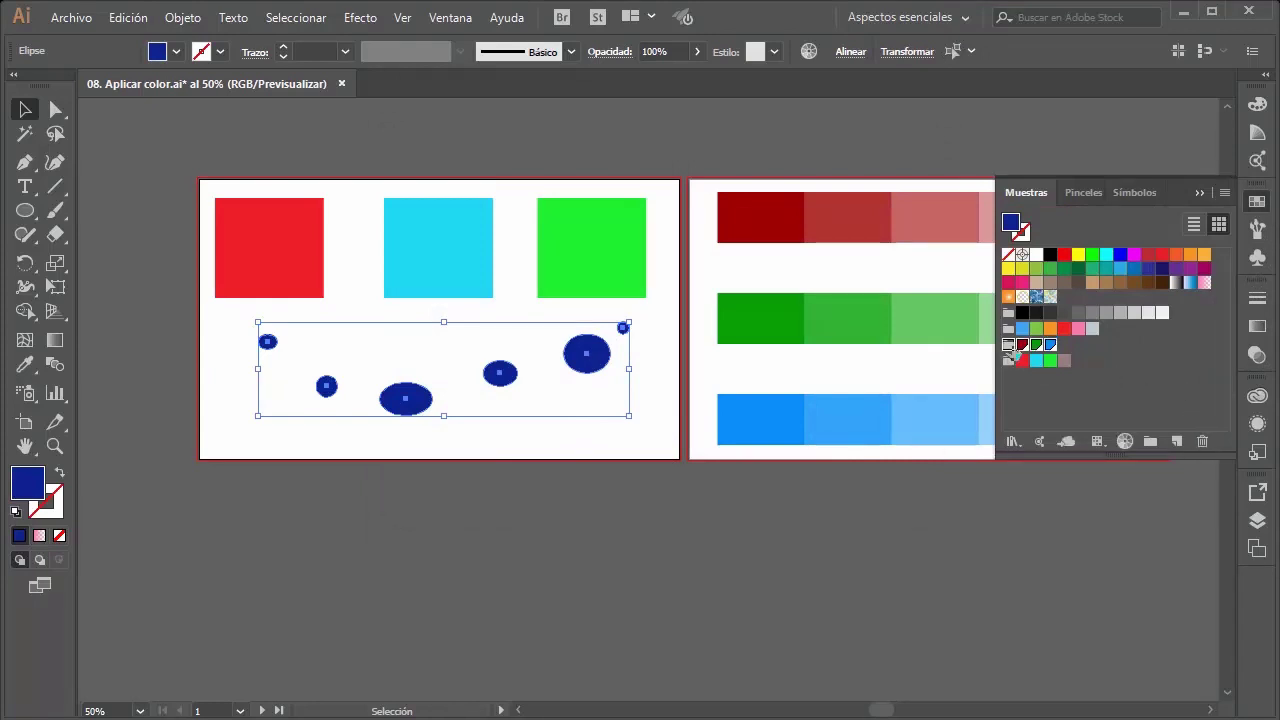
{"action": "left_click", "coordinate": [1176, 442]}
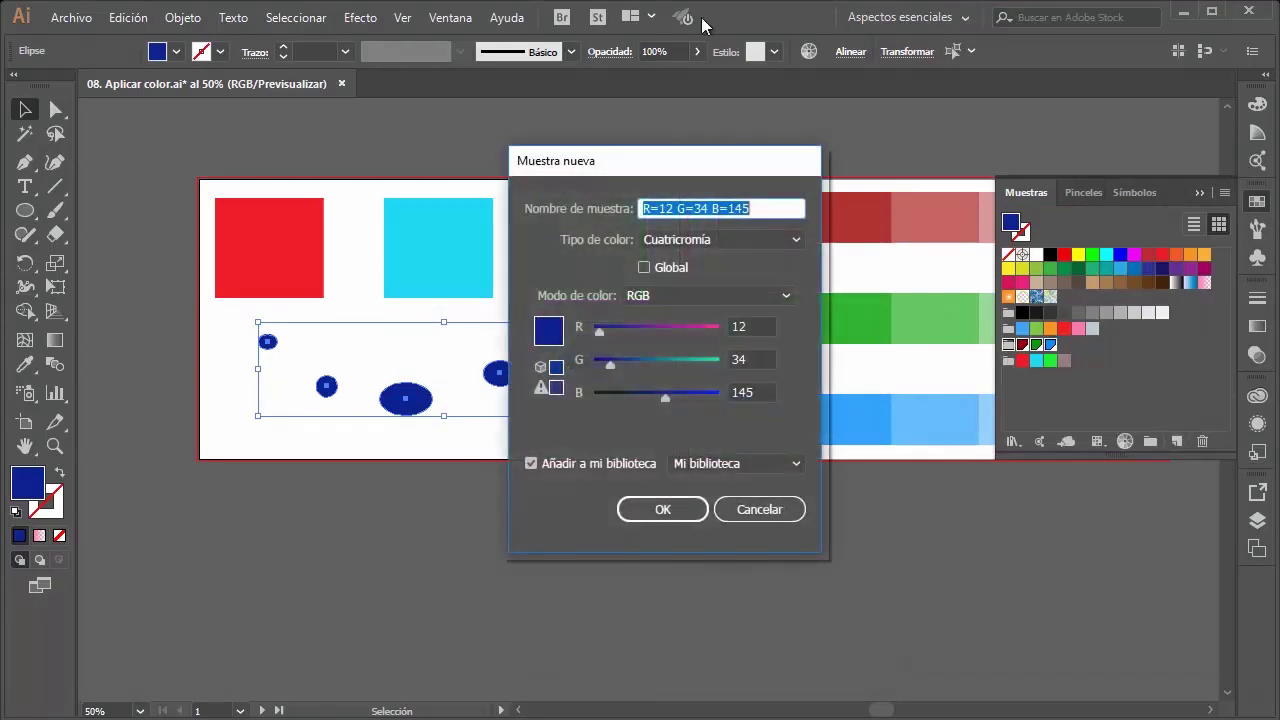
{"action": "left_click", "coordinate": [644, 267]}
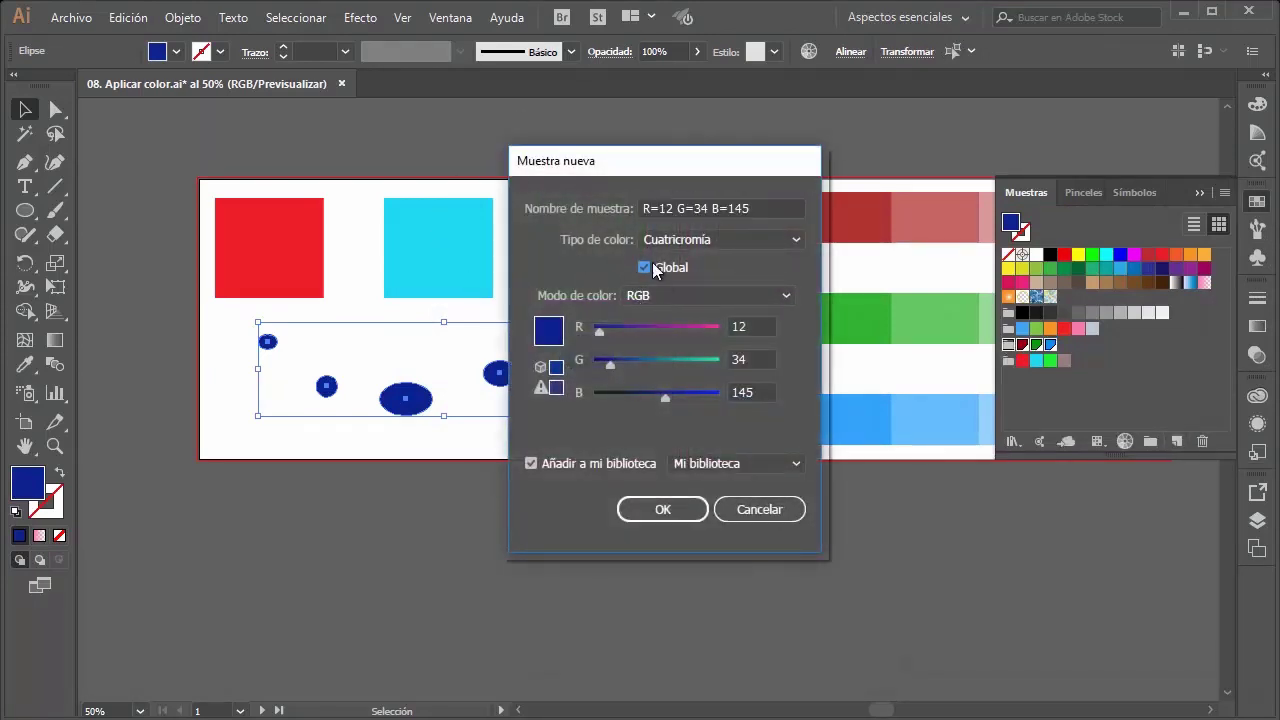
{"action": "left_click", "coordinate": [691, 513]}
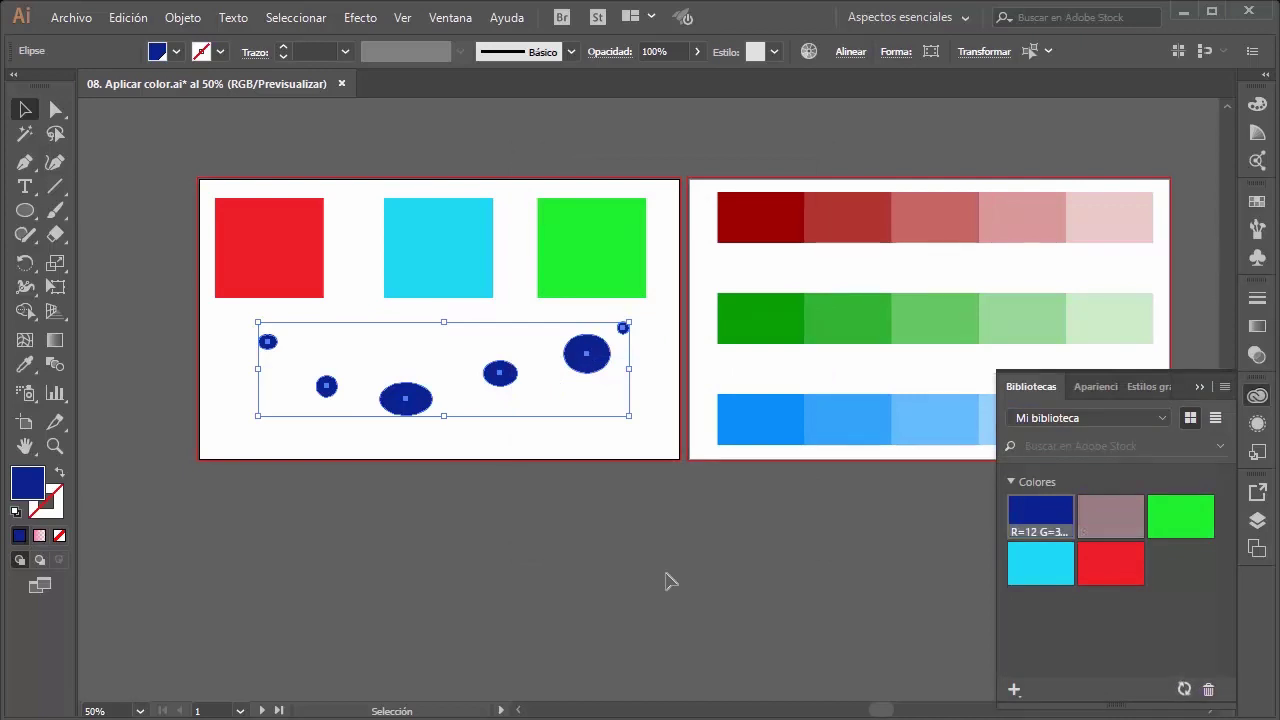
{"action": "left_click", "coordinate": [1255, 203]}
{"action": "left_click", "coordinate": [1184, 436]}
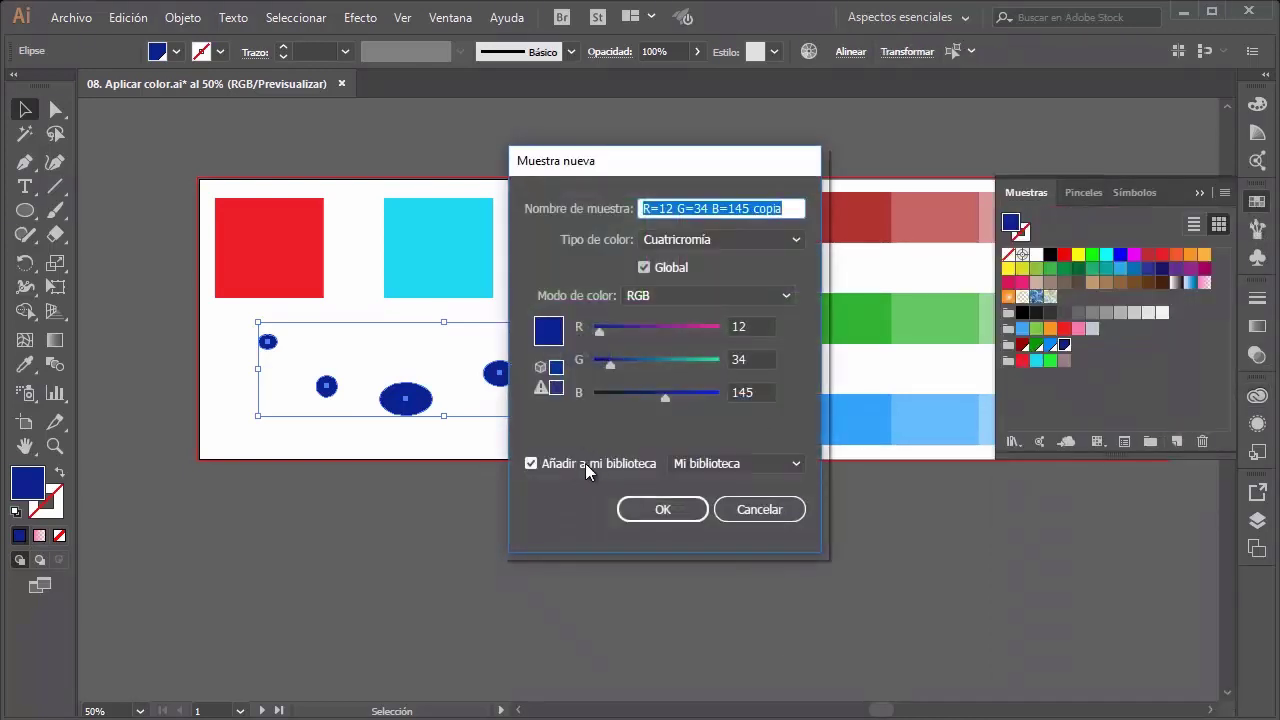
{"action": "left_click", "coordinate": [757, 509]}
{"action": "left_click", "coordinate": [1103, 493]}
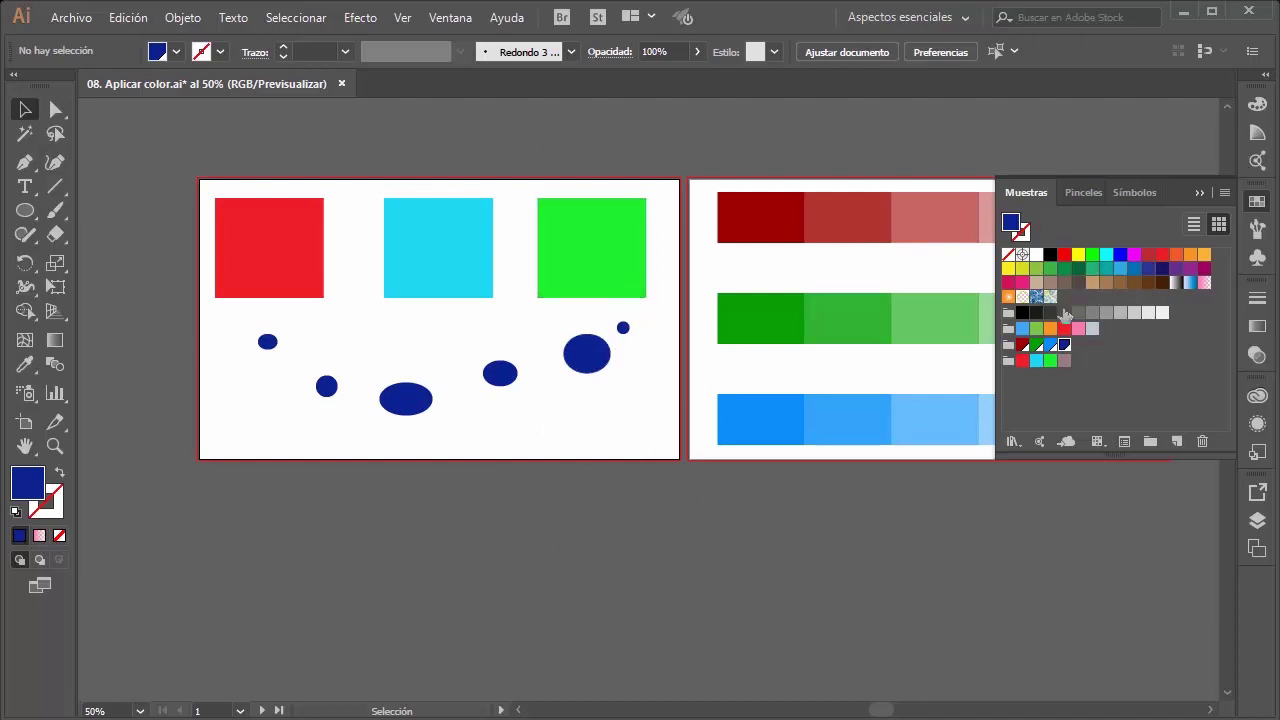
Step: Try recolouring the blue global swatch purple, then undo the change
{"action": "double_click", "coordinate": [1063, 345]}
{"action": "left_click_drag", "start_coordinate": [648, 309], "coordinate": [717, 309]}
{"action": "left_click", "coordinate": [738, 481]}
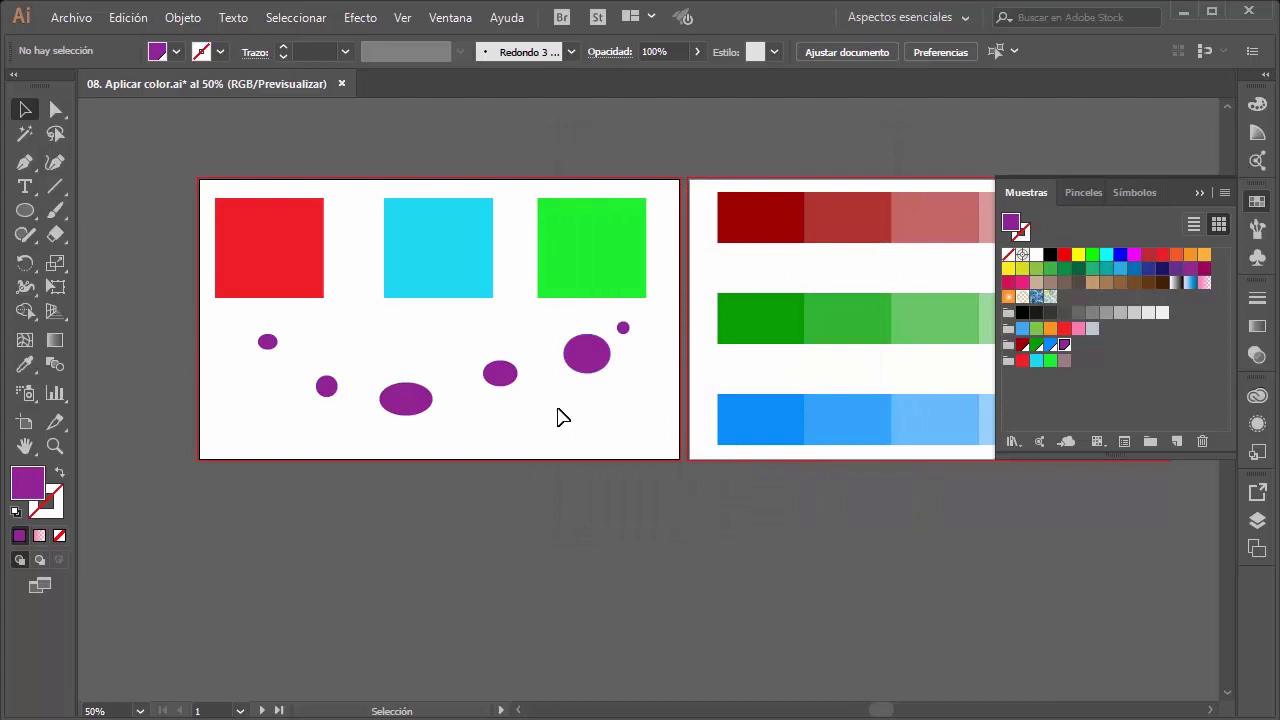
{"action": "key", "text": "ctrl+z"}
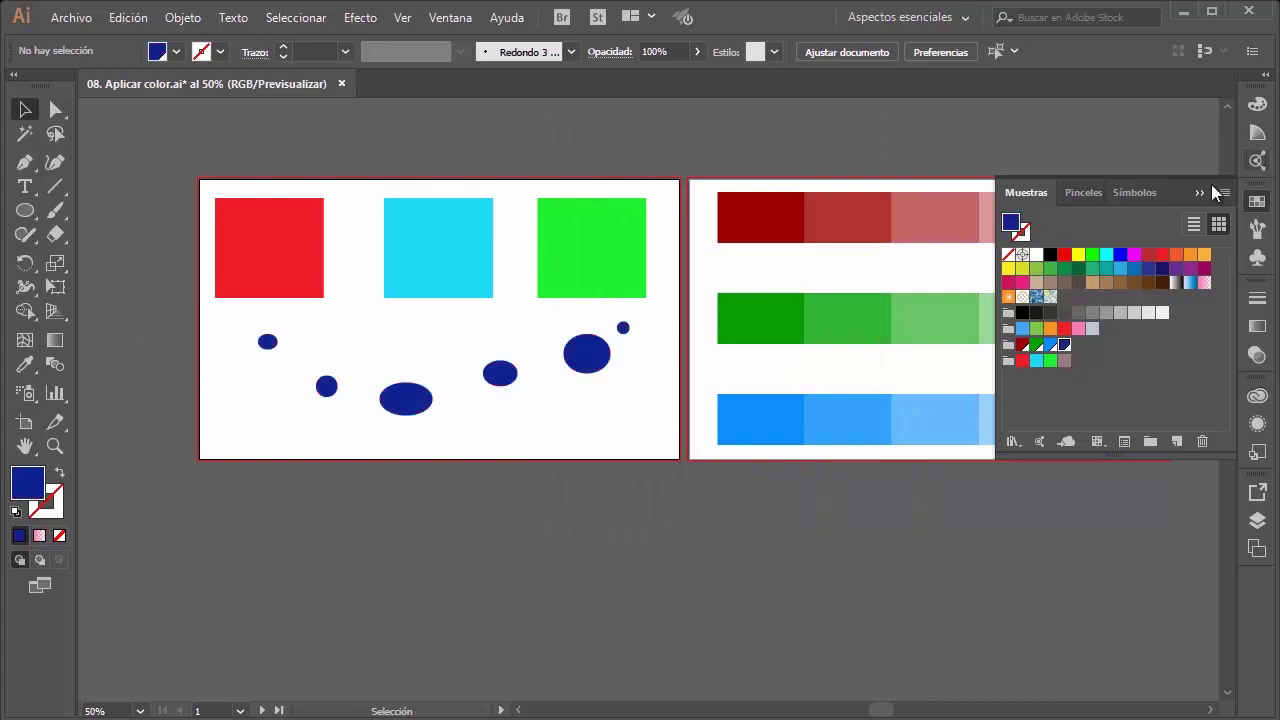
{"action": "left_click", "coordinate": [1094, 157]}
{"action": "key", "text": "ctrl+z"}
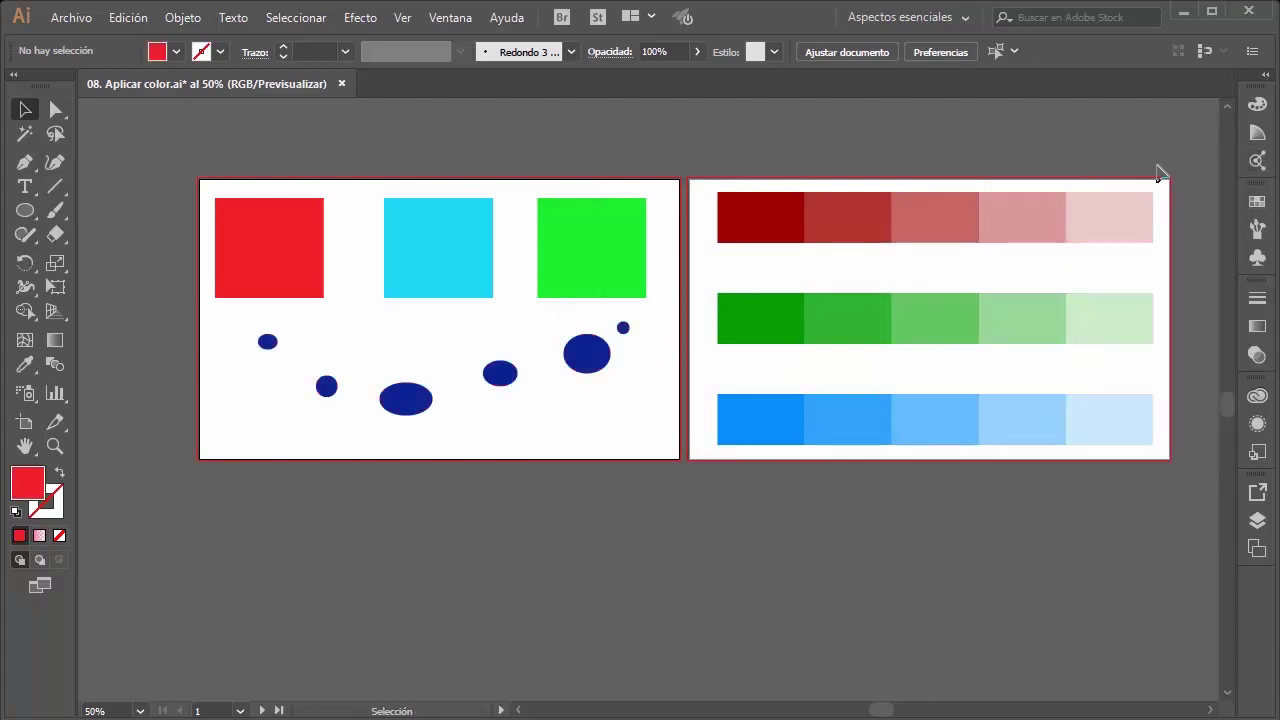
Step: Marquee-select and delete the six blue ellipses, then show the Layers panel
{"action": "left_click_drag", "start_coordinate": [645, 323], "coordinate": [231, 466]}
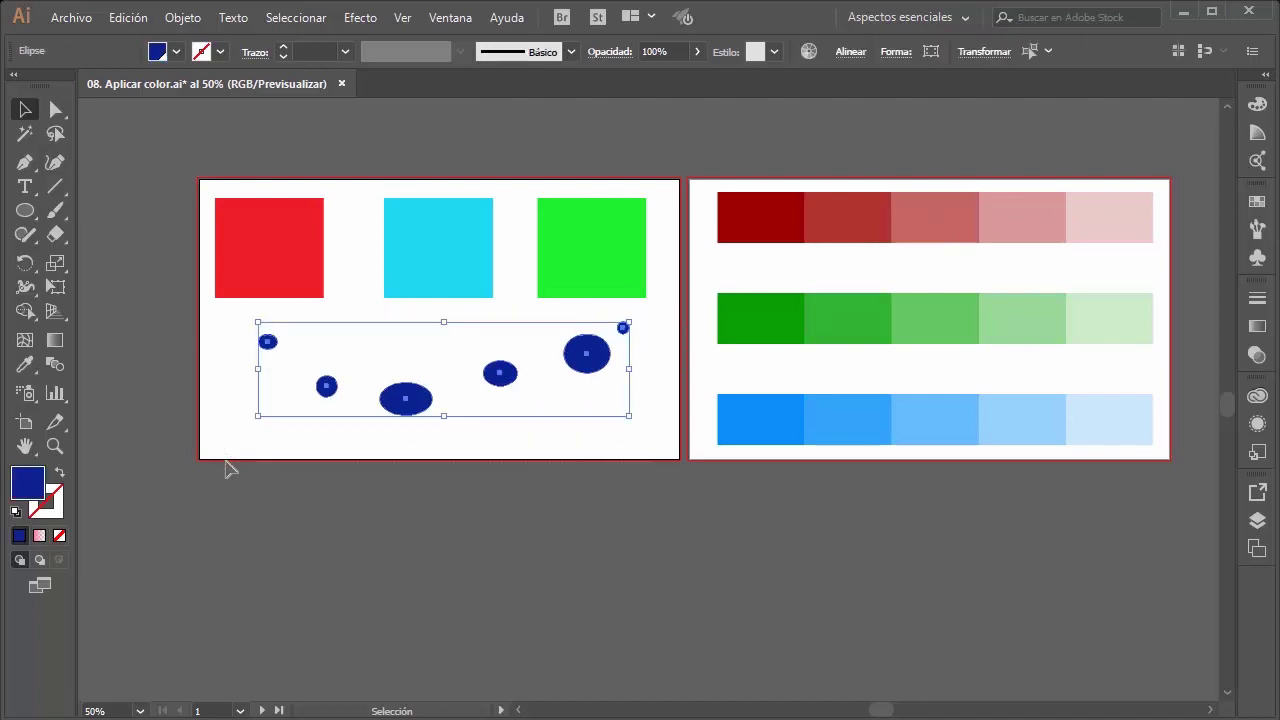
{"action": "key", "text": "Delete"}
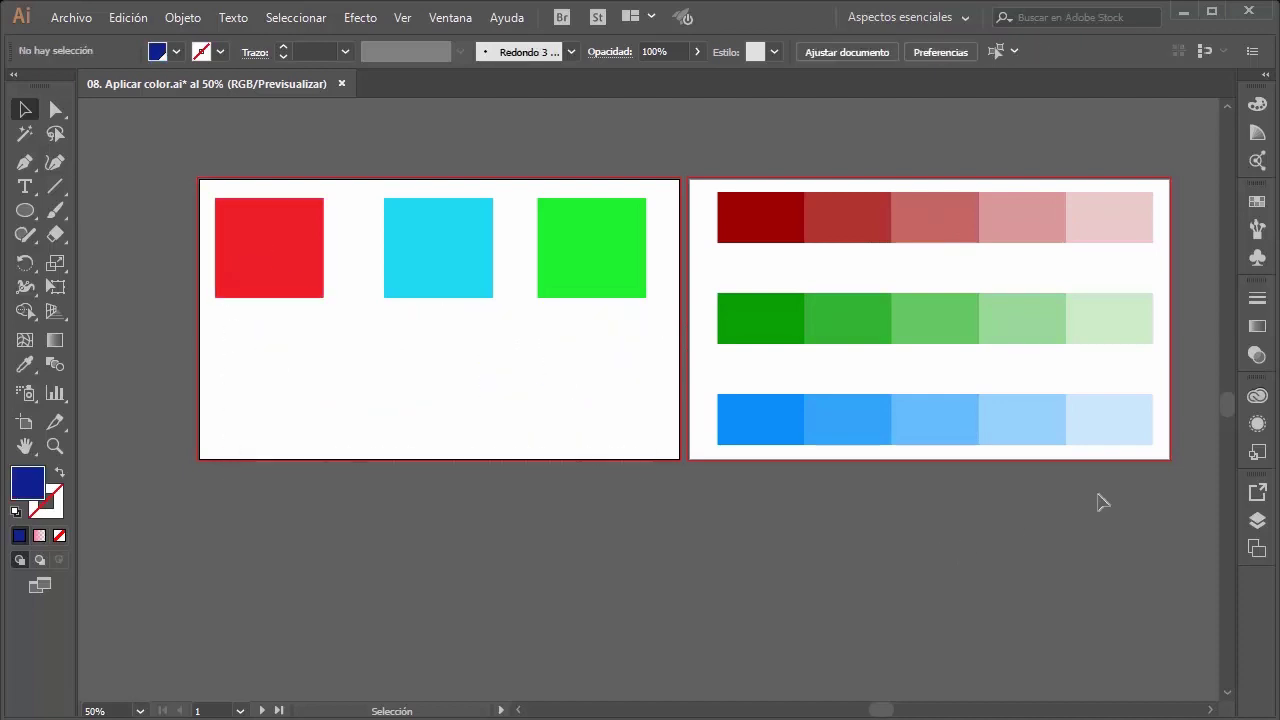
{"action": "left_click", "coordinate": [1260, 521]}
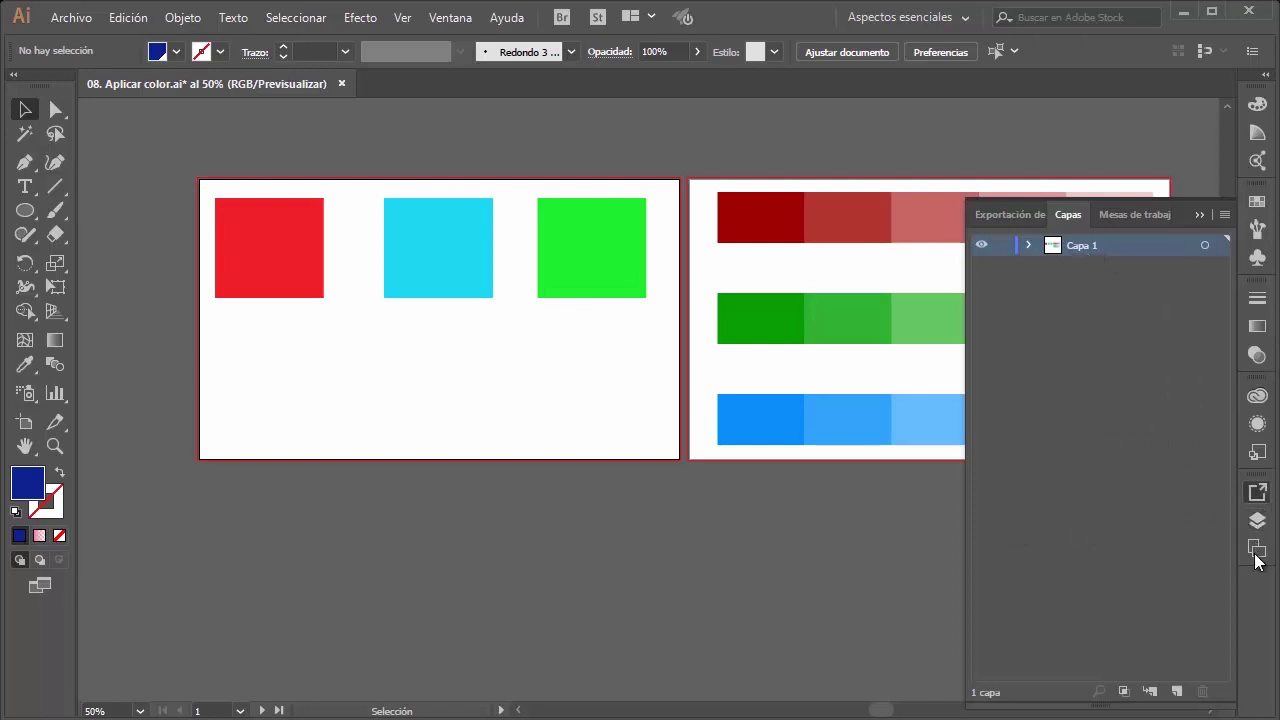
Step: Fit Artboard 1 in the window from the Artboards panel
{"action": "left_click", "coordinate": [1258, 492]}
{"action": "left_click", "coordinate": [1257, 548]}
{"action": "double_click", "coordinate": [1061, 252]}
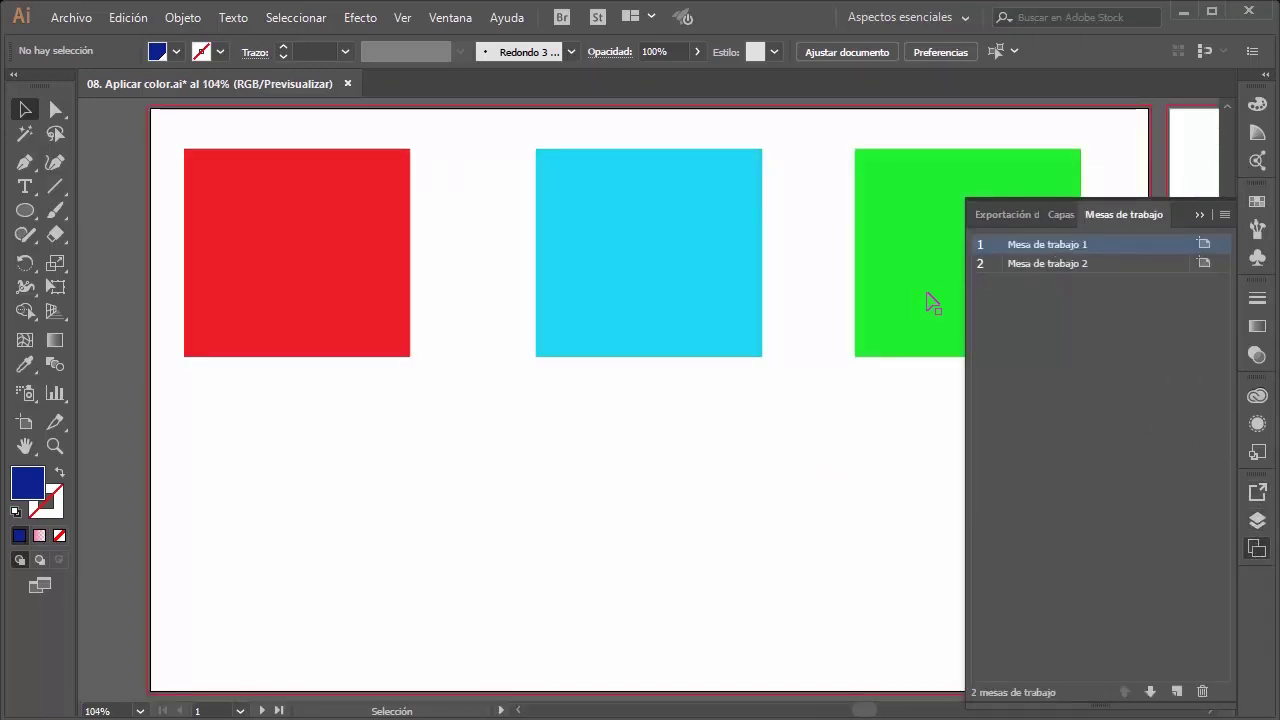
{"action": "left_click", "coordinate": [1199, 215]}
{"action": "left_click", "coordinate": [366, 318]}
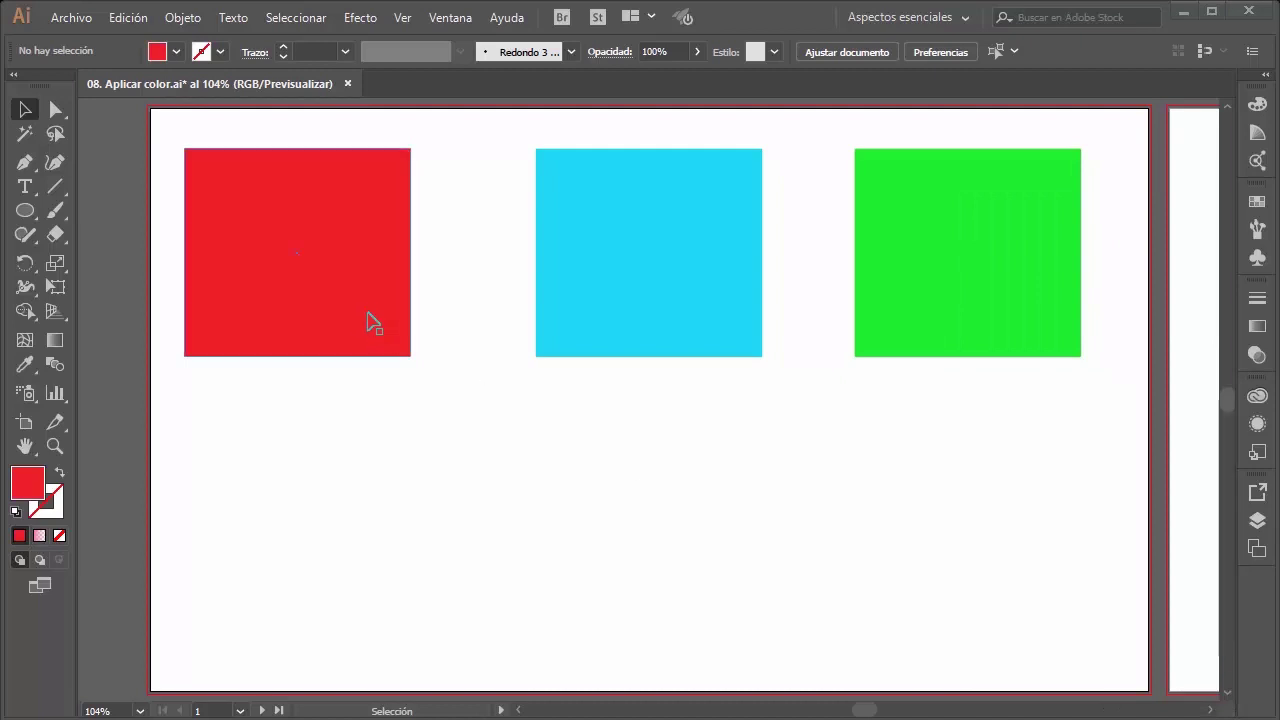
Step: Give the red square the white-to-black gradient swatch as its fill
{"action": "left_click", "coordinate": [274, 251]}
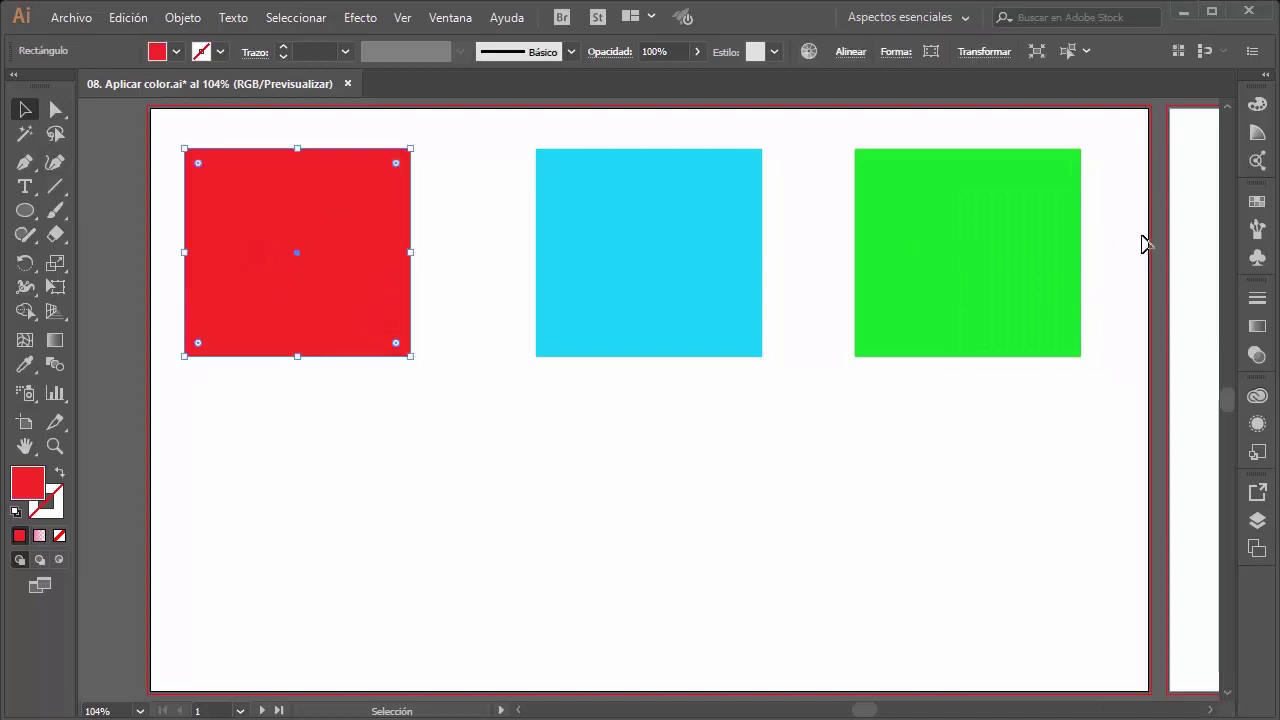
{"action": "left_click", "coordinate": [1257, 424]}
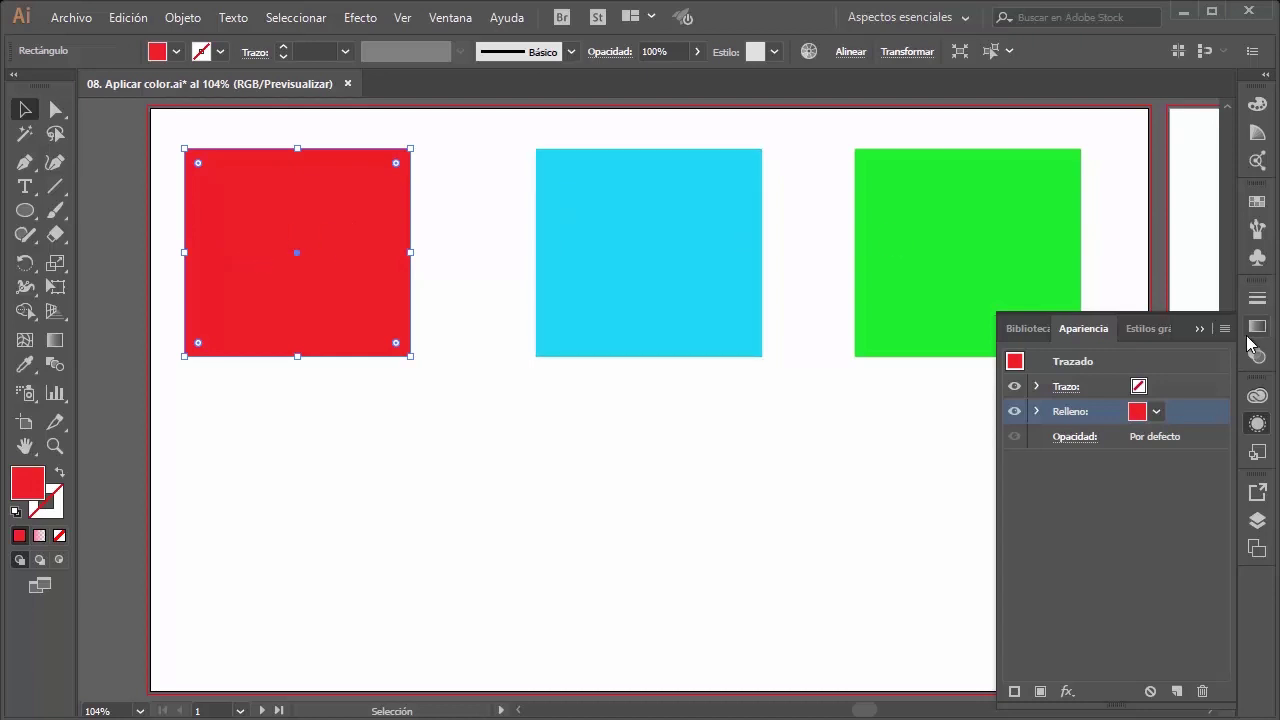
{"action": "left_click", "coordinate": [1156, 412]}
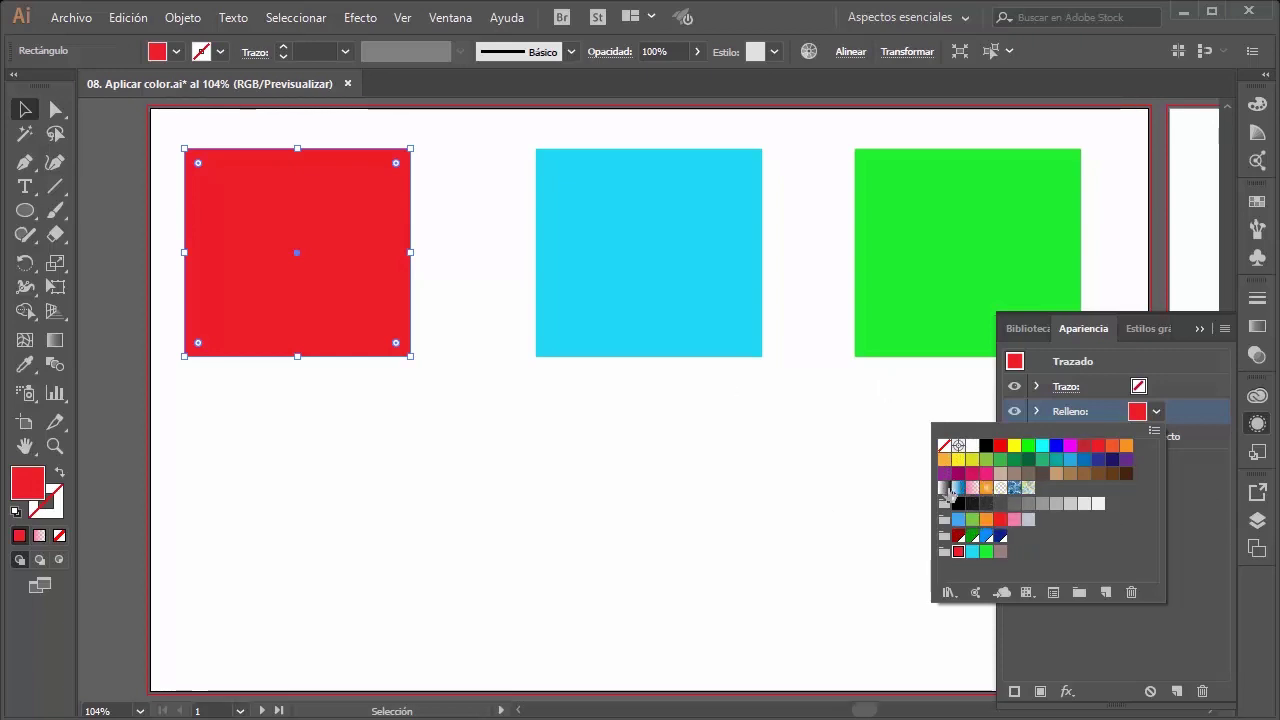
{"action": "left_click", "coordinate": [948, 489]}
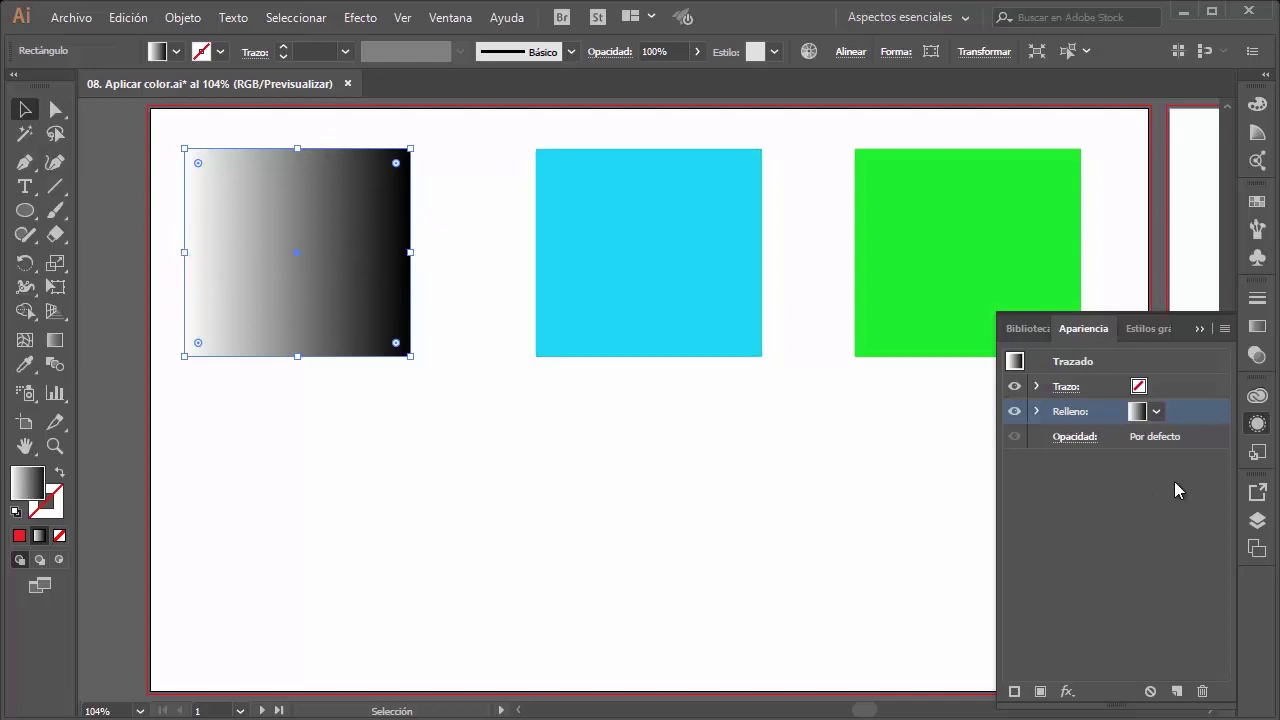
{"action": "left_click", "coordinate": [1139, 416]}
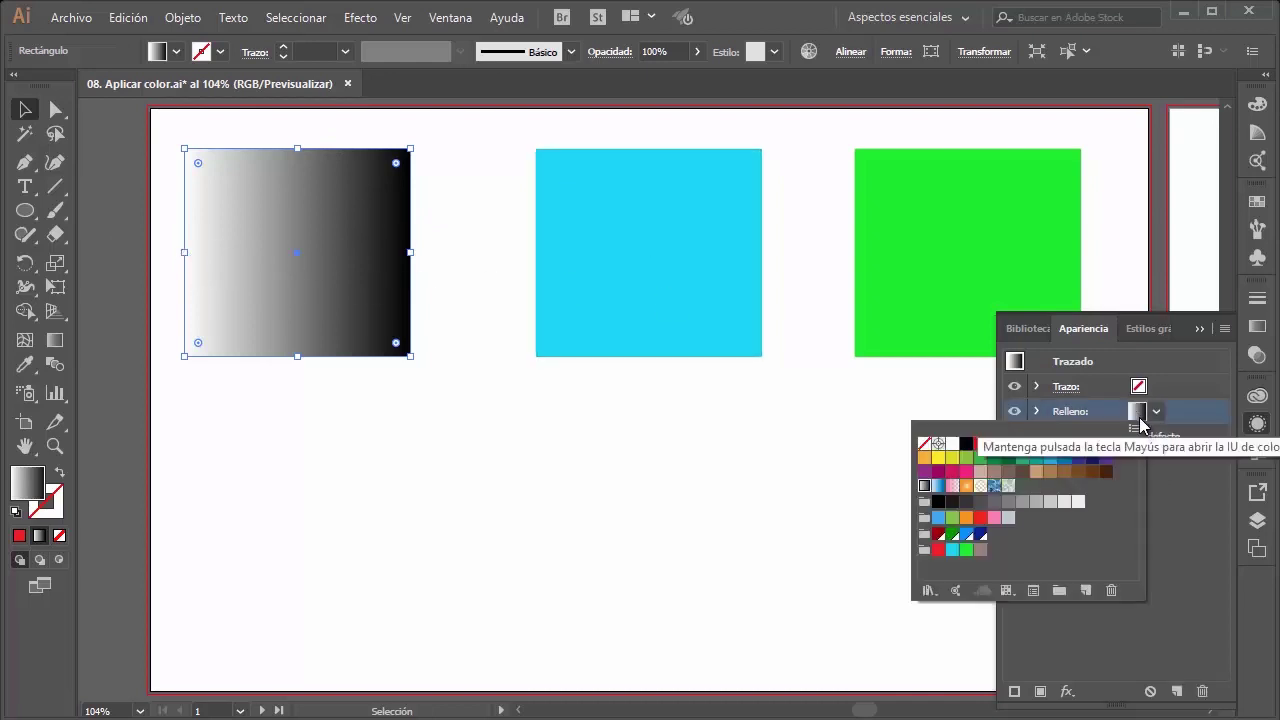
{"action": "left_click", "coordinate": [1177, 505]}
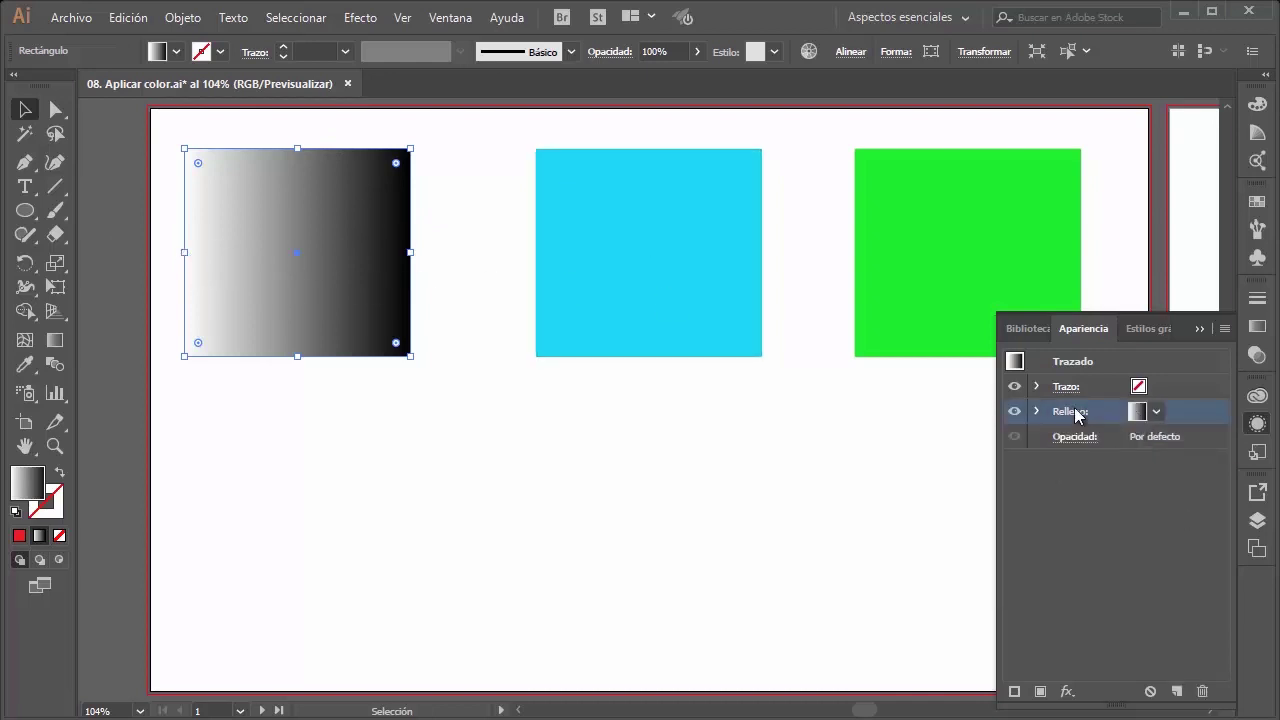
Step: Try a radial gradient type on the square, then switch back to linear
{"action": "left_click", "coordinate": [1256, 328]}
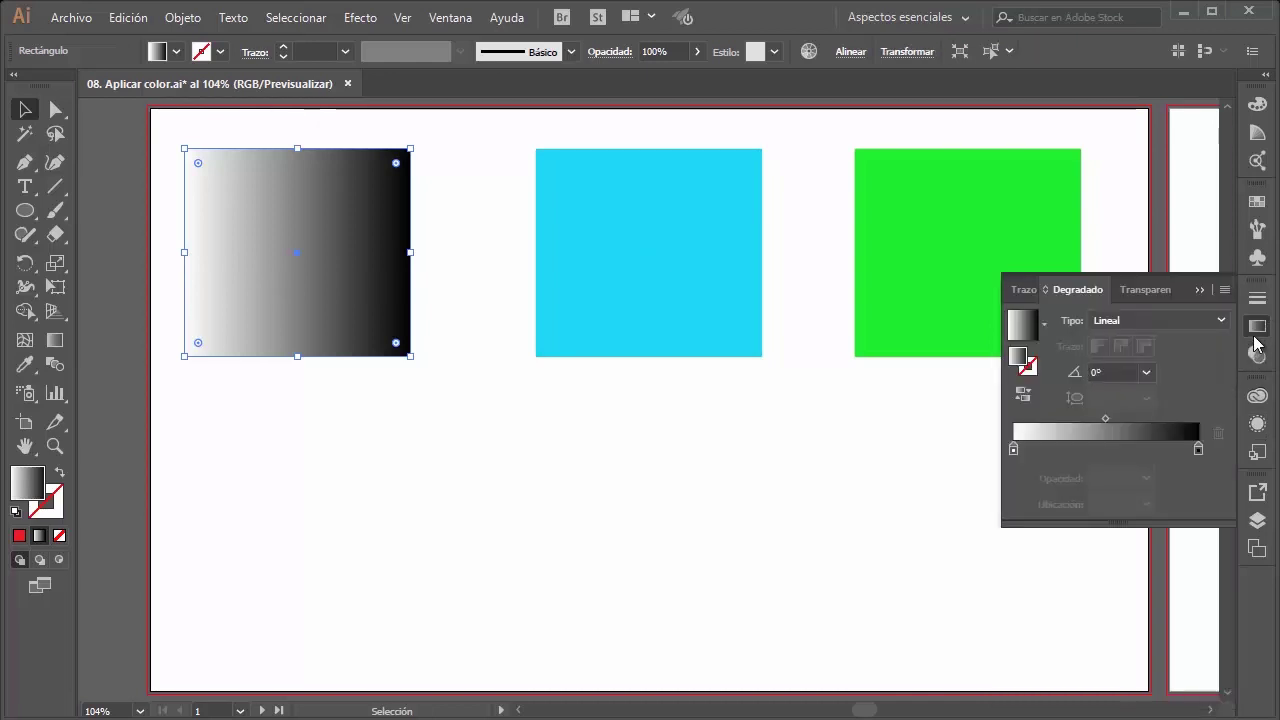
{"action": "left_click", "coordinate": [1130, 322]}
{"action": "left_click", "coordinate": [1125, 364]}
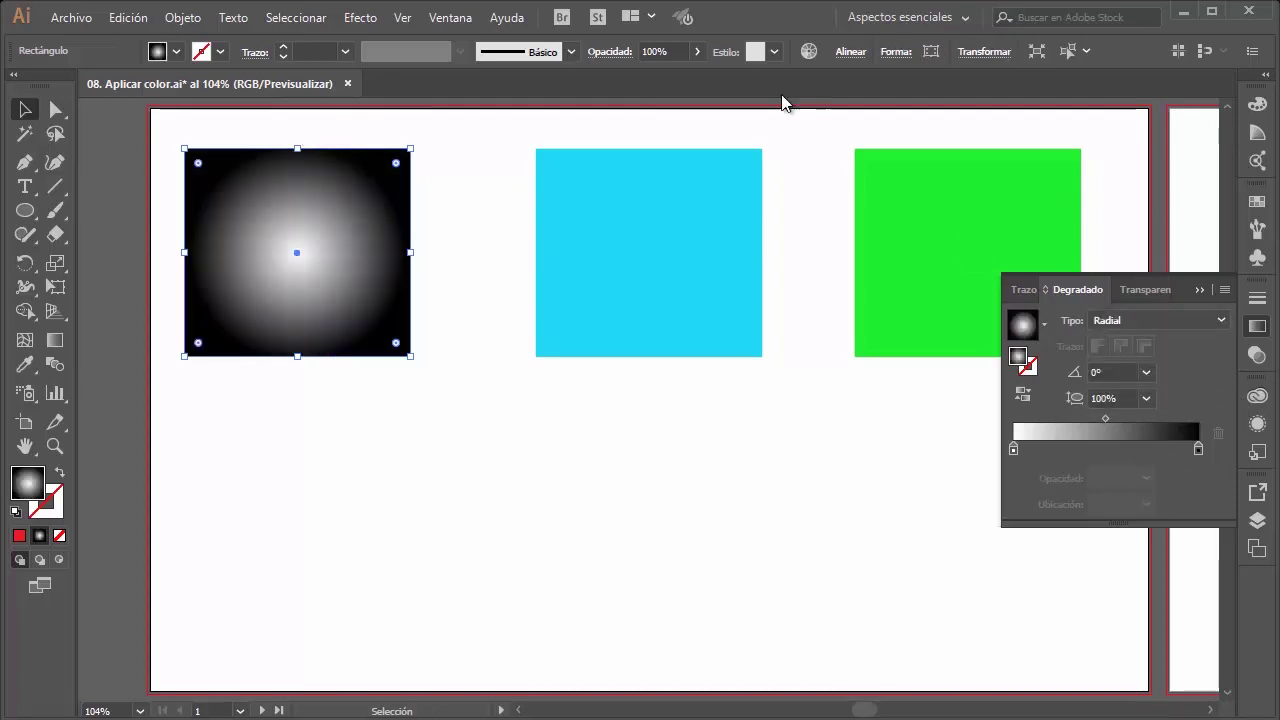
{"action": "left_click", "coordinate": [1160, 322]}
{"action": "left_click", "coordinate": [1124, 342]}
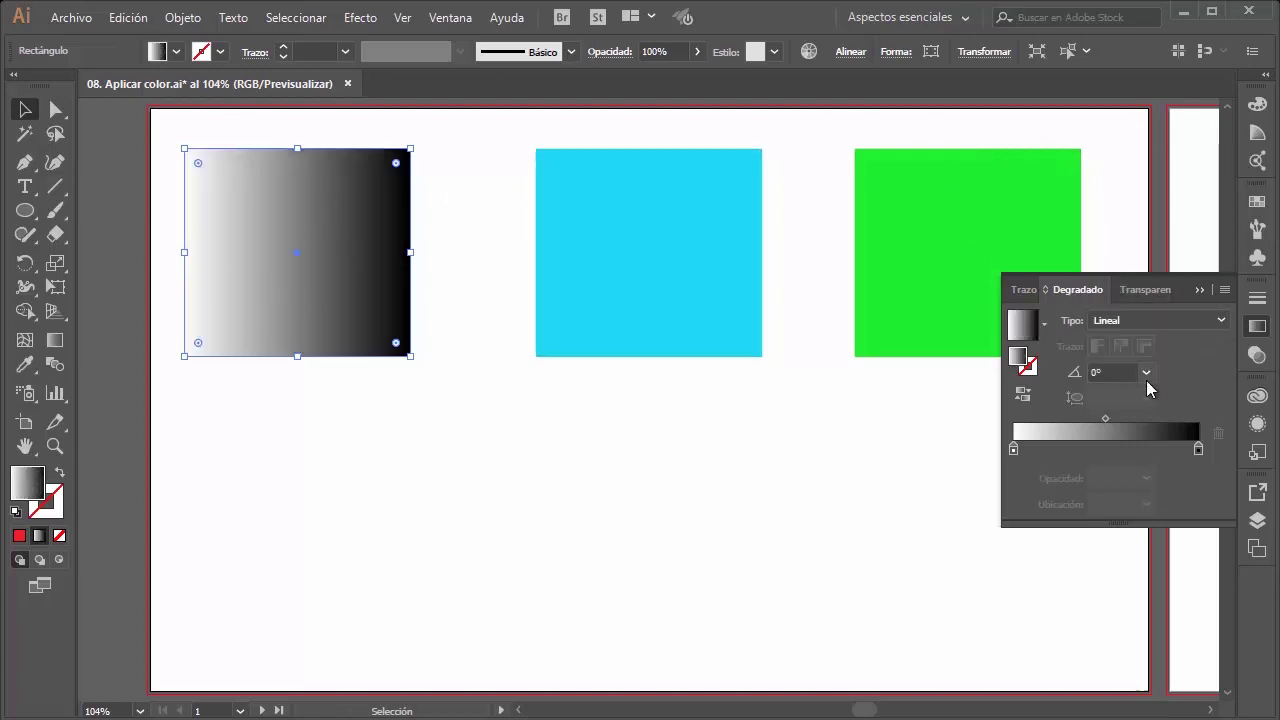
Step: Set the gradient angle to 0° and reposition the white and black stops
{"action": "left_click", "coordinate": [1146, 372]}
{"action": "left_click", "coordinate": [1170, 77]}
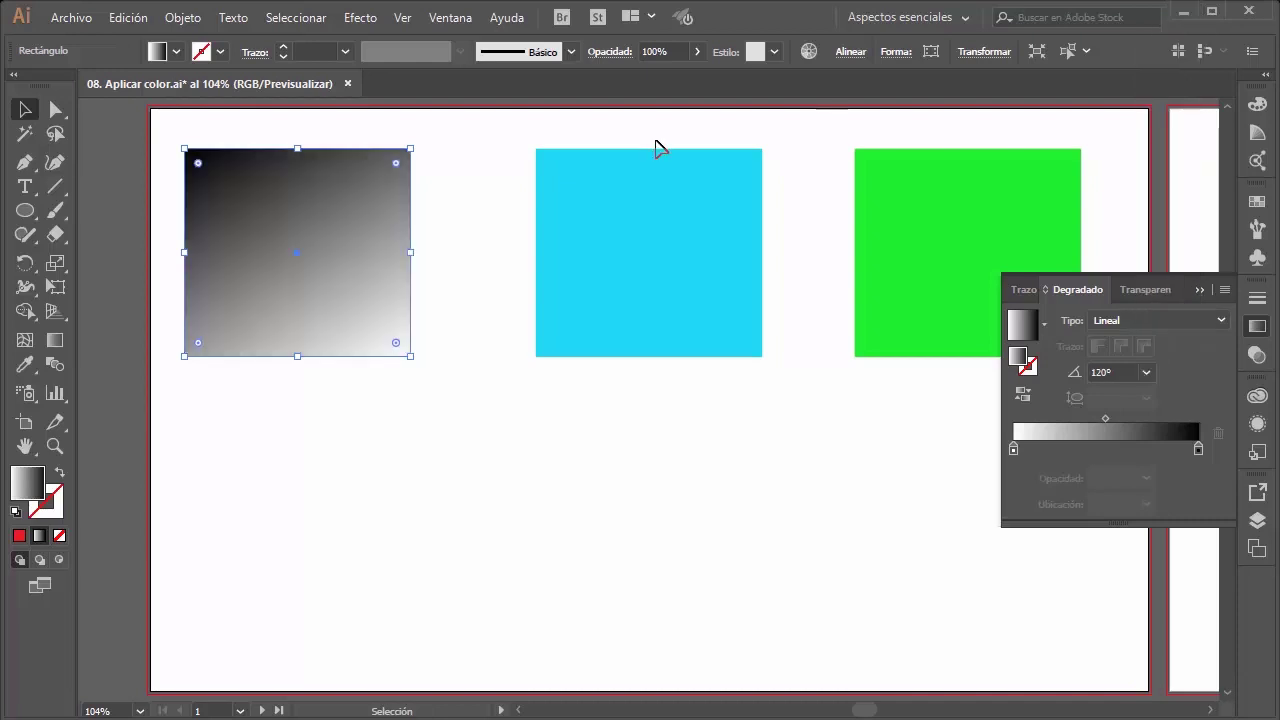
{"action": "left_click", "coordinate": [1146, 374]}
{"action": "left_click", "coordinate": [1144, 192]}
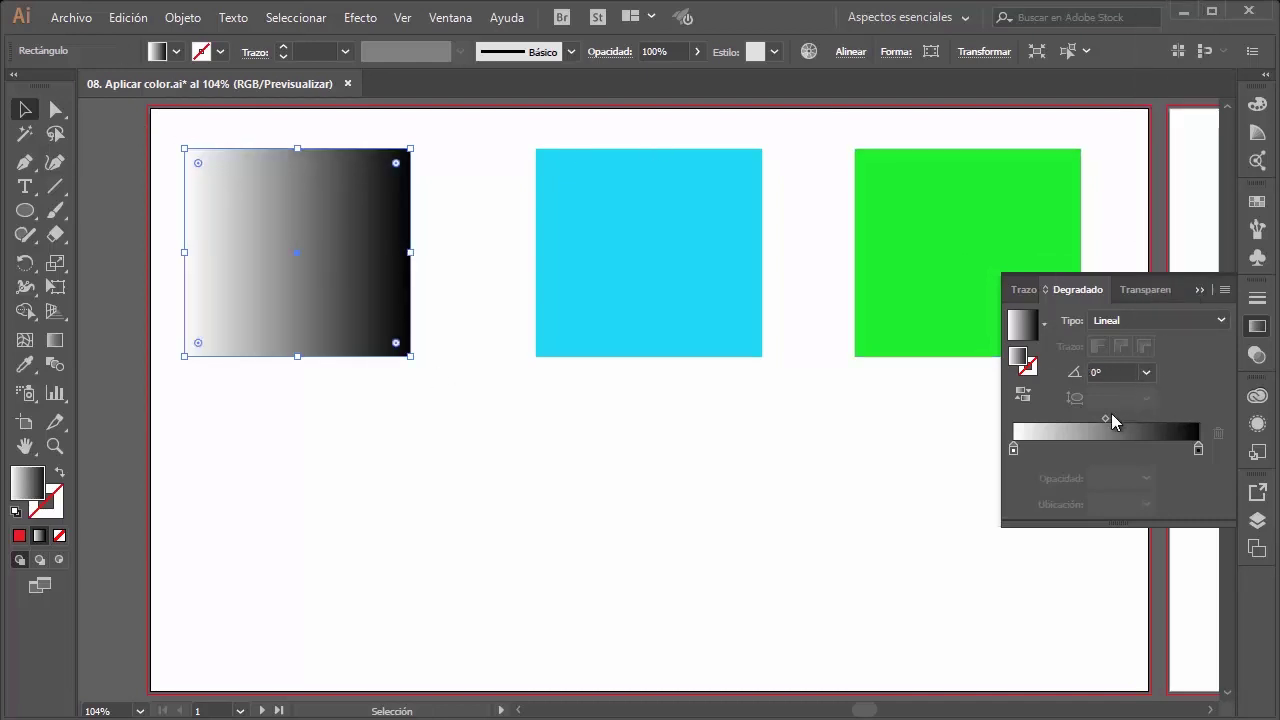
{"action": "mouse_move", "coordinate": [1014, 451]}
{"action": "left_mouse_down"}
{"action": "mouse_move", "coordinate": [1168, 449]}
{"action": "mouse_move", "coordinate": [998, 450]}
{"action": "left_mouse_up"}
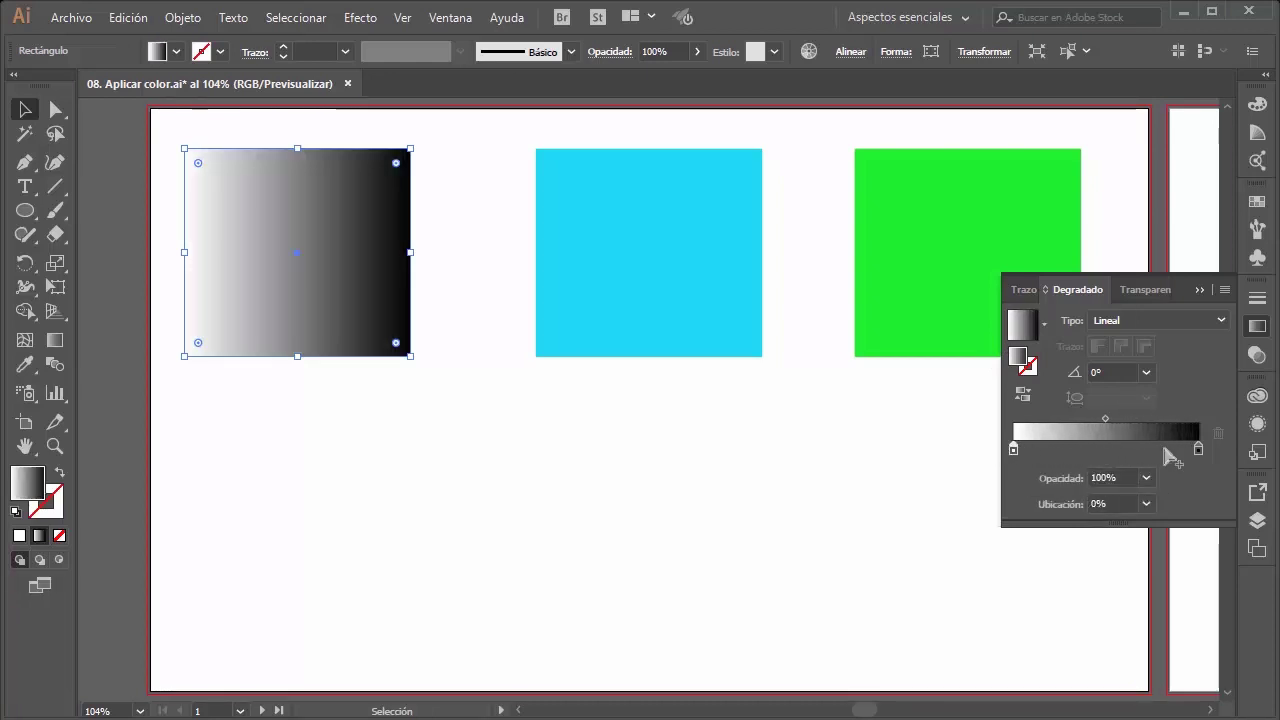
{"action": "mouse_move", "coordinate": [1198, 450]}
{"action": "left_mouse_down"}
{"action": "mouse_move", "coordinate": [1051, 450]}
{"action": "mouse_move", "coordinate": [1201, 455]}
{"action": "left_mouse_up"}
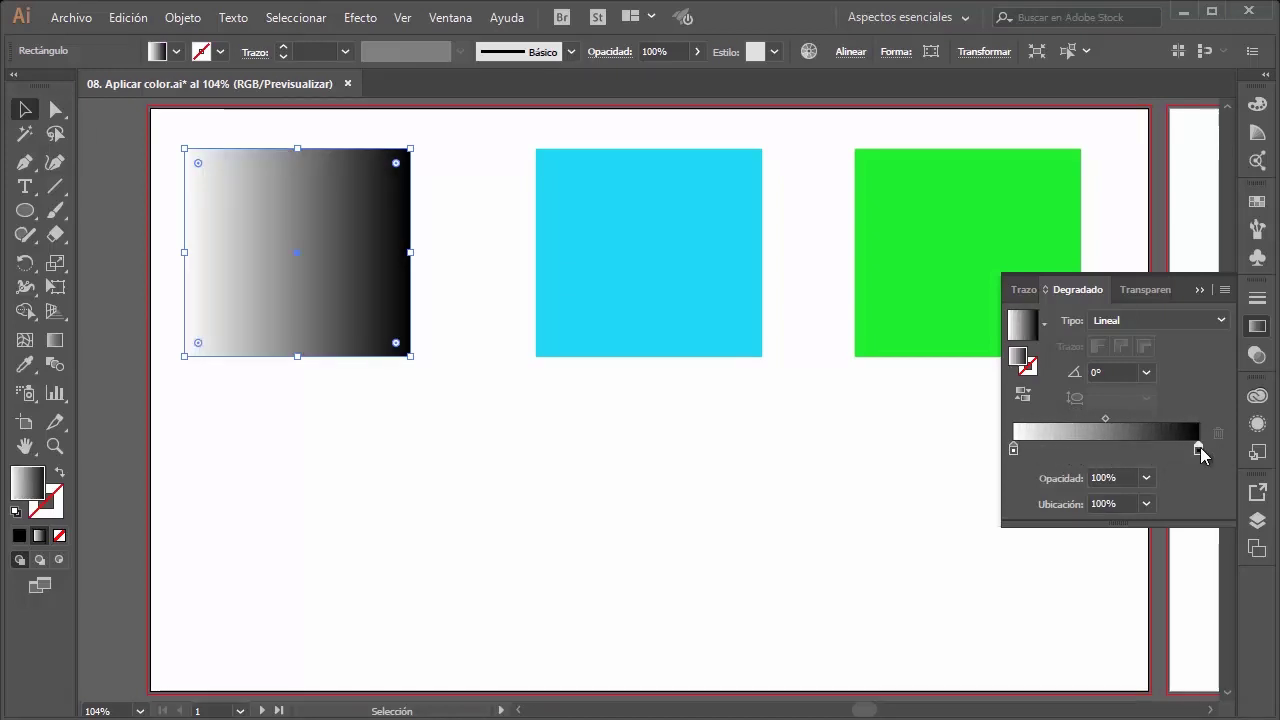
Step: Recolour the gradient's end stop purple and its start stop deep blue
{"action": "double_click", "coordinate": [1199, 449]}
{"action": "left_click", "coordinate": [1058, 641]}
{"action": "left_click_drag", "start_coordinate": [1058, 641], "coordinate": [1058, 662]}
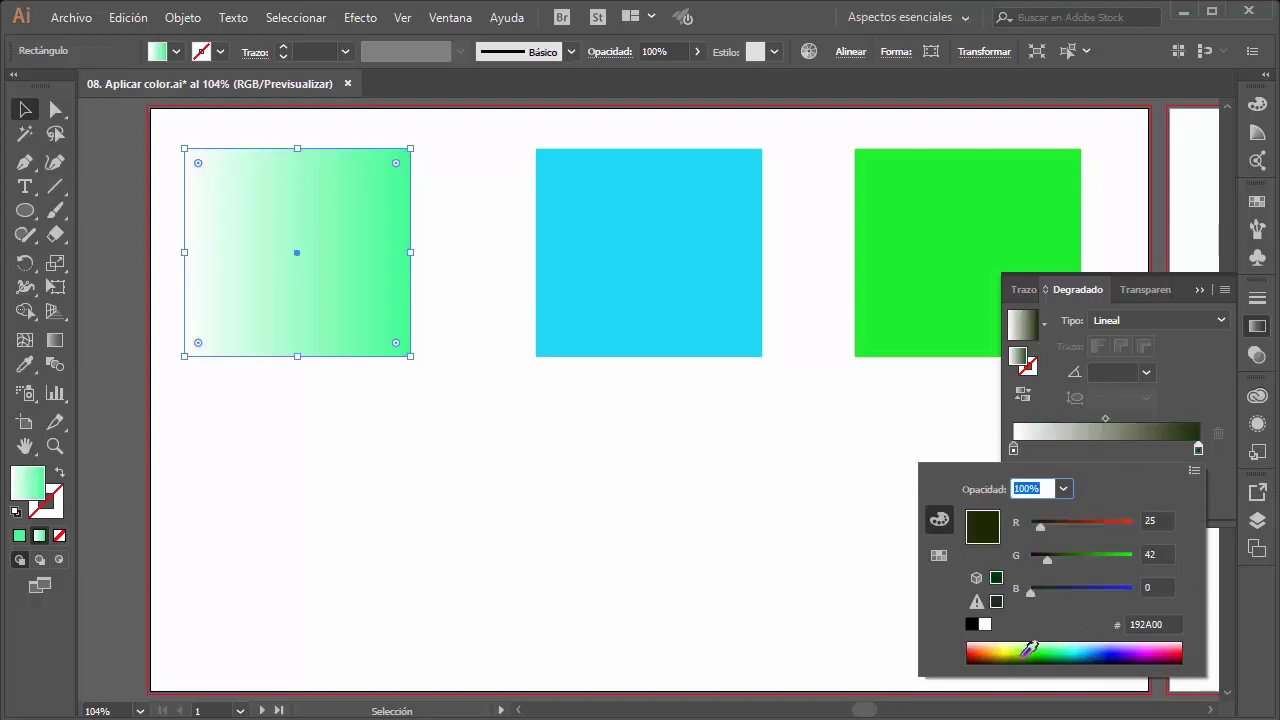
{"action": "mouse_move", "coordinate": [1055, 524]}
{"action": "left_mouse_down"}
{"action": "mouse_move", "coordinate": [1088, 523]}
{"action": "mouse_move", "coordinate": [1045, 562]}
{"action": "mouse_move", "coordinate": [1074, 558]}
{"action": "mouse_move", "coordinate": [1066, 592]}
{"action": "mouse_move", "coordinate": [1098, 590]}
{"action": "mouse_move", "coordinate": [1047, 556]}
{"action": "left_mouse_up"}
{"action": "left_click", "coordinate": [1079, 438]}
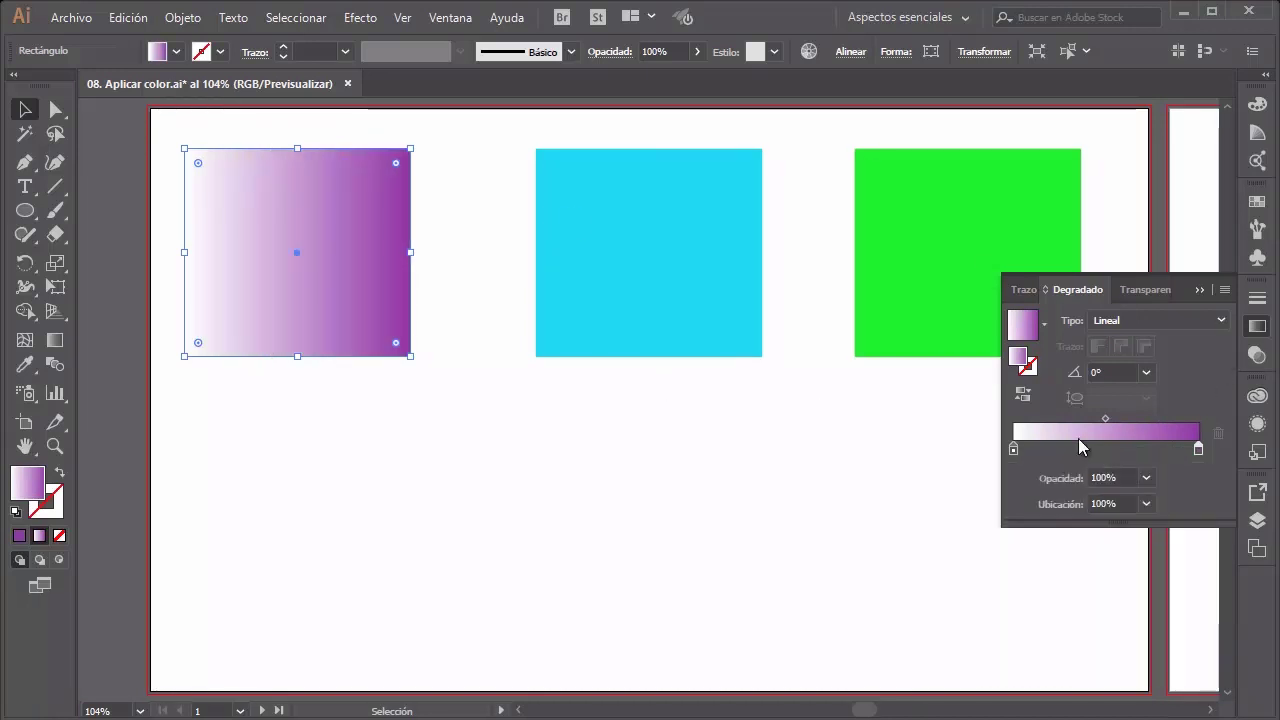
{"action": "double_click", "coordinate": [1013, 449]}
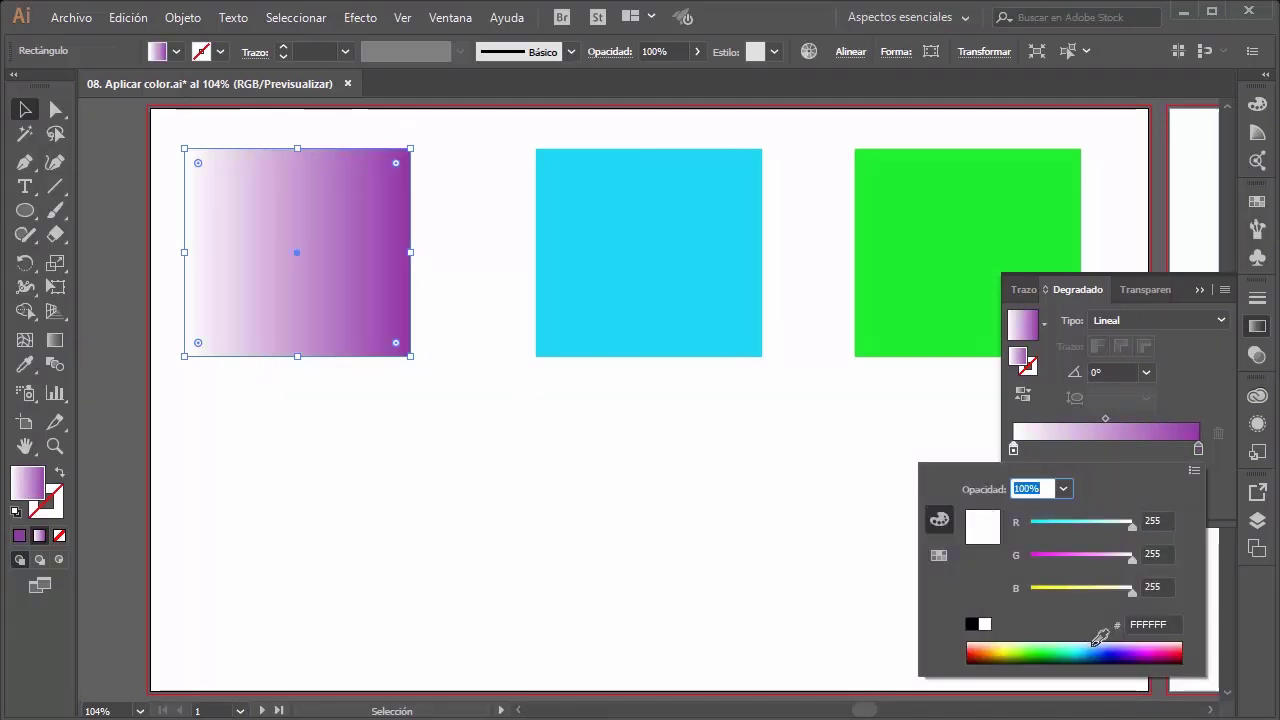
{"action": "left_click", "coordinate": [1115, 648]}
{"action": "left_click", "coordinate": [1106, 466]}
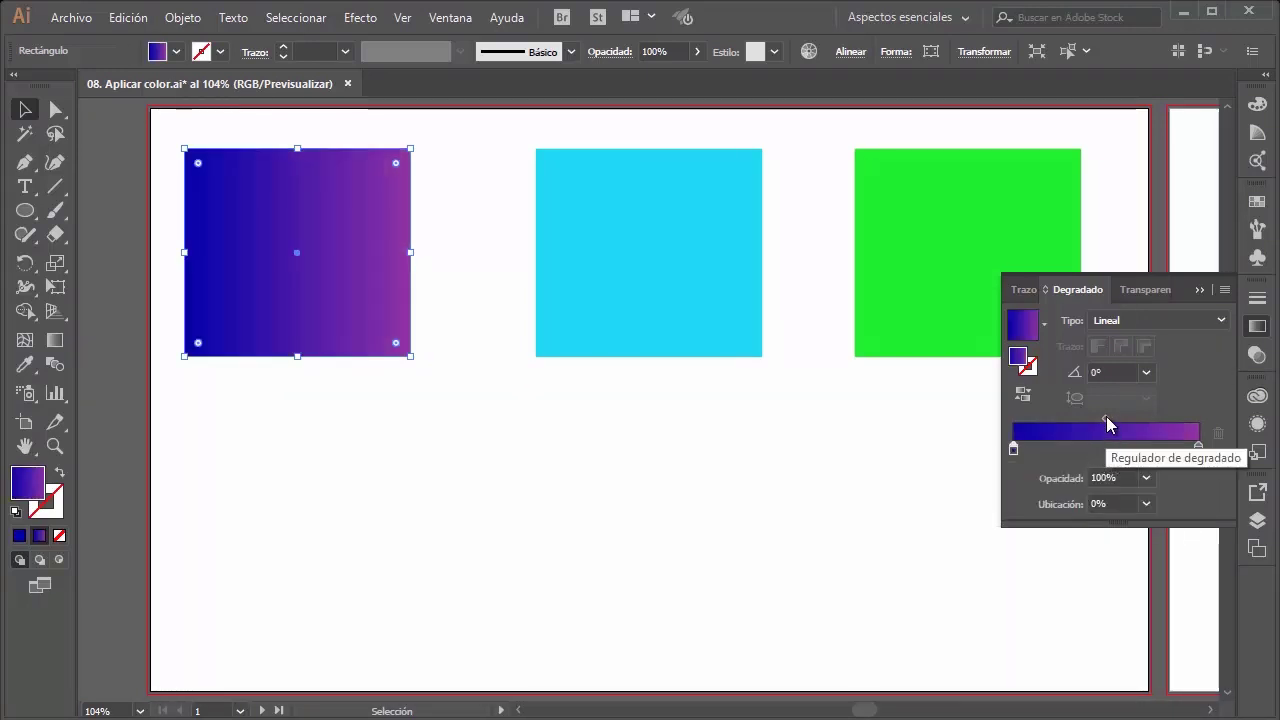
Step: Shift the gradient midpoint between blue and purple and set the angle to 45°
{"action": "mouse_move", "coordinate": [1105, 419]}
{"action": "left_mouse_down"}
{"action": "mouse_move", "coordinate": [1053, 419]}
{"action": "mouse_move", "coordinate": [1128, 420]}
{"action": "left_mouse_up"}
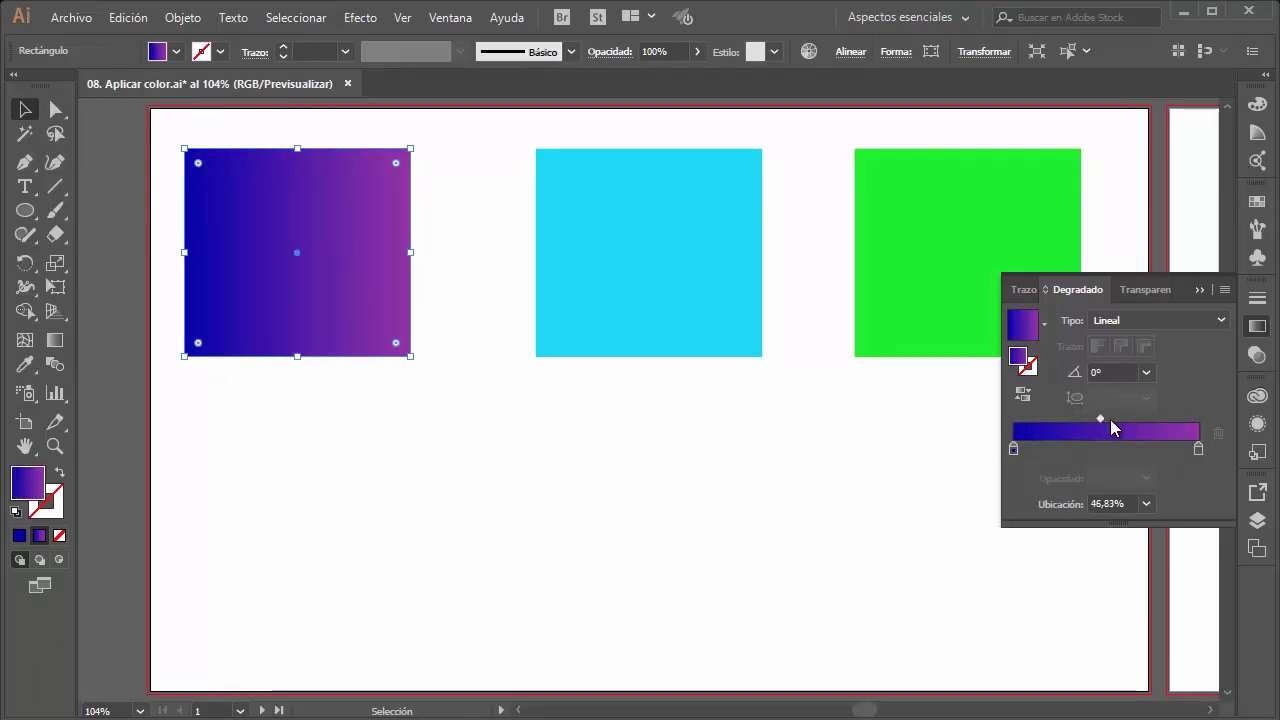
{"action": "mouse_move", "coordinate": [1128, 420]}
{"action": "left_mouse_down"}
{"action": "mouse_move", "coordinate": [1037, 419]}
{"action": "mouse_move", "coordinate": [1081, 419]}
{"action": "left_mouse_up"}
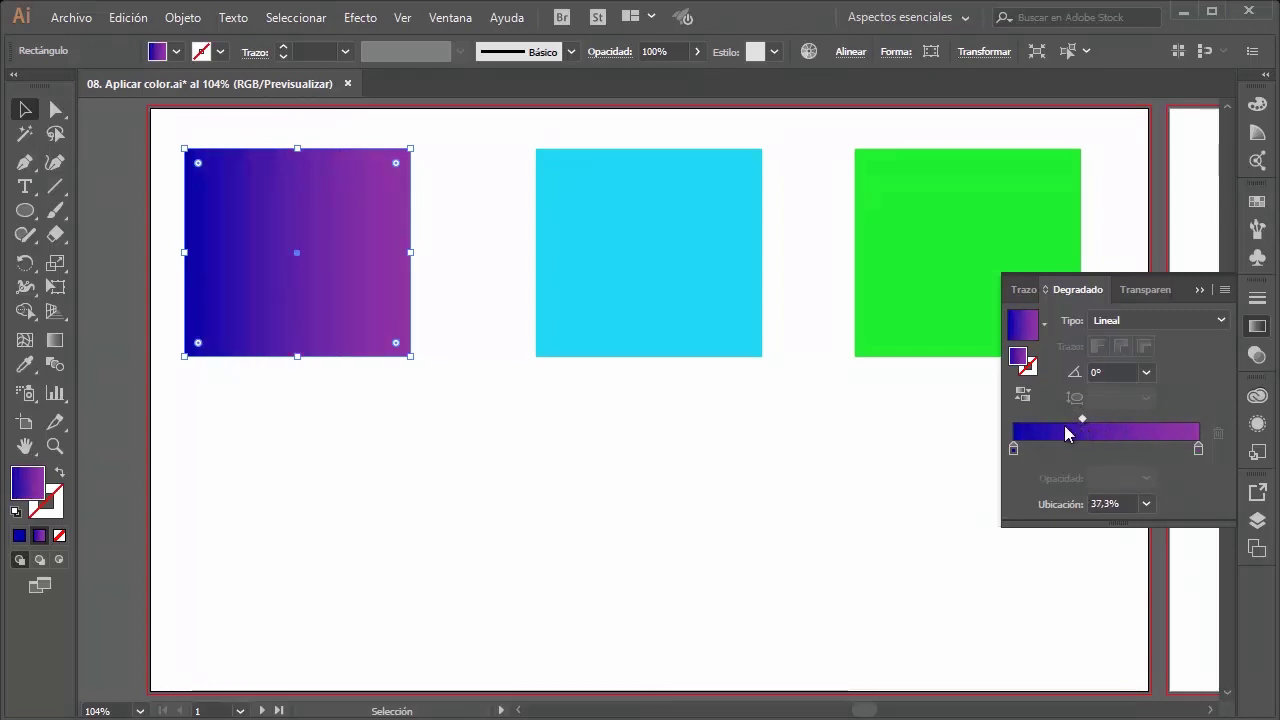
{"action": "left_click", "coordinate": [1110, 372]}
{"action": "type", "text": "45"}
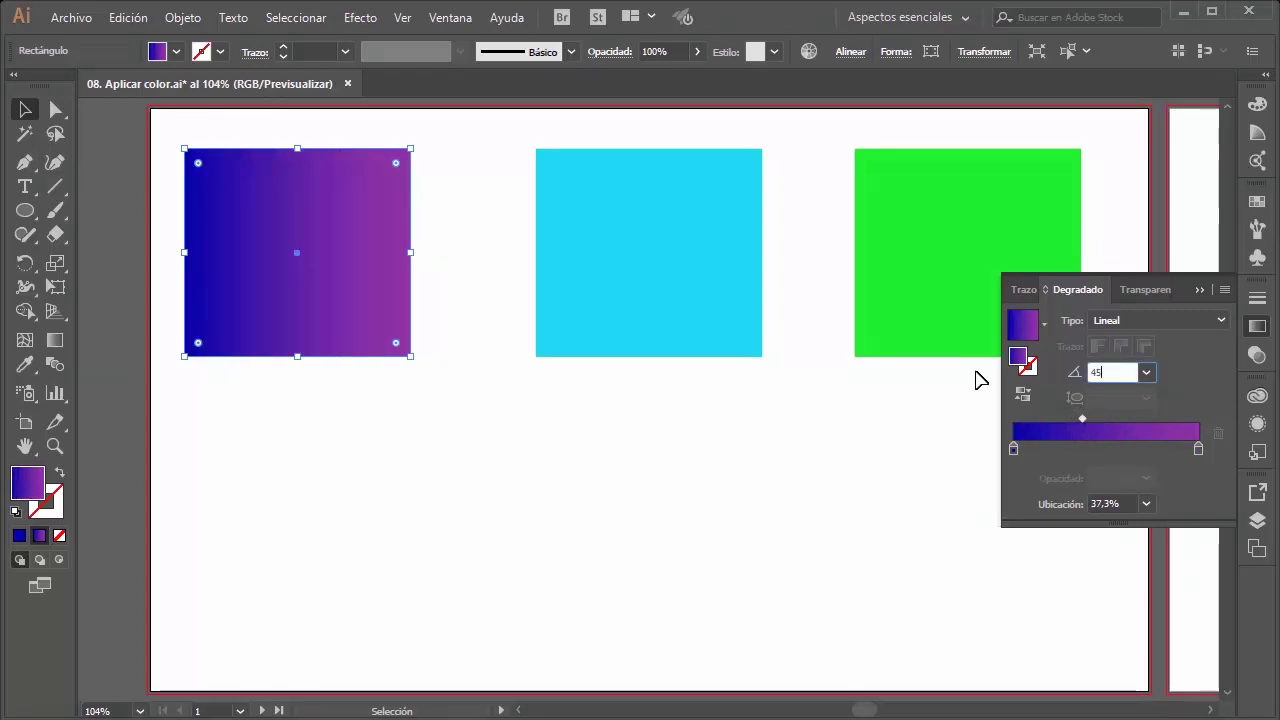
{"action": "key", "text": "Return"}
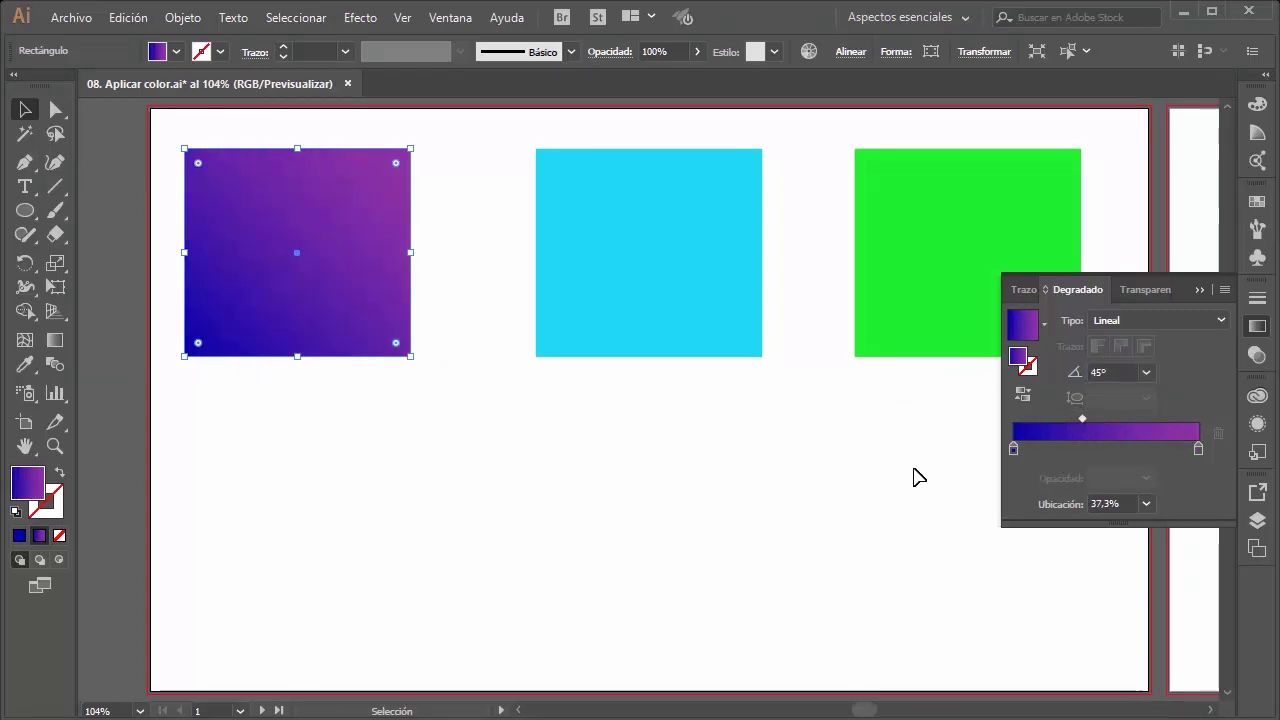
Step: Set the purple end stop's opacity to 30%
{"action": "left_click", "coordinate": [910, 400]}
{"action": "left_click", "coordinate": [391, 211]}
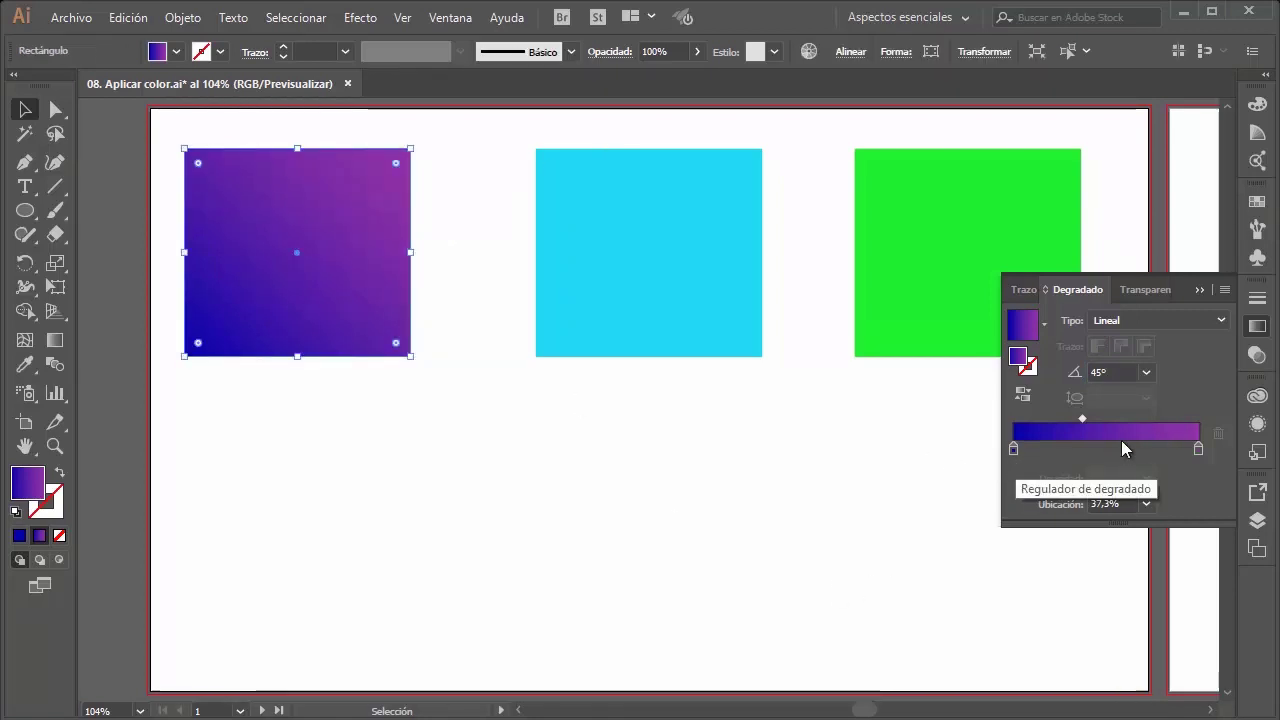
{"action": "left_click", "coordinate": [1197, 449]}
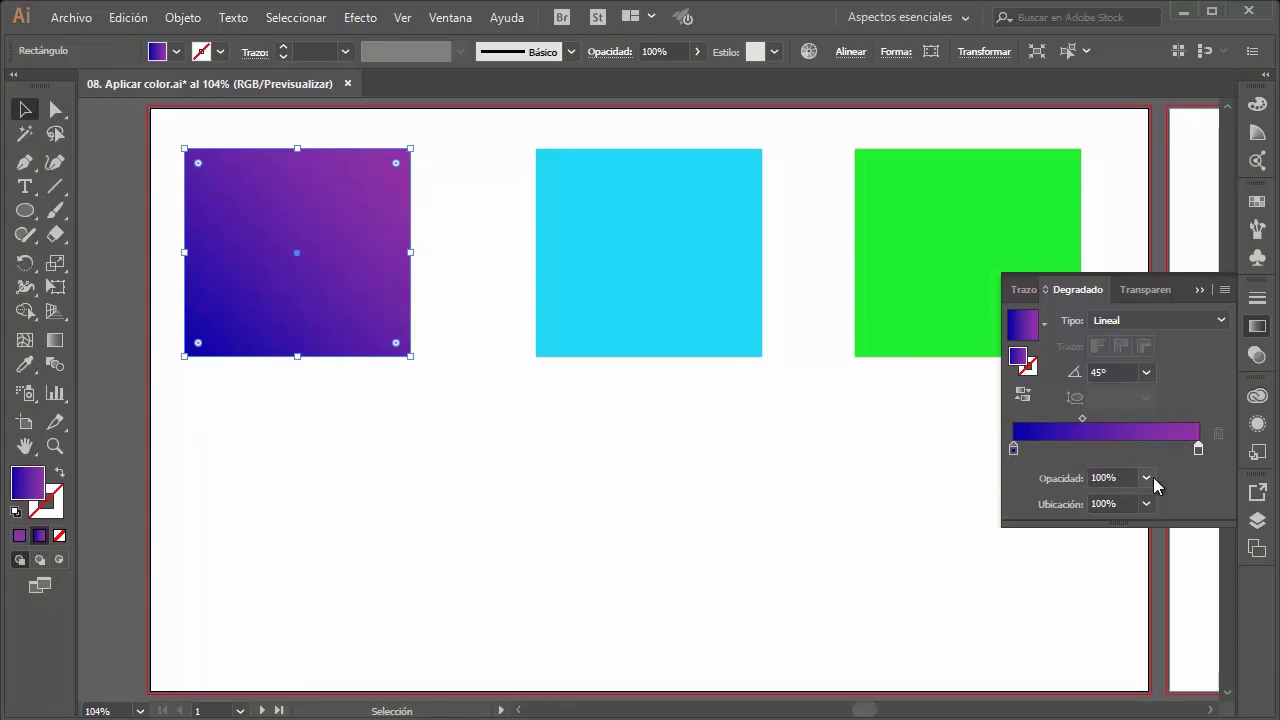
{"action": "left_click", "coordinate": [1152, 478]}
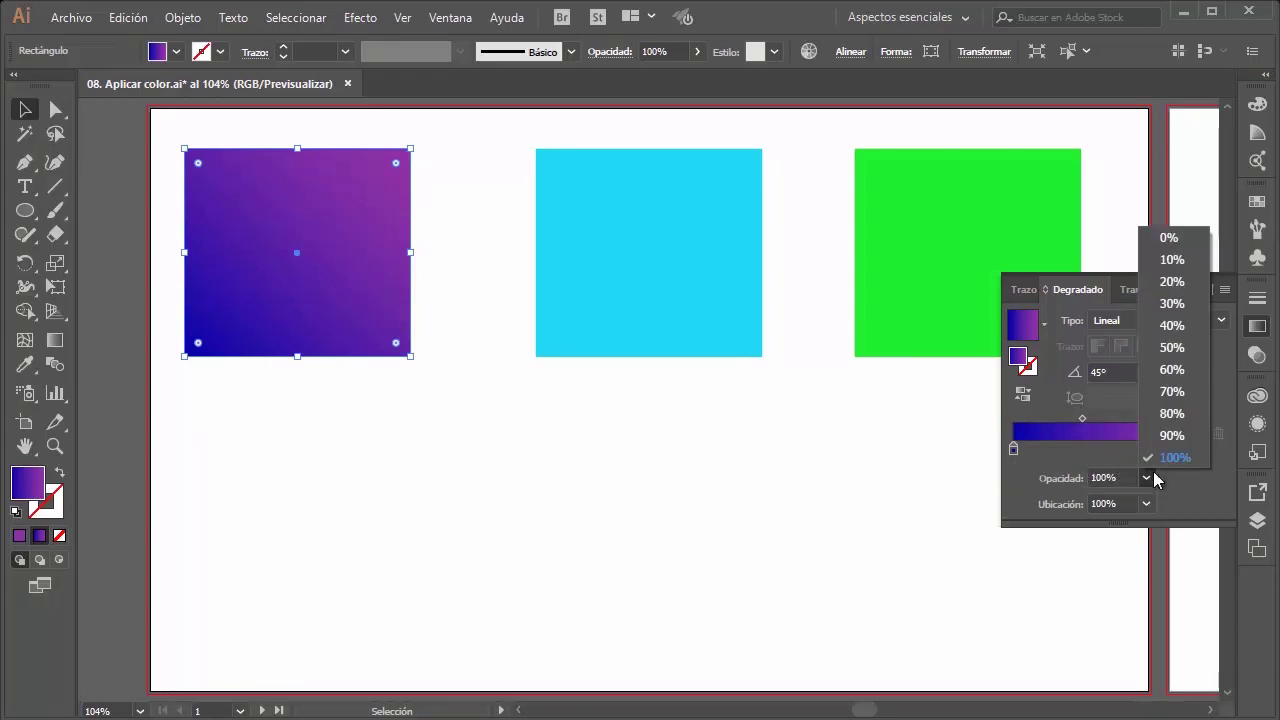
{"action": "left_click", "coordinate": [1172, 303]}
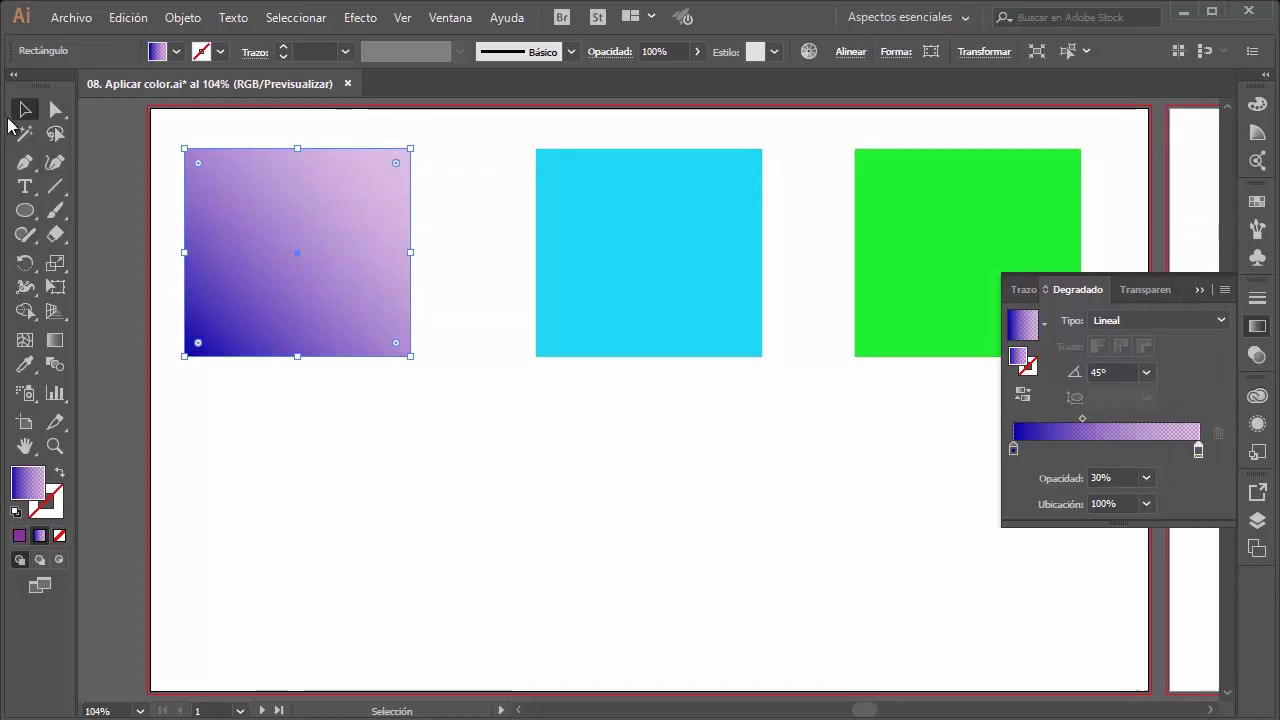
Step: Bring the gradient square to front over the cyan square to preview transparency, then move it back
{"action": "left_click_drag", "start_coordinate": [414, 276], "coordinate": [587, 319]}
{"action": "right_click", "coordinate": [451, 283]}
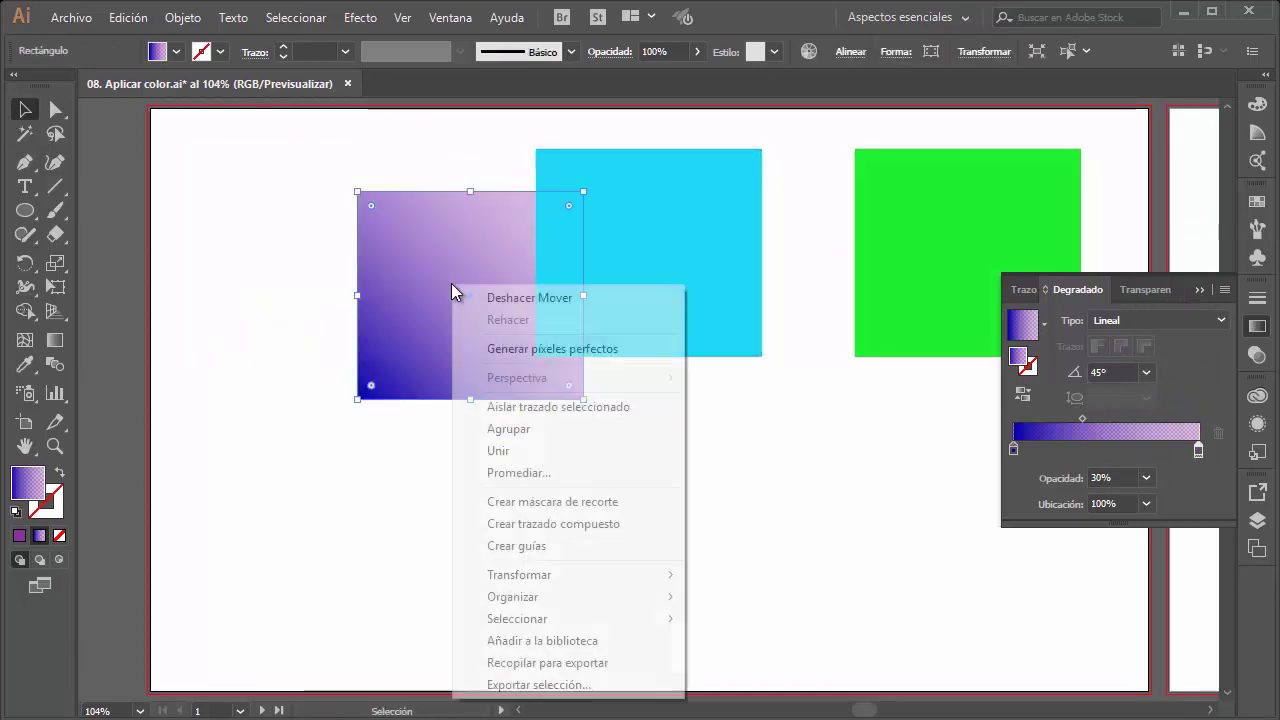
{"action": "mouse_move", "coordinate": [560, 597]}
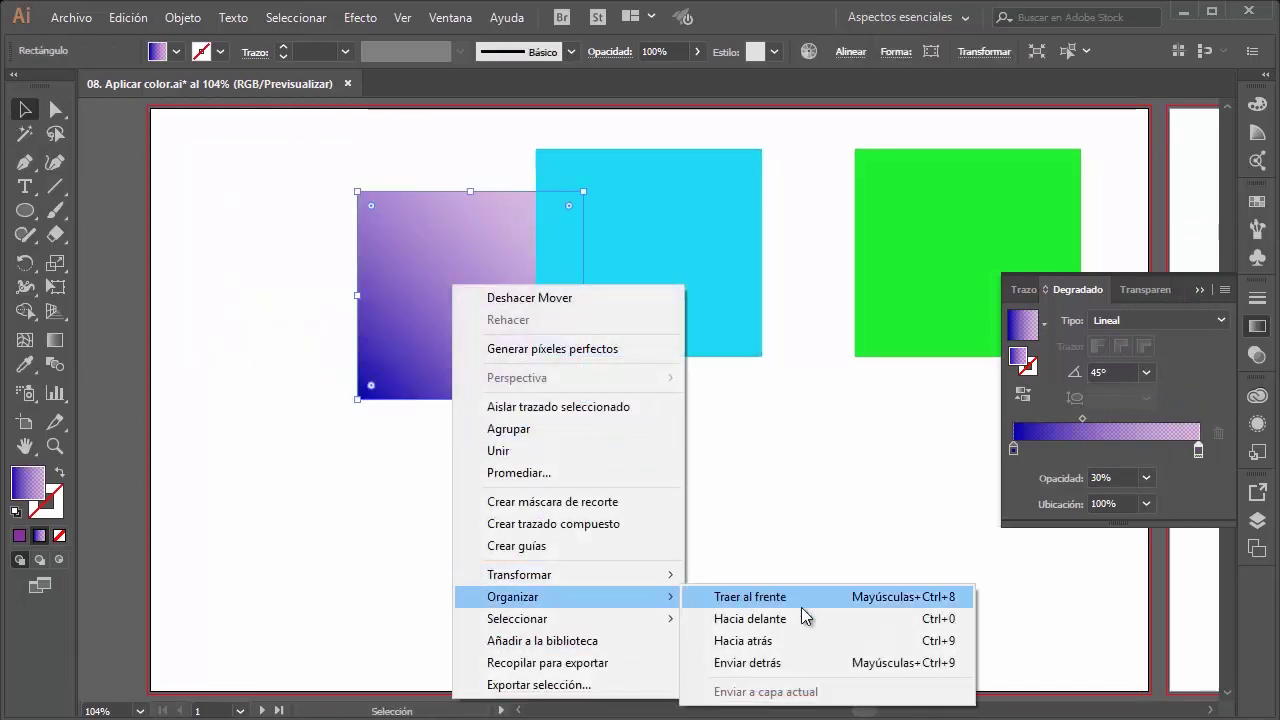
{"action": "left_click", "coordinate": [802, 597]}
{"action": "left_click", "coordinate": [650, 482]}
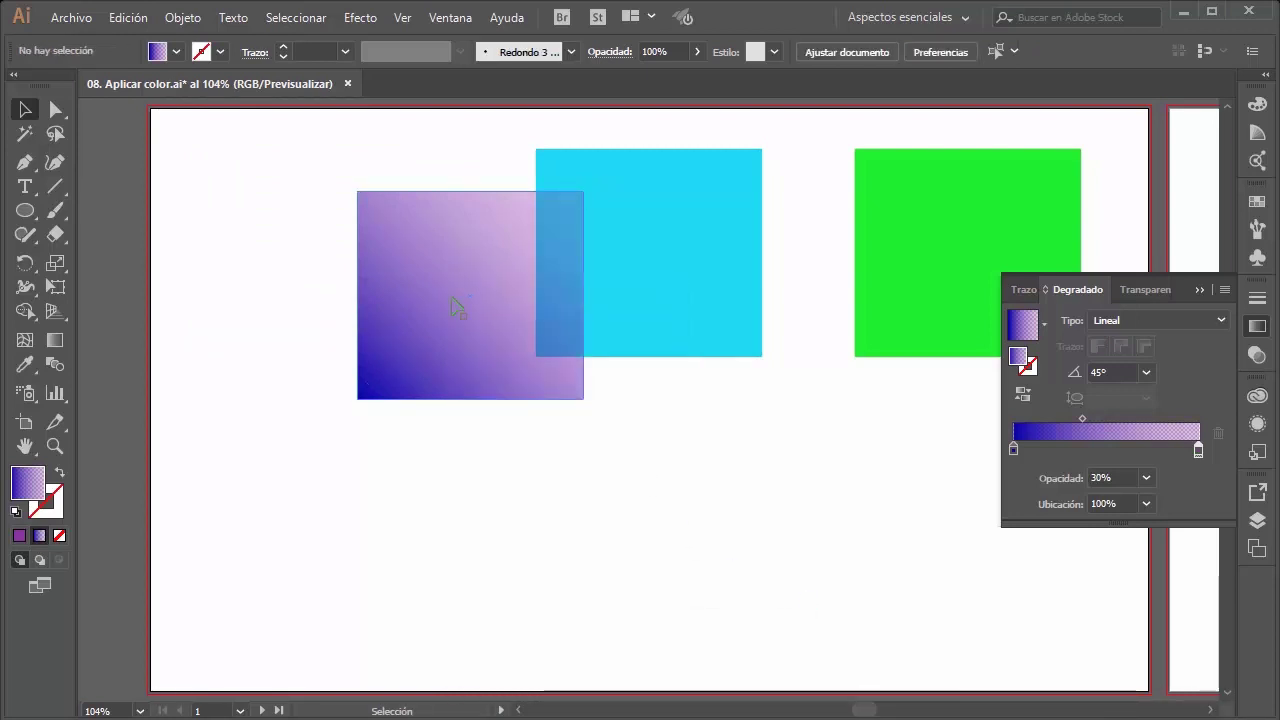
{"action": "mouse_move", "coordinate": [464, 295]}
{"action": "left_mouse_down"}
{"action": "mouse_move", "coordinate": [636, 229]}
{"action": "mouse_move", "coordinate": [663, 274]}
{"action": "mouse_move", "coordinate": [604, 298]}
{"action": "left_mouse_up"}
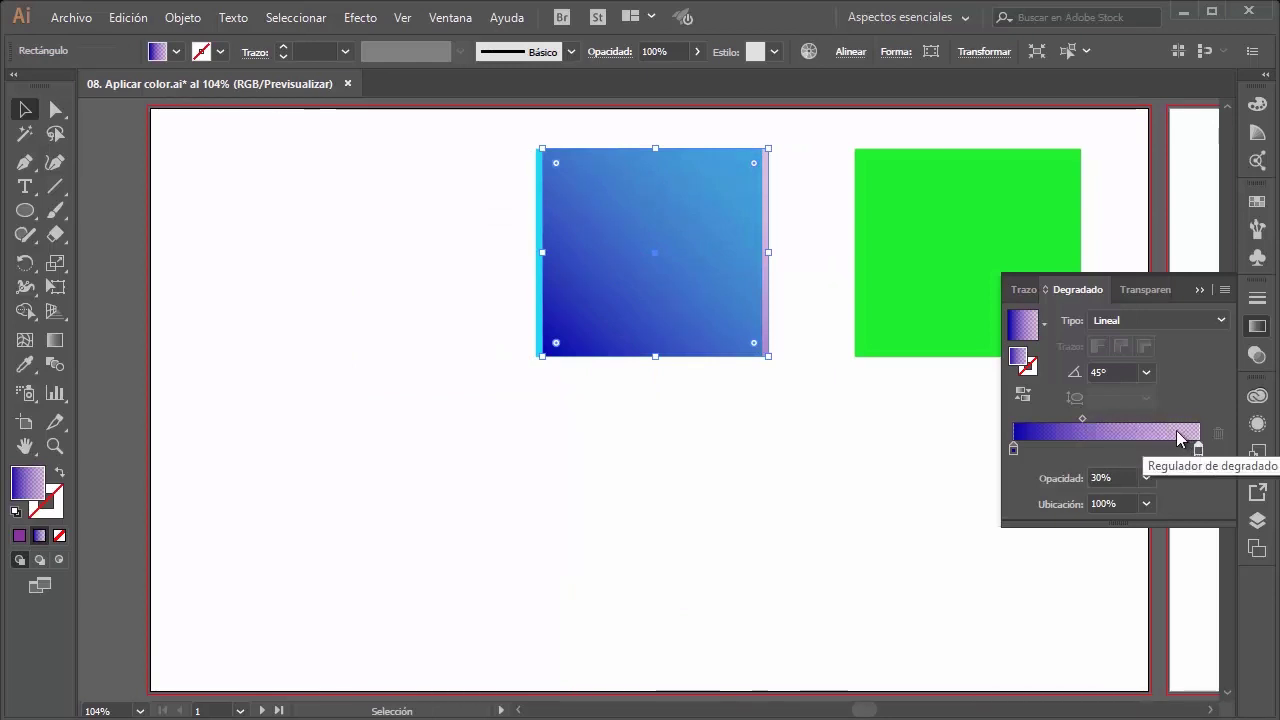
{"action": "mouse_move", "coordinate": [729, 320]}
{"action": "left_mouse_down"}
{"action": "mouse_move", "coordinate": [737, 266]}
{"action": "mouse_move", "coordinate": [757, 268]}
{"action": "mouse_move", "coordinate": [838, 178]}
{"action": "mouse_move", "coordinate": [806, 194]}
{"action": "mouse_move", "coordinate": [669, 340]}
{"action": "mouse_move", "coordinate": [578, 368]}
{"action": "mouse_move", "coordinate": [391, 329]}
{"action": "mouse_move", "coordinate": [344, 338]}
{"action": "left_mouse_up"}
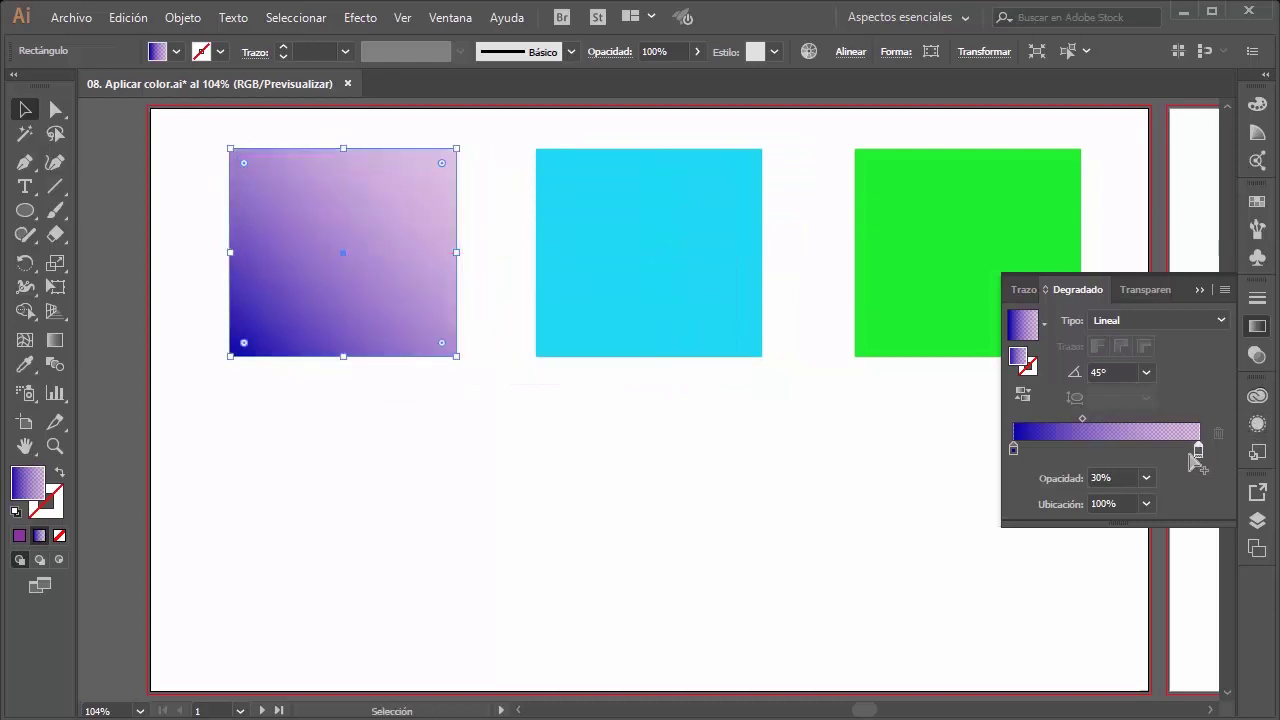
Step: Restore the purple end stop's opacity to 100%
{"action": "left_click", "coordinate": [1146, 478]}
{"action": "left_click", "coordinate": [1172, 449]}
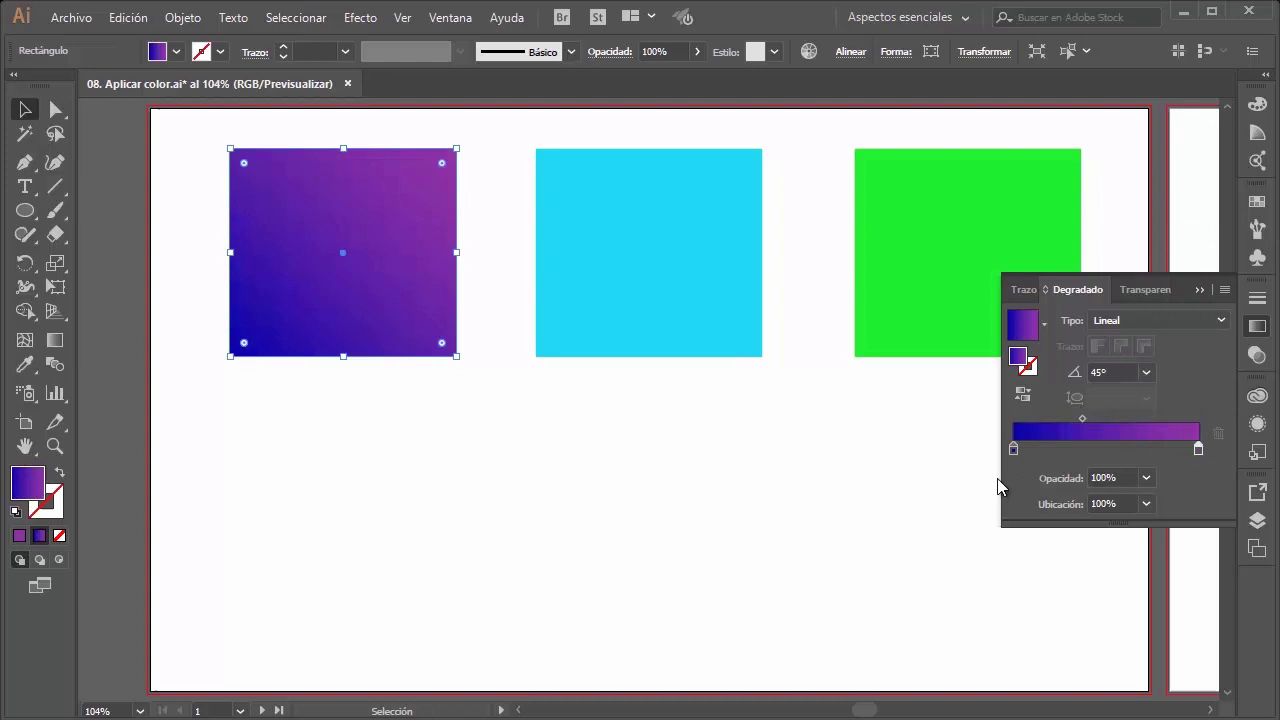
{"action": "left_click", "coordinate": [434, 515]}
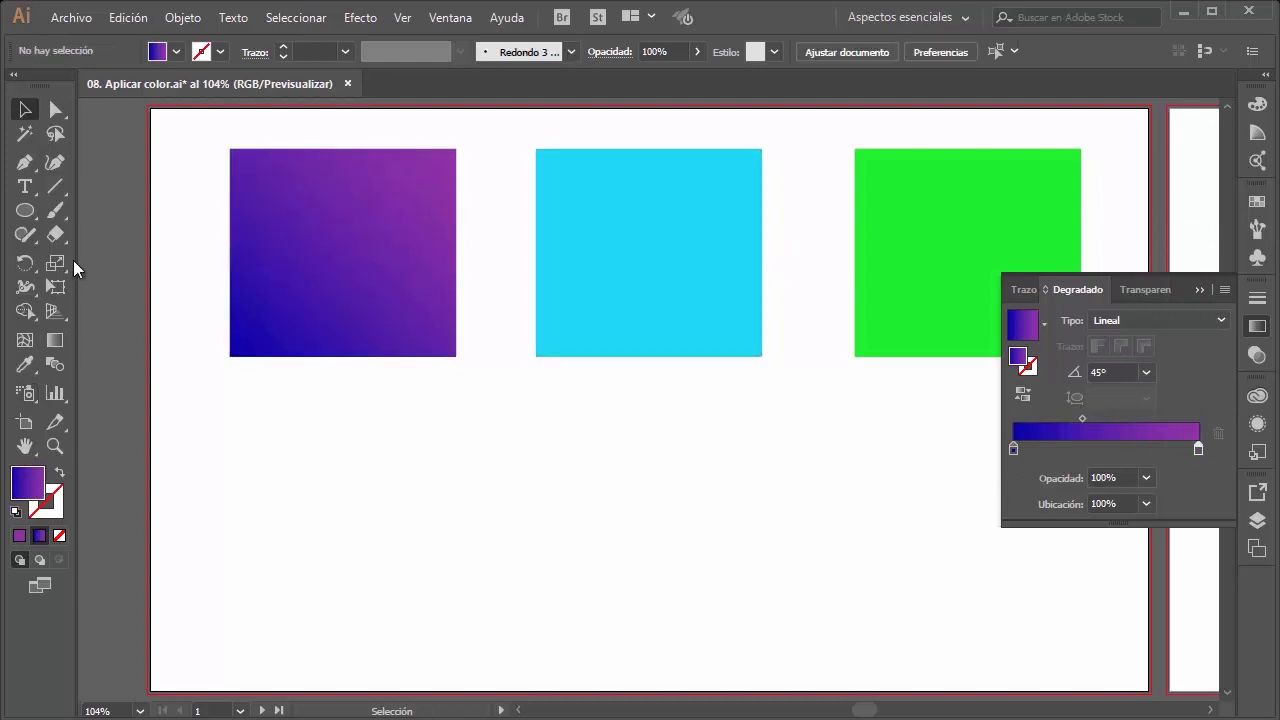
{"action": "left_click", "coordinate": [25, 211]}
Step: Draw a circle and move it up beneath the cyan square
{"action": "left_click_drag", "start_coordinate": [536, 461], "coordinate": [634, 551]}
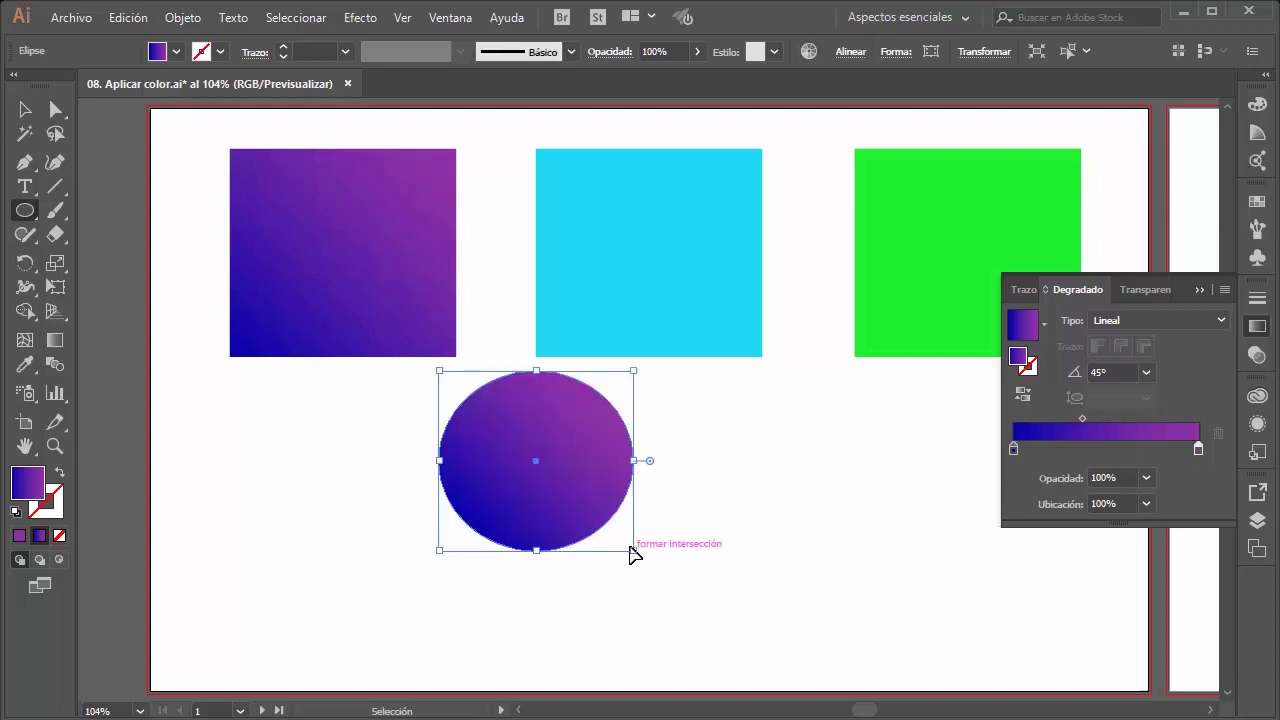
{"action": "key", "text": "ctrl+z"}
{"action": "mouse_move", "coordinate": [560, 492]}
{"action": "left_mouse_down"}
{"action": "mouse_move", "coordinate": [711, 626]}
{"action": "mouse_move", "coordinate": [722, 653]}
{"action": "left_mouse_up"}
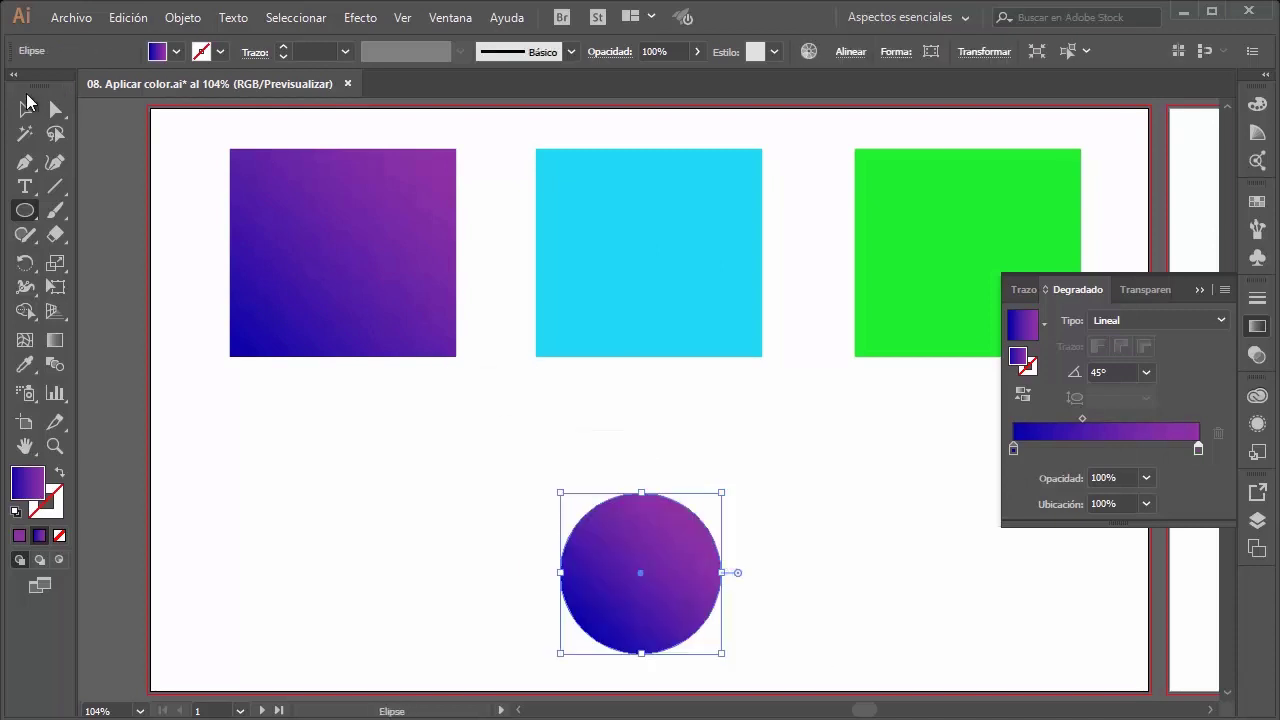
{"action": "left_click", "coordinate": [27, 104]}
{"action": "left_click_drag", "start_coordinate": [650, 543], "coordinate": [614, 463]}
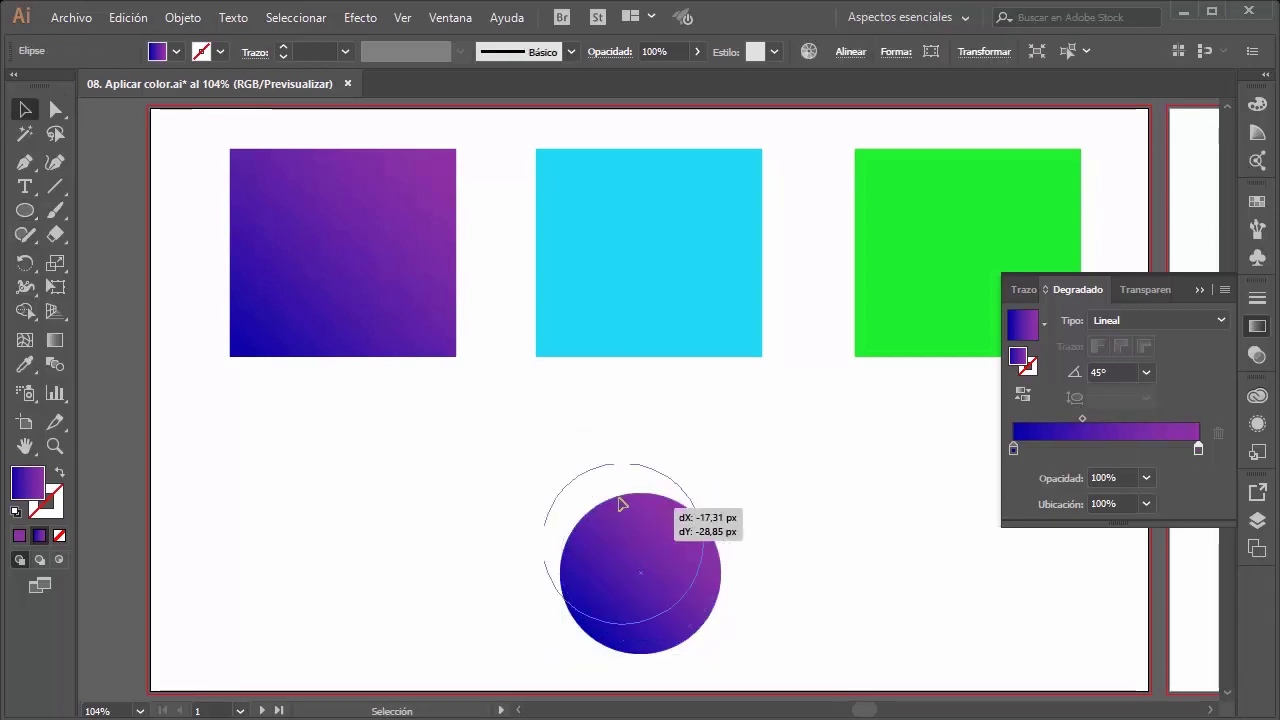
{"action": "left_click", "coordinate": [791, 414]}
{"action": "left_click", "coordinate": [684, 492]}
Step: Set the circle's gradient type to Radial
{"action": "left_click", "coordinate": [1140, 322]}
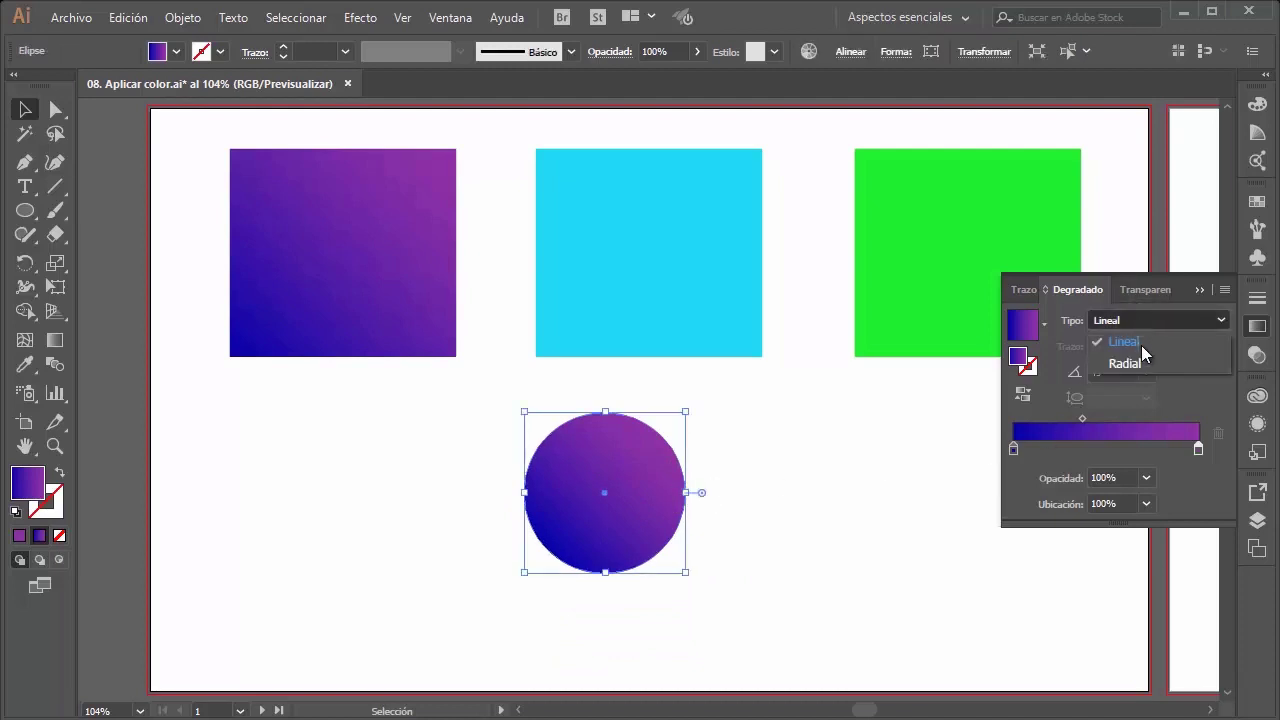
{"action": "left_click", "coordinate": [1141, 361]}
{"action": "left_click", "coordinate": [697, 486]}
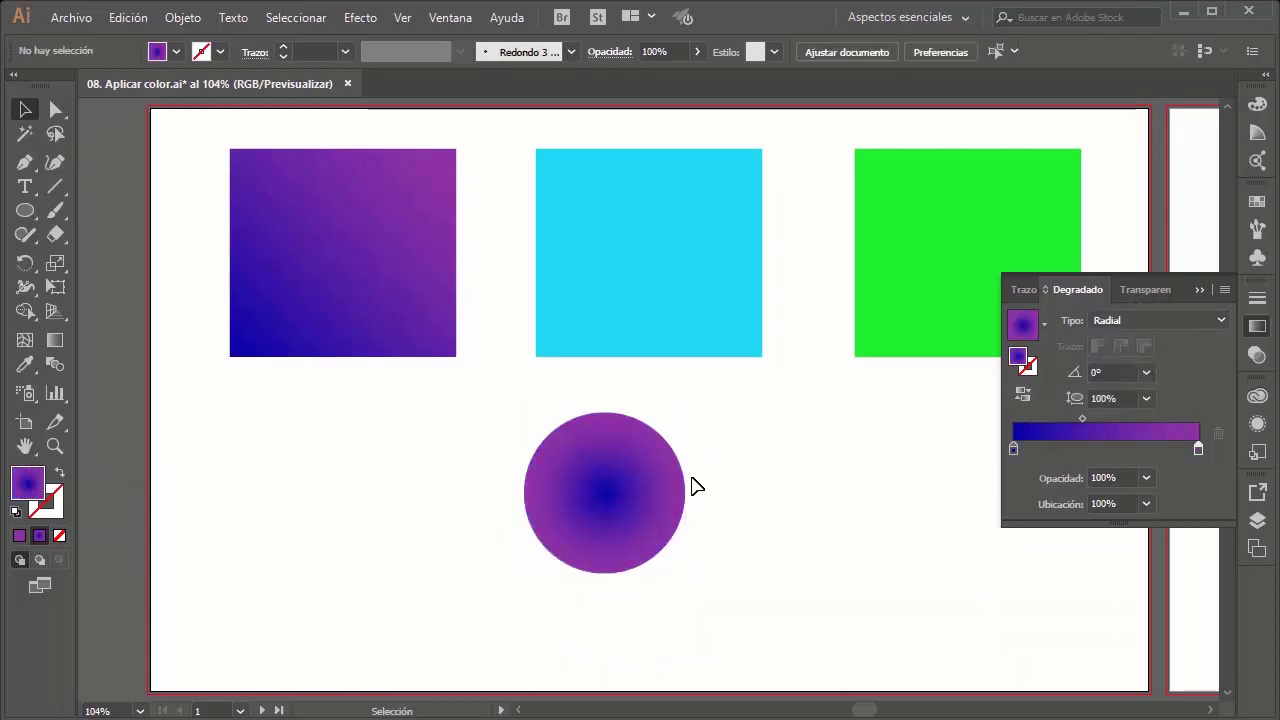
{"action": "left_click", "coordinate": [431, 258]}
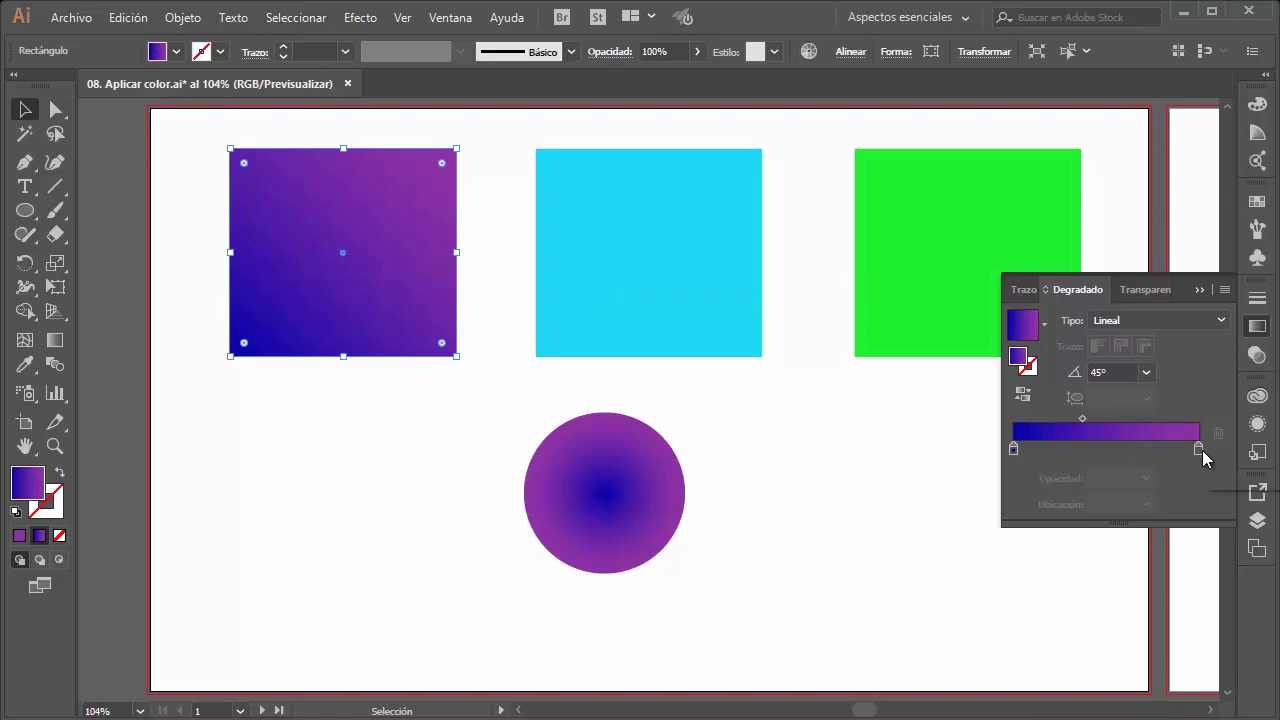
Step: Change the square's end stop to yellow and make the gradient run at 0°
{"action": "double_click", "coordinate": [1200, 449]}
{"action": "left_click", "coordinate": [1001, 643]}
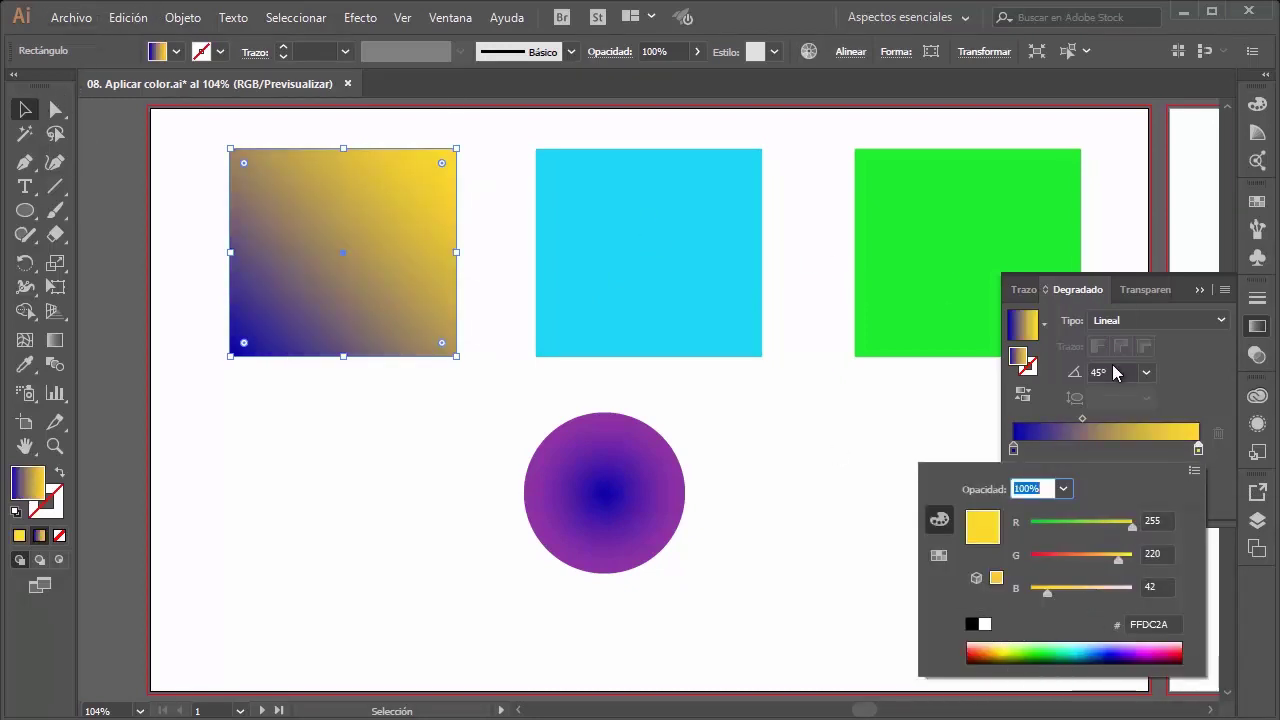
{"action": "left_click", "coordinate": [1117, 373]}
{"action": "type", "text": "0"}
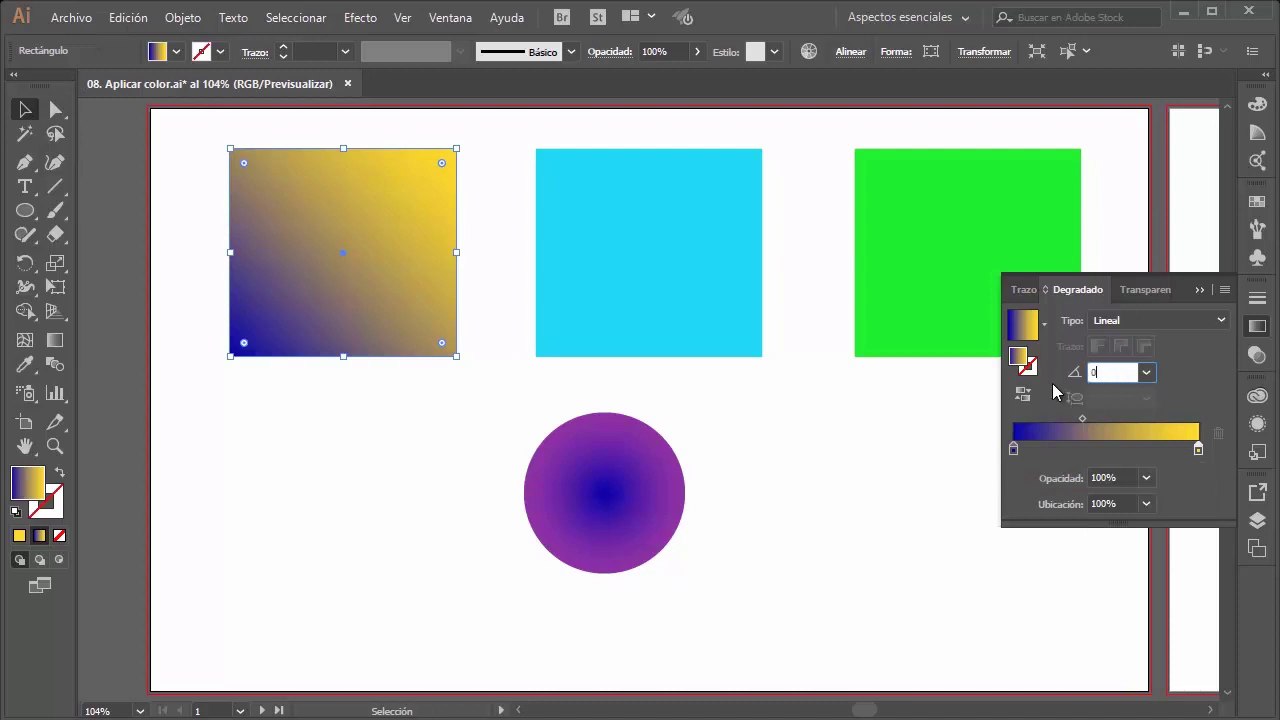
{"action": "key", "text": "Return"}
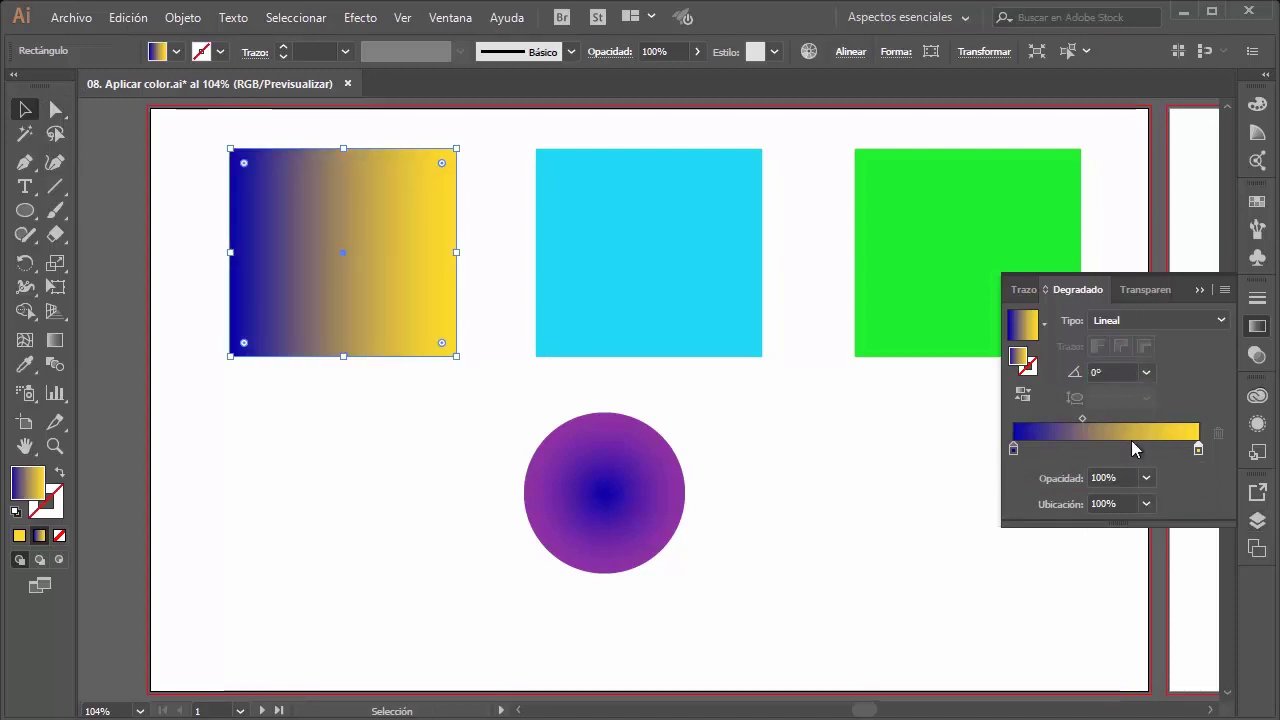
Step: Add three new colour stops along the gradient, nudging one to 76.98%
{"action": "left_click", "coordinate": [1113, 446]}
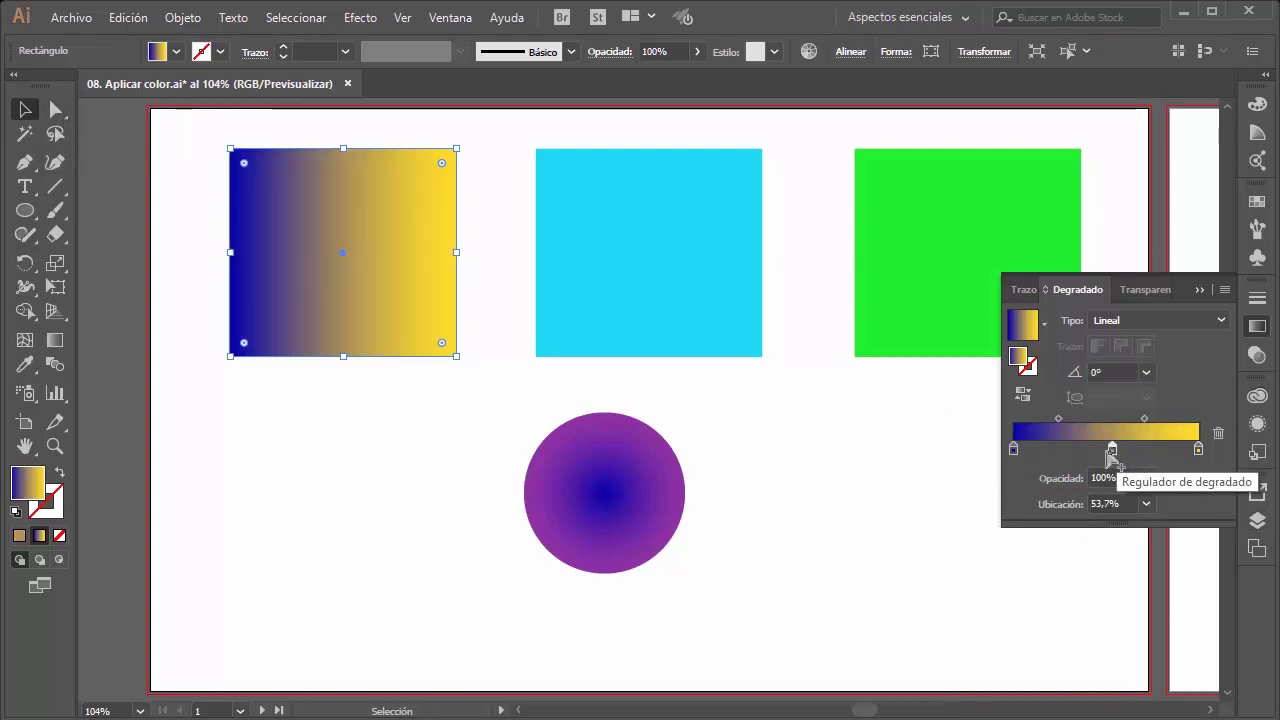
{"action": "left_click", "coordinate": [1218, 433]}
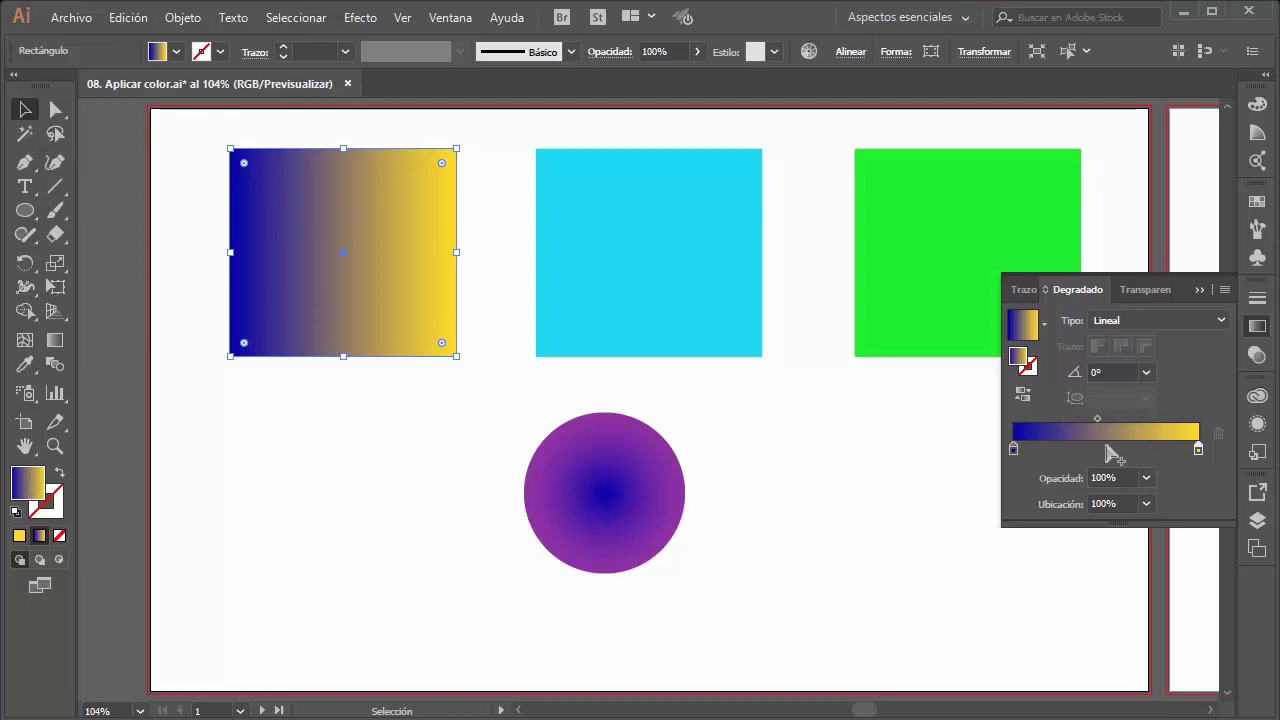
{"action": "left_click", "coordinate": [1106, 449]}
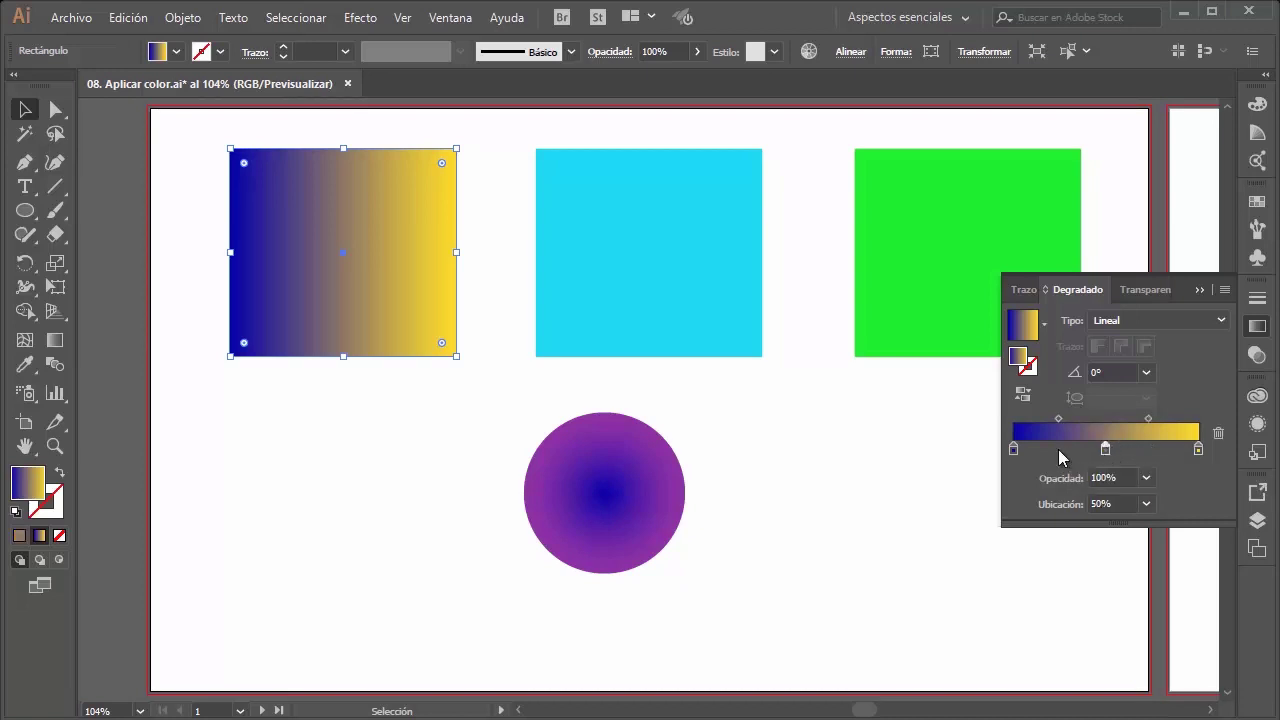
{"action": "left_click", "coordinate": [1059, 449]}
{"action": "left_click", "coordinate": [1151, 449]}
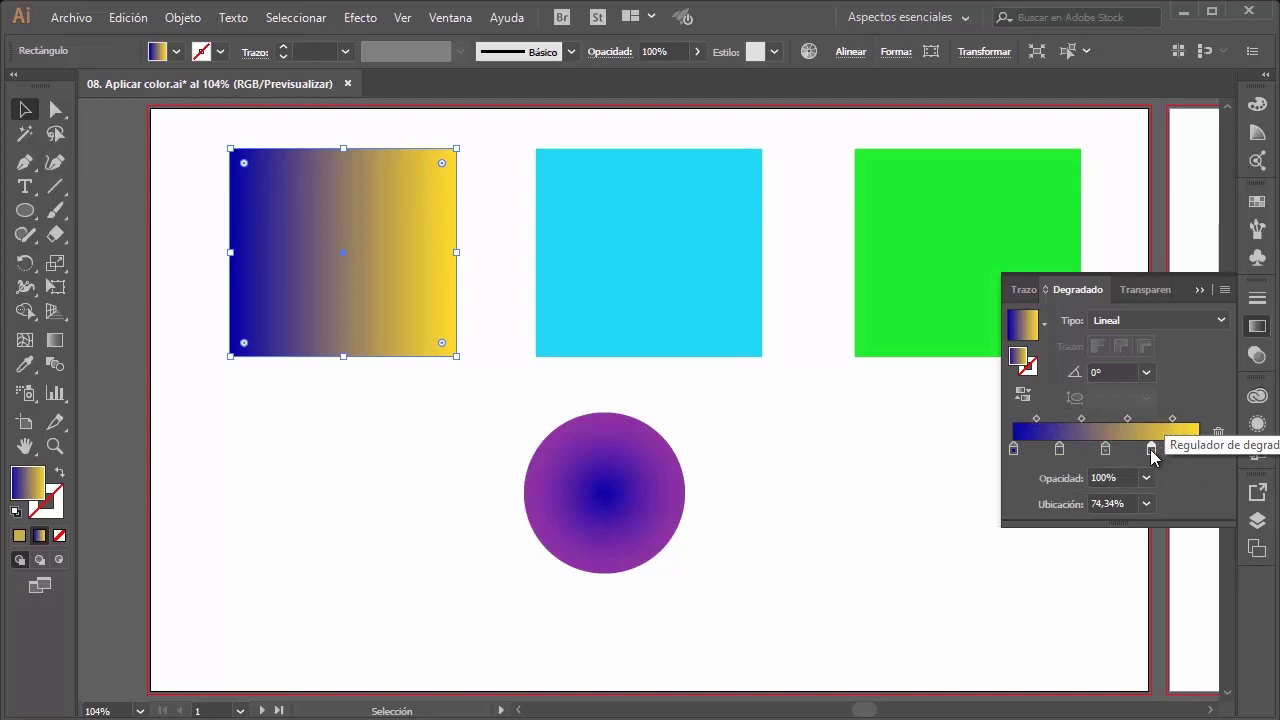
{"action": "left_click_drag", "start_coordinate": [1151, 451], "coordinate": [1156, 451]}
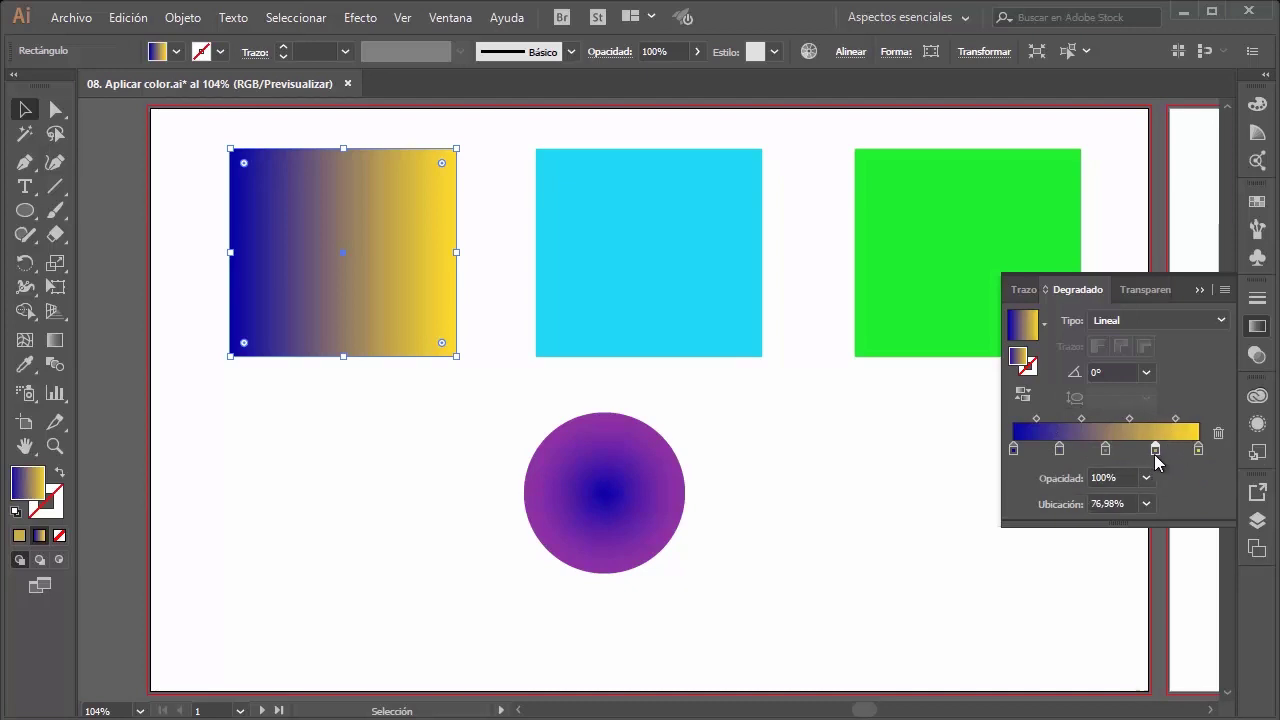
Step: Colour the new stops dark blue, teal and pink
{"action": "double_click", "coordinate": [1154, 451]}
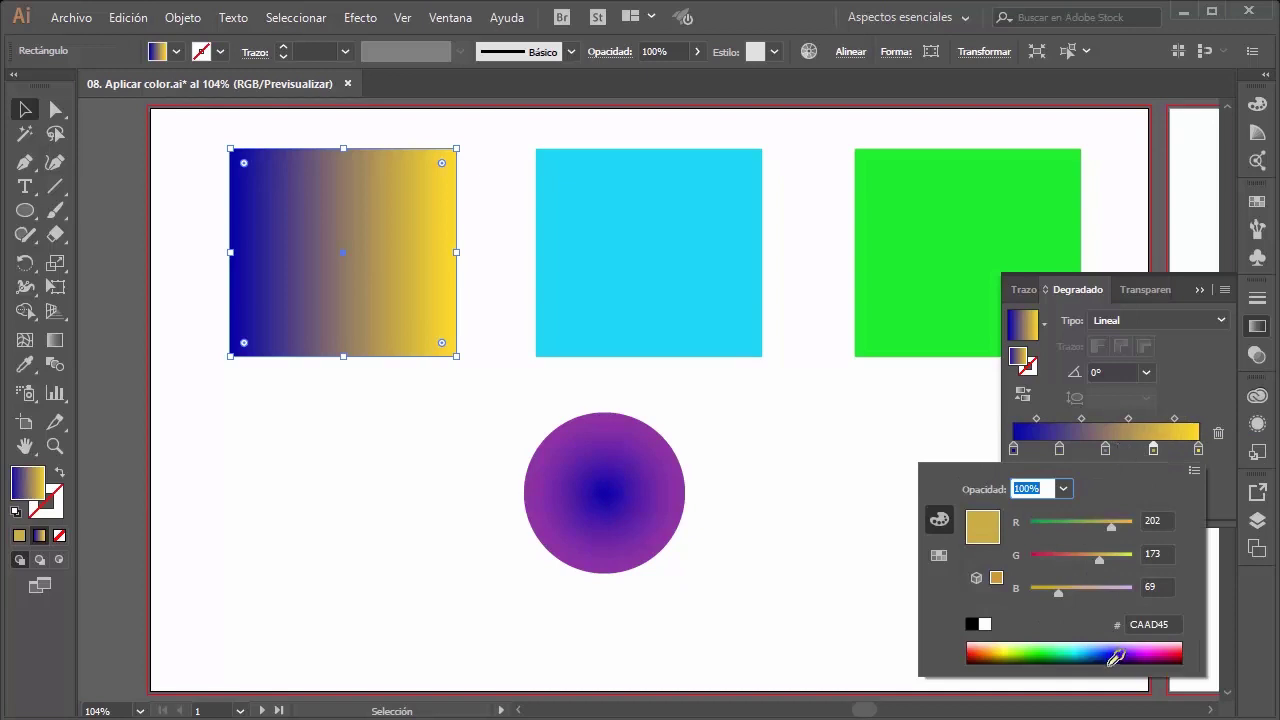
{"action": "left_click", "coordinate": [1122, 652]}
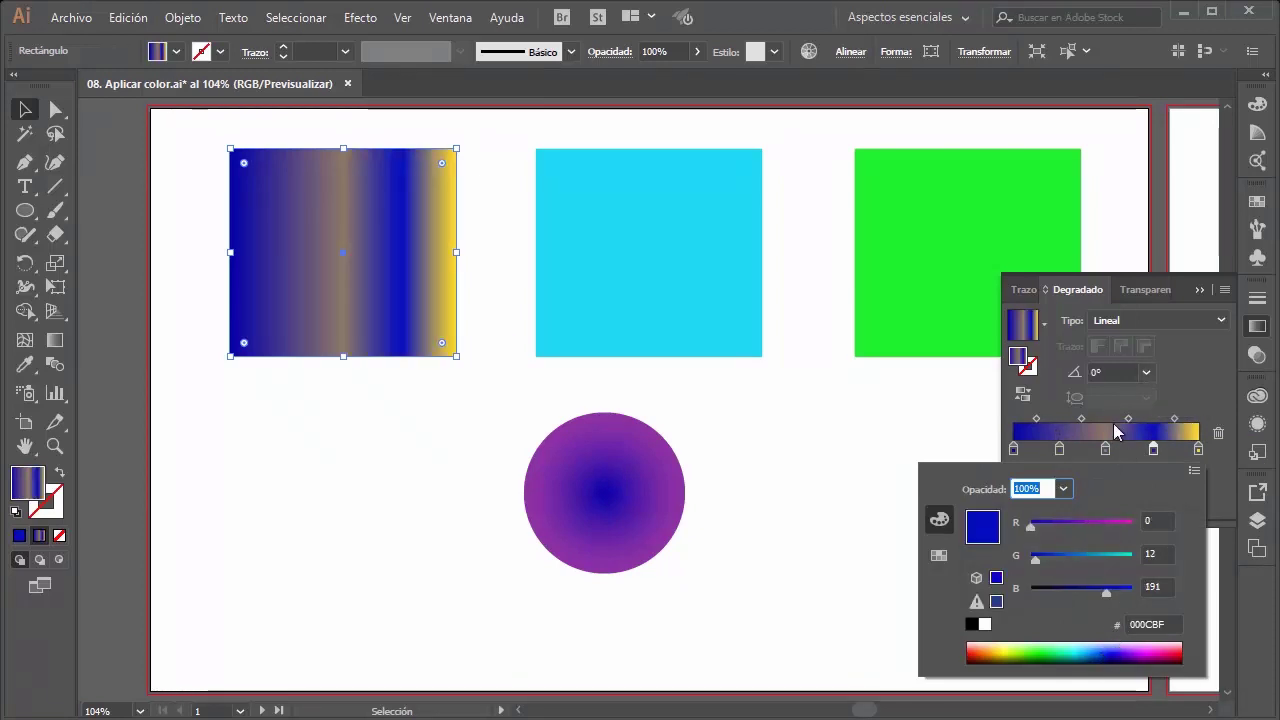
{"action": "left_click", "coordinate": [1107, 457]}
{"action": "double_click", "coordinate": [1105, 449]}
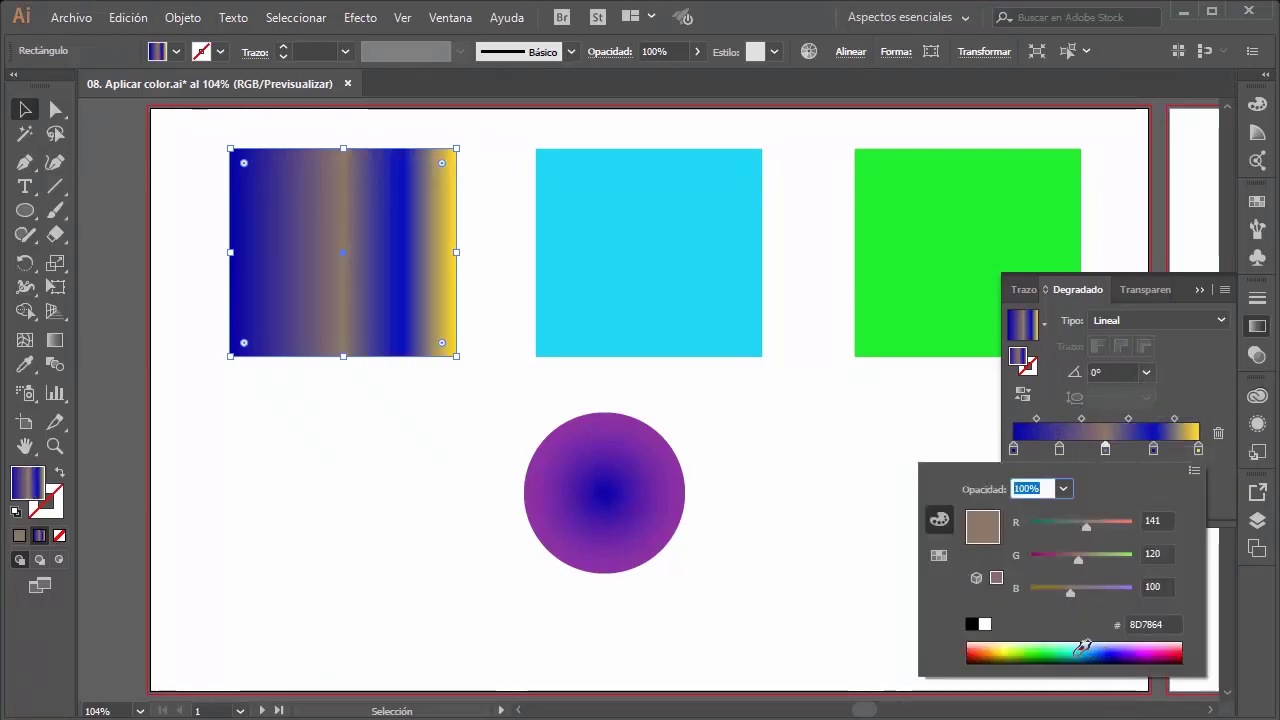
{"action": "left_click", "coordinate": [1086, 648]}
{"action": "left_click", "coordinate": [1059, 449]}
{"action": "double_click", "coordinate": [1059, 449]}
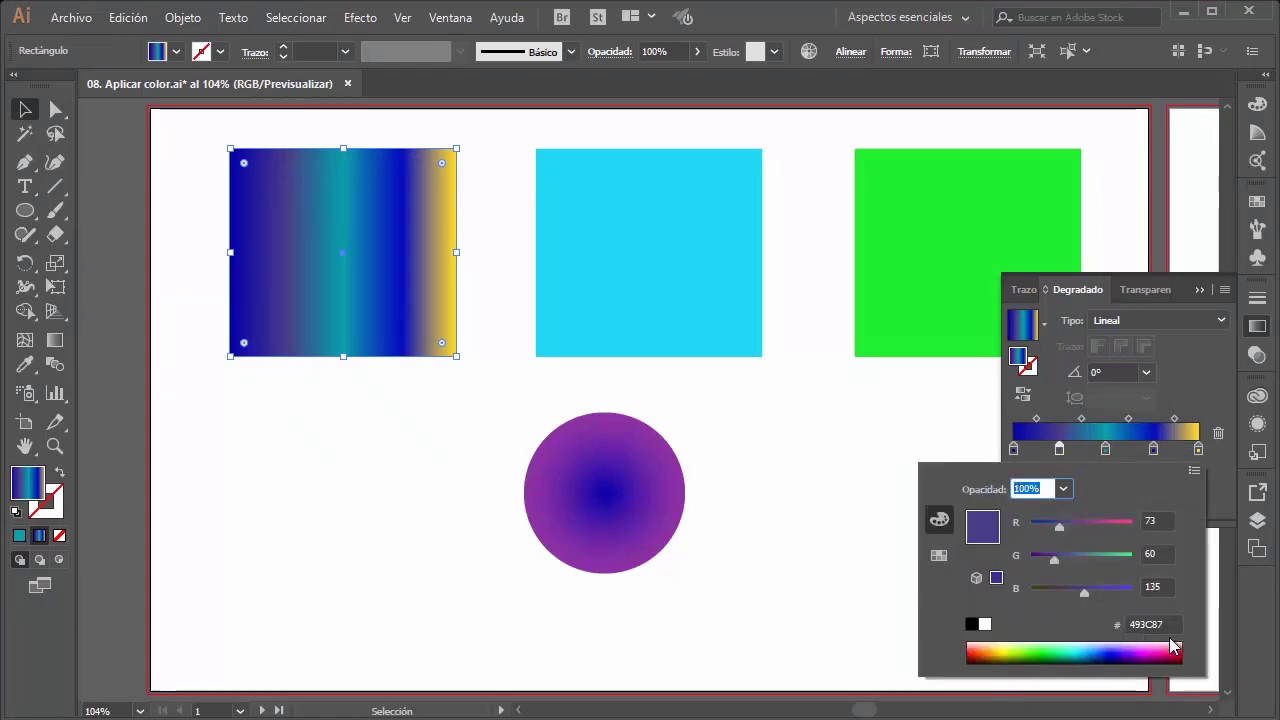
{"action": "left_click", "coordinate": [1177, 645]}
{"action": "left_click", "coordinate": [1177, 371]}
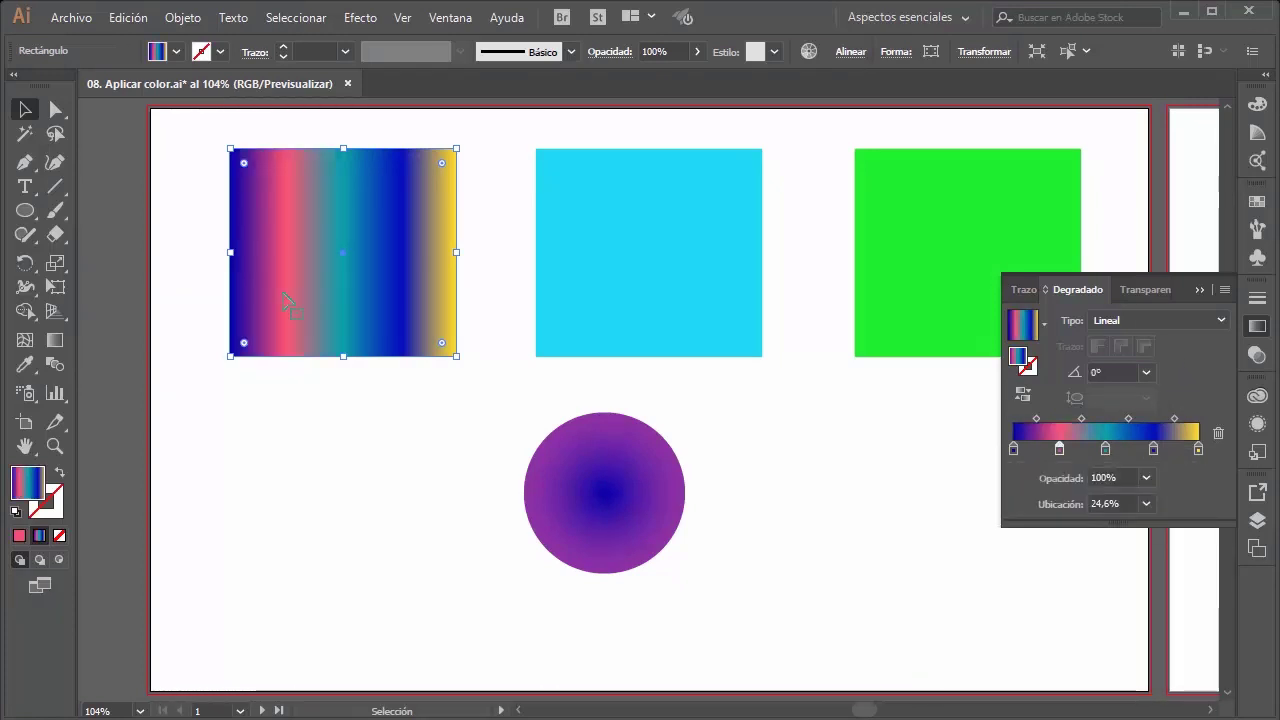
{"action": "left_click", "coordinate": [571, 491]}
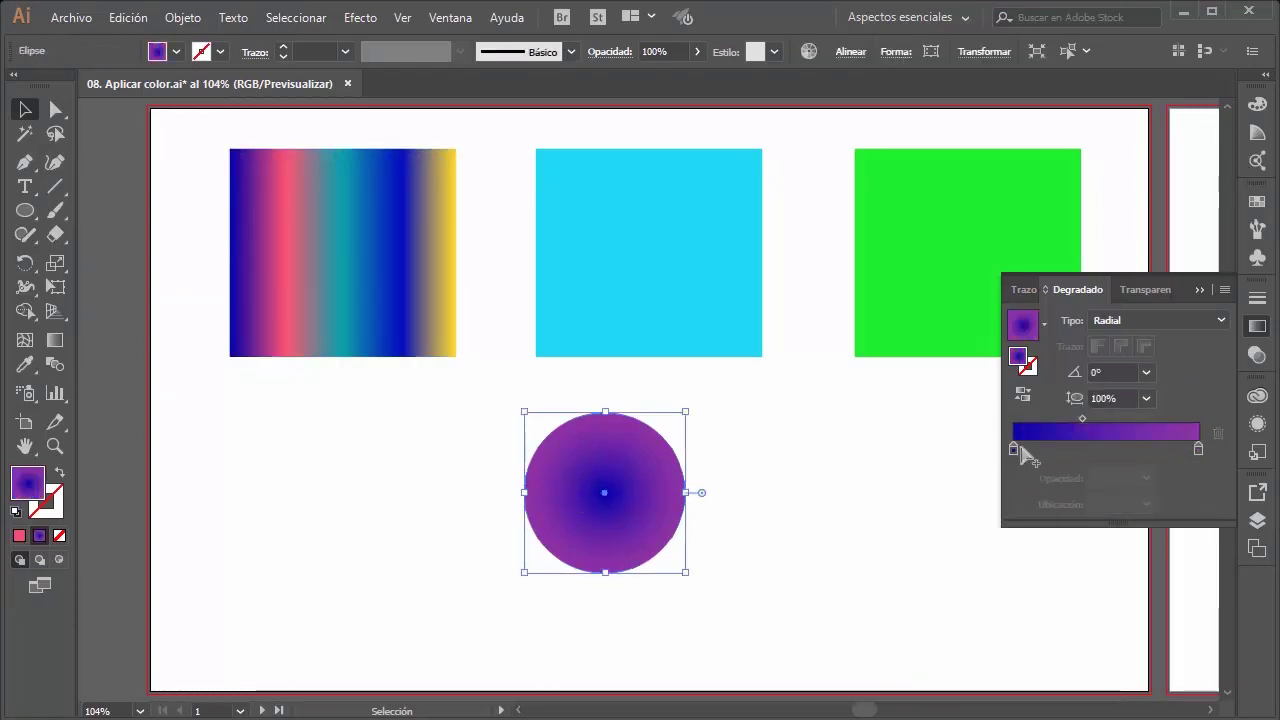
Step: Make the circle gradient's start stop black and its end stop white
{"action": "left_click", "coordinate": [1014, 450]}
{"action": "double_click", "coordinate": [1014, 450]}
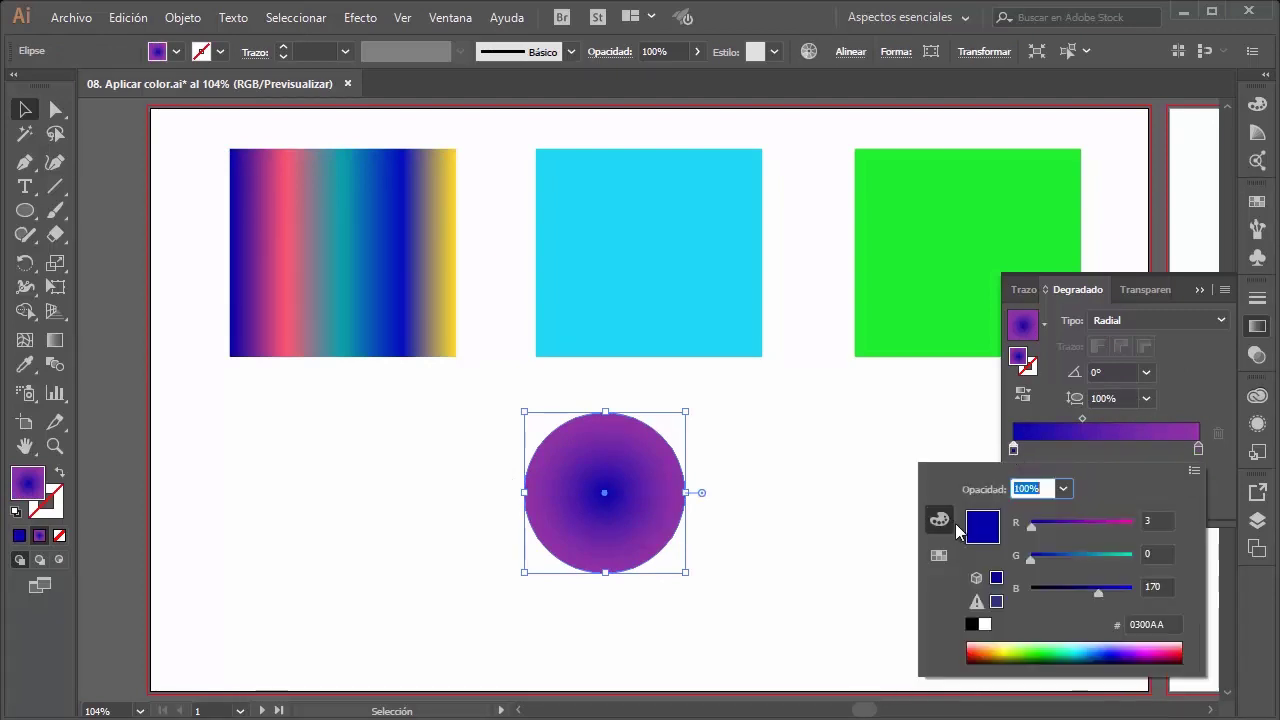
{"action": "left_click", "coordinate": [972, 624]}
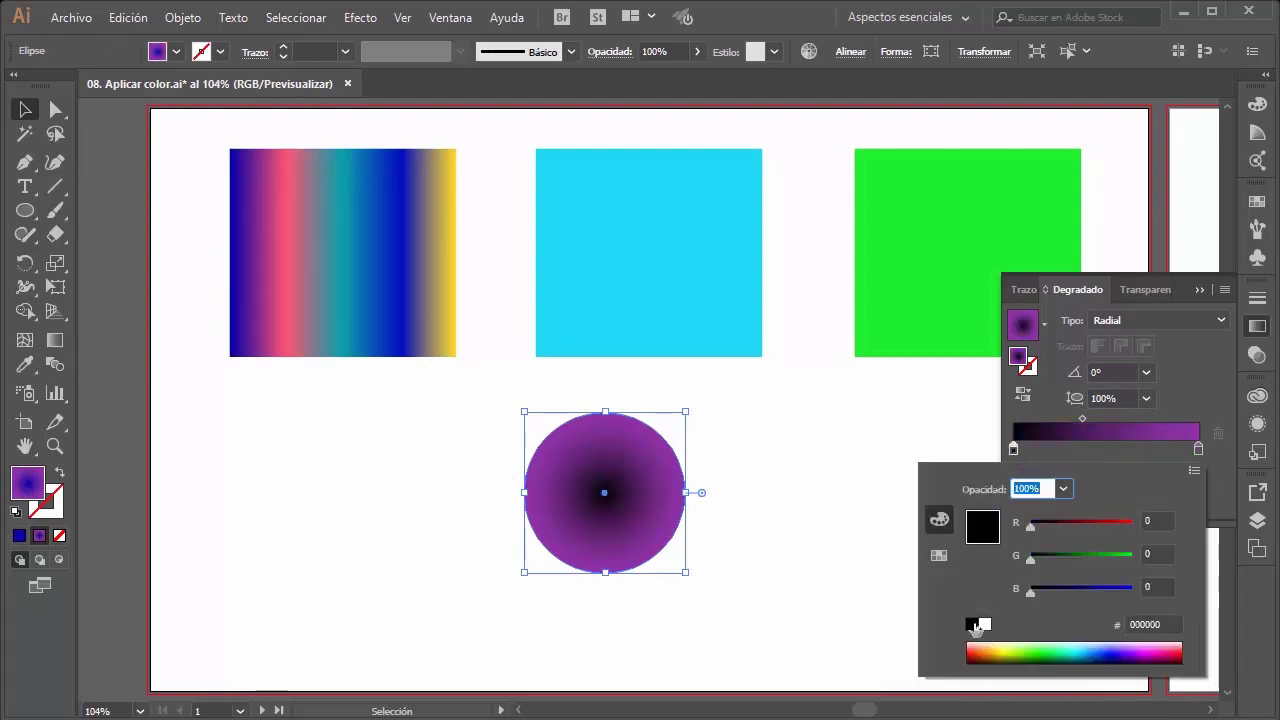
{"action": "left_click", "coordinate": [1199, 449]}
{"action": "double_click", "coordinate": [1199, 449]}
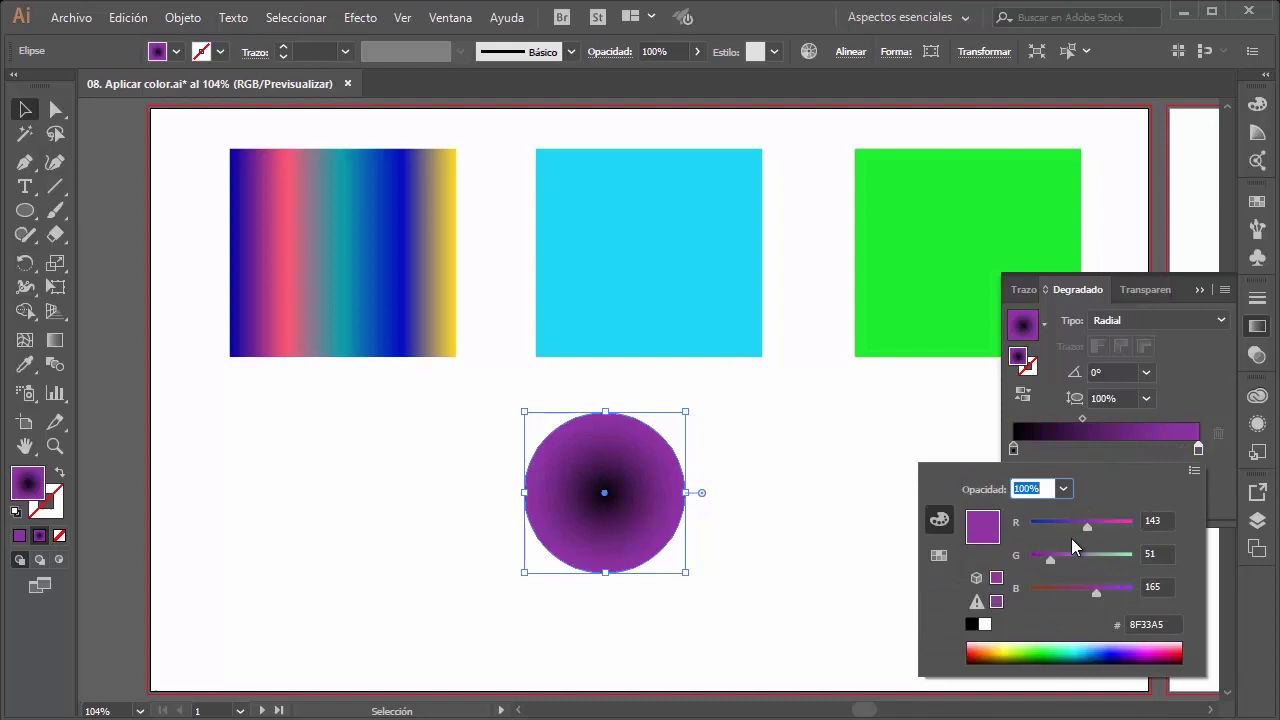
{"action": "left_click", "coordinate": [971, 624]}
{"action": "left_click", "coordinate": [988, 624]}
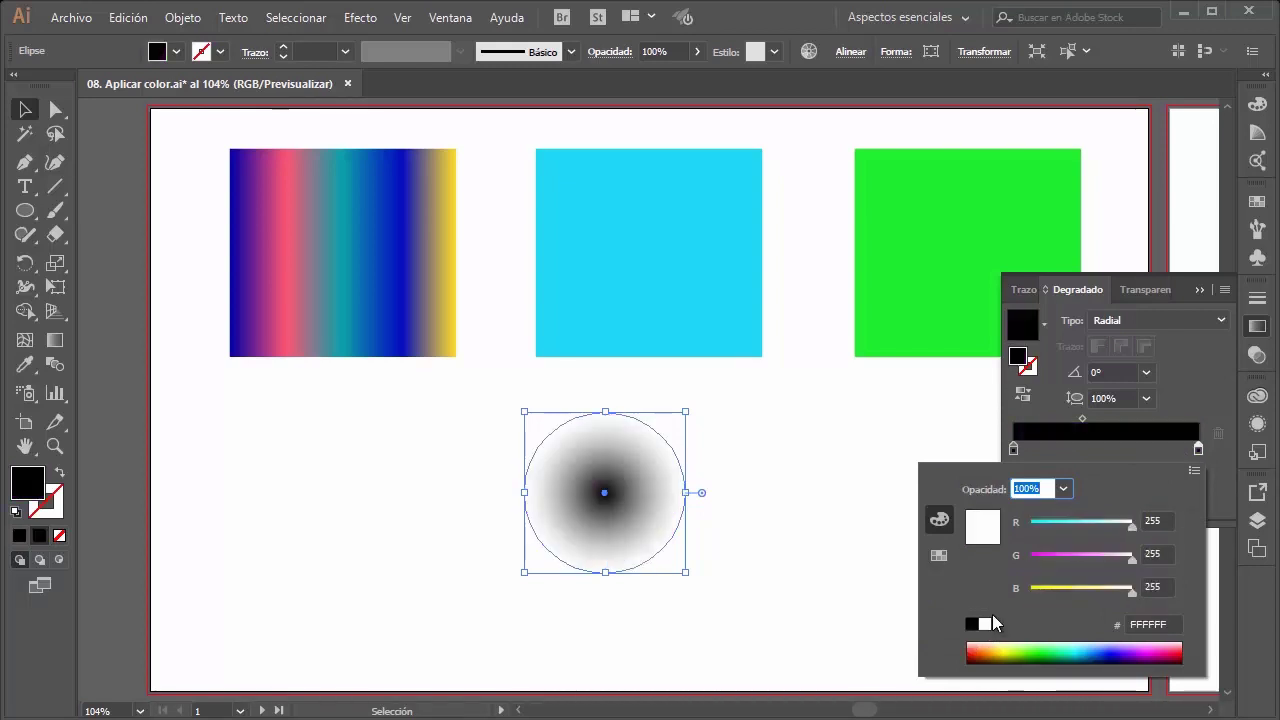
Step: Add alternating black and white stops near the centre, at 12.96% and 41.53%
{"action": "left_click", "coordinate": [1190, 382]}
{"action": "left_click", "coordinate": [1106, 450]}
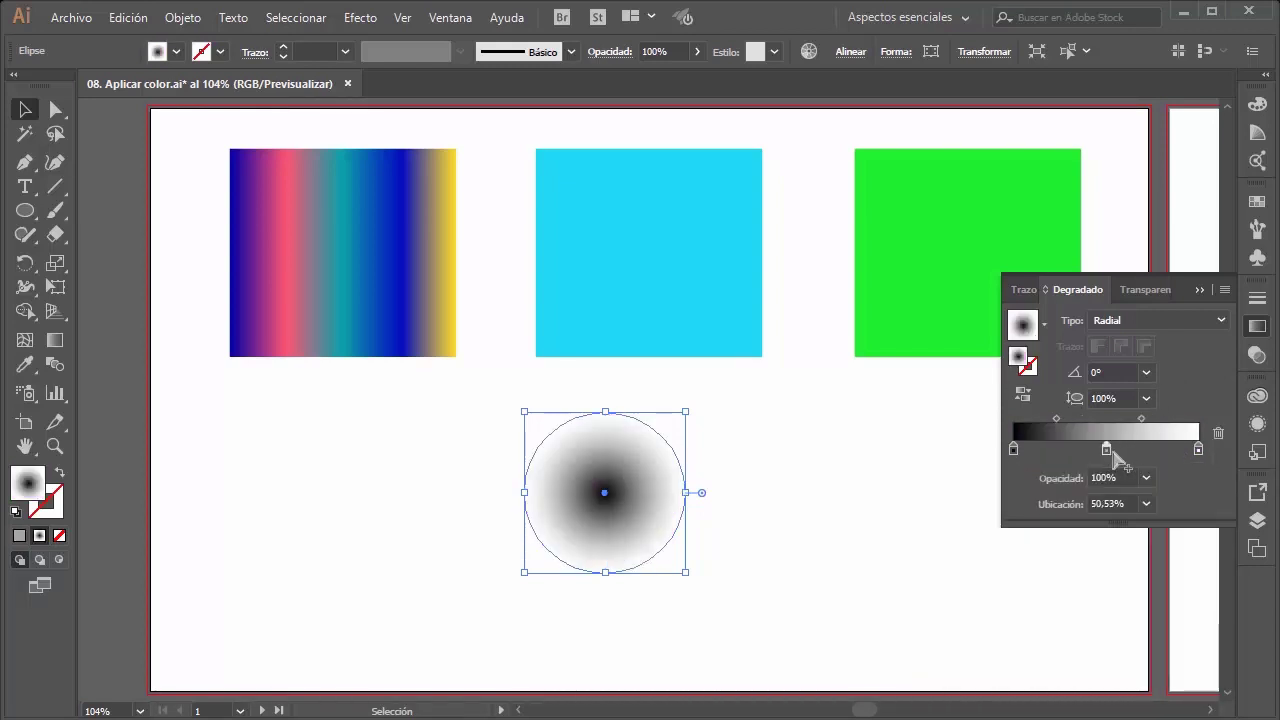
{"action": "left_click_drag", "start_coordinate": [1110, 450], "coordinate": [1040, 450]}
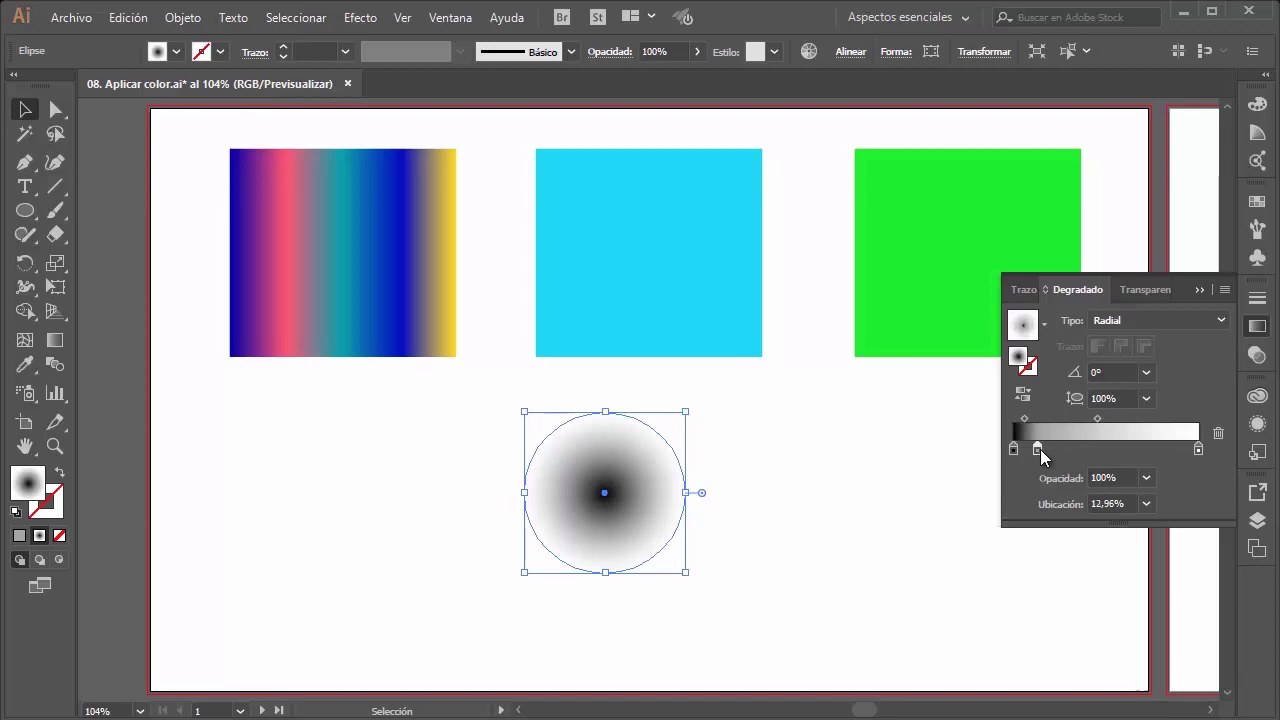
{"action": "left_click", "coordinate": [1065, 449]}
{"action": "double_click", "coordinate": [1065, 449]}
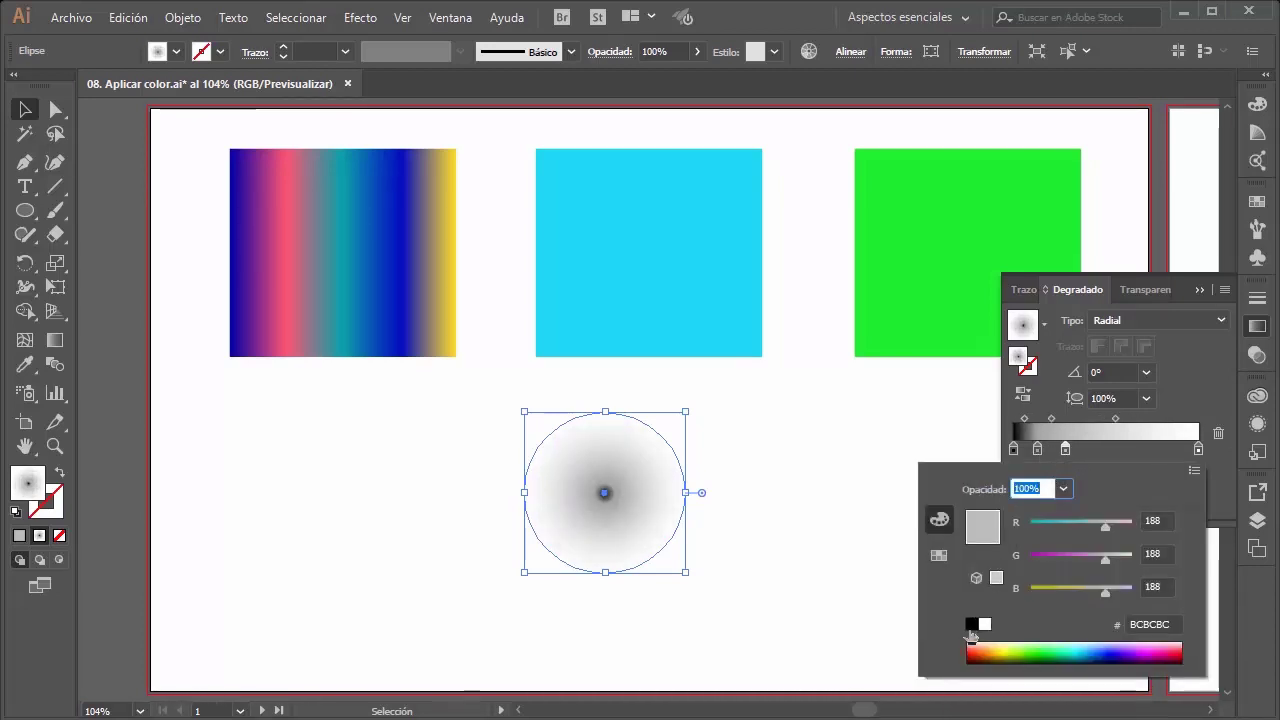
{"action": "left_click", "coordinate": [971, 624]}
{"action": "left_click", "coordinate": [1092, 449]}
{"action": "double_click", "coordinate": [1092, 449]}
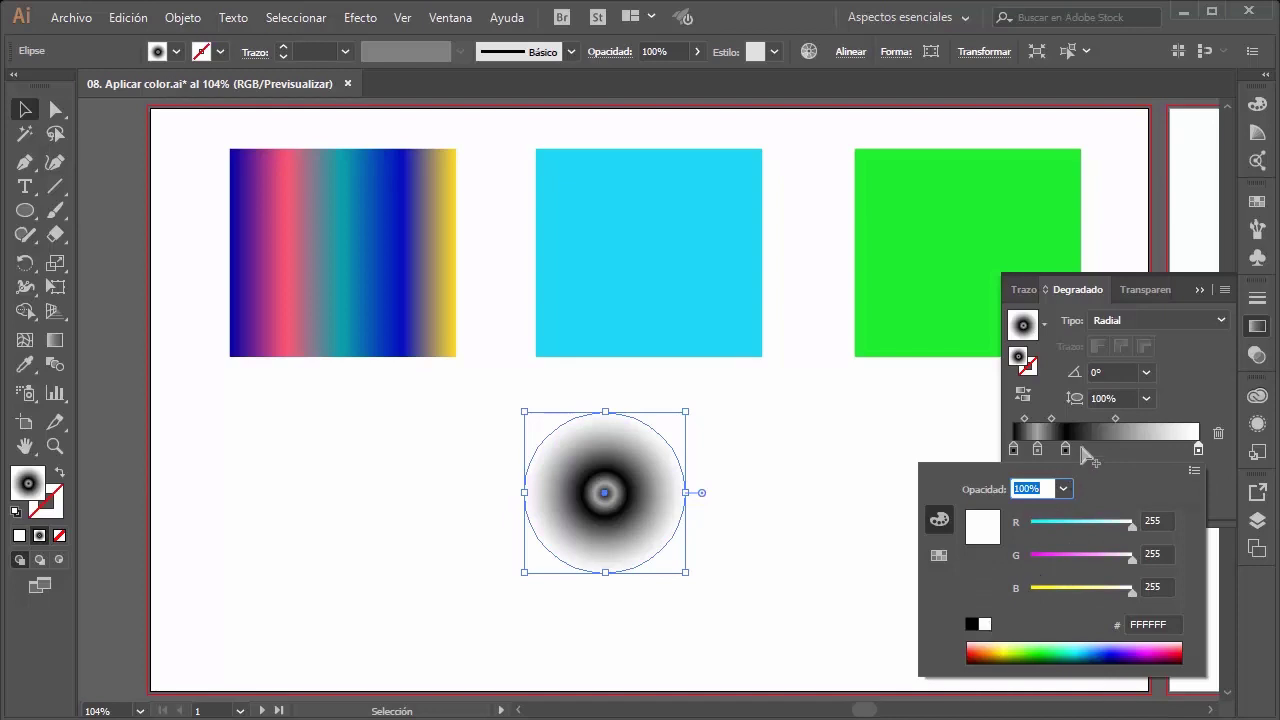
{"action": "left_click", "coordinate": [1111, 449]}
{"action": "left_click", "coordinate": [1090, 456]}
{"action": "left_click_drag", "start_coordinate": [1111, 449], "coordinate": [1091, 452]}
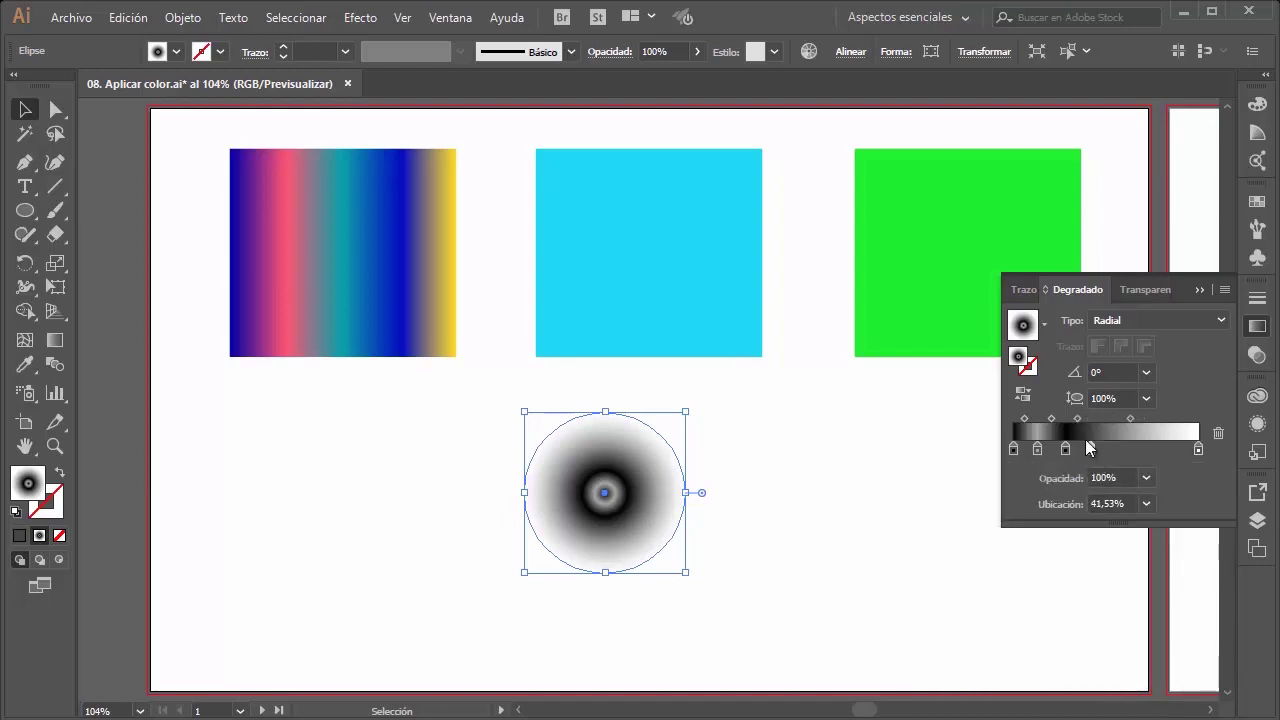
Step: Add further black and white stops toward the edge, the last black at 89.15%
{"action": "left_click", "coordinate": [1111, 450]}
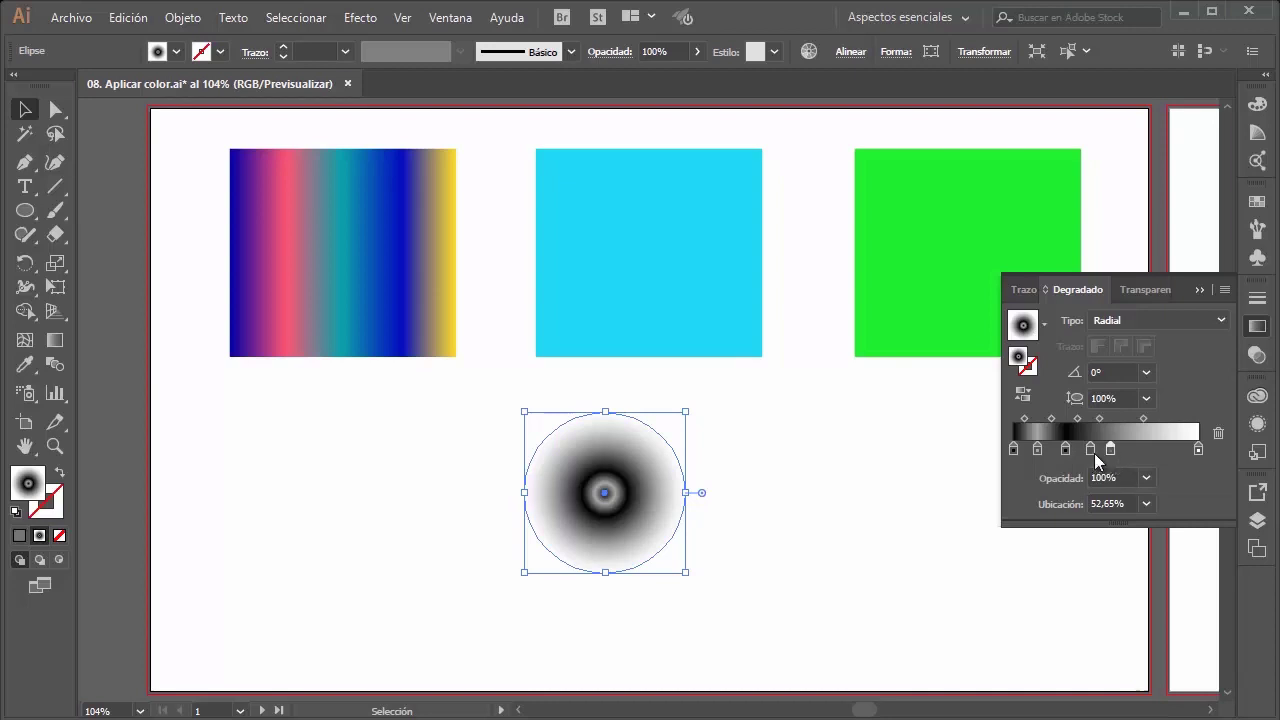
{"action": "double_click", "coordinate": [1110, 450]}
{"action": "left_click", "coordinate": [972, 625]}
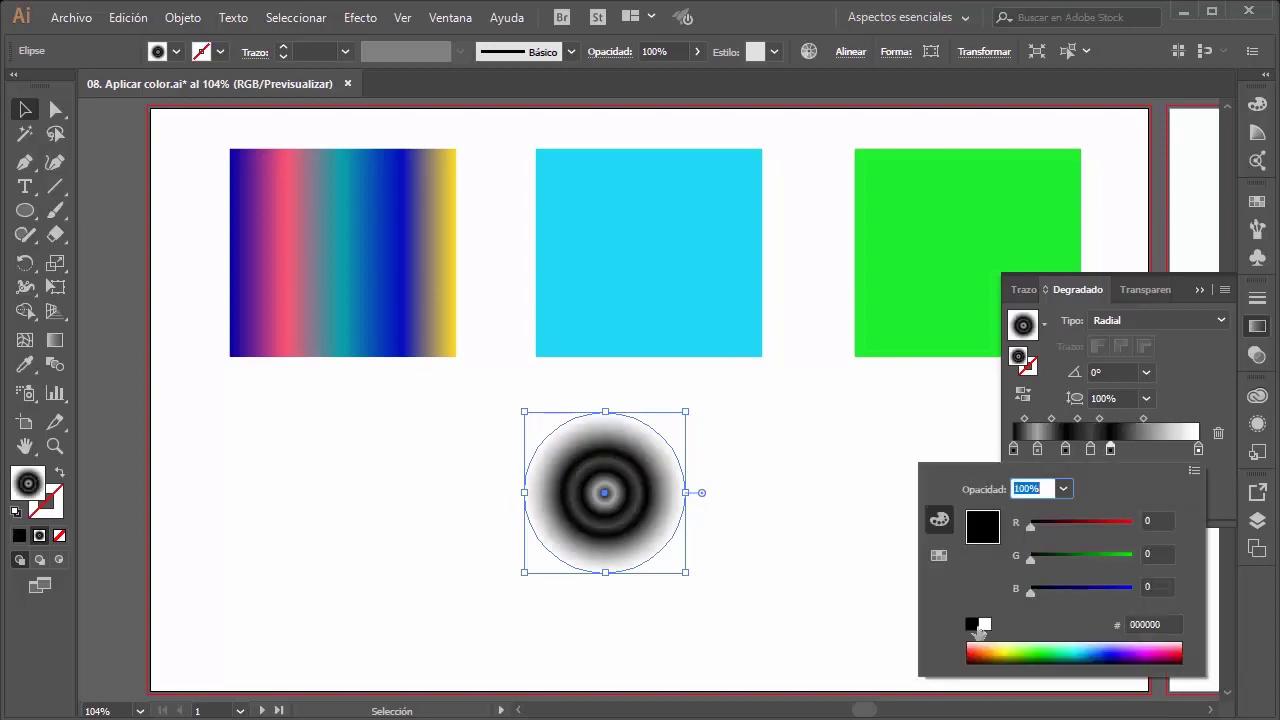
{"action": "left_click", "coordinate": [1129, 450]}
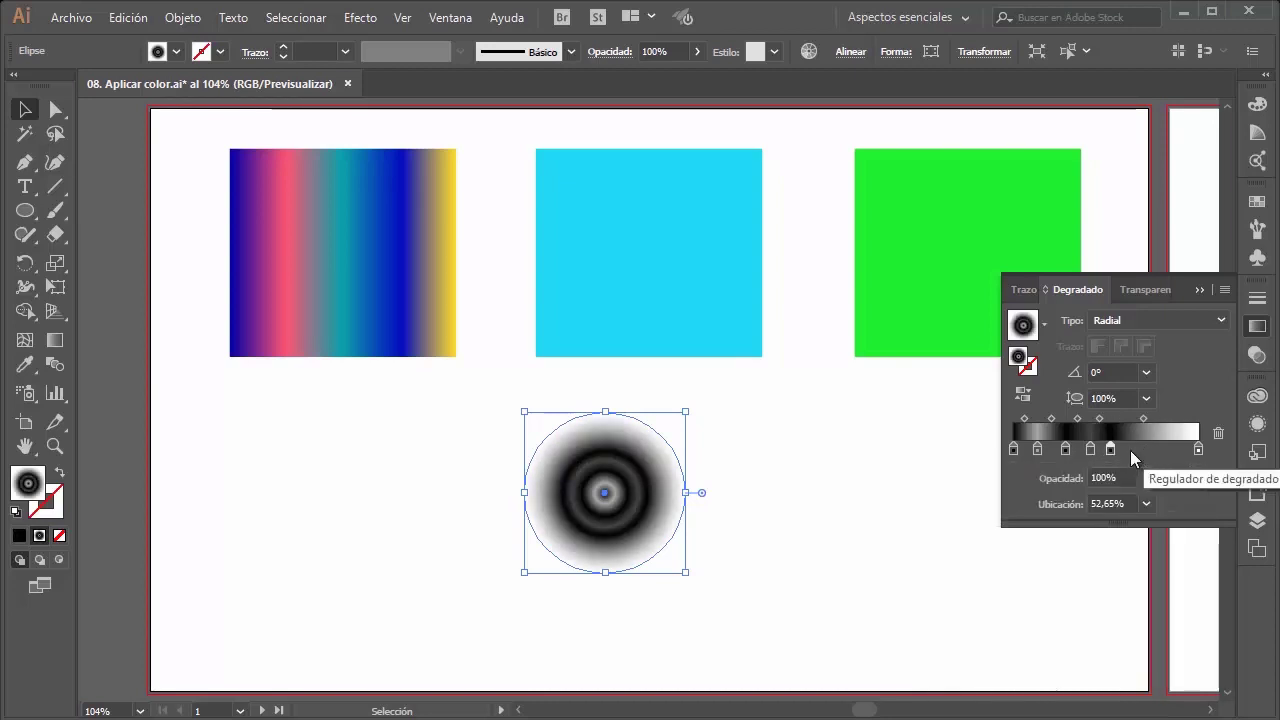
{"action": "left_click", "coordinate": [1155, 452]}
{"action": "double_click", "coordinate": [1153, 450]}
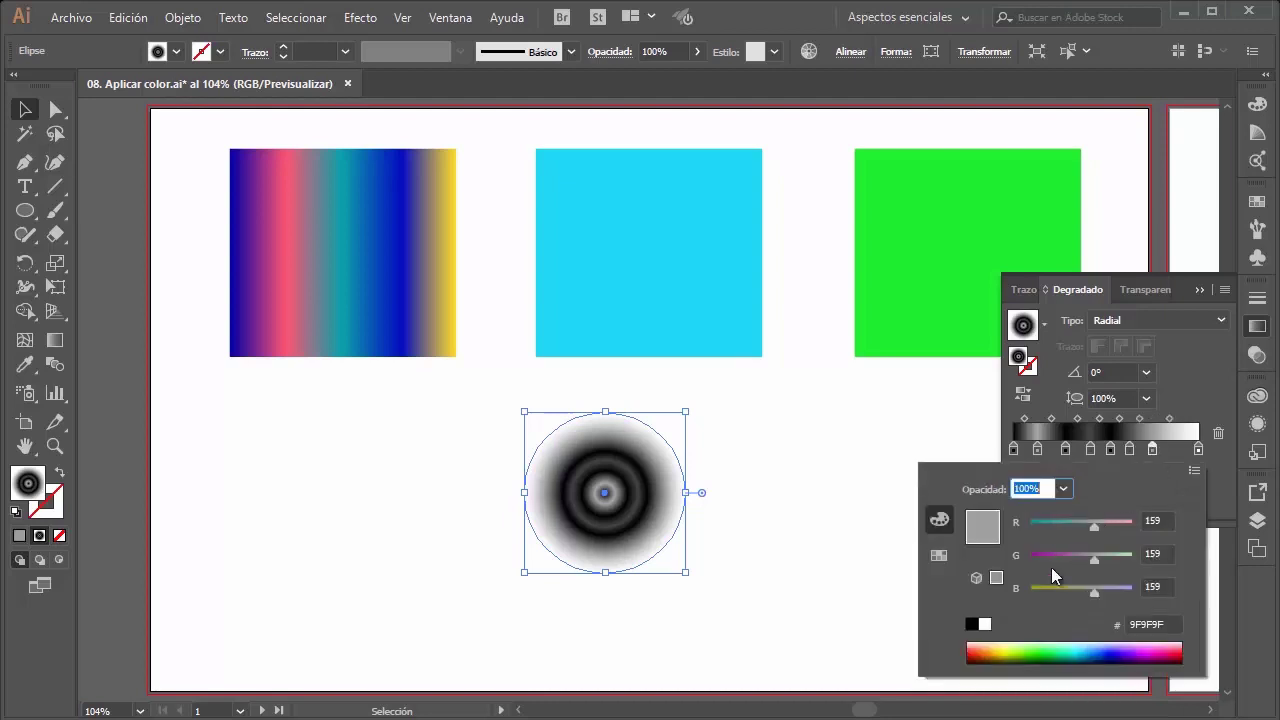
{"action": "left_click", "coordinate": [972, 625]}
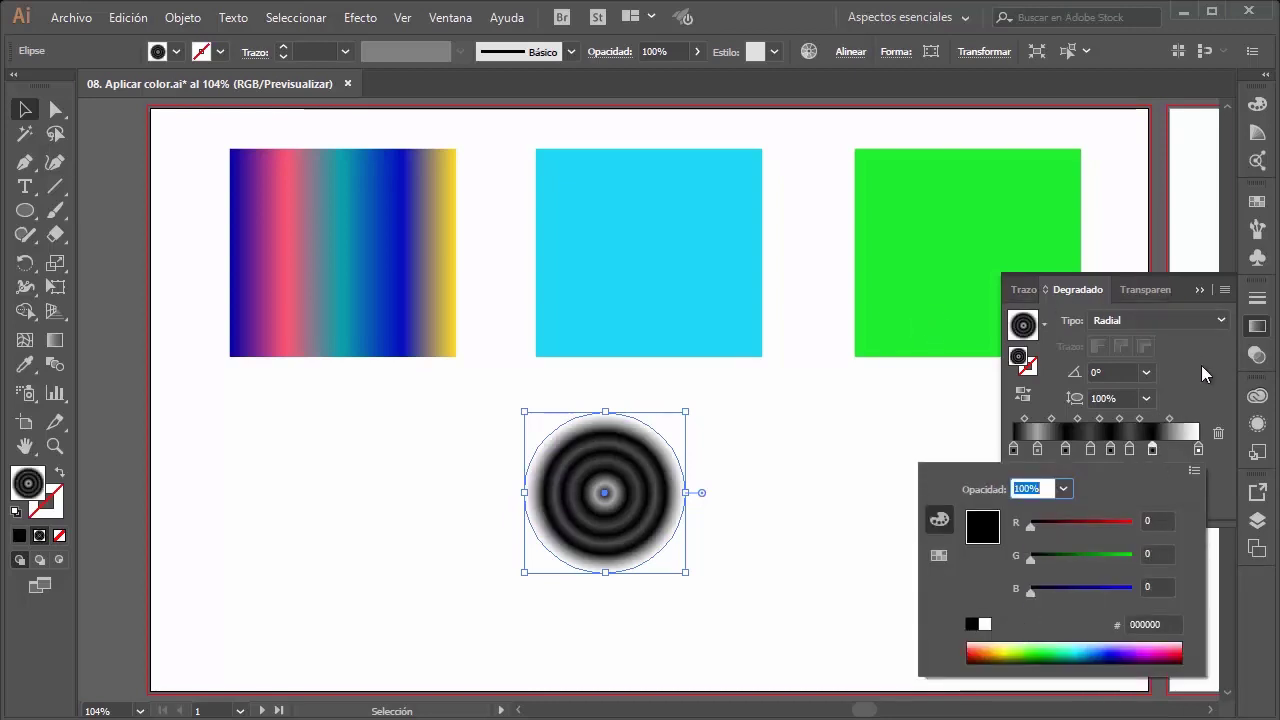
{"action": "left_click", "coordinate": [1183, 407]}
{"action": "mouse_move", "coordinate": [1153, 450]}
{"action": "left_mouse_down"}
{"action": "mouse_move", "coordinate": [1177, 450]}
{"action": "mouse_move", "coordinate": [1061, 450]}
{"action": "left_mouse_up"}
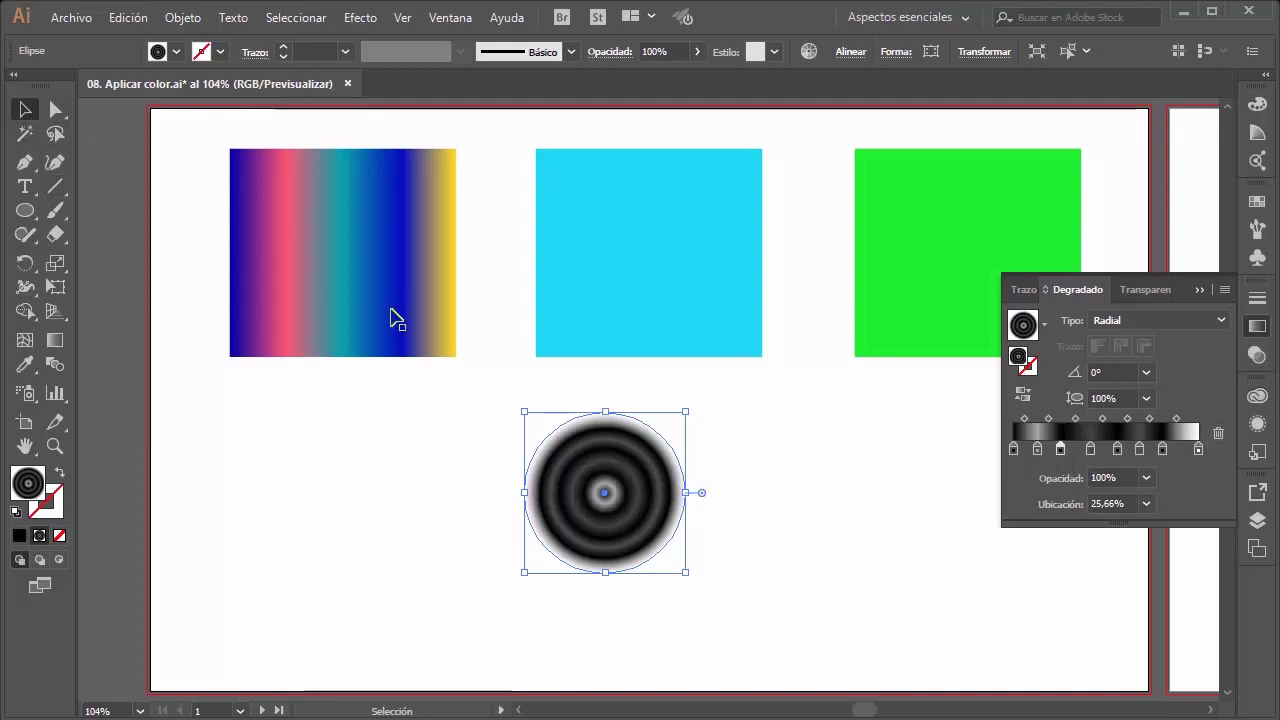
{"action": "left_click", "coordinate": [480, 410]}
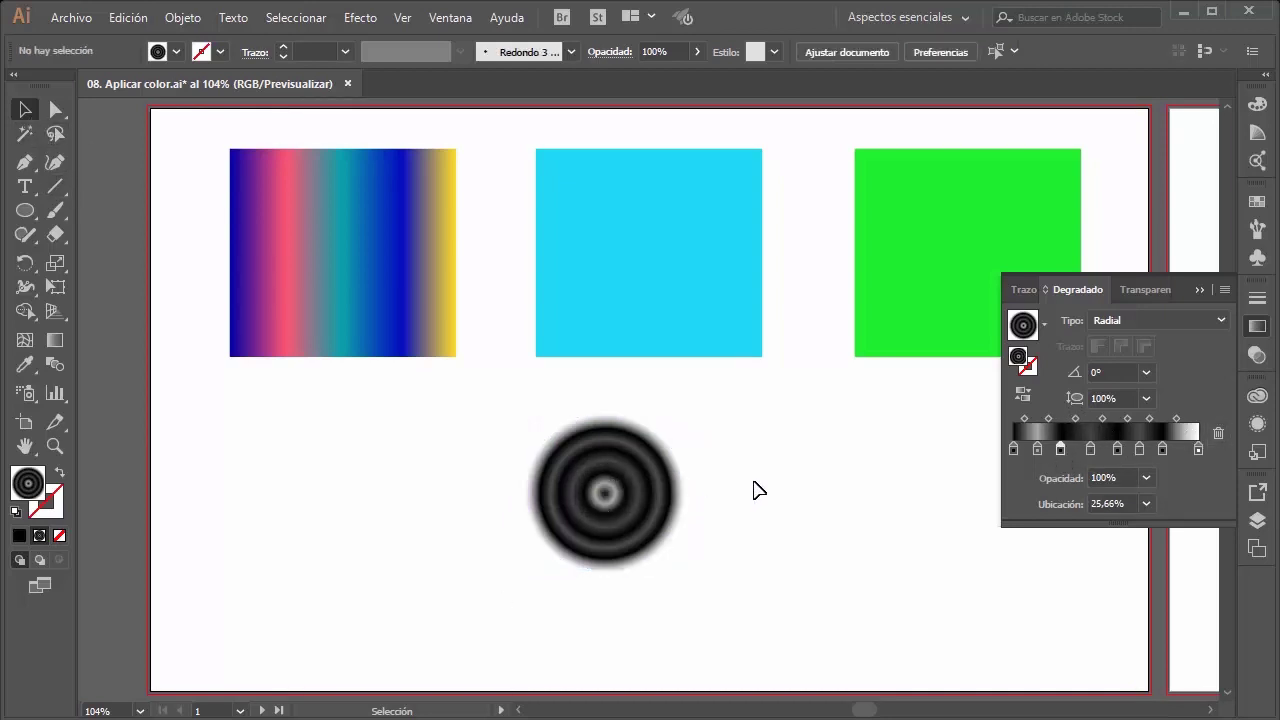
Step: Delete the square's extra dark blue, yellow and pink stops and drag teal to the end
{"action": "left_click", "coordinate": [354, 266]}
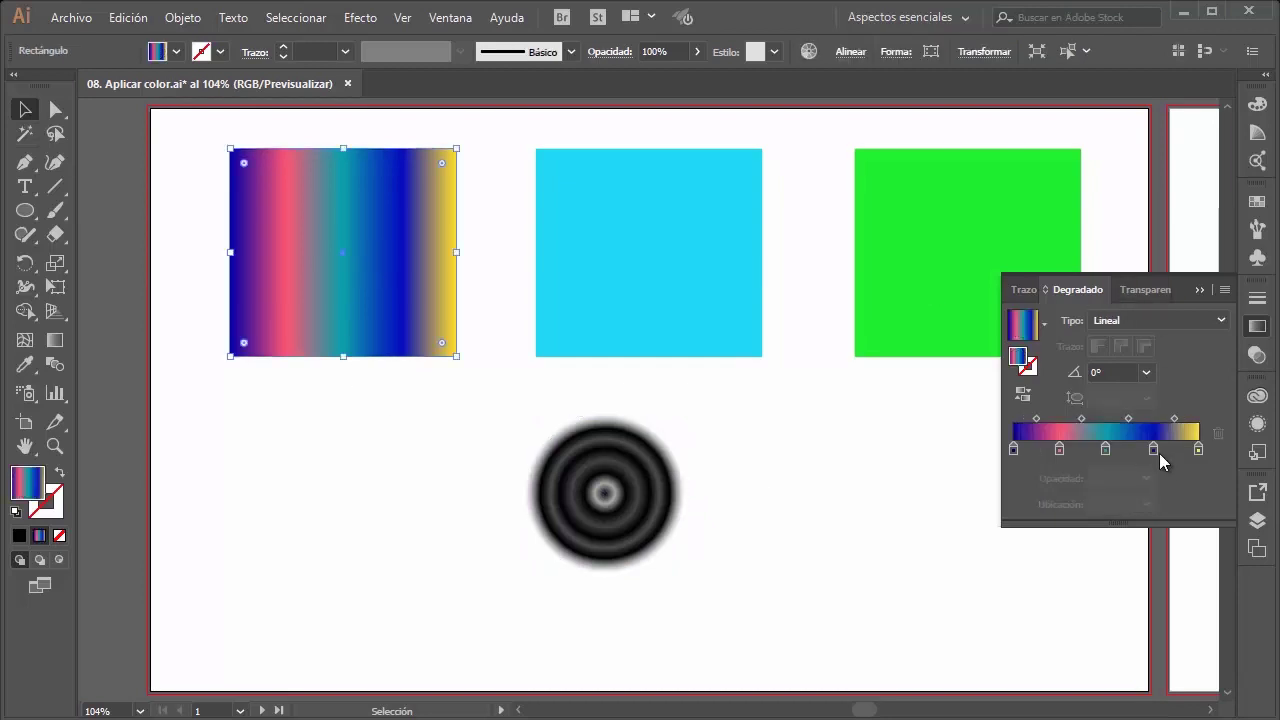
{"action": "left_click", "coordinate": [1157, 452]}
{"action": "left_click", "coordinate": [1218, 433]}
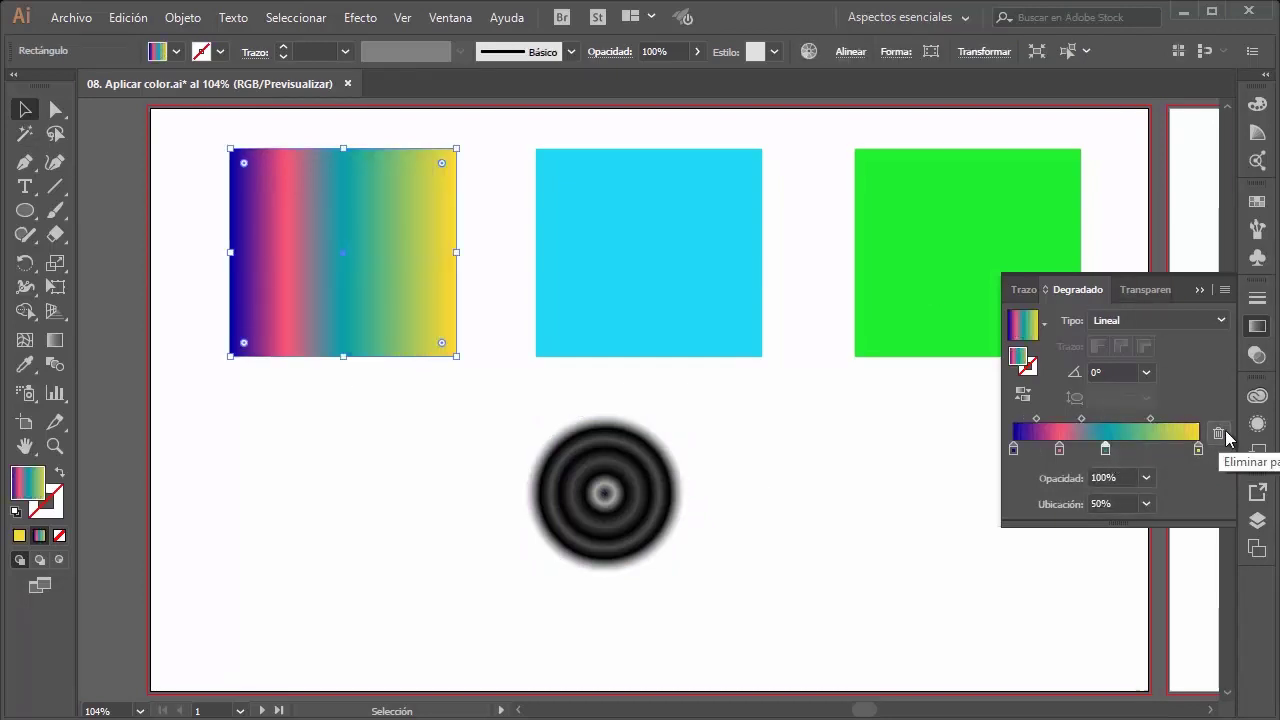
{"action": "left_click_drag", "start_coordinate": [1198, 449], "coordinate": [1198, 495]}
{"action": "left_click_drag", "start_coordinate": [1105, 449], "coordinate": [1198, 449]}
{"action": "left_click", "coordinate": [1059, 449]}
{"action": "left_click", "coordinate": [1218, 433]}
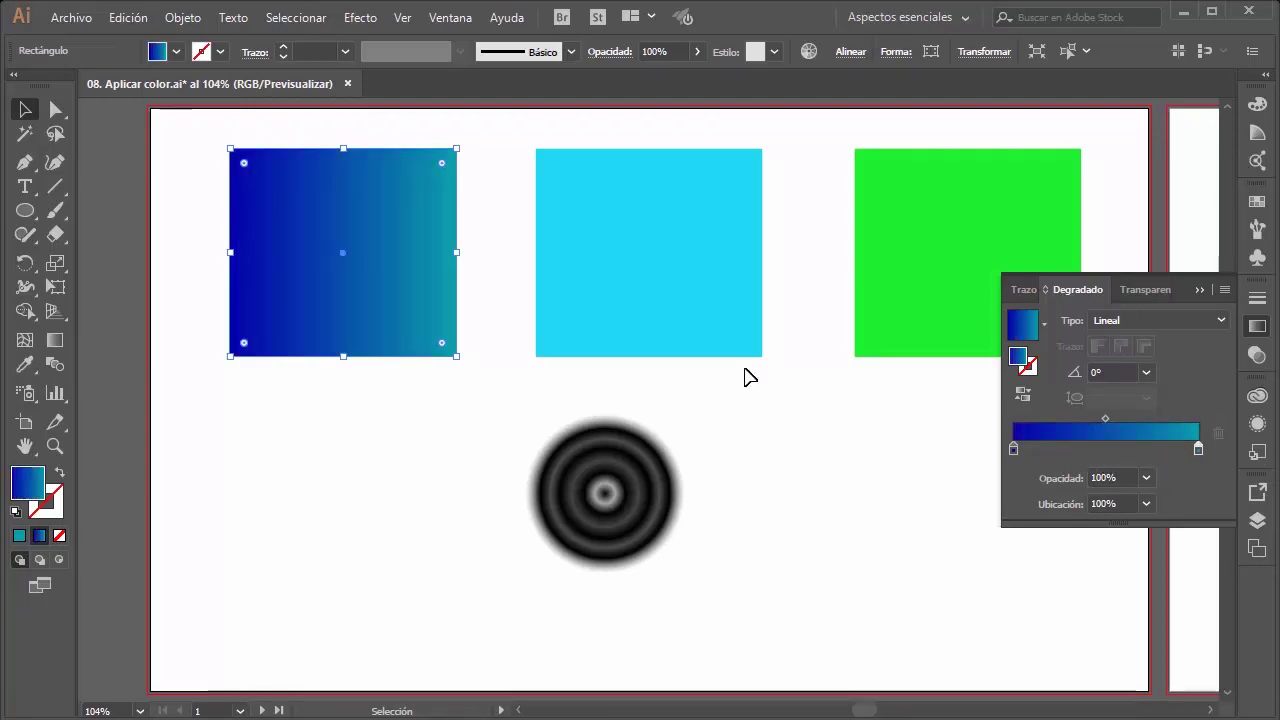
{"action": "left_click", "coordinate": [476, 437]}
{"action": "left_click", "coordinate": [410, 251]}
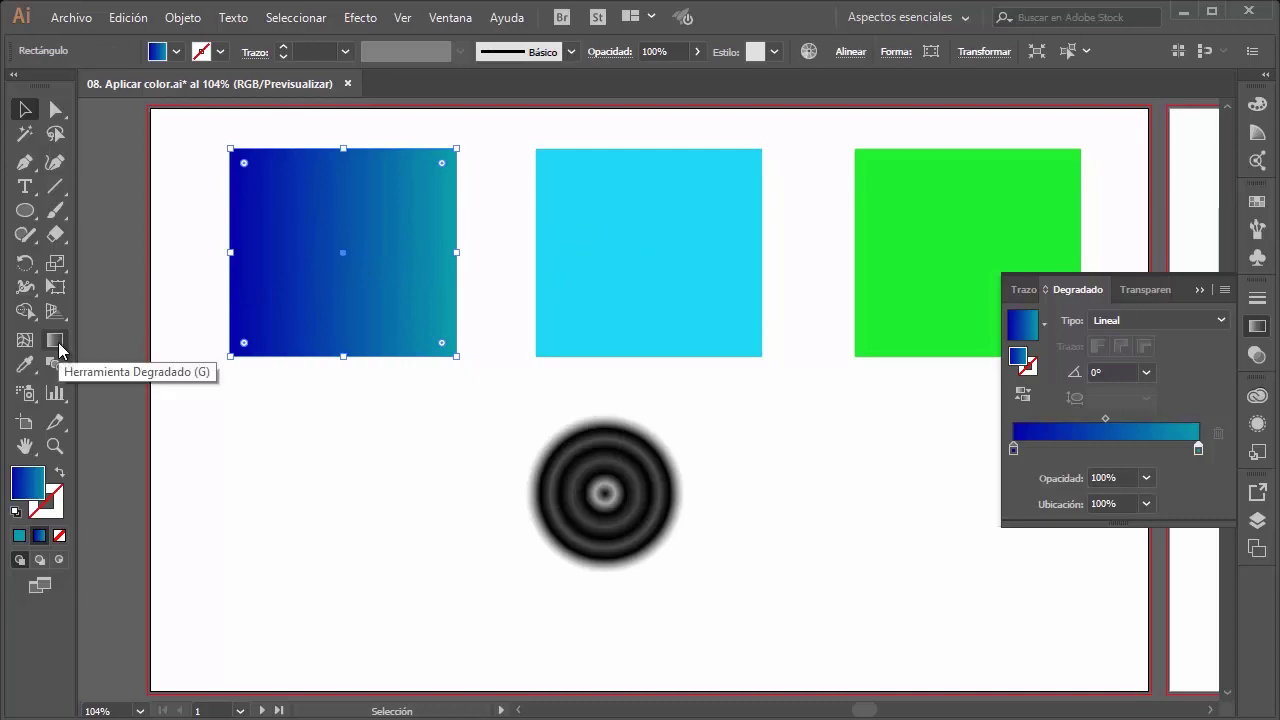
Step: Drag the Gradient tool across the square from lower-left to upper-right at 38.9°
{"action": "left_click", "coordinate": [57, 345]}
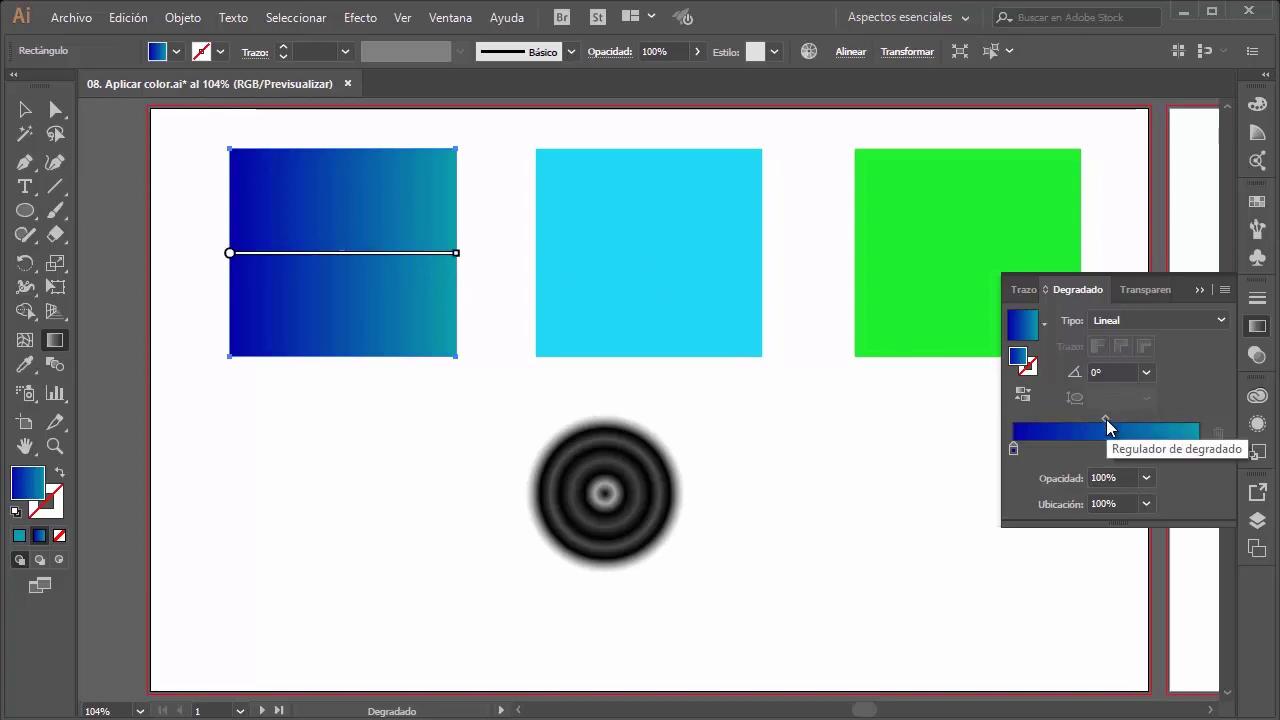
{"action": "mouse_move", "coordinate": [343, 253]}
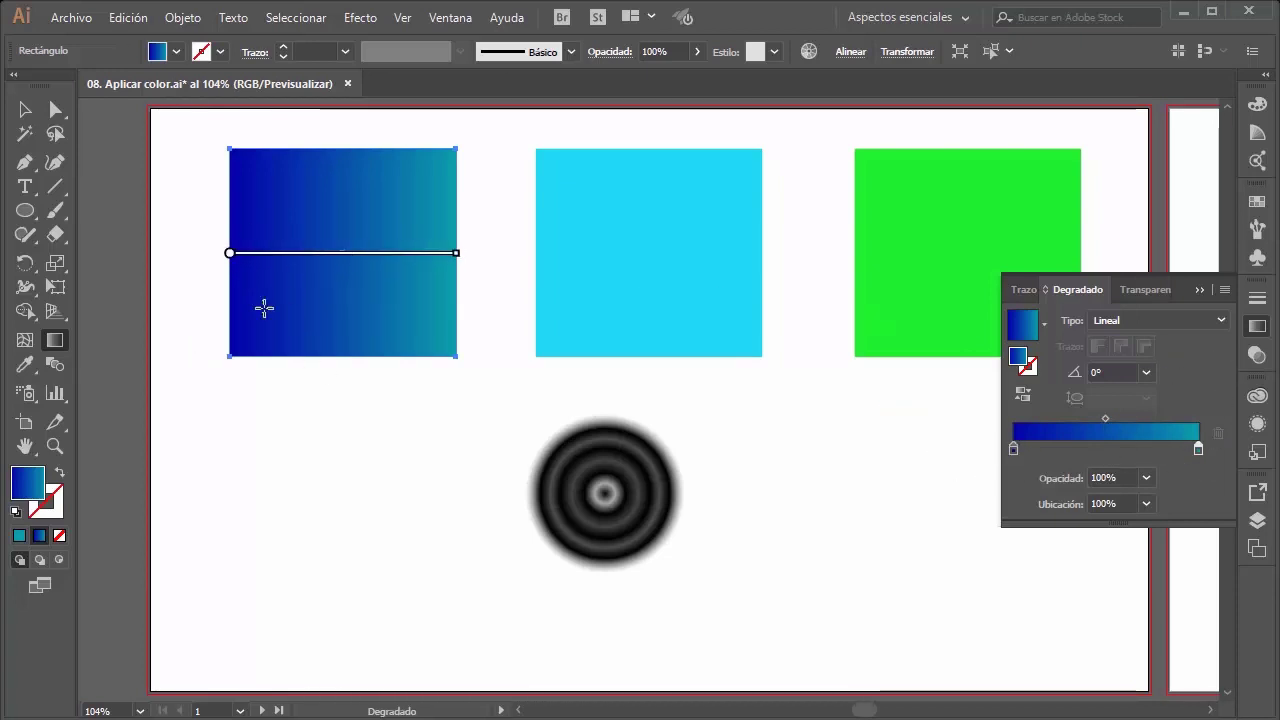
{"action": "mouse_move", "coordinate": [230, 253]}
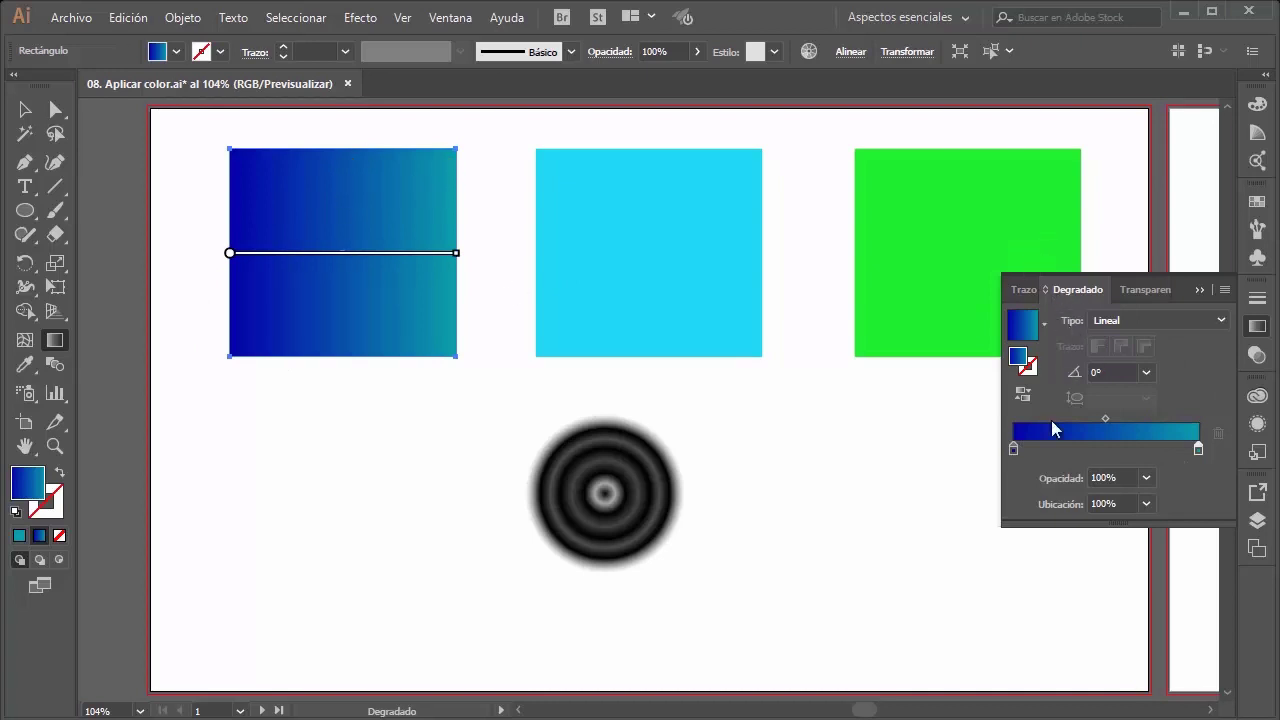
{"action": "mouse_move", "coordinate": [230, 258]}
{"action": "left_mouse_down"}
{"action": "mouse_move", "coordinate": [232, 358]}
{"action": "mouse_move", "coordinate": [232, 254]}
{"action": "left_mouse_up"}
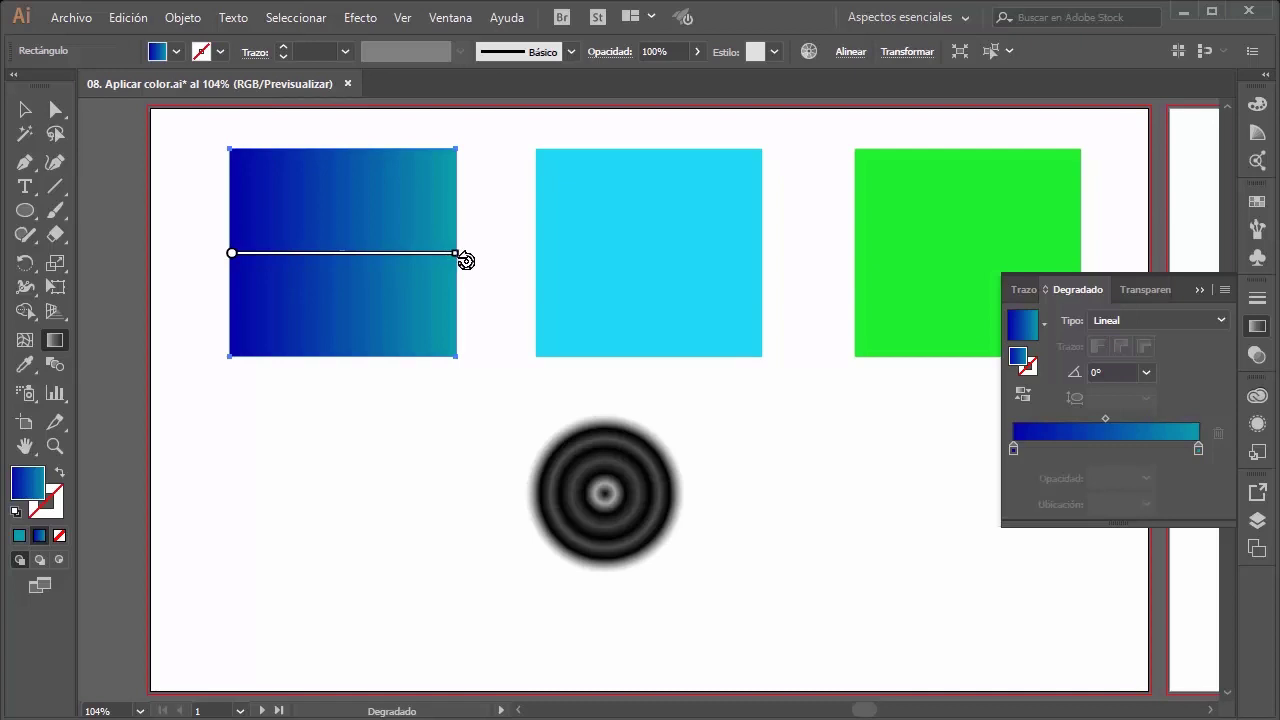
{"action": "left_click_drag", "start_coordinate": [470, 260], "coordinate": [458, 152]}
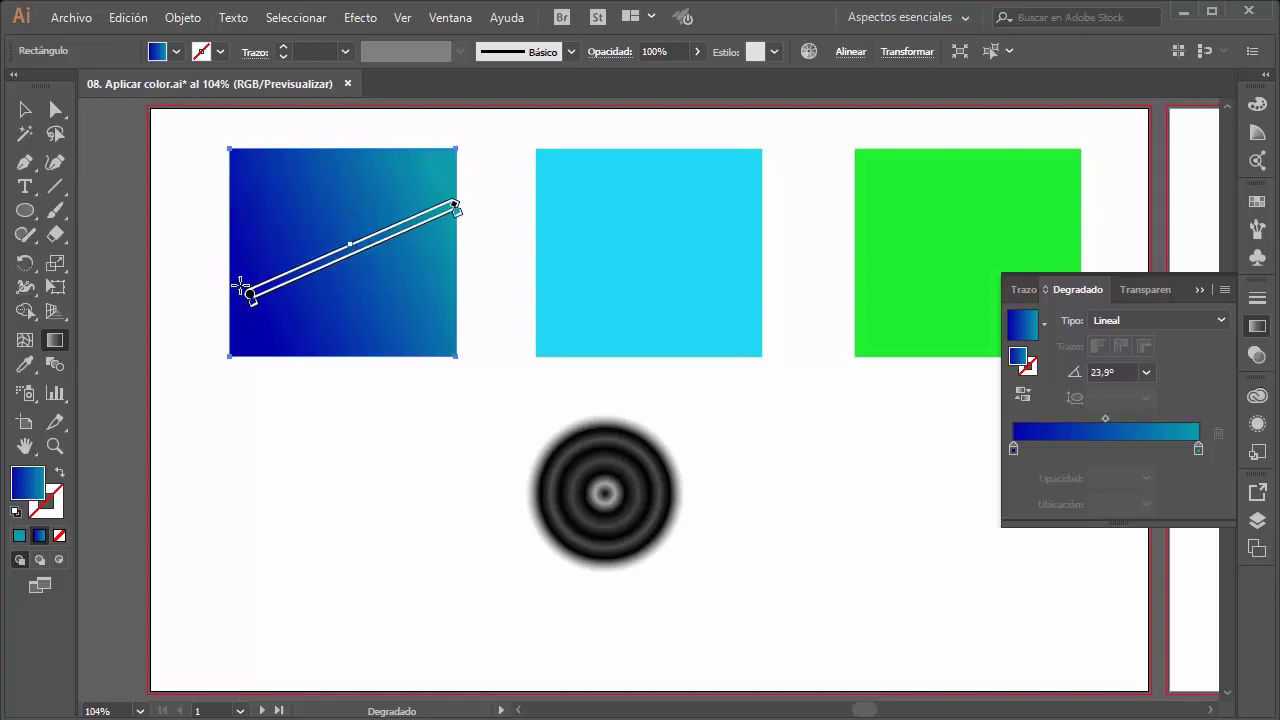
{"action": "mouse_move", "coordinate": [250, 293]}
{"action": "left_mouse_down"}
{"action": "mouse_move", "coordinate": [230, 360]}
{"action": "mouse_move", "coordinate": [212, 316]}
{"action": "left_mouse_up"}
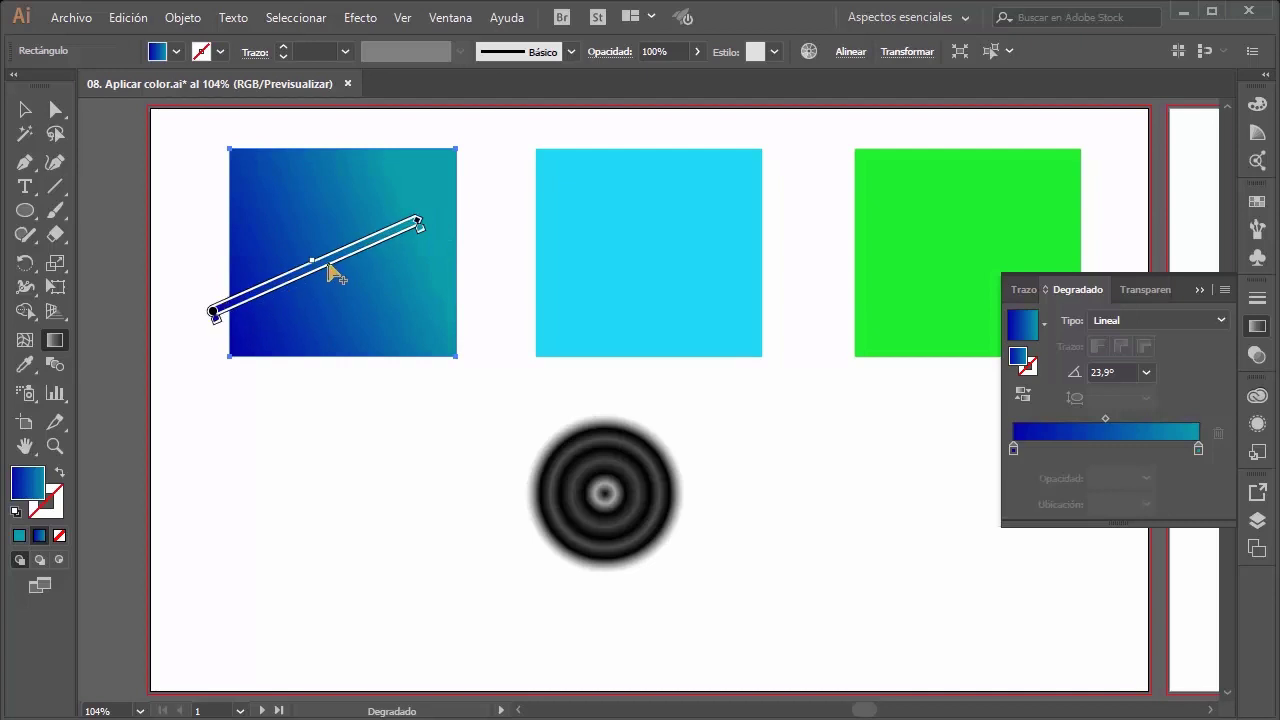
{"action": "left_click_drag", "start_coordinate": [349, 280], "coordinate": [409, 246]}
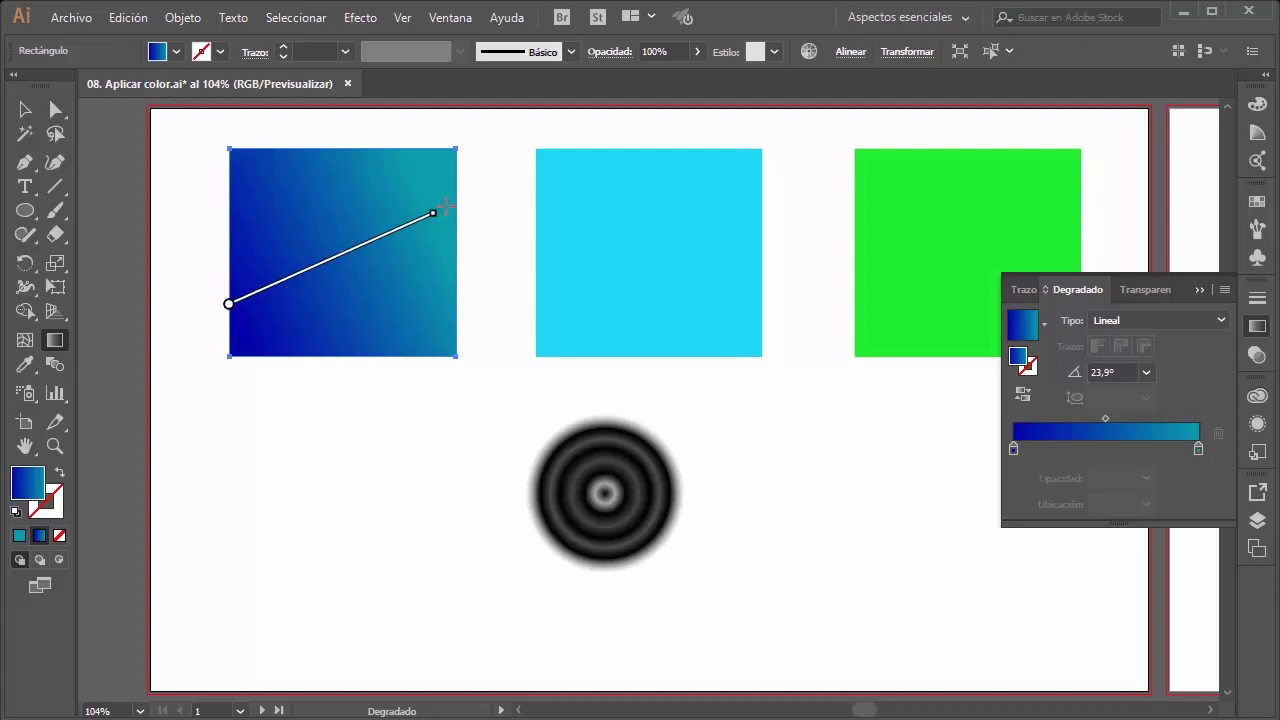
{"action": "left_click_drag", "start_coordinate": [249, 329], "coordinate": [423, 189]}
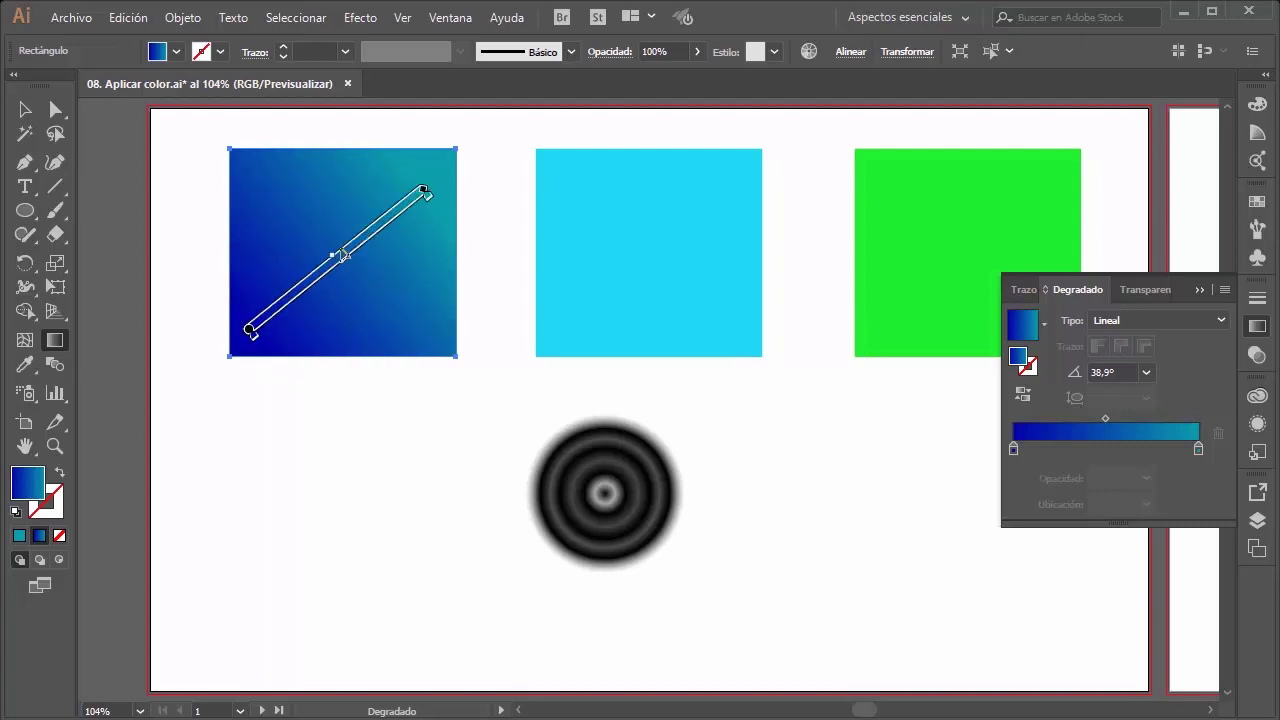
{"action": "left_click_drag", "start_coordinate": [335, 262], "coordinate": [395, 212]}
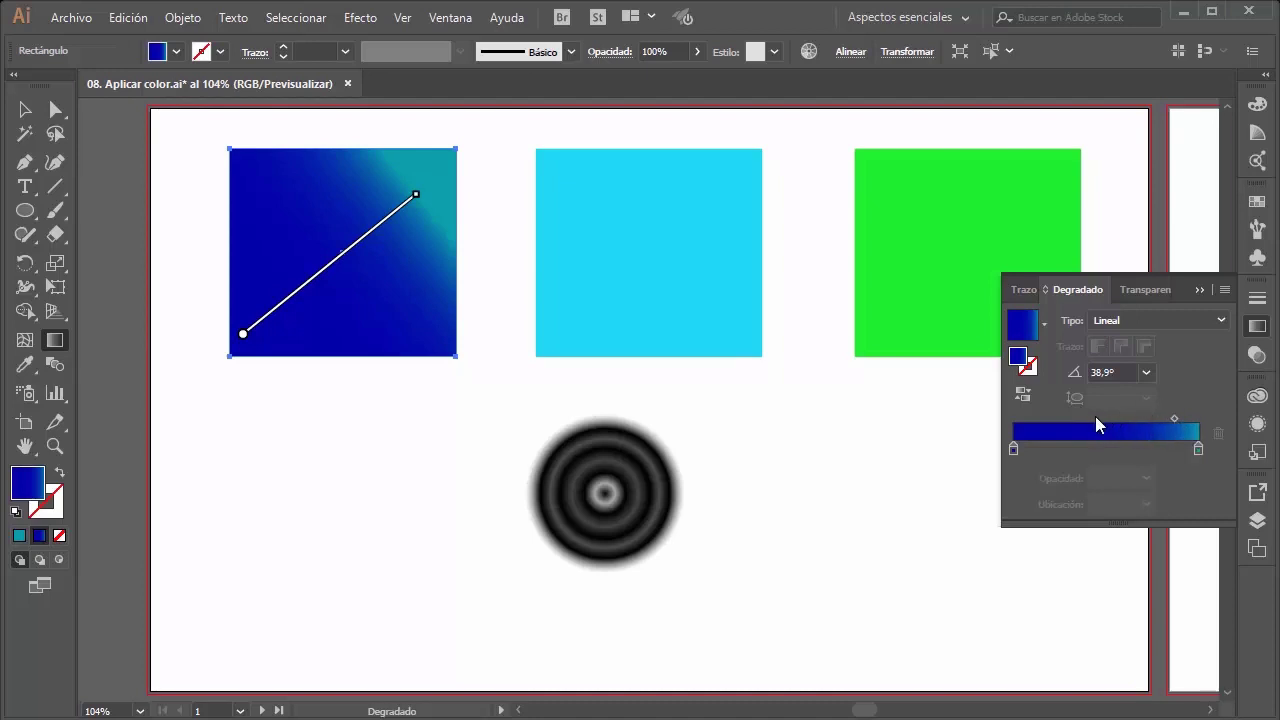
Step: Add a yellow stop to the first square's gradient between dark blue and teal, and adjust its position and midpoint
{"action": "left_click", "coordinate": [1065, 450]}
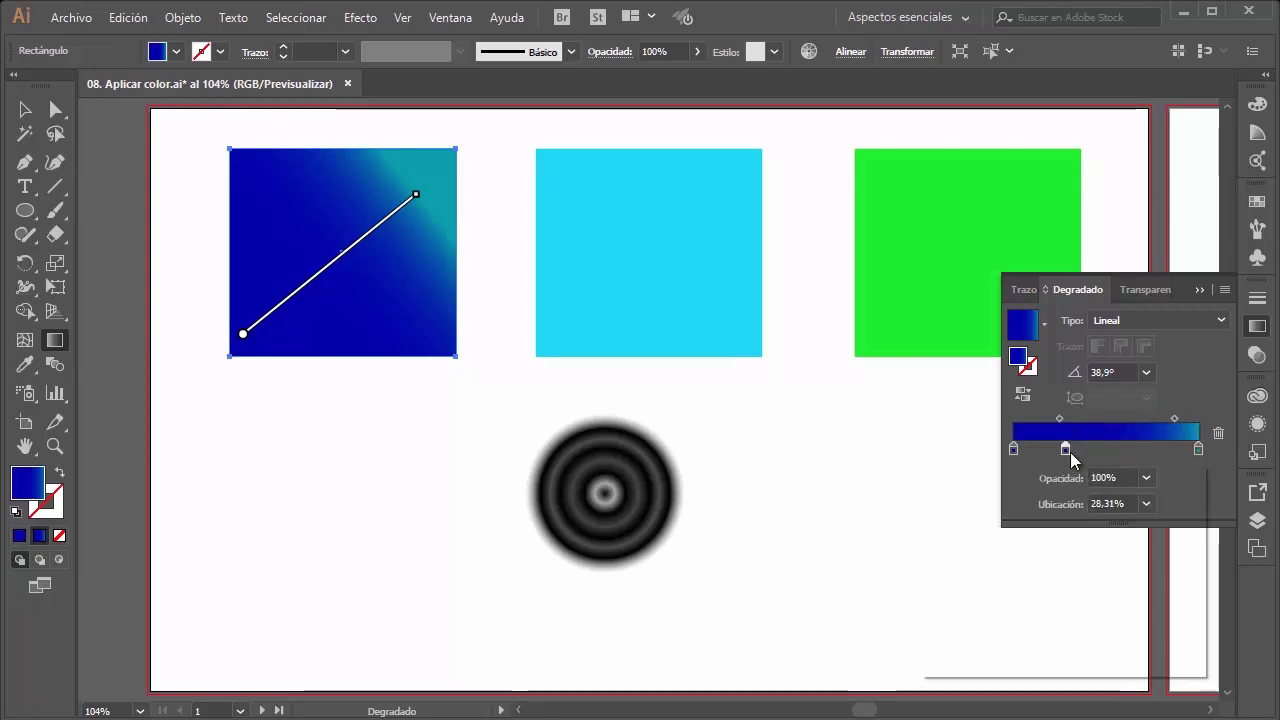
{"action": "double_click", "coordinate": [1066, 450]}
{"action": "left_click", "coordinate": [1006, 646]}
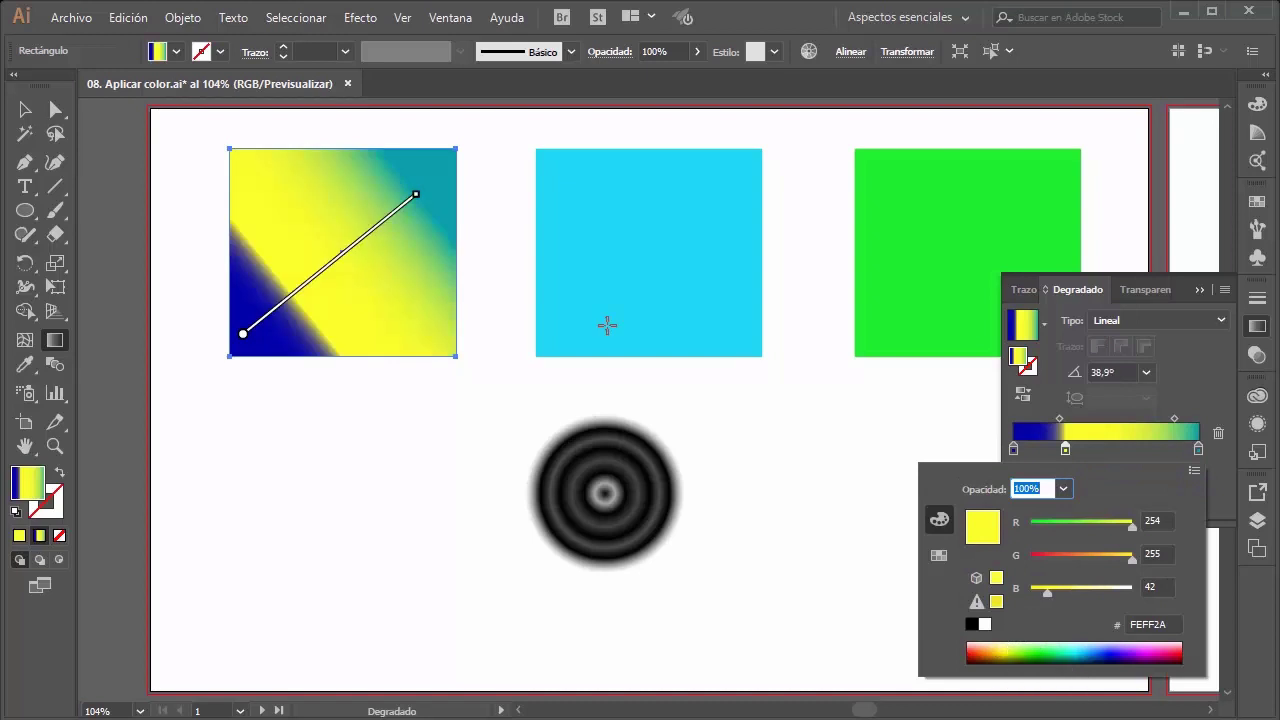
{"action": "left_click", "coordinate": [355, 248]}
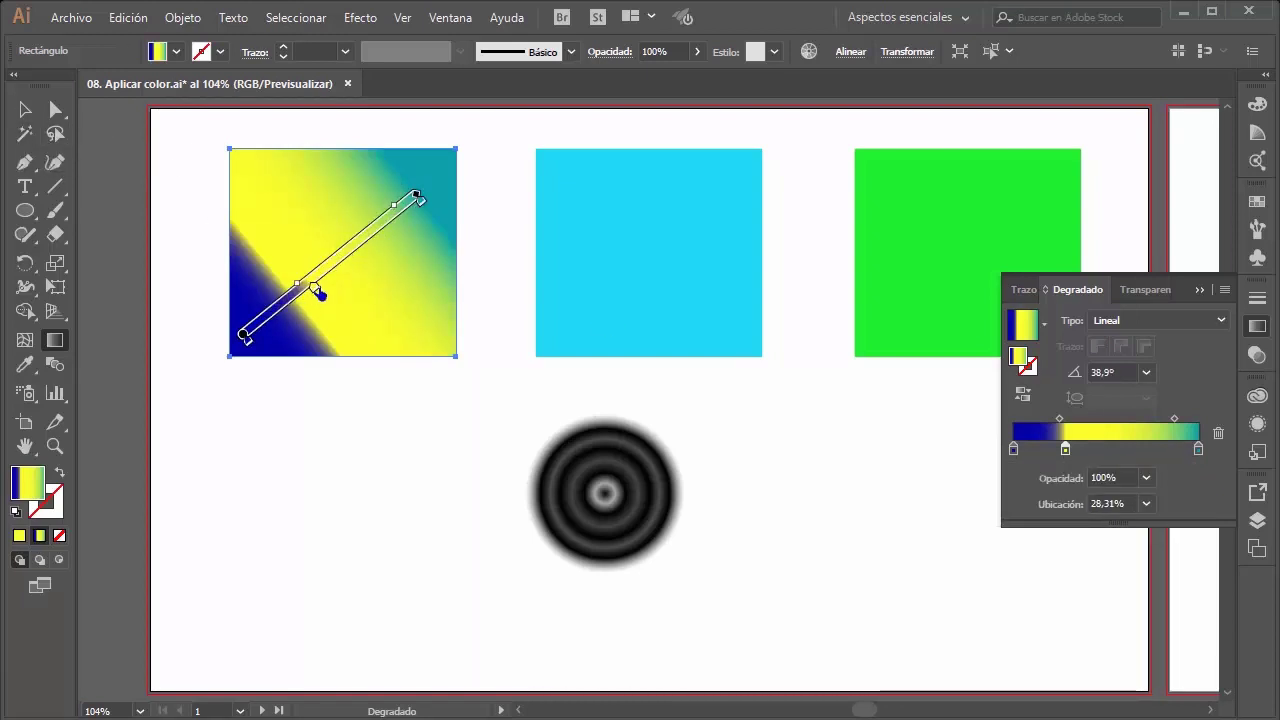
{"action": "left_click_drag", "start_coordinate": [298, 305], "coordinate": [335, 285]}
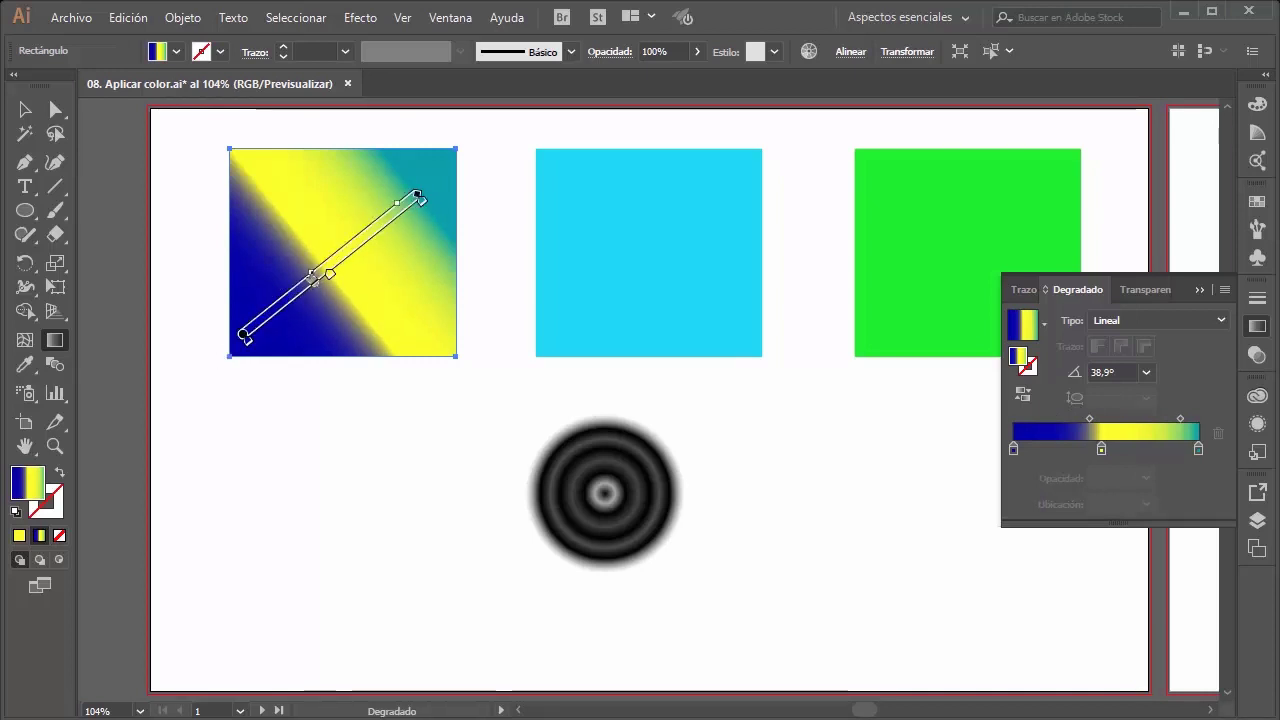
{"action": "left_click_drag", "start_coordinate": [312, 278], "coordinate": [291, 300]}
{"action": "left_click", "coordinate": [27, 110]}
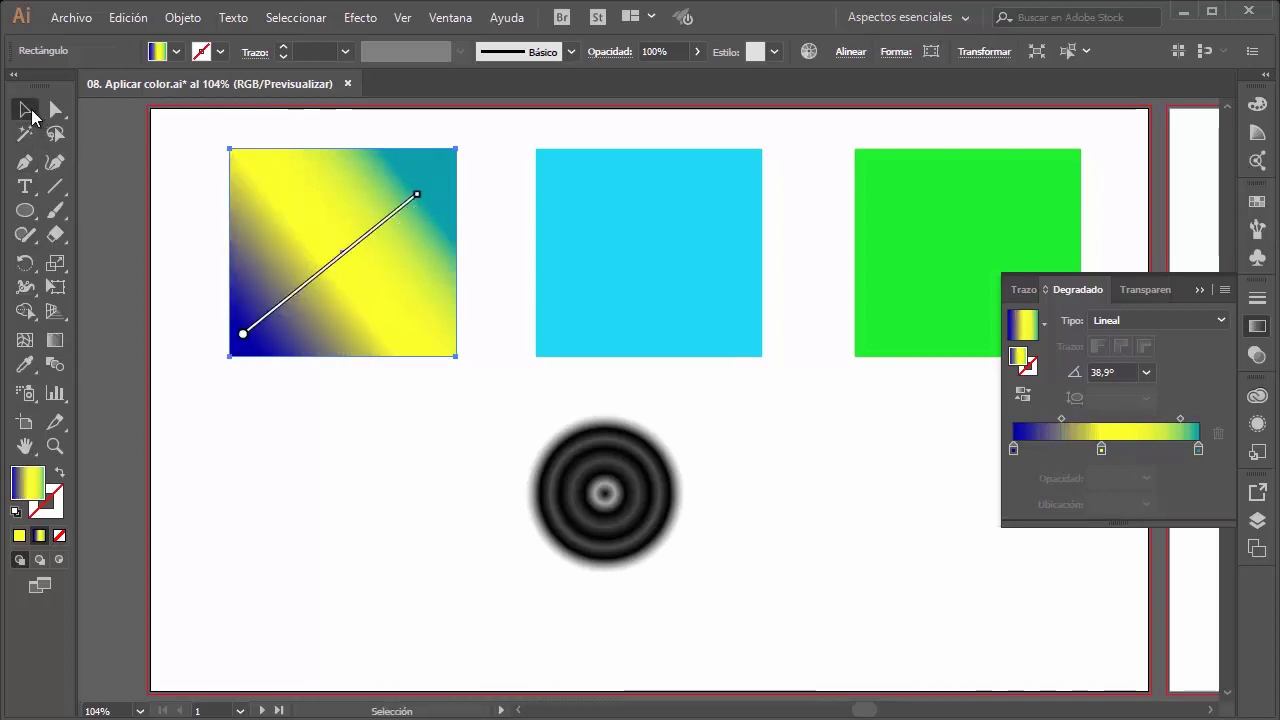
{"action": "left_click", "coordinate": [356, 358]}
Step: Collapse the Gradient panel and try the Monocromáticos and Tríada harmony rules in Adobe Color
{"action": "left_click", "coordinate": [1217, 291]}
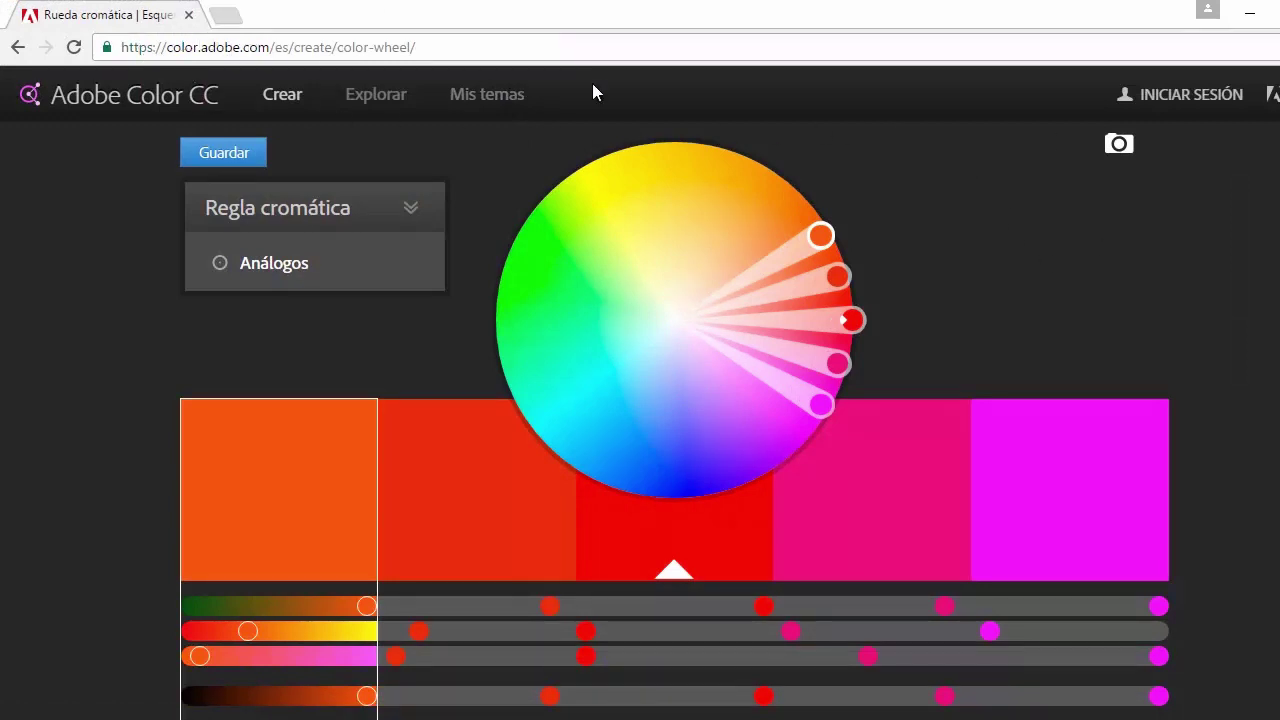
{"action": "left_click", "coordinate": [370, 244]}
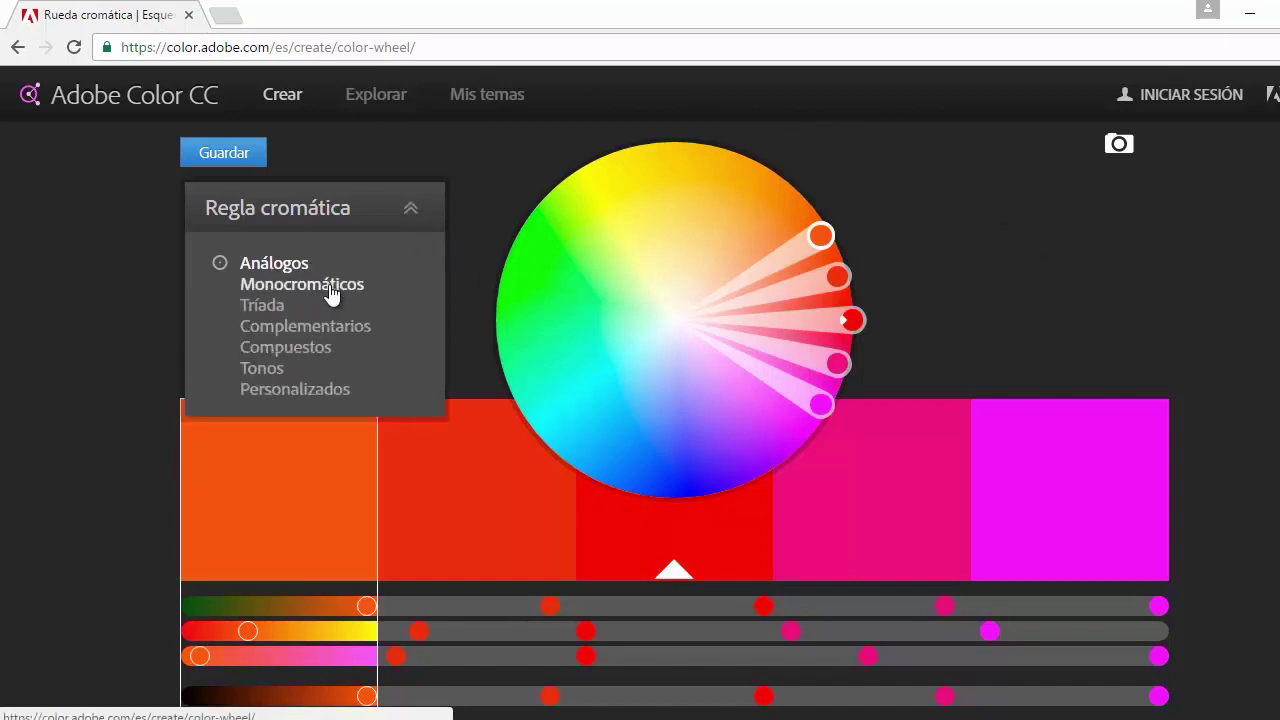
{"action": "left_click", "coordinate": [300, 285]}
{"action": "left_click", "coordinate": [400, 275]}
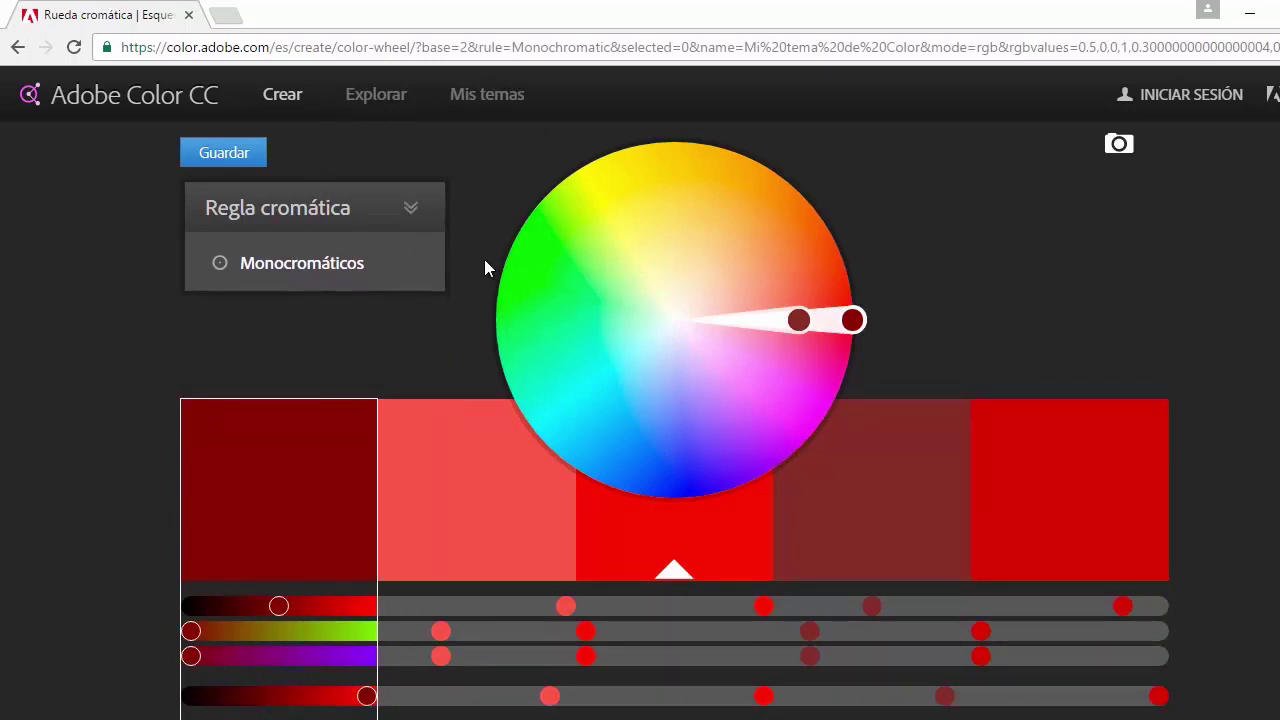
{"action": "left_click", "coordinate": [265, 306]}
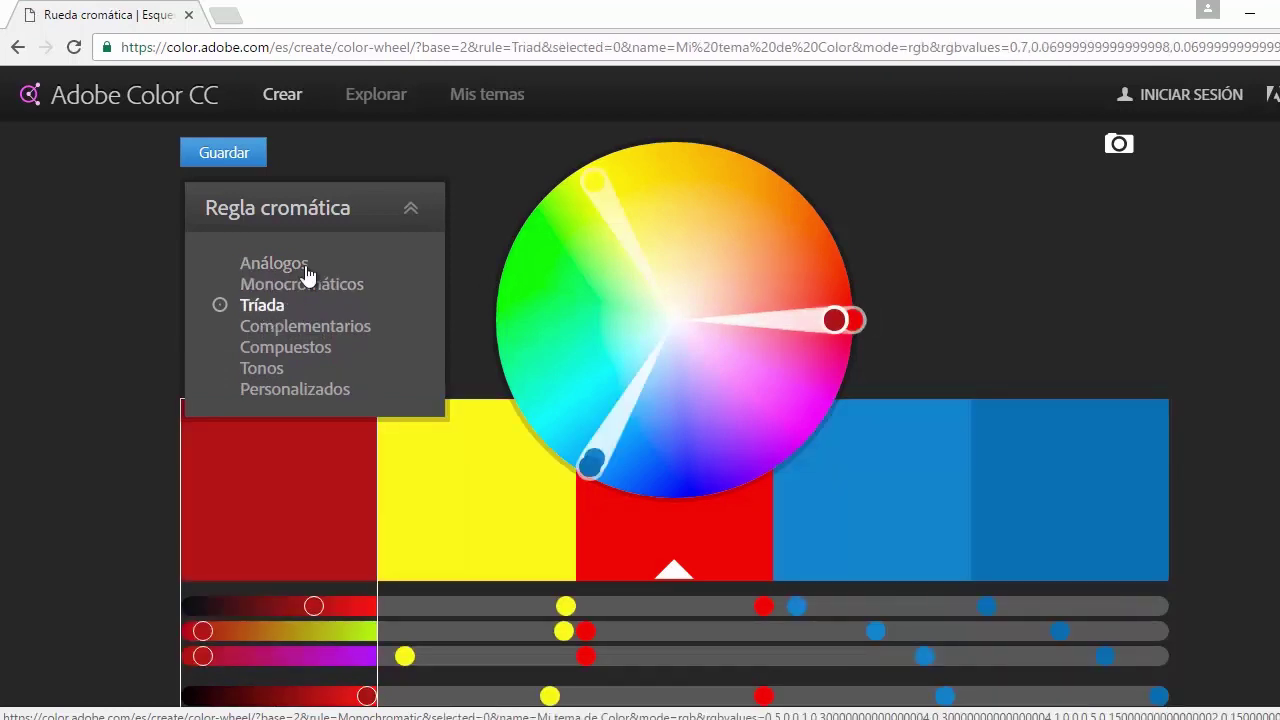
Step: Try Complementarios, then settle on Compuestos with teal, grey, mint 6EFFB6, pink and magenta
{"action": "left_click", "coordinate": [284, 328]}
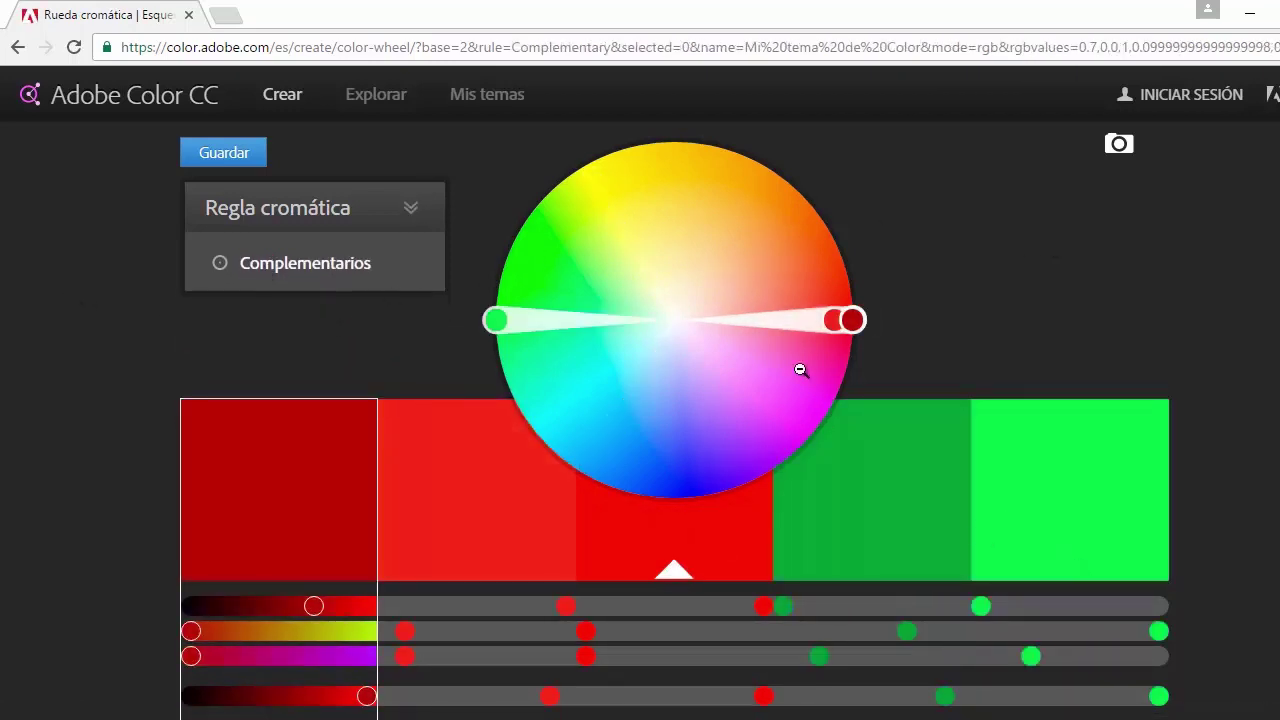
{"action": "mouse_move", "coordinate": [834, 320]}
{"action": "left_mouse_down"}
{"action": "mouse_move", "coordinate": [801, 378]}
{"action": "mouse_move", "coordinate": [785, 355]}
{"action": "left_mouse_up"}
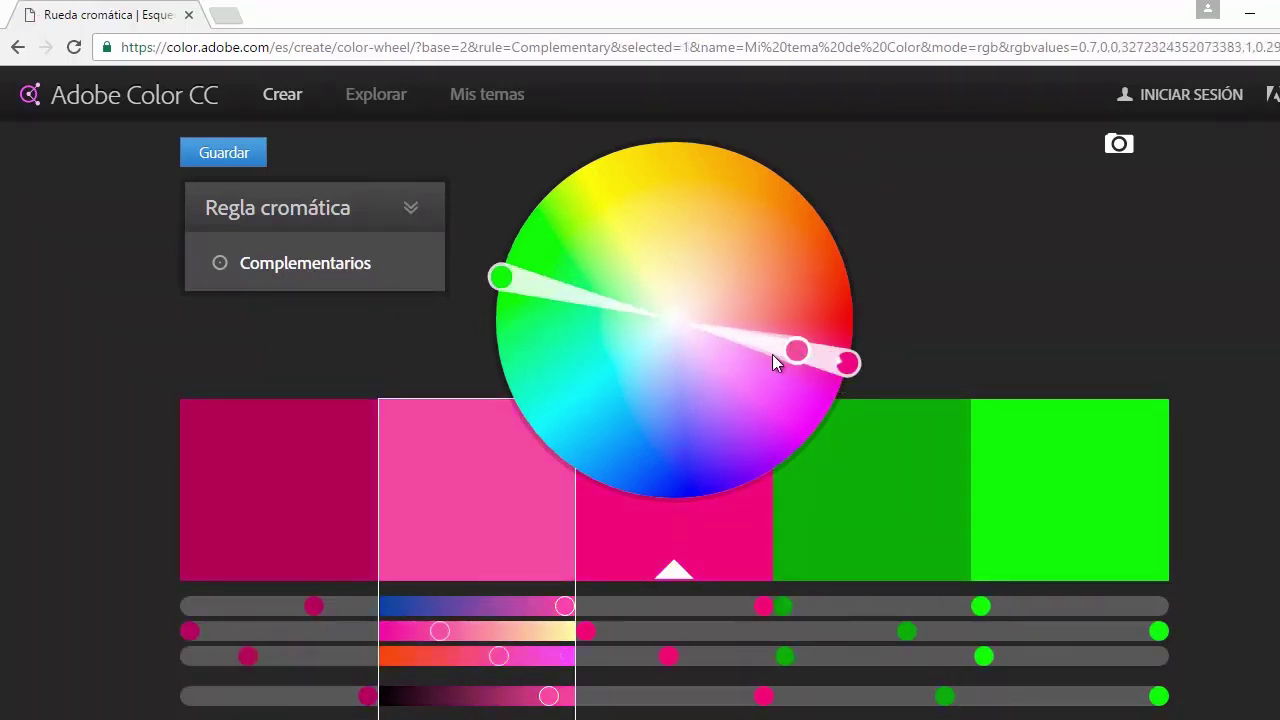
{"action": "left_click", "coordinate": [300, 207]}
{"action": "left_click", "coordinate": [293, 349]}
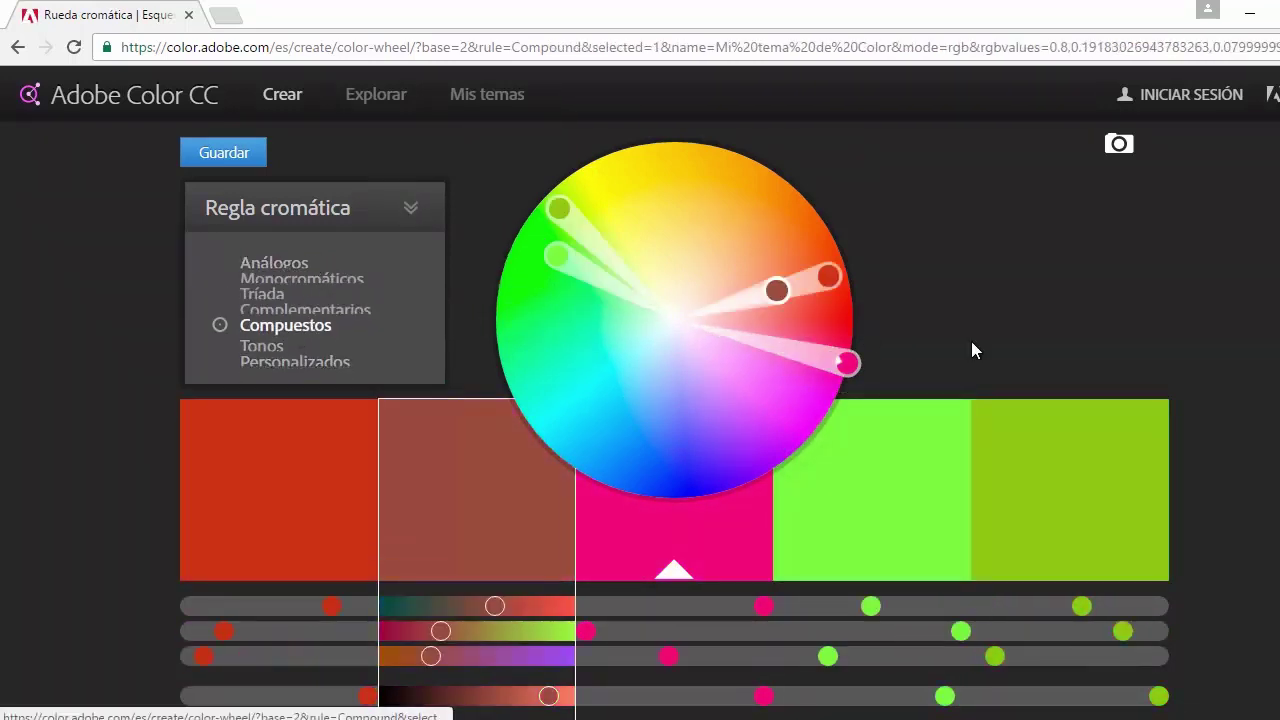
{"action": "mouse_move", "coordinate": [847, 362]}
{"action": "left_mouse_down"}
{"action": "mouse_move", "coordinate": [651, 376]}
{"action": "mouse_move", "coordinate": [597, 371]}
{"action": "mouse_move", "coordinate": [581, 324]}
{"action": "mouse_move", "coordinate": [554, 340]}
{"action": "mouse_move", "coordinate": [569, 347]}
{"action": "left_mouse_up"}
Step: Drag the Adobe Color wheel handles to shift the base colour toward orange
{"action": "scroll", "coordinate": [1150, 300], "scroll_direction": "down", "scroll_amount": 3}
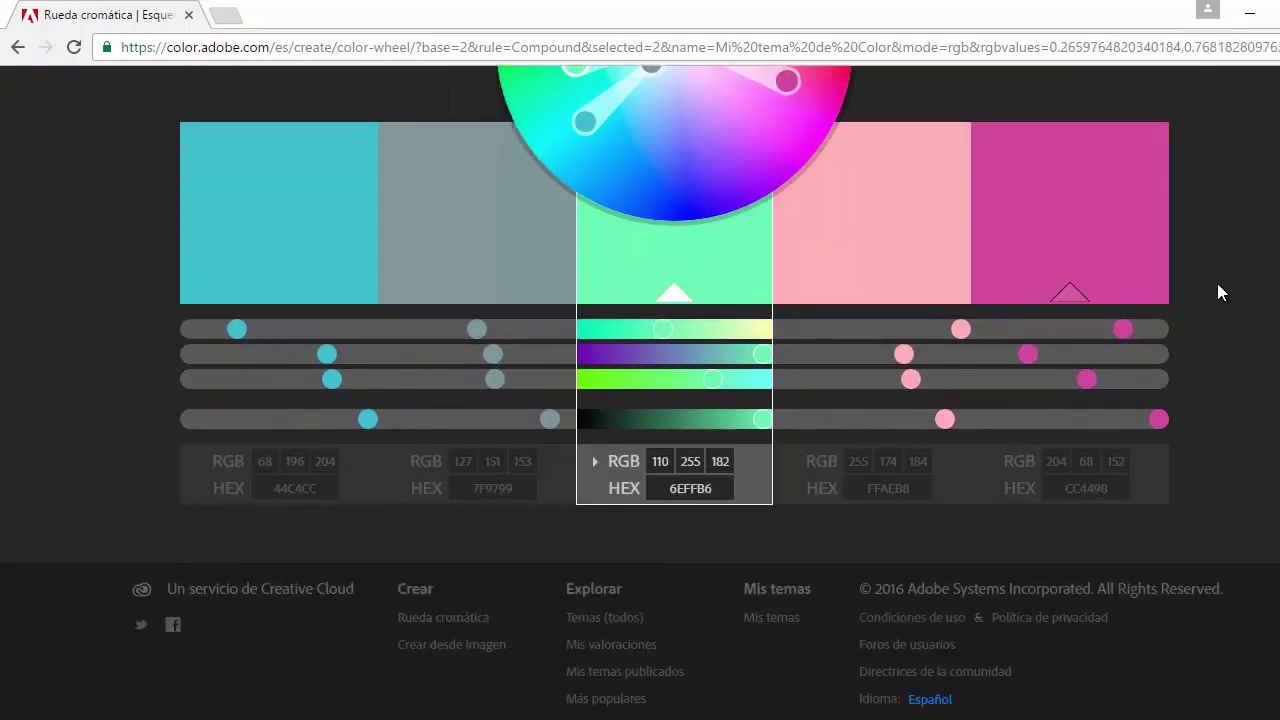
{"action": "scroll", "coordinate": [1217, 283], "scroll_direction": "up", "scroll_amount": 2}
{"action": "left_click_drag", "start_coordinate": [594, 240], "coordinate": [623, 129]}
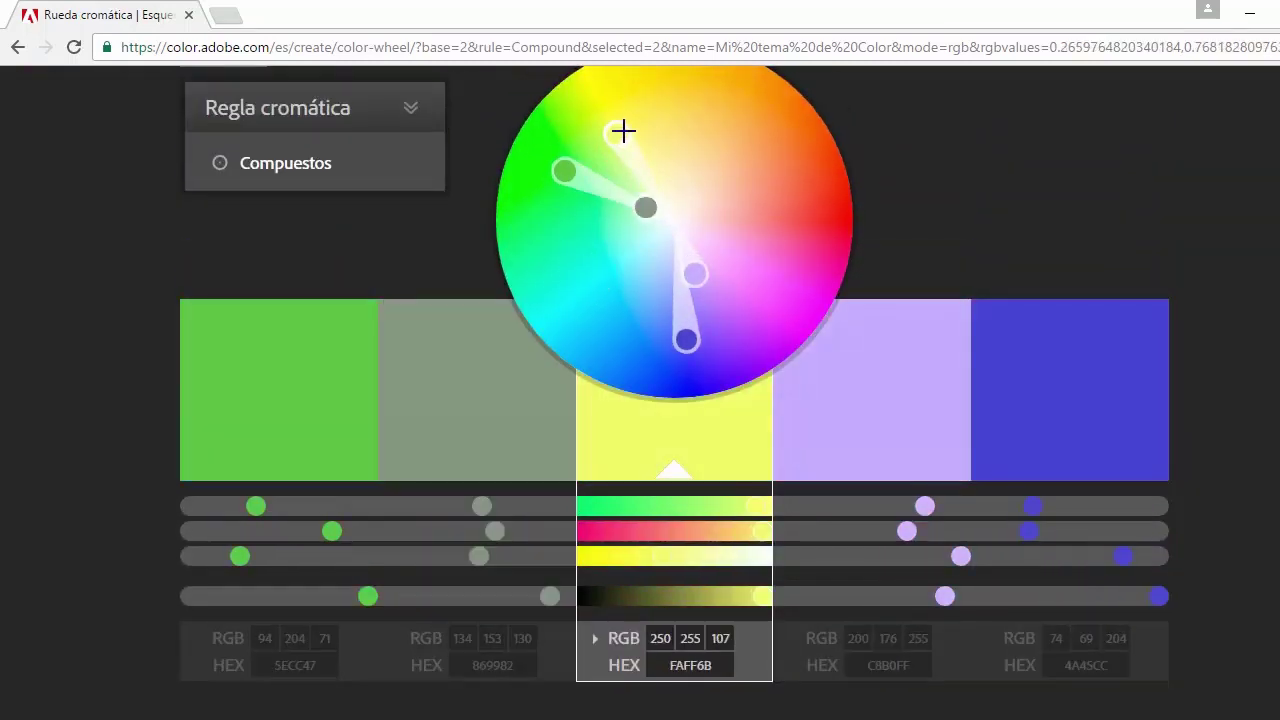
{"action": "scroll", "coordinate": [628, 193], "scroll_direction": "up", "scroll_amount": 1}
{"action": "mouse_move", "coordinate": [631, 224]}
{"action": "left_mouse_down"}
{"action": "mouse_move", "coordinate": [680, 203]}
{"action": "mouse_move", "coordinate": [723, 206]}
{"action": "mouse_move", "coordinate": [757, 246]}
{"action": "mouse_move", "coordinate": [741, 247]}
{"action": "mouse_move", "coordinate": [734, 314]}
{"action": "mouse_move", "coordinate": [794, 320]}
{"action": "mouse_move", "coordinate": [752, 307]}
{"action": "left_mouse_up"}
Step: Cycle through Tonos and Monocromáticos to a Tríada palette around pale yellow FFFB70, and save it
{"action": "left_click", "coordinate": [303, 272]}
{"action": "left_click", "coordinate": [303, 368]}
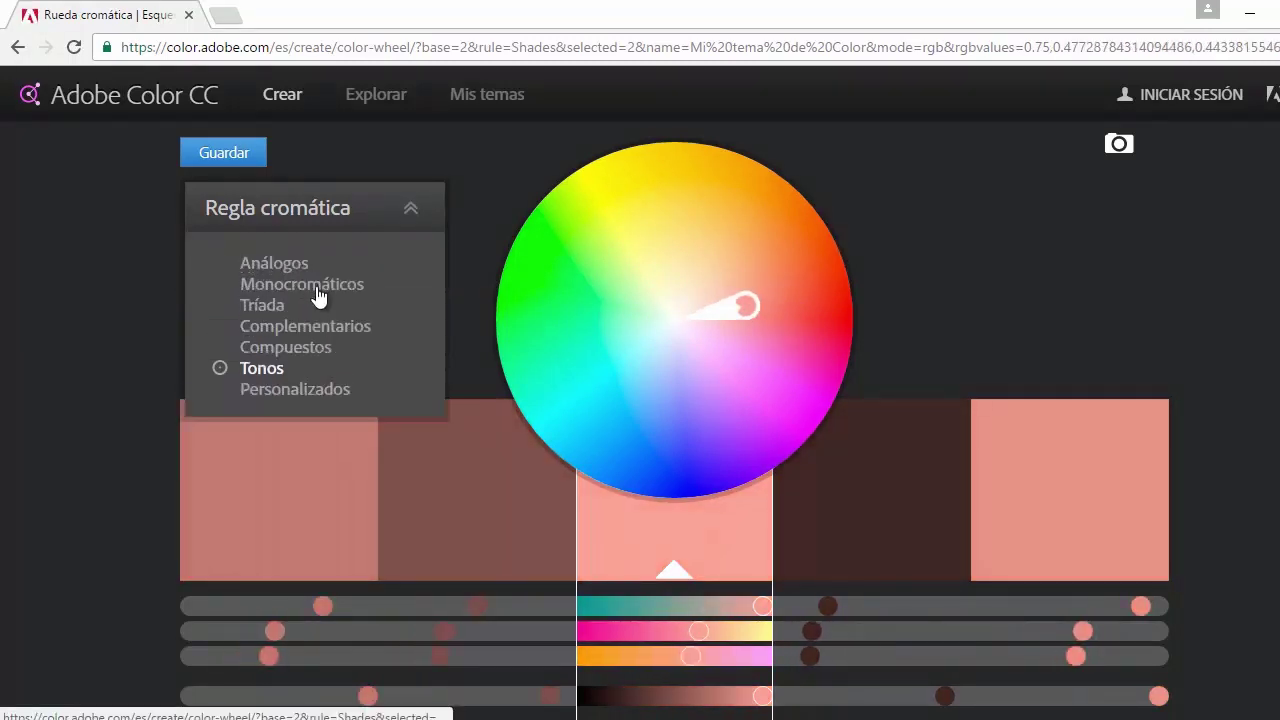
{"action": "left_click", "coordinate": [366, 288]}
{"action": "left_click", "coordinate": [290, 305]}
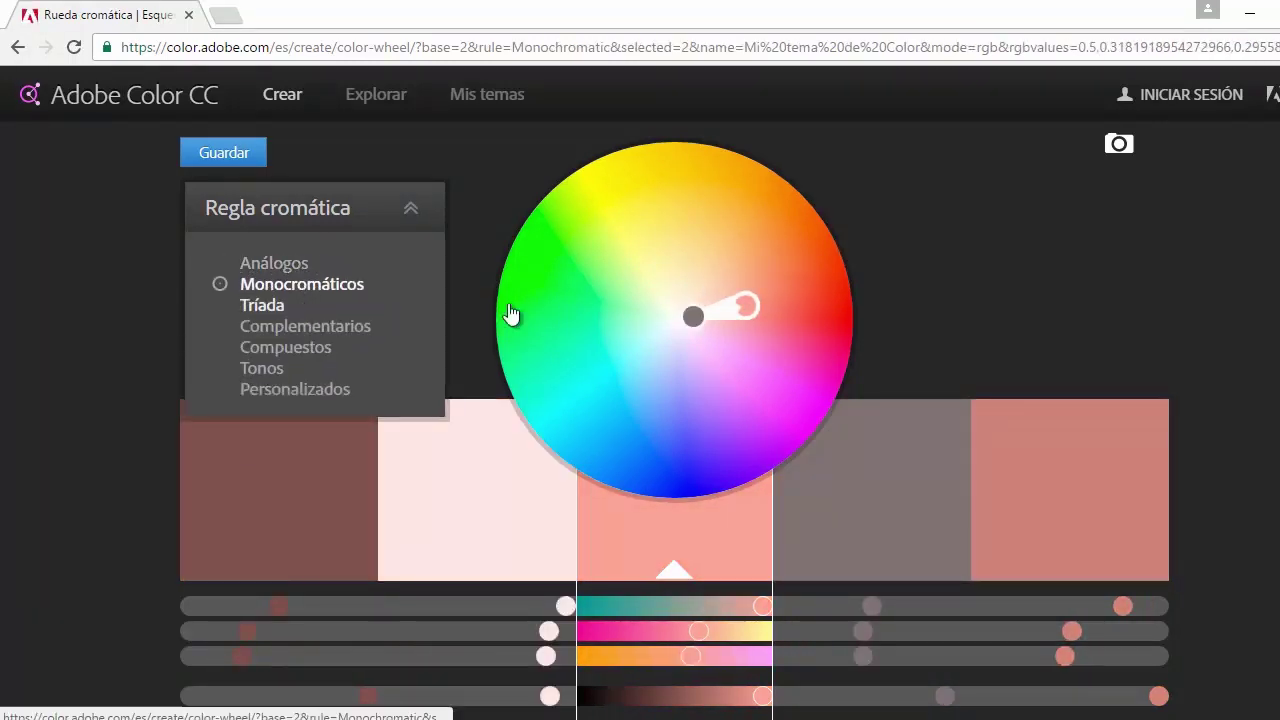
{"action": "mouse_move", "coordinate": [743, 303]}
{"action": "left_mouse_down"}
{"action": "mouse_move", "coordinate": [726, 226]}
{"action": "mouse_move", "coordinate": [571, 257]}
{"action": "mouse_move", "coordinate": [663, 246]}
{"action": "left_mouse_up"}
{"action": "scroll", "coordinate": [876, 257], "scroll_direction": "down", "scroll_amount": 1}
{"action": "scroll", "coordinate": [876, 257], "scroll_direction": "down", "scroll_amount": 1}
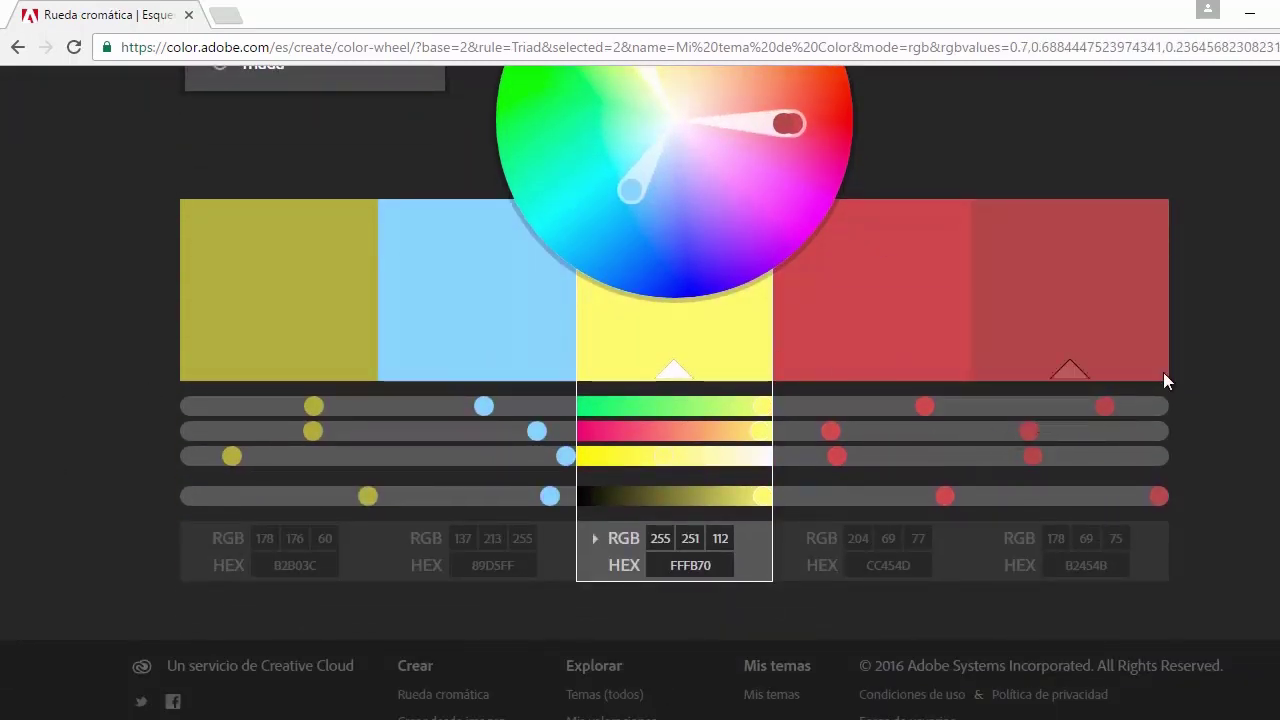
{"action": "scroll", "coordinate": [830, 246], "scroll_direction": "up", "scroll_amount": 1}
{"action": "scroll", "coordinate": [817, 243], "scroll_direction": "up", "scroll_amount": 1}
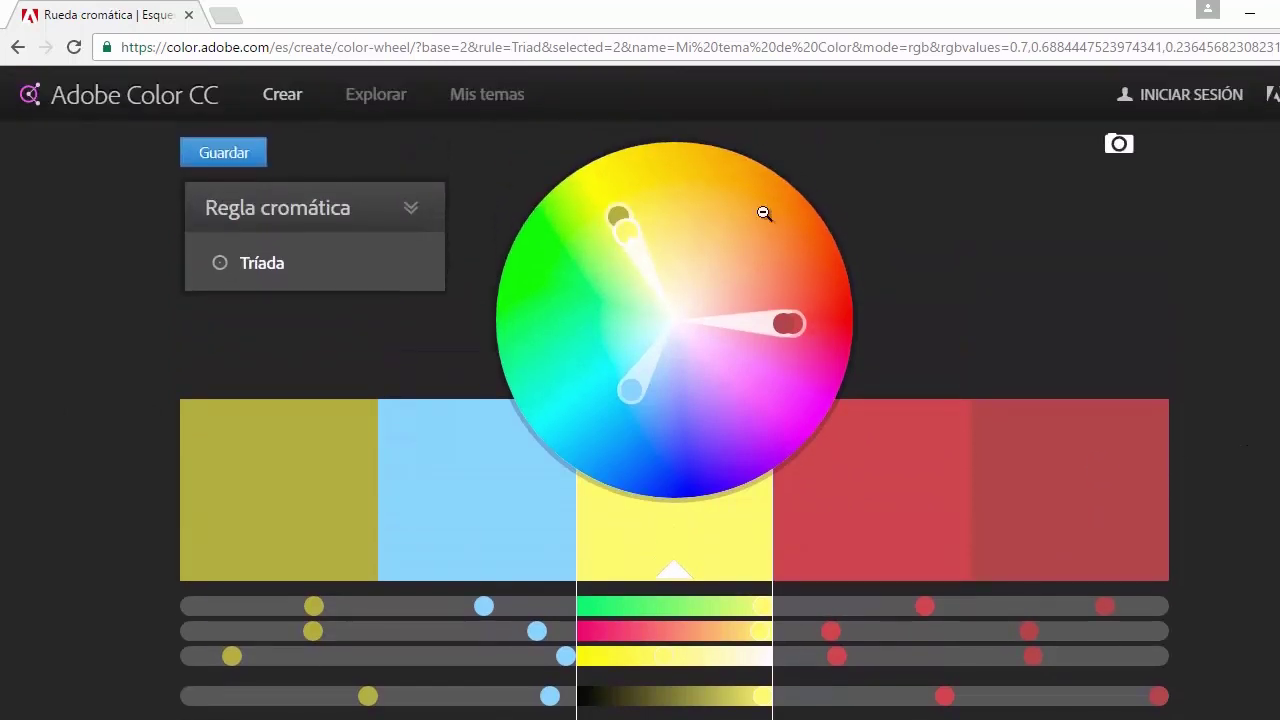
{"action": "left_click", "coordinate": [232, 163]}
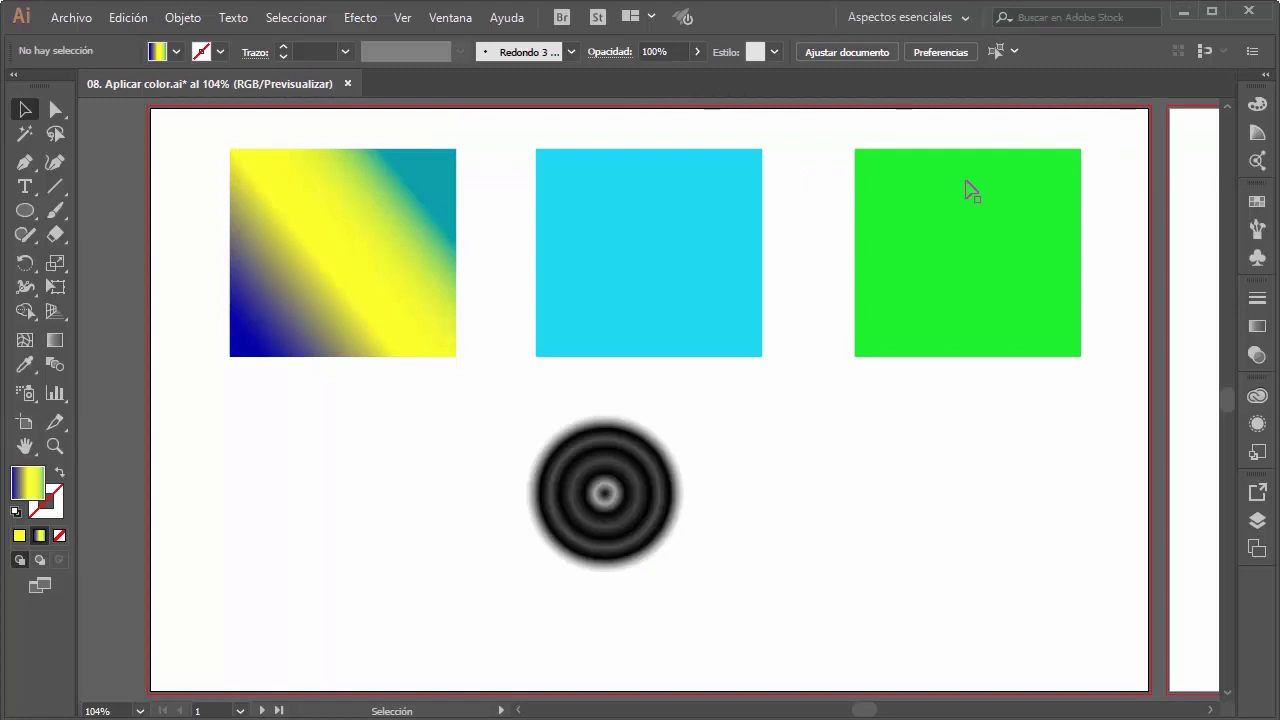
Step: Toggle the Color Themes panel, minimize Illustrator, and reveal the triad yellow's RGB 255, 251, 112
{"action": "left_click", "coordinate": [1256, 161]}
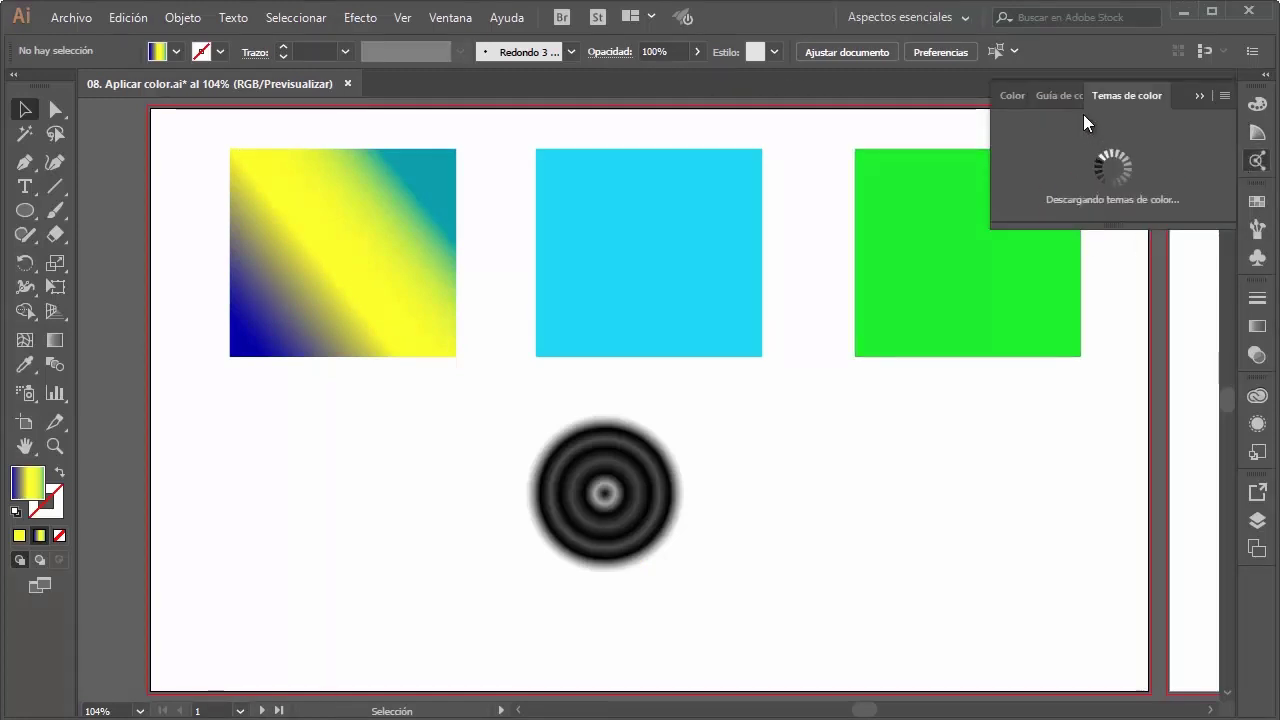
{"action": "left_click", "coordinate": [1256, 161]}
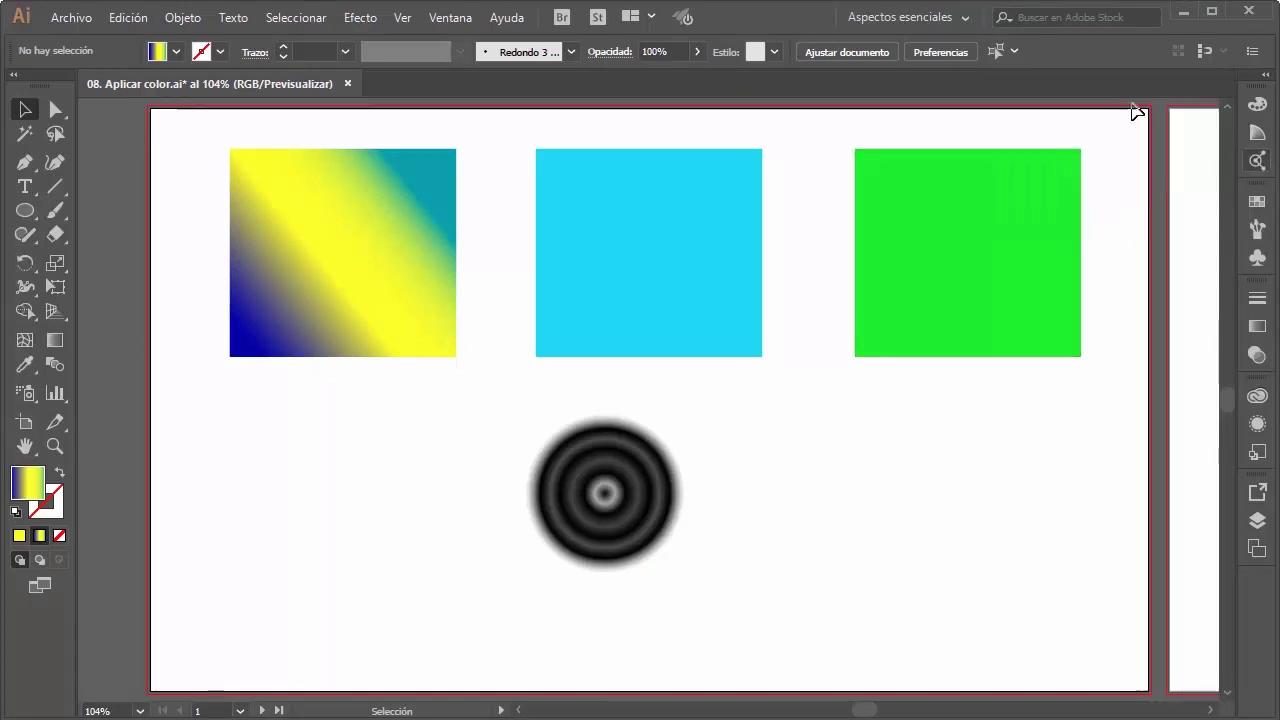
{"action": "left_click", "coordinate": [1184, 12]}
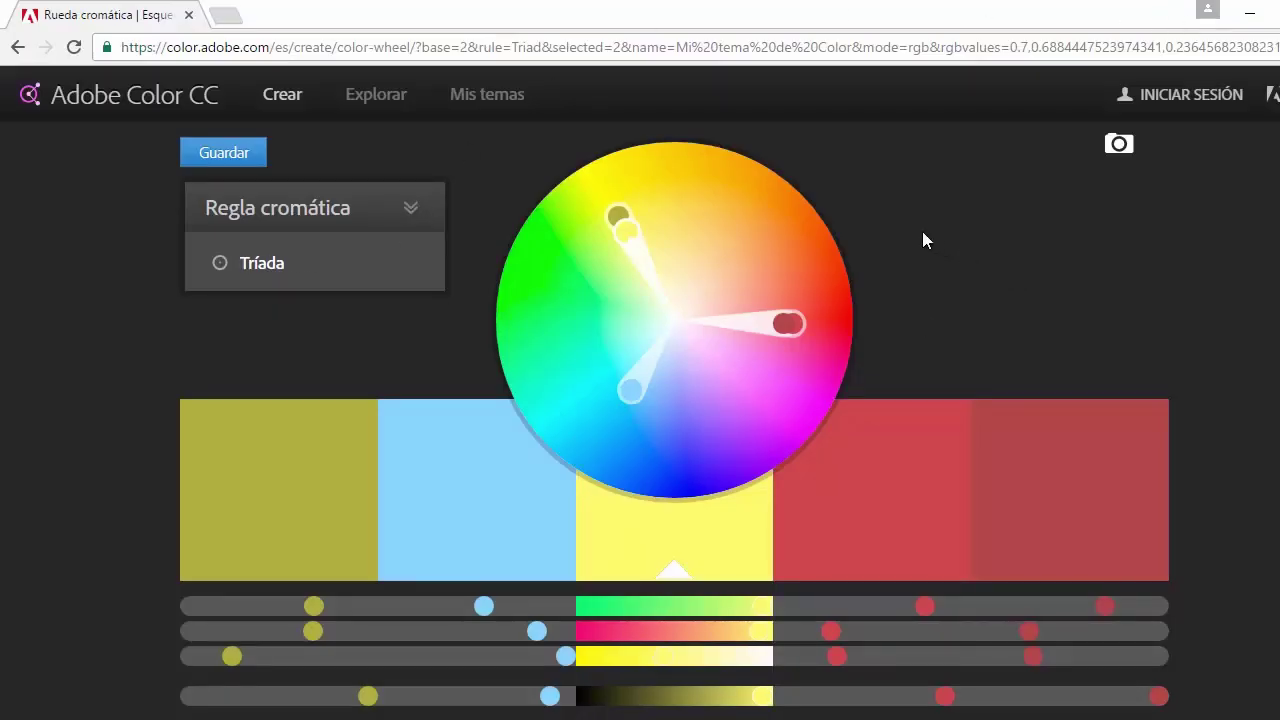
{"action": "scroll", "coordinate": [922, 240], "scroll_direction": "down", "scroll_amount": 2}
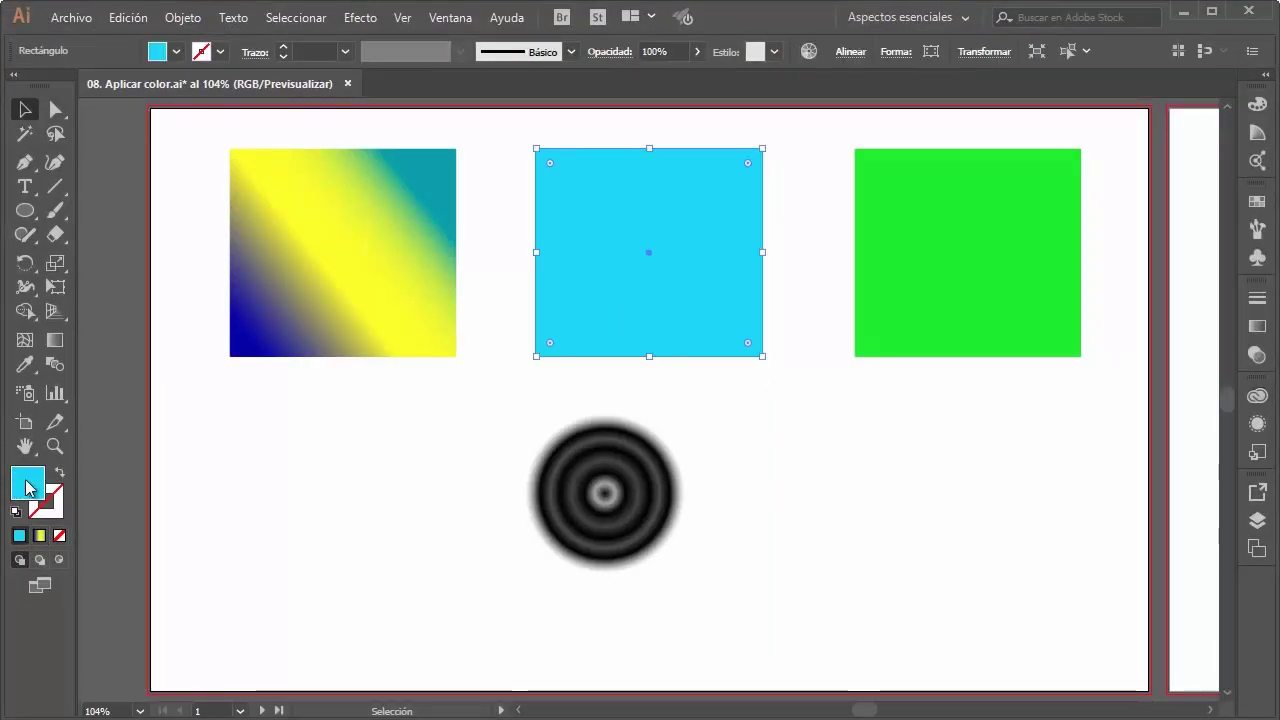
Step: Set the middle square's fill to pale yellow RGB 255, 251, 112
{"action": "double_click", "coordinate": [27, 482]}
{"action": "type", "text": "255"}
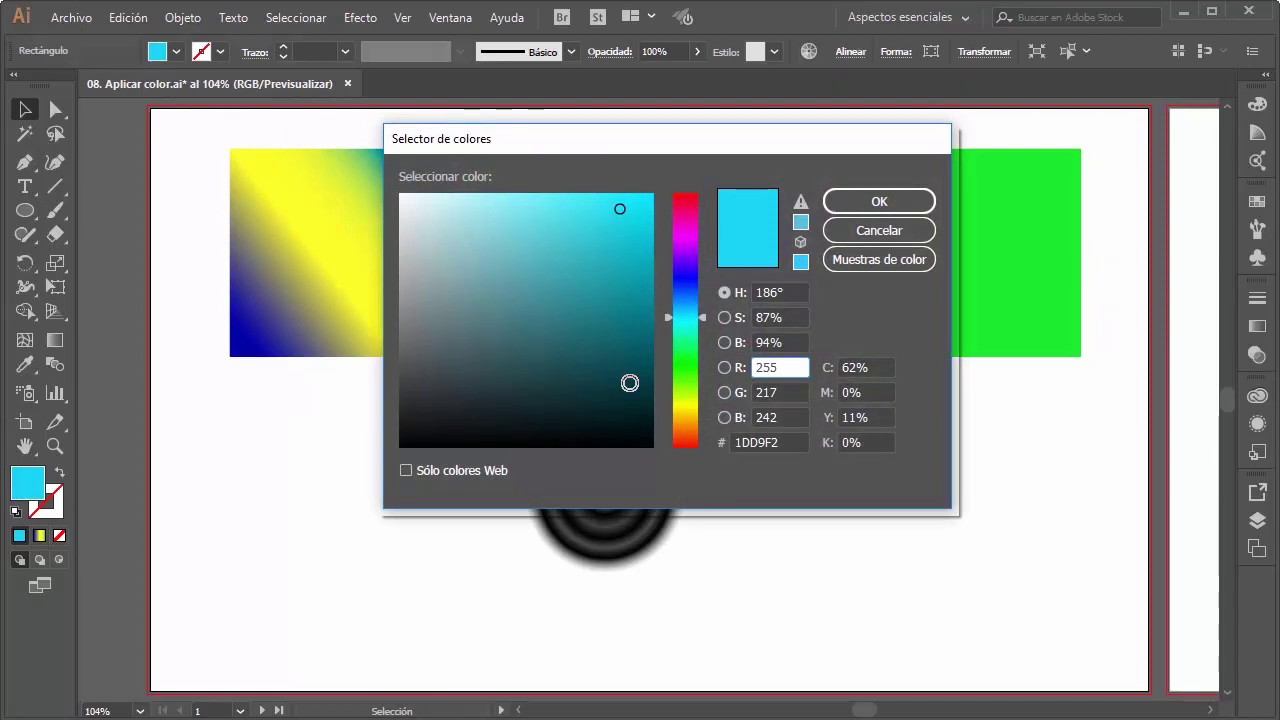
{"action": "left_click", "coordinate": [781, 392]}
{"action": "type", "text": "25"}
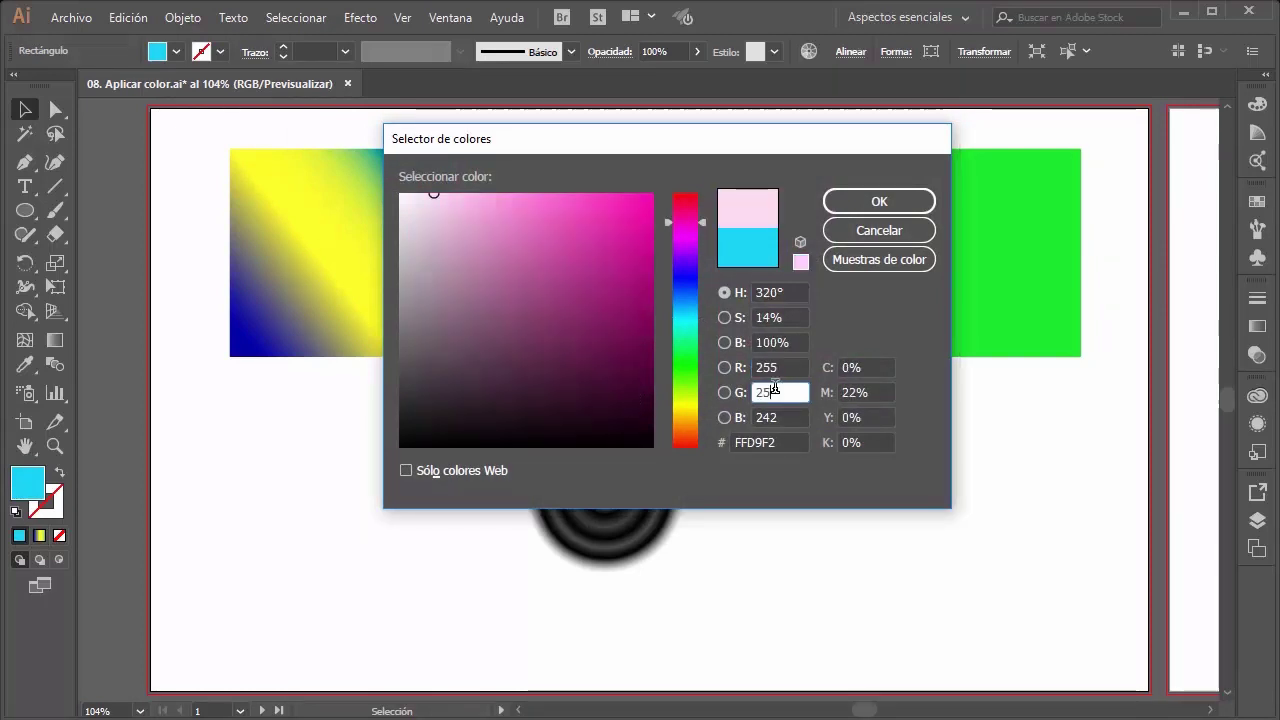
{"action": "type", "text": "1"}
{"action": "key", "text": "Tab"}
{"action": "type", "text": "112"}
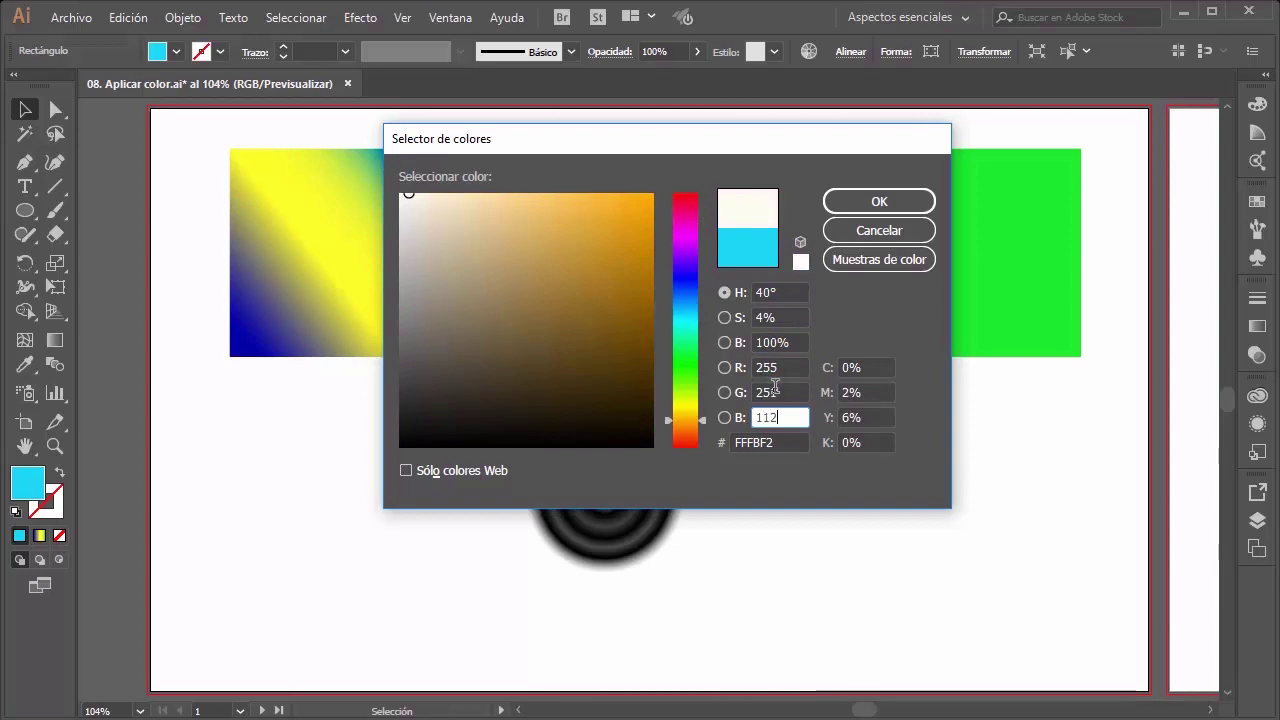
{"action": "key", "text": "Tab"}
{"action": "left_click", "coordinate": [879, 201]}
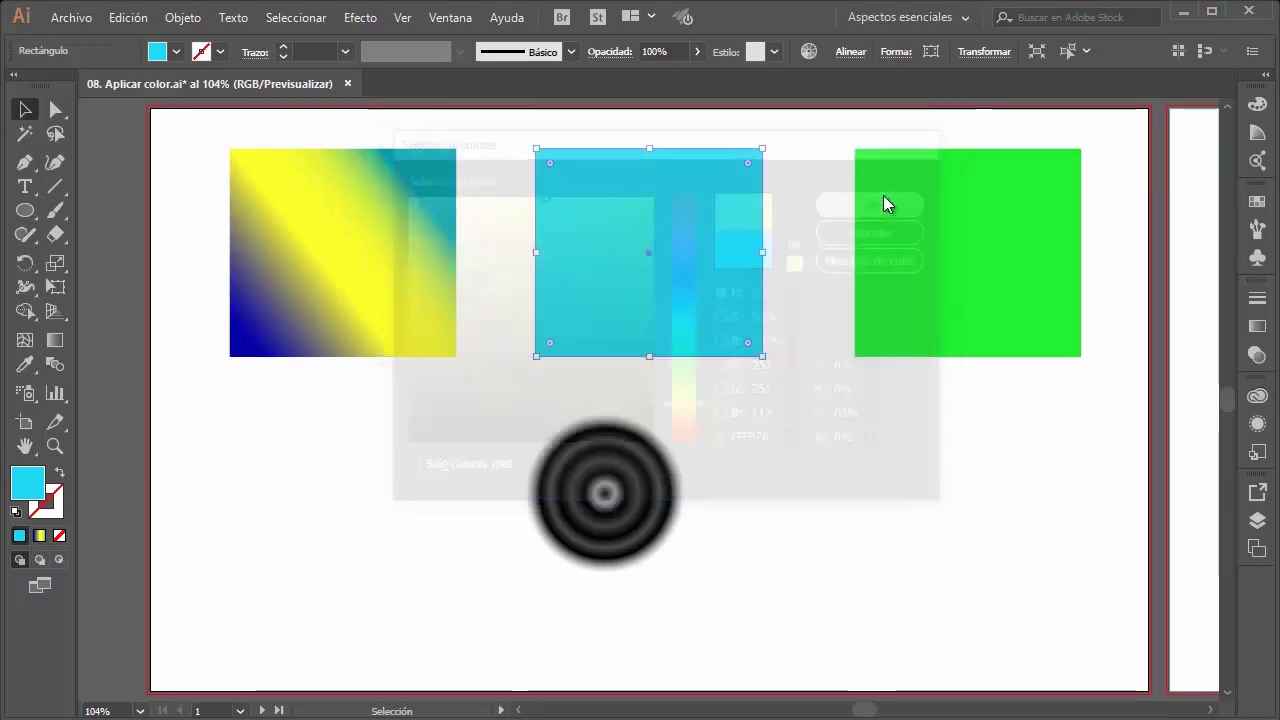
{"action": "left_click", "coordinate": [917, 326]}
{"action": "left_click", "coordinate": [790, 385]}
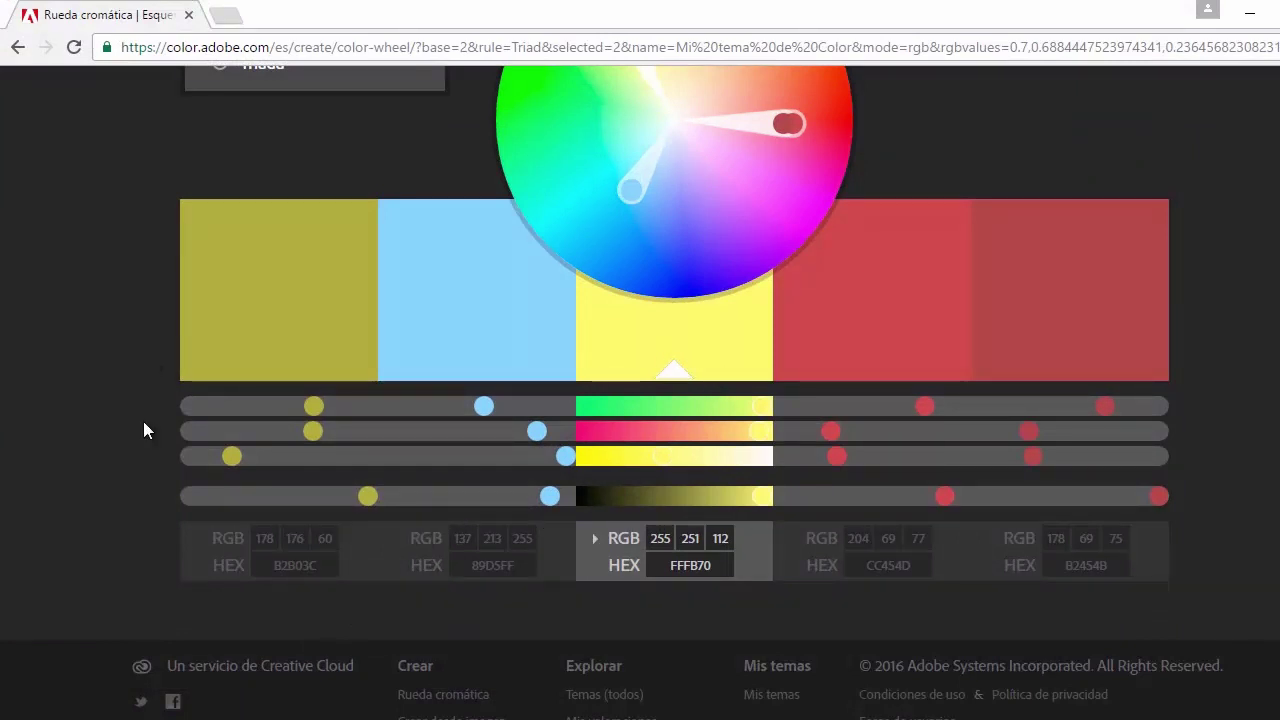
Step: Give the right square the triad's light blue fill, hex 89D5FF
{"action": "left_click", "coordinate": [498, 562]}
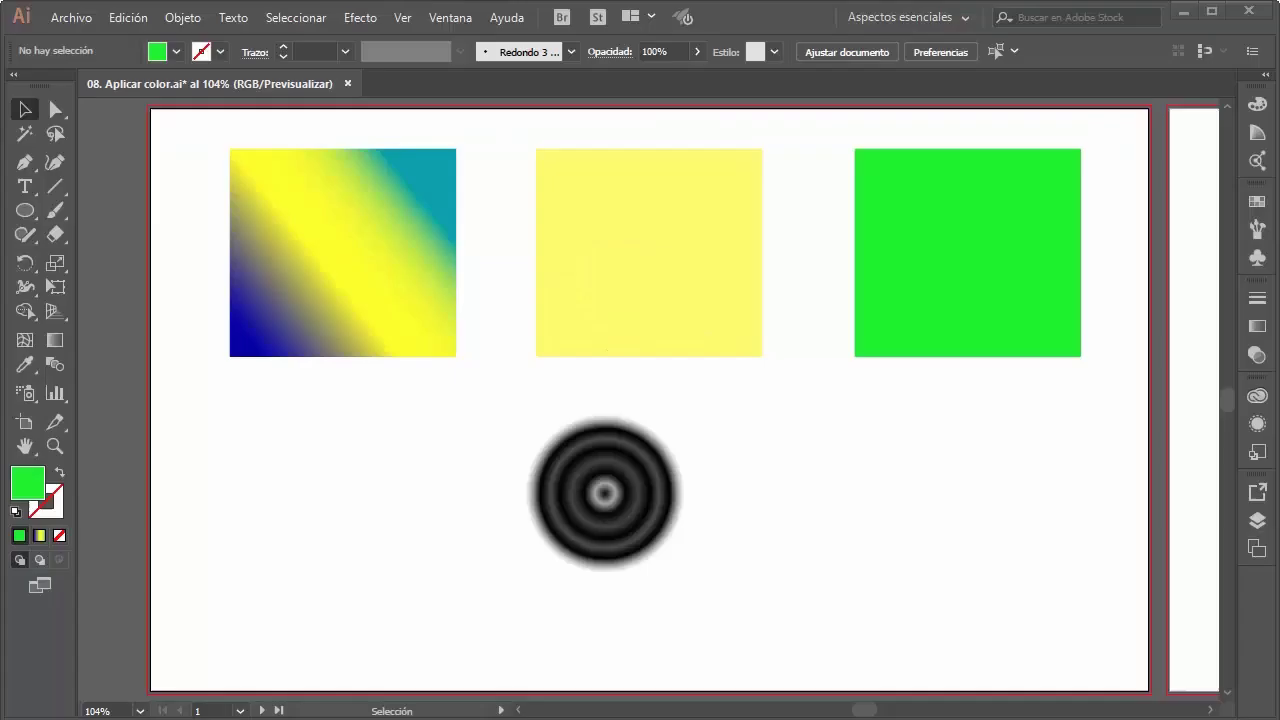
{"action": "left_click", "coordinate": [967, 252]}
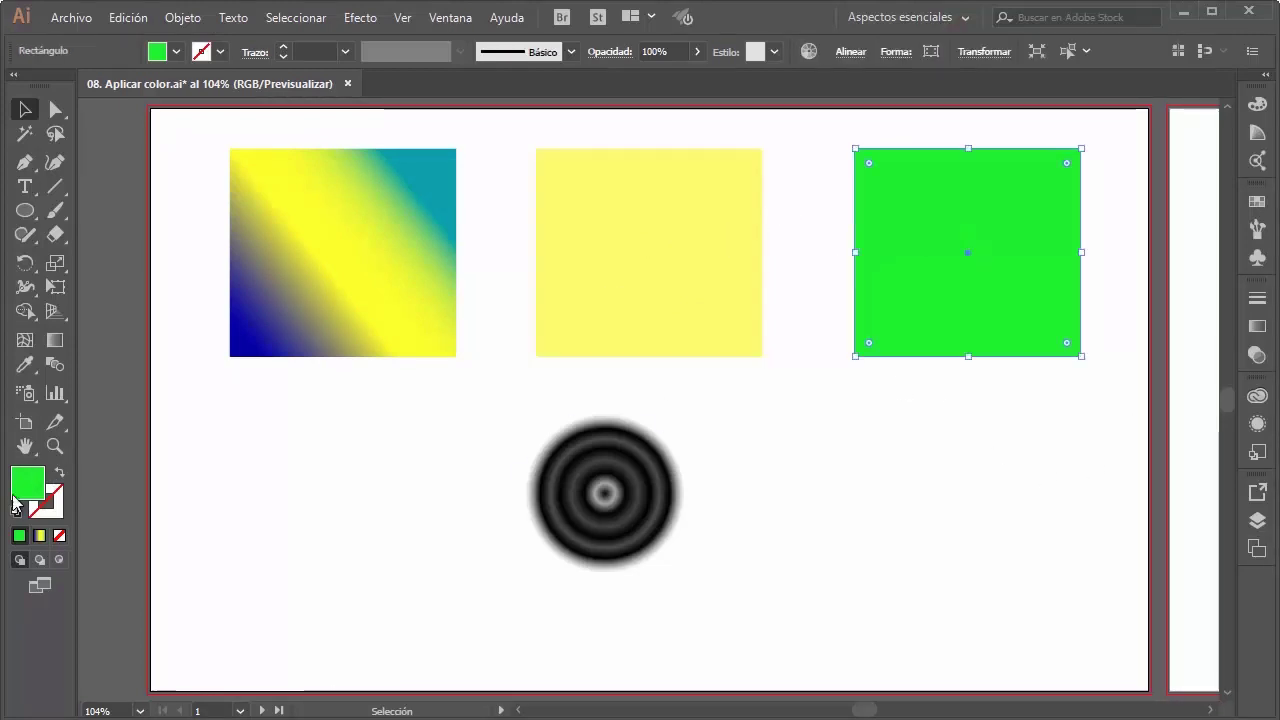
{"action": "double_click", "coordinate": [27, 483]}
{"action": "double_click", "coordinate": [773, 442]}
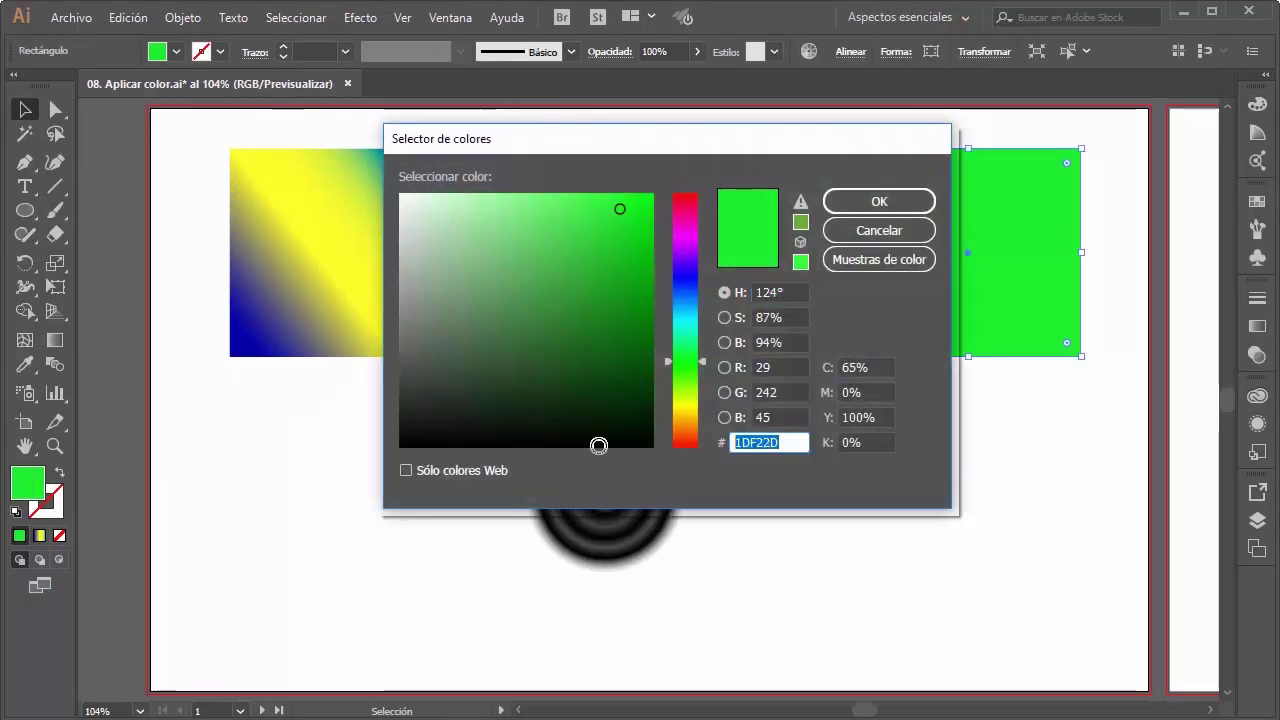
{"action": "type", "text": "89D5FF"}
{"action": "key", "text": "Tab"}
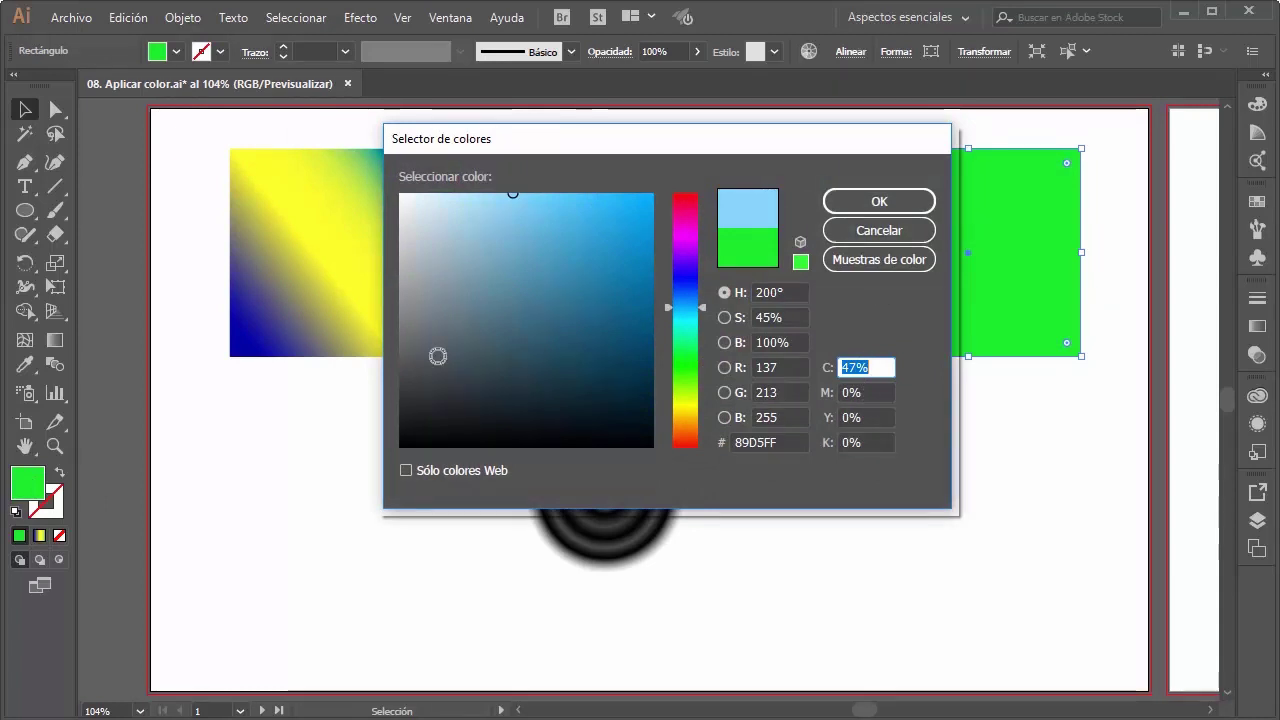
{"action": "left_click", "coordinate": [877, 200]}
{"action": "left_click", "coordinate": [871, 489]}
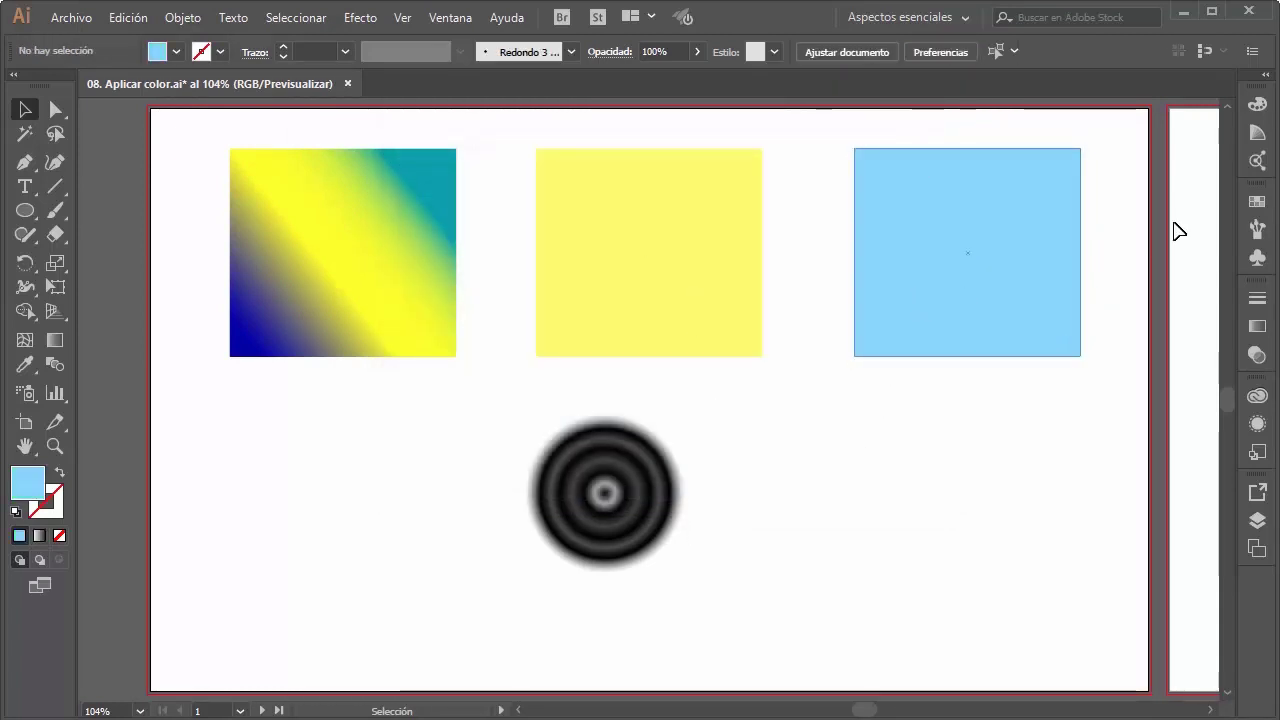
{"action": "left_click", "coordinate": [1257, 201]}
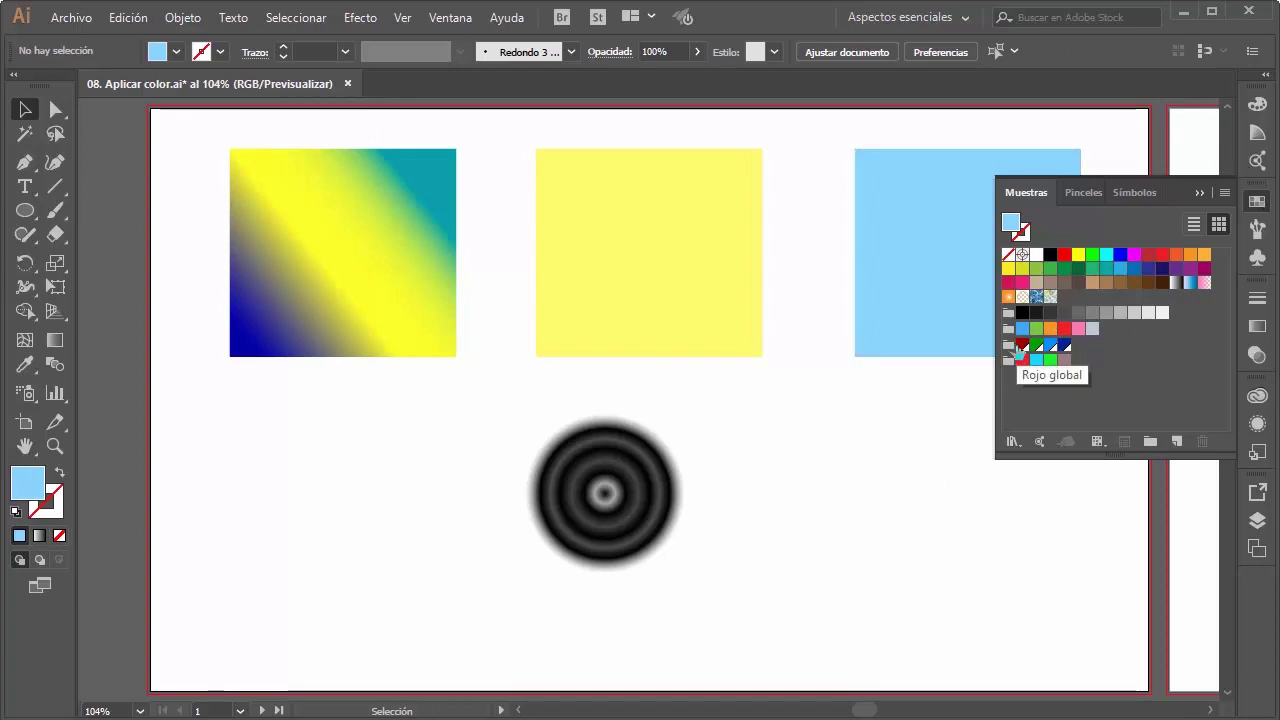
Step: Save the triad colour group as an ASE swatch library named '08. Aplicar color'
{"action": "left_click", "coordinate": [1008, 345]}
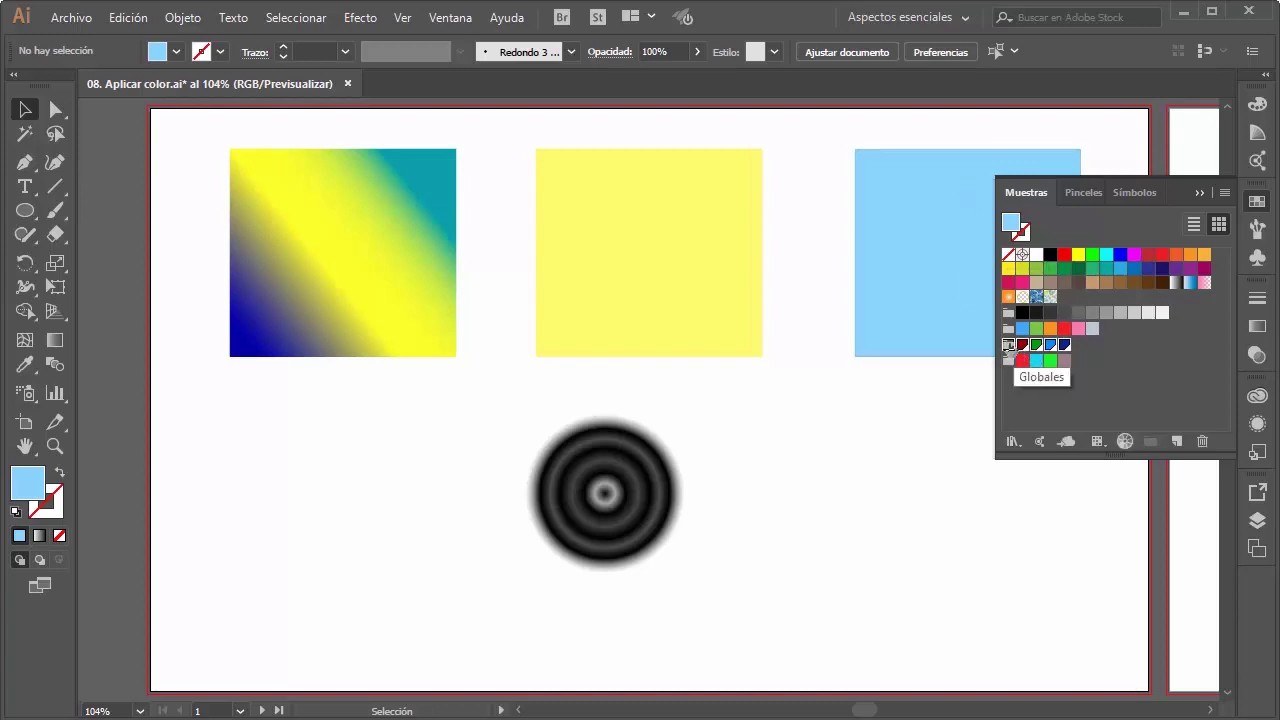
{"action": "left_click", "coordinate": [1225, 192]}
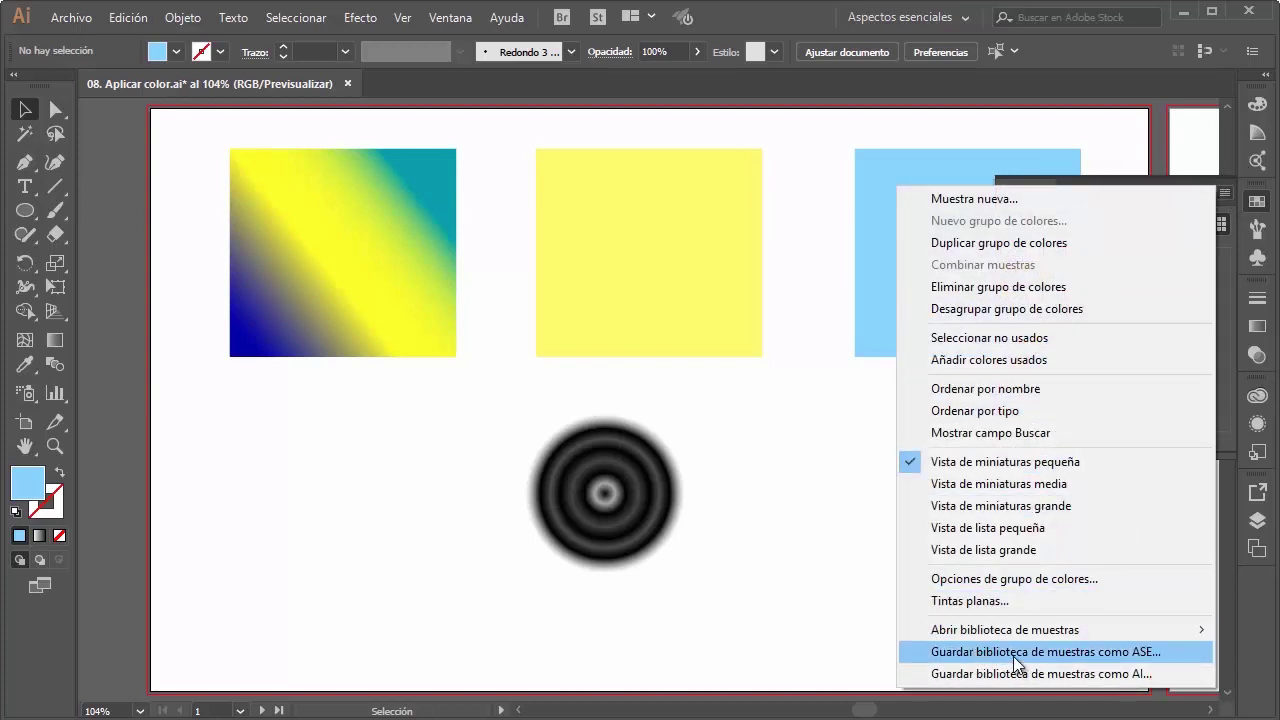
{"action": "left_click", "coordinate": [1148, 652]}
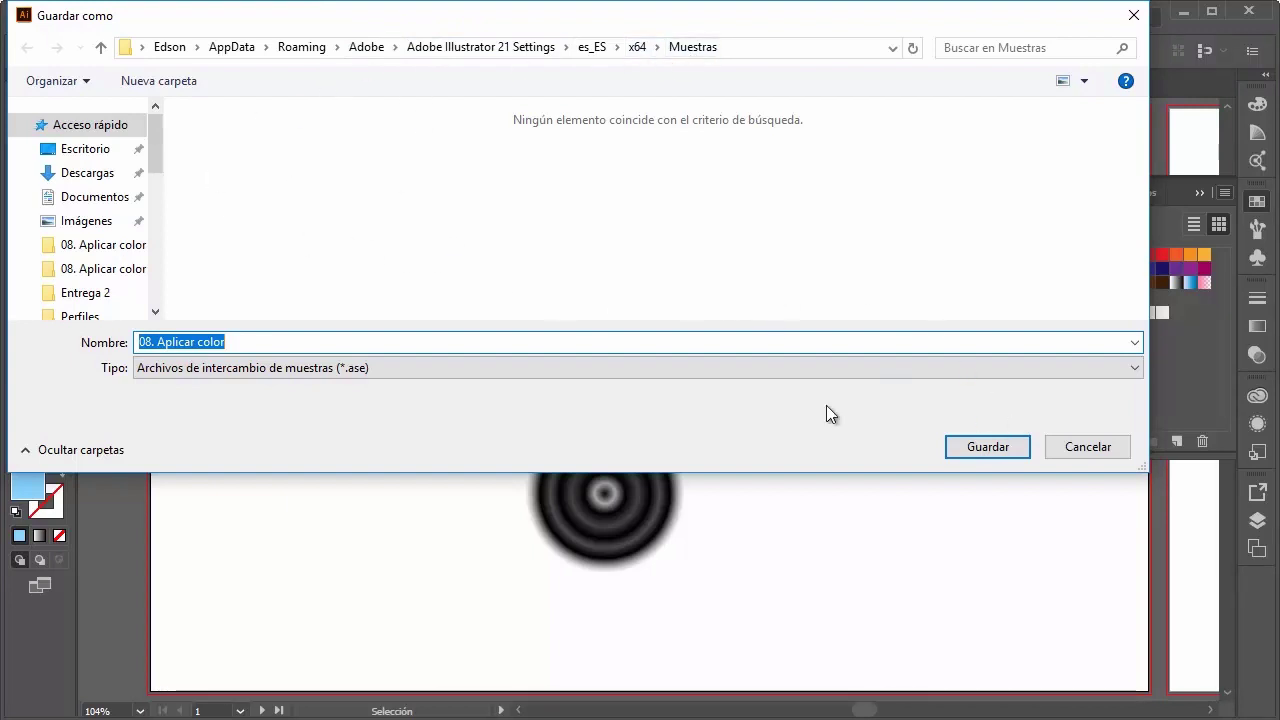
{"action": "left_click", "coordinate": [1080, 456]}
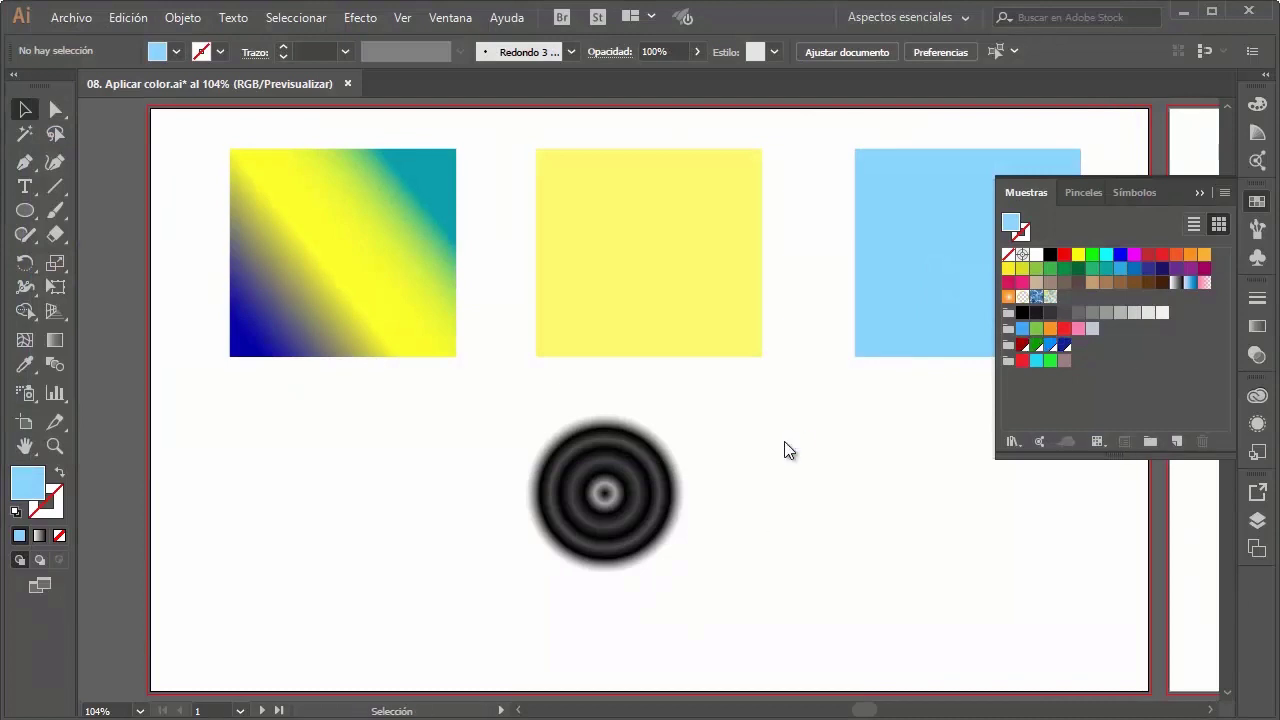
{"action": "key", "text": "ctrl+n"}
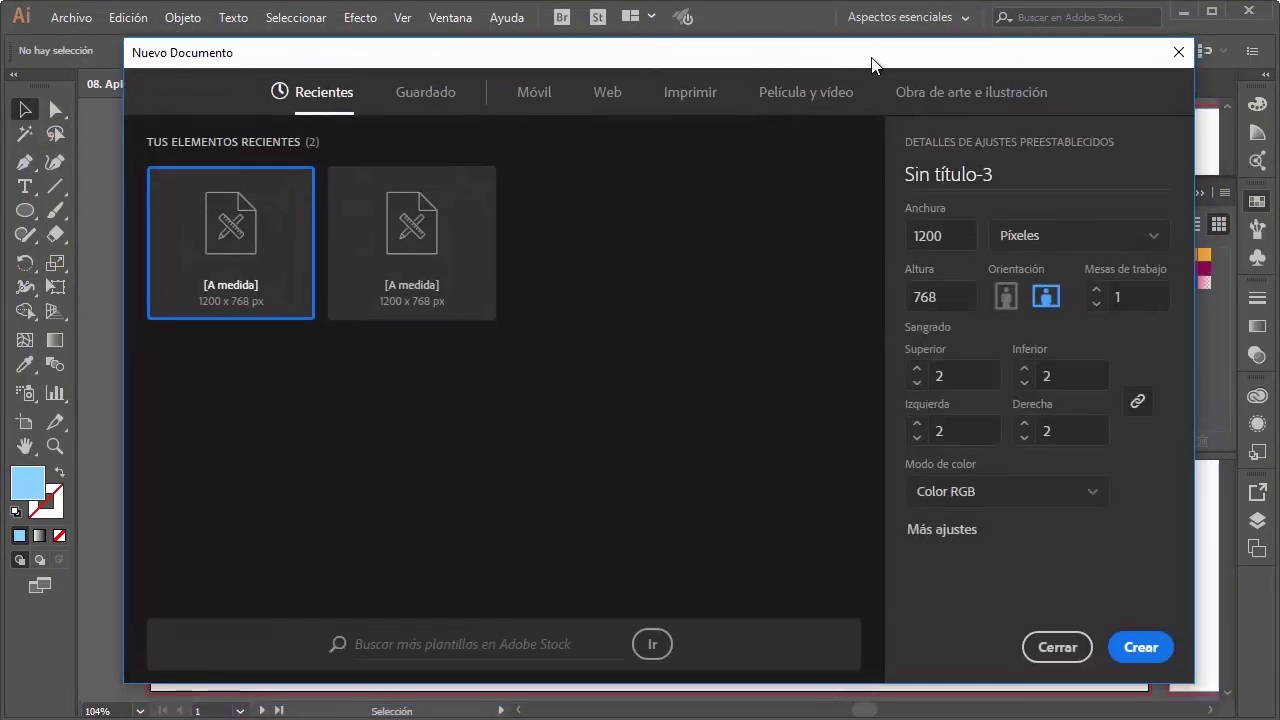
{"action": "left_click", "coordinate": [1150, 648]}
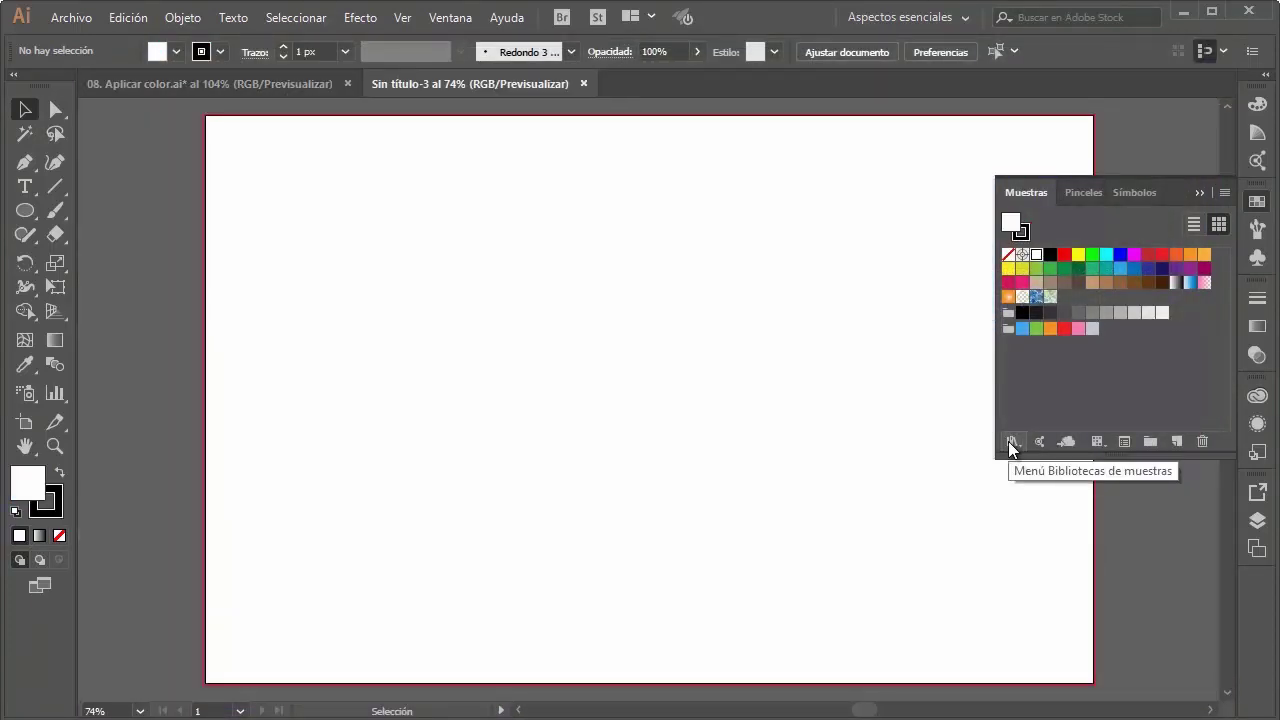
{"action": "left_click", "coordinate": [1012, 443]}
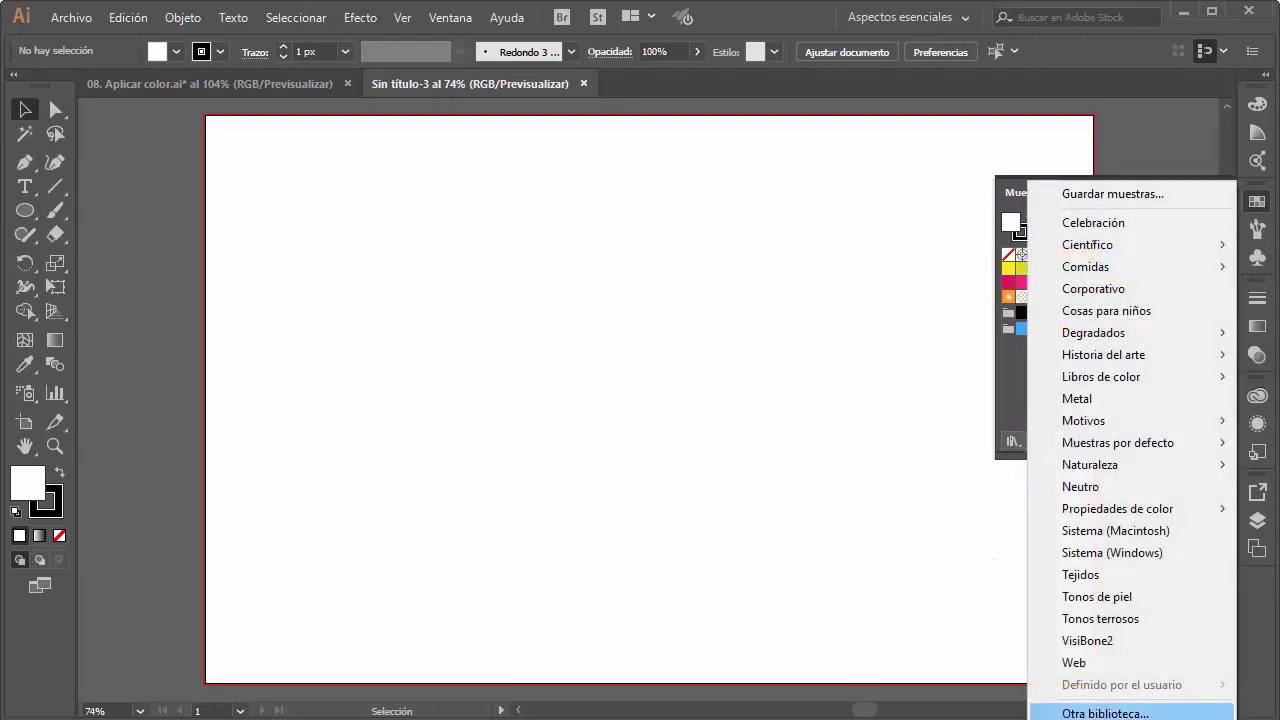
{"action": "left_click", "coordinate": [605, 165]}
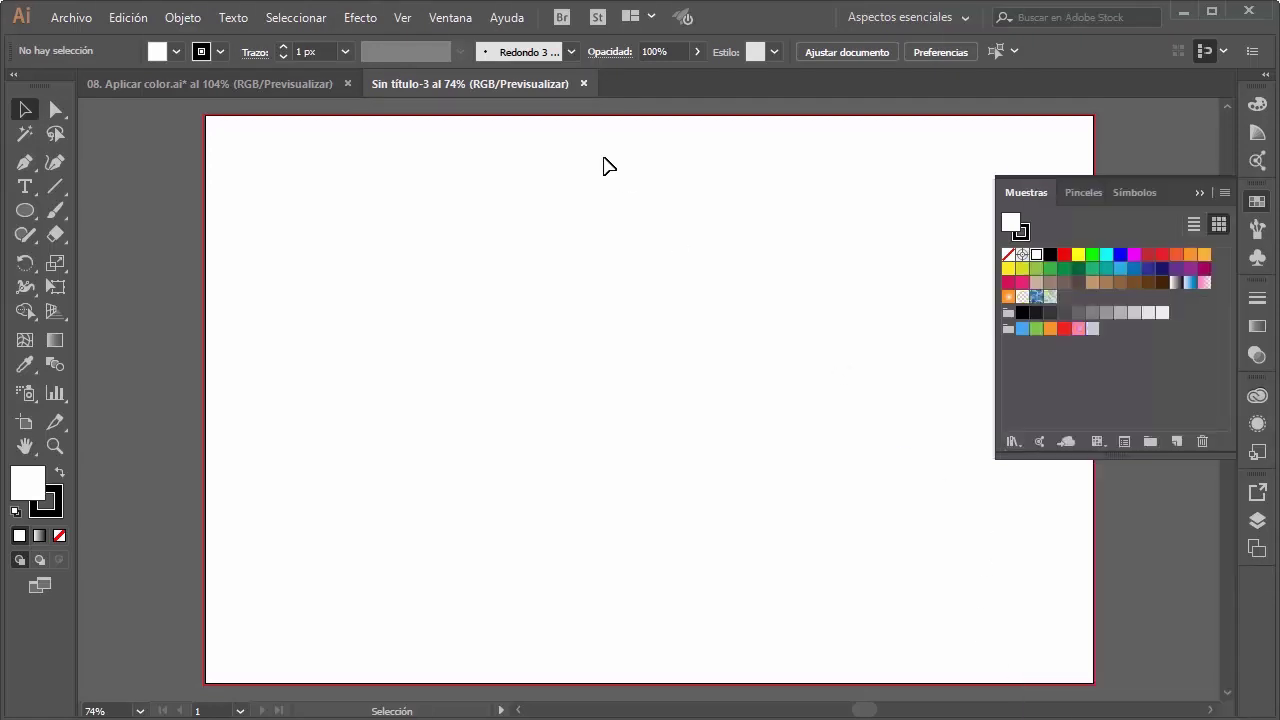
{"action": "left_click", "coordinate": [585, 88]}
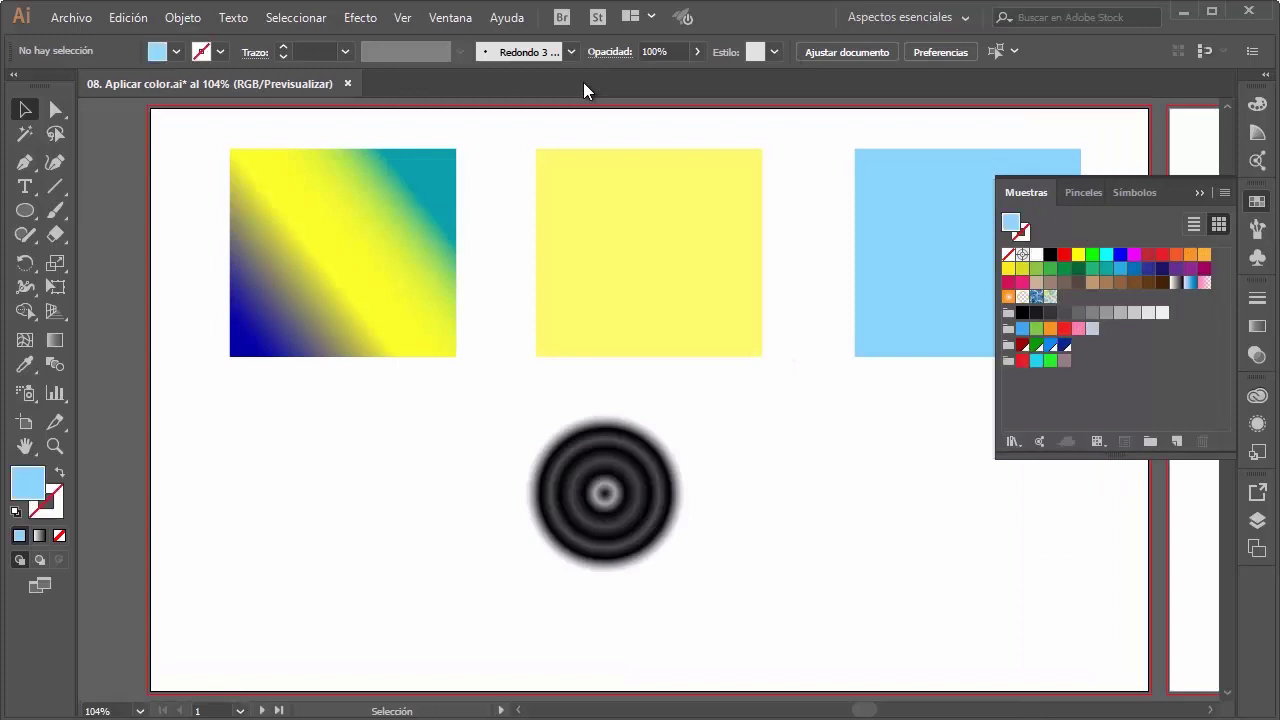
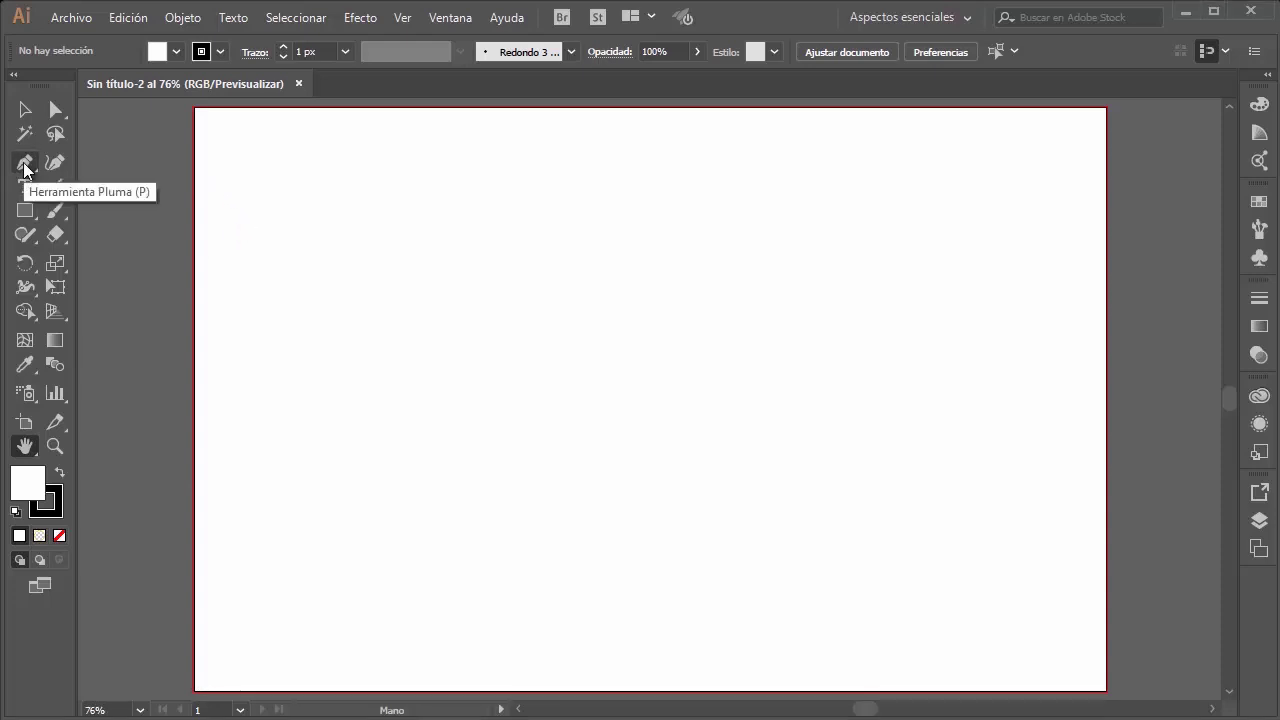
Step: Draw a closed rectangle with the Pen tool from four corner points
{"action": "key", "text": "p"}
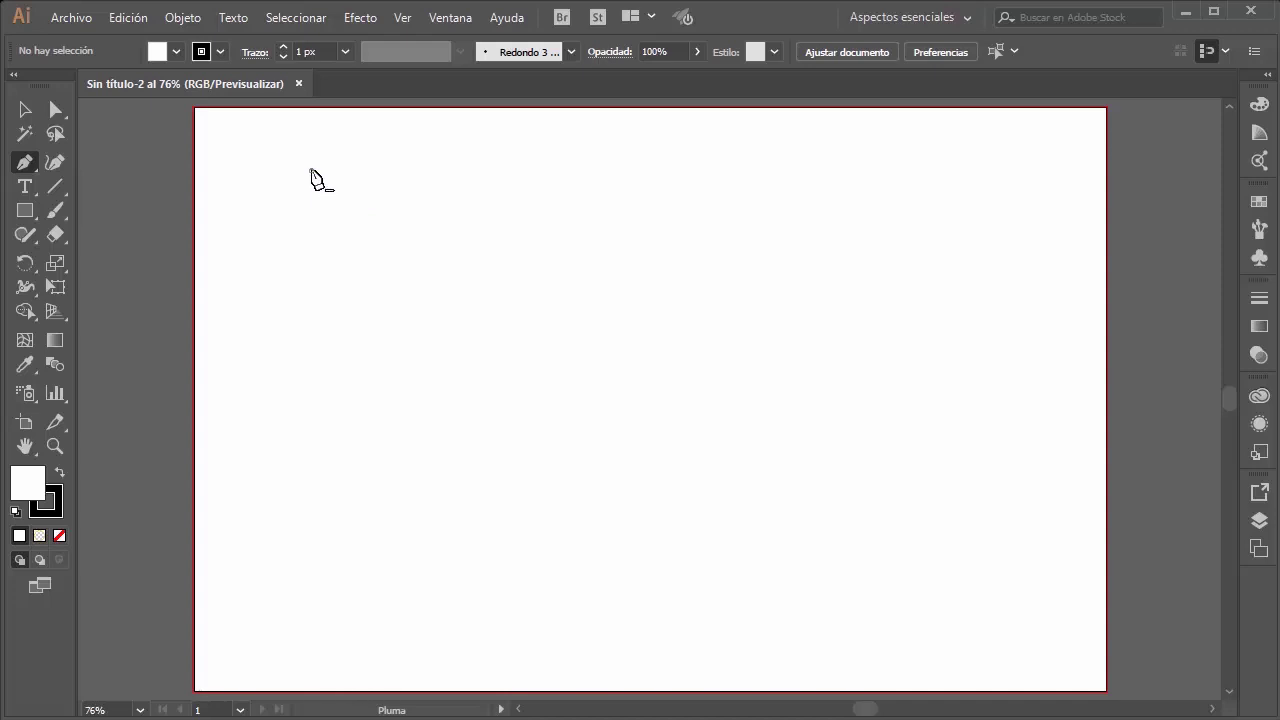
{"action": "left_click", "coordinate": [310, 170]}
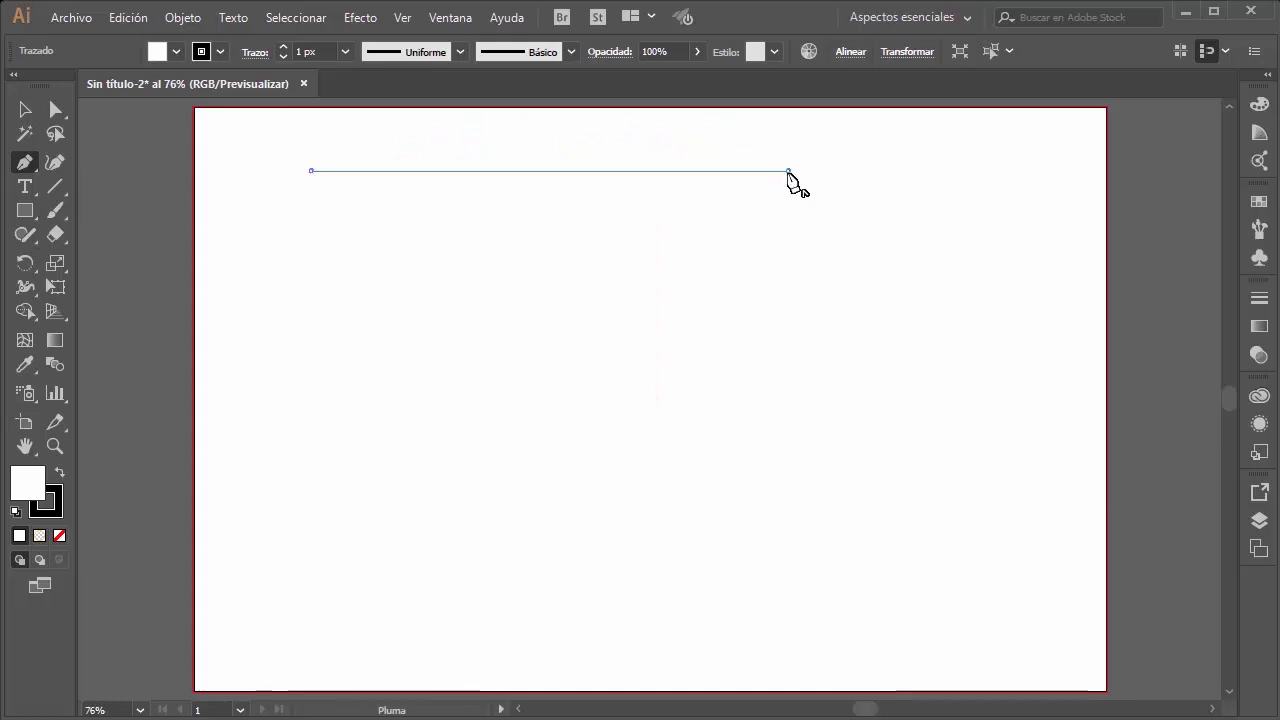
{"action": "left_click", "coordinate": [788, 171]}
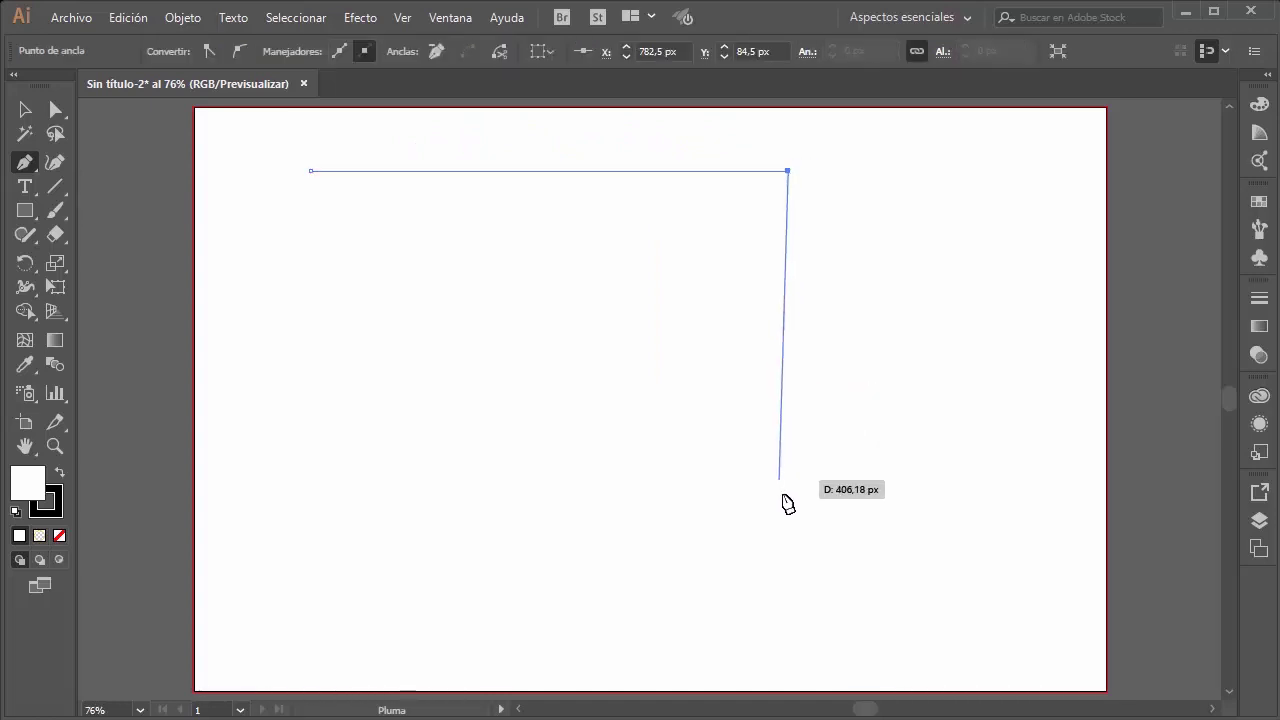
{"action": "left_click", "coordinate": [788, 520]}
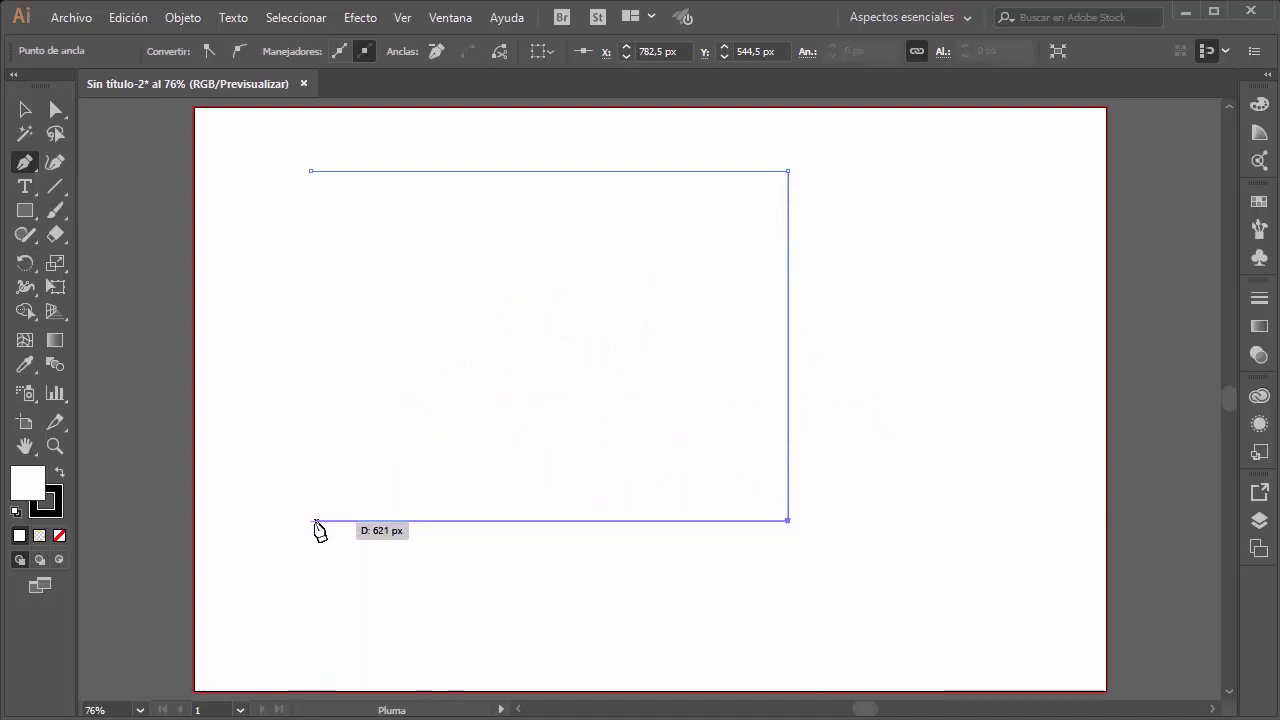
{"action": "left_click", "coordinate": [311, 520]}
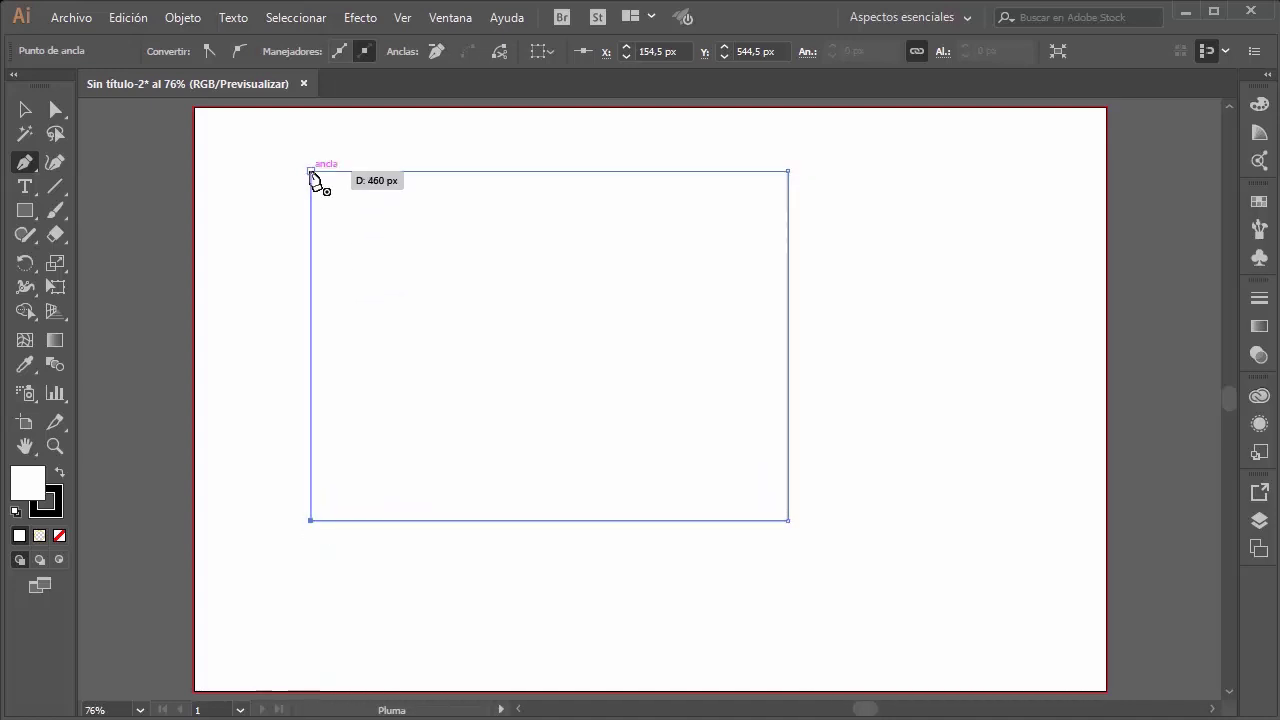
{"action": "left_click", "coordinate": [311, 172]}
Step: Give the rectangle a brown fill and a red stroke
{"action": "left_click", "coordinate": [28, 110]}
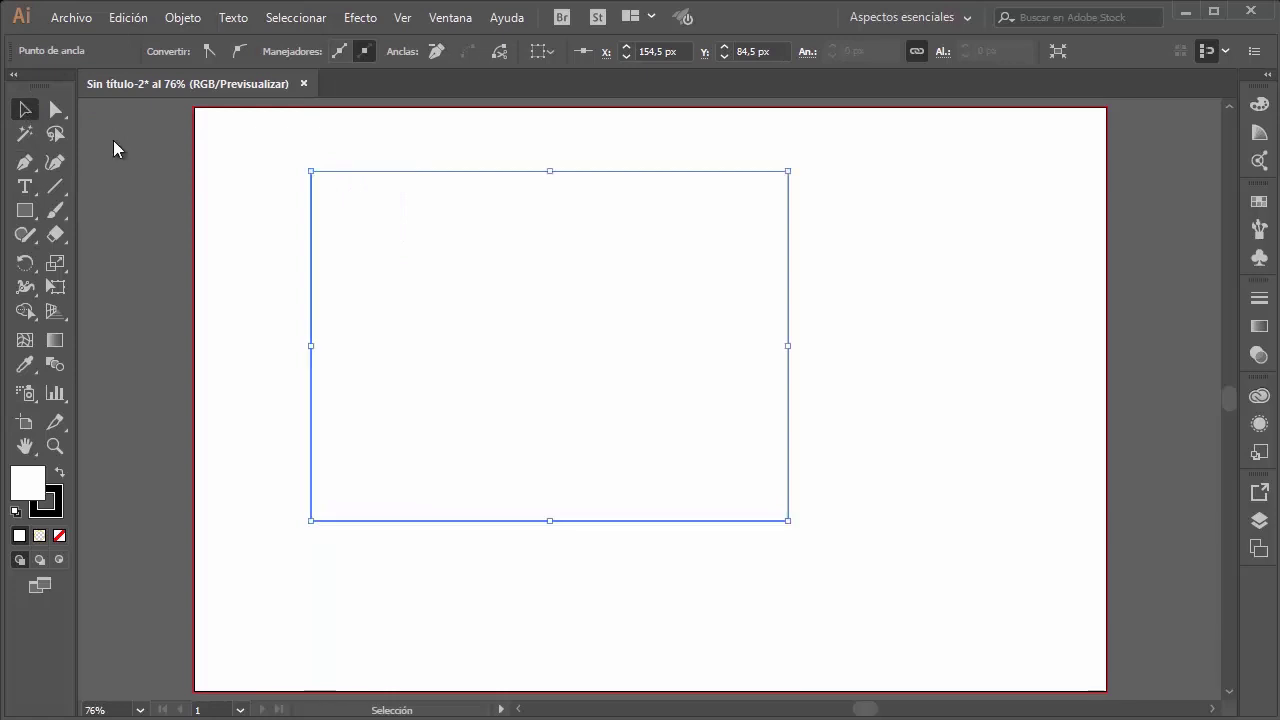
{"action": "left_click", "coordinate": [248, 191]}
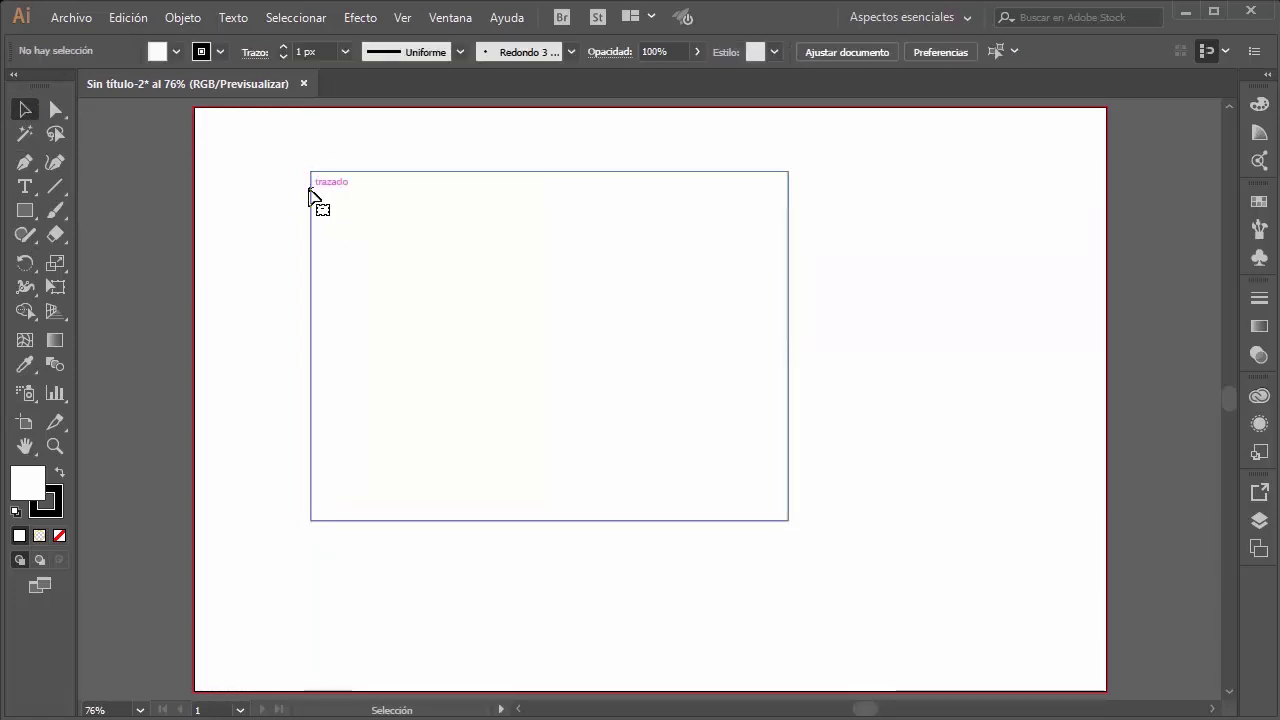
{"action": "left_click", "coordinate": [312, 195]}
{"action": "left_click", "coordinate": [177, 51]}
{"action": "left_click", "coordinate": [153, 113]}
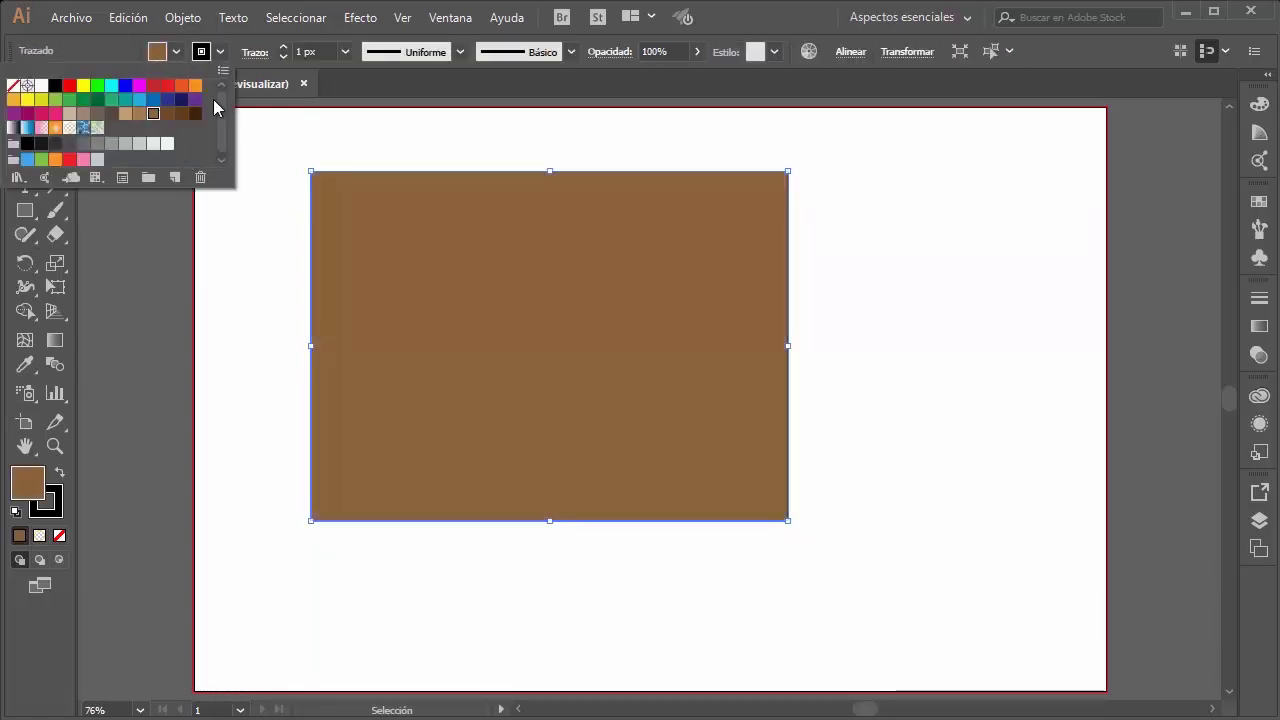
{"action": "left_click", "coordinate": [219, 52]}
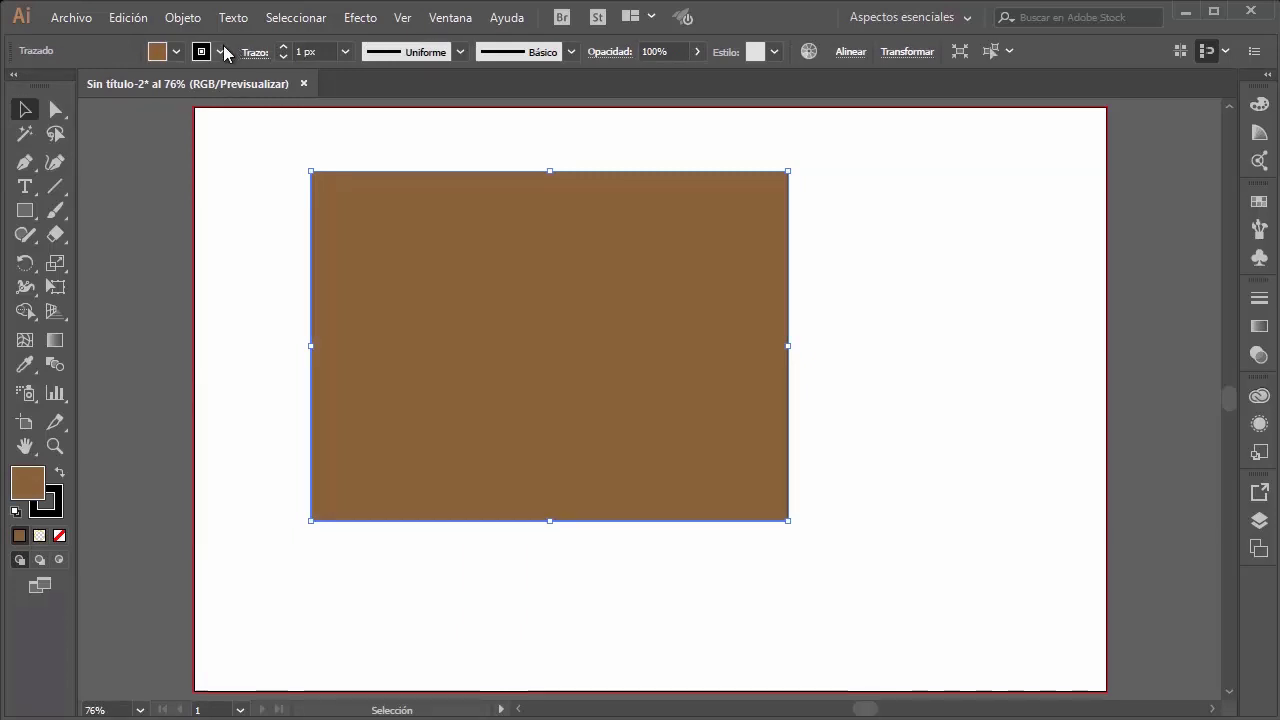
{"action": "left_click", "coordinate": [220, 51]}
{"action": "left_click", "coordinate": [175, 88]}
Step: Shrink the rectangle to a small square and move it to the page's top-left corner
{"action": "left_click", "coordinate": [310, 140]}
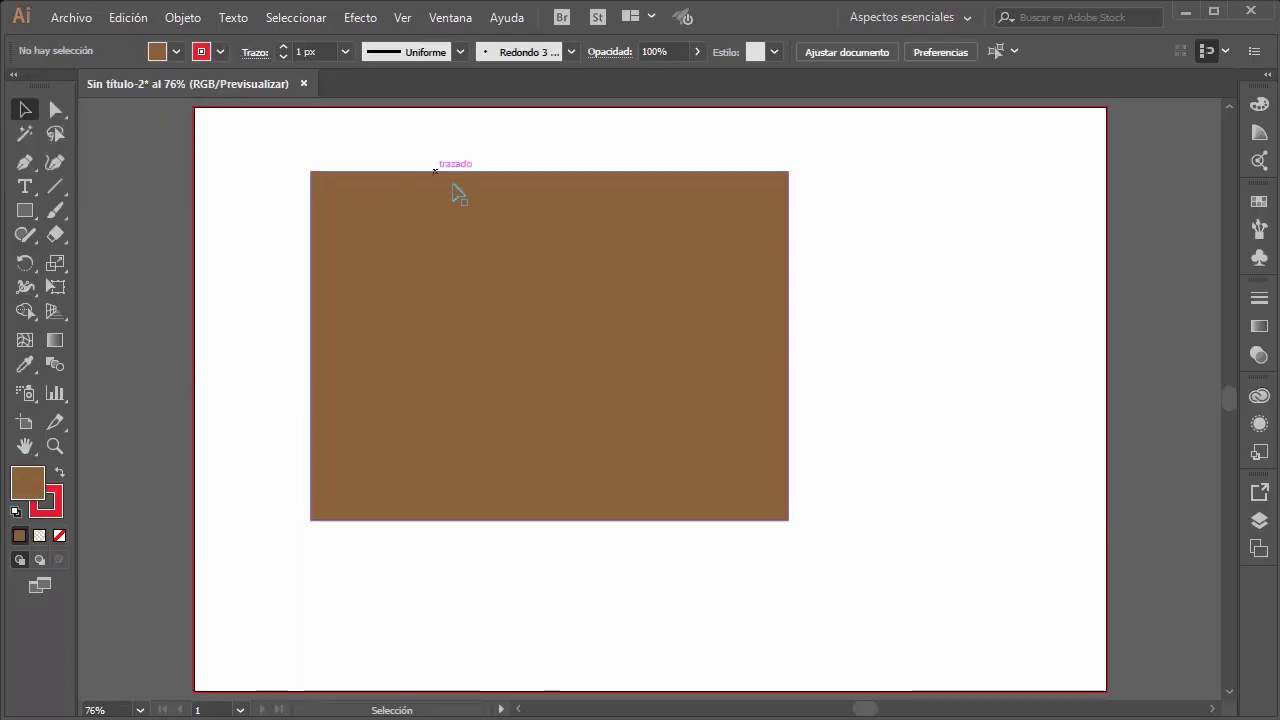
{"action": "left_click", "coordinate": [487, 262]}
{"action": "left_click_drag", "start_coordinate": [787, 527], "coordinate": [451, 313]}
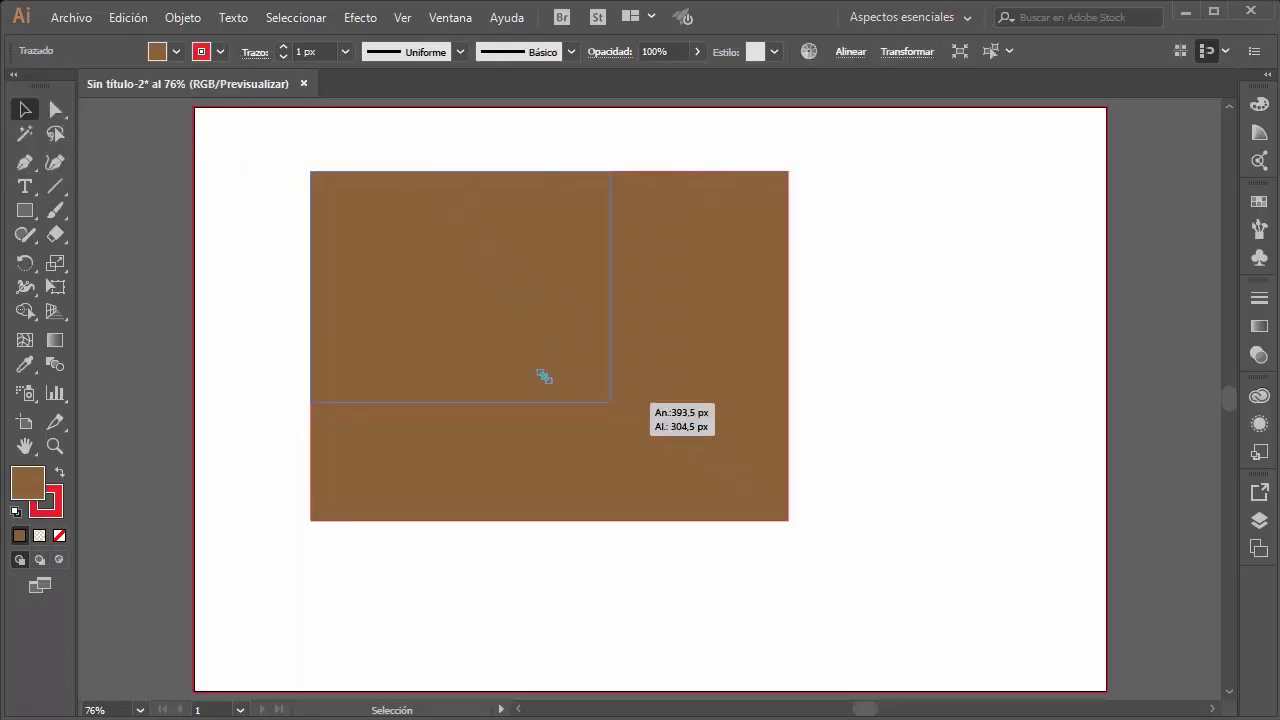
{"action": "left_click_drag", "start_coordinate": [400, 261], "coordinate": [297, 210]}
{"action": "key", "text": "ctrl+shift+a"}
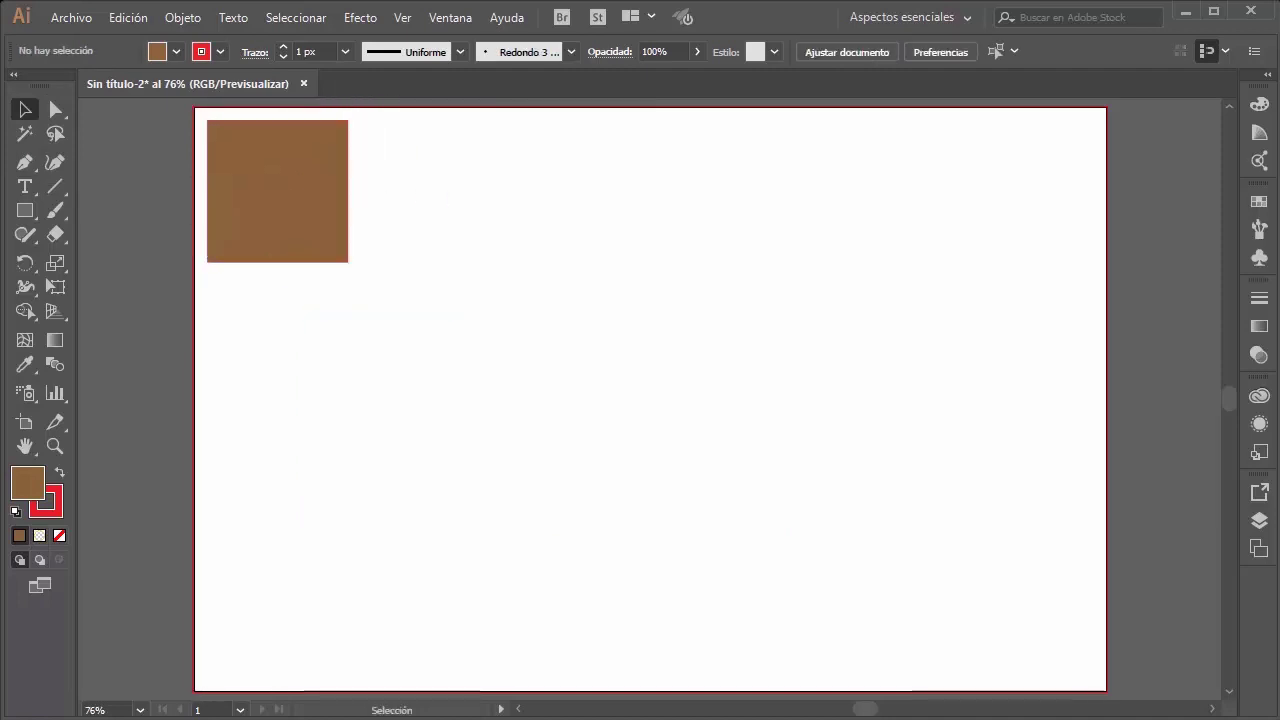
Step: Draw an irregular eight-point polygon with an inner notch, closed at its start point
{"action": "left_click", "coordinate": [25, 162]}
{"action": "left_click", "coordinate": [604, 166]}
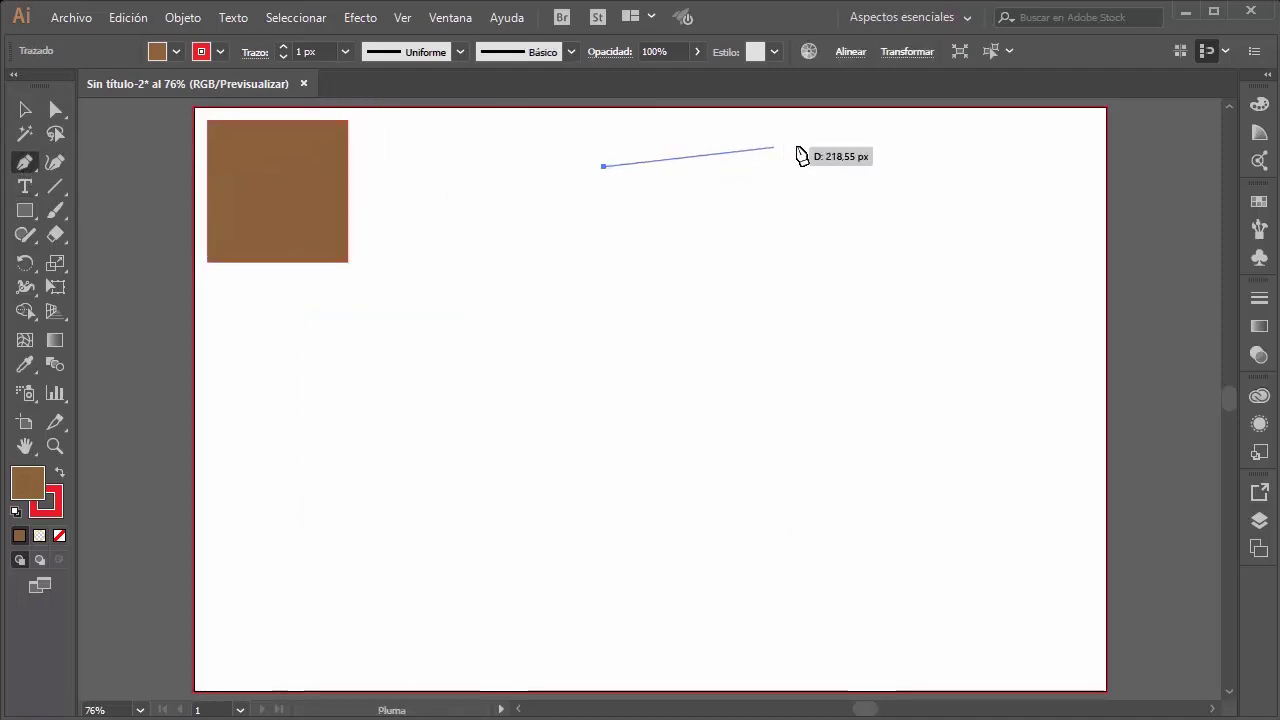
{"action": "left_click", "coordinate": [867, 133]}
{"action": "left_click", "coordinate": [1022, 399]}
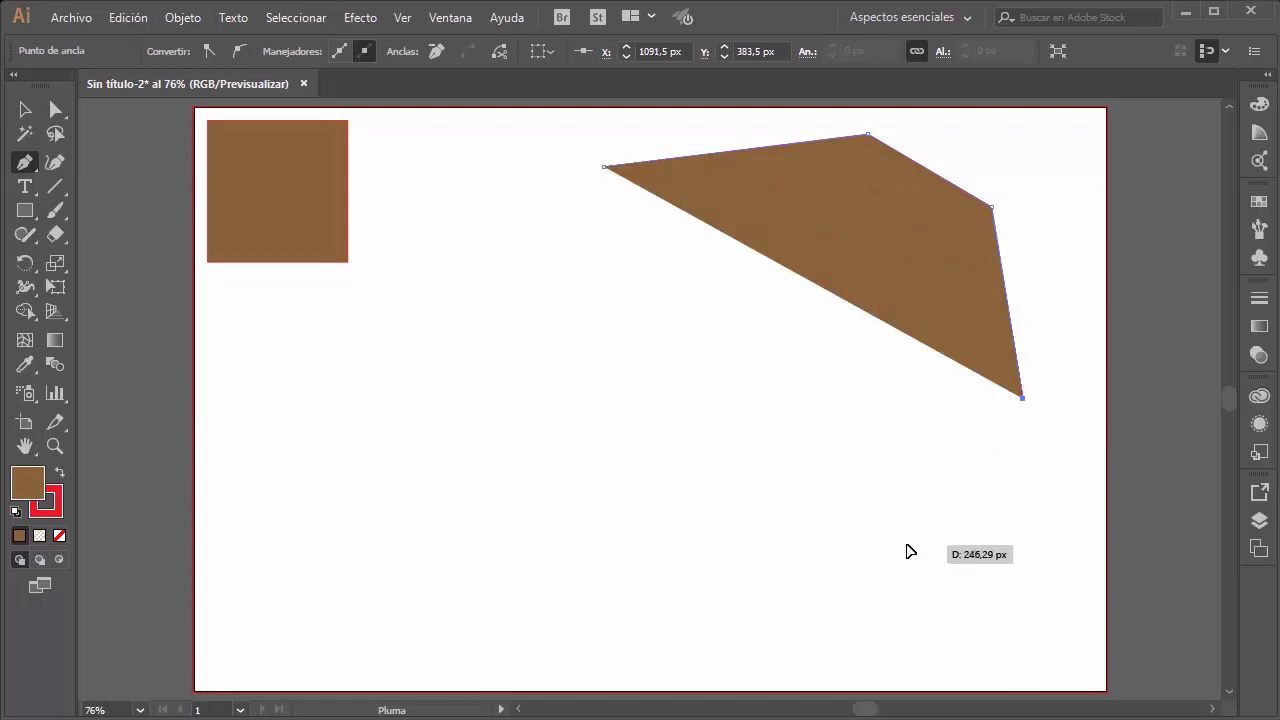
{"action": "left_click", "coordinate": [907, 544]}
{"action": "left_click", "coordinate": [721, 517]}
{"action": "left_click", "coordinate": [524, 484]}
{"action": "left_click", "coordinate": [456, 378]}
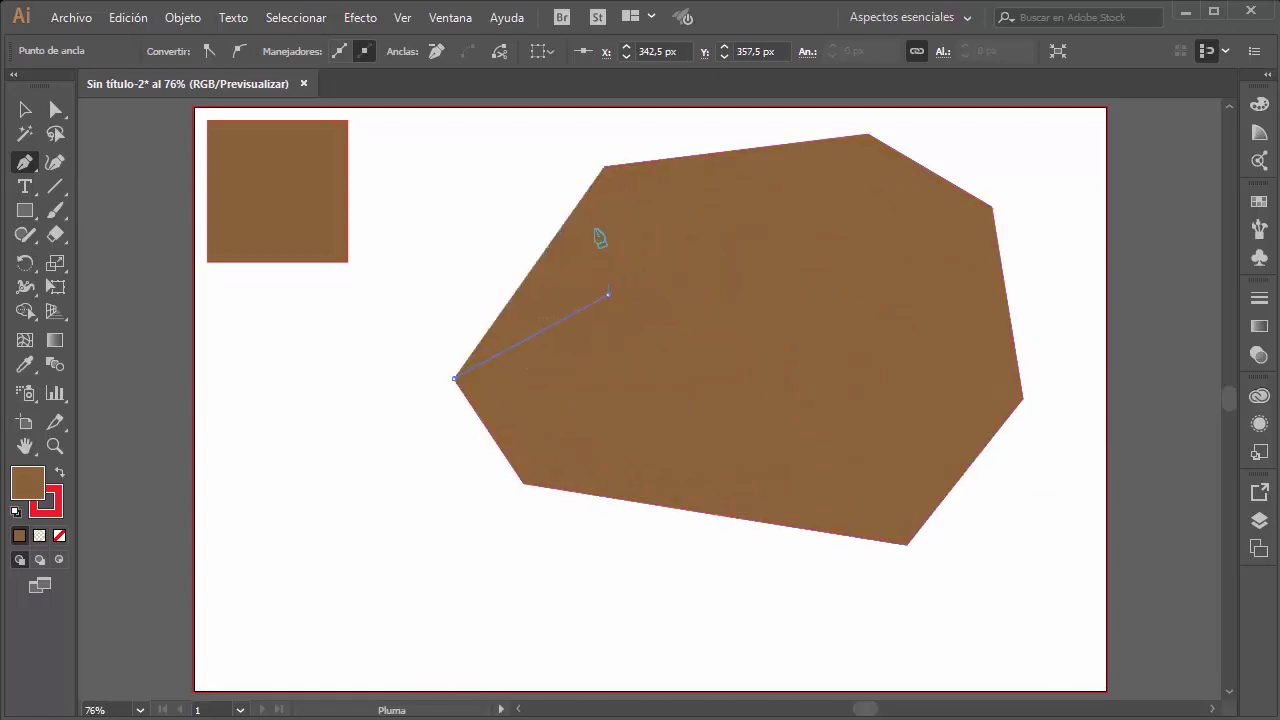
{"action": "left_click", "coordinate": [607, 296]}
{"action": "left_click", "coordinate": [606, 167]}
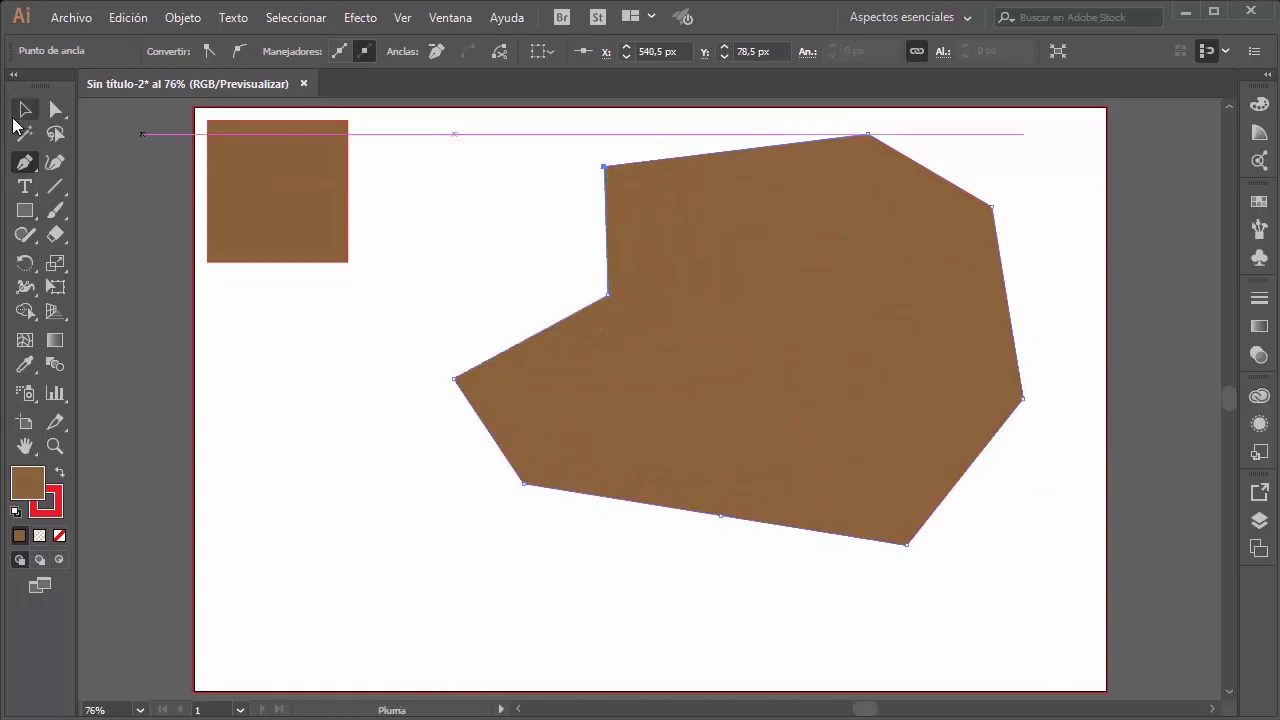
Step: Shrink the polygon and place it near the page's upper-right corner
{"action": "key", "text": "v"}
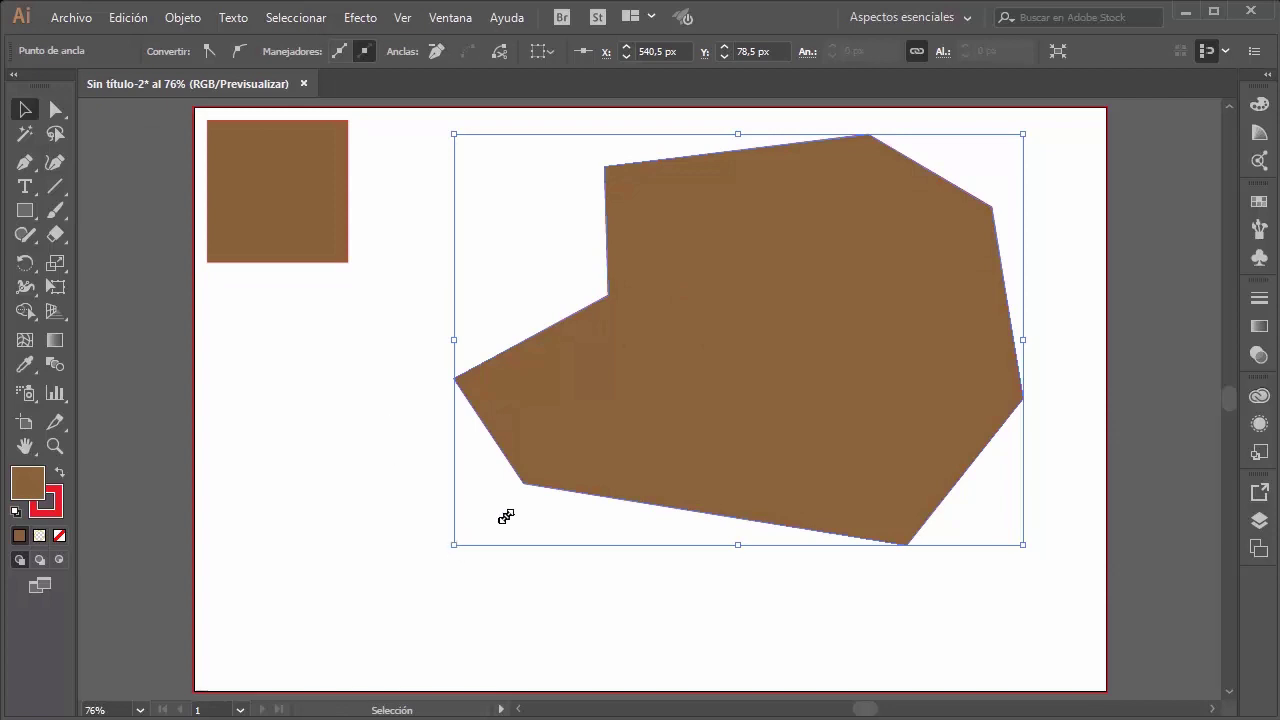
{"action": "left_click_drag", "start_coordinate": [454, 544], "coordinate": [808, 320]}
{"action": "left_click", "coordinate": [852, 180]}
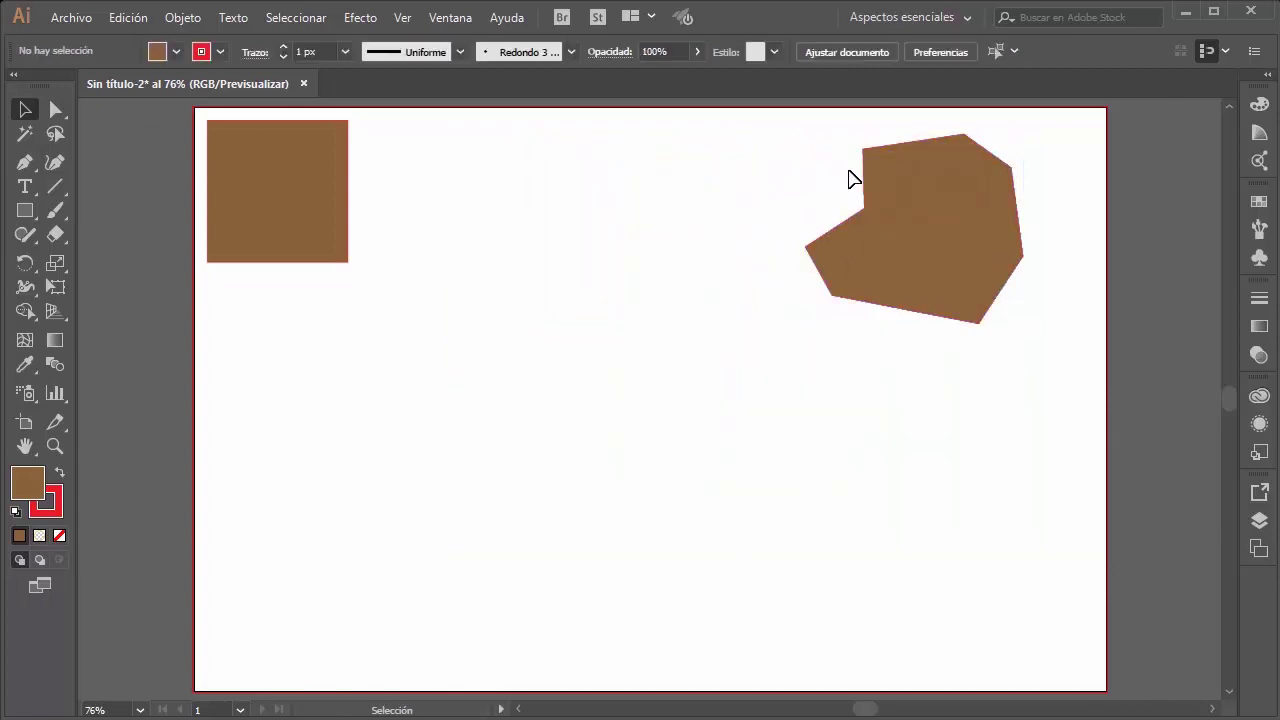
{"action": "left_click", "coordinate": [900, 178]}
{"action": "key", "text": "ctrl+shift+a"}
Step: Draw a closed curved shape with smooth top, right and bottom edges and a pointed upper-left tip
{"action": "key", "text": "p"}
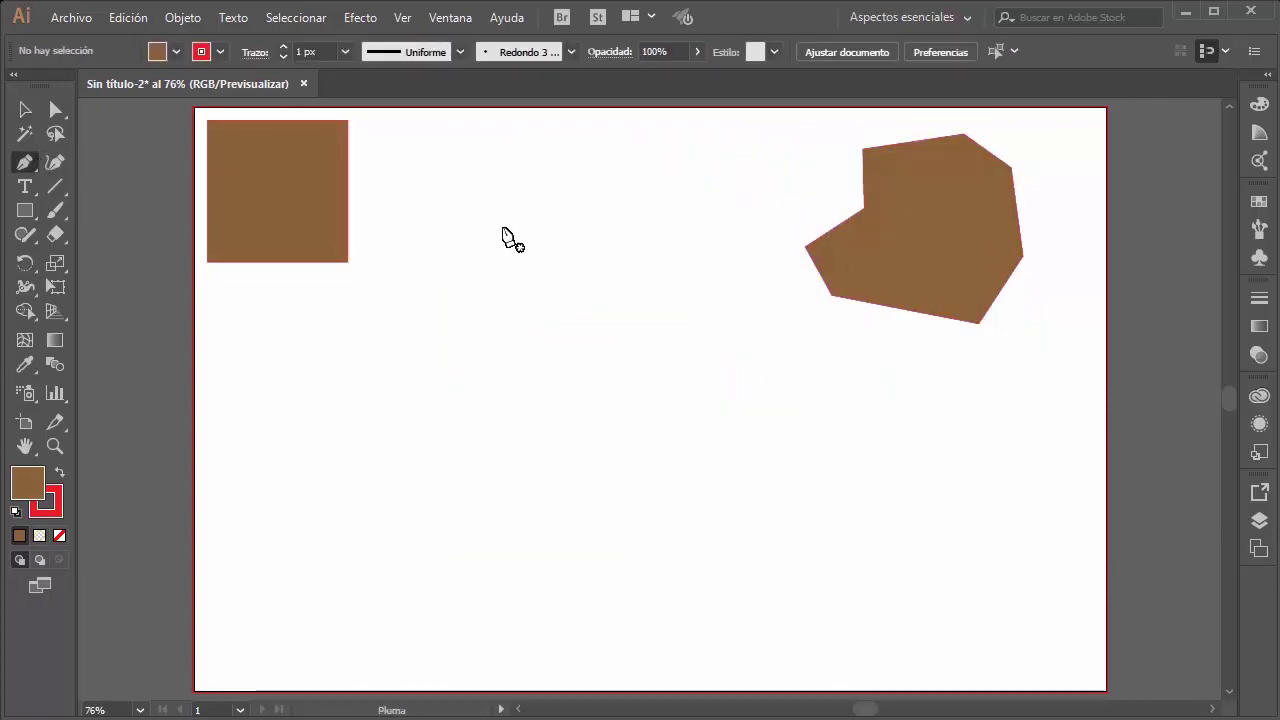
{"action": "left_click", "coordinate": [265, 471]}
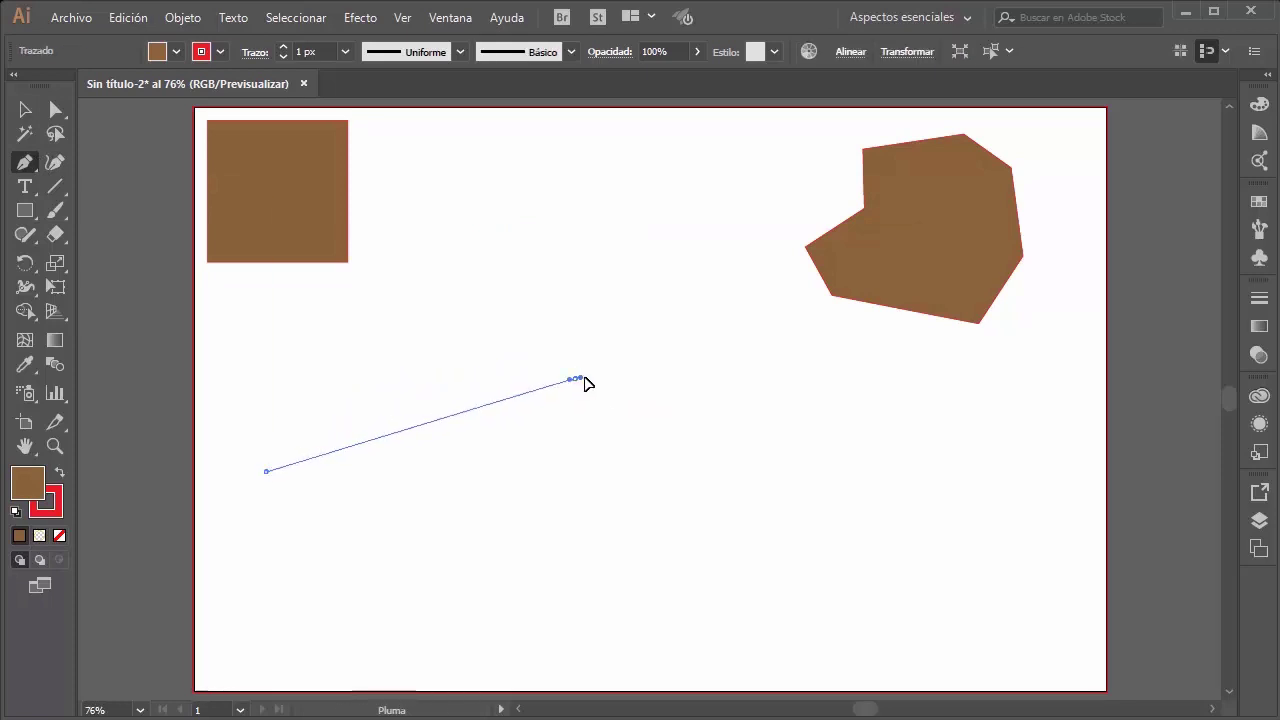
{"action": "mouse_move", "coordinate": [575, 379]}
{"action": "left_mouse_down"}
{"action": "mouse_move", "coordinate": [670, 437]}
{"action": "mouse_move", "coordinate": [697, 487]}
{"action": "left_mouse_up"}
{"action": "left_click", "coordinate": [687, 545]}
{"action": "left_click_drag", "start_coordinate": [687, 556], "coordinate": [586, 615]}
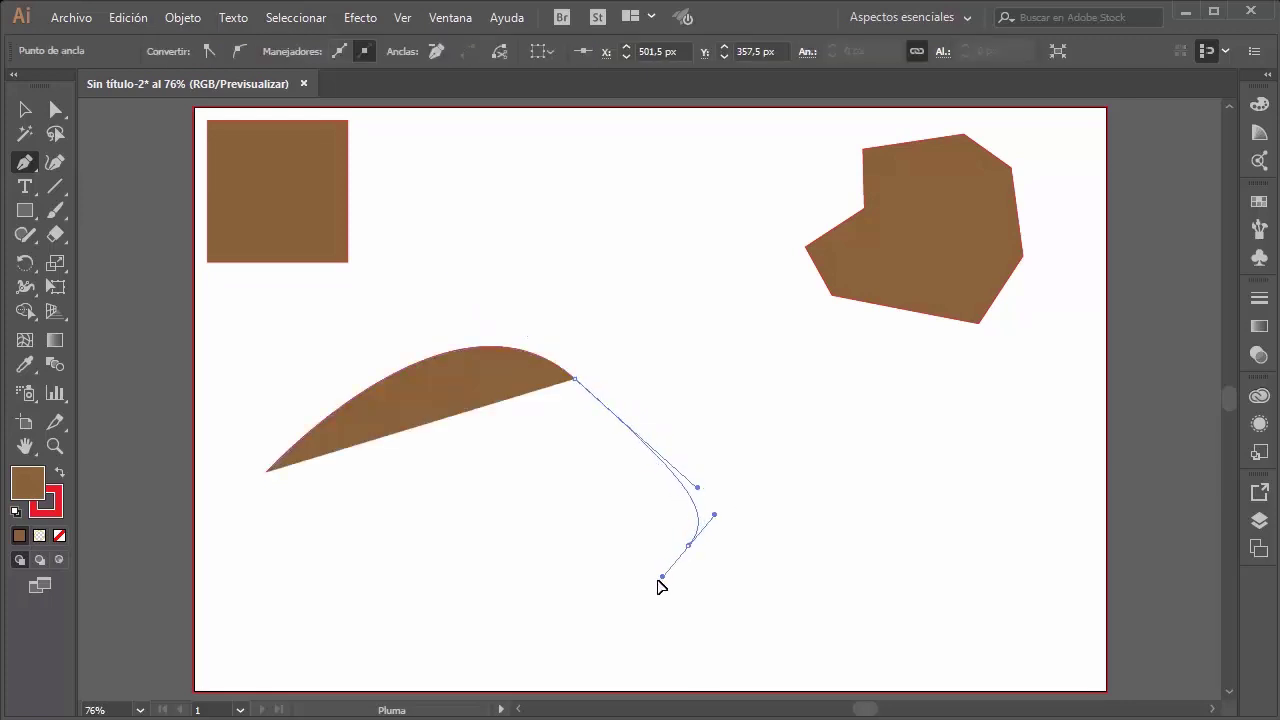
{"action": "left_click_drag", "start_coordinate": [498, 637], "coordinate": [400, 604]}
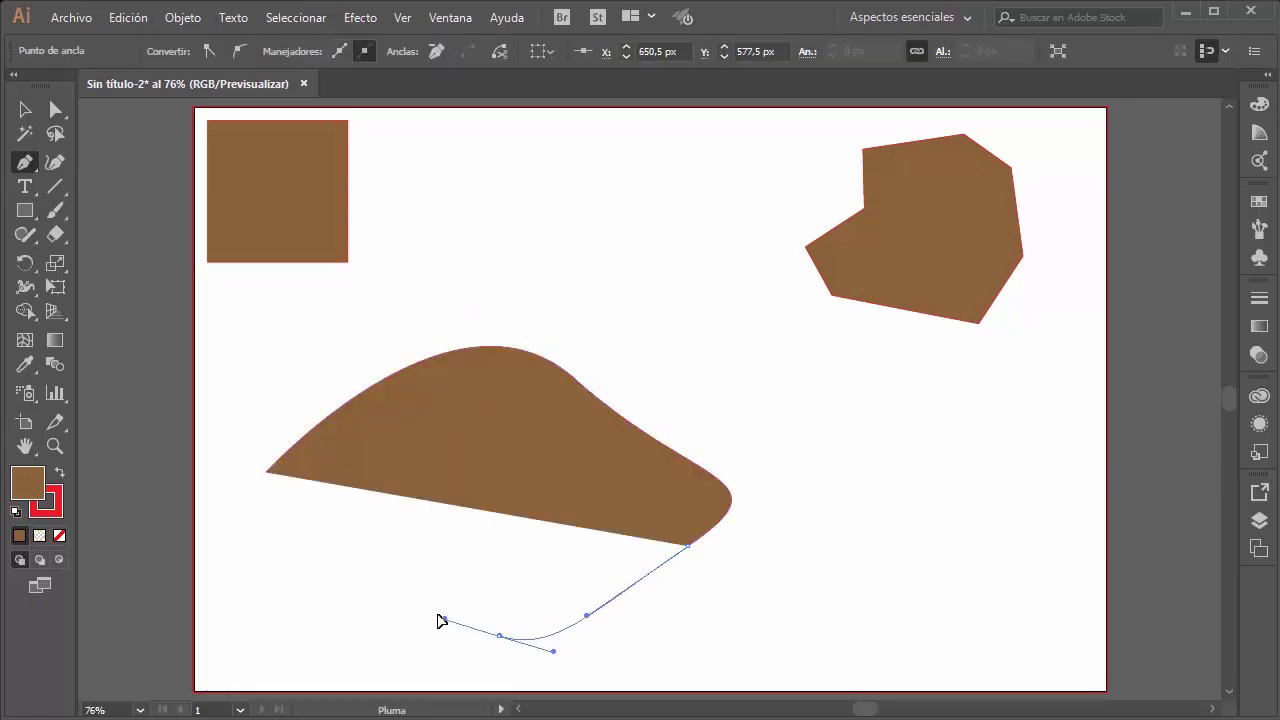
{"action": "left_click", "coordinate": [239, 610]}
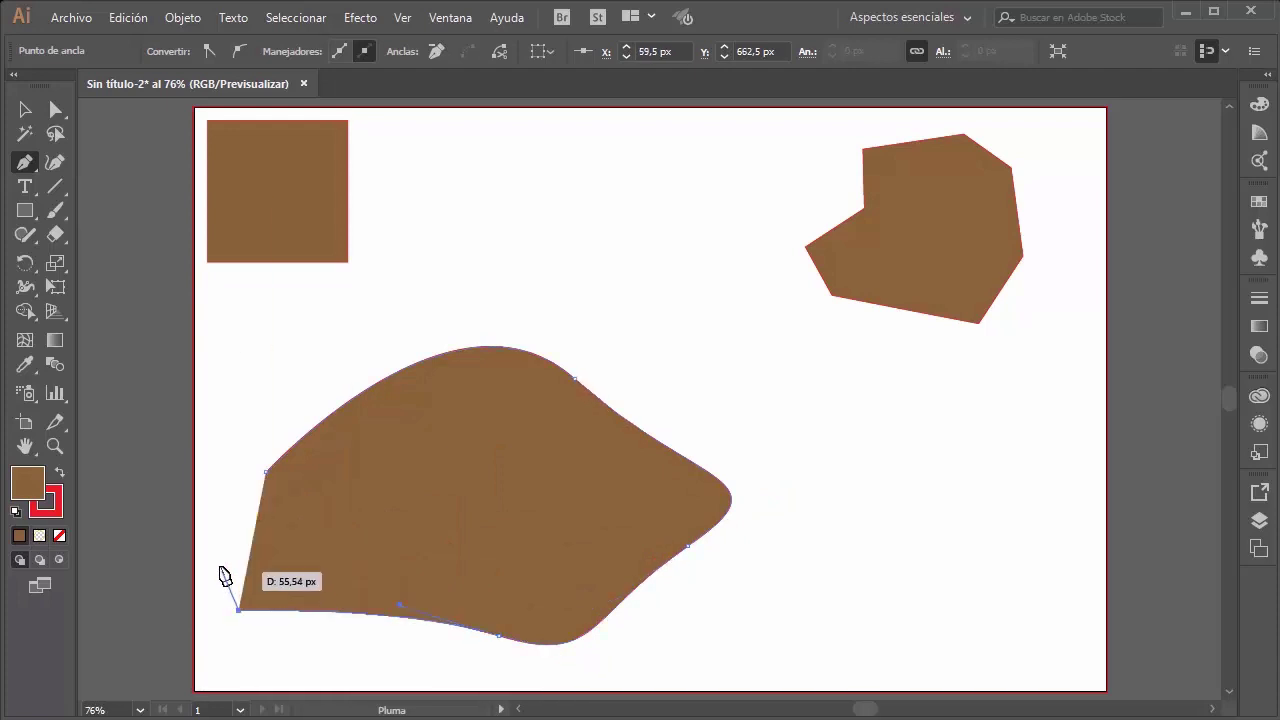
{"action": "left_click", "coordinate": [215, 495]}
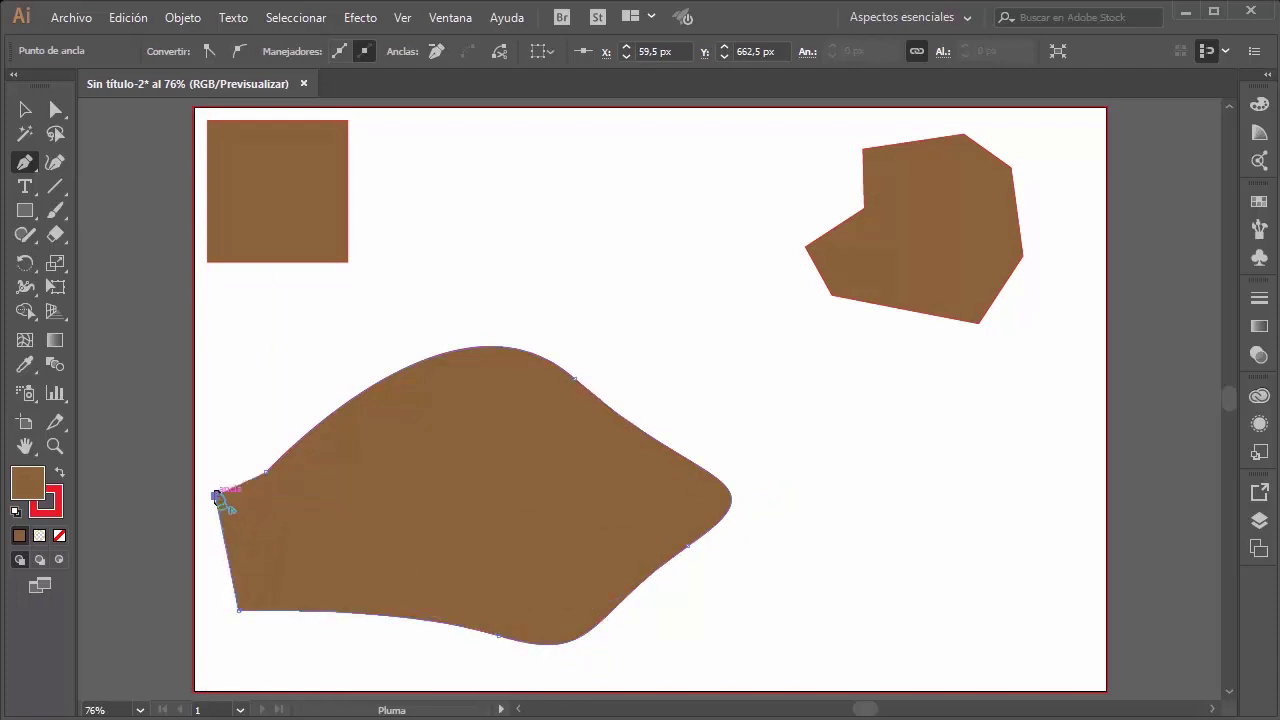
{"action": "left_click", "coordinate": [215, 381]}
{"action": "left_click", "coordinate": [254, 357]}
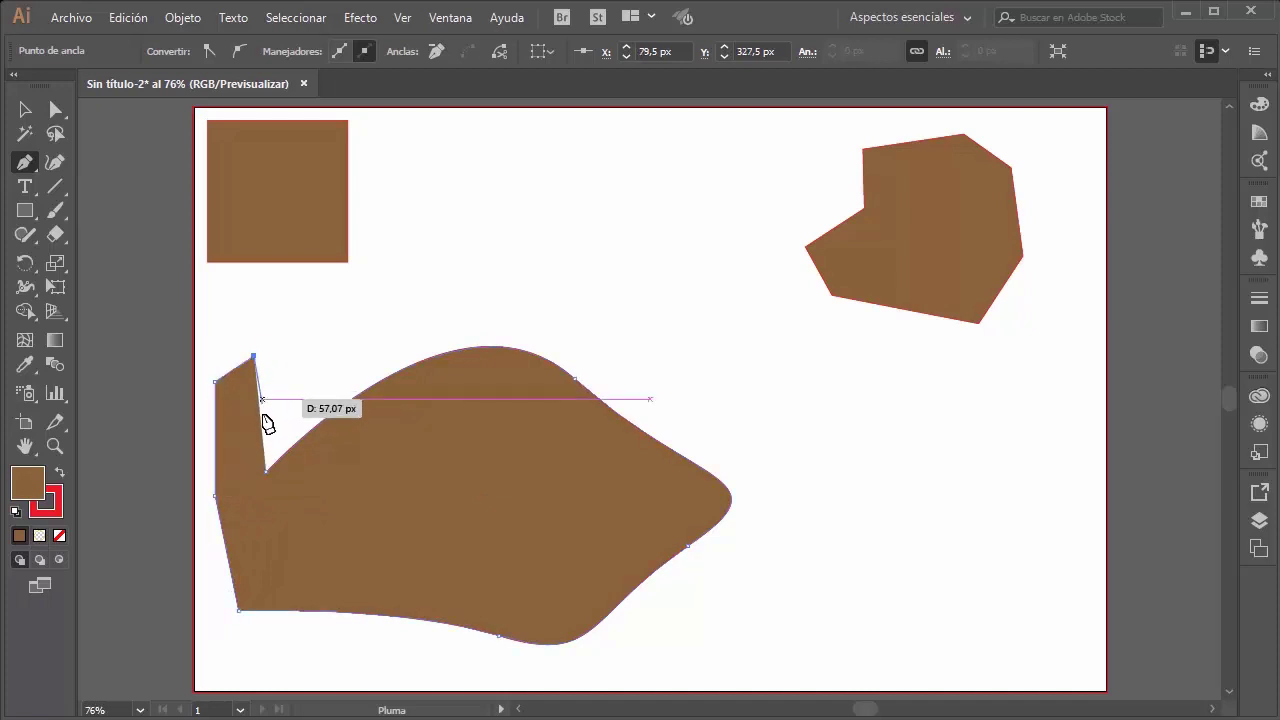
{"action": "left_click", "coordinate": [266, 471]}
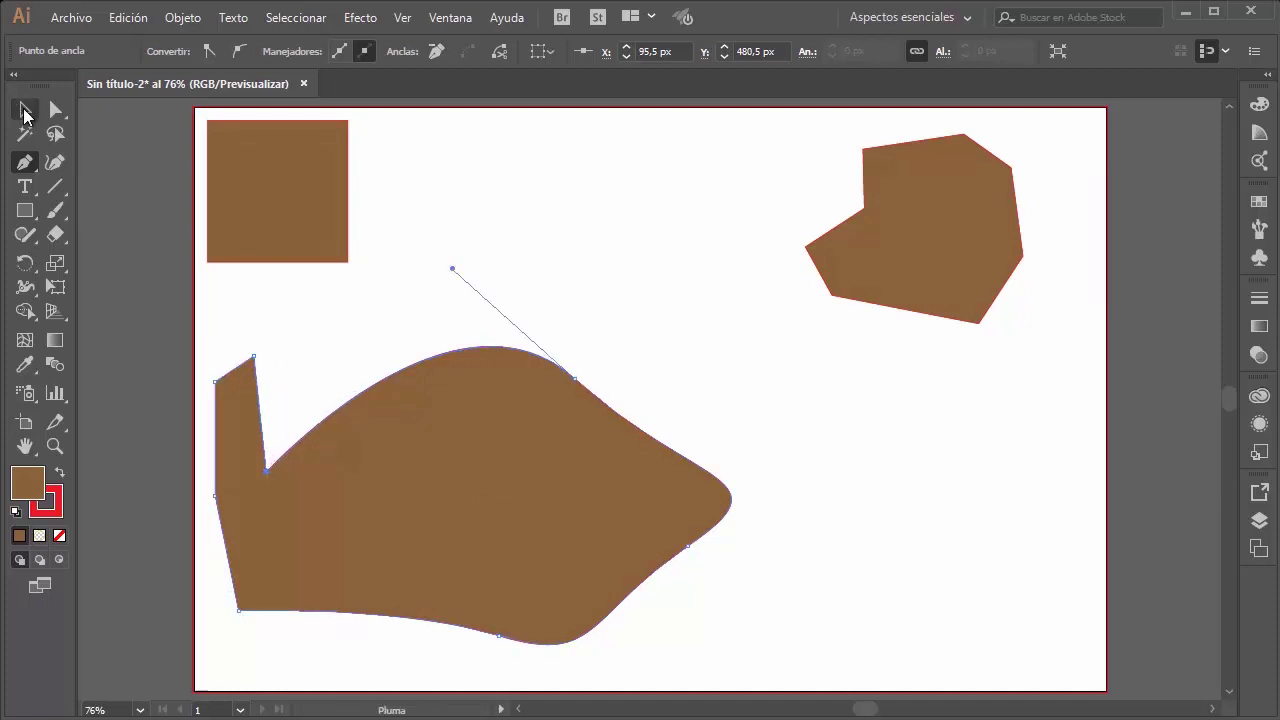
Step: Scale the curved brown shape down slightly
{"action": "left_click", "coordinate": [25, 110]}
{"action": "left_click", "coordinate": [637, 368]}
{"action": "left_click", "coordinate": [636, 500]}
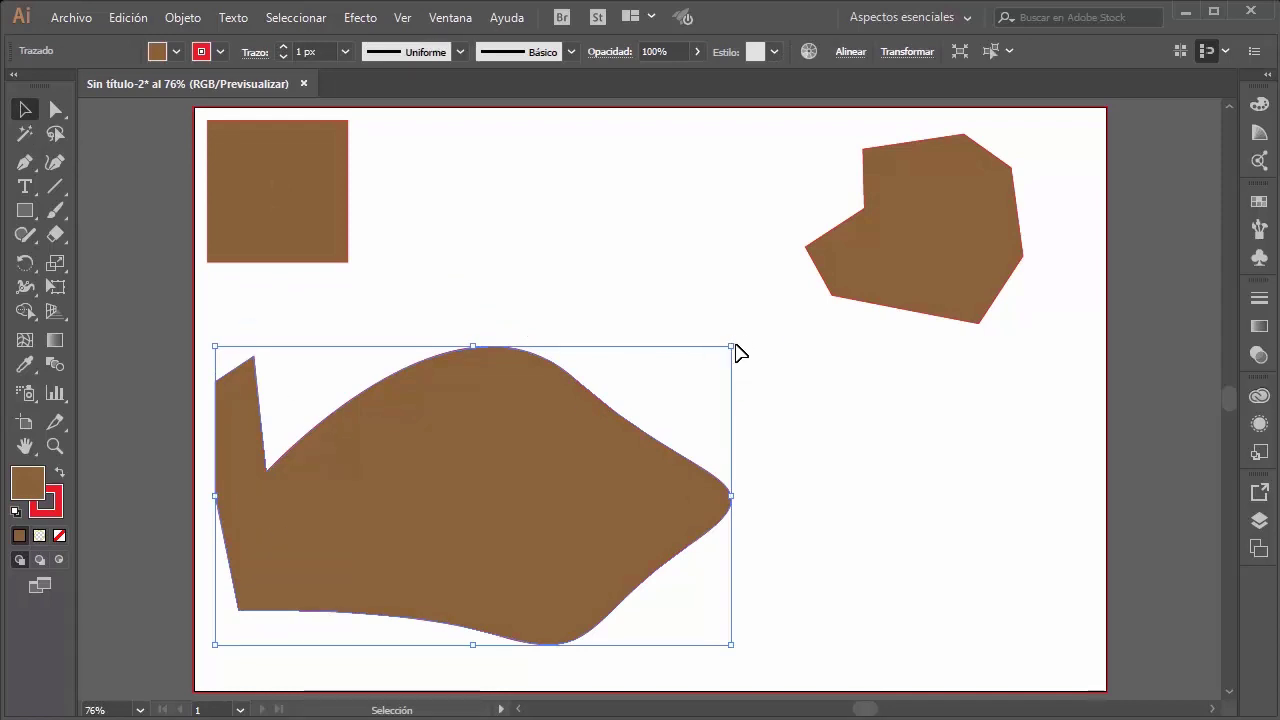
{"action": "left_click_drag", "start_coordinate": [725, 350], "coordinate": [669, 373]}
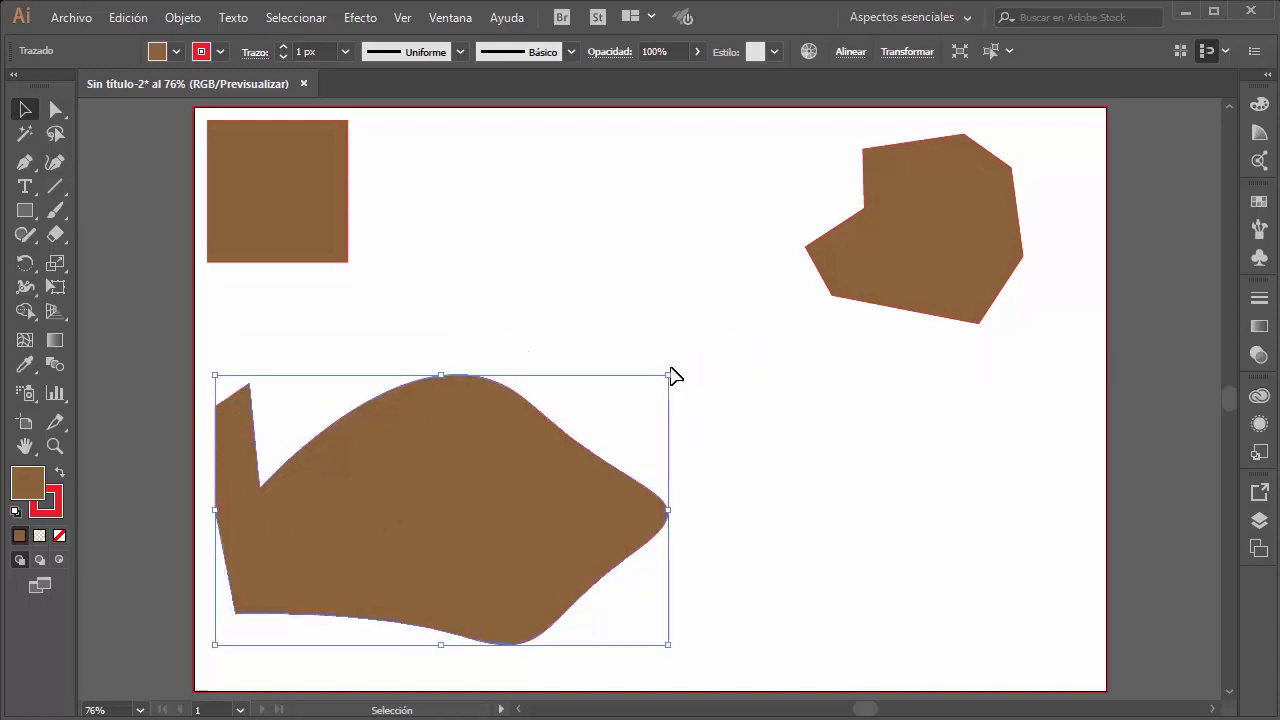
Step: Marquee-select all three brown shapes and delete them
{"action": "left_click", "coordinate": [641, 306]}
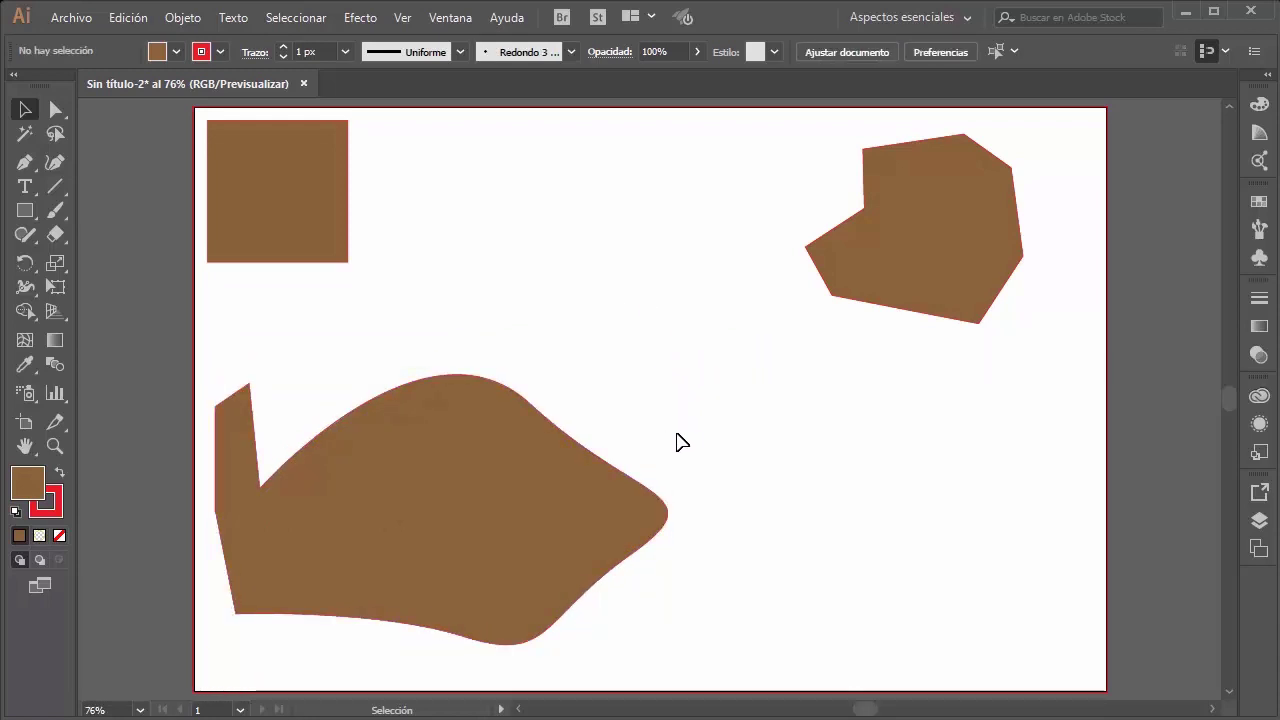
{"action": "left_click_drag", "start_coordinate": [1074, 133], "coordinate": [250, 640]}
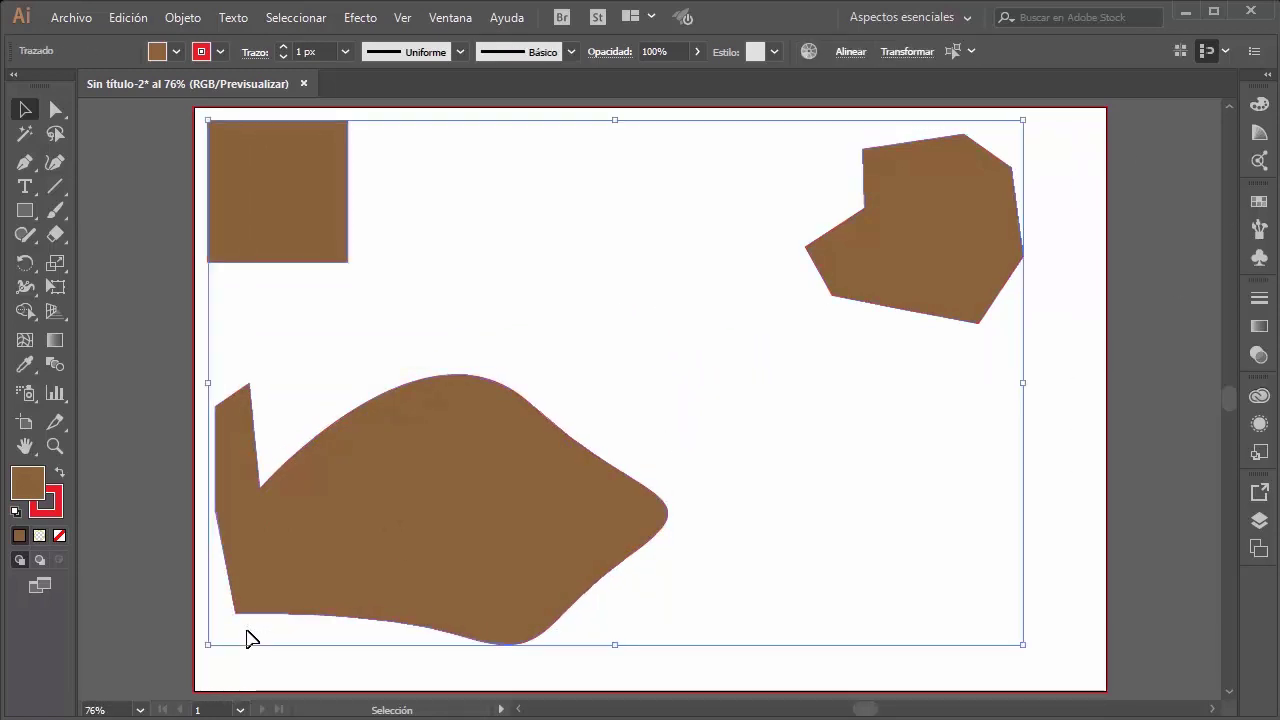
{"action": "key", "text": "Delete"}
{"action": "left_click", "coordinate": [25, 162]}
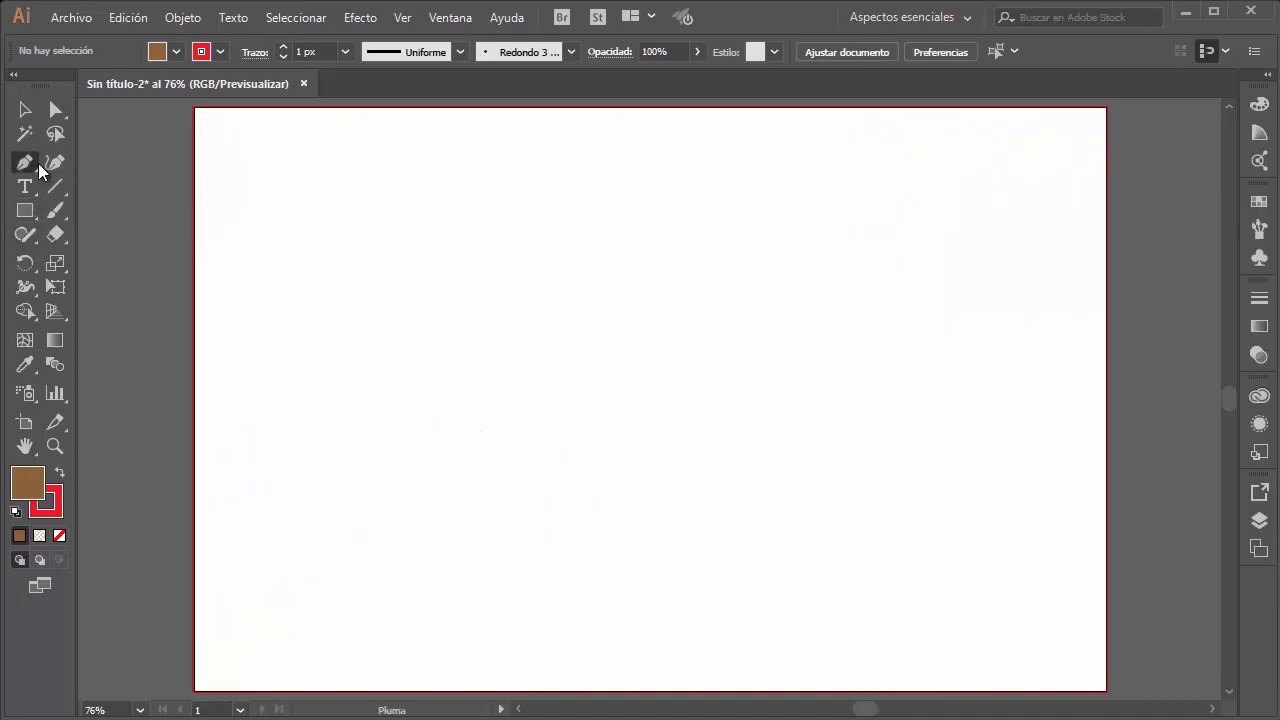
{"action": "left_click", "coordinate": [572, 150]}
{"action": "left_click", "coordinate": [908, 150]}
{"action": "left_click", "coordinate": [1035, 463]}
{"action": "left_click", "coordinate": [763, 578]}
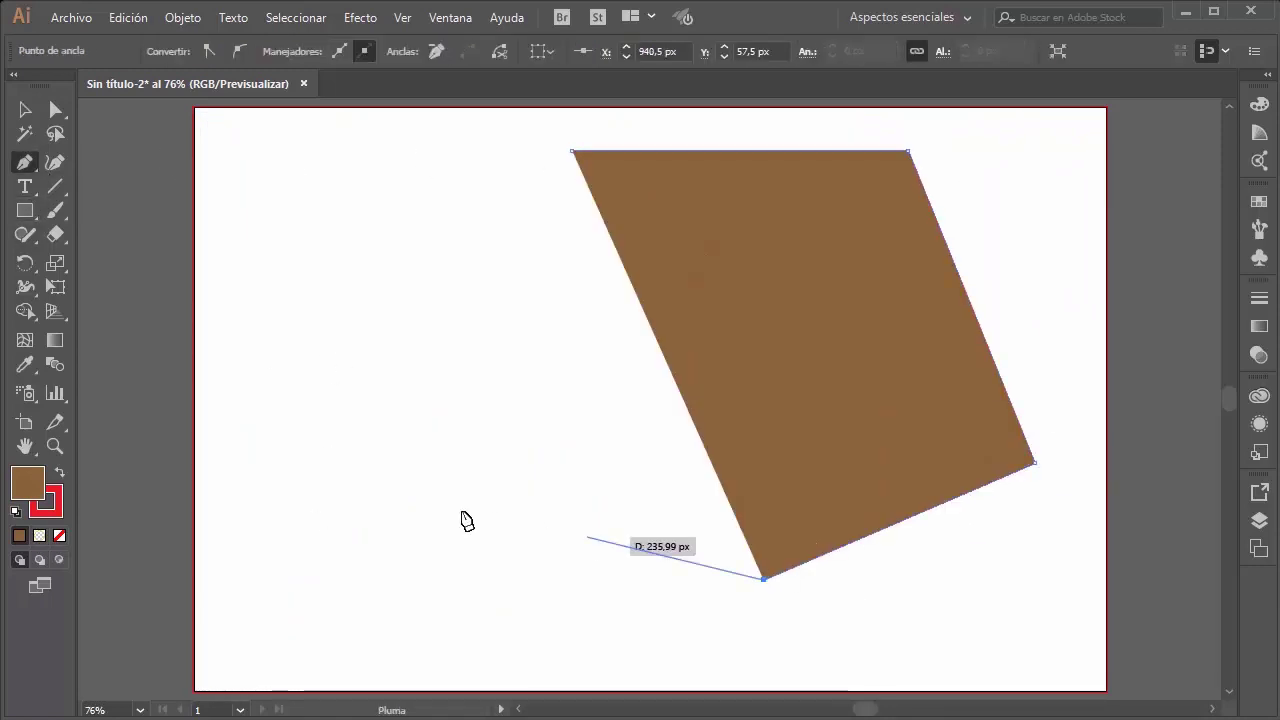
{"action": "left_click", "coordinate": [461, 512]}
{"action": "left_click", "coordinate": [425, 384]}
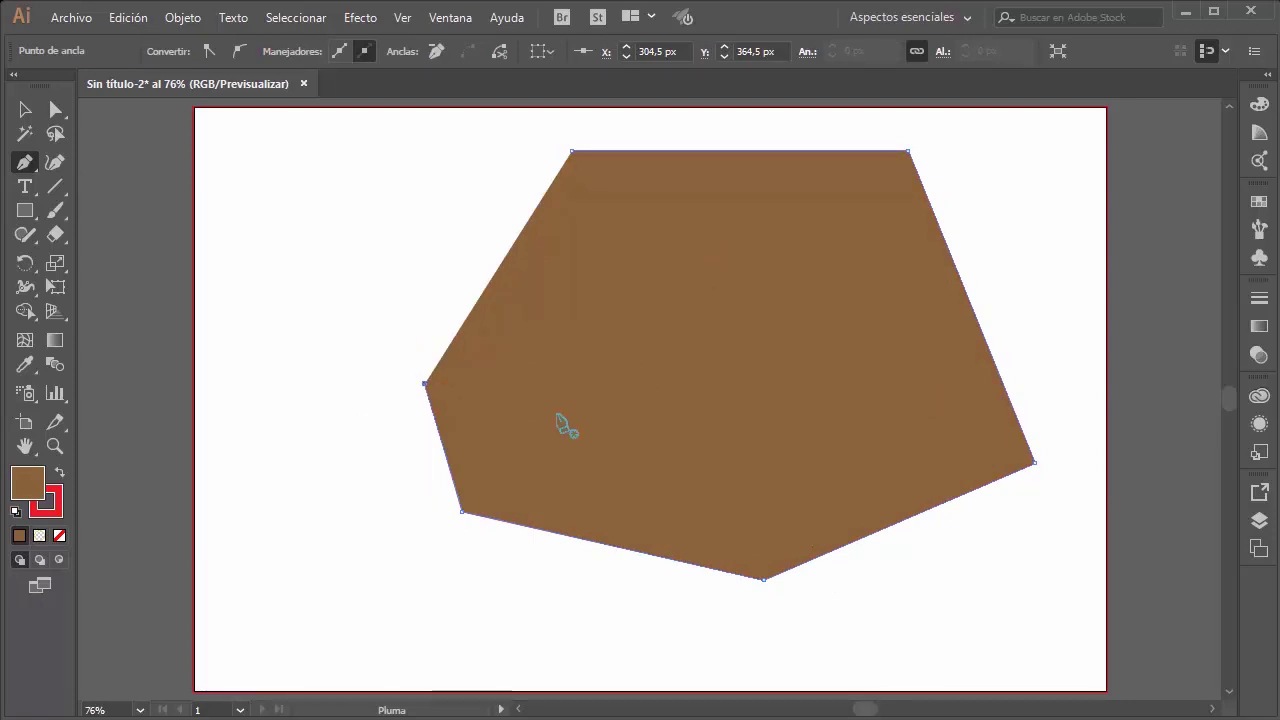
{"action": "key", "text": "v"}
{"action": "left_click", "coordinate": [363, 221]}
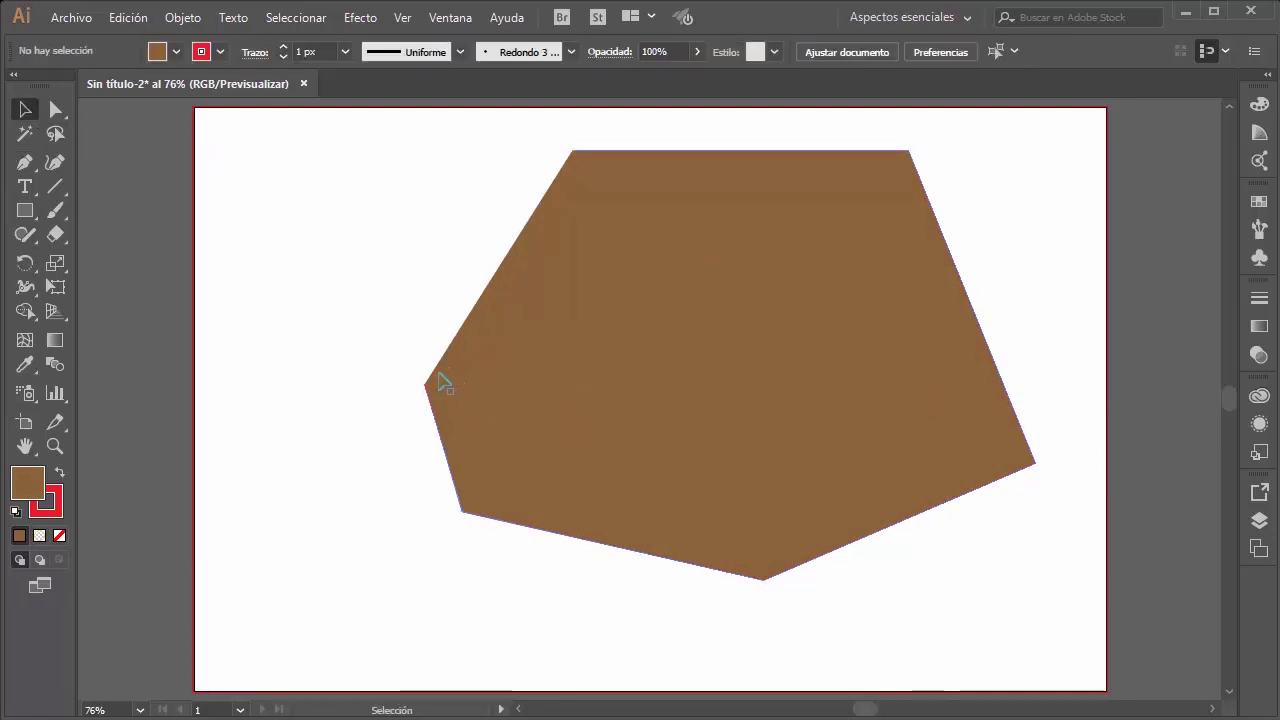
{"action": "scroll", "coordinate": [425, 385], "scroll_direction": "up", "scroll_amount": 6}
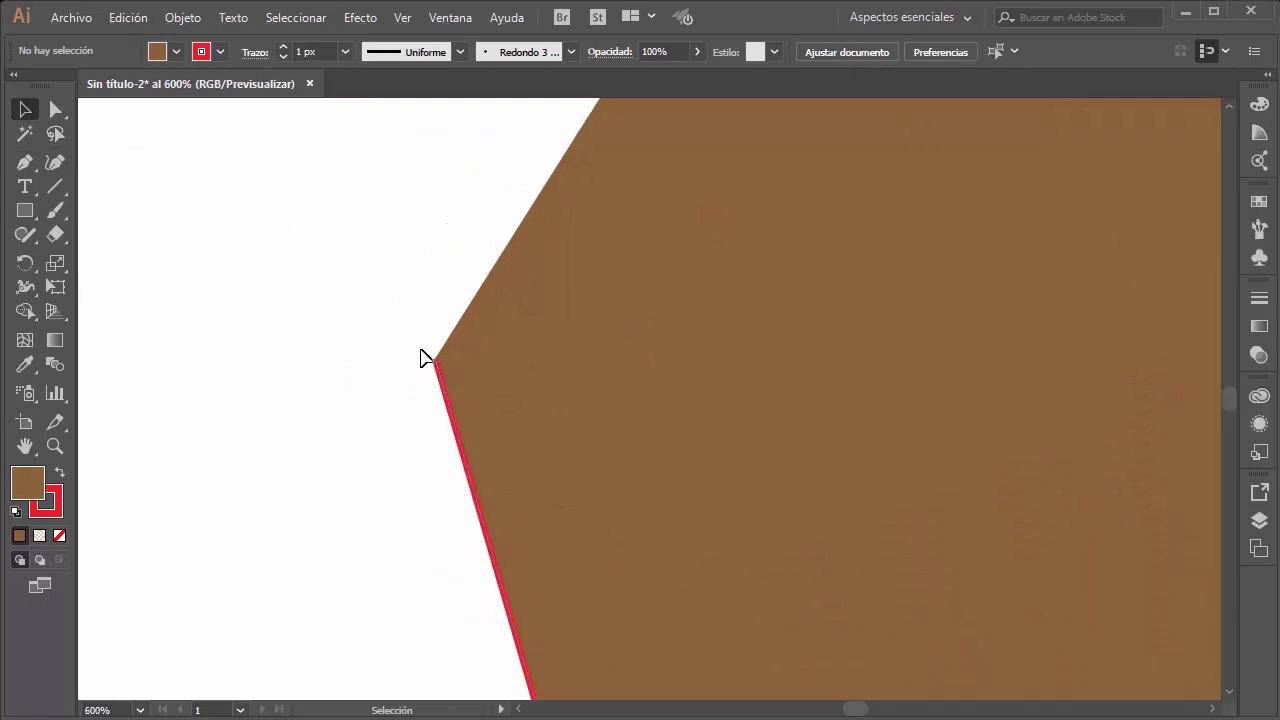
{"action": "scroll", "coordinate": [360, 417], "scroll_direction": "down", "scroll_amount": 1}
{"action": "scroll", "coordinate": [360, 417], "scroll_direction": "down", "scroll_amount": 1}
{"action": "scroll", "coordinate": [370, 400], "scroll_direction": "down", "scroll_amount": 3}
{"action": "scroll", "coordinate": [377, 386], "scroll_direction": "down", "scroll_amount": 1}
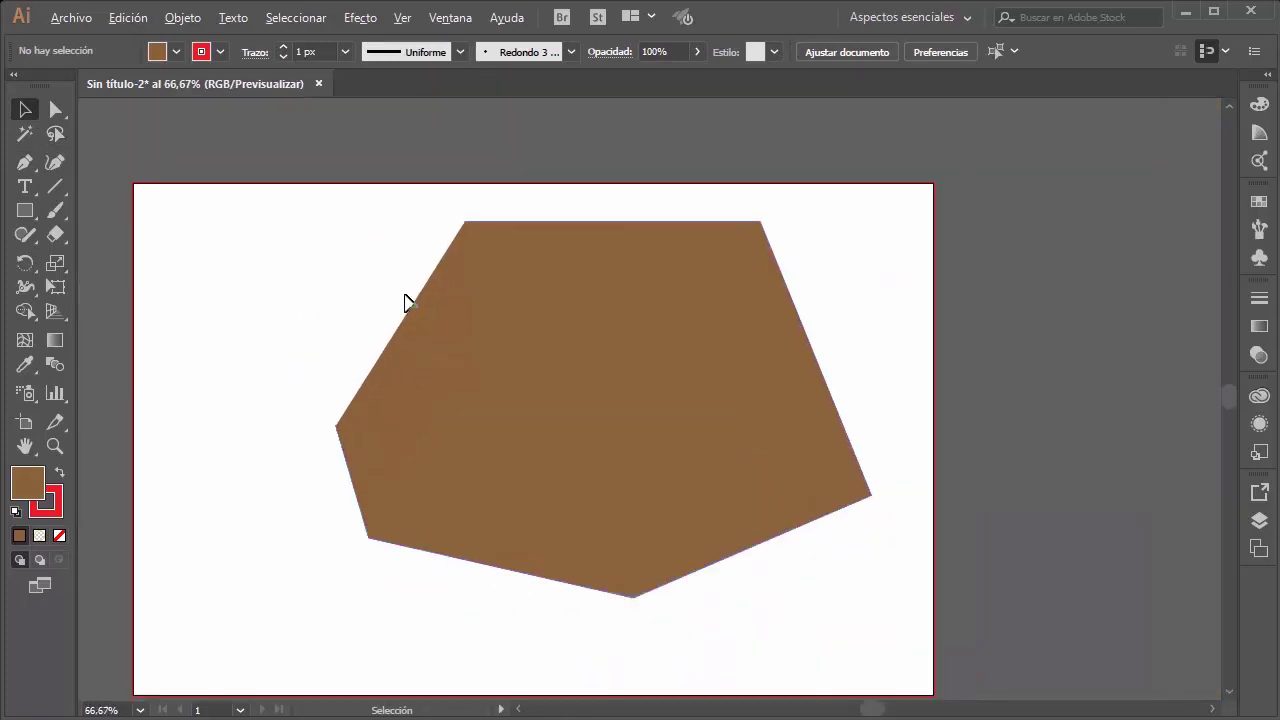
{"action": "left_click", "coordinate": [25, 162]}
{"action": "scroll", "coordinate": [333, 268], "scroll_direction": "up", "scroll_amount": 1}
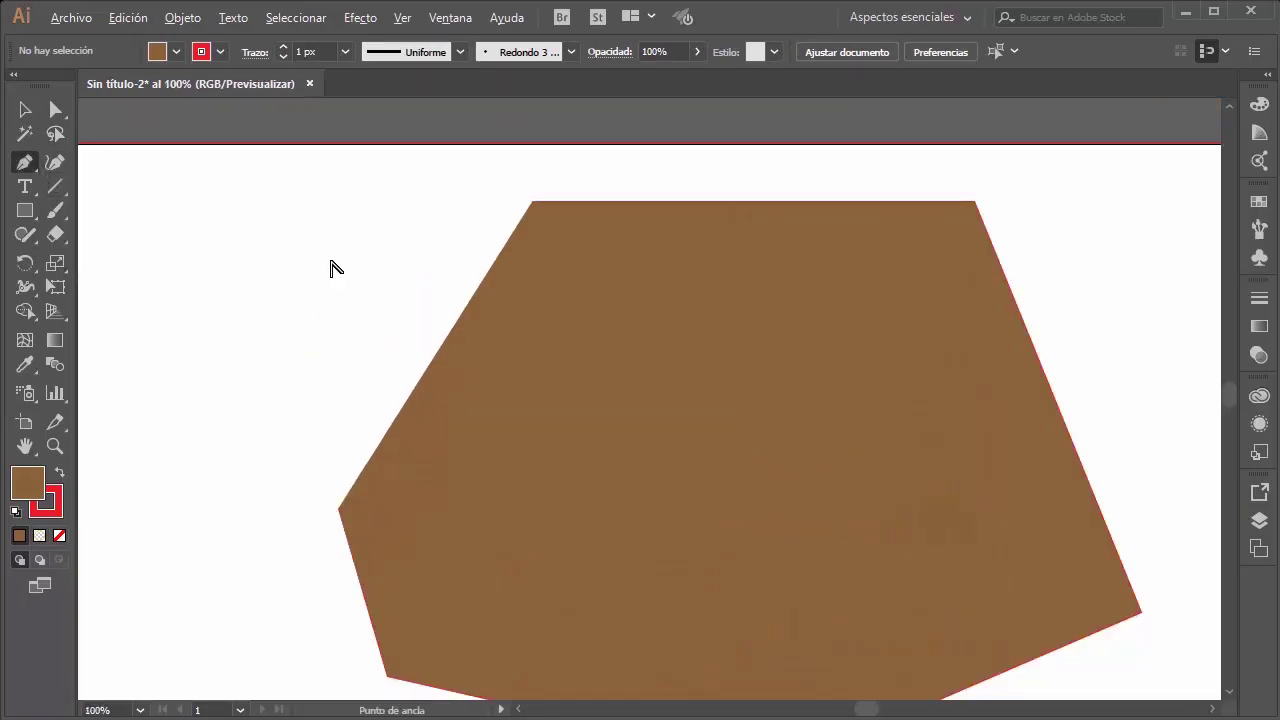
{"action": "left_click", "coordinate": [532, 202]}
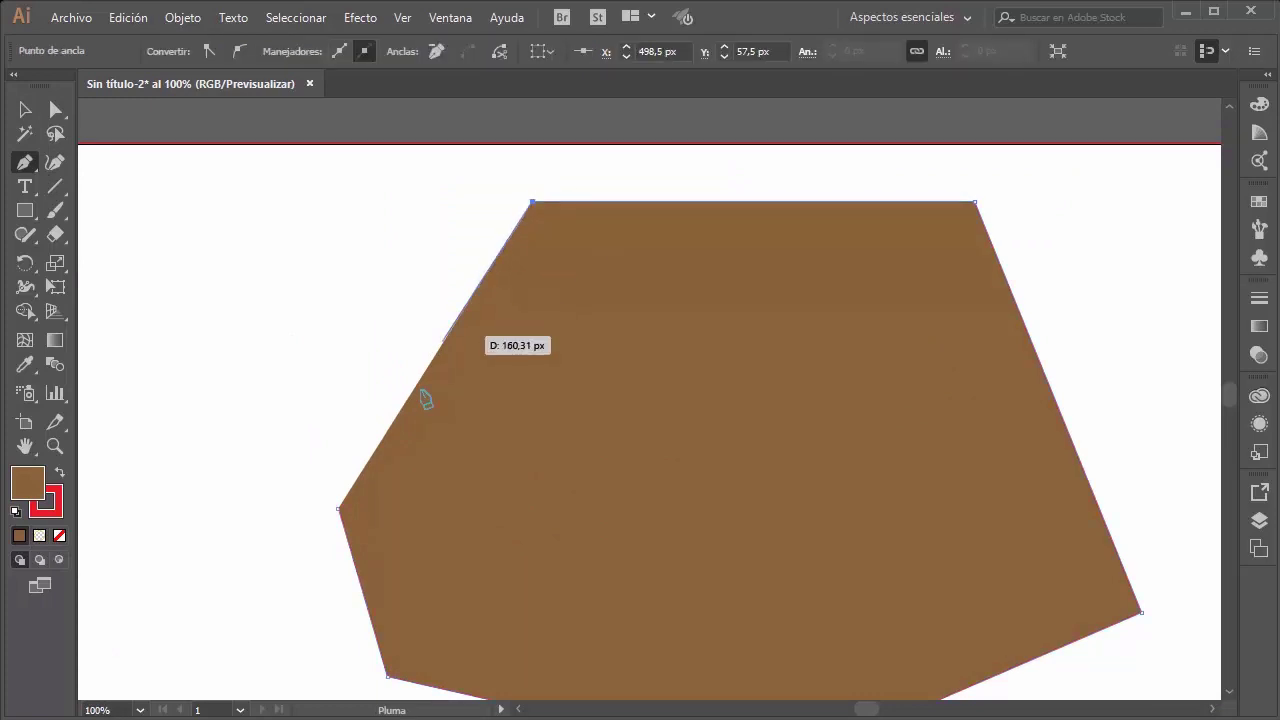
{"action": "left_click", "coordinate": [341, 510]}
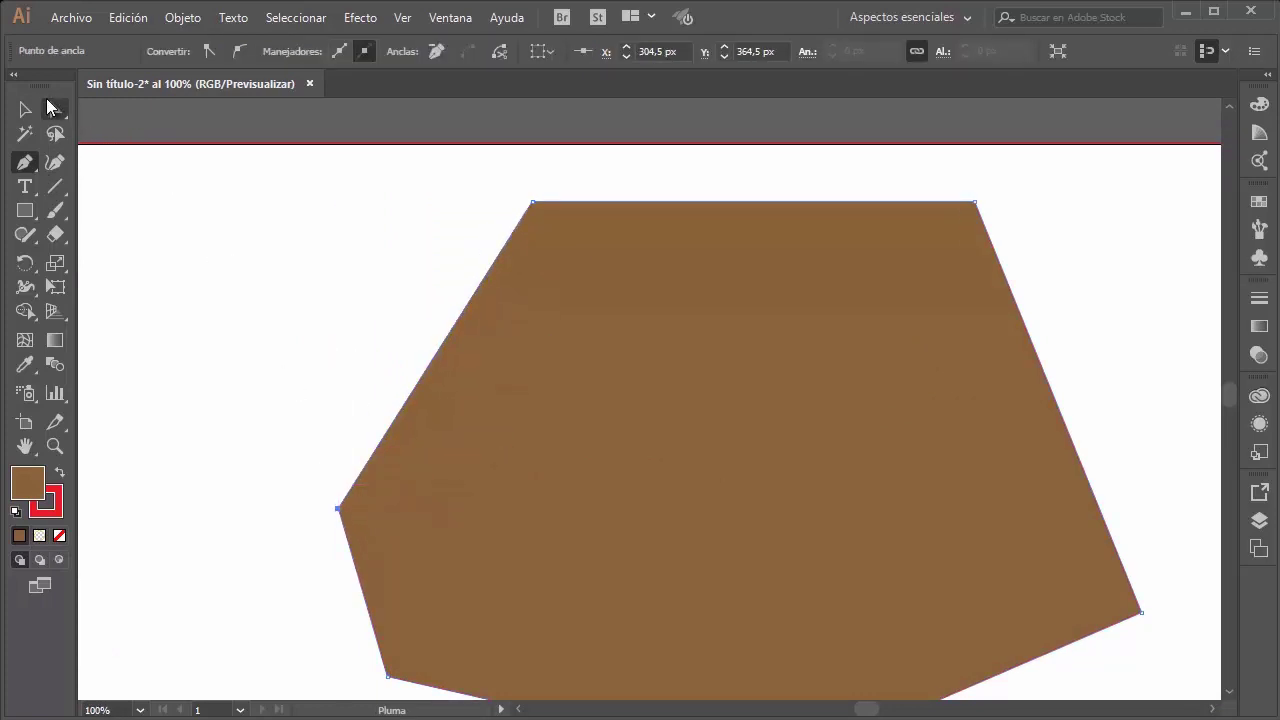
{"action": "key", "text": "v"}
{"action": "left_click", "coordinate": [356, 380]}
{"action": "scroll", "coordinate": [335, 535], "scroll_direction": "up", "scroll_amount": 1}
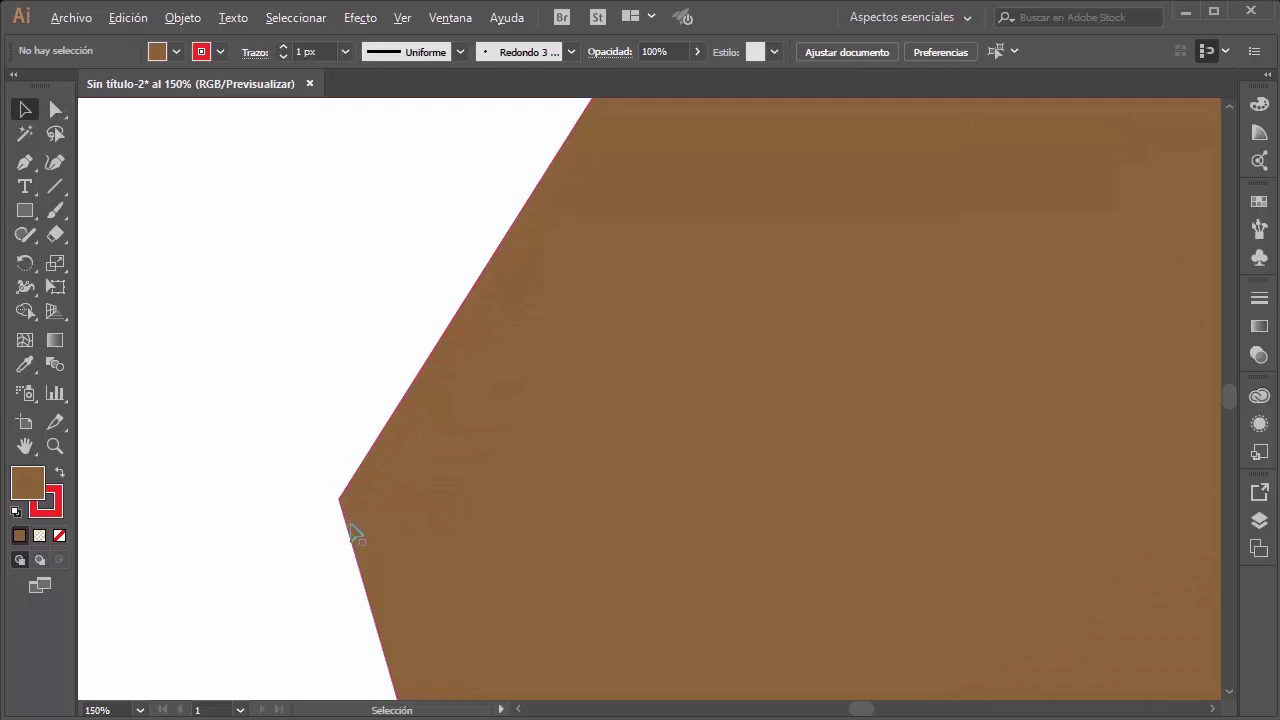
{"action": "scroll", "coordinate": [343, 528], "scroll_direction": "down", "scroll_amount": 3}
{"action": "left_click_drag", "start_coordinate": [463, 480], "coordinate": [588, 554]}
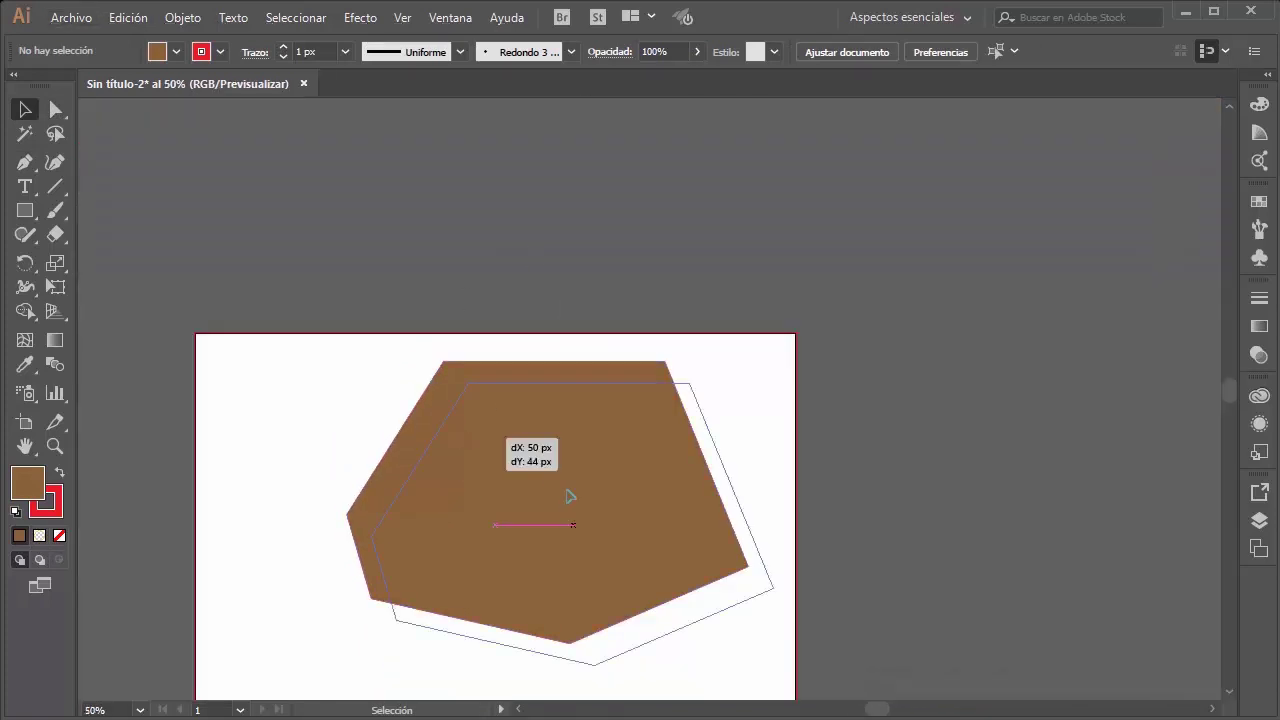
{"action": "key", "text": "ctrl+z"}
{"action": "left_click", "coordinate": [489, 418]}
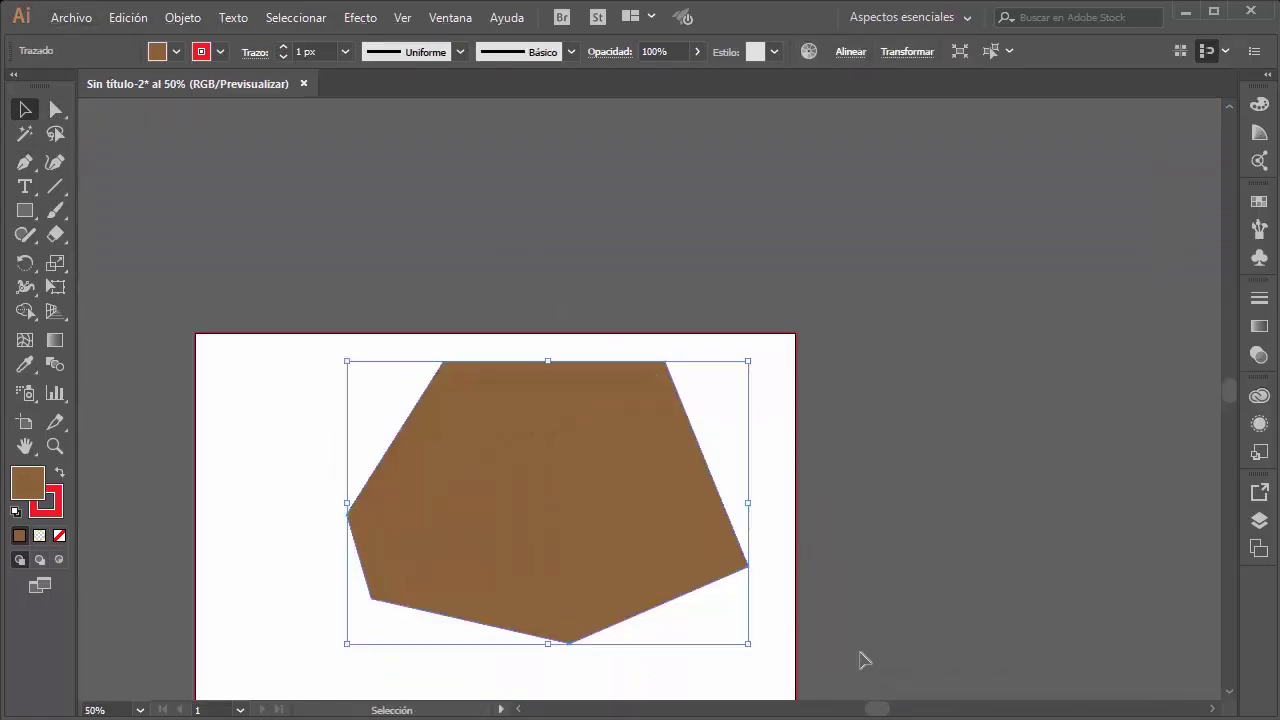
{"action": "left_click_drag", "start_coordinate": [752, 641], "coordinate": [540, 524]}
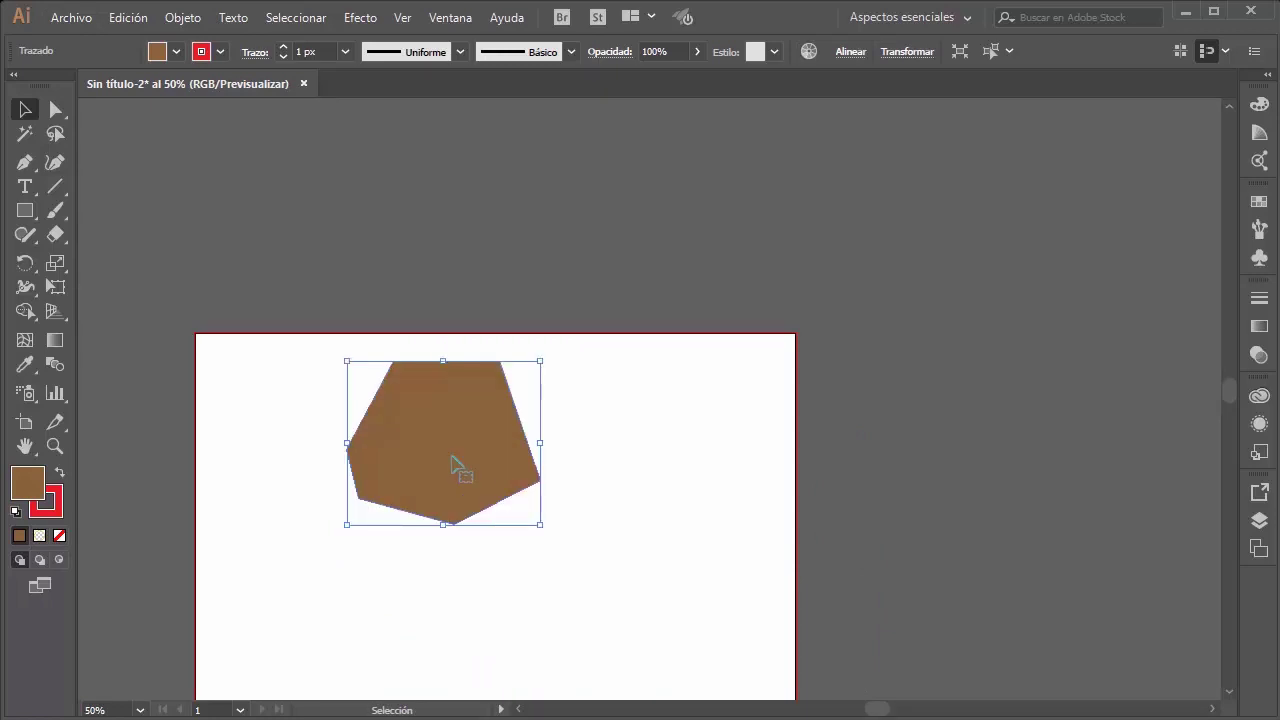
{"action": "key", "text": "Delete"}
{"action": "scroll", "coordinate": [451, 463], "scroll_direction": "down", "scroll_amount": 1}
{"action": "scroll", "coordinate": [448, 460], "scroll_direction": "down", "scroll_amount": 2}
{"action": "scroll", "coordinate": [447, 463], "scroll_direction": "up", "scroll_amount": 1, "text": "alt"}
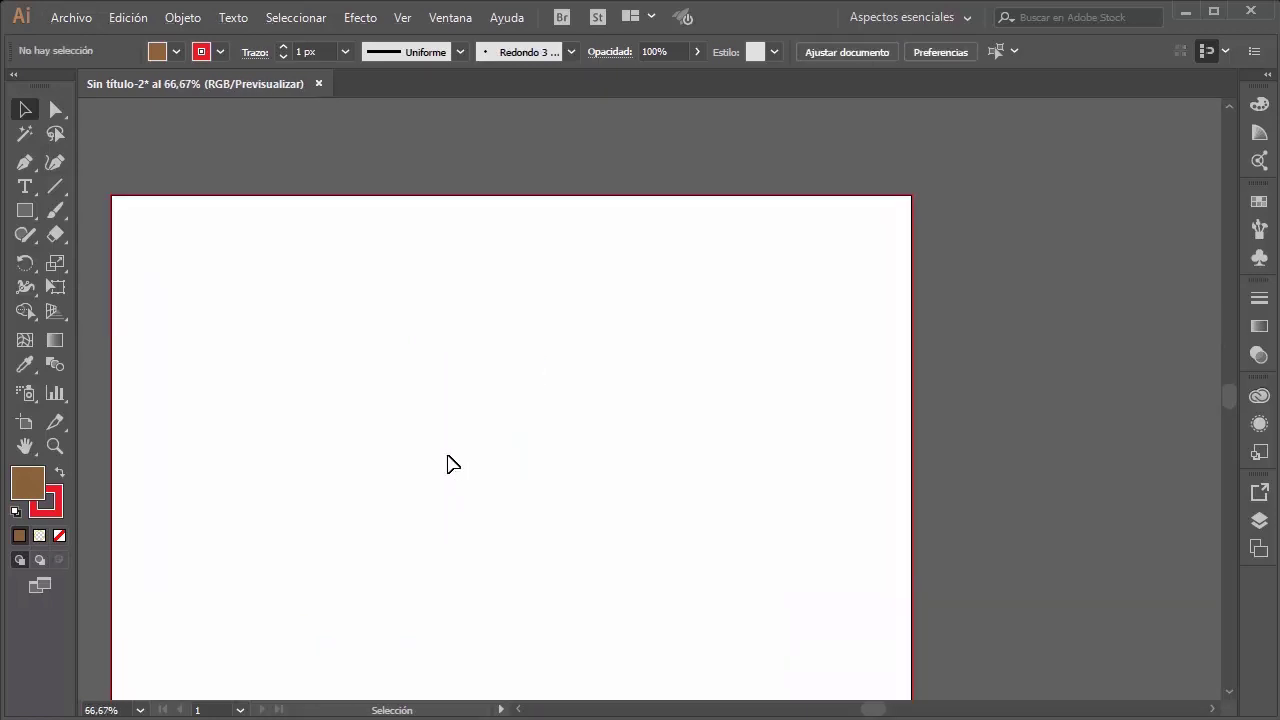
{"action": "scroll", "coordinate": [449, 463], "scroll_direction": "up", "scroll_amount": 1}
{"action": "scroll", "coordinate": [449, 463], "scroll_direction": "down", "scroll_amount": 2}
{"action": "scroll", "coordinate": [449, 463], "scroll_direction": "left", "scroll_amount": 1}
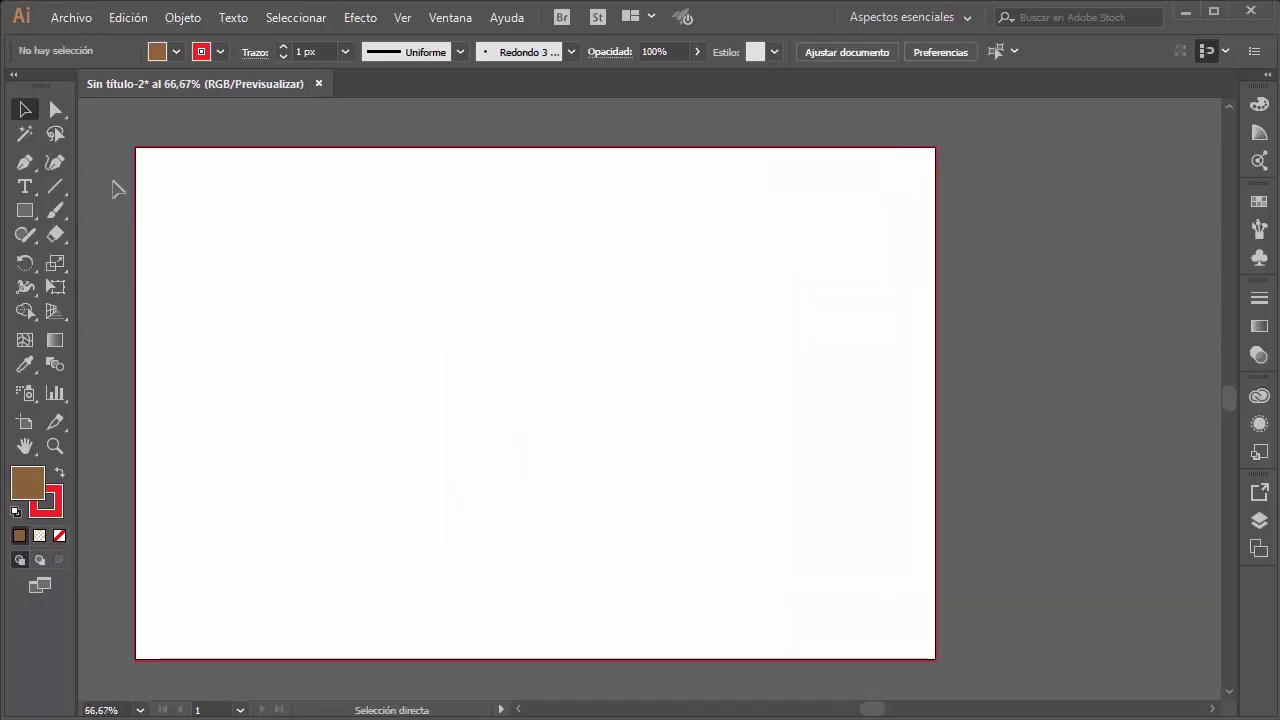
{"action": "left_click", "coordinate": [55, 168]}
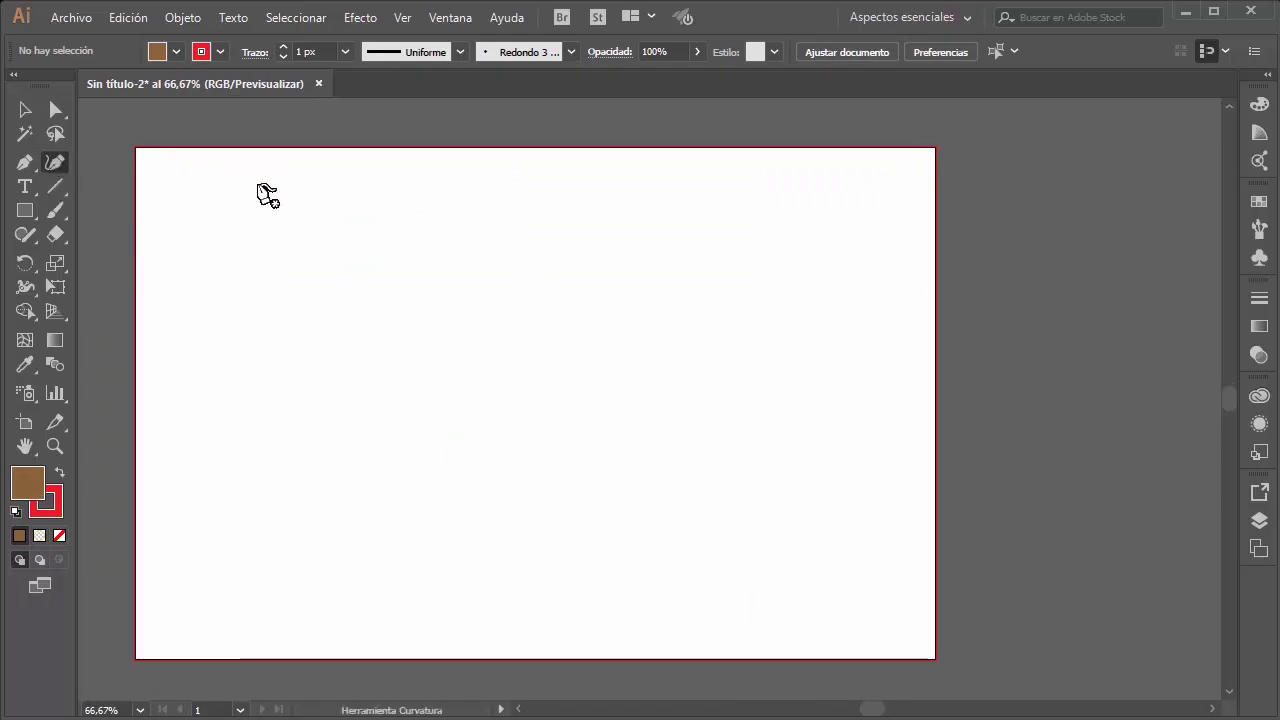
{"action": "left_click", "coordinate": [214, 218]}
{"action": "left_click", "coordinate": [500, 185]}
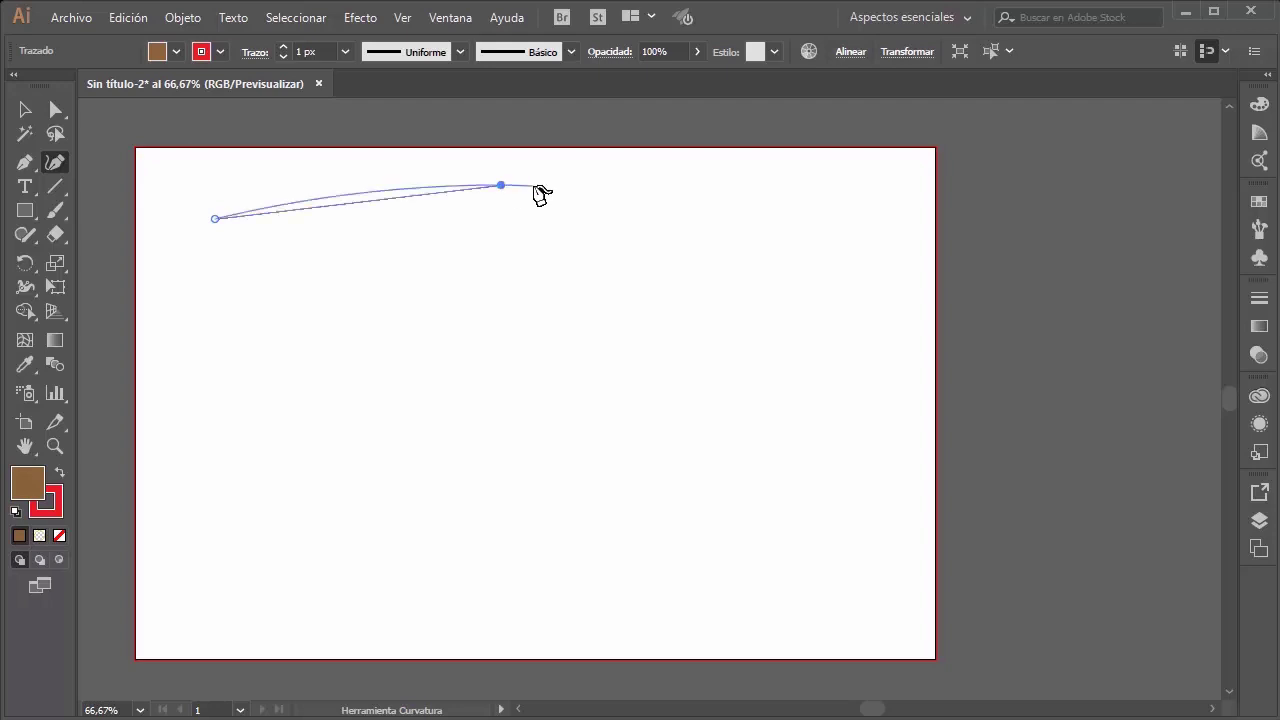
{"action": "left_click", "coordinate": [758, 249]}
{"action": "left_click", "coordinate": [834, 363]}
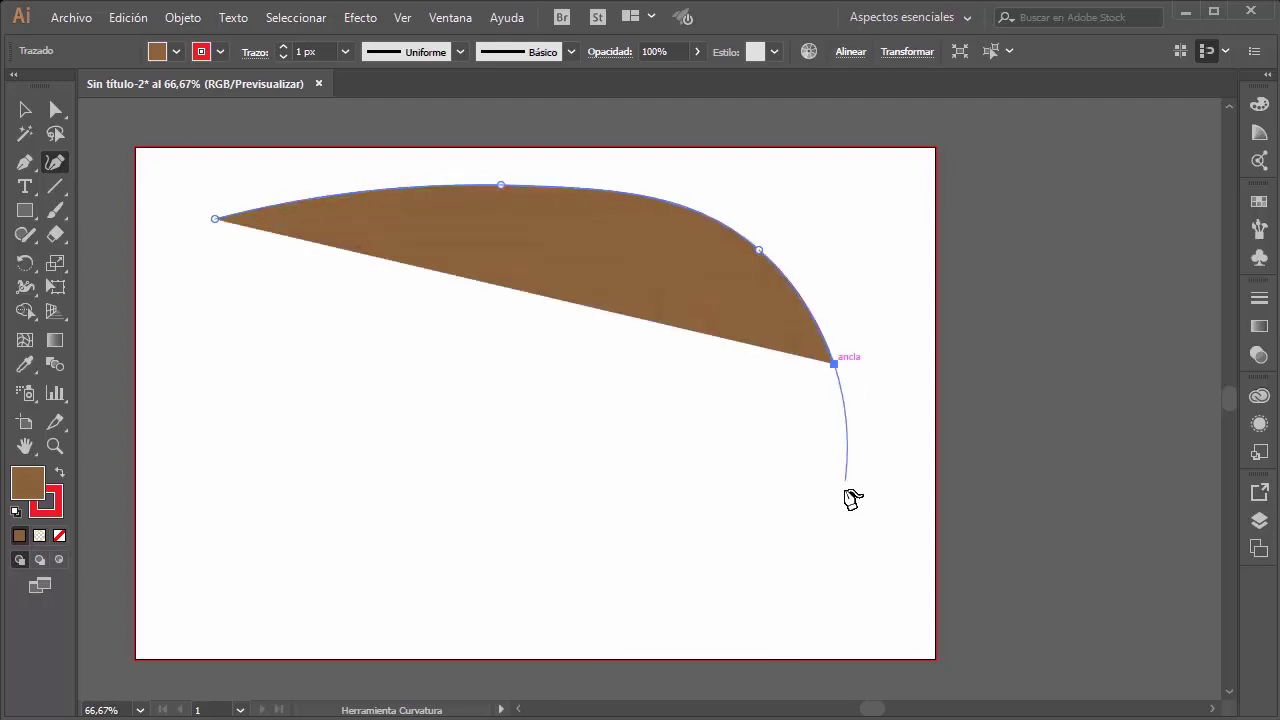
{"action": "left_click", "coordinate": [845, 490]}
{"action": "left_click", "coordinate": [750, 582]}
{"action": "left_click", "coordinate": [555, 626]}
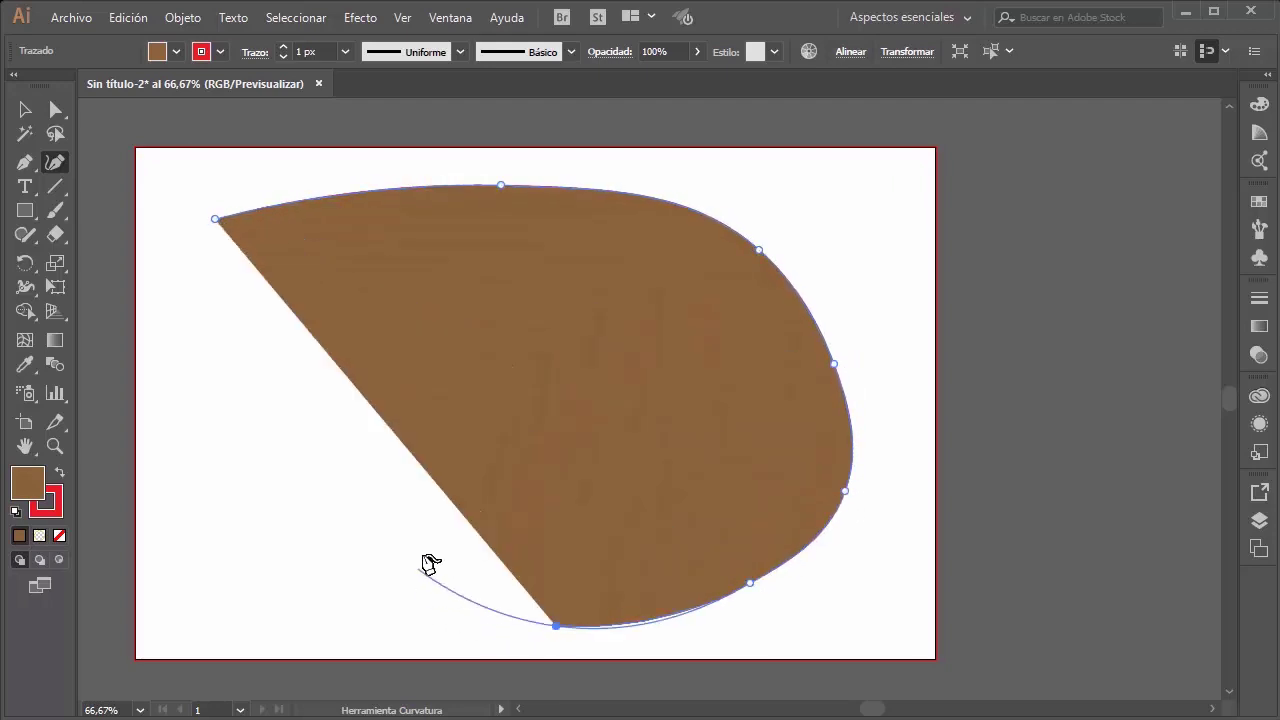
{"action": "left_click", "coordinate": [651, 473]}
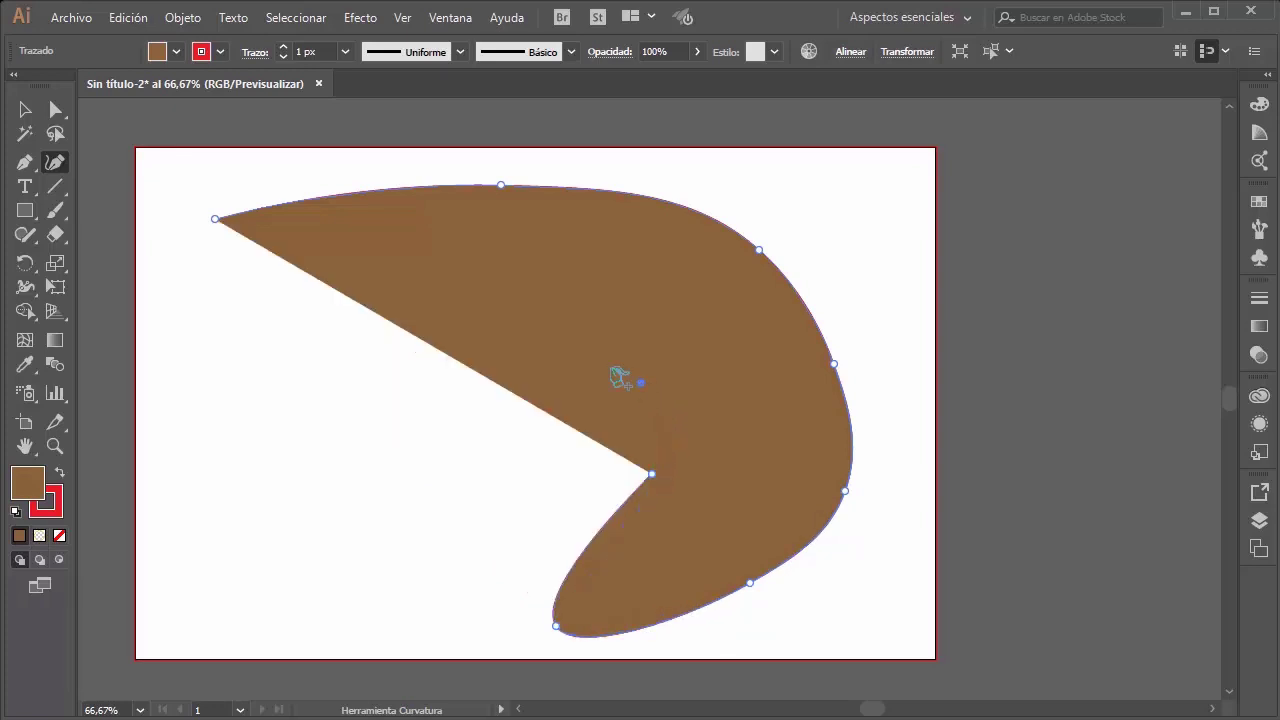
{"action": "left_click", "coordinate": [640, 382]}
{"action": "left_click", "coordinate": [477, 353]}
{"action": "left_click", "coordinate": [259, 427]}
{"action": "left_click", "coordinate": [172, 345]}
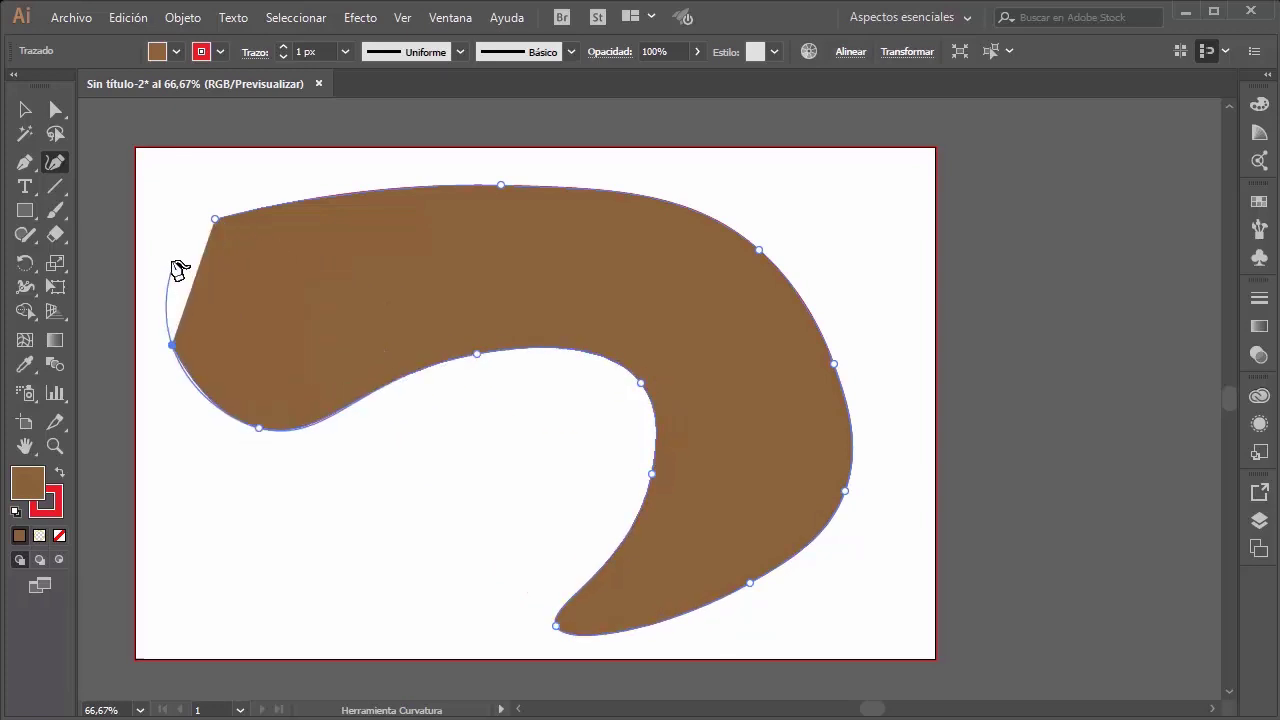
{"action": "left_click", "coordinate": [215, 218]}
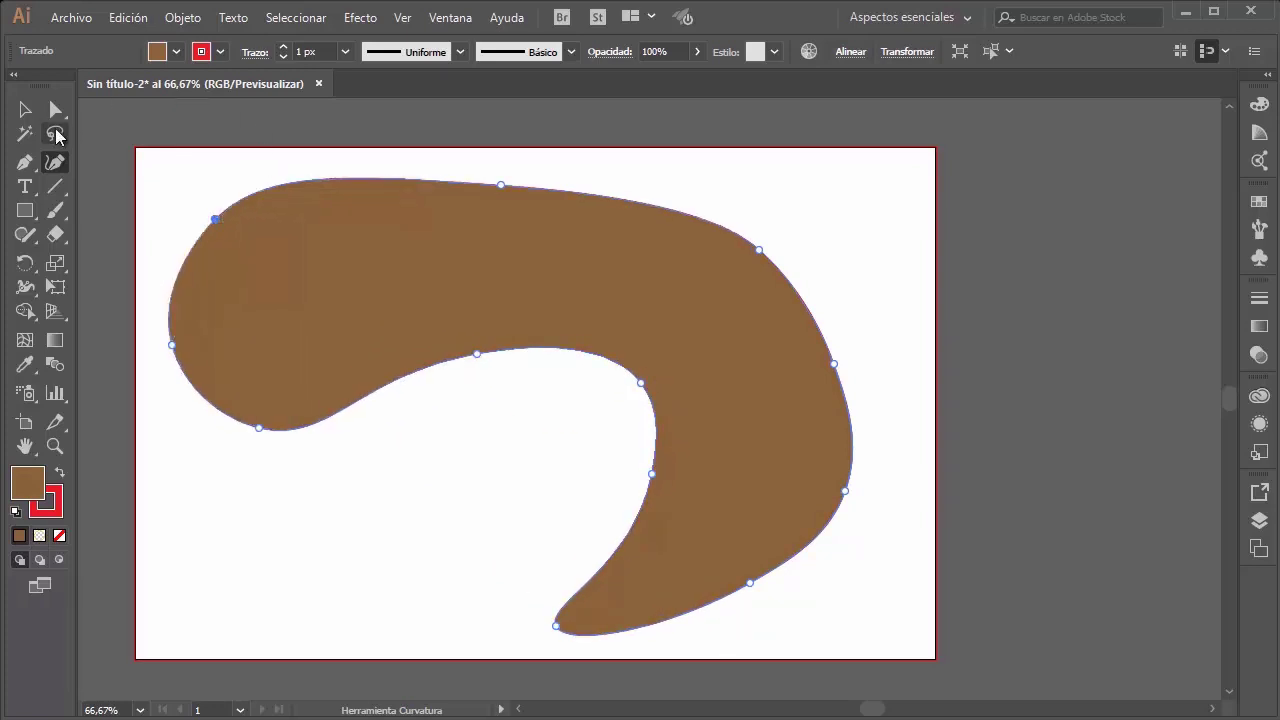
{"action": "left_click", "coordinate": [31, 112]}
{"action": "left_click", "coordinate": [665, 166]}
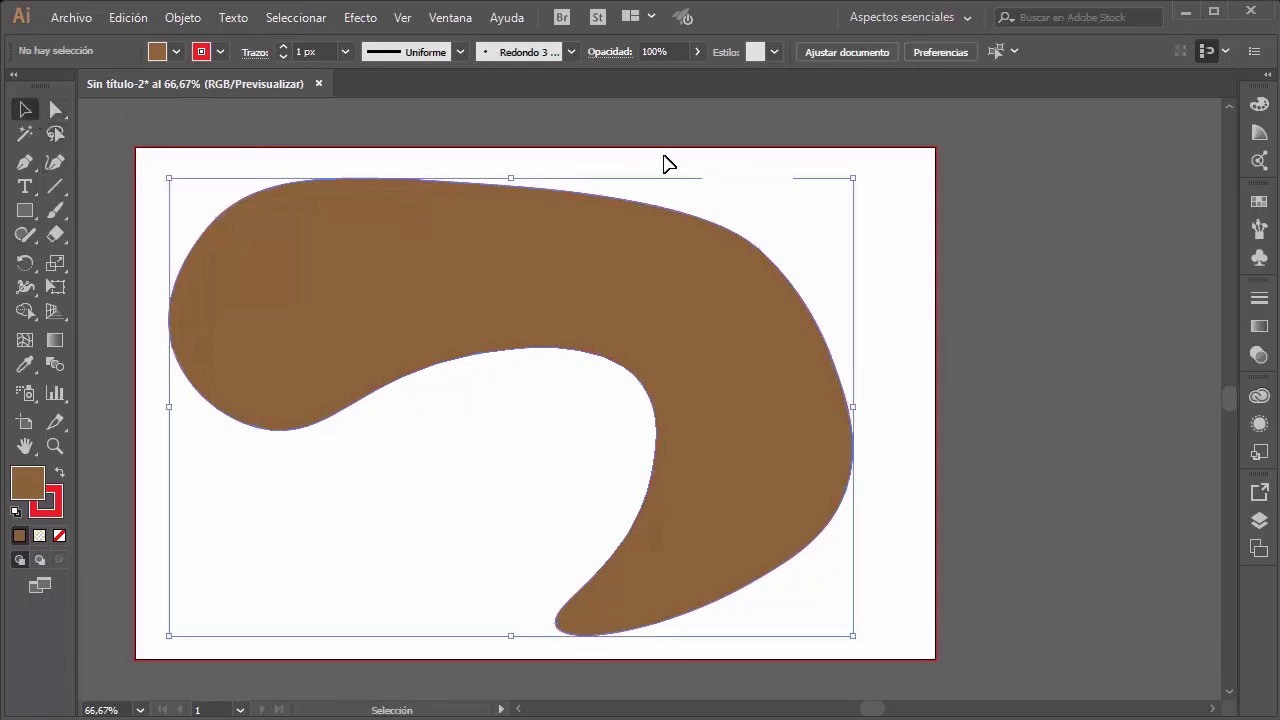
{"action": "mouse_move", "coordinate": [276, 310]}
{"action": "left_mouse_down"}
{"action": "mouse_move", "coordinate": [333, 310]}
{"action": "mouse_move", "coordinate": [299, 281]}
{"action": "left_mouse_up"}
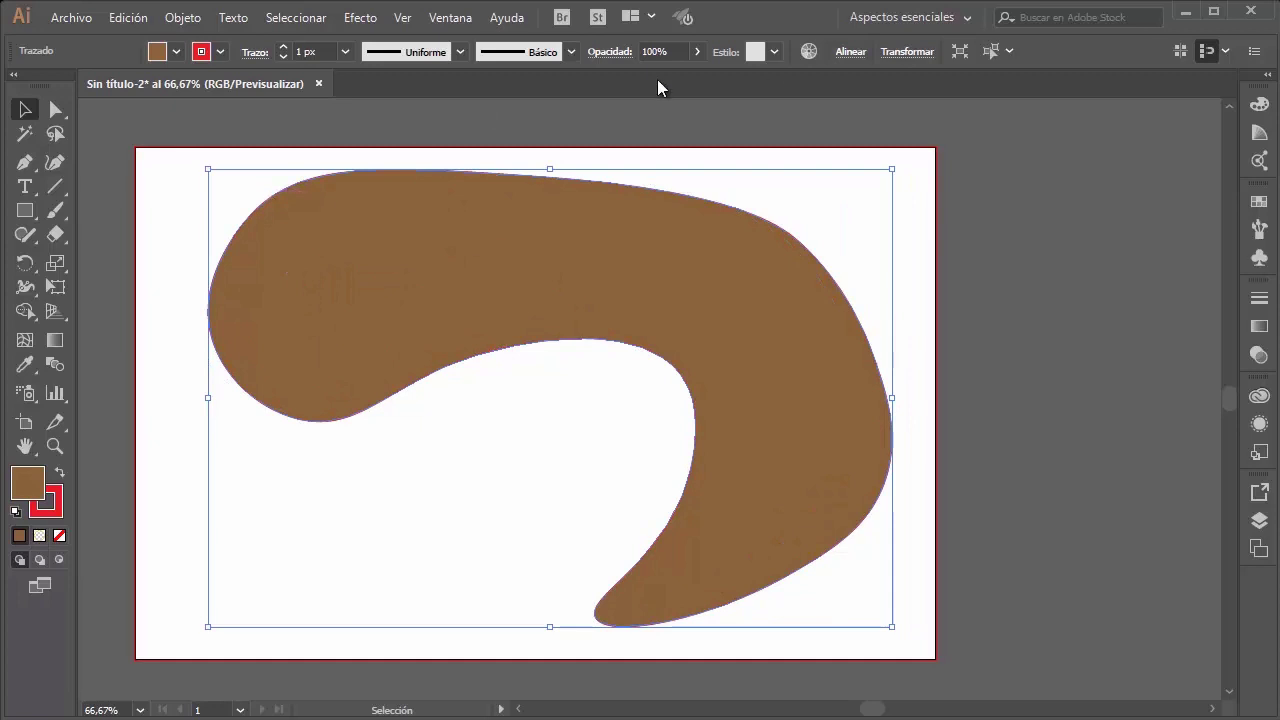
{"action": "key", "text": "Delete"}
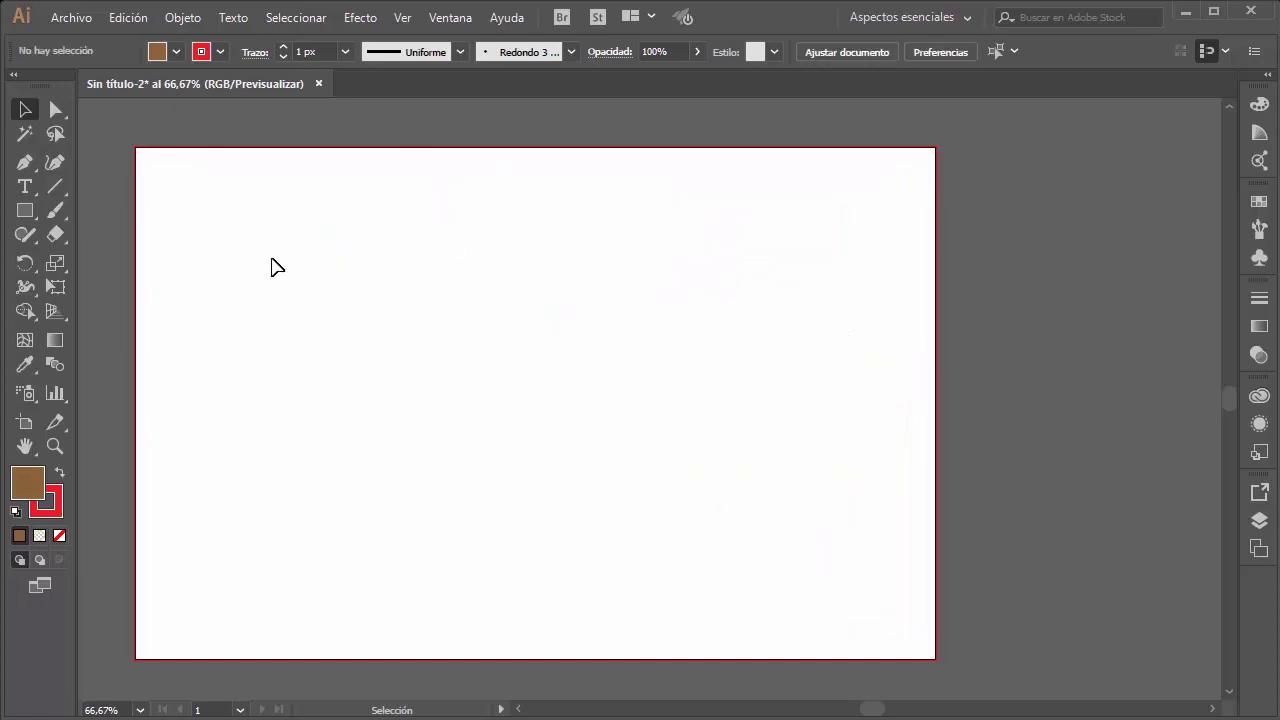
{"action": "left_click", "coordinate": [35, 172]}
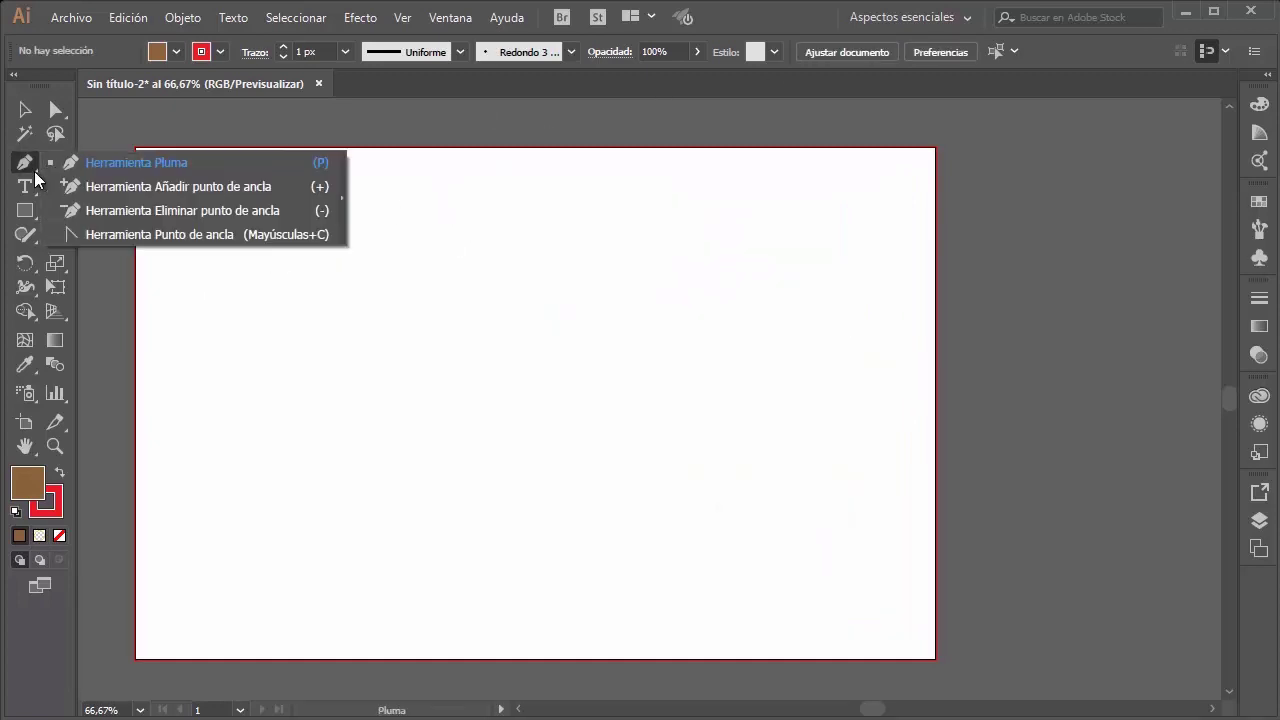
{"action": "left_click", "coordinate": [340, 200]}
{"action": "mouse_move", "coordinate": [156, 180]}
{"action": "left_mouse_down"}
{"action": "mouse_move", "coordinate": [1015, 180]}
{"action": "mouse_move", "coordinate": [984, 175]}
{"action": "left_mouse_up"}
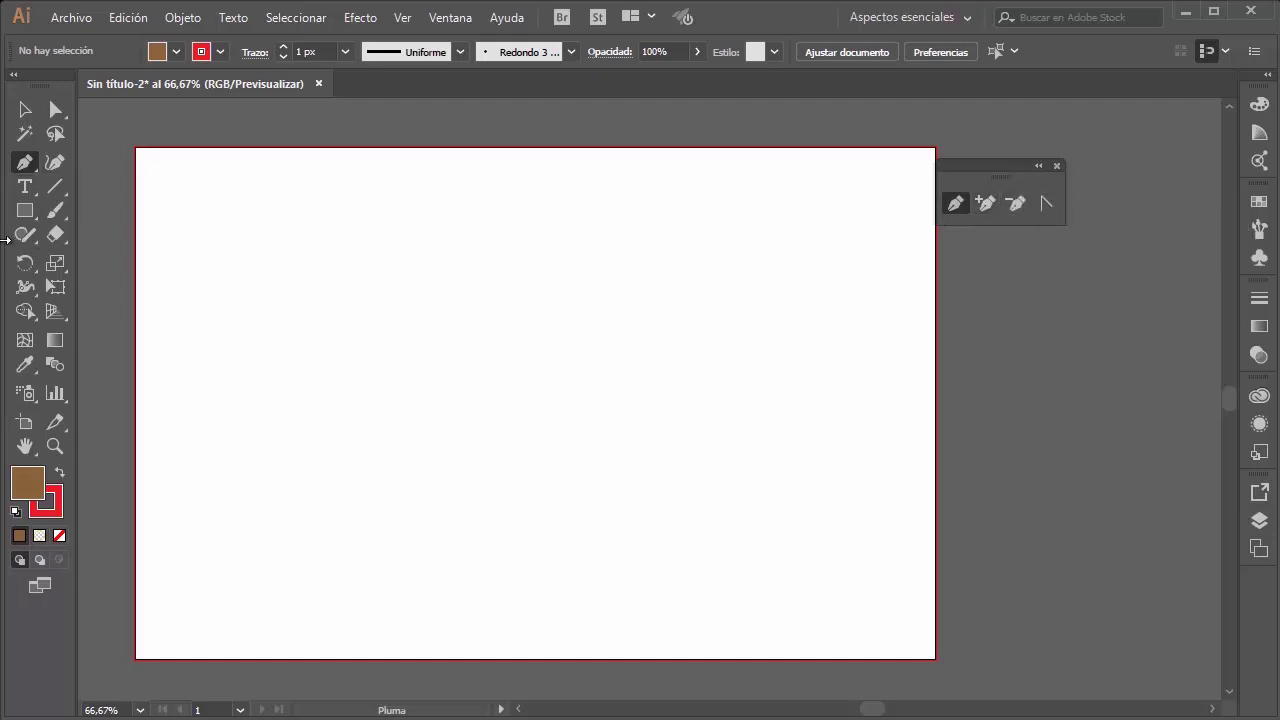
{"action": "key", "text": "l"}
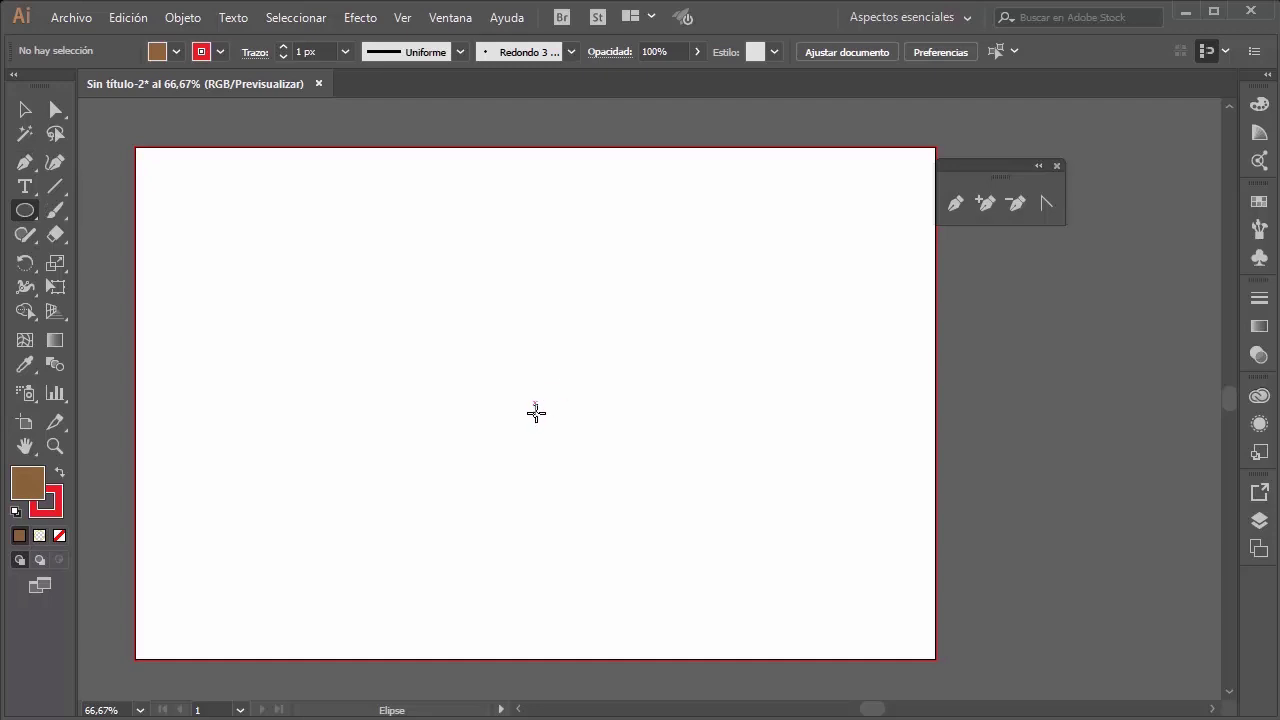
Step: Draw a centred circle with a light grey fill and a black outline
{"action": "mouse_move", "coordinate": [536, 403]}
{"action": "left_mouse_down"}
{"action": "mouse_move", "coordinate": [637, 520]}
{"action": "mouse_move", "coordinate": [646, 503]}
{"action": "mouse_move", "coordinate": [660, 511]}
{"action": "mouse_move", "coordinate": [644, 511]}
{"action": "left_mouse_up"}
{"action": "left_click", "coordinate": [177, 52]}
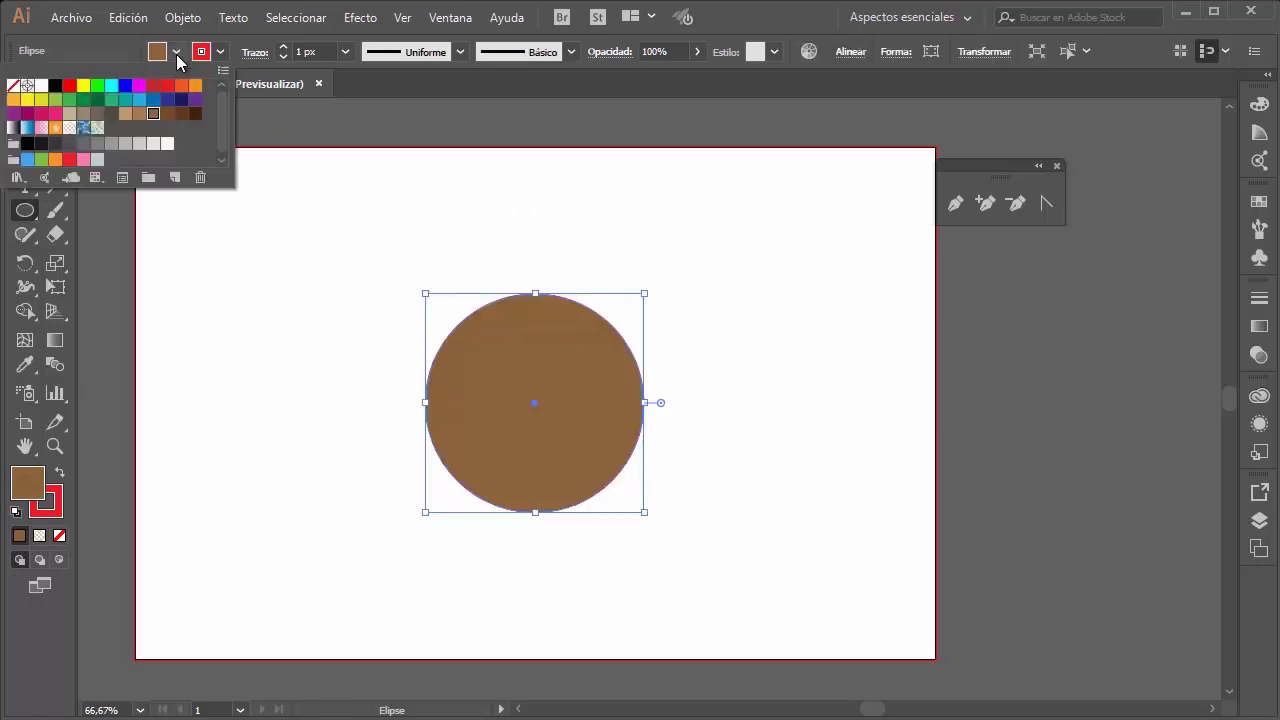
{"action": "left_click", "coordinate": [139, 143]}
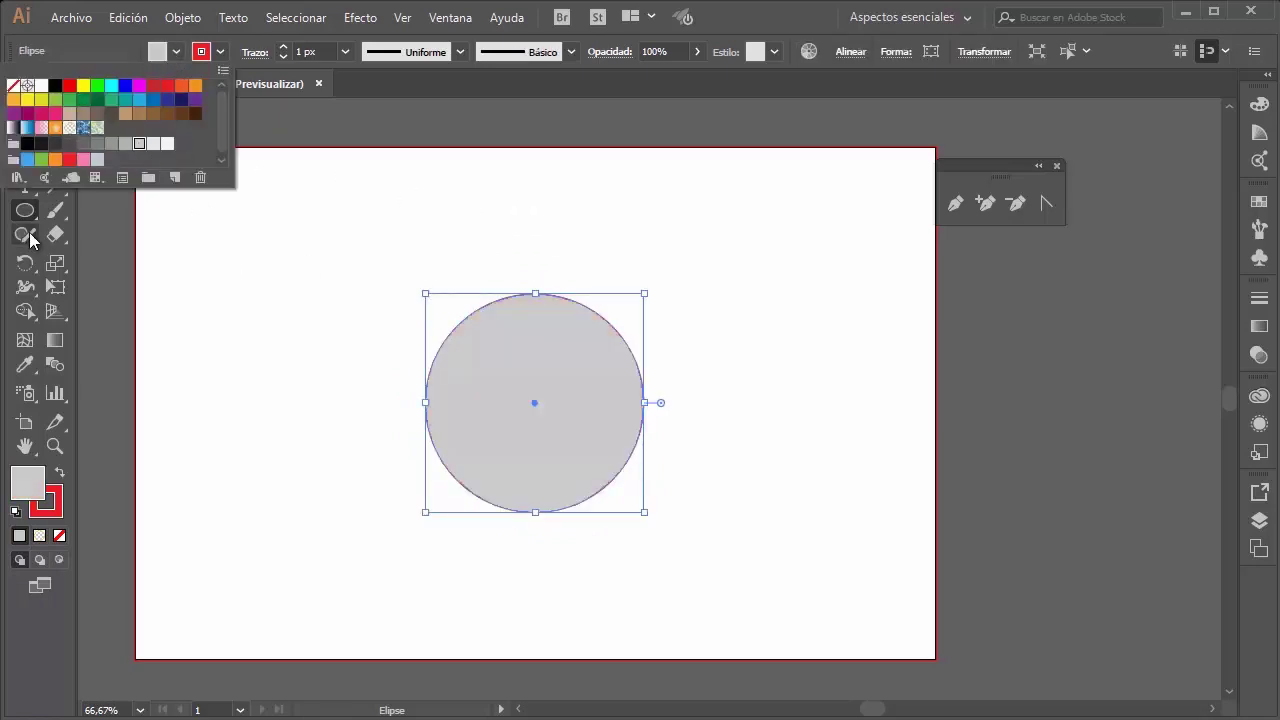
{"action": "key", "text": "v"}
{"action": "left_click", "coordinate": [396, 370]}
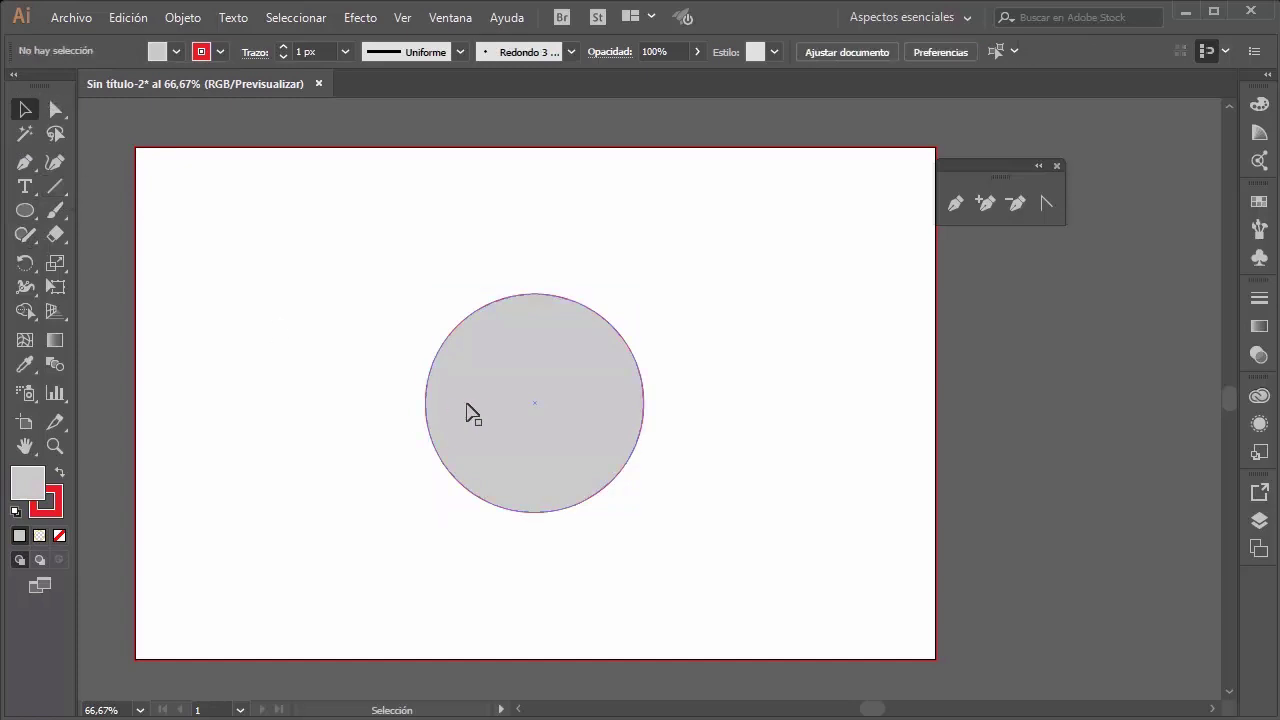
{"action": "scroll", "coordinate": [466, 409], "scroll_direction": "up", "scroll_amount": 2}
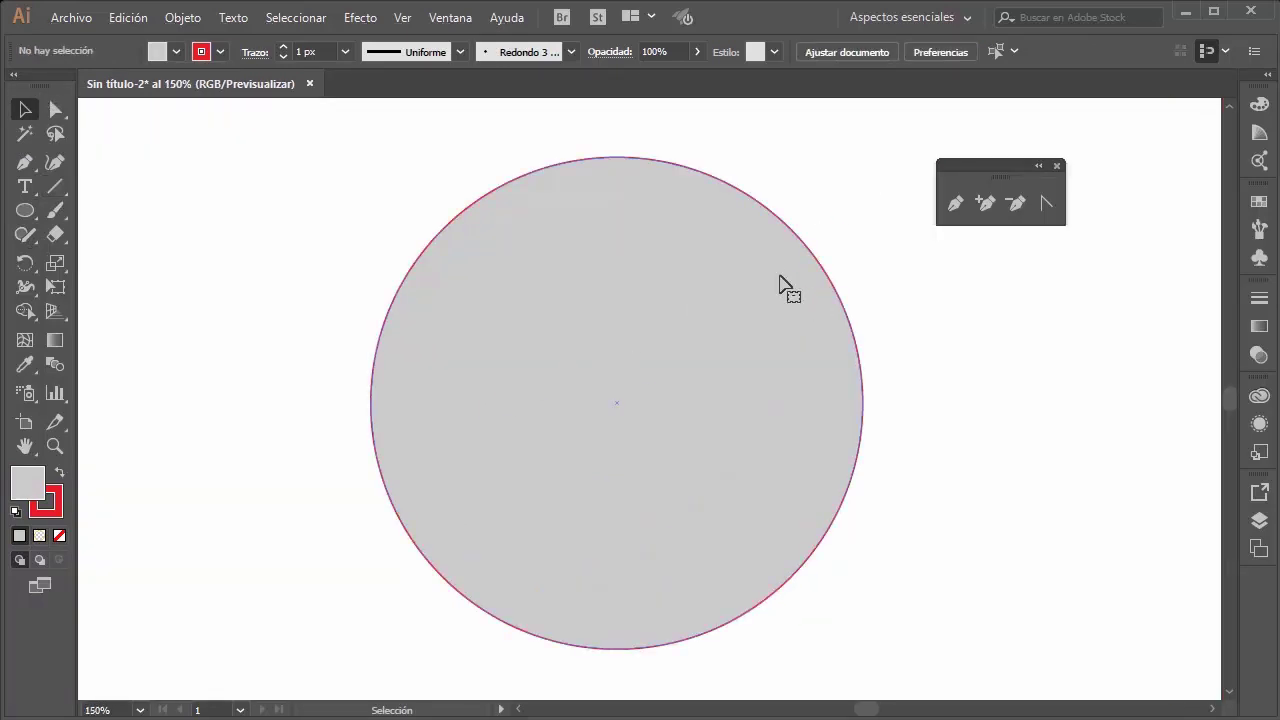
{"action": "left_click", "coordinate": [789, 288]}
{"action": "left_click", "coordinate": [220, 51]}
{"action": "left_click", "coordinate": [55, 85]}
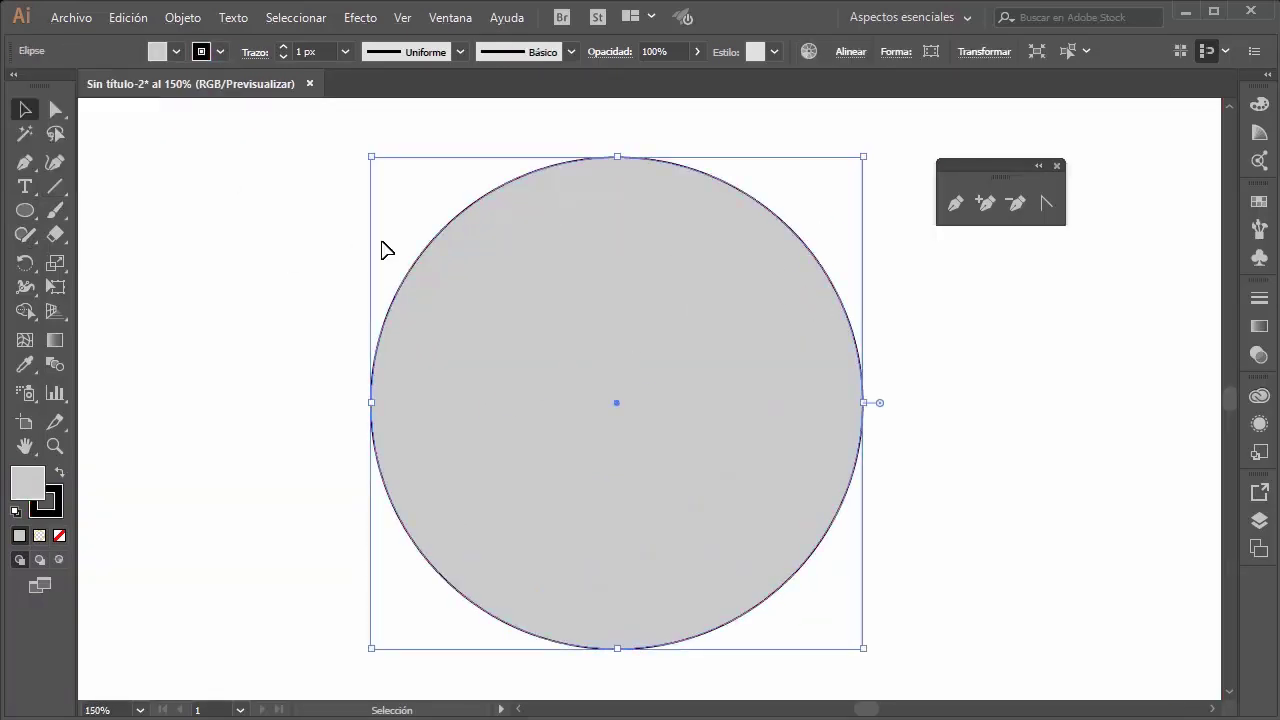
{"action": "left_click", "coordinate": [733, 136]}
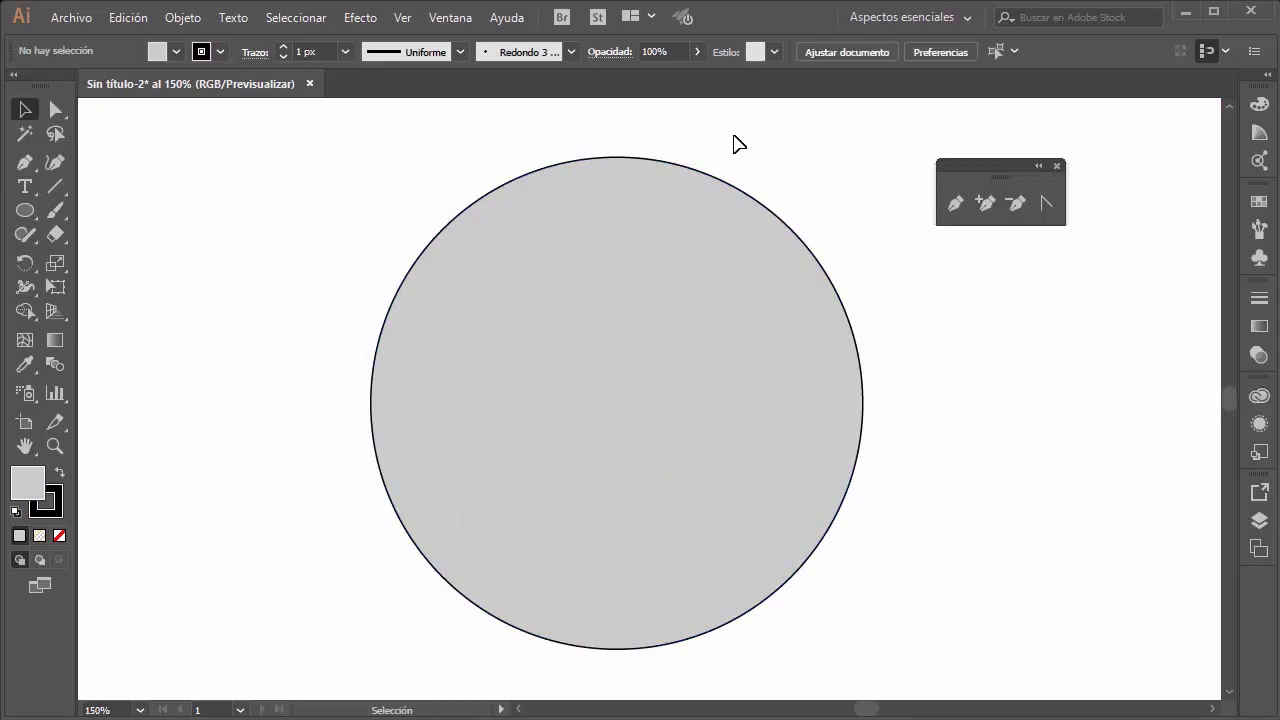
{"action": "left_click", "coordinate": [757, 266]}
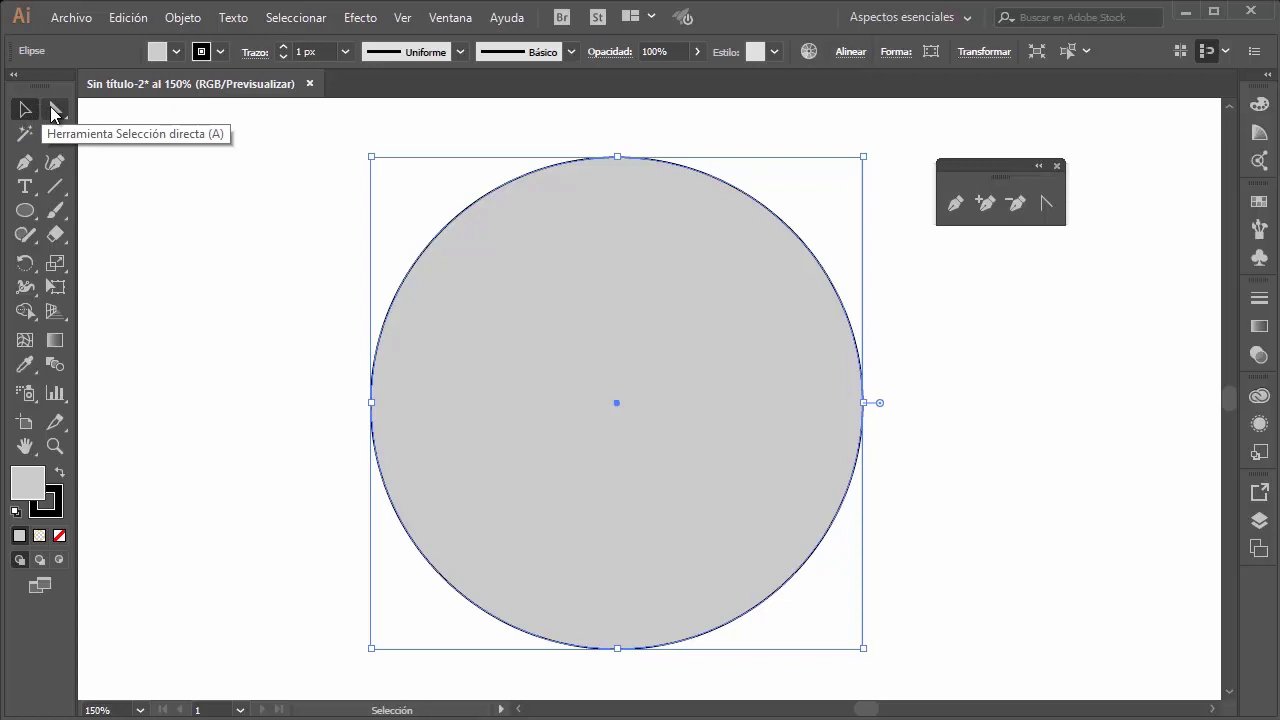
{"action": "left_click", "coordinate": [54, 111]}
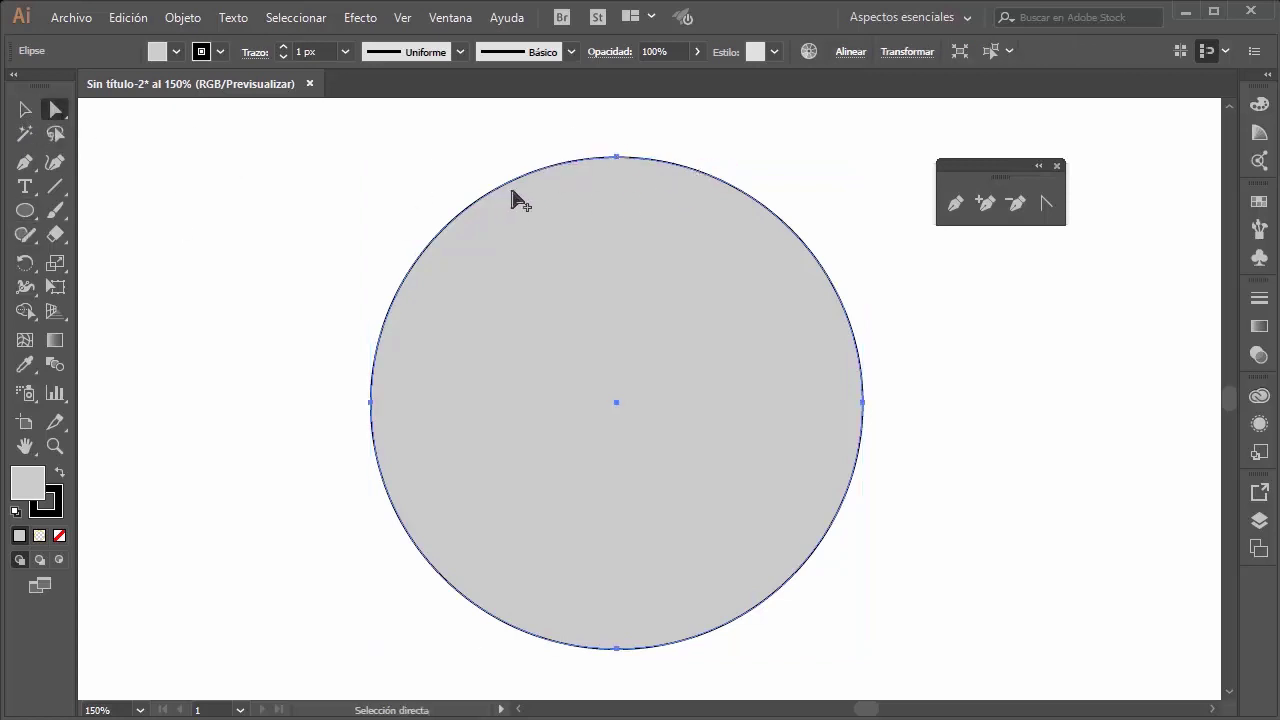
{"action": "scroll", "coordinate": [513, 195], "scroll_direction": "down", "scroll_amount": 1}
{"action": "scroll", "coordinate": [560, 154], "scroll_direction": "up", "scroll_amount": 1}
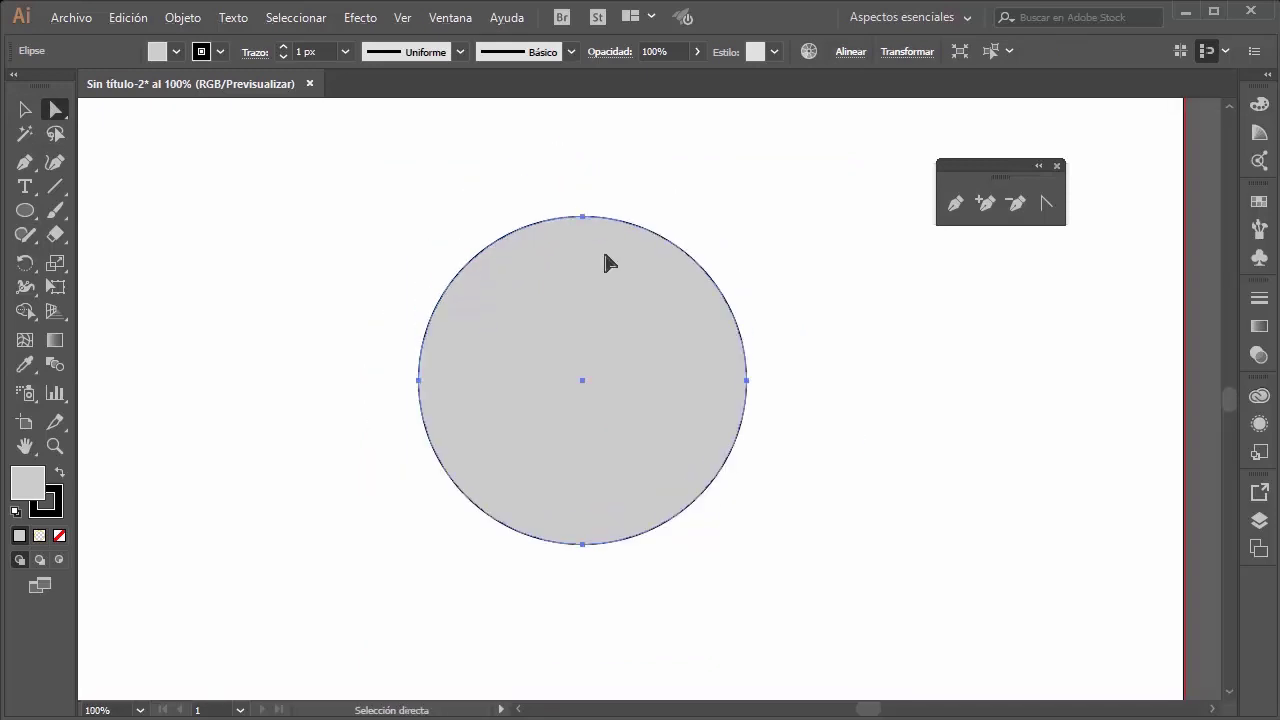
{"action": "left_click", "coordinate": [583, 218]}
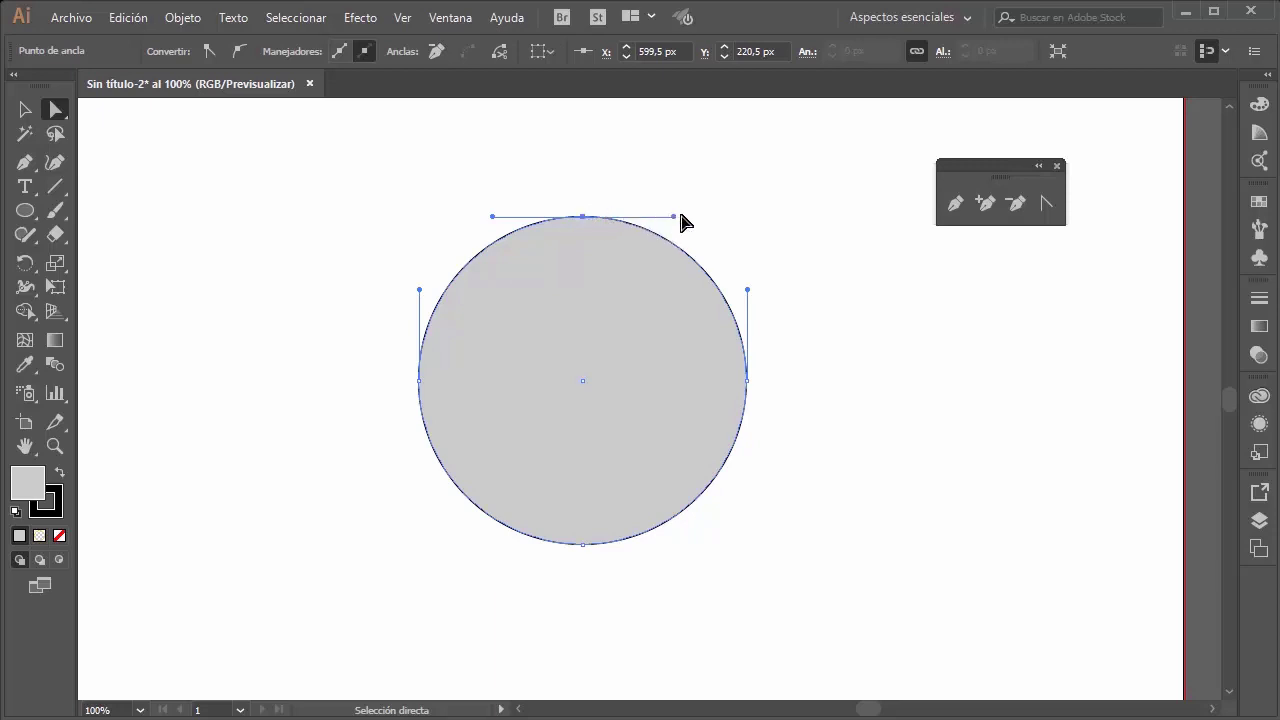
{"action": "left_click_drag", "start_coordinate": [588, 218], "coordinate": [573, 360]}
{"action": "left_click_drag", "start_coordinate": [746, 381], "coordinate": [696, 465]}
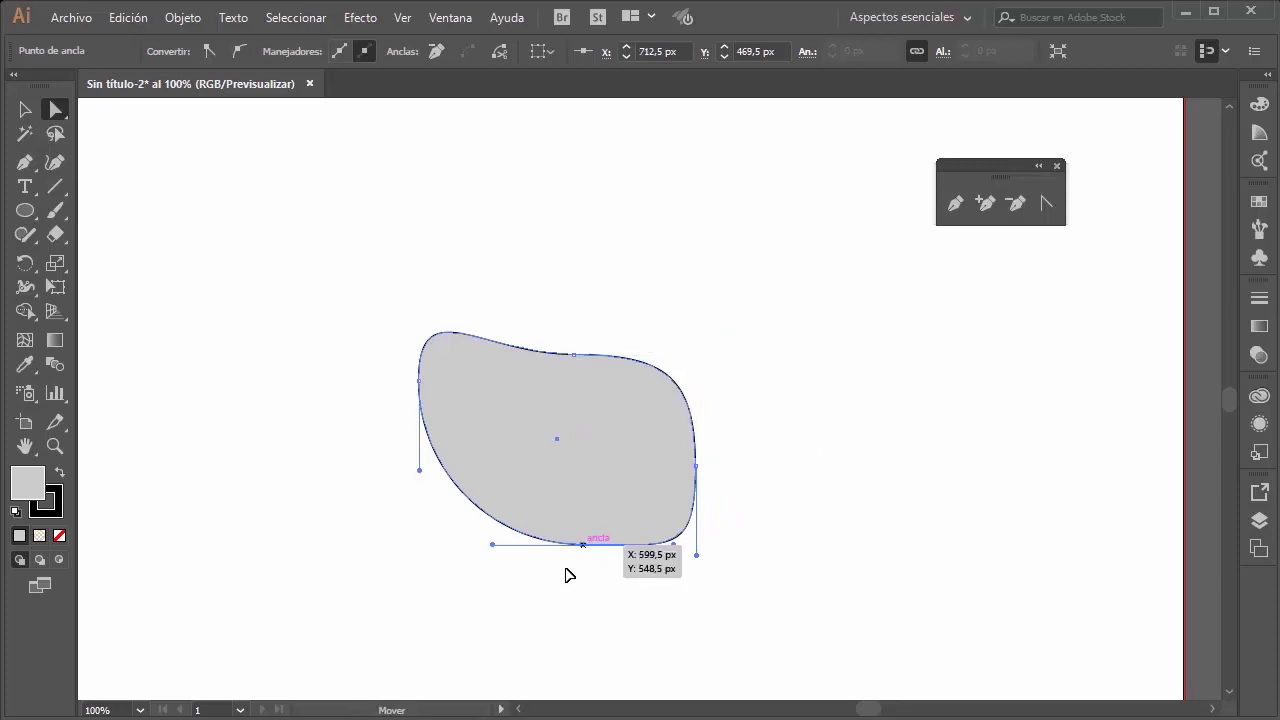
{"action": "left_click_drag", "start_coordinate": [583, 545], "coordinate": [508, 602]}
{"action": "left_click", "coordinate": [420, 379]}
{"action": "left_click_drag", "start_coordinate": [420, 381], "coordinate": [474, 426]}
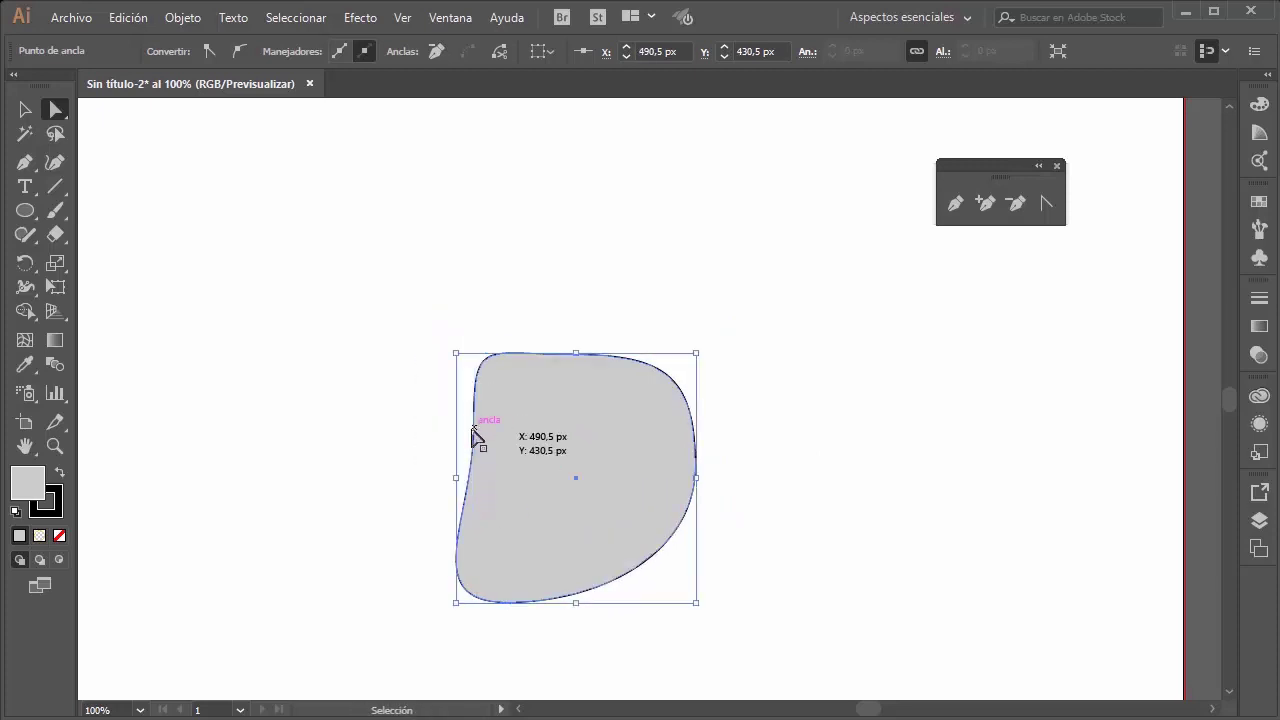
{"action": "key", "text": "ctrl+z"}
{"action": "key", "text": "ctrl+z"}
{"action": "key", "text": "ctrl+z"}
{"action": "key", "text": "ctrl+z"}
{"action": "left_click", "coordinate": [583, 216]}
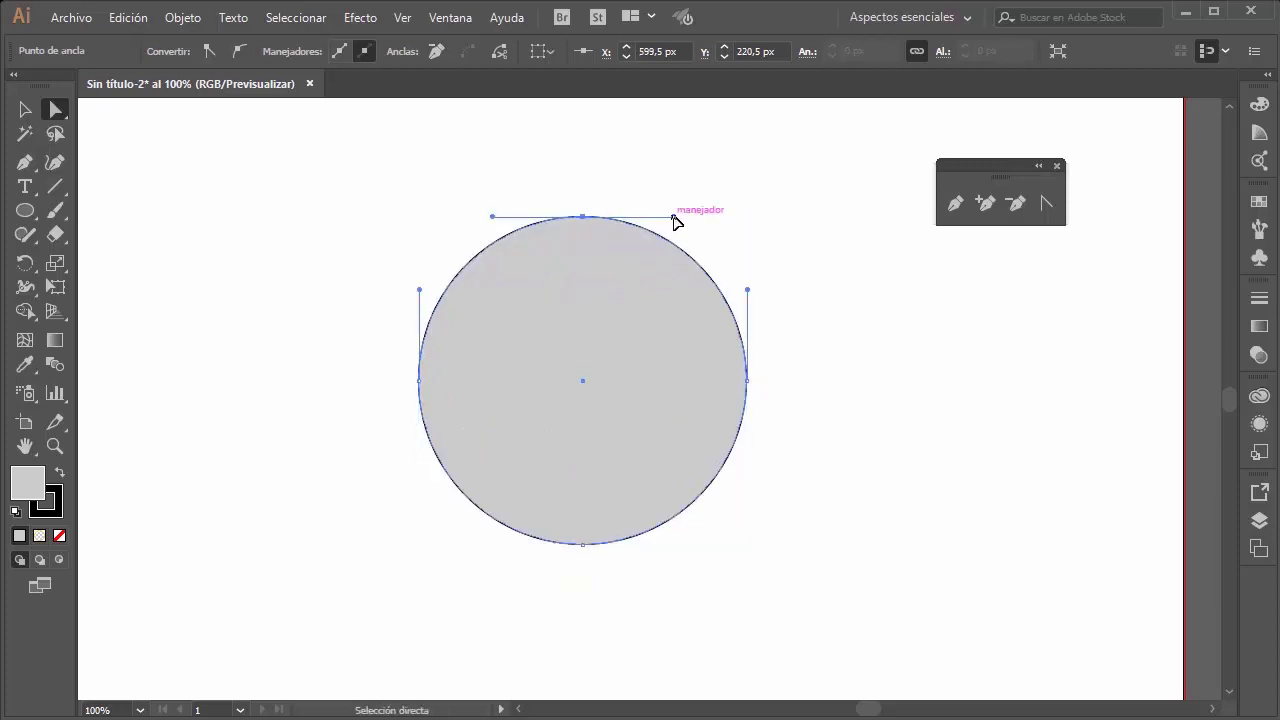
{"action": "left_click_drag", "start_coordinate": [673, 216], "coordinate": [654, 116]}
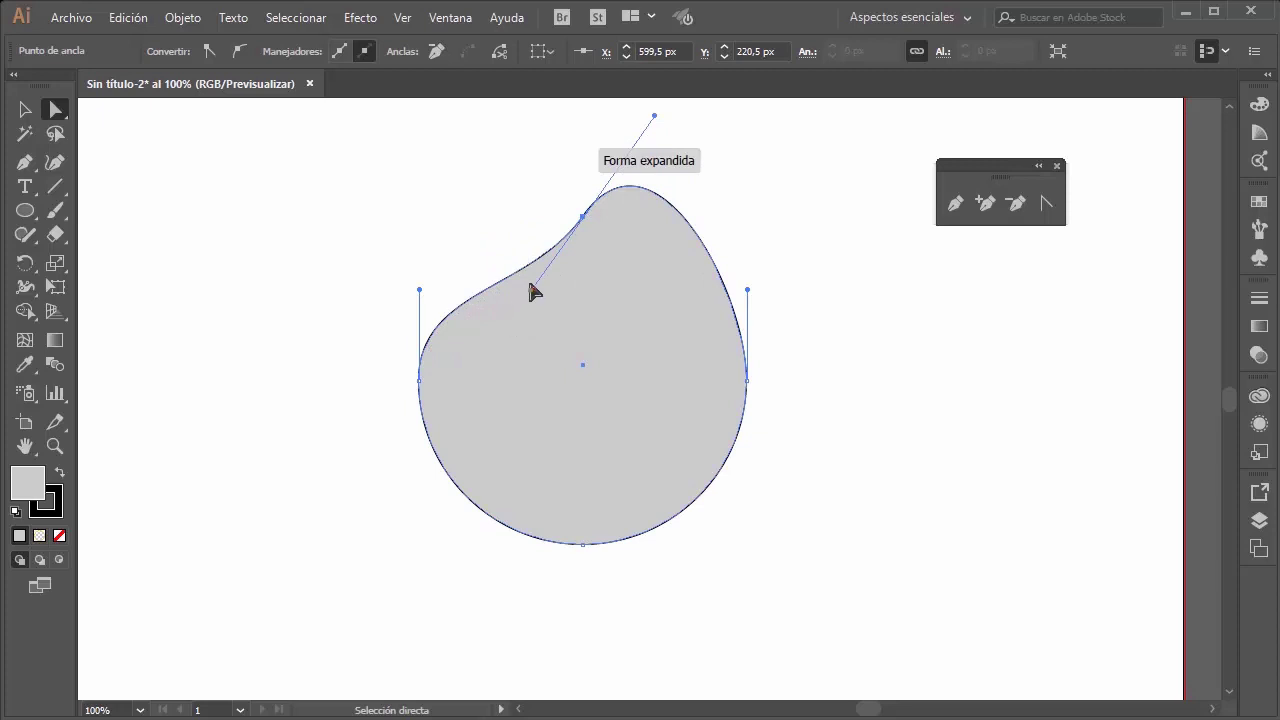
{"action": "left_click_drag", "start_coordinate": [530, 291], "coordinate": [590, 322]}
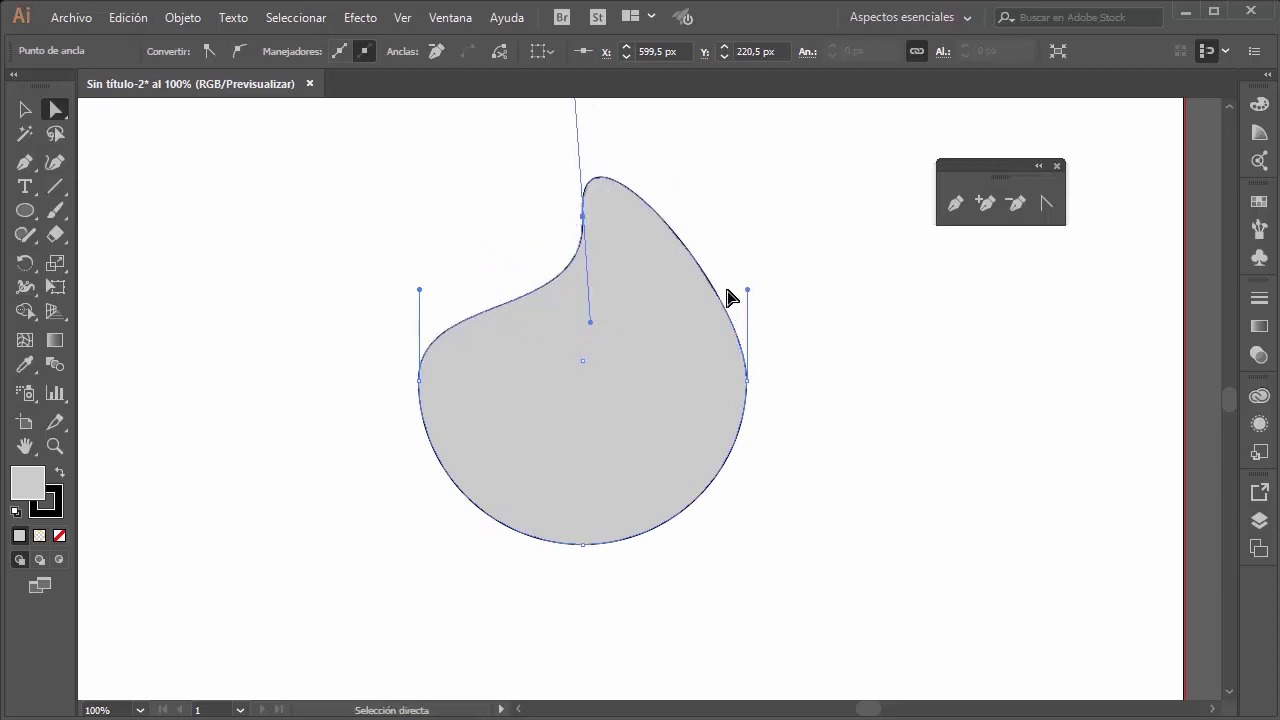
{"action": "mouse_move", "coordinate": [707, 285]}
{"action": "left_mouse_down"}
{"action": "mouse_move", "coordinate": [745, 291]}
{"action": "mouse_move", "coordinate": [669, 323]}
{"action": "left_mouse_up"}
{"action": "left_click", "coordinate": [583, 545]}
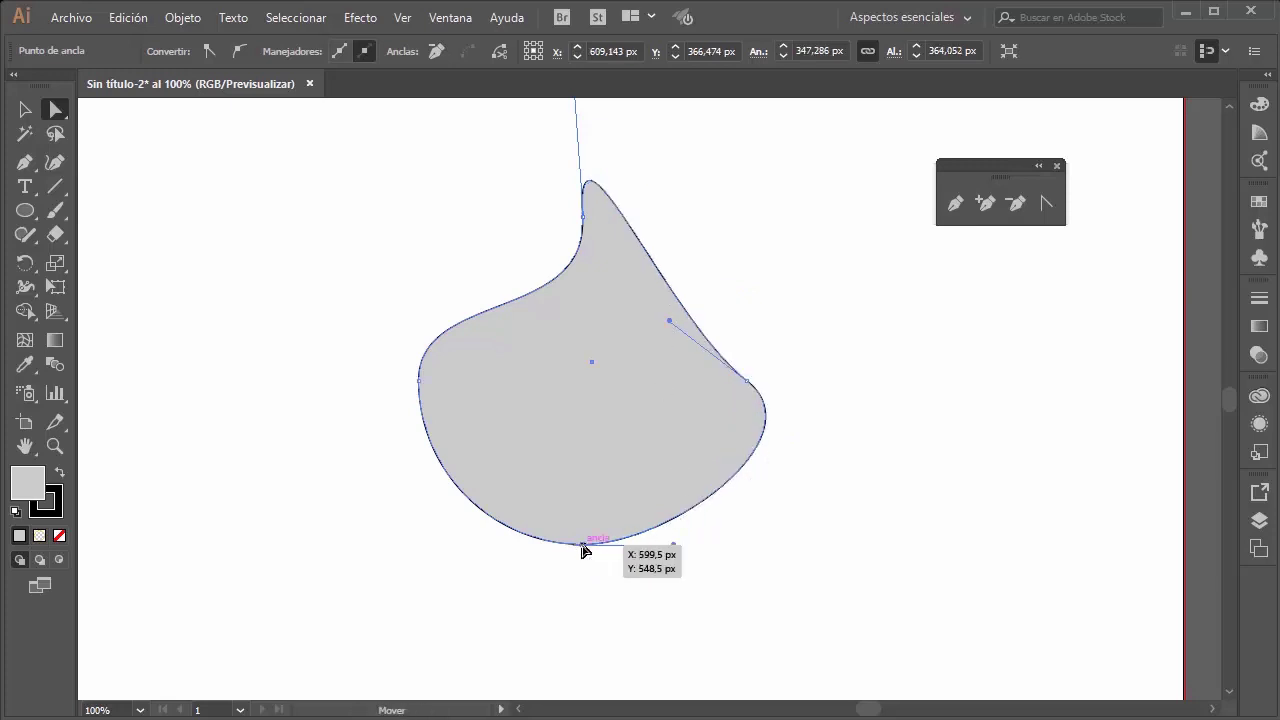
{"action": "left_click_drag", "start_coordinate": [676, 550], "coordinate": [601, 601]}
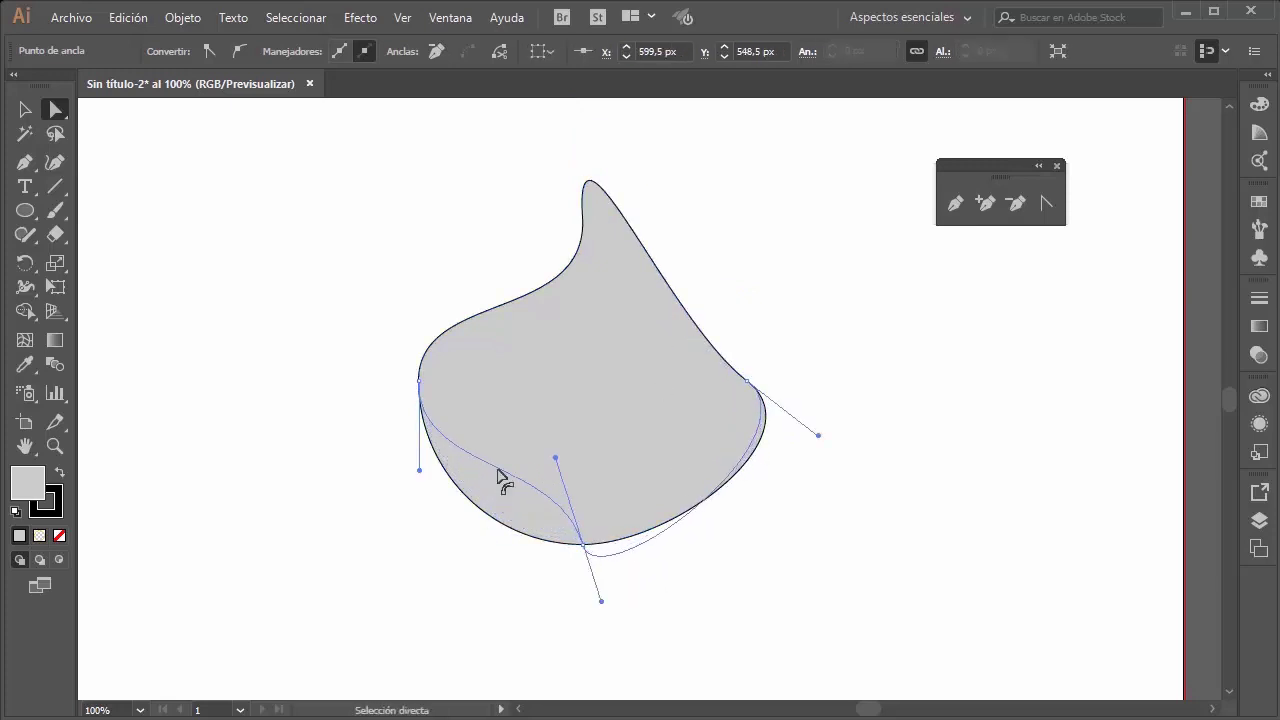
{"action": "left_click_drag", "start_coordinate": [417, 477], "coordinate": [315, 462]}
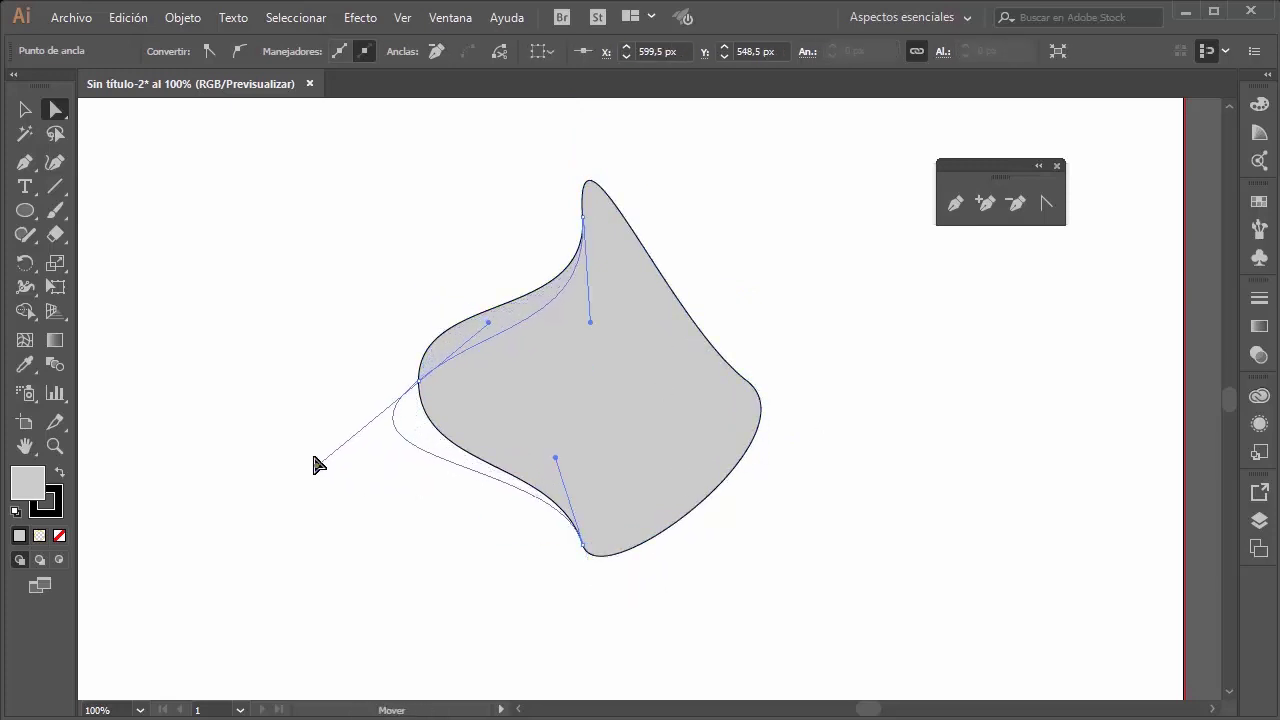
{"action": "left_click", "coordinate": [760, 212]}
{"action": "scroll", "coordinate": [505, 287], "scroll_direction": "down", "scroll_amount": 1}
{"action": "scroll", "coordinate": [505, 287], "scroll_direction": "up", "scroll_amount": 3}
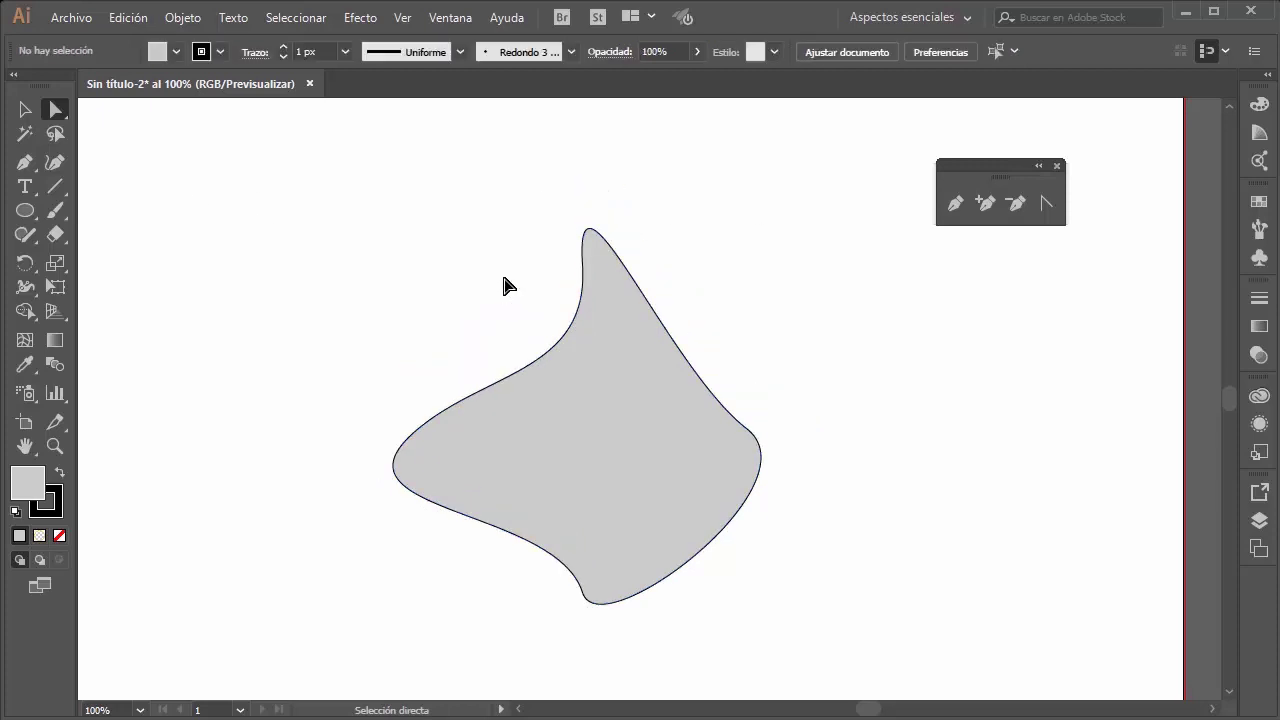
{"action": "key", "text": "ctrl+z"}
{"action": "key", "text": "ctrl+z"}
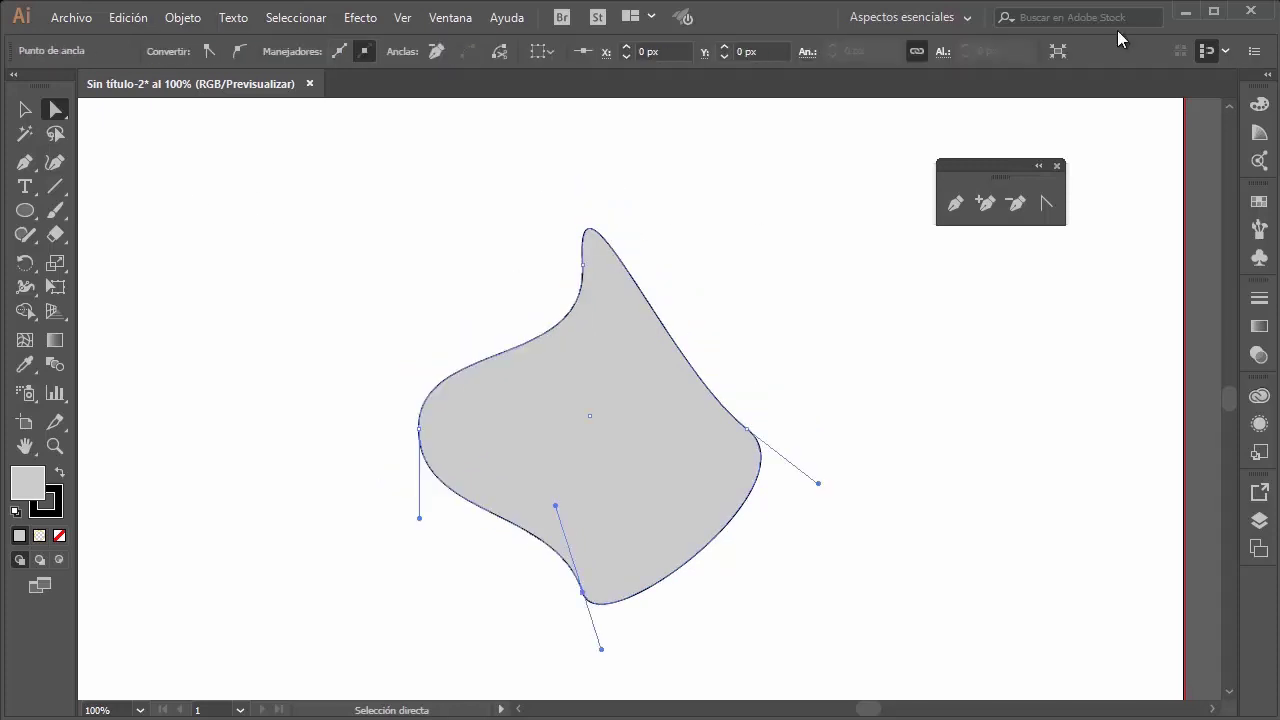
{"action": "key", "text": "ctrl+z"}
{"action": "key", "text": "ctrl+z"}
{"action": "key", "text": "ctrl+z"}
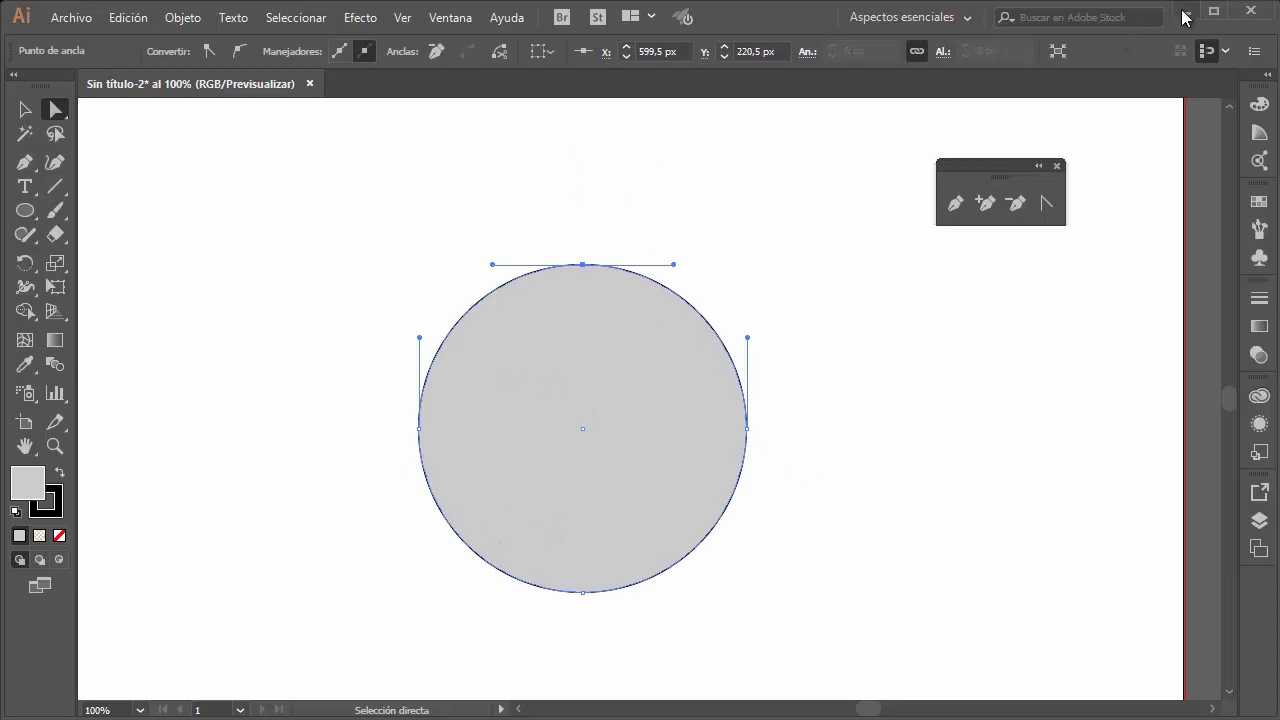
{"action": "left_click", "coordinate": [25, 109]}
Step: Delete the circle's top, right and bottom anchor points, then undo to restore the circle
{"action": "left_click", "coordinate": [279, 213]}
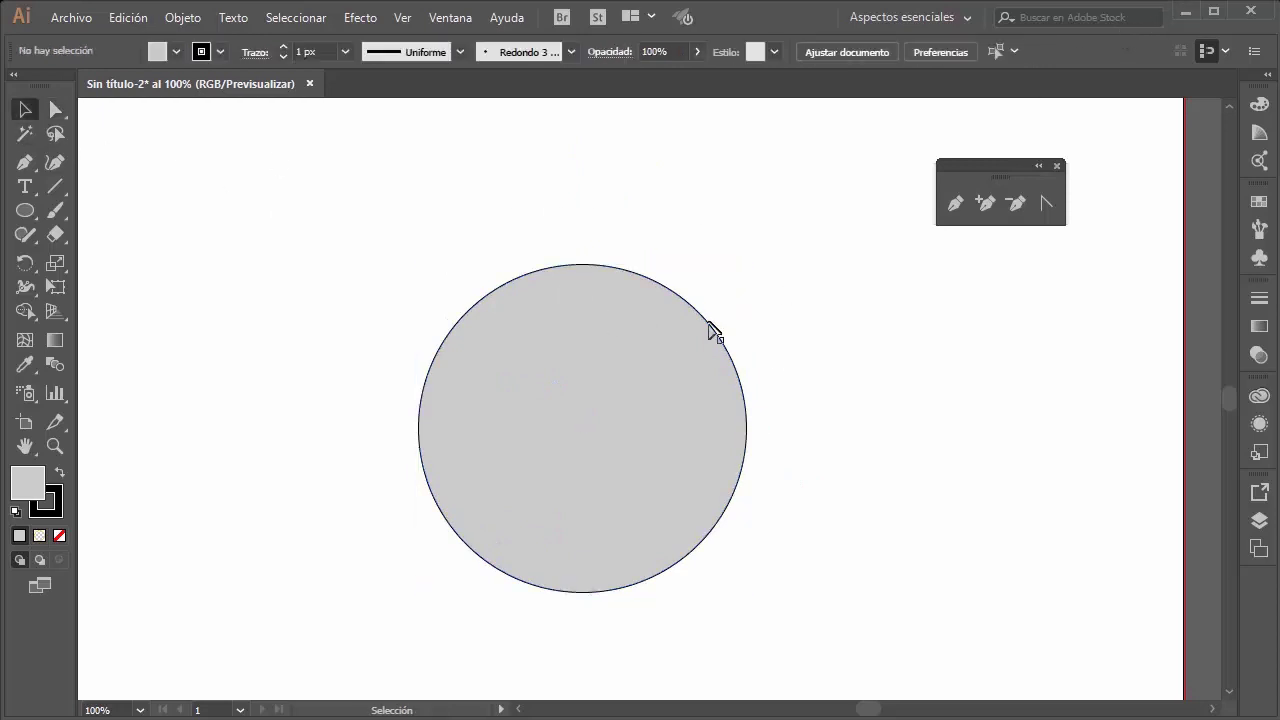
{"action": "left_click", "coordinate": [534, 414]}
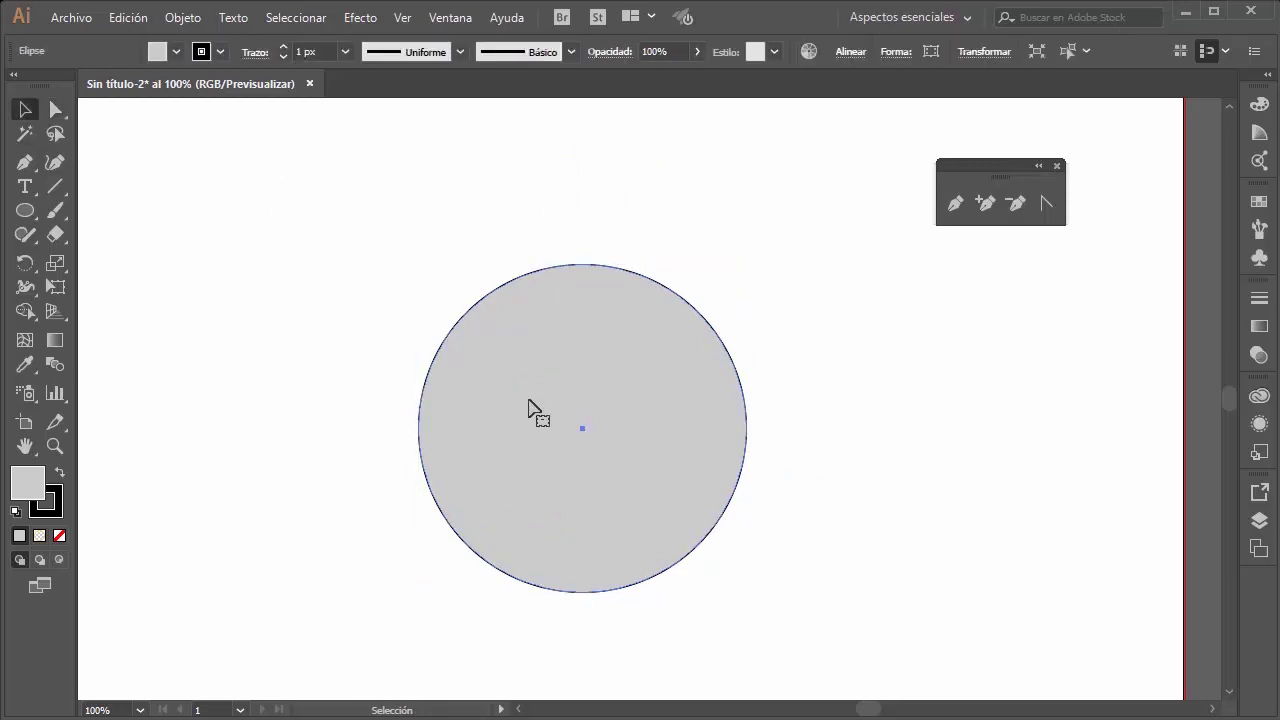
{"action": "left_click", "coordinate": [1014, 204]}
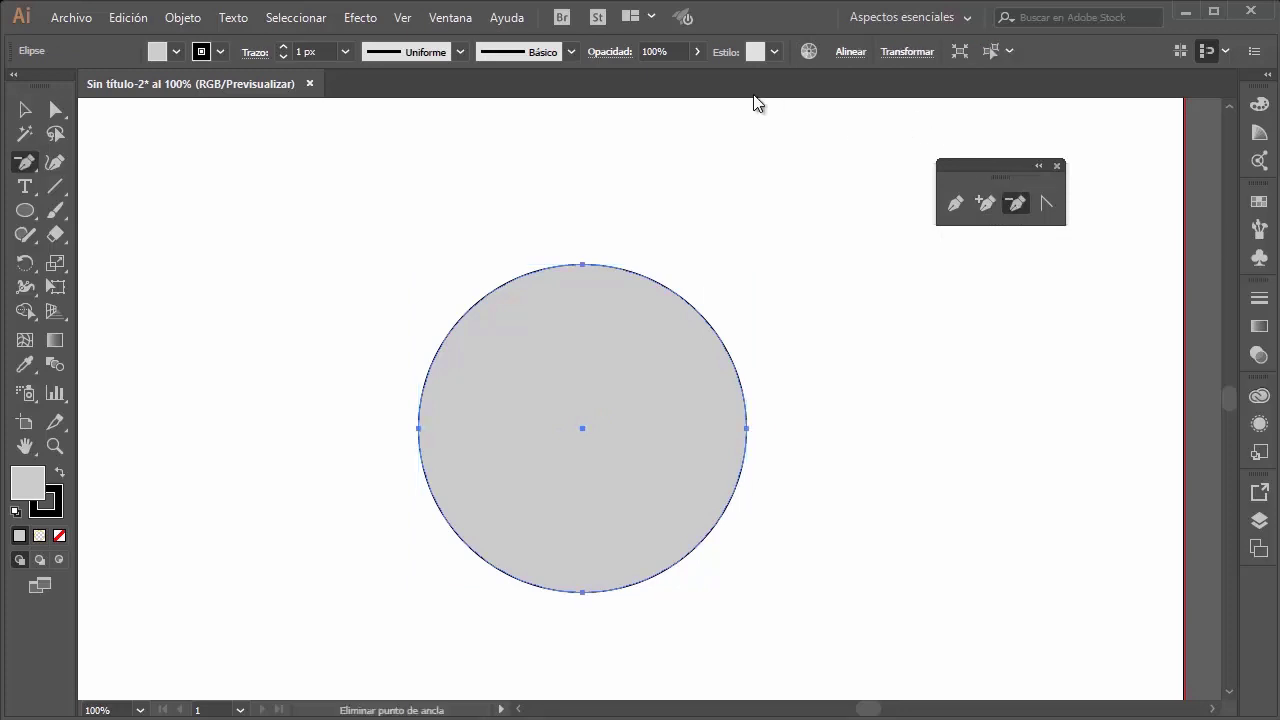
{"action": "scroll", "coordinate": [599, 298], "scroll_direction": "up", "scroll_amount": 1}
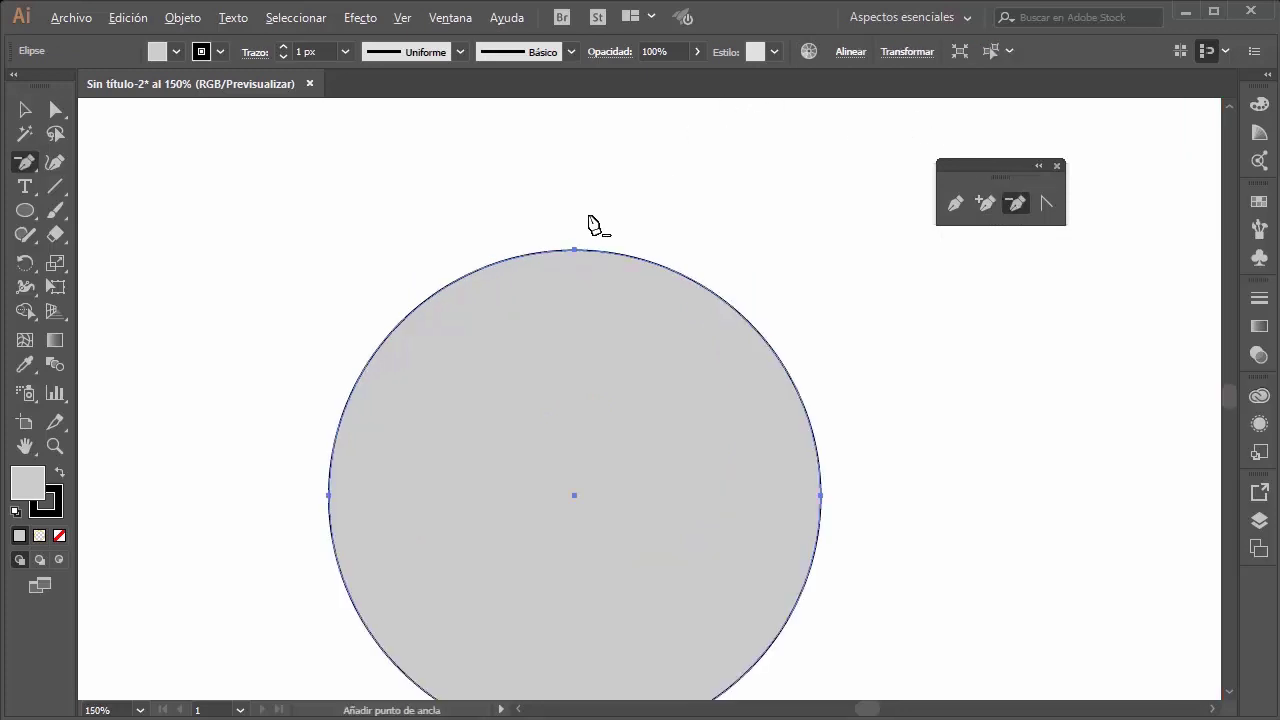
{"action": "scroll", "coordinate": [595, 225], "scroll_direction": "down", "scroll_amount": 2}
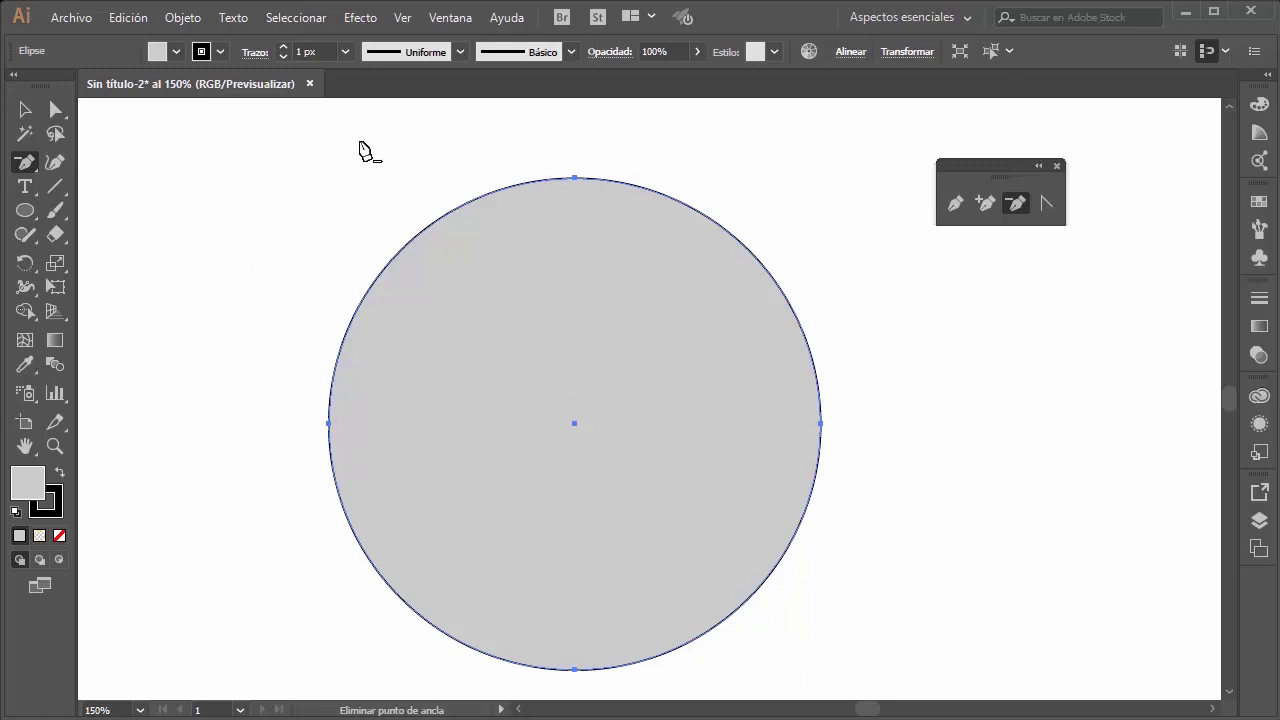
{"action": "left_click", "coordinate": [575, 179]}
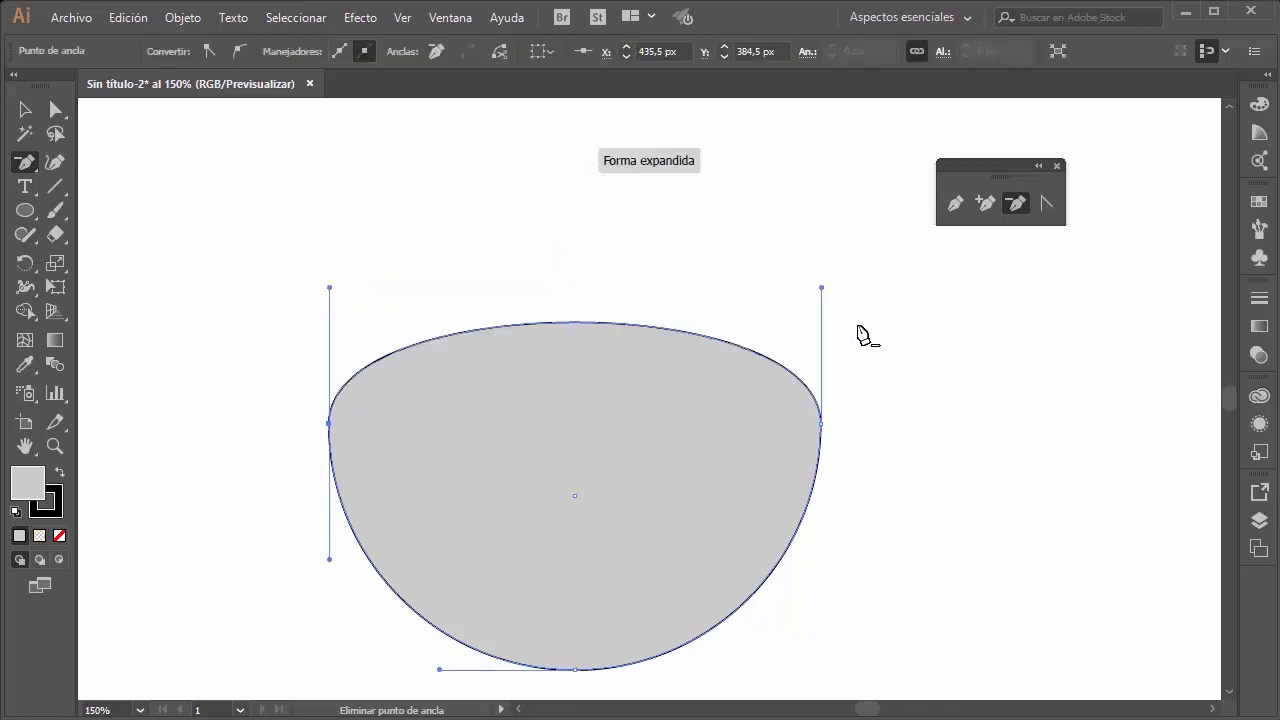
{"action": "left_click", "coordinate": [821, 423]}
{"action": "left_click", "coordinate": [571, 669]}
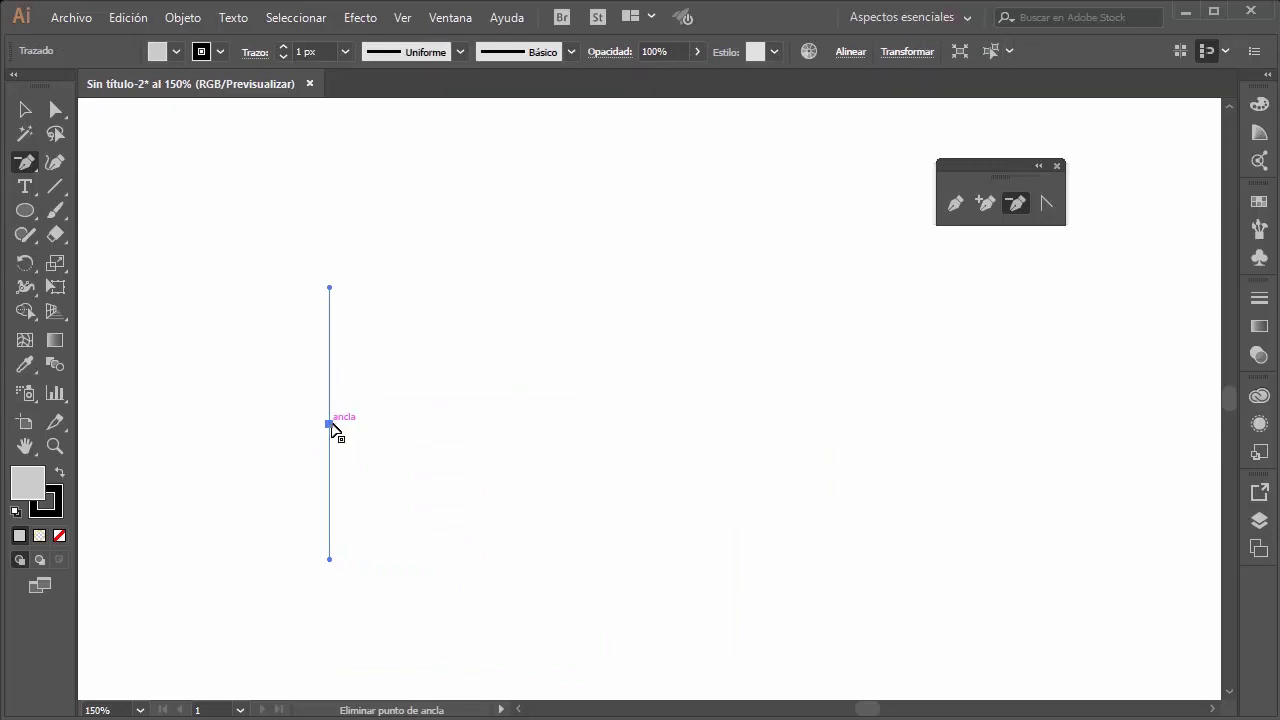
{"action": "key", "text": "ctrl+z"}
{"action": "key", "text": "ctrl+z"}
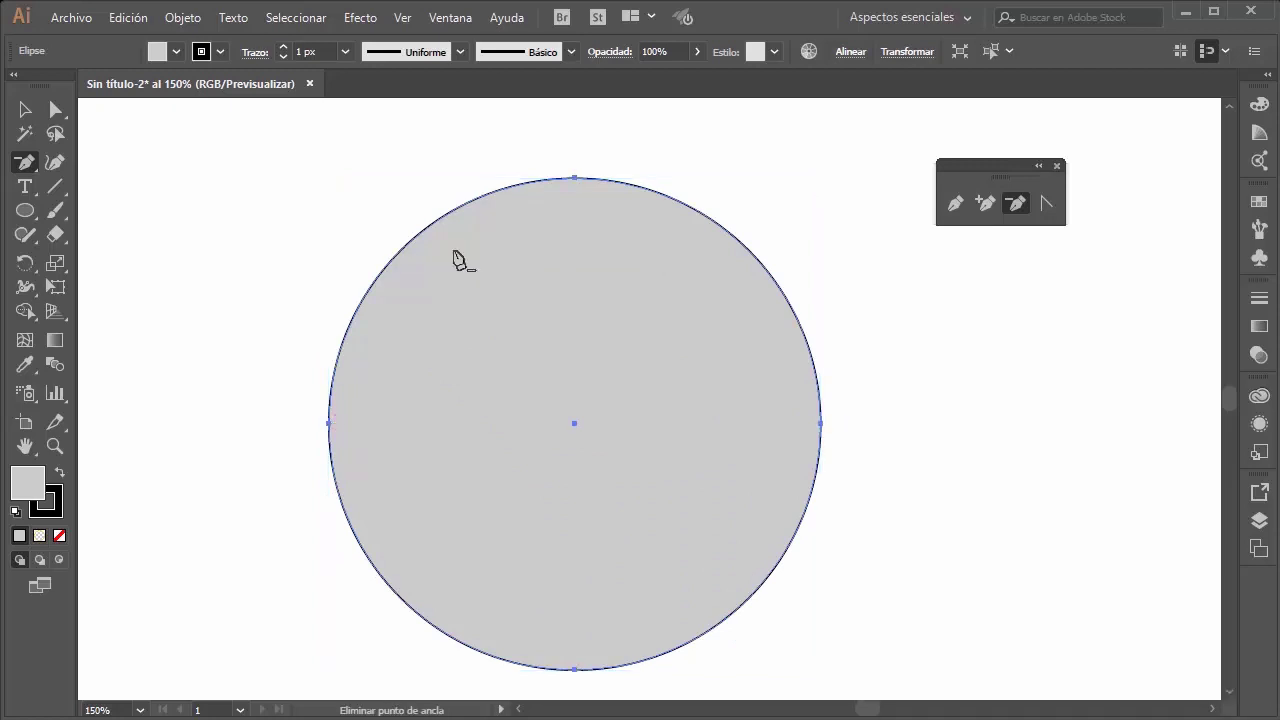
{"action": "left_click", "coordinate": [986, 205]}
{"action": "left_click", "coordinate": [650, 189]}
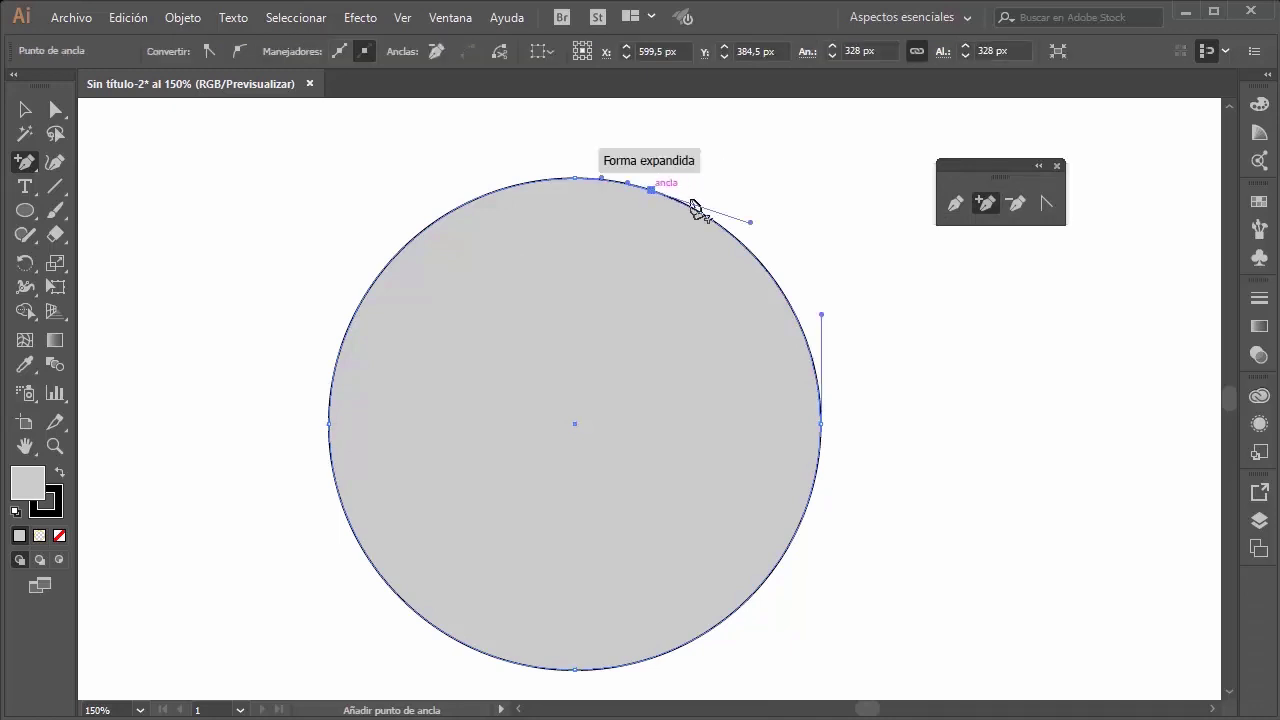
{"action": "left_click", "coordinate": [758, 261]}
{"action": "left_click", "coordinate": [794, 314]}
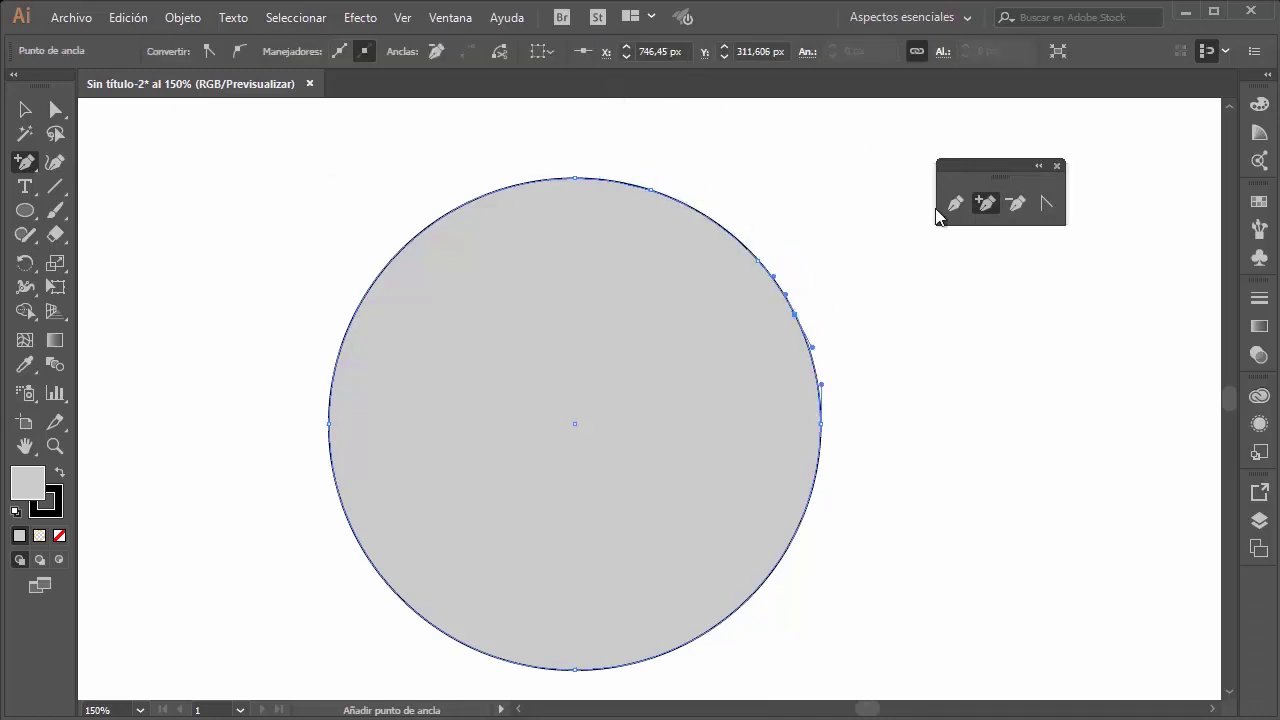
{"action": "left_click", "coordinate": [783, 300]}
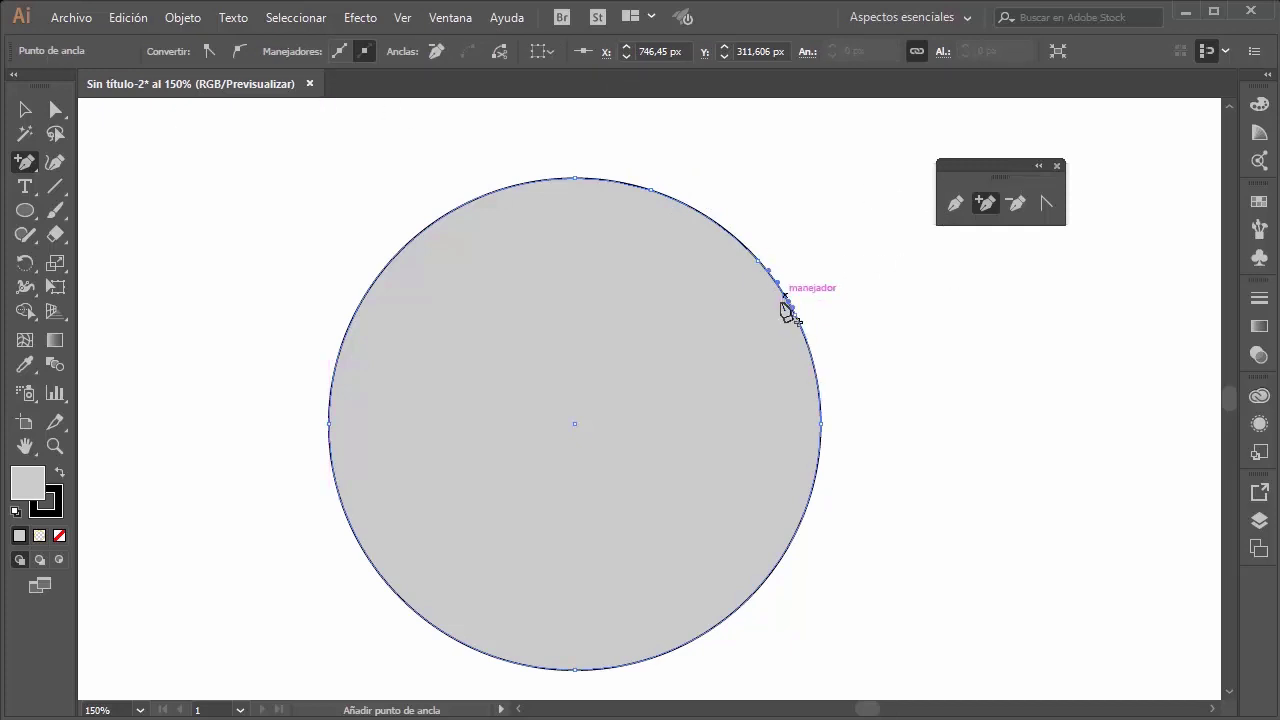
{"action": "left_click", "coordinate": [810, 358]}
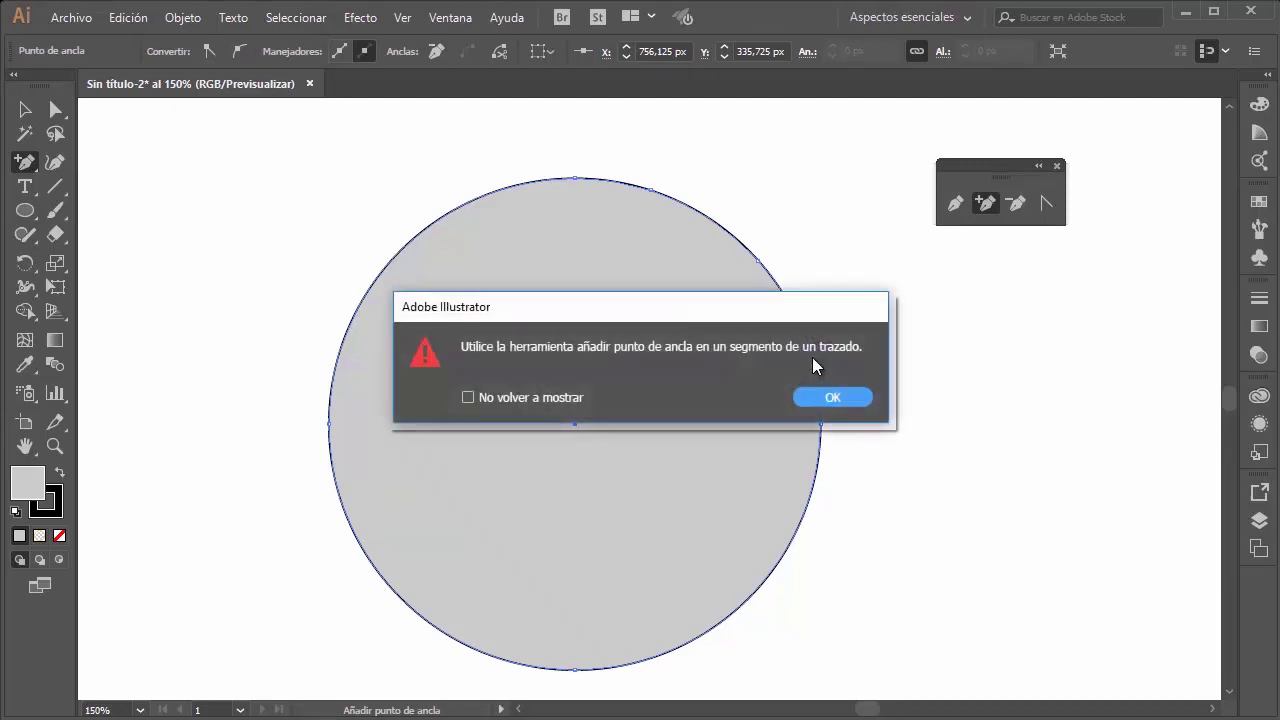
{"action": "key", "text": "Return"}
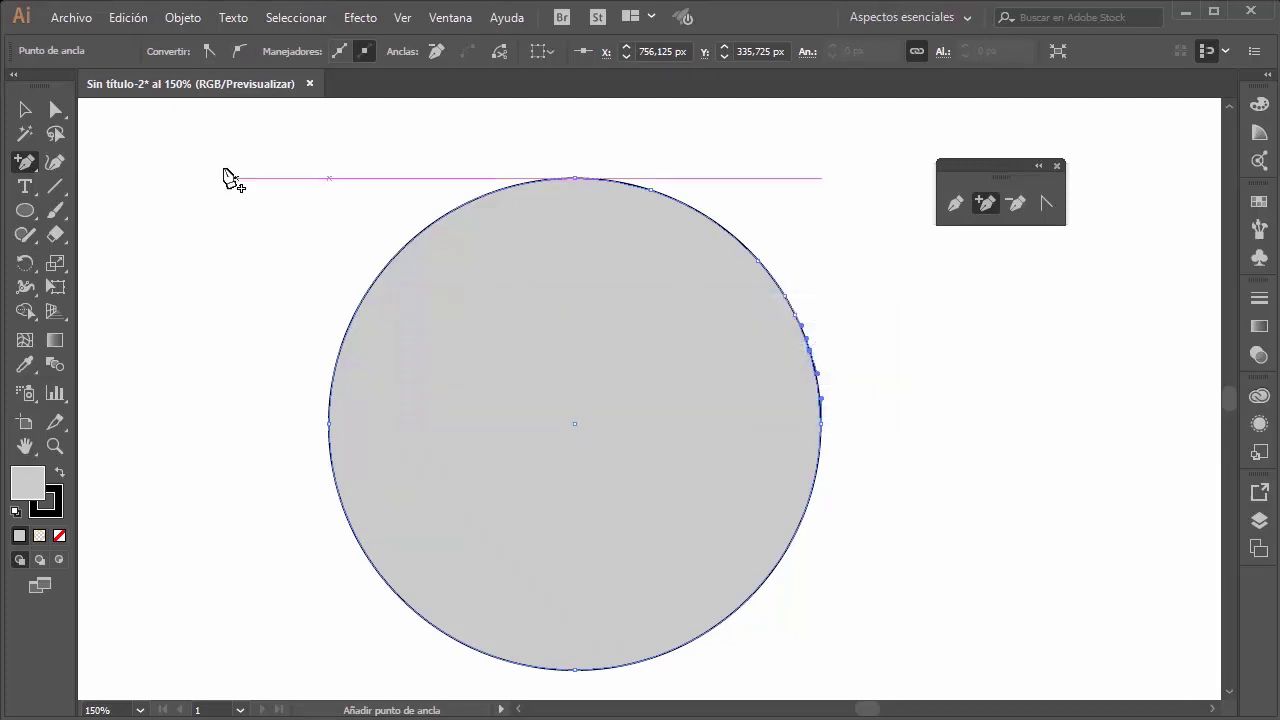
{"action": "left_click", "coordinate": [62, 110]}
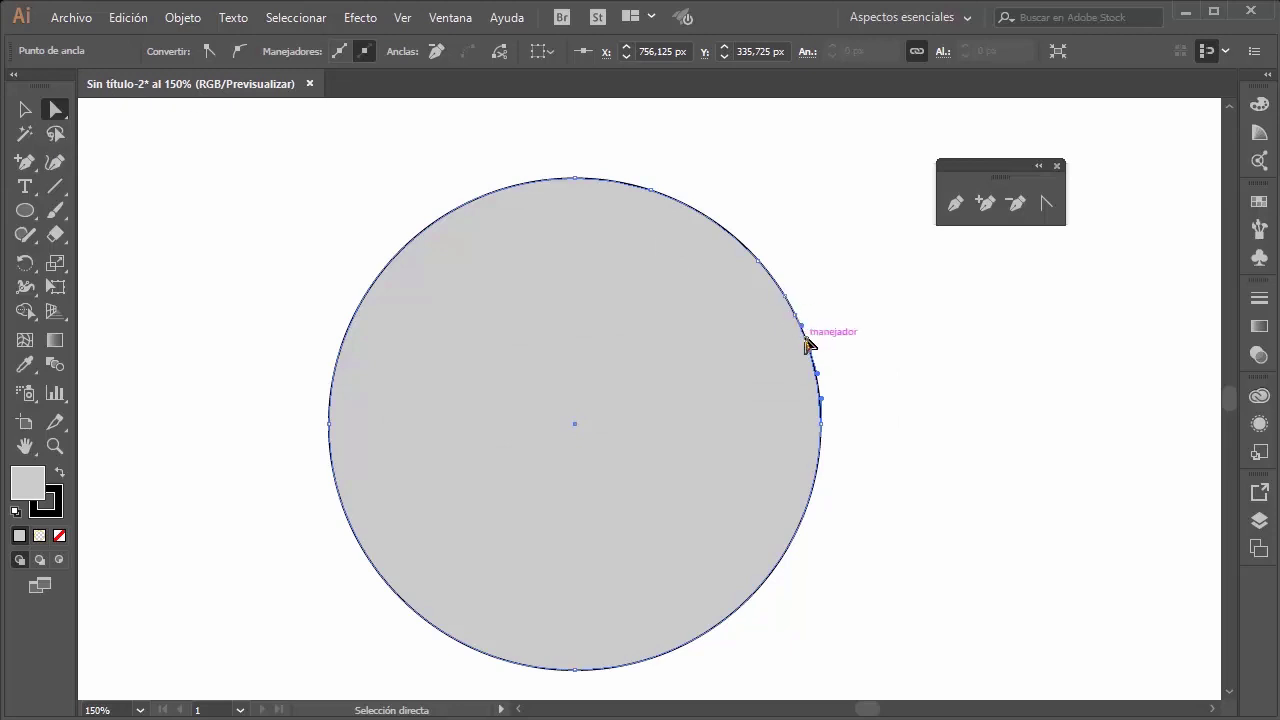
{"action": "left_click_drag", "start_coordinate": [806, 333], "coordinate": [718, 377]}
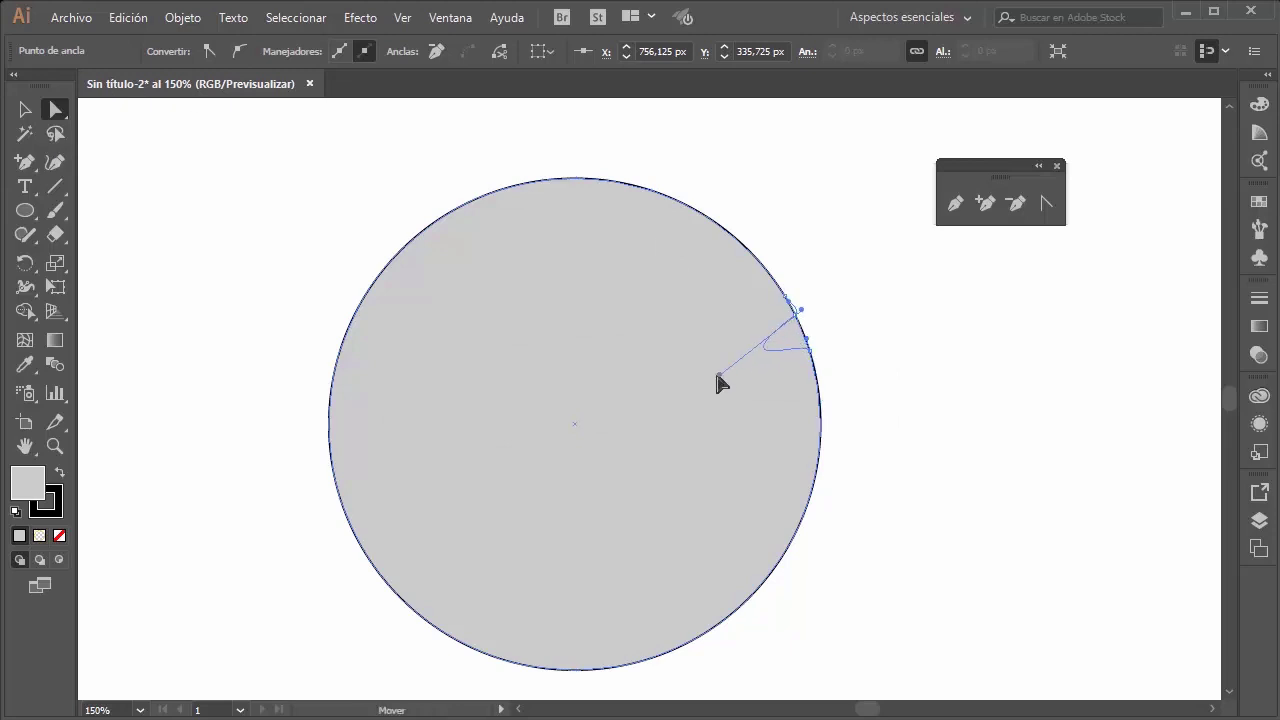
{"action": "left_click_drag", "start_coordinate": [791, 300], "coordinate": [726, 324]}
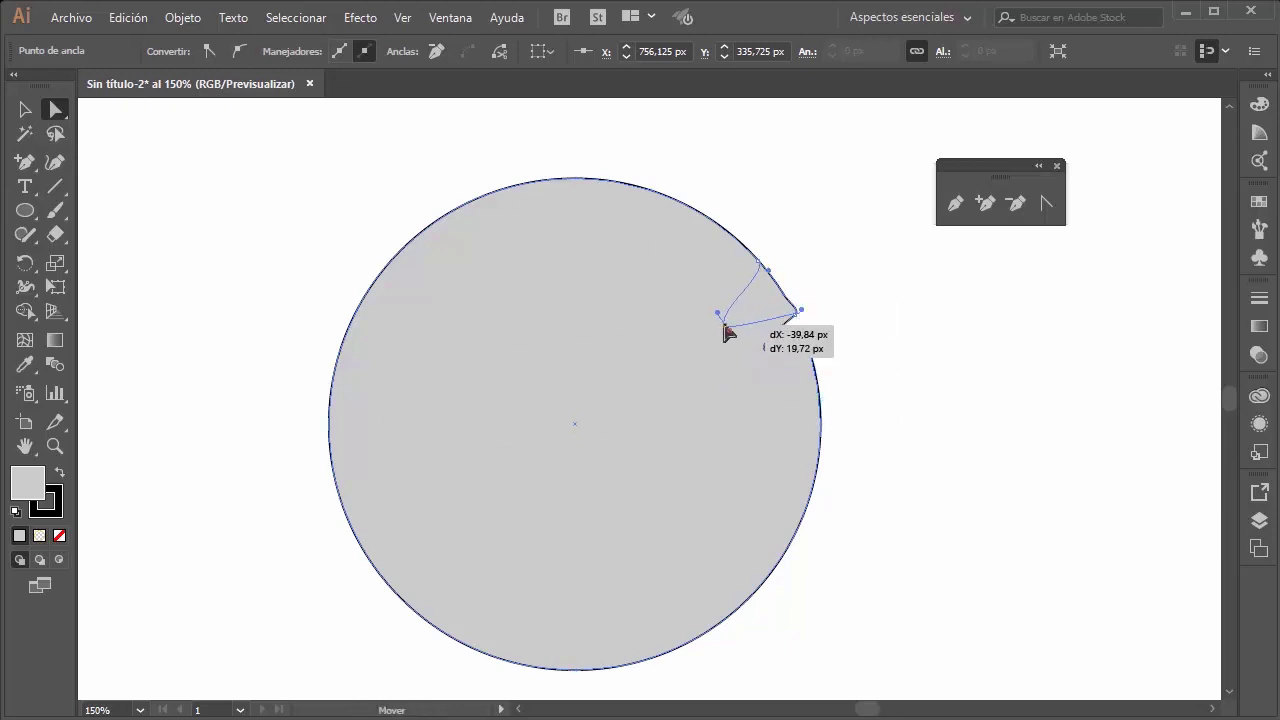
{"action": "left_click_drag", "start_coordinate": [750, 269], "coordinate": [662, 282]}
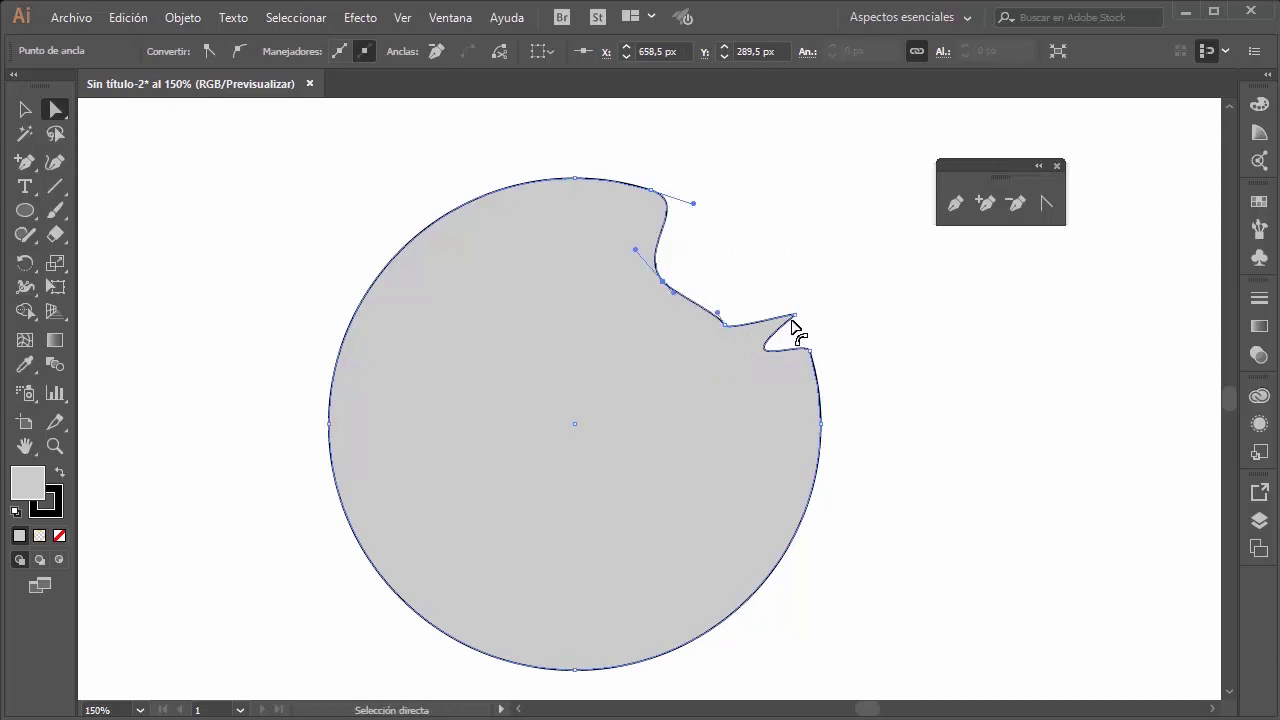
{"action": "left_click_drag", "start_coordinate": [793, 322], "coordinate": [866, 228]}
{"action": "key", "text": "ctrl+z"}
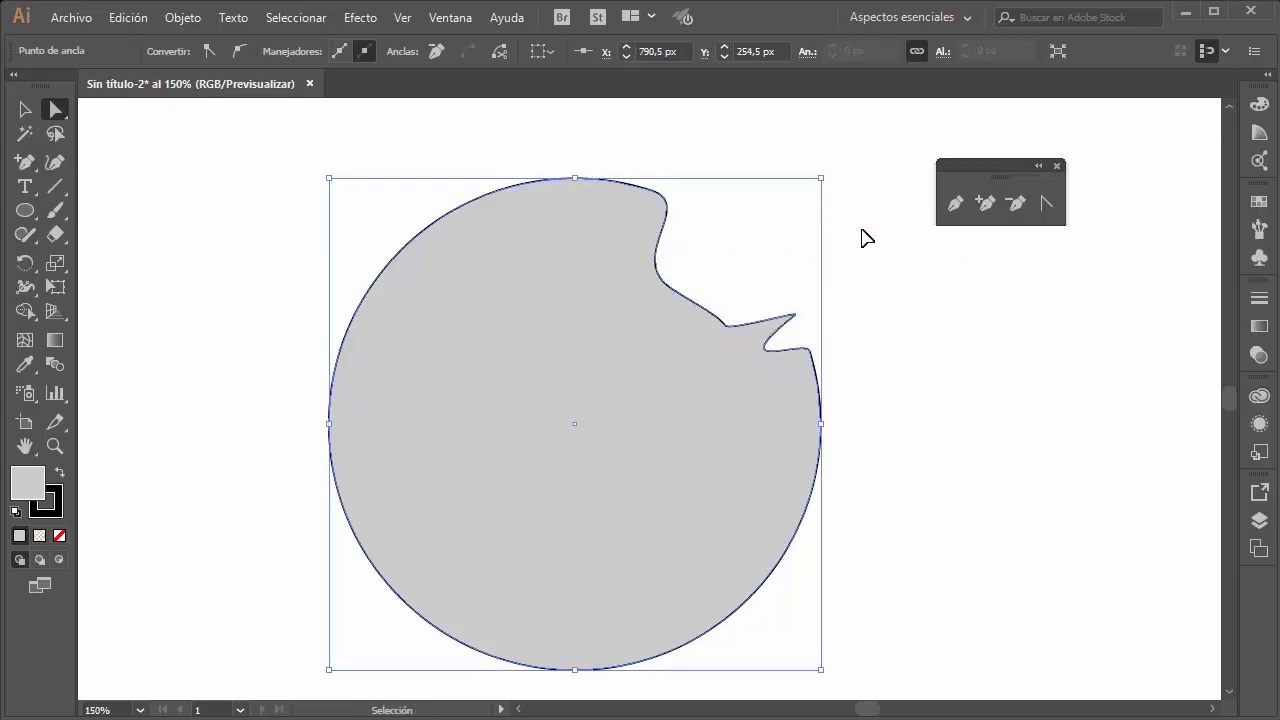
{"action": "key", "text": "ctrl+z"}
{"action": "key", "text": "ctrl+z"}
{"action": "key", "text": "ctrl+z"}
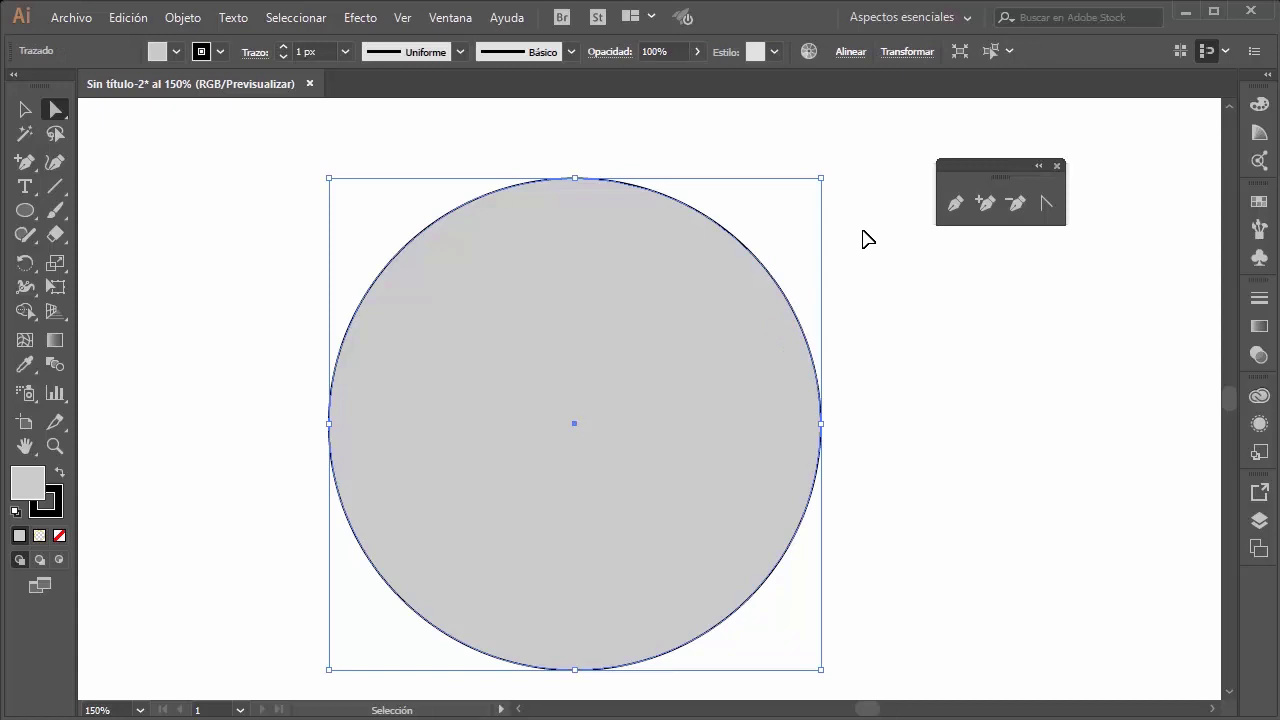
Step: Draw a closed five-point shape to the upper left of the circle with the Pen tool
{"action": "left_click", "coordinate": [985, 204]}
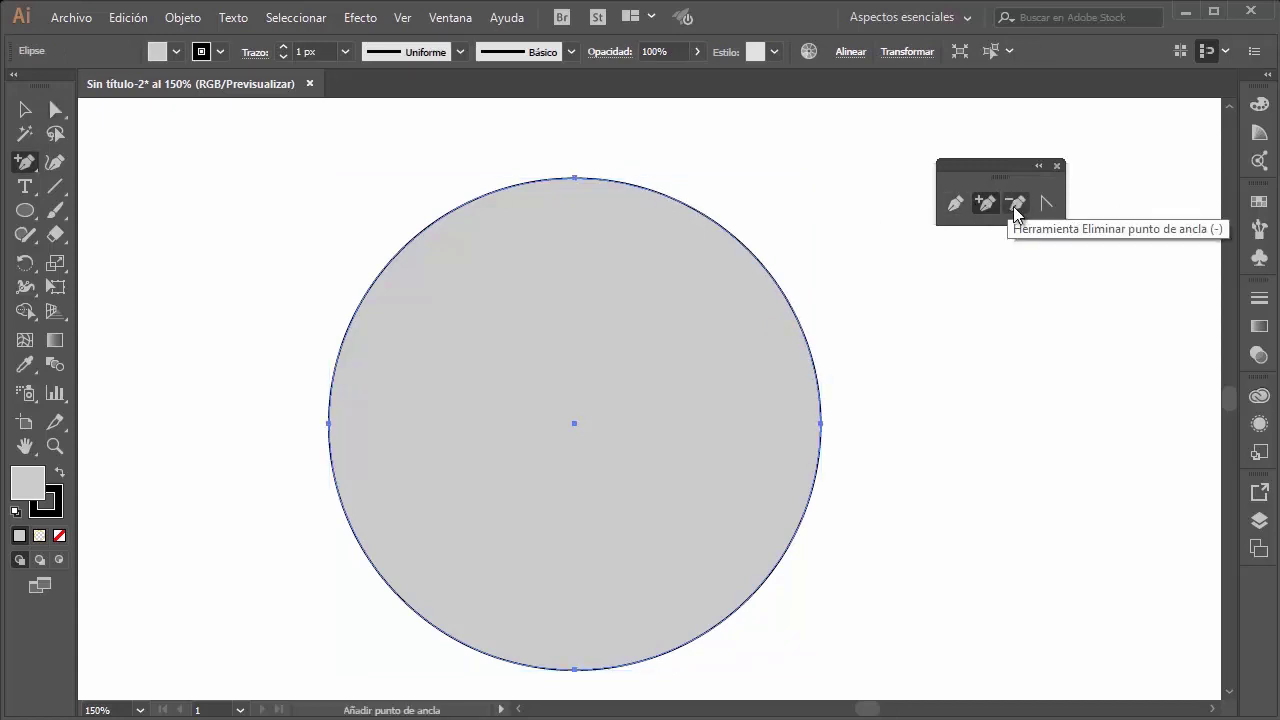
{"action": "left_click", "coordinate": [951, 204]}
{"action": "left_click", "coordinate": [201, 309]}
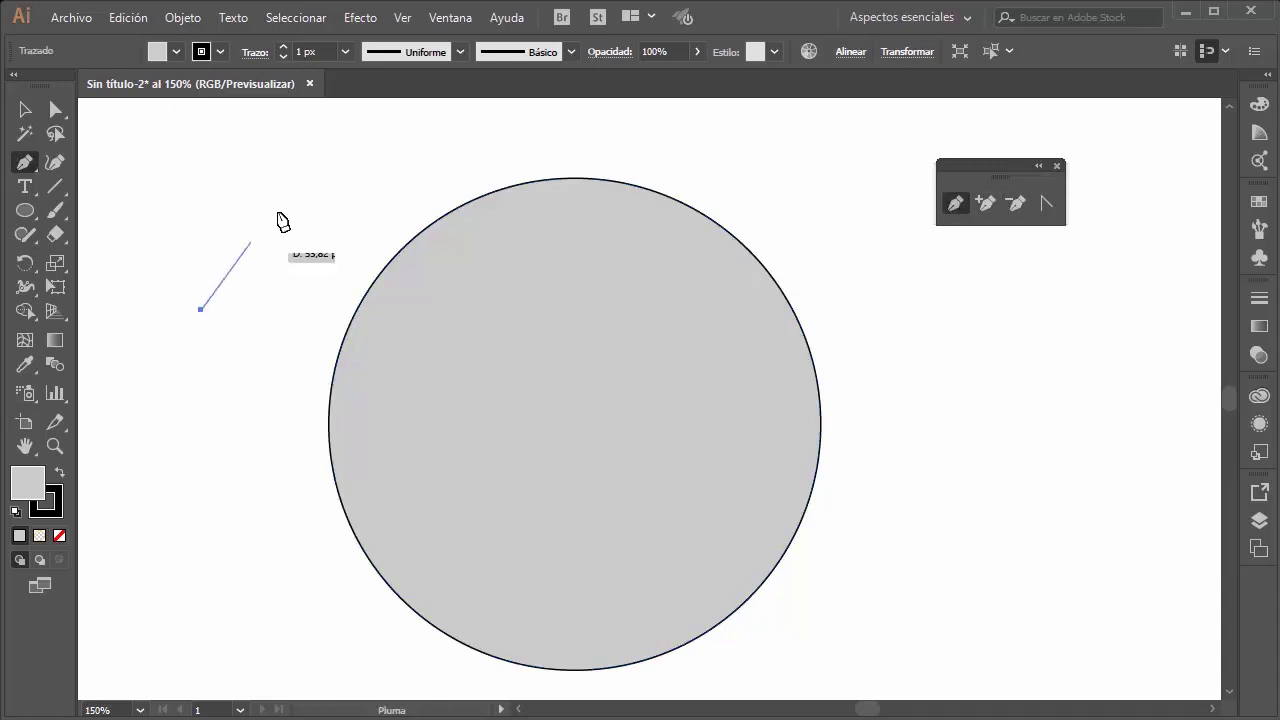
{"action": "left_click", "coordinate": [316, 182]}
{"action": "left_click", "coordinate": [450, 146]}
{"action": "left_click", "coordinate": [400, 208]}
{"action": "left_click", "coordinate": [250, 380]}
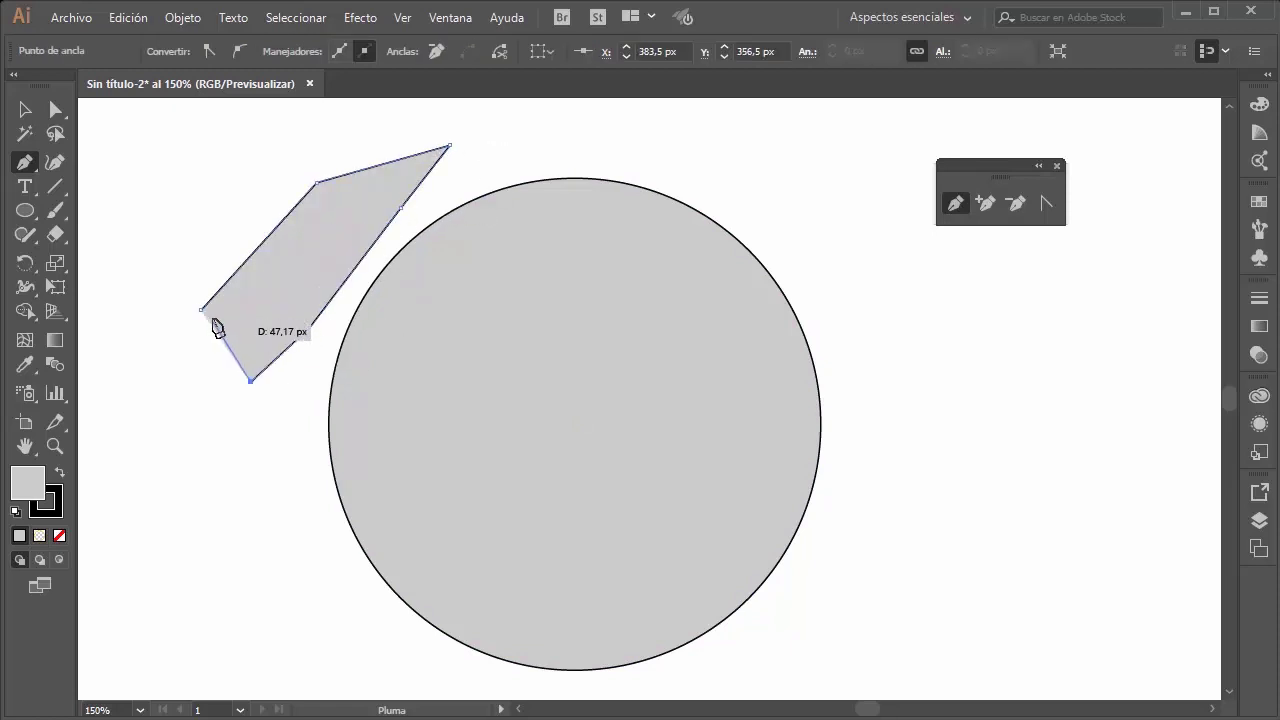
{"action": "left_click", "coordinate": [201, 309]}
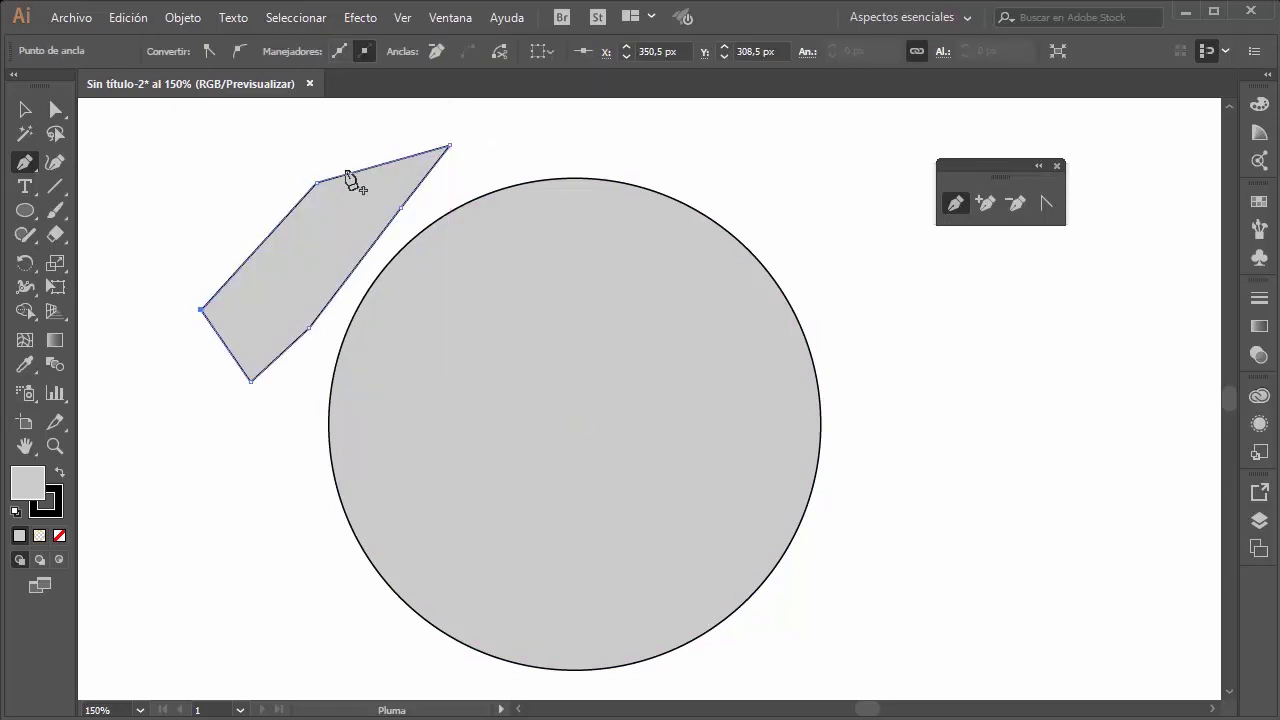
Step: Reselect the grey circle
{"action": "key", "text": "a"}
{"action": "left_click", "coordinate": [370, 240]}
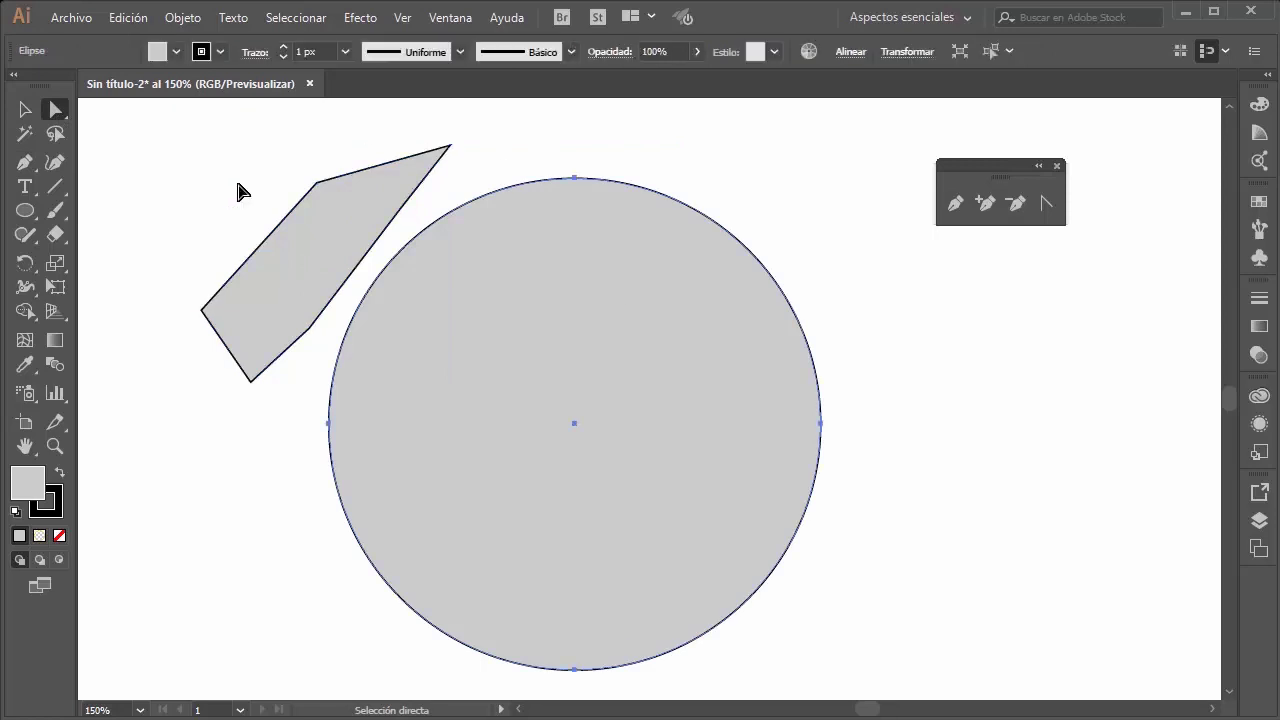
{"action": "left_click", "coordinate": [25, 109]}
{"action": "left_click", "coordinate": [670, 162]}
{"action": "left_click", "coordinate": [634, 240]}
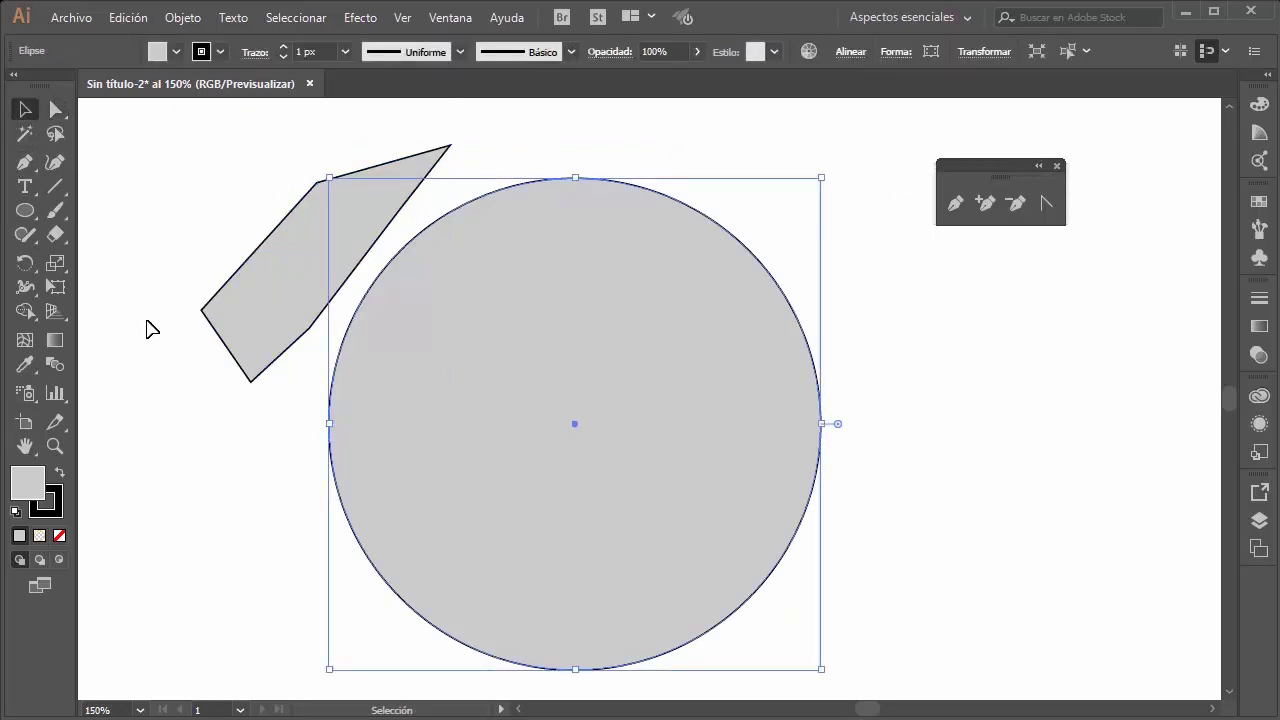
{"action": "left_click", "coordinate": [955, 203]}
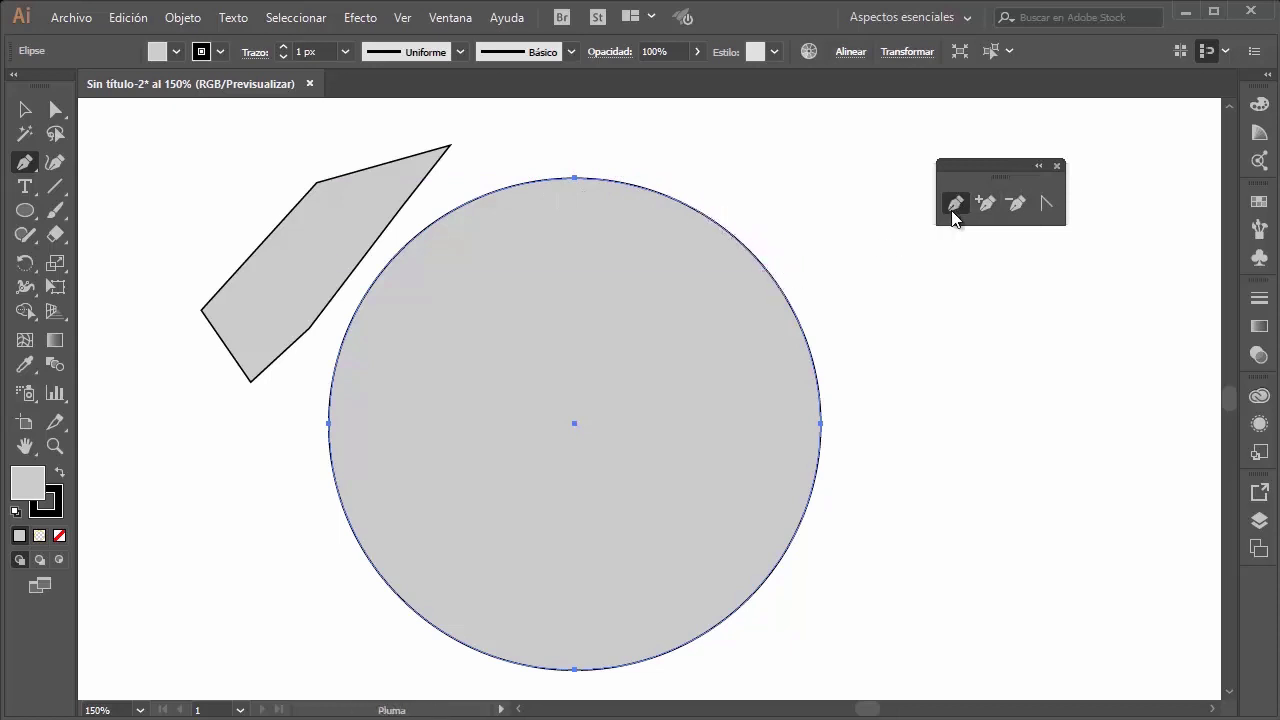
Step: Delete and restore the top anchor, then add three anchor points along the circle's right edge
{"action": "left_click", "coordinate": [575, 178]}
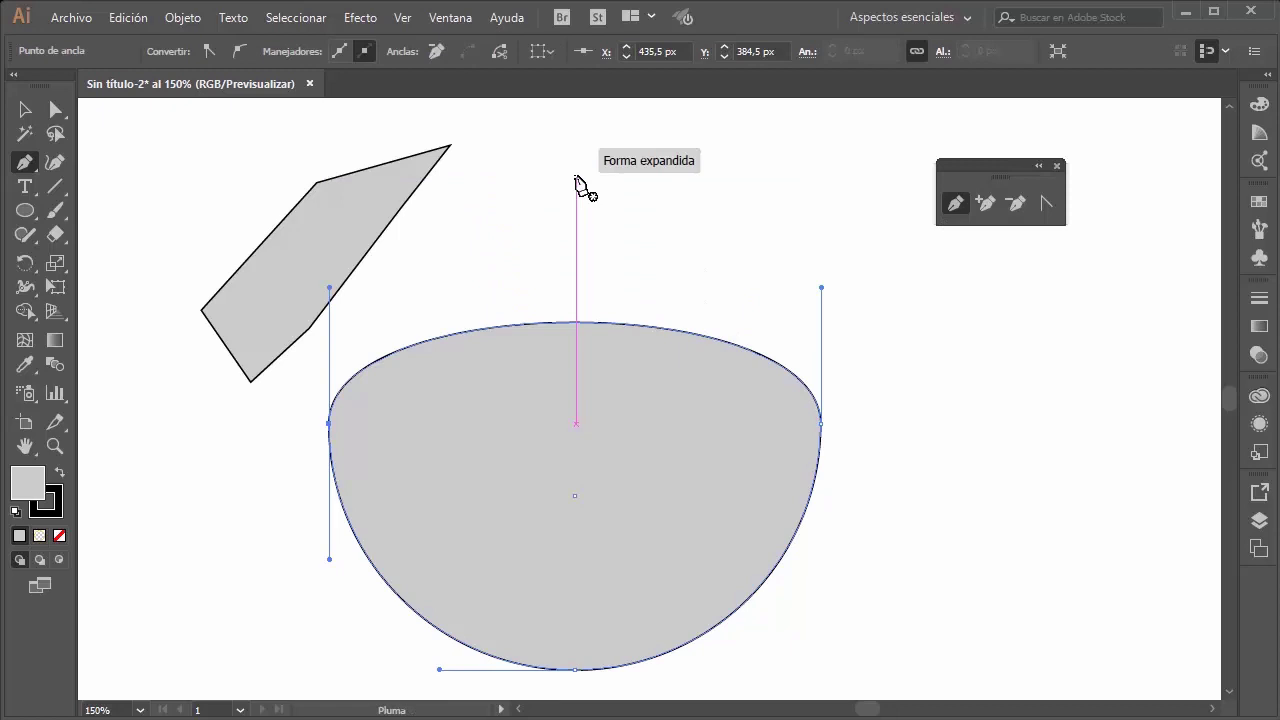
{"action": "key", "text": "ctrl+z"}
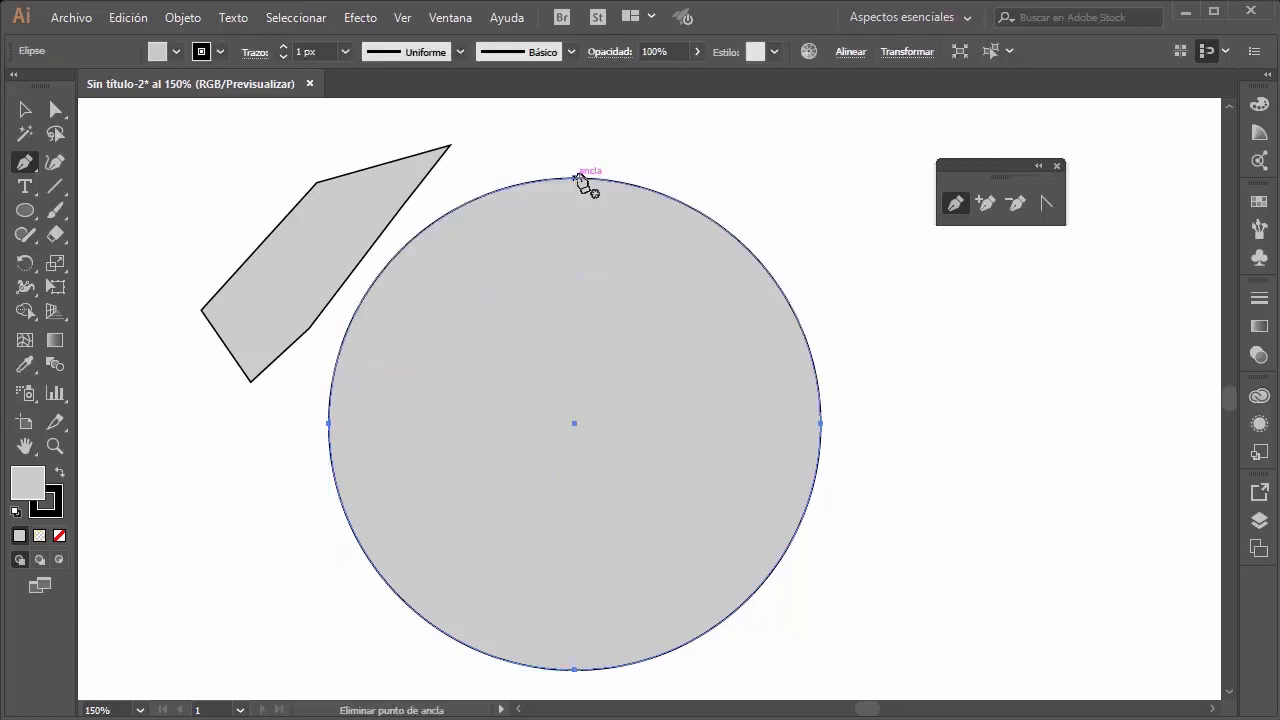
{"action": "left_click", "coordinate": [673, 199]}
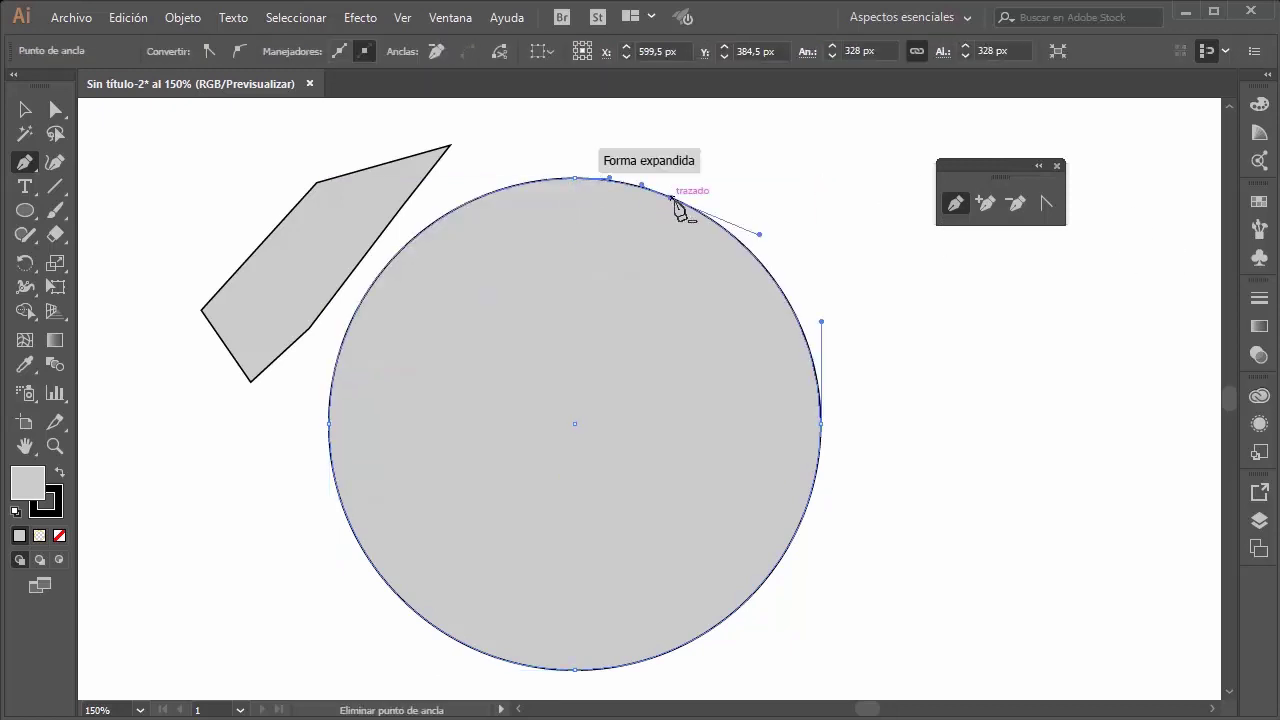
{"action": "left_click", "coordinate": [798, 320]}
{"action": "left_click", "coordinate": [798, 528]}
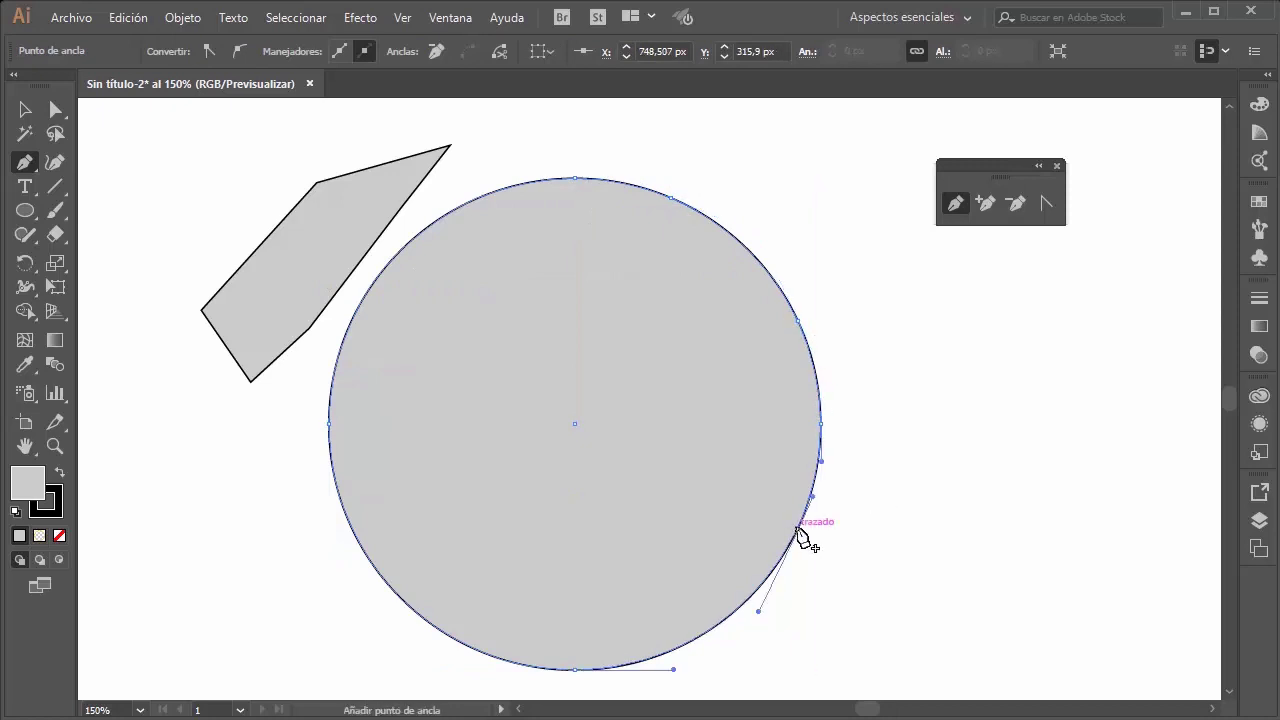
Step: Drag the added points inward to notch the right side, then undo back to a full circle
{"action": "key", "text": "a"}
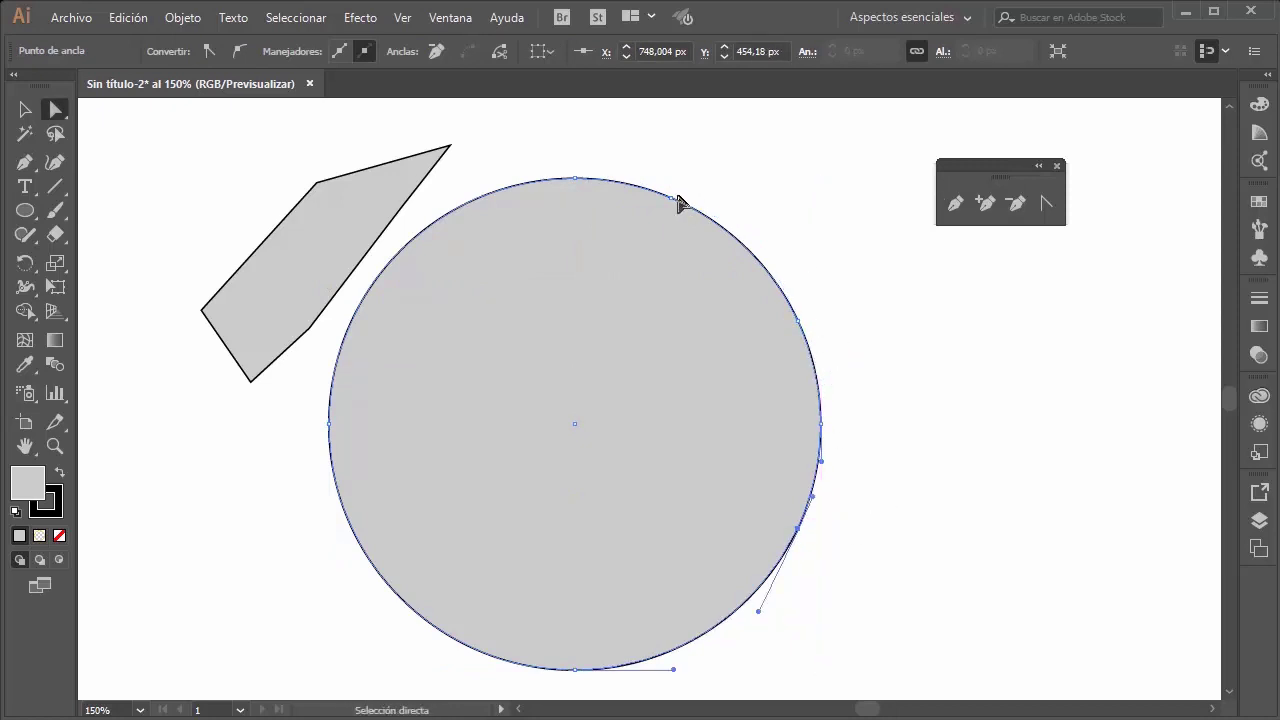
{"action": "left_click_drag", "start_coordinate": [673, 199], "coordinate": [575, 326]}
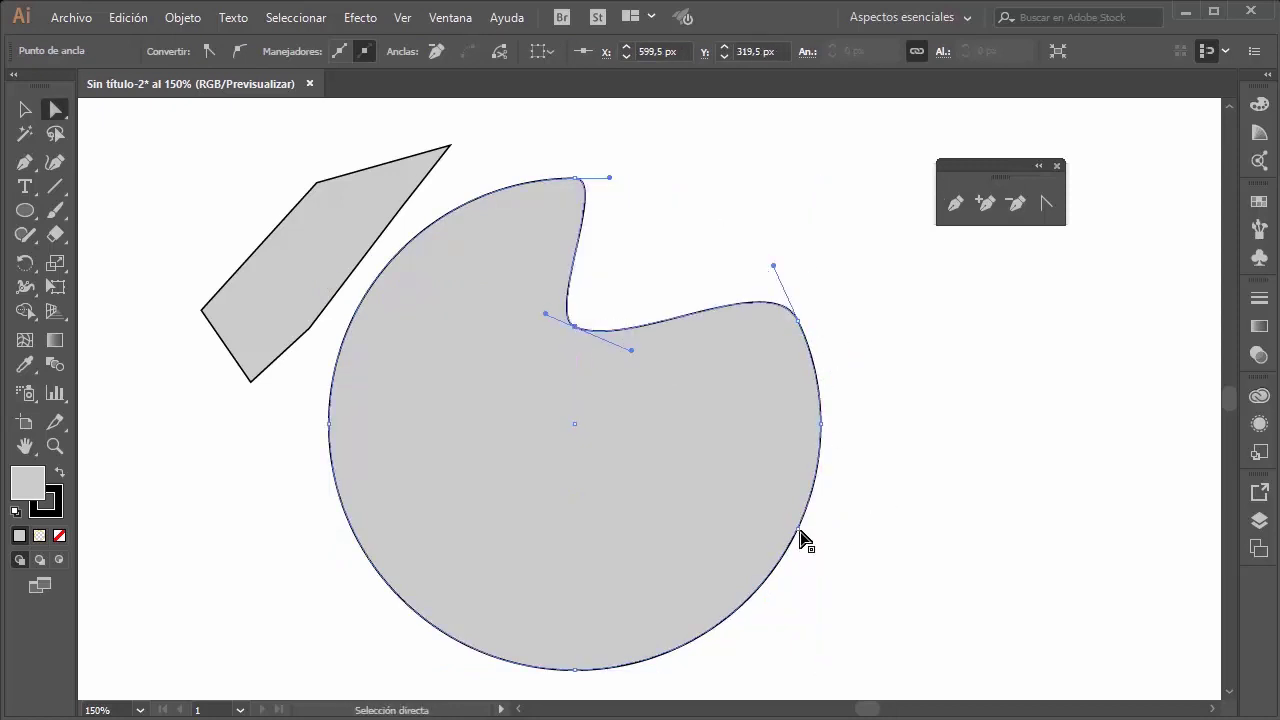
{"action": "left_click_drag", "start_coordinate": [798, 528], "coordinate": [628, 510]}
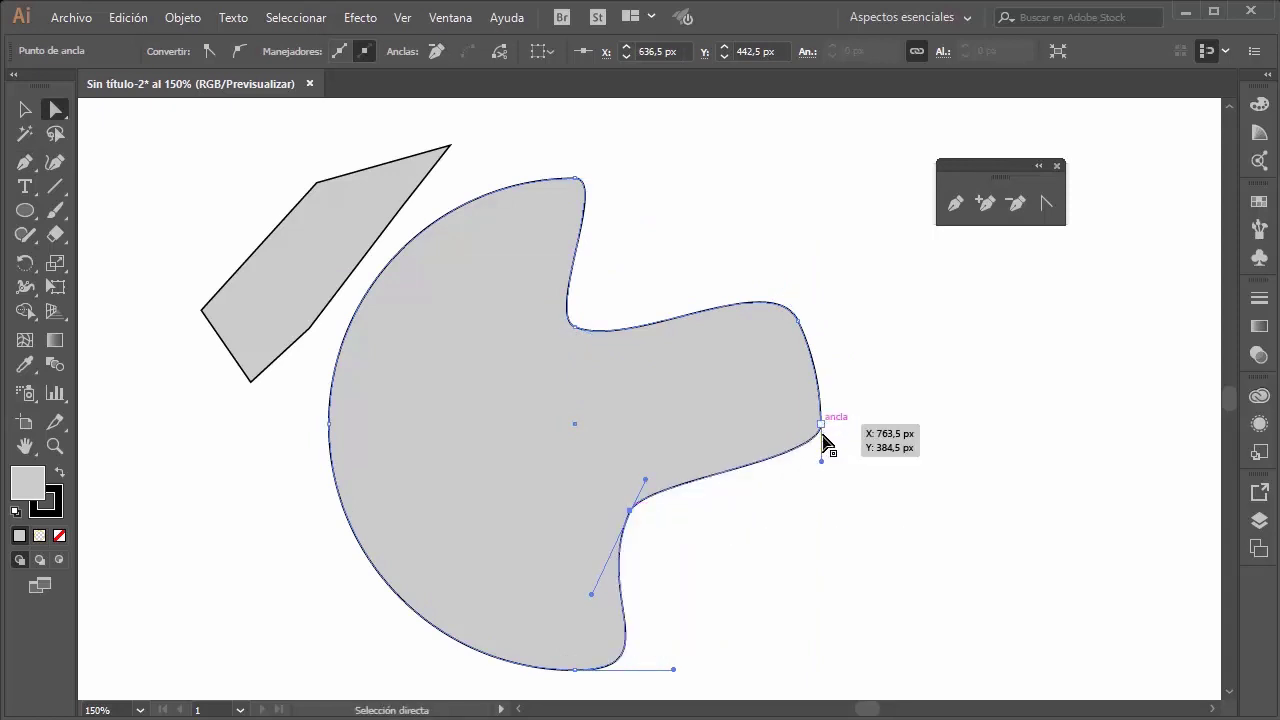
{"action": "mouse_move", "coordinate": [645, 481]}
{"action": "left_mouse_down"}
{"action": "mouse_move", "coordinate": [622, 470]}
{"action": "mouse_move", "coordinate": [555, 486]}
{"action": "left_mouse_up"}
{"action": "left_click", "coordinate": [722, 150]}
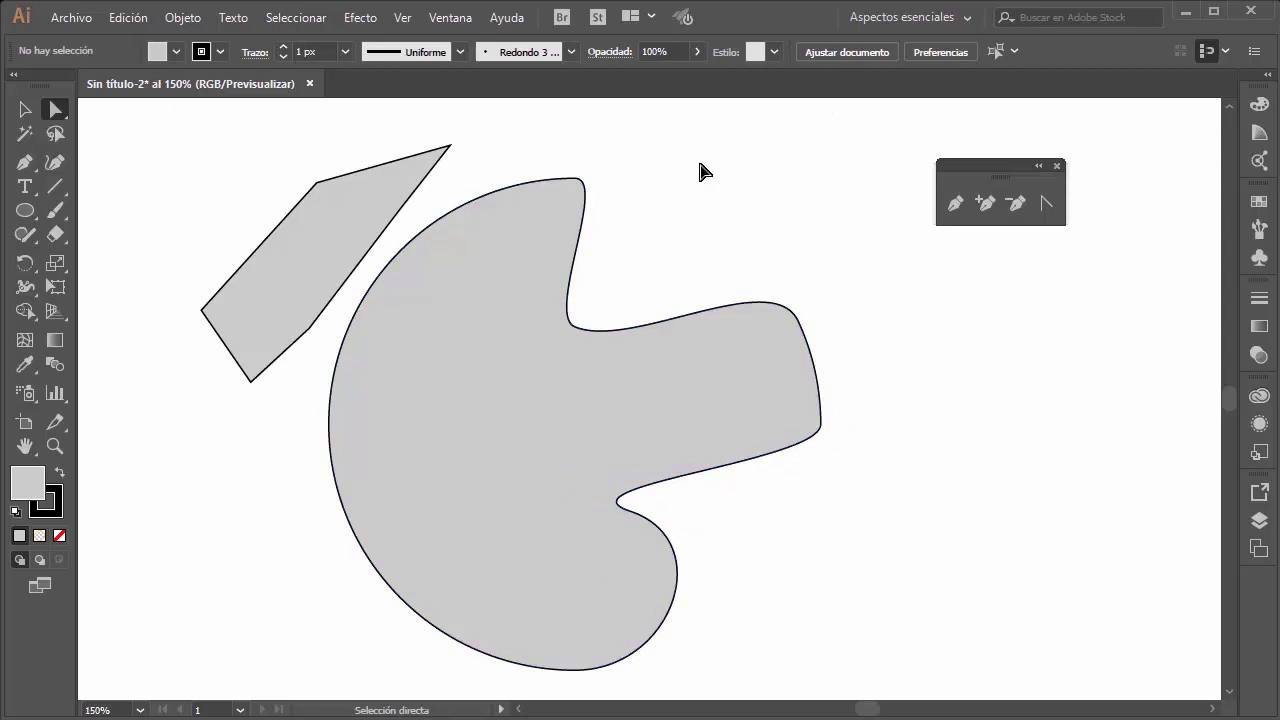
{"action": "key", "text": "ctrl+z"}
{"action": "key", "text": "ctrl+z"}
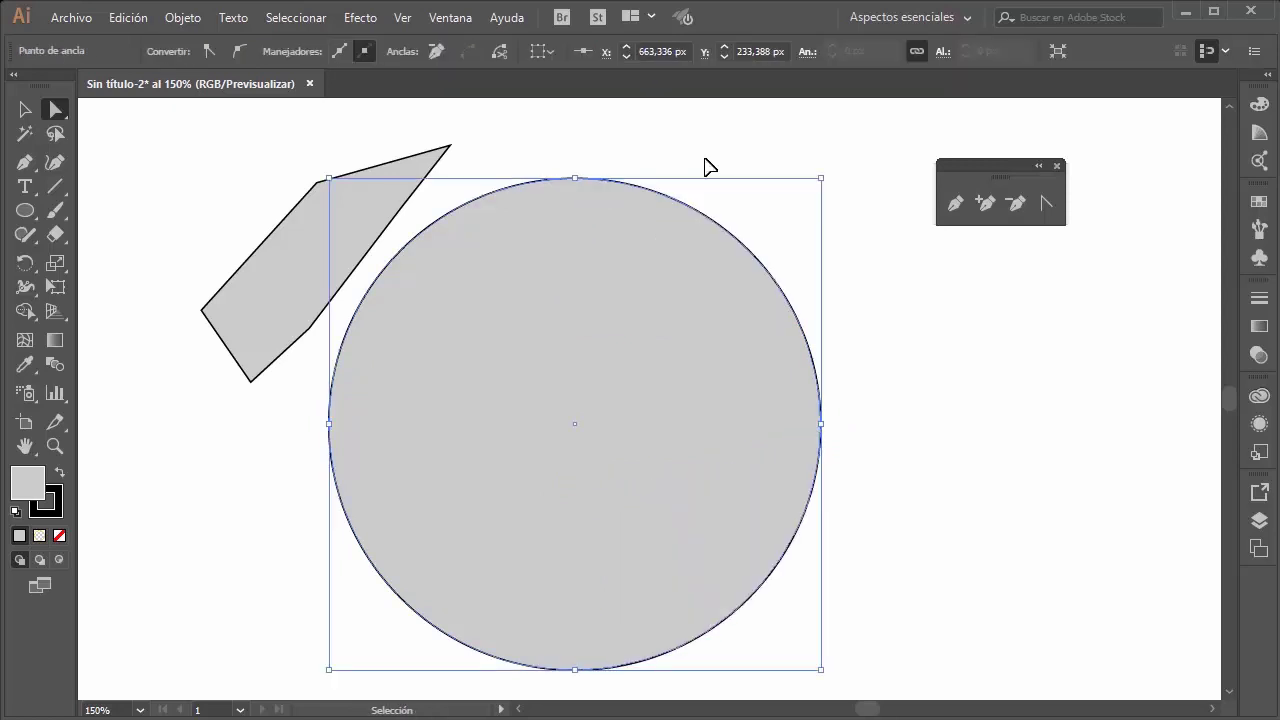
Step: Select the grey five-sided polygon and delete it
{"action": "left_click", "coordinate": [320, 205]}
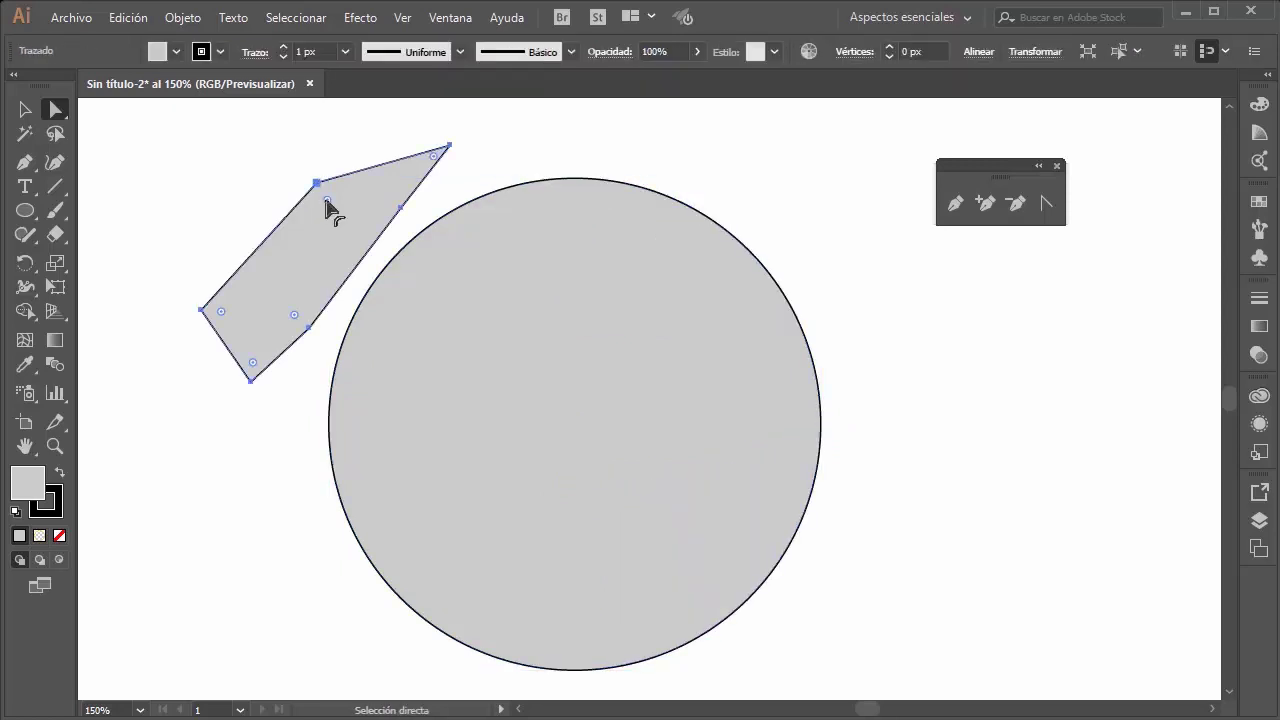
{"action": "left_click", "coordinate": [25, 110]}
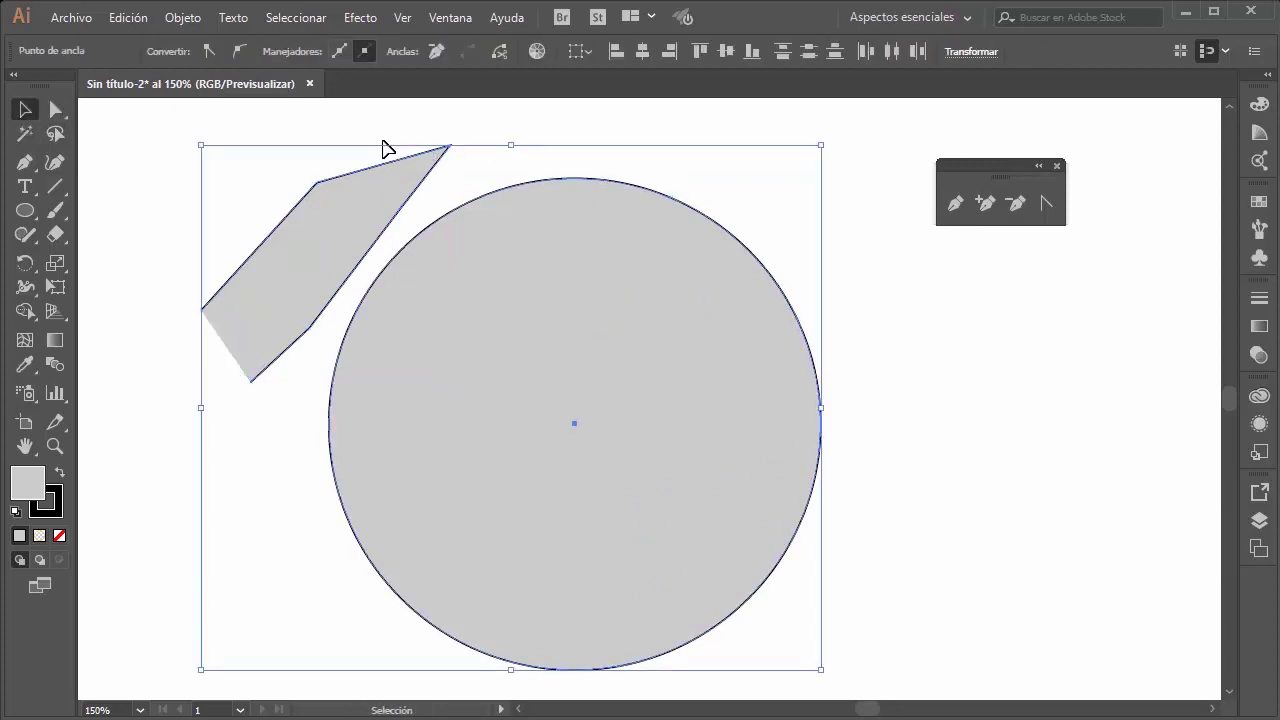
{"action": "left_click", "coordinate": [160, 163]}
{"action": "left_click", "coordinate": [296, 228]}
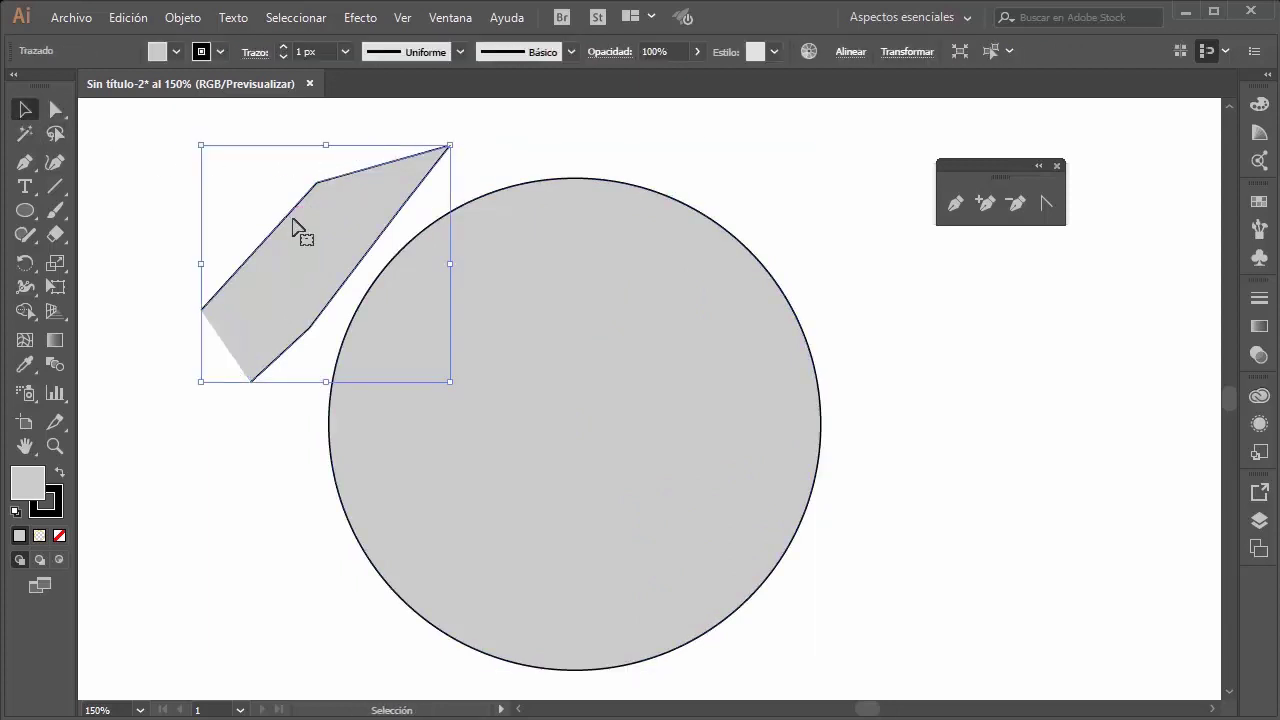
{"action": "key", "text": "Delete"}
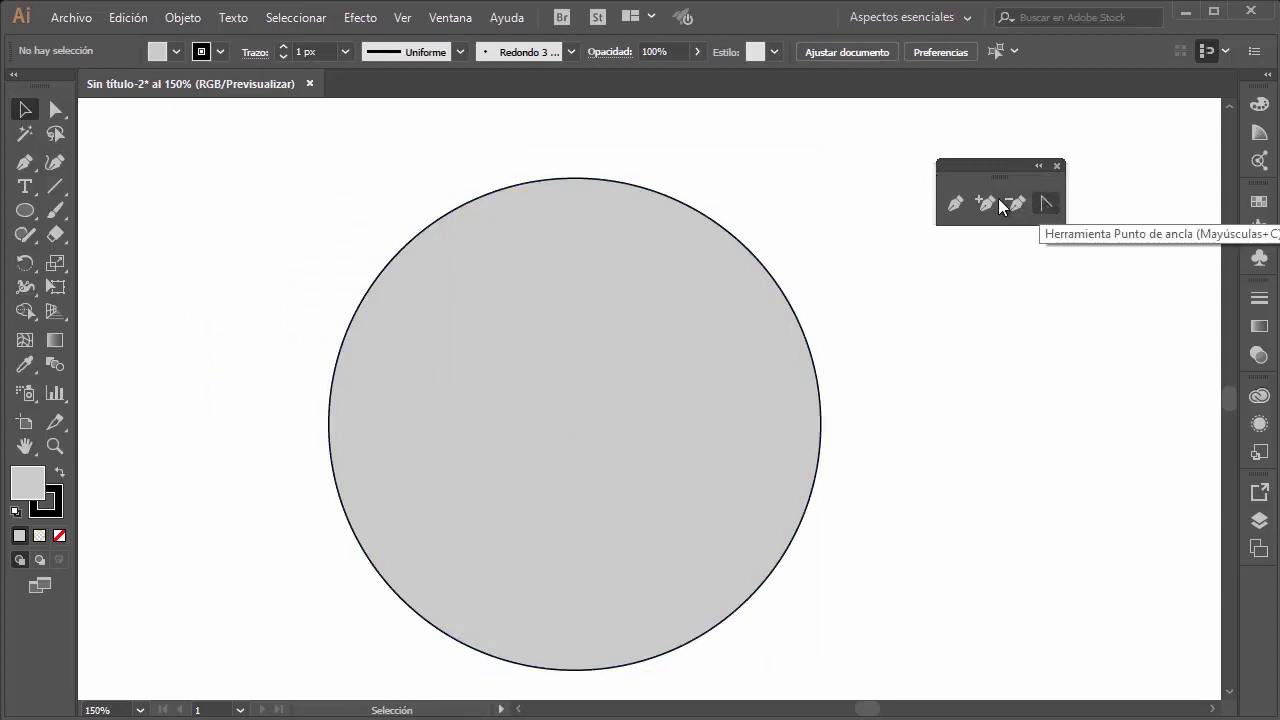
Step: Convert the circle's top and right anchor points to sharp corners with the Anchor Point tool
{"action": "left_click", "coordinate": [1045, 203]}
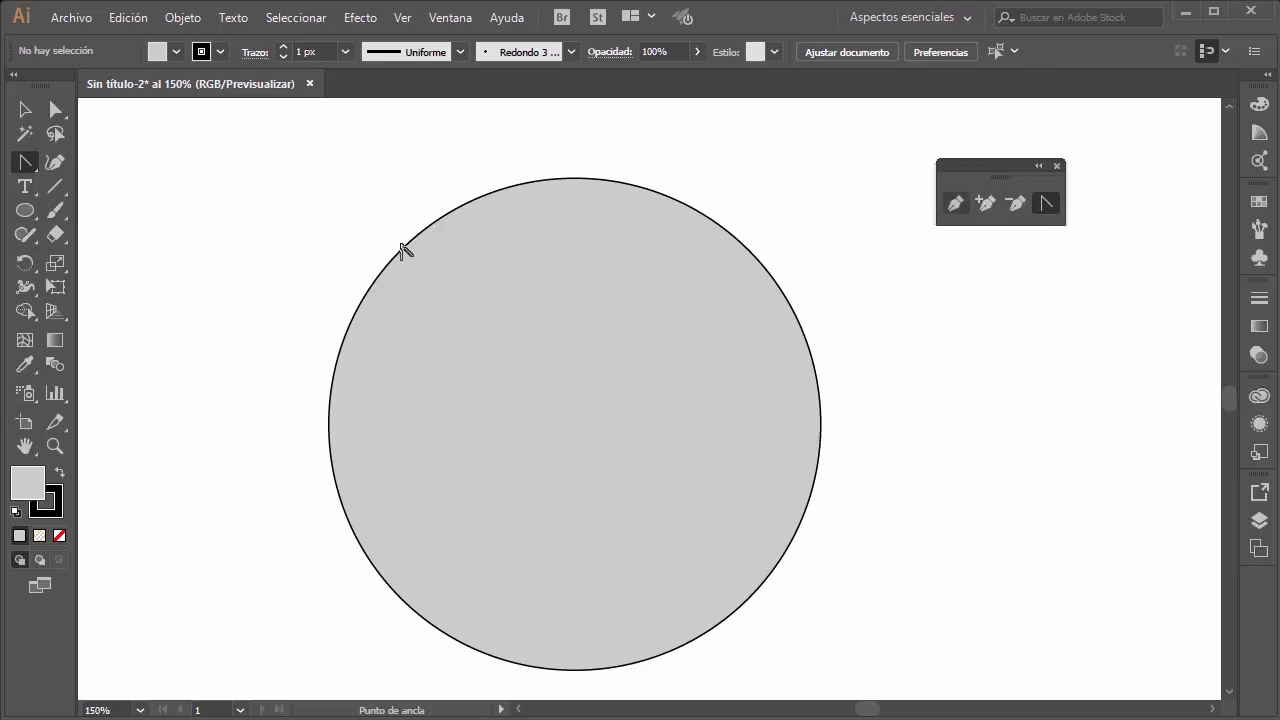
{"action": "left_click", "coordinate": [472, 204]}
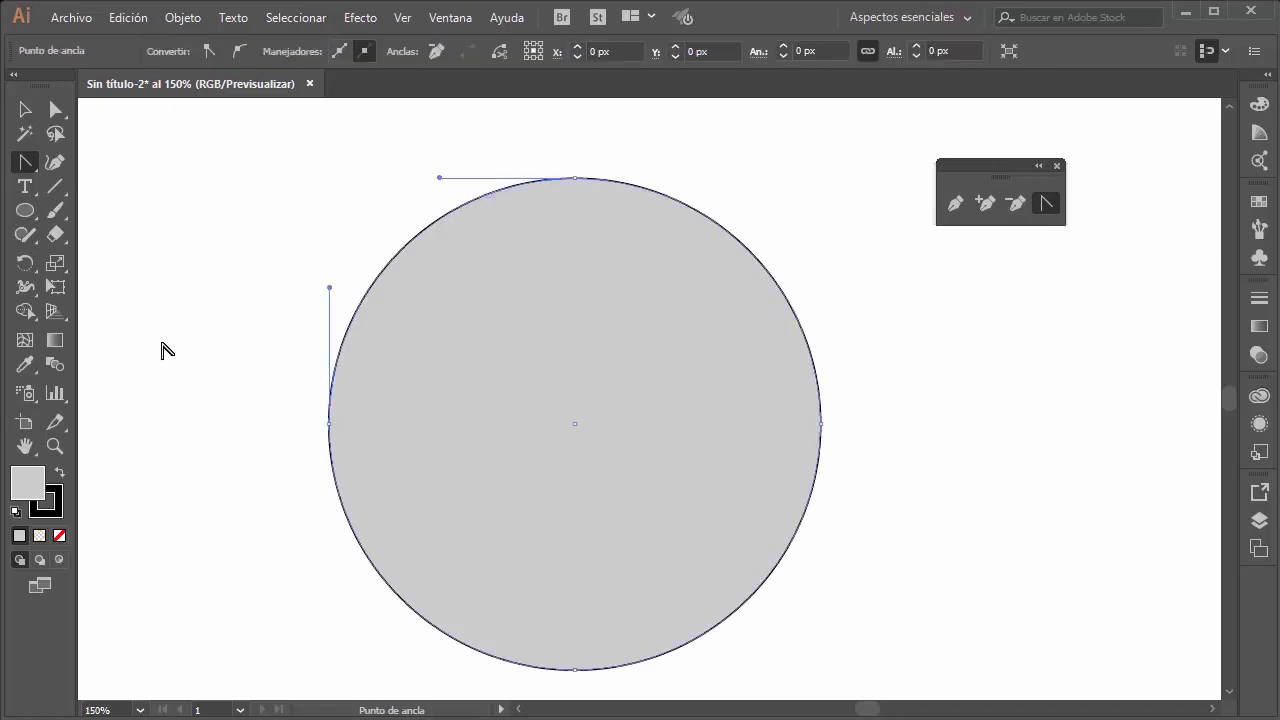
{"action": "left_click", "coordinate": [25, 109]}
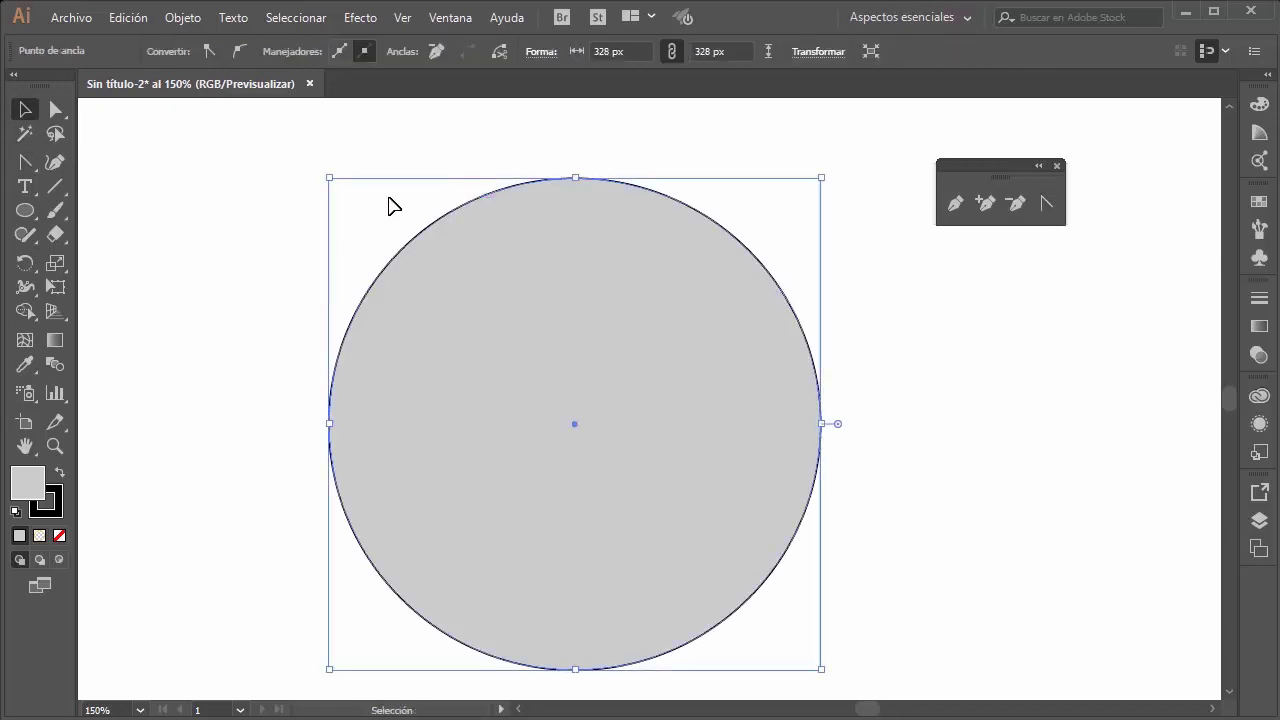
{"action": "left_click", "coordinate": [737, 228]}
{"action": "left_click", "coordinate": [729, 334]}
{"action": "left_click", "coordinate": [1047, 204]}
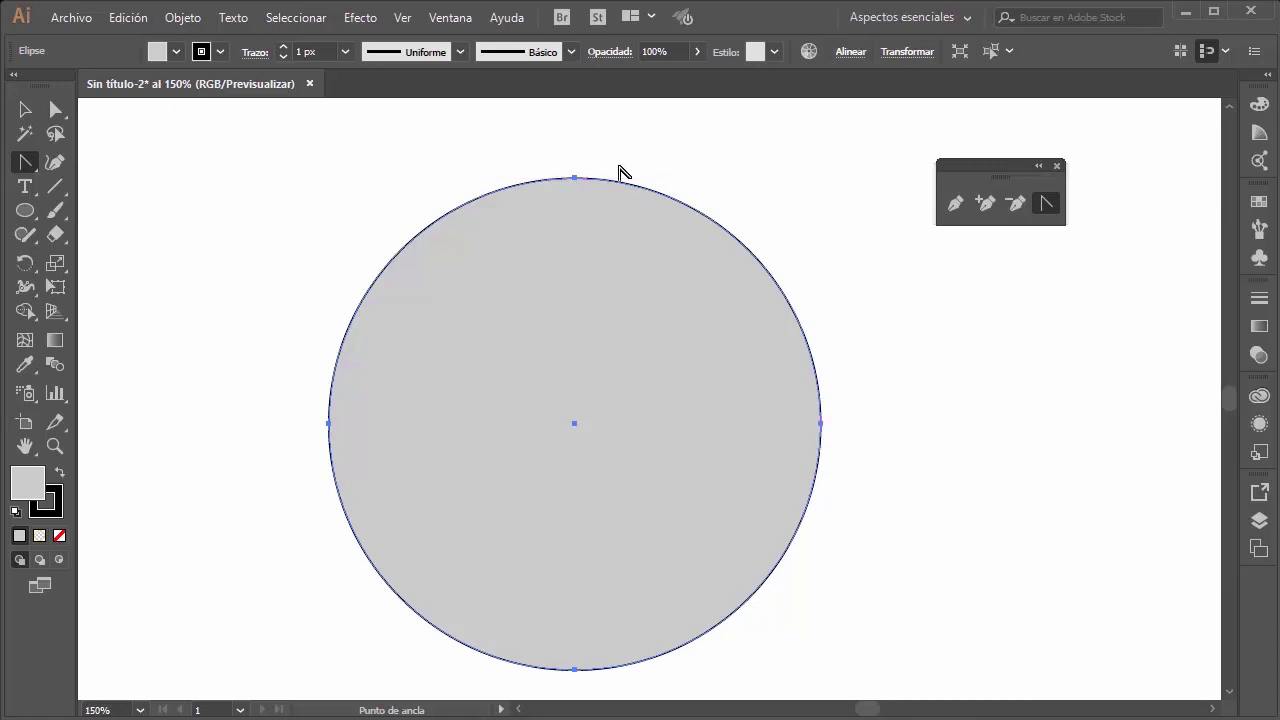
{"action": "left_click", "coordinate": [574, 178]}
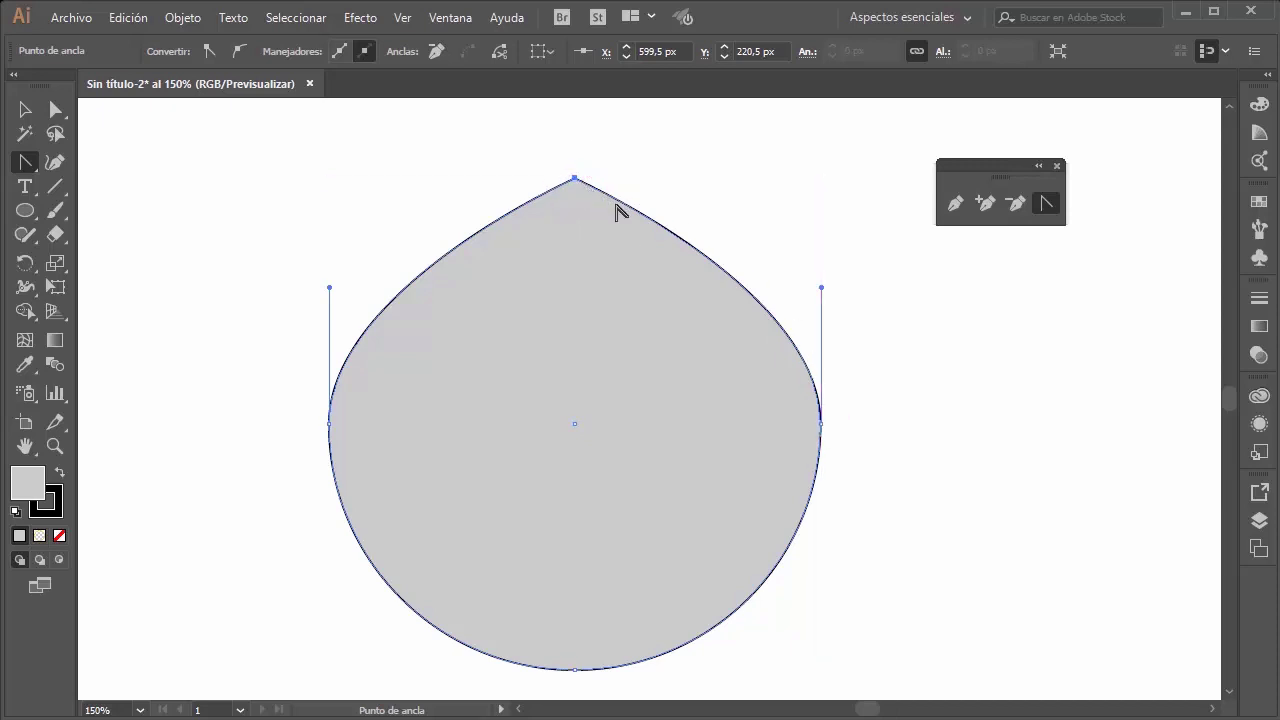
{"action": "left_click", "coordinate": [820, 424]}
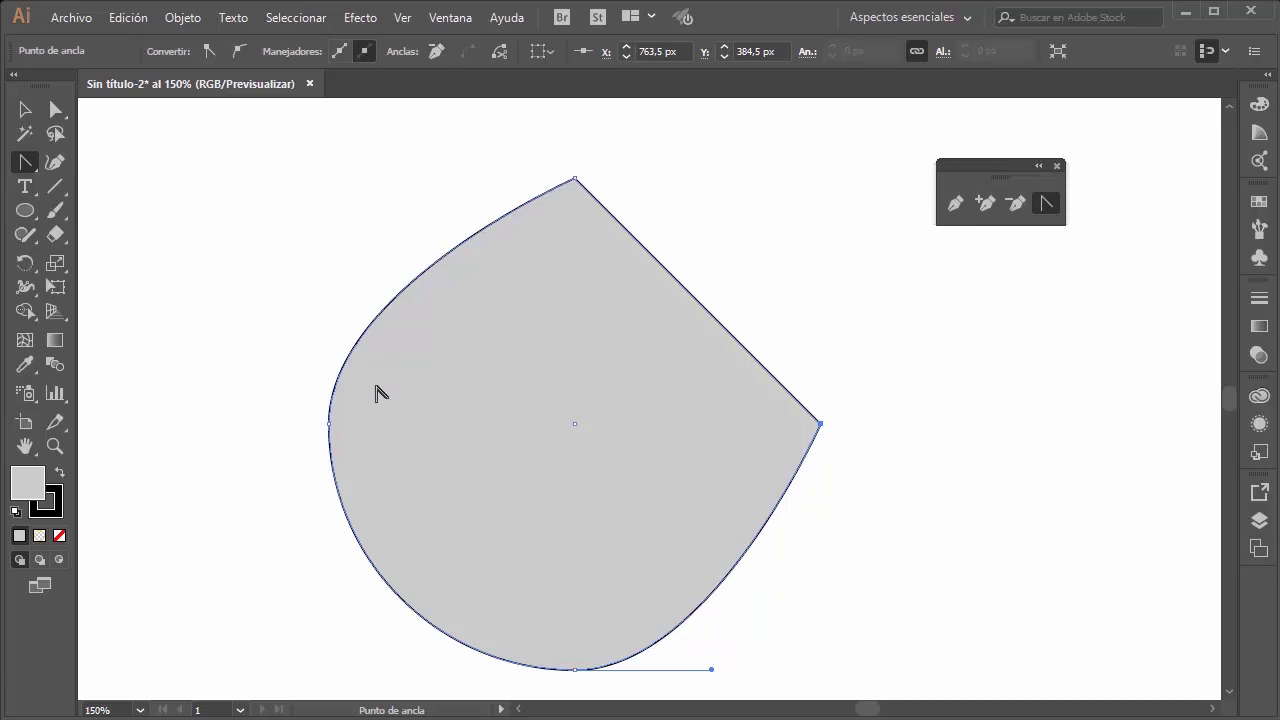
Step: Convert the left and bottom anchors to sharp corners, making a diamond
{"action": "left_click", "coordinate": [329, 423]}
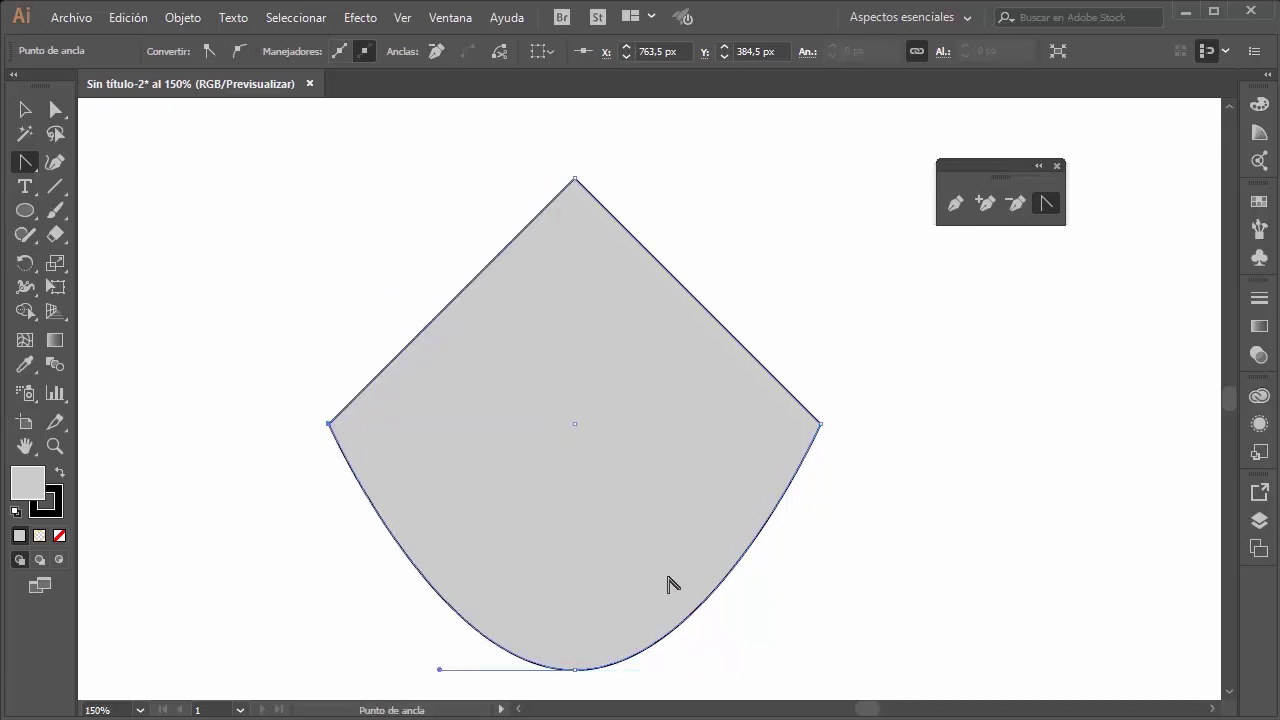
{"action": "left_click", "coordinate": [575, 669]}
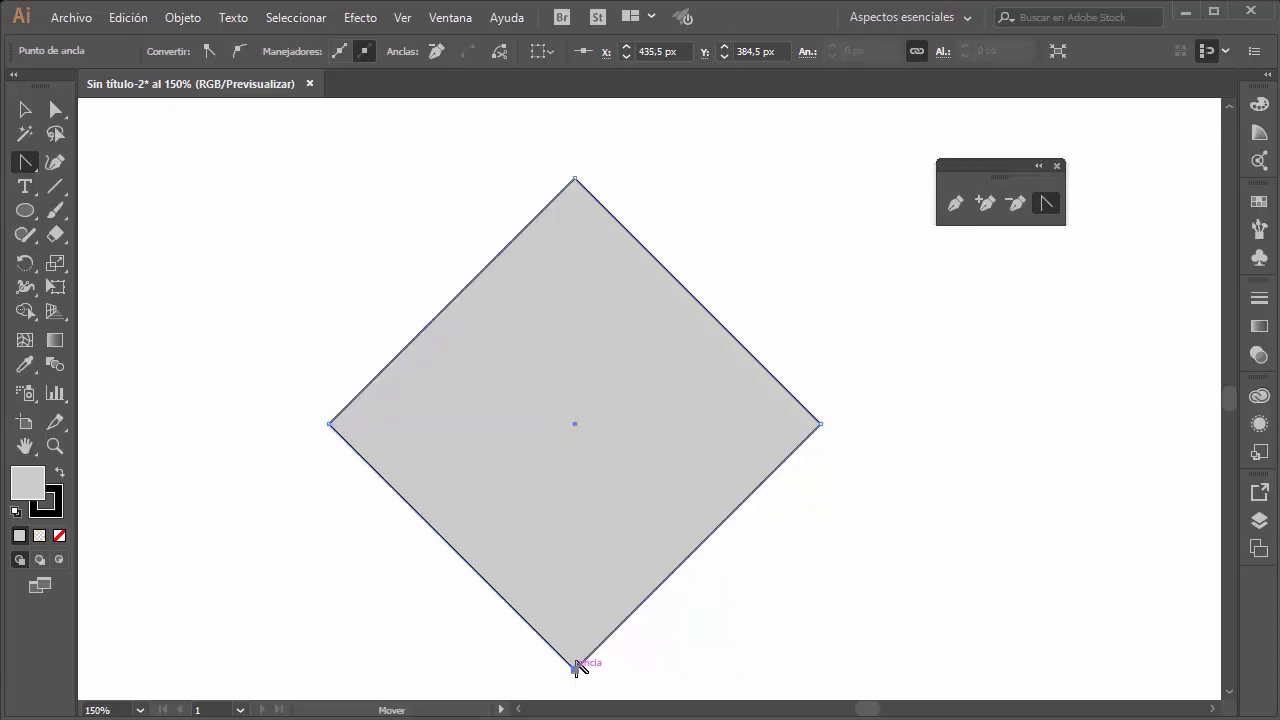
{"action": "left_click", "coordinate": [575, 179]}
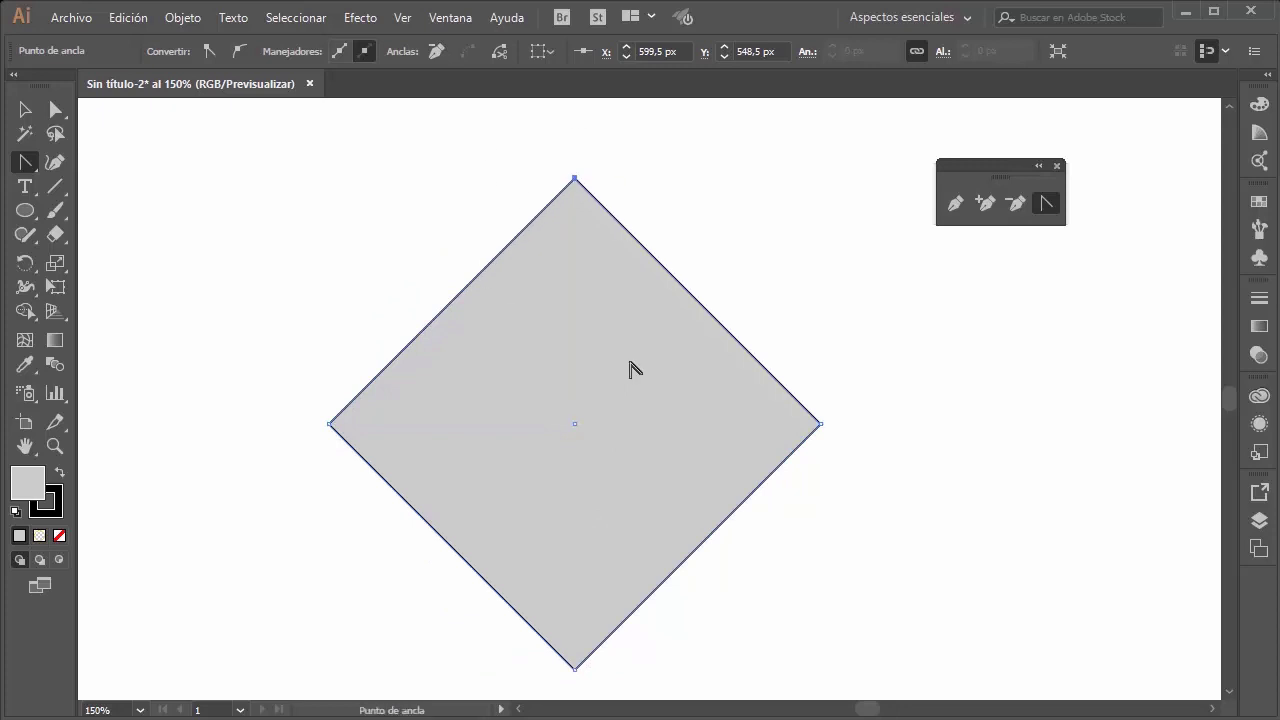
{"action": "left_click", "coordinate": [821, 424]}
Step: Drag handles out of each corner point to round the diamond back toward a circle
{"action": "mouse_move", "coordinate": [575, 179]}
{"action": "left_mouse_down"}
{"action": "mouse_move", "coordinate": [686, 155]}
{"action": "mouse_move", "coordinate": [651, 163]}
{"action": "mouse_move", "coordinate": [731, 160]}
{"action": "mouse_move", "coordinate": [720, 171]}
{"action": "mouse_move", "coordinate": [727, 157]}
{"action": "mouse_move", "coordinate": [791, 177]}
{"action": "left_mouse_up"}
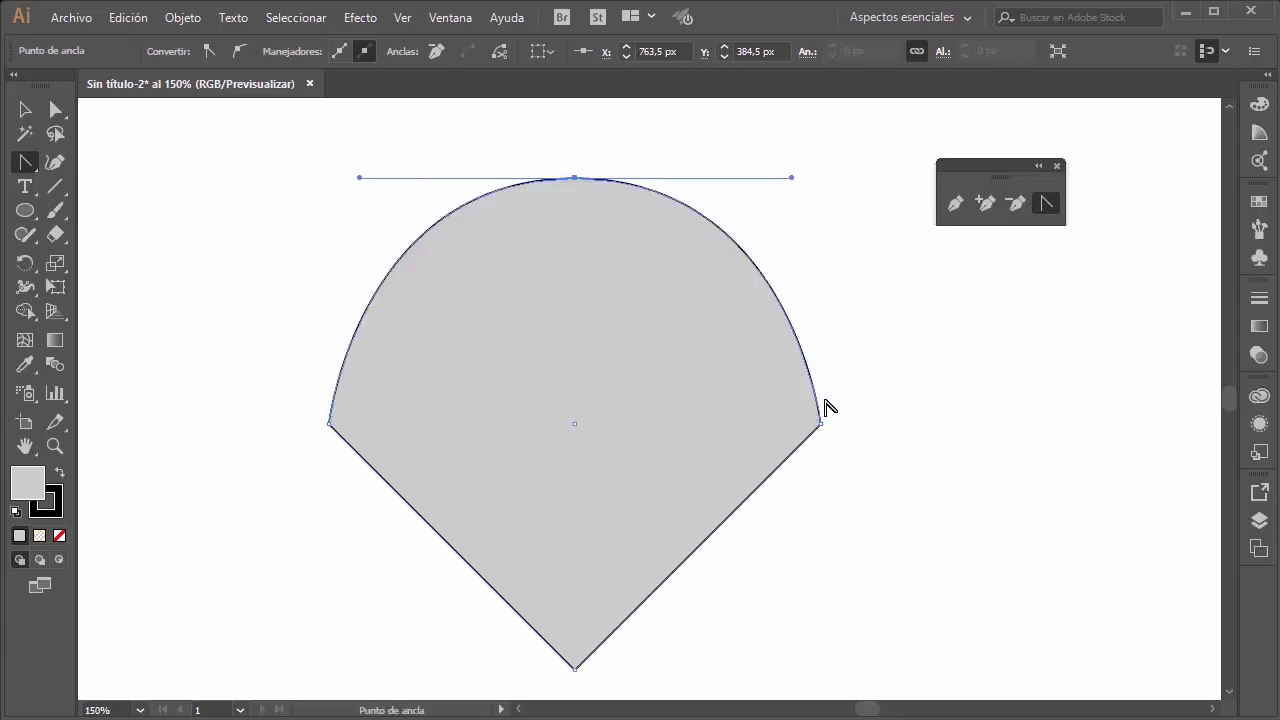
{"action": "mouse_move", "coordinate": [822, 426]}
{"action": "left_mouse_down"}
{"action": "mouse_move", "coordinate": [836, 576]}
{"action": "mouse_move", "coordinate": [834, 540]}
{"action": "left_mouse_up"}
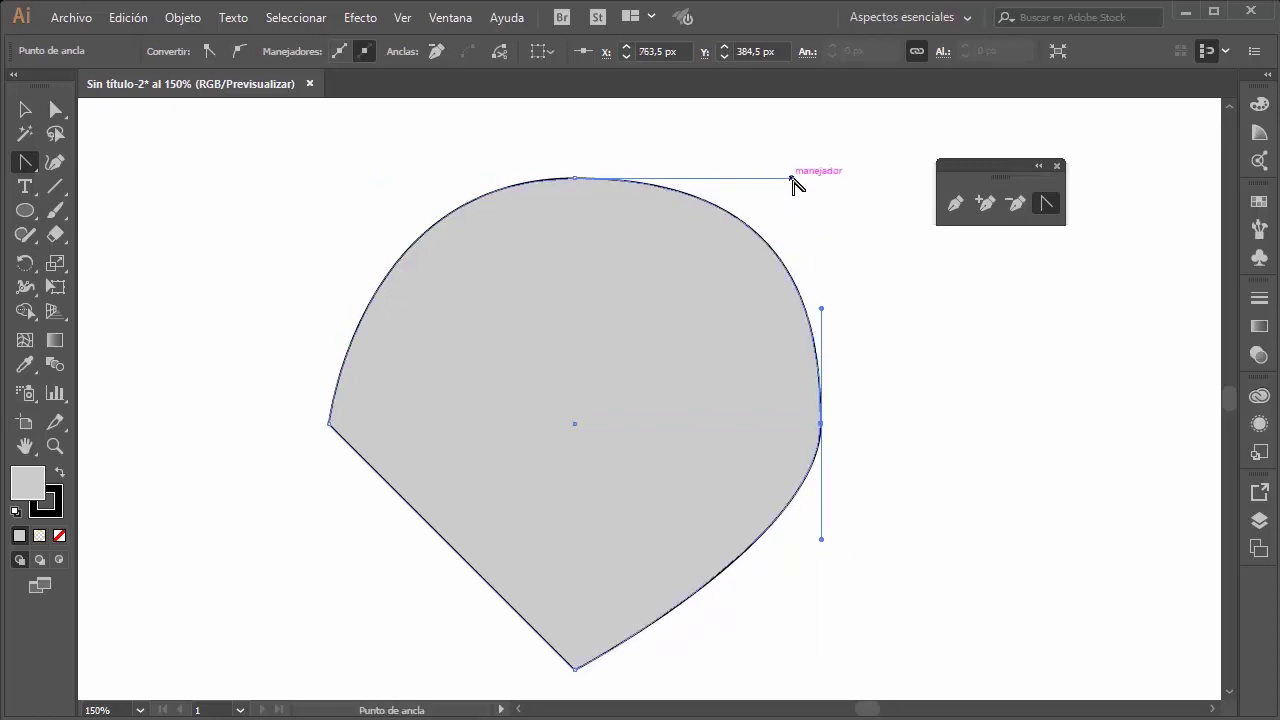
{"action": "left_click_drag", "start_coordinate": [791, 177], "coordinate": [732, 178]}
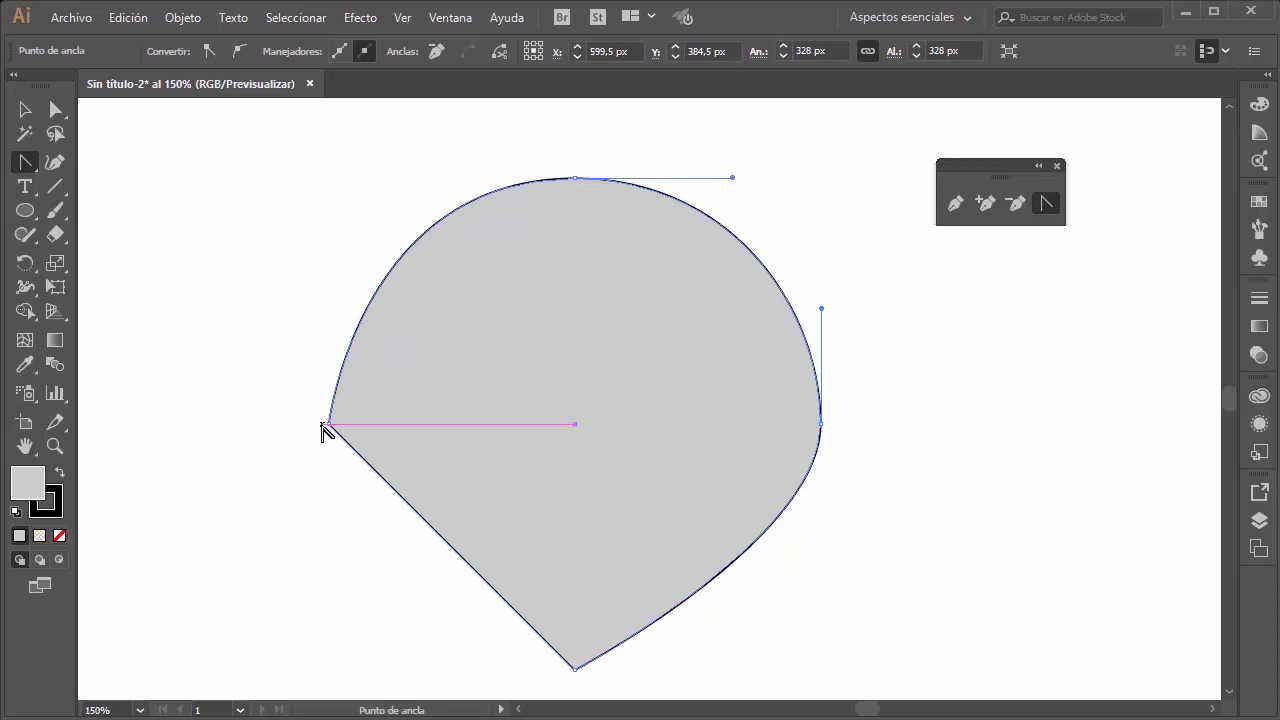
{"action": "mouse_move", "coordinate": [330, 425]}
{"action": "left_mouse_down"}
{"action": "mouse_move", "coordinate": [329, 480]}
{"action": "mouse_move", "coordinate": [320, 340]}
{"action": "mouse_move", "coordinate": [322, 360]}
{"action": "left_mouse_up"}
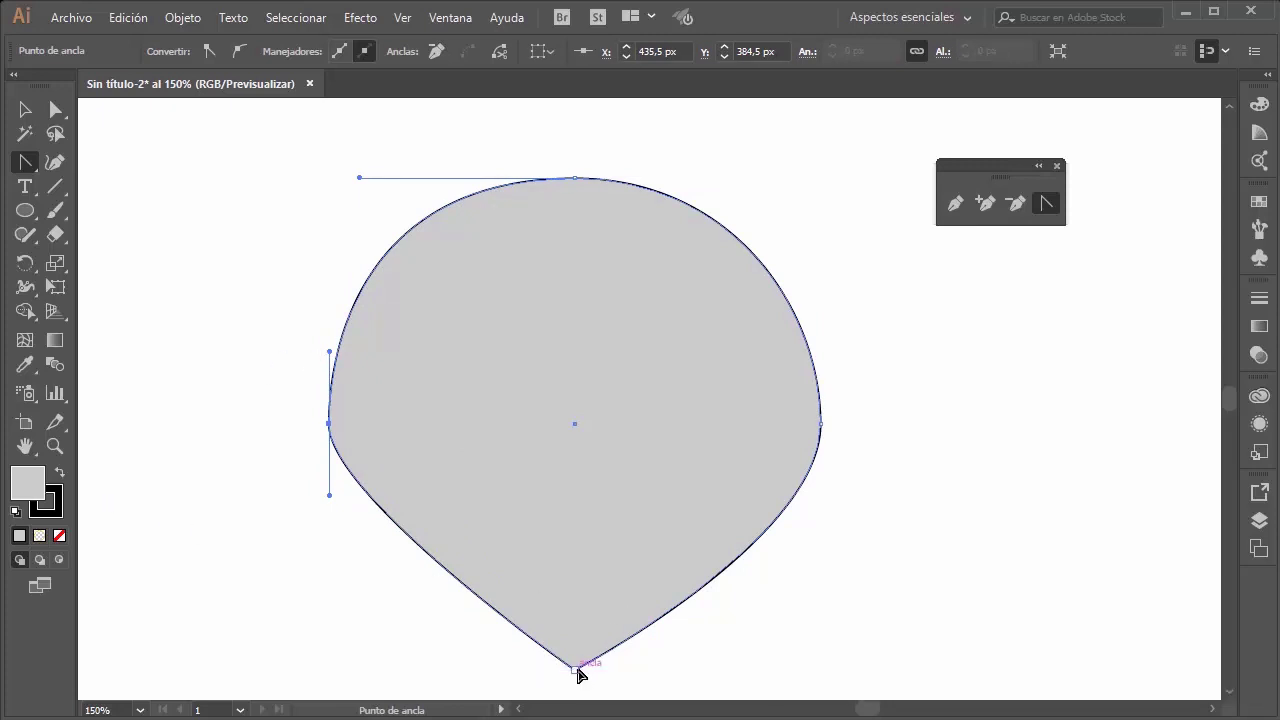
{"action": "left_click_drag", "start_coordinate": [578, 675], "coordinate": [437, 657]}
{"action": "left_click_drag", "start_coordinate": [329, 495], "coordinate": [329, 560]}
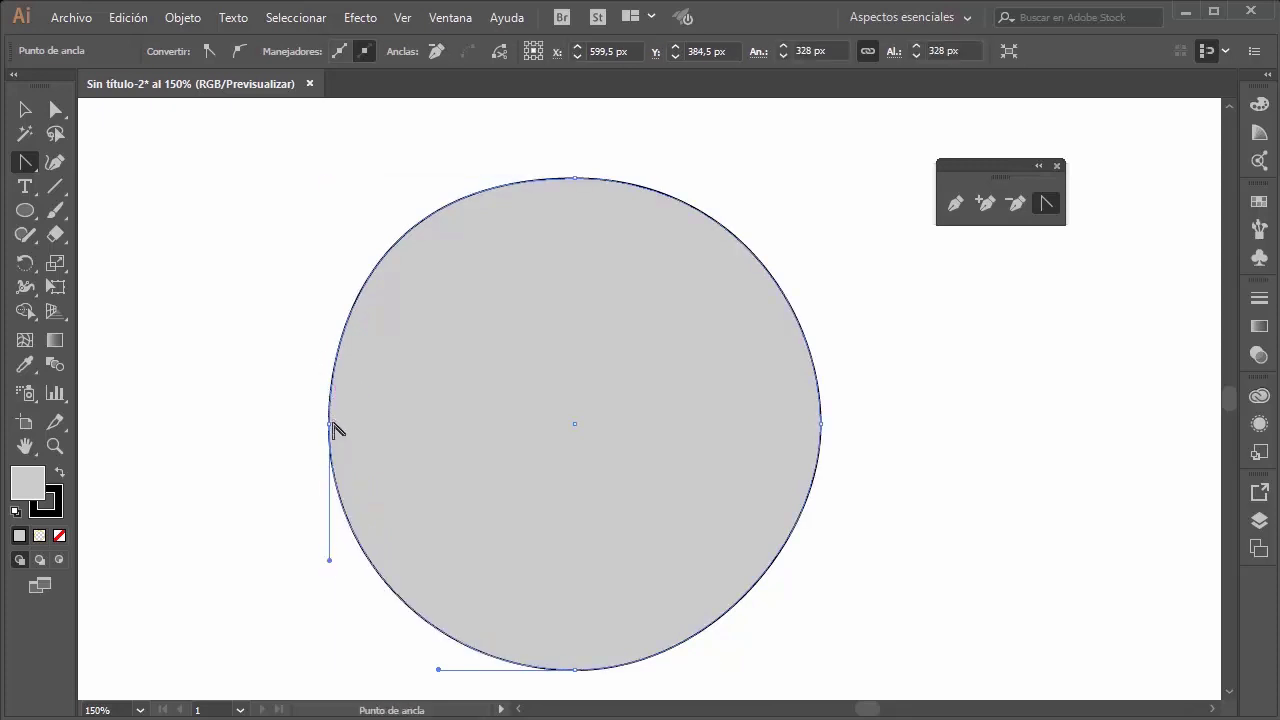
{"action": "left_click_drag", "start_coordinate": [329, 560], "coordinate": [286, 563]}
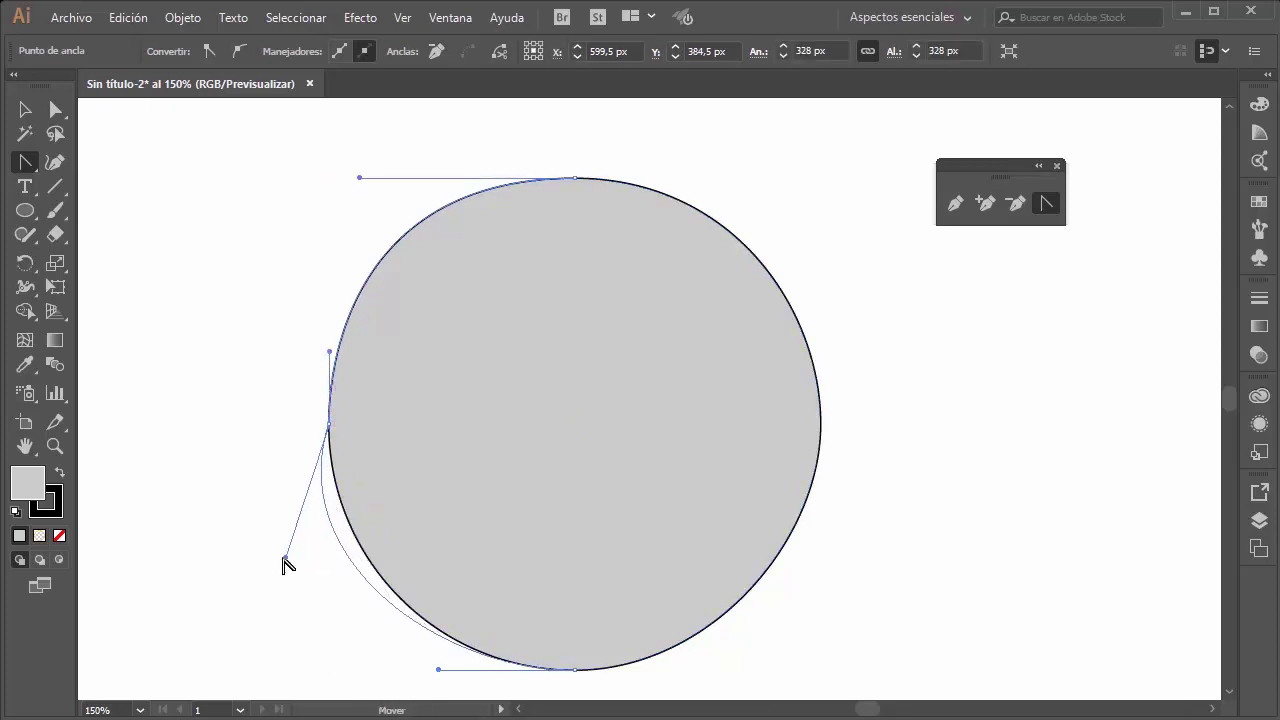
Step: Undo and redo the last curve edits to restore the full circle
{"action": "key", "text": "ctrl+z"}
{"action": "key", "text": "ctrl+z"}
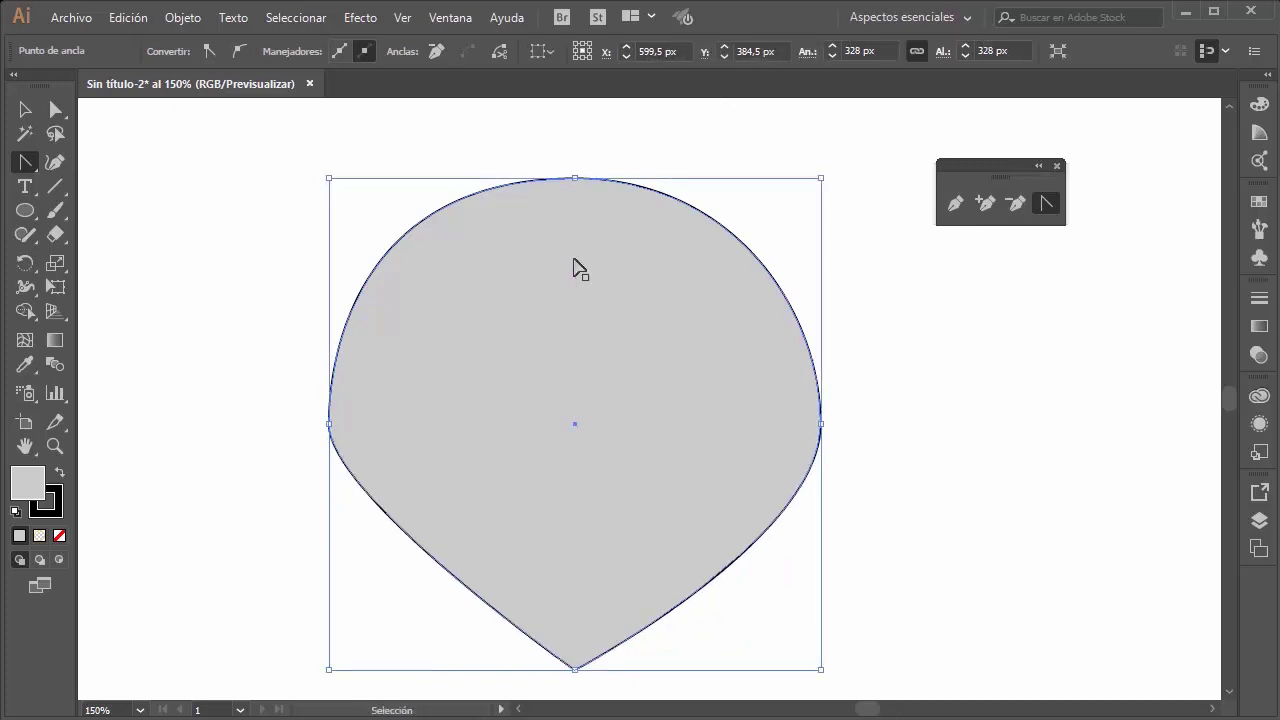
{"action": "key", "text": "ctrl+z"}
{"action": "key", "text": "ctrl+z"}
{"action": "key", "text": "ctrl+z"}
{"action": "key", "text": "ctrl+shift+z"}
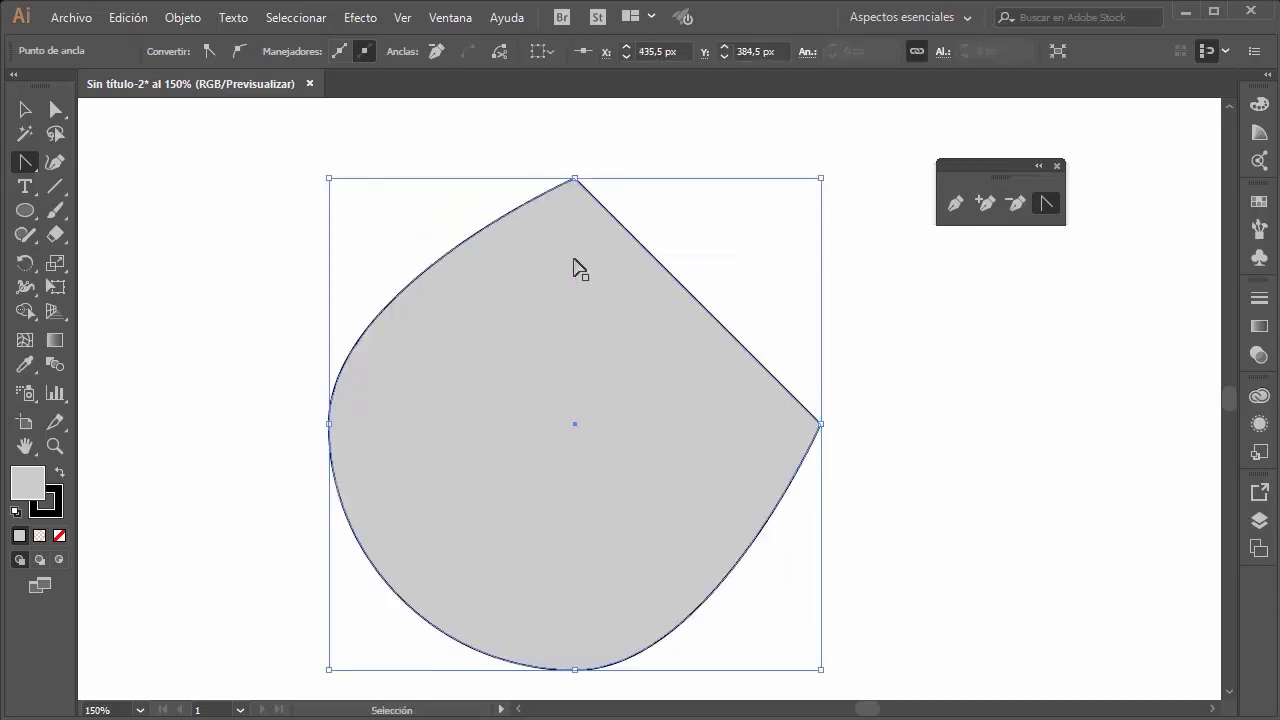
{"action": "key", "text": "ctrl+shift+z"}
{"action": "key", "text": "ctrl+shift+z"}
{"action": "key", "text": "ctrl+shift+z"}
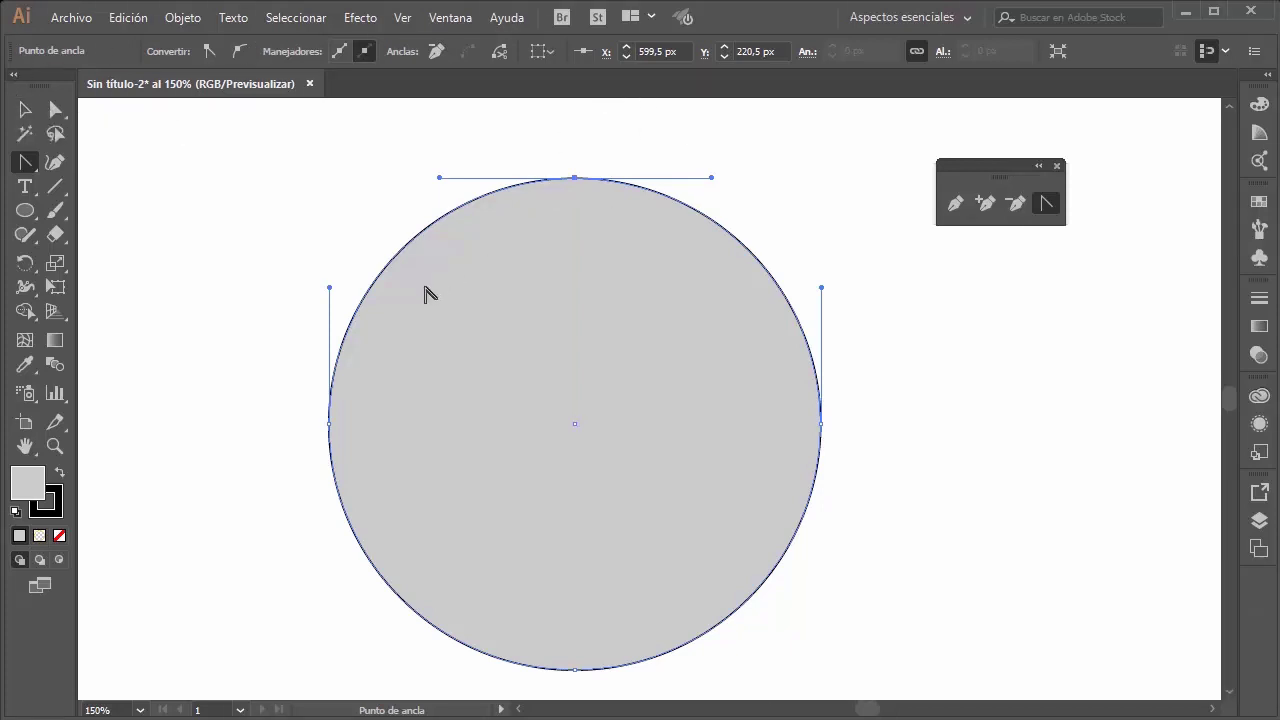
{"action": "key", "text": "v"}
{"action": "key", "text": "a"}
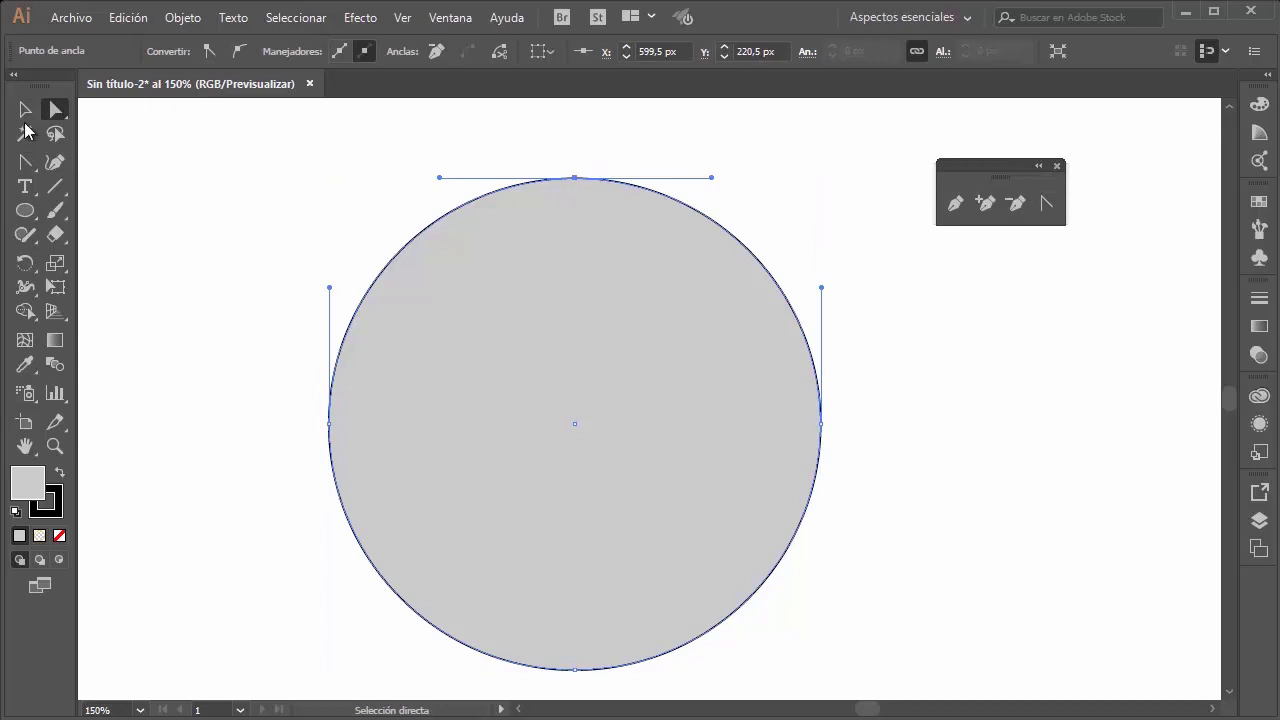
Step: Convert the top anchor to a corner and back to smooth, then stretch and undo its curve
{"action": "left_click", "coordinate": [577, 180]}
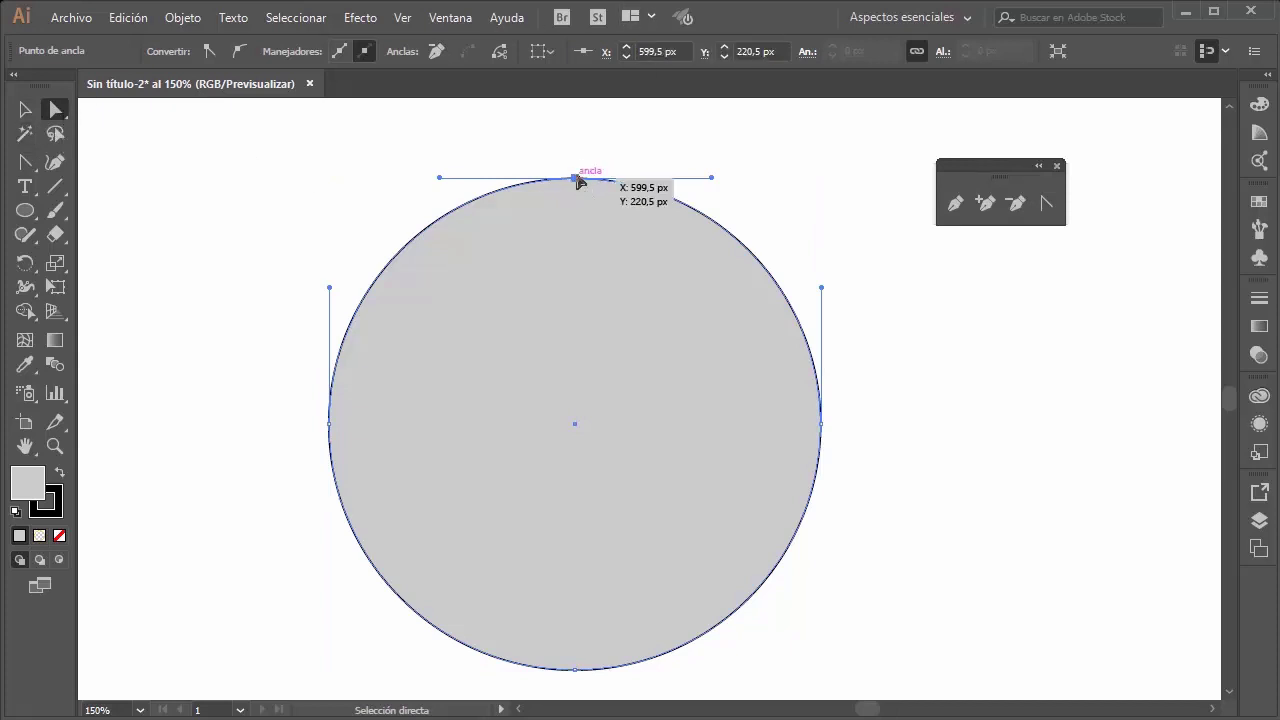
{"action": "left_click", "coordinate": [208, 53]}
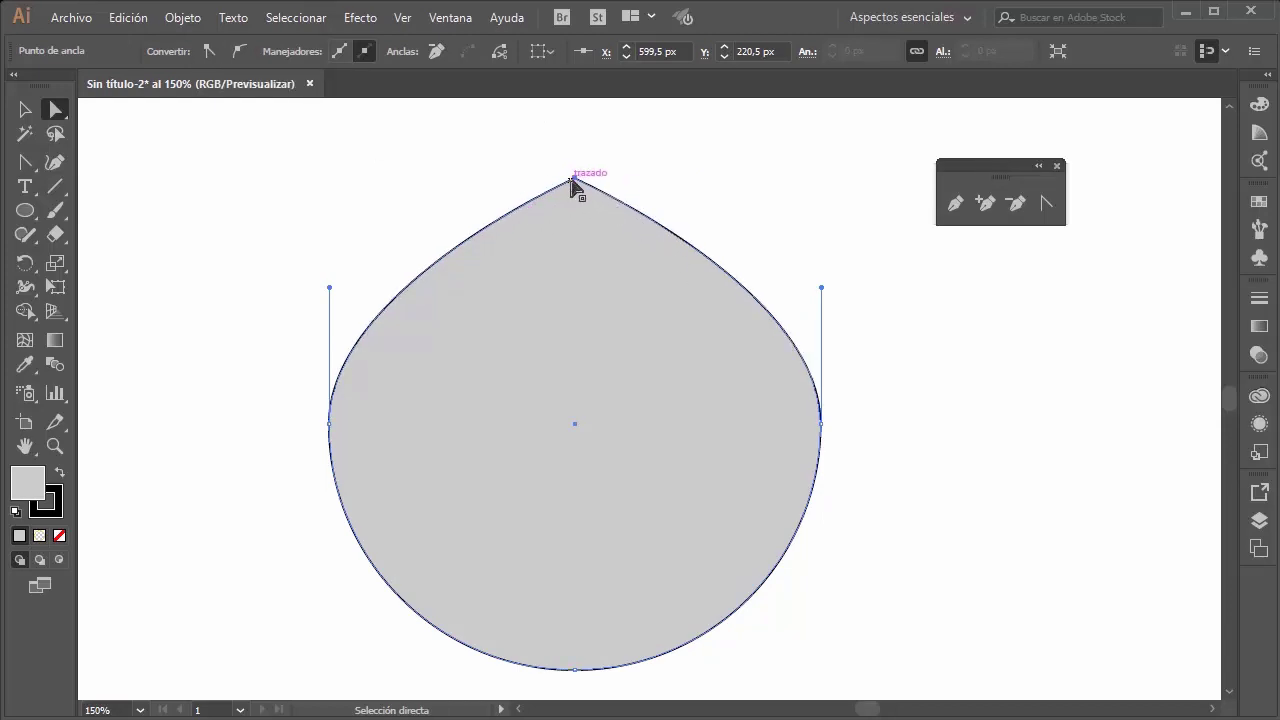
{"action": "left_click_drag", "start_coordinate": [572, 181], "coordinate": [592, 183]}
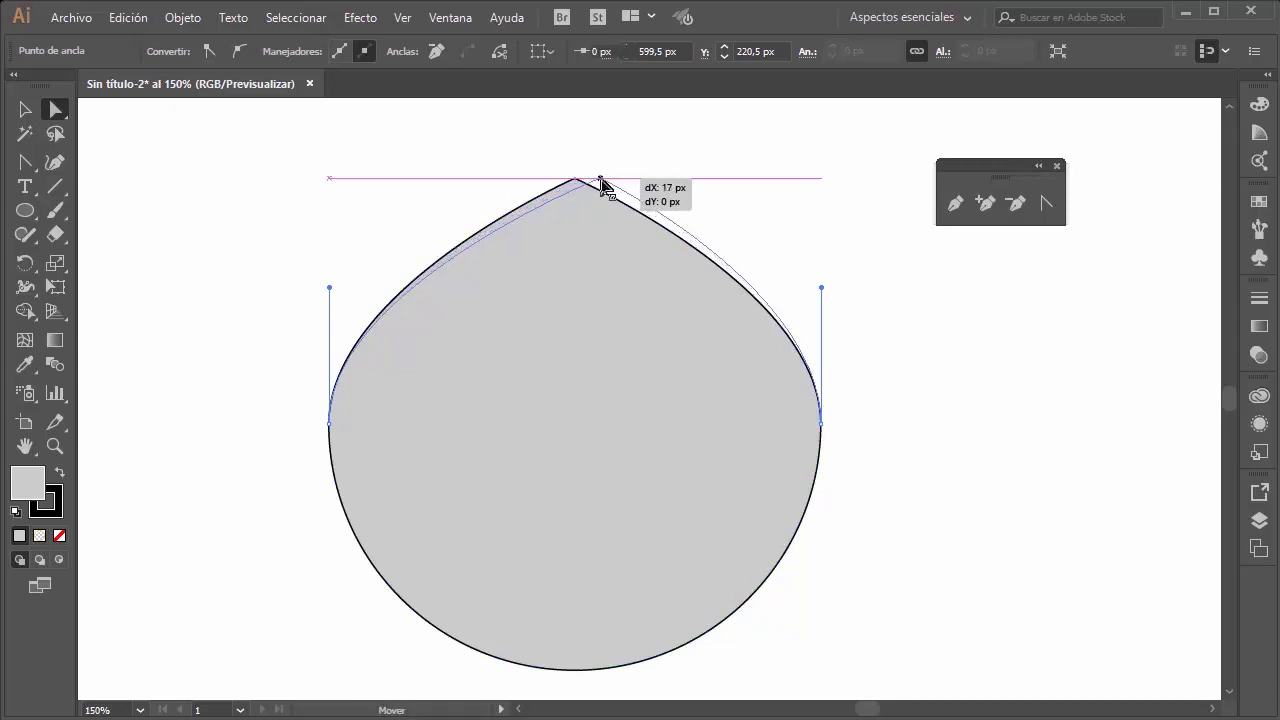
{"action": "left_click", "coordinate": [238, 51]}
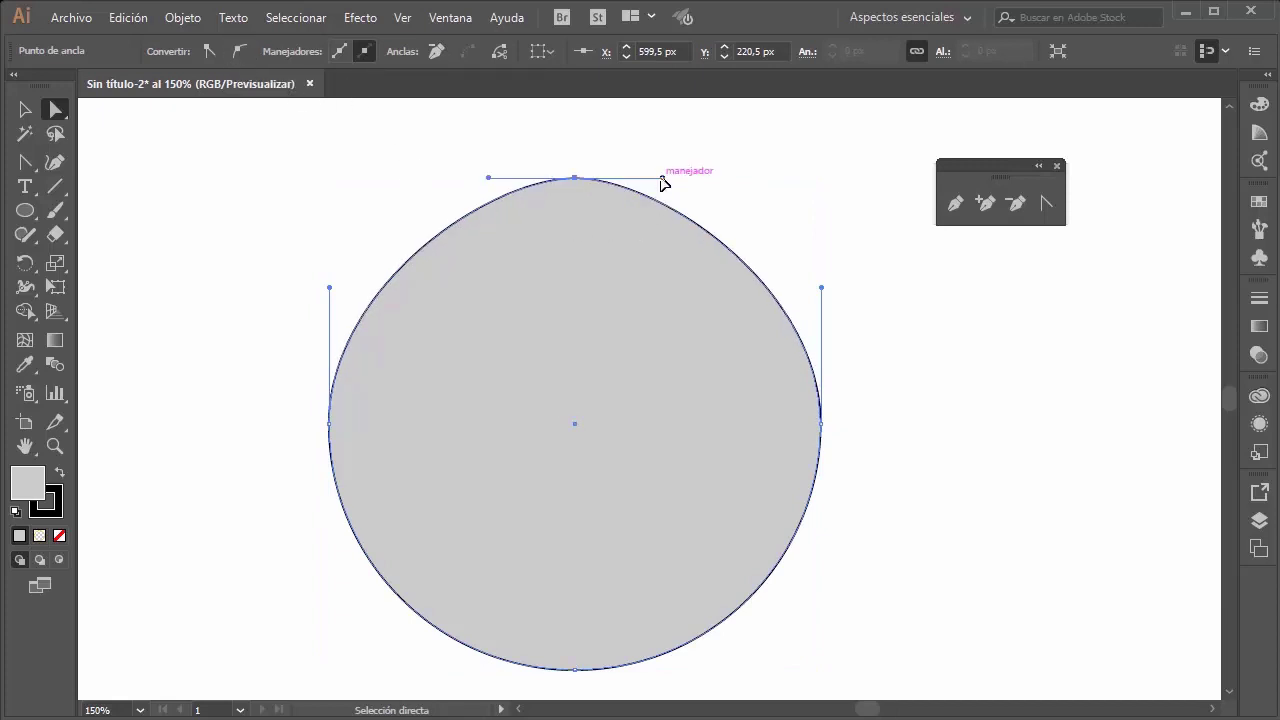
{"action": "mouse_move", "coordinate": [662, 177]}
{"action": "left_mouse_down"}
{"action": "mouse_move", "coordinate": [783, 181]}
{"action": "mouse_move", "coordinate": [578, 140]}
{"action": "mouse_move", "coordinate": [490, 193]}
{"action": "mouse_move", "coordinate": [480, 183]}
{"action": "left_mouse_up"}
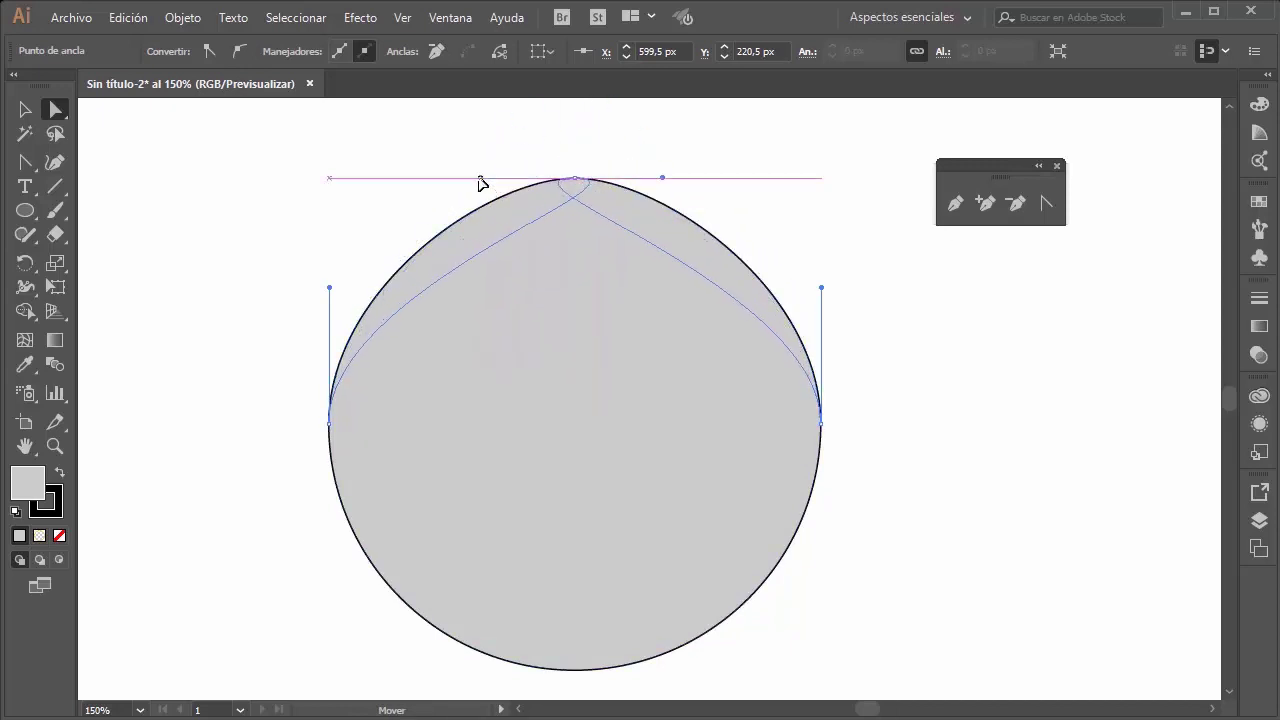
{"action": "key", "text": "ctrl+z"}
{"action": "key", "text": "ctrl+z"}
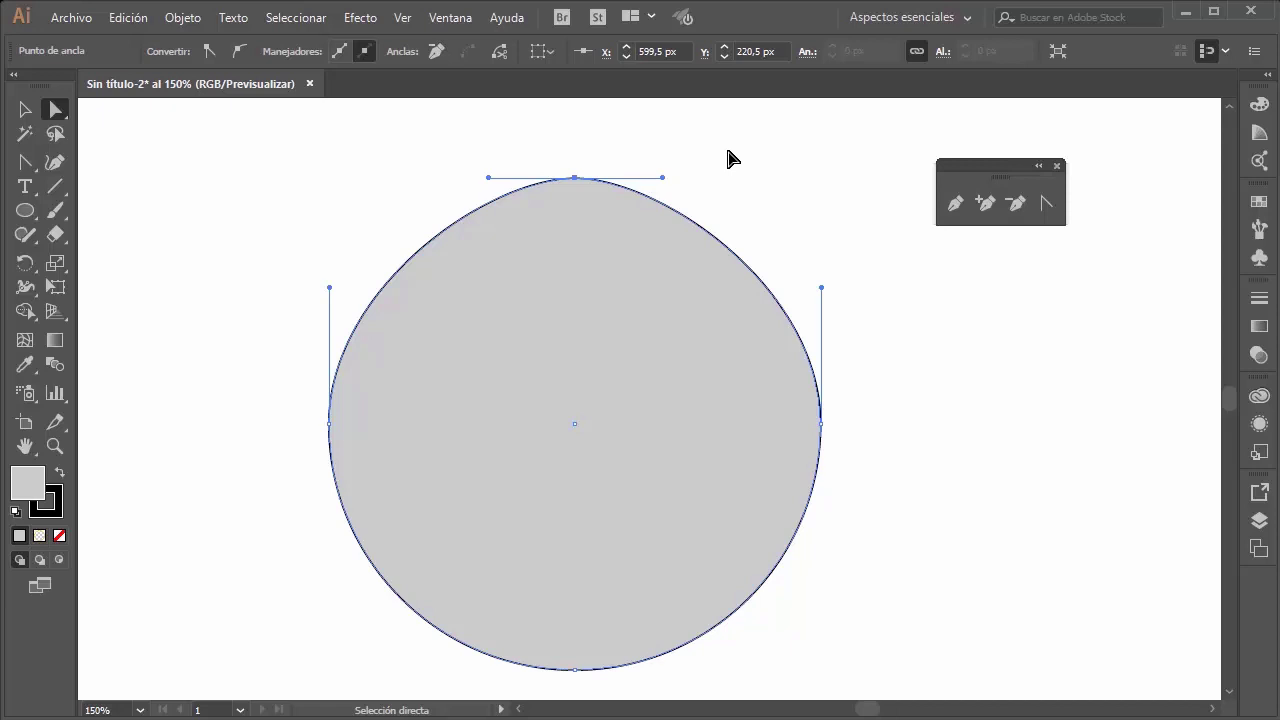
{"action": "scroll", "coordinate": [700, 152], "scroll_direction": "down", "scroll_amount": 1}
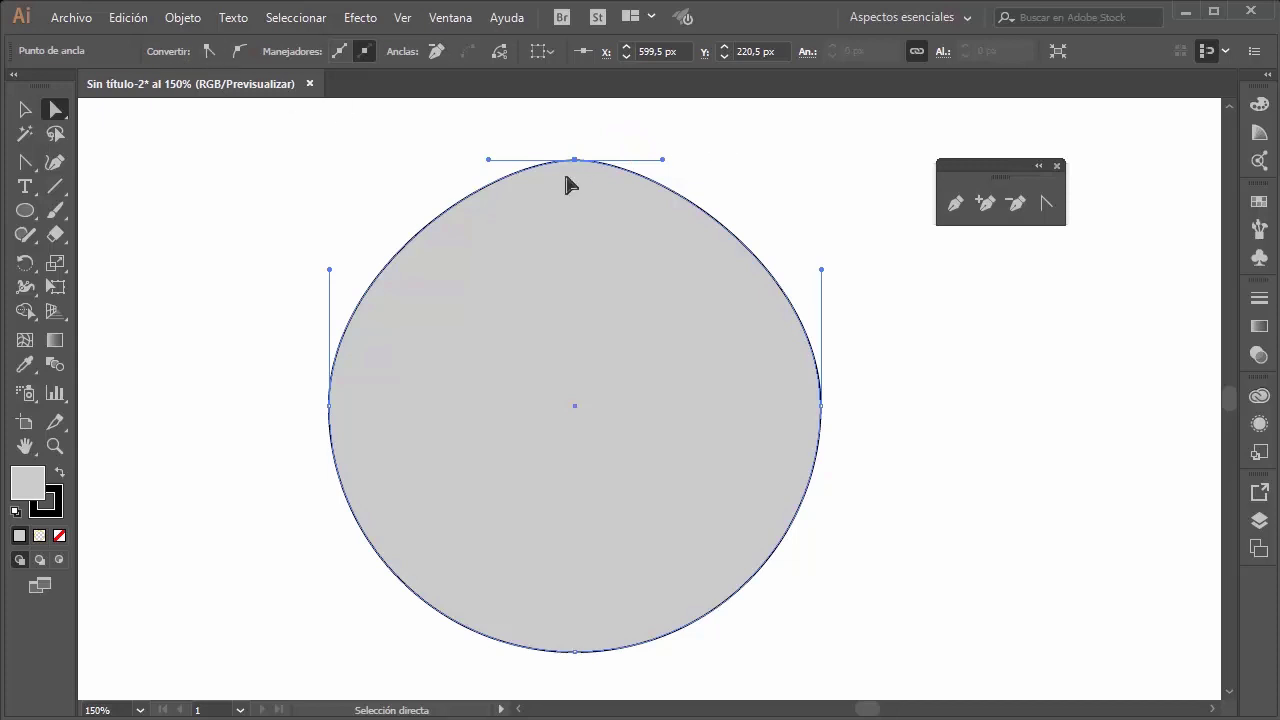
{"action": "left_click", "coordinate": [575, 160]}
{"action": "left_click", "coordinate": [579, 160]}
Step: Try deleting, then cutting, the gray shape's top anchor, undoing back to the full circle
{"action": "left_click", "coordinate": [443, 51]}
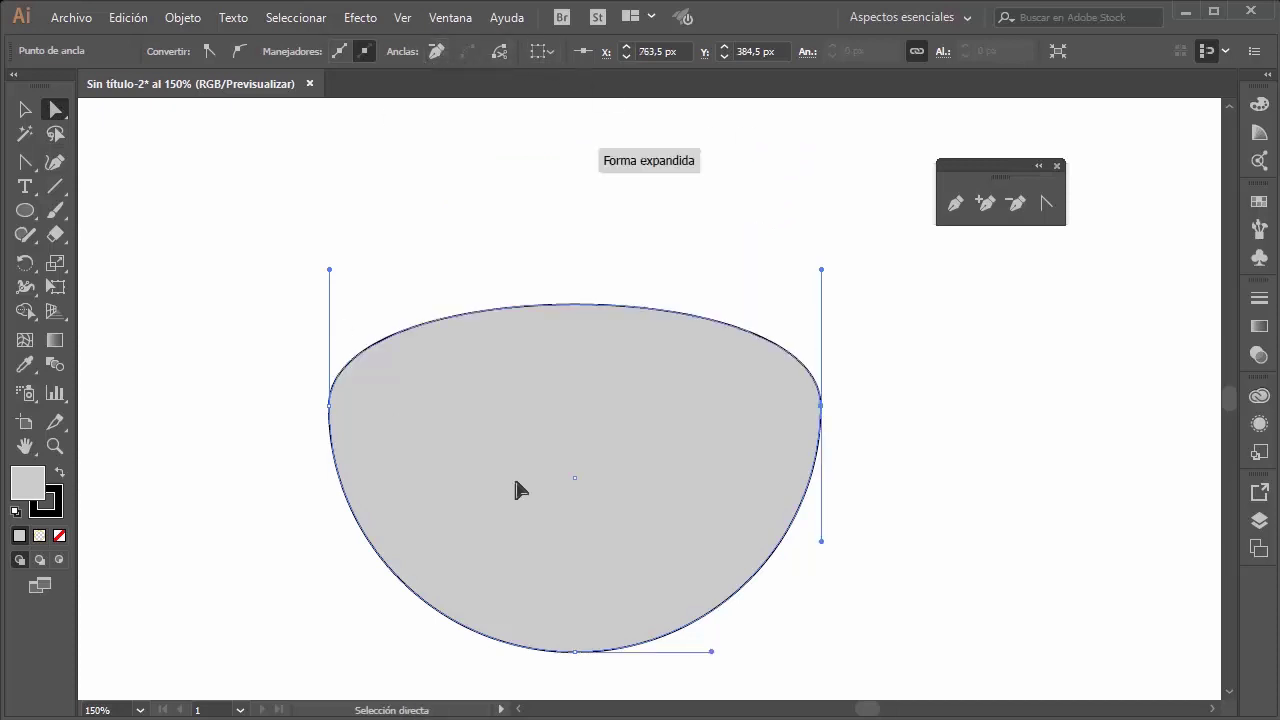
{"action": "key", "text": "ctrl+z"}
{"action": "key", "text": "ctrl+z"}
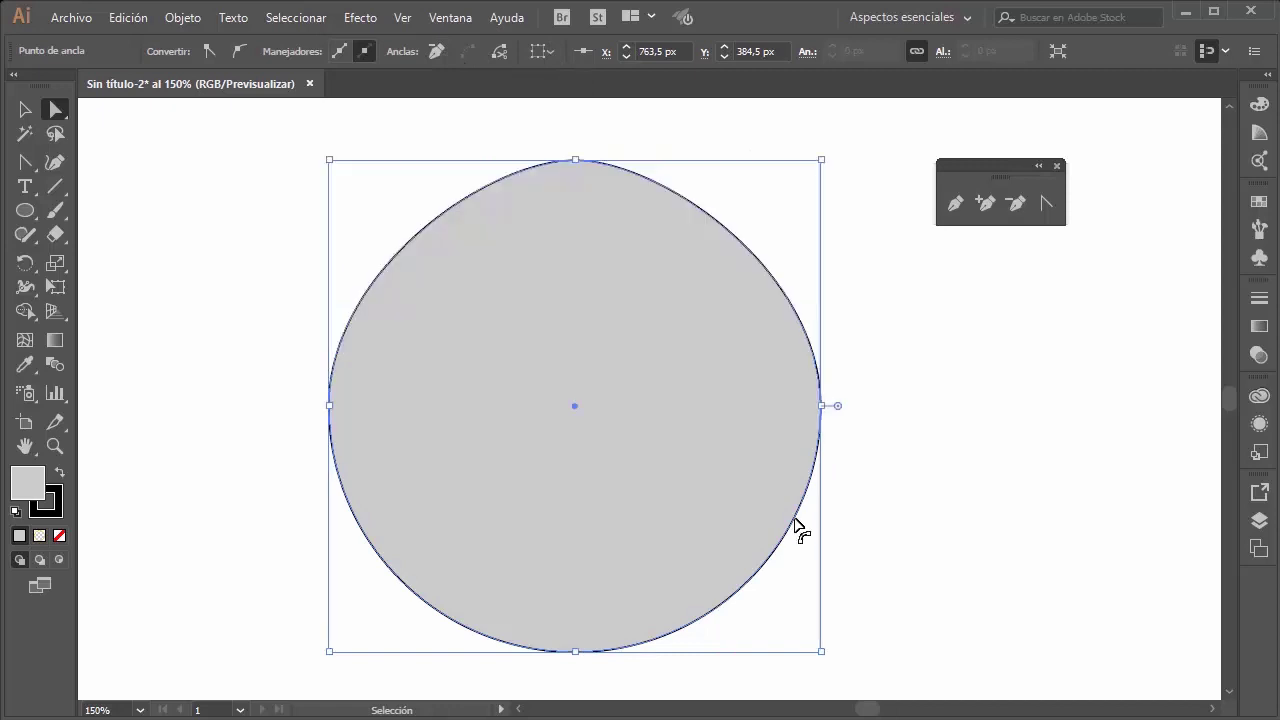
{"action": "key", "text": "ctrl+z"}
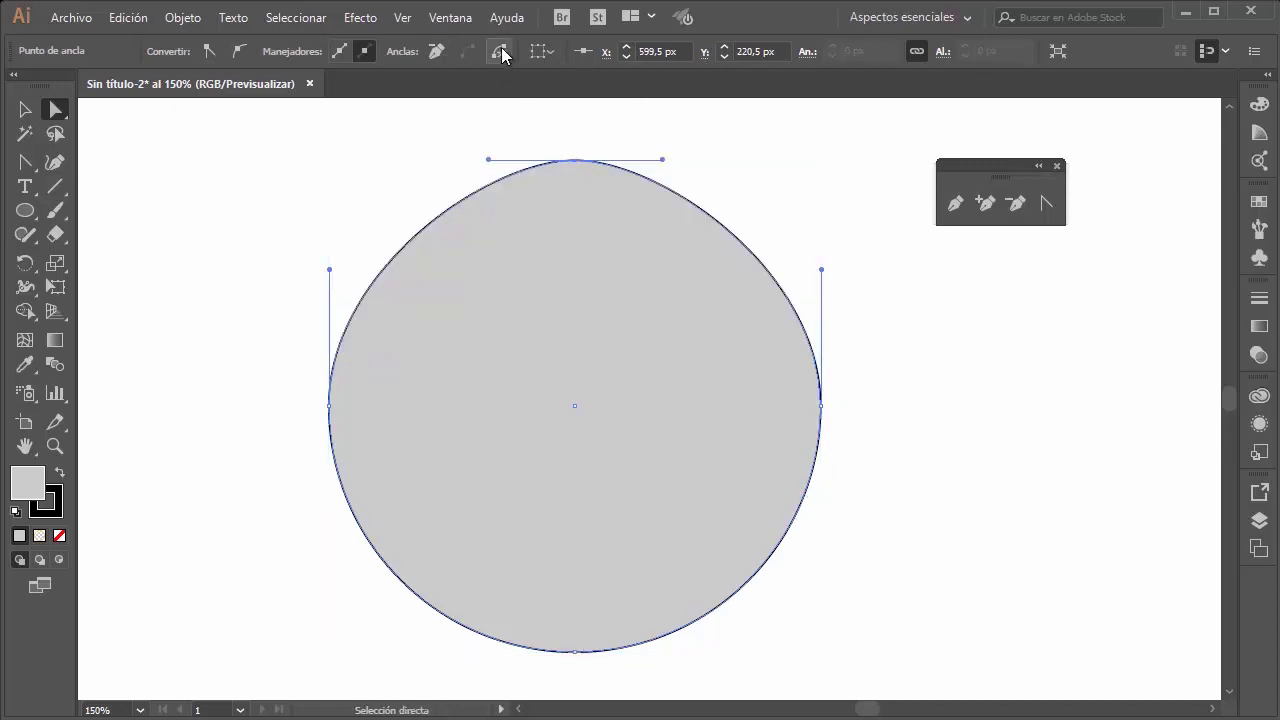
{"action": "left_click", "coordinate": [575, 160]}
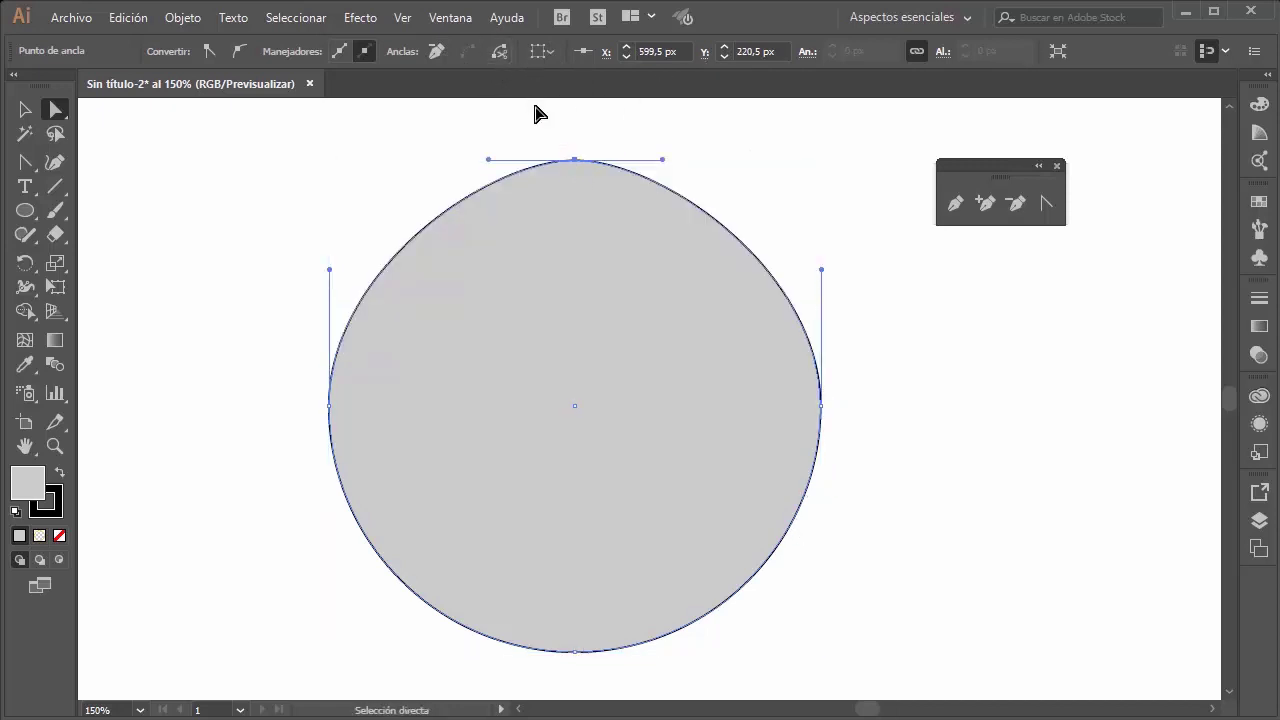
{"action": "left_click", "coordinate": [503, 54]}
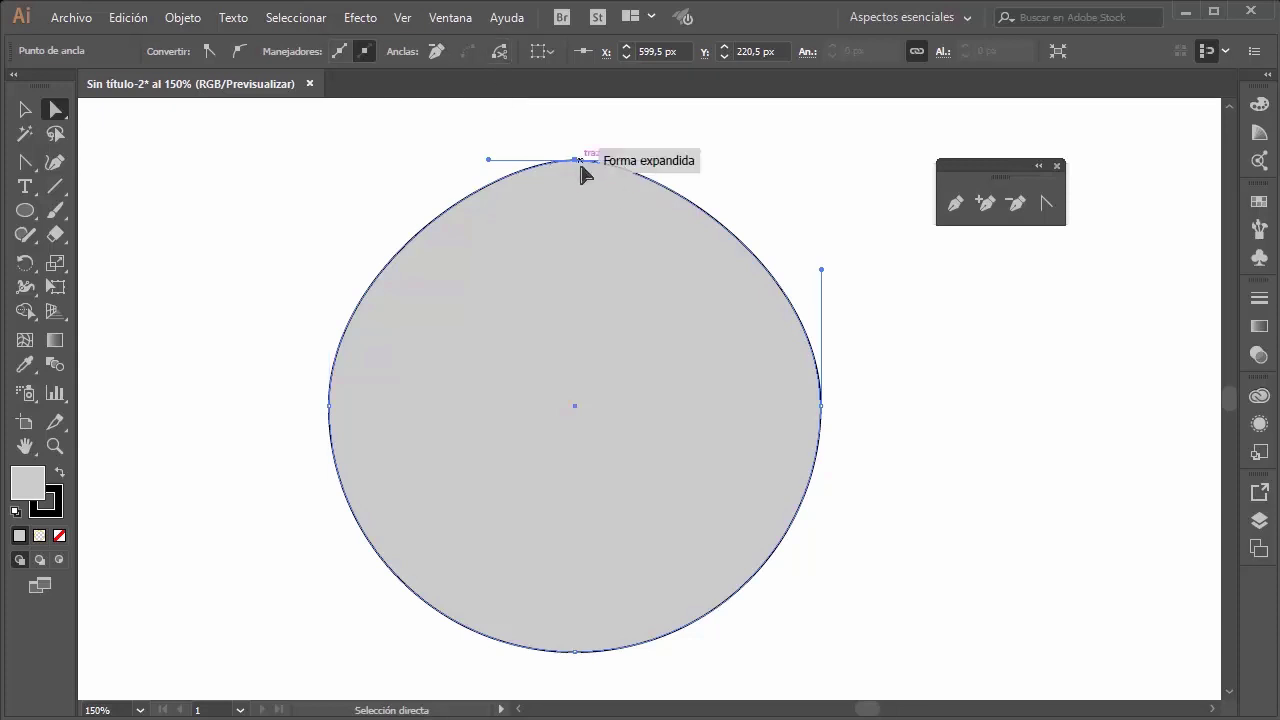
{"action": "left_click_drag", "start_coordinate": [578, 162], "coordinate": [690, 156]}
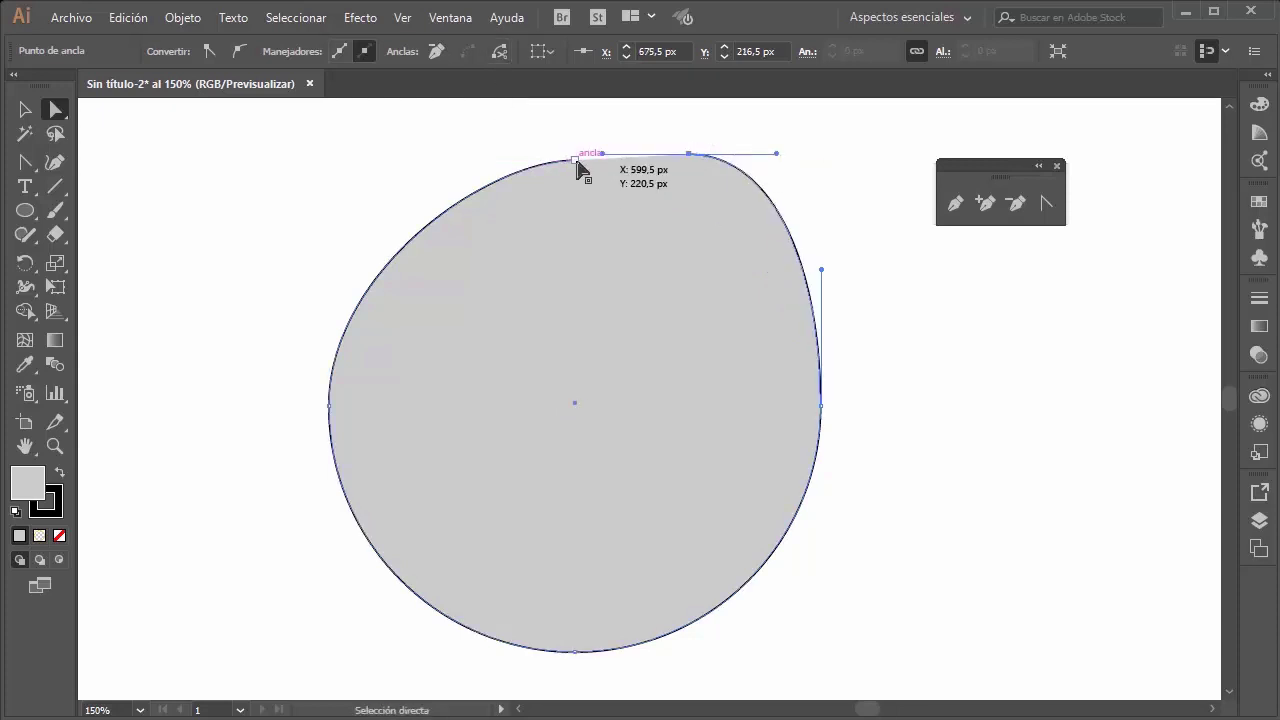
{"action": "left_click_drag", "start_coordinate": [577, 163], "coordinate": [403, 136]}
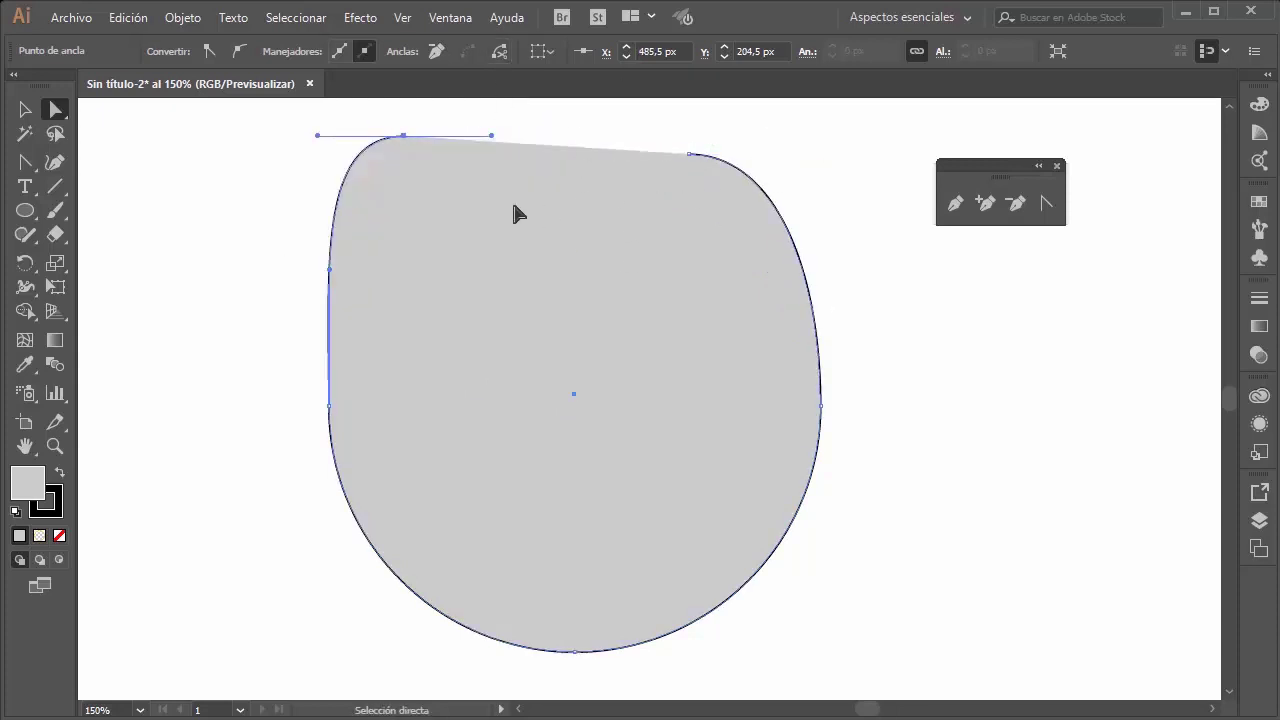
{"action": "key", "text": "ctrl+z"}
{"action": "key", "text": "ctrl+z"}
{"action": "key", "text": "ctrl+z"}
{"action": "key", "text": "ctrl+z"}
{"action": "key", "text": "ctrl+z"}
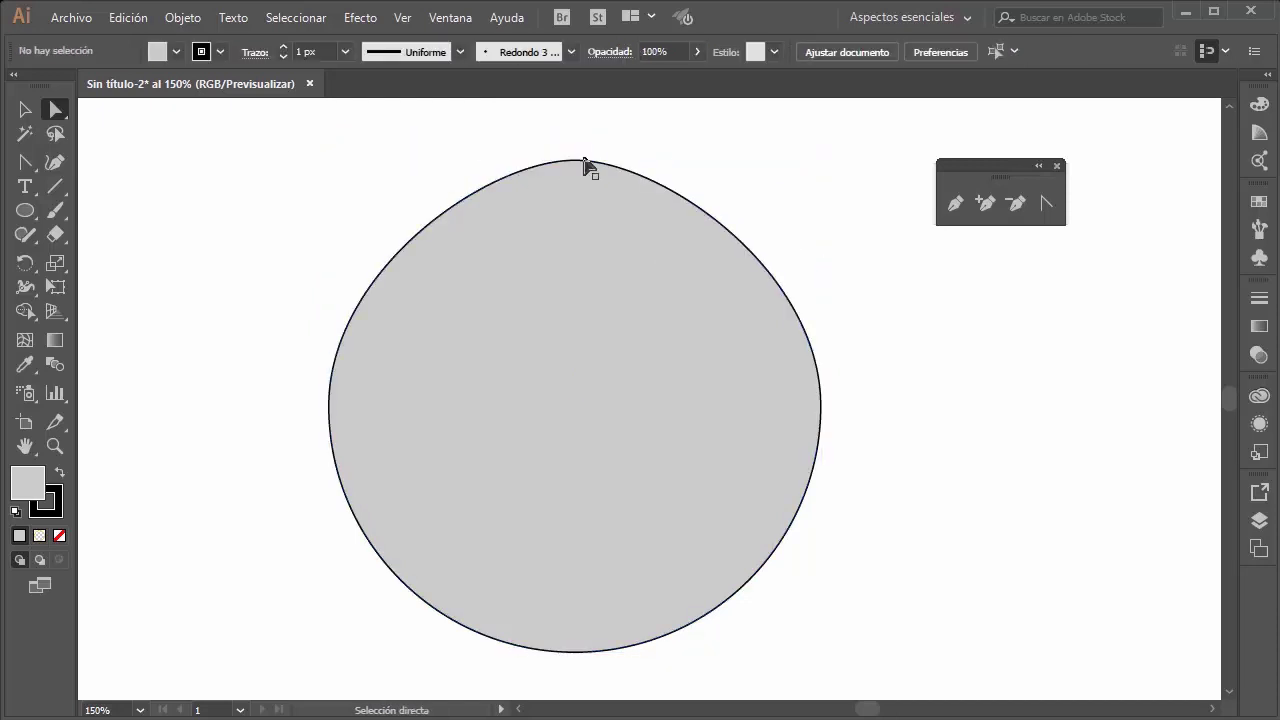
Step: Reshape the top anchor's handles, shortening them so the top flattens slightly
{"action": "left_click", "coordinate": [585, 162]}
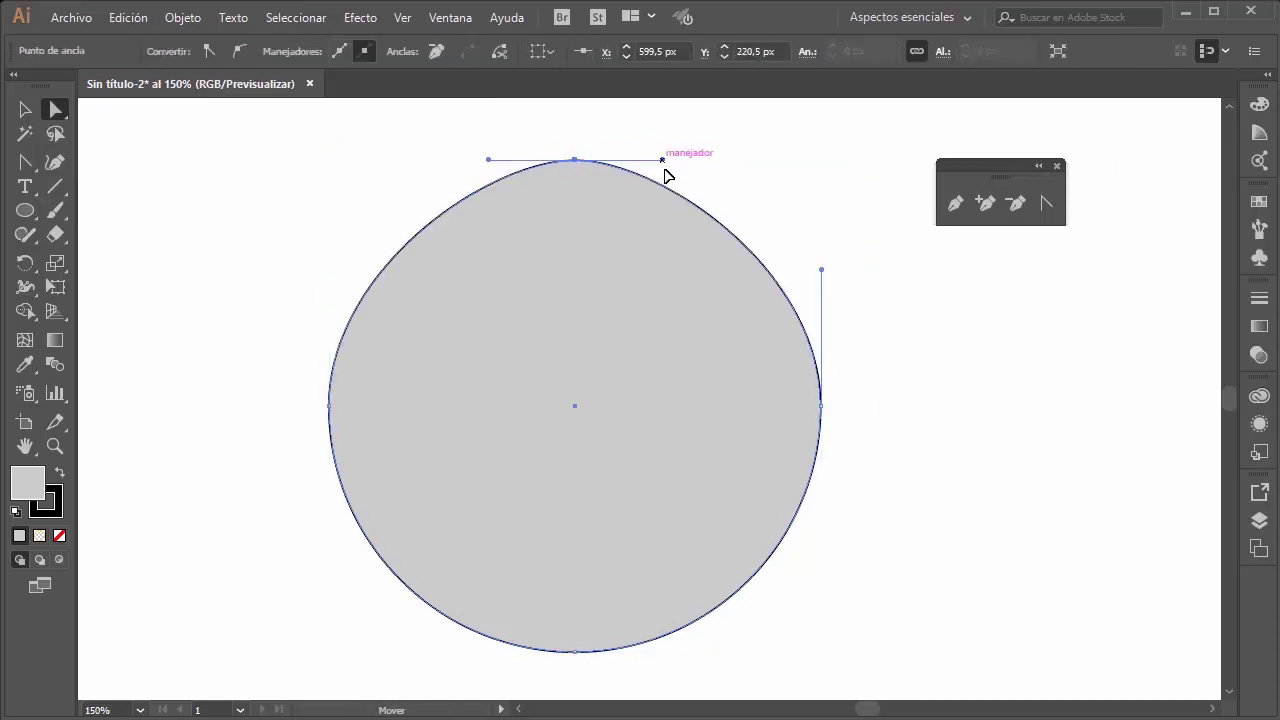
{"action": "mouse_move", "coordinate": [662, 161]}
{"action": "left_mouse_down"}
{"action": "mouse_move", "coordinate": [462, 206]}
{"action": "mouse_move", "coordinate": [619, 170]}
{"action": "left_mouse_up"}
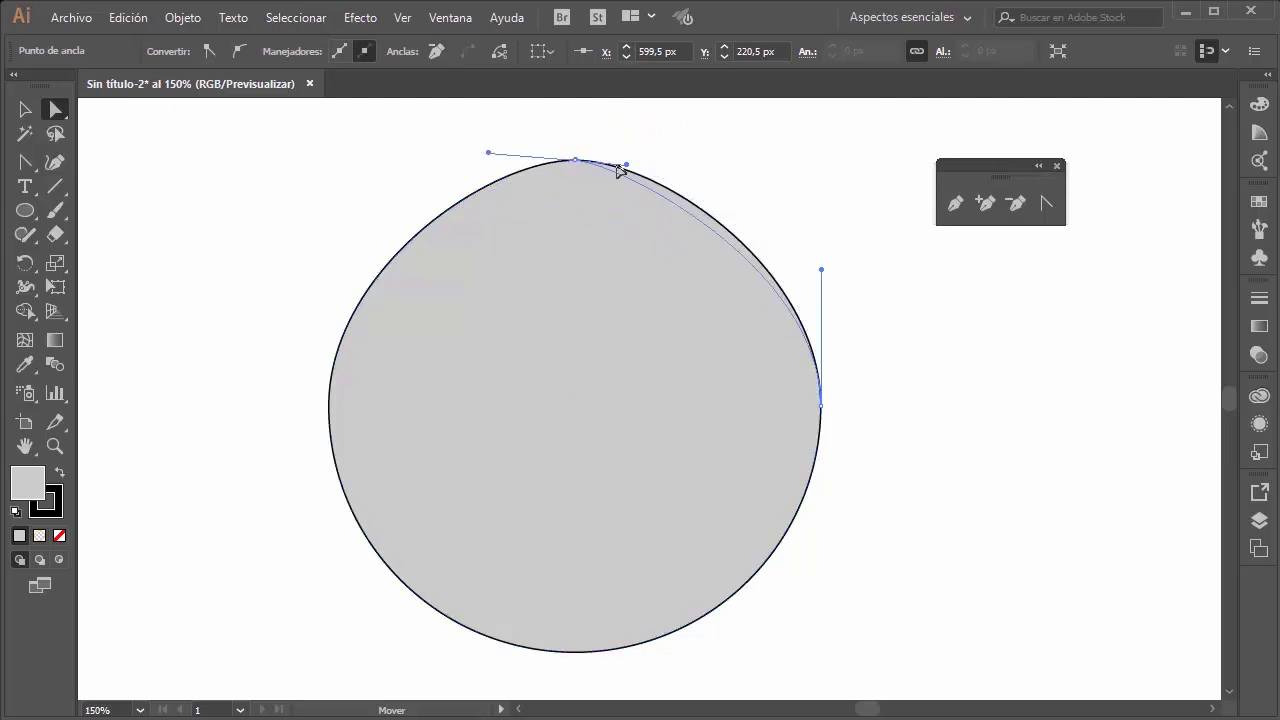
{"action": "left_click_drag", "start_coordinate": [619, 170], "coordinate": [385, 222]}
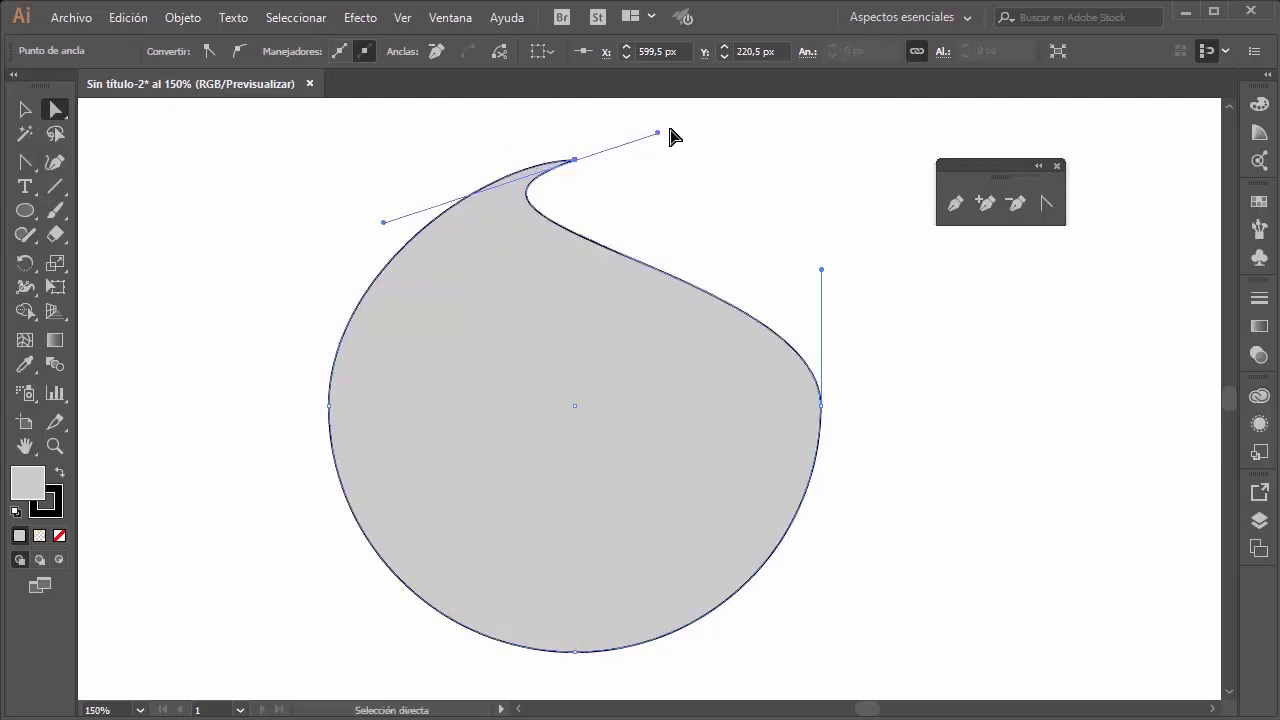
{"action": "mouse_move", "coordinate": [657, 133]}
{"action": "left_mouse_down"}
{"action": "mouse_move", "coordinate": [427, 172]}
{"action": "mouse_move", "coordinate": [401, 159]}
{"action": "left_mouse_up"}
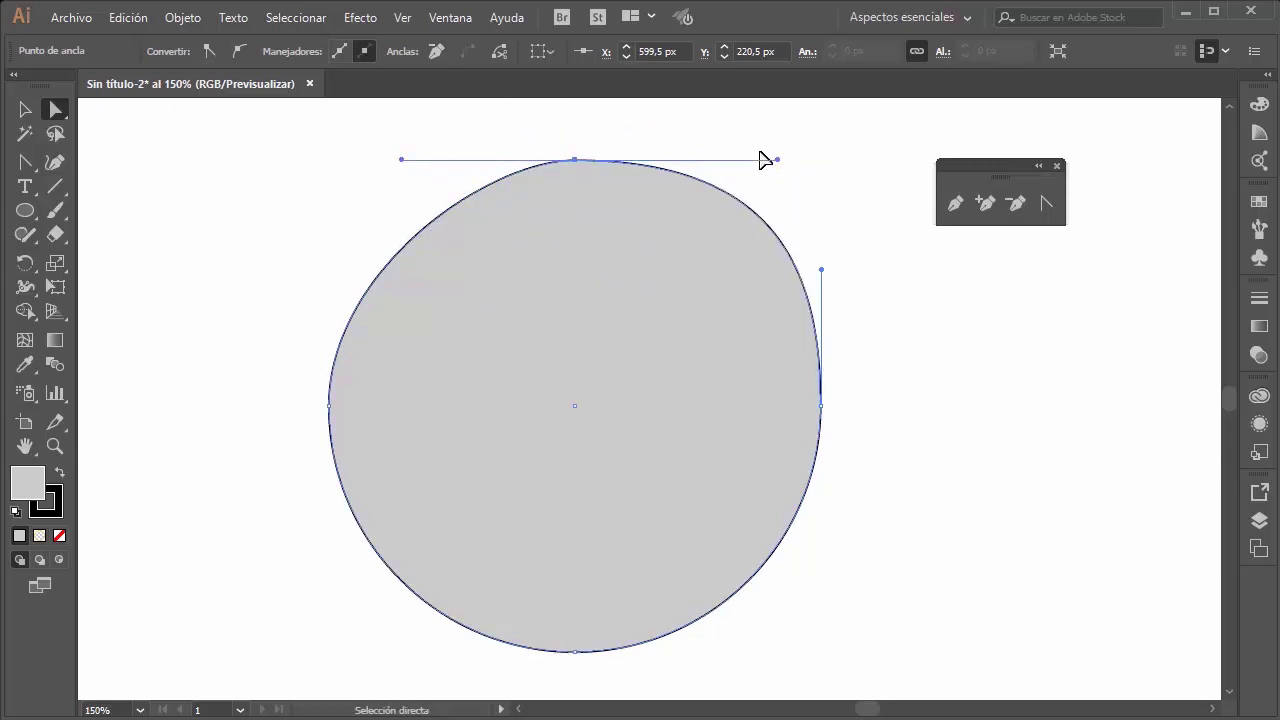
{"action": "left_click_drag", "start_coordinate": [766, 160], "coordinate": [664, 159]}
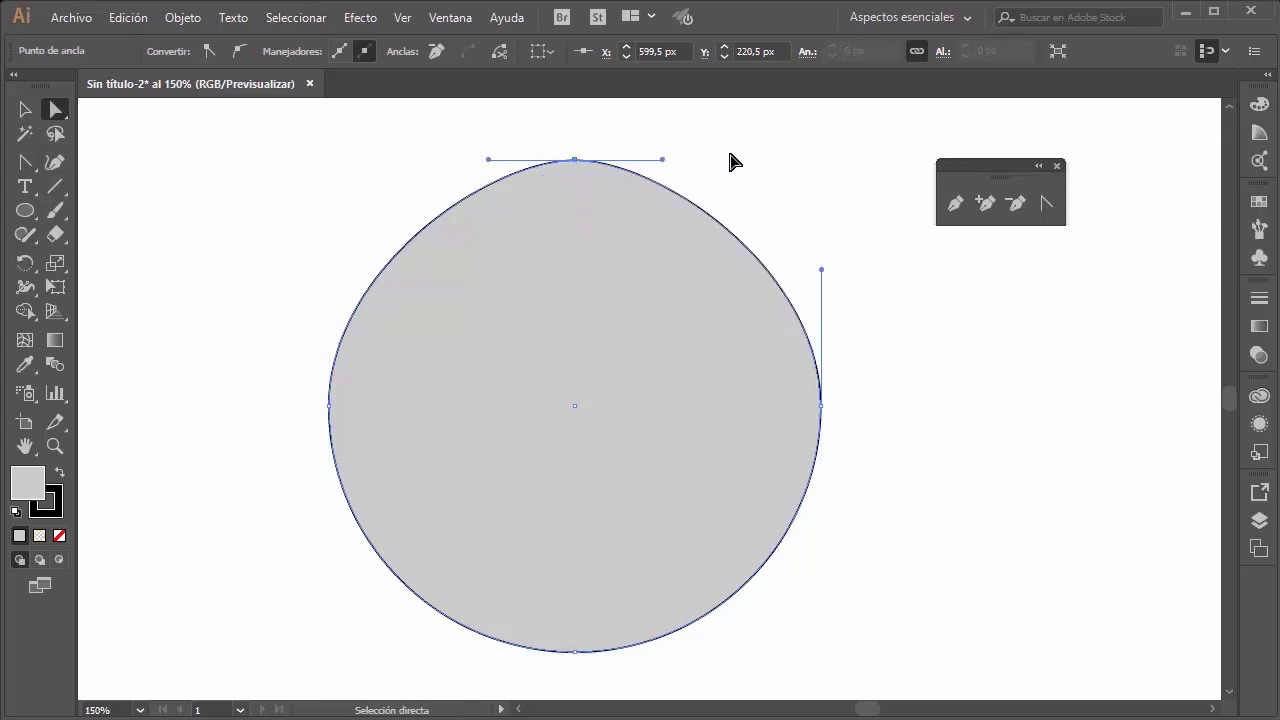
{"action": "key", "text": "ctrl"}
{"action": "key", "text": "alt"}
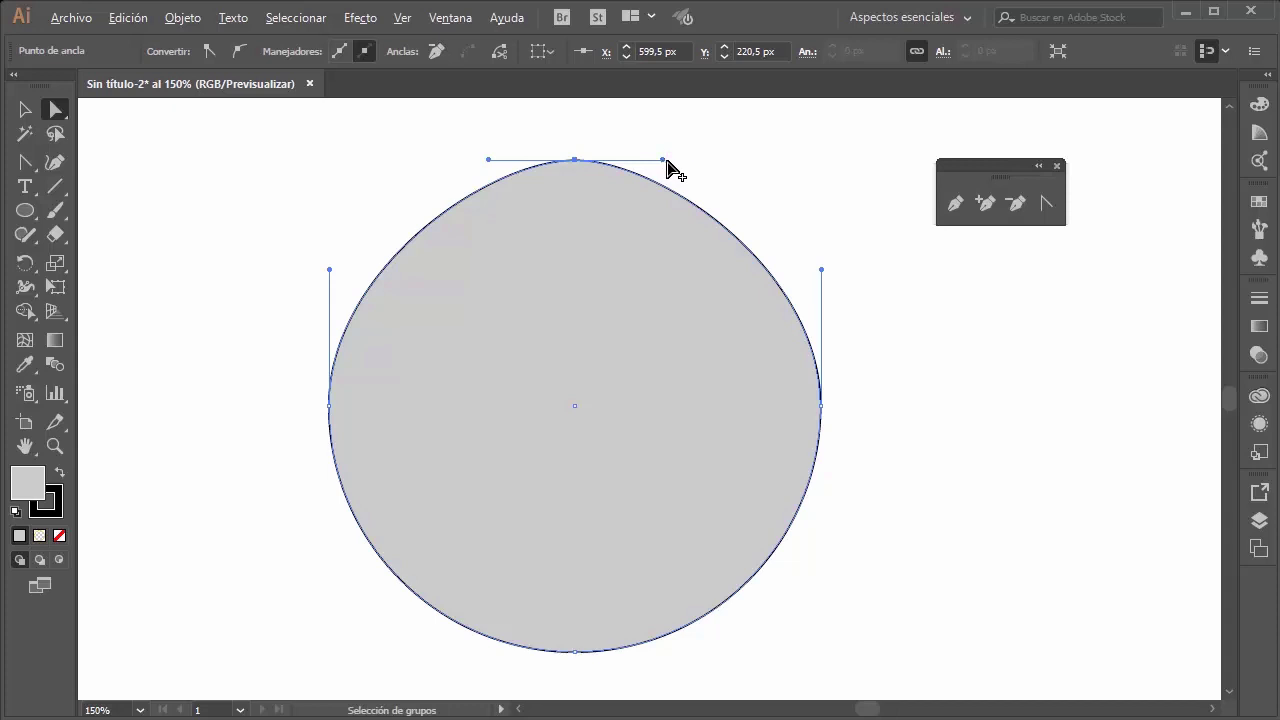
Step: Drag the top anchor's handles into an inward hook and the right anchor's handles into a notch
{"action": "mouse_move", "coordinate": [664, 160]}
{"action": "left_mouse_down"}
{"action": "mouse_move", "coordinate": [668, 207]}
{"action": "mouse_move", "coordinate": [427, 295]}
{"action": "mouse_move", "coordinate": [422, 339]}
{"action": "left_mouse_up"}
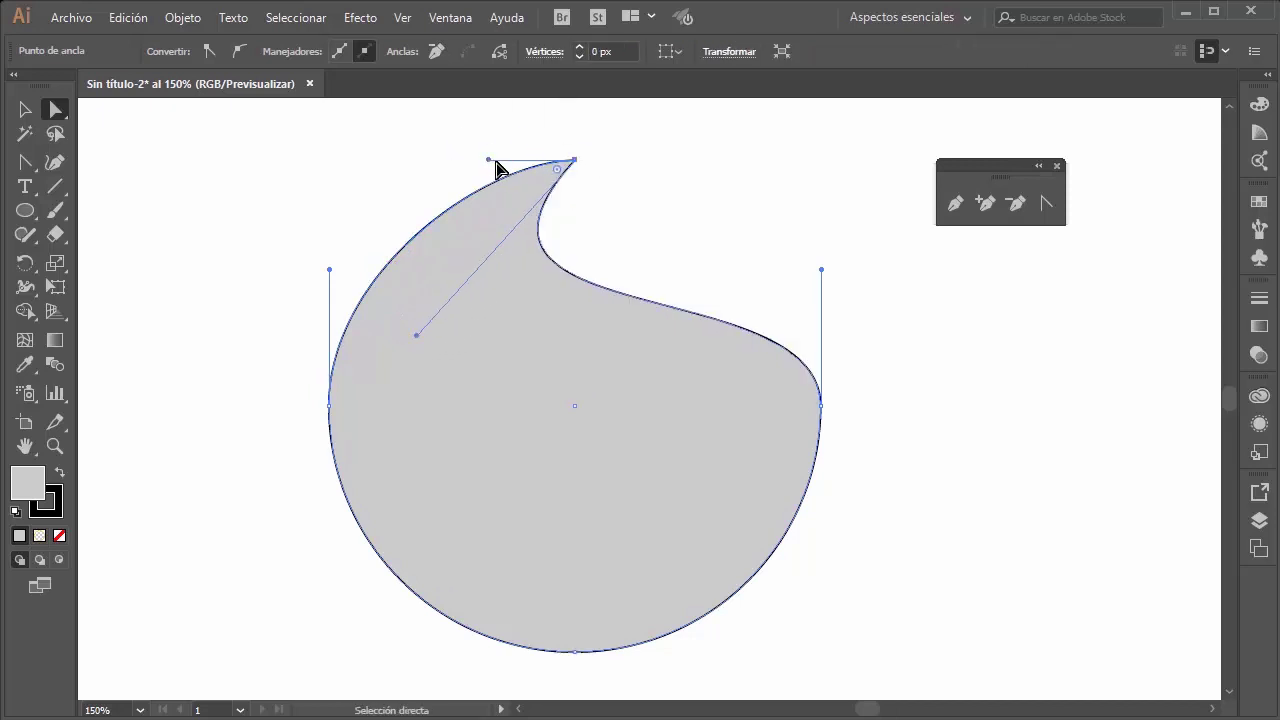
{"action": "mouse_move", "coordinate": [488, 160]}
{"action": "left_mouse_down"}
{"action": "mouse_move", "coordinate": [382, 163]}
{"action": "mouse_move", "coordinate": [408, 175]}
{"action": "left_mouse_up"}
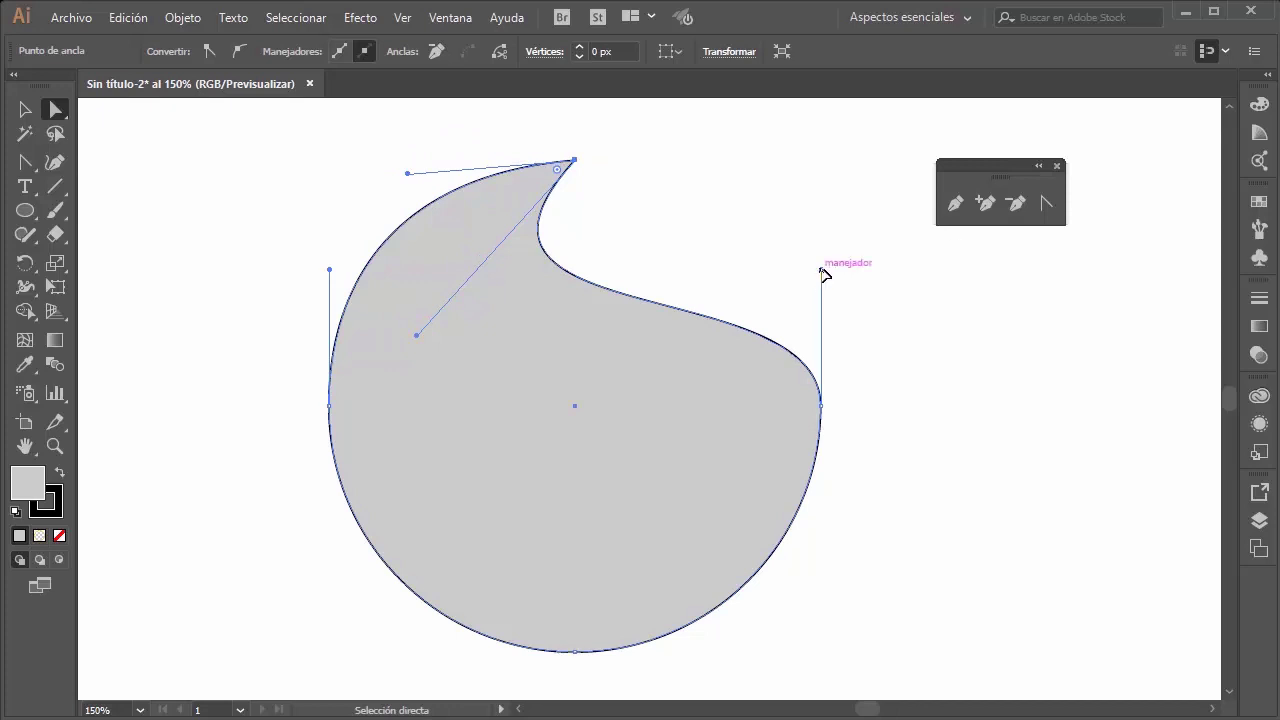
{"action": "mouse_move", "coordinate": [822, 270]}
{"action": "left_mouse_down"}
{"action": "mouse_move", "coordinate": [933, 406]}
{"action": "mouse_move", "coordinate": [940, 326]}
{"action": "left_mouse_up"}
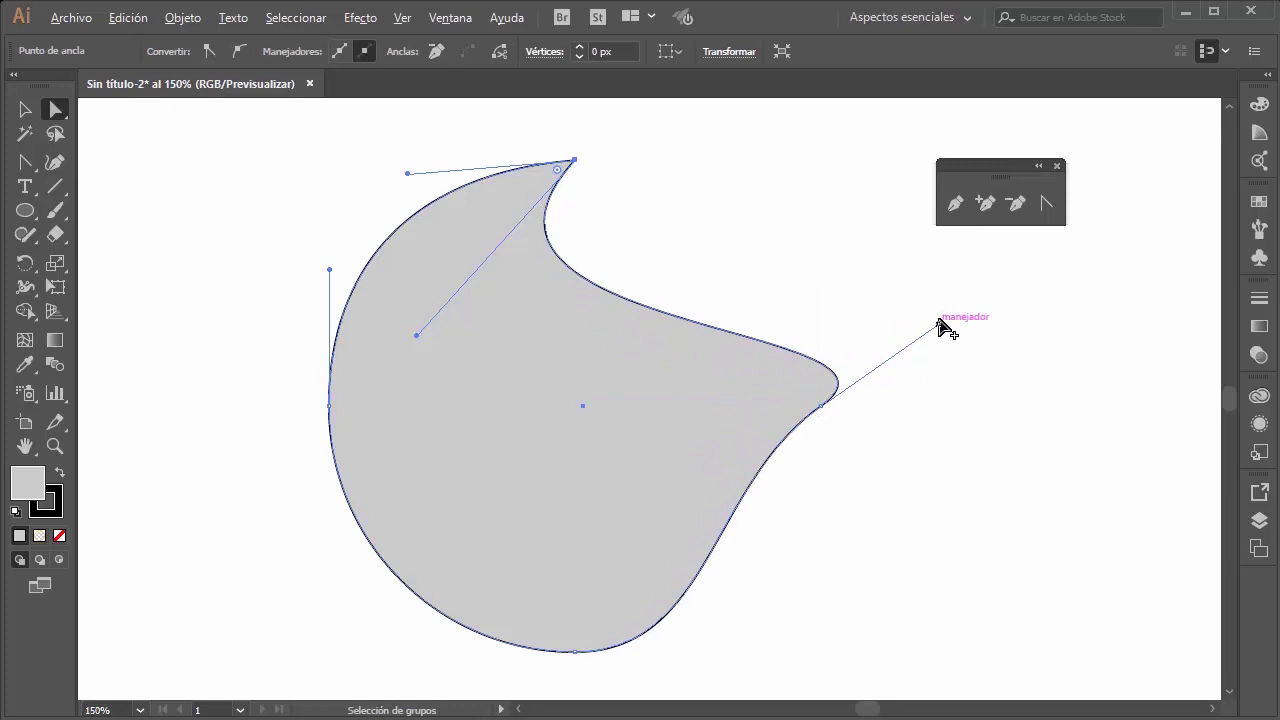
{"action": "mouse_move", "coordinate": [940, 327]}
{"action": "left_mouse_down"}
{"action": "mouse_move", "coordinate": [938, 450]}
{"action": "mouse_move", "coordinate": [884, 246]}
{"action": "left_mouse_up"}
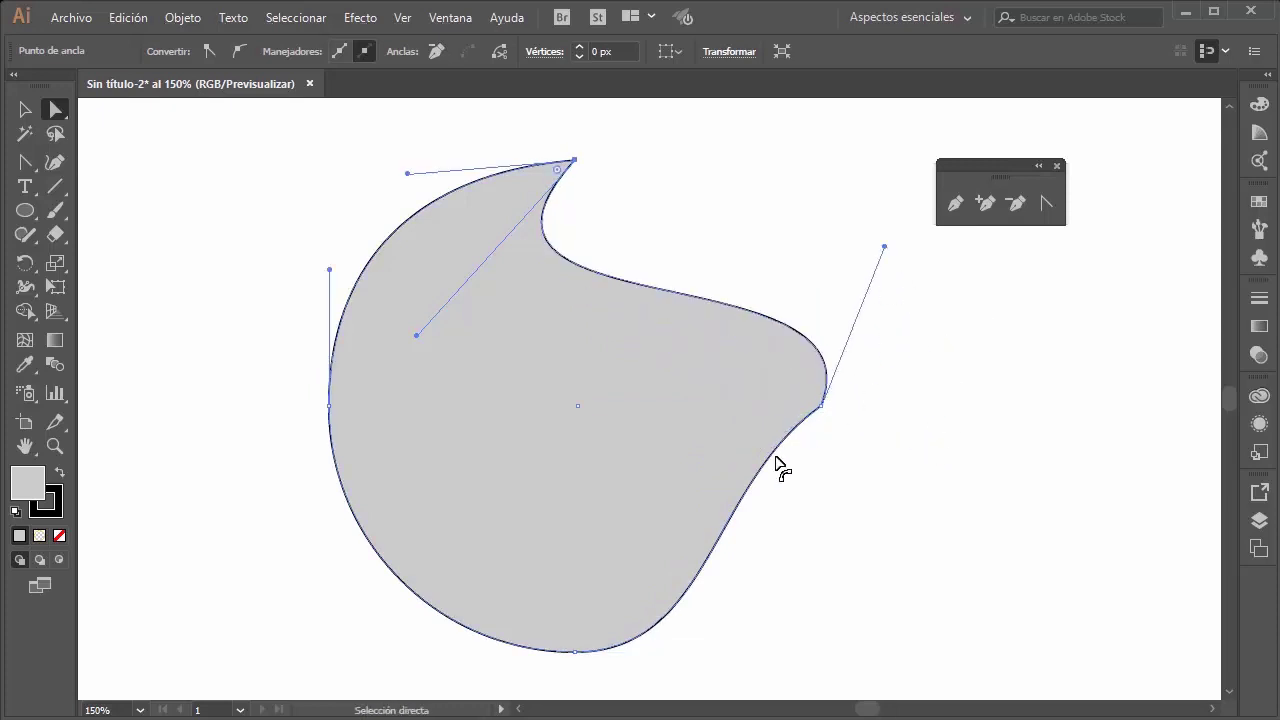
{"action": "left_click", "coordinate": [821, 407]}
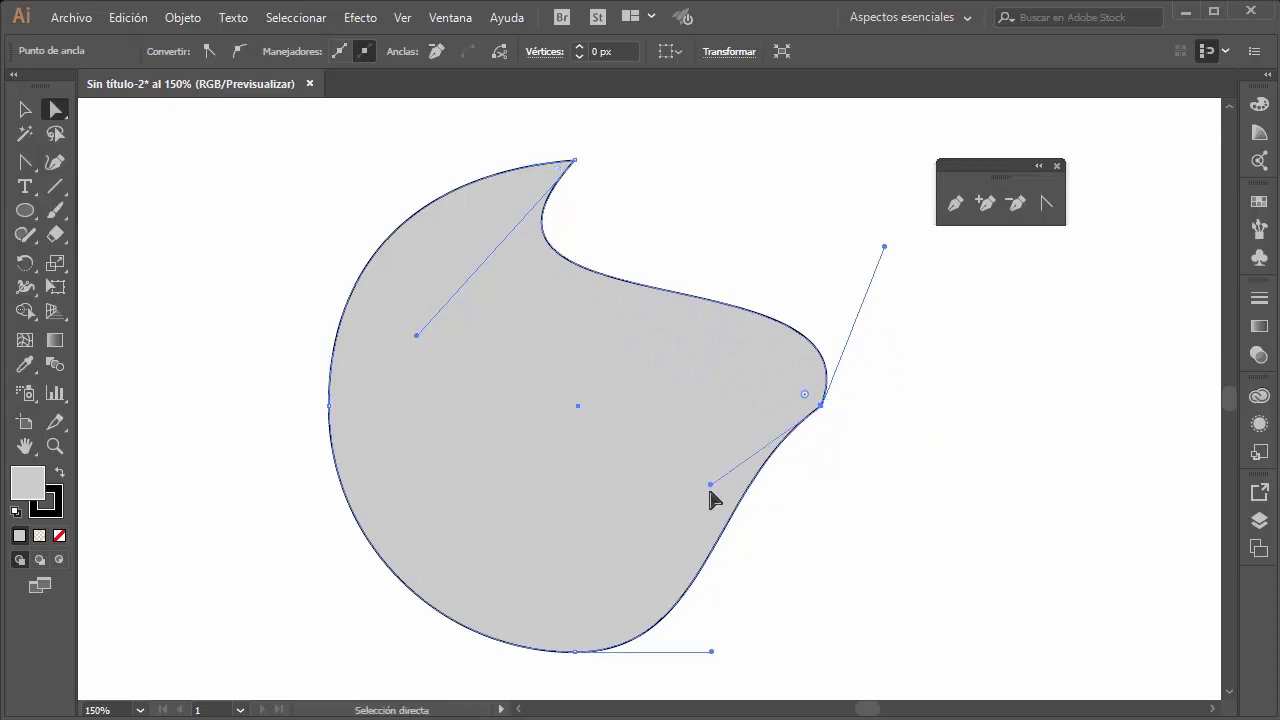
{"action": "left_click_drag", "start_coordinate": [712, 485], "coordinate": [1007, 458]}
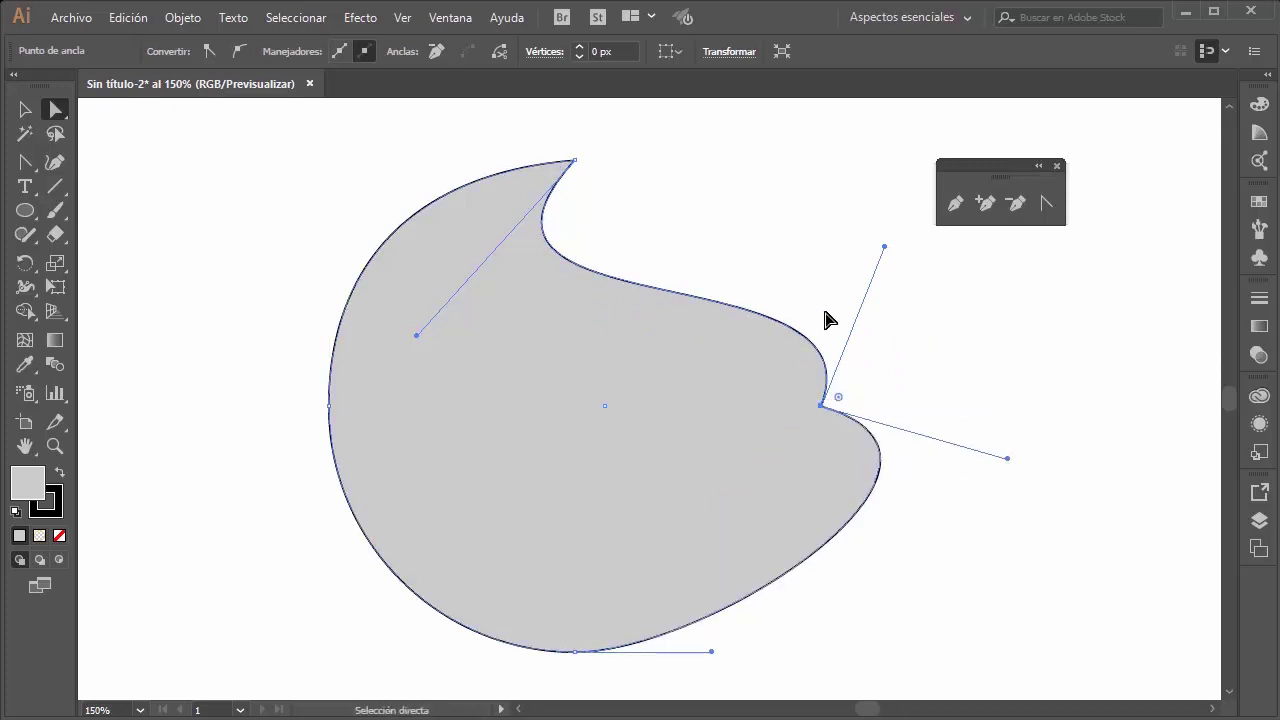
{"action": "left_click", "coordinate": [25, 109]}
{"action": "left_click", "coordinate": [183, 149]}
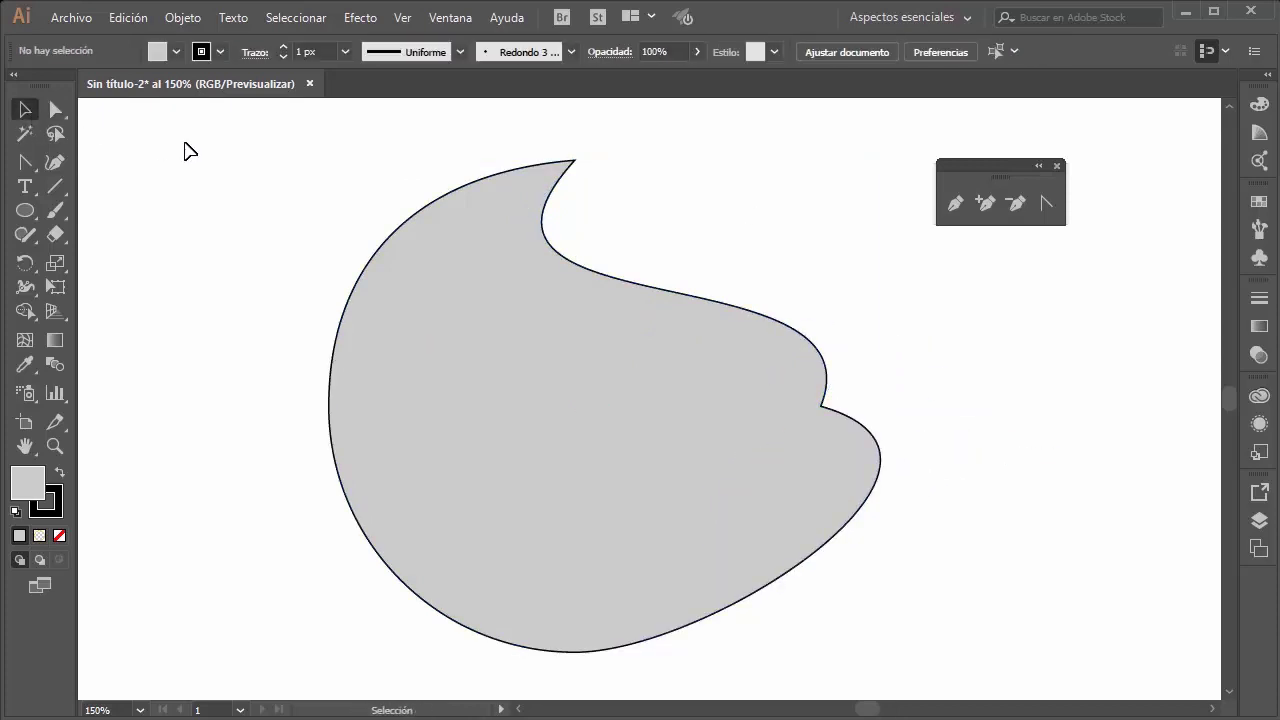
Step: Convert the top and right anchors to corners, pulling new curves out of the right anchor
{"action": "key", "text": "a"}
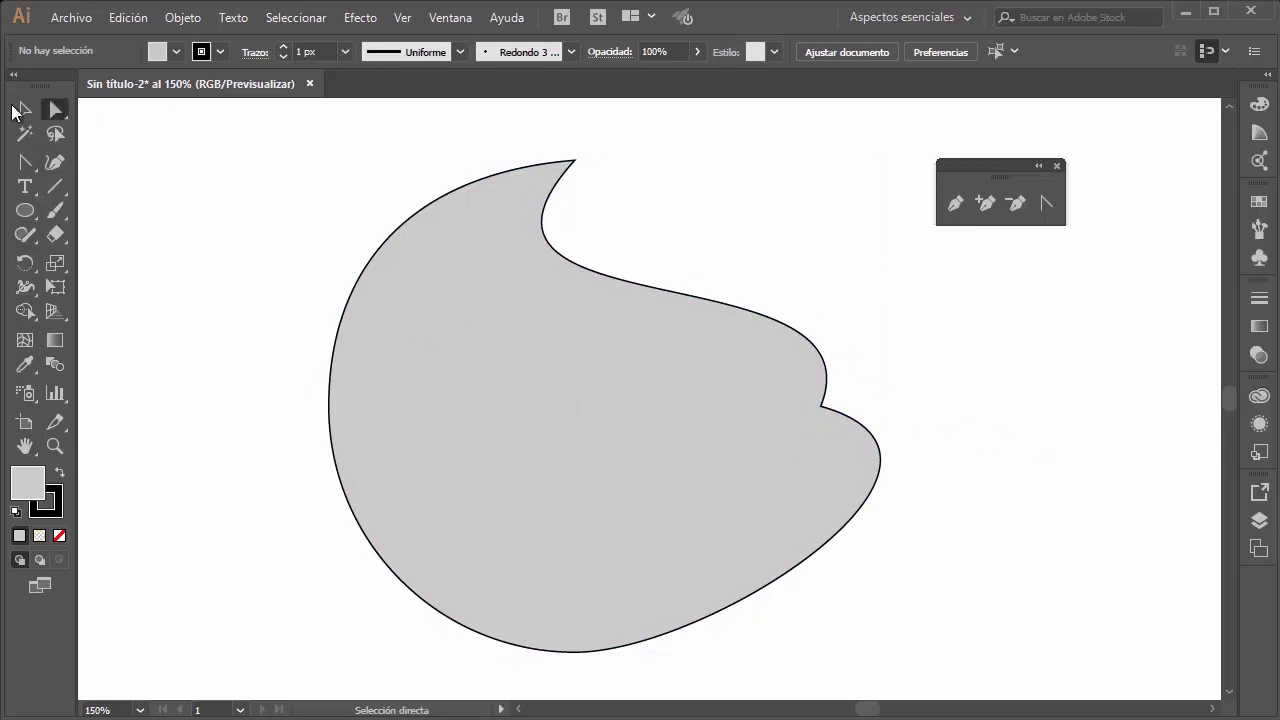
{"action": "left_click", "coordinate": [556, 278]}
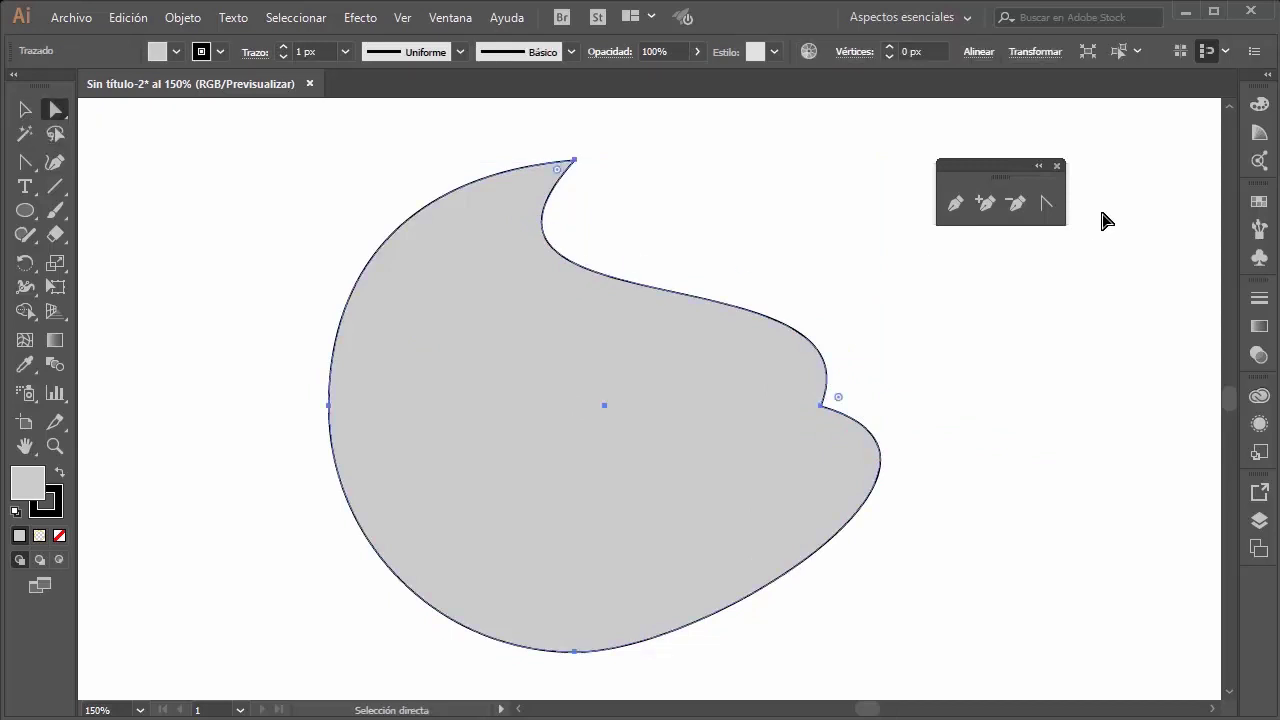
{"action": "left_click", "coordinate": [1045, 204]}
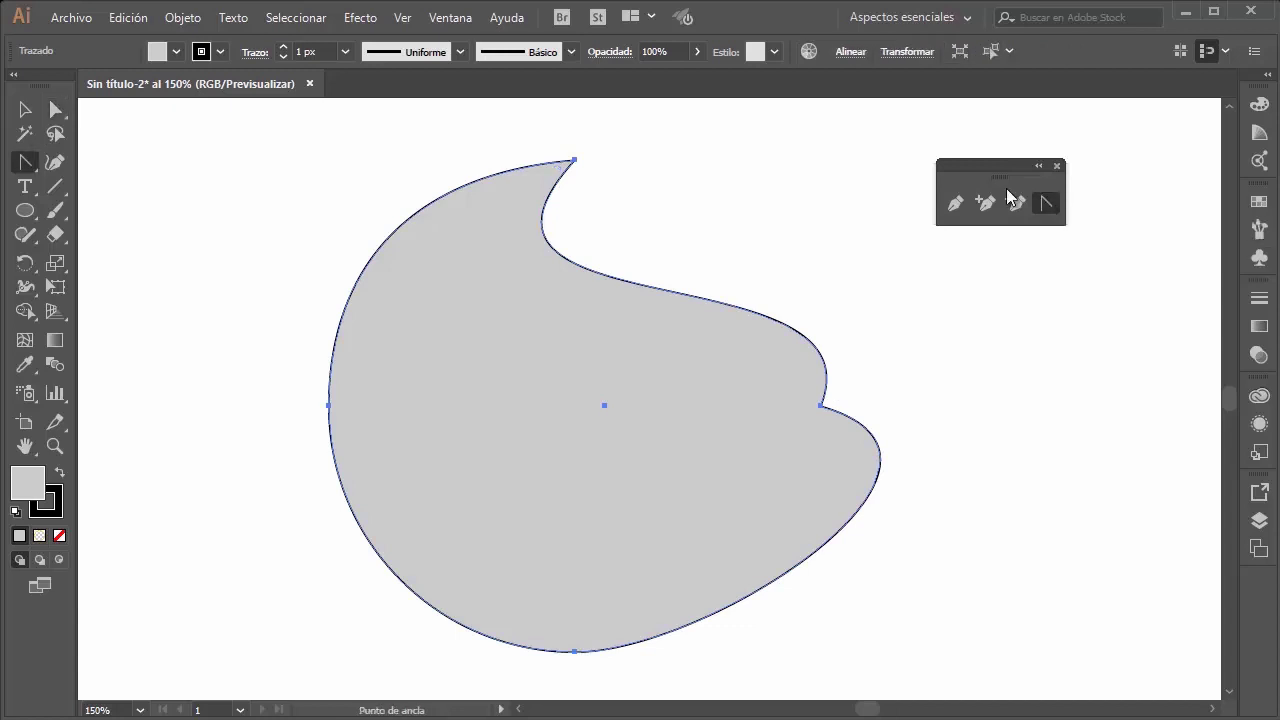
{"action": "left_click", "coordinate": [575, 160]}
{"action": "left_click", "coordinate": [820, 405]}
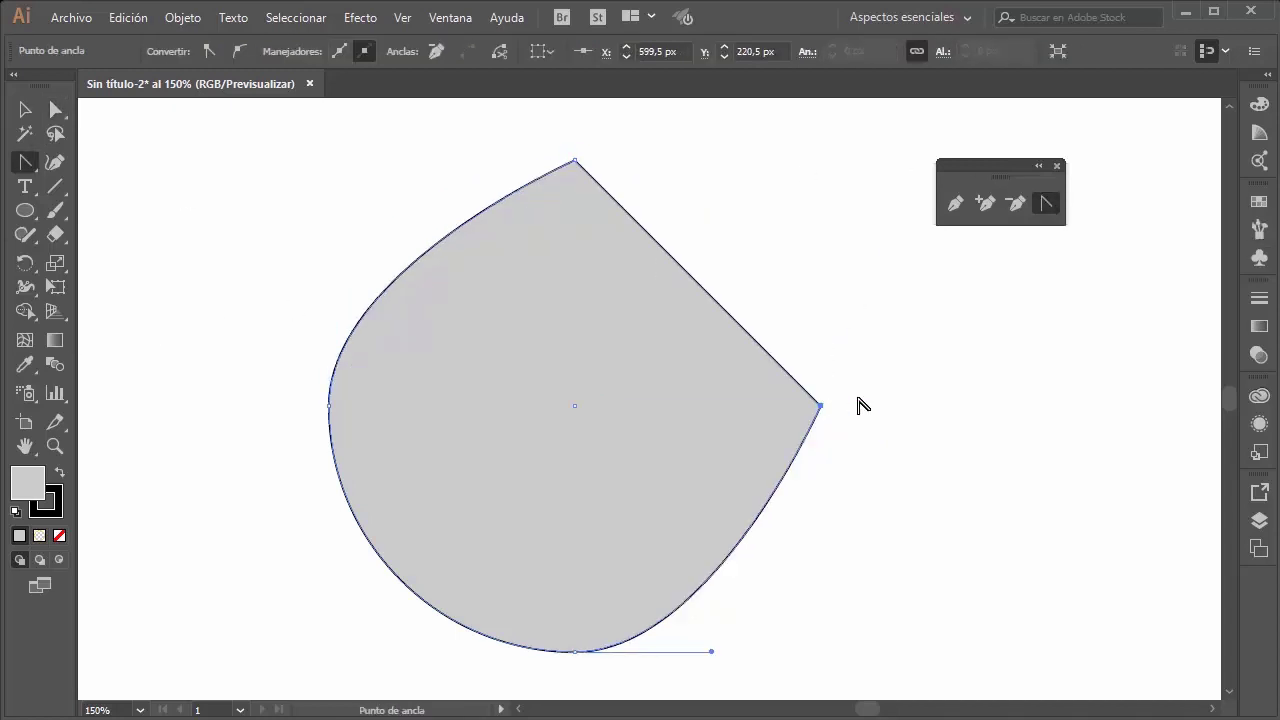
{"action": "mouse_move", "coordinate": [820, 405]}
{"action": "left_mouse_down"}
{"action": "mouse_move", "coordinate": [823, 420]}
{"action": "mouse_move", "coordinate": [862, 338]}
{"action": "left_mouse_up"}
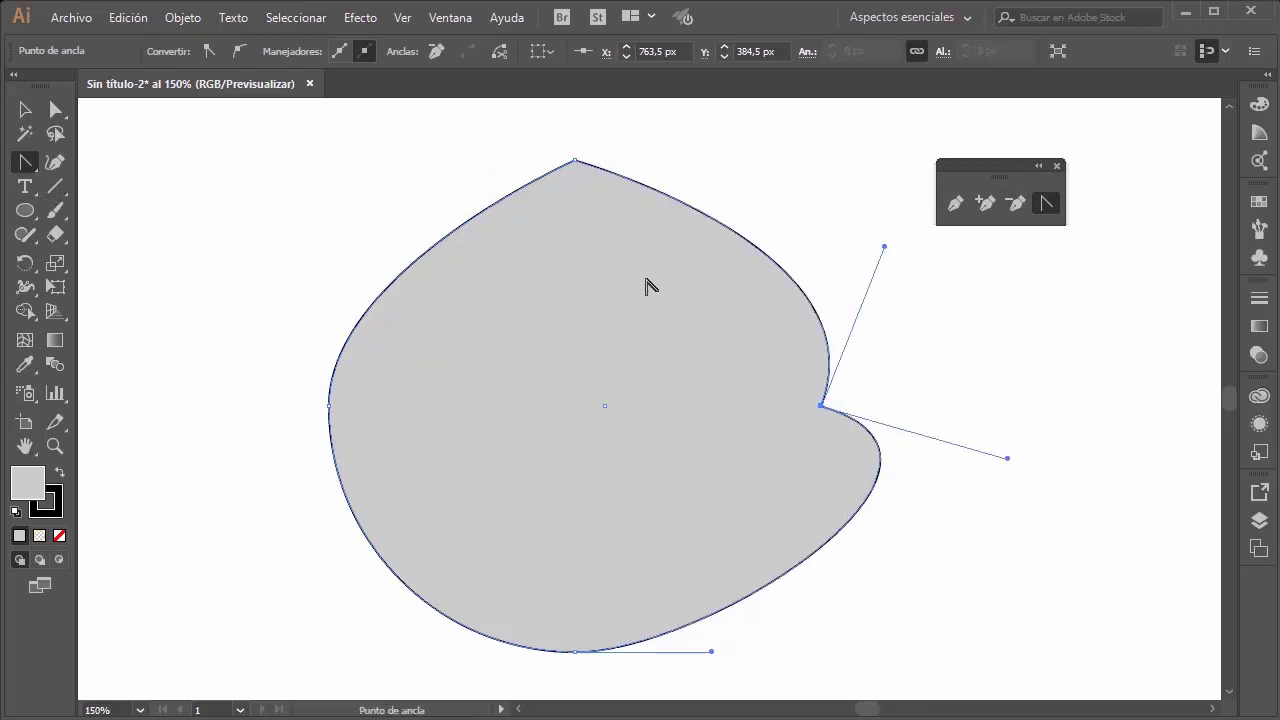
Step: Move the shape near the artboard centre and zoom out to see the whole artboard
{"action": "key", "text": "ctrl"}
{"action": "mouse_move", "coordinate": [620, 277]}
{"action": "left_mouse_down"}
{"action": "mouse_move", "coordinate": [467, 240]}
{"action": "mouse_move", "coordinate": [738, 209]}
{"action": "mouse_move", "coordinate": [492, 374]}
{"action": "mouse_move", "coordinate": [789, 374]}
{"action": "mouse_move", "coordinate": [457, 366]}
{"action": "mouse_move", "coordinate": [490, 341]}
{"action": "left_mouse_up"}
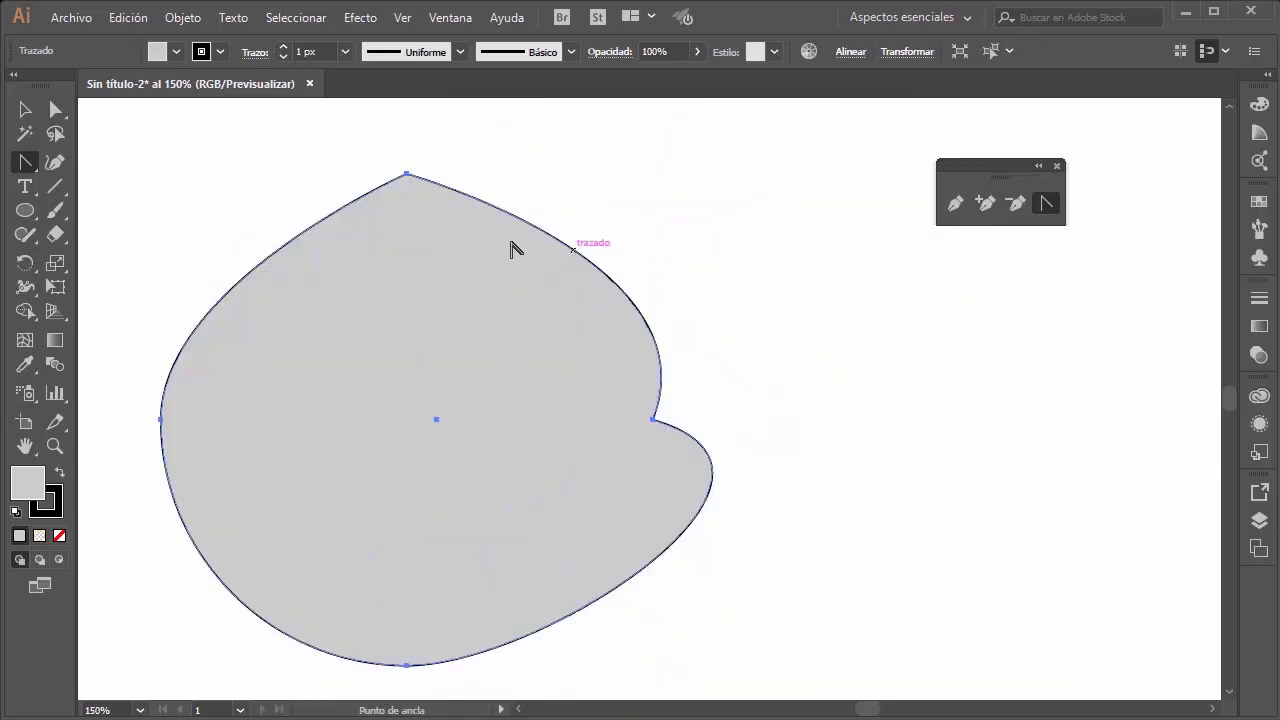
{"action": "mouse_move", "coordinate": [438, 303]}
{"action": "left_mouse_down"}
{"action": "mouse_move", "coordinate": [682, 243]}
{"action": "mouse_move", "coordinate": [590, 297]}
{"action": "left_mouse_up"}
{"action": "key", "text": "ctrl+minus"}
{"action": "key", "text": "ctrl+minus"}
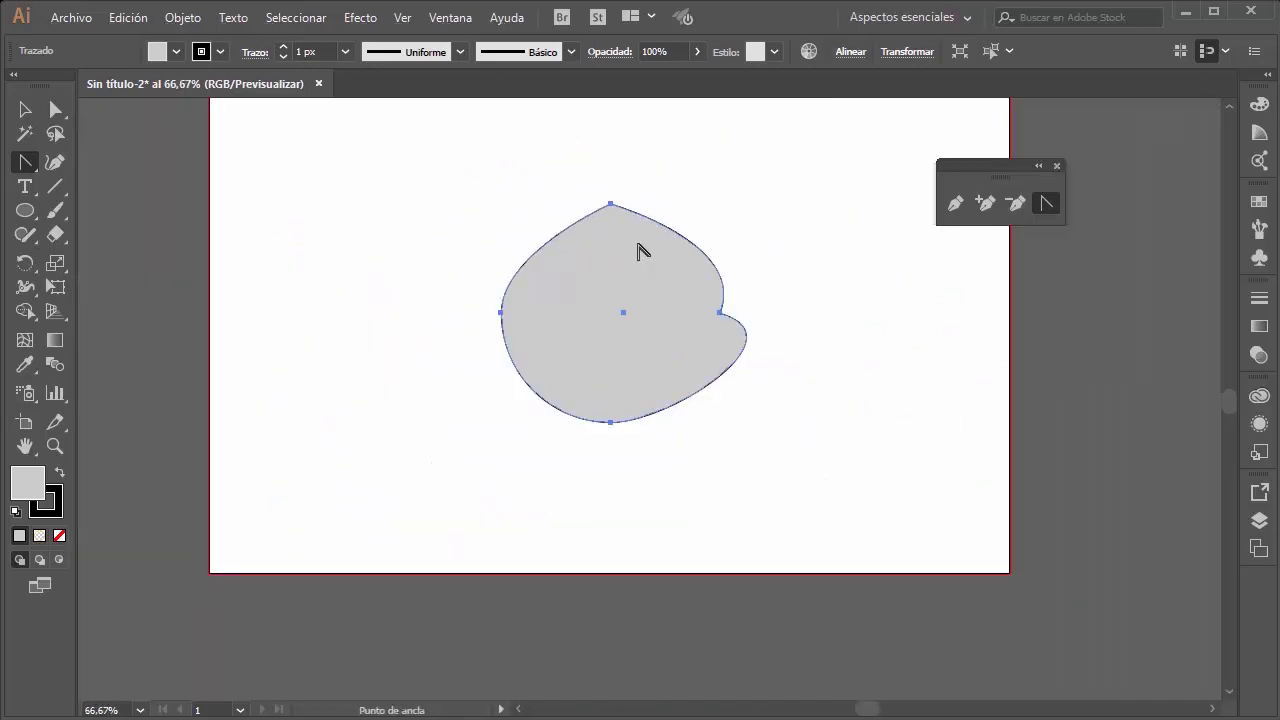
{"action": "scroll", "coordinate": [641, 250], "scroll_direction": "up", "scroll_amount": 2}
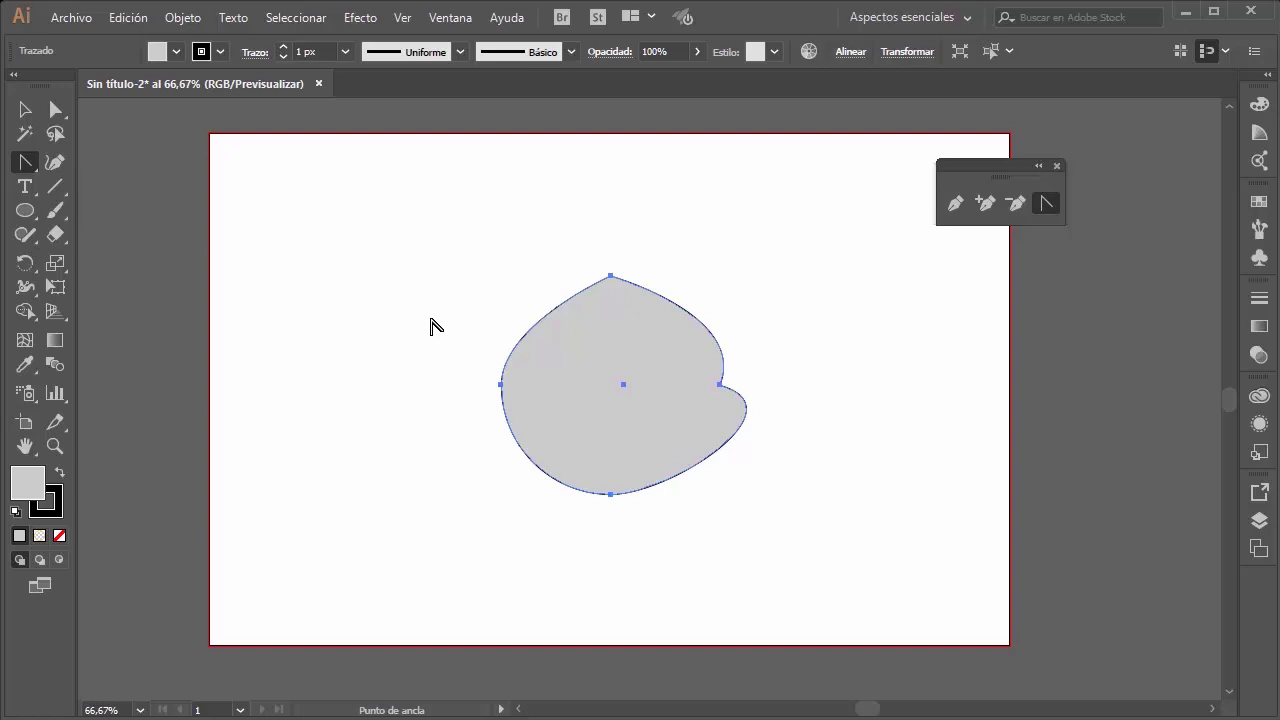
{"action": "left_click", "coordinate": [27, 212]}
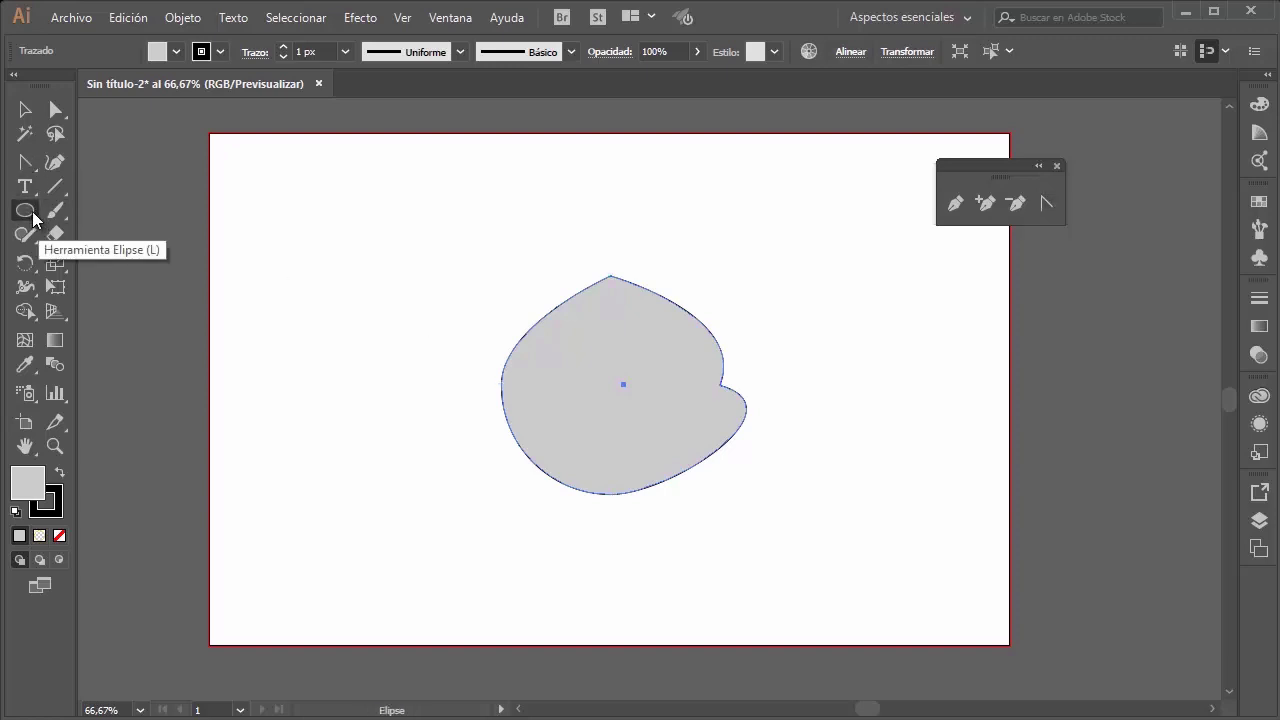
{"action": "left_click", "coordinate": [24, 112]}
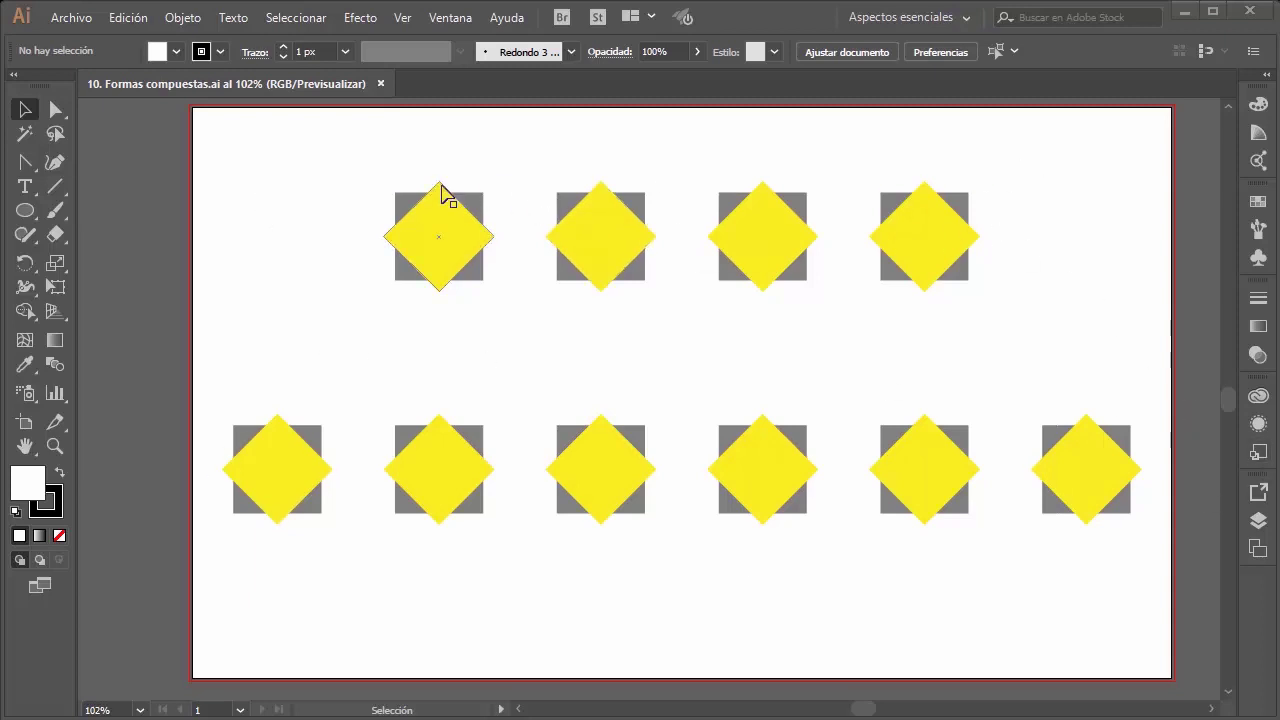
{"action": "left_click", "coordinate": [404, 18]}
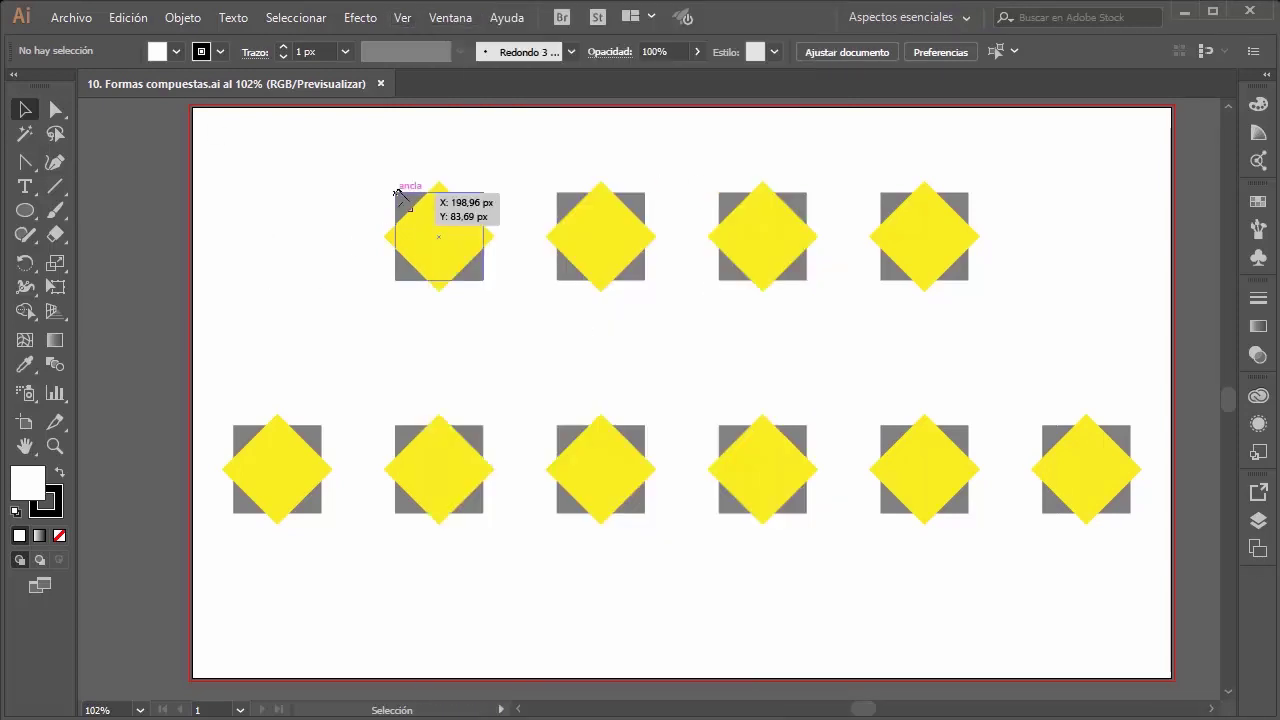
Step: Clear the selection and open the Buscatrazos (Pathfinder) panel from the Ventana menu
{"action": "left_click", "coordinate": [443, 246]}
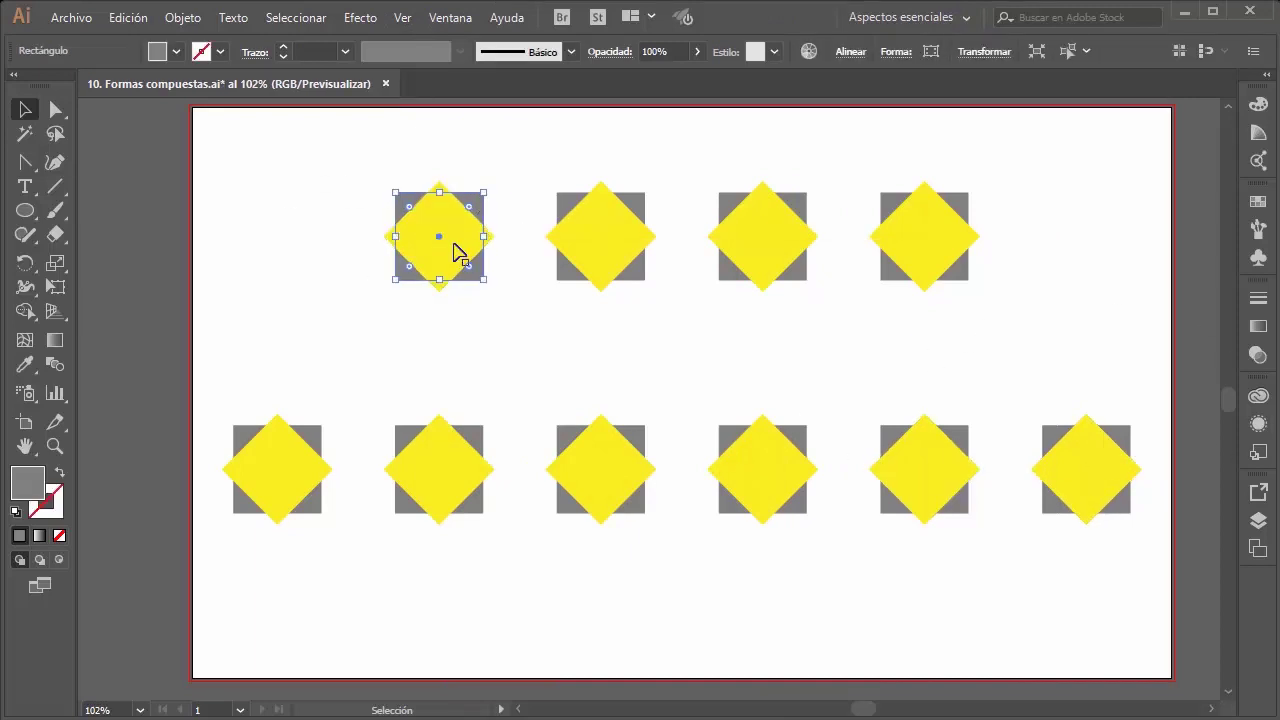
{"action": "key", "text": "ctrl+shift+a"}
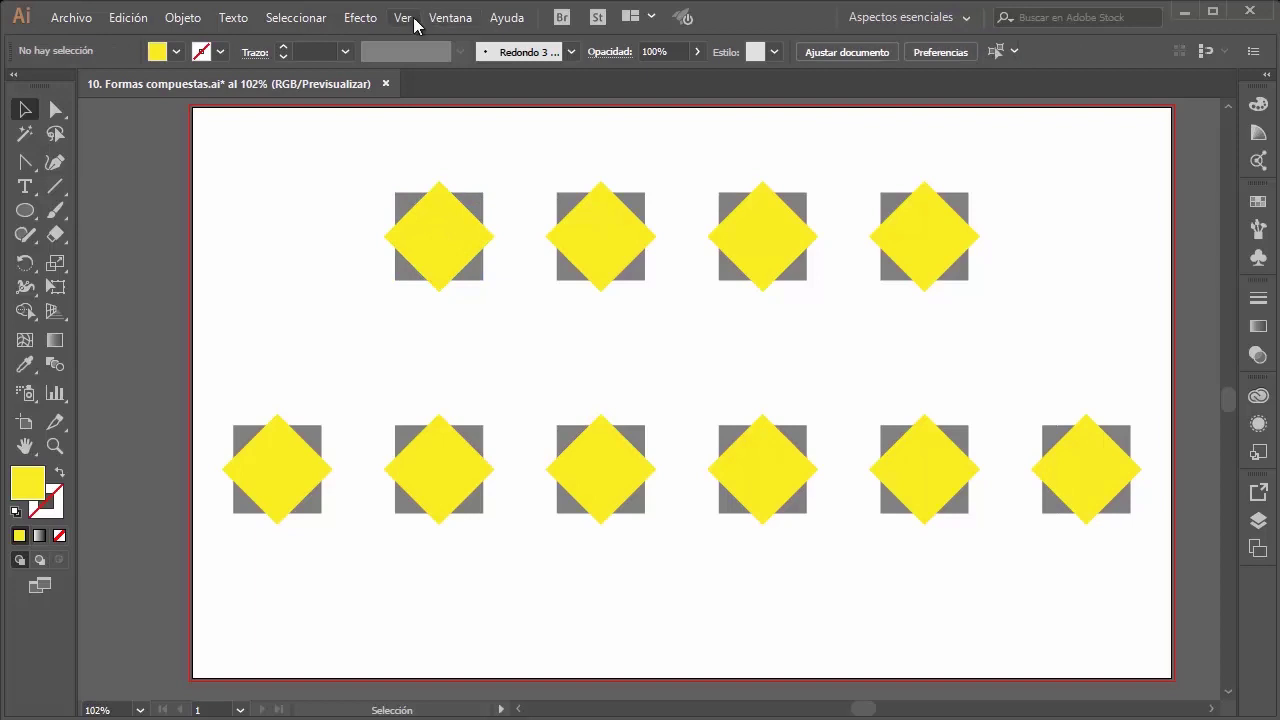
{"action": "left_click", "coordinate": [413, 17]}
{"action": "left_click", "coordinate": [451, 18]}
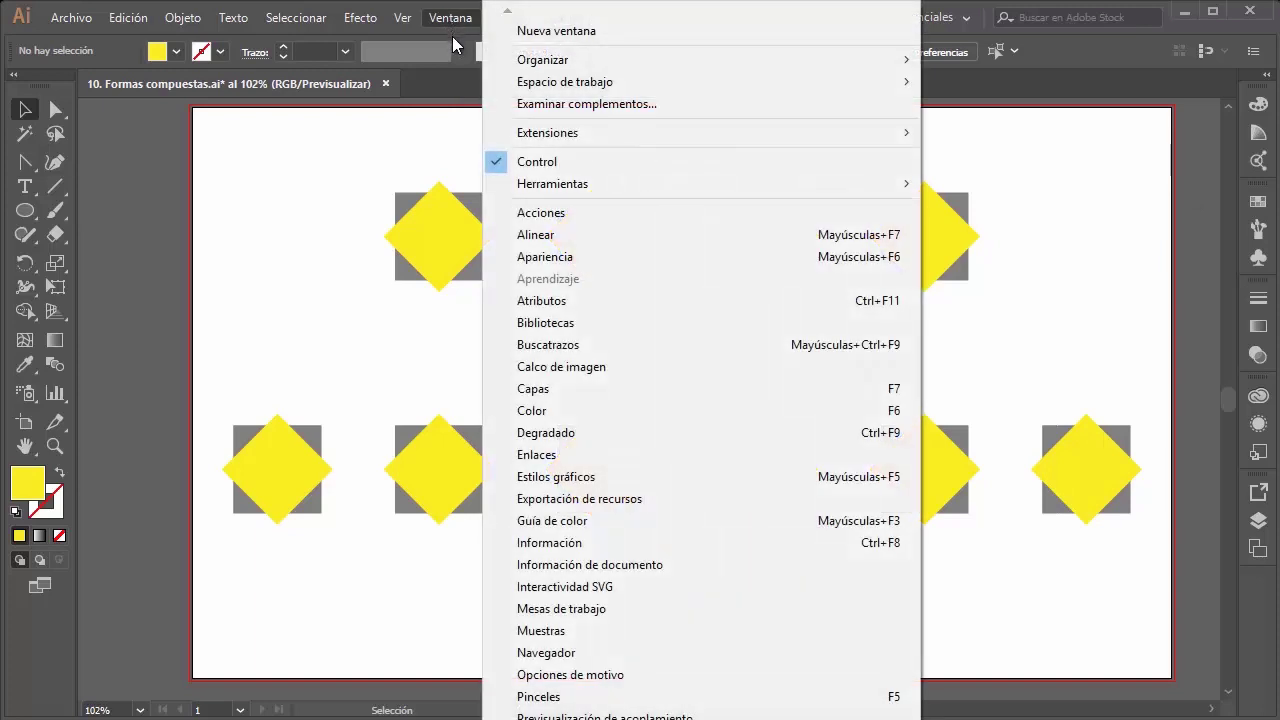
{"action": "left_click", "coordinate": [592, 346]}
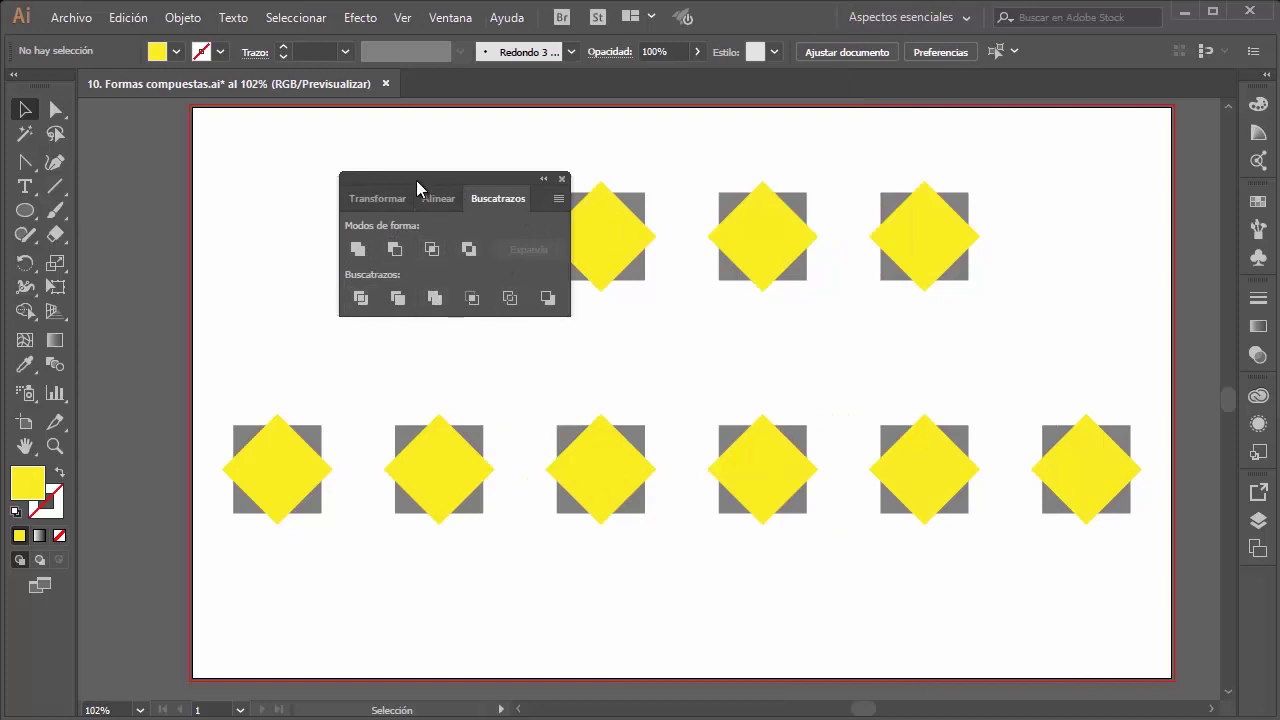
Step: Move the Pathfinder panel to the upper right of the canvas
{"action": "left_click_drag", "start_coordinate": [416, 180], "coordinate": [1061, 170]}
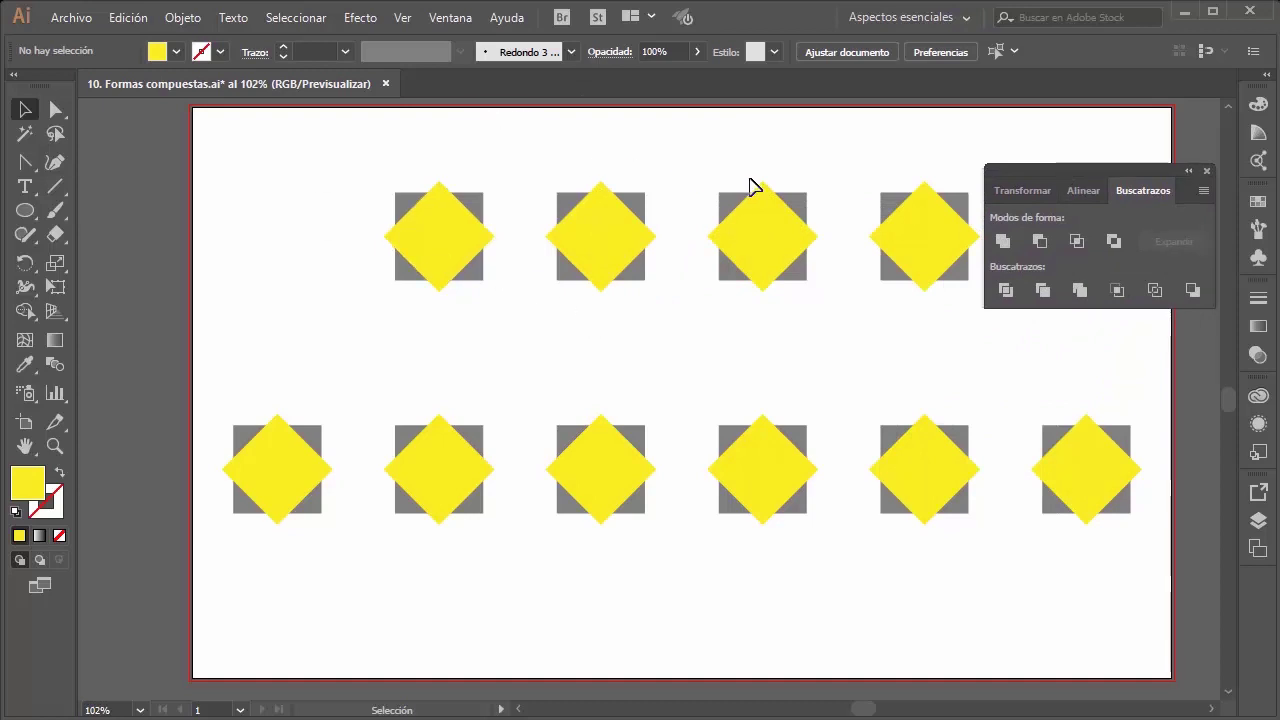
{"action": "key", "text": "comma"}
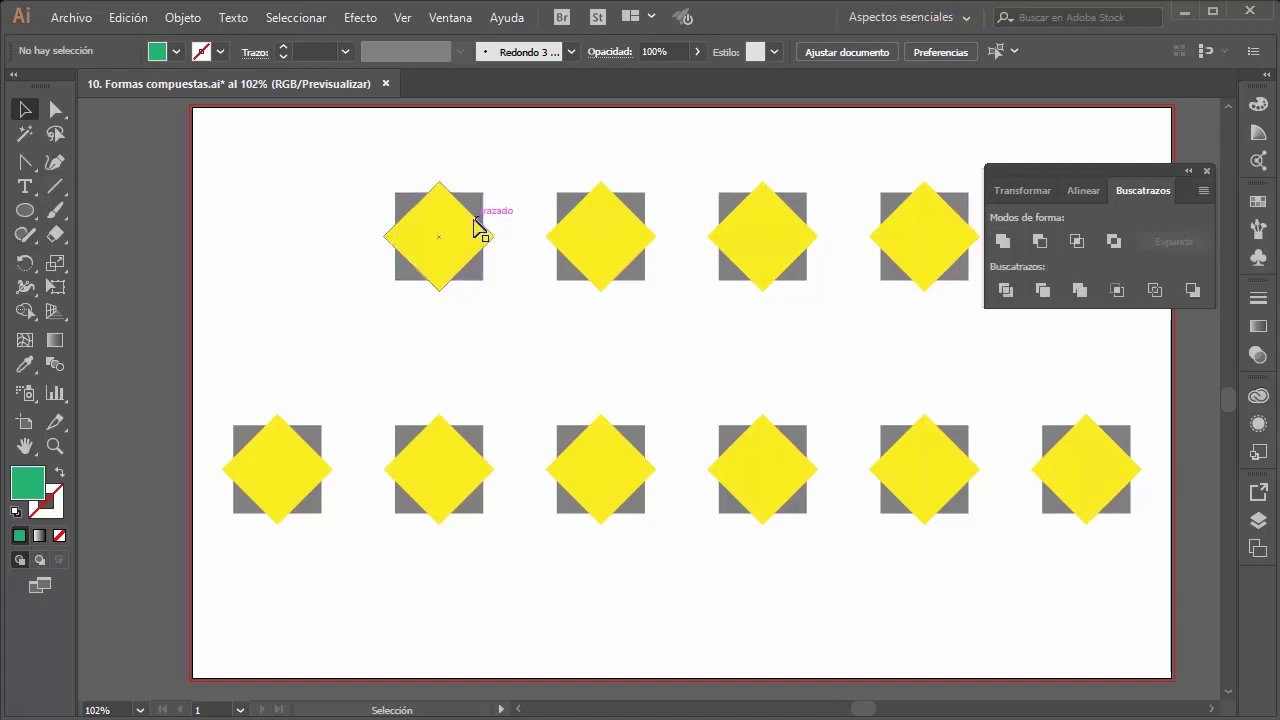
{"action": "left_click_drag", "start_coordinate": [1201, 186], "coordinate": [1212, 132]}
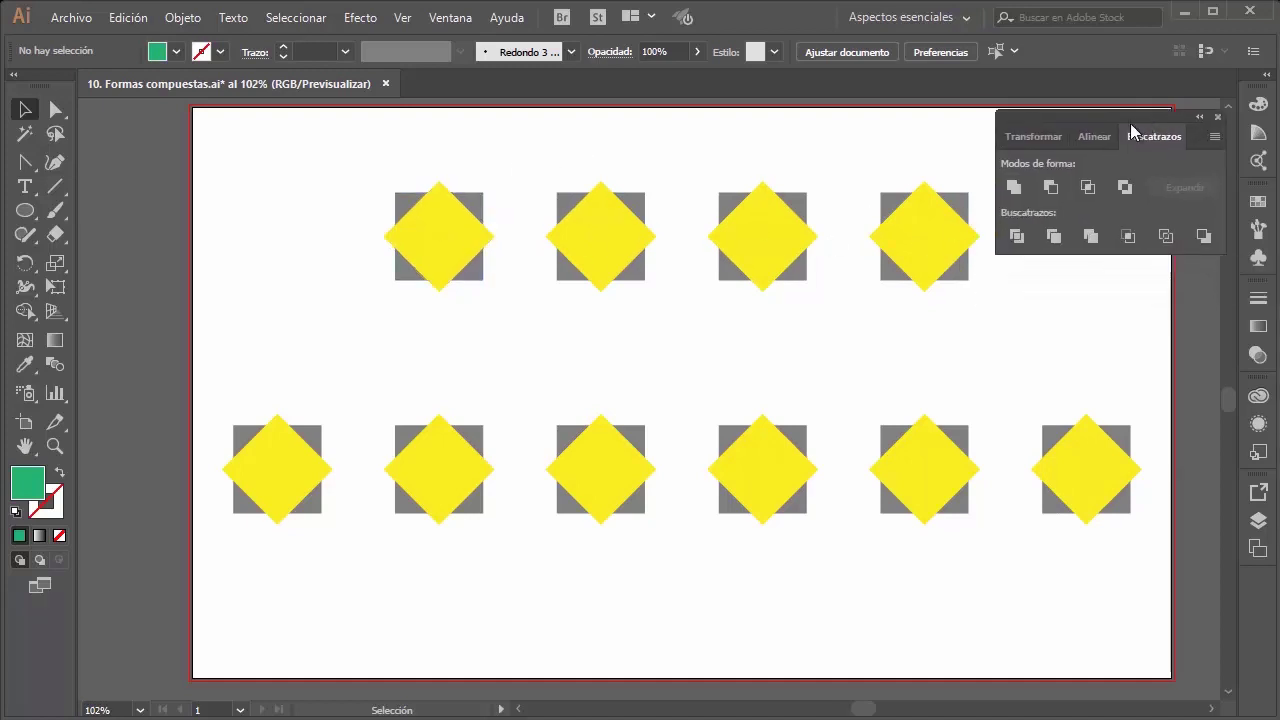
Step: Pull the first pair's diamond and square apart, undo, then select both shapes
{"action": "mouse_move", "coordinate": [433, 268]}
{"action": "left_mouse_down"}
{"action": "mouse_move", "coordinate": [300, 335]}
{"action": "mouse_move", "coordinate": [300, 349]}
{"action": "left_mouse_up"}
{"action": "left_click_drag", "start_coordinate": [440, 240], "coordinate": [353, 192]}
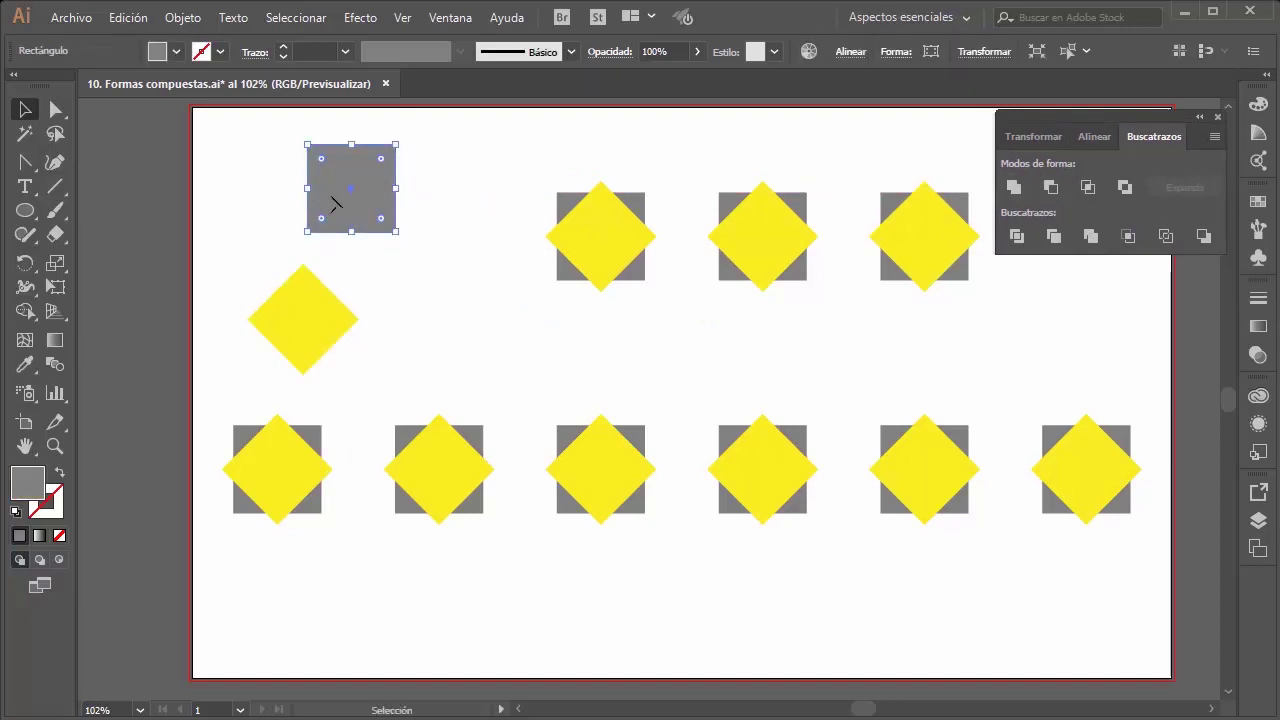
{"action": "key", "text": "ctrl+z"}
{"action": "key", "text": "ctrl+z"}
{"action": "mouse_move", "coordinate": [556, 168]}
{"action": "left_mouse_down"}
{"action": "mouse_move", "coordinate": [390, 310]}
{"action": "mouse_move", "coordinate": [494, 158]}
{"action": "mouse_move", "coordinate": [380, 329]}
{"action": "left_mouse_up"}
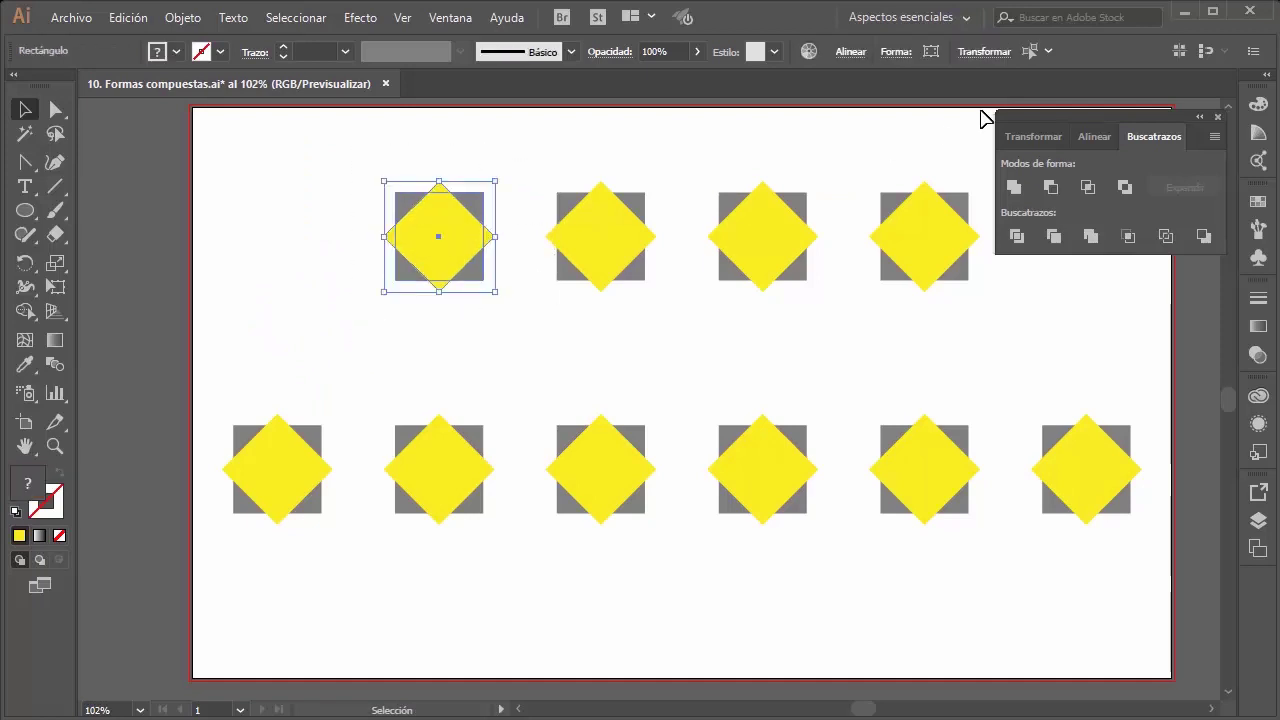
Step: Merge the first pair into a yellow star with Unir and cut the second pair with Menos frente
{"action": "left_click", "coordinate": [1014, 186]}
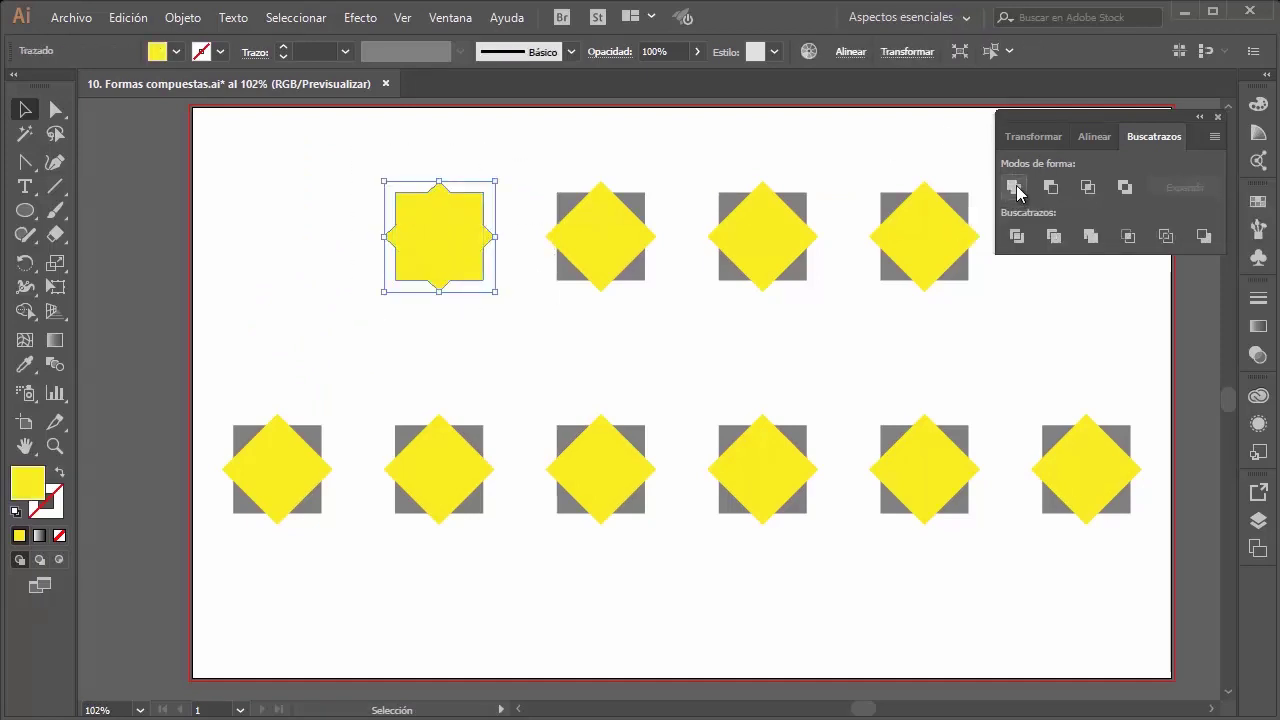
{"action": "left_click", "coordinate": [548, 347]}
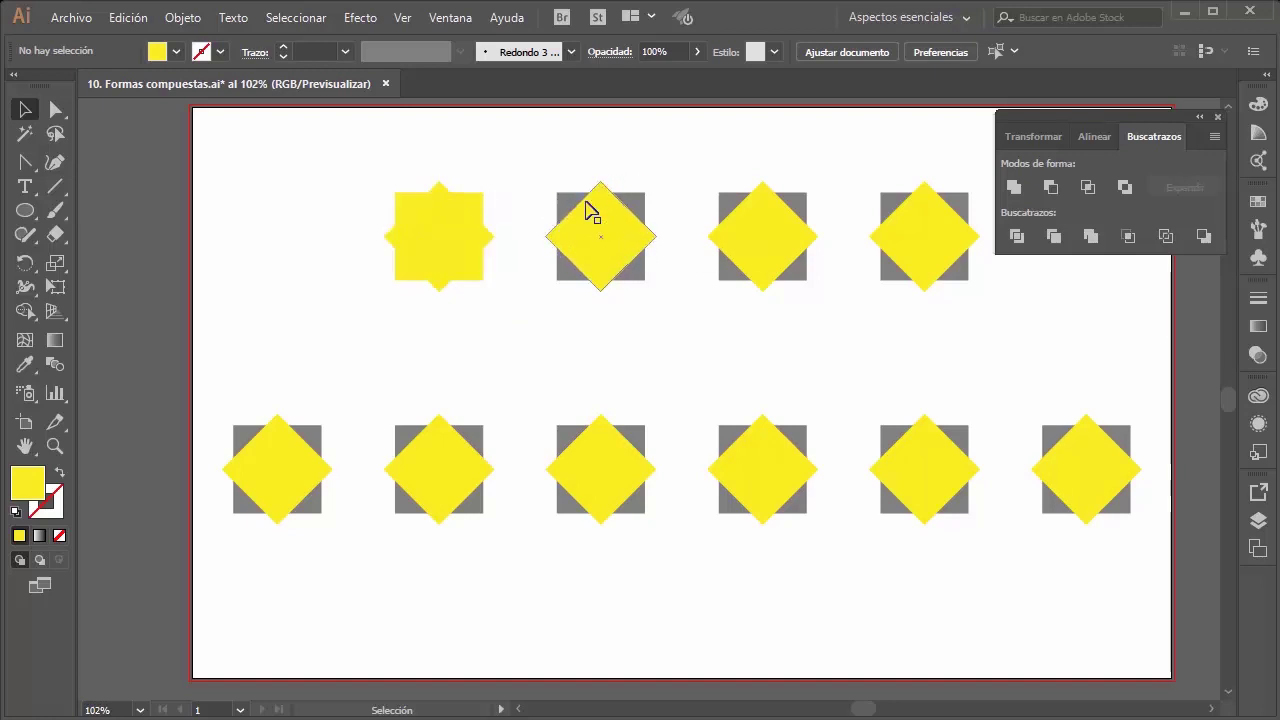
{"action": "left_click_drag", "start_coordinate": [668, 168], "coordinate": [540, 326]}
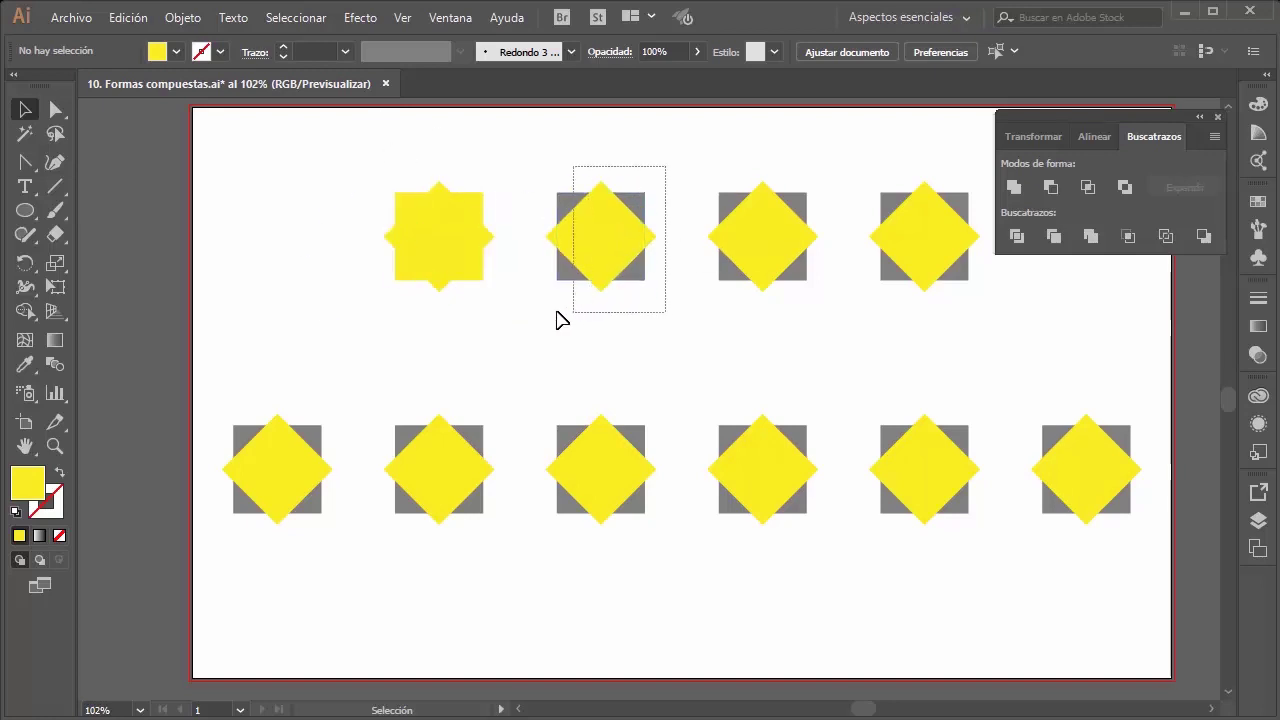
{"action": "left_click", "coordinate": [1051, 187]}
{"action": "left_click", "coordinate": [615, 171]}
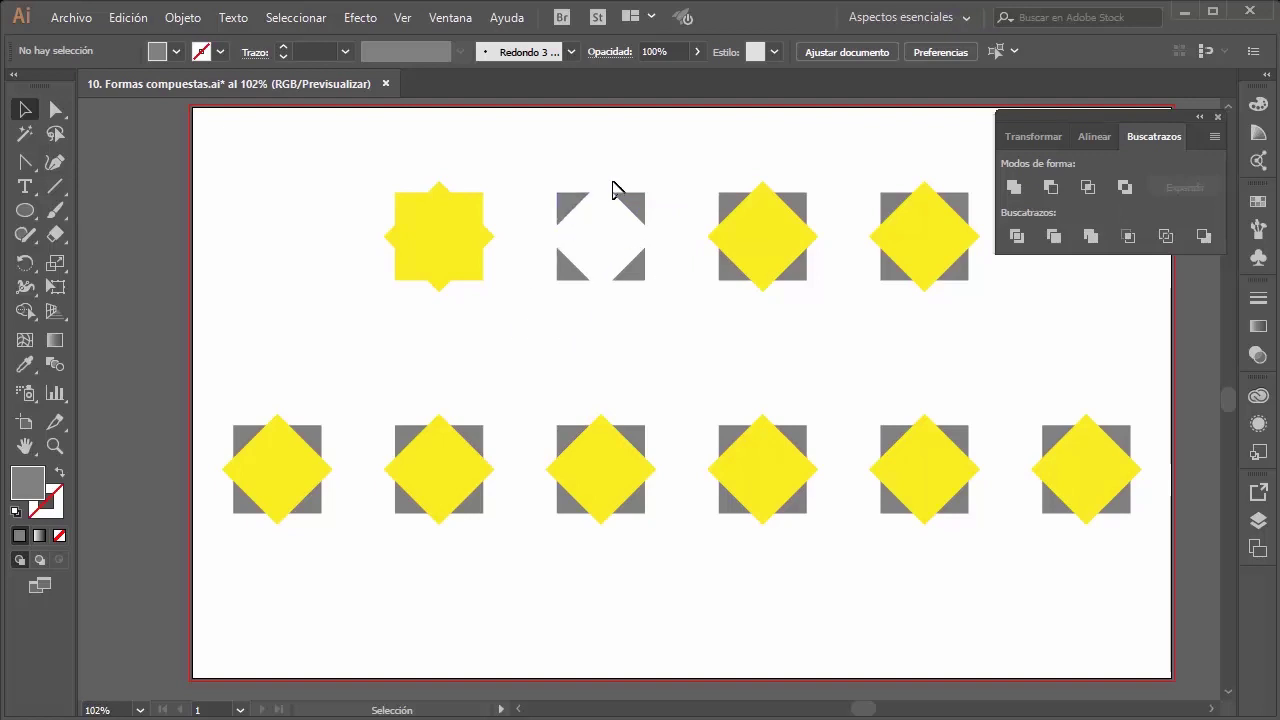
Step: Undo the cut, check the diamond and square separately, then reapply Menos frente to the second pair
{"action": "key", "text": "ctrl+z"}
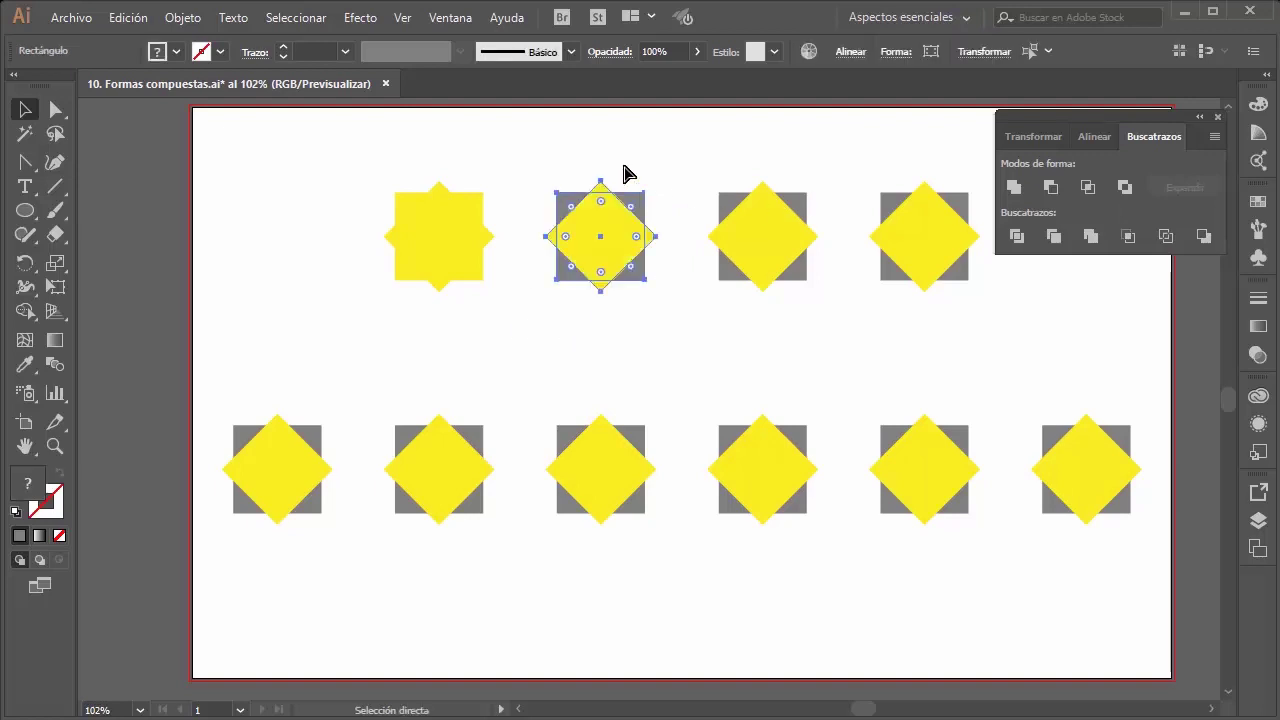
{"action": "left_click_drag", "start_coordinate": [606, 246], "coordinate": [527, 345]}
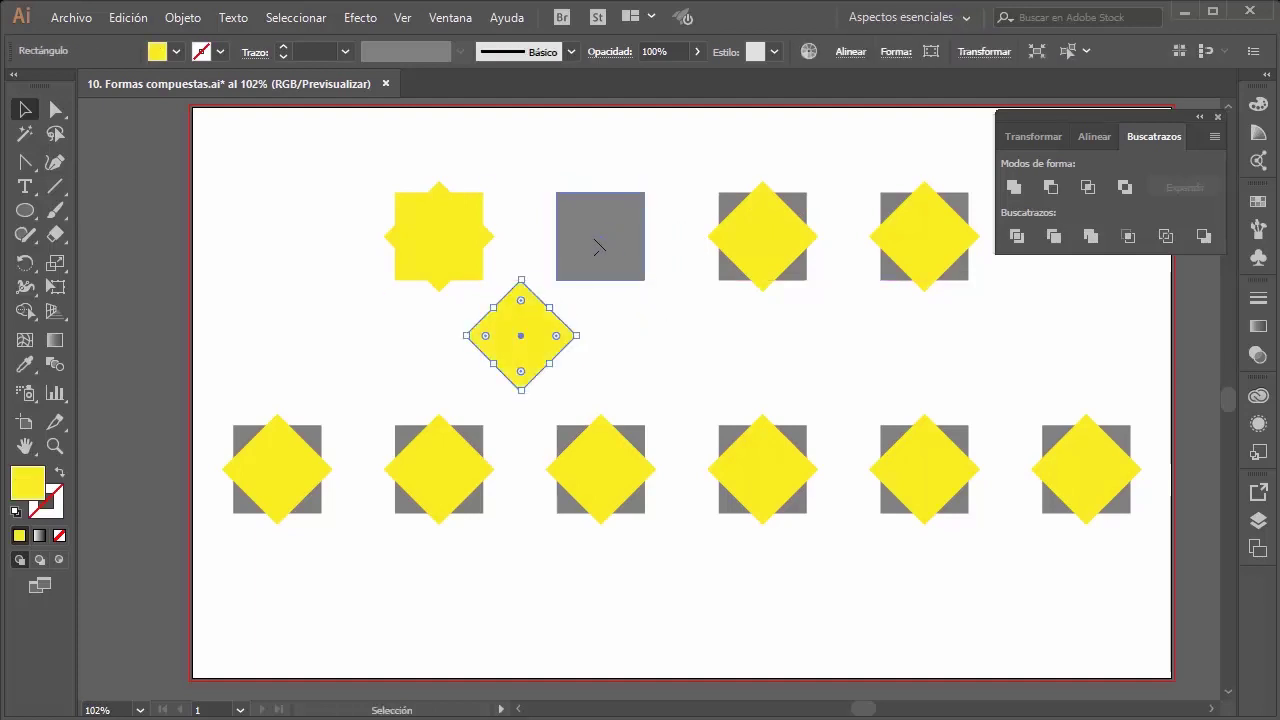
{"action": "key", "text": "ctrl+z"}
{"action": "left_click_drag", "start_coordinate": [528, 150], "coordinate": [672, 340]}
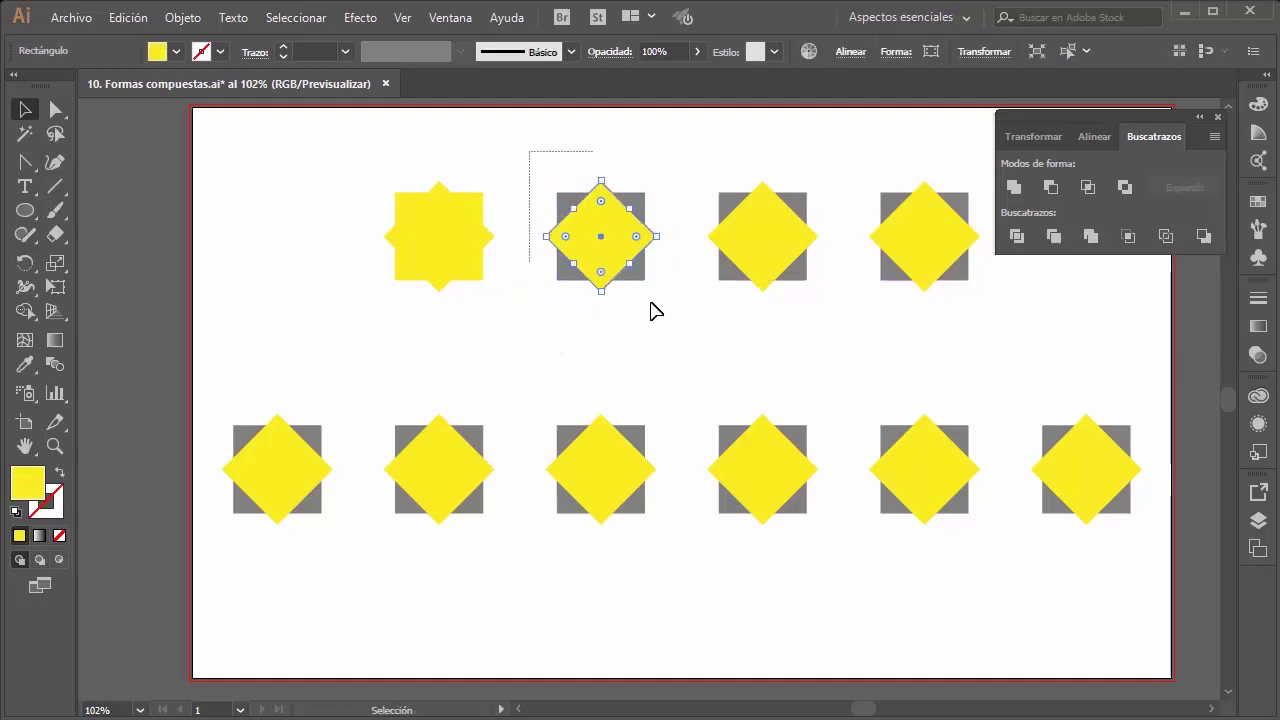
{"action": "left_click", "coordinate": [1050, 187]}
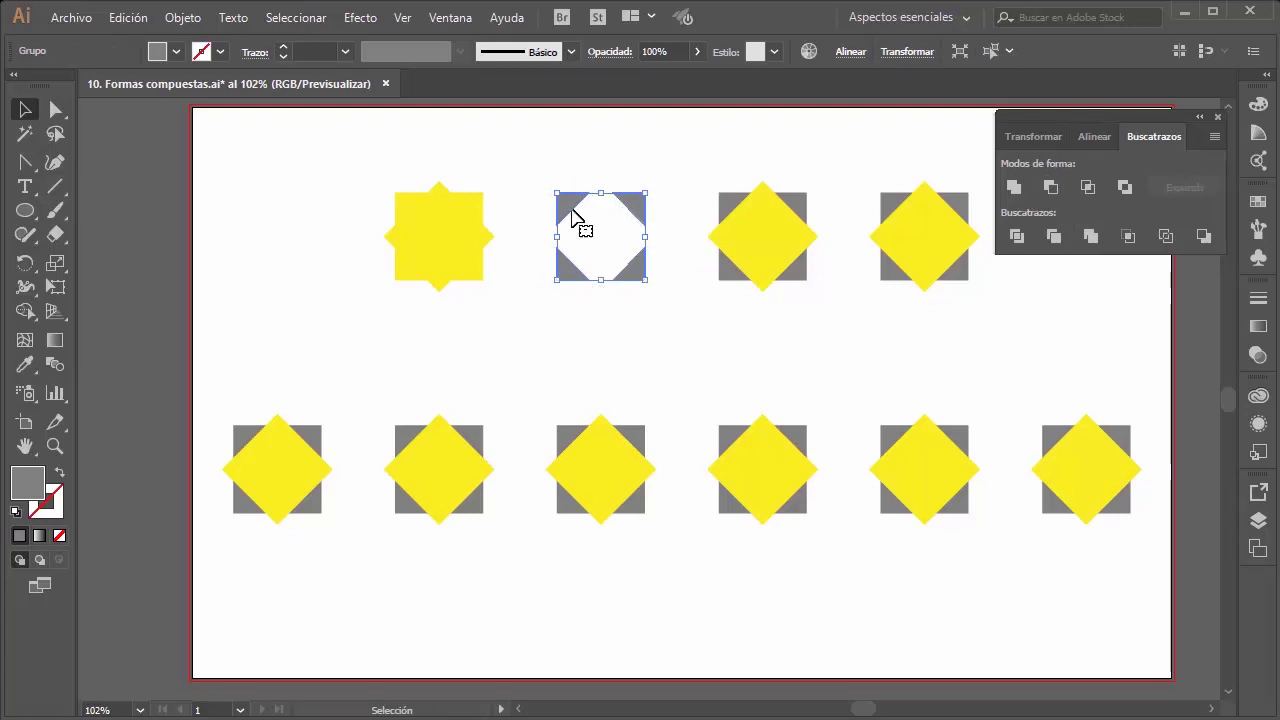
{"action": "left_click_drag", "start_coordinate": [673, 144], "coordinate": [842, 394]}
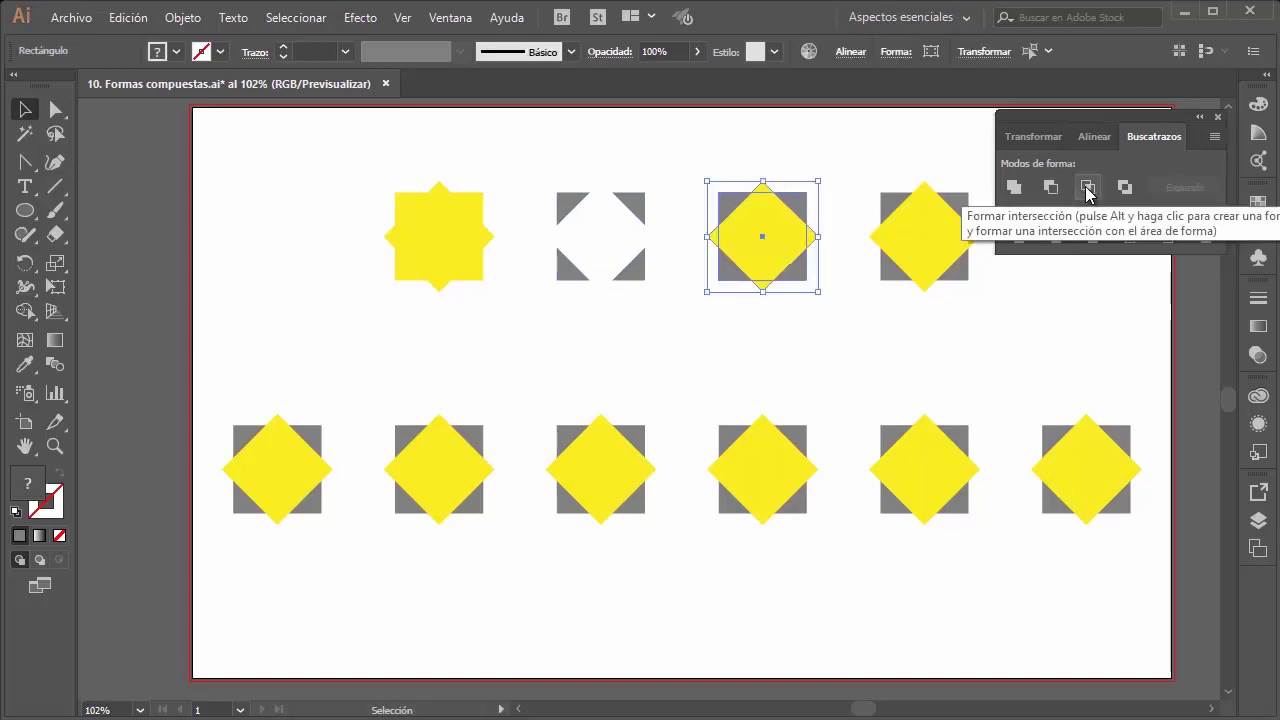
Step: Apply Formar intersección to the third pair for an octagon and Excluir to the fourth for a hollow frame
{"action": "left_click", "coordinate": [1088, 190]}
{"action": "left_click", "coordinate": [818, 256]}
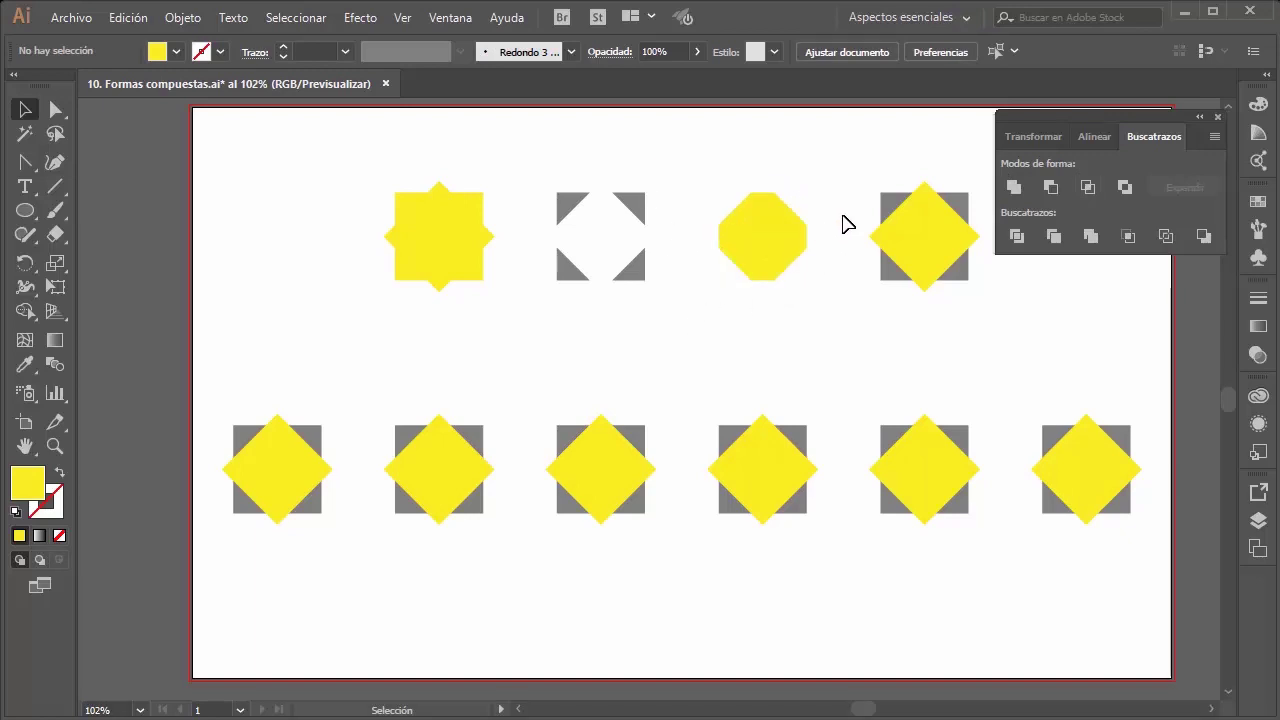
{"action": "left_click_drag", "start_coordinate": [970, 152], "coordinate": [893, 300]}
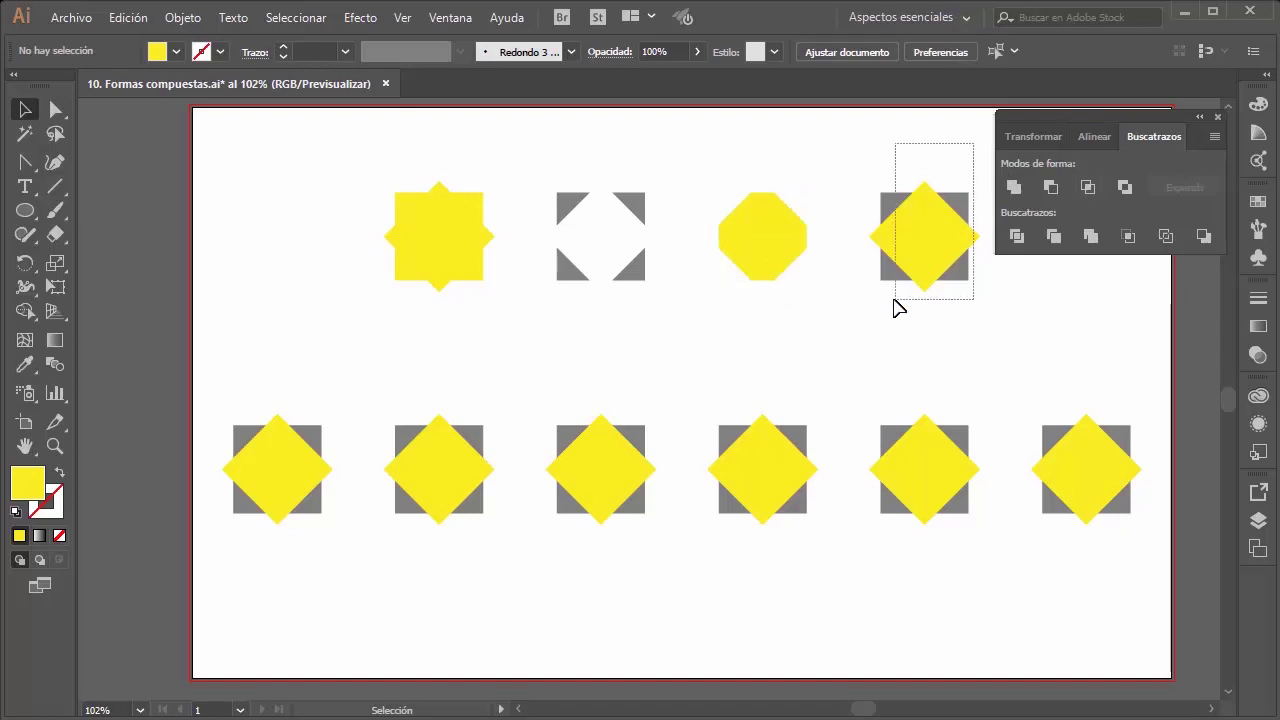
{"action": "left_click", "coordinate": [1125, 188]}
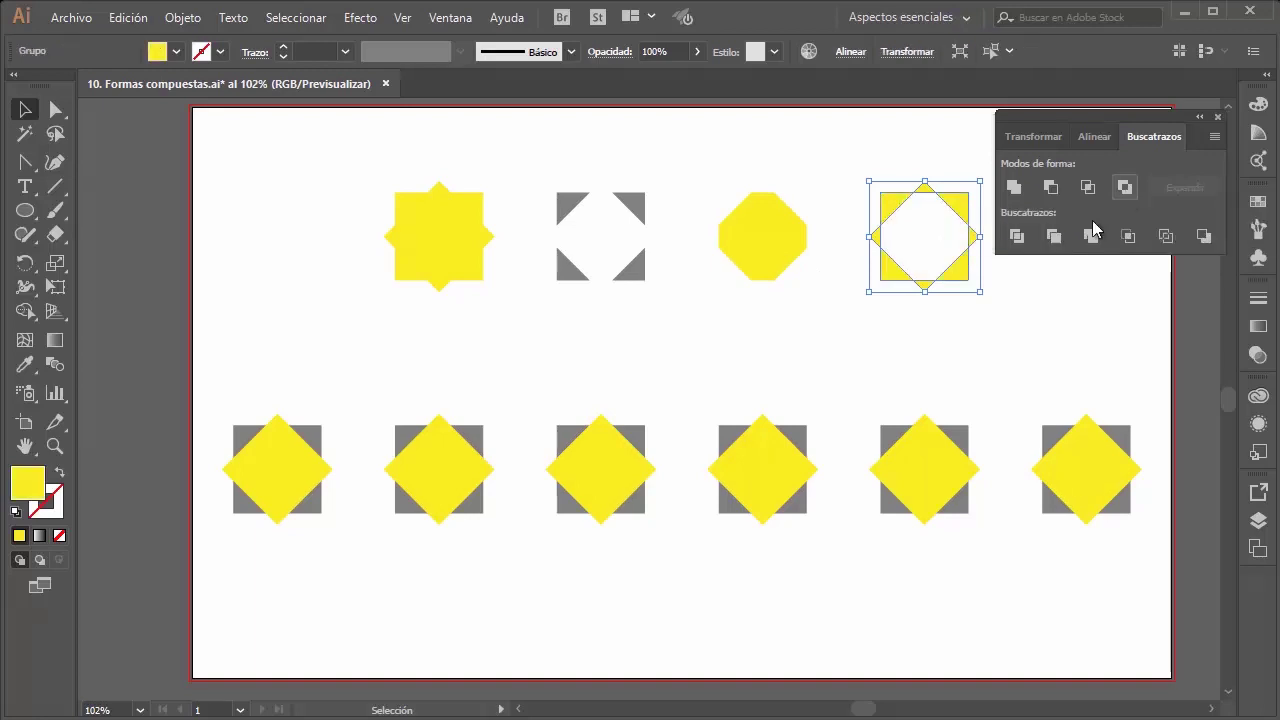
{"action": "left_click", "coordinate": [1013, 346]}
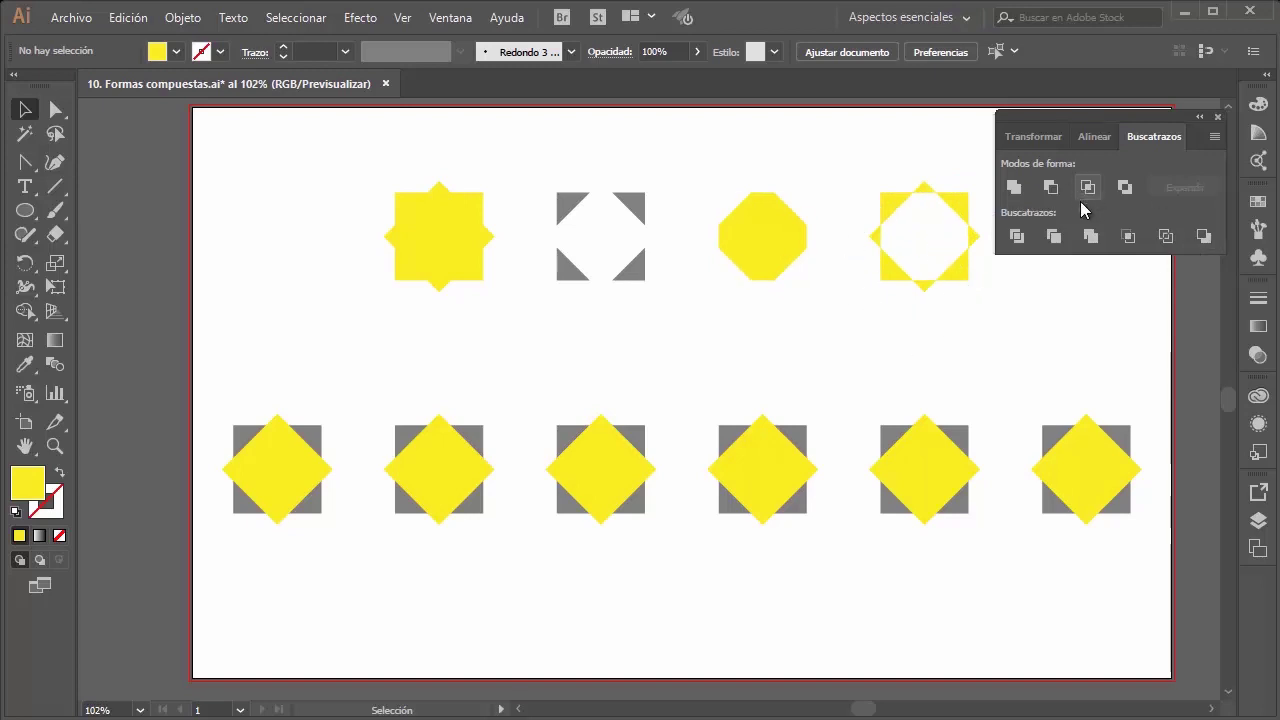
{"action": "left_click_drag", "start_coordinate": [360, 387], "coordinate": [226, 553]}
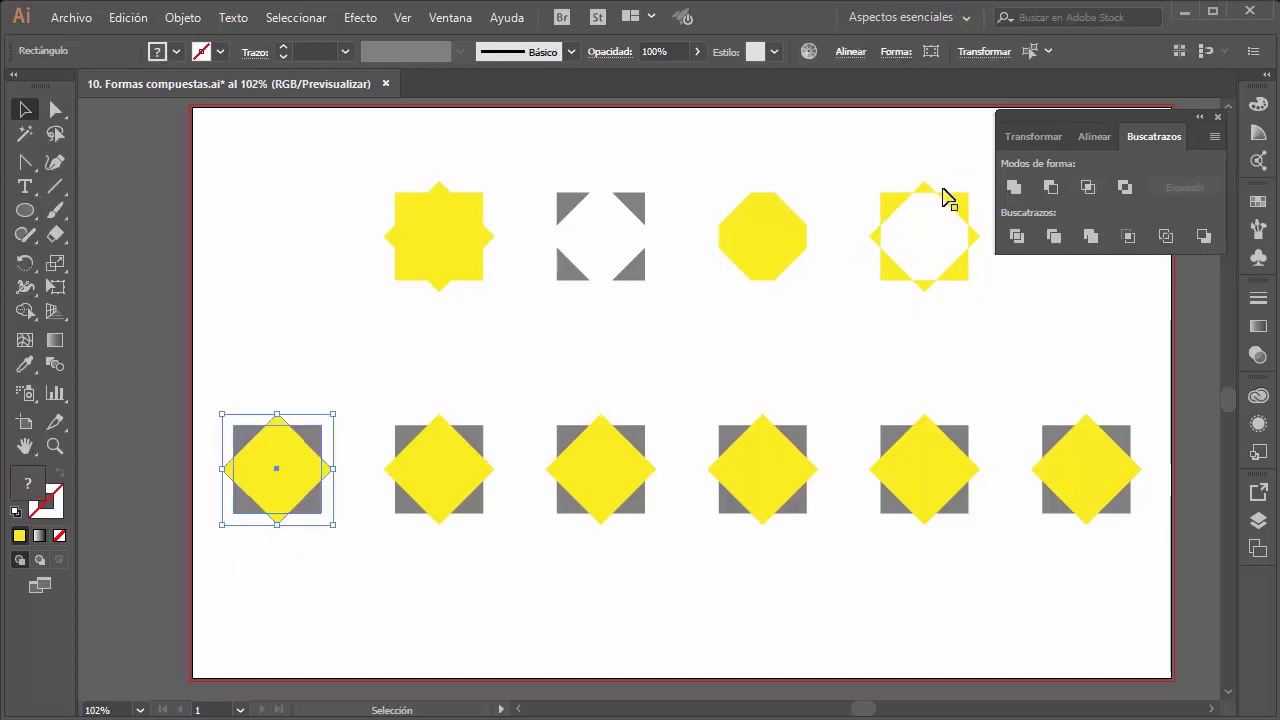
Step: Divide the first bottom pair into separate pieces, test-move the group, and undo
{"action": "left_click", "coordinate": [1016, 236]}
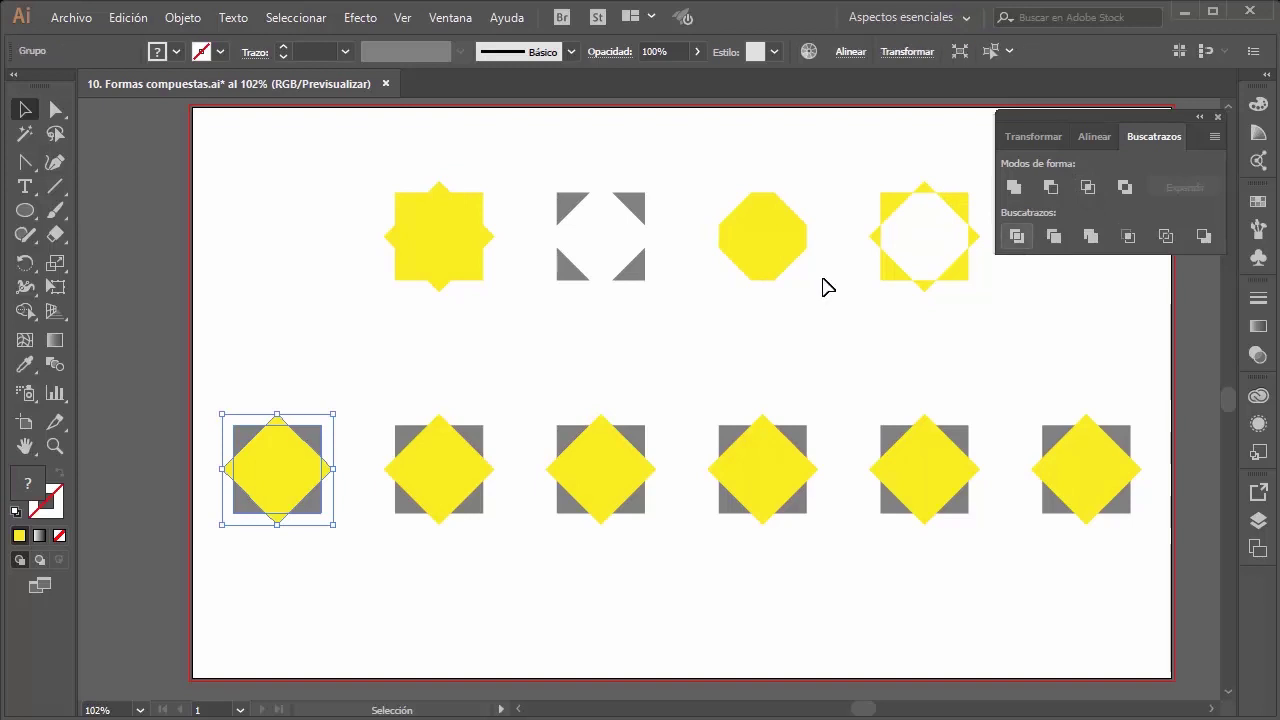
{"action": "left_click", "coordinate": [334, 352]}
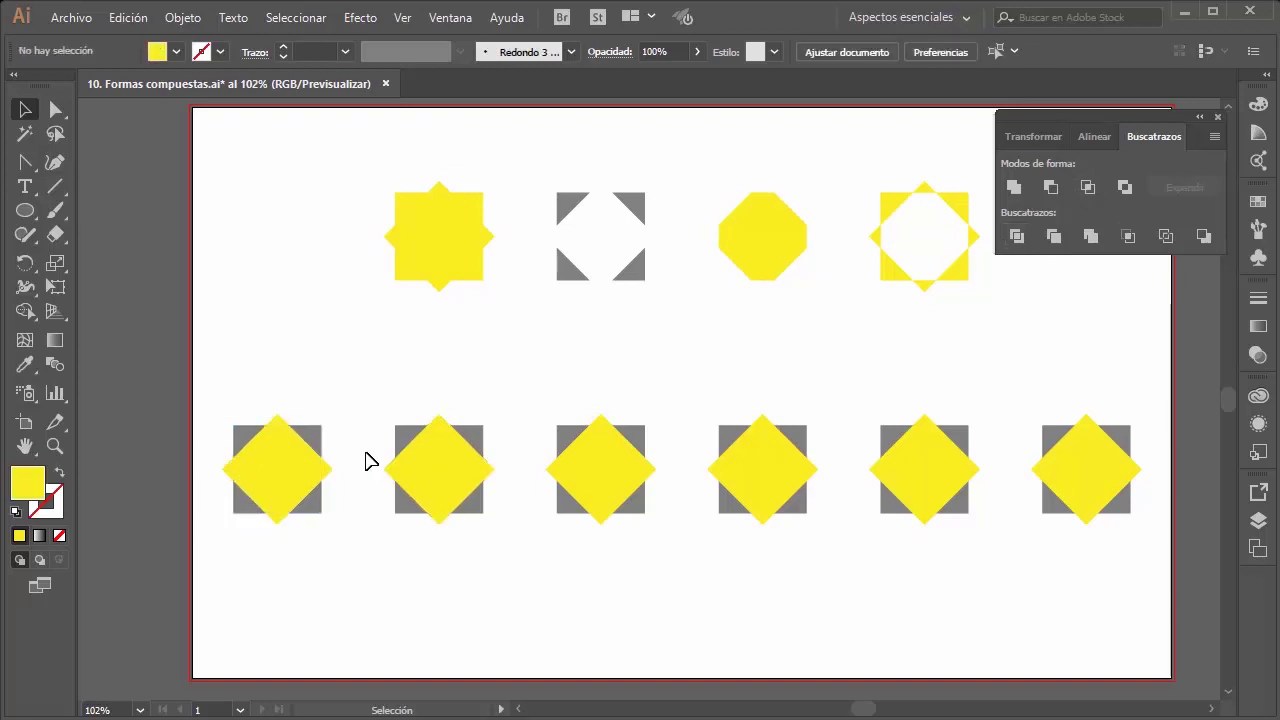
{"action": "scroll", "coordinate": [222, 488], "scroll_direction": "up", "scroll_amount": 1}
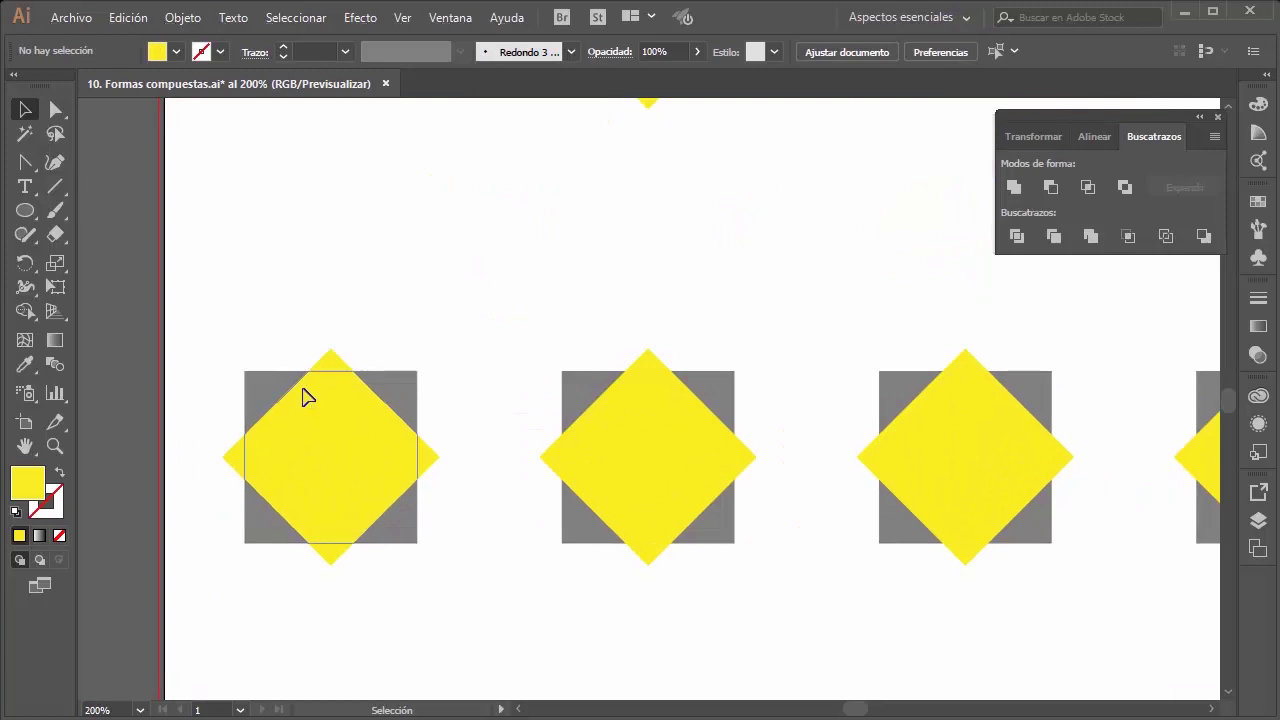
{"action": "left_click_drag", "start_coordinate": [306, 397], "coordinate": [400, 282]}
{"action": "key", "text": "ctrl+z"}
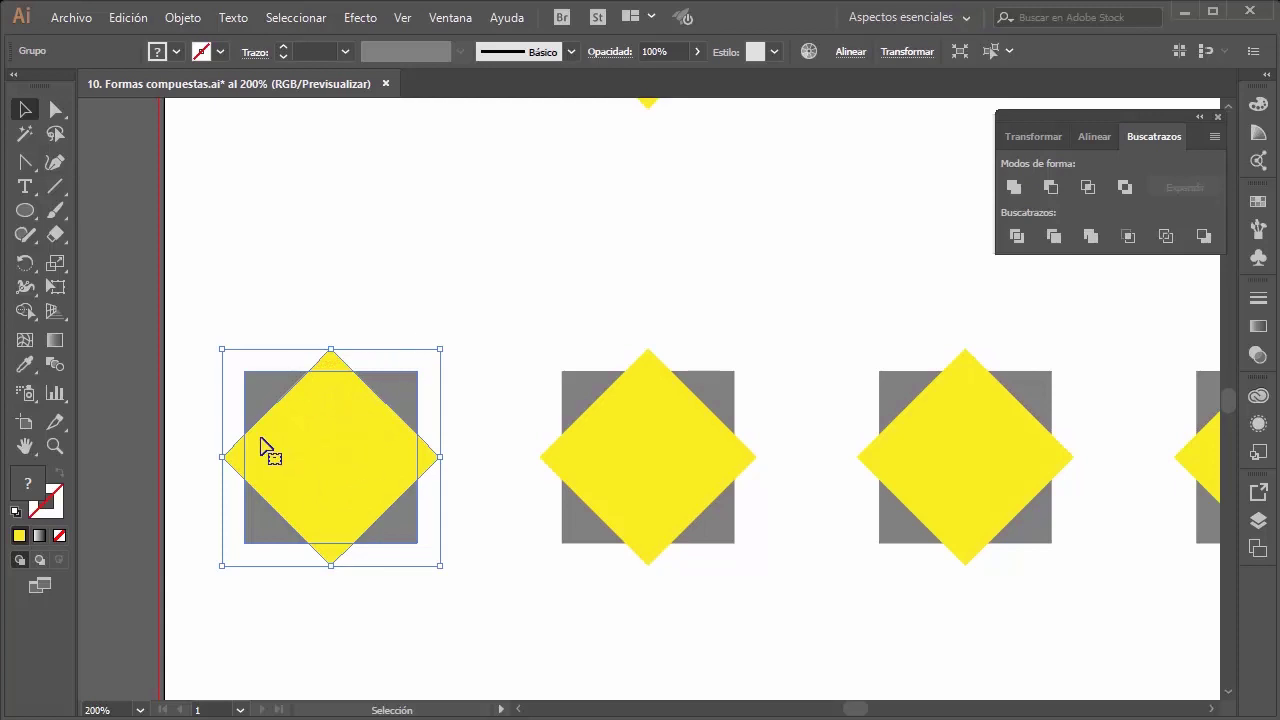
Step: In isolation mode, pull apart the four yellow tips, central octagon and gray triangles
{"action": "double_click", "coordinate": [305, 440]}
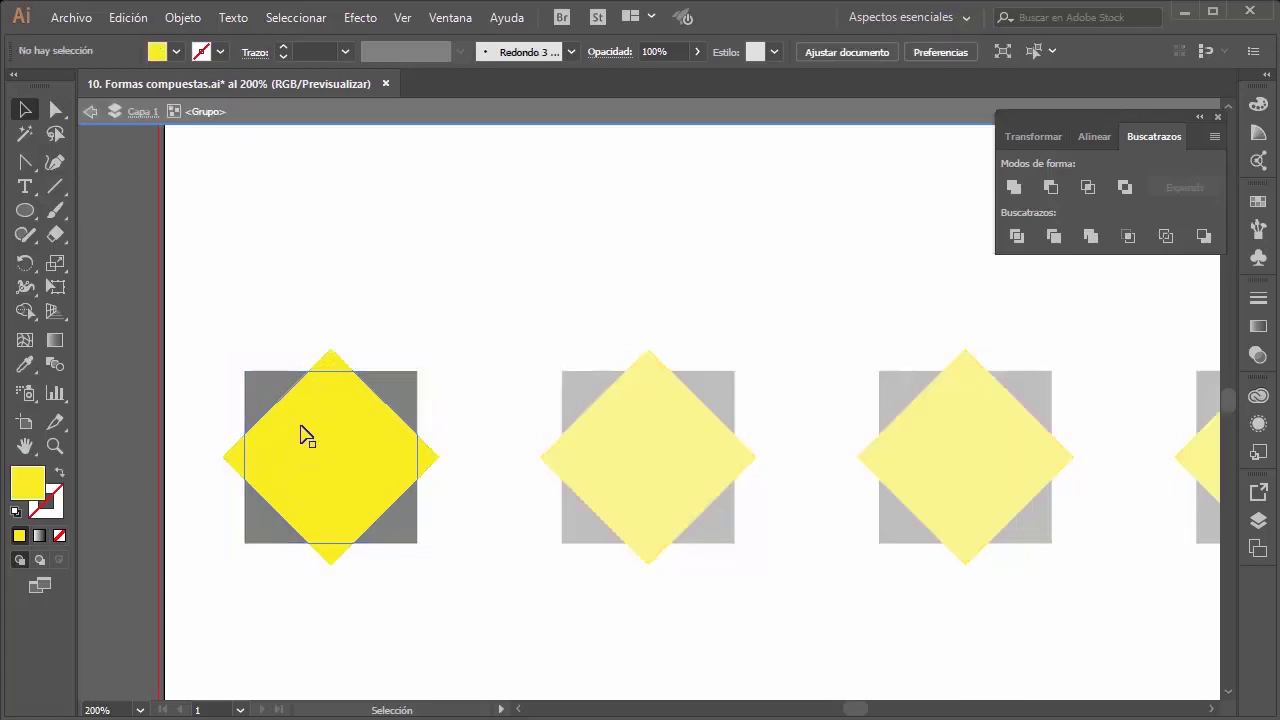
{"action": "left_click_drag", "start_coordinate": [337, 363], "coordinate": [390, 251]}
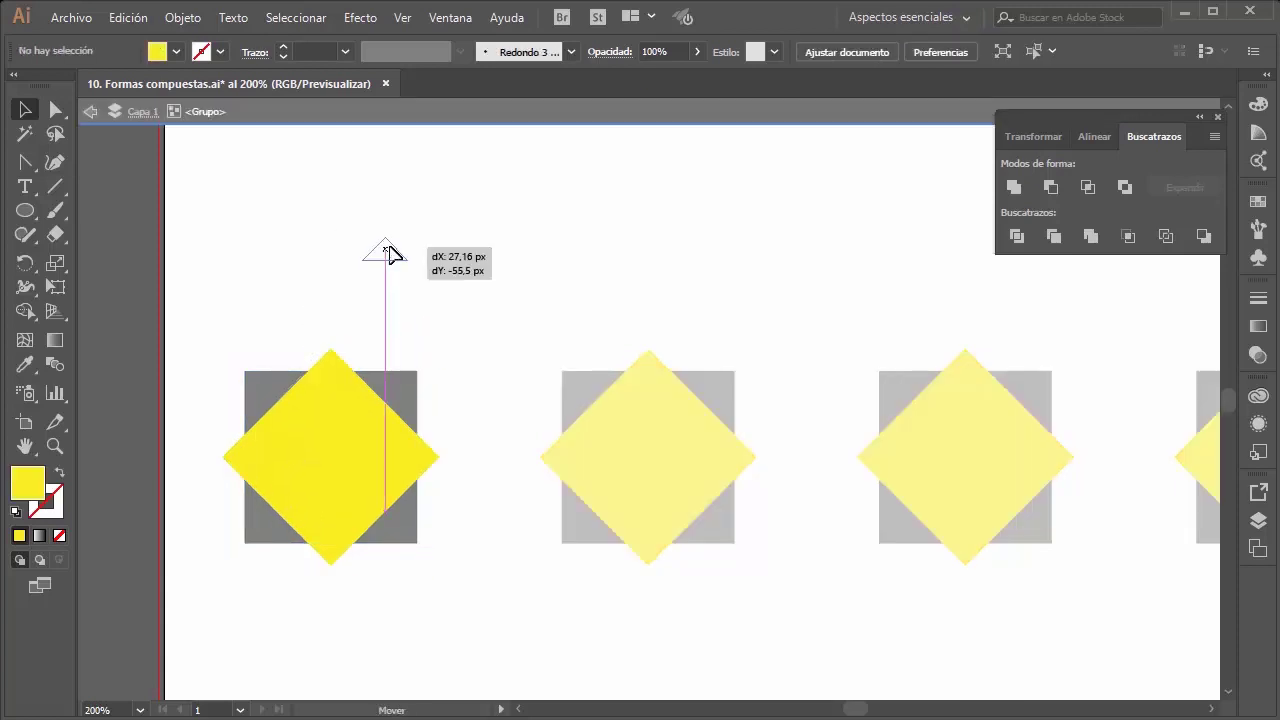
{"action": "left_click_drag", "start_coordinate": [430, 472], "coordinate": [488, 465]}
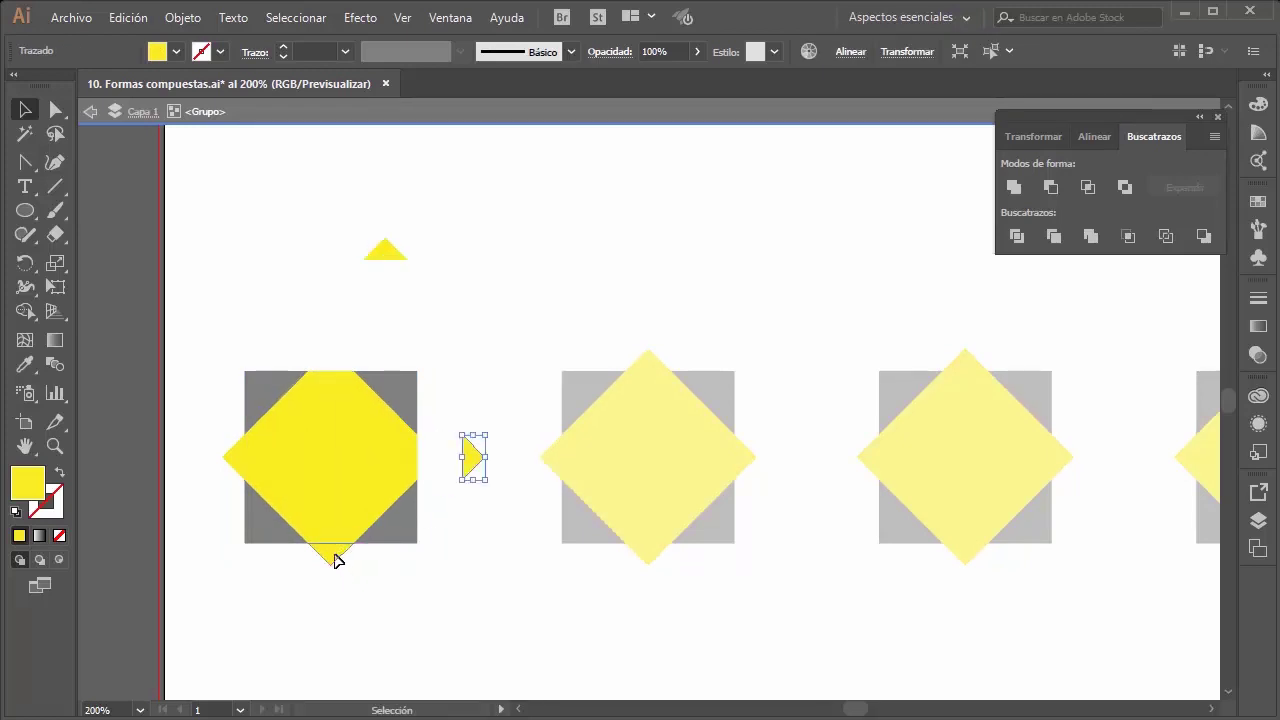
{"action": "left_click_drag", "start_coordinate": [334, 557], "coordinate": [334, 648]}
{"action": "left_click_drag", "start_coordinate": [242, 482], "coordinate": [217, 480]}
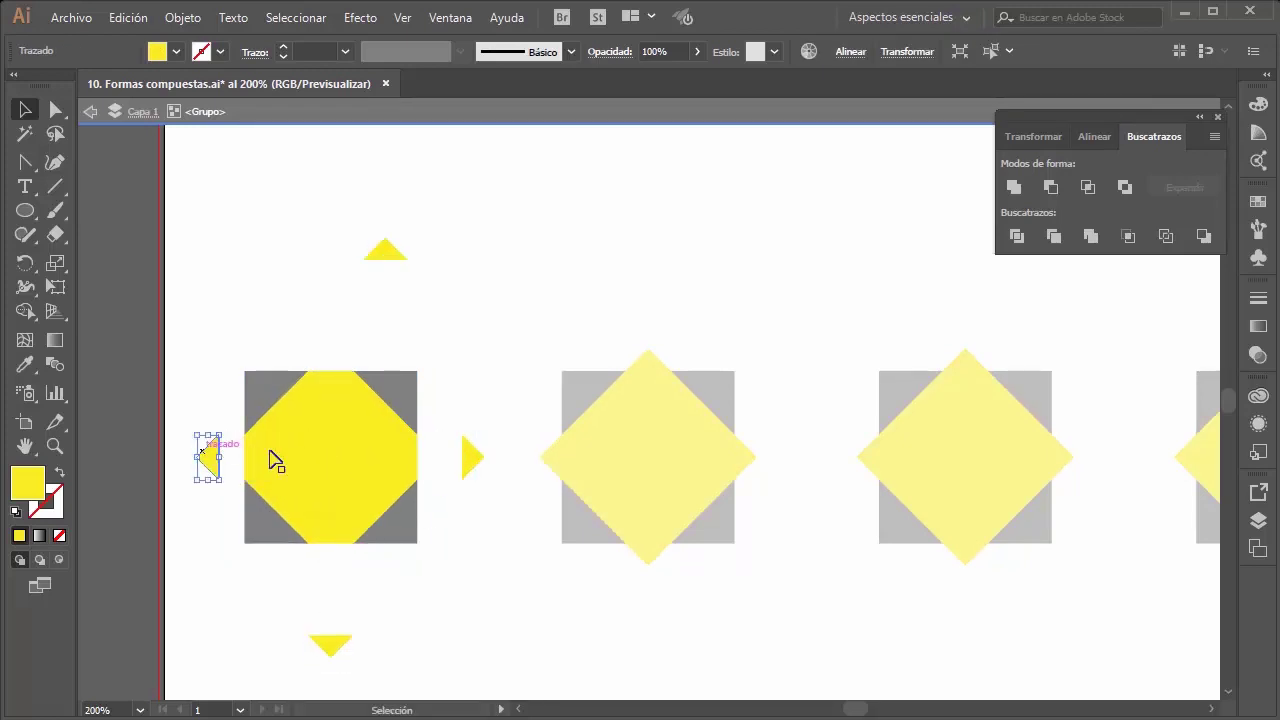
{"action": "left_click_drag", "start_coordinate": [337, 466], "coordinate": [343, 354]}
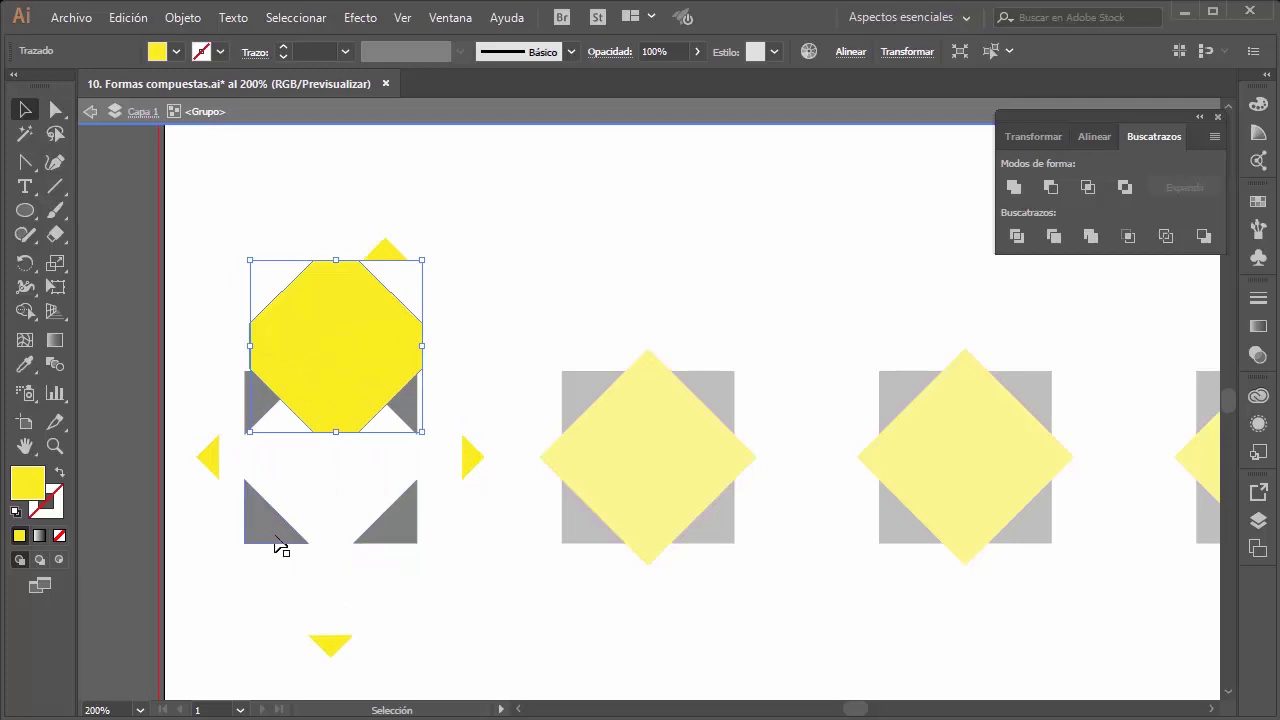
{"action": "left_click_drag", "start_coordinate": [276, 545], "coordinate": [219, 609]}
{"action": "left_click_drag", "start_coordinate": [395, 520], "coordinate": [441, 597]}
{"action": "left_click_drag", "start_coordinate": [404, 409], "coordinate": [485, 352]}
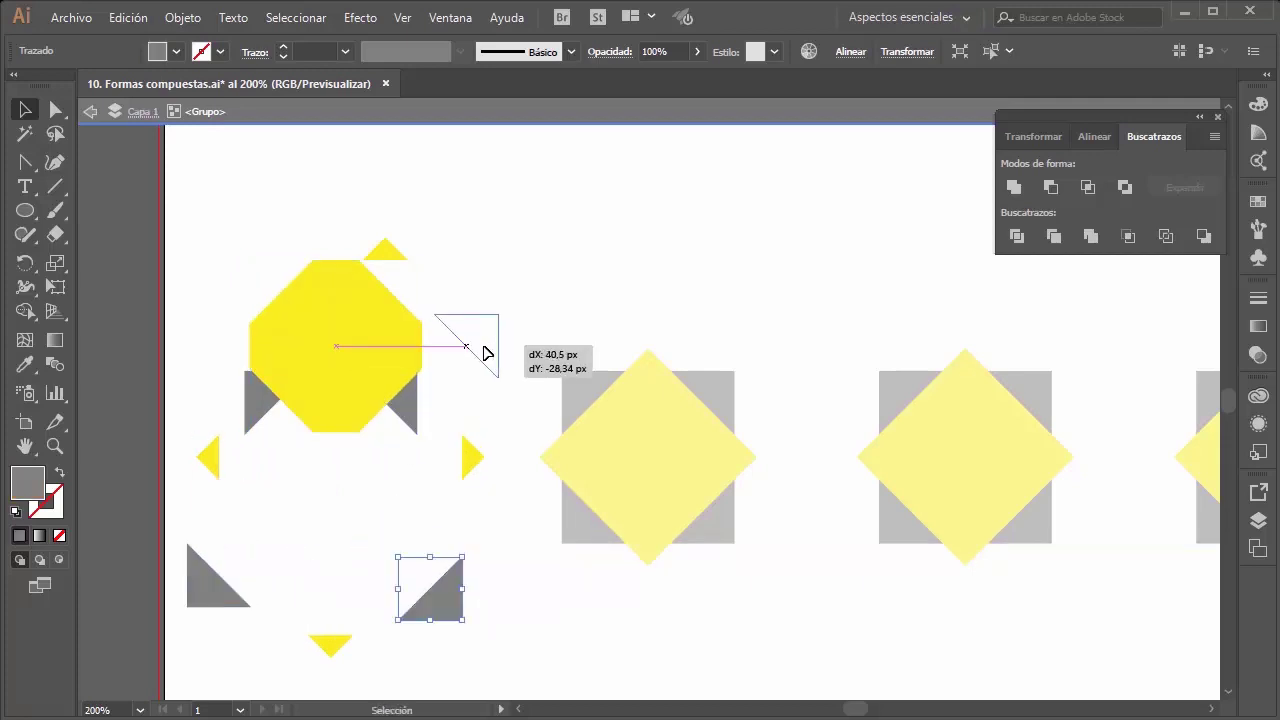
{"action": "left_click_drag", "start_coordinate": [266, 414], "coordinate": [206, 352]}
Step: Undo the piece moves and exit isolation mode
{"action": "key", "text": "ctrl+z"}
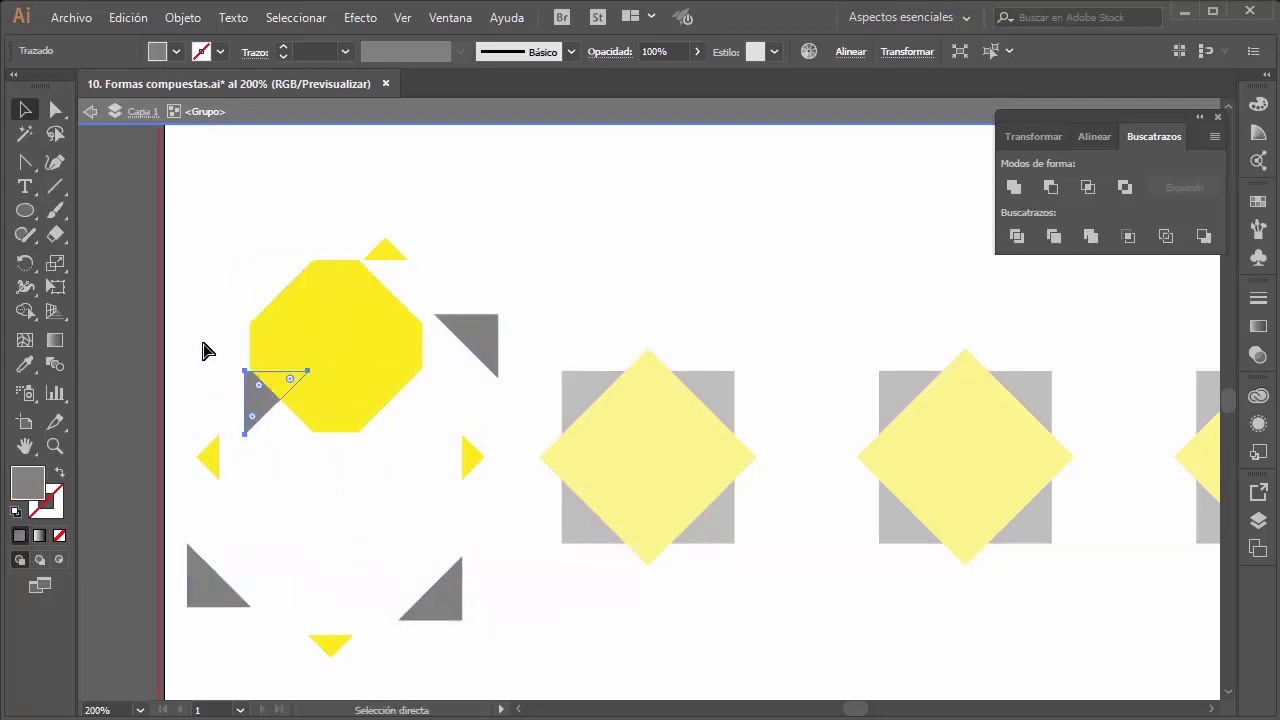
{"action": "key", "text": "ctrl+z"}
{"action": "key", "text": "ctrl+z"}
{"action": "key", "text": "ctrl+z"}
{"action": "key", "text": "ctrl+z"}
{"action": "key", "text": "ctrl+z"}
{"action": "key", "text": "ctrl+z"}
{"action": "key", "text": "ctrl+z"}
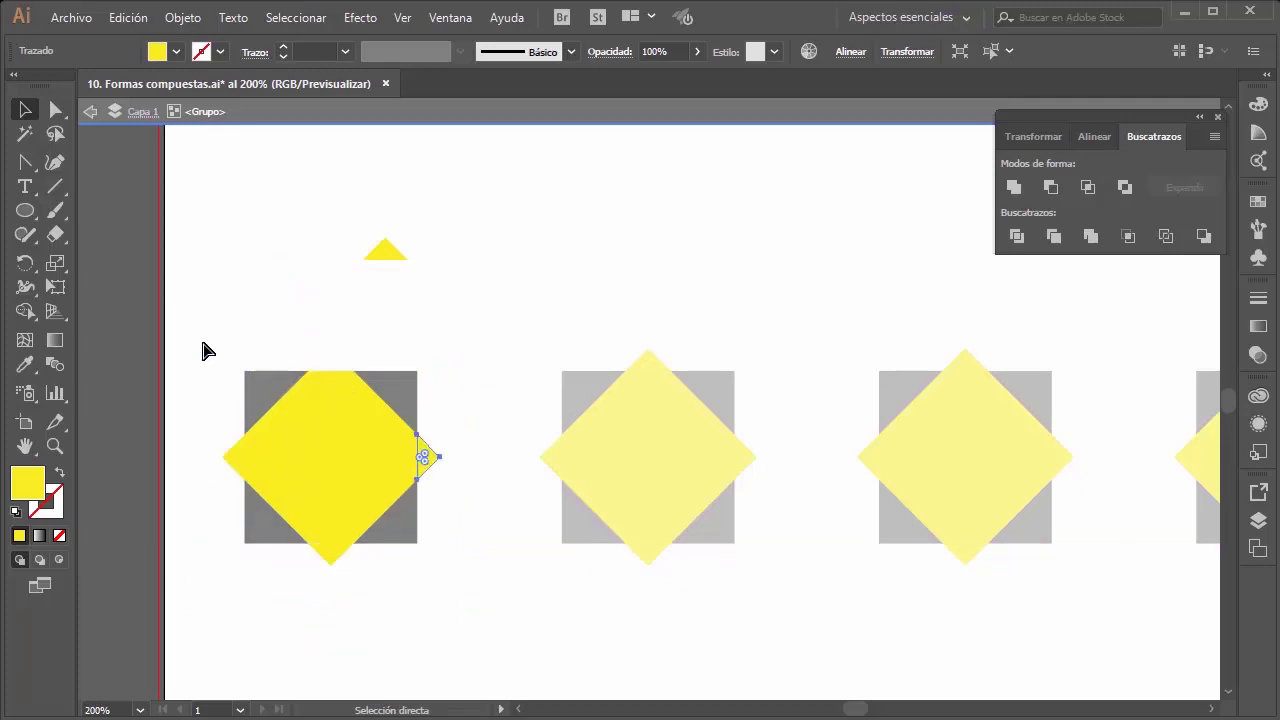
{"action": "key", "text": "ctrl+z"}
{"action": "key", "text": "v"}
{"action": "key", "text": "Escape"}
{"action": "mouse_move", "coordinate": [530, 319]}
{"action": "left_mouse_down"}
{"action": "mouse_move", "coordinate": [672, 495]}
{"action": "mouse_move", "coordinate": [874, 508]}
{"action": "left_mouse_up"}
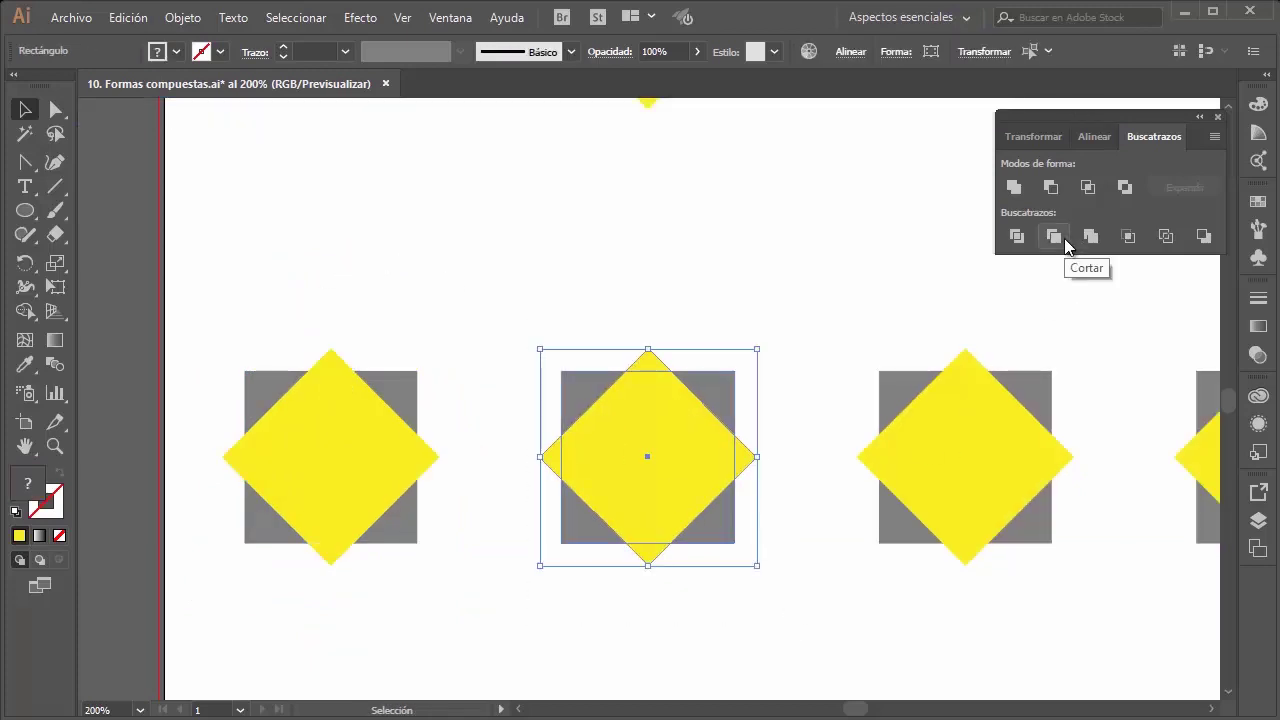
Step: Trim the middle pair and inspect its pieces in isolation, undoing the test moves
{"action": "left_click", "coordinate": [1054, 236]}
{"action": "key", "text": "ctrl+shift+a"}
{"action": "double_click", "coordinate": [640, 452]}
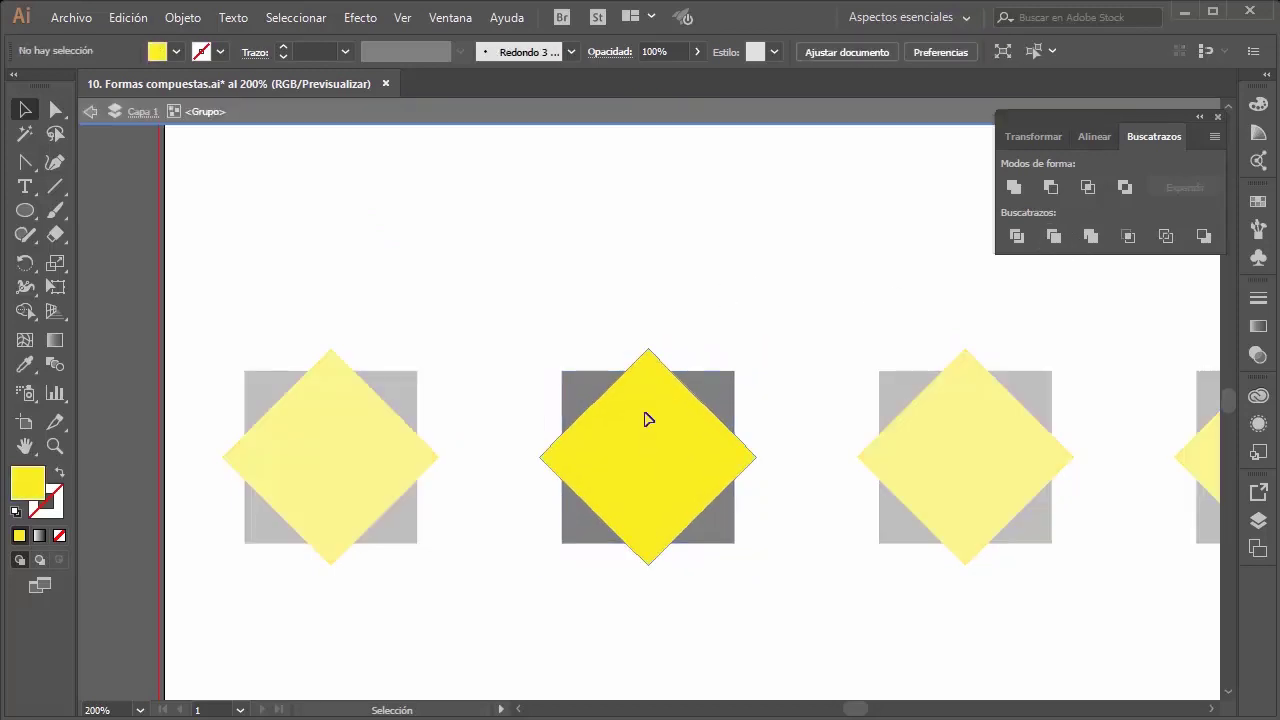
{"action": "left_click_drag", "start_coordinate": [645, 414], "coordinate": [485, 308]}
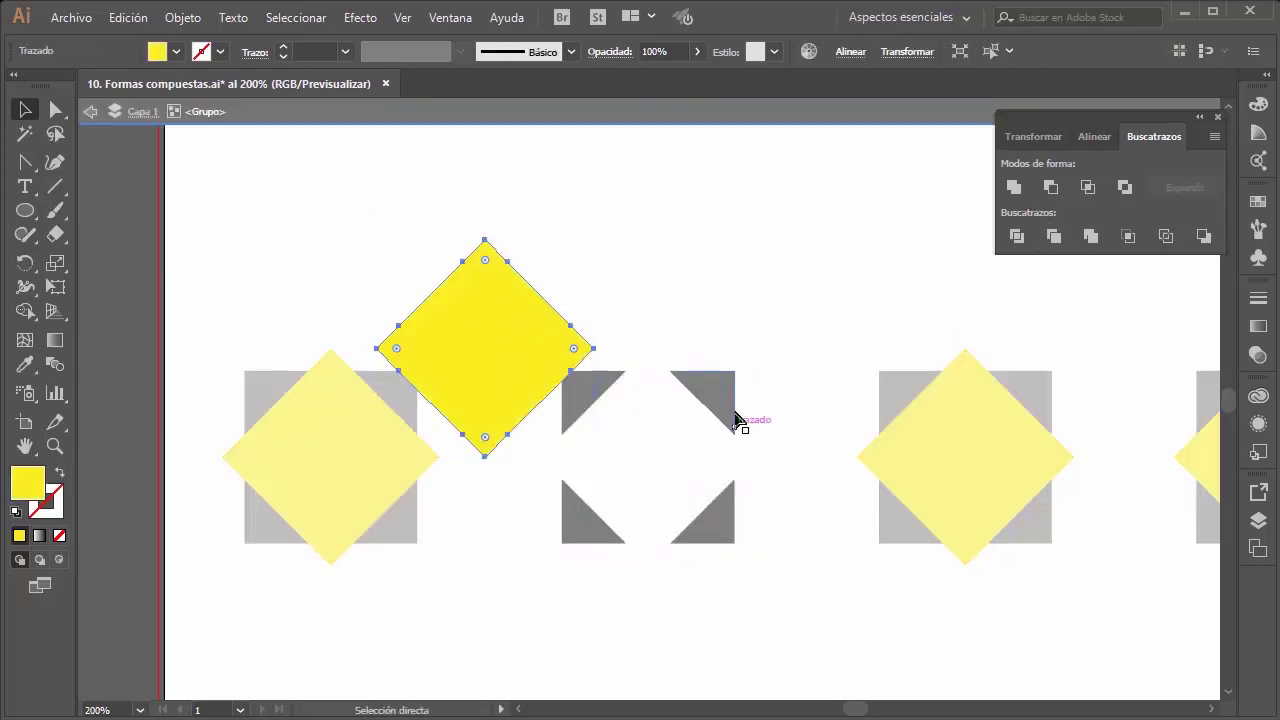
{"action": "key", "text": "ctrl+z"}
{"action": "double_click", "coordinate": [720, 295]}
{"action": "left_click_drag", "start_coordinate": [636, 435], "coordinate": [480, 400]}
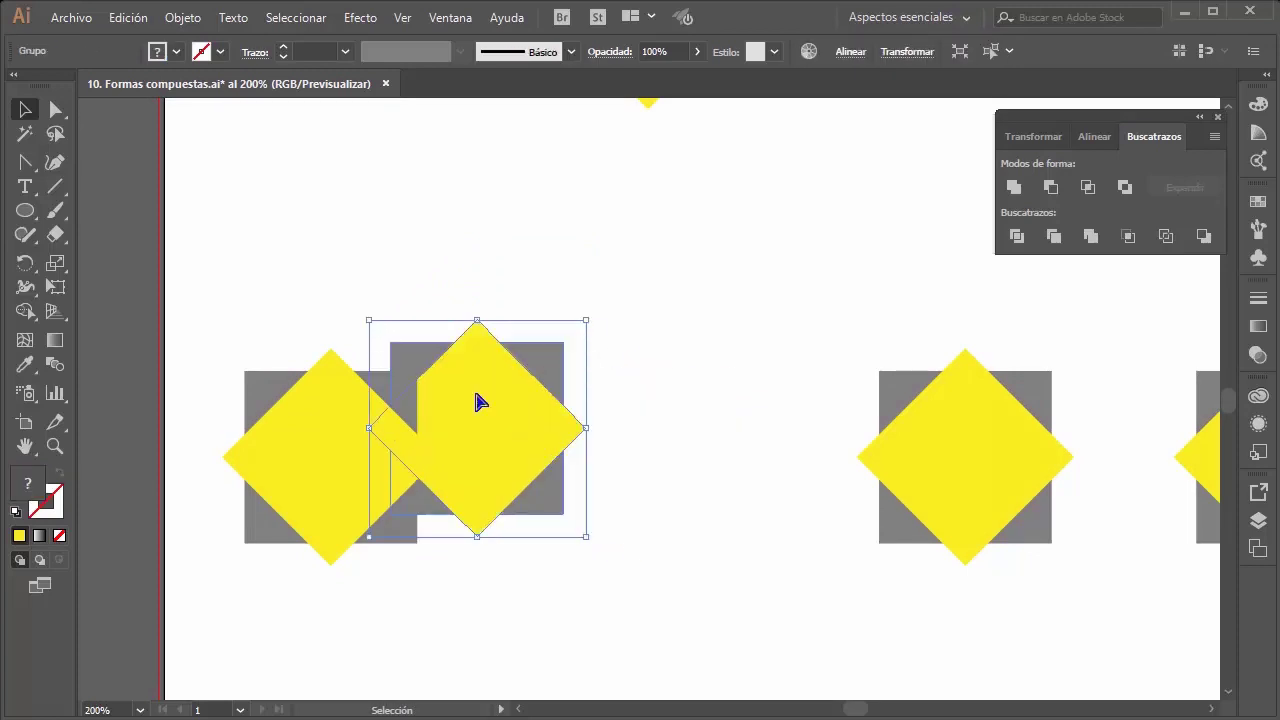
{"action": "key", "text": "ctrl+z"}
Step: Merge the next pair and inspect its yellow diamond, undoing the test move
{"action": "scroll", "coordinate": [556, 420], "scroll_direction": "right", "scroll_amount": 2}
{"action": "scroll", "coordinate": [556, 420], "scroll_direction": "right", "scroll_amount": 5}
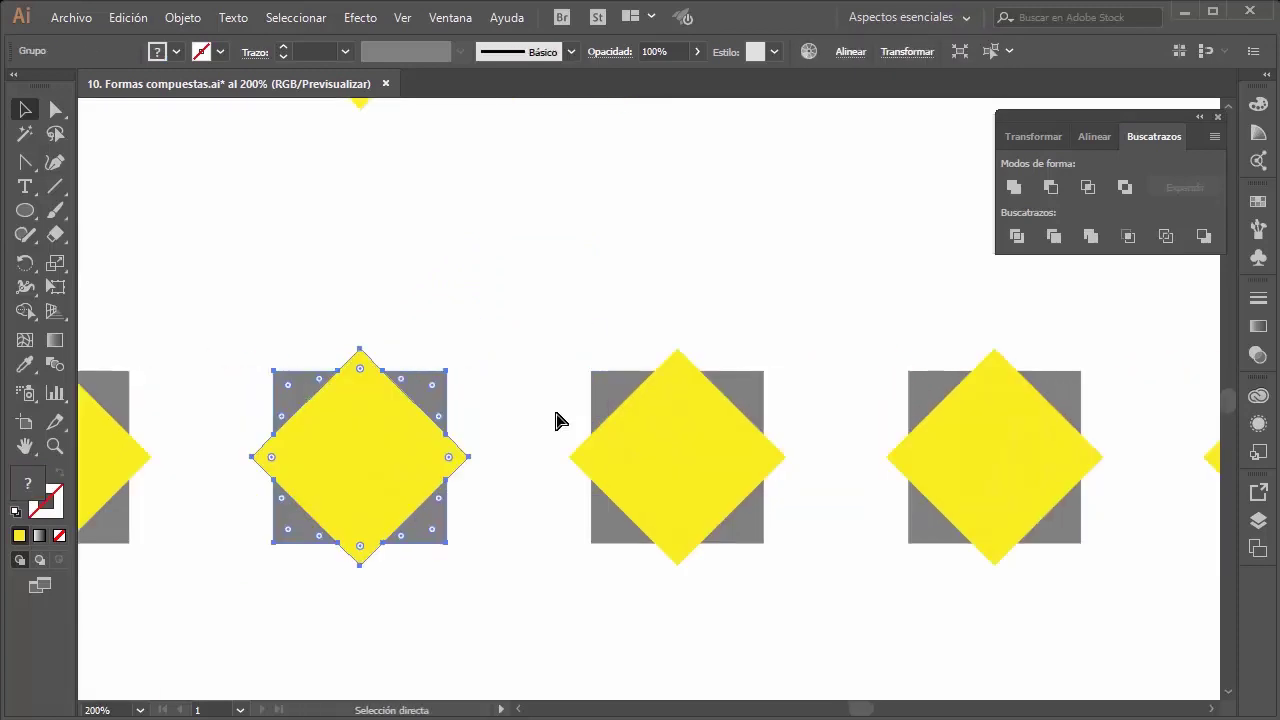
{"action": "scroll", "coordinate": [556, 420], "scroll_direction": "right", "scroll_amount": 6}
{"action": "scroll", "coordinate": [531, 400], "scroll_direction": "right", "scroll_amount": 1}
{"action": "scroll", "coordinate": [526, 400], "scroll_direction": "right", "scroll_amount": 2}
{"action": "key", "text": "v"}
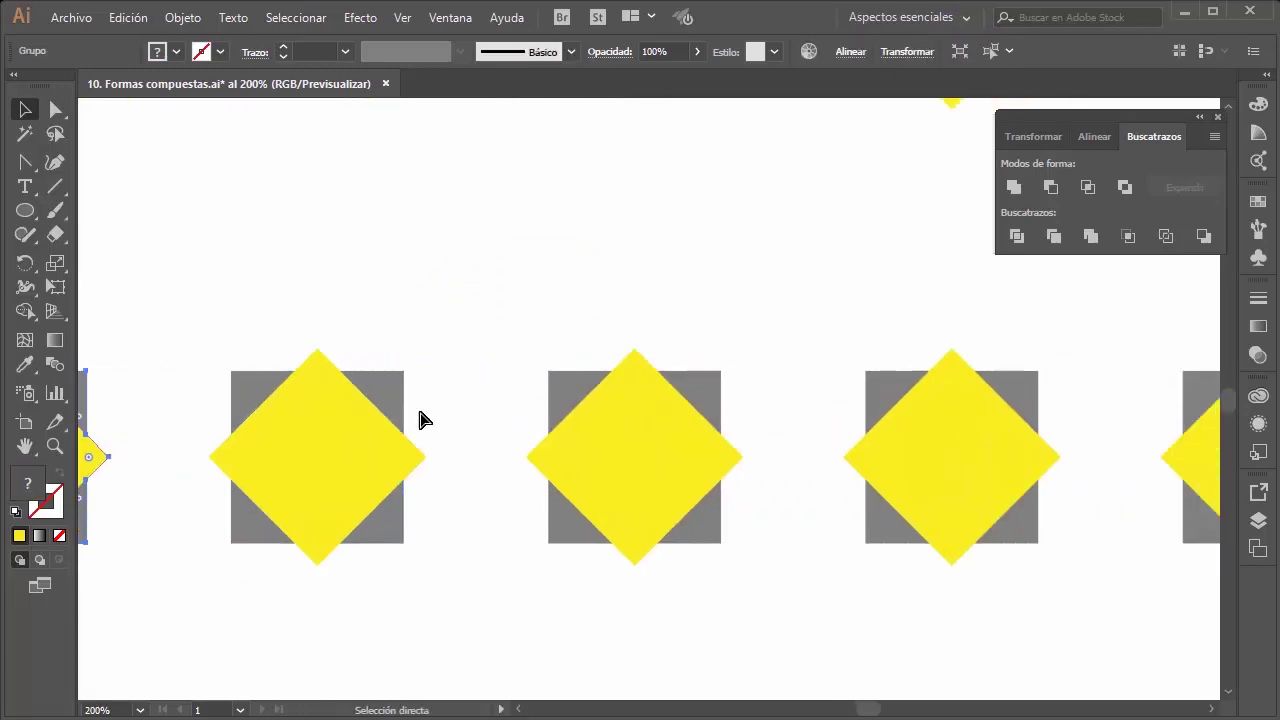
{"action": "left_click", "coordinate": [390, 428]}
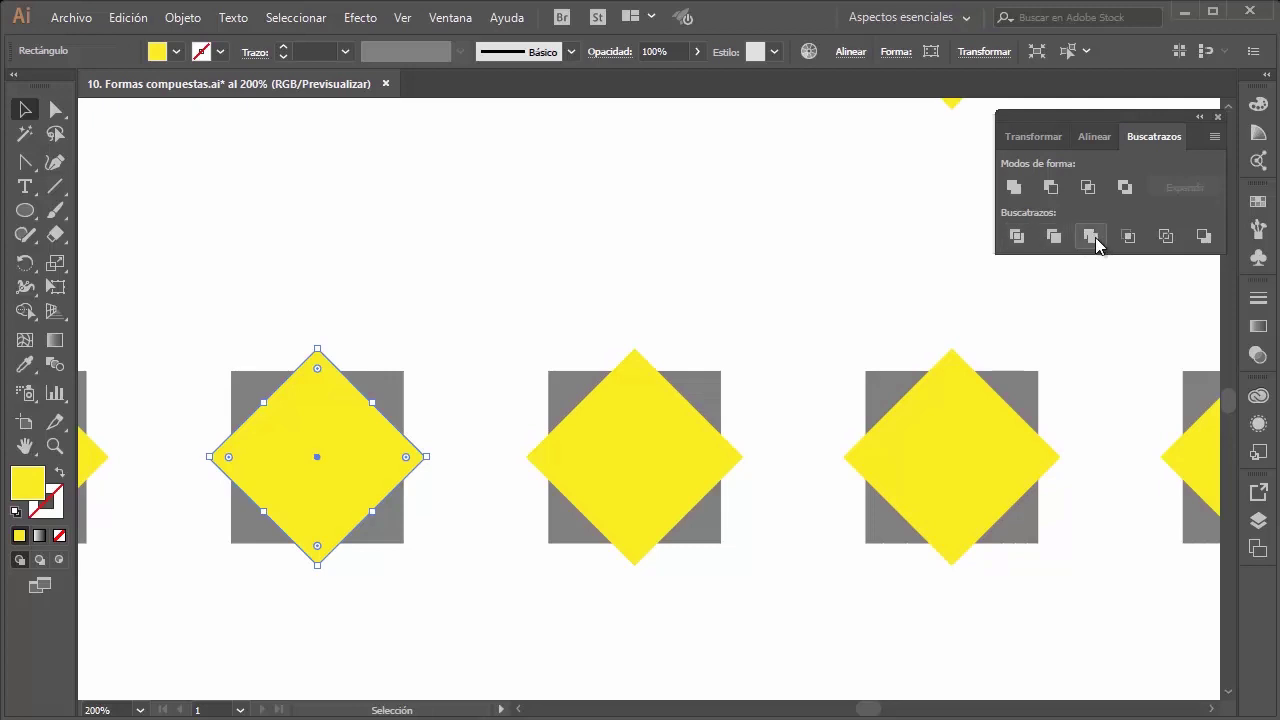
{"action": "left_click", "coordinate": [1094, 238]}
{"action": "double_click", "coordinate": [329, 443]}
{"action": "left_click_drag", "start_coordinate": [329, 443], "coordinate": [480, 333]}
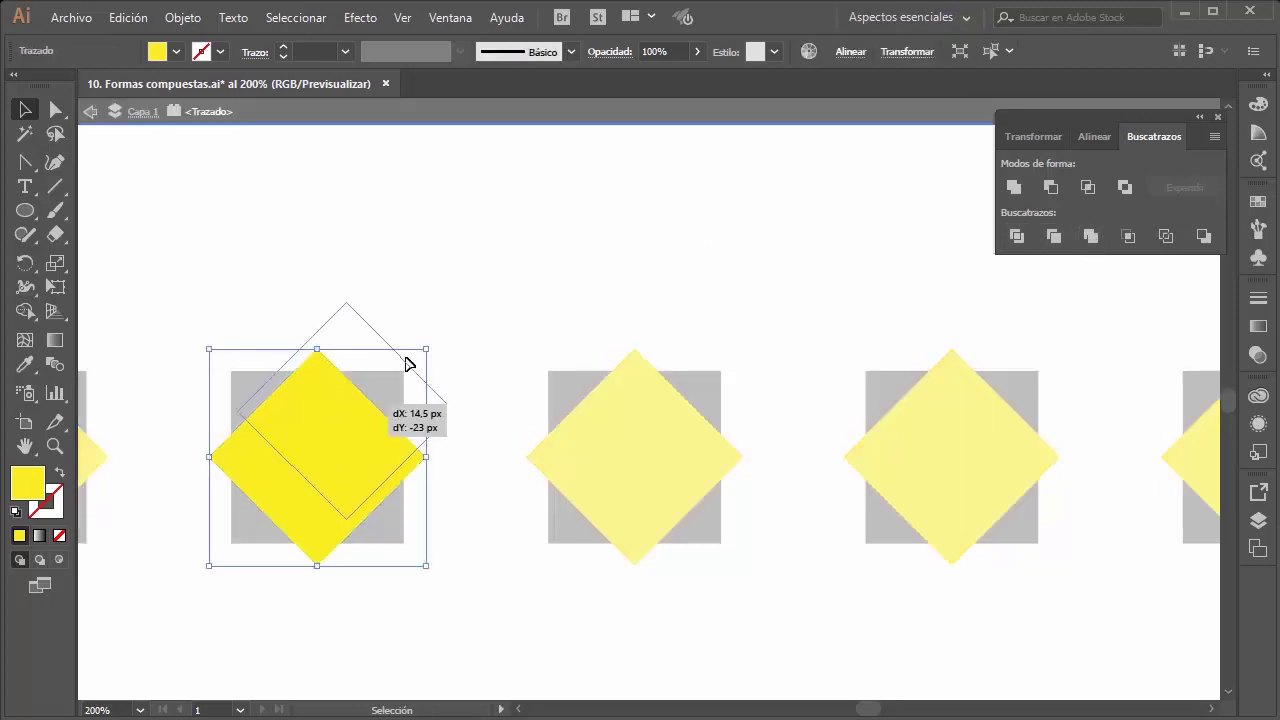
{"action": "key", "text": "ctrl+z"}
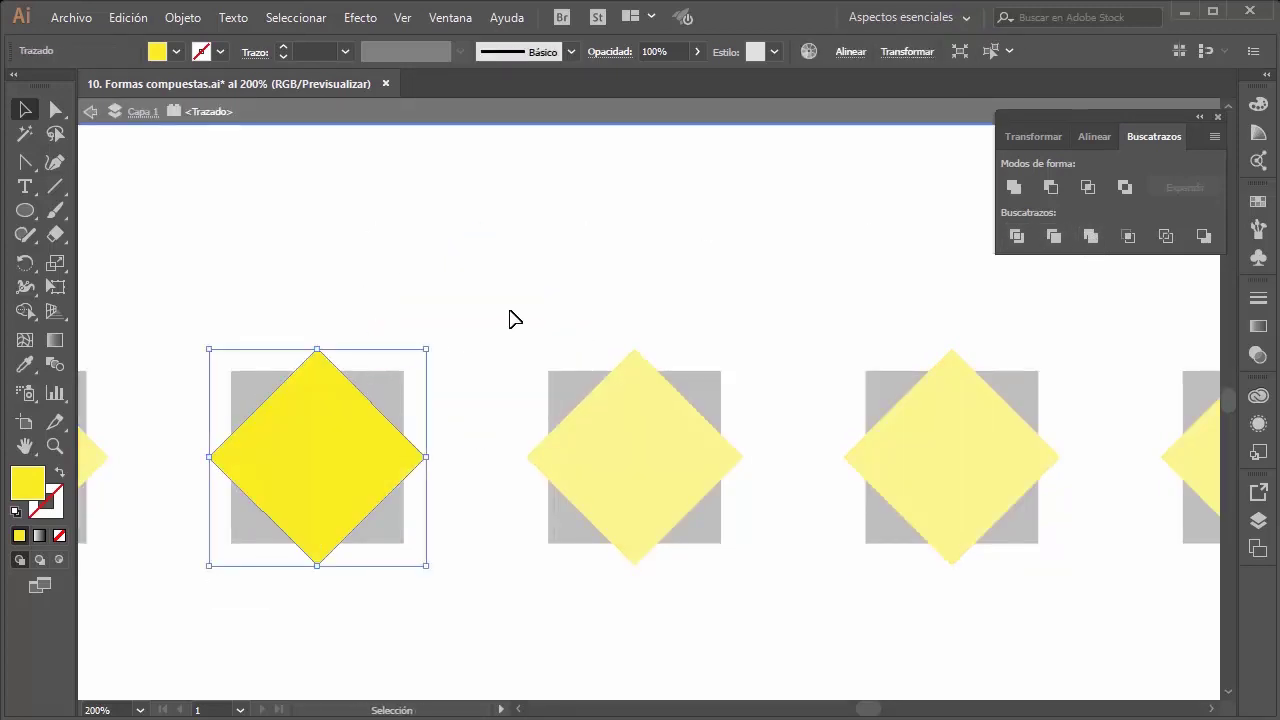
{"action": "double_click", "coordinate": [518, 320]}
Step: Crop the center pair into a gray octagon and inspect its pieces, undoing the test move
{"action": "left_click_drag", "start_coordinate": [720, 314], "coordinate": [560, 578]}
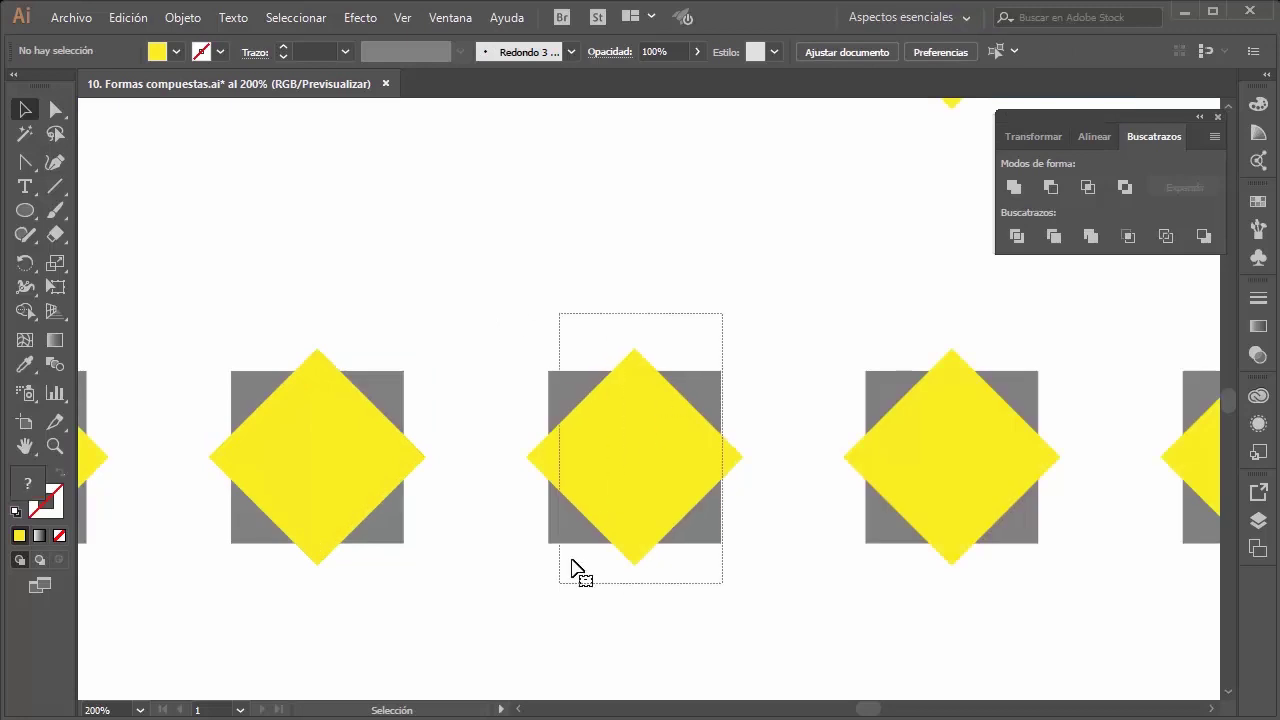
{"action": "left_click", "coordinate": [1128, 236]}
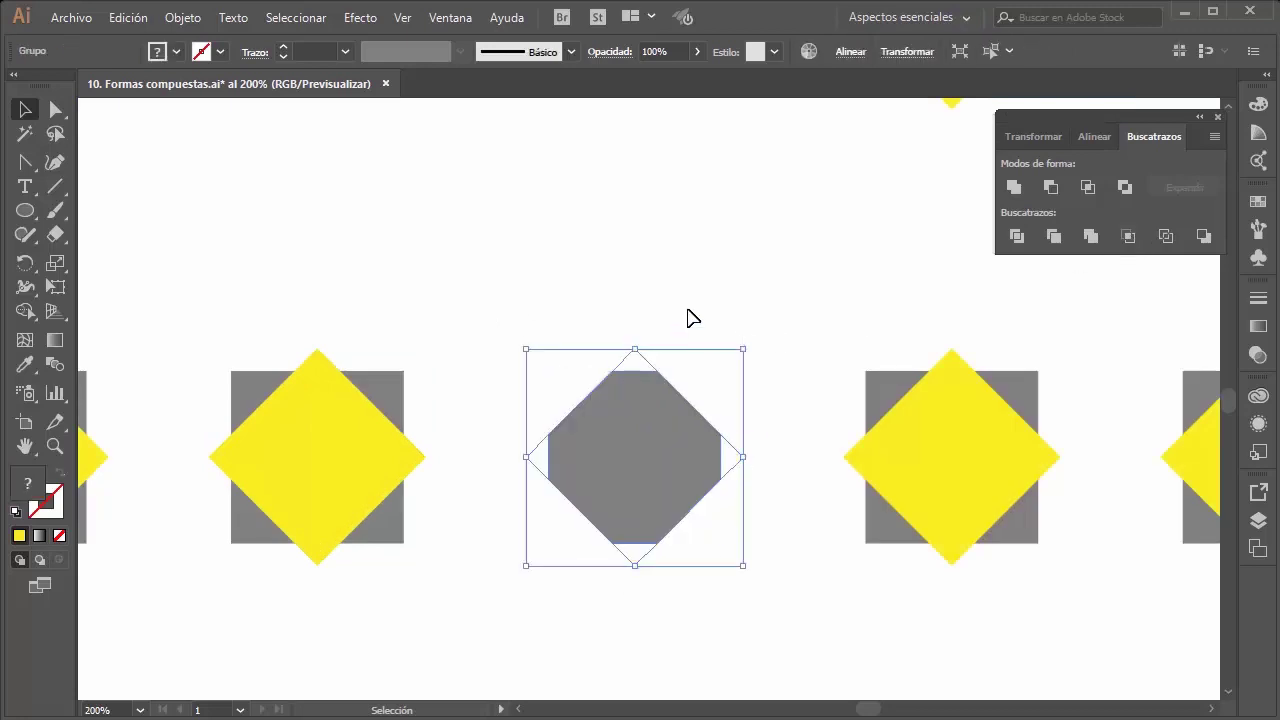
{"action": "left_click", "coordinate": [646, 348]}
{"action": "double_click", "coordinate": [645, 420]}
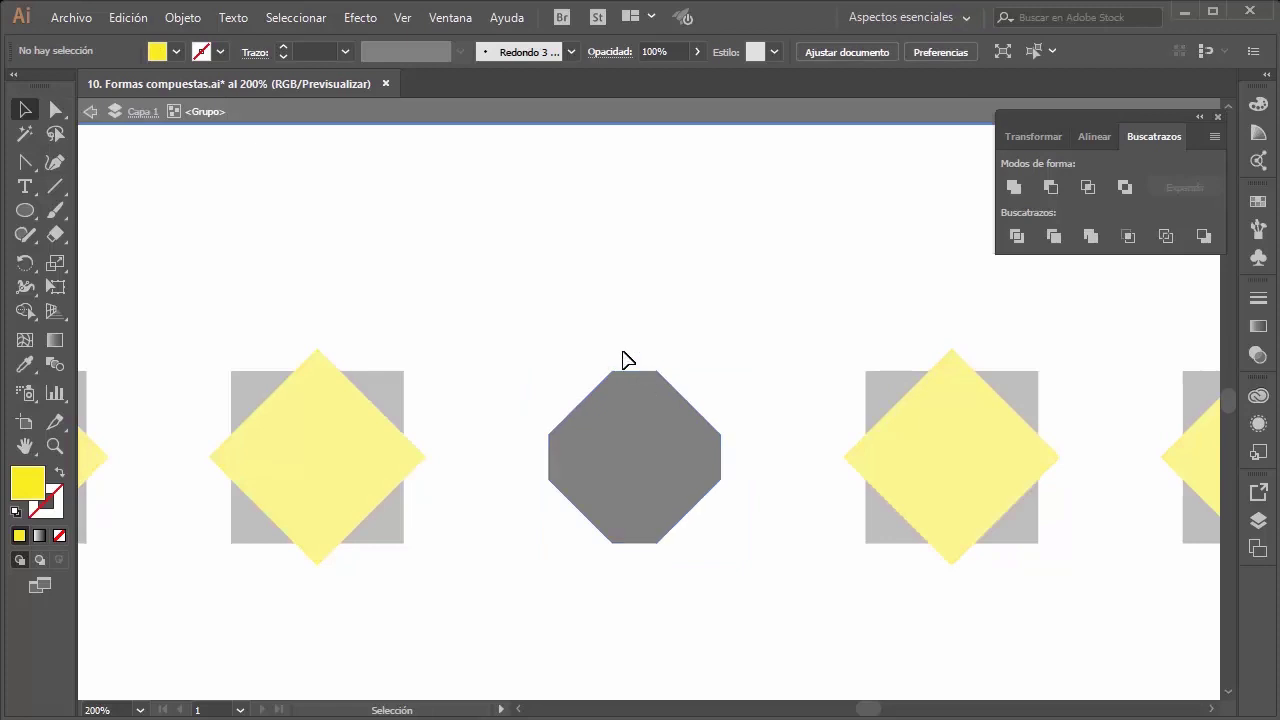
{"action": "left_click_drag", "start_coordinate": [648, 351], "coordinate": [688, 299]}
{"action": "key", "text": "ctrl+z"}
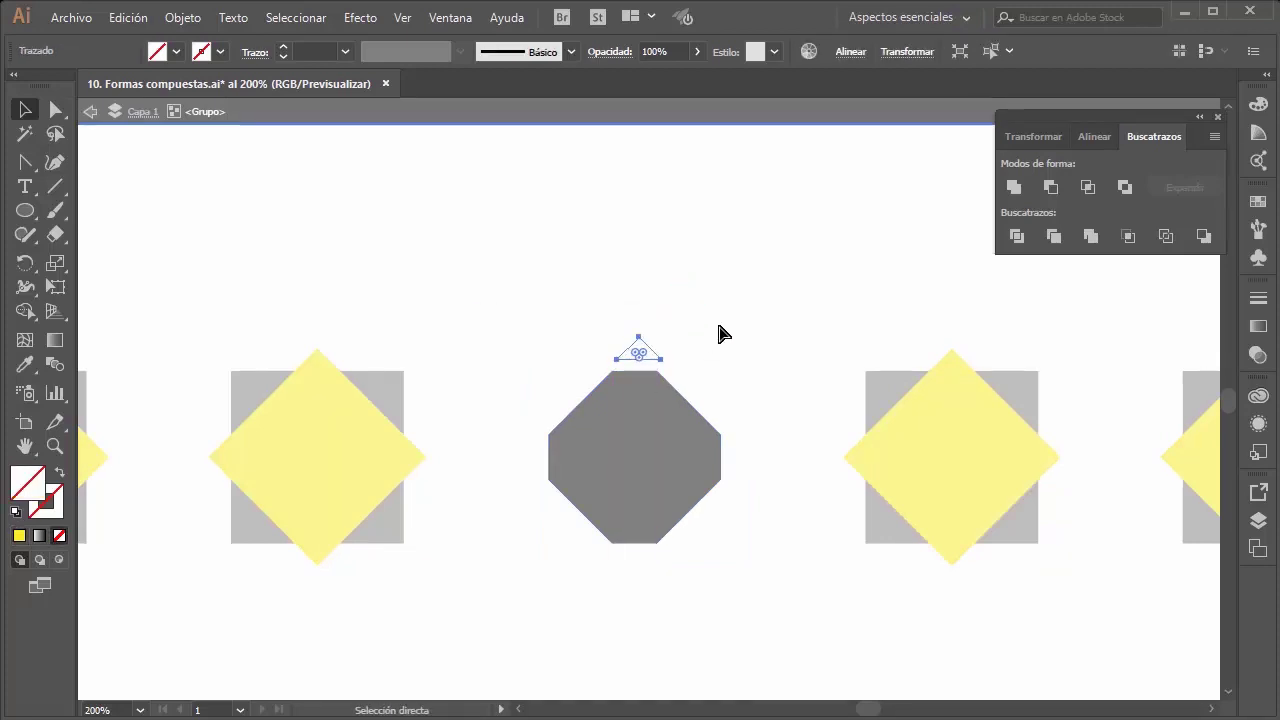
{"action": "double_click", "coordinate": [740, 274]}
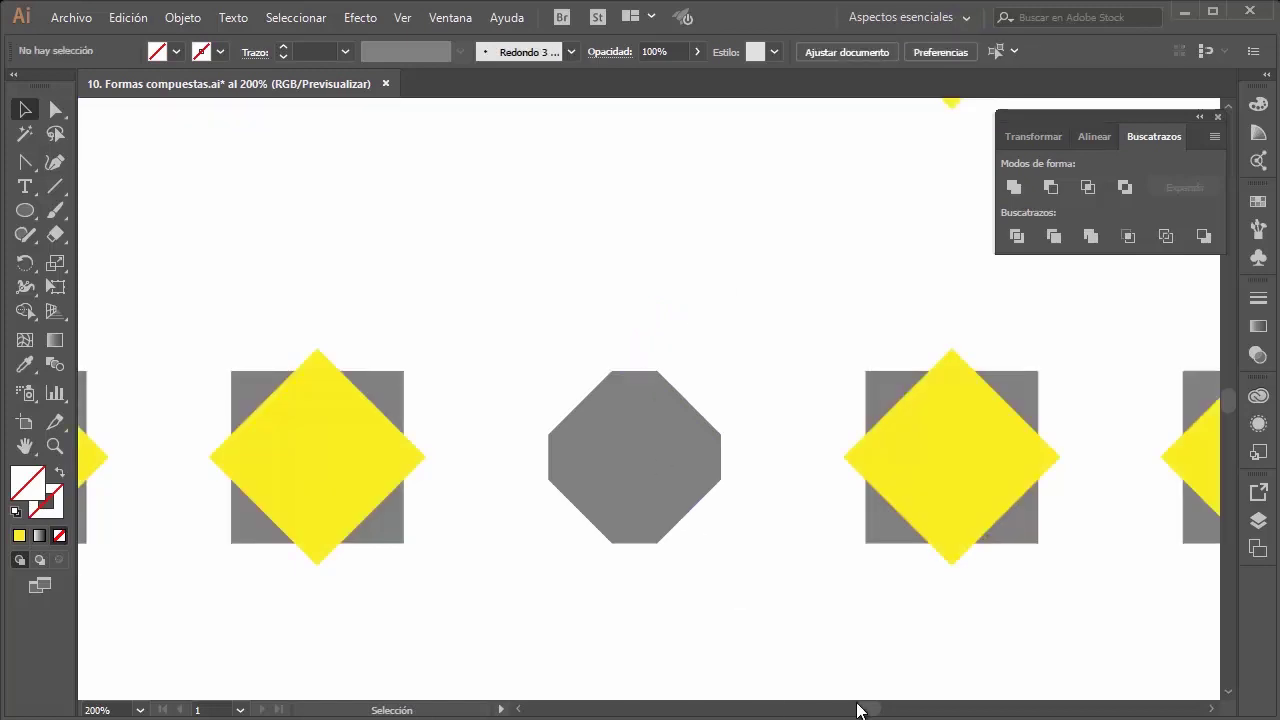
Step: Apply Outline to the next pair, reducing it to a thin outline-only square
{"action": "scroll", "coordinate": [857, 710], "scroll_direction": "right", "scroll_amount": 2}
{"action": "scroll", "coordinate": [857, 710], "scroll_direction": "right", "scroll_amount": 4}
{"action": "scroll", "coordinate": [857, 710], "scroll_direction": "left", "scroll_amount": 5}
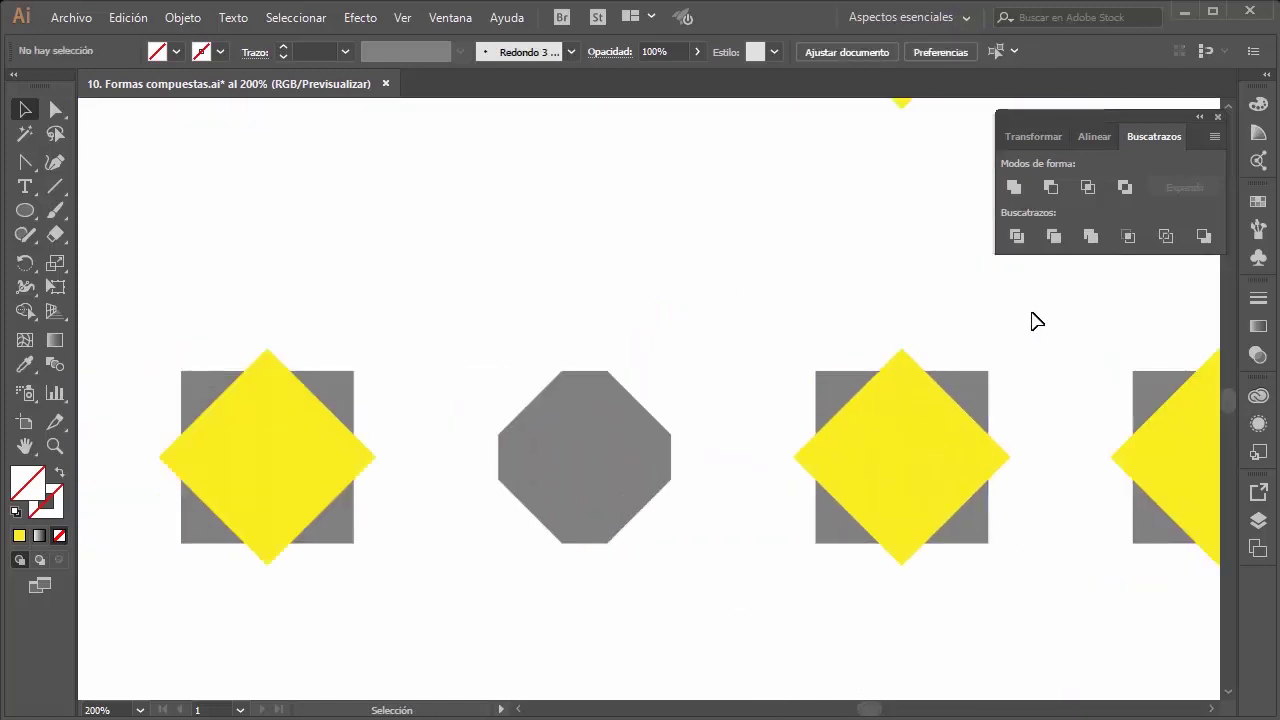
{"action": "left_click_drag", "start_coordinate": [1036, 320], "coordinate": [777, 649]}
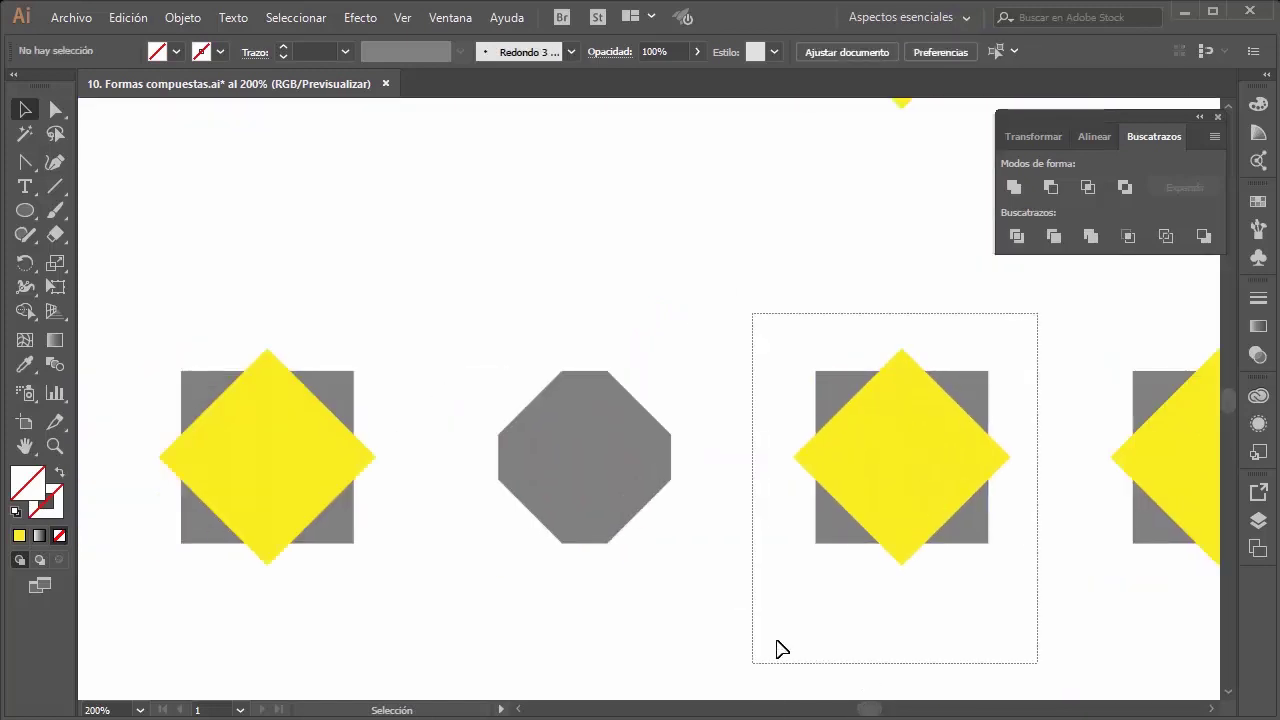
{"action": "left_click", "coordinate": [1167, 235]}
{"action": "left_click", "coordinate": [905, 308]}
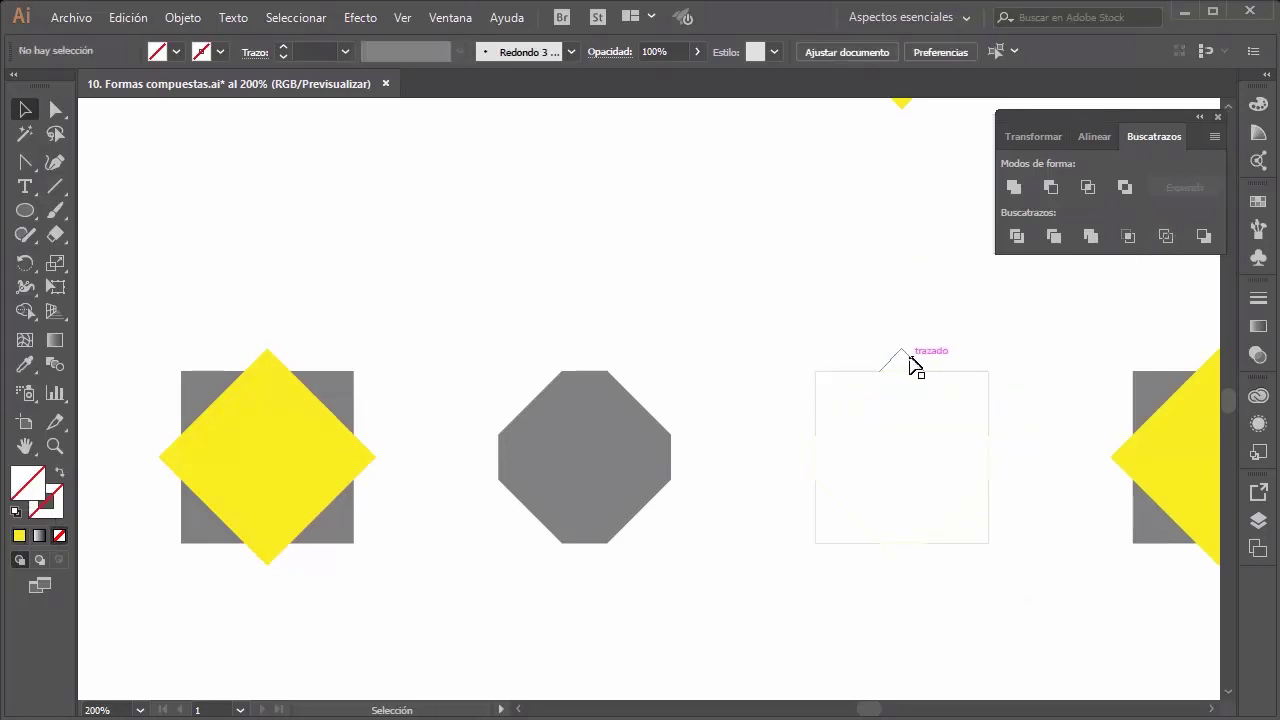
{"action": "left_click", "coordinate": [816, 488]}
{"action": "left_click", "coordinate": [757, 410]}
Step: Apply Minus Back to the last pair, leaving four separate yellow triangles
{"action": "scroll", "coordinate": [757, 410], "scroll_direction": "right", "scroll_amount": 2}
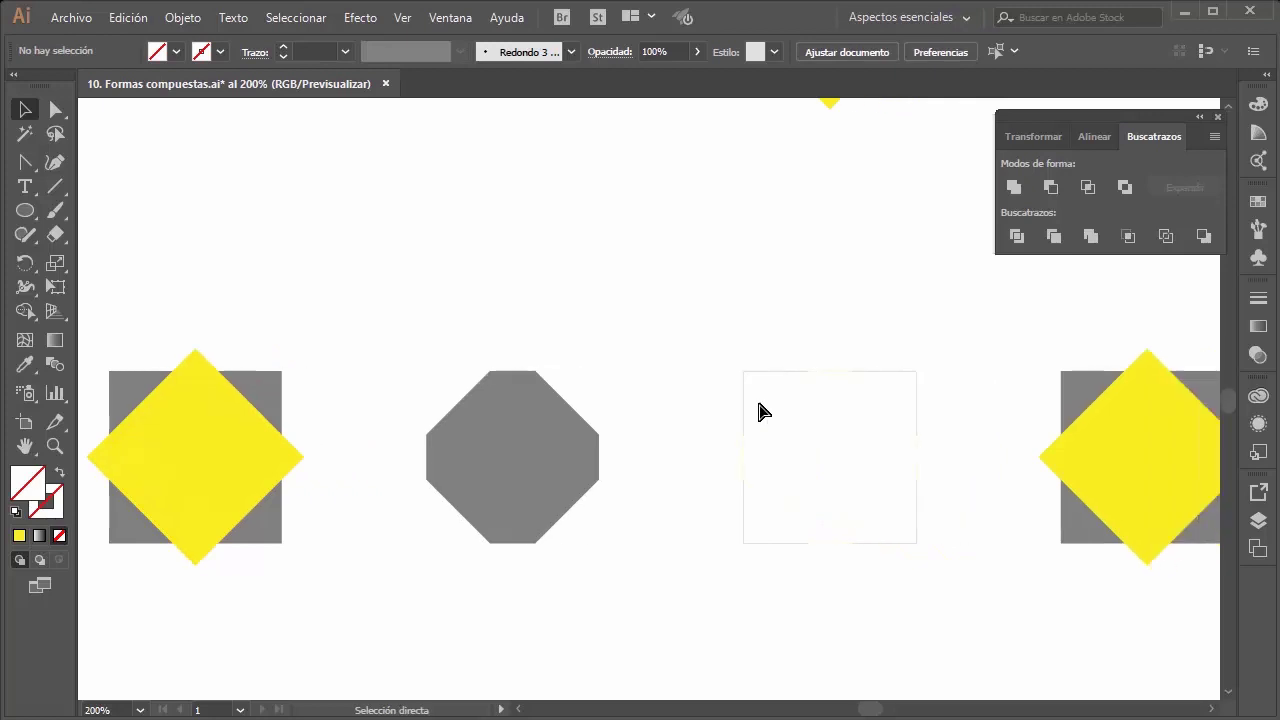
{"action": "scroll", "coordinate": [757, 410], "scroll_direction": "right", "scroll_amount": 3}
{"action": "scroll", "coordinate": [757, 410], "scroll_direction": "right", "scroll_amount": 3}
{"action": "left_click_drag", "start_coordinate": [950, 392], "coordinate": [851, 606]}
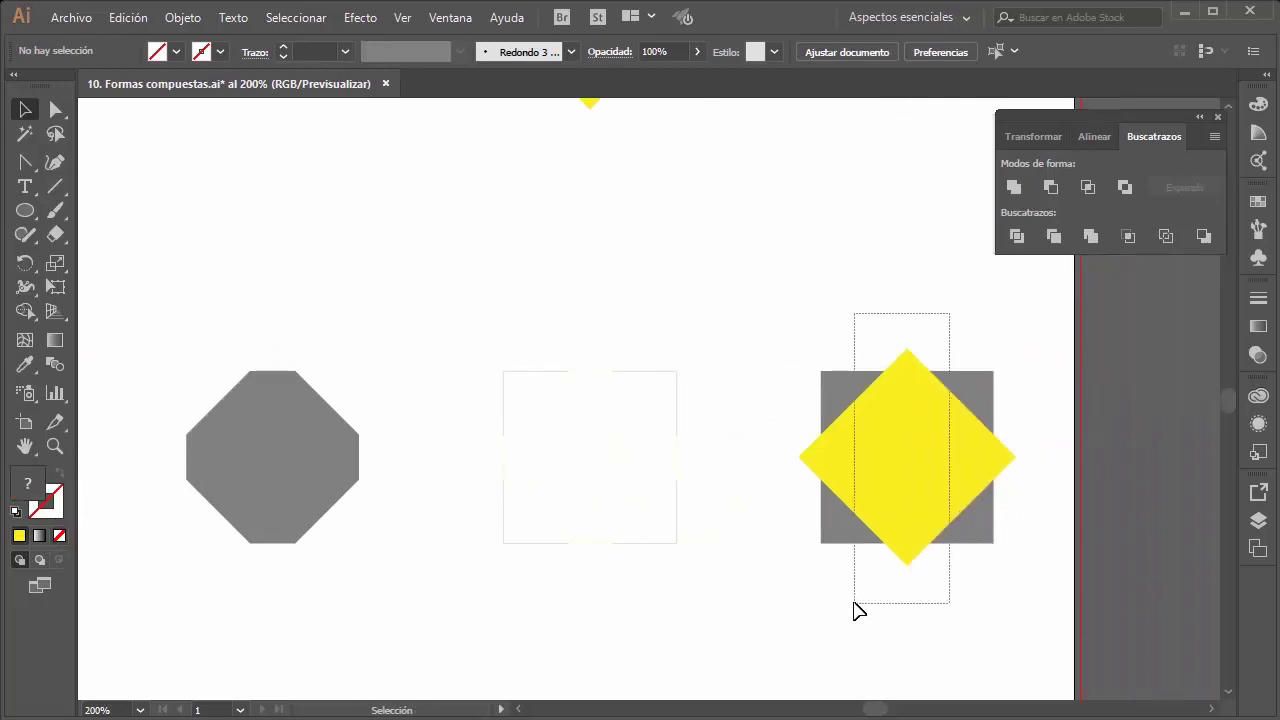
{"action": "left_click", "coordinate": [1204, 236]}
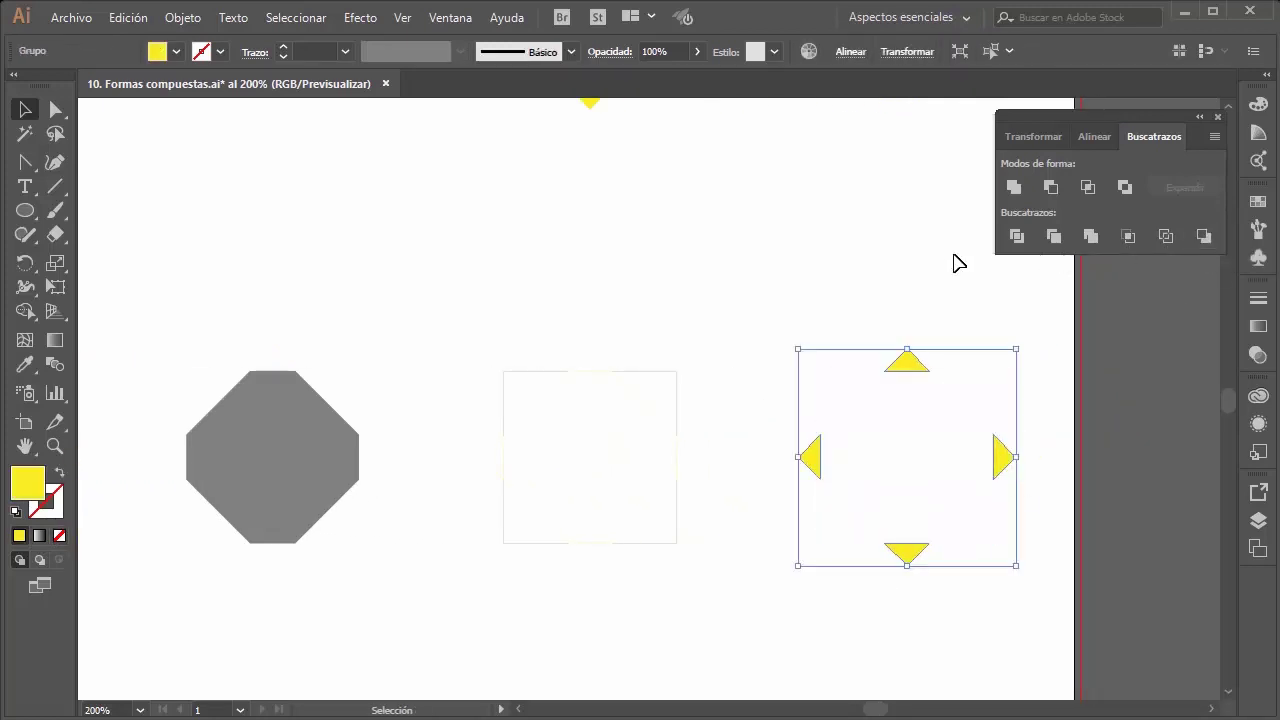
{"action": "left_click", "coordinate": [877, 239]}
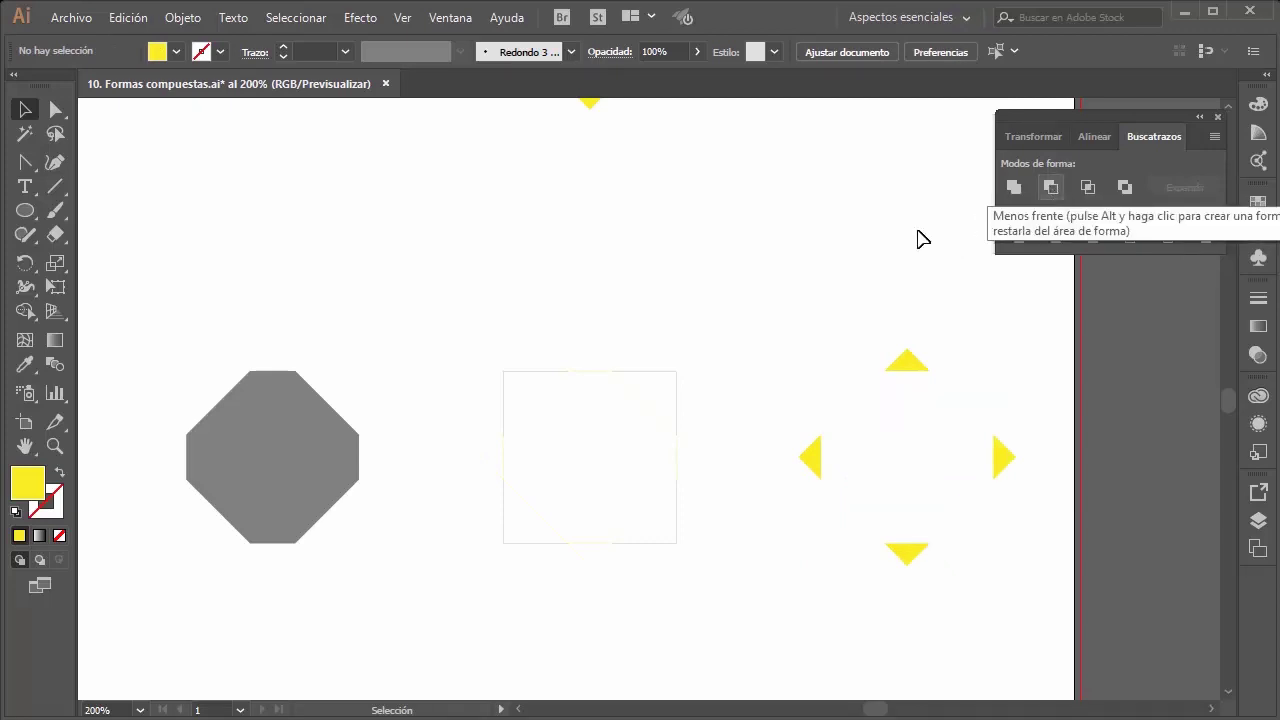
{"action": "scroll", "coordinate": [751, 268], "scroll_direction": "down", "scroll_amount": 5}
{"action": "scroll", "coordinate": [751, 268], "scroll_direction": "left", "scroll_amount": 2}
Step: Draw a large yellow circle at the top left and a smaller circle inside it
{"action": "scroll", "coordinate": [751, 268], "scroll_direction": "left", "scroll_amount": 2}
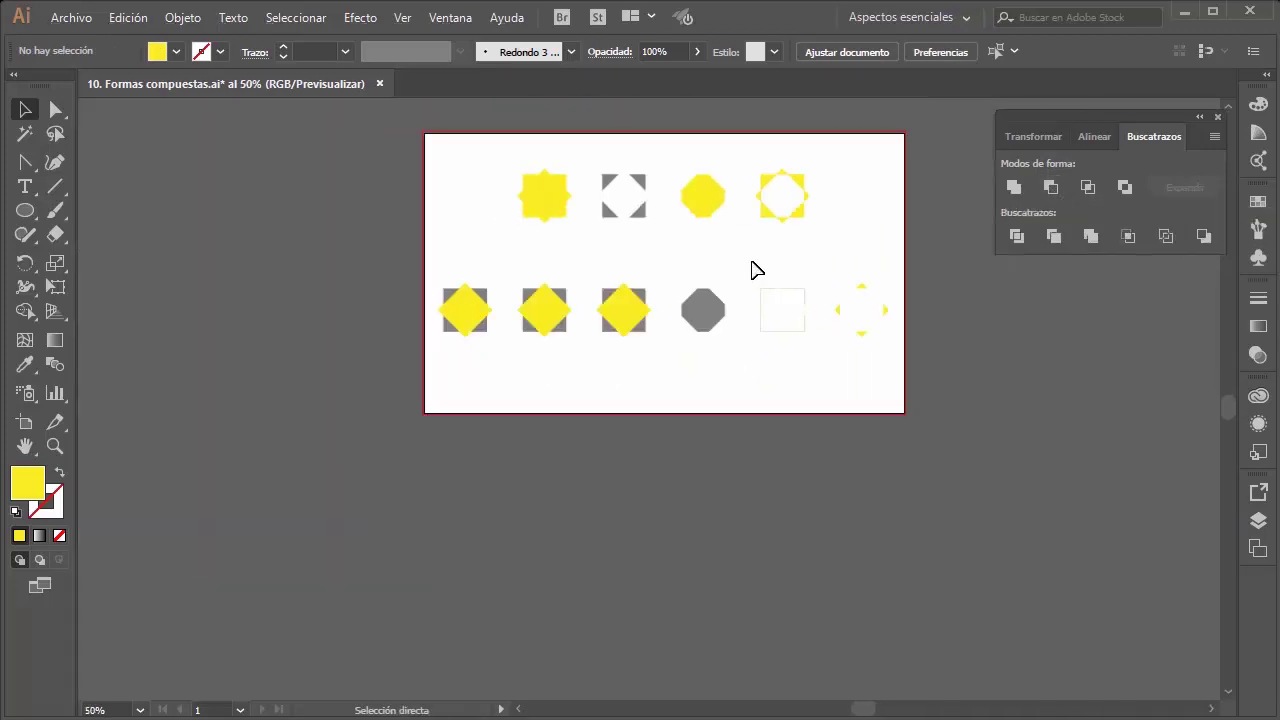
{"action": "scroll", "coordinate": [751, 268], "scroll_direction": "up", "scroll_amount": 1}
{"action": "scroll", "coordinate": [751, 268], "scroll_direction": "up", "scroll_amount": 1}
{"action": "scroll", "coordinate": [751, 268], "scroll_direction": "up", "scroll_amount": 1}
{"action": "scroll", "coordinate": [751, 268], "scroll_direction": "left", "scroll_amount": 1}
{"action": "scroll", "coordinate": [790, 255], "scroll_direction": "up", "scroll_amount": 1}
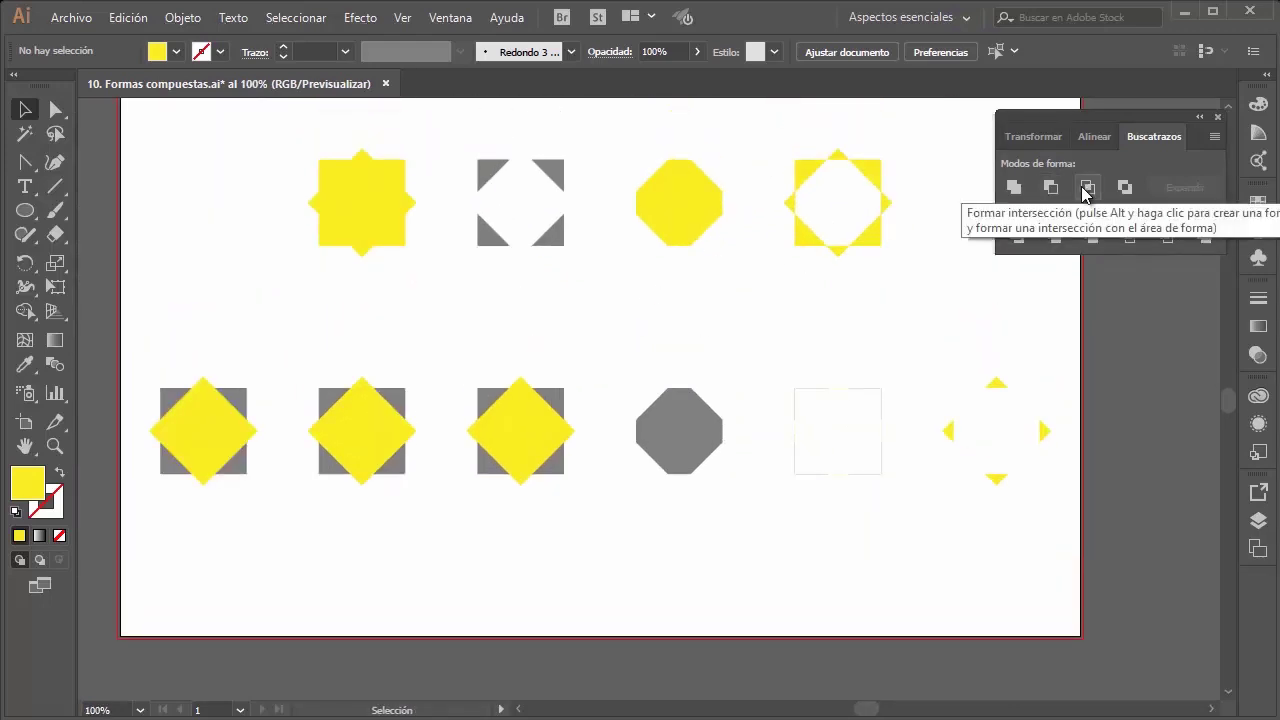
{"action": "left_click", "coordinate": [25, 211]}
{"action": "left_click_drag", "start_coordinate": [145, 190], "coordinate": [273, 318]}
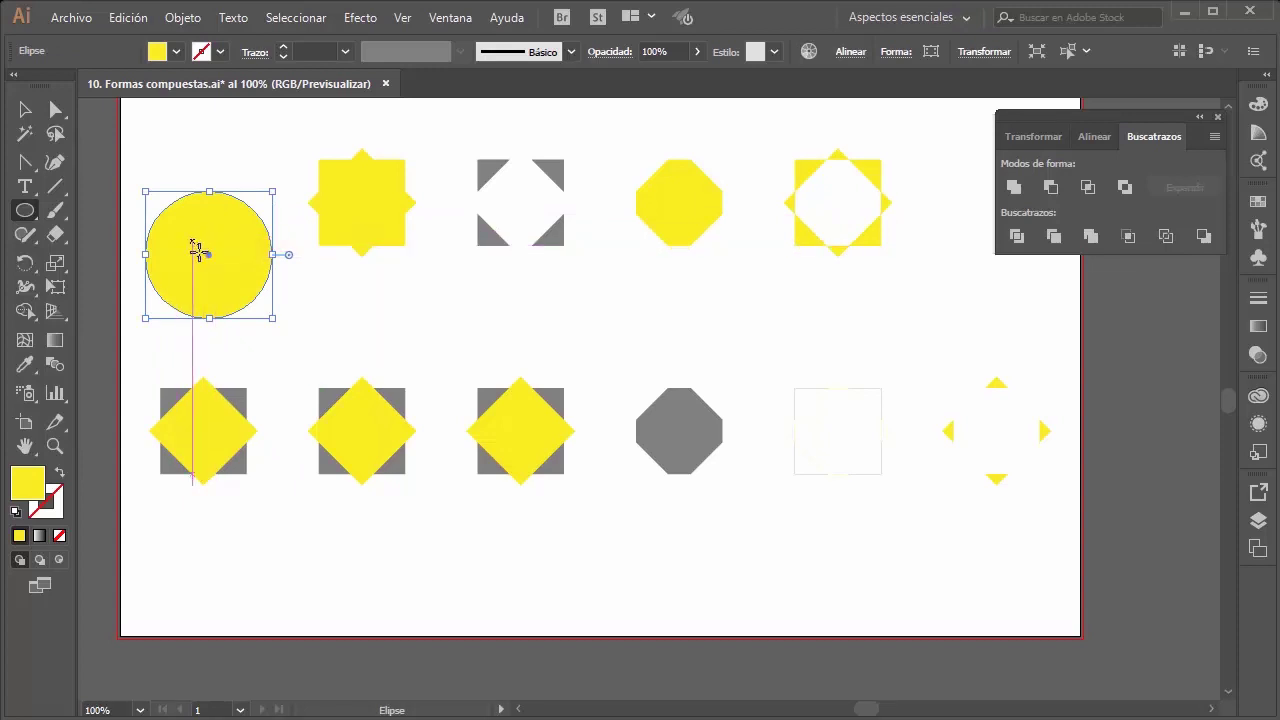
{"action": "left_click_drag", "start_coordinate": [194, 241], "coordinate": [241, 286]}
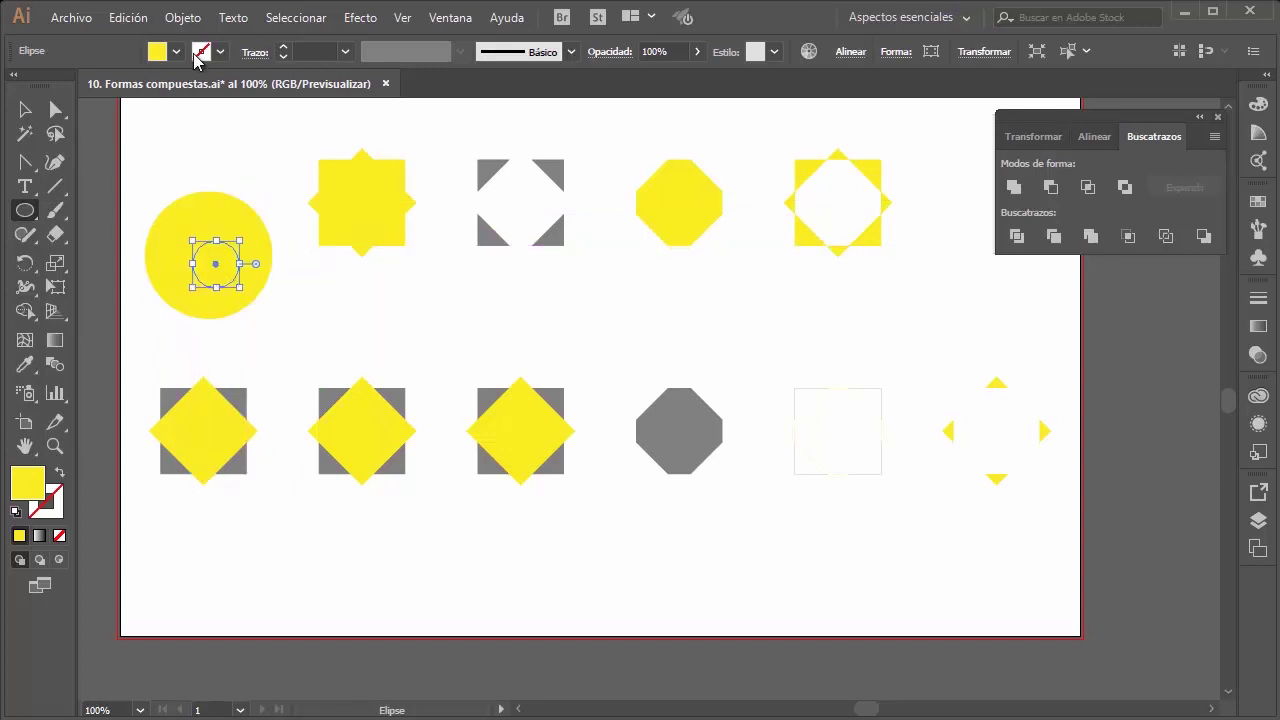
Step: Fill the small circle white, select both circles, and undo a trial move right
{"action": "left_click", "coordinate": [157, 51]}
{"action": "left_click", "coordinate": [41, 86]}
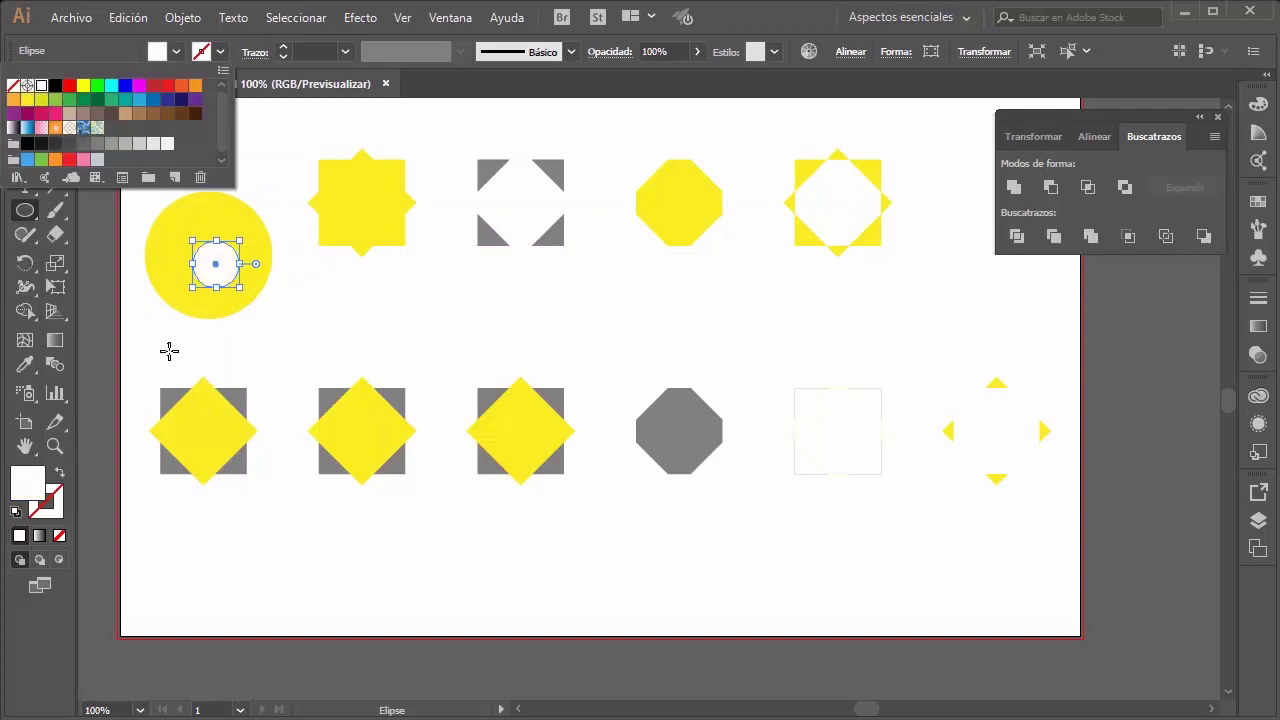
{"action": "key", "text": "Escape"}
{"action": "key", "text": "v"}
{"action": "left_click", "coordinate": [266, 162]}
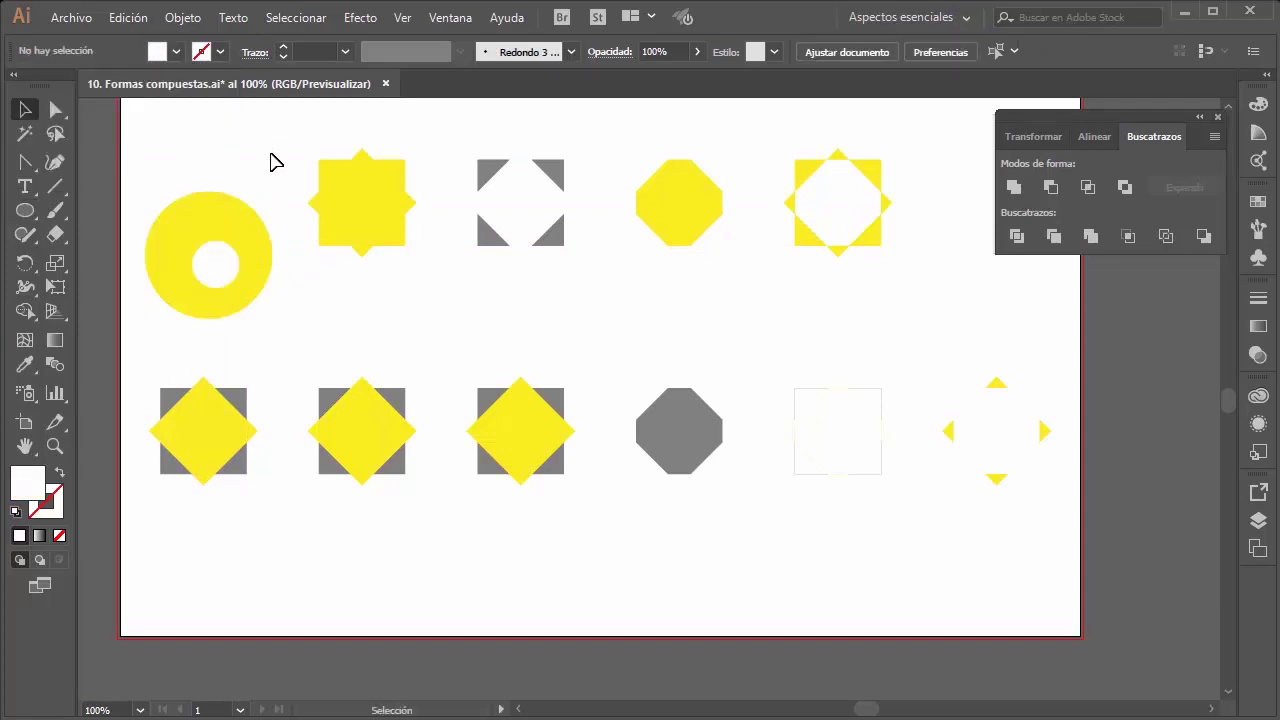
{"action": "left_click_drag", "start_coordinate": [277, 163], "coordinate": [157, 345]}
{"action": "mouse_move", "coordinate": [239, 222]}
{"action": "left_mouse_down"}
{"action": "mouse_move", "coordinate": [540, 142]}
{"action": "mouse_move", "coordinate": [470, 220]}
{"action": "left_mouse_up"}
{"action": "key", "text": "ctrl+z"}
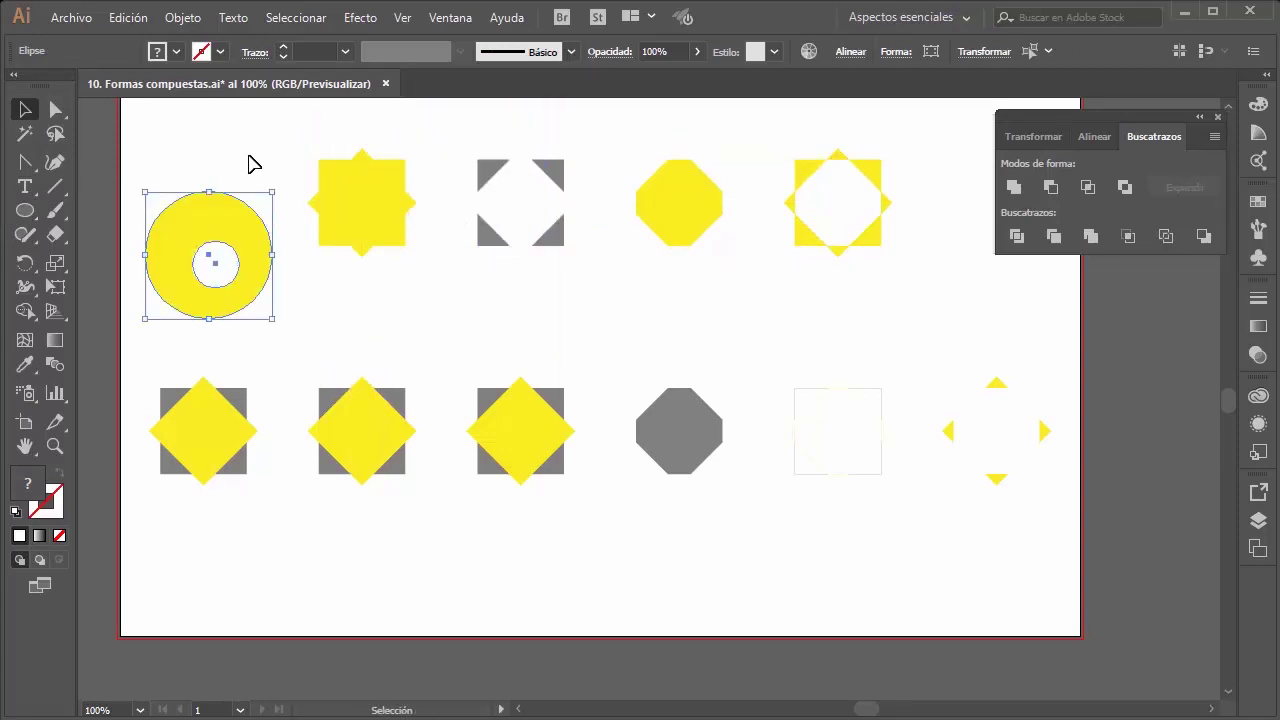
Step: Select both circles and try merging them with Unite, then undo it
{"action": "key", "text": "a"}
{"action": "left_click", "coordinate": [237, 244]}
{"action": "key", "text": "v"}
{"action": "left_click", "coordinate": [262, 165]}
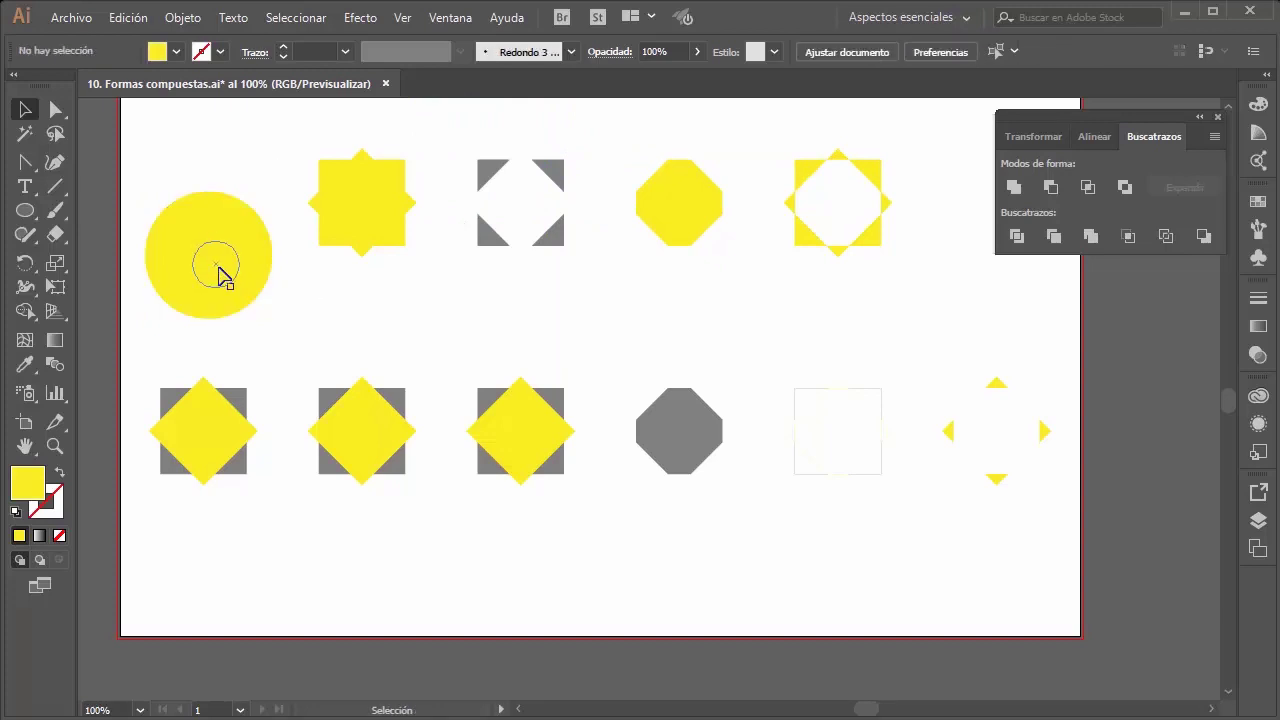
{"action": "left_click_drag", "start_coordinate": [250, 155], "coordinate": [176, 343]}
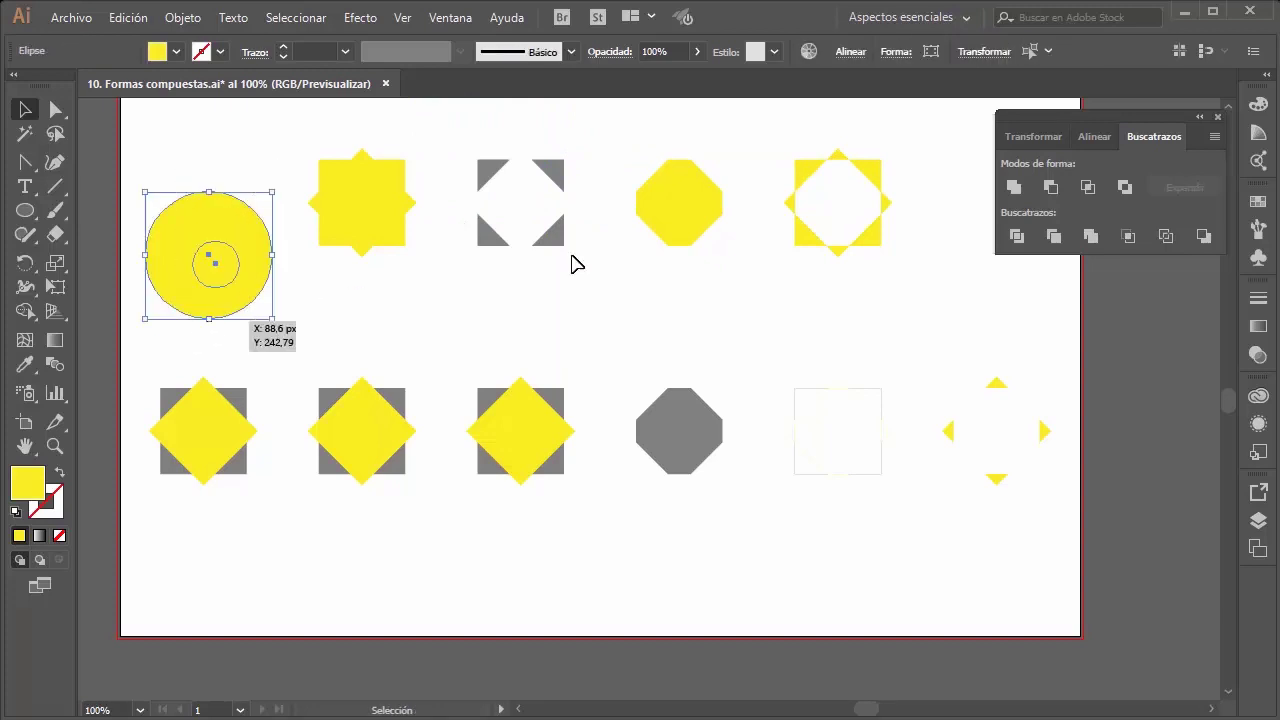
{"action": "left_click", "coordinate": [1014, 188]}
{"action": "key", "text": "ctrl+z"}
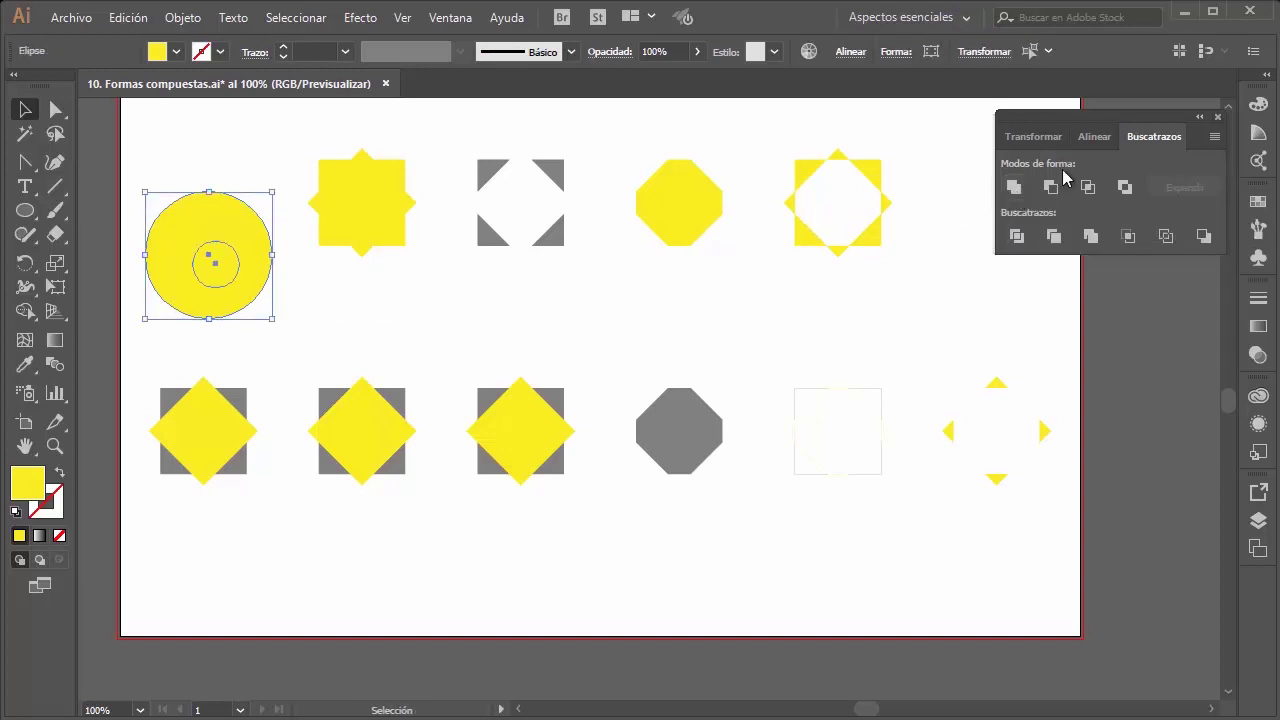
Step: Apply Minus Front to cut the hole, then nudge the yellow ring slightly lower
{"action": "left_click", "coordinate": [1051, 187]}
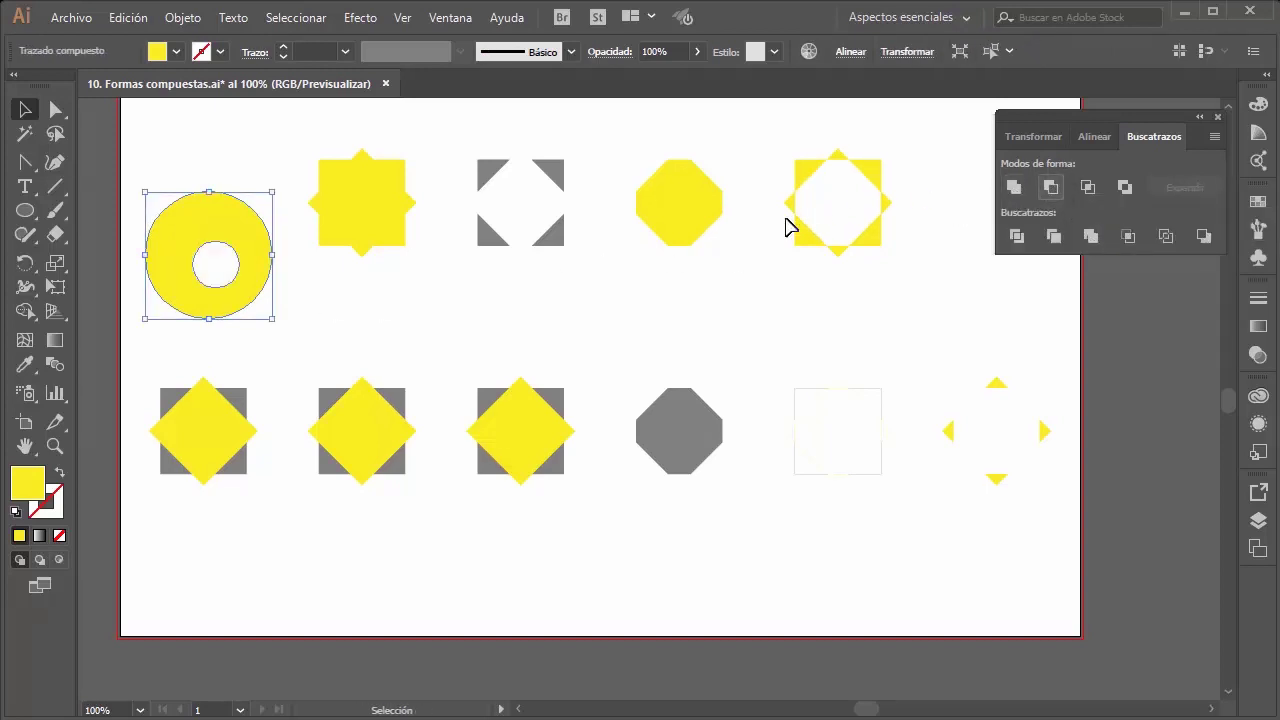
{"action": "left_click", "coordinate": [314, 306]}
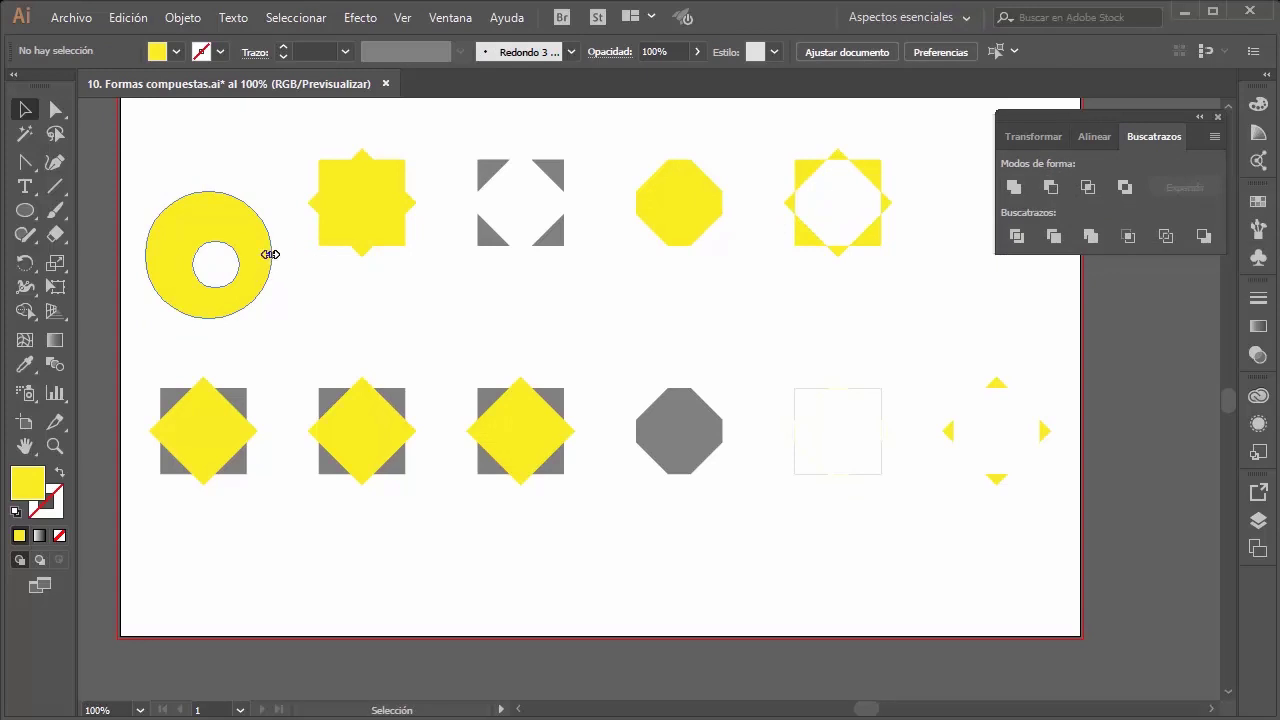
{"action": "left_click", "coordinate": [163, 309]}
{"action": "mouse_move", "coordinate": [229, 243]}
{"action": "left_mouse_down"}
{"action": "mouse_move", "coordinate": [335, 213]}
{"action": "mouse_move", "coordinate": [497, 222]}
{"action": "mouse_move", "coordinate": [177, 317]}
{"action": "left_mouse_up"}
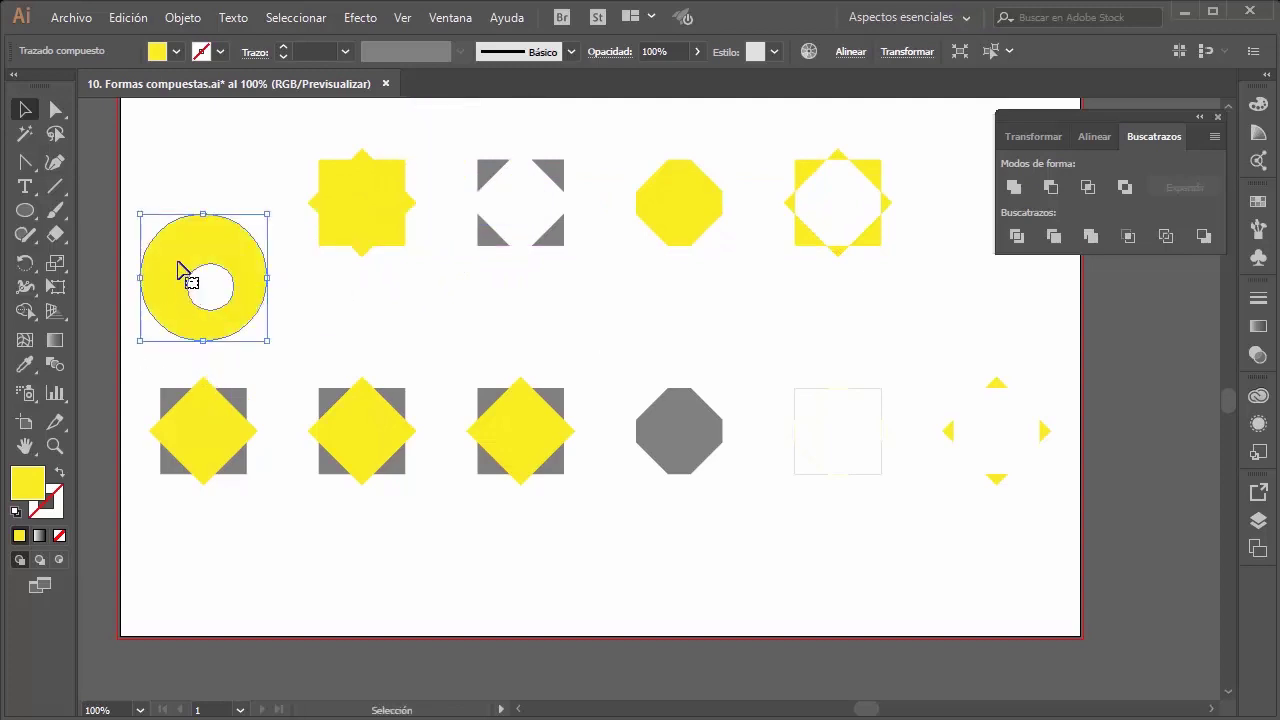
Step: Isolate the ring, move the hole up-left, and enlarge it into a bigger circle
{"action": "double_click", "coordinate": [190, 262]}
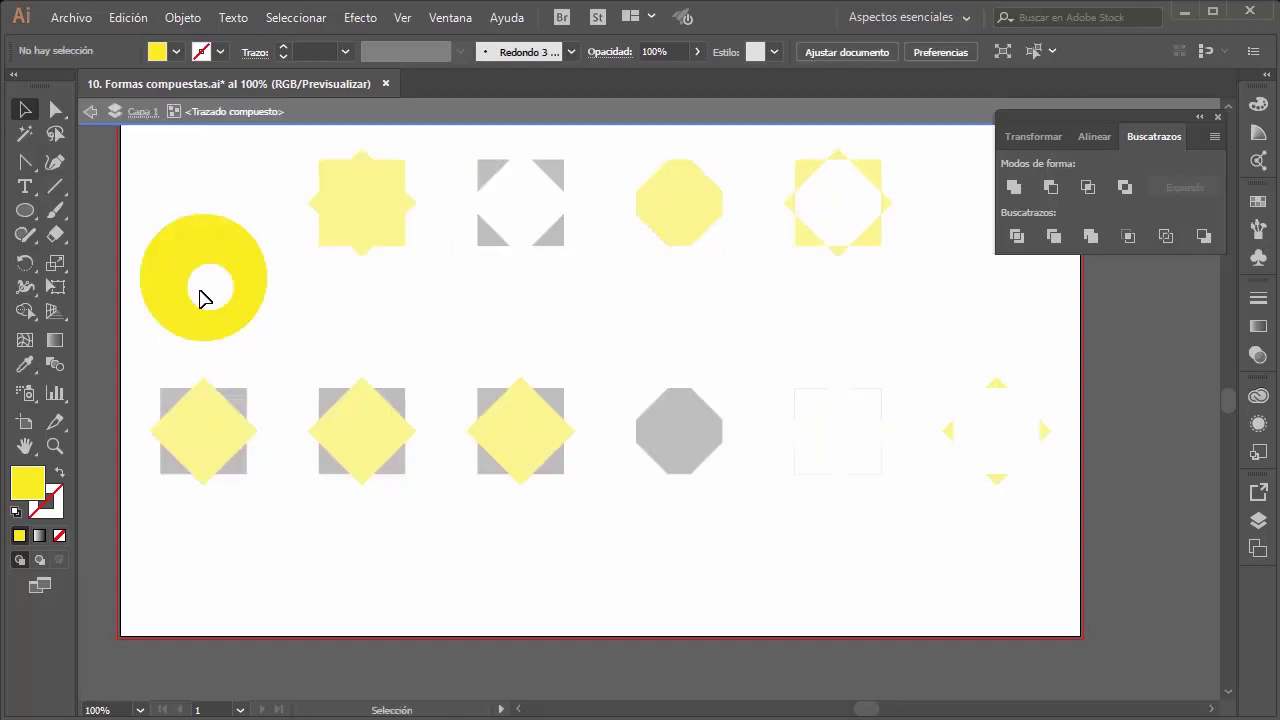
{"action": "left_click_drag", "start_coordinate": [196, 272], "coordinate": [176, 251]}
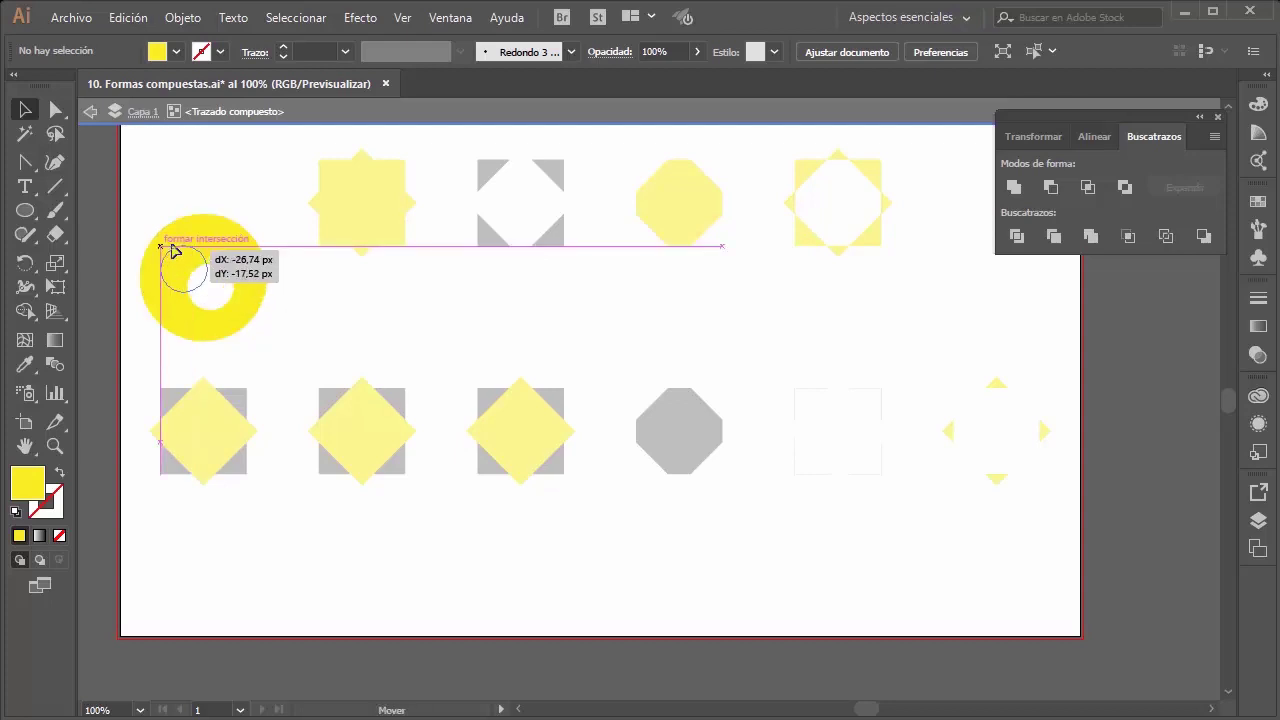
{"action": "key", "text": "ctrl+plus"}
{"action": "key", "text": "ctrl+plus"}
{"action": "key", "text": "ctrl+plus"}
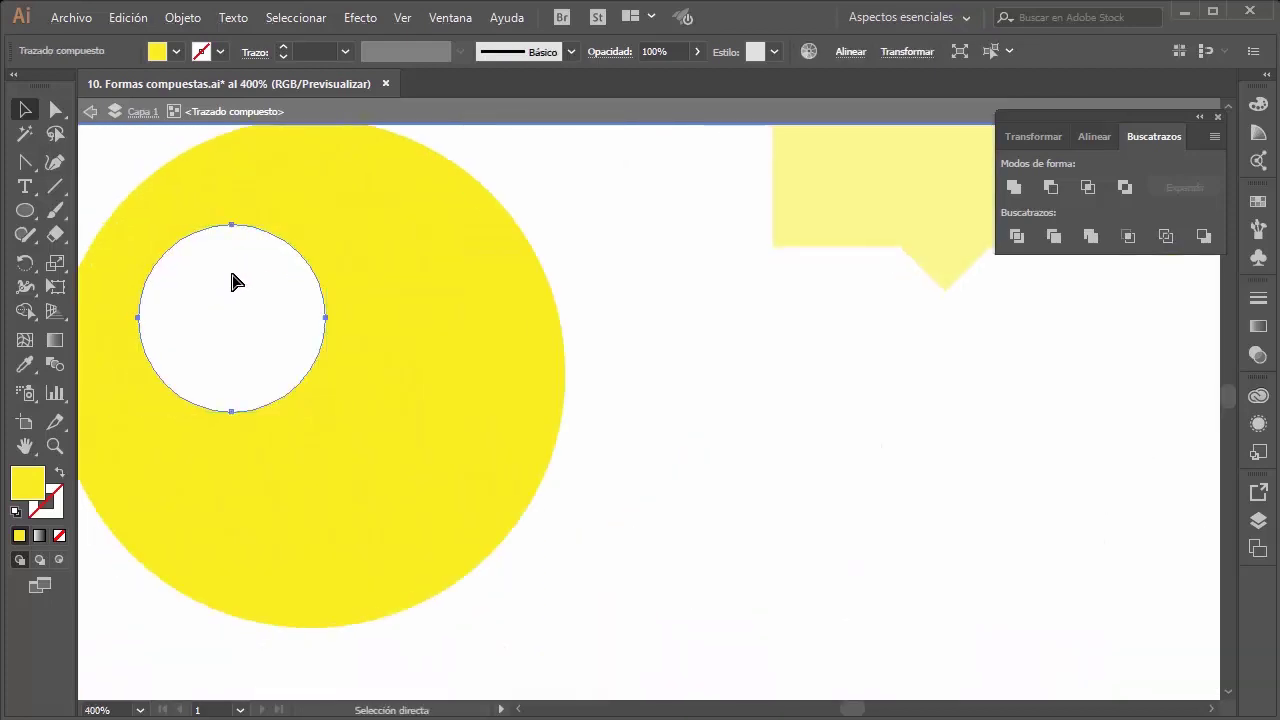
{"action": "left_click_drag", "start_coordinate": [446, 245], "coordinate": [590, 245]}
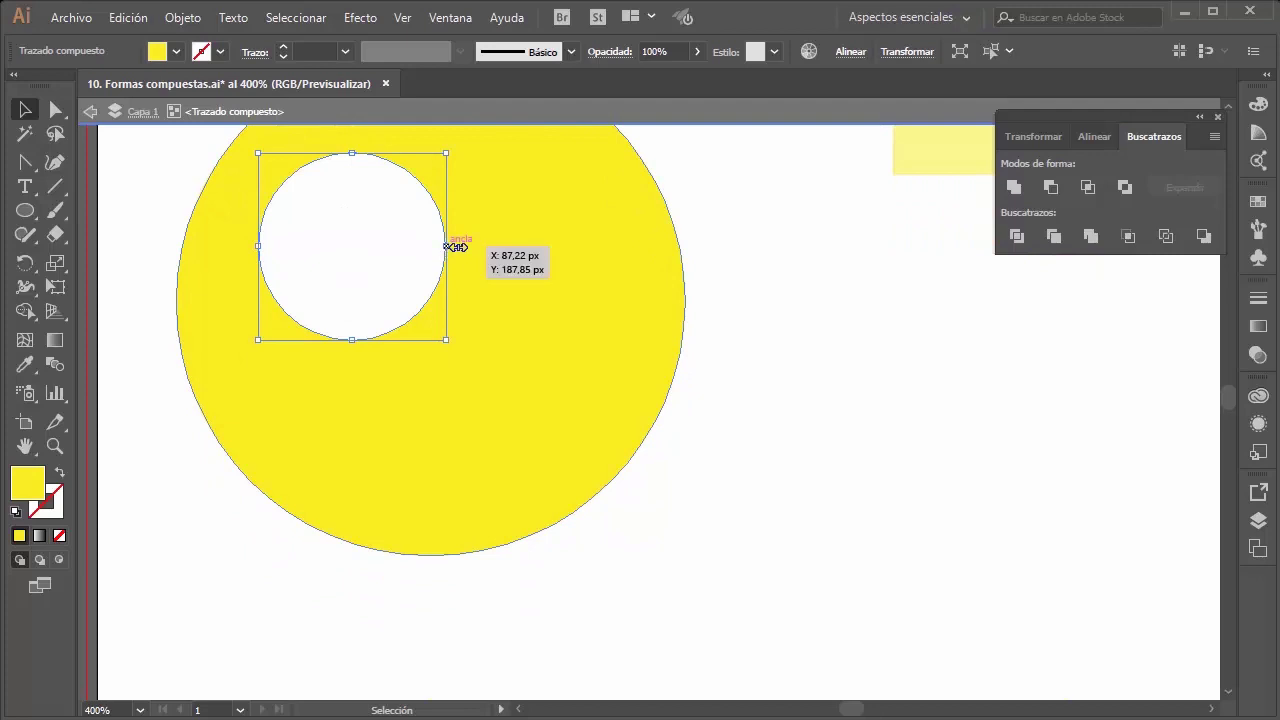
{"action": "left_click_drag", "start_coordinate": [424, 339], "coordinate": [429, 472]}
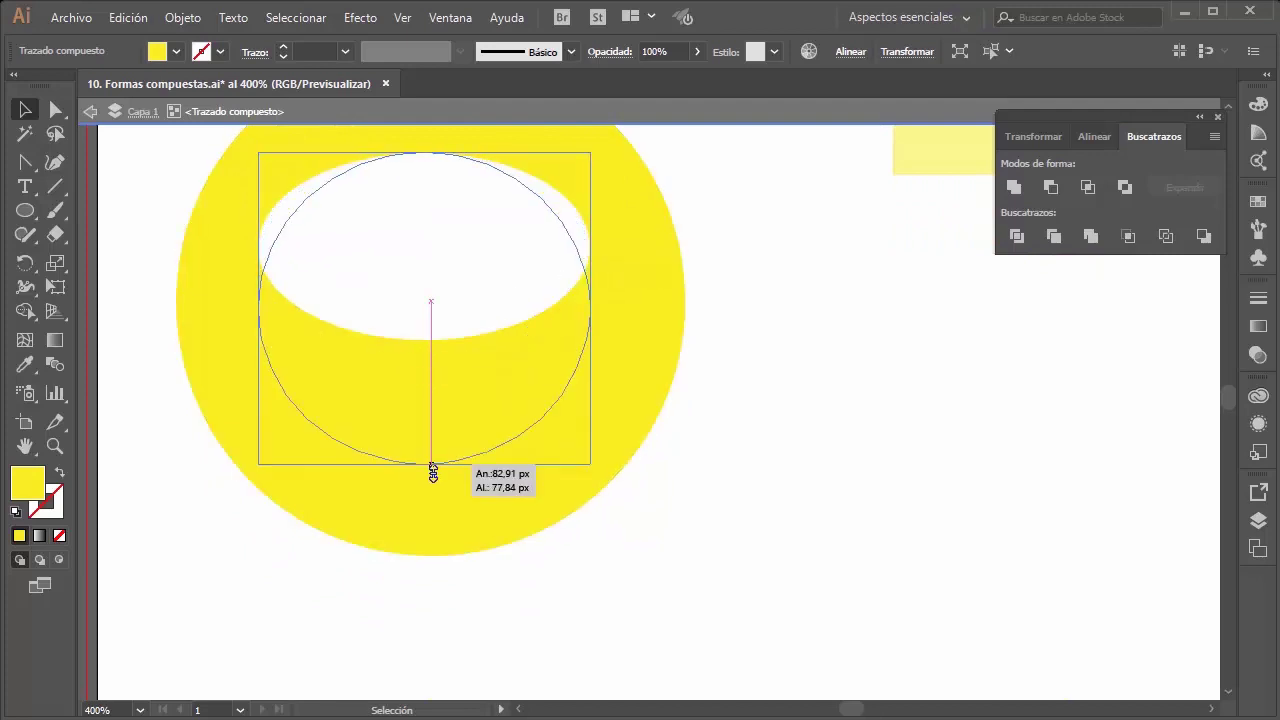
{"action": "scroll", "coordinate": [437, 449], "scroll_direction": "up", "scroll_amount": 2}
Step: Drag the hole's top anchor handles to form a pointed teardrop peak
{"action": "left_click", "coordinate": [55, 109]}
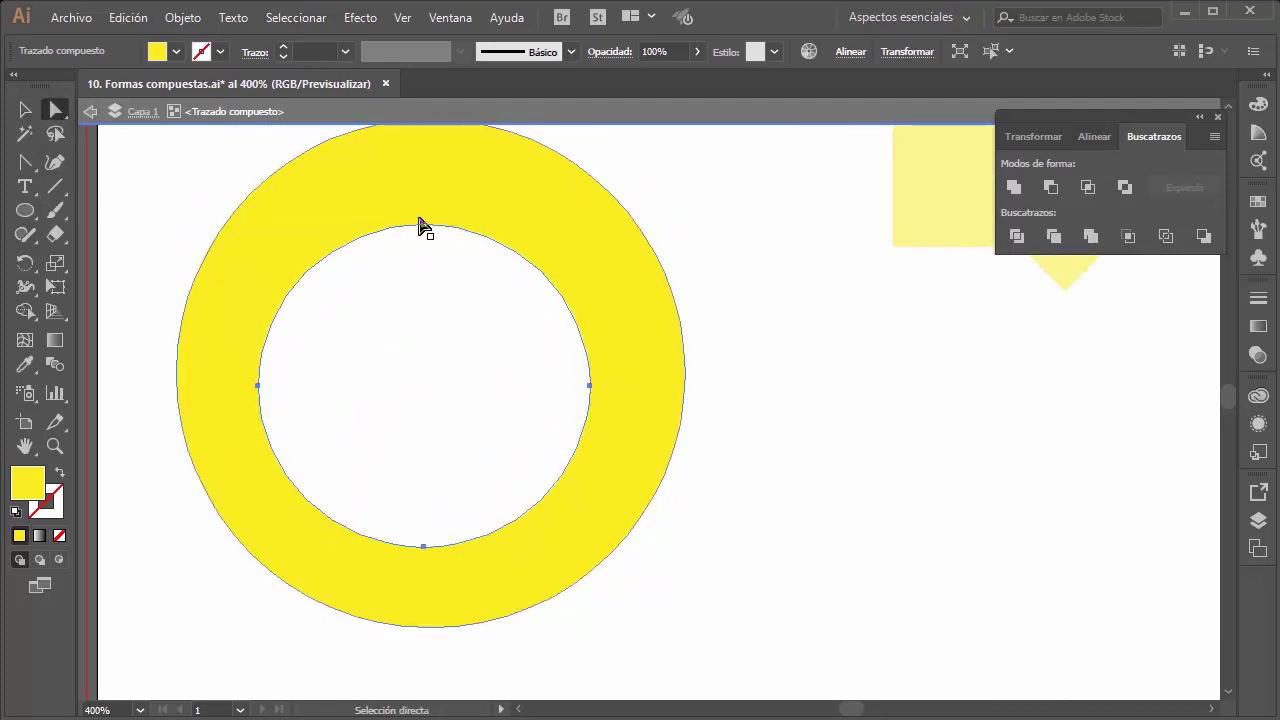
{"action": "left_click", "coordinate": [426, 228]}
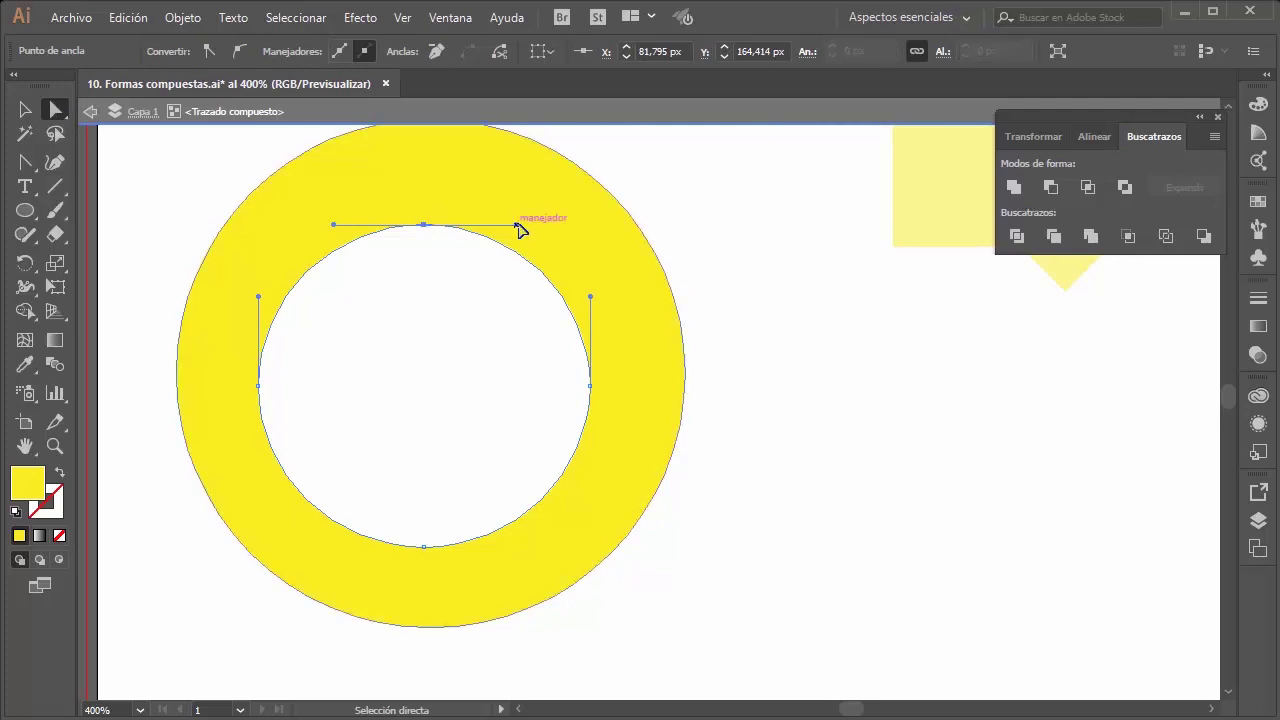
{"action": "left_click_drag", "start_coordinate": [517, 225], "coordinate": [390, 290]}
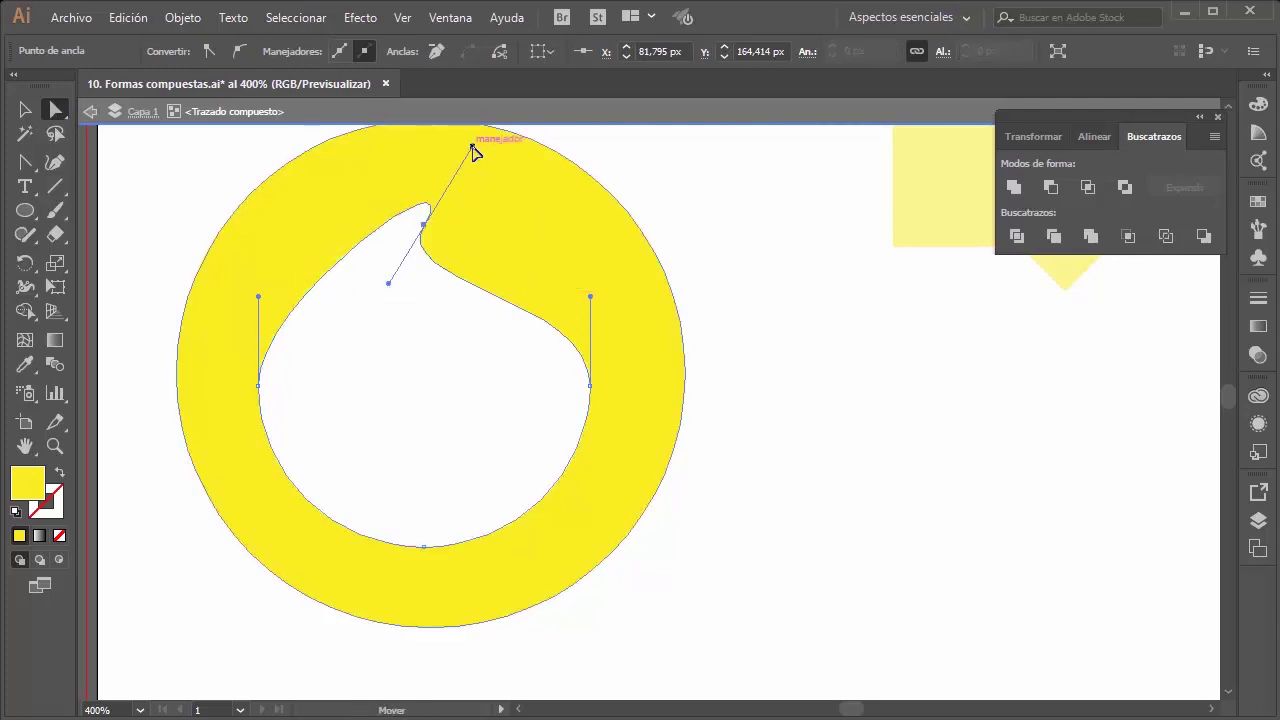
{"action": "left_click_drag", "start_coordinate": [472, 146], "coordinate": [438, 202]}
{"action": "left_click", "coordinate": [25, 110]}
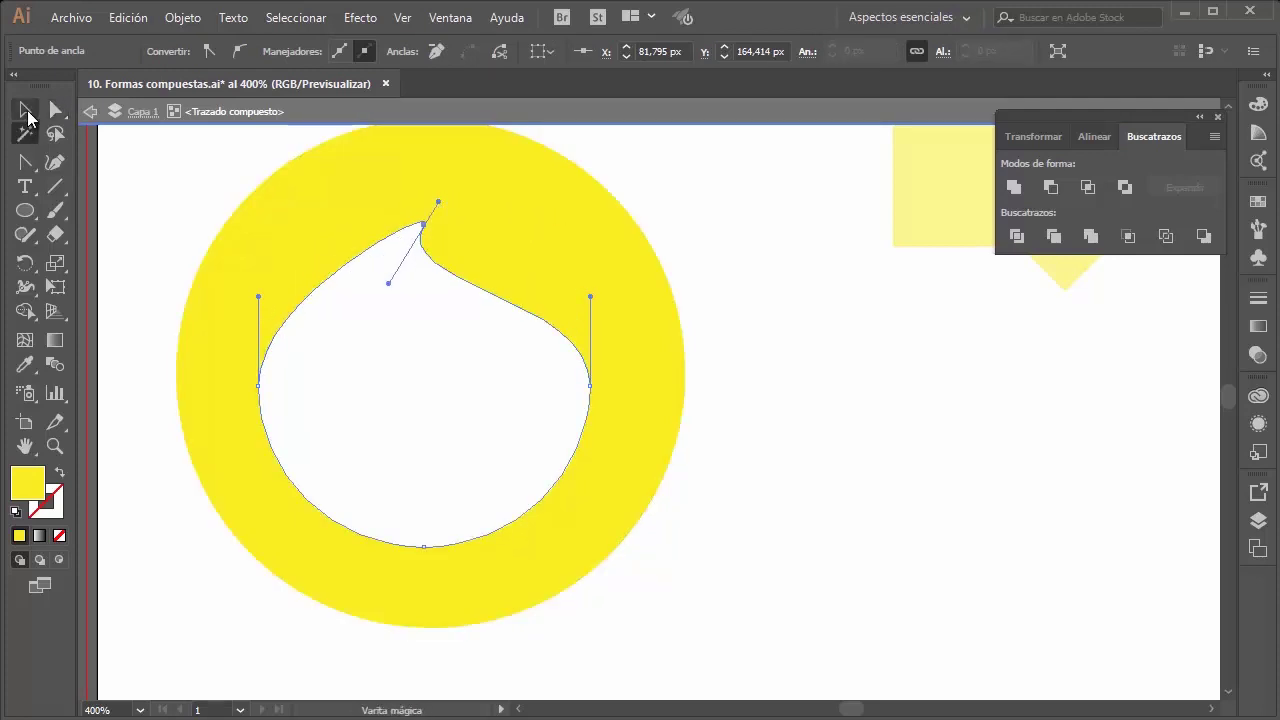
{"action": "left_click", "coordinate": [212, 147]}
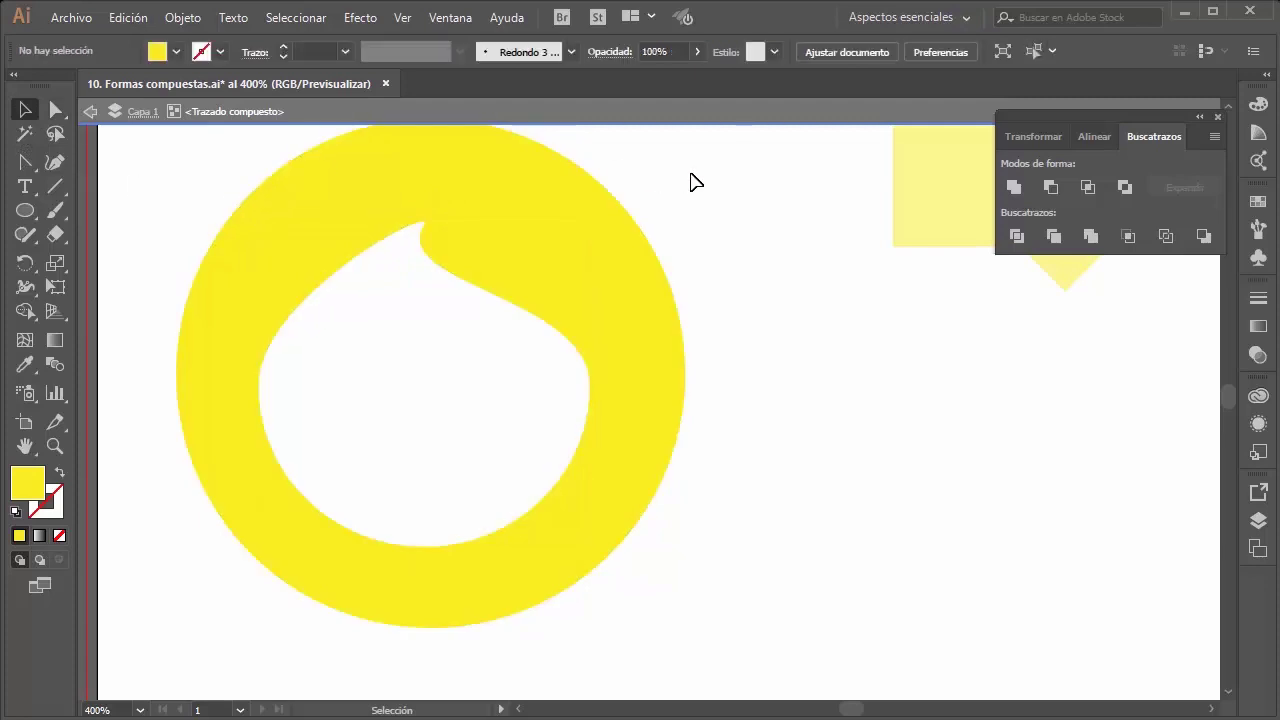
Step: Zoom out and reposition the ring at the artboard's left
{"action": "key", "text": "ctrl+minus"}
{"action": "key", "text": "ctrl+minus"}
{"action": "key", "text": "ctrl+minus"}
{"action": "key", "text": "ctrl+minus"}
{"action": "key", "text": "ctrl+minus"}
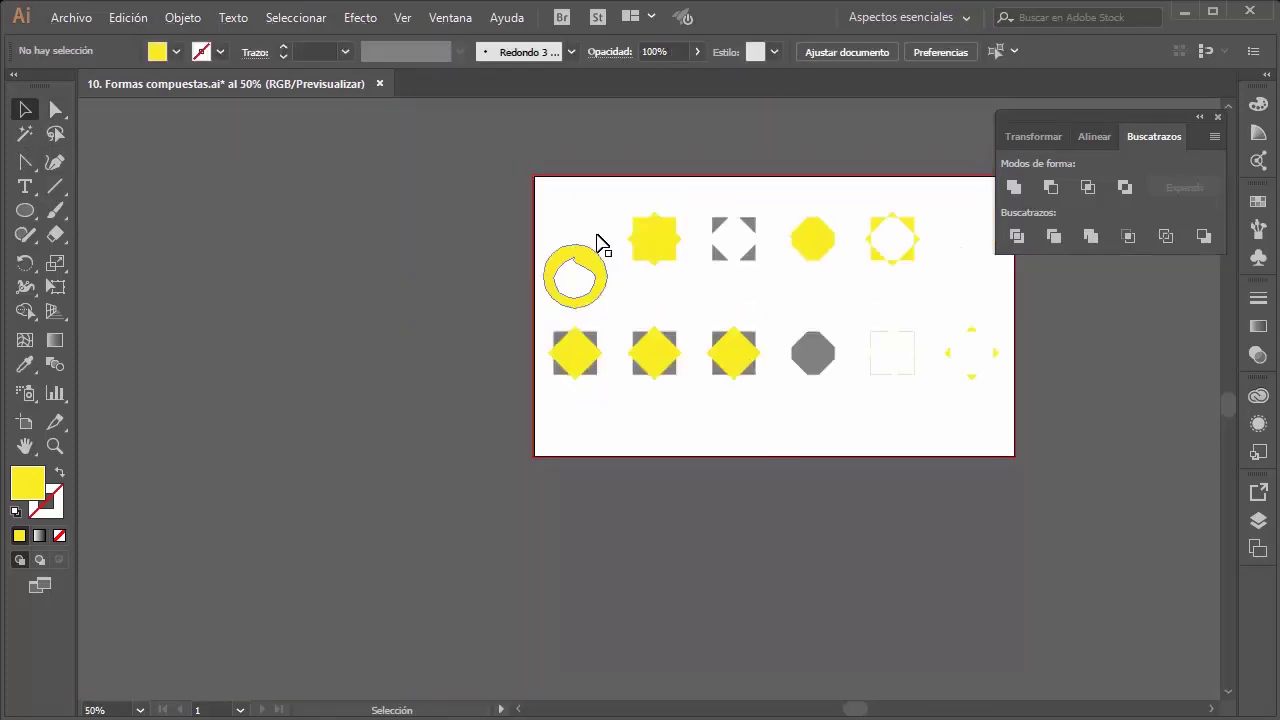
{"action": "scroll", "coordinate": [630, 280], "scroll_direction": "right", "scroll_amount": 1}
{"action": "scroll", "coordinate": [663, 309], "scroll_direction": "up", "scroll_amount": 2}
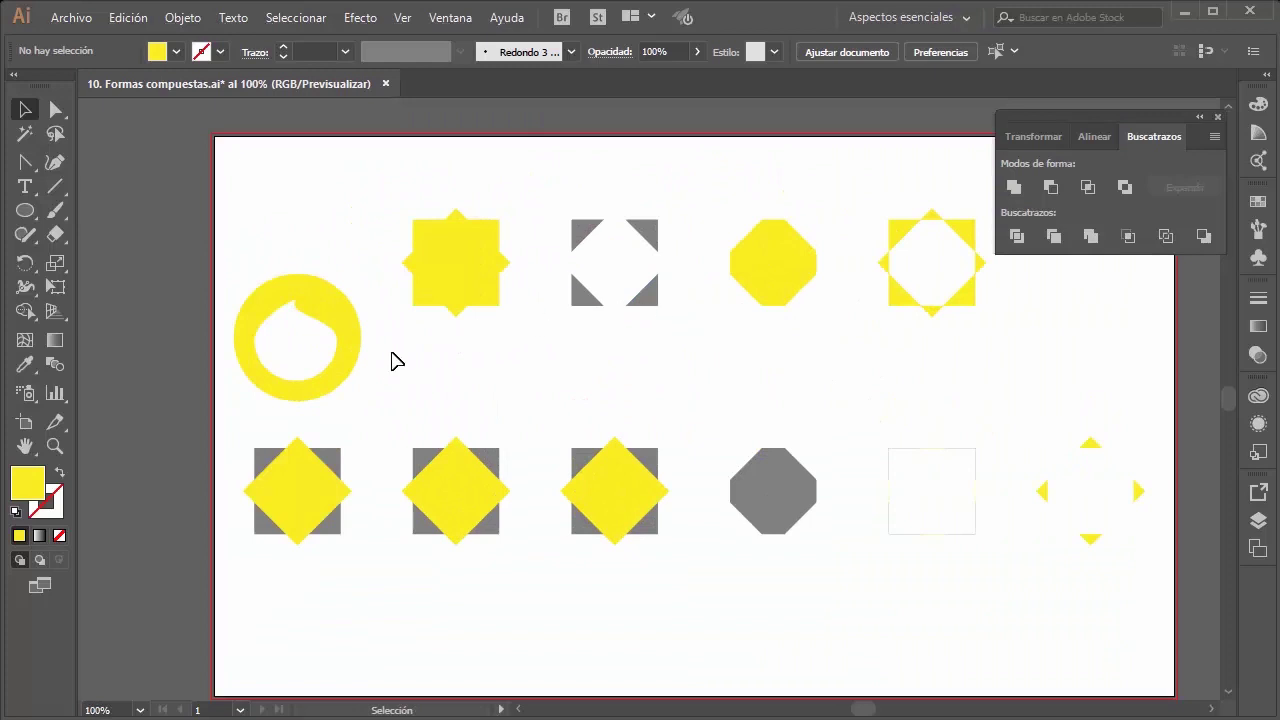
{"action": "mouse_move", "coordinate": [352, 304]}
{"action": "left_mouse_down"}
{"action": "mouse_move", "coordinate": [771, 226]}
{"action": "mouse_move", "coordinate": [670, 232]}
{"action": "mouse_move", "coordinate": [601, 215]}
{"action": "mouse_move", "coordinate": [322, 332]}
{"action": "mouse_move", "coordinate": [355, 323]}
{"action": "left_mouse_up"}
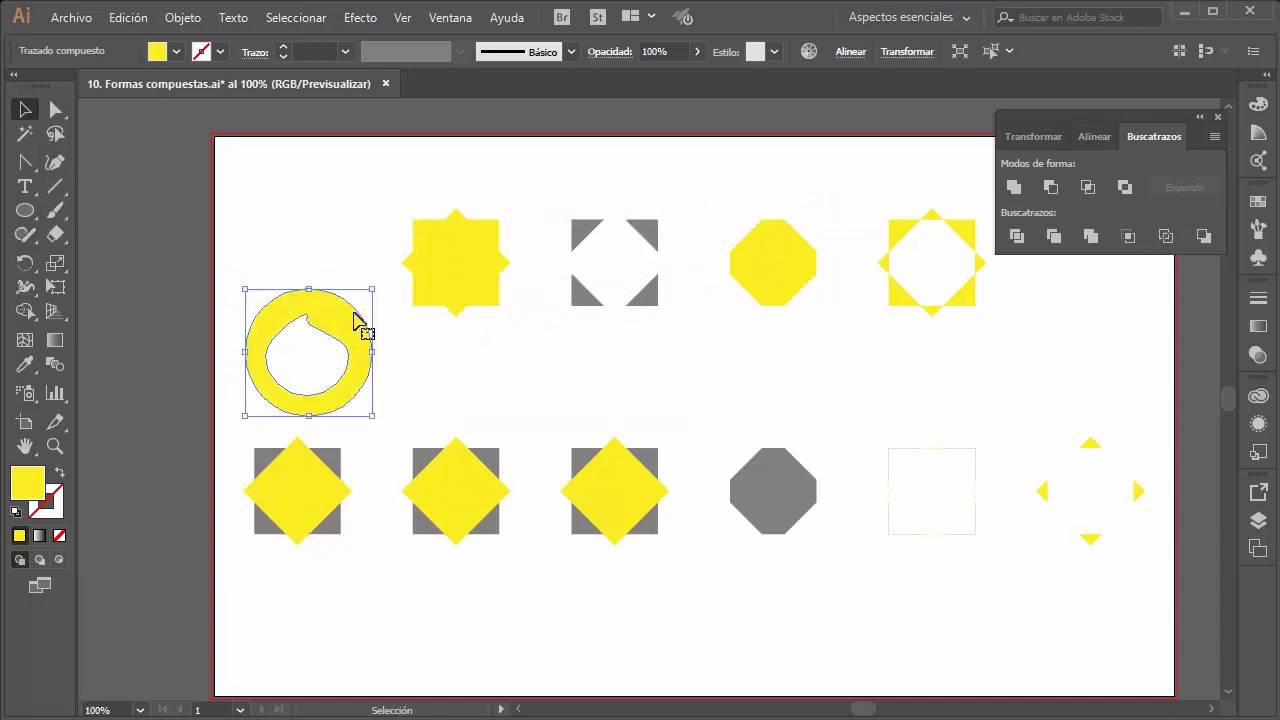
{"action": "left_click", "coordinate": [370, 247]}
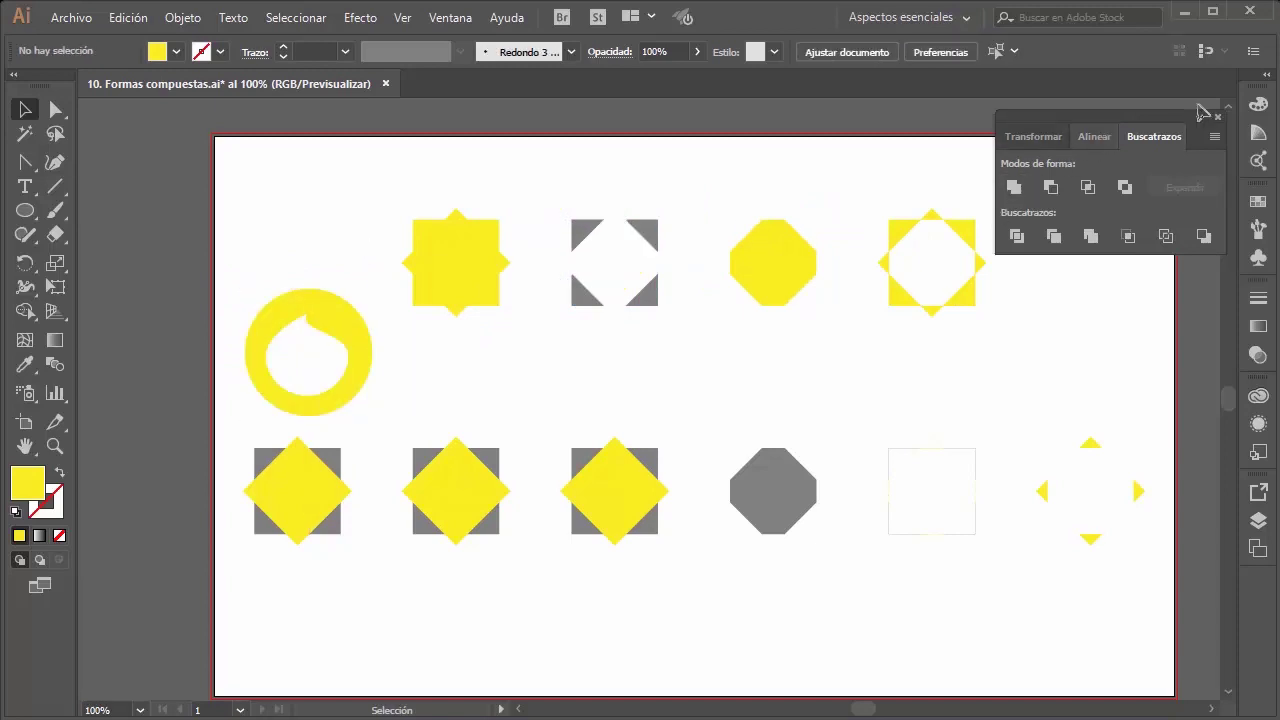
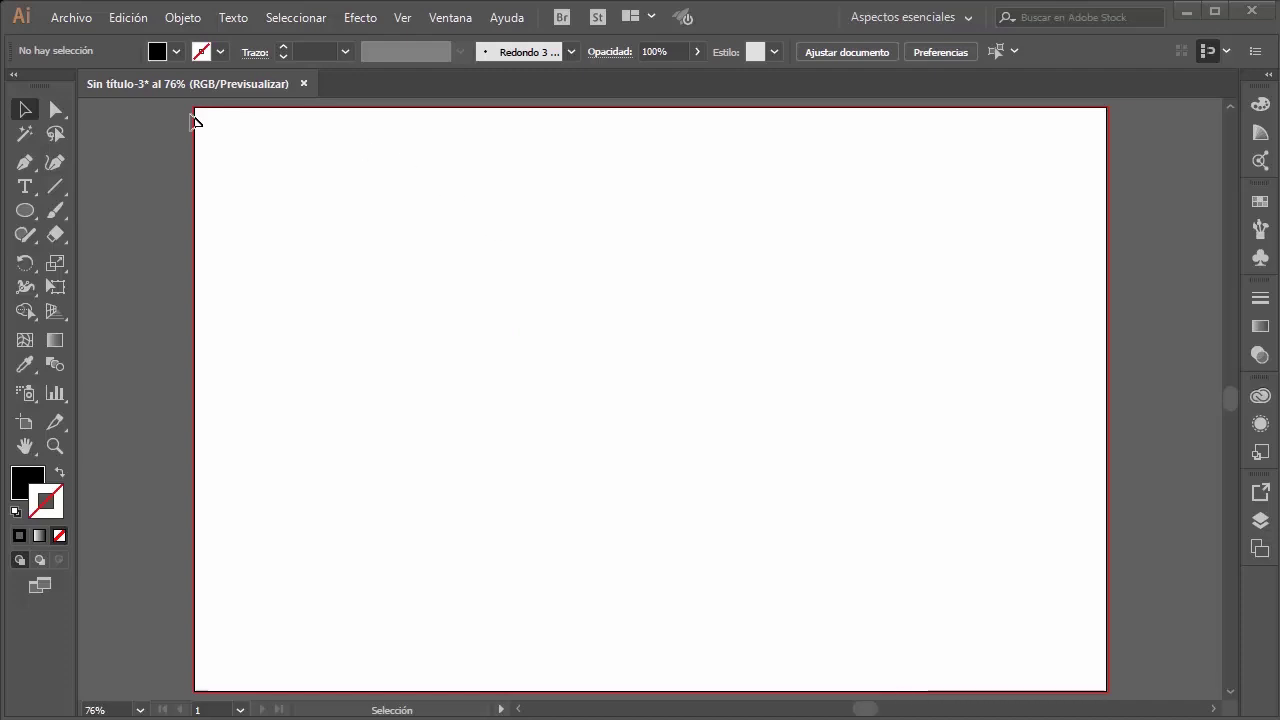
Step: Tear off the Type tool group into a floating panel and reposition it
{"action": "left_click", "coordinate": [33, 190]}
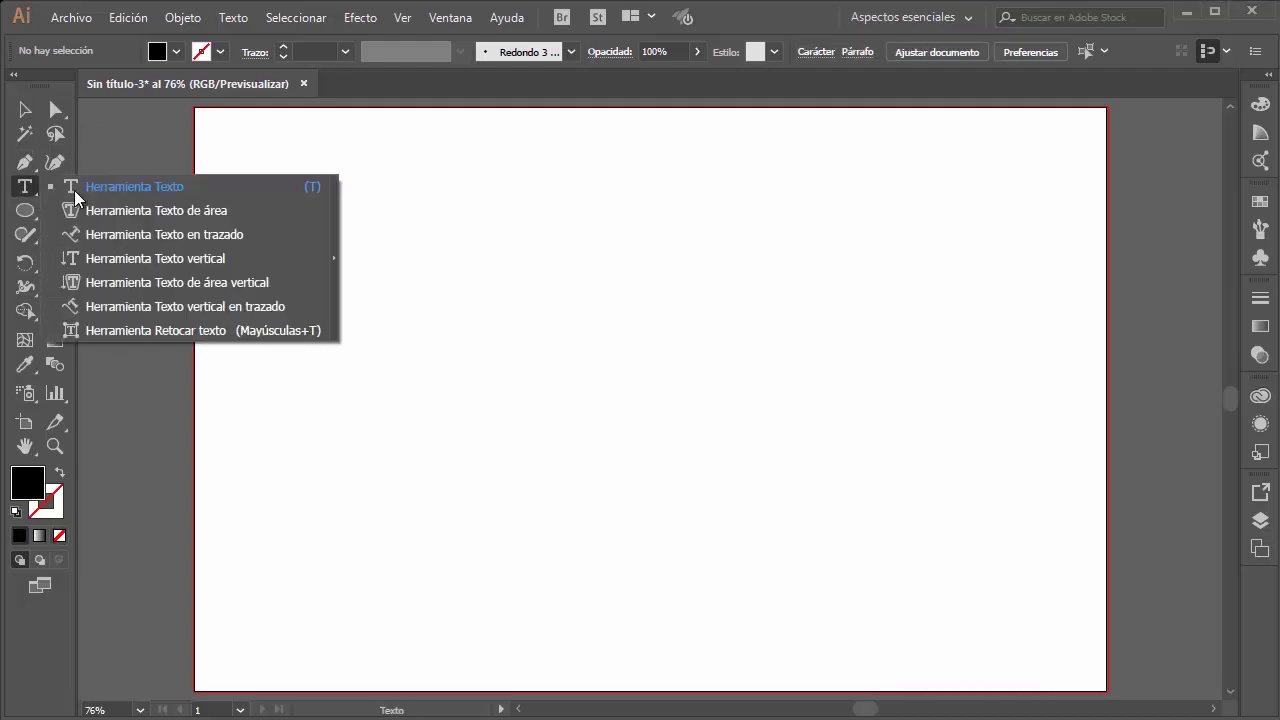
{"action": "left_click", "coordinate": [334, 258]}
{"action": "left_click_drag", "start_coordinate": [150, 193], "coordinate": [166, 177]}
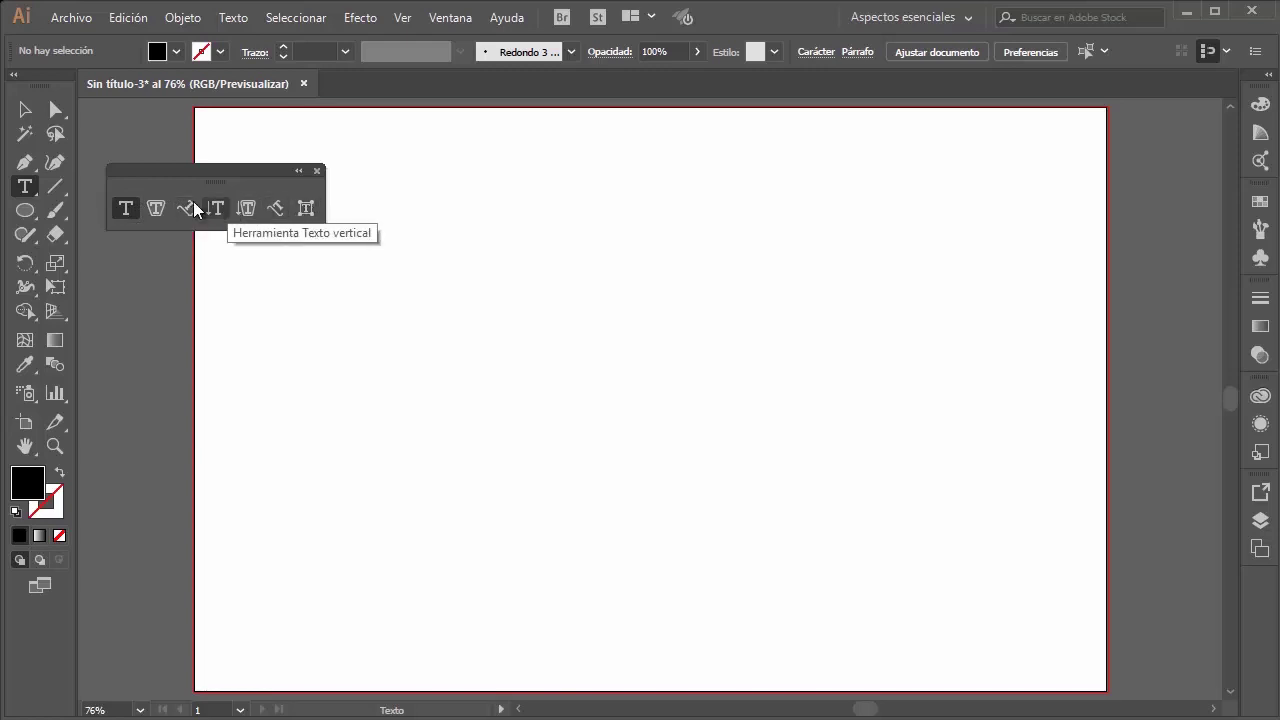
{"action": "left_click_drag", "start_coordinate": [157, 174], "coordinate": [151, 162]}
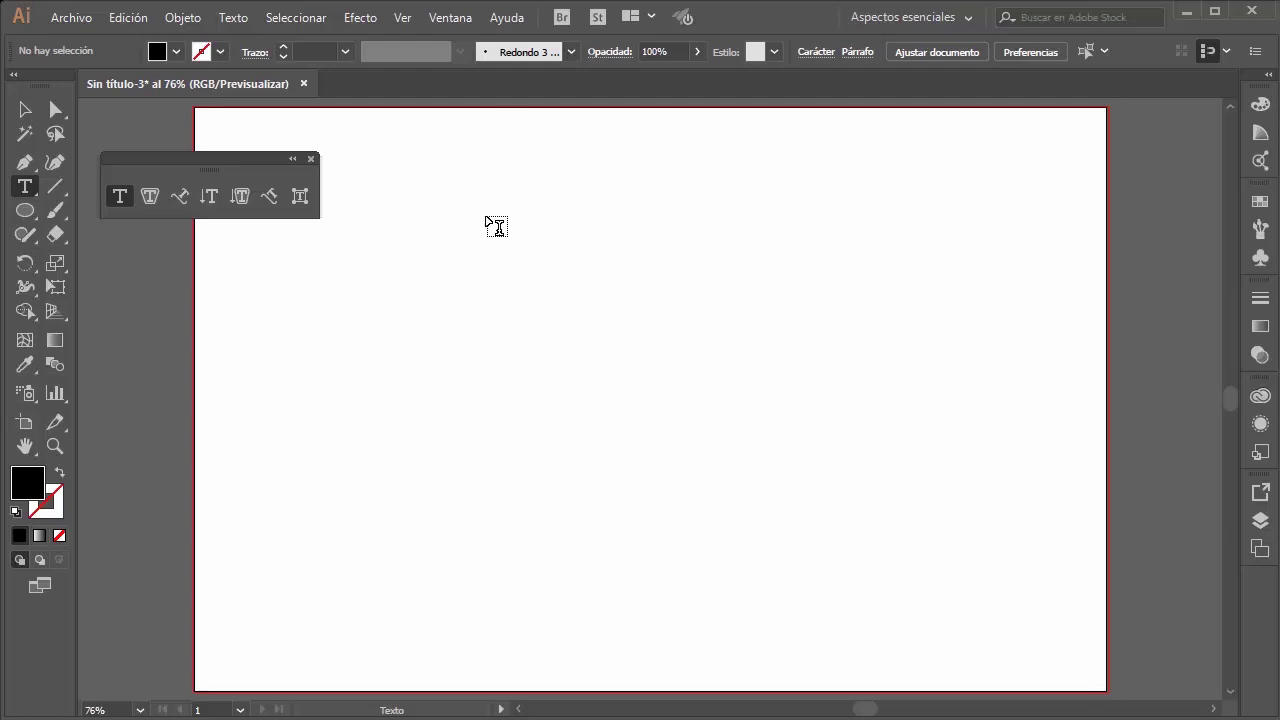
Step: Add a 'Lorem ipsum' point-text line near the top of the artboard and deselect it
{"action": "left_click", "coordinate": [443, 180]}
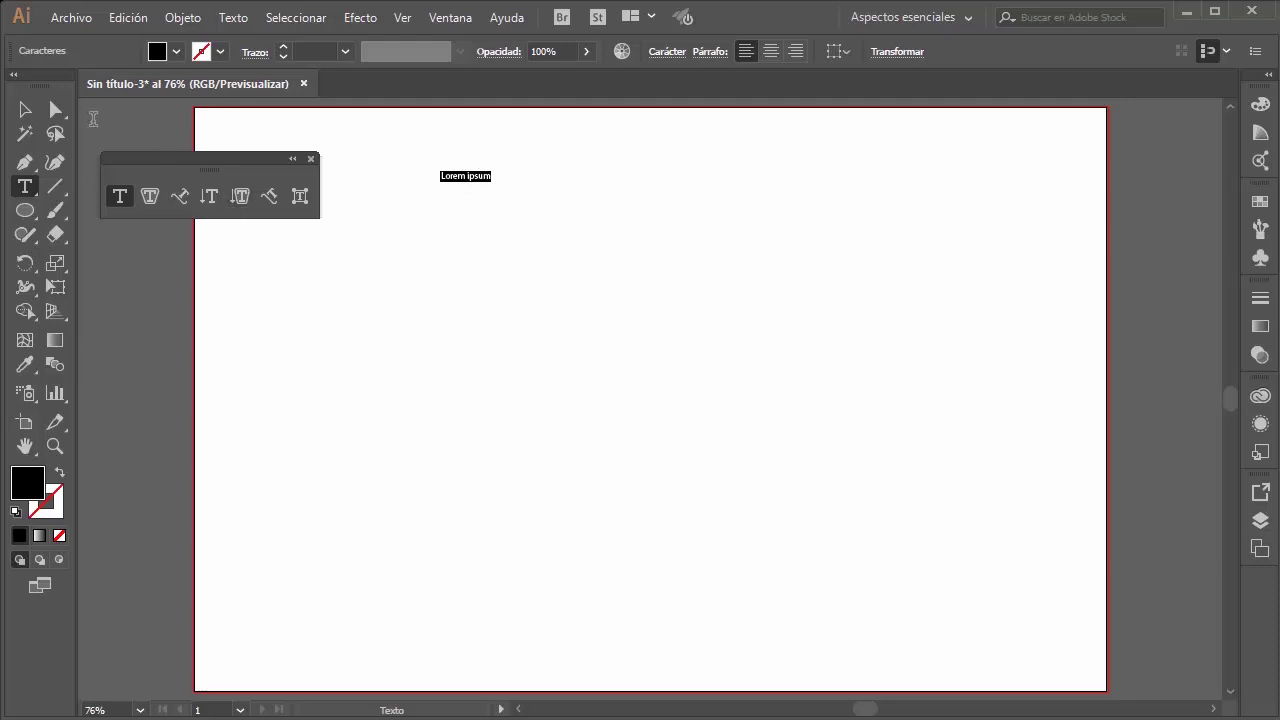
{"action": "key", "text": "Escape"}
{"action": "left_click", "coordinate": [503, 320]}
{"action": "left_click", "coordinate": [119, 196]}
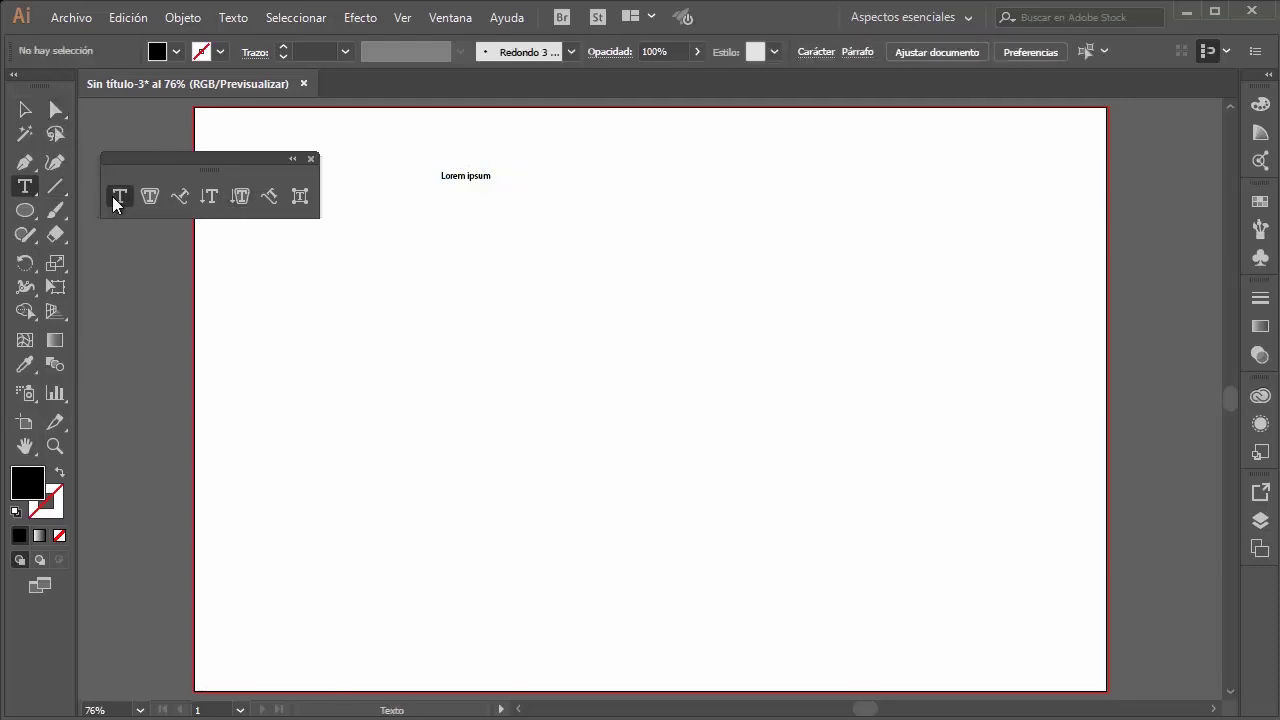
Step: Draw a placeholder-filled text area on the right and move the 'Lorem ipsum' line above it
{"action": "left_click_drag", "start_coordinate": [599, 239], "coordinate": [807, 379]}
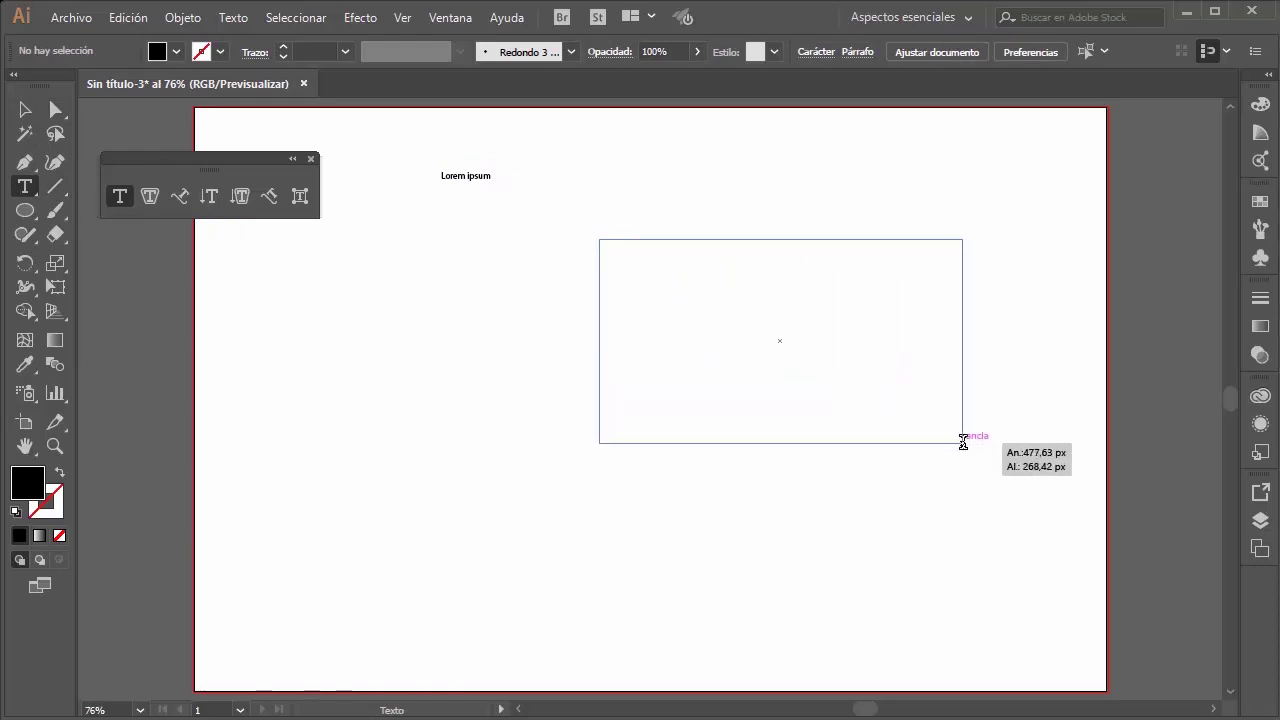
{"action": "left_click_drag", "start_coordinate": [807, 379], "coordinate": [962, 443]}
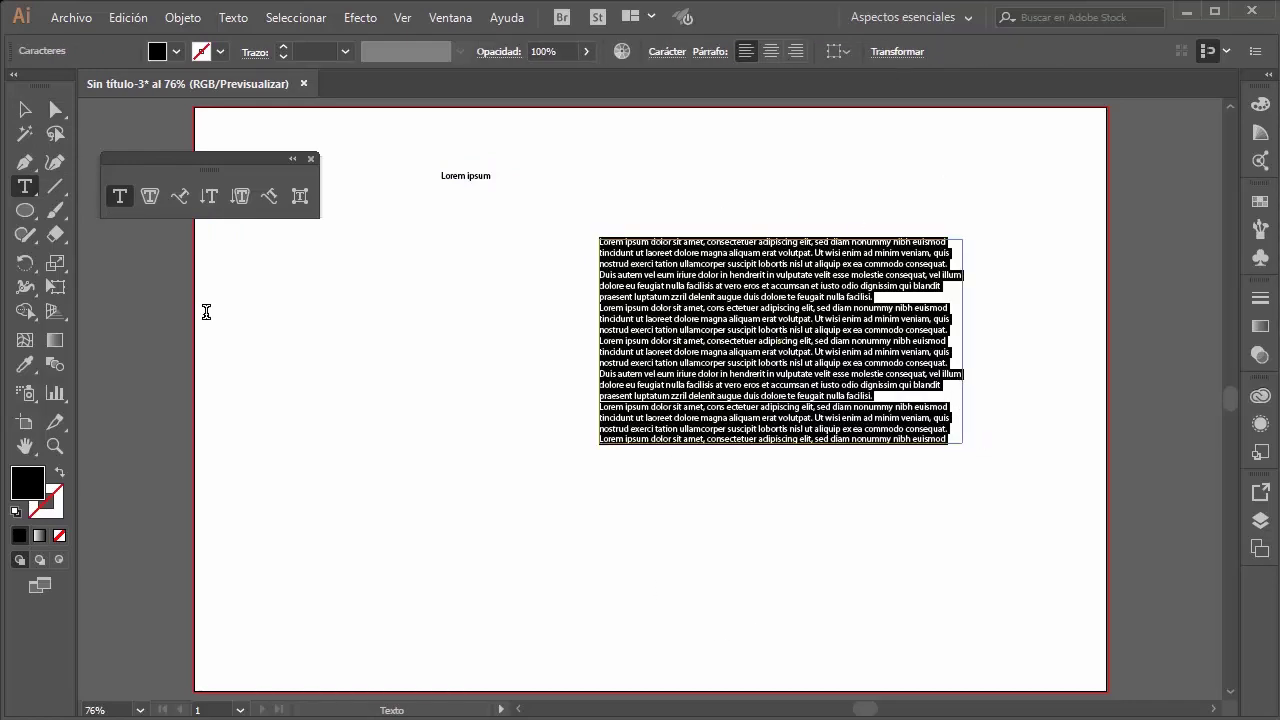
{"action": "left_click", "coordinate": [25, 110]}
{"action": "left_click", "coordinate": [497, 200]}
{"action": "mouse_move", "coordinate": [480, 181]}
{"action": "left_mouse_down"}
{"action": "mouse_move", "coordinate": [706, 219]}
{"action": "mouse_move", "coordinate": [636, 222]}
{"action": "left_mouse_up"}
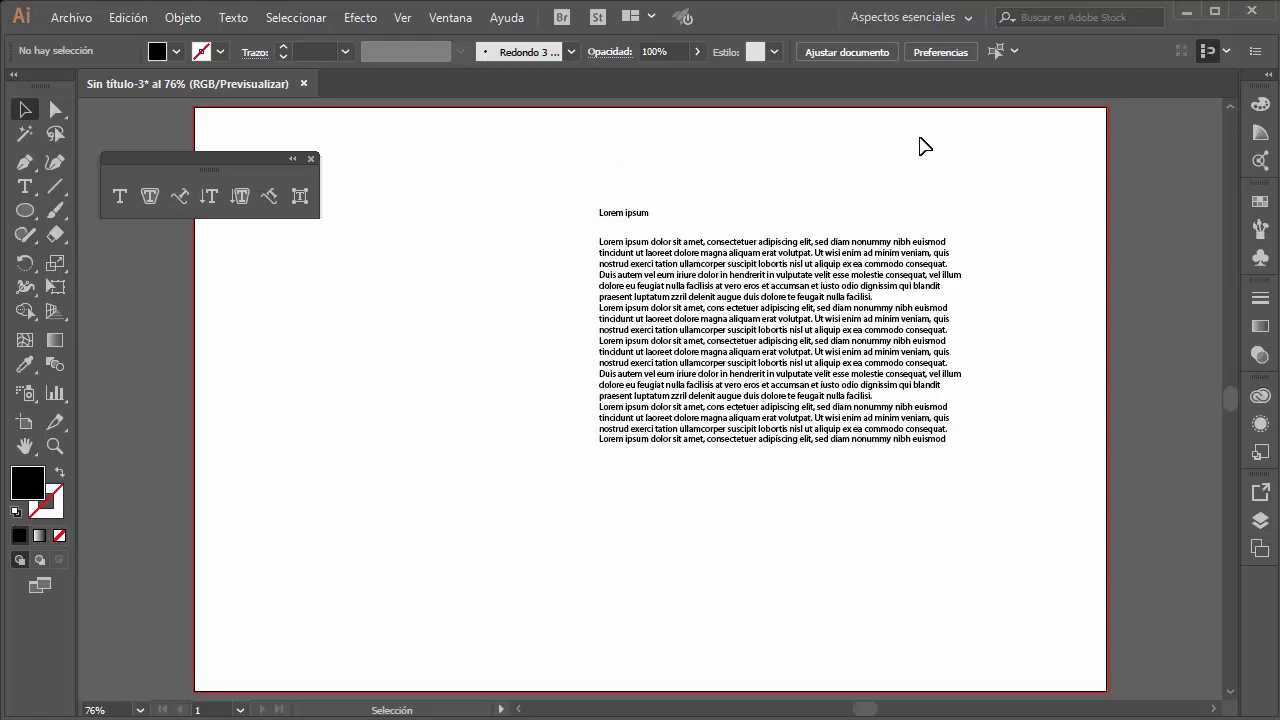
Step: Turn off placeholder text for new type objects in Text preferences, then marquee-select all artboard text
{"action": "left_click", "coordinate": [940, 52]}
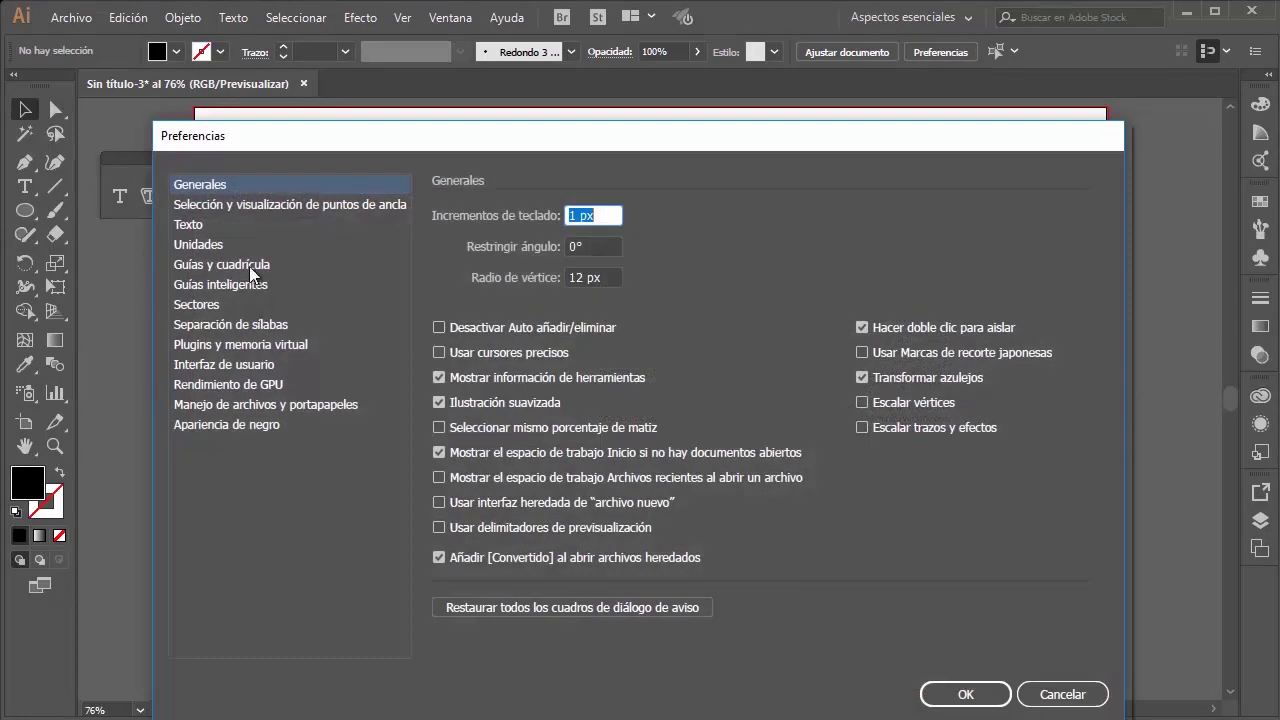
{"action": "left_click", "coordinate": [190, 226]}
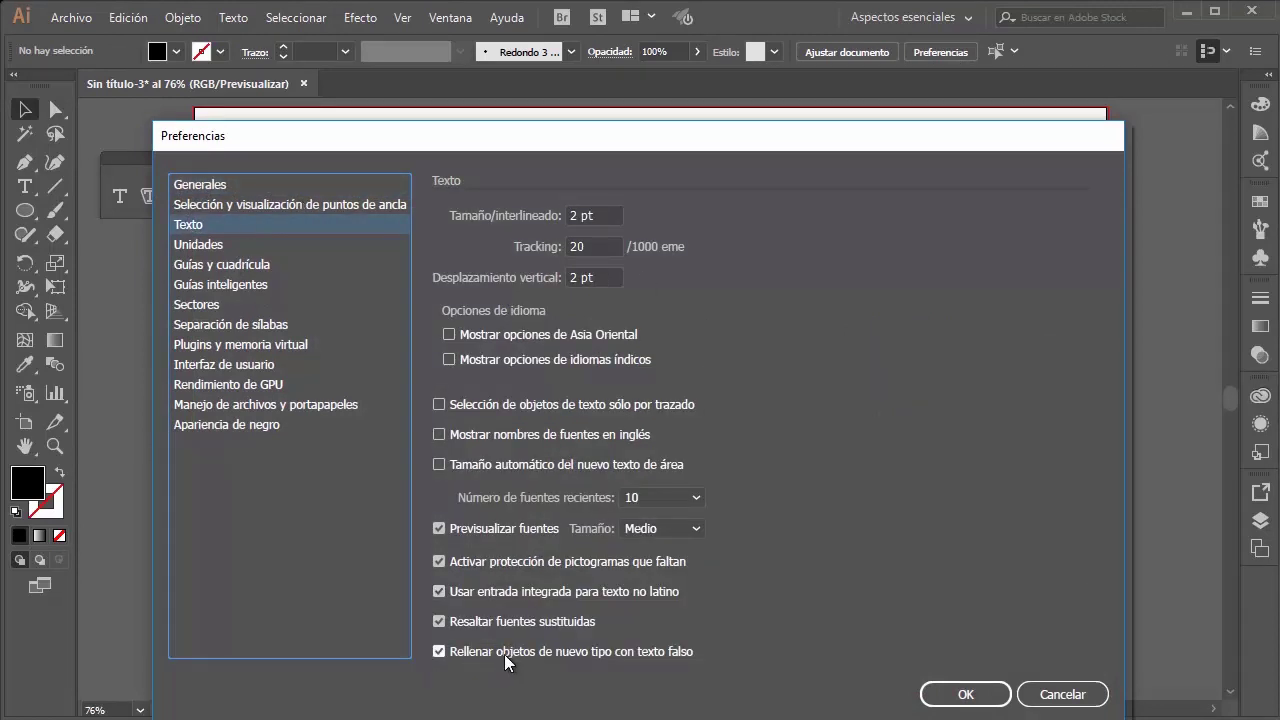
{"action": "left_click", "coordinate": [500, 652]}
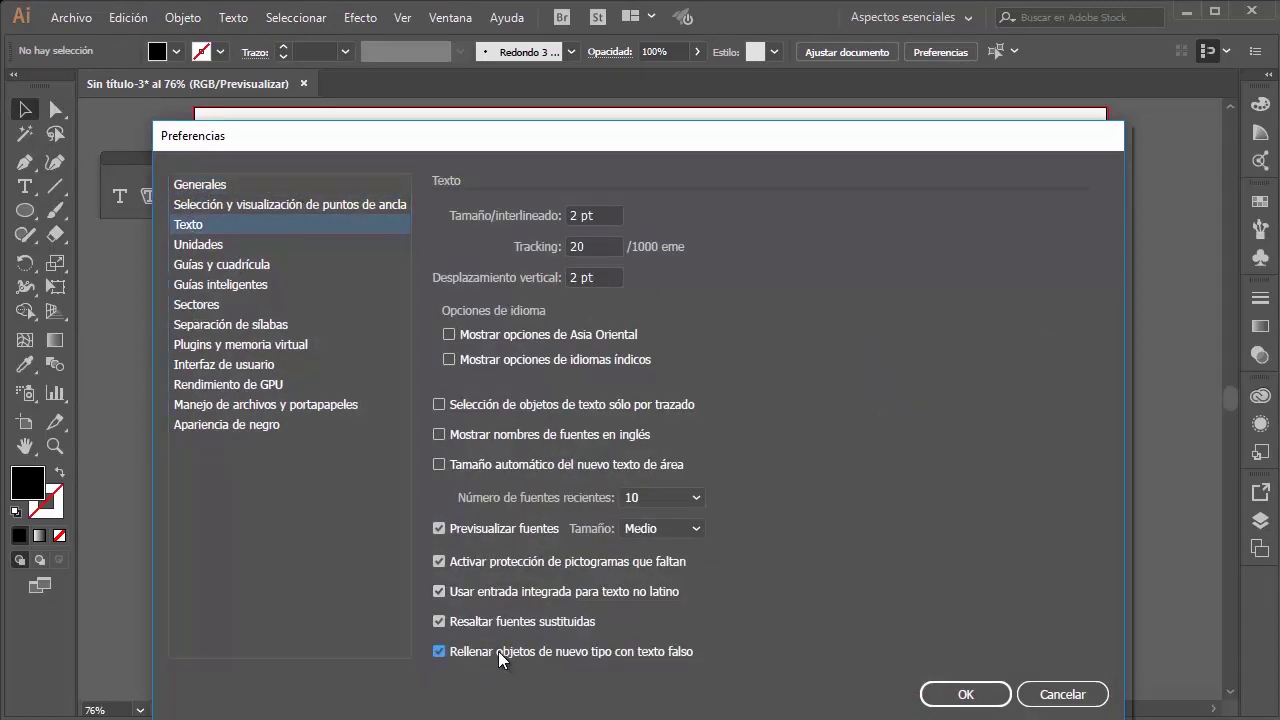
{"action": "left_click", "coordinate": [965, 694]}
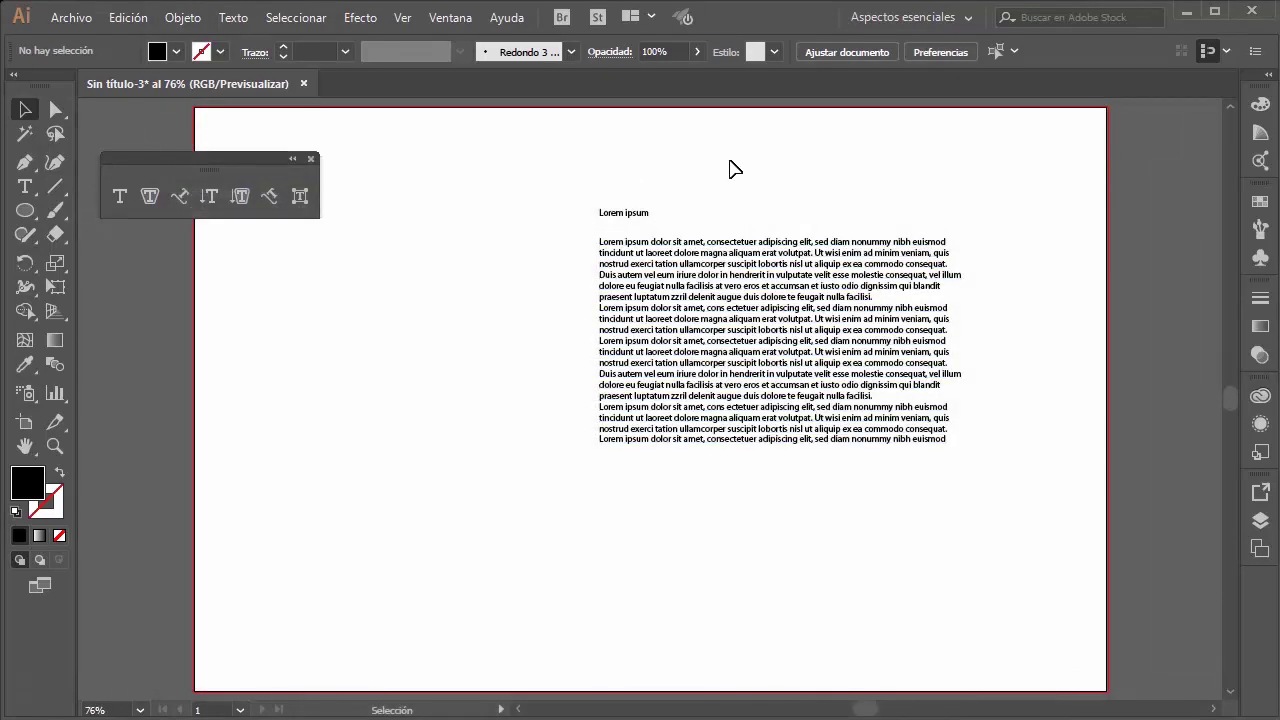
{"action": "left_click_drag", "start_coordinate": [730, 168], "coordinate": [557, 546]}
Step: Delete the old text and try out new point and area text objects
{"action": "key", "text": "Delete"}
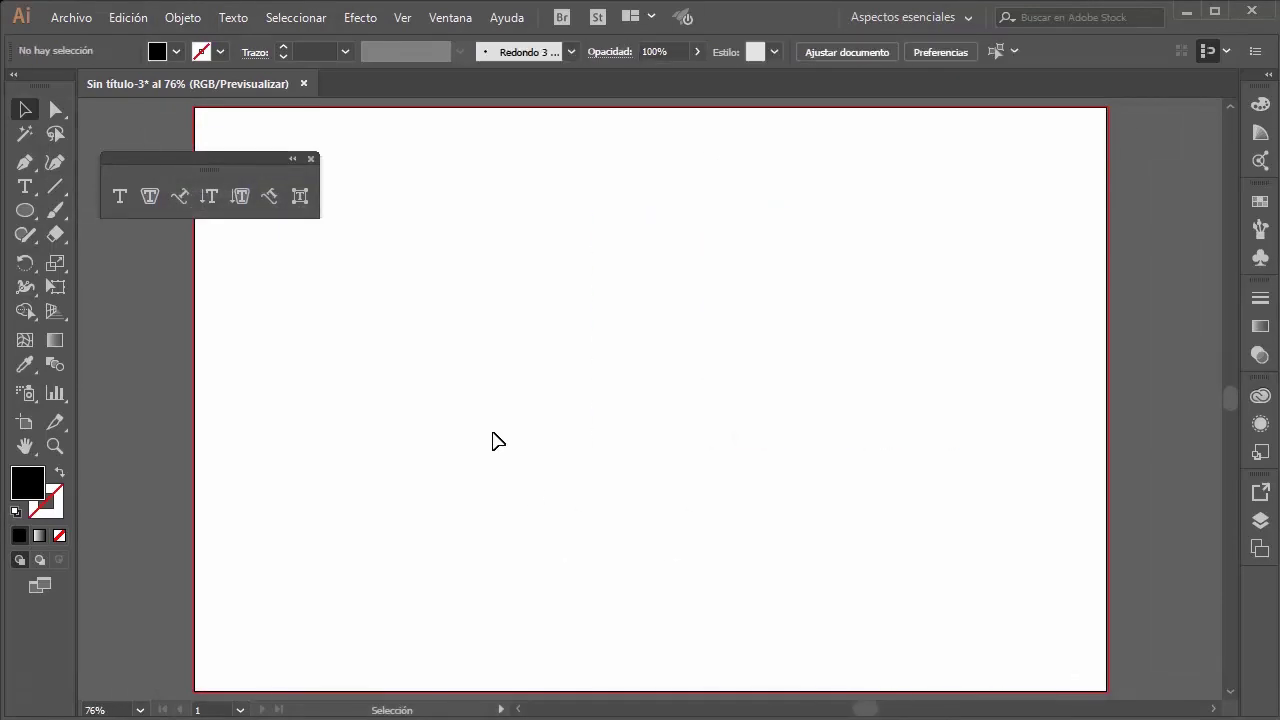
{"action": "left_click", "coordinate": [120, 196]}
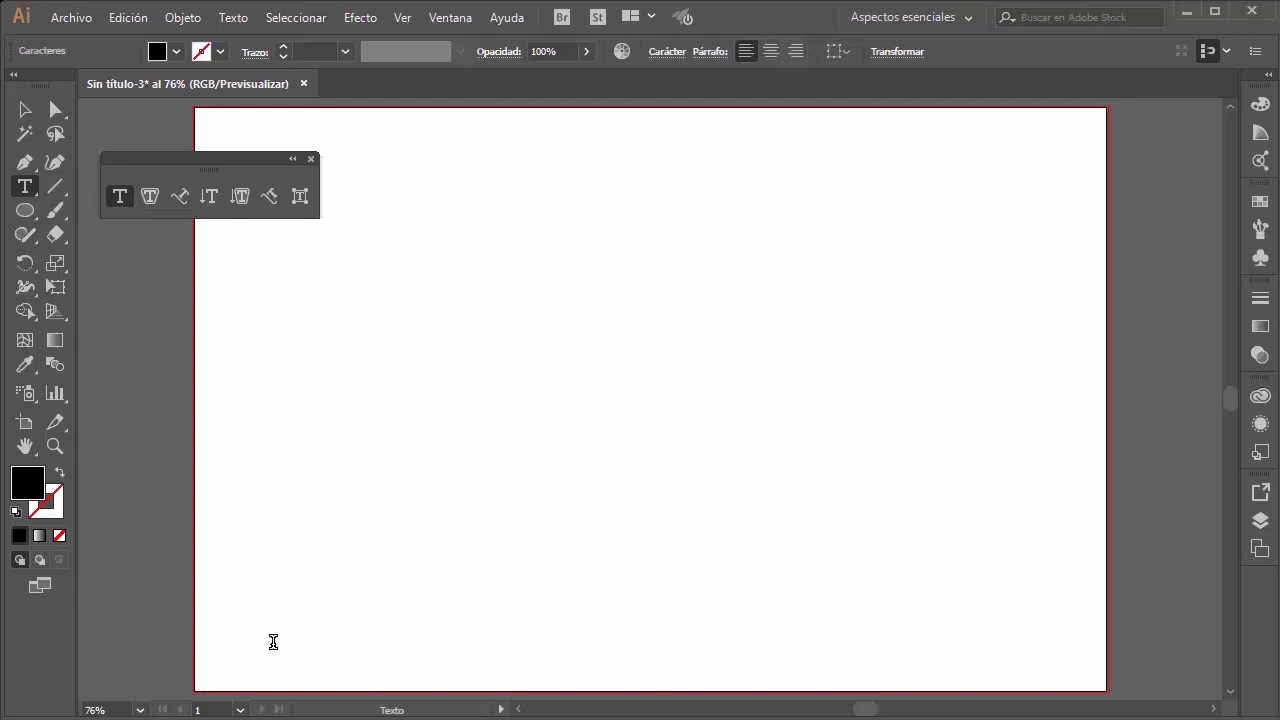
{"action": "left_click", "coordinate": [407, 164]}
{"action": "left_click", "coordinate": [25, 110]}
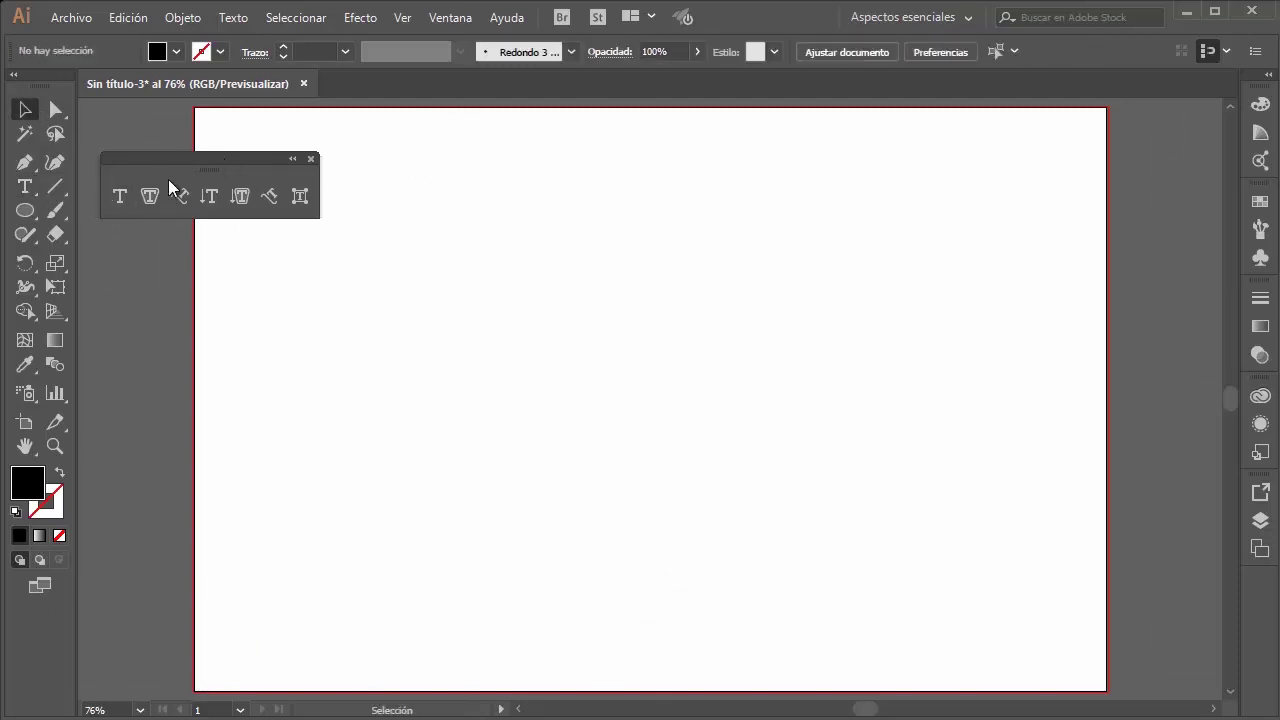
{"action": "left_click", "coordinate": [120, 196]}
{"action": "left_click_drag", "start_coordinate": [561, 196], "coordinate": [902, 432]}
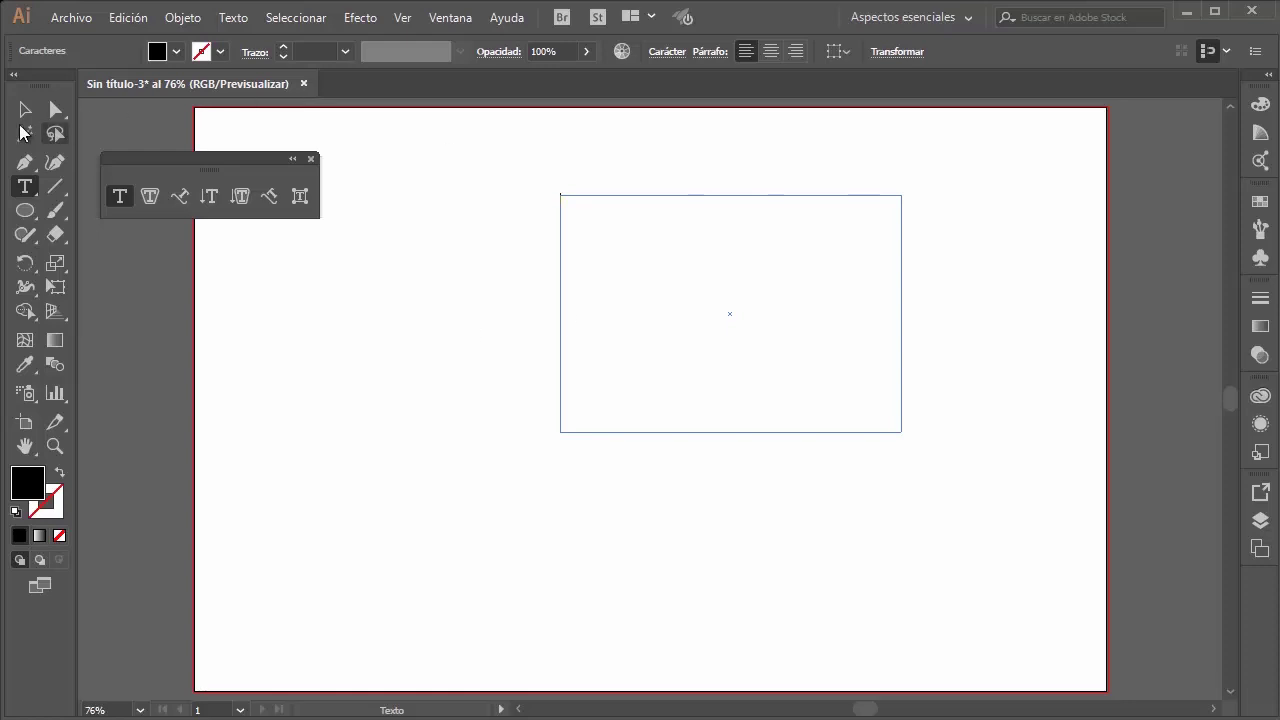
{"action": "left_click", "coordinate": [25, 112]}
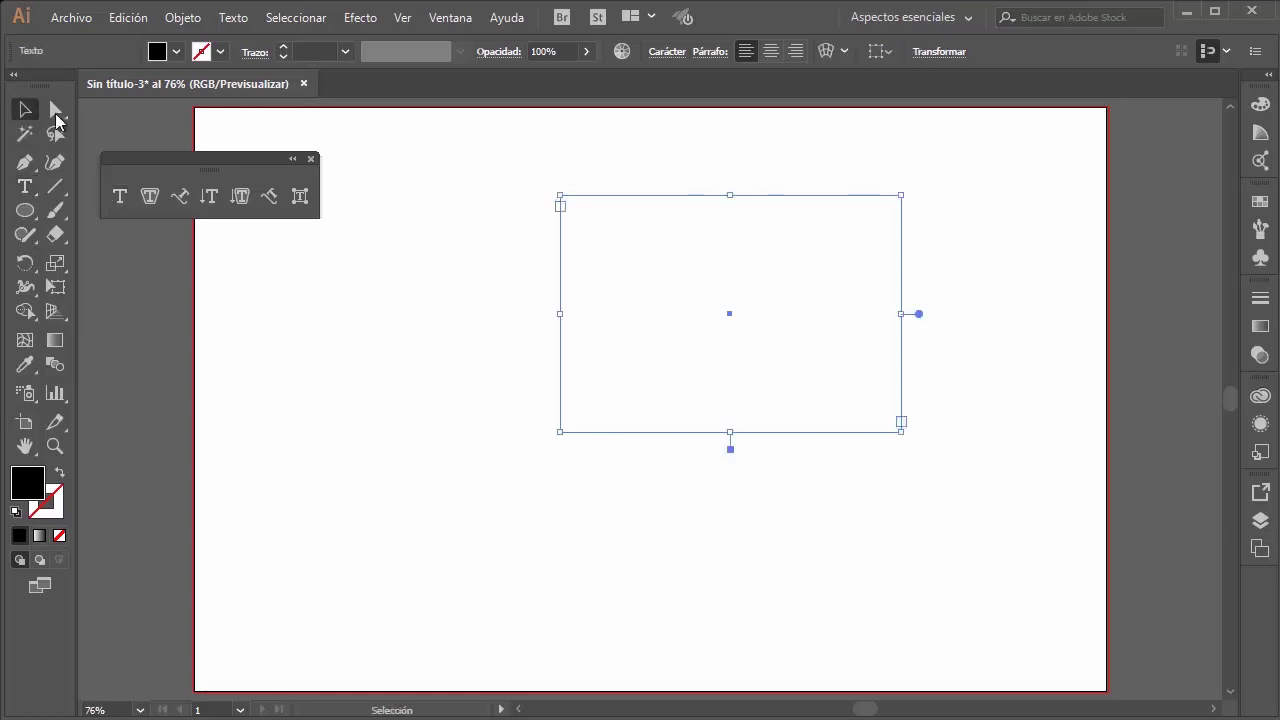
{"action": "left_click", "coordinate": [651, 250]}
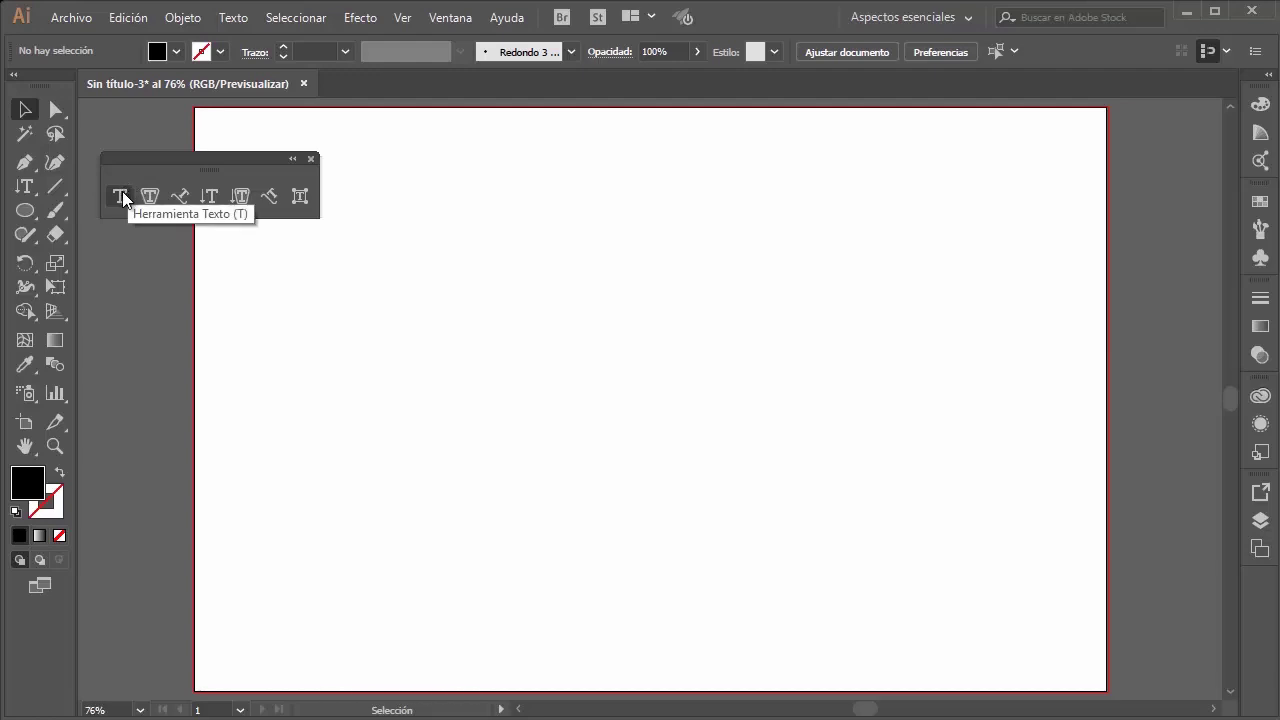
Step: Type the title 'CURSO BÁSICO ILLUSTRATOR 2017' and move it slightly lower near the top centre
{"action": "left_click", "coordinate": [120, 195]}
{"action": "type", "text": "CURSO BÁSICO ILLUSTRATOR 2017"}
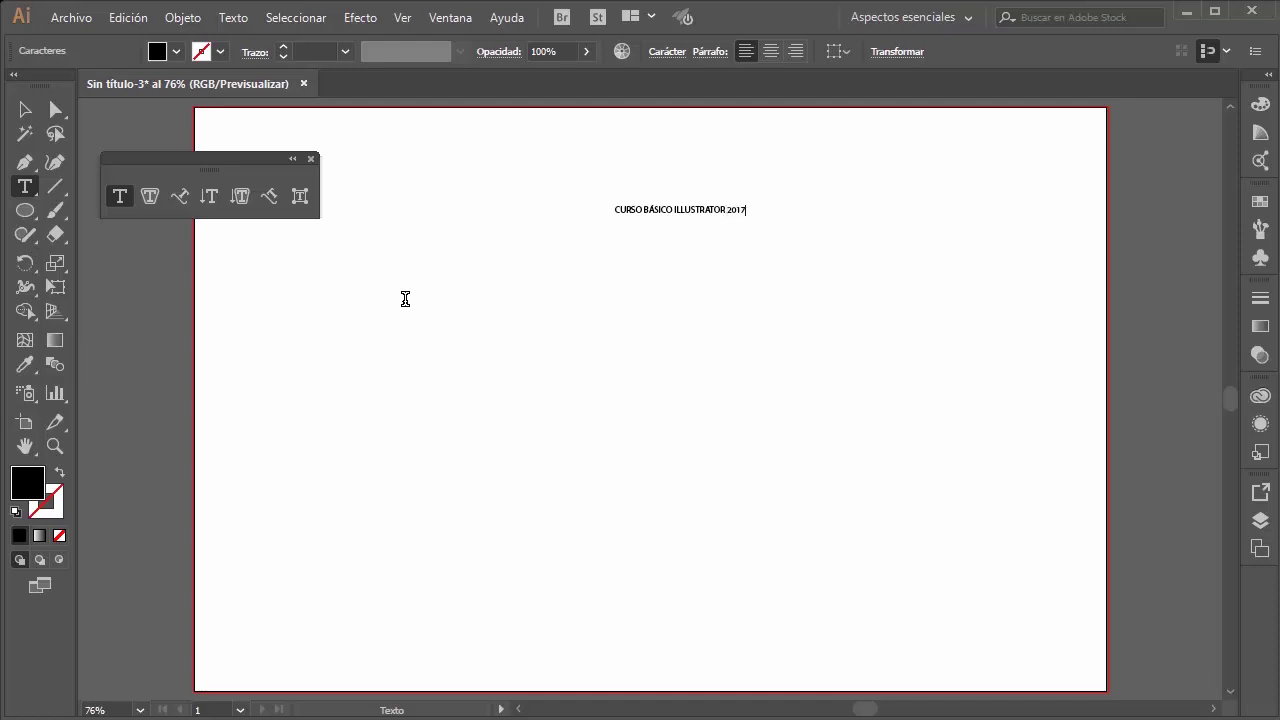
{"action": "left_click", "coordinate": [25, 109]}
{"action": "left_click", "coordinate": [768, 276]}
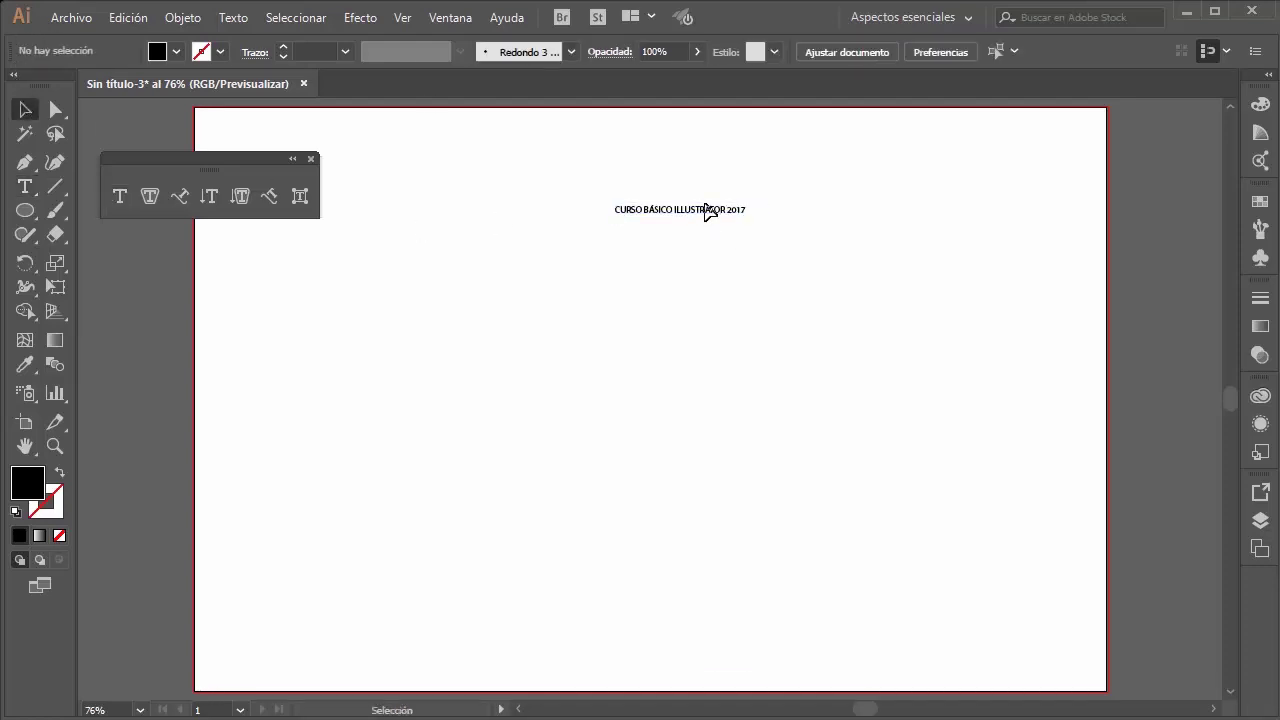
{"action": "left_click_drag", "start_coordinate": [706, 210], "coordinate": [636, 238]}
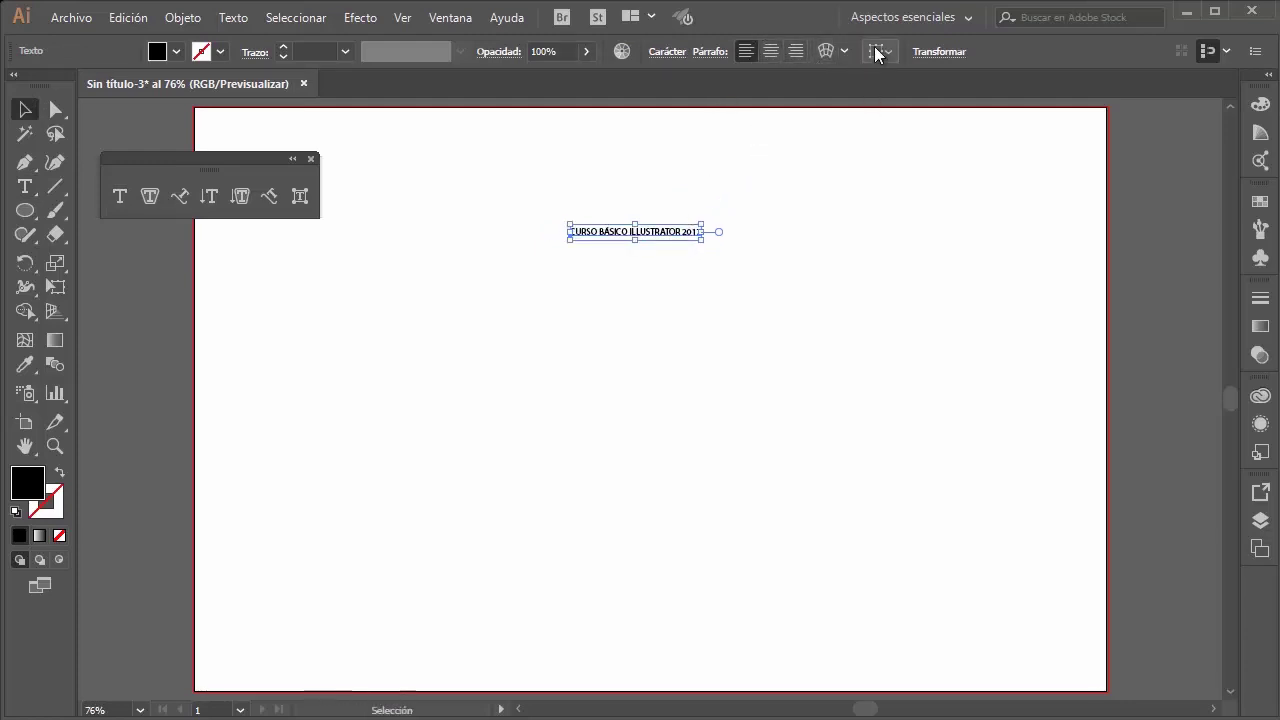
{"action": "left_click", "coordinate": [930, 58]}
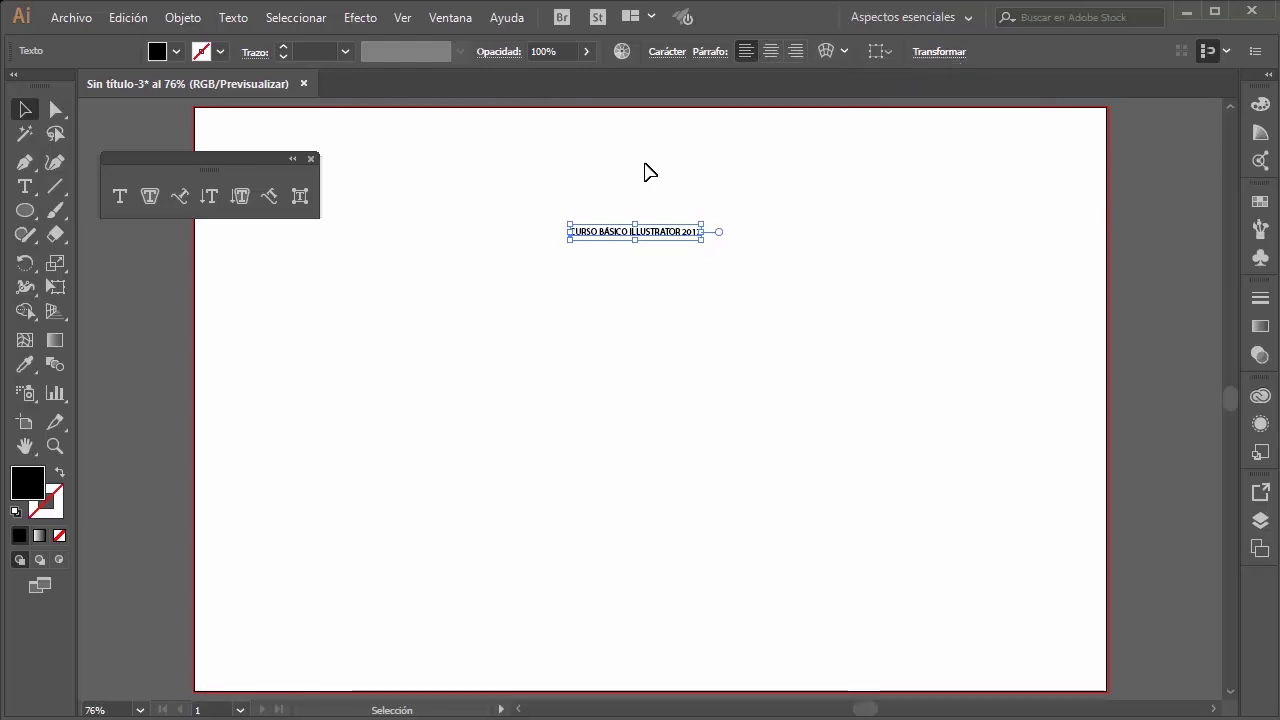
Step: Close the floating text tools, select the title and confirm it is 12 pt Myriad Pro Regular
{"action": "left_click", "coordinate": [312, 159]}
{"action": "left_click", "coordinate": [886, 166]}
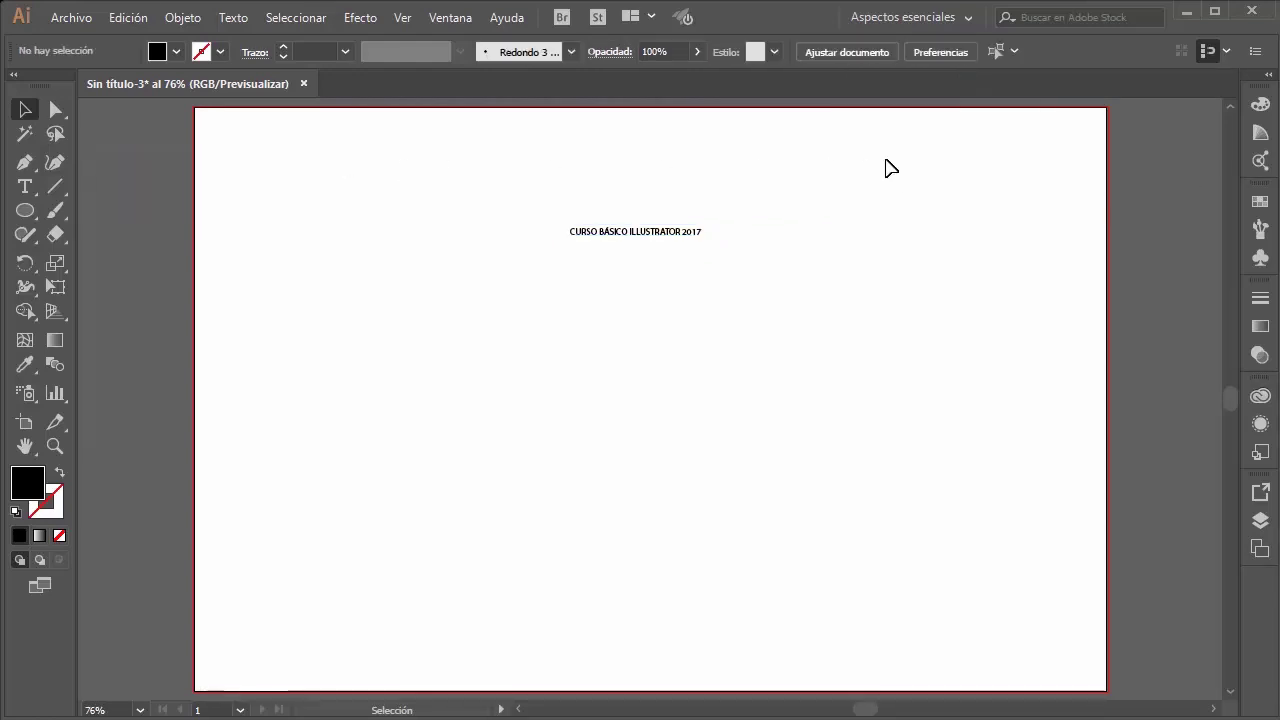
{"action": "left_click", "coordinate": [673, 236]}
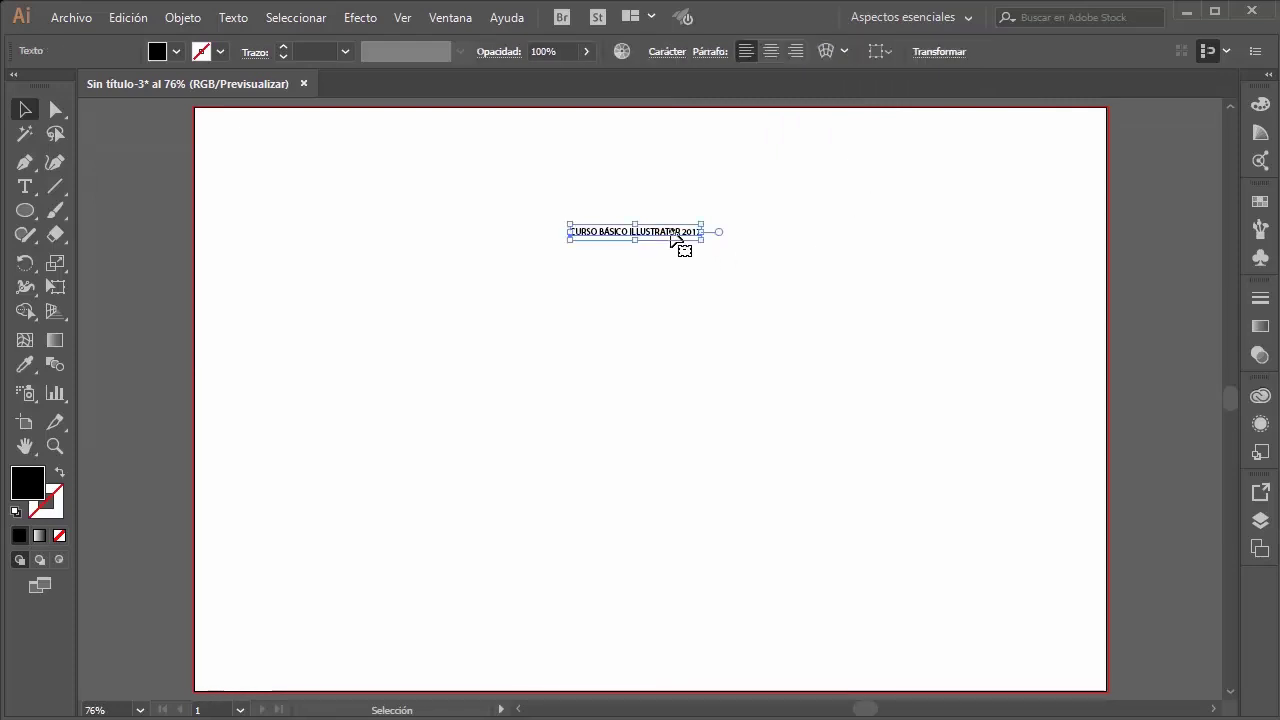
{"action": "left_click", "coordinate": [705, 51]}
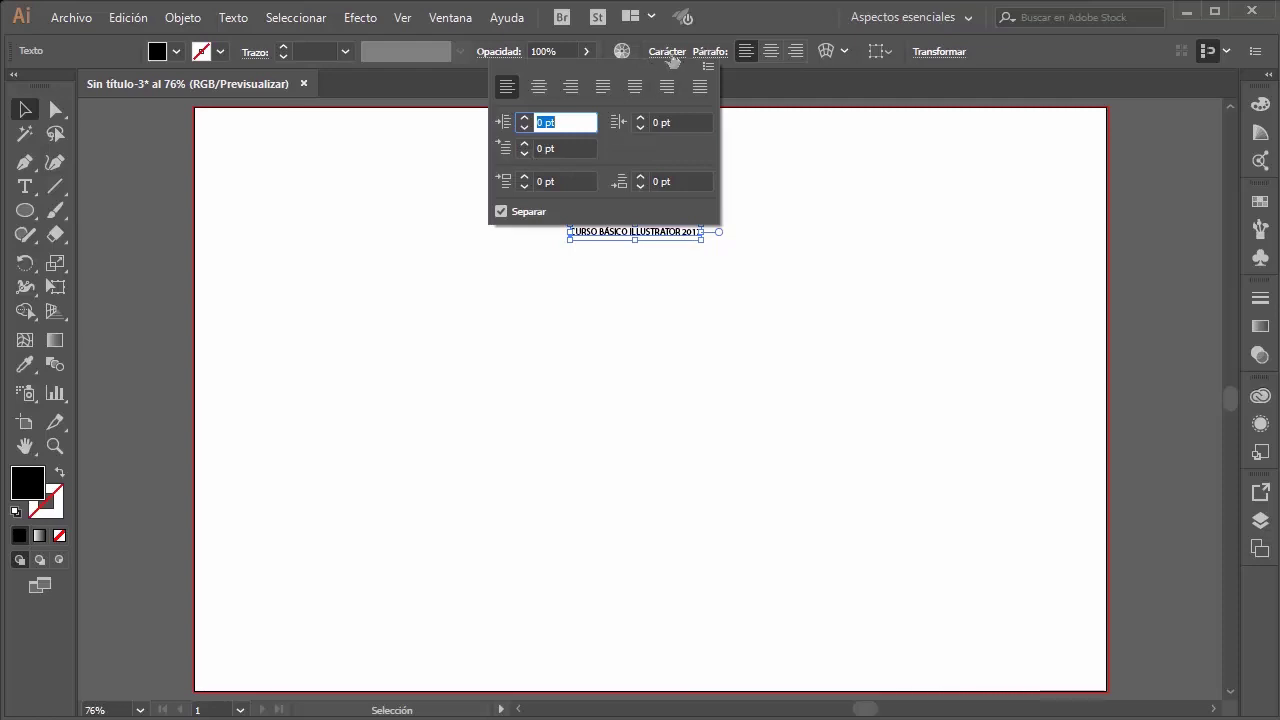
{"action": "left_click", "coordinate": [669, 51]}
{"action": "left_click", "coordinate": [669, 51]}
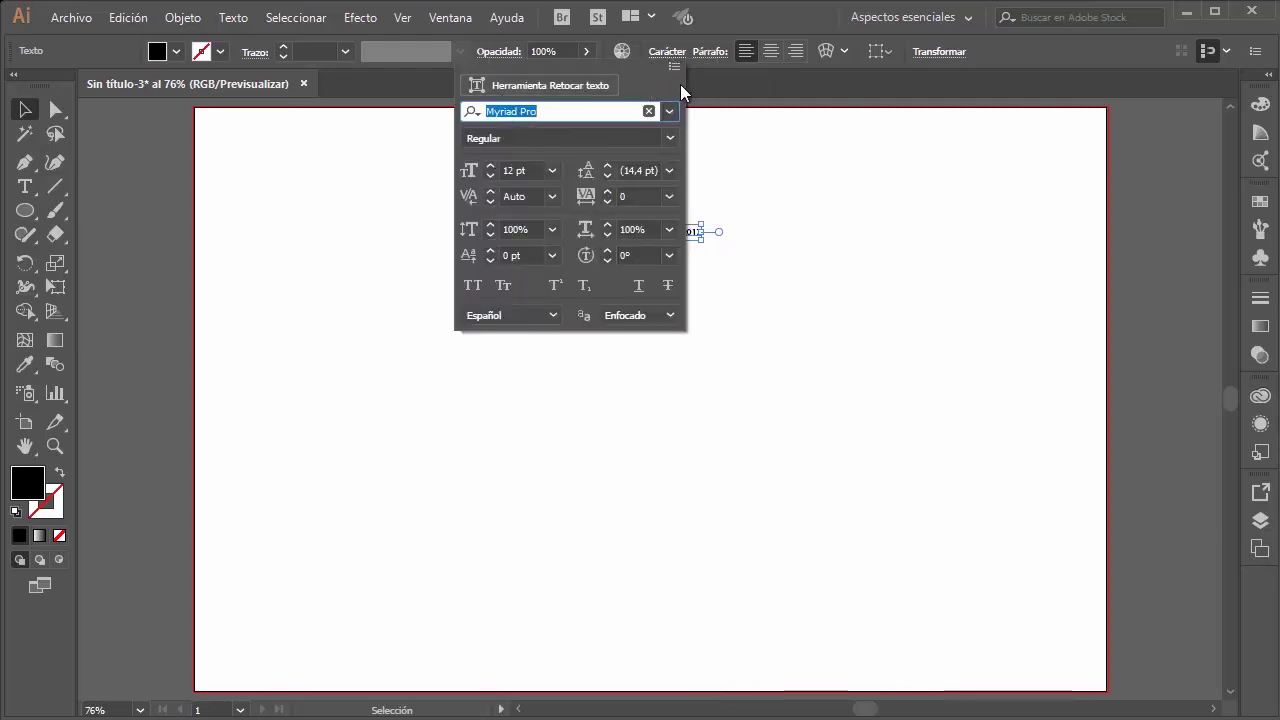
{"action": "left_click", "coordinate": [710, 286]}
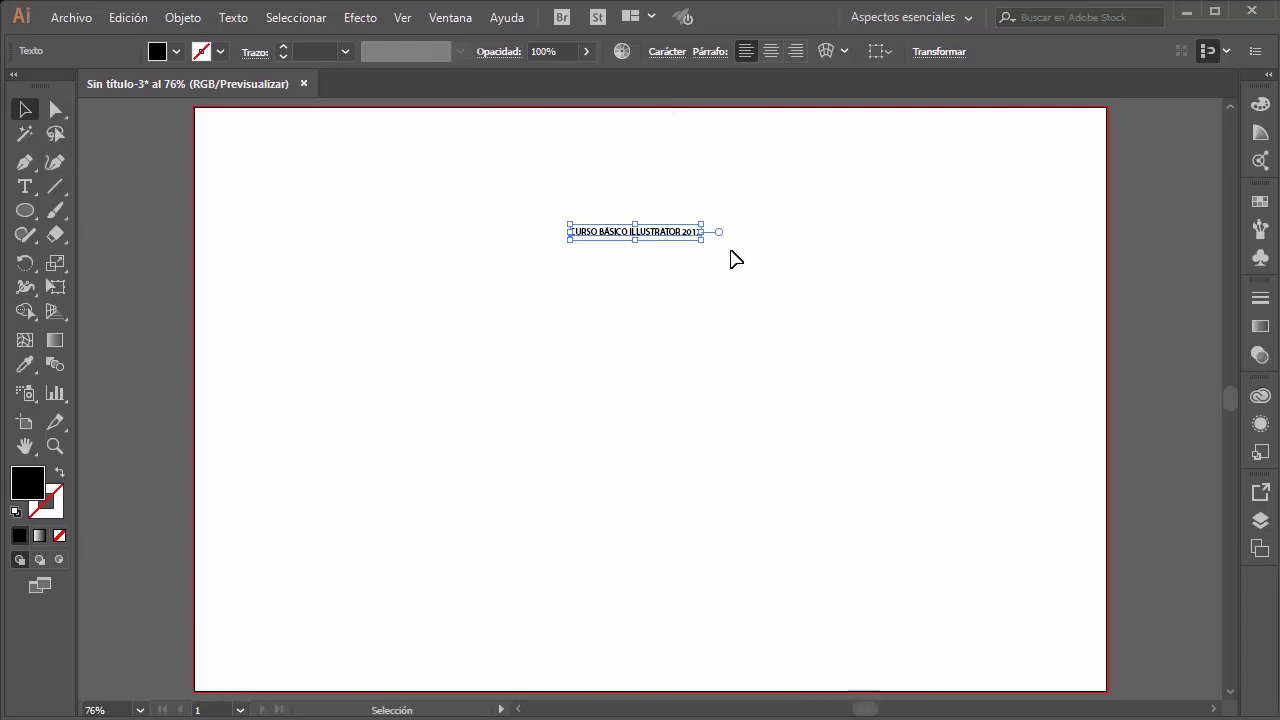
{"action": "left_click", "coordinate": [467, 17]}
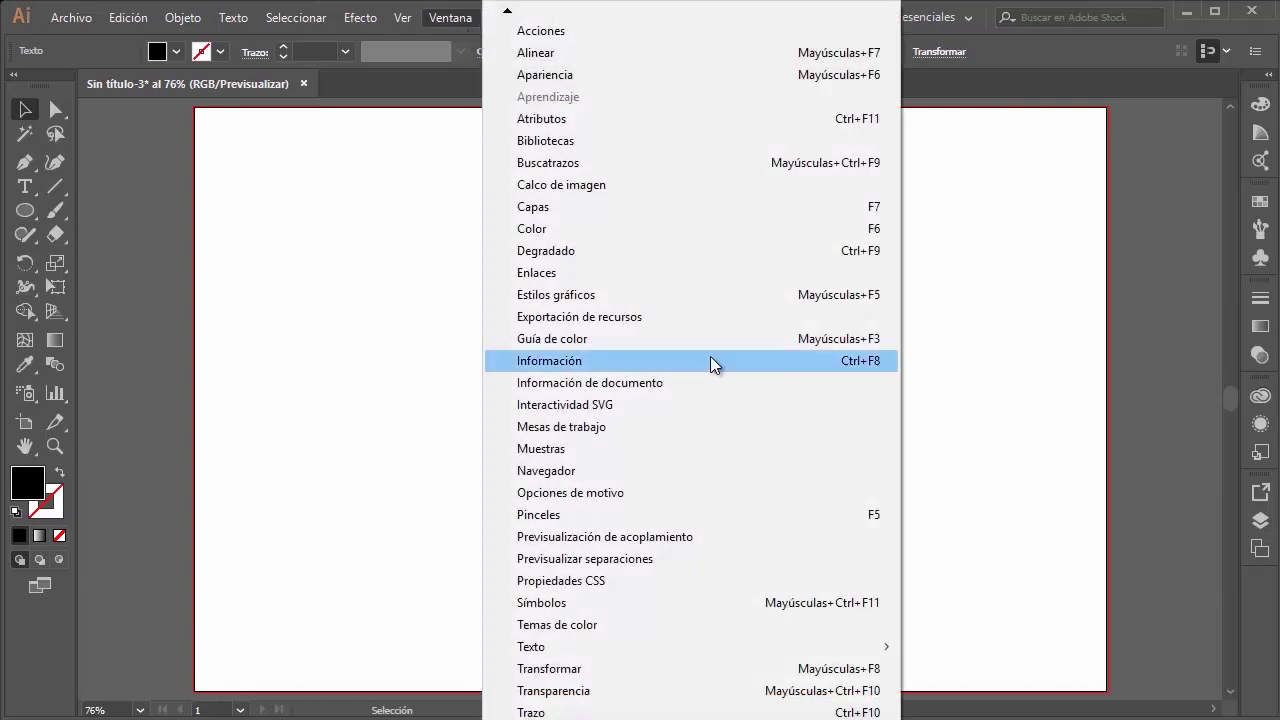
{"action": "mouse_move", "coordinate": [531, 647]}
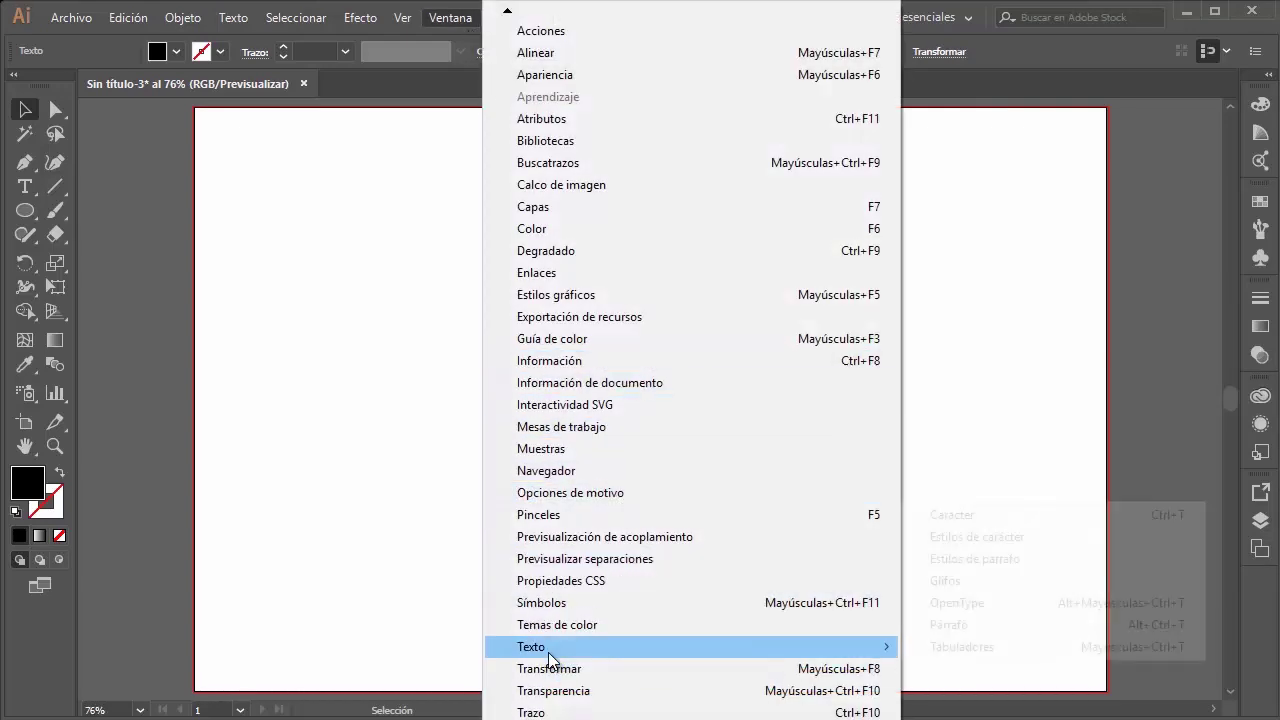
Step: Open the Character panel, position it on the left and look through its tabs
{"action": "left_click", "coordinate": [968, 517]}
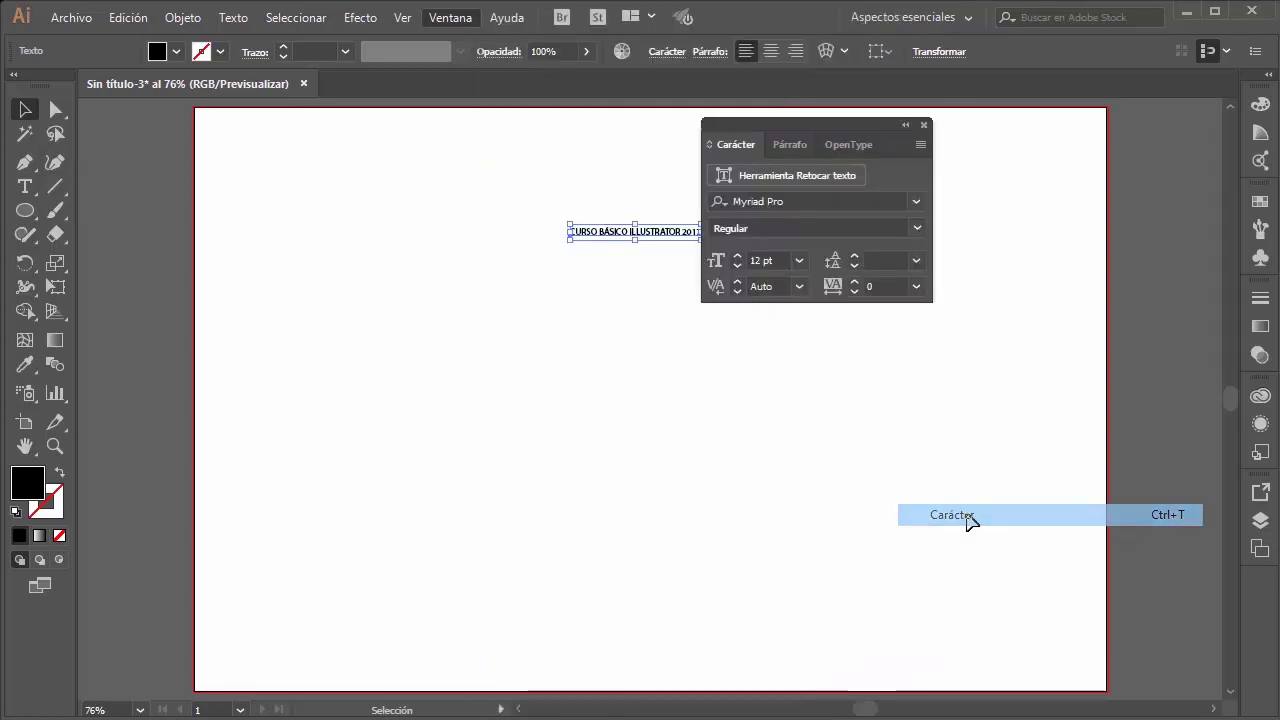
{"action": "left_click_drag", "start_coordinate": [730, 127], "coordinate": [381, 155]}
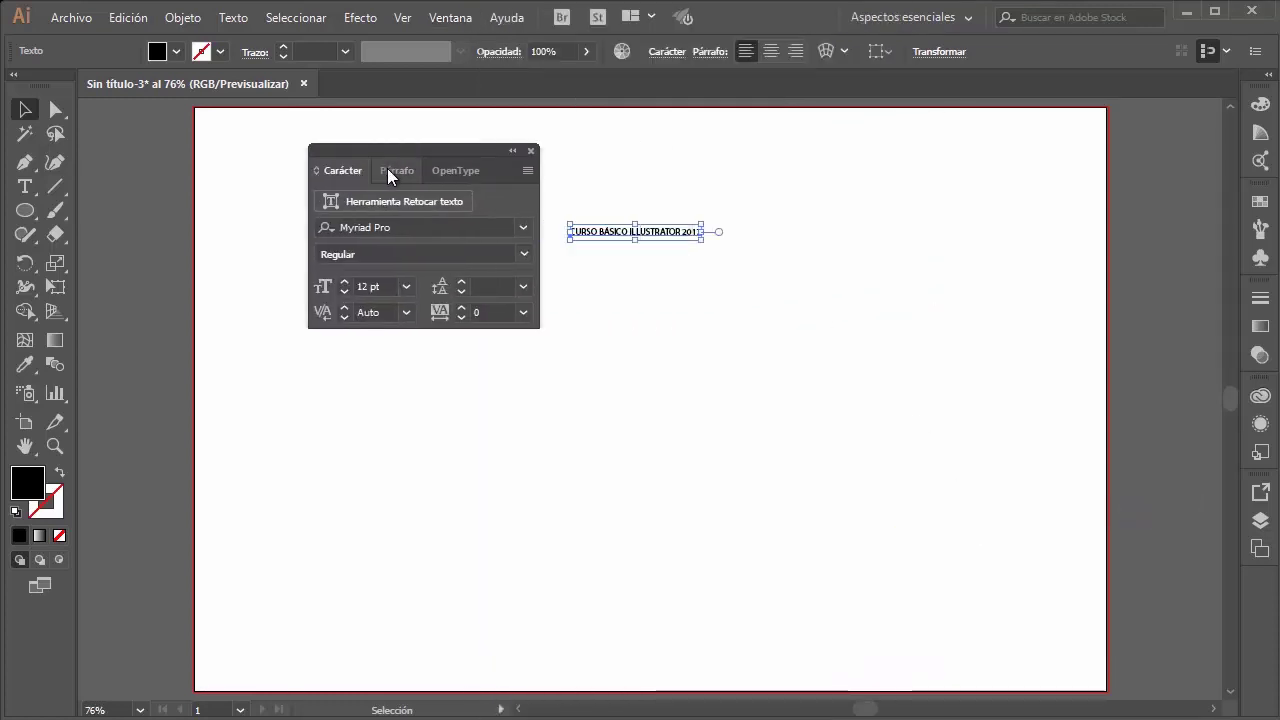
{"action": "left_click", "coordinate": [390, 170]}
{"action": "left_click", "coordinate": [445, 171]}
{"action": "left_click", "coordinate": [346, 172]}
{"action": "left_click_drag", "start_coordinate": [444, 152], "coordinate": [364, 141]}
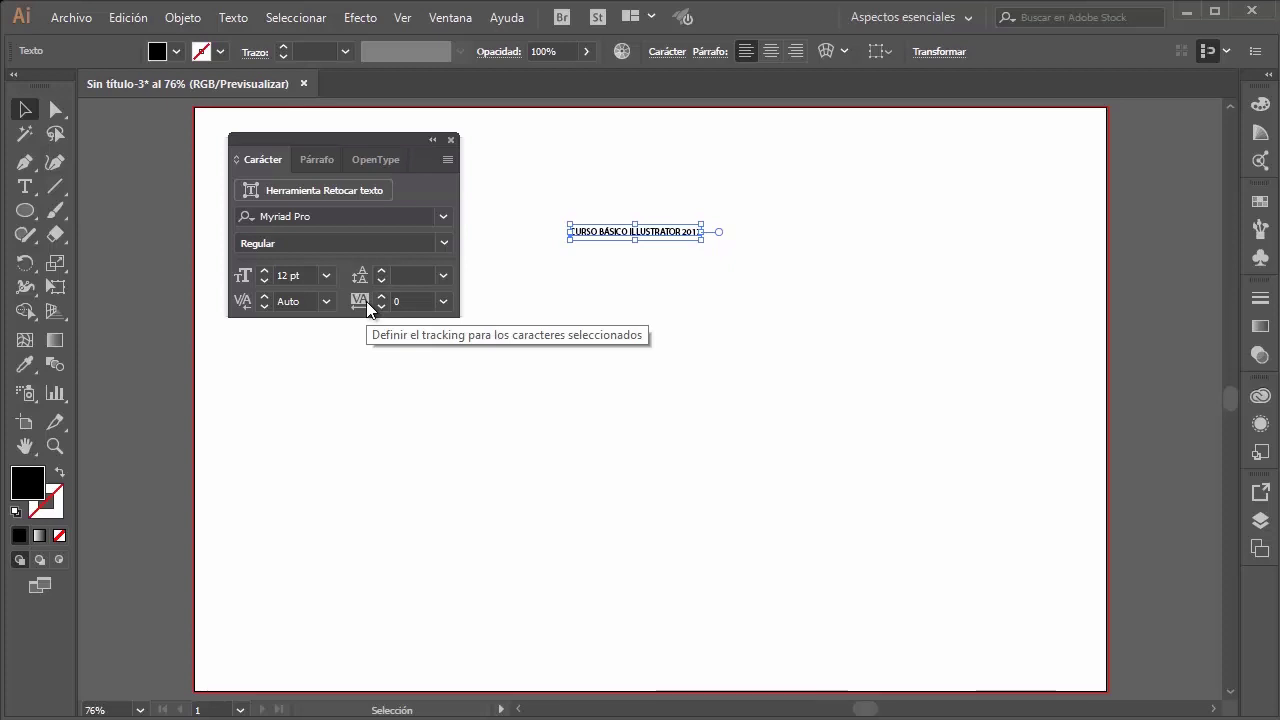
Step: Browse the font list for the headline, keeping Myriad Pro for now
{"action": "left_click", "coordinate": [408, 217]}
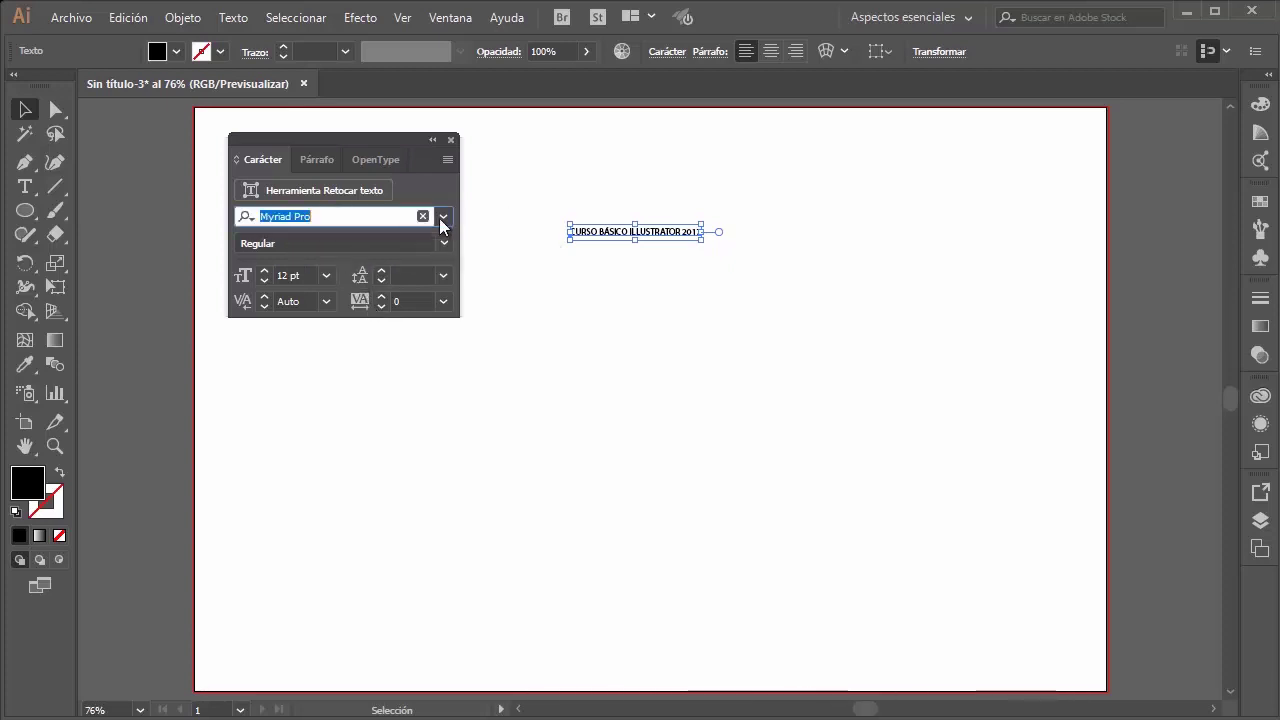
{"action": "left_click", "coordinate": [442, 217]}
{"action": "scroll", "coordinate": [348, 375], "scroll_direction": "down", "scroll_amount": 5}
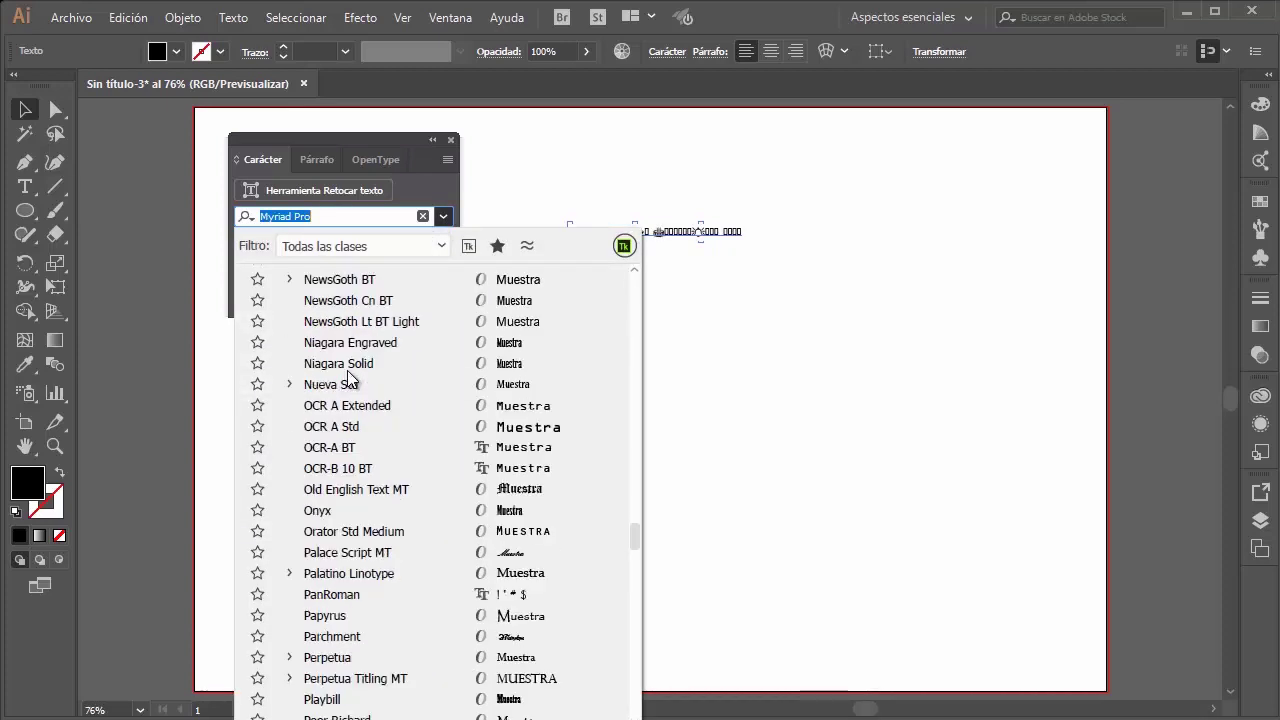
{"action": "scroll", "coordinate": [348, 375], "scroll_direction": "down", "scroll_amount": 3}
{"action": "scroll", "coordinate": [348, 375], "scroll_direction": "down", "scroll_amount": 8}
{"action": "scroll", "coordinate": [346, 350], "scroll_direction": "down", "scroll_amount": 8}
{"action": "scroll", "coordinate": [346, 348], "scroll_direction": "down", "scroll_amount": 6}
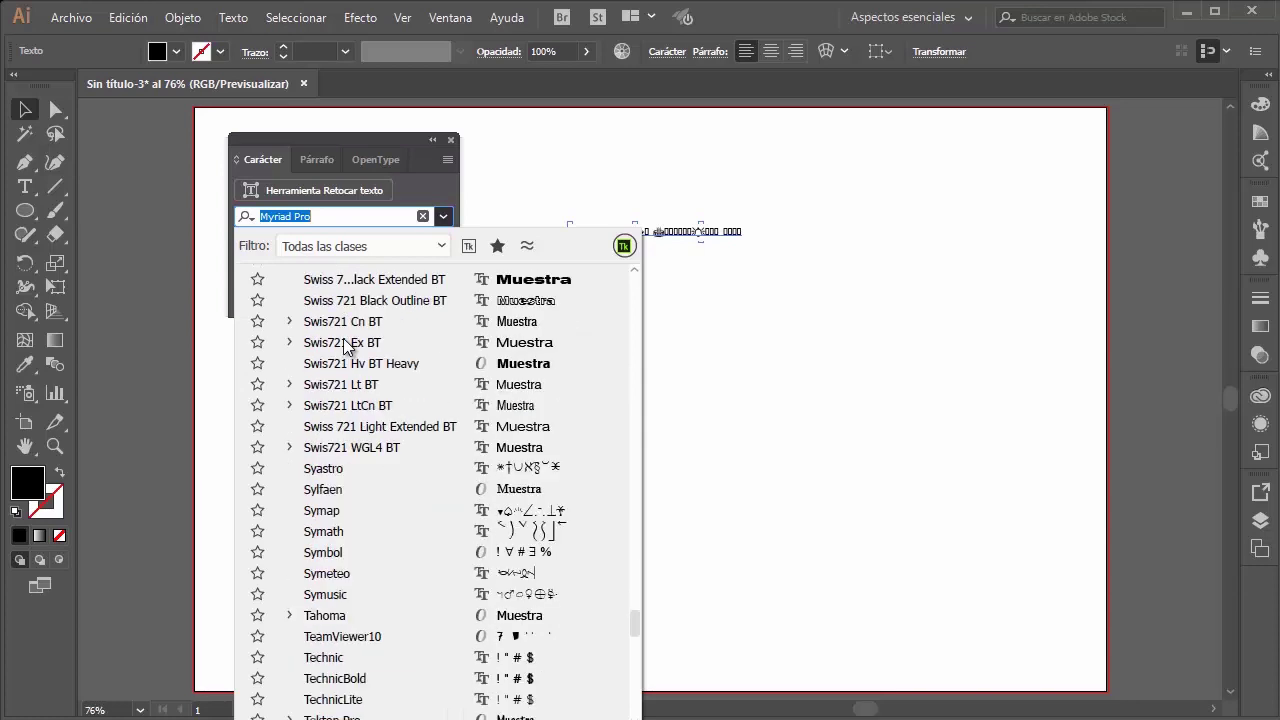
{"action": "scroll", "coordinate": [335, 375], "scroll_direction": "down", "scroll_amount": 1}
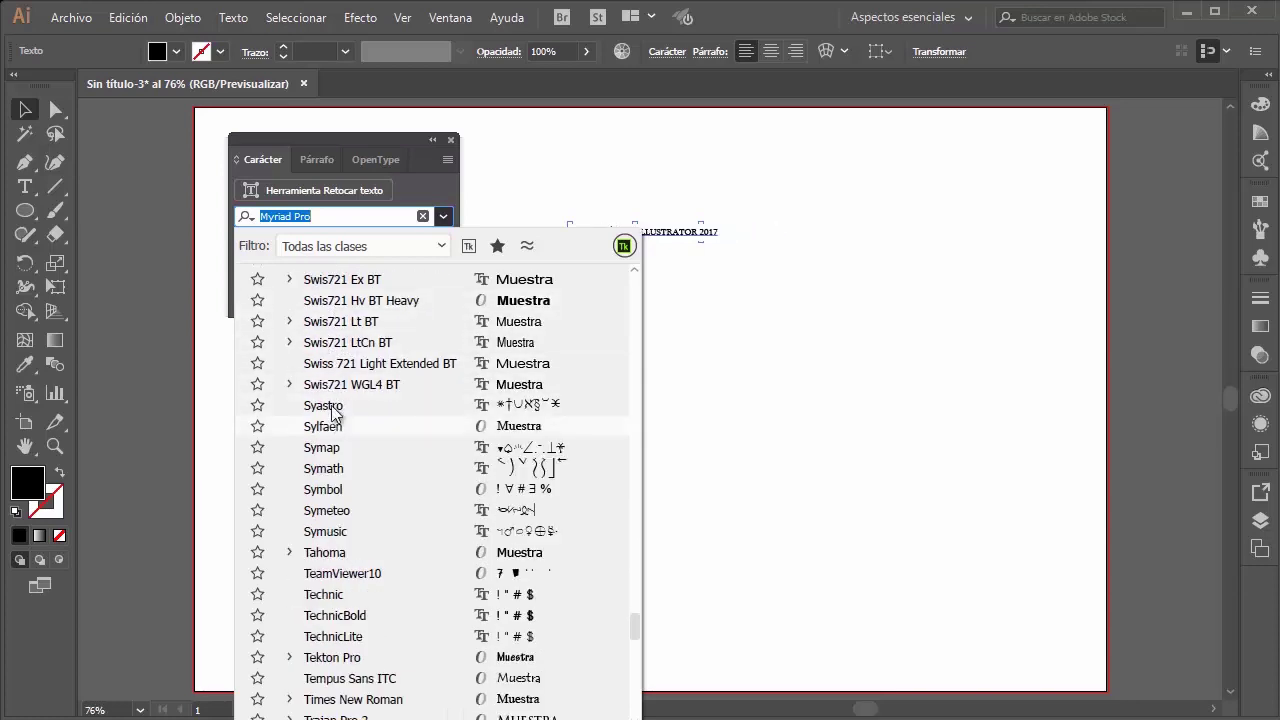
{"action": "left_click", "coordinate": [362, 136]}
{"action": "left_click_drag", "start_coordinate": [364, 138], "coordinate": [336, 138]}
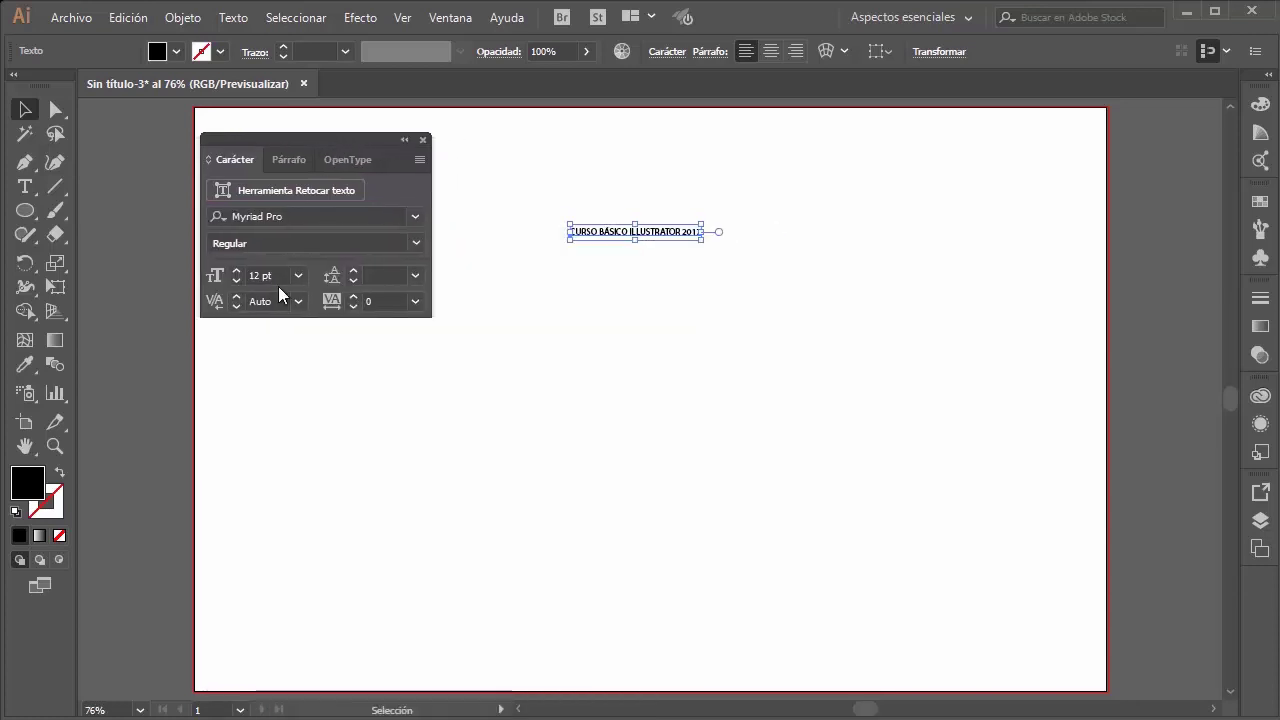
Step: Set the headline font size to exactly 30 pt after trying larger and smaller sizes
{"action": "left_click", "coordinate": [236, 271]}
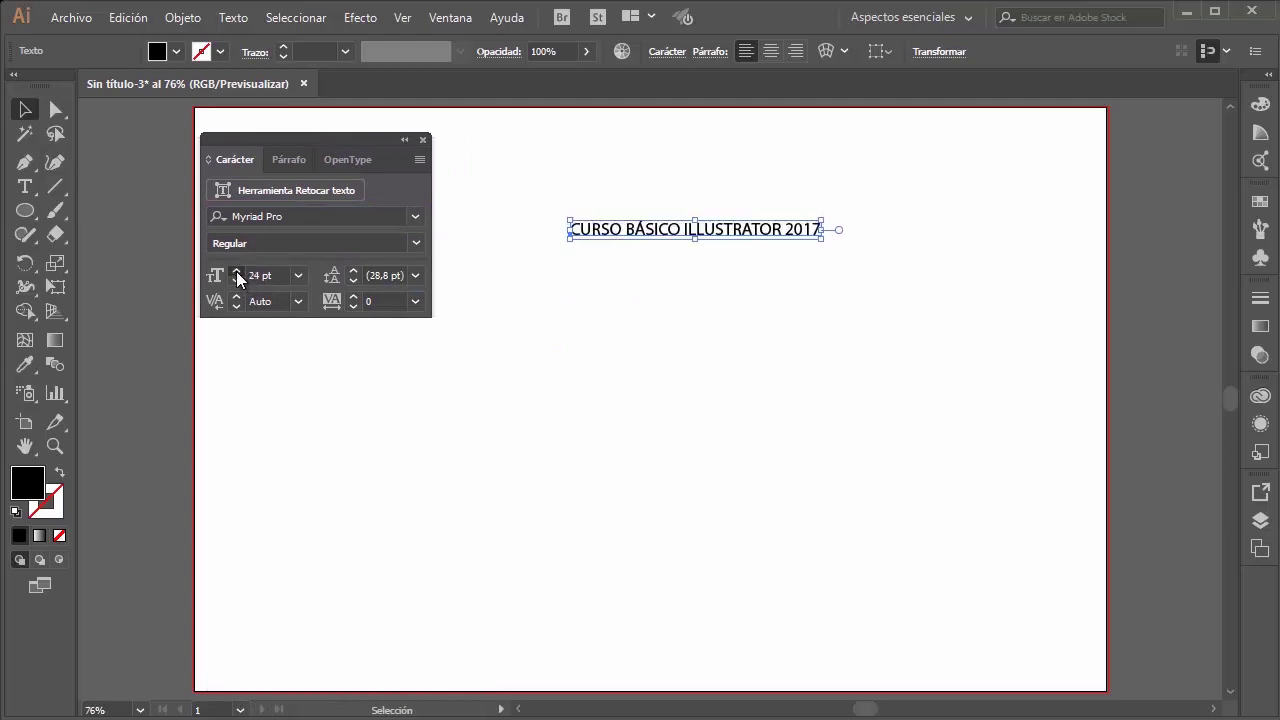
{"action": "left_click", "coordinate": [237, 281]}
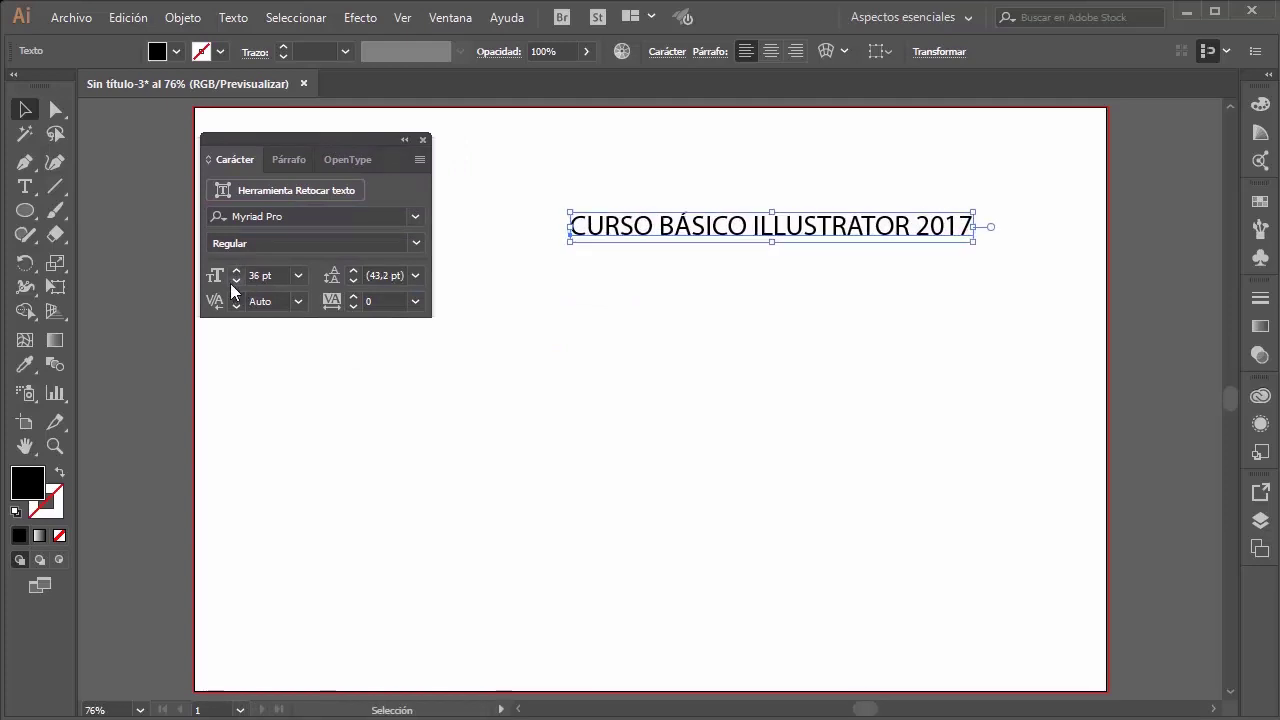
{"action": "left_click_drag", "start_coordinate": [940, 215], "coordinate": [1029, 180]}
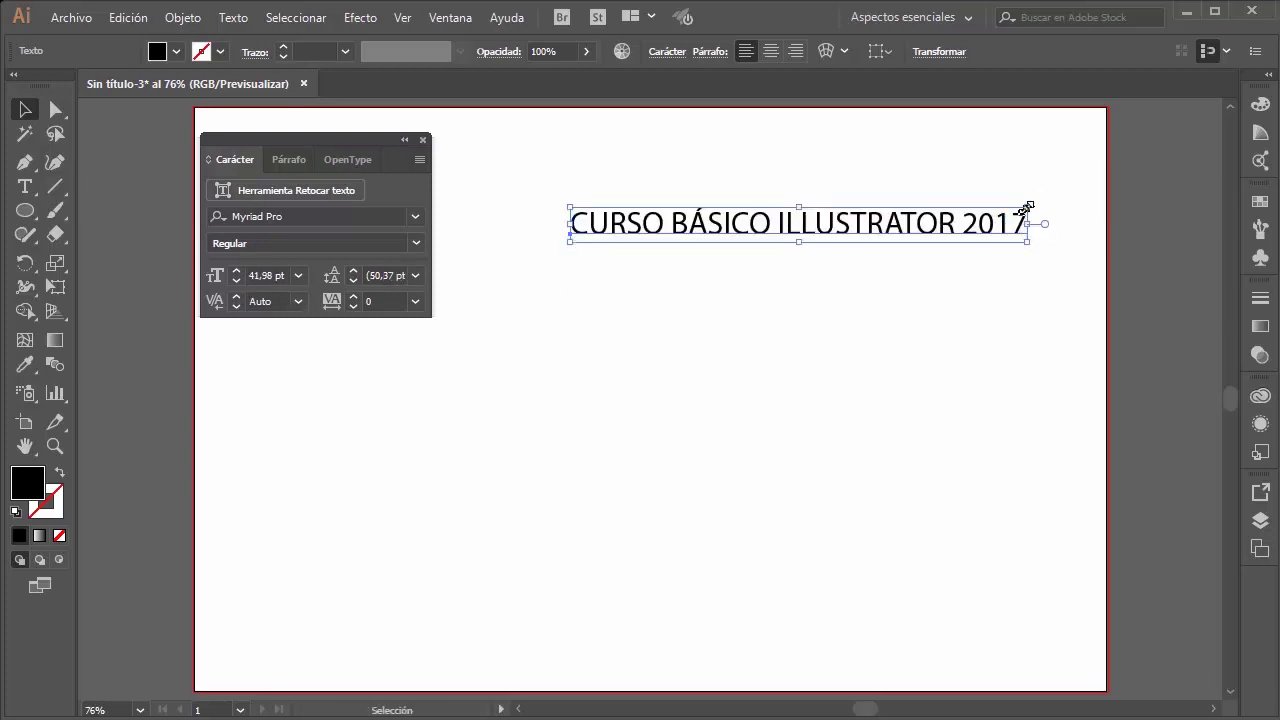
{"action": "left_click_drag", "start_coordinate": [1026, 207], "coordinate": [800, 248]}
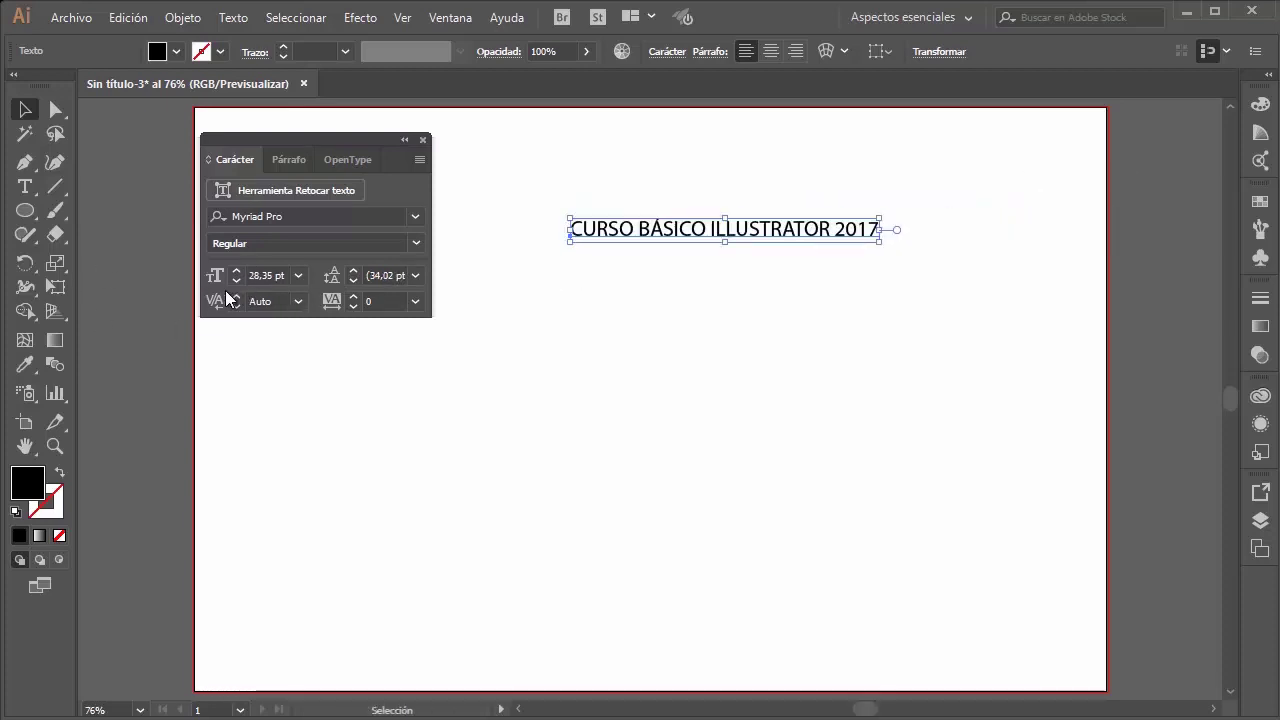
{"action": "left_click", "coordinate": [255, 275]}
{"action": "type", "text": "30"}
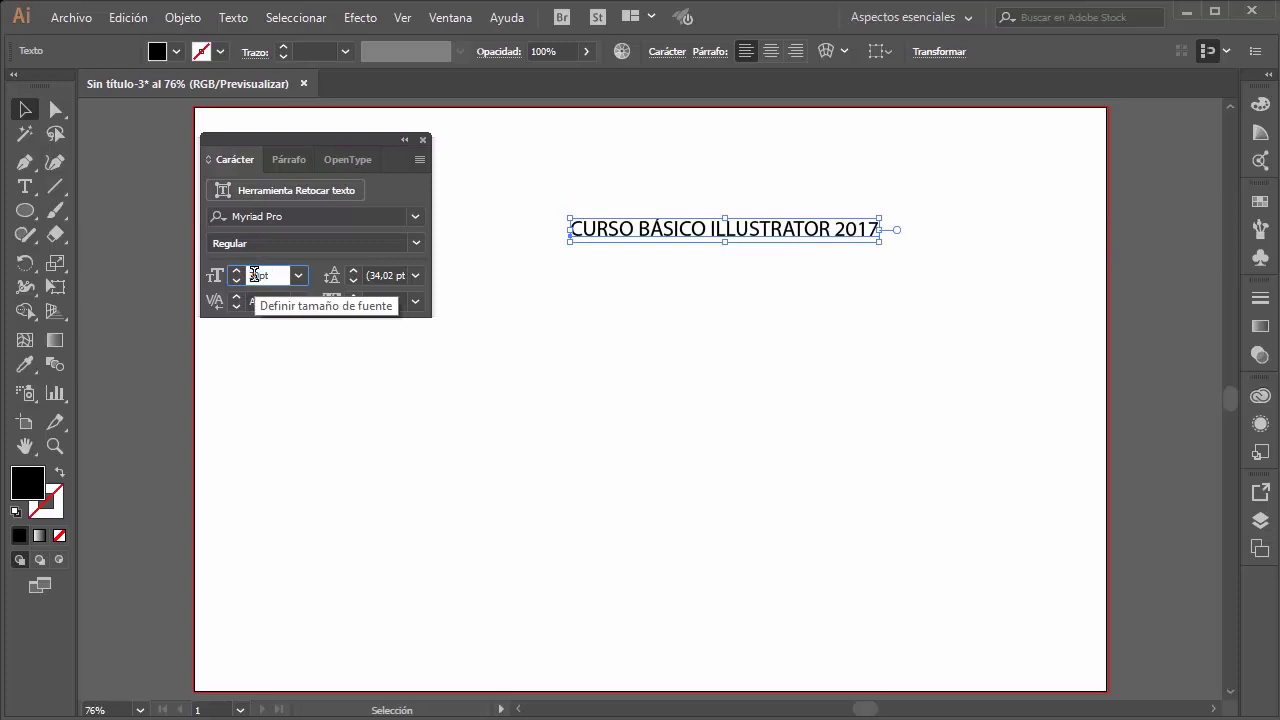
{"action": "key", "text": "Return"}
Step: Step through fonts with the arrow key, previewing each on the headline
{"action": "scroll", "coordinate": [590, 195], "scroll_direction": "up", "scroll_amount": 1}
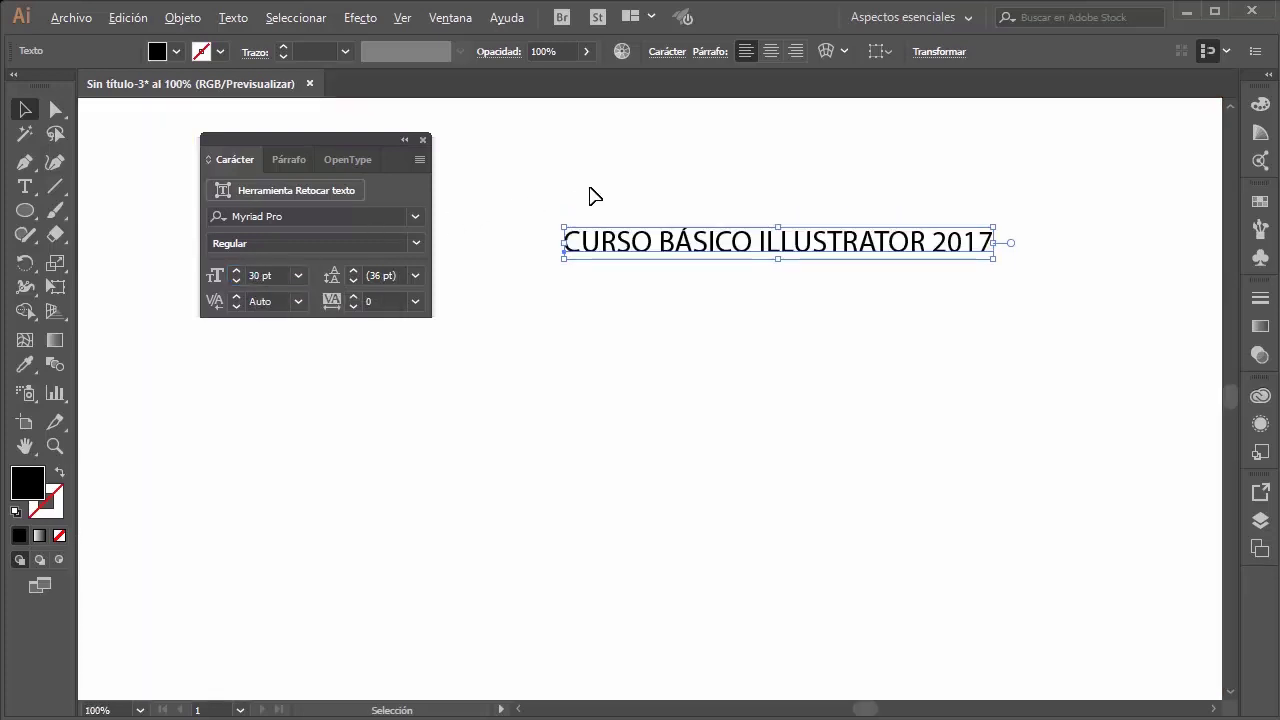
{"action": "left_click_drag", "start_coordinate": [350, 140], "coordinate": [239, 138]}
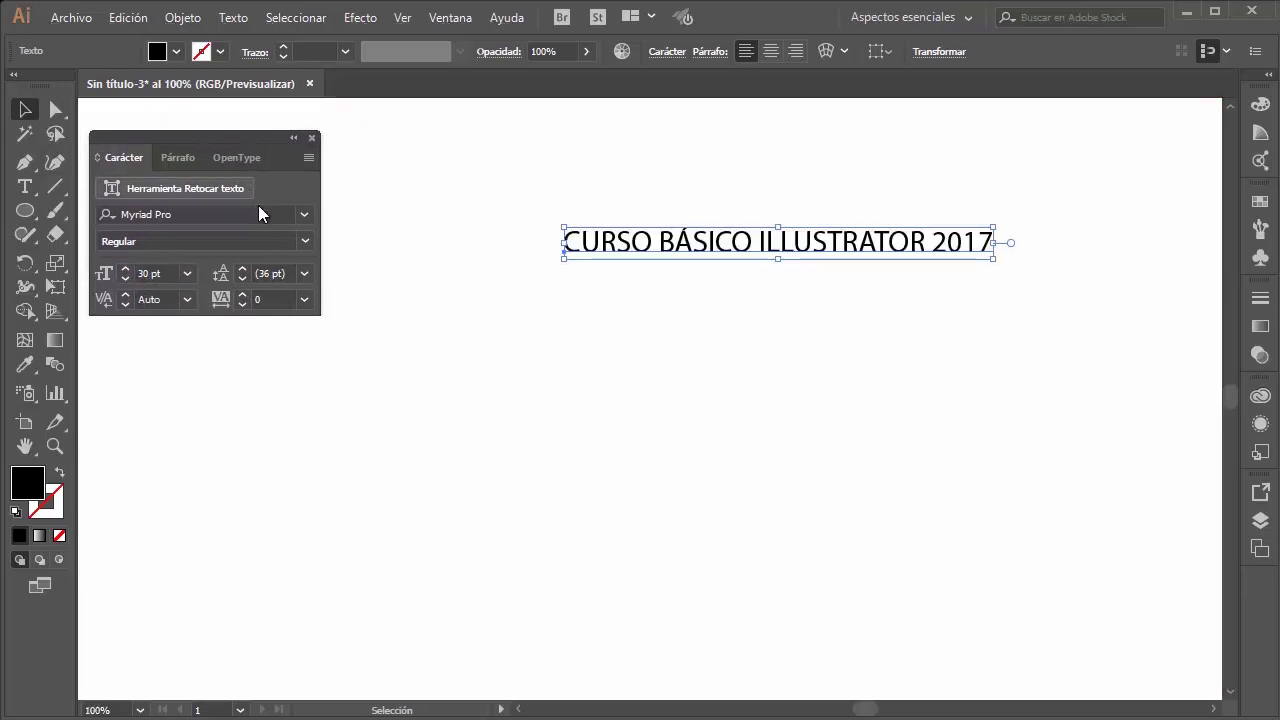
{"action": "left_click", "coordinate": [304, 214]}
{"action": "left_click", "coordinate": [304, 214]}
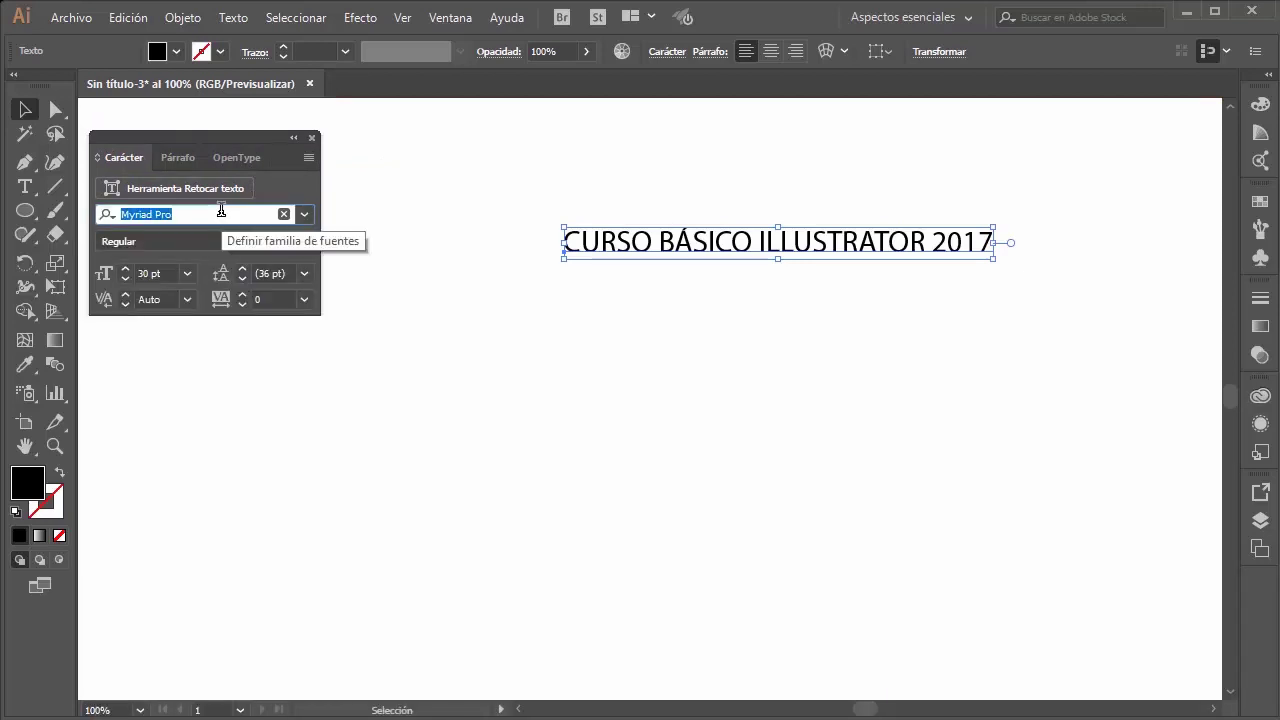
{"action": "key", "text": "Down"}
{"action": "key", "text": "Down"}
{"action": "key", "text": "Down"}
{"action": "key", "text": "Down"}
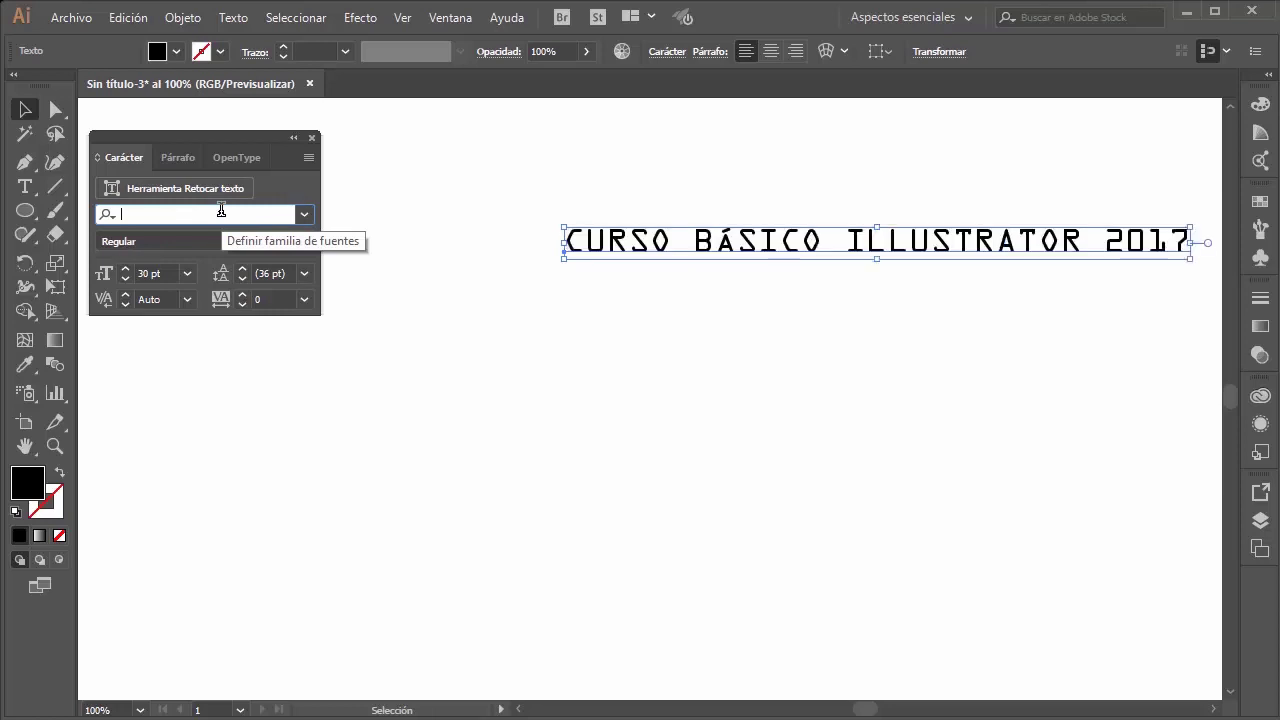
{"action": "key", "text": "Down"}
{"action": "key", "text": "Down"}
{"action": "key", "text": "Down"}
{"action": "key", "text": "Down"}
{"action": "key", "text": "Down"}
{"action": "key", "text": "Down"}
{"action": "key", "text": "Down"}
{"action": "key", "text": "Down"}
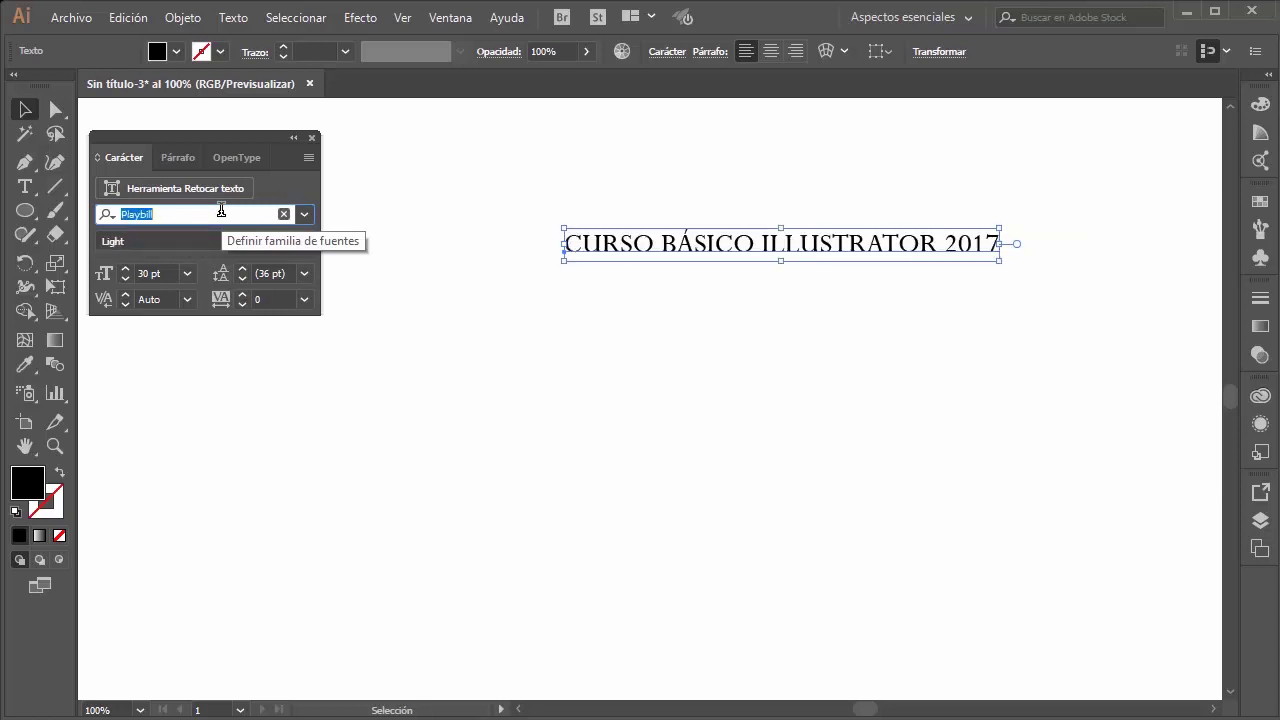
{"action": "key", "text": "Down"}
{"action": "key", "text": "Down"}
{"action": "key", "text": "Down"}
{"action": "key", "text": "Down"}
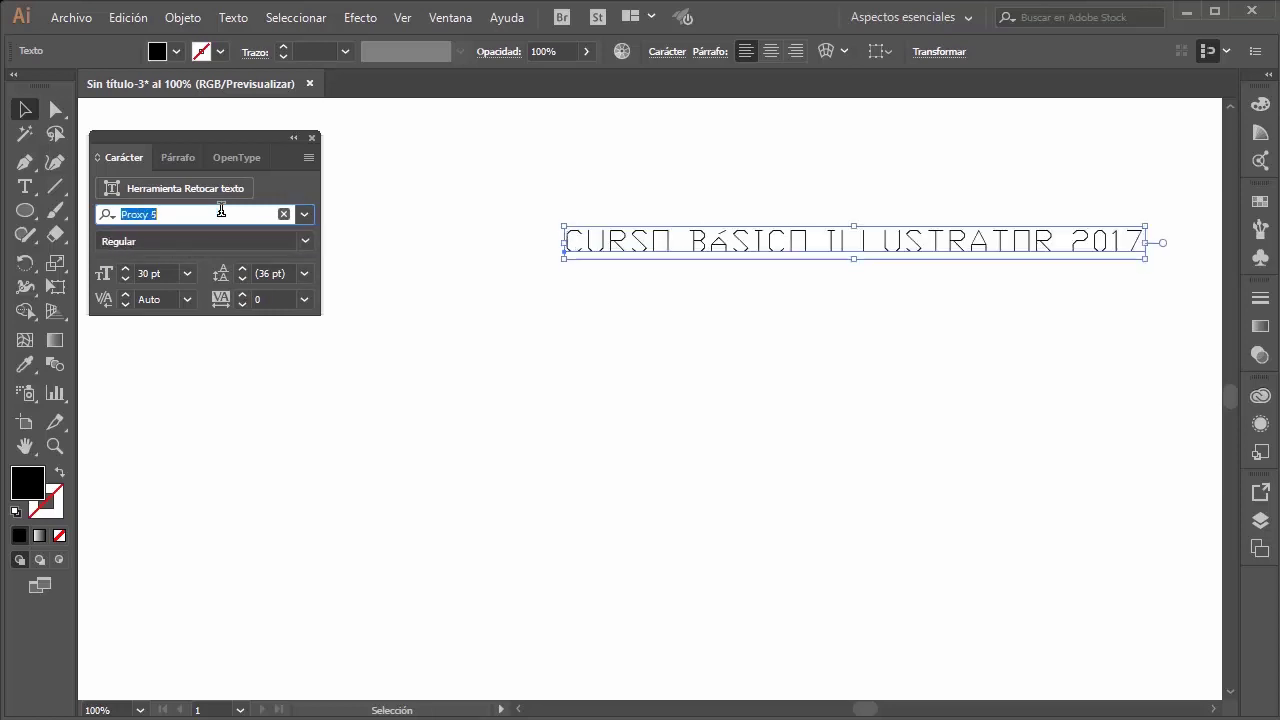
{"action": "key", "text": "Down"}
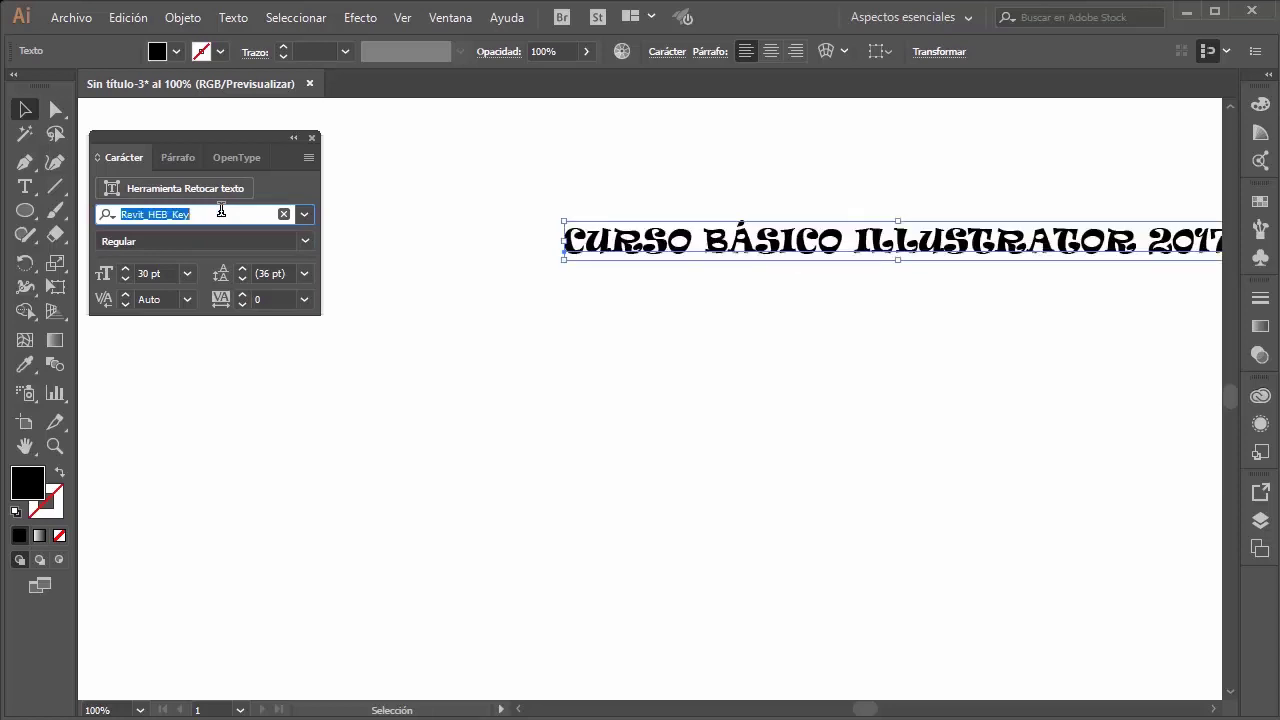
{"action": "key", "text": "Down"}
{"action": "key", "text": "Down"}
{"action": "key", "text": "Down"}
{"action": "key", "text": "Down"}
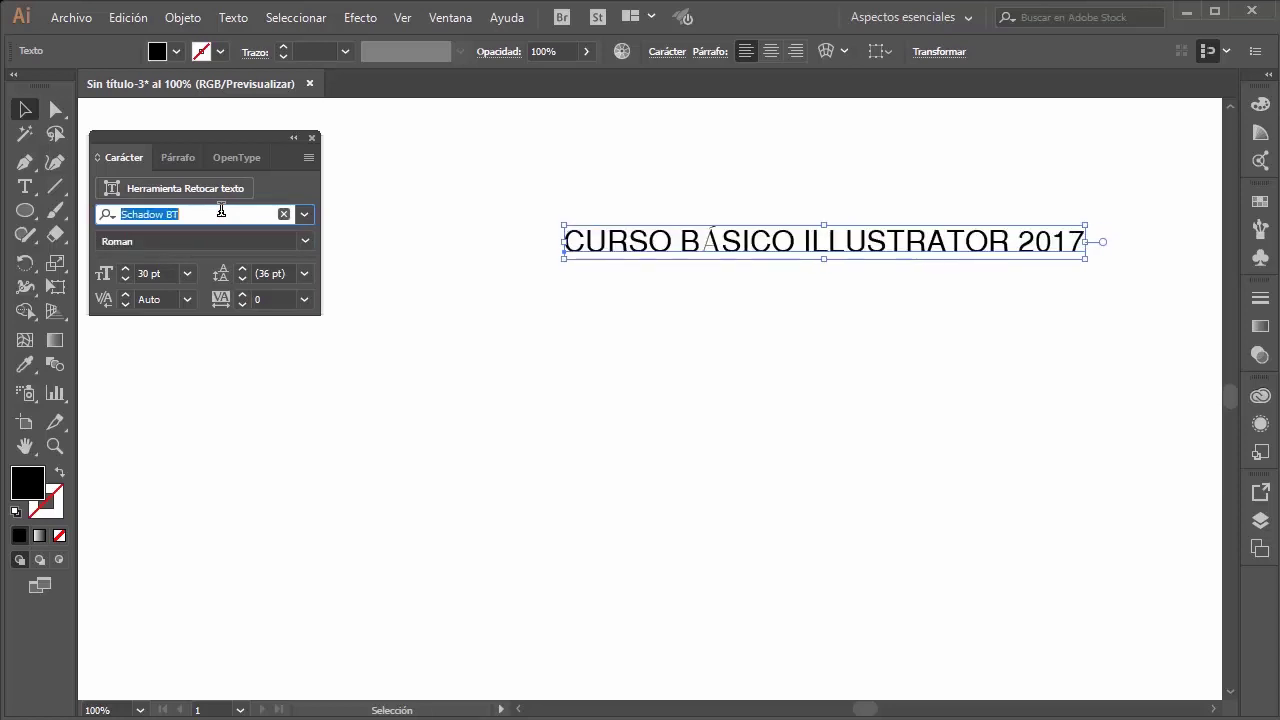
{"action": "key", "text": "Down"}
{"action": "key", "text": "Down"}
{"action": "key", "text": "Down"}
{"action": "key", "text": "Down"}
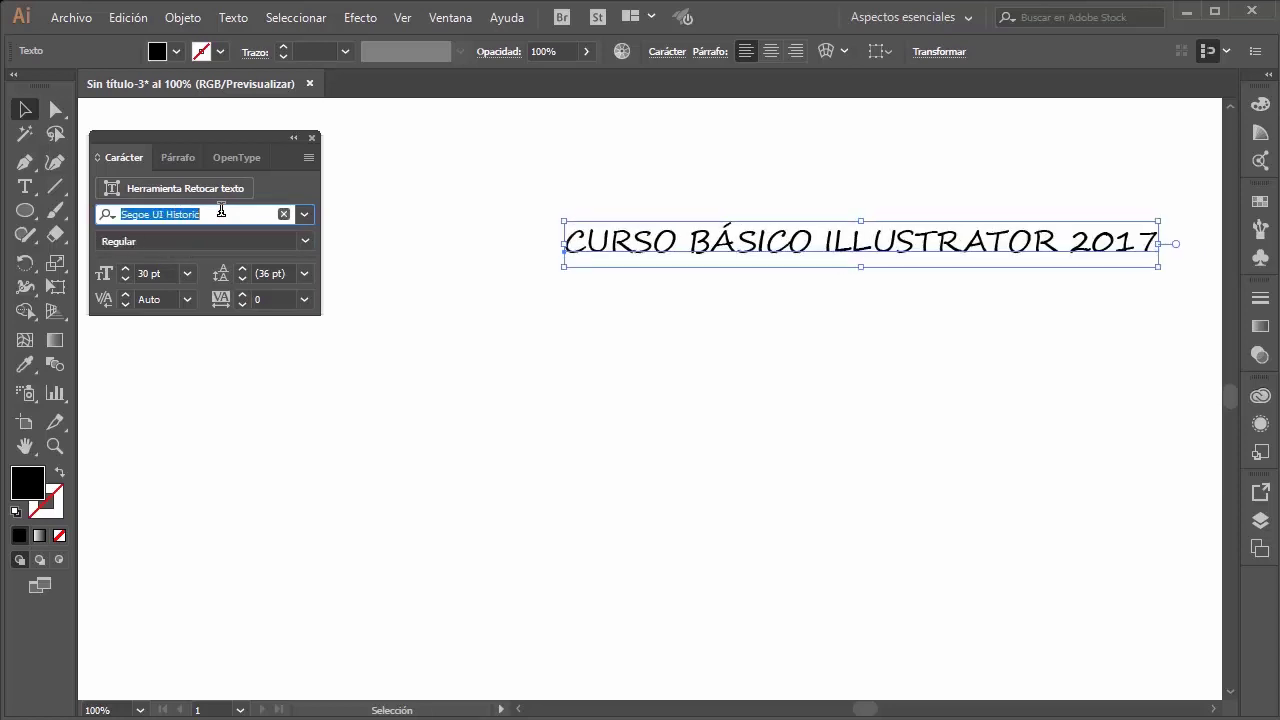
{"action": "key", "text": "Down"}
{"action": "key", "text": "Down"}
{"action": "key", "text": "Down"}
{"action": "key", "text": "Down"}
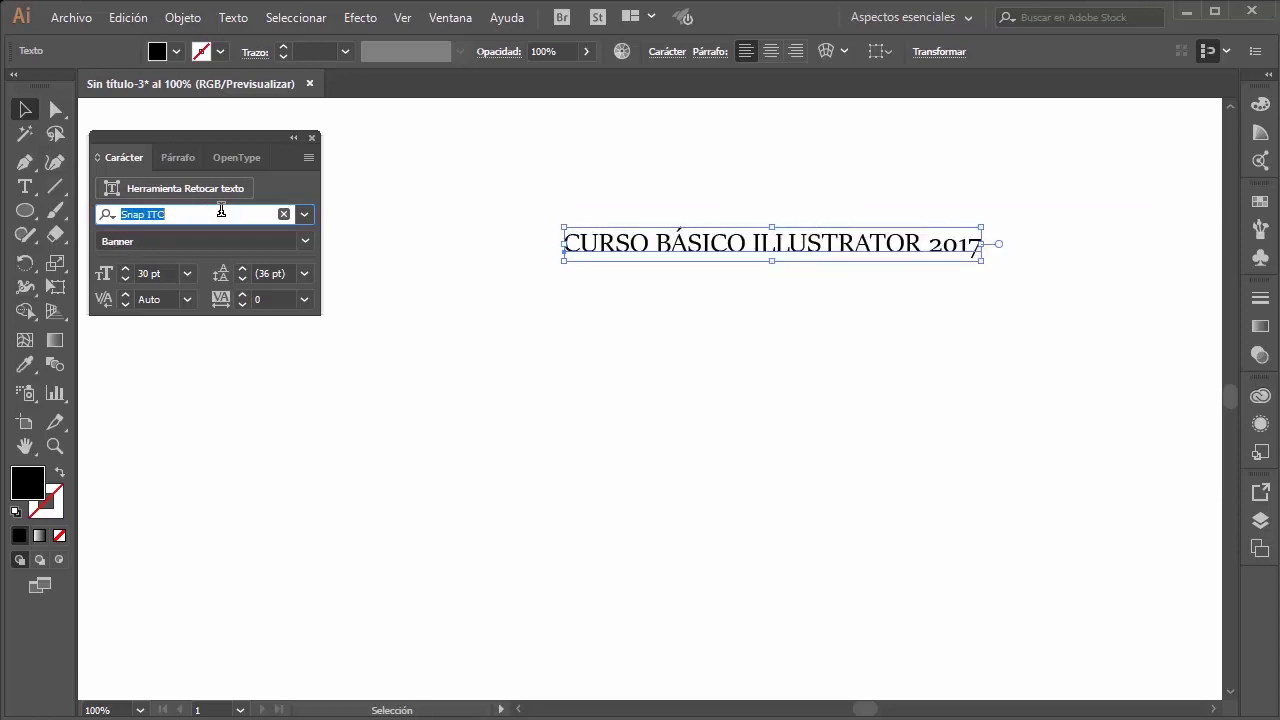
{"action": "key", "text": "Down"}
{"action": "key", "text": "Down"}
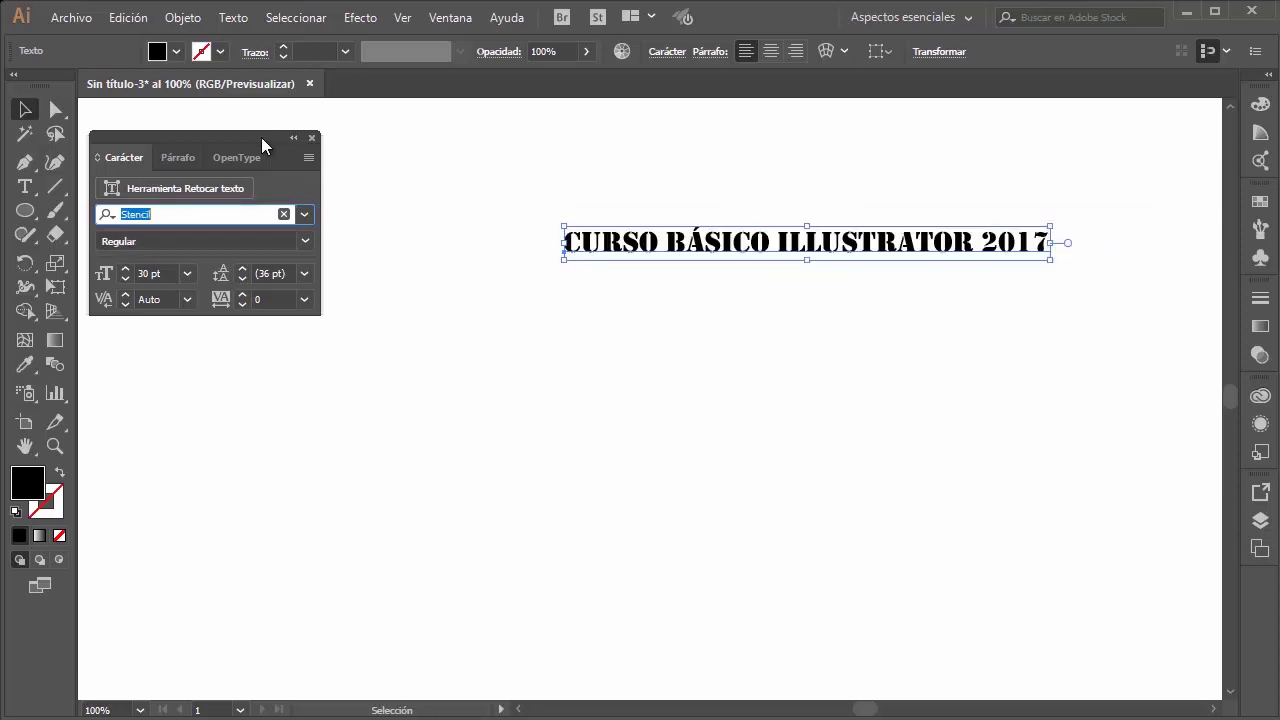
Step: Apply Swis721 Hv BT Heavy to the headline from the font list
{"action": "left_click", "coordinate": [304, 214]}
{"action": "scroll", "coordinate": [214, 443], "scroll_direction": "down", "scroll_amount": 5}
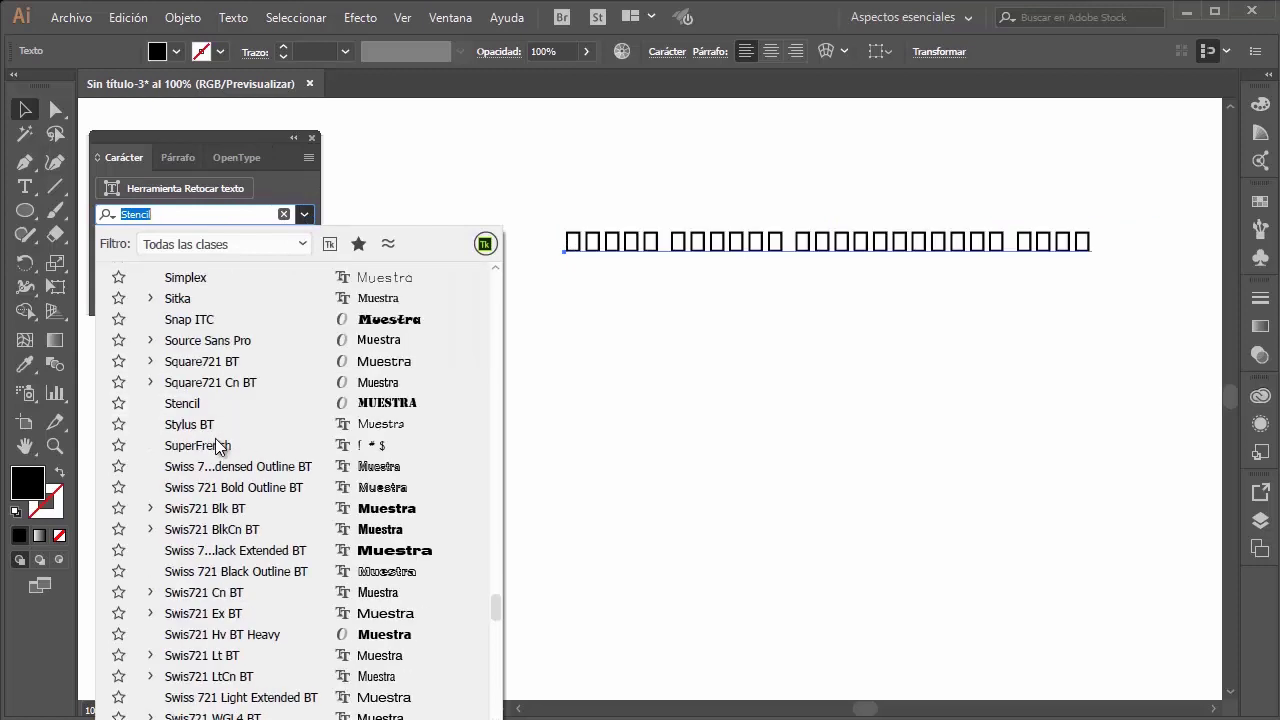
{"action": "scroll", "coordinate": [220, 430], "scroll_direction": "down", "scroll_amount": 4}
{"action": "left_click", "coordinate": [220, 382]}
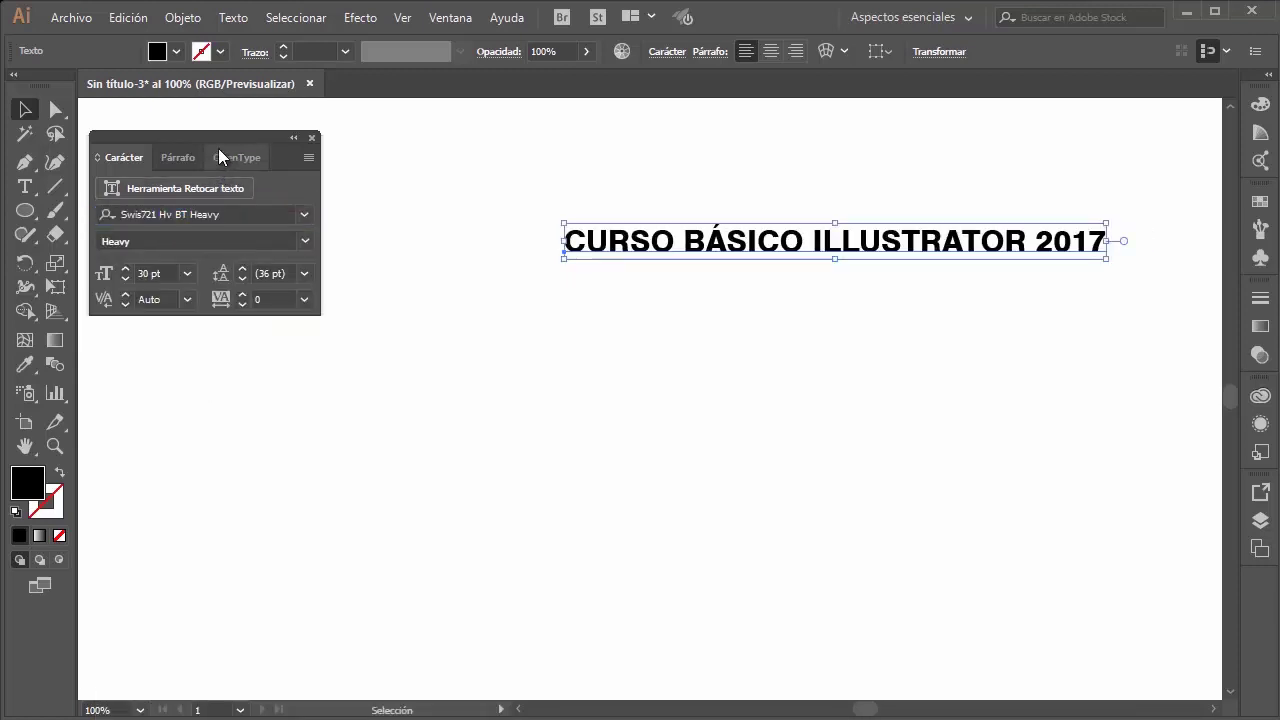
{"action": "left_click_drag", "start_coordinate": [223, 141], "coordinate": [279, 134]}
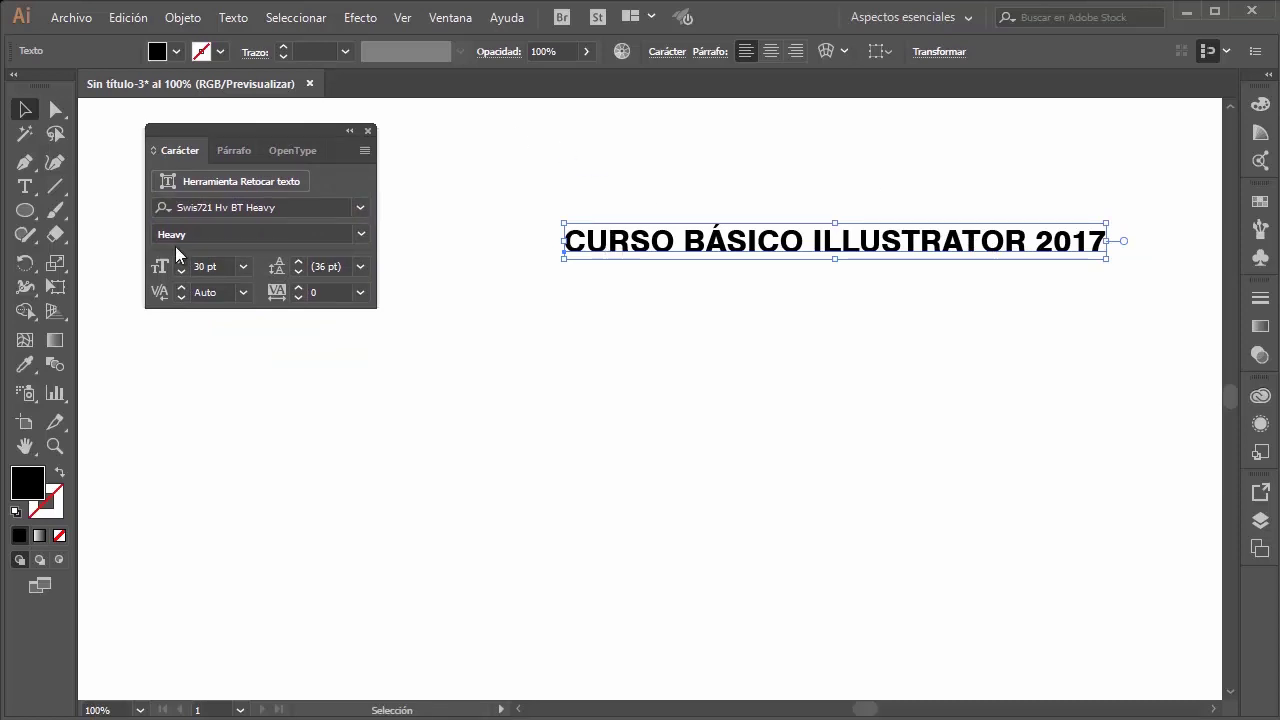
{"action": "left_click", "coordinate": [360, 236]}
{"action": "left_click", "coordinate": [359, 241]}
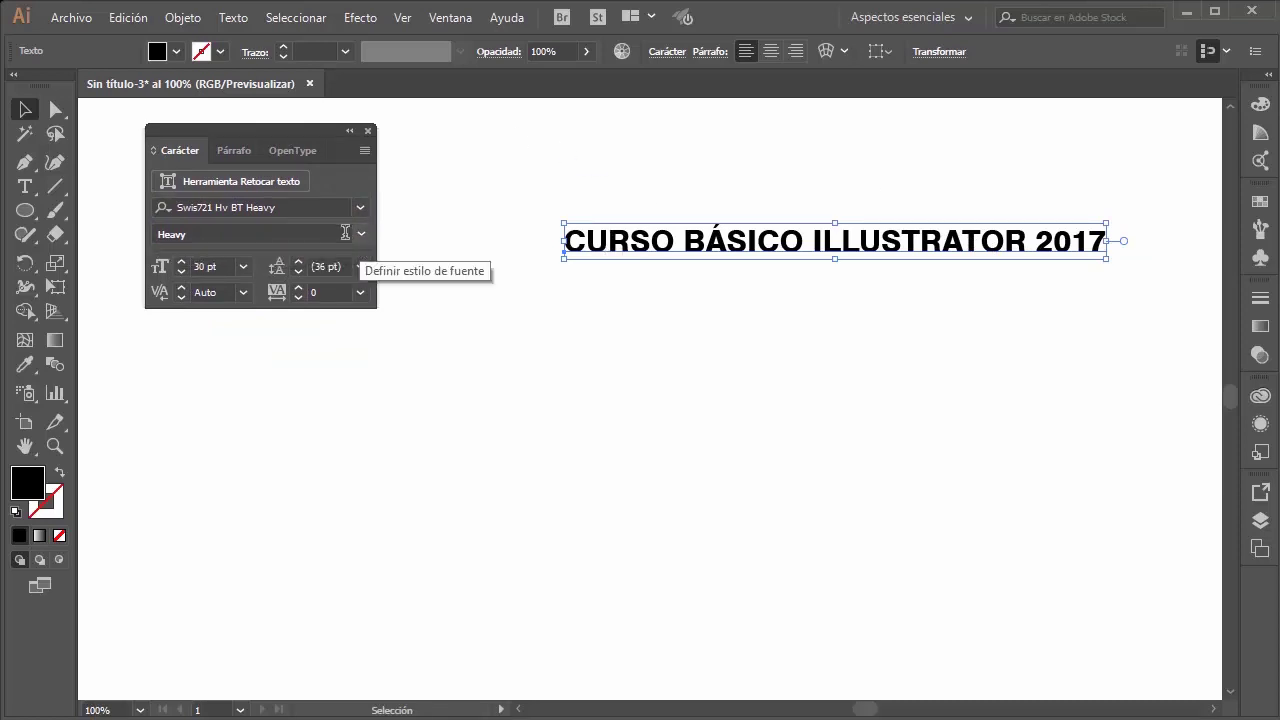
{"action": "left_click", "coordinate": [360, 234]}
{"action": "left_click", "coordinate": [358, 232]}
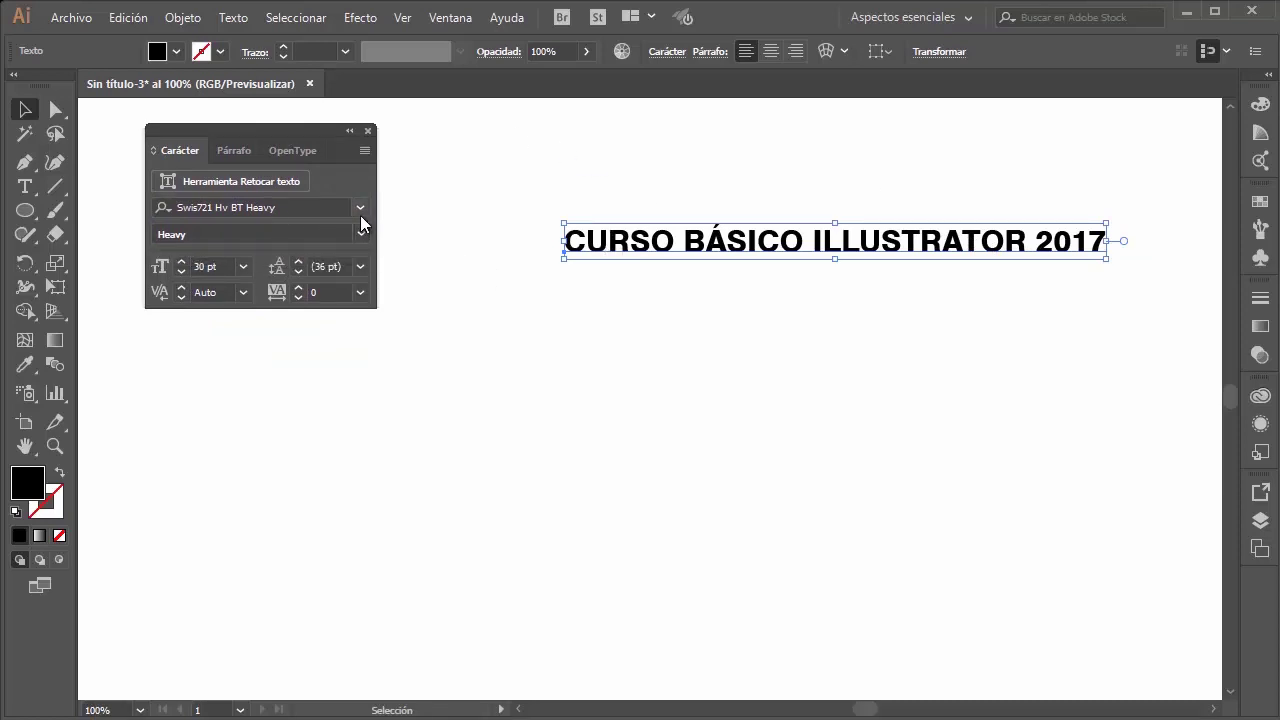
{"action": "left_click", "coordinate": [359, 208]}
{"action": "scroll", "coordinate": [240, 550], "scroll_direction": "down", "scroll_amount": 4}
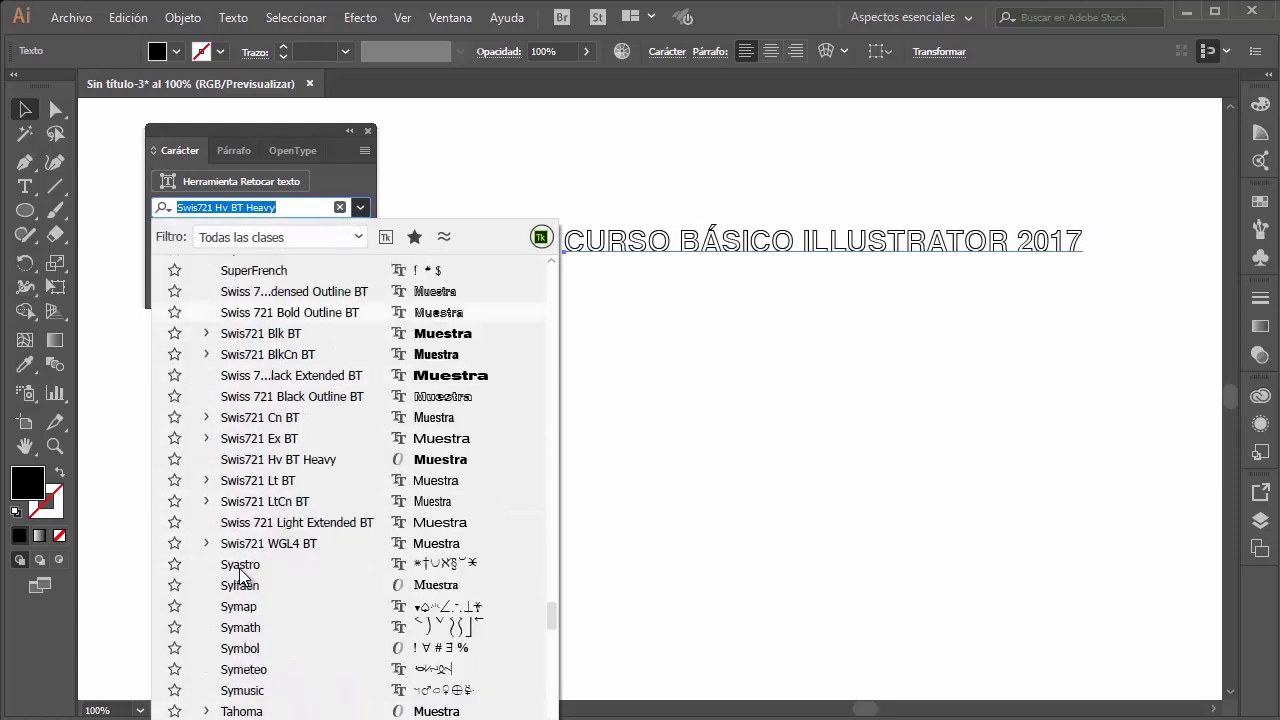
{"action": "left_click", "coordinate": [232, 543]}
{"action": "left_click", "coordinate": [360, 233]}
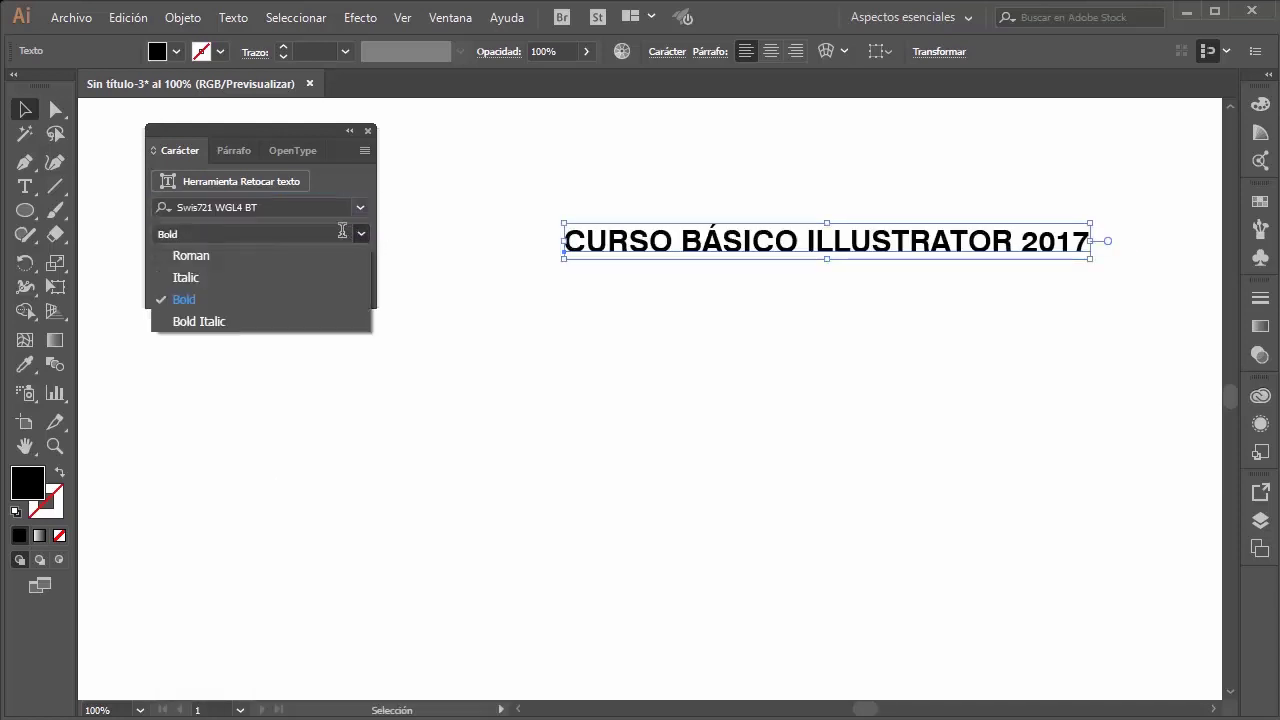
{"action": "left_click", "coordinate": [210, 255]}
{"action": "left_click", "coordinate": [362, 232]}
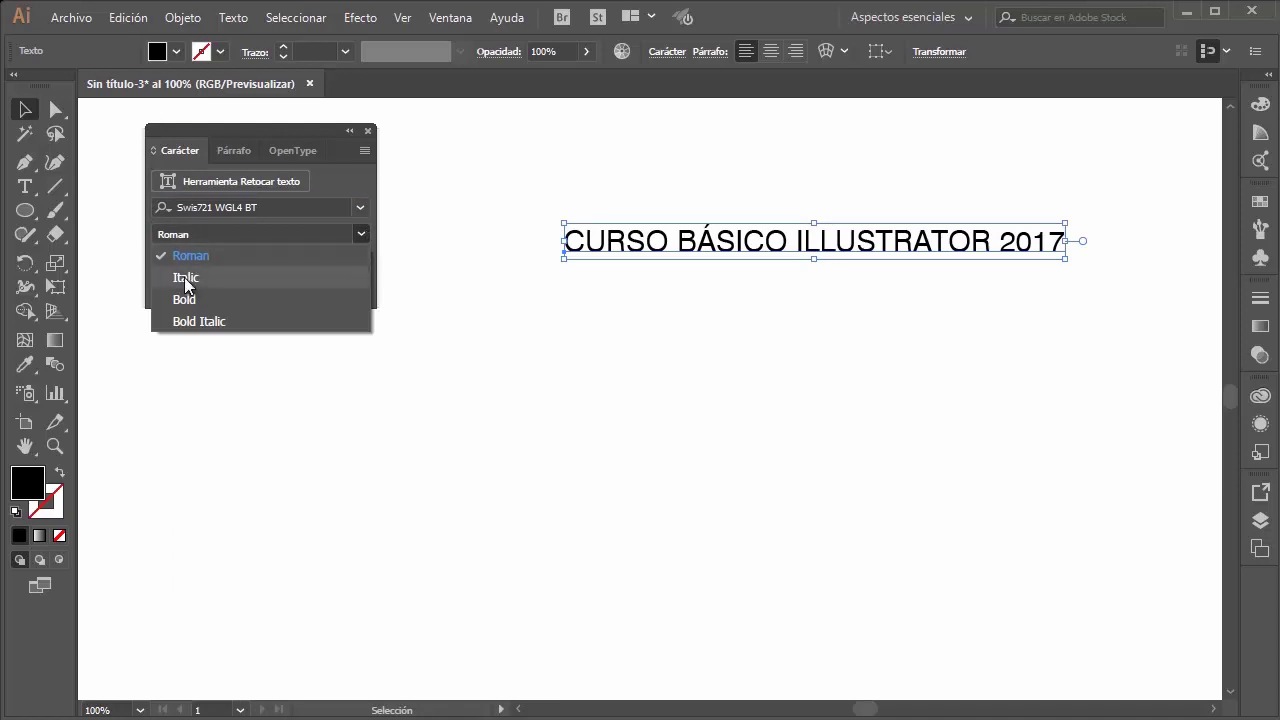
{"action": "left_click", "coordinate": [188, 278]}
{"action": "left_click", "coordinate": [360, 233]}
{"action": "left_click", "coordinate": [257, 292]}
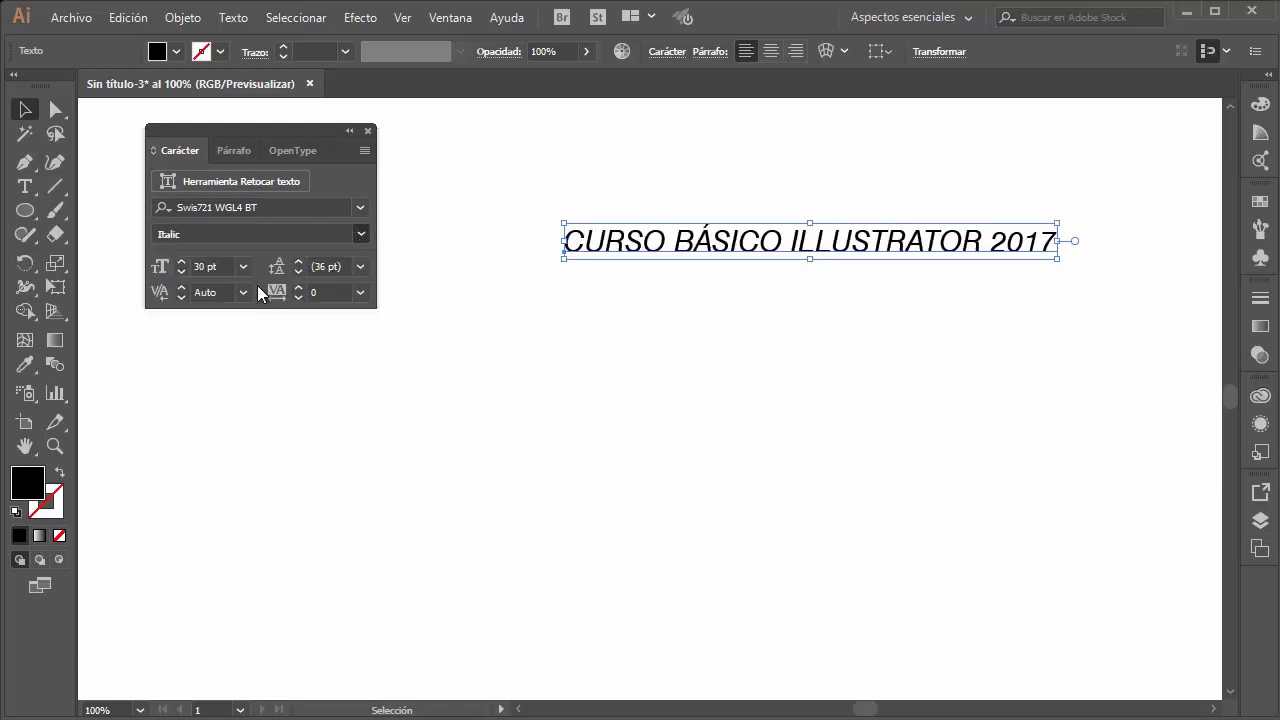
{"action": "left_click", "coordinate": [360, 235]}
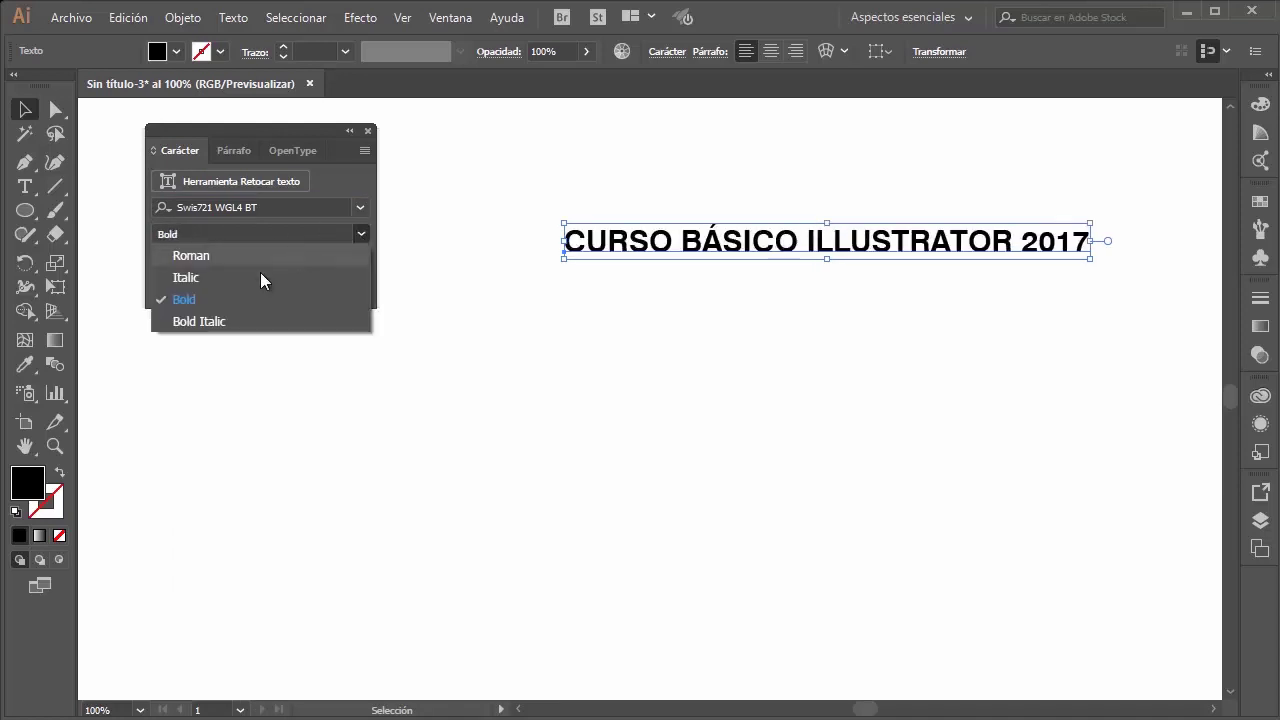
{"action": "left_click", "coordinate": [211, 320]}
{"action": "left_click", "coordinate": [361, 233]}
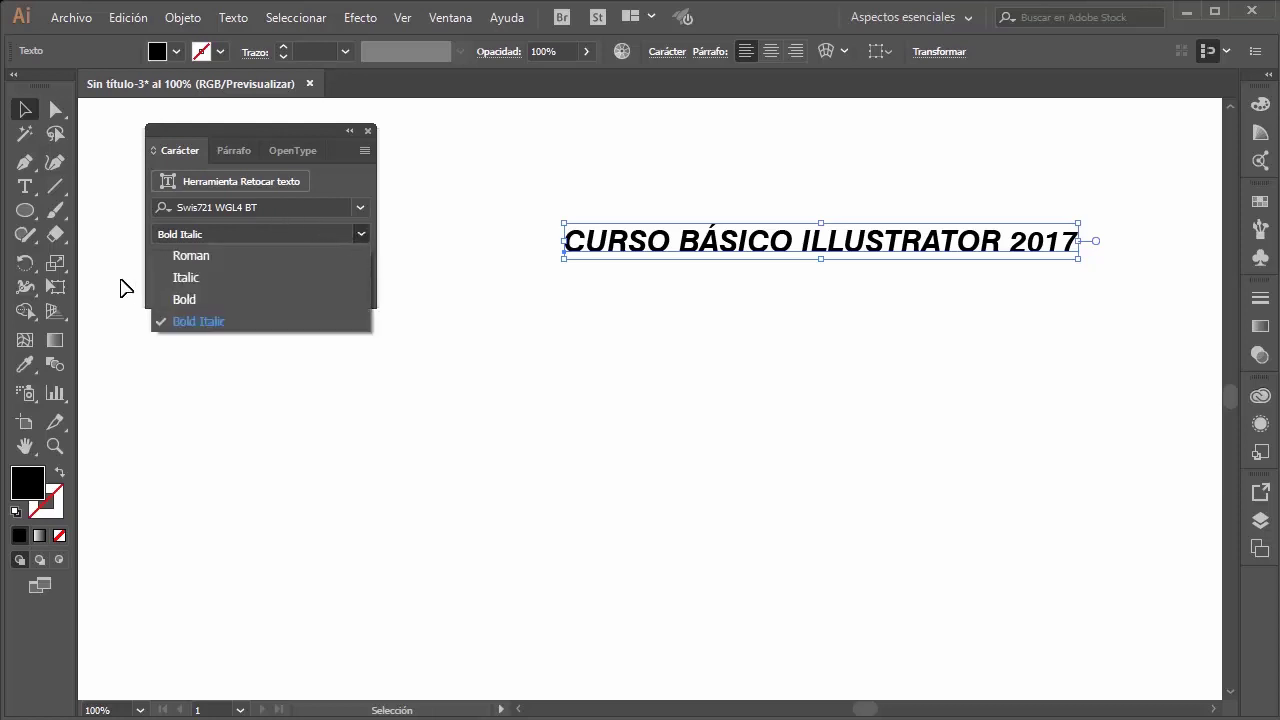
{"action": "left_click", "coordinate": [193, 256]}
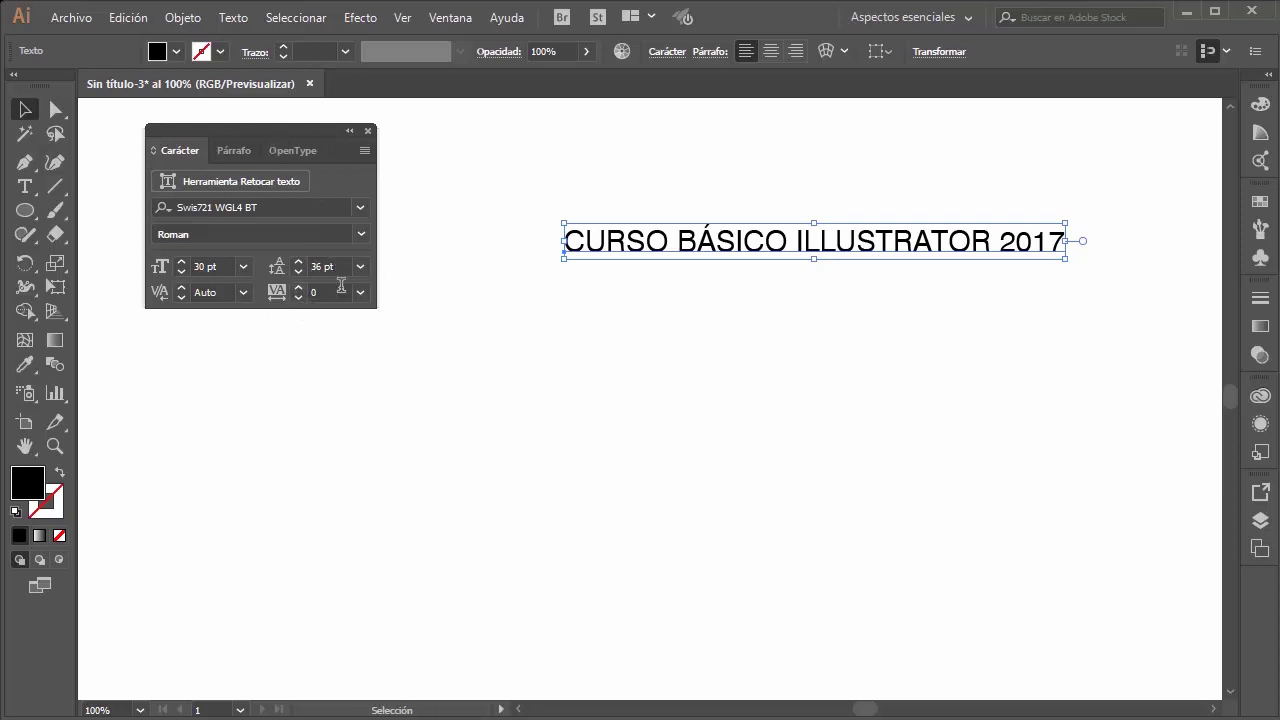
{"action": "left_click", "coordinate": [298, 287]}
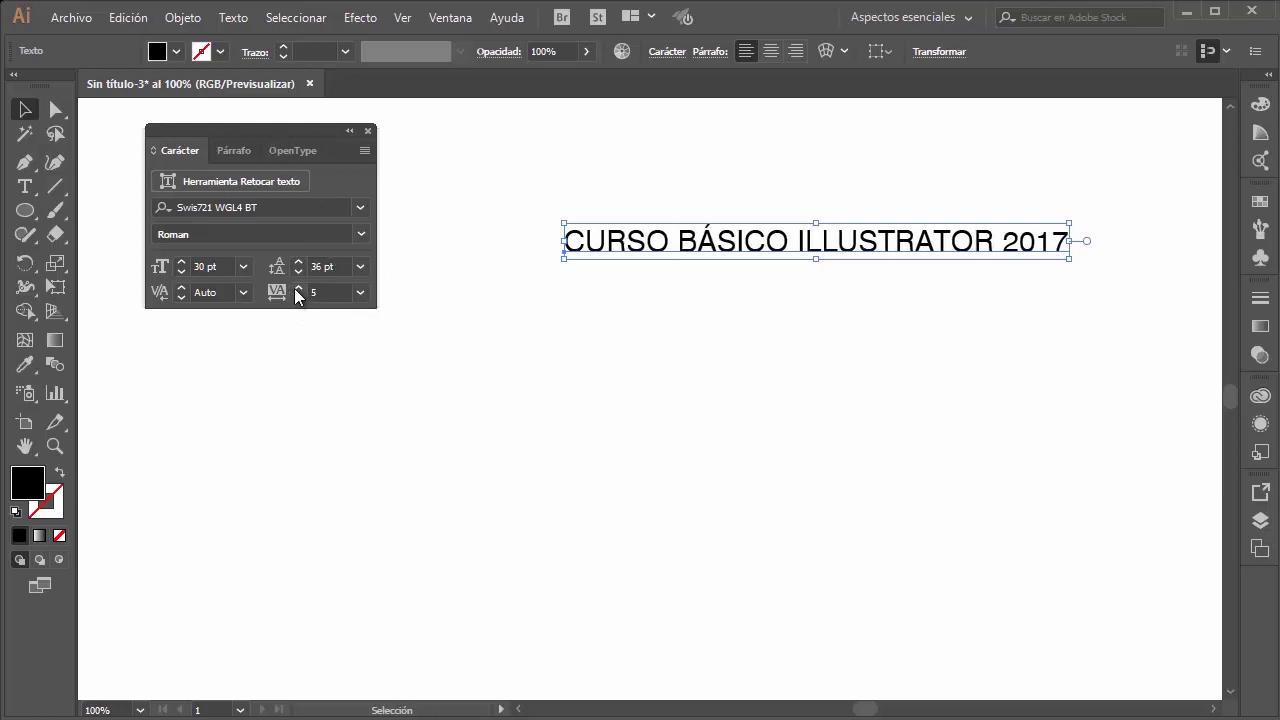
{"action": "left_click", "coordinate": [298, 287]}
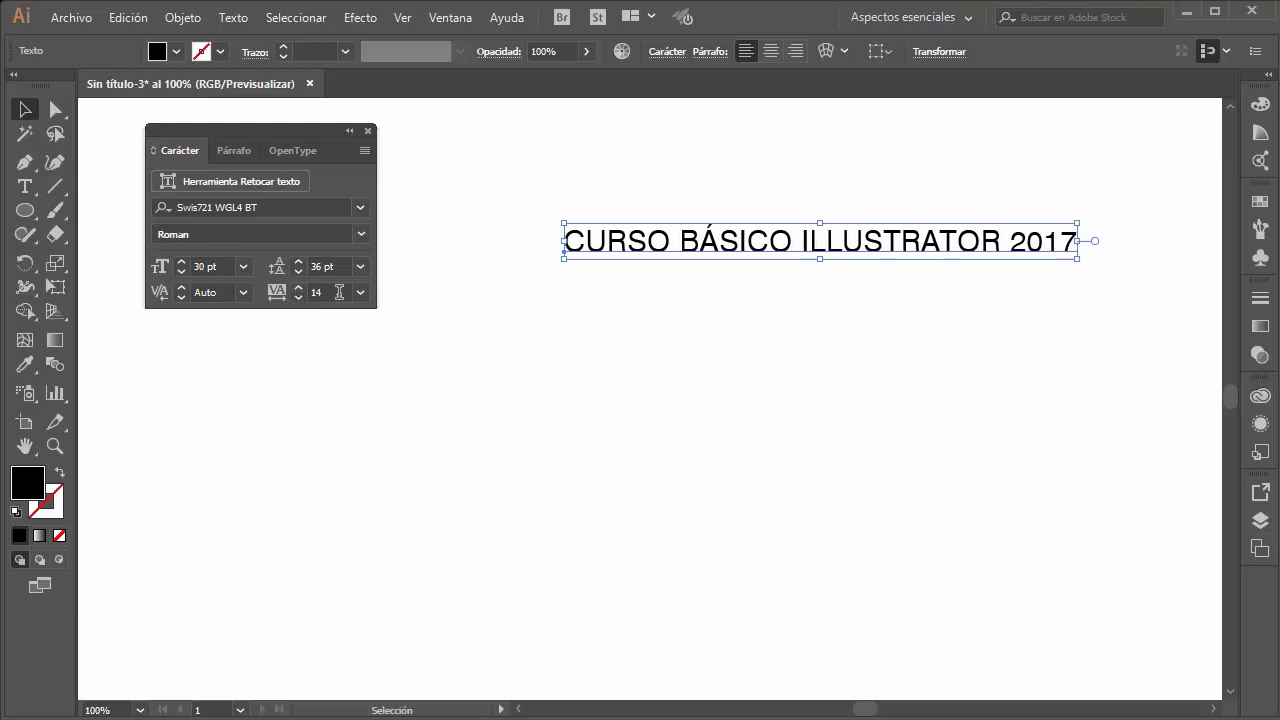
{"action": "type", "text": "0"}
{"action": "key", "text": "Return"}
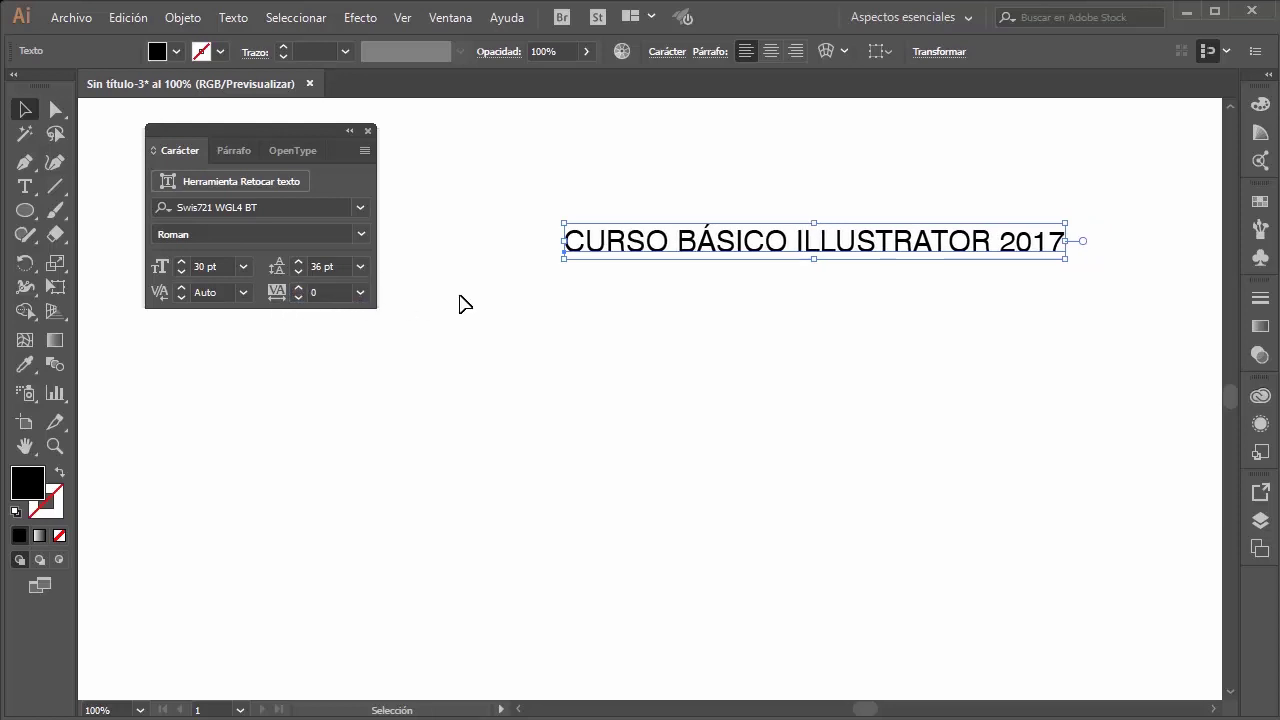
Step: Edit the headline text and select the word '2017'
{"action": "double_click", "coordinate": [648, 242]}
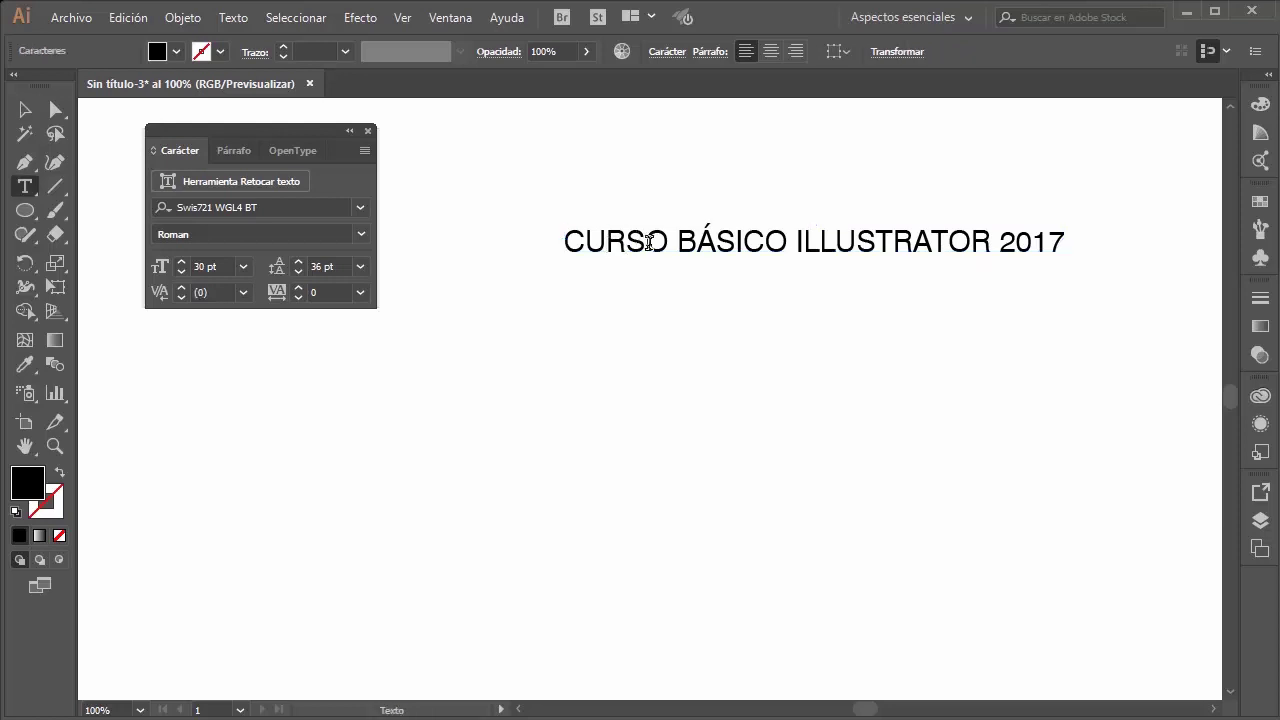
{"action": "left_click_drag", "start_coordinate": [602, 242], "coordinate": [746, 272]}
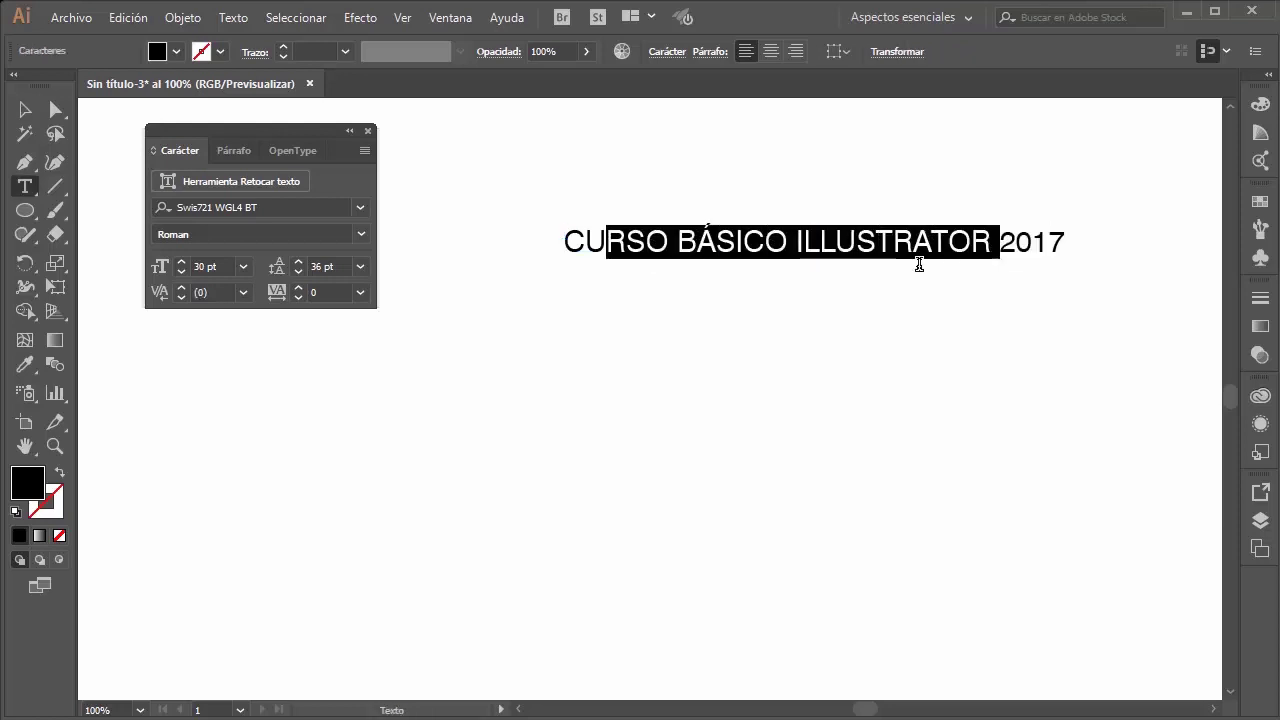
{"action": "left_click", "coordinate": [672, 241]}
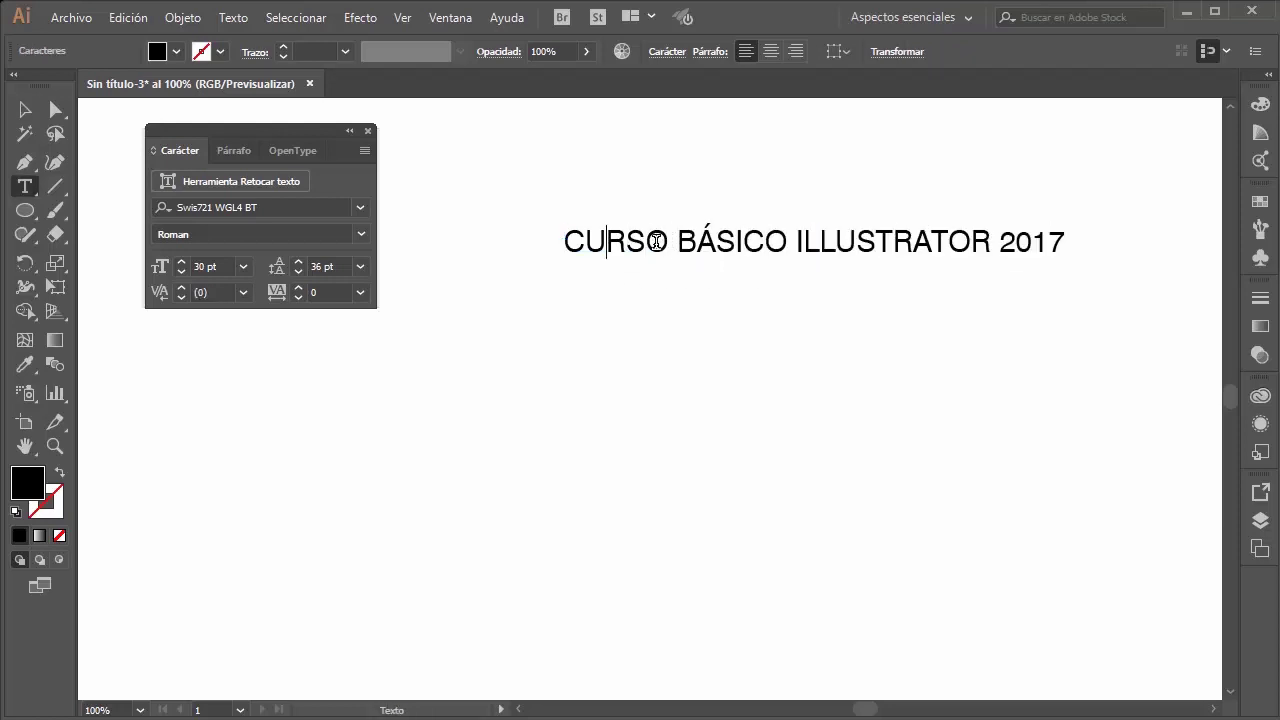
{"action": "key", "text": "shift+Left"}
{"action": "left_click_drag", "start_coordinate": [788, 241], "coordinate": [563, 243]}
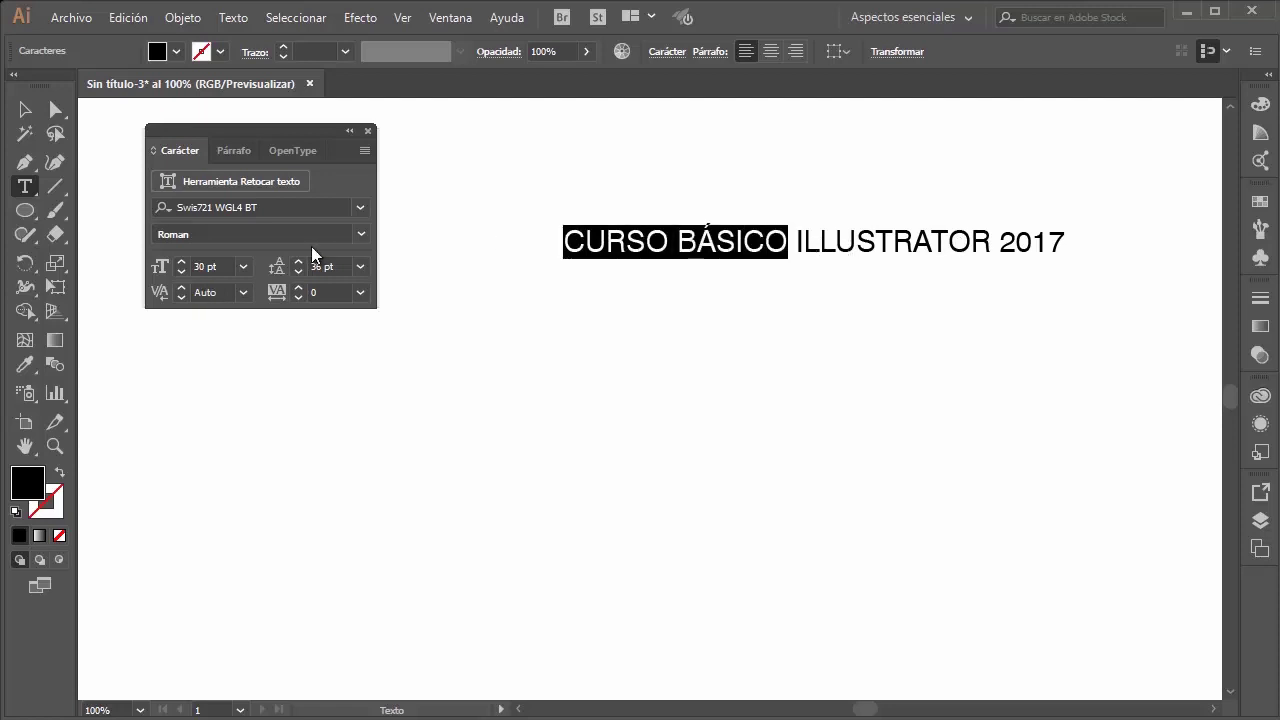
{"action": "left_click_drag", "start_coordinate": [992, 242], "coordinate": [563, 242]}
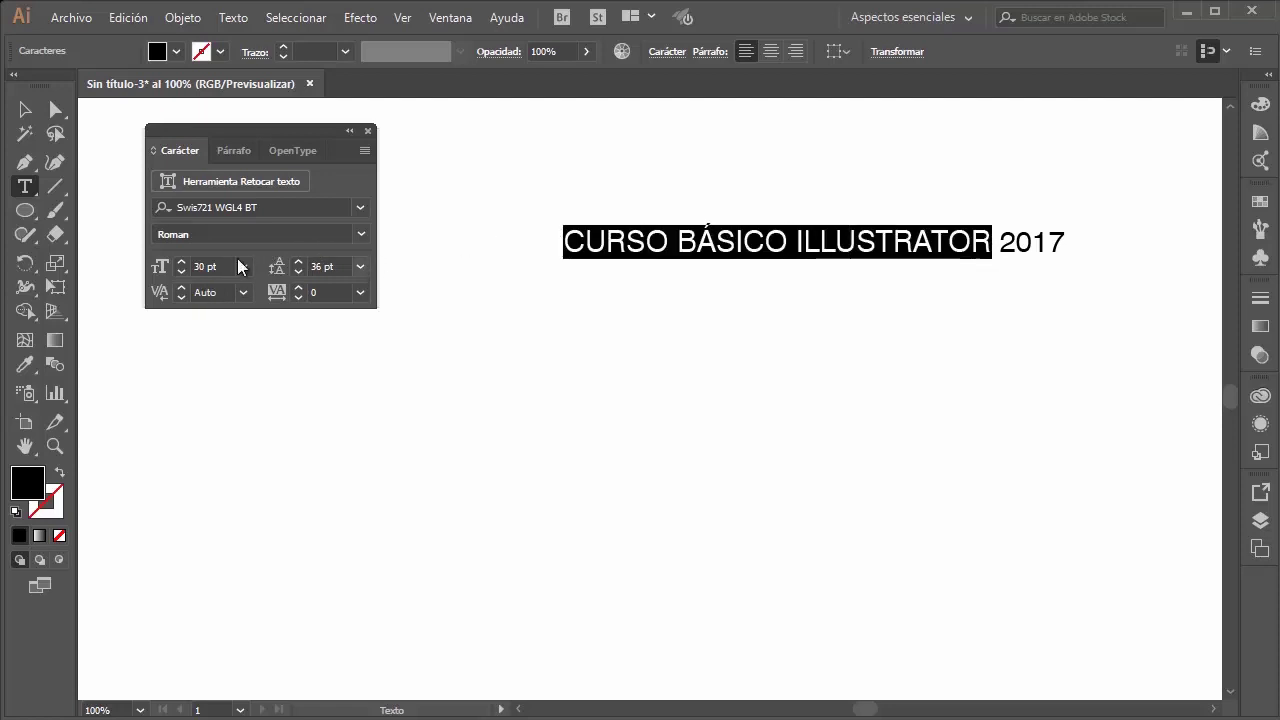
{"action": "double_click", "coordinate": [1011, 241]}
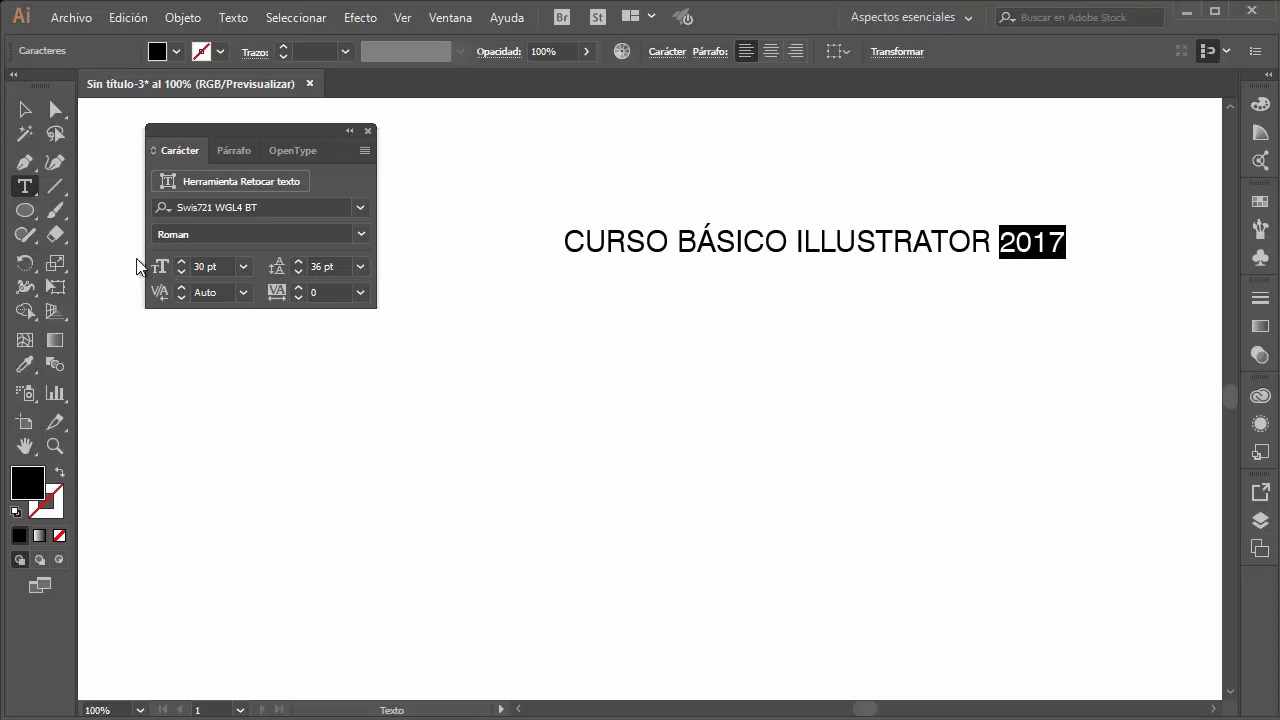
Step: Shrink '2017' to 22 pt and leave the spacing before it at 0
{"action": "left_click", "coordinate": [182, 271]}
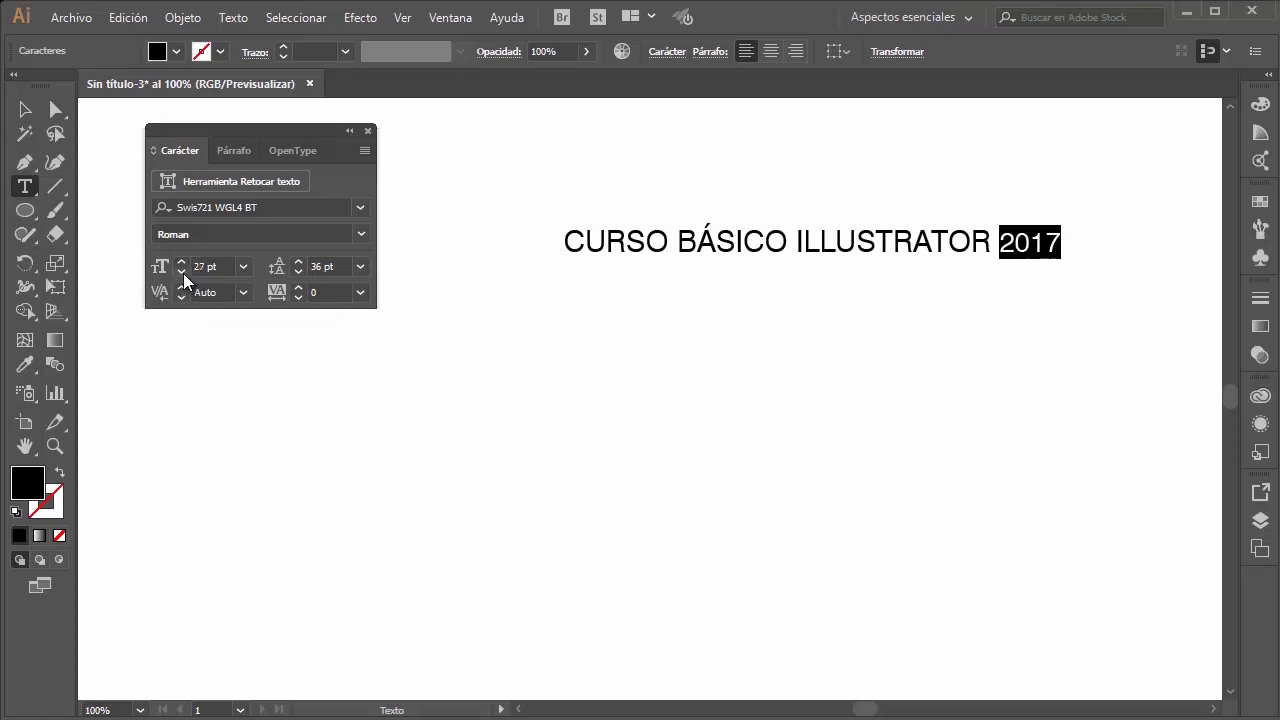
{"action": "left_click", "coordinate": [182, 271]}
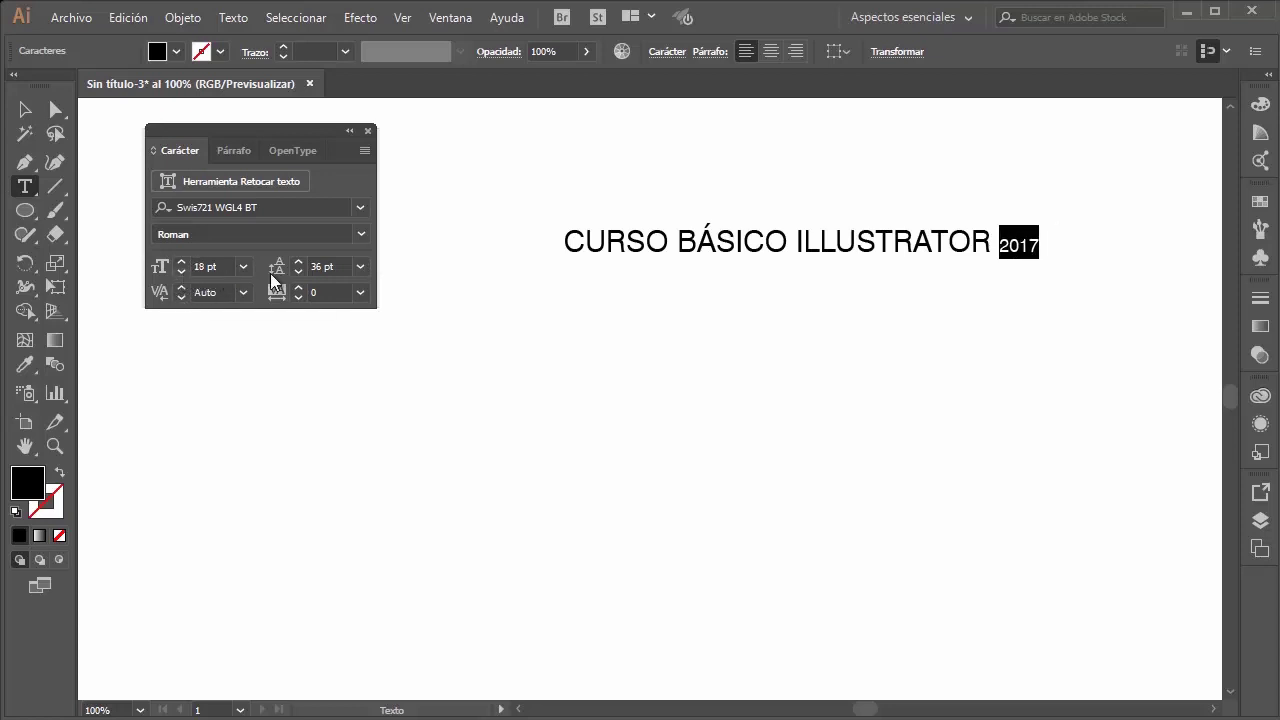
{"action": "left_click", "coordinate": [185, 261]}
{"action": "left_click", "coordinate": [185, 261]}
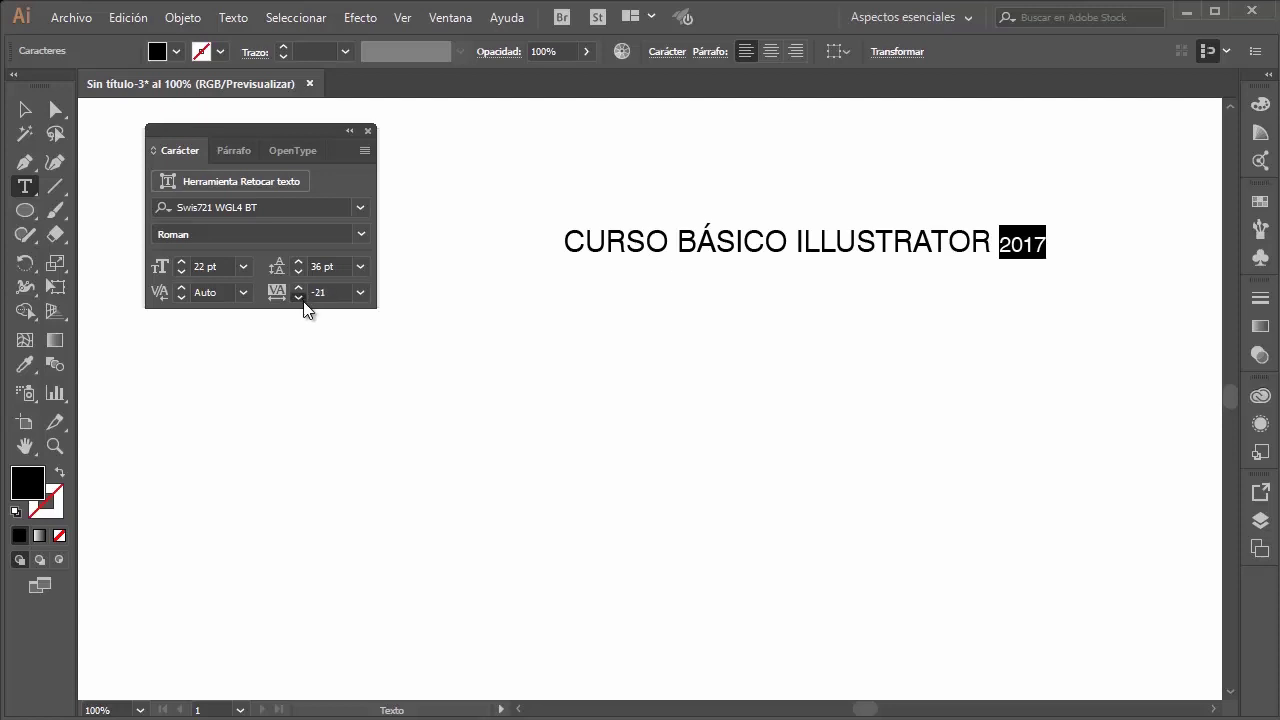
{"action": "left_click", "coordinate": [997, 241]}
{"action": "left_click_drag", "start_coordinate": [999, 242], "coordinate": [990, 245]}
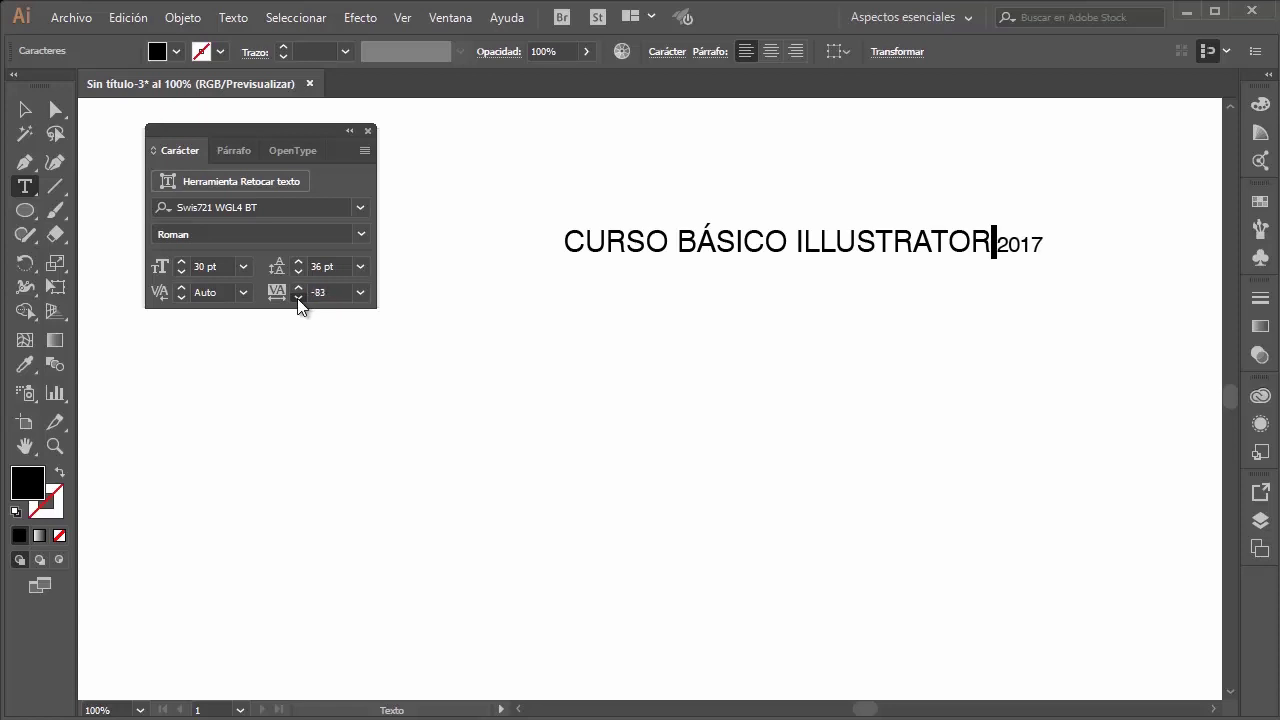
{"action": "left_click", "coordinate": [993, 243]}
Step: Centre-align the headline after trying the other paragraph alignments
{"action": "left_click", "coordinate": [222, 150]}
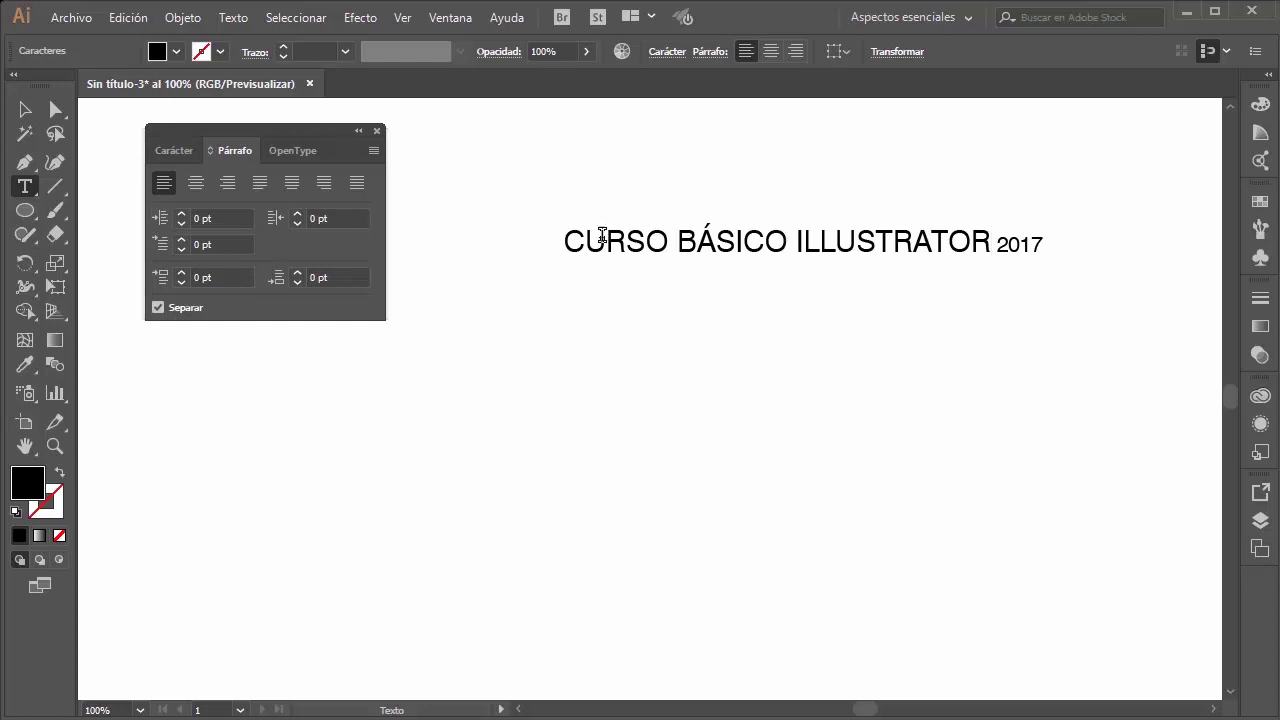
{"action": "left_click", "coordinate": [25, 110]}
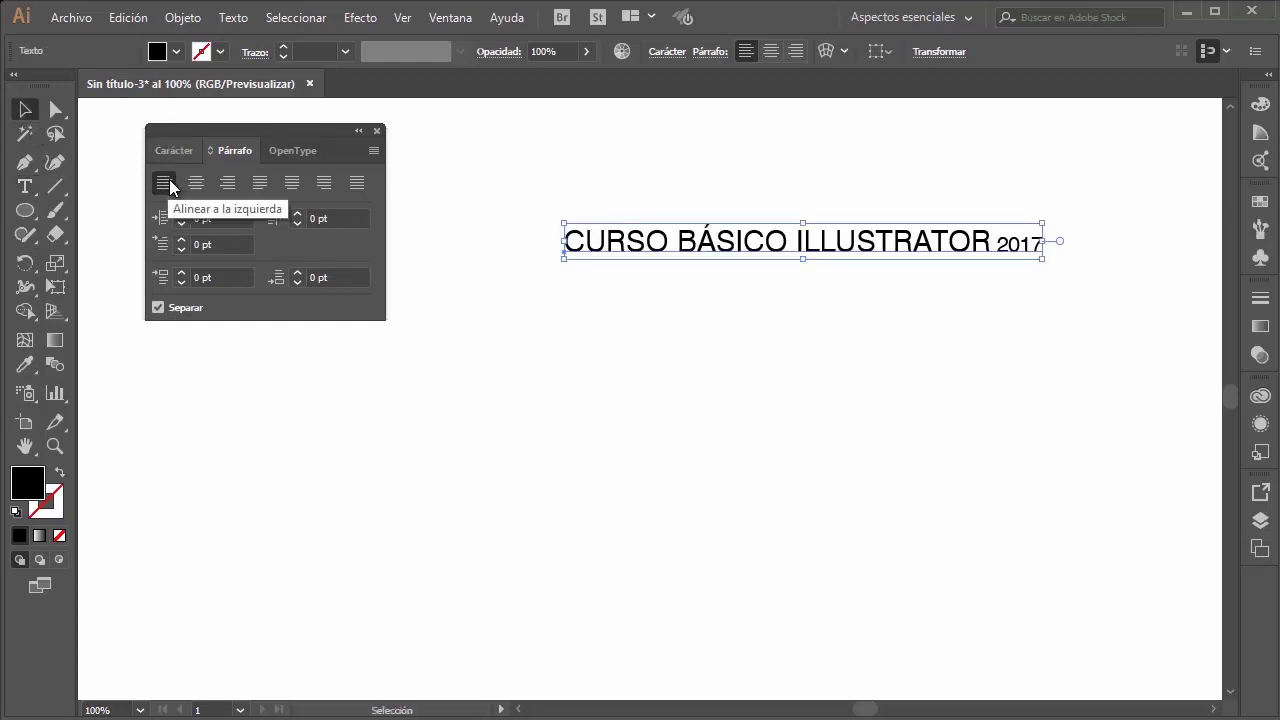
{"action": "left_click", "coordinate": [196, 183]}
{"action": "left_click", "coordinate": [229, 183]}
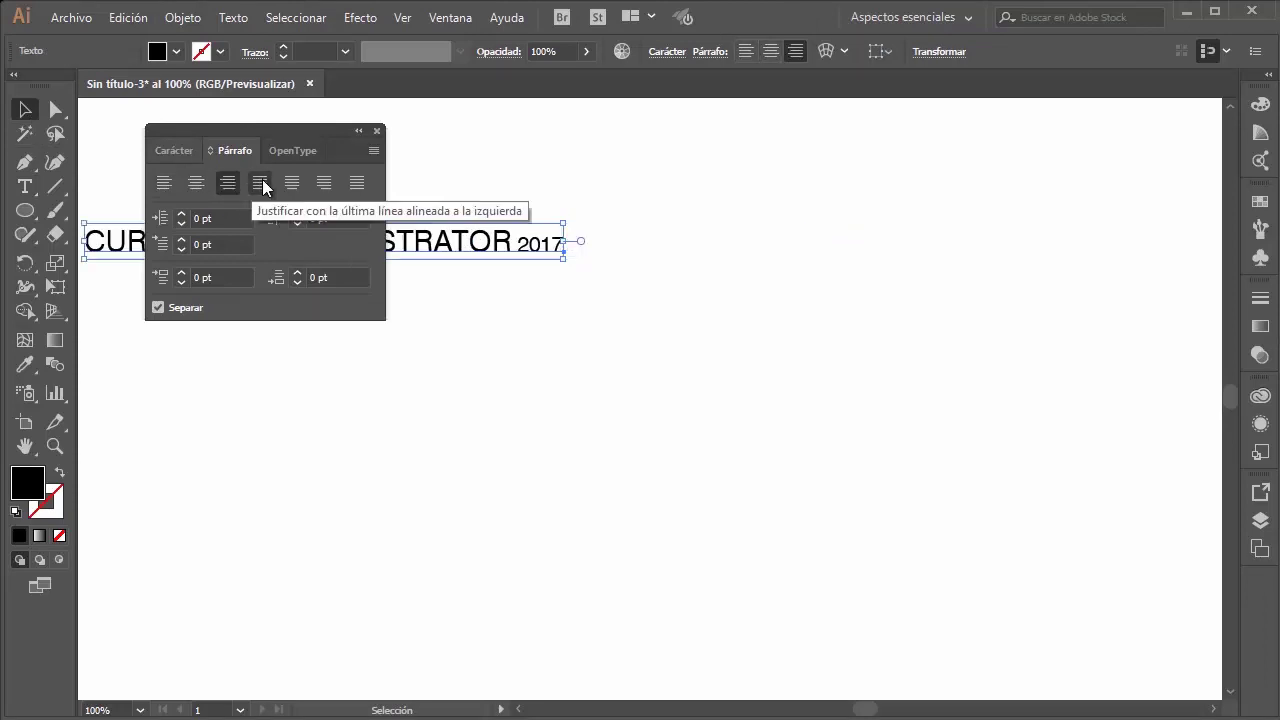
{"action": "left_click", "coordinate": [264, 184]}
{"action": "left_click", "coordinate": [290, 182]}
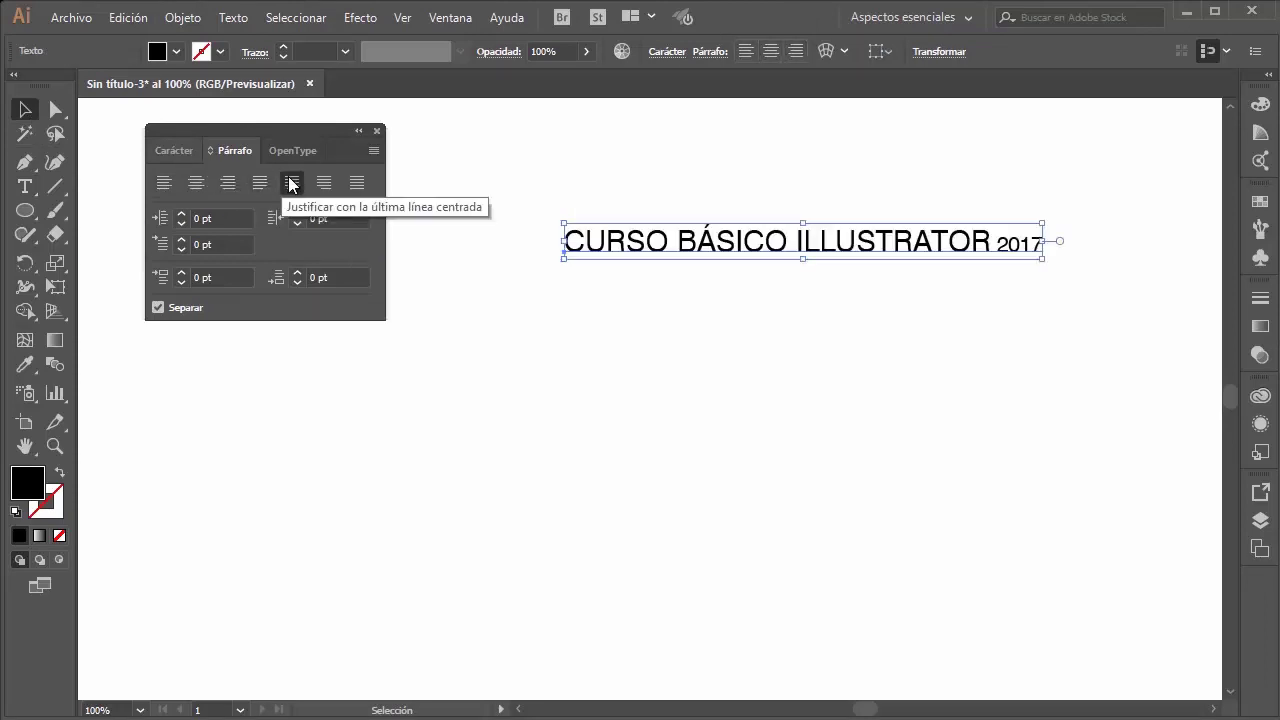
{"action": "left_click", "coordinate": [197, 182]}
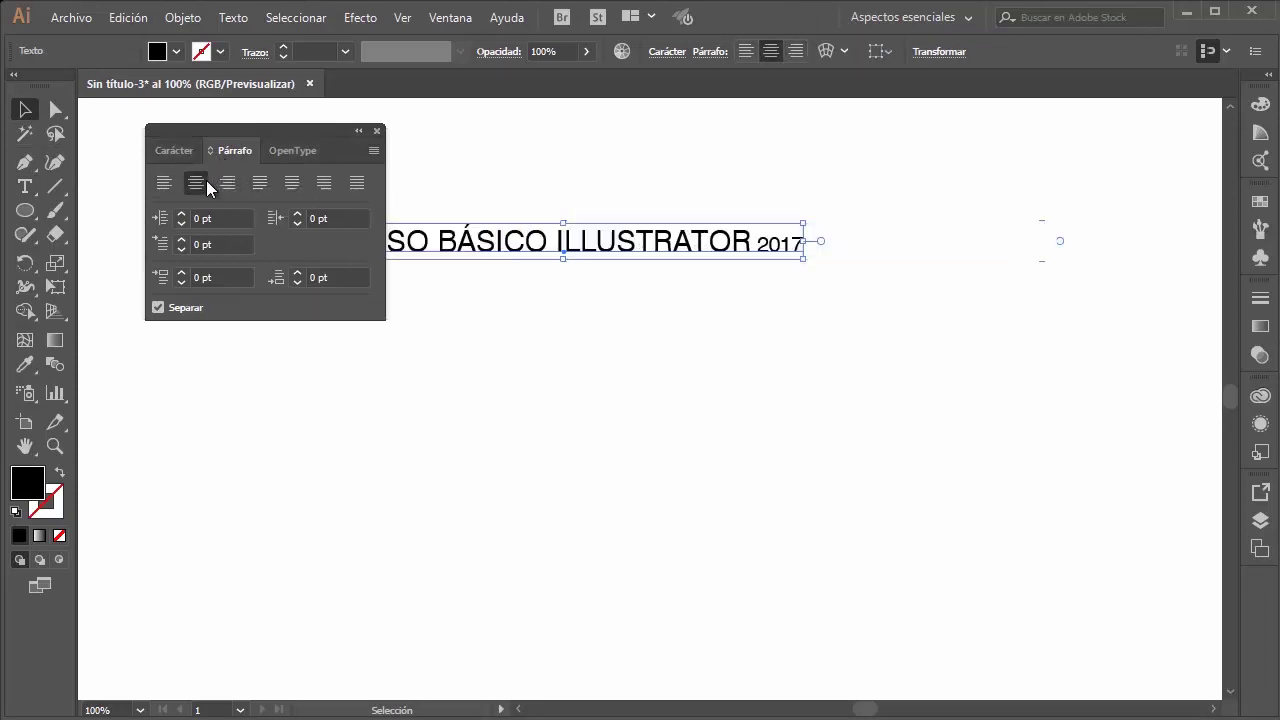
Step: Move the headline about 105 px right toward the artboard centre
{"action": "mouse_move", "coordinate": [271, 134]}
{"action": "left_mouse_down"}
{"action": "mouse_move", "coordinate": [352, 304]}
{"action": "mouse_move", "coordinate": [249, 291]}
{"action": "left_mouse_up"}
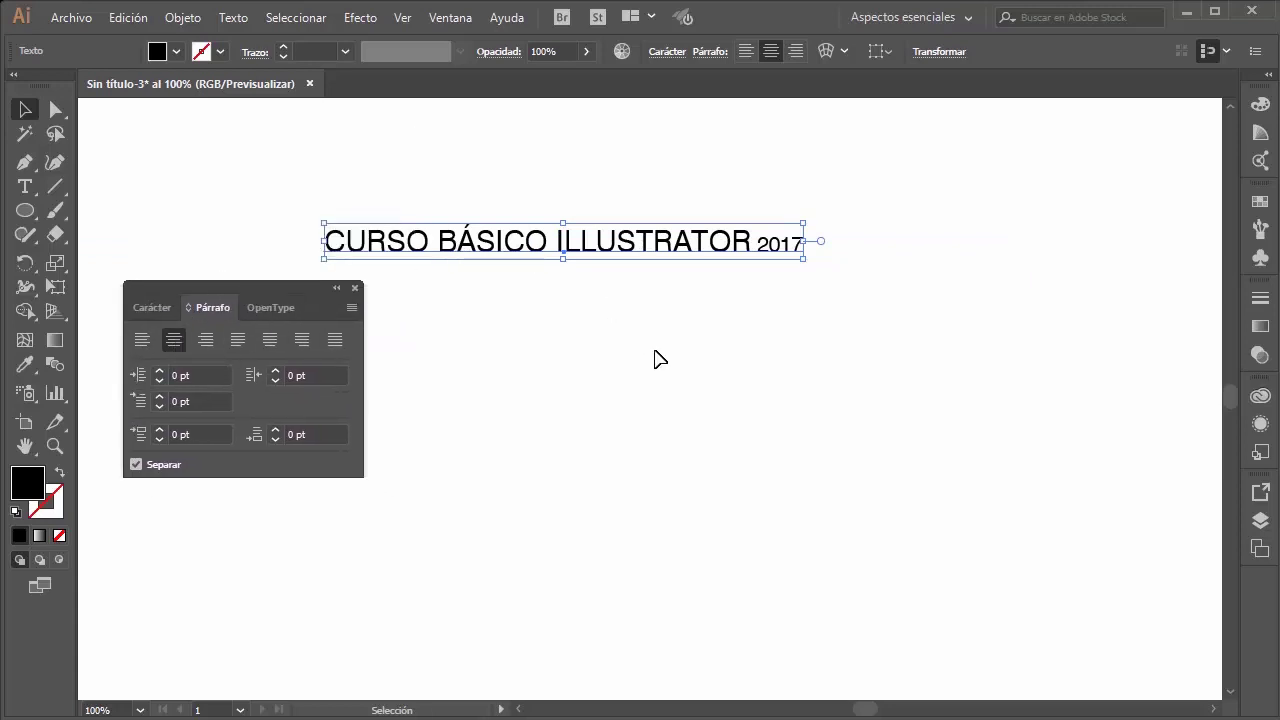
{"action": "scroll", "coordinate": [655, 358], "scroll_direction": "down", "scroll_amount": 2}
{"action": "scroll", "coordinate": [655, 358], "scroll_direction": "up", "scroll_amount": 1}
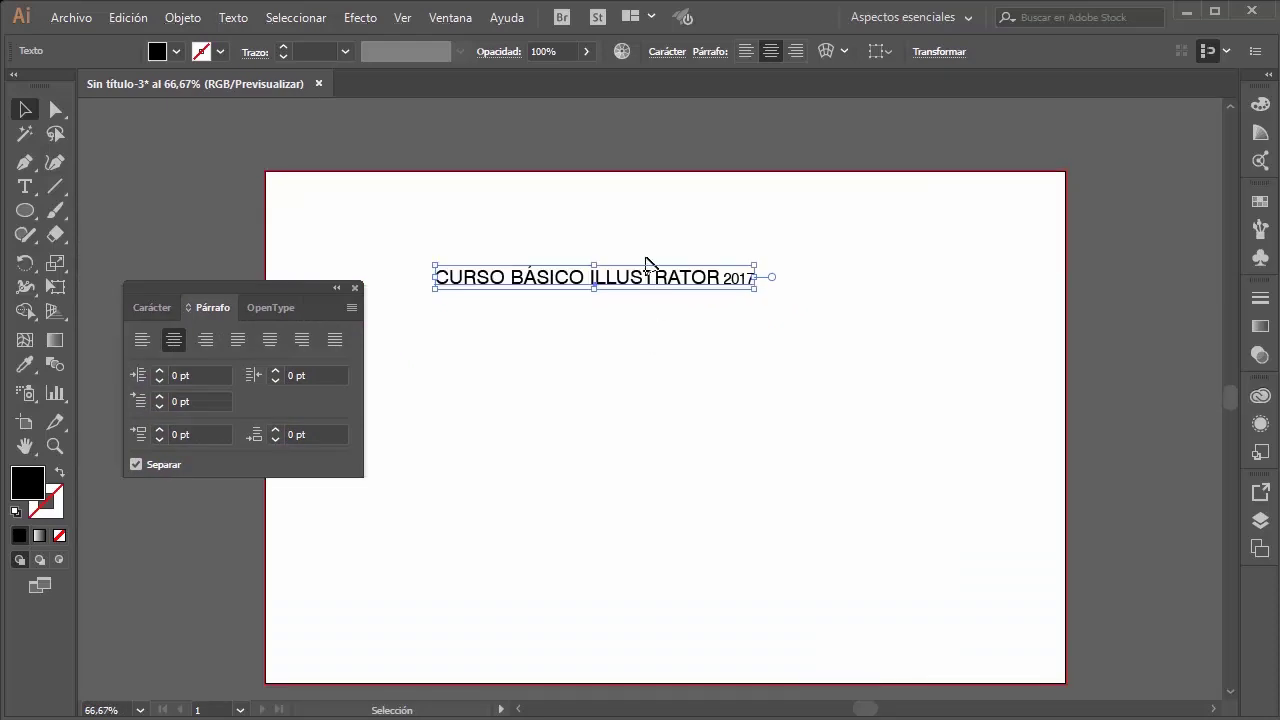
{"action": "left_click_drag", "start_coordinate": [665, 281], "coordinate": [735, 281]}
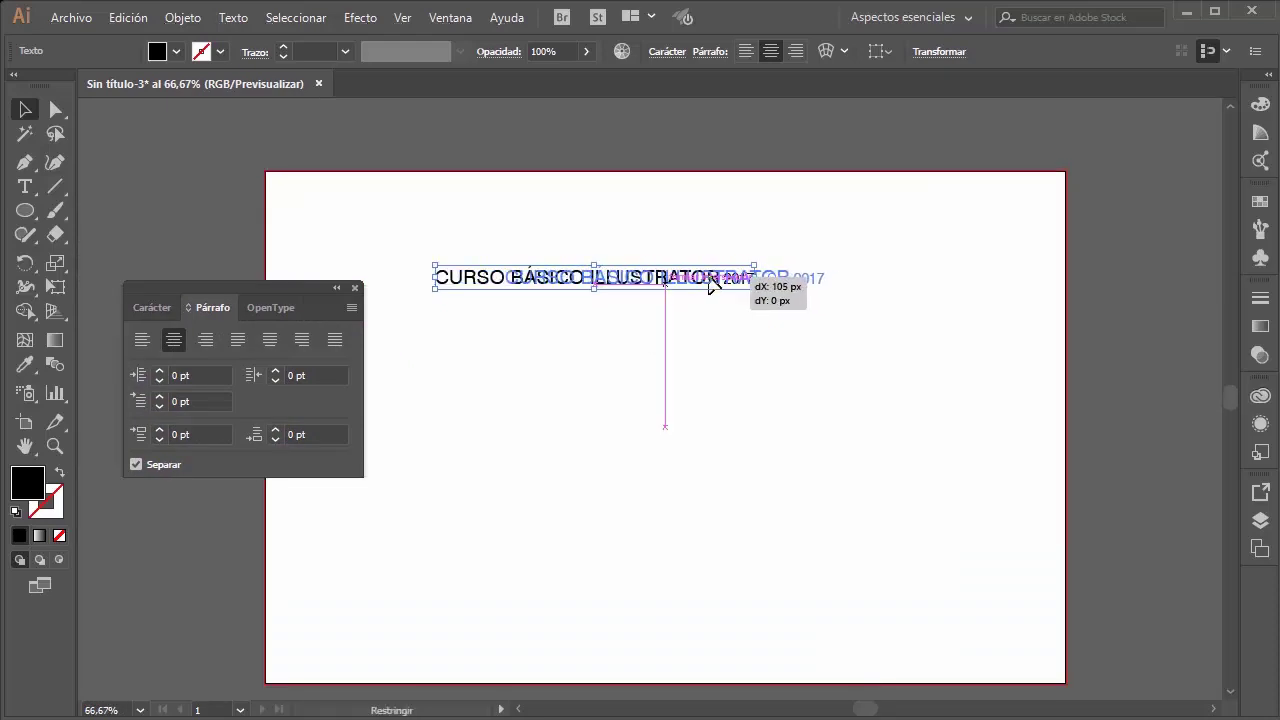
{"action": "left_click", "coordinate": [707, 234]}
Step: Colour the headline red, then make 'CURSO BÁSICO' brown
{"action": "left_click", "coordinate": [724, 282]}
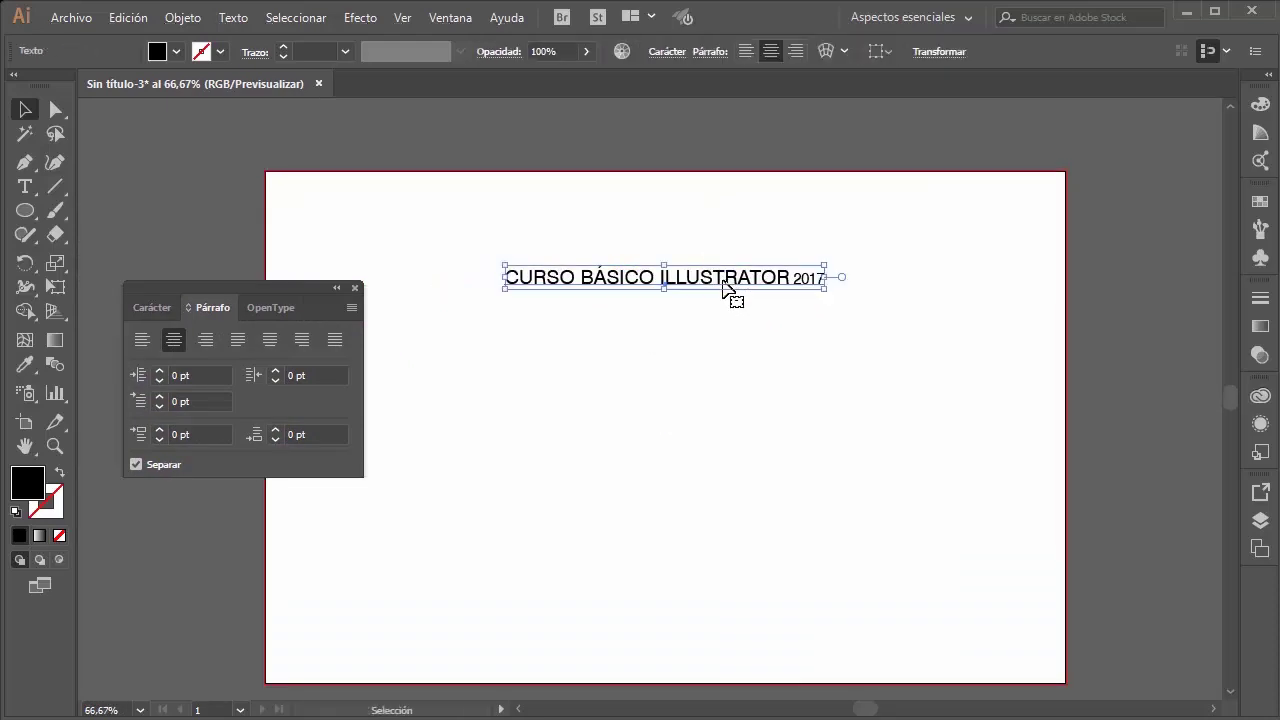
{"action": "left_click", "coordinate": [176, 51]}
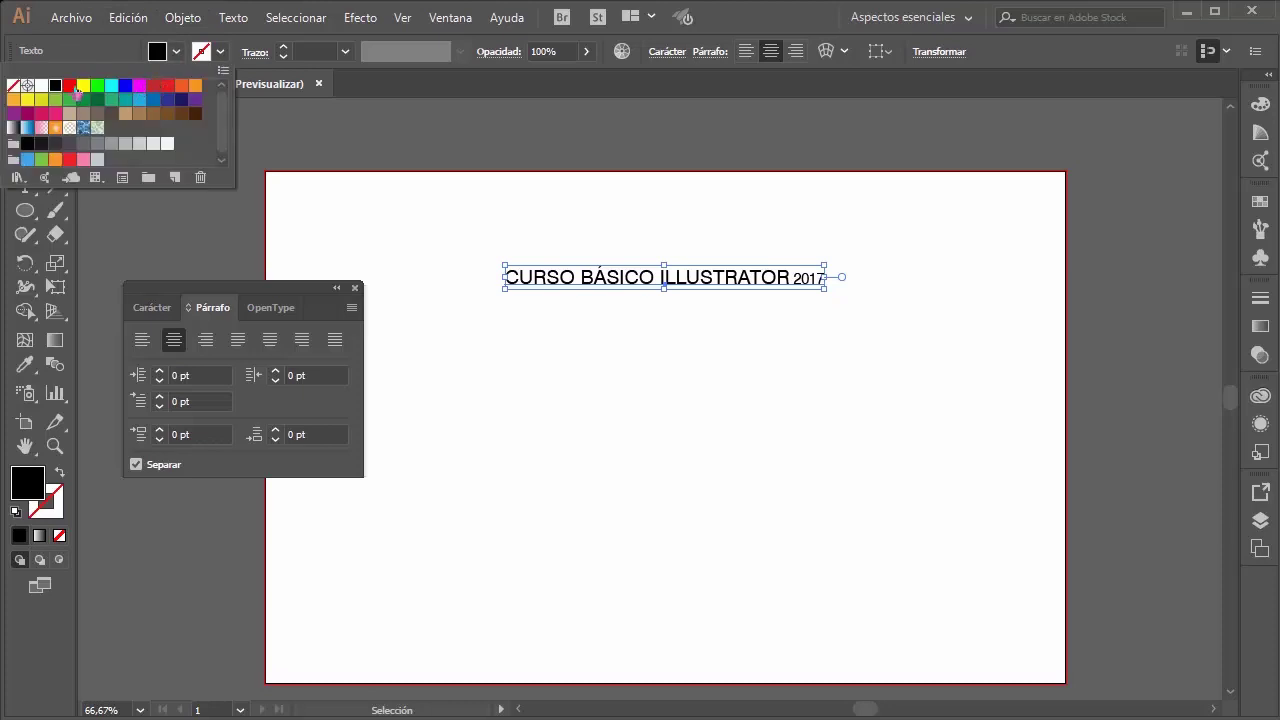
{"action": "left_click", "coordinate": [70, 86]}
{"action": "double_click", "coordinate": [627, 288]}
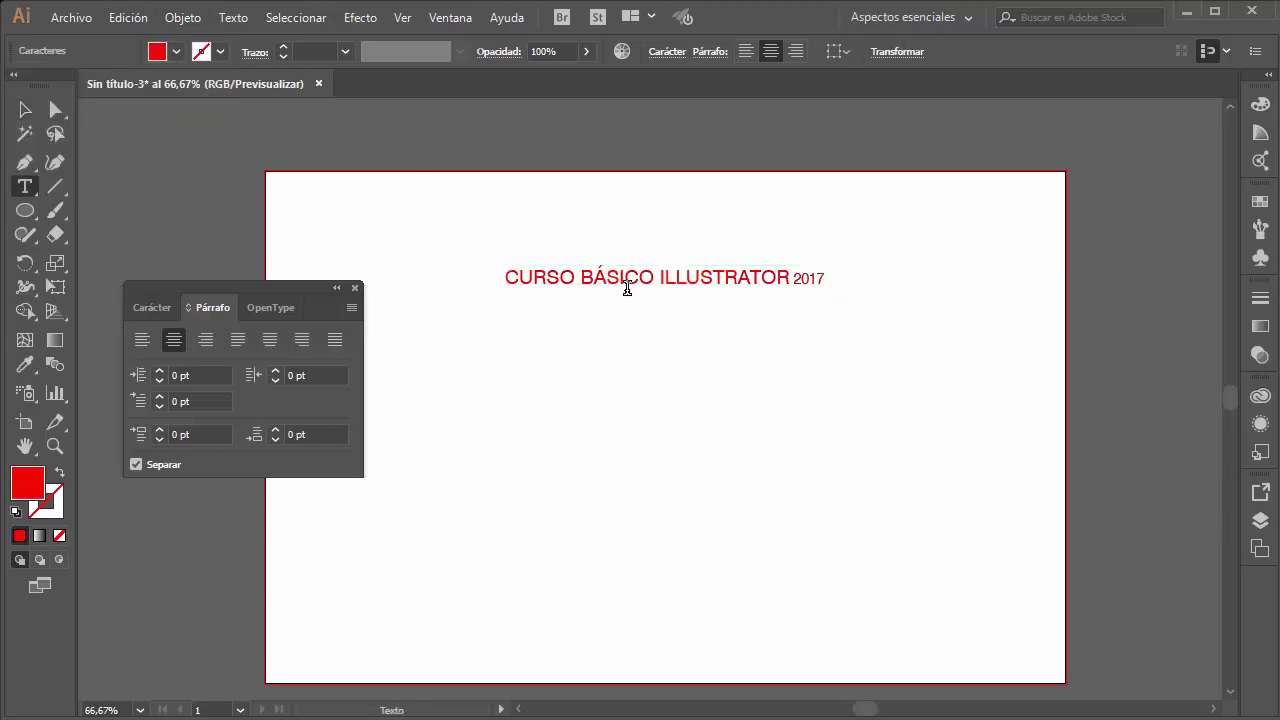
{"action": "left_click_drag", "start_coordinate": [651, 279], "coordinate": [500, 290]}
{"action": "left_click", "coordinate": [176, 51]}
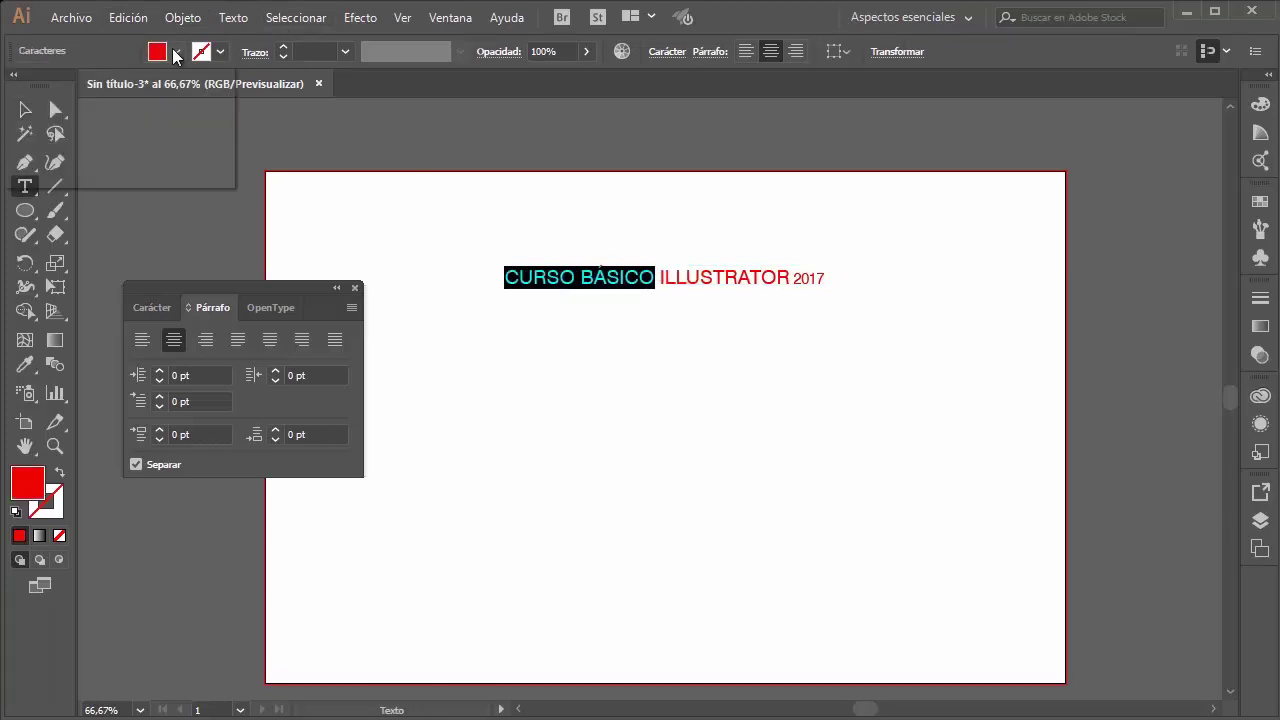
{"action": "left_click", "coordinate": [152, 120]}
{"action": "left_click", "coordinate": [442, 237]}
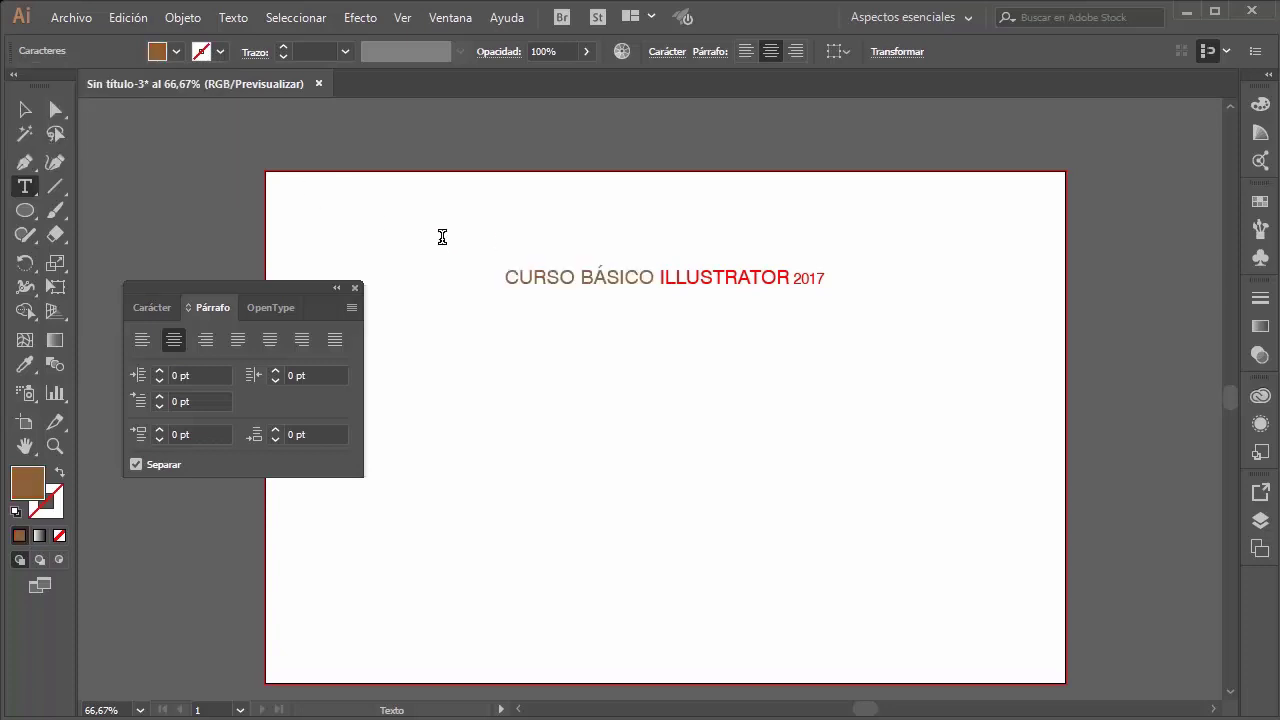
{"action": "left_click", "coordinate": [38, 107]}
{"action": "left_click", "coordinate": [425, 185]}
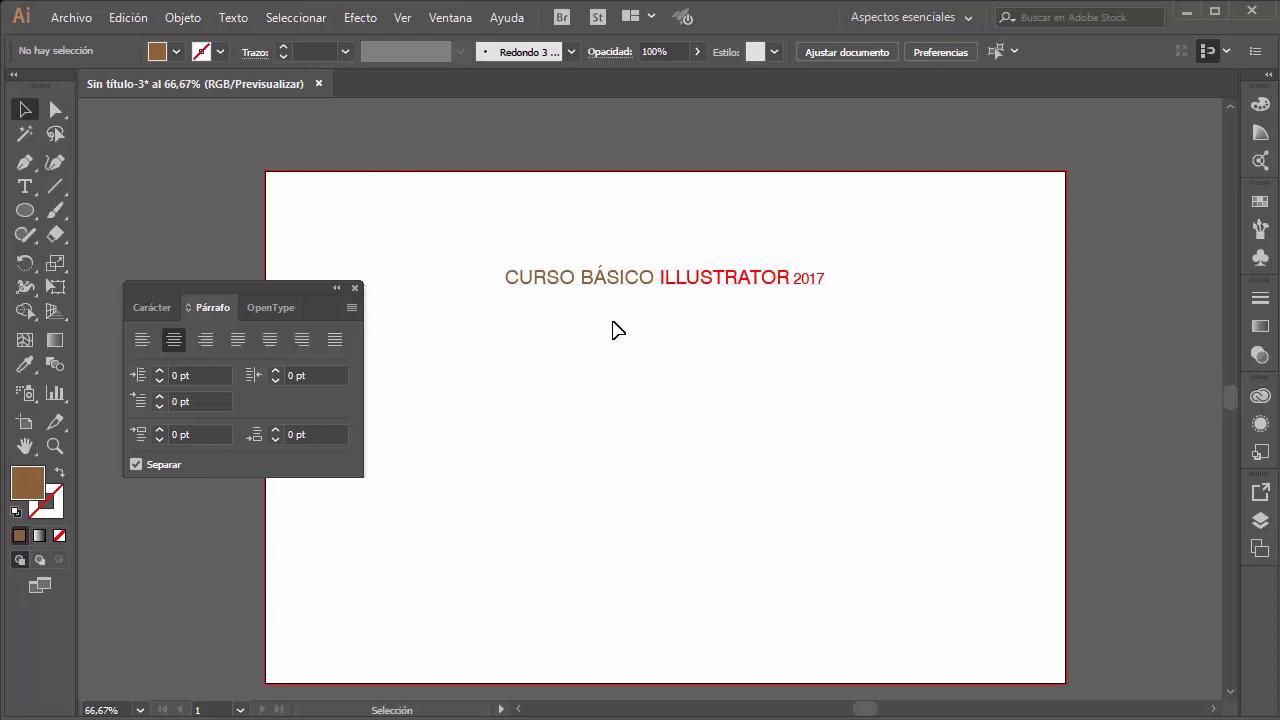
Step: Make the whole headline black, enlarge it to about 539 px wide, and close the Paragraph panel
{"action": "left_click", "coordinate": [651, 277]}
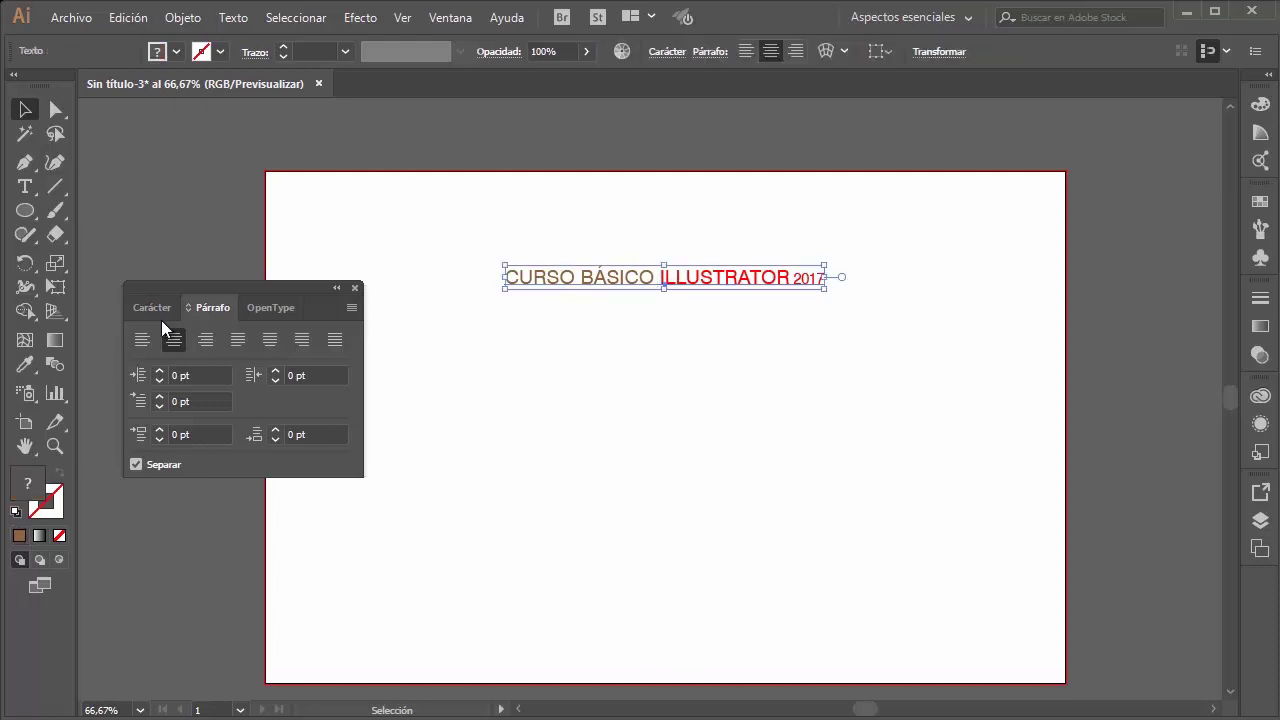
{"action": "double_click", "coordinate": [33, 484]}
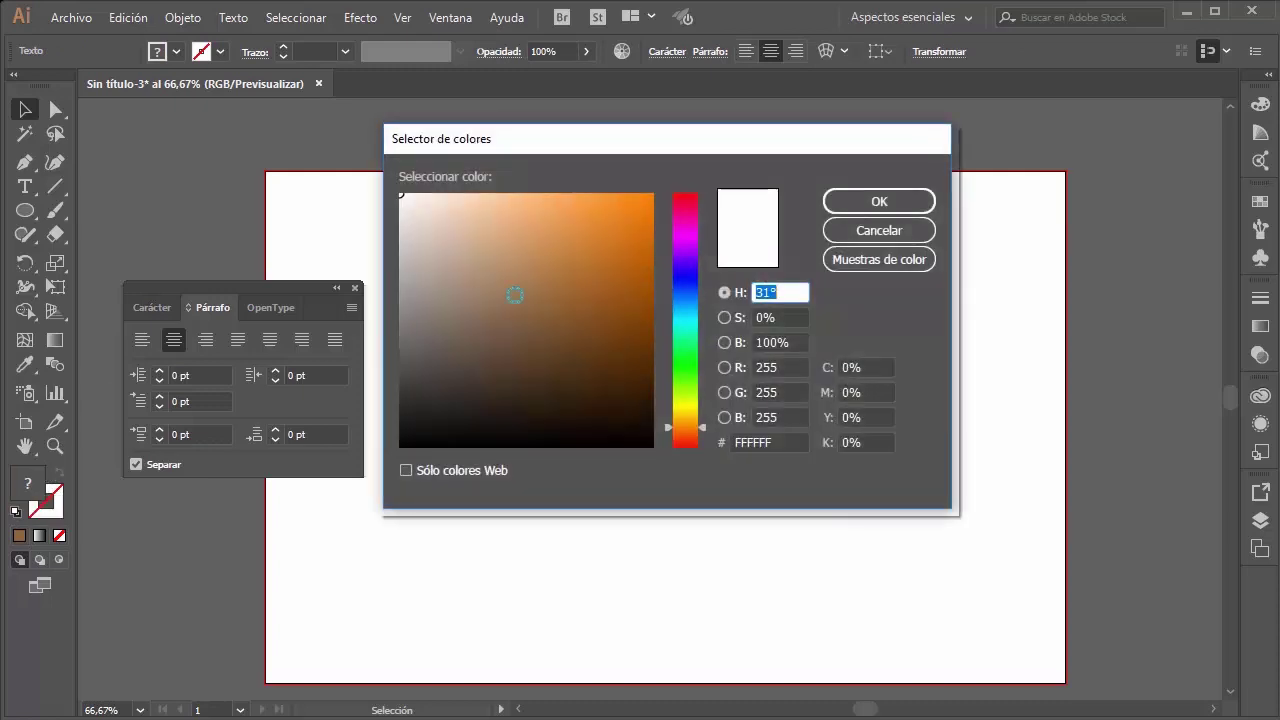
{"action": "left_click", "coordinate": [874, 199]}
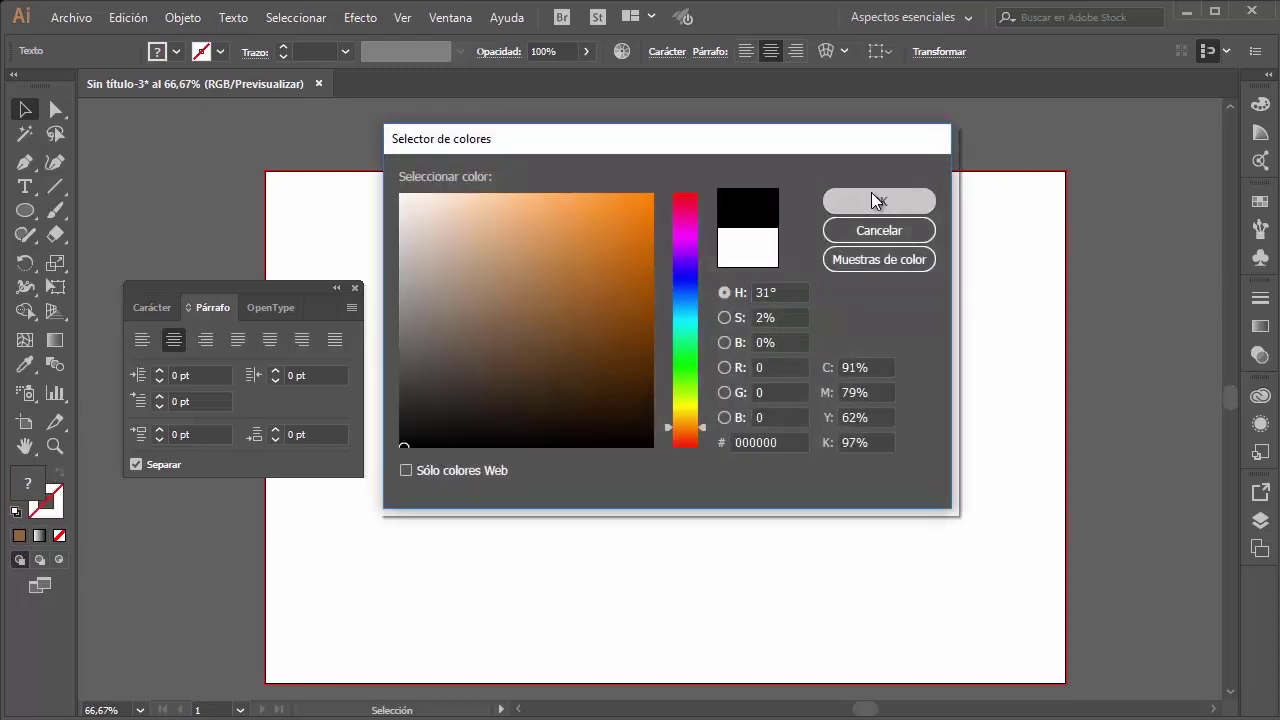
{"action": "left_click_drag", "start_coordinate": [828, 262], "coordinate": [886, 230]}
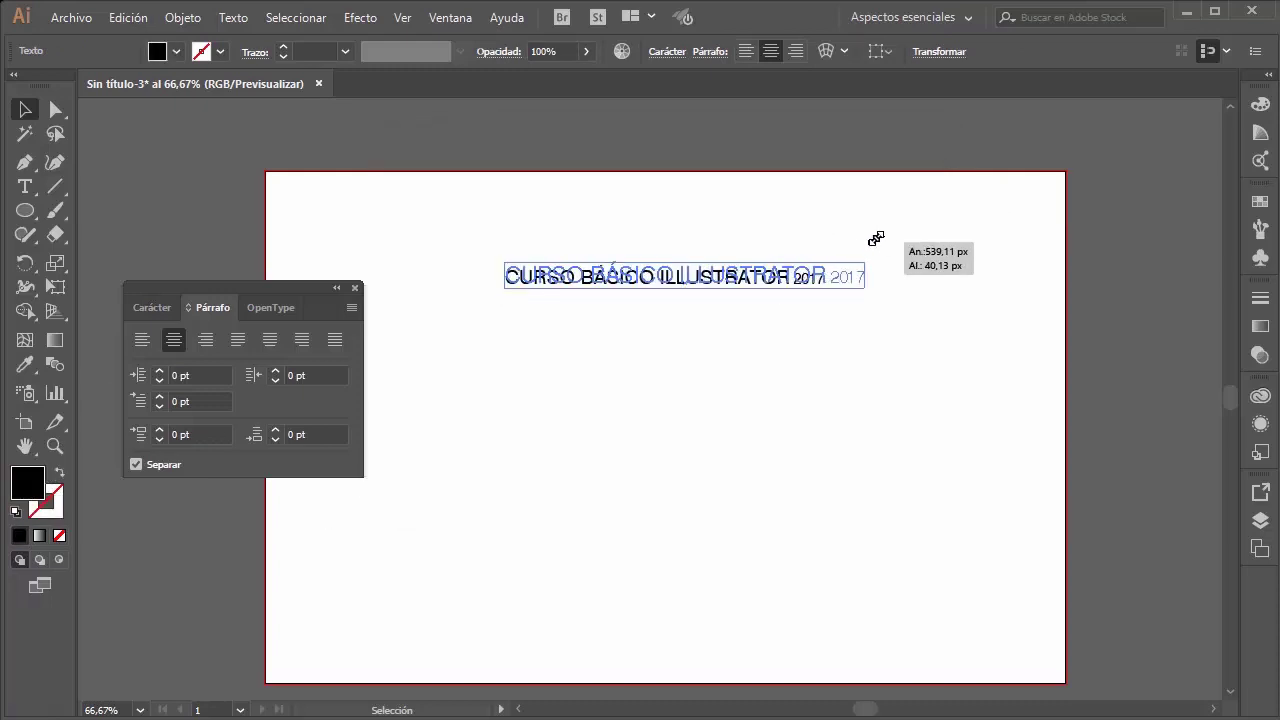
{"action": "left_click", "coordinate": [786, 234]}
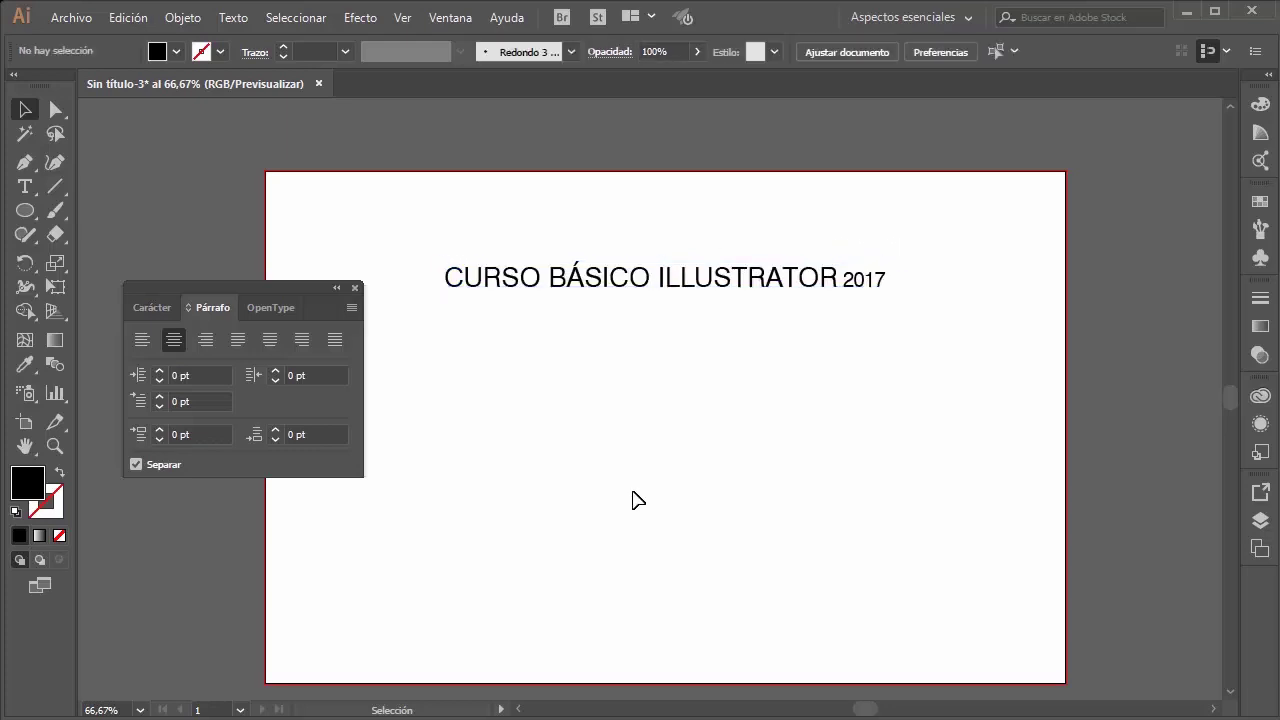
{"action": "left_click", "coordinate": [355, 288]}
{"action": "left_click", "coordinate": [26, 188]}
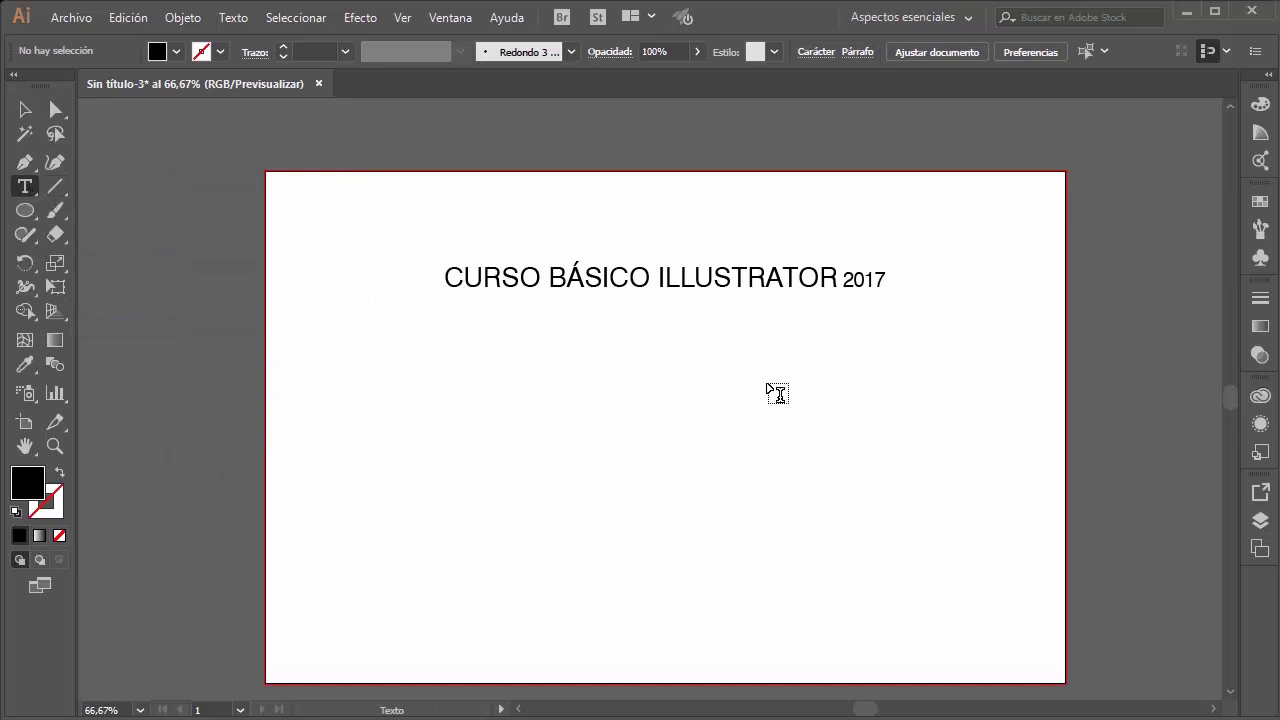
Step: Draw an empty text area on the right and select Word's Adobe Illustrator paragraph
{"action": "left_click_drag", "start_coordinate": [748, 382], "coordinate": [1019, 593]}
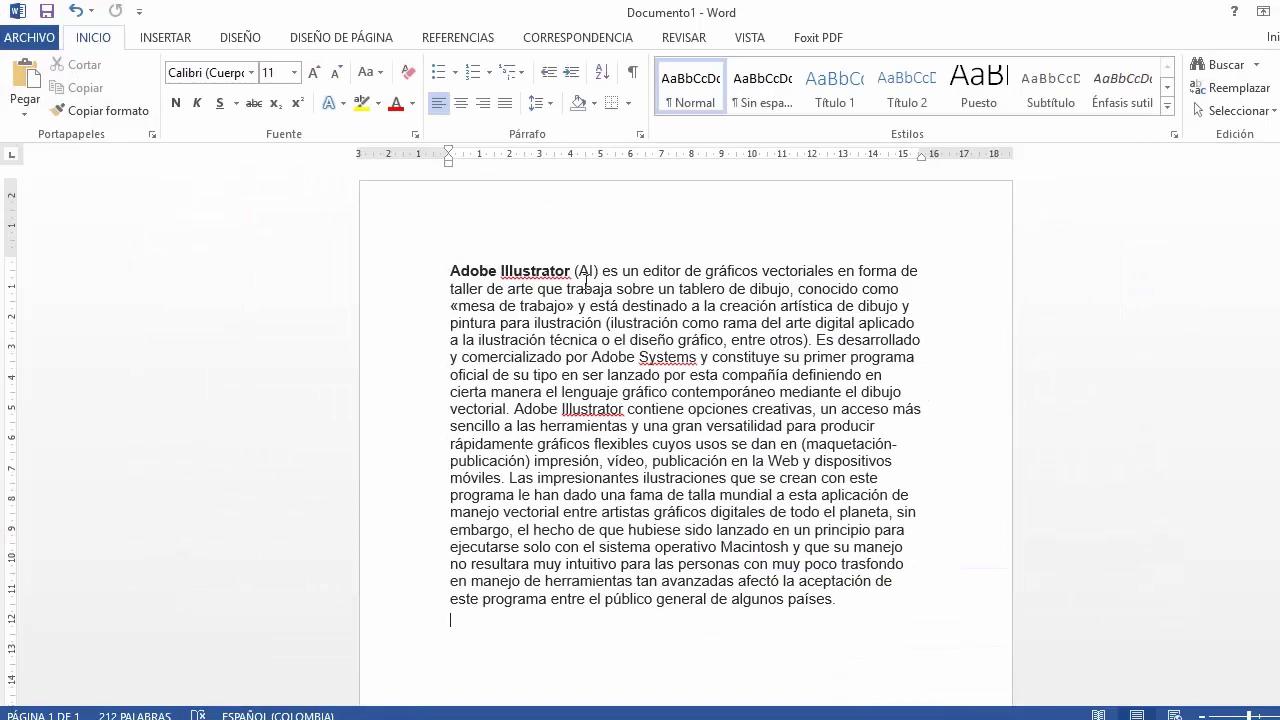
{"action": "left_click_drag", "start_coordinate": [453, 265], "coordinate": [860, 612]}
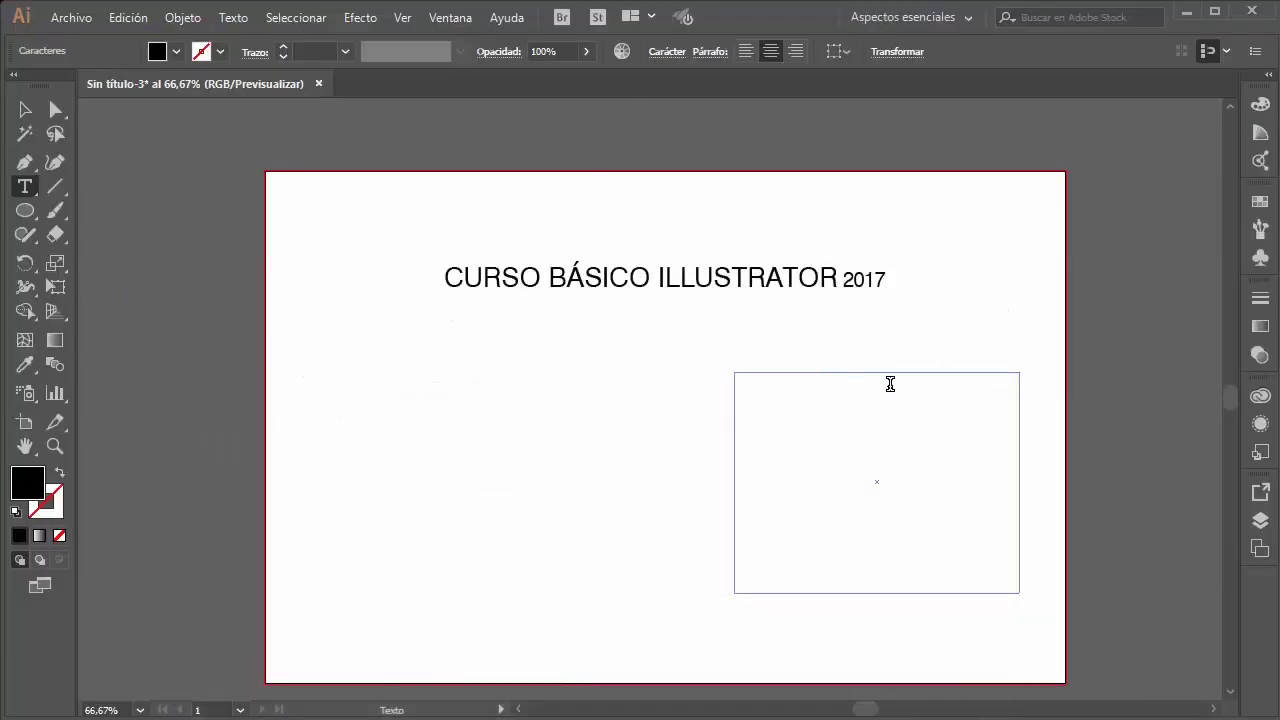
Step: Left-align the new text frame, then paste the paragraph and delete the misplaced pasted block
{"action": "left_click", "coordinate": [747, 51]}
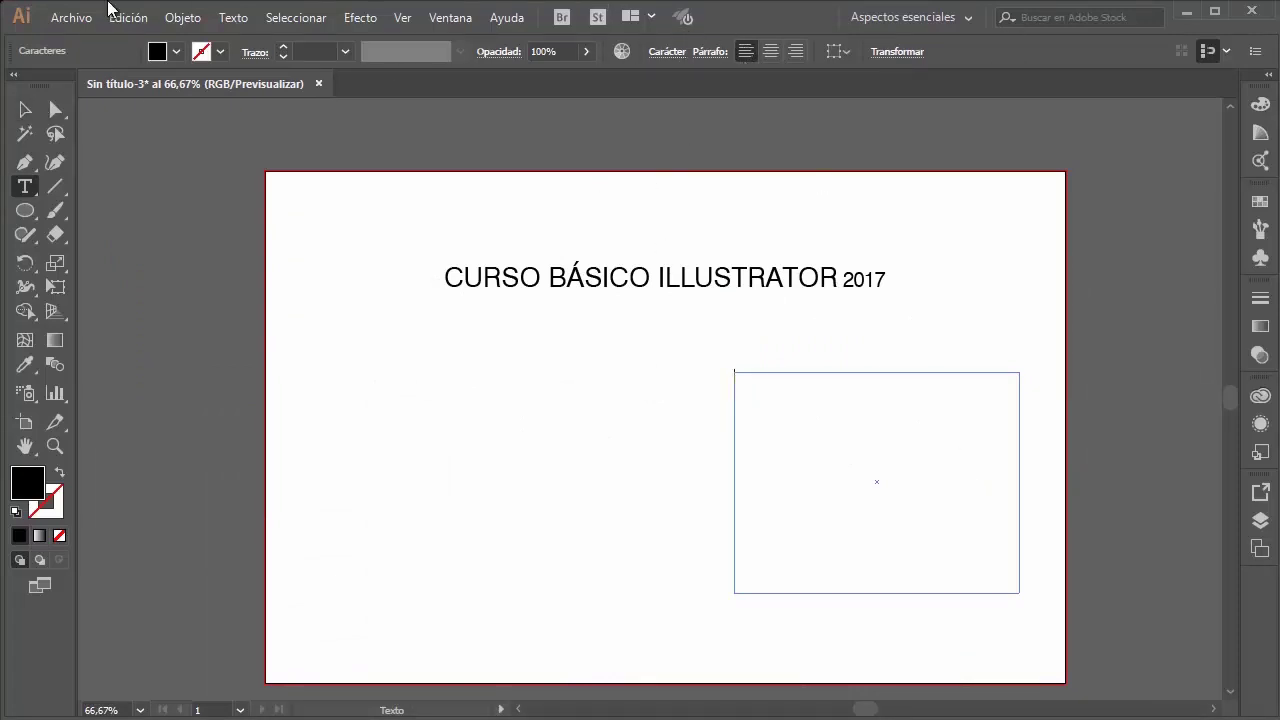
{"action": "left_click", "coordinate": [29, 110]}
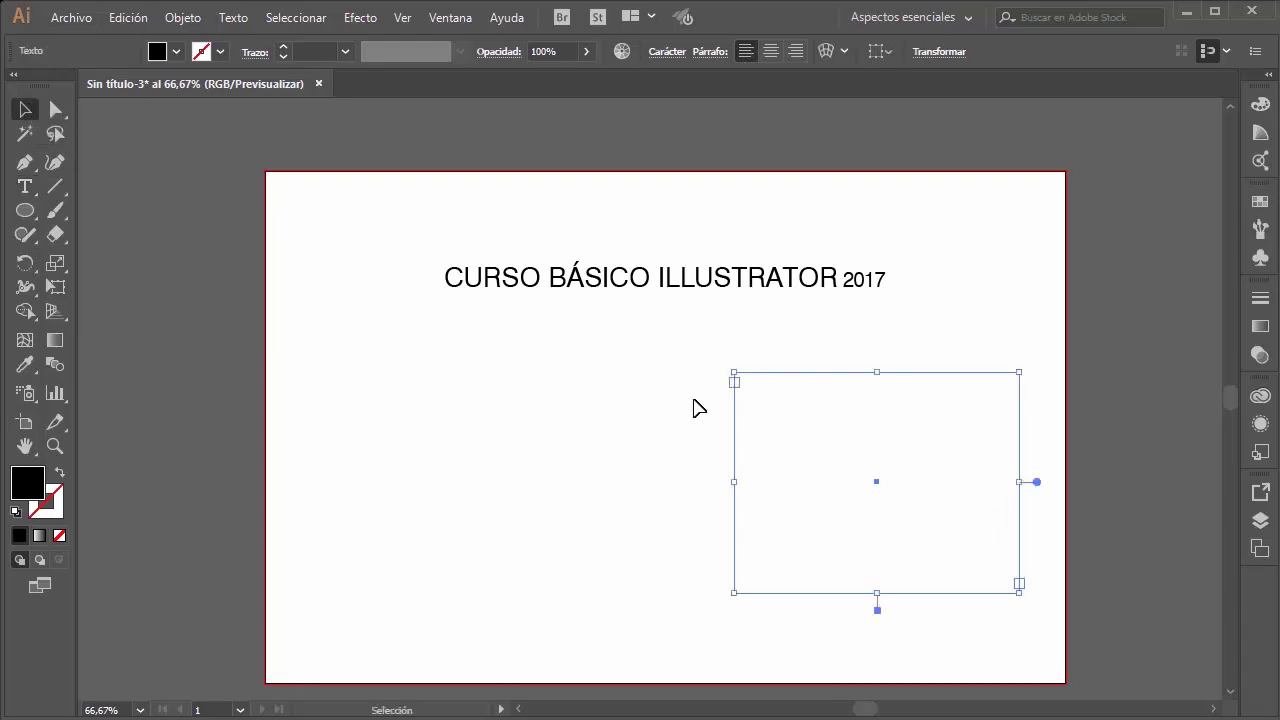
{"action": "left_click", "coordinate": [786, 398]}
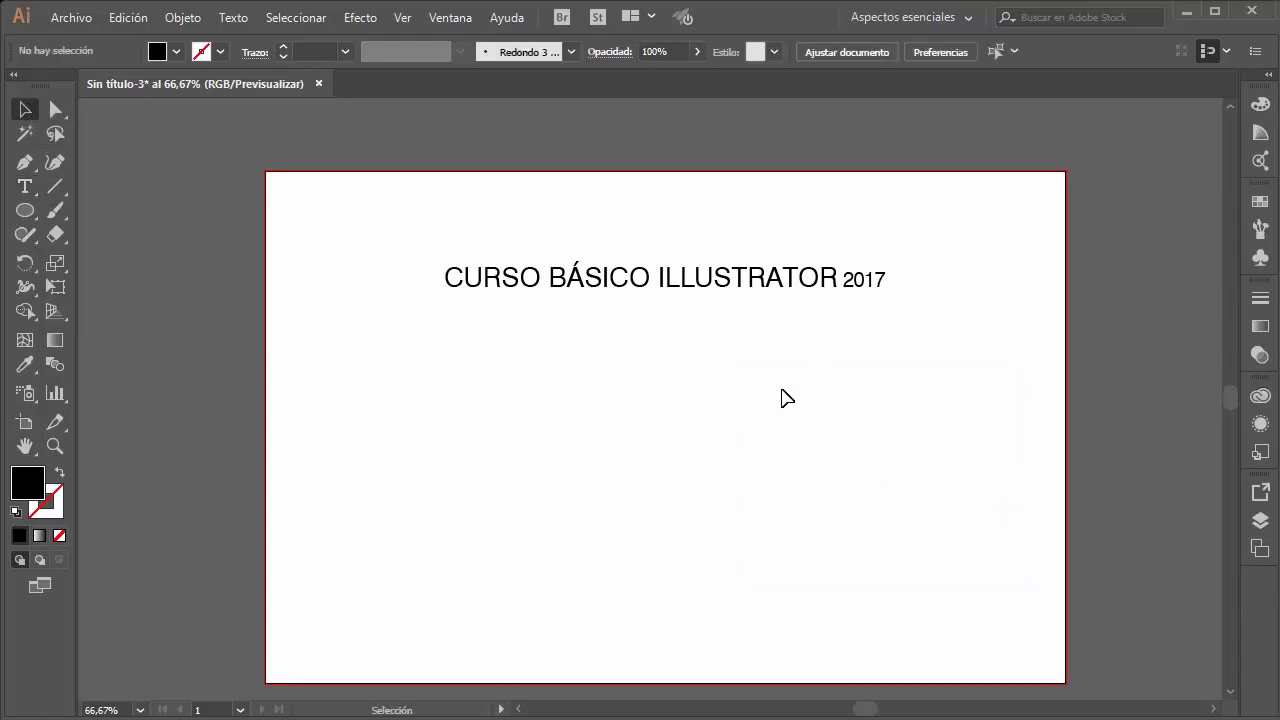
{"action": "left_click", "coordinate": [764, 373]}
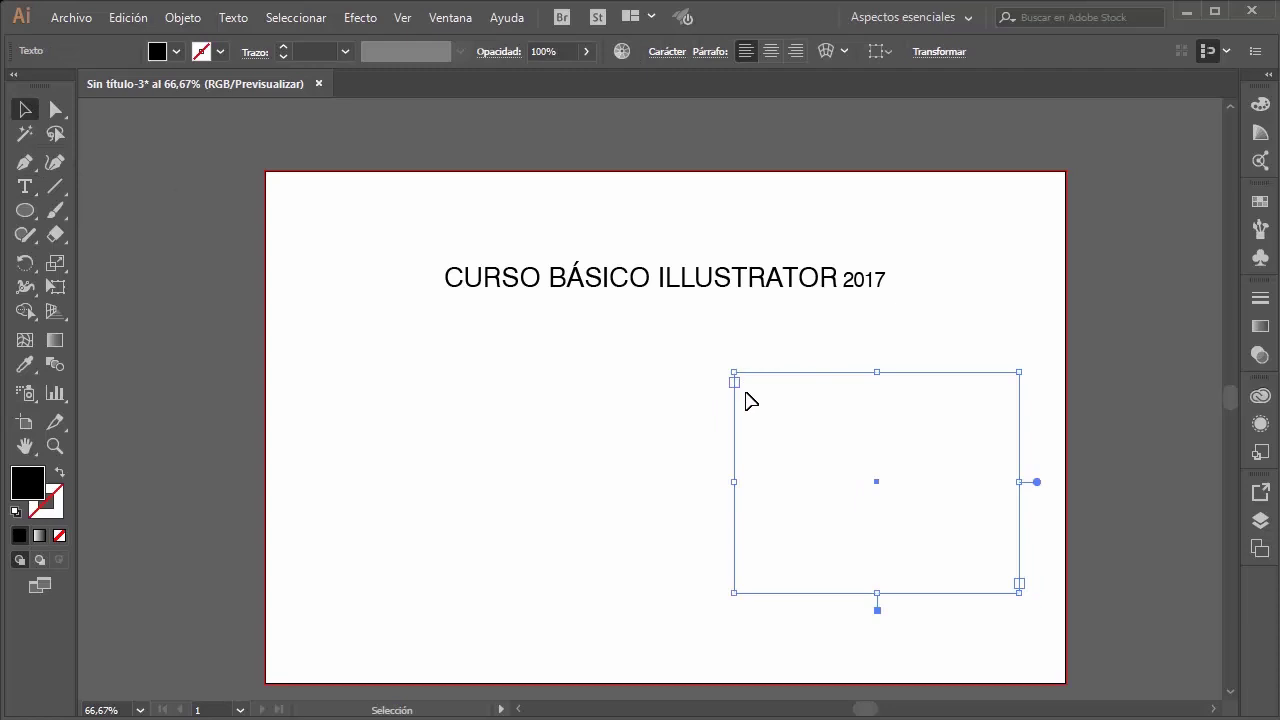
{"action": "key", "text": "t"}
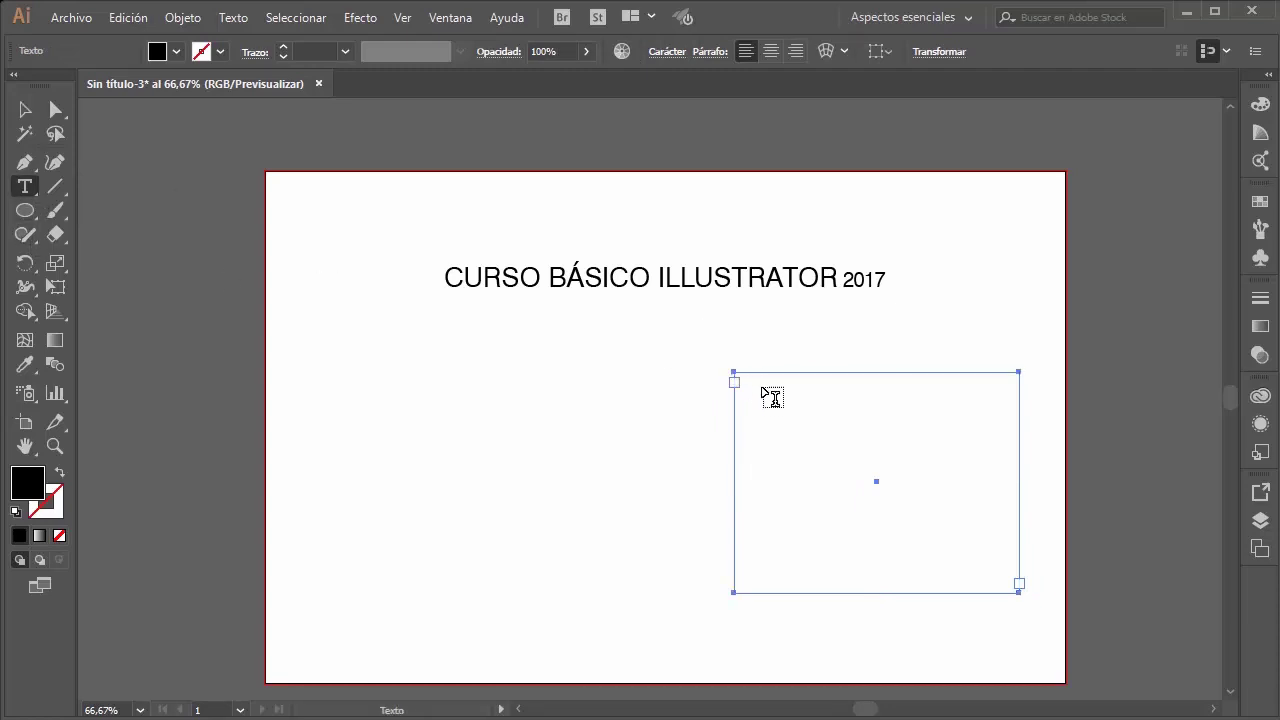
{"action": "key", "text": "Escape"}
{"action": "key", "text": "ctrl+v"}
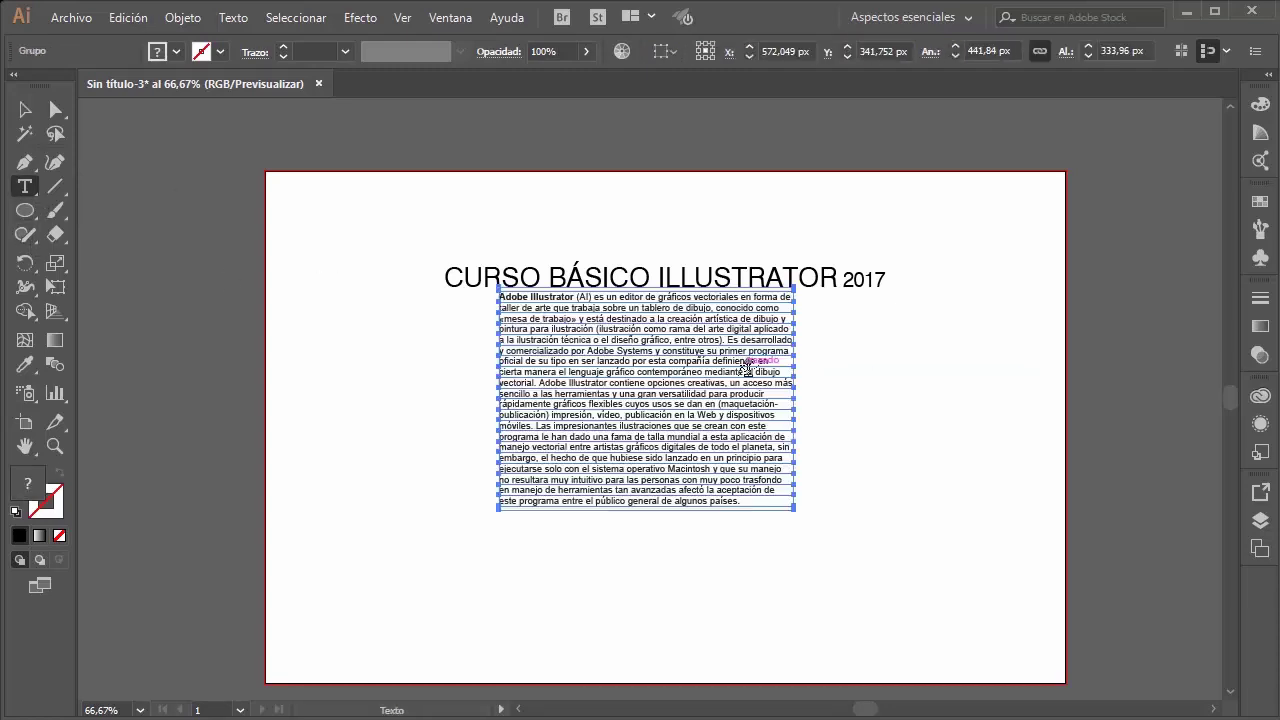
{"action": "left_click", "coordinate": [25, 112]}
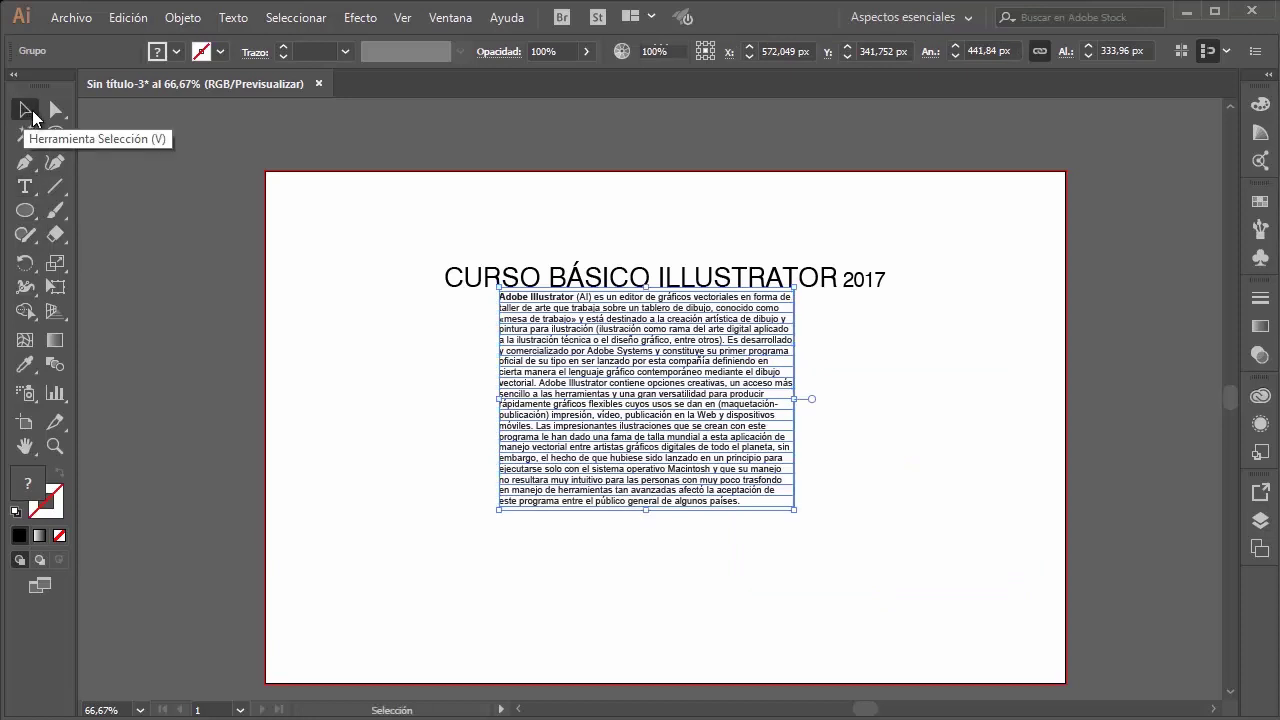
{"action": "key", "text": "Delete"}
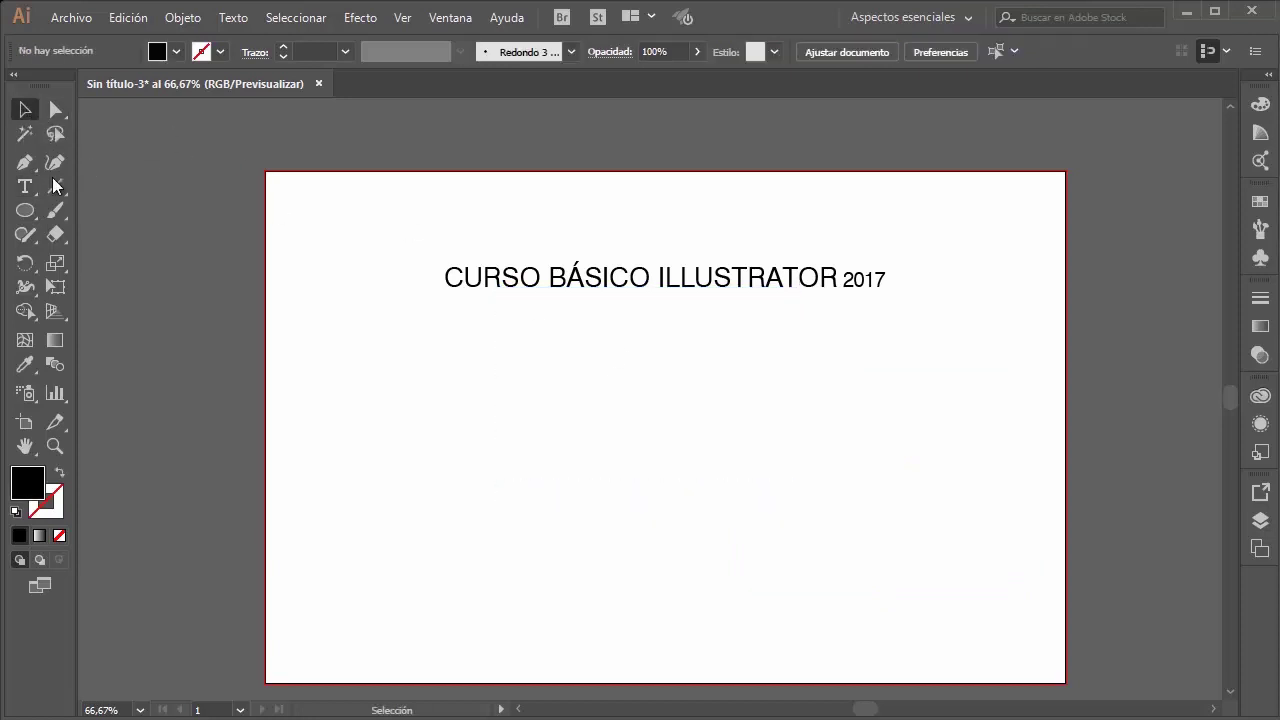
Step: Draw an area-type box at the artboard's right, paste the paragraph into it, and shift it lower right
{"action": "left_click", "coordinate": [25, 186]}
{"action": "left_click_drag", "start_coordinate": [762, 371], "coordinate": [984, 609]}
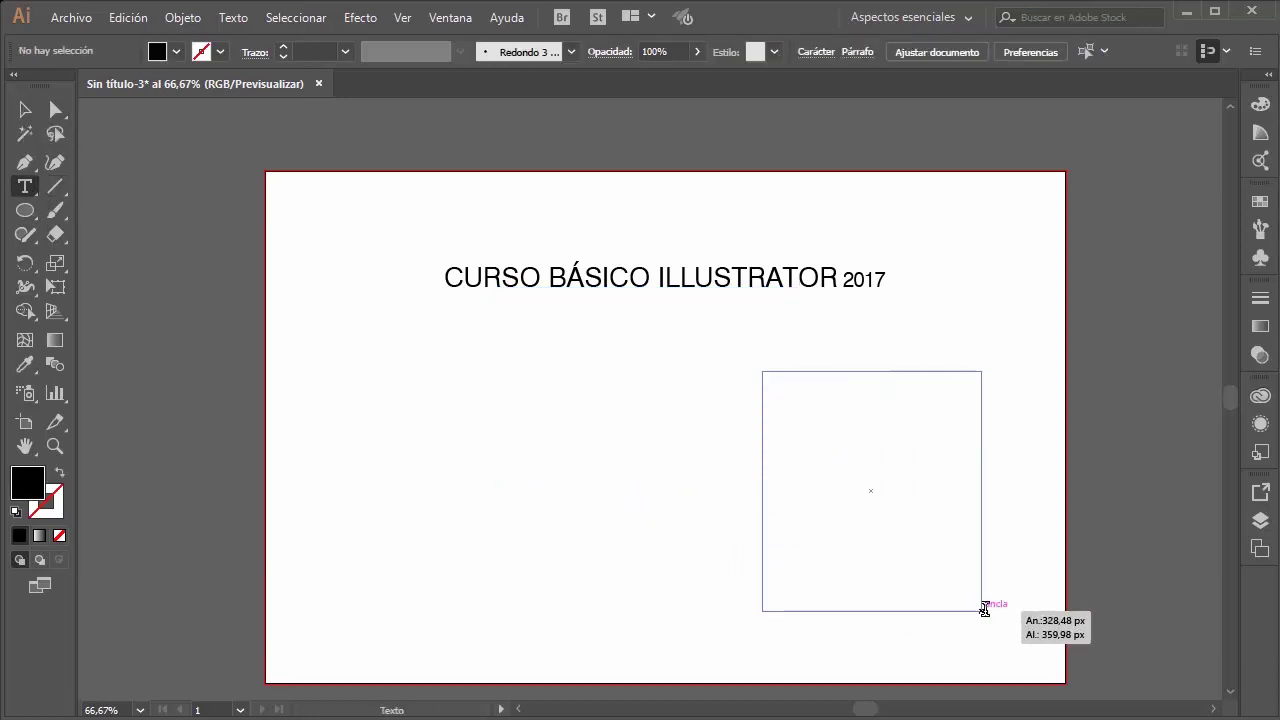
{"action": "key", "text": "ctrl+v"}
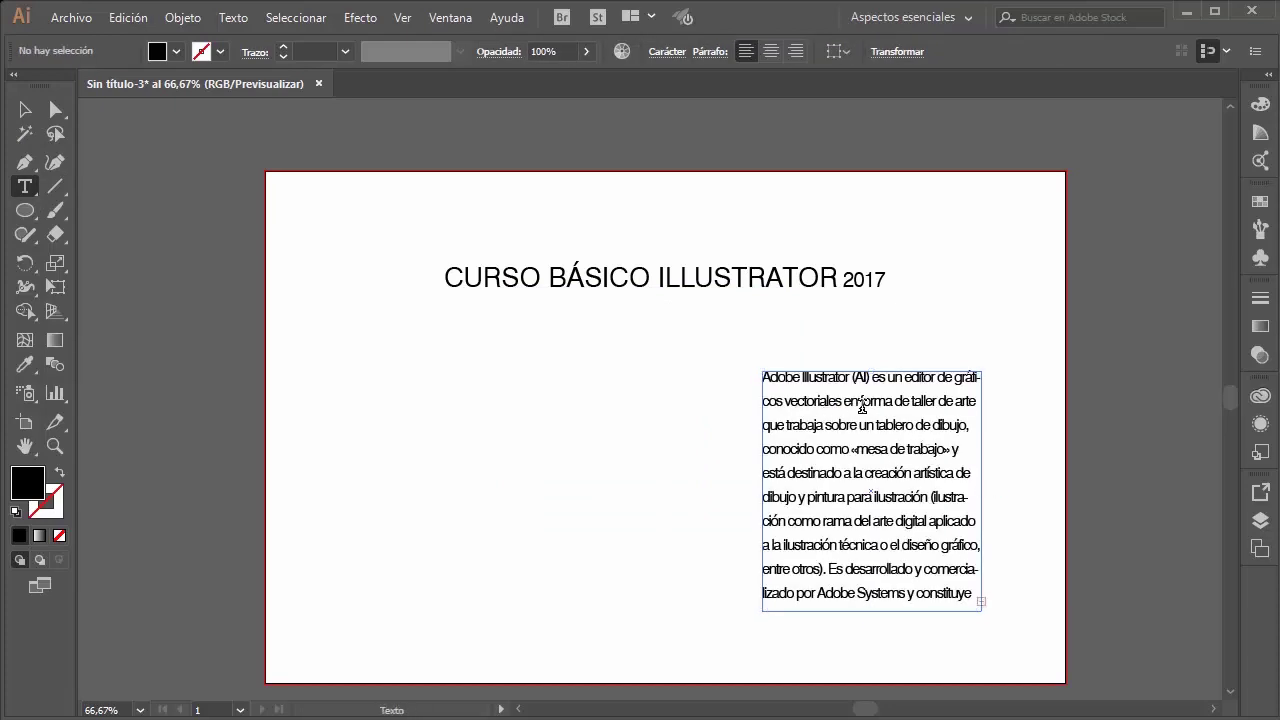
{"action": "key", "text": "Escape"}
{"action": "left_click", "coordinate": [1012, 410]}
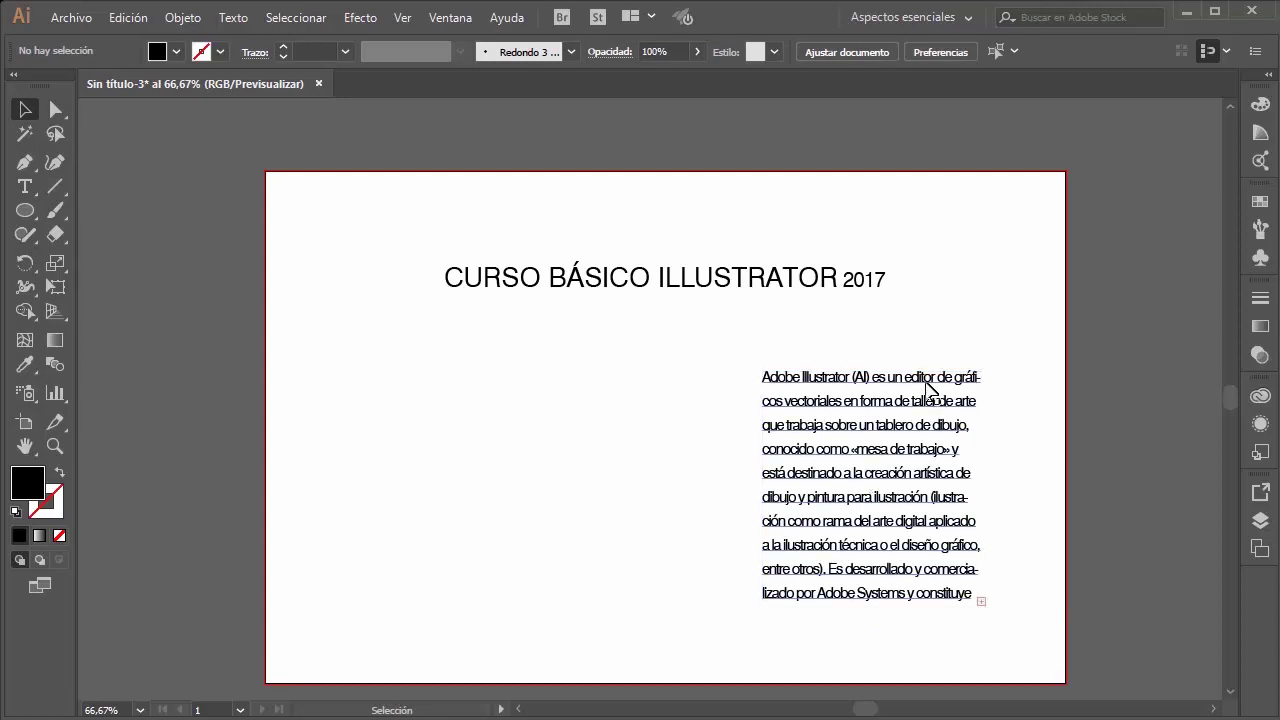
{"action": "mouse_move", "coordinate": [929, 386]}
{"action": "left_mouse_down"}
{"action": "mouse_move", "coordinate": [948, 425]}
{"action": "mouse_move", "coordinate": [970, 430]}
{"action": "left_mouse_up"}
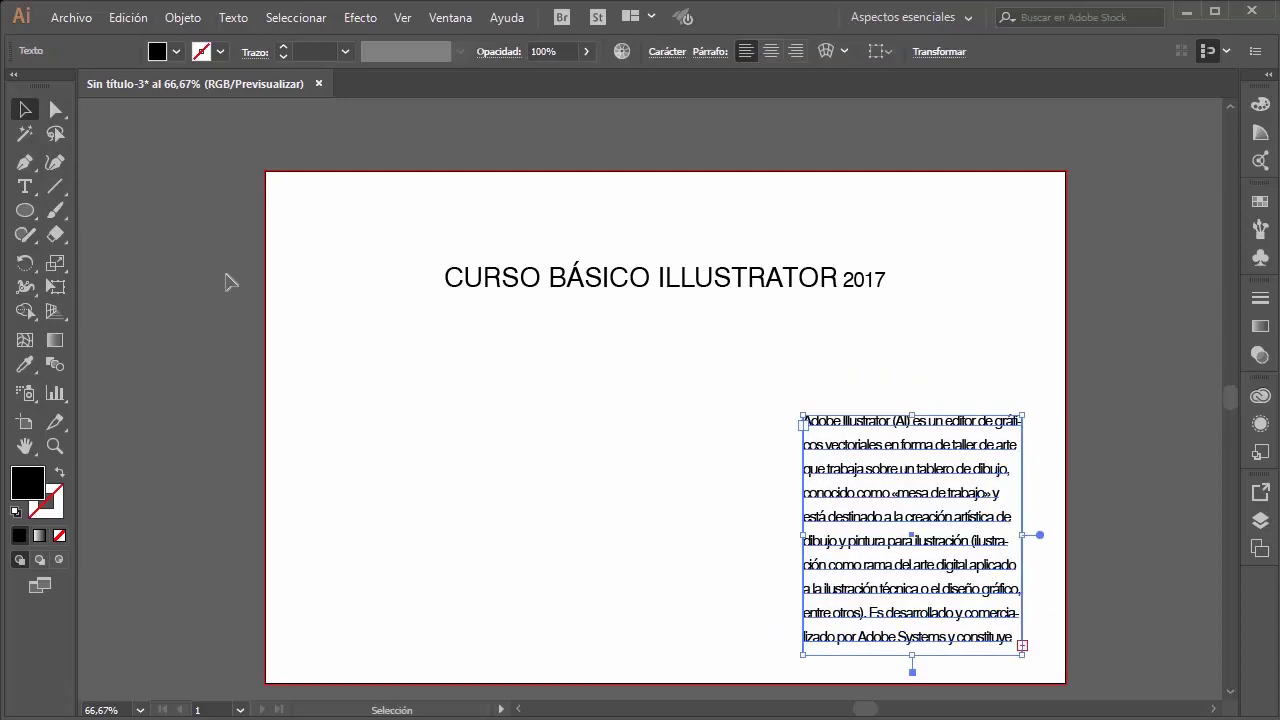
{"action": "left_click", "coordinate": [460, 403]}
{"action": "left_click", "coordinate": [25, 186]}
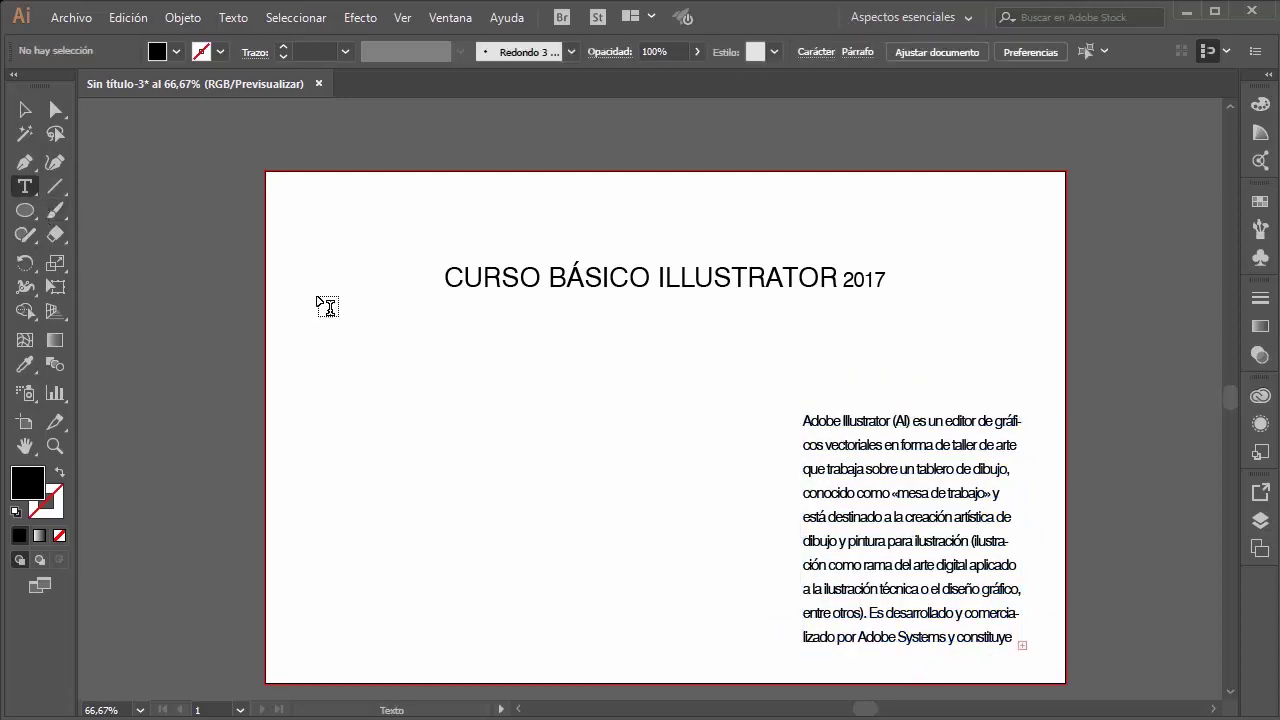
Step: Paste the paragraph as a single text line below the title and shift it left
{"action": "left_click", "coordinate": [404, 350]}
{"action": "key", "text": "ctrl+v"}
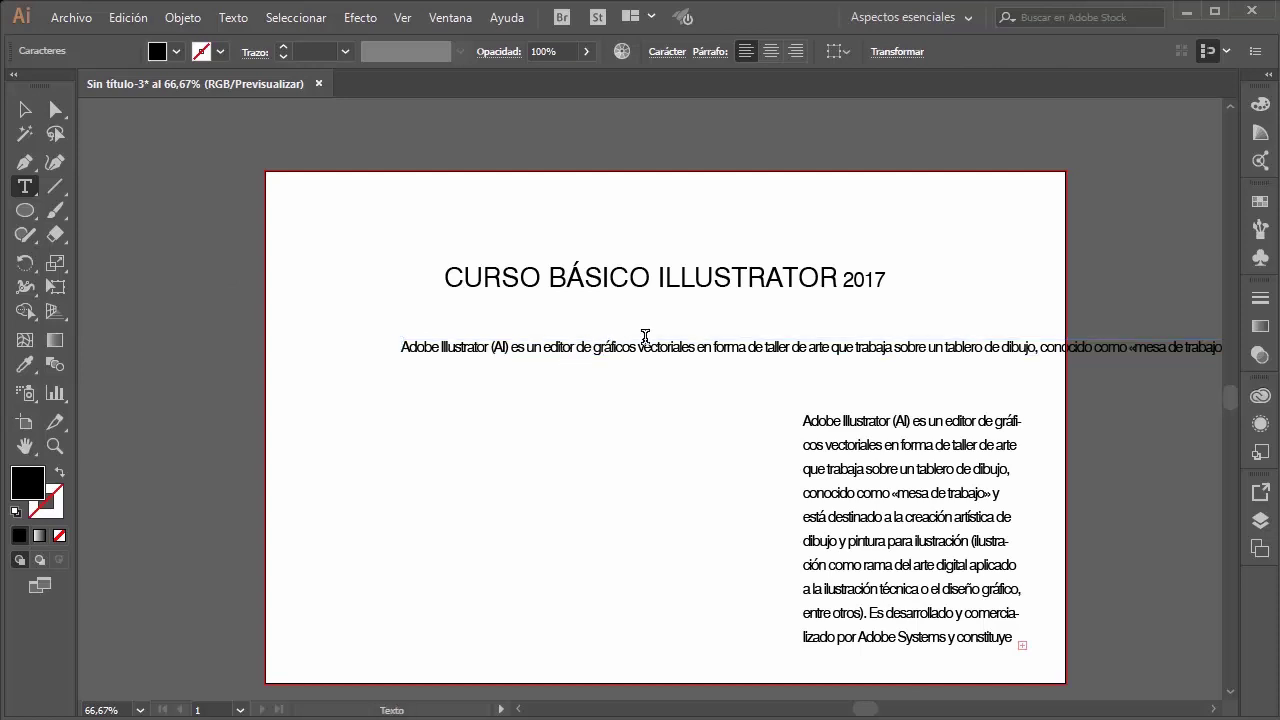
{"action": "left_click", "coordinate": [25, 109]}
{"action": "left_click_drag", "start_coordinate": [489, 349], "coordinate": [402, 337]}
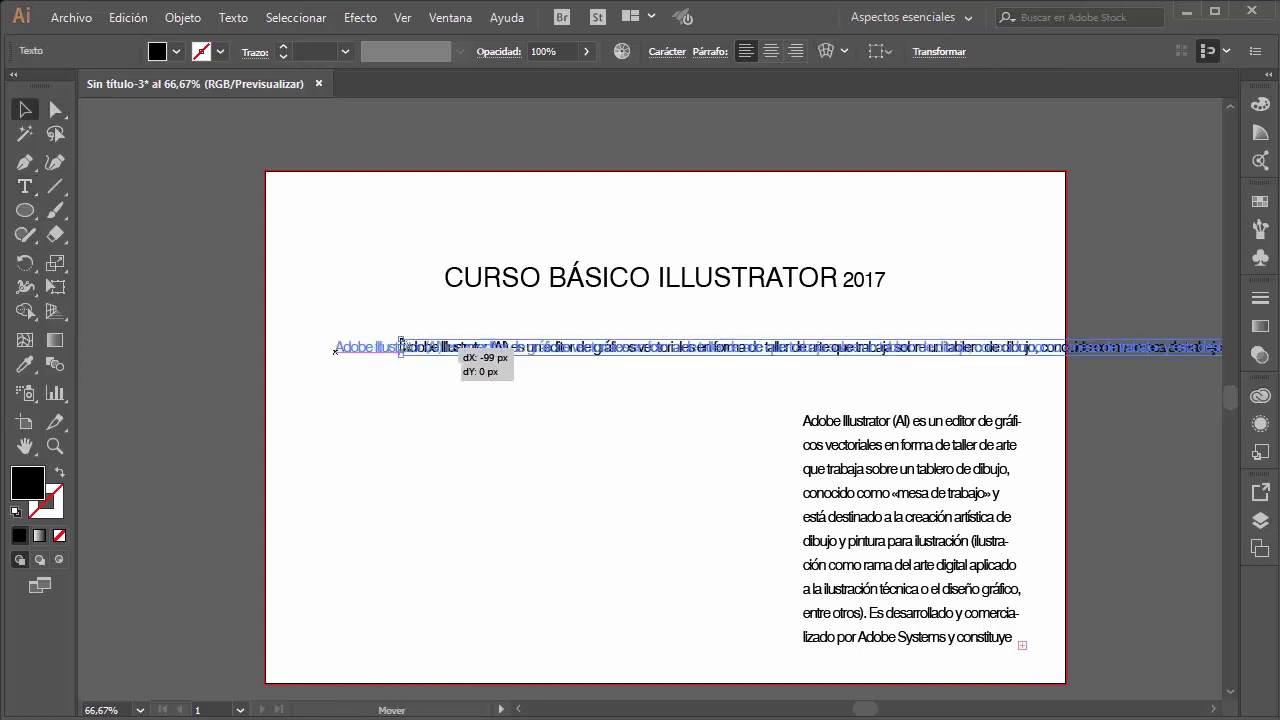
{"action": "left_click_drag", "start_coordinate": [889, 471], "coordinate": [913, 471]}
{"action": "left_click", "coordinate": [754, 376]}
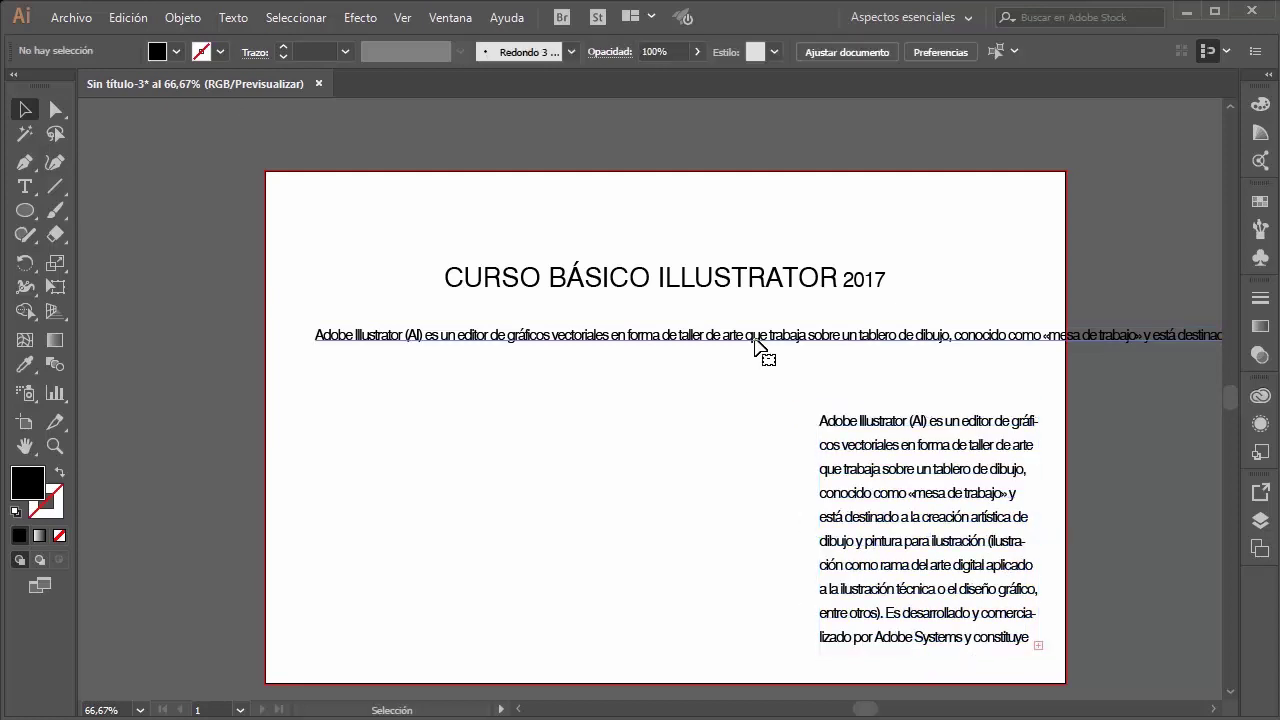
{"action": "left_click", "coordinate": [770, 340]}
{"action": "mouse_move", "coordinate": [838, 342]}
{"action": "left_mouse_down"}
{"action": "mouse_move", "coordinate": [768, 345]}
{"action": "mouse_move", "coordinate": [838, 340]}
{"action": "left_mouse_up"}
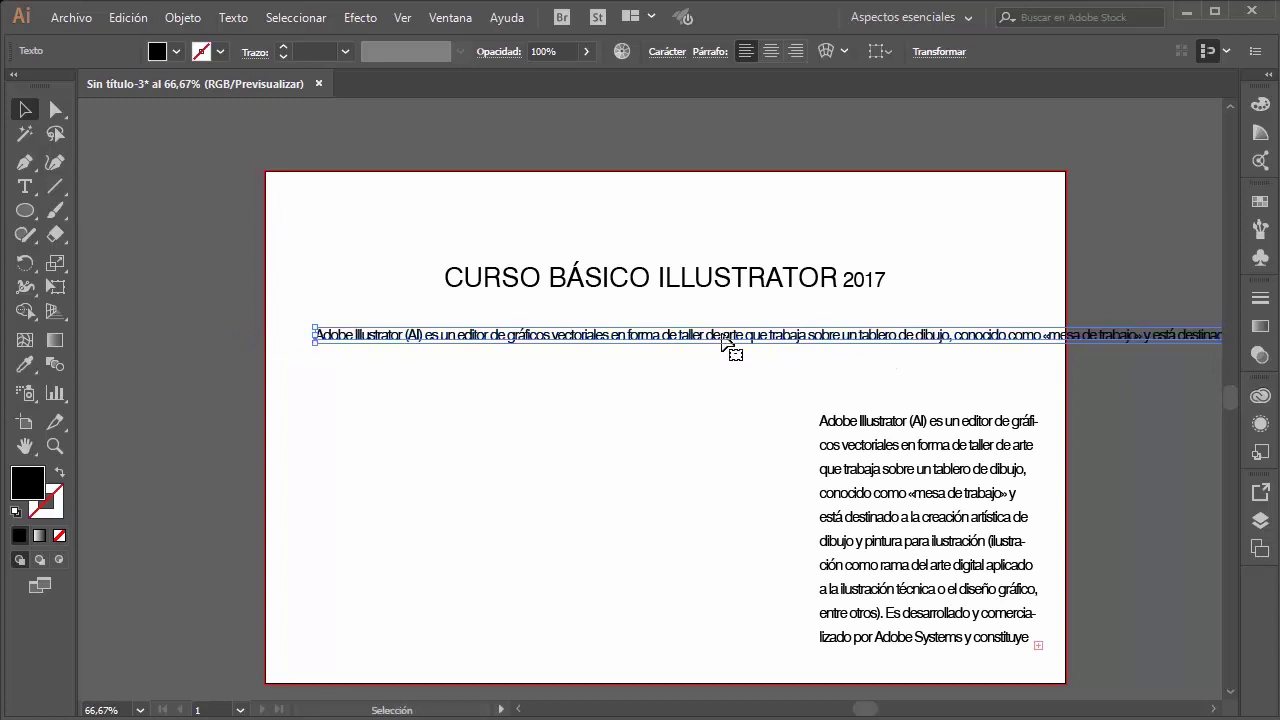
Step: Break the text line after 'forma', 'conocido', 'artística' and 'del arte'
{"action": "double_click", "coordinate": [451, 337]}
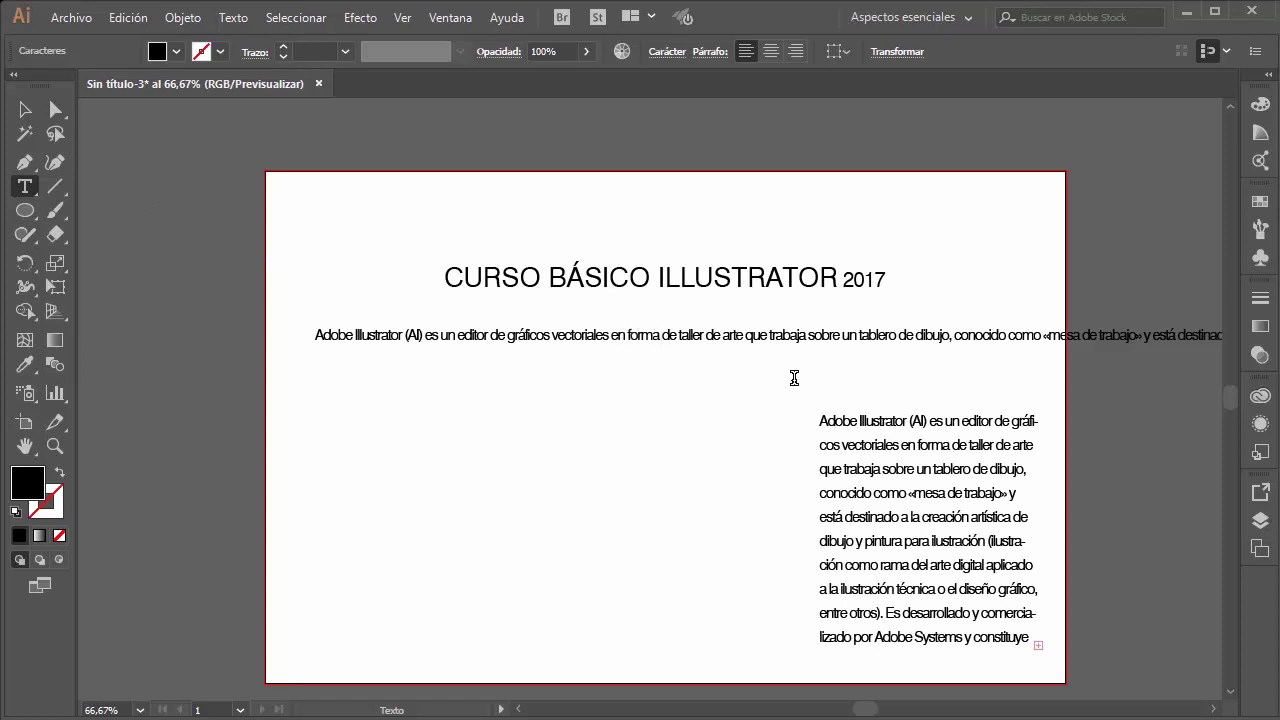
{"action": "key", "text": "Delete"}
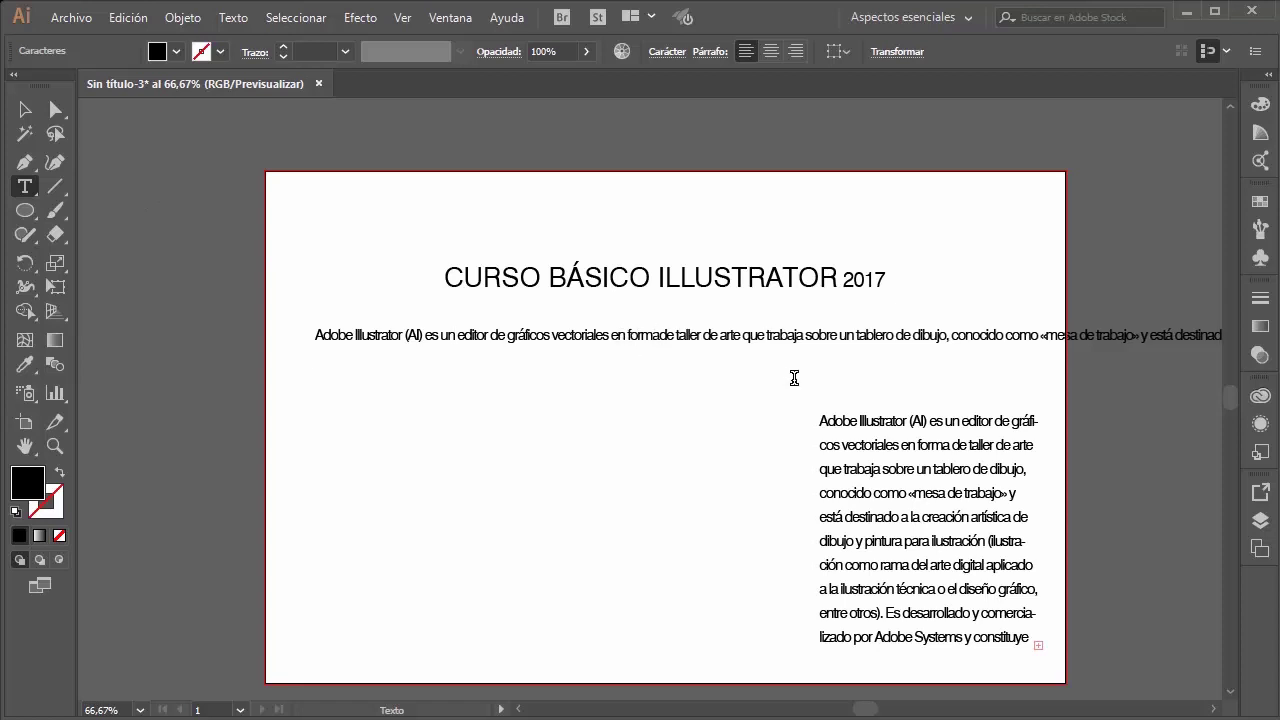
{"action": "key", "text": "Return"}
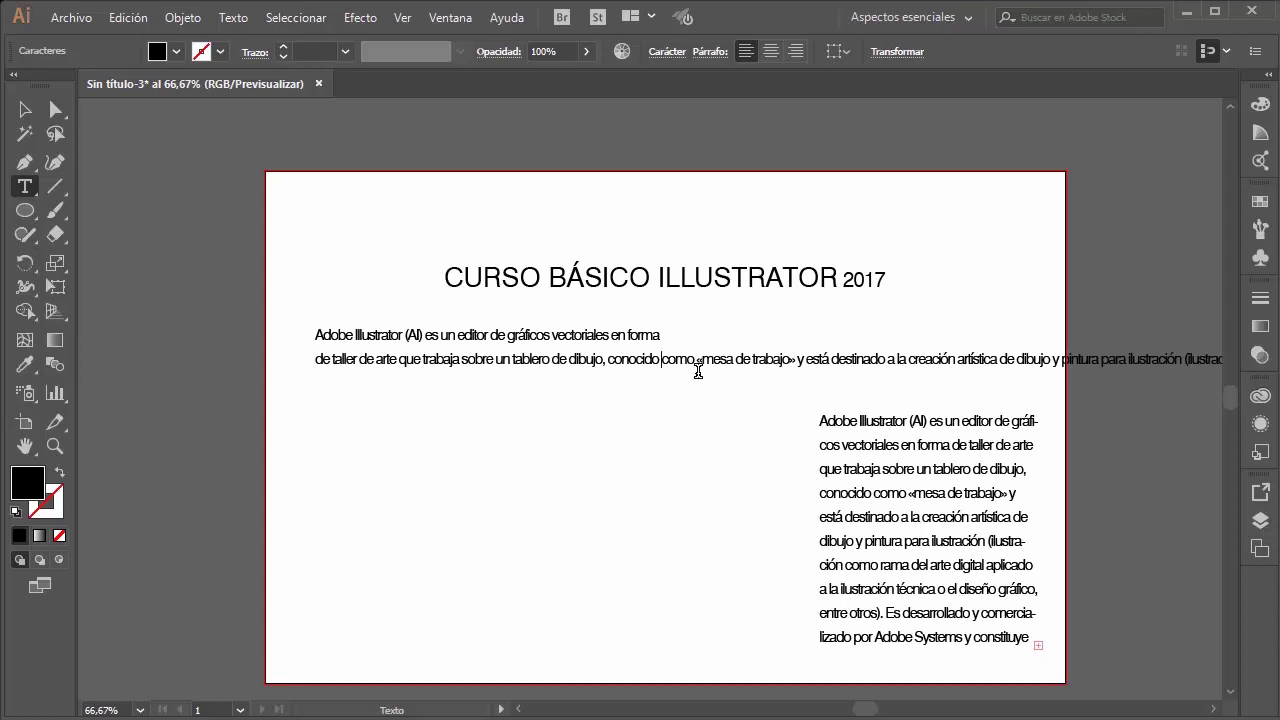
{"action": "key", "text": "Delete"}
{"action": "key", "text": "Return"}
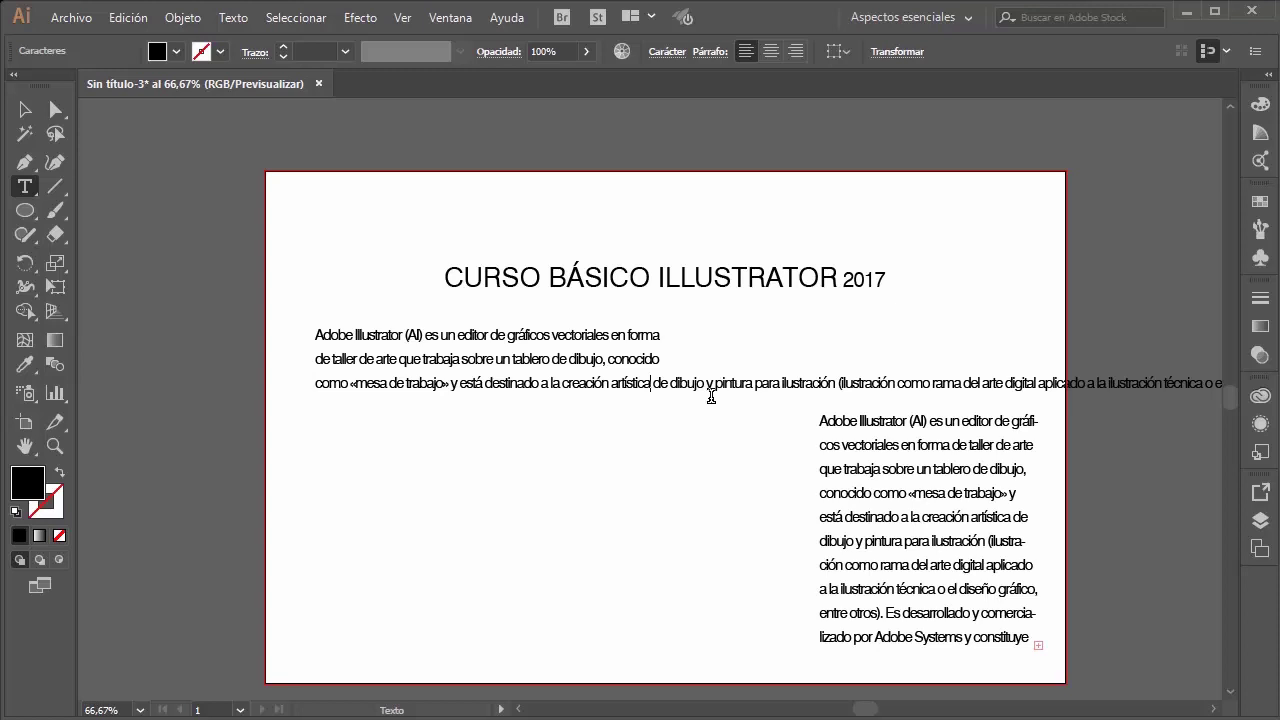
{"action": "key", "text": "Delete"}
{"action": "key", "text": "Return"}
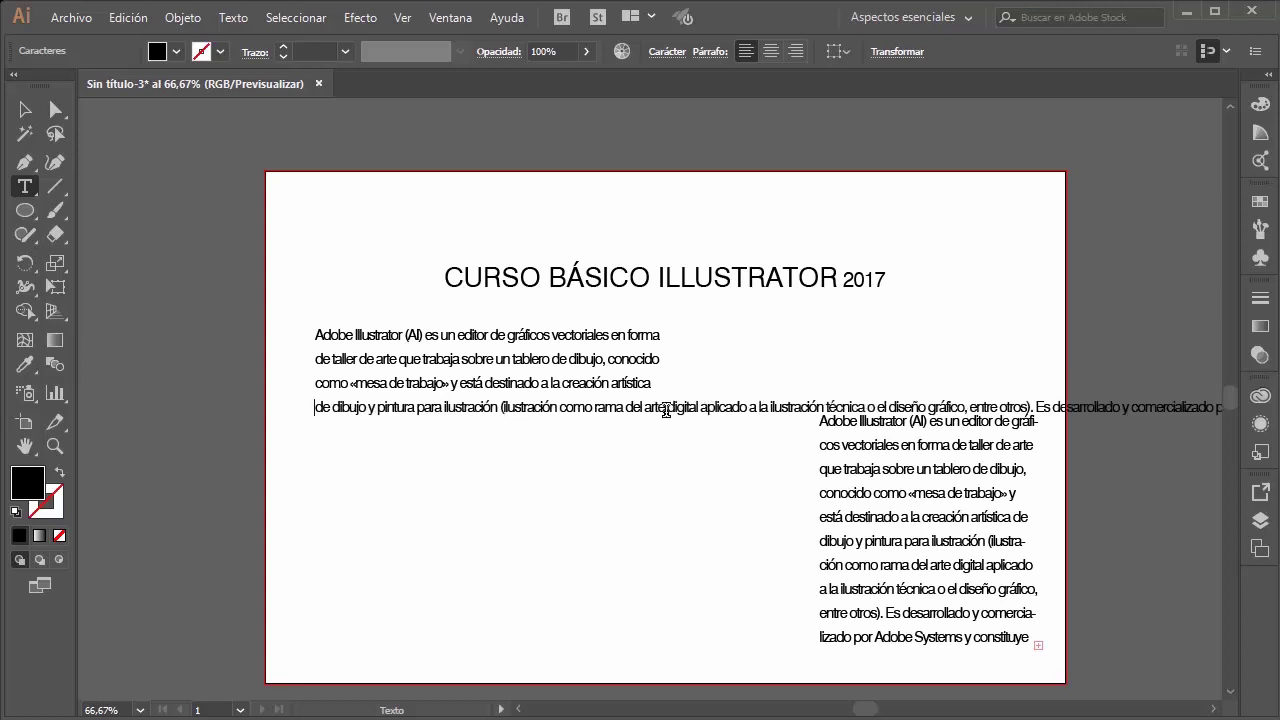
{"action": "key", "text": "Delete"}
{"action": "key", "text": "Return"}
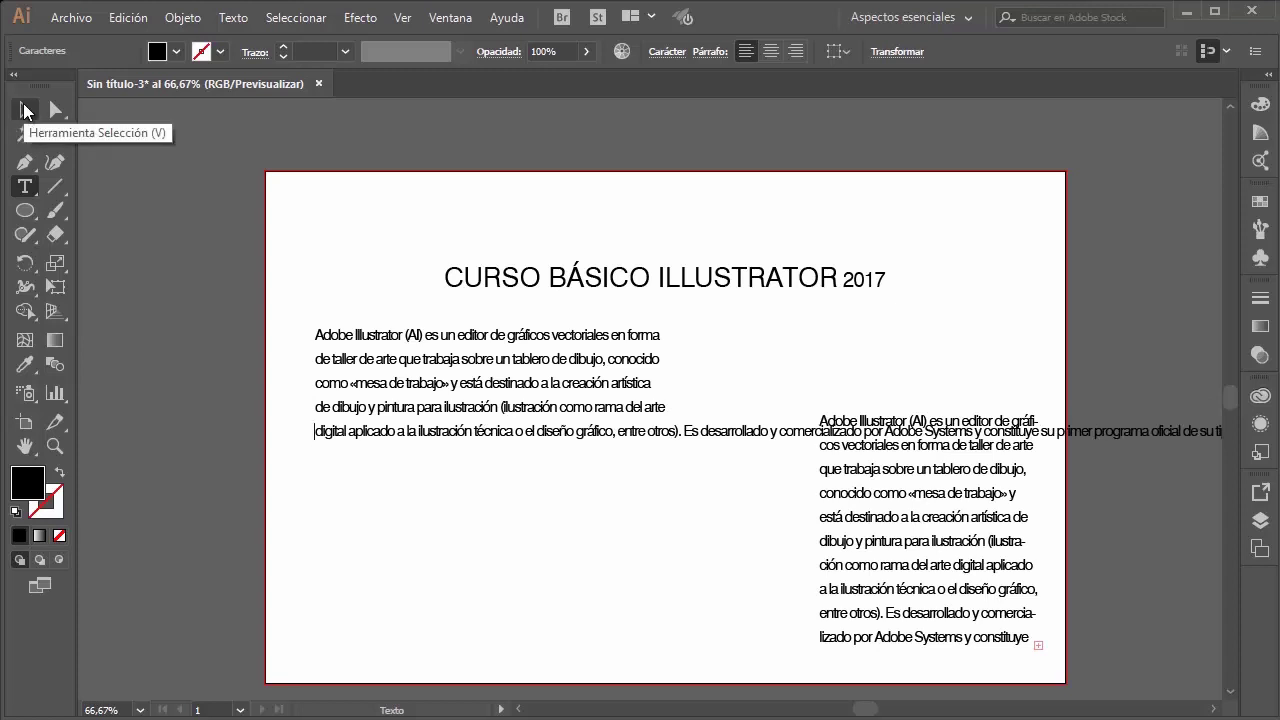
Step: Move the broken-up text toward the title, then delete the single-line text block
{"action": "left_click", "coordinate": [26, 110]}
{"action": "left_click", "coordinate": [710, 51]}
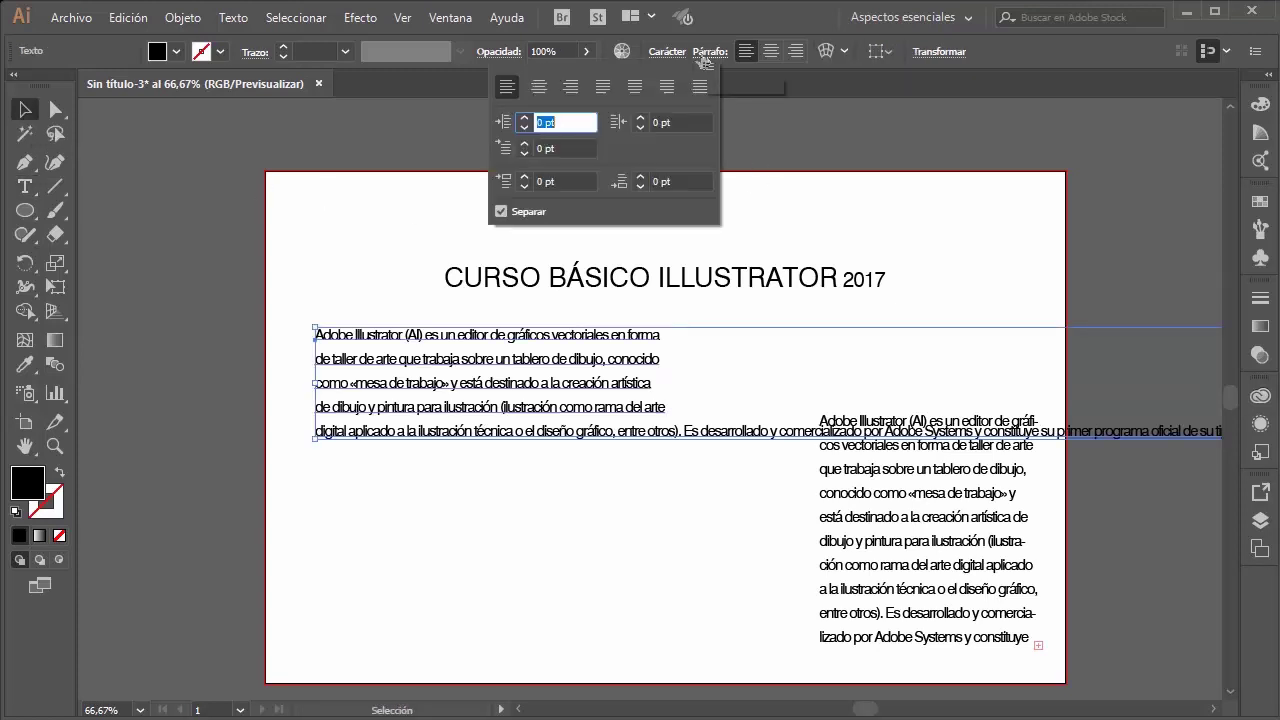
{"action": "left_click_drag", "start_coordinate": [631, 366], "coordinate": [614, 339]}
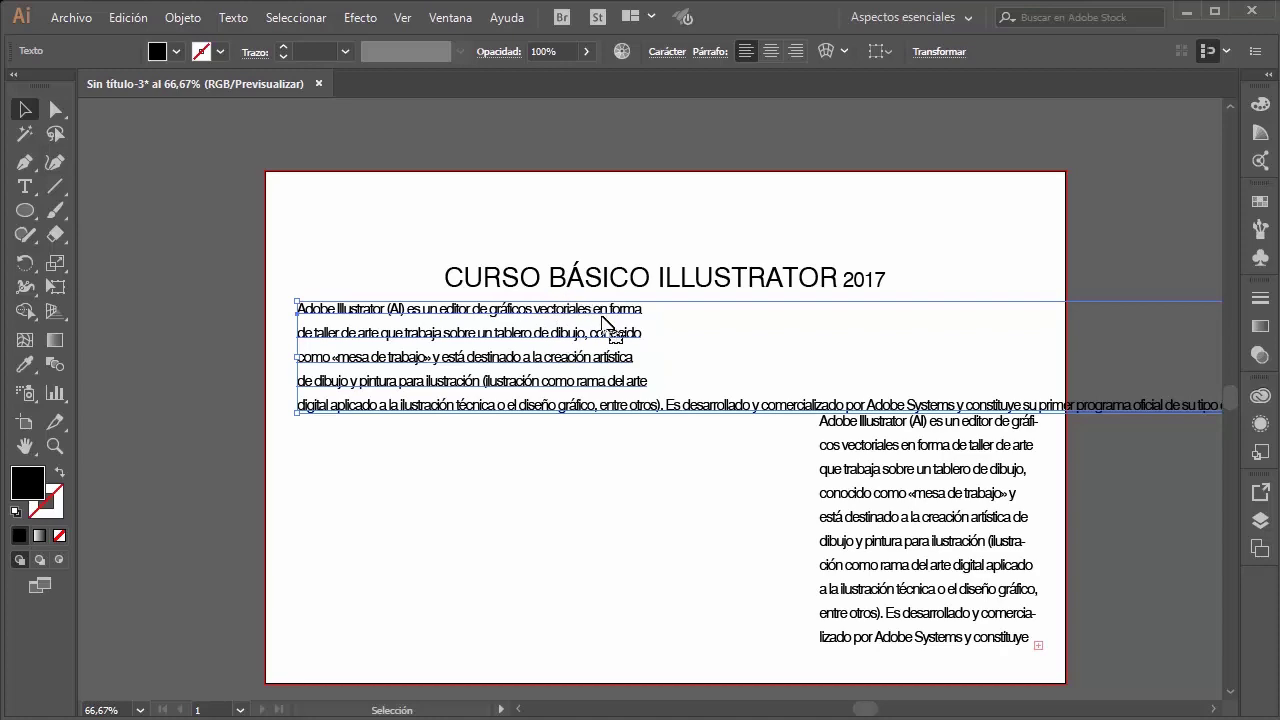
{"action": "key", "text": "Delete"}
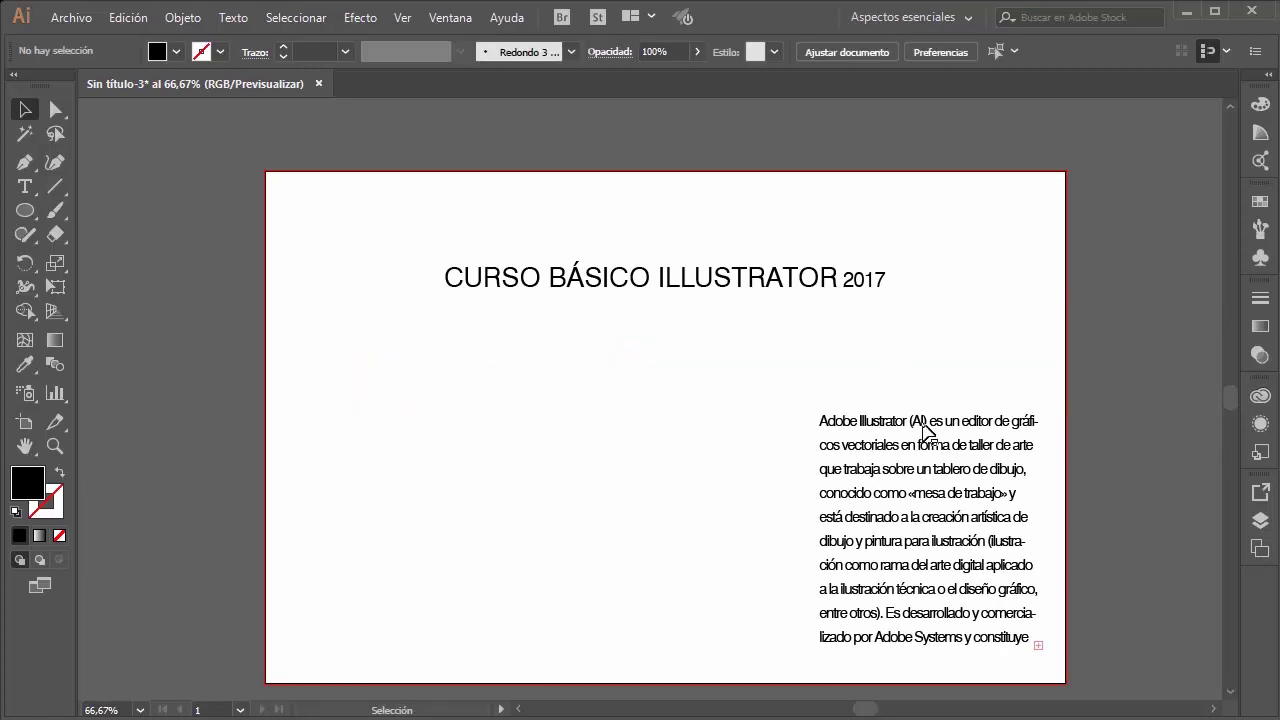
Step: Move the text column up-left below the title and lengthen it to reveal more lines
{"action": "left_click", "coordinate": [926, 430]}
{"action": "mouse_move", "coordinate": [873, 416]}
{"action": "left_mouse_down"}
{"action": "mouse_move", "coordinate": [826, 366]}
{"action": "mouse_move", "coordinate": [673, 330]}
{"action": "left_mouse_up"}
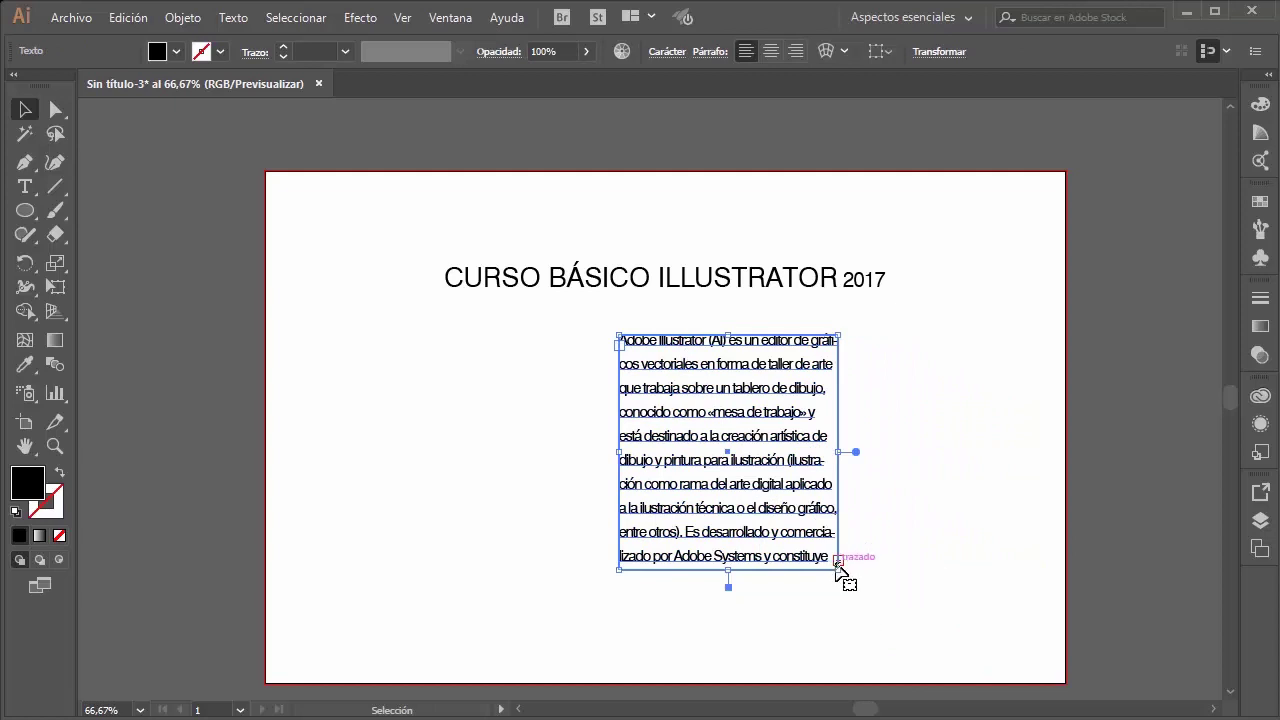
{"action": "left_click", "coordinate": [890, 464]}
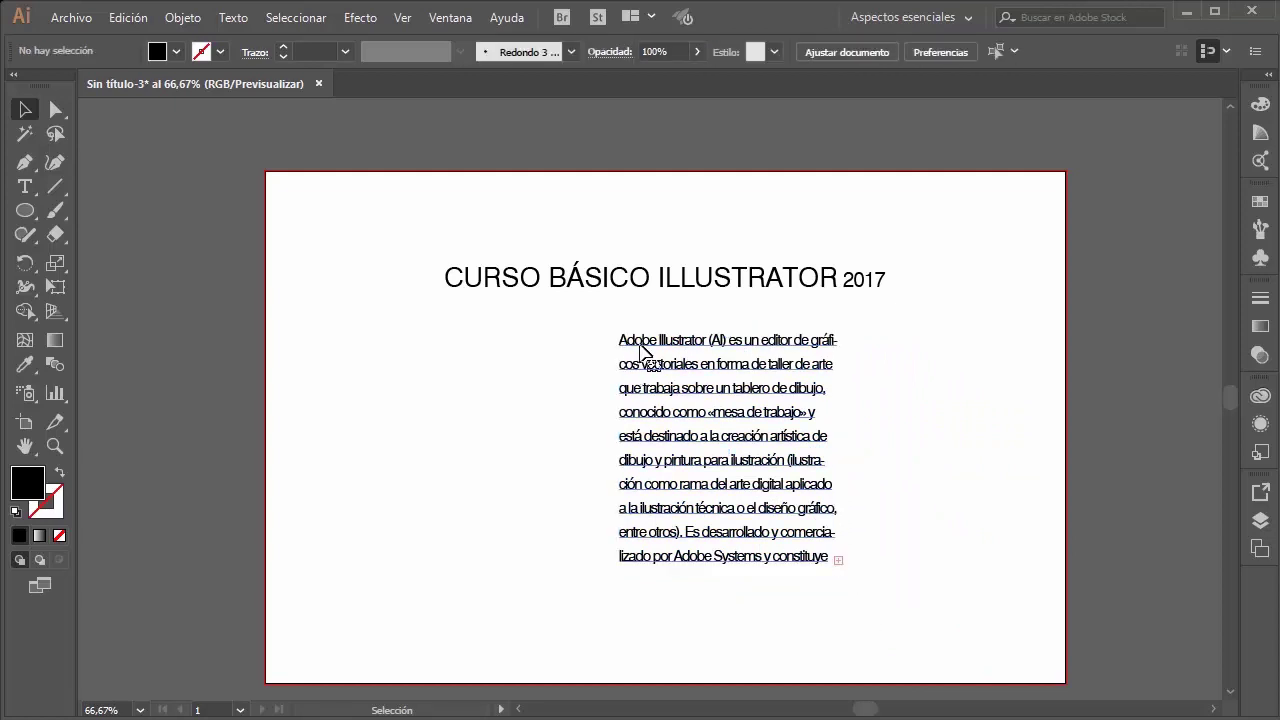
{"action": "left_click", "coordinate": [640, 346]}
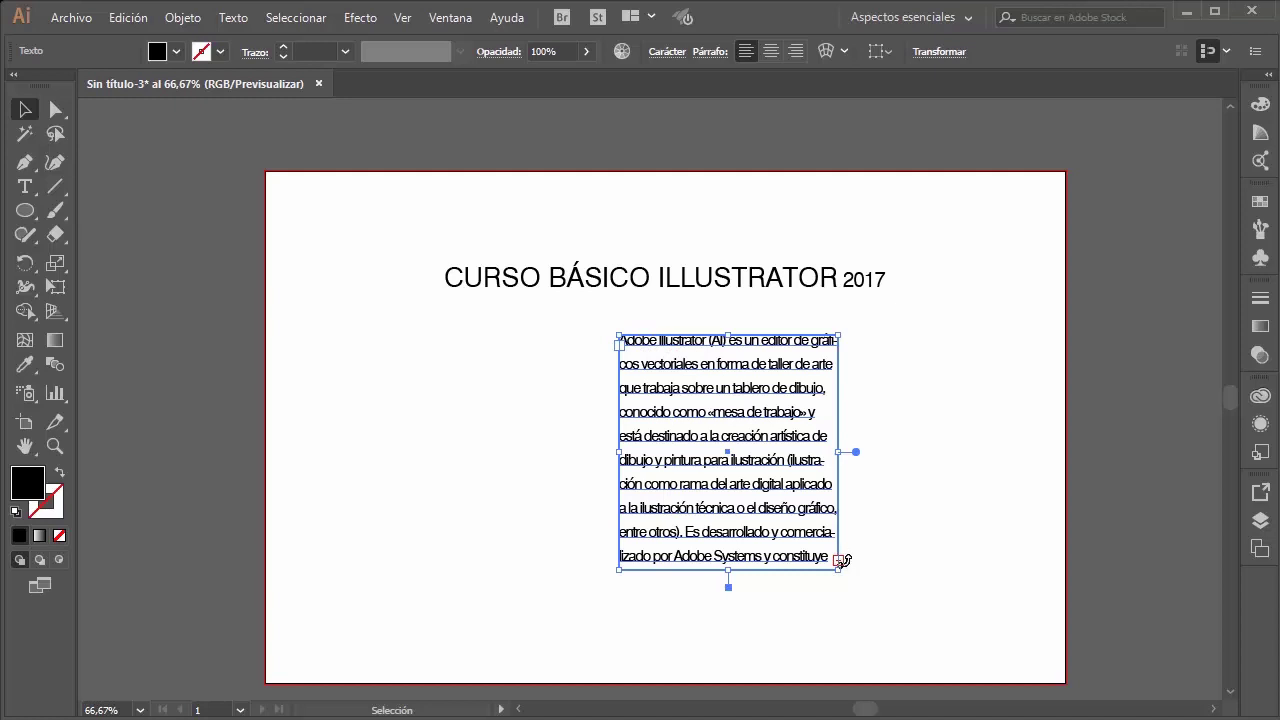
{"action": "left_click_drag", "start_coordinate": [733, 575], "coordinate": [731, 630]}
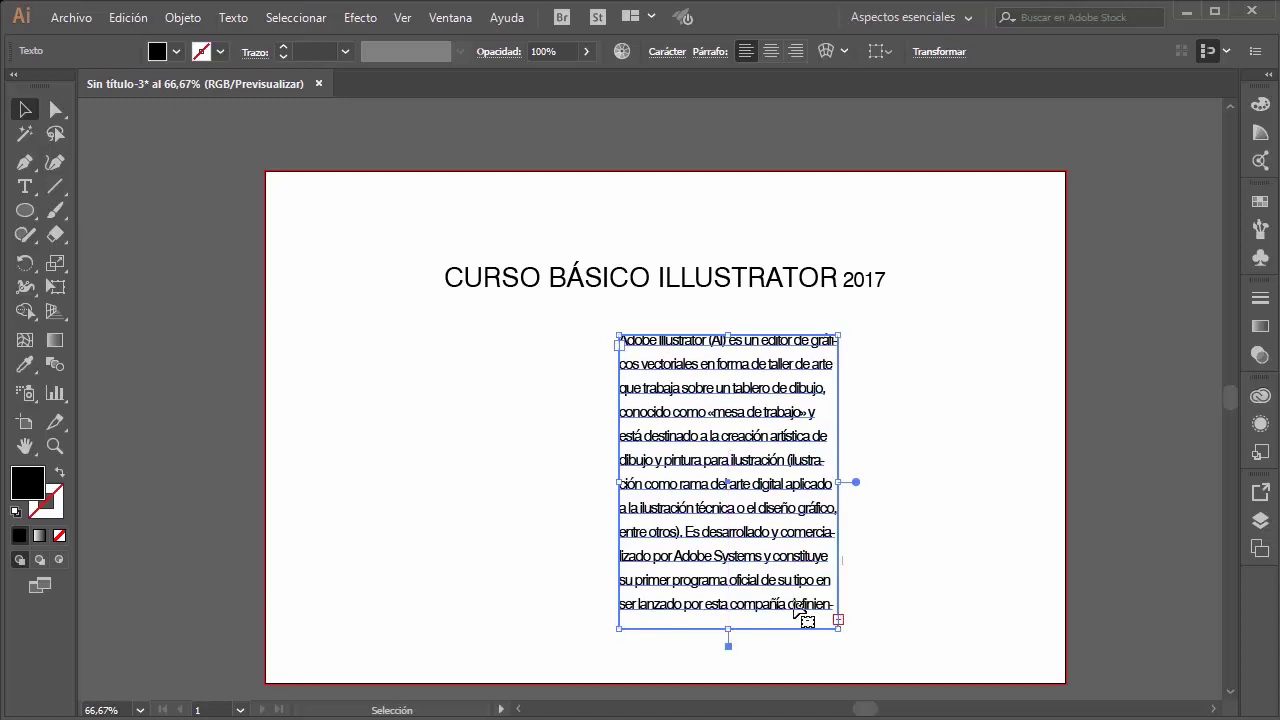
Step: Move the title up-left and the text column right, adjusting the column's height
{"action": "left_click_drag", "start_coordinate": [793, 408], "coordinate": [1007, 372]}
{"action": "left_click_drag", "start_coordinate": [734, 284], "coordinate": [679, 241]}
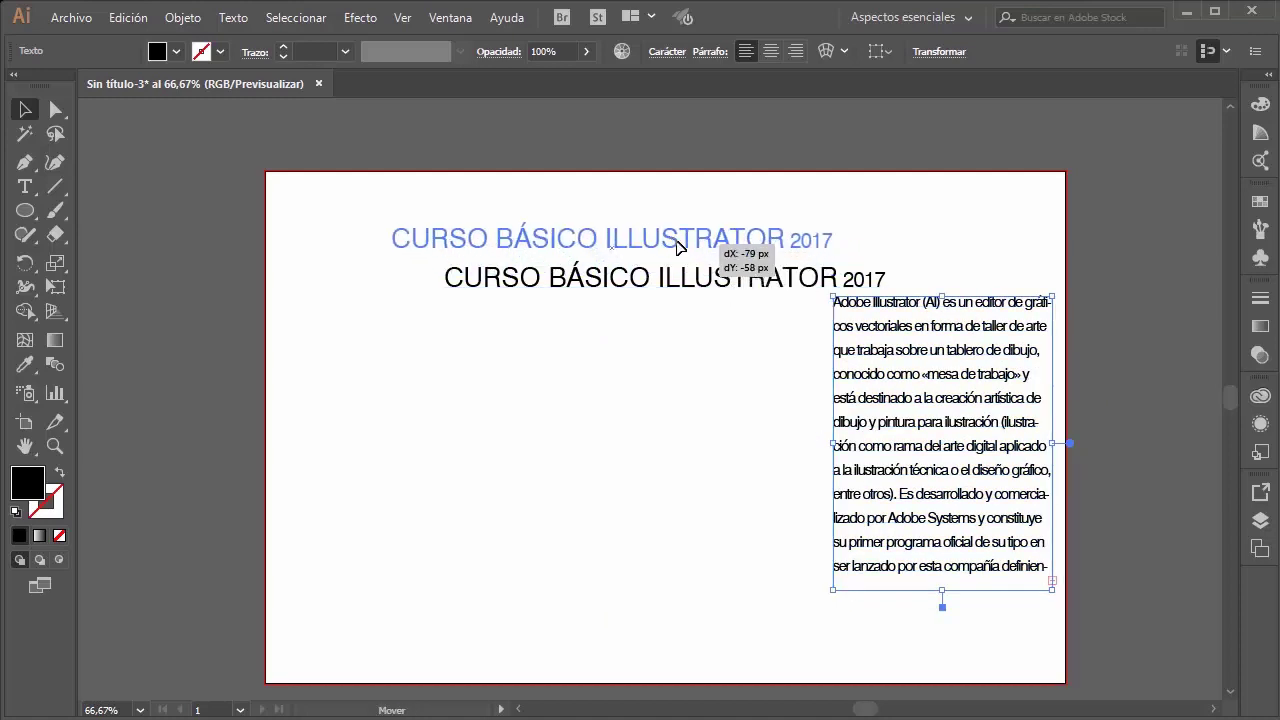
{"action": "mouse_move", "coordinate": [894, 361]}
{"action": "left_mouse_down"}
{"action": "mouse_move", "coordinate": [858, 330]}
{"action": "mouse_move", "coordinate": [825, 328]}
{"action": "left_mouse_up"}
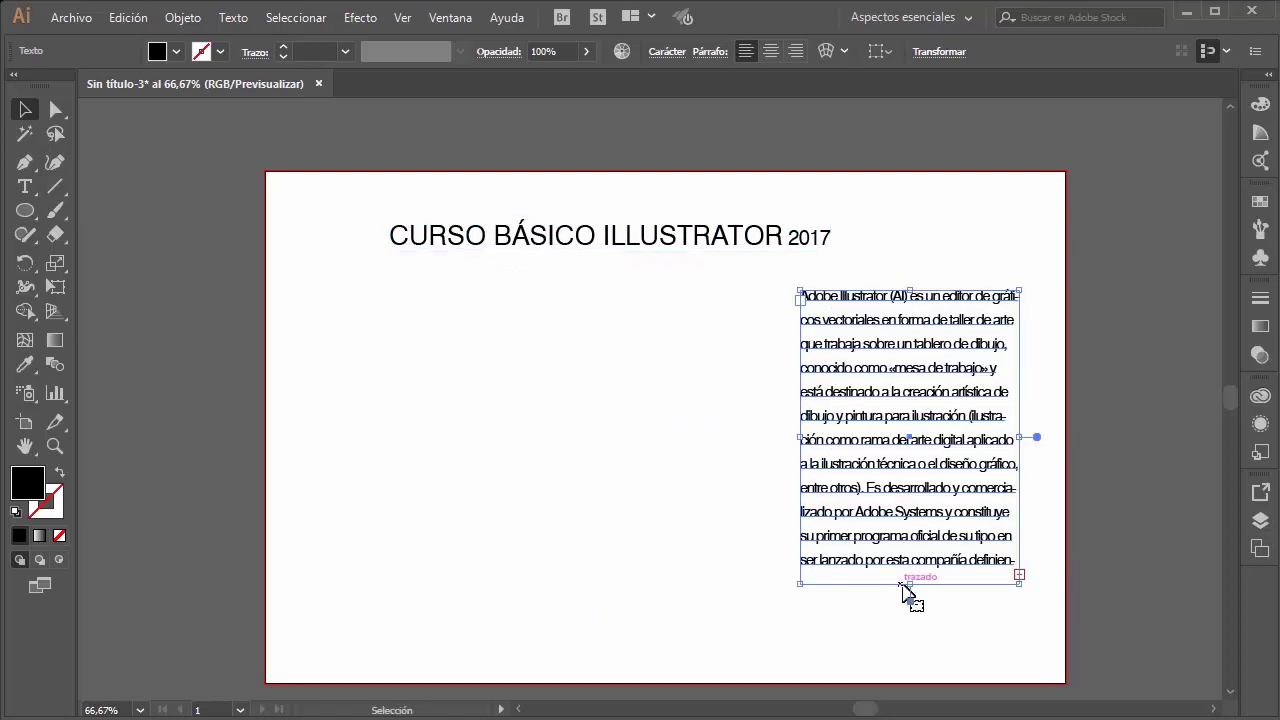
{"action": "left_click_drag", "start_coordinate": [910, 583], "coordinate": [910, 663]}
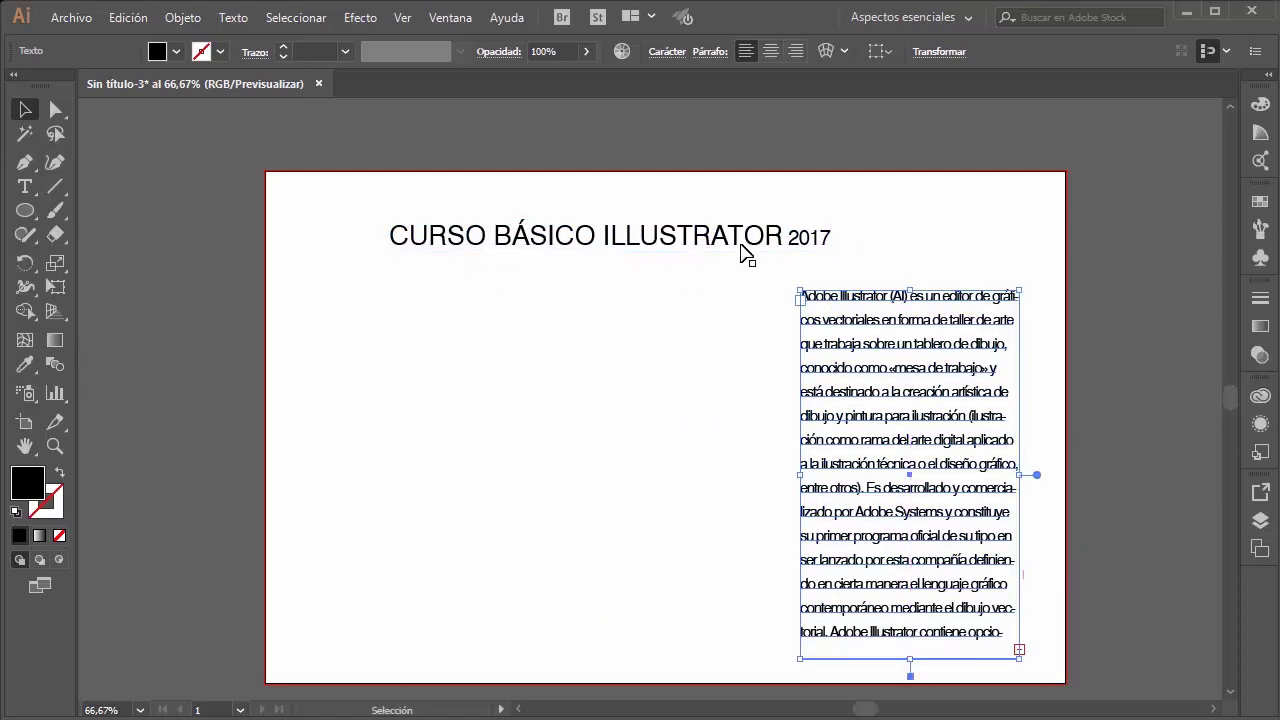
{"action": "left_click", "coordinate": [663, 255]}
{"action": "left_click", "coordinate": [900, 435]}
{"action": "left_click_drag", "start_coordinate": [910, 660], "coordinate": [910, 434]}
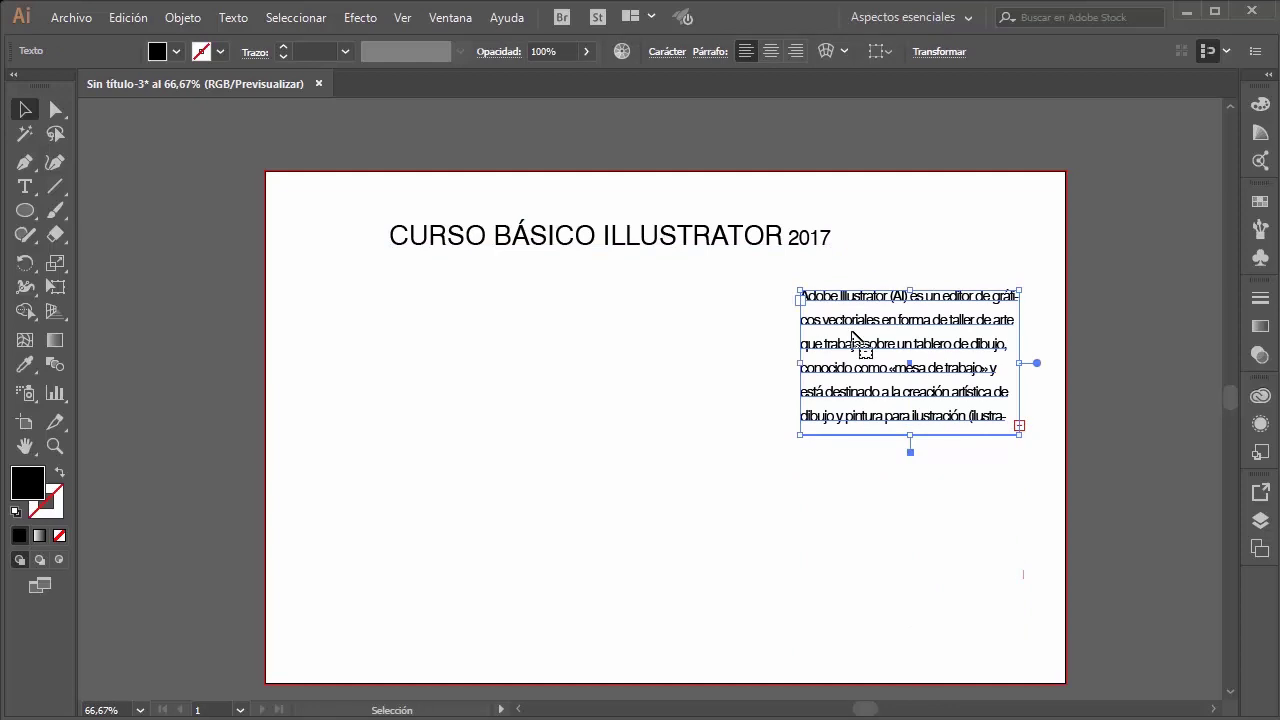
{"action": "left_click", "coordinate": [884, 272]}
{"action": "left_click", "coordinate": [910, 335]}
{"action": "mouse_move", "coordinate": [912, 434]}
{"action": "left_mouse_down"}
{"action": "mouse_move", "coordinate": [914, 590]}
{"action": "mouse_move", "coordinate": [910, 447]}
{"action": "left_mouse_up"}
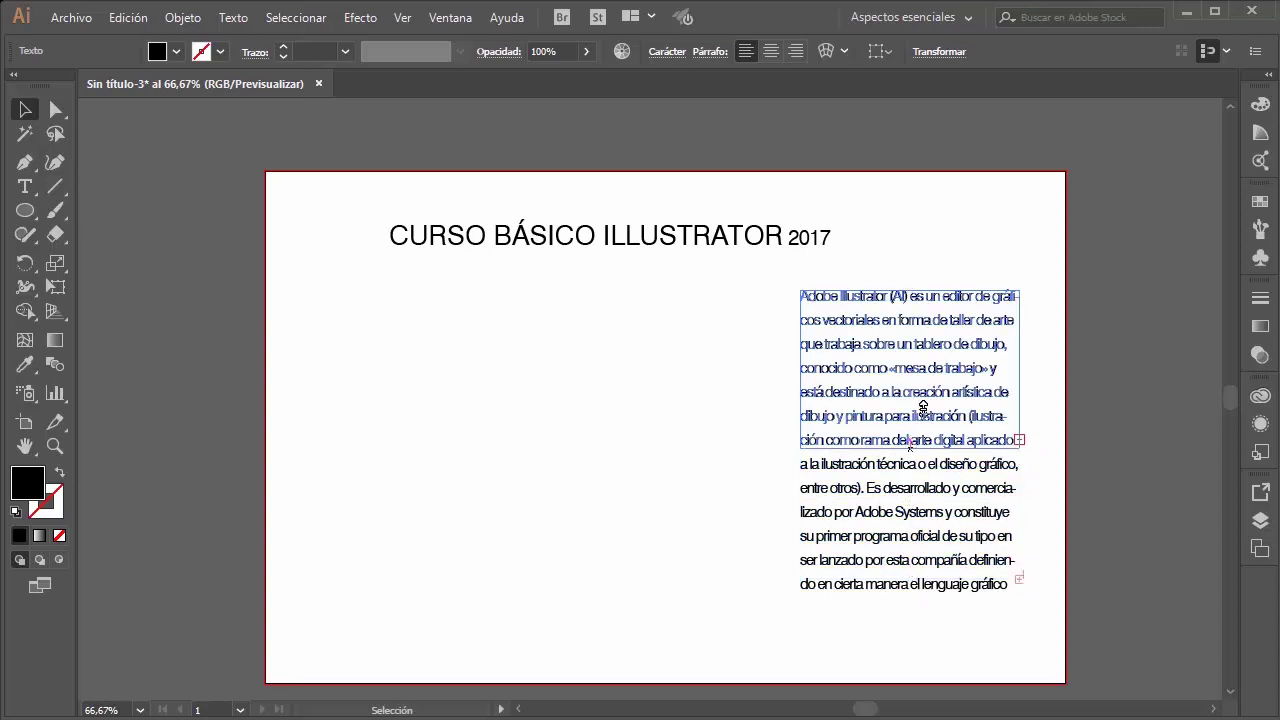
Step: Stretch the title taller, then undo the stretch and reselect the text column
{"action": "left_click", "coordinate": [948, 232]}
{"action": "left_click", "coordinate": [700, 244]}
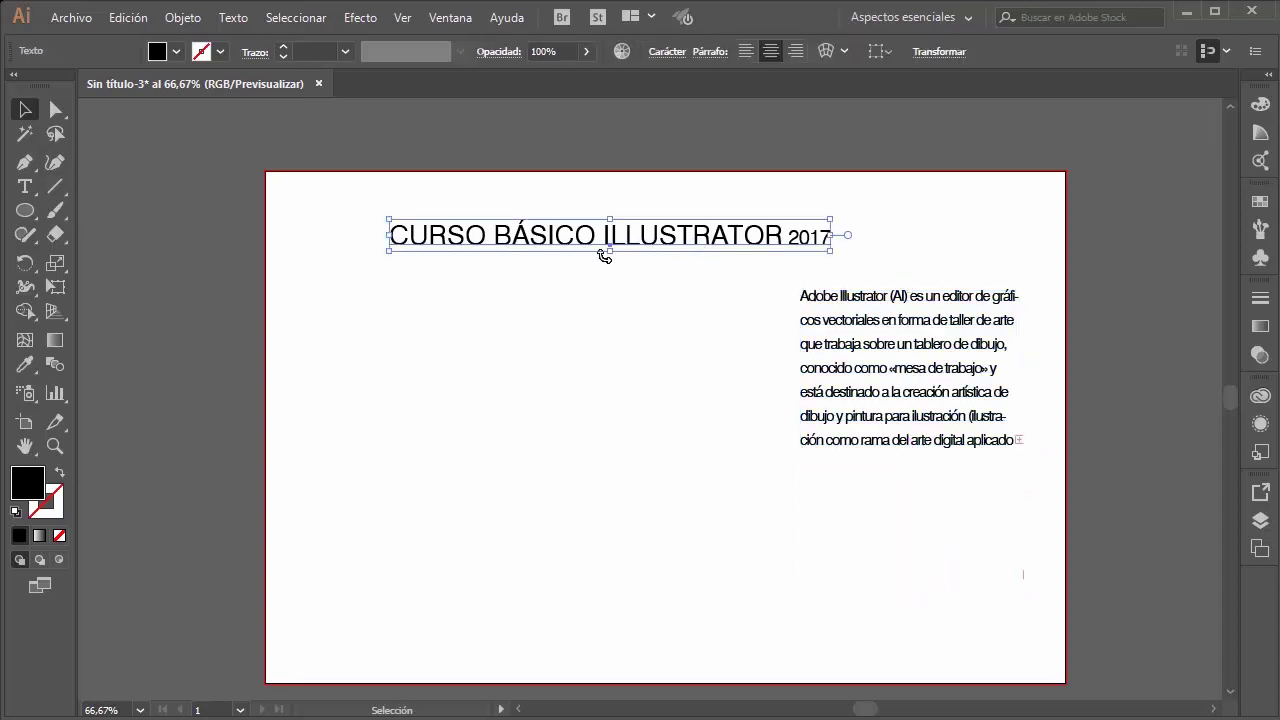
{"action": "left_click_drag", "start_coordinate": [610, 252], "coordinate": [610, 396]}
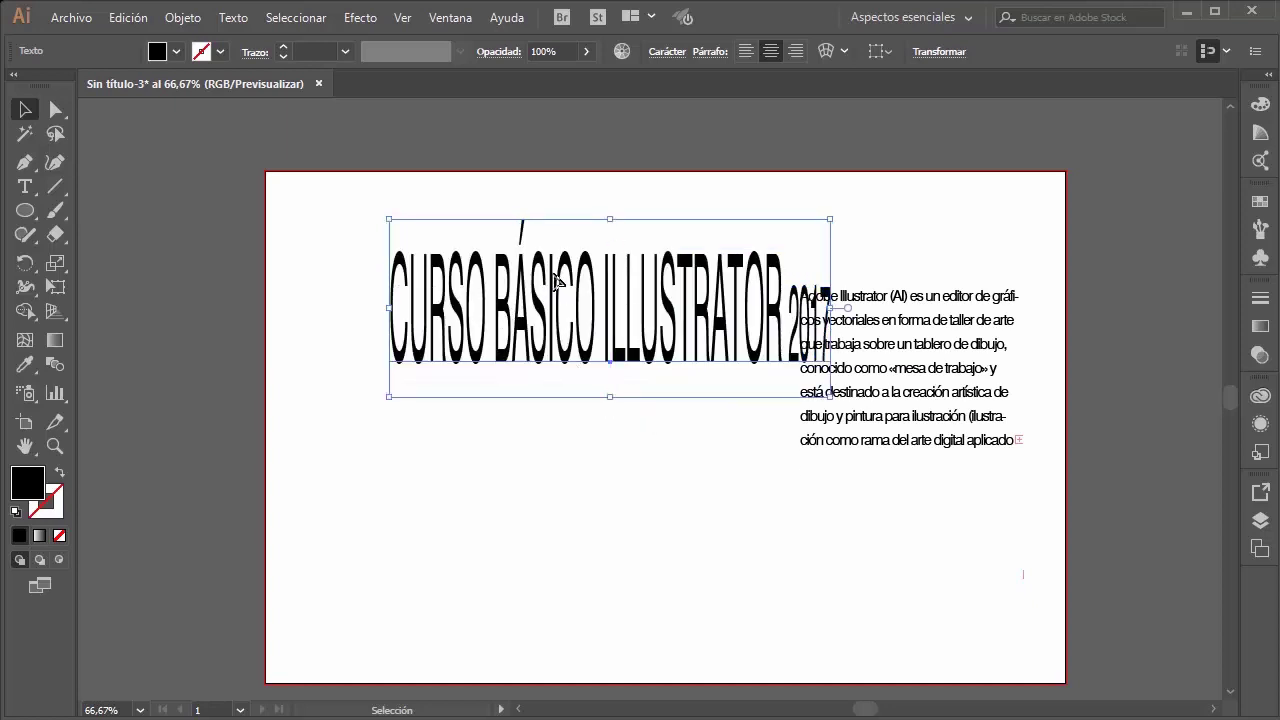
{"action": "key", "text": "a"}
{"action": "key", "text": "v"}
{"action": "key", "text": "ctrl+z"}
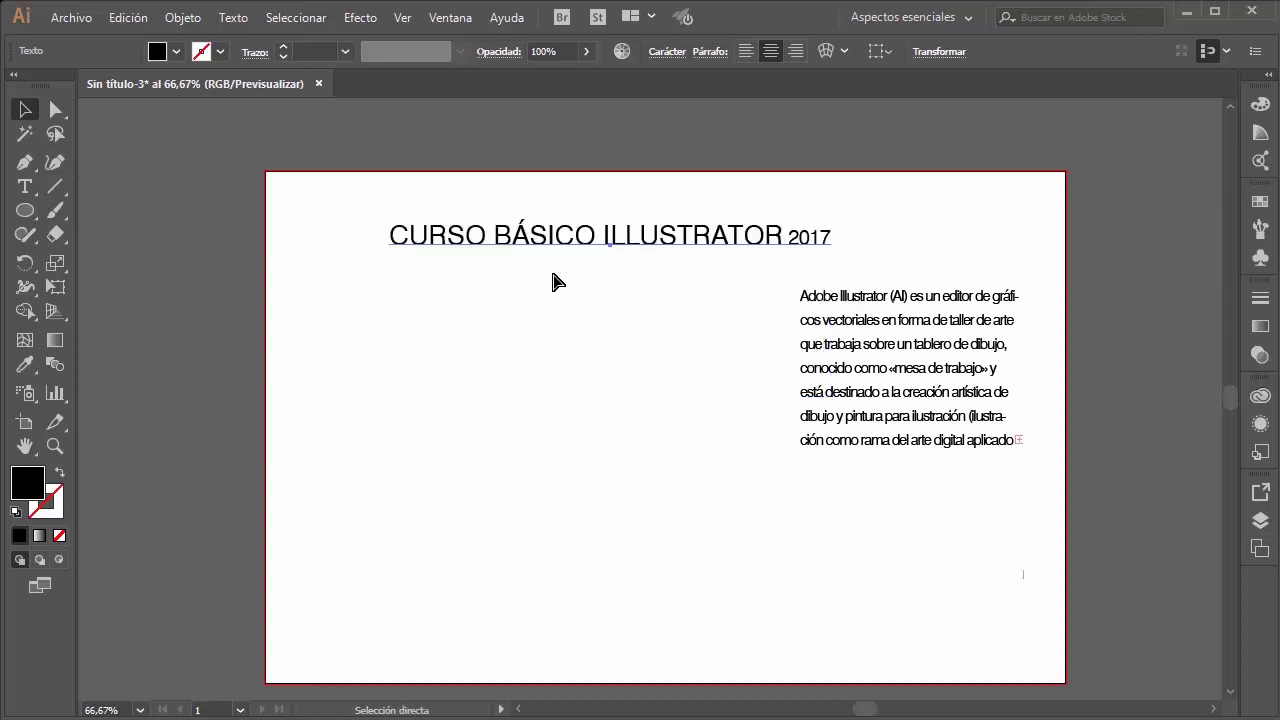
{"action": "left_click", "coordinate": [952, 255]}
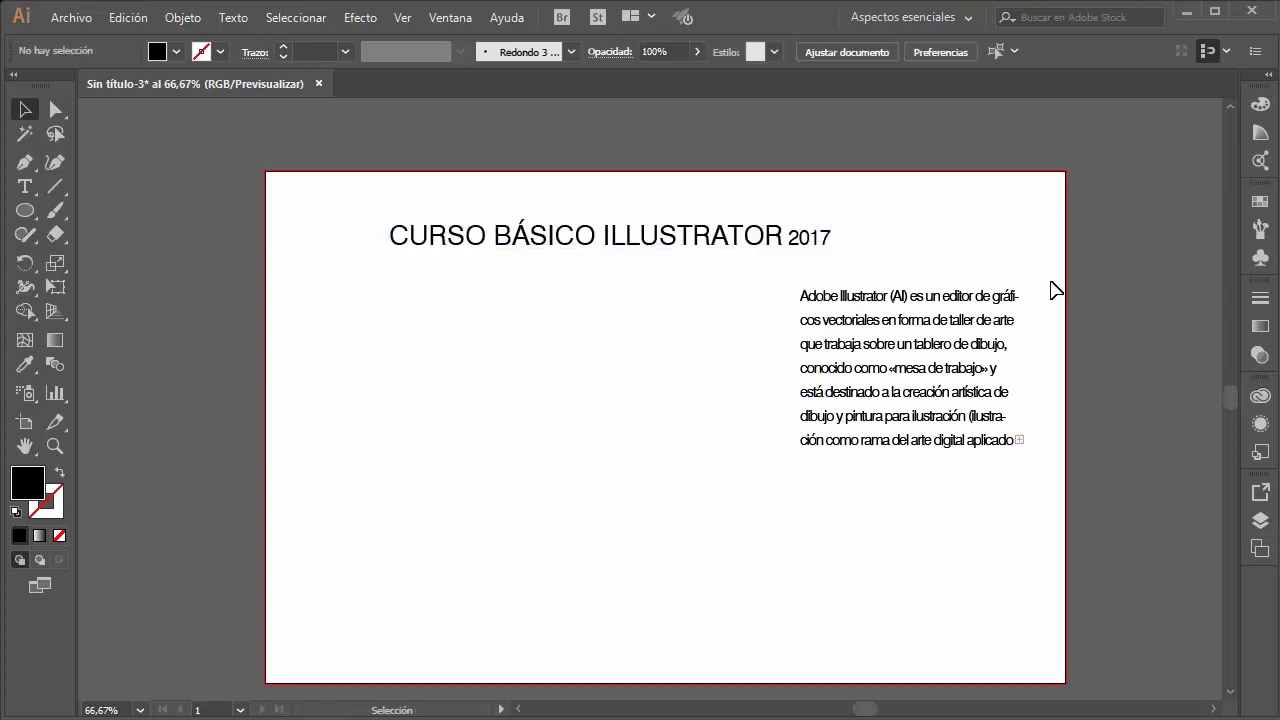
{"action": "left_click", "coordinate": [977, 302]}
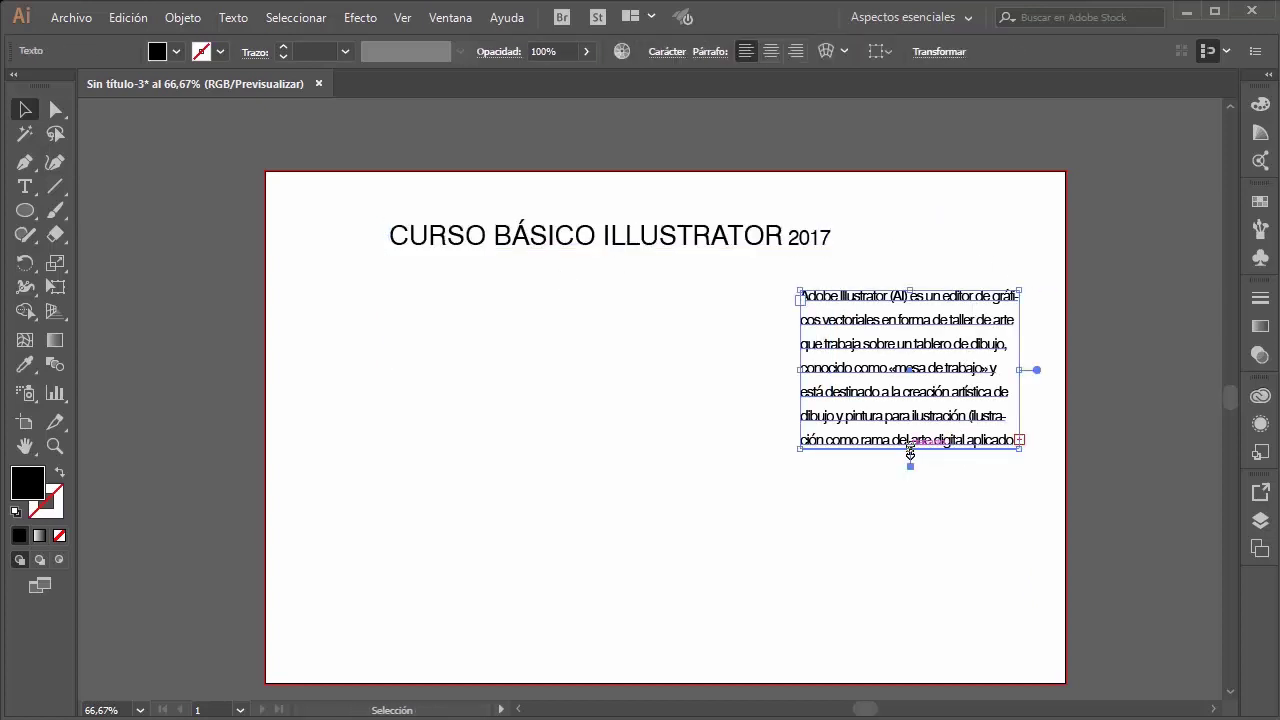
Step: Lengthen the text column and move it up level with the title
{"action": "left_click_drag", "start_coordinate": [910, 454], "coordinate": [911, 670]}
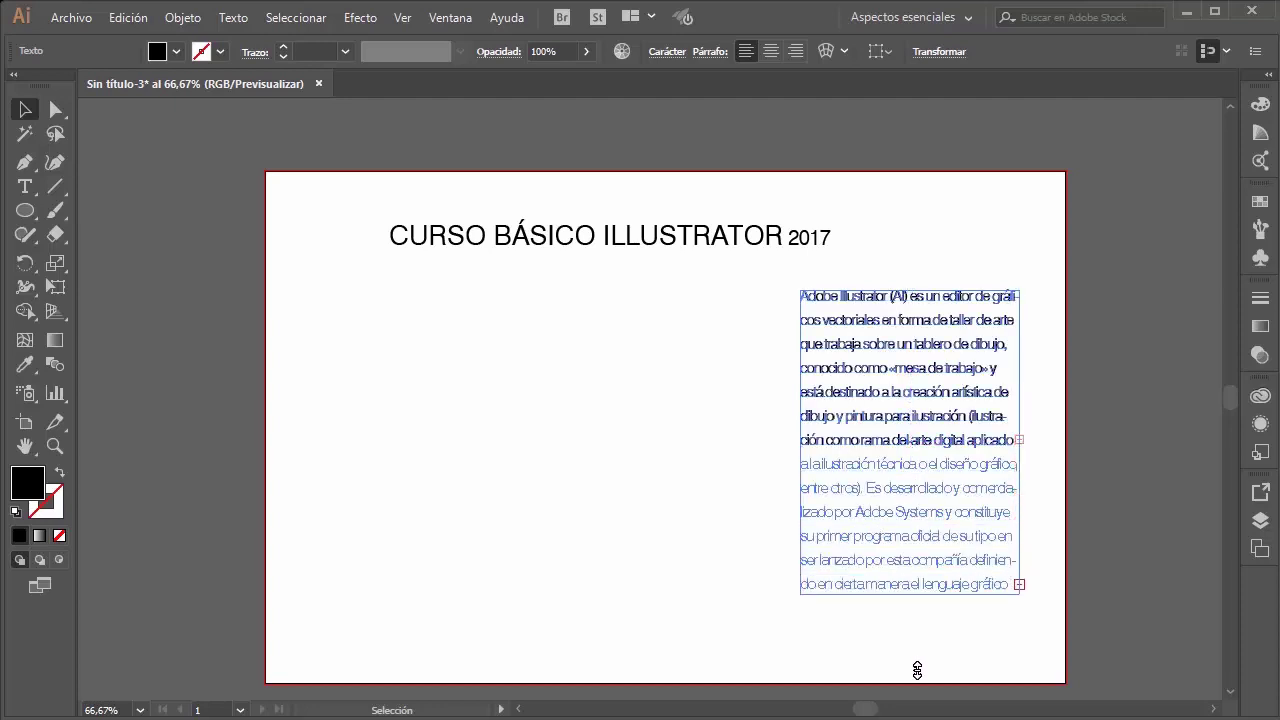
{"action": "left_click_drag", "start_coordinate": [928, 303], "coordinate": [958, 218]}
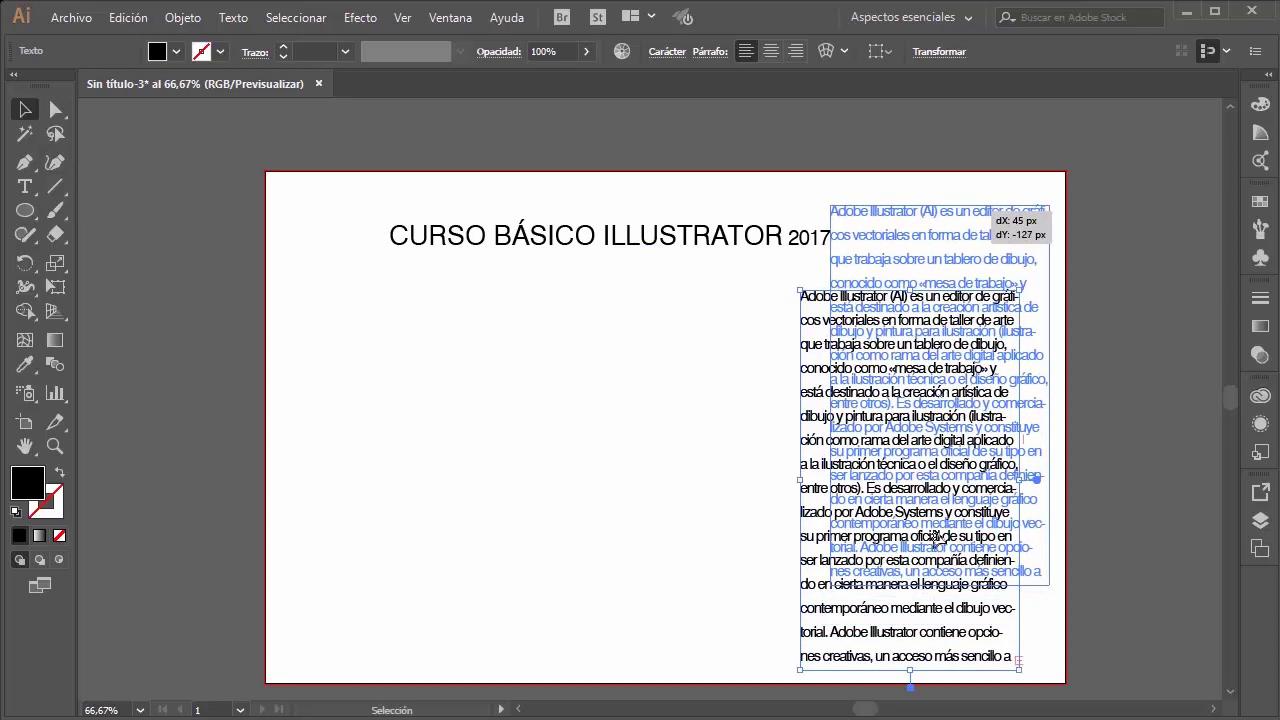
{"action": "mouse_move", "coordinate": [941, 593]}
{"action": "left_mouse_down"}
{"action": "mouse_move", "coordinate": [941, 650]}
{"action": "mouse_move", "coordinate": [940, 372]}
{"action": "left_mouse_up"}
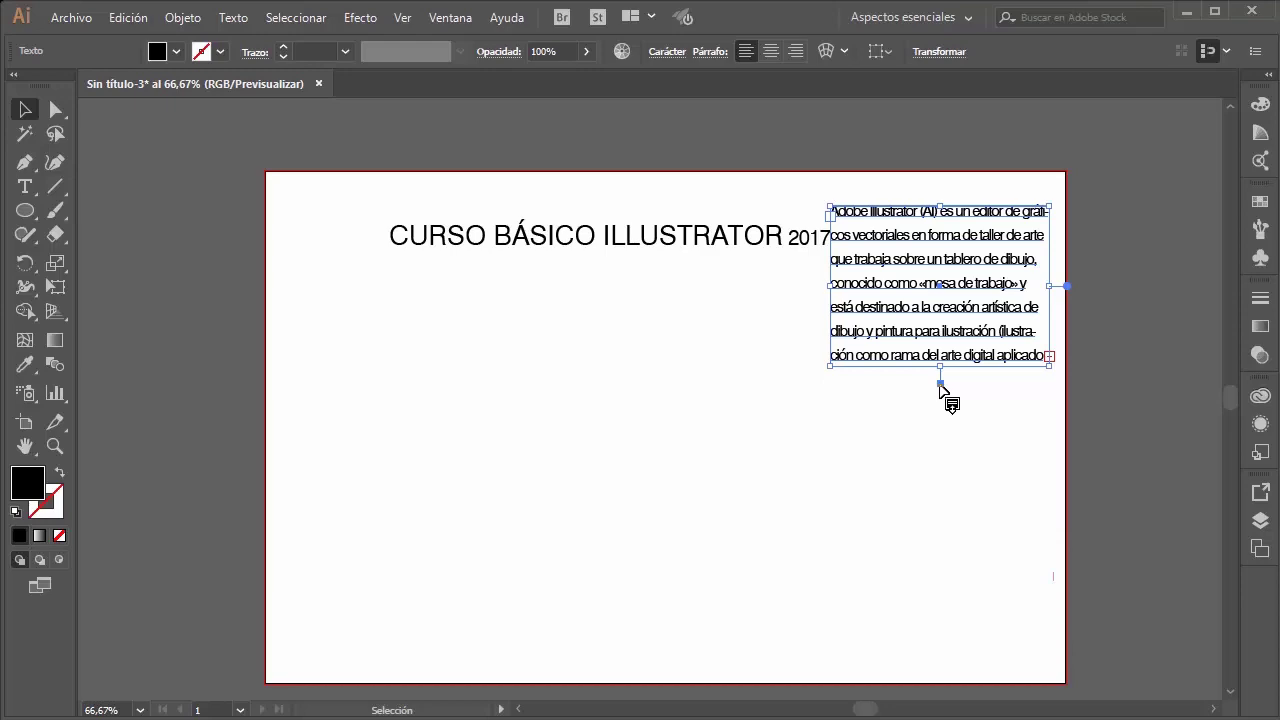
Step: Expand the column to fit its text and raise it, then undo the expansion
{"action": "double_click", "coordinate": [940, 383]}
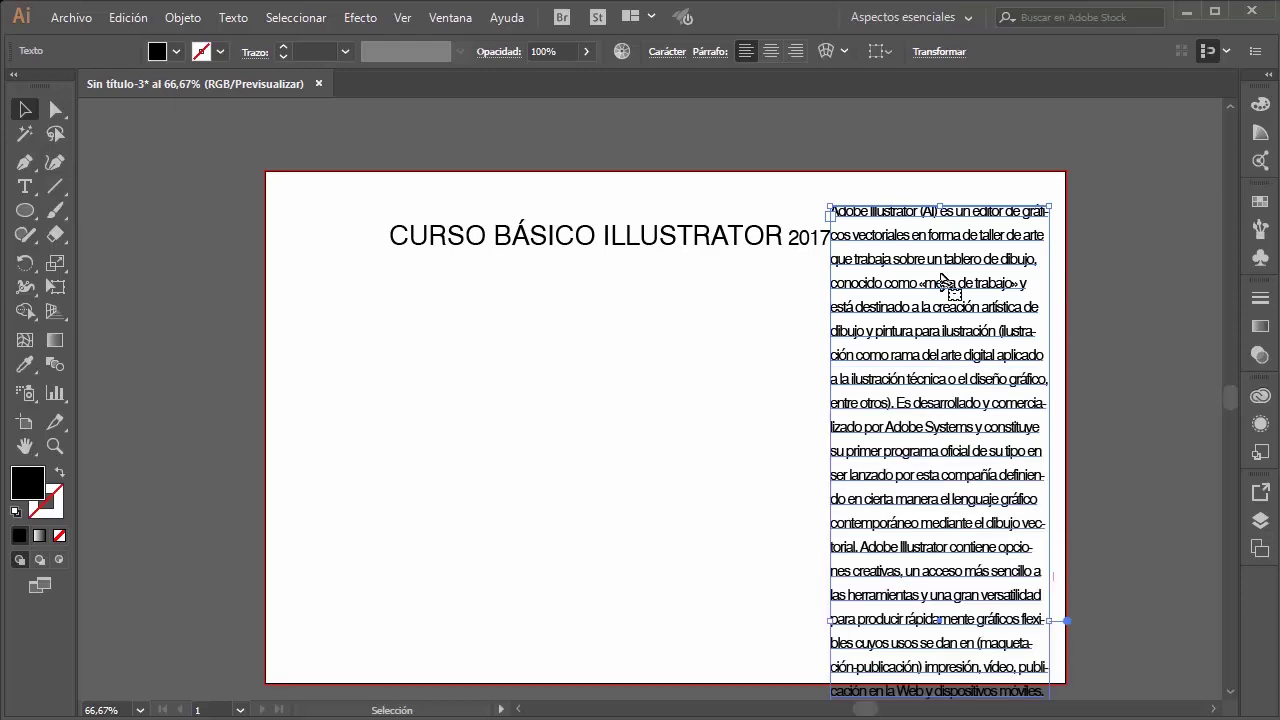
{"action": "left_click_drag", "start_coordinate": [952, 218], "coordinate": [946, 124]}
{"action": "scroll", "coordinate": [960, 190], "scroll_direction": "down", "scroll_amount": 1}
{"action": "scroll", "coordinate": [963, 194], "scroll_direction": "down", "scroll_amount": 1}
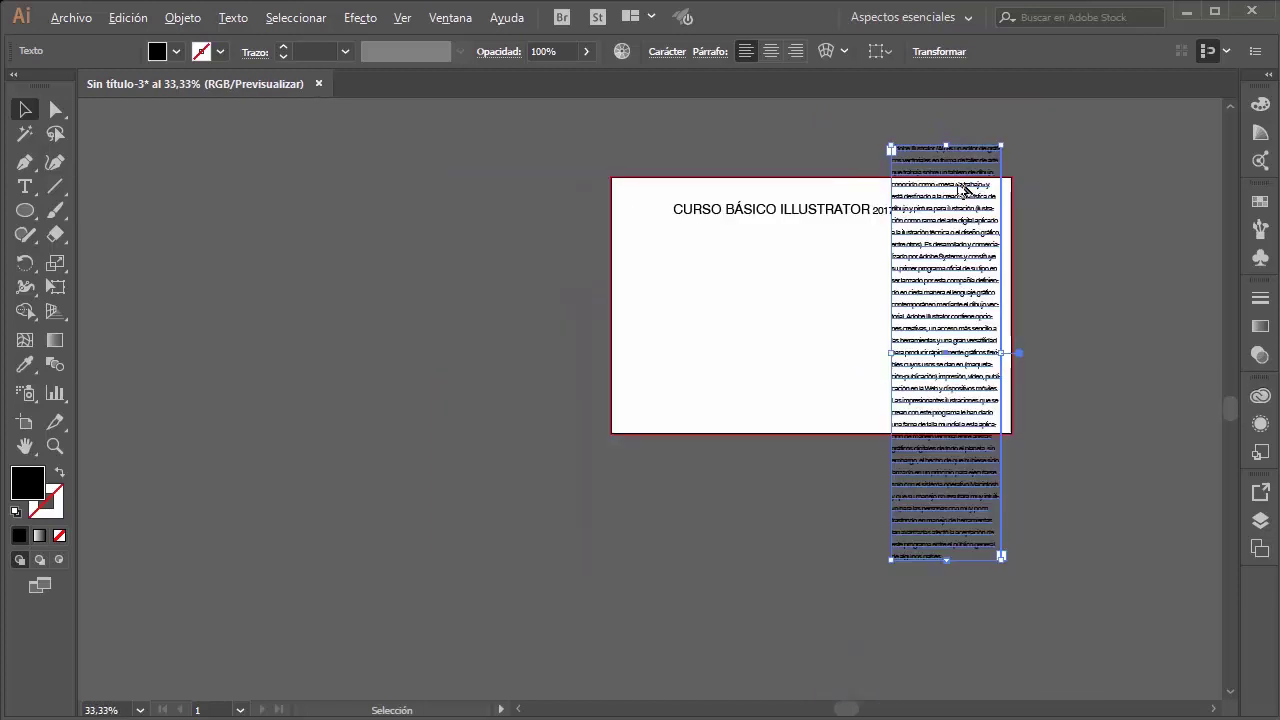
{"action": "scroll", "coordinate": [977, 289], "scroll_direction": "up", "scroll_amount": 1}
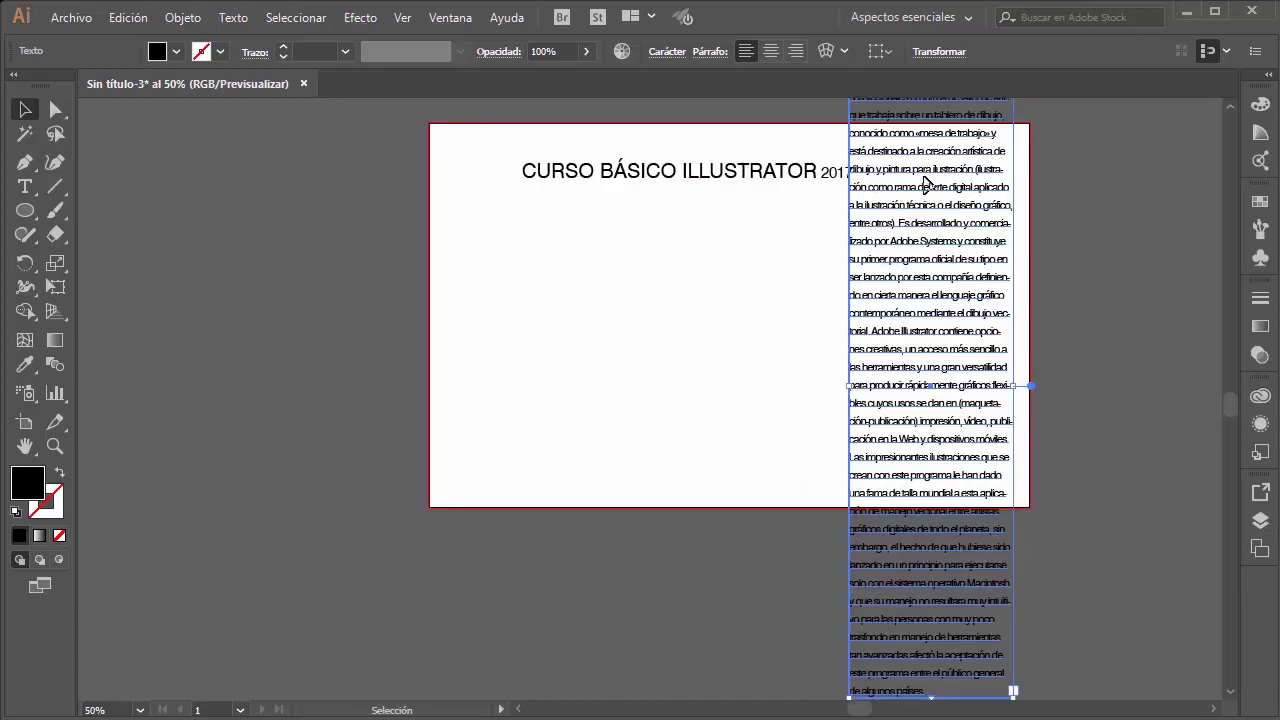
{"action": "key", "text": "ctrl+z"}
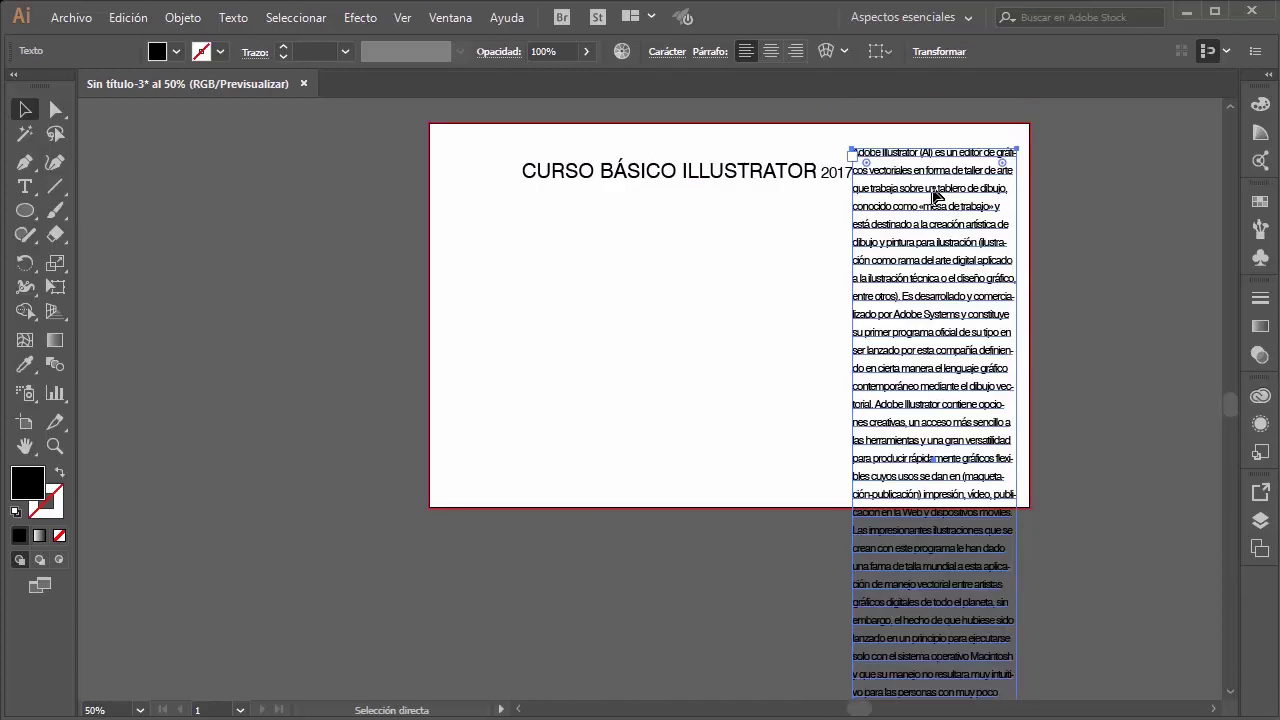
{"action": "key", "text": "ctrl+z"}
{"action": "scroll", "coordinate": [978, 180], "scroll_direction": "up", "scroll_amount": 1}
{"action": "scroll", "coordinate": [978, 180], "scroll_direction": "up", "scroll_amount": 1}
{"action": "scroll", "coordinate": [982, 183], "scroll_direction": "up", "scroll_amount": 1}
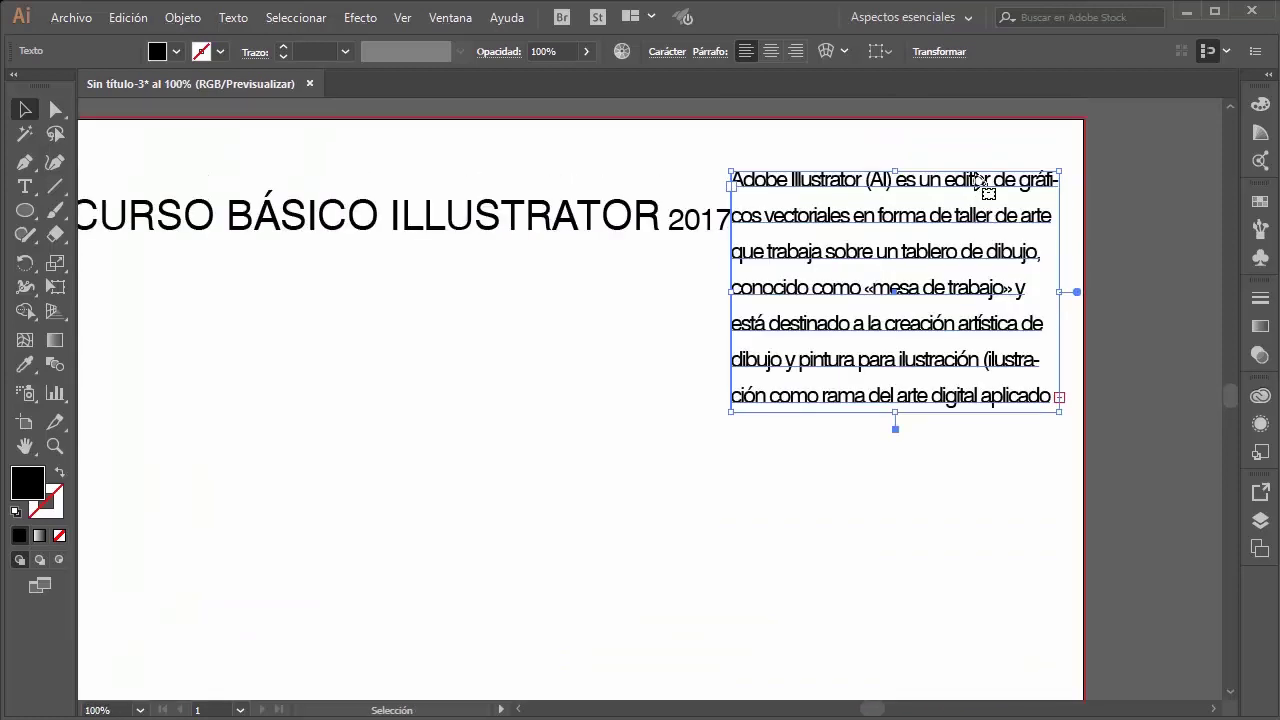
{"action": "scroll", "coordinate": [985, 183], "scroll_direction": "right", "scroll_amount": 2}
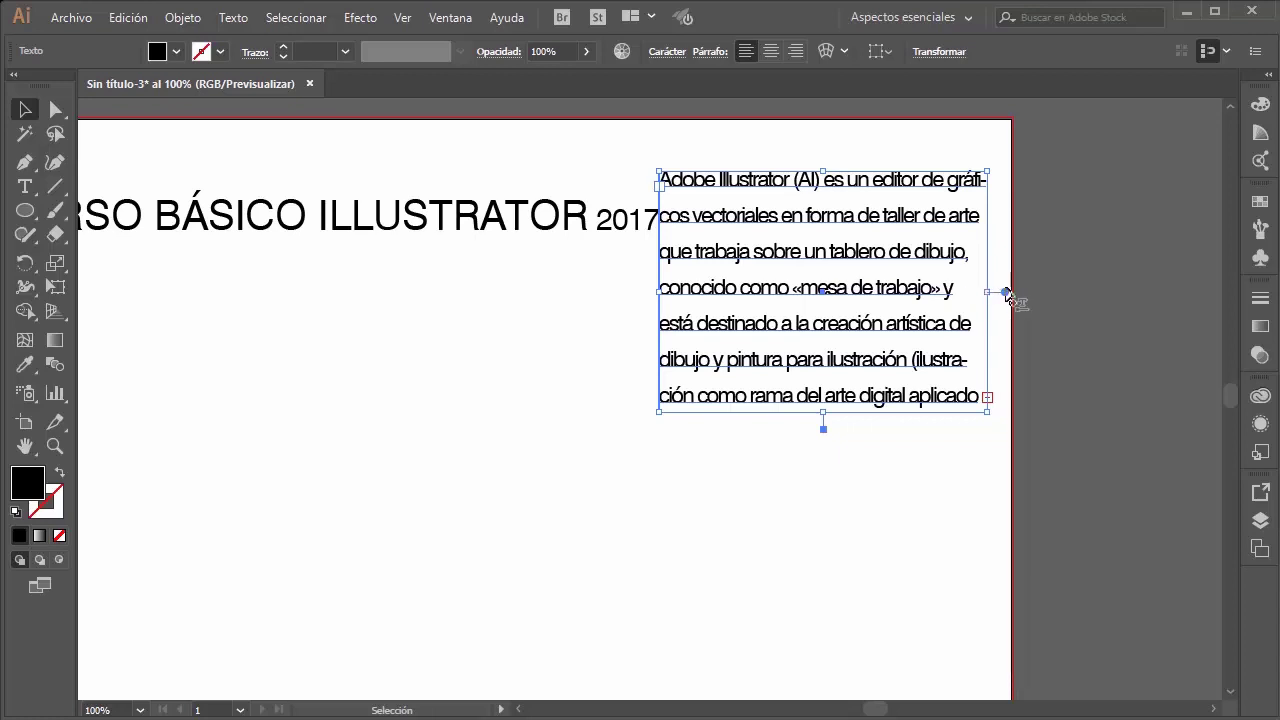
{"action": "double_click", "coordinate": [1005, 292]}
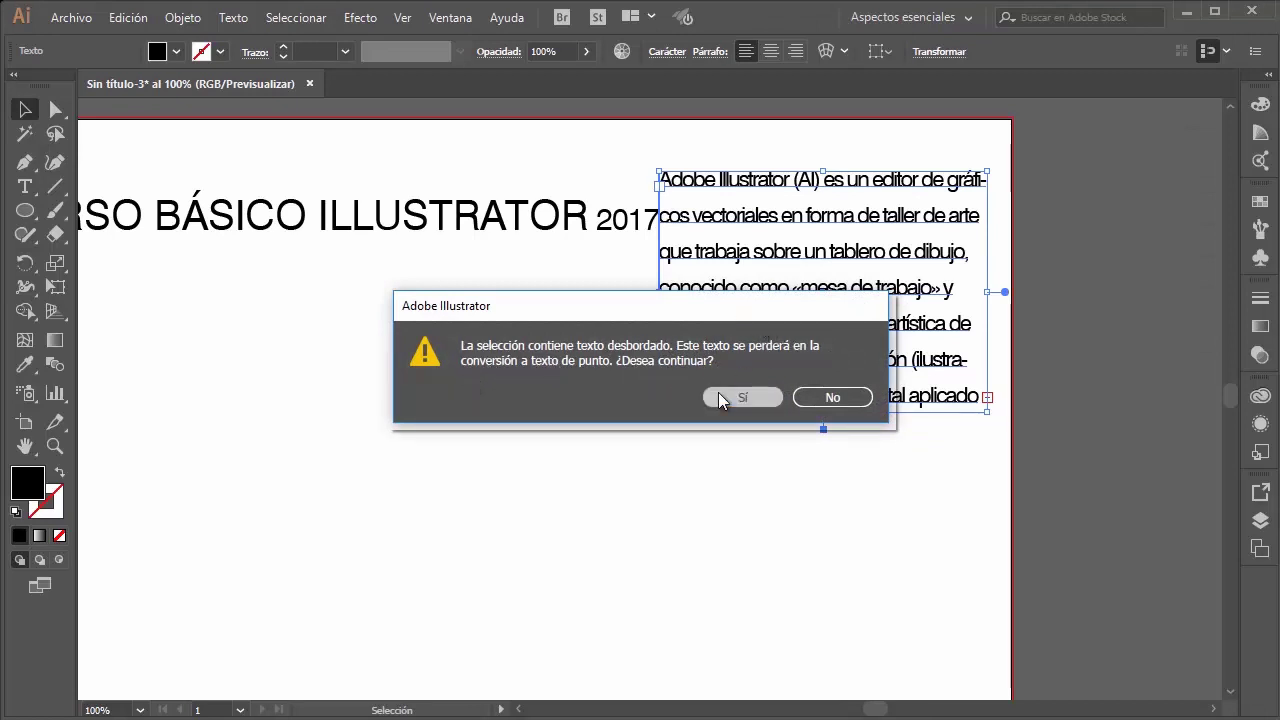
{"action": "left_click", "coordinate": [760, 397]}
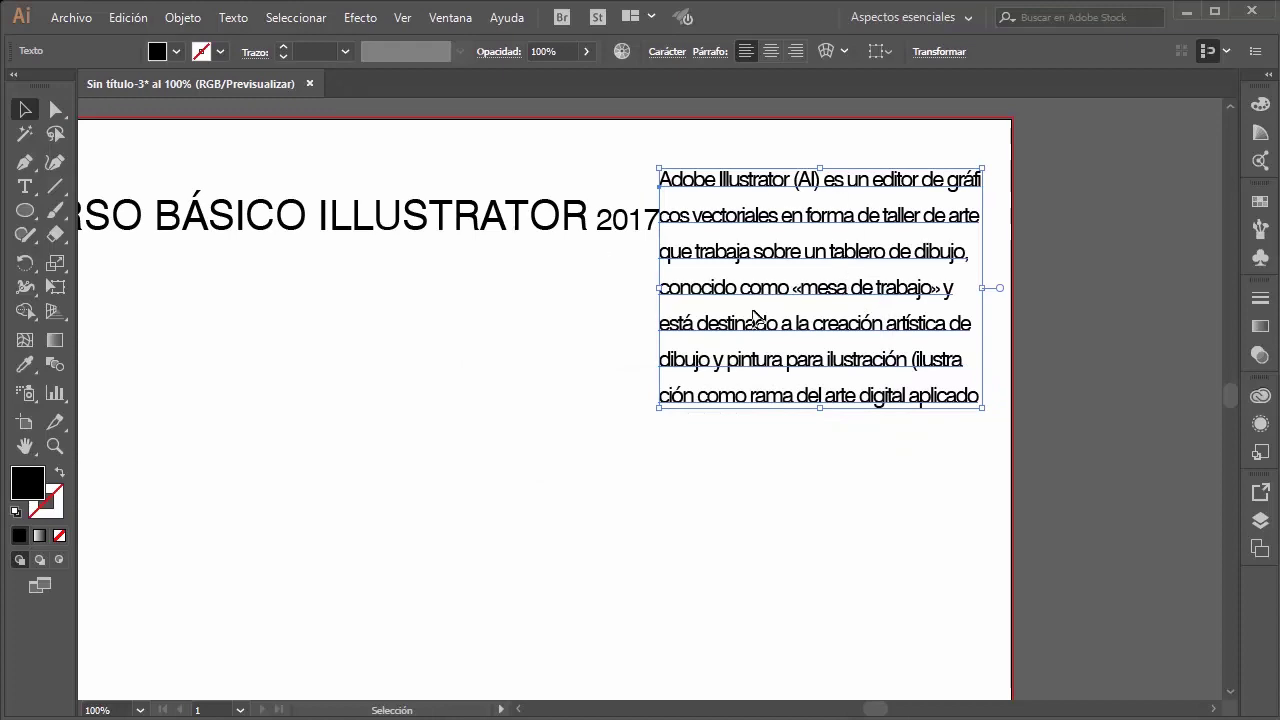
{"action": "mouse_move", "coordinate": [823, 407]}
{"action": "left_mouse_down"}
{"action": "mouse_move", "coordinate": [823, 523]}
{"action": "mouse_move", "coordinate": [837, 429]}
{"action": "mouse_move", "coordinate": [820, 403]}
{"action": "left_mouse_up"}
{"action": "mouse_move", "coordinate": [982, 285]}
{"action": "left_mouse_down"}
{"action": "mouse_move", "coordinate": [1114, 286]}
{"action": "mouse_move", "coordinate": [1072, 286]}
{"action": "left_mouse_up"}
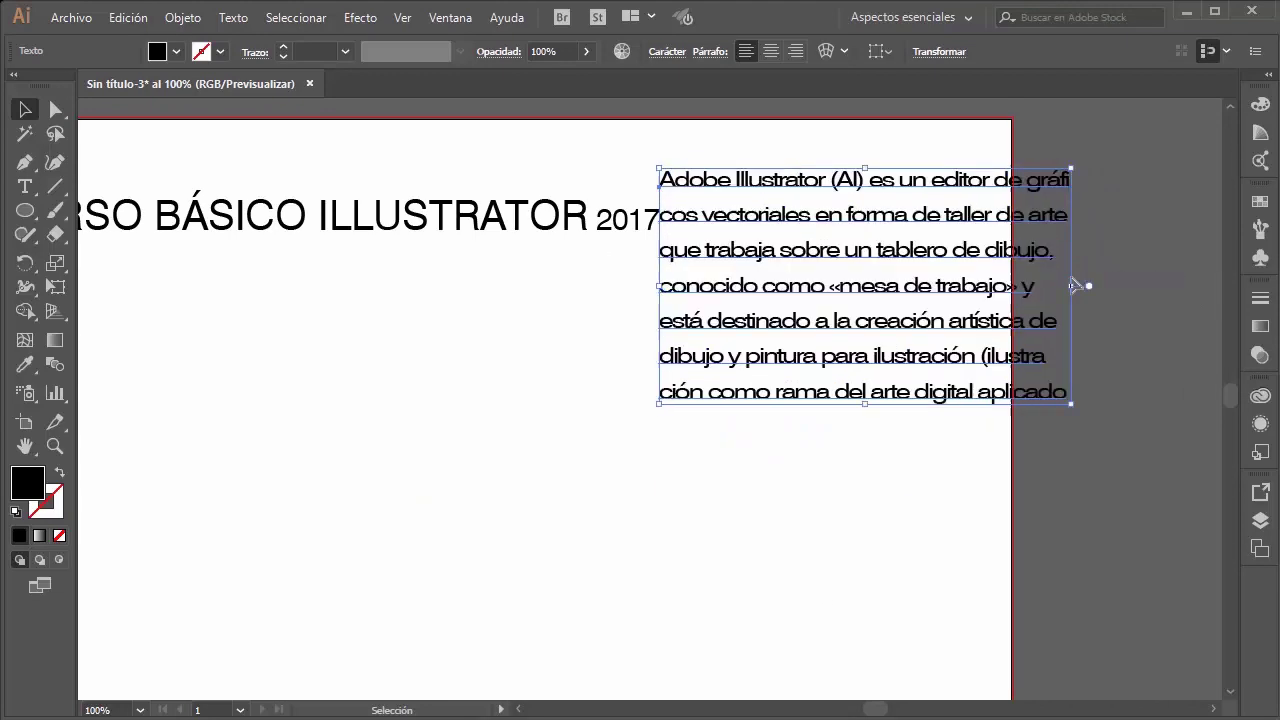
{"action": "left_click_drag", "start_coordinate": [869, 411], "coordinate": [865, 568]}
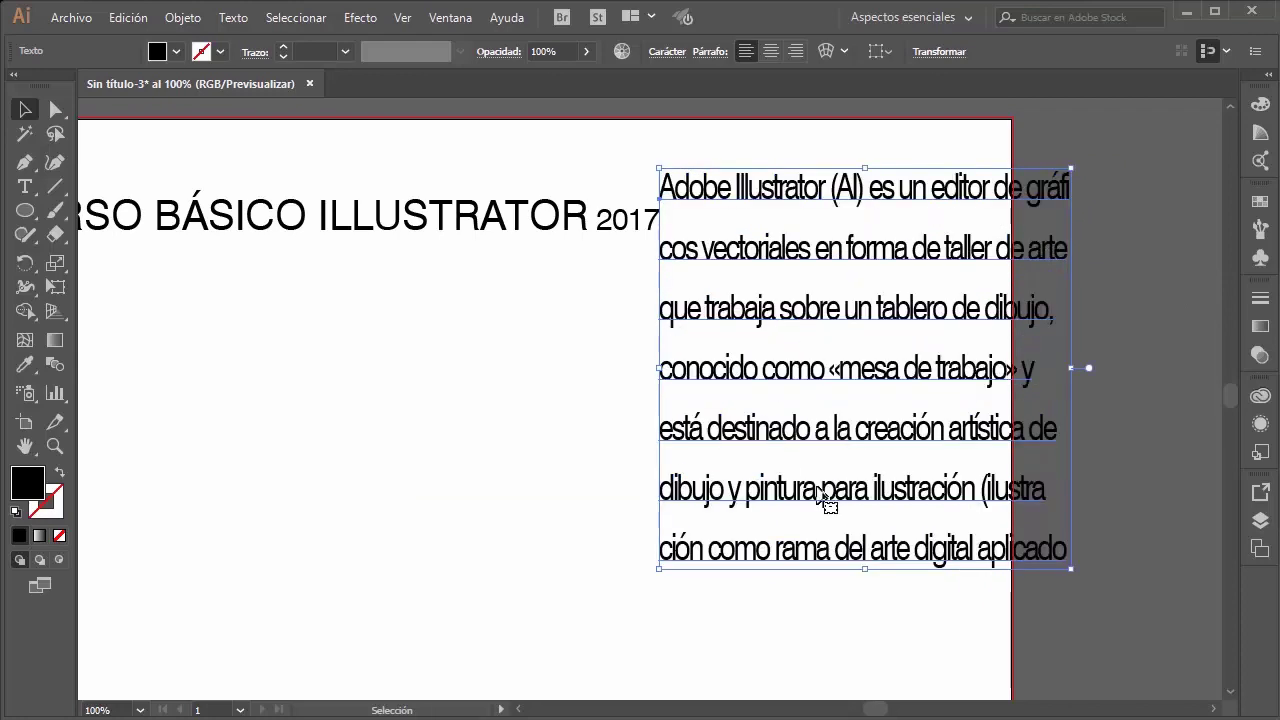
{"action": "key", "text": "ctrl+z"}
{"action": "key", "text": "ctrl+z"}
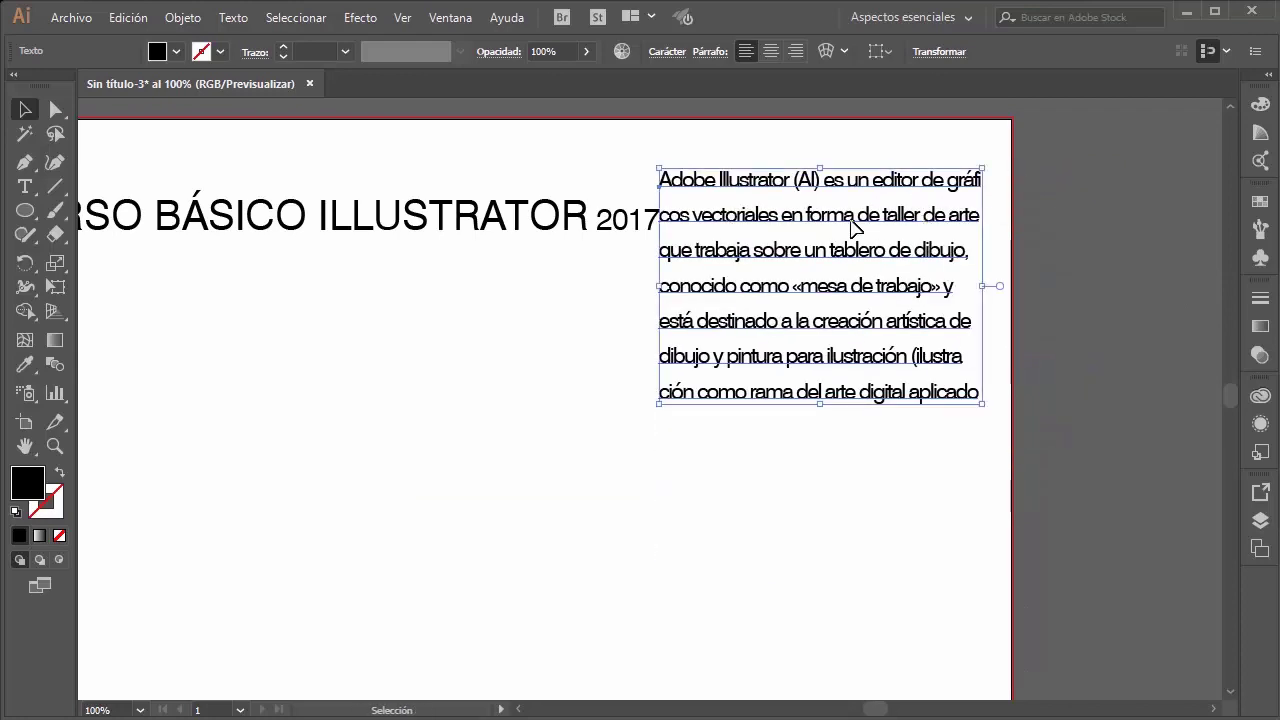
{"action": "double_click", "coordinate": [998, 286]}
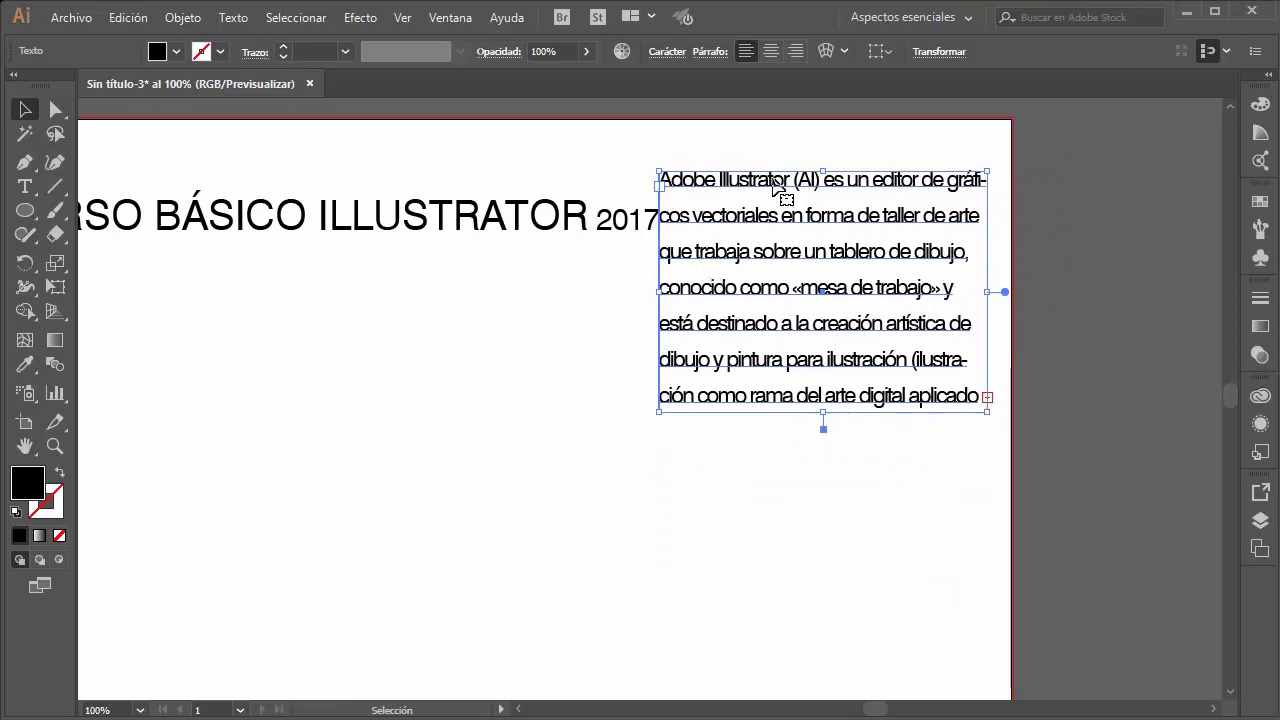
{"action": "key", "text": "ctrl+minus"}
{"action": "key", "text": "ctrl+minus"}
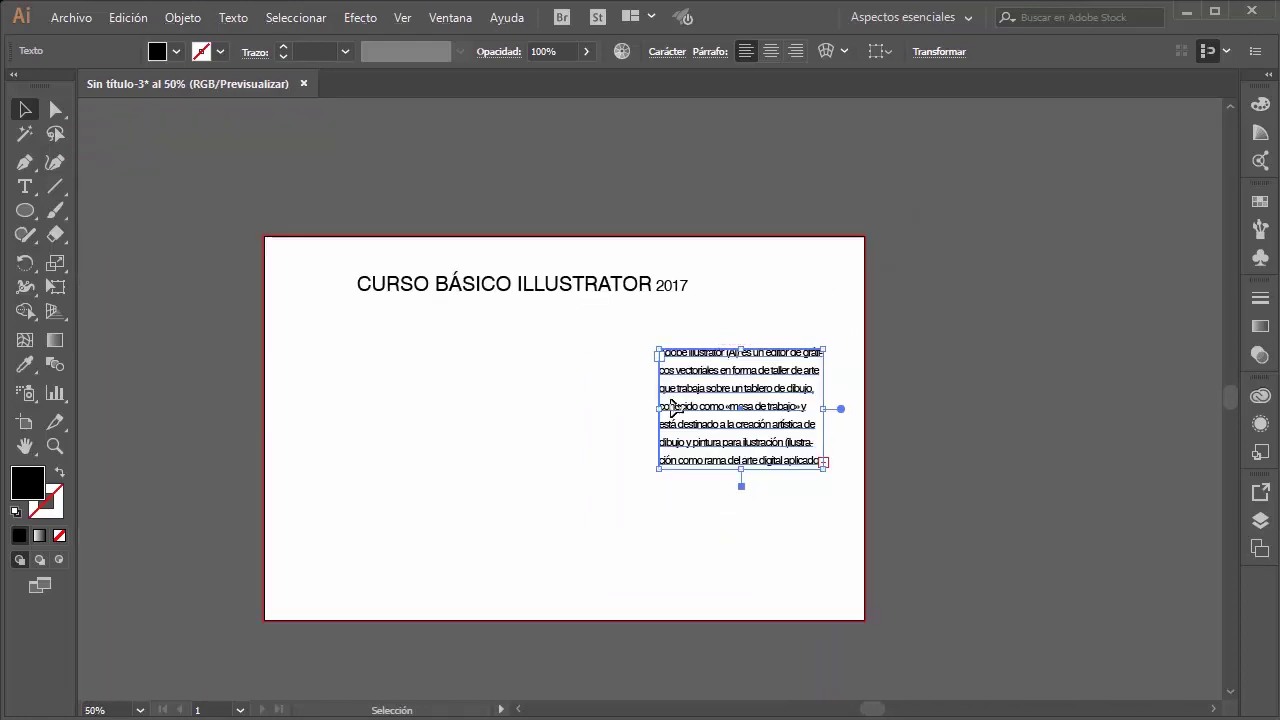
Step: Move the text column left, undoing an accidental split of the word 'Adobe'
{"action": "scroll", "coordinate": [577, 455], "scroll_direction": "up", "scroll_amount": 1}
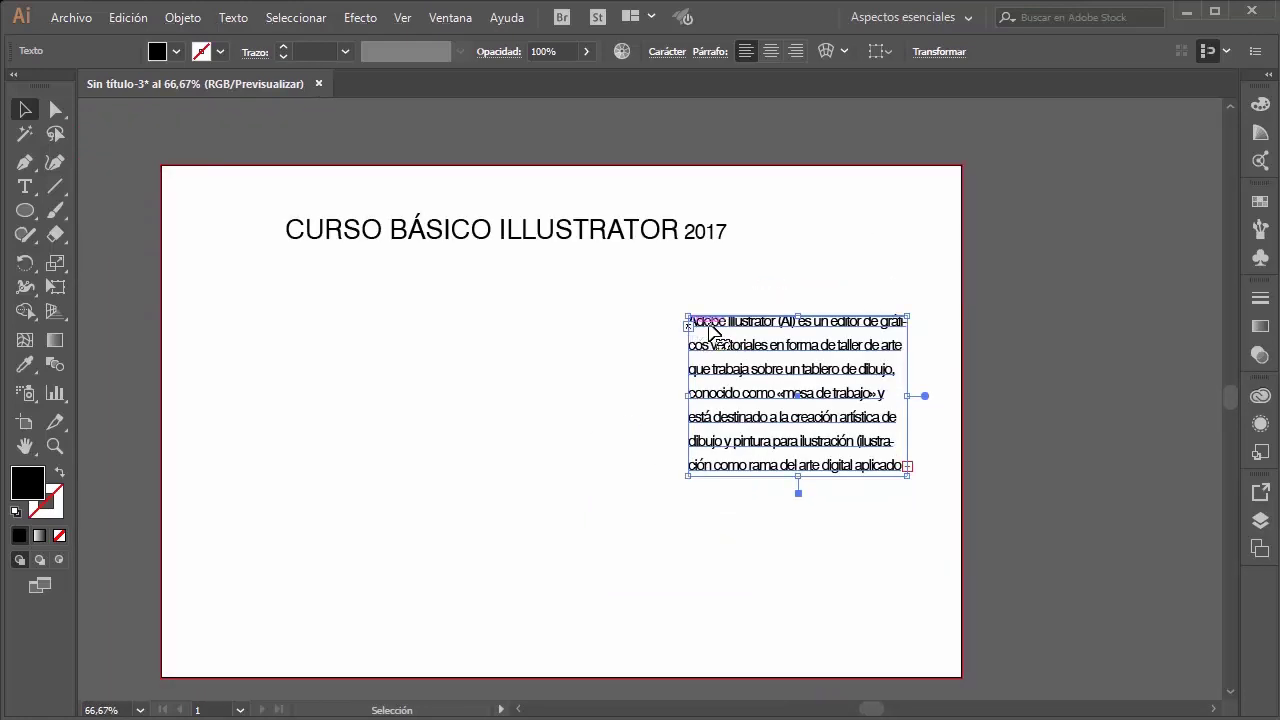
{"action": "left_click_drag", "start_coordinate": [714, 326], "coordinate": [588, 321]}
{"action": "scroll", "coordinate": [545, 329], "scroll_direction": "up", "scroll_amount": 1}
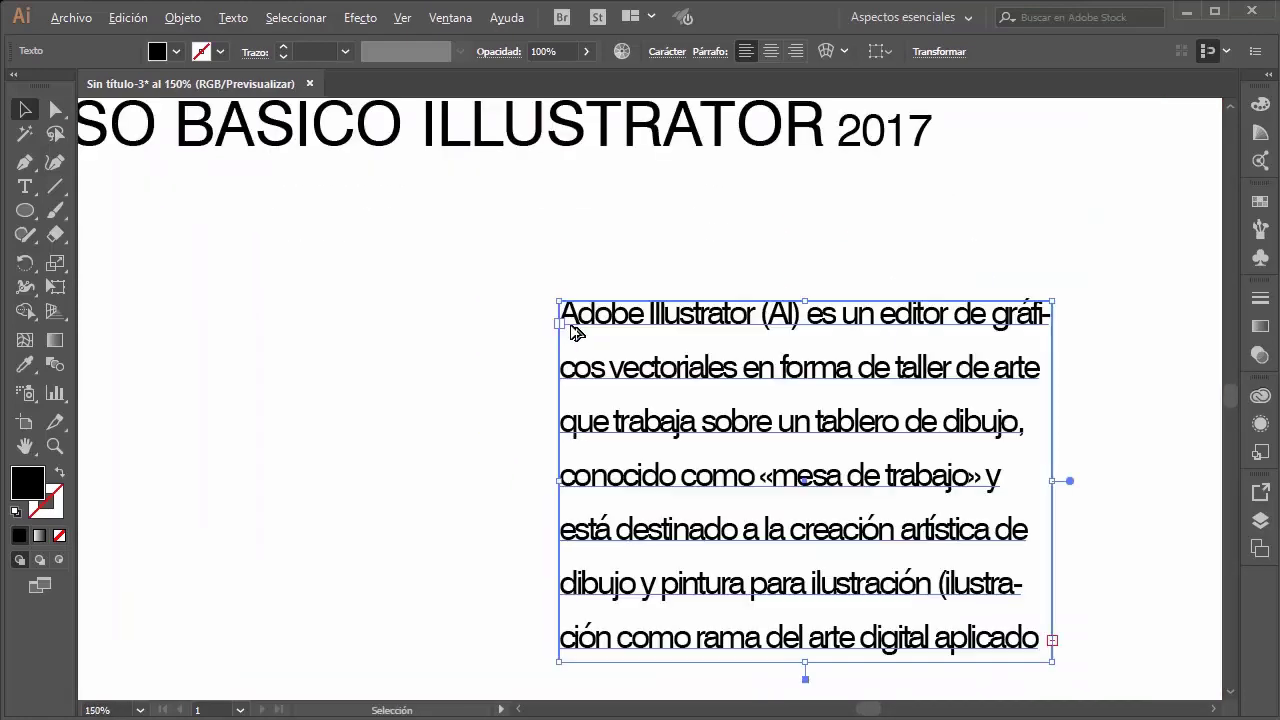
{"action": "scroll", "coordinate": [571, 331], "scroll_direction": "up", "scroll_amount": 1}
{"action": "scroll", "coordinate": [566, 333], "scroll_direction": "down", "scroll_amount": 2}
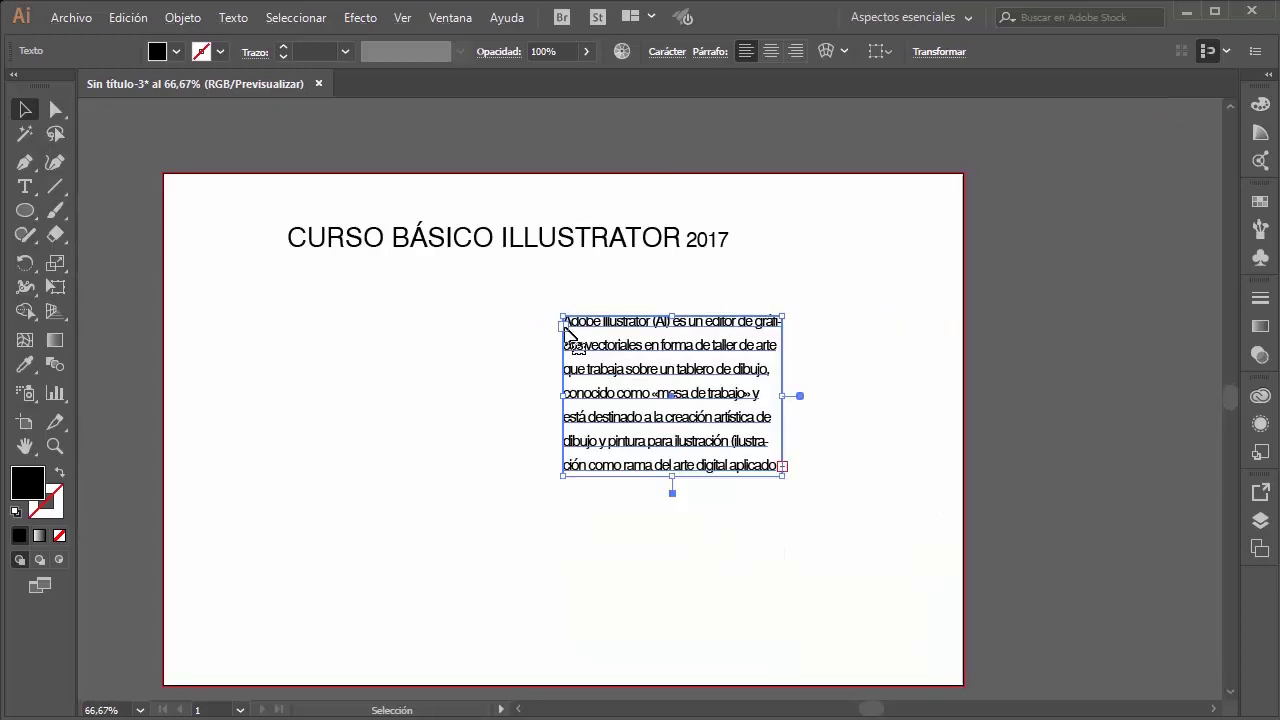
{"action": "key", "text": "t"}
{"action": "left_click_drag", "start_coordinate": [563, 333], "coordinate": [505, 335]}
{"action": "key", "text": "Escape"}
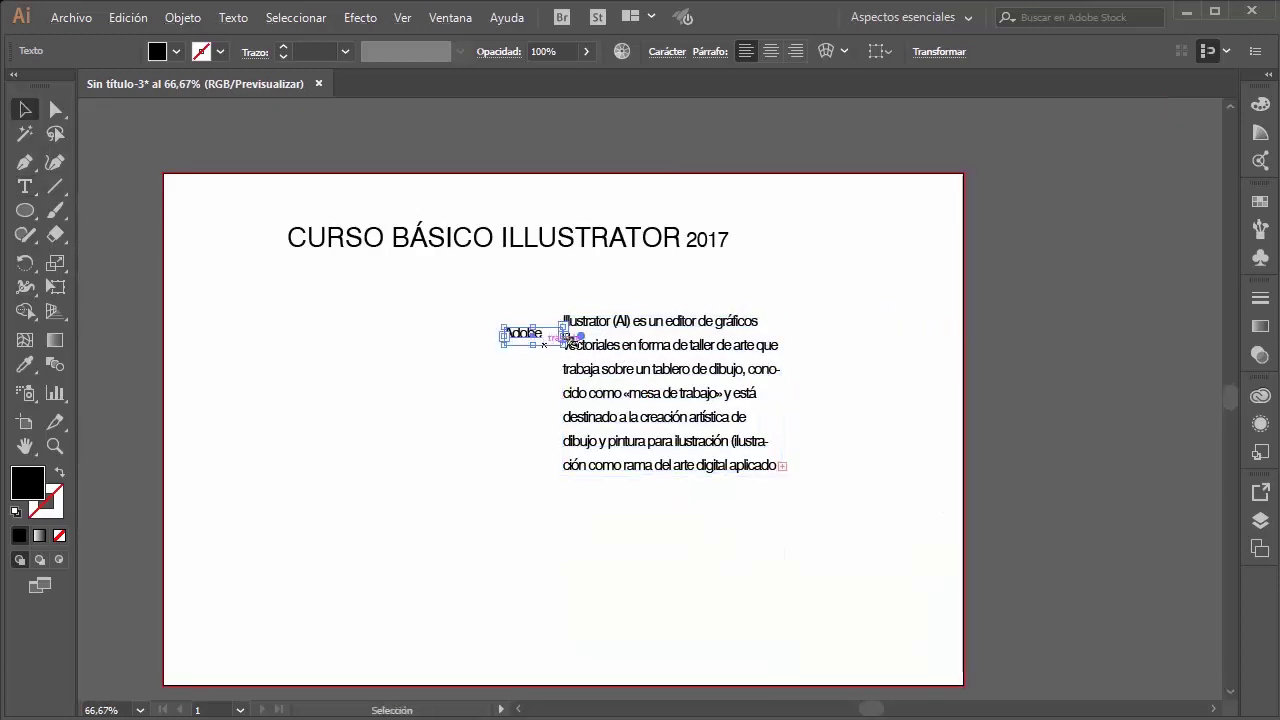
{"action": "key", "text": "ctrl+z"}
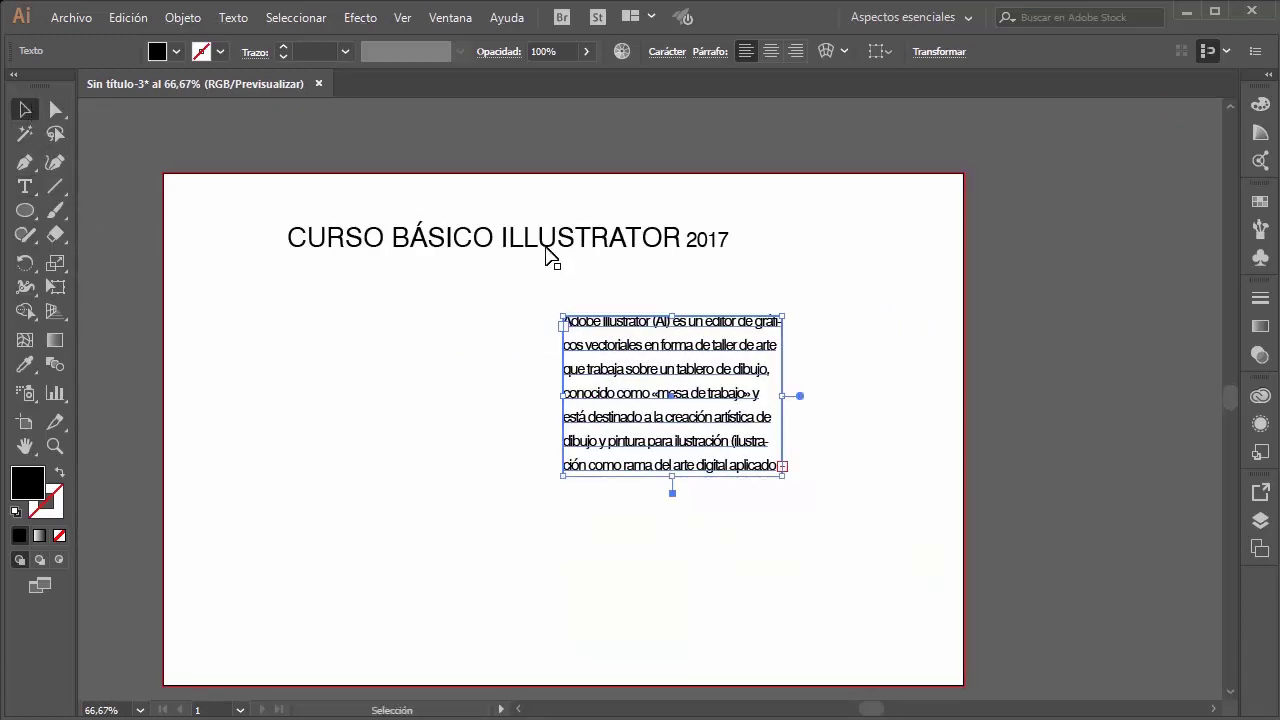
Step: Thread the overflow text into a second linked frame and reposition both columns
{"action": "left_click", "coordinate": [556, 290]}
{"action": "left_click", "coordinate": [571, 349]}
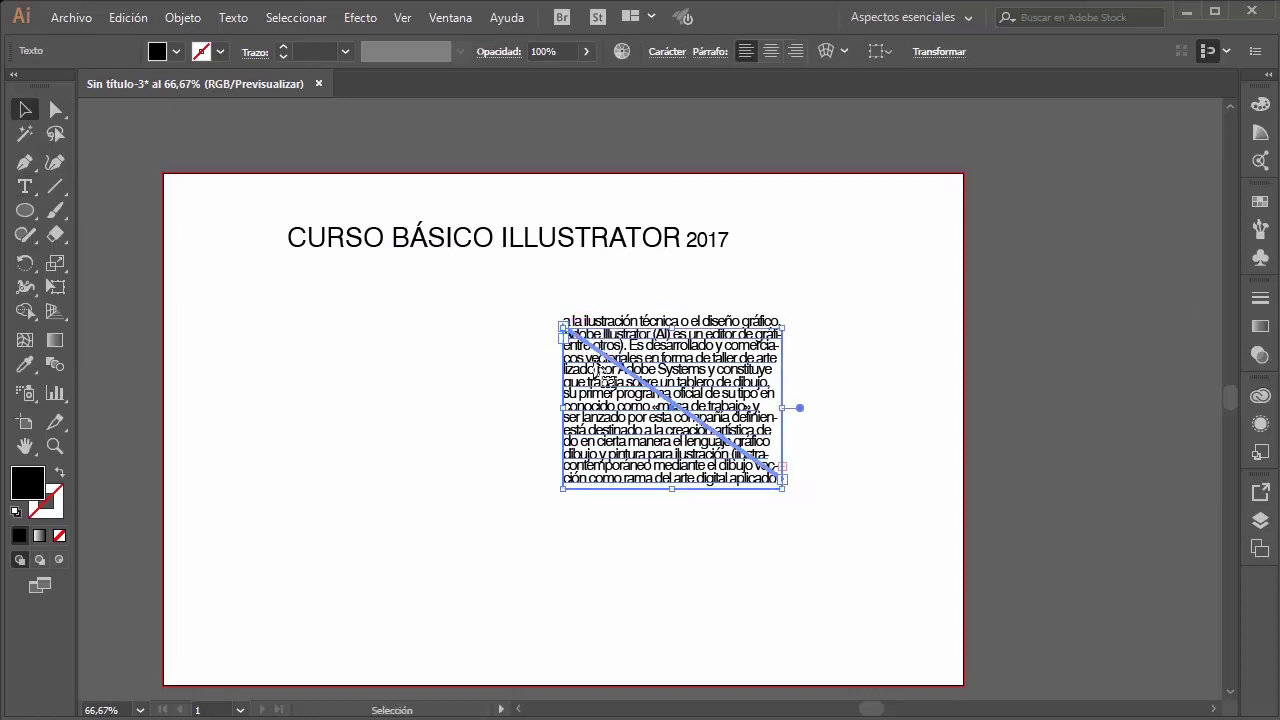
{"action": "mouse_move", "coordinate": [765, 360]}
{"action": "left_mouse_down"}
{"action": "mouse_move", "coordinate": [798, 450]}
{"action": "mouse_move", "coordinate": [1028, 450]}
{"action": "left_mouse_up"}
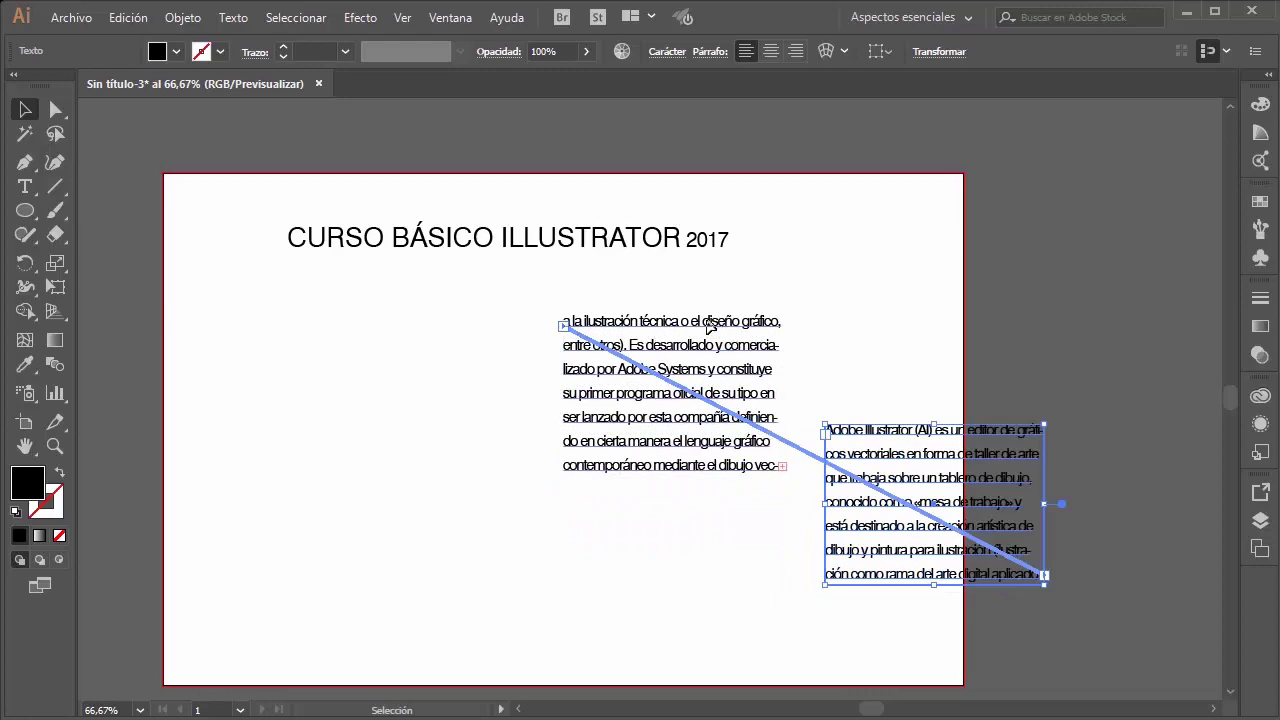
{"action": "left_click_drag", "start_coordinate": [699, 326], "coordinate": [444, 326]}
{"action": "left_click", "coordinate": [912, 449]}
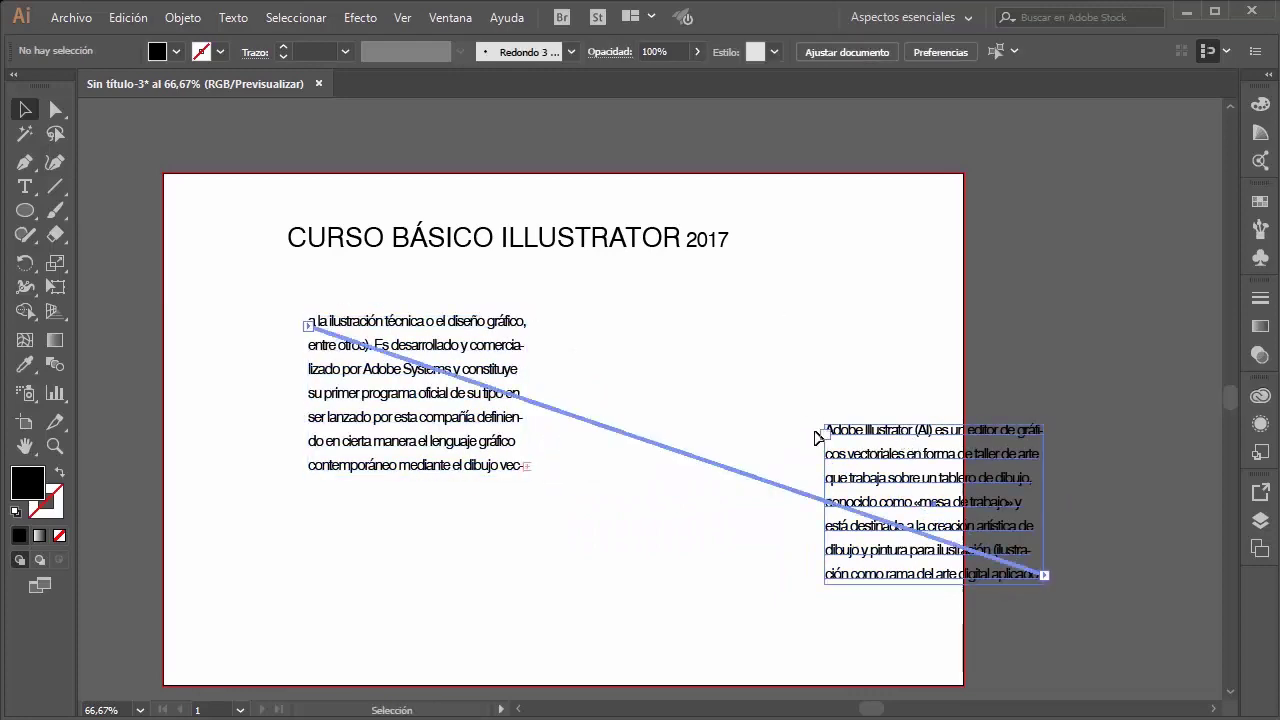
{"action": "left_click_drag", "start_coordinate": [817, 434], "coordinate": [273, 426]}
{"action": "left_click_drag", "start_coordinate": [415, 327], "coordinate": [622, 379]}
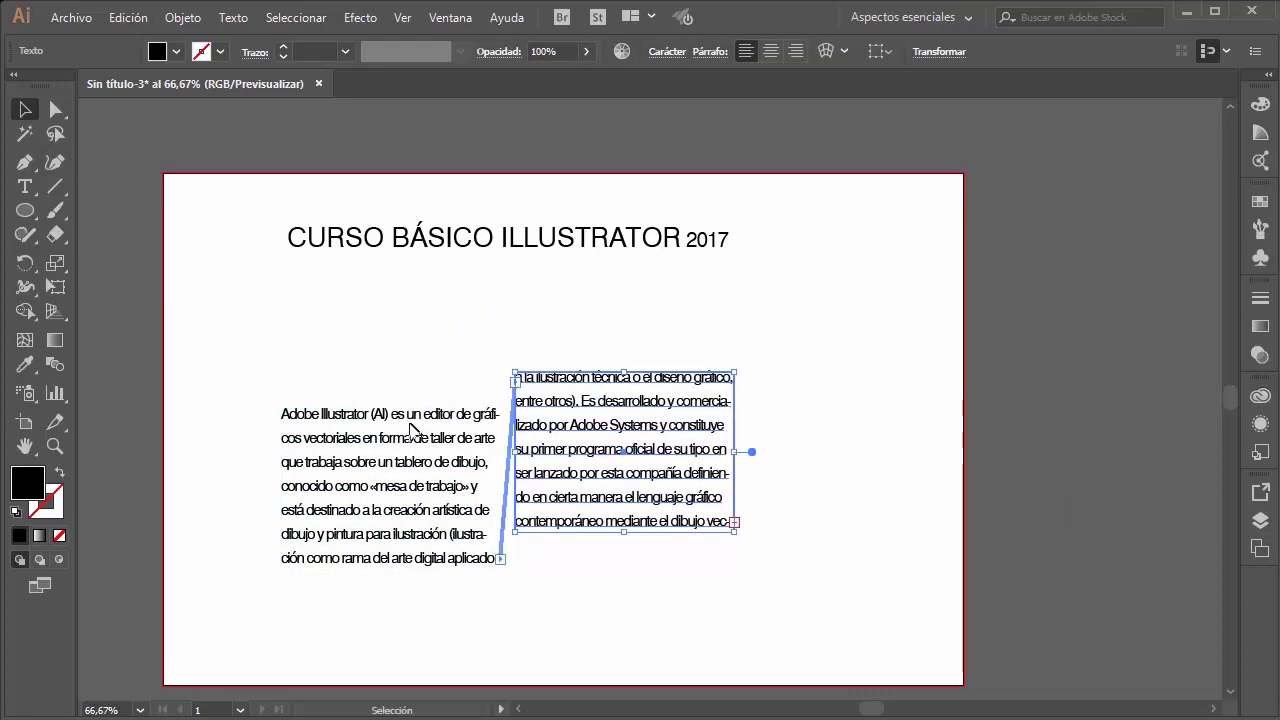
{"action": "left_click", "coordinate": [449, 481]}
{"action": "left_click_drag", "start_coordinate": [449, 481], "coordinate": [316, 294]}
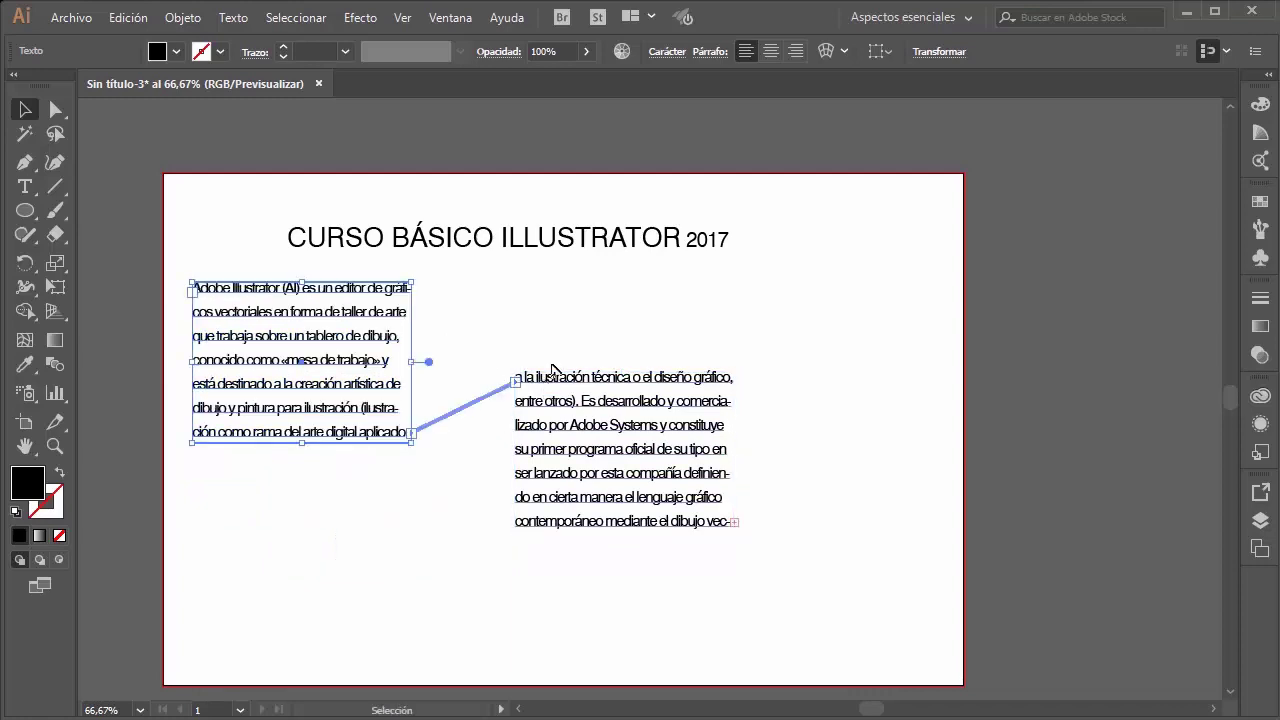
{"action": "left_click_drag", "start_coordinate": [520, 374], "coordinate": [498, 422]}
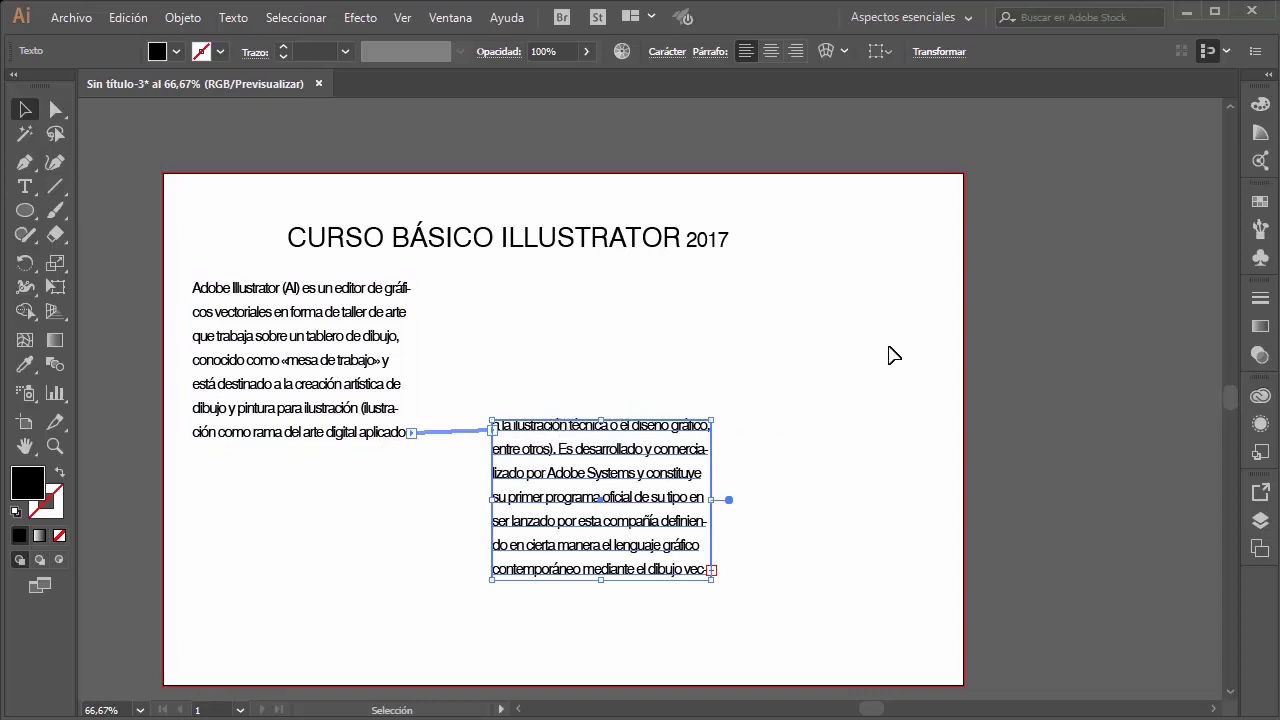
Step: Delete the linked continuation frame, then restore it with undo
{"action": "left_click", "coordinate": [546, 390]}
{"action": "left_click", "coordinate": [497, 430]}
{"action": "key", "text": "Delete"}
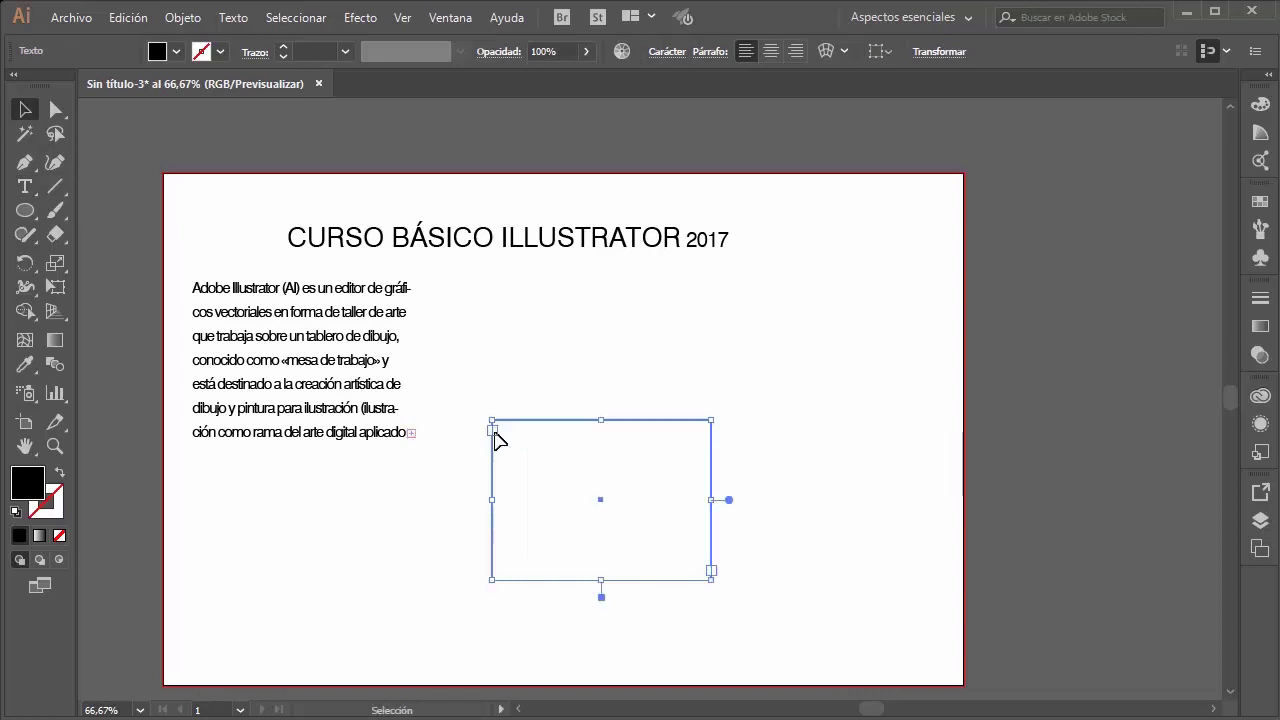
{"action": "left_click_drag", "start_coordinate": [551, 409], "coordinate": [556, 403]}
{"action": "key", "text": "ctrl+z"}
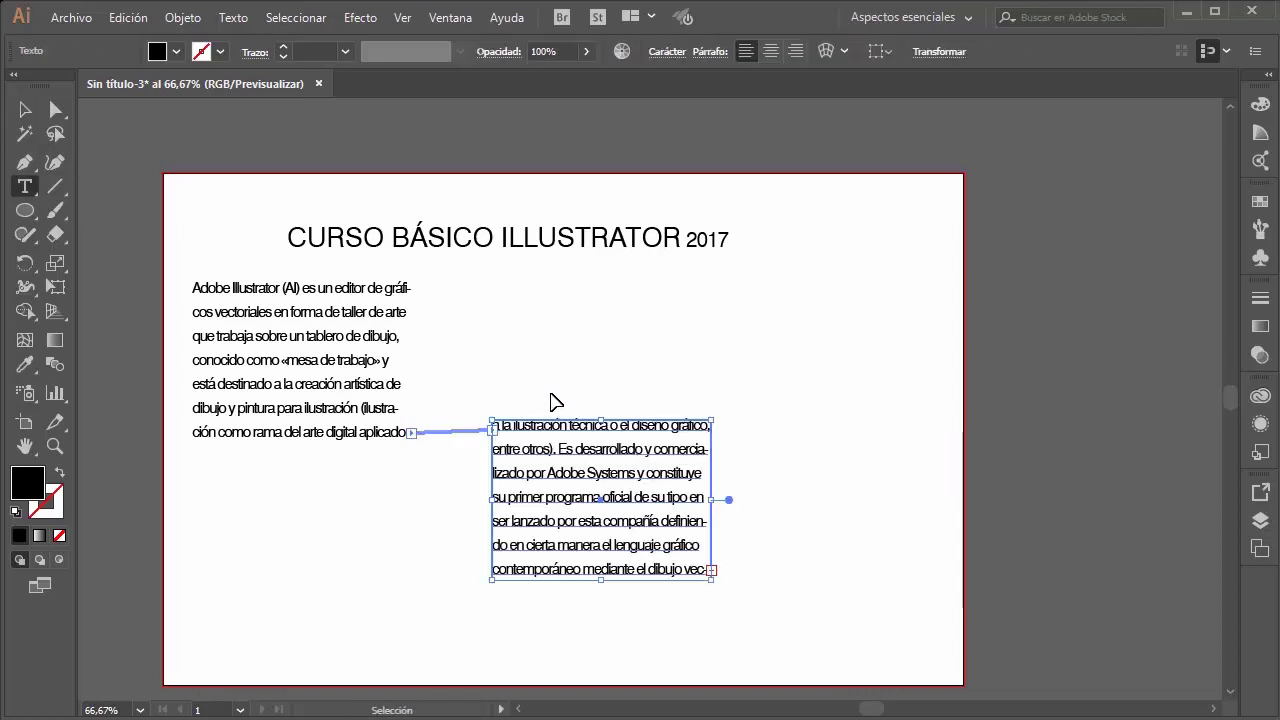
{"action": "key", "text": "ctrl+z"}
{"action": "key", "text": "ctrl+z"}
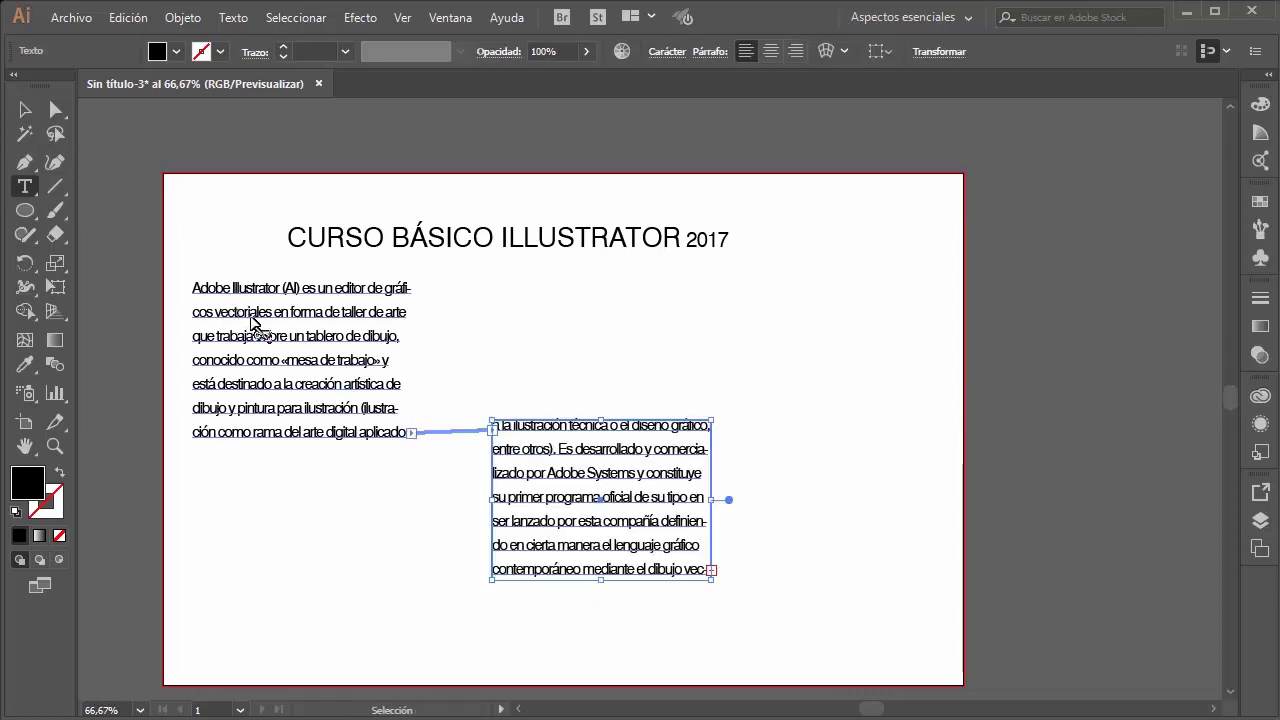
Step: Reposition the three threaded columns, pushing the third past the artboard edge and making it taller
{"action": "left_click", "coordinate": [251, 326]}
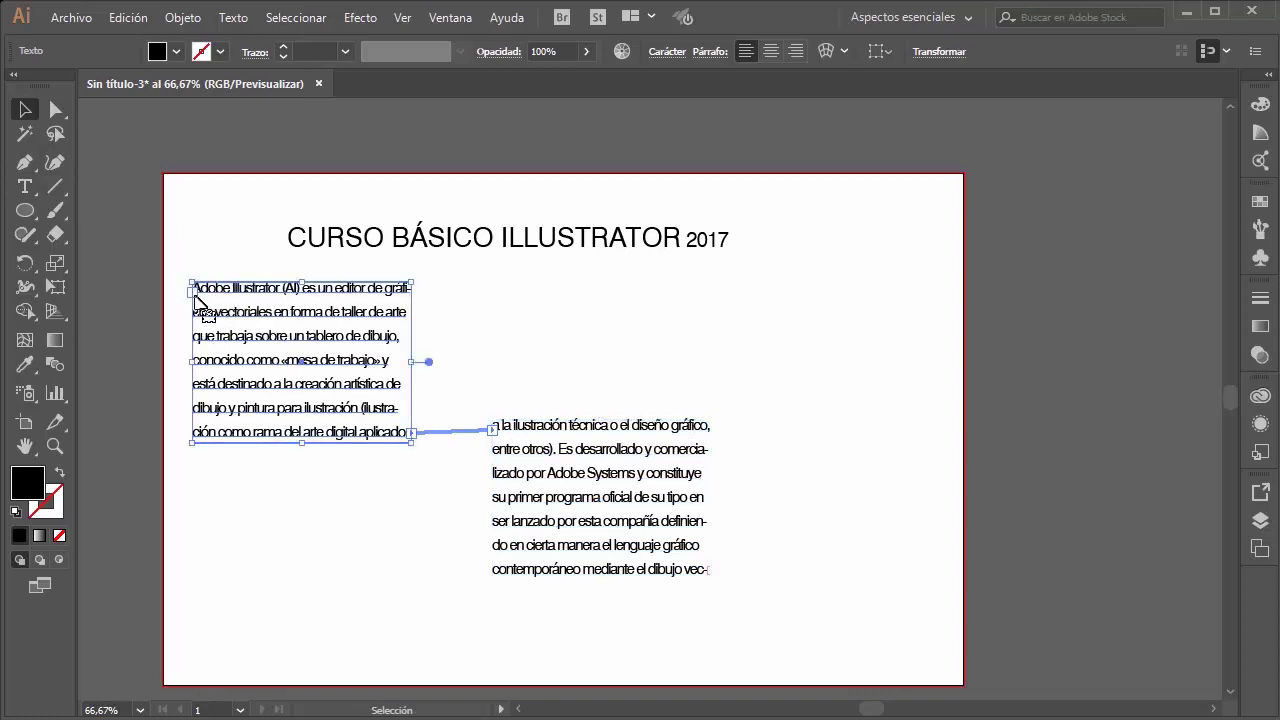
{"action": "mouse_move", "coordinate": [197, 300]}
{"action": "left_mouse_down"}
{"action": "mouse_move", "coordinate": [492, 373]}
{"action": "mouse_move", "coordinate": [908, 390]}
{"action": "mouse_move", "coordinate": [168, 333]}
{"action": "left_mouse_up"}
{"action": "left_click_drag", "start_coordinate": [196, 290], "coordinate": [676, 290]}
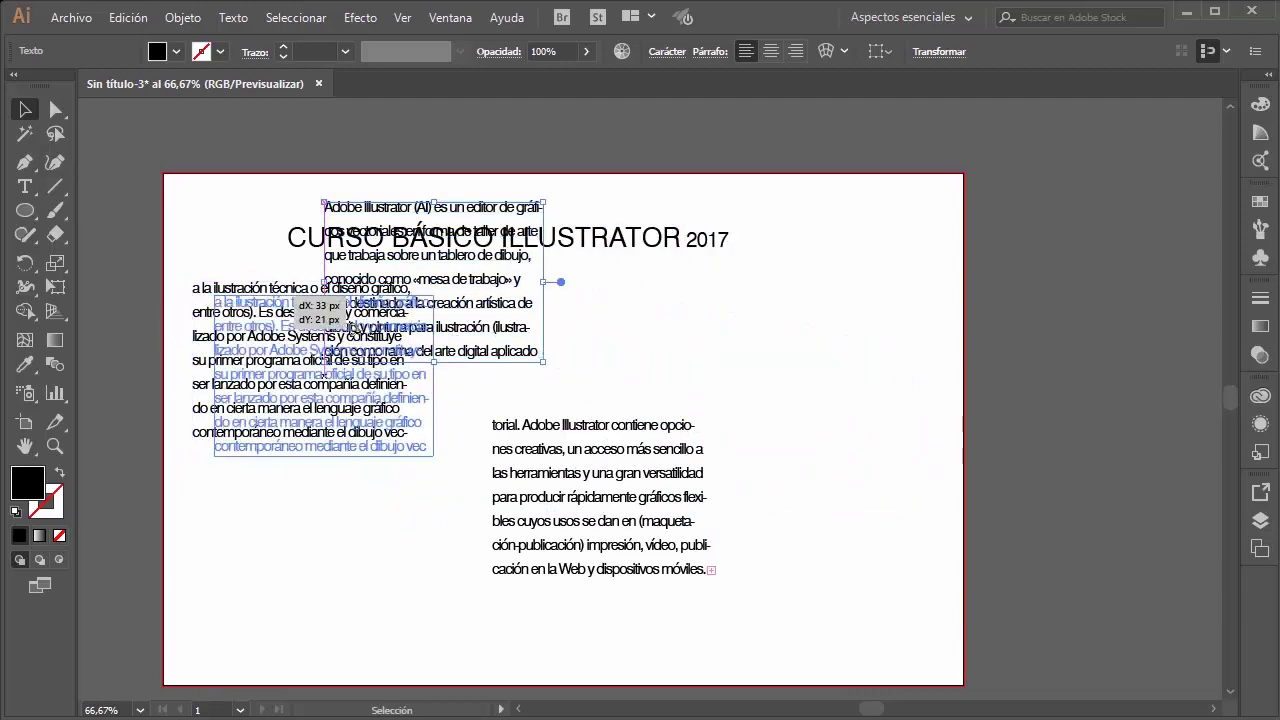
{"action": "left_click_drag", "start_coordinate": [592, 437], "coordinate": [1057, 479]}
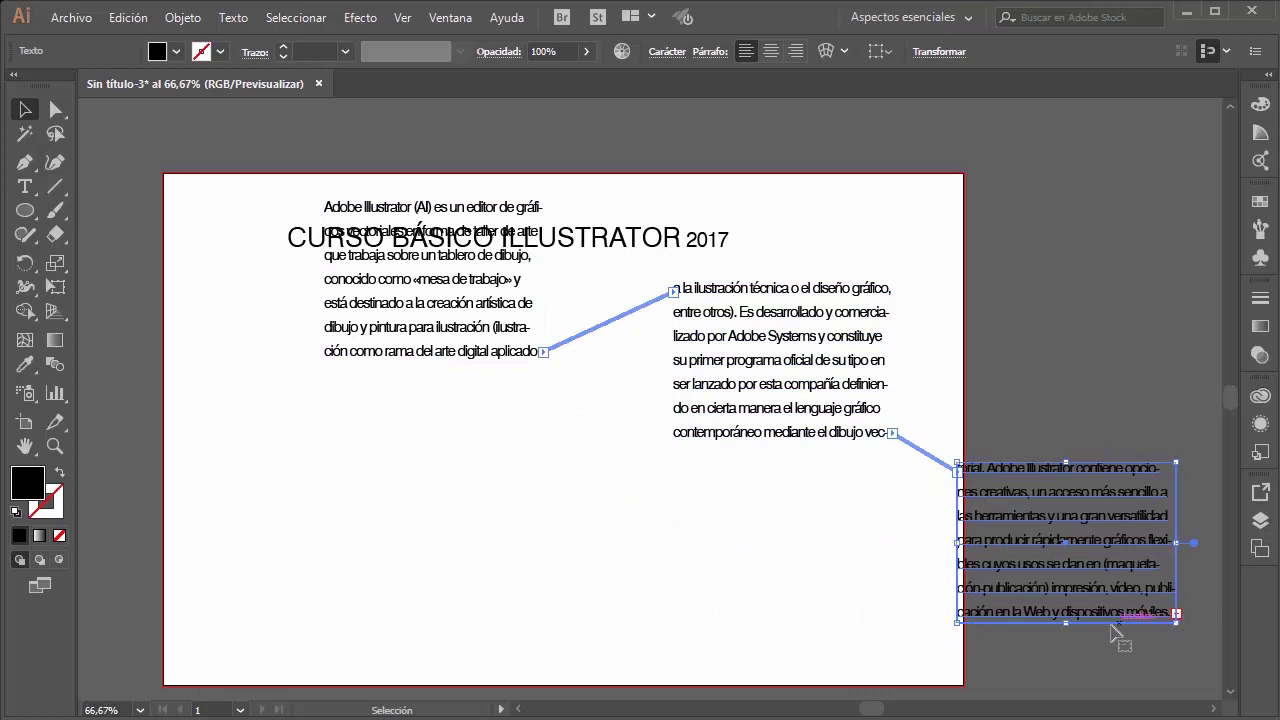
{"action": "left_click_drag", "start_coordinate": [1066, 623], "coordinate": [1066, 684]}
{"action": "scroll", "coordinate": [1085, 525], "scroll_direction": "down", "scroll_amount": 2}
{"action": "scroll", "coordinate": [1066, 684], "scroll_direction": "down", "scroll_amount": 1}
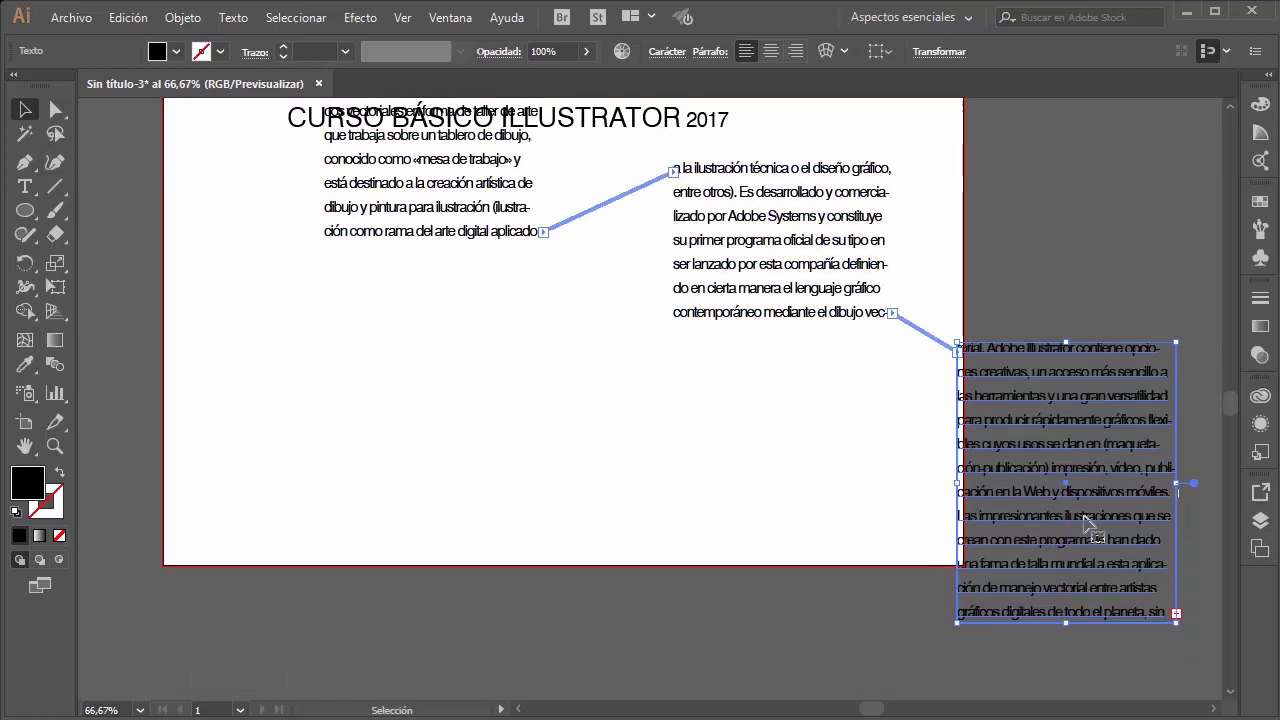
{"action": "left_click_drag", "start_coordinate": [1067, 637], "coordinate": [1083, 703]}
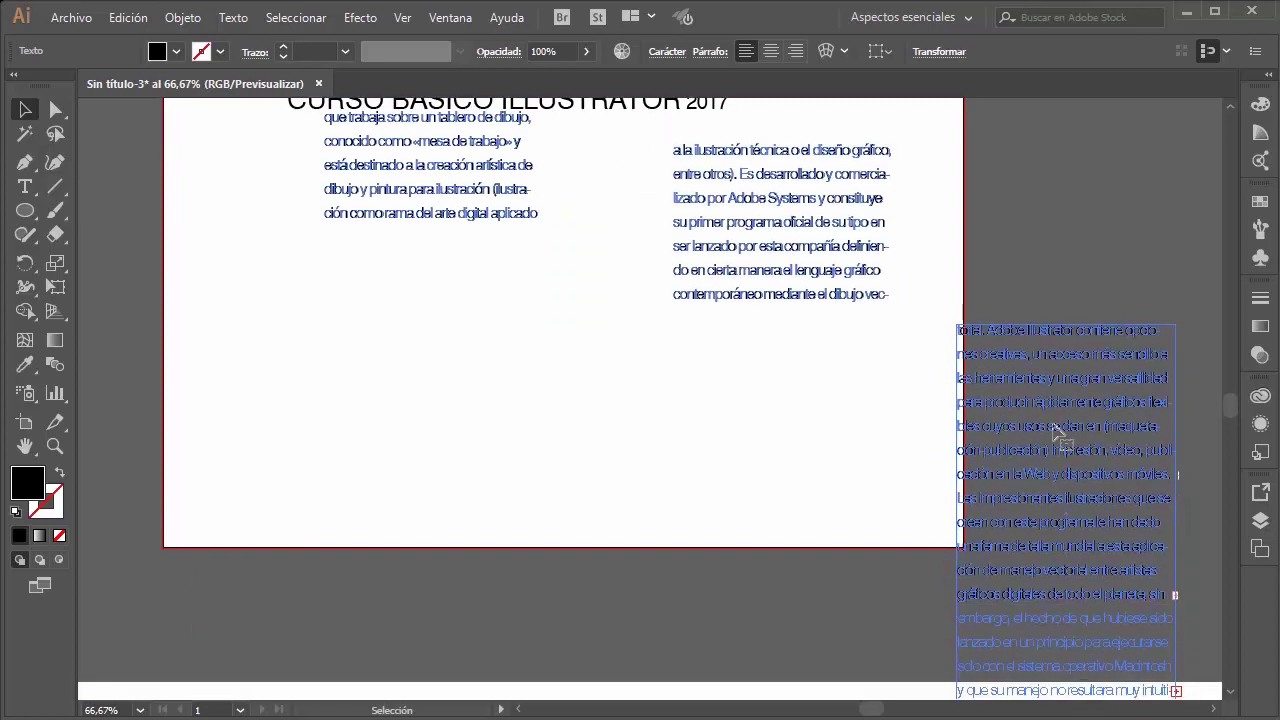
{"action": "scroll", "coordinate": [1057, 366], "scroll_direction": "down", "scroll_amount": 2}
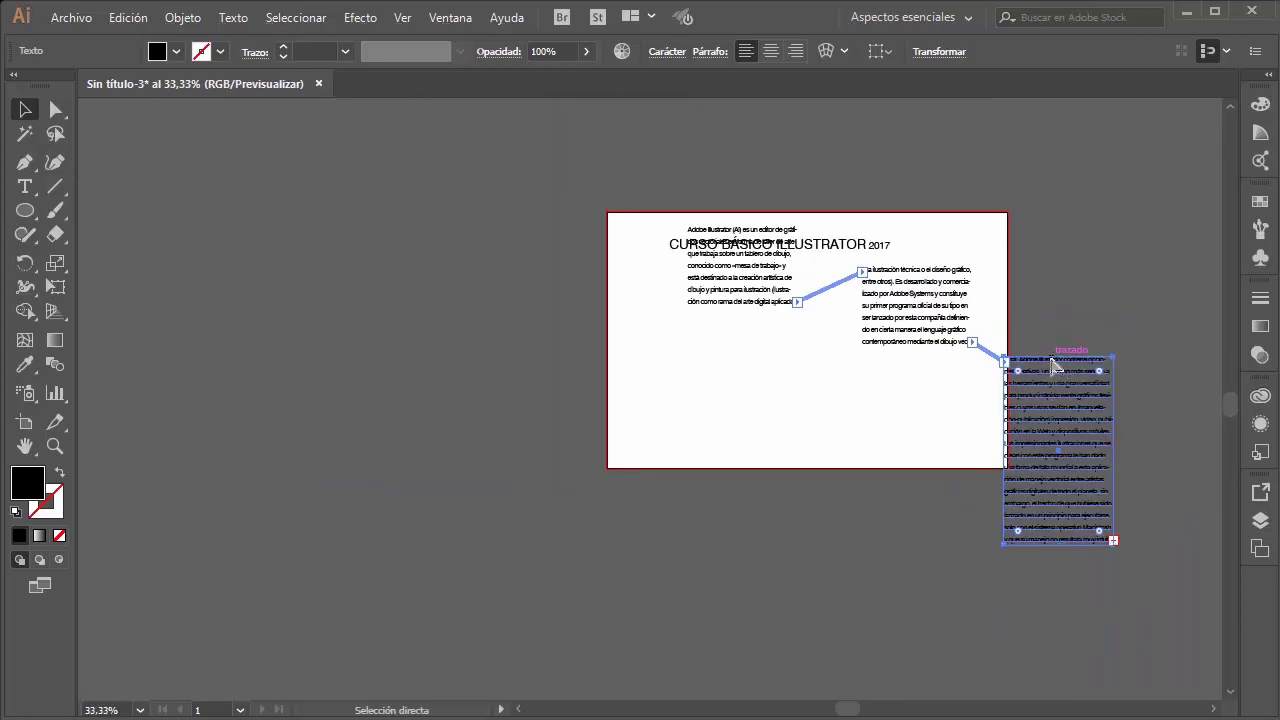
Step: Undo the frame rearrangements back to the single opening text frame
{"action": "key", "text": "ctrl+z"}
{"action": "key", "text": "ctrl+z"}
{"action": "key", "text": "ctrl+z"}
{"action": "key", "text": "ctrl+z"}
{"action": "key", "text": "ctrl+z"}
{"action": "key", "text": "ctrl+z"}
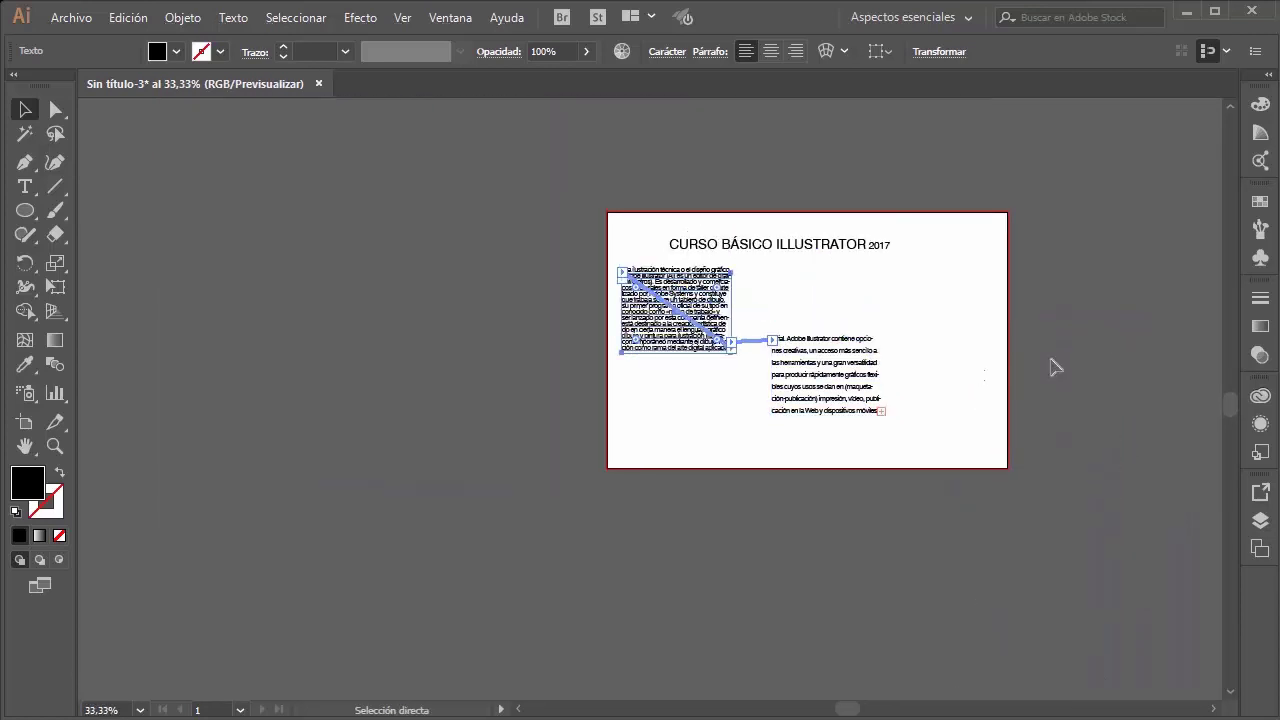
{"action": "key", "text": "ctrl+z"}
{"action": "key", "text": "ctrl+z"}
{"action": "key", "text": "ctrl+z"}
{"action": "key", "text": "ctrl+z"}
{"action": "key", "text": "ctrl+z"}
{"action": "key", "text": "ctrl+z"}
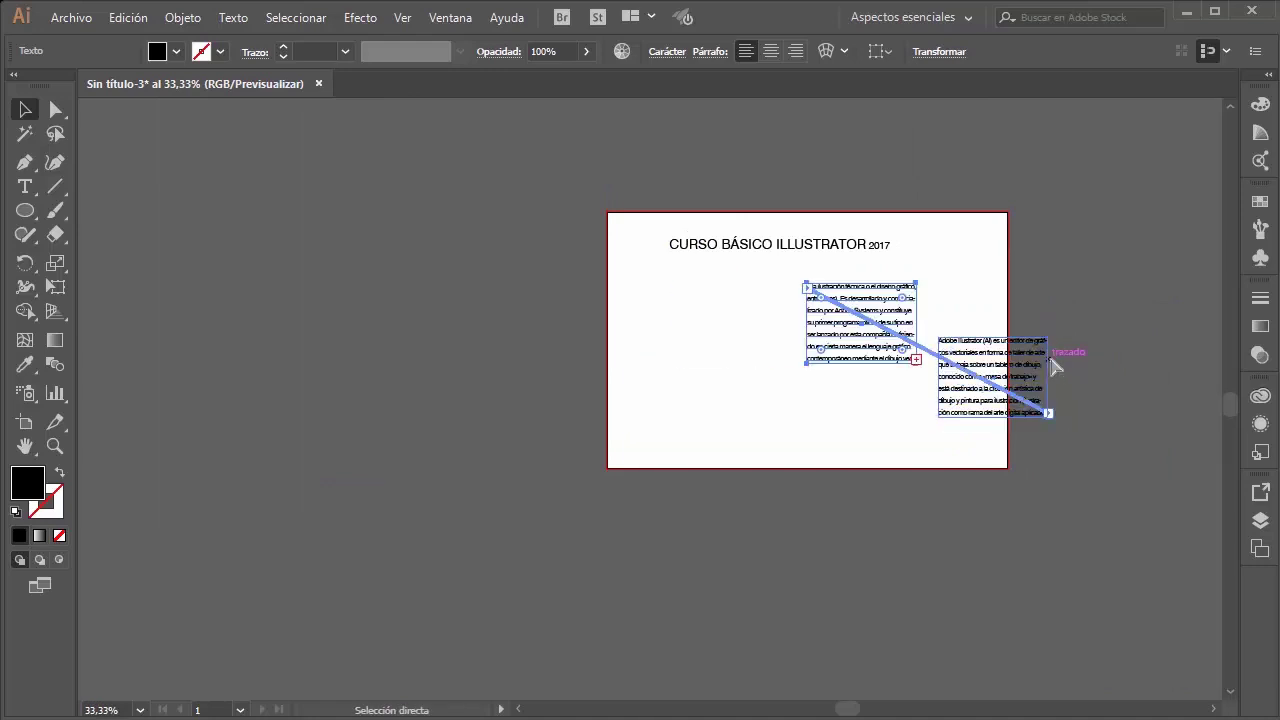
{"action": "key", "text": "ctrl+z"}
{"action": "key", "text": "ctrl+z"}
{"action": "key", "text": "ctrl+z"}
{"action": "scroll", "coordinate": [940, 320], "scroll_direction": "up", "scroll_amount": 1}
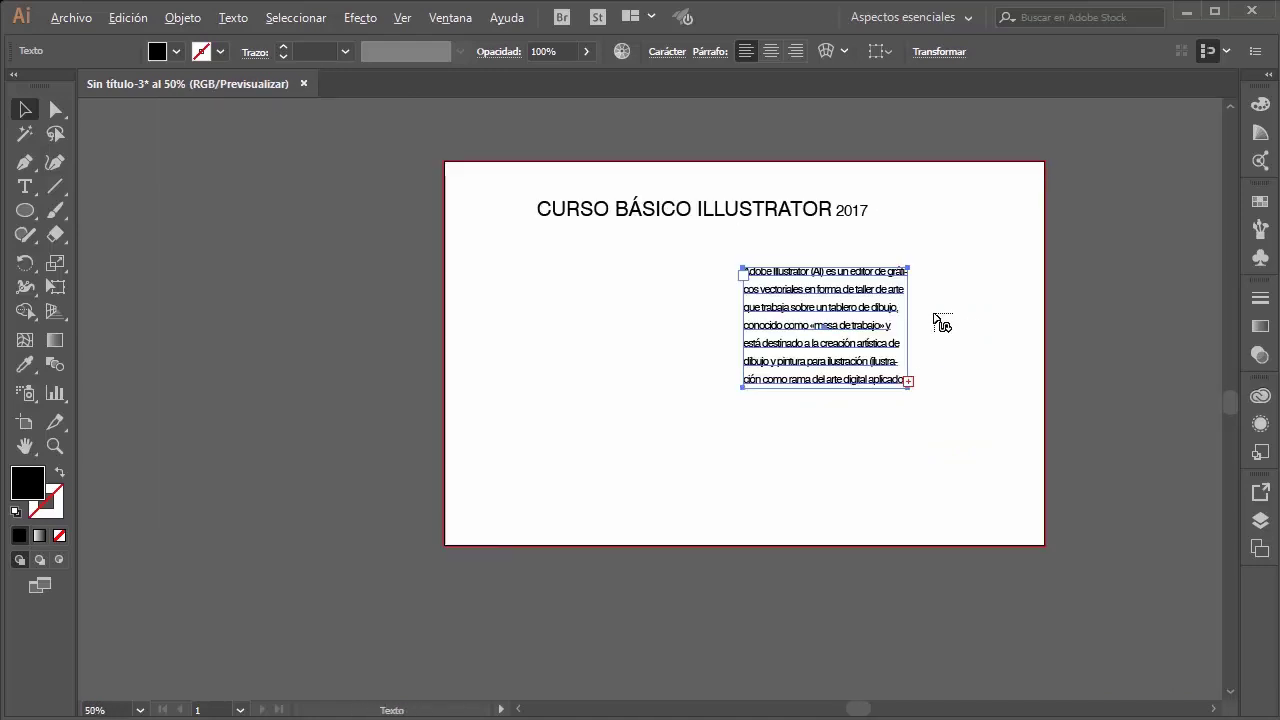
{"action": "scroll", "coordinate": [940, 320], "scroll_direction": "up", "scroll_amount": 2}
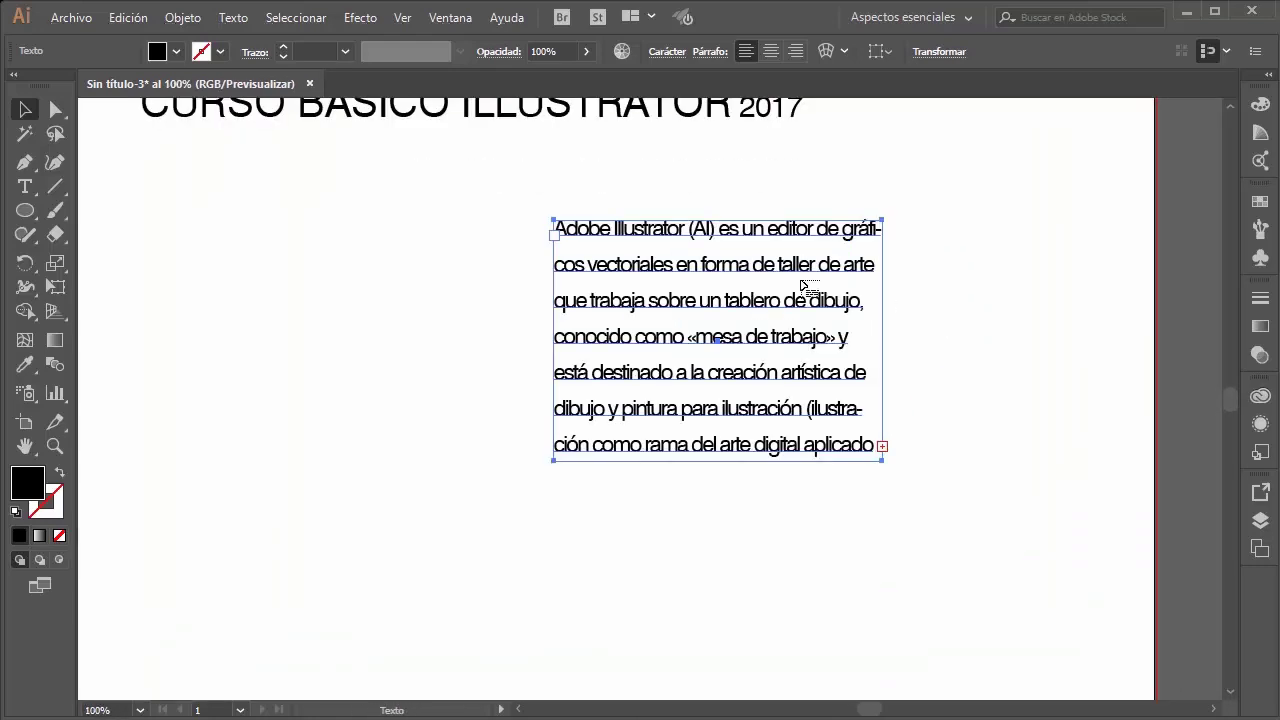
Step: Set the paragraph font size to 12 pt in the Character settings
{"action": "left_click", "coordinate": [710, 51]}
{"action": "left_click", "coordinate": [662, 60]}
{"action": "left_click", "coordinate": [662, 51]}
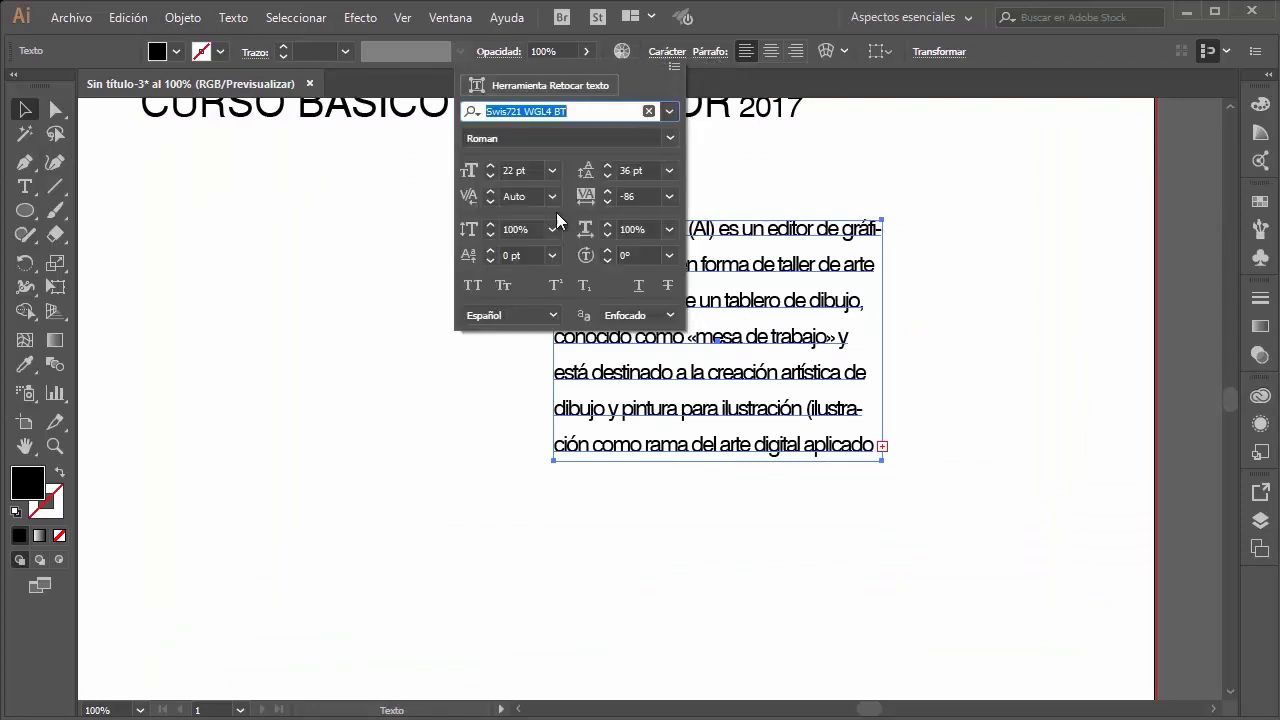
{"action": "left_click", "coordinate": [515, 171]}
{"action": "type", "text": "12"}
{"action": "key", "text": "Return"}
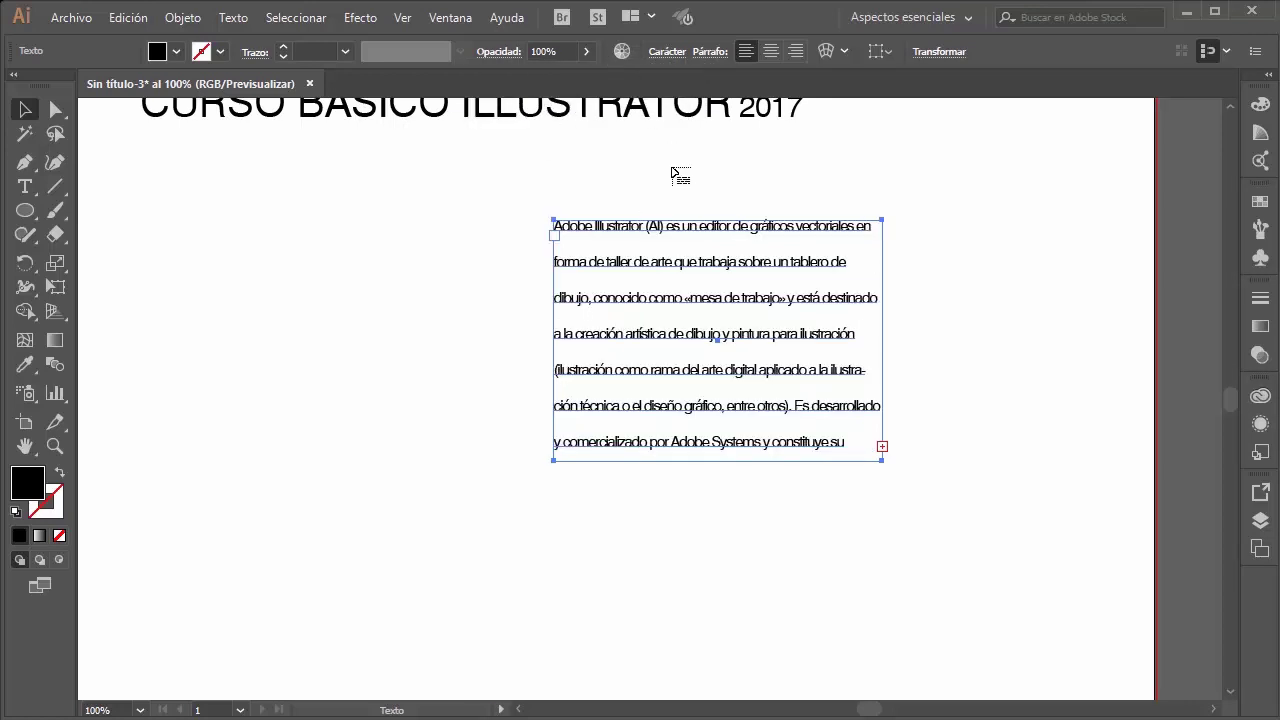
Step: Adjust the paragraph's line spacing and set it to 15 pt
{"action": "left_click", "coordinate": [664, 52]}
{"action": "left_click", "coordinate": [607, 165]}
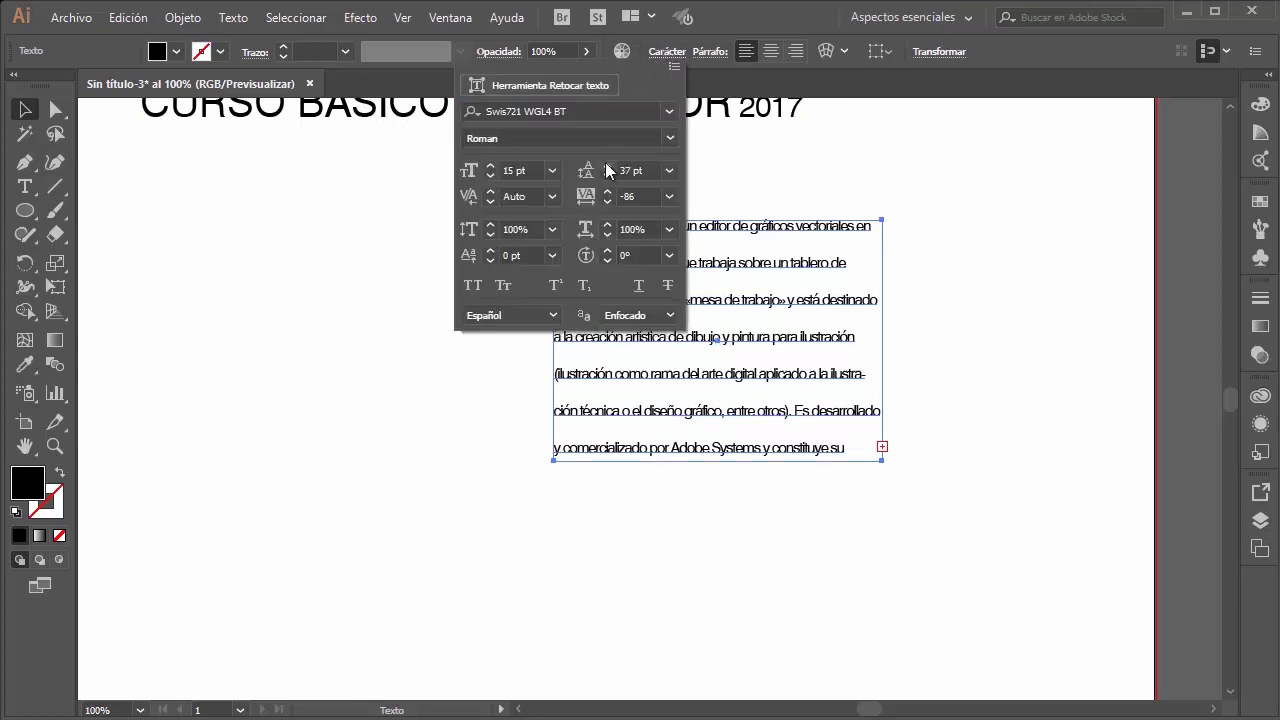
{"action": "left_click", "coordinate": [609, 176]}
{"action": "left_click", "coordinate": [609, 176]}
{"action": "left_click", "coordinate": [611, 172]}
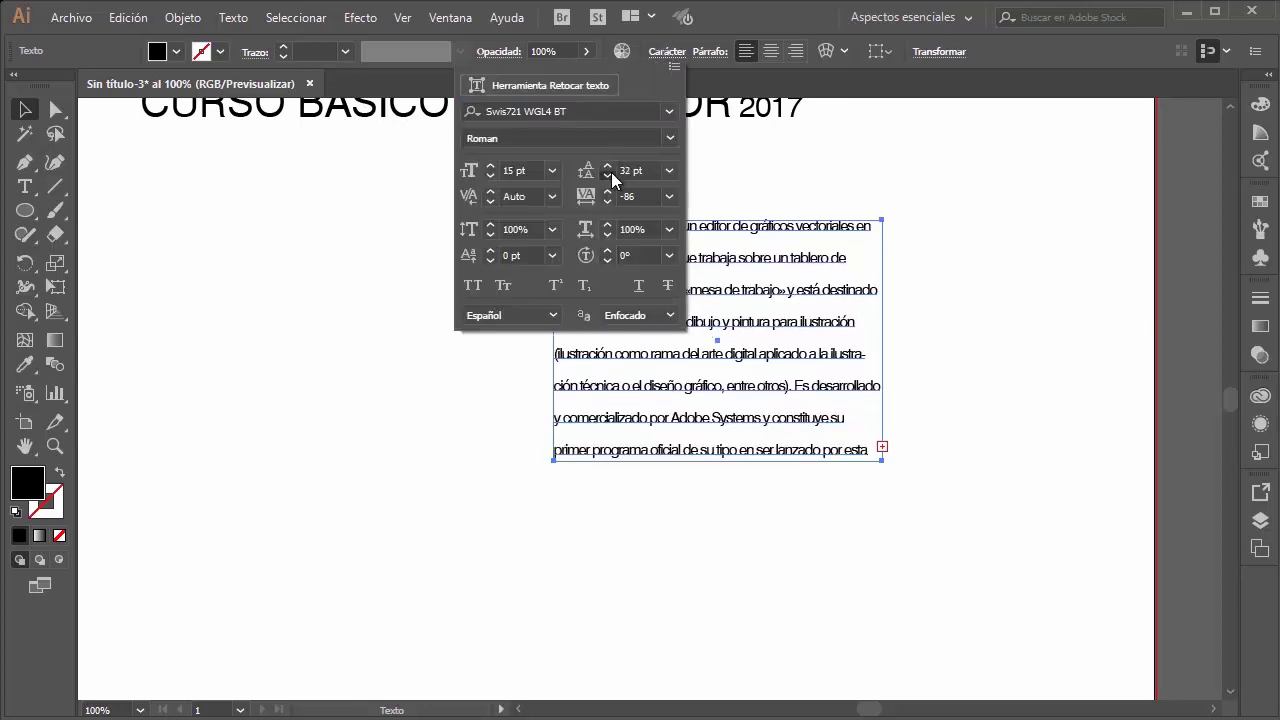
{"action": "left_click", "coordinate": [611, 172]}
{"action": "left_click", "coordinate": [612, 174]}
{"action": "left_click", "coordinate": [612, 174]}
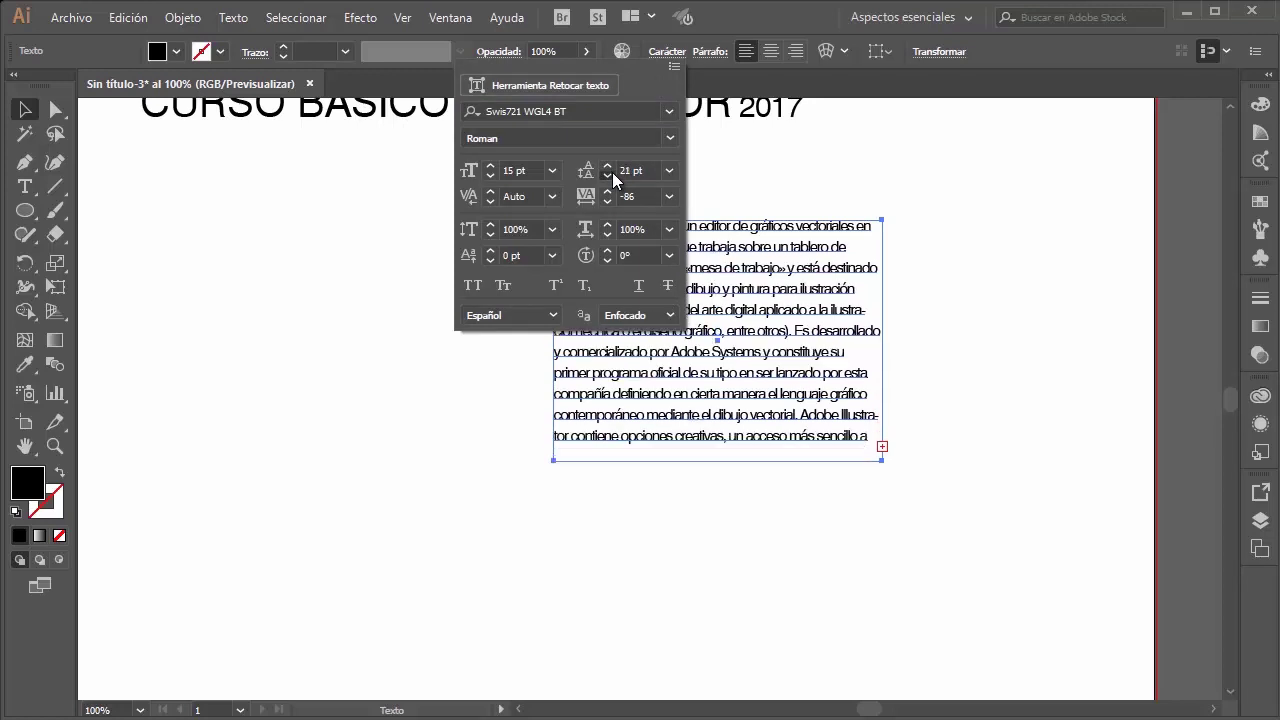
{"action": "left_click", "coordinate": [613, 174]}
{"action": "left_click", "coordinate": [613, 174]}
{"action": "left_click", "coordinate": [608, 165]}
{"action": "left_click", "coordinate": [608, 165]}
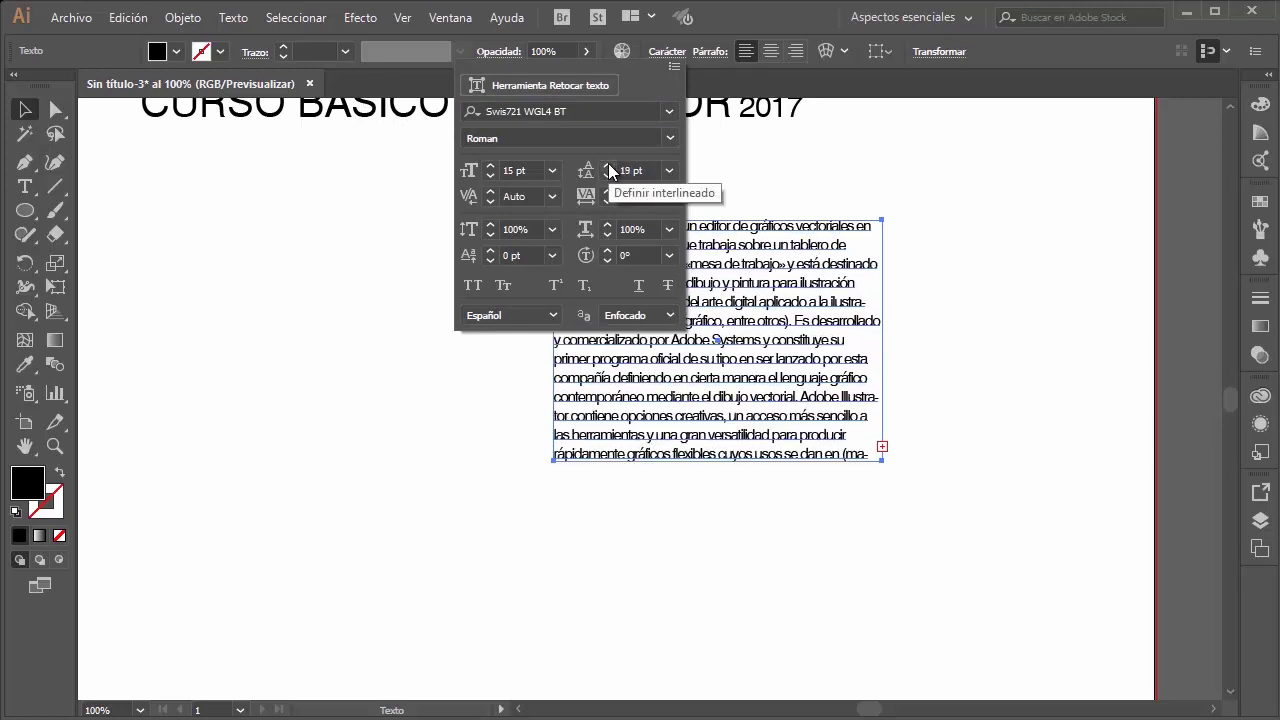
{"action": "left_click", "coordinate": [627, 171]}
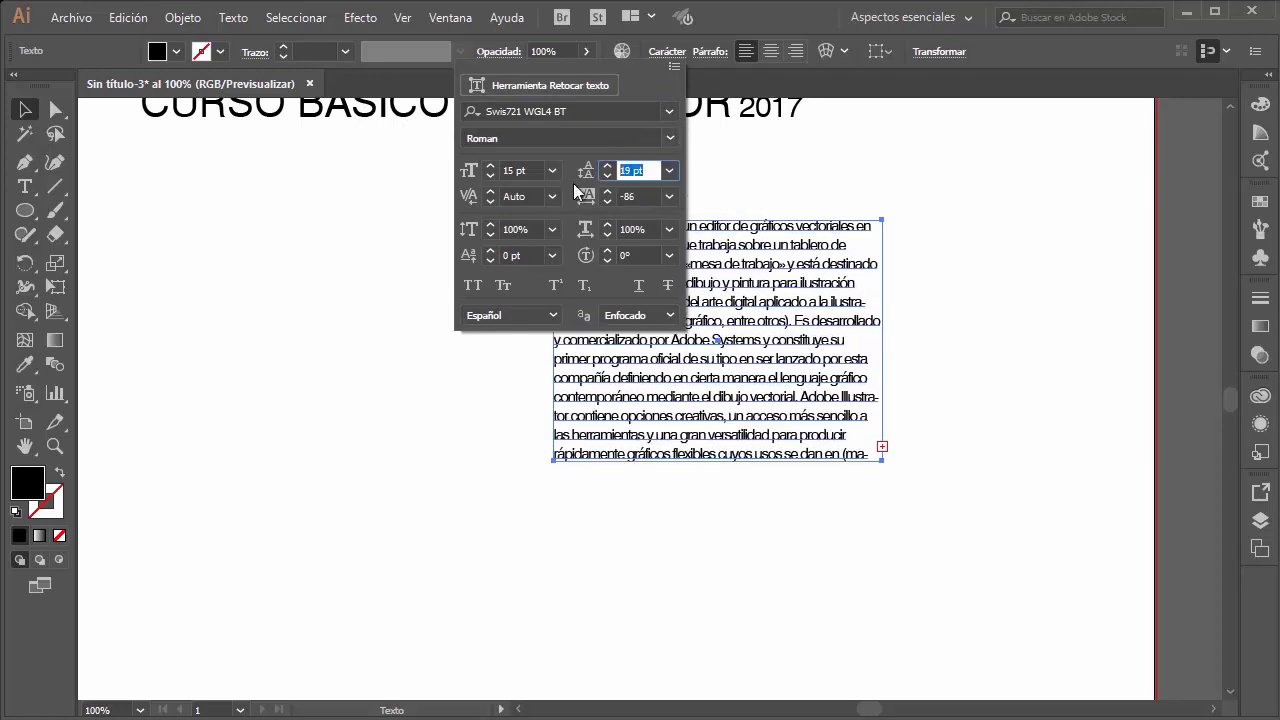
{"action": "type", "text": "15"}
{"action": "key", "text": "Return"}
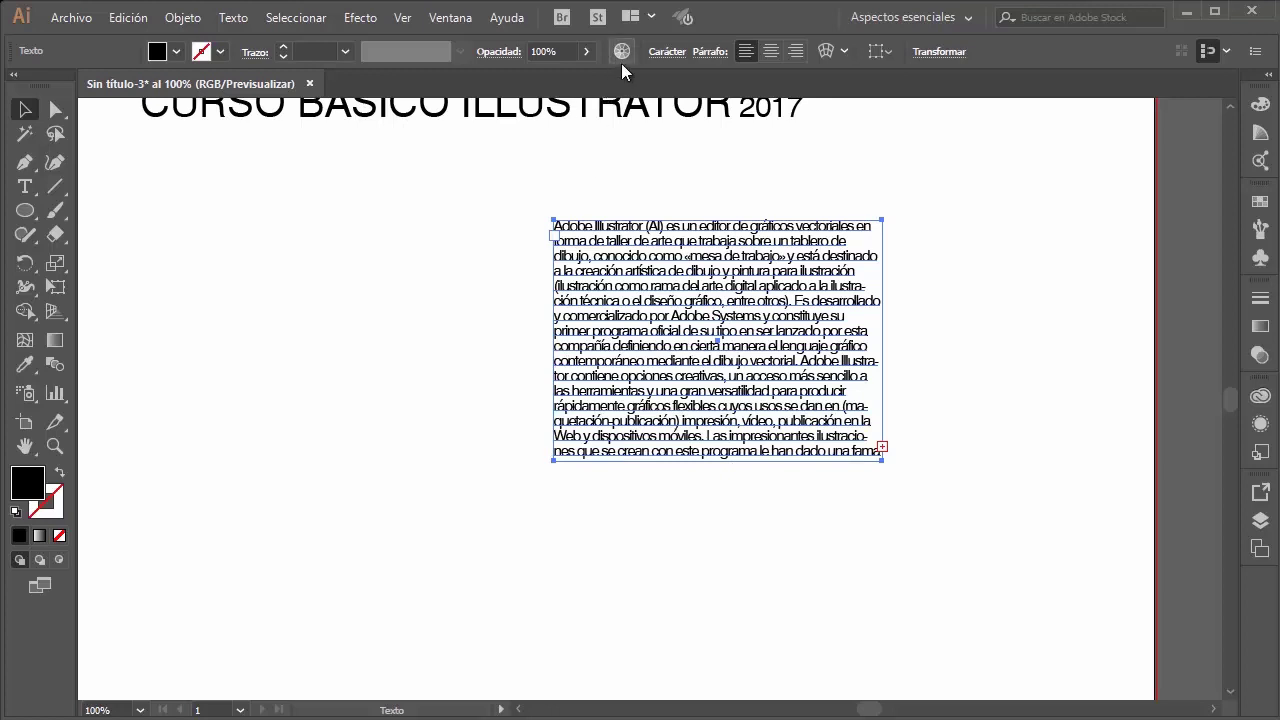
Step: Reapply the font size, then undo to revert to the previous size
{"action": "left_click", "coordinate": [666, 51]}
{"action": "left_click", "coordinate": [515, 170]}
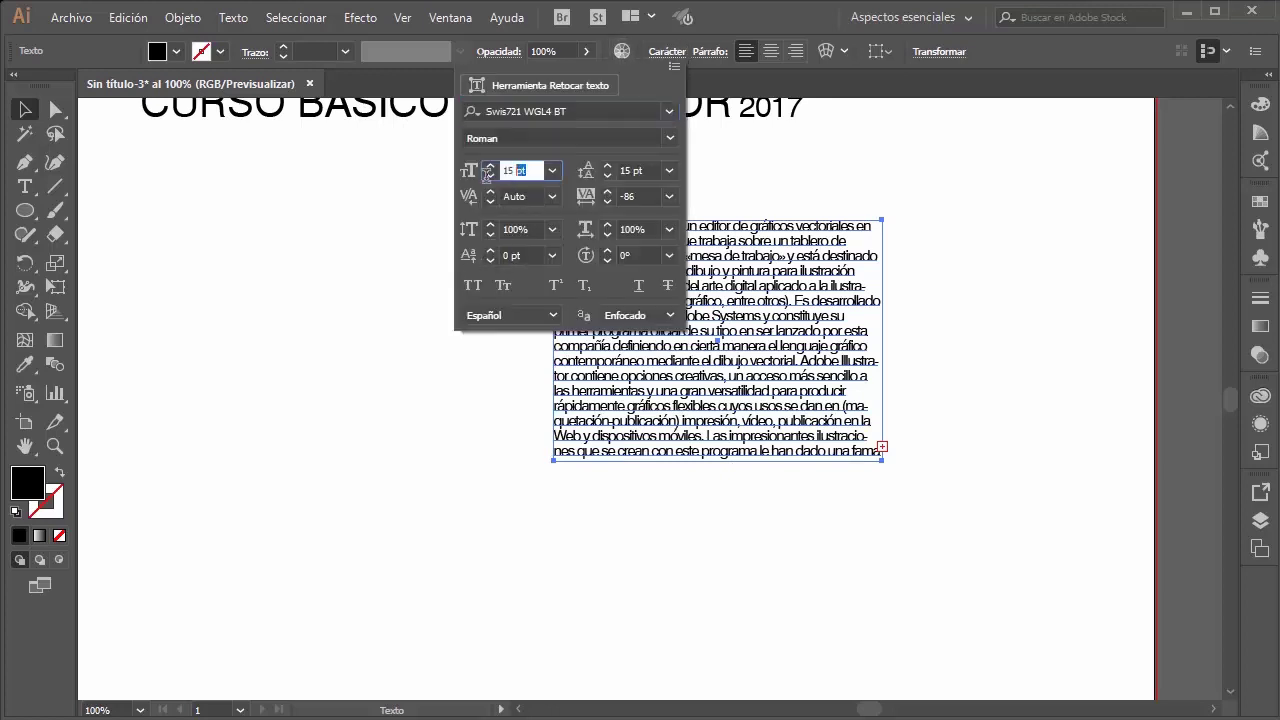
{"action": "key", "text": "Return"}
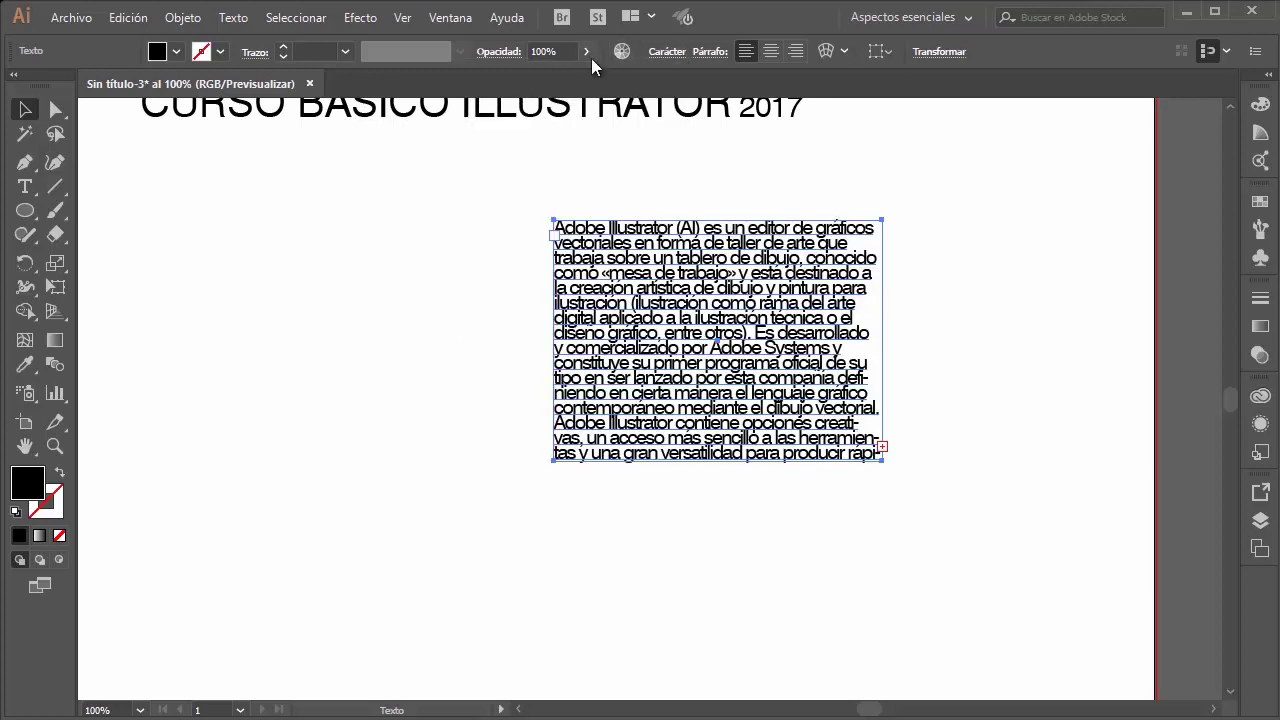
{"action": "key", "text": "ctrl+z"}
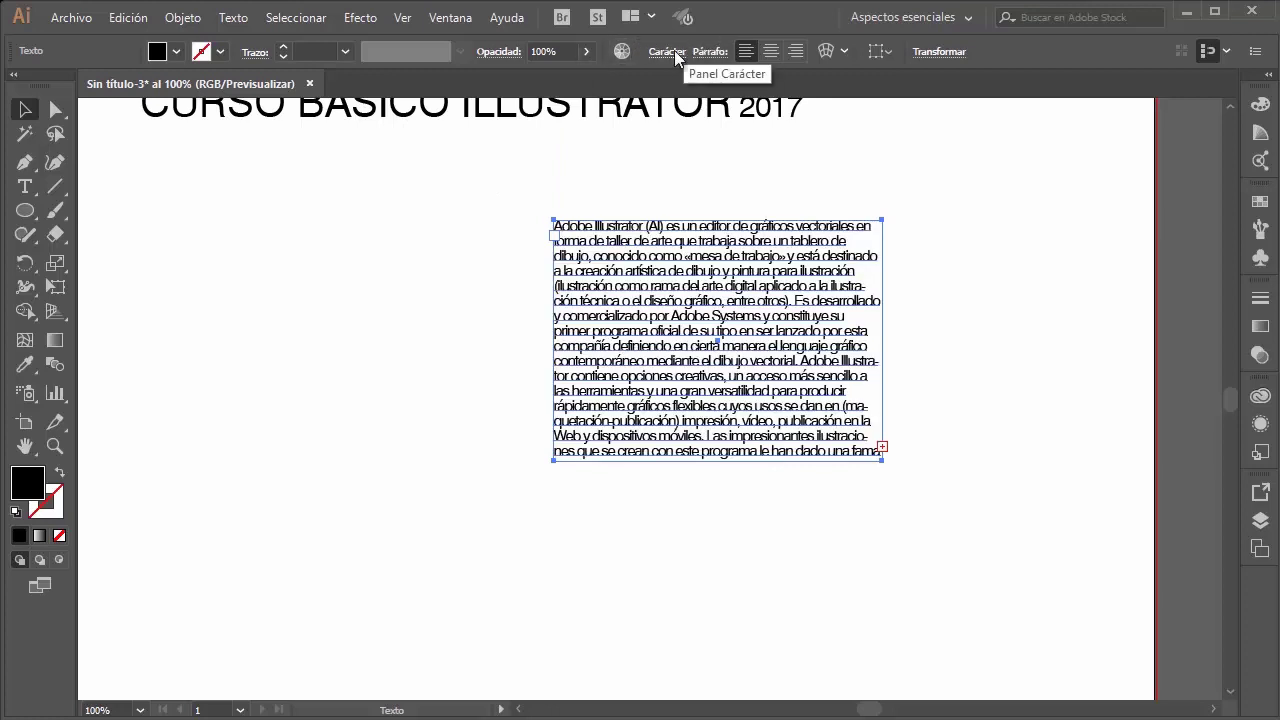
Step: Set the paragraph's letter tracking to 0 for normal spacing
{"action": "left_click", "coordinate": [667, 51]}
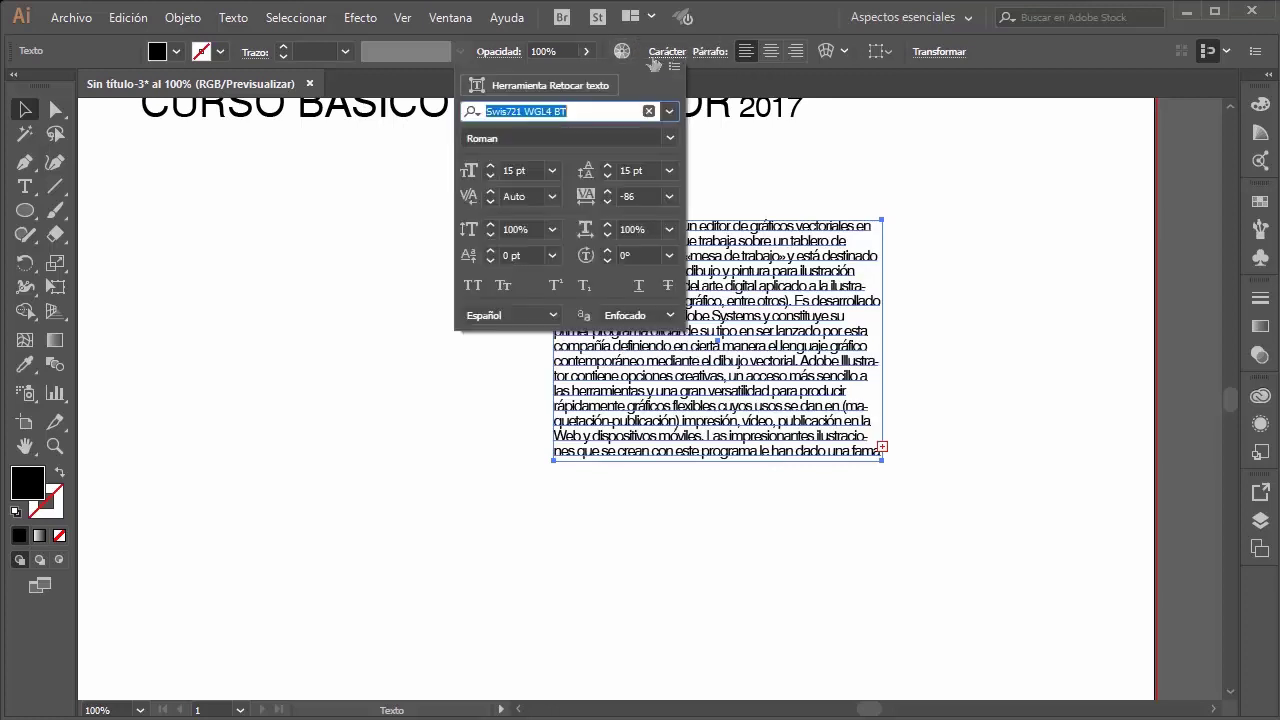
{"action": "left_click", "coordinate": [607, 190]}
{"action": "left_click", "coordinate": [607, 190]}
{"action": "type", "text": "0"}
{"action": "key", "text": "Return"}
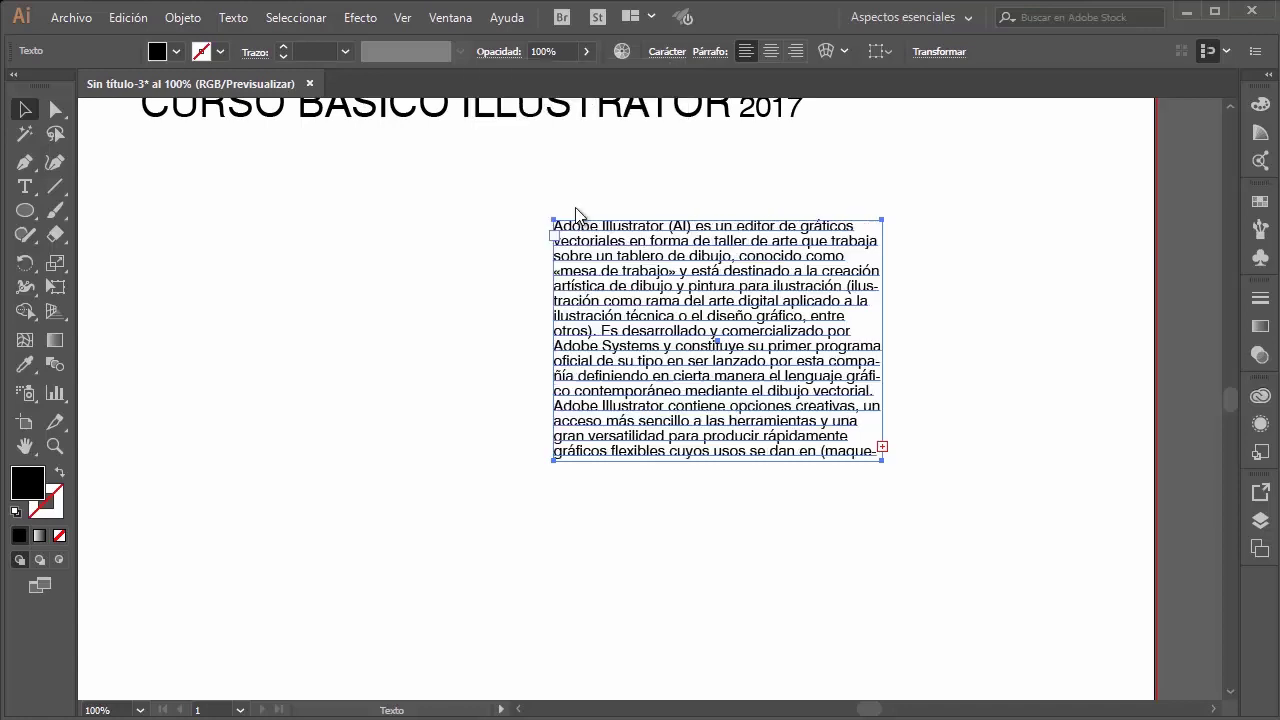
{"action": "left_click", "coordinate": [26, 110]}
Step: Fit the paragraph frame to its text, widen and lengthen it, and move it up-left
{"action": "left_click_drag", "start_coordinate": [784, 366], "coordinate": [826, 370]}
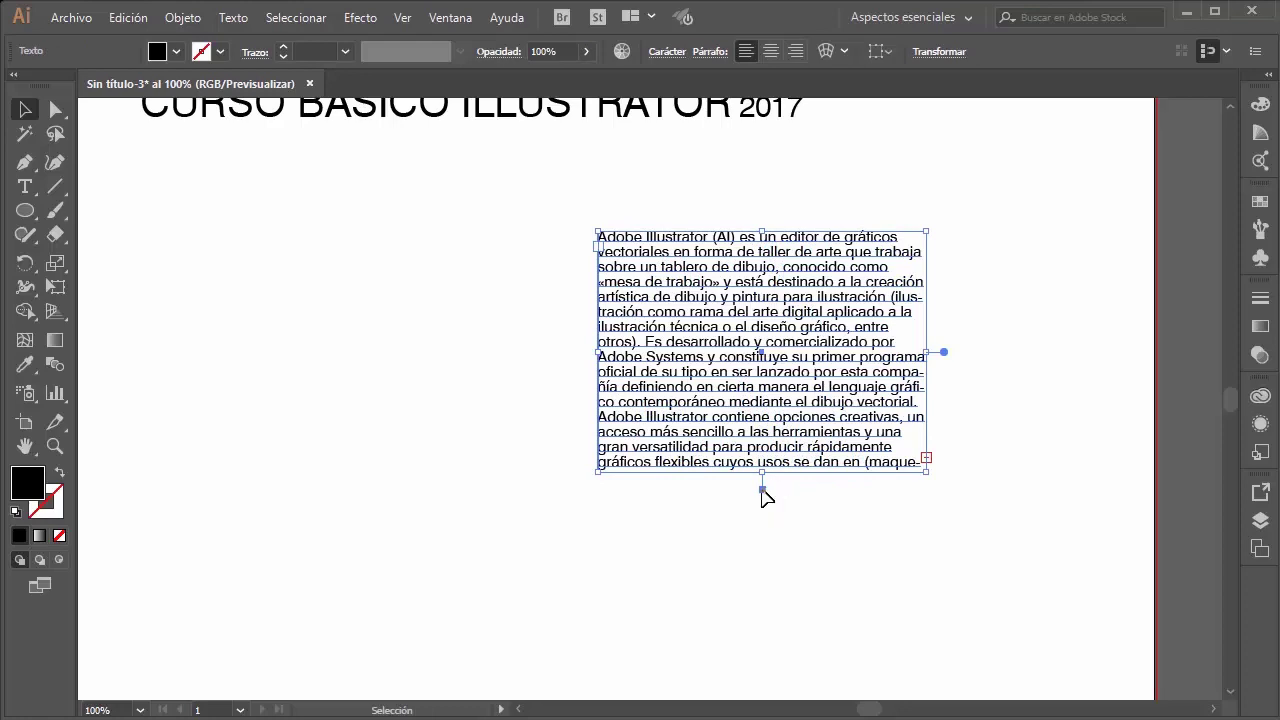
{"action": "double_click", "coordinate": [762, 490]}
{"action": "key", "text": "ctrl+minus"}
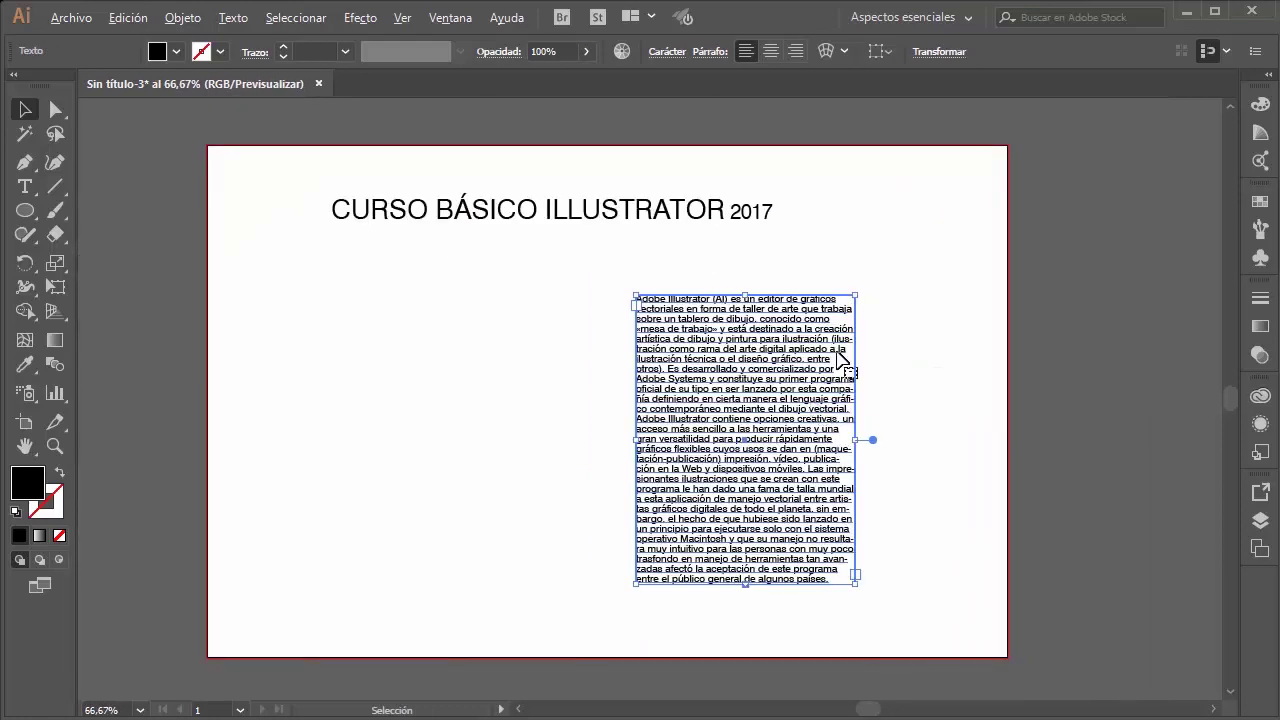
{"action": "left_click_drag", "start_coordinate": [856, 592], "coordinate": [941, 665]}
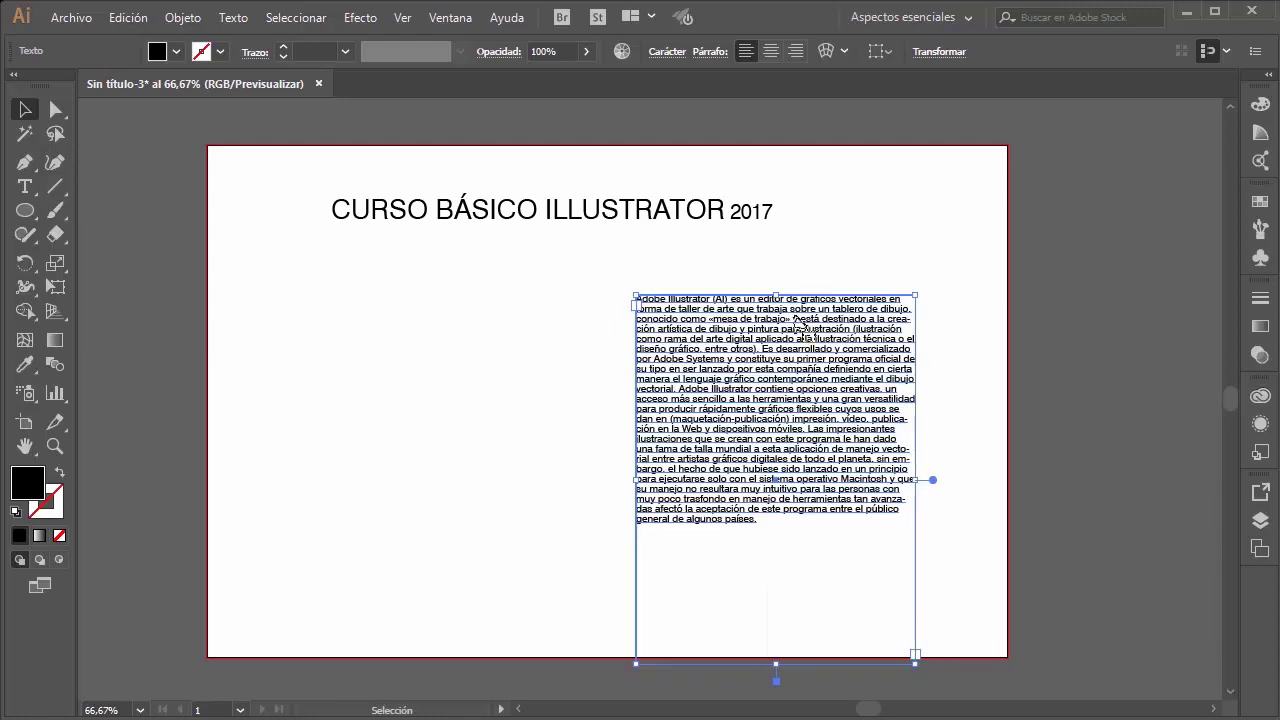
{"action": "left_click_drag", "start_coordinate": [800, 330], "coordinate": [782, 304]}
Step: Set the paragraph to 22 pt with Auto leading, keep tracking at 0, and nudge the frame up
{"action": "left_click", "coordinate": [667, 51]}
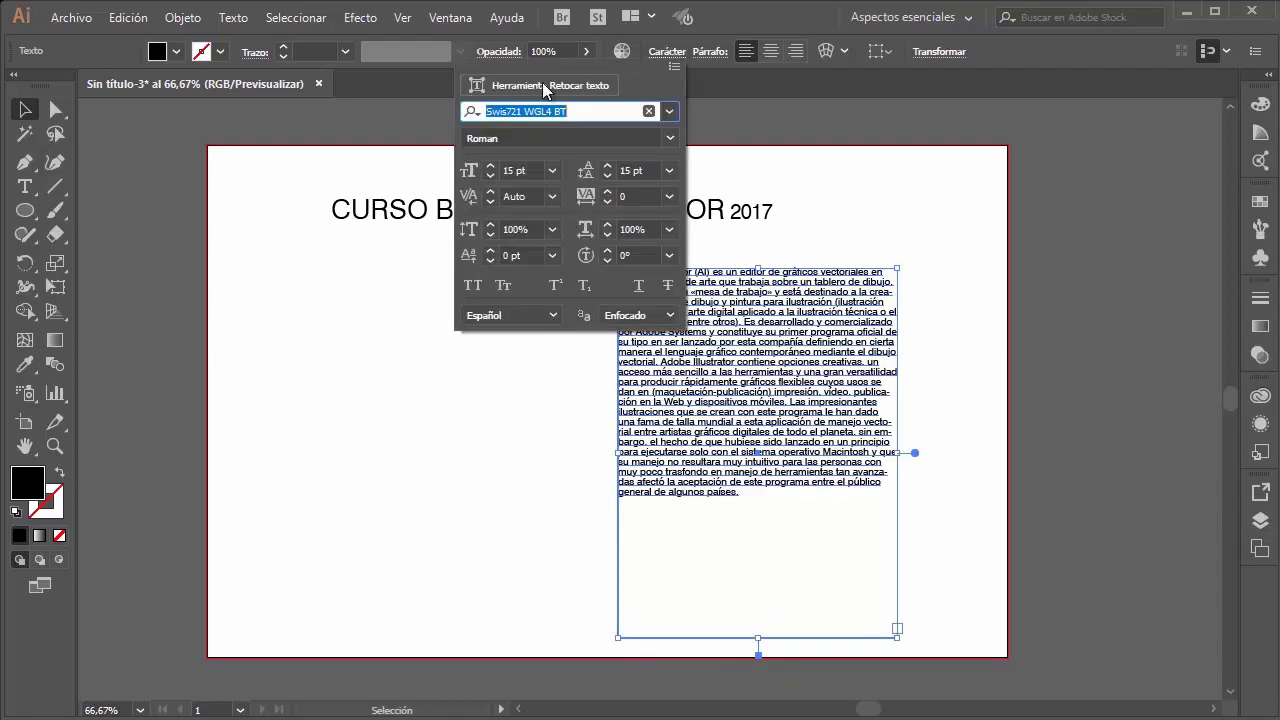
{"action": "left_click", "coordinate": [491, 167]}
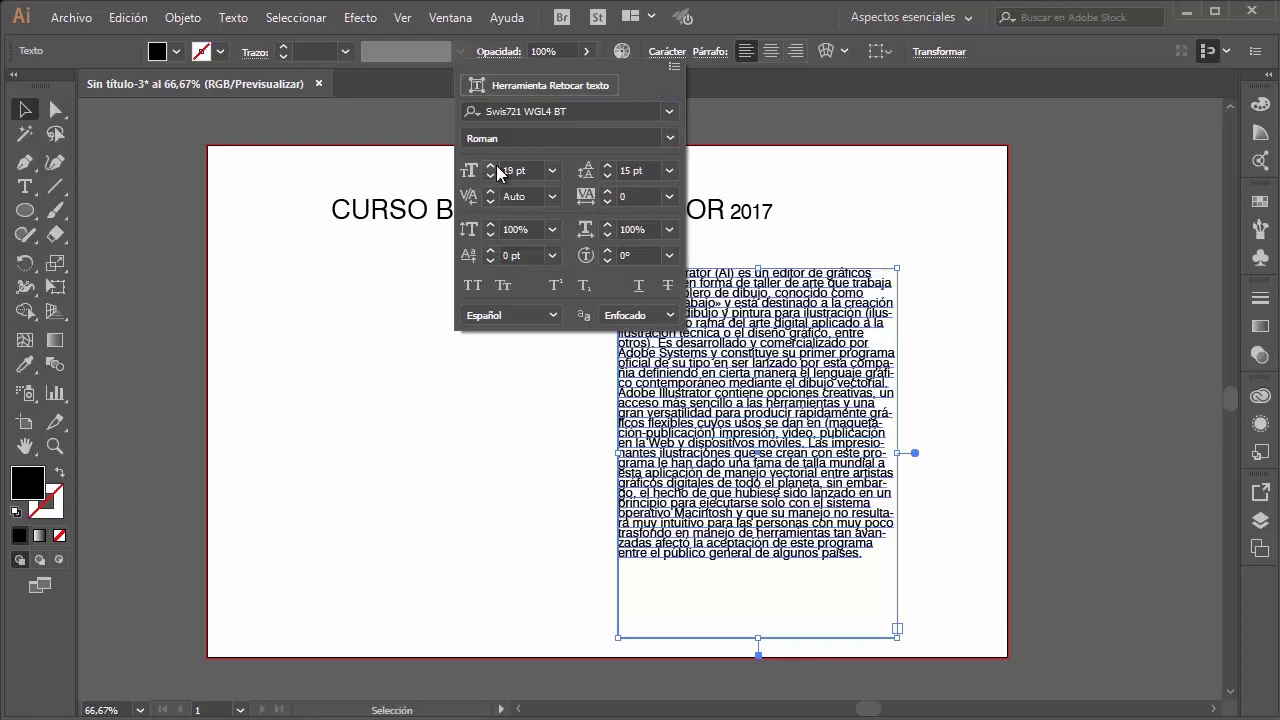
{"action": "left_click", "coordinate": [491, 166]}
{"action": "left_click", "coordinate": [491, 166]}
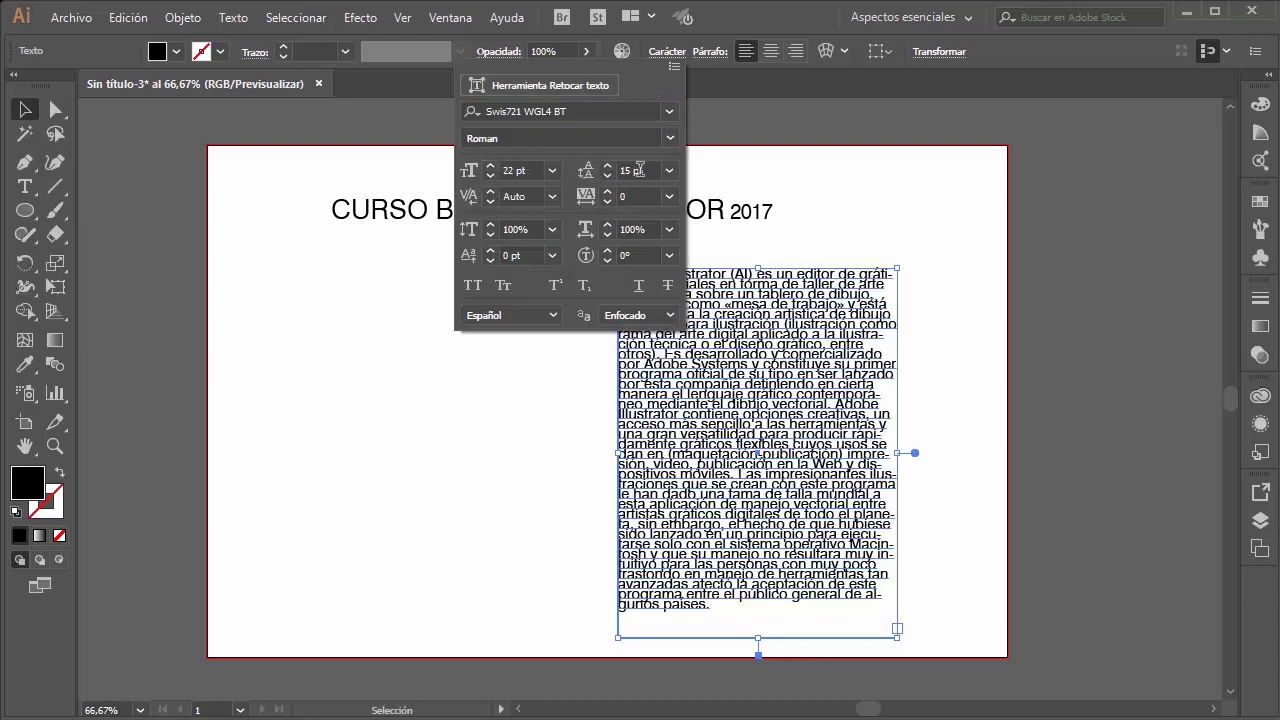
{"action": "left_click", "coordinate": [670, 171]}
{"action": "left_click", "coordinate": [707, 216]}
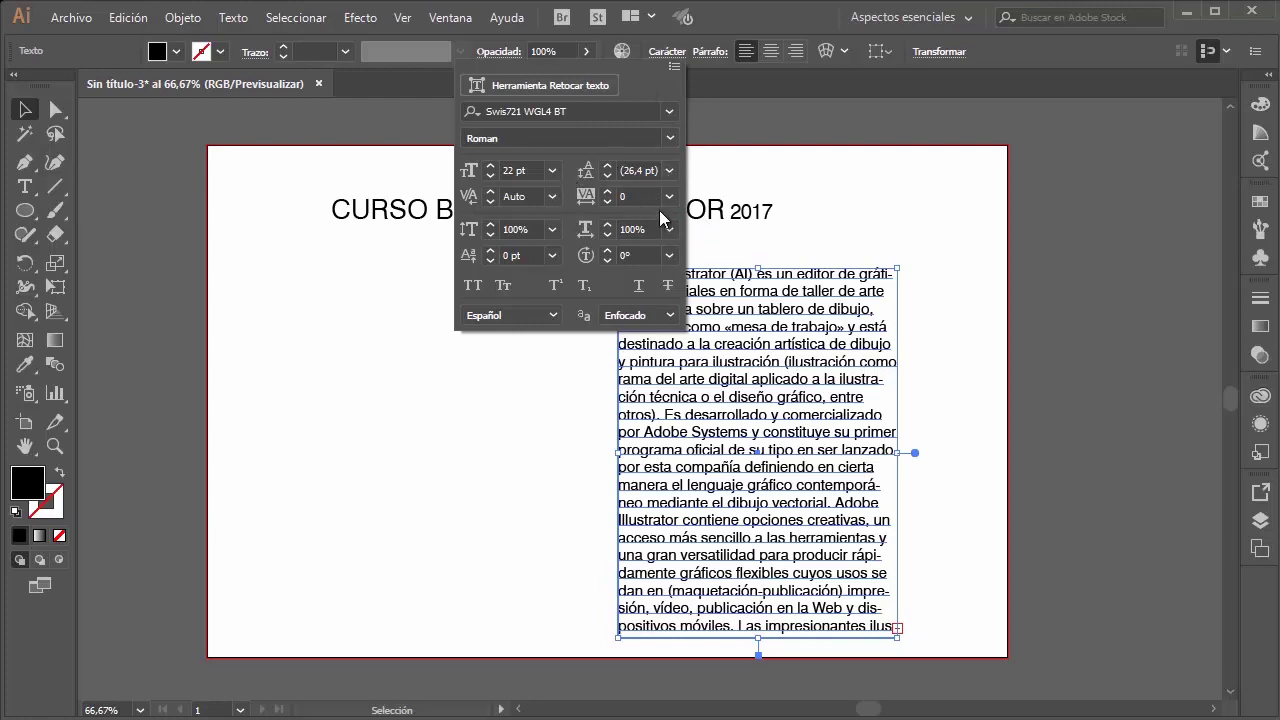
{"action": "left_click", "coordinate": [670, 196]}
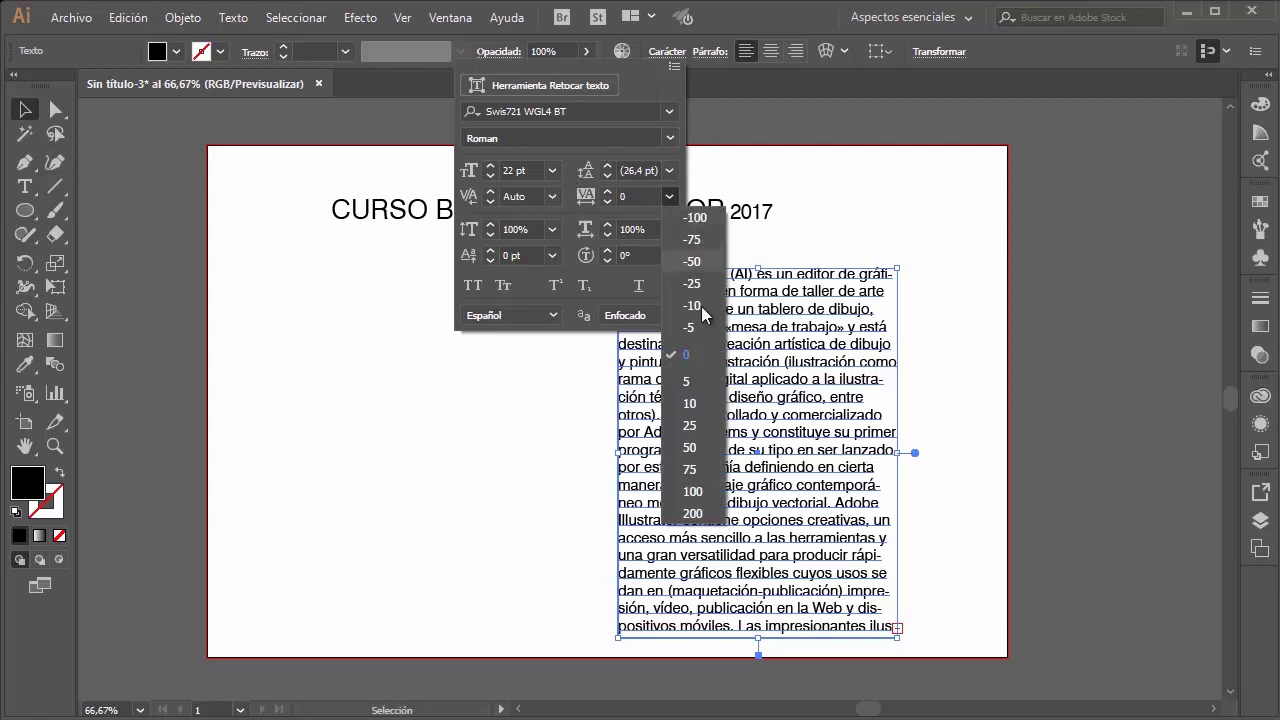
{"action": "left_click", "coordinate": [800, 190]}
{"action": "left_click", "coordinate": [818, 235]}
{"action": "left_click_drag", "start_coordinate": [845, 295], "coordinate": [845, 259]}
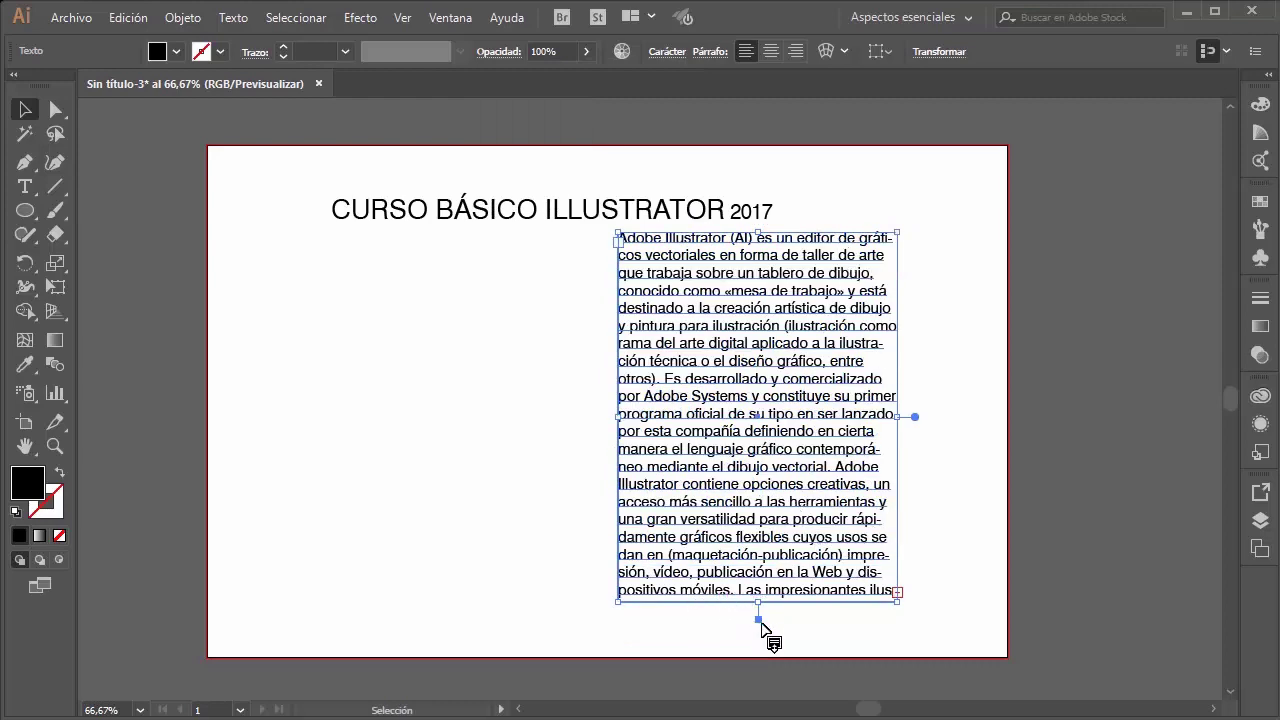
Step: Fit the text frame, move the column up-right, and step the type size down from 22 pt
{"action": "double_click", "coordinate": [759, 621]}
{"action": "left_click_drag", "start_coordinate": [790, 494], "coordinate": [895, 406]}
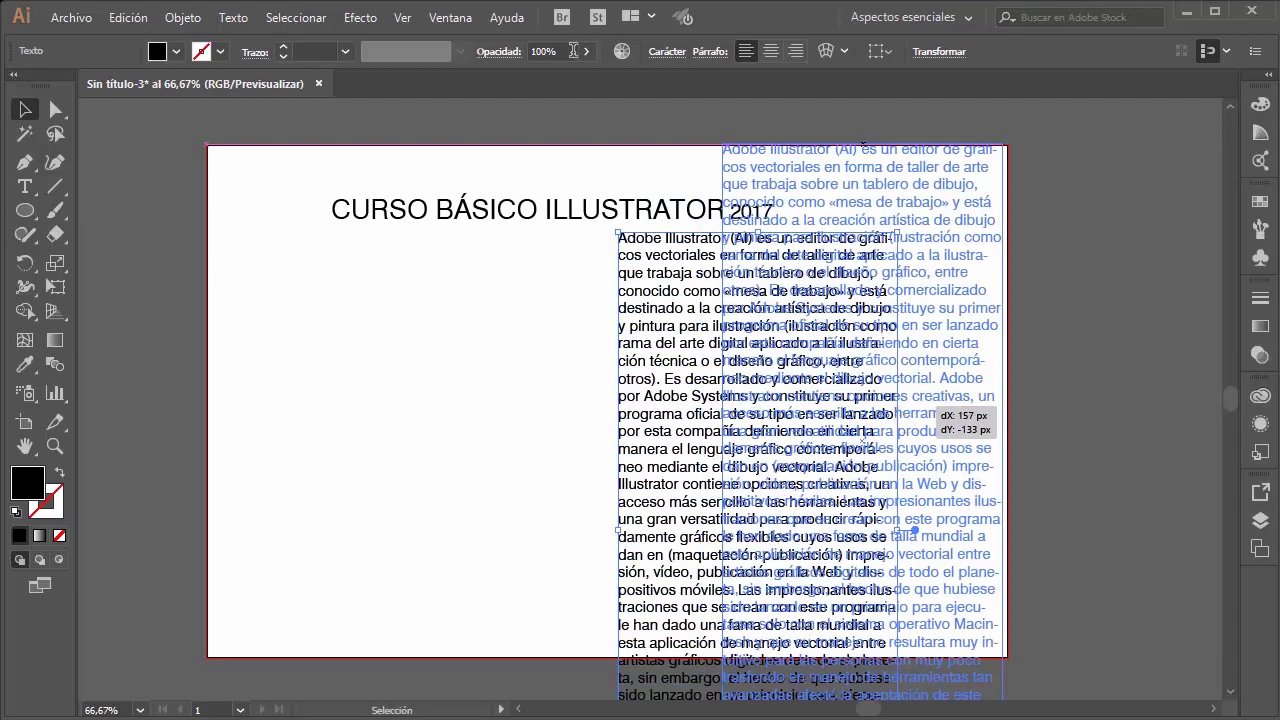
{"action": "left_click", "coordinate": [658, 54]}
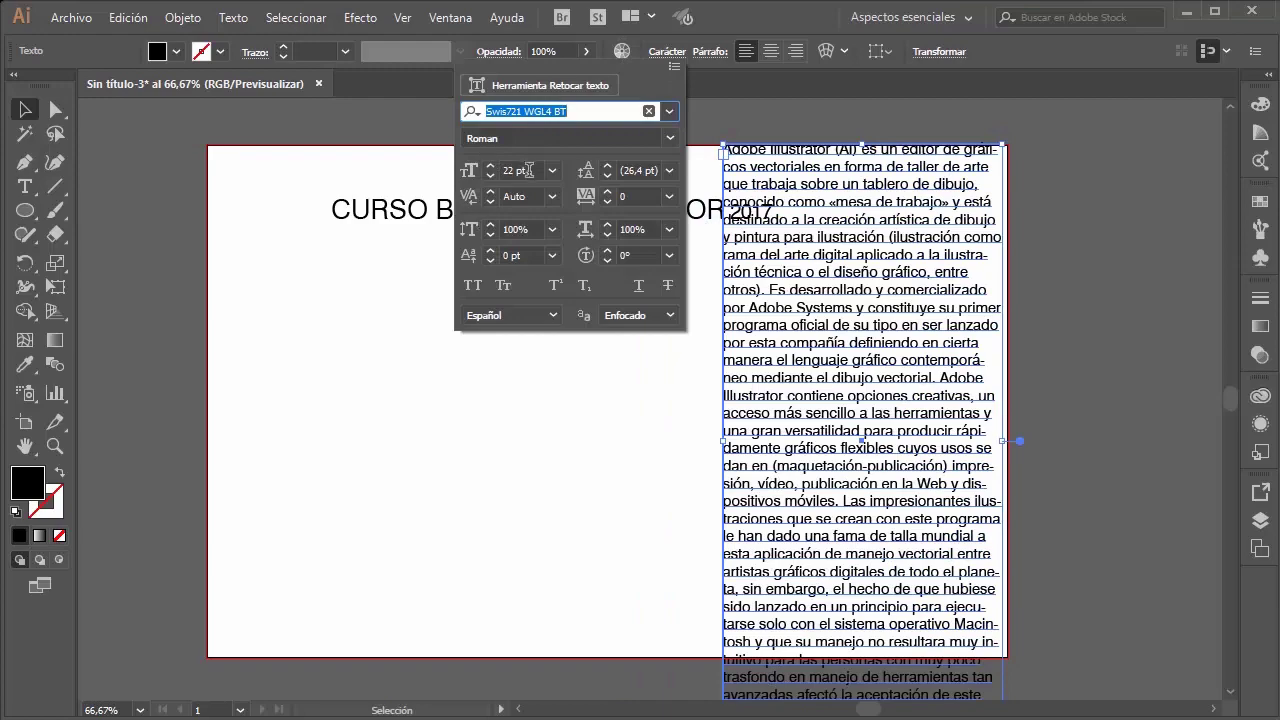
{"action": "left_click", "coordinate": [528, 170]}
{"action": "left_click", "coordinate": [492, 176]}
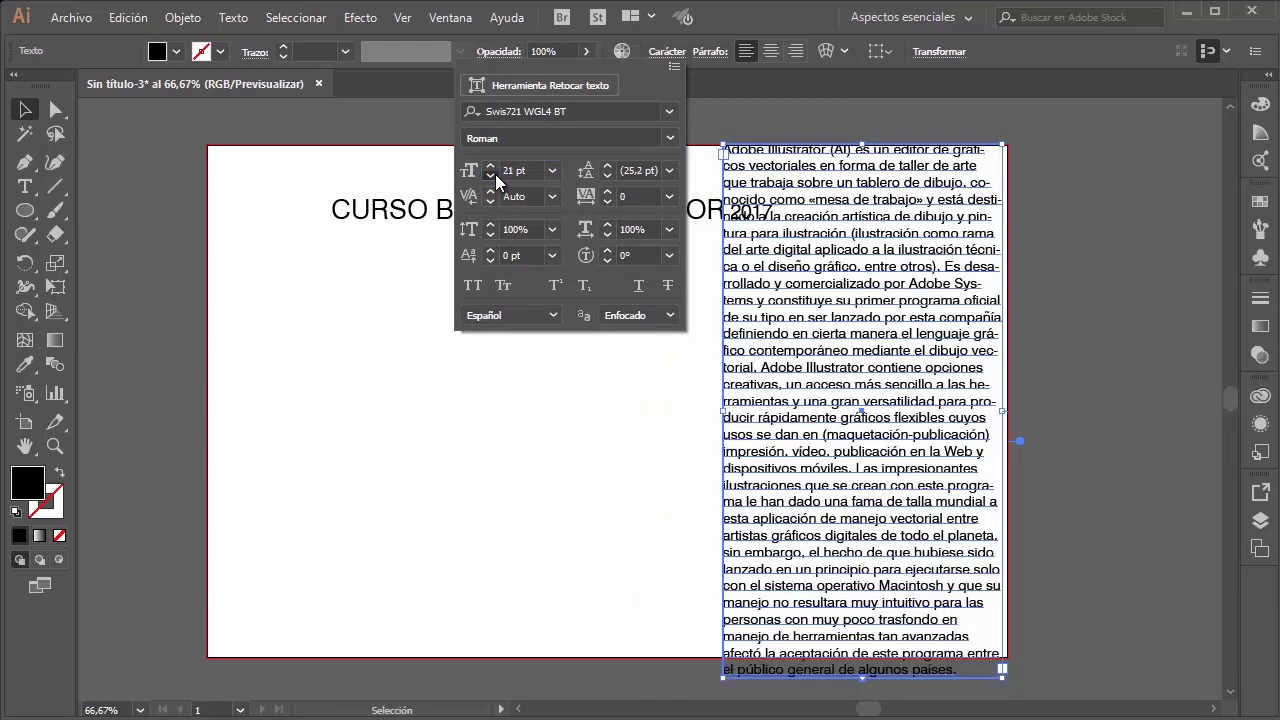
{"action": "left_click", "coordinate": [750, 410]}
{"action": "left_click", "coordinate": [660, 404]}
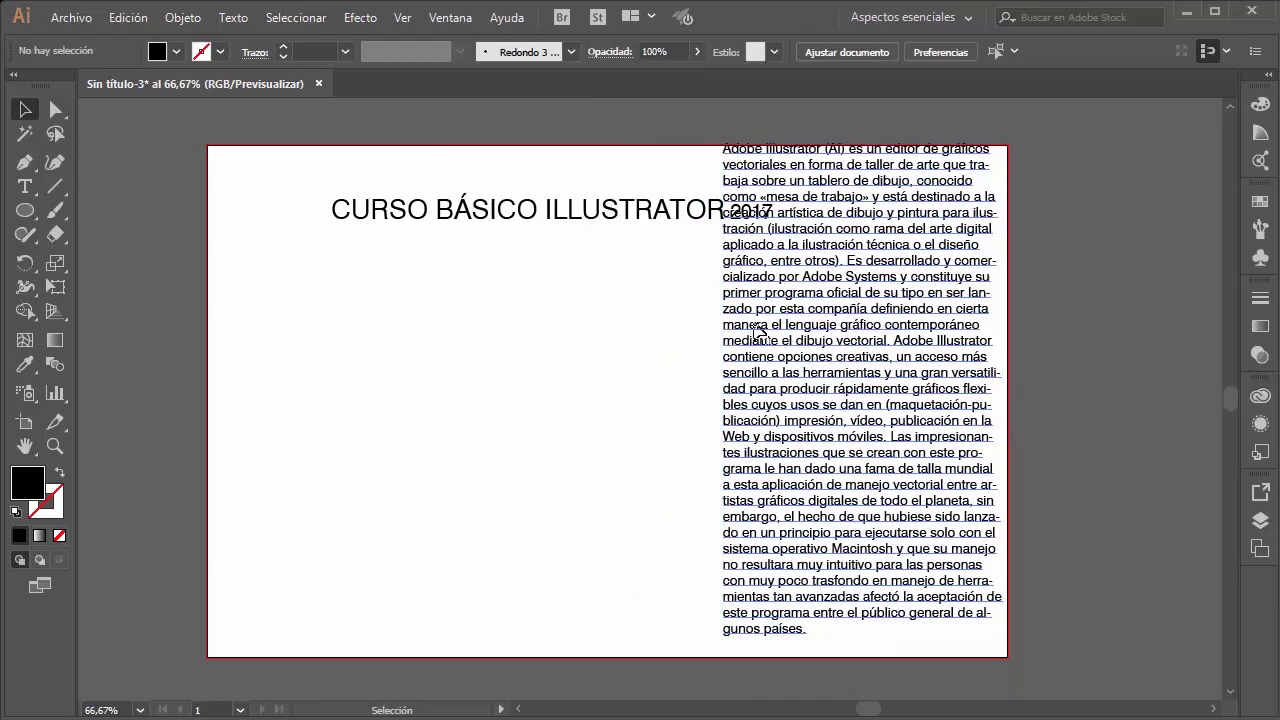
Step: Move the column left and reduce the paragraph type to 18 pt
{"action": "left_click_drag", "start_coordinate": [757, 333], "coordinate": [597, 397]}
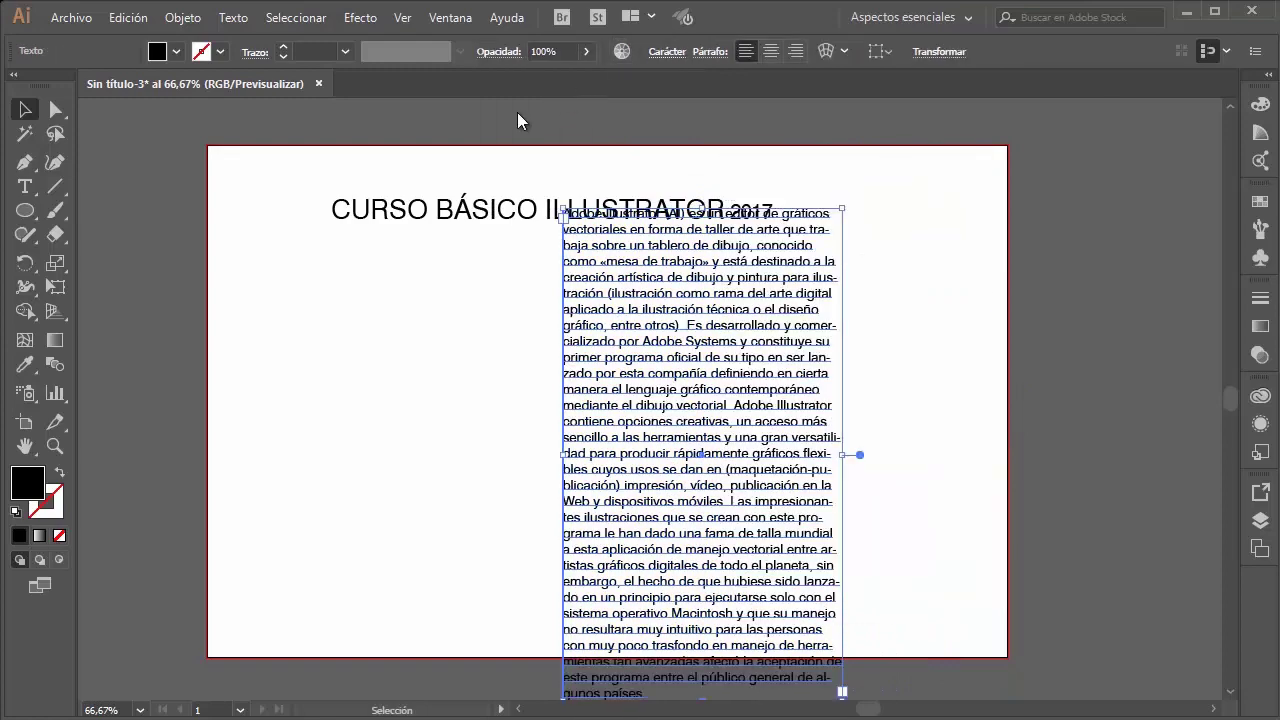
{"action": "left_click", "coordinate": [667, 51]}
{"action": "left_click", "coordinate": [492, 176]}
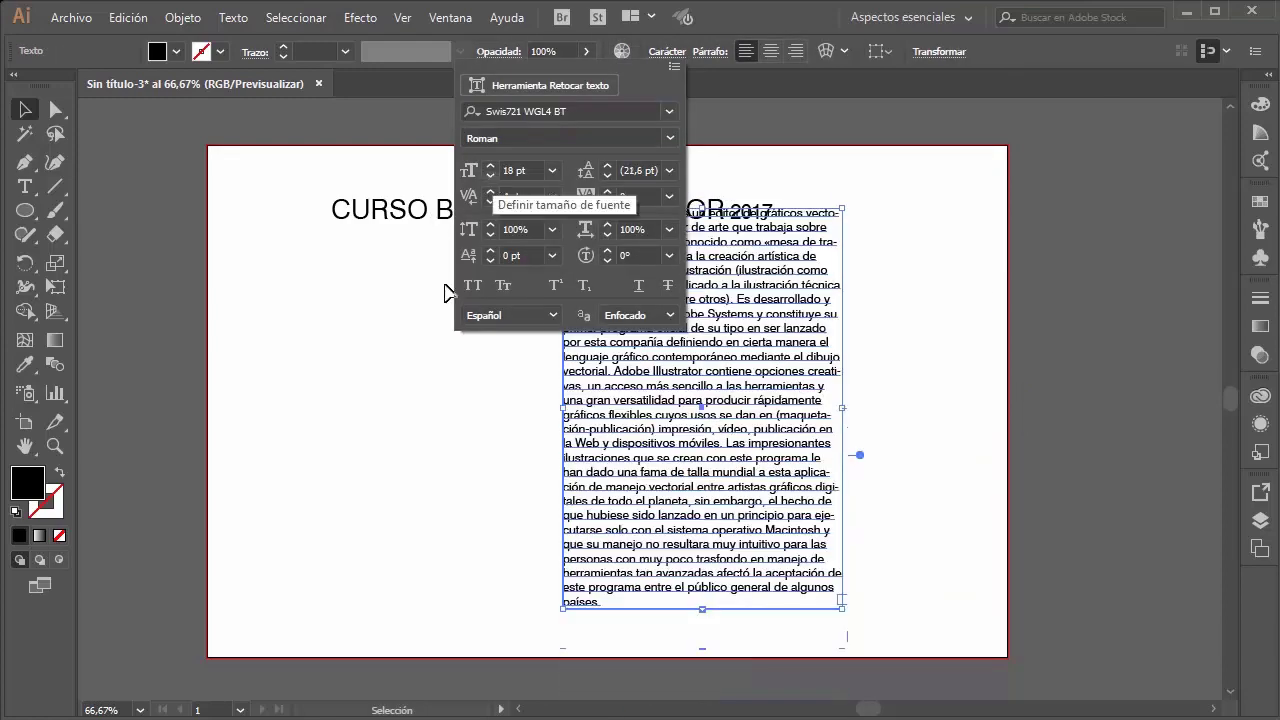
{"action": "left_click", "coordinate": [572, 356]}
Step: Place the column beneath the title and draw a large circle to its left
{"action": "mouse_move", "coordinate": [628, 334]}
{"action": "left_mouse_down"}
{"action": "mouse_move", "coordinate": [664, 376]}
{"action": "mouse_move", "coordinate": [700, 374]}
{"action": "left_mouse_up"}
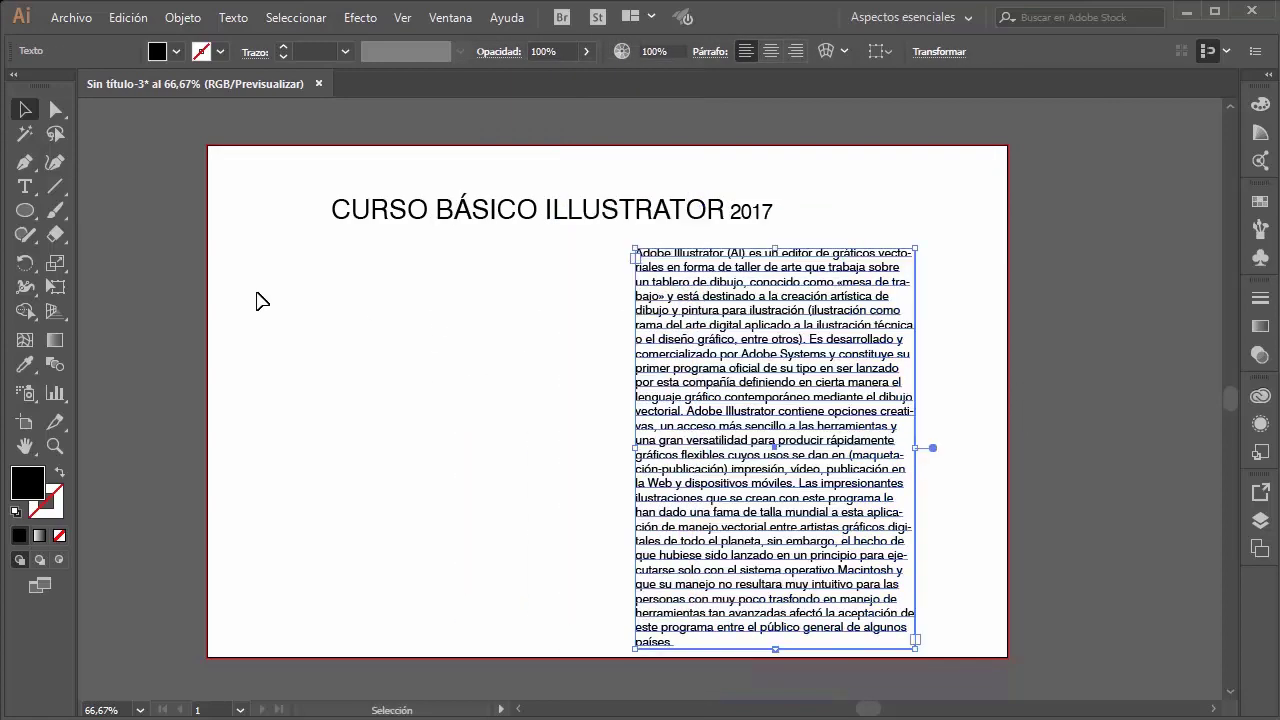
{"action": "left_click", "coordinate": [257, 297]}
{"action": "key", "text": "l"}
{"action": "left_click_drag", "start_coordinate": [418, 427], "coordinate": [720, 597]}
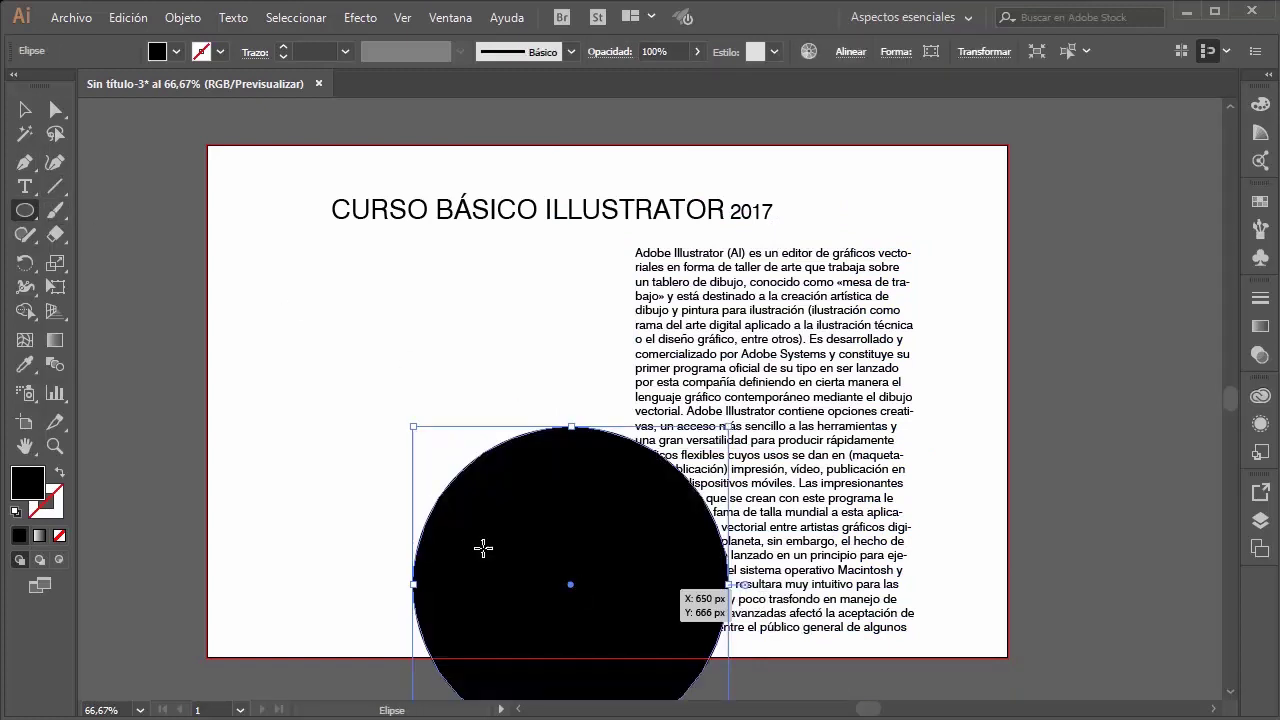
Step: Move the black circle up-left and give it a linear gradient fill
{"action": "left_click", "coordinate": [25, 110]}
{"action": "mouse_move", "coordinate": [575, 524]}
{"action": "left_mouse_down"}
{"action": "mouse_move", "coordinate": [430, 356]}
{"action": "mouse_move", "coordinate": [445, 379]}
{"action": "left_mouse_up"}
{"action": "left_click", "coordinate": [349, 251]}
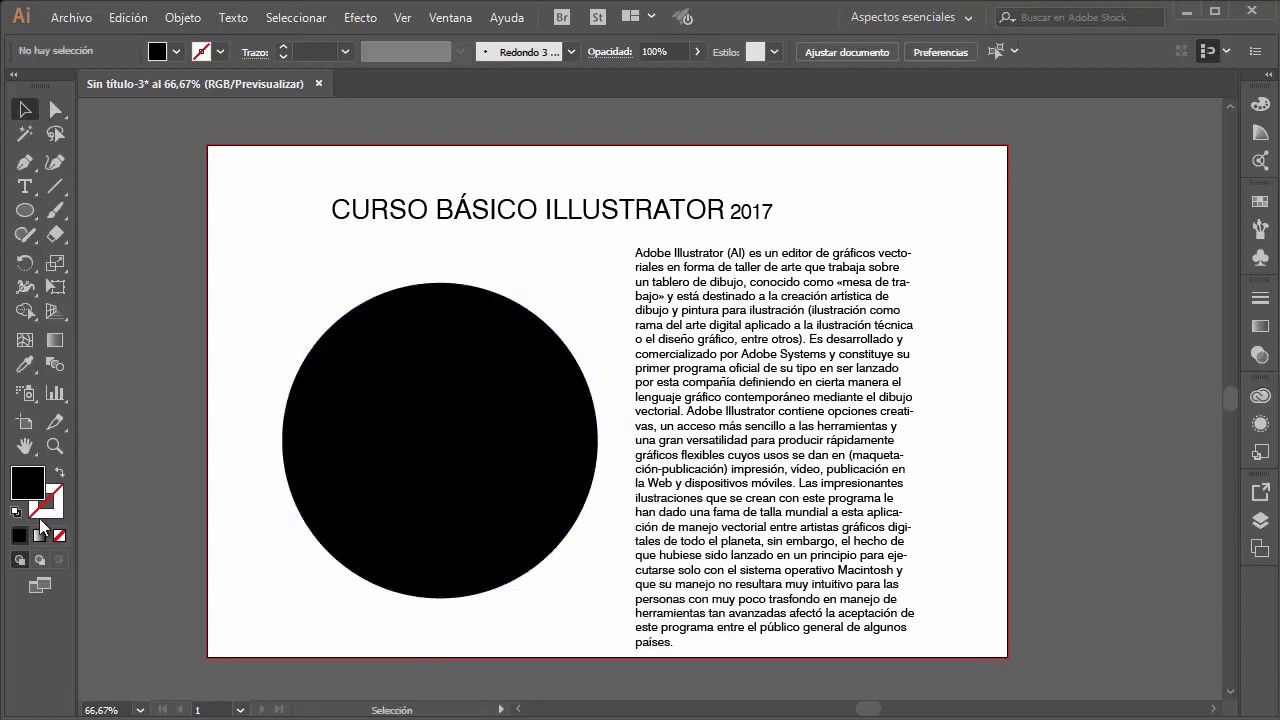
{"action": "left_click", "coordinate": [406, 414]}
{"action": "left_click", "coordinate": [1260, 327]}
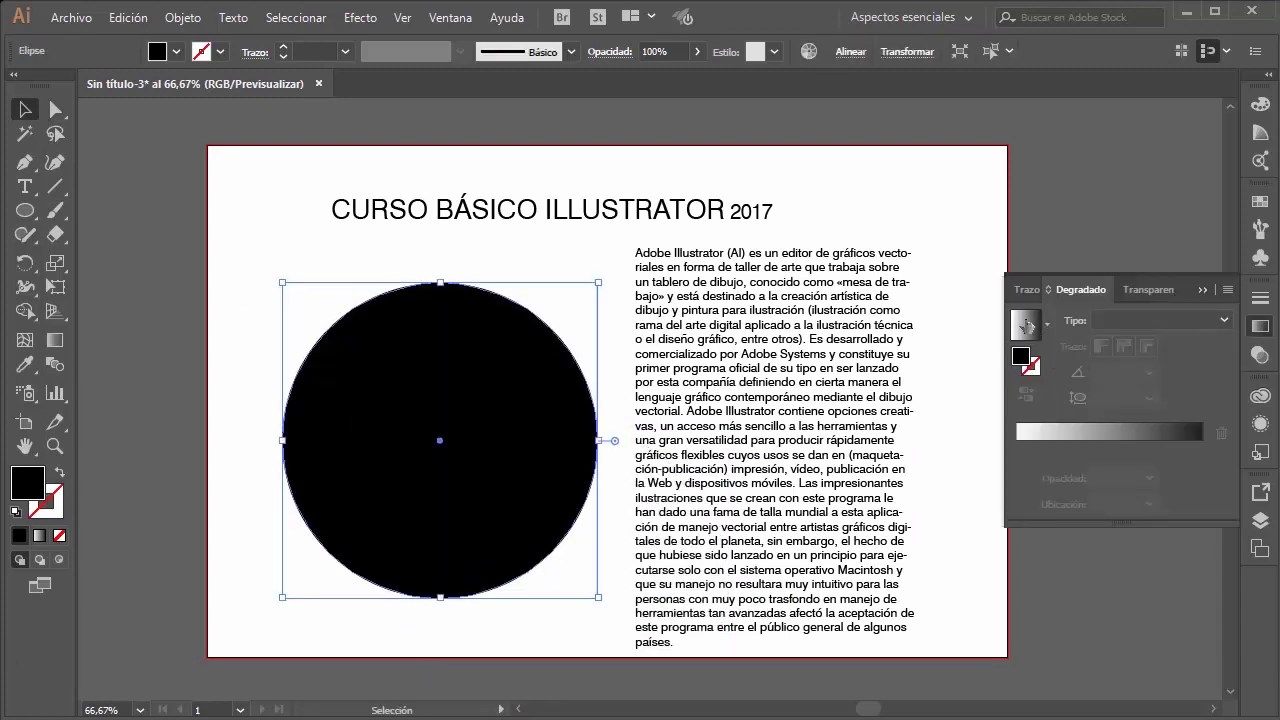
{"action": "left_click", "coordinate": [1025, 323]}
Step: Set the left gradient stop to a dark brown in the colour picker
{"action": "double_click", "coordinate": [1018, 449]}
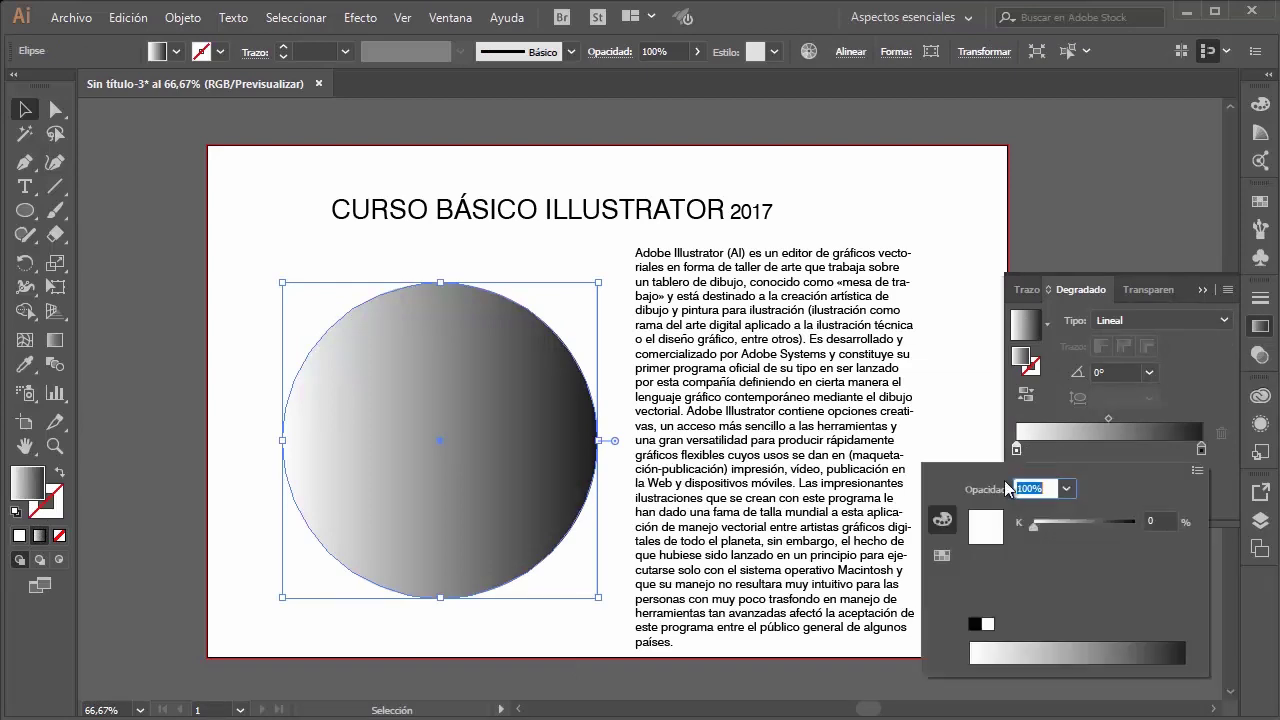
{"action": "double_click", "coordinate": [27, 485]}
{"action": "mouse_move", "coordinate": [597, 291]}
{"action": "left_mouse_down"}
{"action": "mouse_move", "coordinate": [628, 417]}
{"action": "mouse_move", "coordinate": [623, 380]}
{"action": "mouse_move", "coordinate": [586, 391]}
{"action": "mouse_move", "coordinate": [588, 403]}
{"action": "left_mouse_up"}
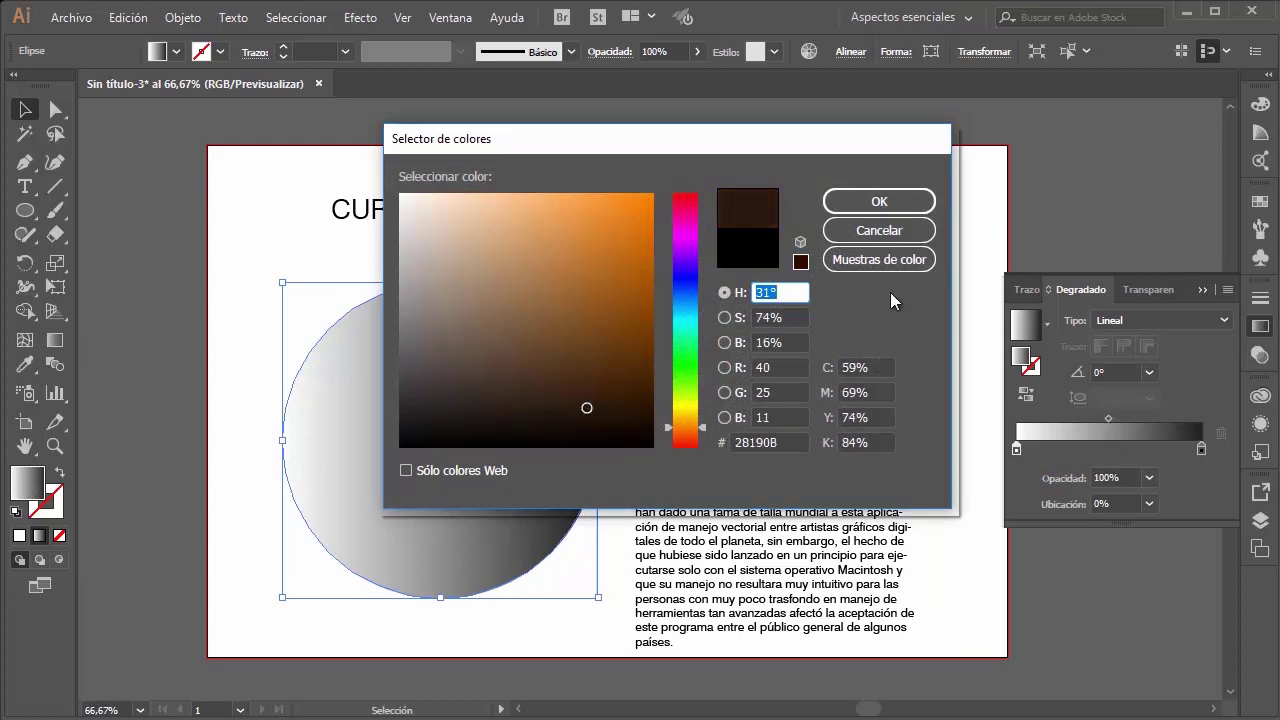
{"action": "double_click", "coordinate": [757, 442]}
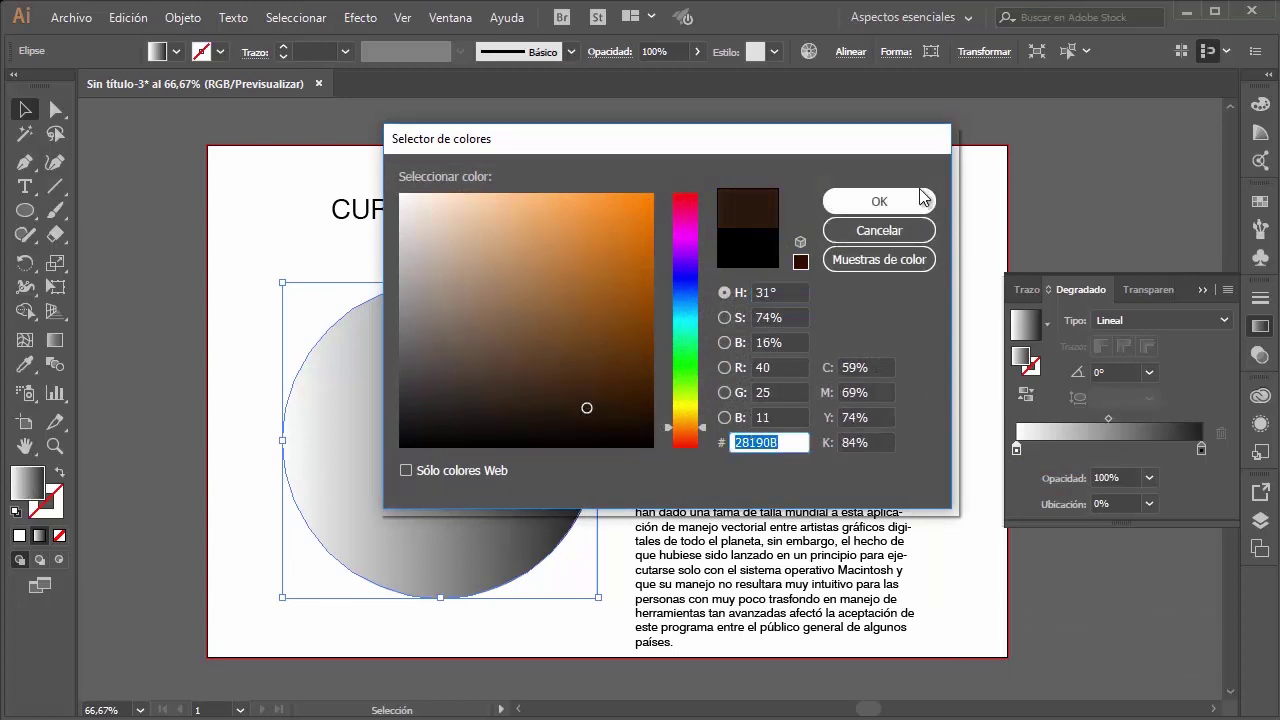
{"action": "left_click", "coordinate": [879, 201]}
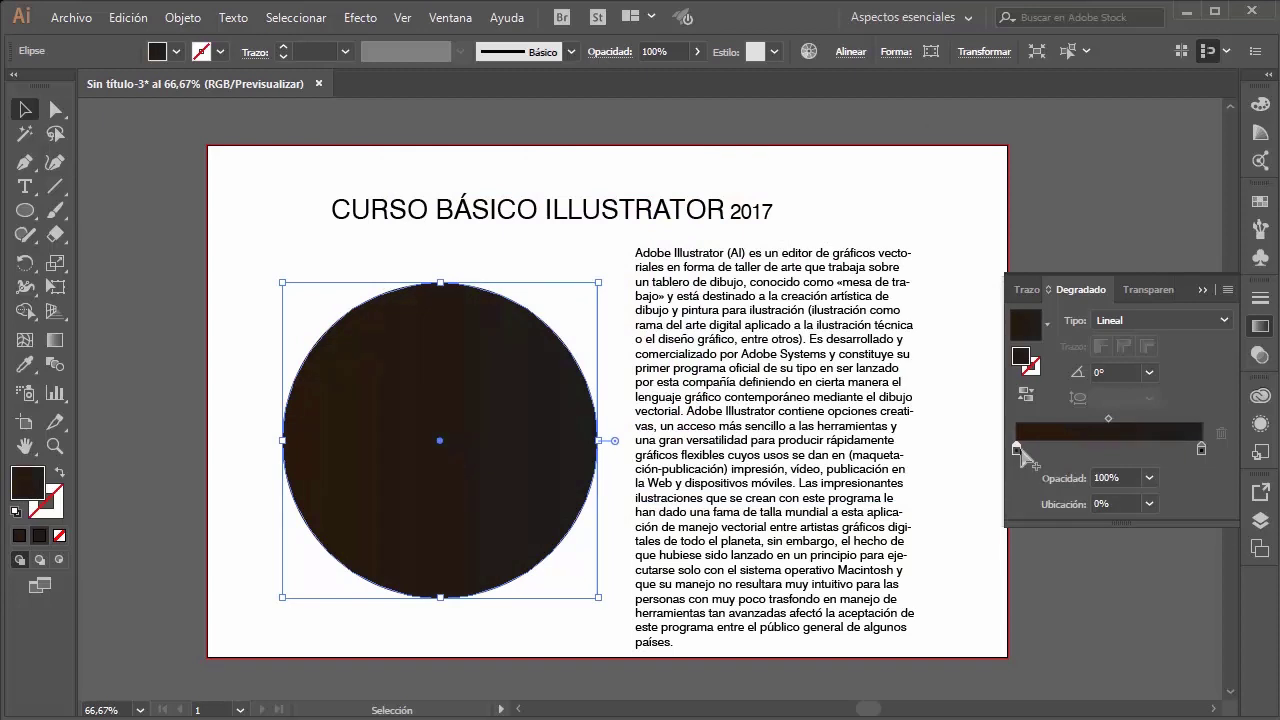
Step: Set the right gradient stop to a brown swatch
{"action": "double_click", "coordinate": [1016, 449]}
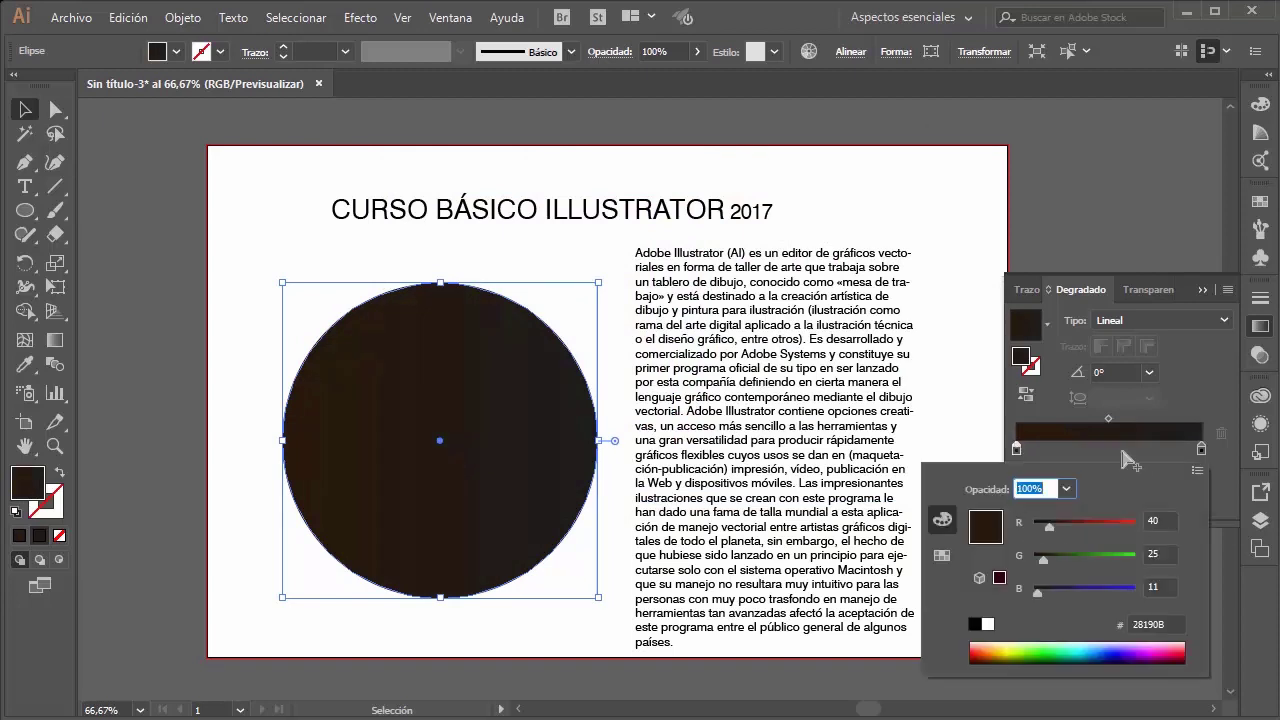
{"action": "double_click", "coordinate": [1201, 449]}
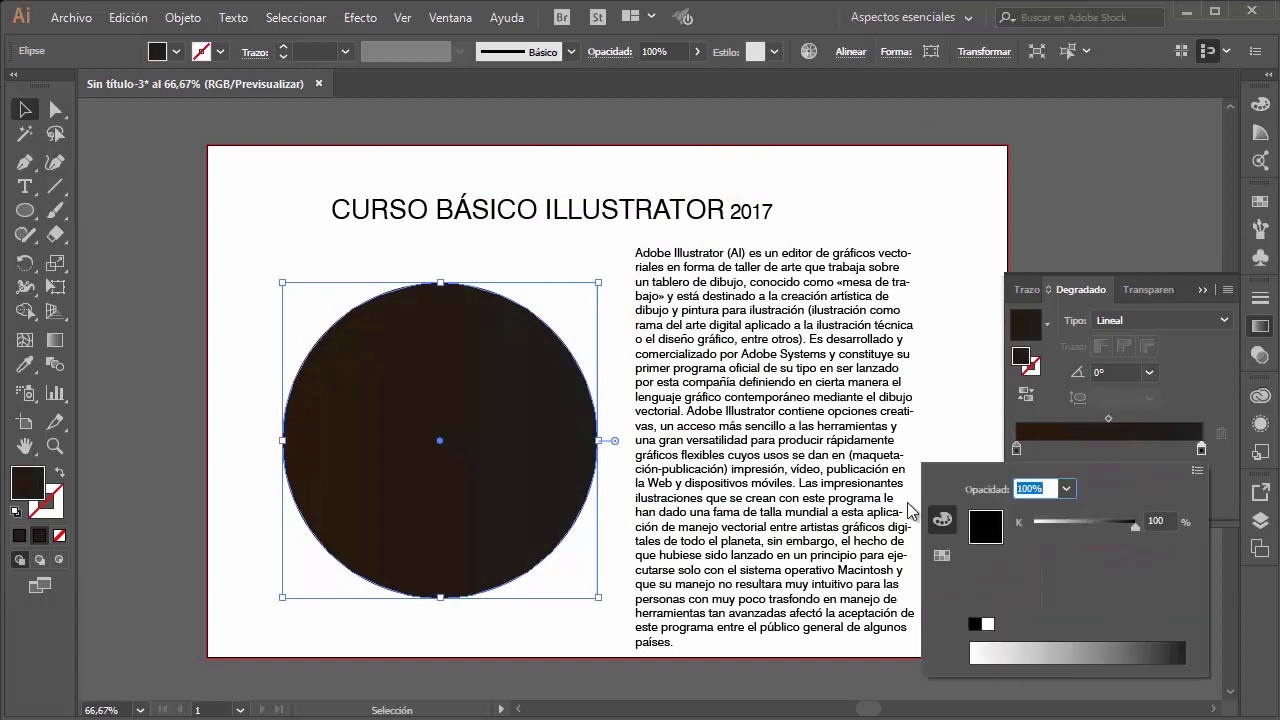
{"action": "left_click", "coordinate": [940, 555]}
{"action": "left_click", "coordinate": [1054, 541]}
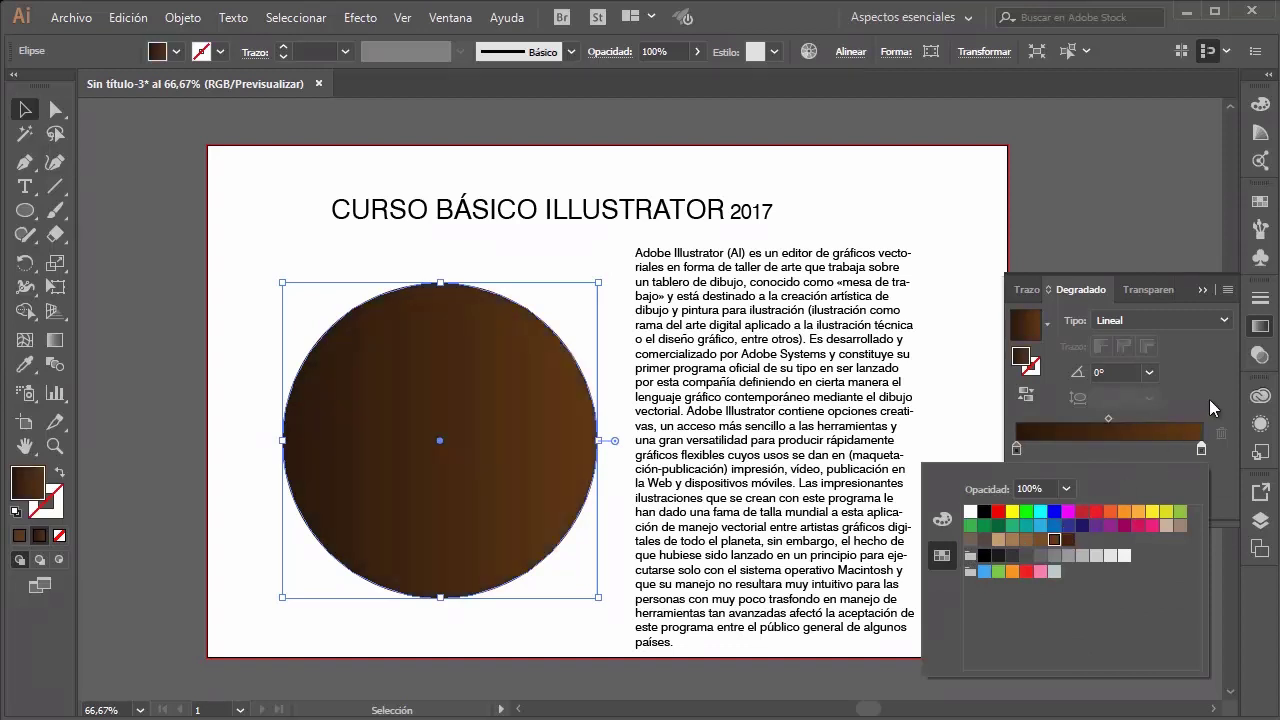
{"action": "left_click", "coordinate": [1203, 458]}
{"action": "double_click", "coordinate": [1016, 449]}
{"action": "left_click", "coordinate": [1190, 379]}
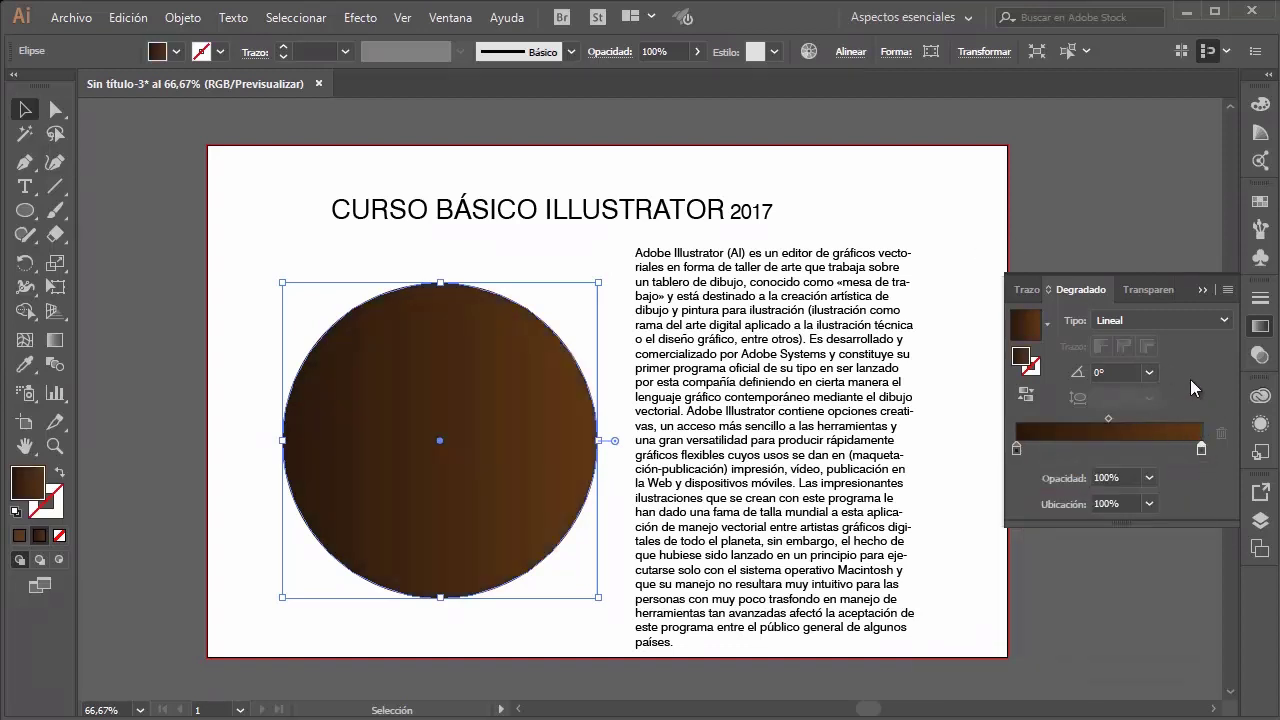
Step: Enter hex 28190B for the right stop, then adjust its RGB sliders to 33281D
{"action": "double_click", "coordinate": [1201, 449]}
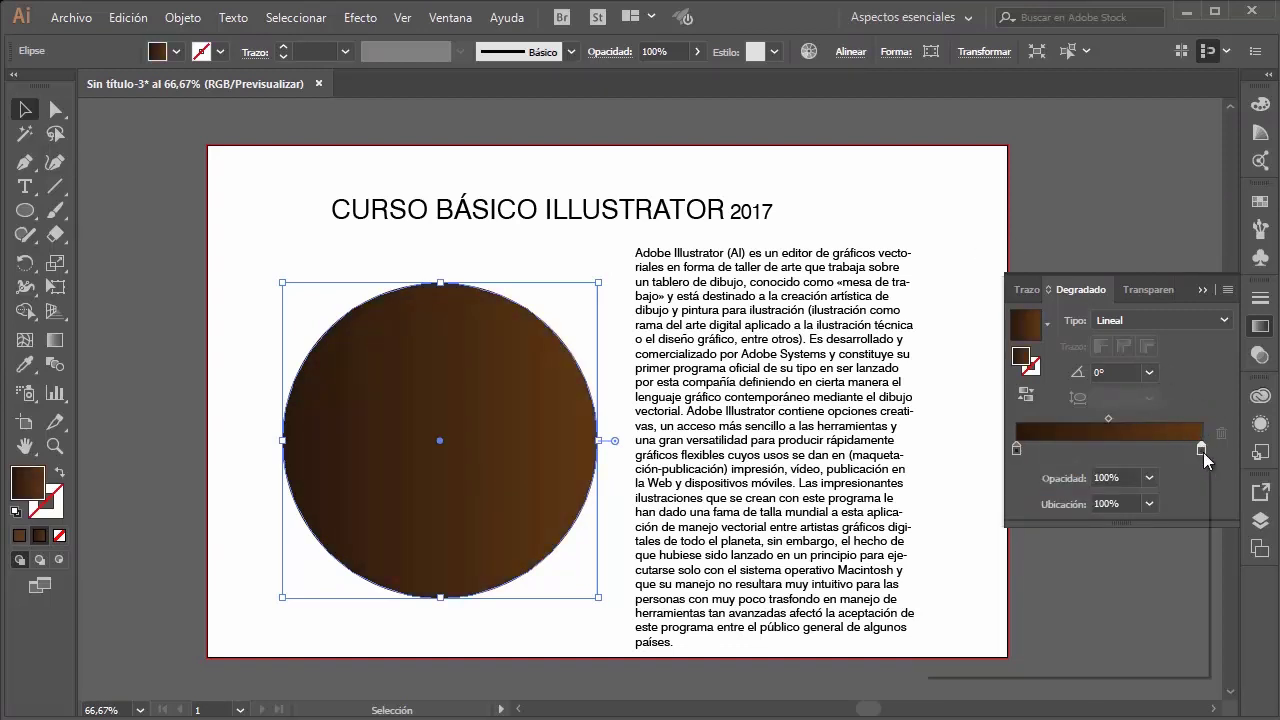
{"action": "left_click", "coordinate": [942, 520]}
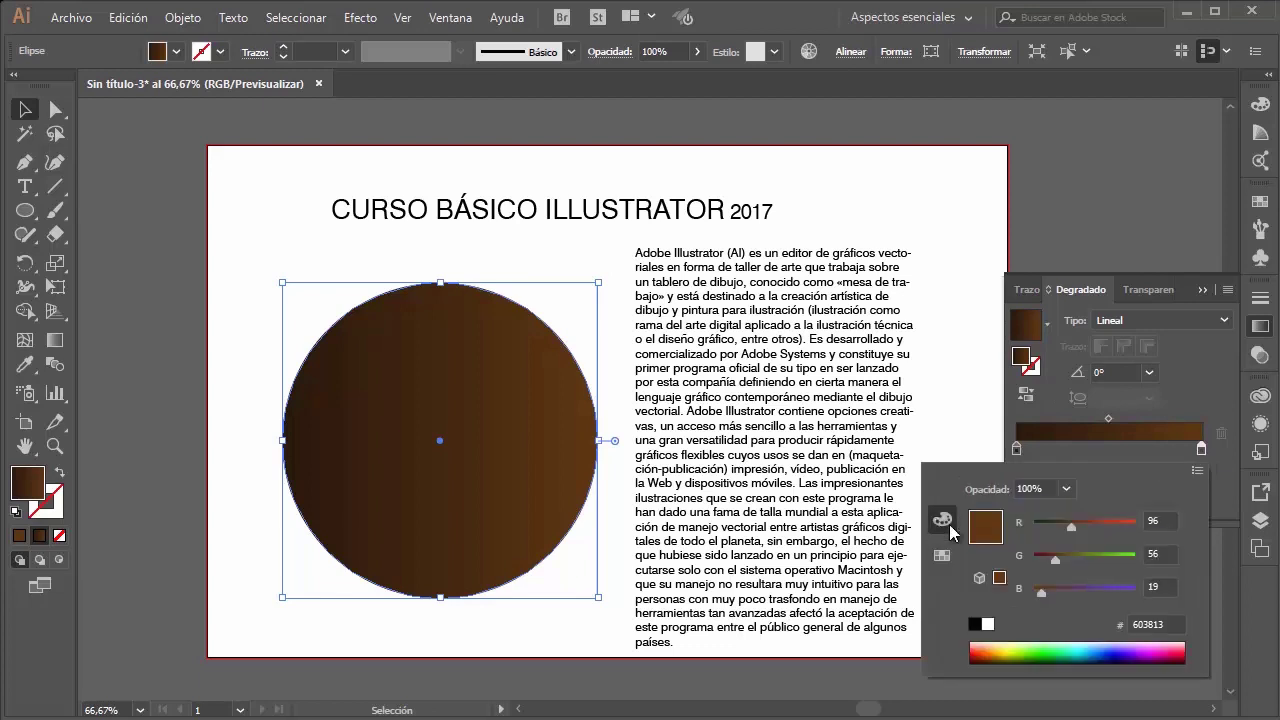
{"action": "double_click", "coordinate": [1161, 624]}
{"action": "type", "text": "28190B"}
{"action": "key", "text": "Tab"}
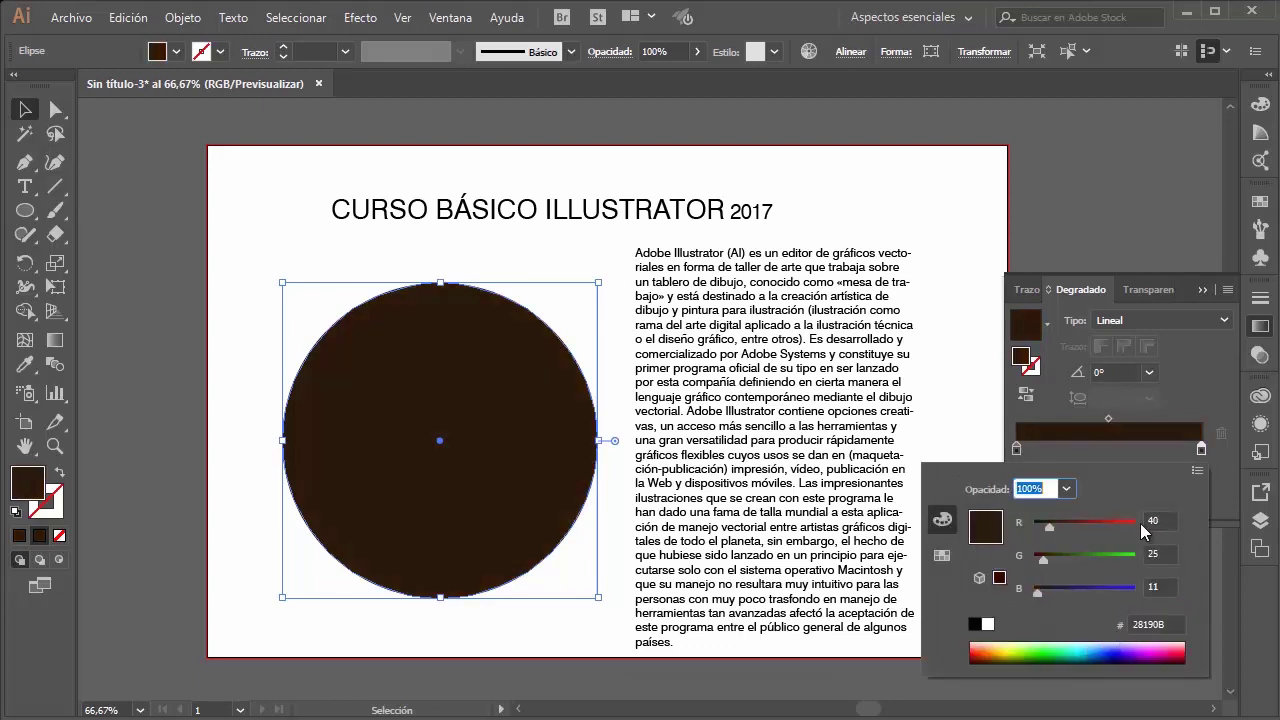
{"action": "left_click_drag", "start_coordinate": [1054, 528], "coordinate": [1045, 528]}
{"action": "left_click", "coordinate": [1052, 528]}
{"action": "left_click", "coordinate": [1049, 560]}
{"action": "left_click_drag", "start_coordinate": [1042, 591], "coordinate": [1047, 591]}
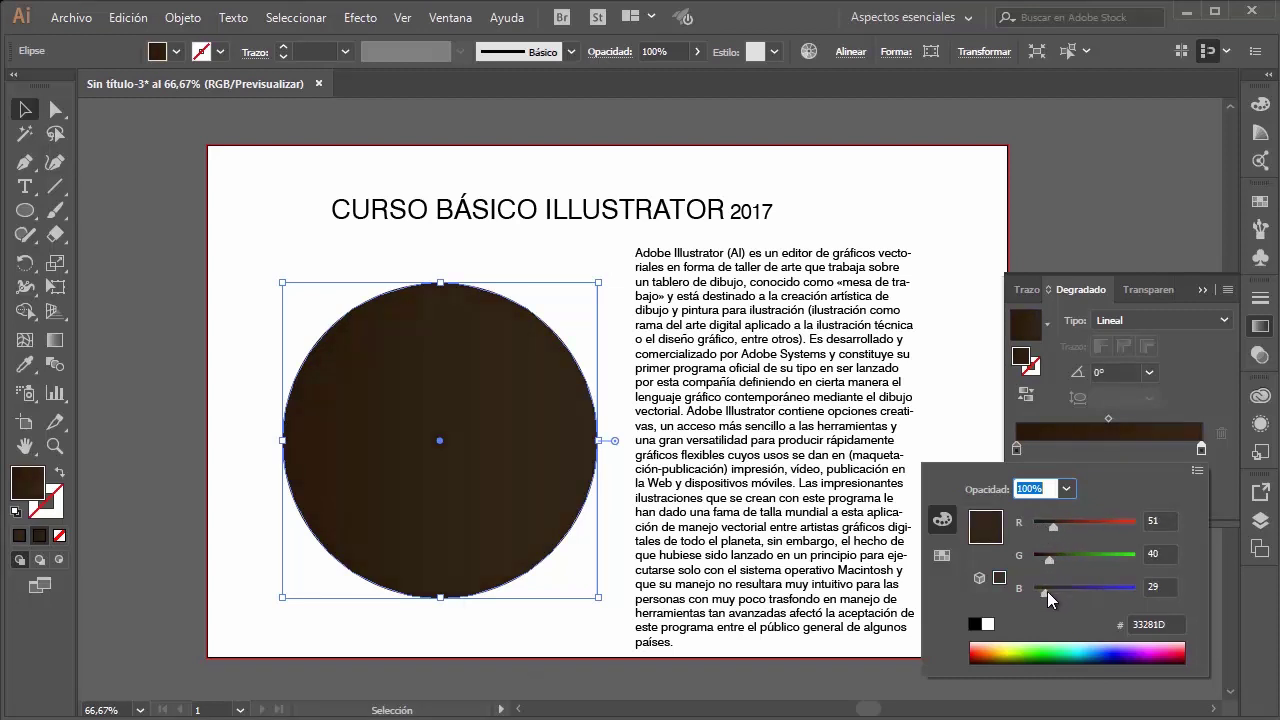
{"action": "left_click", "coordinate": [1186, 387]}
Step: Make the circle's gradient radial and move its midpoint to 62.7%
{"action": "left_click", "coordinate": [1183, 320]}
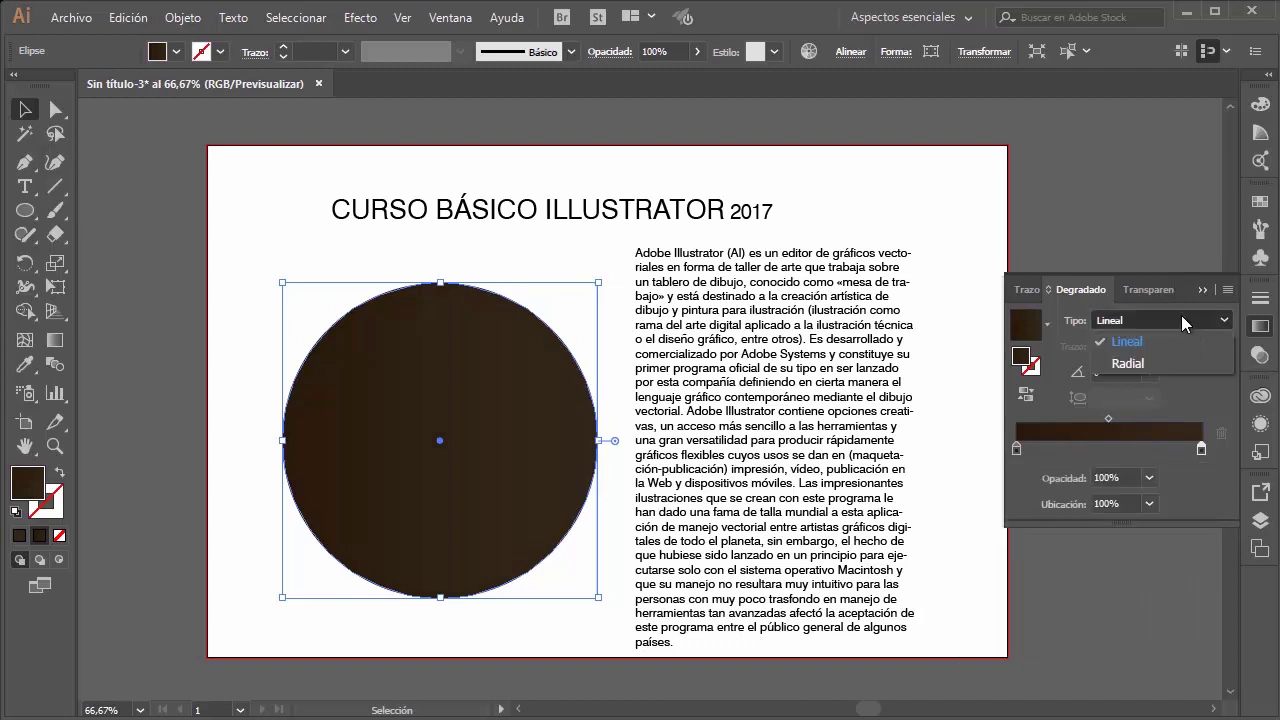
{"action": "left_click", "coordinate": [1150, 360]}
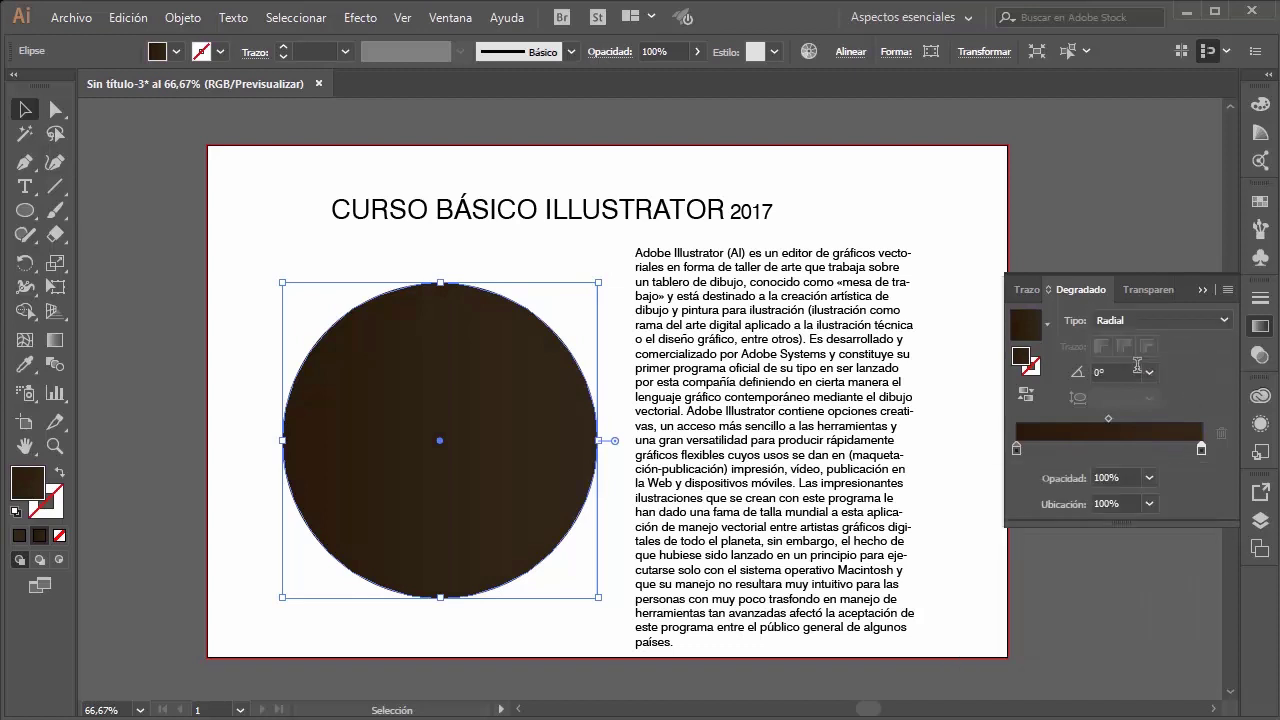
{"action": "left_click", "coordinate": [290, 163]}
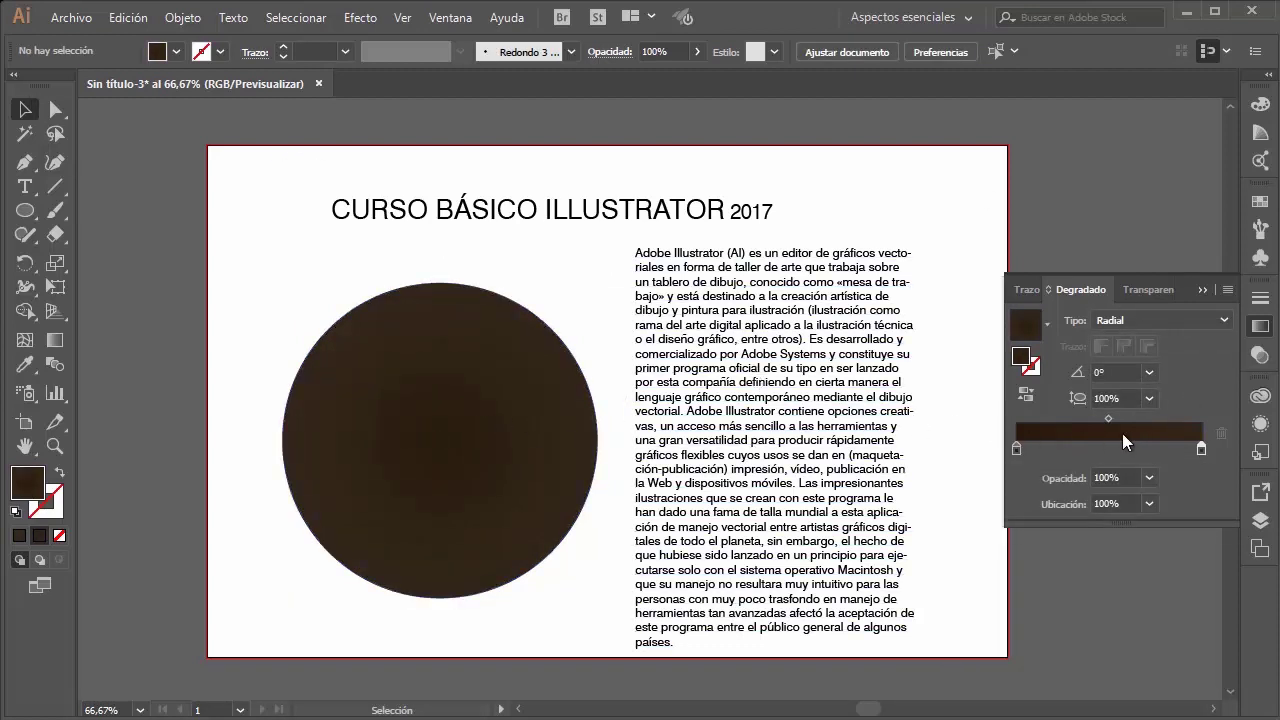
{"action": "left_click_drag", "start_coordinate": [1107, 416], "coordinate": [1122, 417]}
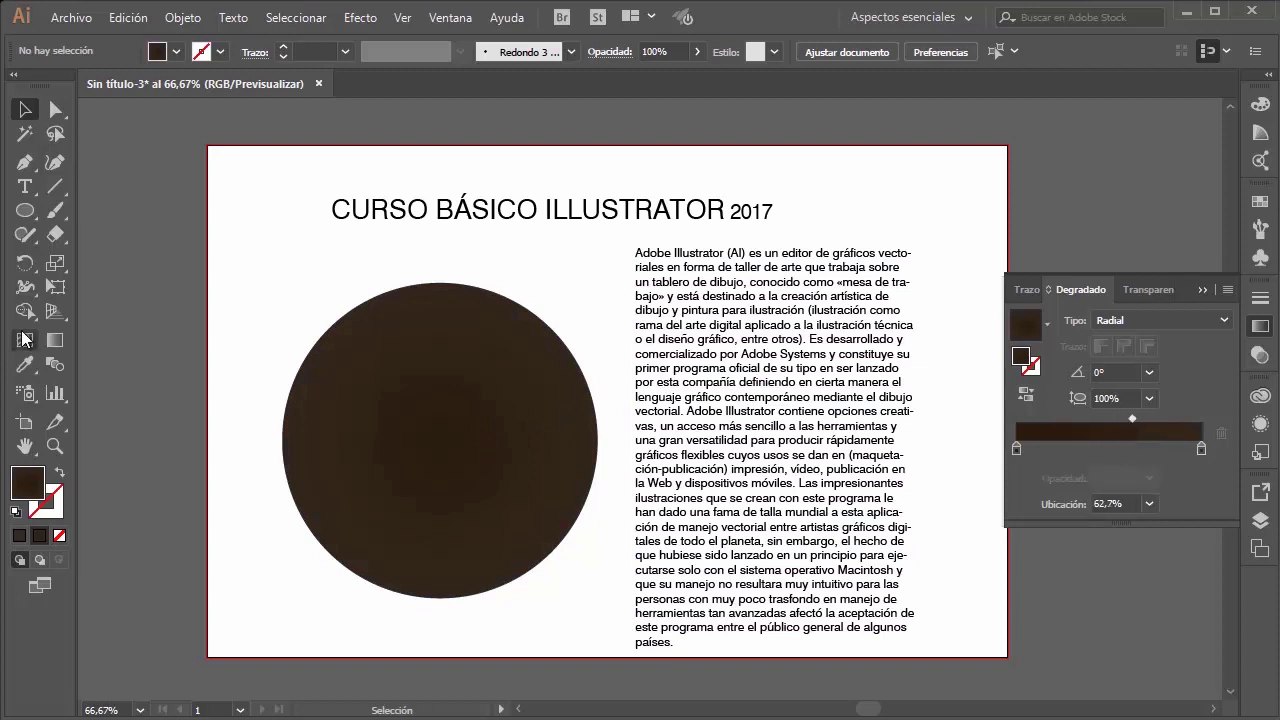
Step: Stretch the radial gradient past the circle's edge with the Gradient tool, then deselect
{"action": "left_click", "coordinate": [55, 340]}
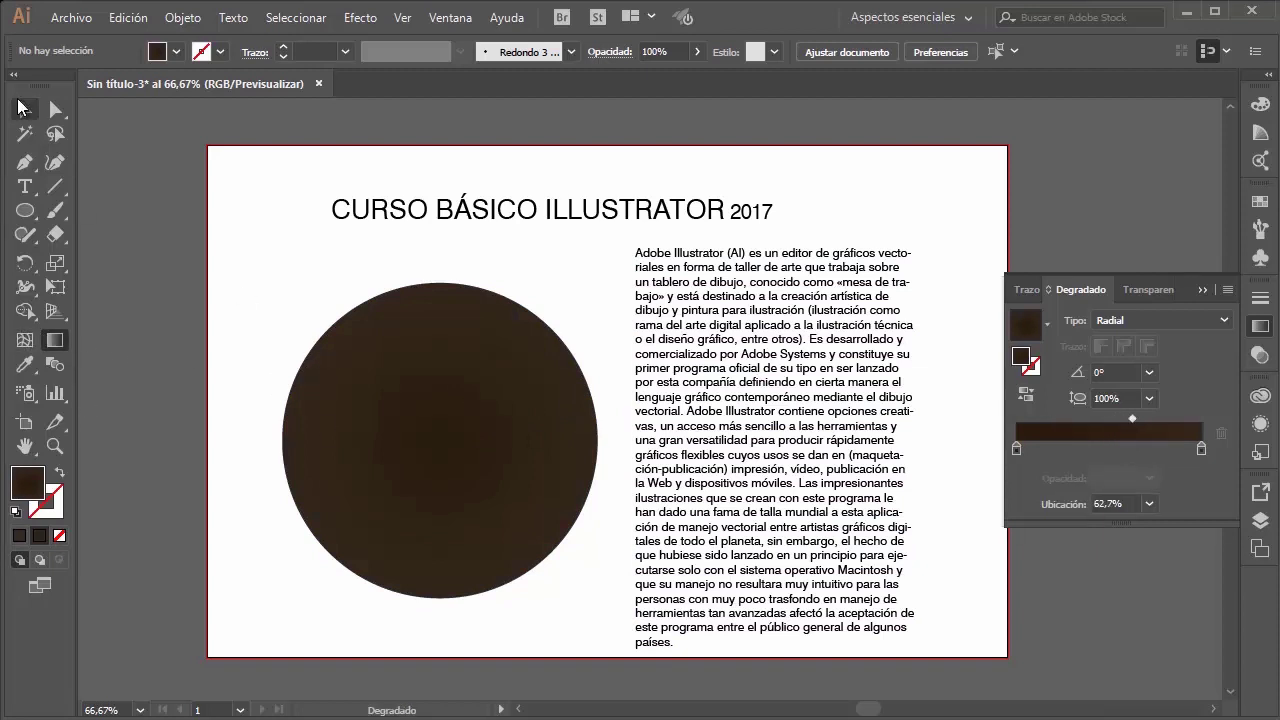
{"action": "left_click", "coordinate": [548, 458]}
{"action": "mouse_move", "coordinate": [518, 441]}
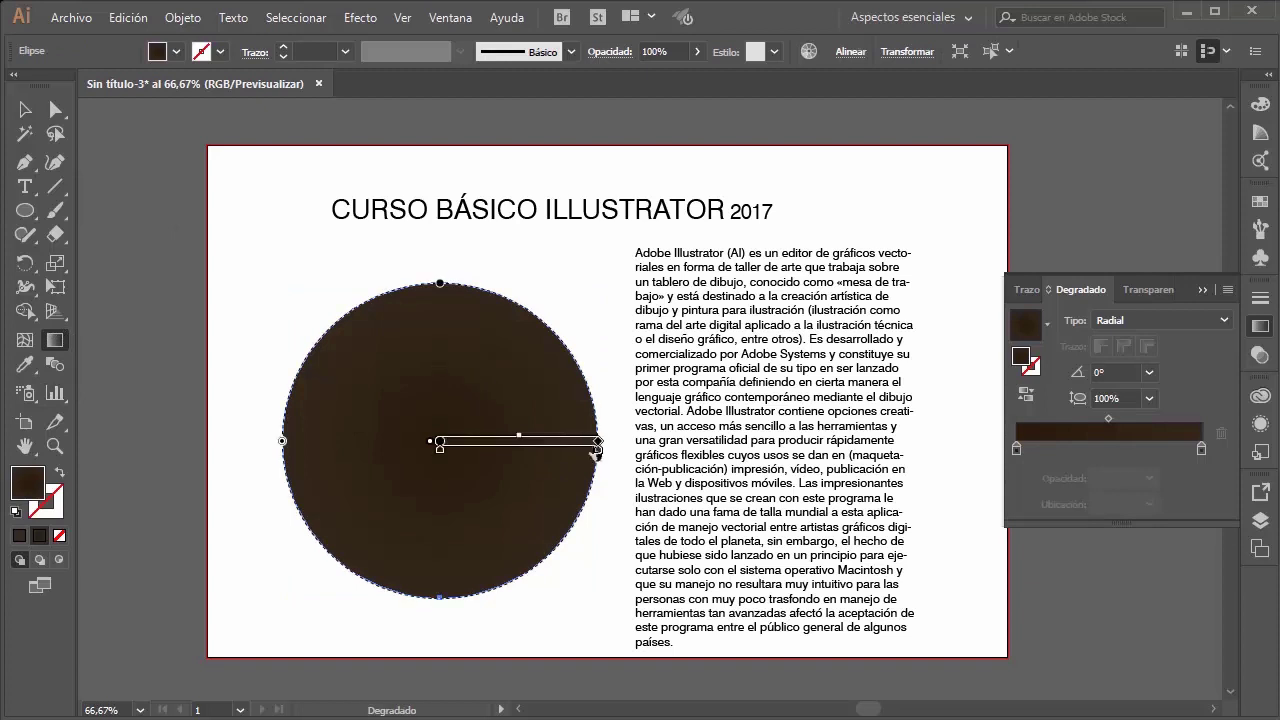
{"action": "left_click_drag", "start_coordinate": [603, 443], "coordinate": [650, 447]}
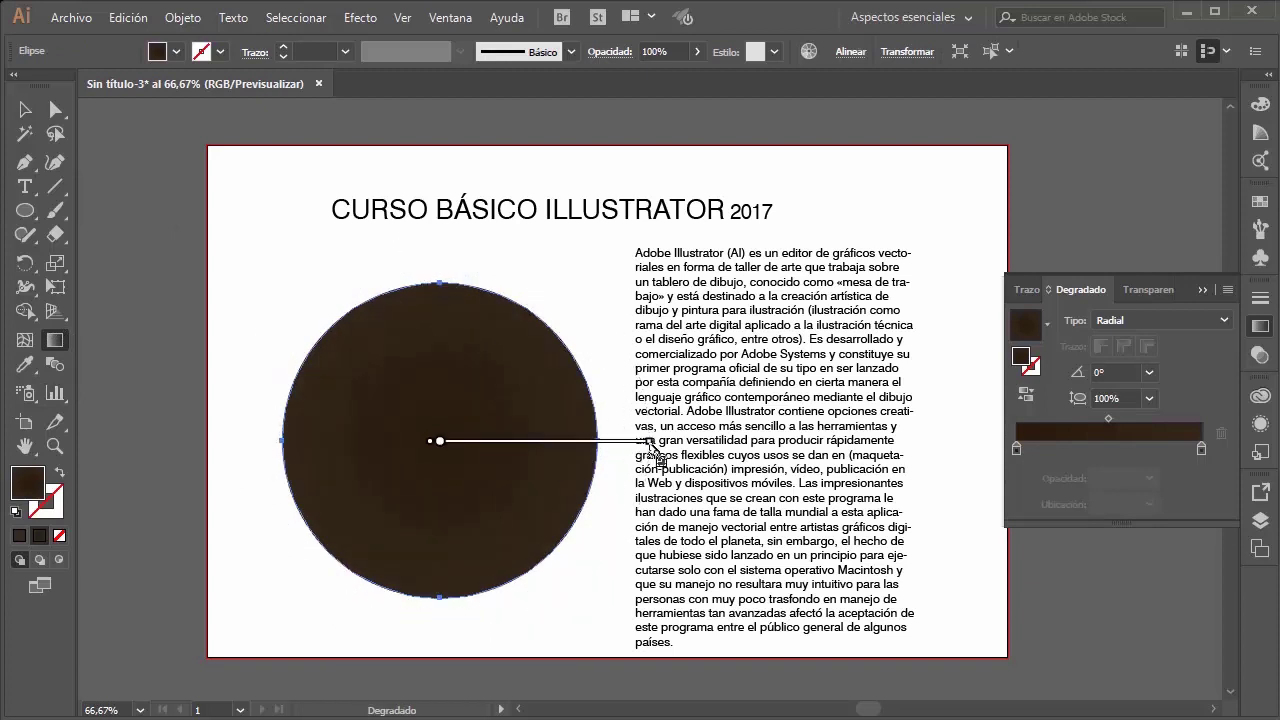
{"action": "left_click", "coordinate": [25, 110]}
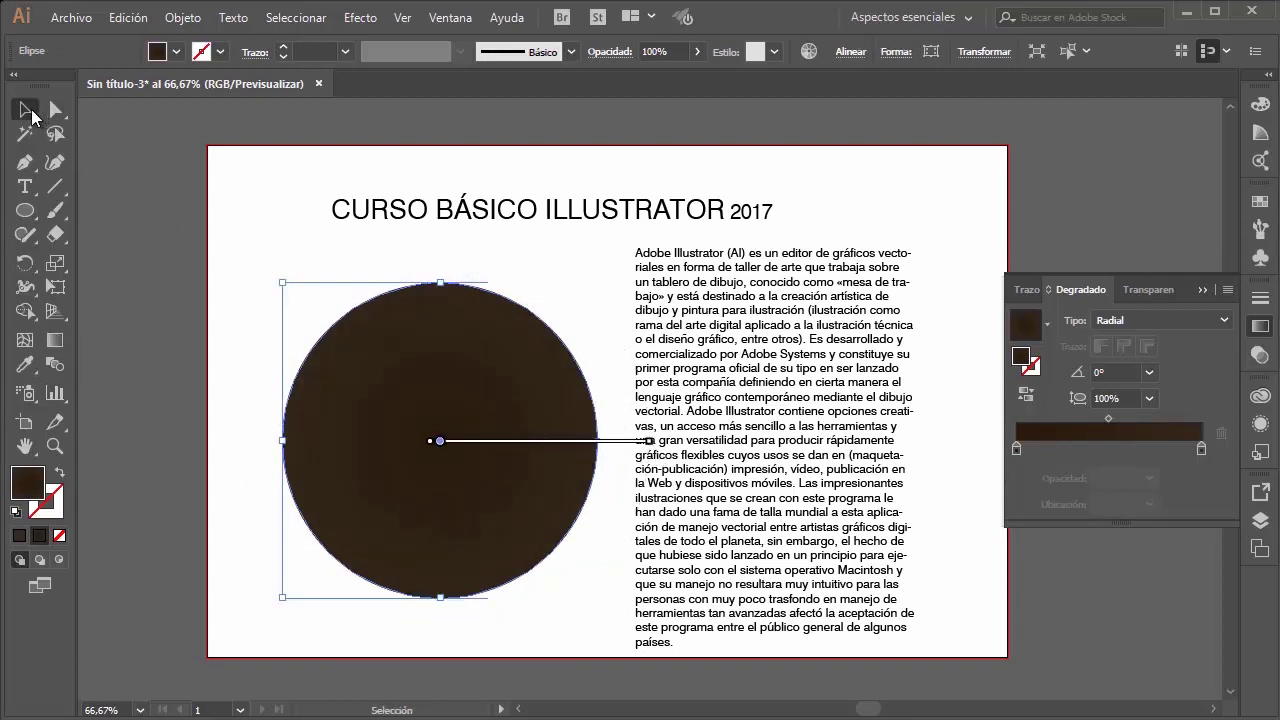
{"action": "key", "text": "ctrl+shift+a"}
Step: Add 'Ai' text inside the circle, scale it up, and centre-align it
{"action": "left_click", "coordinate": [25, 186]}
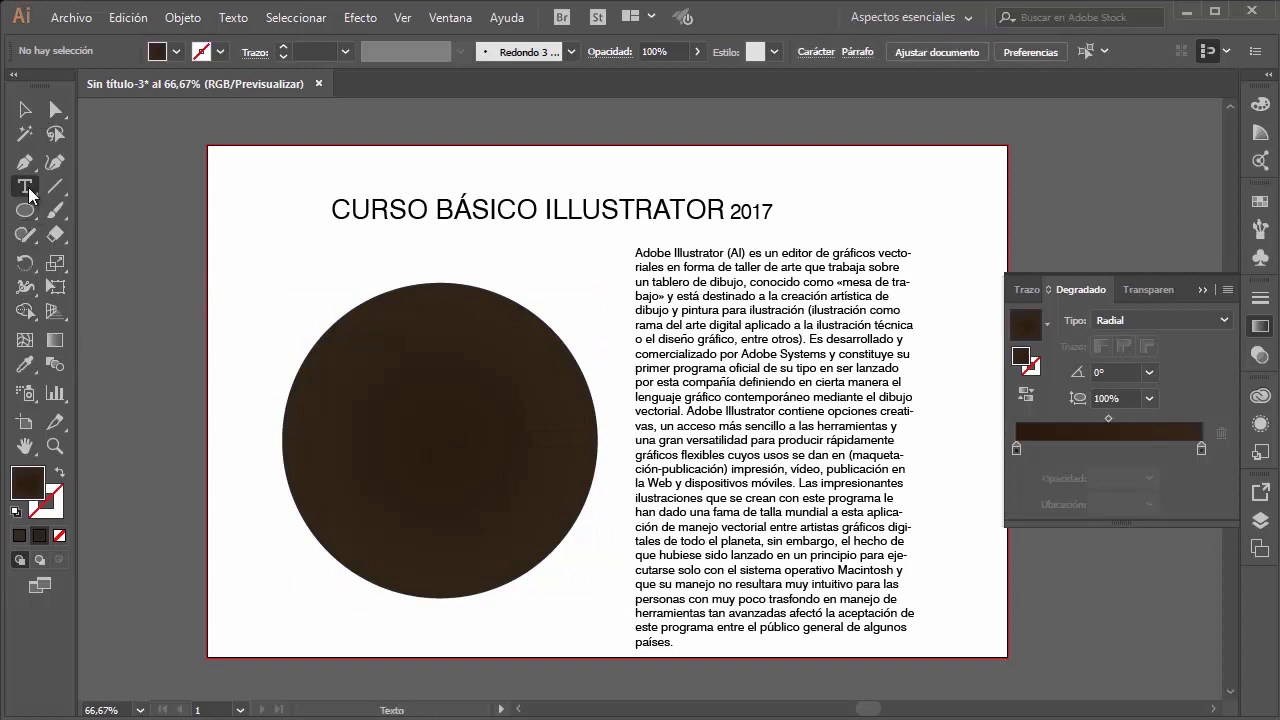
{"action": "left_click", "coordinate": [465, 445]}
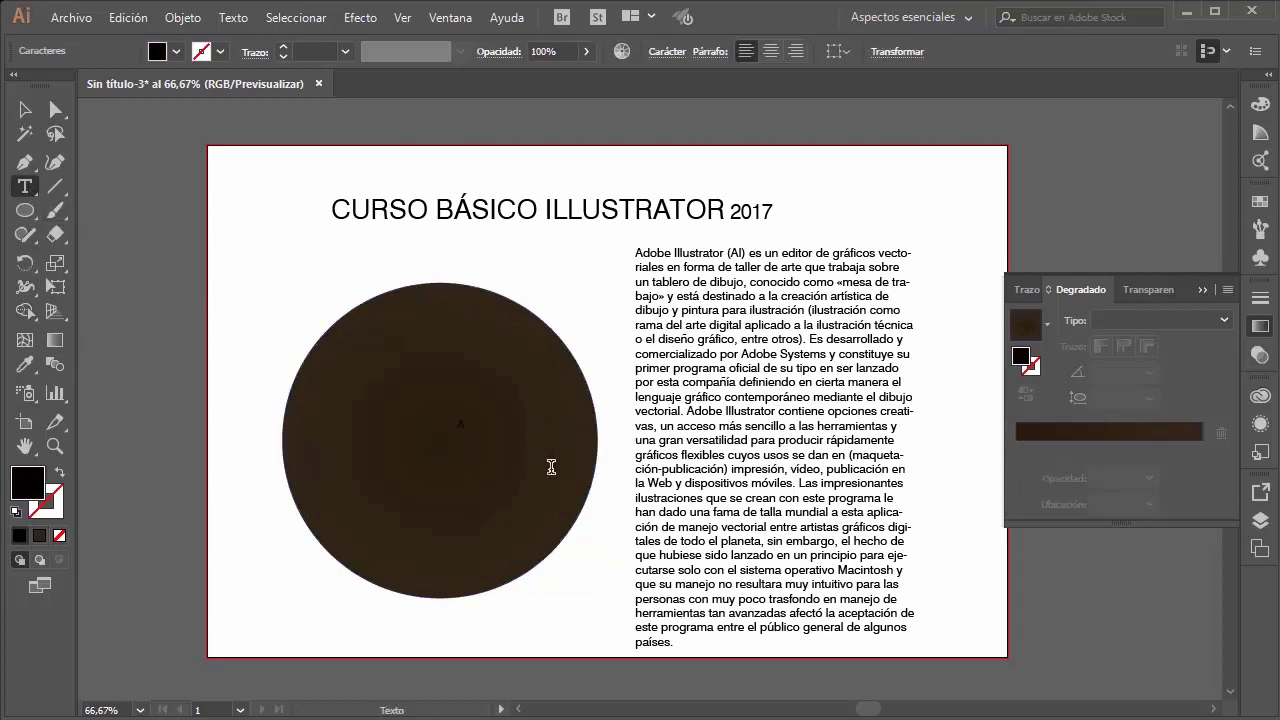
{"action": "key", "text": "Escape"}
{"action": "key", "text": "ctrl+plus"}
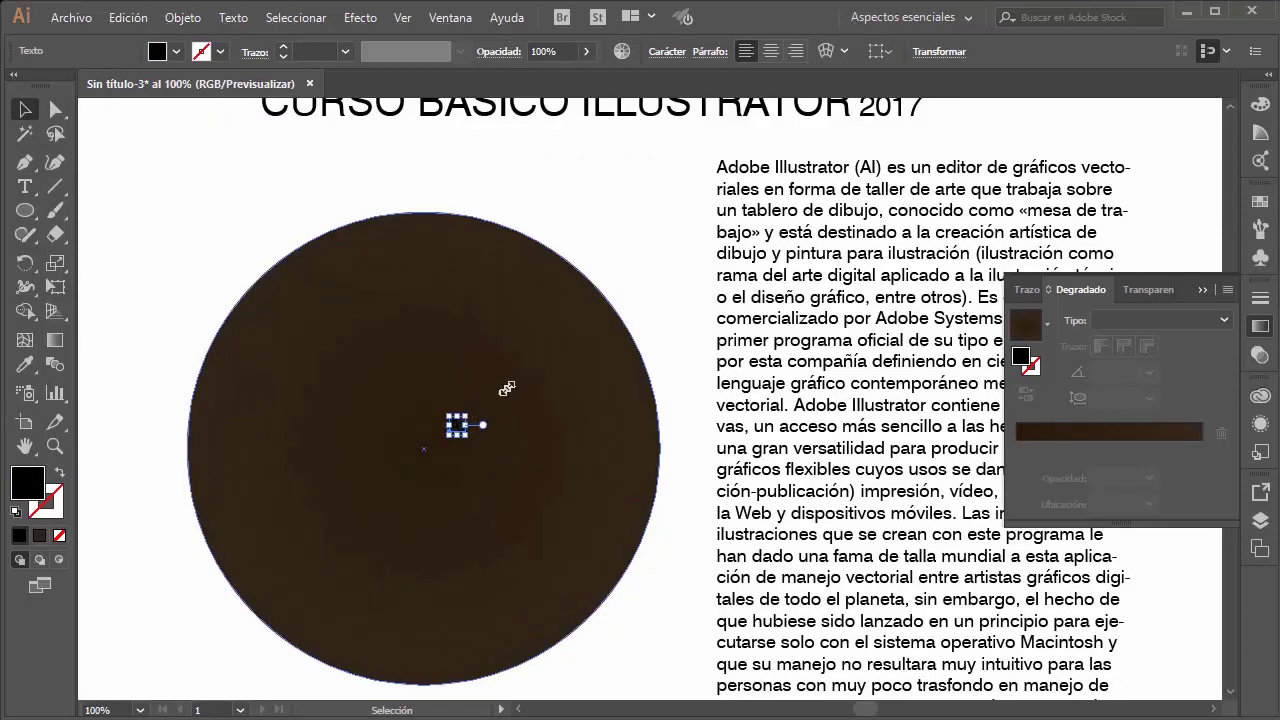
{"action": "left_click_drag", "start_coordinate": [507, 388], "coordinate": [587, 262]}
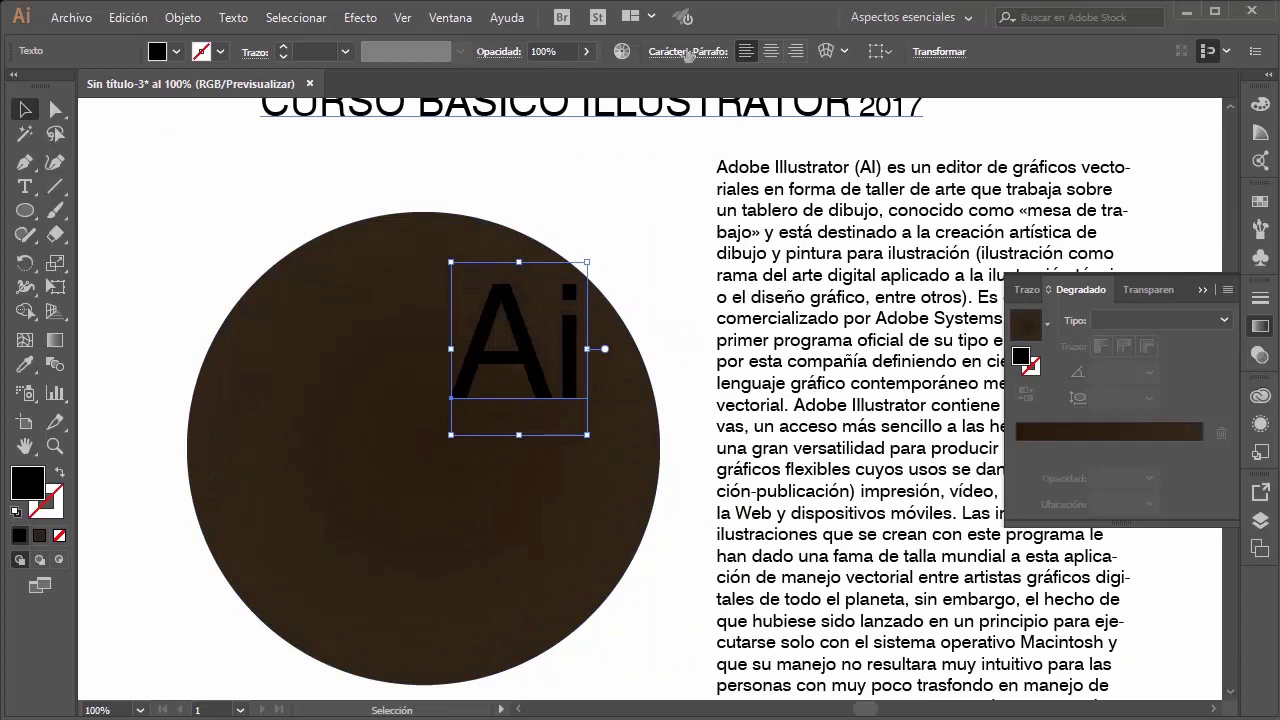
{"action": "left_click", "coordinate": [770, 51]}
Step: Move the Ai text to the centre of the circle
{"action": "mouse_move", "coordinate": [480, 357]}
{"action": "left_mouse_down"}
{"action": "mouse_move", "coordinate": [572, 385]}
{"action": "mouse_move", "coordinate": [557, 470]}
{"action": "mouse_move", "coordinate": [427, 462]}
{"action": "left_mouse_up"}
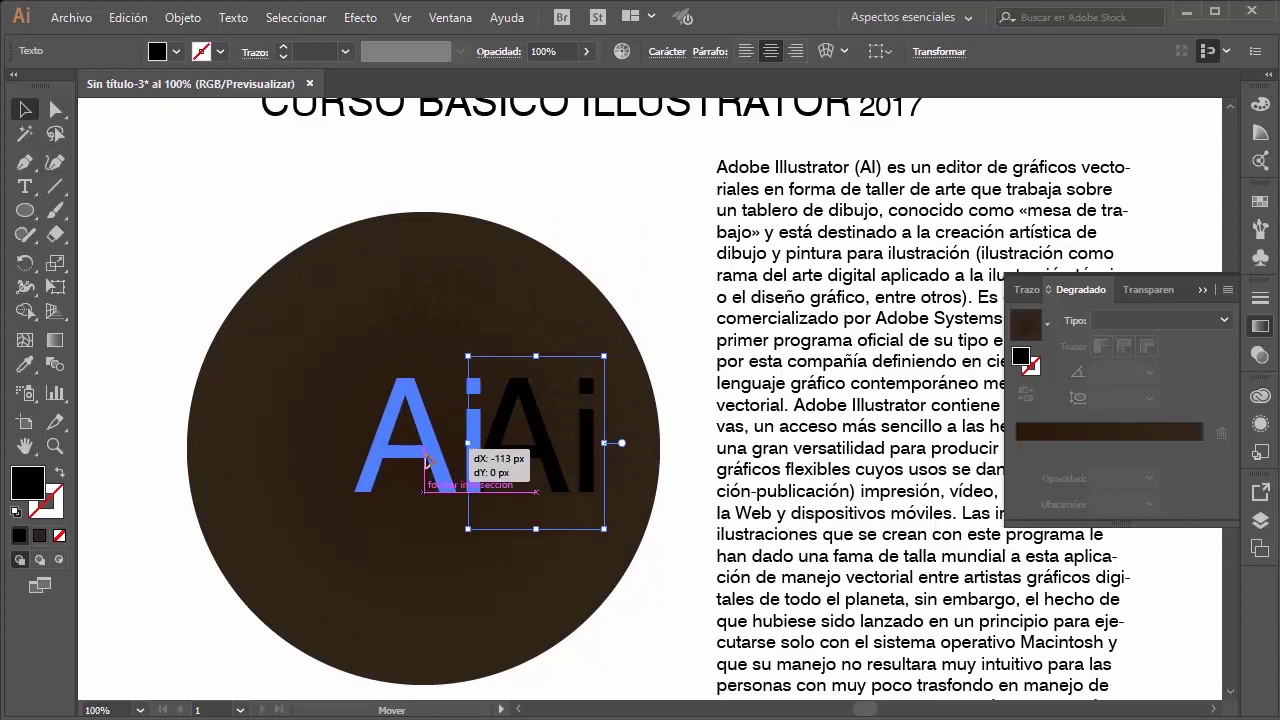
{"action": "left_click", "coordinate": [540, 320], "text": "shift"}
{"action": "mouse_move", "coordinate": [427, 462]}
{"action": "left_mouse_down"}
{"action": "mouse_move", "coordinate": [522, 413]}
{"action": "mouse_move", "coordinate": [433, 448]}
{"action": "left_mouse_up"}
{"action": "left_click", "coordinate": [590, 204]}
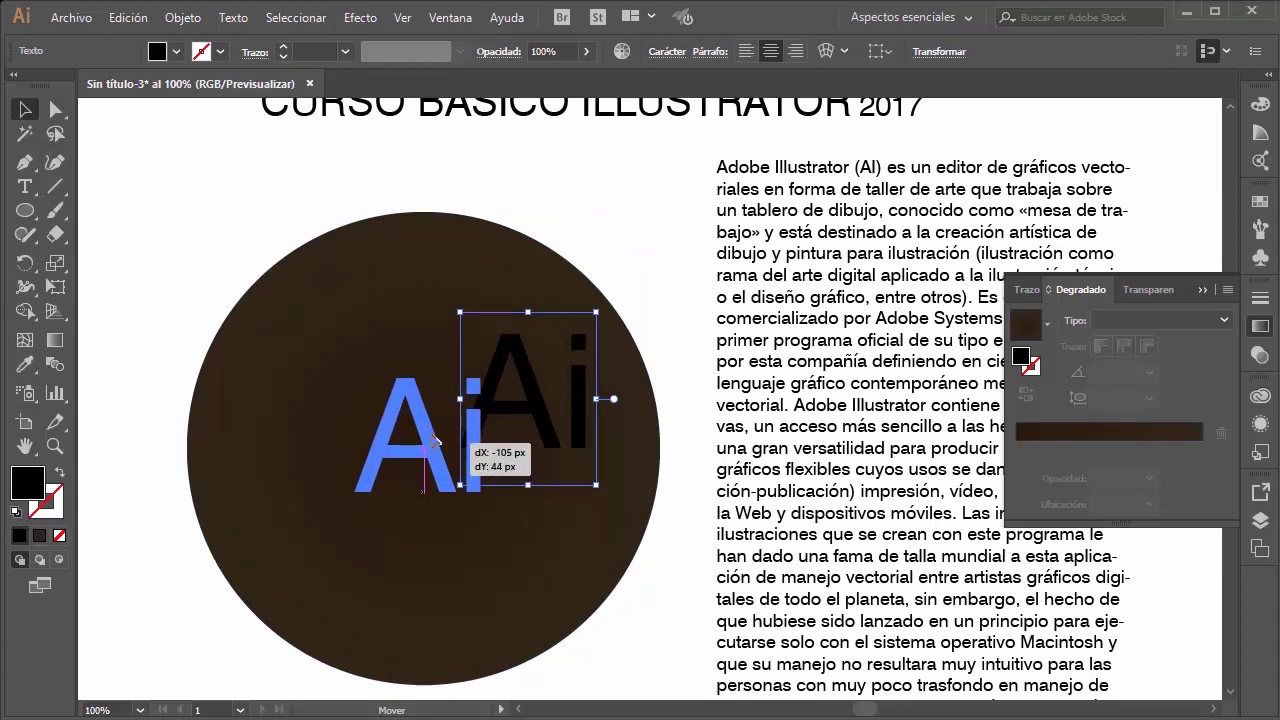
{"action": "left_click_drag", "start_coordinate": [433, 448], "coordinate": [436, 460]}
{"action": "left_click", "coordinate": [614, 237]}
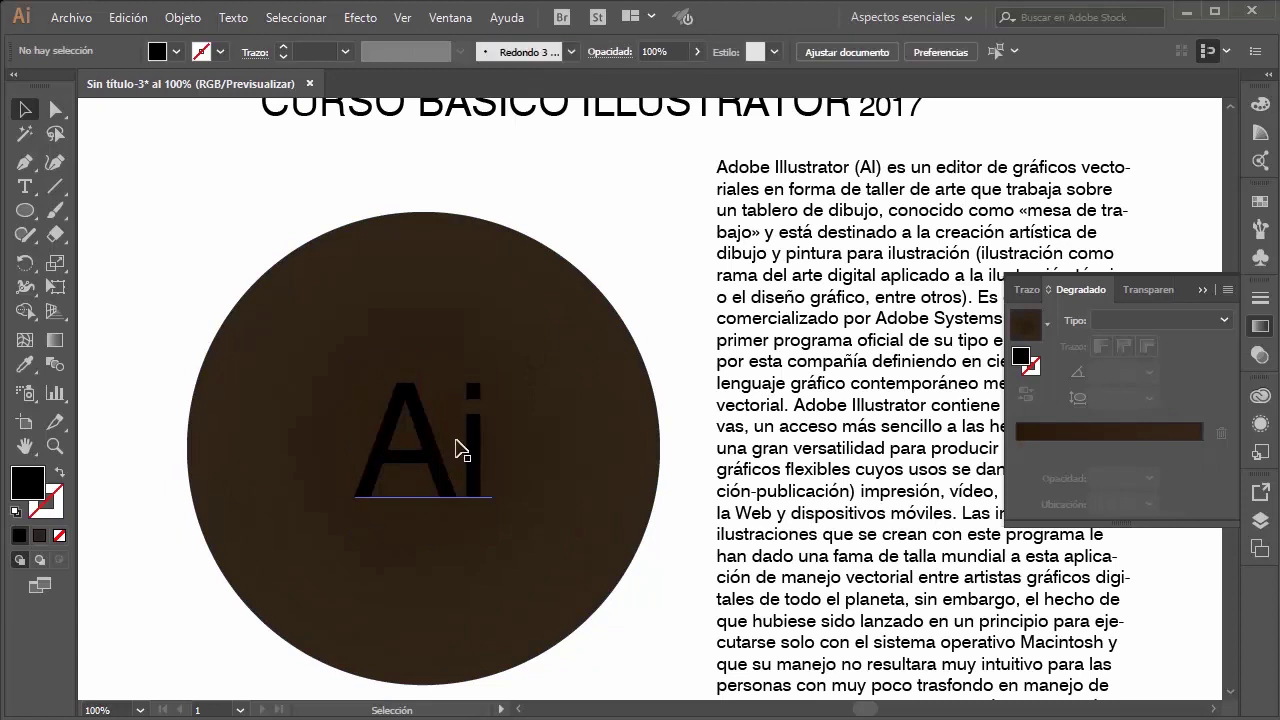
Step: Align the Ai text with the circle and enlarge the letters from their centre
{"action": "left_click", "coordinate": [425, 443]}
{"action": "left_click", "coordinate": [457, 320], "text": "shift"}
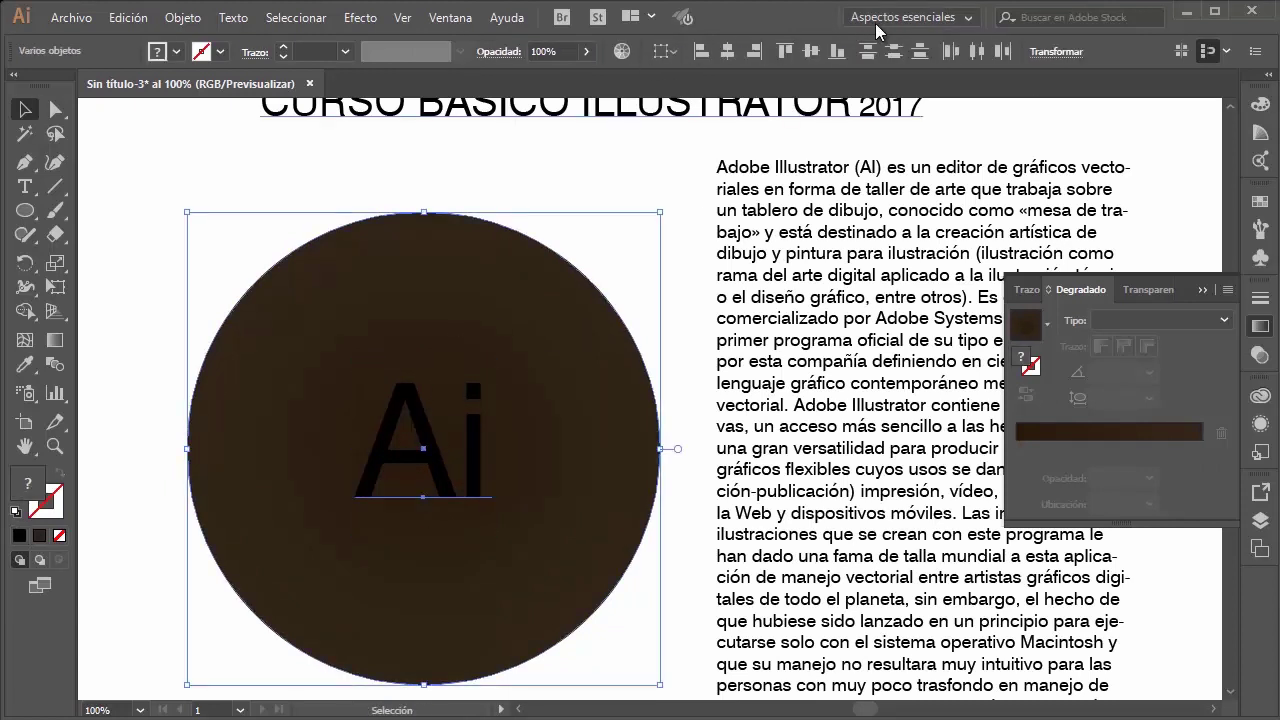
{"action": "left_click_drag", "start_coordinate": [607, 212], "coordinate": [356, 662]}
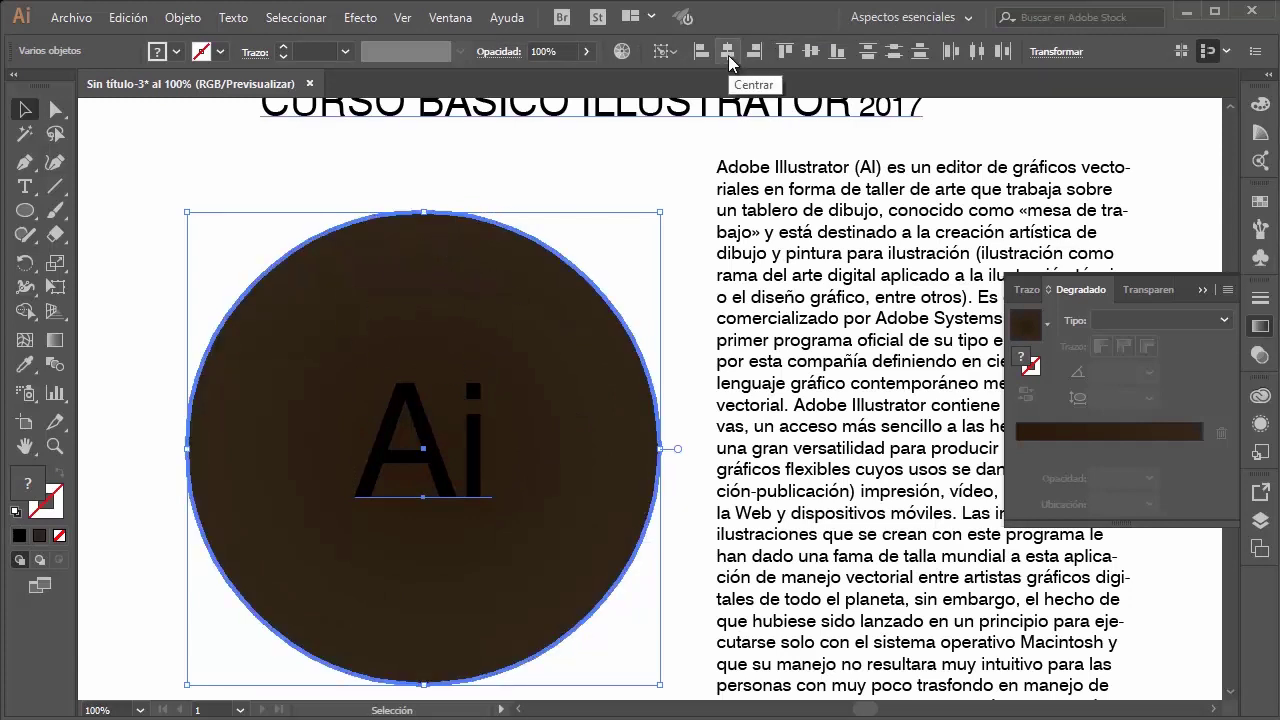
{"action": "left_click", "coordinate": [812, 51]}
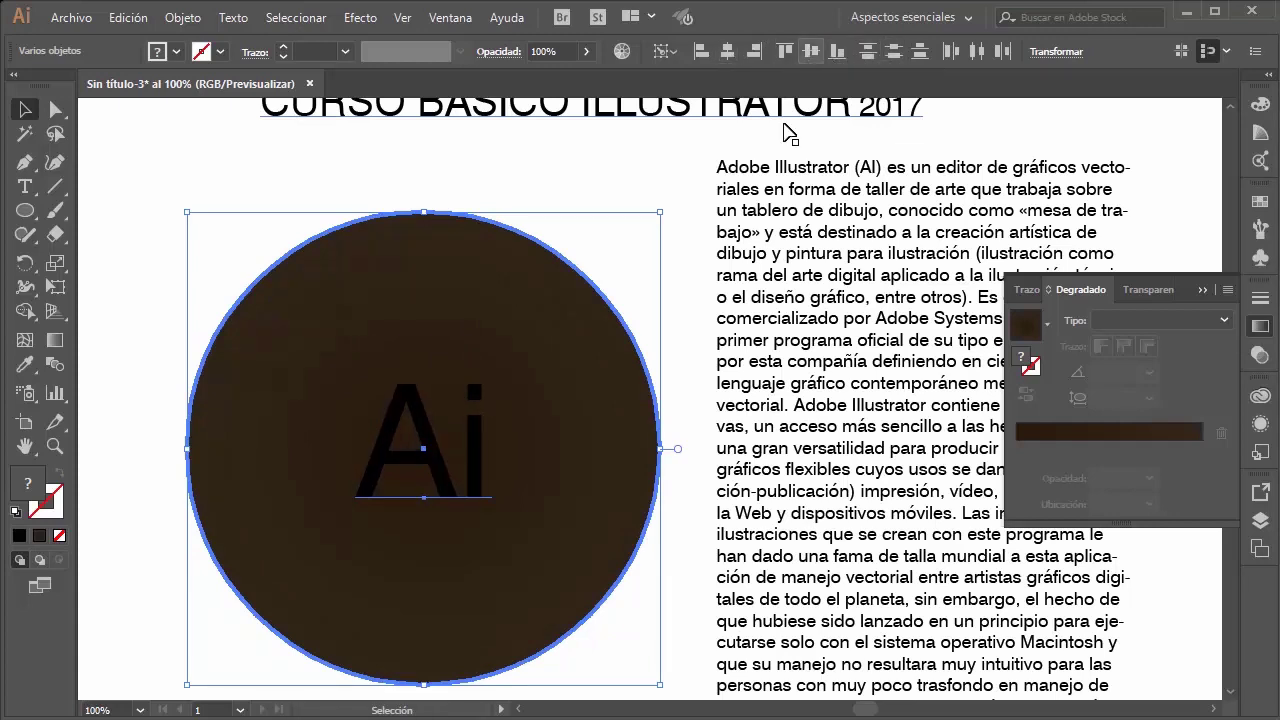
{"action": "left_click", "coordinate": [662, 285]}
{"action": "left_click", "coordinate": [445, 485]}
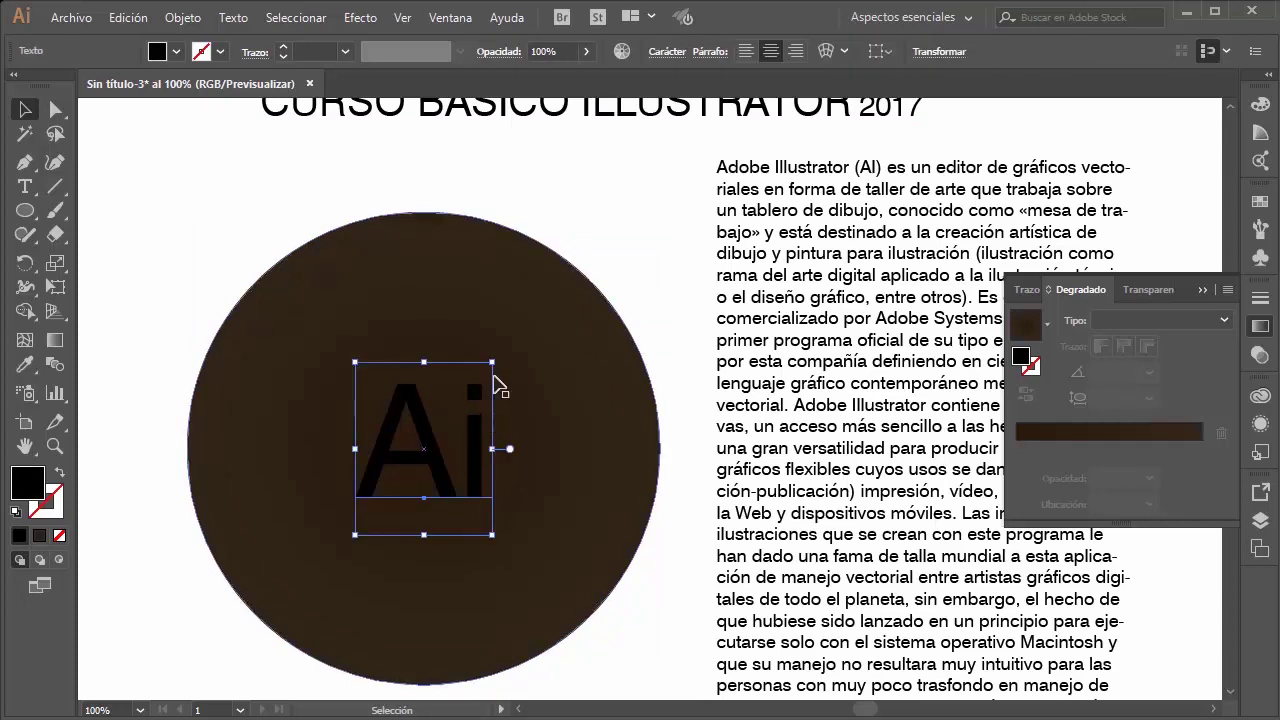
{"action": "left_click_drag", "start_coordinate": [494, 378], "coordinate": [567, 322]}
Step: Fill the Ai letters with the orange swatch
{"action": "double_click", "coordinate": [40, 484]}
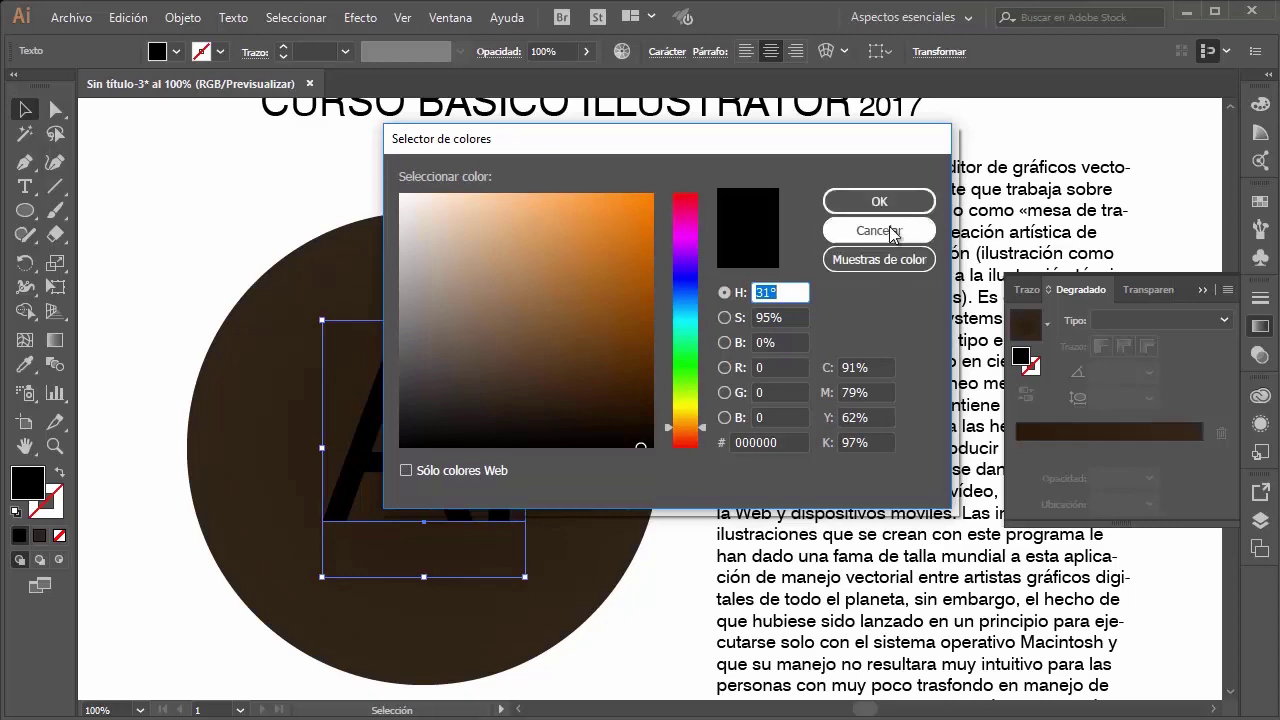
{"action": "left_click", "coordinate": [894, 260]}
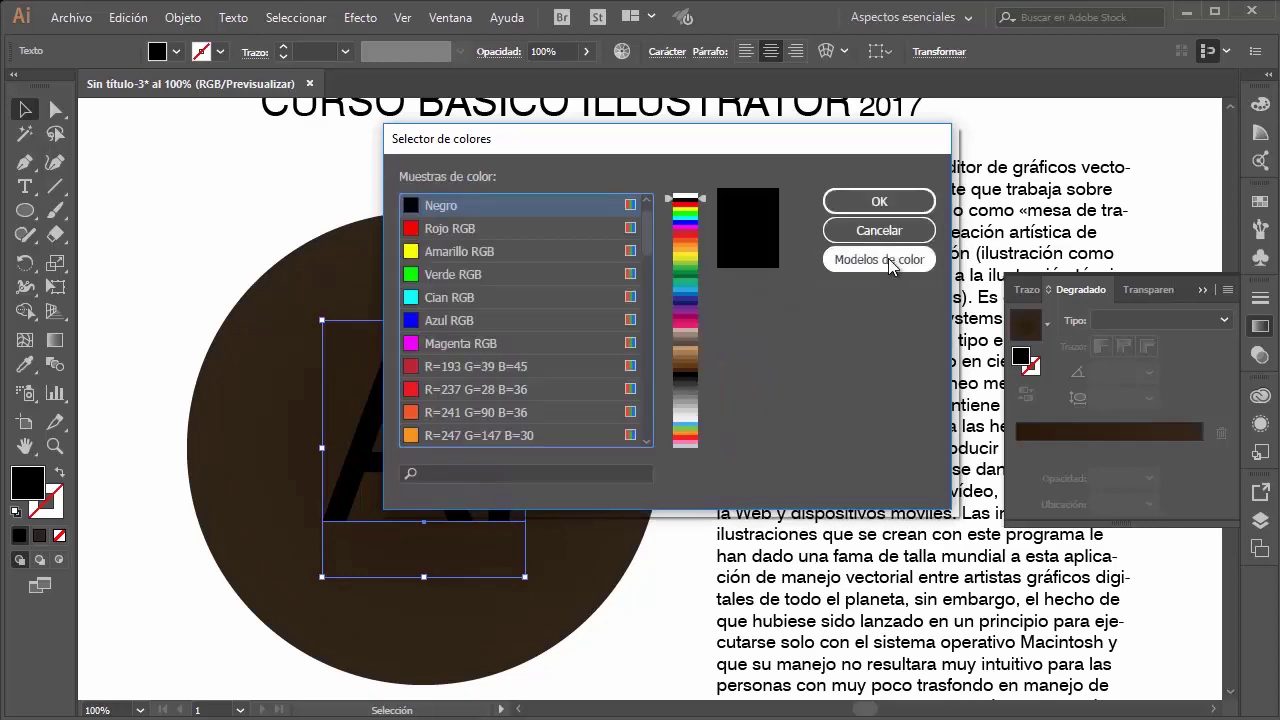
{"action": "left_click", "coordinate": [458, 435]}
{"action": "left_click", "coordinate": [879, 201]}
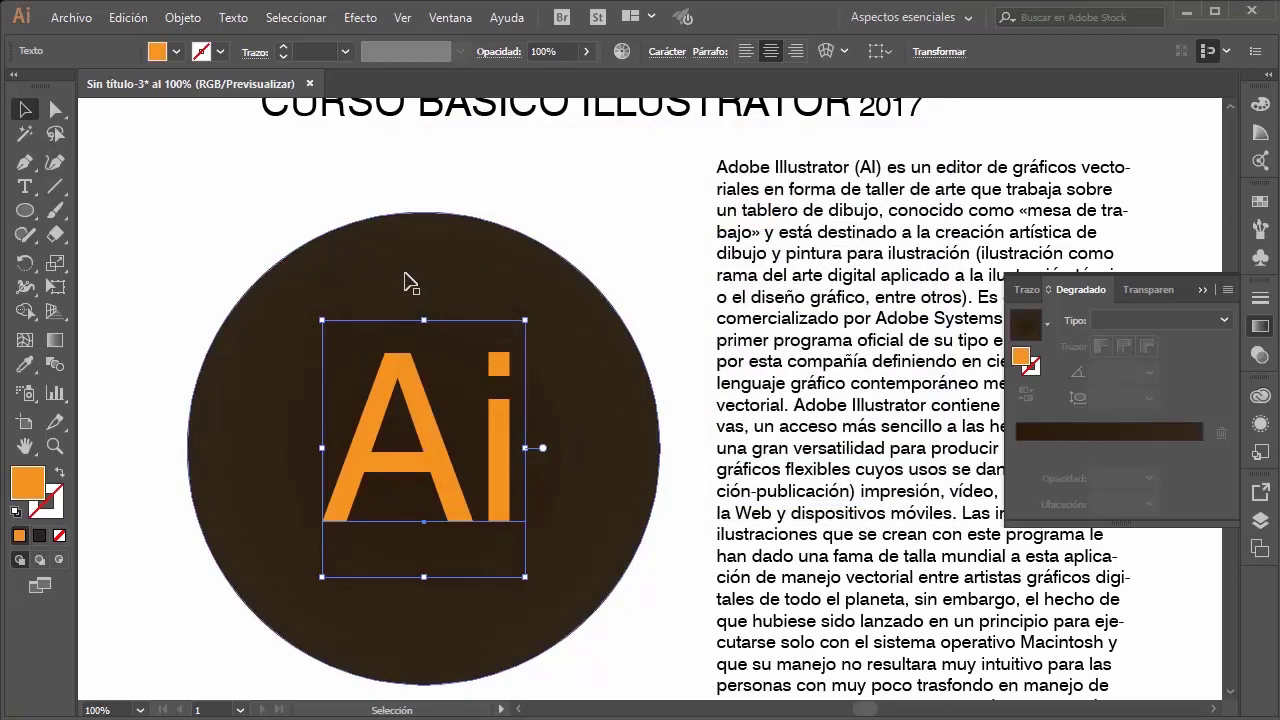
Step: Give the circle an orange 5 px outline
{"action": "left_click", "coordinate": [404, 280]}
{"action": "left_click", "coordinate": [218, 51]}
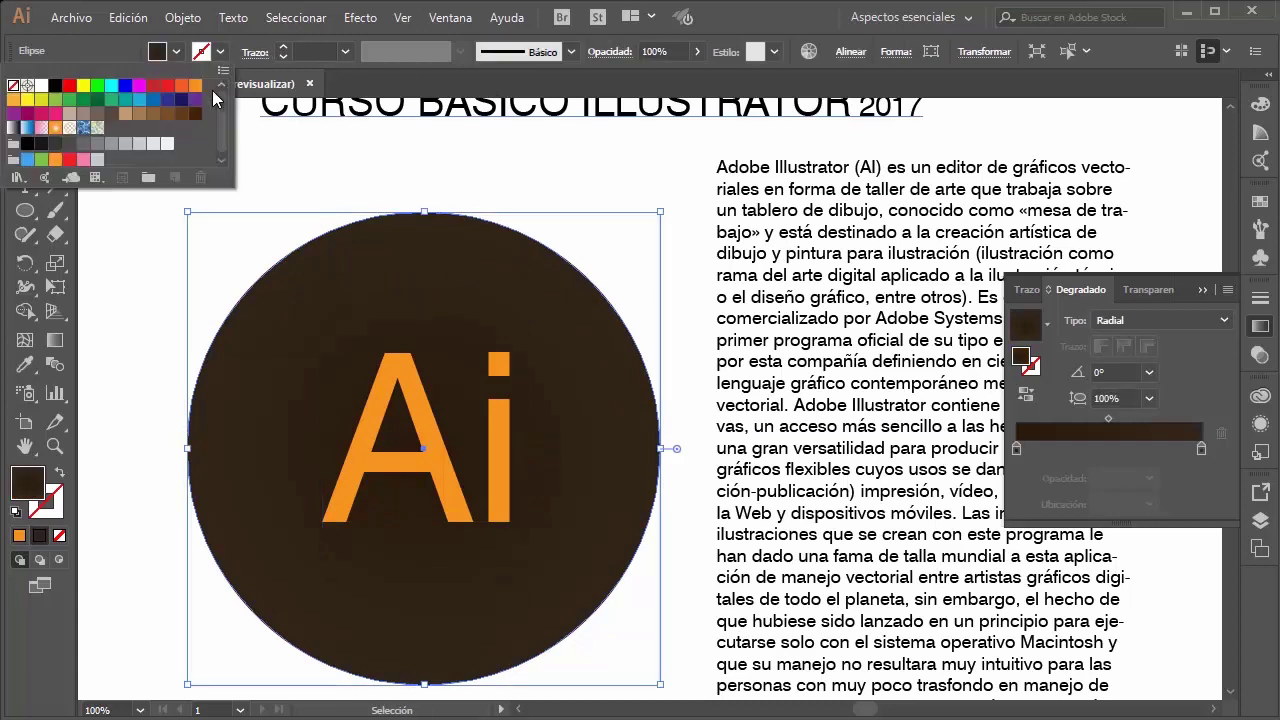
{"action": "left_click", "coordinate": [195, 84]}
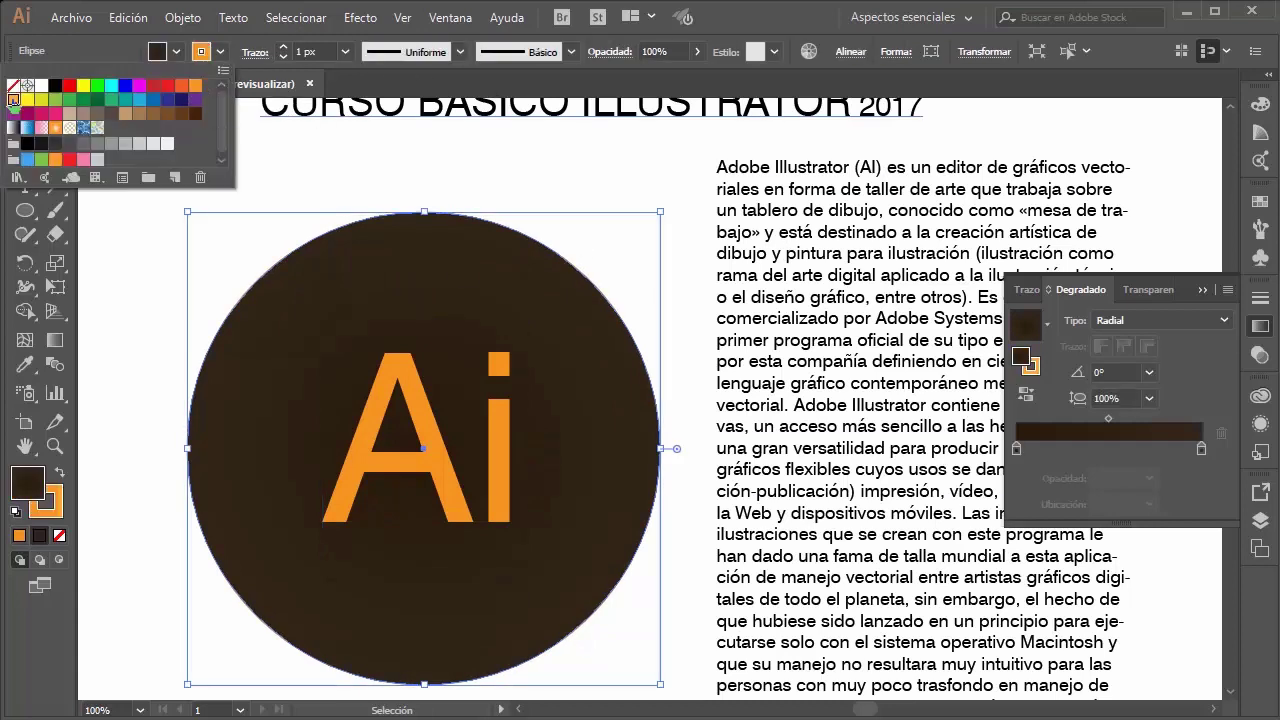
{"action": "left_click", "coordinate": [284, 47]}
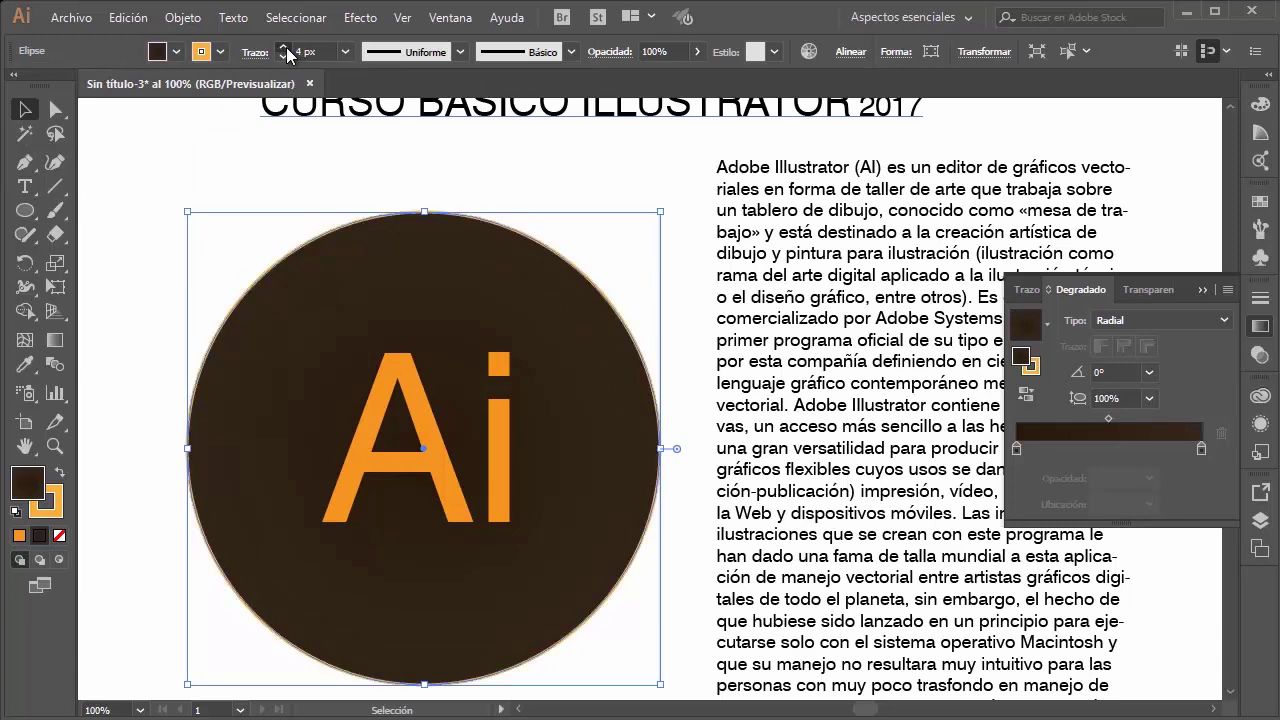
{"action": "left_click", "coordinate": [284, 47]}
{"action": "left_click", "coordinate": [420, 185]}
Step: Select the circle and Ai letters together and move the logo lower on the page
{"action": "scroll", "coordinate": [471, 223], "scroll_direction": "down", "scroll_amount": 2}
{"action": "scroll", "coordinate": [510, 218], "scroll_direction": "down", "scroll_amount": 2}
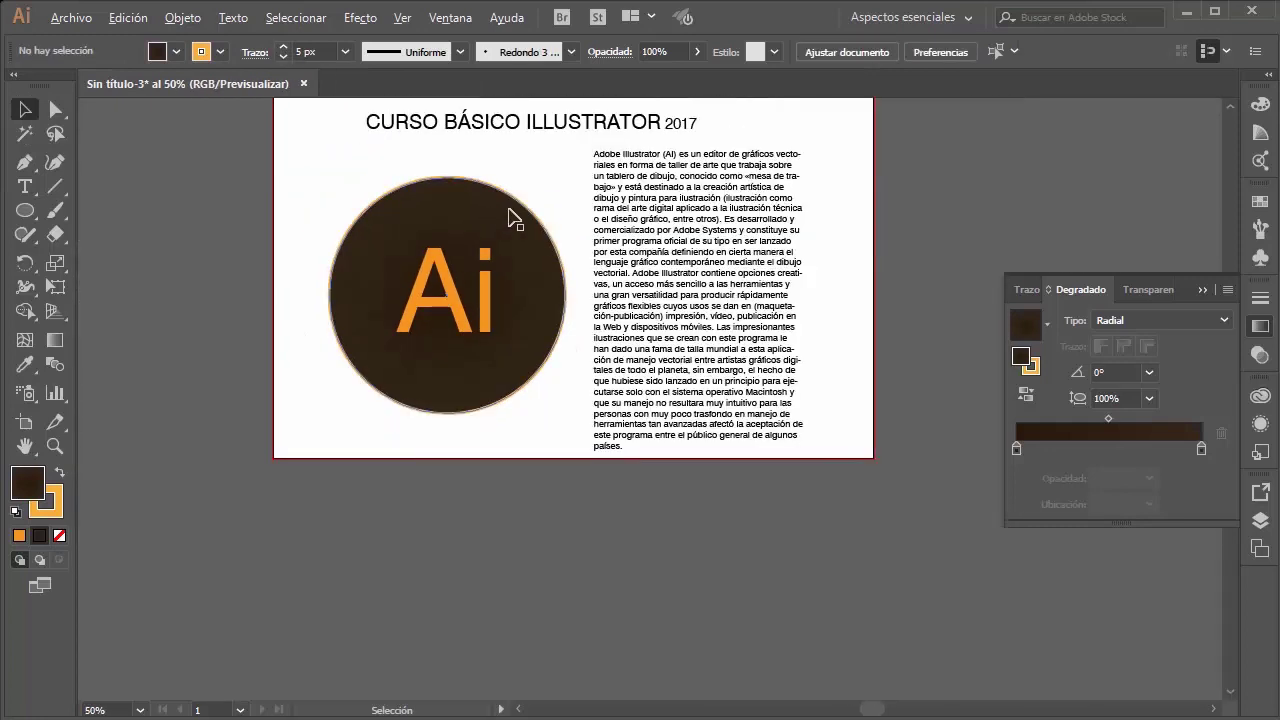
{"action": "scroll", "coordinate": [520, 216], "scroll_direction": "up", "scroll_amount": 1}
{"action": "scroll", "coordinate": [528, 230], "scroll_direction": "up", "scroll_amount": 1}
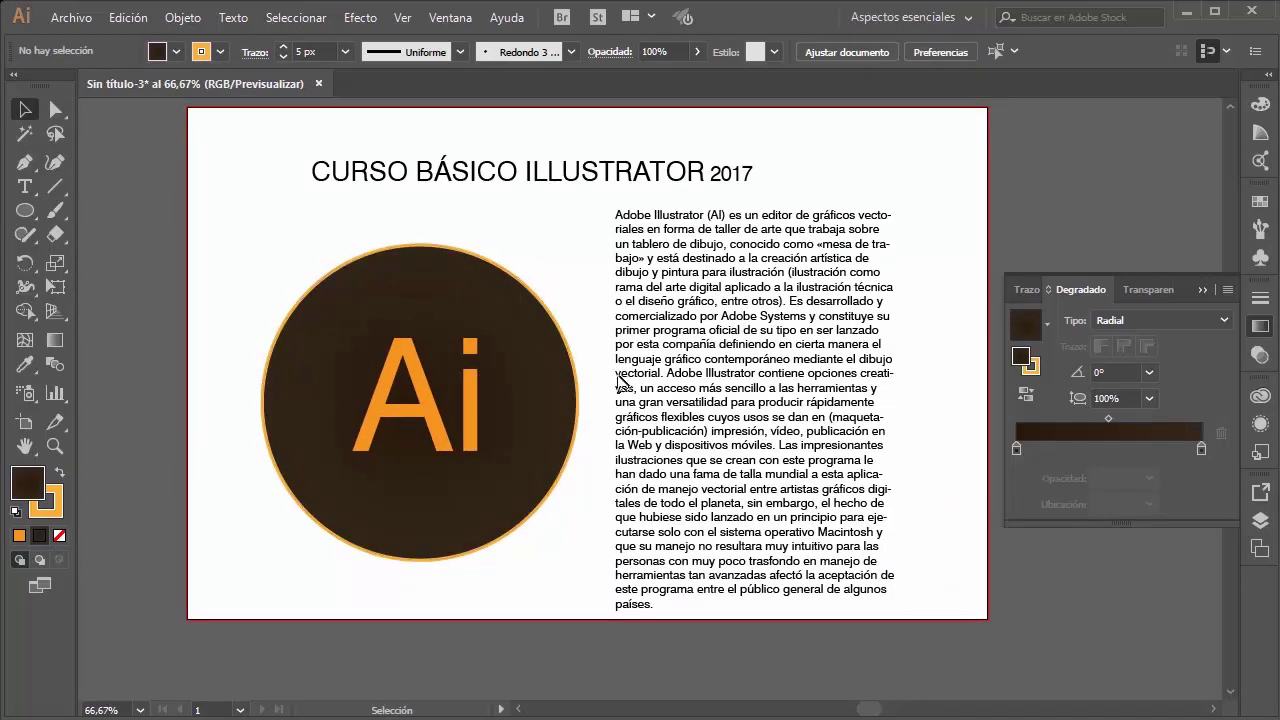
{"action": "left_click", "coordinate": [528, 334]}
{"action": "left_click_drag", "start_coordinate": [242, 244], "coordinate": [597, 603]}
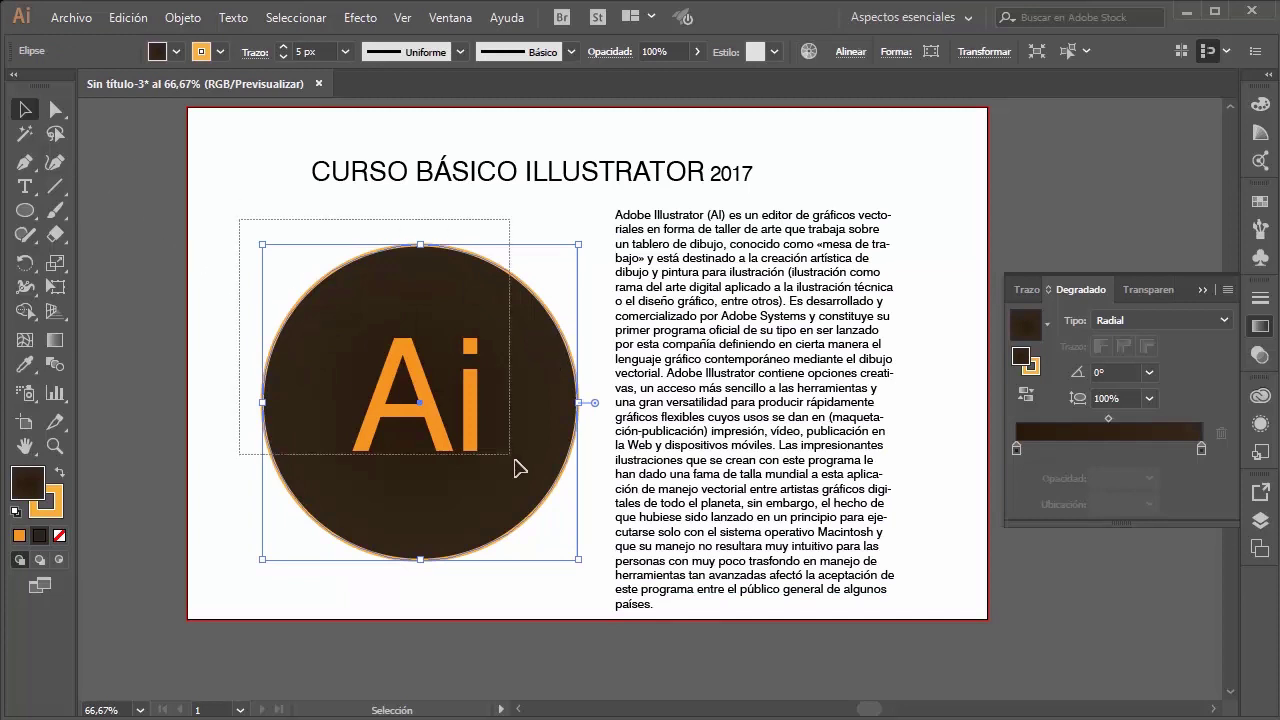
{"action": "mouse_move", "coordinate": [534, 400]}
{"action": "left_mouse_down"}
{"action": "mouse_move", "coordinate": [530, 428]}
{"action": "mouse_move", "coordinate": [555, 422]}
{"action": "left_mouse_up"}
Step: Shift the paragraph text column to the left
{"action": "left_click", "coordinate": [600, 210]}
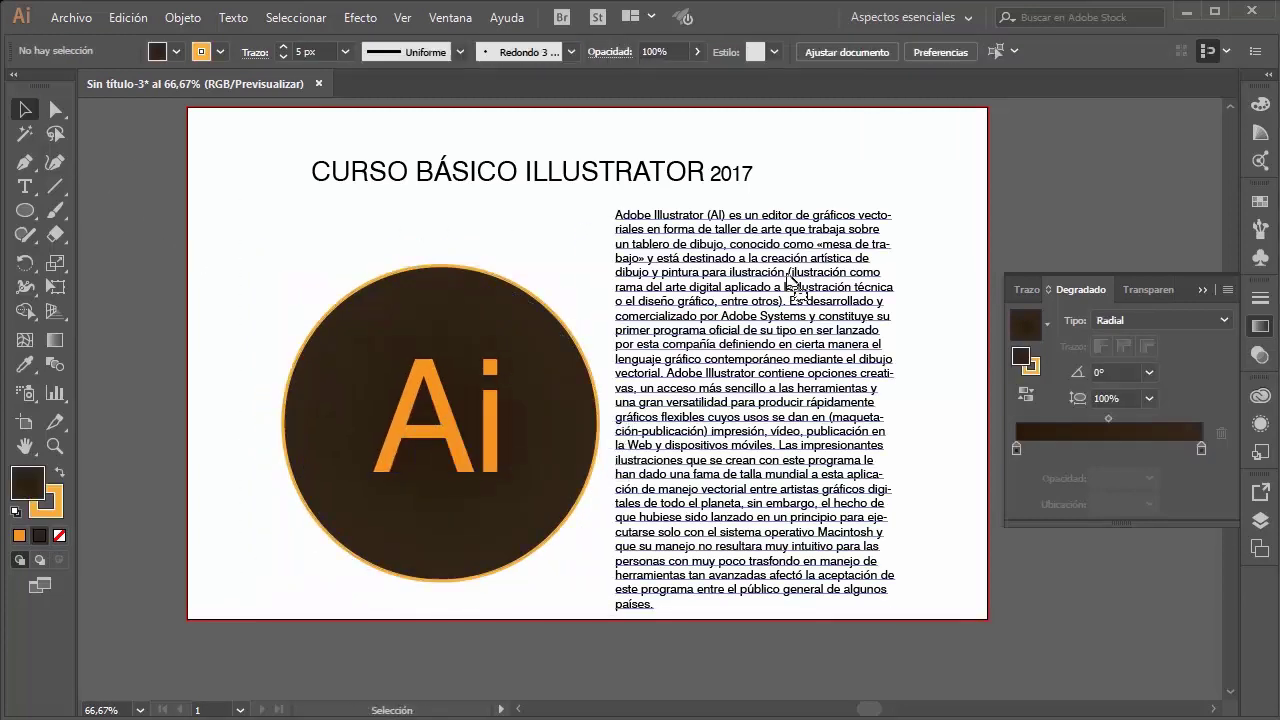
{"action": "left_click", "coordinate": [795, 288]}
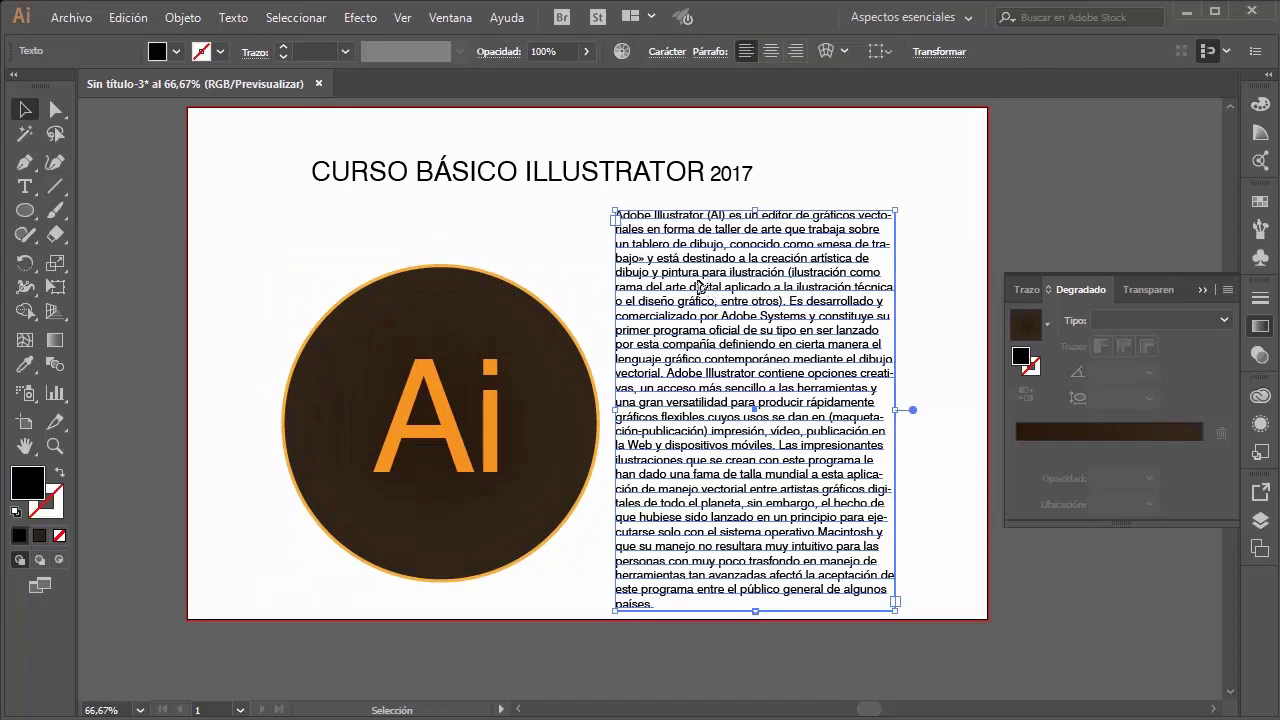
{"action": "left_click_drag", "start_coordinate": [700, 287], "coordinate": [602, 275]}
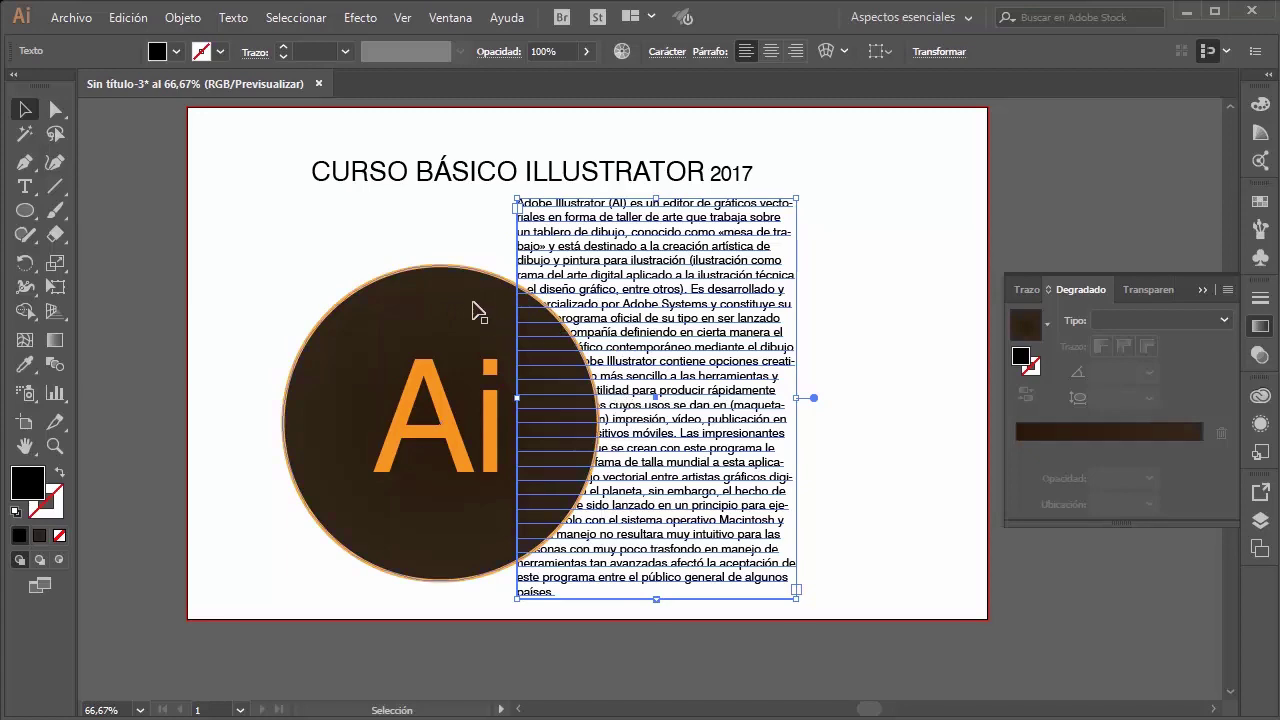
Step: Apply Objeto > Ceñir texto > Crear to the dark Ai circle so the paragraph flows around it
{"action": "left_click", "coordinate": [472, 308]}
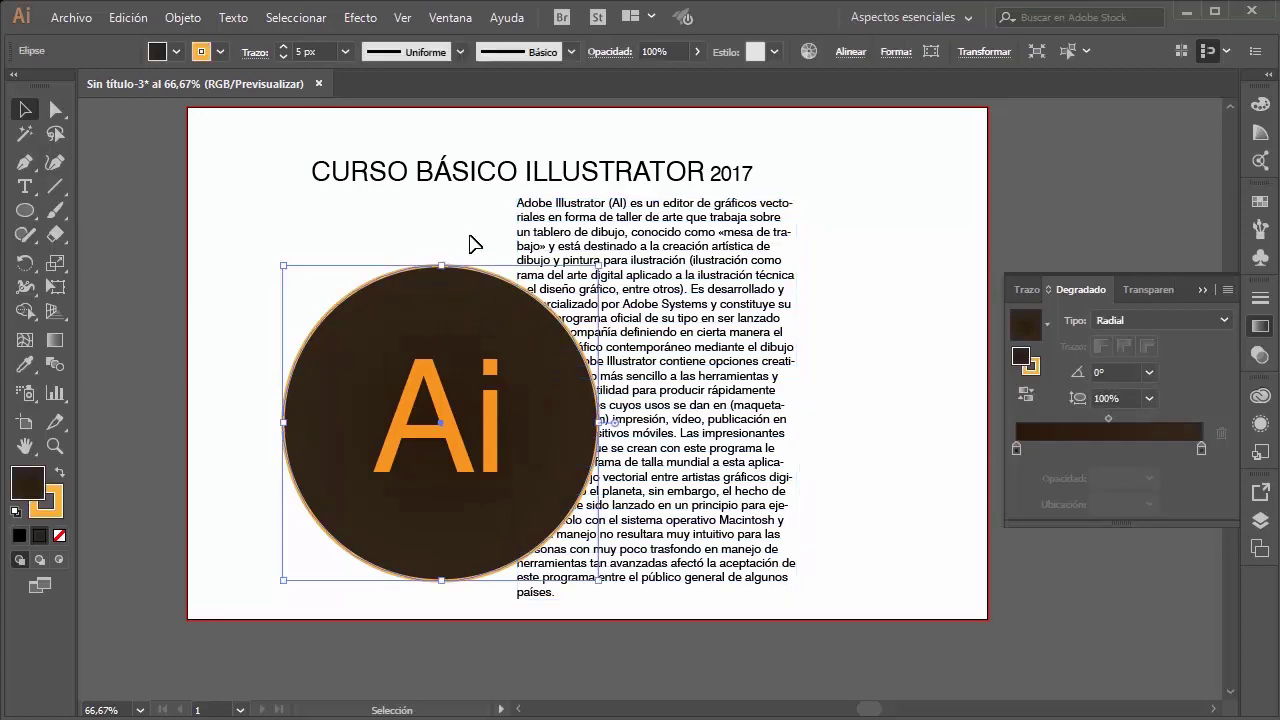
{"action": "left_click", "coordinate": [185, 17]}
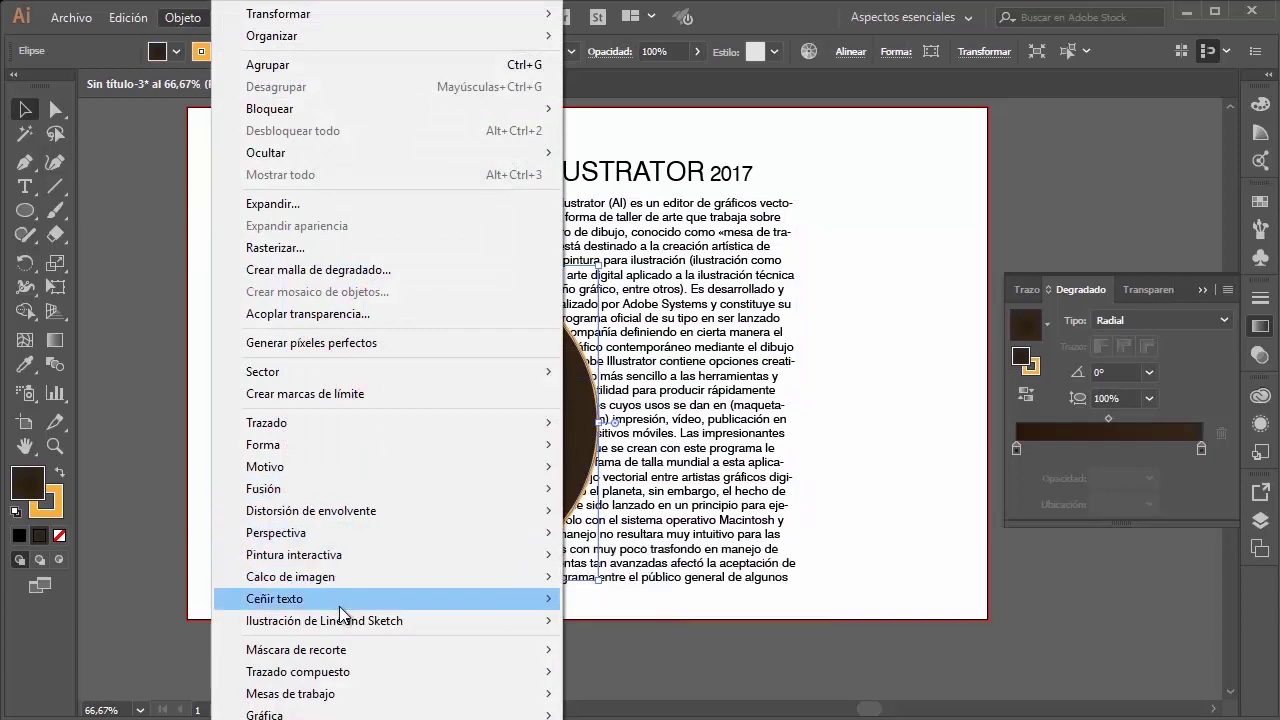
{"action": "mouse_move", "coordinate": [290, 598]}
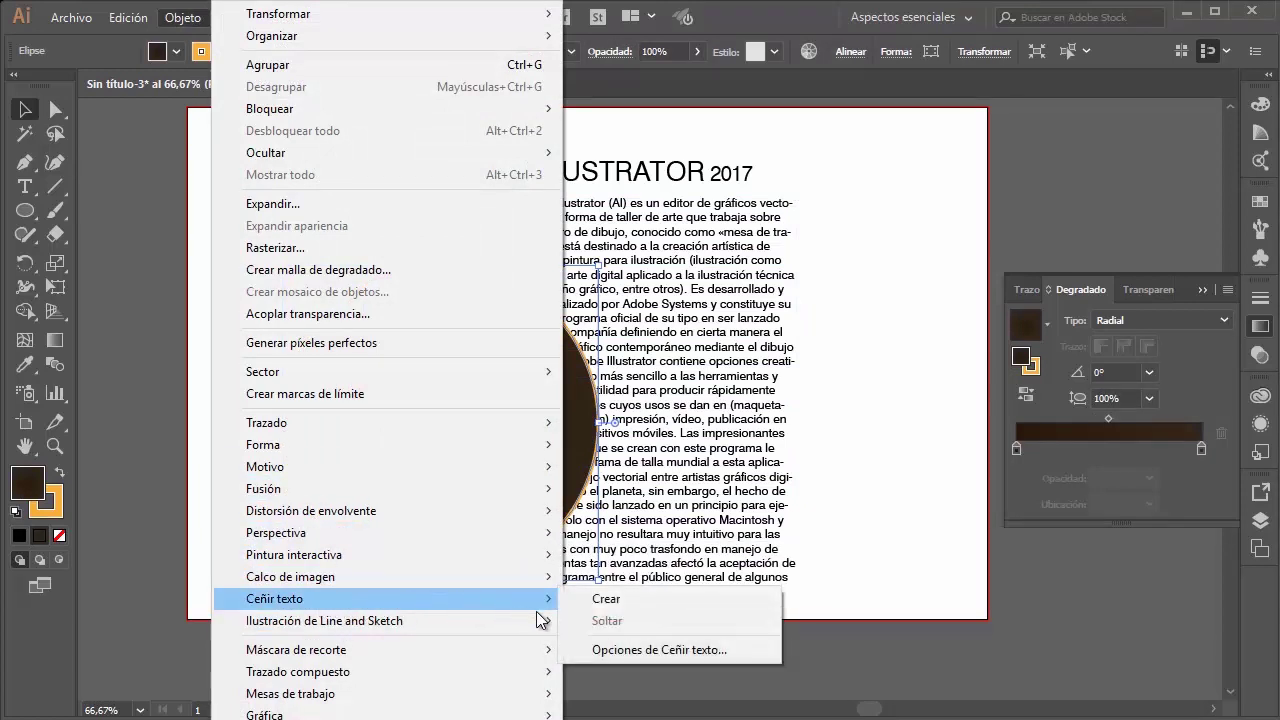
{"action": "left_click", "coordinate": [632, 604]}
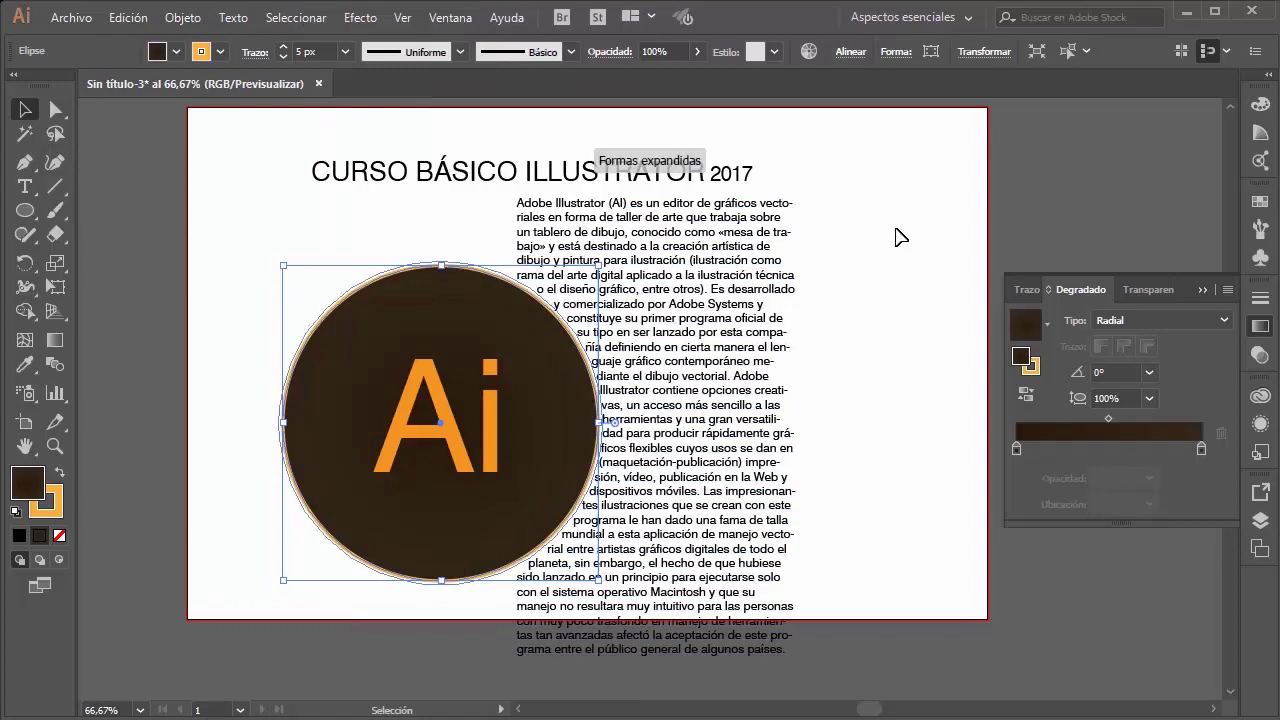
Step: Move and widen the paragraph text frame so it sits over the Ai circle
{"action": "mouse_move", "coordinate": [636, 322]}
{"action": "left_mouse_down"}
{"action": "mouse_move", "coordinate": [704, 331]}
{"action": "mouse_move", "coordinate": [657, 341]}
{"action": "left_mouse_up"}
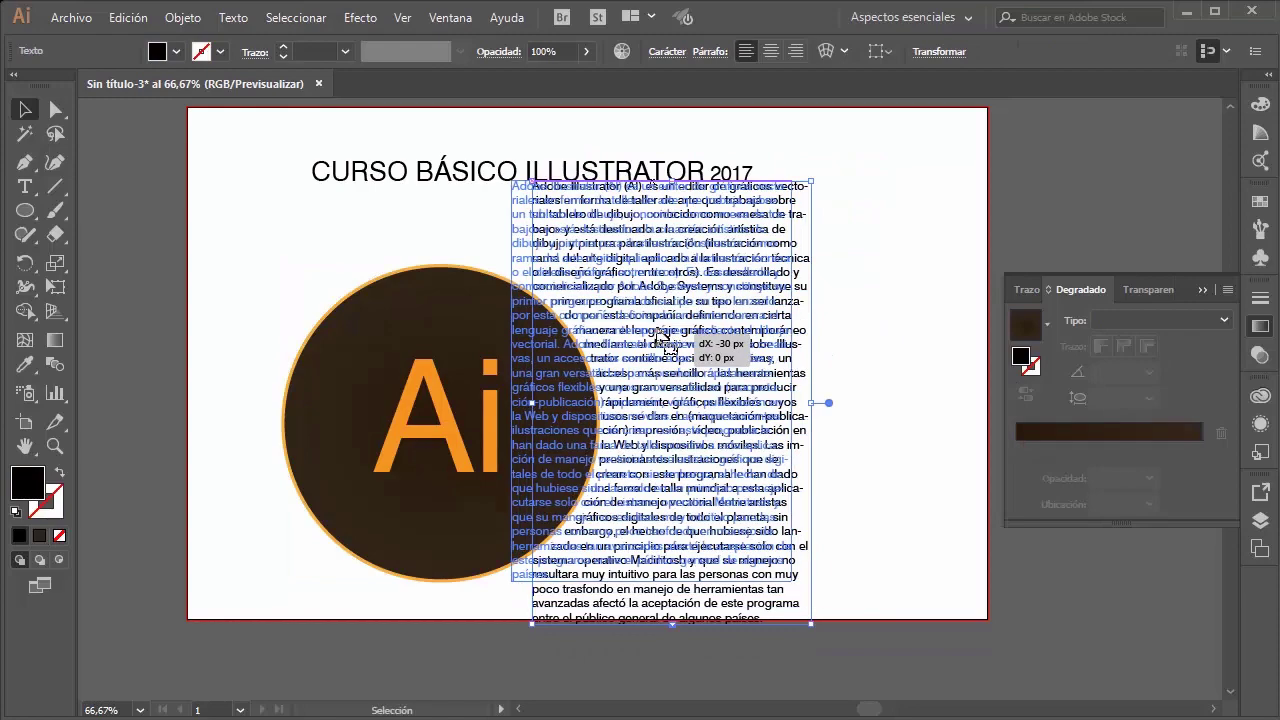
{"action": "left_click", "coordinate": [909, 283]}
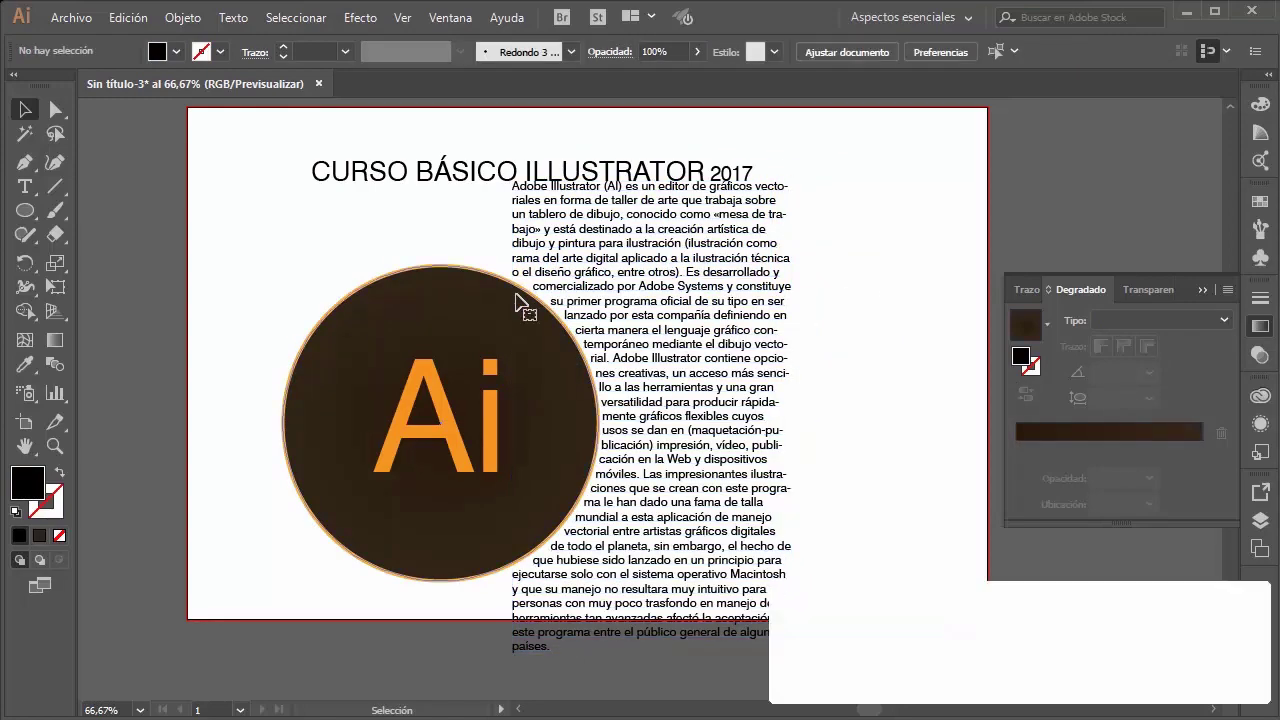
{"action": "left_click", "coordinate": [518, 305]}
{"action": "left_click_drag", "start_coordinate": [620, 340], "coordinate": [703, 384]}
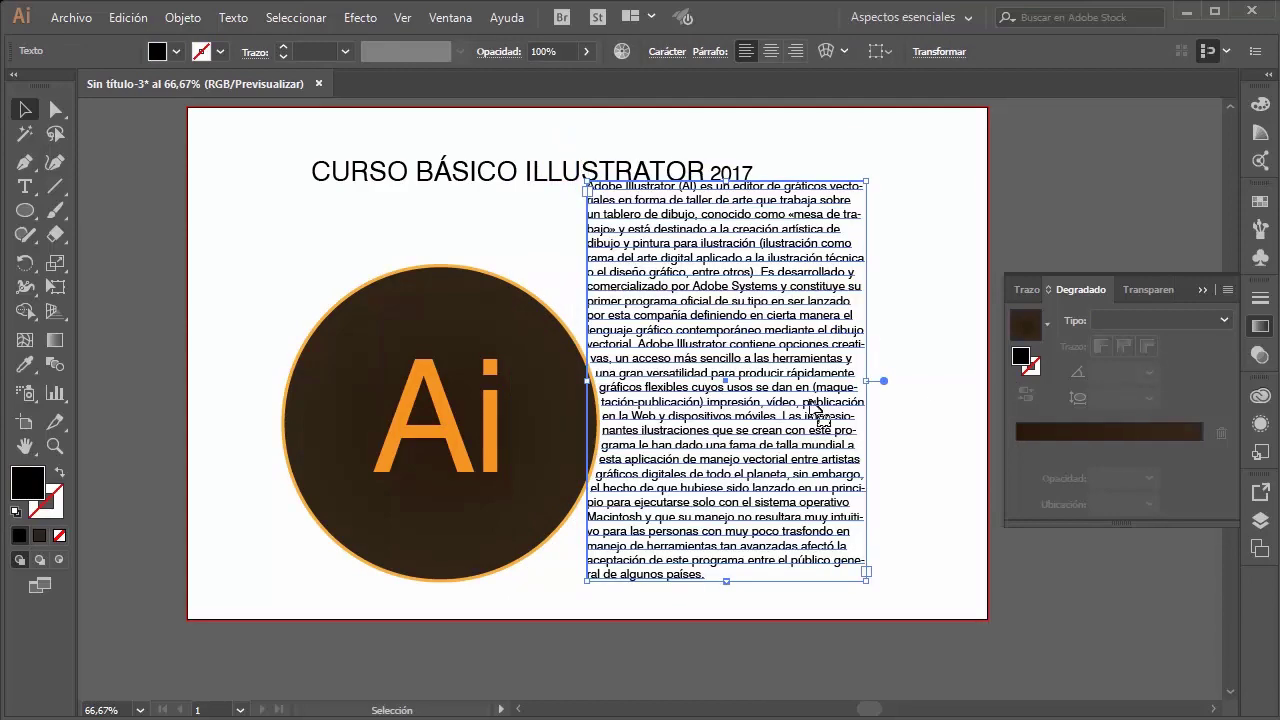
{"action": "left_click_drag", "start_coordinate": [882, 380], "coordinate": [984, 374]}
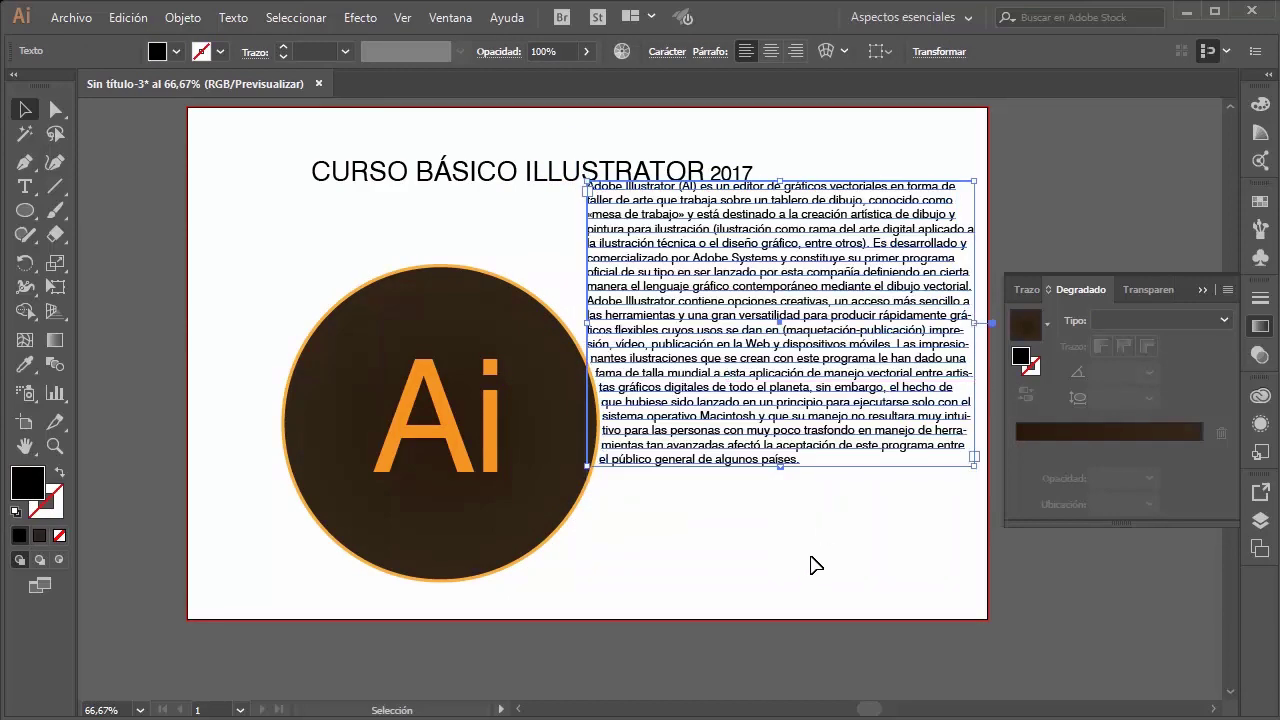
{"action": "mouse_move", "coordinate": [812, 348]}
{"action": "left_mouse_down"}
{"action": "mouse_move", "coordinate": [785, 412]}
{"action": "mouse_move", "coordinate": [766, 404]}
{"action": "left_mouse_up"}
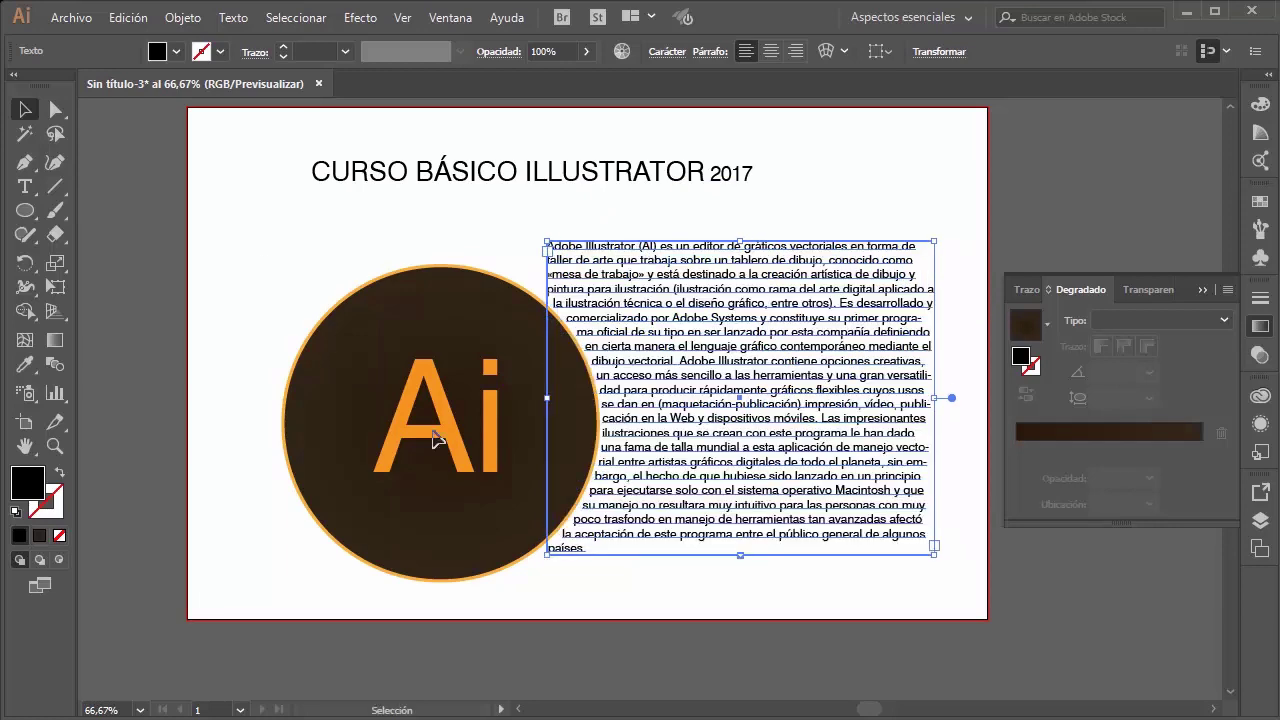
Step: Move the Ai circle up-left and push the paragraph left against it
{"action": "left_click_drag", "start_coordinate": [238, 238], "coordinate": [614, 640]}
{"action": "left_click_drag", "start_coordinate": [469, 210], "coordinate": [414, 410]}
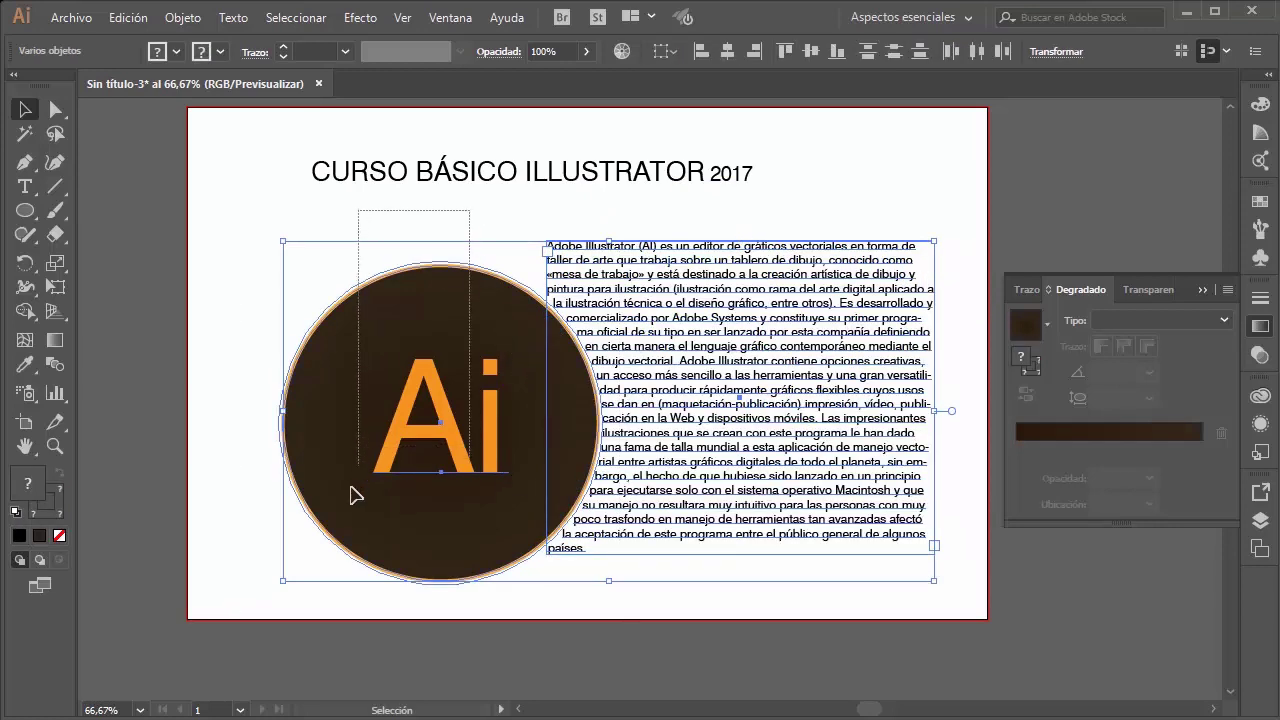
{"action": "left_click_drag", "start_coordinate": [473, 329], "coordinate": [382, 302]}
{"action": "left_click", "coordinate": [520, 220]}
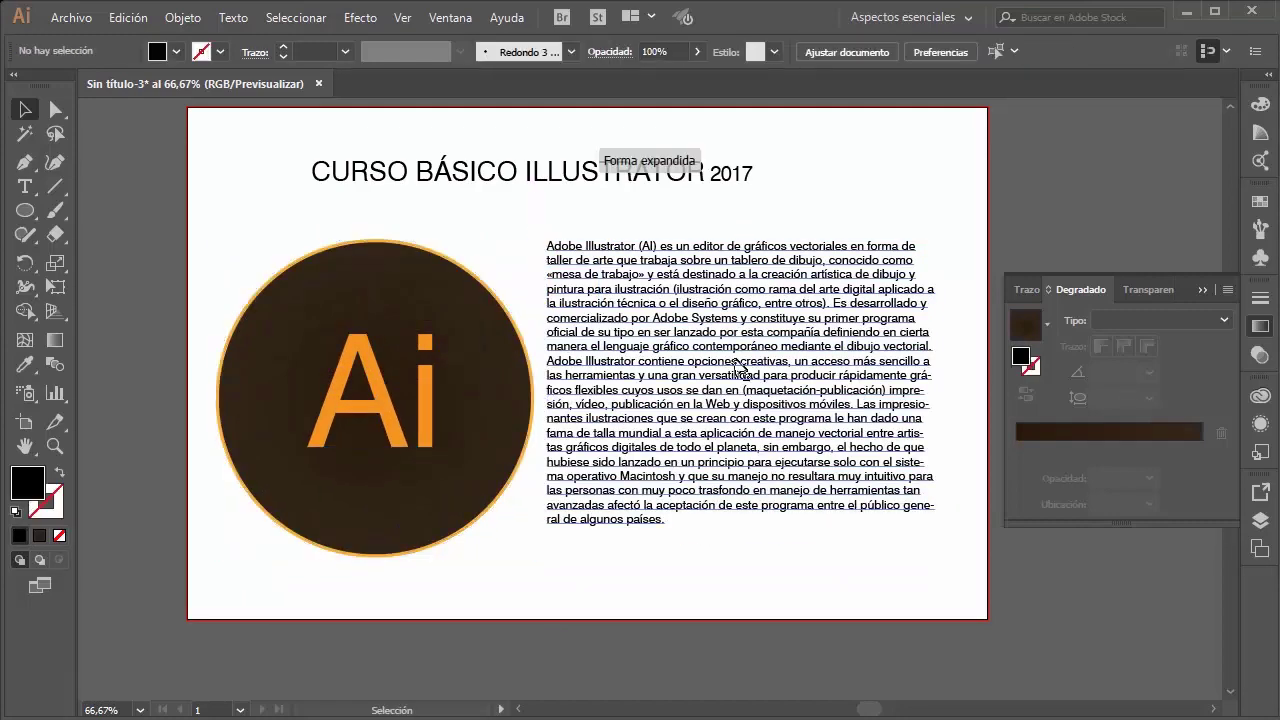
{"action": "left_click_drag", "start_coordinate": [735, 365], "coordinate": [660, 372]}
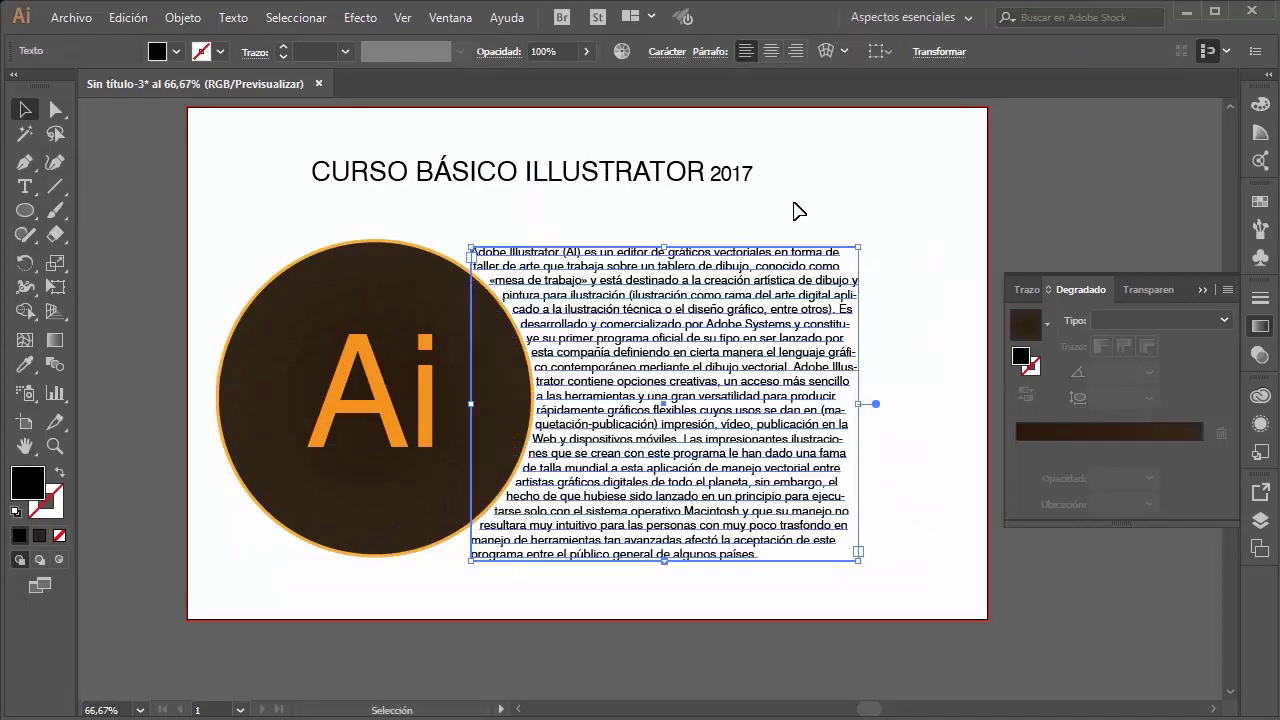
Step: Reposition the title CURSO BÁSICO ILLUSTRATOR 2017 higher and further left
{"action": "left_click", "coordinate": [797, 210]}
{"action": "left_click_drag", "start_coordinate": [618, 181], "coordinate": [672, 180]}
{"action": "left_click", "coordinate": [912, 222]}
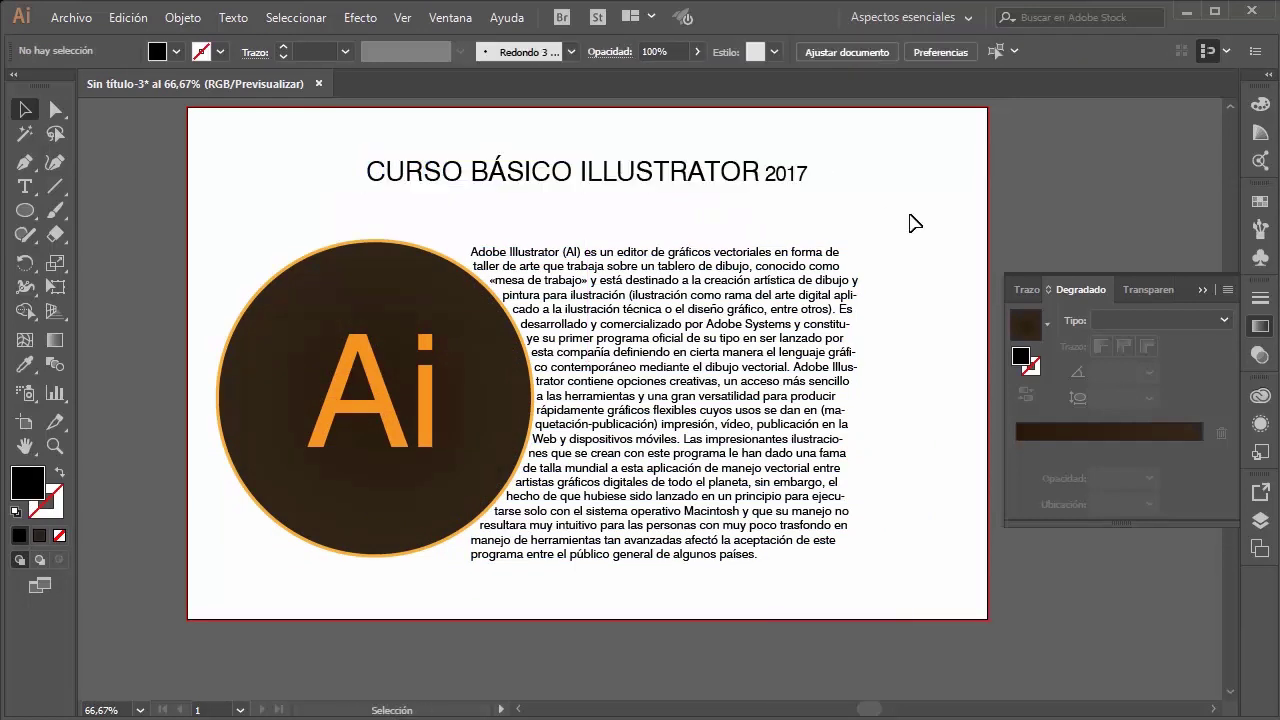
{"action": "left_click", "coordinate": [451, 170]}
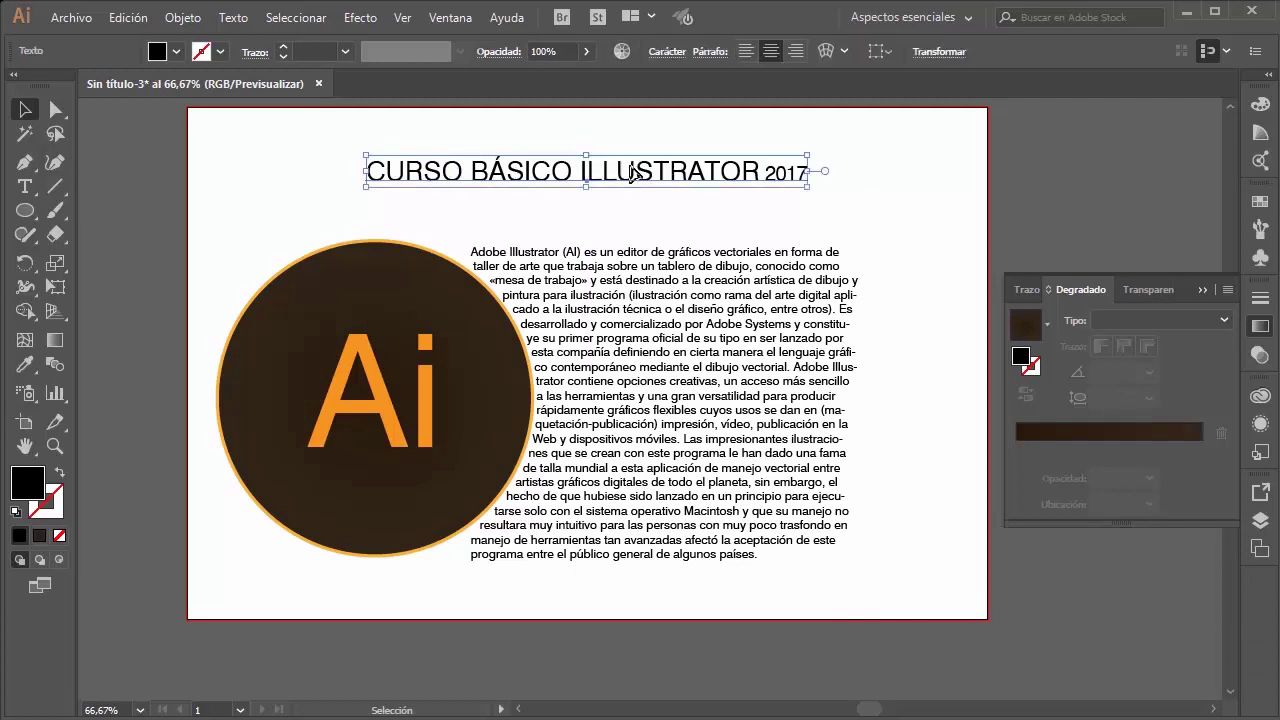
{"action": "left_click_drag", "start_coordinate": [630, 172], "coordinate": [547, 152]}
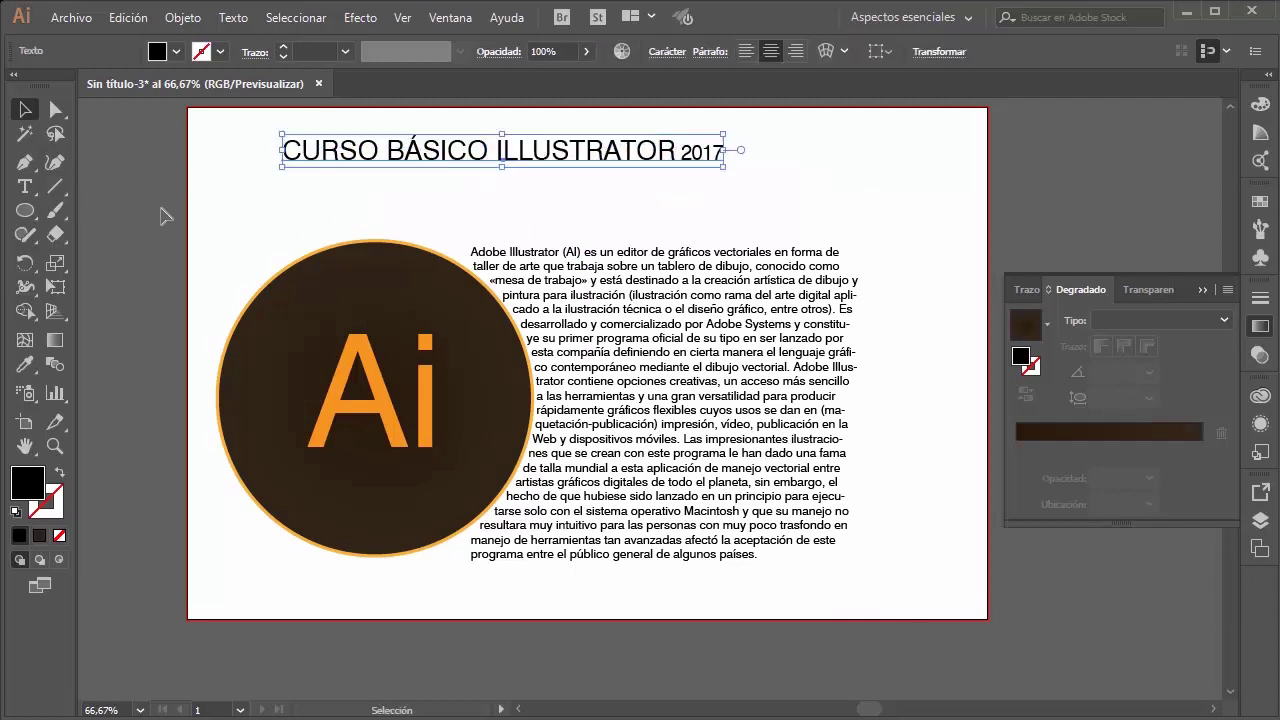
{"action": "left_click", "coordinate": [229, 197]}
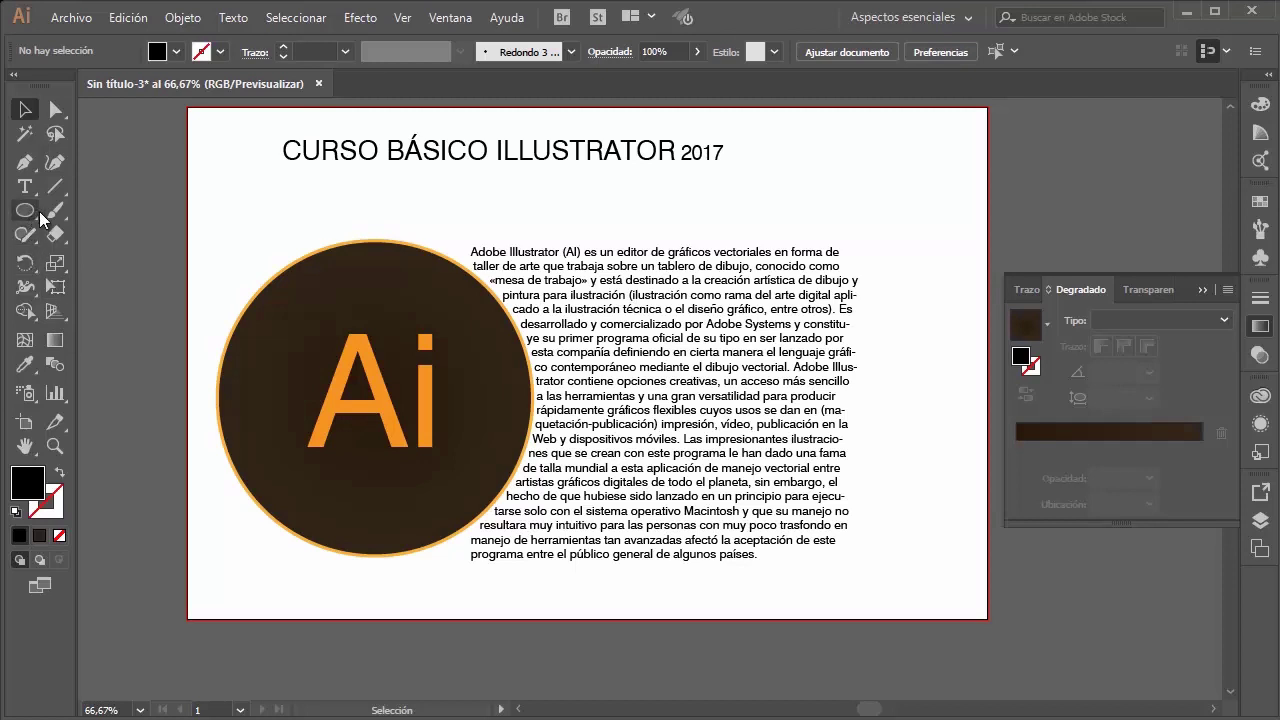
Step: Draw a curved wave path across the page with the Pen tool
{"action": "left_click", "coordinate": [25, 162]}
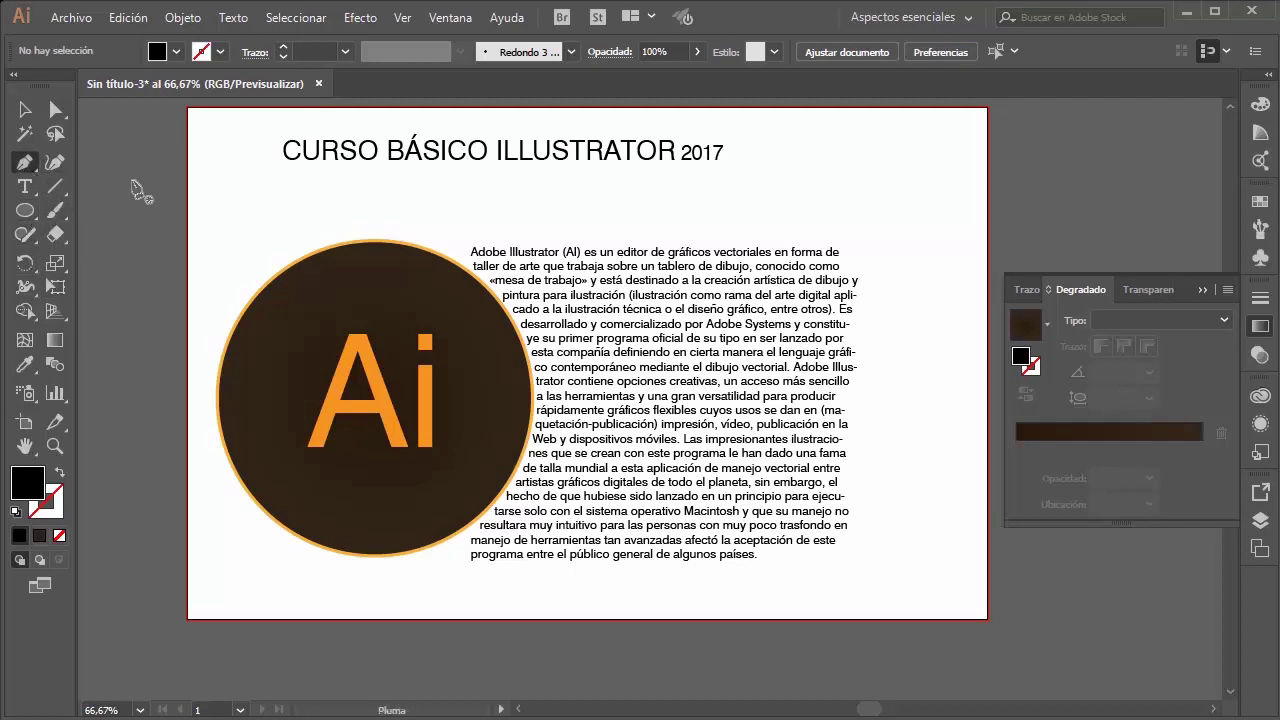
{"action": "left_click", "coordinate": [241, 233]}
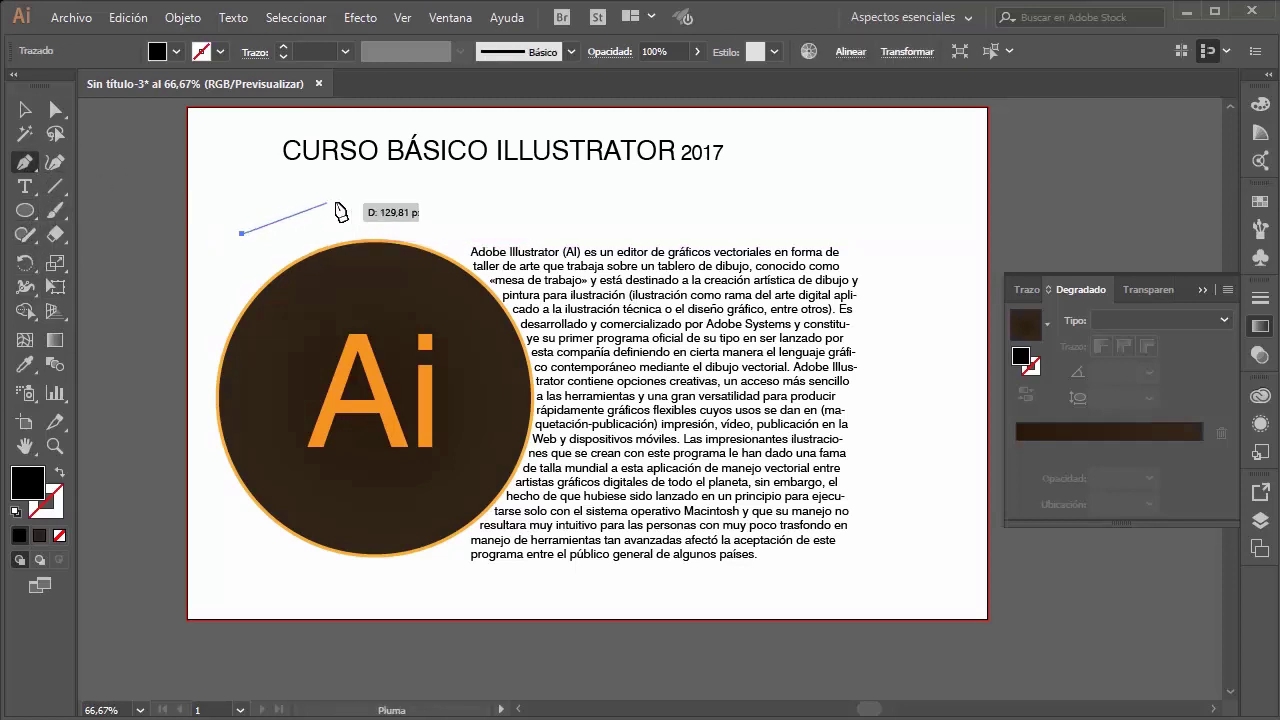
{"action": "left_click_drag", "start_coordinate": [387, 179], "coordinate": [494, 198]}
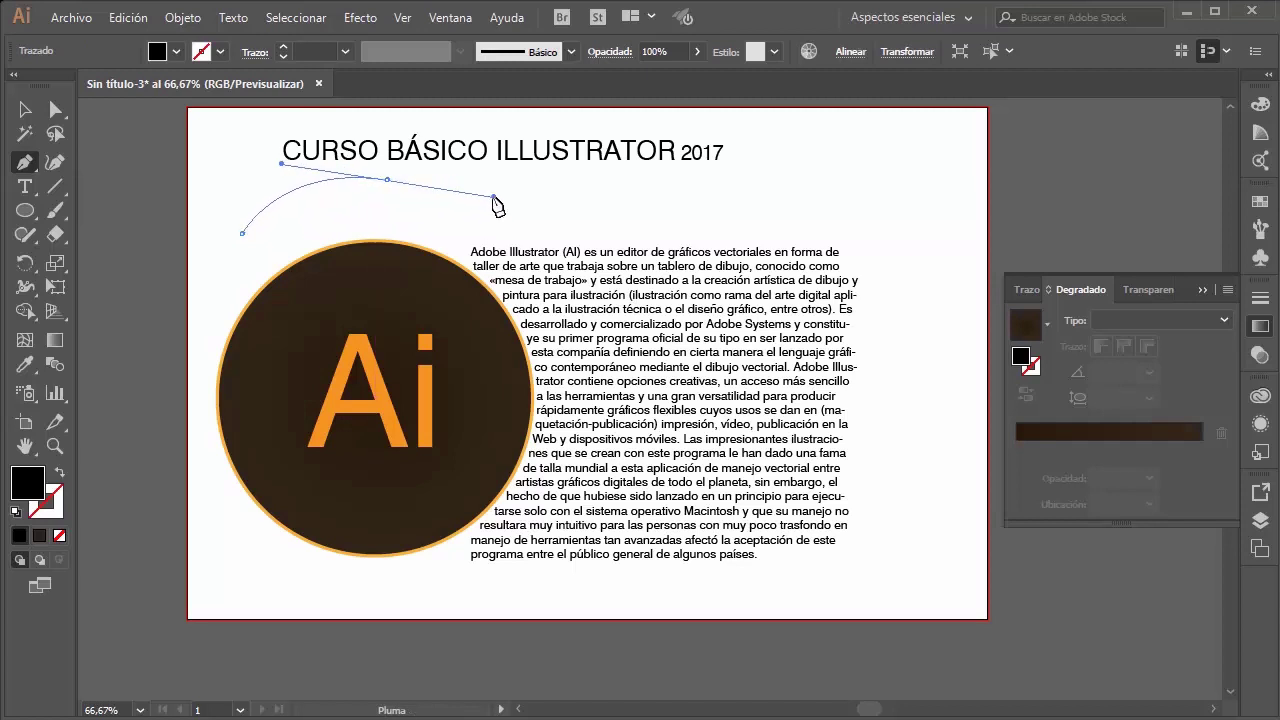
{"action": "left_click_drag", "start_coordinate": [604, 205], "coordinate": [669, 195]}
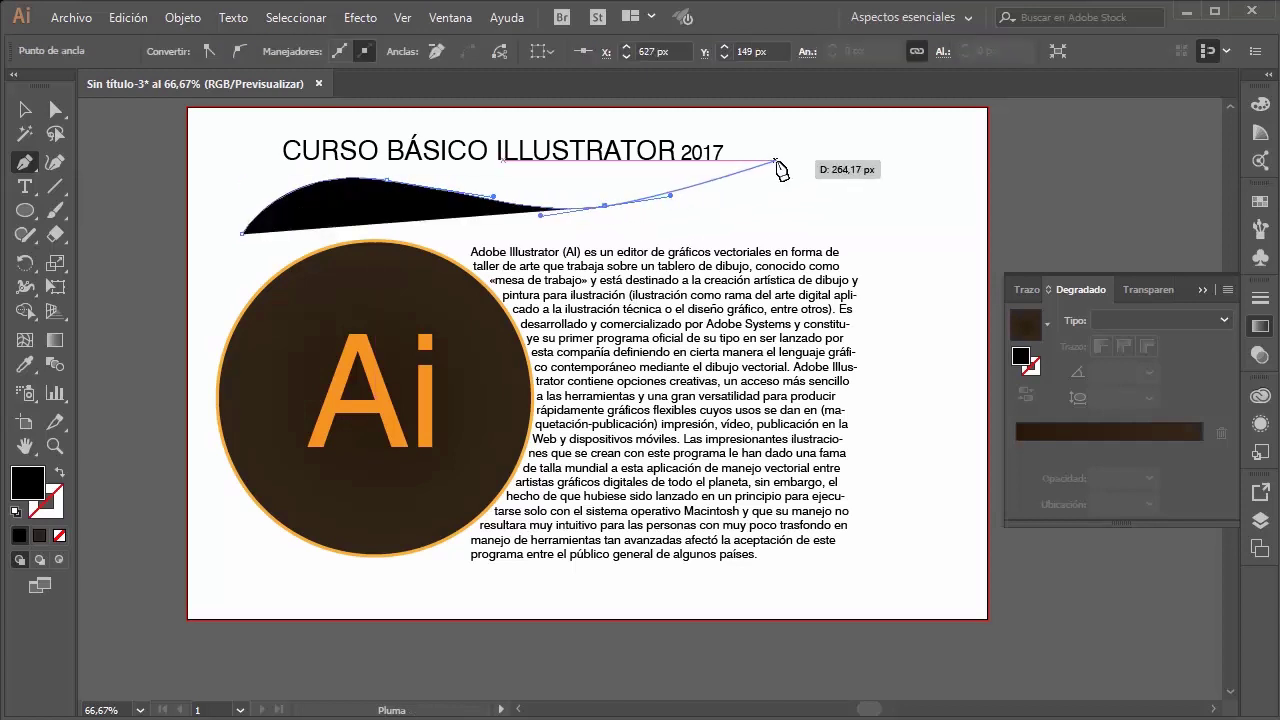
{"action": "left_click_drag", "start_coordinate": [776, 160], "coordinate": [924, 158]}
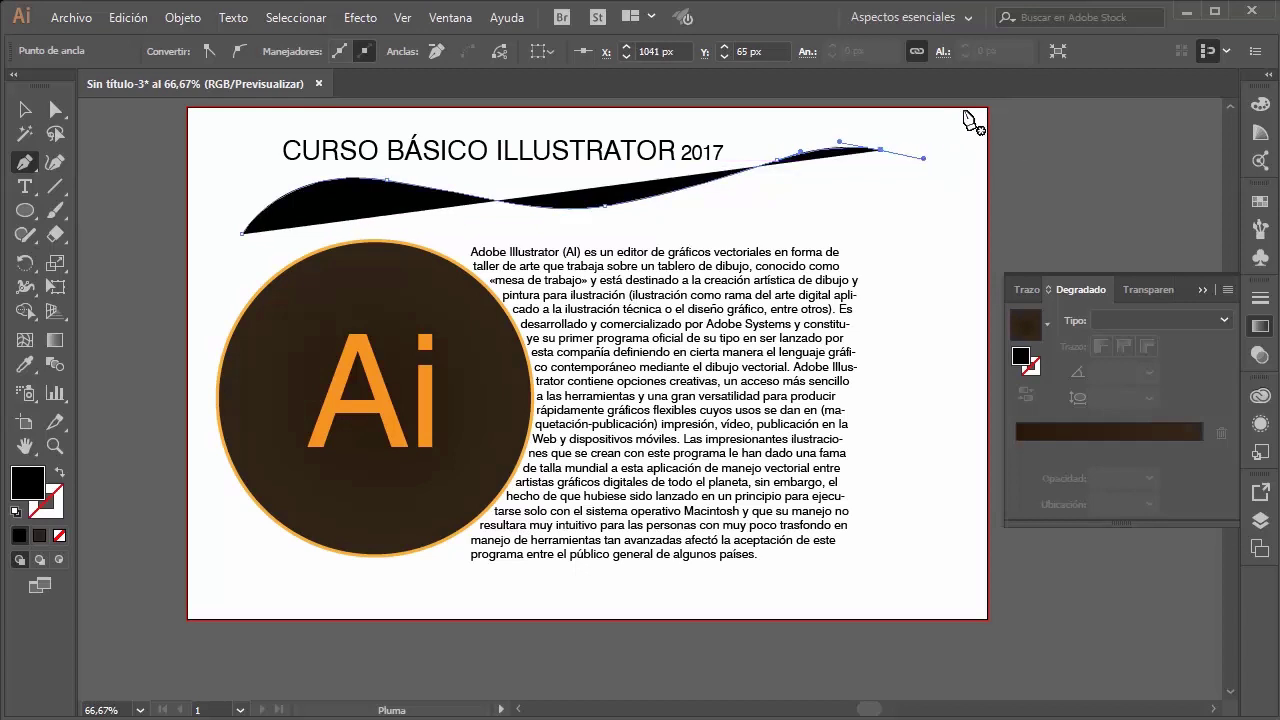
Step: Give the wave path Fill None and a black stroke
{"action": "left_click", "coordinate": [26, 110]}
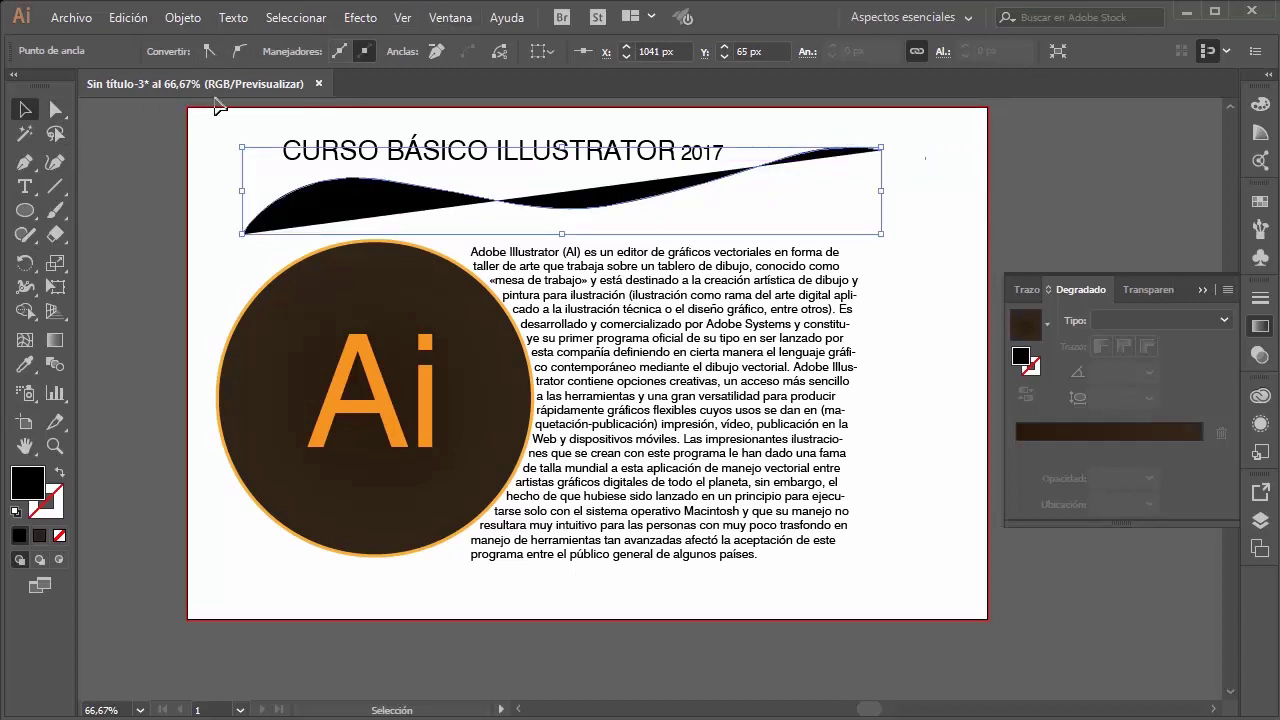
{"action": "left_click", "coordinate": [222, 195]}
{"action": "left_click", "coordinate": [337, 209]}
{"action": "left_click", "coordinate": [175, 51]}
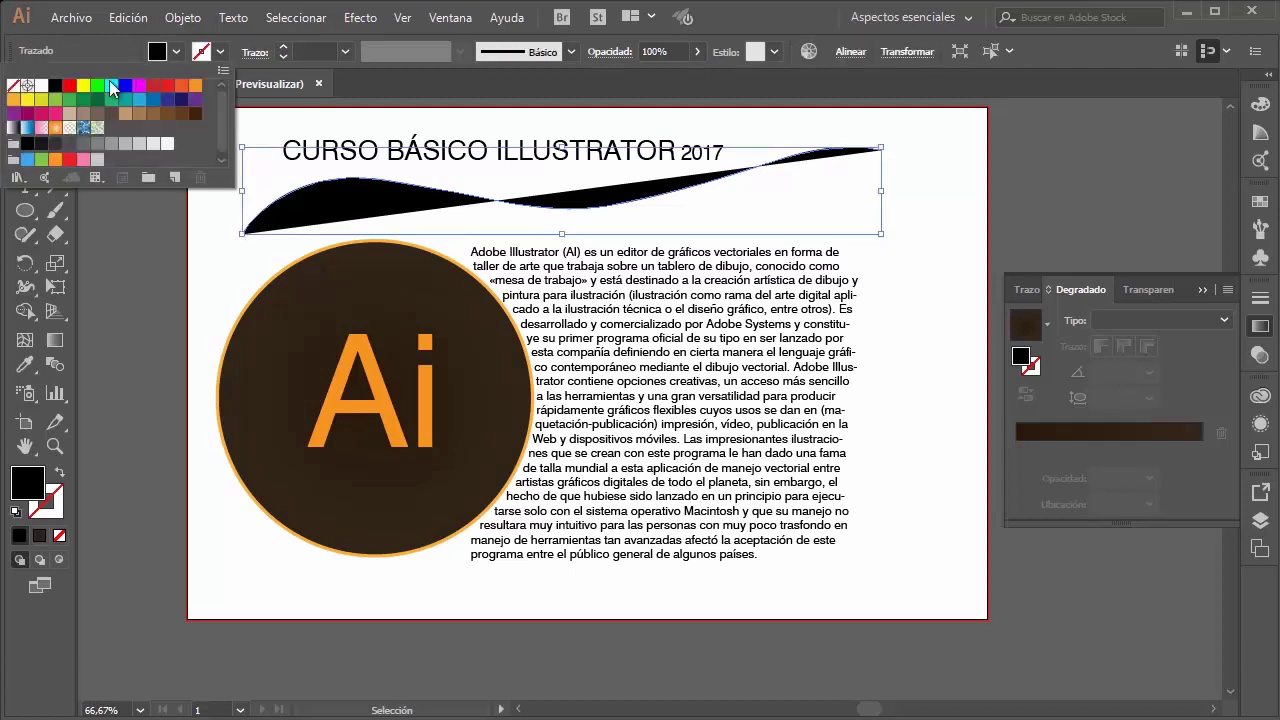
{"action": "left_click", "coordinate": [13, 87]}
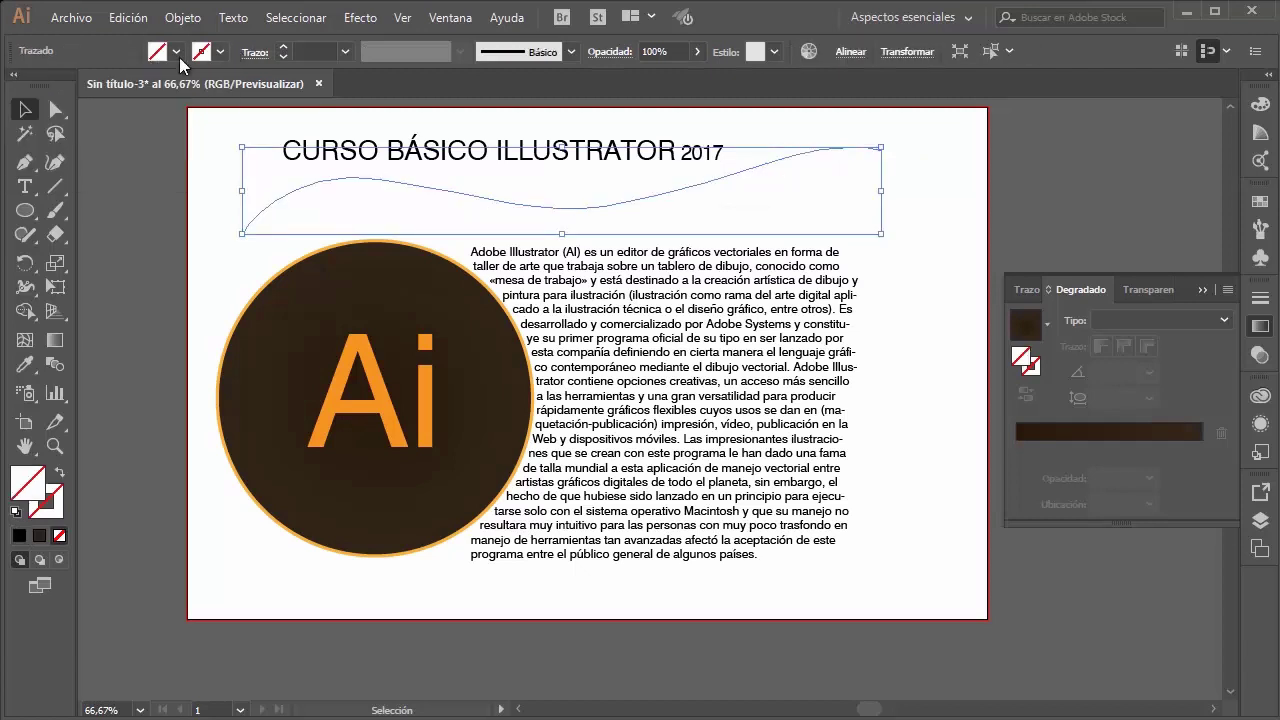
{"action": "left_click", "coordinate": [222, 51]}
{"action": "left_click", "coordinate": [55, 87]}
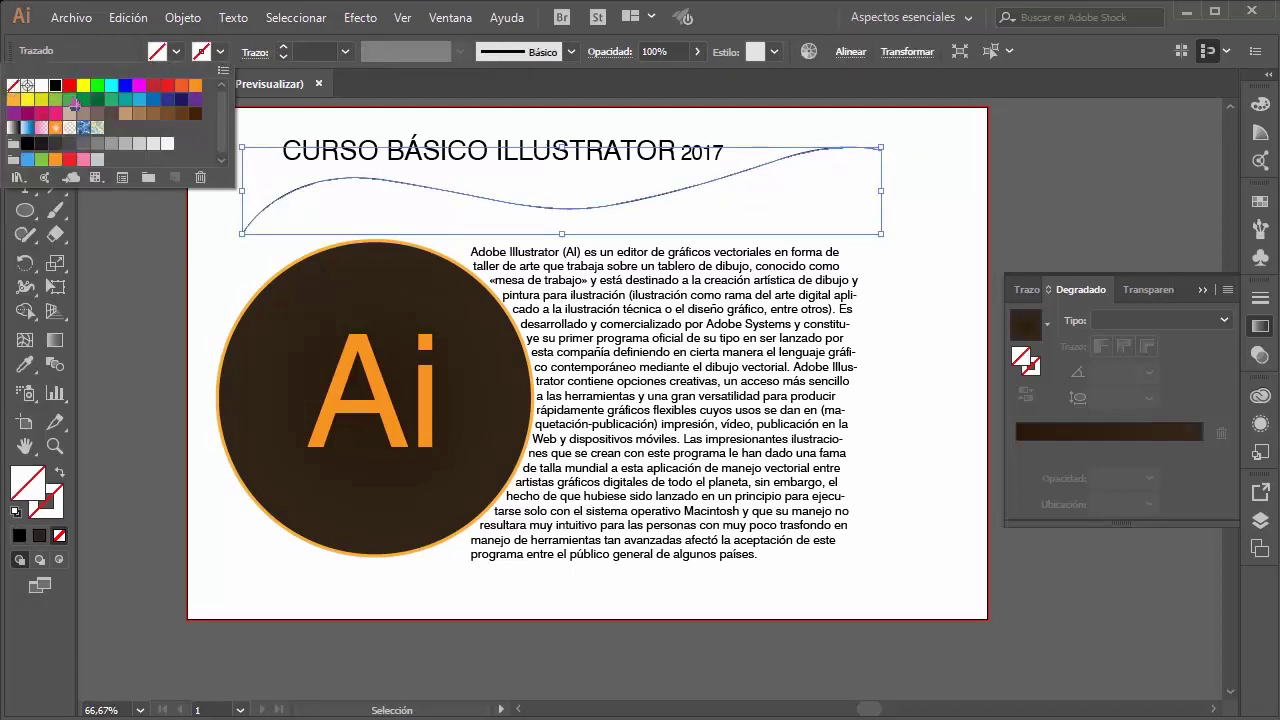
{"action": "left_click", "coordinate": [232, 187]}
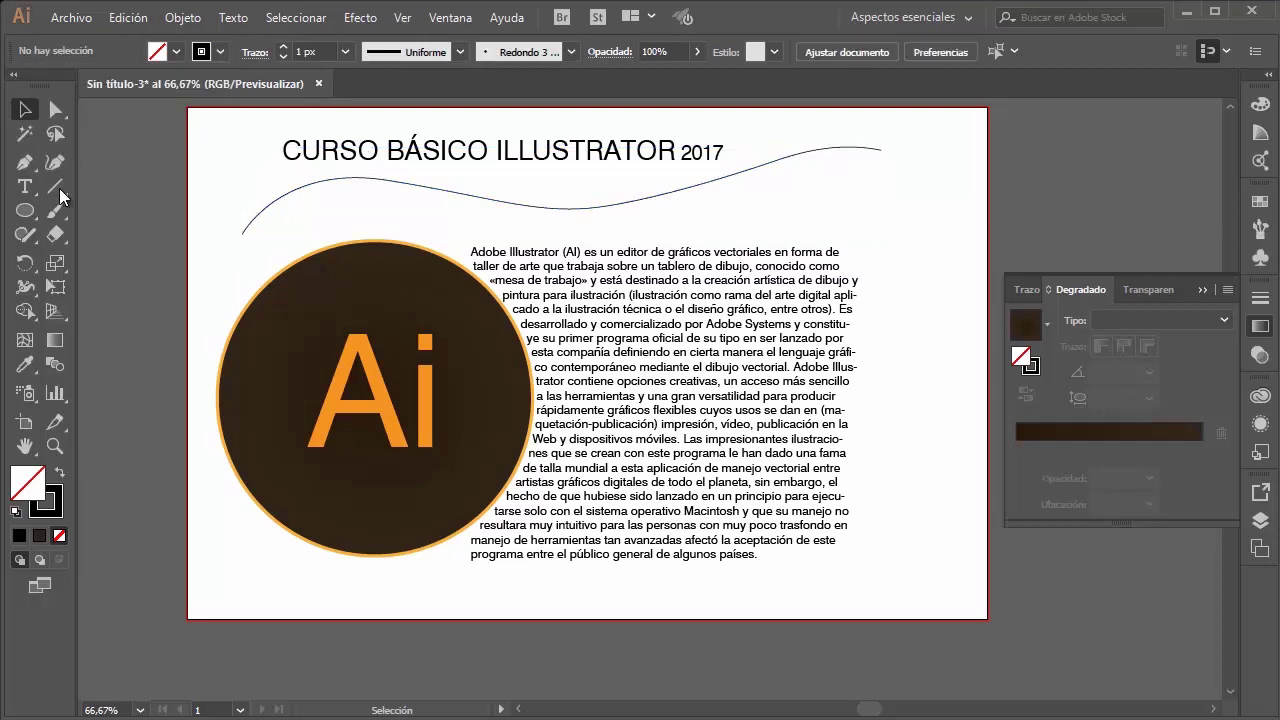
Step: Type the title along the wavy line with the Type on a Path tool
{"action": "left_click", "coordinate": [25, 187]}
{"action": "left_click_drag", "start_coordinate": [31, 196], "coordinate": [47, 205]}
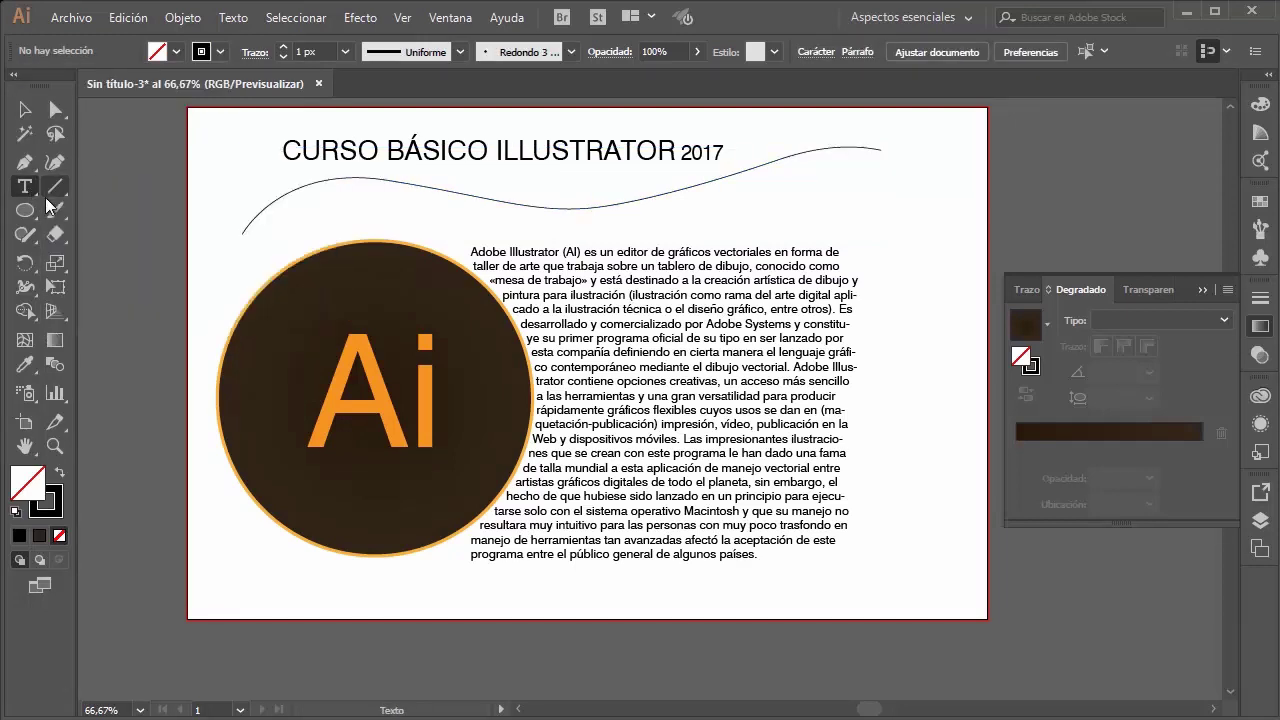
{"action": "left_click", "coordinate": [33, 201]}
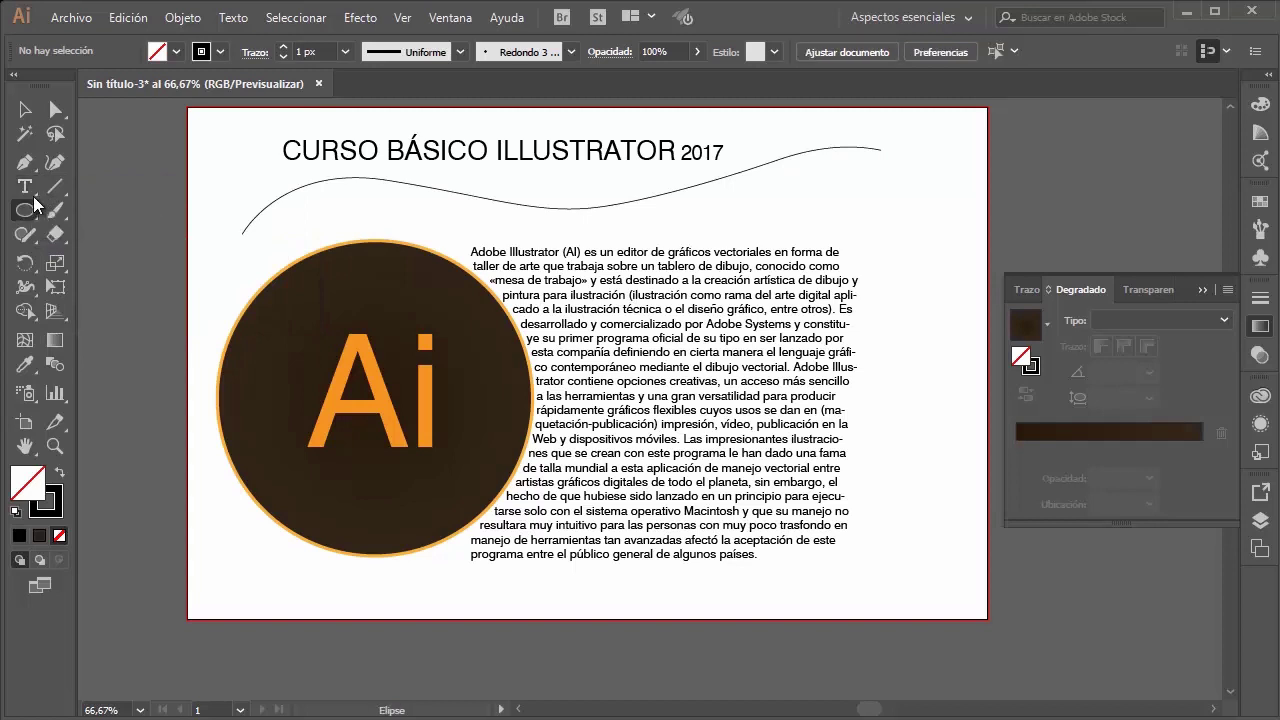
{"action": "left_click_drag", "start_coordinate": [35, 196], "coordinate": [127, 235]}
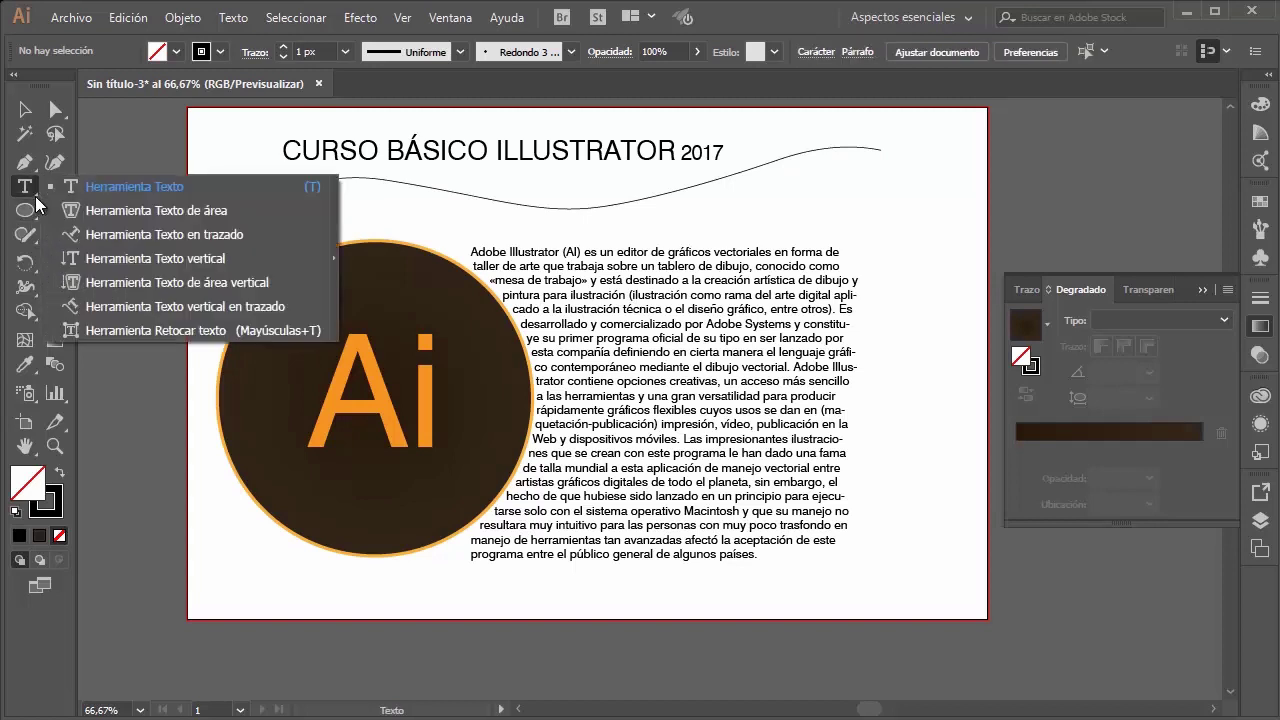
{"action": "left_click", "coordinate": [127, 235]}
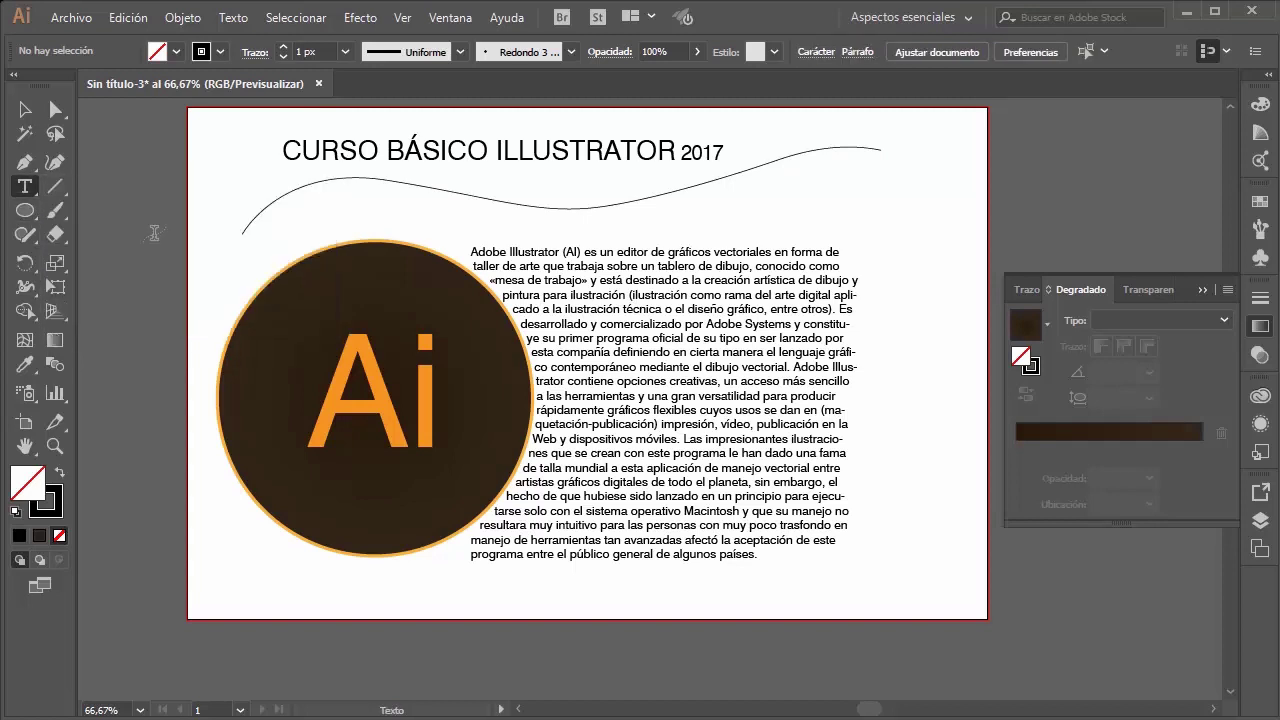
{"action": "left_click", "coordinate": [270, 200]}
{"action": "type", "text": "CURSO BÁSI"}
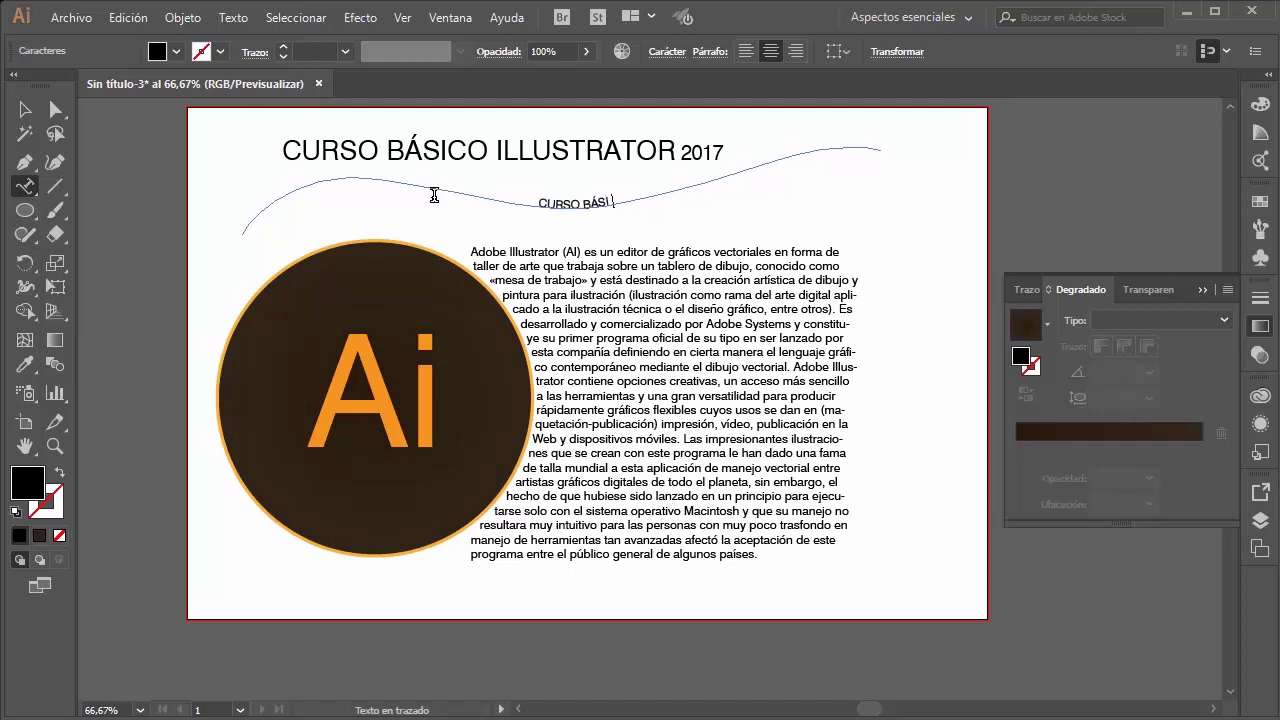
{"action": "type", "text": "CO IL"}
{"action": "type", "text": "LUSTRATOR"}
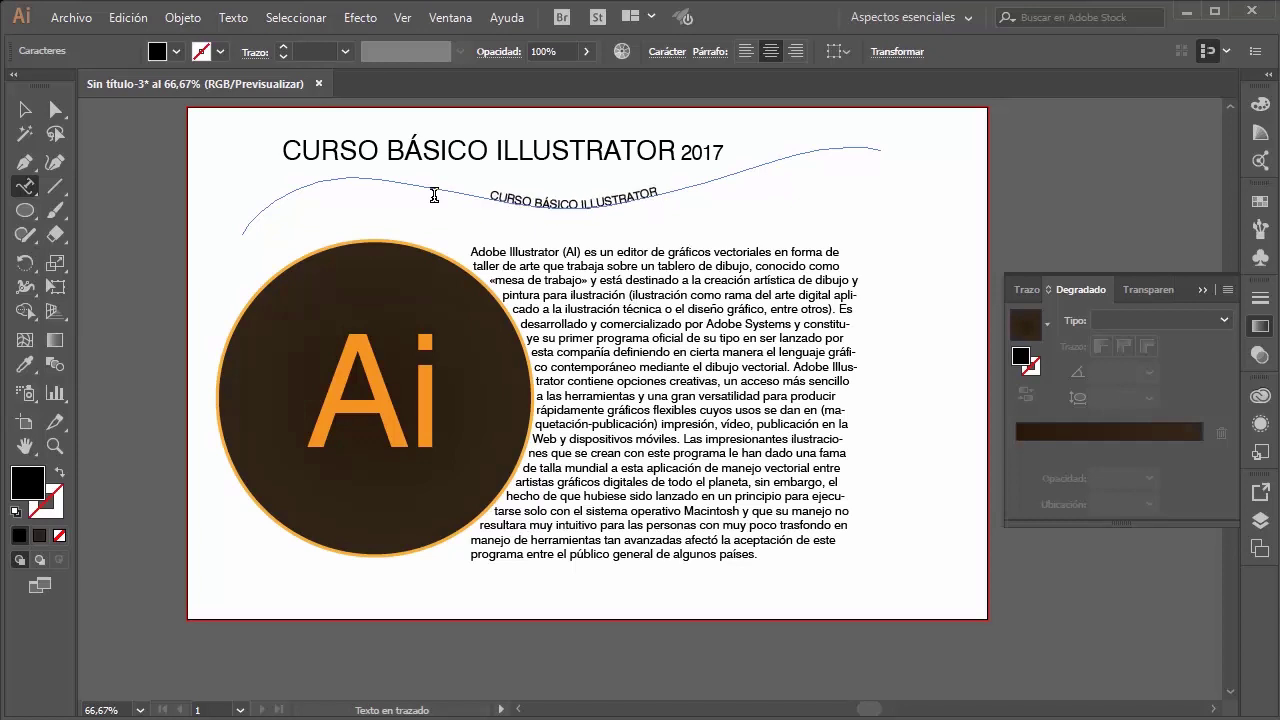
{"action": "type", "text": " 2017"}
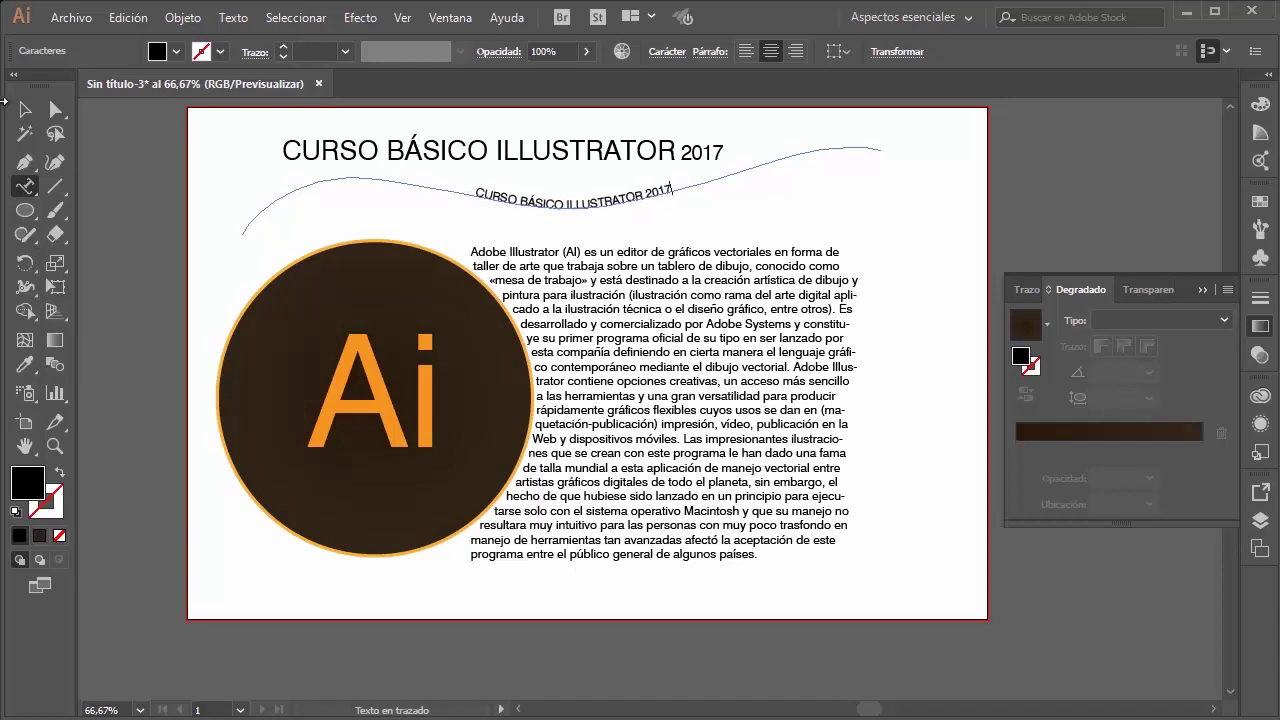
Step: Select the finished curved title as a whole object with the Selection tool
{"action": "left_click", "coordinate": [25, 109]}
{"action": "key", "text": "t"}
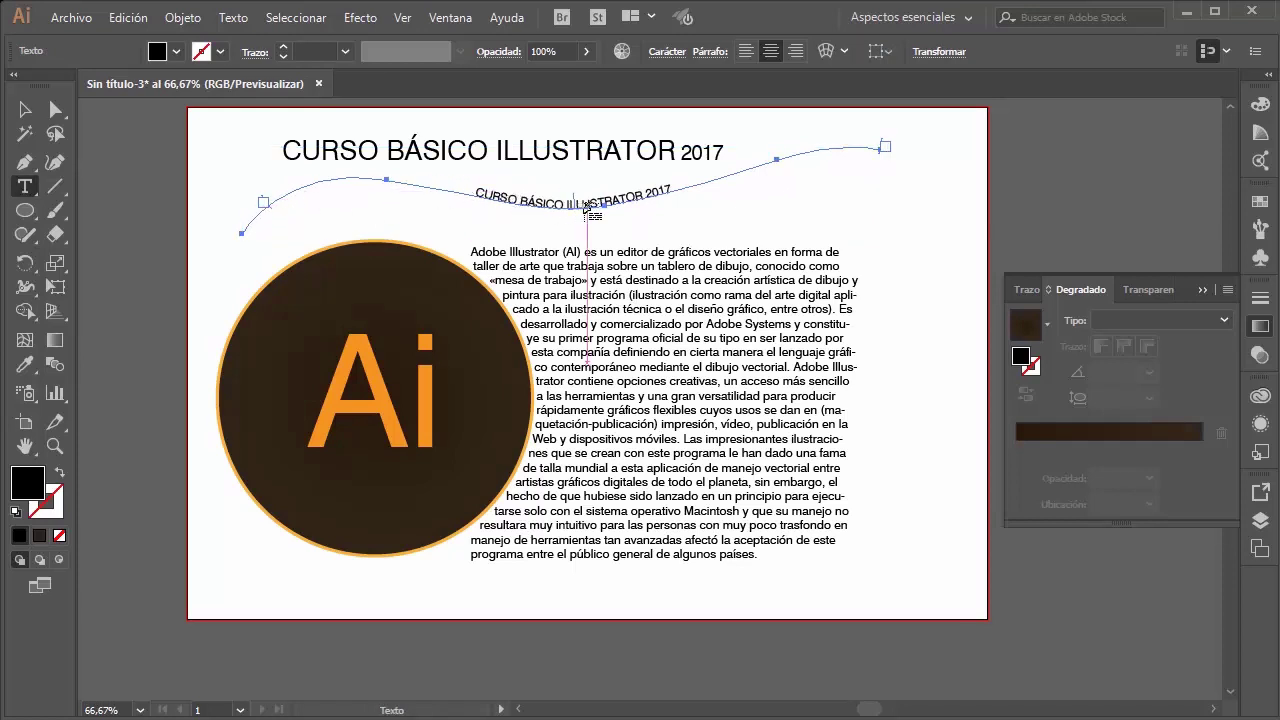
{"action": "left_click", "coordinate": [552, 207]}
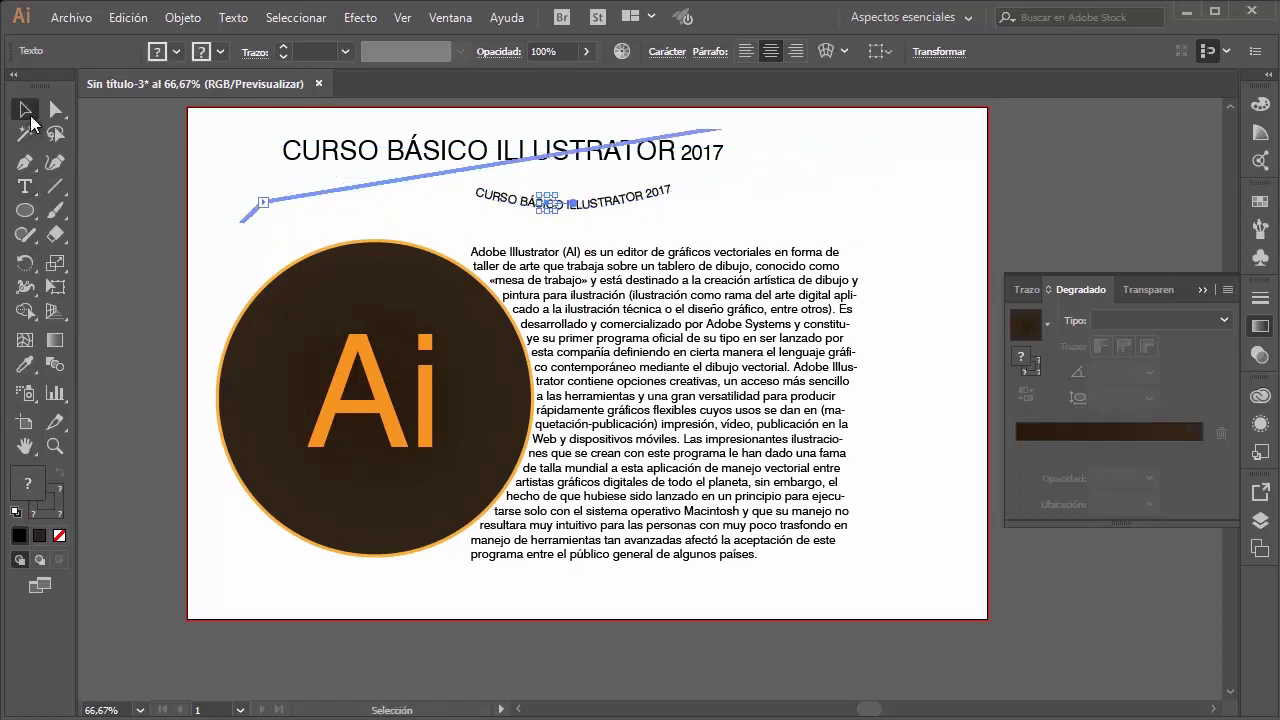
{"action": "left_click", "coordinate": [28, 112]}
{"action": "left_click", "coordinate": [395, 219]}
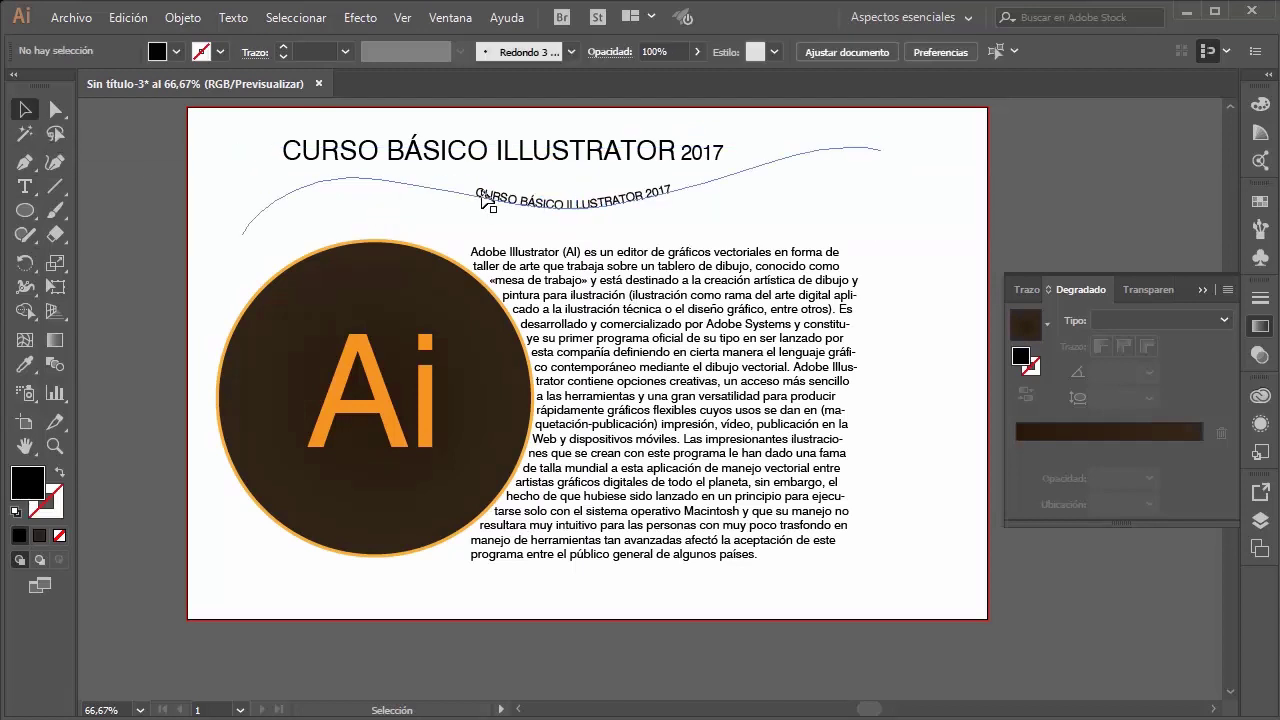
{"action": "left_click", "coordinate": [497, 190]}
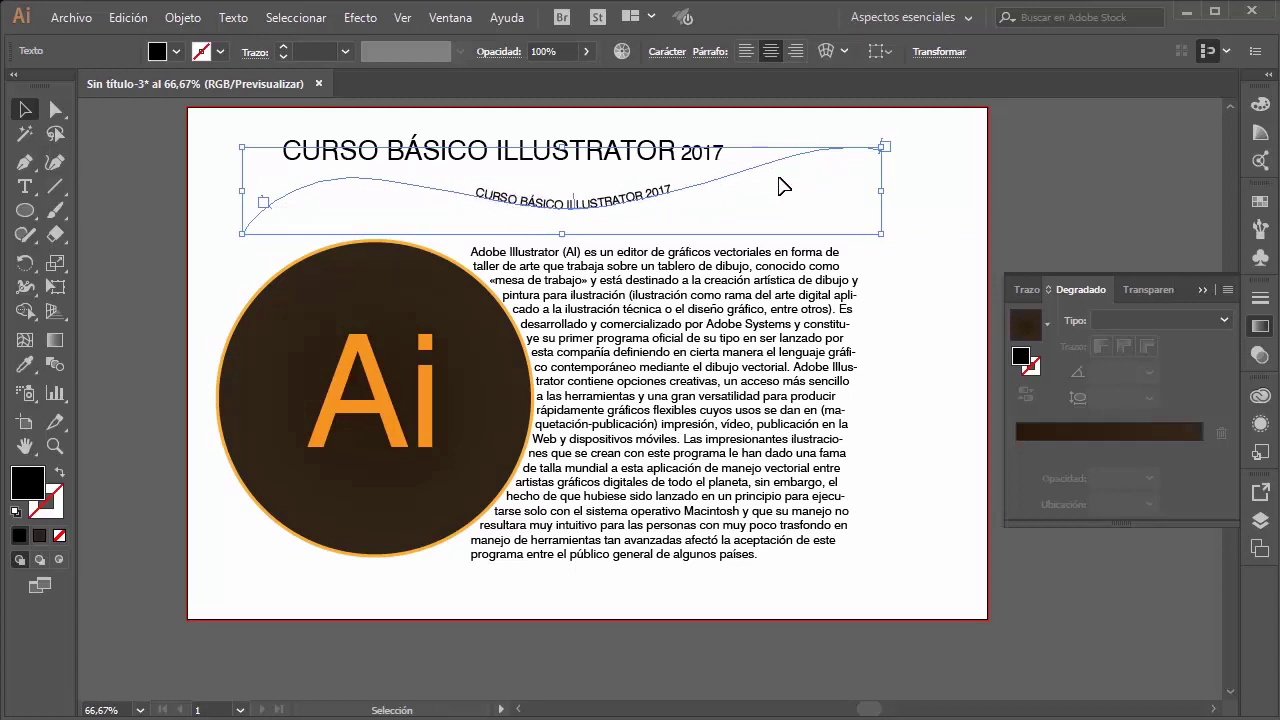
Step: Set all of the curved title text to 40 pt in the Carácter options
{"action": "double_click", "coordinate": [533, 193]}
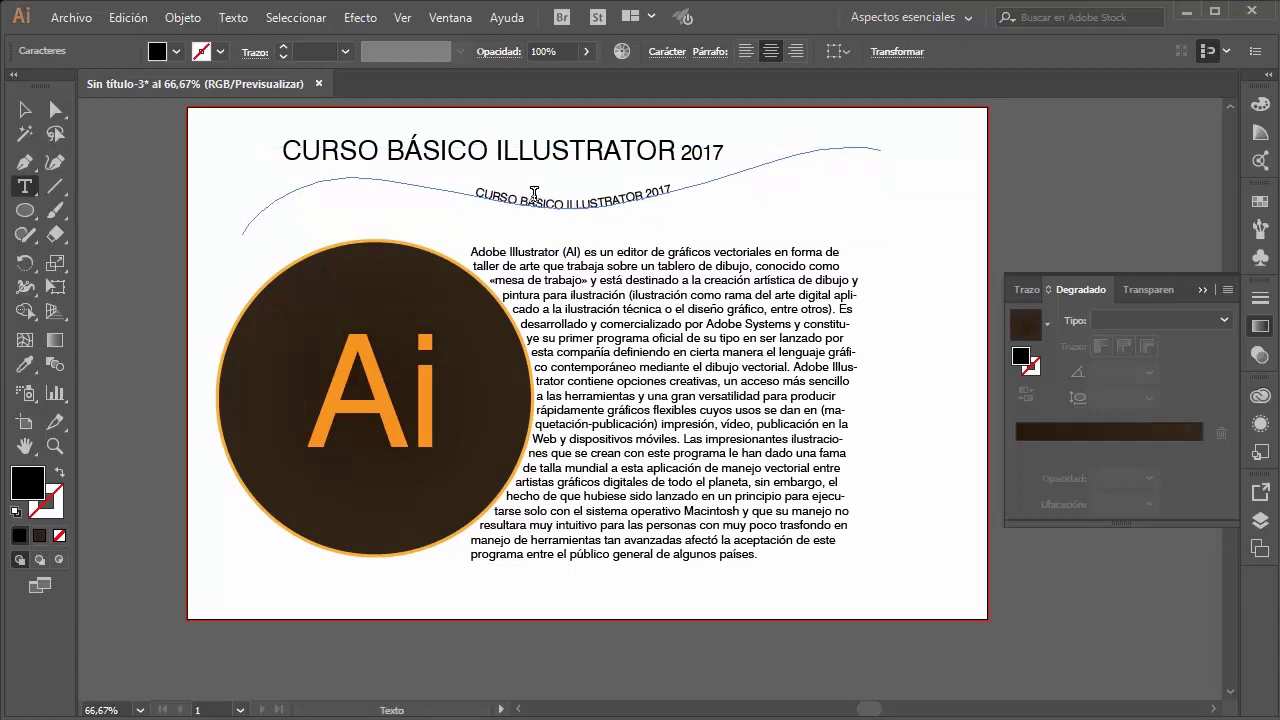
{"action": "key", "text": "ctrl+a"}
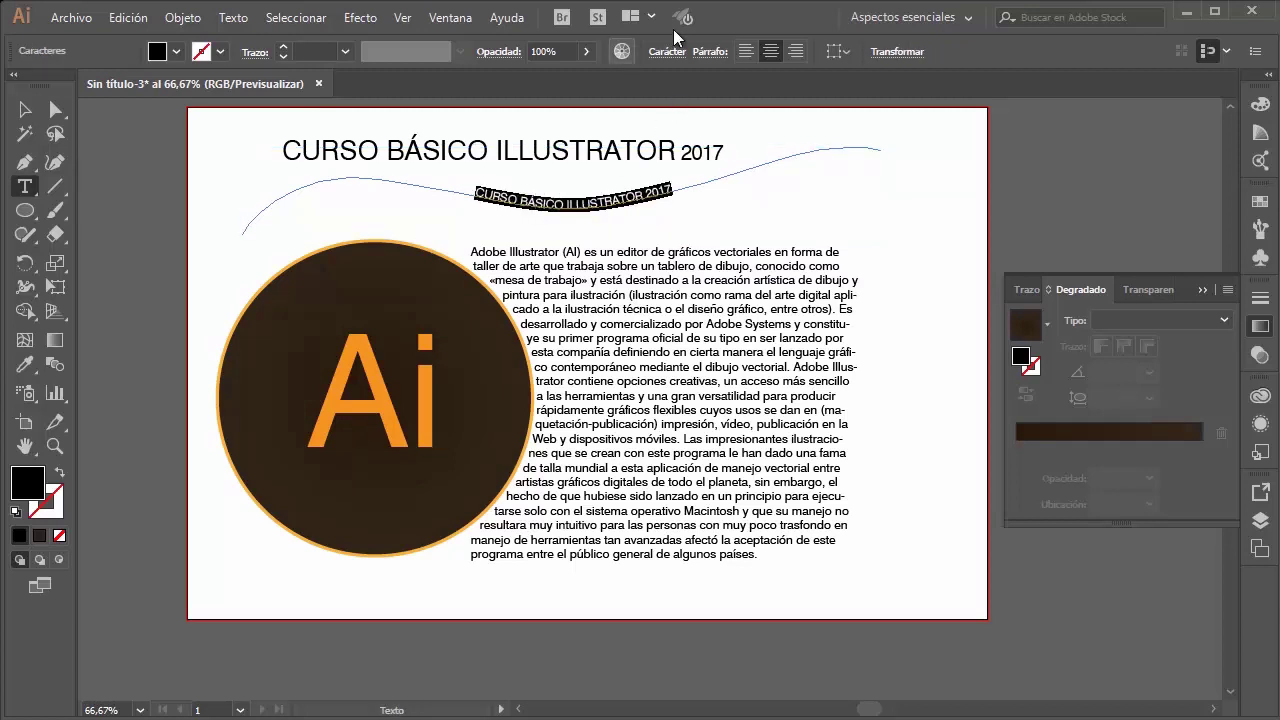
{"action": "left_click", "coordinate": [665, 51]}
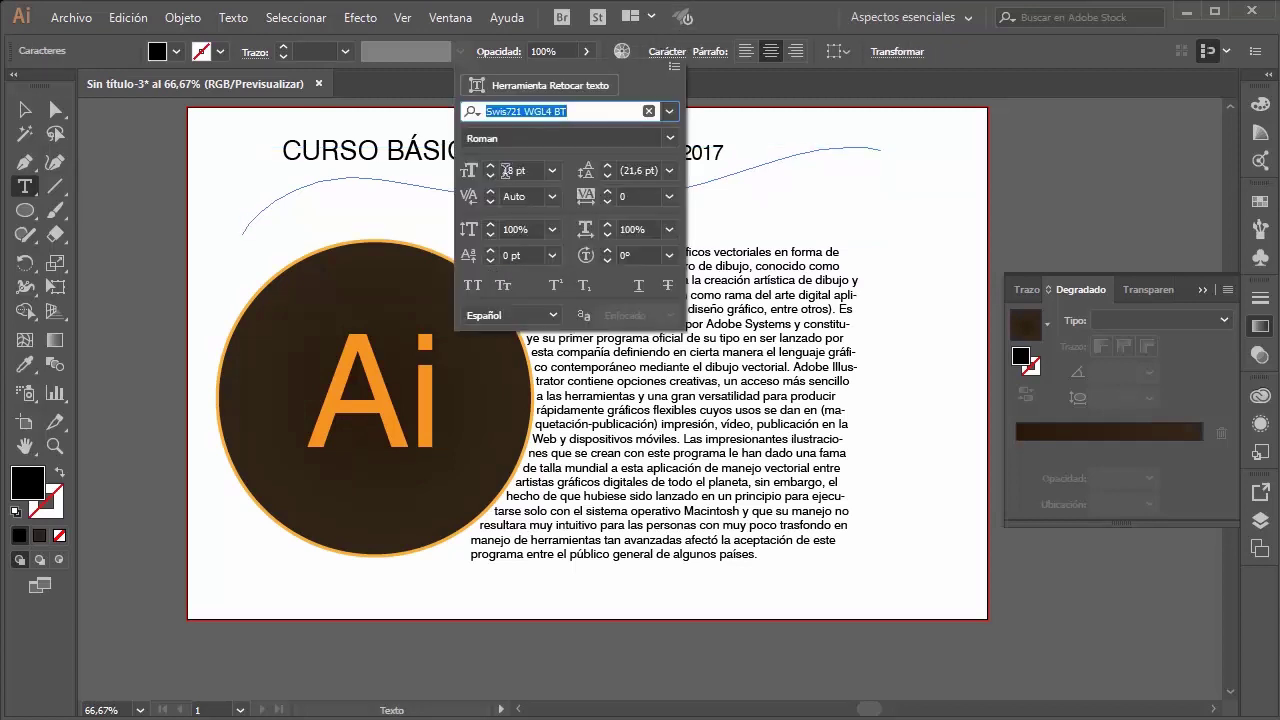
{"action": "left_click", "coordinate": [490, 166]}
{"action": "left_click", "coordinate": [490, 166]}
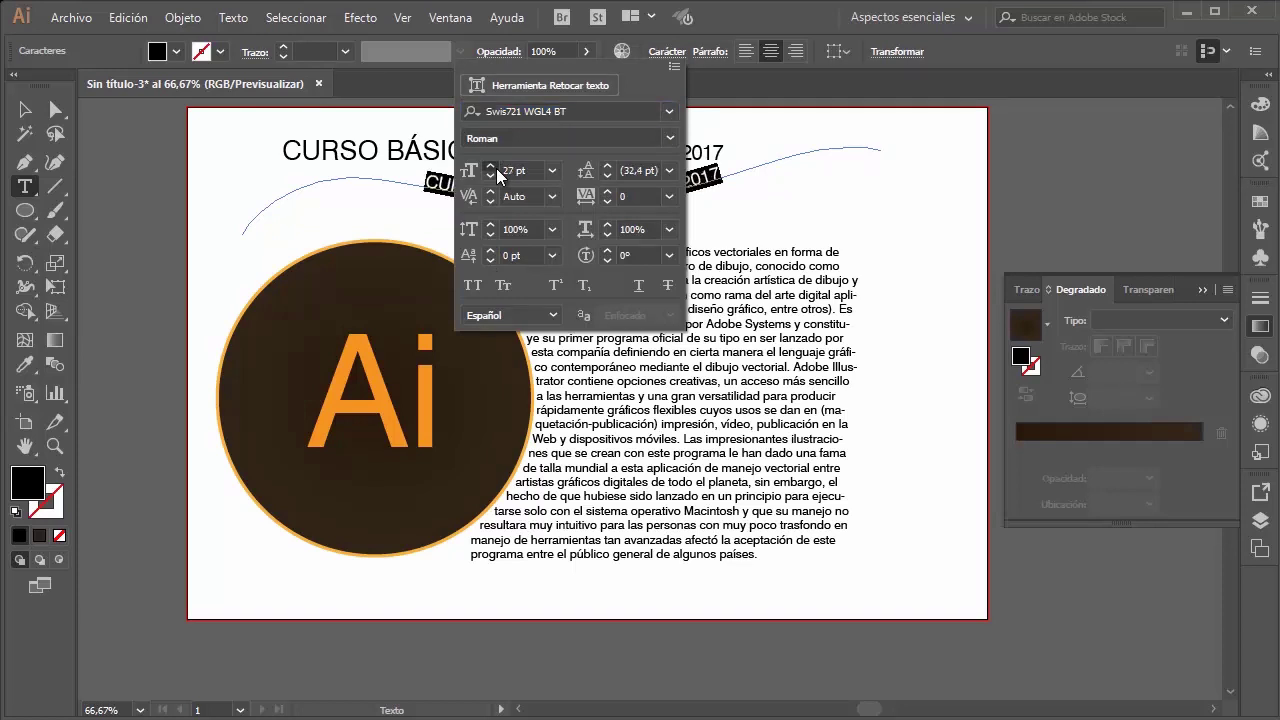
{"action": "left_click", "coordinate": [496, 168]}
{"action": "left_click", "coordinate": [496, 168]}
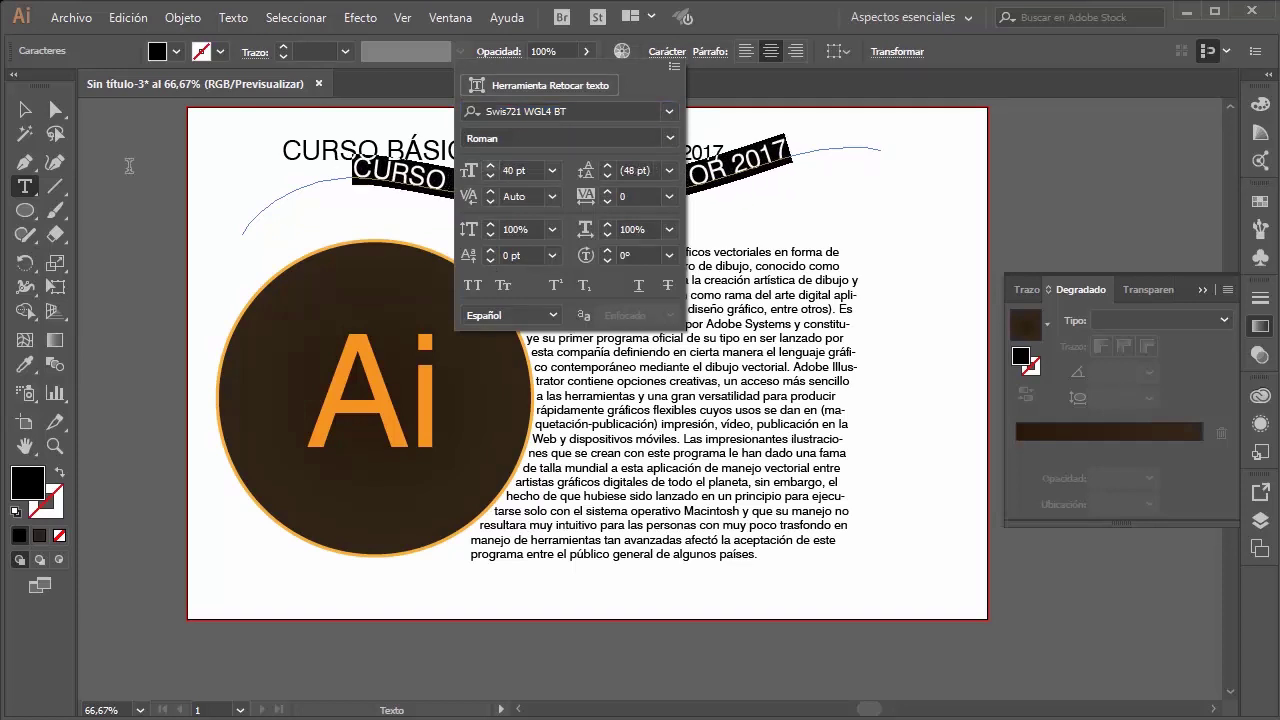
Step: Delete the original straight title above the curve
{"action": "left_click", "coordinate": [24, 110]}
{"action": "left_click", "coordinate": [31, 110]}
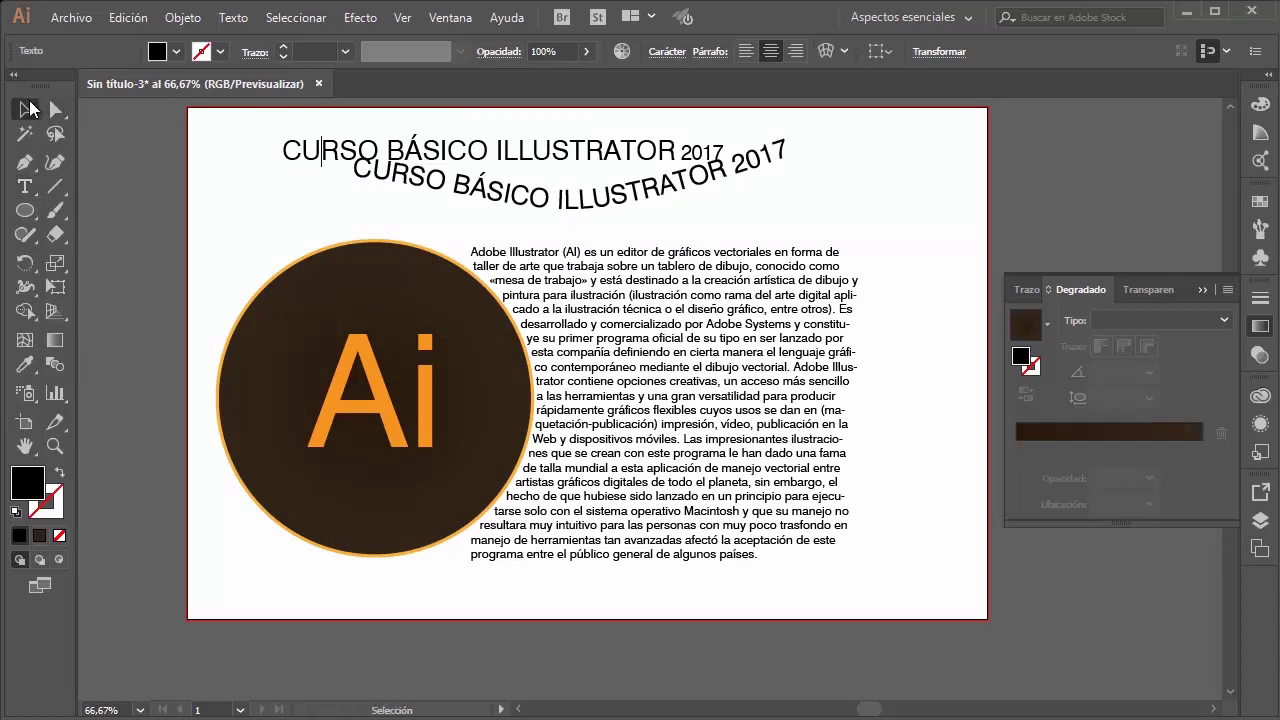
{"action": "left_click", "coordinate": [288, 150]}
{"action": "key", "text": "Delete"}
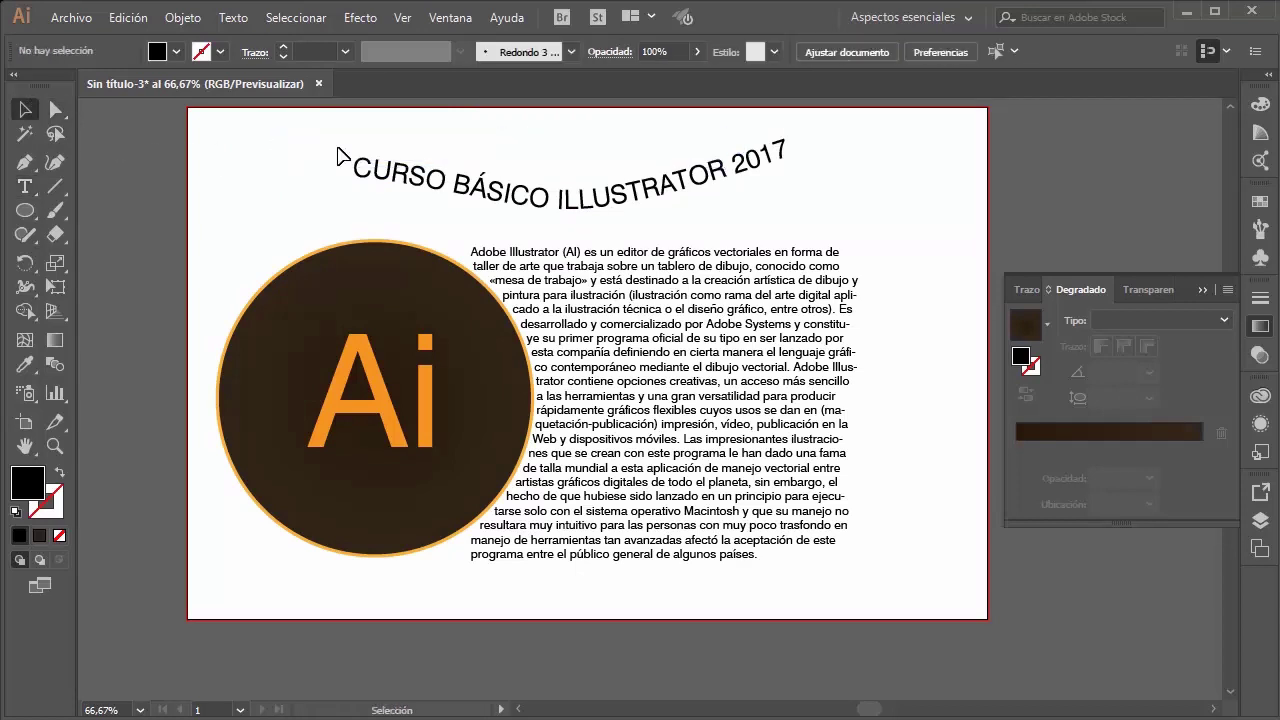
Step: Drag the path text brackets so the curved title starts near the curve's left end
{"action": "left_click", "coordinate": [340, 186]}
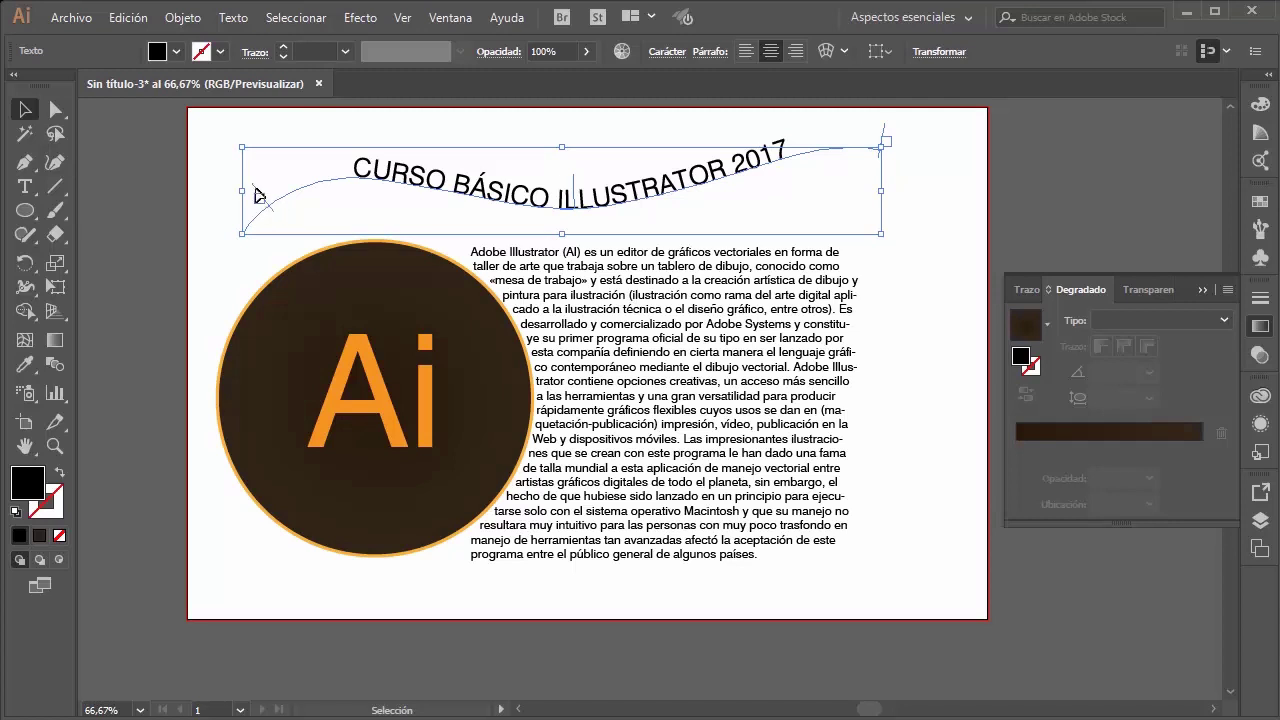
{"action": "left_click_drag", "start_coordinate": [259, 195], "coordinate": [388, 175]}
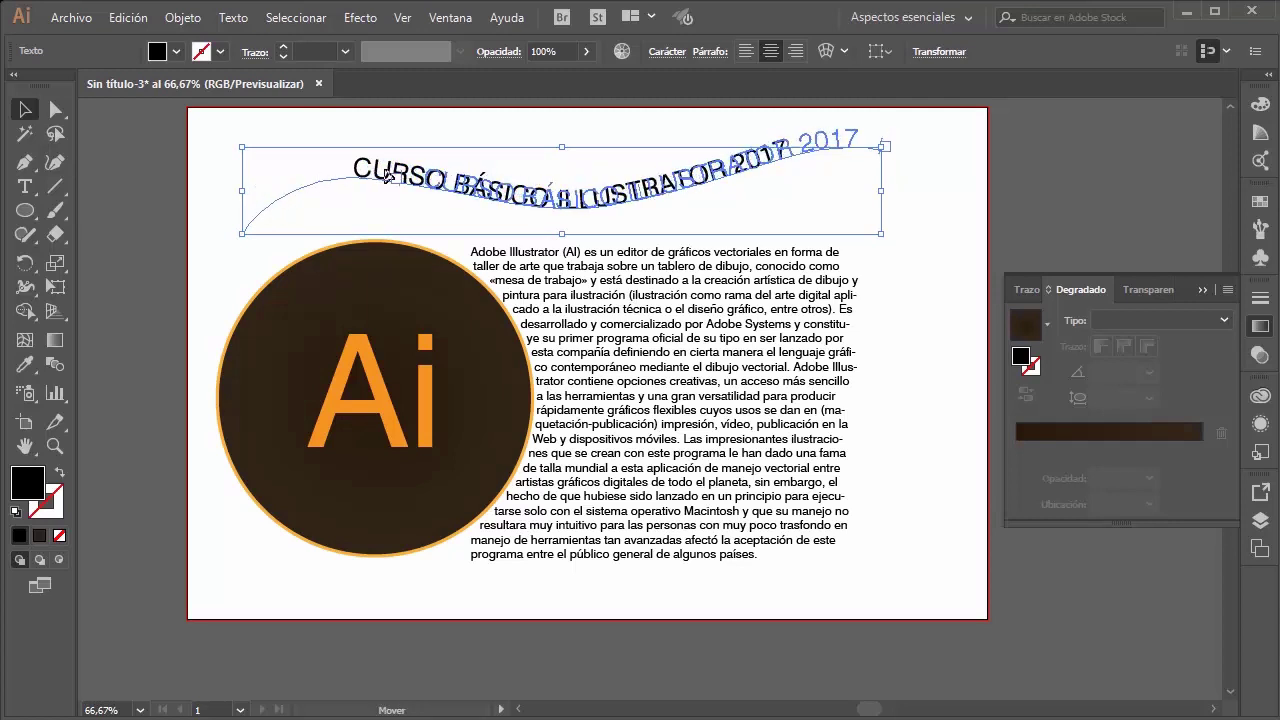
{"action": "left_click_drag", "start_coordinate": [388, 175], "coordinate": [206, 209]}
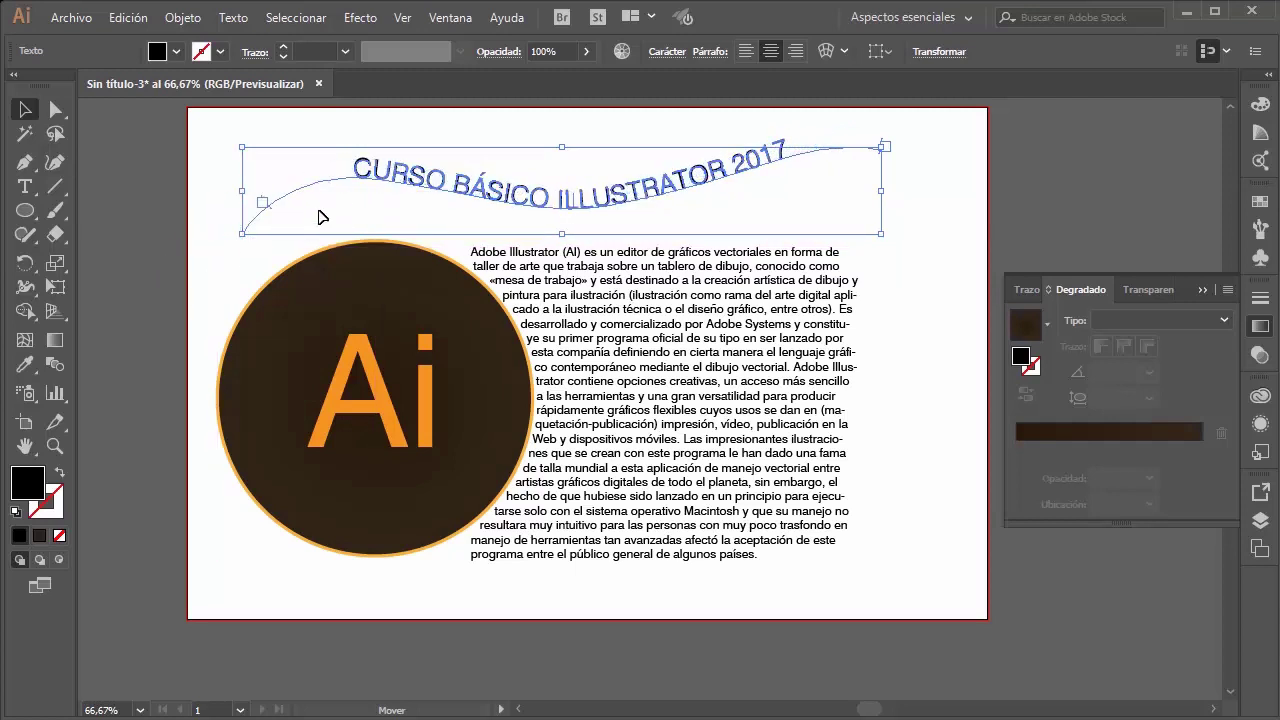
{"action": "left_click_drag", "start_coordinate": [320, 217], "coordinate": [306, 208]}
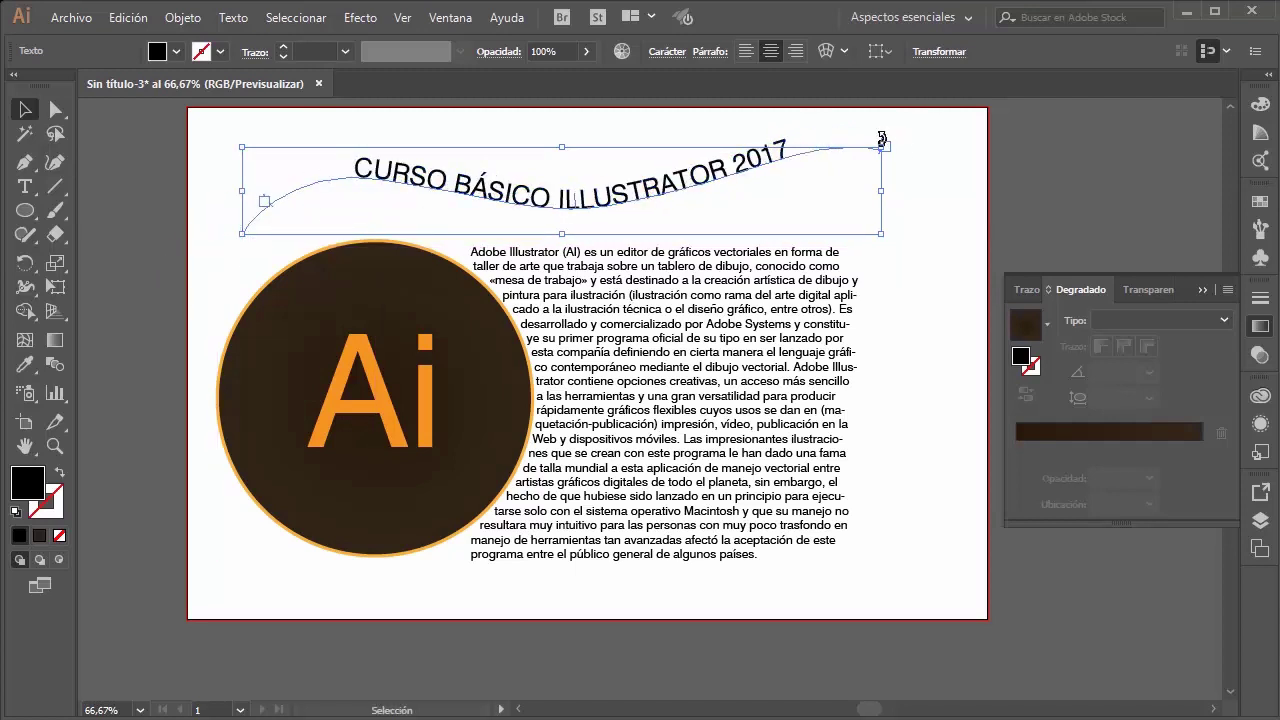
{"action": "left_click_drag", "start_coordinate": [876, 146], "coordinate": [718, 176]}
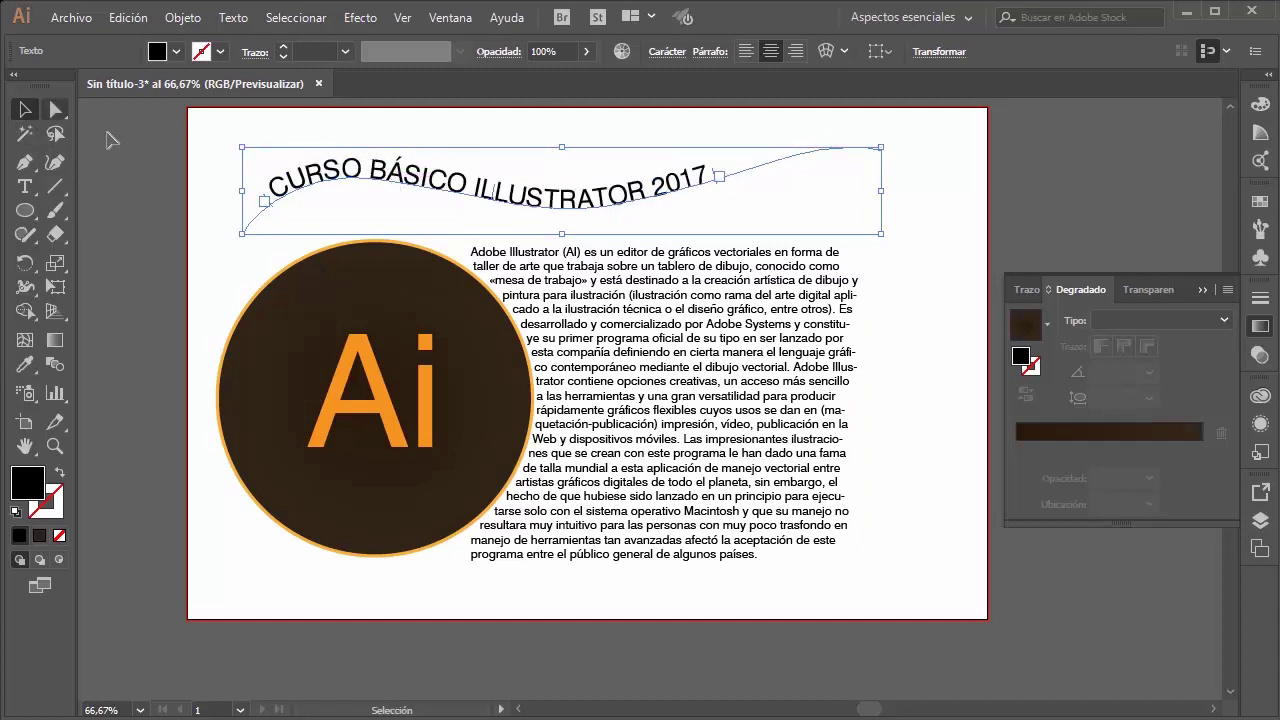
{"action": "left_click", "coordinate": [214, 157]}
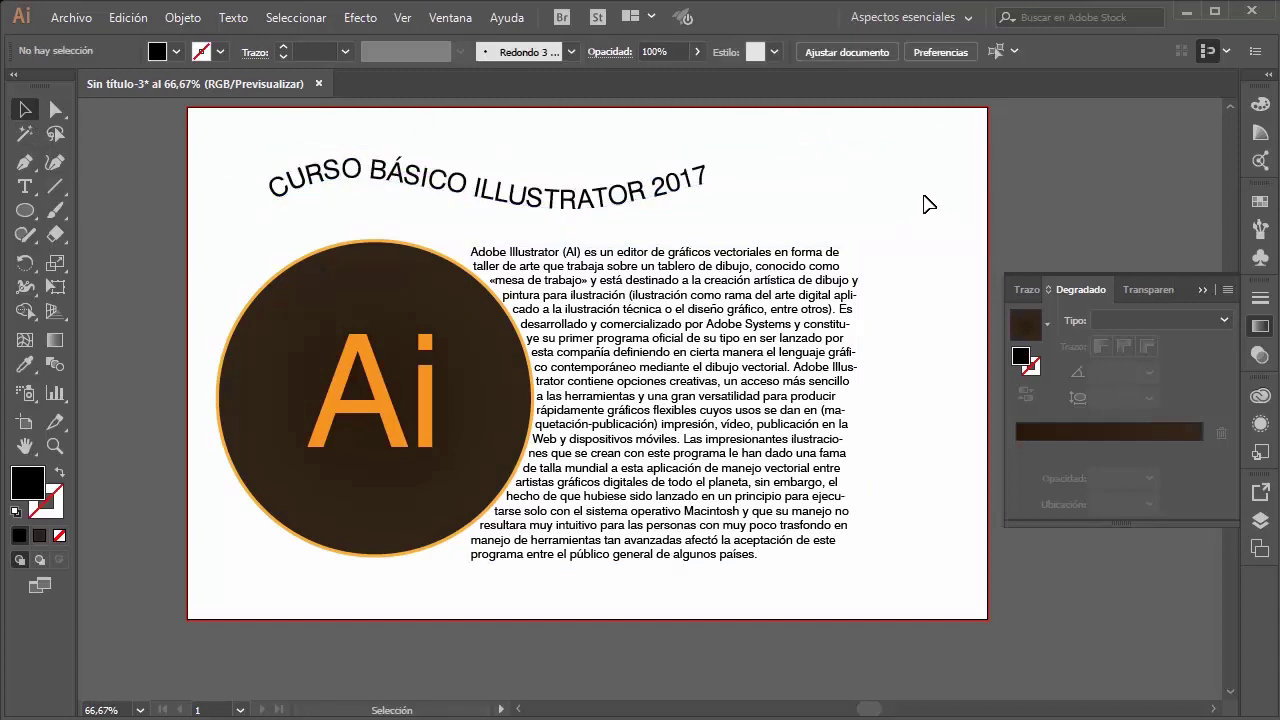
{"action": "scroll", "coordinate": [345, 415], "scroll_direction": "up", "scroll_amount": 1}
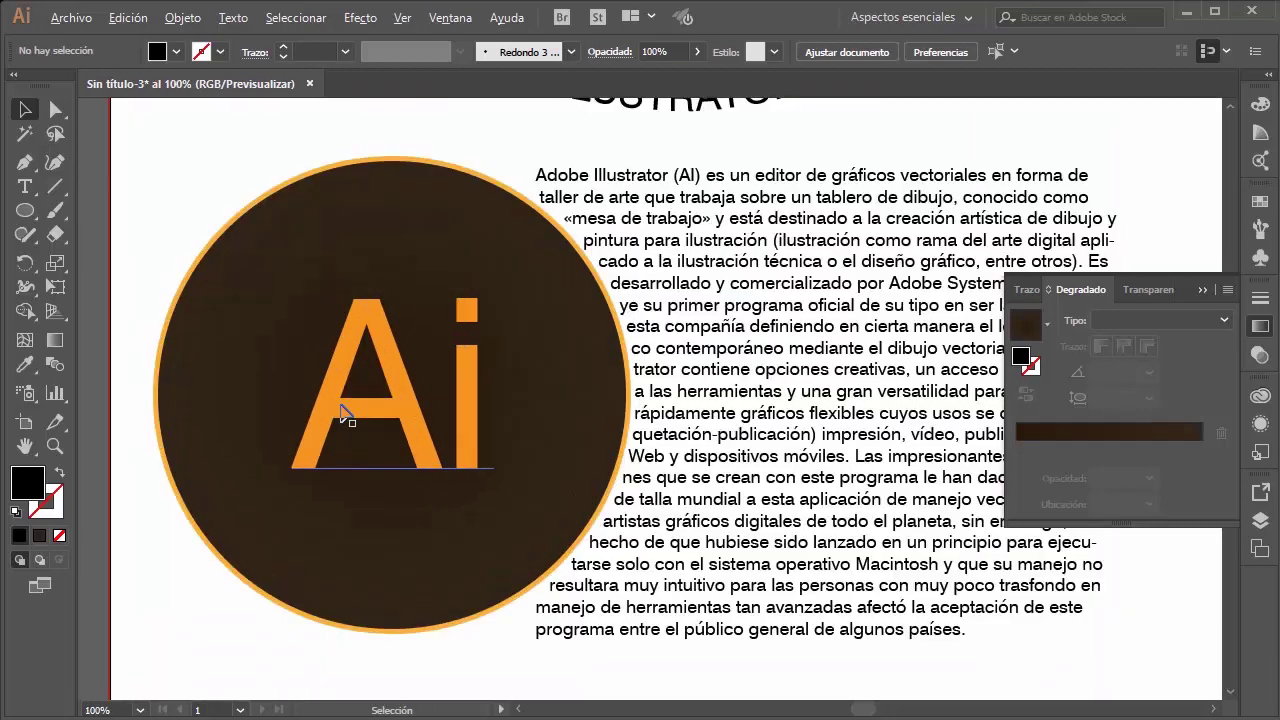
{"action": "scroll", "coordinate": [345, 415], "scroll_direction": "up", "scroll_amount": 1}
{"action": "left_click", "coordinate": [415, 337]}
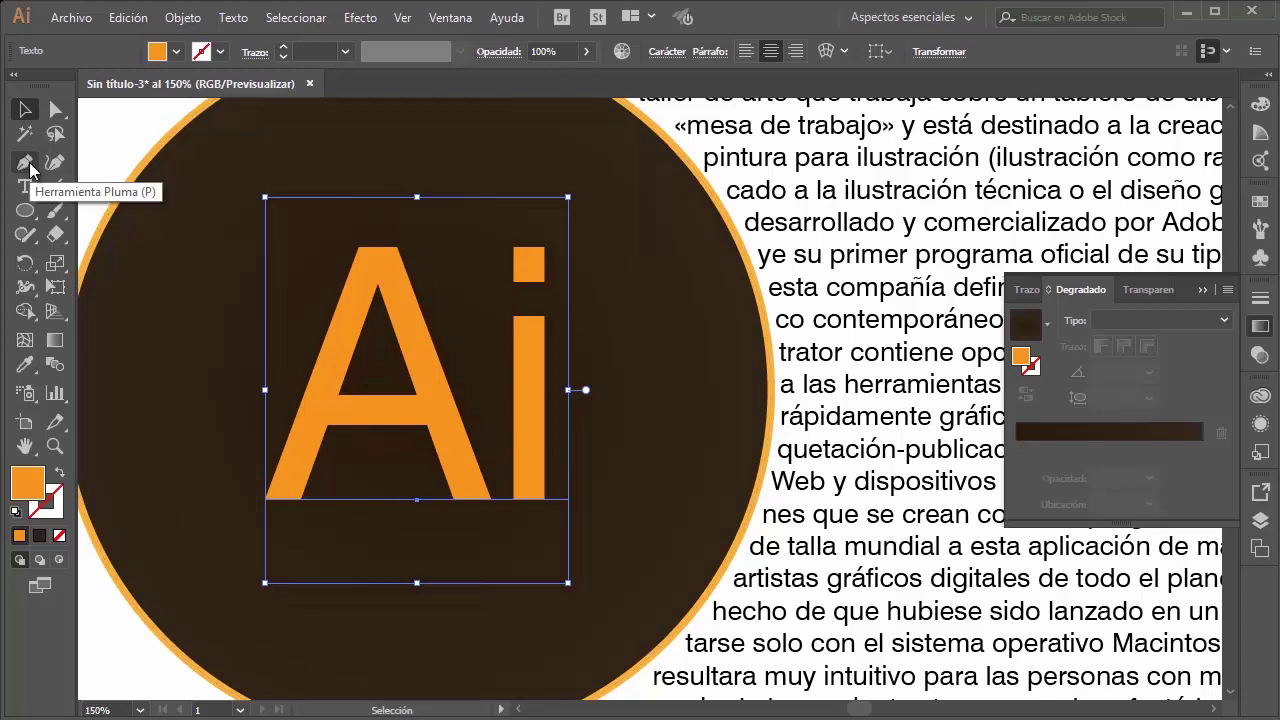
{"action": "key", "text": "ctrl+shift+a"}
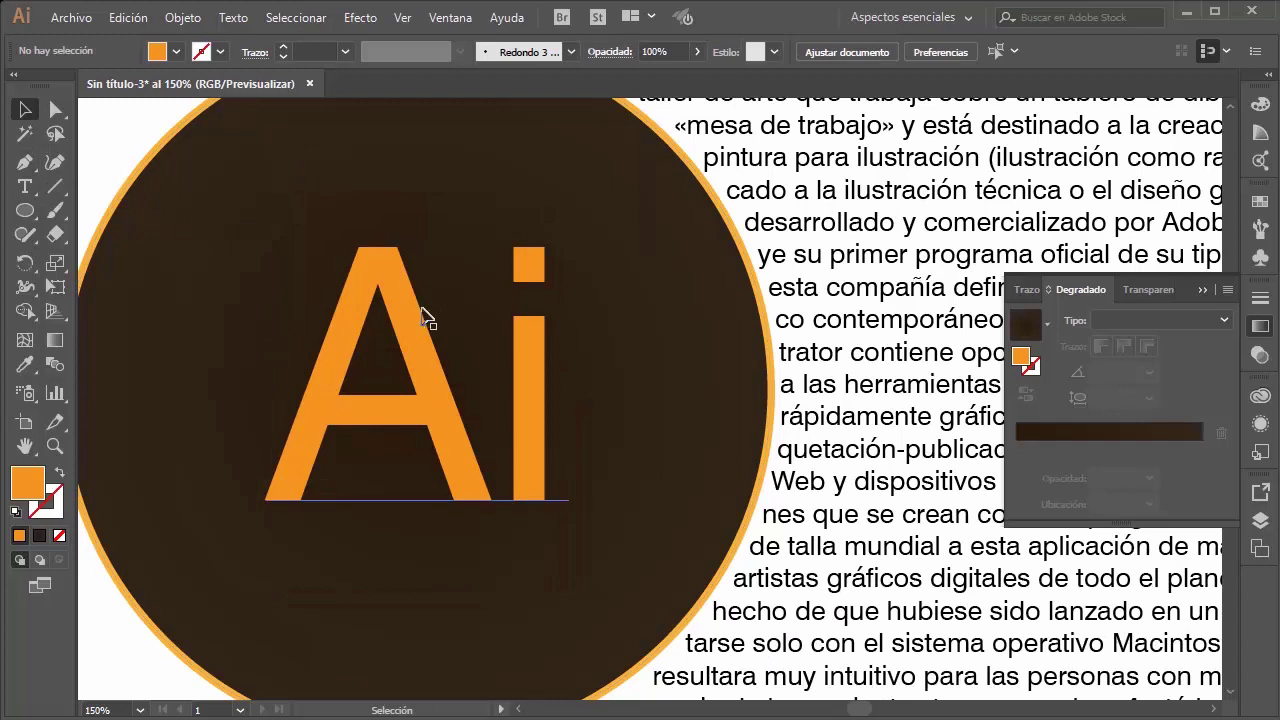
{"action": "left_click", "coordinate": [405, 298]}
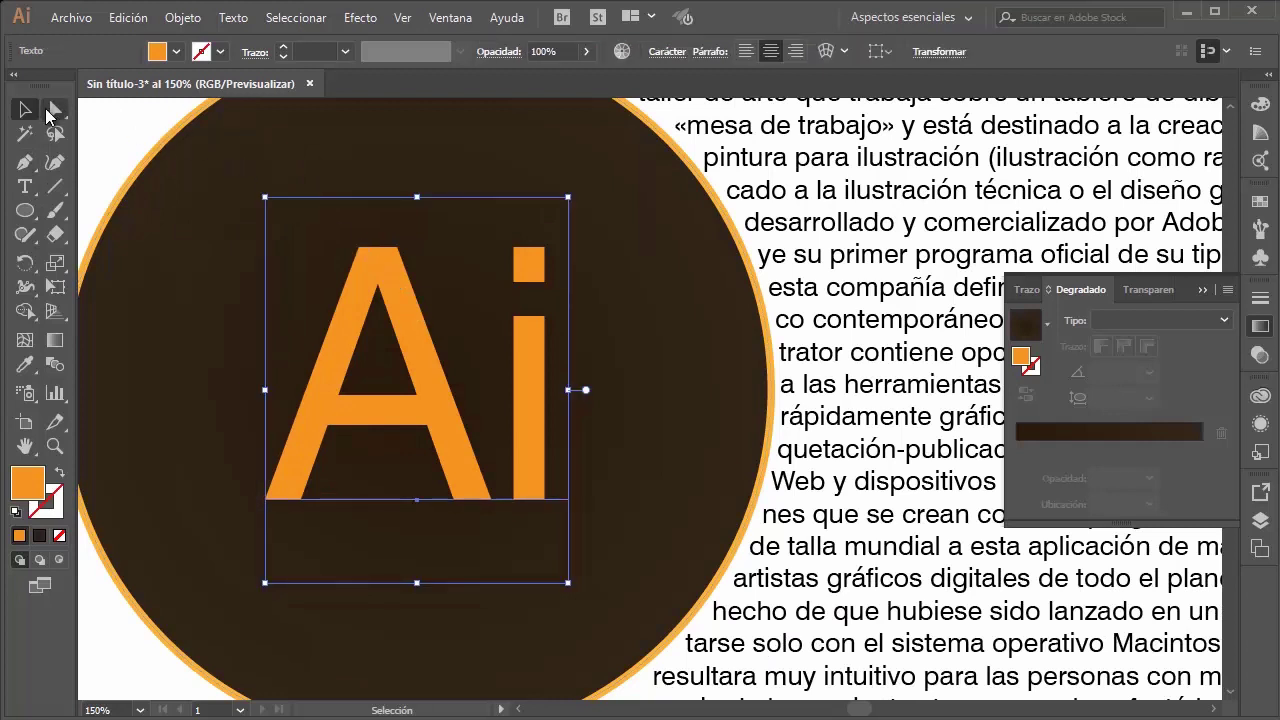
{"action": "left_click", "coordinate": [57, 112]}
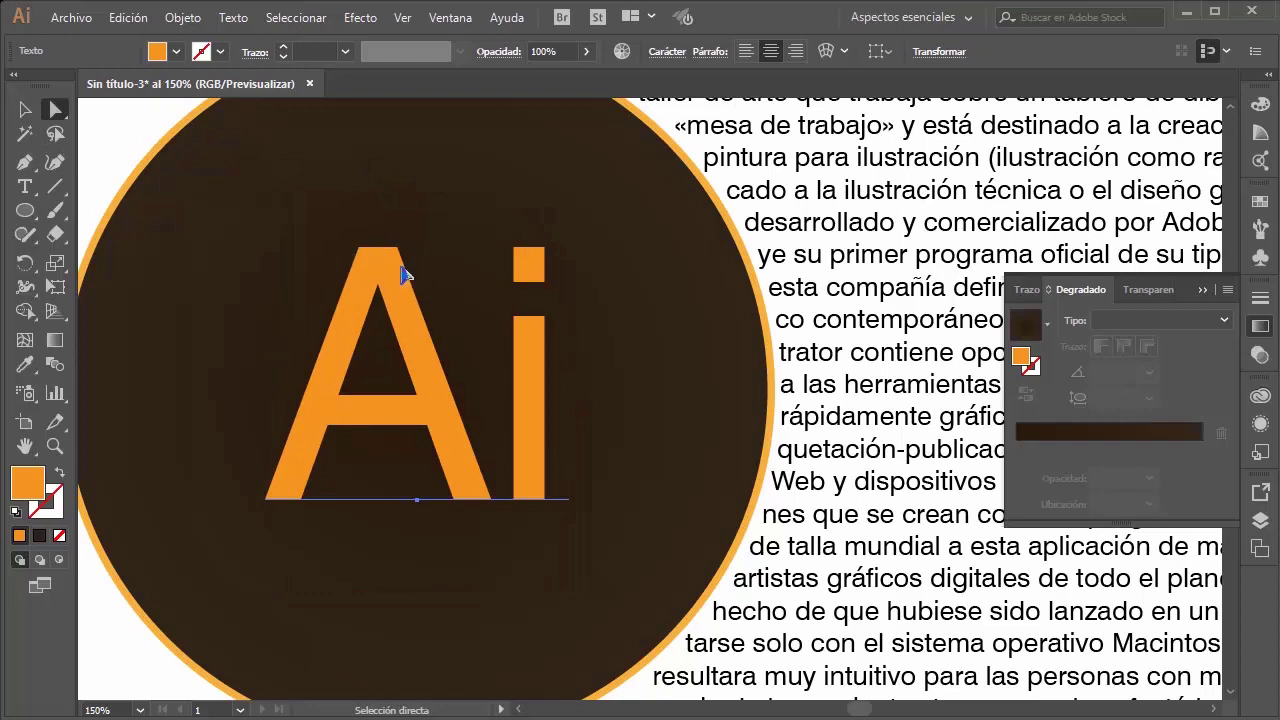
{"action": "scroll", "coordinate": [405, 275], "scroll_direction": "down", "scroll_amount": 1, "text": "alt"}
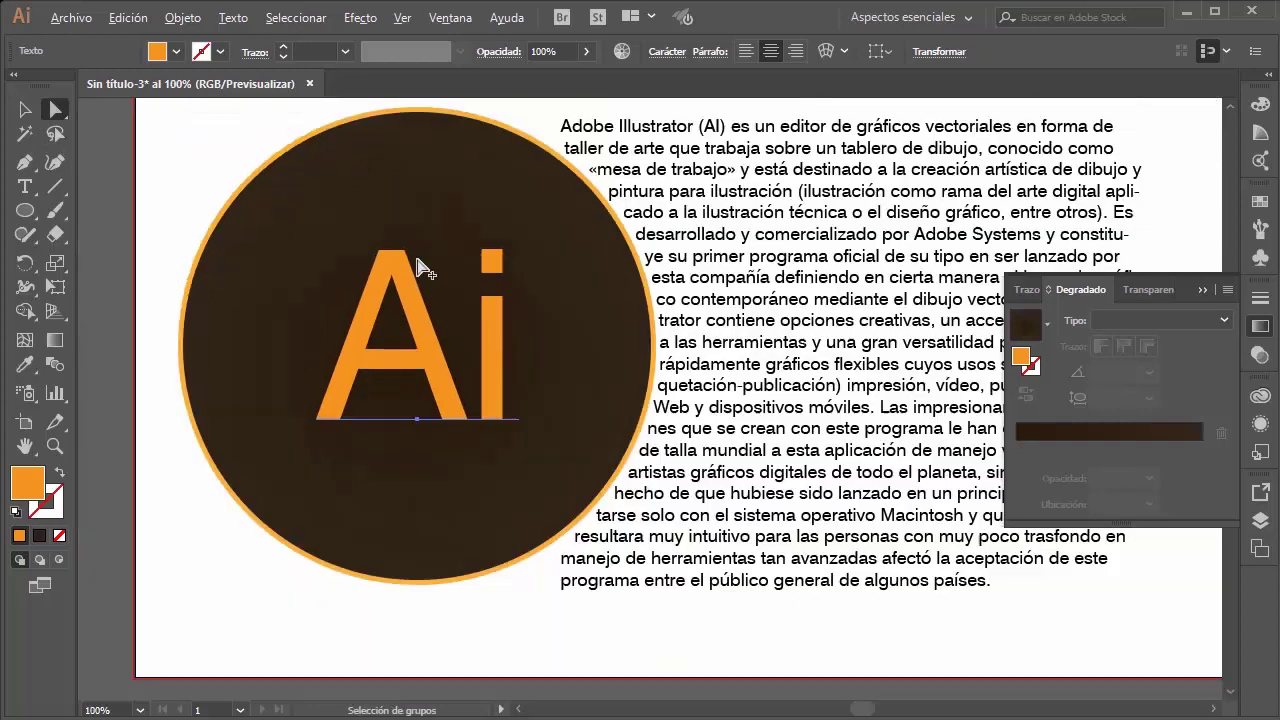
{"action": "left_click", "coordinate": [405, 176]}
{"action": "scroll", "coordinate": [430, 170], "scroll_direction": "up", "scroll_amount": 1}
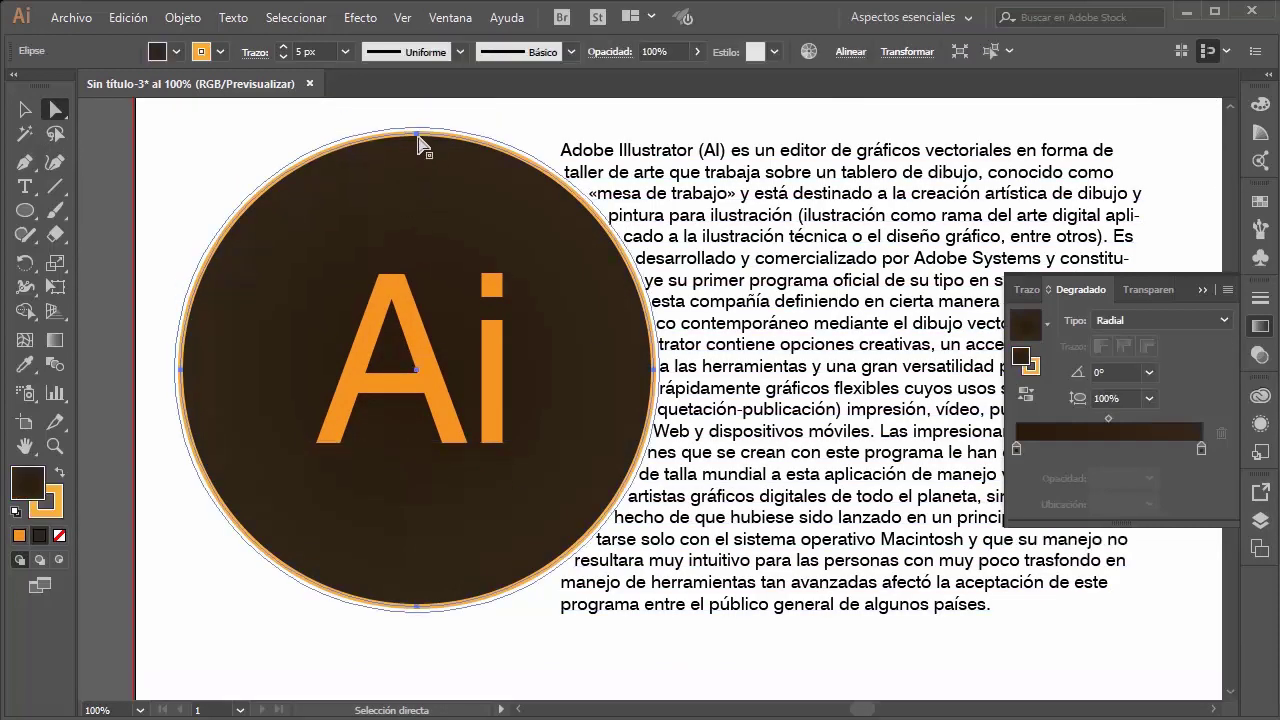
{"action": "left_click_drag", "start_coordinate": [420, 145], "coordinate": [543, 218]}
{"action": "key", "text": "ctrl+z"}
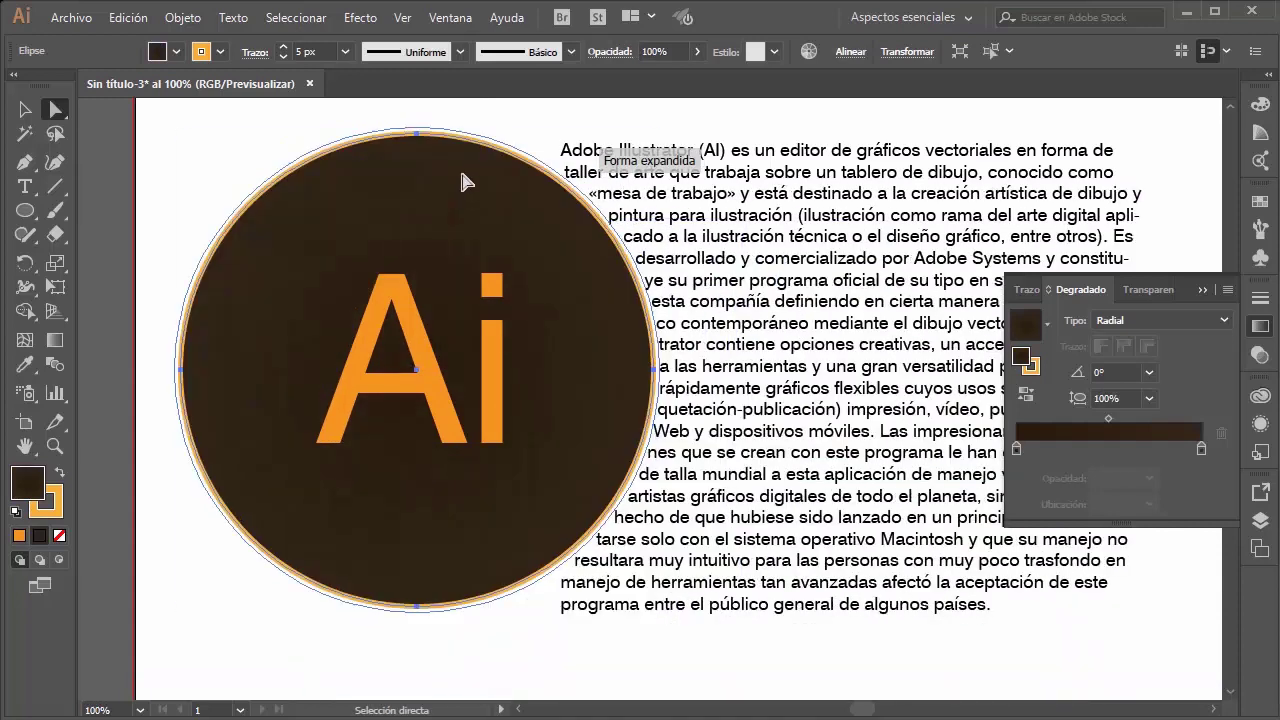
{"action": "left_click", "coordinate": [416, 133]}
{"action": "mouse_move", "coordinate": [545, 134]}
{"action": "left_mouse_down"}
{"action": "mouse_move", "coordinate": [555, 180]}
{"action": "mouse_move", "coordinate": [444, 238]}
{"action": "left_mouse_up"}
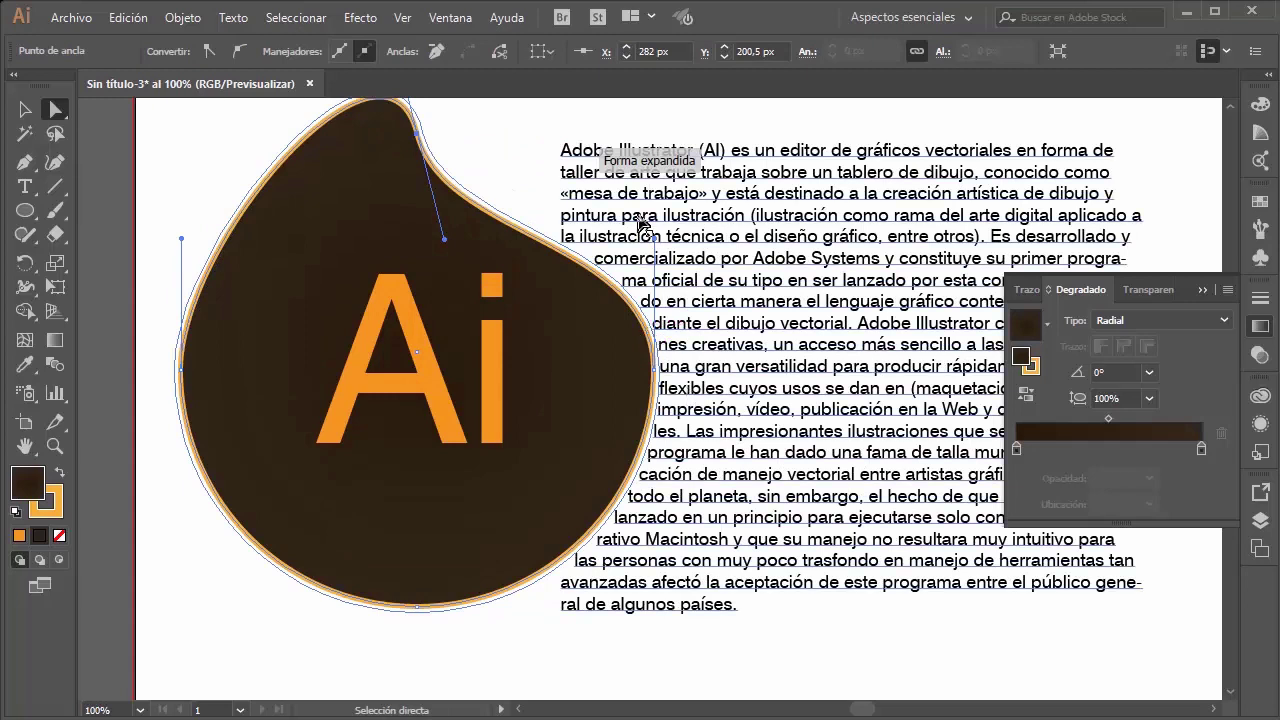
{"action": "left_click_drag", "start_coordinate": [655, 369], "coordinate": [675, 363]}
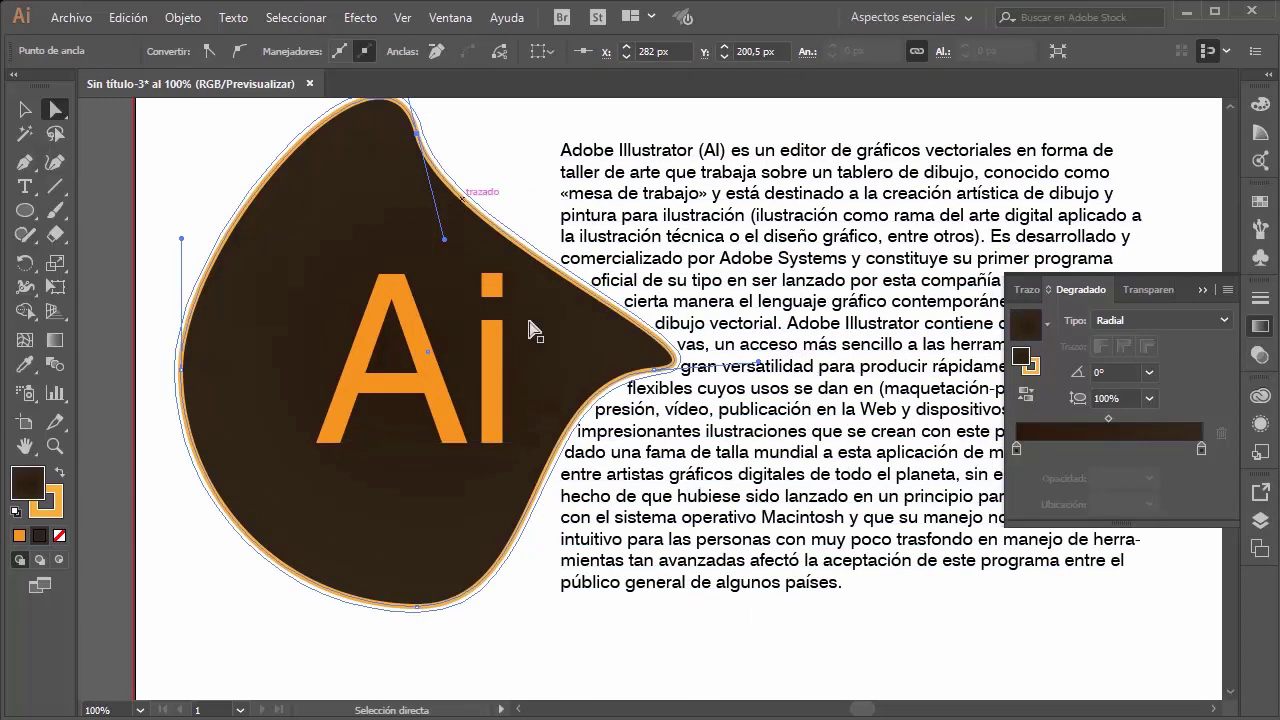
{"action": "left_click", "coordinate": [398, 292]}
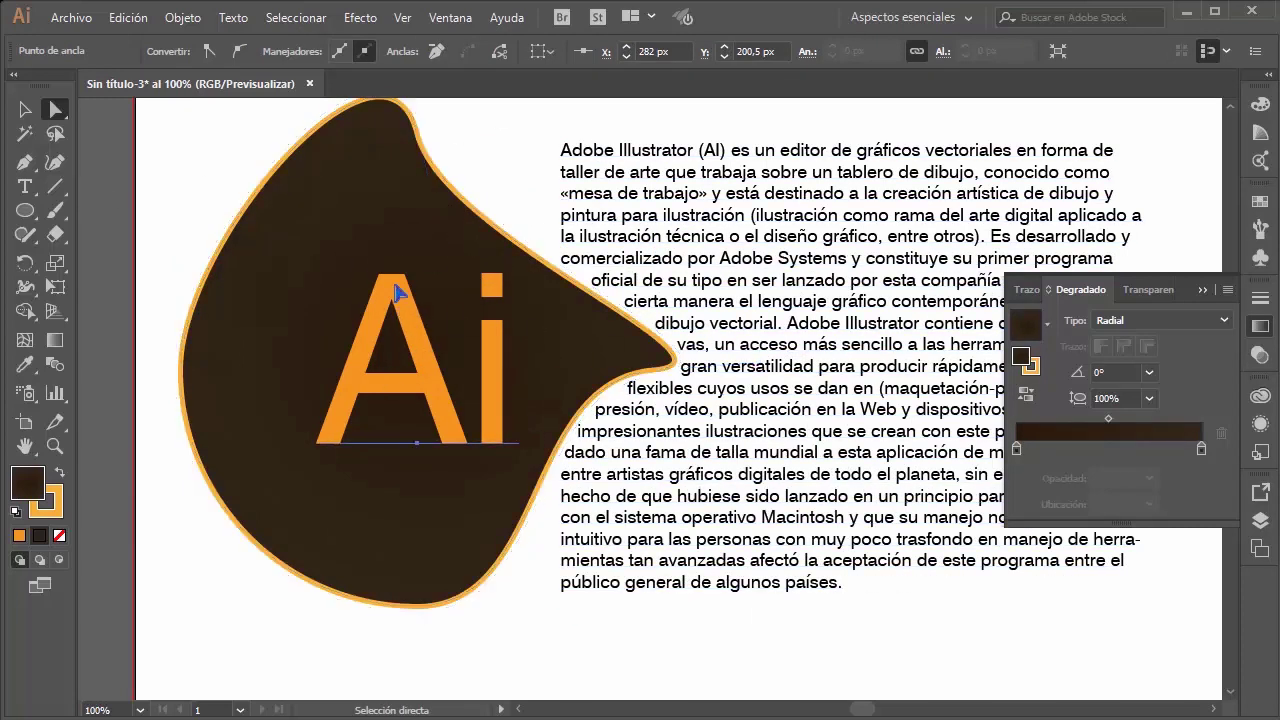
{"action": "left_click", "coordinate": [516, 289]}
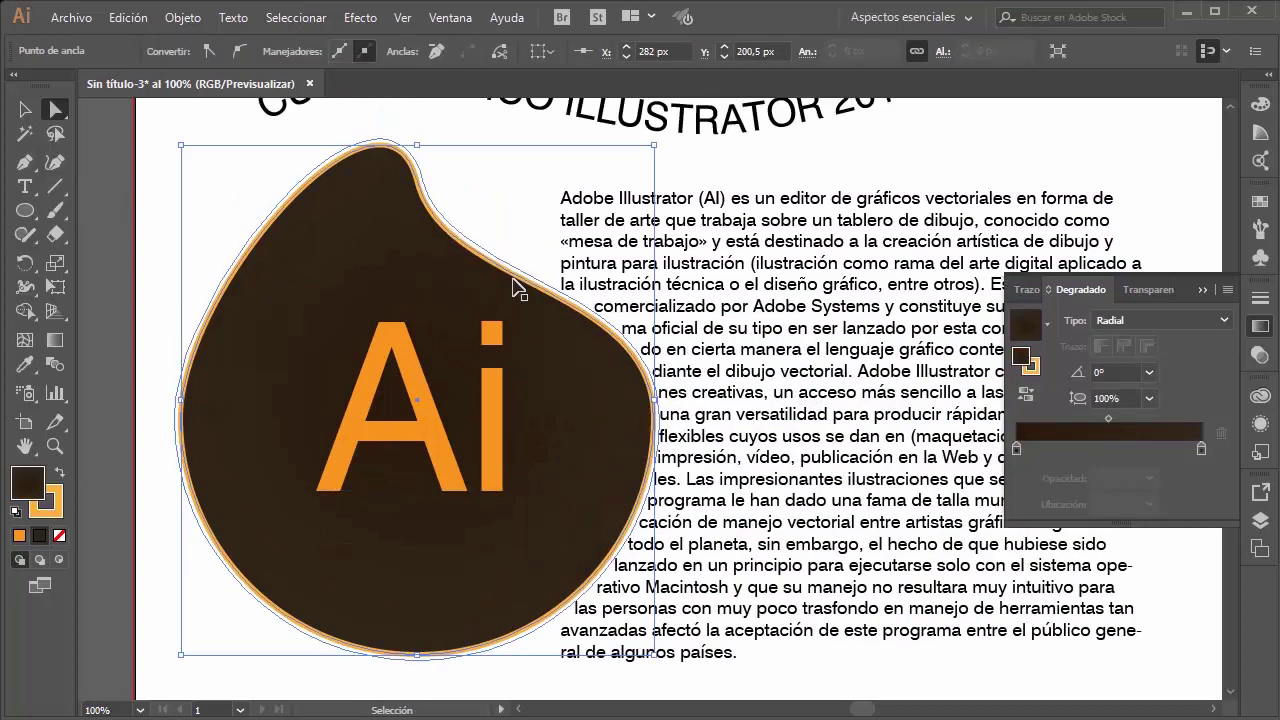
{"action": "key", "text": "ctrl+z"}
{"action": "key", "text": "v"}
{"action": "key", "text": "ctrl+shift+a"}
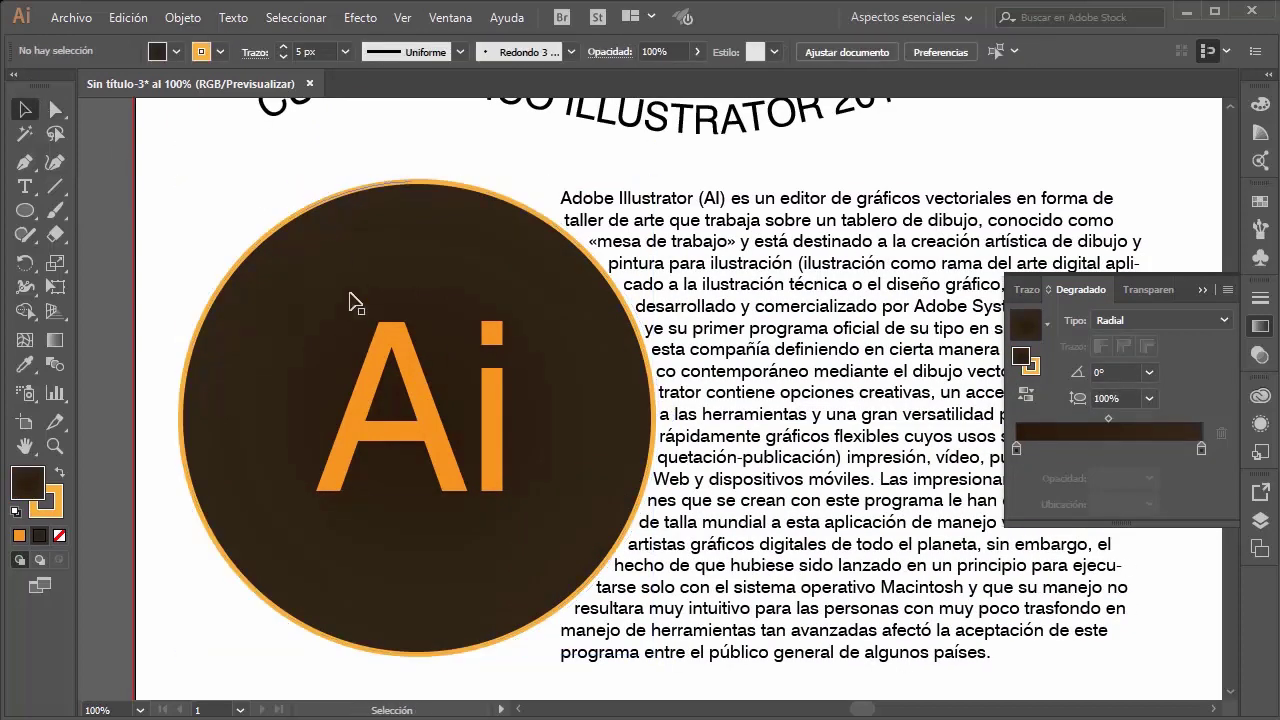
{"action": "left_click", "coordinate": [414, 346]}
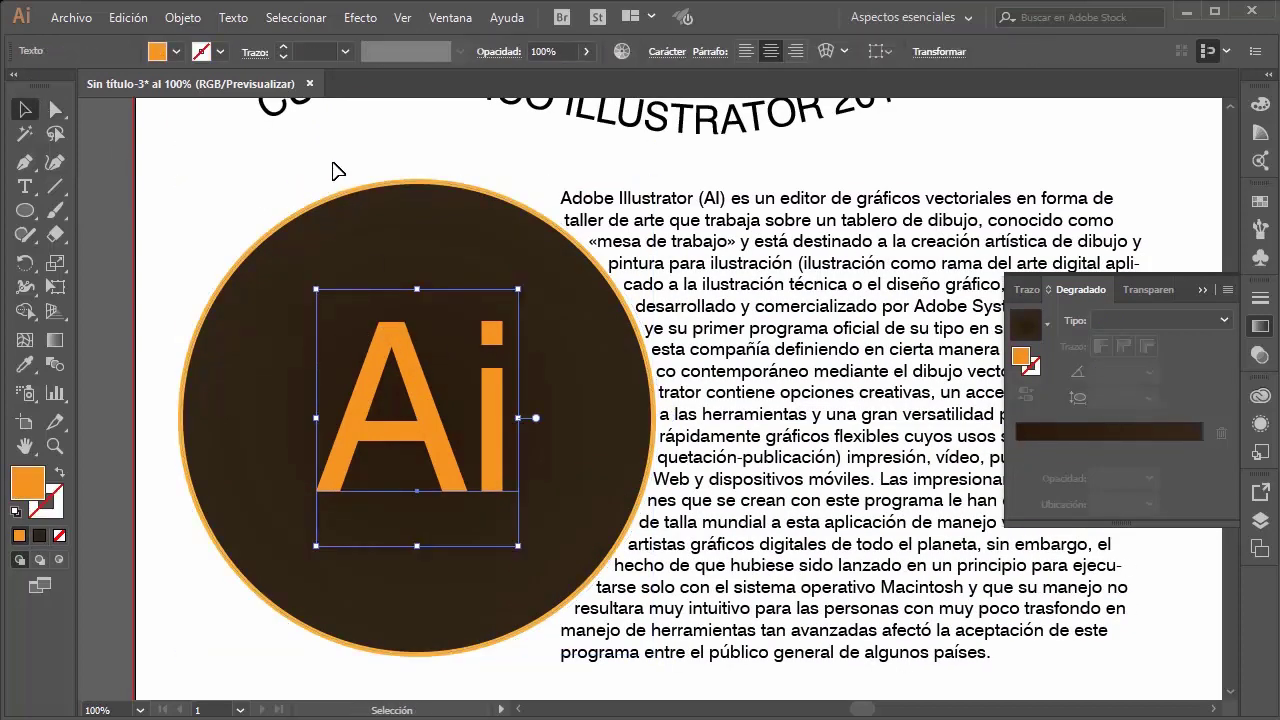
Step: Convert the Ai lettering to outlines with Texto > Crear contornos, then switch to Direct Selection
{"action": "left_click", "coordinate": [236, 18]}
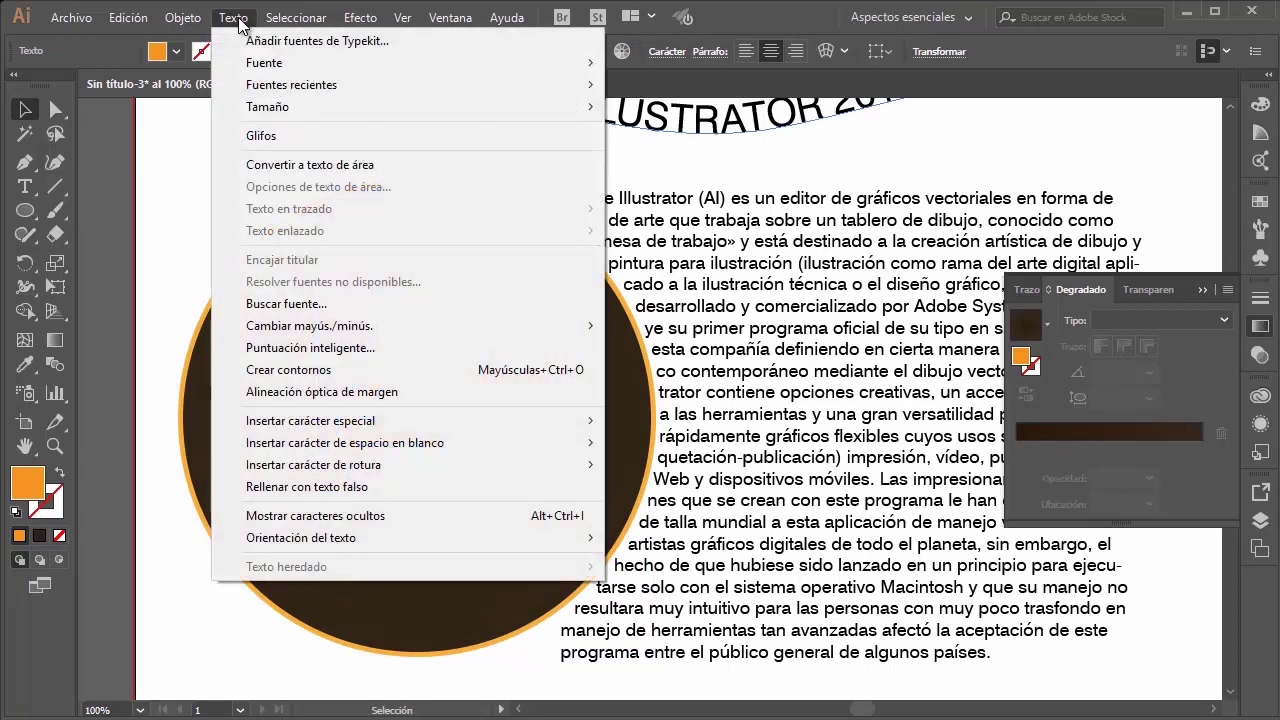
{"action": "left_click", "coordinate": [325, 370]}
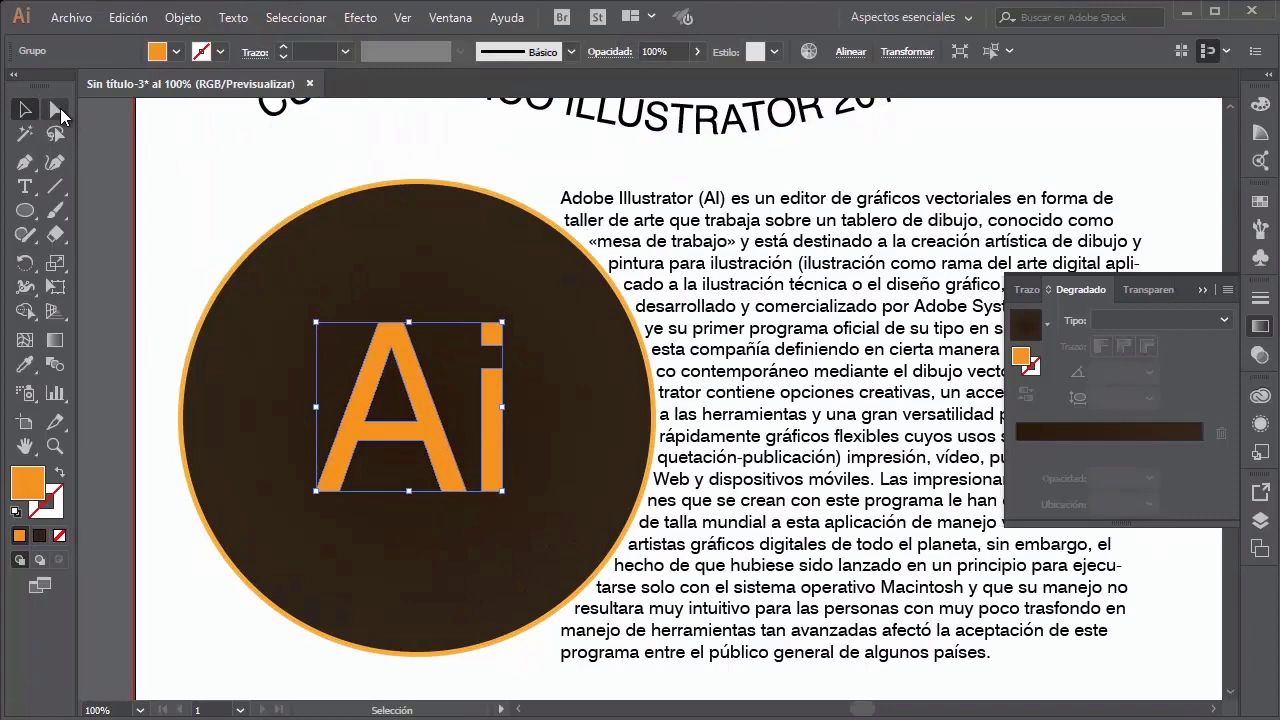
{"action": "key", "text": "a"}
{"action": "scroll", "coordinate": [376, 398], "scroll_direction": "up", "scroll_amount": 2, "text": "alt"}
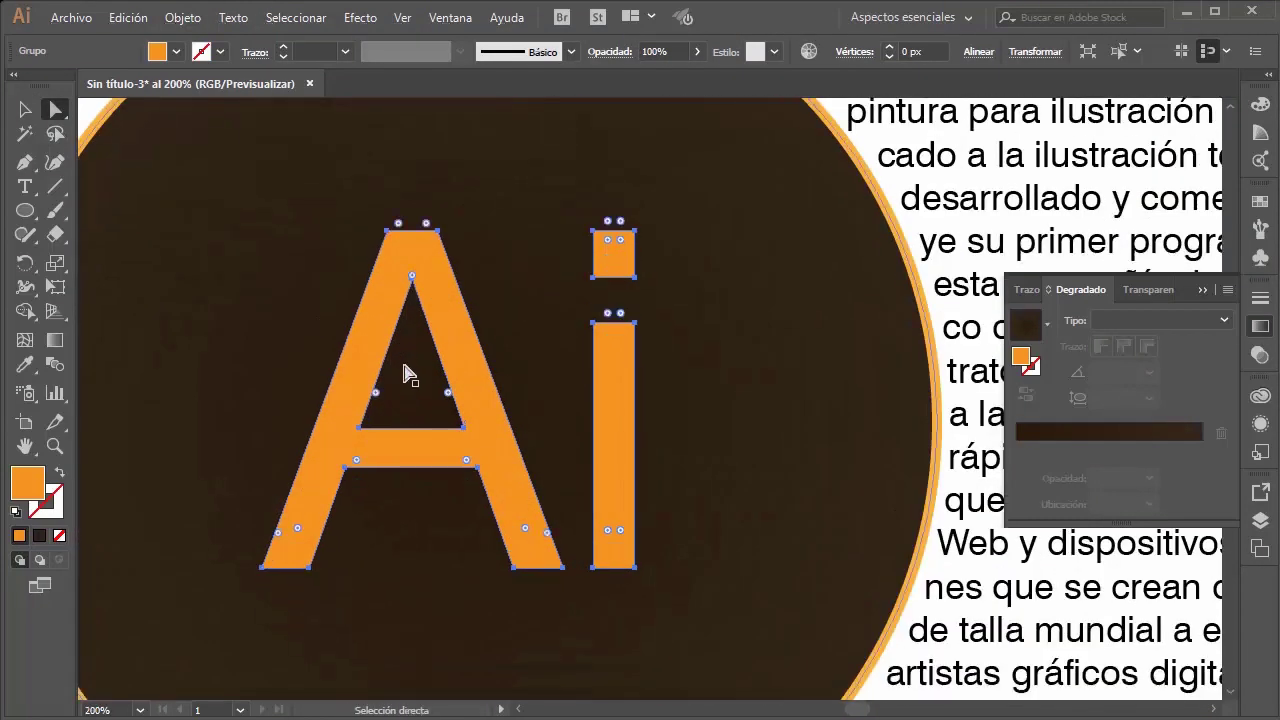
{"action": "scroll", "coordinate": [405, 380], "scroll_direction": "down", "scroll_amount": 1}
{"action": "scroll", "coordinate": [514, 306], "scroll_direction": "up", "scroll_amount": 2, "text": "alt"}
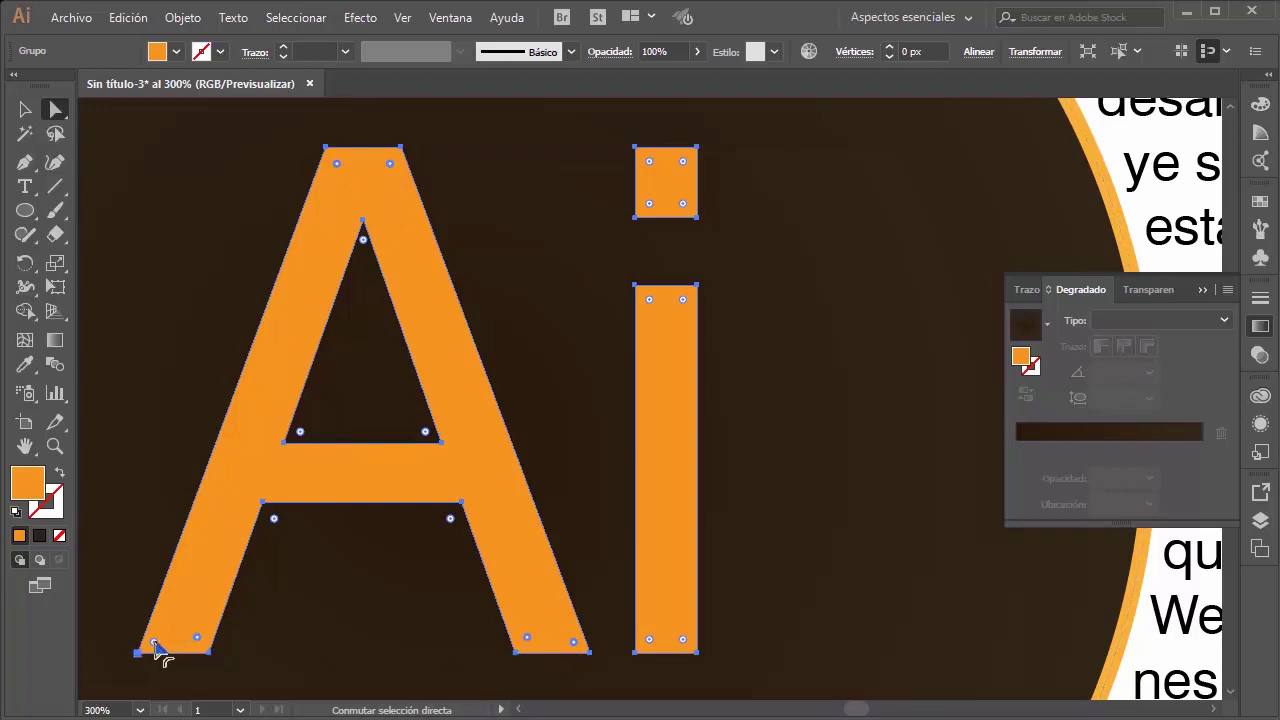
Step: Round the corners of the A and of the i's dot and stem
{"action": "mouse_move", "coordinate": [337, 163]}
{"action": "left_mouse_down"}
{"action": "mouse_move", "coordinate": [355, 190]}
{"action": "mouse_move", "coordinate": [346, 182]}
{"action": "left_mouse_up"}
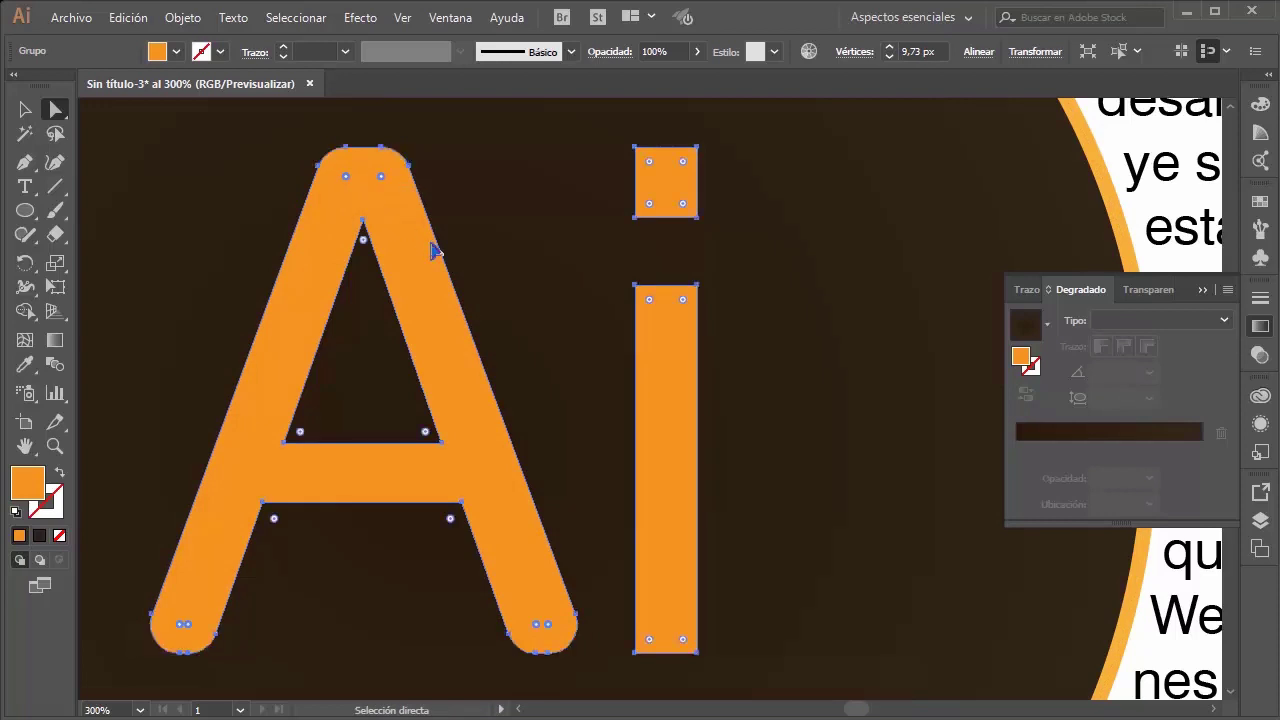
{"action": "left_click", "coordinate": [651, 206], "text": "shift"}
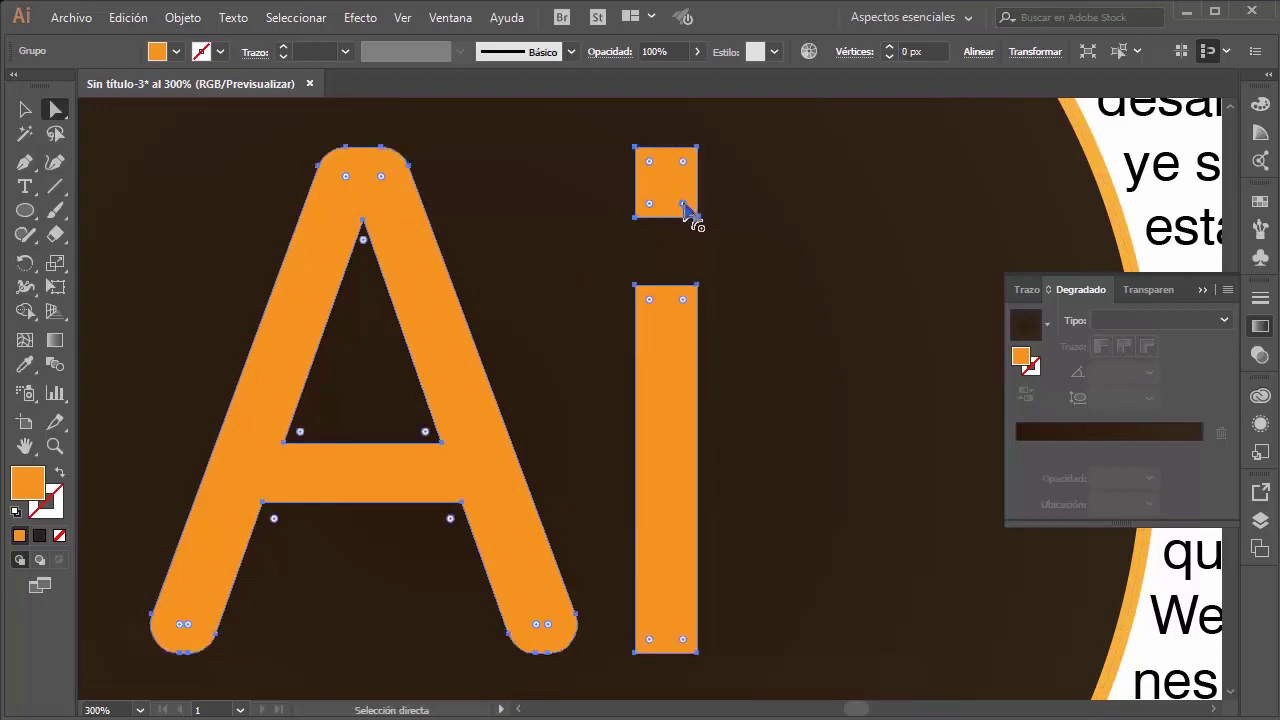
{"action": "left_click_drag", "start_coordinate": [684, 205], "coordinate": [679, 213]}
{"action": "left_click_drag", "start_coordinate": [686, 308], "coordinate": [680, 316]}
Step: Nudge the paragraph text block slightly right so it wraps evenly around the Ai circle
{"action": "key", "text": "v"}
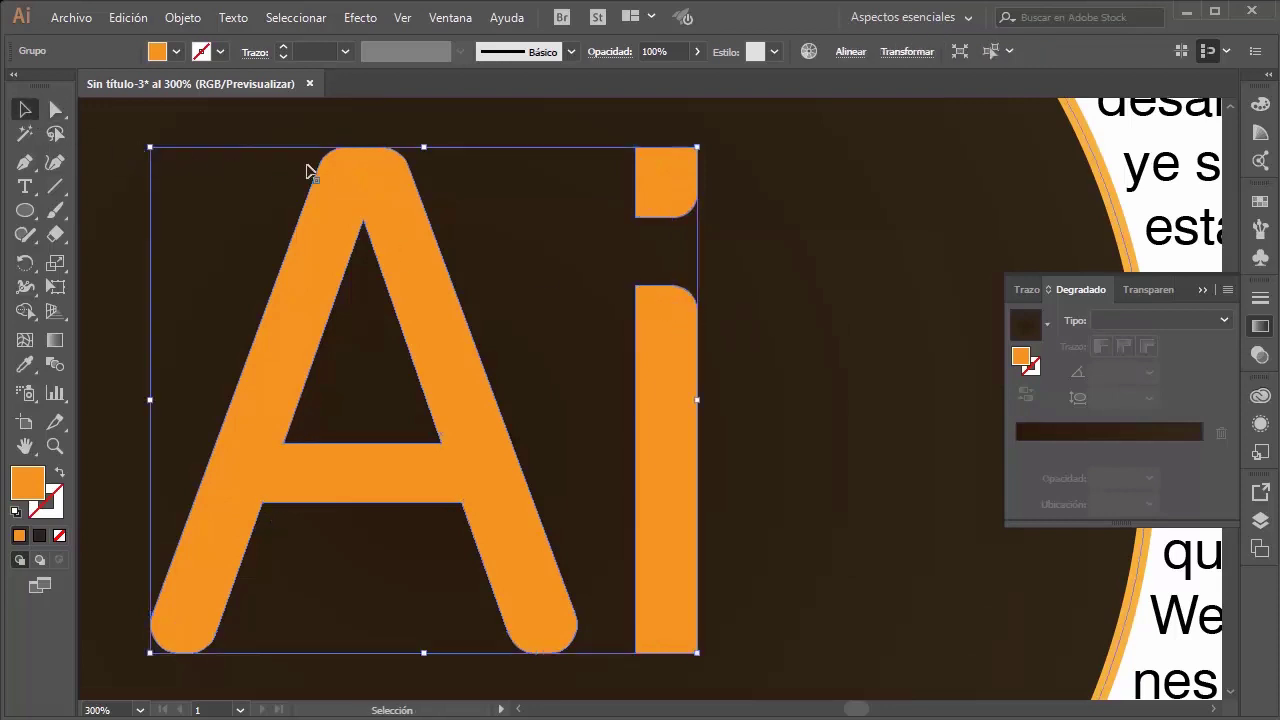
{"action": "left_click", "coordinate": [572, 256]}
{"action": "scroll", "coordinate": [575, 258], "scroll_direction": "down", "scroll_amount": 3}
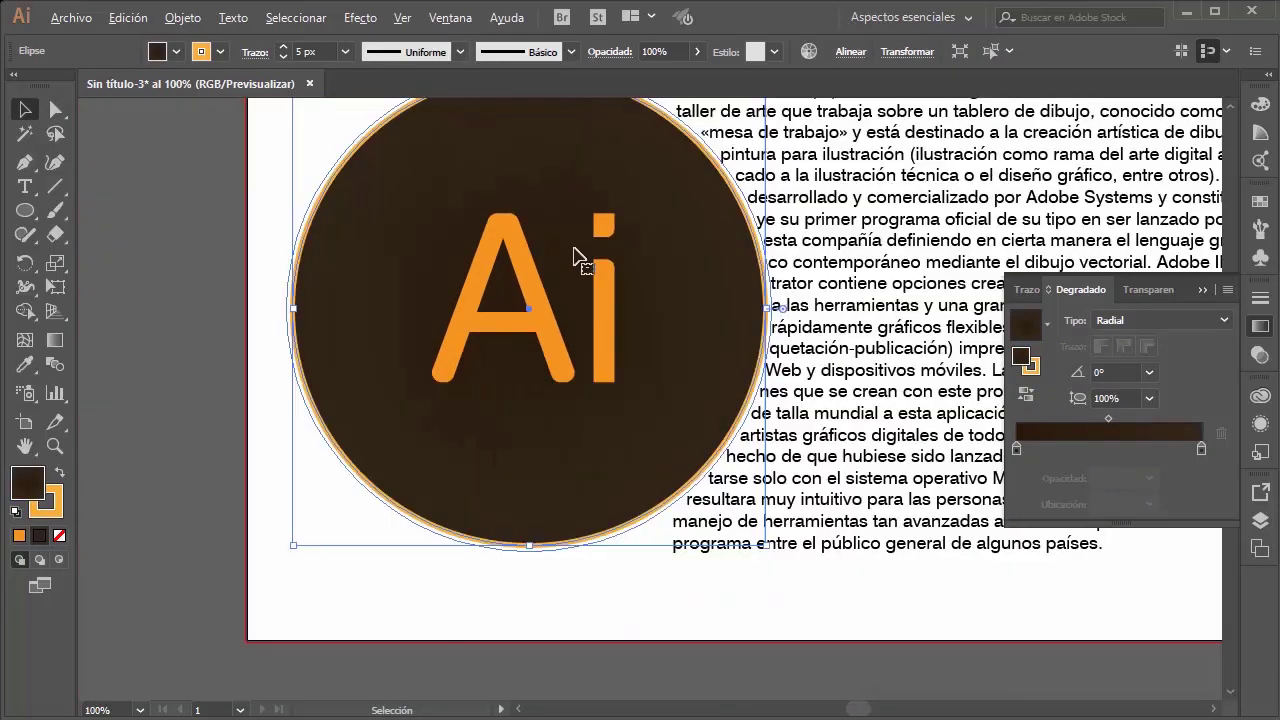
{"action": "scroll", "coordinate": [575, 258], "scroll_direction": "up", "scroll_amount": 1}
{"action": "scroll", "coordinate": [198, 272], "scroll_direction": "right", "scroll_amount": 1}
{"action": "scroll", "coordinate": [198, 272], "scroll_direction": "right", "scroll_amount": 2}
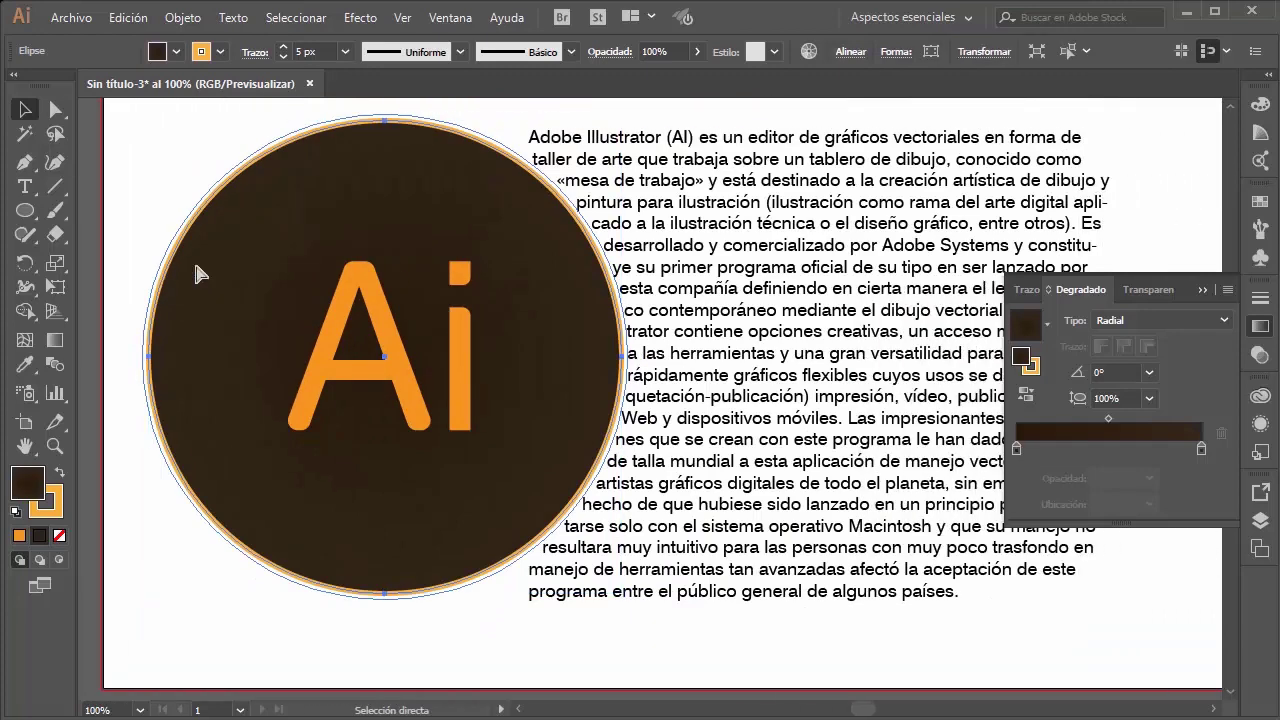
{"action": "scroll", "coordinate": [198, 272], "scroll_direction": "right", "scroll_amount": 1}
{"action": "scroll", "coordinate": [198, 272], "scroll_direction": "up", "scroll_amount": 2}
{"action": "scroll", "coordinate": [198, 272], "scroll_direction": "down", "scroll_amount": 1}
{"action": "scroll", "coordinate": [198, 272], "scroll_direction": "down", "scroll_amount": 1}
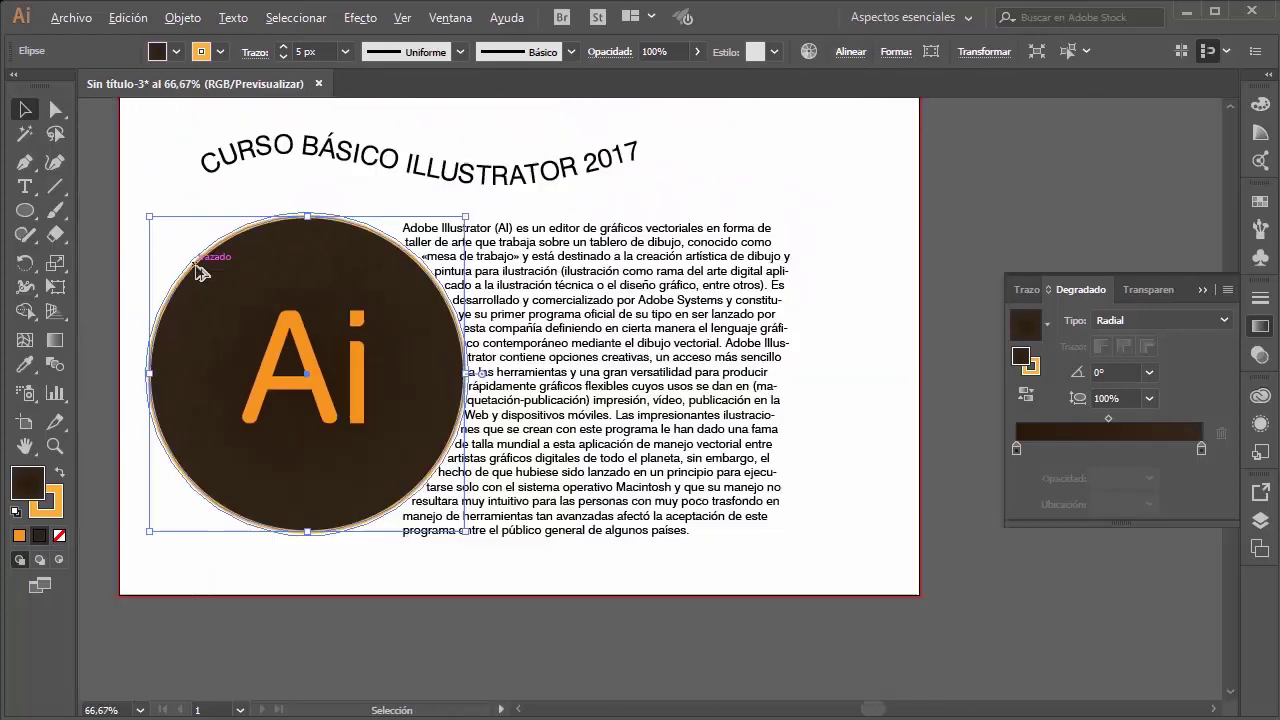
{"action": "scroll", "coordinate": [200, 271], "scroll_direction": "up", "scroll_amount": 1}
{"action": "scroll", "coordinate": [200, 271], "scroll_direction": "left", "scroll_amount": 1}
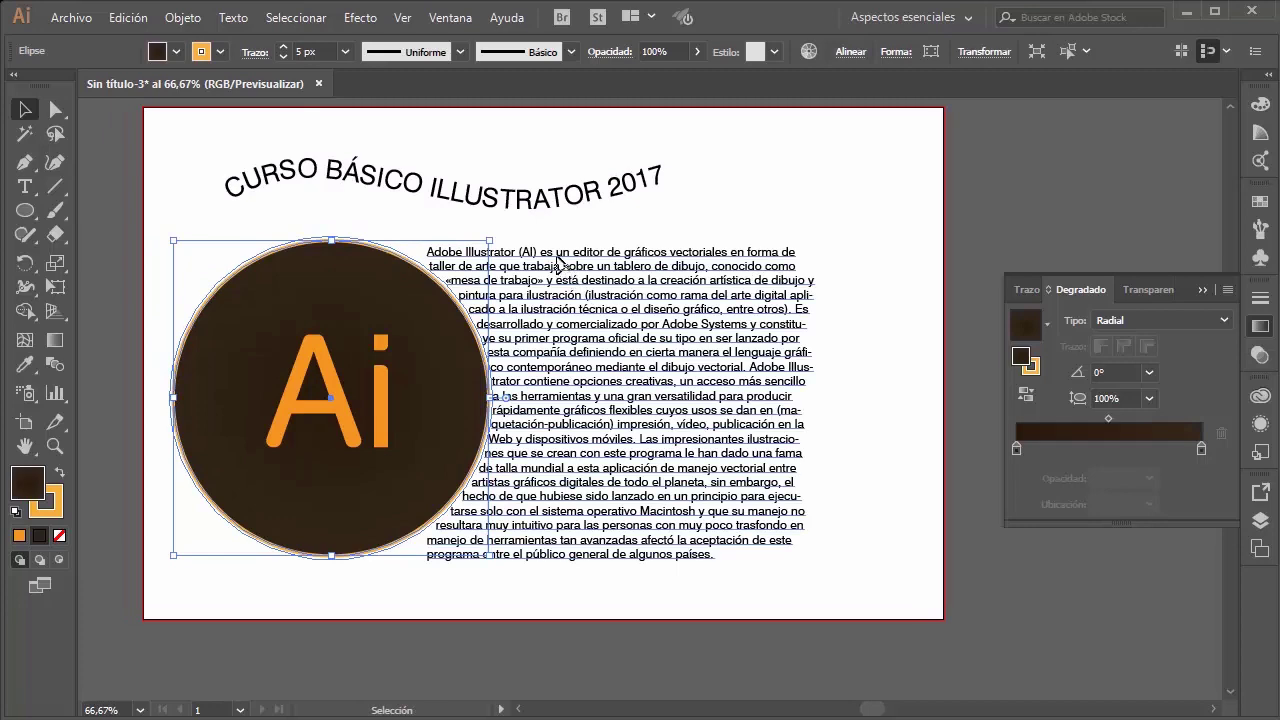
{"action": "left_click_drag", "start_coordinate": [558, 262], "coordinate": [580, 262]}
{"action": "left_click", "coordinate": [691, 194]}
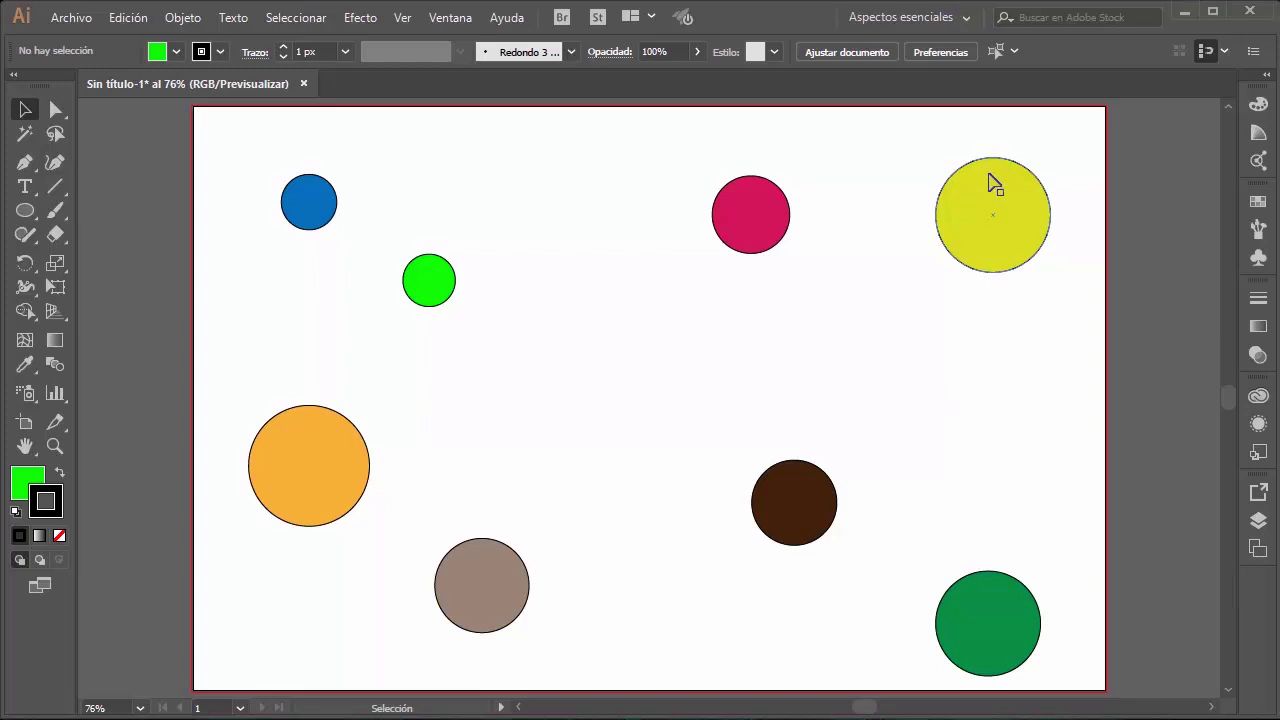
Step: Select the yellow, pink, brown, green and grey-brown circles one by one, then deselect
{"action": "left_click", "coordinate": [1008, 228]}
{"action": "left_click", "coordinate": [757, 232]}
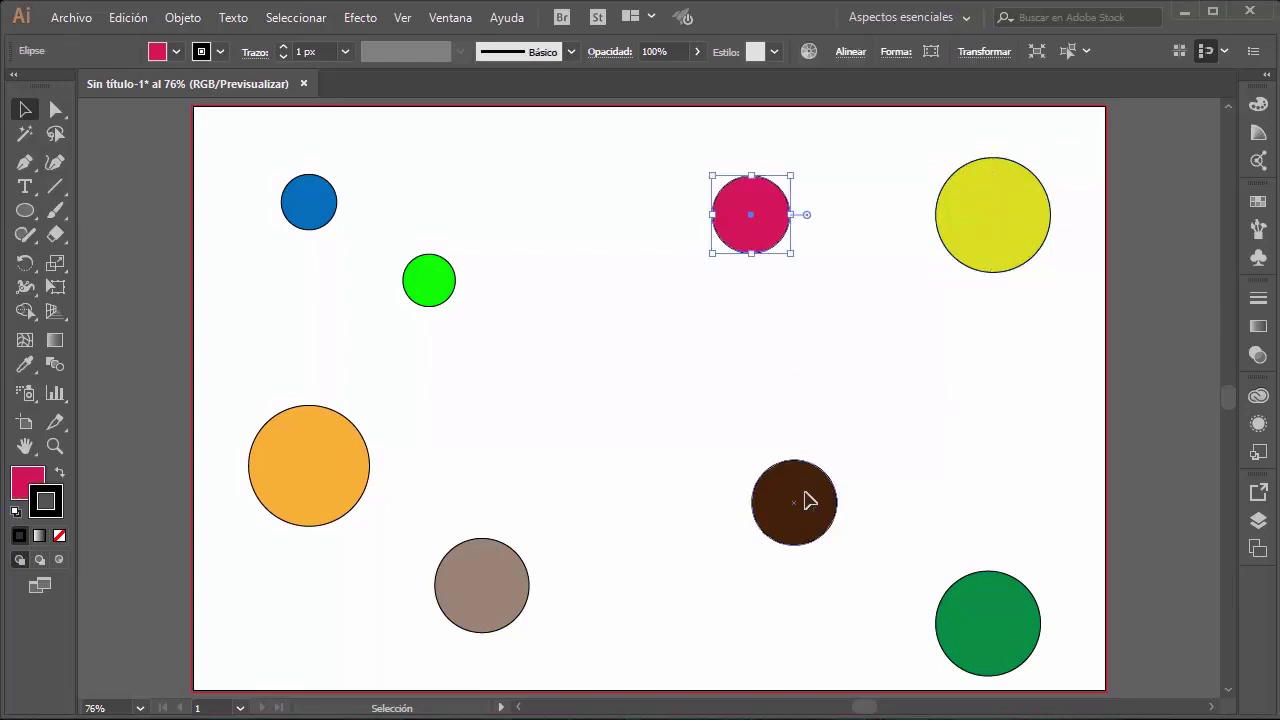
{"action": "left_click", "coordinate": [803, 500]}
{"action": "left_click", "coordinate": [970, 632]}
{"action": "left_click", "coordinate": [480, 586]}
{"action": "left_click", "coordinate": [378, 474]}
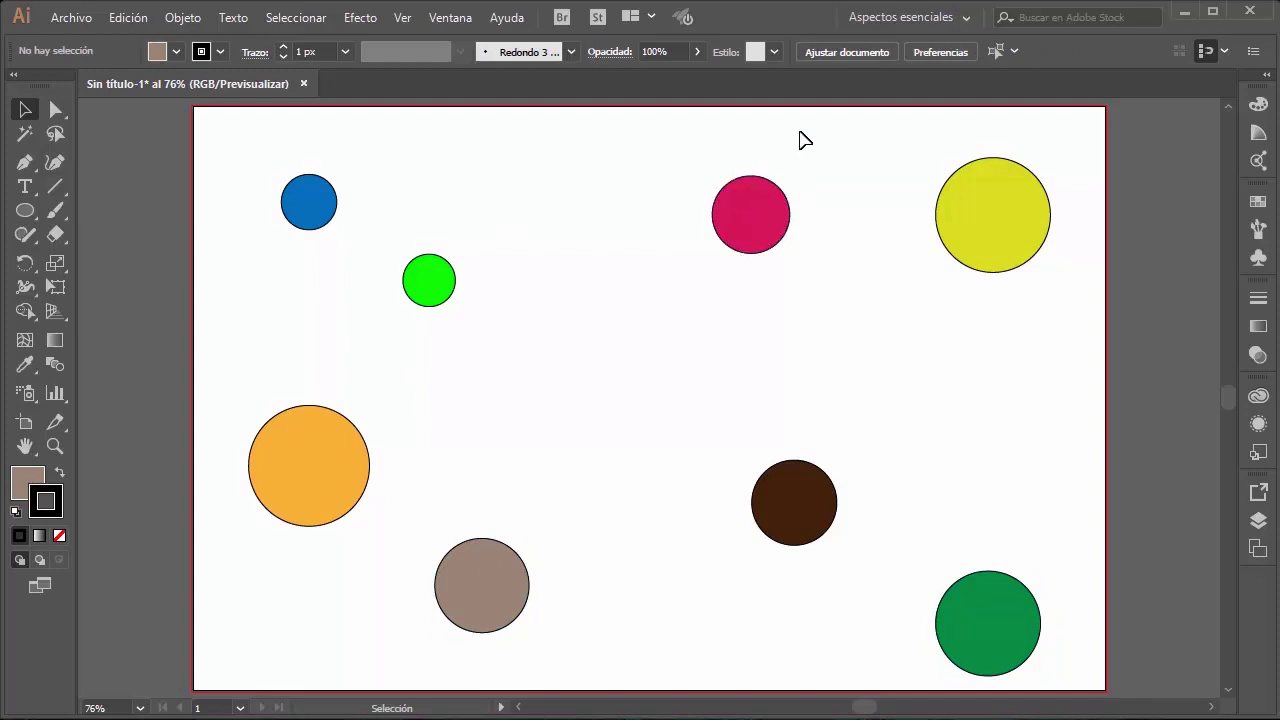
{"action": "left_click", "coordinate": [450, 18]}
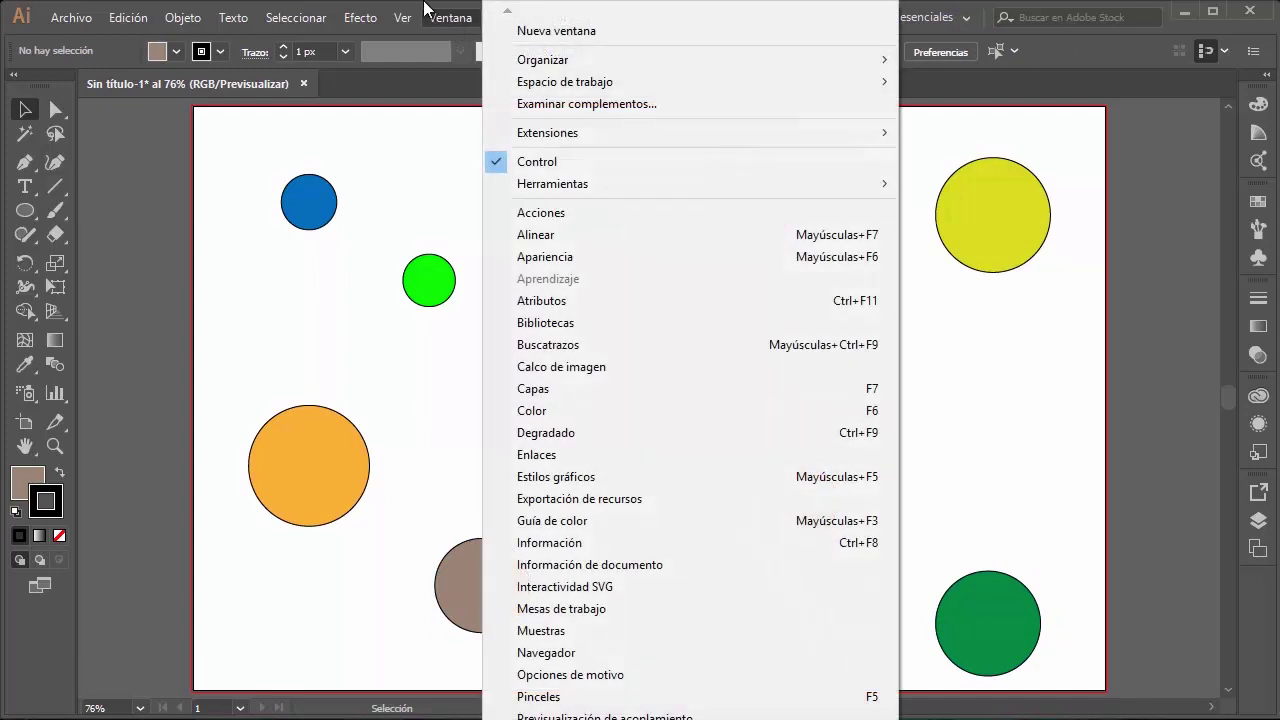
{"action": "left_click", "coordinate": [455, 18]}
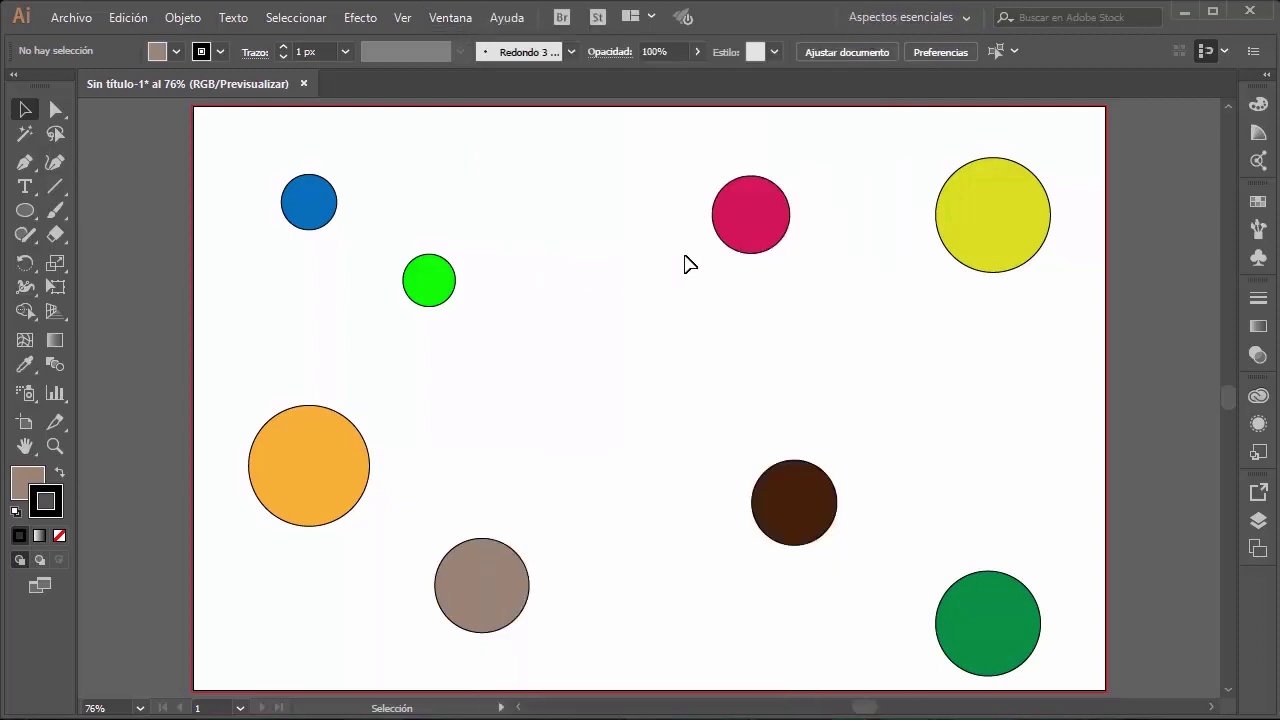
Step: Select the pink circle and bring up the floating Align panel beside the page
{"action": "left_click", "coordinate": [724, 243]}
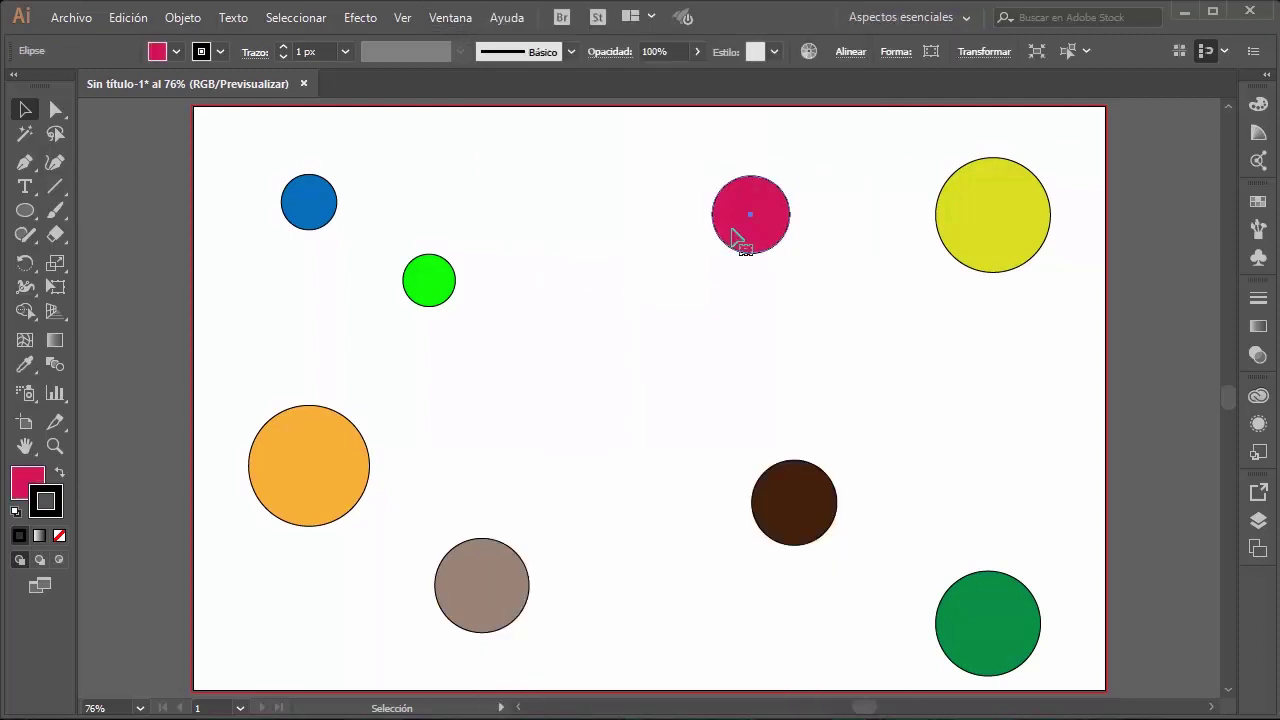
{"action": "left_click", "coordinate": [849, 52]}
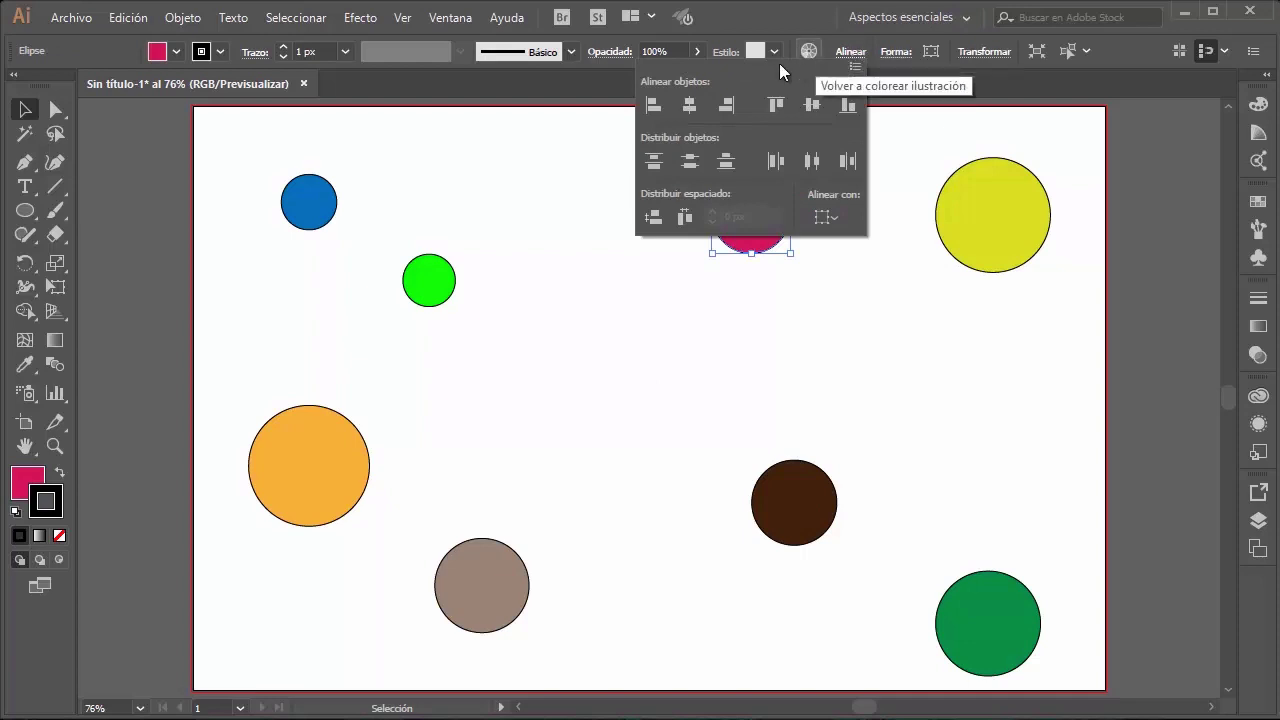
{"action": "left_click", "coordinate": [410, 17]}
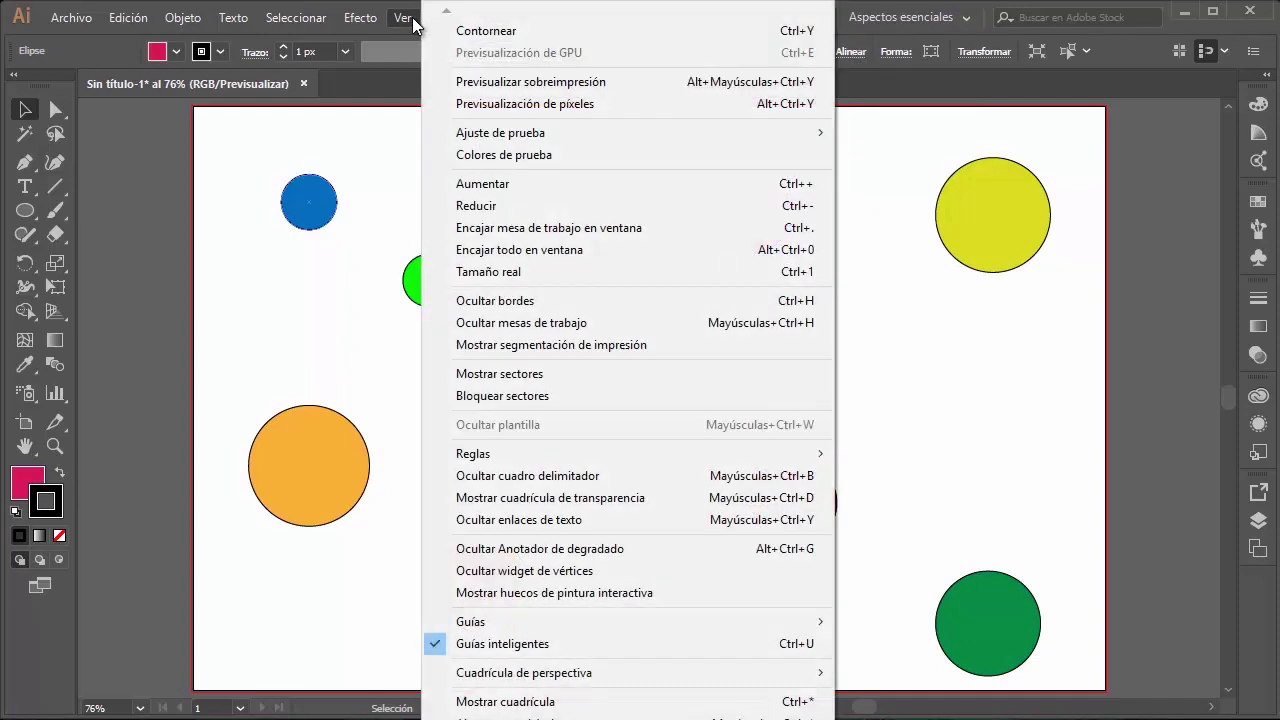
{"action": "left_click", "coordinate": [410, 17]}
{"action": "left_click", "coordinate": [452, 17]}
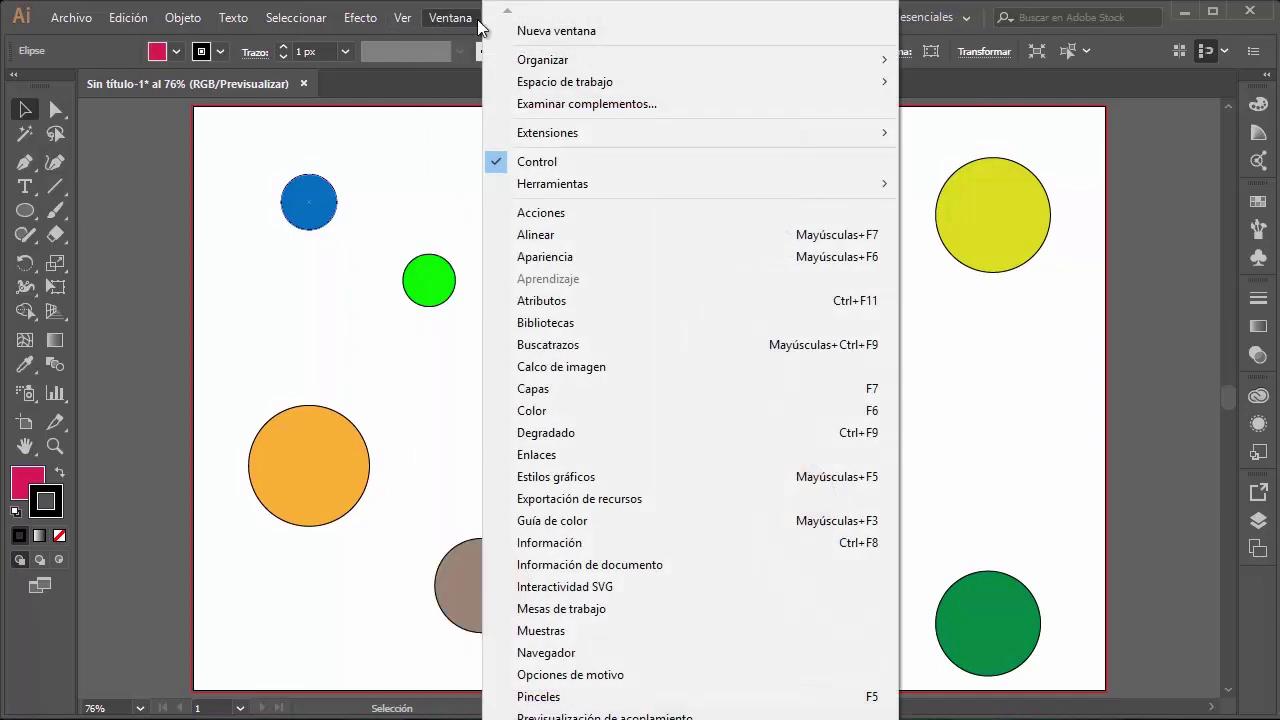
{"action": "left_click", "coordinate": [556, 238]}
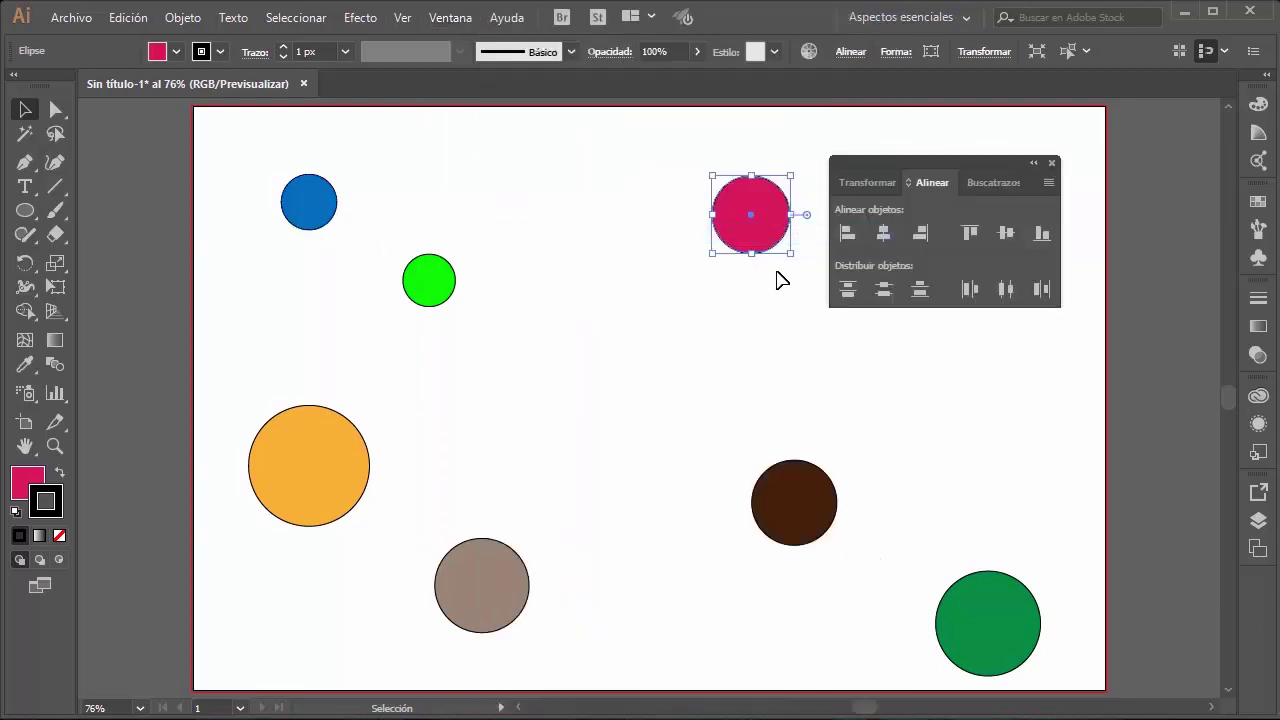
{"action": "left_click_drag", "start_coordinate": [904, 167], "coordinate": [963, 283]}
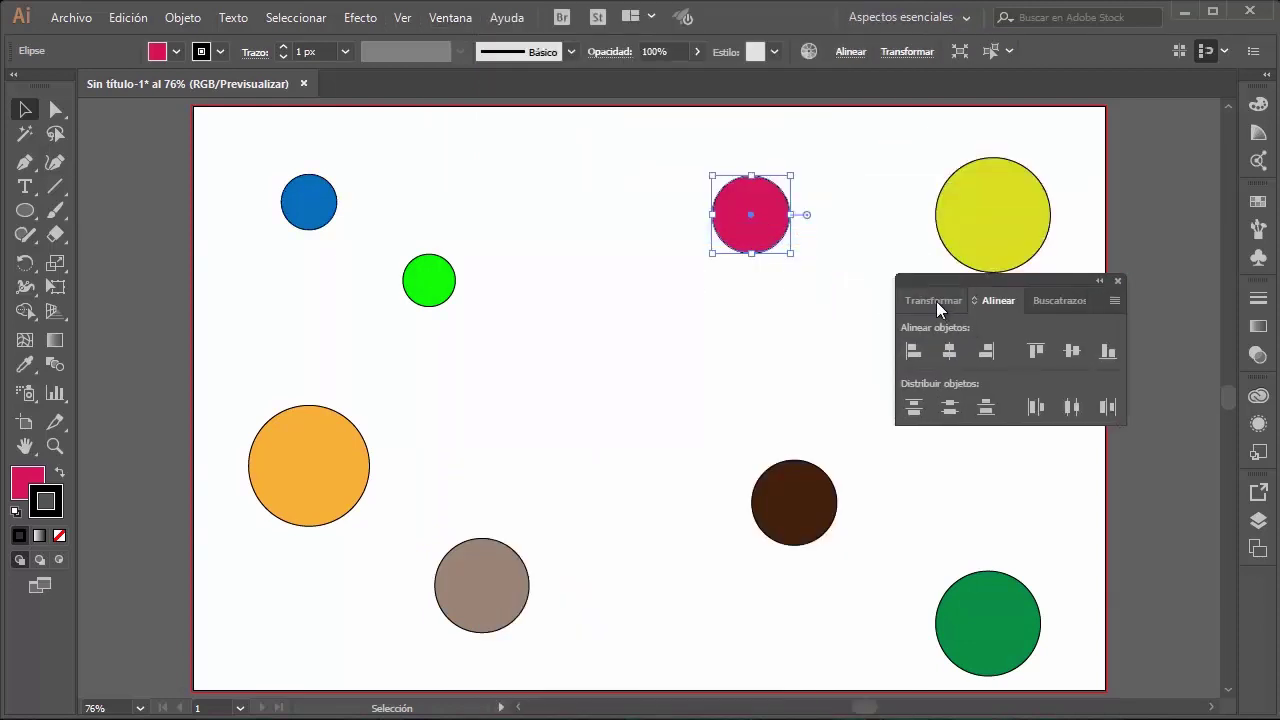
{"action": "left_click", "coordinate": [939, 302]}
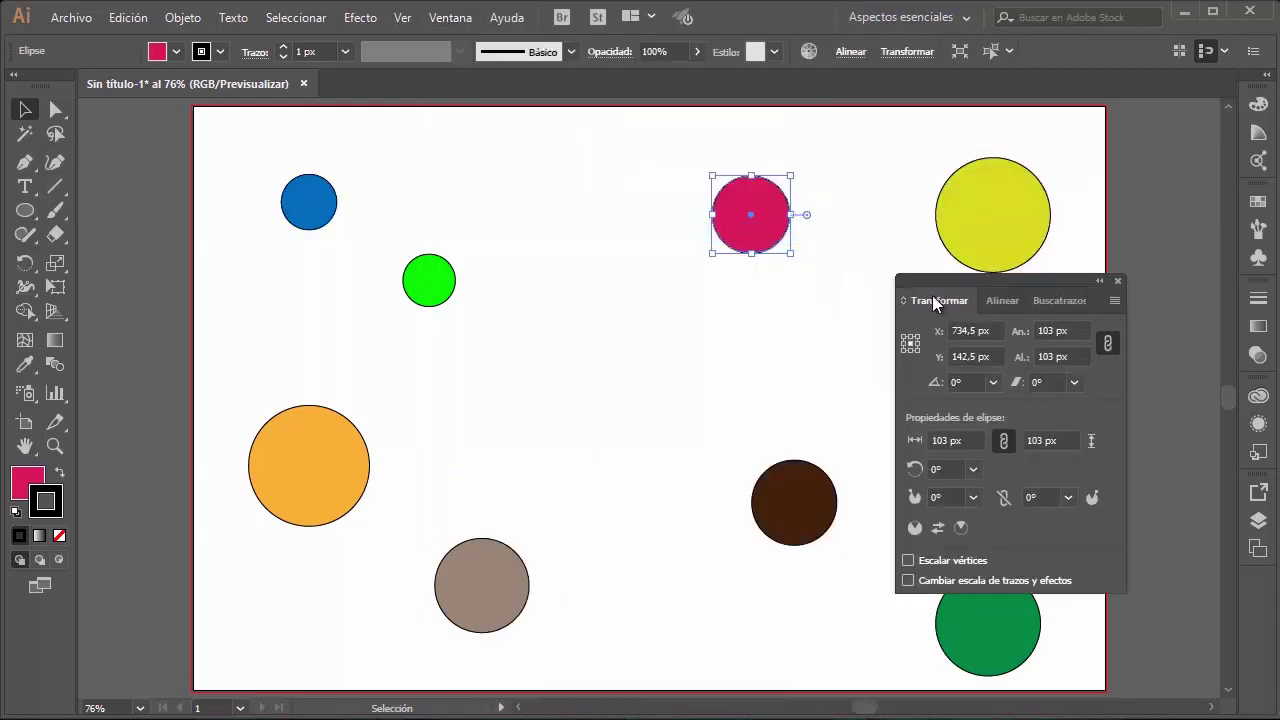
{"action": "left_click", "coordinate": [1058, 302]}
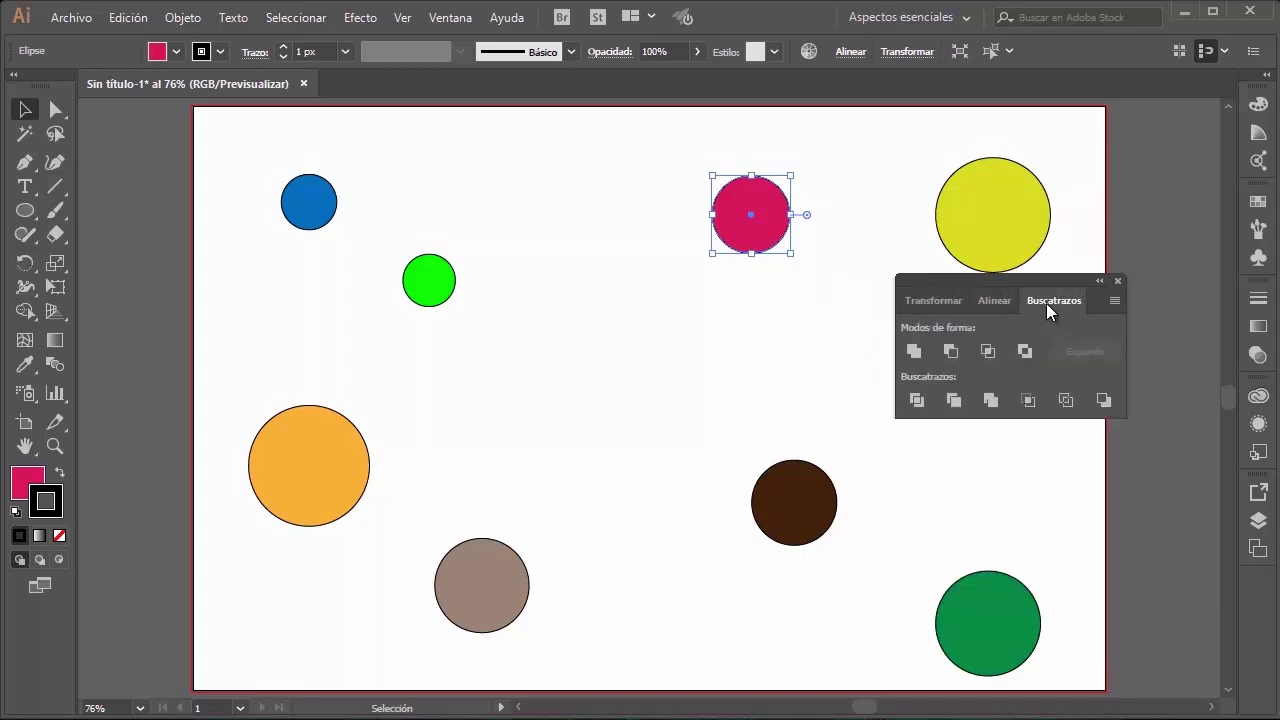
{"action": "left_click", "coordinate": [1003, 301]}
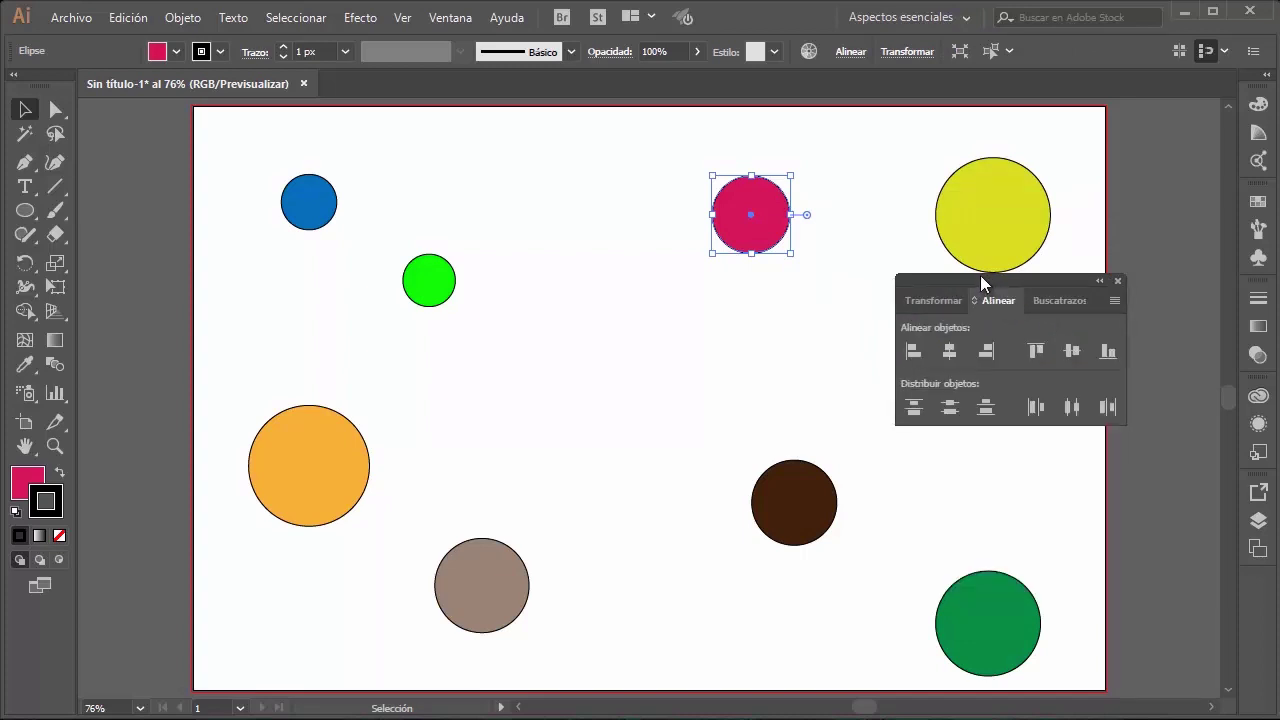
{"action": "left_click_drag", "start_coordinate": [980, 281], "coordinate": [966, 293]}
Step: Set the pink circle's Align To option to Align to Artboard (Alinear con mesa de trabajo)
{"action": "left_click", "coordinate": [845, 166]}
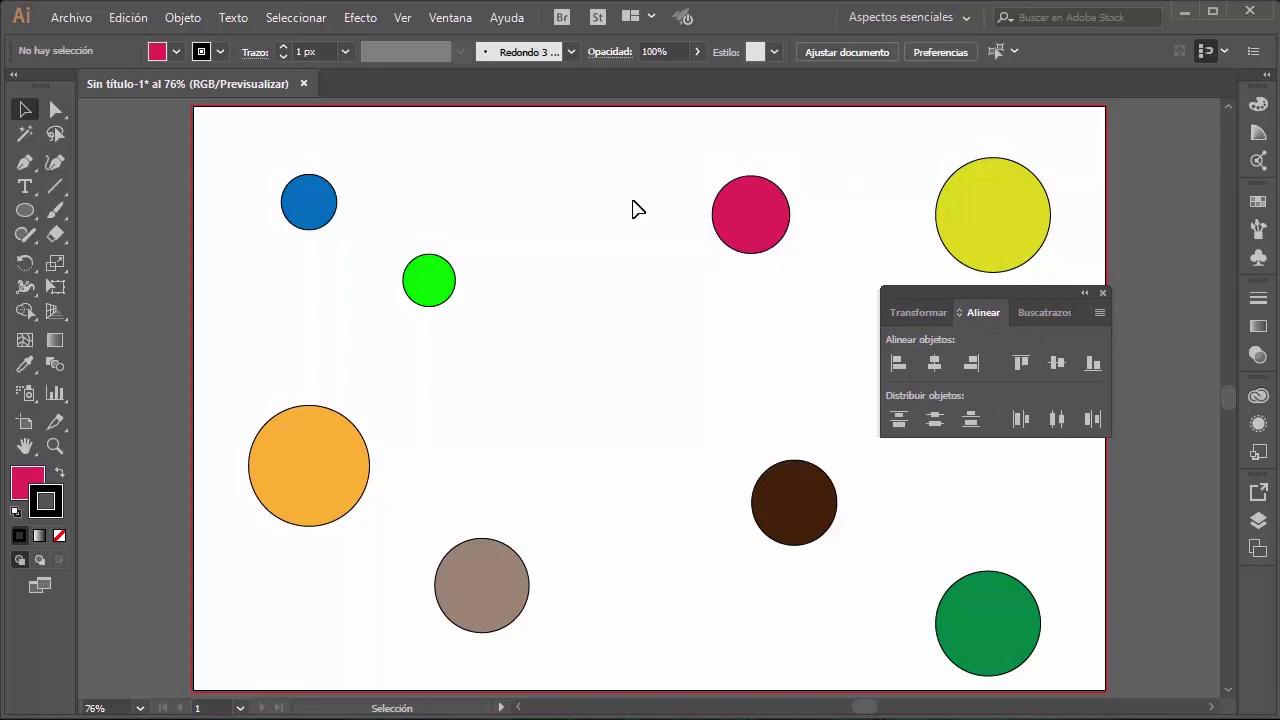
{"action": "left_click", "coordinate": [738, 212]}
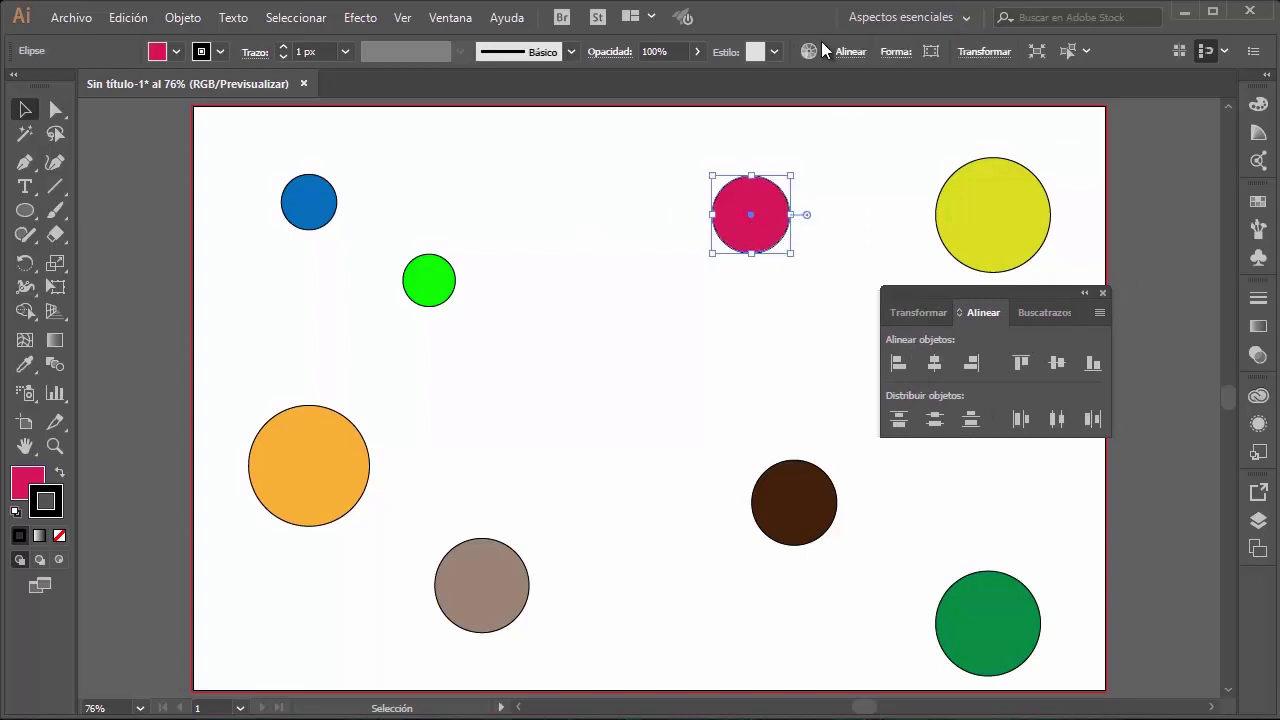
{"action": "left_click", "coordinate": [851, 52]}
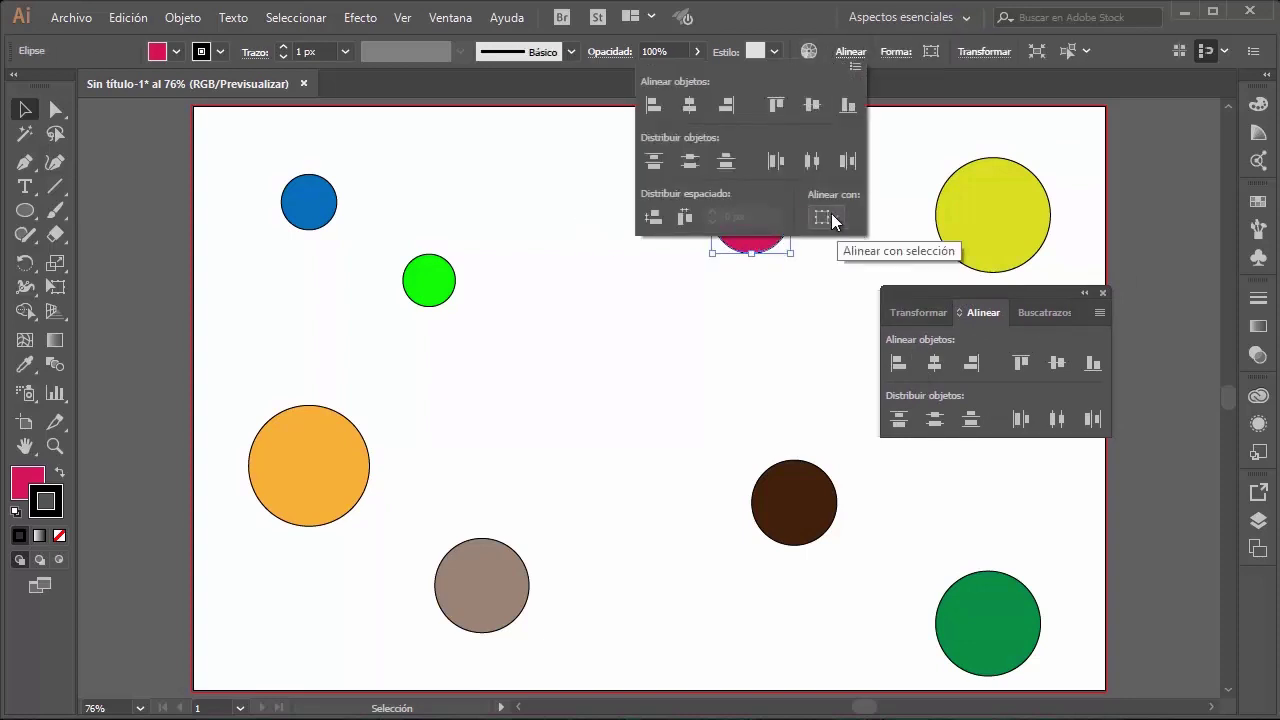
{"action": "left_click", "coordinate": [836, 218]}
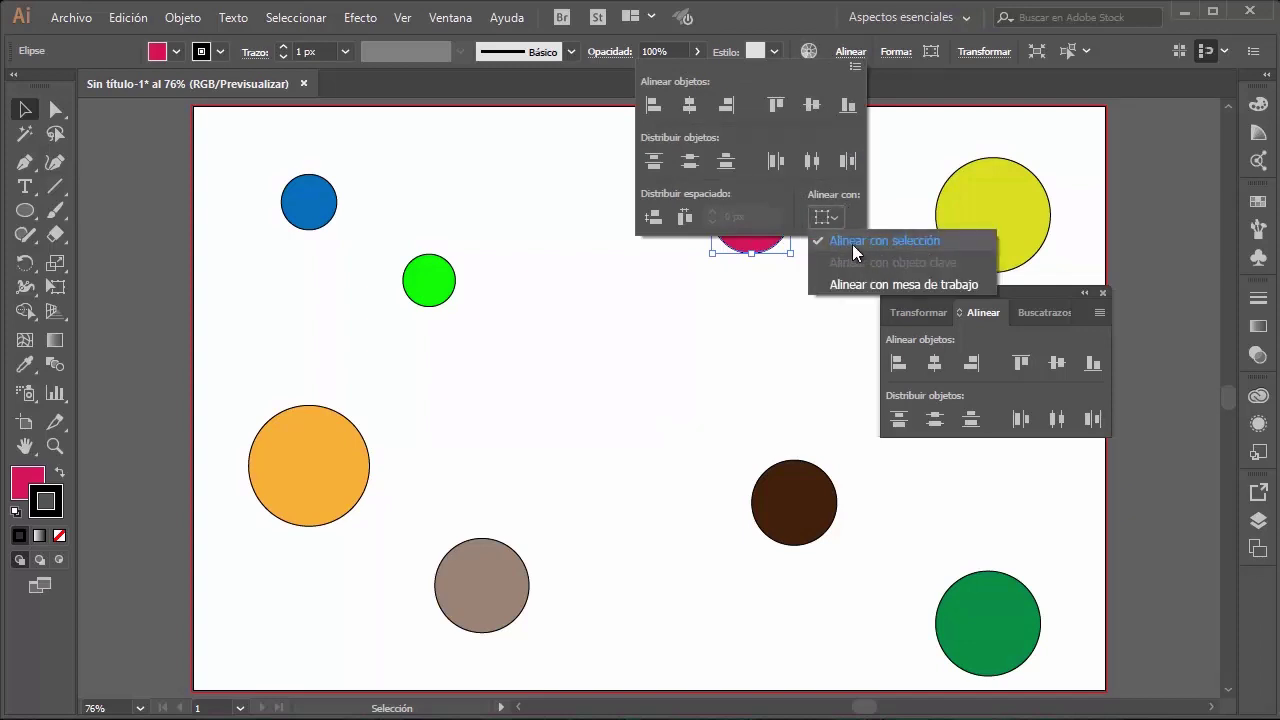
{"action": "left_click", "coordinate": [860, 242]}
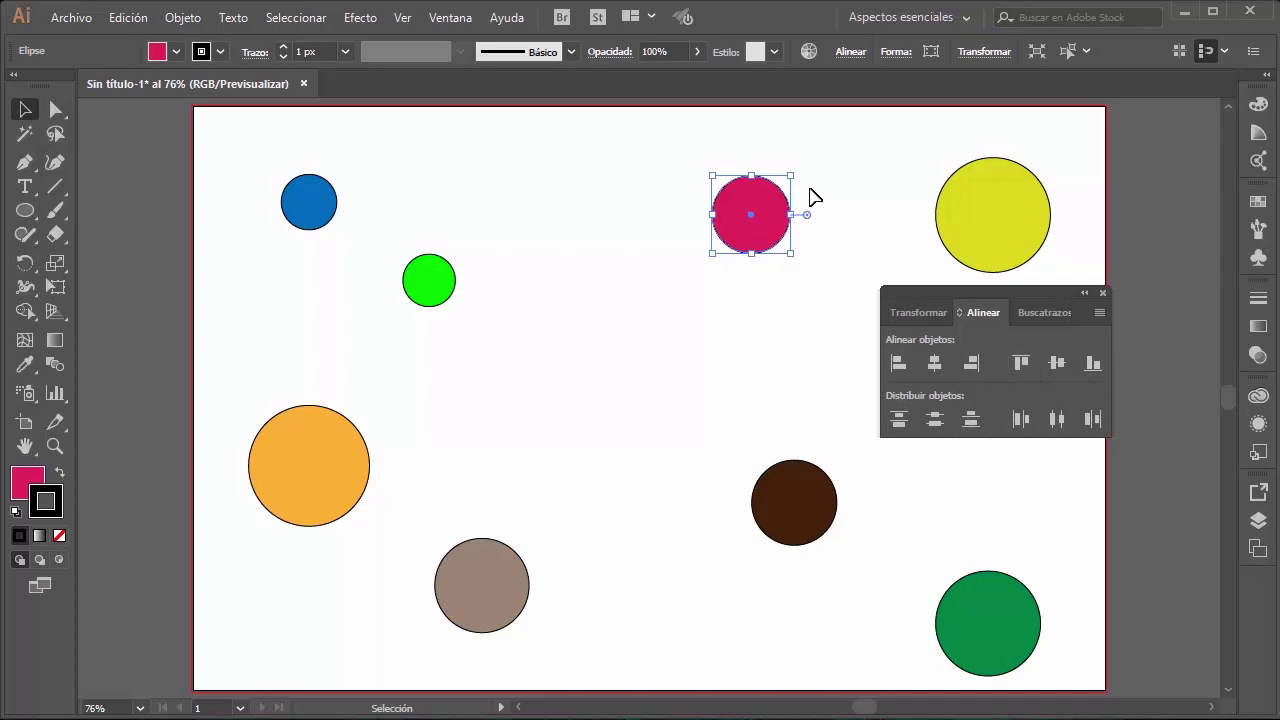
{"action": "left_click_drag", "start_coordinate": [834, 158], "coordinate": [672, 396]}
{"action": "left_click", "coordinate": [847, 55]}
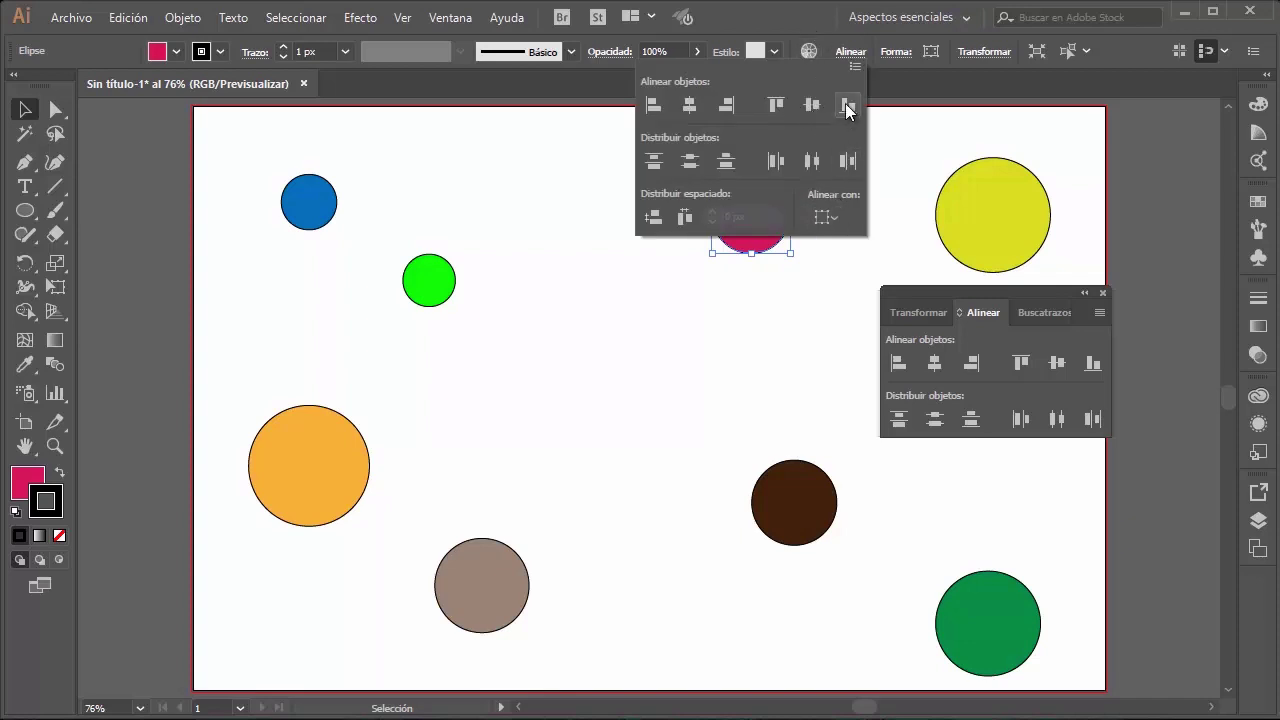
{"action": "left_click", "coordinate": [830, 218]}
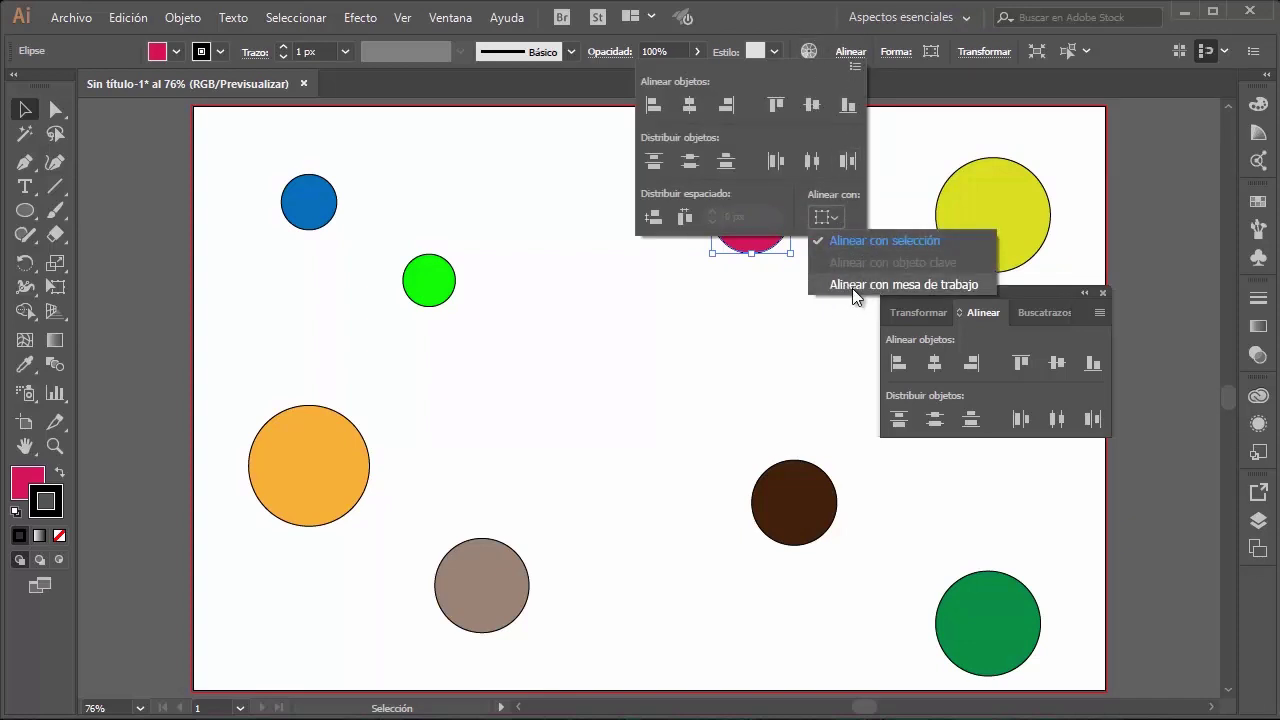
{"action": "left_click", "coordinate": [882, 285]}
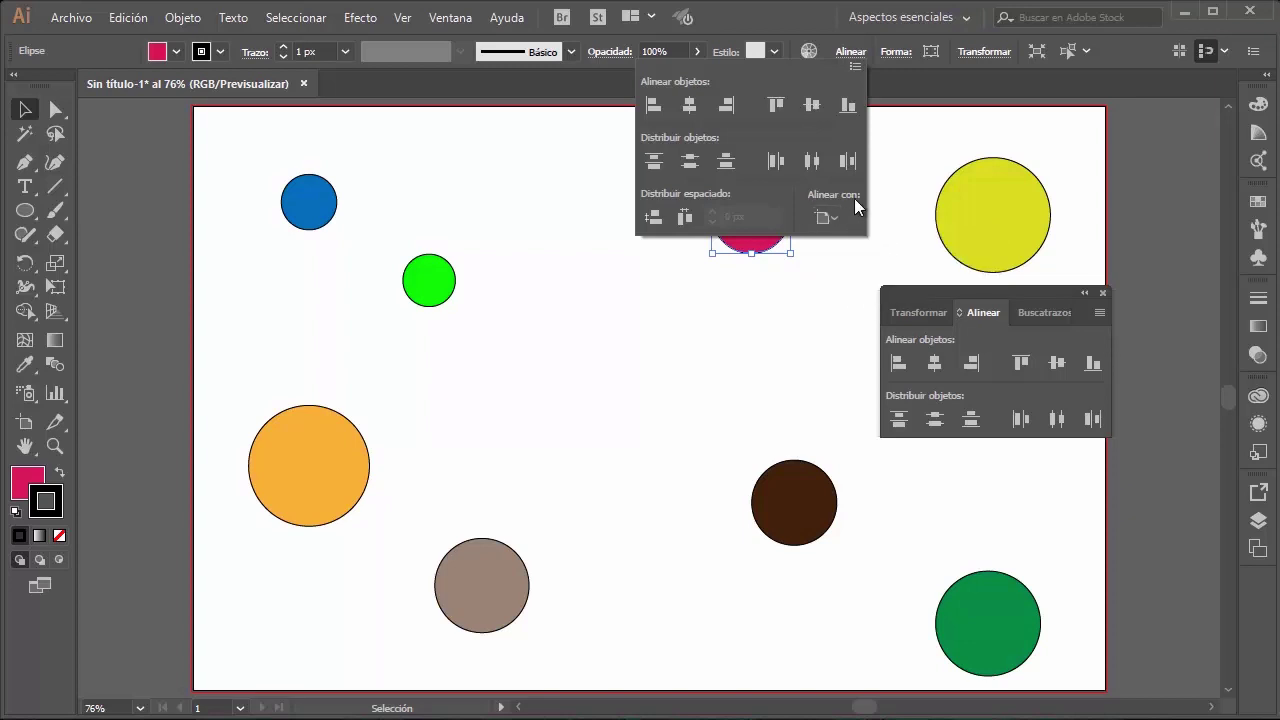
{"action": "left_click", "coordinate": [800, 205]}
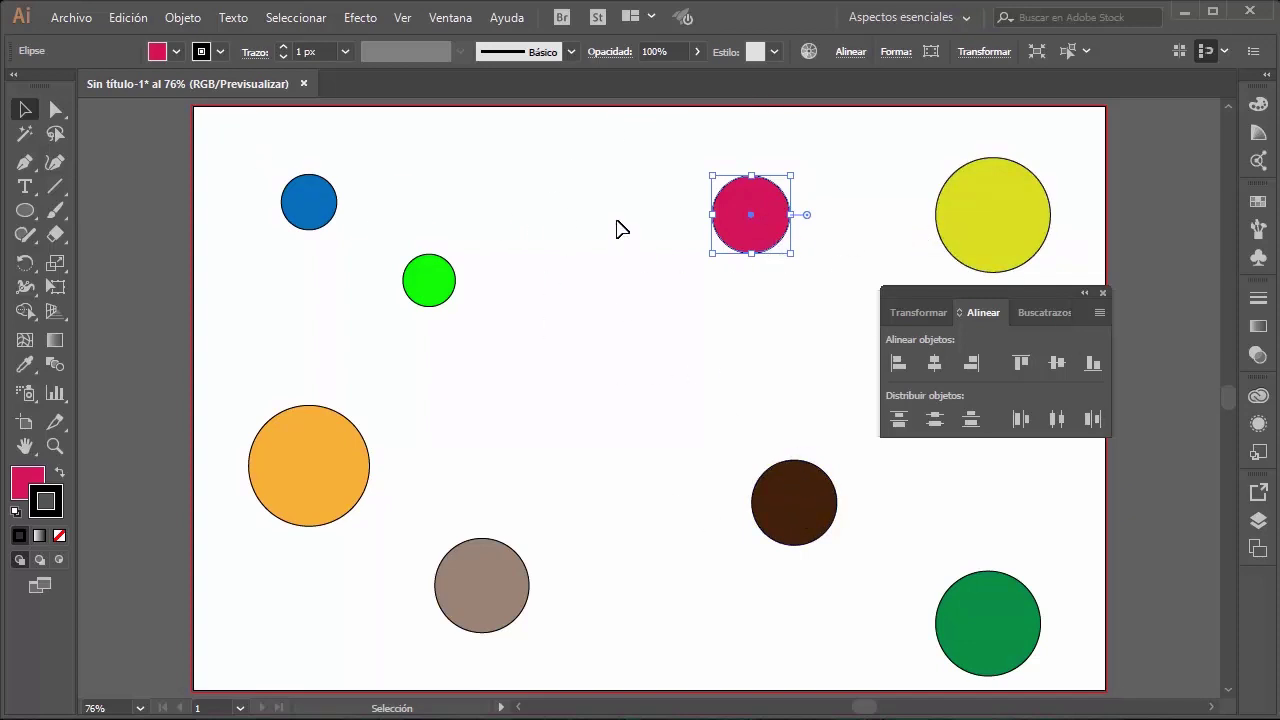
Step: Align the pink circle to the artboard: centres, then left, right, top and bottom edges
{"action": "left_click", "coordinate": [934, 366]}
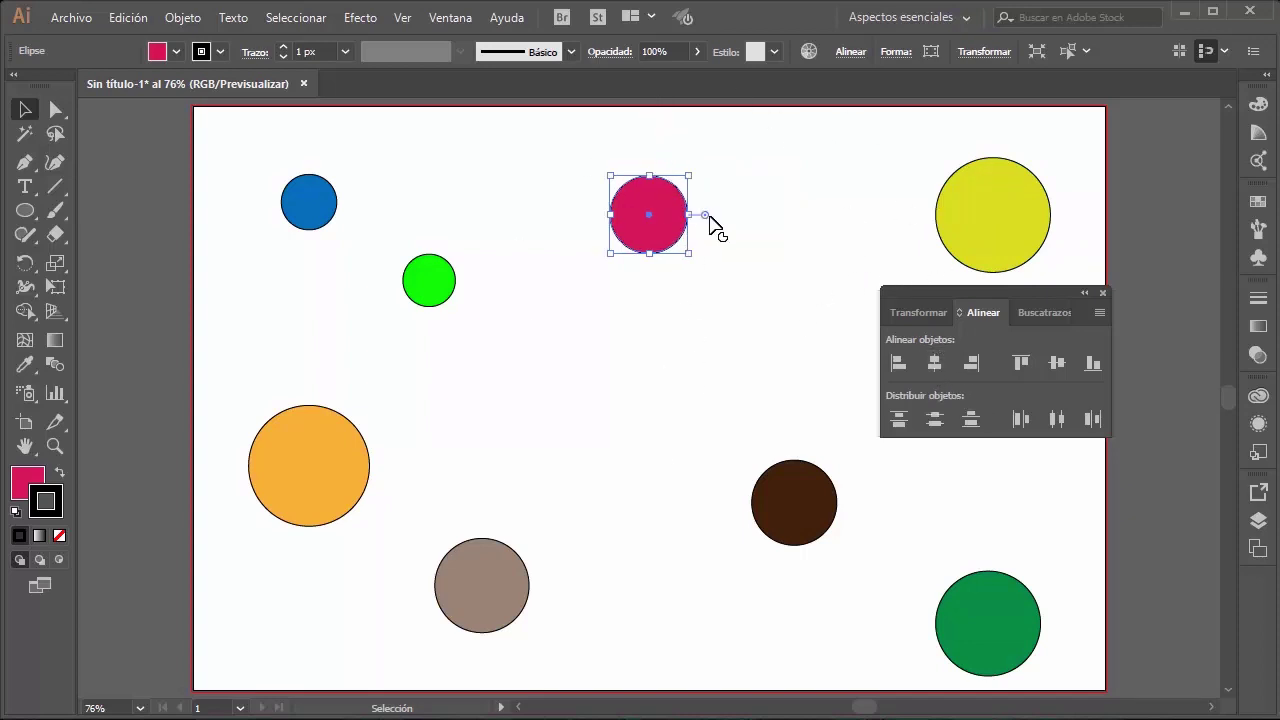
{"action": "left_click", "coordinate": [1057, 364]}
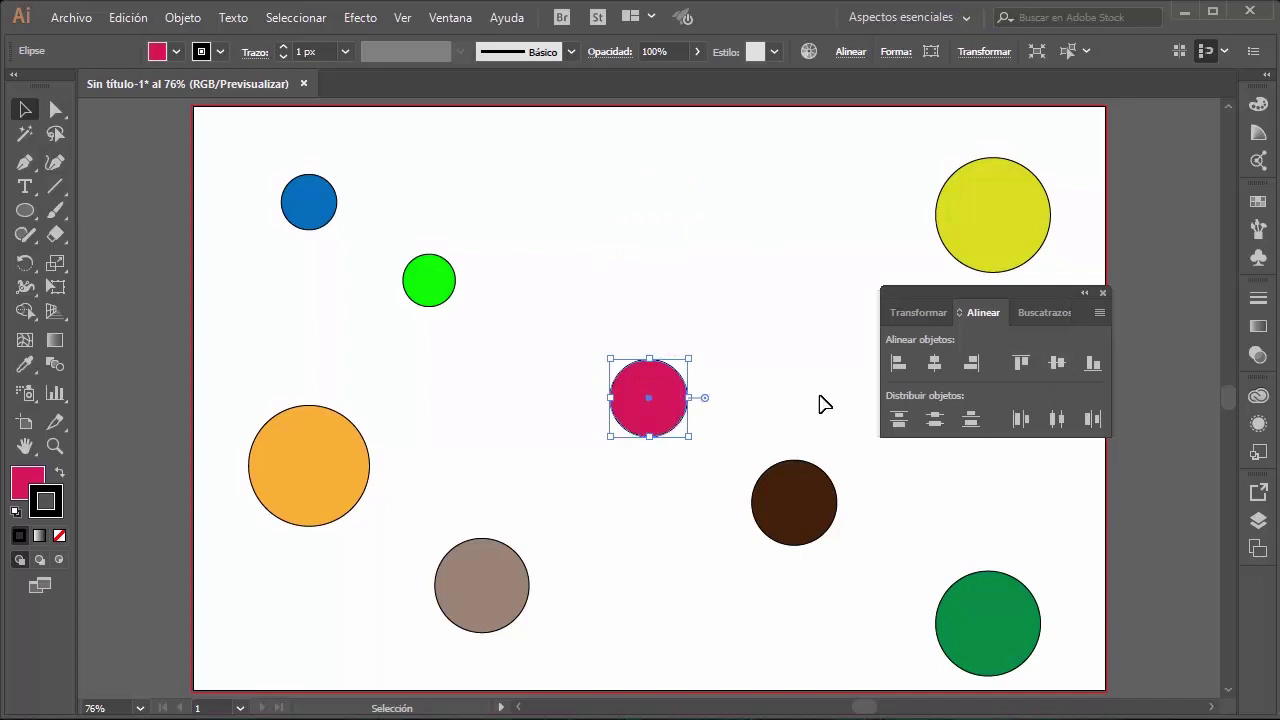
{"action": "left_click", "coordinate": [892, 362]}
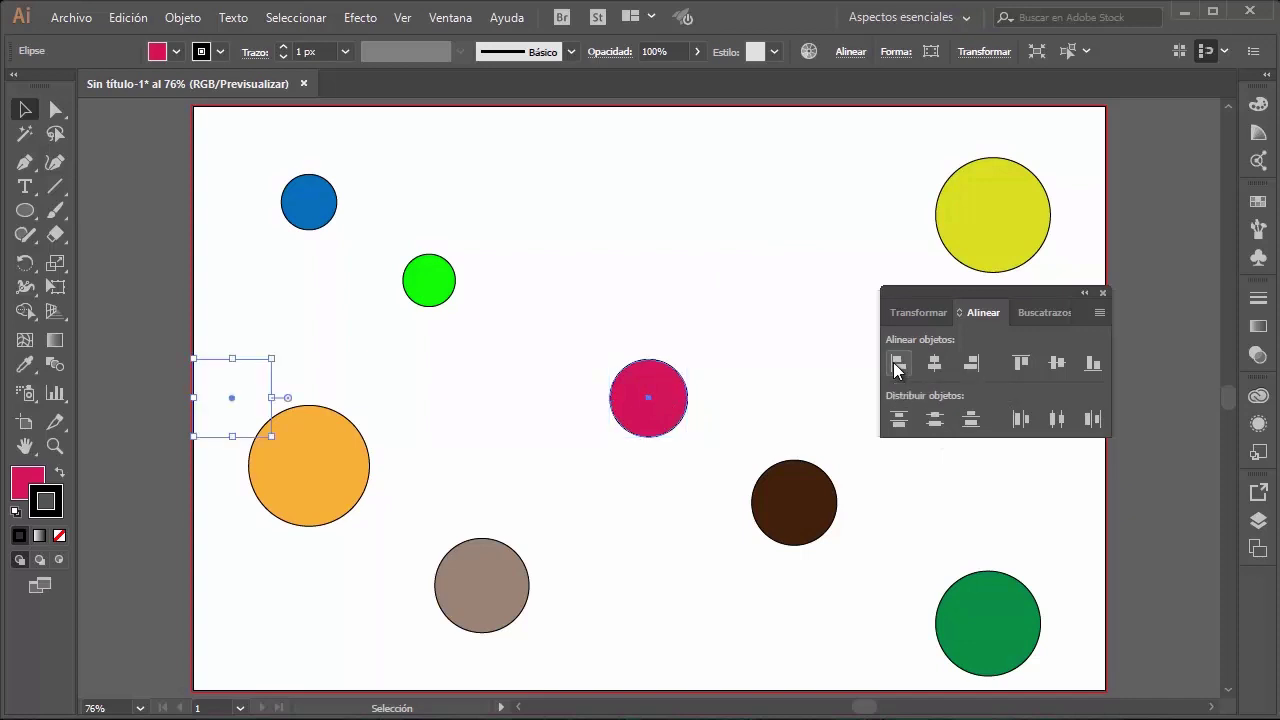
{"action": "left_click", "coordinate": [973, 366]}
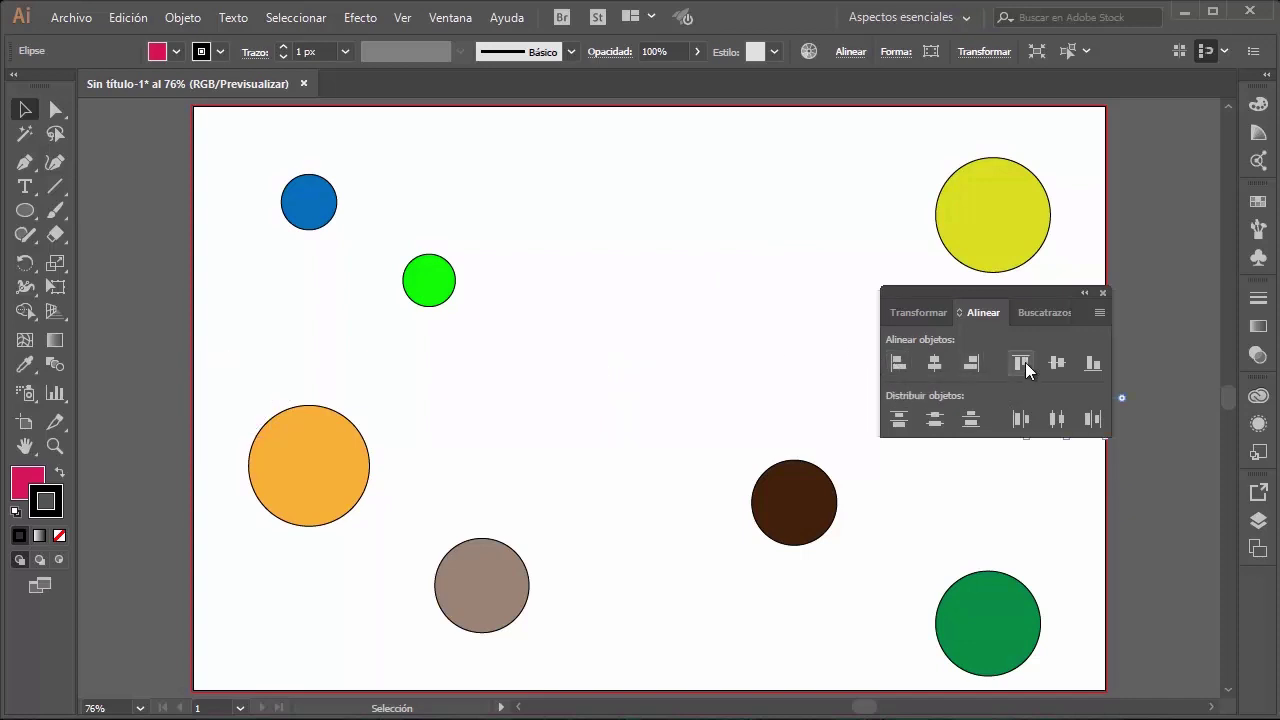
{"action": "left_click_drag", "start_coordinate": [1016, 293], "coordinate": [839, 381]}
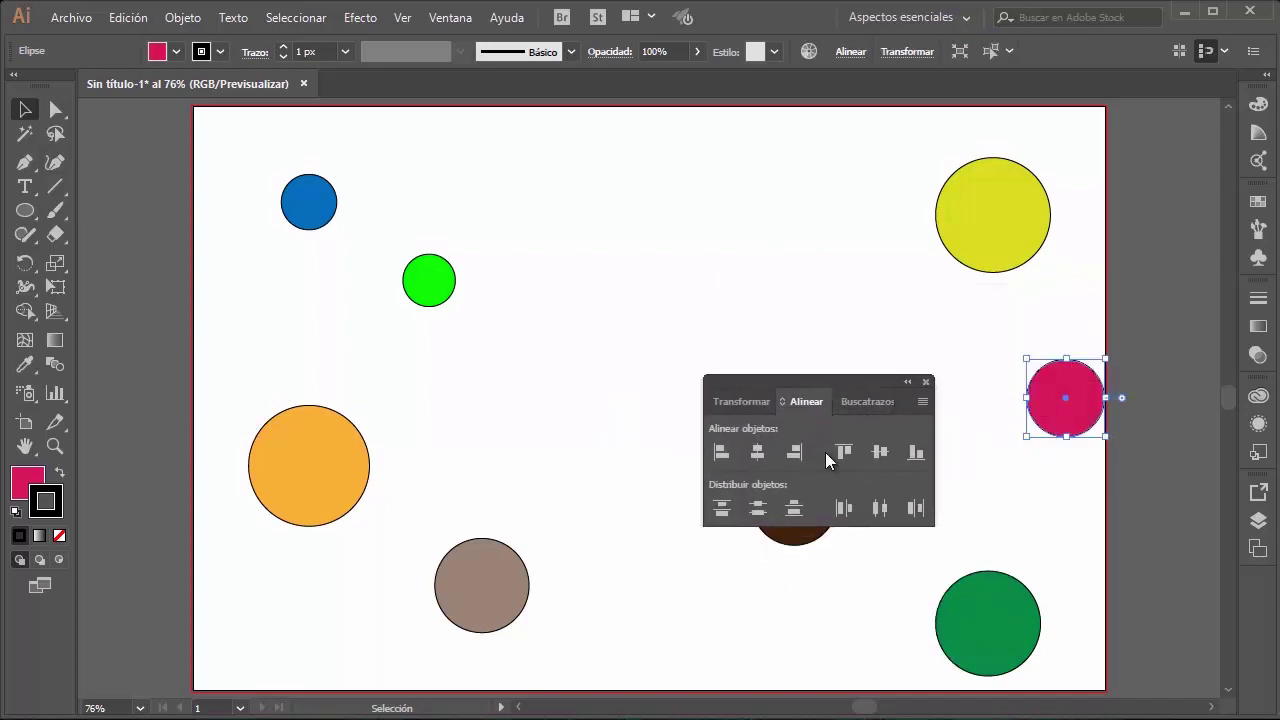
{"action": "left_click", "coordinate": [843, 452]}
{"action": "left_click", "coordinate": [915, 452]}
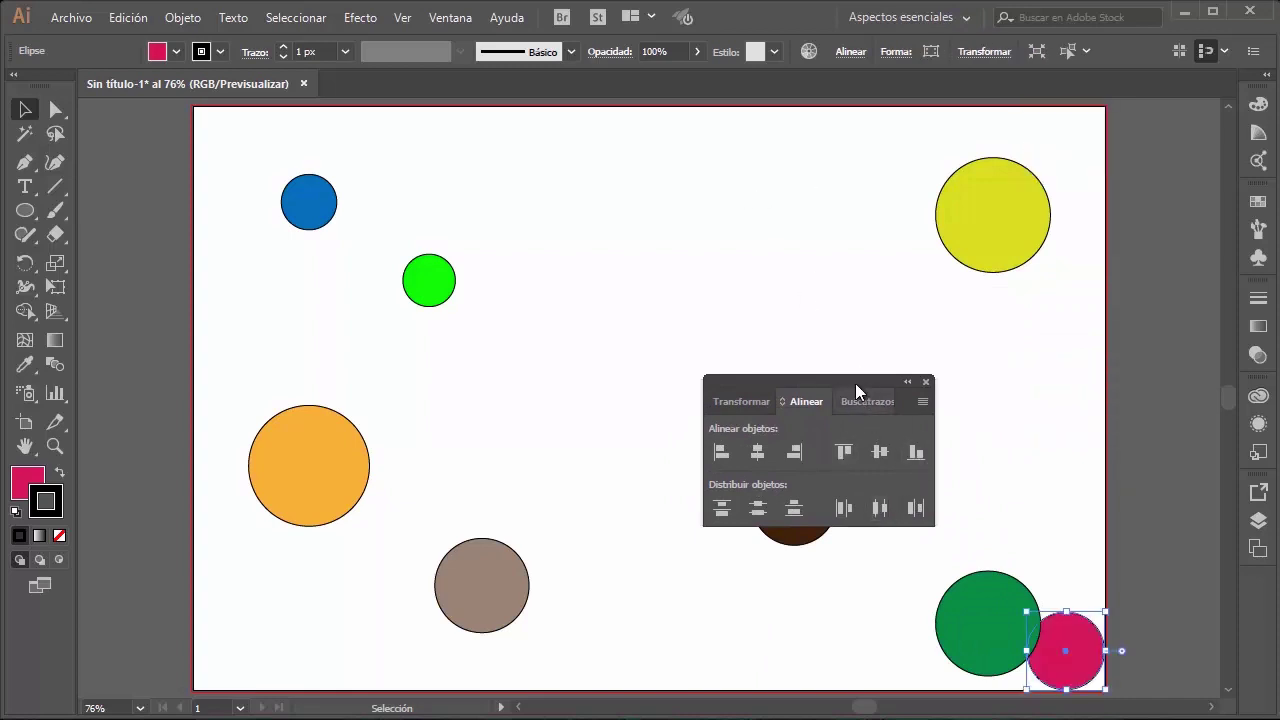
{"action": "left_click_drag", "start_coordinate": [855, 383], "coordinate": [739, 207]}
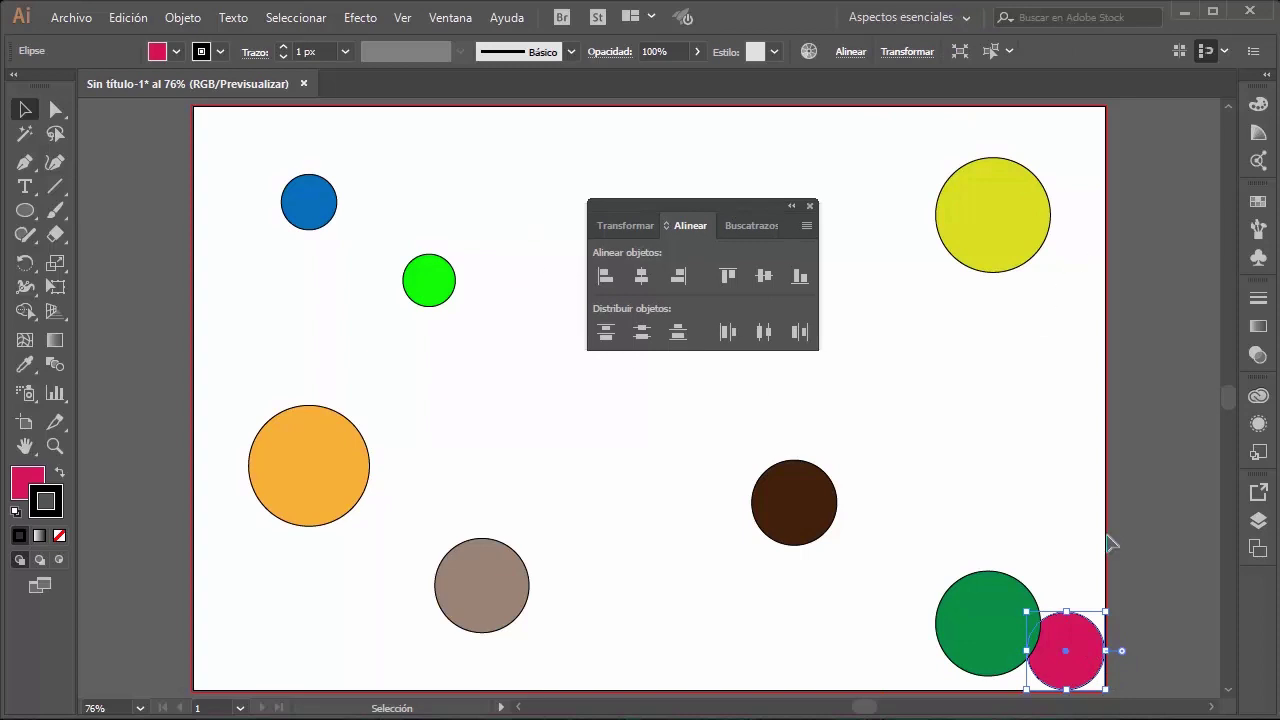
Step: Move the pink circle to the upper middle of the page and reset Align To
{"action": "left_click_drag", "start_coordinate": [1086, 630], "coordinate": [946, 326]}
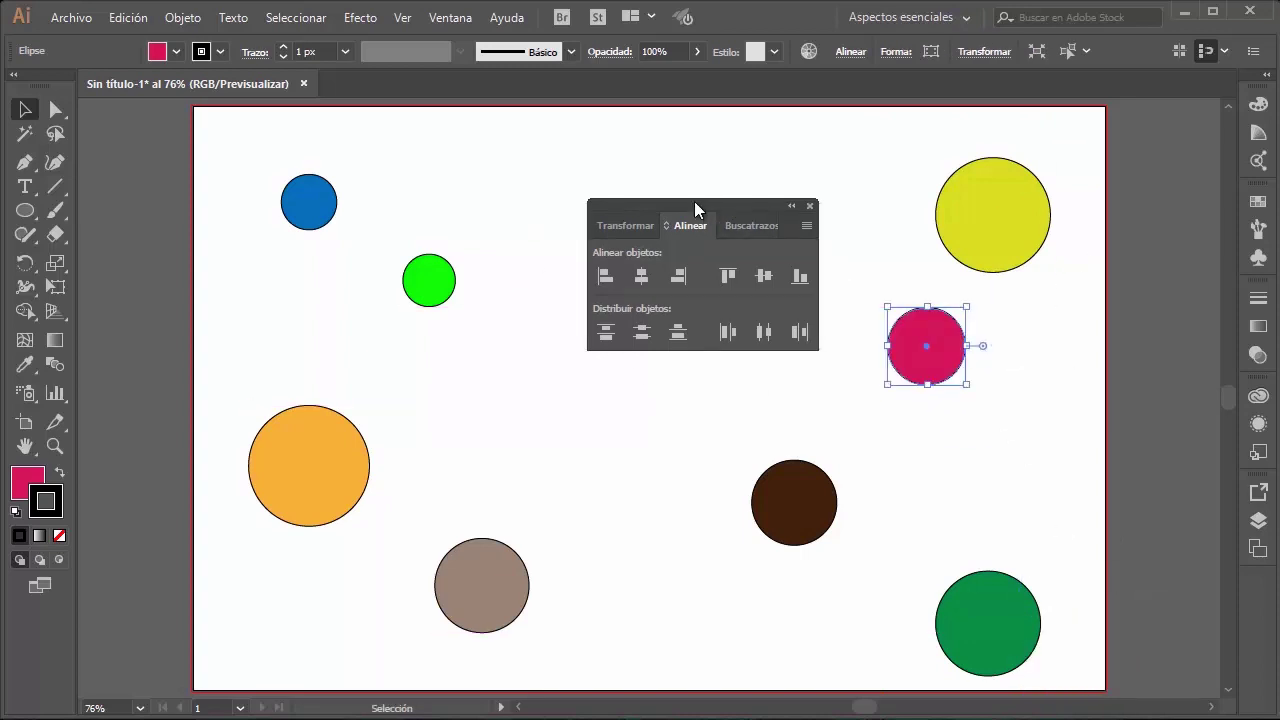
{"action": "mouse_move", "coordinate": [694, 201]}
{"action": "left_mouse_down"}
{"action": "mouse_move", "coordinate": [270, 233]}
{"action": "mouse_move", "coordinate": [174, 223]}
{"action": "left_mouse_up"}
{"action": "left_click_drag", "start_coordinate": [926, 346], "coordinate": [688, 241]}
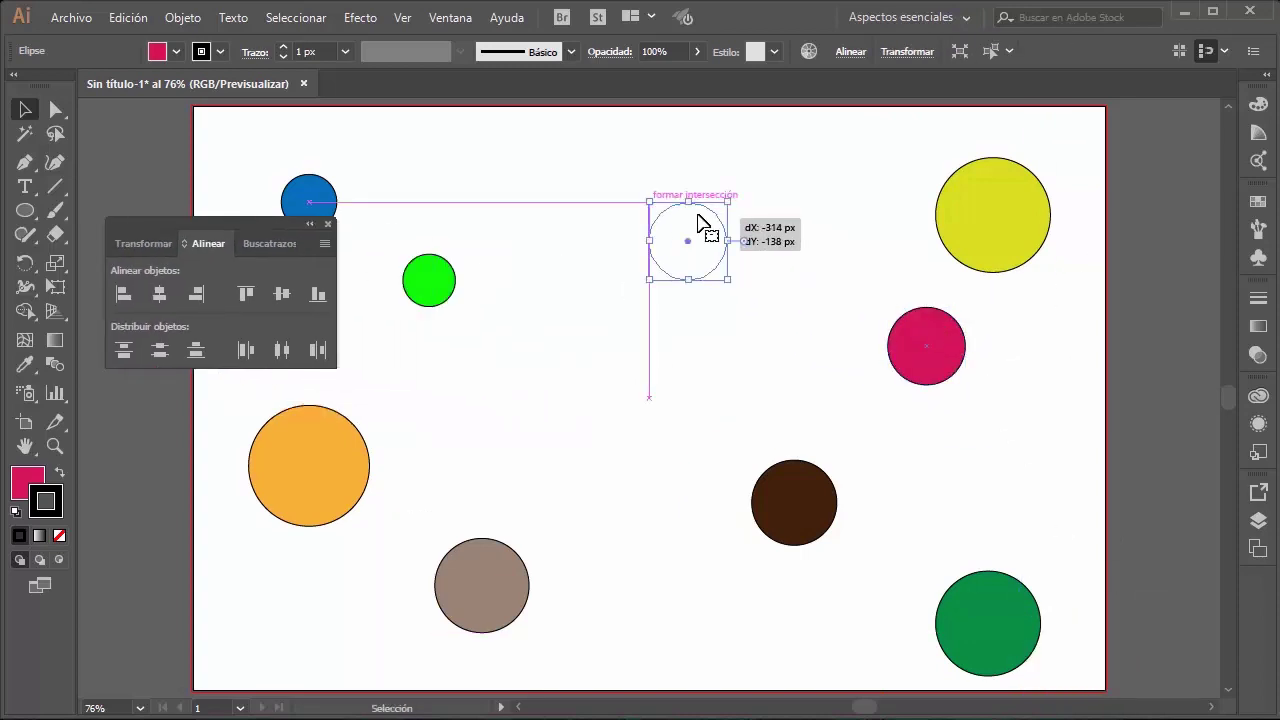
{"action": "left_click", "coordinate": [852, 53]}
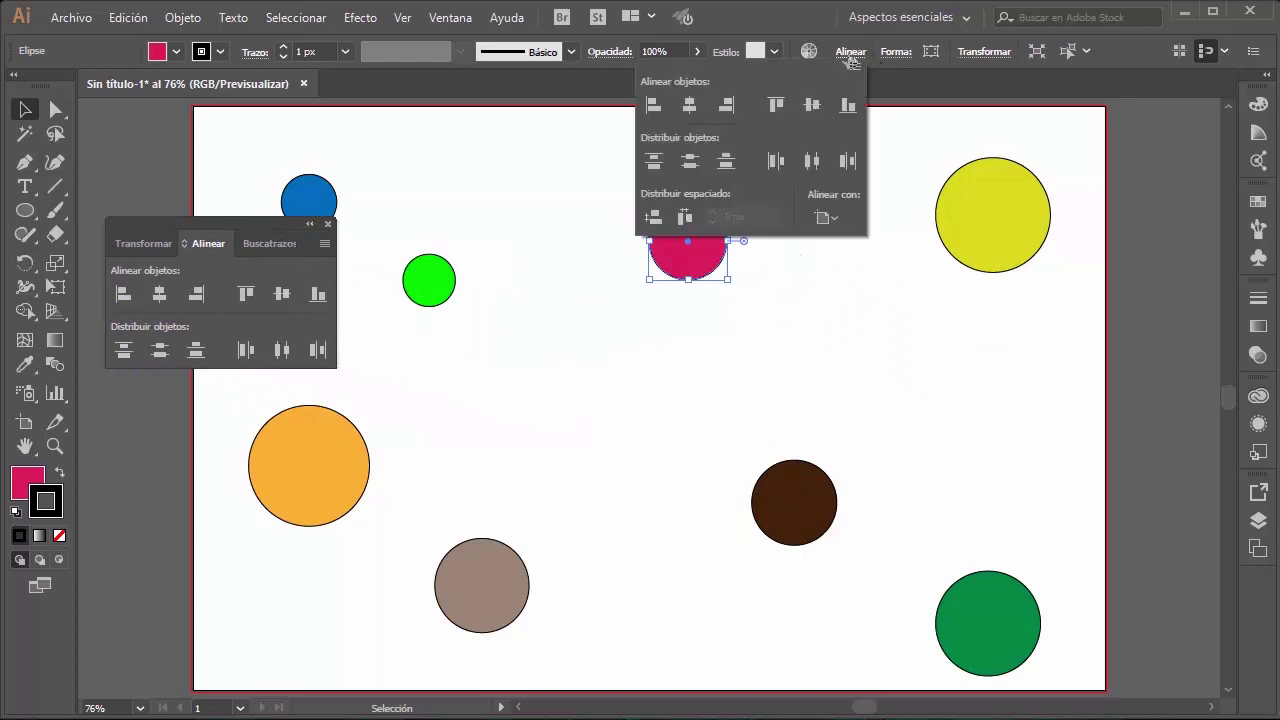
{"action": "left_click", "coordinate": [837, 217]}
{"action": "left_click", "coordinate": [879, 248]}
{"action": "left_click", "coordinate": [866, 169]}
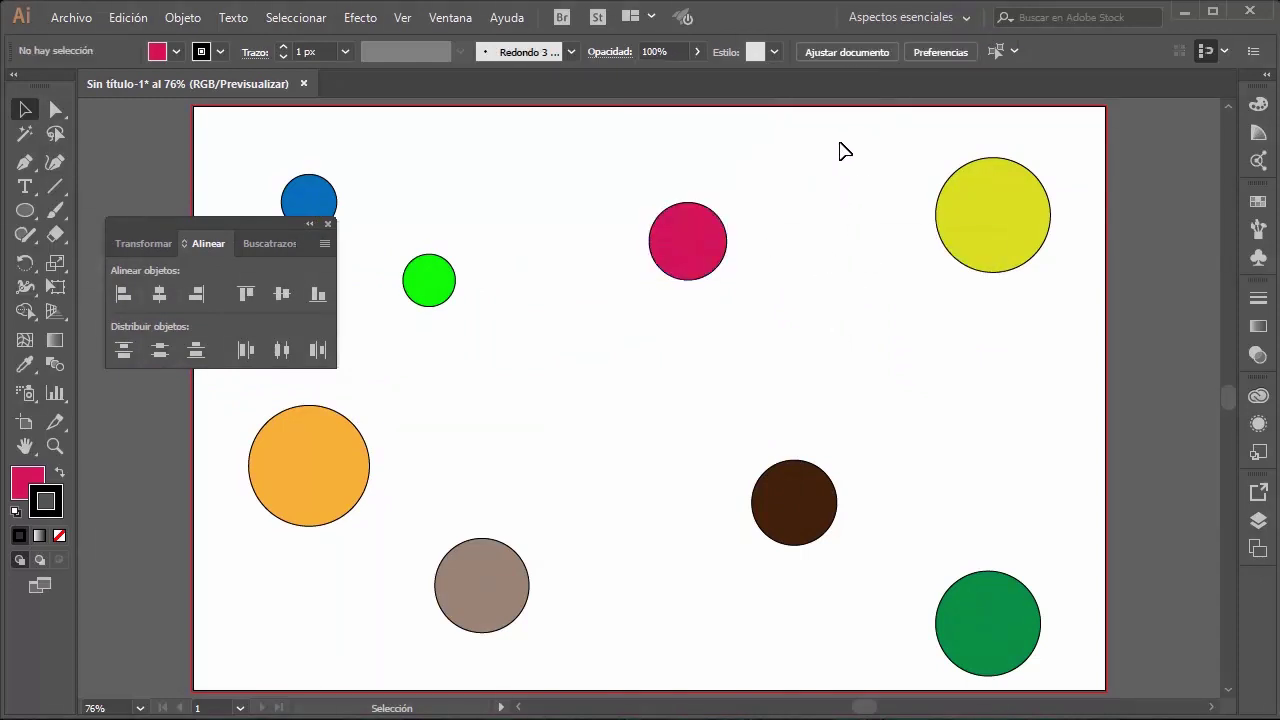
{"action": "left_click_drag", "start_coordinate": [866, 144], "coordinate": [617, 628]}
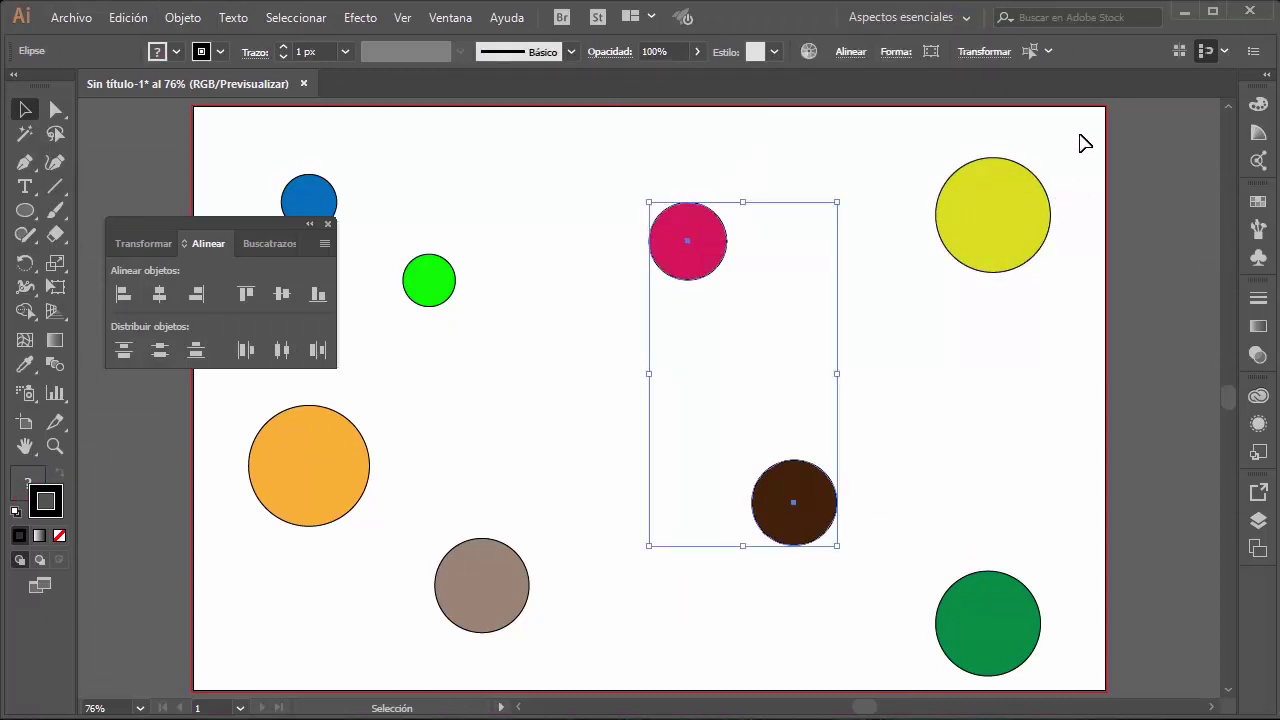
{"action": "left_click", "coordinate": [754, 238]}
{"action": "left_click_drag", "start_coordinate": [540, 449], "coordinate": [329, 632]}
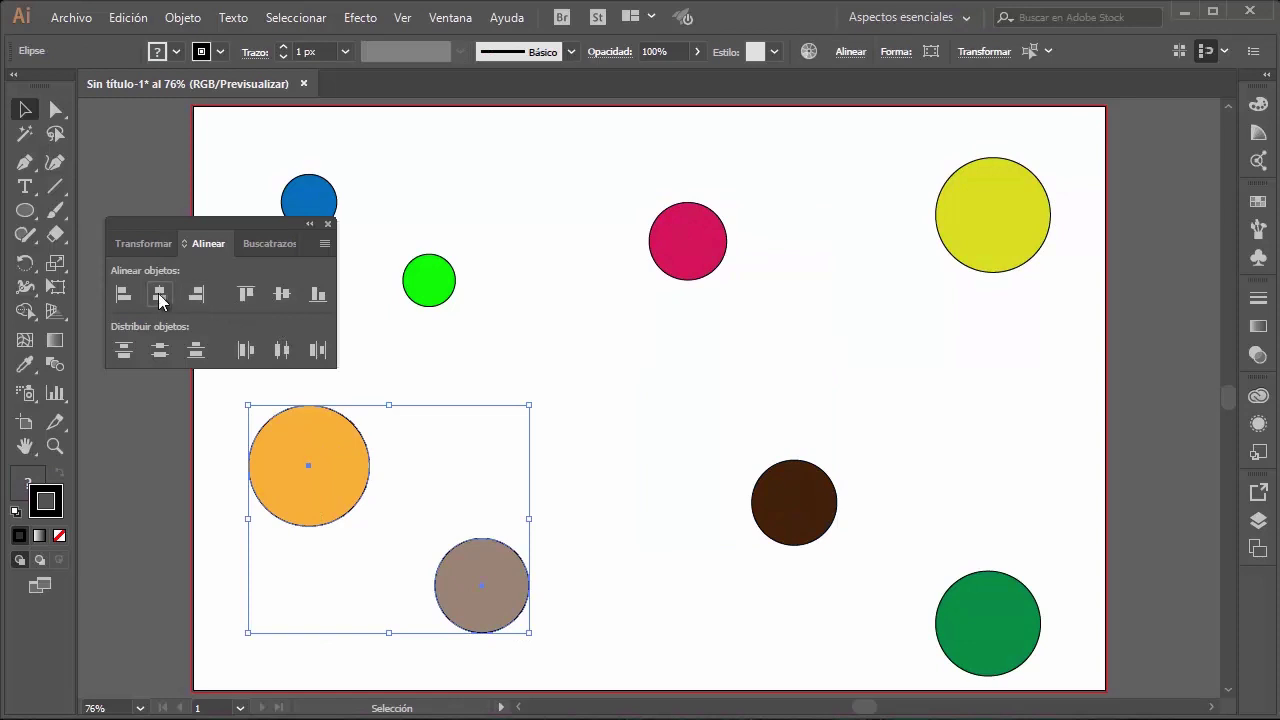
{"action": "left_click", "coordinate": [160, 296]}
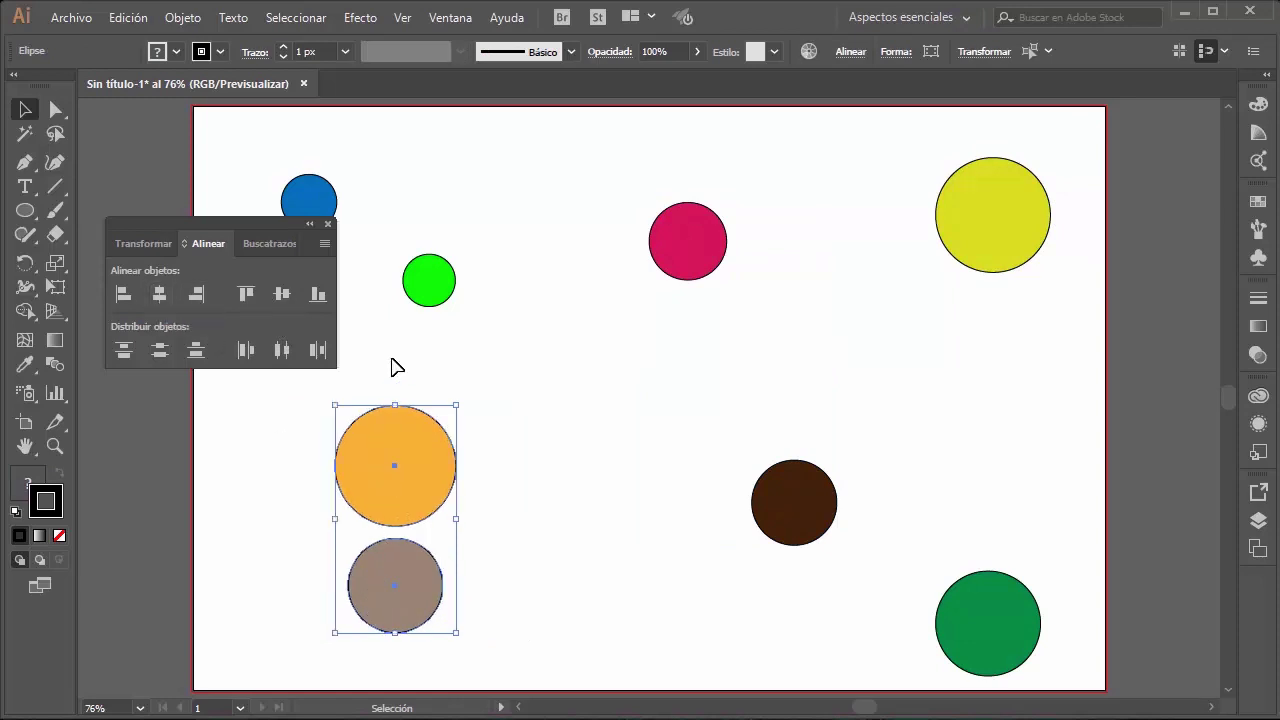
{"action": "key", "text": "ctrl+z"}
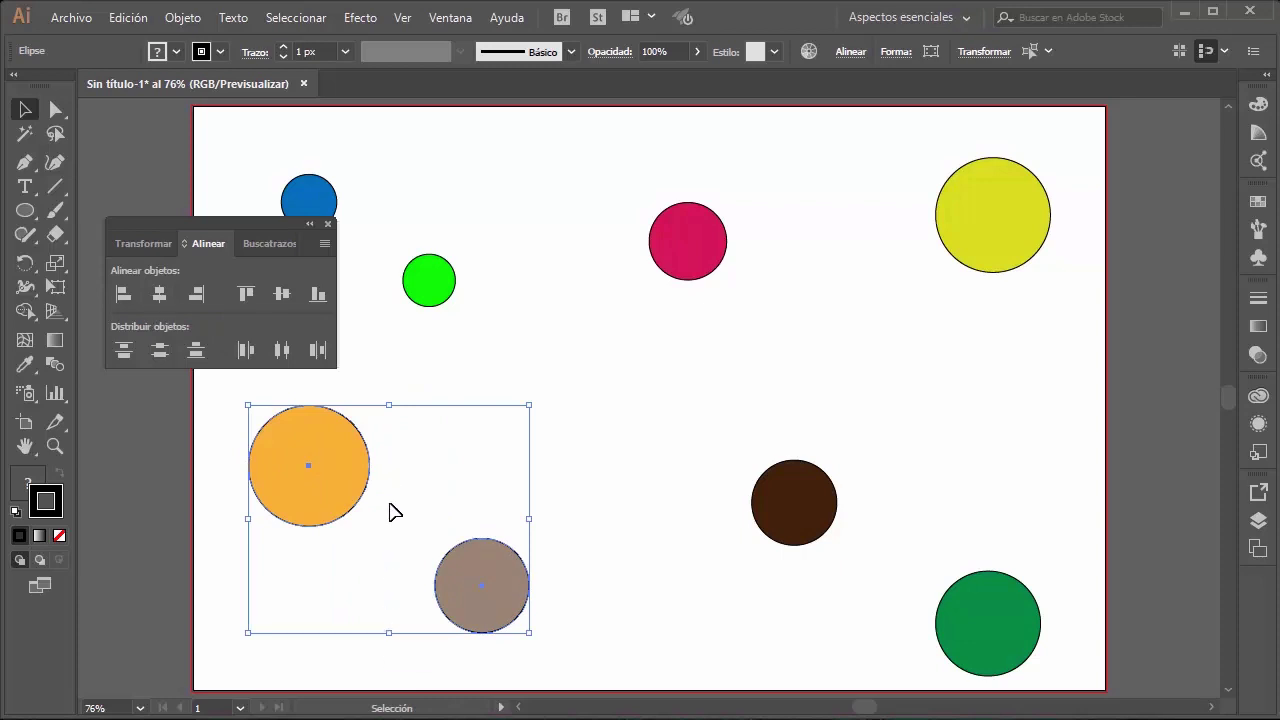
{"action": "left_click", "coordinate": [157, 299]}
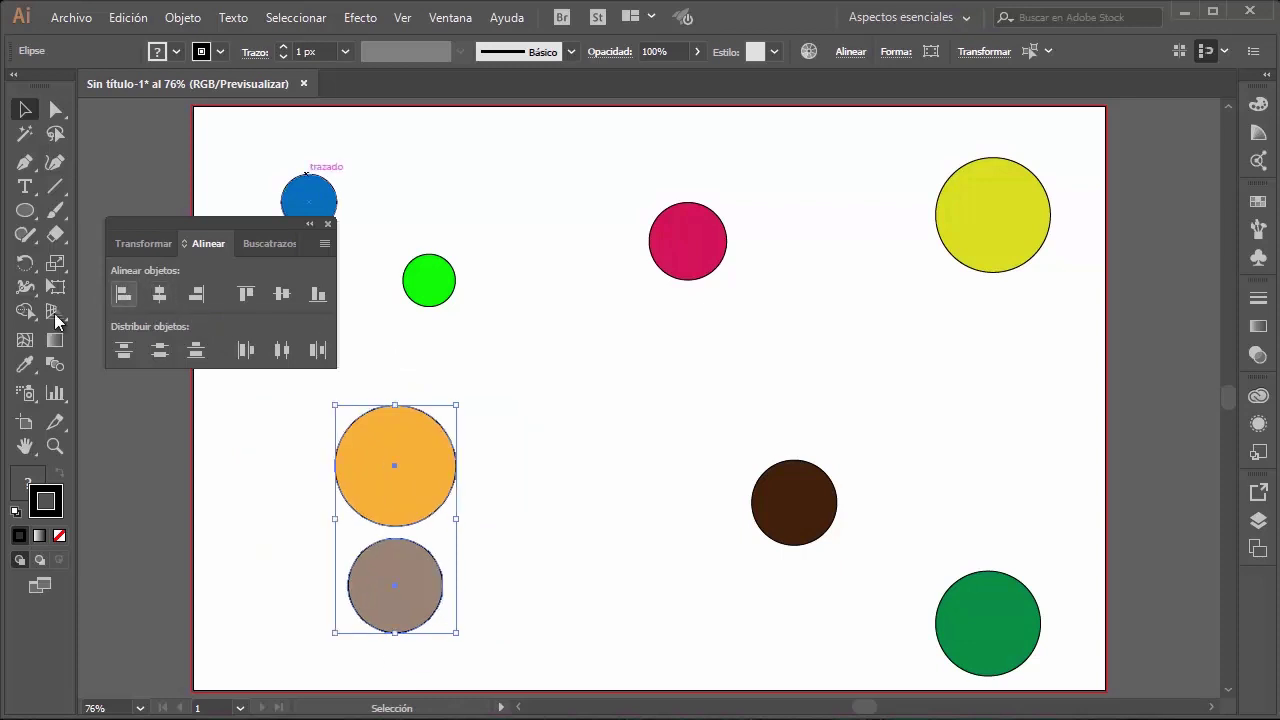
{"action": "key", "text": "ctrl+z"}
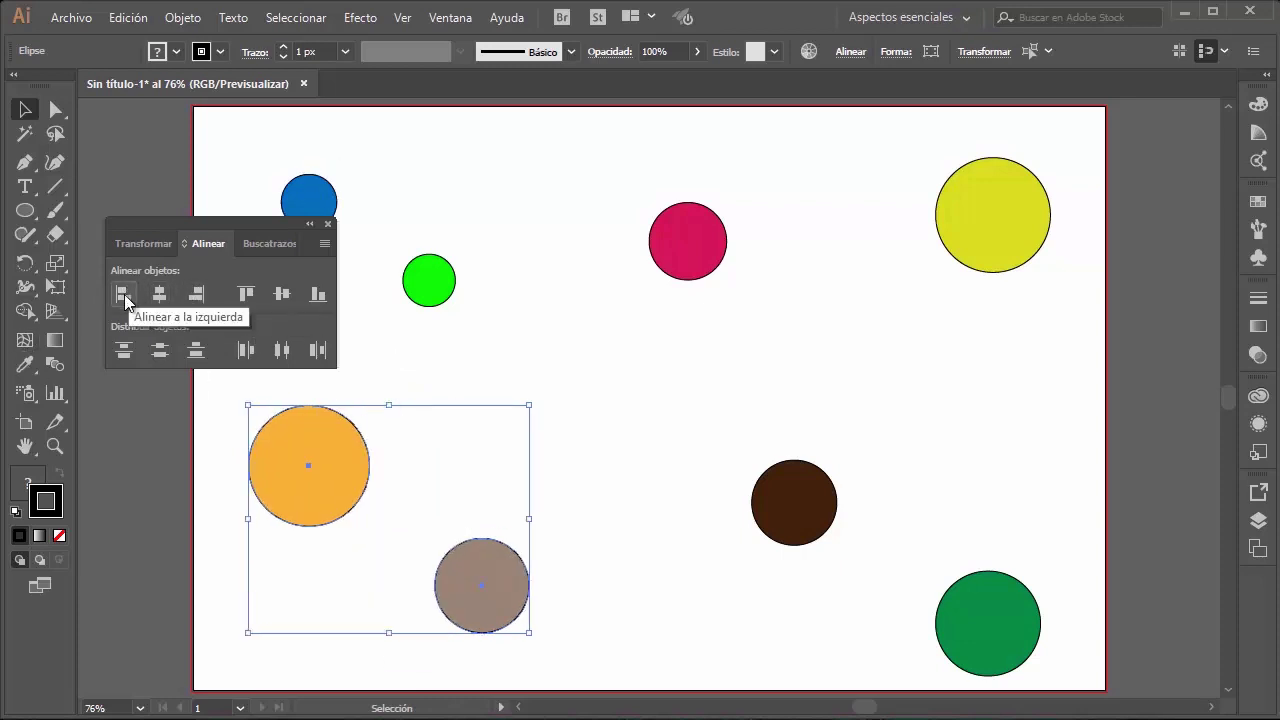
{"action": "left_click", "coordinate": [124, 296]}
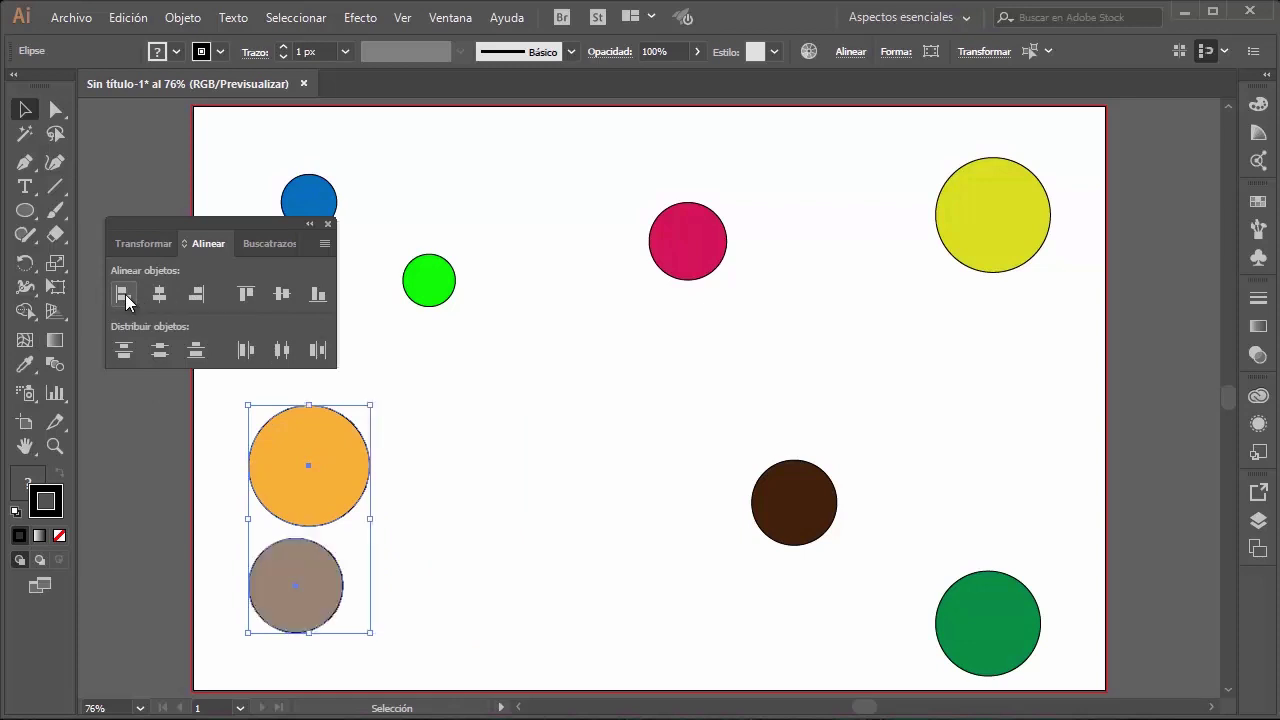
{"action": "key", "text": "ctrl+z"}
{"action": "left_click", "coordinate": [197, 300]}
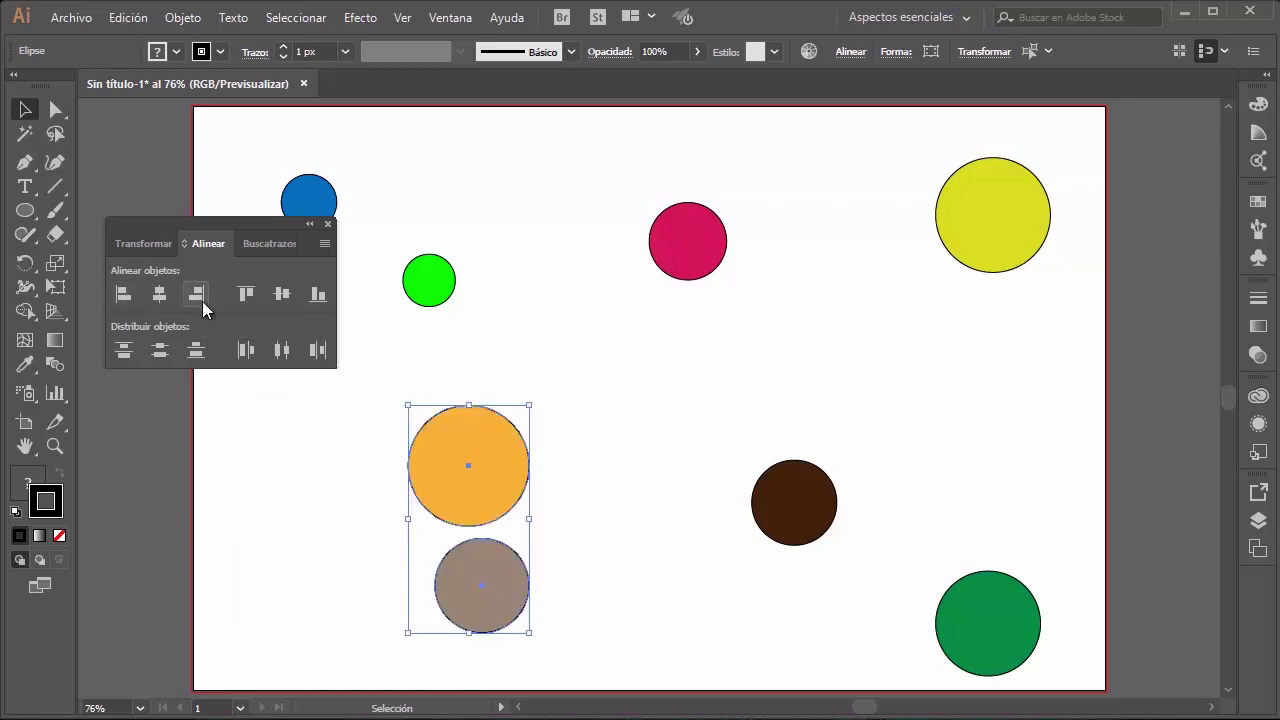
{"action": "key", "text": "ctrl+z"}
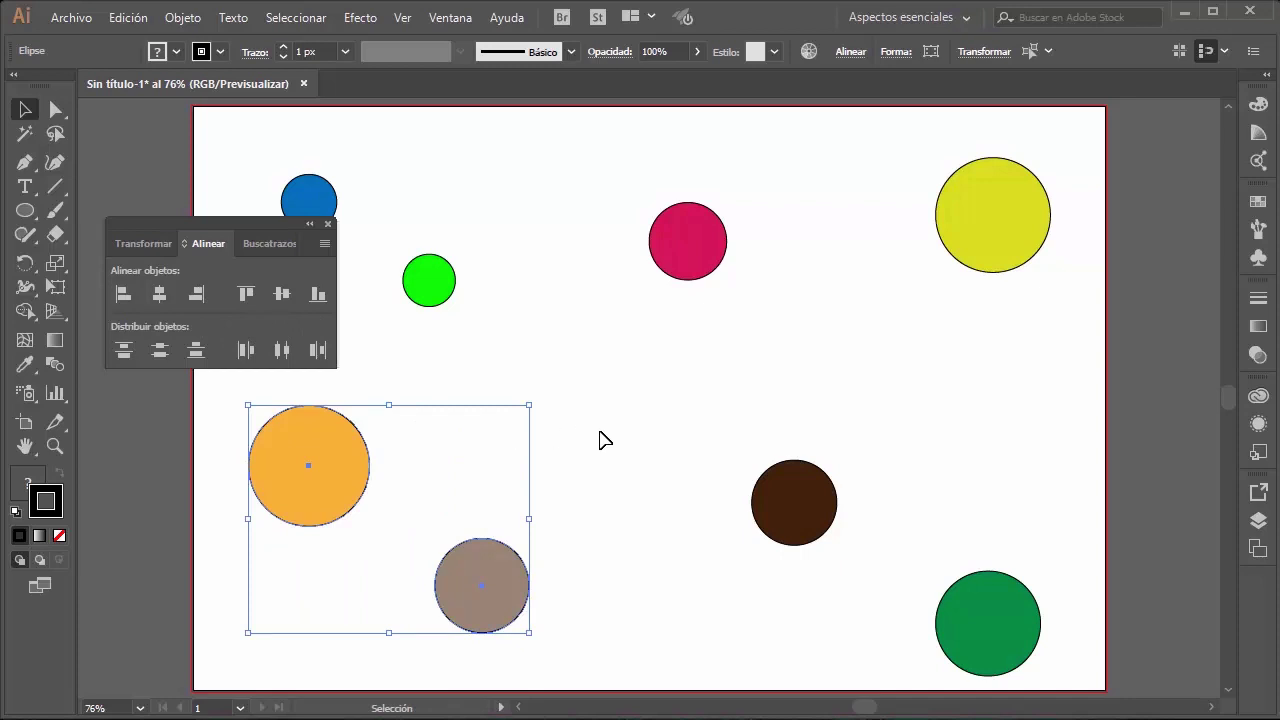
{"action": "left_click", "coordinate": [598, 442]}
{"action": "left_click_drag", "start_coordinate": [532, 408], "coordinate": [251, 684]}
{"action": "left_click", "coordinate": [1008, 441]}
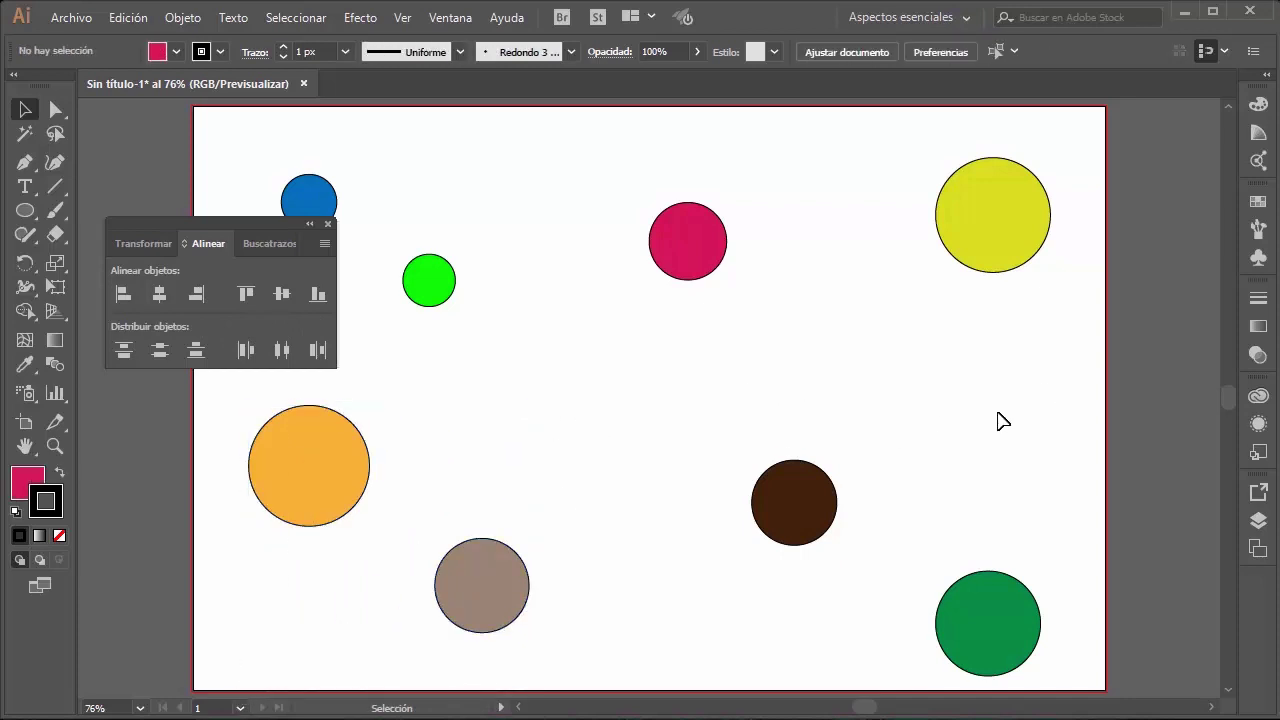
Step: Bottom-align the brown and green circles, after trying vertical-centre and top alignment
{"action": "left_click_drag", "start_coordinate": [1020, 386], "coordinate": [713, 626]}
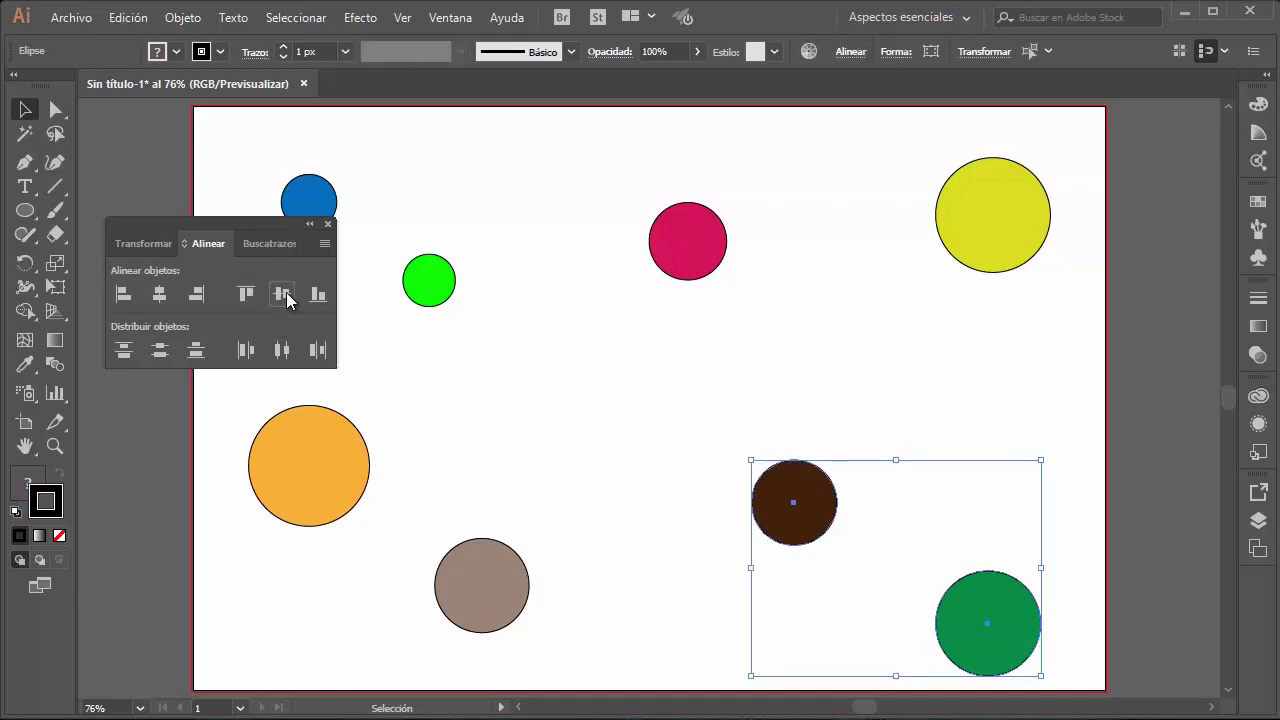
{"action": "left_click", "coordinate": [286, 292]}
{"action": "key", "text": "a"}
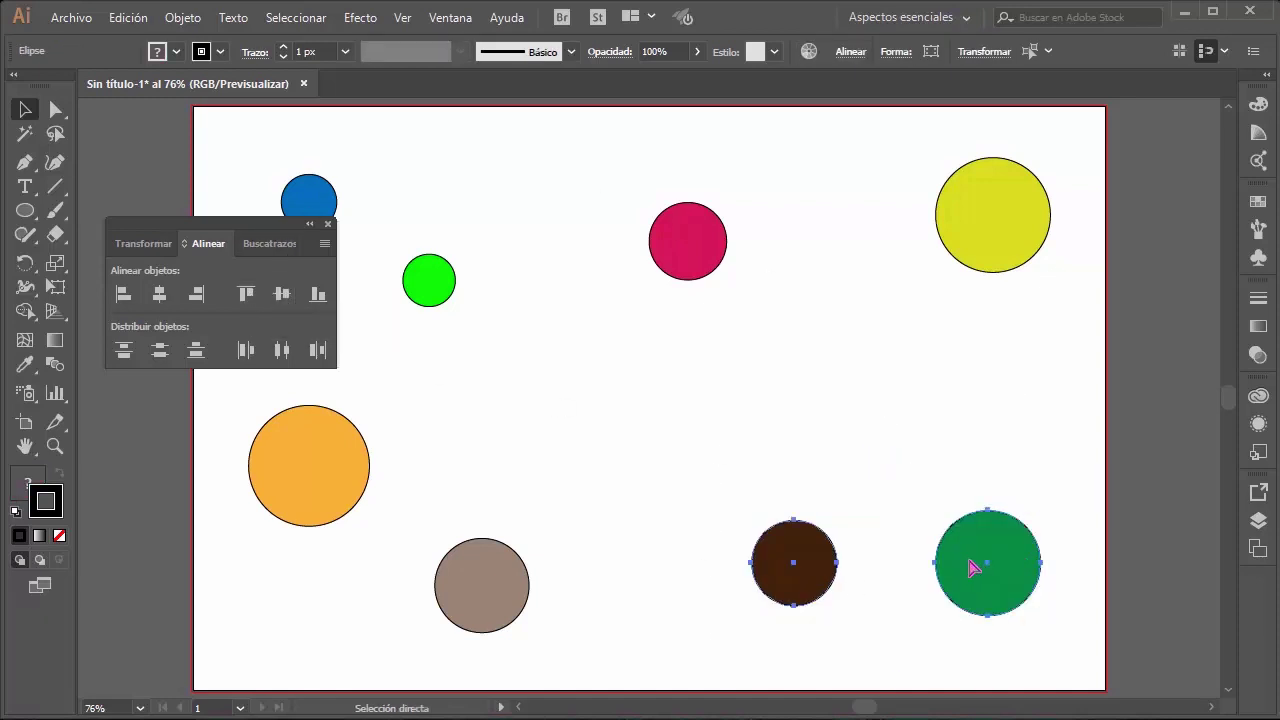
{"action": "key", "text": "ctrl+z"}
{"action": "key", "text": "v"}
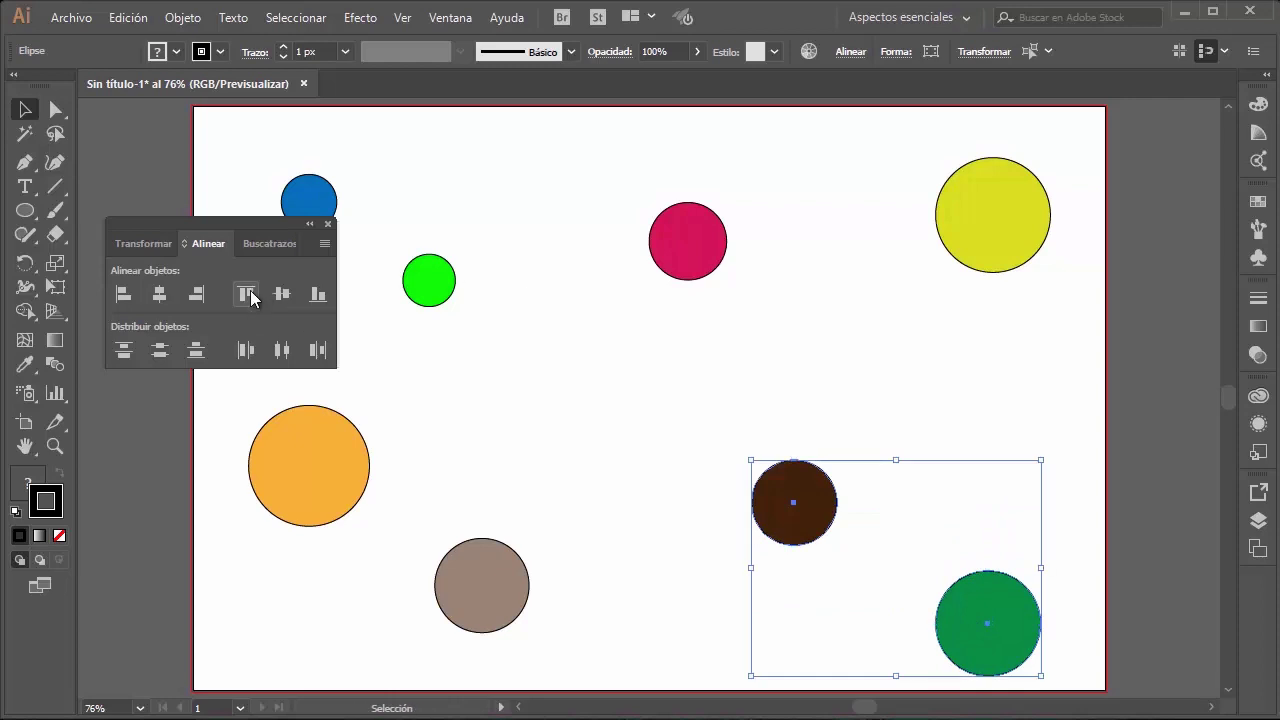
{"action": "left_click", "coordinate": [250, 290]}
{"action": "key", "text": "ctrl+z"}
{"action": "left_click", "coordinate": [320, 294]}
{"action": "left_click", "coordinate": [898, 396]}
Step: Move the green circle down-right, then trial left, right and centre alignments with blue, undoing each
{"action": "left_click_drag", "start_coordinate": [262, 230], "coordinate": [215, 452]}
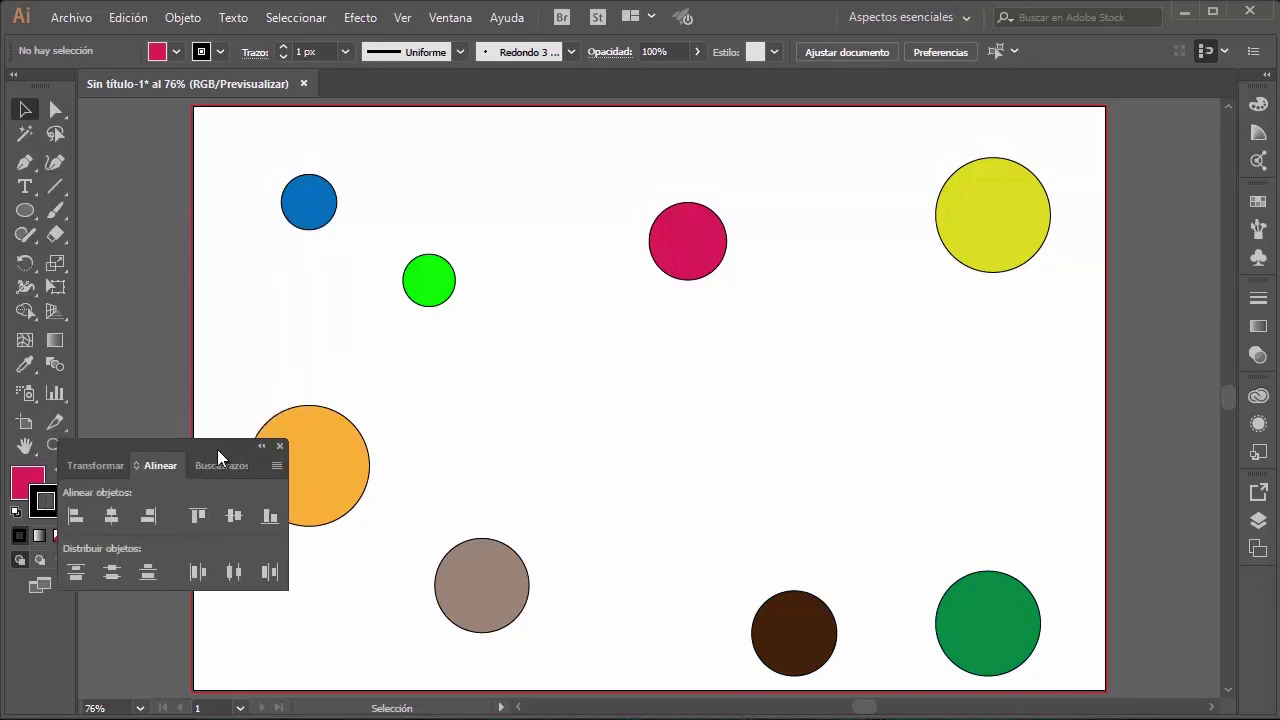
{"action": "left_click_drag", "start_coordinate": [431, 279], "coordinate": [497, 321]}
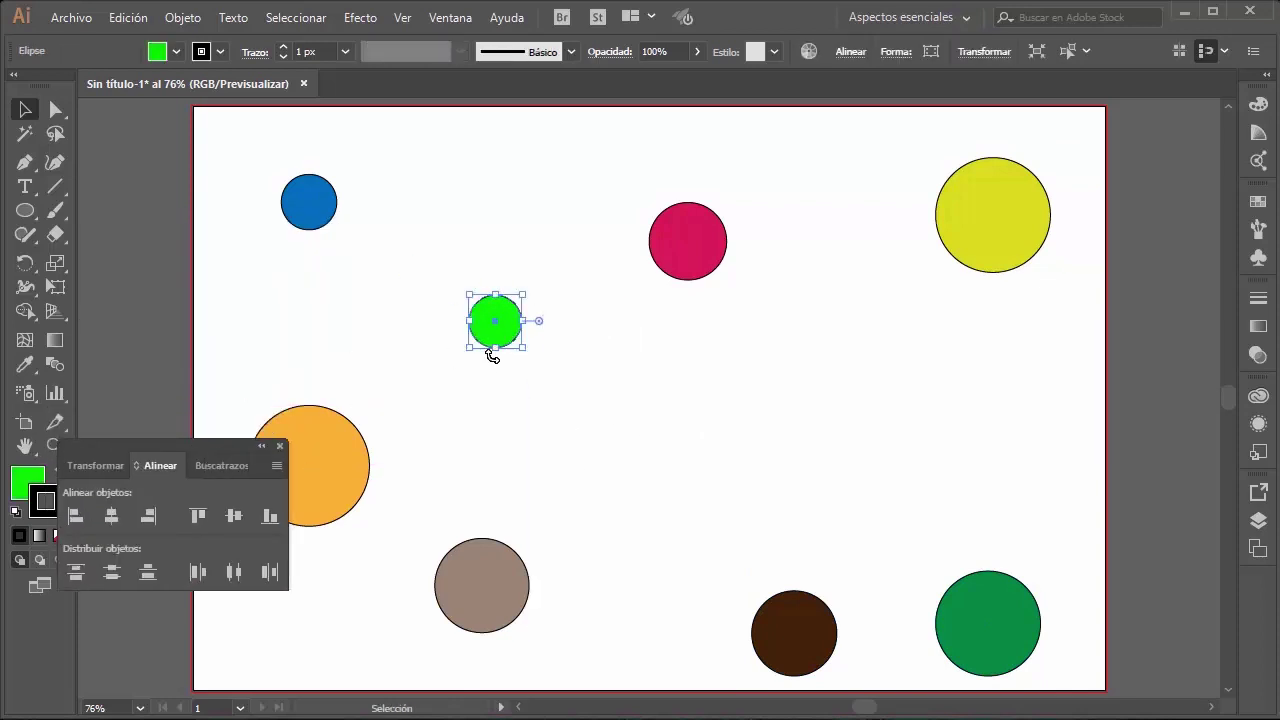
{"action": "left_click", "coordinate": [459, 268]}
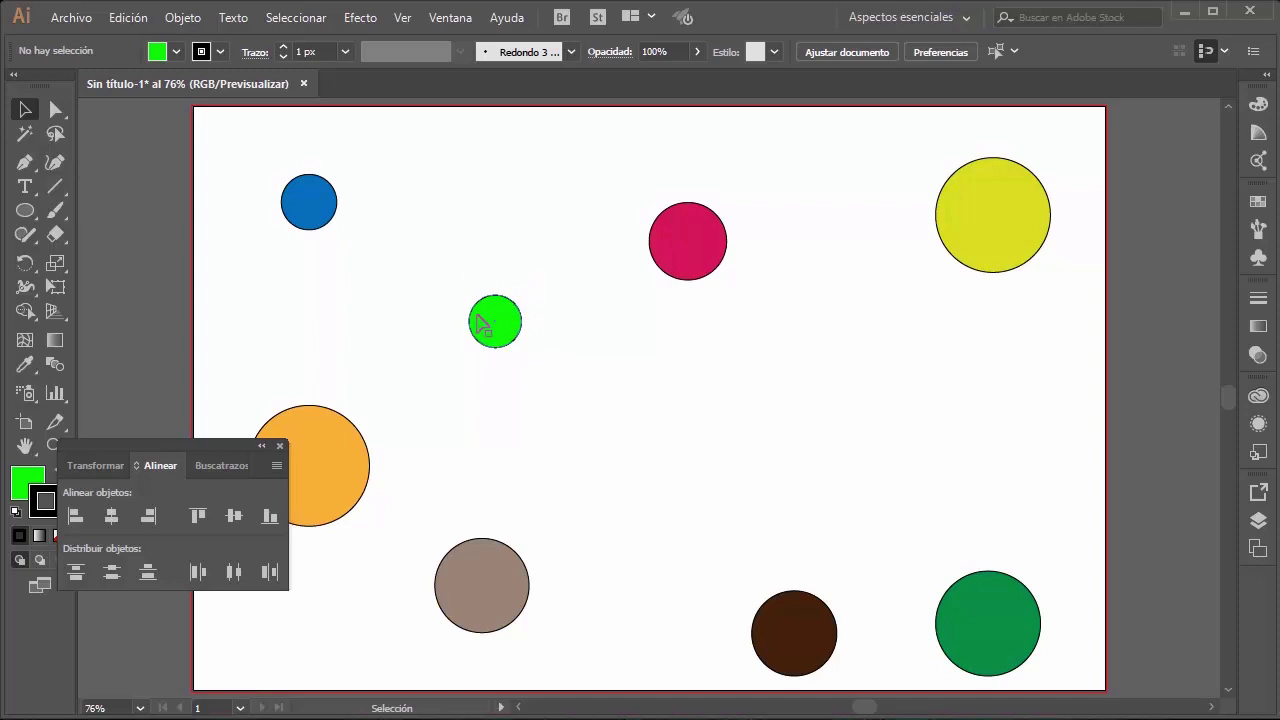
{"action": "left_click", "coordinate": [290, 200]}
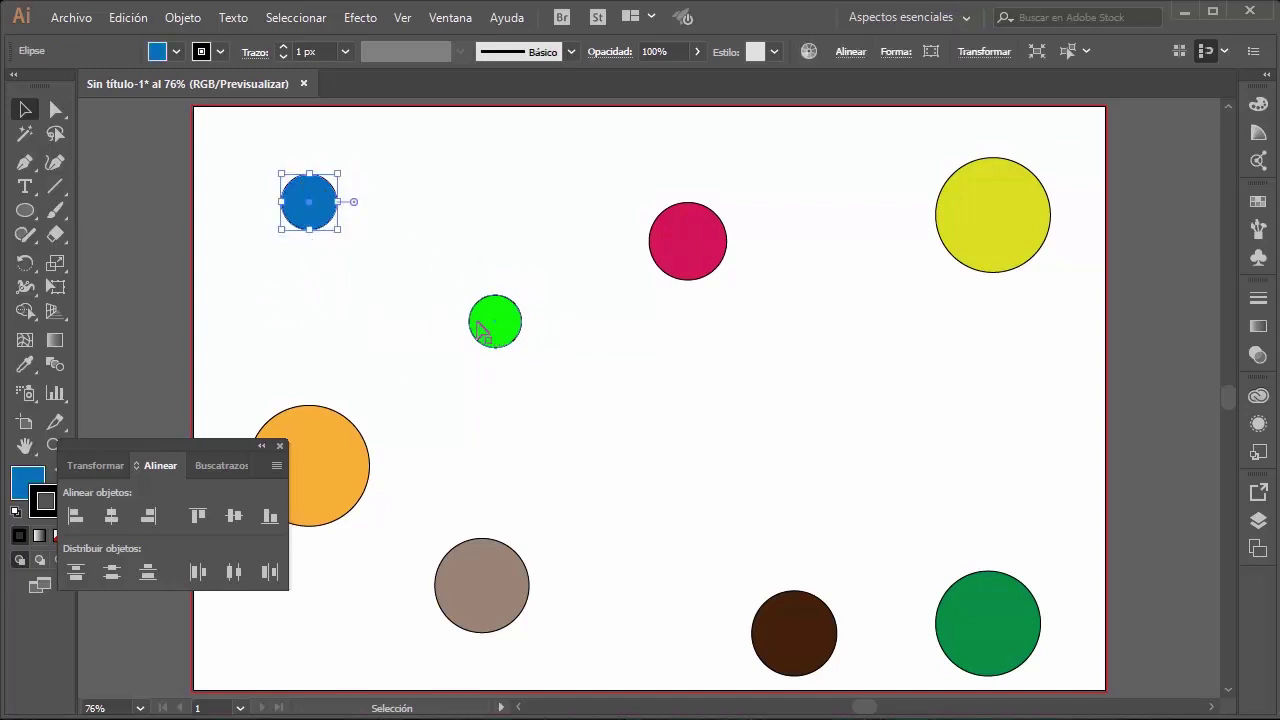
{"action": "left_click_drag", "start_coordinate": [490, 180], "coordinate": [195, 392]}
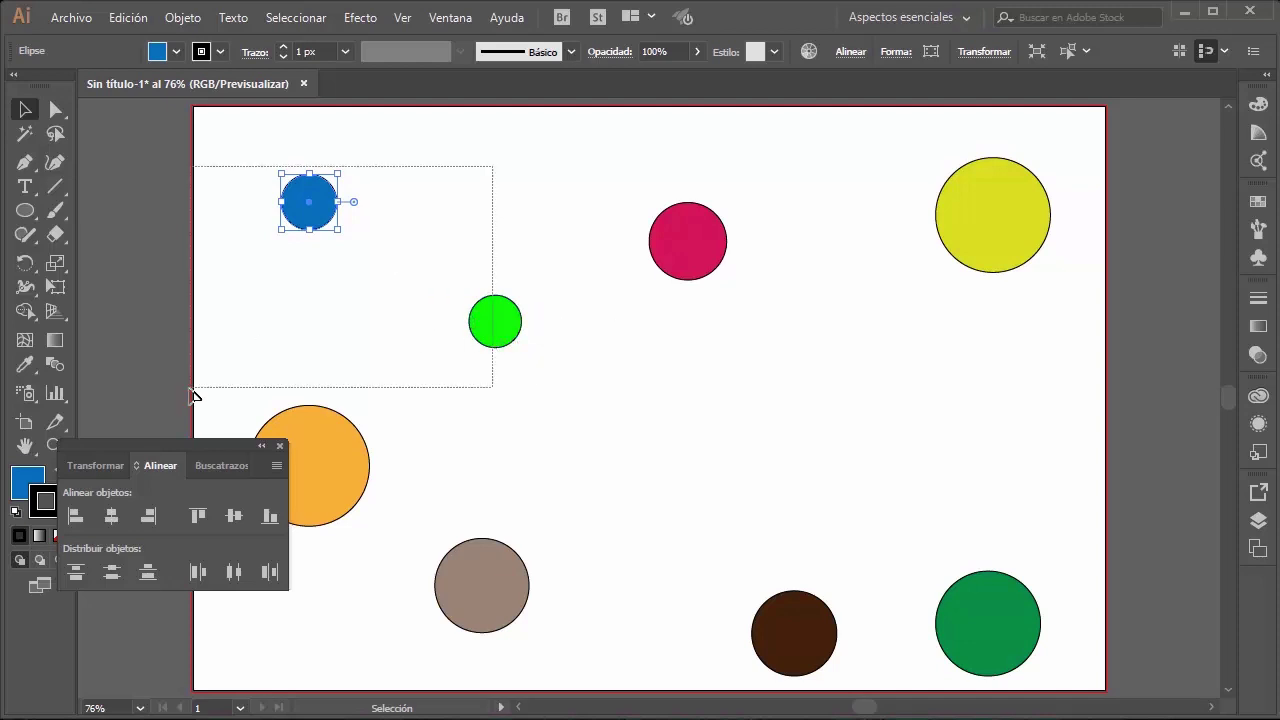
{"action": "left_click_drag", "start_coordinate": [182, 443], "coordinate": [216, 428]}
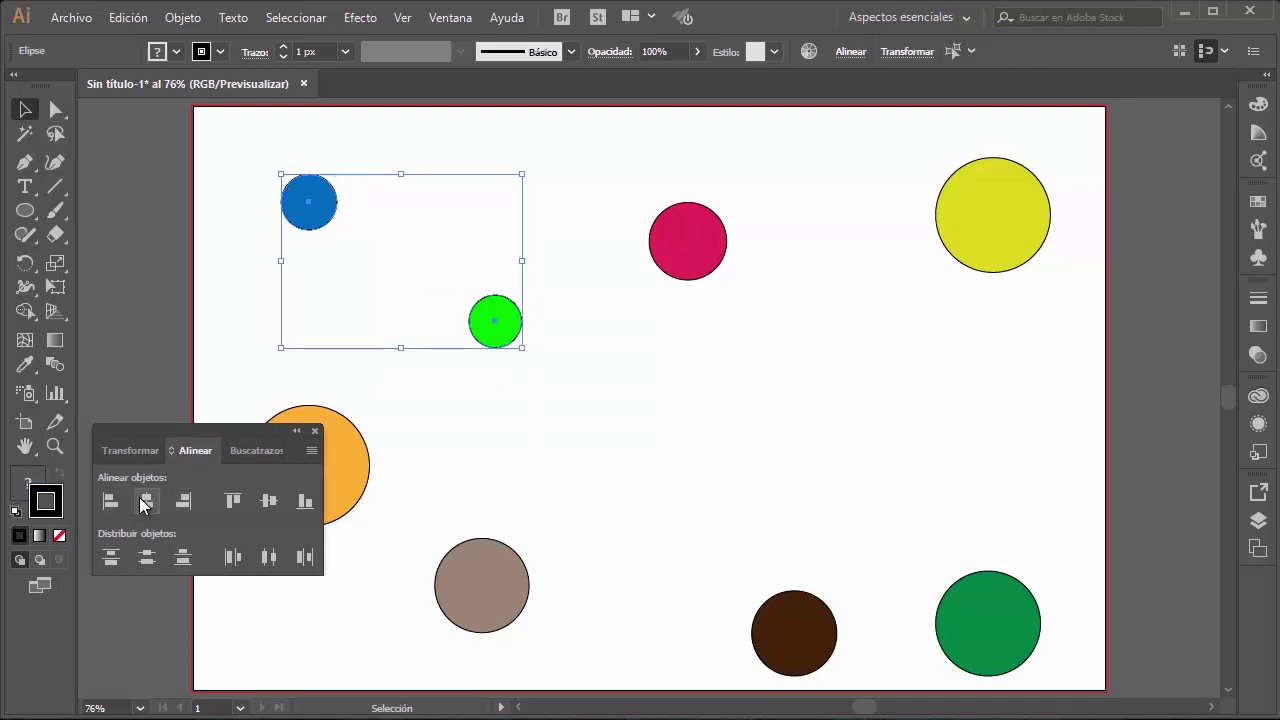
{"action": "left_click", "coordinate": [116, 497]}
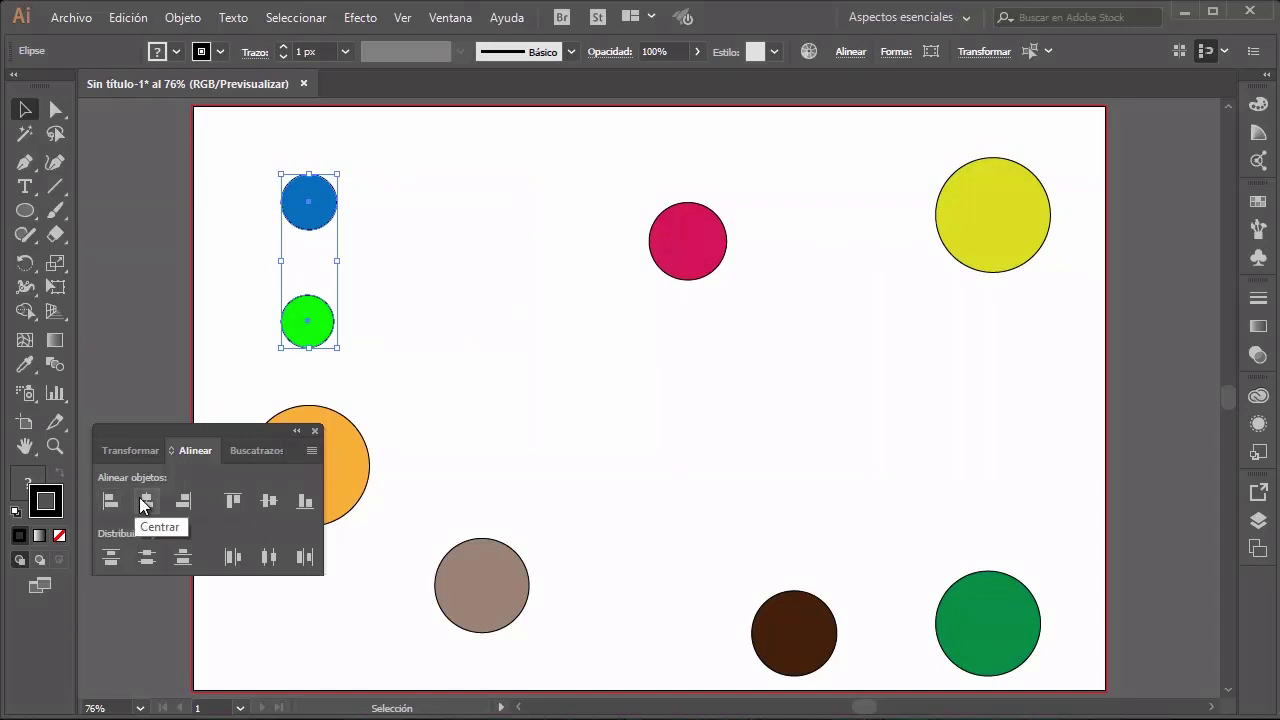
{"action": "key", "text": "ctrl+z"}
{"action": "left_click", "coordinate": [190, 498]}
{"action": "key", "text": "ctrl+z"}
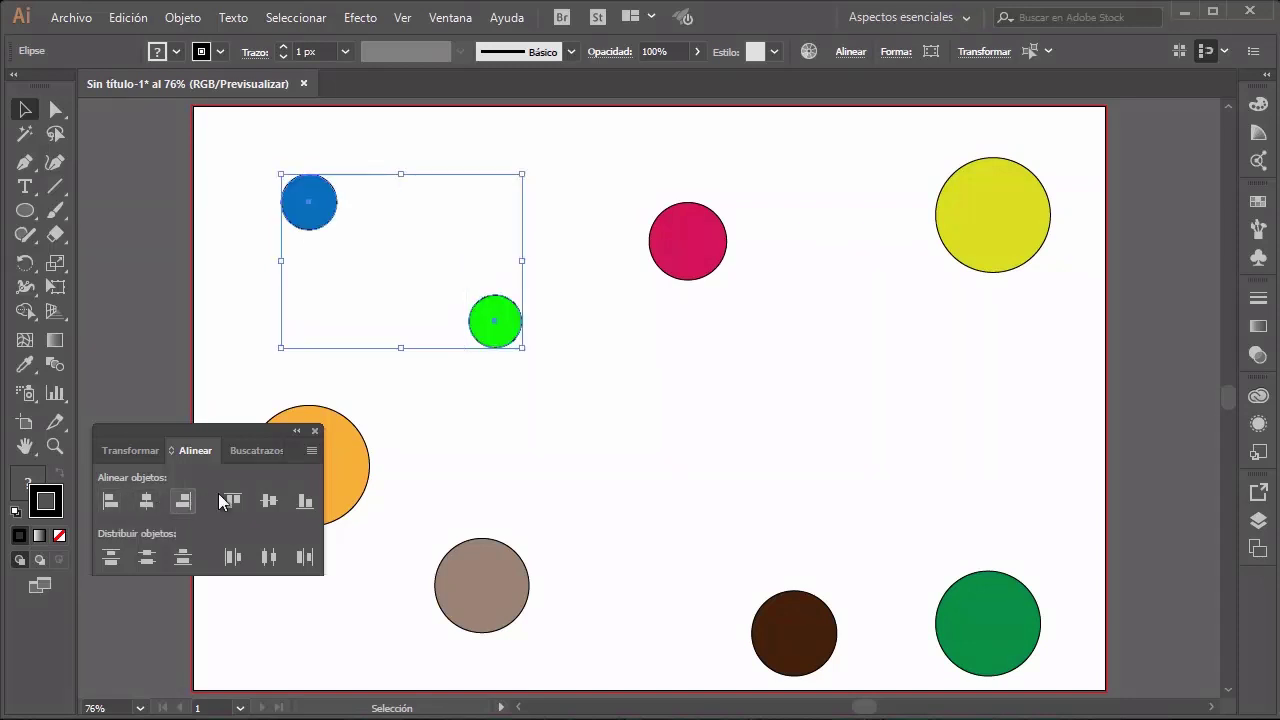
{"action": "left_click", "coordinate": [148, 500]}
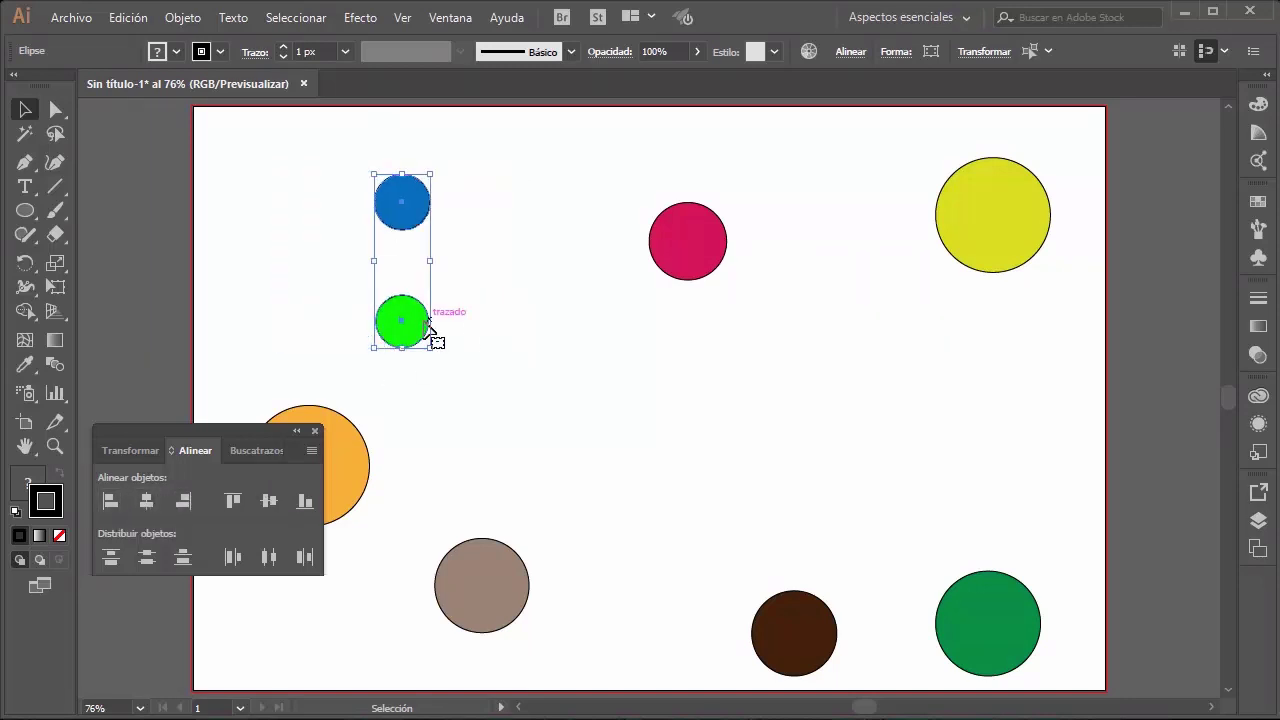
{"action": "key", "text": "ctrl+z"}
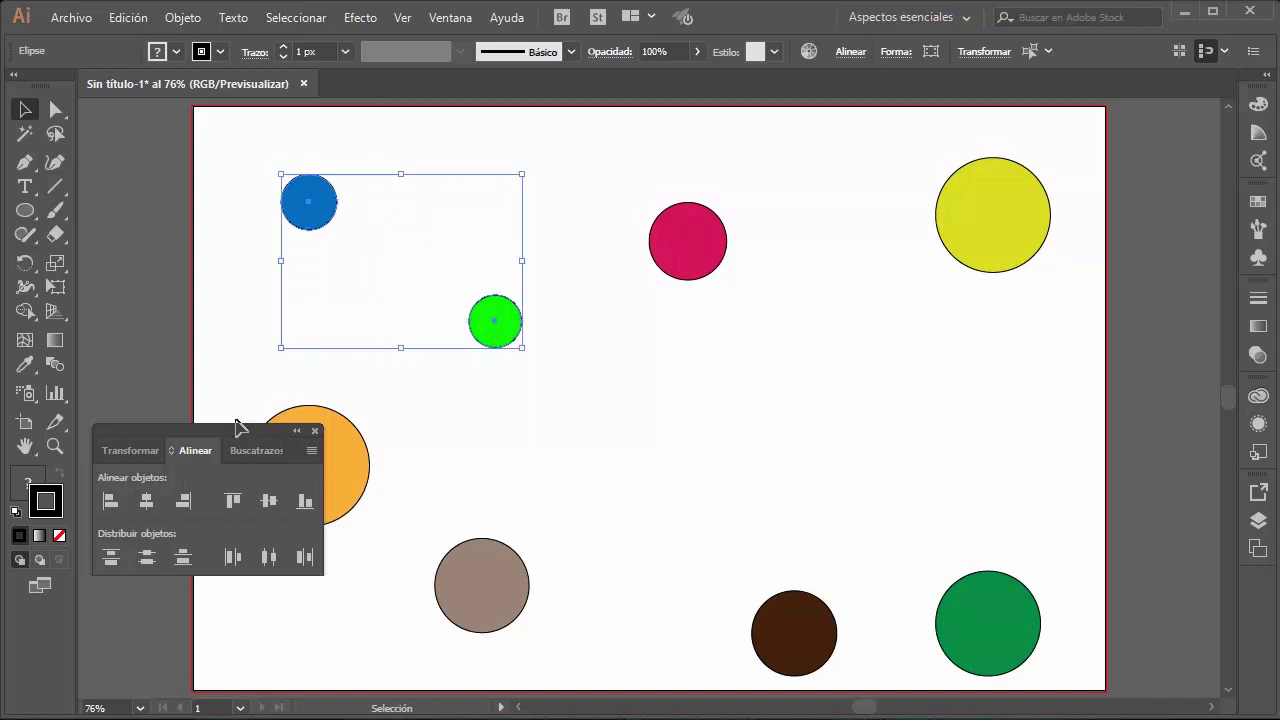
Step: Left-align the blue circle to the green circle as key object, then deselect
{"action": "left_click_drag", "start_coordinate": [513, 162], "coordinate": [268, 343]}
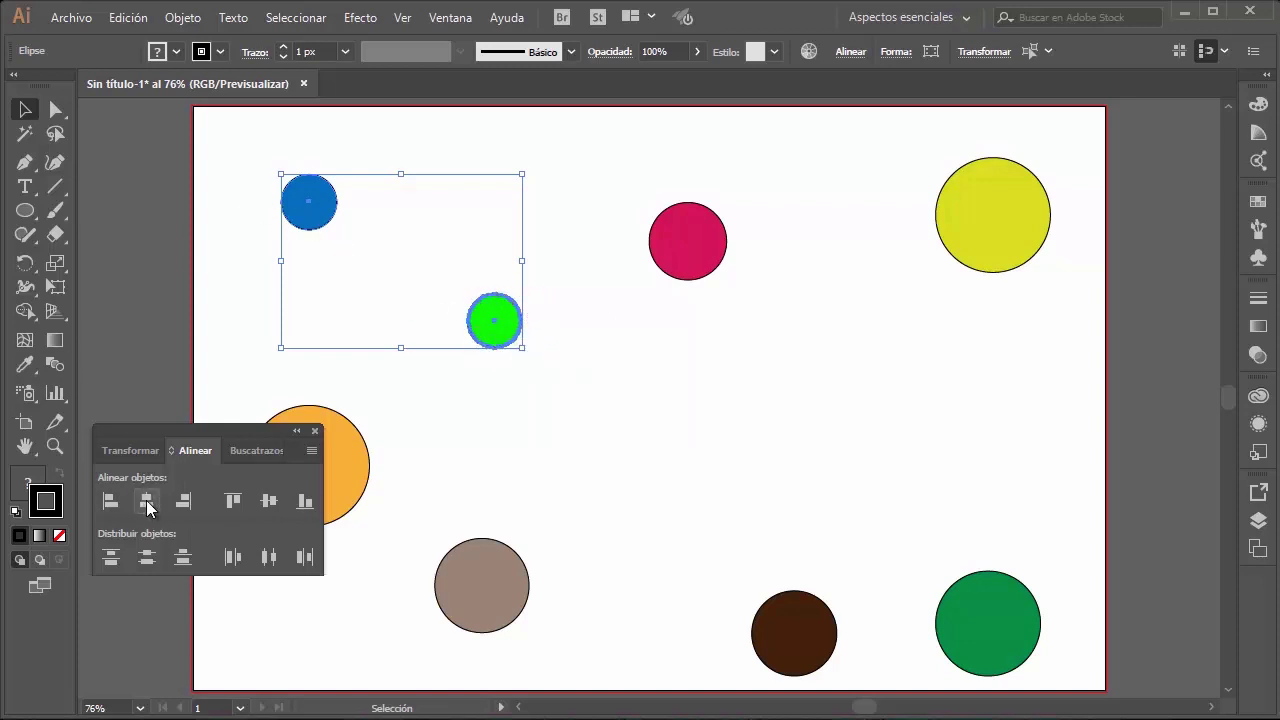
{"action": "left_click", "coordinate": [150, 494]}
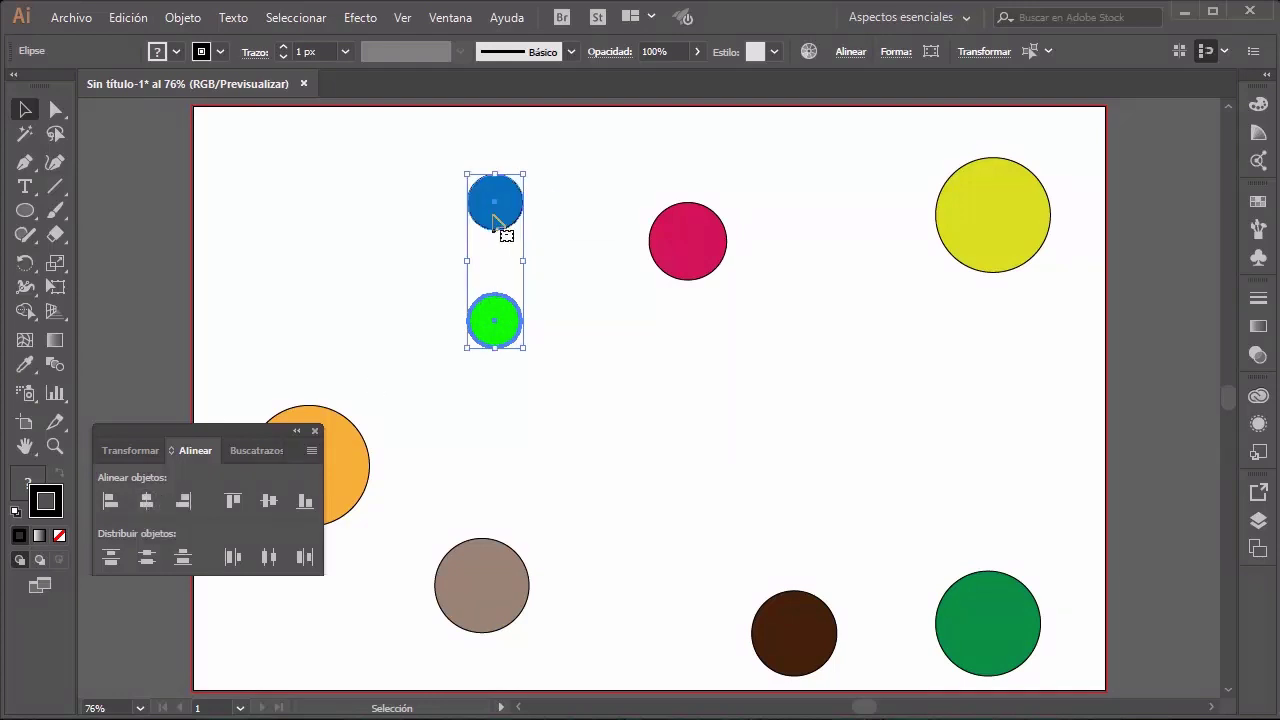
{"action": "key", "text": "ctrl+z"}
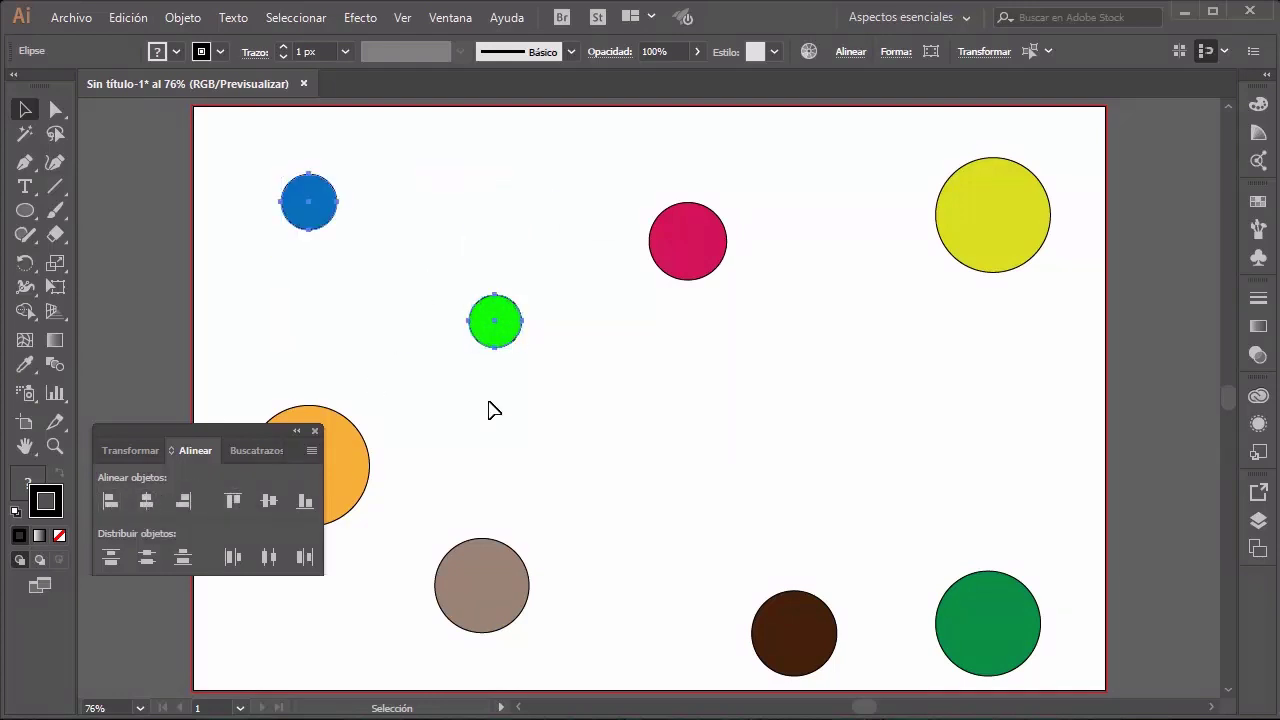
{"action": "left_click", "coordinate": [490, 321]}
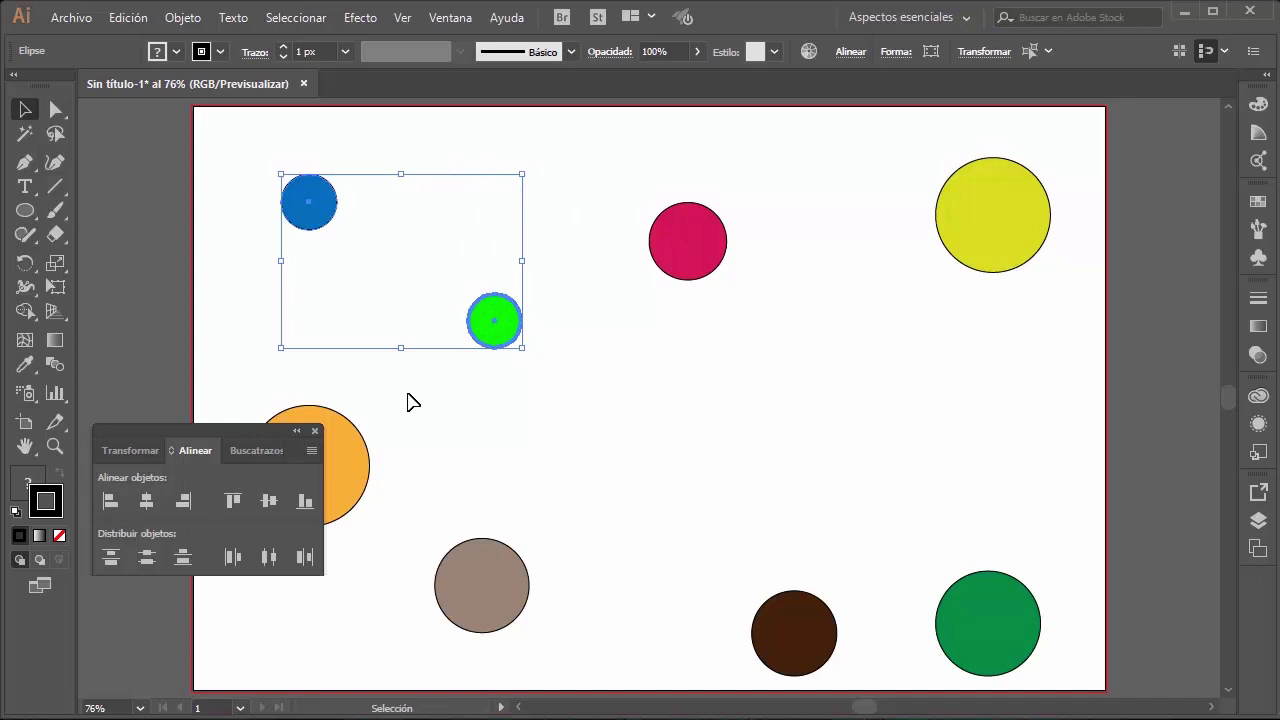
{"action": "left_click", "coordinate": [268, 500]}
{"action": "key", "text": "ctrl+z"}
{"action": "left_click", "coordinate": [110, 500]}
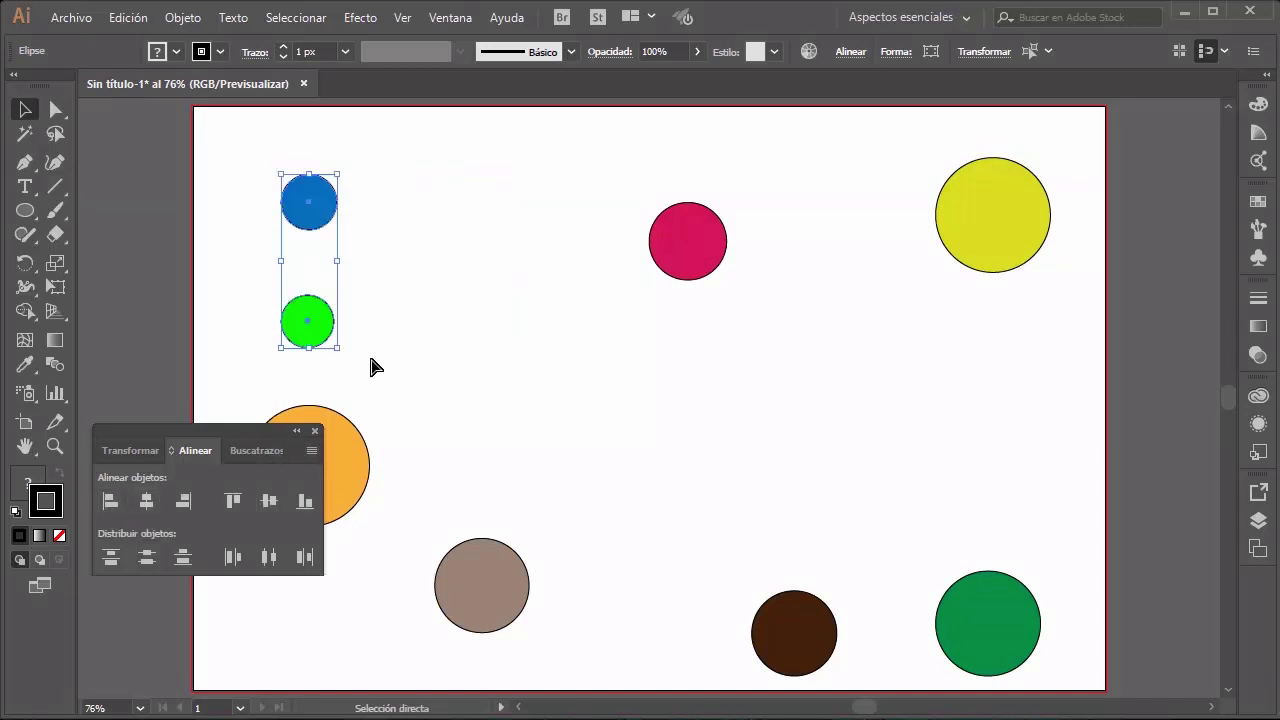
{"action": "key", "text": "ctrl+z"}
{"action": "left_click", "coordinate": [494, 322]}
{"action": "left_click", "coordinate": [110, 500]}
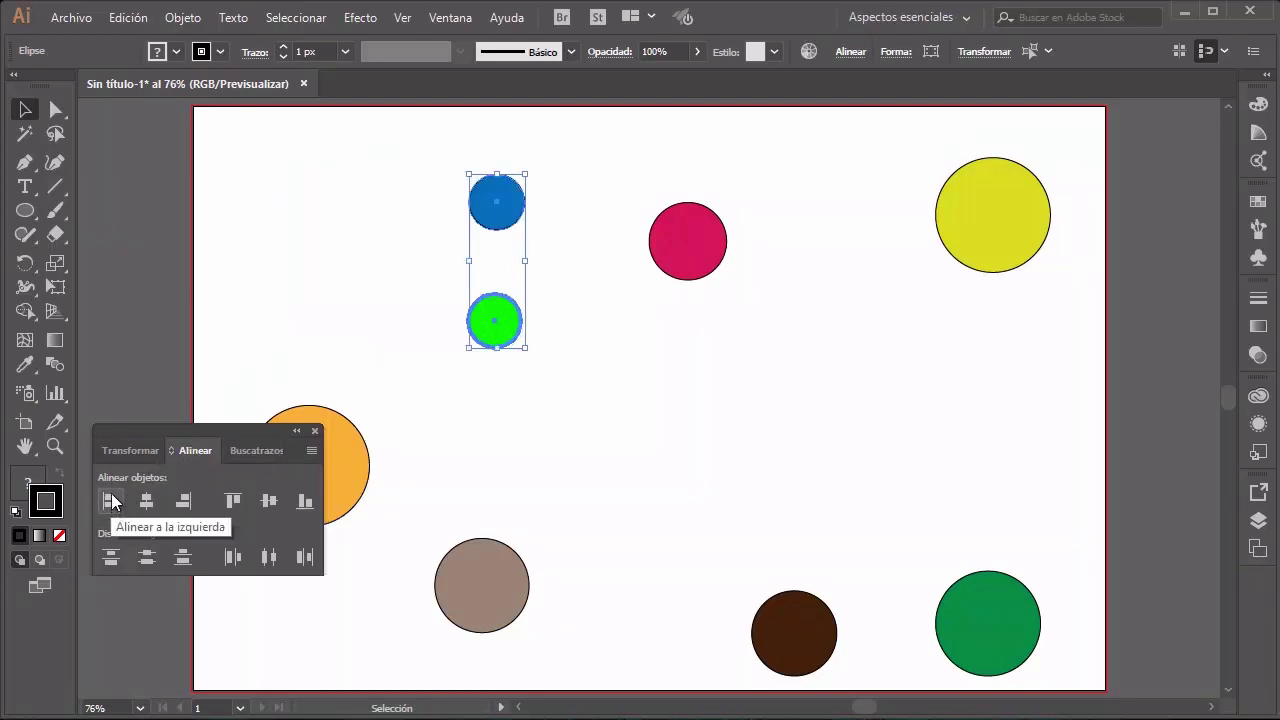
{"action": "left_click", "coordinate": [400, 320]}
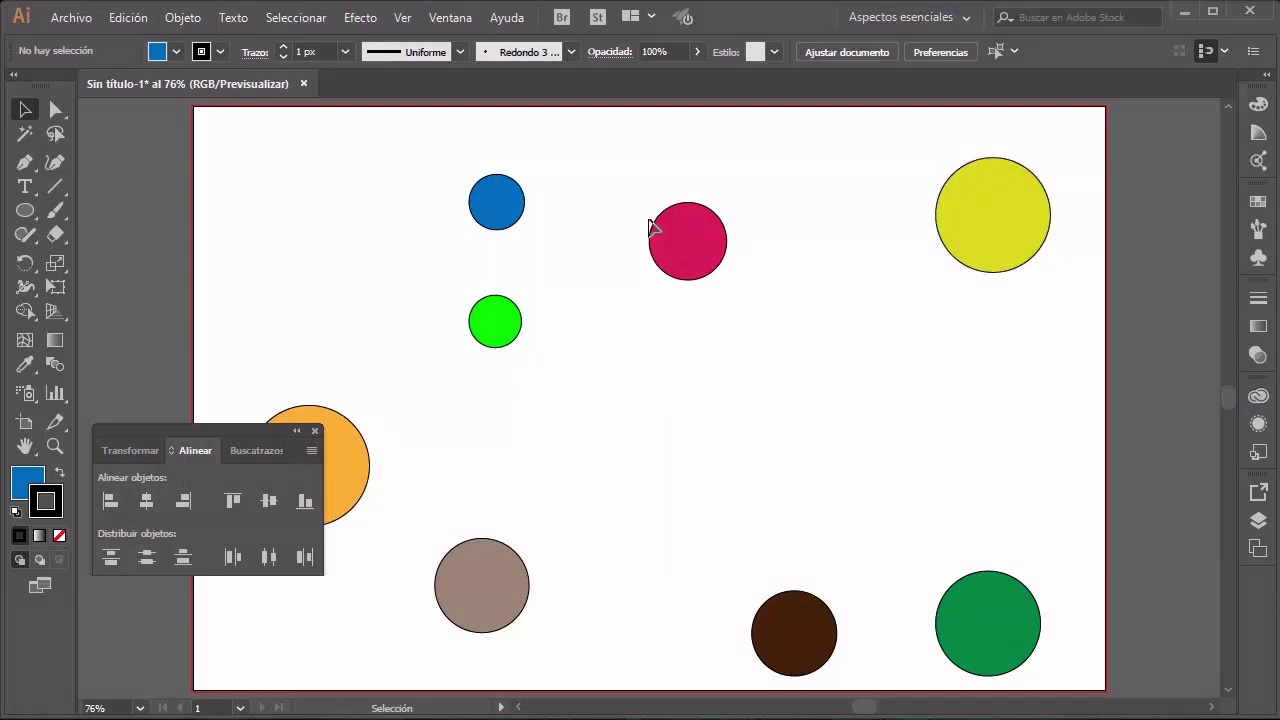
{"action": "left_click_drag", "start_coordinate": [232, 430], "coordinate": [86, 451]}
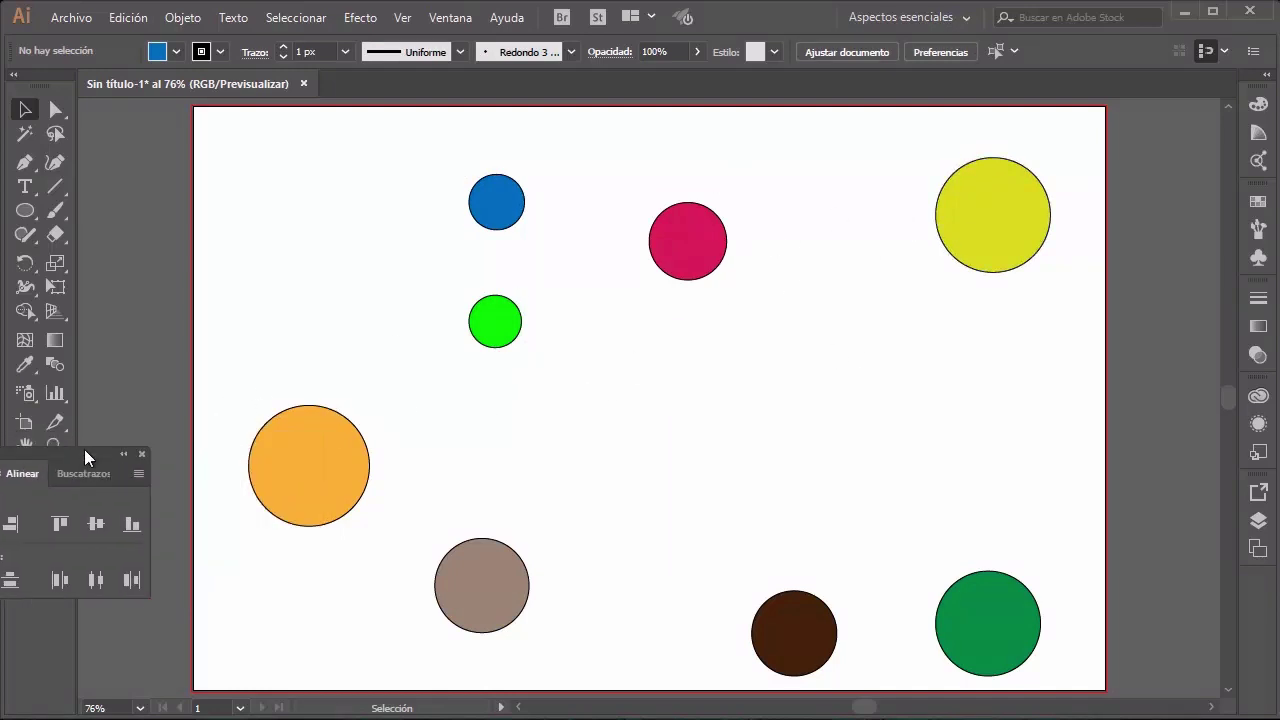
{"action": "mouse_move", "coordinate": [1065, 152]}
{"action": "left_mouse_down"}
{"action": "mouse_move", "coordinate": [418, 667]}
{"action": "mouse_move", "coordinate": [252, 678]}
{"action": "left_mouse_up"}
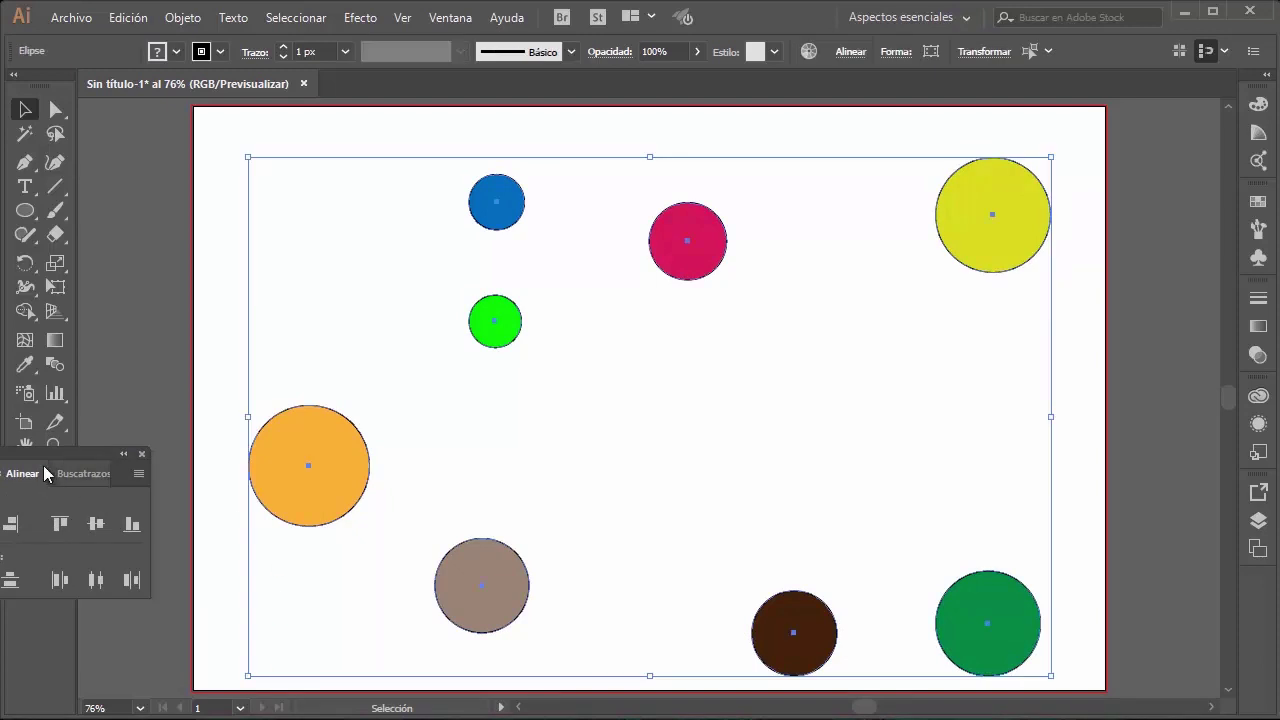
{"action": "left_click_drag", "start_coordinate": [37, 413], "coordinate": [168, 230]}
{"action": "left_click", "coordinate": [168, 302]}
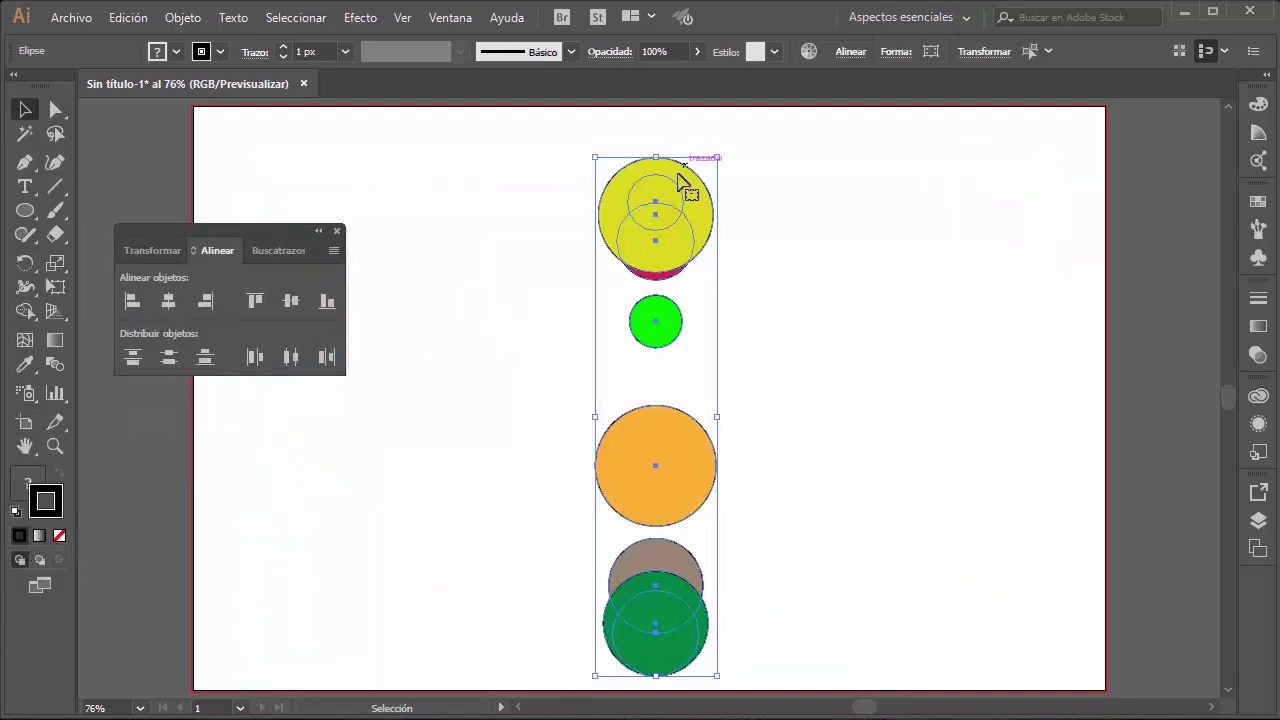
{"action": "key", "text": "ctrl+z"}
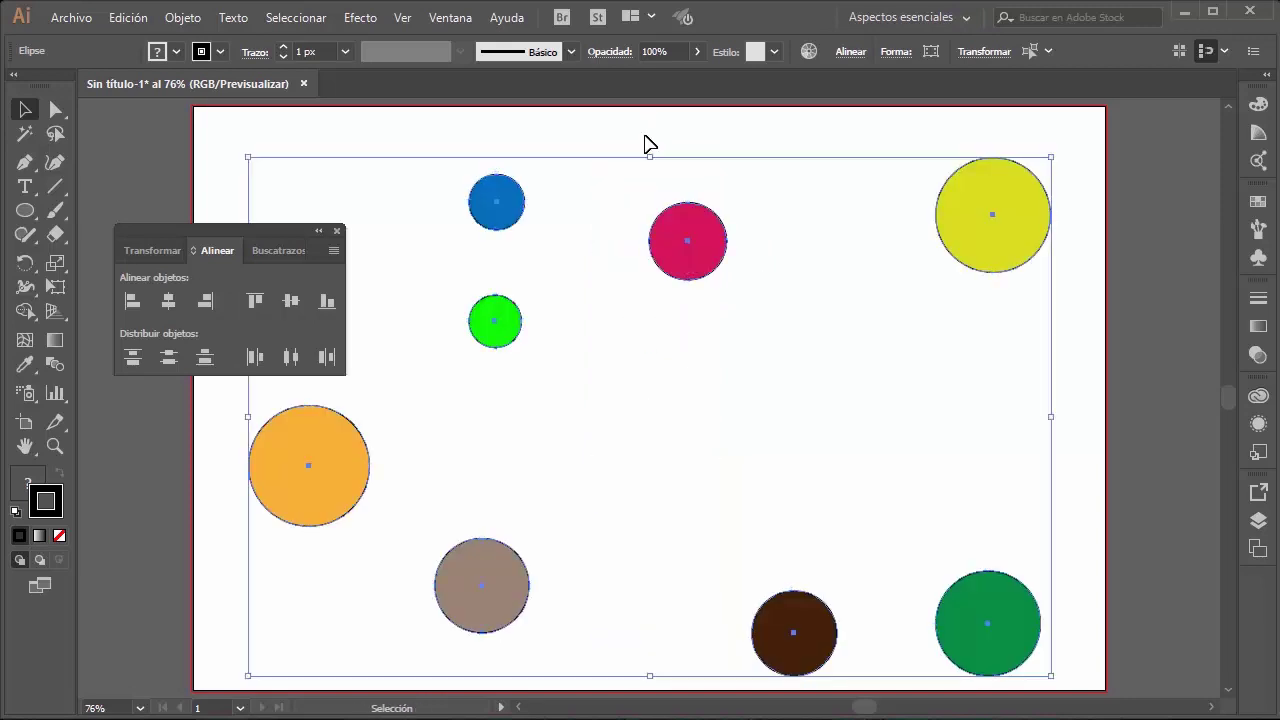
{"action": "left_click", "coordinate": [507, 570]}
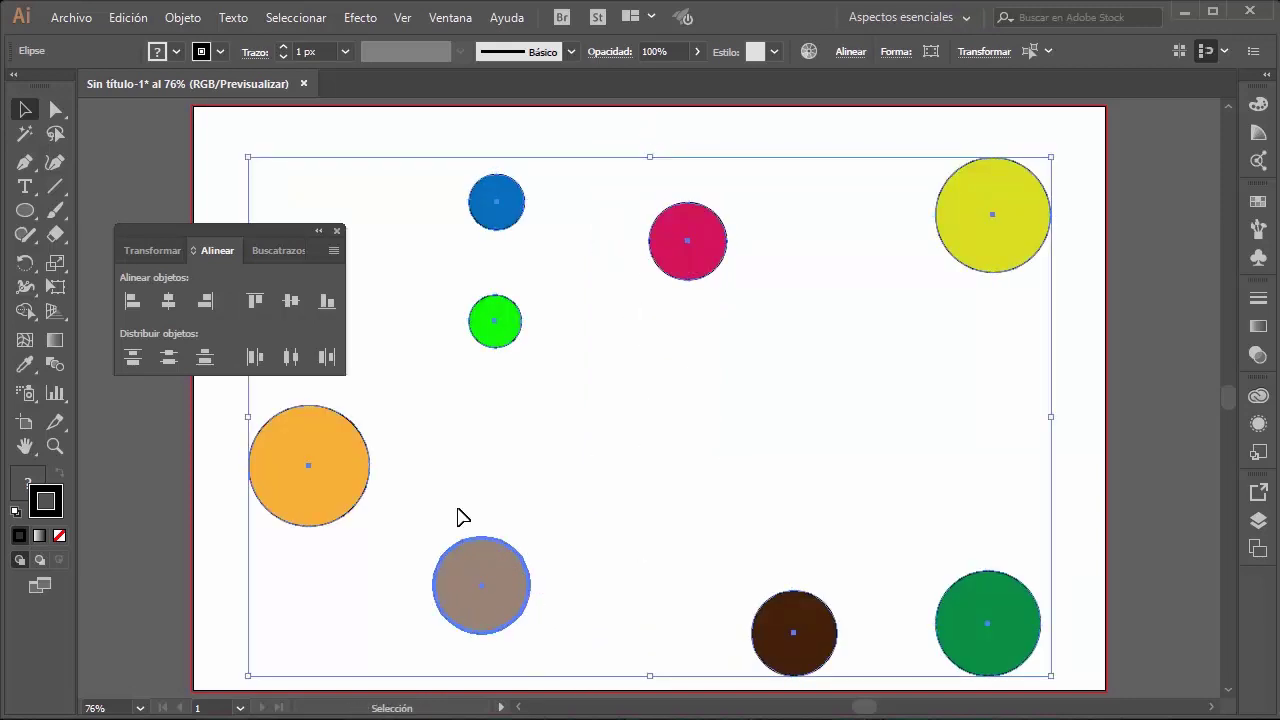
{"action": "left_click", "coordinate": [168, 300]}
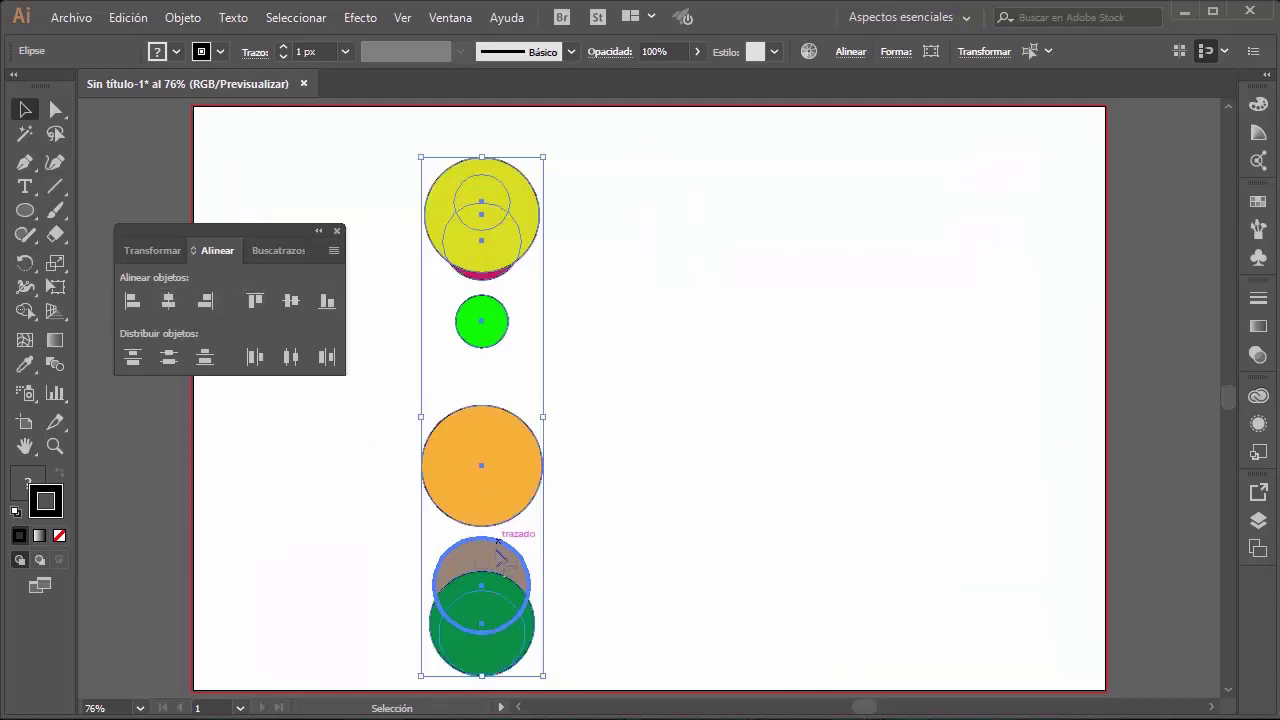
{"action": "key", "text": "ctrl+z"}
{"action": "left_click", "coordinate": [740, 456]}
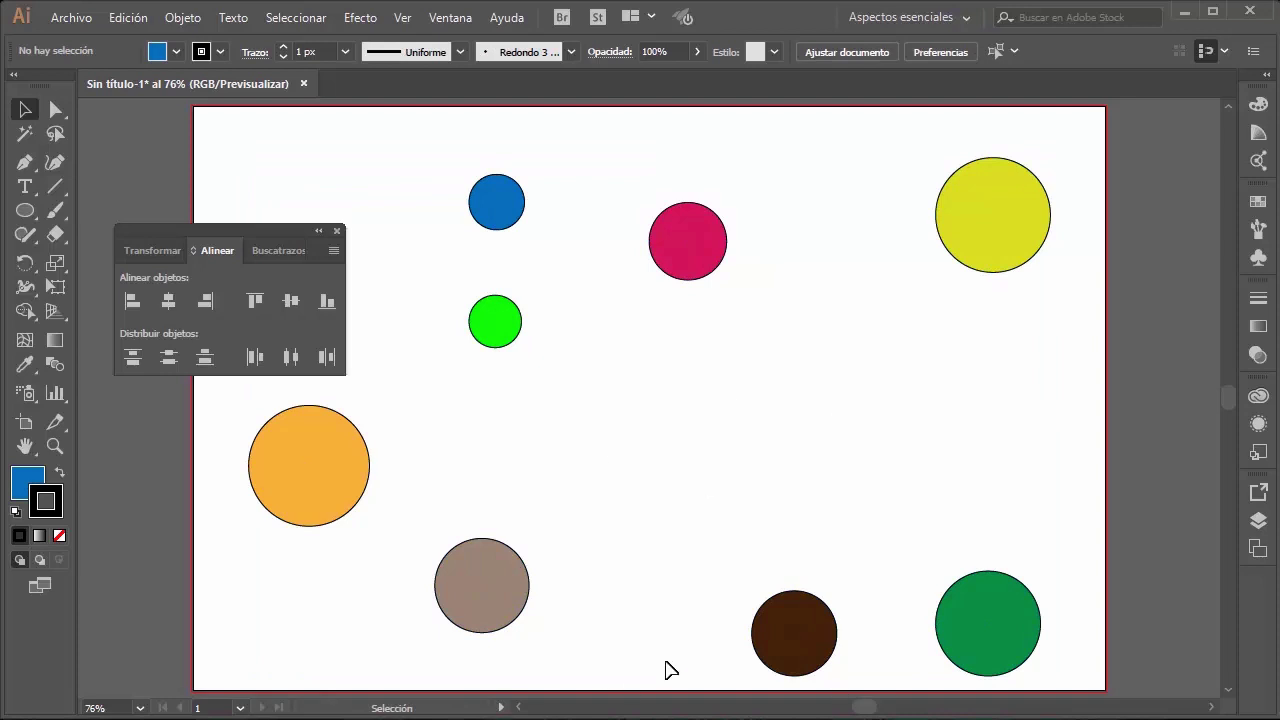
Step: Shift the orange and tan circles left, raise the blue and brown circles, then select blue and green
{"action": "left_click_drag", "start_coordinate": [243, 230], "coordinate": [185, 167]}
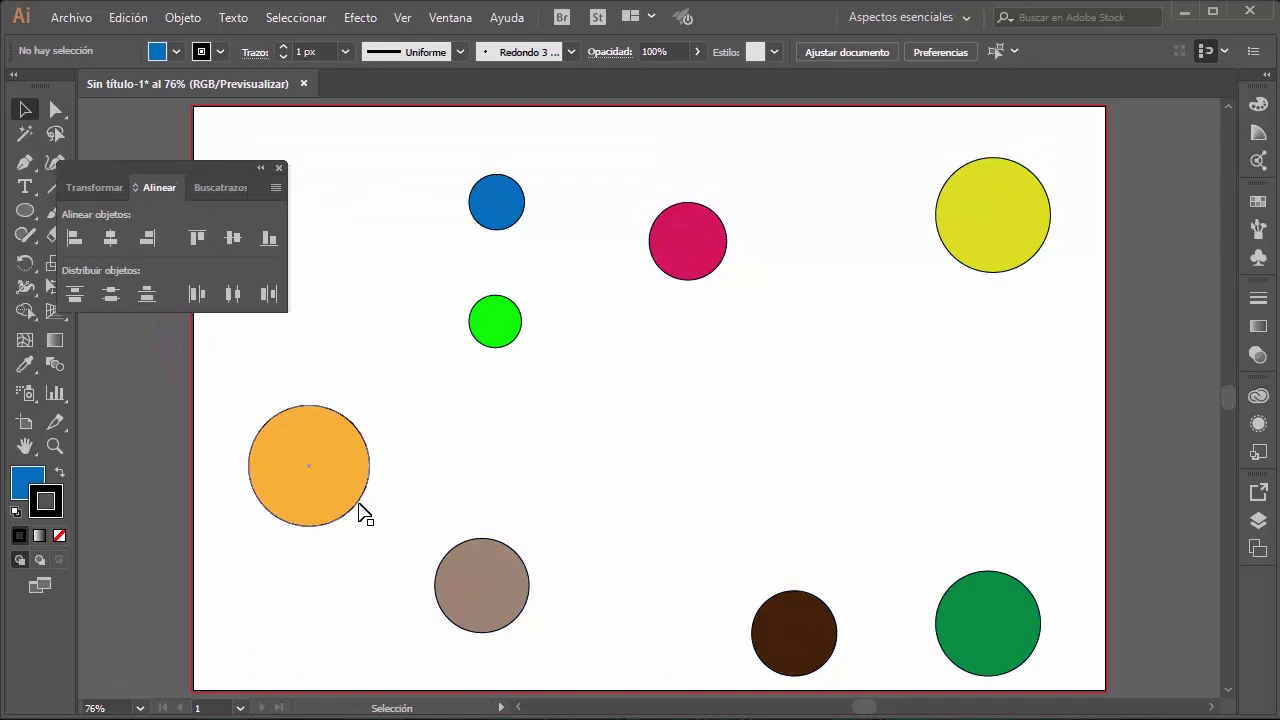
{"action": "mouse_move", "coordinate": [336, 486]}
{"action": "left_mouse_down"}
{"action": "mouse_move", "coordinate": [264, 458]}
{"action": "mouse_move", "coordinate": [297, 458]}
{"action": "left_mouse_up"}
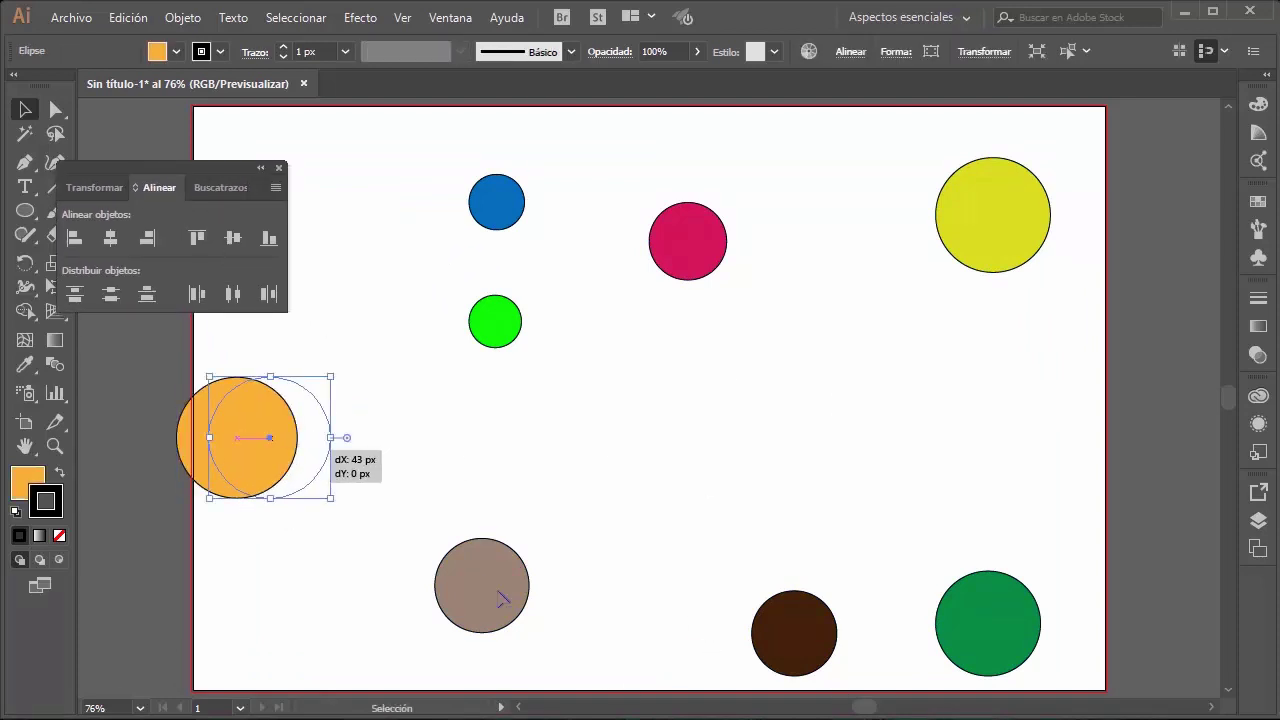
{"action": "left_click_drag", "start_coordinate": [502, 598], "coordinate": [408, 588]}
{"action": "left_click_drag", "start_coordinate": [505, 210], "coordinate": [571, 172]}
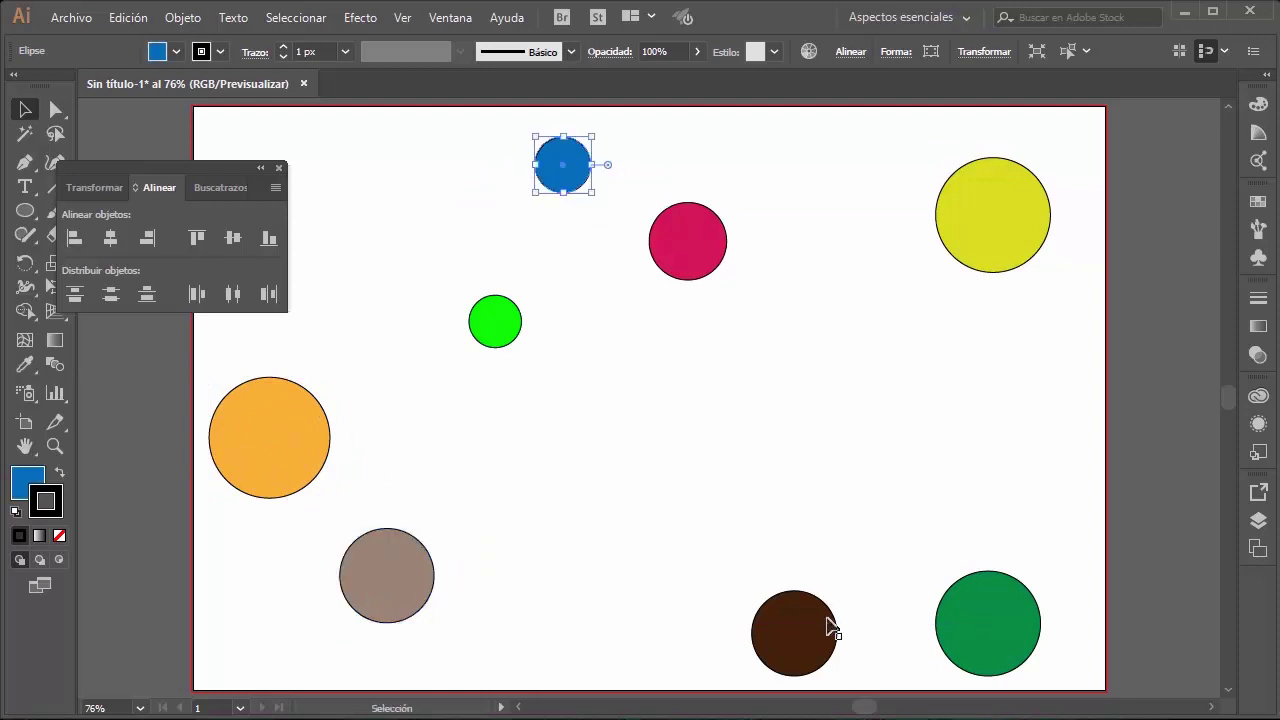
{"action": "mouse_move", "coordinate": [827, 627]}
{"action": "left_mouse_down"}
{"action": "mouse_move", "coordinate": [851, 523]}
{"action": "mouse_move", "coordinate": [871, 569]}
{"action": "mouse_move", "coordinate": [894, 443]}
{"action": "left_mouse_up"}
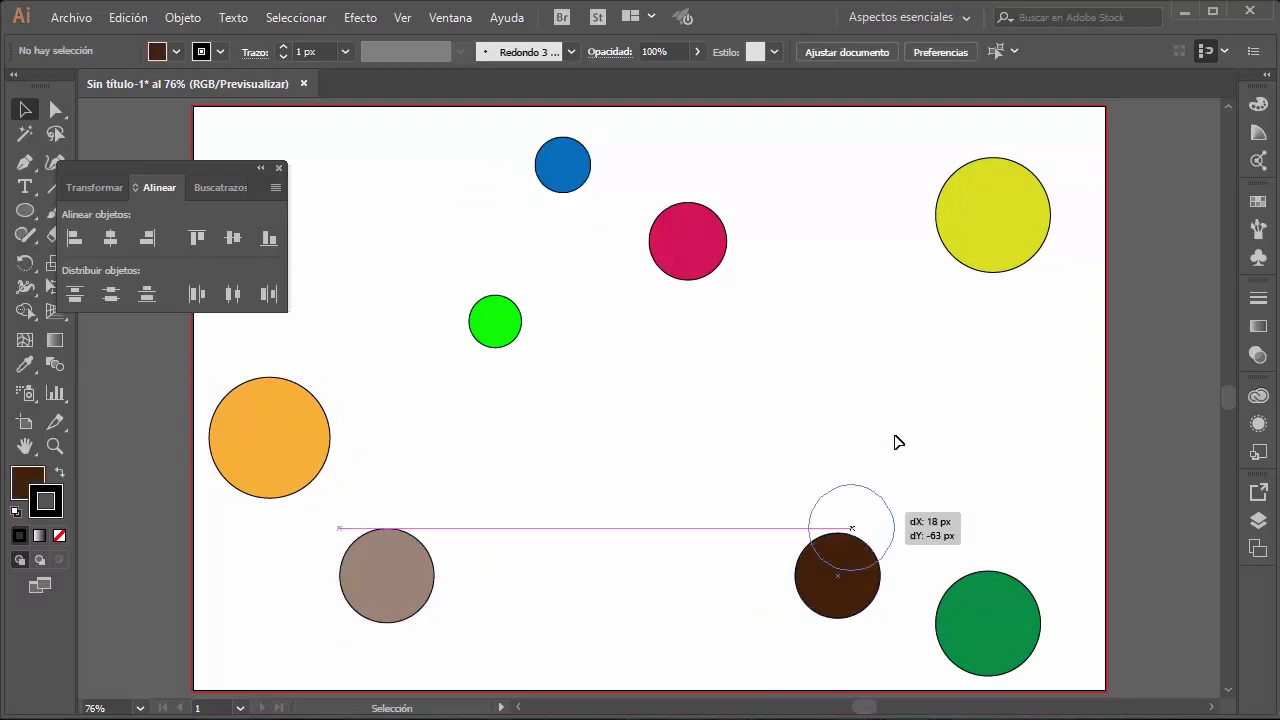
{"action": "left_click", "coordinate": [400, 258]}
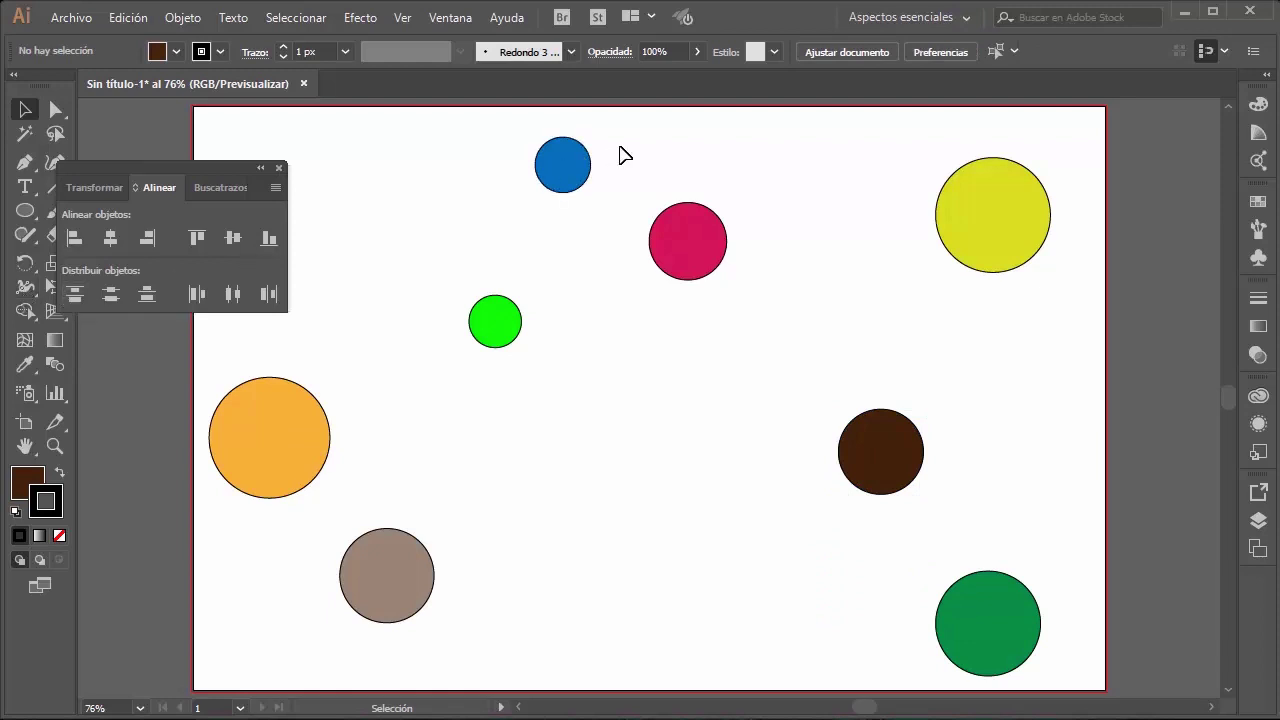
{"action": "left_click_drag", "start_coordinate": [620, 145], "coordinate": [477, 400]}
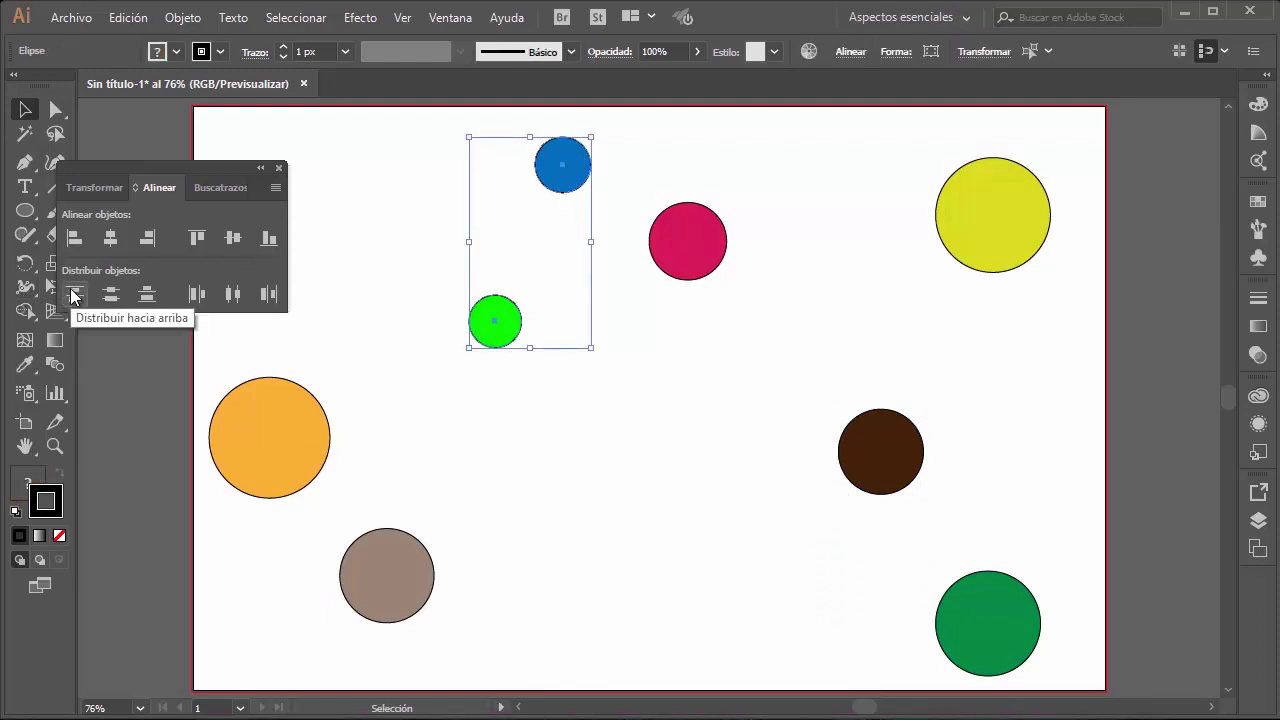
Step: Keep the blue and green circles selected and set alignment relative to the artboard
{"action": "left_click", "coordinate": [432, 203]}
{"action": "key", "text": "ctrl+z"}
{"action": "left_click", "coordinate": [850, 51]}
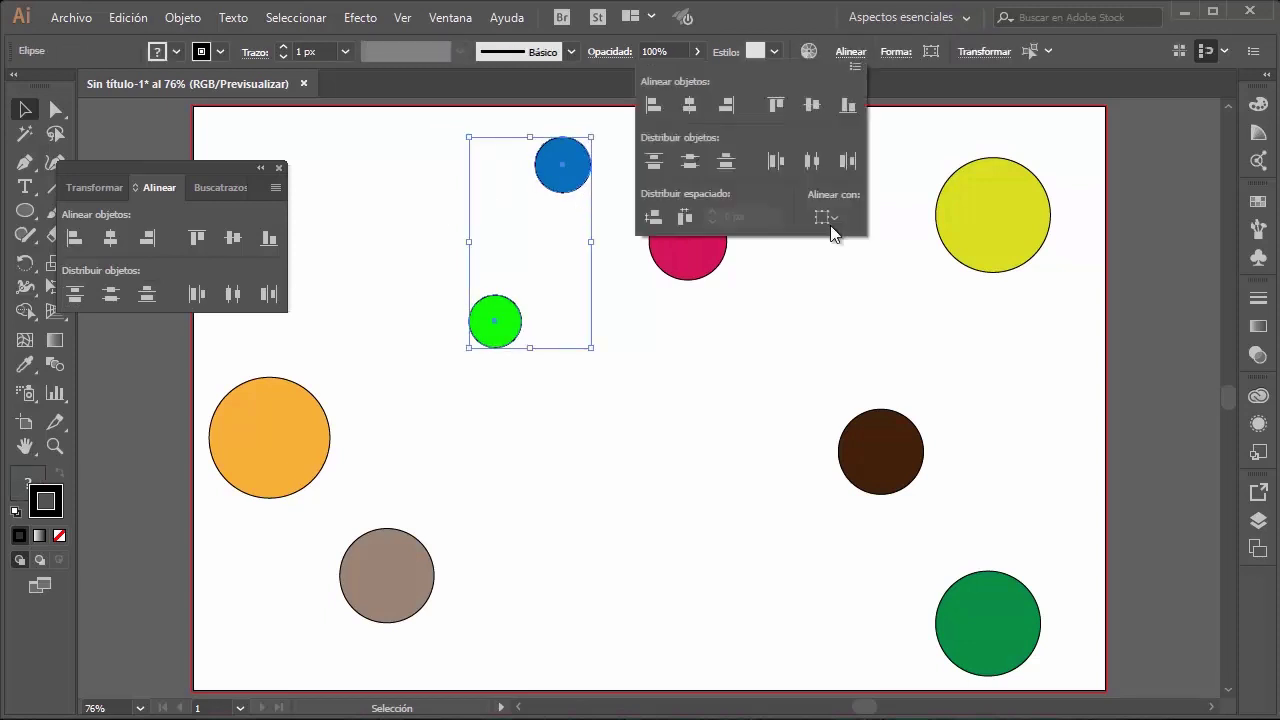
{"action": "left_click", "coordinate": [835, 220]}
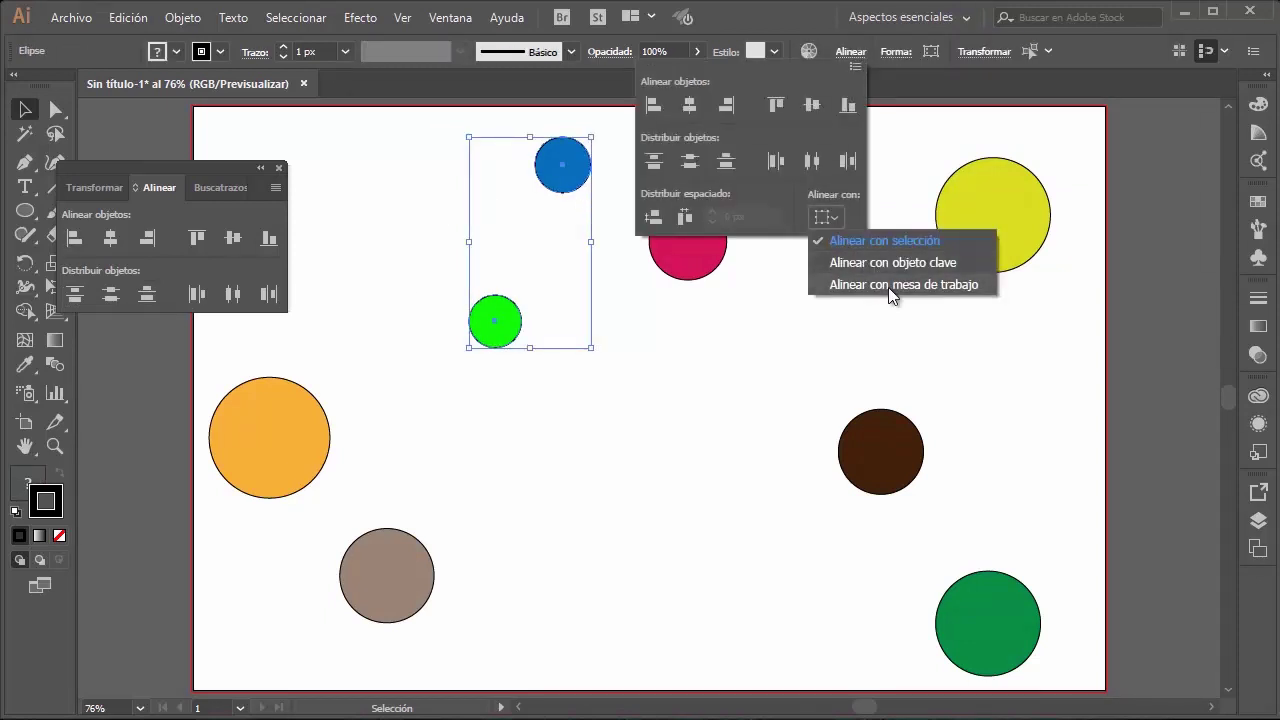
{"action": "left_click", "coordinate": [884, 286]}
{"action": "left_click", "coordinate": [626, 160]}
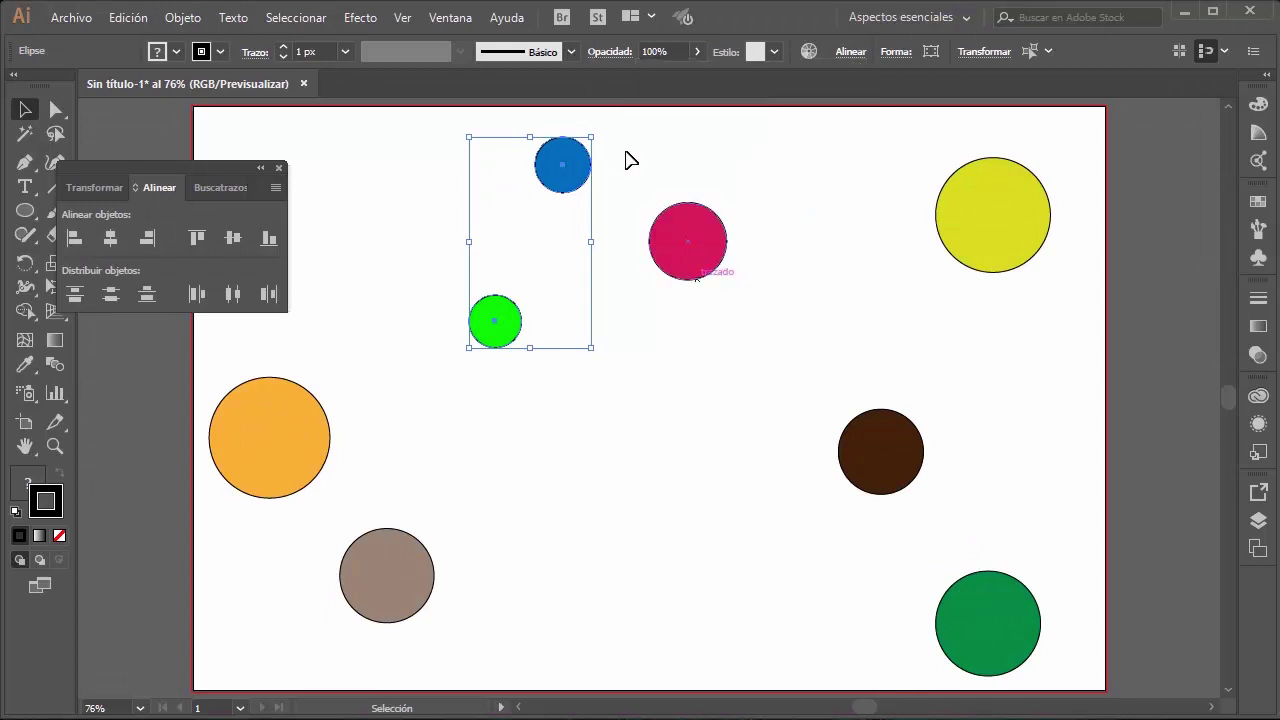
Step: Distribute the blue, pink and green circles vertically and horizontally across the artboard
{"action": "left_click_drag", "start_coordinate": [757, 130], "coordinate": [490, 366]}
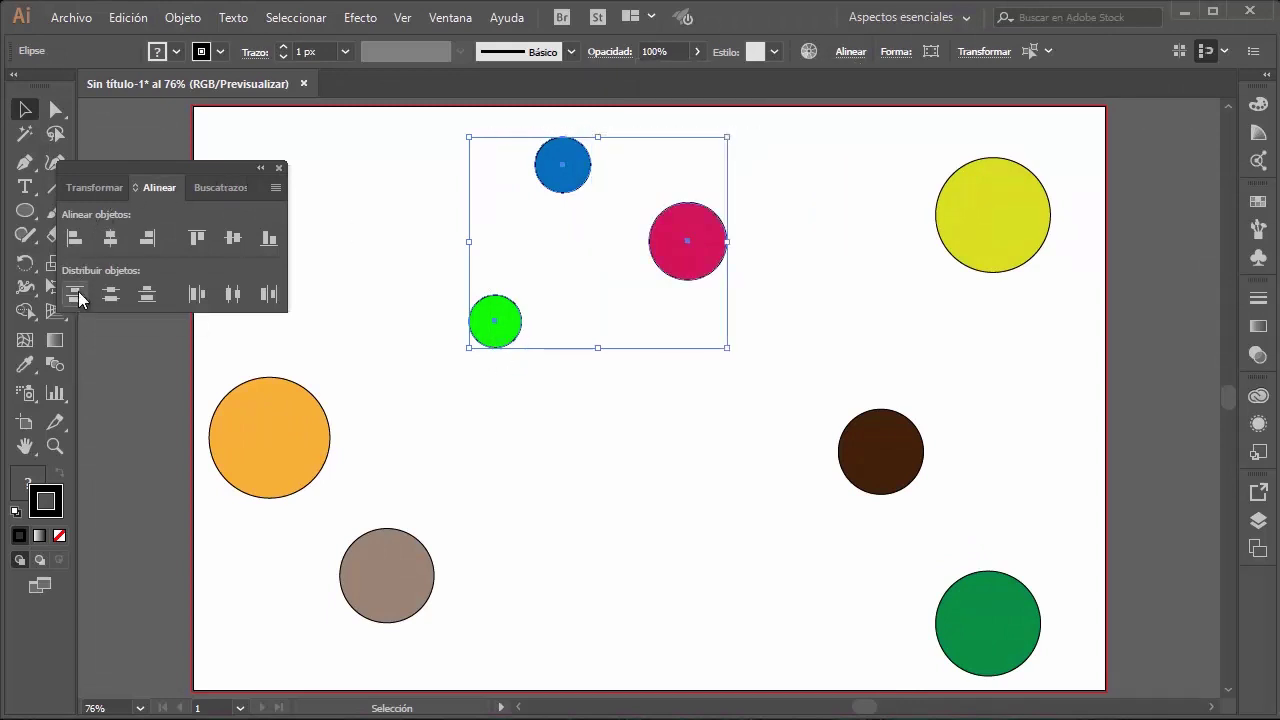
{"action": "left_click", "coordinate": [76, 295]}
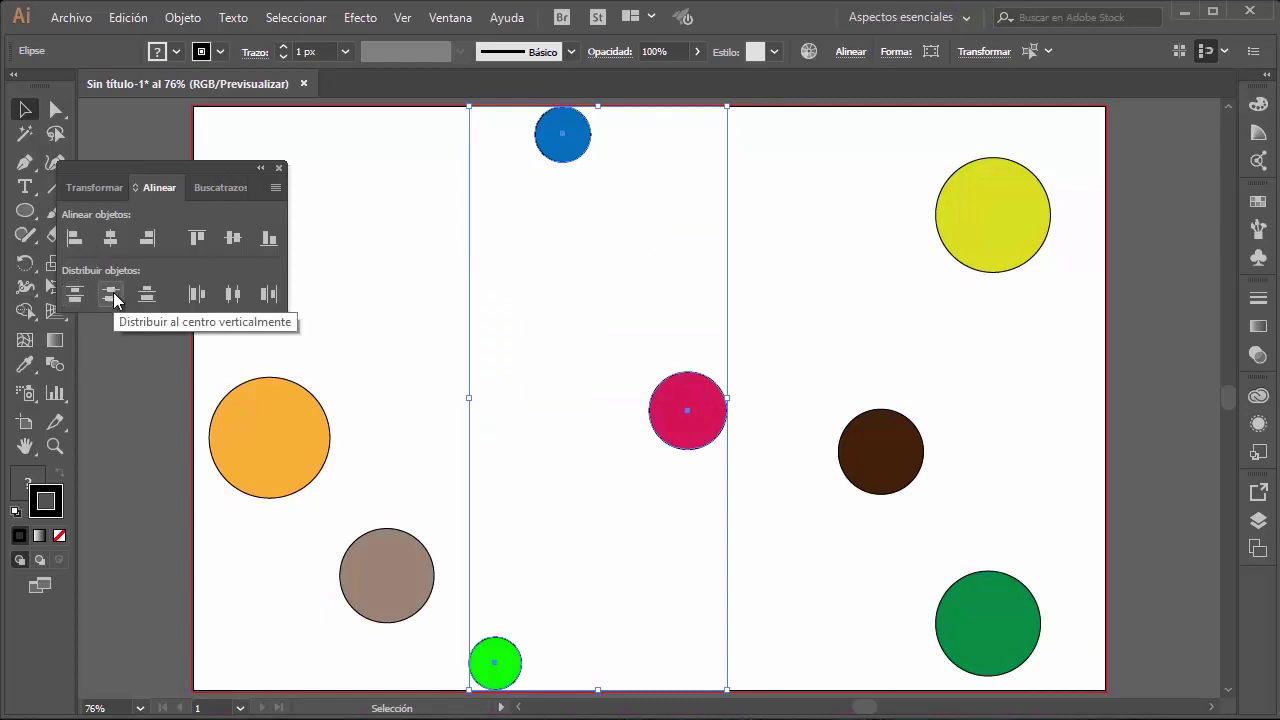
{"action": "left_click", "coordinate": [113, 292]}
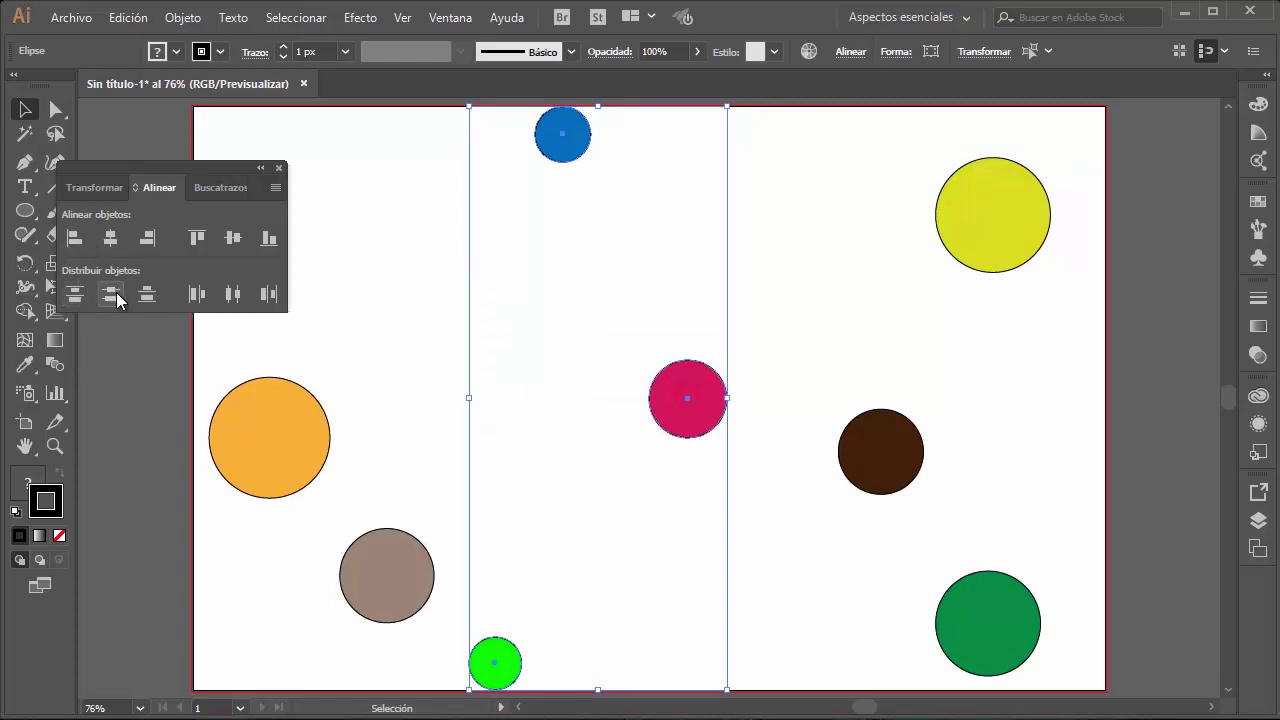
{"action": "left_click", "coordinate": [234, 294]}
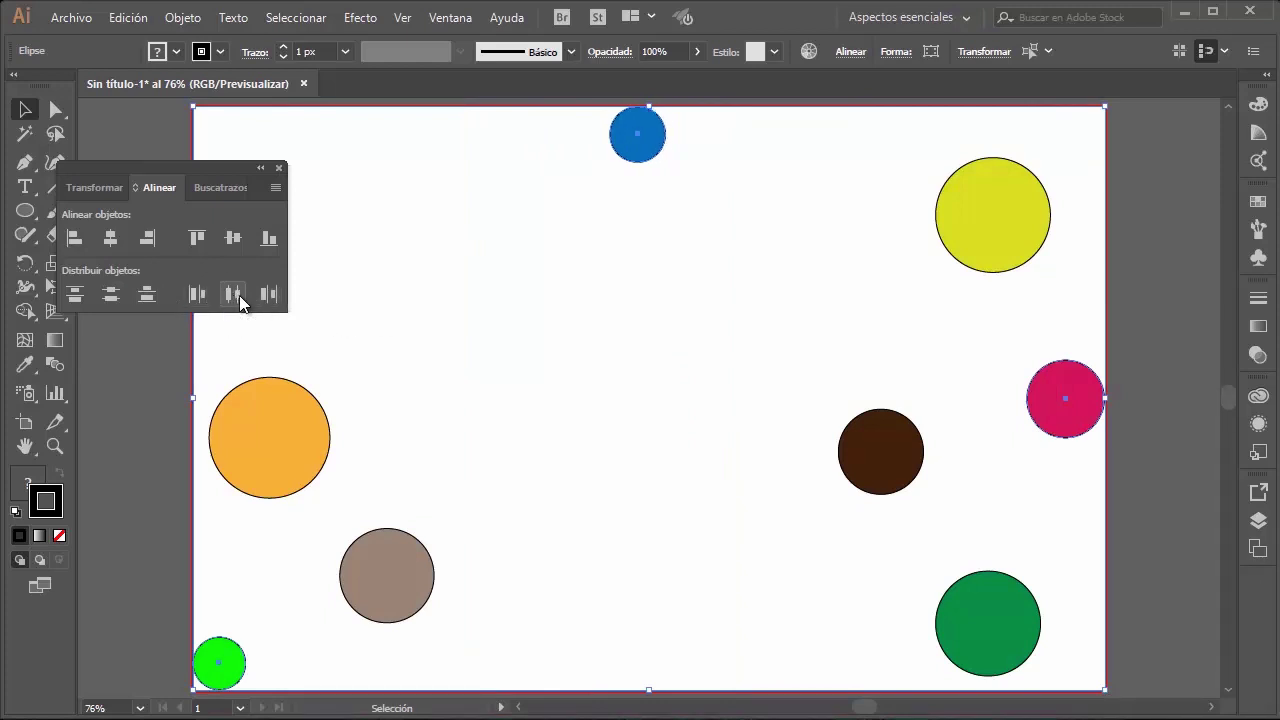
{"action": "left_click", "coordinate": [268, 296]}
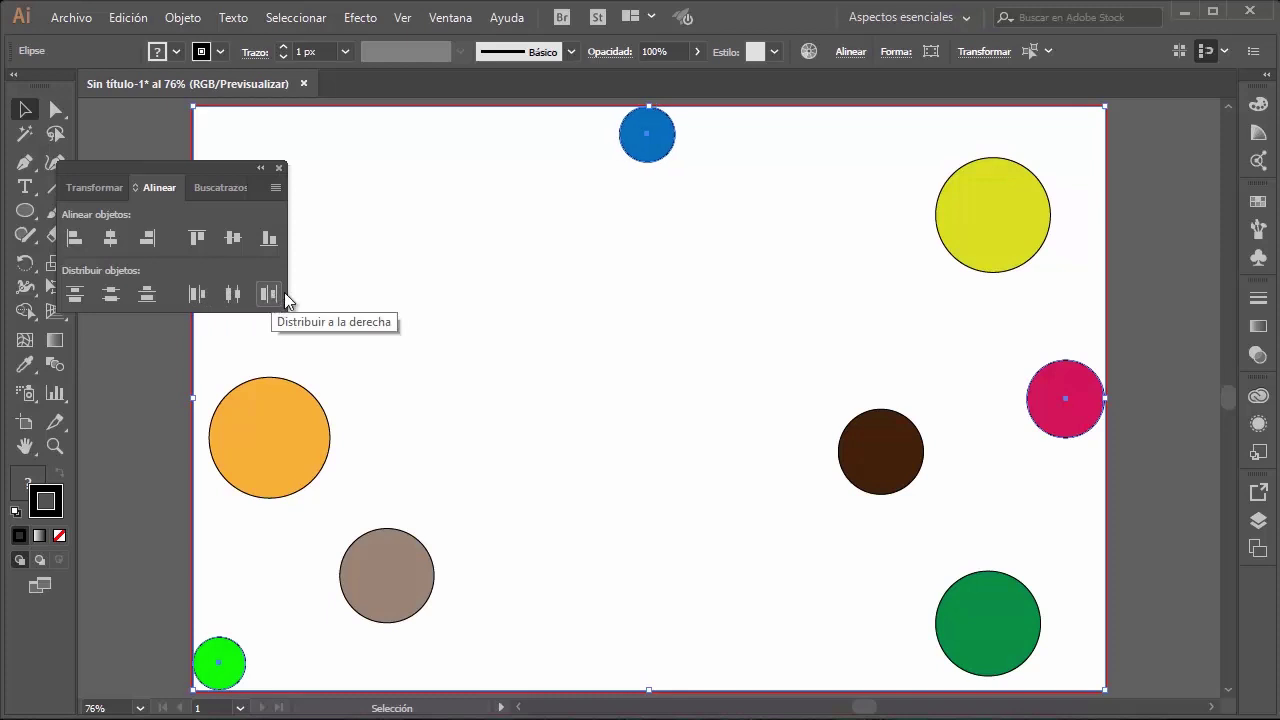
{"action": "left_click", "coordinate": [441, 240]}
{"action": "left_click_drag", "start_coordinate": [1086, 132], "coordinate": [205, 694]}
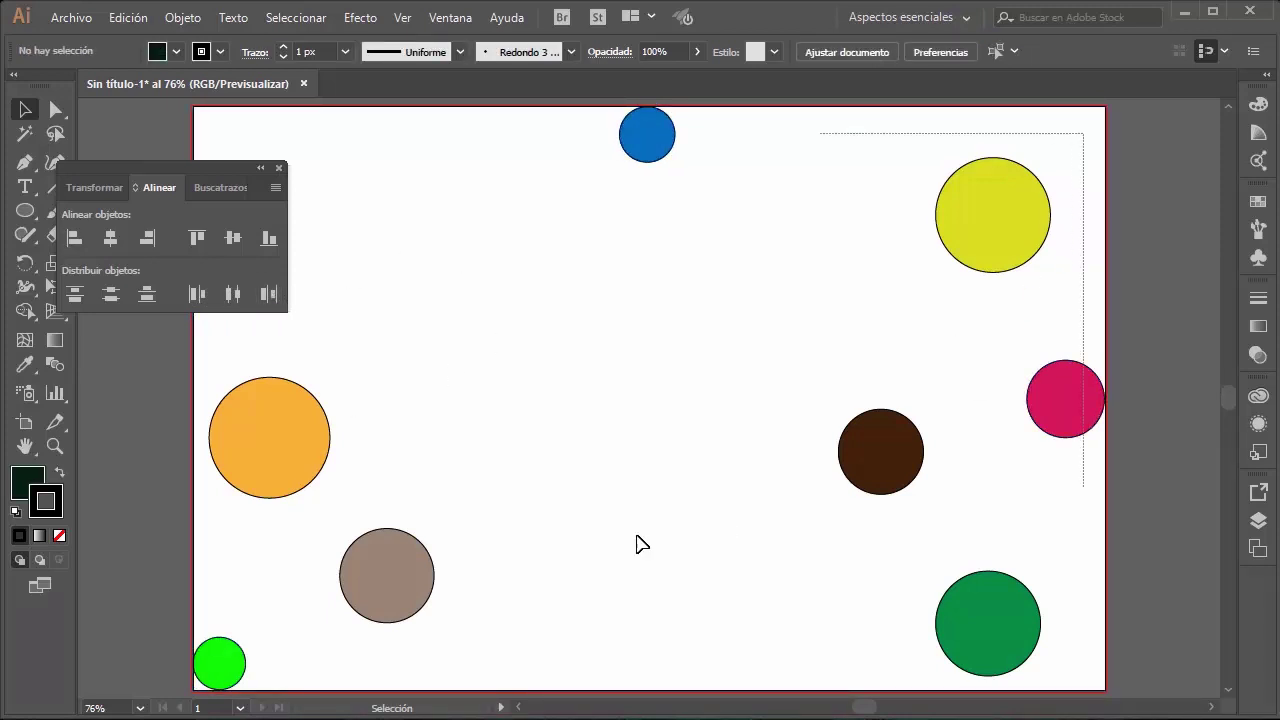
Step: Distribute all circles evenly by centres, left edges and vertically, then nudge the blue circle down-right
{"action": "left_click", "coordinate": [232, 294]}
{"action": "left_click", "coordinate": [197, 294]}
{"action": "left_click", "coordinate": [147, 294]}
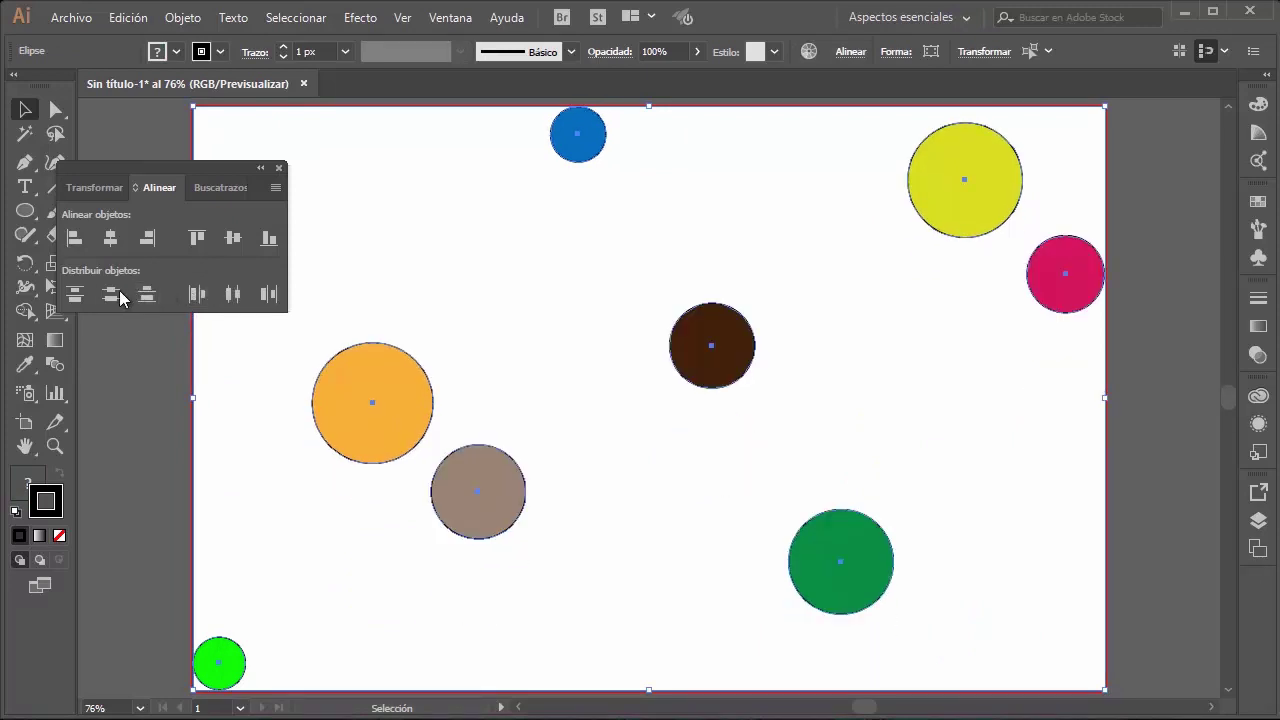
{"action": "left_click", "coordinate": [75, 294]}
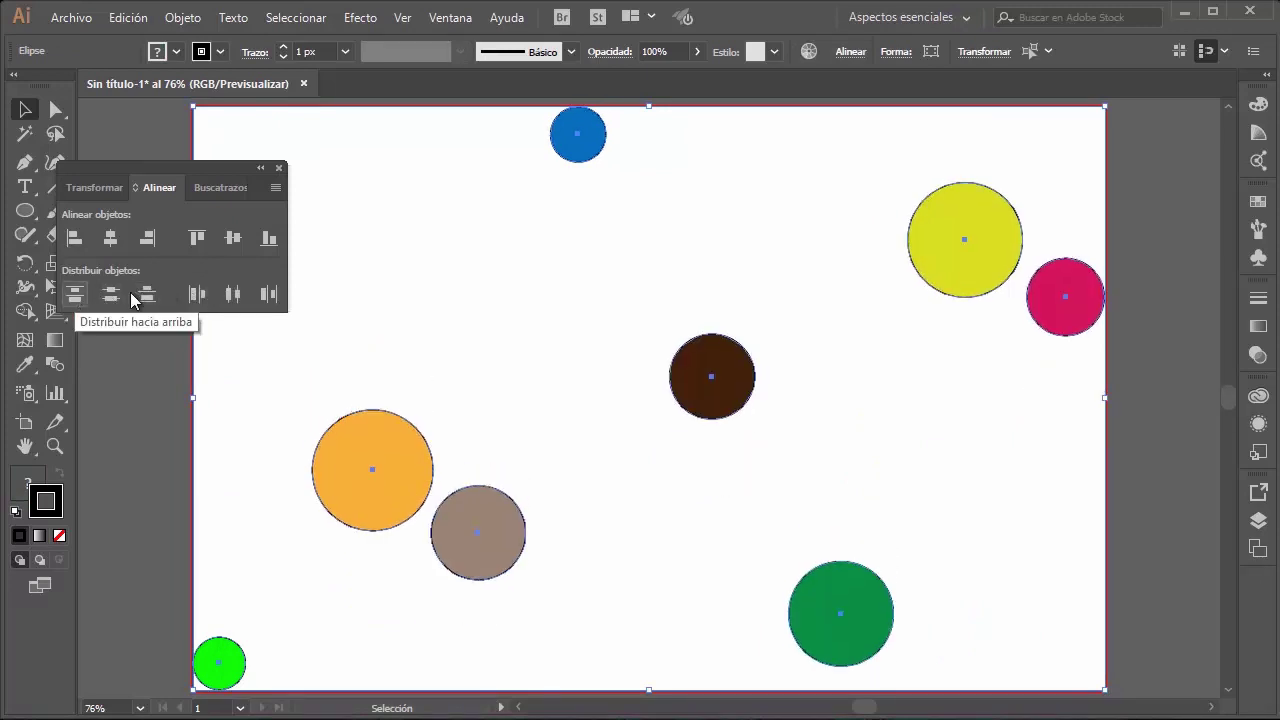
{"action": "left_click", "coordinate": [511, 244]}
{"action": "left_click_drag", "start_coordinate": [212, 168], "coordinate": [262, 180]}
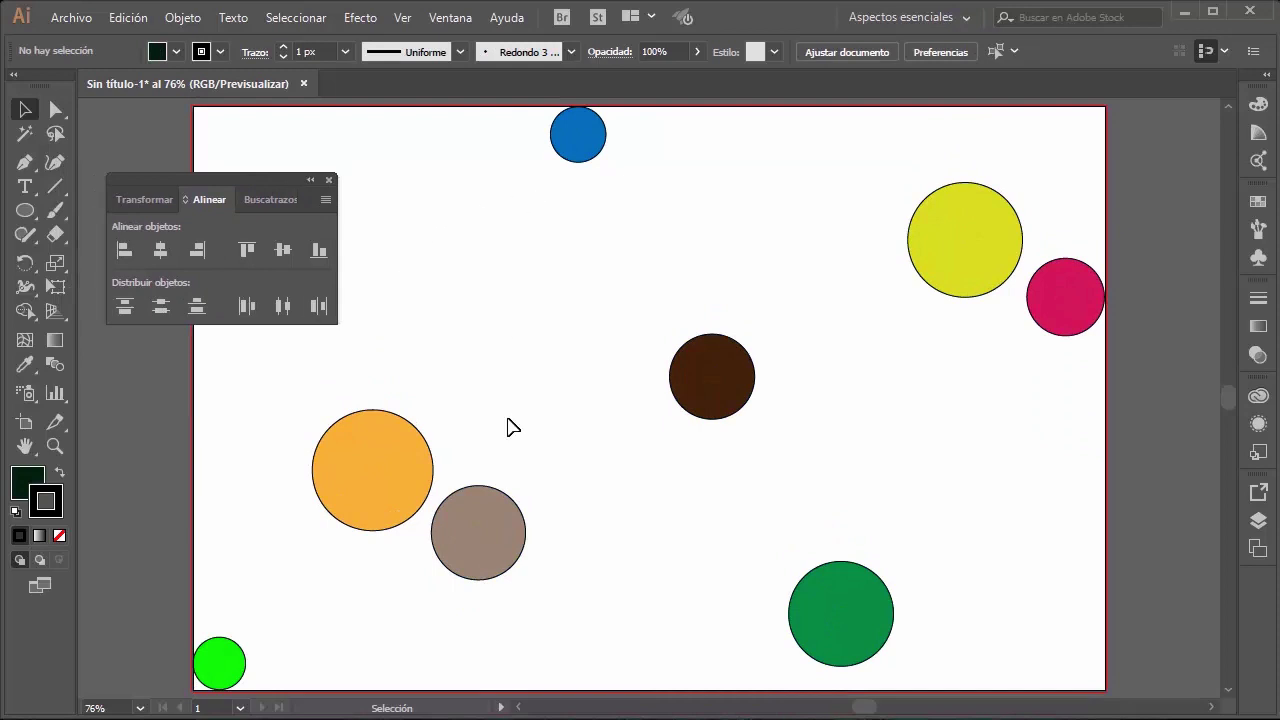
{"action": "left_click_drag", "start_coordinate": [600, 149], "coordinate": [639, 177]}
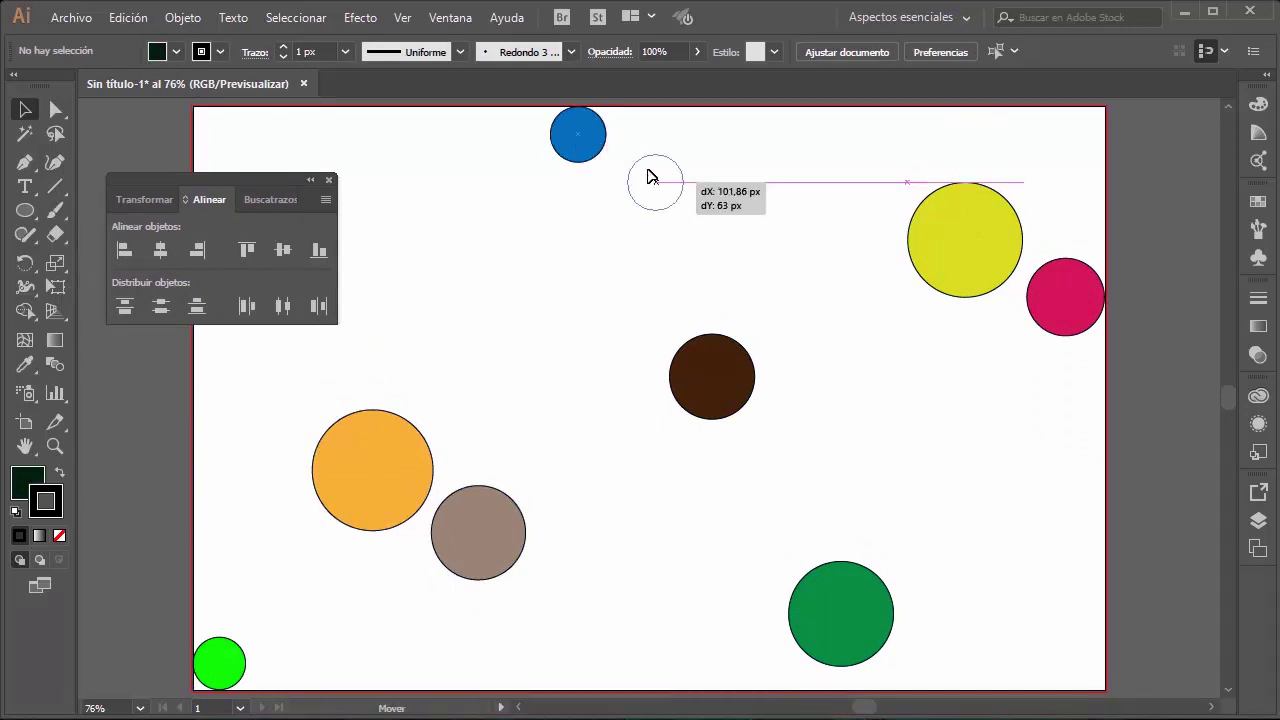
{"action": "left_click", "coordinate": [737, 166]}
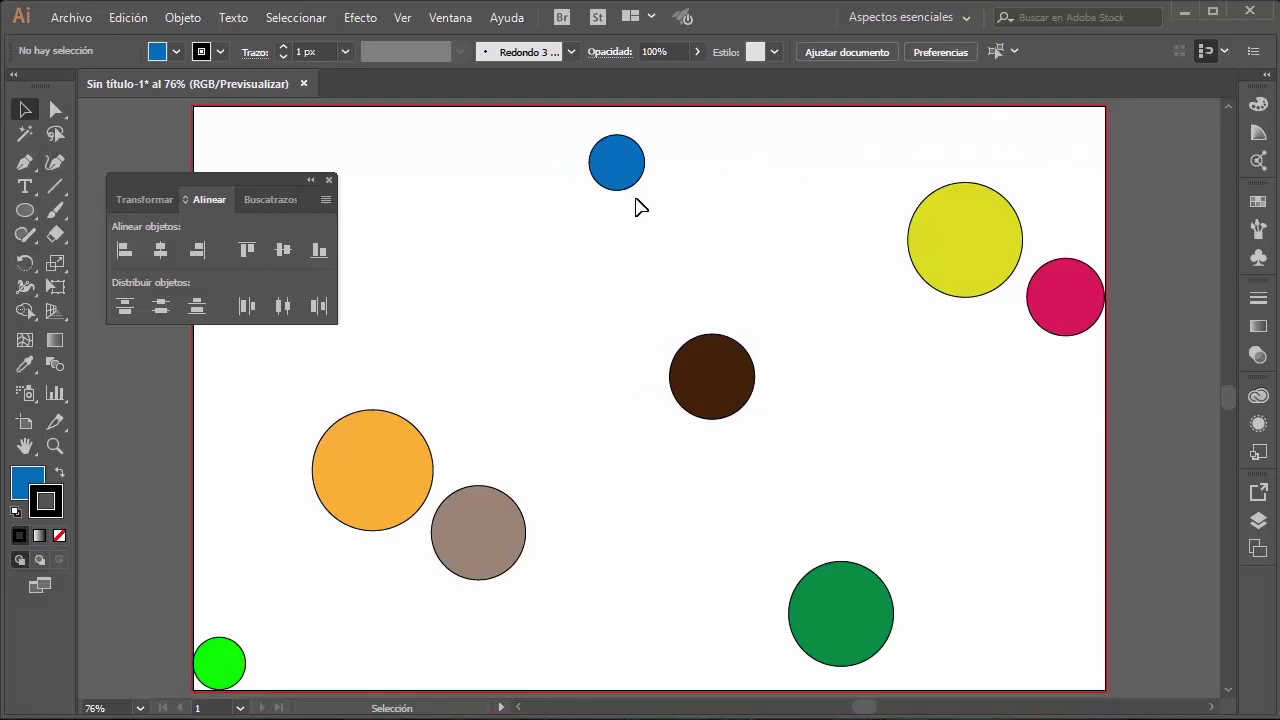
Step: Horizontally centre the blue circle on the brown circle as key object
{"action": "left_click_drag", "start_coordinate": [806, 131], "coordinate": [560, 455]}
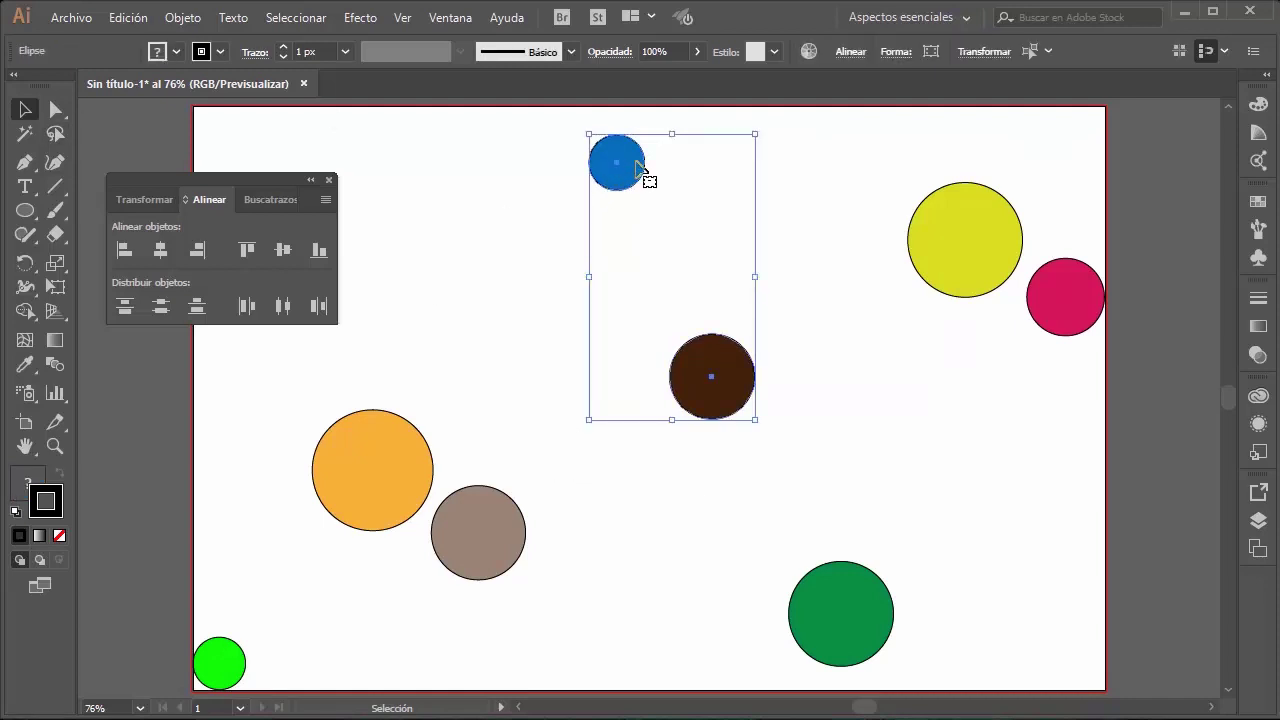
{"action": "left_click", "coordinate": [708, 362]}
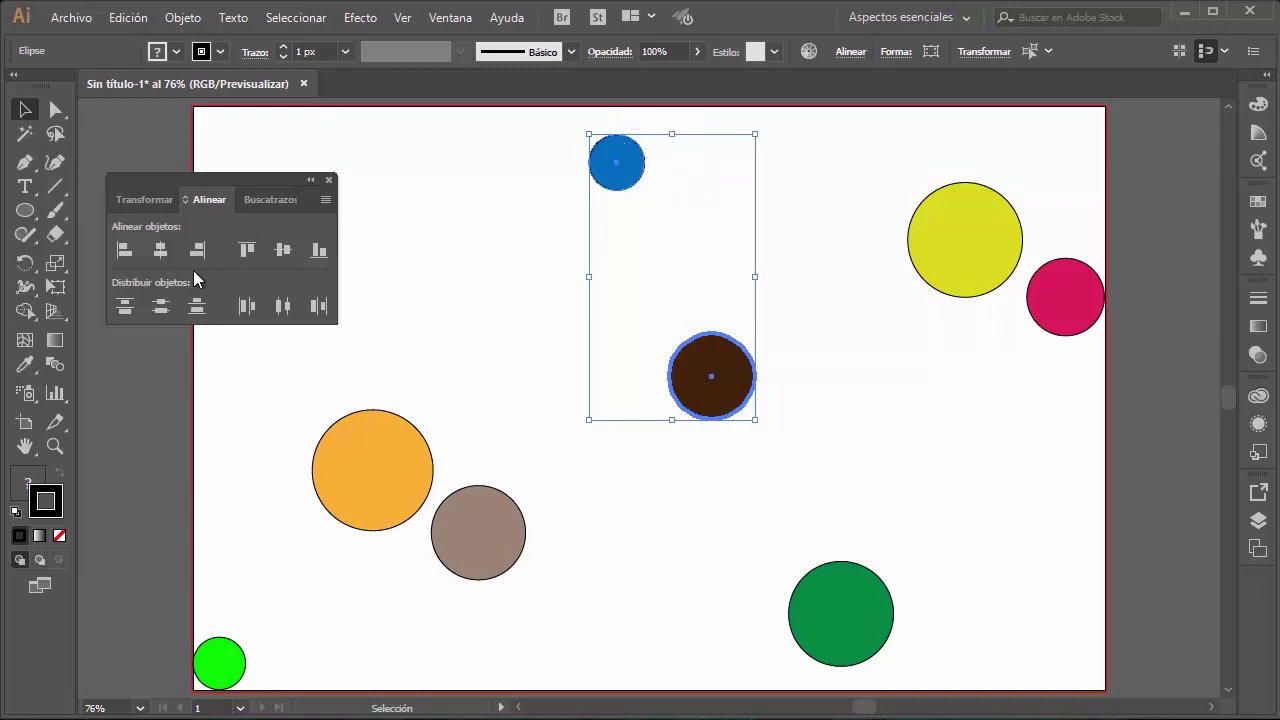
{"action": "left_click", "coordinate": [170, 250]}
{"action": "left_click", "coordinate": [905, 292]}
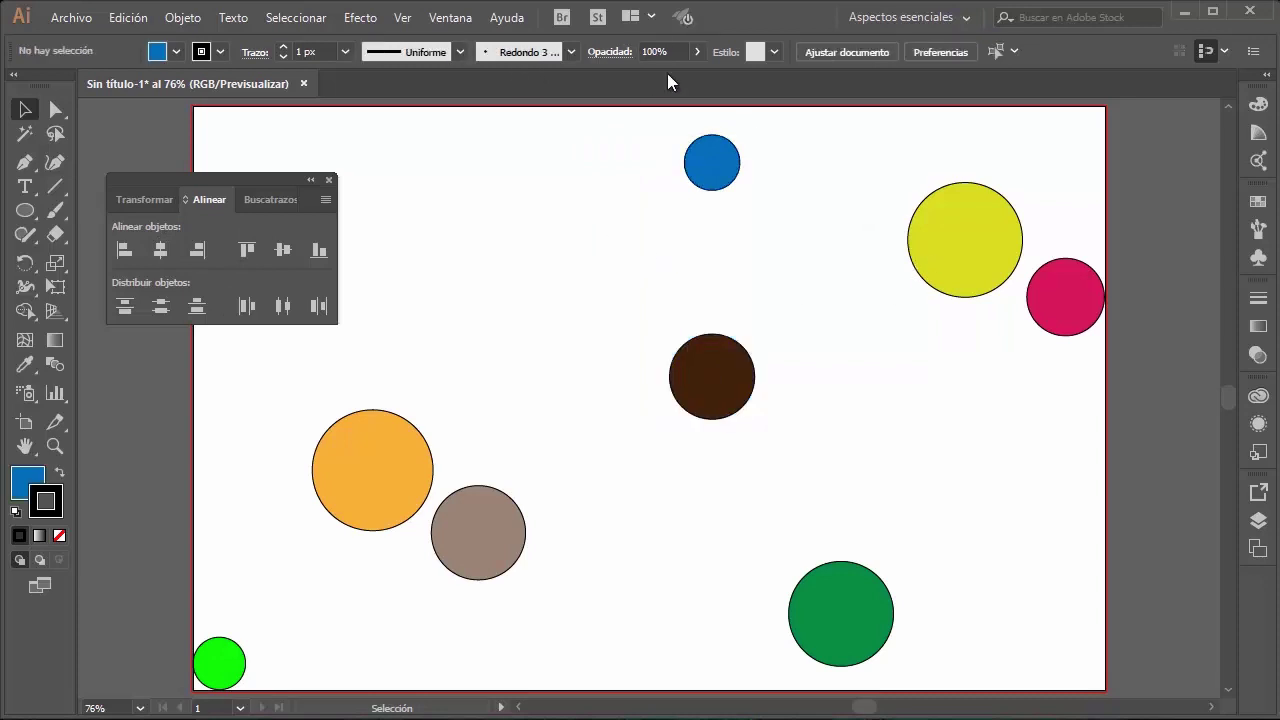
{"action": "left_click_drag", "start_coordinate": [280, 183], "coordinate": [346, 170]}
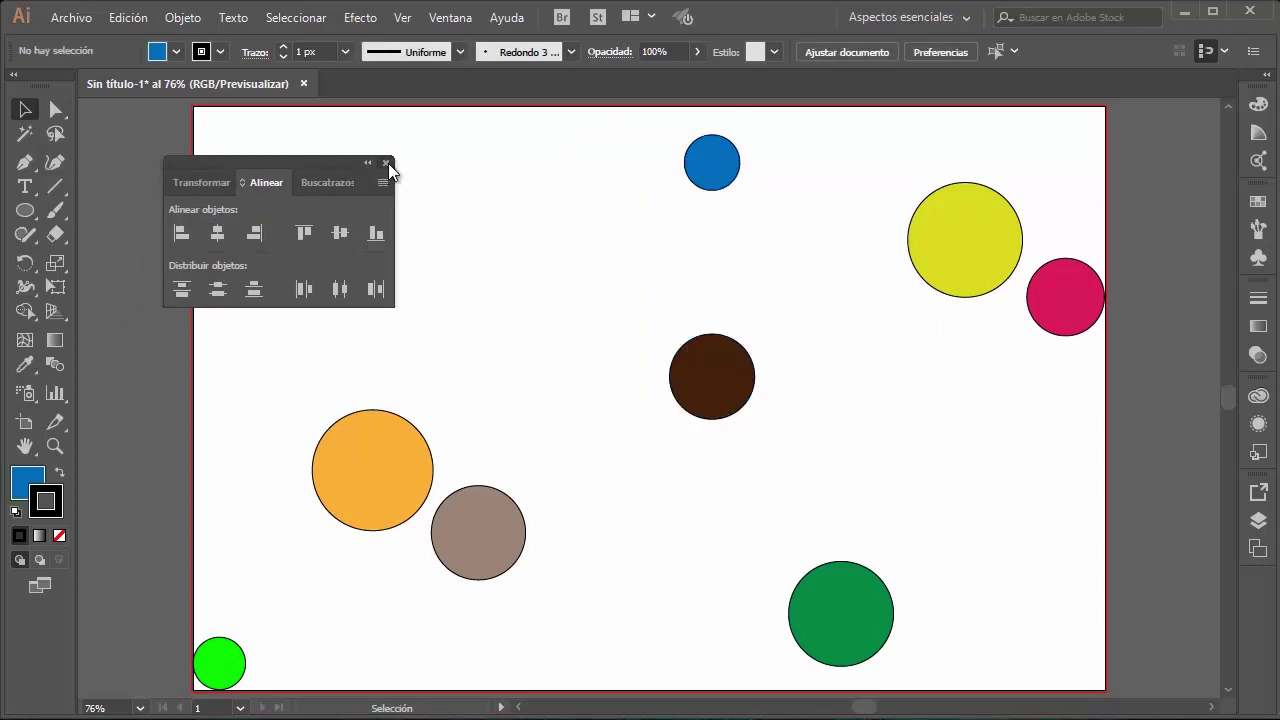
Step: Close the floating Align options and zoom into the 13. Trabajar con grupos.ai colour wheel
{"action": "left_click", "coordinate": [387, 163]}
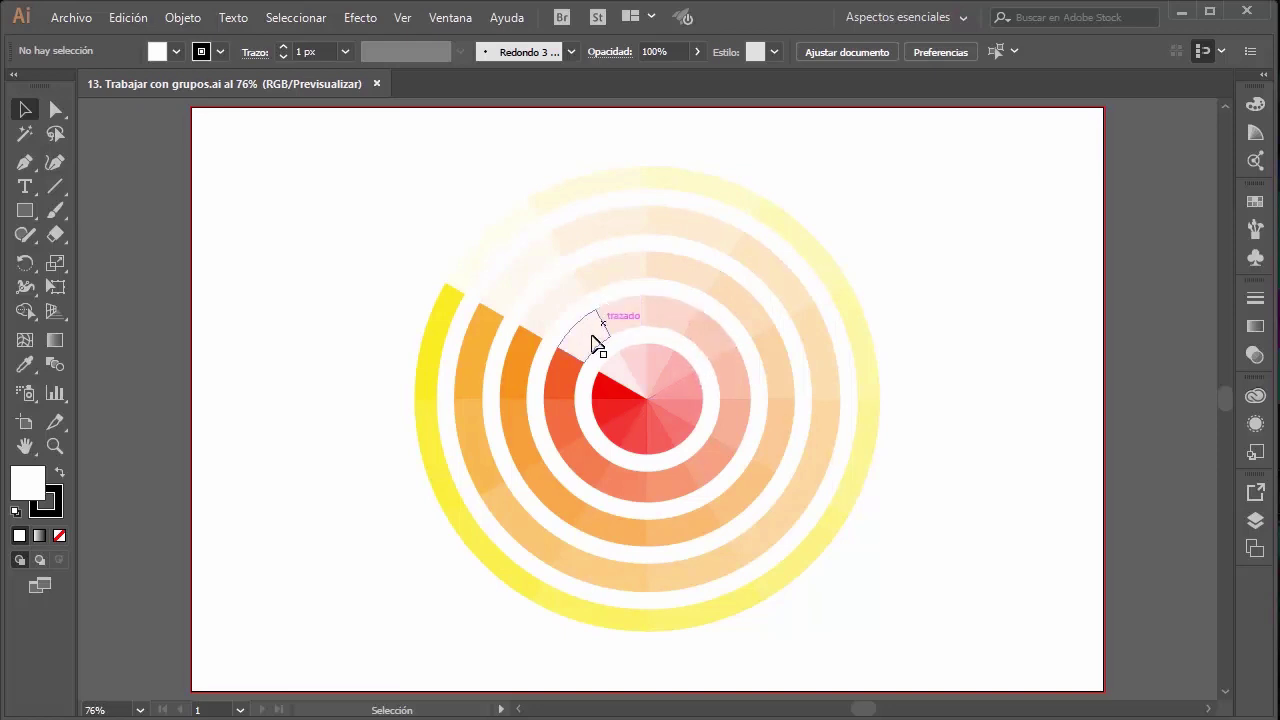
{"action": "scroll", "coordinate": [684, 452], "scroll_direction": "up", "scroll_amount": 1}
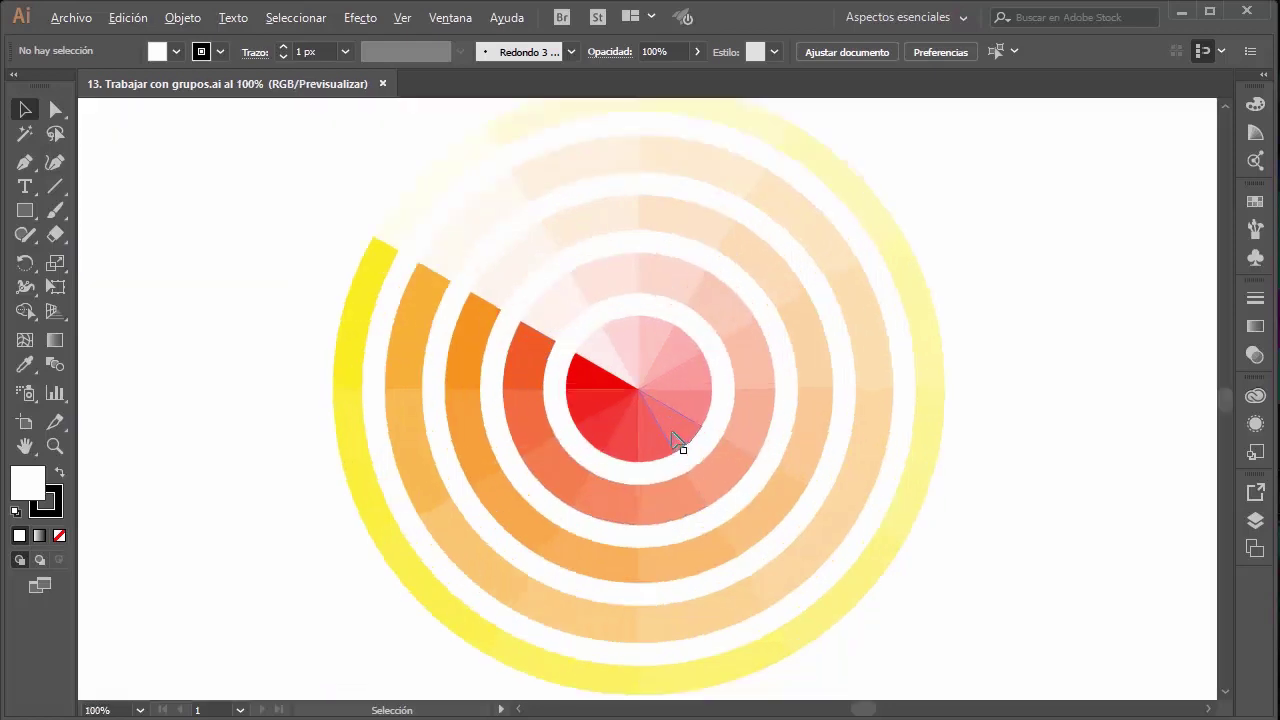
{"action": "scroll", "coordinate": [665, 350], "scroll_direction": "up", "scroll_amount": 1}
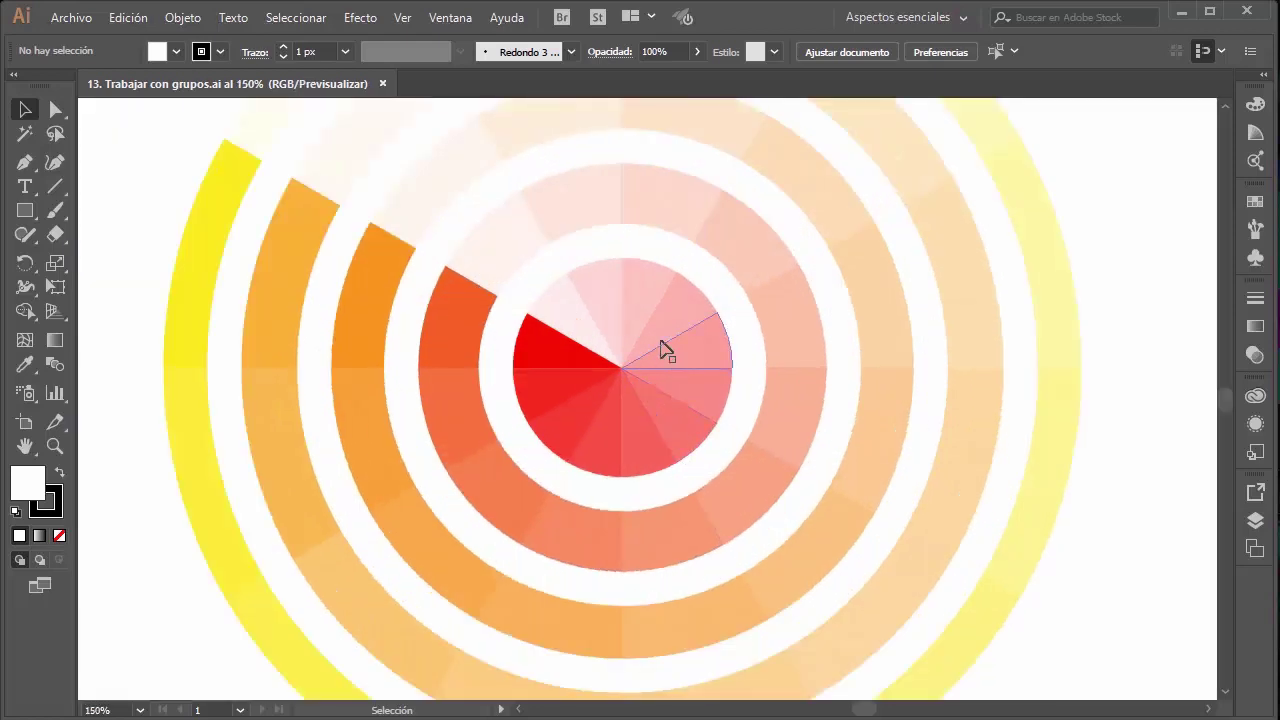
{"action": "left_click", "coordinate": [545, 425]}
{"action": "left_click_drag", "start_coordinate": [629, 217], "coordinate": [594, 206]}
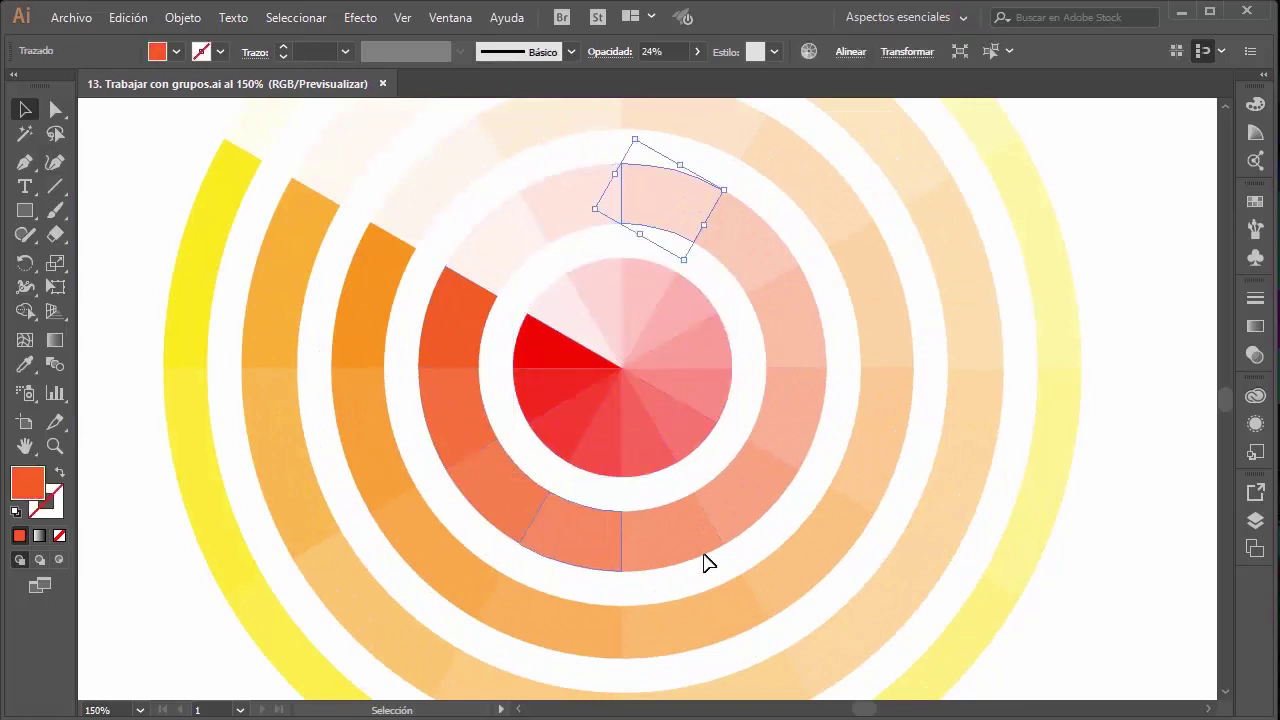
{"action": "scroll", "coordinate": [530, 275], "scroll_direction": "up", "scroll_amount": 1}
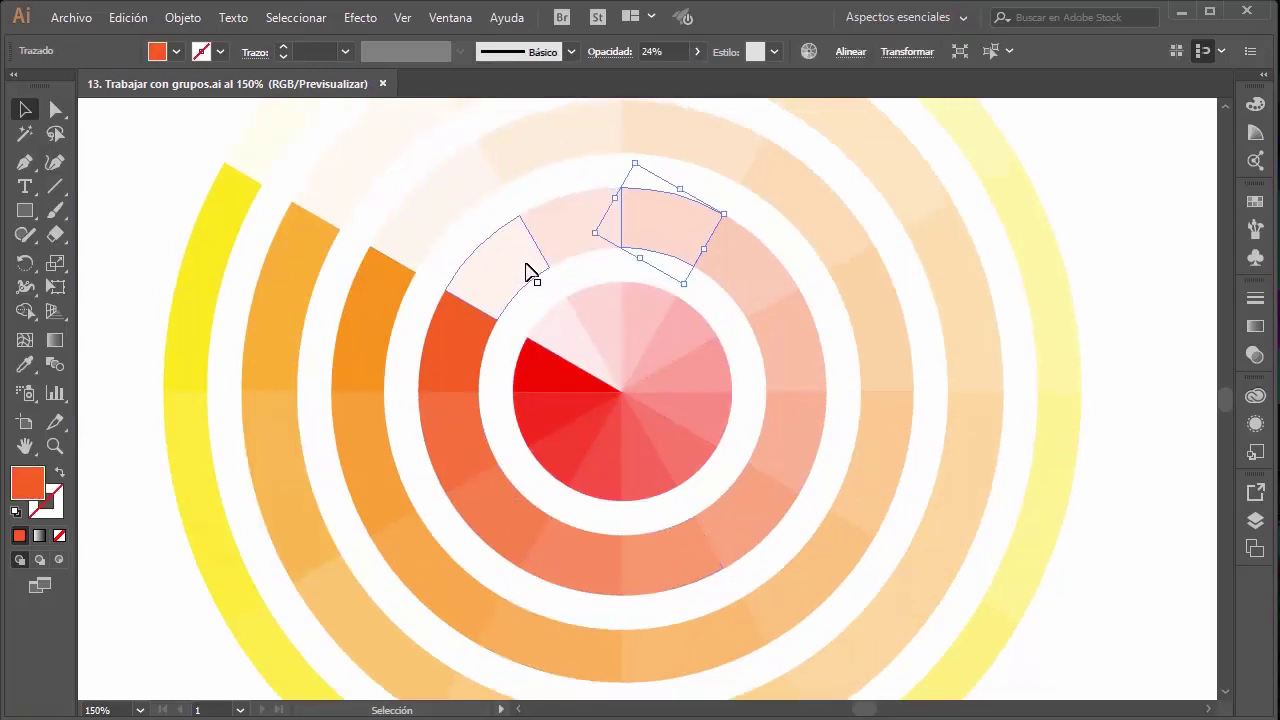
{"action": "scroll", "coordinate": [530, 275], "scroll_direction": "down", "scroll_amount": 1}
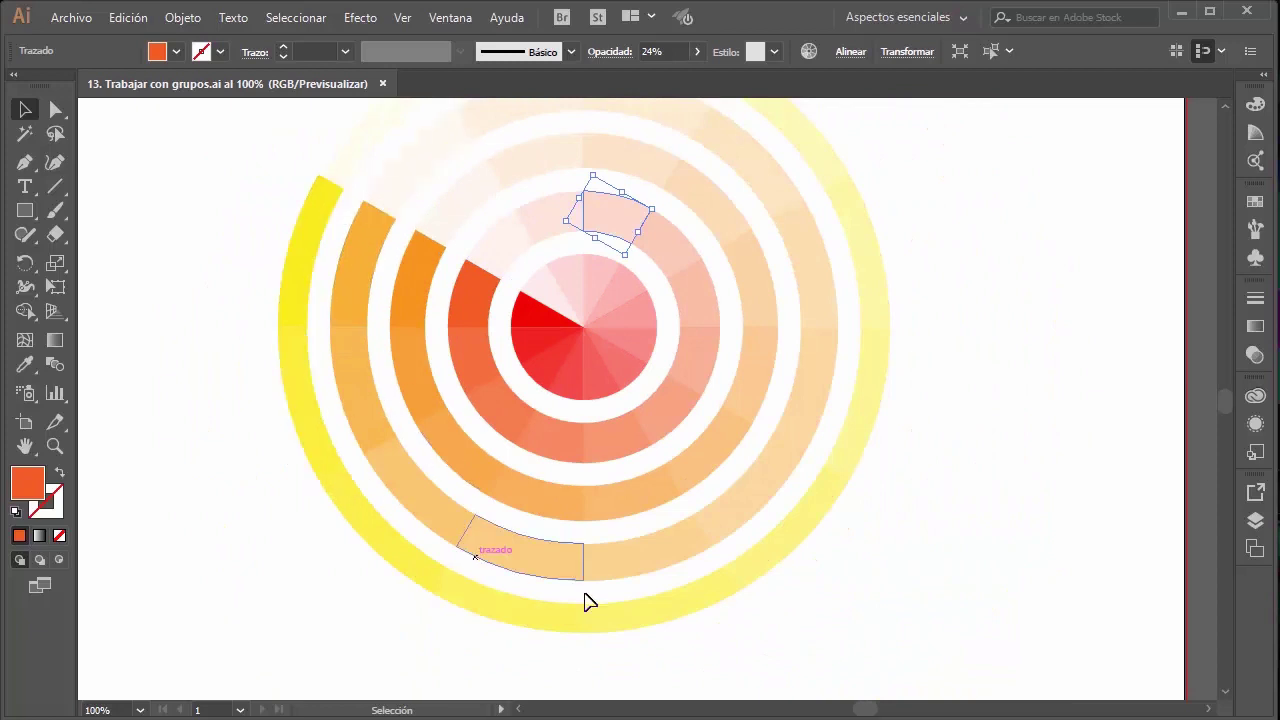
{"action": "scroll", "coordinate": [830, 235], "scroll_direction": "up", "scroll_amount": 2}
{"action": "left_click", "coordinate": [903, 206]}
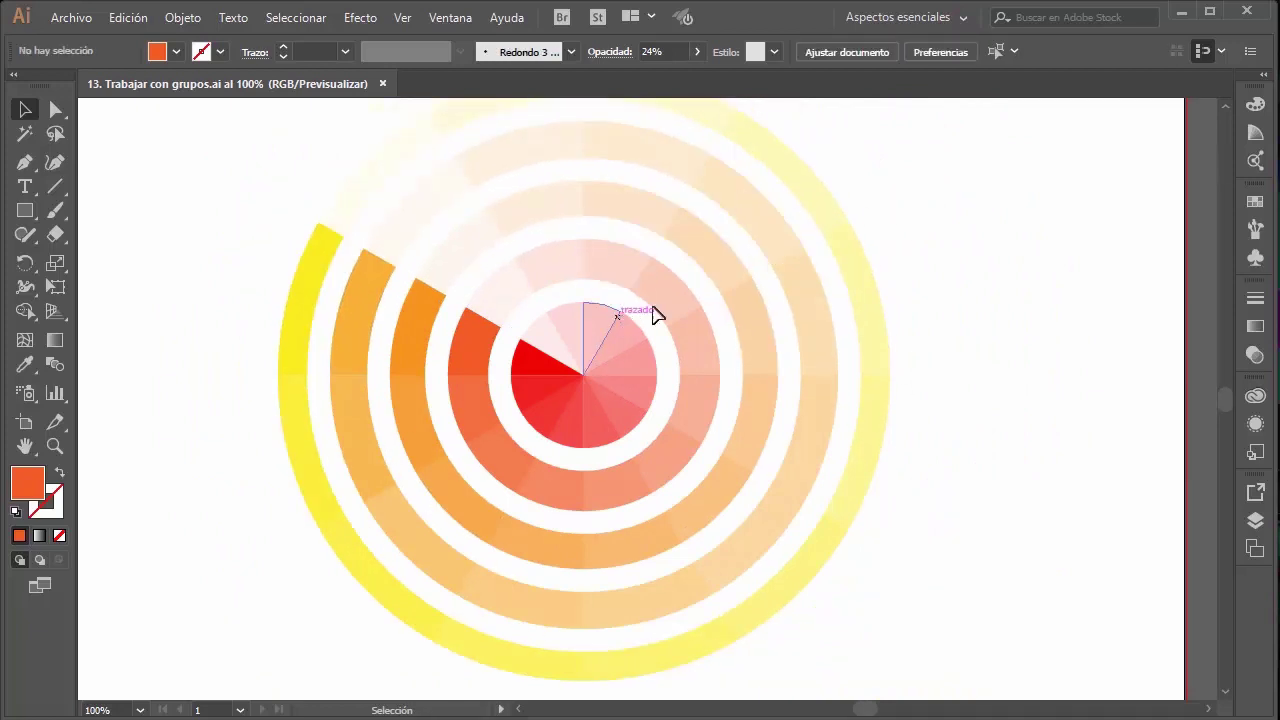
{"action": "scroll", "coordinate": [640, 340], "scroll_direction": "up", "scroll_amount": 2}
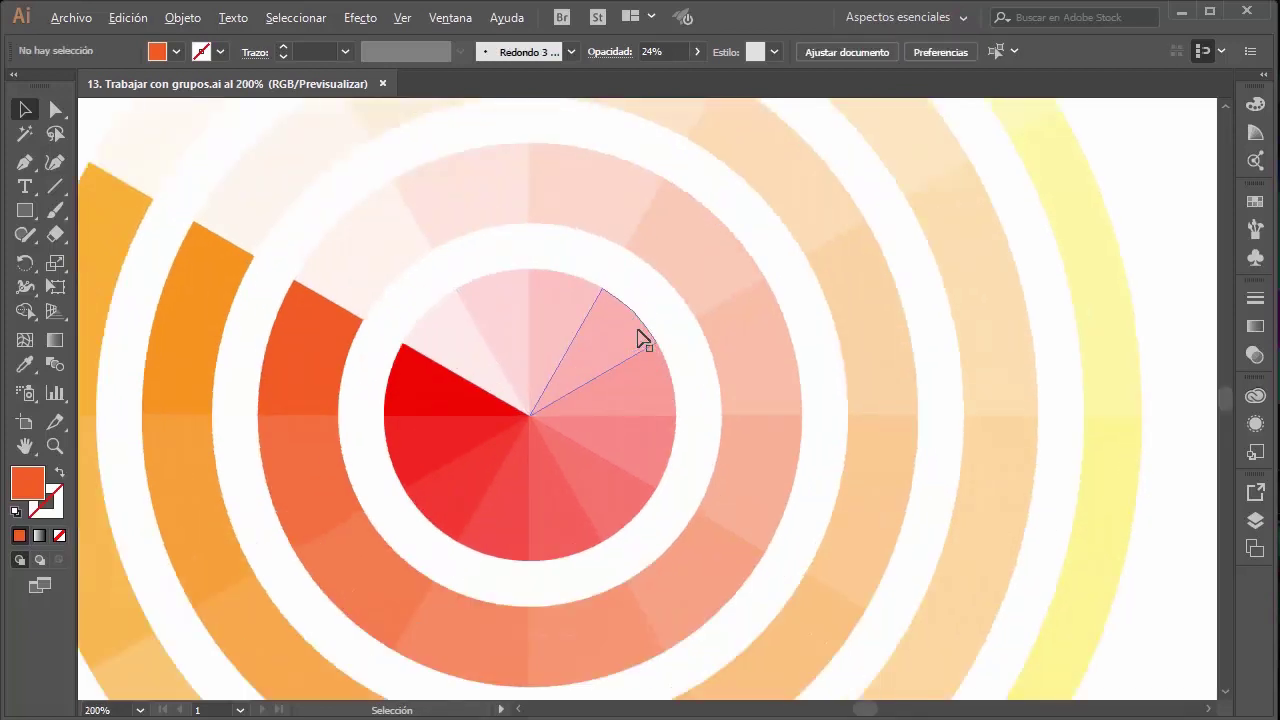
{"action": "left_click_drag", "start_coordinate": [646, 298], "coordinate": [408, 542]}
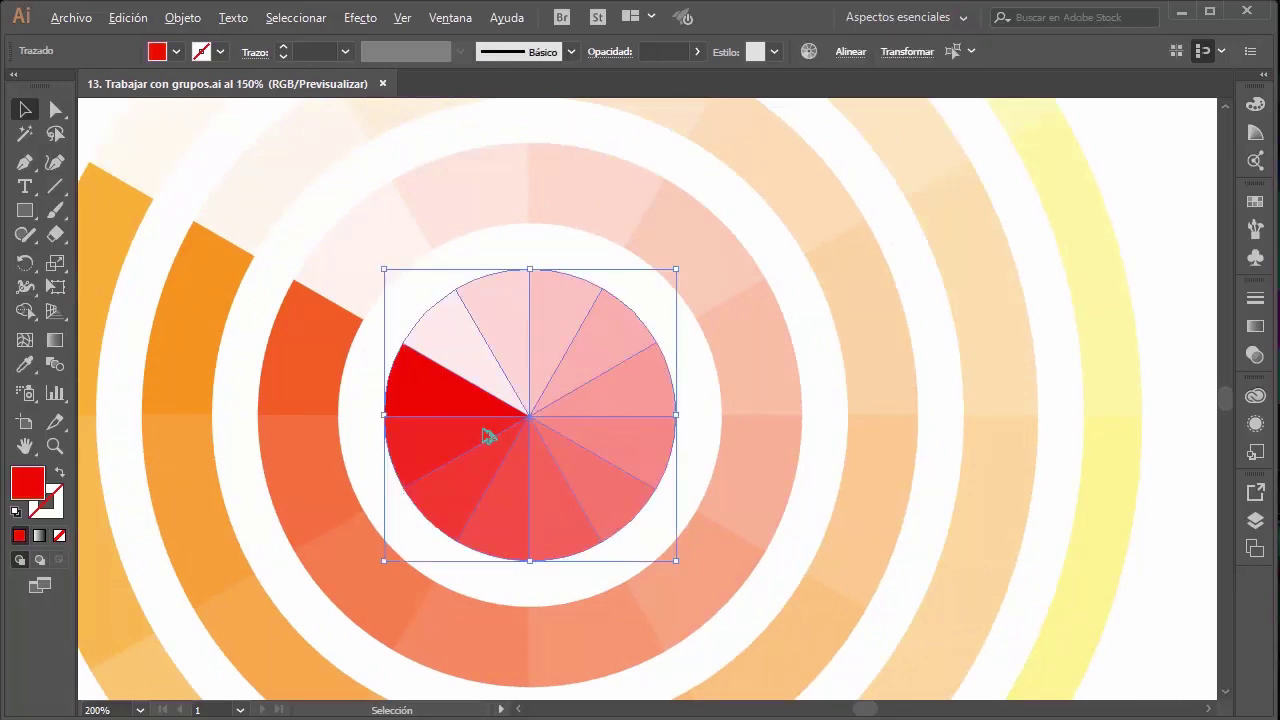
Step: Group the inner red pie wedges with Objeto > Agrupar, then reselect the pie
{"action": "scroll", "coordinate": [489, 434], "scroll_direction": "down", "scroll_amount": 2}
{"action": "scroll", "coordinate": [489, 434], "scroll_direction": "down", "scroll_amount": 1}
{"action": "left_click_drag", "start_coordinate": [510, 385], "coordinate": [755, 300]}
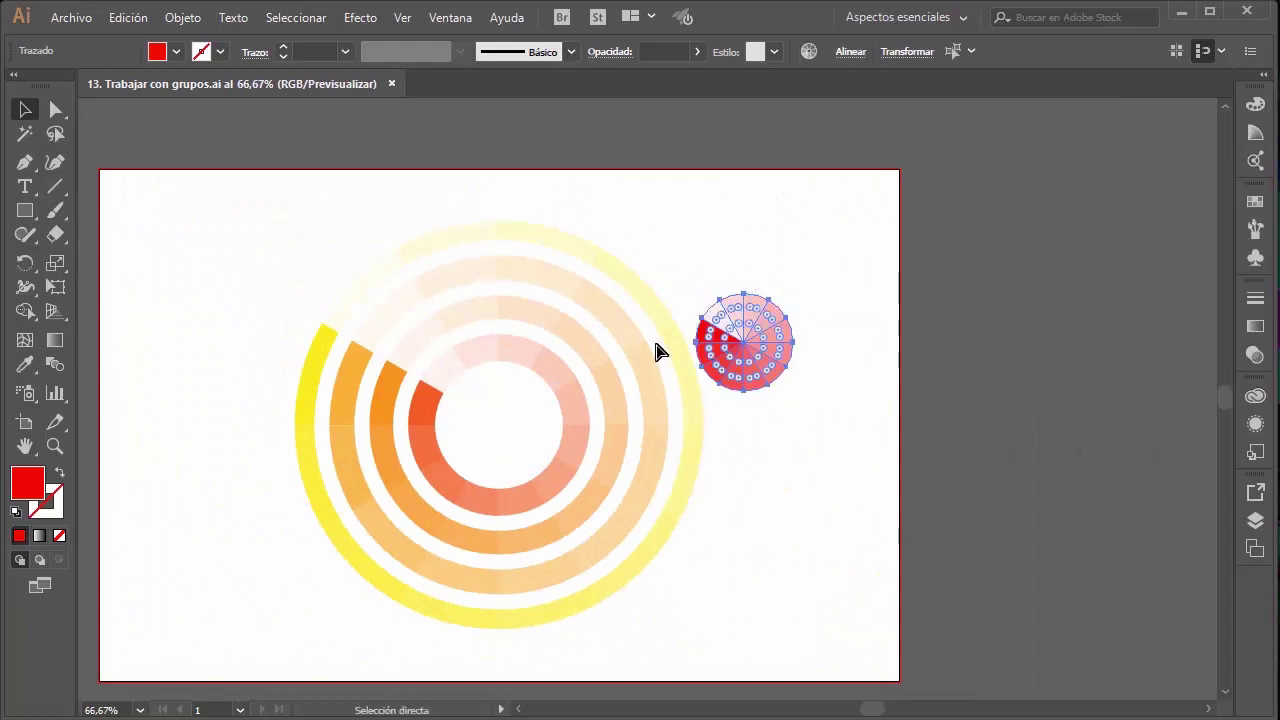
{"action": "key", "text": "ctrl+z"}
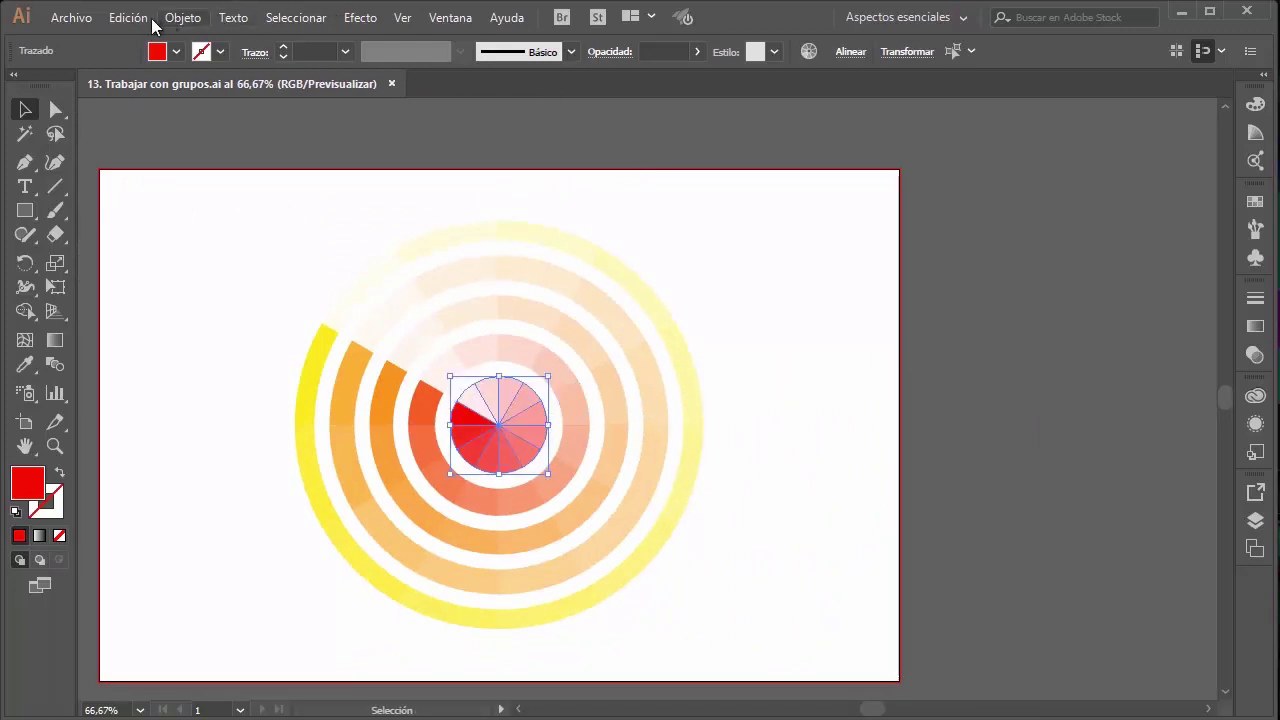
{"action": "left_click", "coordinate": [150, 20]}
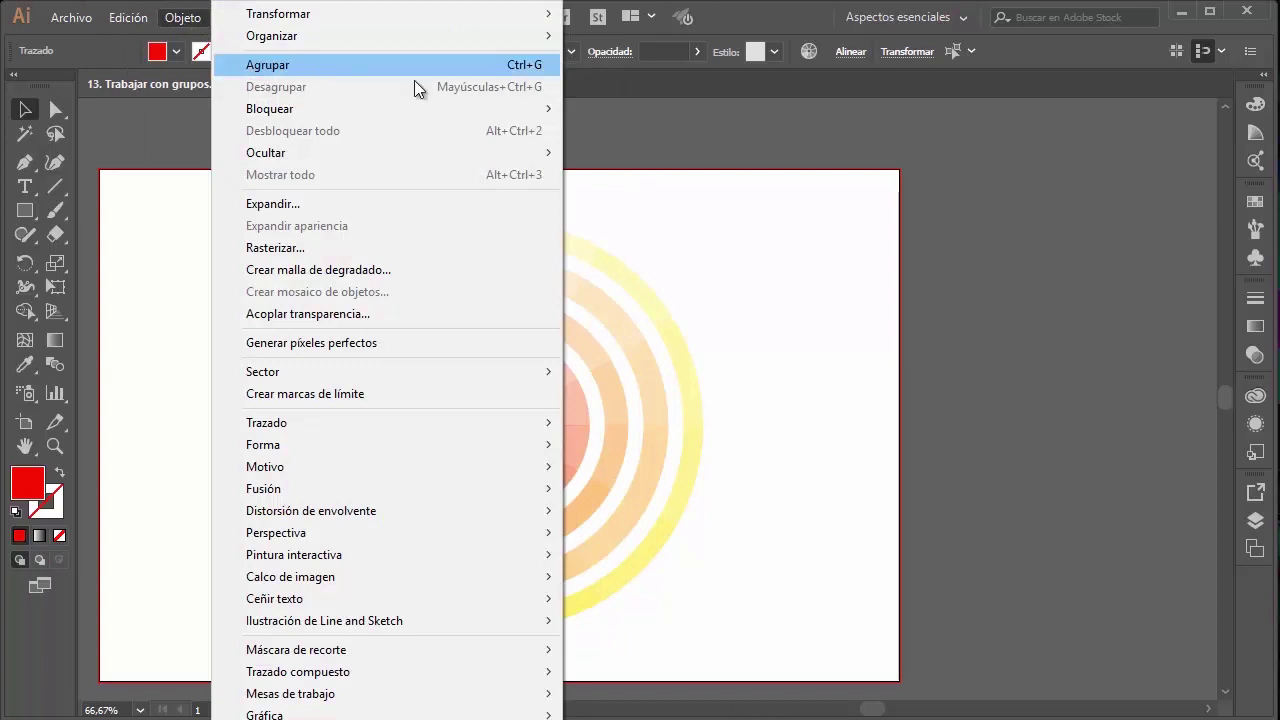
{"action": "left_click", "coordinate": [723, 192]}
{"action": "scroll", "coordinate": [535, 393], "scroll_direction": "up", "scroll_amount": 1}
{"action": "scroll", "coordinate": [529, 423], "scroll_direction": "up", "scroll_amount": 1}
{"action": "mouse_move", "coordinate": [547, 404]}
{"action": "left_mouse_down"}
{"action": "mouse_move", "coordinate": [388, 583]}
{"action": "mouse_move", "coordinate": [400, 571]}
{"action": "left_mouse_up"}
Step: Test-drag the grouped red pie to the upper right, then undo it back to centre
{"action": "key", "text": "a"}
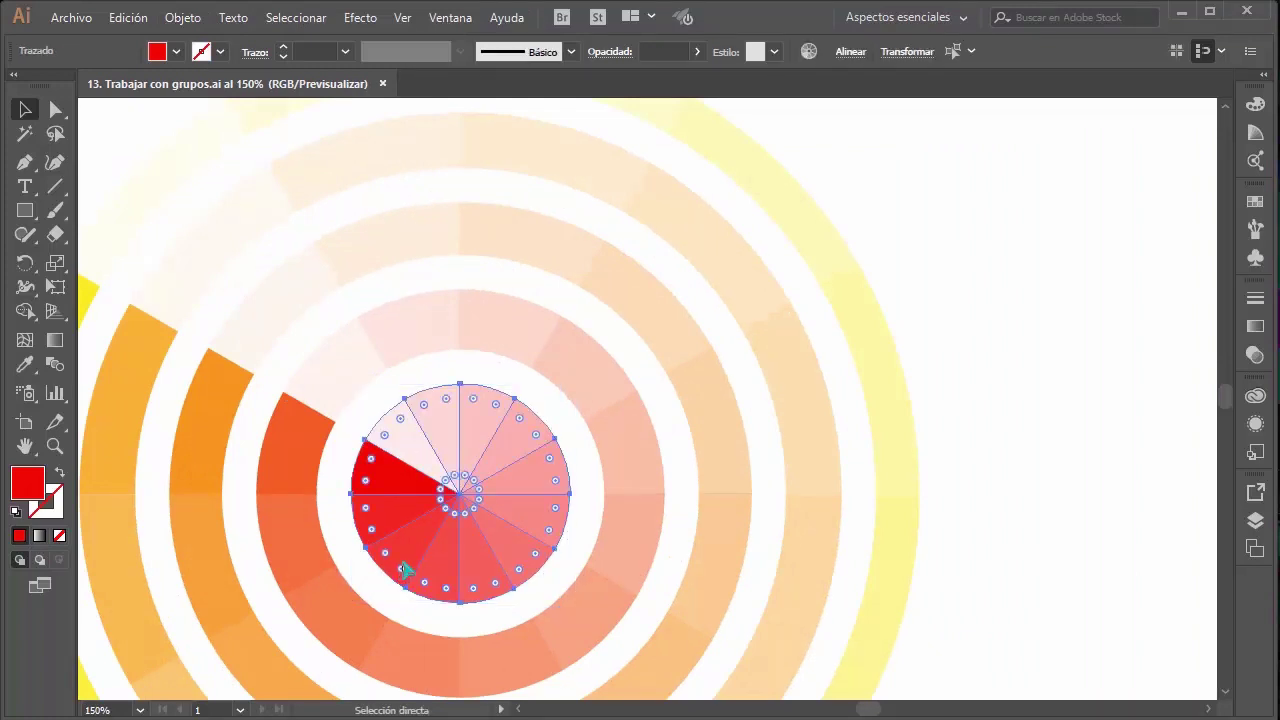
{"action": "left_click", "coordinate": [1049, 286]}
{"action": "scroll", "coordinate": [1003, 290], "scroll_direction": "down", "scroll_amount": 1}
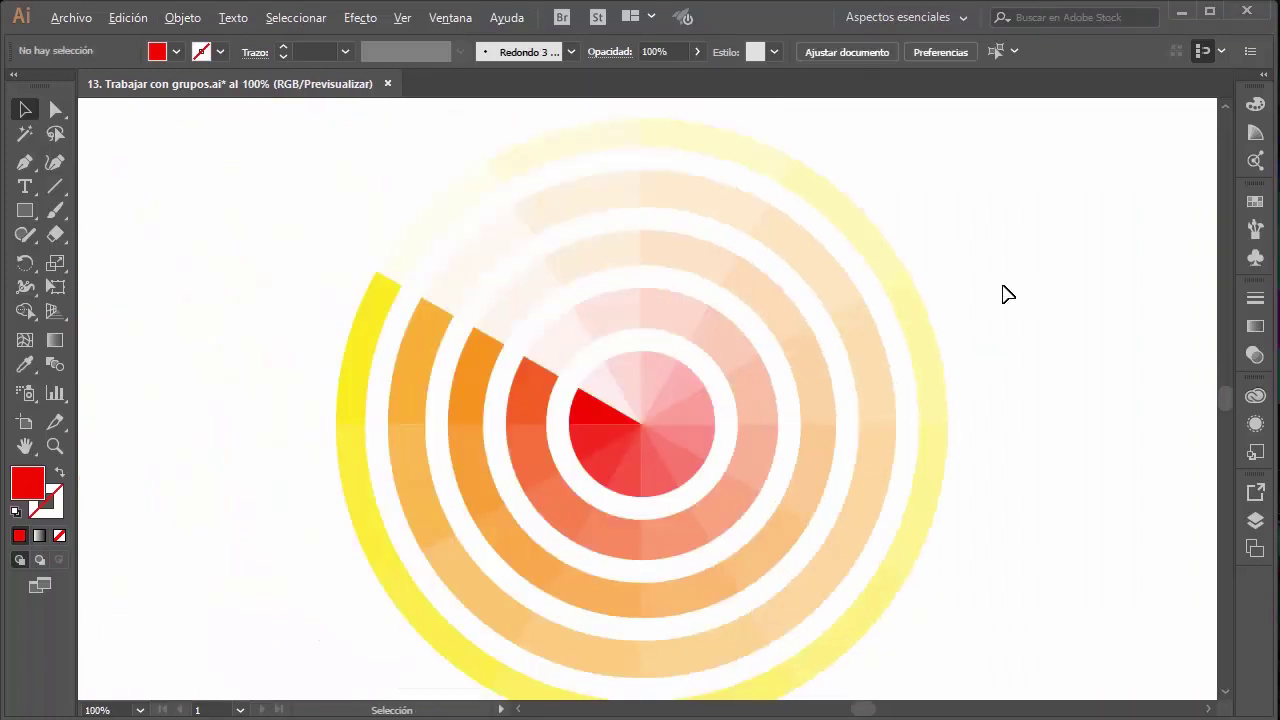
{"action": "mouse_move", "coordinate": [675, 425]}
{"action": "left_mouse_down"}
{"action": "mouse_move", "coordinate": [1108, 203]}
{"action": "mouse_move", "coordinate": [986, 188]}
{"action": "left_mouse_up"}
{"action": "left_click", "coordinate": [1090, 420]}
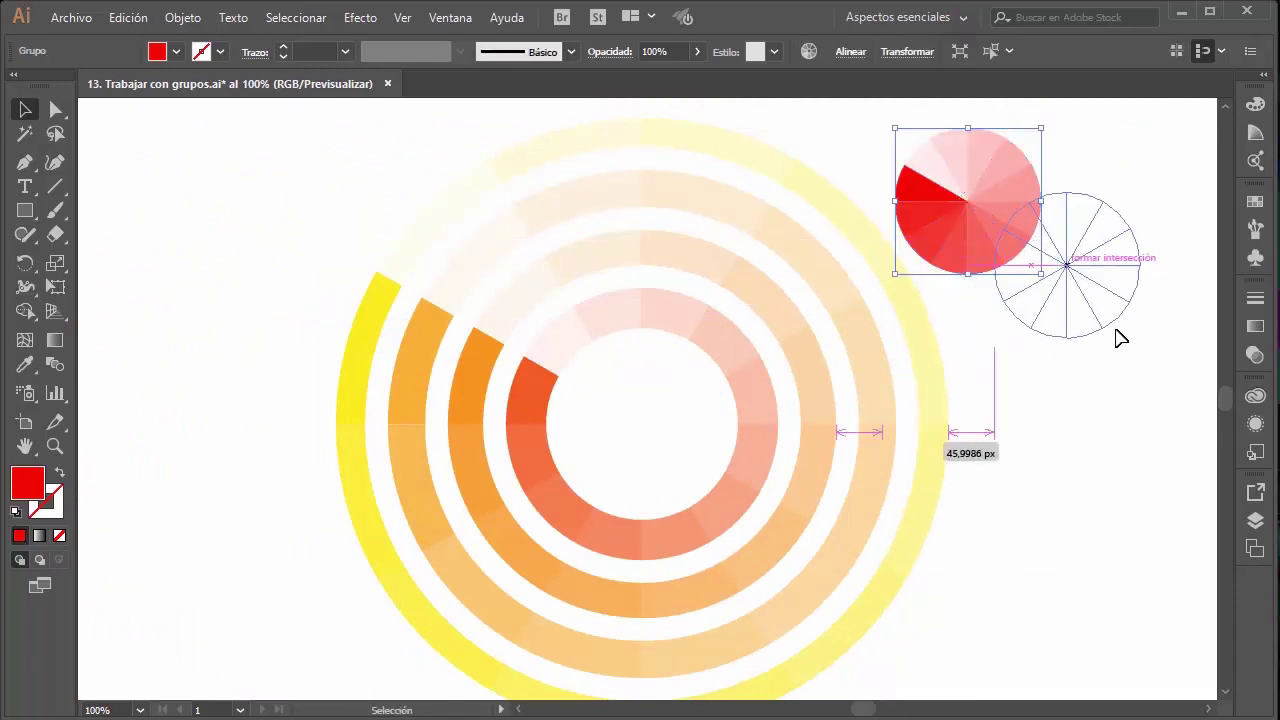
{"action": "left_click_drag", "start_coordinate": [1020, 270], "coordinate": [1120, 347]}
{"action": "key", "text": "a"}
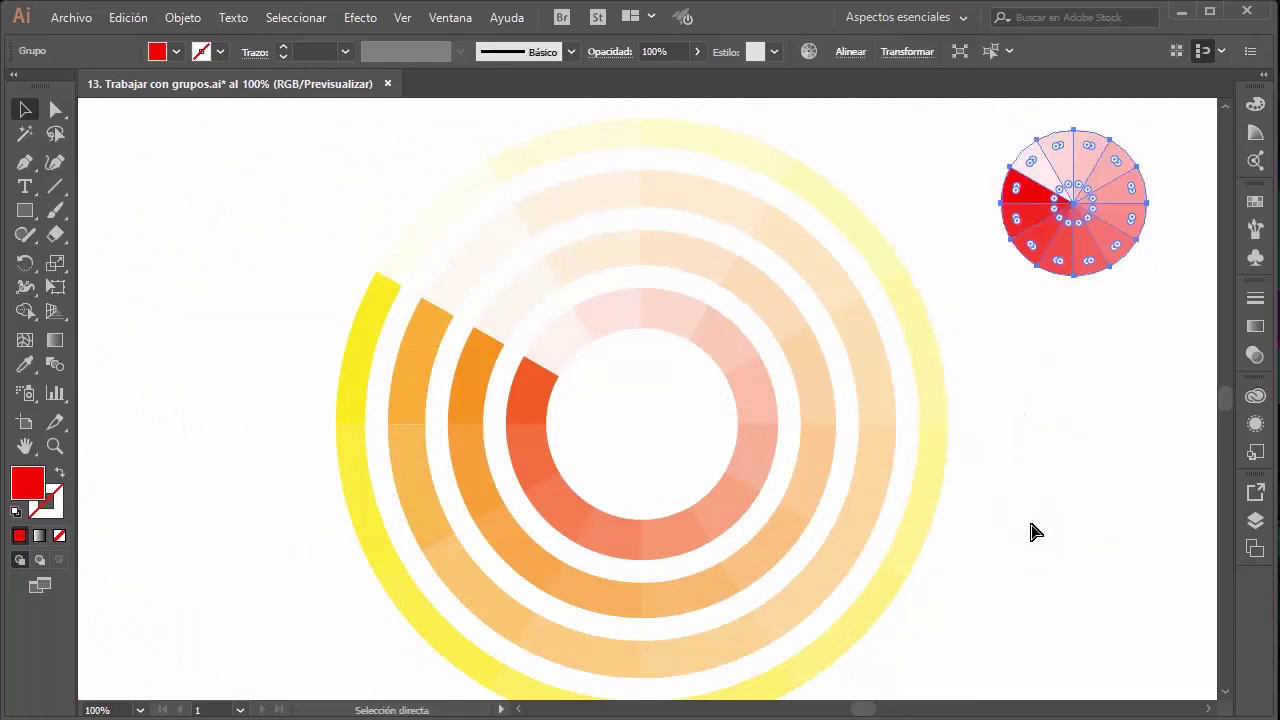
{"action": "left_click_drag", "start_coordinate": [1071, 274], "coordinate": [1010, 333]}
{"action": "key", "text": "ctrl+z"}
{"action": "key", "text": "ctrl+z"}
{"action": "key", "text": "ctrl+z"}
{"action": "key", "text": "v"}
{"action": "left_click", "coordinate": [1052, 328]}
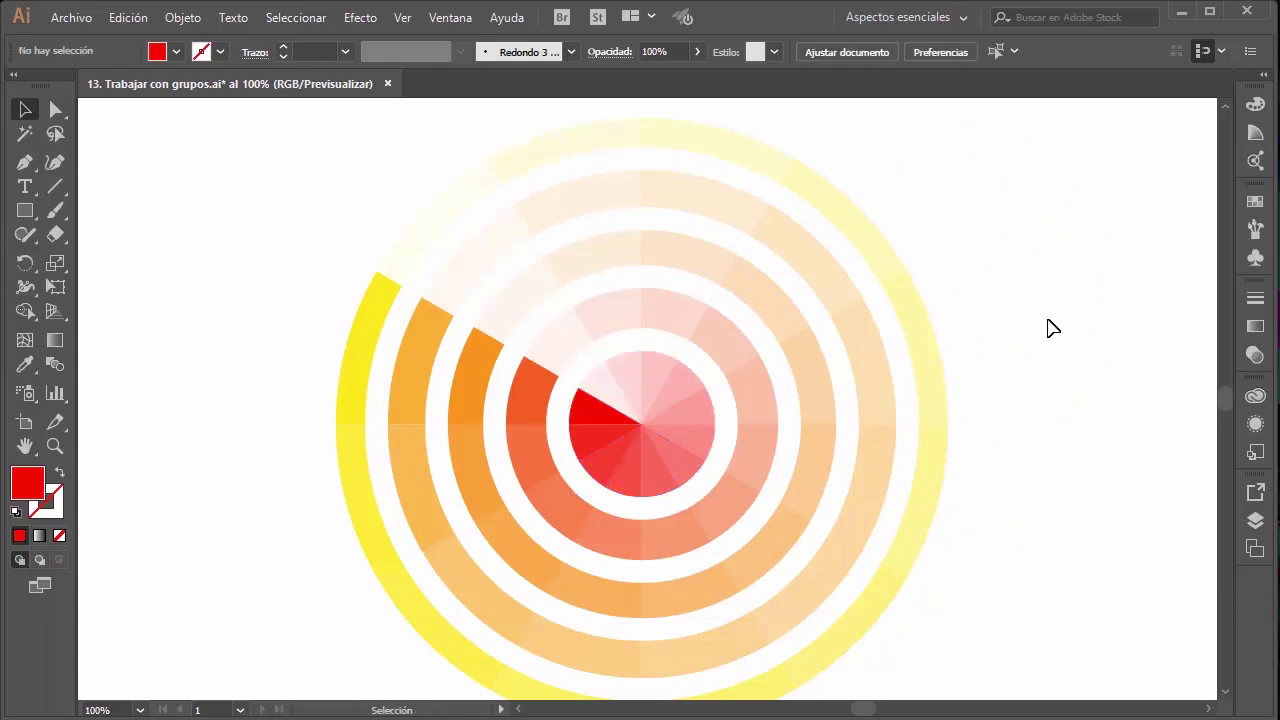
{"action": "scroll", "coordinate": [750, 328], "scroll_direction": "up", "scroll_amount": 1, "text": "alt"}
{"action": "scroll", "coordinate": [720, 280], "scroll_direction": "down", "scroll_amount": 2}
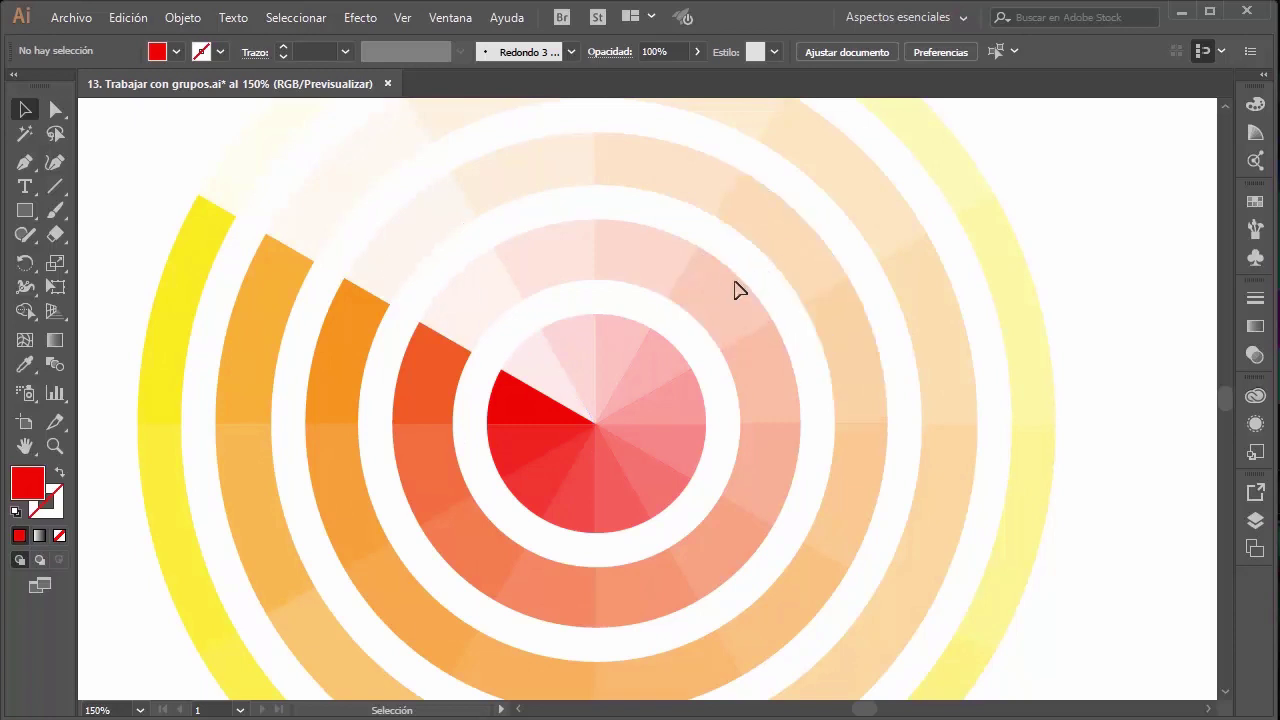
{"action": "left_click_drag", "start_coordinate": [760, 265], "coordinate": [340, 610]}
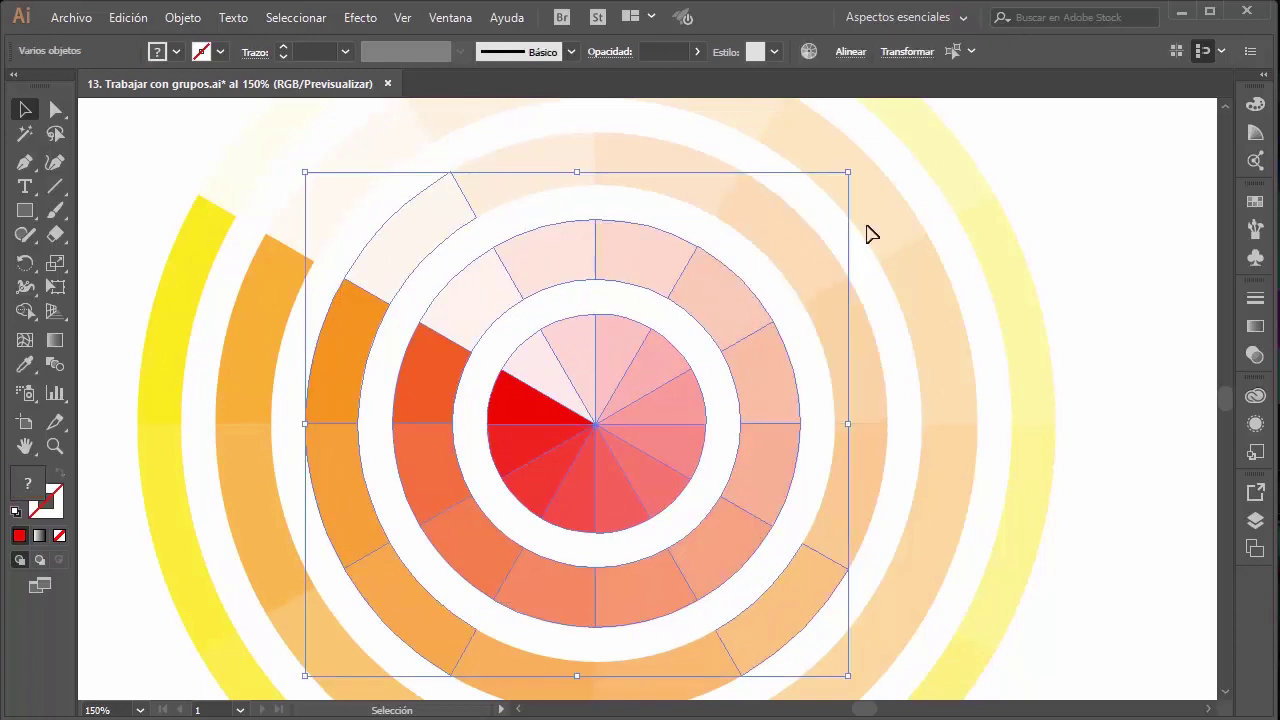
{"action": "left_click_drag", "start_coordinate": [734, 297], "coordinate": [842, 215]}
{"action": "left_click_drag", "start_coordinate": [786, 380], "coordinate": [935, 385]}
{"action": "left_click", "coordinate": [785, 480]}
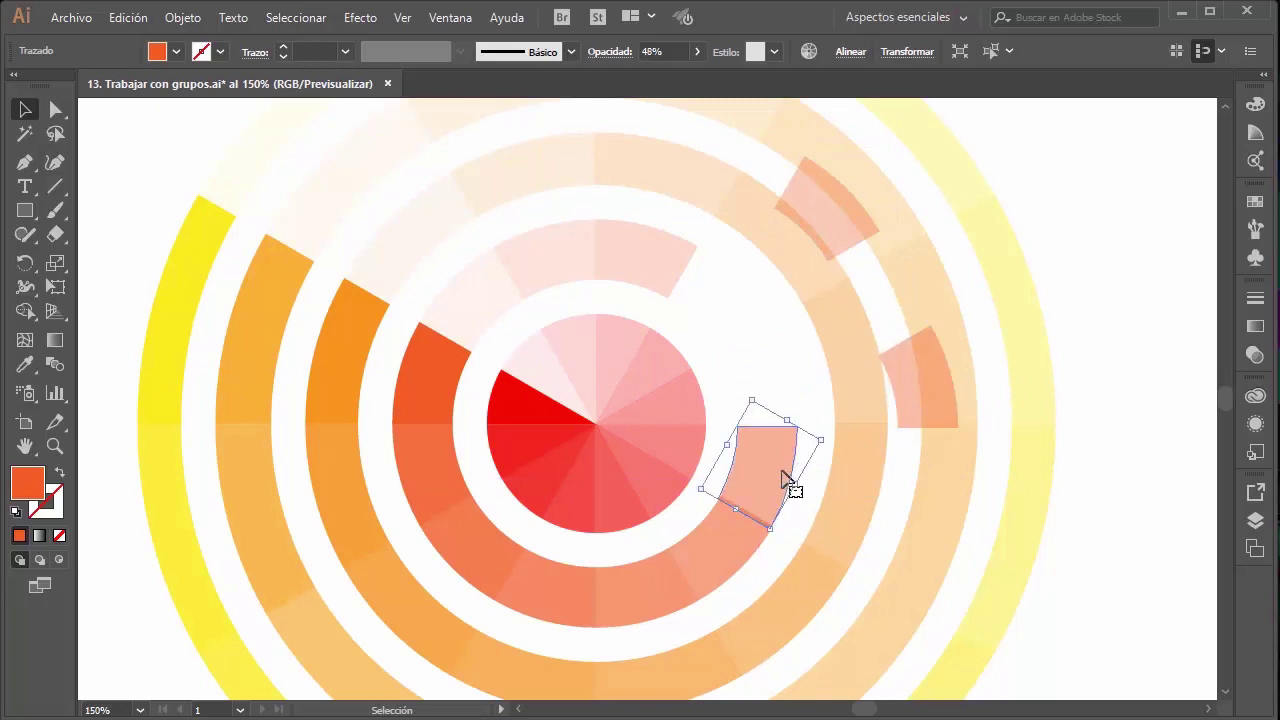
{"action": "left_click_drag", "start_coordinate": [785, 480], "coordinate": [843, 549]}
{"action": "key", "text": "ctrl+z"}
{"action": "key", "text": "ctrl+z"}
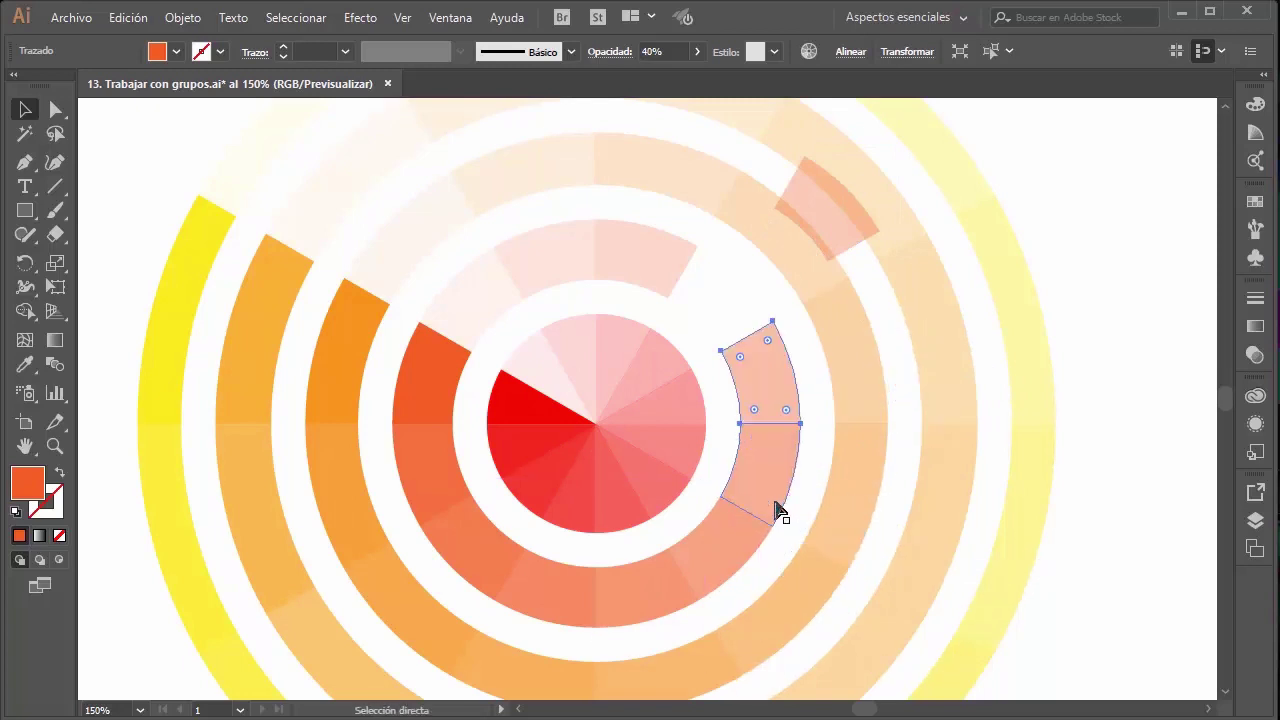
{"action": "key", "text": "ctrl+z"}
{"action": "left_click", "coordinate": [625, 250], "text": "shift"}
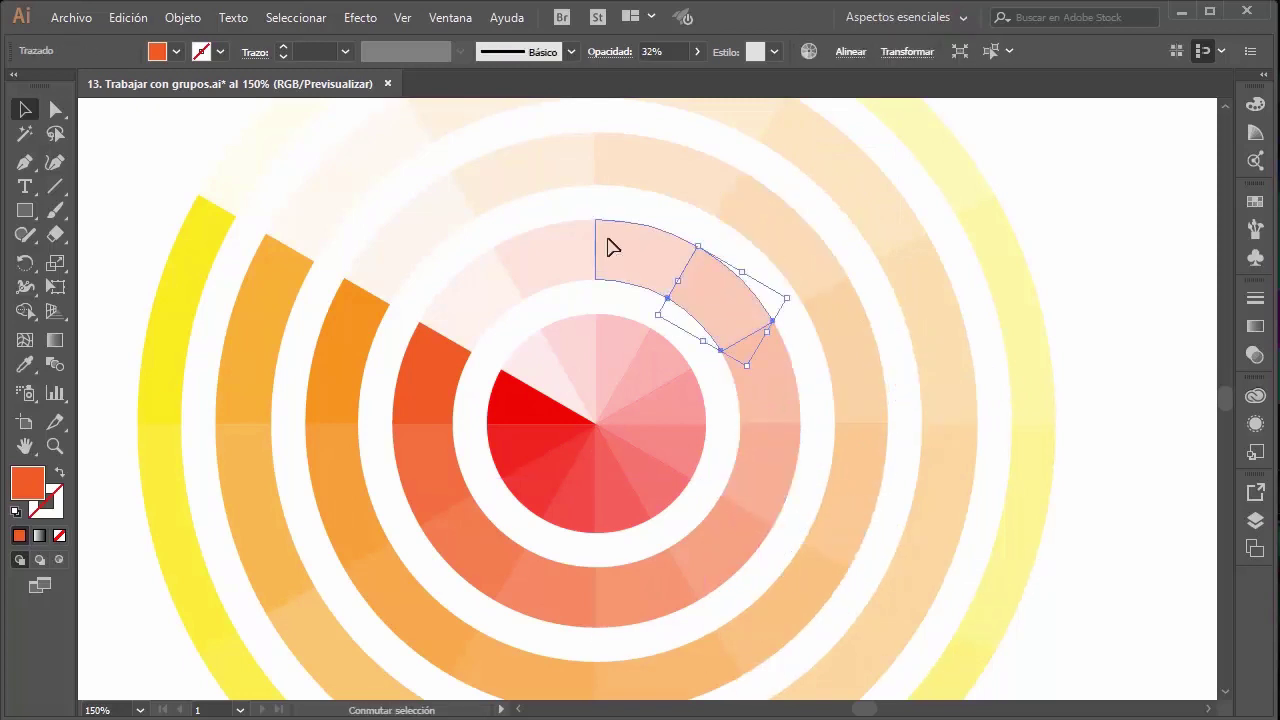
{"action": "left_click", "coordinate": [545, 255], "text": "shift"}
{"action": "left_click", "coordinate": [491, 305], "text": "shift"}
{"action": "left_click", "coordinate": [445, 405], "text": "shift"}
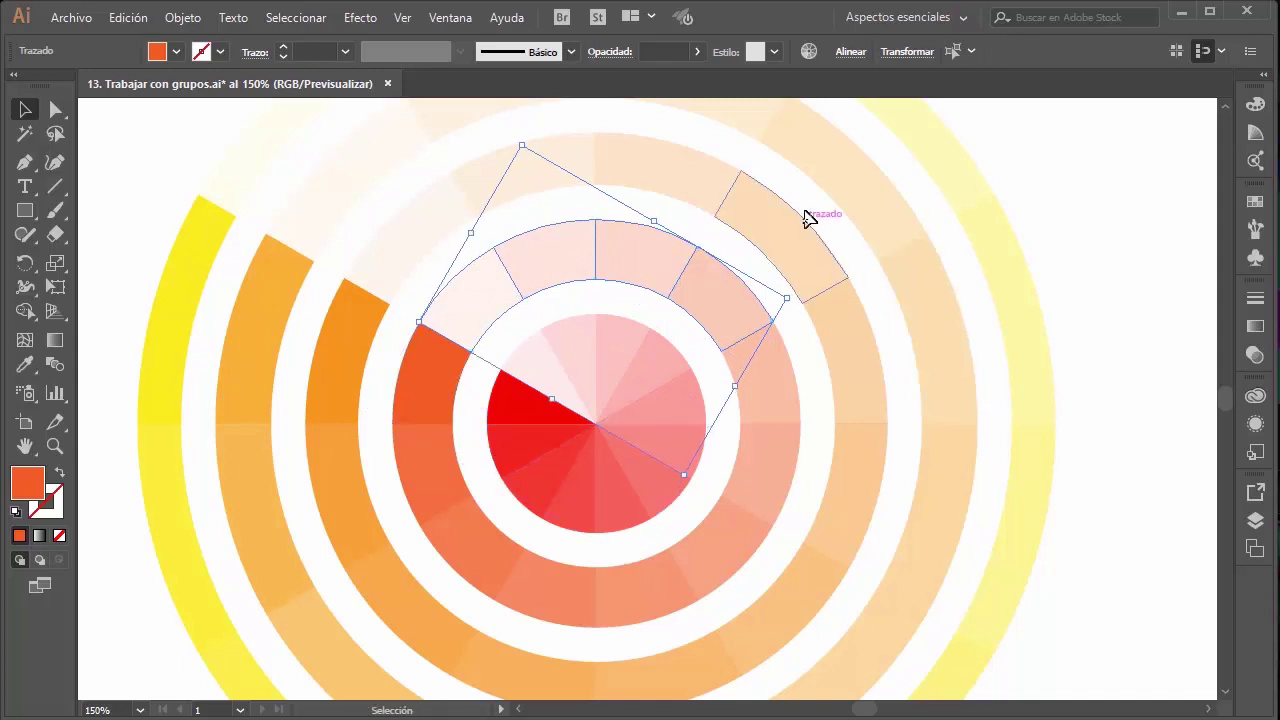
{"action": "left_click_drag", "start_coordinate": [812, 196], "coordinate": [410, 605]}
{"action": "left_click", "coordinate": [1120, 286]}
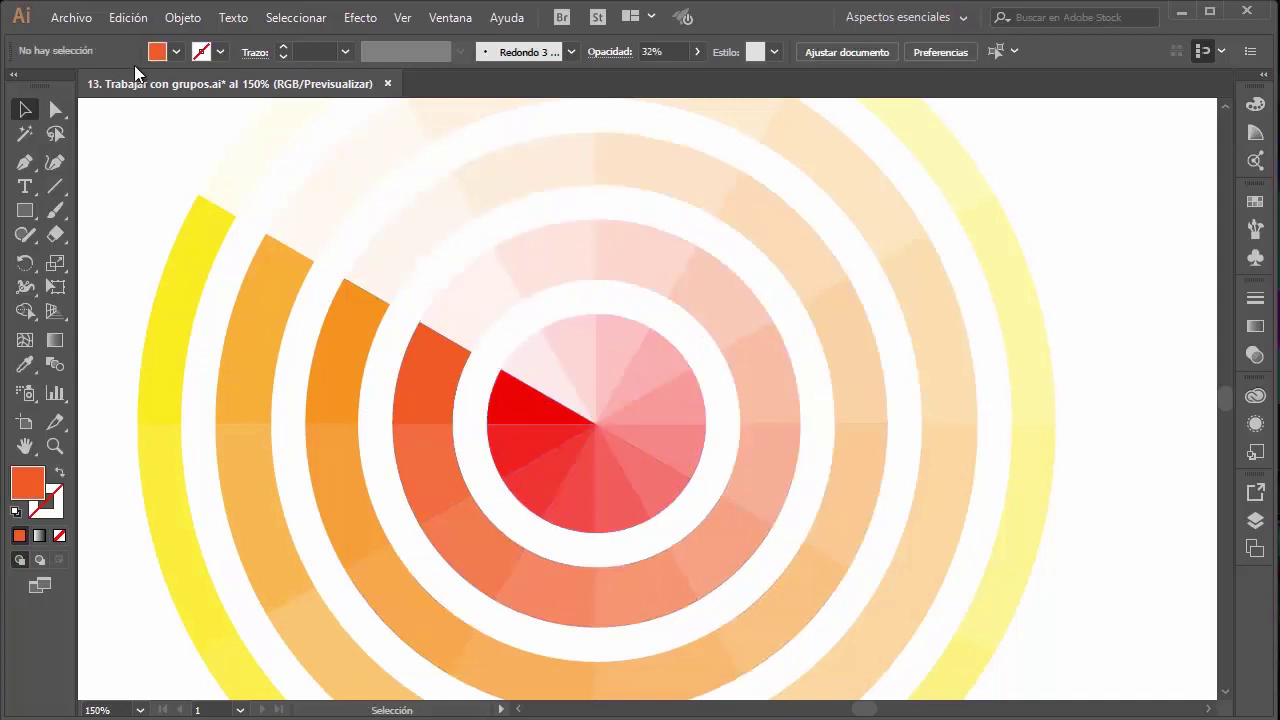
{"action": "left_click", "coordinate": [55, 133]}
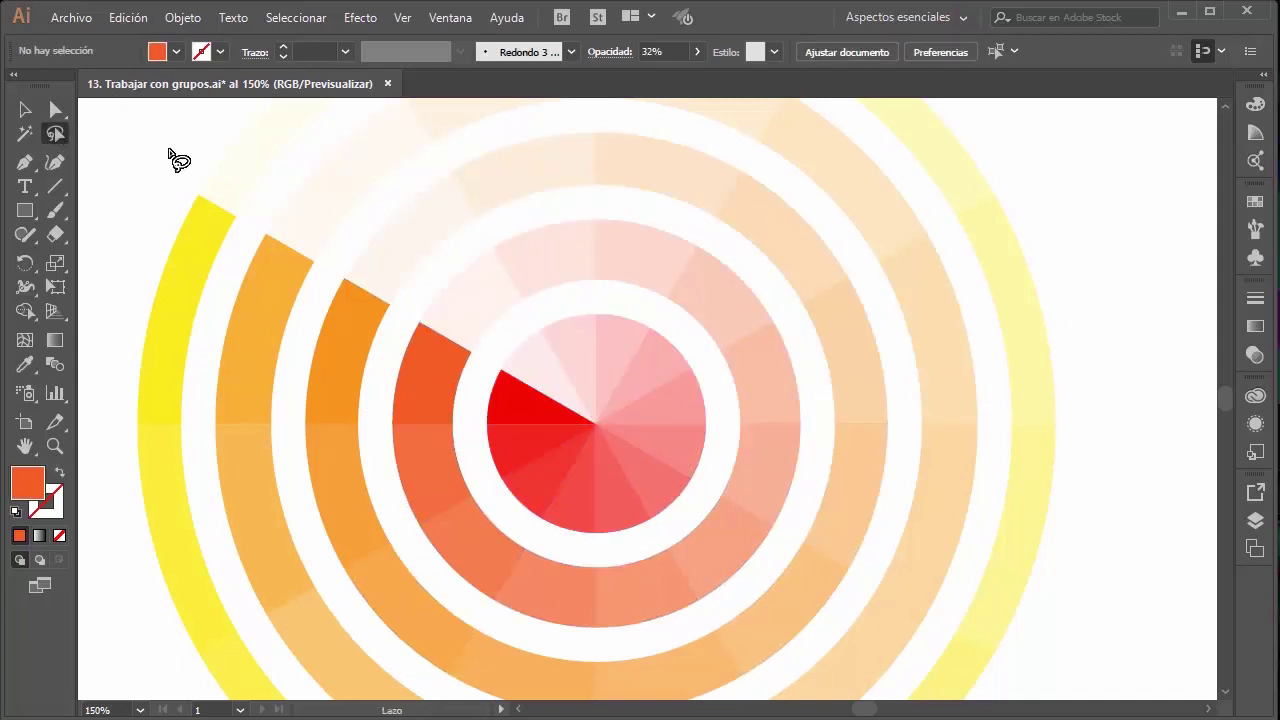
{"action": "left_click_drag", "start_coordinate": [528, 216], "coordinate": [430, 302]}
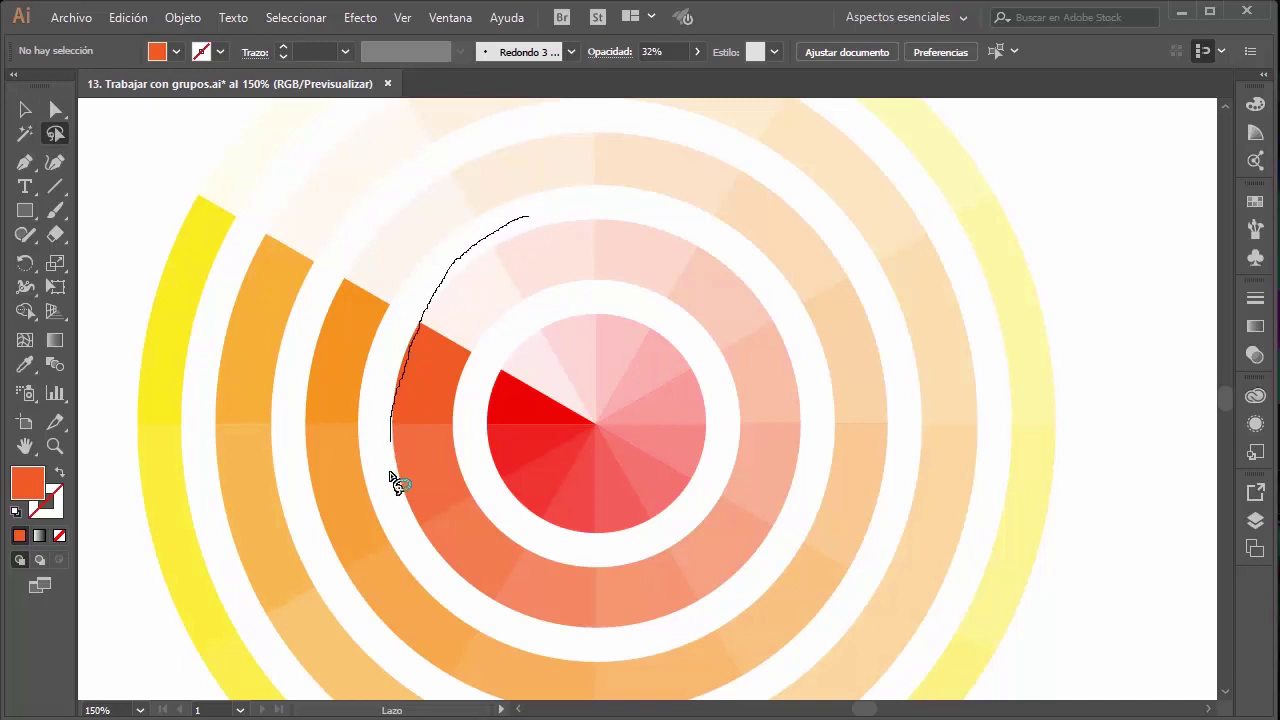
{"action": "mouse_move", "coordinate": [390, 472]}
{"action": "left_mouse_down"}
{"action": "mouse_move", "coordinate": [549, 629]}
{"action": "mouse_move", "coordinate": [700, 609]}
{"action": "mouse_move", "coordinate": [809, 494]}
{"action": "mouse_move", "coordinate": [807, 336]}
{"action": "mouse_move", "coordinate": [686, 240]}
{"action": "mouse_move", "coordinate": [518, 220]}
{"action": "left_mouse_up"}
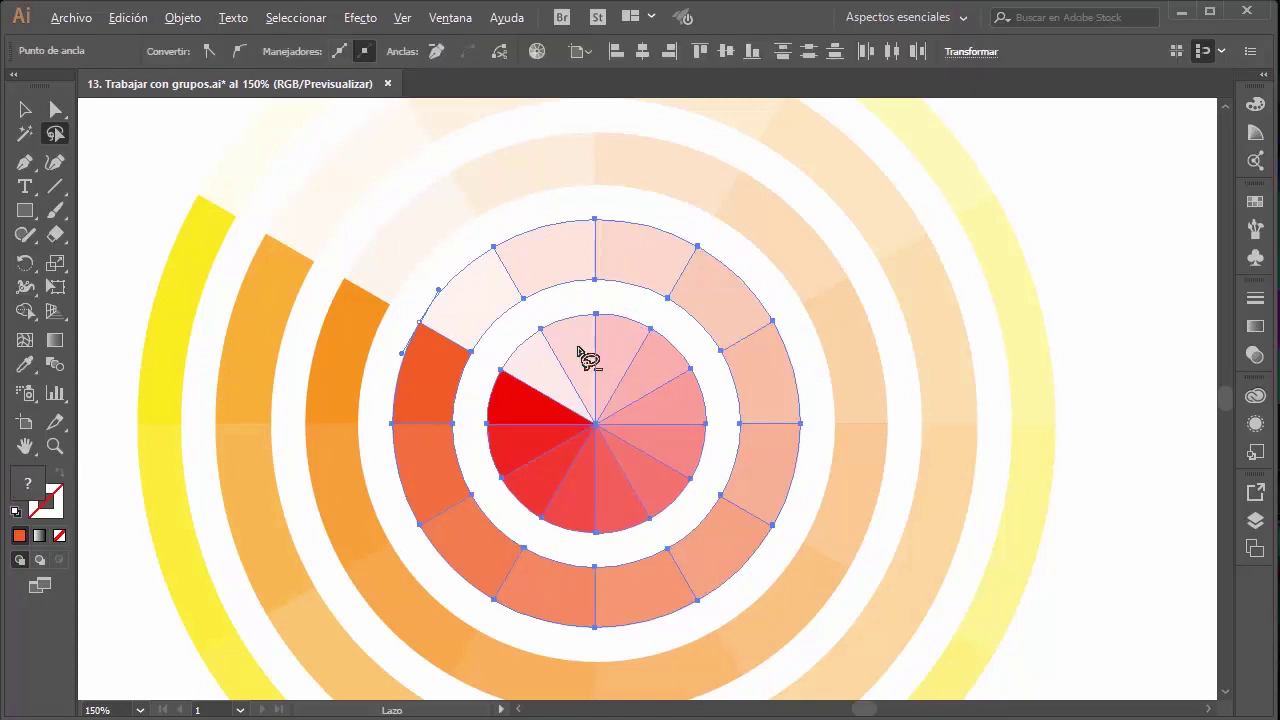
{"action": "mouse_move", "coordinate": [607, 305]}
{"action": "left_mouse_down"}
{"action": "mouse_move", "coordinate": [543, 323]}
{"action": "mouse_move", "coordinate": [500, 374]}
{"action": "mouse_move", "coordinate": [486, 443]}
{"action": "mouse_move", "coordinate": [524, 527]}
{"action": "mouse_move", "coordinate": [597, 548]}
{"action": "mouse_move", "coordinate": [675, 525]}
{"action": "mouse_move", "coordinate": [718, 458]}
{"action": "mouse_move", "coordinate": [699, 355]}
{"action": "mouse_move", "coordinate": [631, 308]}
{"action": "mouse_move", "coordinate": [605, 306]}
{"action": "left_mouse_up"}
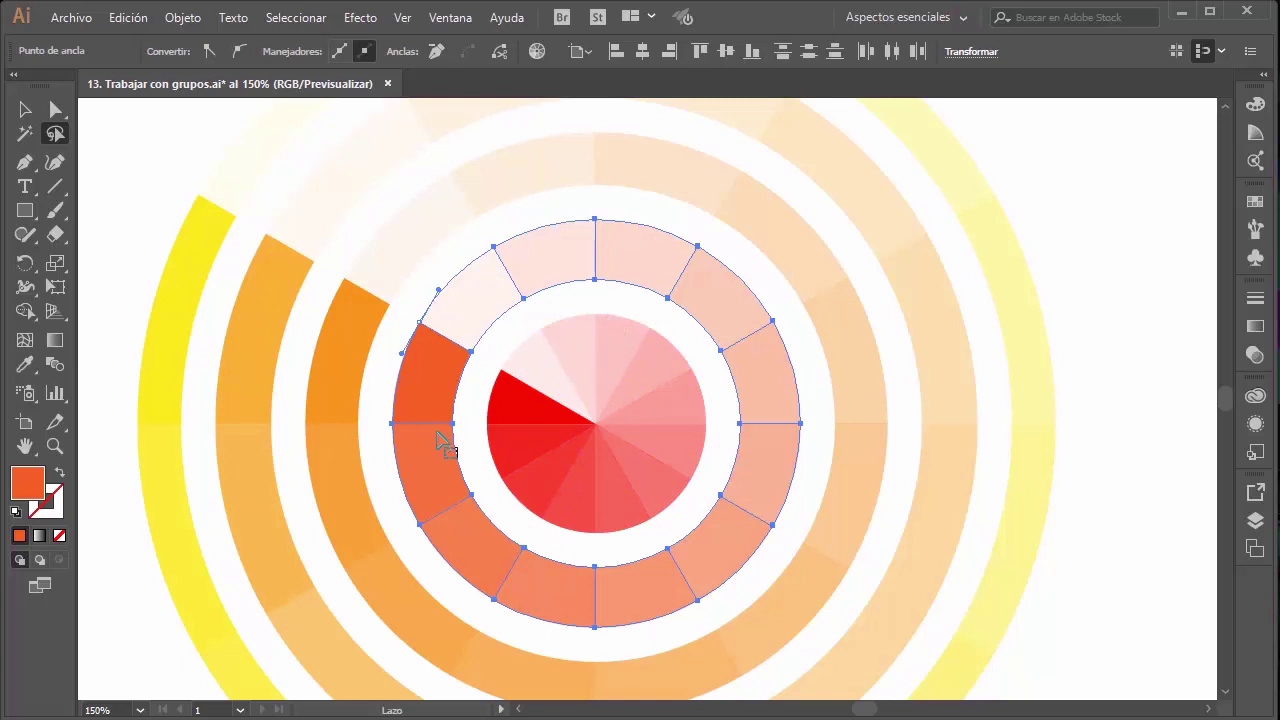
{"action": "left_click", "coordinate": [25, 109]}
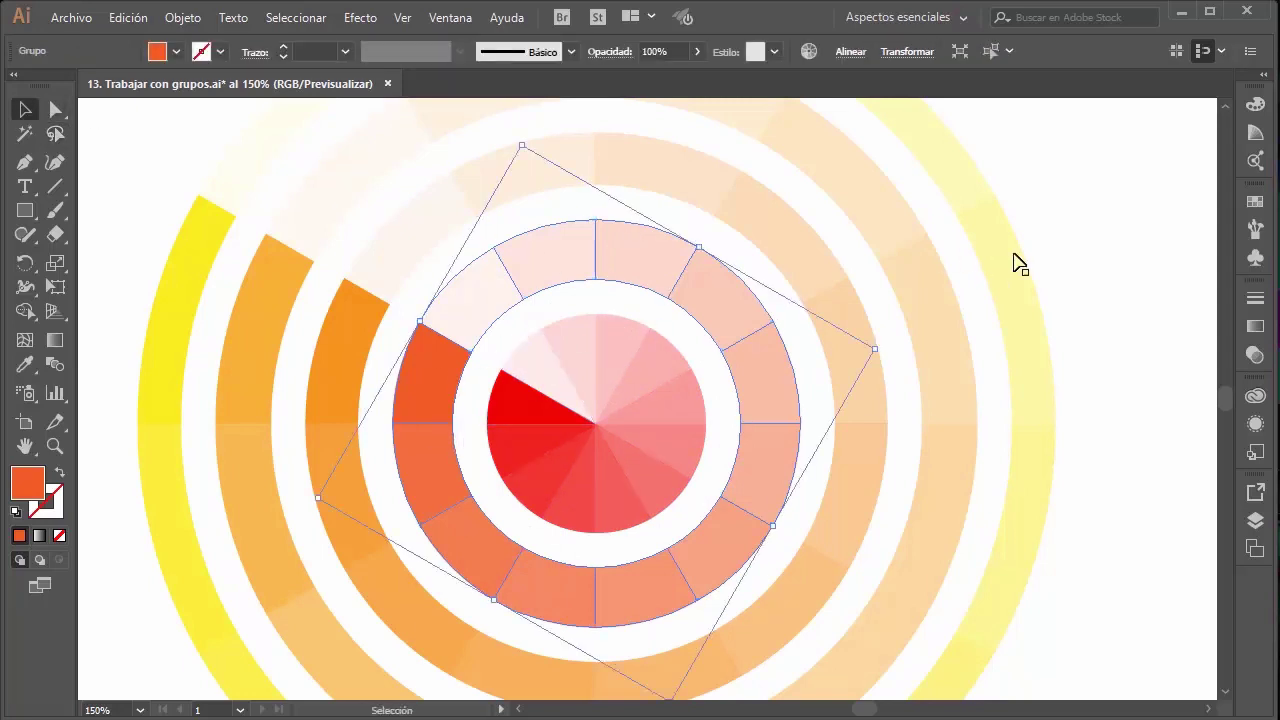
{"action": "left_click", "coordinate": [909, 306]}
{"action": "left_click_drag", "start_coordinate": [771, 331], "coordinate": [995, 305]}
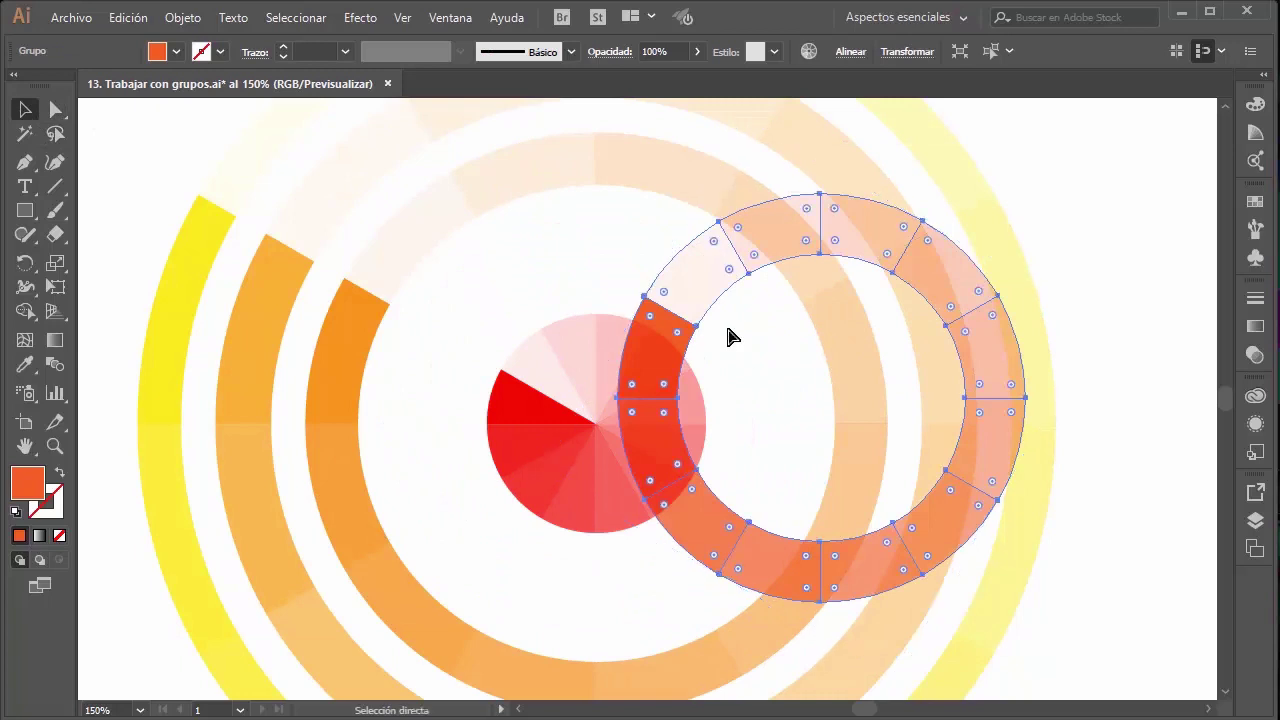
{"action": "key", "text": "ctrl+z"}
{"action": "left_click", "coordinate": [1104, 178]}
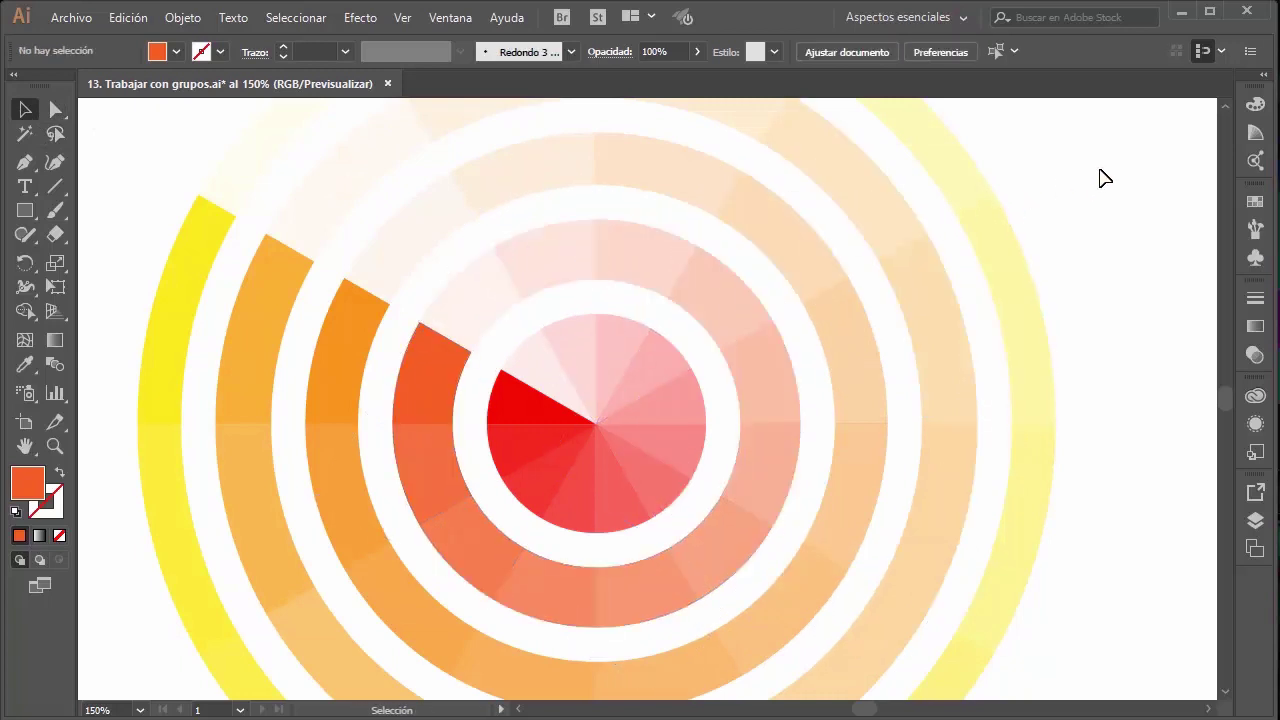
{"action": "left_click", "coordinate": [55, 133]}
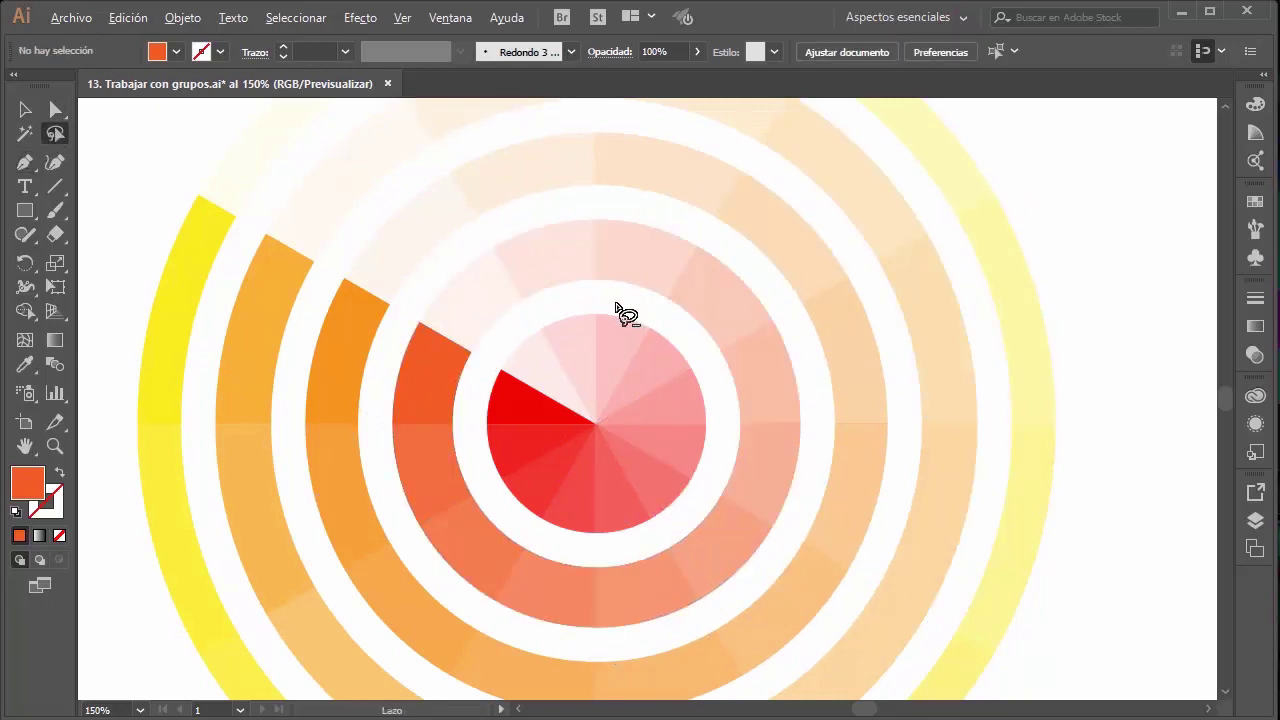
{"action": "scroll", "coordinate": [616, 308], "scroll_direction": "down", "scroll_amount": 1}
{"action": "mouse_move", "coordinate": [588, 182]}
{"action": "left_mouse_down"}
{"action": "mouse_move", "coordinate": [456, 518]}
{"action": "mouse_move", "coordinate": [551, 583]}
{"action": "mouse_move", "coordinate": [651, 597]}
{"action": "mouse_move", "coordinate": [751, 549]}
{"action": "mouse_move", "coordinate": [798, 445]}
{"action": "mouse_move", "coordinate": [806, 337]}
{"action": "mouse_move", "coordinate": [743, 246]}
{"action": "mouse_move", "coordinate": [660, 198]}
{"action": "mouse_move", "coordinate": [604, 185]}
{"action": "left_mouse_up"}
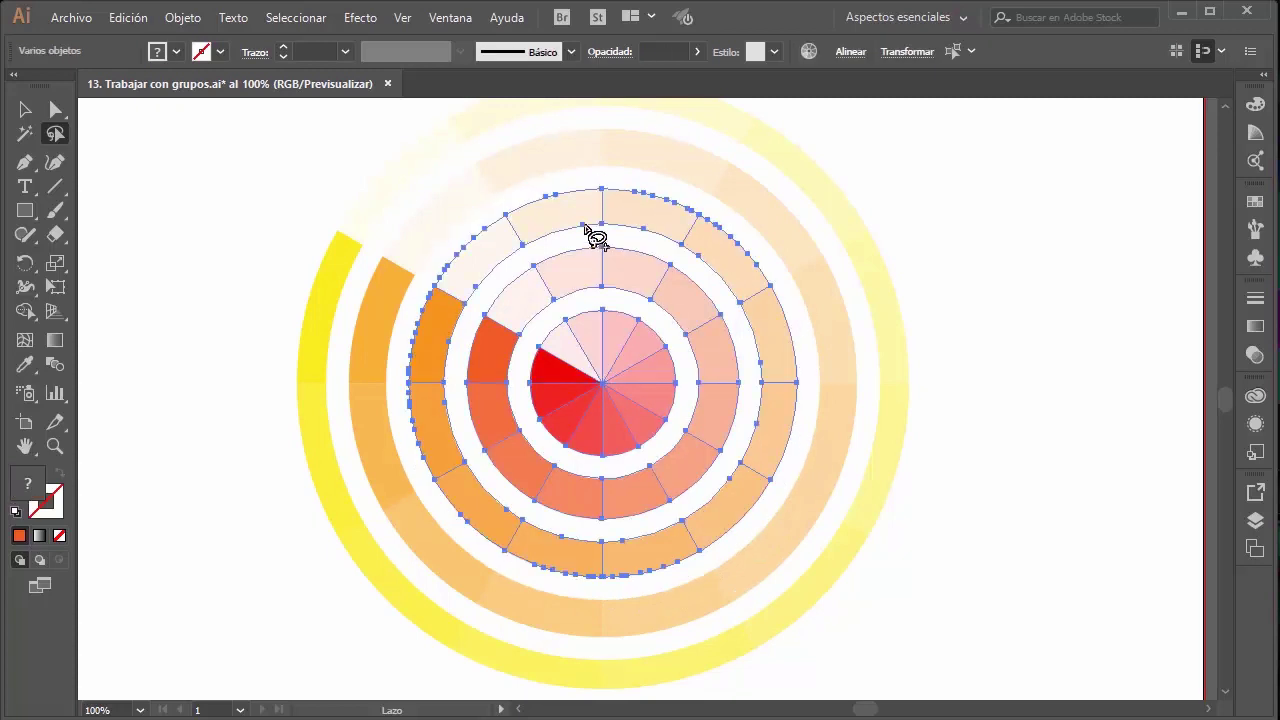
{"action": "mouse_move", "coordinate": [604, 243]}
{"action": "left_mouse_down"}
{"action": "mouse_move", "coordinate": [531, 274]}
{"action": "mouse_move", "coordinate": [480, 318]}
{"action": "left_mouse_up"}
{"action": "mouse_move", "coordinate": [460, 376]}
{"action": "left_mouse_down"}
{"action": "mouse_move", "coordinate": [503, 500]}
{"action": "mouse_move", "coordinate": [551, 529]}
{"action": "mouse_move", "coordinate": [609, 538]}
{"action": "mouse_move", "coordinate": [721, 474]}
{"action": "mouse_move", "coordinate": [750, 398]}
{"action": "mouse_move", "coordinate": [709, 280]}
{"action": "mouse_move", "coordinate": [600, 244]}
{"action": "left_mouse_up"}
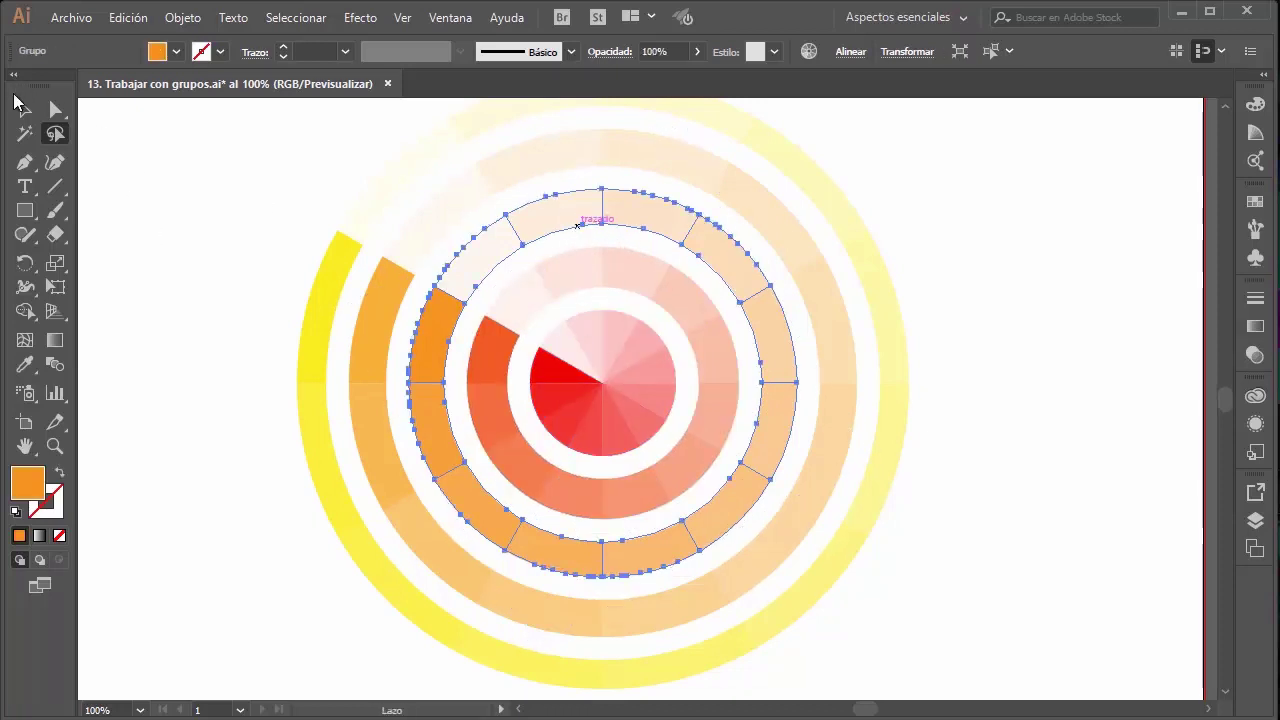
{"action": "left_click", "coordinate": [22, 106]}
{"action": "mouse_move", "coordinate": [486, 249]}
{"action": "left_mouse_down"}
{"action": "mouse_move", "coordinate": [334, 409]}
{"action": "mouse_move", "coordinate": [432, 368]}
{"action": "left_mouse_up"}
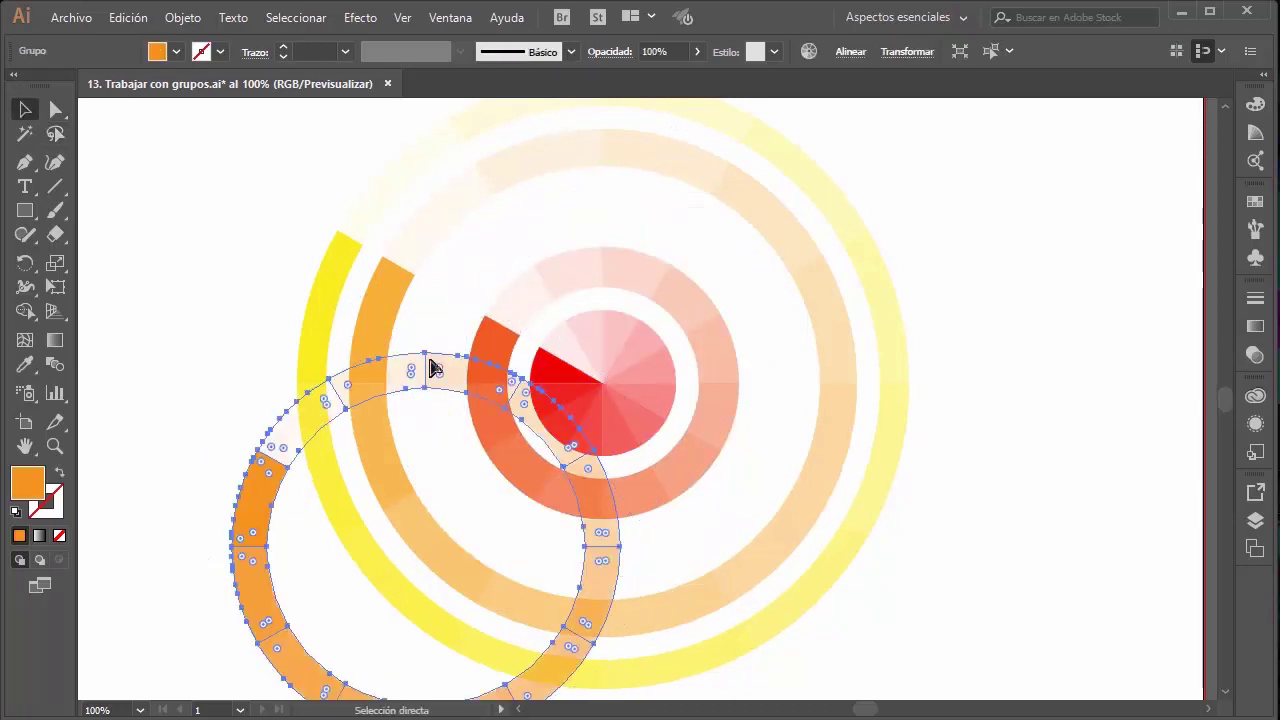
{"action": "key", "text": "ctrl+z"}
{"action": "key", "text": "ctrl+shift+a"}
{"action": "key", "text": "ctrl+0"}
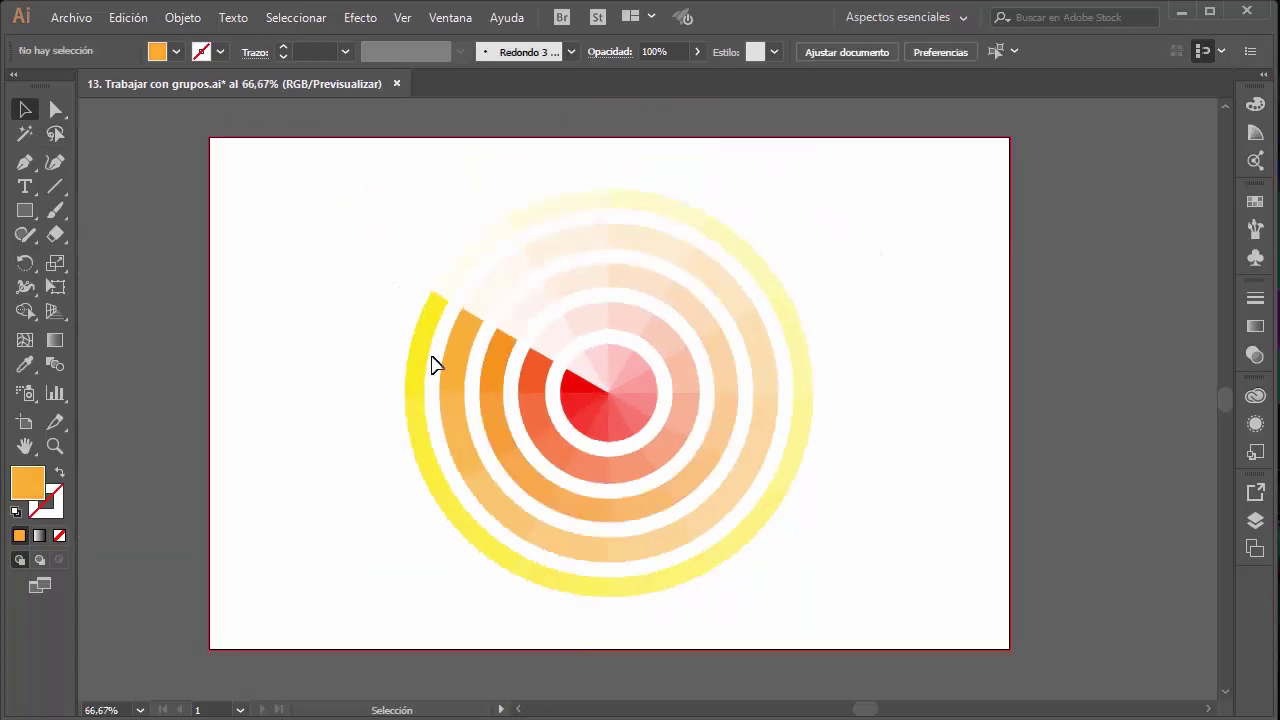
{"action": "key", "text": "ctrl+1"}
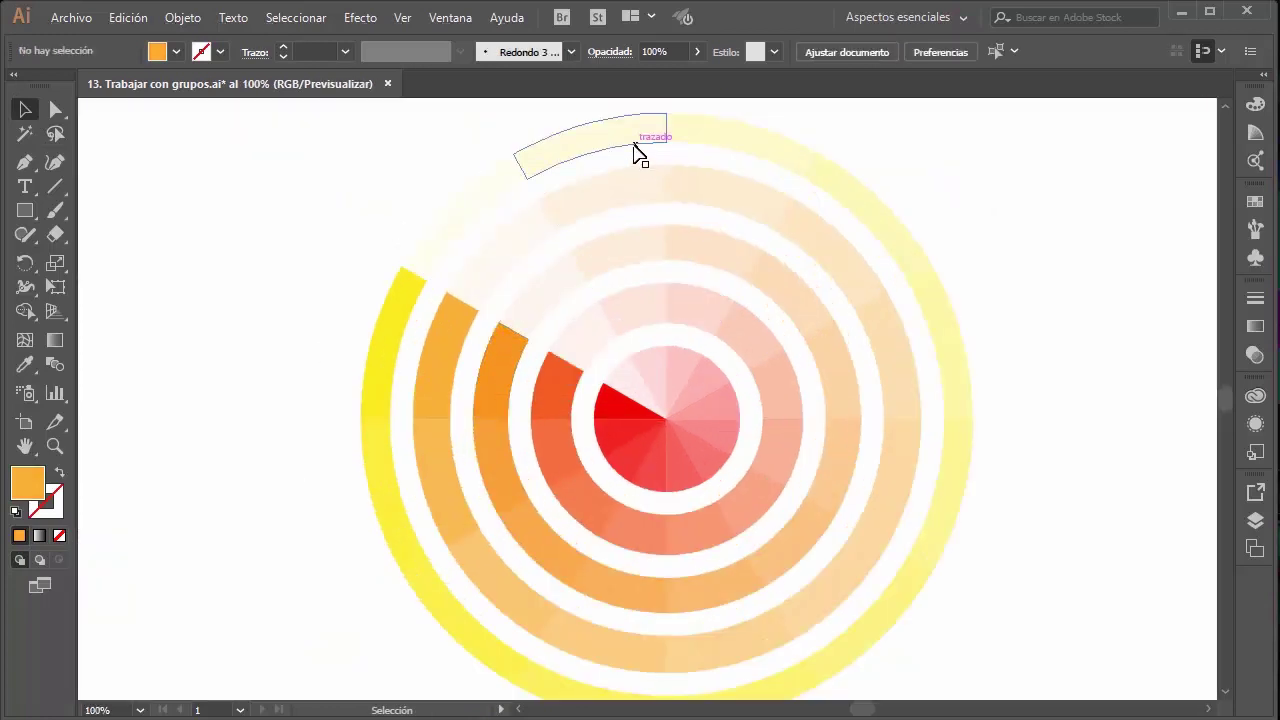
{"action": "left_click_drag", "start_coordinate": [630, 156], "coordinate": [390, 175]}
{"action": "key", "text": "ctrl+z"}
{"action": "left_click_drag", "start_coordinate": [802, 240], "coordinate": [986, 263]}
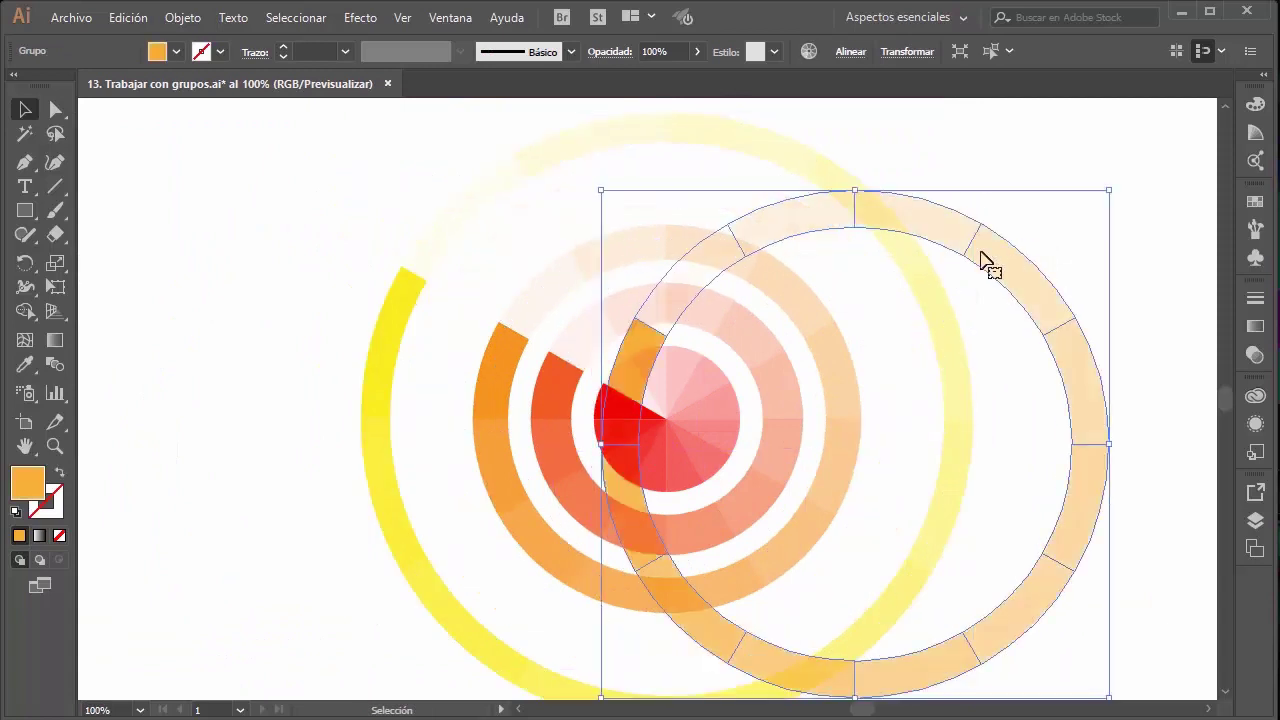
{"action": "key", "text": "ctrl+0"}
{"action": "key", "text": "ctrl+z"}
{"action": "key", "text": "ctrl+shift+a"}
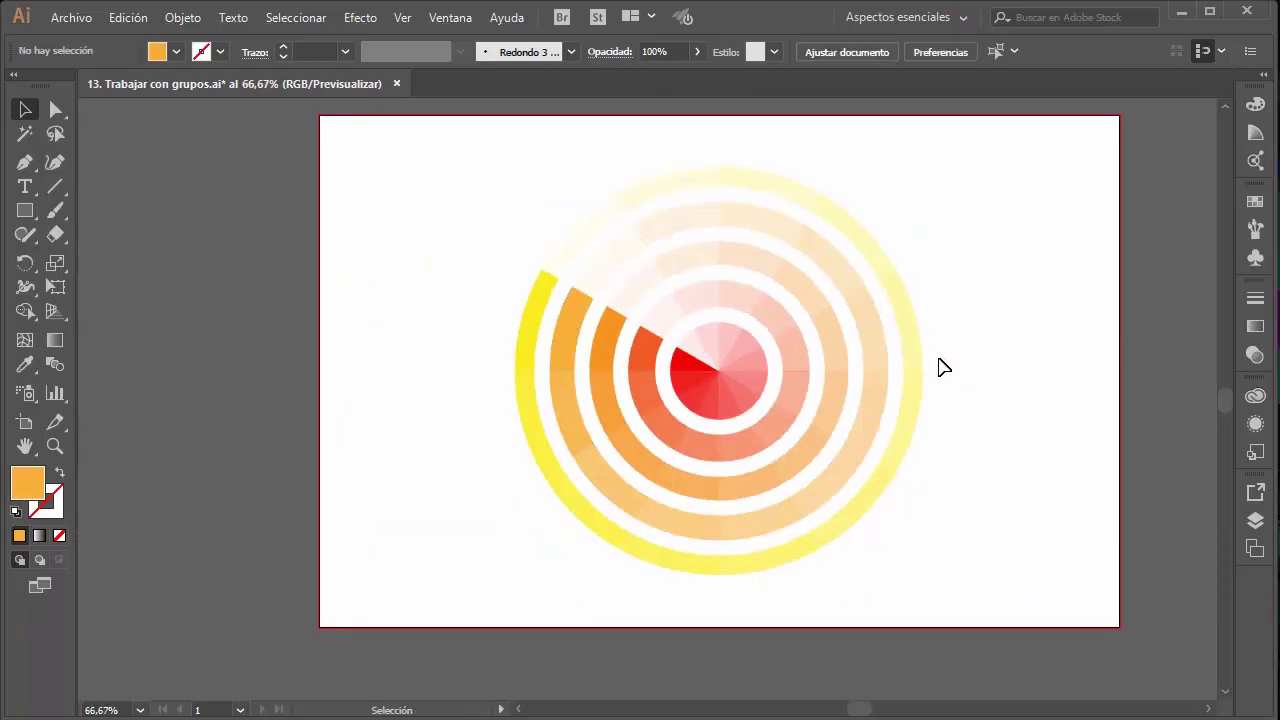
{"action": "double_click", "coordinate": [25, 446]}
{"action": "key", "text": "v"}
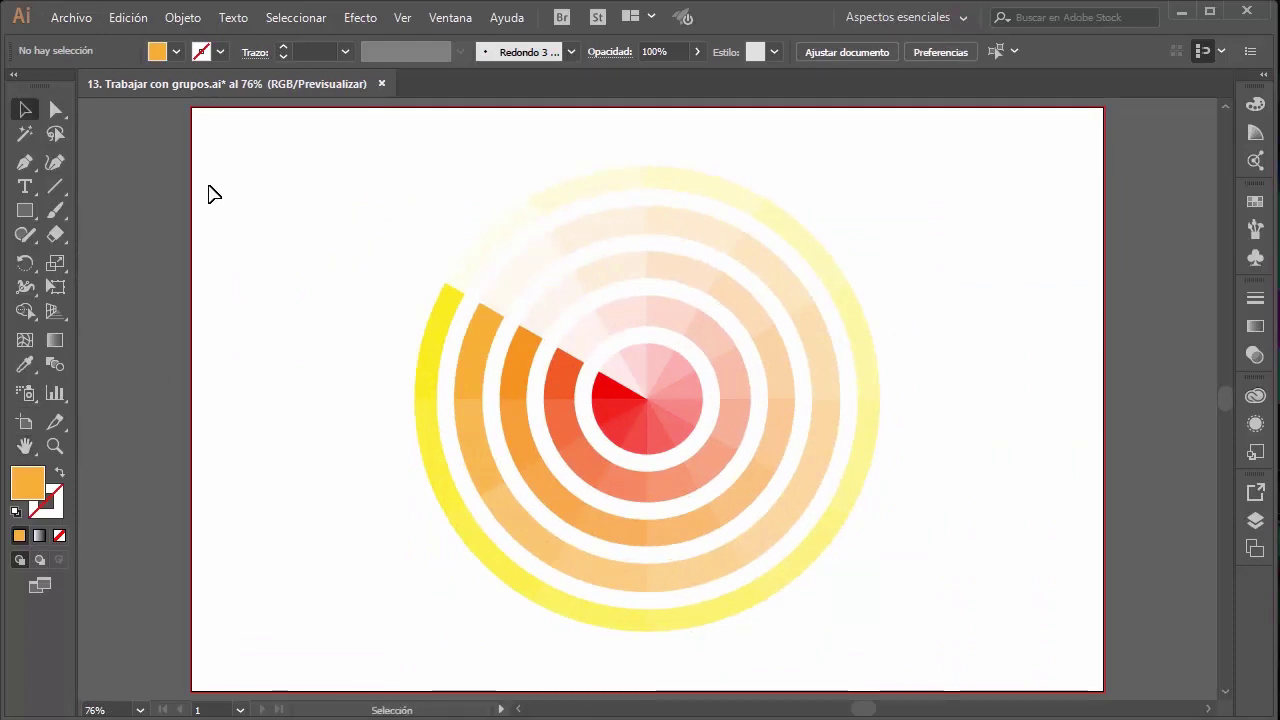
{"action": "left_click_drag", "start_coordinate": [286, 125], "coordinate": [958, 664]}
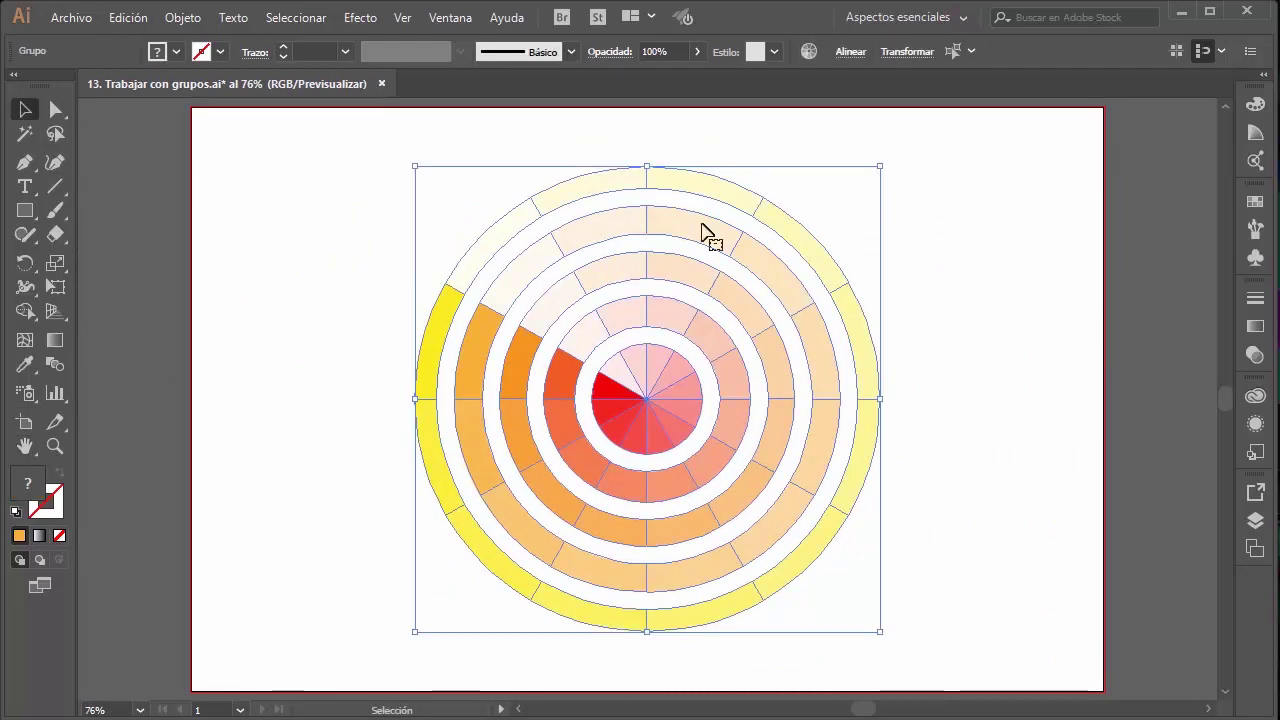
{"action": "key", "text": "a"}
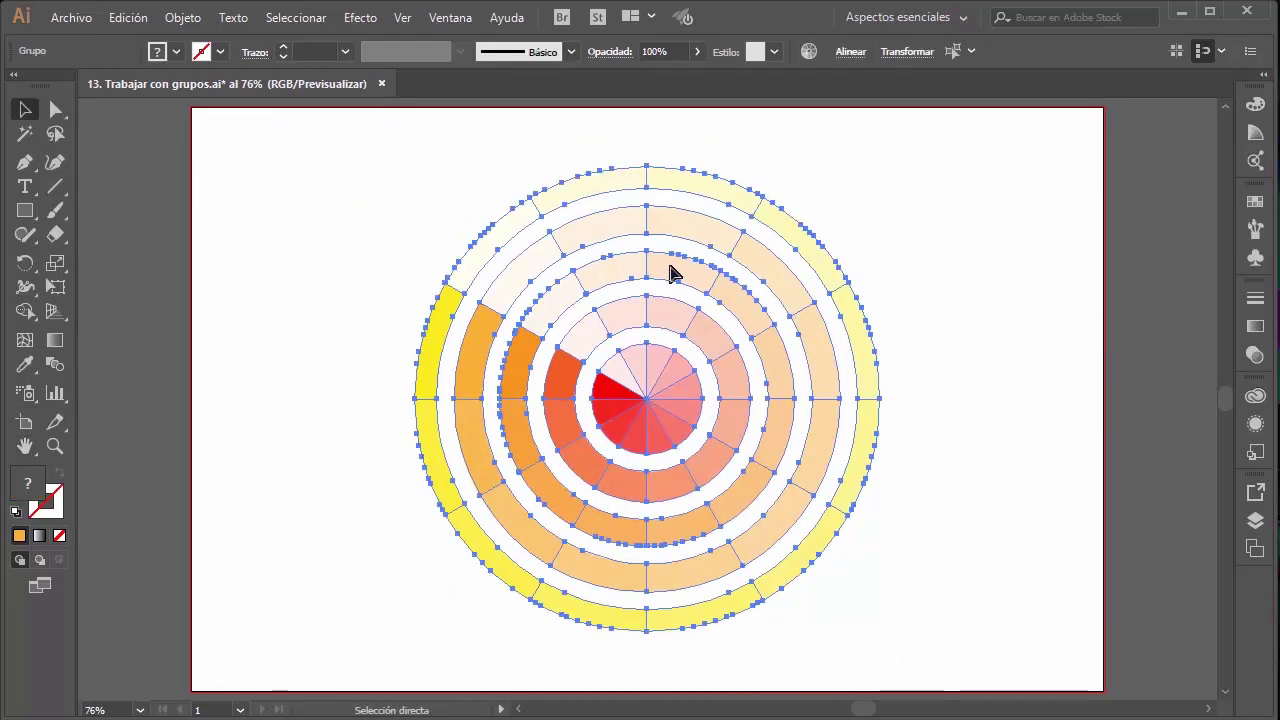
{"action": "key", "text": "v"}
{"action": "left_click_drag", "start_coordinate": [514, 251], "coordinate": [267, 306]}
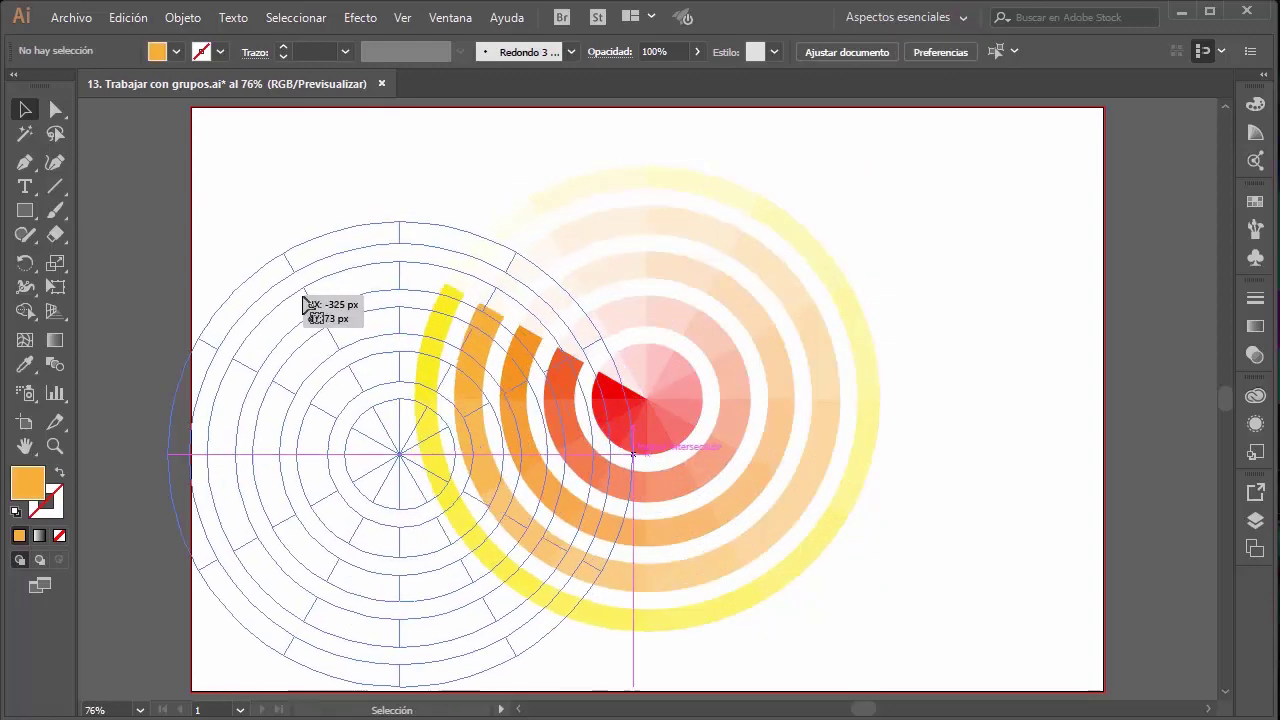
{"action": "left_click_drag", "start_coordinate": [571, 300], "coordinate": [909, 296]}
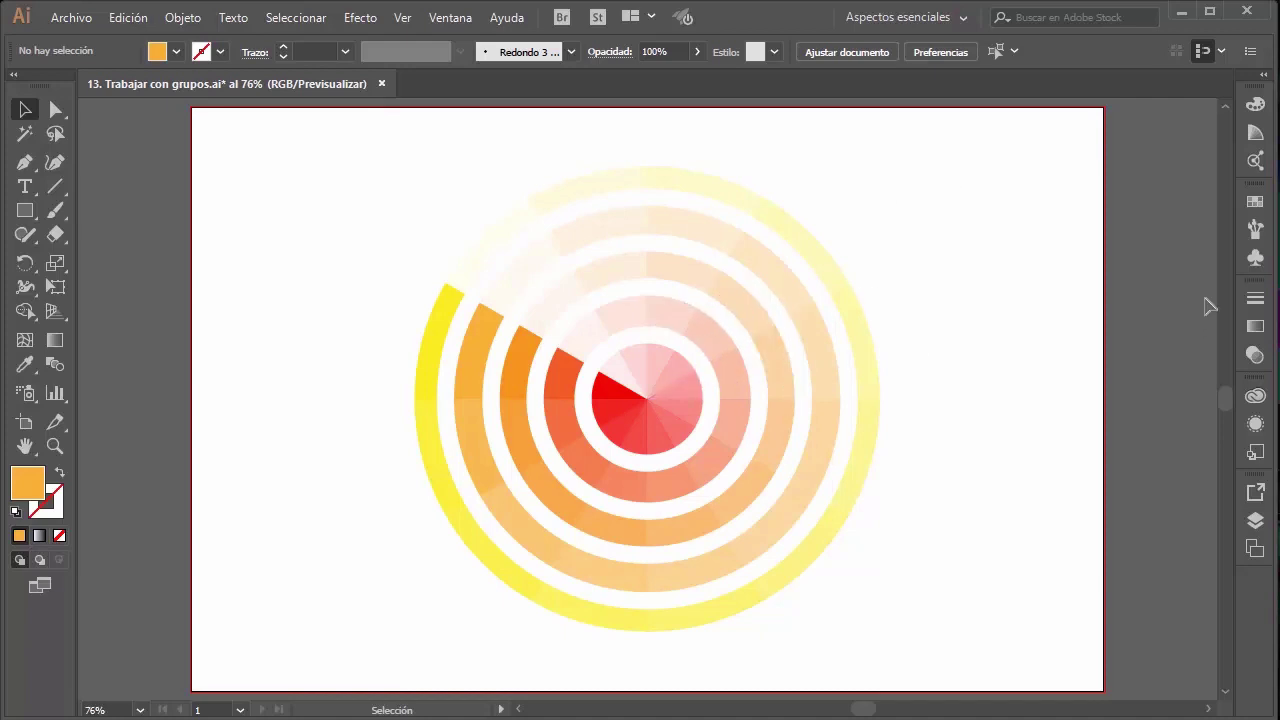
{"action": "left_click", "coordinate": [757, 402]}
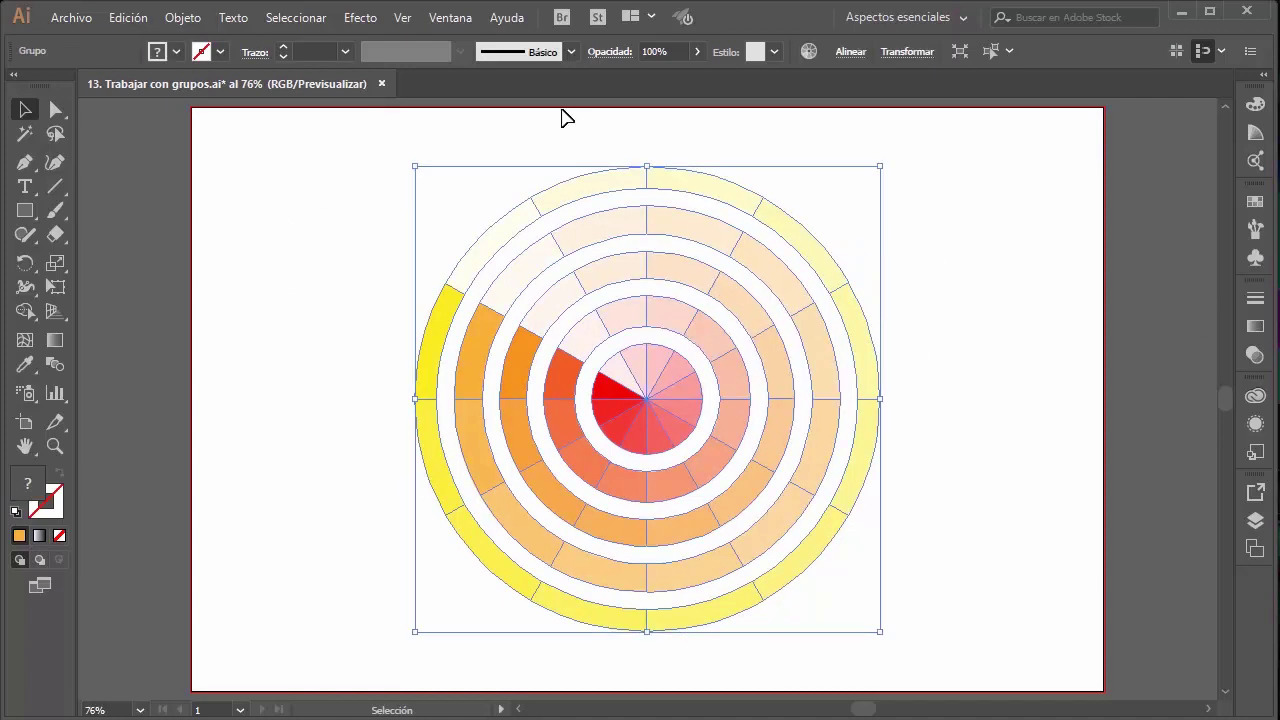
{"action": "left_click", "coordinate": [396, 186]}
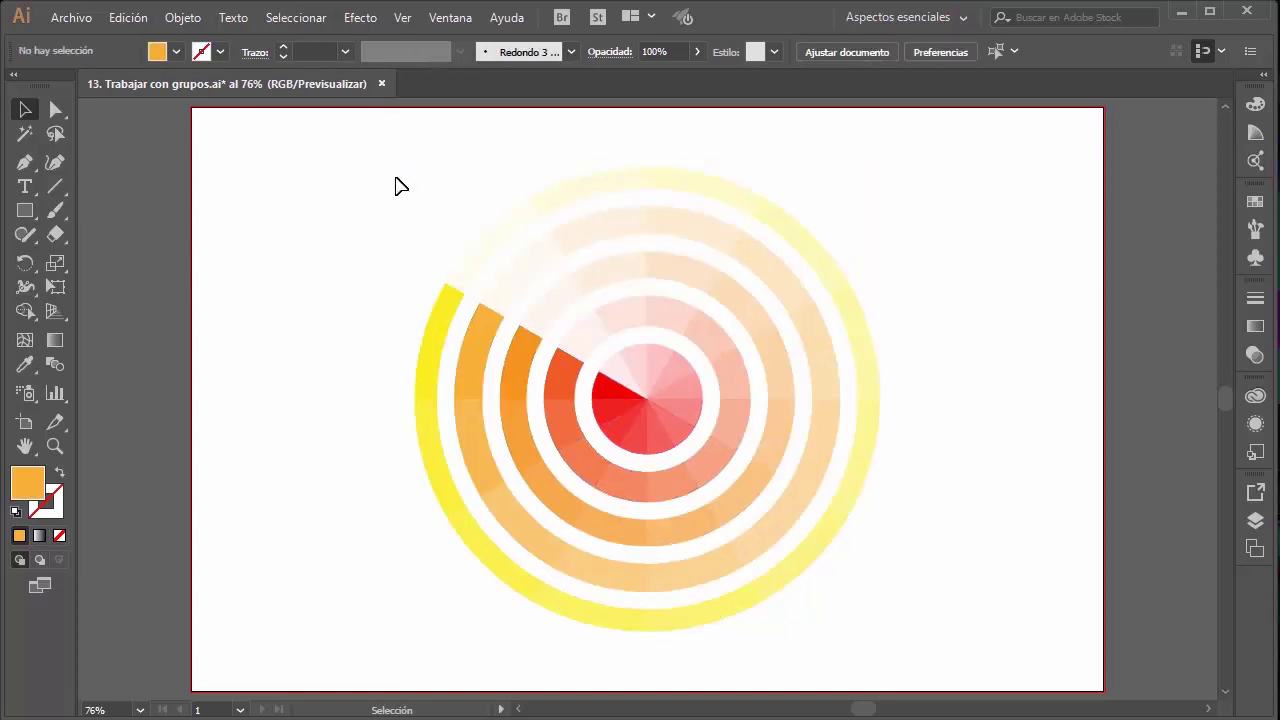
{"action": "left_click", "coordinate": [494, 248]}
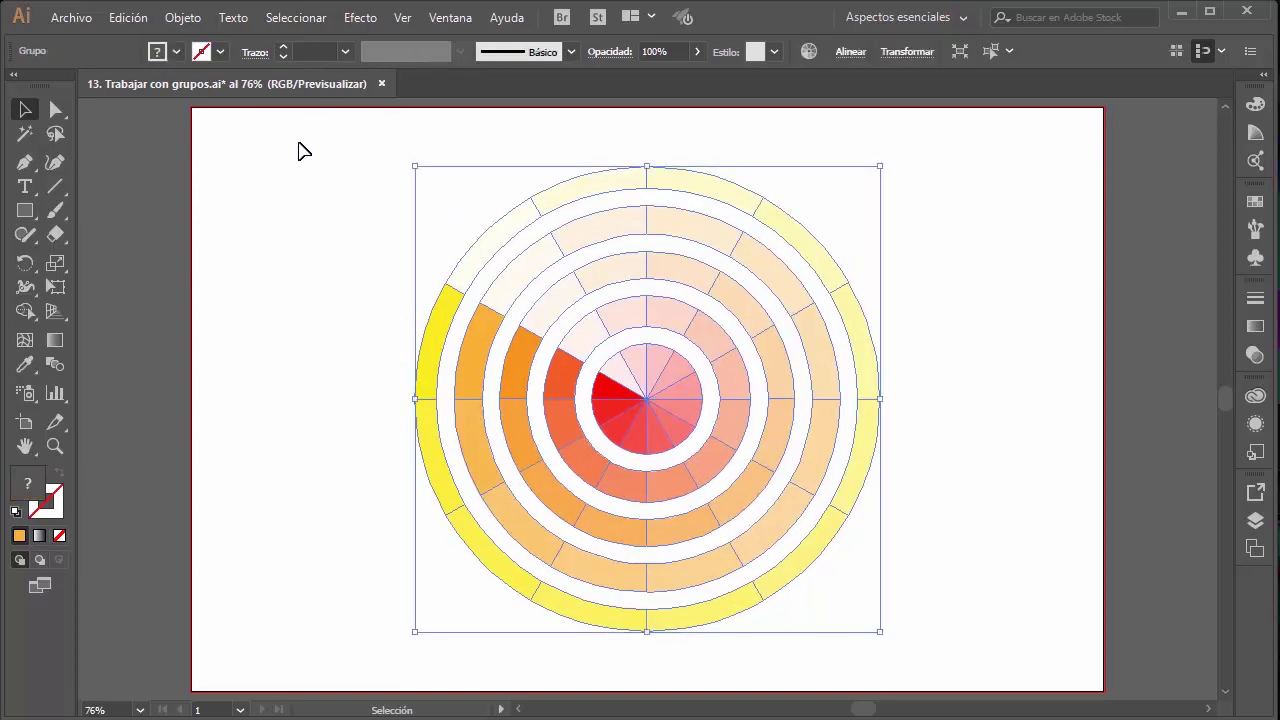
{"action": "left_click", "coordinate": [181, 18]}
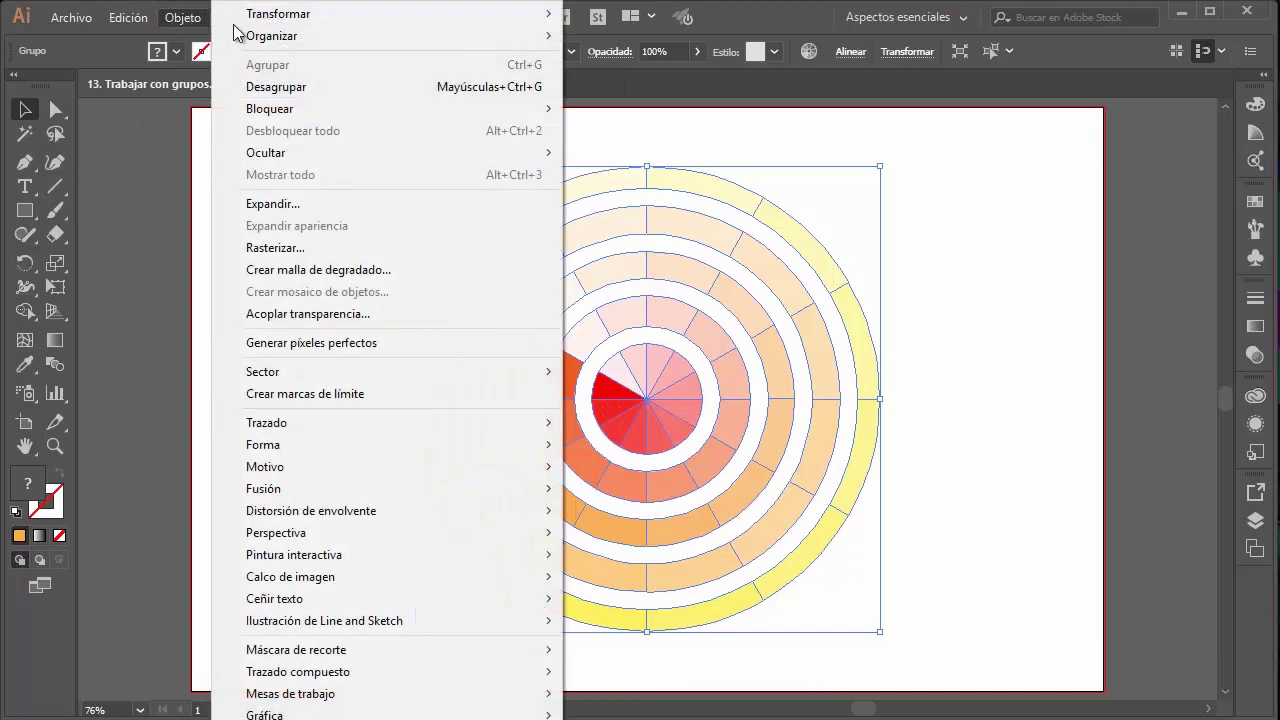
{"action": "left_click", "coordinate": [284, 86]}
{"action": "left_click", "coordinate": [888, 350]}
{"action": "left_click_drag", "start_coordinate": [888, 350], "coordinate": [1036, 287]}
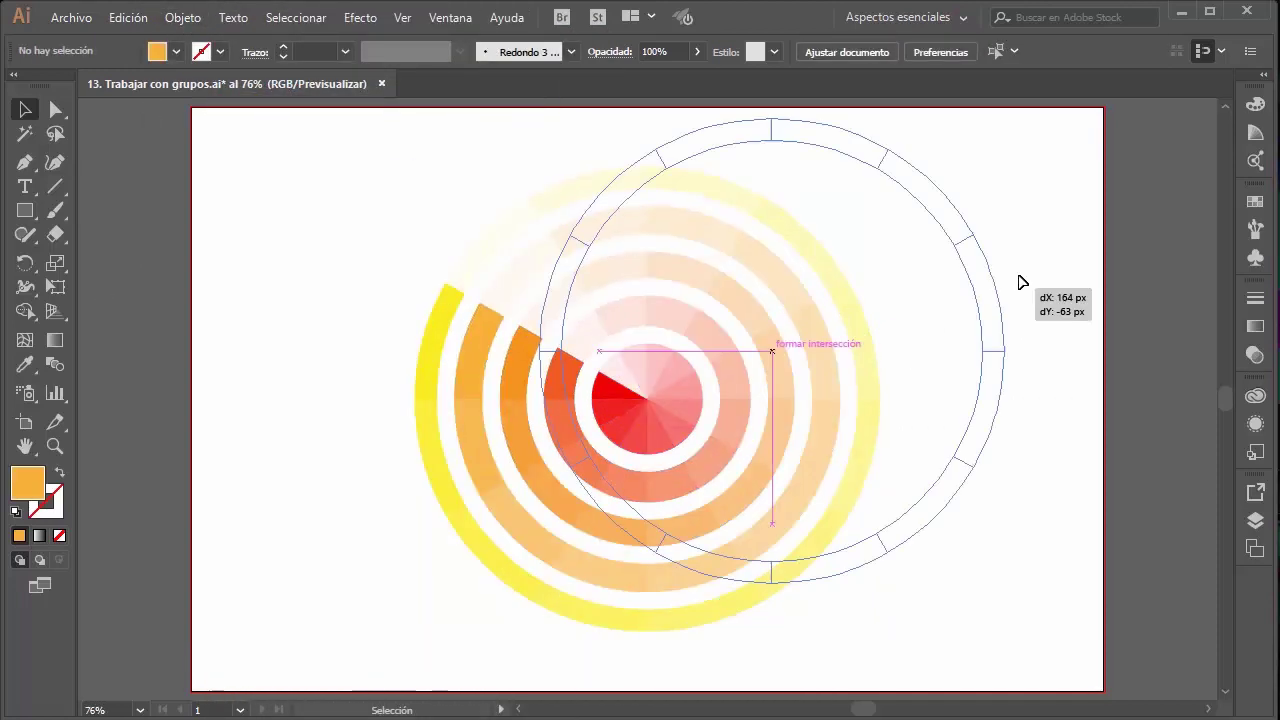
{"action": "left_click_drag", "start_coordinate": [725, 389], "coordinate": [836, 355]}
{"action": "key", "text": "ctrl+z"}
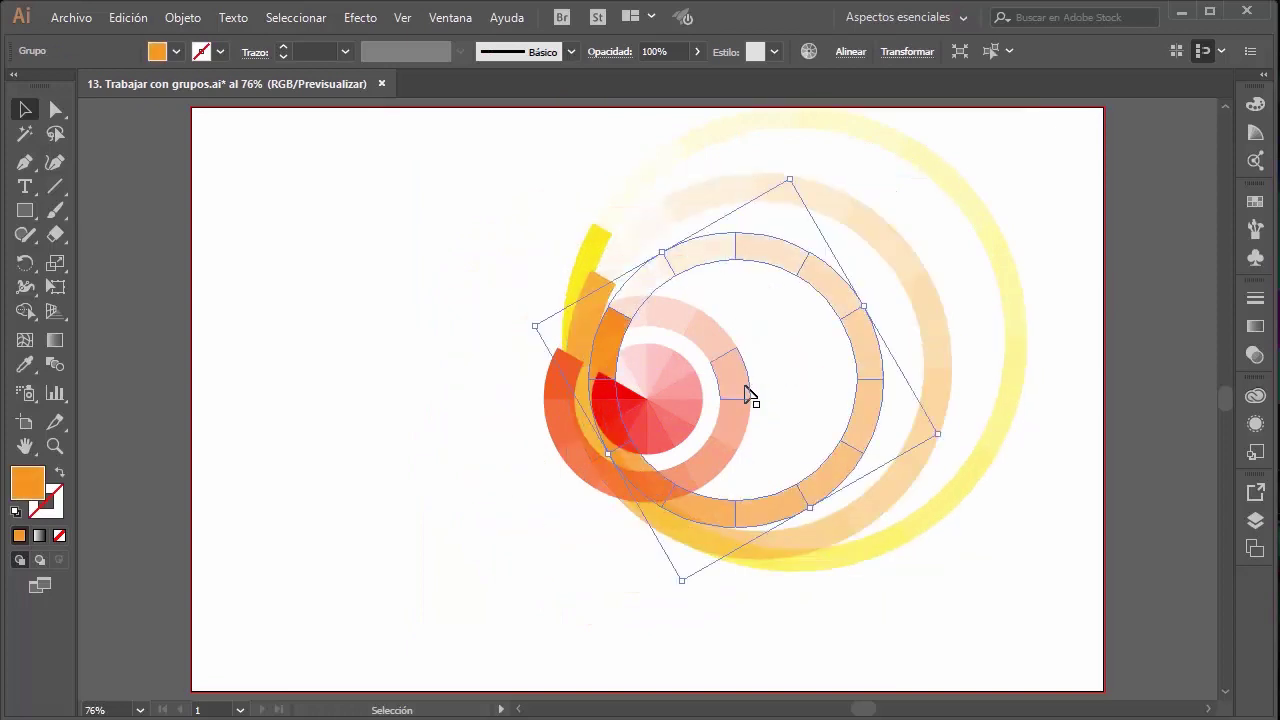
{"action": "key", "text": "a"}
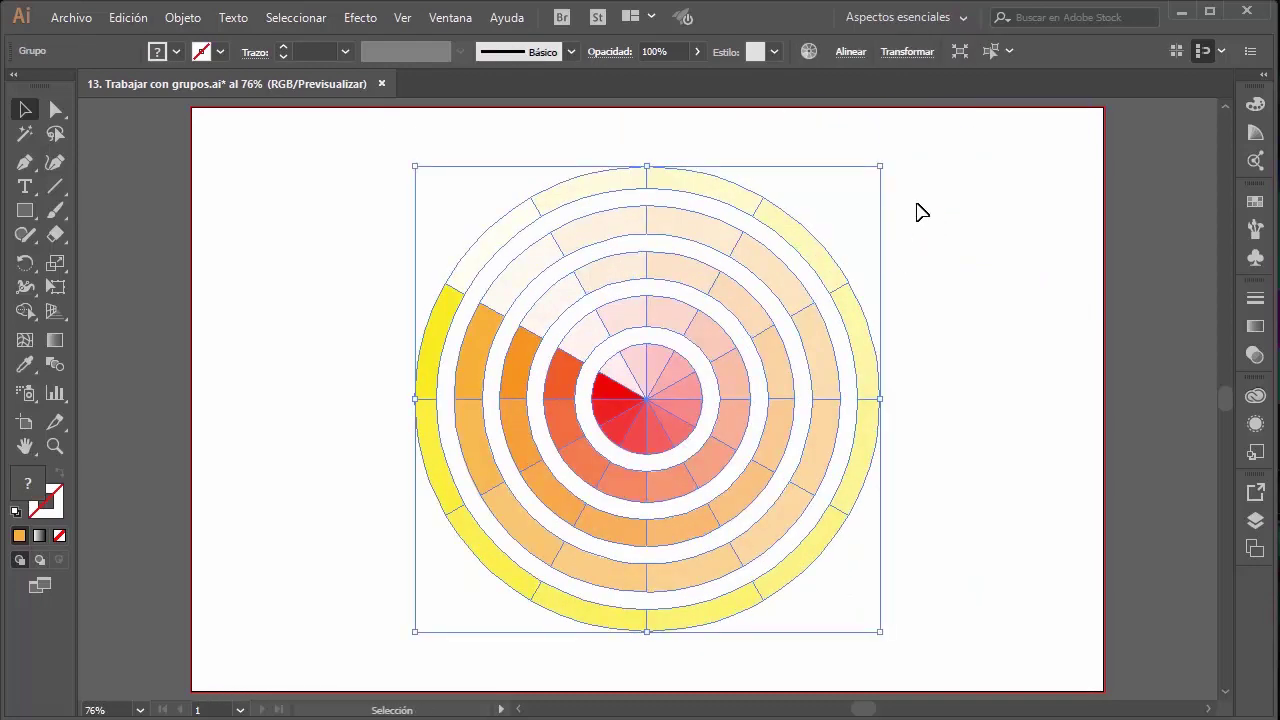
Step: Isolate the wheel group, drag its yellow, peach, orange rings and red pie apart, then undo
{"action": "left_click", "coordinate": [929, 226]}
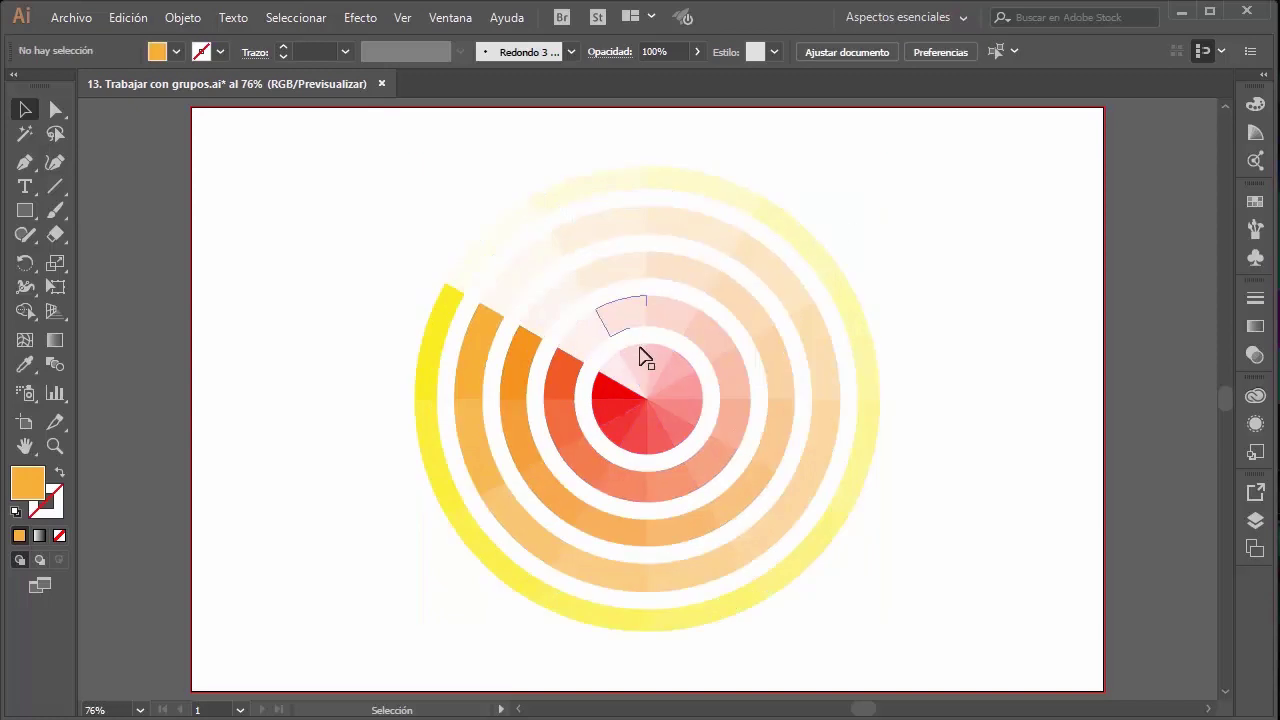
{"action": "double_click", "coordinate": [828, 263]}
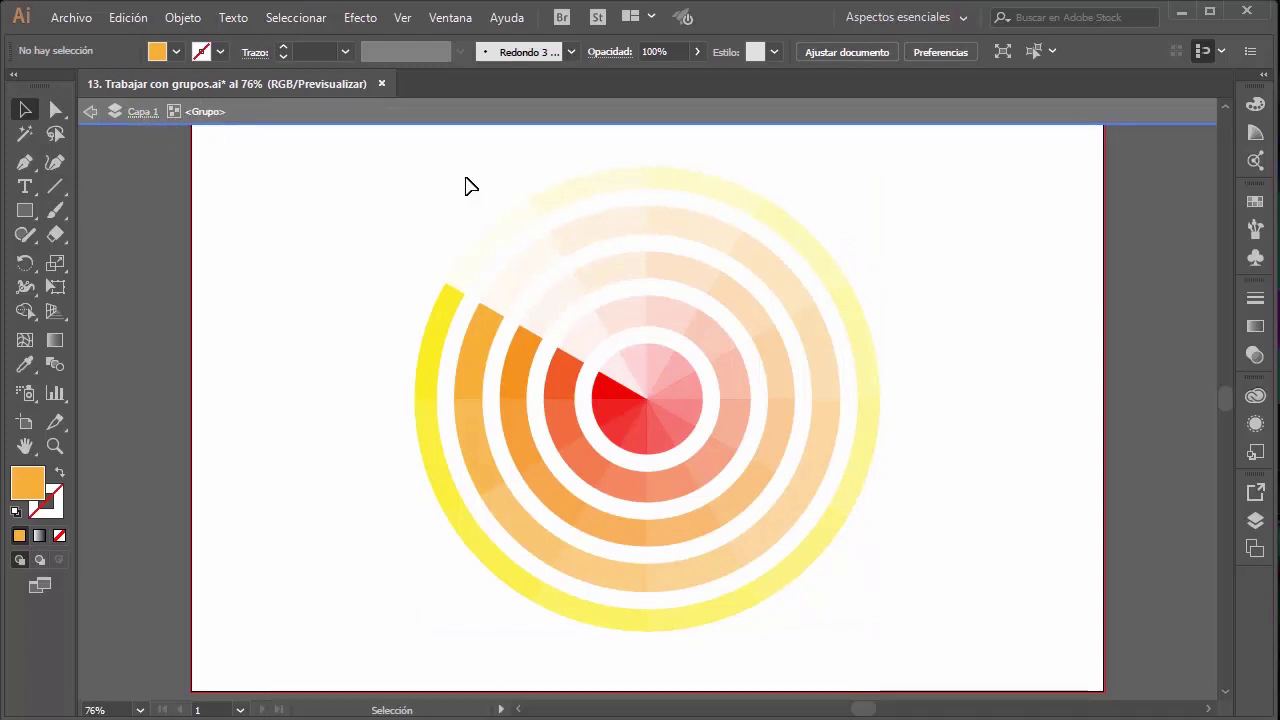
{"action": "left_click_drag", "start_coordinate": [836, 270], "coordinate": [1164, 244]}
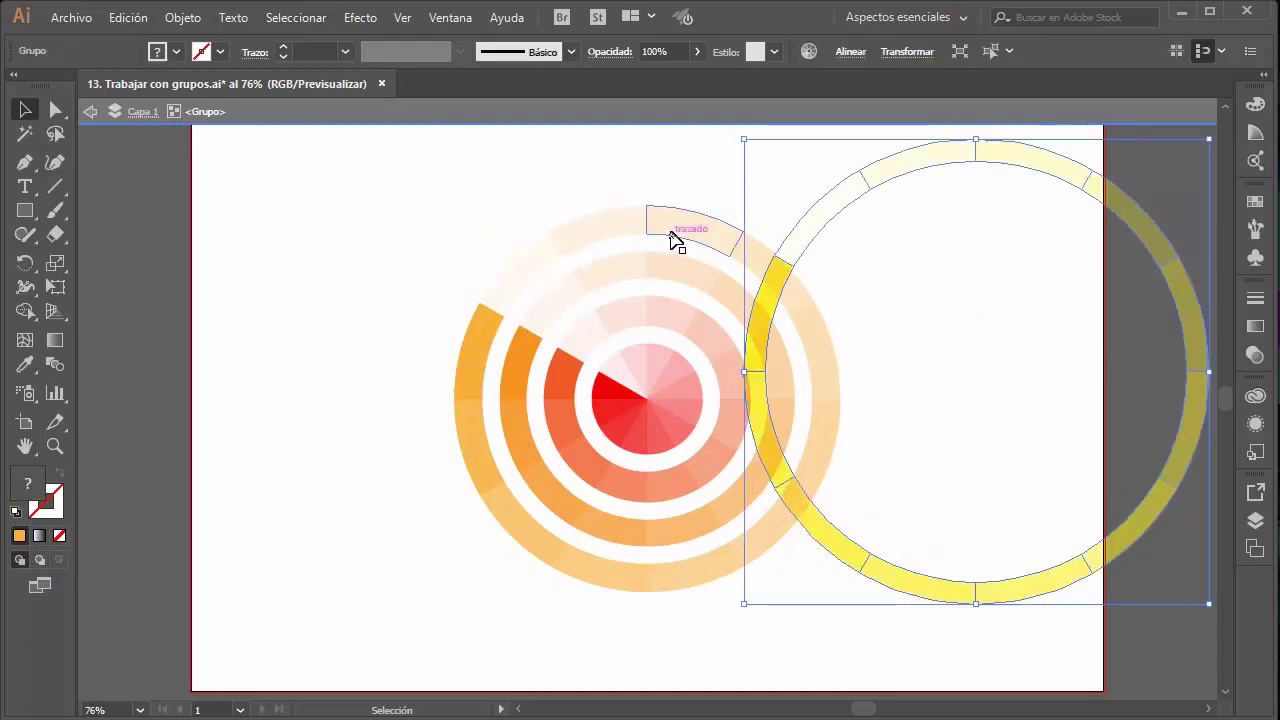
{"action": "mouse_move", "coordinate": [674, 240]}
{"action": "left_mouse_down"}
{"action": "mouse_move", "coordinate": [429, 229]}
{"action": "mouse_move", "coordinate": [392, 204]}
{"action": "left_mouse_up"}
{"action": "left_click_drag", "start_coordinate": [708, 296], "coordinate": [791, 164]}
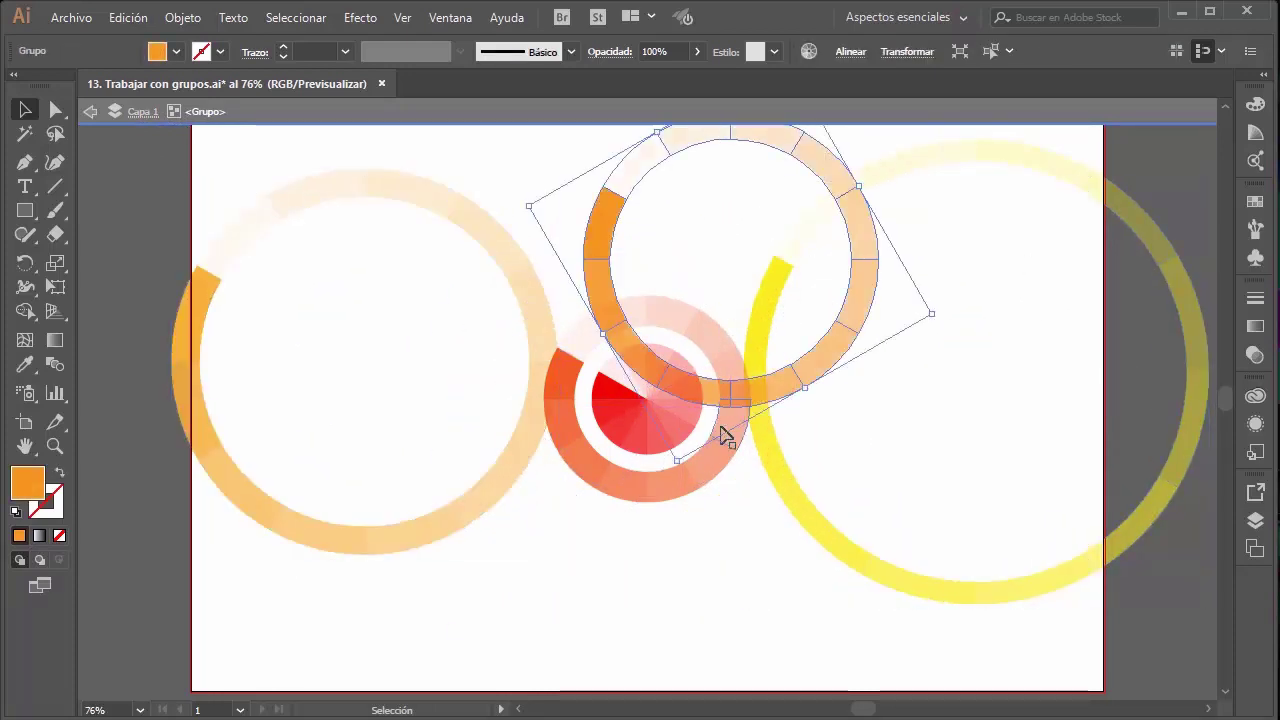
{"action": "left_click_drag", "start_coordinate": [717, 434], "coordinate": [848, 645]}
{"action": "left_click_drag", "start_coordinate": [628, 440], "coordinate": [400, 586]}
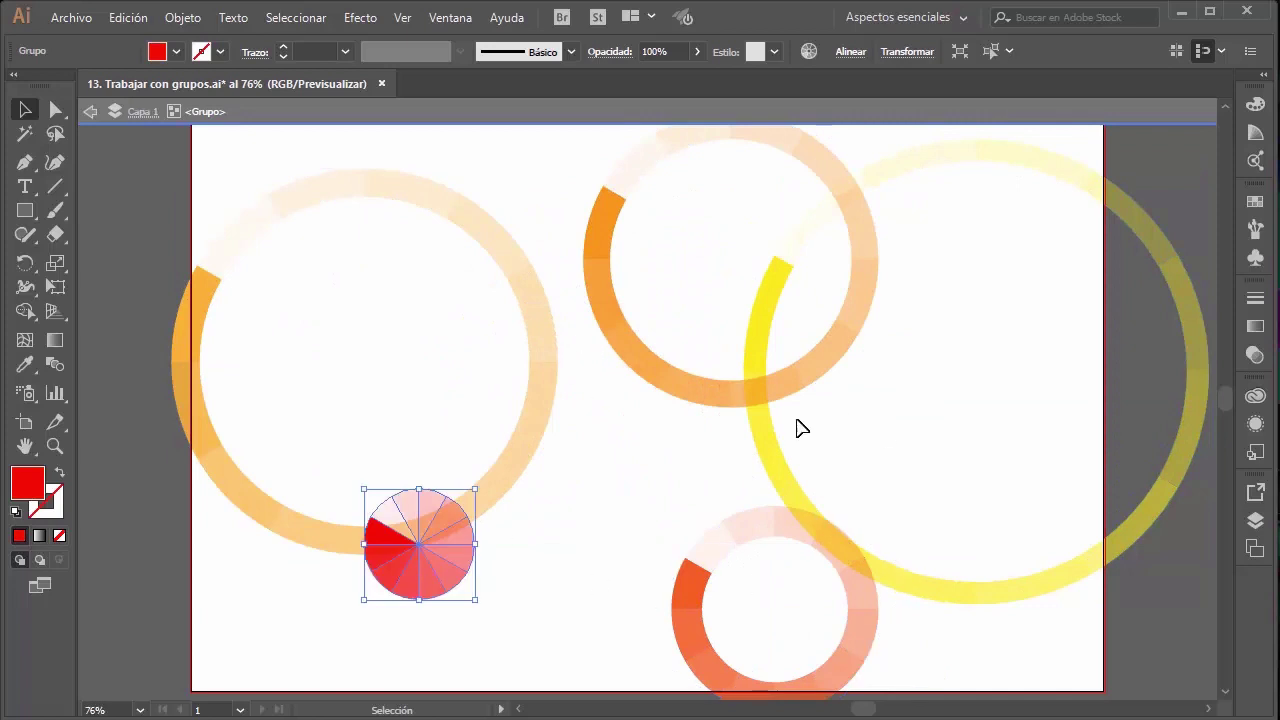
{"action": "key", "text": "ctrl+z"}
{"action": "key", "text": "ctrl+z"}
{"action": "key", "text": "ctrl+z"}
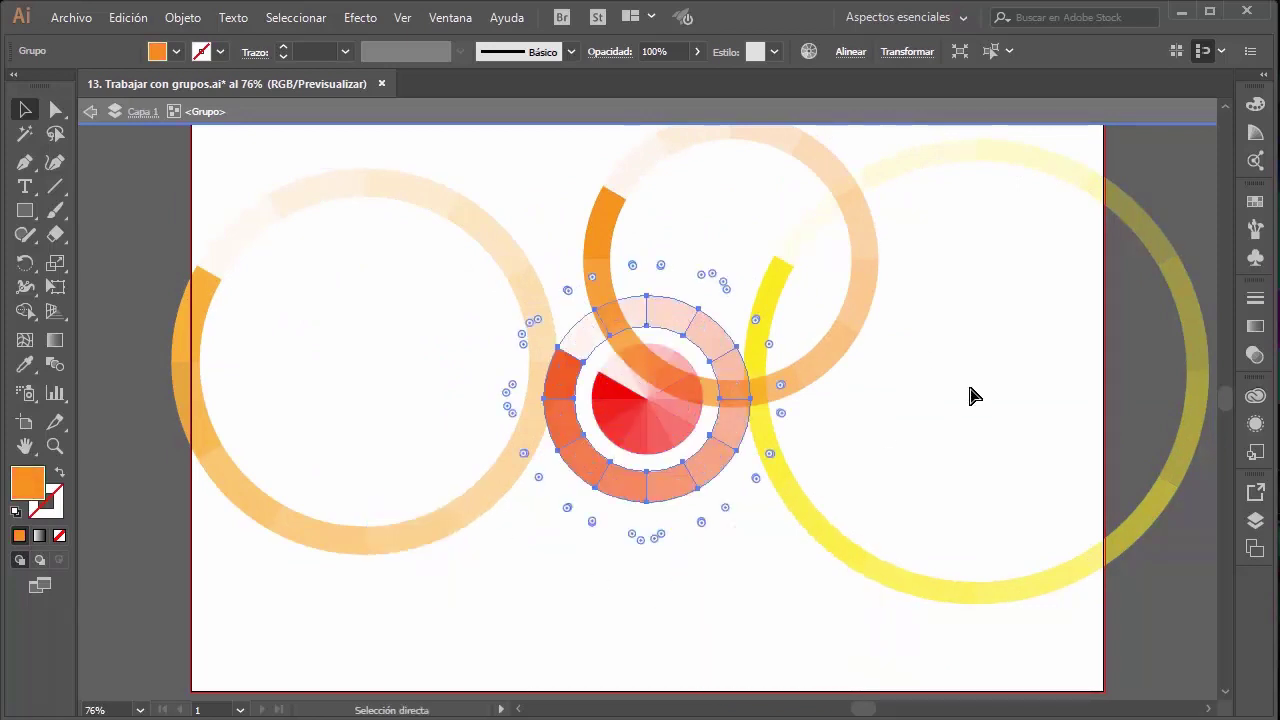
{"action": "key", "text": "ctrl+z"}
{"action": "key", "text": "ctrl+z"}
{"action": "key", "text": "ctrl+z"}
{"action": "key", "text": "v"}
{"action": "left_click", "coordinate": [930, 287]}
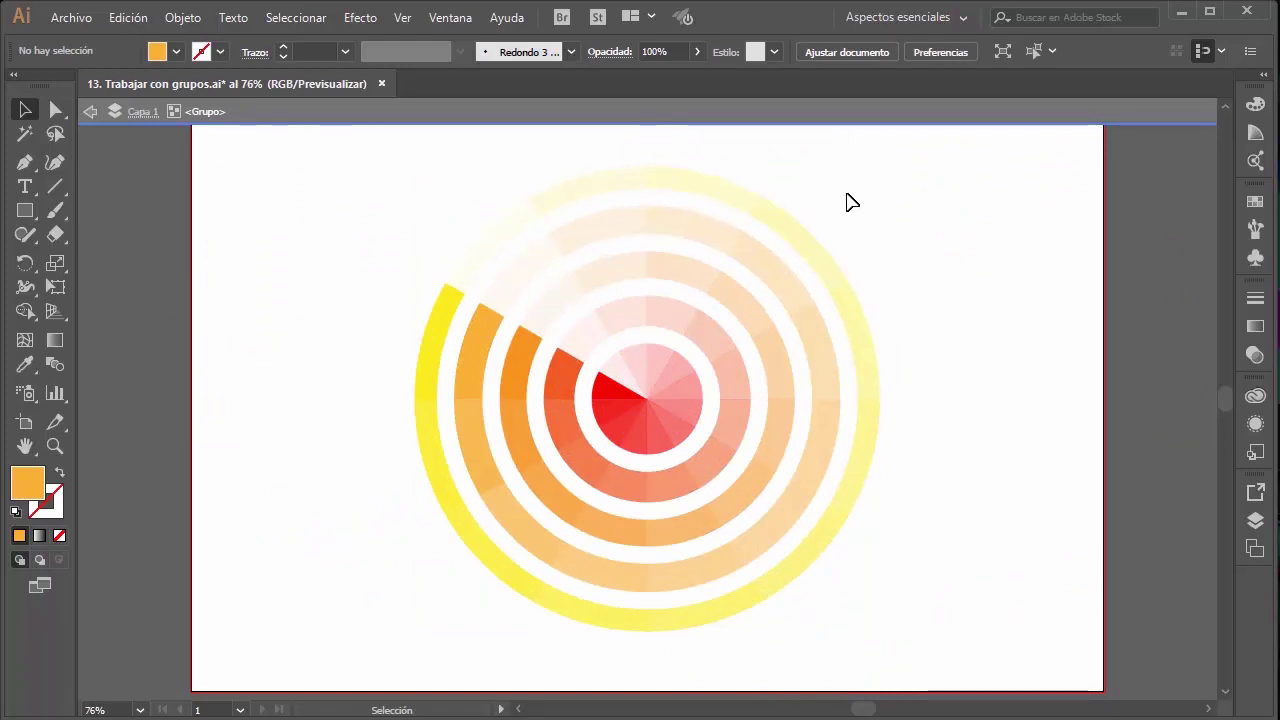
Step: Exit isolation mode and draw a dark green rectangle left of the colour wheel
{"action": "double_click", "coordinate": [322, 218]}
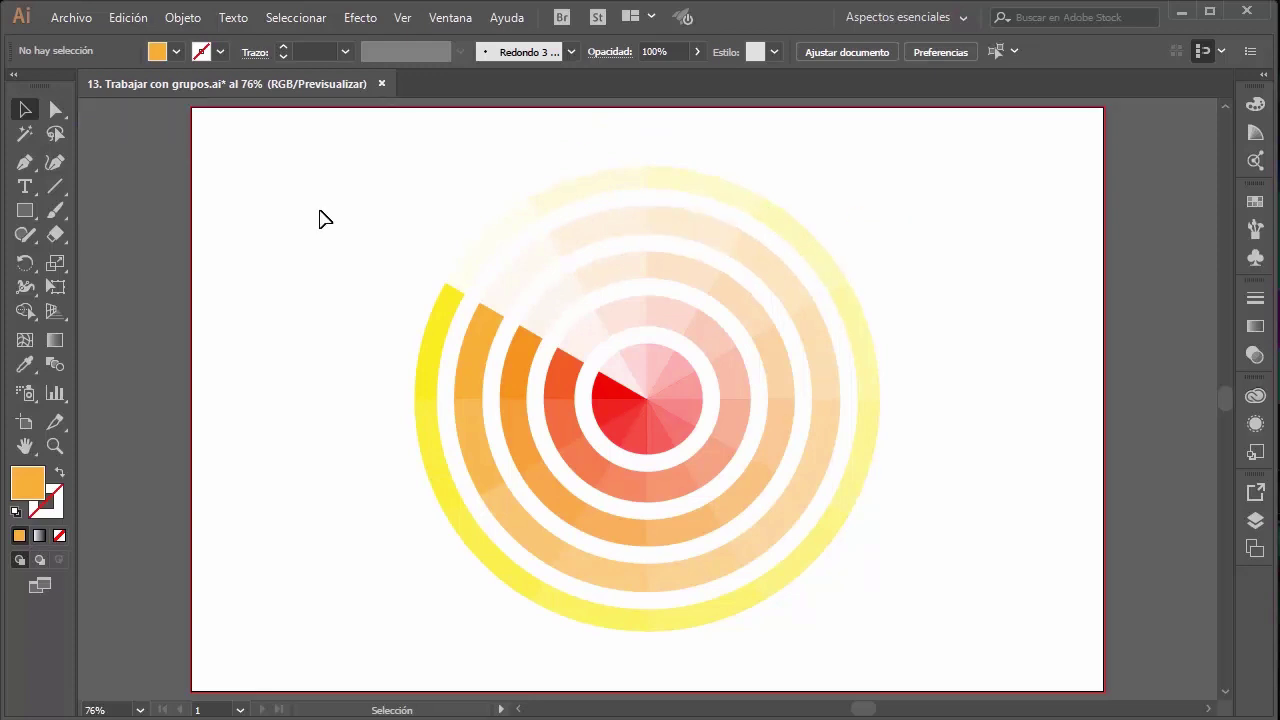
{"action": "left_click", "coordinate": [22, 212]}
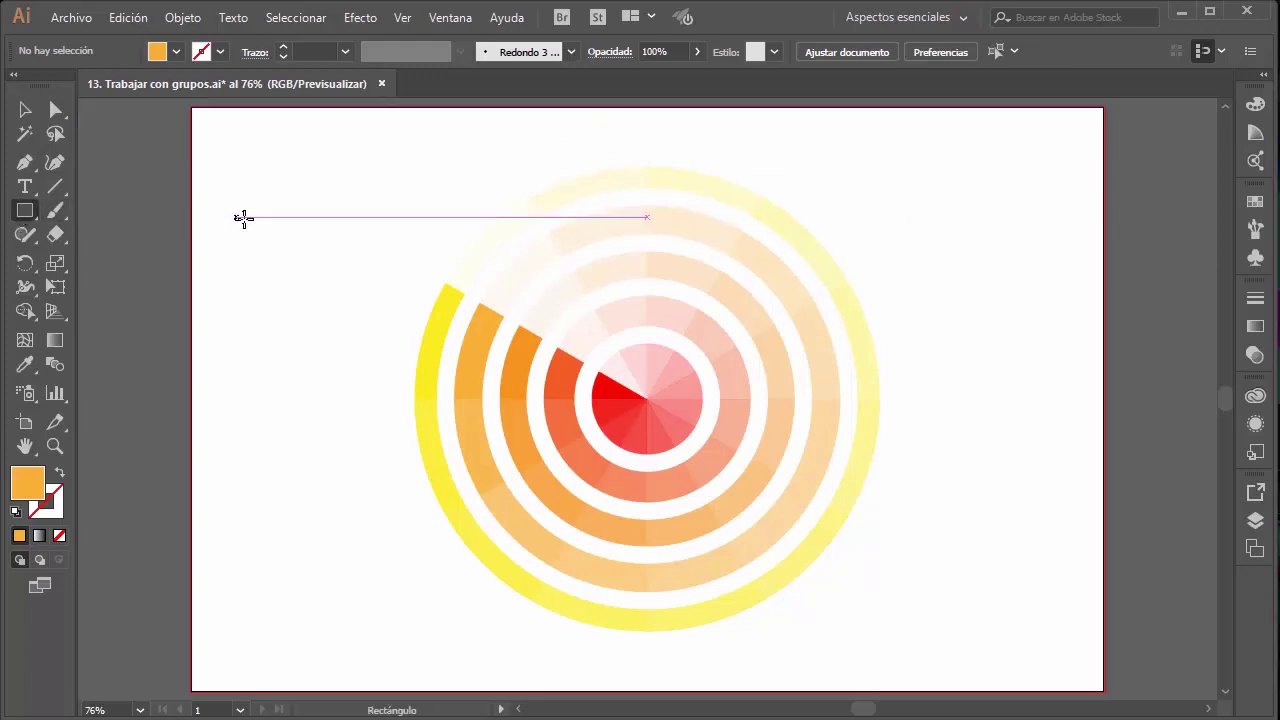
{"action": "left_click_drag", "start_coordinate": [244, 217], "coordinate": [365, 398]}
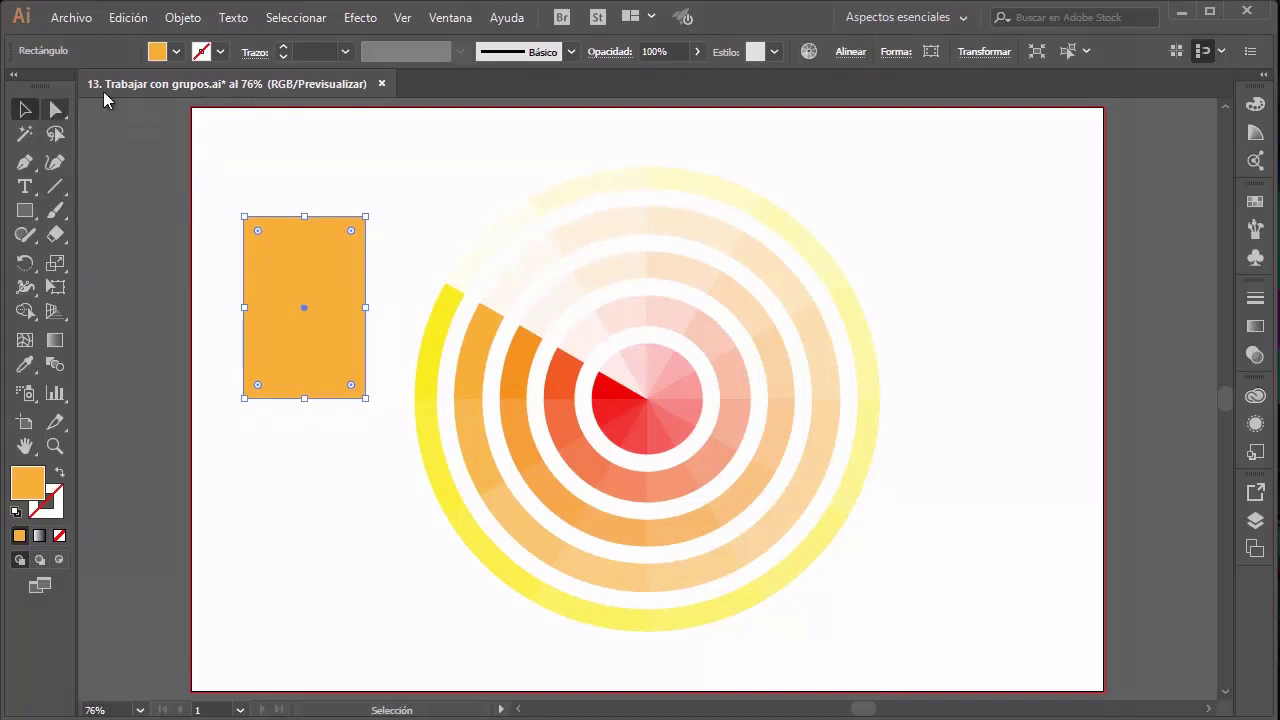
{"action": "left_click", "coordinate": [176, 51]}
{"action": "left_click", "coordinate": [106, 97]}
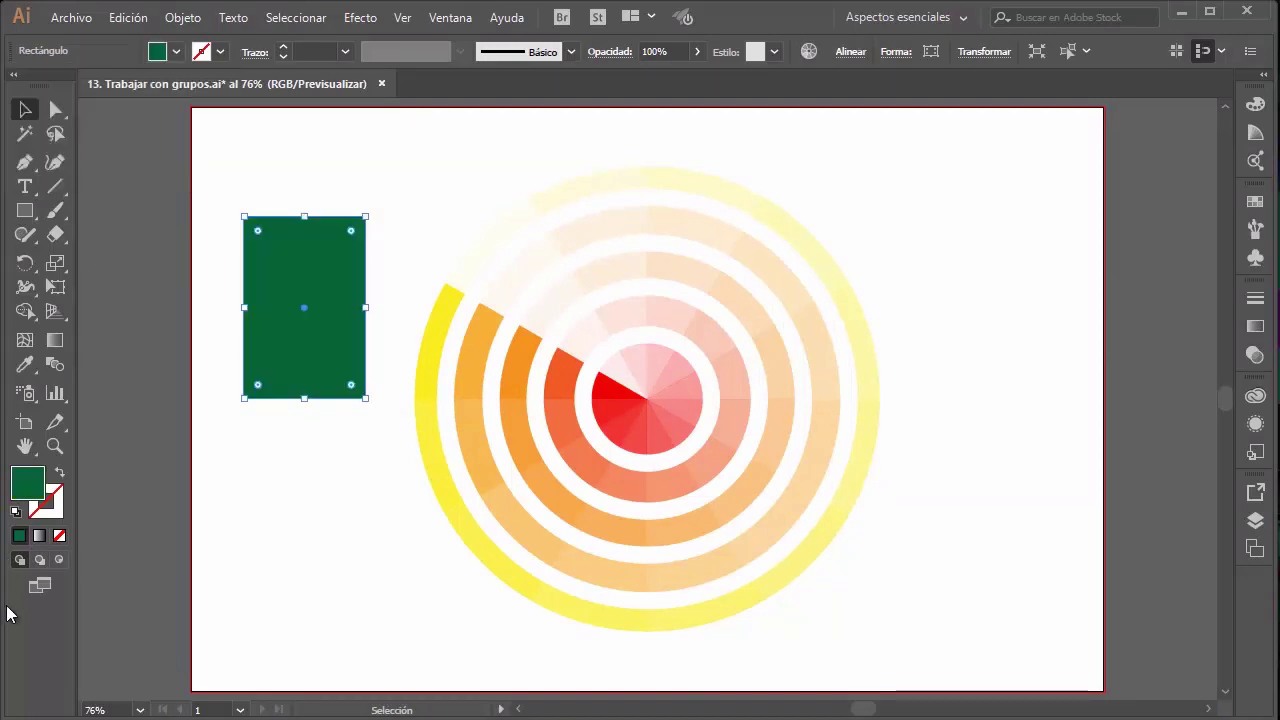
{"action": "left_click", "coordinate": [350, 178]}
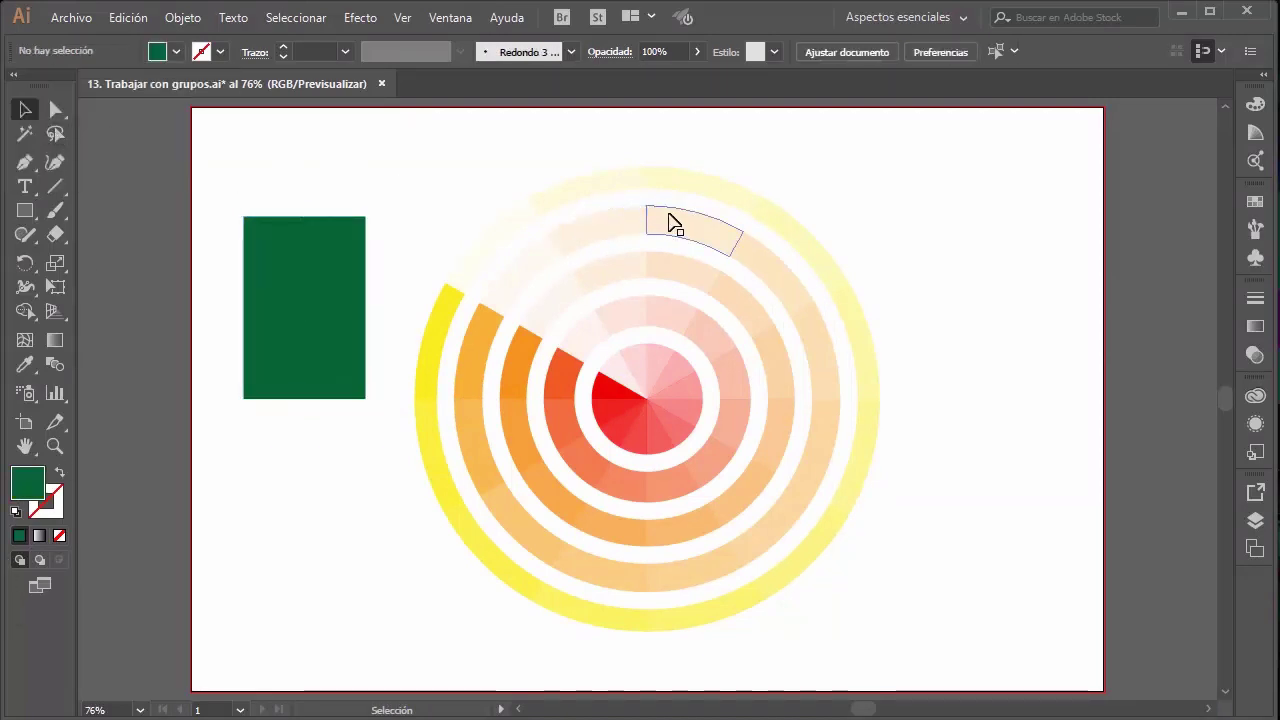
Step: Enter isolation mode on the ring group and select the central red pie group
{"action": "mouse_move", "coordinate": [676, 222]}
{"action": "left_mouse_down"}
{"action": "mouse_move", "coordinate": [951, 214]}
{"action": "mouse_move", "coordinate": [960, 234]}
{"action": "left_mouse_up"}
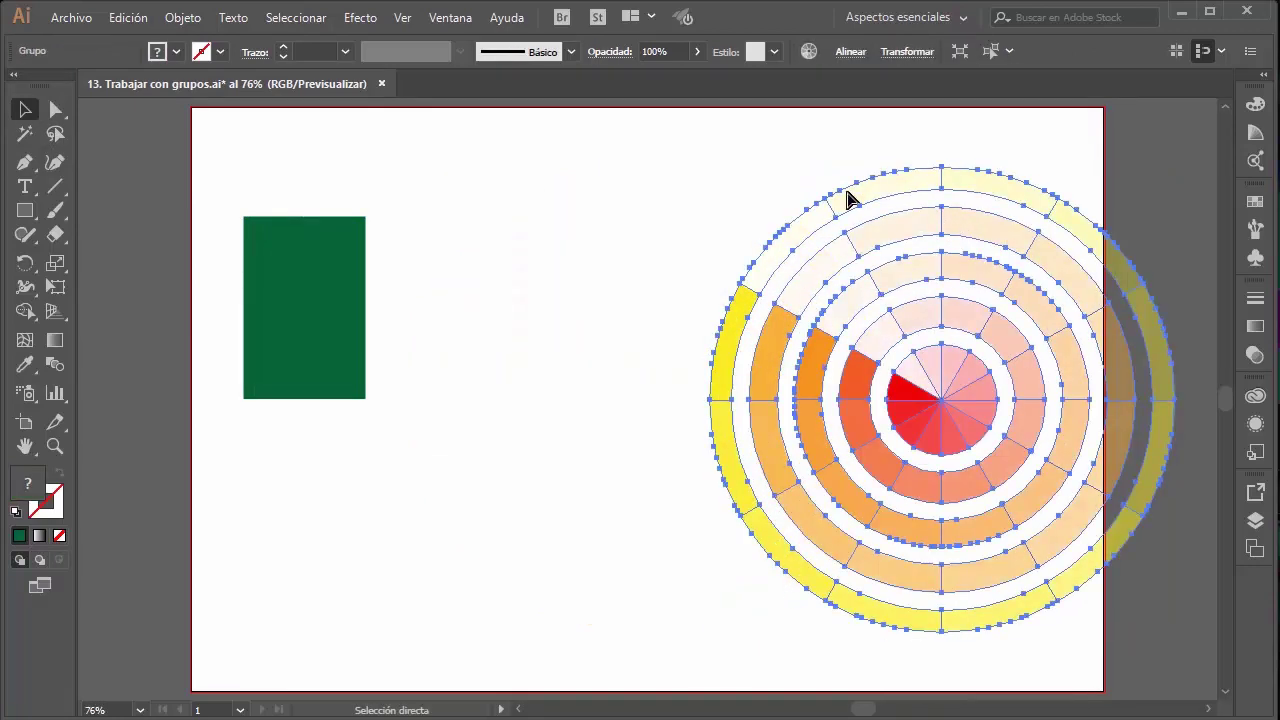
{"action": "key", "text": "ctrl+z"}
{"action": "double_click", "coordinate": [707, 238]}
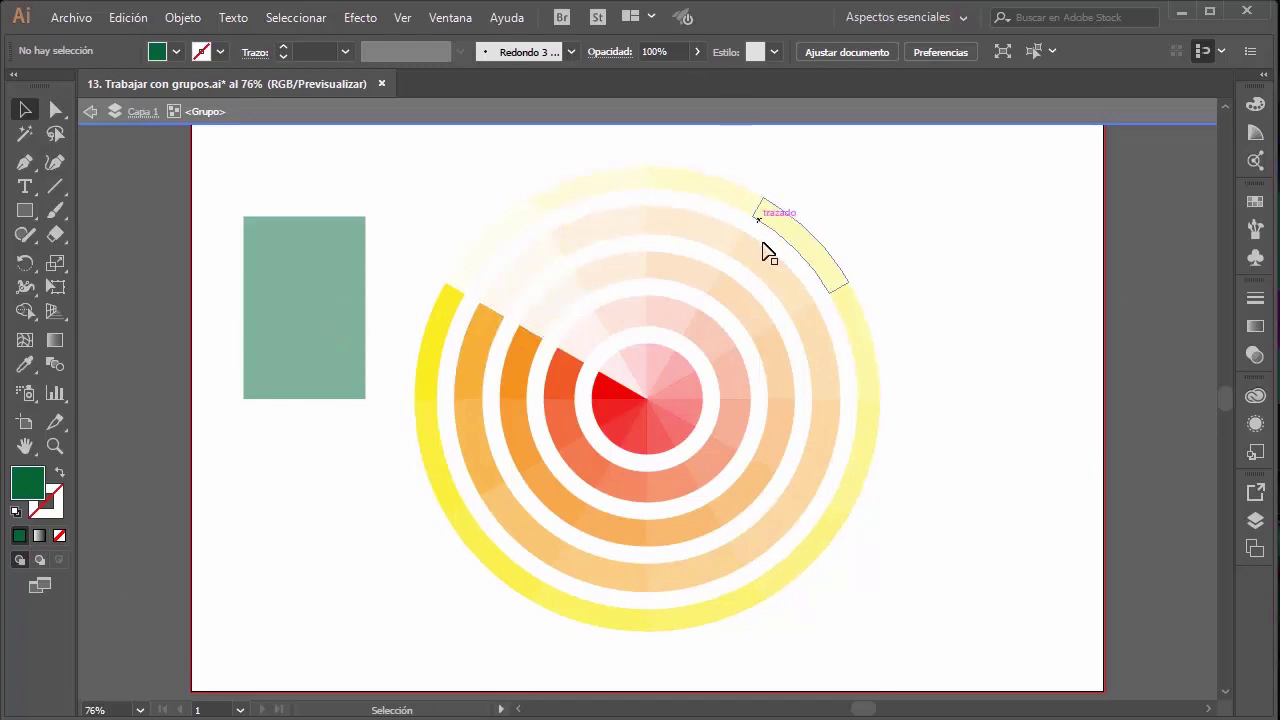
{"action": "left_click_drag", "start_coordinate": [790, 225], "coordinate": [957, 251]}
{"action": "key", "text": "ctrl+z"}
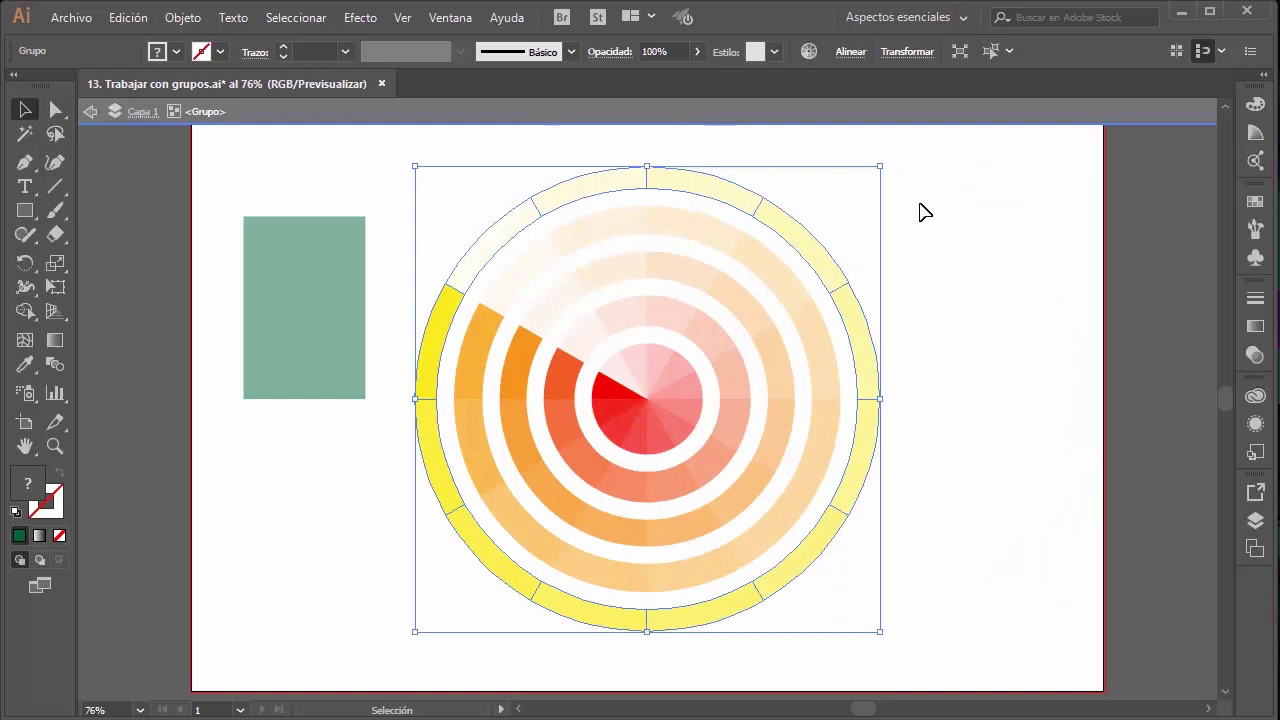
{"action": "left_click", "coordinate": [924, 212]}
{"action": "left_click", "coordinate": [697, 373]}
Step: Isolate the red pie group, test-pulling out one slice and undoing it
{"action": "scroll", "coordinate": [700, 400], "scroll_direction": "up", "scroll_amount": 3}
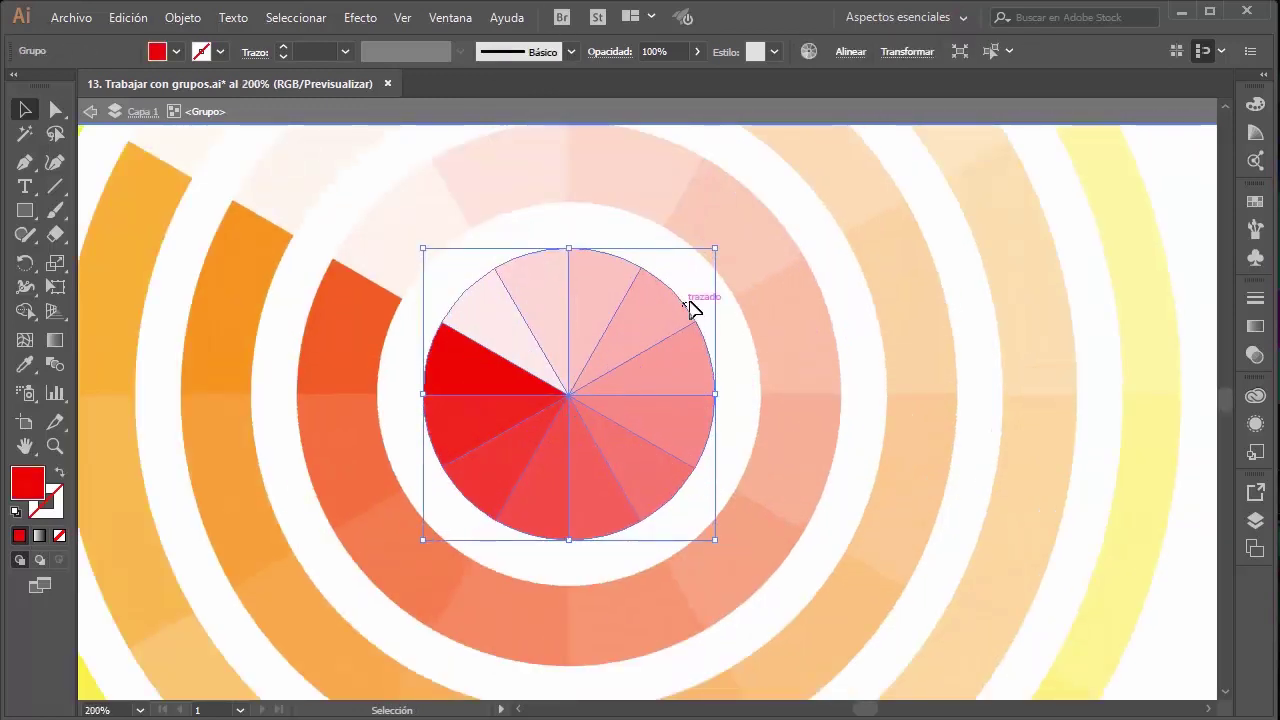
{"action": "left_click", "coordinate": [741, 350]}
{"action": "left_click_drag", "start_coordinate": [674, 337], "coordinate": [668, 338]}
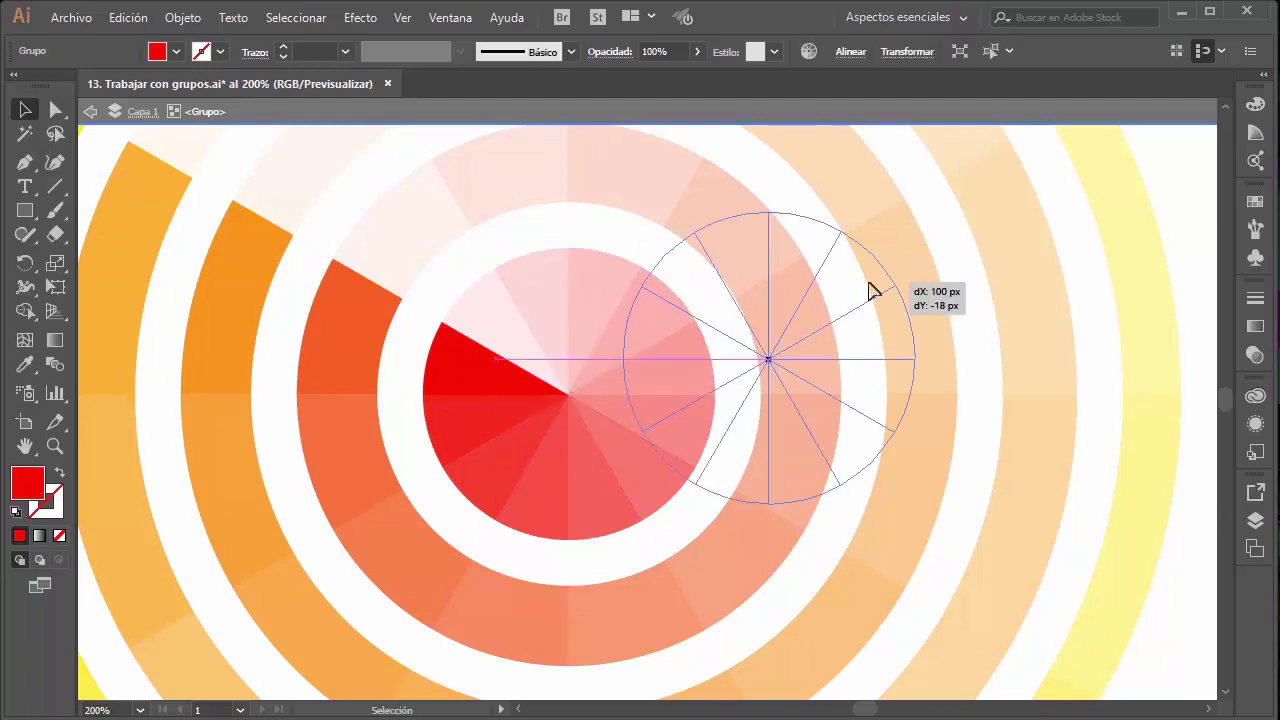
{"action": "double_click", "coordinate": [663, 334]}
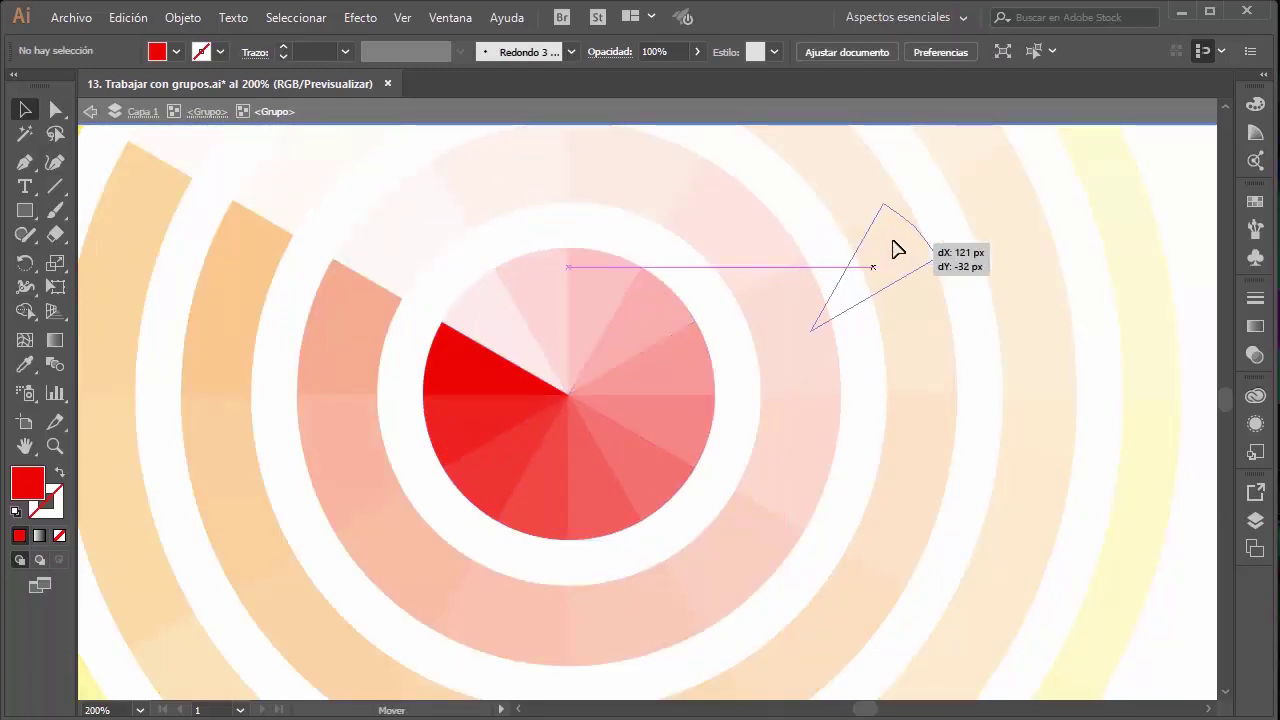
{"action": "left_click_drag", "start_coordinate": [654, 314], "coordinate": [891, 251]}
{"action": "key", "text": "ctrl+z"}
{"action": "key", "text": "ctrl+minus"}
{"action": "key", "text": "ctrl+minus"}
{"action": "key", "text": "ctrl+minus"}
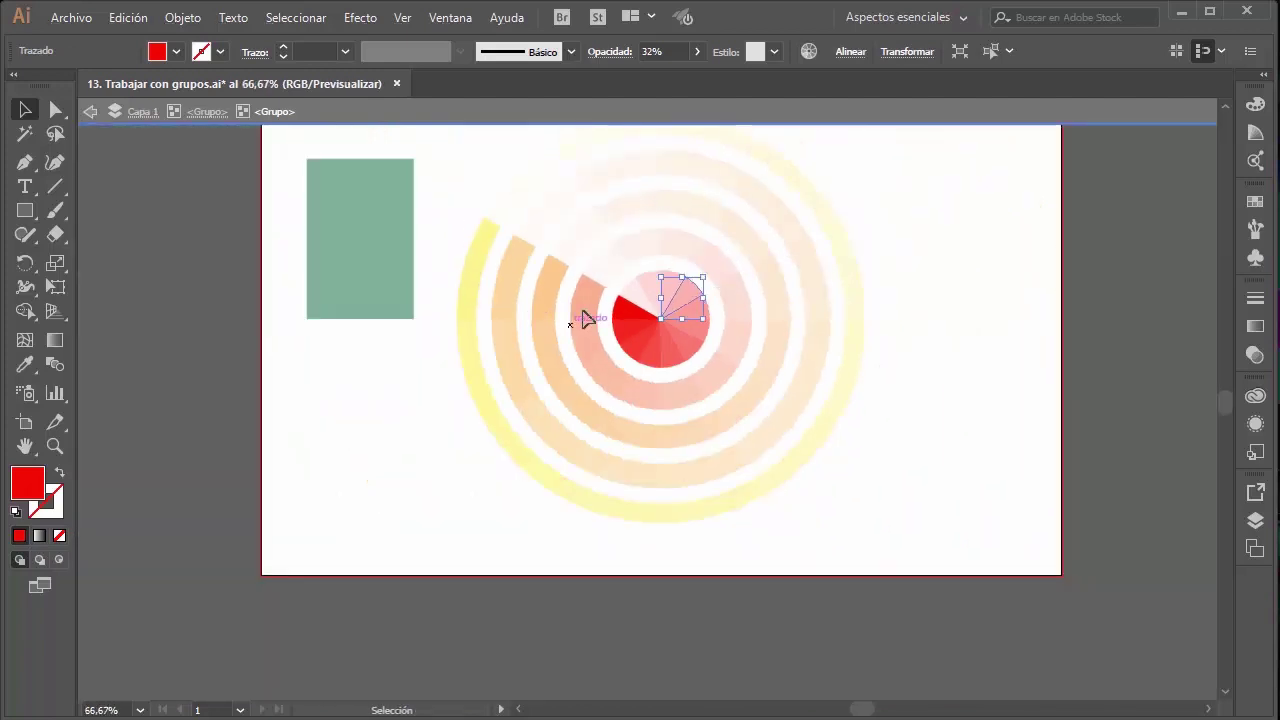
{"action": "key", "text": "ctrl+plus"}
{"action": "left_click_drag", "start_coordinate": [724, 312], "coordinate": [722, 310]}
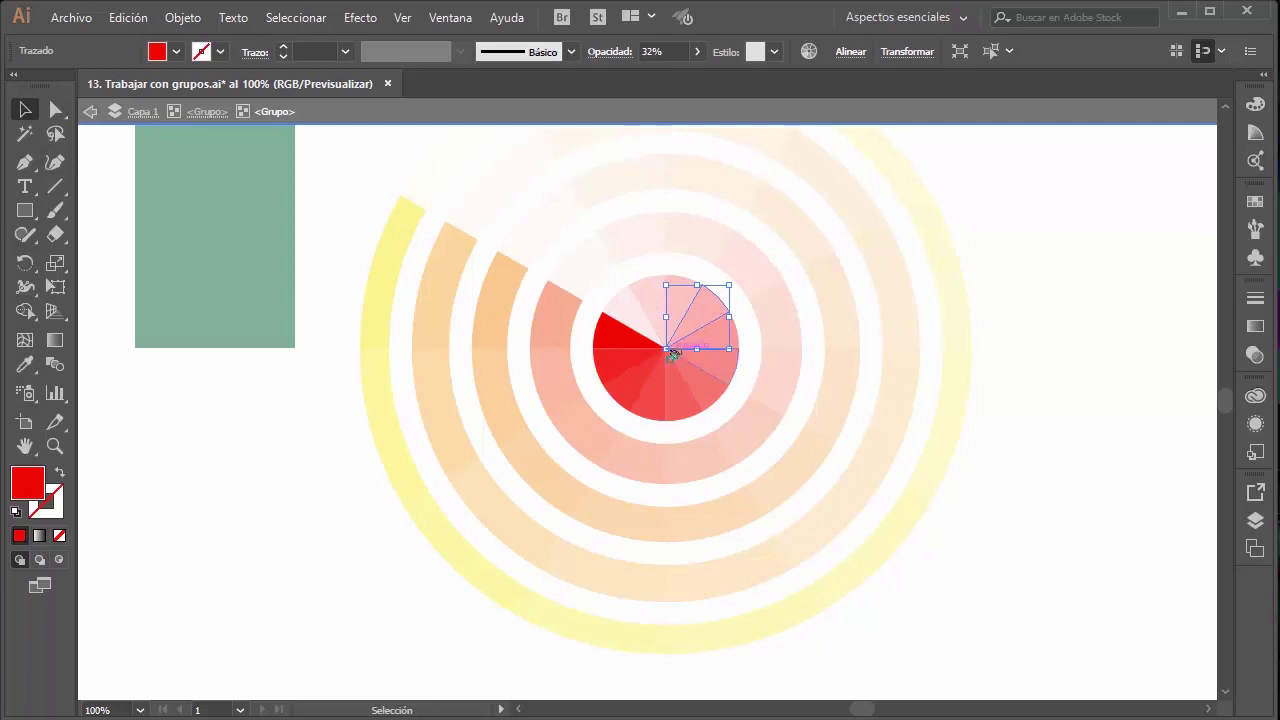
{"action": "scroll", "coordinate": [720, 354], "scroll_direction": "up", "scroll_amount": 1}
Step: Pull red slices out downward, left and top-left, then undo two of the moves
{"action": "left_click_drag", "start_coordinate": [720, 378], "coordinate": [684, 528]}
{"action": "left_click_drag", "start_coordinate": [625, 390], "coordinate": [455, 398]}
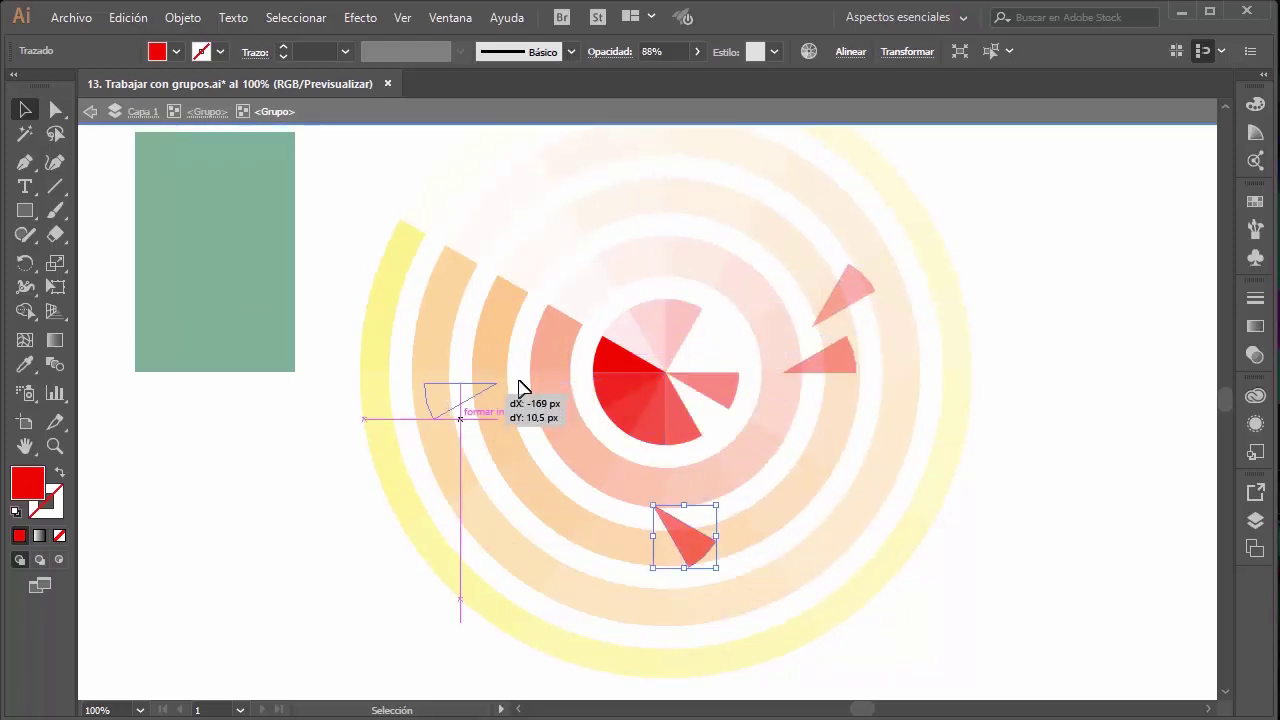
{"action": "left_click_drag", "start_coordinate": [630, 355], "coordinate": [472, 262]}
{"action": "key", "text": "ctrl+z"}
{"action": "key", "text": "ctrl+z"}
{"action": "key", "text": "ctrl+z"}
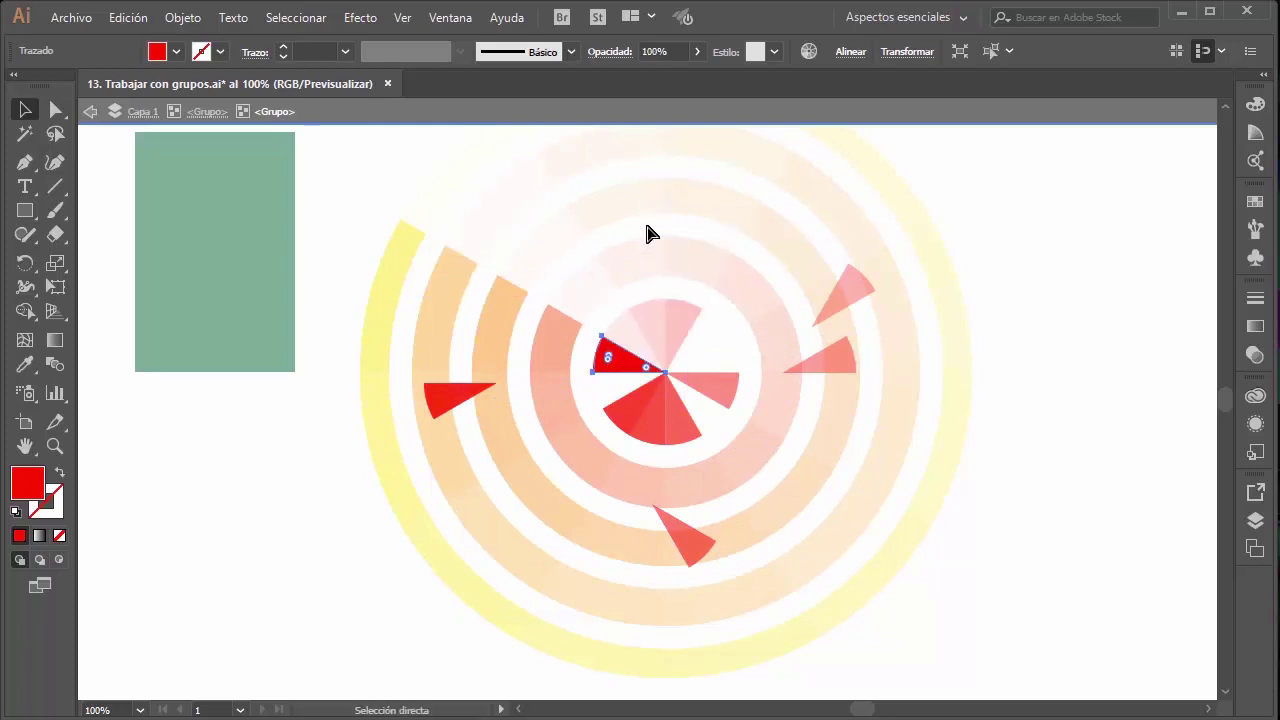
{"action": "key", "text": "ctrl+z"}
{"action": "key", "text": "ctrl+z"}
{"action": "key", "text": "ctrl+z"}
Step: Delete alternate pie slices, including the upper-left and pale top slices, leaving gaps
{"action": "key", "text": "v"}
{"action": "key", "text": "Delete"}
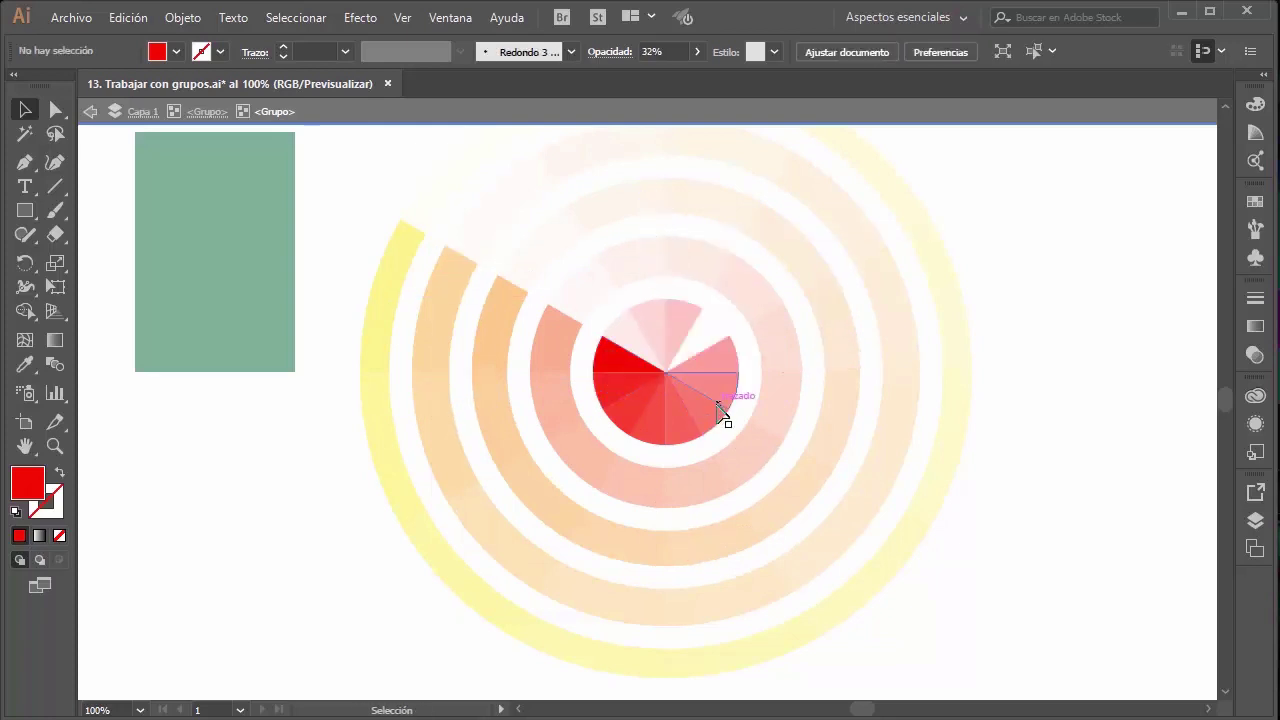
{"action": "left_click", "coordinate": [715, 395]}
{"action": "key", "text": "Delete"}
{"action": "left_click", "coordinate": [685, 425]}
{"action": "key", "text": "Delete"}
{"action": "left_click", "coordinate": [628, 358]}
{"action": "key", "text": "Delete"}
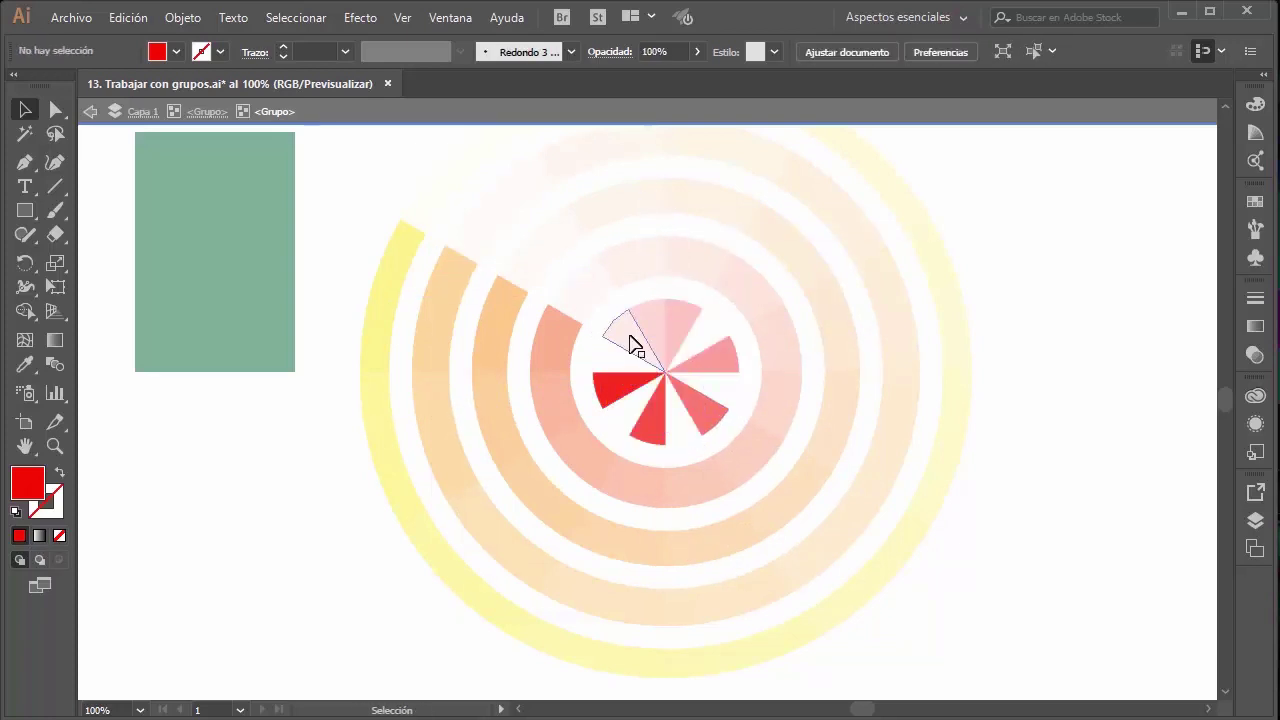
{"action": "left_click", "coordinate": [646, 334]}
{"action": "key", "text": "Delete"}
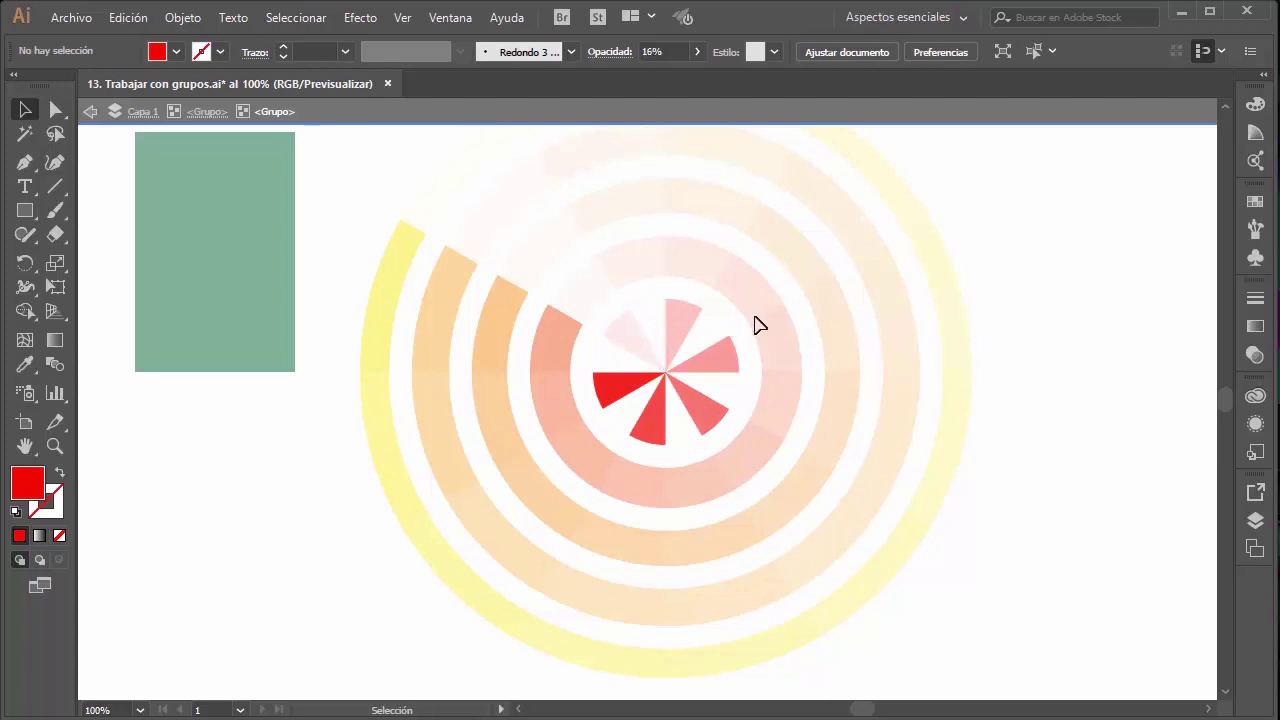
{"action": "double_click", "coordinate": [757, 323]}
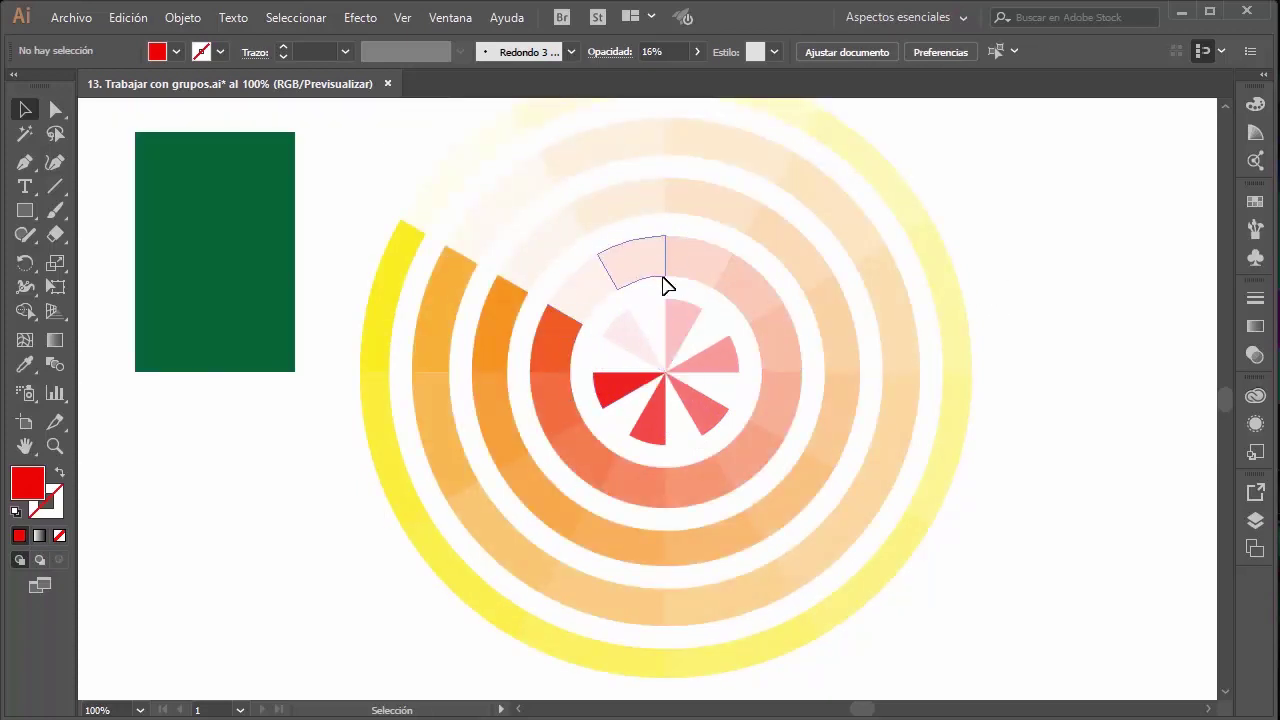
{"action": "double_click", "coordinate": [722, 352]}
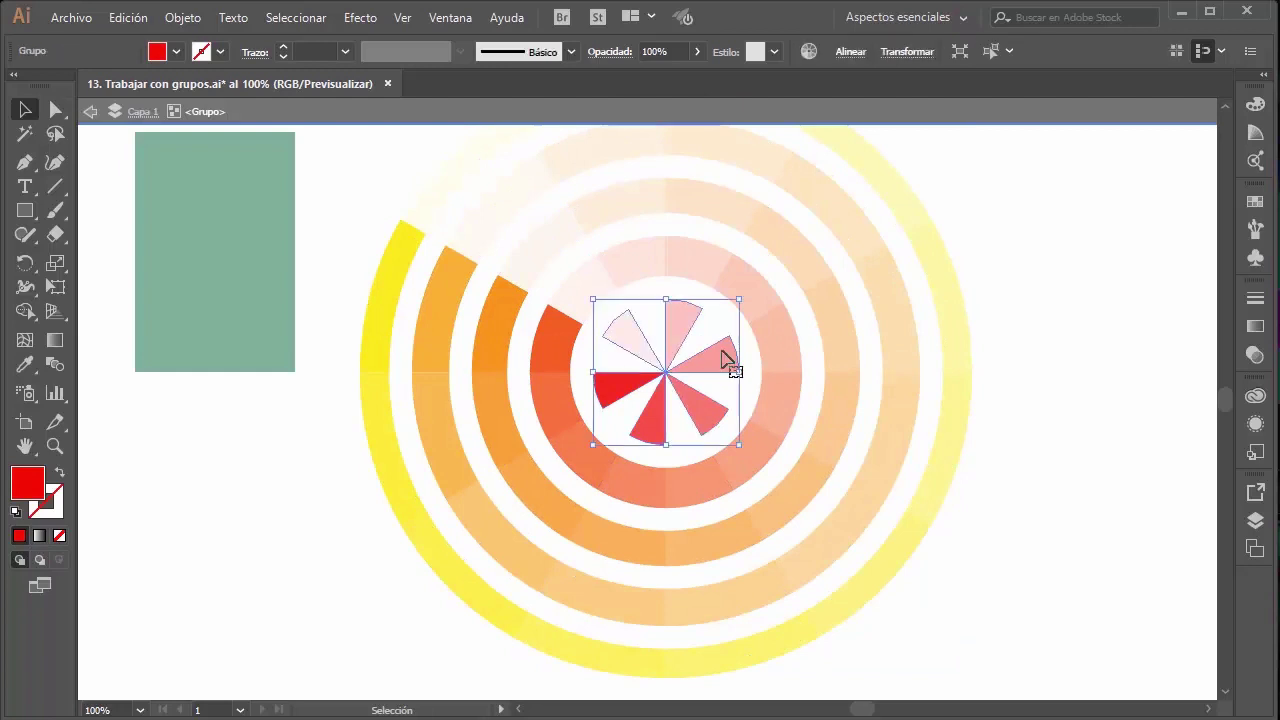
{"action": "double_click", "coordinate": [728, 358]}
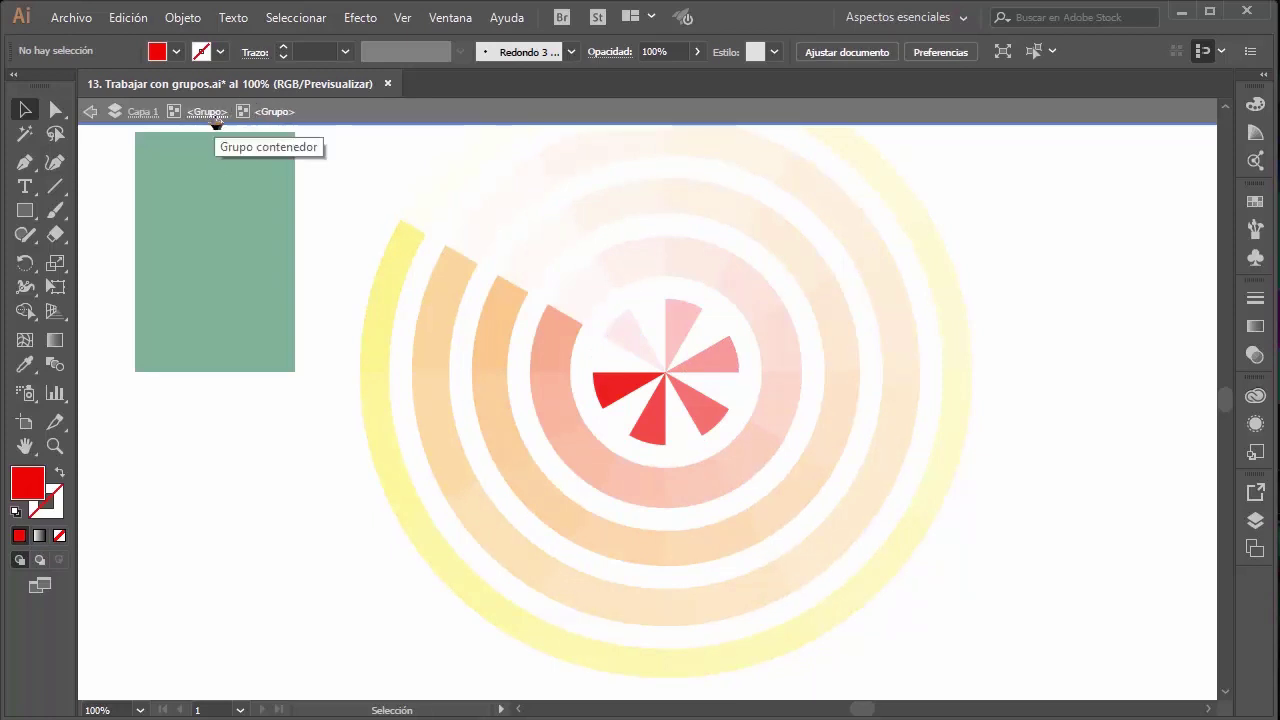
{"action": "left_click", "coordinate": [207, 111]}
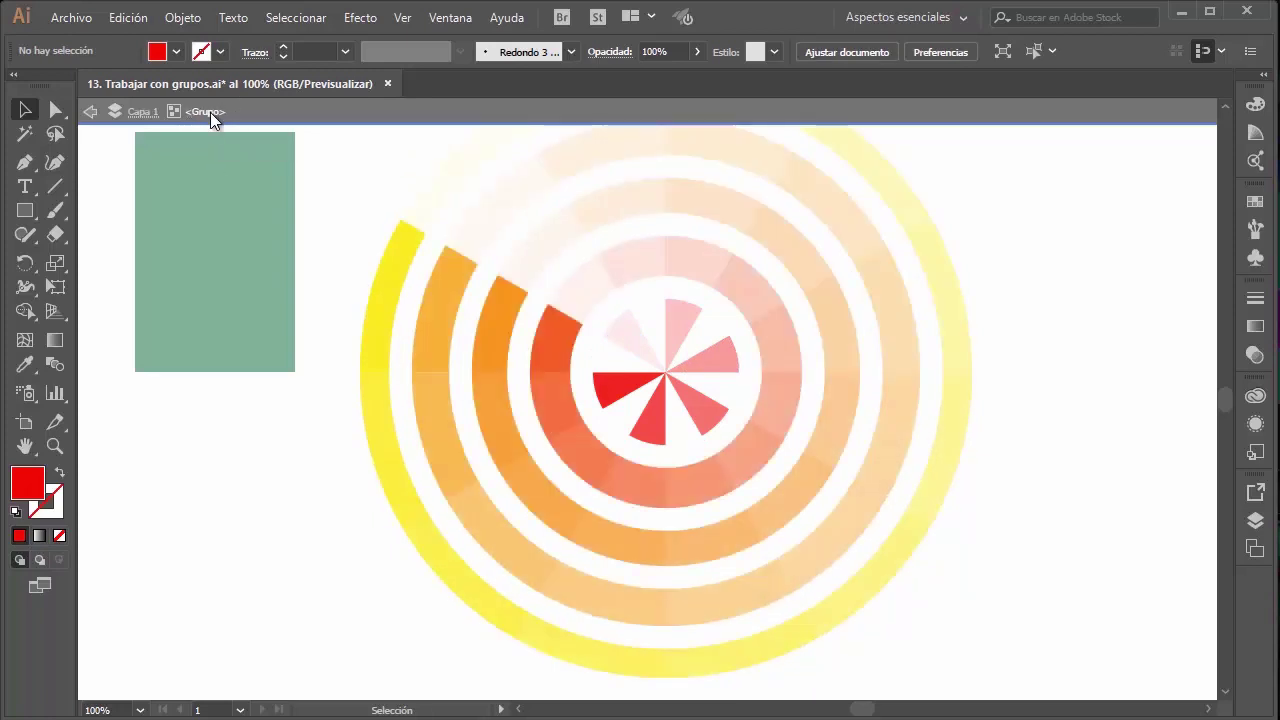
{"action": "mouse_move", "coordinate": [565, 335]}
{"action": "left_mouse_down"}
{"action": "mouse_move", "coordinate": [583, 277]}
{"action": "mouse_move", "coordinate": [840, 306]}
{"action": "mouse_move", "coordinate": [543, 375]}
{"action": "mouse_move", "coordinate": [665, 368]}
{"action": "left_mouse_up"}
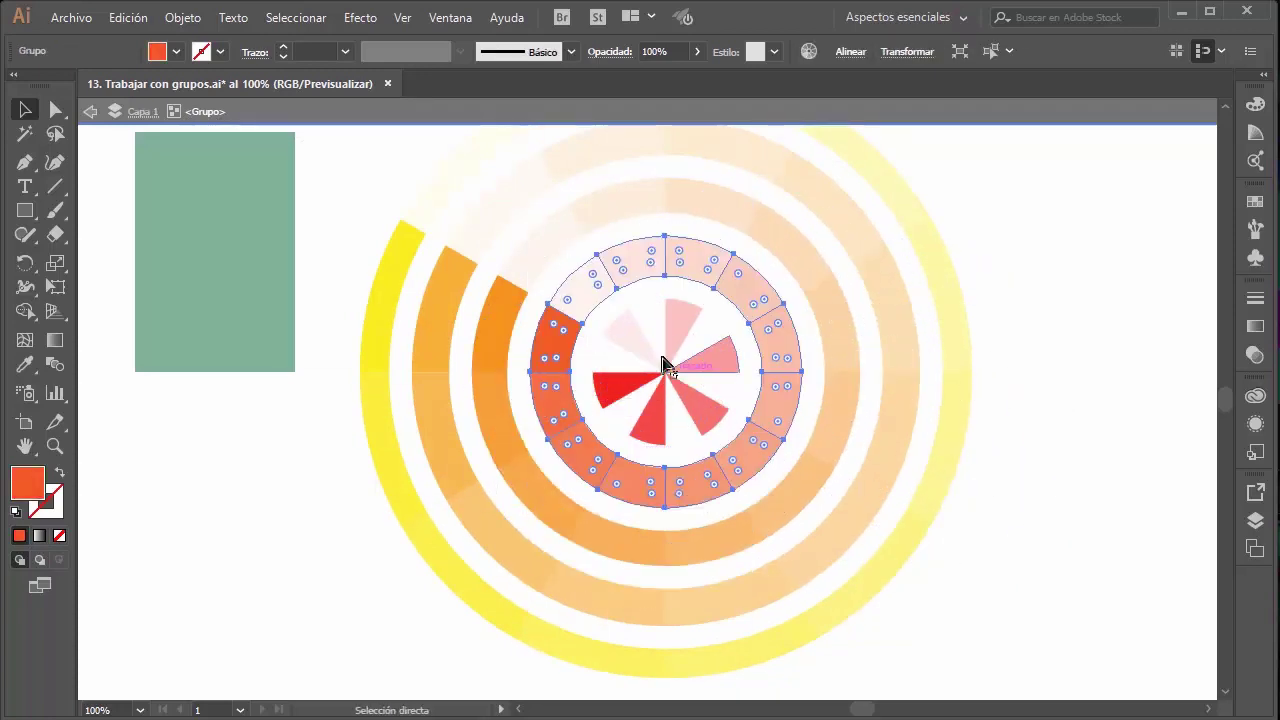
{"action": "left_click", "coordinate": [365, 157]}
{"action": "double_click", "coordinate": [268, 245]}
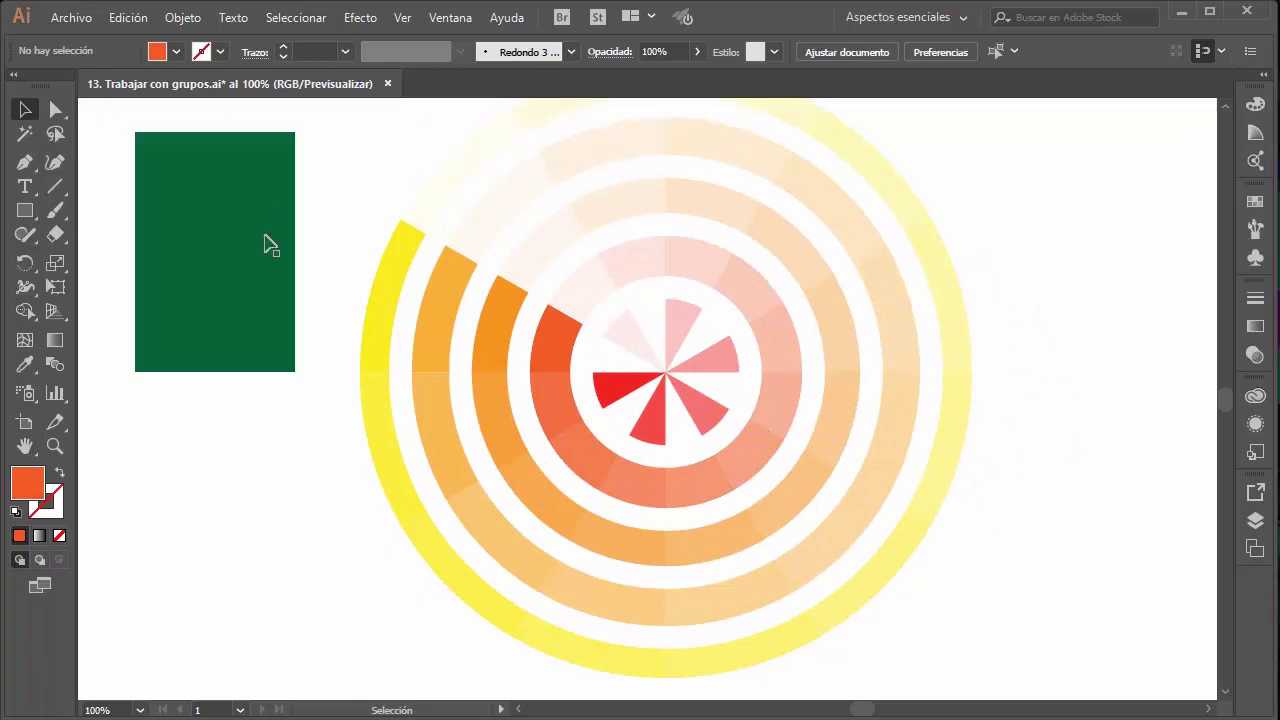
{"action": "double_click", "coordinate": [710, 371]}
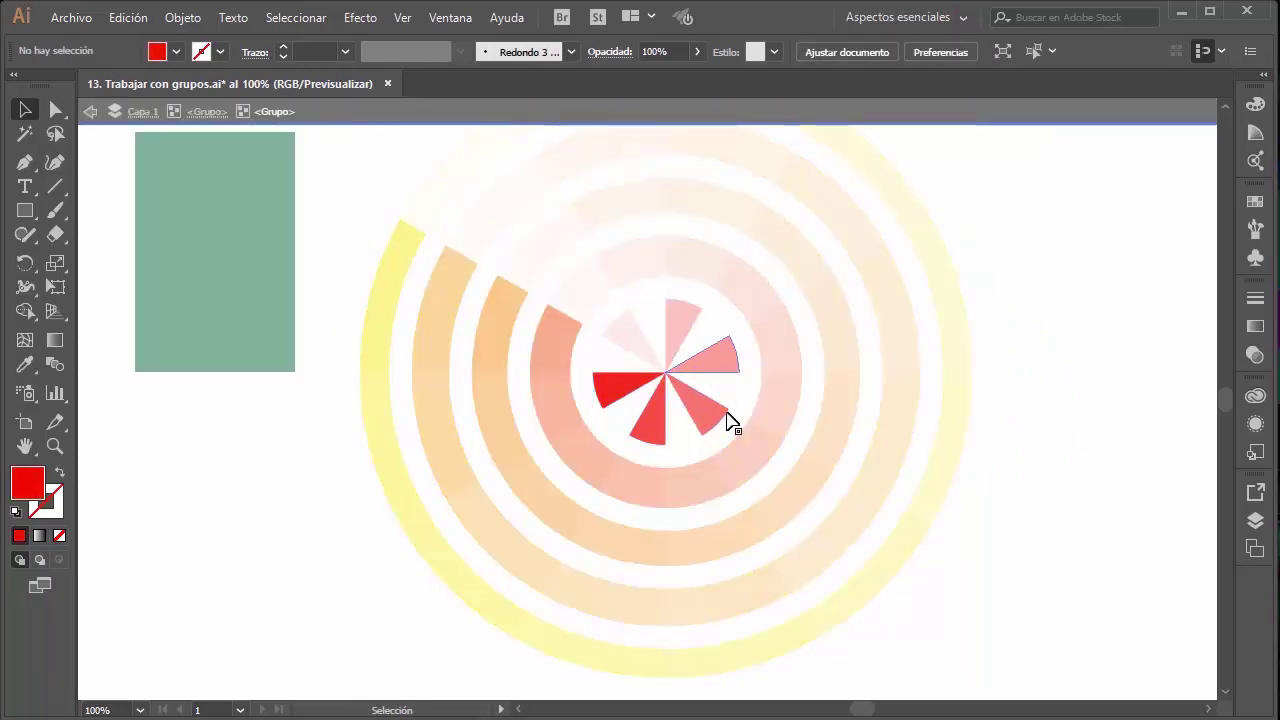
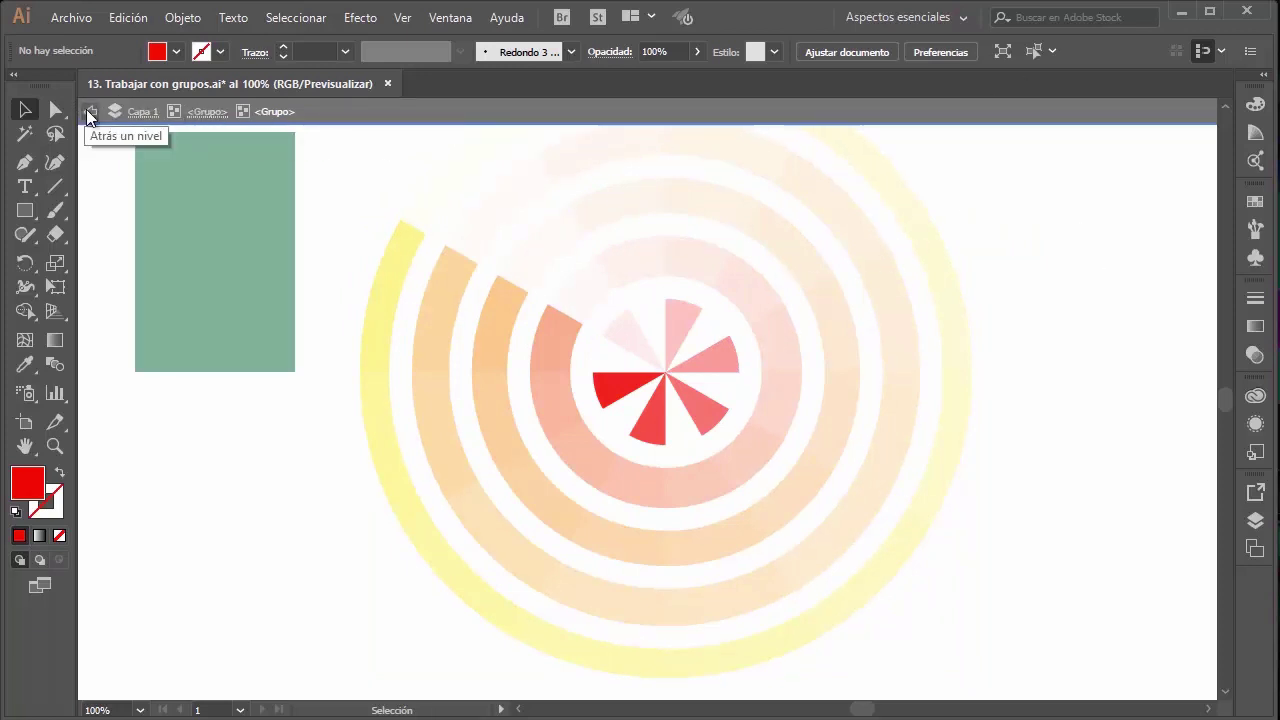
Step: Isolate the inner red ring, push one segment out of it, and delete a piece
{"action": "left_click", "coordinate": [89, 112]}
{"action": "left_click_drag", "start_coordinate": [640, 349], "coordinate": [527, 287]}
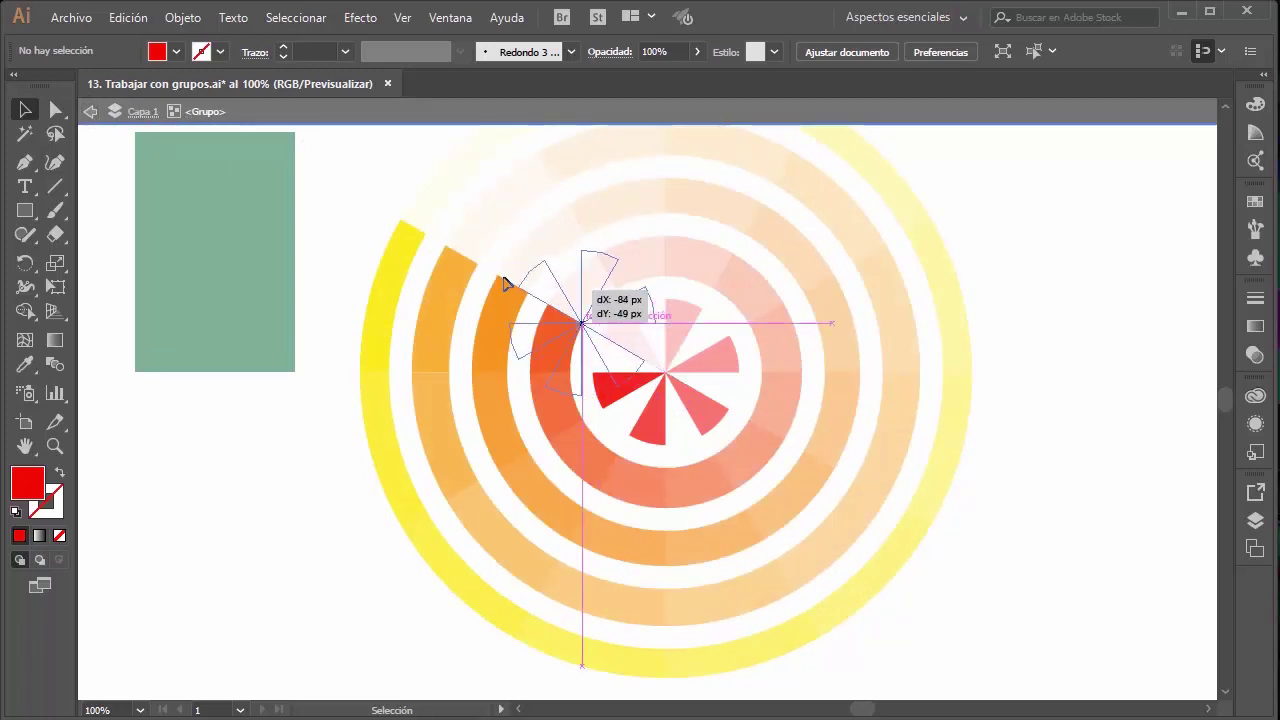
{"action": "key", "text": "ctrl+z"}
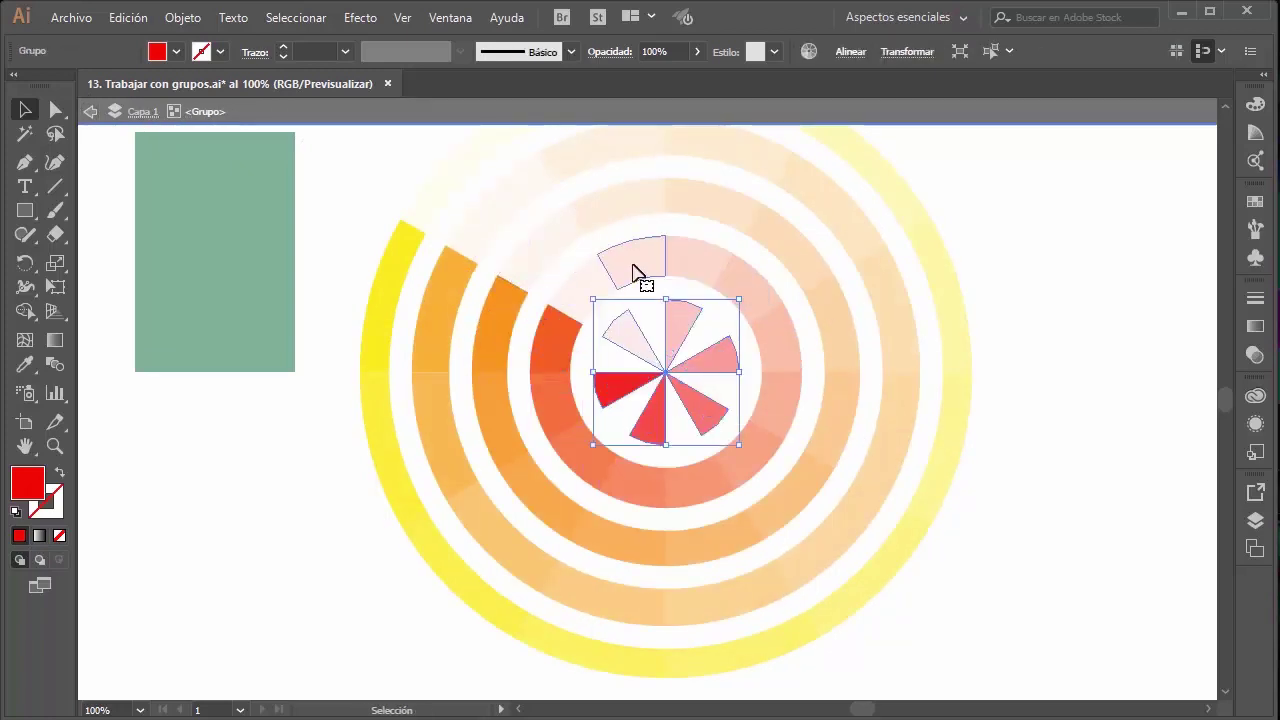
{"action": "double_click", "coordinate": [628, 272]}
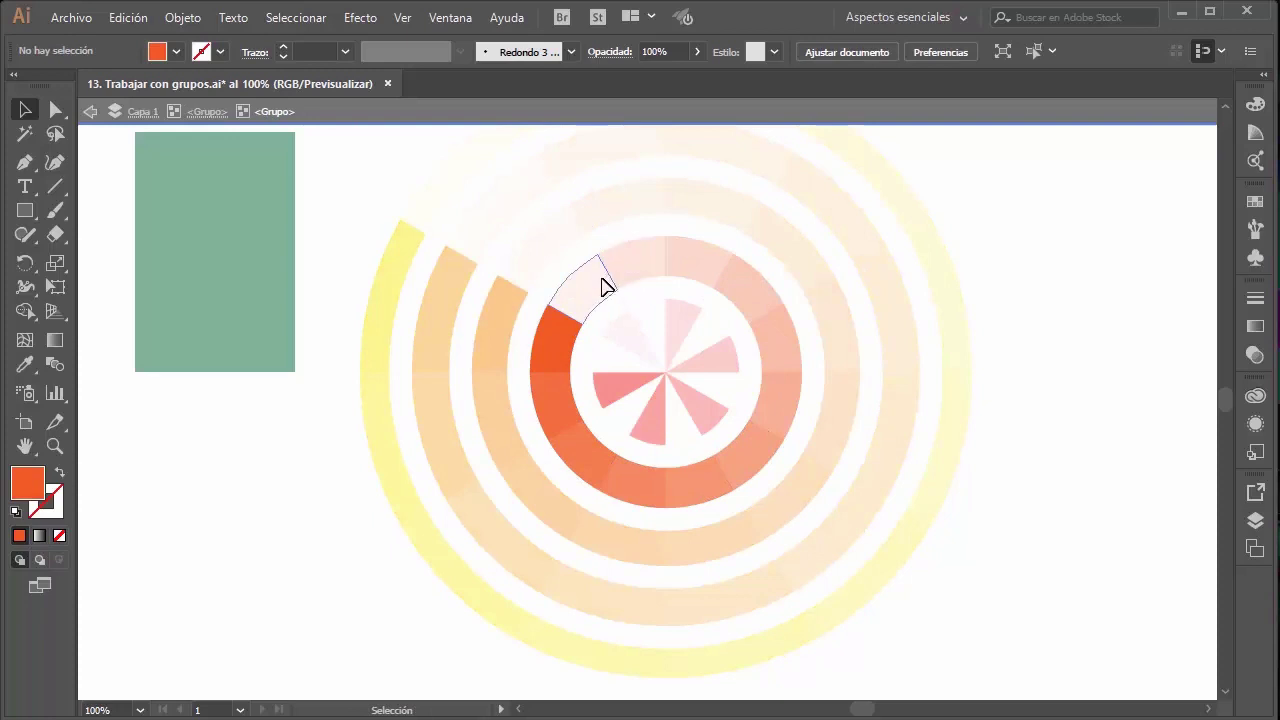
{"action": "left_click", "coordinate": [620, 286]}
{"action": "left_click_drag", "start_coordinate": [787, 347], "coordinate": [620, 485]}
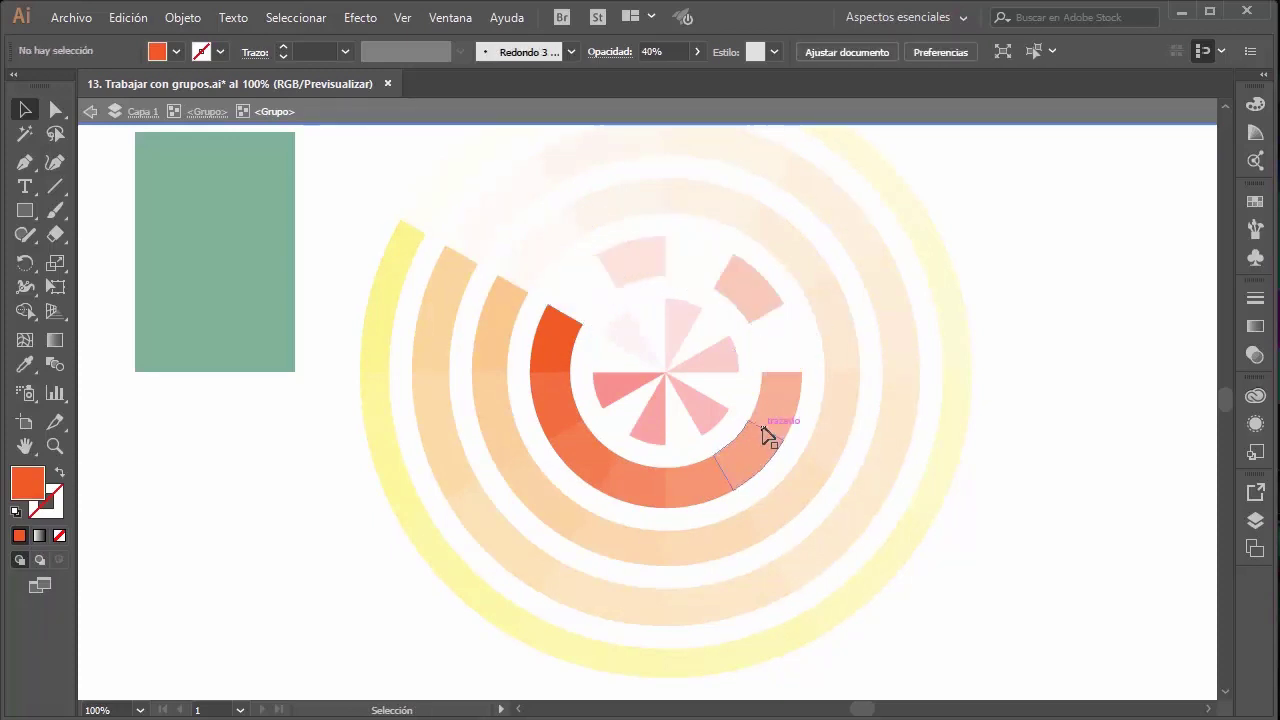
{"action": "key", "text": "Delete"}
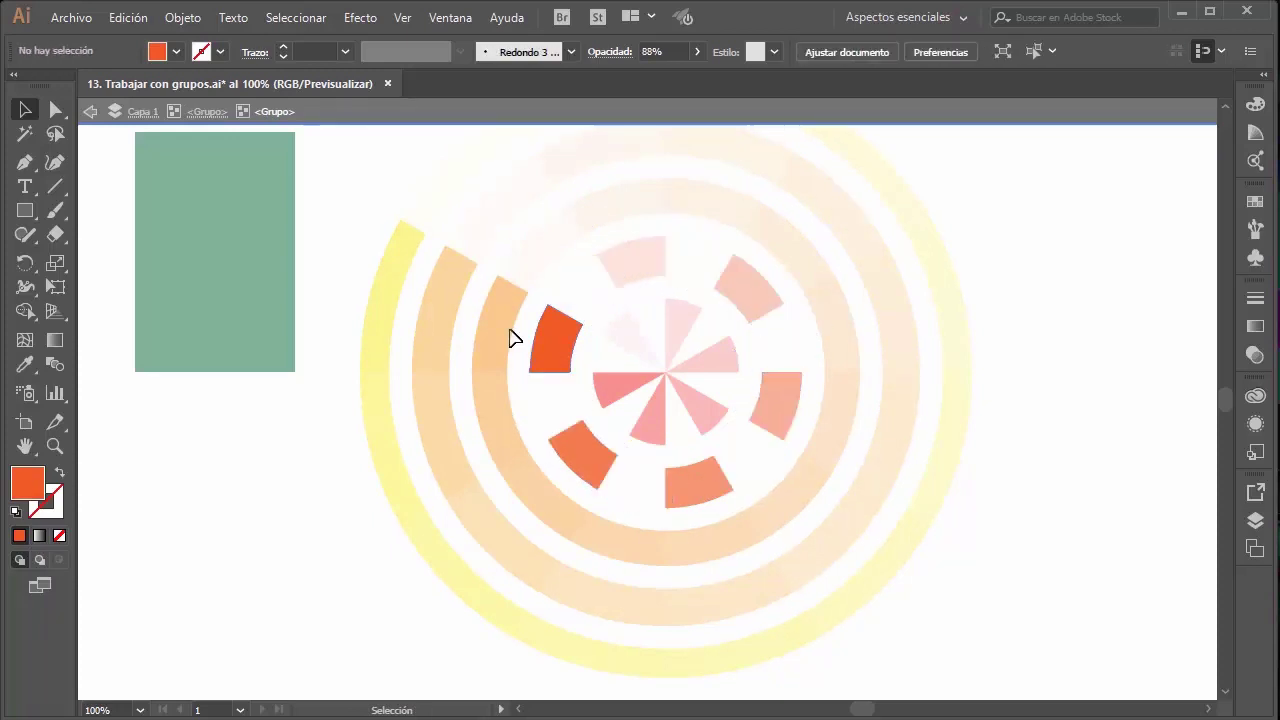
Step: Move two orange ring arc segments outward from their ring
{"action": "left_click", "coordinate": [90, 111]}
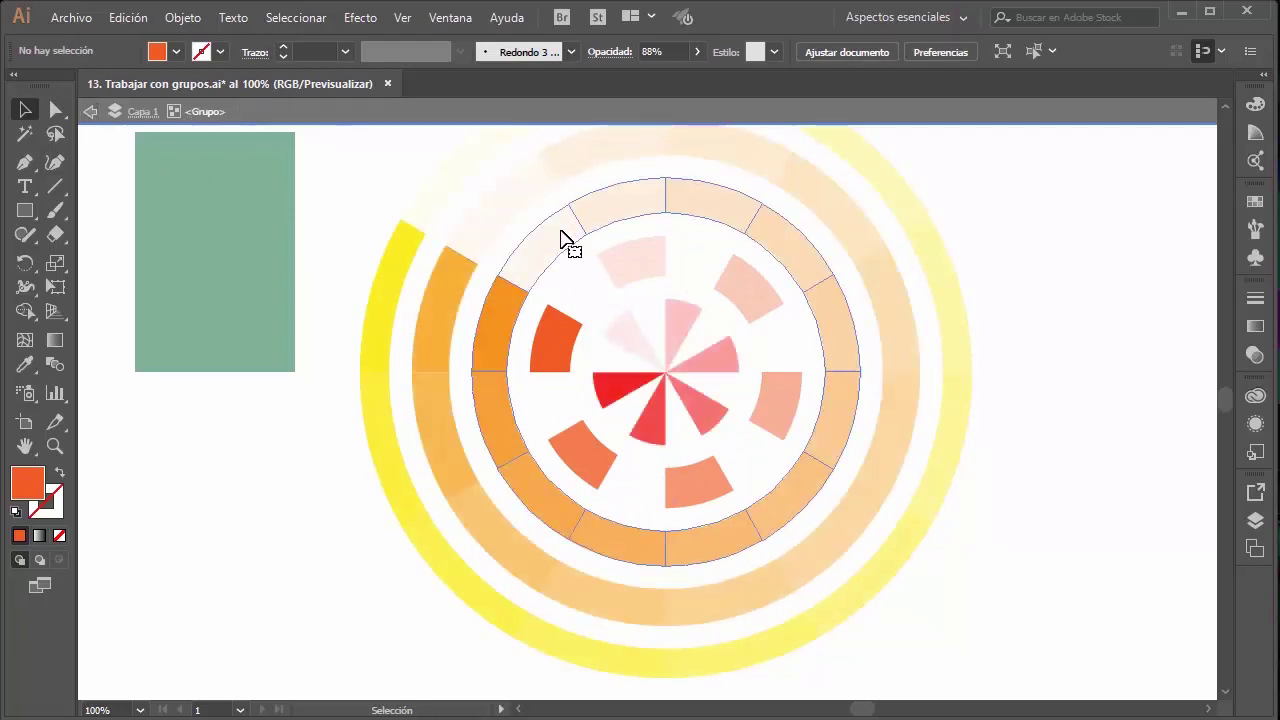
{"action": "double_click", "coordinate": [566, 243]}
{"action": "mouse_move", "coordinate": [519, 272]}
{"action": "left_mouse_down"}
{"action": "mouse_move", "coordinate": [841, 393]}
{"action": "mouse_move", "coordinate": [806, 466]}
{"action": "mouse_move", "coordinate": [586, 514]}
{"action": "mouse_move", "coordinate": [534, 471]}
{"action": "mouse_move", "coordinate": [435, 288]}
{"action": "left_mouse_up"}
{"action": "left_click", "coordinate": [90, 111]}
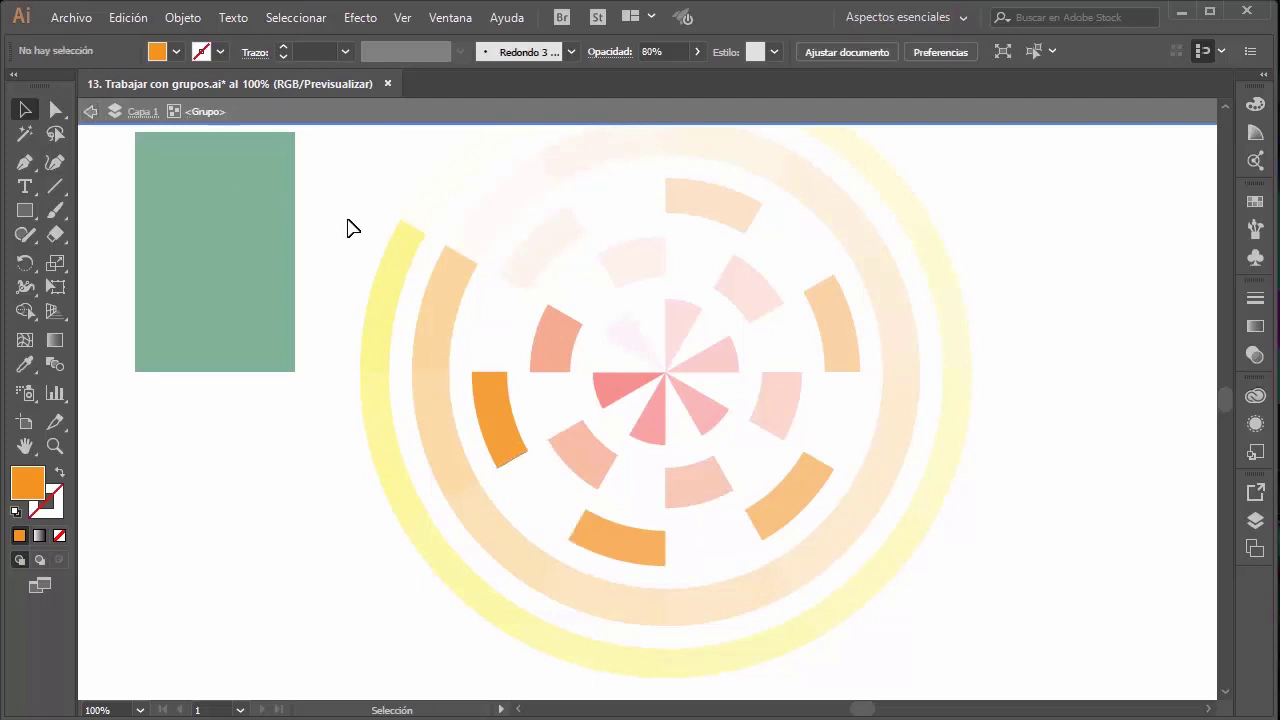
{"action": "double_click", "coordinate": [435, 290]}
{"action": "mouse_move", "coordinate": [447, 272]}
{"action": "left_mouse_down"}
{"action": "mouse_move", "coordinate": [491, 226]}
{"action": "mouse_move", "coordinate": [706, 157]}
{"action": "mouse_move", "coordinate": [903, 337]}
{"action": "mouse_move", "coordinate": [858, 515]}
{"action": "mouse_move", "coordinate": [617, 574]}
{"action": "mouse_move", "coordinate": [449, 454]}
{"action": "left_mouse_up"}
Step: Isolate the yellow outer ring and delete three of its segments
{"action": "left_click", "coordinate": [90, 111]}
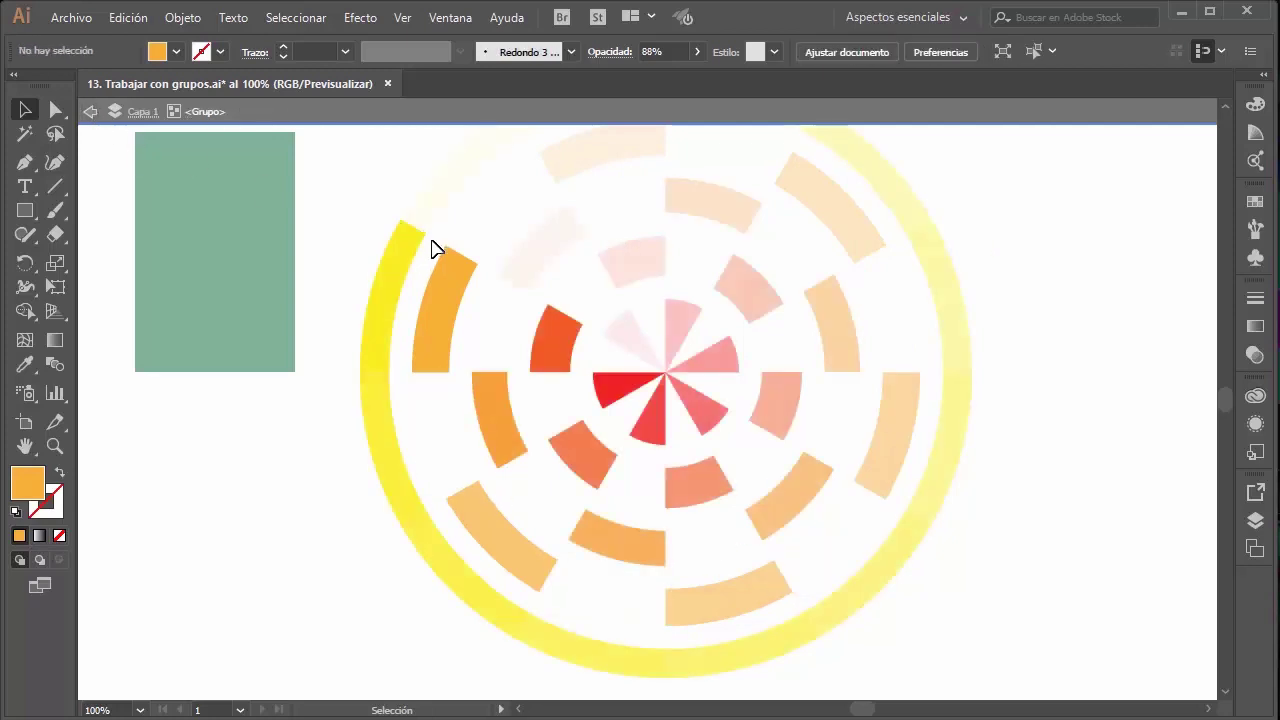
{"action": "double_click", "coordinate": [418, 250]}
{"action": "scroll", "coordinate": [422, 249], "scroll_direction": "up", "scroll_amount": 2}
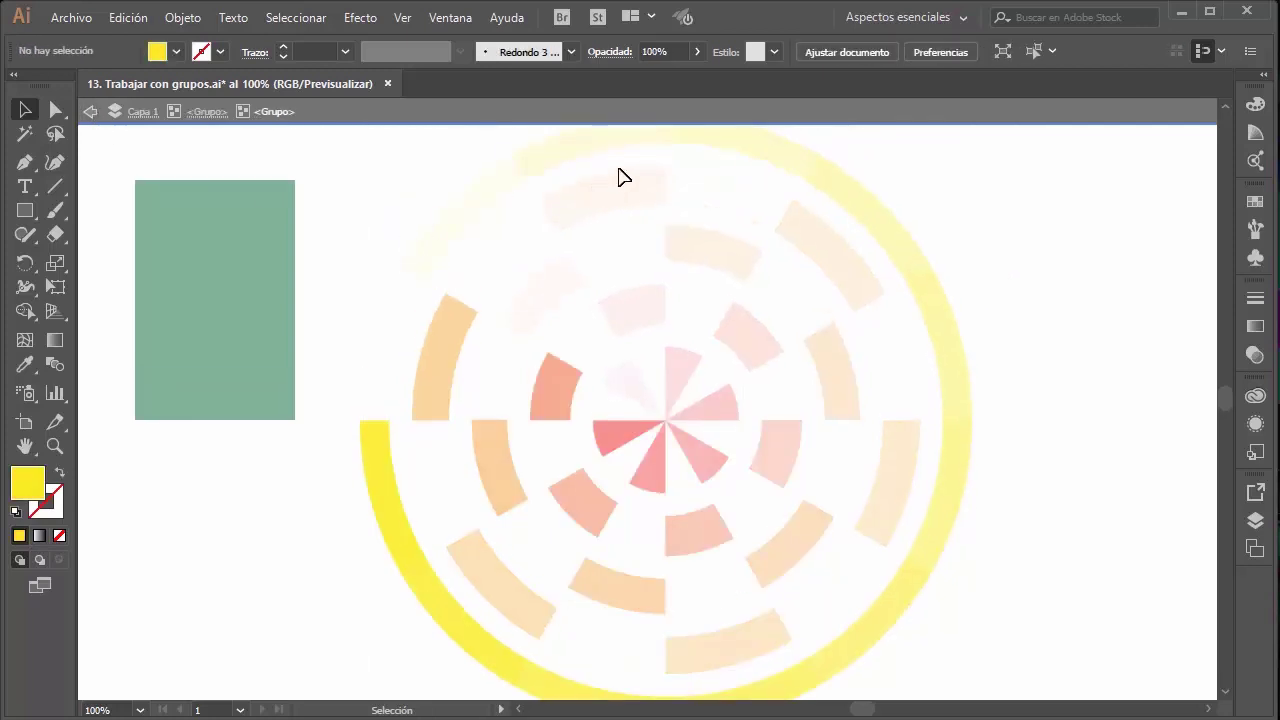
{"action": "mouse_move", "coordinate": [620, 174]}
{"action": "left_mouse_down"}
{"action": "mouse_move", "coordinate": [591, 152]}
{"action": "mouse_move", "coordinate": [846, 200]}
{"action": "mouse_move", "coordinate": [968, 408]}
{"action": "left_mouse_up"}
{"action": "left_click", "coordinate": [960, 457]}
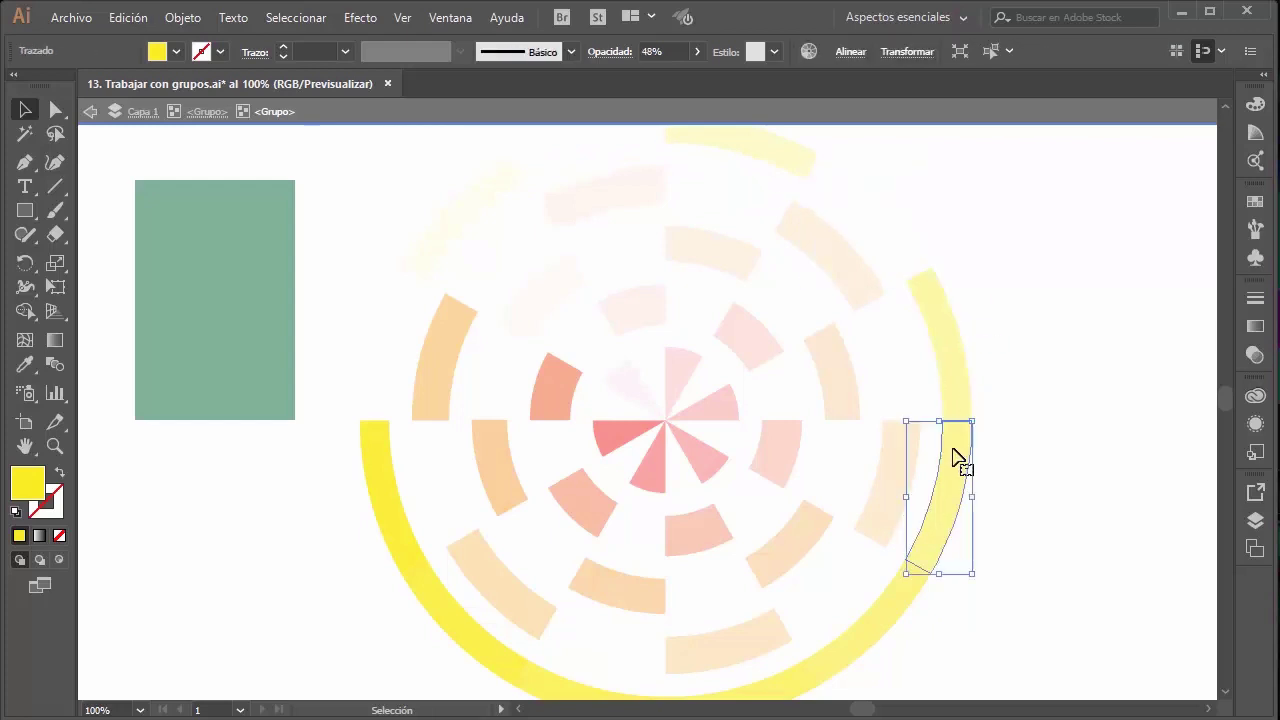
{"action": "key", "text": "Delete"}
{"action": "scroll", "coordinate": [877, 549], "scroll_direction": "down", "scroll_amount": 1}
{"action": "scroll", "coordinate": [877, 549], "scroll_direction": "down", "scroll_amount": 2}
{"action": "left_click", "coordinate": [771, 614]}
{"action": "key", "text": "Delete"}
{"action": "left_click", "coordinate": [500, 565]}
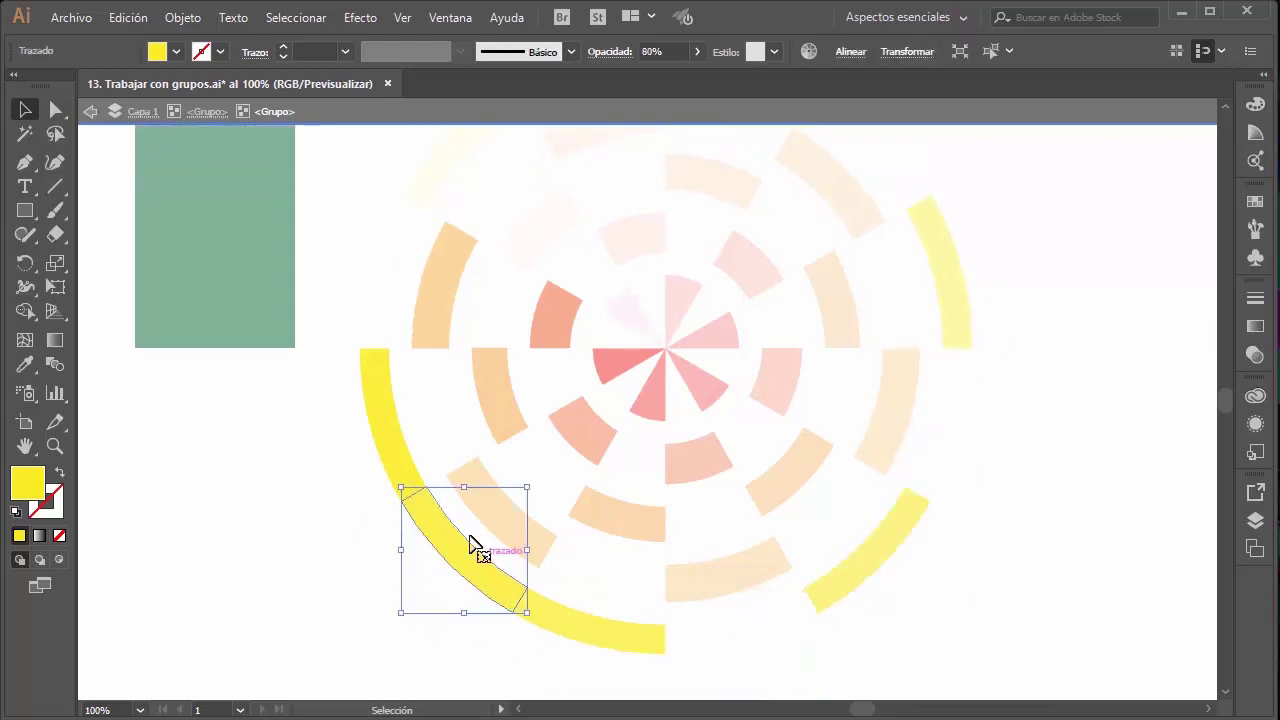
{"action": "key", "text": "Delete"}
Step: Exit isolation mode and select the green rectangle
{"action": "double_click", "coordinate": [363, 257]}
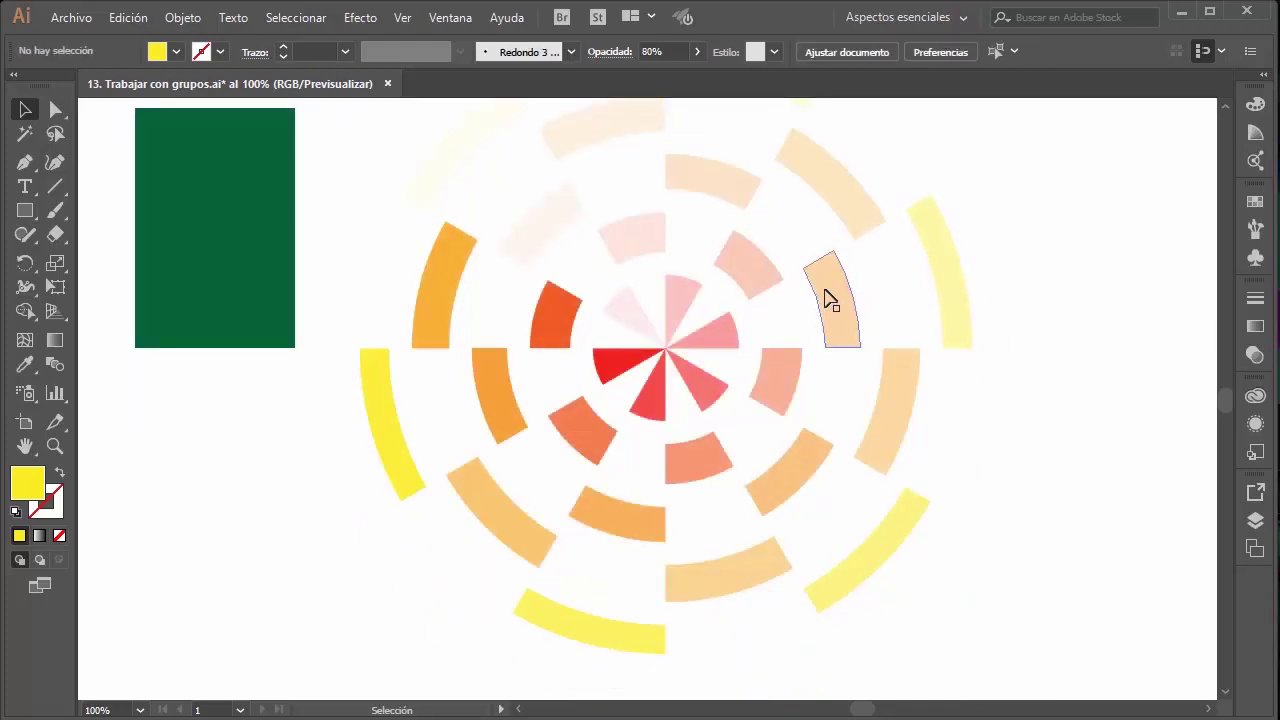
{"action": "scroll", "coordinate": [826, 297], "scroll_direction": "down", "scroll_amount": 1, "text": "alt"}
{"action": "left_click", "coordinate": [396, 258]}
Step: Delete the green rectangle, open Ventana > Buscatrazos, and place the panel top right
{"action": "key", "text": "Delete"}
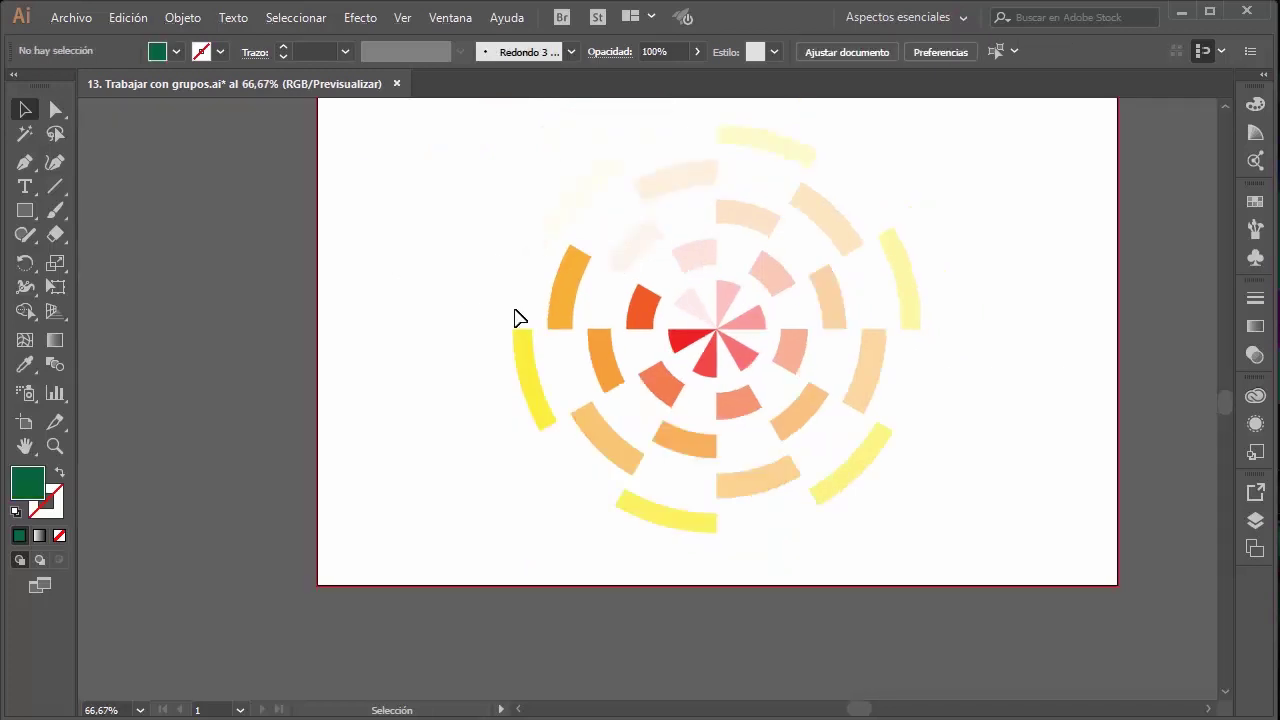
{"action": "scroll", "coordinate": [519, 318], "scroll_direction": "up", "scroll_amount": 2}
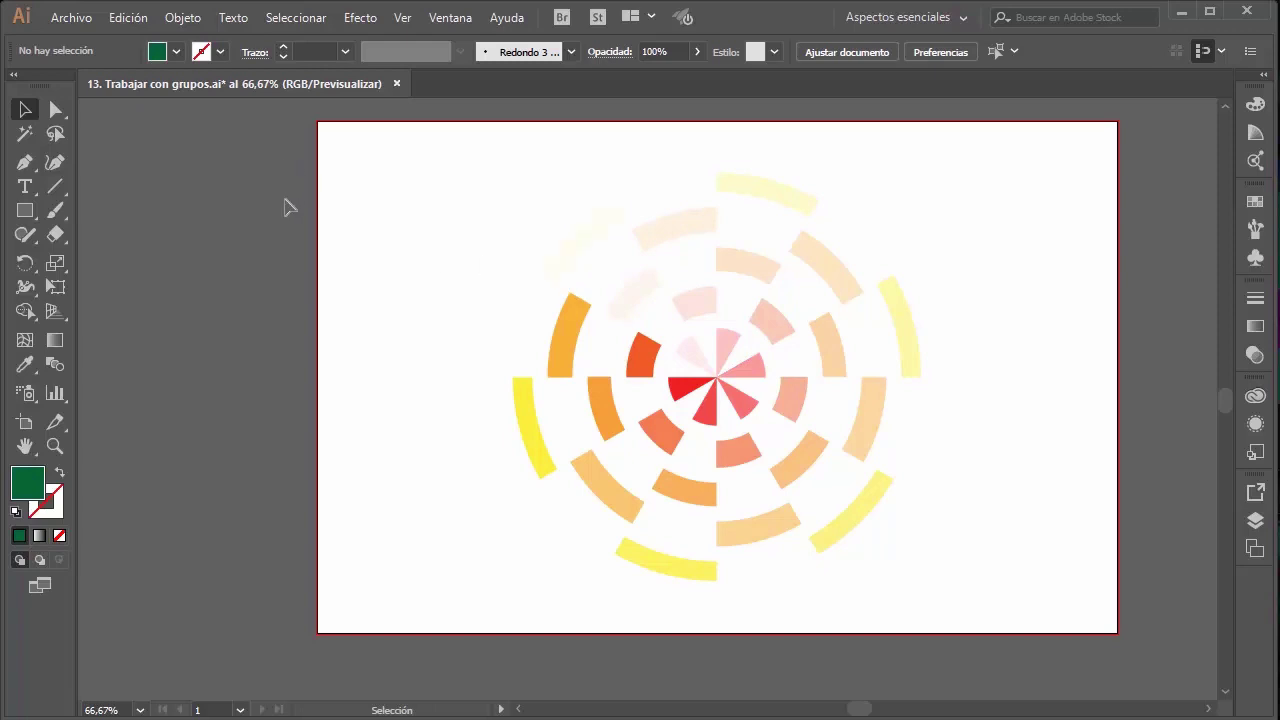
{"action": "left_click", "coordinate": [450, 18]}
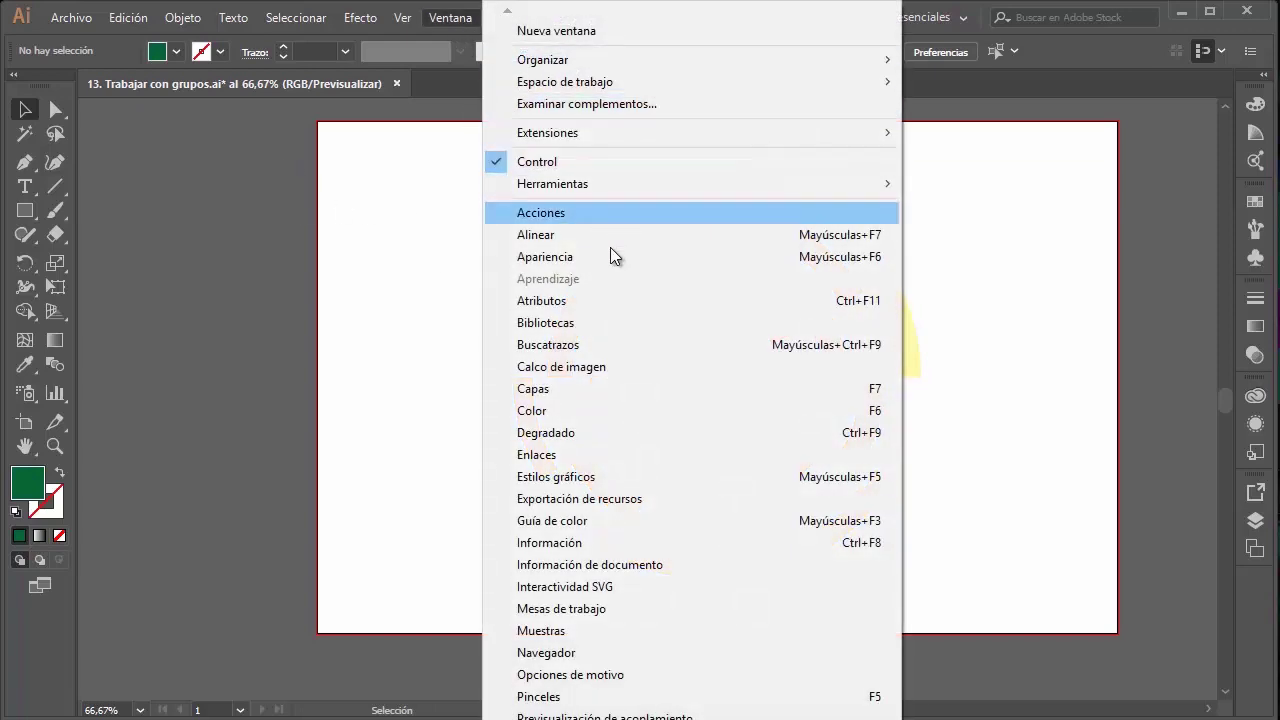
{"action": "left_click", "coordinate": [614, 344]}
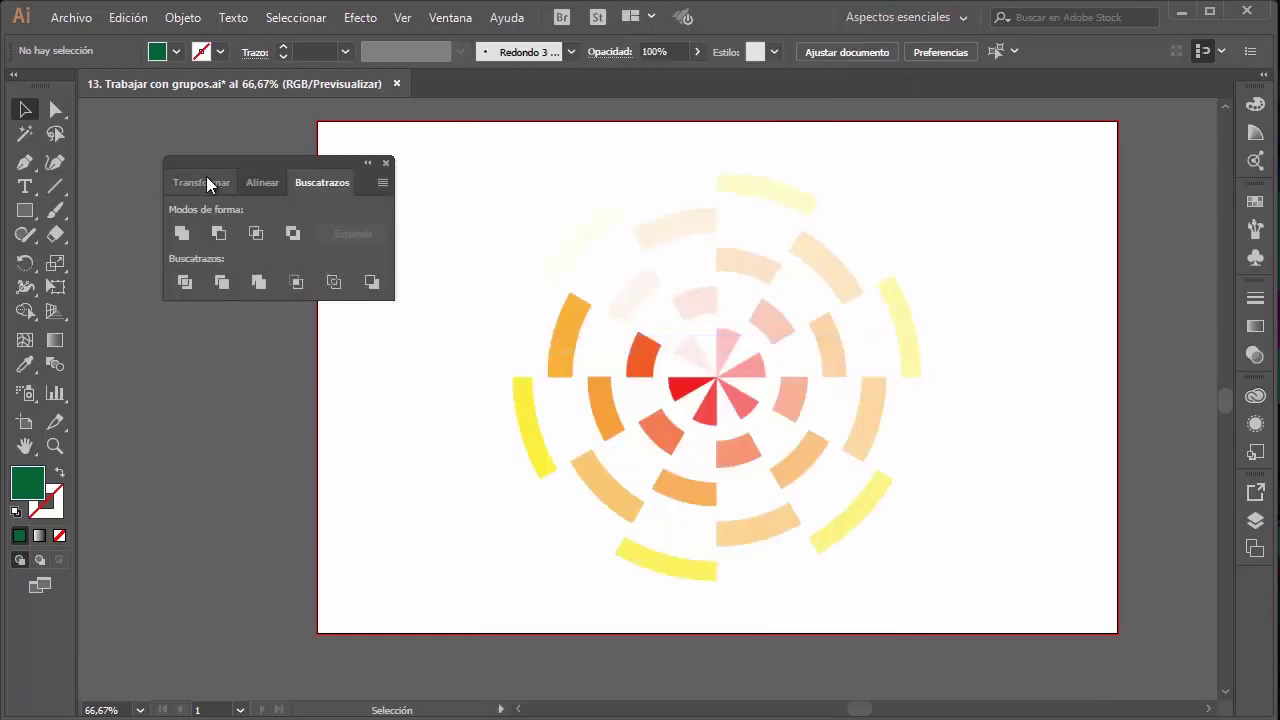
{"action": "left_click_drag", "start_coordinate": [317, 161], "coordinate": [960, 160]}
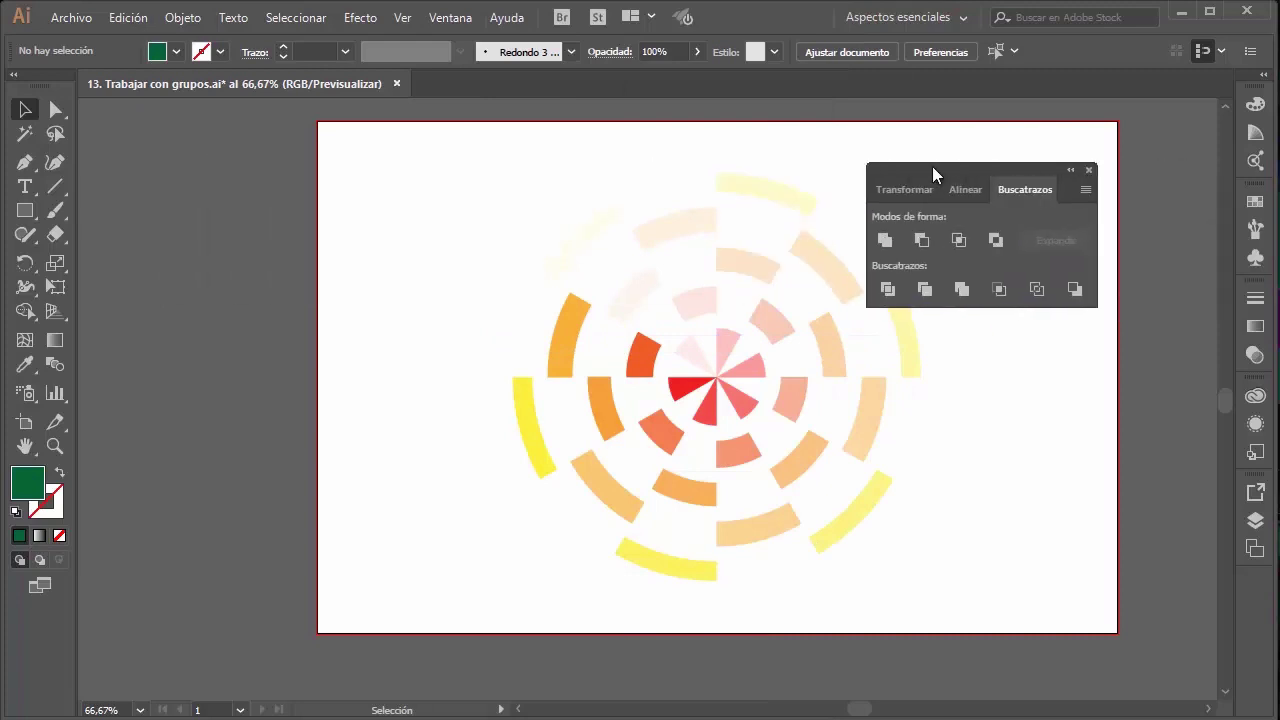
Step: Draw a rectangle at the upper left and an ellipse overlapping its top-right corner
{"action": "left_click", "coordinate": [25, 211]}
{"action": "mouse_move", "coordinate": [345, 205]}
{"action": "left_mouse_down"}
{"action": "mouse_move", "coordinate": [487, 325]}
{"action": "mouse_move", "coordinate": [475, 309]}
{"action": "left_mouse_up"}
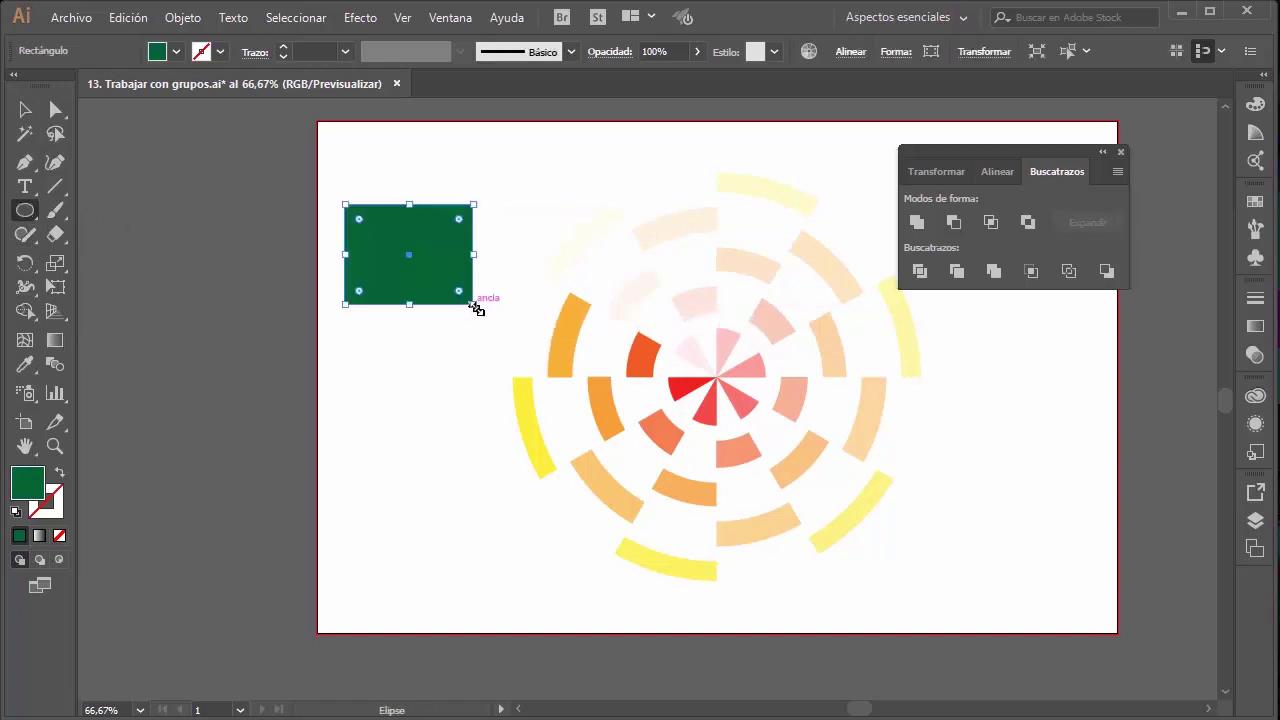
{"action": "mouse_move", "coordinate": [470, 203]}
{"action": "left_mouse_down"}
{"action": "mouse_move", "coordinate": [474, 191]}
{"action": "mouse_move", "coordinate": [457, 200]}
{"action": "left_mouse_up"}
{"action": "left_click", "coordinate": [492, 200], "text": "ctrl"}
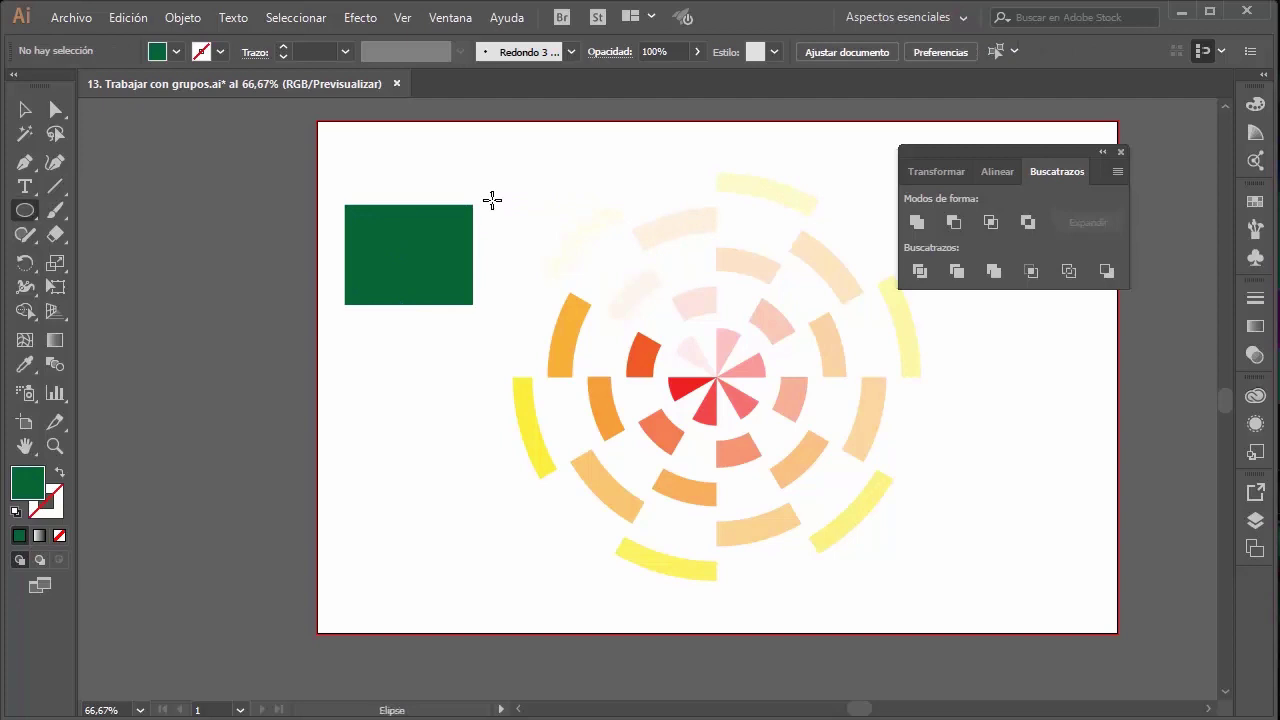
{"action": "left_click_drag", "start_coordinate": [473, 200], "coordinate": [544, 151]}
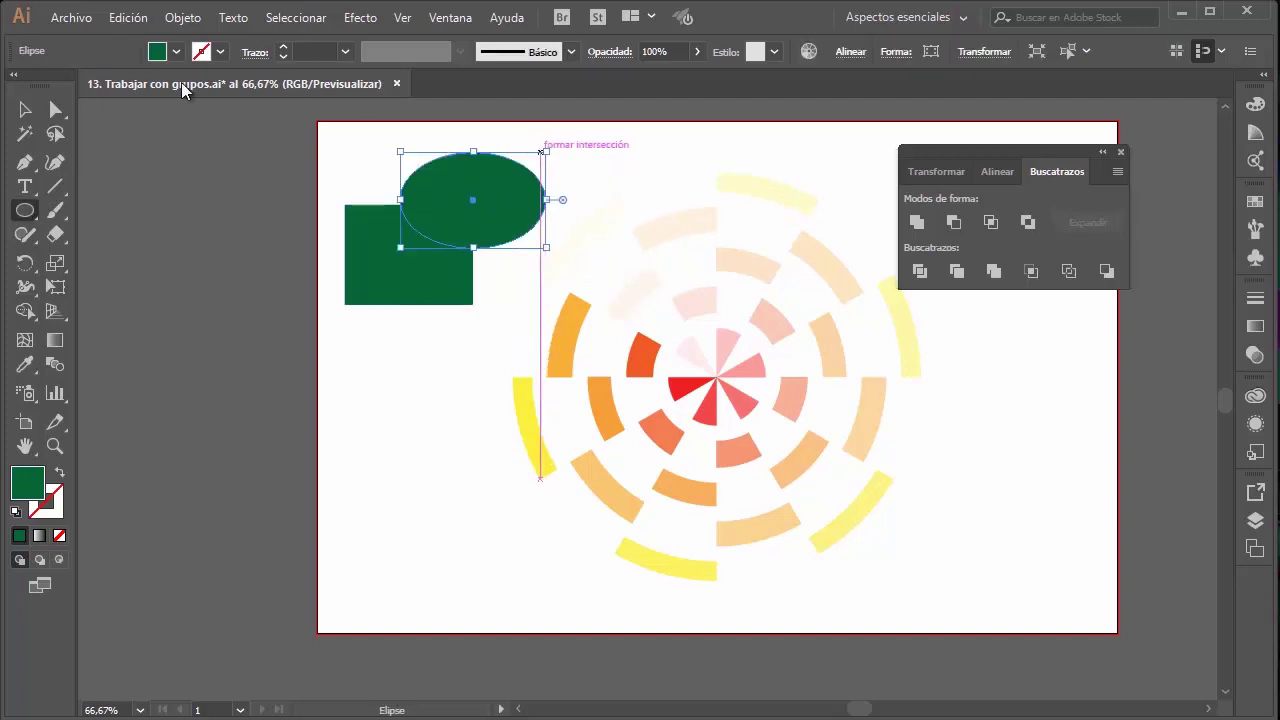
Step: Try Minus Back and Minus Front on both shapes, undoing each result
{"action": "left_click", "coordinate": [30, 110]}
{"action": "left_click", "coordinate": [348, 360]}
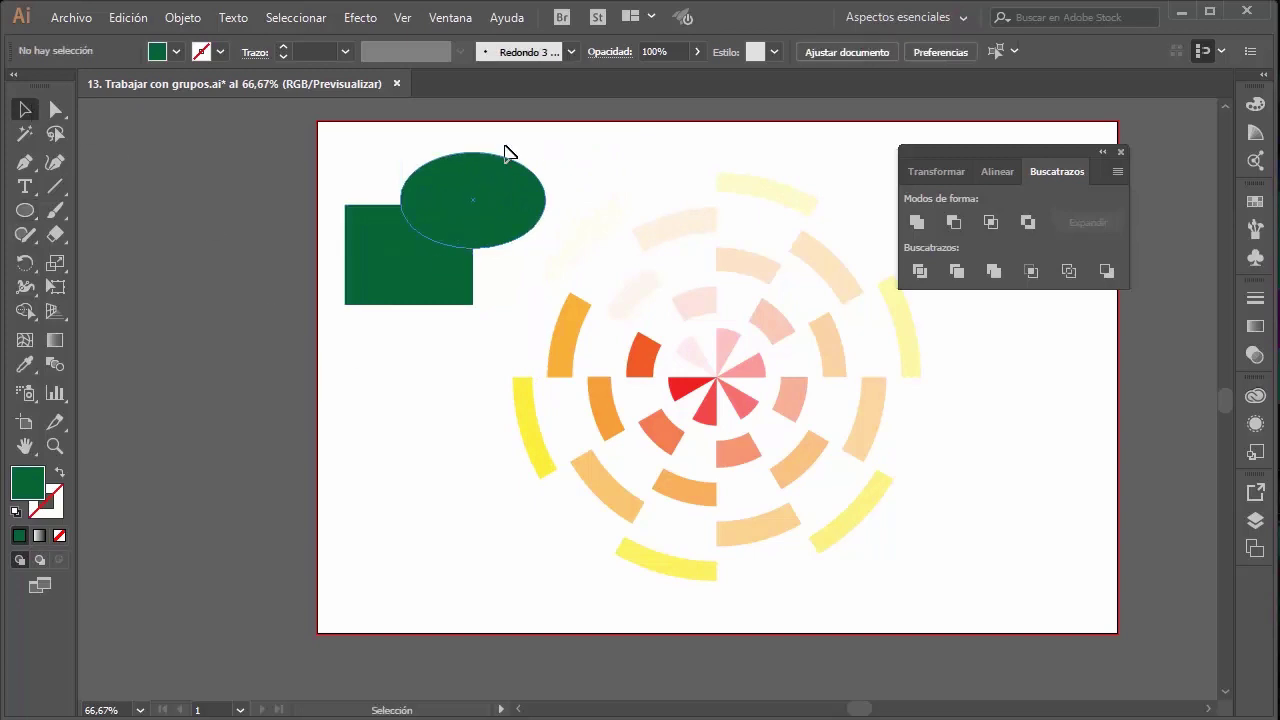
{"action": "left_click_drag", "start_coordinate": [525, 140], "coordinate": [380, 318]}
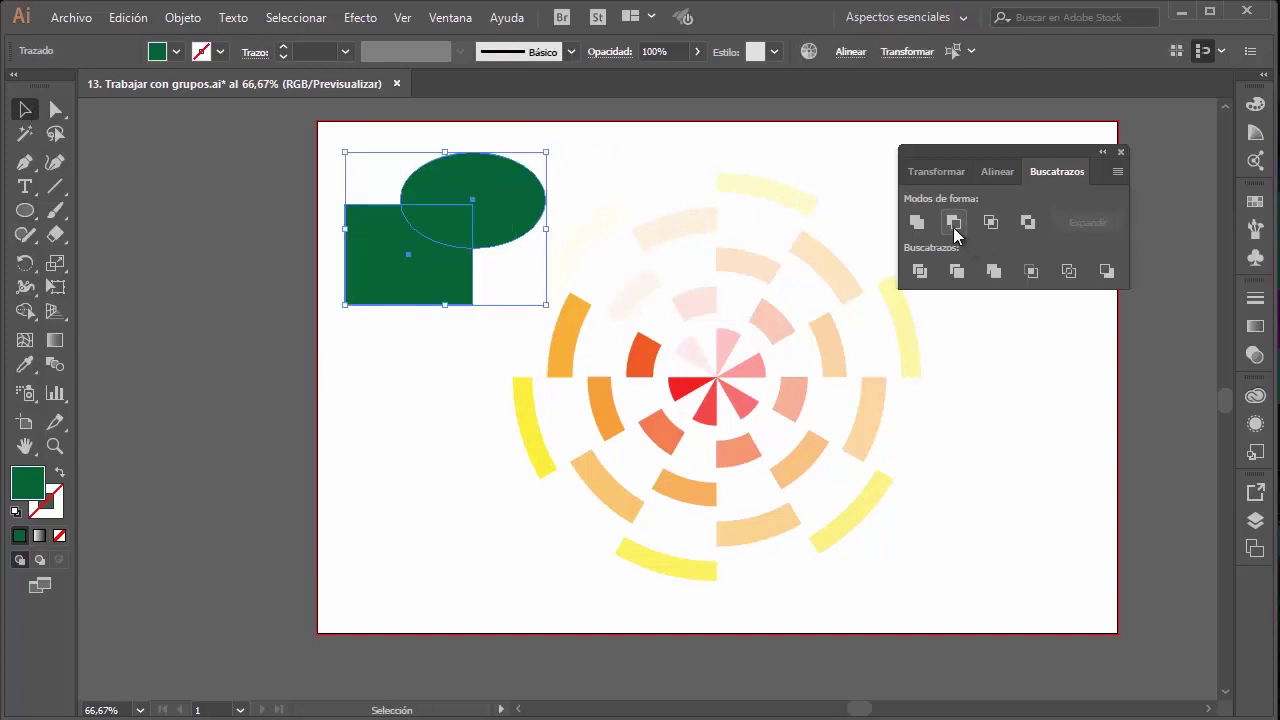
{"action": "left_click", "coordinate": [1105, 271]}
{"action": "key", "text": "ctrl+z"}
{"action": "left_click", "coordinate": [953, 221]}
{"action": "left_click", "coordinate": [460, 168]}
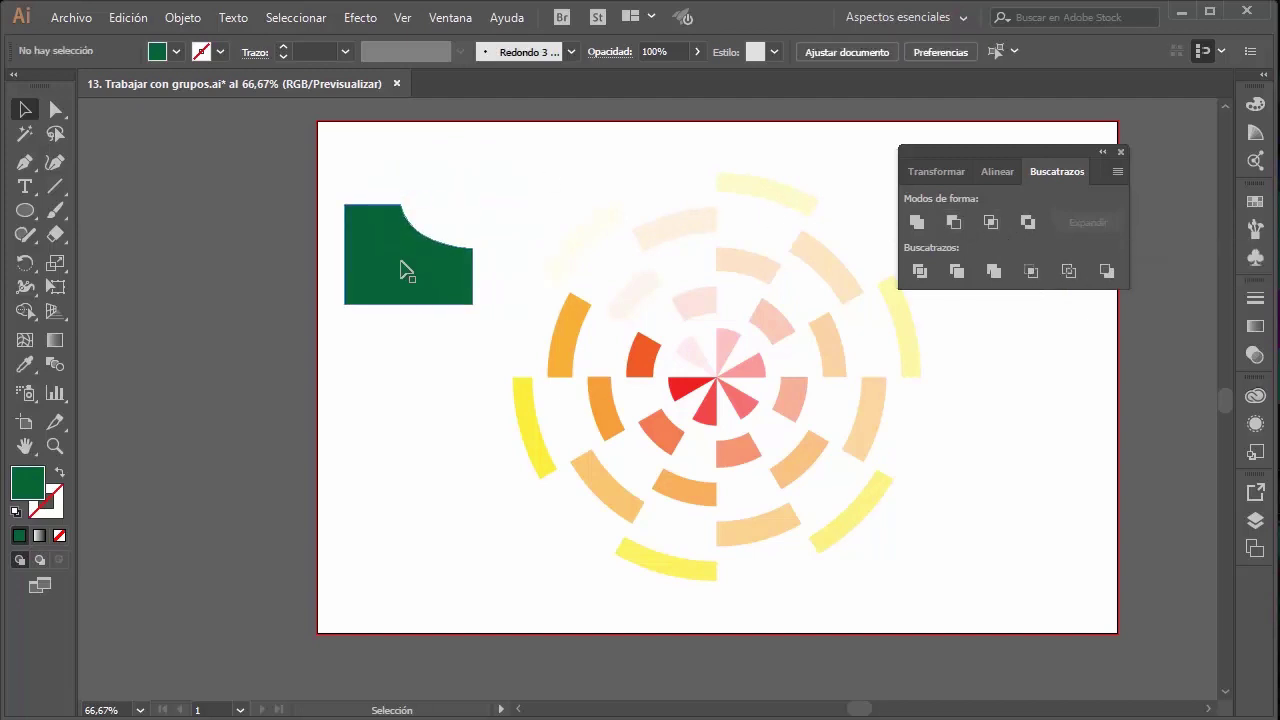
{"action": "key", "text": "ctrl+z"}
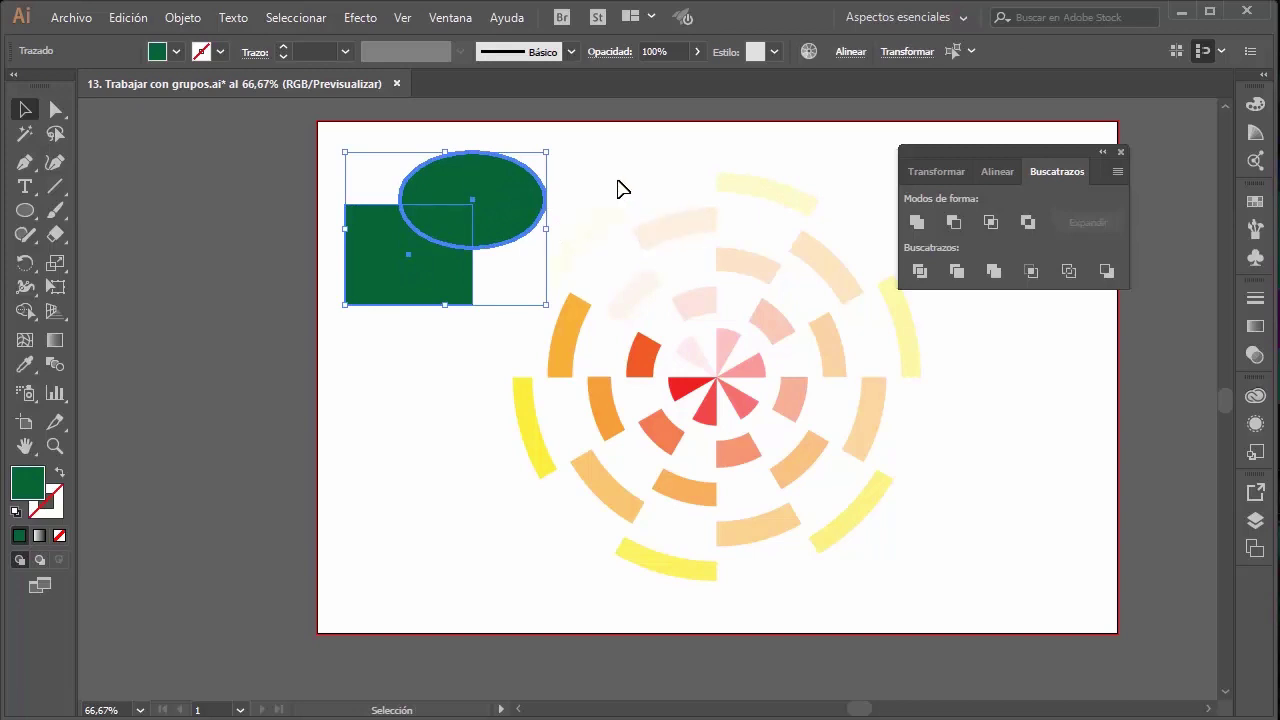
Step: Delete the ellipse, leaving the green rectangle
{"action": "left_click", "coordinate": [620, 188]}
{"action": "left_click", "coordinate": [540, 195]}
{"action": "key", "text": "Delete"}
Step: Draw a red-filled circle on the rectangle and Exclude it to punch a hole
{"action": "left_click", "coordinate": [25, 210]}
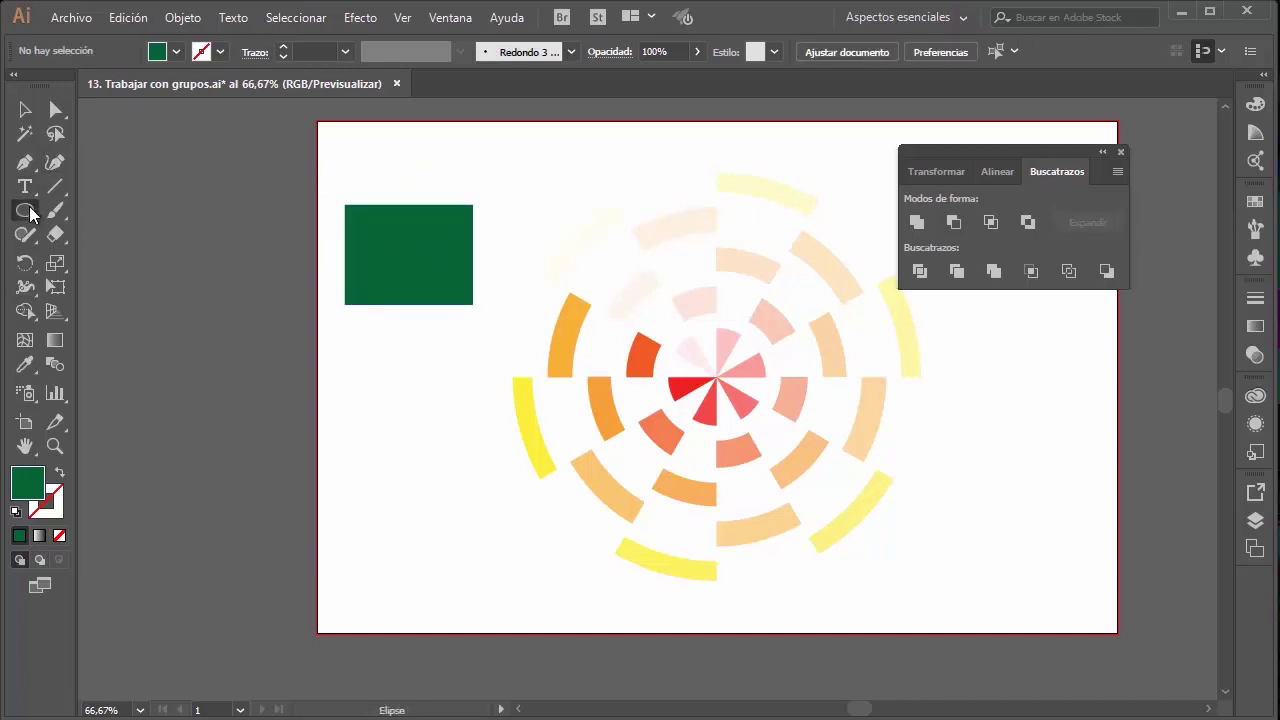
{"action": "left_click_drag", "start_coordinate": [424, 270], "coordinate": [443, 262]}
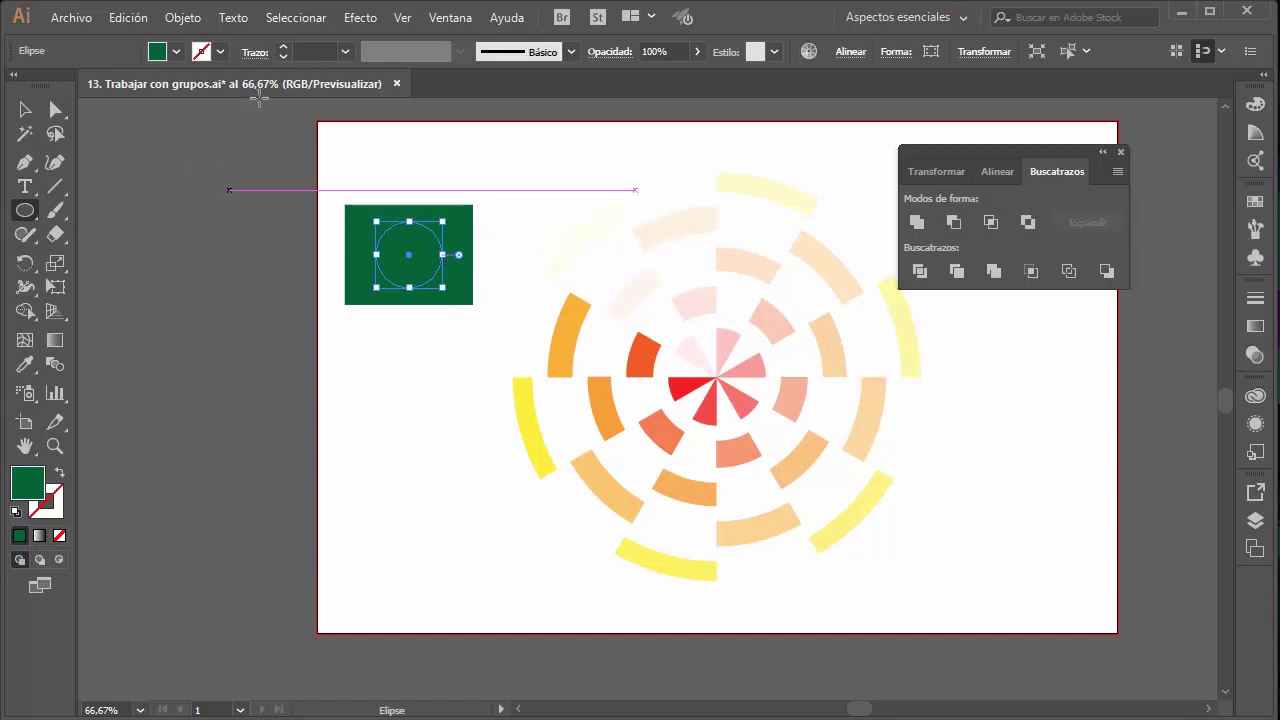
{"action": "left_click", "coordinate": [176, 52]}
{"action": "left_click", "coordinate": [153, 88]}
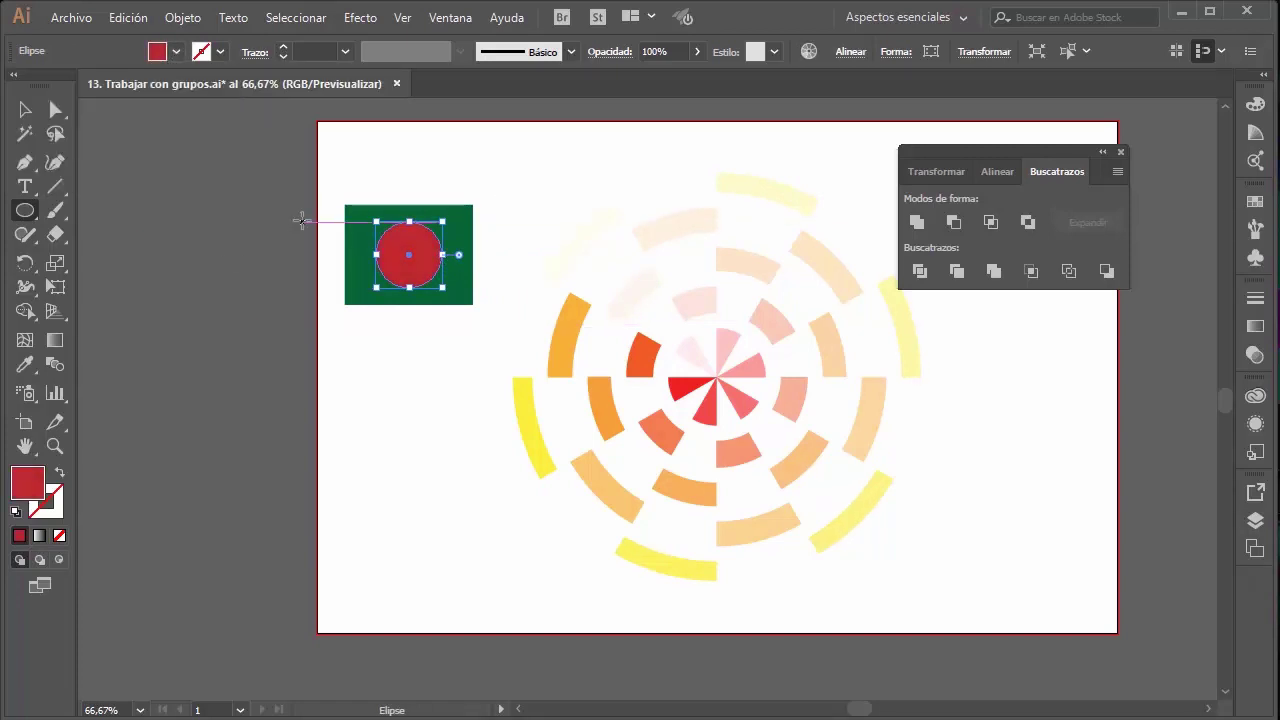
{"action": "key", "text": "v"}
{"action": "left_click_drag", "start_coordinate": [476, 323], "coordinate": [520, 356]}
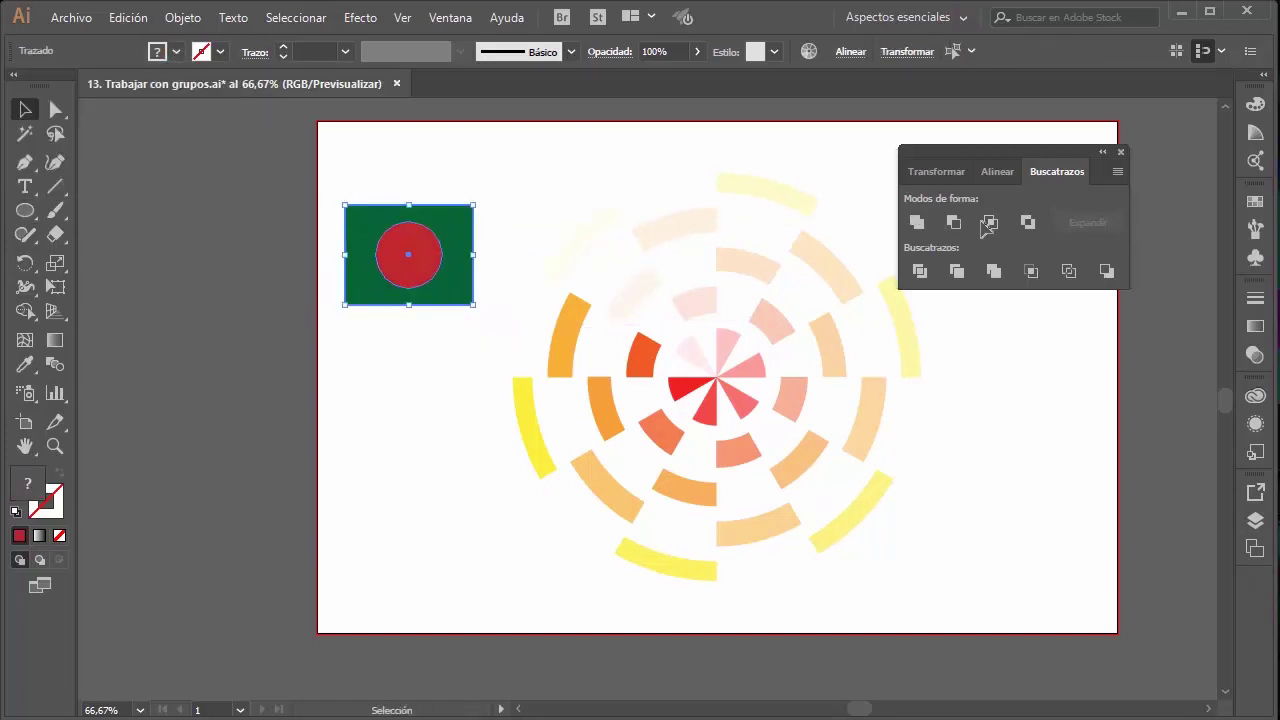
{"action": "left_click", "coordinate": [1028, 222]}
{"action": "left_click", "coordinate": [651, 223]}
Step: Isolate the compound path to select its hole, then nudge the holed rectangle upward
{"action": "scroll", "coordinate": [414, 260], "scroll_direction": "up", "scroll_amount": 2}
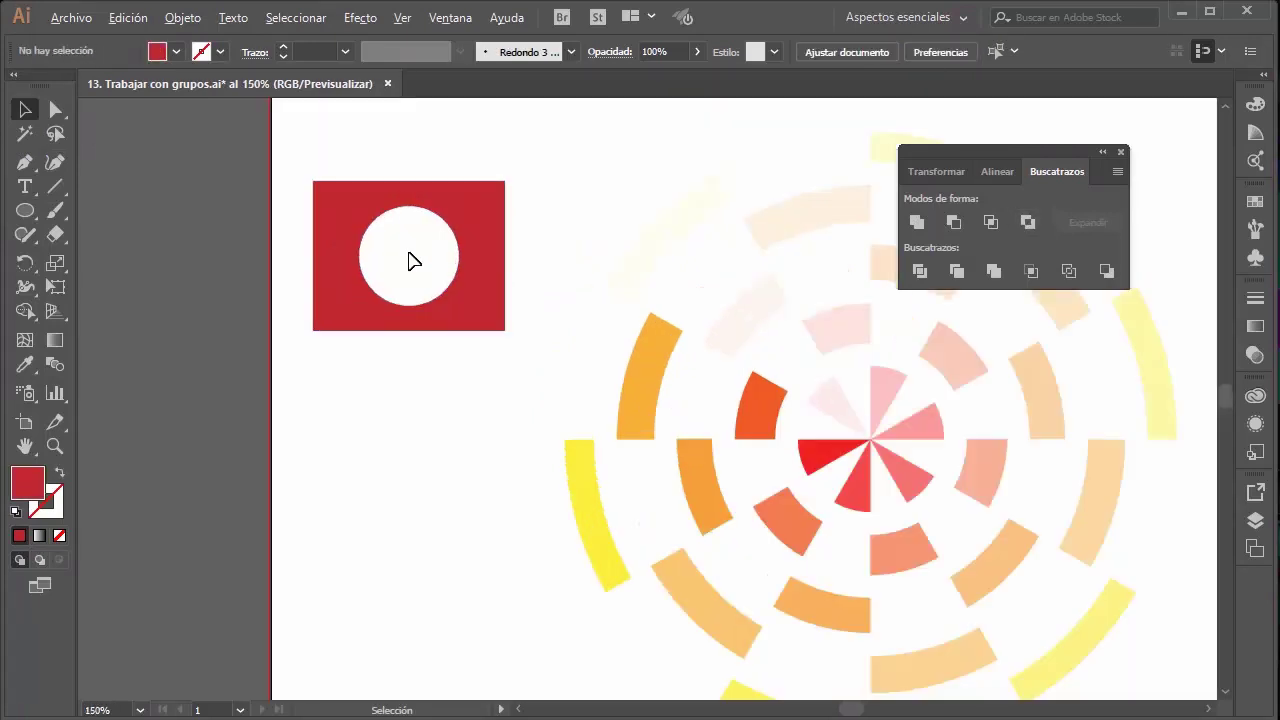
{"action": "scroll", "coordinate": [414, 260], "scroll_direction": "up", "scroll_amount": 1}
{"action": "left_click", "coordinate": [557, 232]}
{"action": "double_click", "coordinate": [590, 185]}
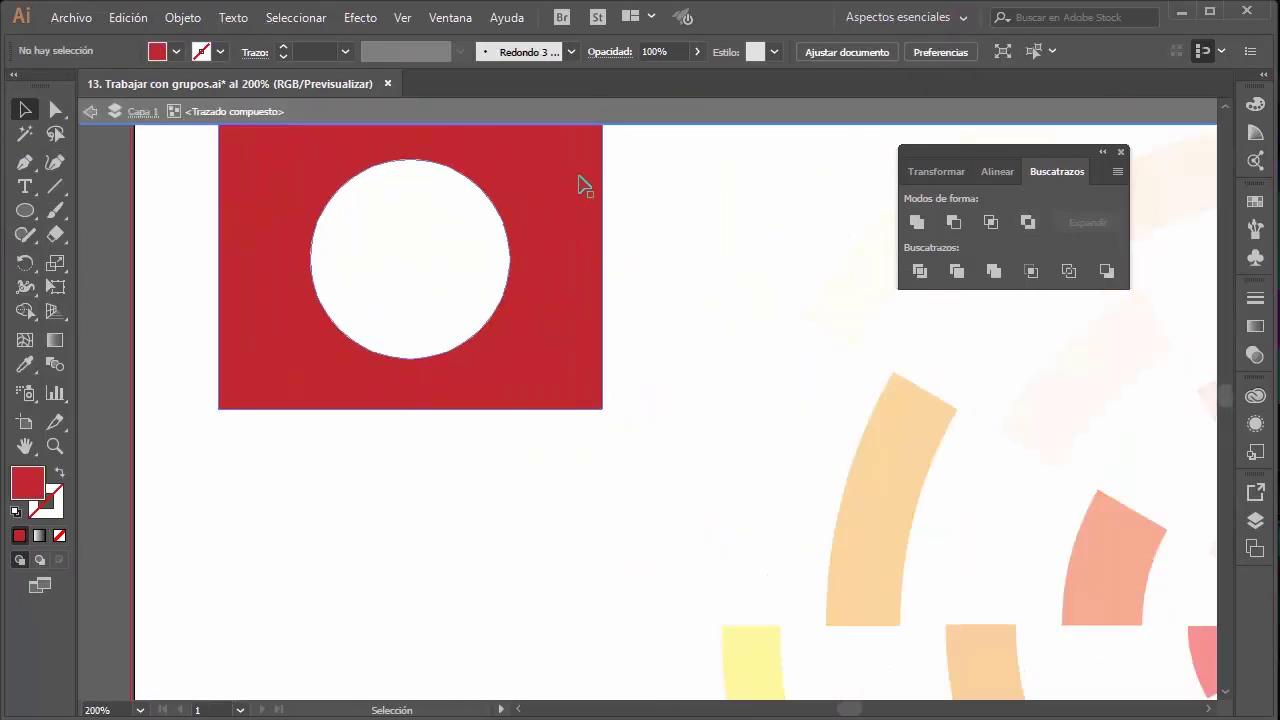
{"action": "left_click", "coordinate": [735, 192]}
{"action": "left_click", "coordinate": [352, 195]}
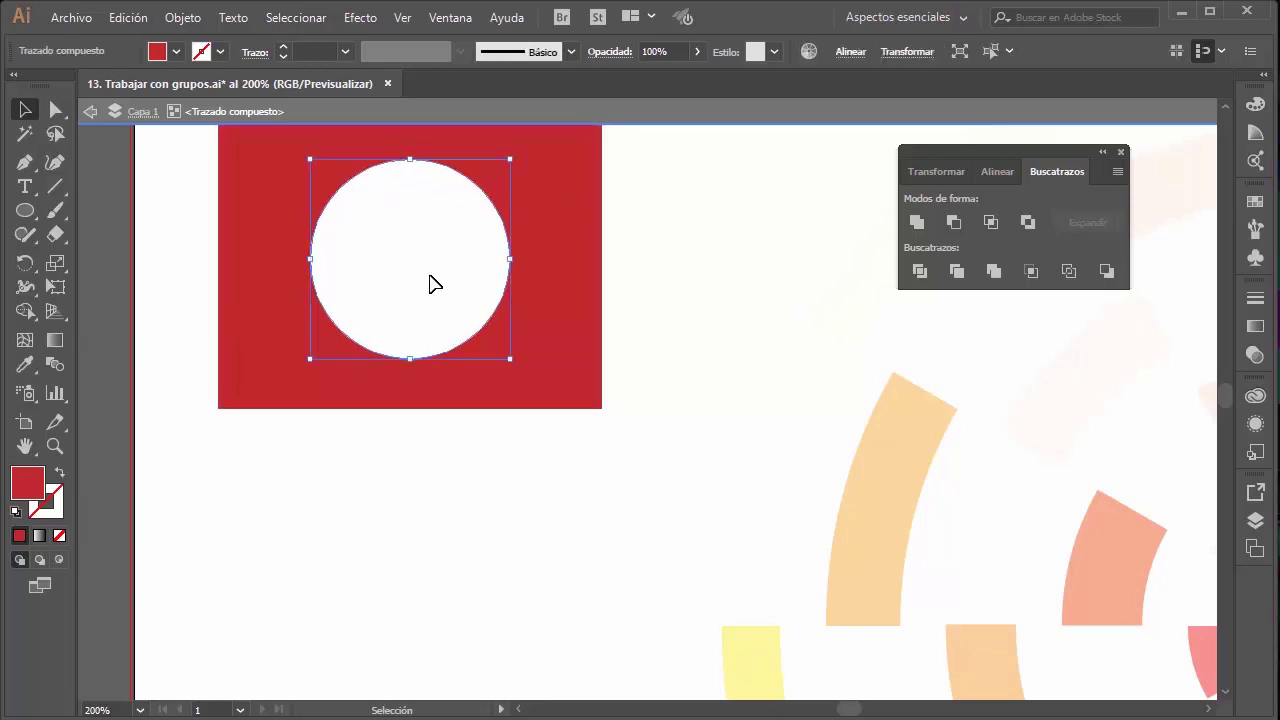
{"action": "scroll", "coordinate": [630, 225], "scroll_direction": "up", "scroll_amount": 1}
{"action": "double_click", "coordinate": [635, 218]}
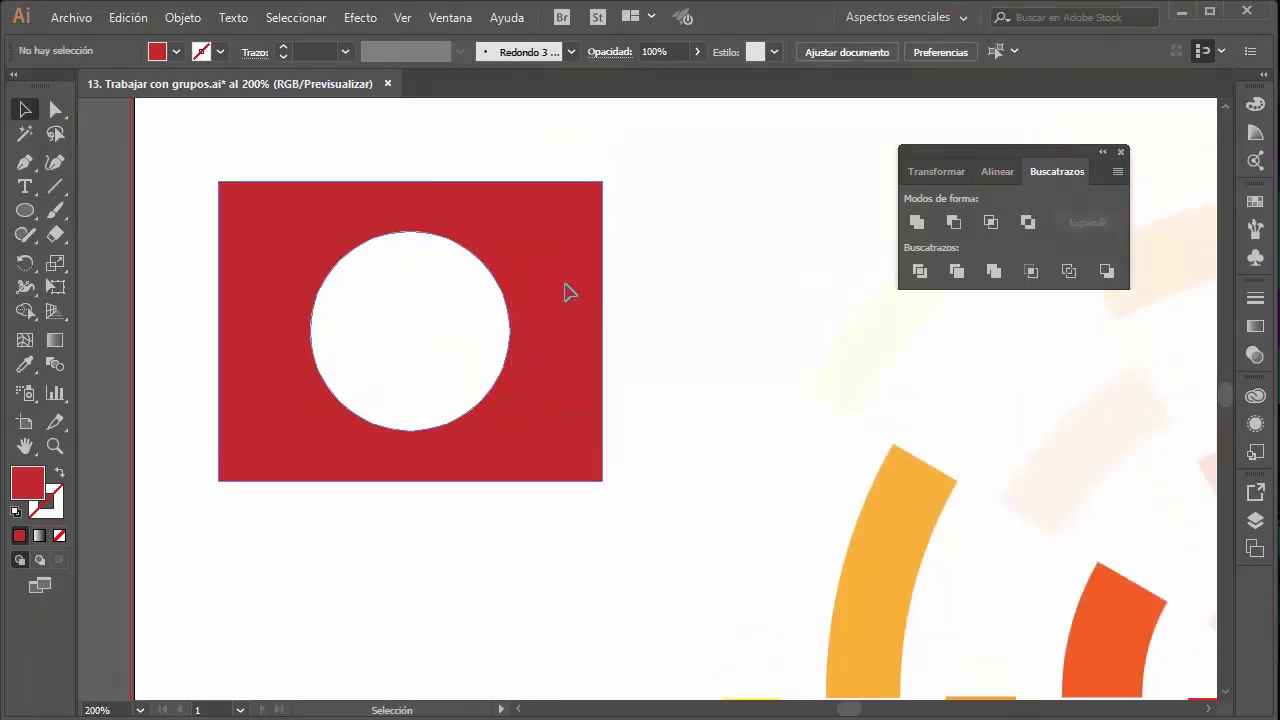
{"action": "mouse_move", "coordinate": [532, 288]}
{"action": "left_mouse_down"}
{"action": "mouse_move", "coordinate": [636, 308]}
{"action": "mouse_move", "coordinate": [540, 270]}
{"action": "left_mouse_up"}
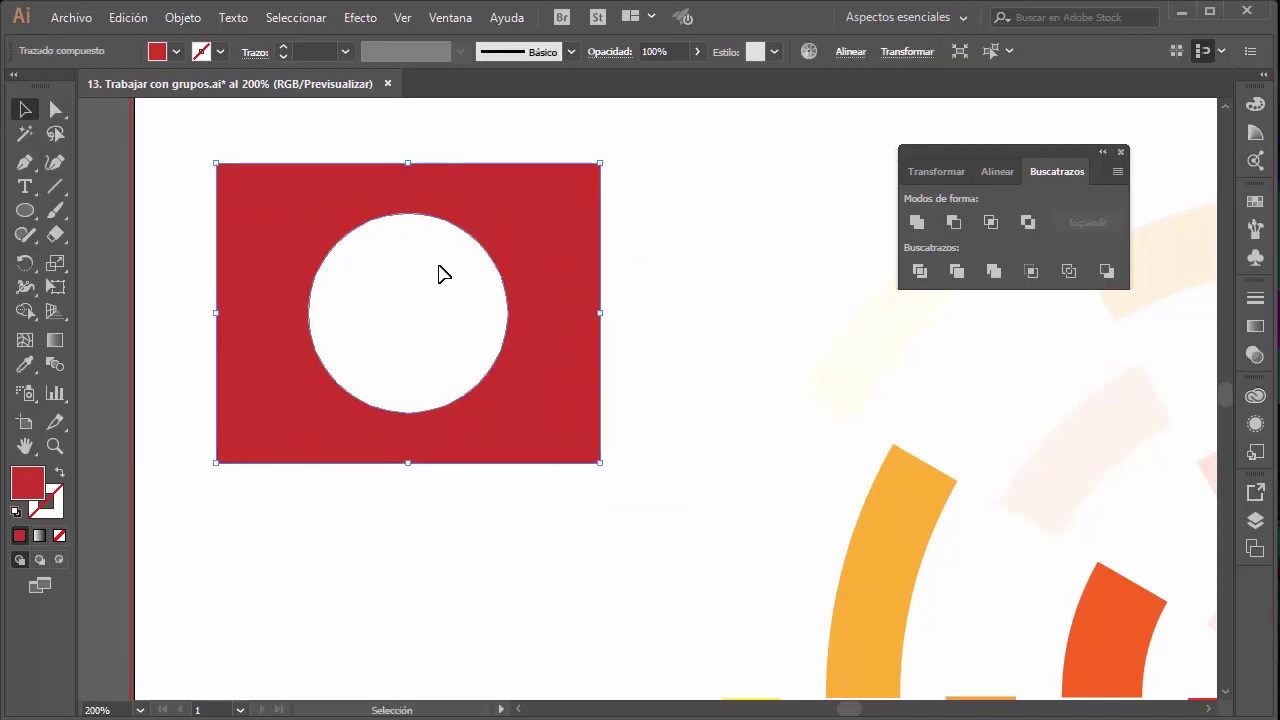
Step: Move the circular hole up-left within the red rectangle
{"action": "double_click", "coordinate": [499, 224]}
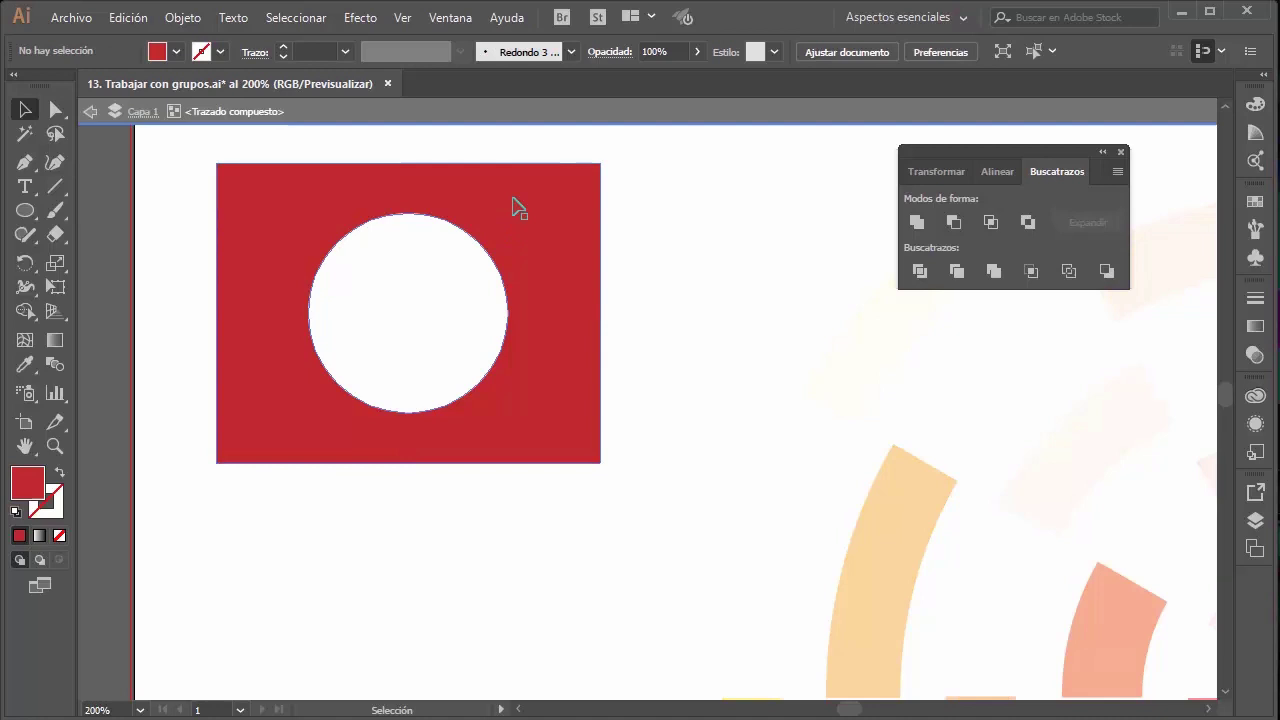
{"action": "left_click", "coordinate": [450, 226]}
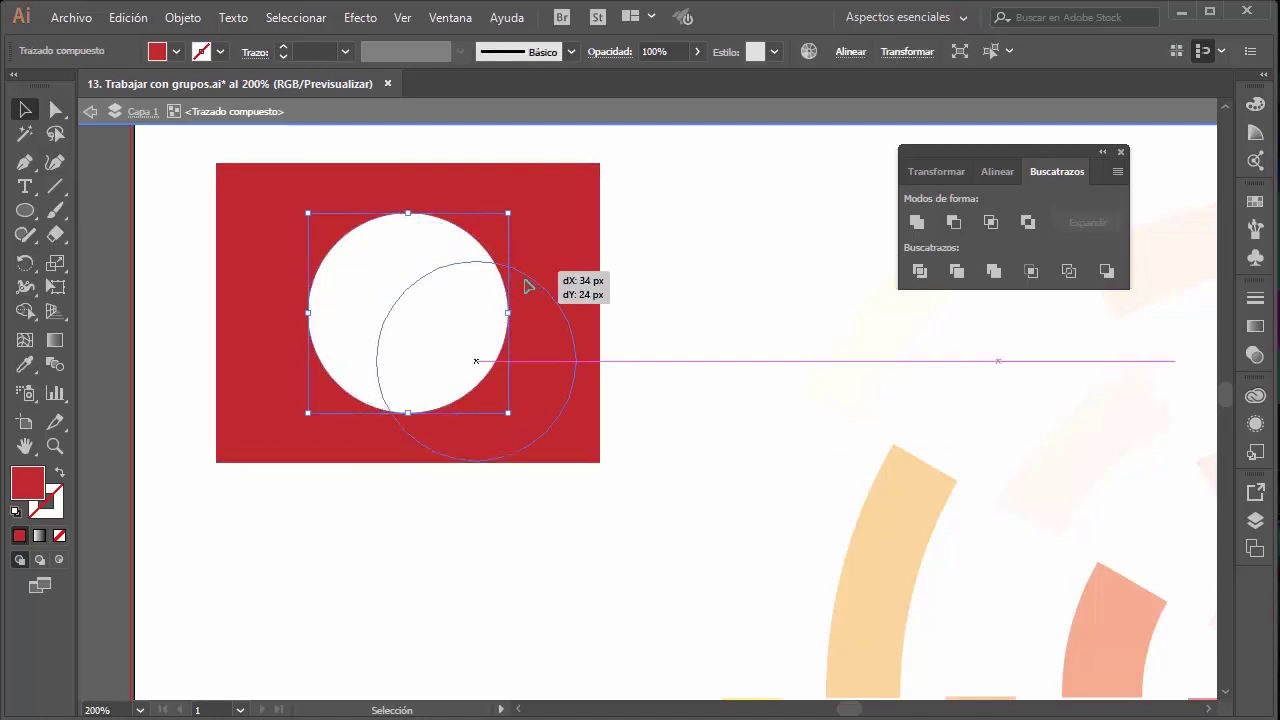
{"action": "mouse_move", "coordinate": [455, 233]}
{"action": "left_mouse_down"}
{"action": "mouse_move", "coordinate": [519, 215]}
{"action": "mouse_move", "coordinate": [465, 197]}
{"action": "mouse_move", "coordinate": [361, 198]}
{"action": "left_mouse_up"}
{"action": "double_click", "coordinate": [177, 160]}
Step: Place the holed rectangle over the orange arcs, shift the hole, then move it back up-left
{"action": "left_click_drag", "start_coordinate": [425, 225], "coordinate": [953, 378]}
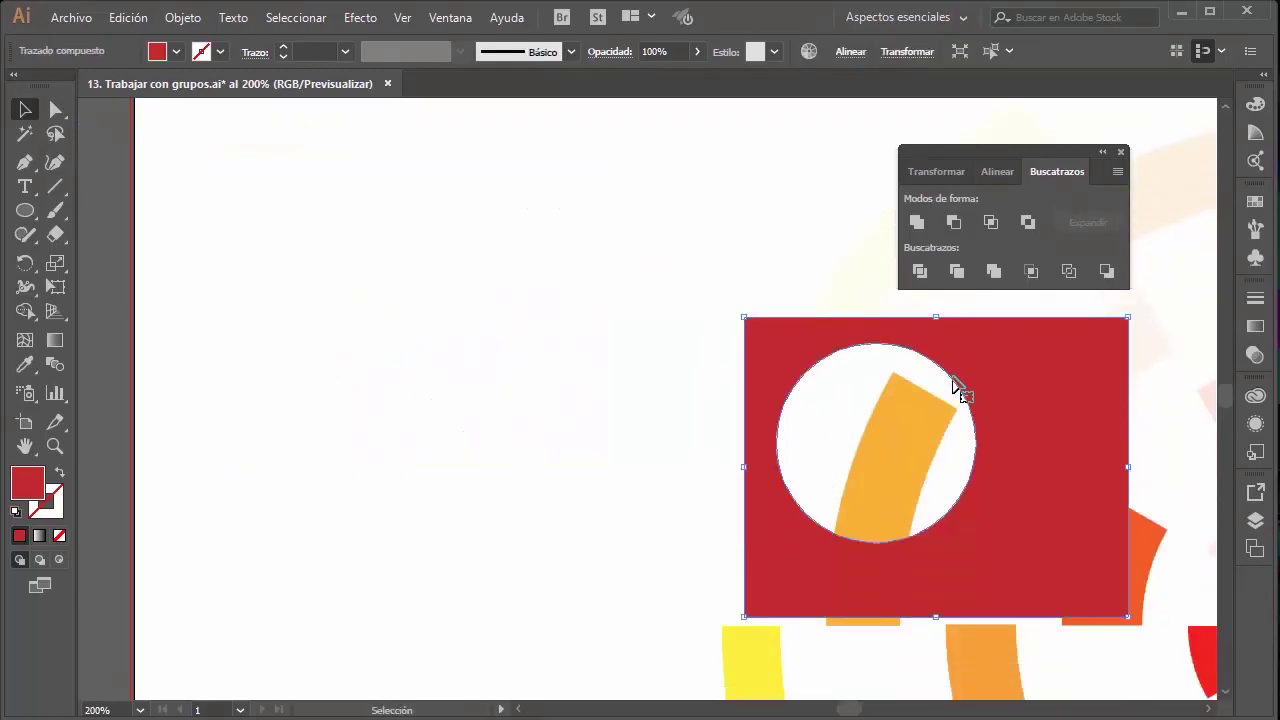
{"action": "double_click", "coordinate": [953, 378]}
{"action": "mouse_move", "coordinate": [951, 380]}
{"action": "left_mouse_down"}
{"action": "mouse_move", "coordinate": [987, 418]}
{"action": "mouse_move", "coordinate": [1006, 372]}
{"action": "mouse_move", "coordinate": [948, 425]}
{"action": "mouse_move", "coordinate": [916, 410]}
{"action": "left_mouse_up"}
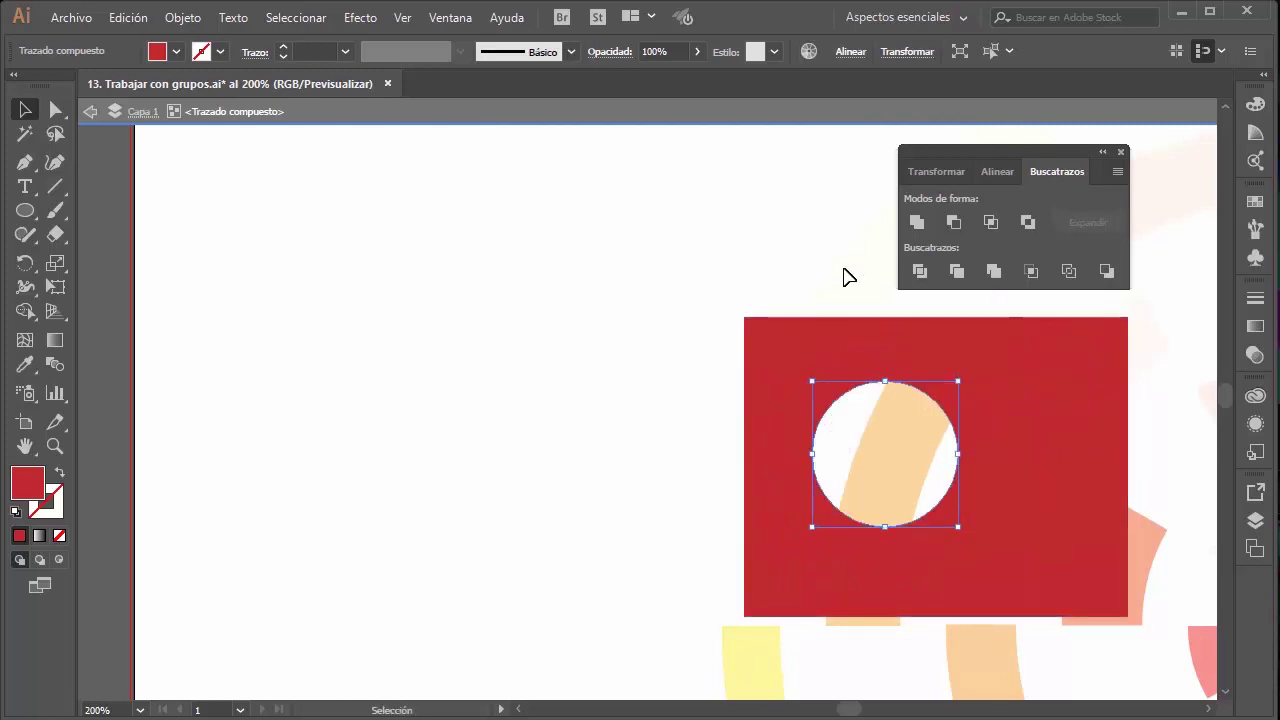
{"action": "double_click", "coordinate": [850, 280]}
{"action": "mouse_move", "coordinate": [877, 310]}
{"action": "left_mouse_down"}
{"action": "mouse_move", "coordinate": [523, 223]}
{"action": "mouse_move", "coordinate": [429, 176]}
{"action": "left_mouse_up"}
{"action": "left_click_drag", "start_coordinate": [414, 219], "coordinate": [271, 194]}
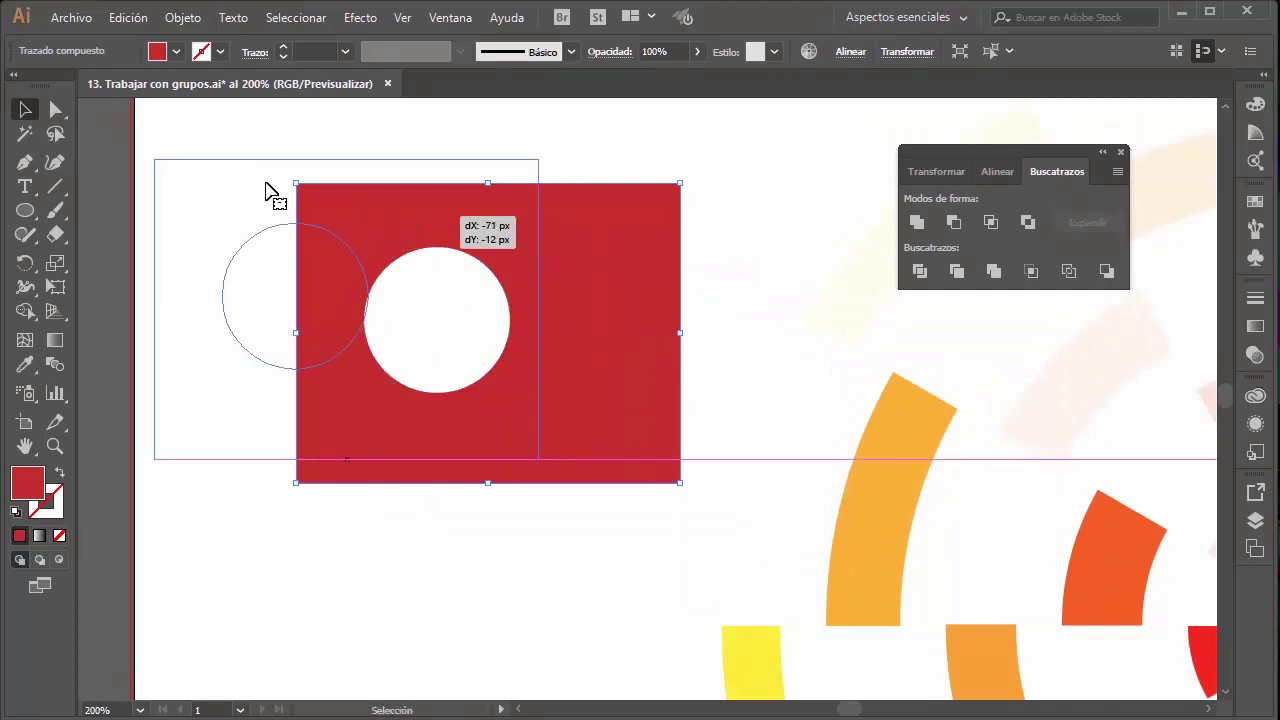
Step: Drag the hole's anchors with Direct Selection into an irregular blob
{"action": "left_click", "coordinate": [56, 110]}
{"action": "left_click", "coordinate": [294, 223]}
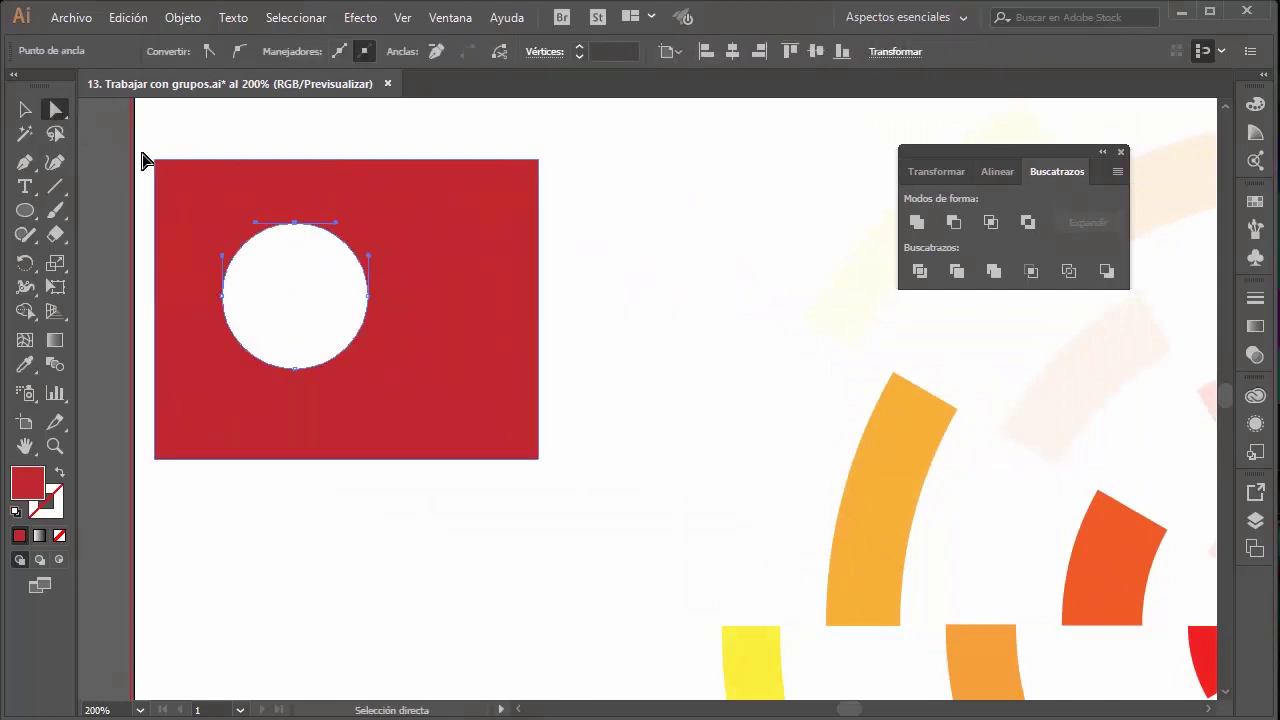
{"action": "mouse_move", "coordinate": [328, 233]}
{"action": "left_mouse_down"}
{"action": "mouse_move", "coordinate": [316, 217]}
{"action": "mouse_move", "coordinate": [286, 245]}
{"action": "mouse_move", "coordinate": [452, 306]}
{"action": "left_mouse_up"}
{"action": "left_click", "coordinate": [293, 210]}
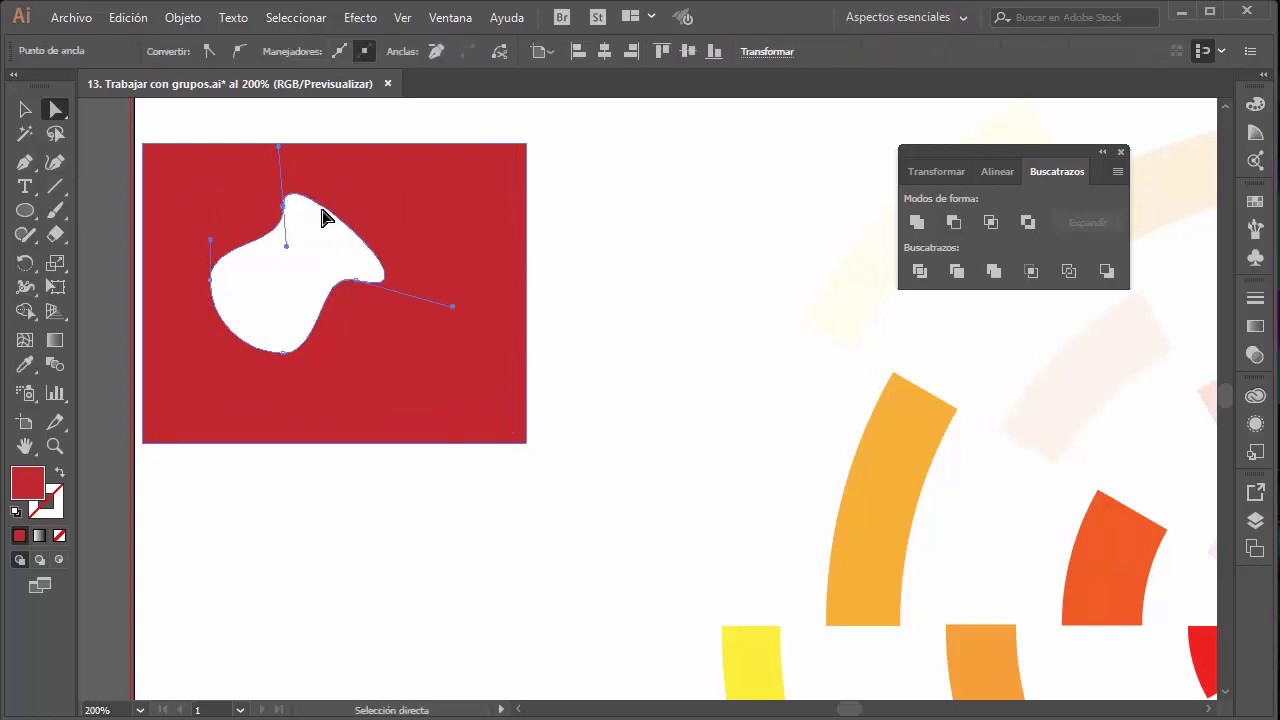
Step: Select the holed red rectangle and delete it
{"action": "left_click", "coordinate": [25, 110]}
{"action": "left_click", "coordinate": [657, 251]}
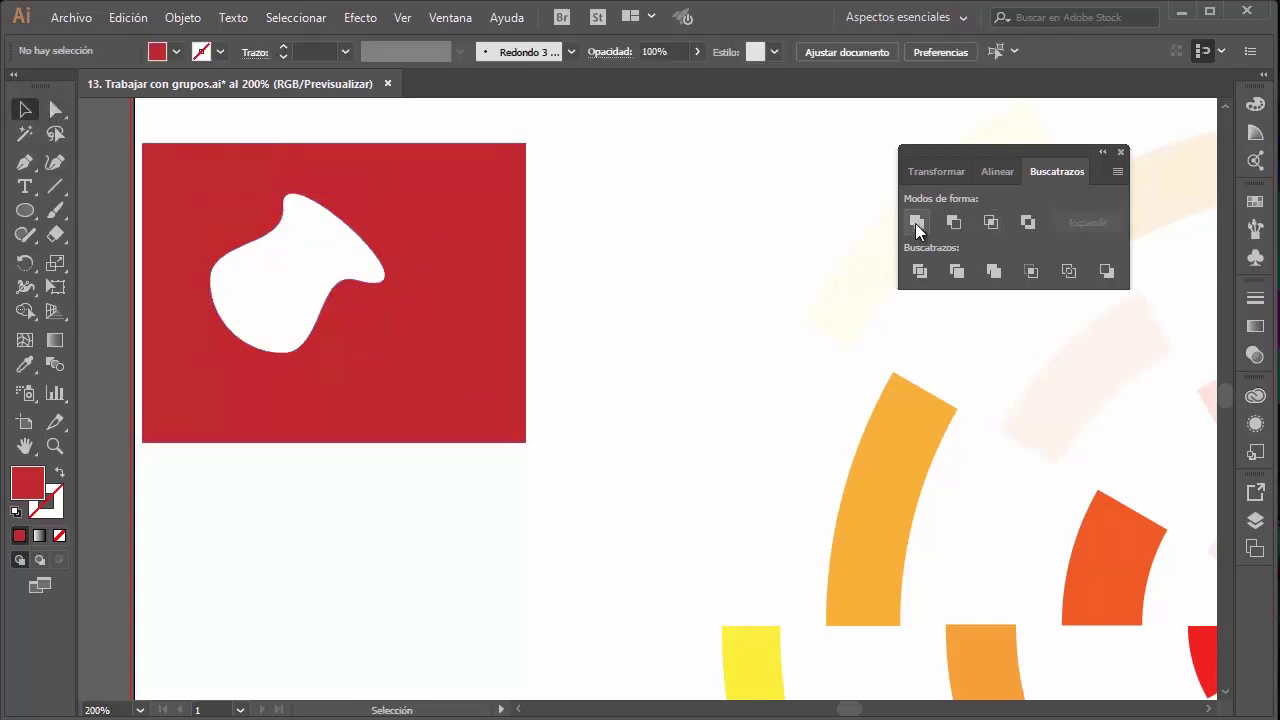
{"action": "left_click", "coordinate": [382, 242]}
{"action": "key", "text": "Delete"}
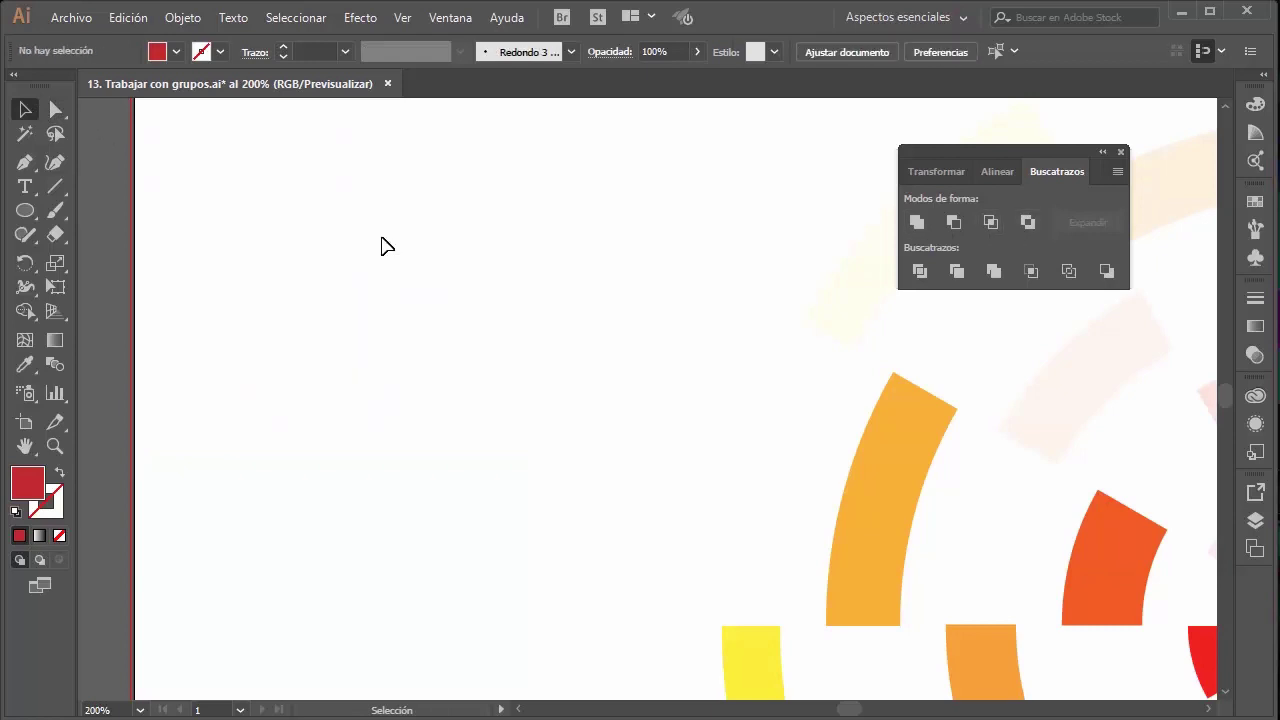
Step: Draw a red rectangle and a diagonal line across it
{"action": "left_click", "coordinate": [23, 209]}
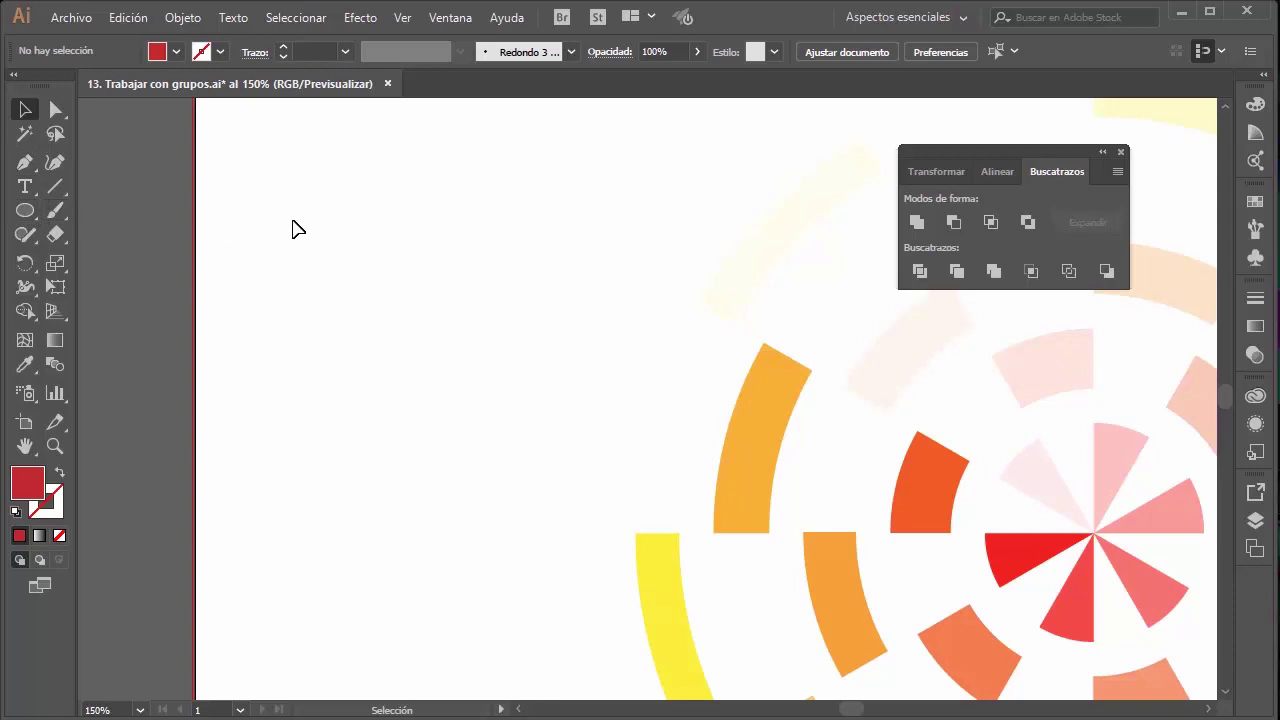
{"action": "key", "text": "m"}
{"action": "left_click_drag", "start_coordinate": [286, 237], "coordinate": [507, 373]}
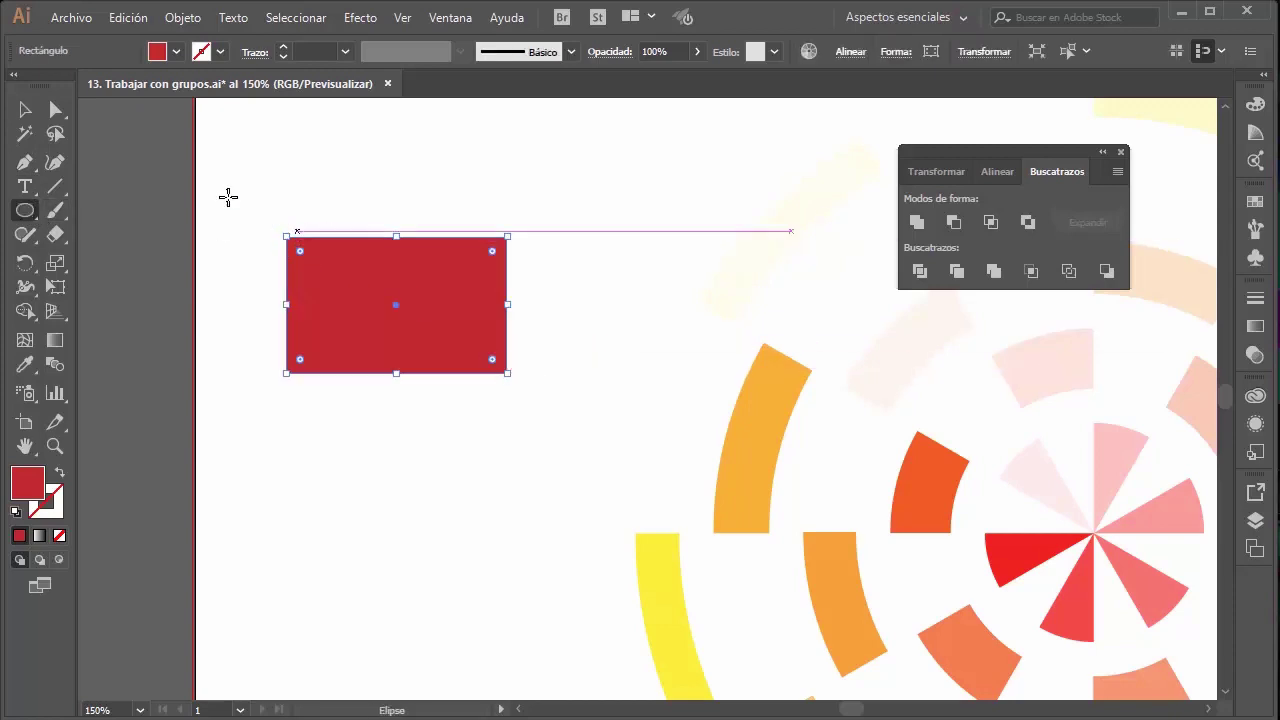
{"action": "left_click", "coordinate": [55, 186]}
{"action": "left_click_drag", "start_coordinate": [287, 212], "coordinate": [588, 328]}
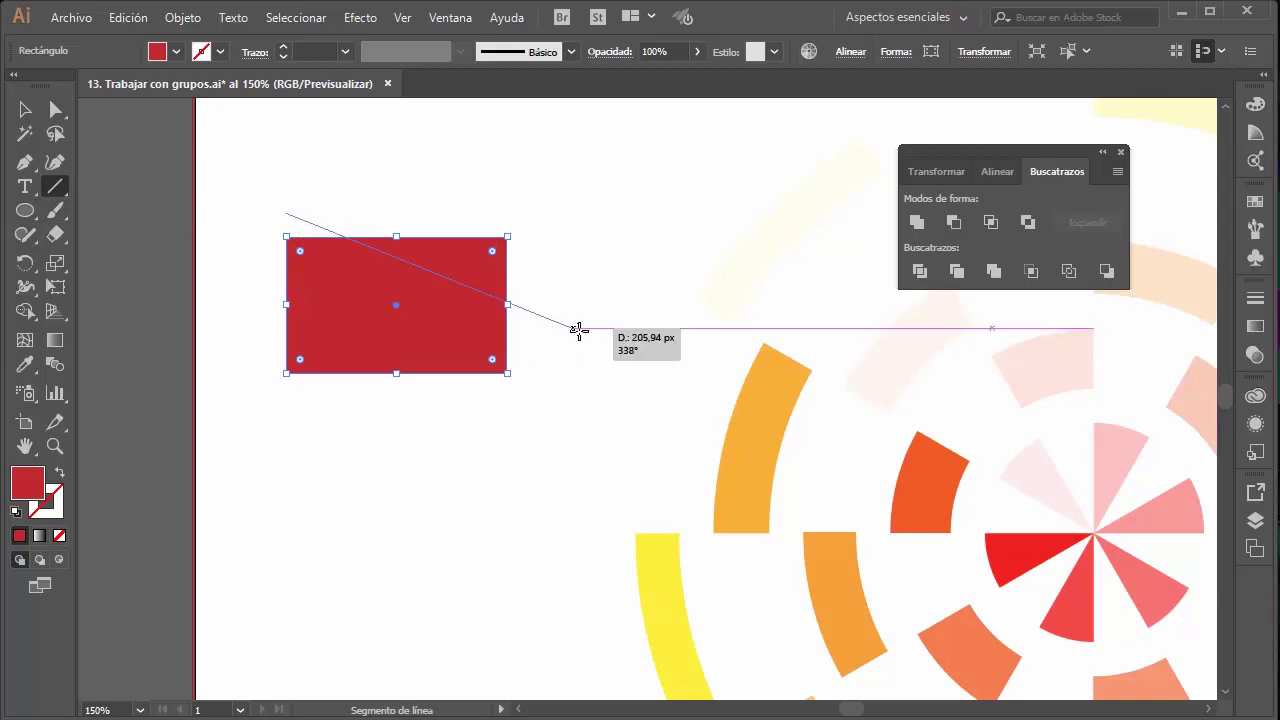
Step: Give the line a black 2 px stroke and Divide the rectangle along it
{"action": "left_click", "coordinate": [29, 113]}
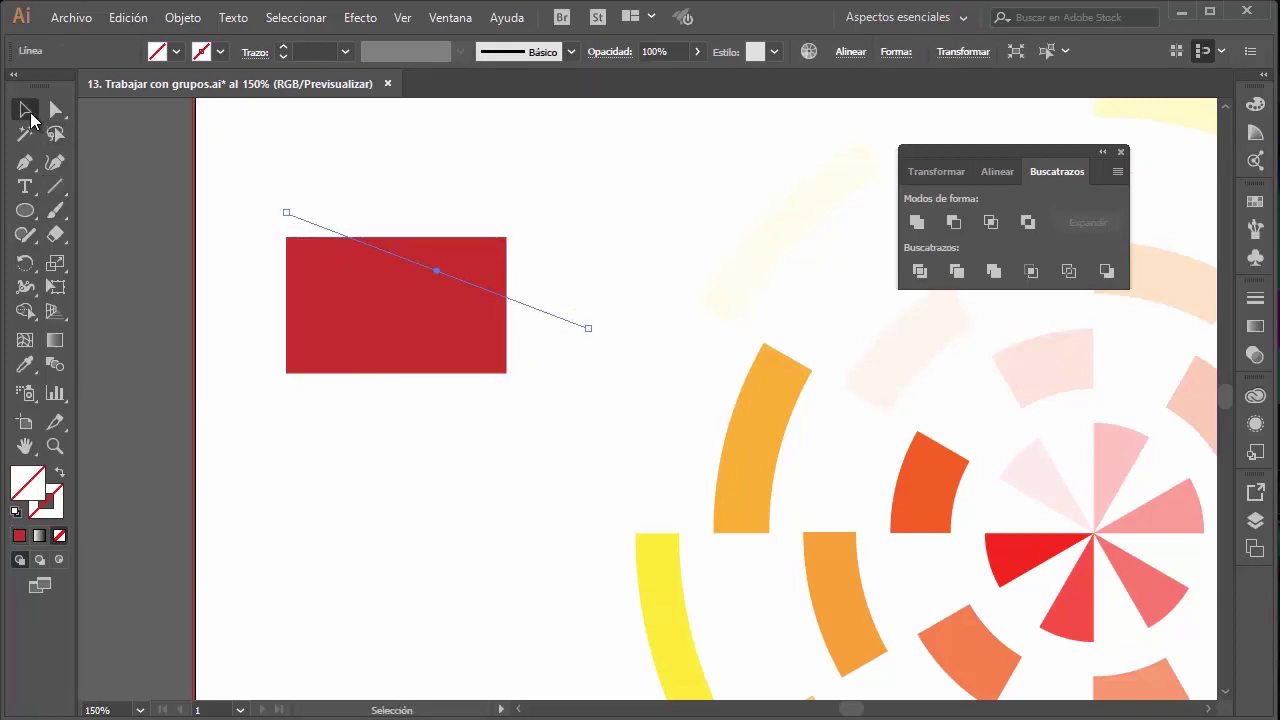
{"action": "left_click", "coordinate": [283, 46]}
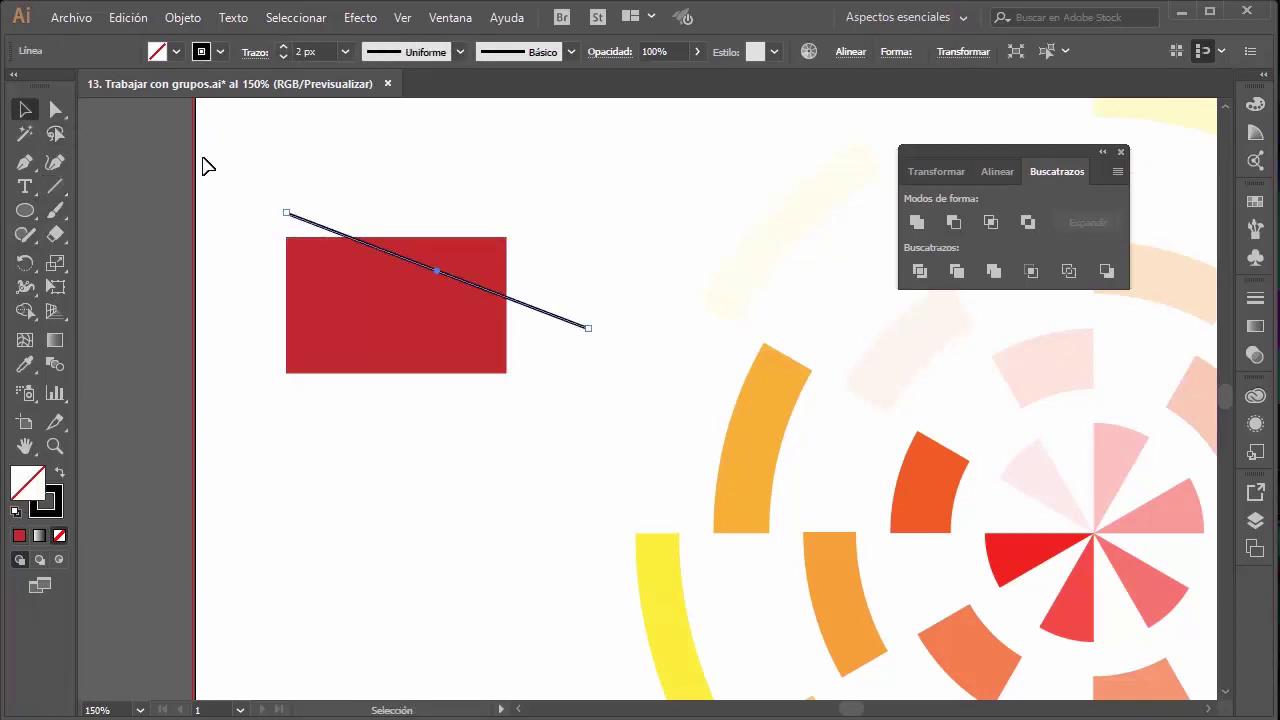
{"action": "left_click", "coordinate": [480, 194]}
{"action": "left_click_drag", "start_coordinate": [480, 194], "coordinate": [296, 555]}
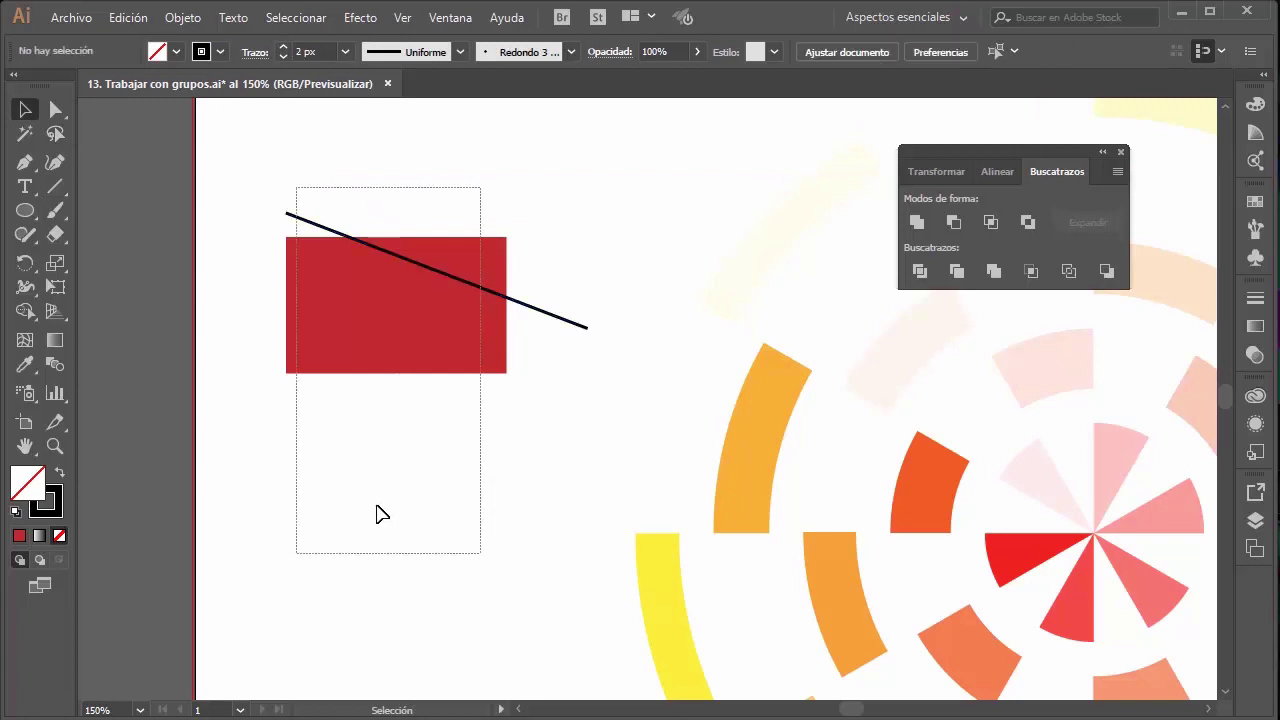
{"action": "left_click", "coordinate": [919, 271]}
Step: Drag the divided red group around the artboard, ending slightly lower-right
{"action": "left_click", "coordinate": [485, 230]}
{"action": "left_click_drag", "start_coordinate": [489, 254], "coordinate": [566, 151]}
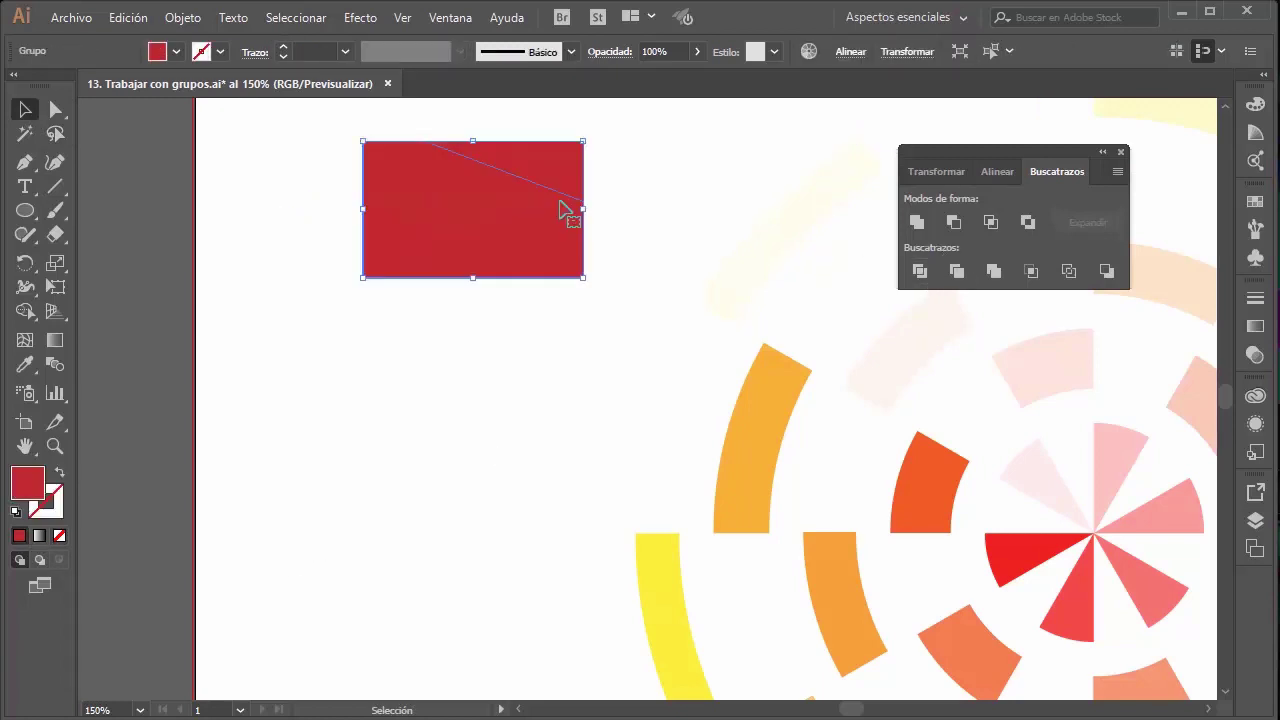
{"action": "left_click_drag", "start_coordinate": [503, 291], "coordinate": [366, 440]}
{"action": "left_click_drag", "start_coordinate": [332, 357], "coordinate": [278, 226]}
{"action": "left_click_drag", "start_coordinate": [325, 283], "coordinate": [411, 352]}
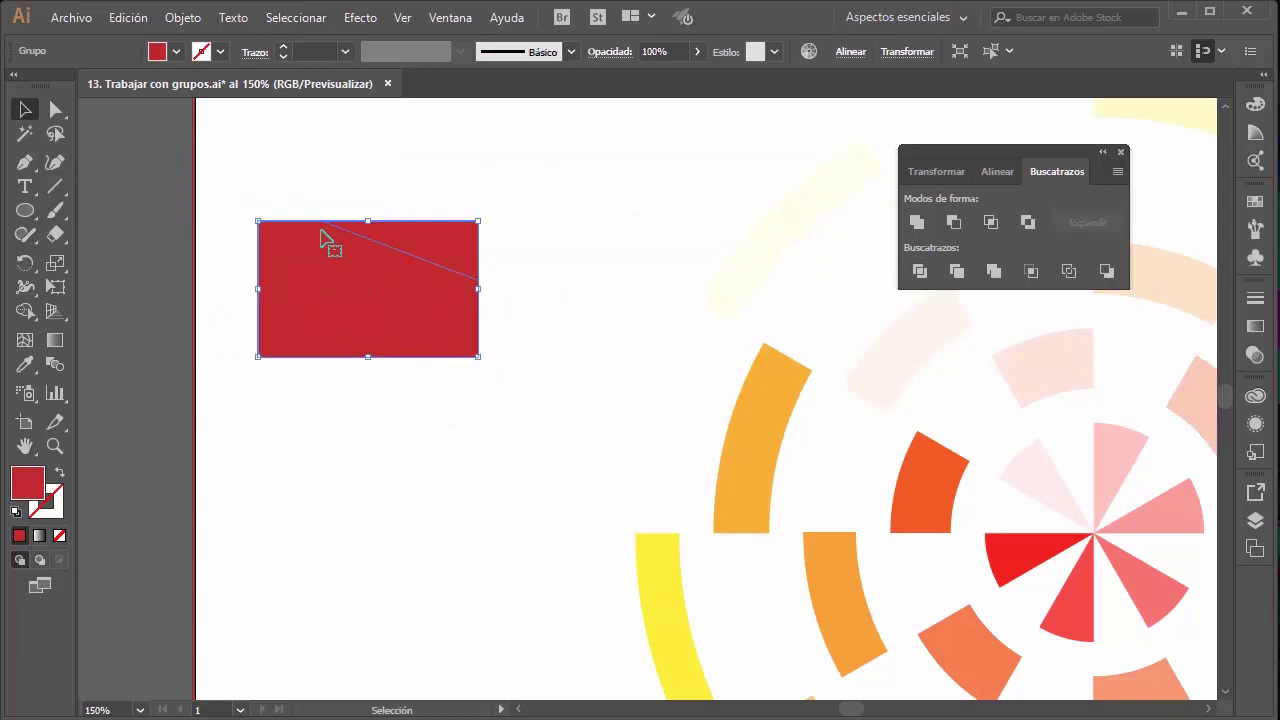
{"action": "mouse_move", "coordinate": [388, 258]}
{"action": "left_mouse_down"}
{"action": "mouse_move", "coordinate": [387, 358]}
{"action": "mouse_move", "coordinate": [420, 287]}
{"action": "left_mouse_up"}
Step: Inside the isolated group, pull the triangle and remaining piece apart, then undo
{"action": "double_click", "coordinate": [361, 318]}
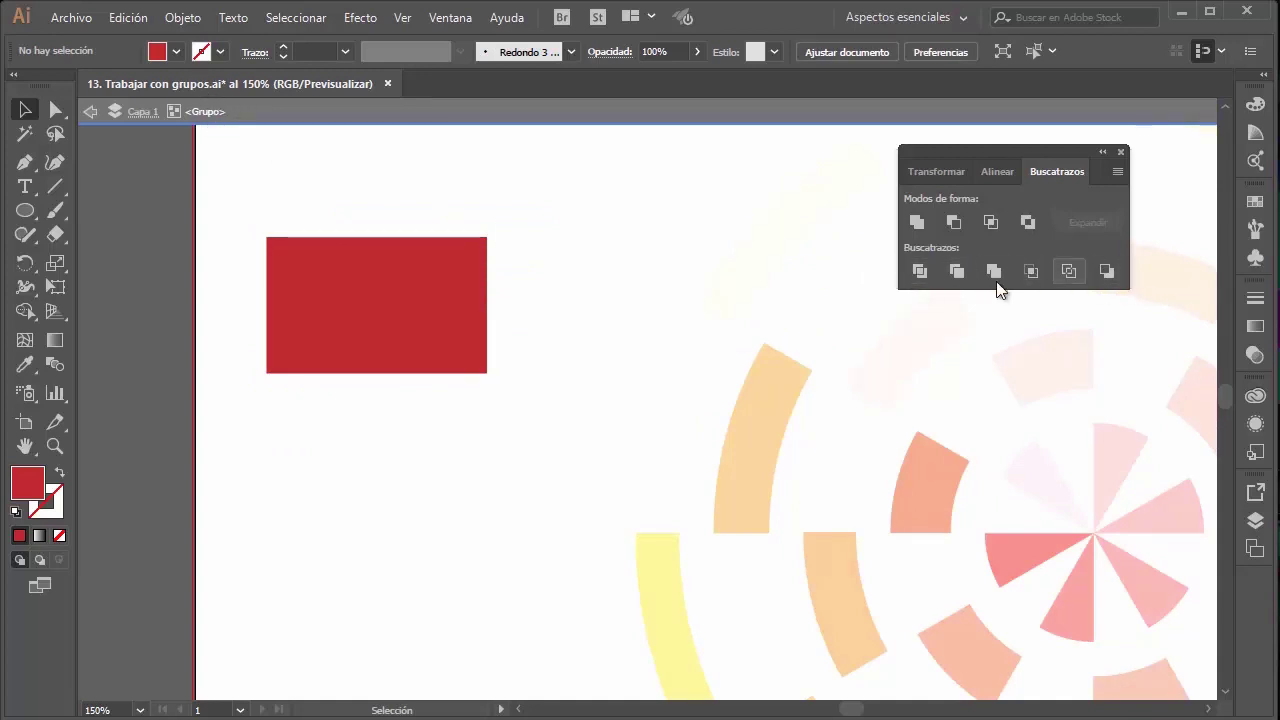
{"action": "left_click_drag", "start_coordinate": [476, 257], "coordinate": [576, 191]}
{"action": "left_click_drag", "start_coordinate": [500, 203], "coordinate": [325, 222]}
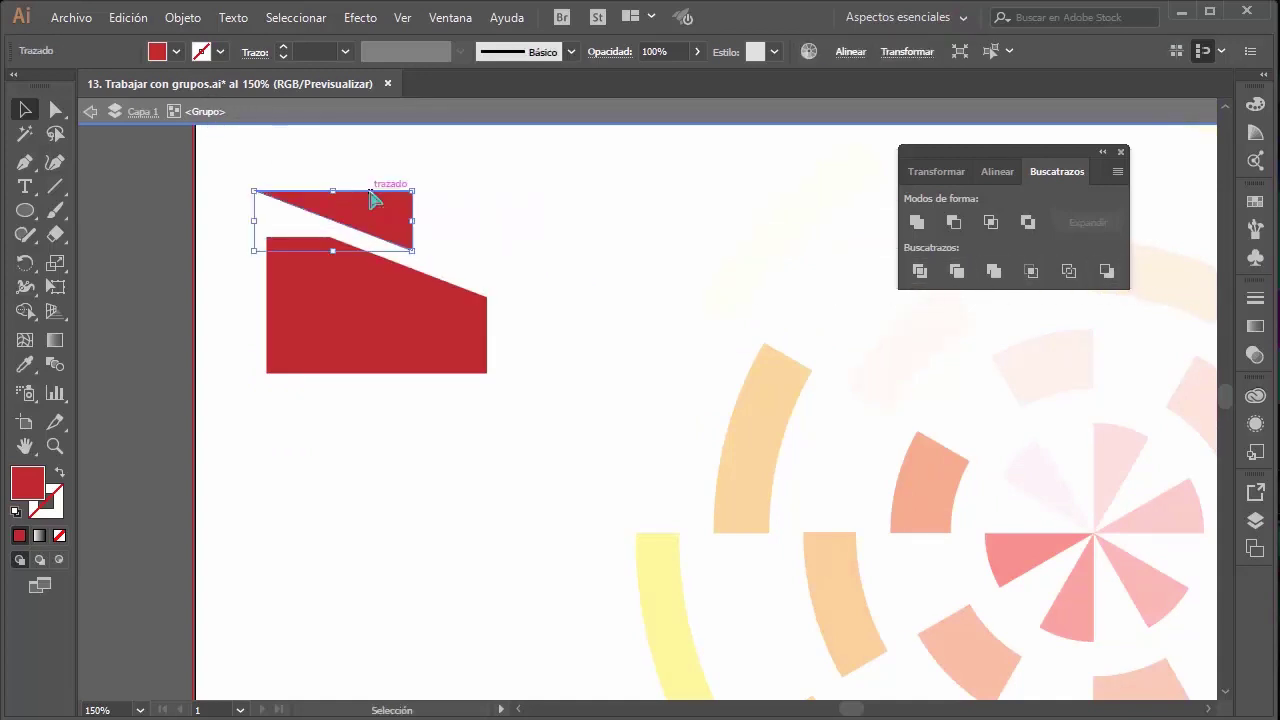
{"action": "key", "text": "ctrl+z"}
{"action": "key", "text": "ctrl+z"}
{"action": "left_click", "coordinate": [443, 220]}
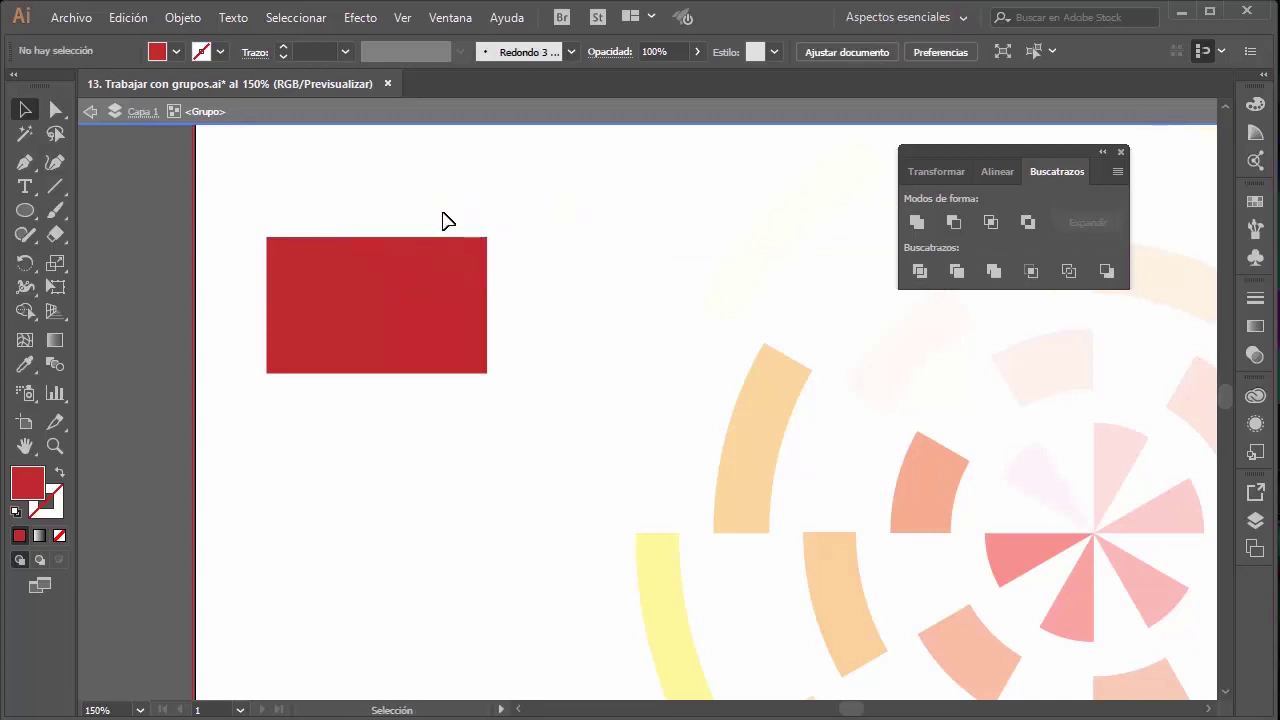
{"action": "left_click_drag", "start_coordinate": [441, 260], "coordinate": [612, 200]}
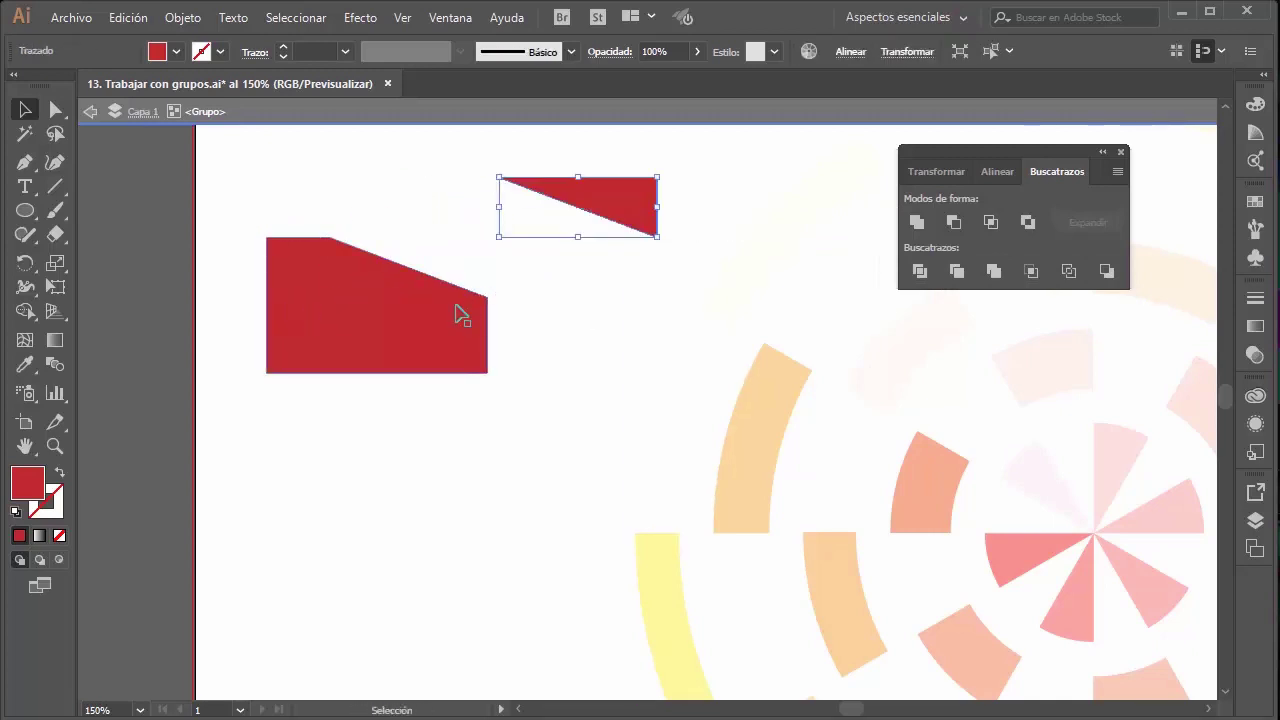
{"action": "left_click_drag", "start_coordinate": [460, 311], "coordinate": [274, 317]}
{"action": "key", "text": "ctrl+z"}
{"action": "key", "text": "ctrl+z"}
{"action": "double_click", "coordinate": [521, 201]}
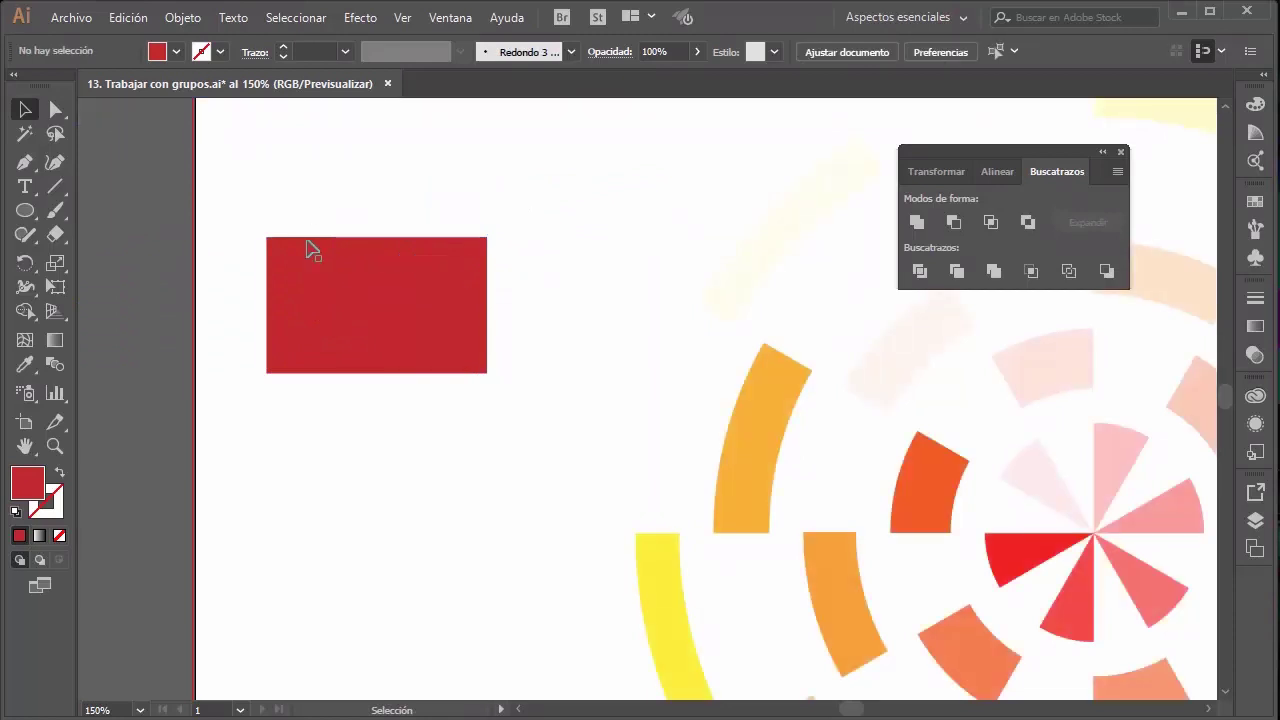
Step: Ungroup the divided pieces with Objeto > Desagrupar and test moving them apart
{"action": "left_click", "coordinate": [306, 246]}
{"action": "left_click", "coordinate": [185, 18]}
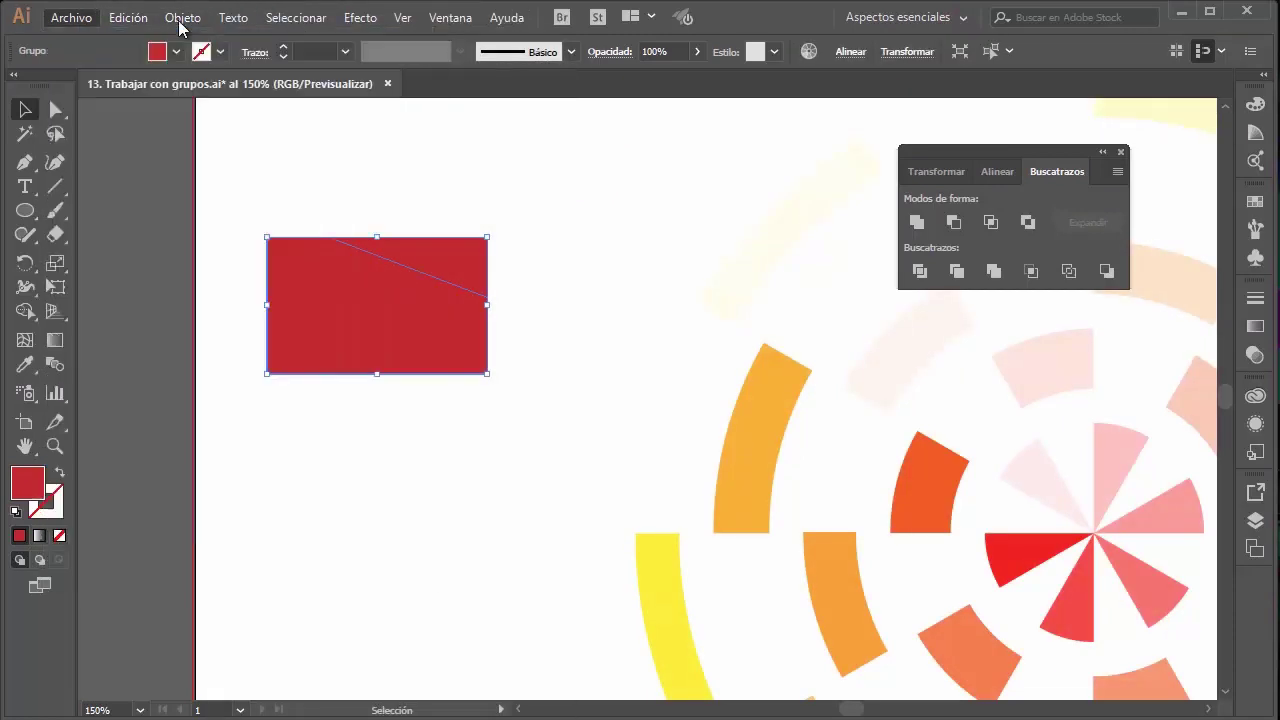
{"action": "left_click", "coordinate": [182, 16]}
{"action": "left_click", "coordinate": [274, 87]}
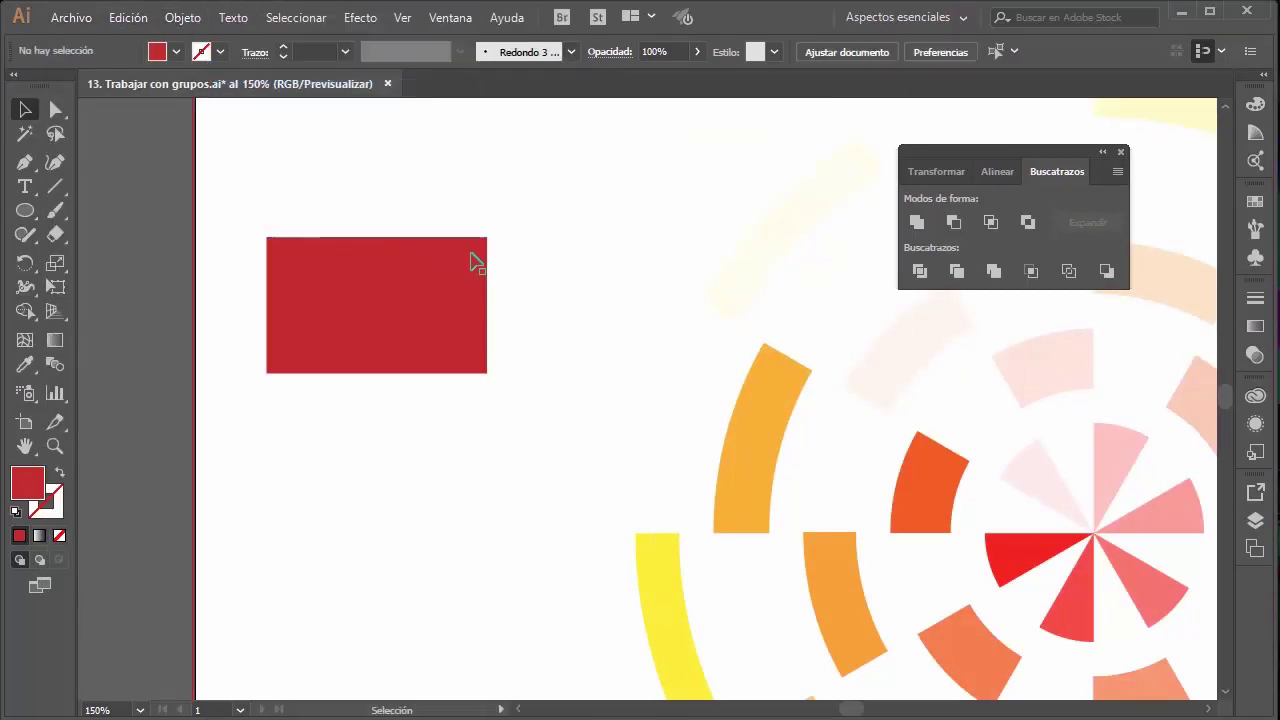
{"action": "left_click_drag", "start_coordinate": [471, 257], "coordinate": [610, 180]}
{"action": "left_click_drag", "start_coordinate": [394, 357], "coordinate": [420, 510]}
{"action": "key", "text": "ctrl+z"}
{"action": "key", "text": "ctrl+z"}
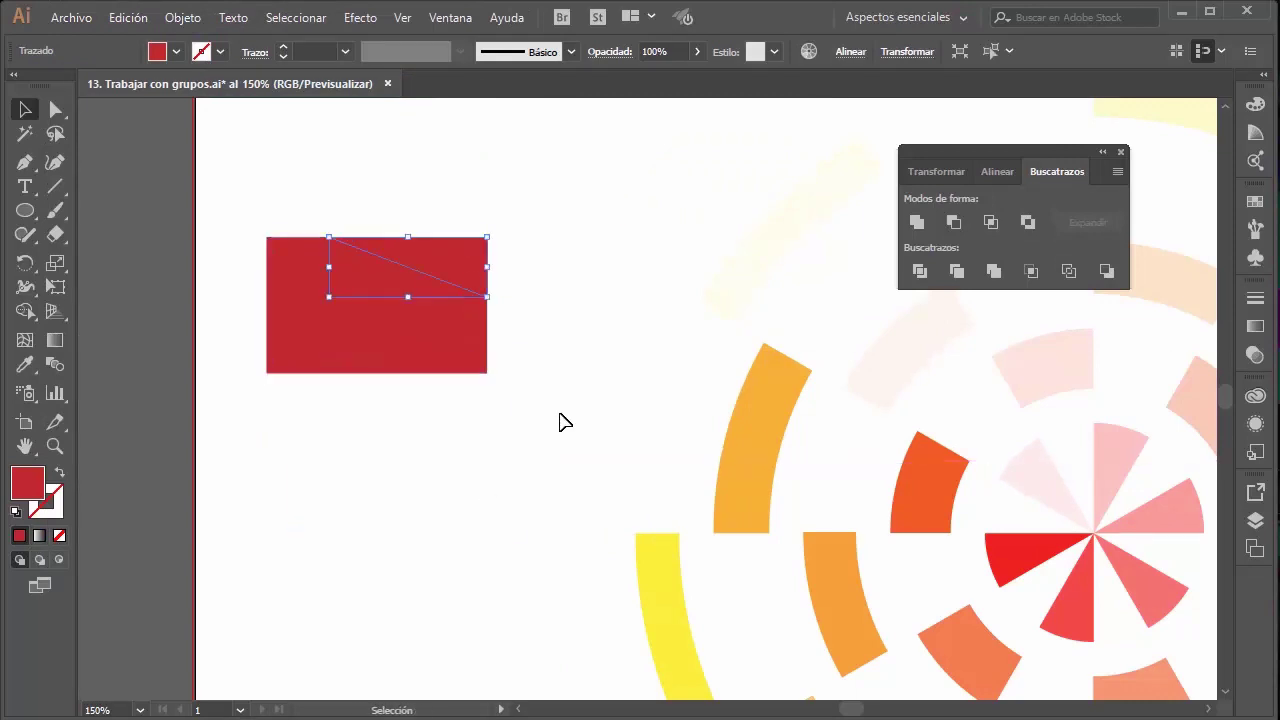
Step: Fit the artboard in the window, close Buscatrazos, and delete the red demo rectangle
{"action": "scroll", "coordinate": [557, 421], "scroll_direction": "down", "scroll_amount": 1}
{"action": "scroll", "coordinate": [560, 421], "scroll_direction": "down", "scroll_amount": 1}
{"action": "key", "text": "ctrl+0"}
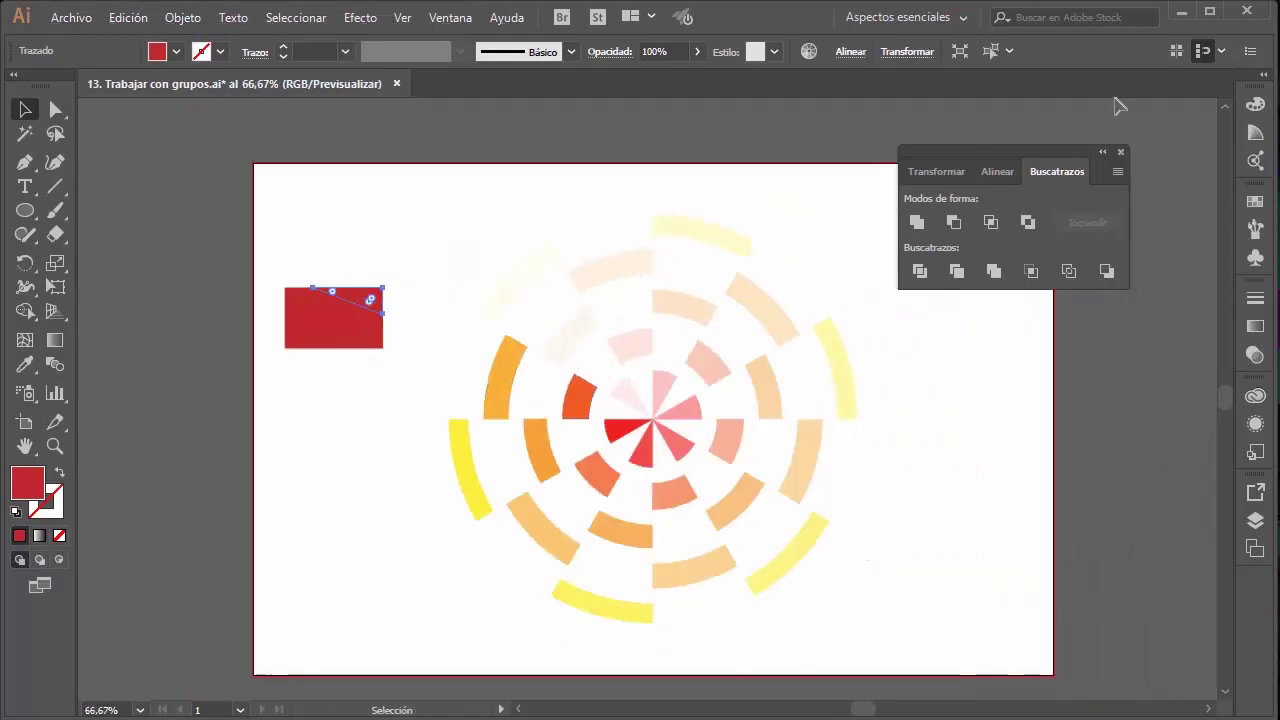
{"action": "left_click", "coordinate": [1121, 152]}
{"action": "left_click", "coordinate": [400, 225]}
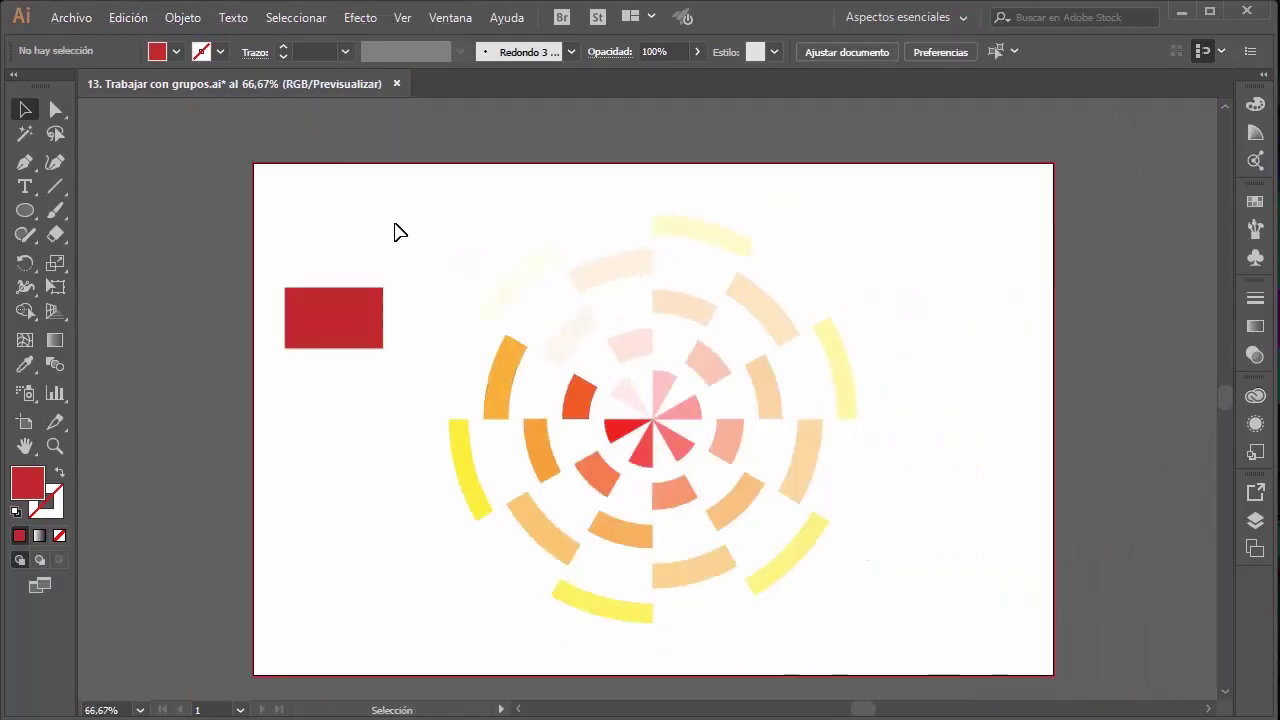
{"action": "left_click", "coordinate": [377, 324]}
{"action": "key", "text": "Delete"}
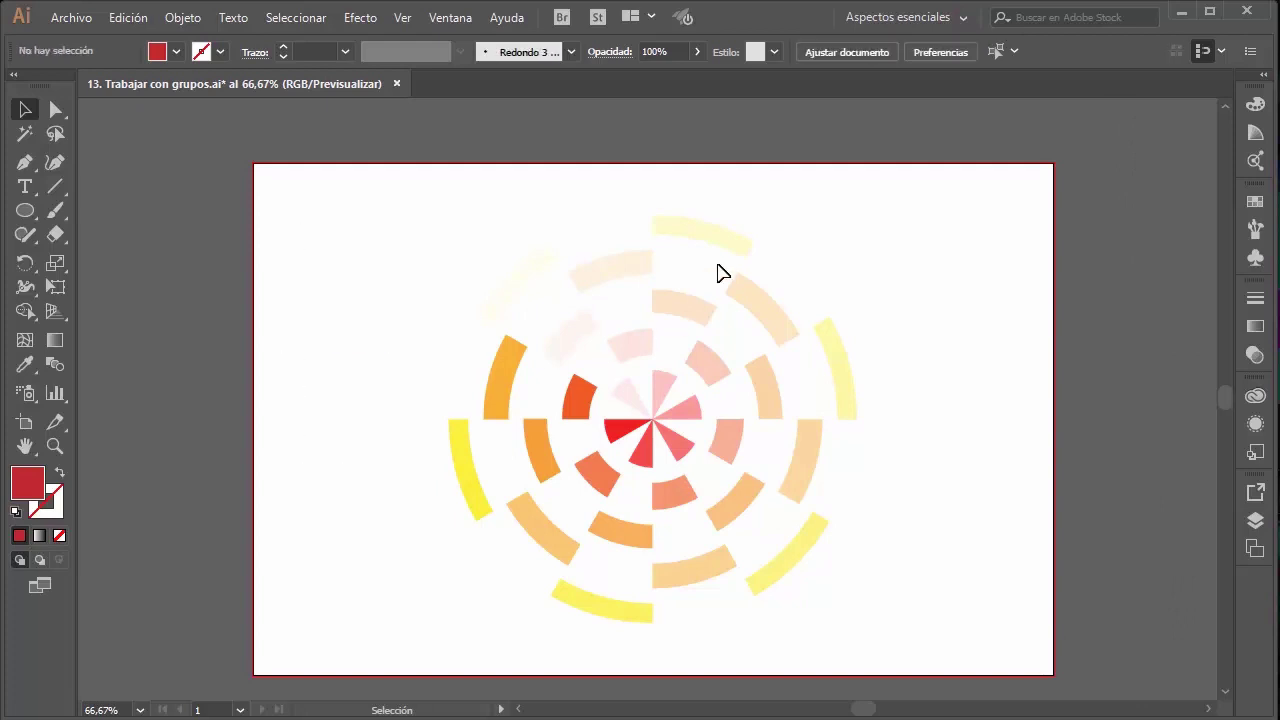
{"action": "left_click_drag", "start_coordinate": [629, 386], "coordinate": [680, 314]}
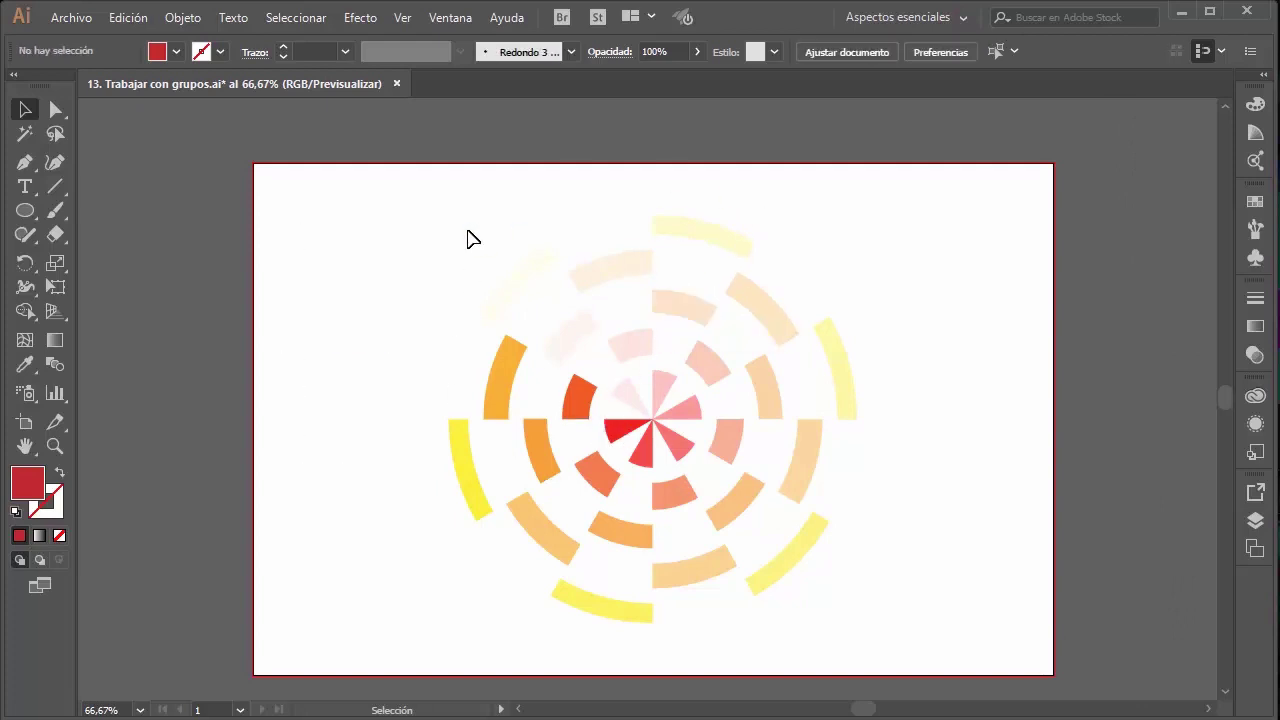